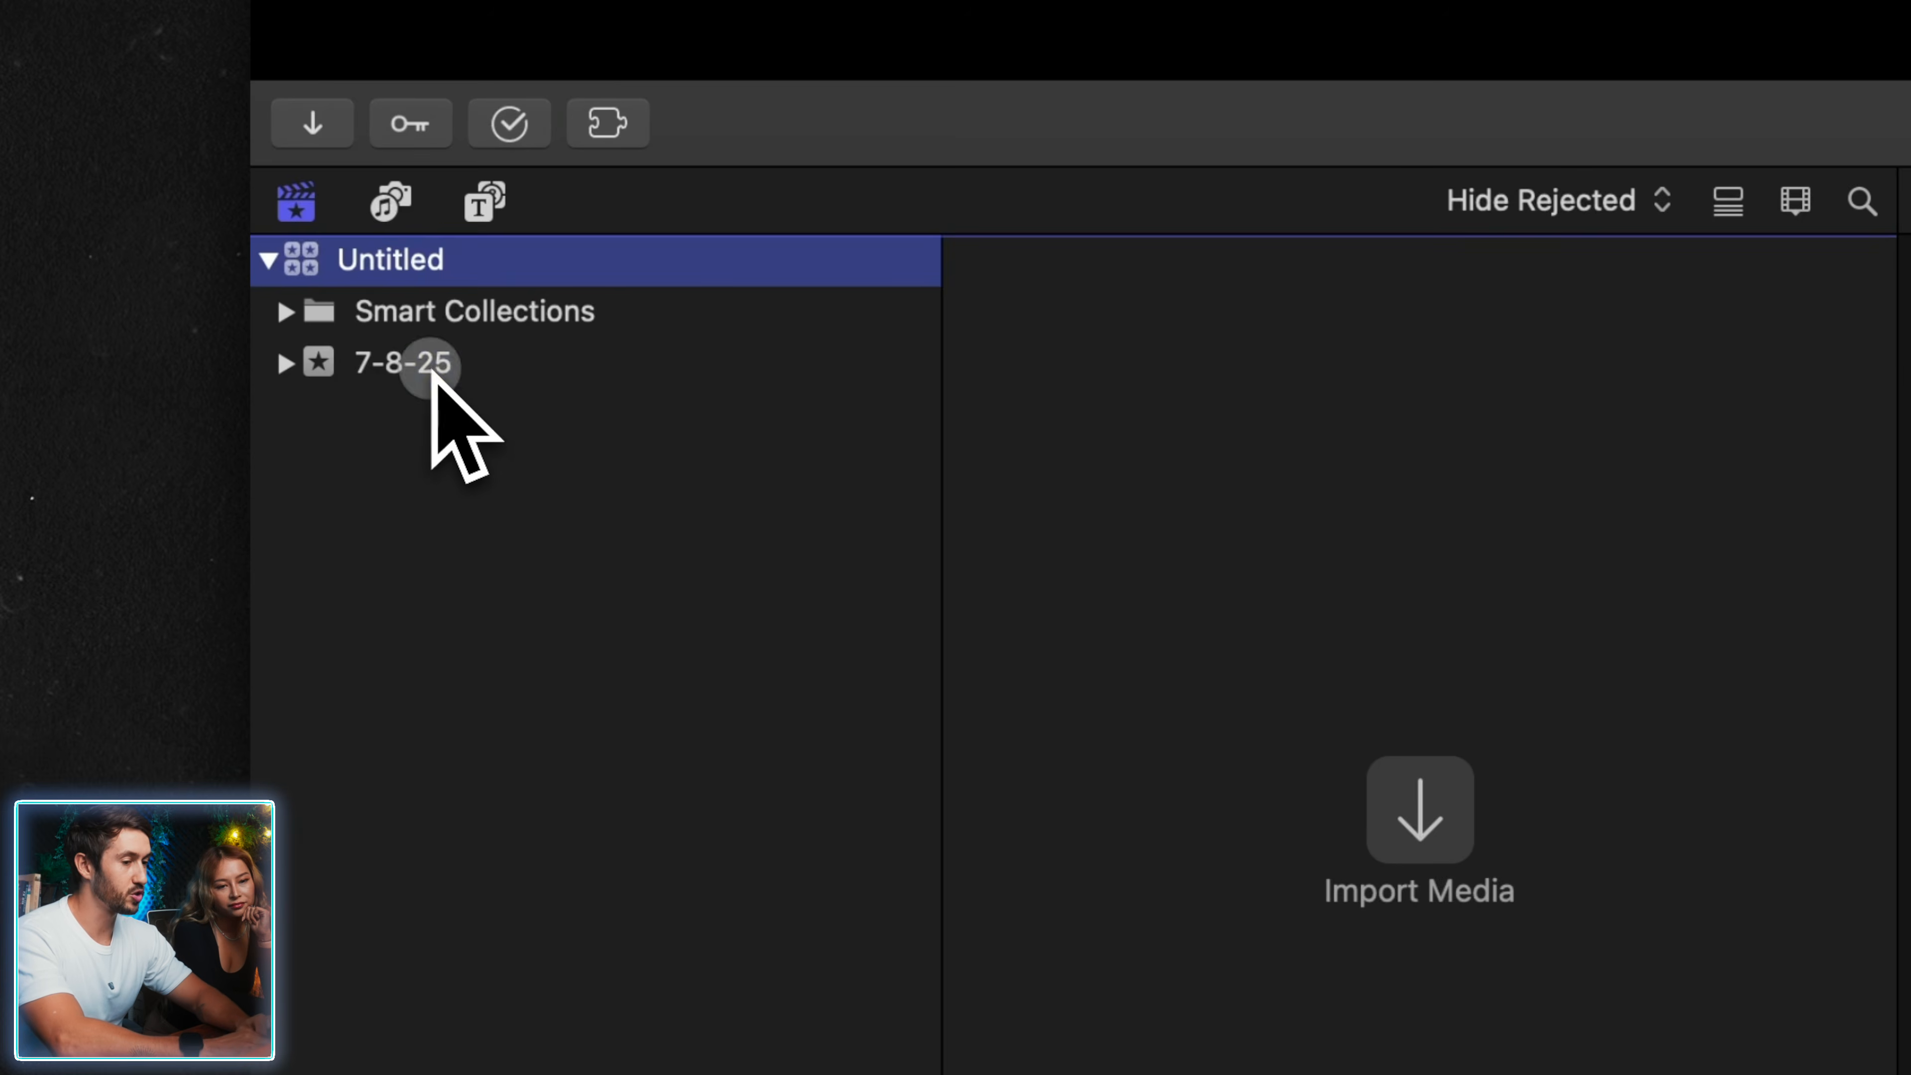
- Add two new events to the Untitled library, keeping their default names
{"action": "left_click", "coordinate": [435, 371]}
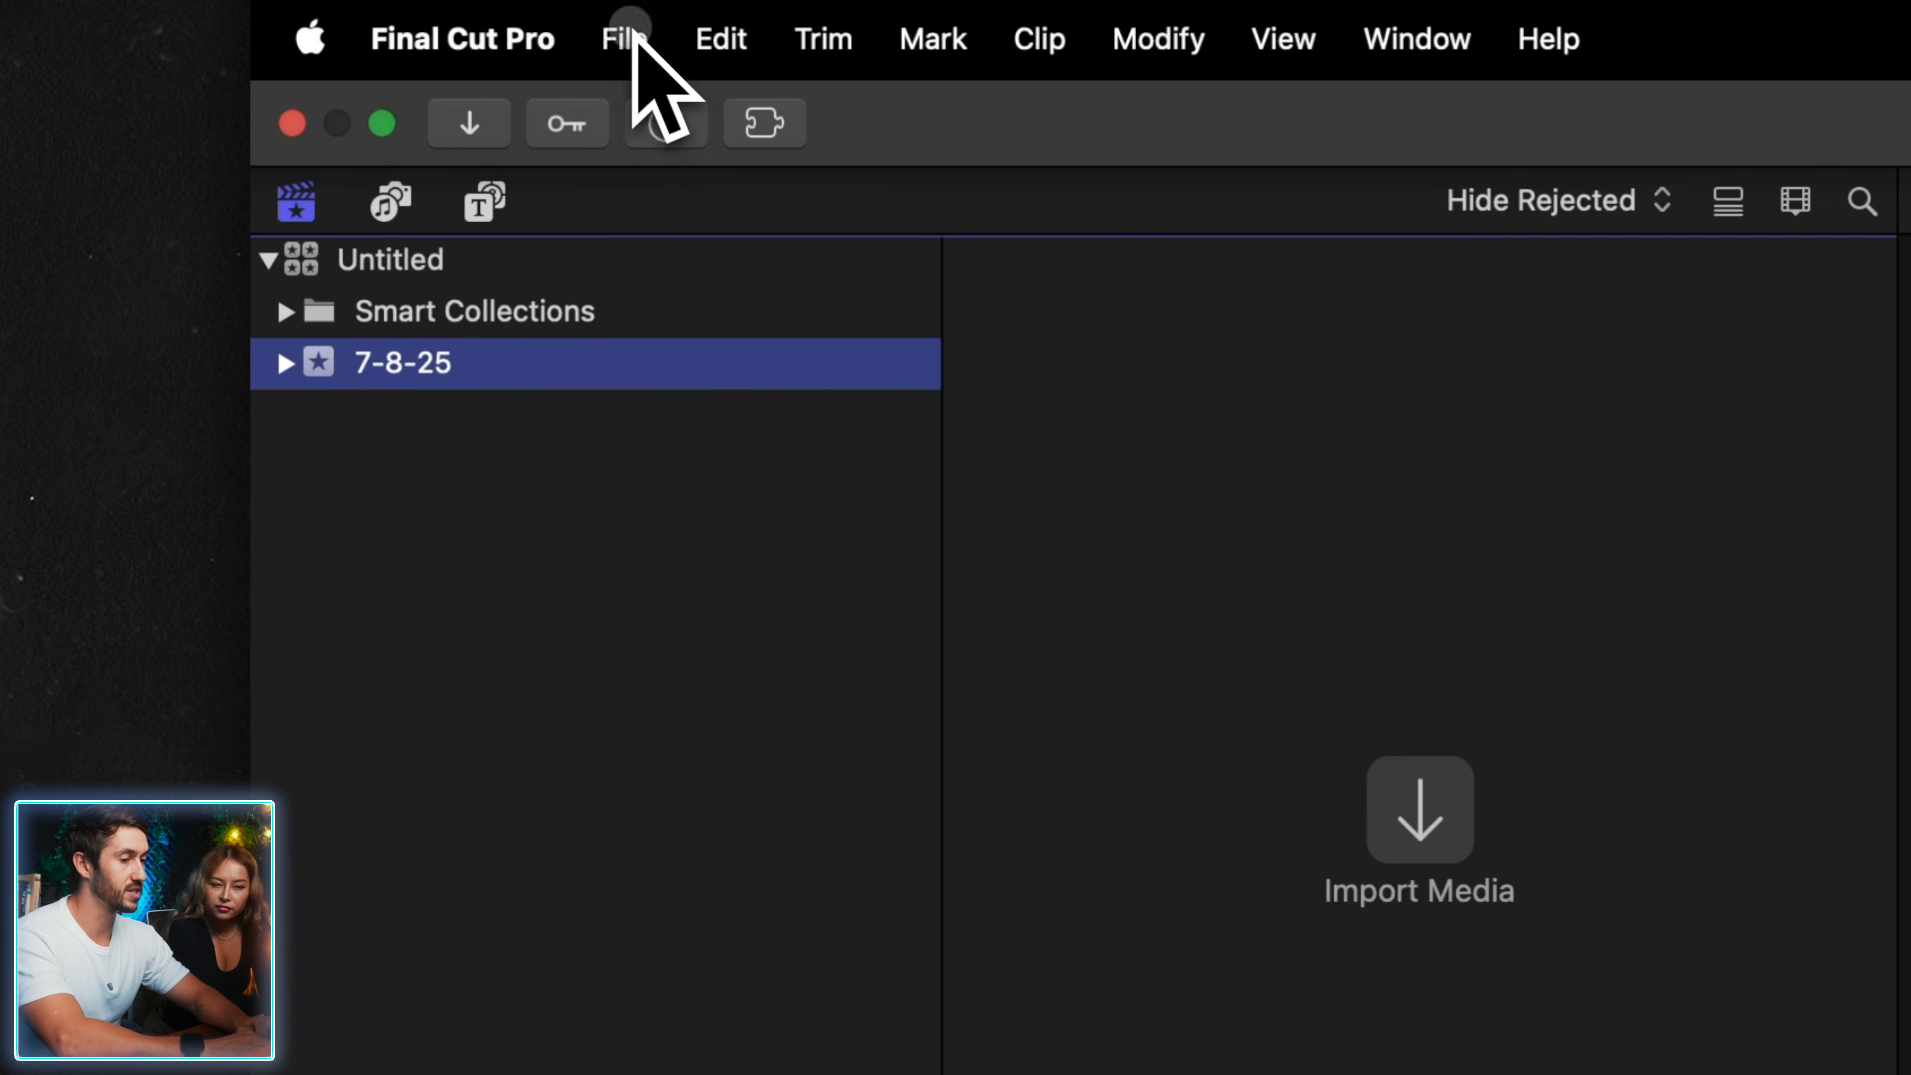
{"action": "left_click", "coordinate": [626, 36]}
{"action": "mouse_move", "coordinate": [1141, 119]}
{"action": "left_click", "coordinate": [1283, 171]}
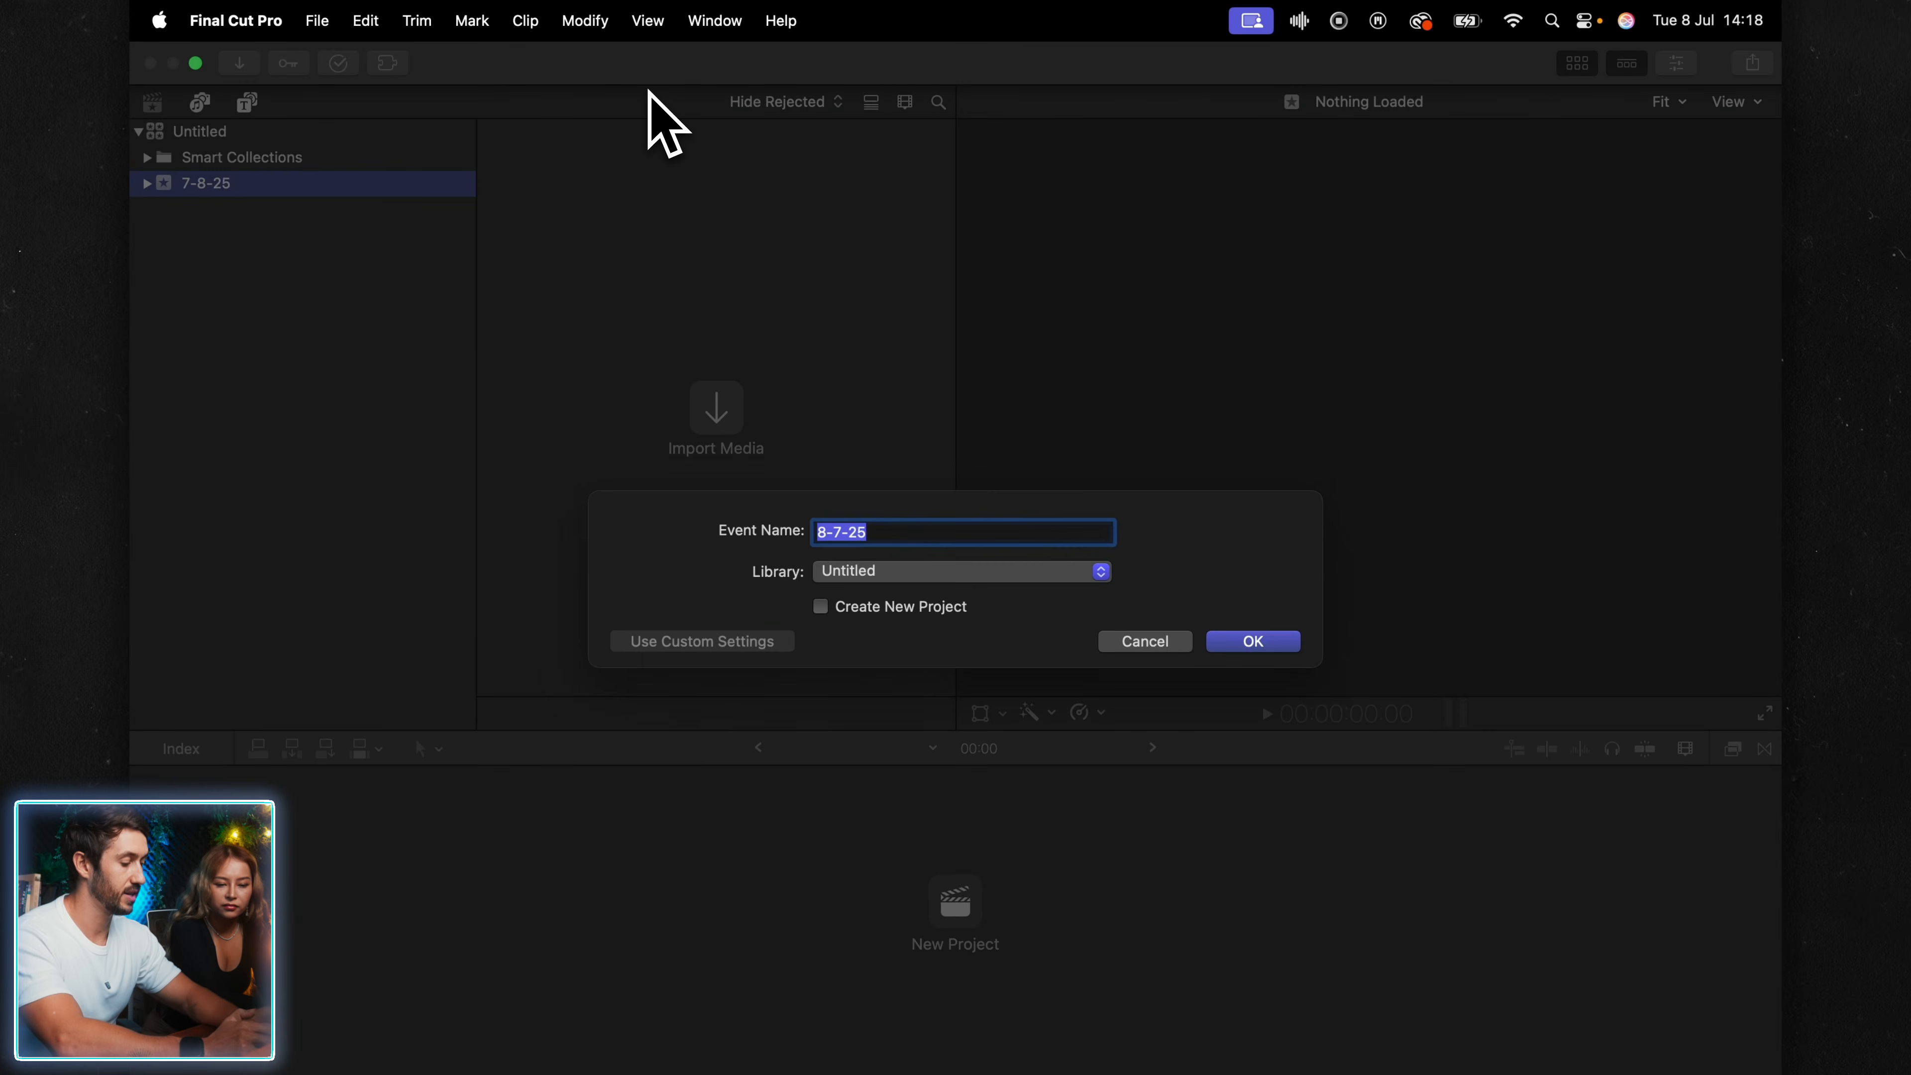
{"action": "key", "text": "Return"}
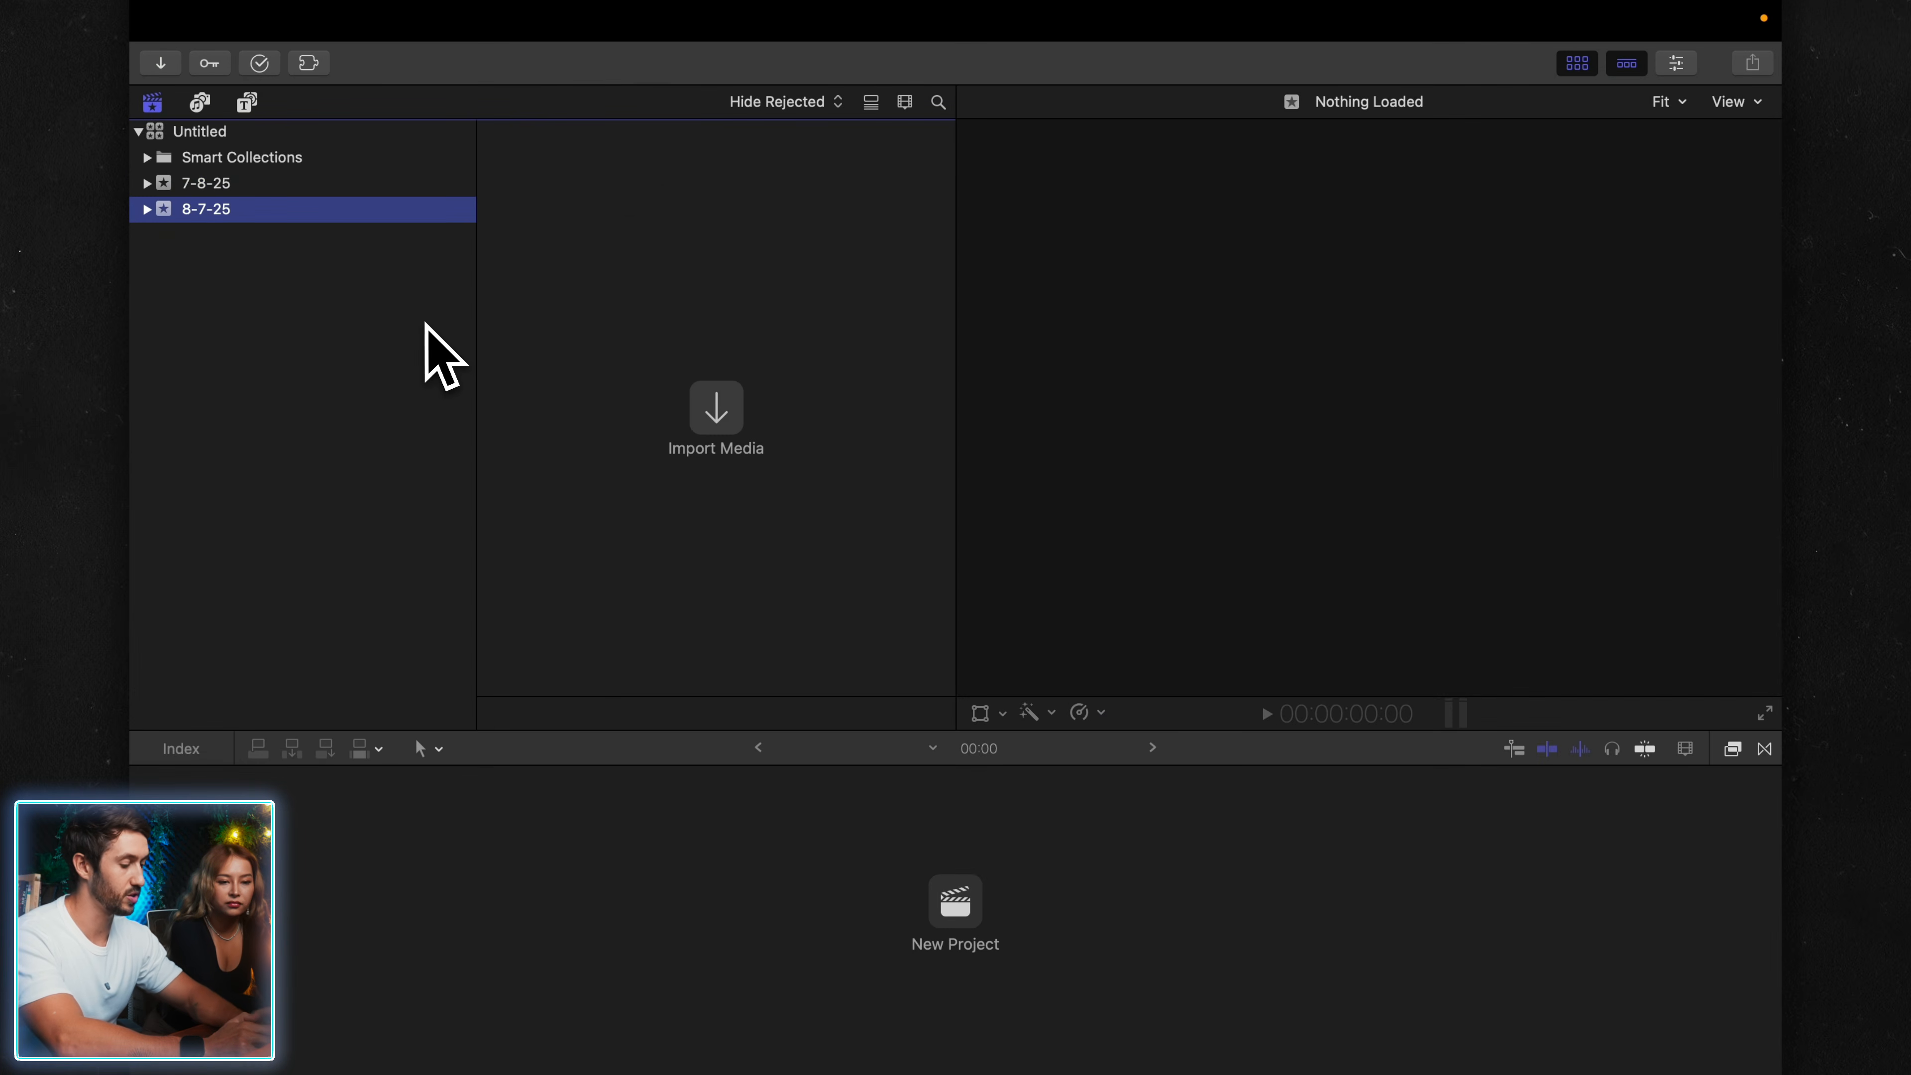
{"action": "key", "text": "alt+n"}
{"action": "key", "text": "Return"}
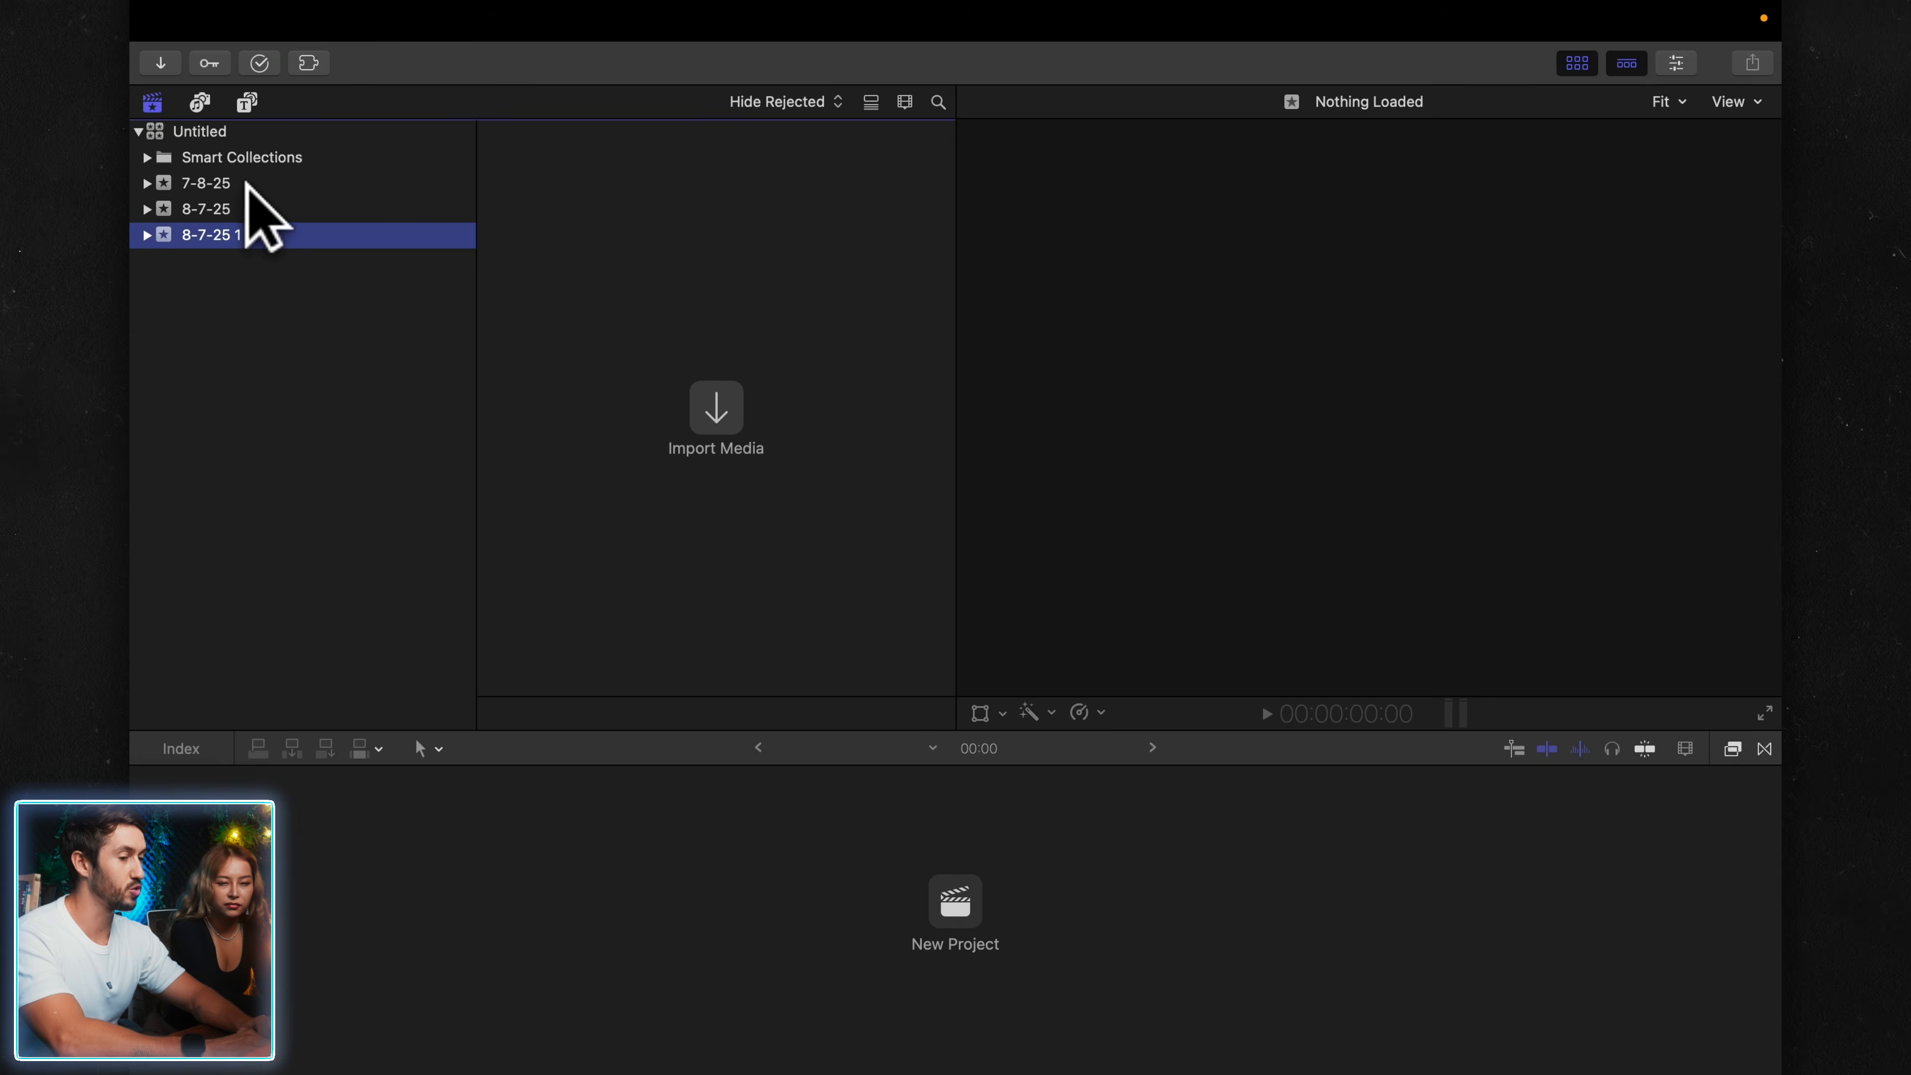
- Rename the Untitled library as Wardrobe
{"action": "left_click", "coordinate": [210, 130]}
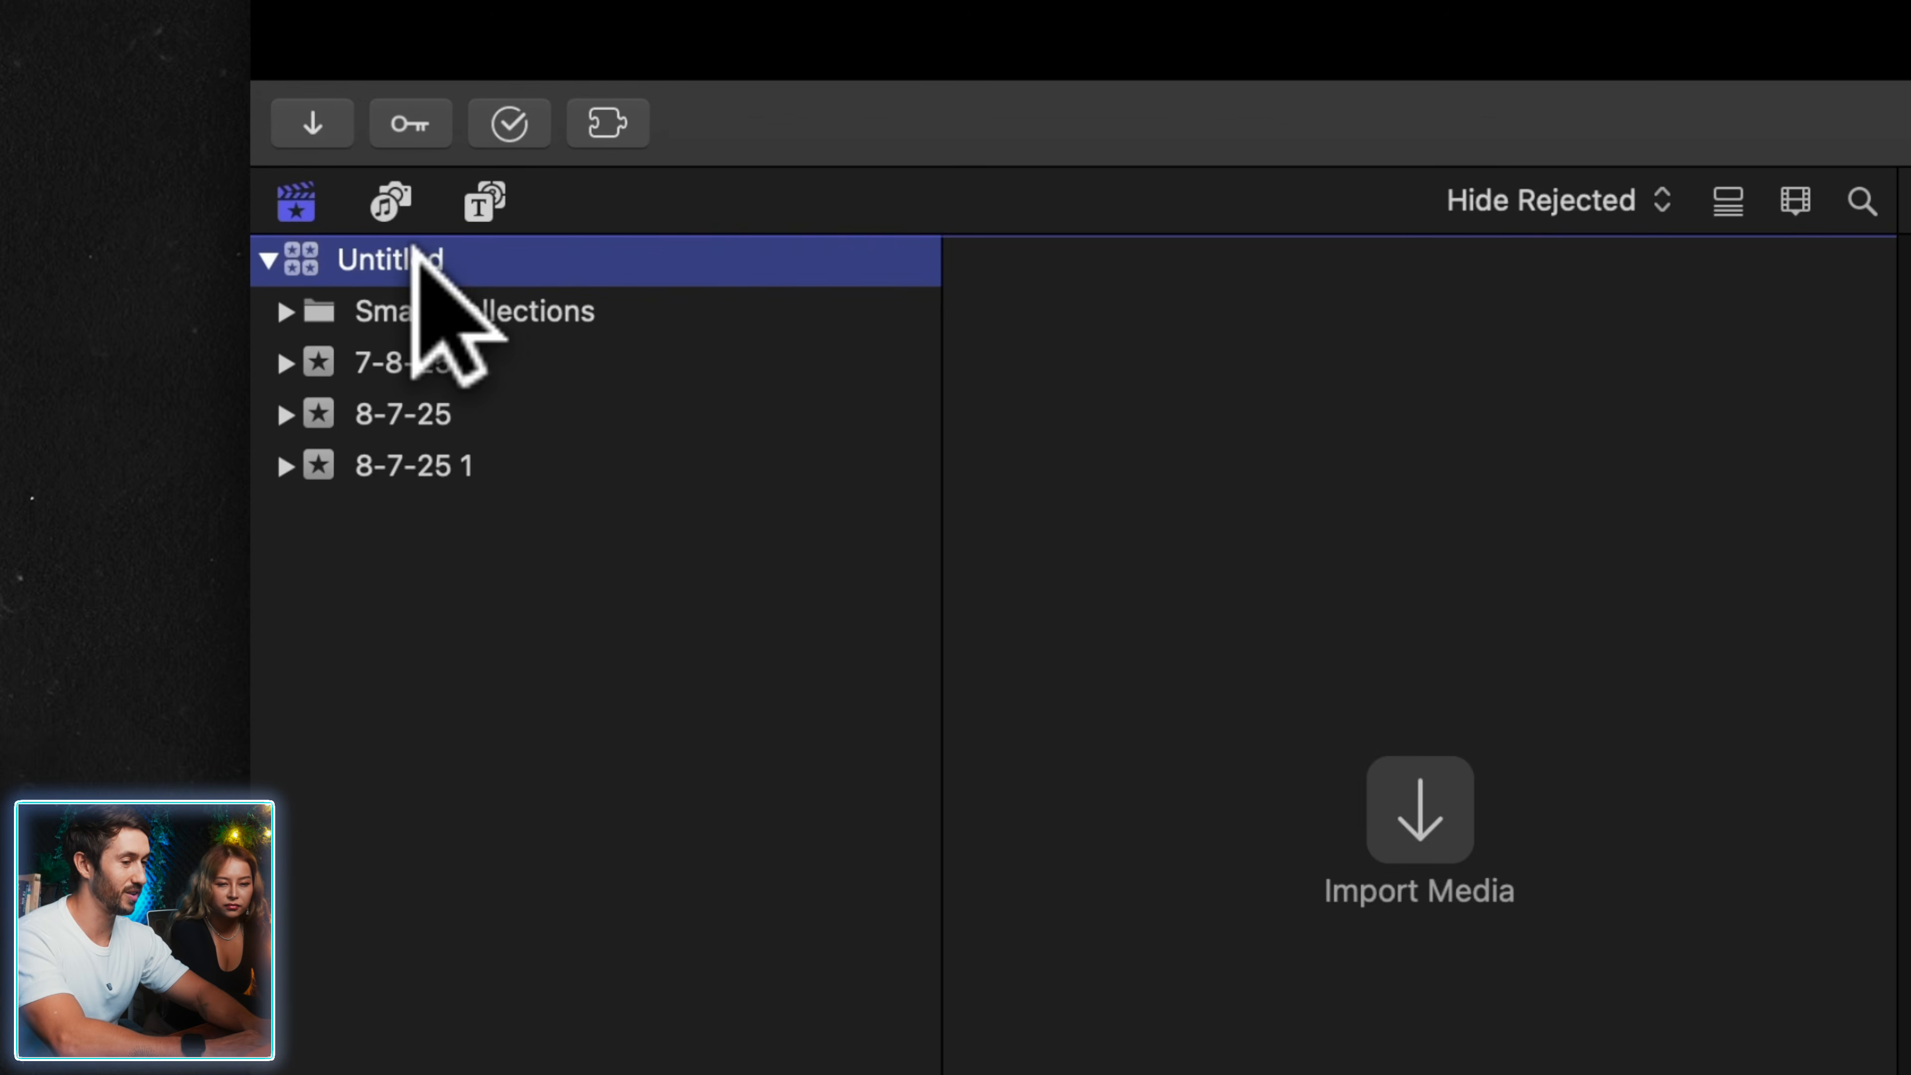
{"action": "left_click", "coordinate": [415, 260]}
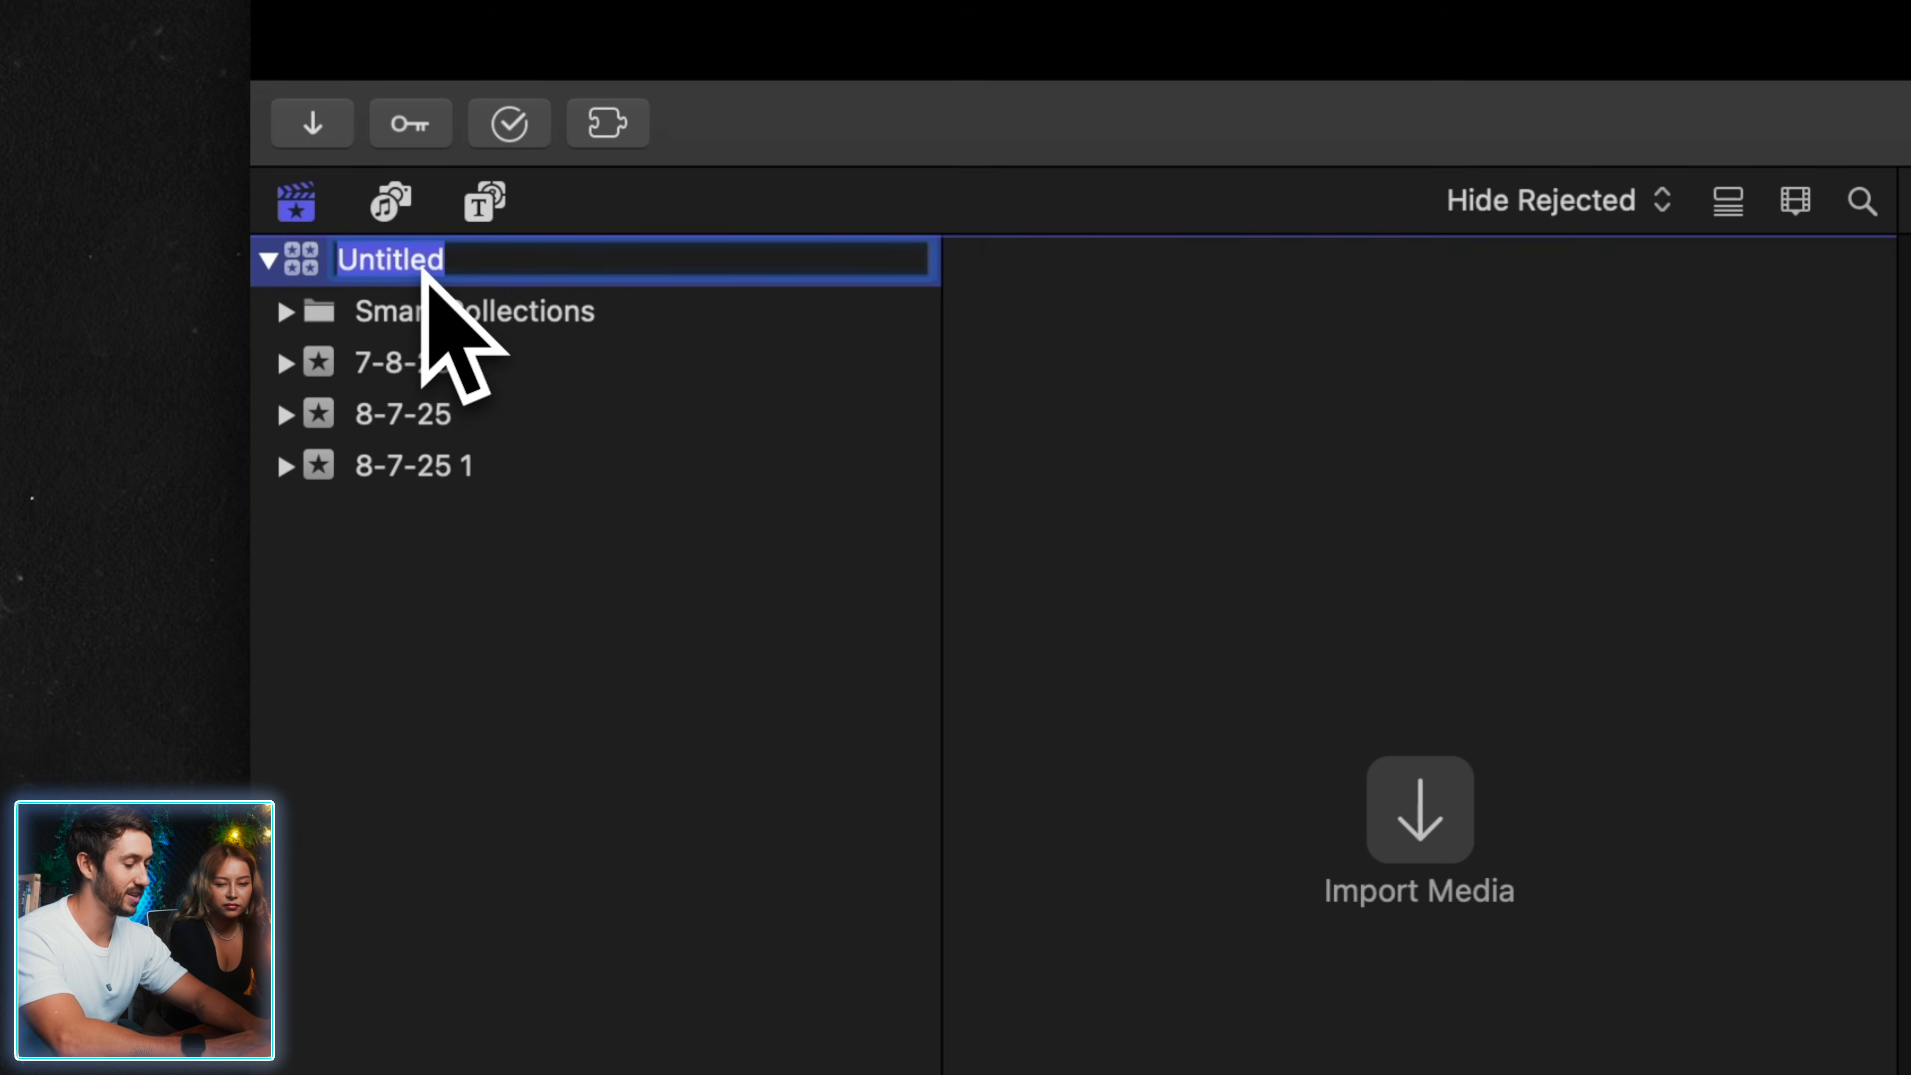
{"action": "type", "text": "Wardrobe"}
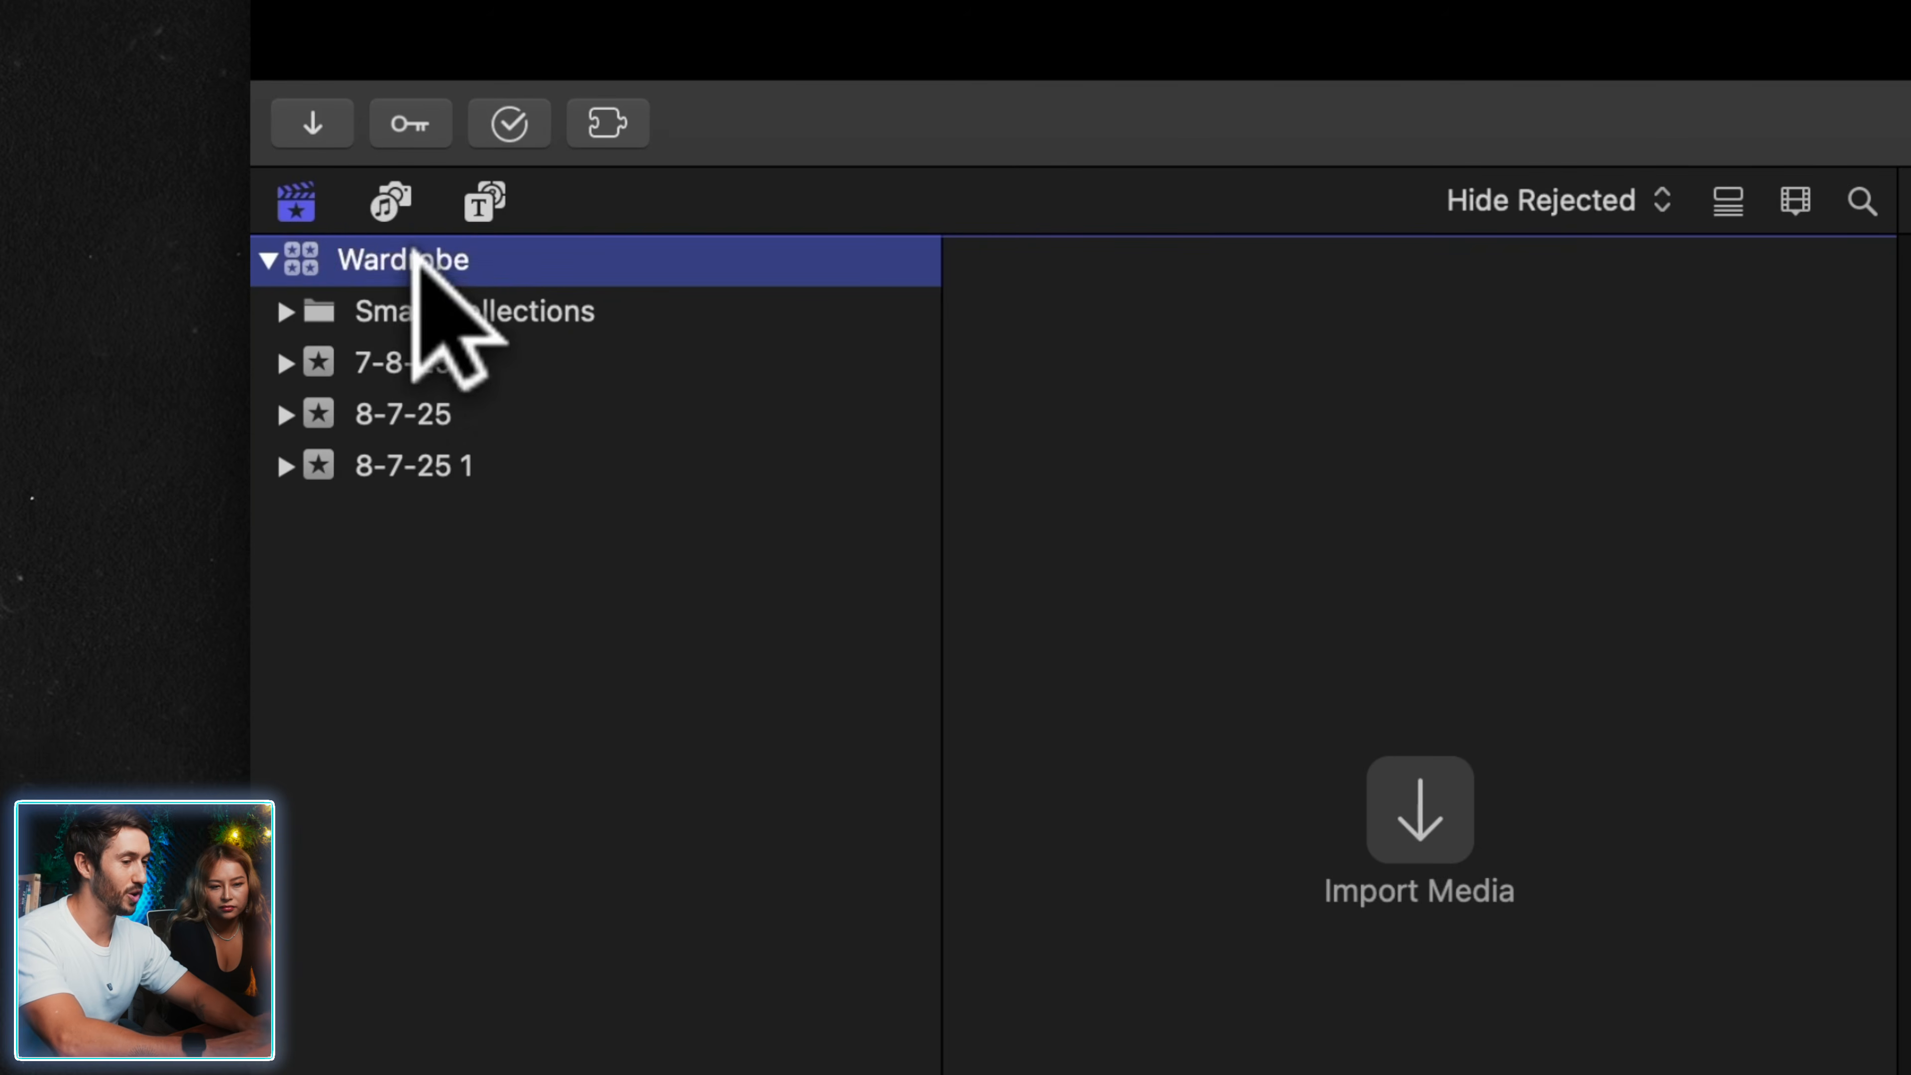
{"action": "key", "text": "Return"}
- Rename the event 7-8-25 as Sock drawer, 8-7-25 1 as underwear and 8-7-25 as shirt drawer
{"action": "left_click", "coordinate": [425, 355]}
{"action": "type", "text": "Sock Drawer"}
{"action": "key", "text": "Return"}
{"action": "left_click", "coordinate": [432, 395]}
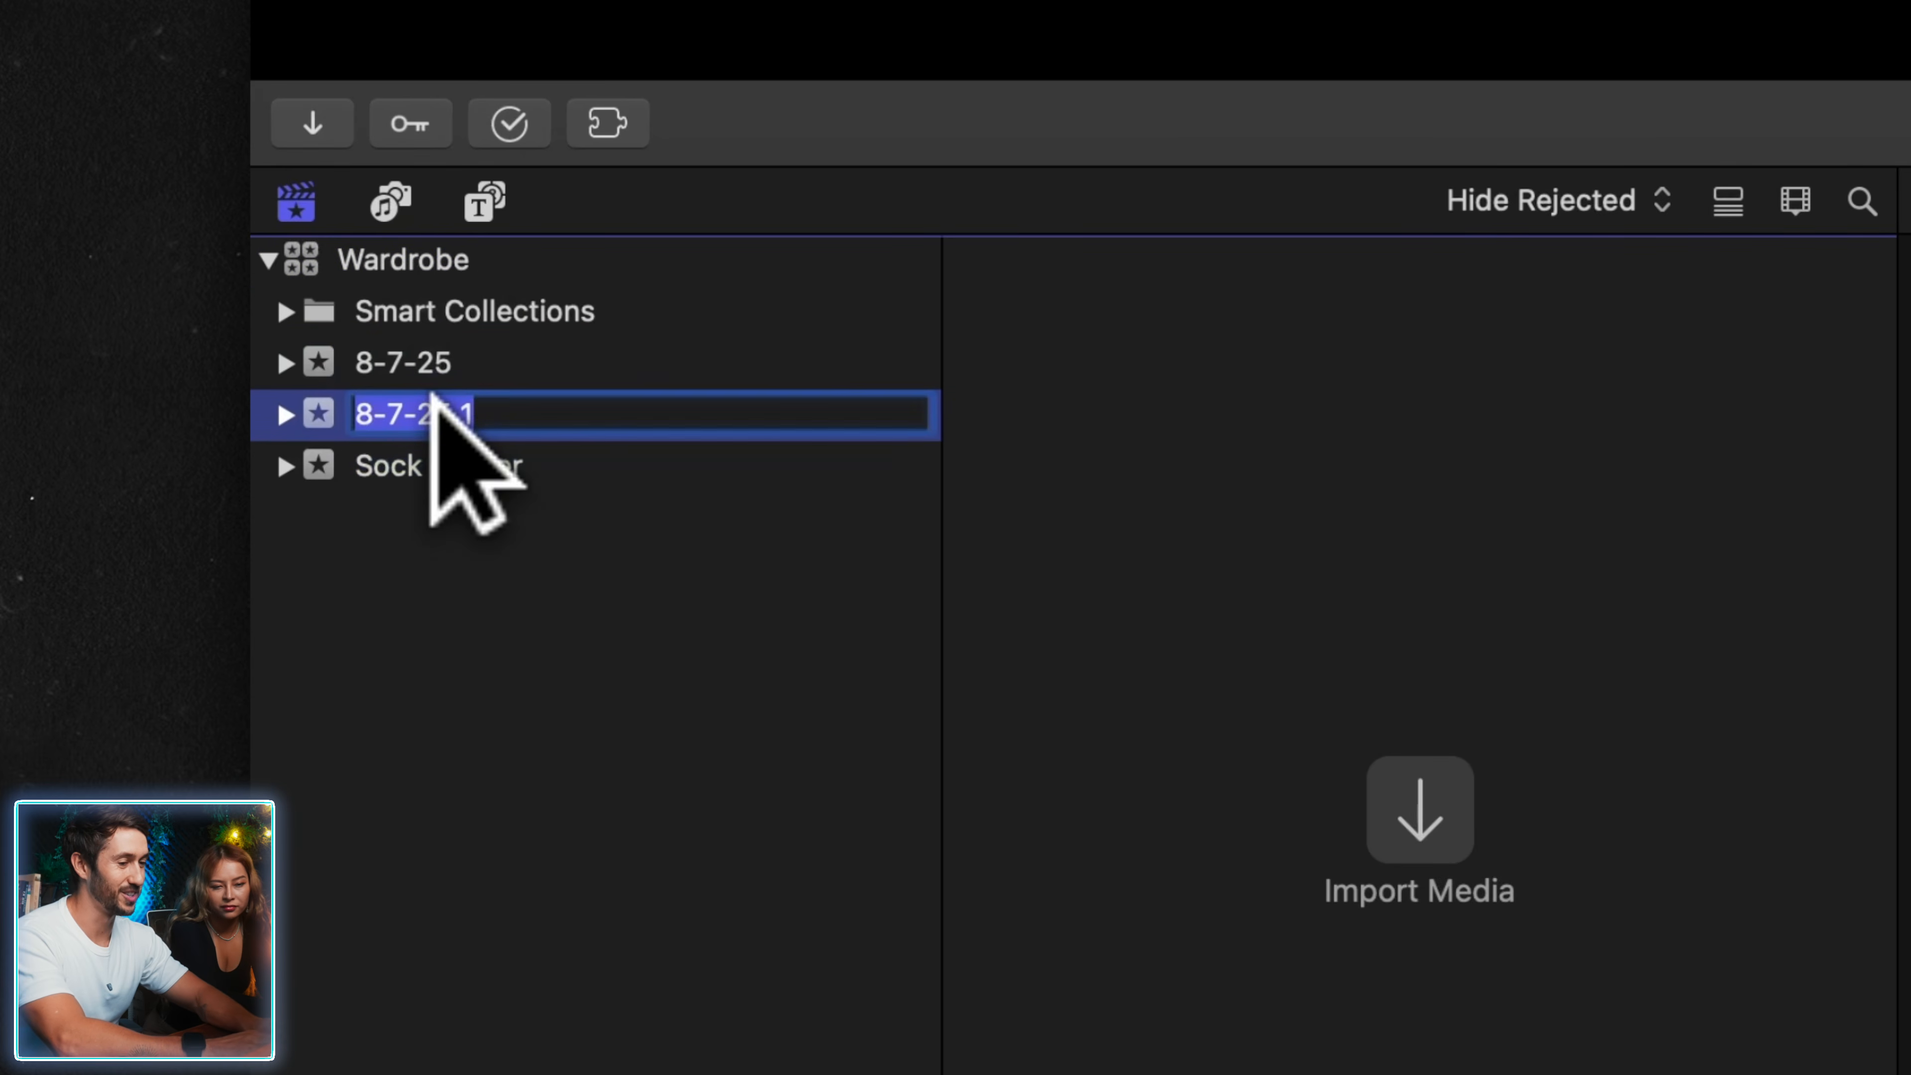
{"action": "type", "text": "underwear"}
{"action": "key", "text": "Return"}
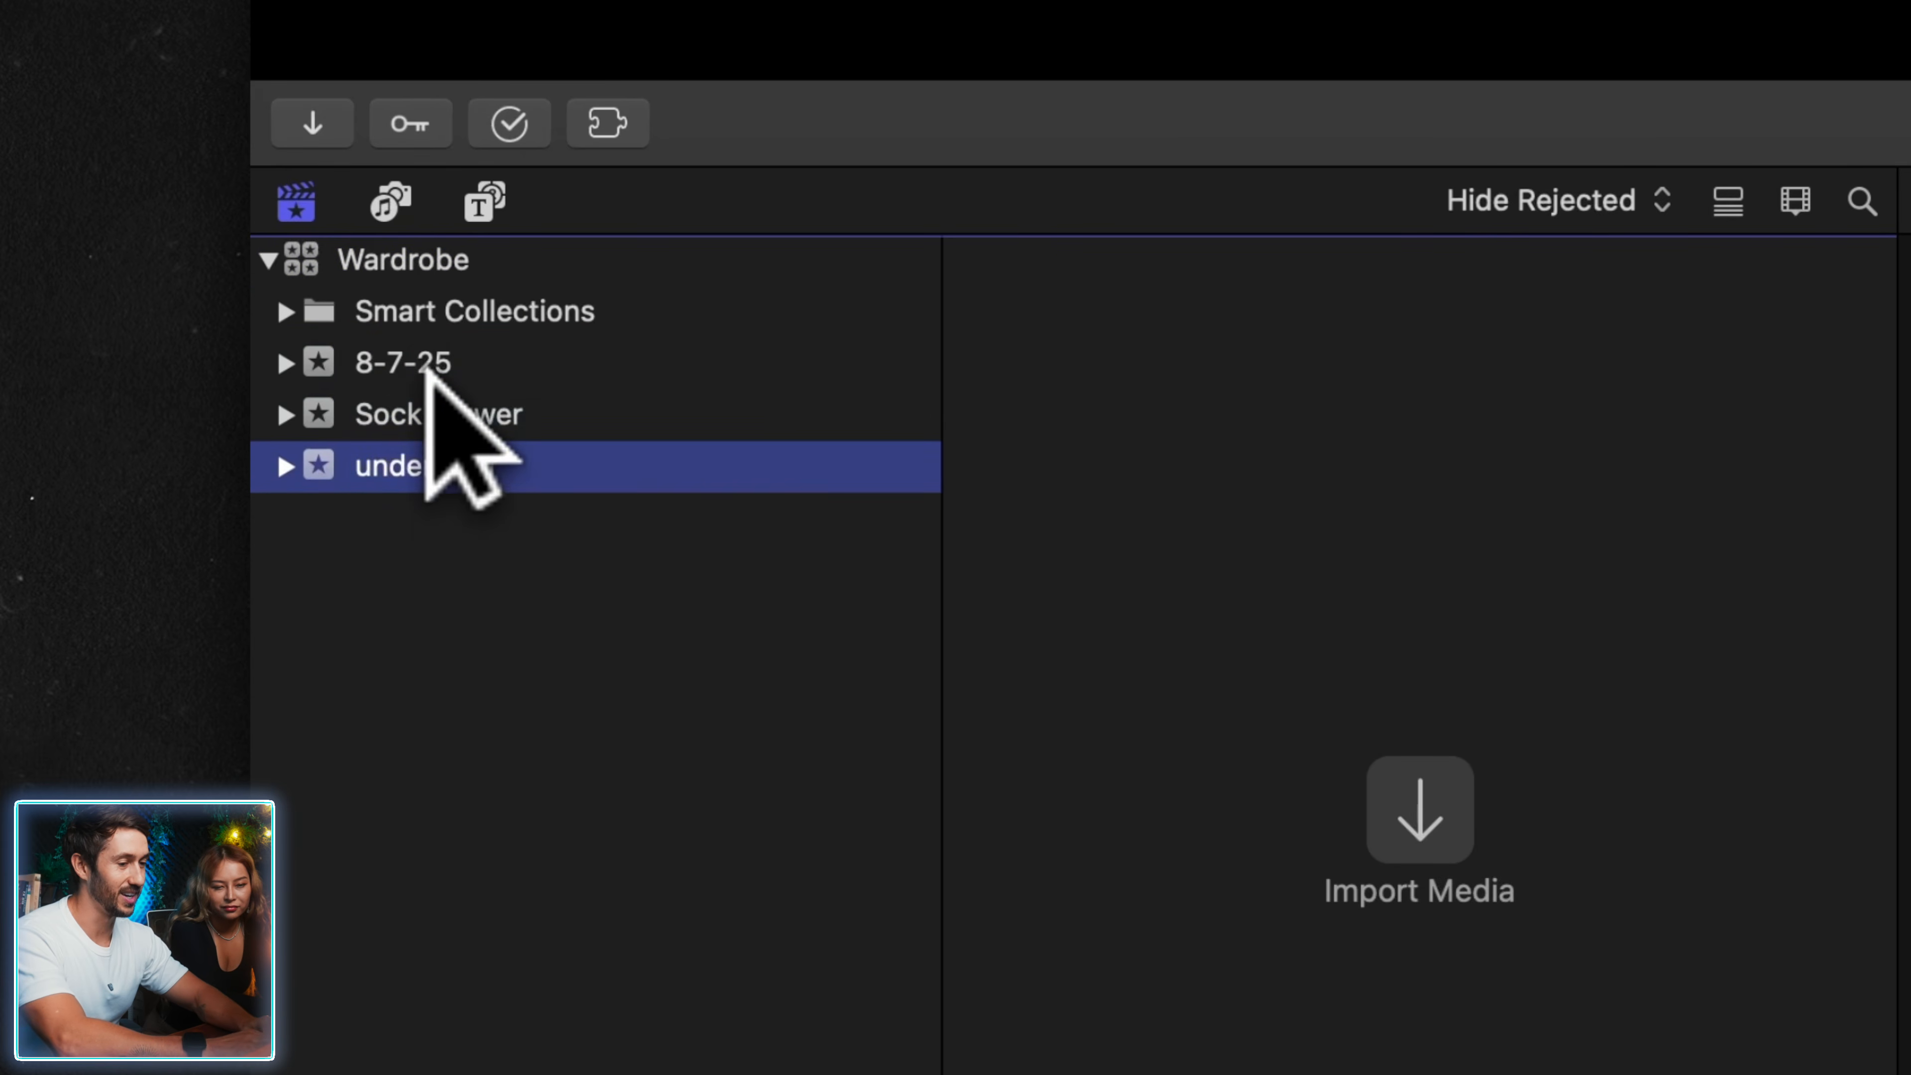
{"action": "left_click", "coordinate": [427, 367]}
{"action": "type", "text": "shirt drawer"}
{"action": "key", "text": "Return"}
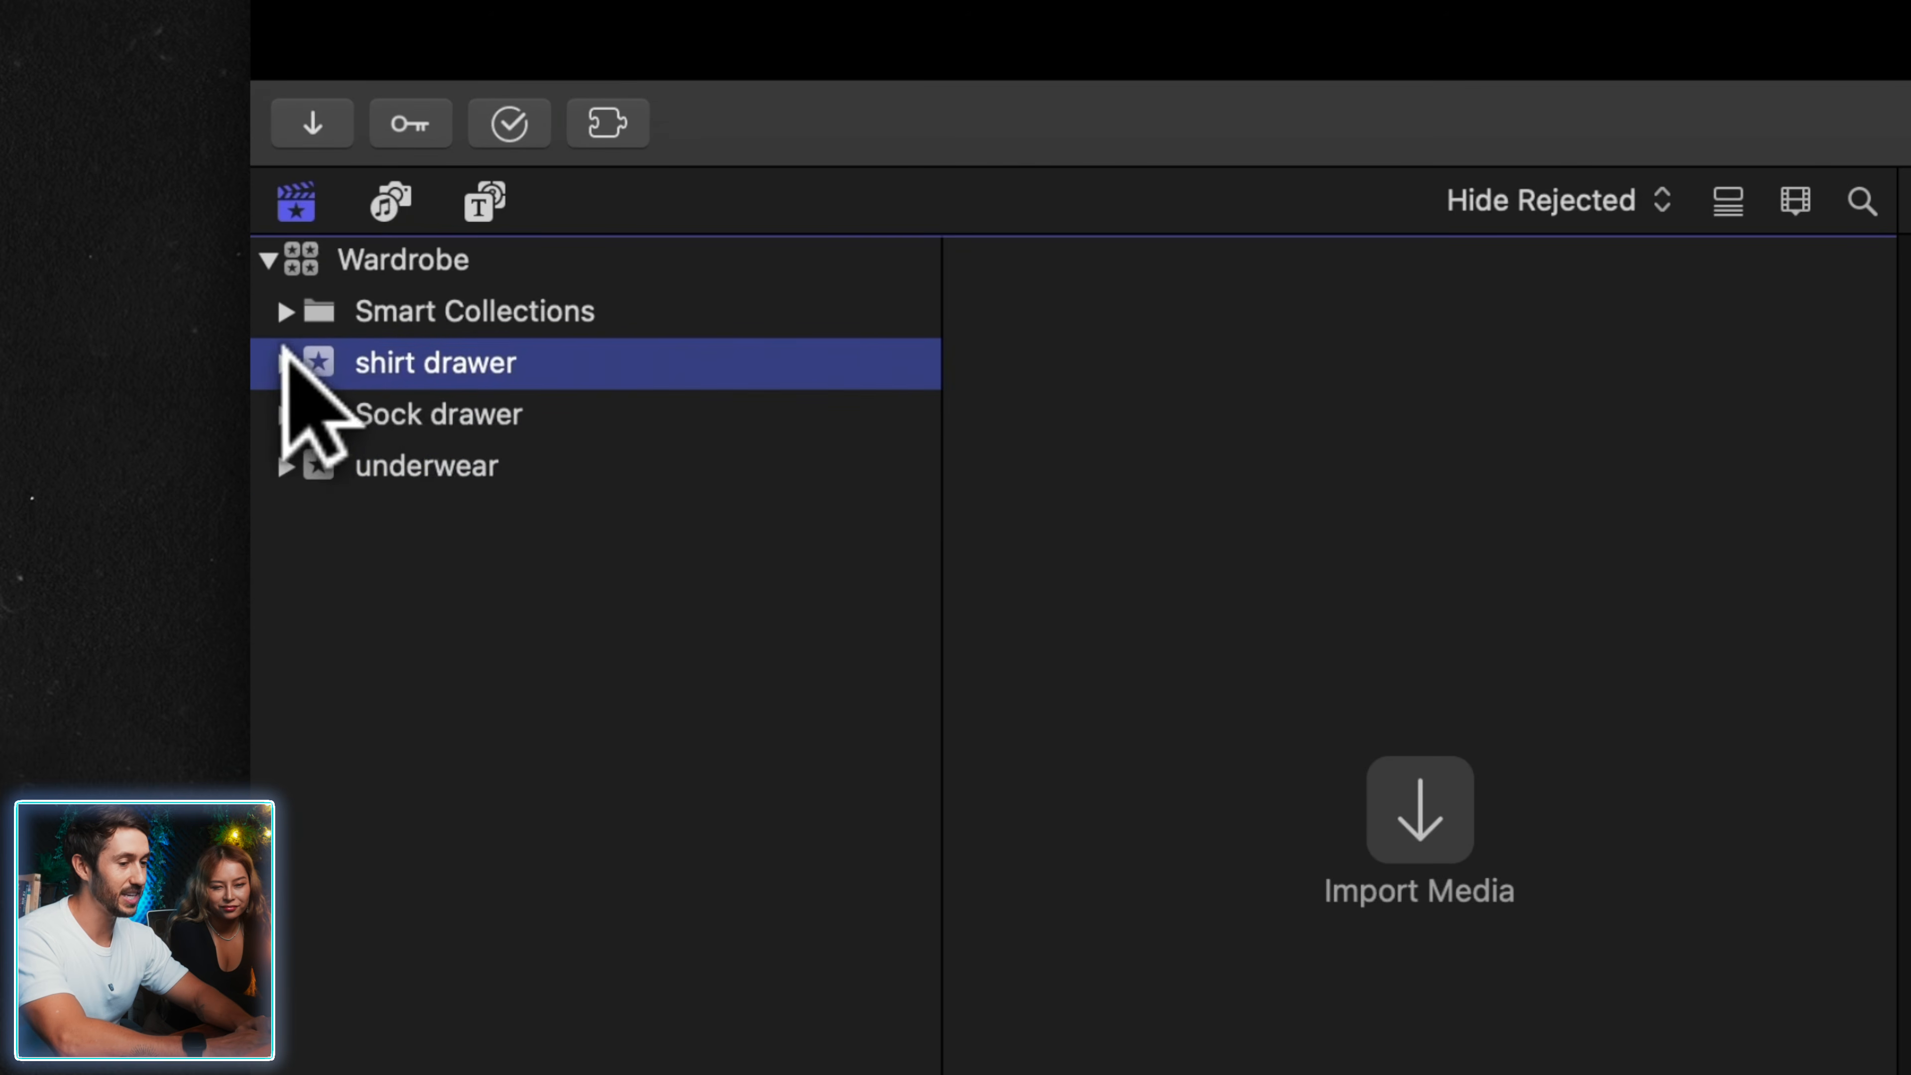
- Rename the shirt drawer event as Pocket 3 Footage
{"action": "left_click", "coordinate": [289, 360]}
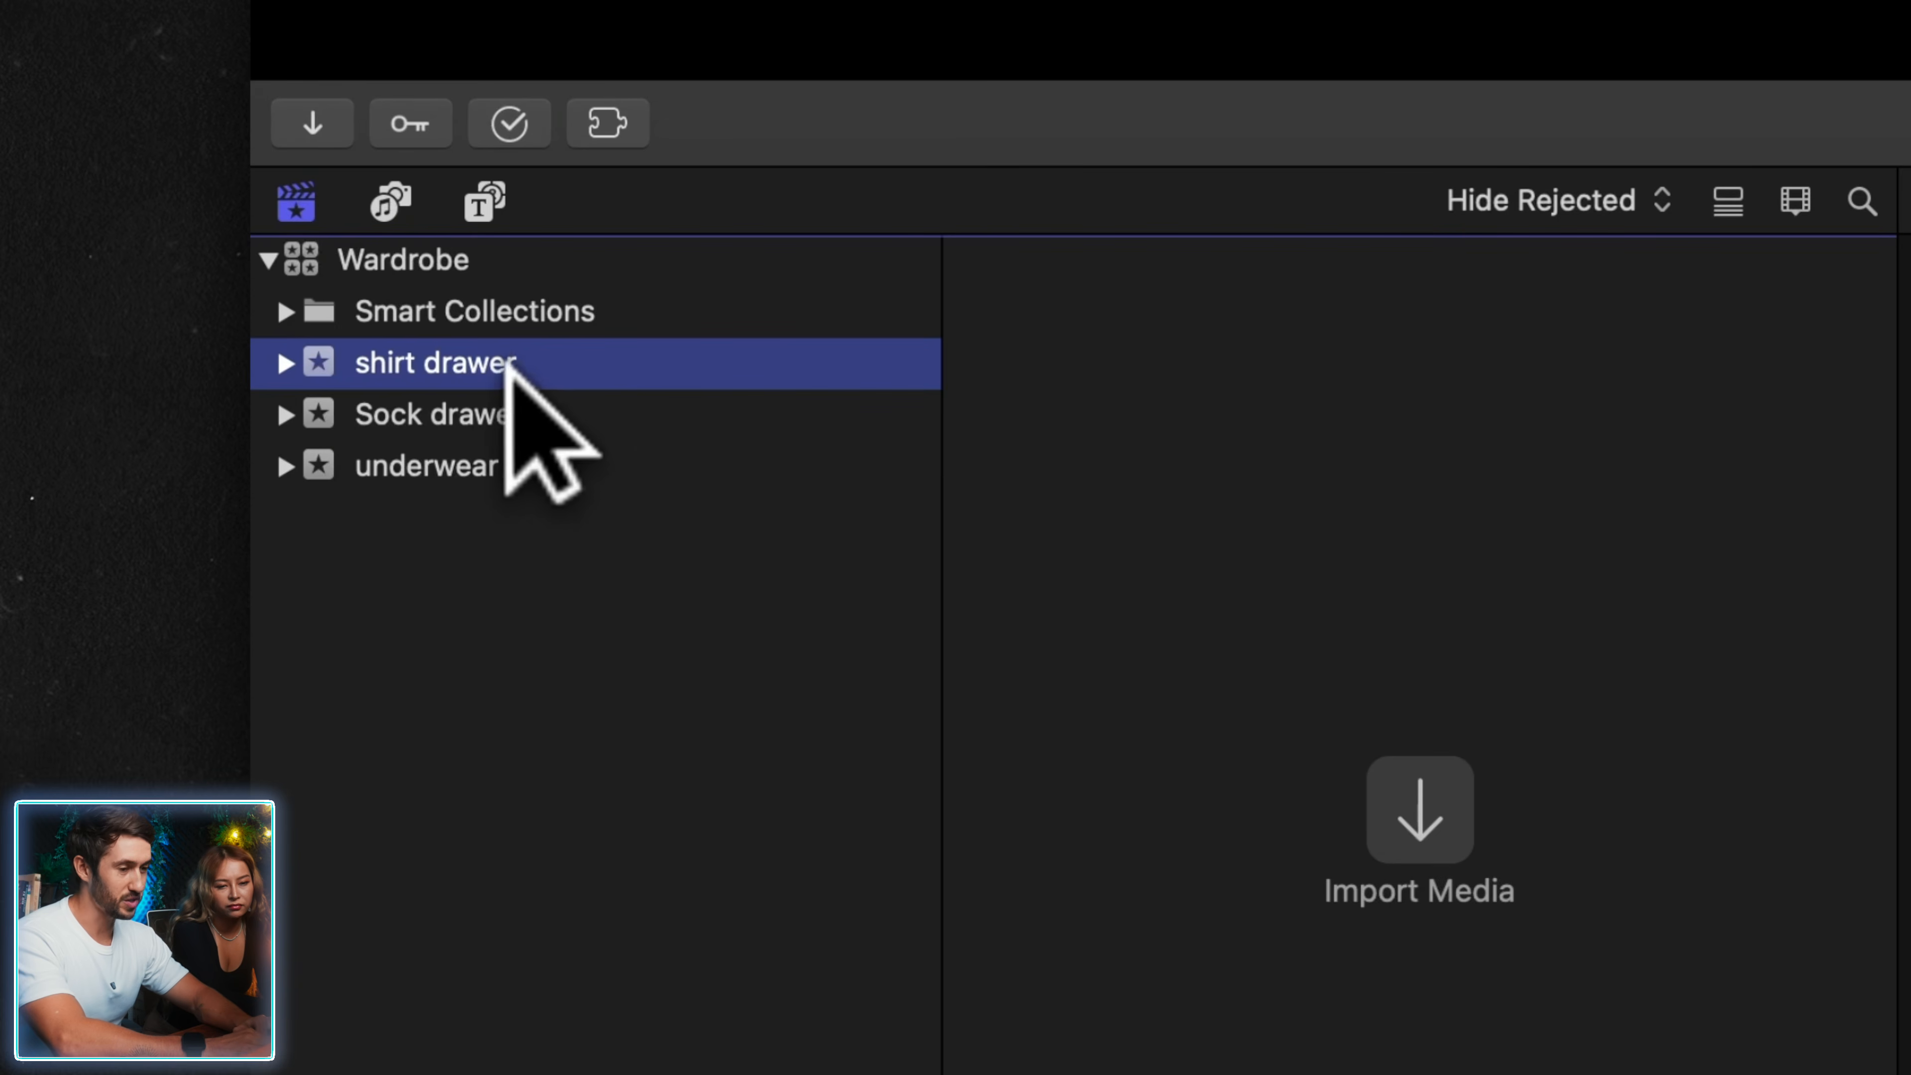
{"action": "left_click", "coordinate": [473, 365]}
{"action": "type", "text": "Pocket 3"}
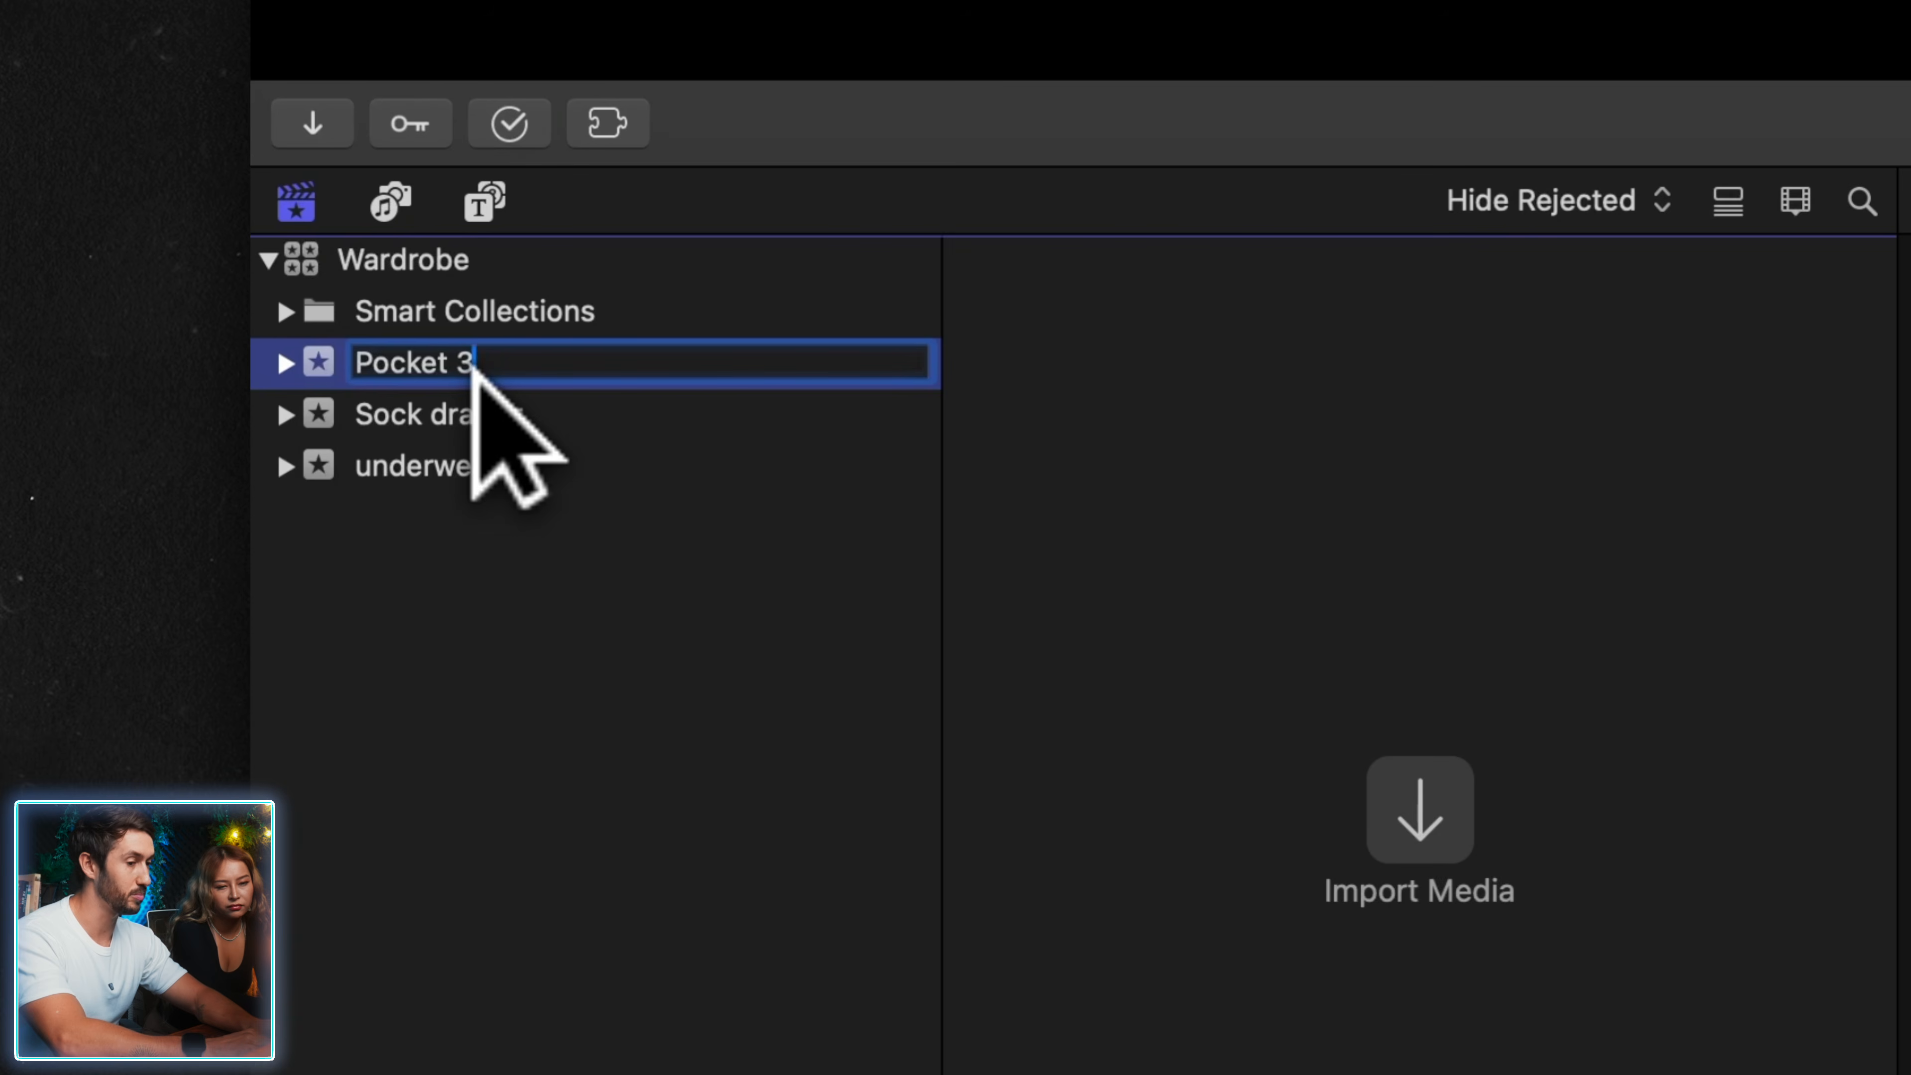
{"action": "type", "text": " Footage"}
{"action": "key", "text": "Return"}
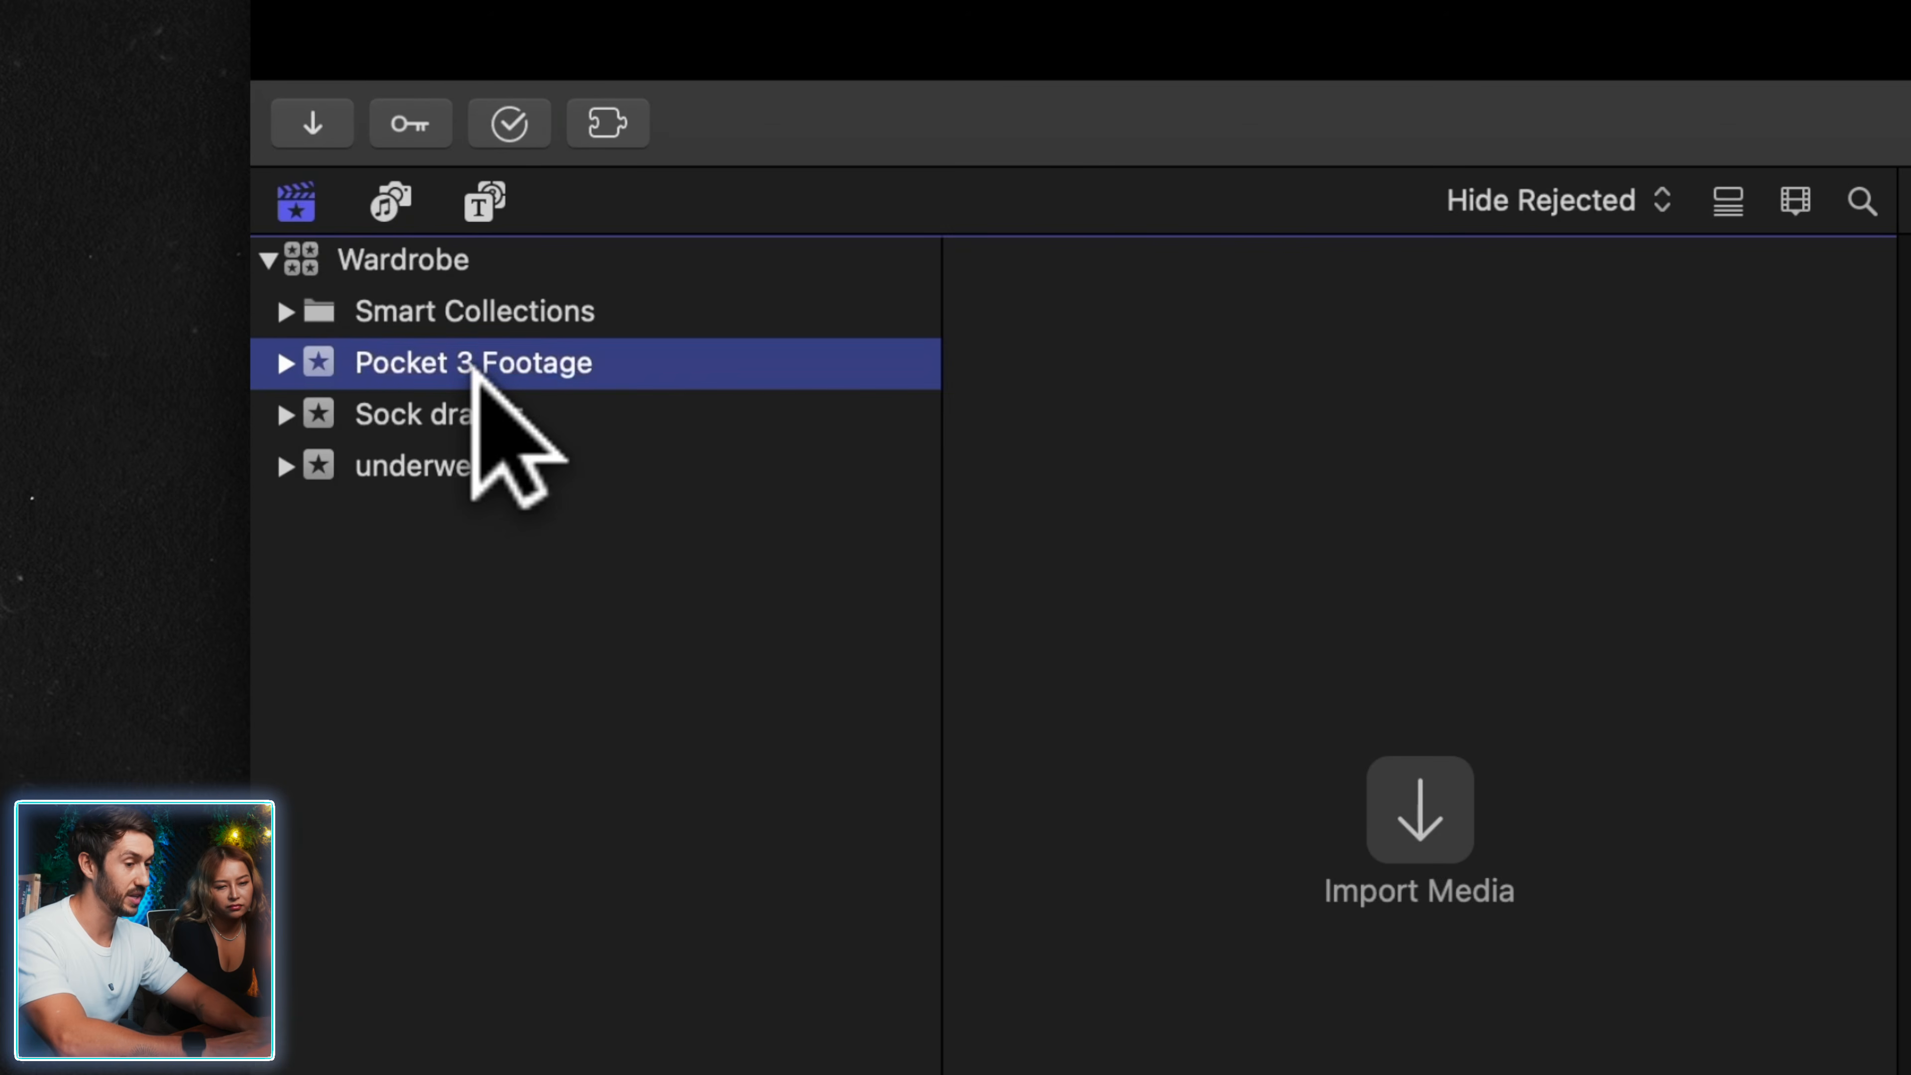
- Rename the Sock drawer event as iPhone Footage and the underwear event as Images
{"action": "double_click", "coordinate": [494, 401]}
{"action": "type", "text": "iPh"}
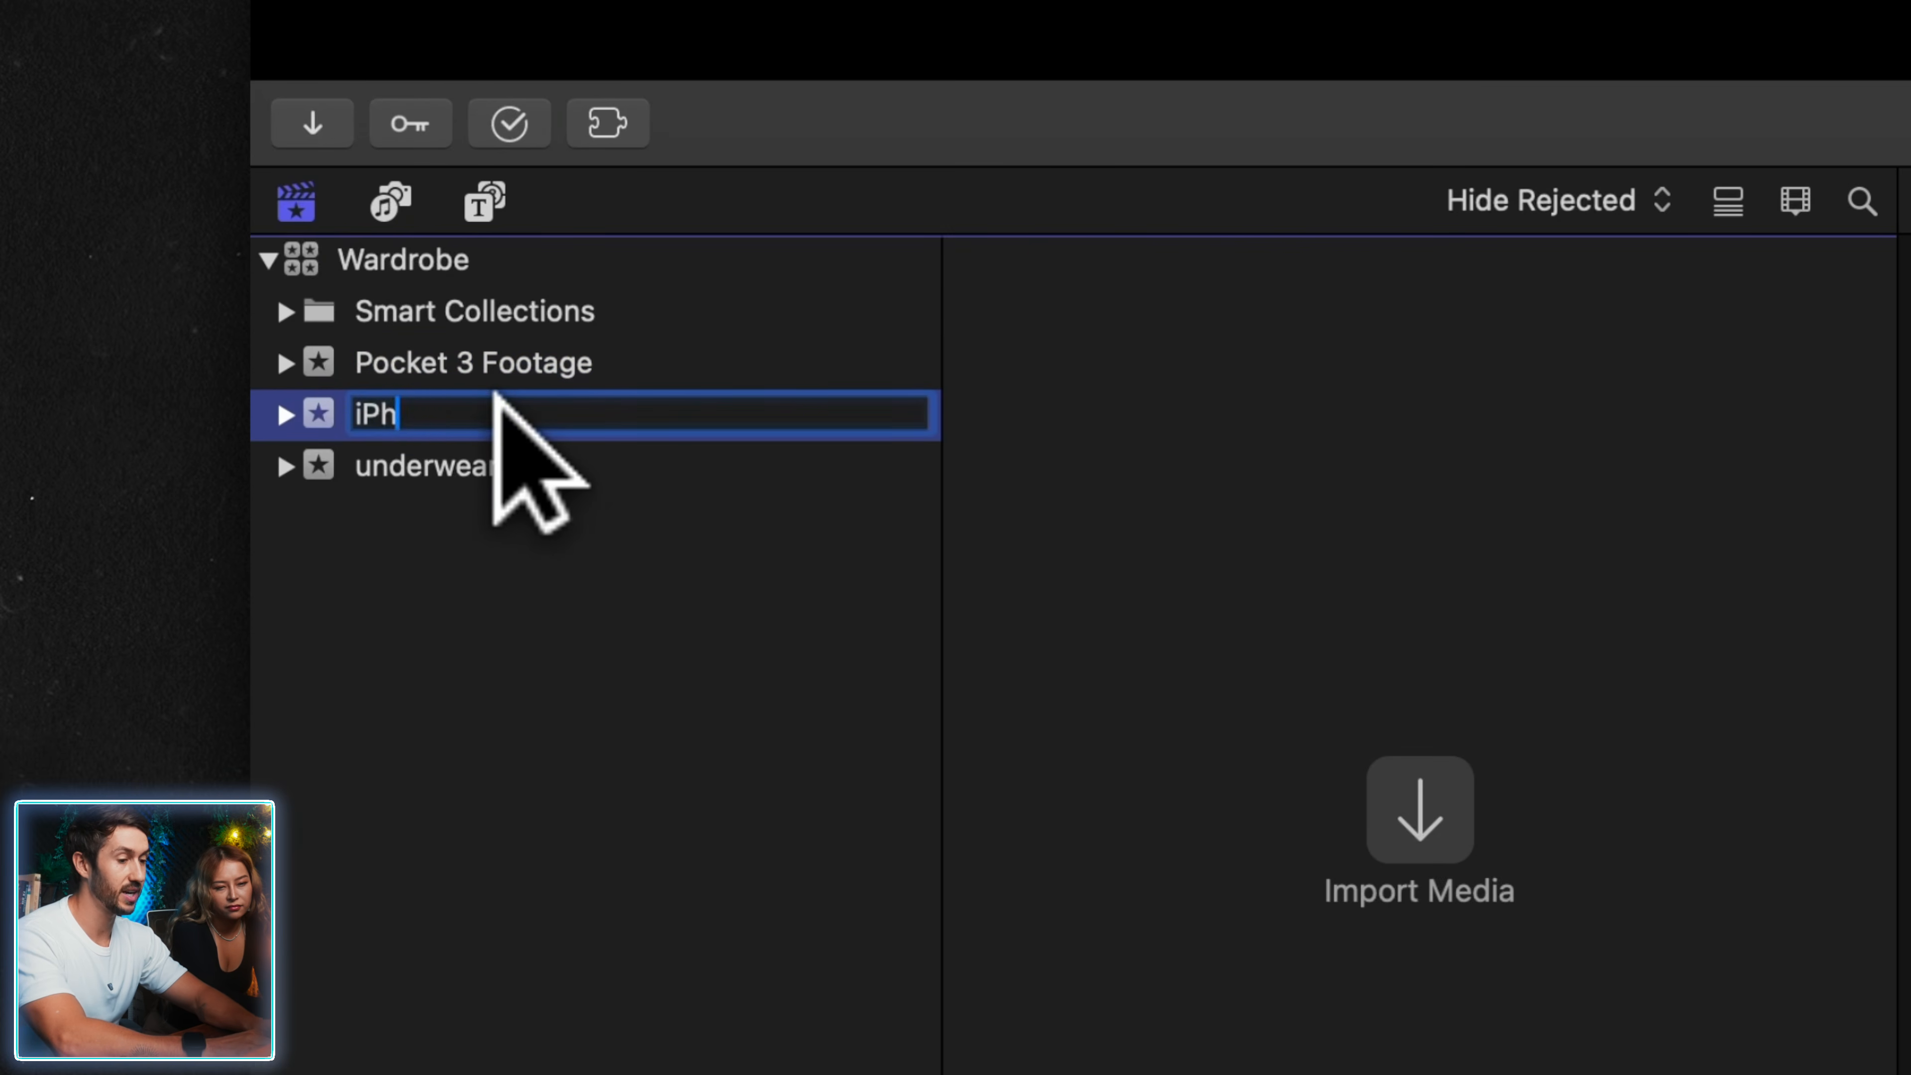
{"action": "type", "text": "one Footage"}
{"action": "key", "text": "Return"}
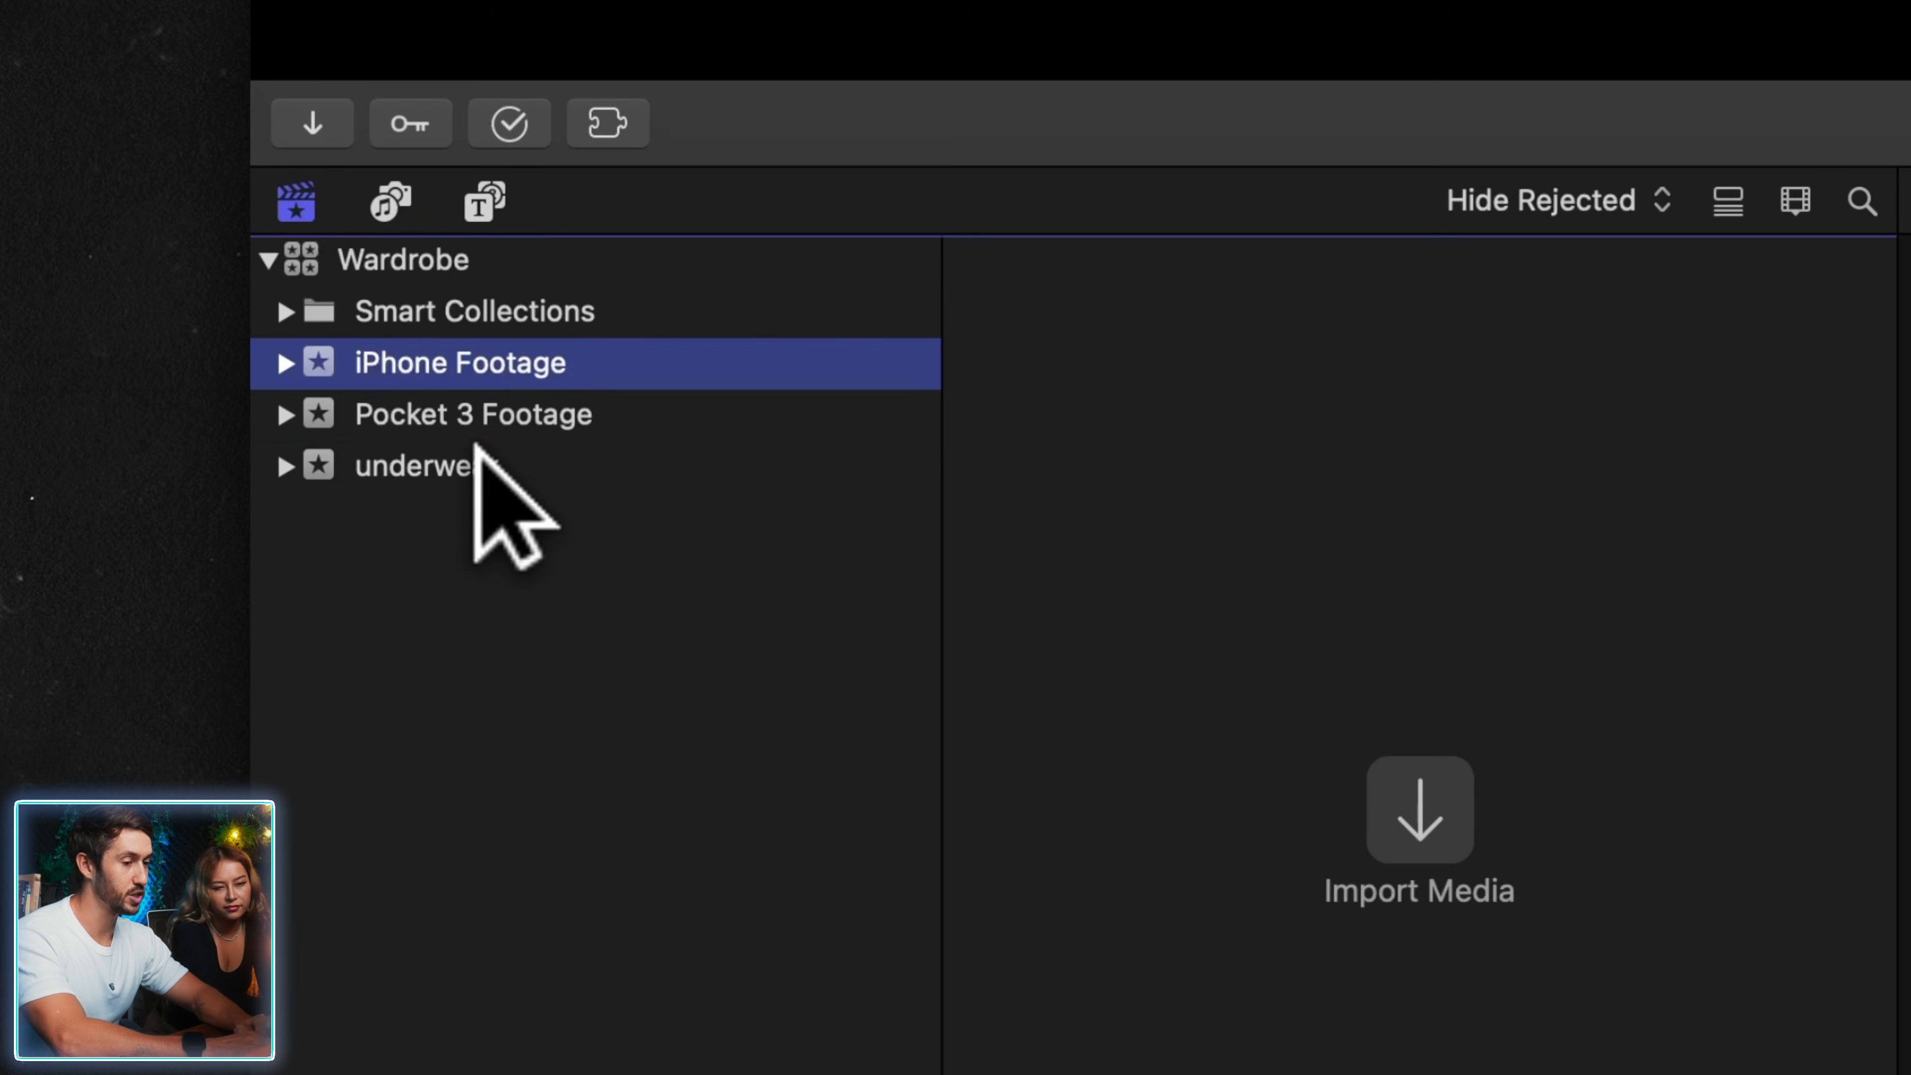
{"action": "double_click", "coordinate": [478, 465]}
{"action": "type", "text": "Images"}
{"action": "key", "text": "Return"}
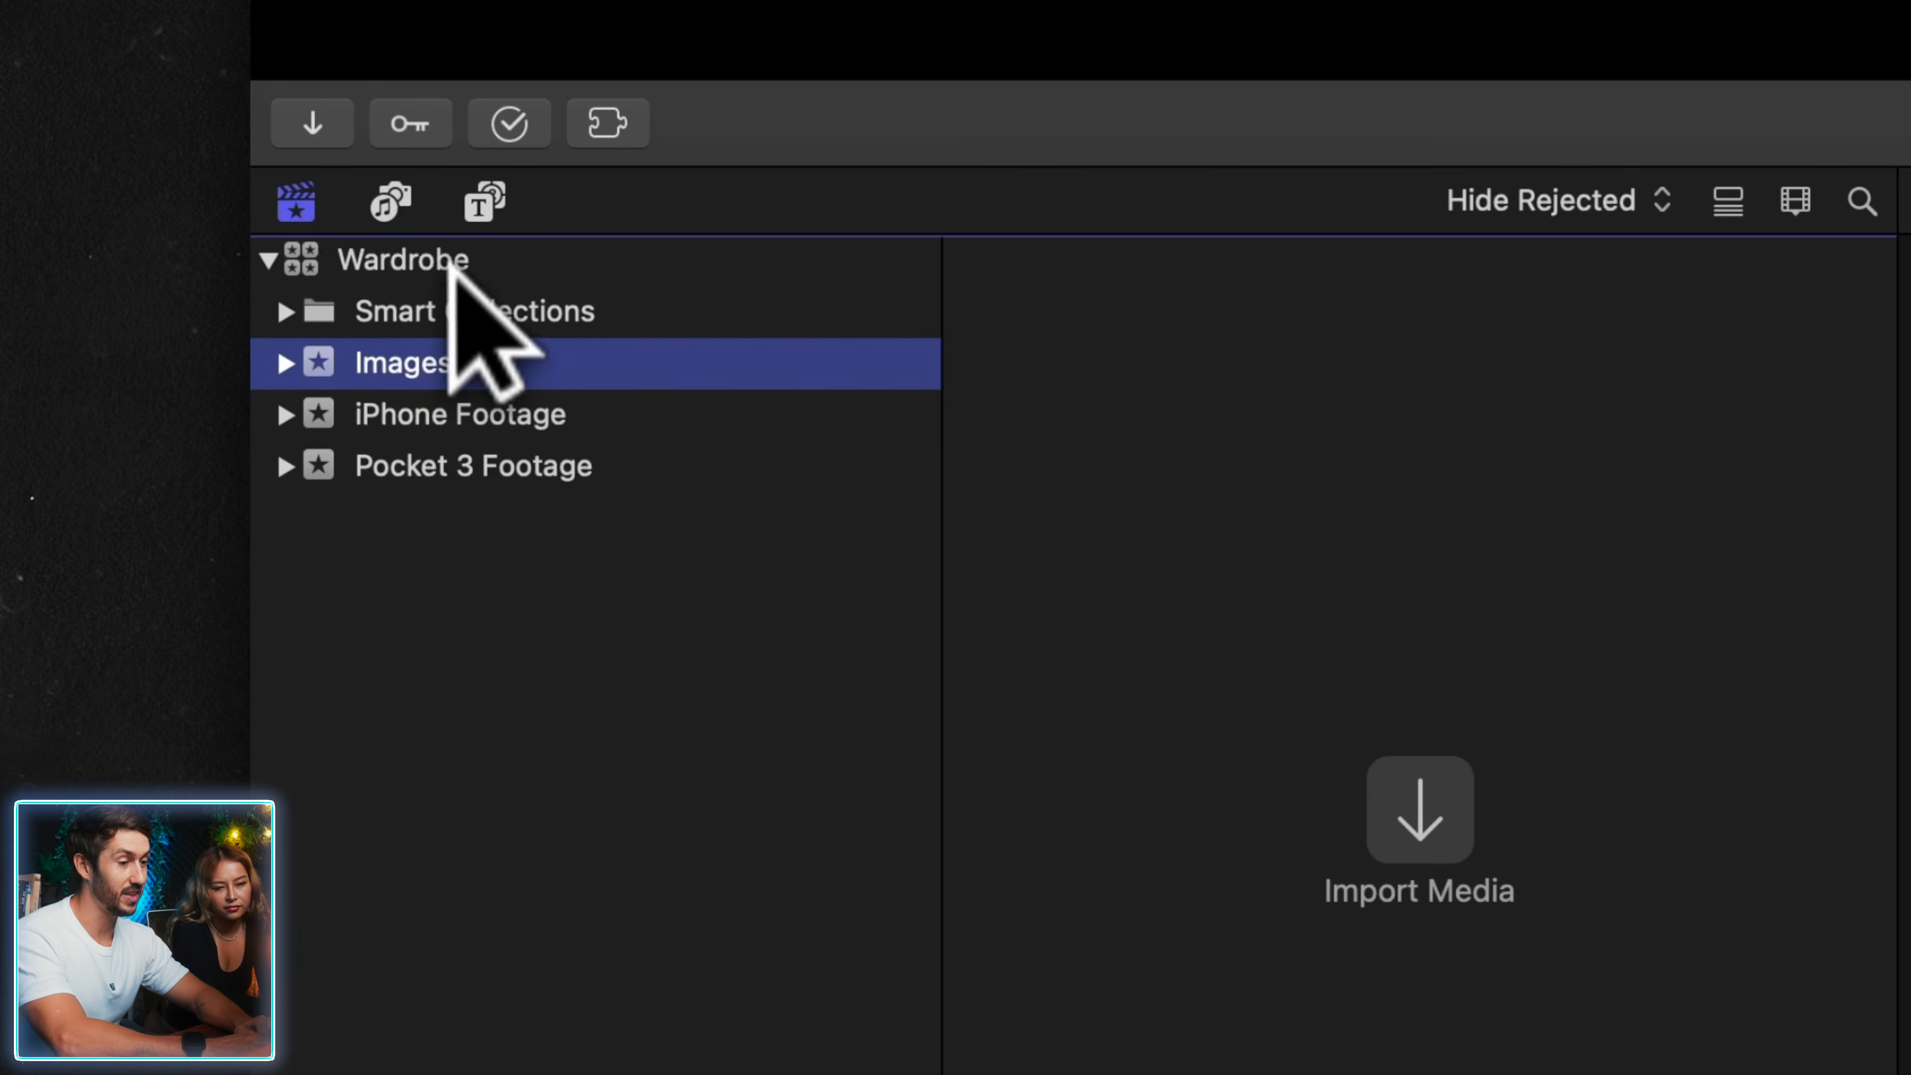
- Rename the Wardrobe library as Example Video Project
{"action": "left_click", "coordinate": [446, 241]}
{"action": "left_click", "coordinate": [456, 262]}
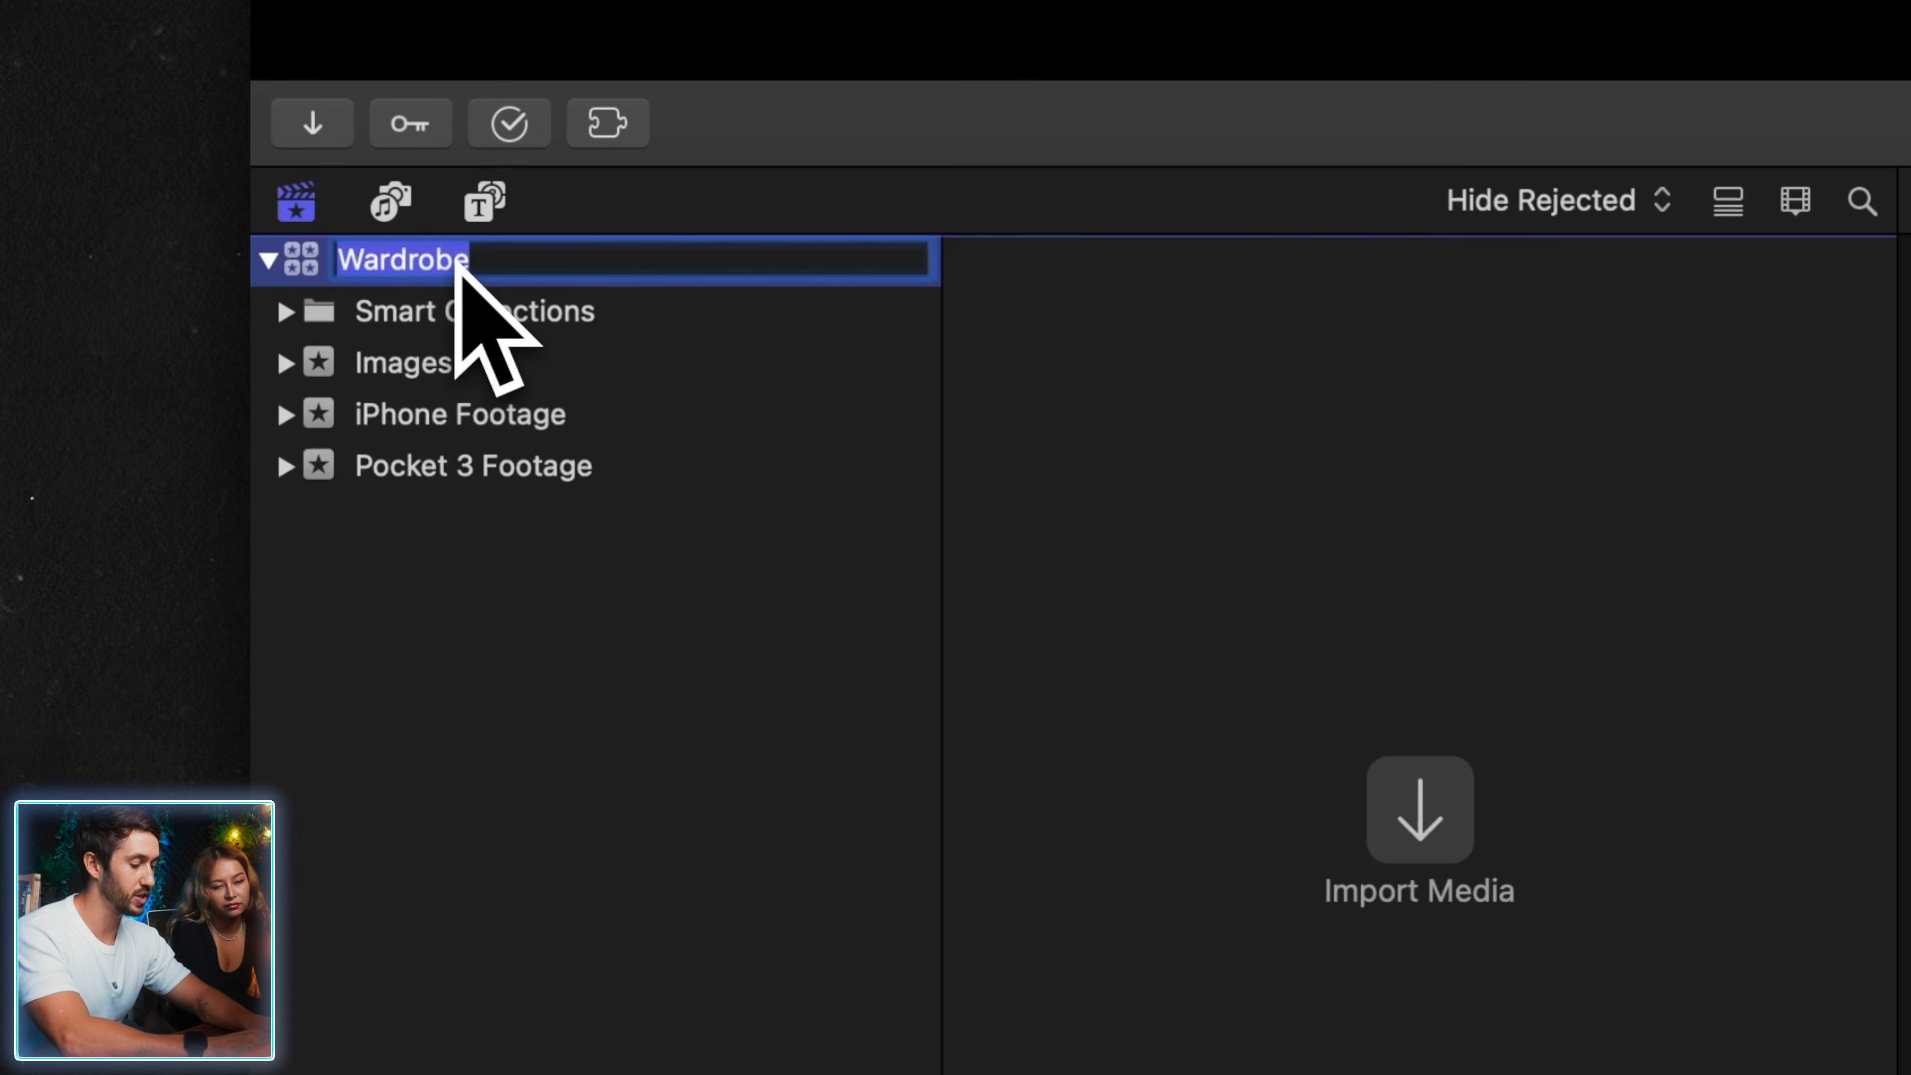
{"action": "type", "text": "Example Video Project"}
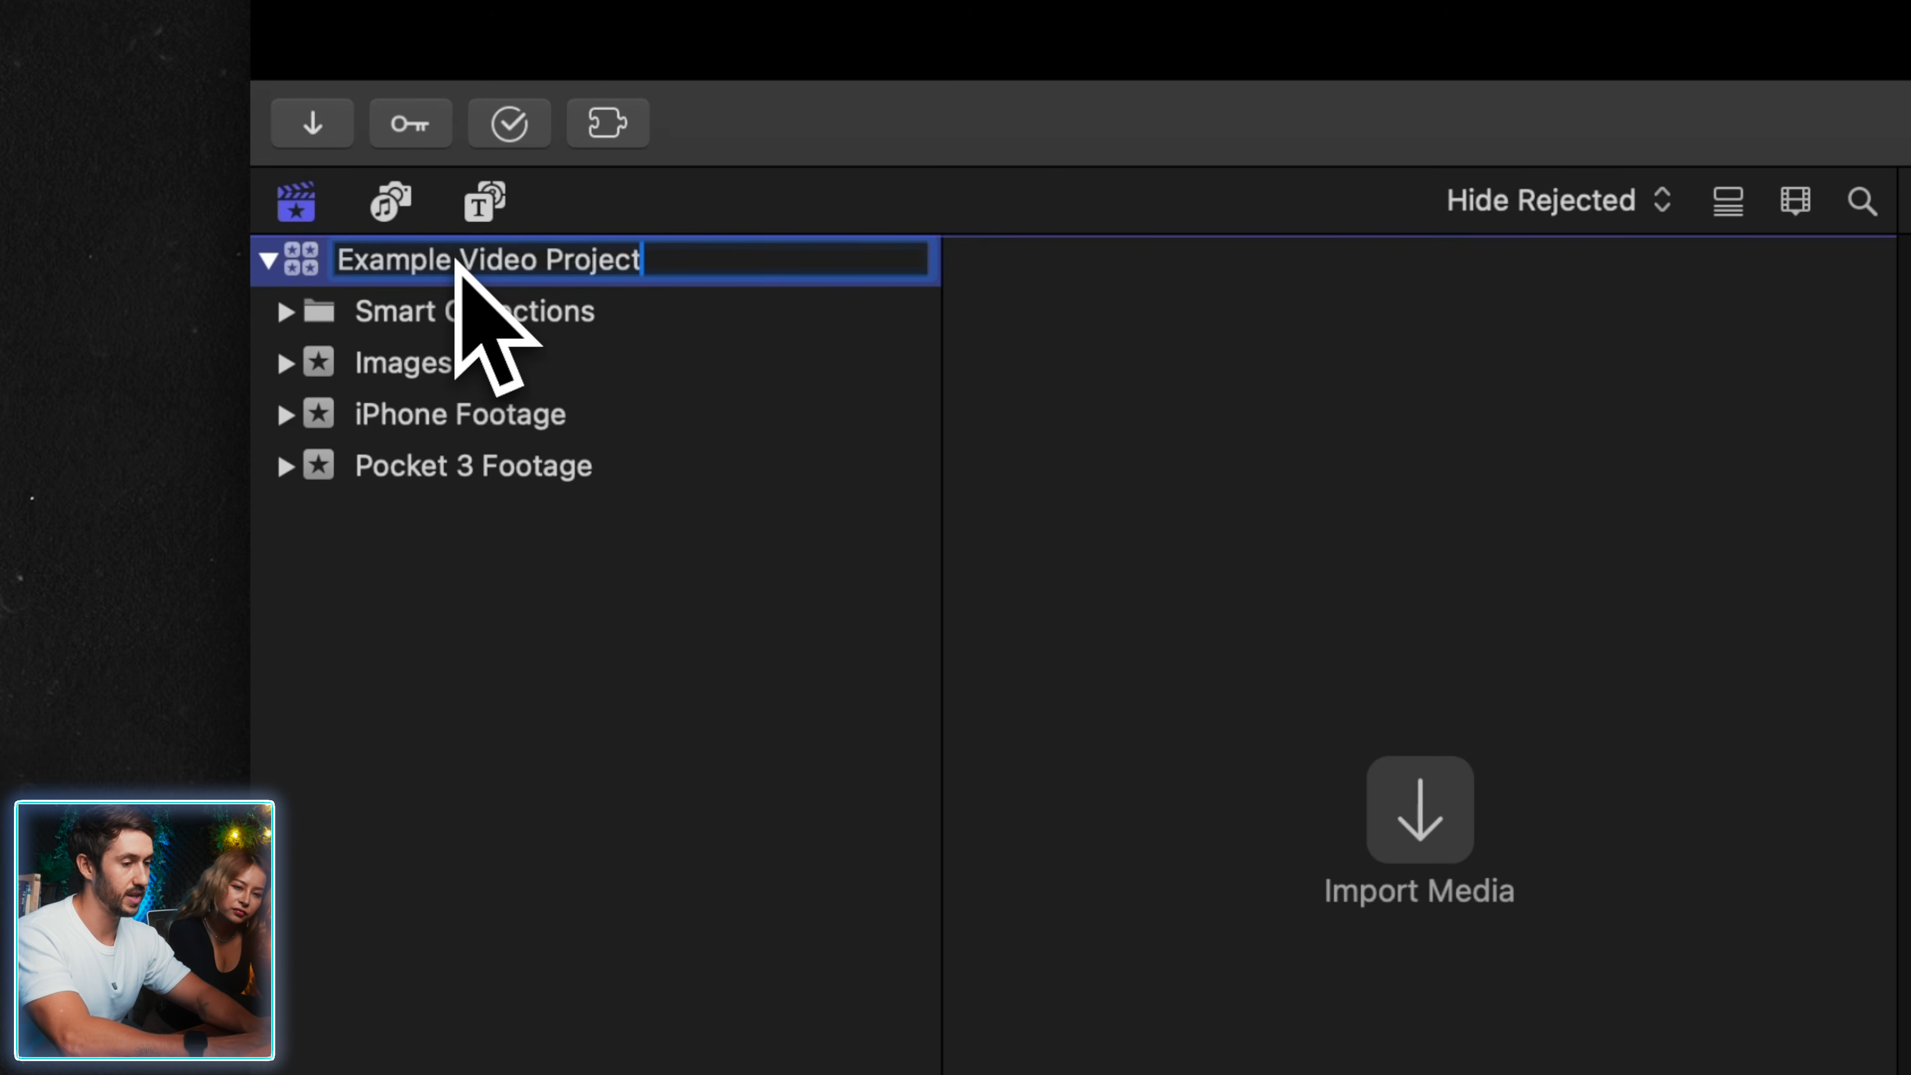
{"action": "key", "text": "Return"}
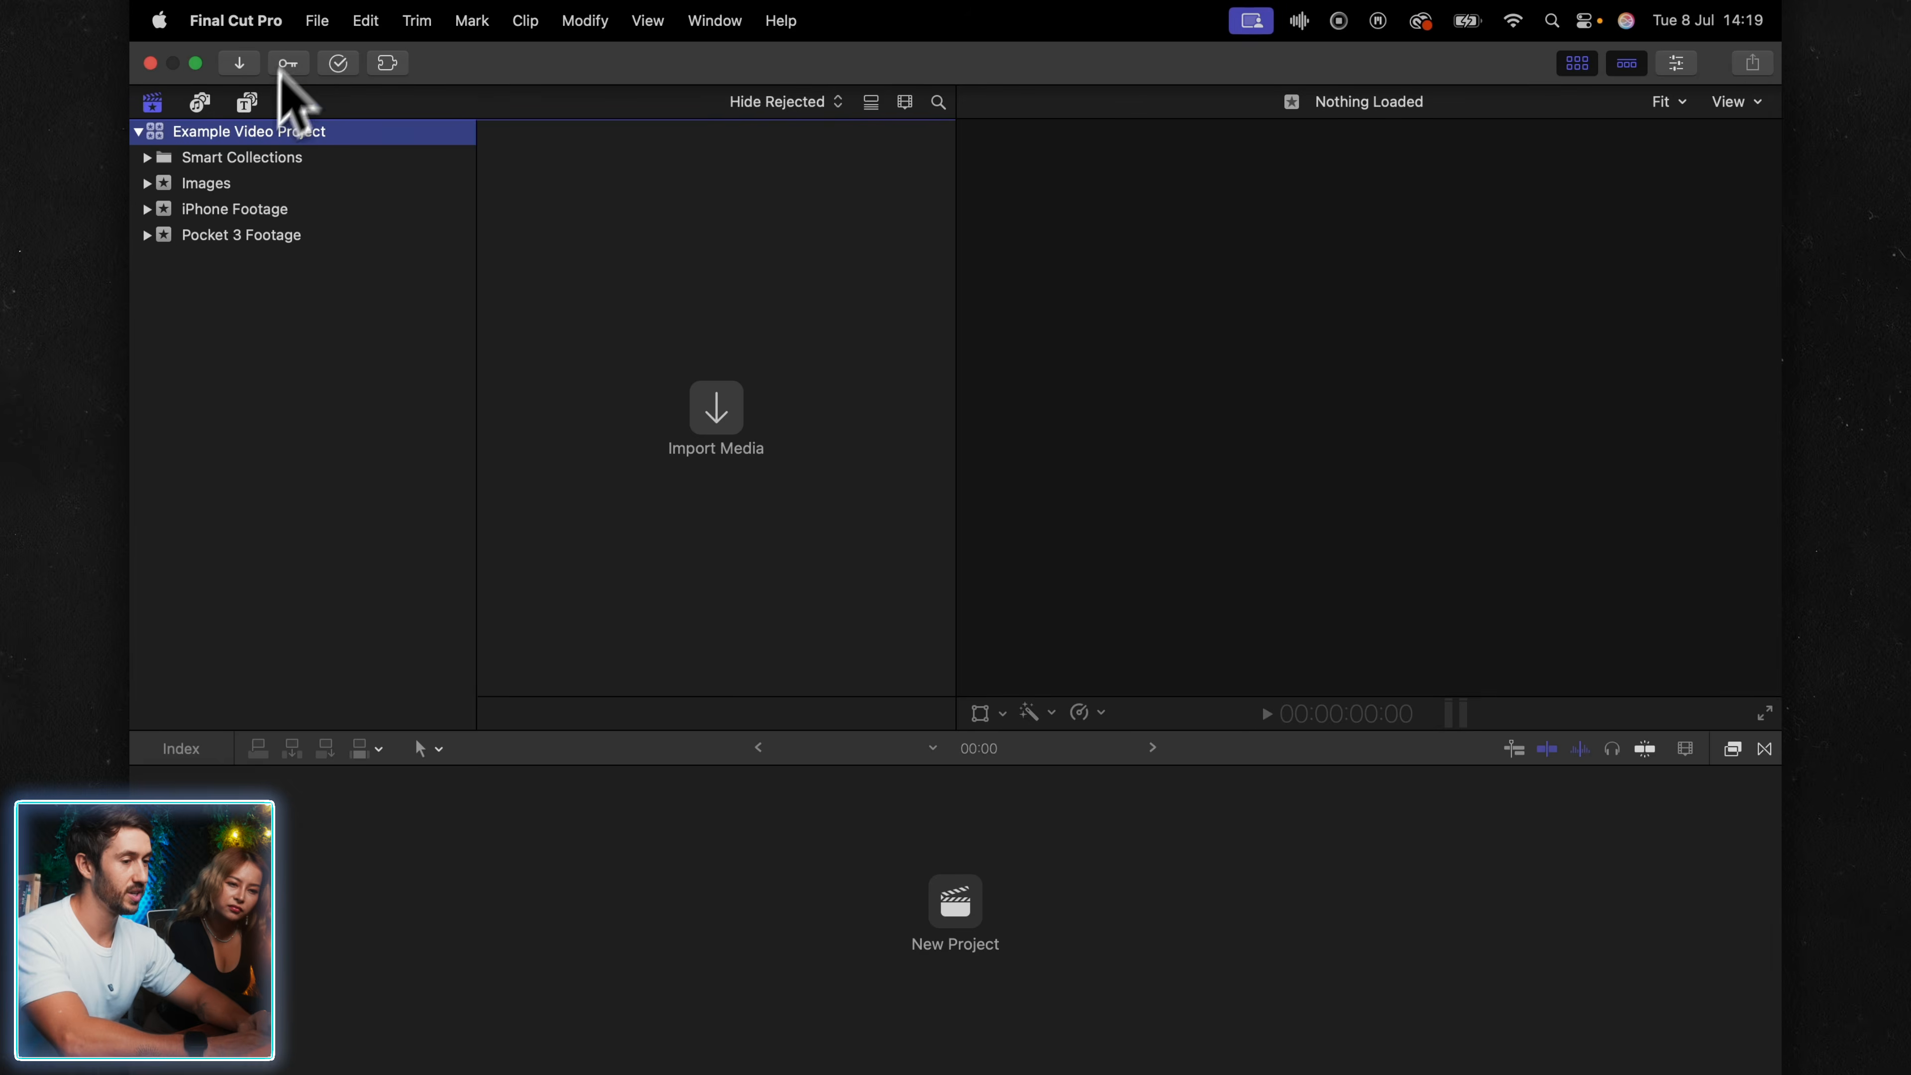
- Start a new project in the Images event and name it Video Name
{"action": "left_click", "coordinate": [317, 21]}
{"action": "mouse_move", "coordinate": [343, 58]}
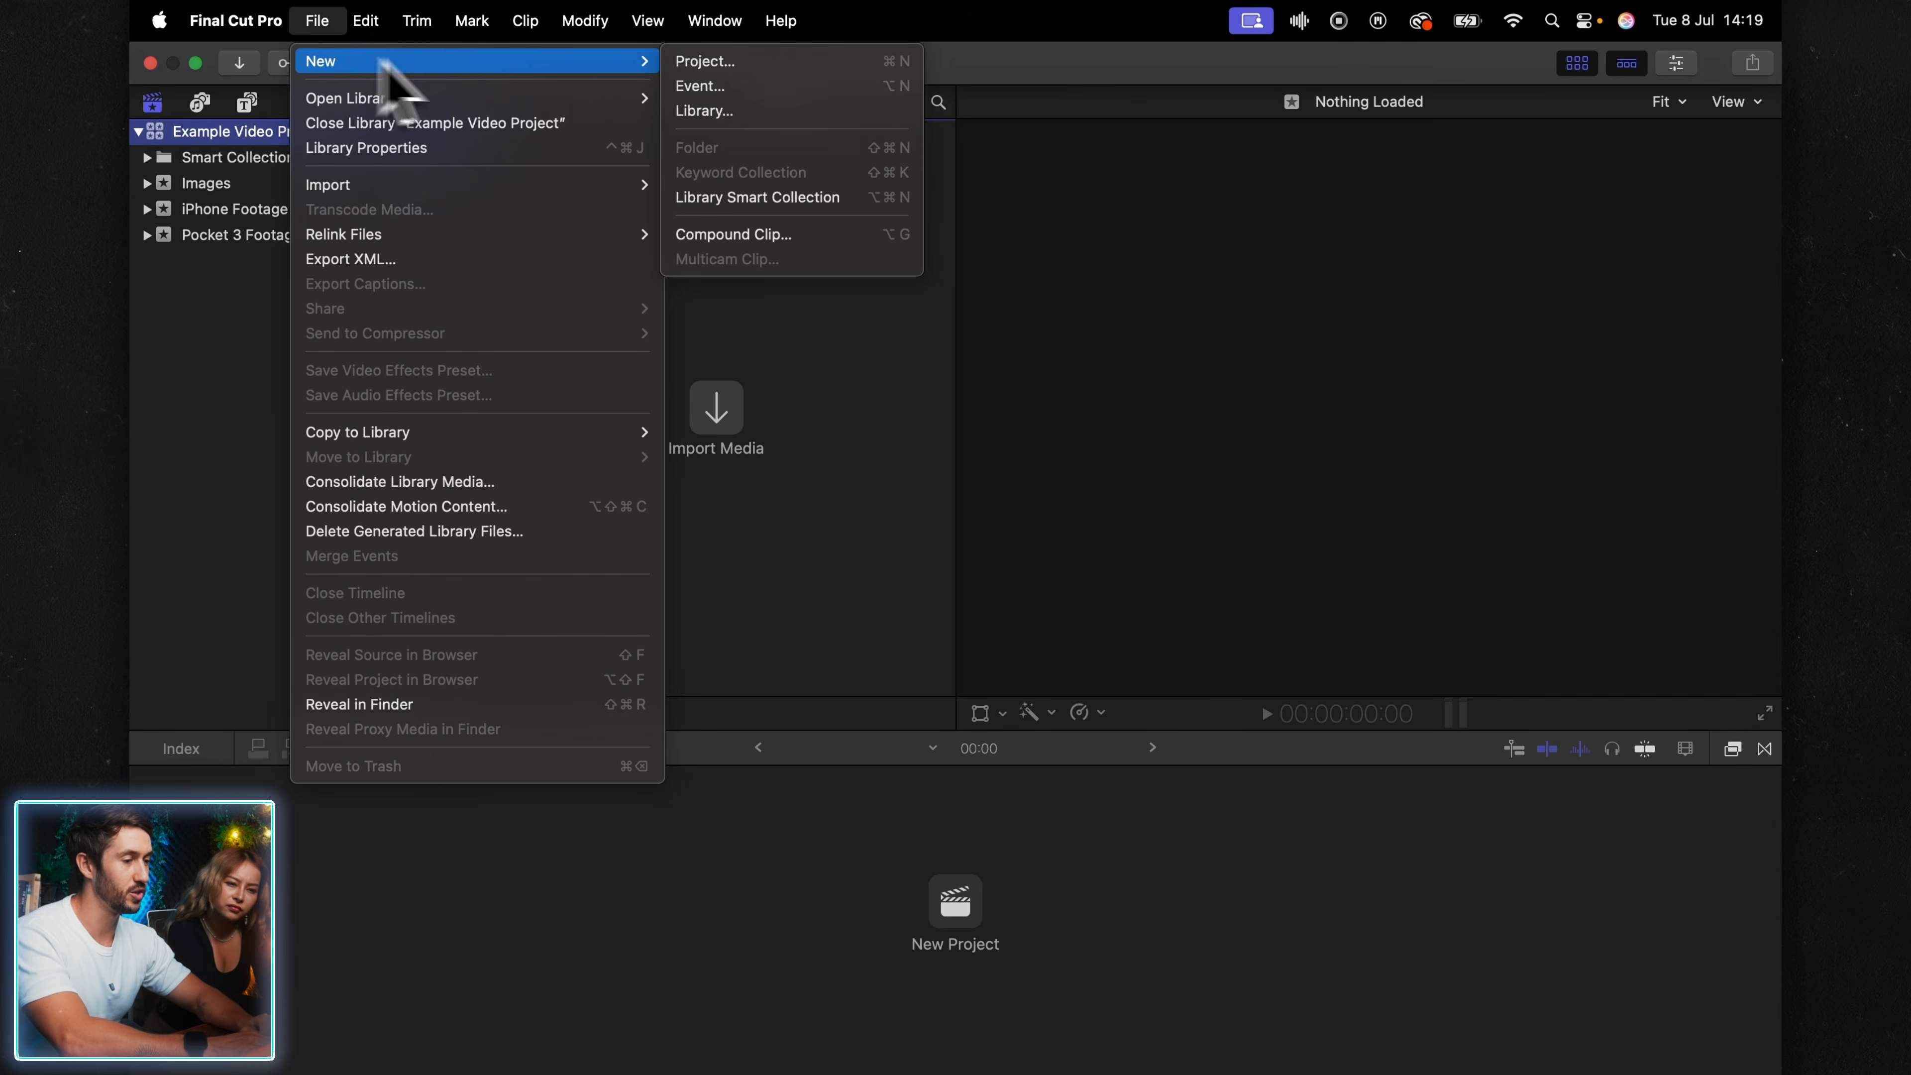
{"action": "left_click", "coordinate": [687, 65]}
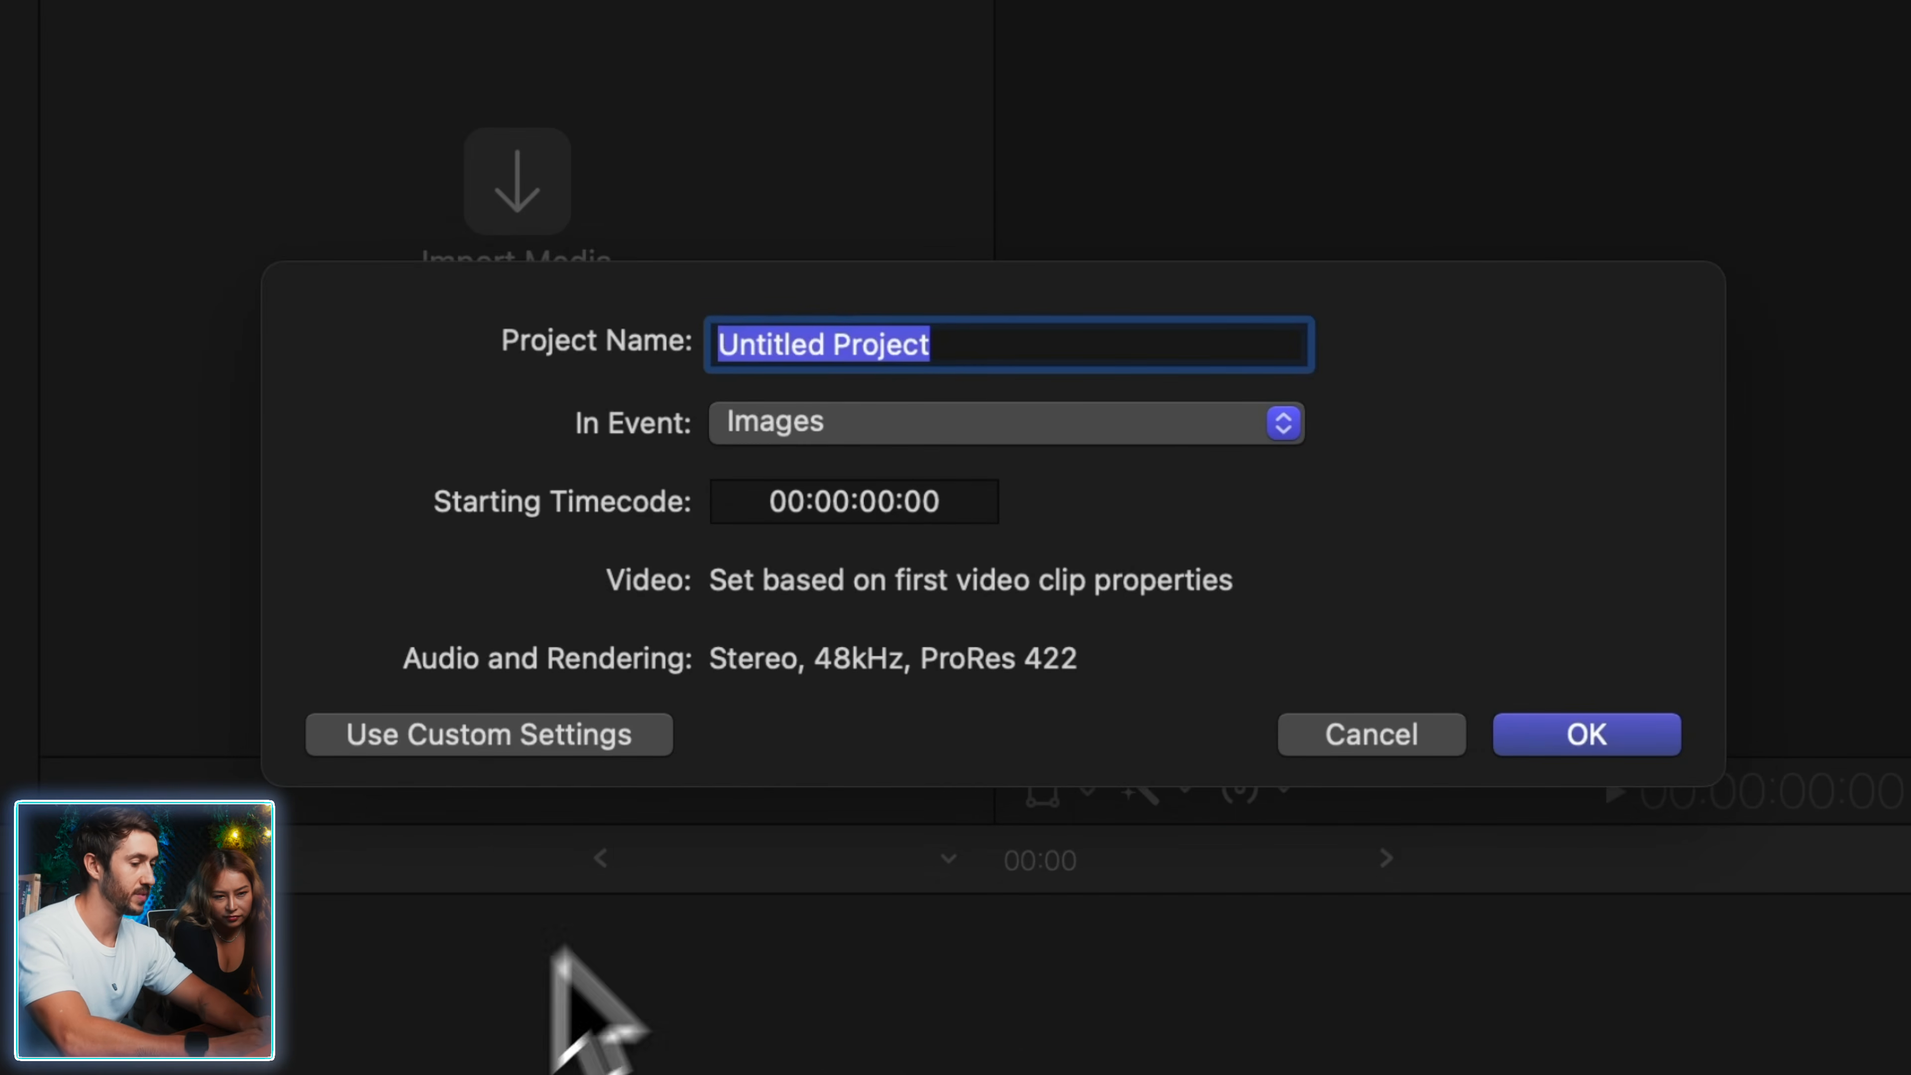
{"action": "type", "text": "Exampl"}
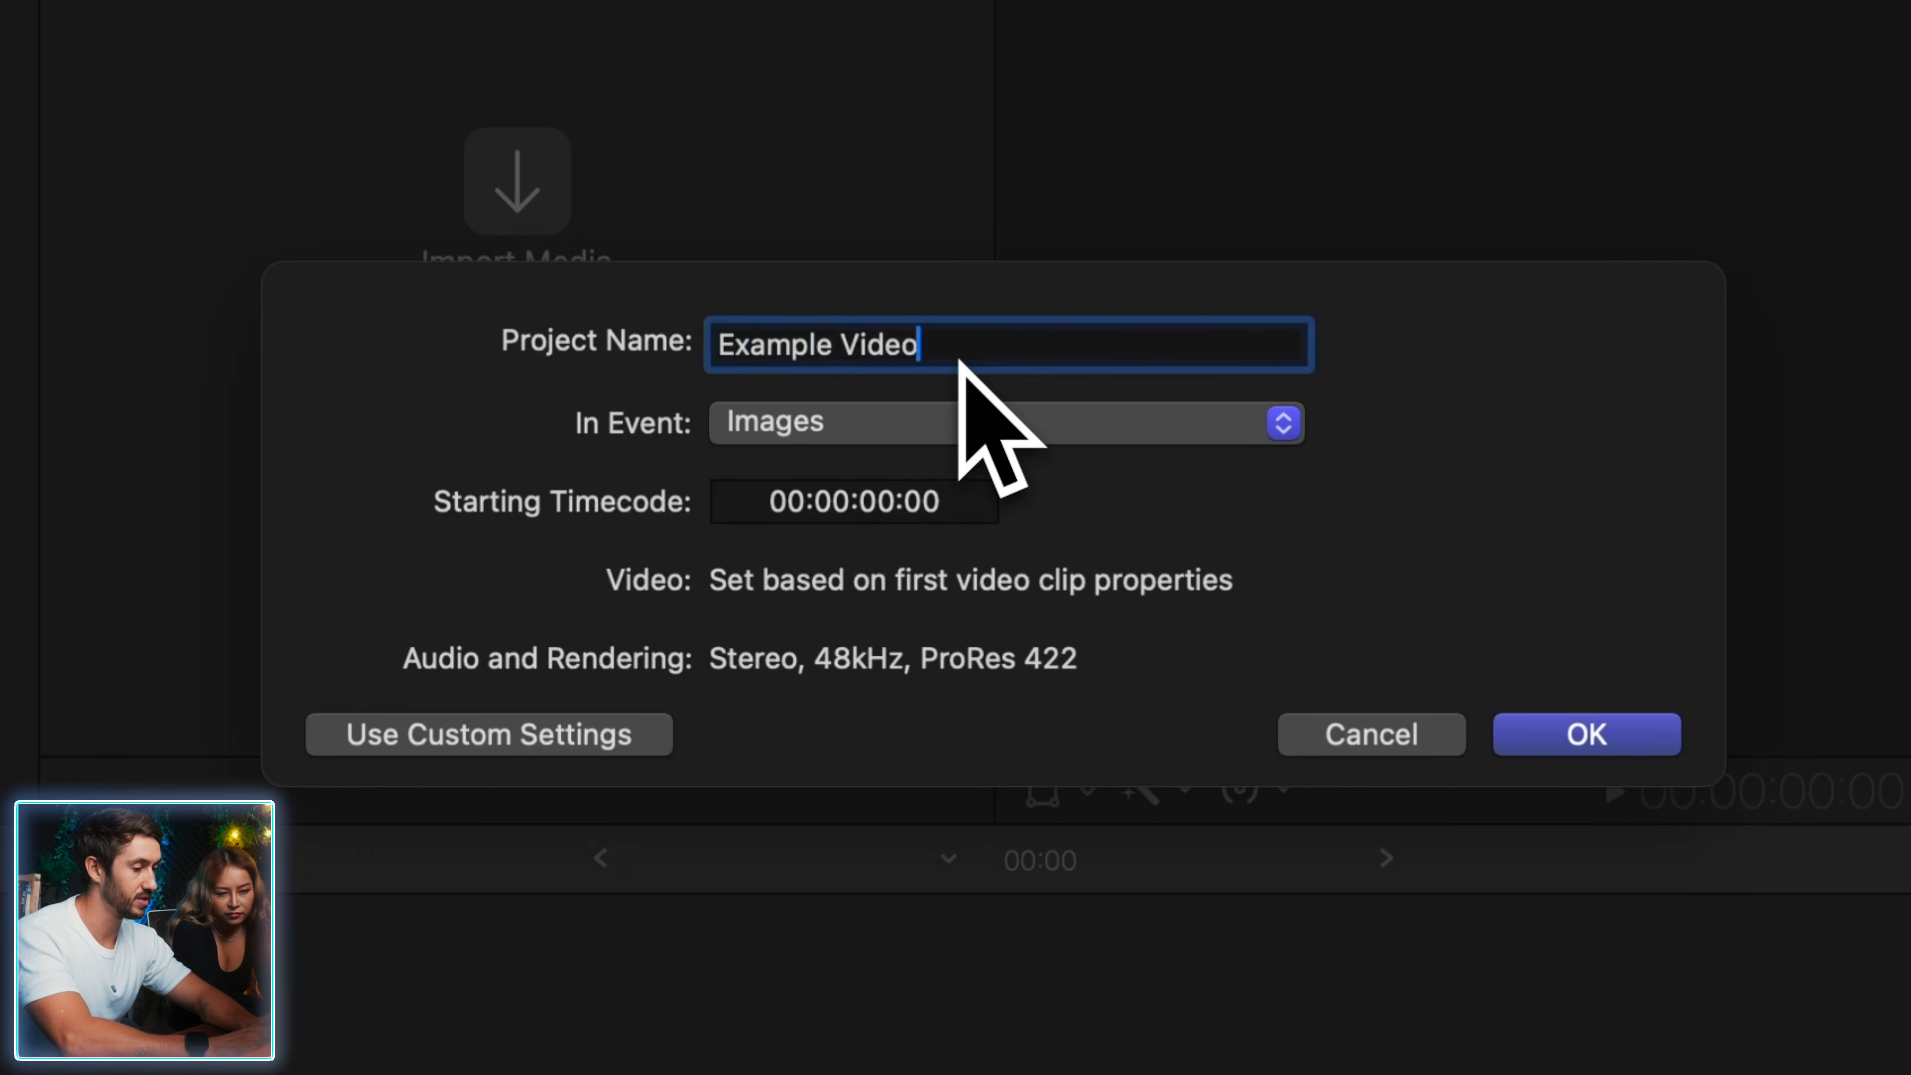
{"action": "type", "text": "e Video"}
{"action": "left_click_drag", "start_coordinate": [976, 342], "coordinate": [623, 325]}
{"action": "type", "text": "Viud"}
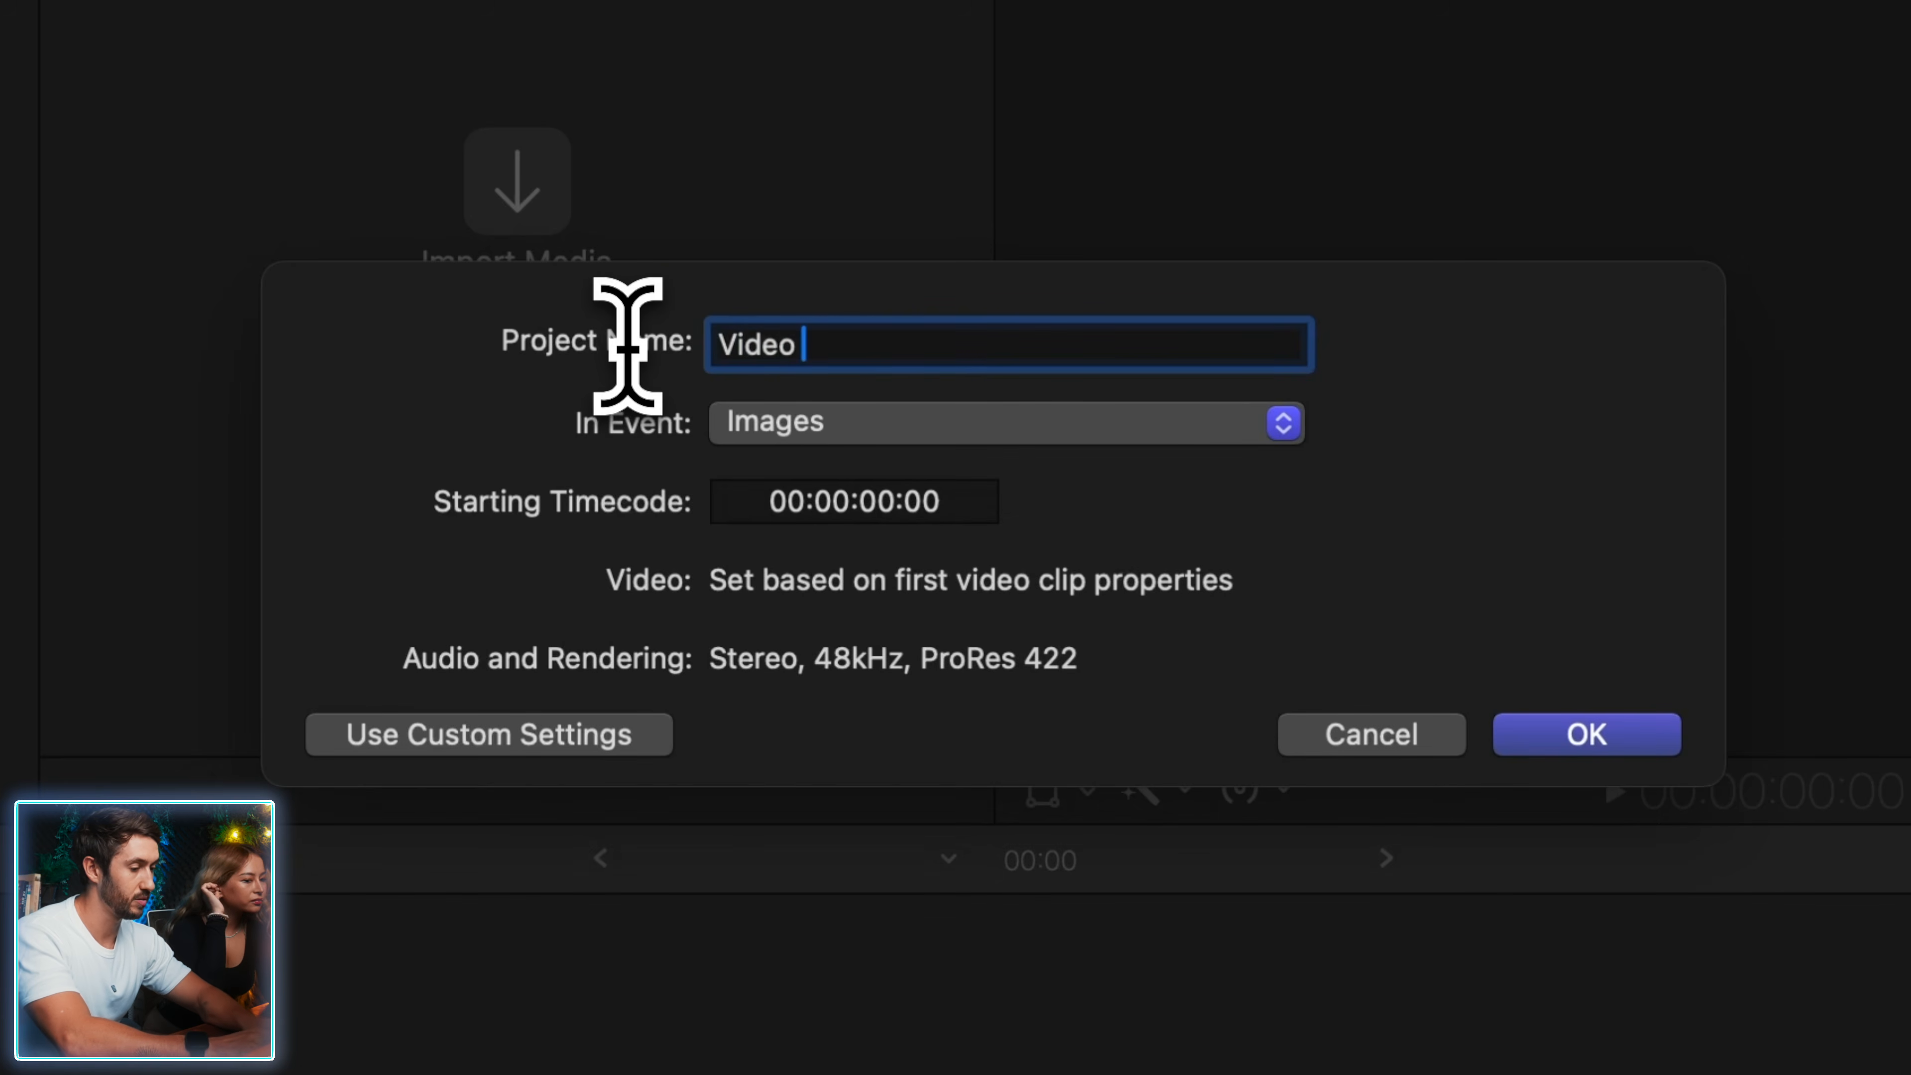
{"action": "type", "text": "o Name"}
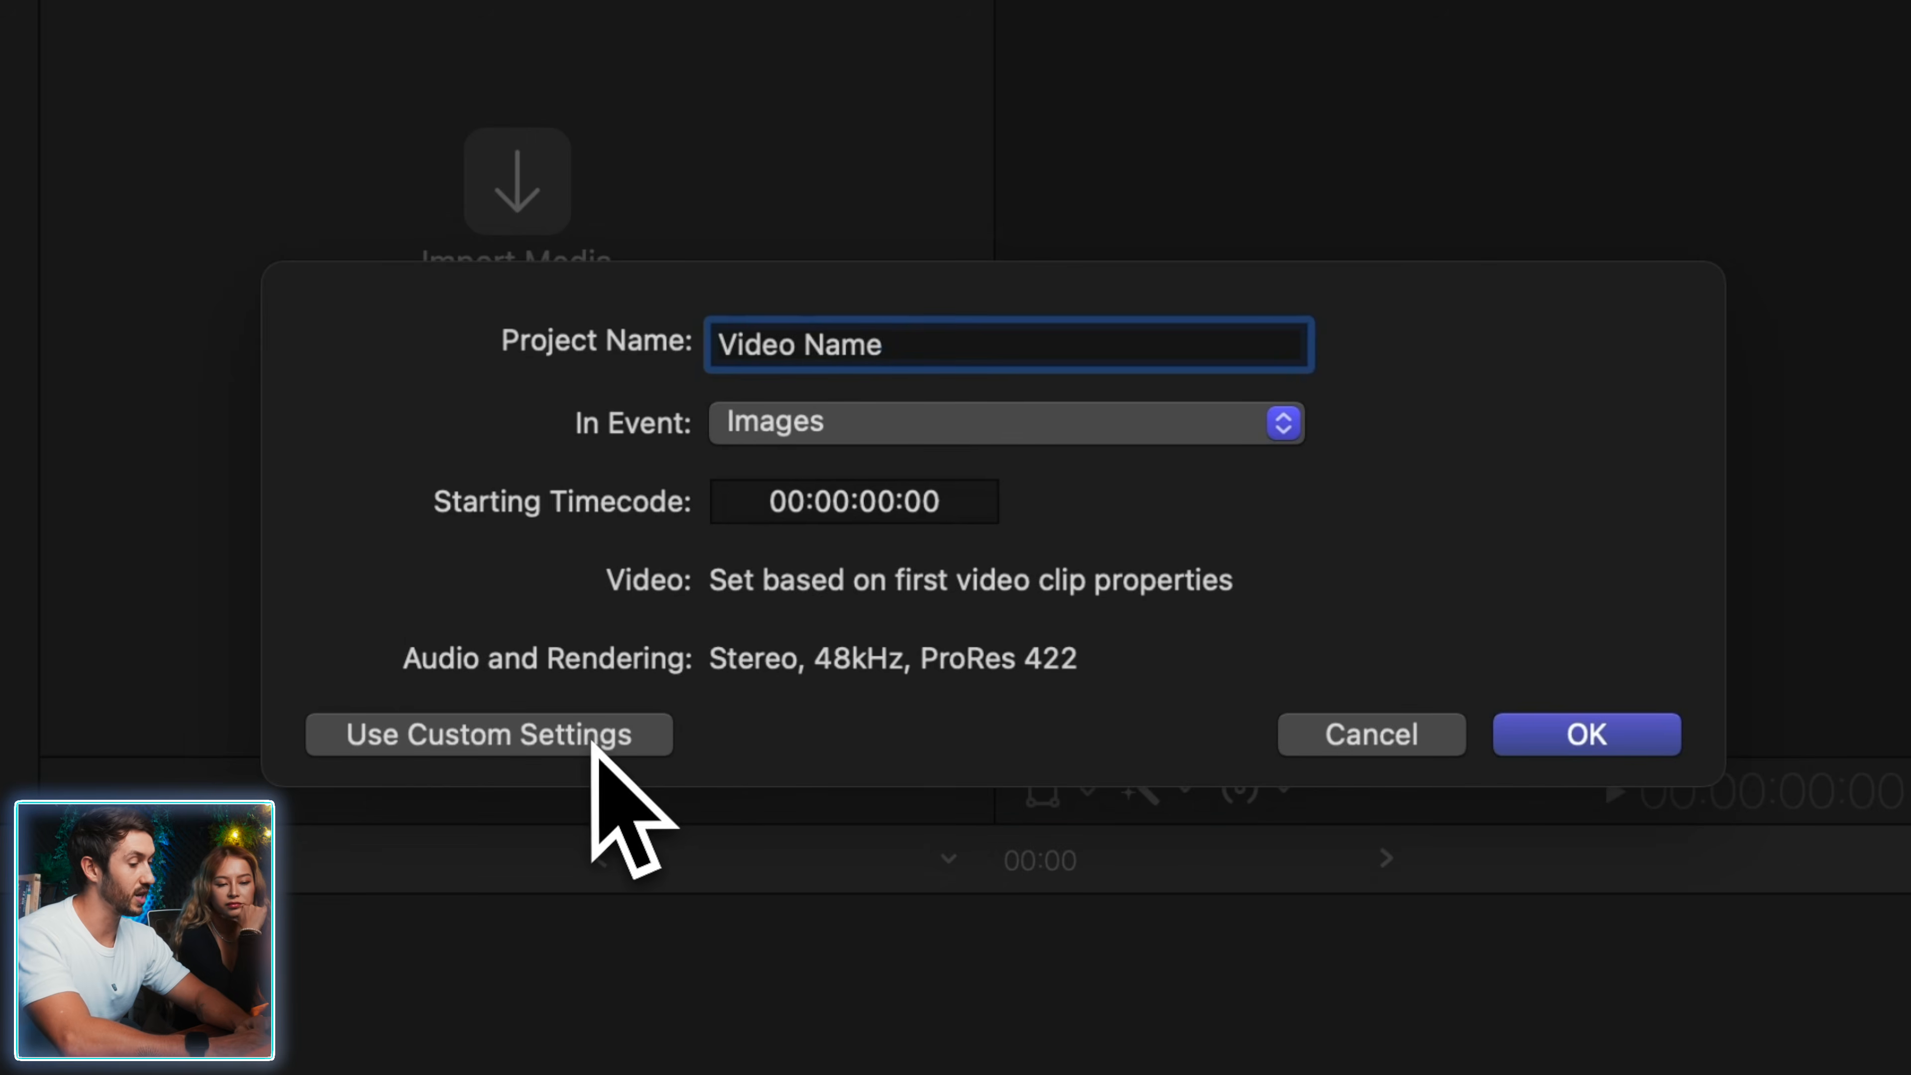
- Switch the new project to custom settings and set the video format to 4K, 3840x2160, at 23.98p
{"action": "left_click", "coordinate": [569, 737]}
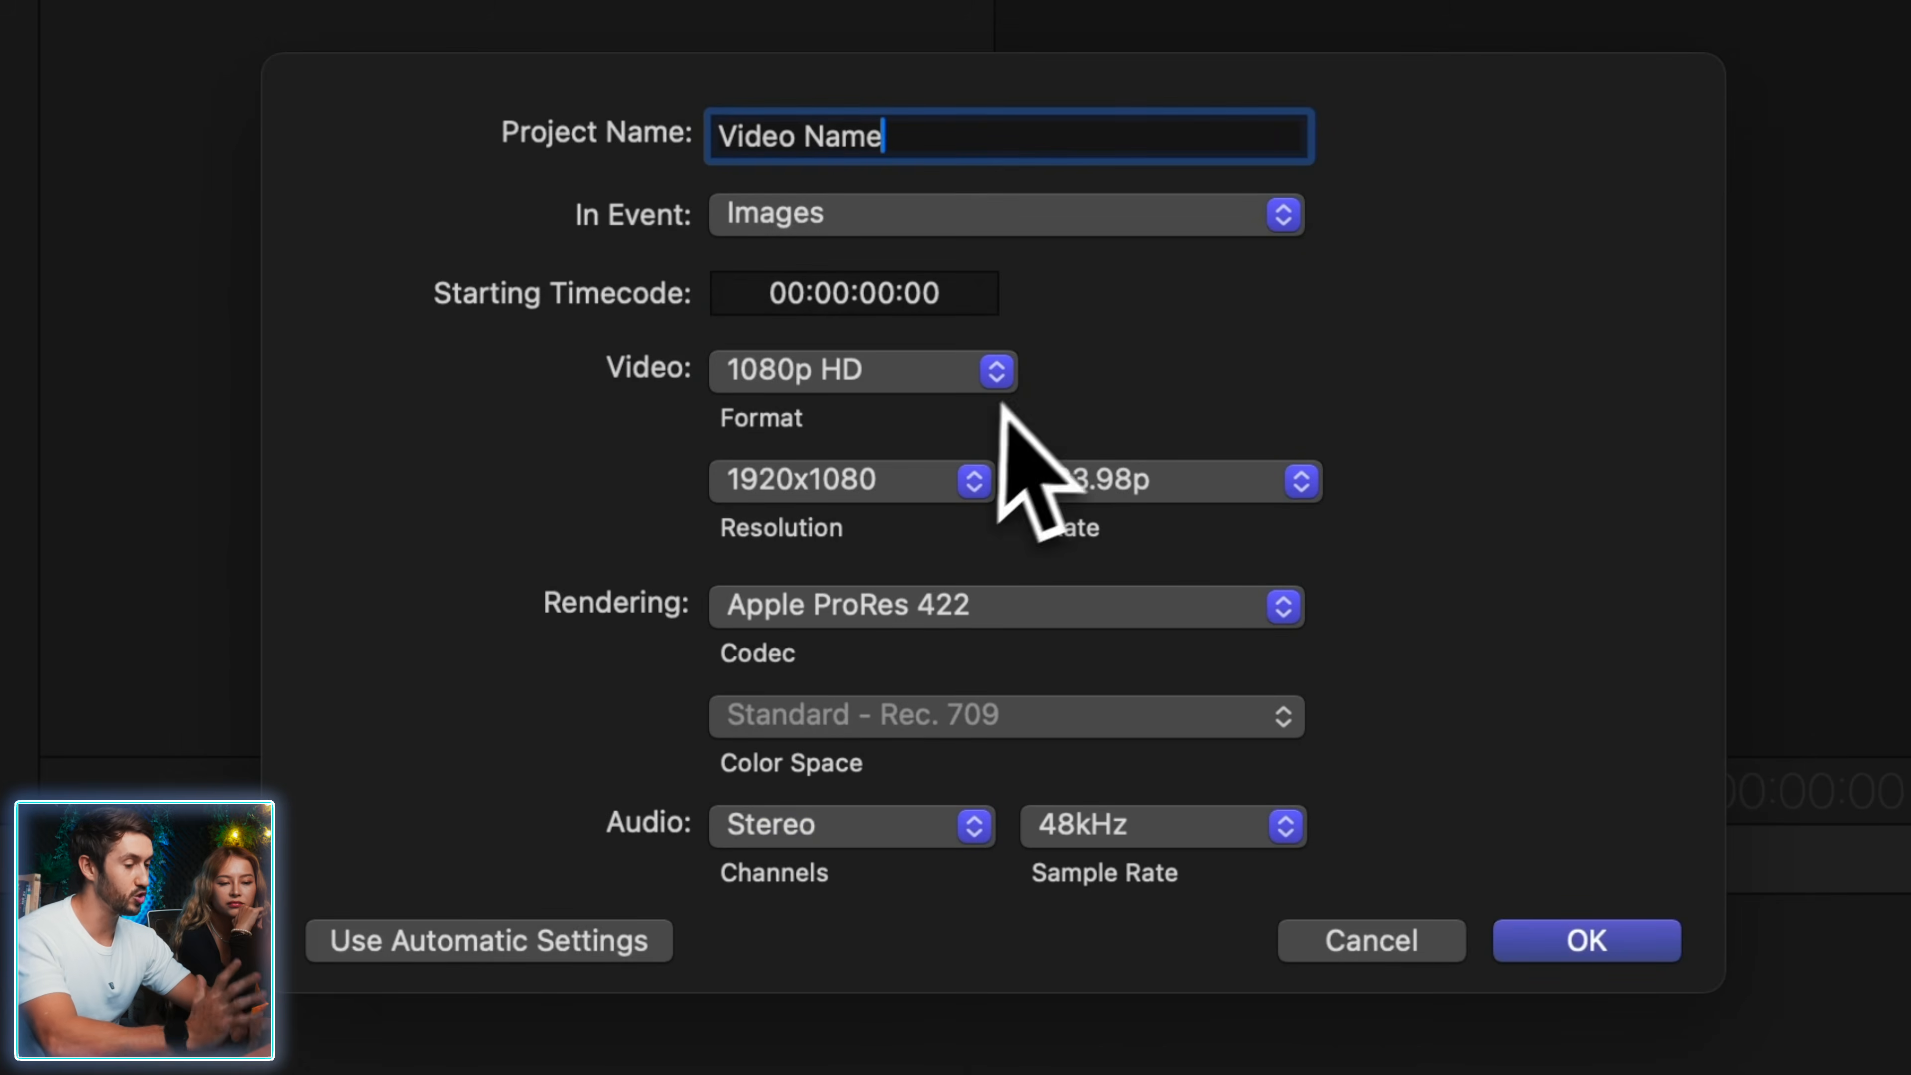
{"action": "left_click", "coordinate": [987, 370]}
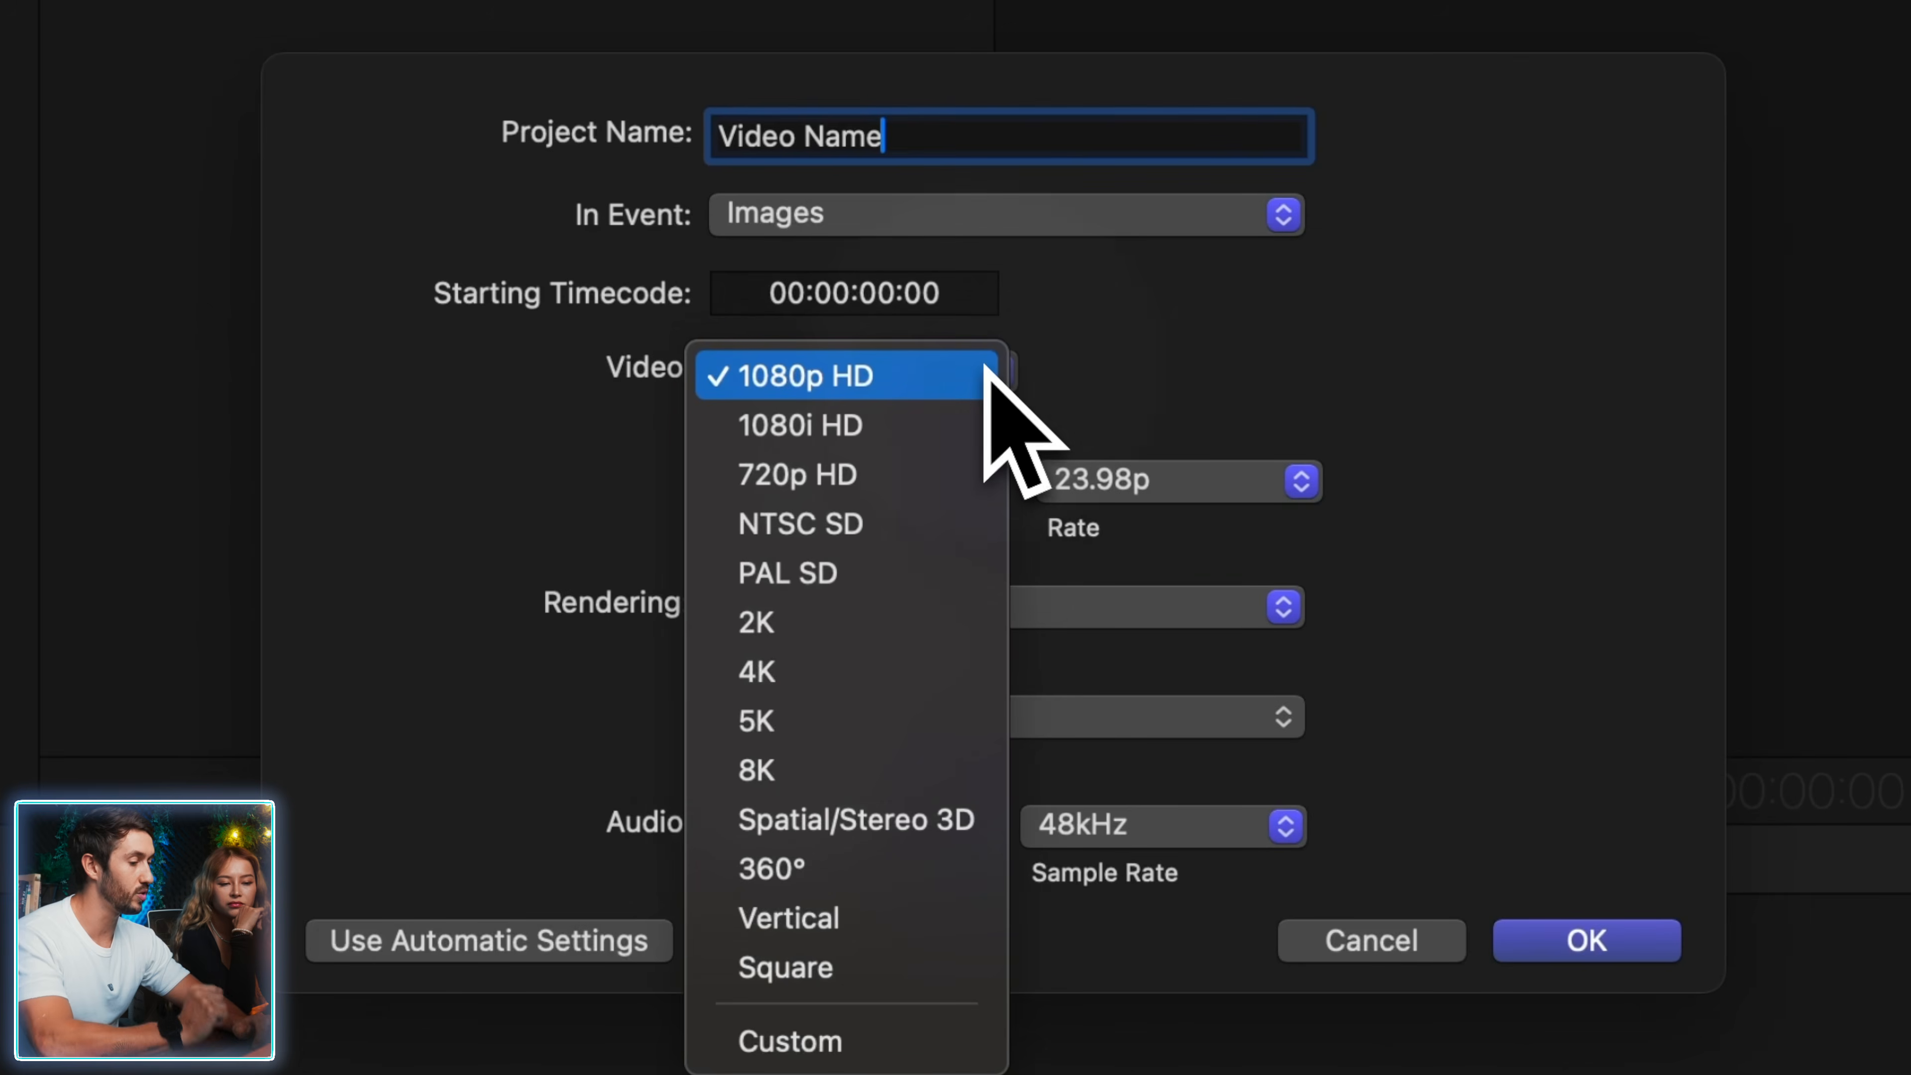
{"action": "left_click", "coordinate": [895, 674]}
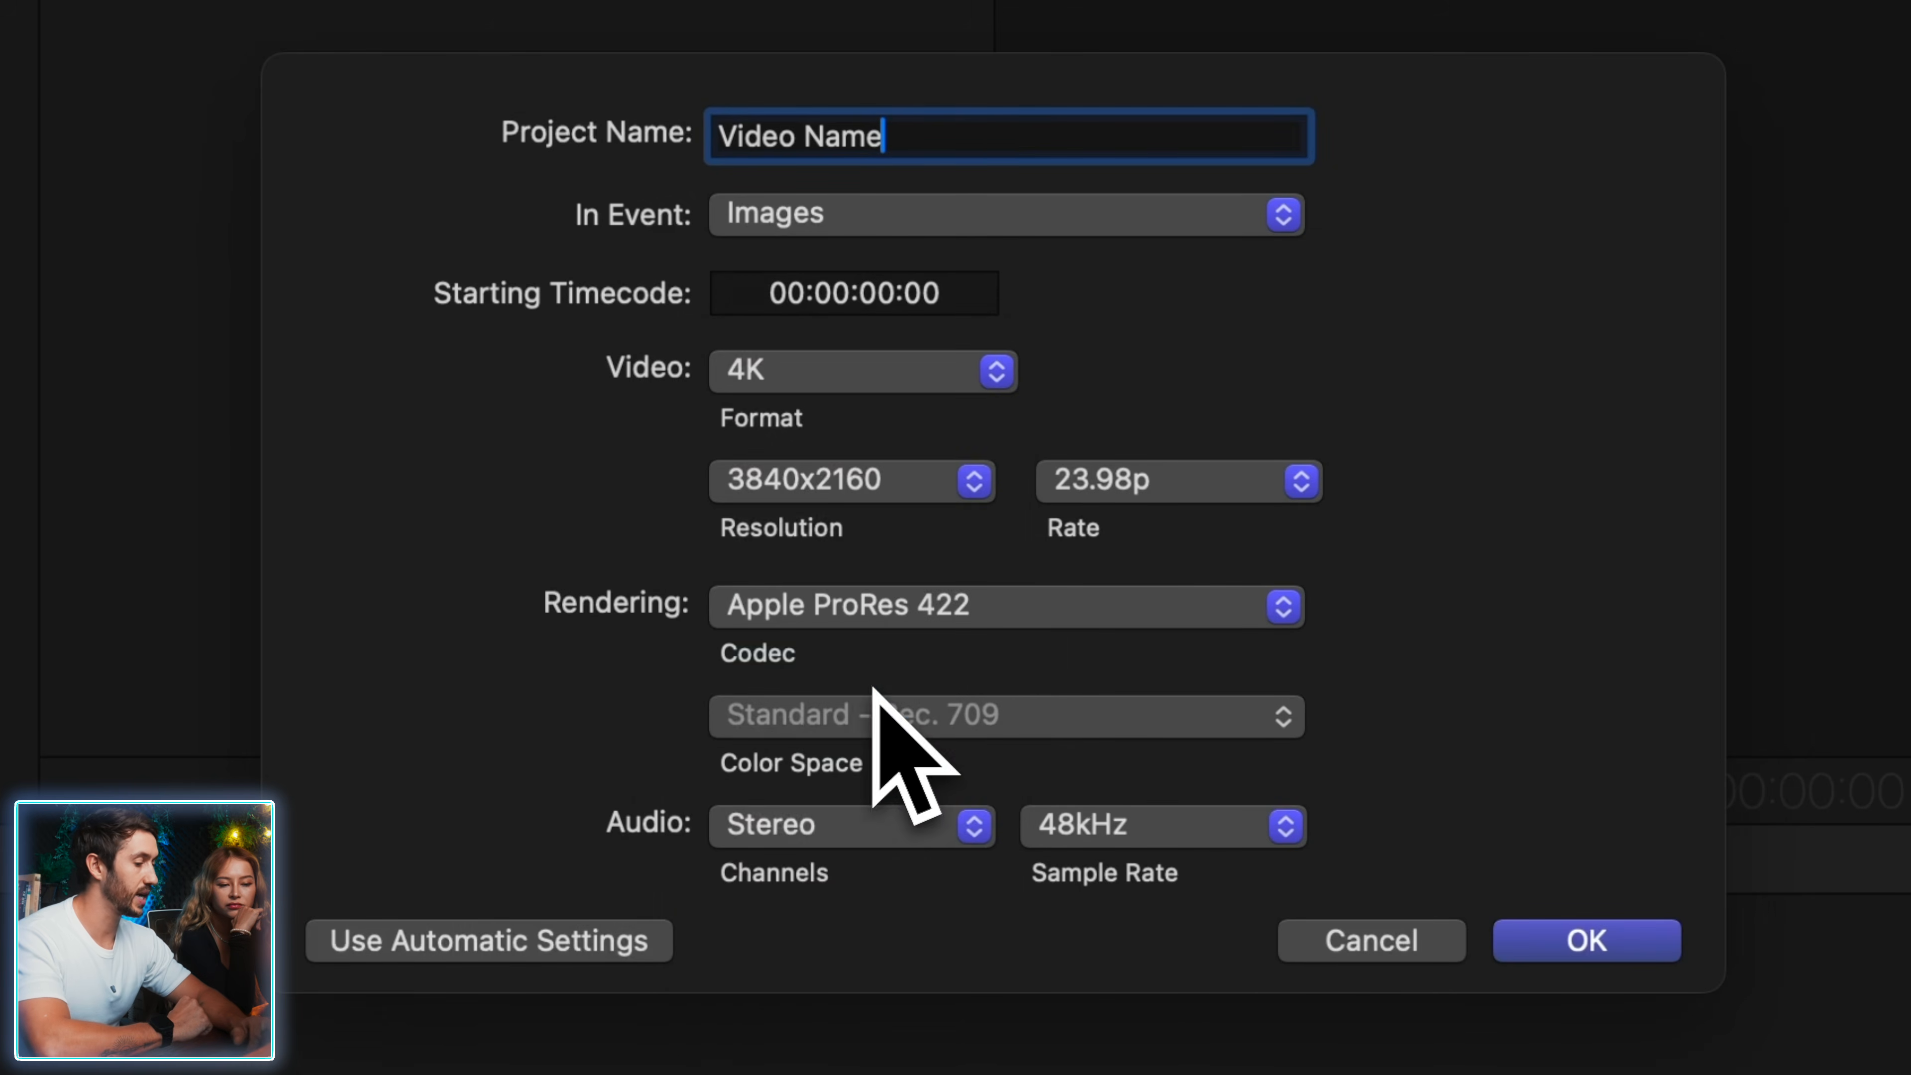
{"action": "left_click", "coordinate": [959, 486]}
{"action": "left_click", "coordinate": [1042, 455]}
{"action": "left_click", "coordinate": [1091, 478]}
{"action": "left_click", "coordinate": [1252, 418]}
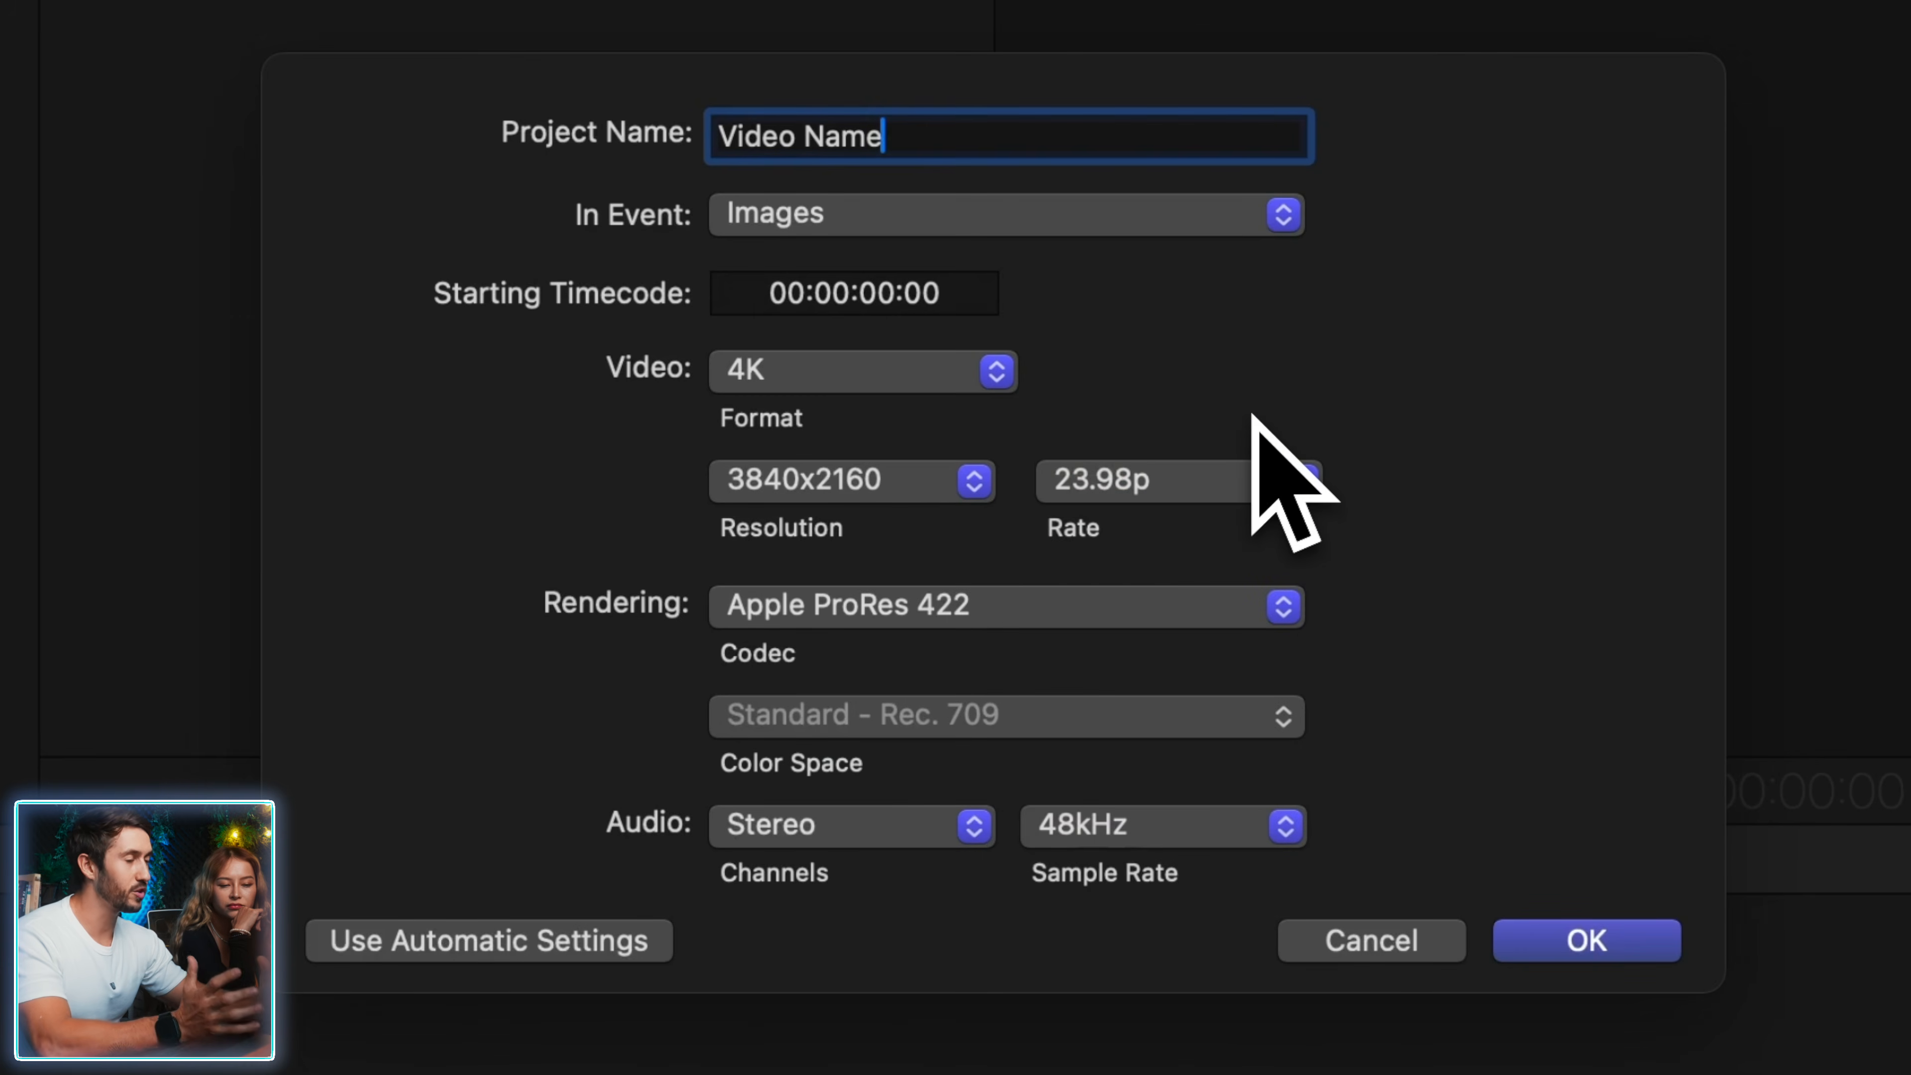
- Switch the project's video format to 1080p HD and back to 4K
{"action": "left_click", "coordinate": [895, 373]}
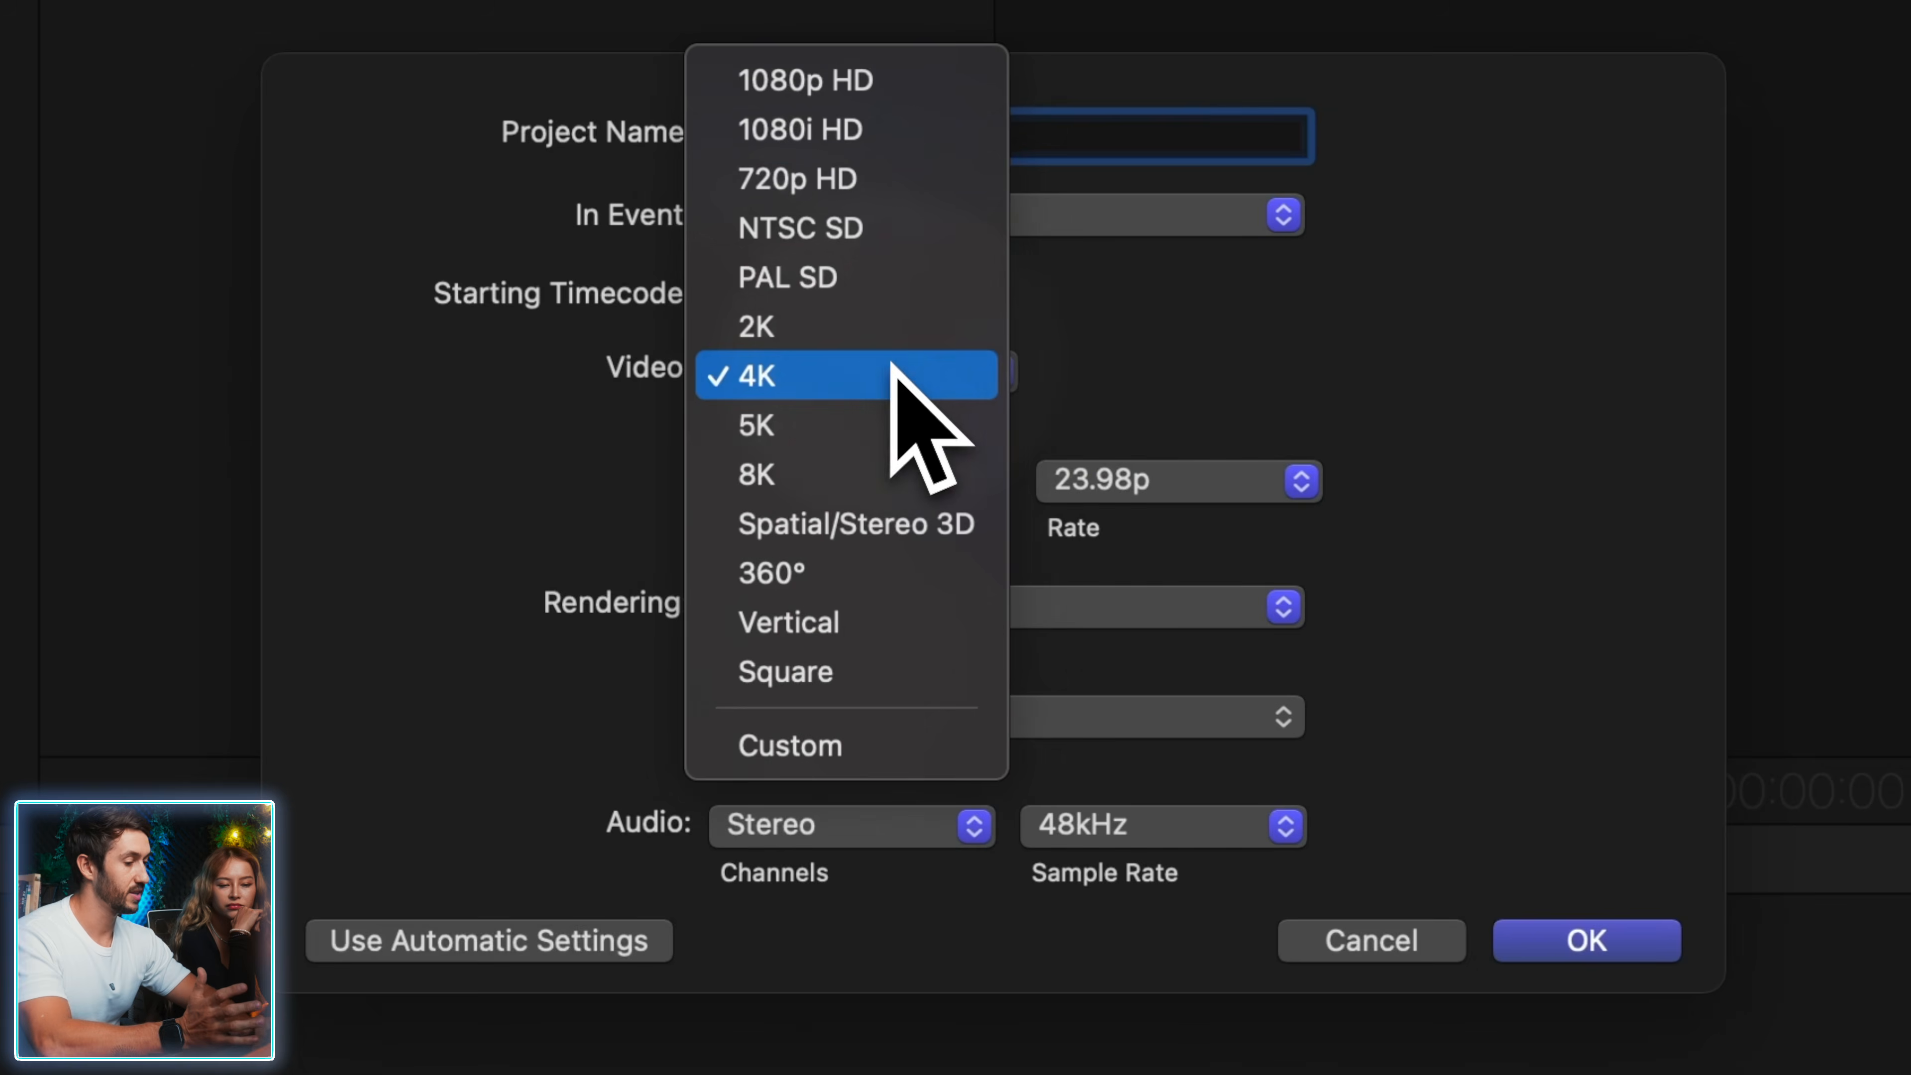
{"action": "left_click", "coordinate": [873, 81]}
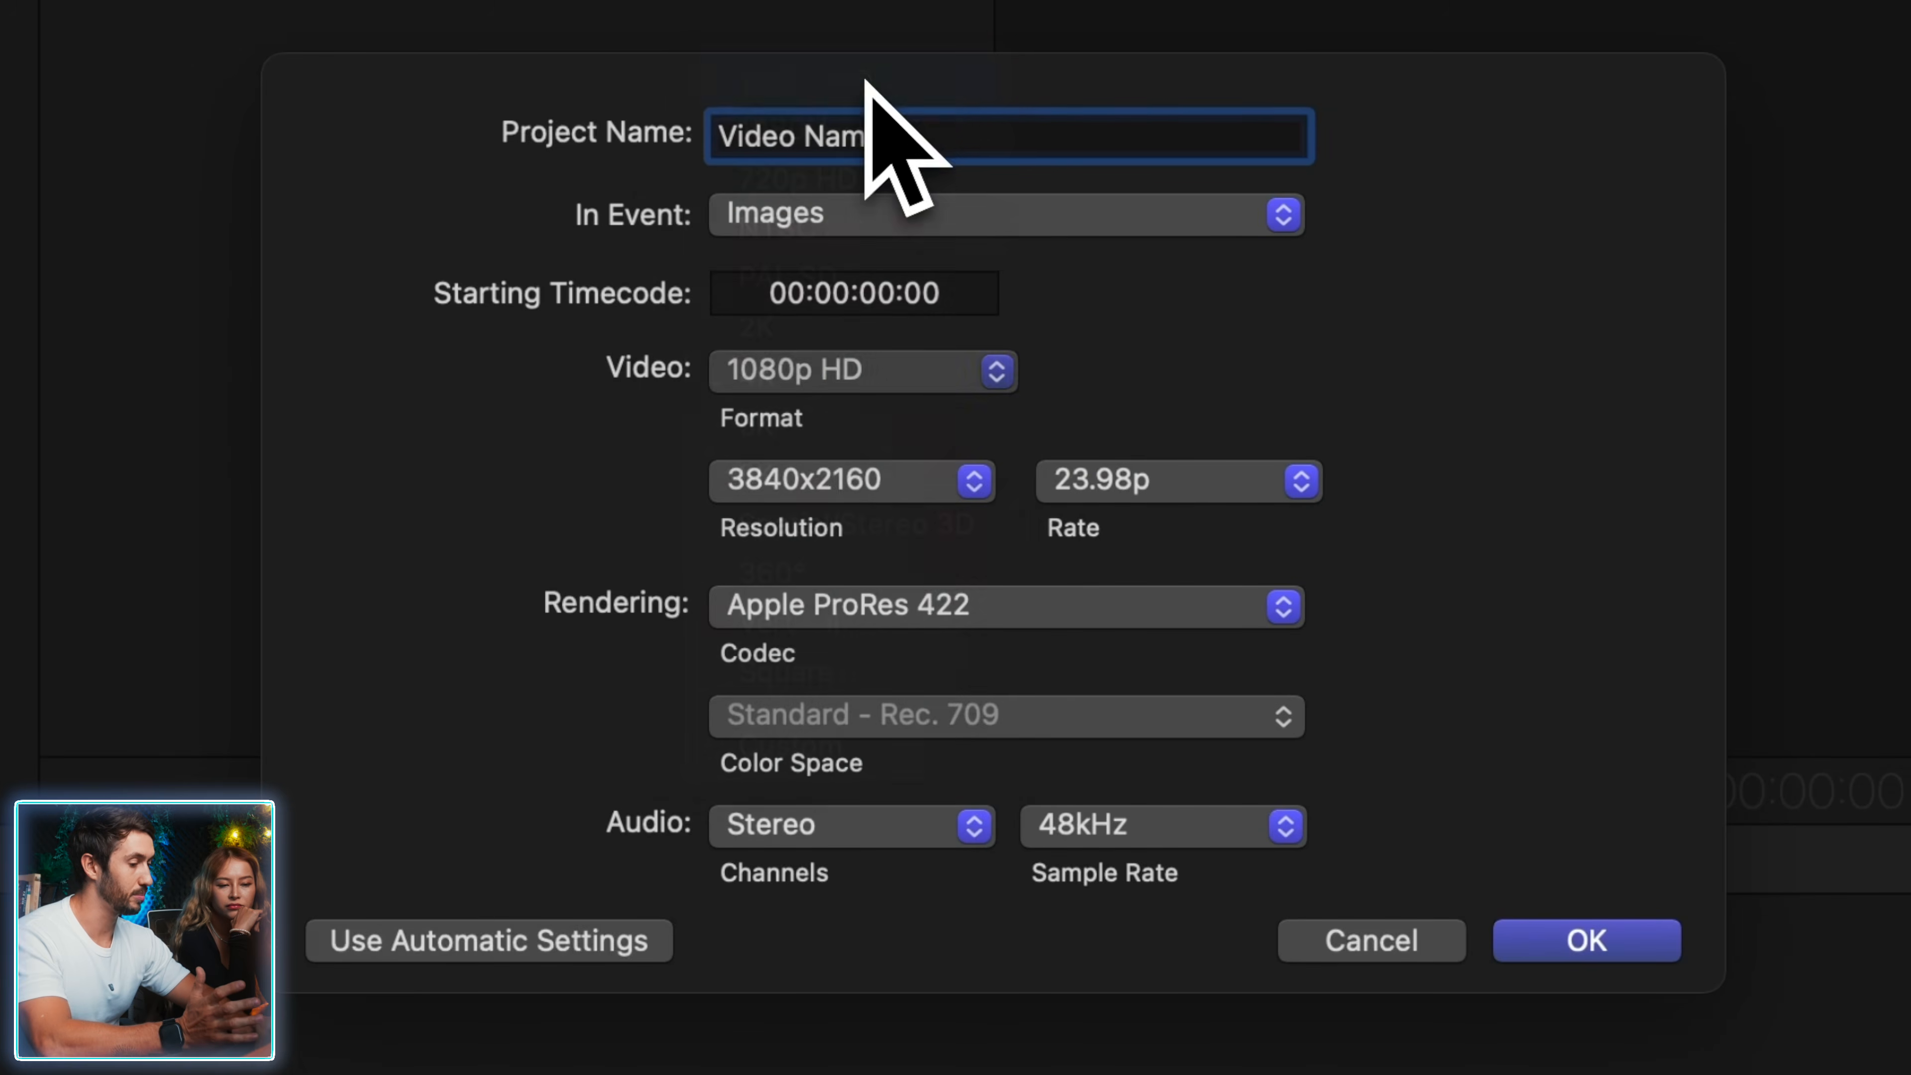
{"action": "left_click", "coordinate": [891, 374]}
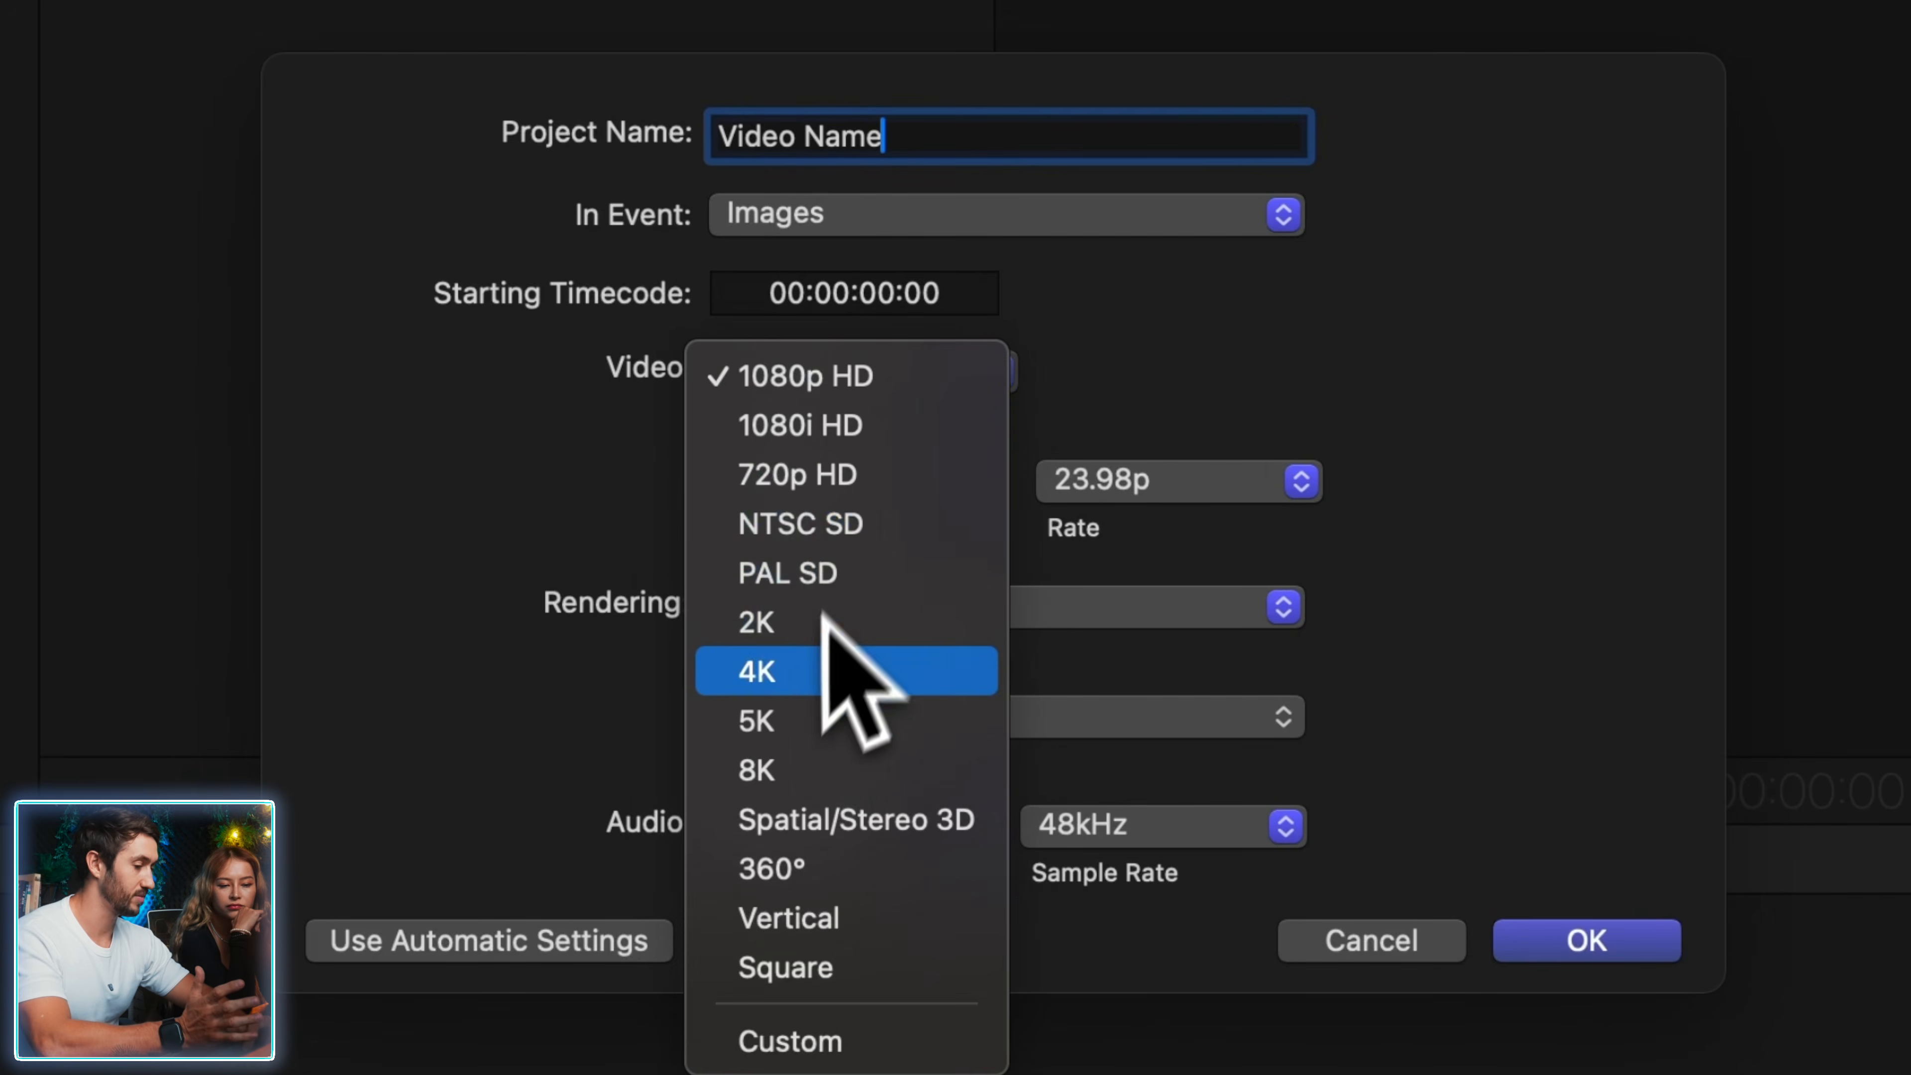
{"action": "left_click", "coordinate": [802, 674]}
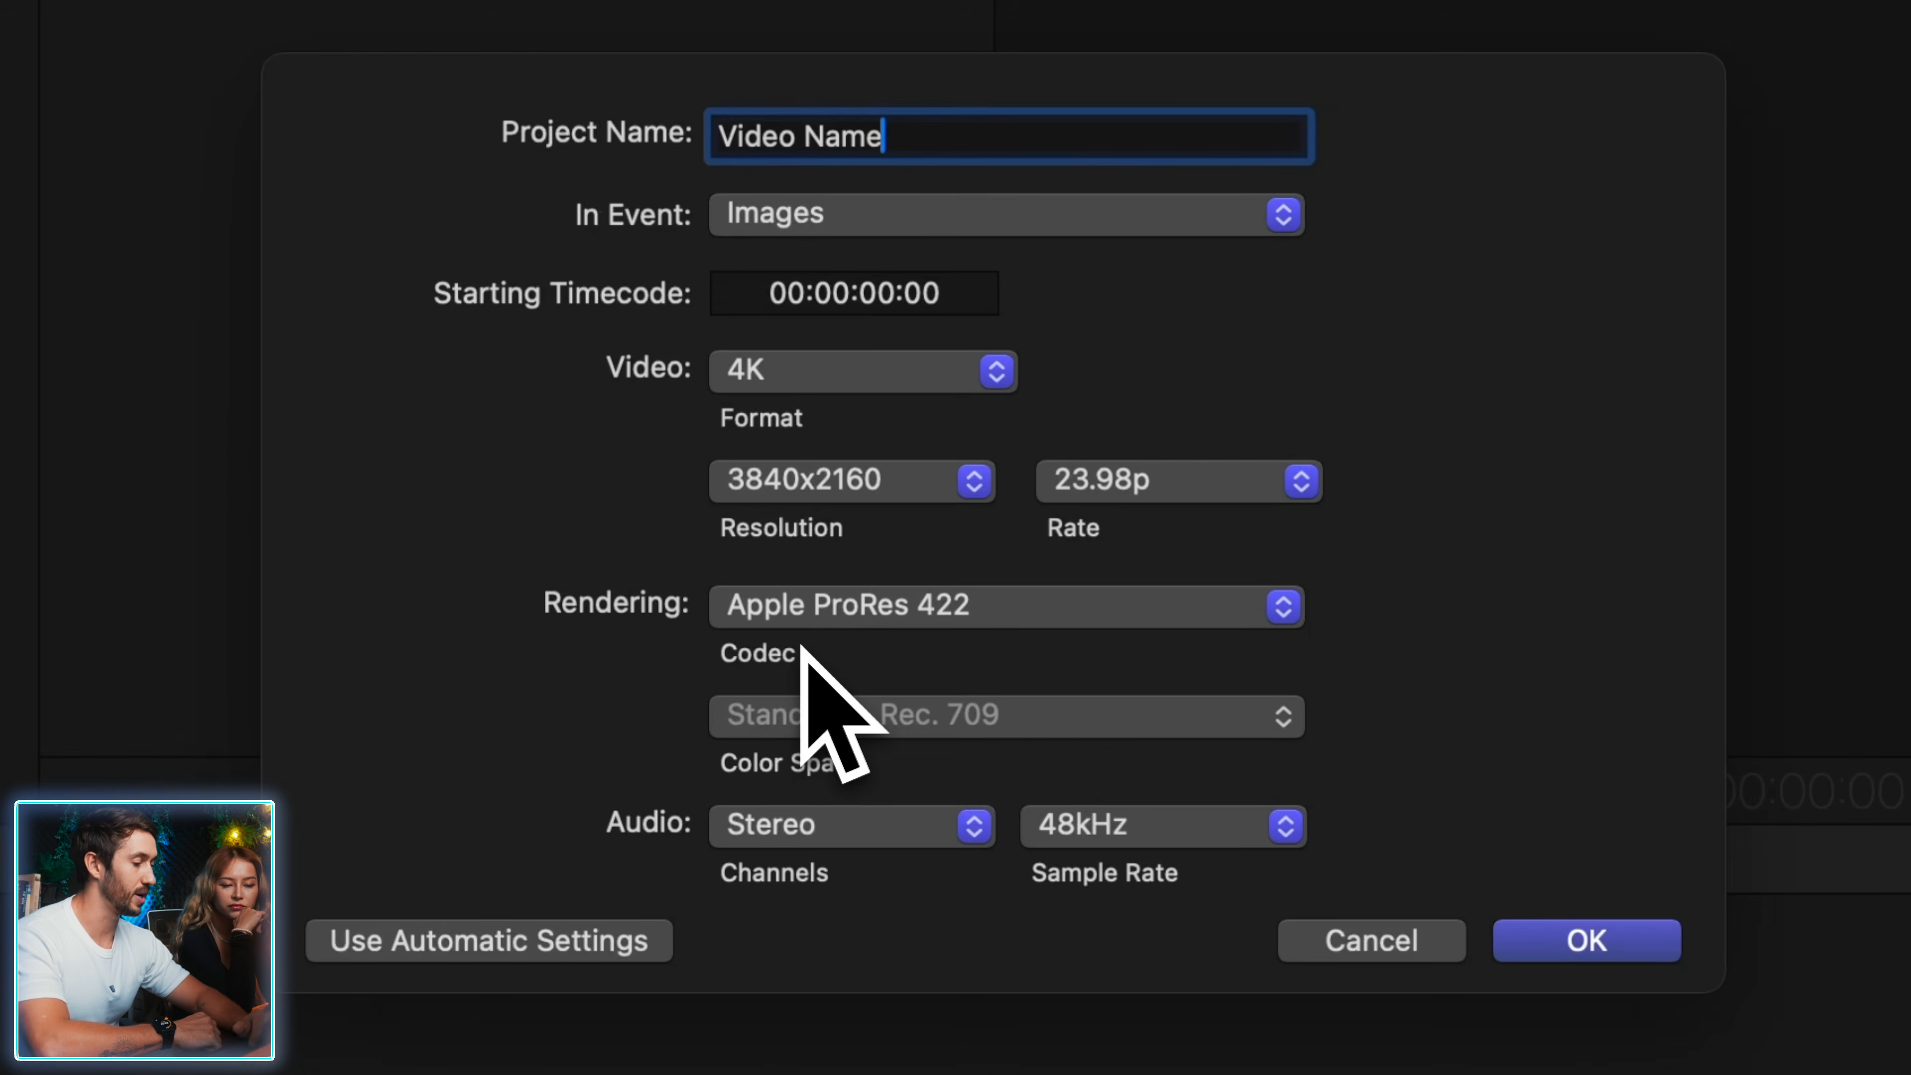
- Review the frame rate options, keep 23.98p, and return the project to automatic settings
{"action": "left_click", "coordinate": [1162, 481]}
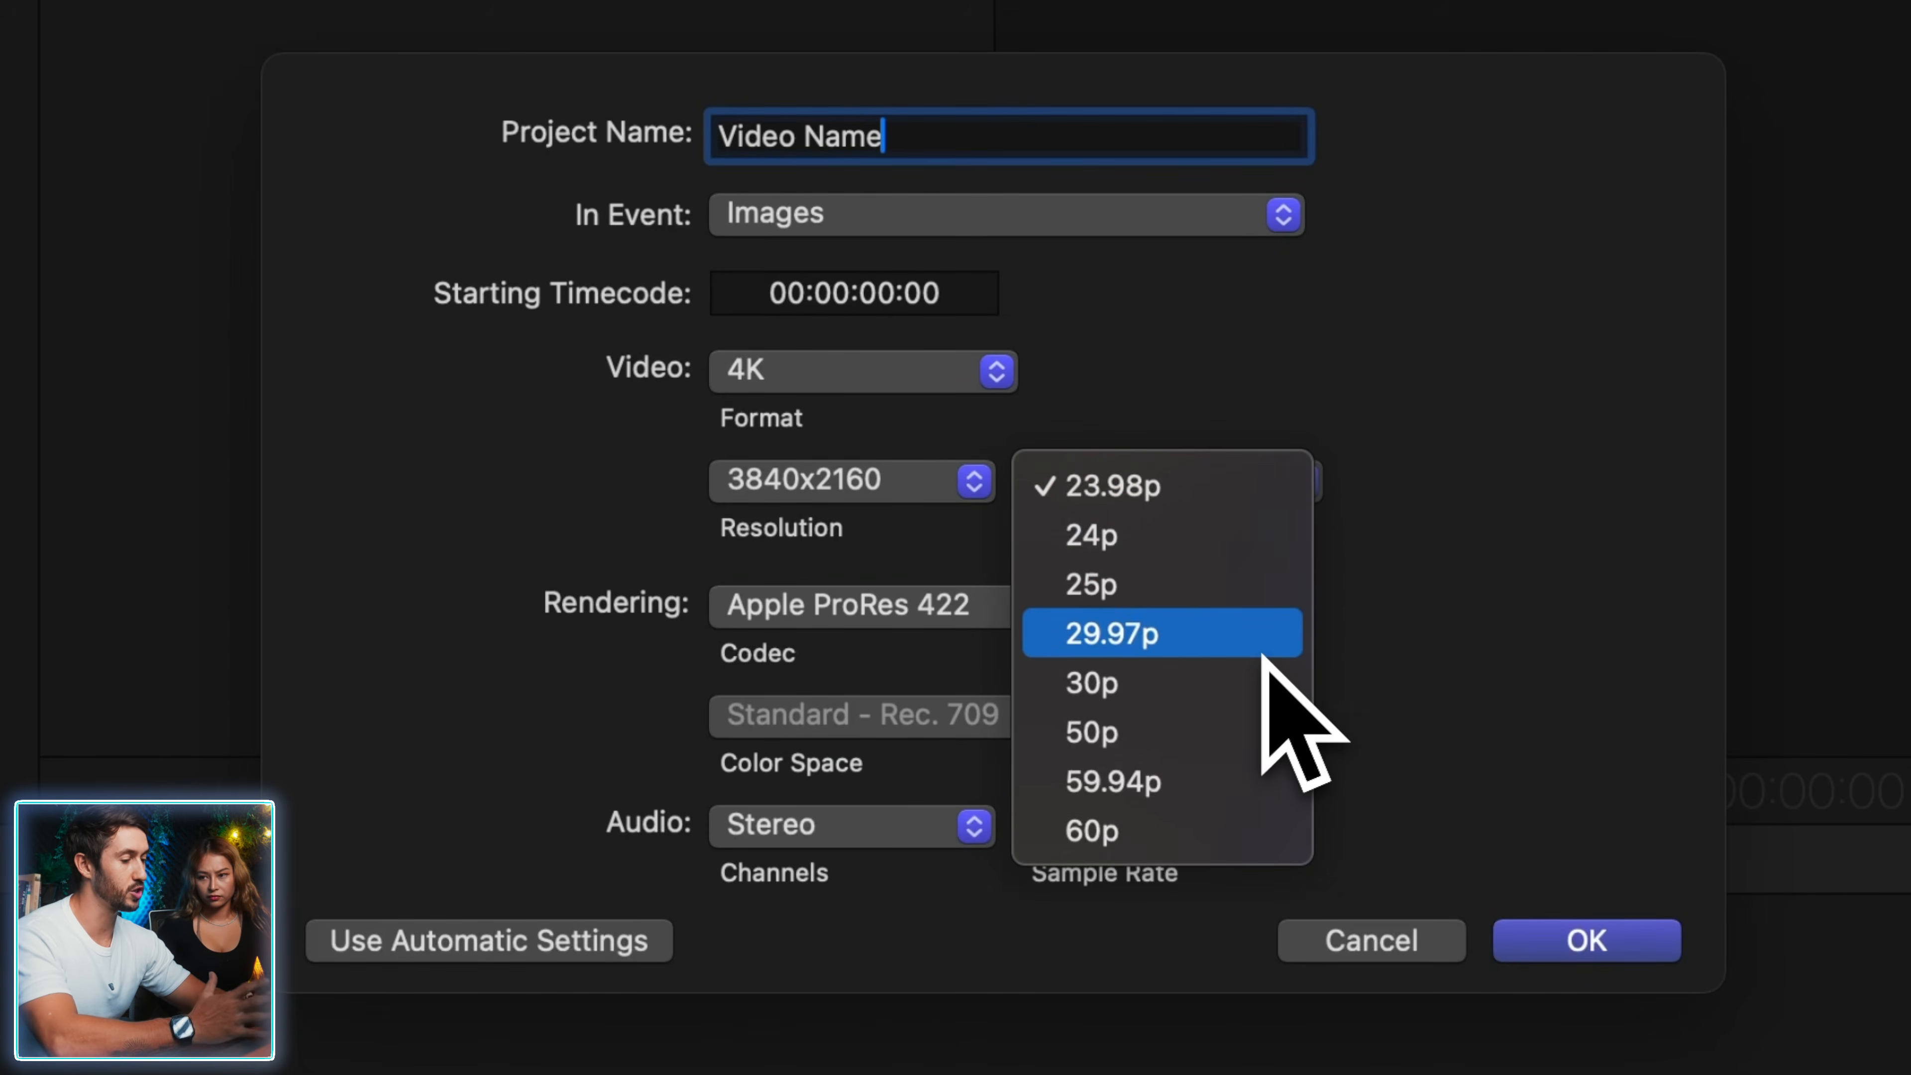
{"action": "left_click", "coordinate": [1222, 498]}
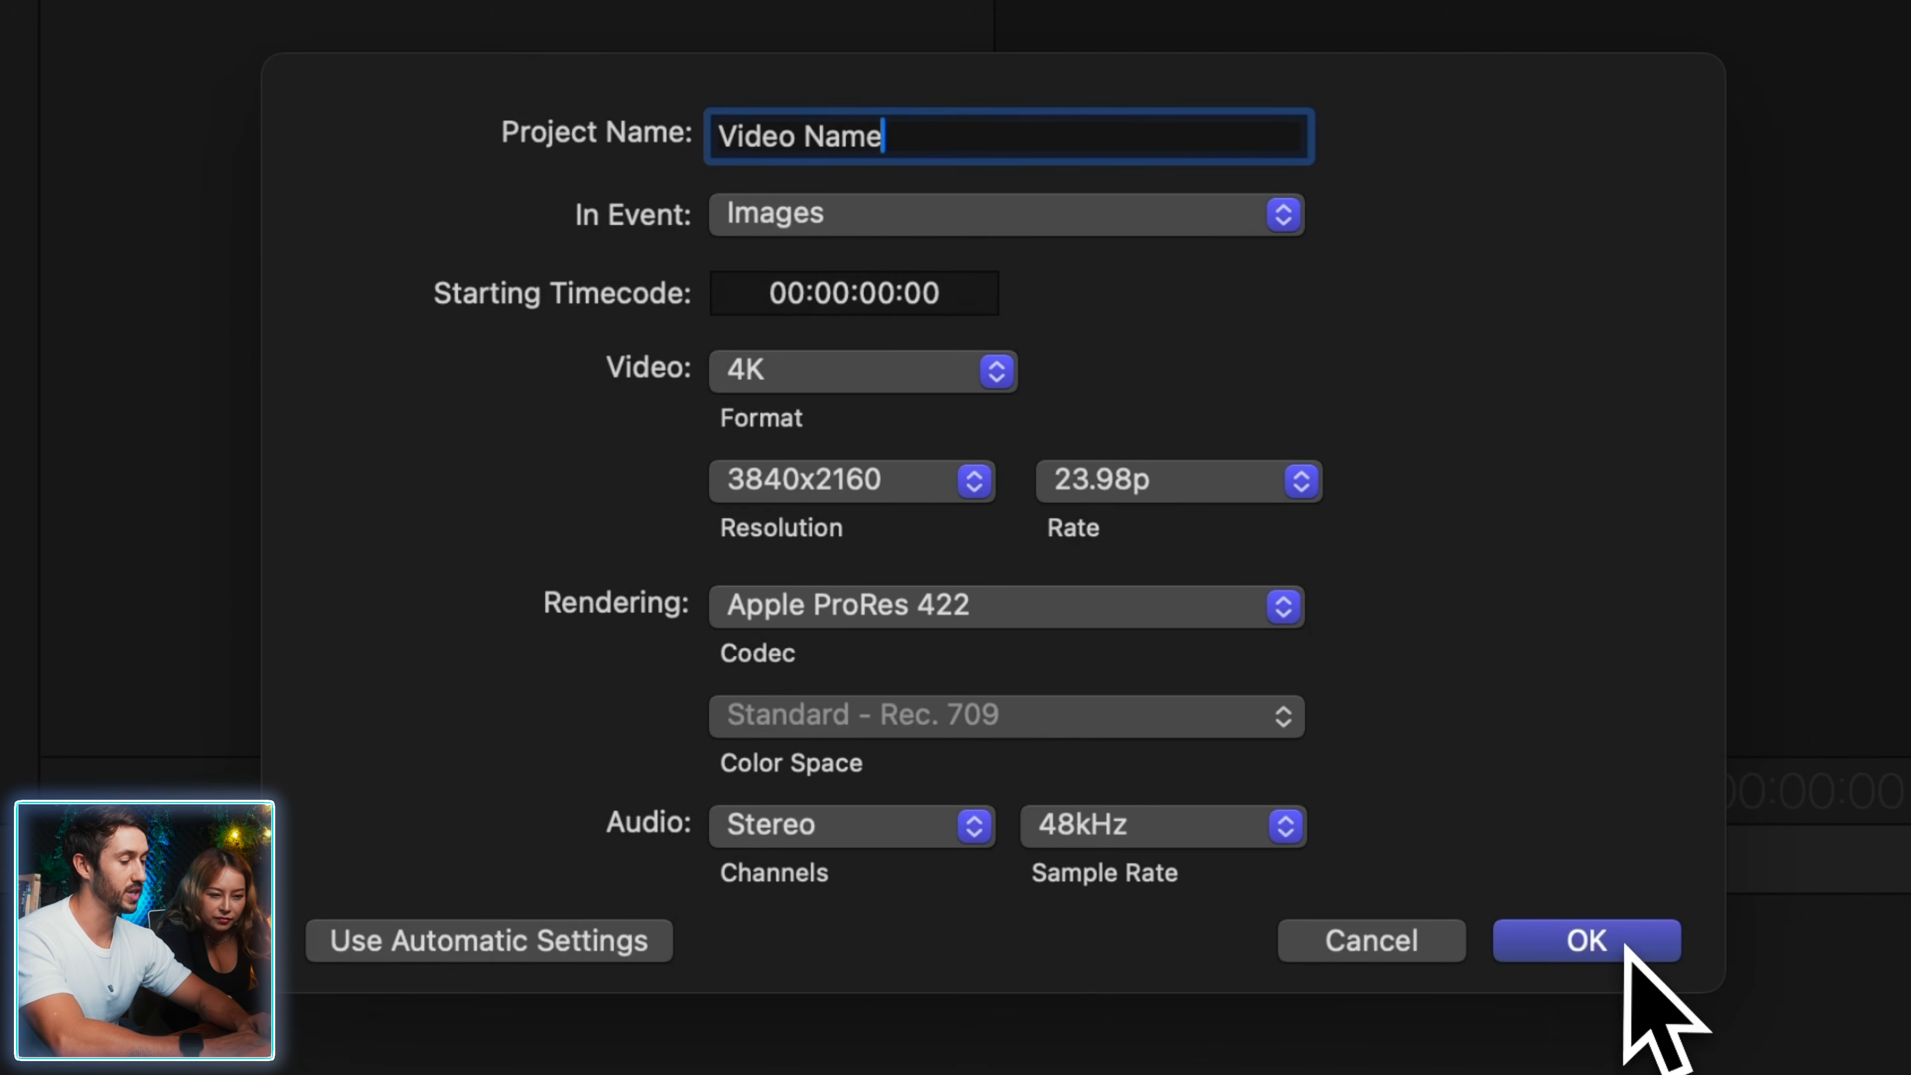
{"action": "left_click", "coordinate": [578, 937]}
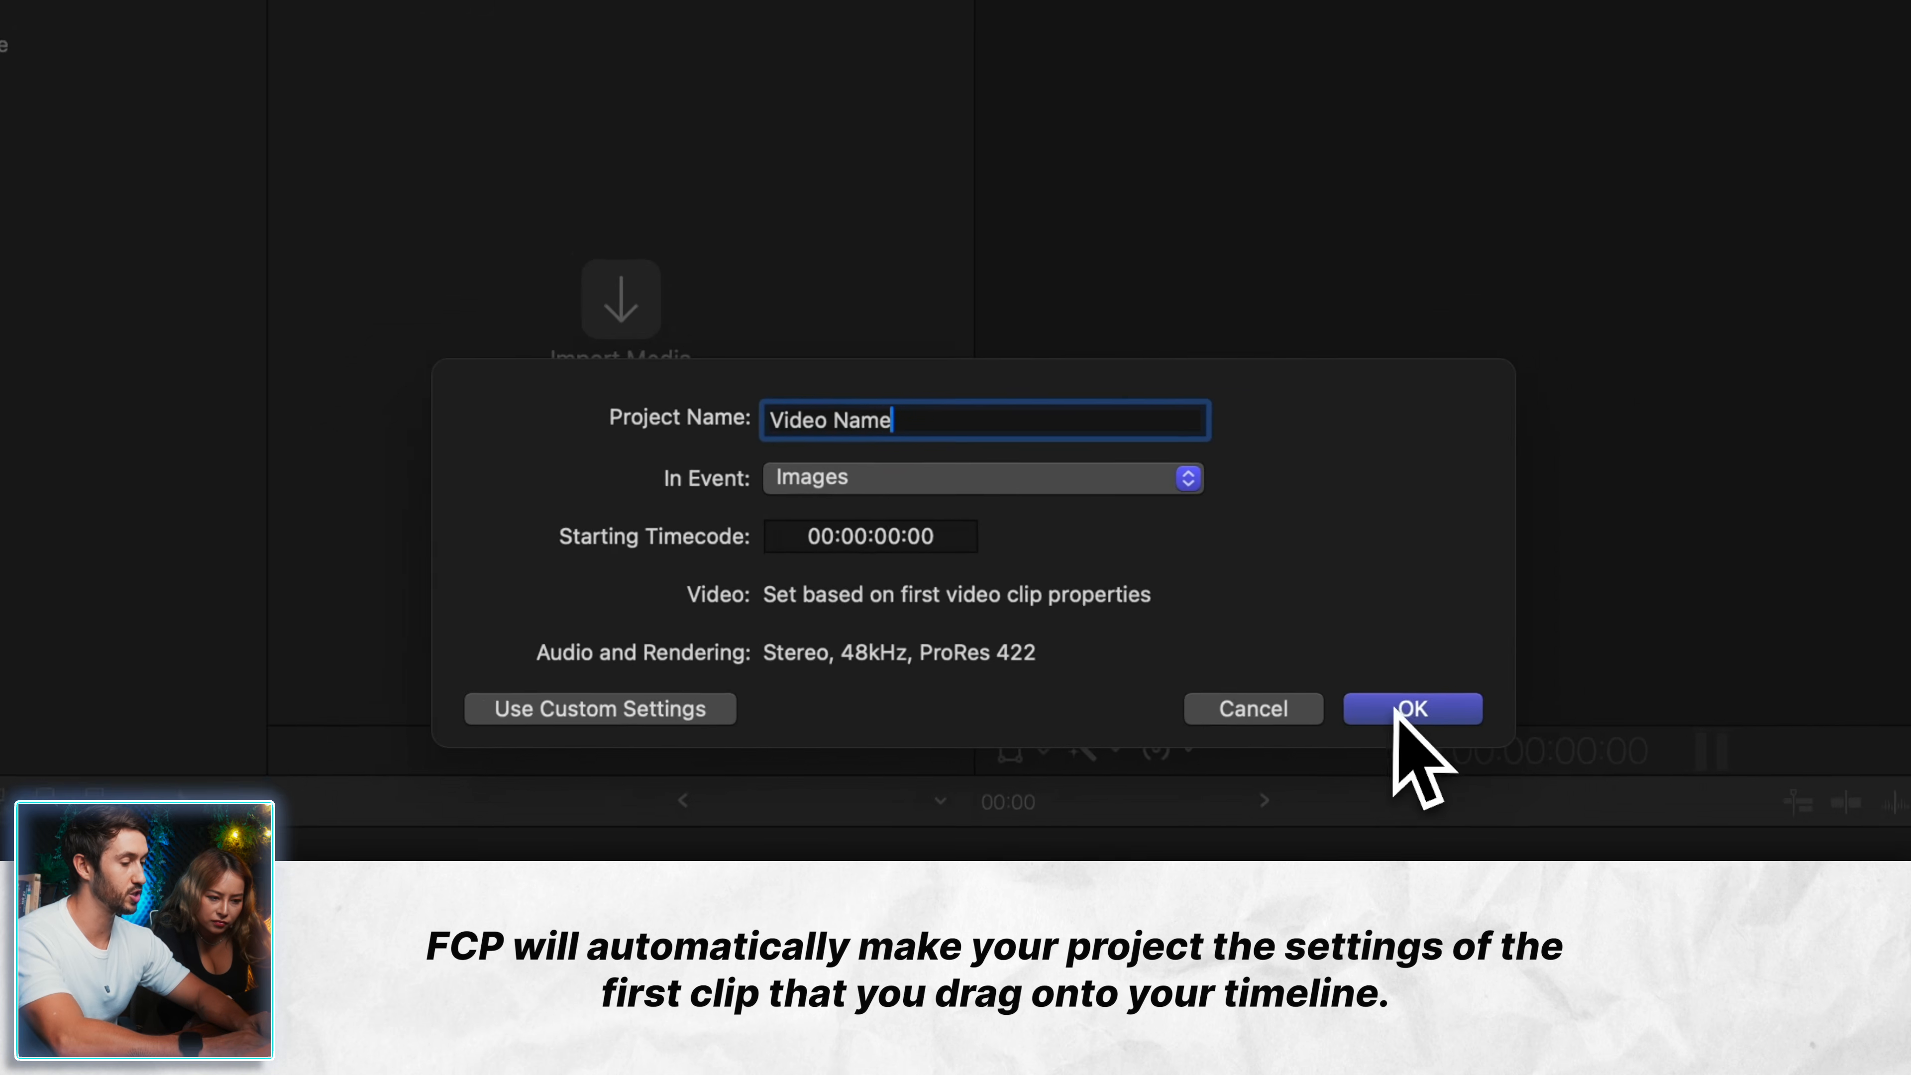
- Create the Video Name project with automatic settings and place the playhead in its empty timeline
{"action": "left_click", "coordinate": [1586, 734]}
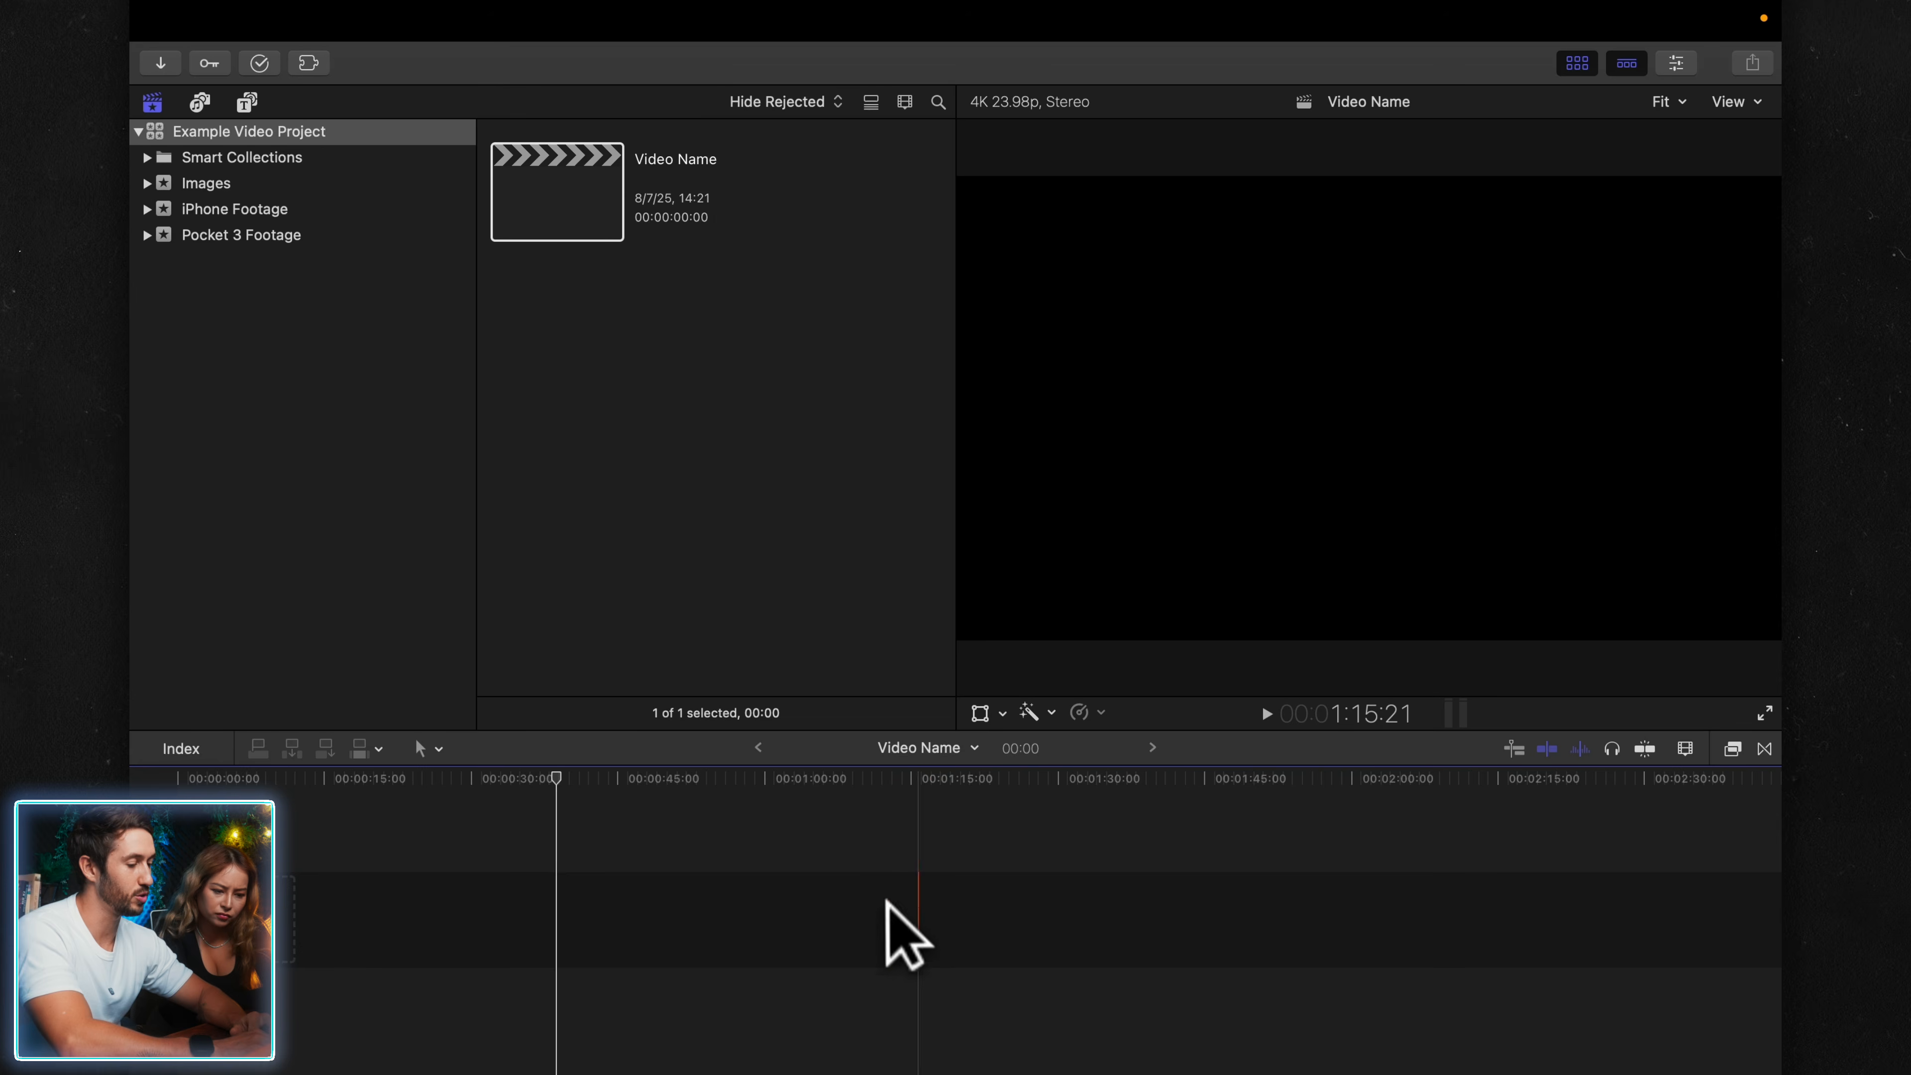
{"action": "left_click", "coordinate": [916, 882]}
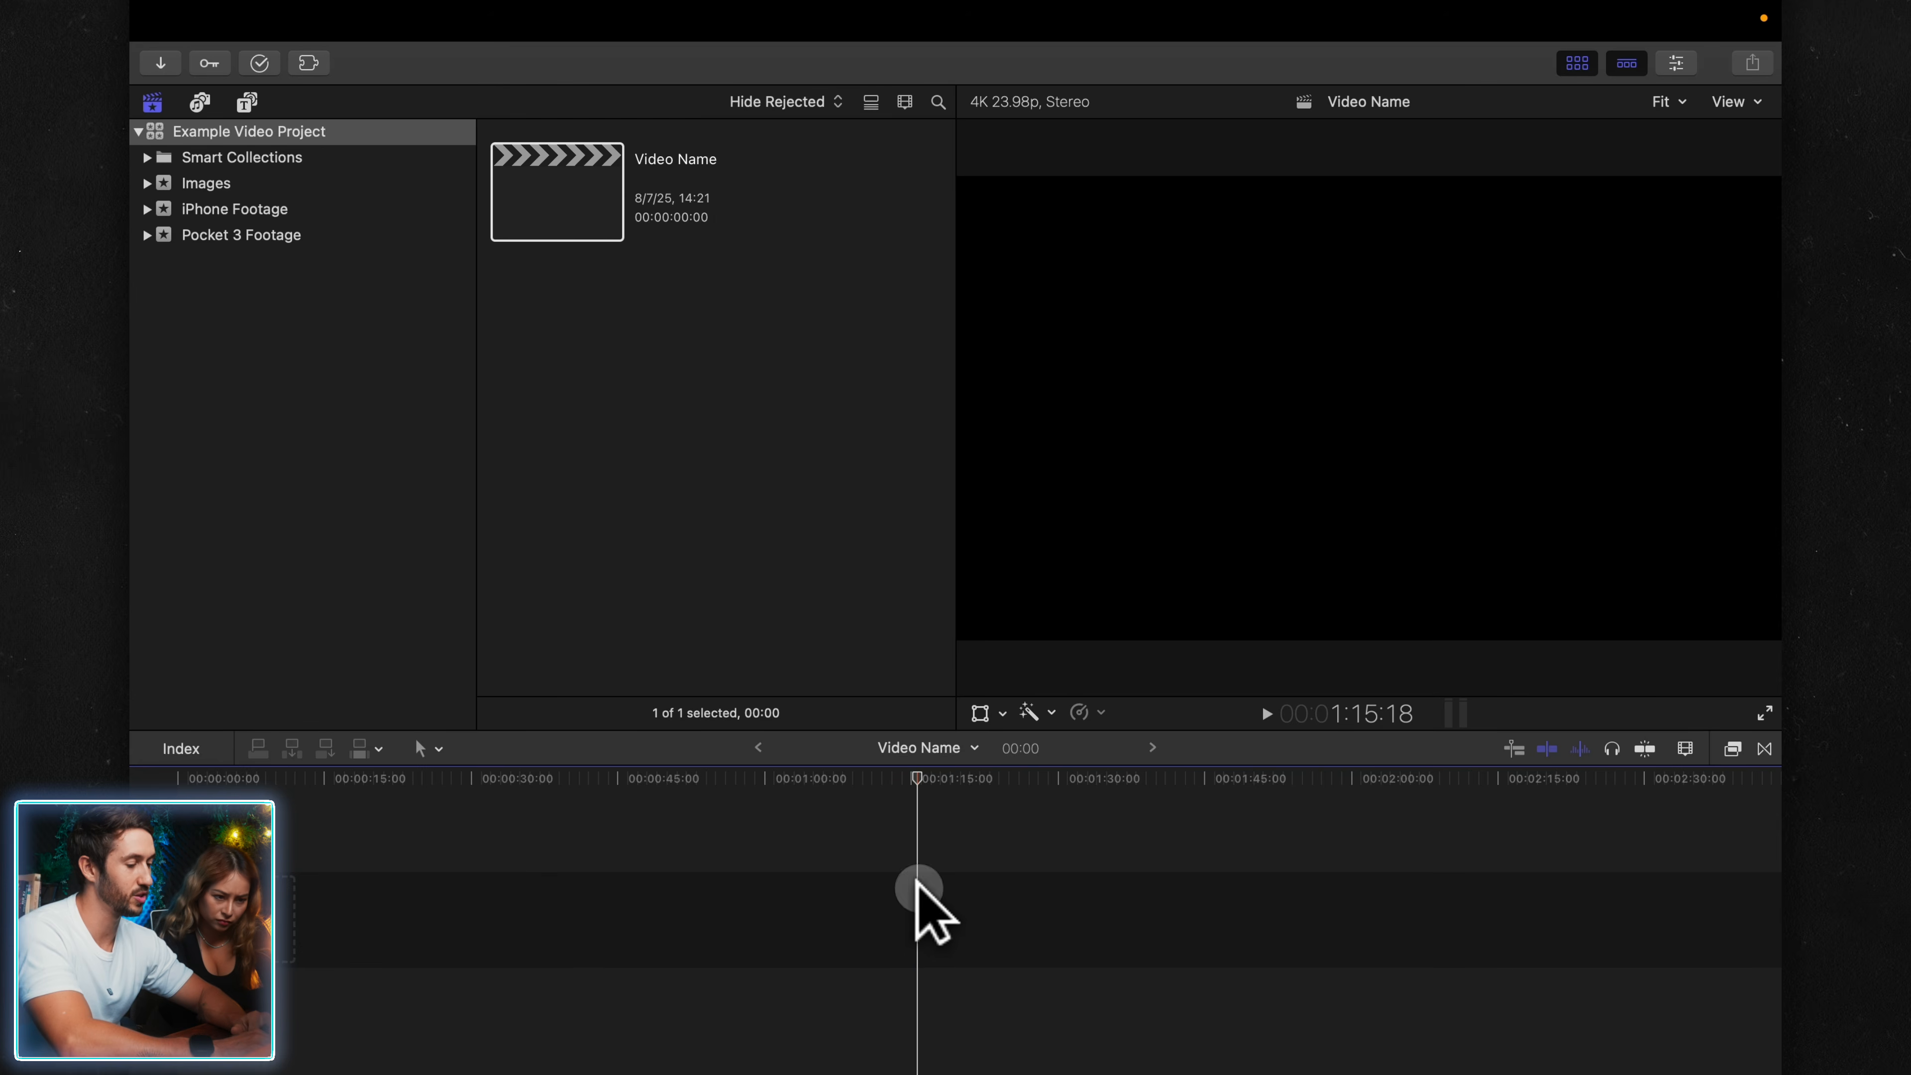
{"action": "left_click", "coordinate": [316, 21]}
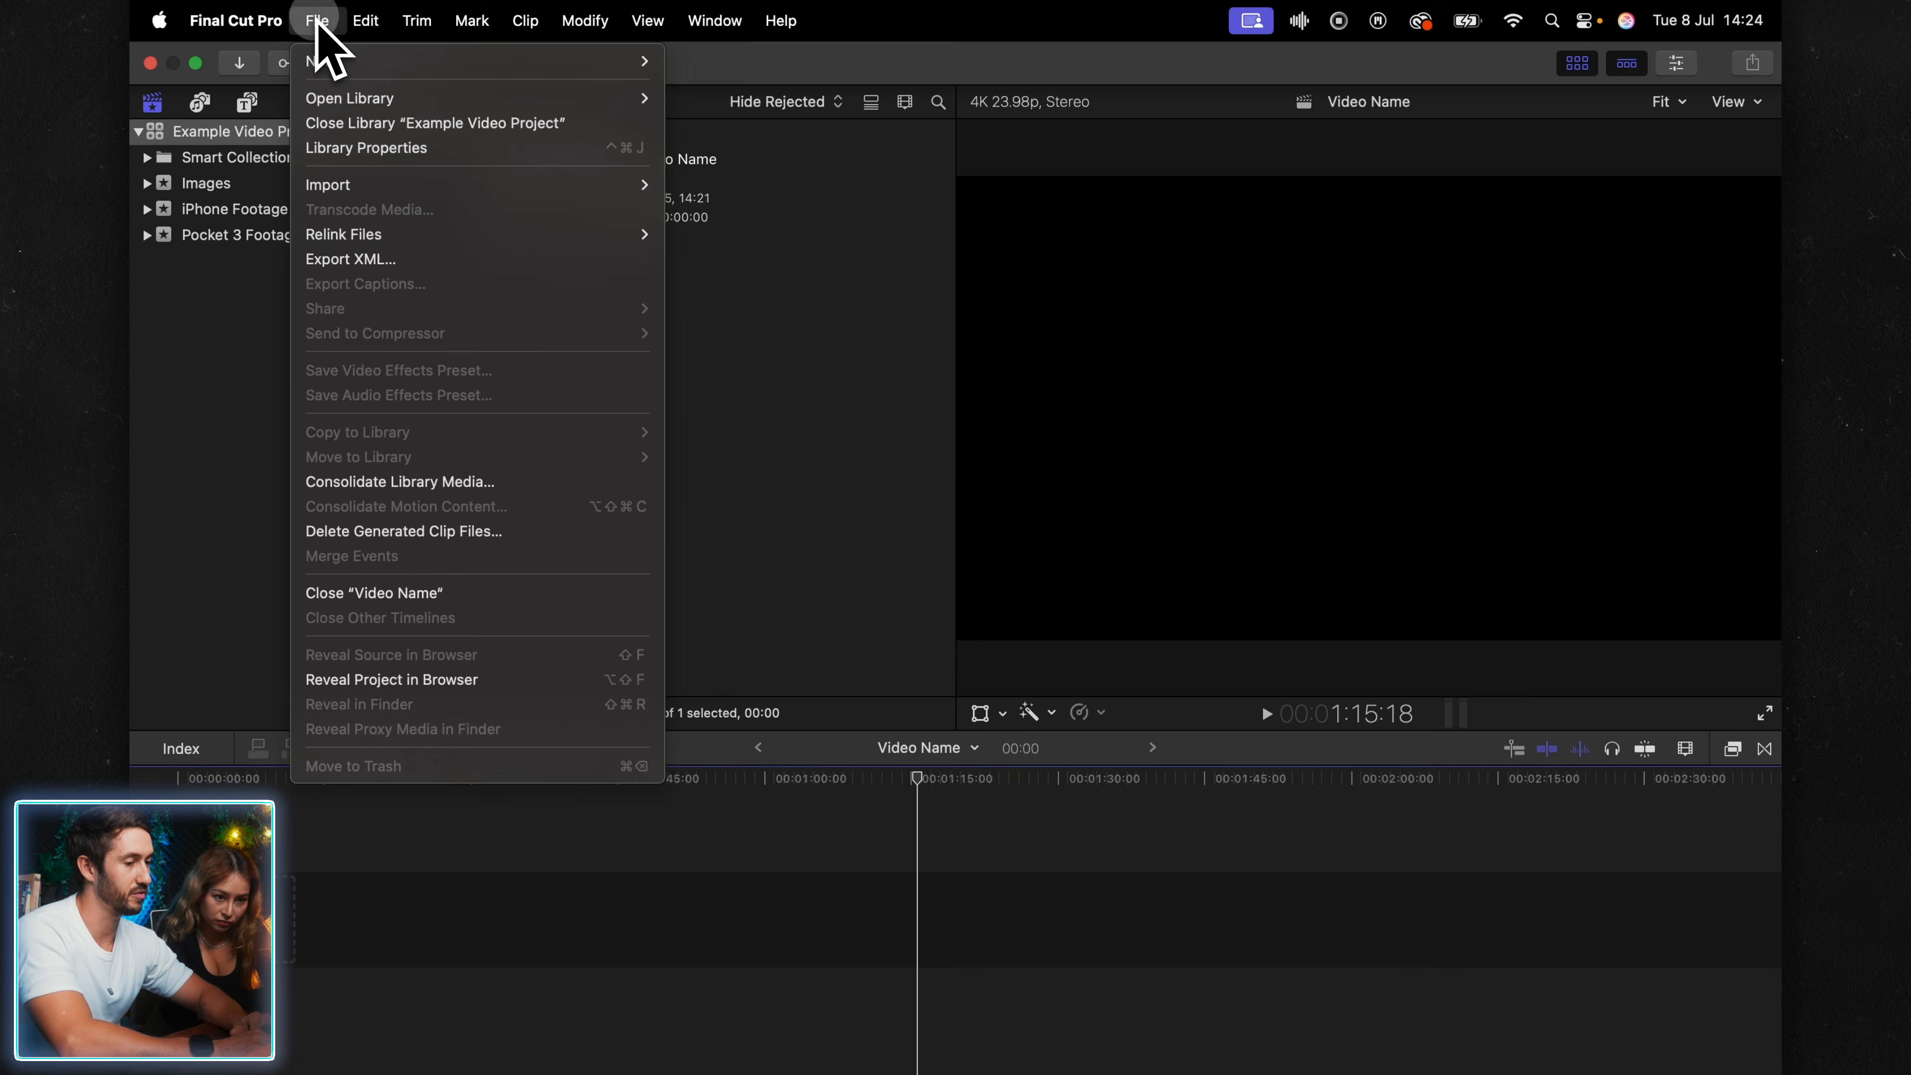
{"action": "left_click", "coordinate": [745, 503]}
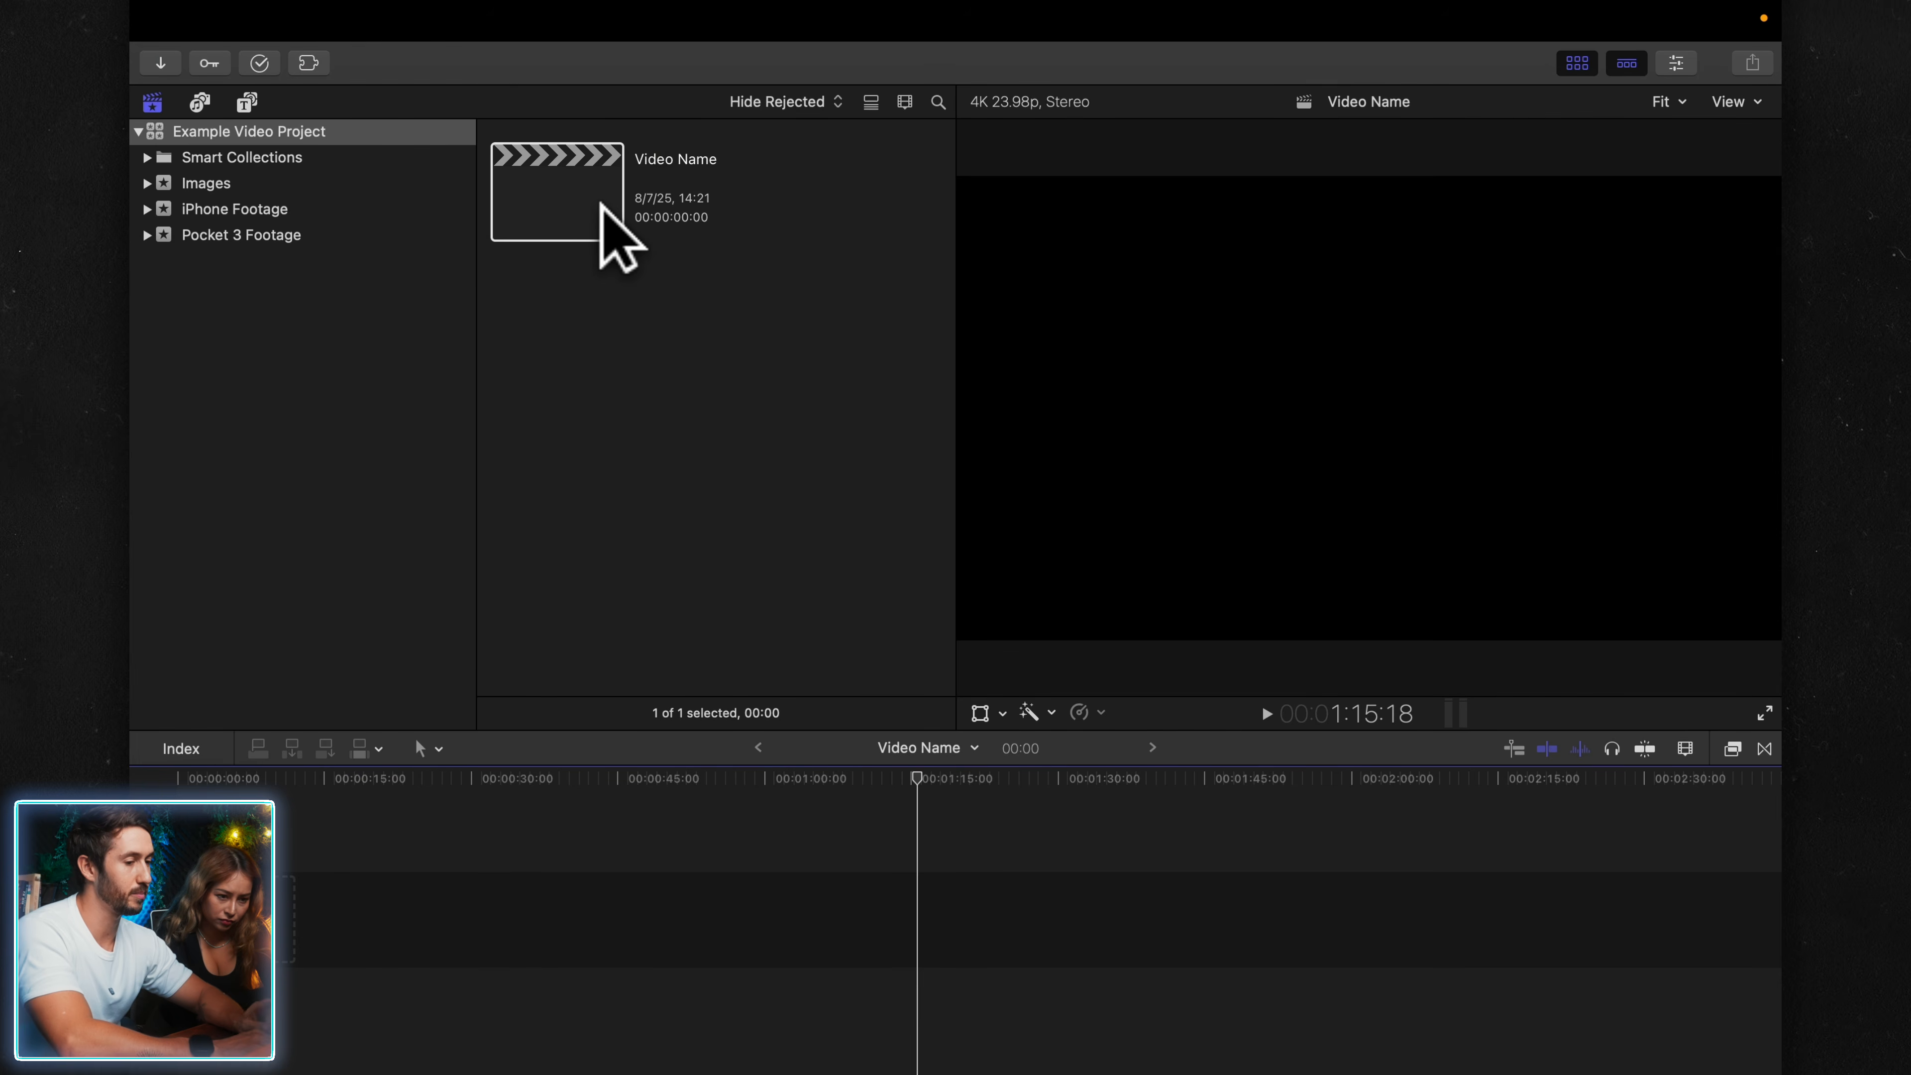
- Open media import for the Pocket 3 Footage event and allow access to files in the Desktop folder
{"action": "left_click", "coordinate": [291, 232]}
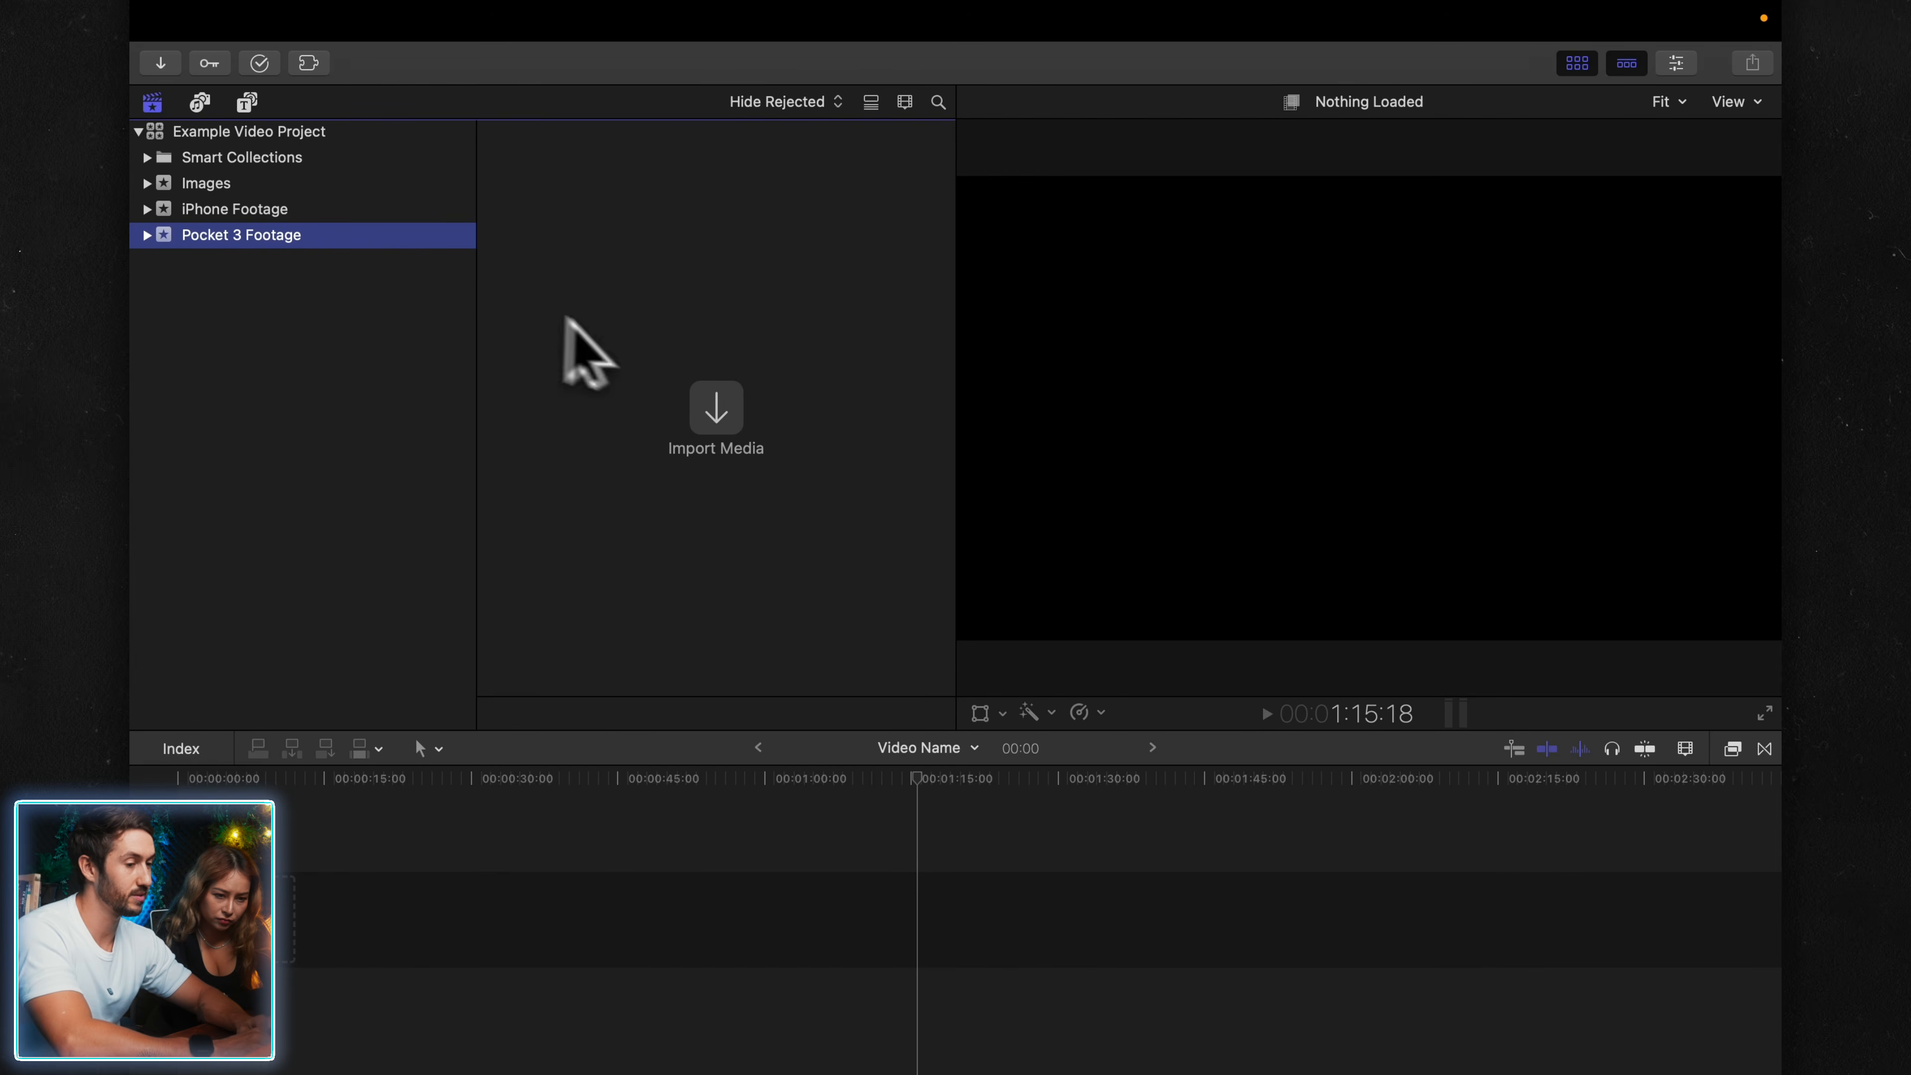
{"action": "left_click", "coordinate": [272, 211]}
{"action": "left_click", "coordinate": [278, 235]}
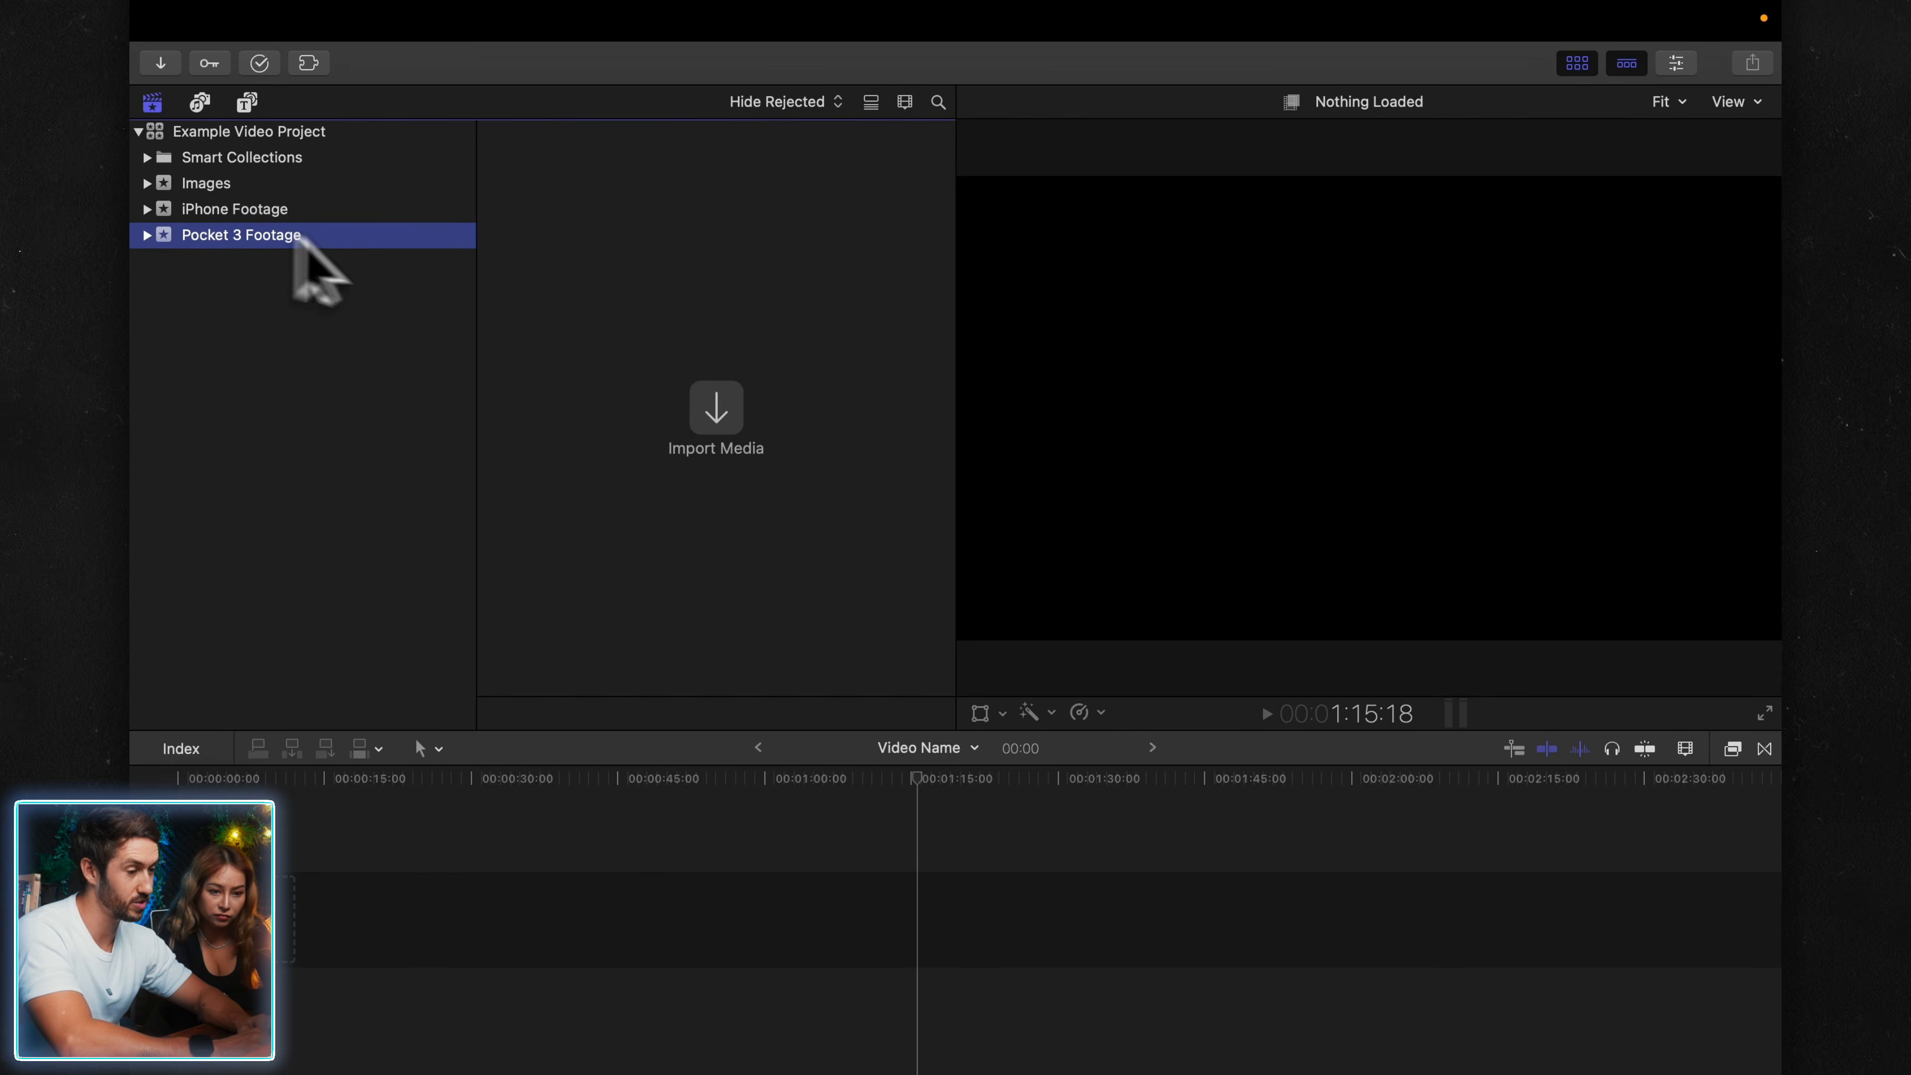
{"action": "left_click", "coordinate": [715, 406]}
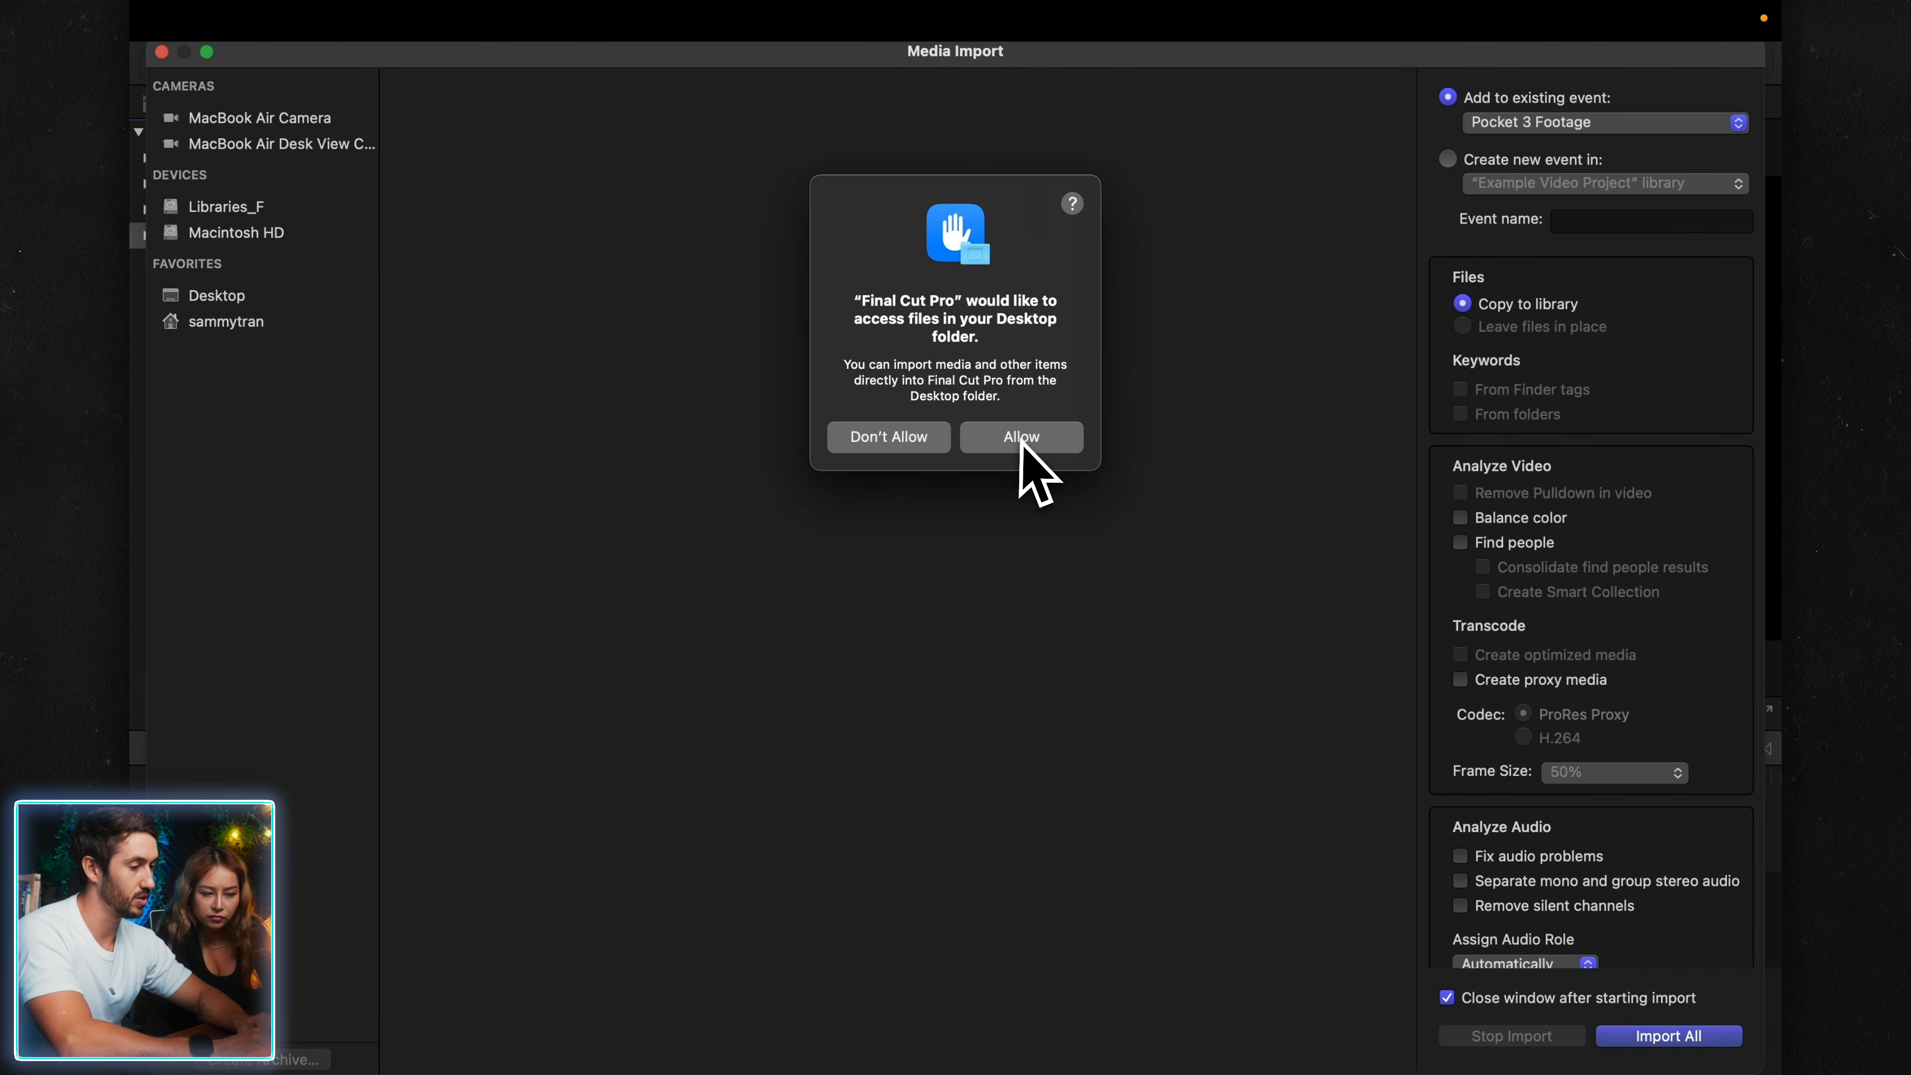
{"action": "left_click", "coordinate": [1021, 437]}
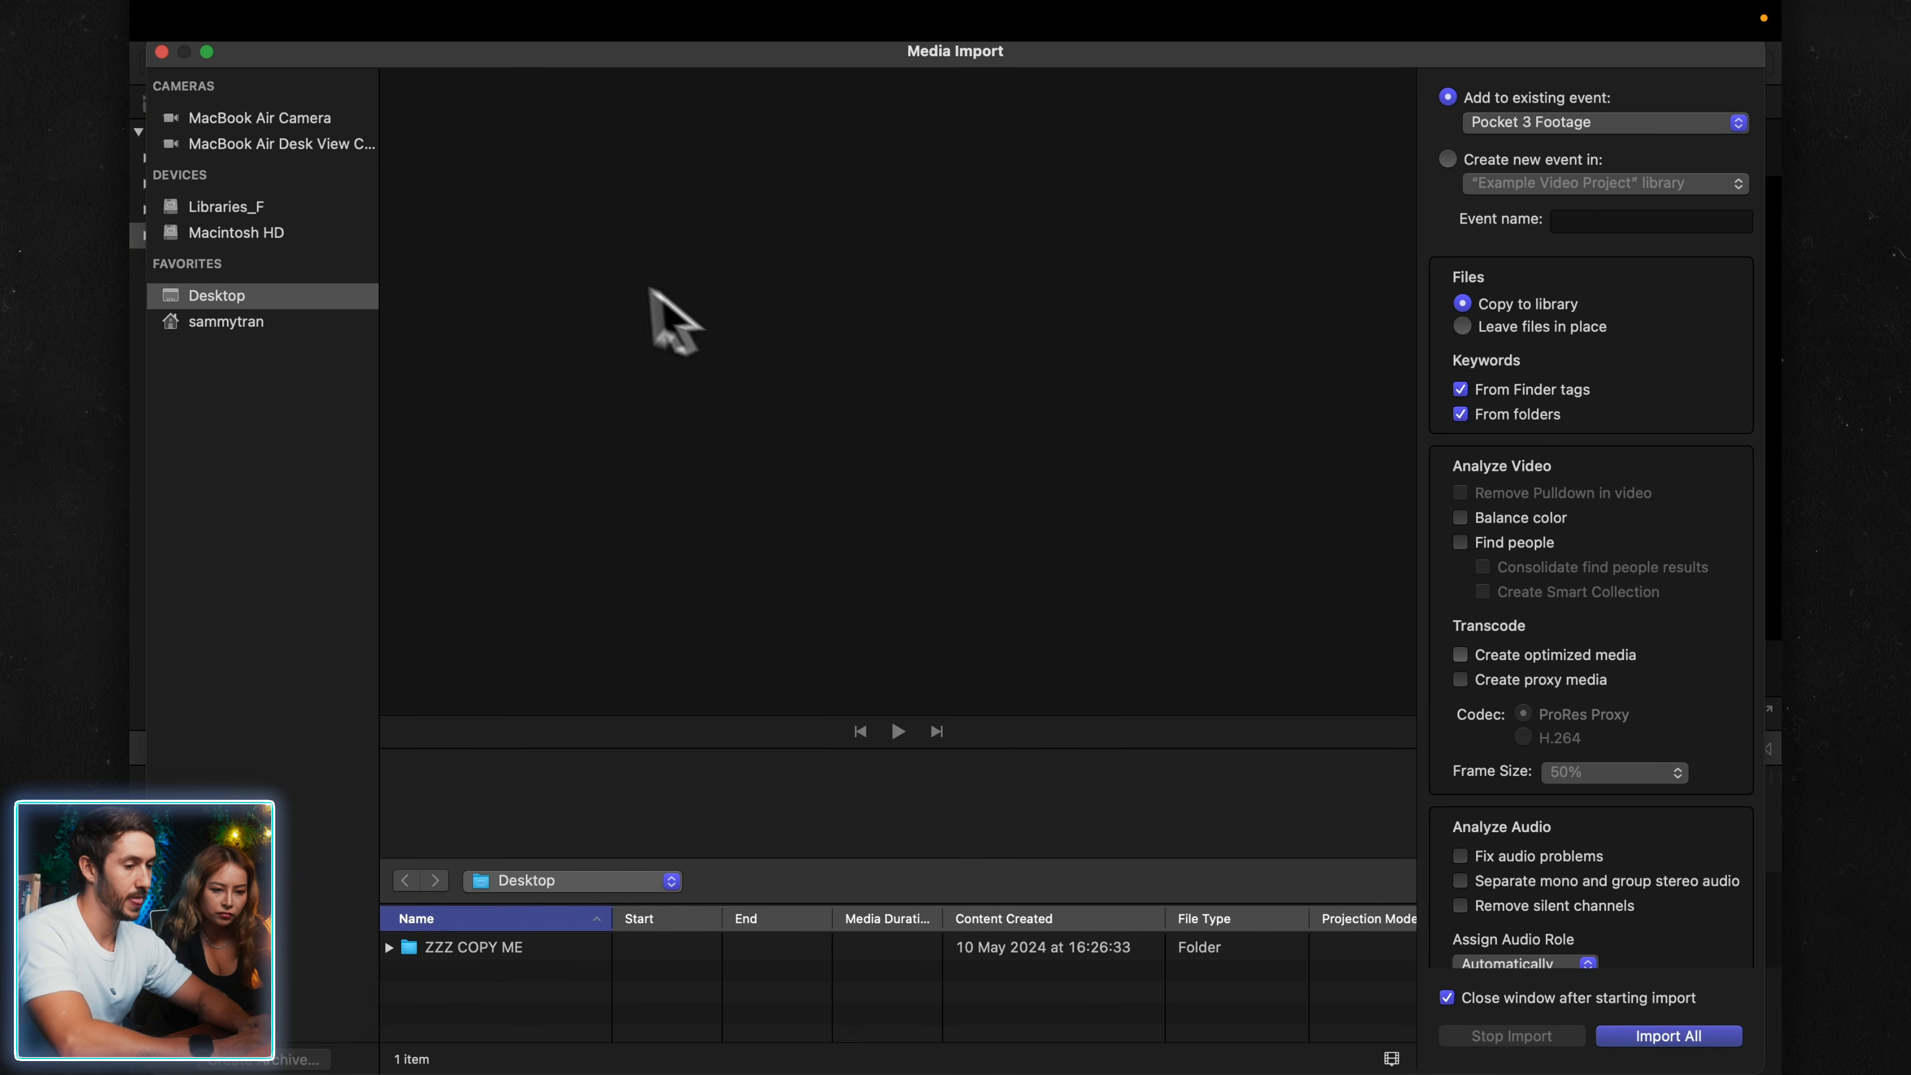
- Browse to the INDOMIE FOOTAGE folder on the Libraries_F drive and select clips 20240728_C7997.MP4 through 20240728_C7999.MP4
{"action": "left_click", "coordinate": [247, 232]}
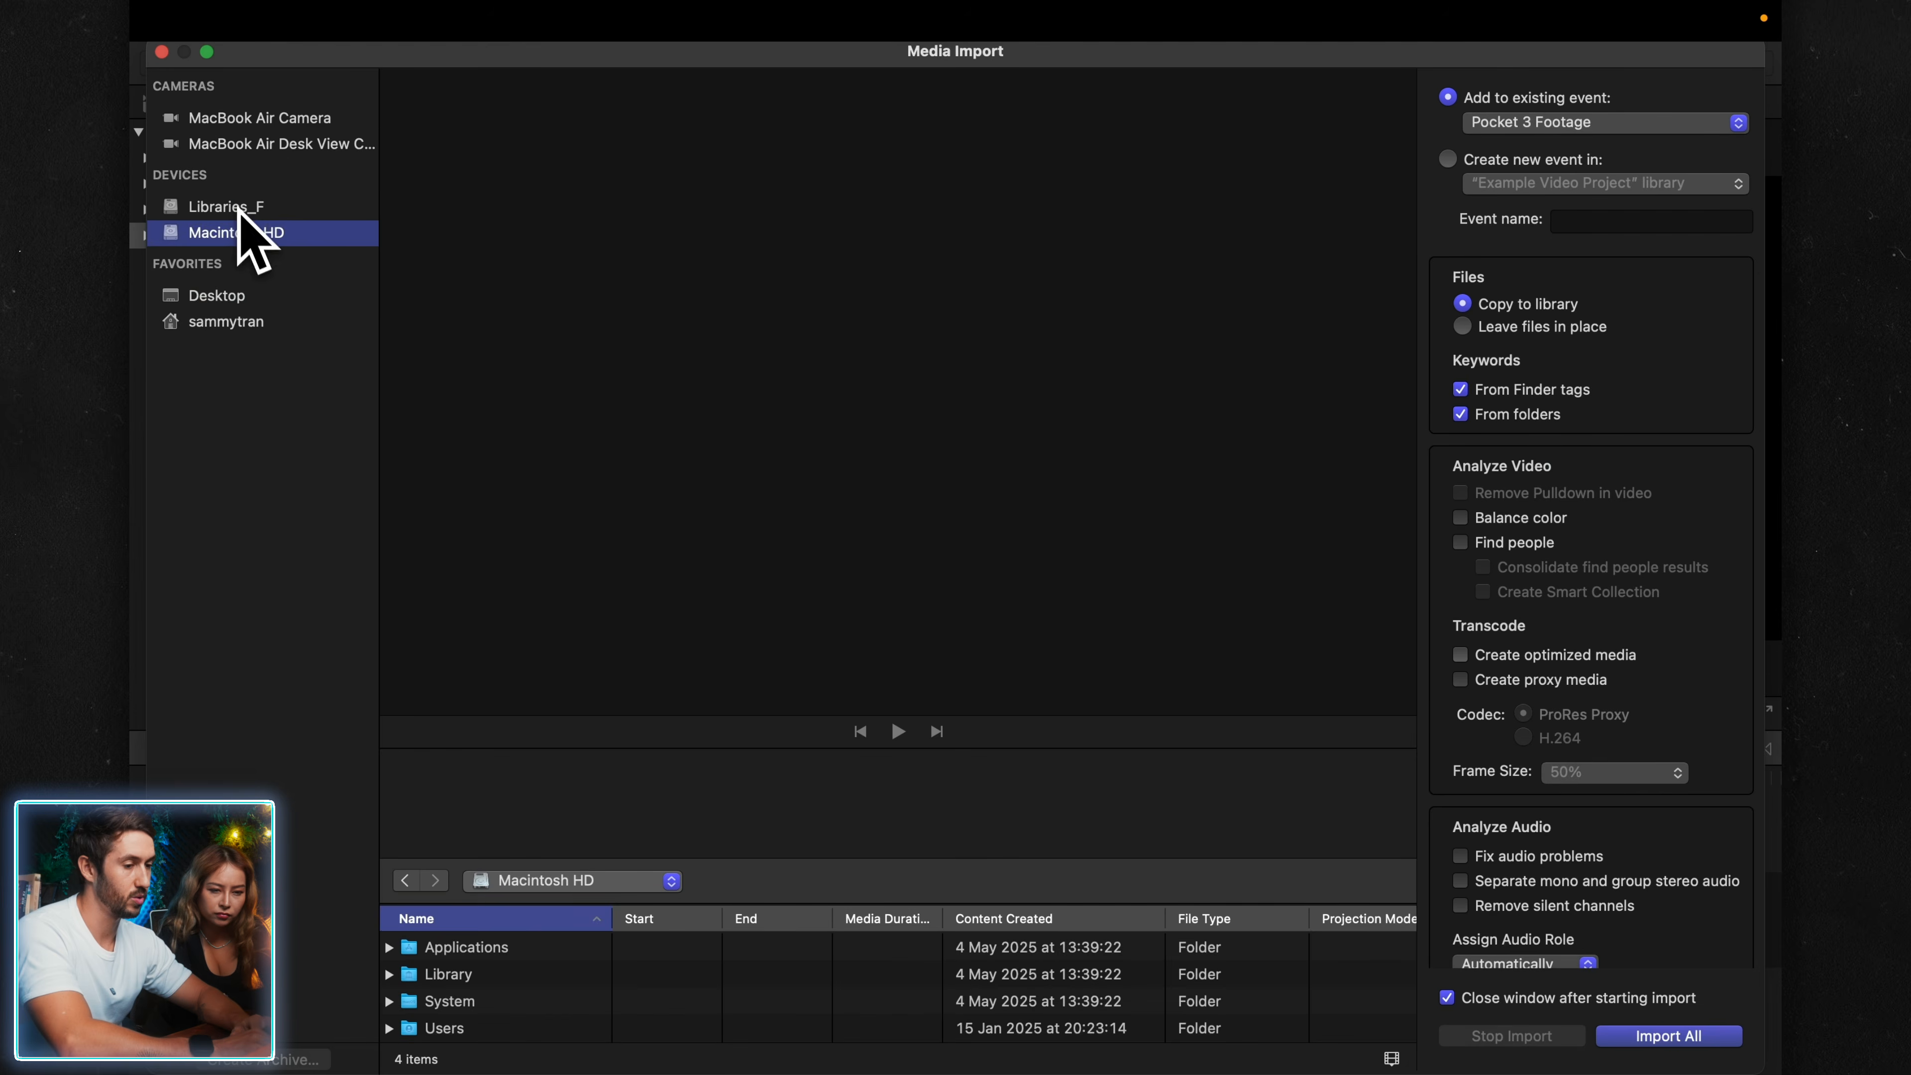
{"action": "left_click", "coordinate": [244, 209]}
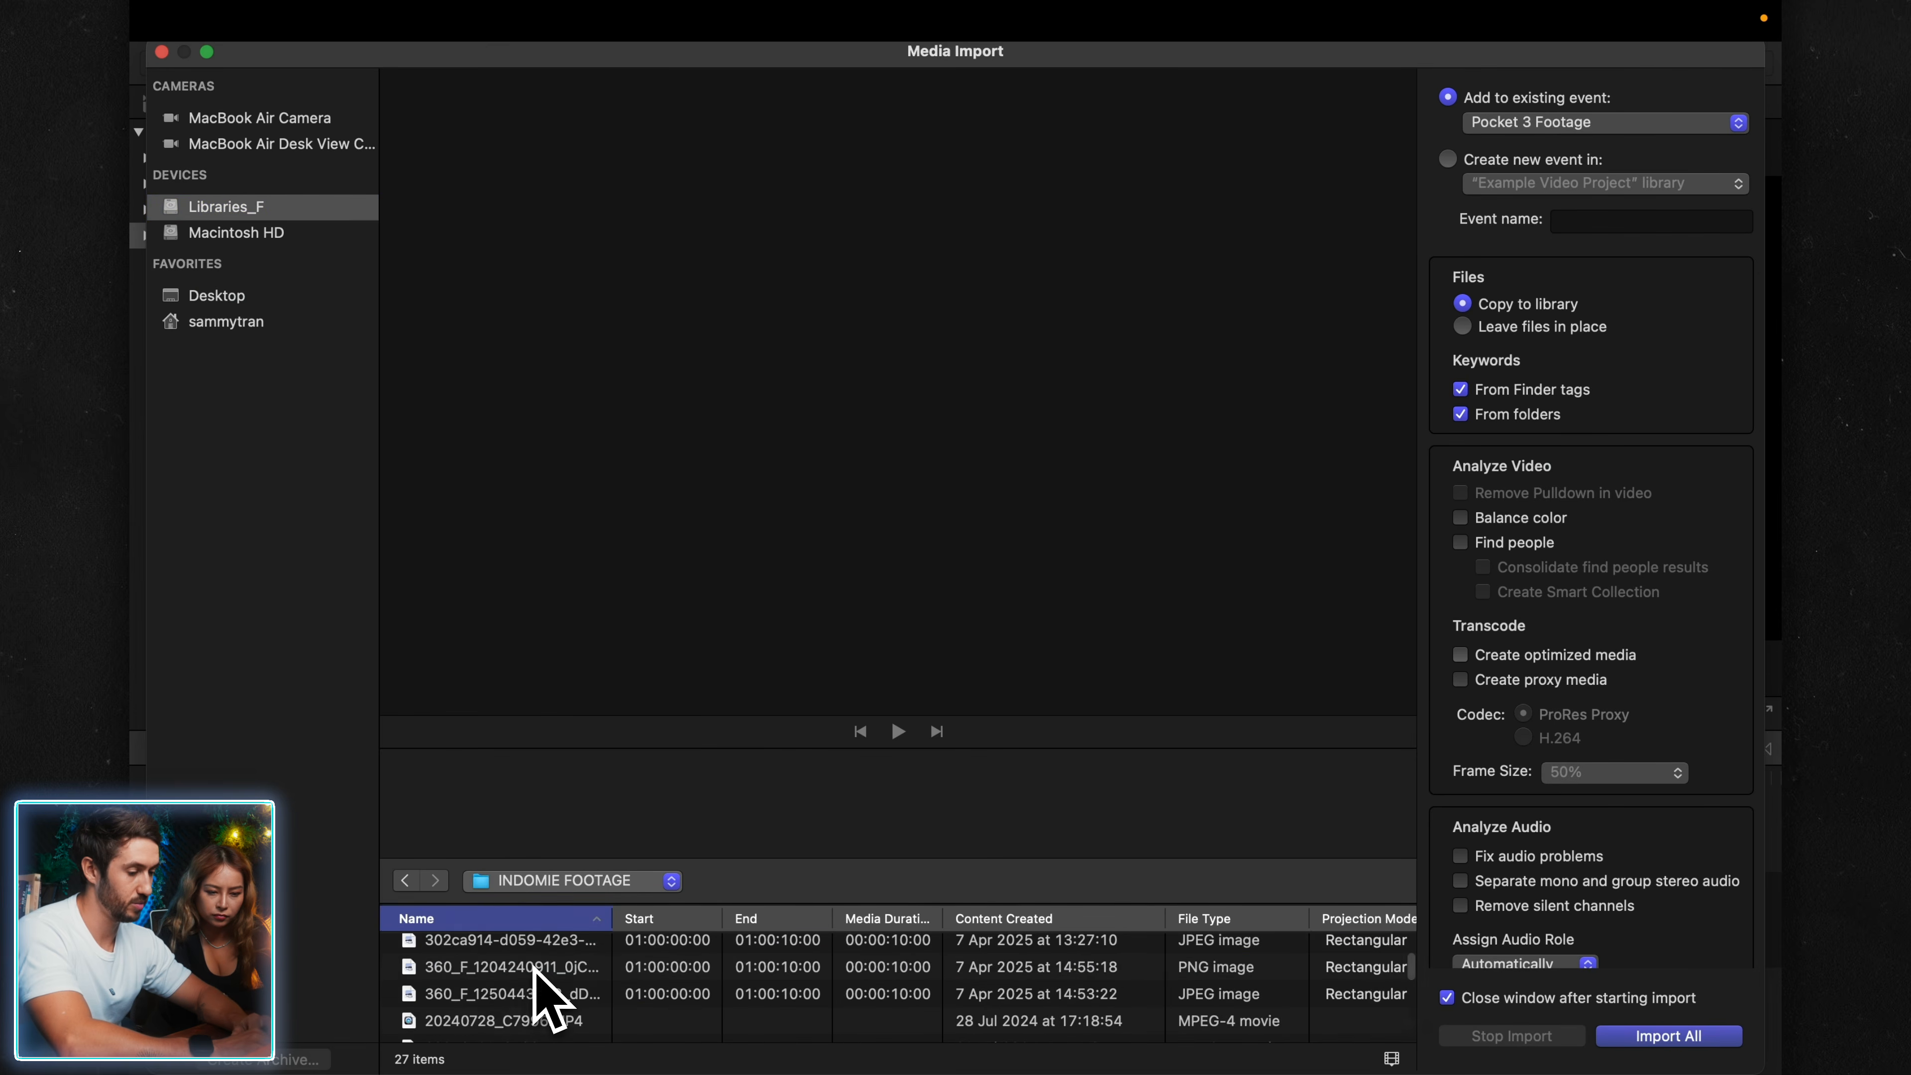
{"action": "left_click", "coordinate": [512, 966]}
{"action": "scroll", "coordinate": [512, 978], "scroll_direction": "down", "scroll_amount": 5}
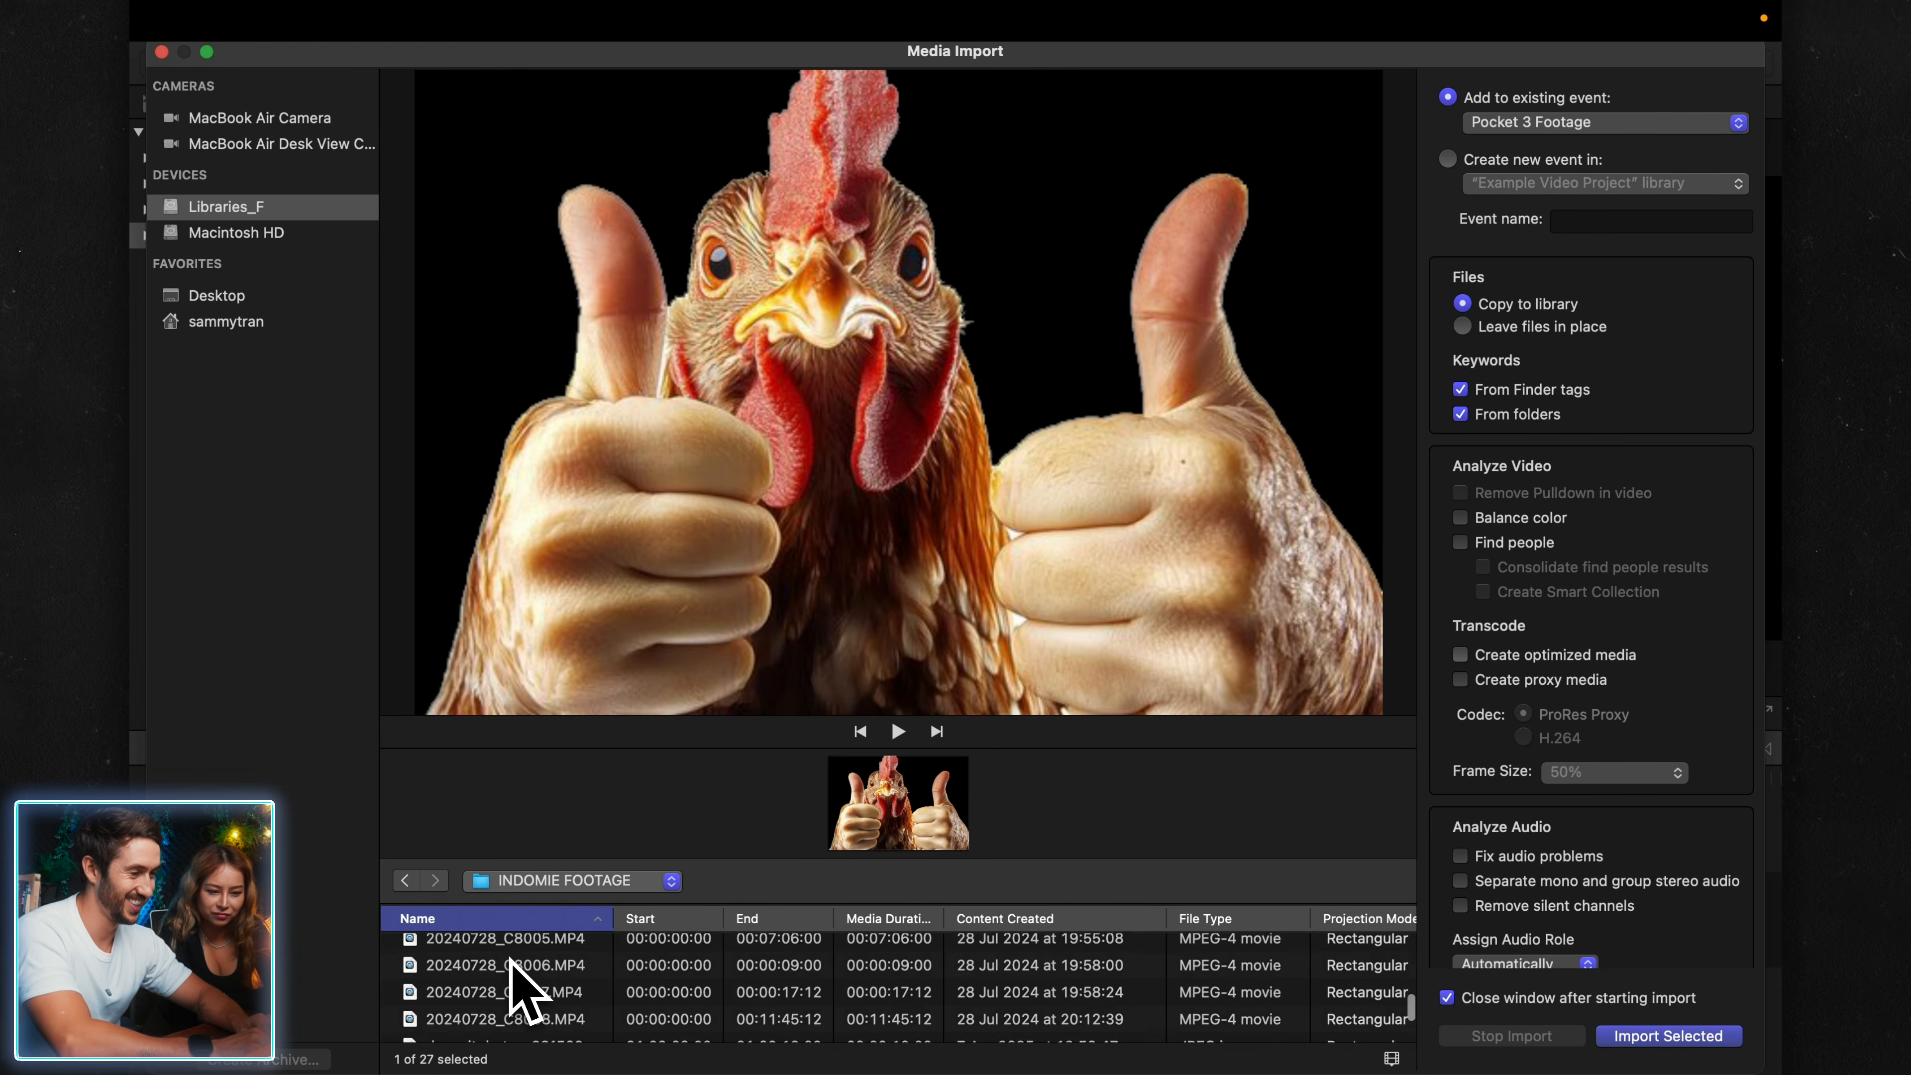
{"action": "scroll", "coordinate": [512, 961], "scroll_direction": "down", "scroll_amount": 3}
{"action": "scroll", "coordinate": [513, 978], "scroll_direction": "up", "scroll_amount": 3}
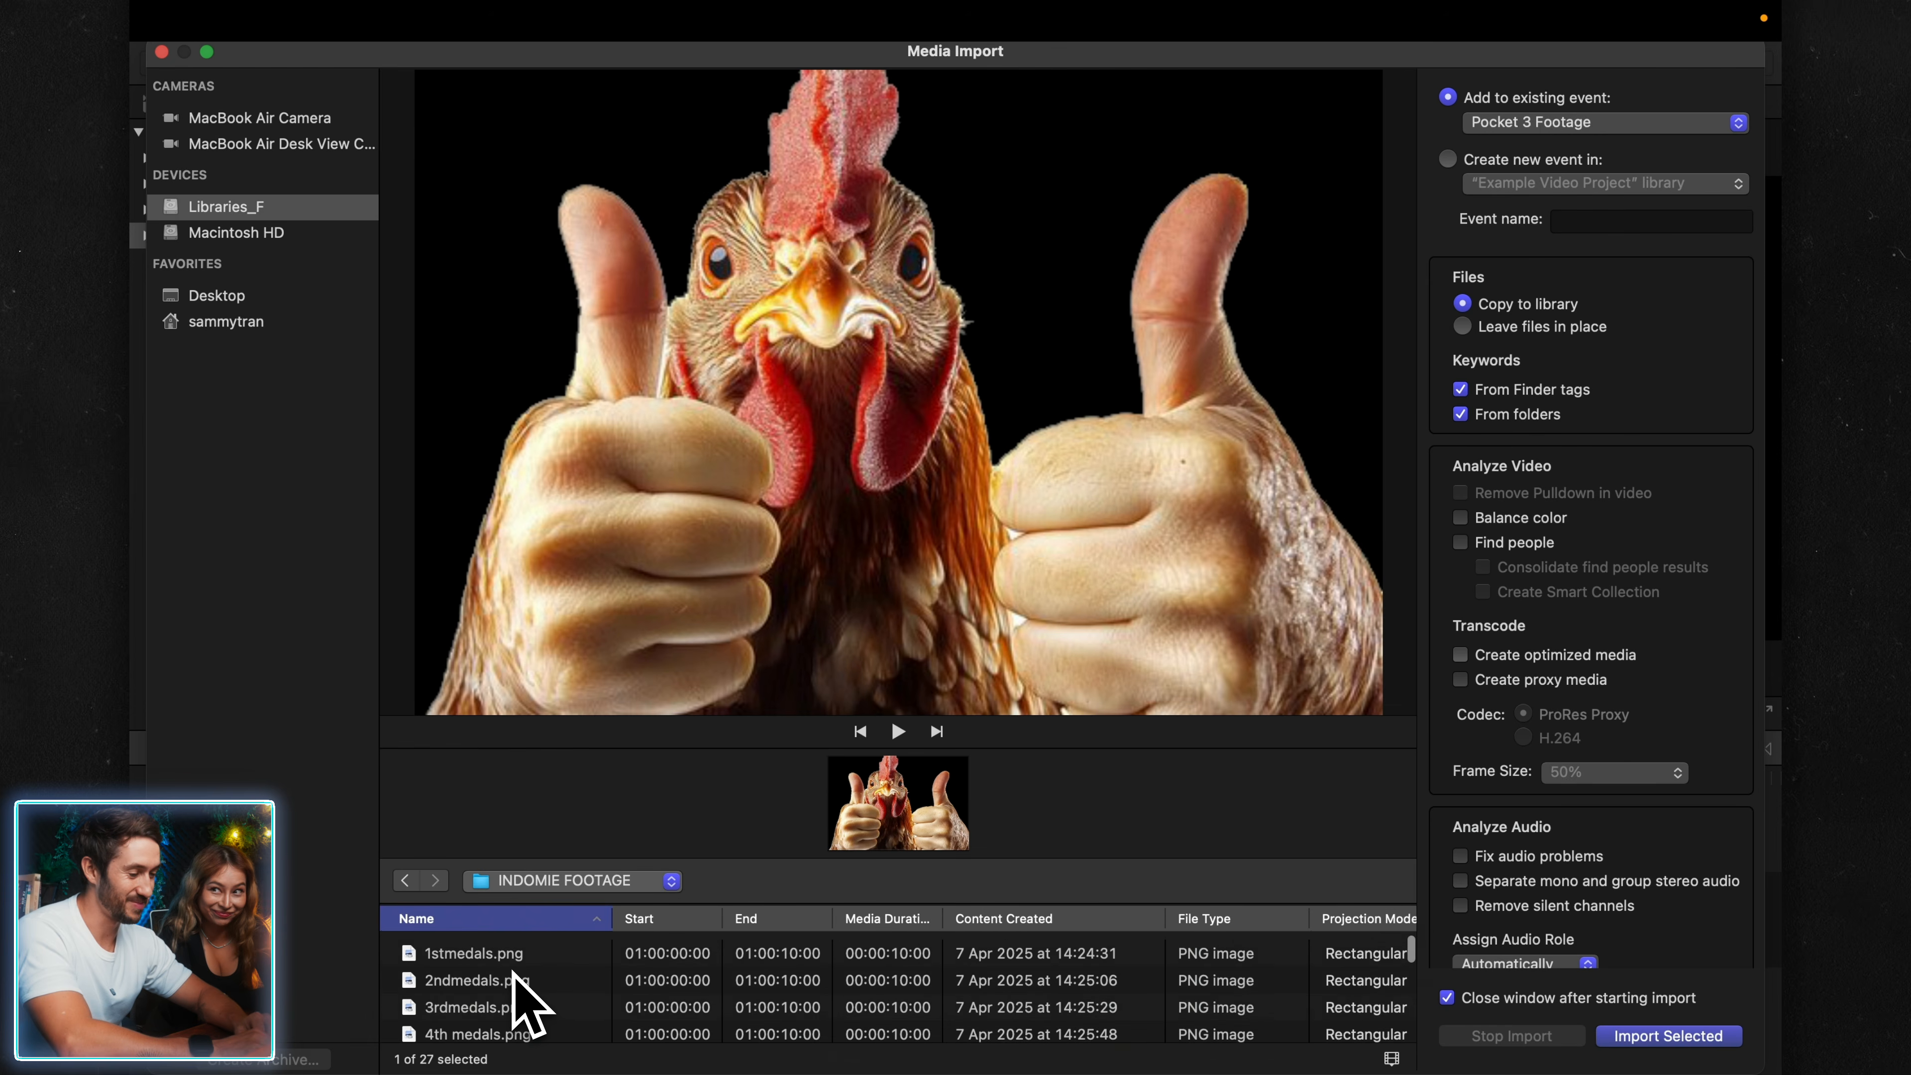
{"action": "scroll", "coordinate": [513, 972], "scroll_direction": "down", "scroll_amount": 1}
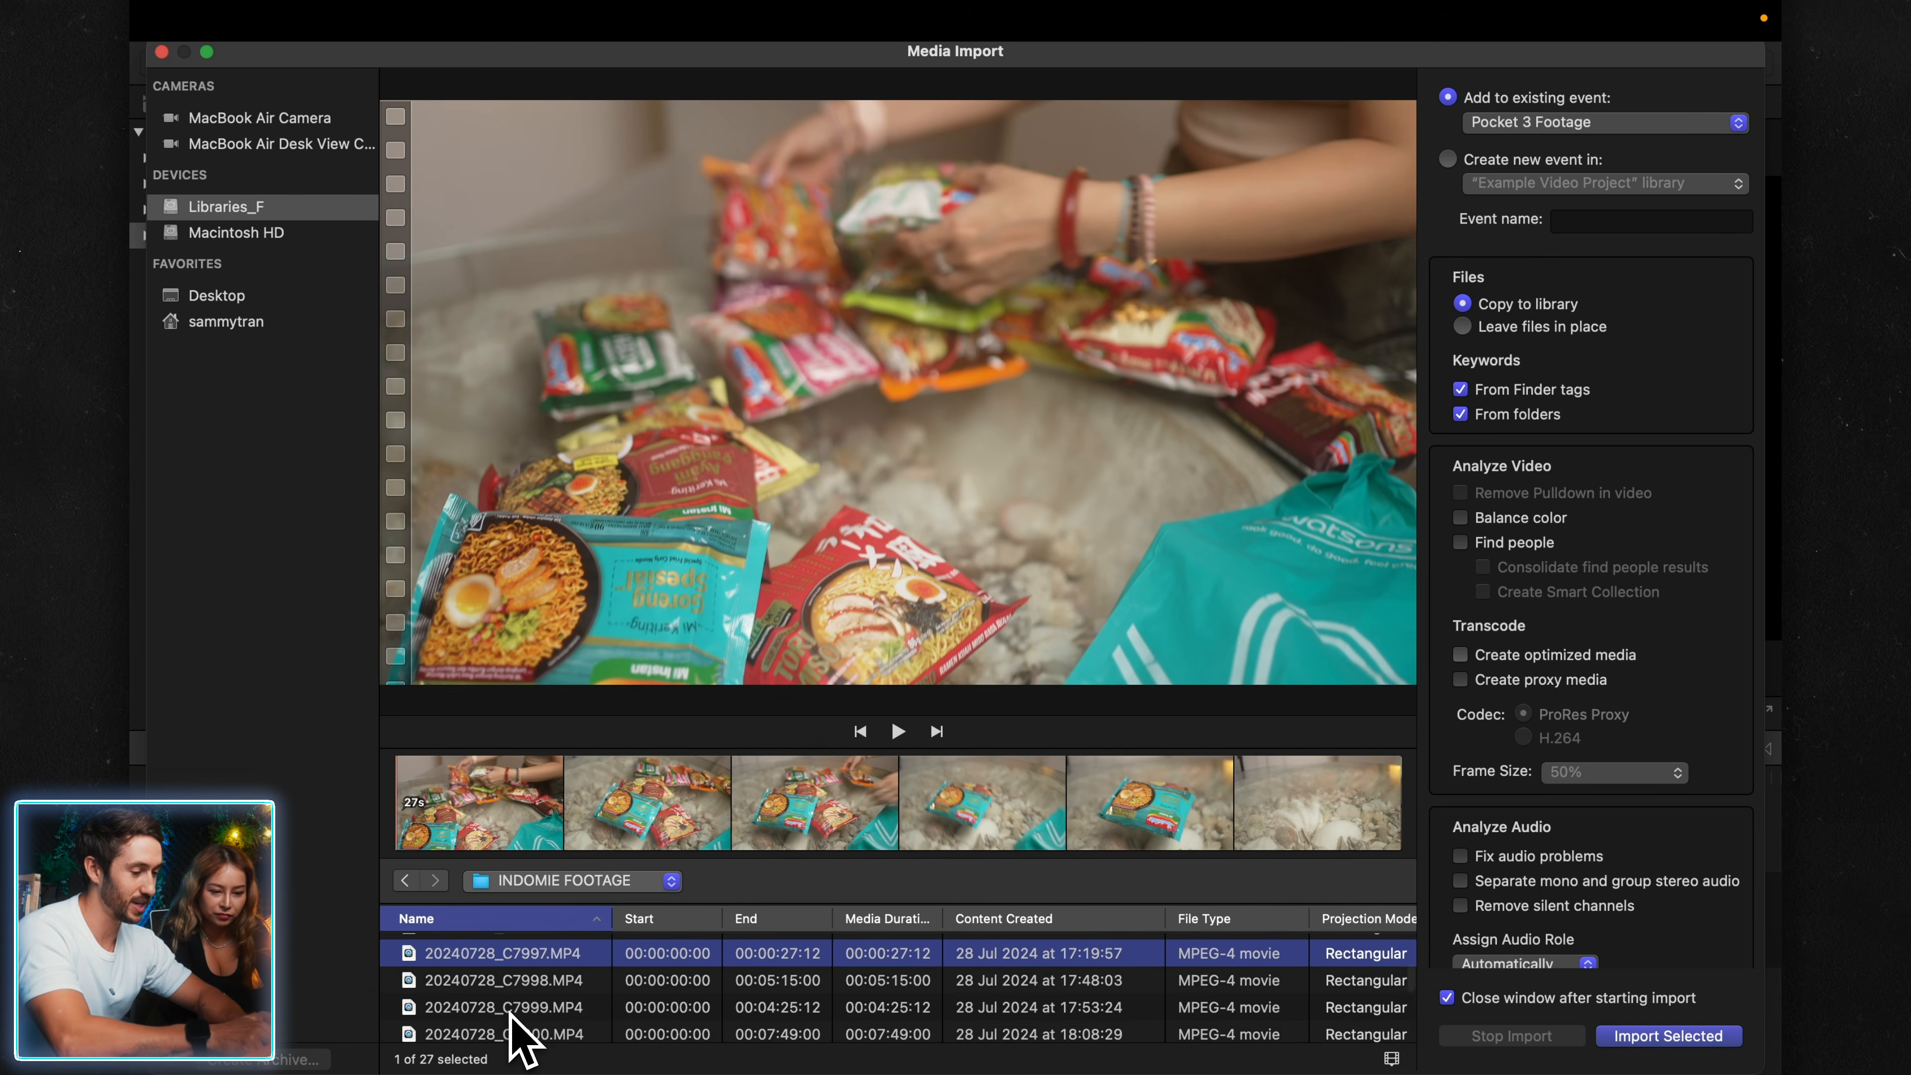
{"action": "left_click", "coordinate": [508, 1008]}
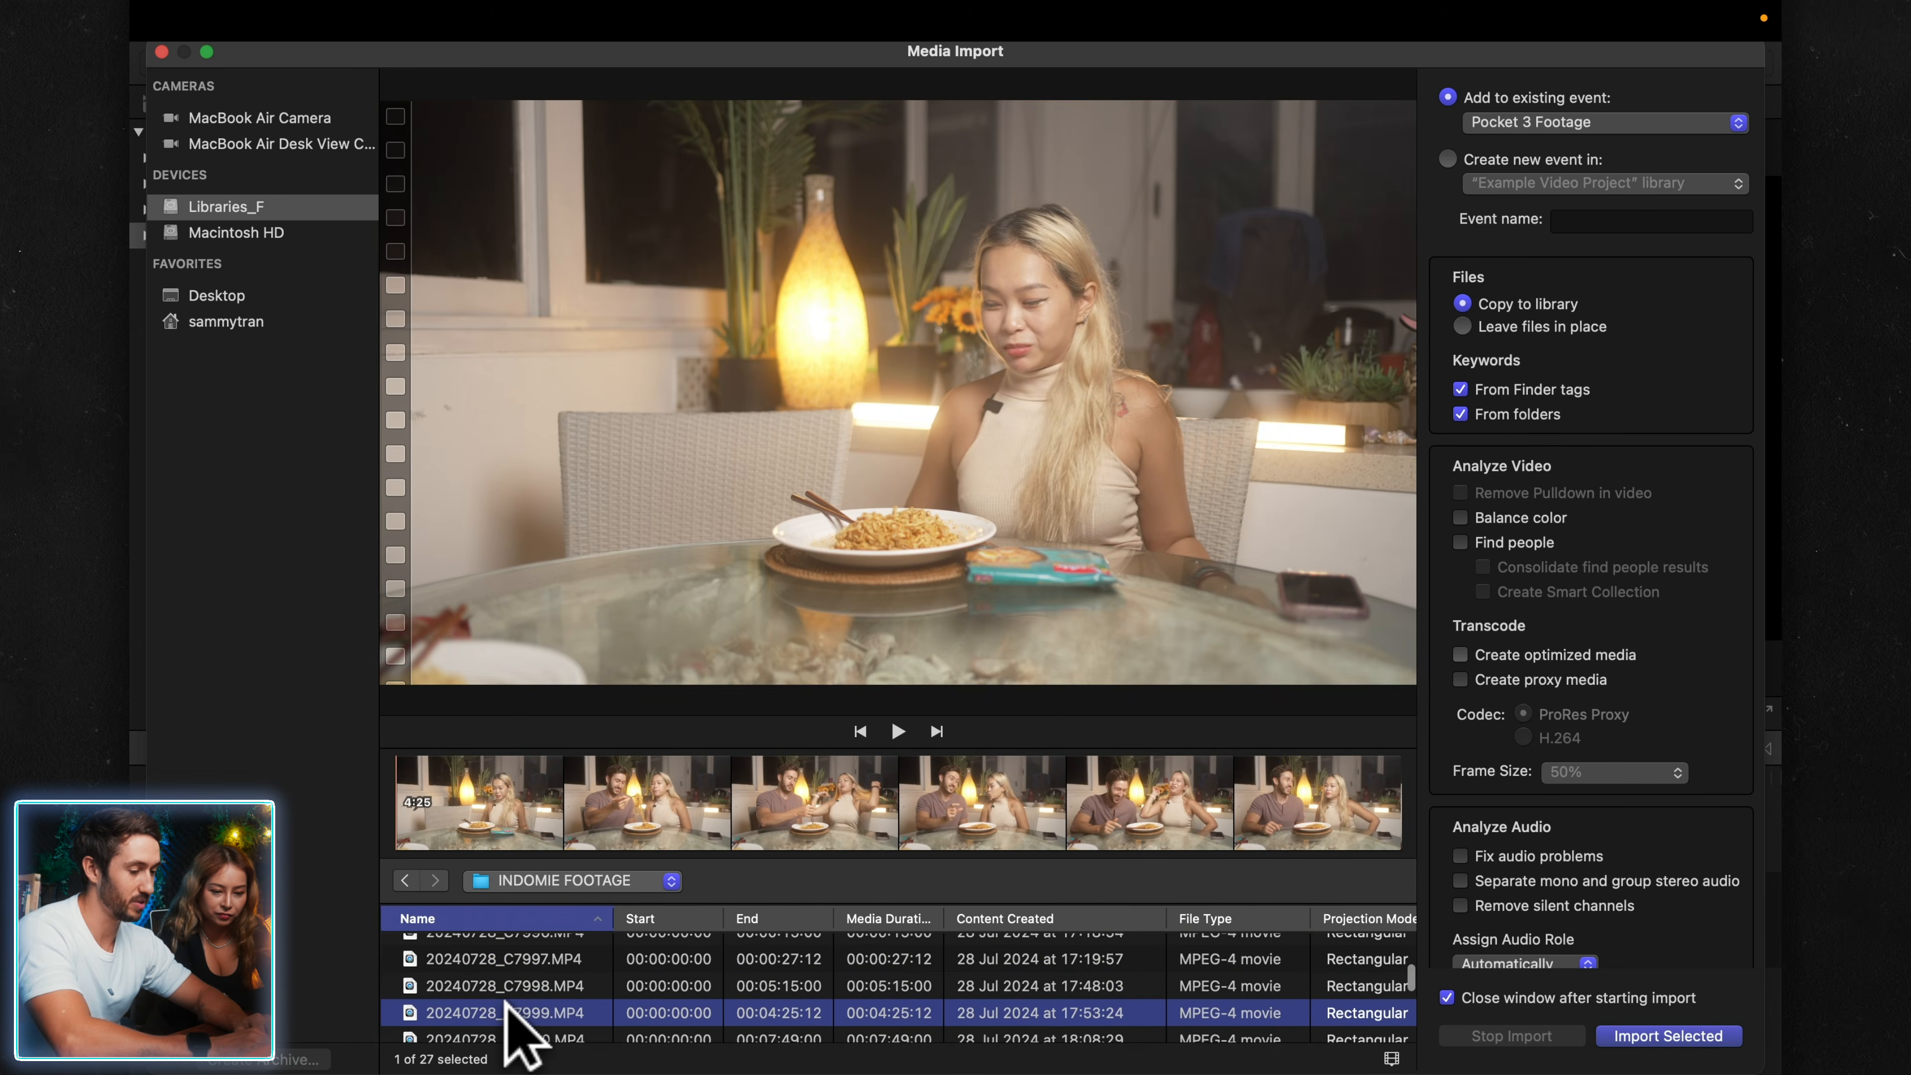
{"action": "left_click", "coordinate": [519, 960], "text": "shift"}
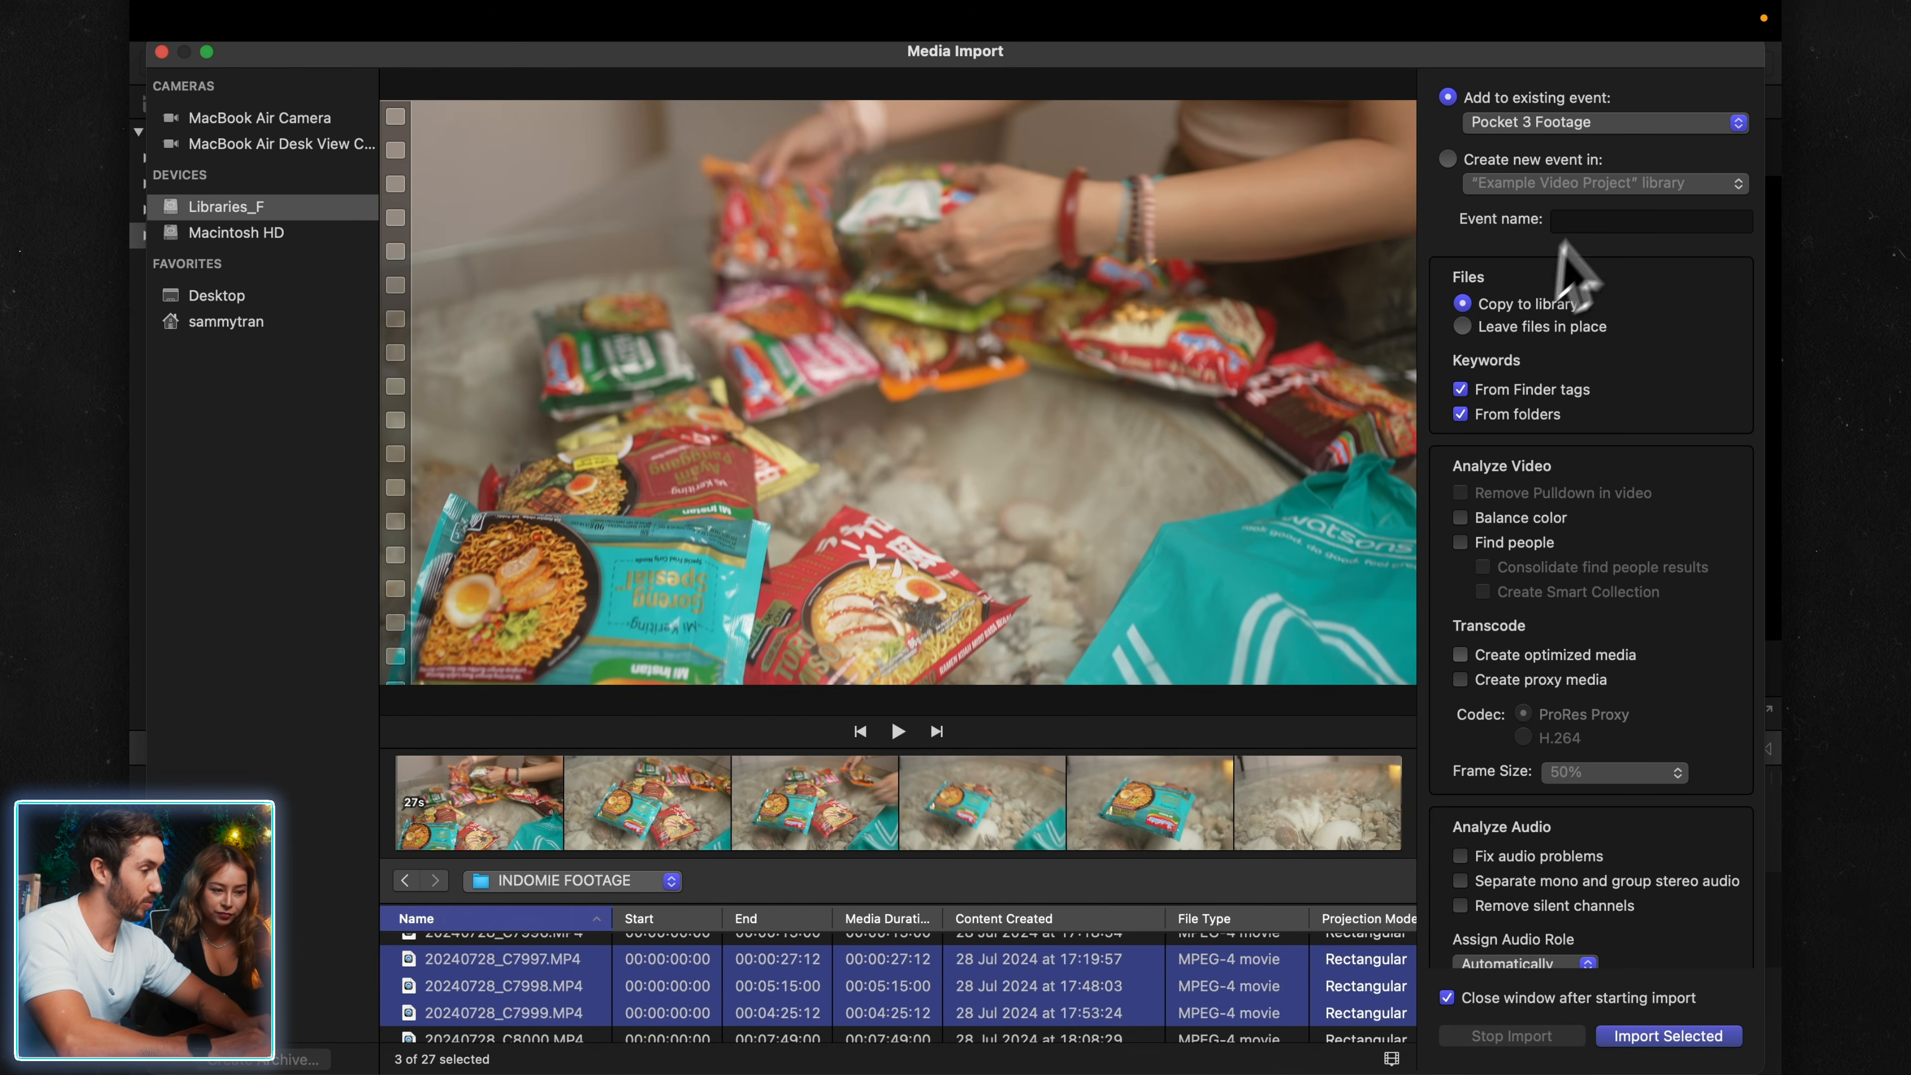
- Shrink and reposition the Media Import window over the main workspace, and close it without importing
{"action": "left_click_drag", "start_coordinate": [1698, 51], "coordinate": [1396, 339]}
{"action": "left_click_drag", "start_coordinate": [1250, 361], "coordinate": [1446, 161]}
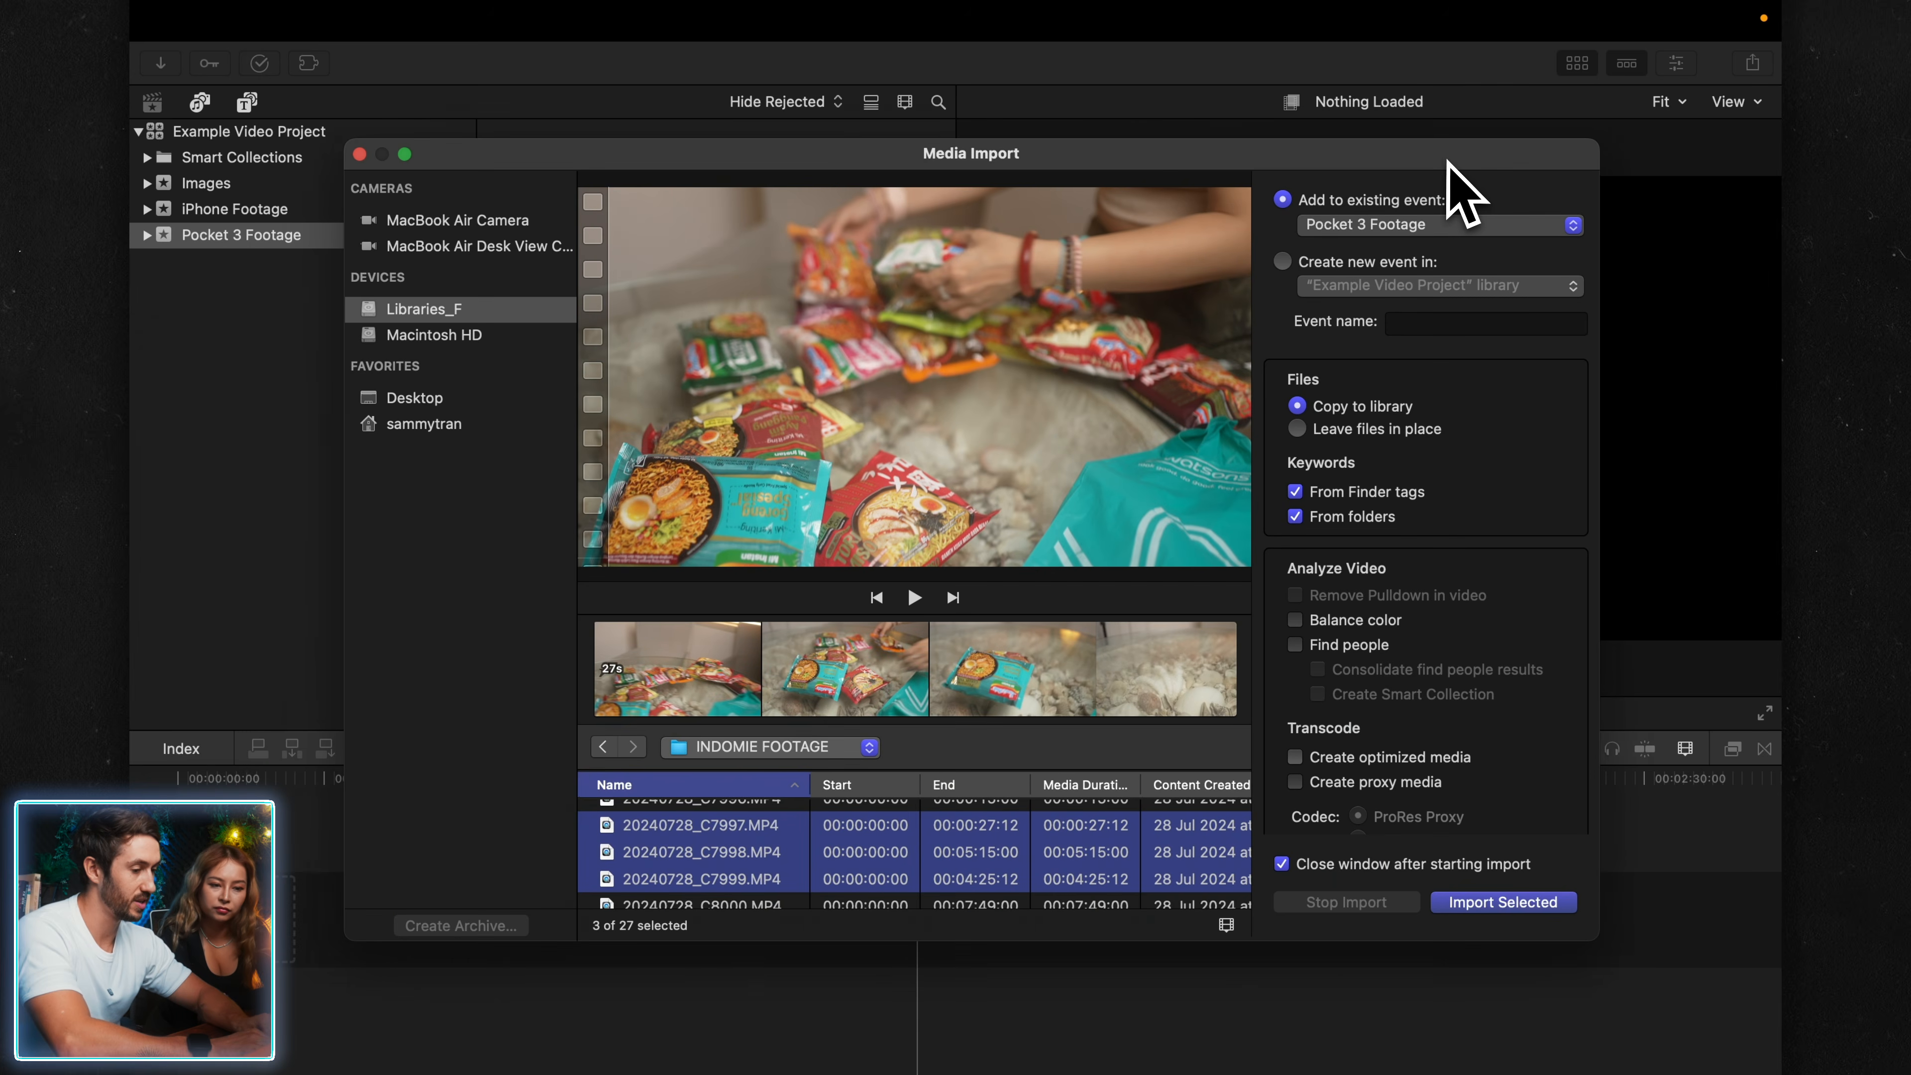
{"action": "left_click_drag", "start_coordinate": [577, 158], "coordinate": [567, 542]}
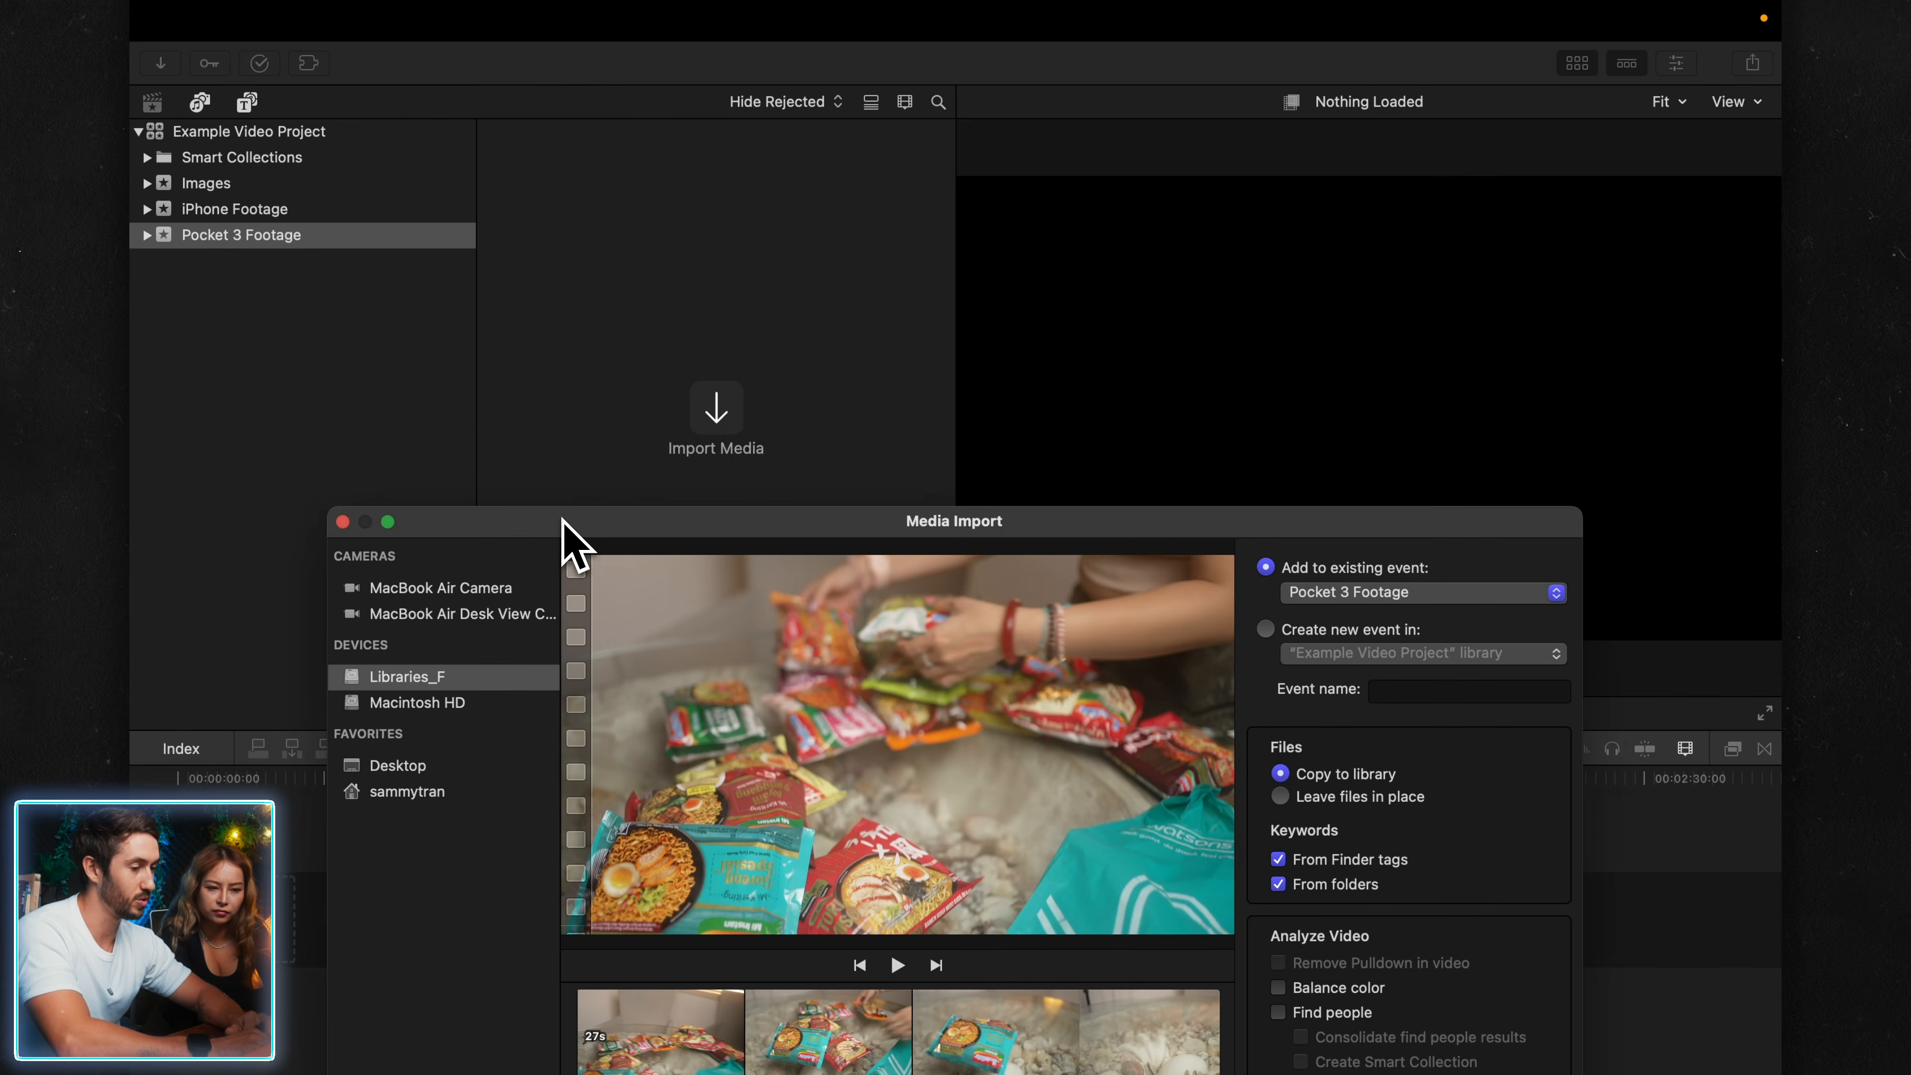
{"action": "left_click_drag", "start_coordinate": [718, 519], "coordinate": [810, 277]}
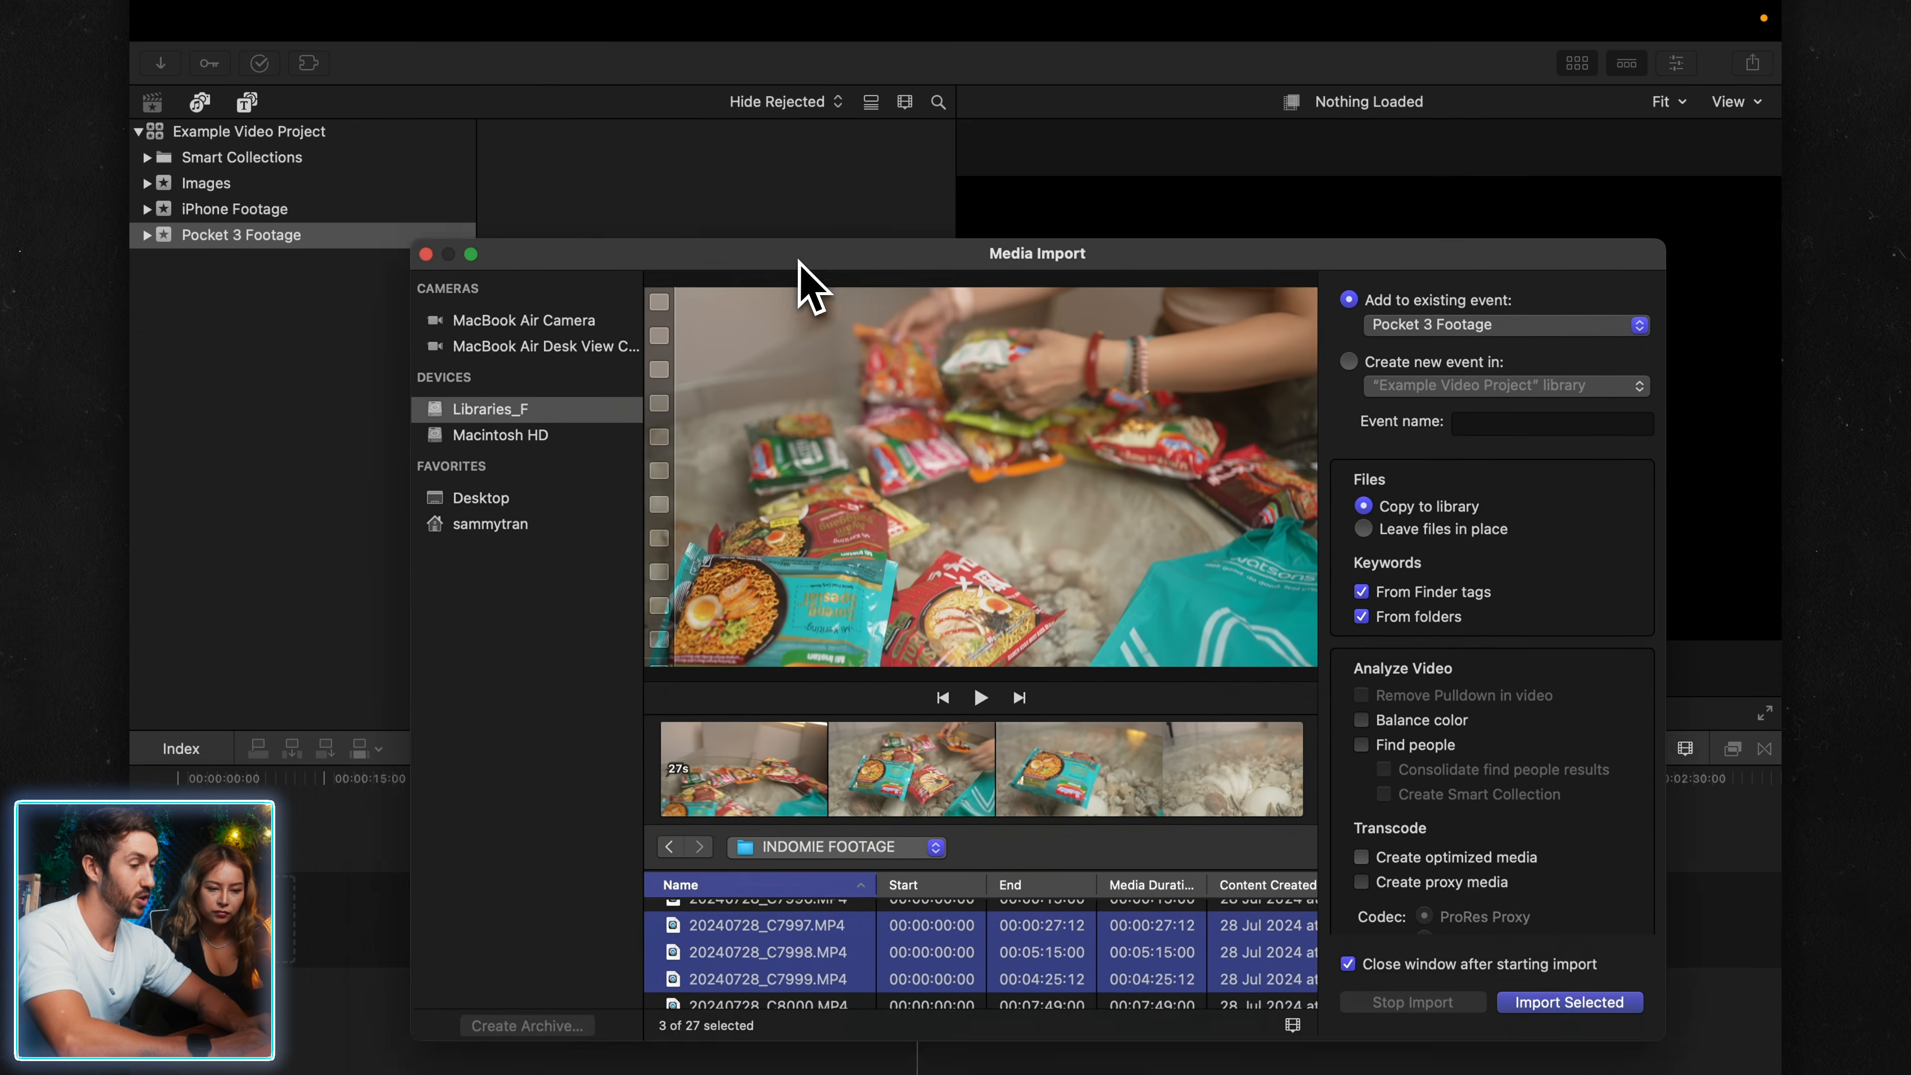
{"action": "left_click", "coordinate": [425, 254]}
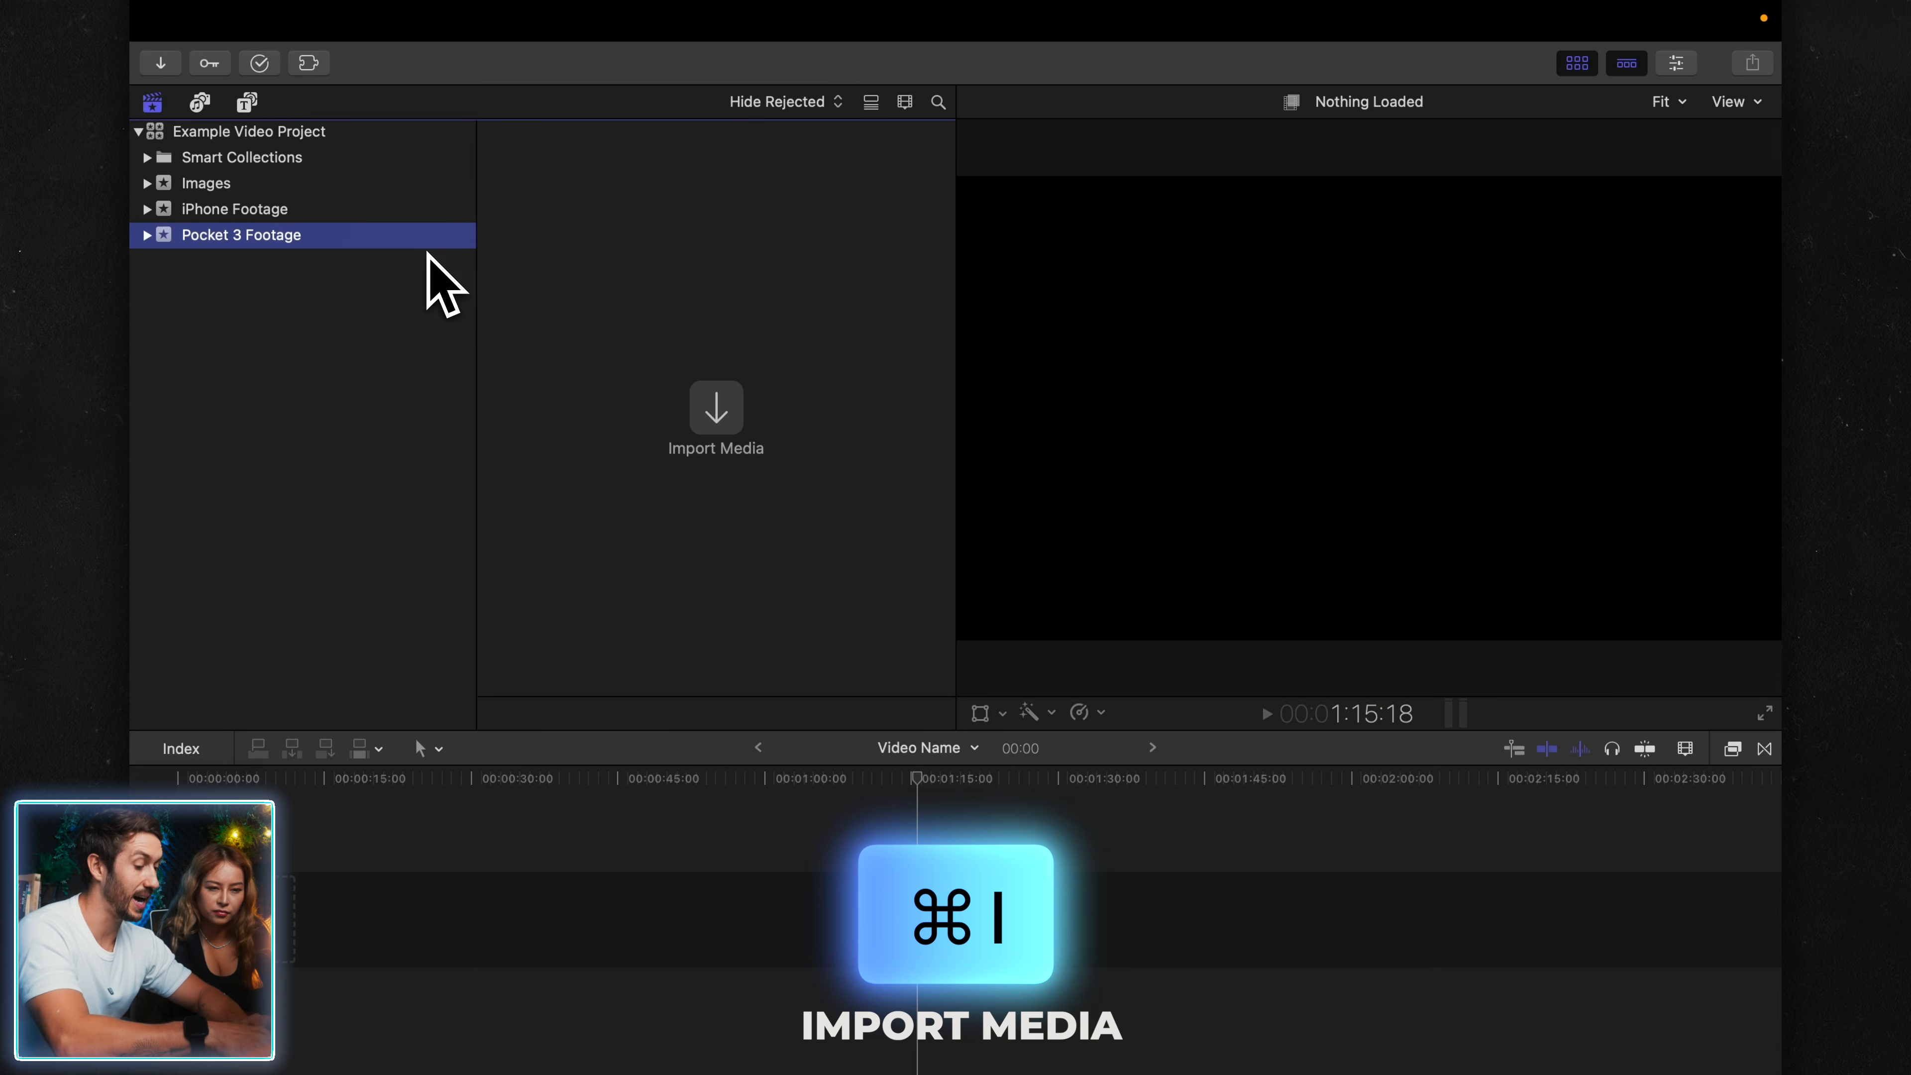
{"action": "key", "text": "super+i"}
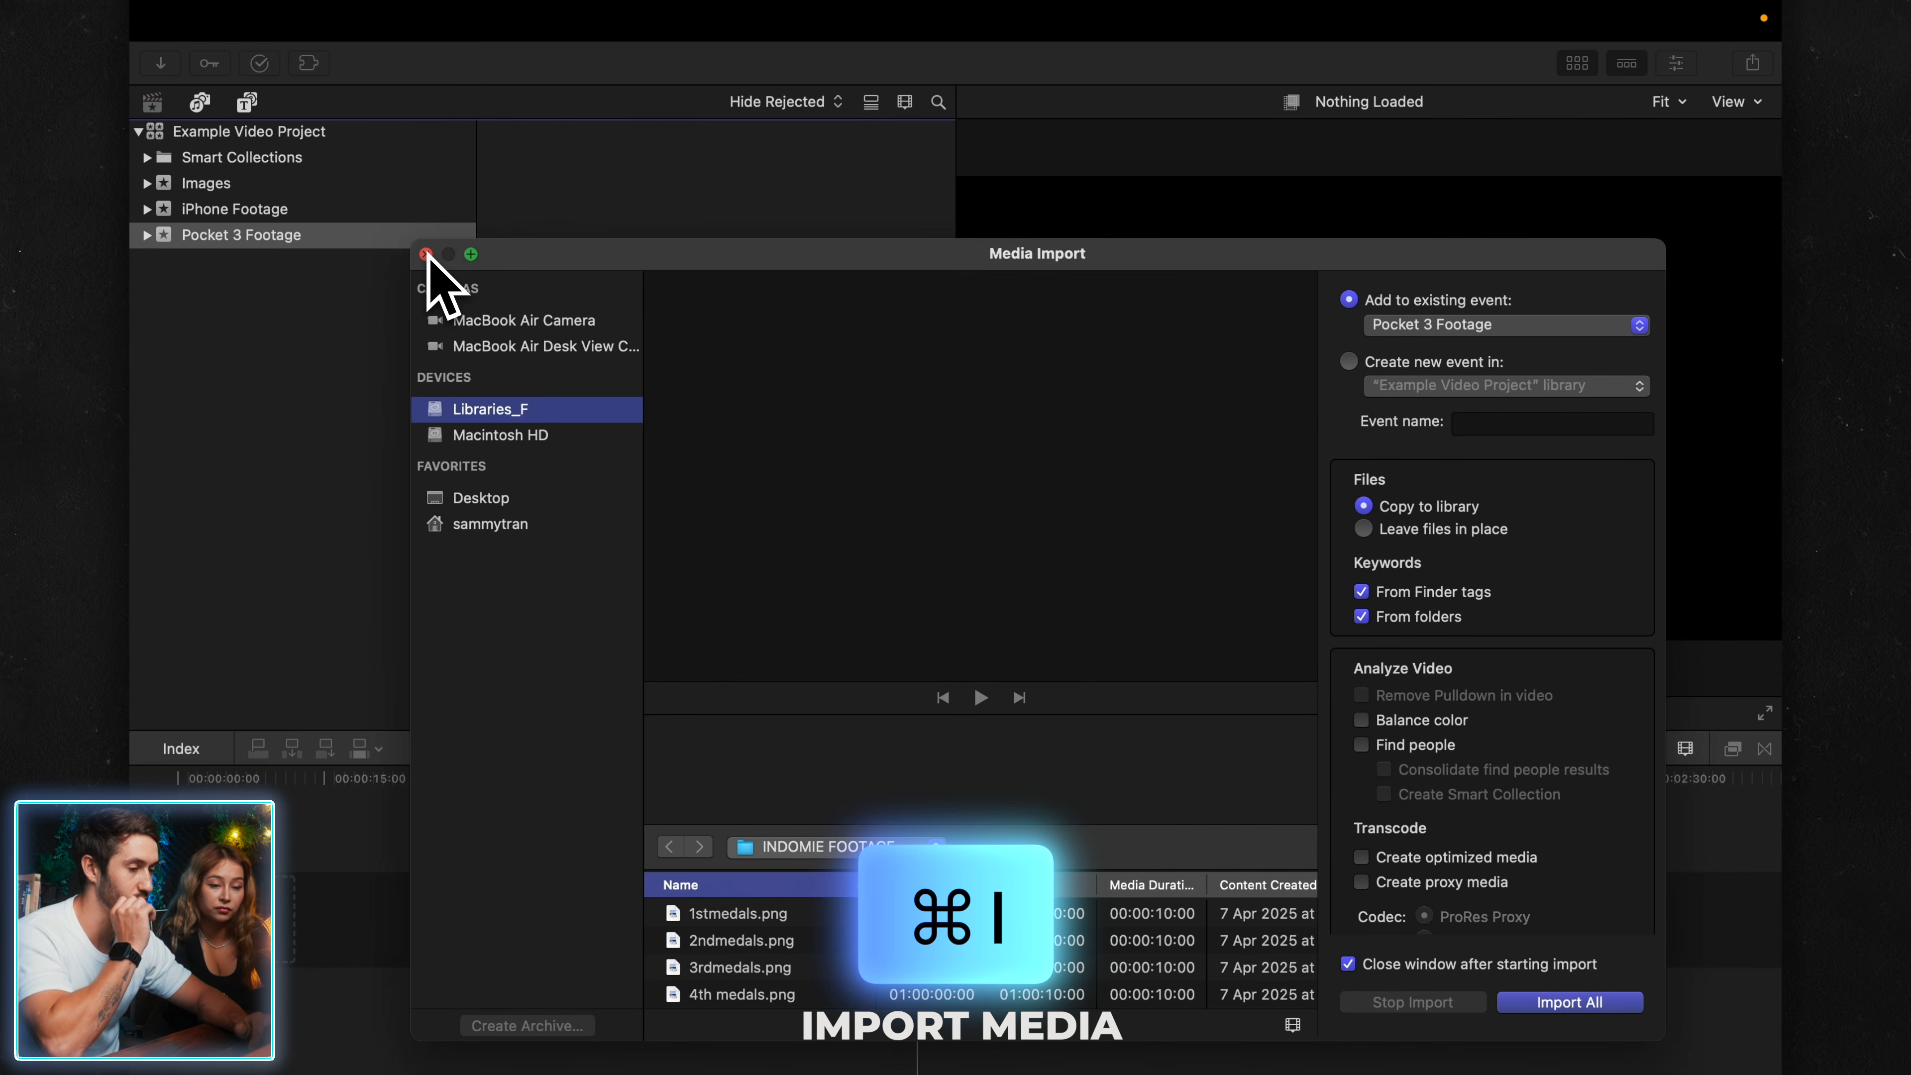
{"action": "left_click", "coordinate": [425, 254]}
{"action": "left_click", "coordinate": [313, 18]}
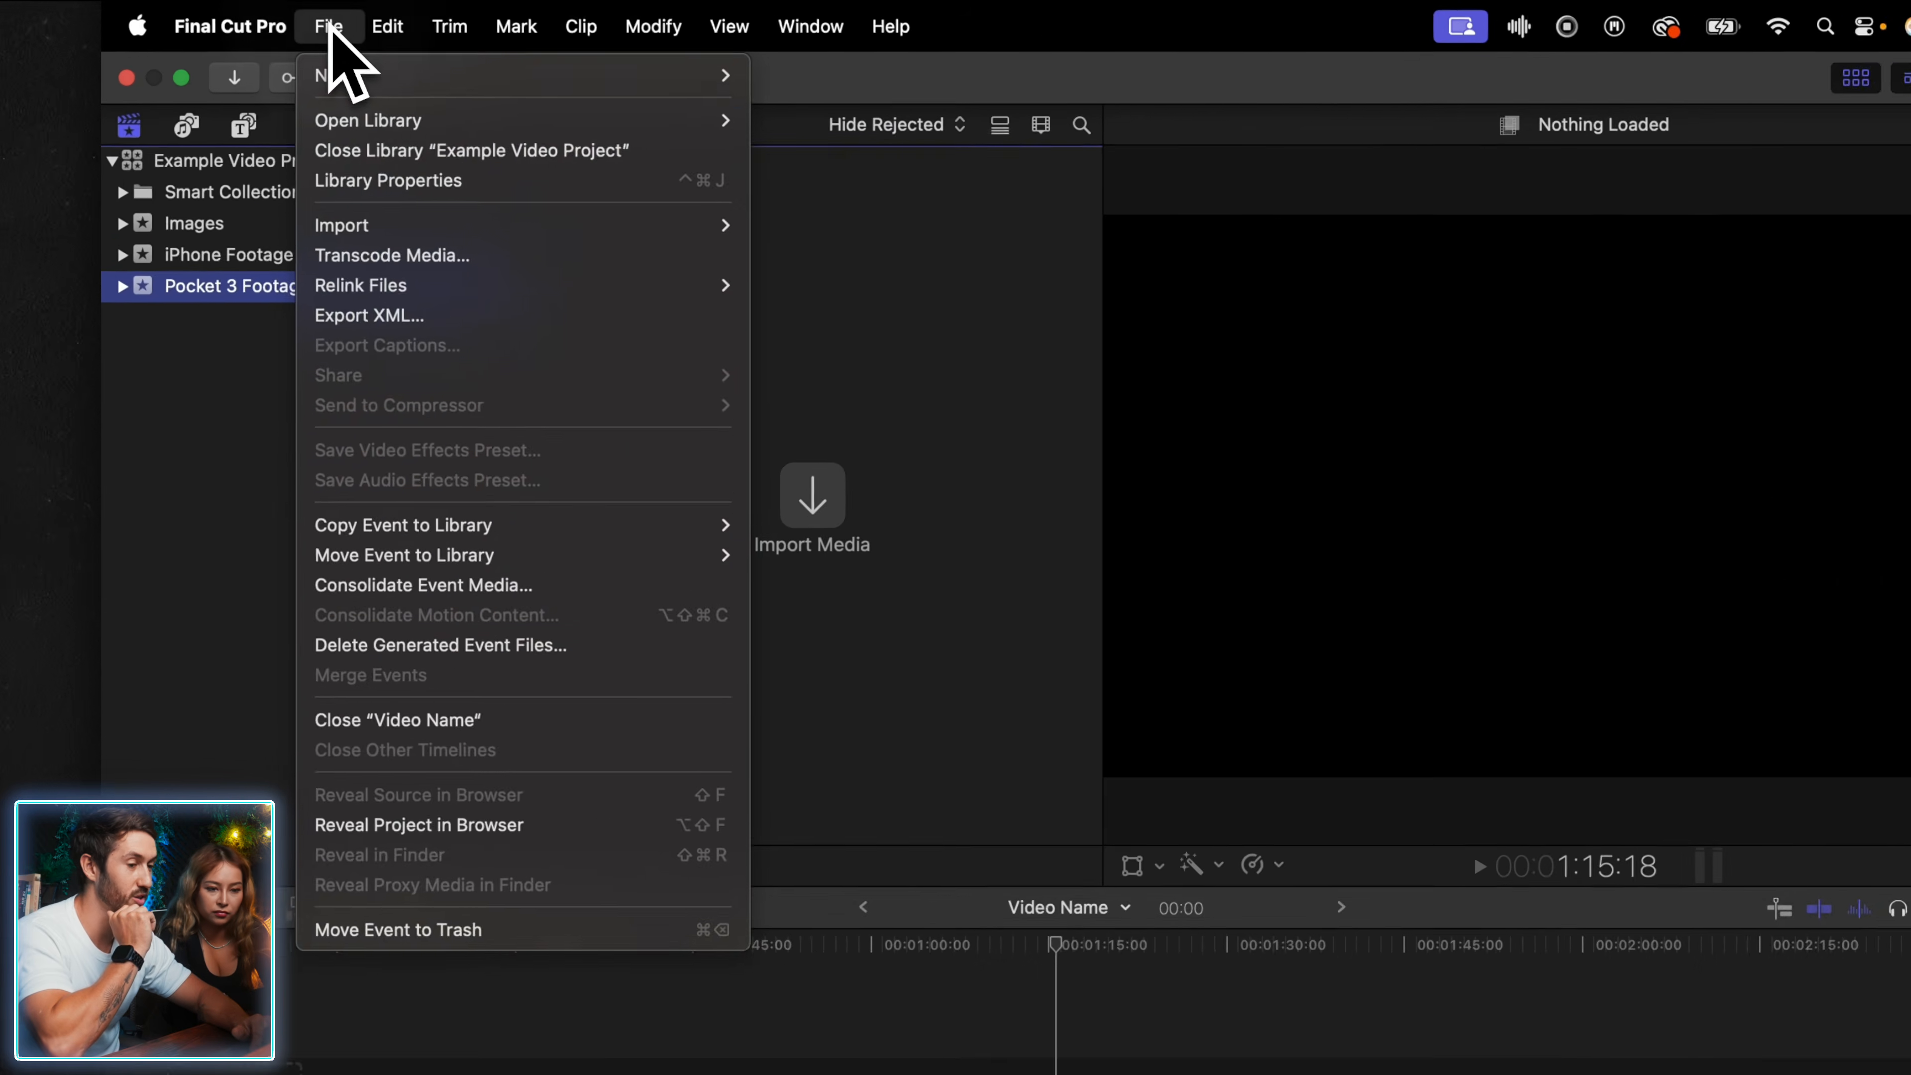
{"action": "mouse_move", "coordinate": [395, 220]}
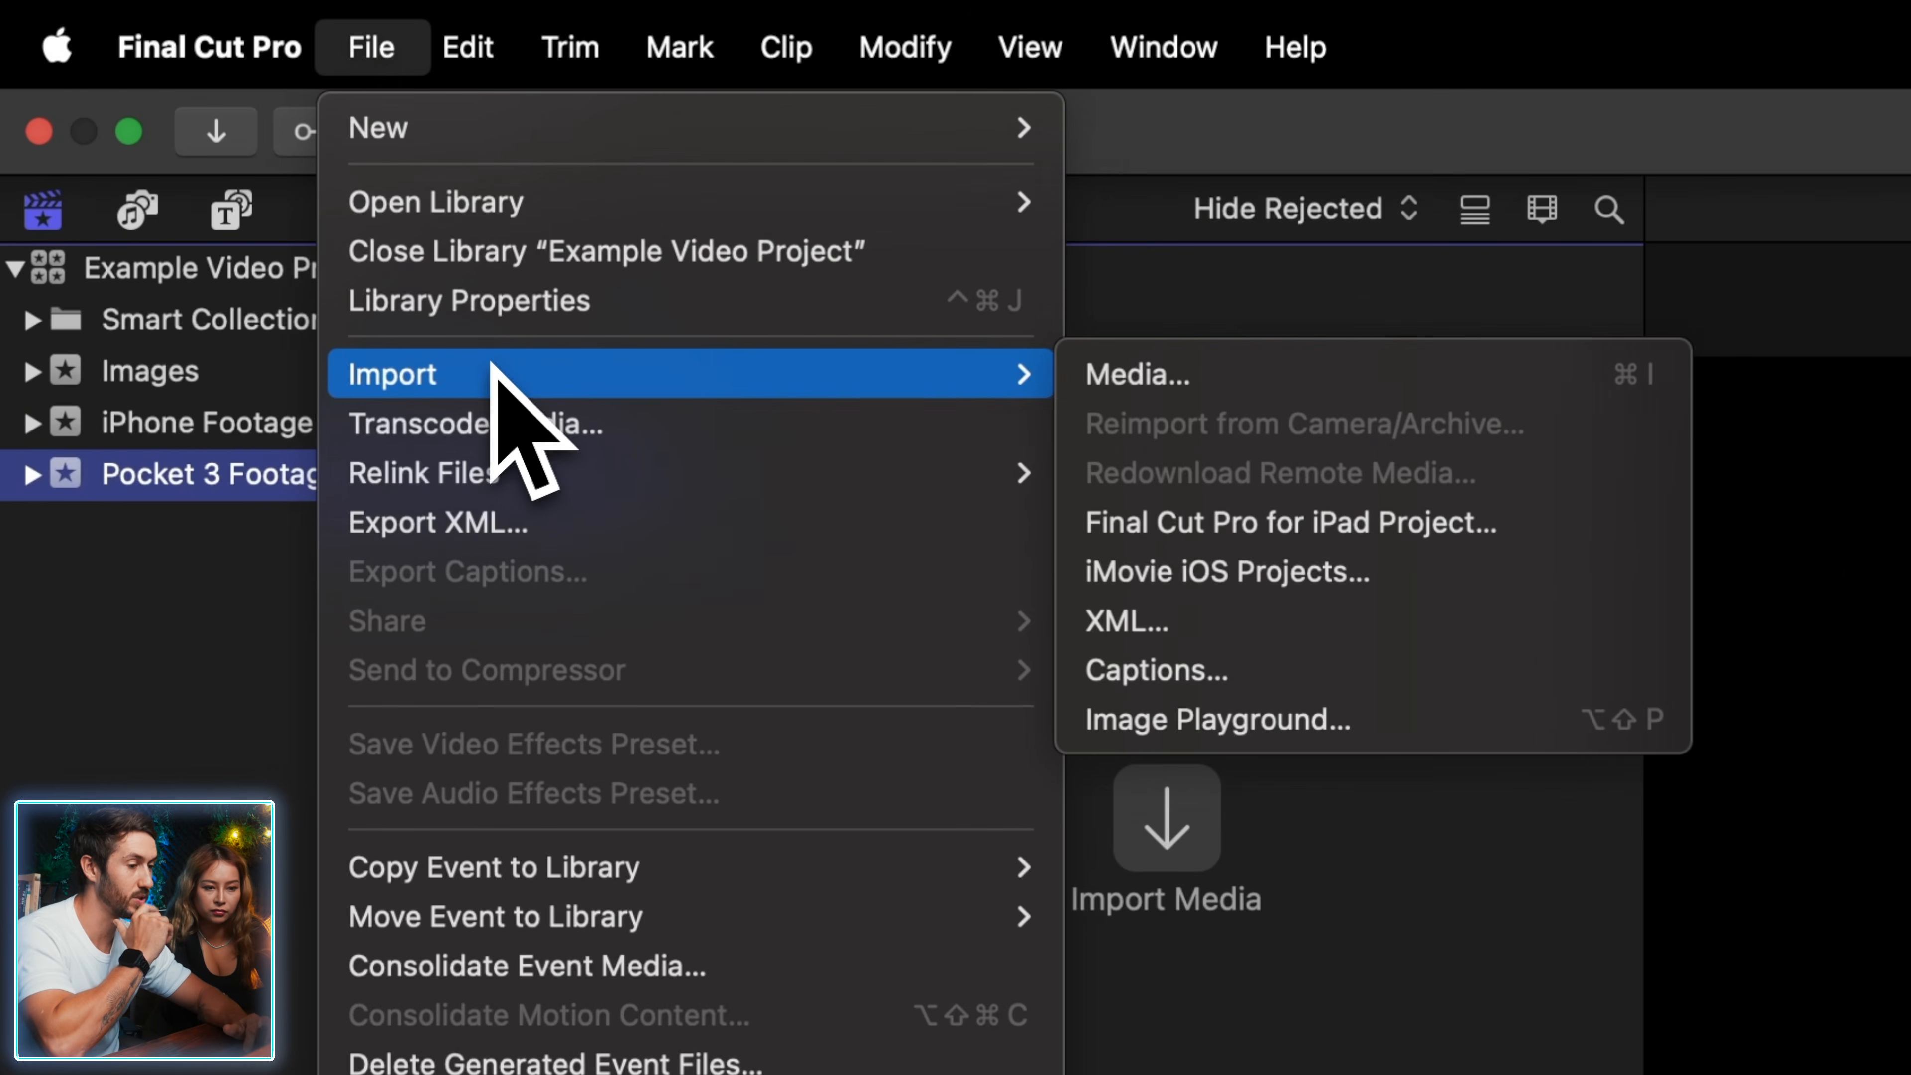
{"action": "left_click", "coordinate": [1112, 382]}
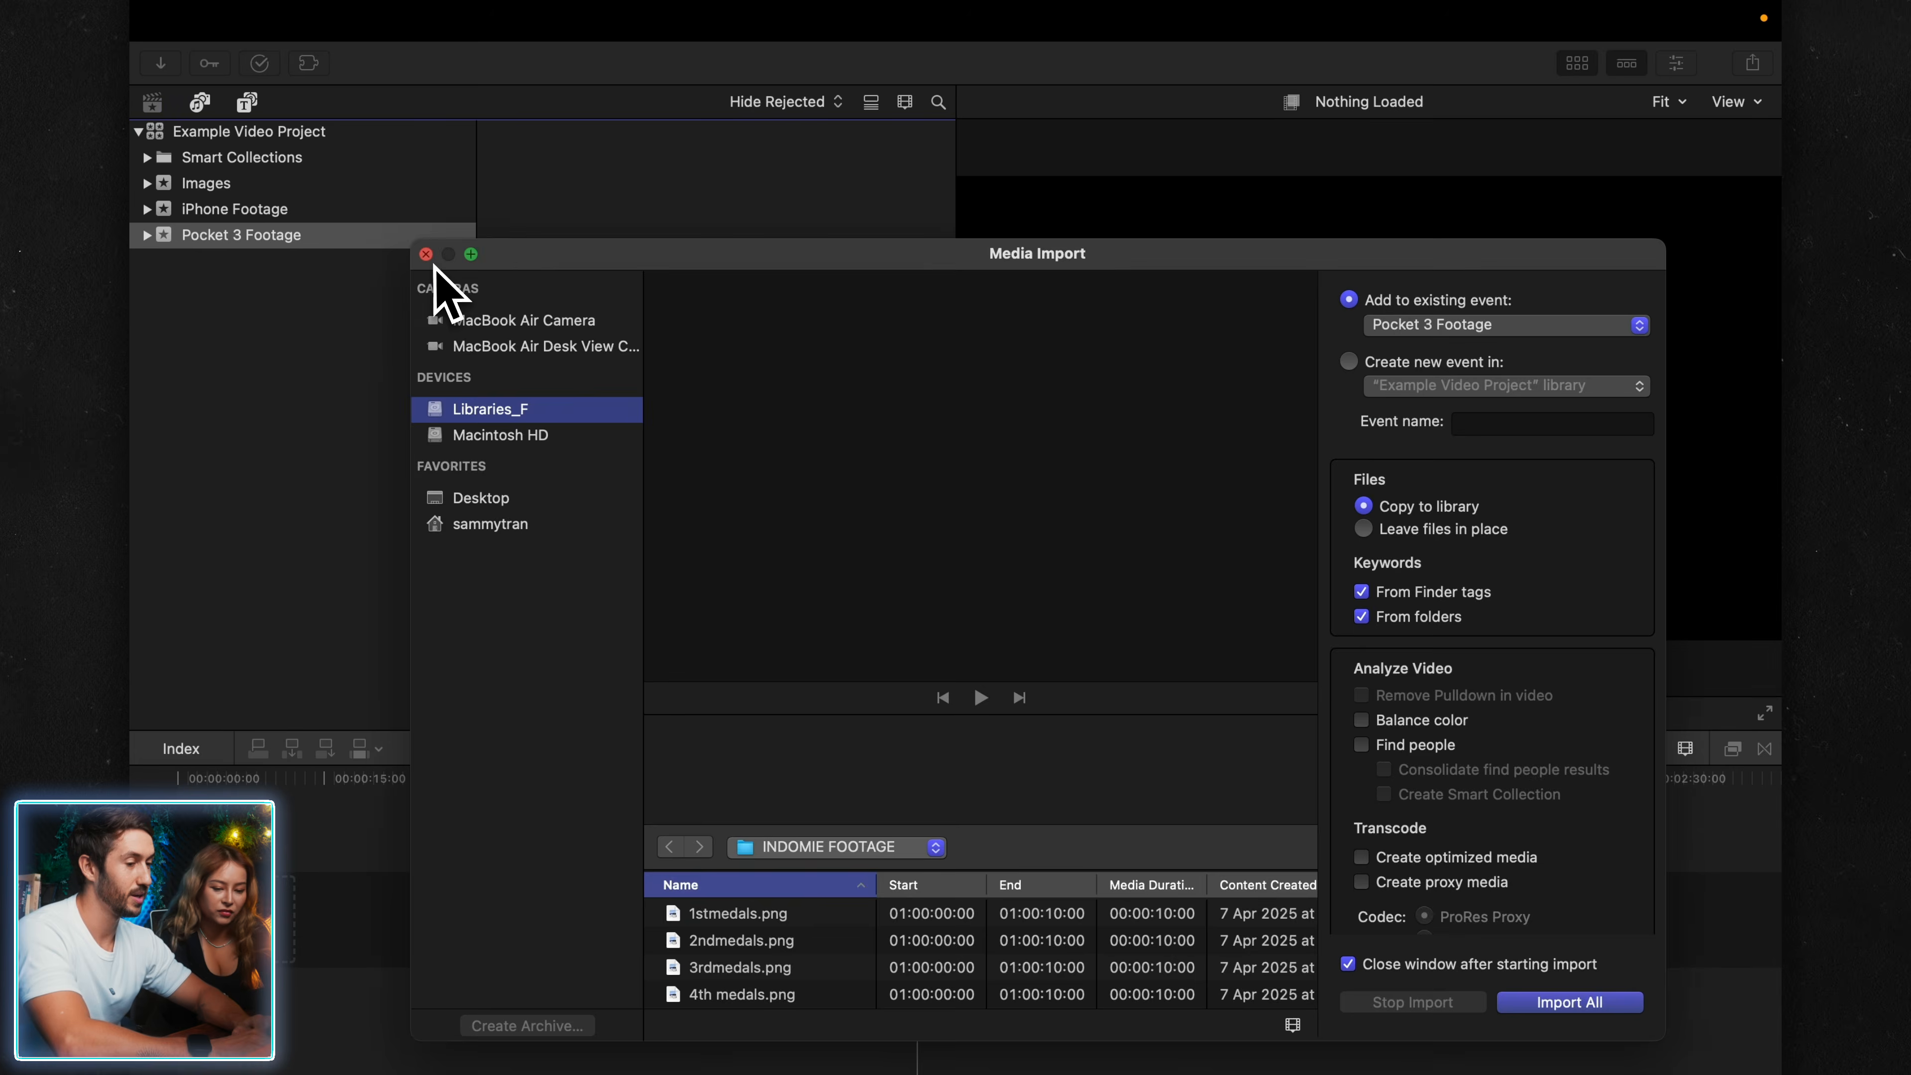
{"action": "left_click", "coordinate": [426, 255]}
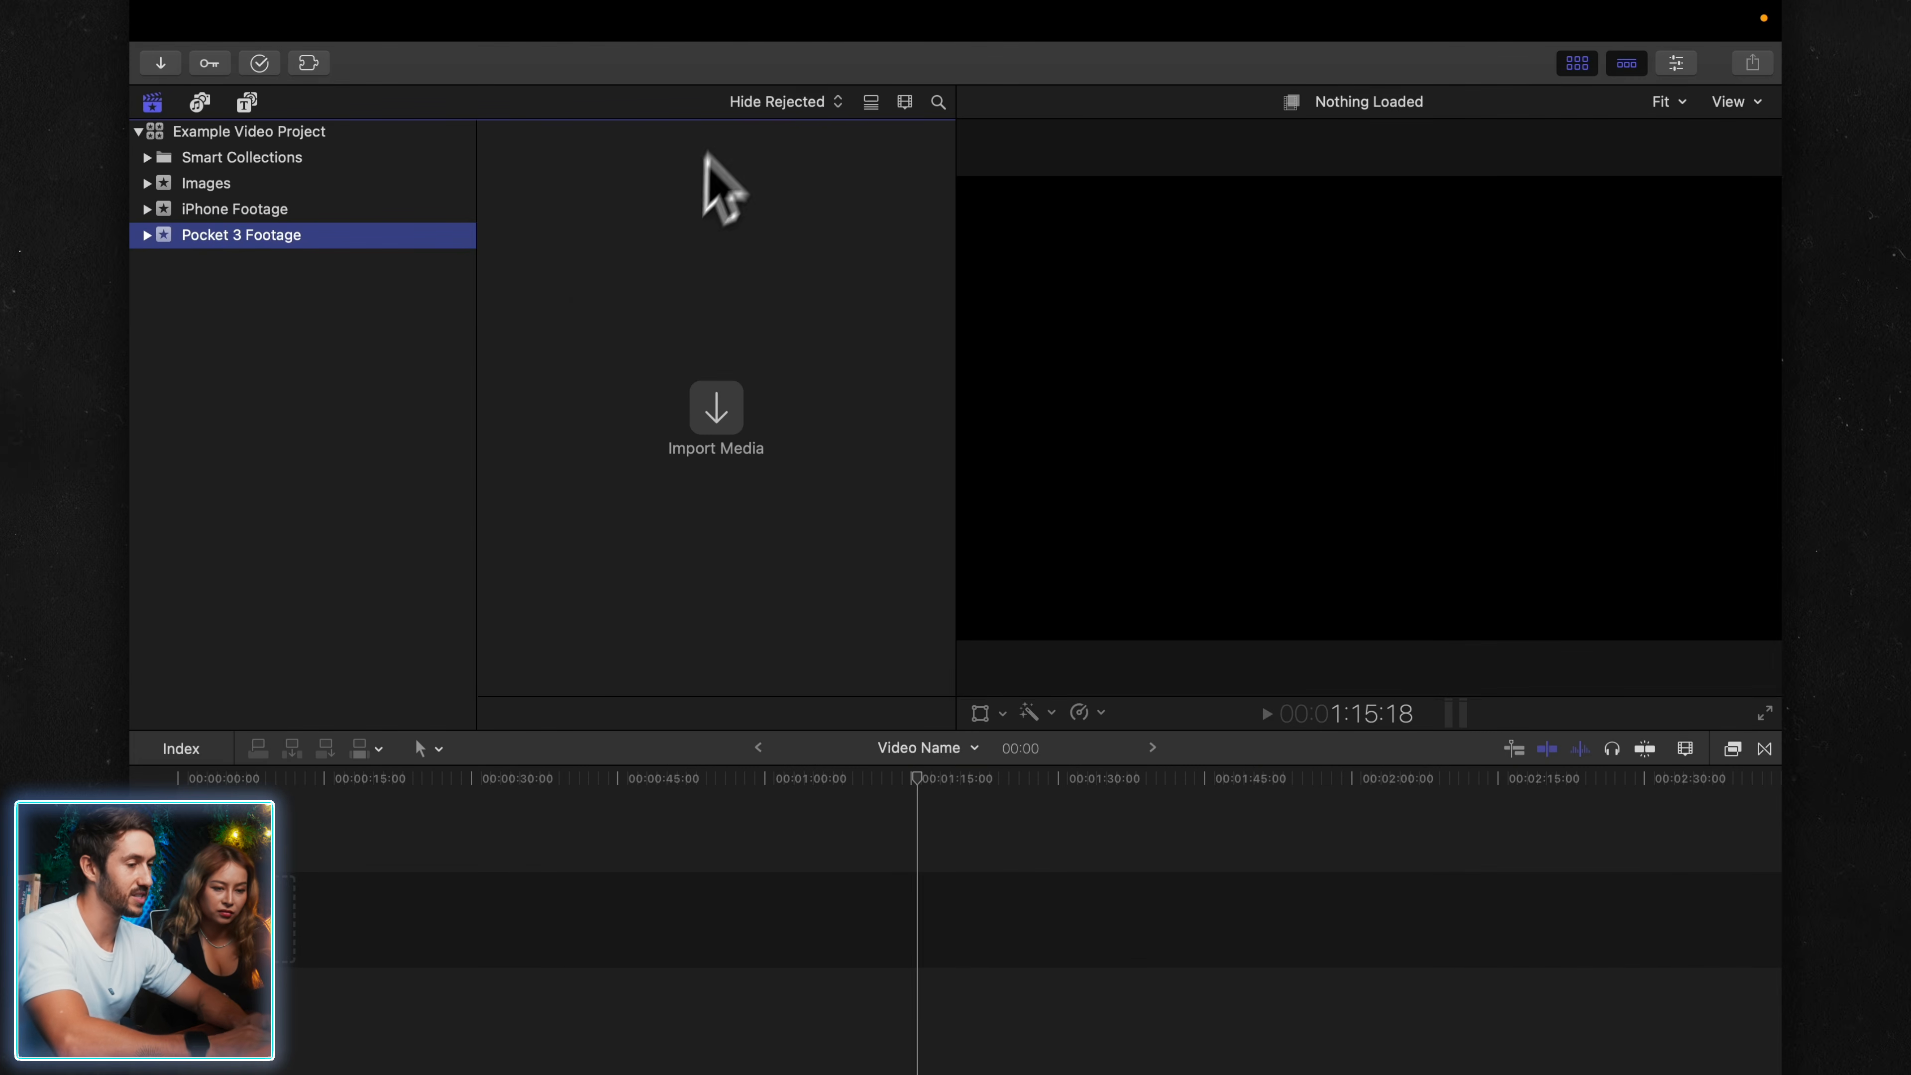
- Search the application help for "import" and open the media import command from the matching results
{"action": "left_click", "coordinate": [782, 21]}
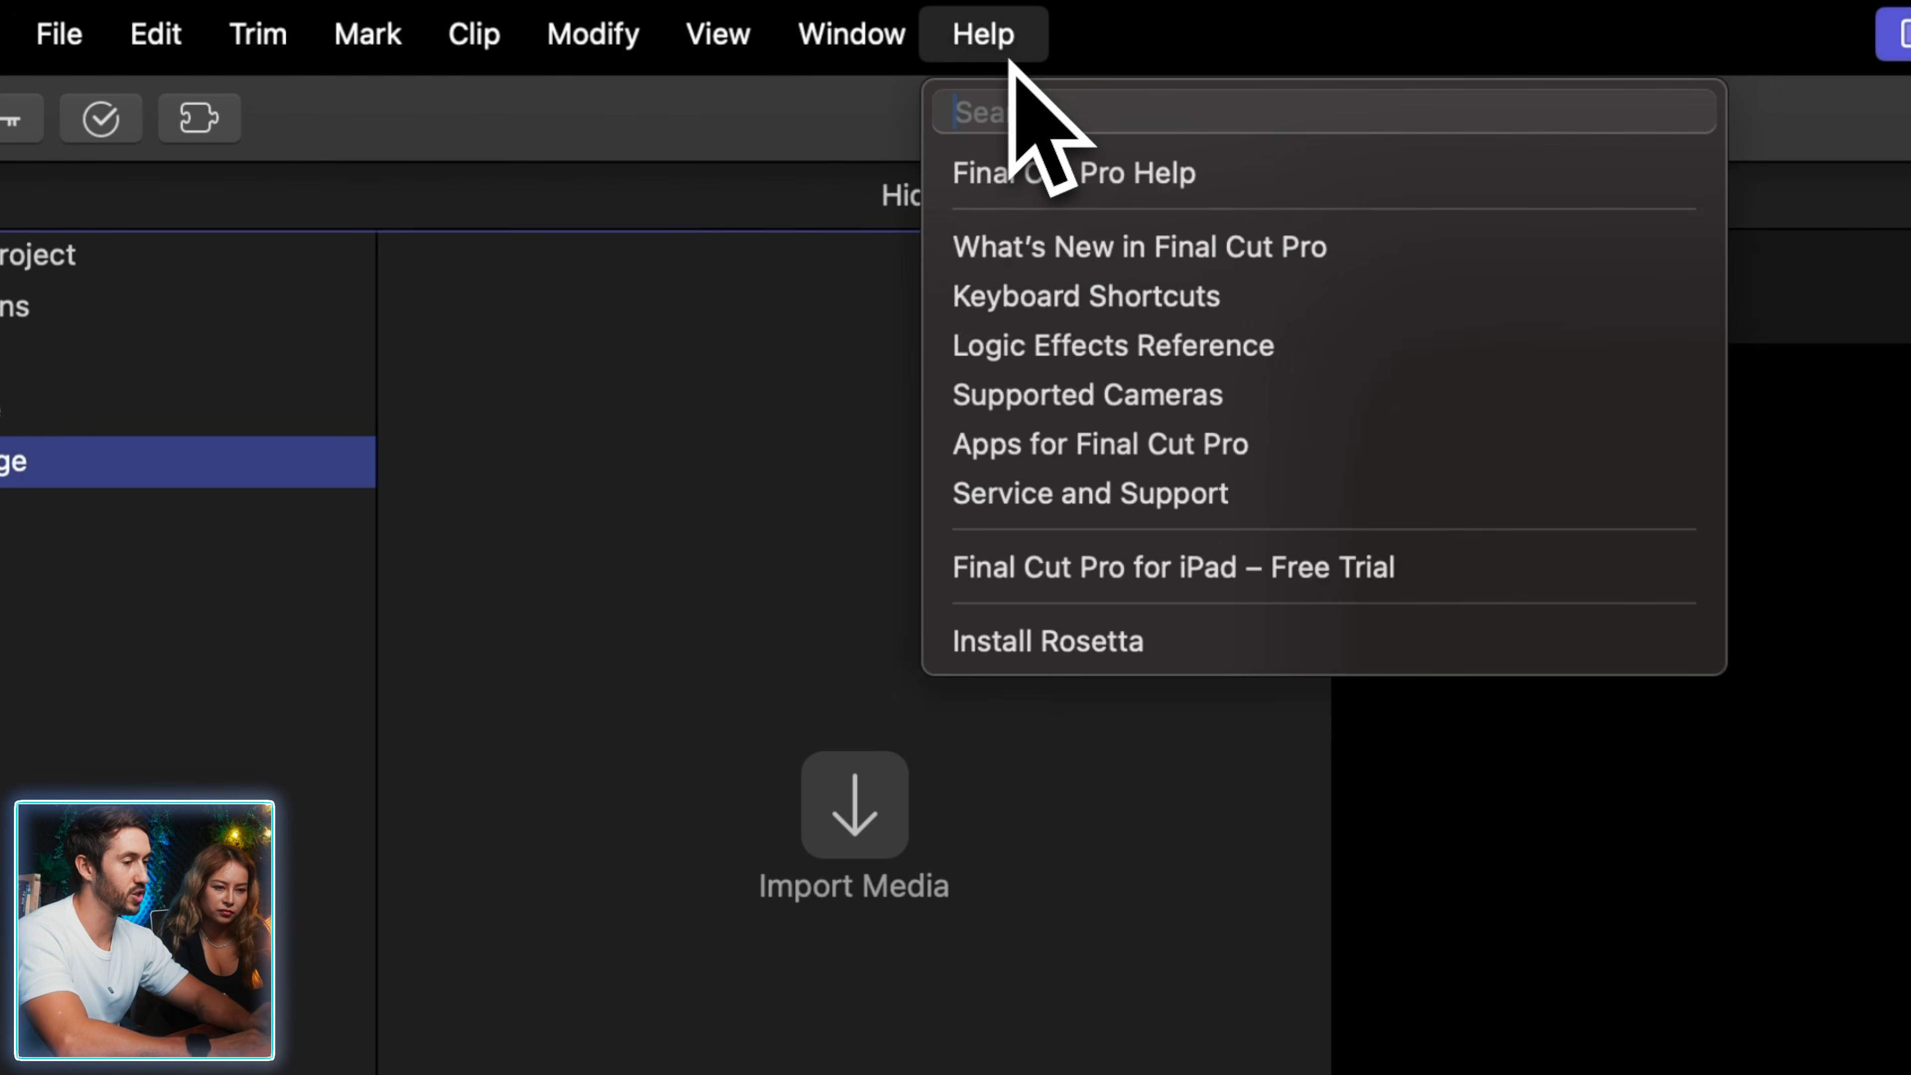
{"action": "left_click", "coordinate": [1008, 51]}
{"action": "left_click", "coordinate": [993, 42]}
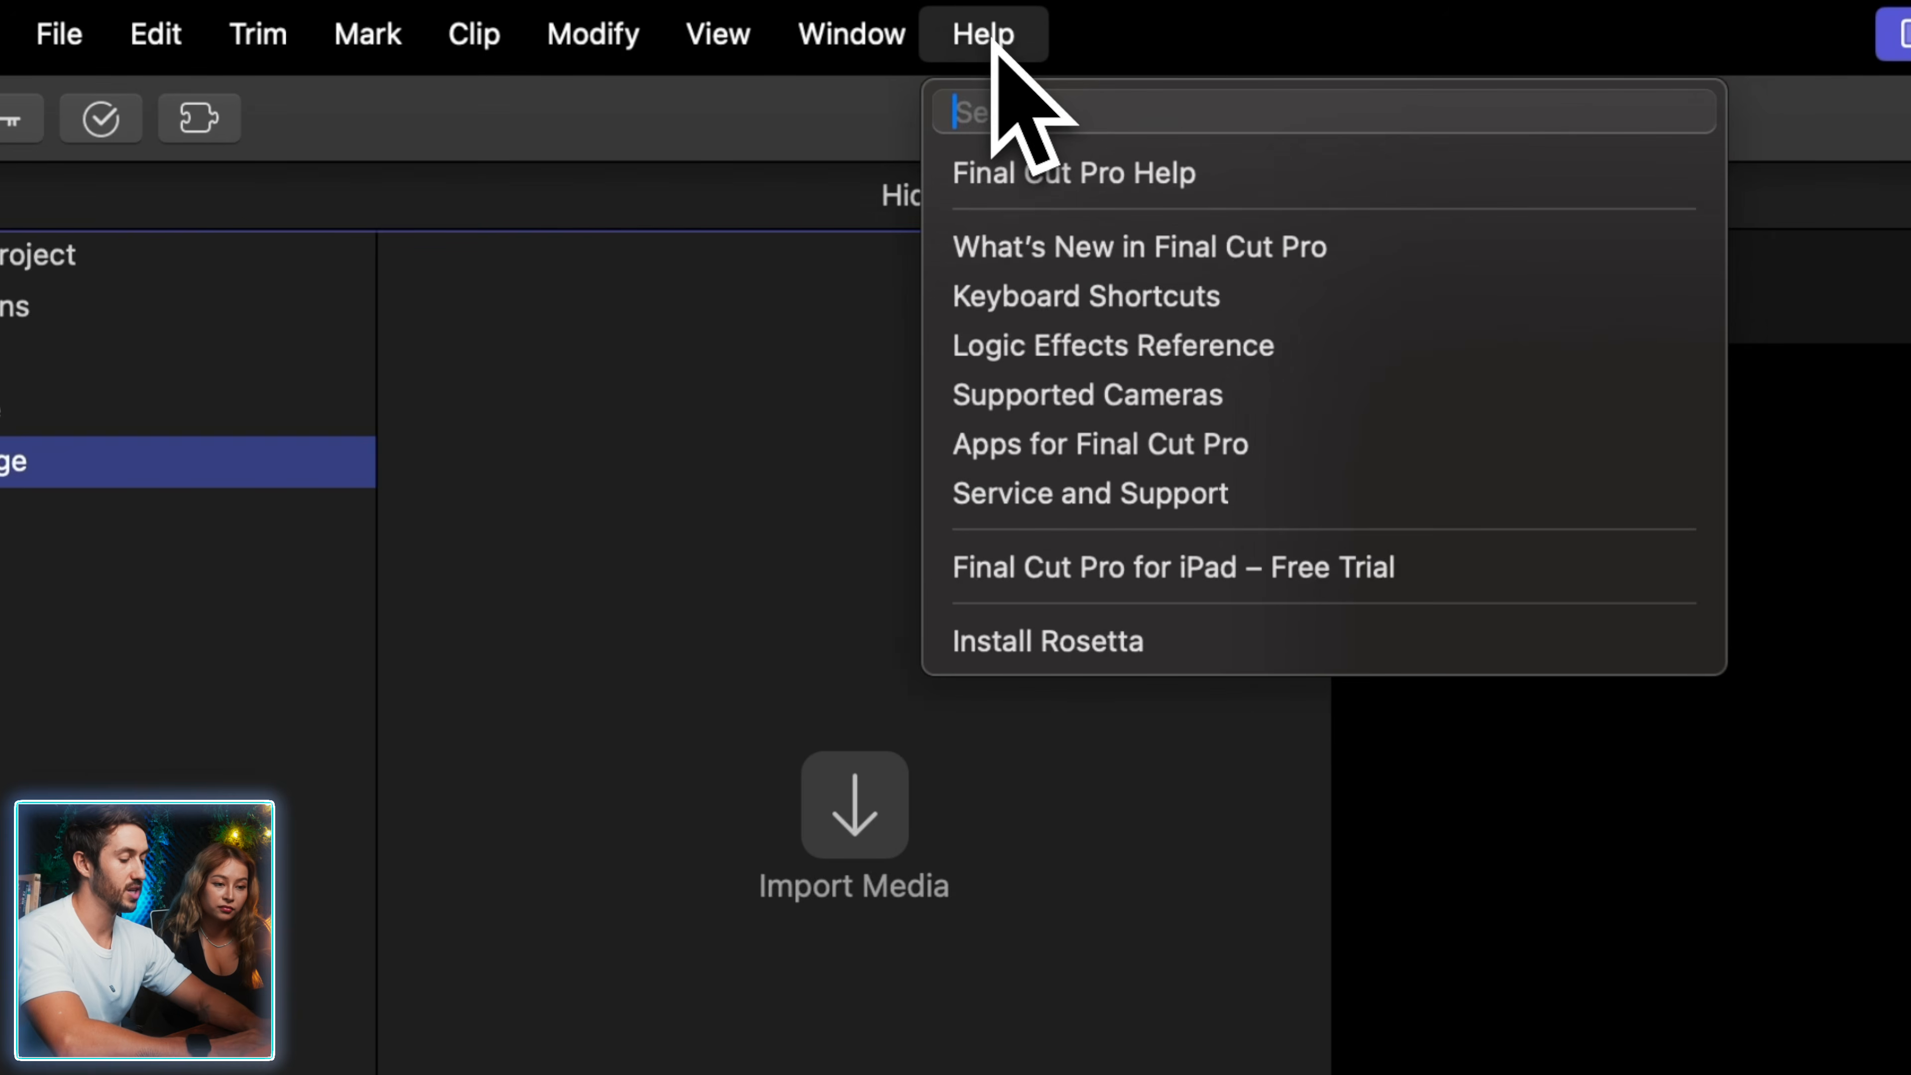
{"action": "type", "text": "import"}
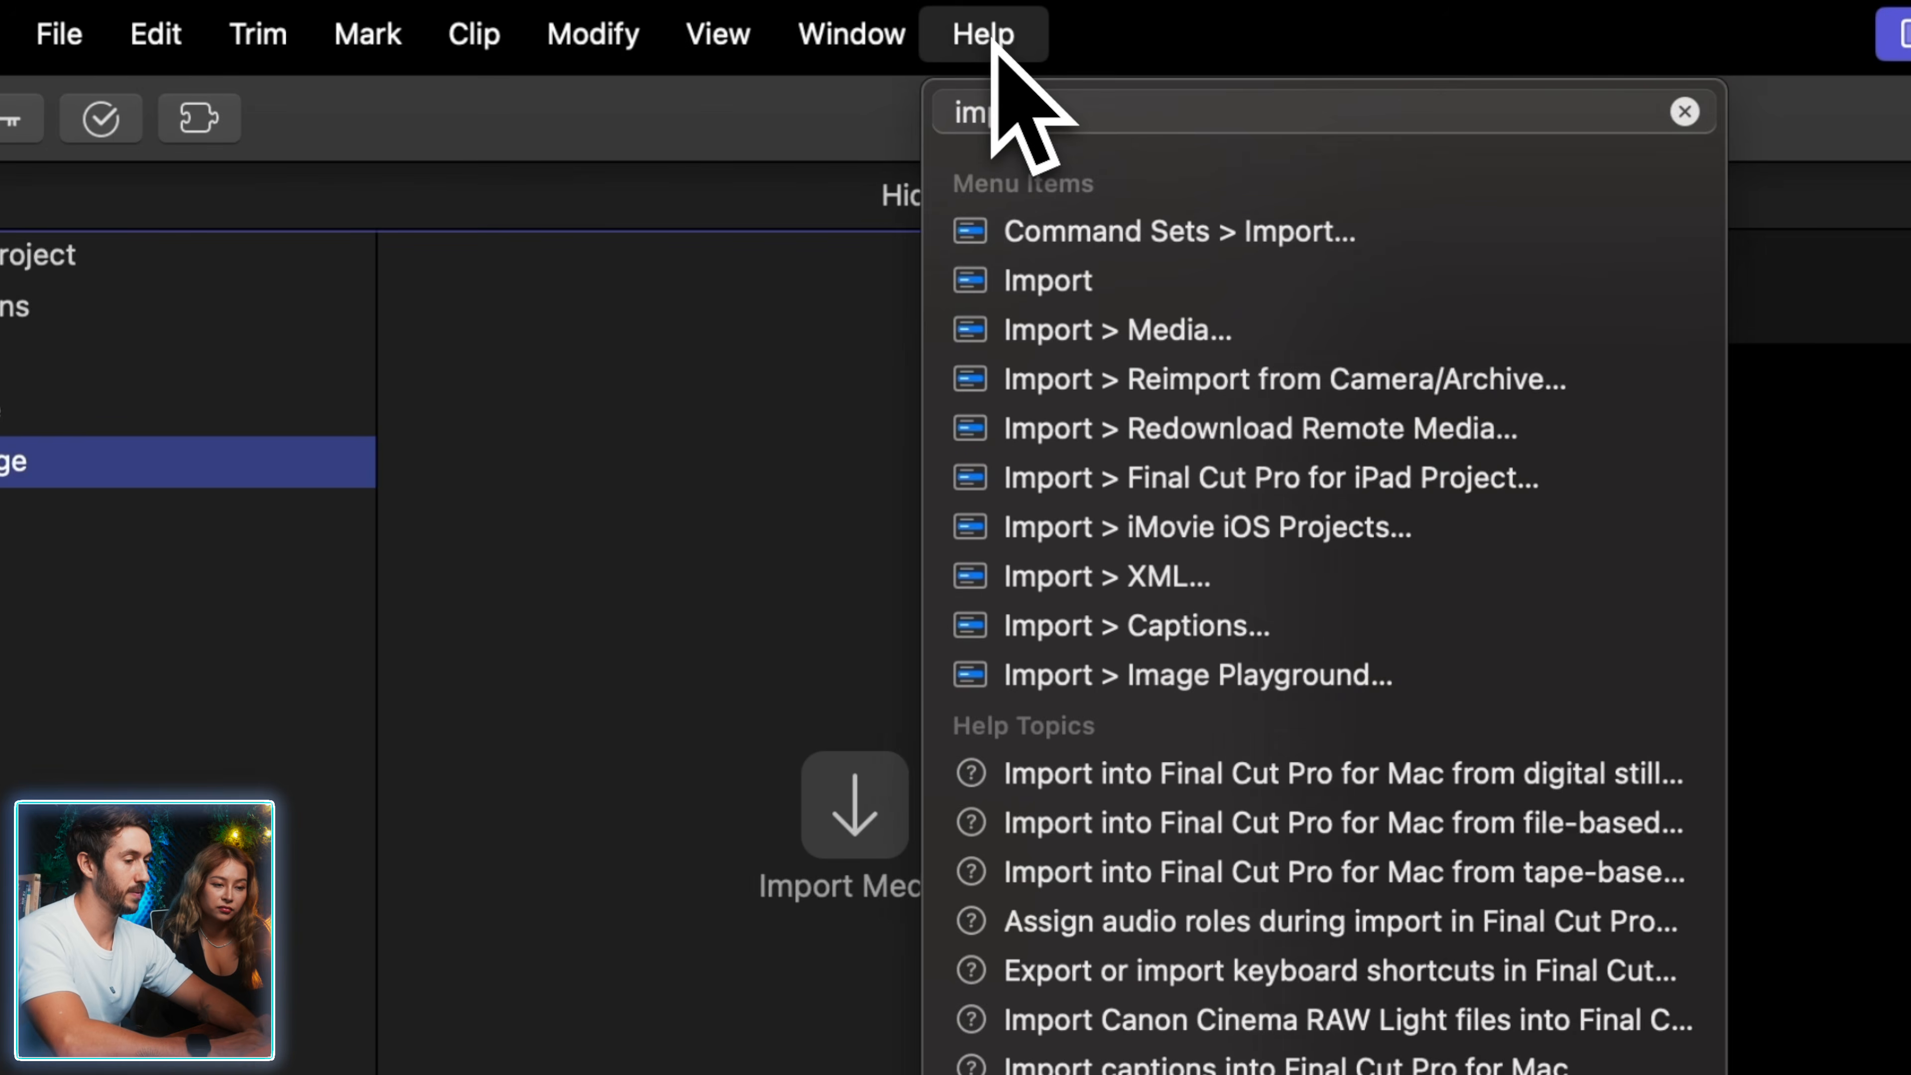
{"action": "mouse_move", "coordinate": [1095, 297]}
{"action": "mouse_move", "coordinate": [1095, 346]}
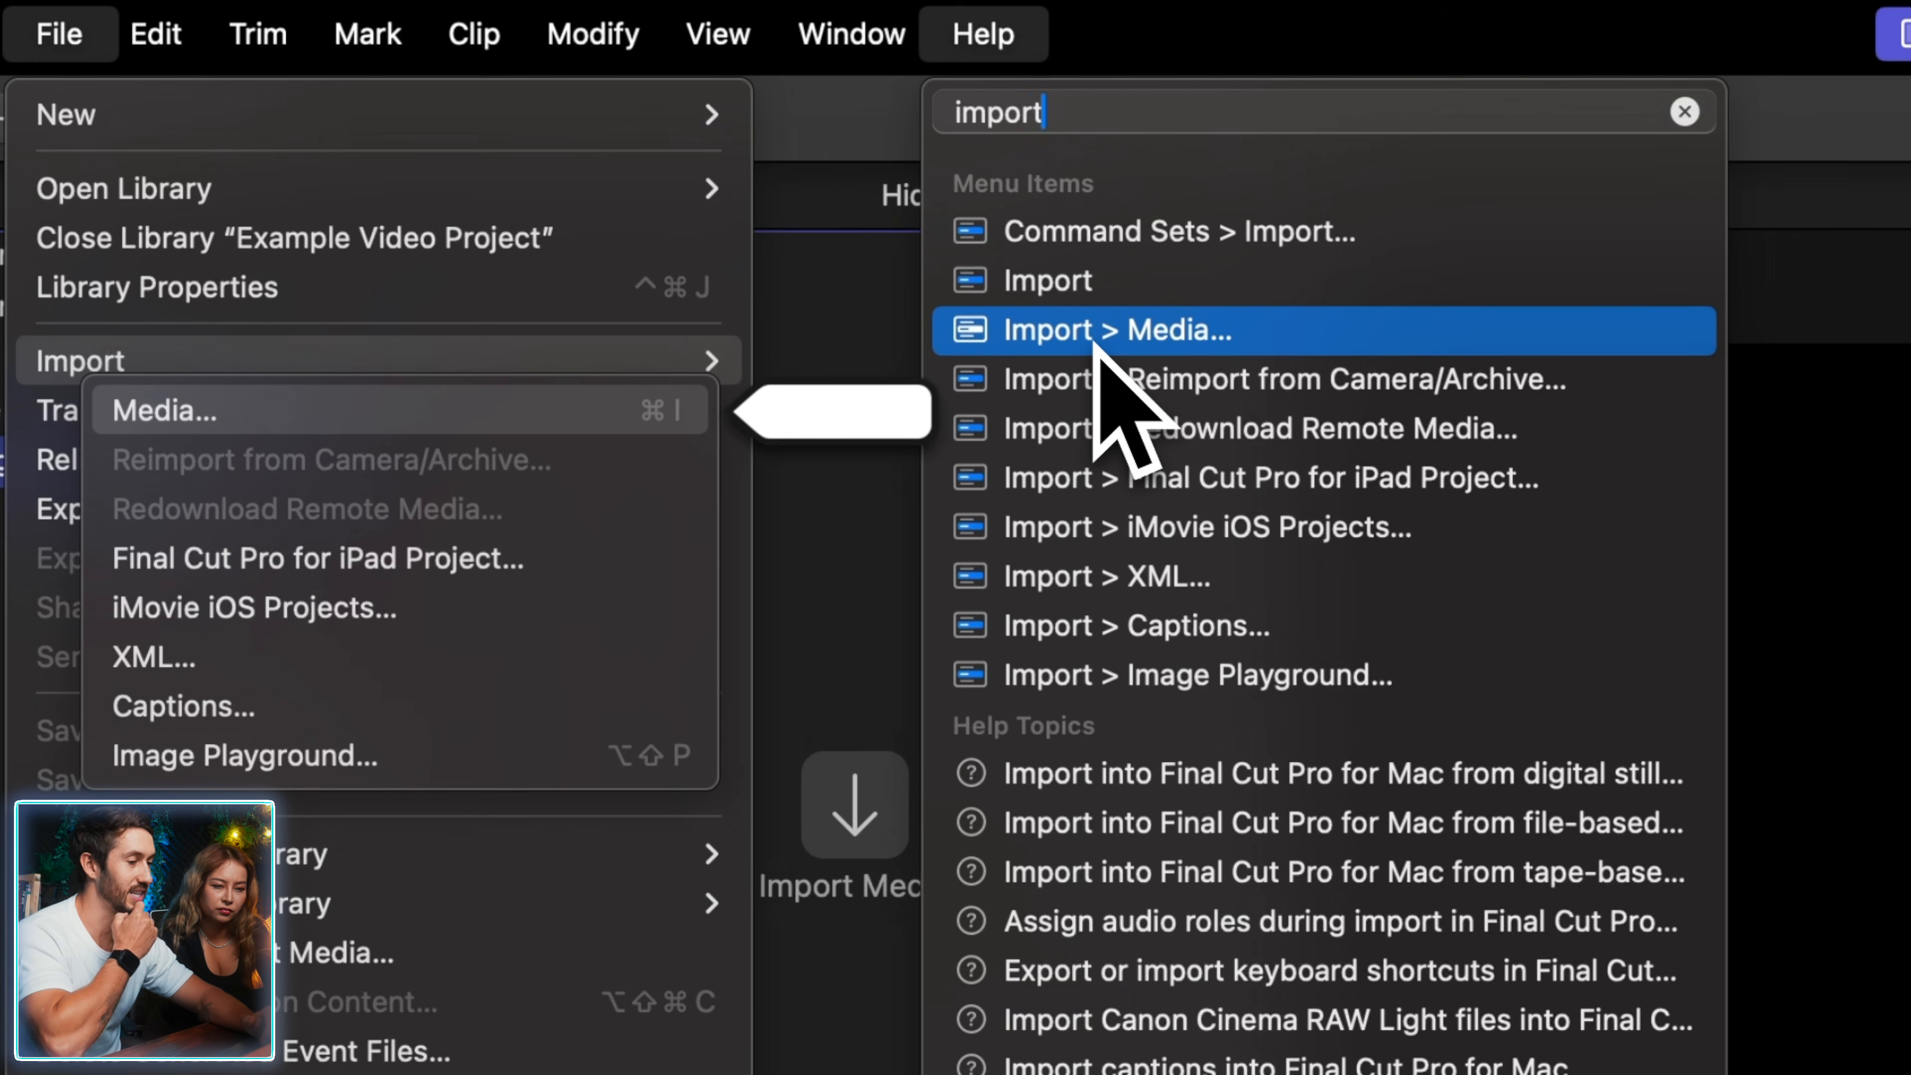
{"action": "left_click", "coordinate": [1095, 341]}
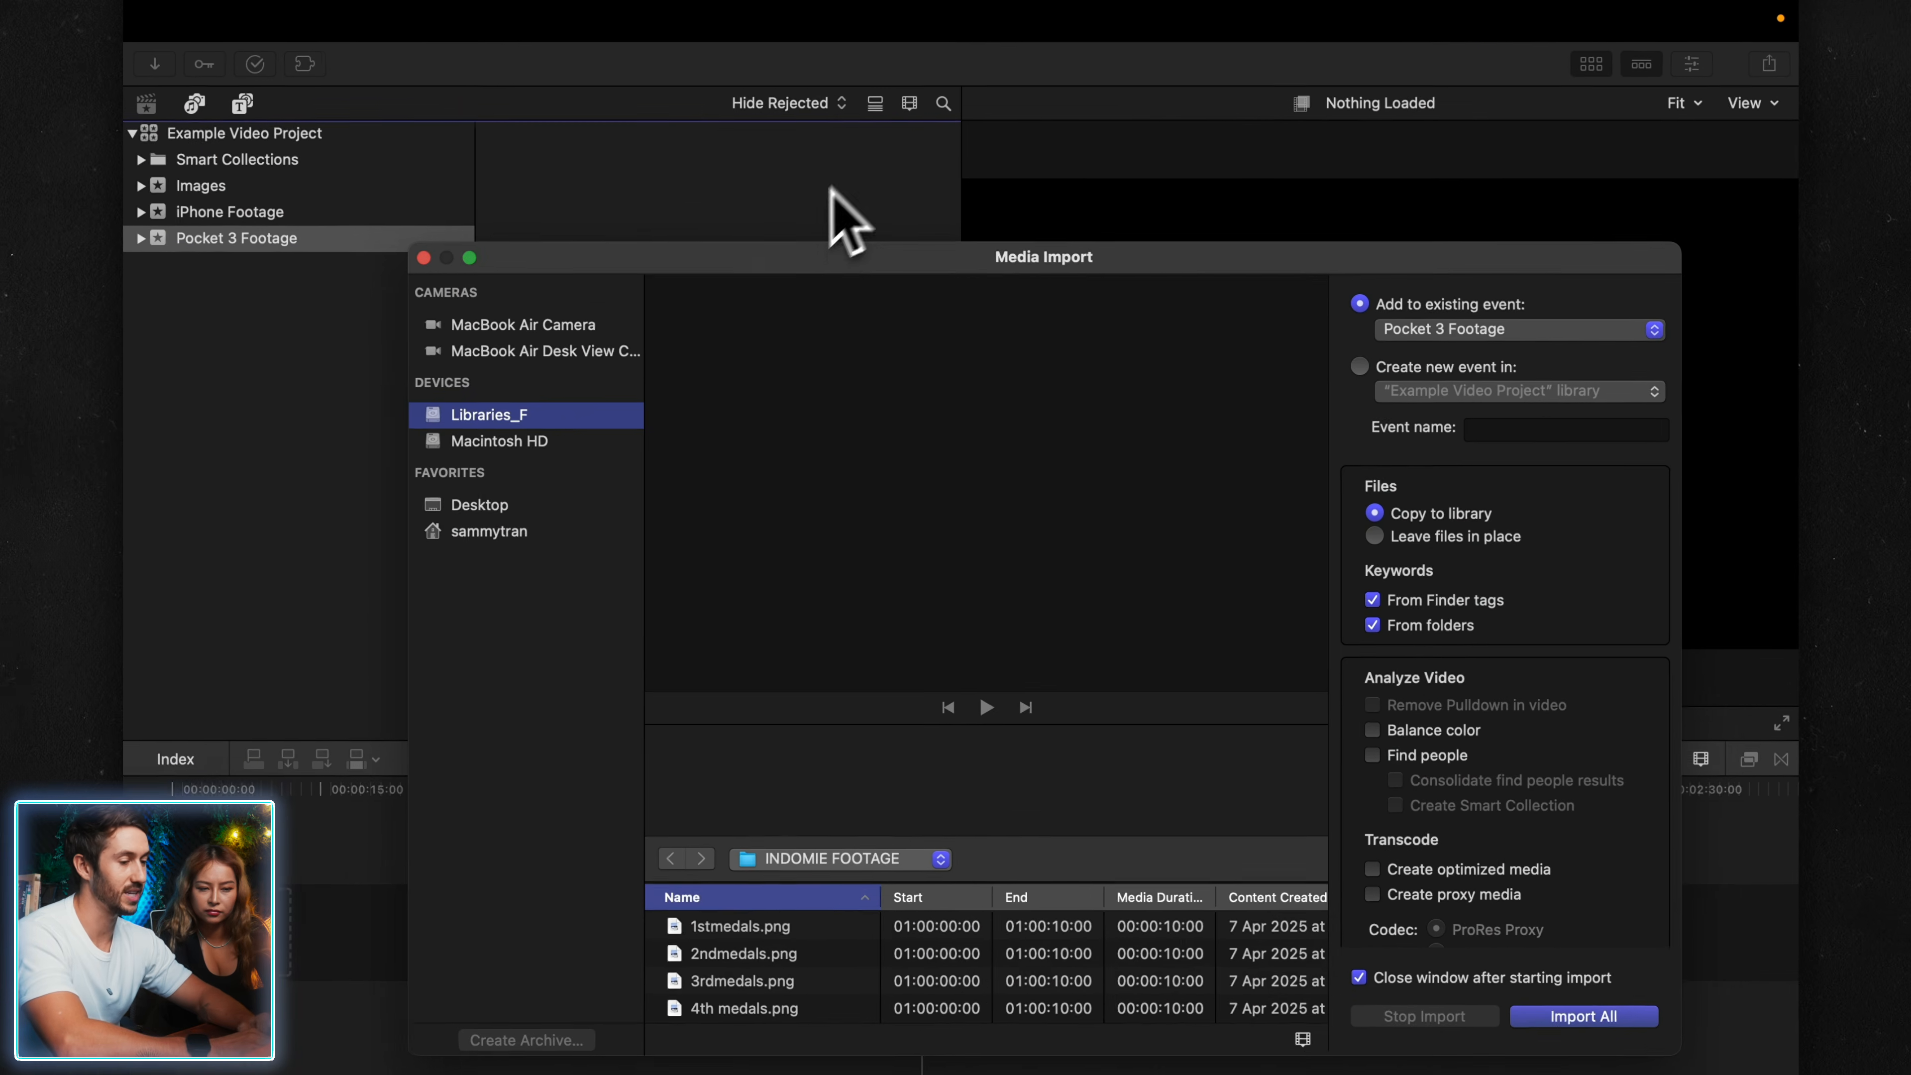
- Reposition the Media Import window and select clips 20240728_C8004.MP4 through 20240728_C8006.MP4 in the INDOMIE FOOTAGE folder
{"action": "left_click_drag", "start_coordinate": [710, 254], "coordinate": [624, 135]}
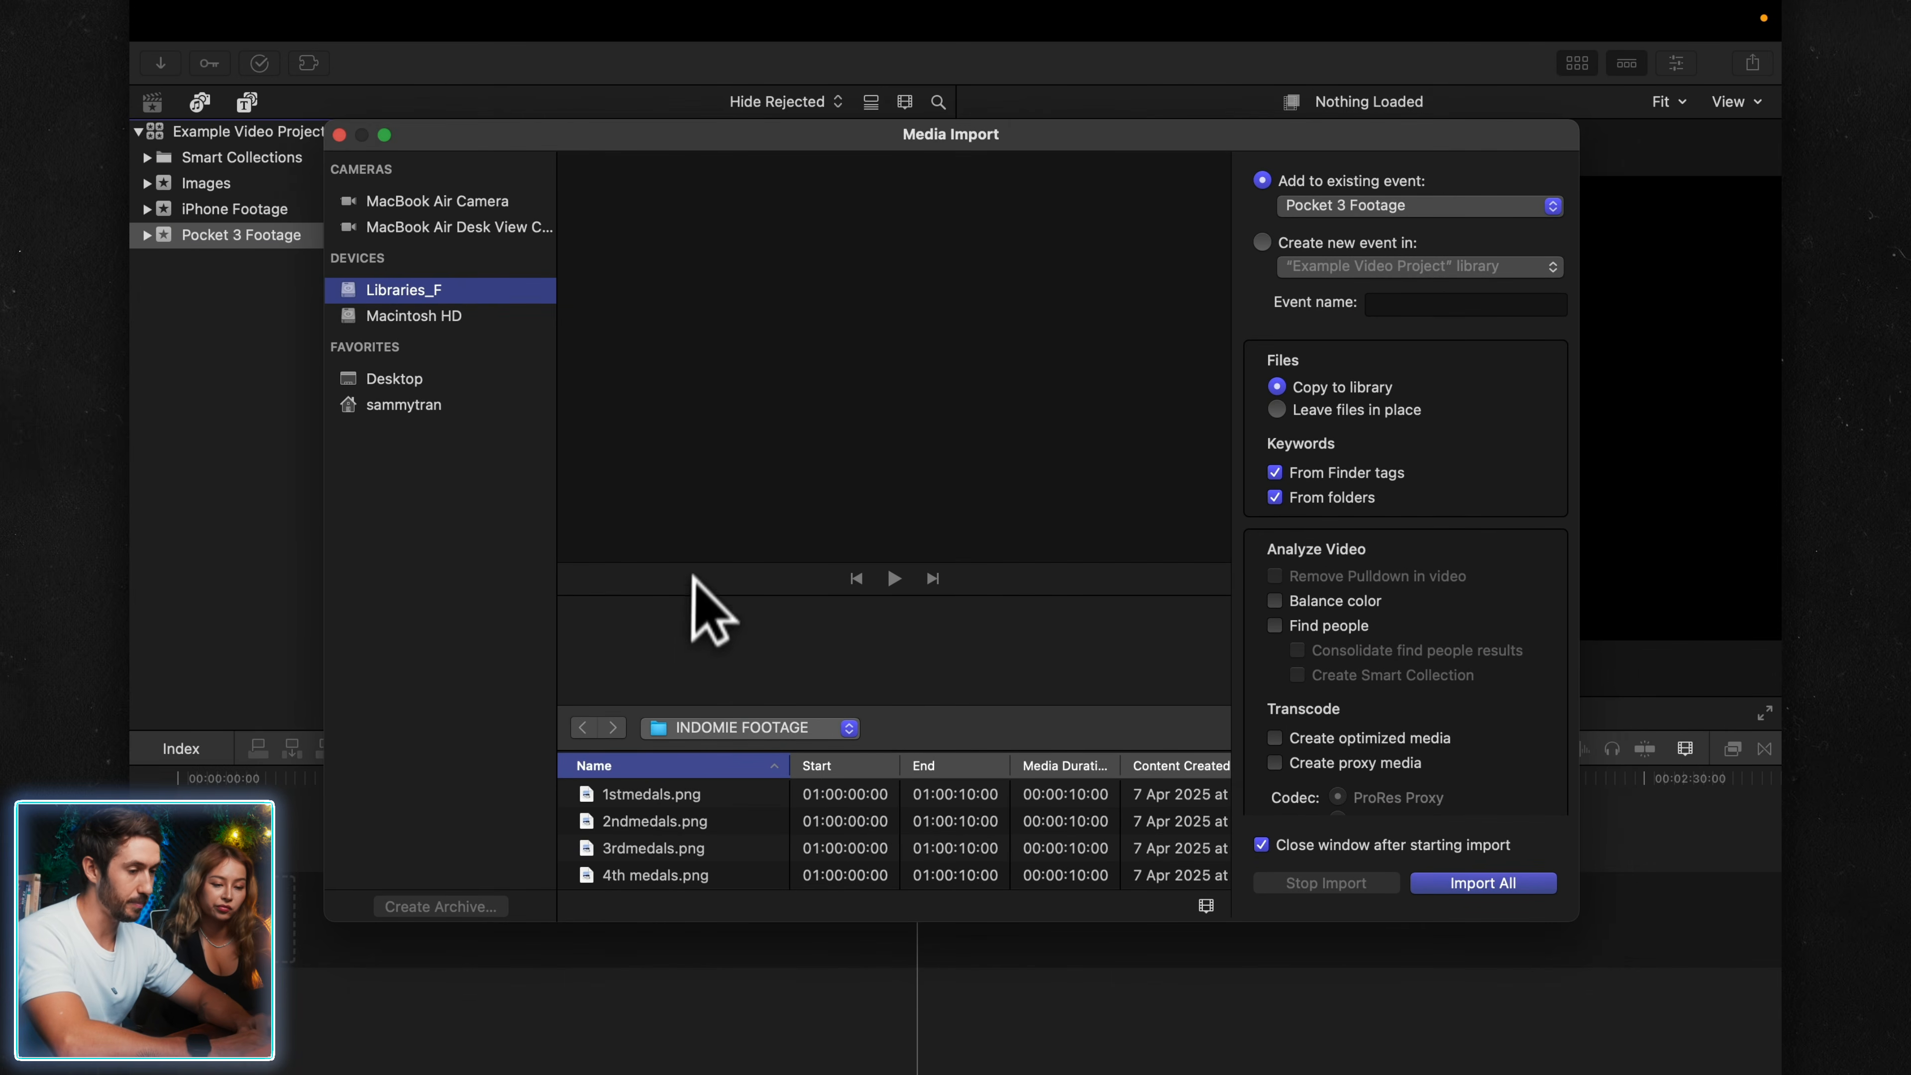
{"action": "left_click", "coordinate": [662, 821]}
{"action": "scroll", "coordinate": [681, 824], "scroll_direction": "down", "scroll_amount": 10}
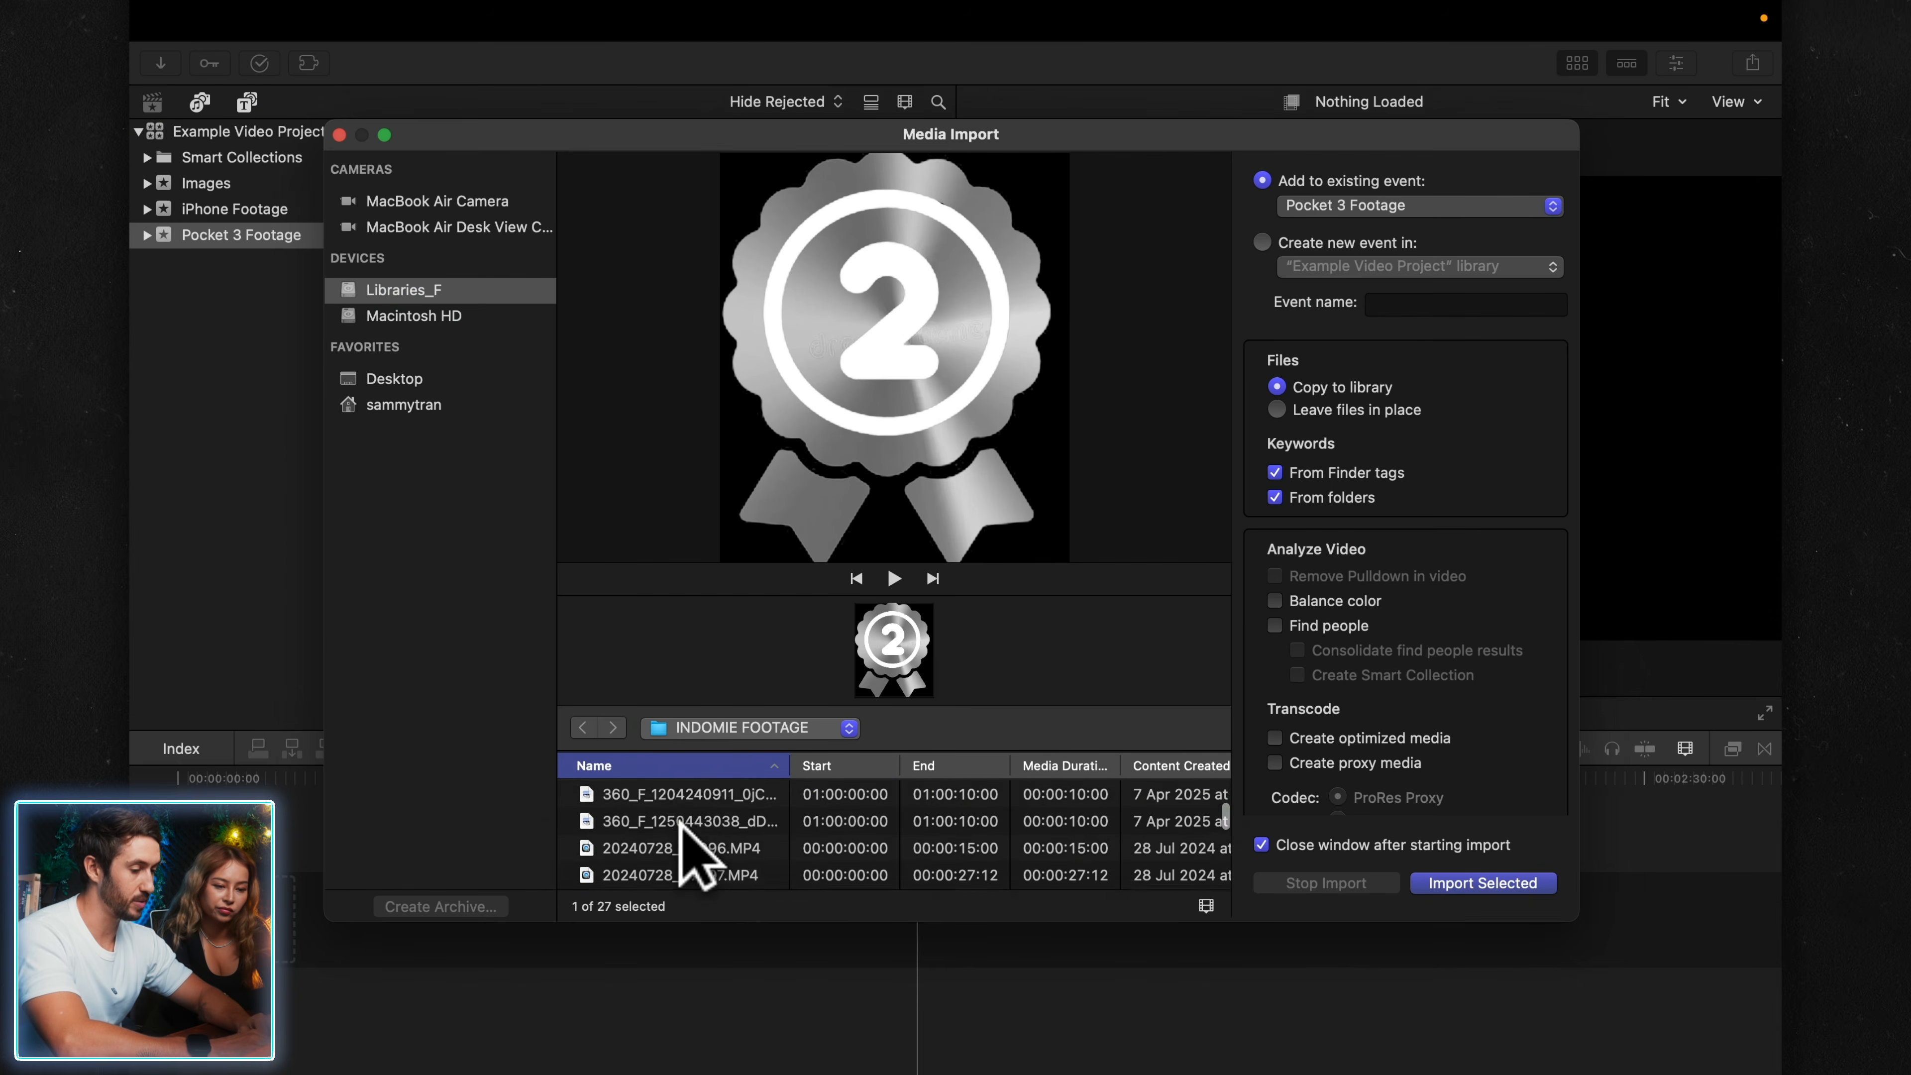
{"action": "scroll", "coordinate": [681, 836], "scroll_direction": "up", "scroll_amount": 5}
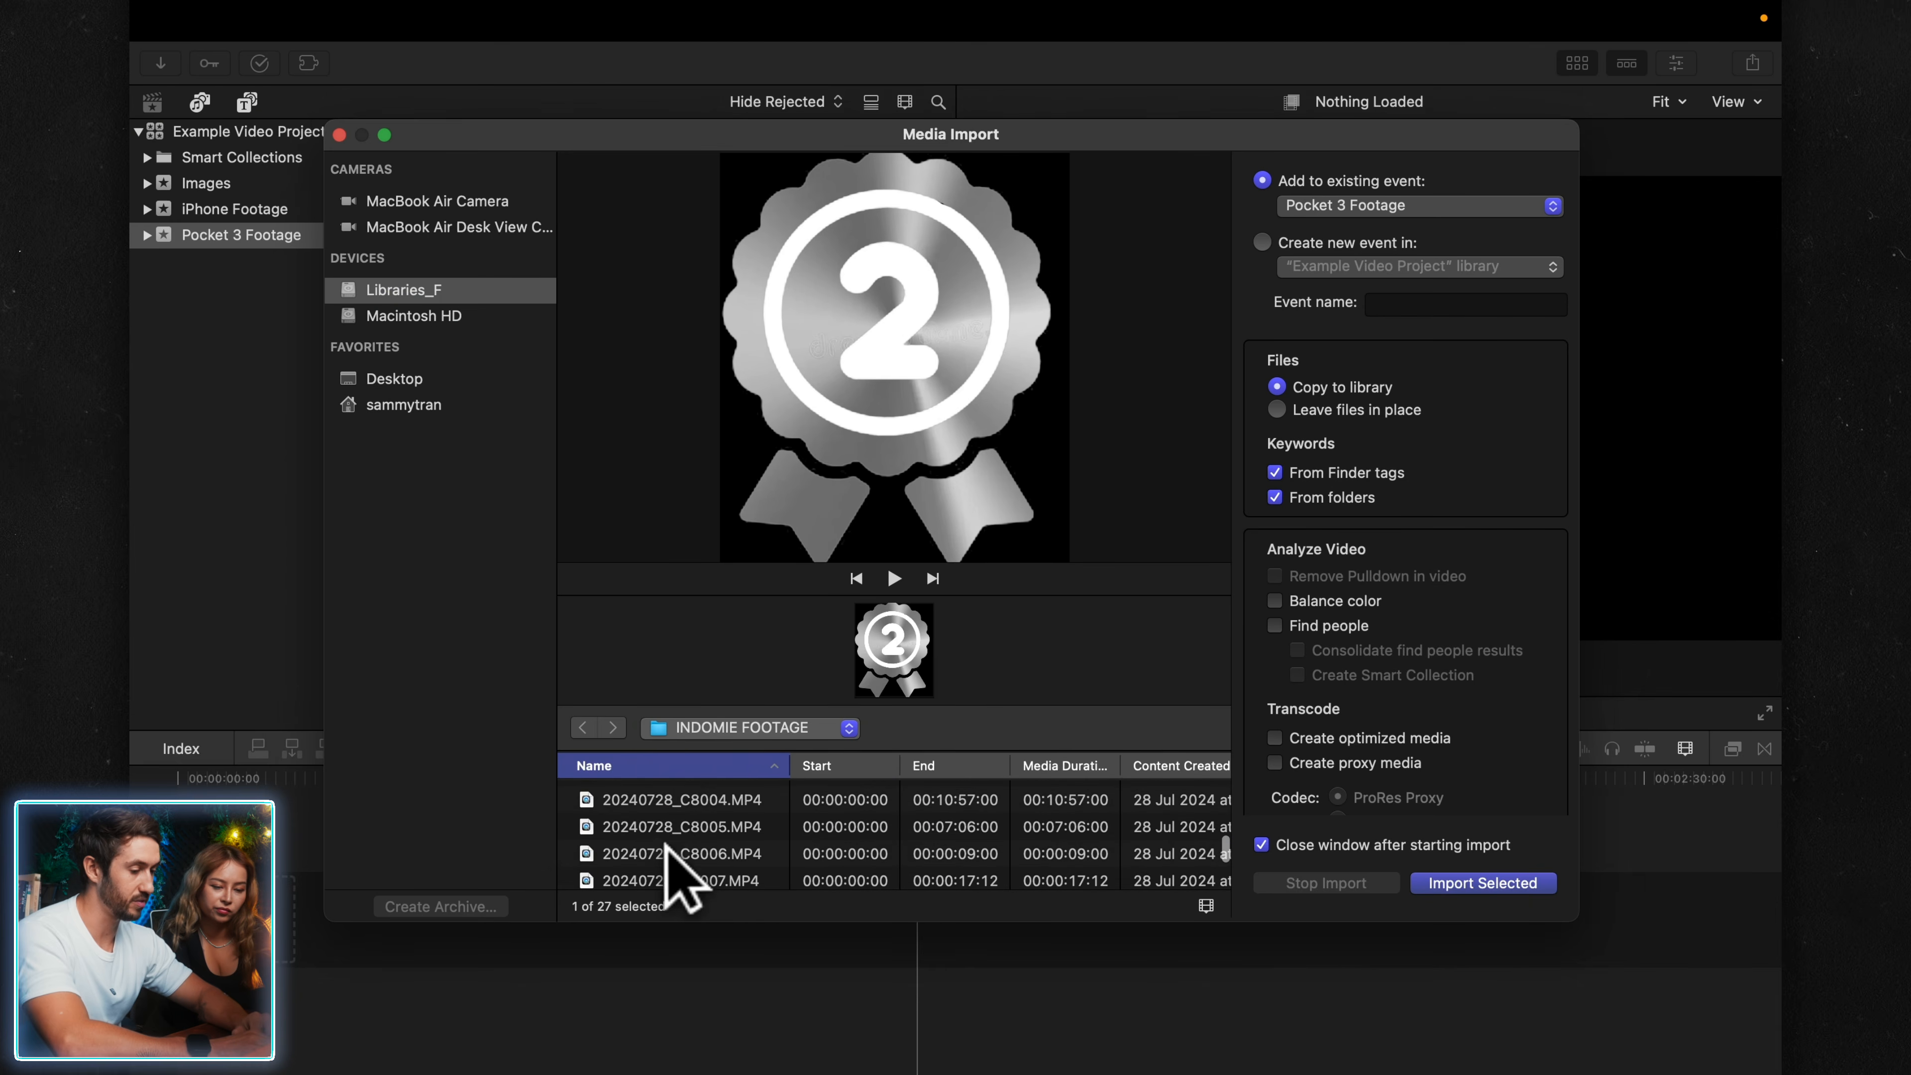
{"action": "left_click", "coordinate": [670, 849]}
{"action": "left_click", "coordinate": [665, 799], "text": "shift"}
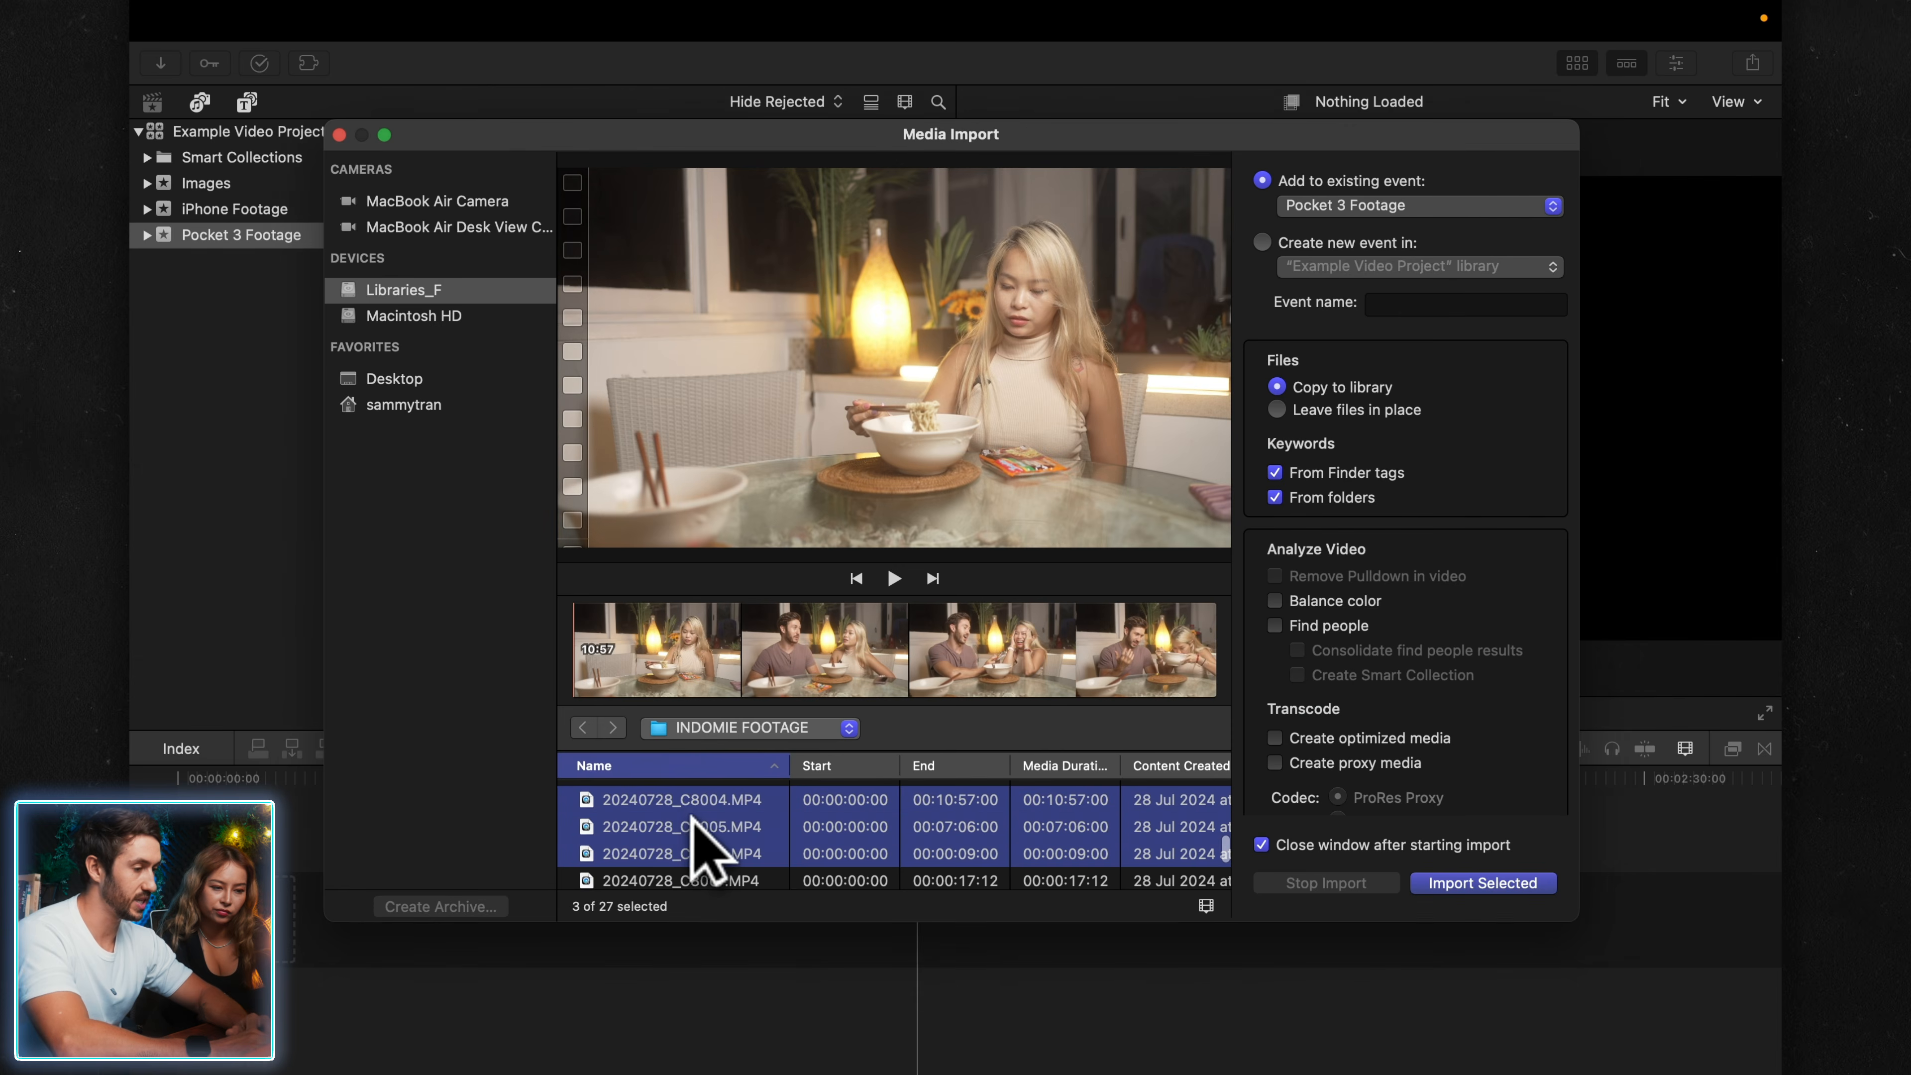
- Select only clip 20240728_C8005.MP4 in the INDOMIE FOOTAGE folder and choose to leave files in place
{"action": "scroll", "coordinate": [711, 854], "scroll_direction": "down", "scroll_amount": 3}
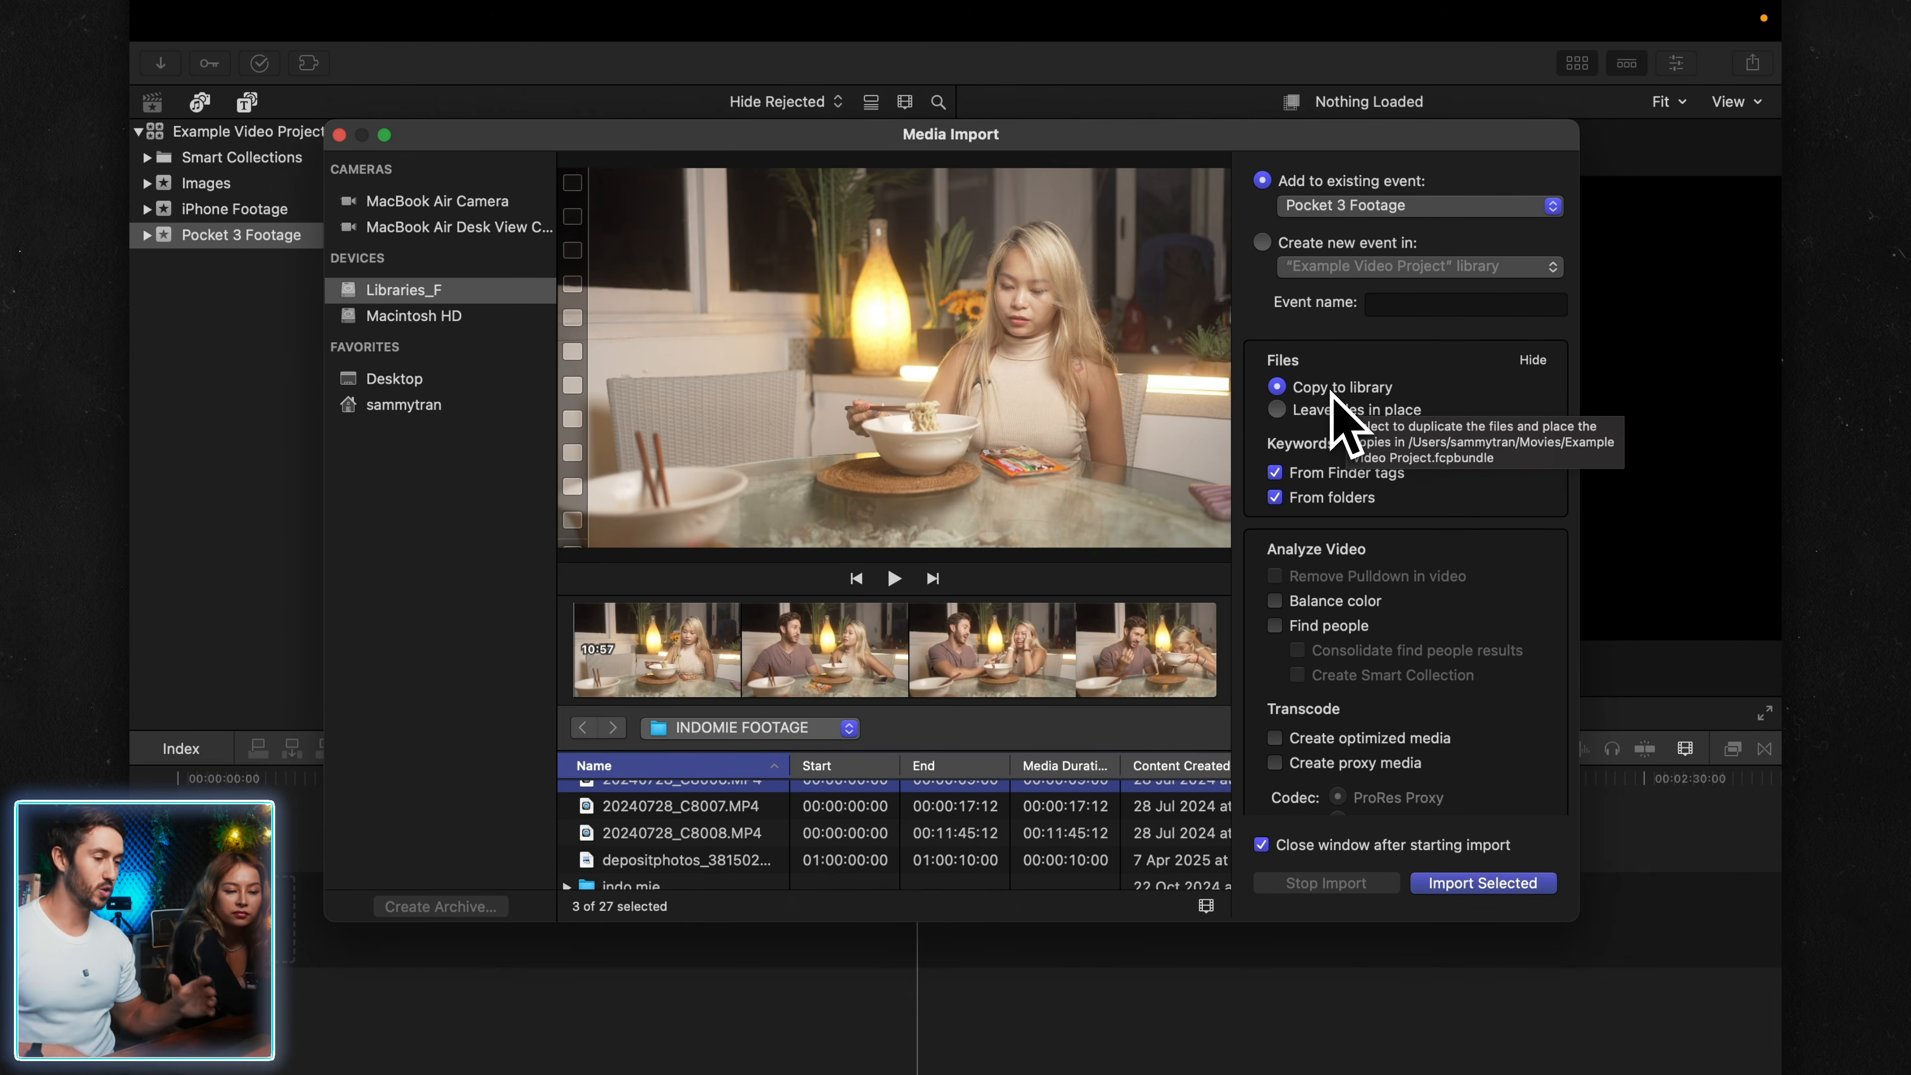
{"action": "left_click", "coordinate": [739, 805]}
{"action": "scroll", "coordinate": [739, 828], "scroll_direction": "up", "scroll_amount": 2}
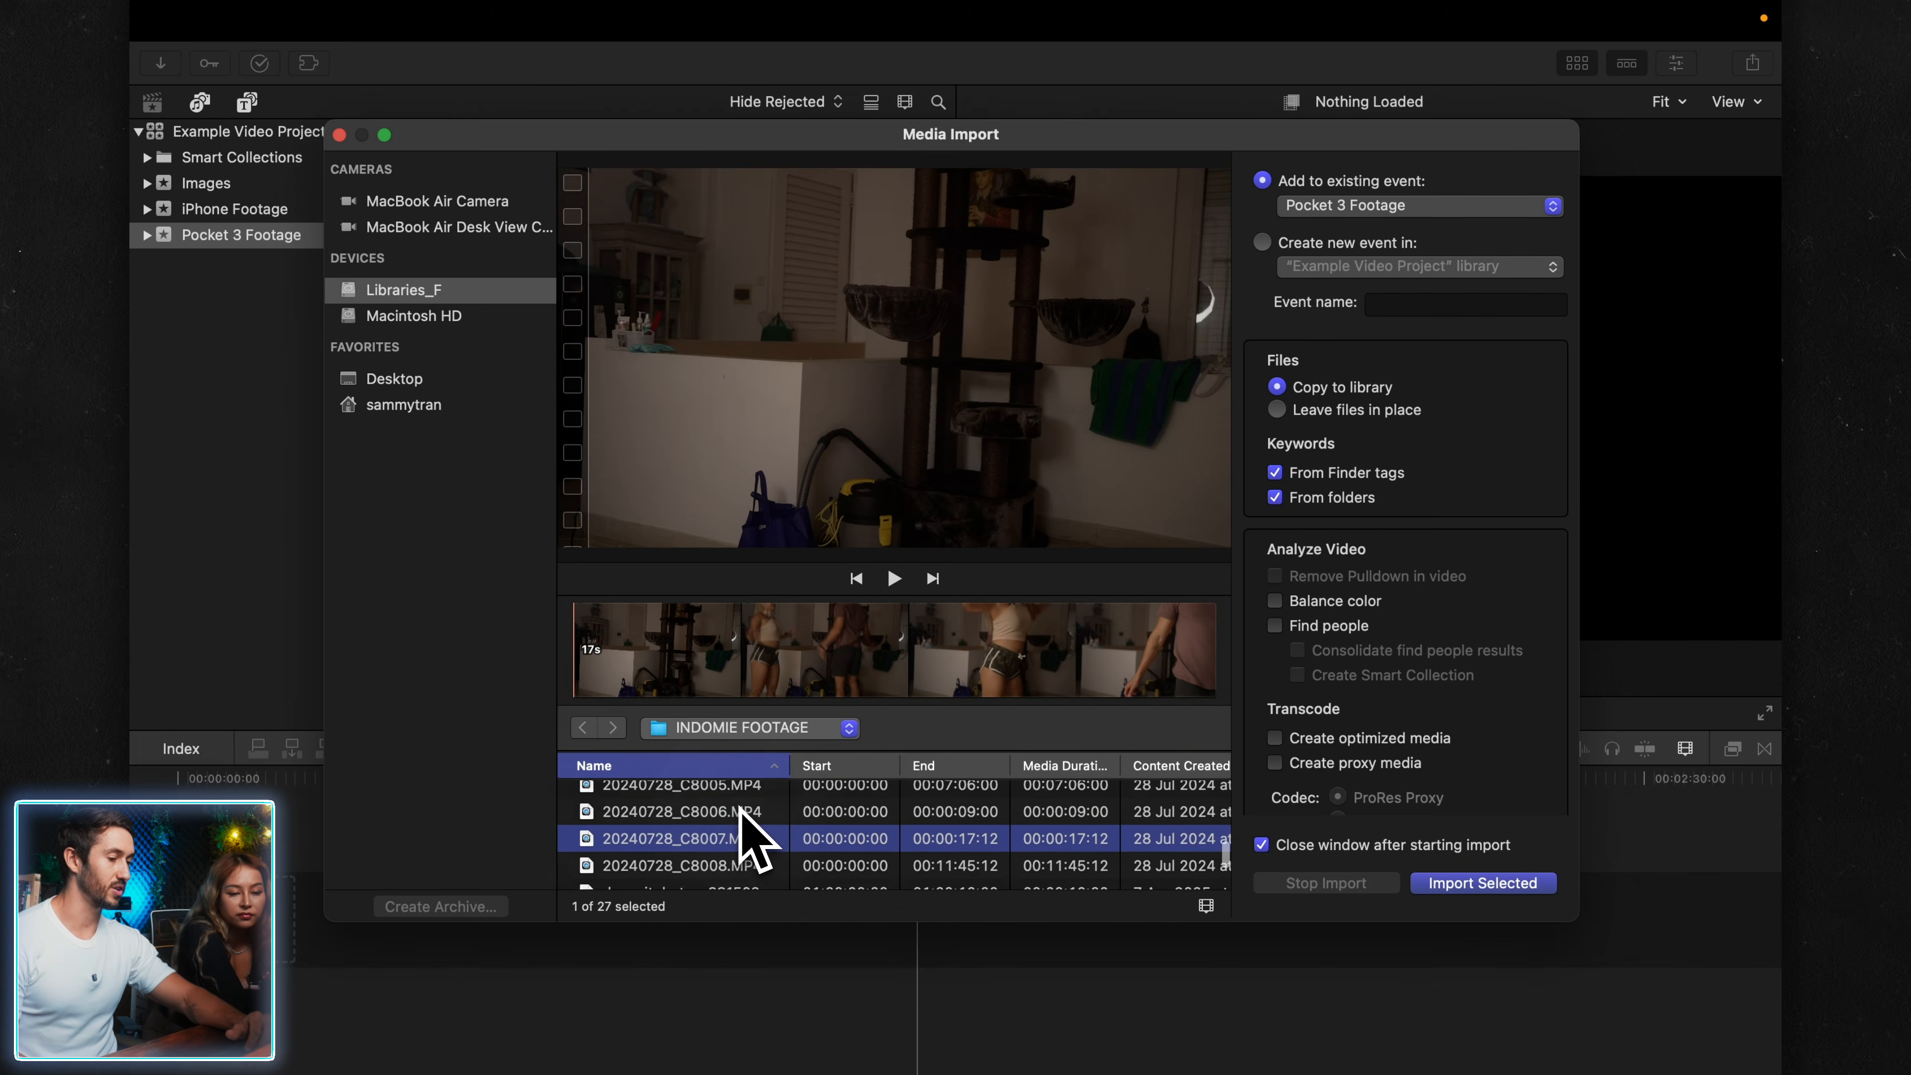
{"action": "left_click", "coordinate": [741, 831]}
{"action": "scroll", "coordinate": [740, 832], "scroll_direction": "up", "scroll_amount": 1}
{"action": "scroll", "coordinate": [727, 815], "scroll_direction": "up", "scroll_amount": 1}
{"action": "left_click", "coordinate": [724, 813]}
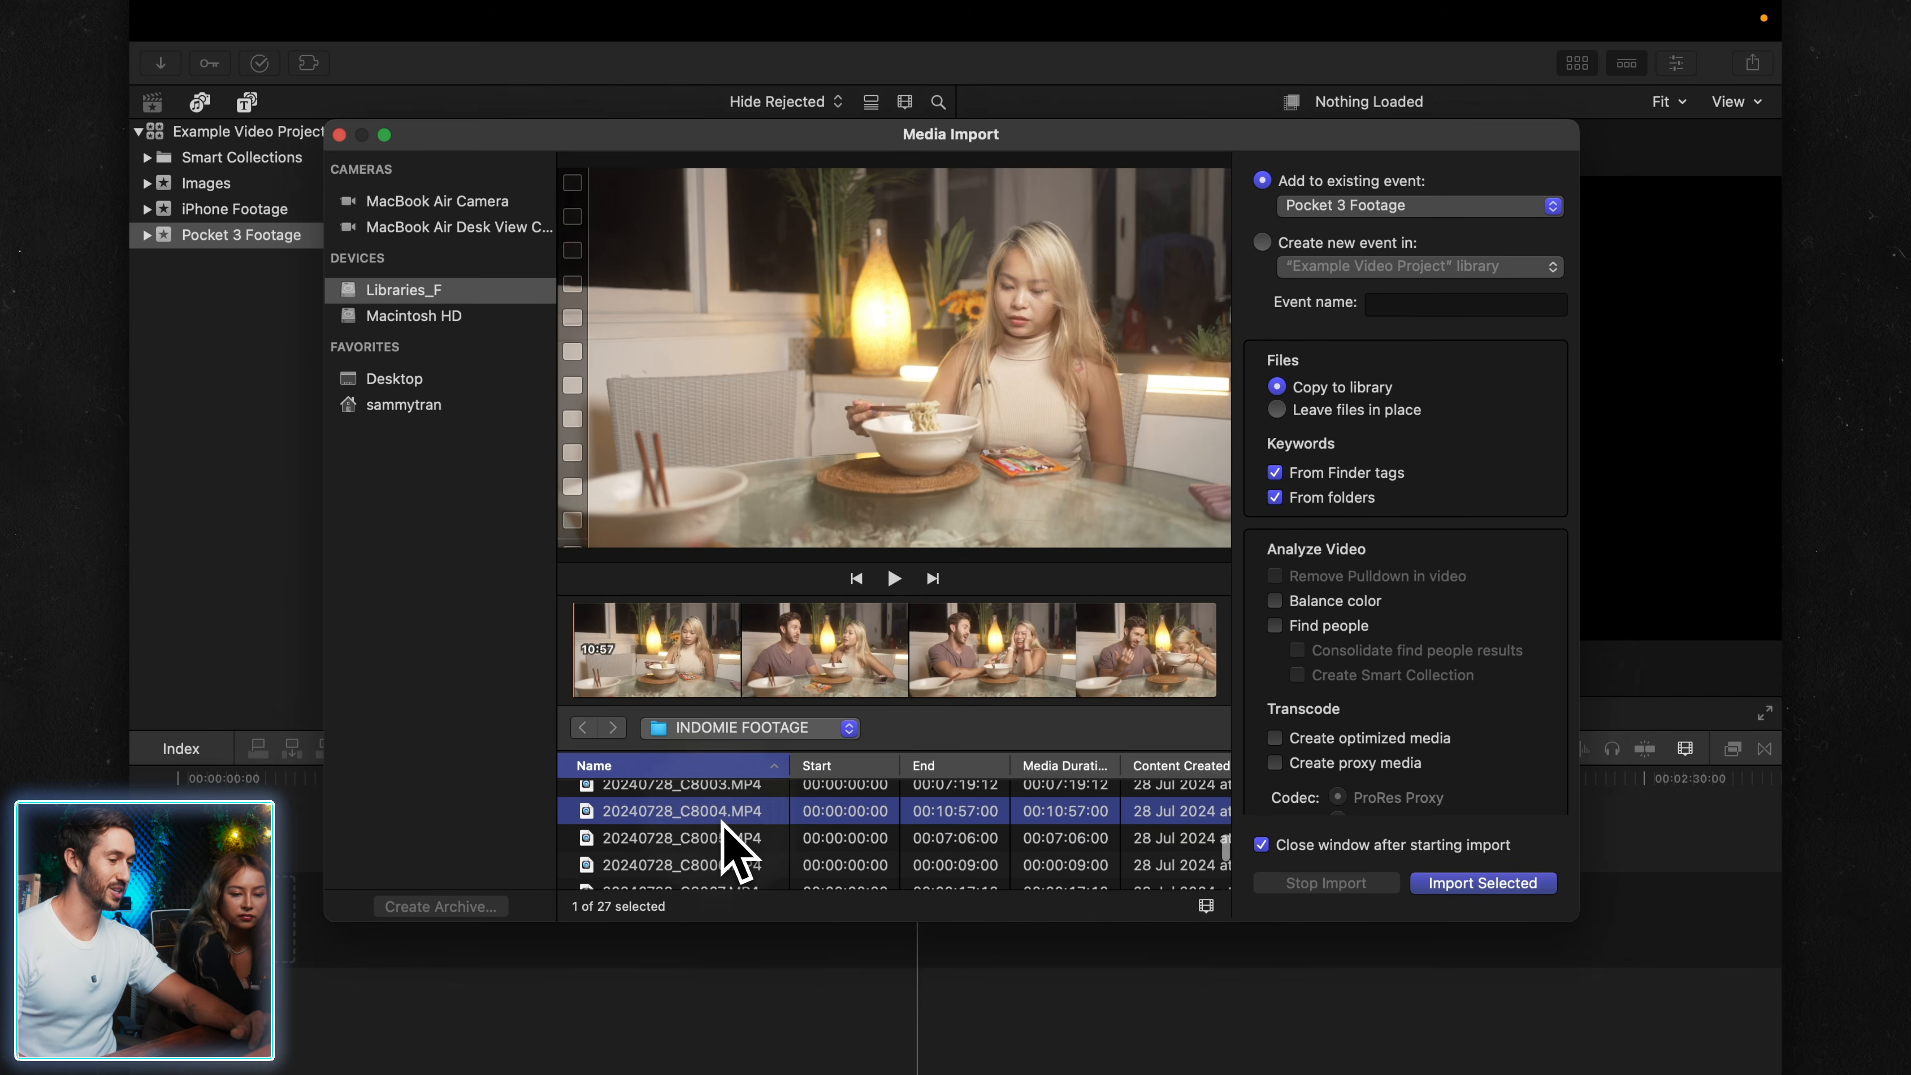
{"action": "left_click", "coordinate": [717, 837]}
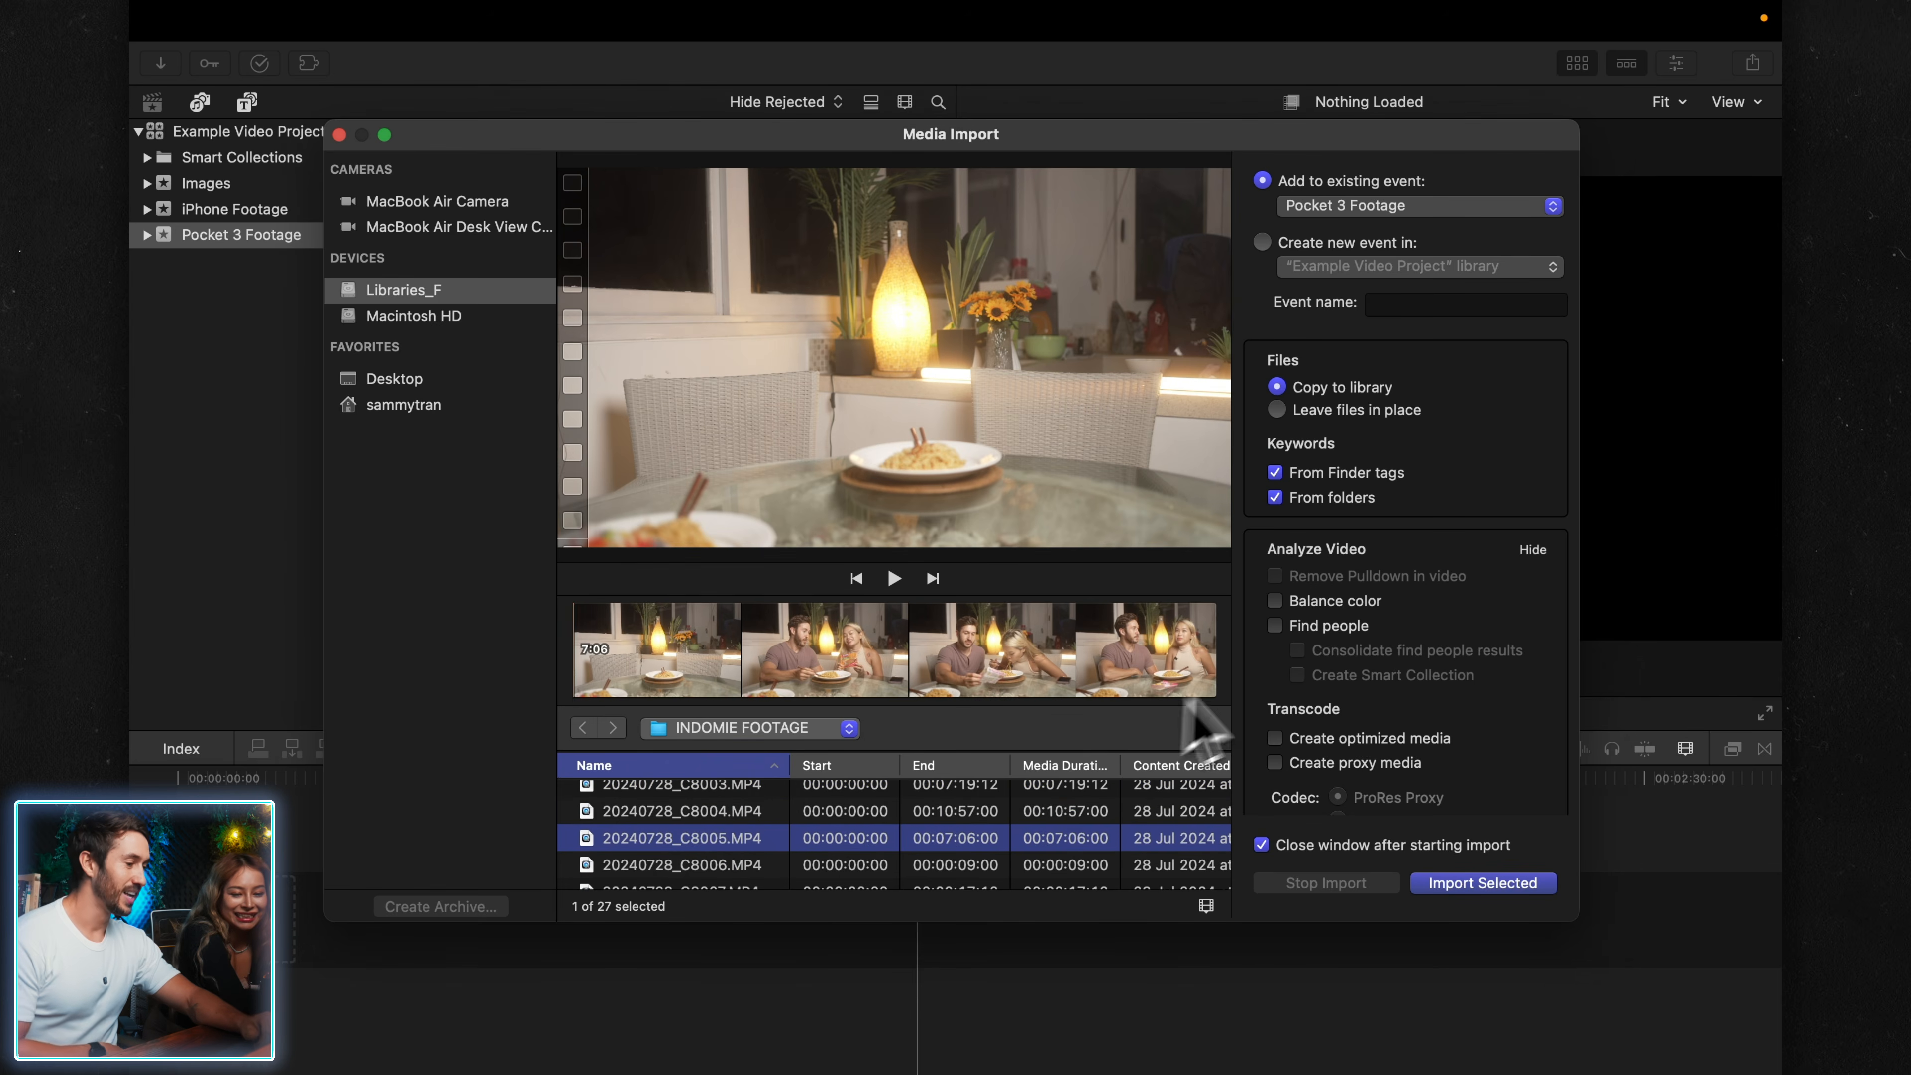
{"action": "left_click", "coordinate": [1278, 410]}
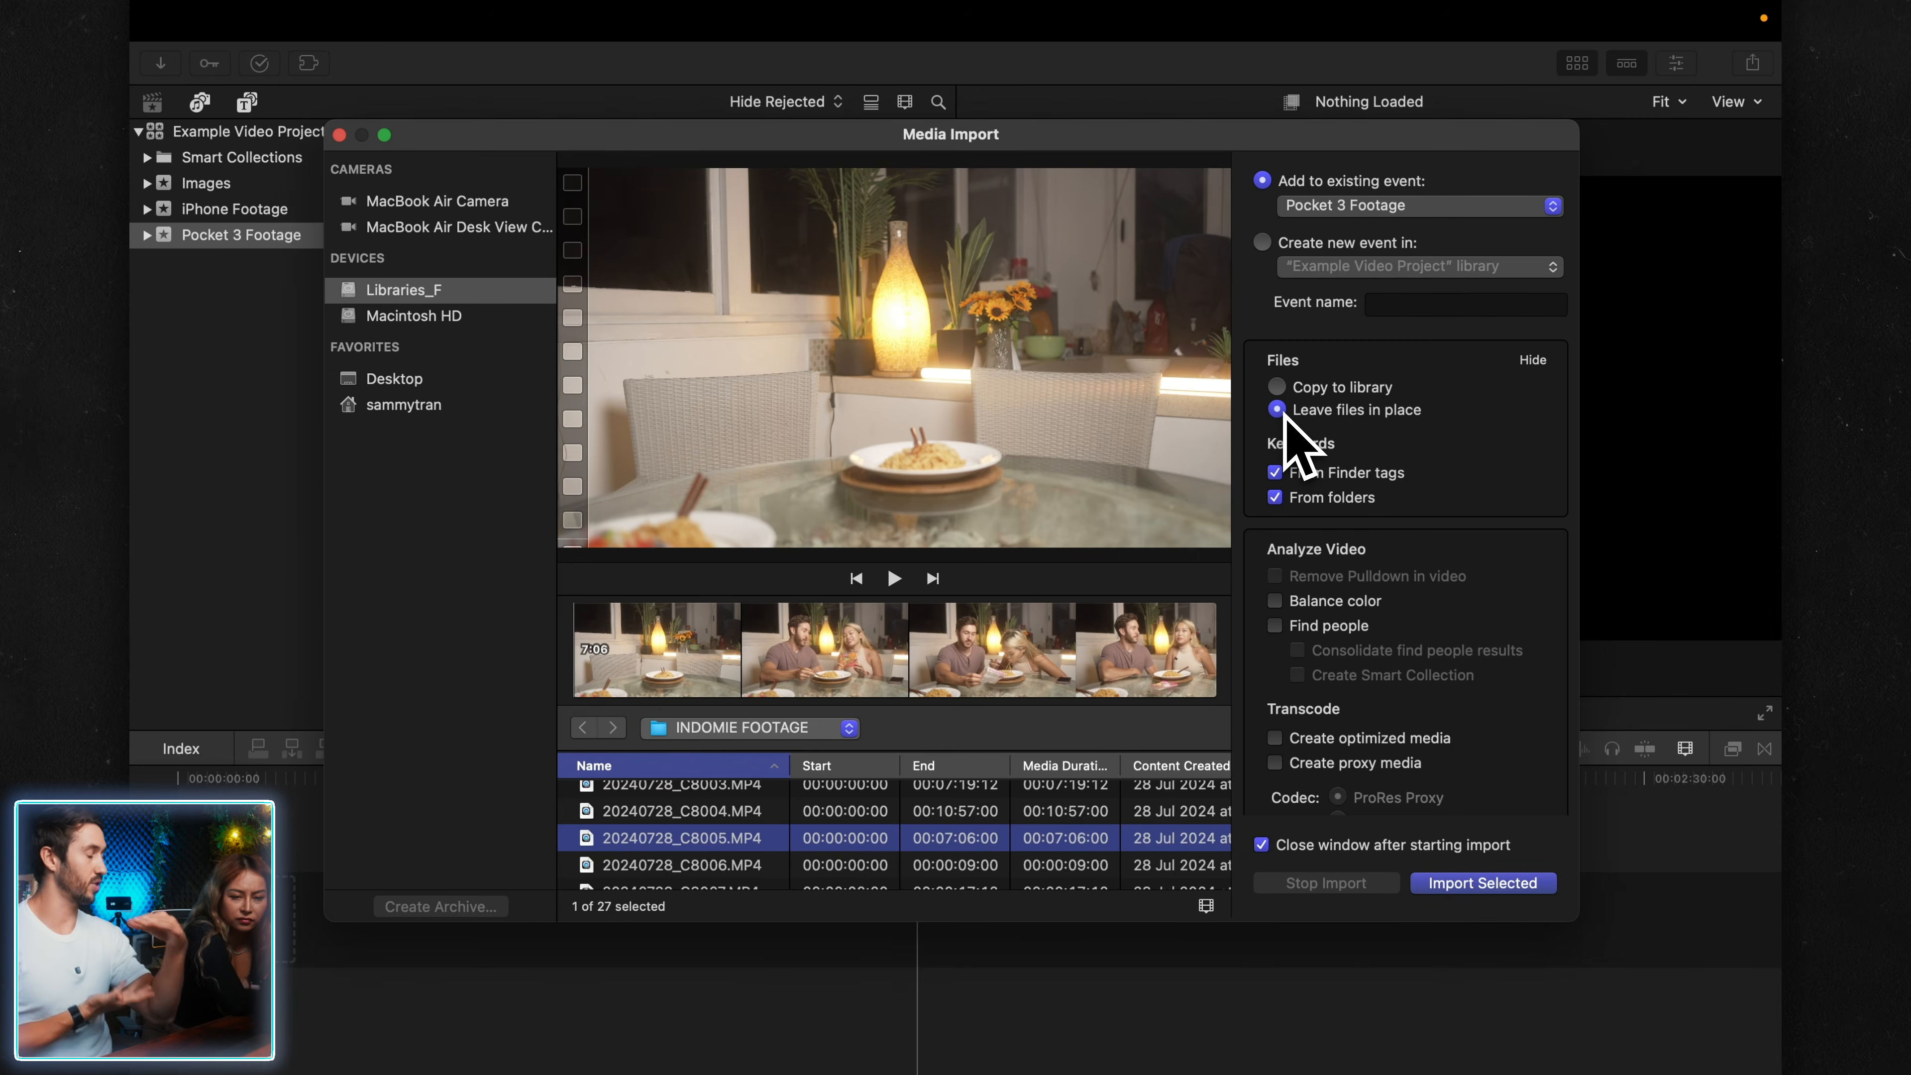
- Switch to the desktop, open the ZZZ COPY ME folder and examine how its Footage subfolder is organised
{"action": "key", "text": "ctrl+Left"}
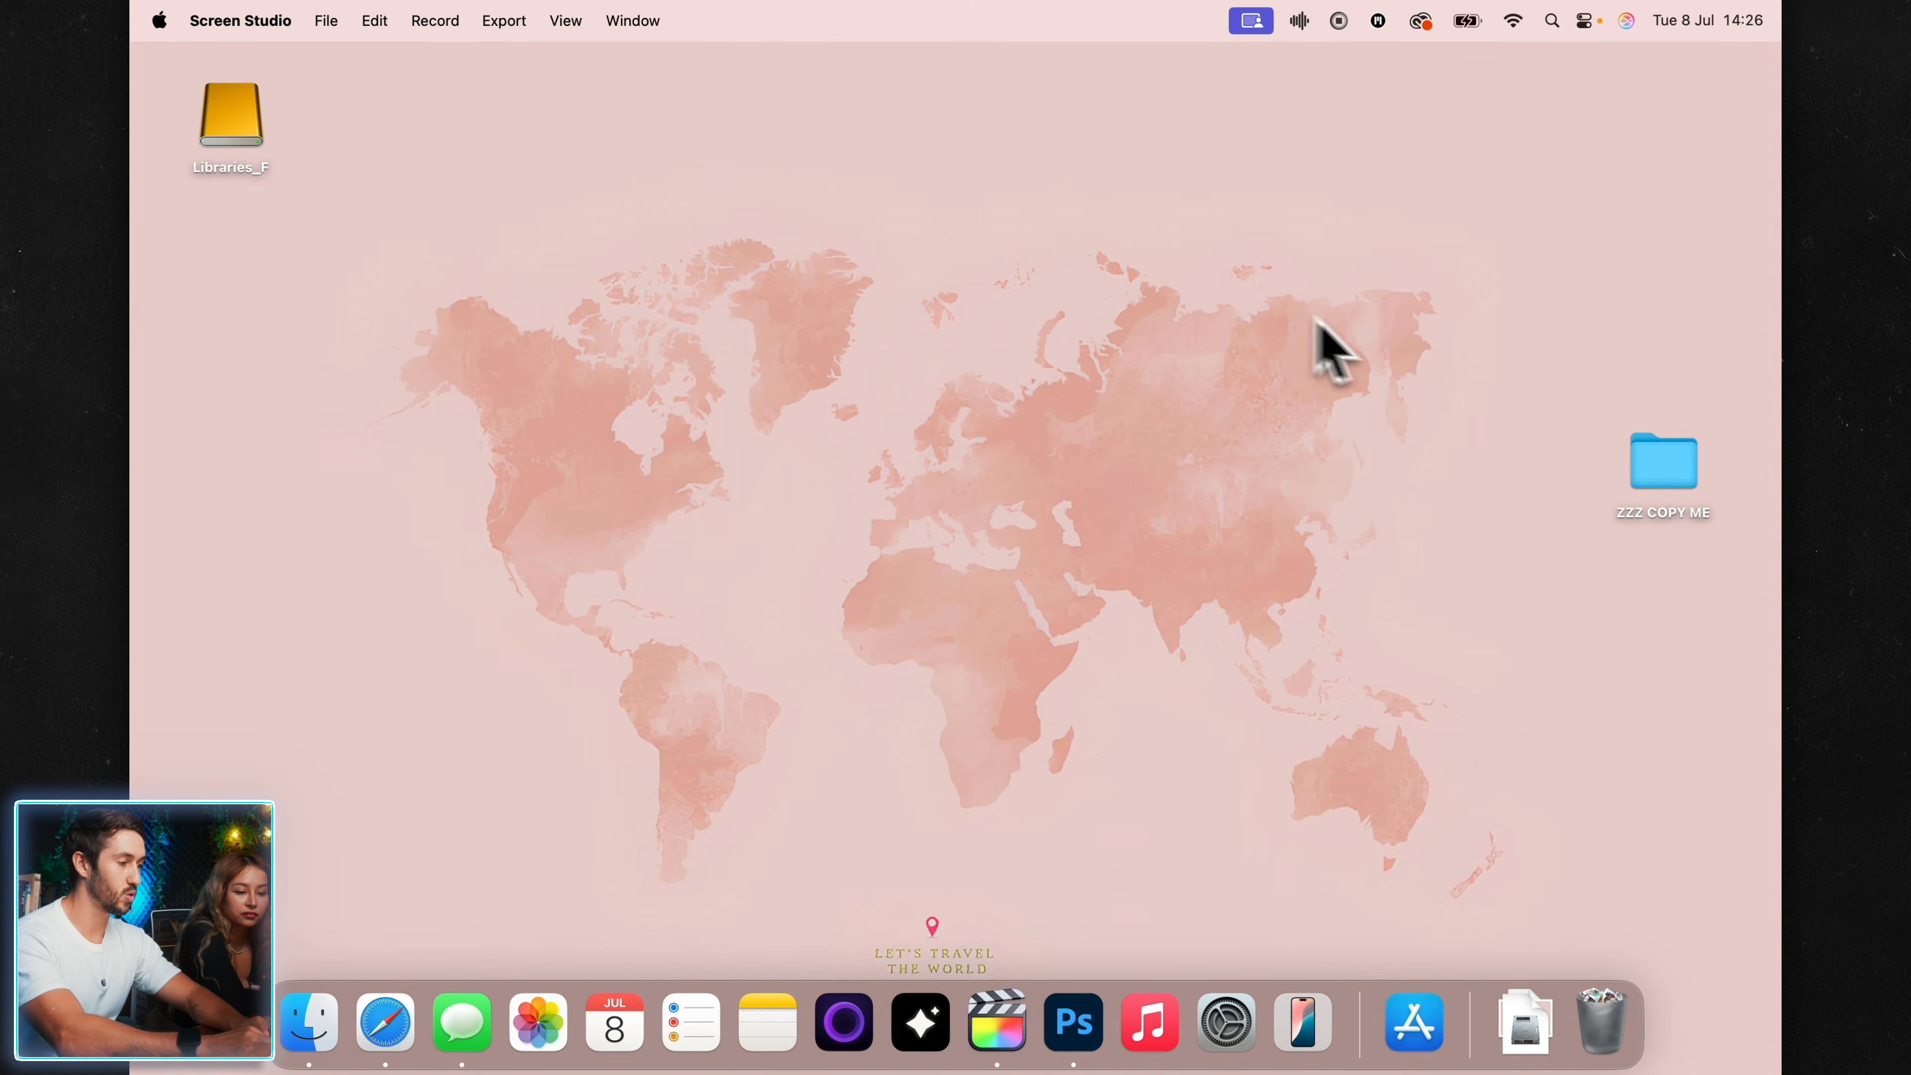
{"action": "left_click_drag", "start_coordinate": [1689, 495], "coordinate": [1544, 503]}
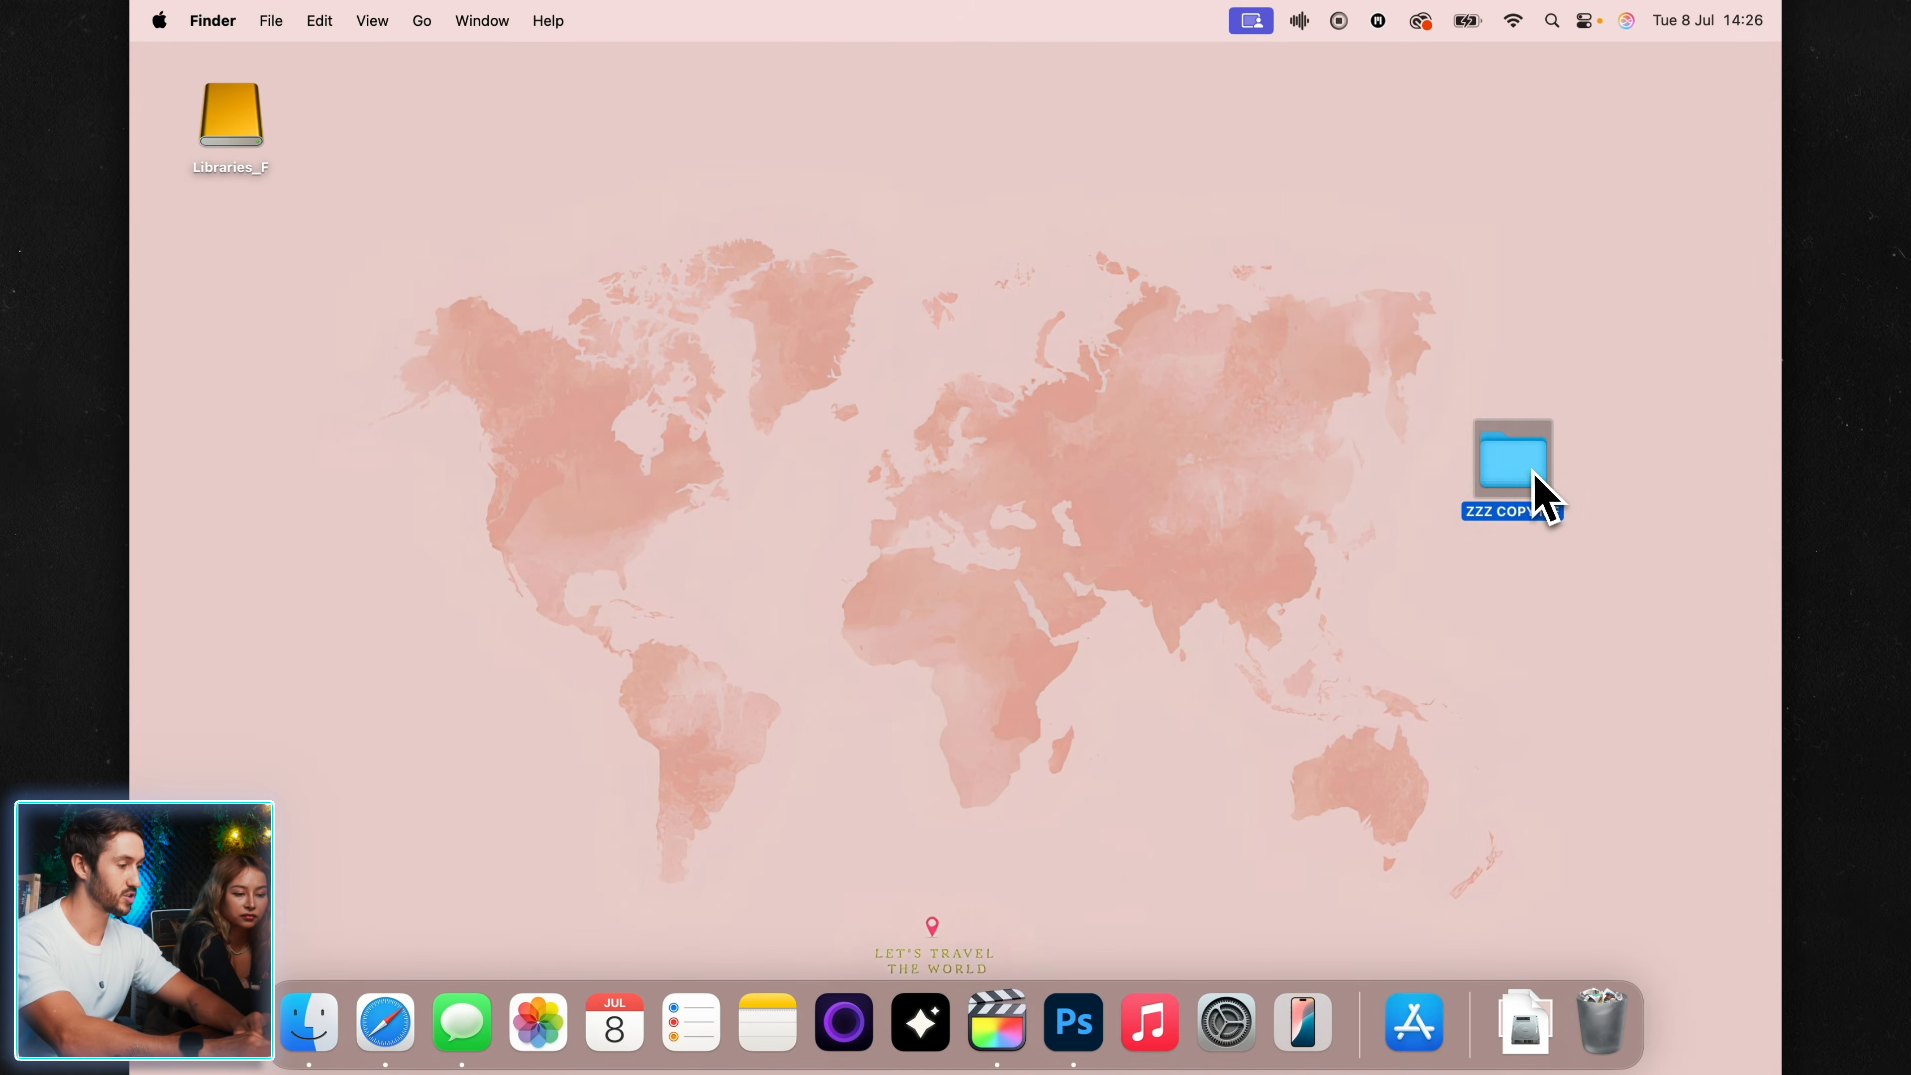
{"action": "double_click", "coordinate": [1534, 479]}
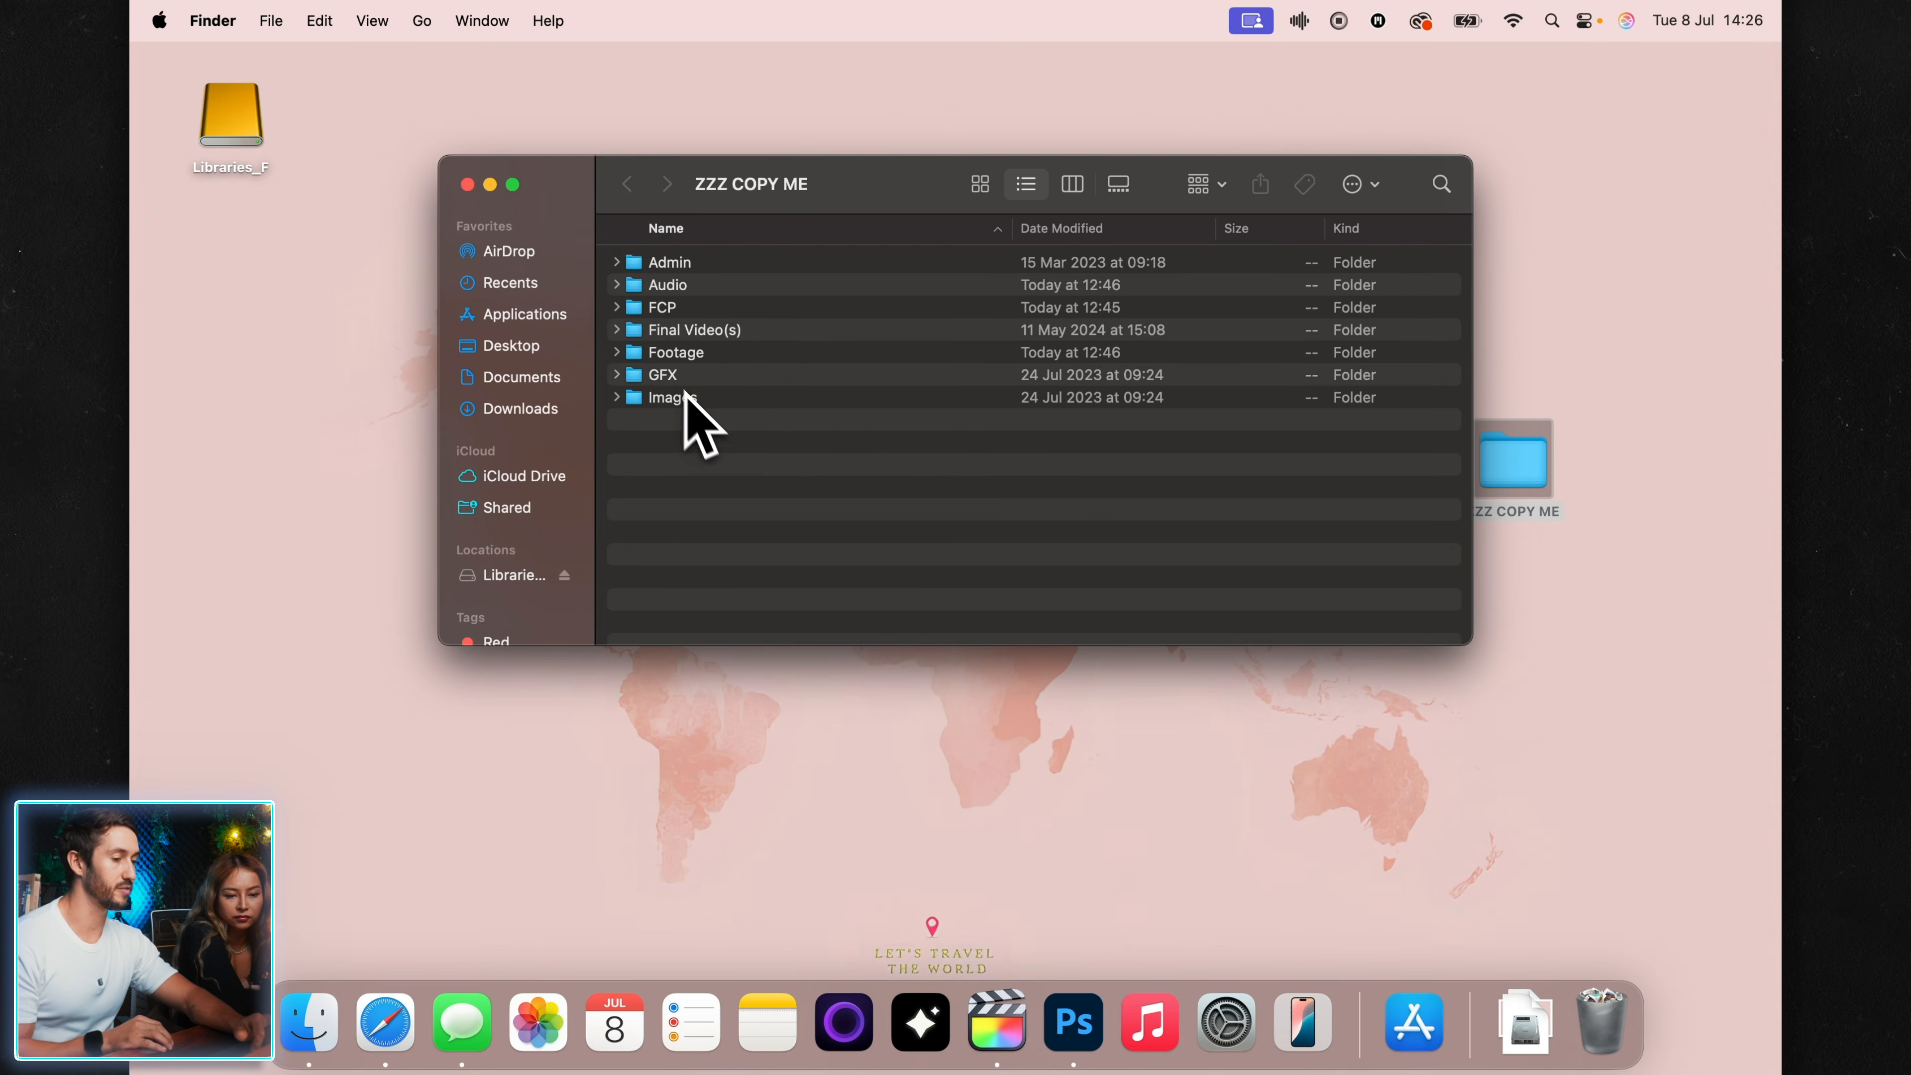
{"action": "left_click", "coordinate": [707, 357]}
{"action": "double_click", "coordinate": [707, 358]}
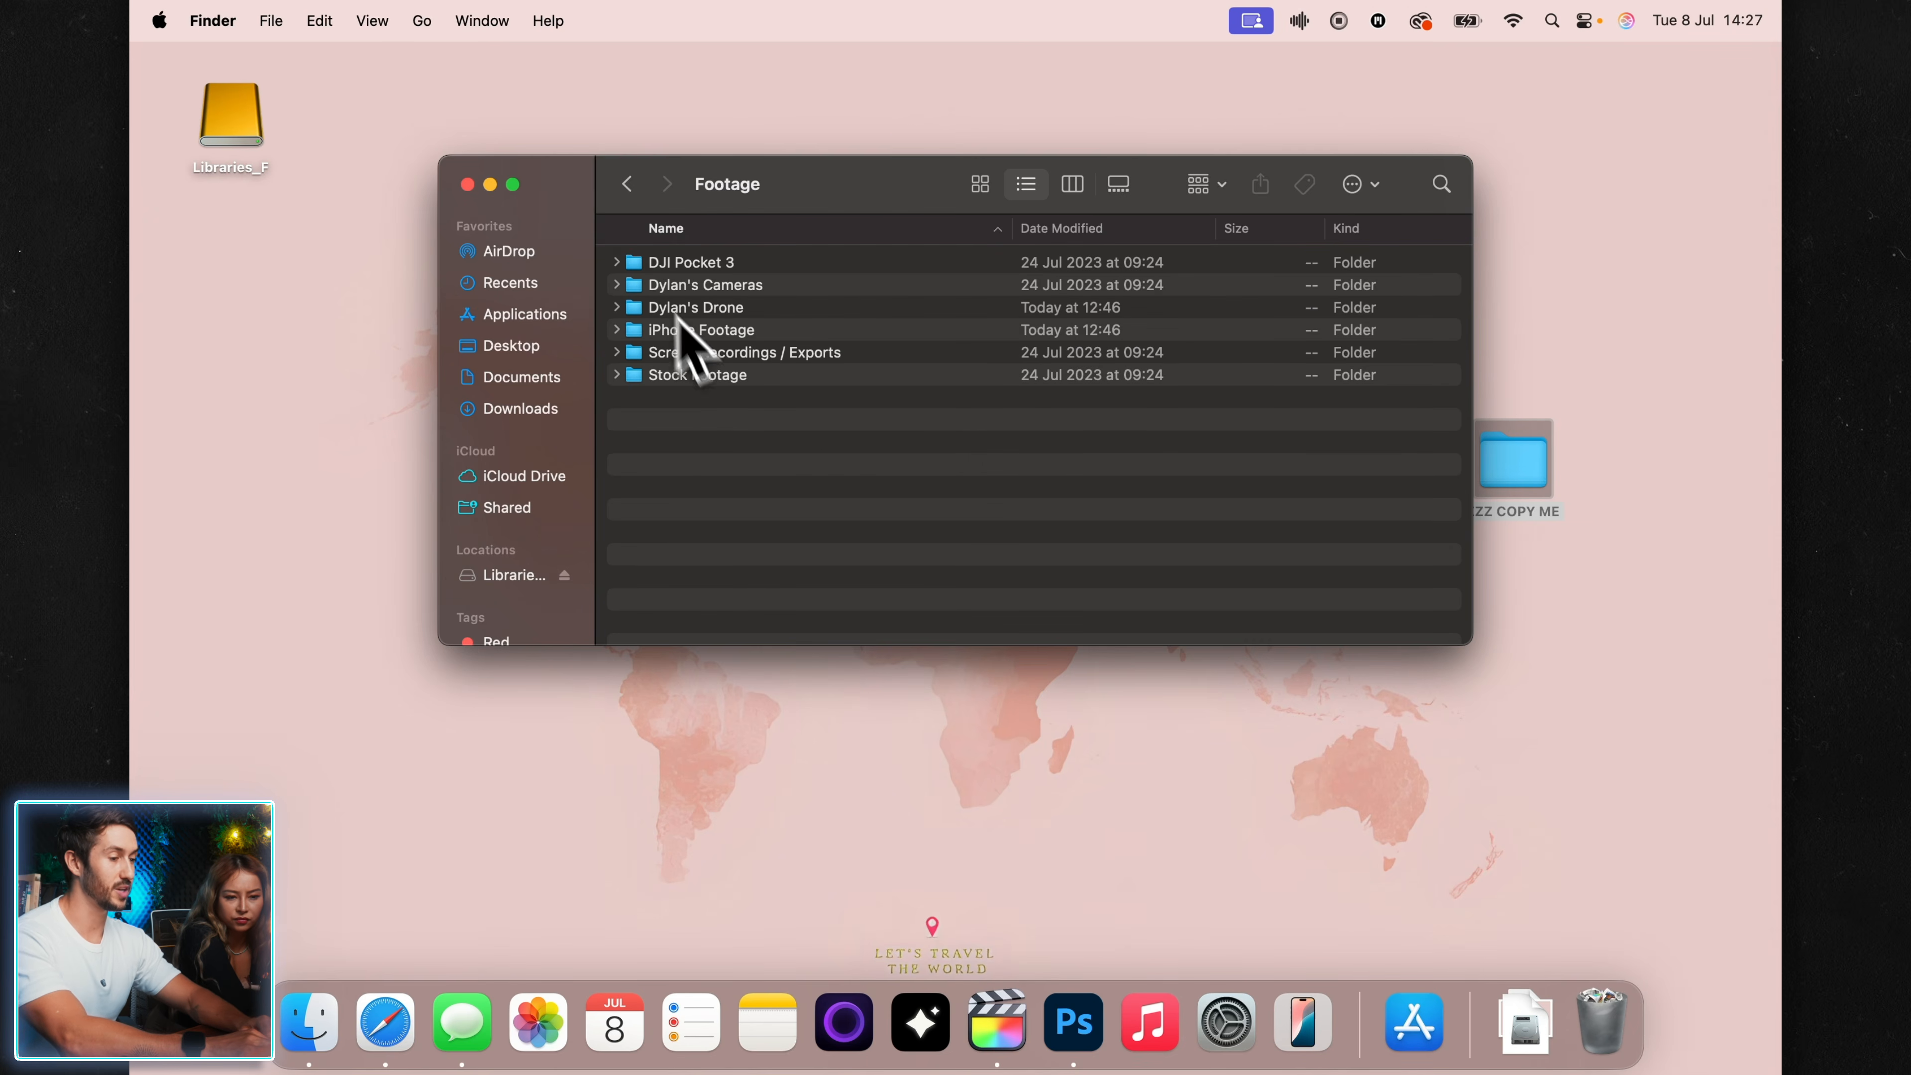
{"action": "left_click", "coordinate": [627, 185]}
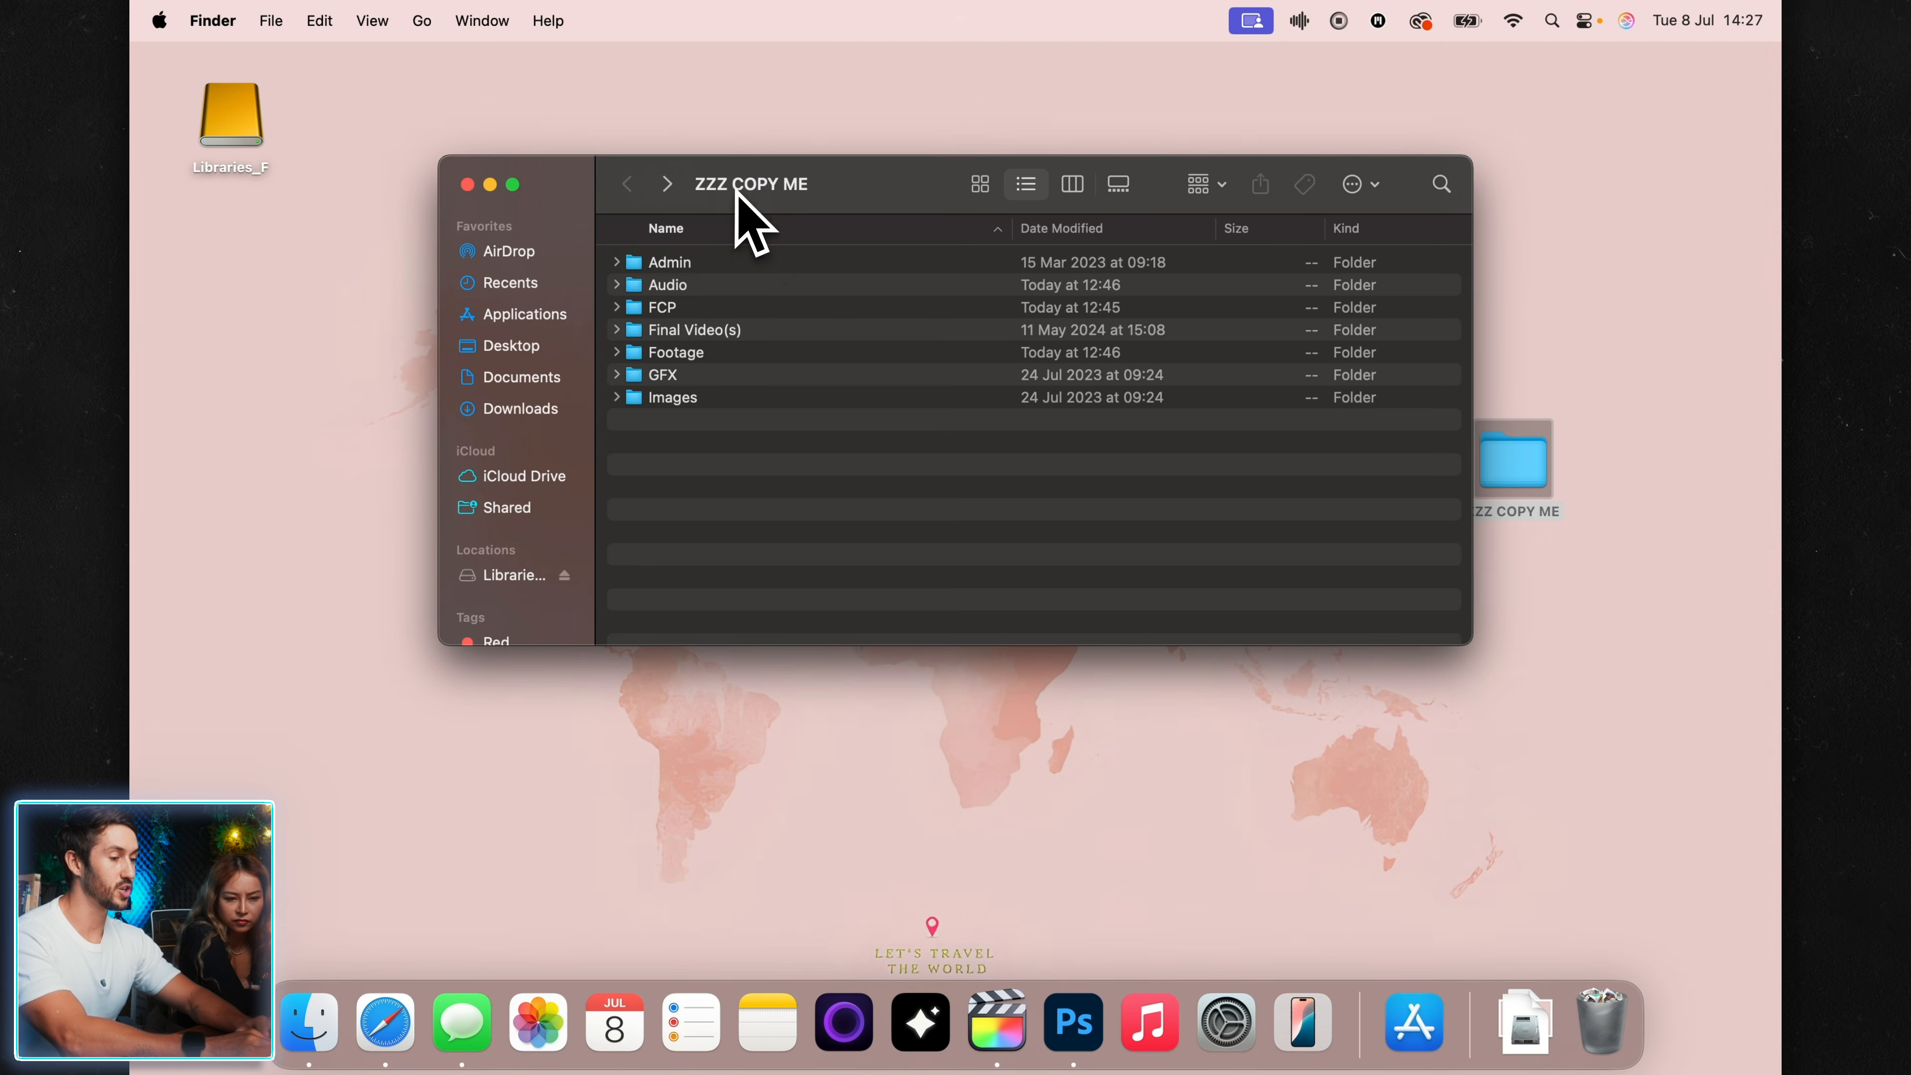
{"action": "double_click", "coordinate": [694, 357]}
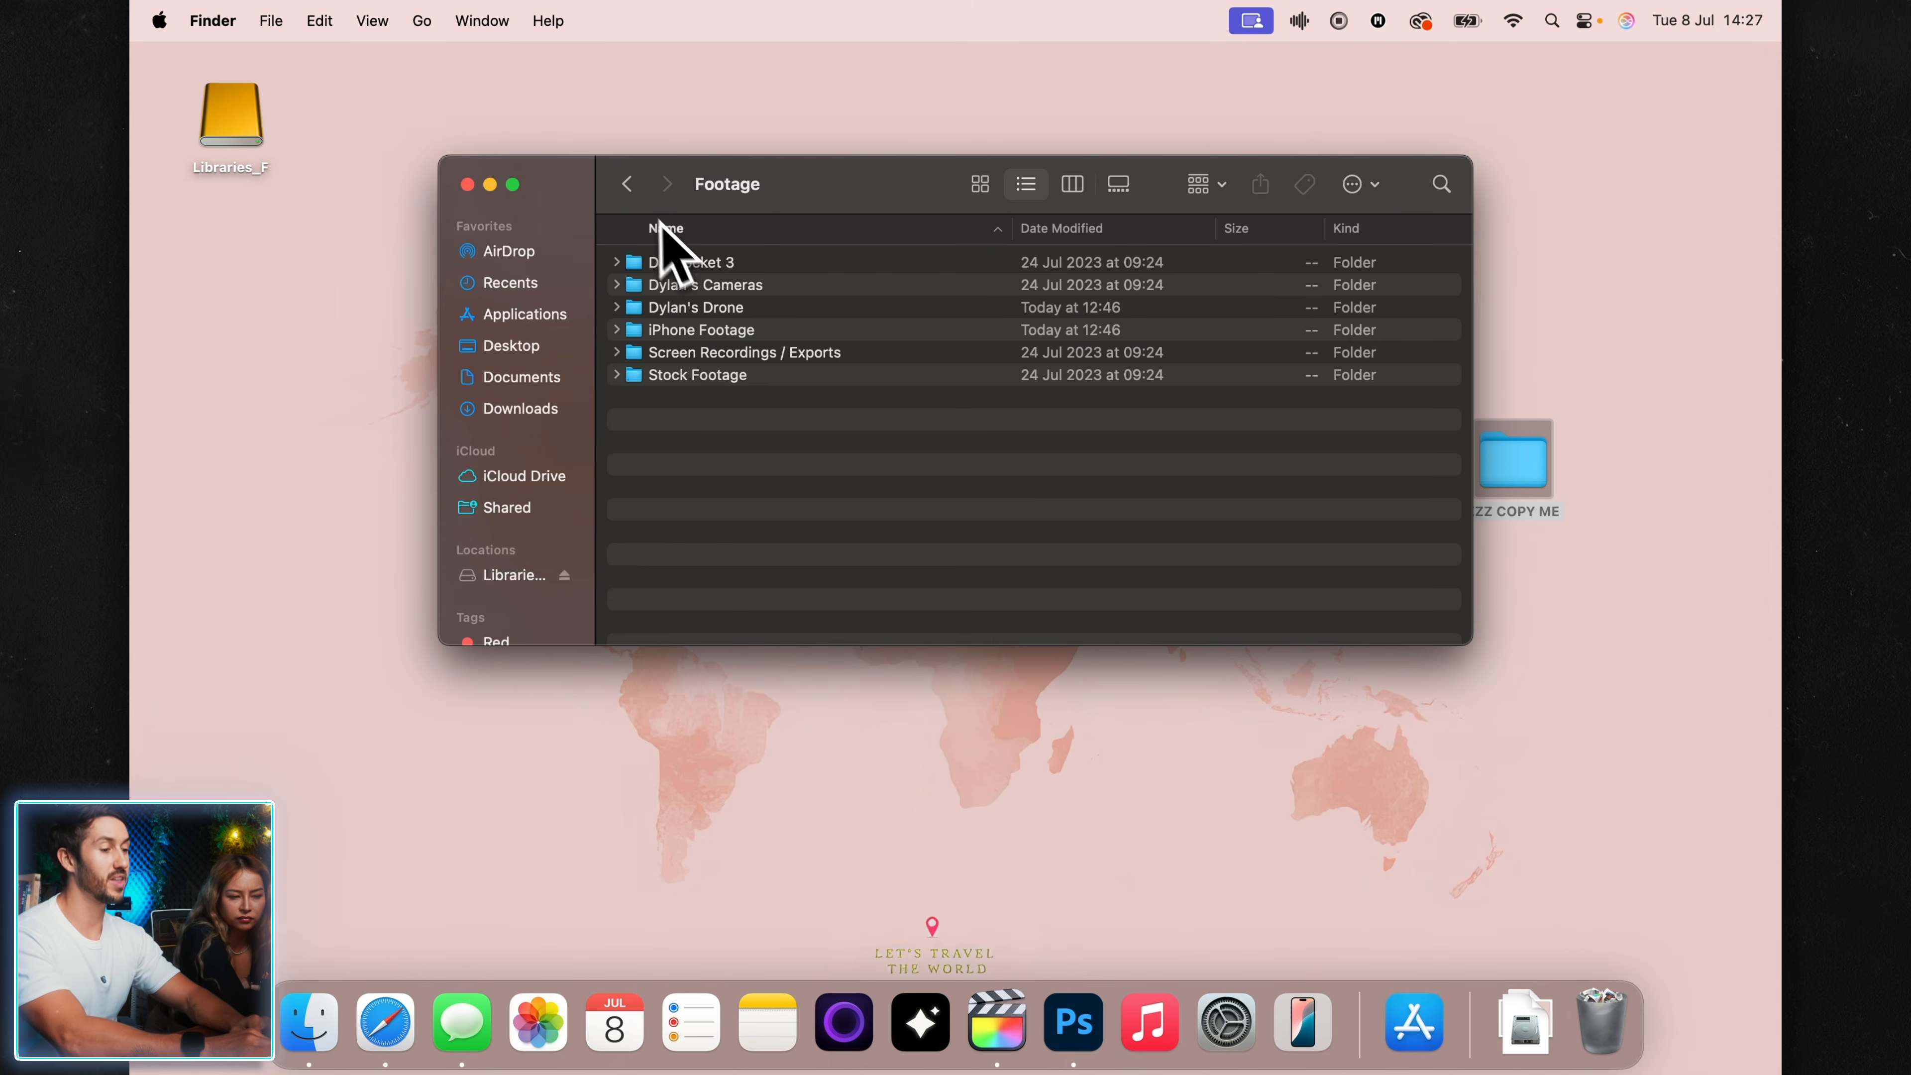
{"action": "left_click", "coordinate": [636, 189]}
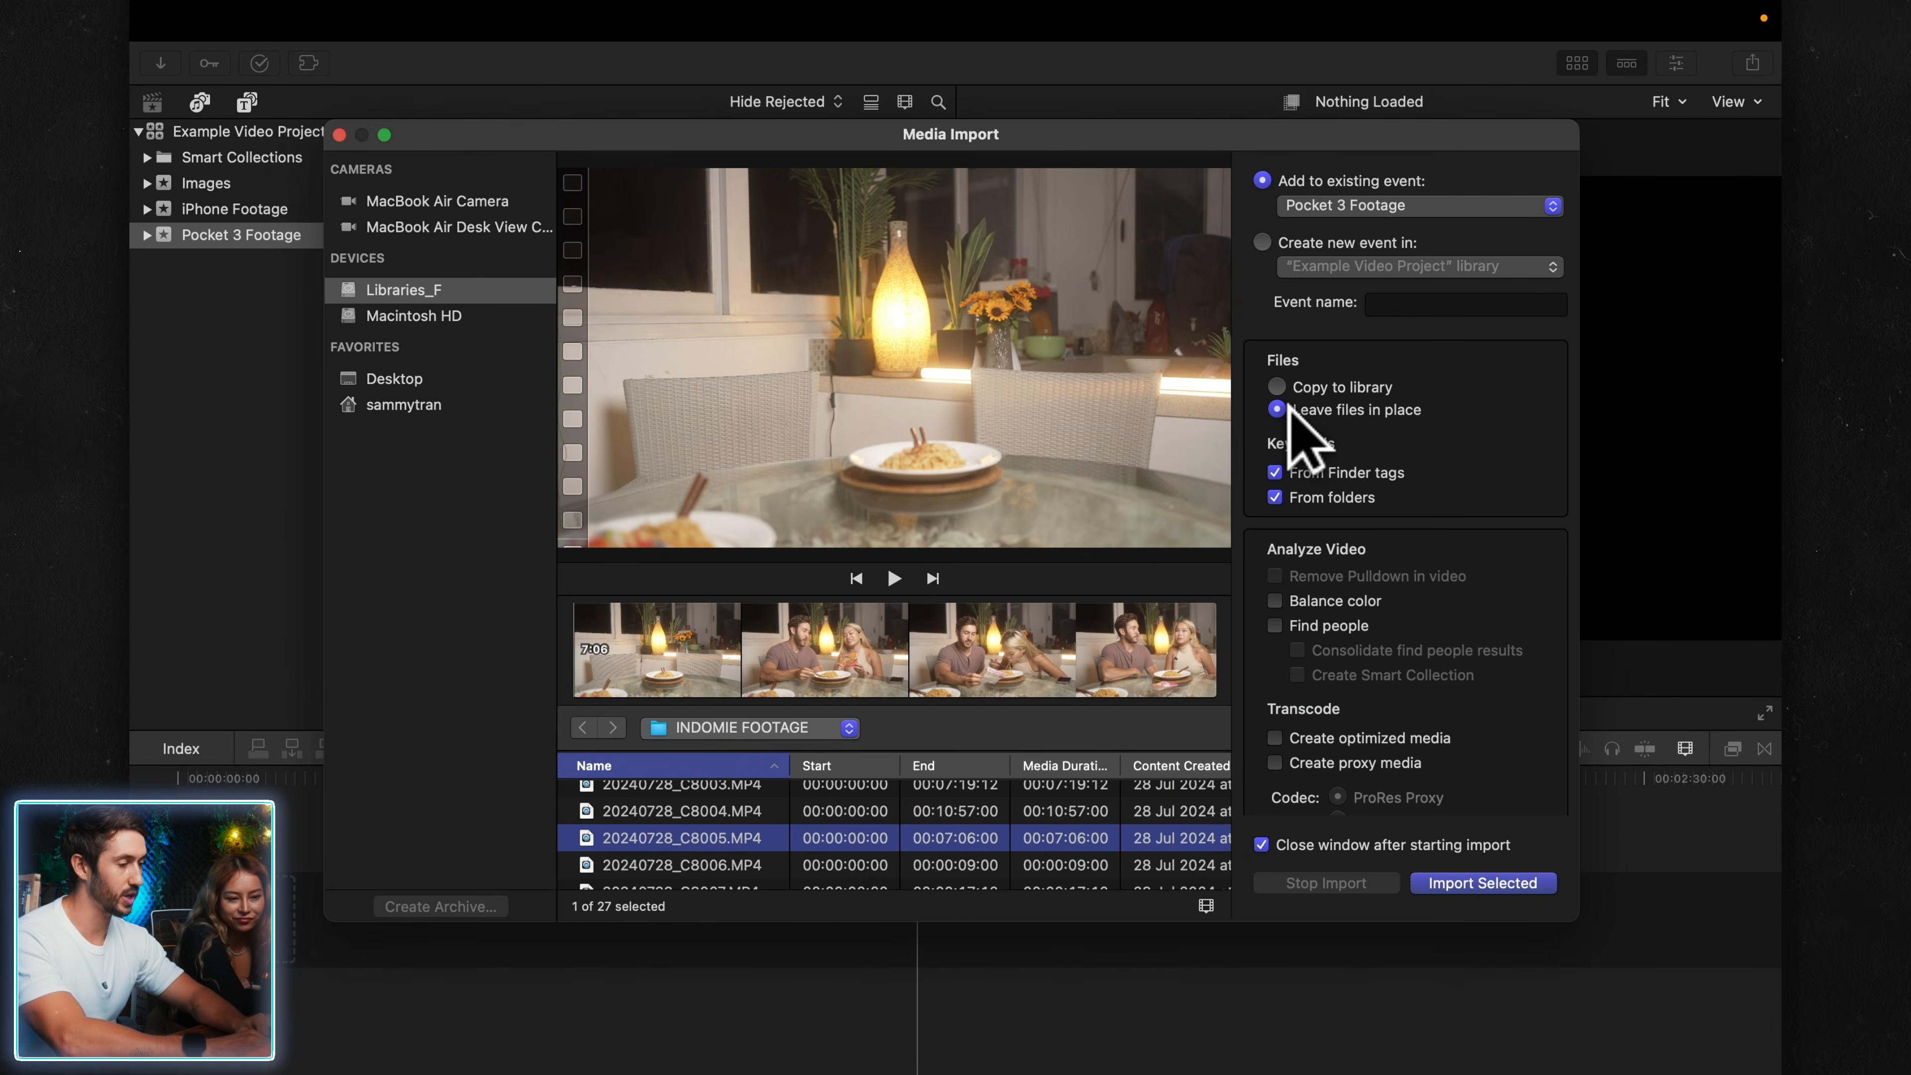
- Import the selected clip 20240728_C8005.MP4 into the Pocket 3 Footage event, leaving the file in place
{"action": "scroll", "coordinate": [1394, 554], "scroll_direction": "down", "scroll_amount": 1}
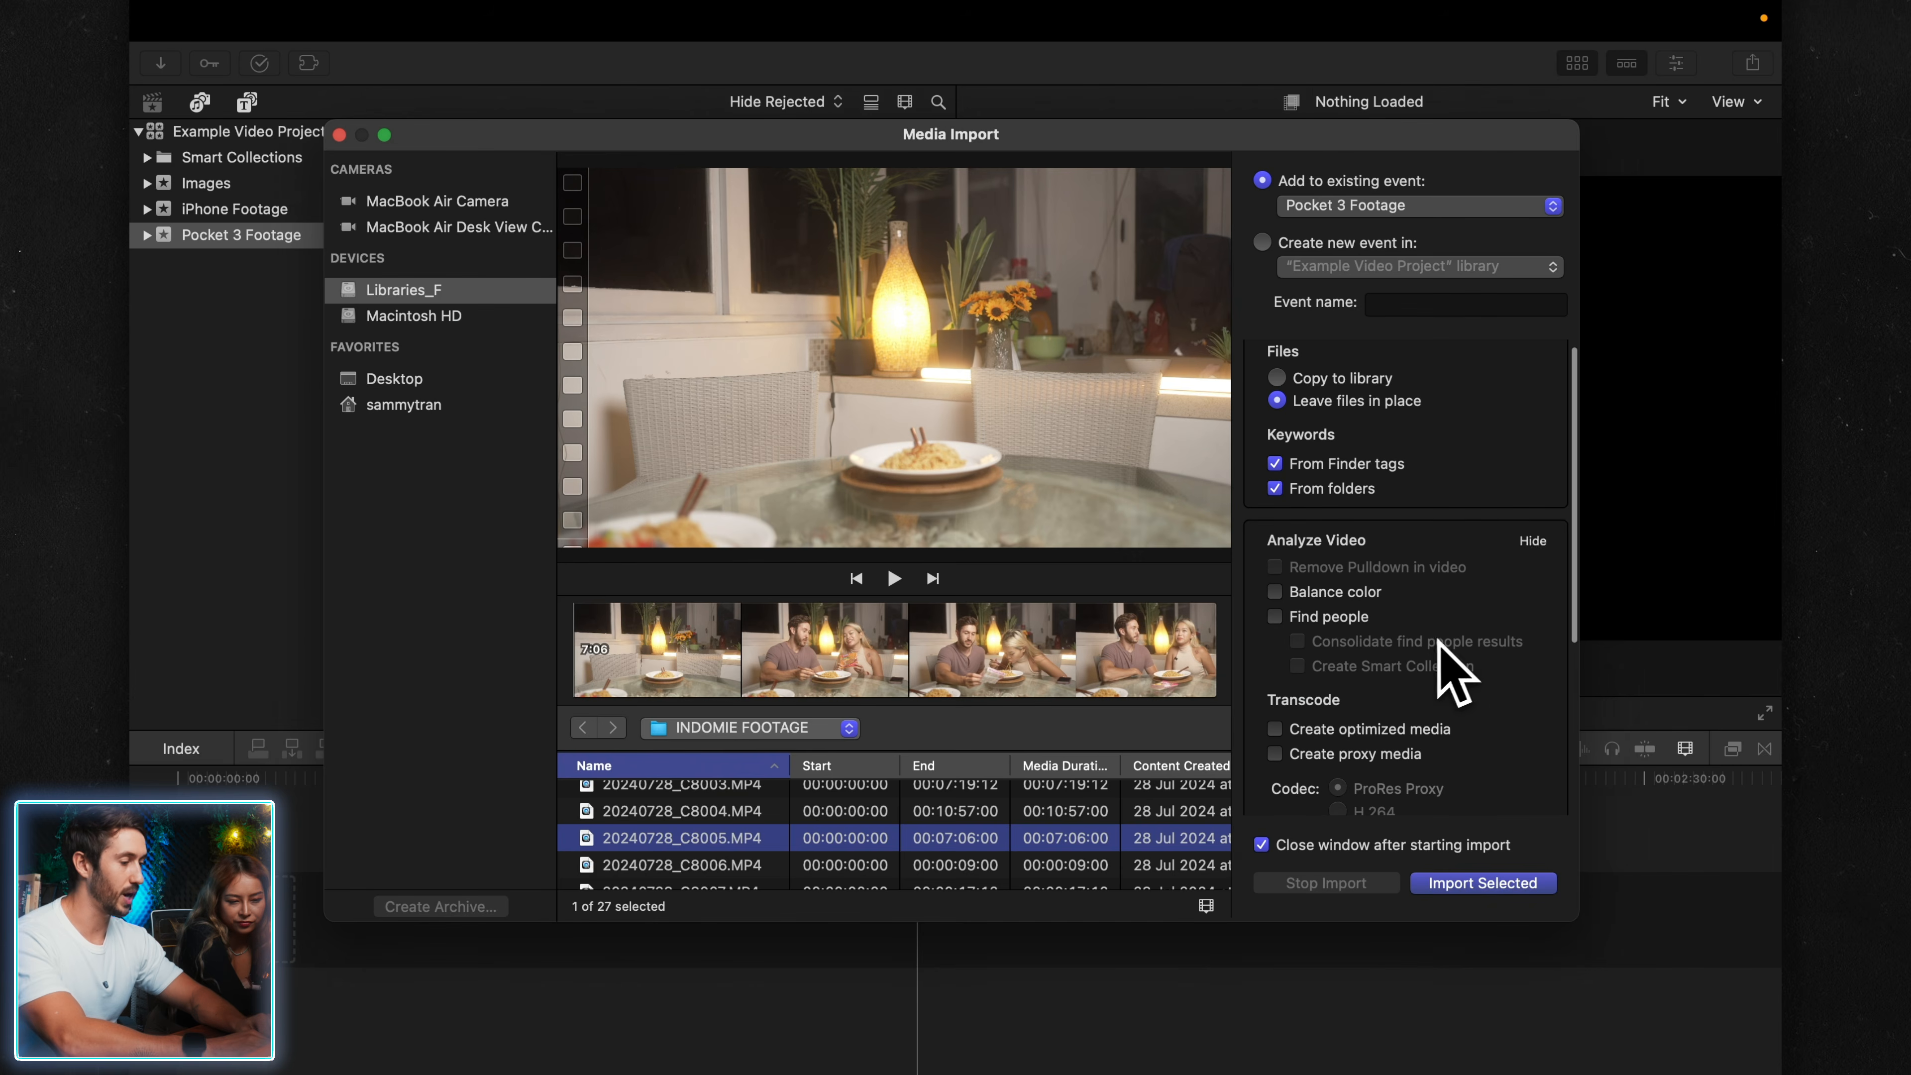
{"action": "left_click_drag", "start_coordinate": [1574, 640], "coordinate": [1568, 774]}
{"action": "scroll", "coordinate": [1569, 781], "scroll_direction": "up", "scroll_amount": 5}
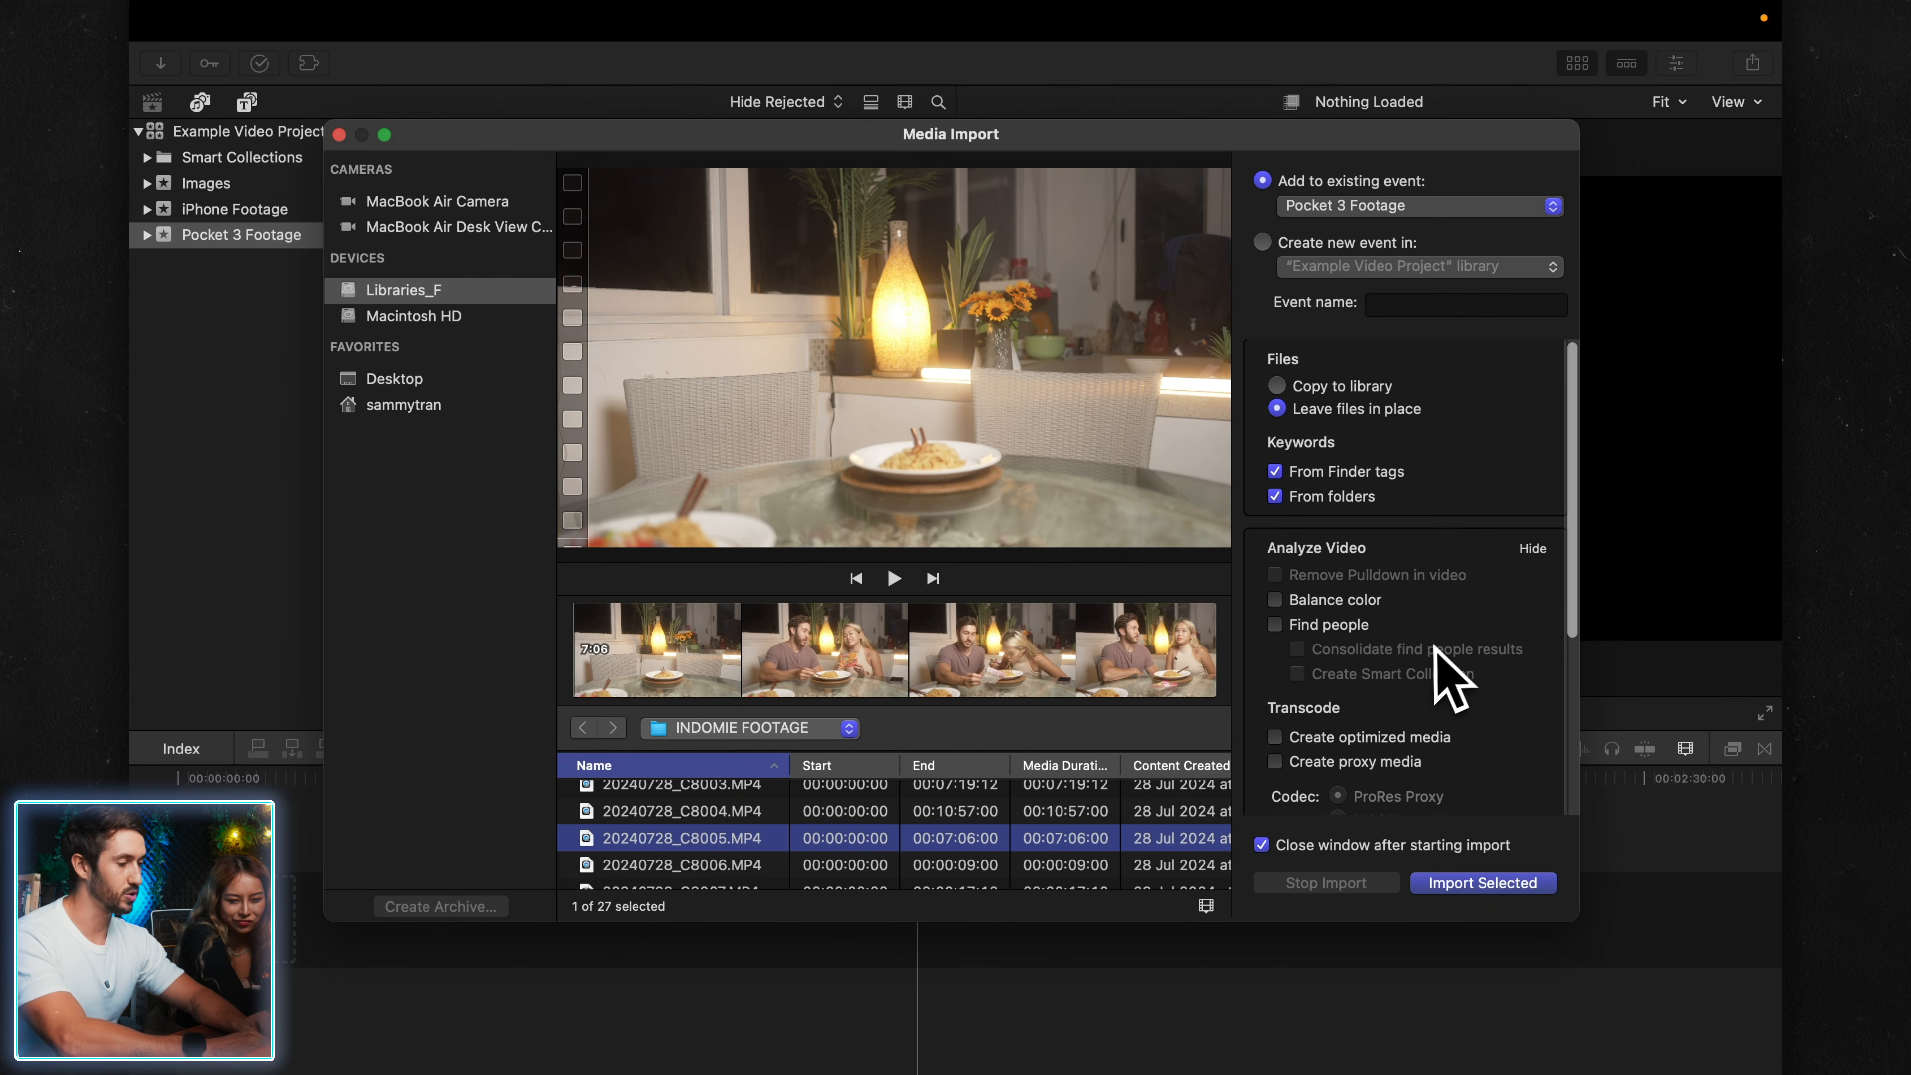
{"action": "mouse_move", "coordinate": [1572, 601]}
{"action": "left_mouse_down"}
{"action": "mouse_move", "coordinate": [1564, 790]}
{"action": "mouse_move", "coordinate": [1578, 610]}
{"action": "left_mouse_up"}
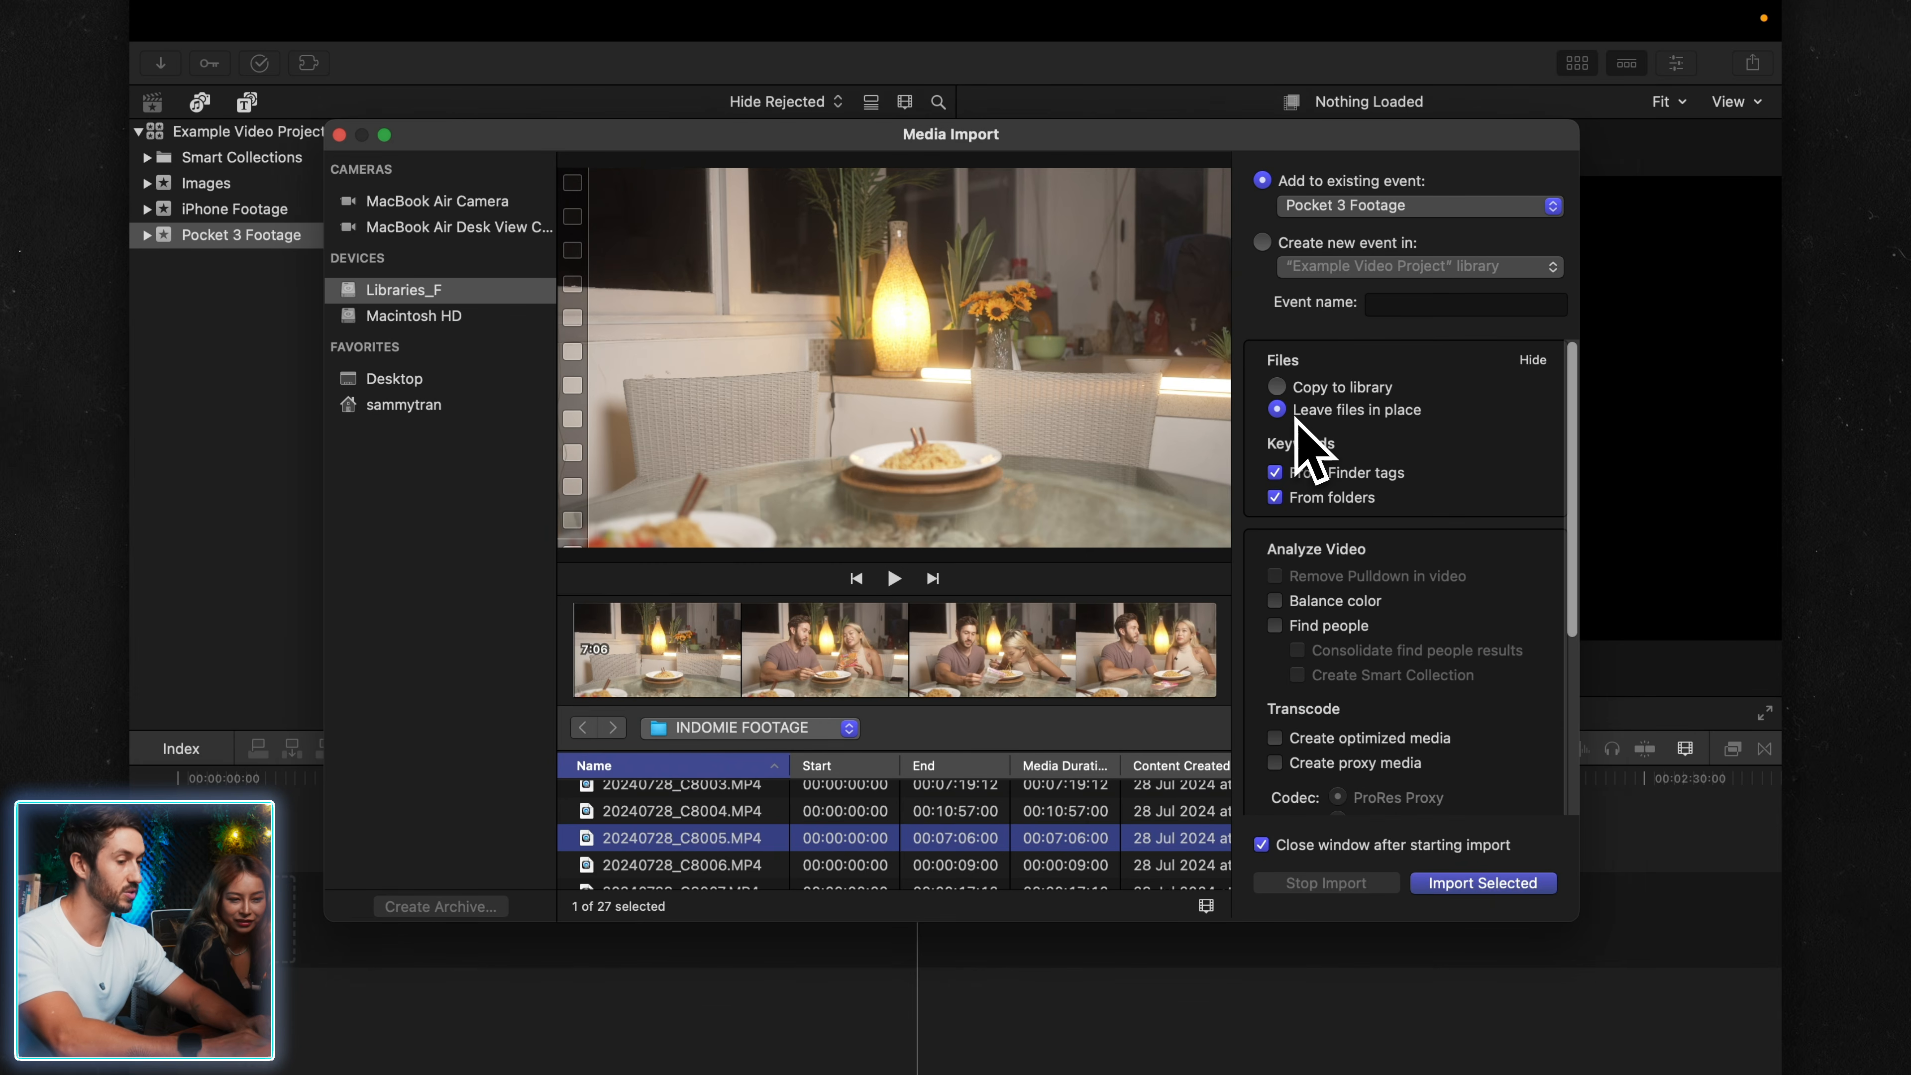
{"action": "left_click", "coordinate": [1471, 883]}
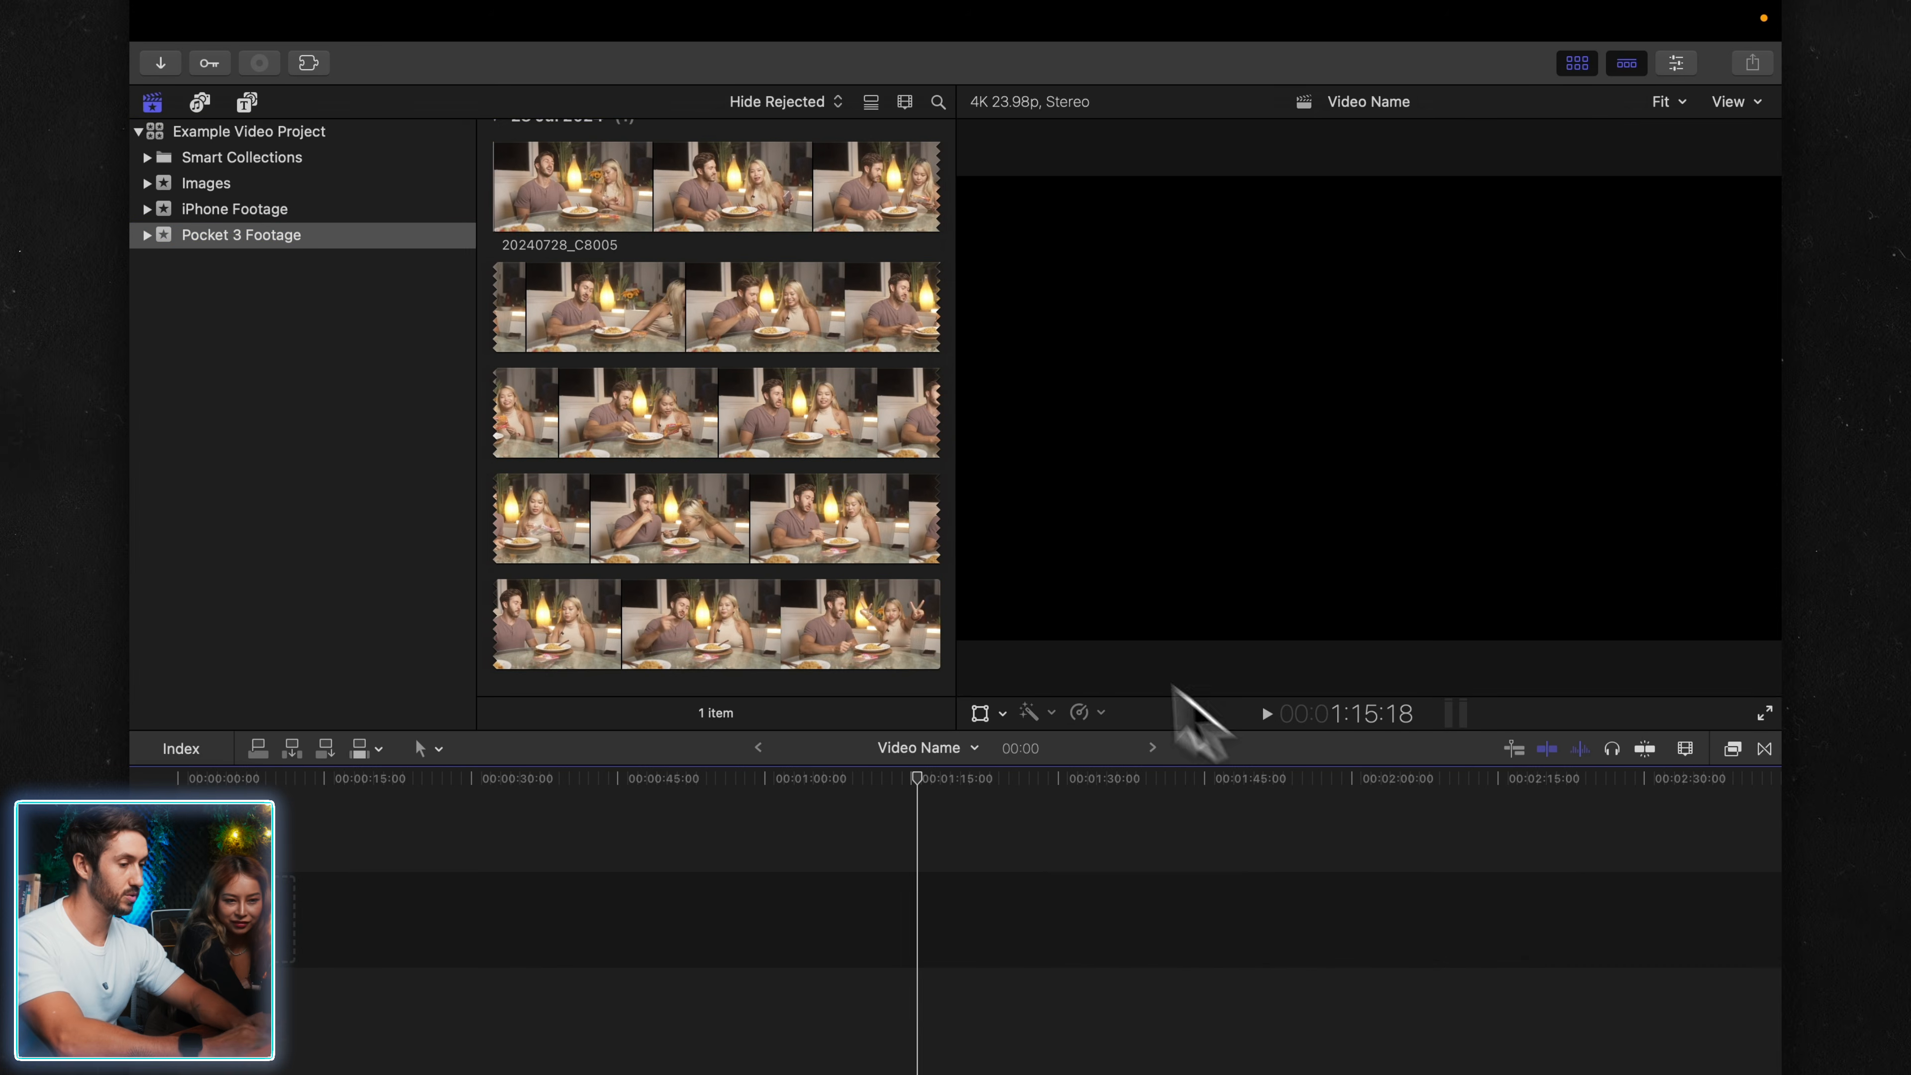
{"action": "scroll", "coordinate": [780, 342], "scroll_direction": "up", "scroll_amount": 2}
{"action": "scroll", "coordinate": [762, 323], "scroll_direction": "down", "scroll_amount": 3}
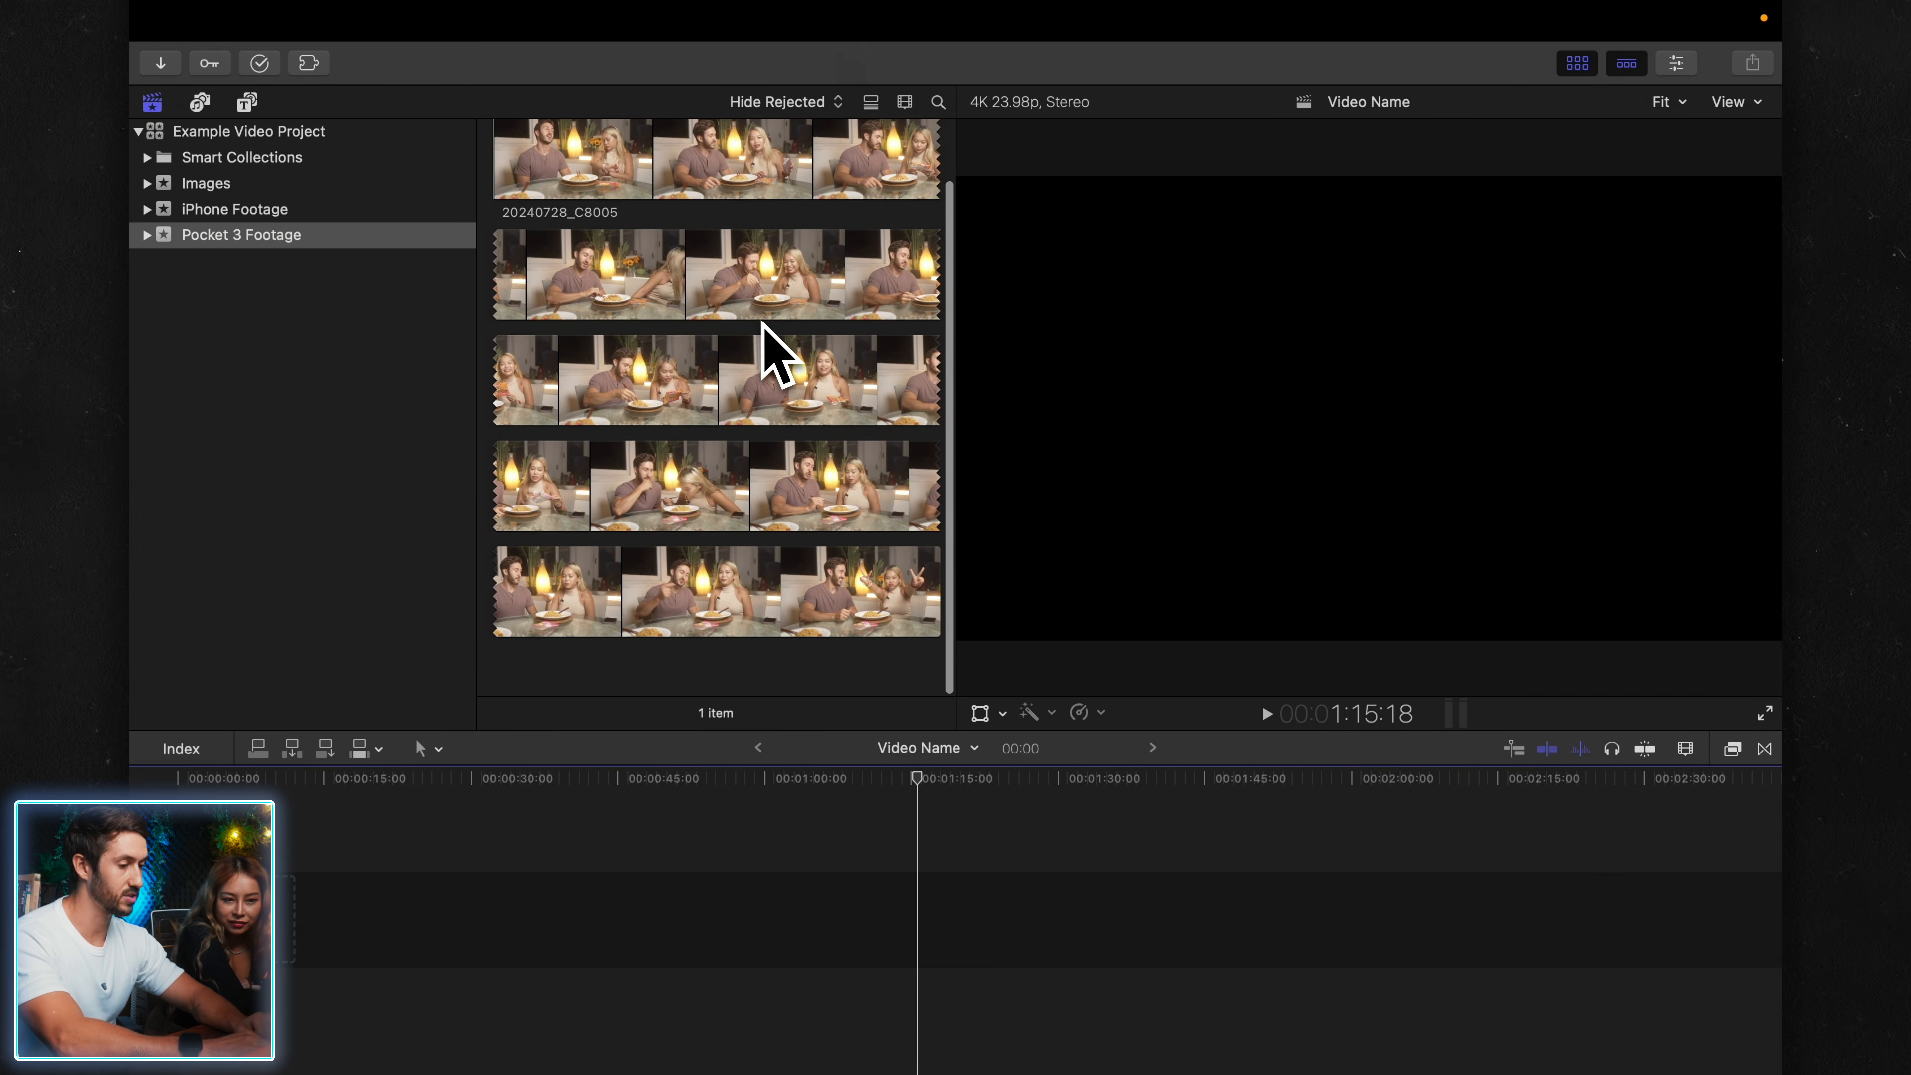
- Reopen the media import window and import clips 20240728_C8001.MP4 through 20240728_C8003.MP4 into the Pocket 3 Footage event
{"action": "key", "text": "super+i"}
{"action": "scroll", "coordinate": [717, 871], "scroll_direction": "down", "scroll_amount": 3}
{"action": "left_click", "coordinate": [716, 875]}
{"action": "scroll", "coordinate": [715, 866], "scroll_direction": "down", "scroll_amount": 3}
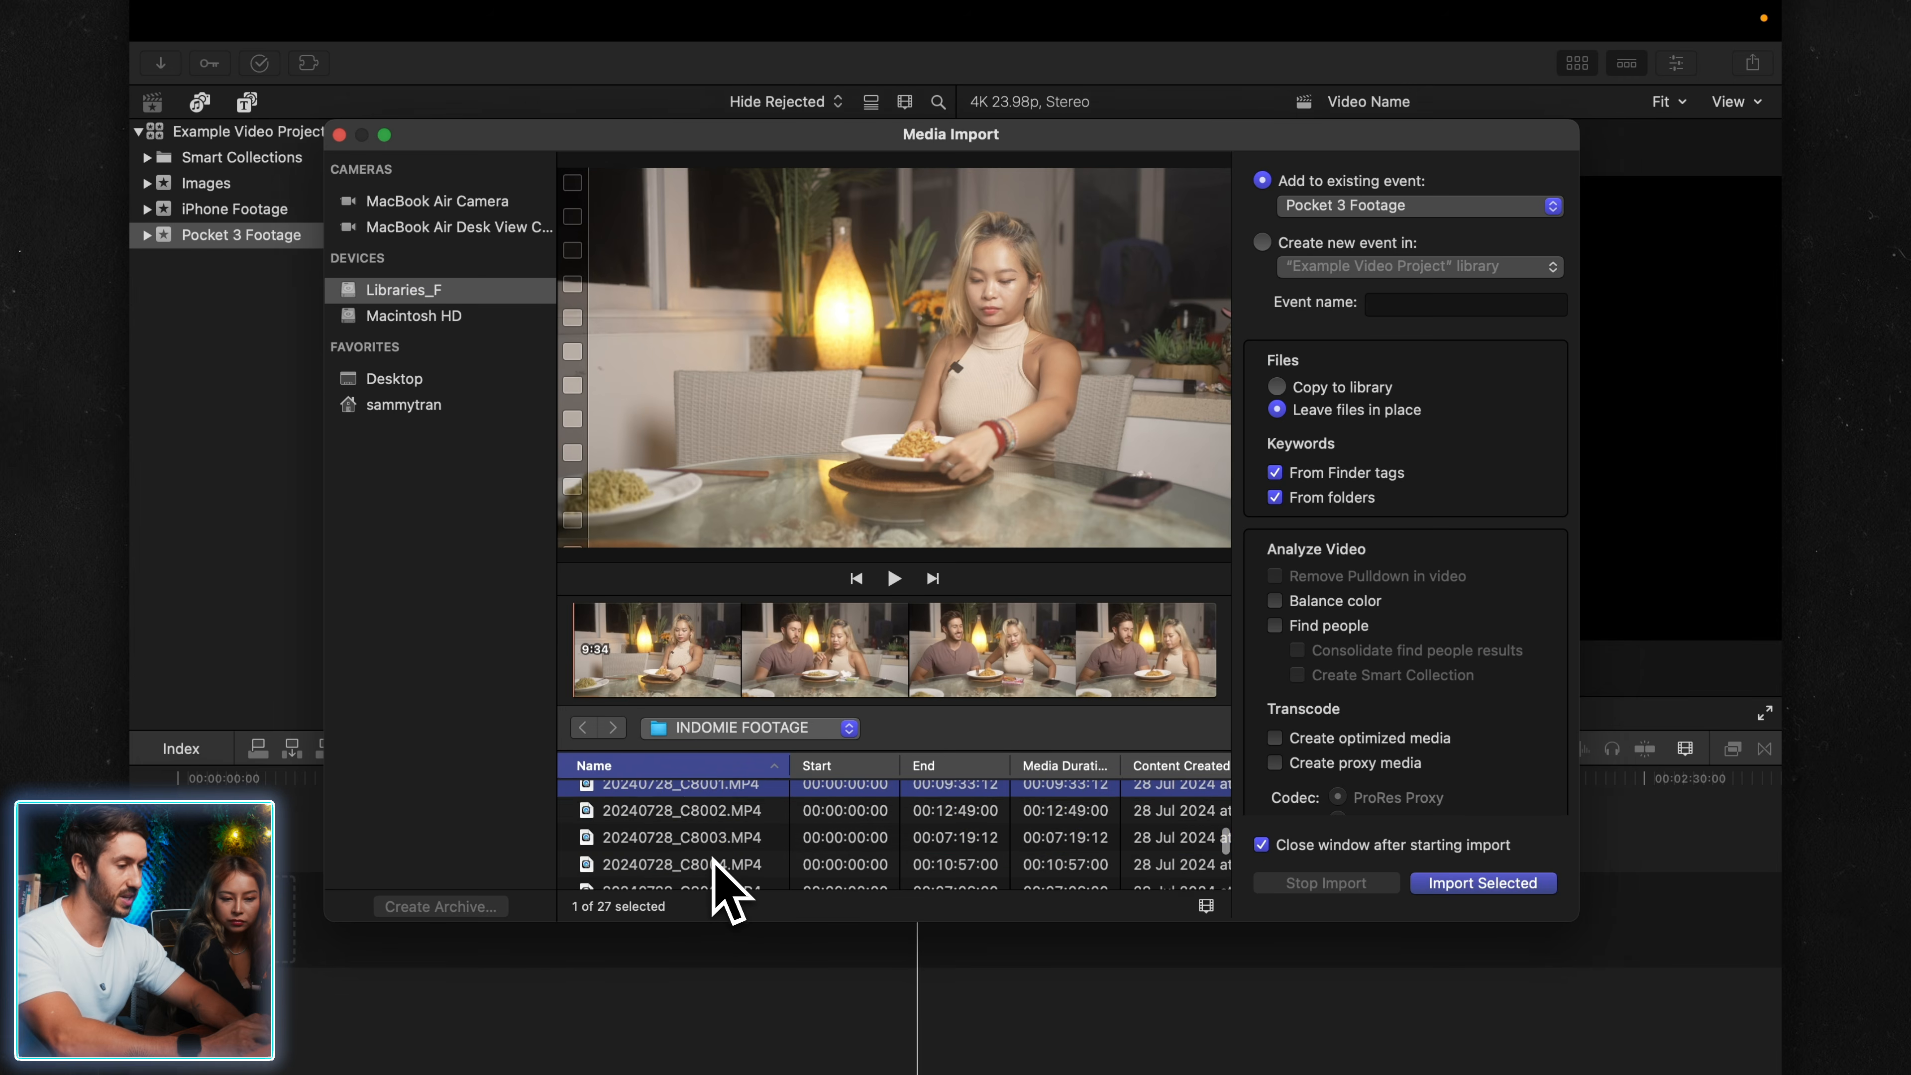
{"action": "left_click", "coordinate": [701, 835], "text": "shift"}
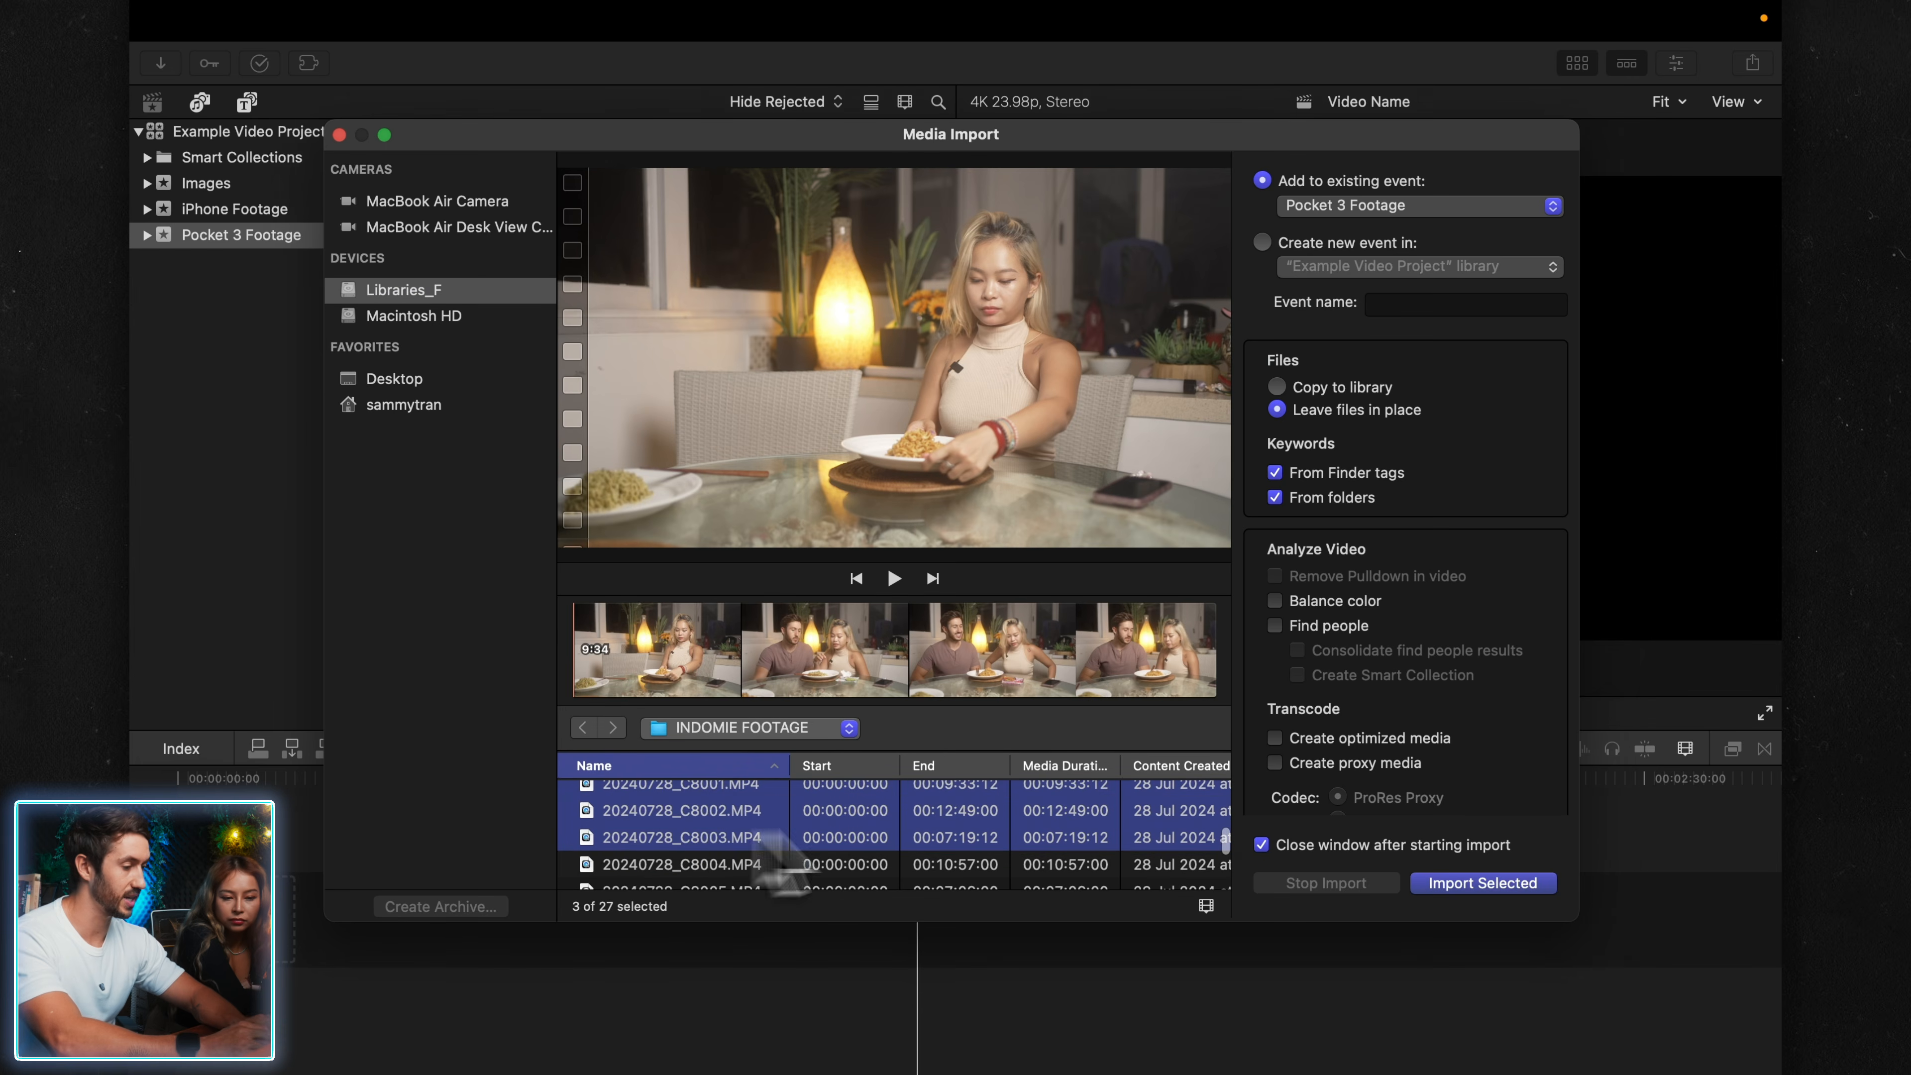
{"action": "left_click", "coordinate": [1480, 887]}
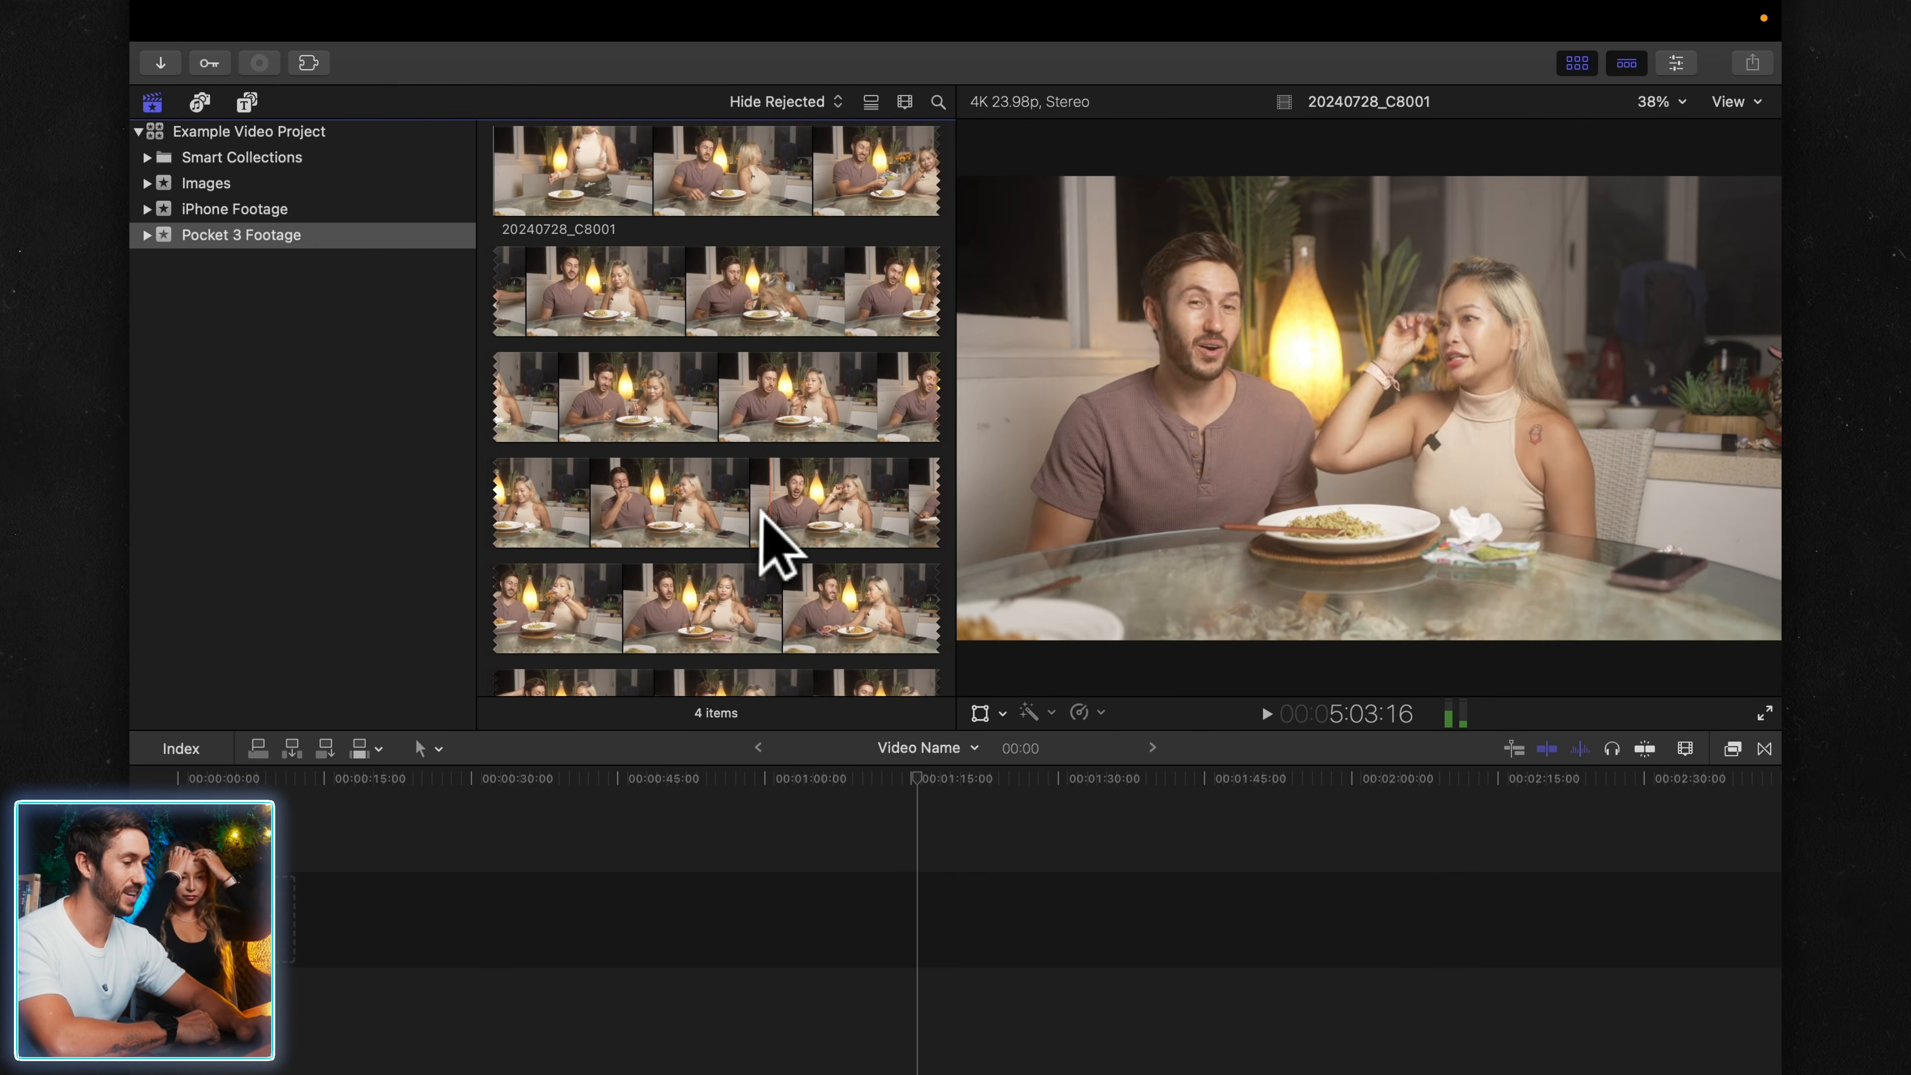
- Turn off audio skimming while keeping video skimming on
{"action": "left_click", "coordinate": [435, 394]}
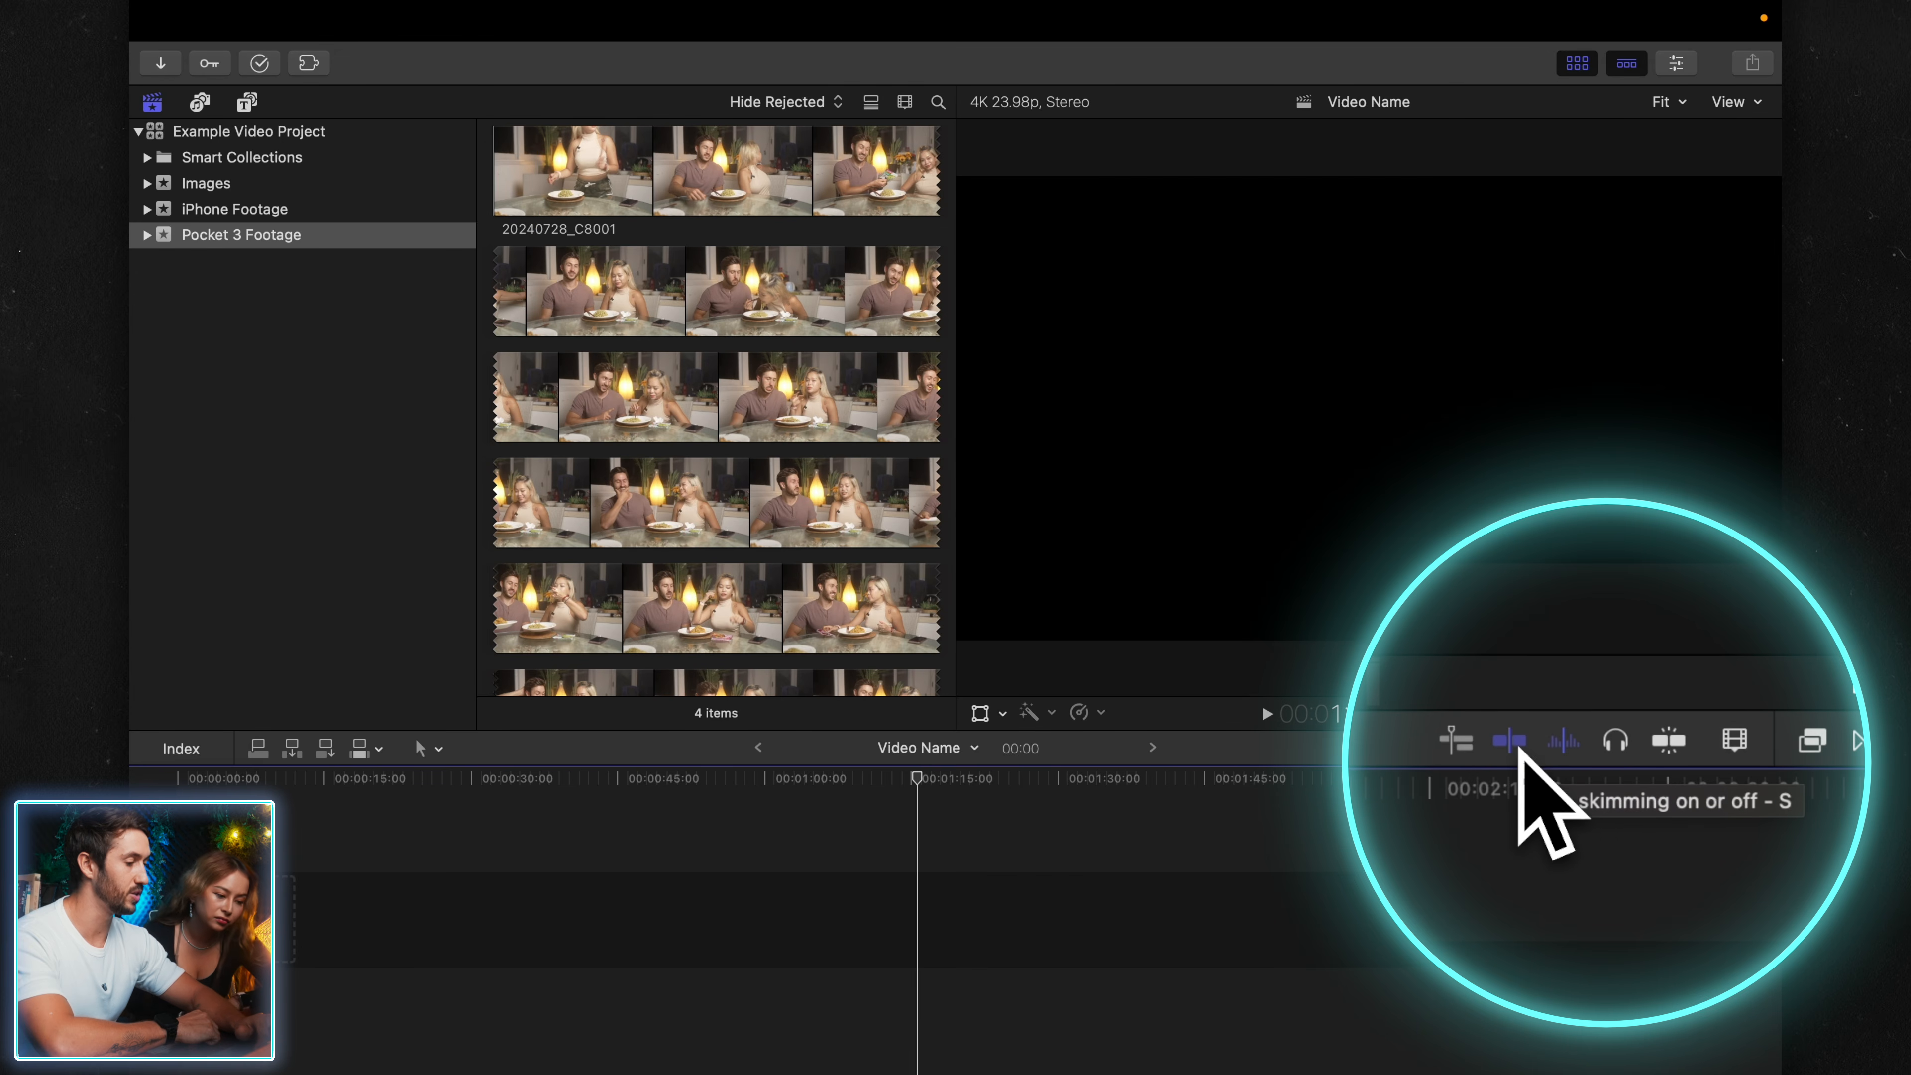
{"action": "left_click", "coordinate": [1573, 749]}
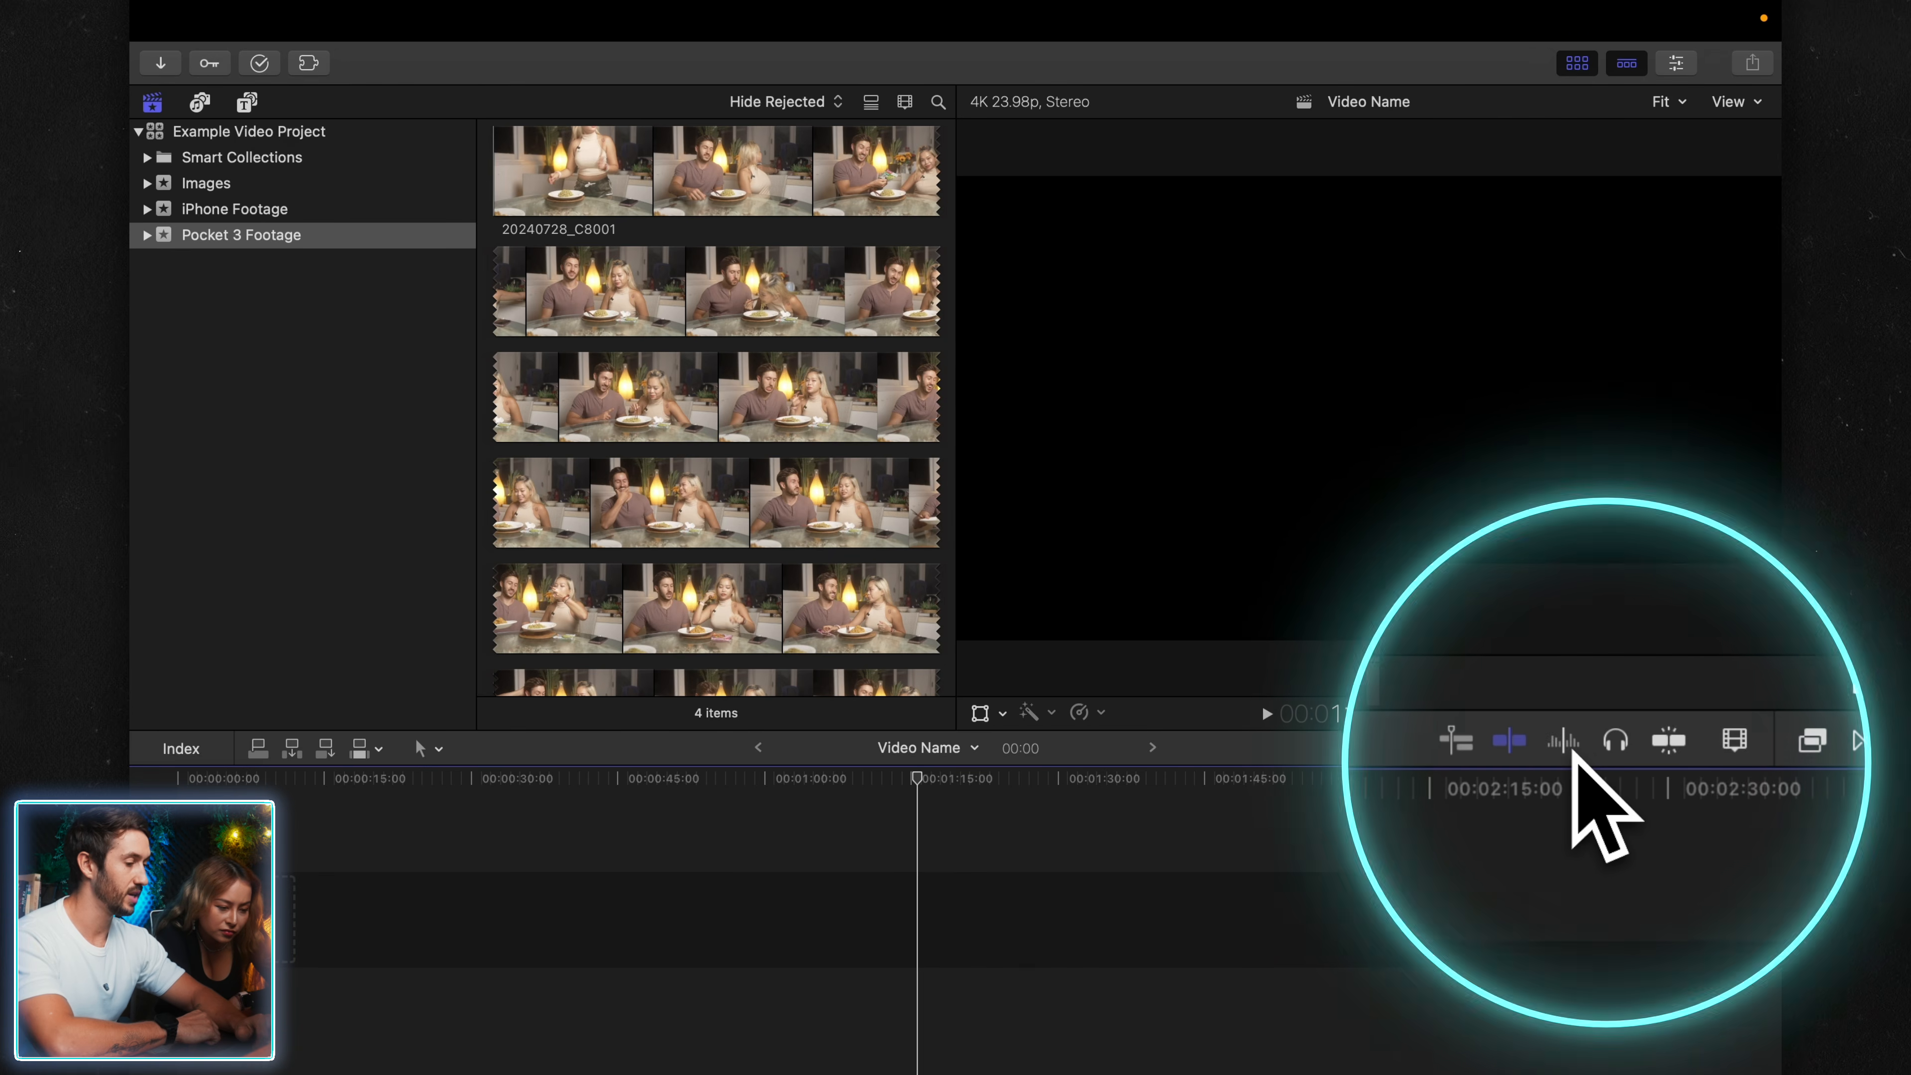
{"action": "scroll", "coordinate": [817, 420], "scroll_direction": "up", "scroll_amount": 2}
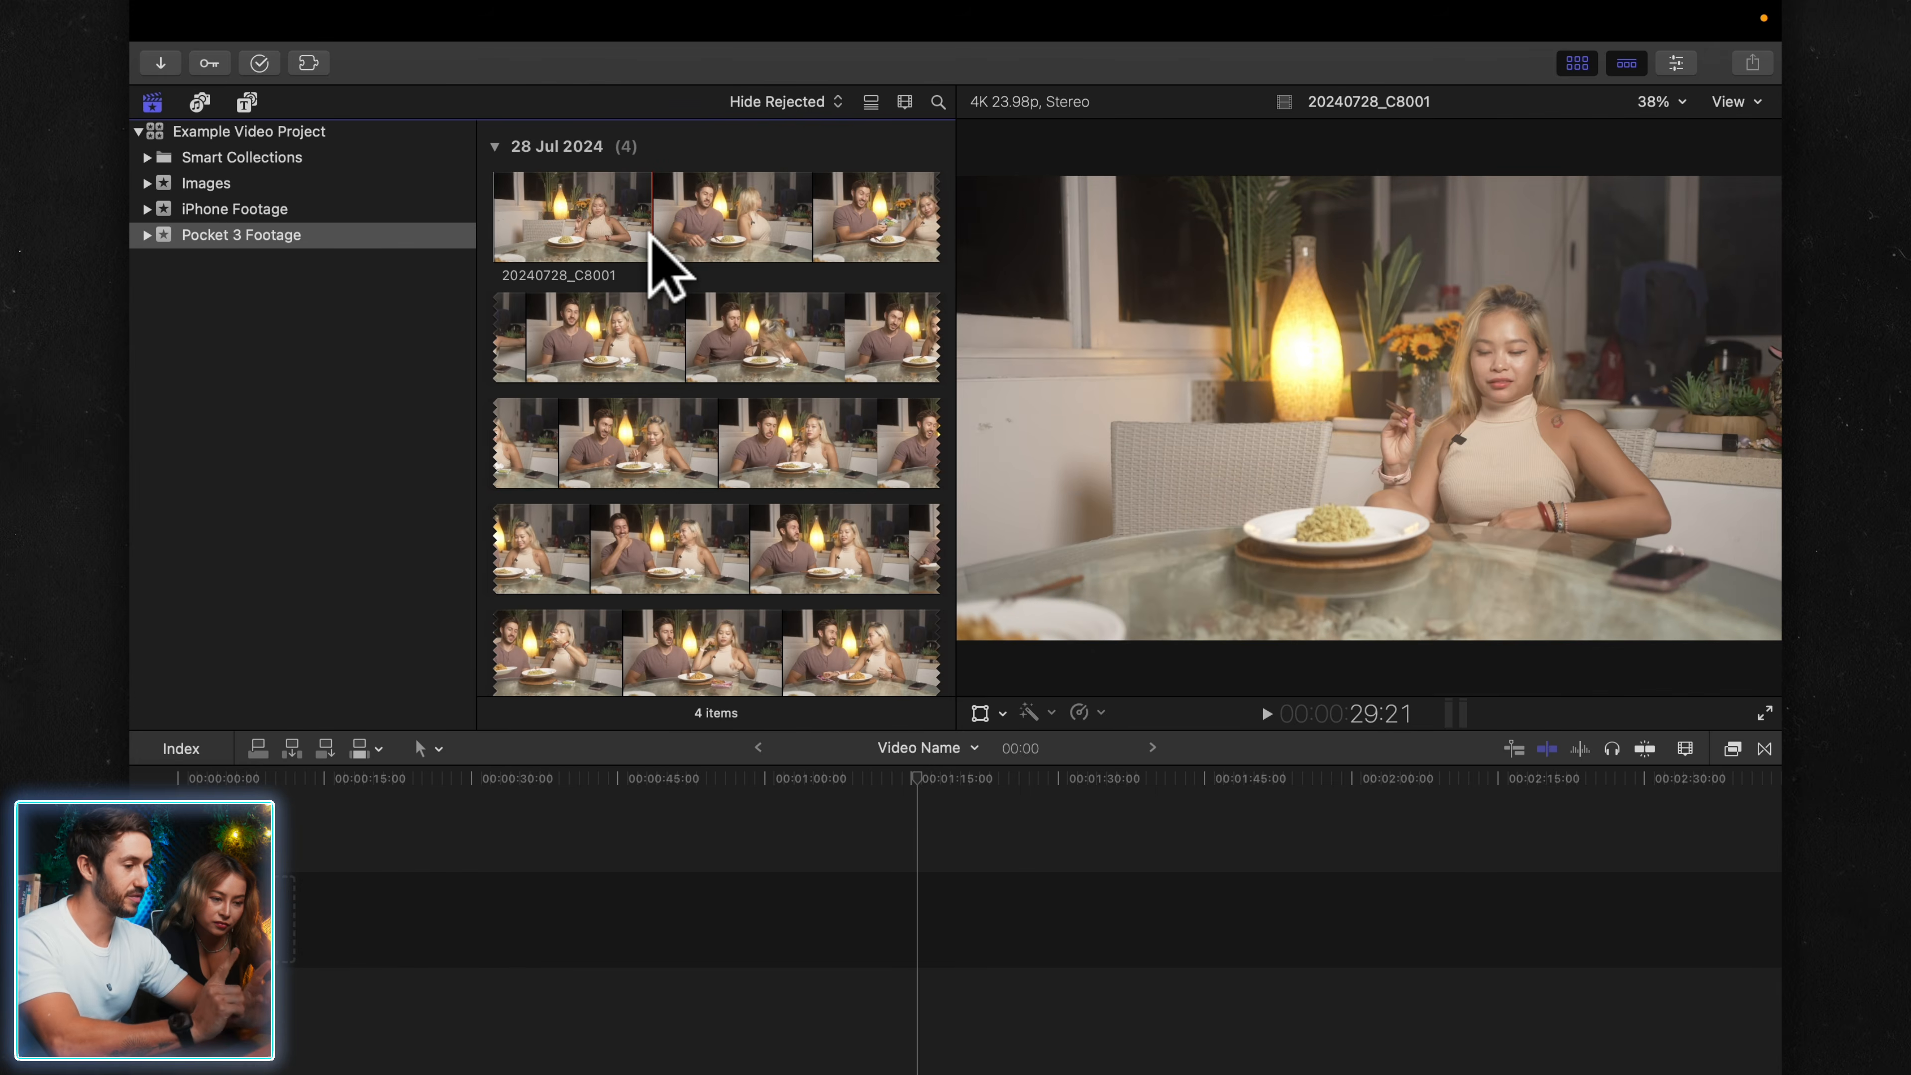
- Select all clips in the browser, shrink their thumbnails slightly, and set the filmstrip duration to ½s
{"action": "key", "text": "super+a"}
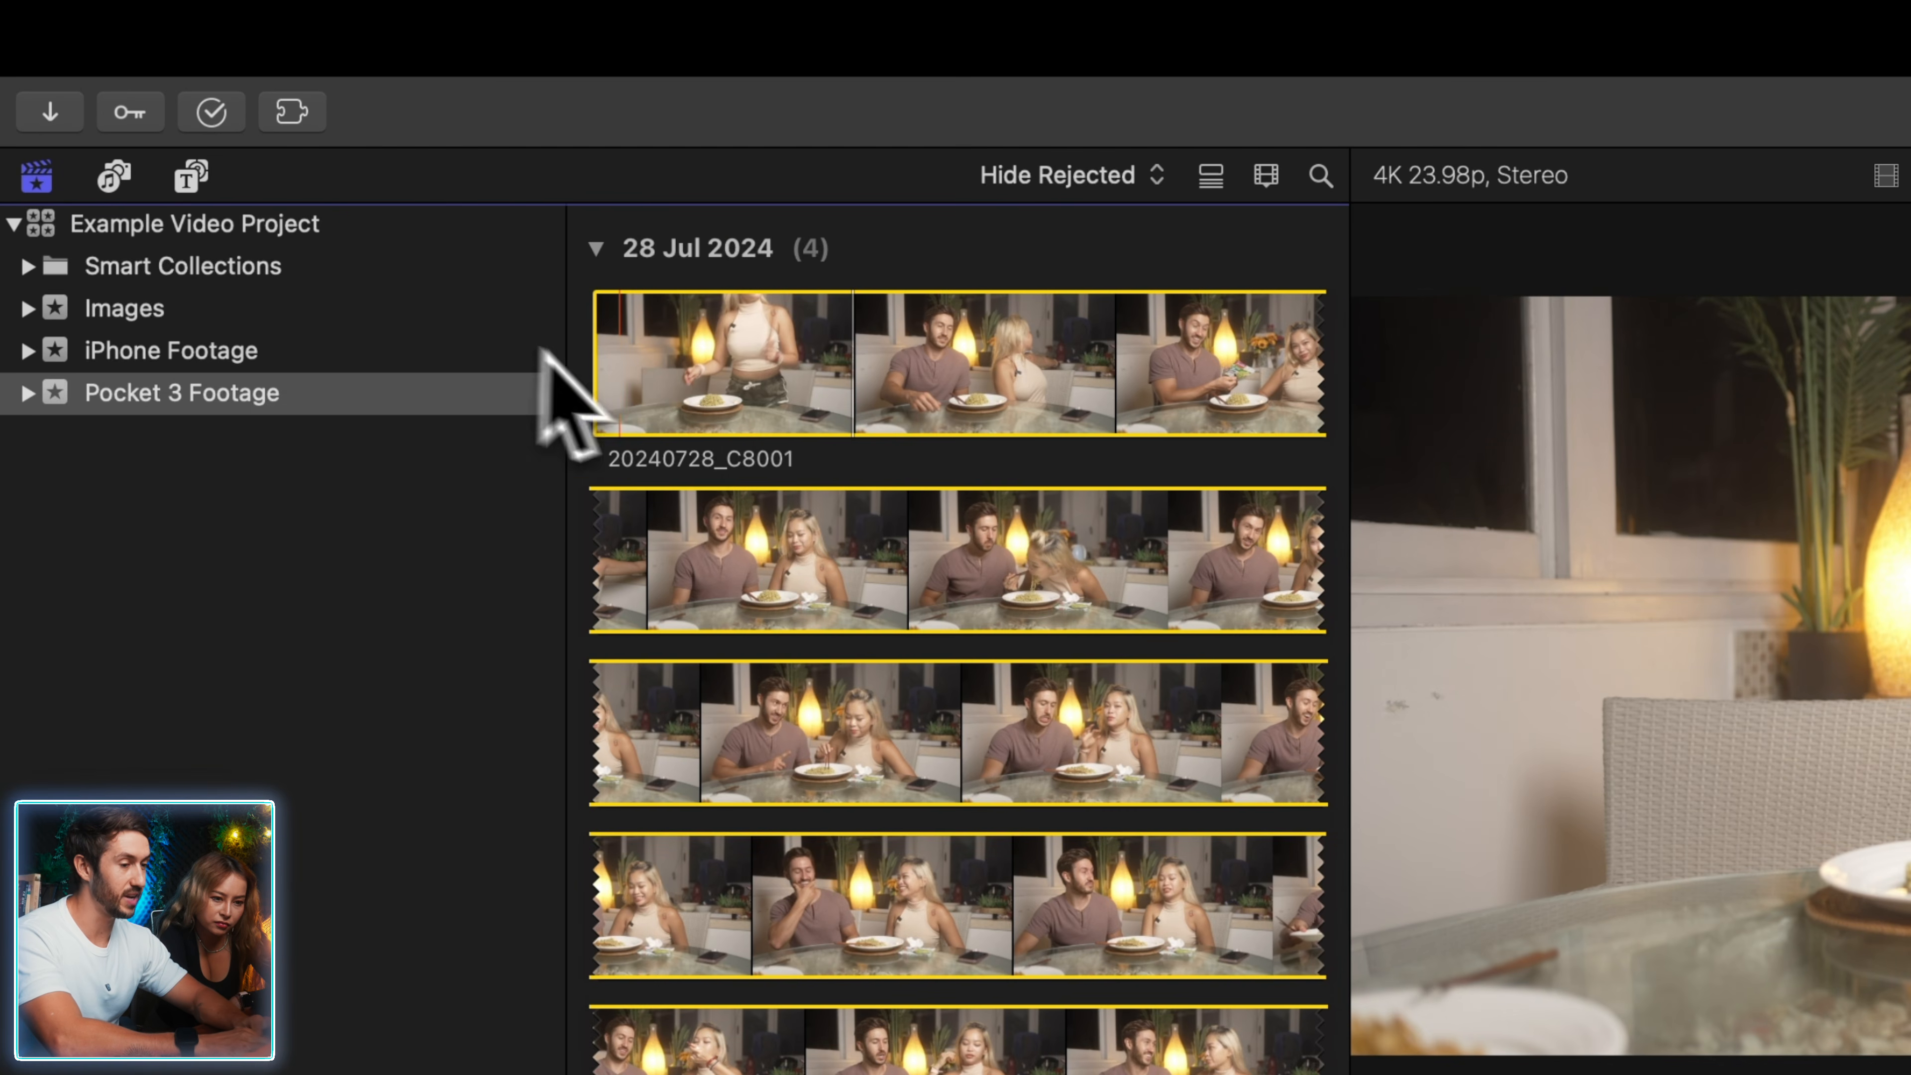
{"action": "left_click", "coordinate": [1260, 176]}
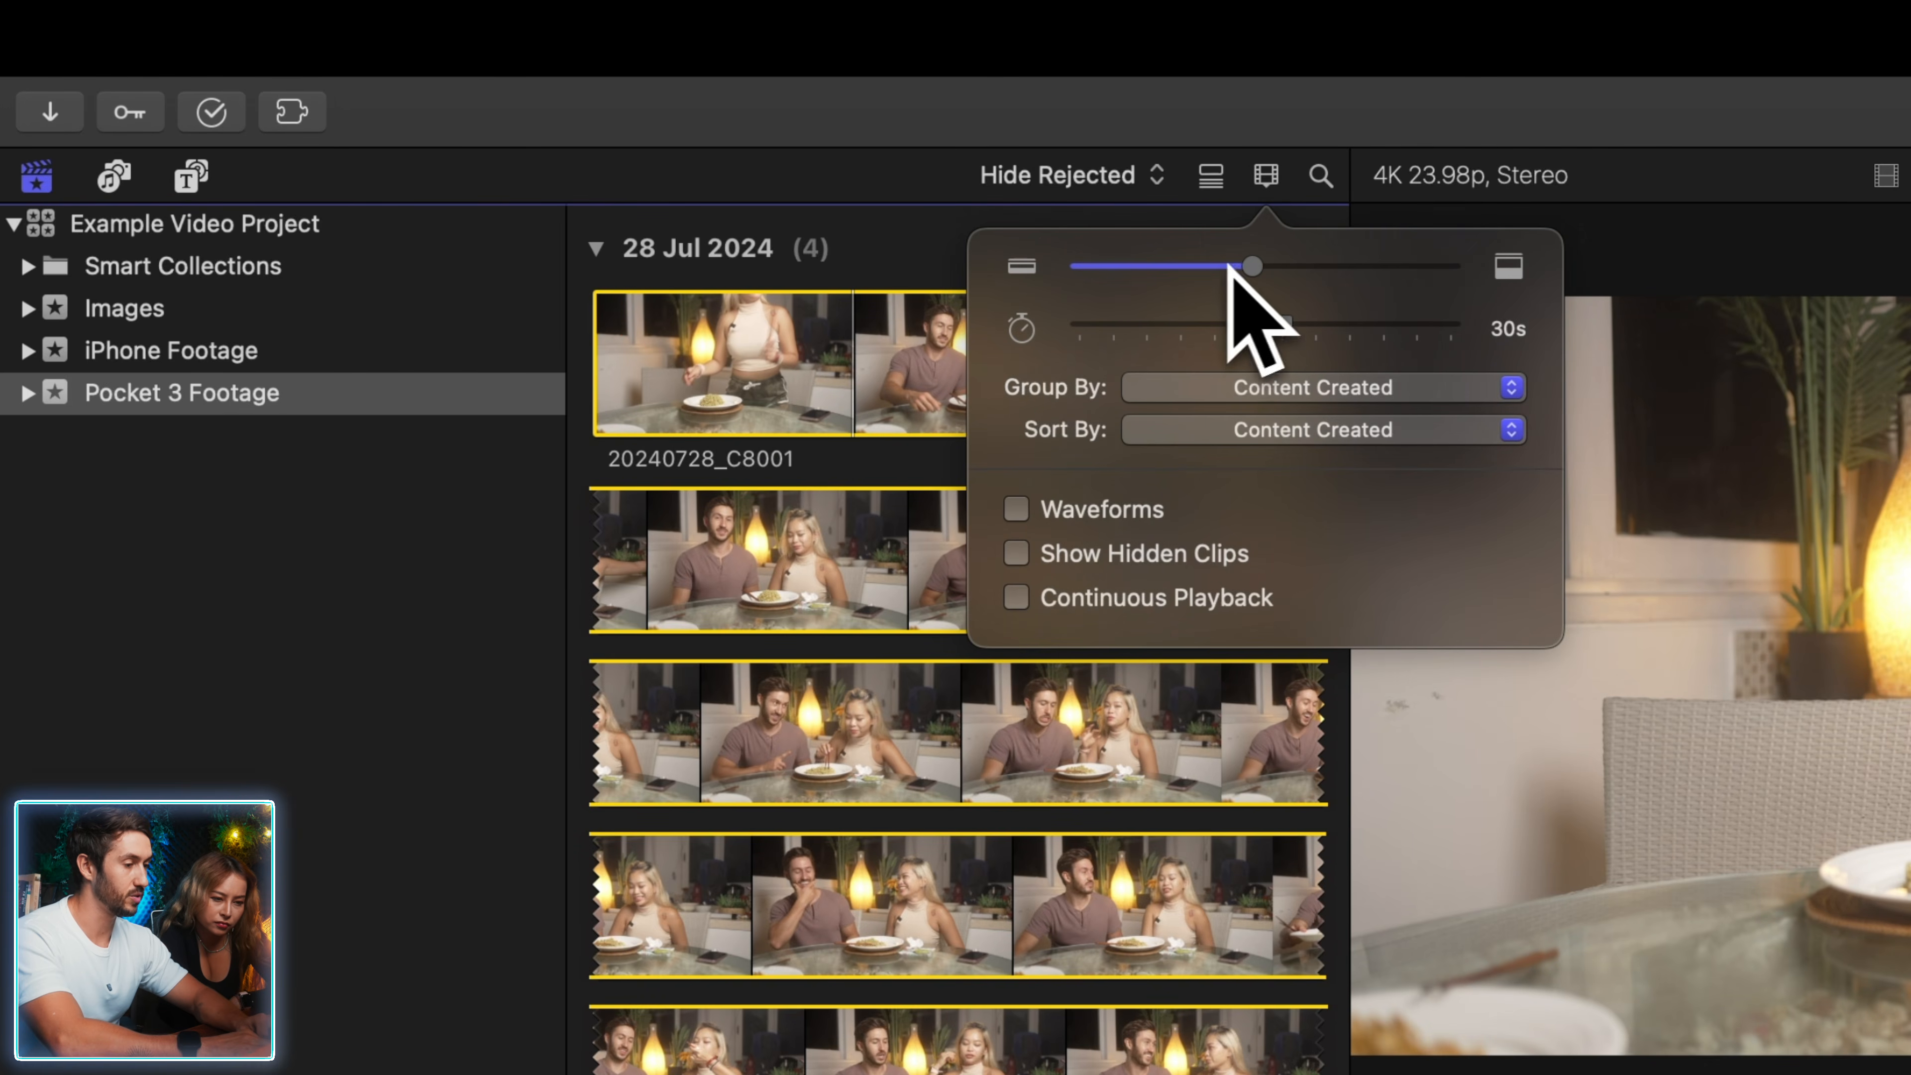
{"action": "left_click_drag", "start_coordinate": [1250, 265], "coordinate": [1222, 316]}
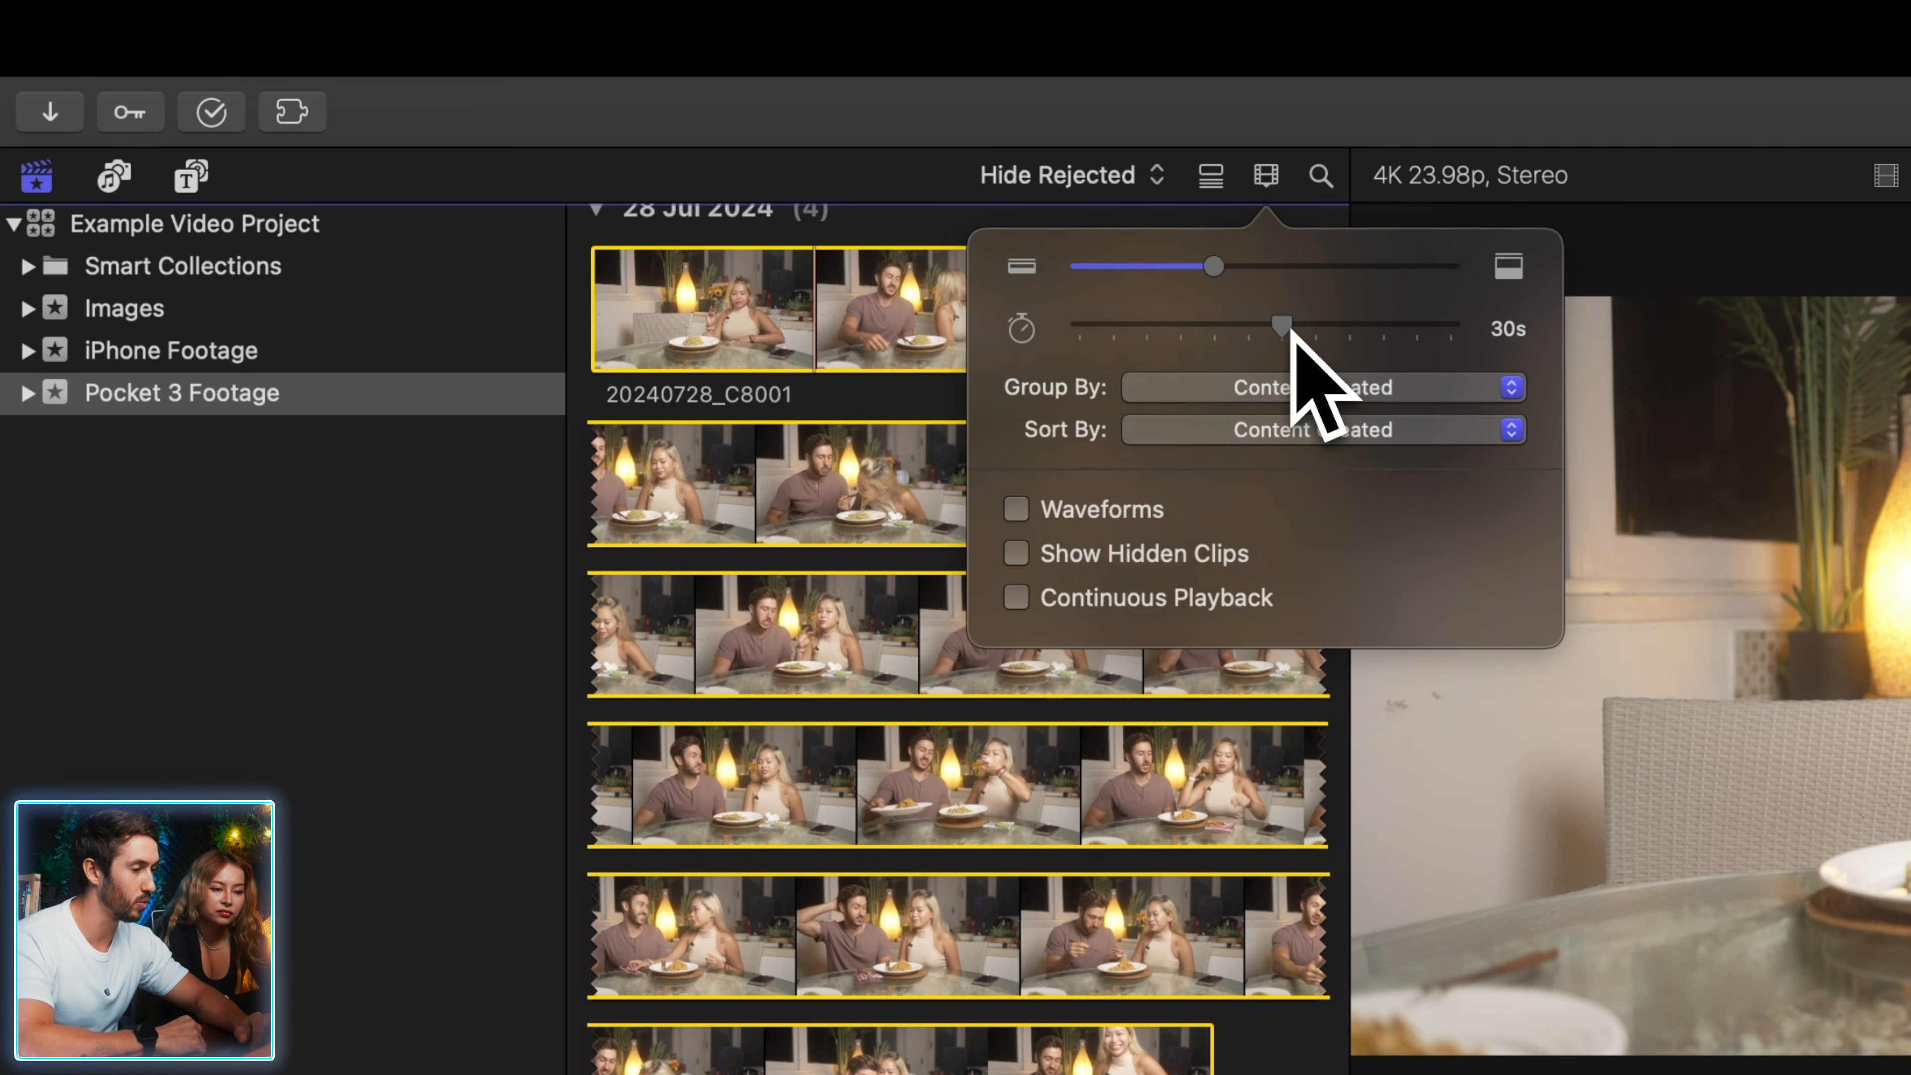
{"action": "left_click_drag", "start_coordinate": [1283, 325], "coordinate": [1625, 383]}
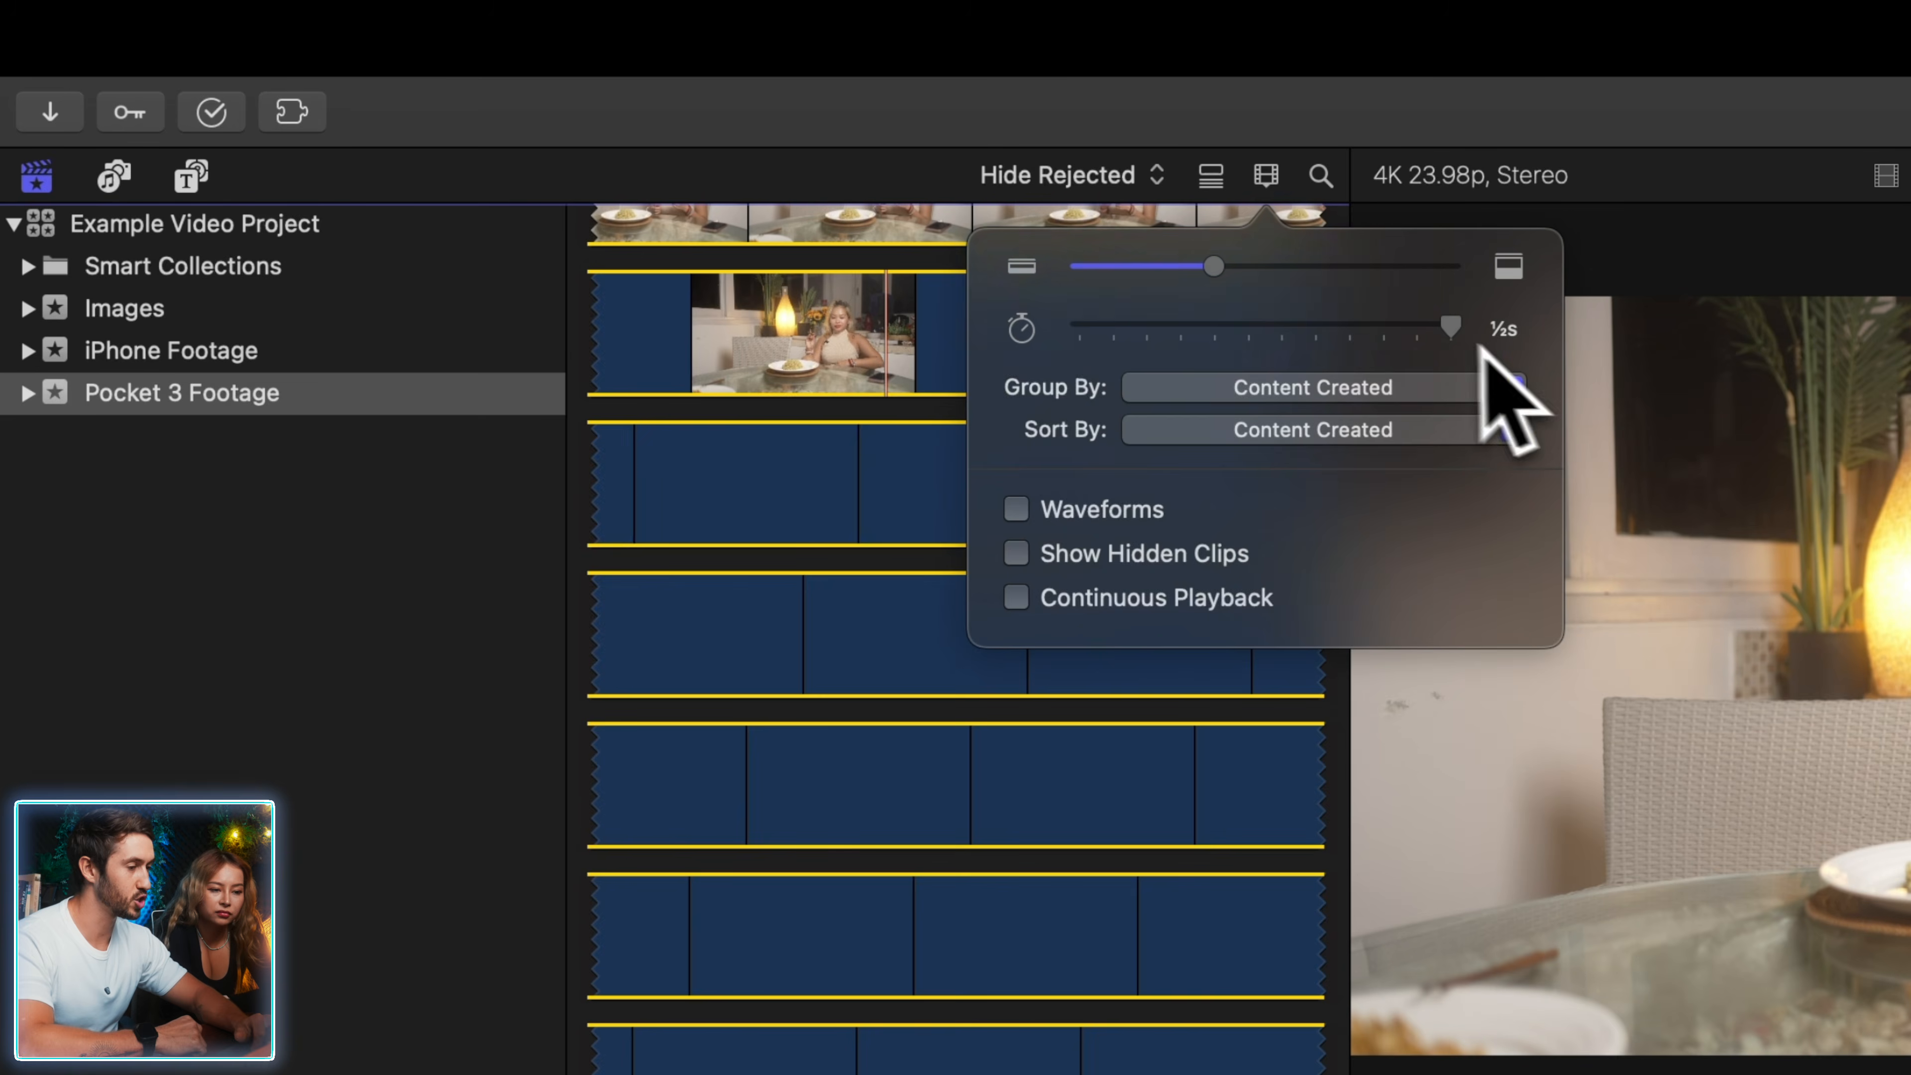
{"action": "left_click", "coordinate": [797, 635]}
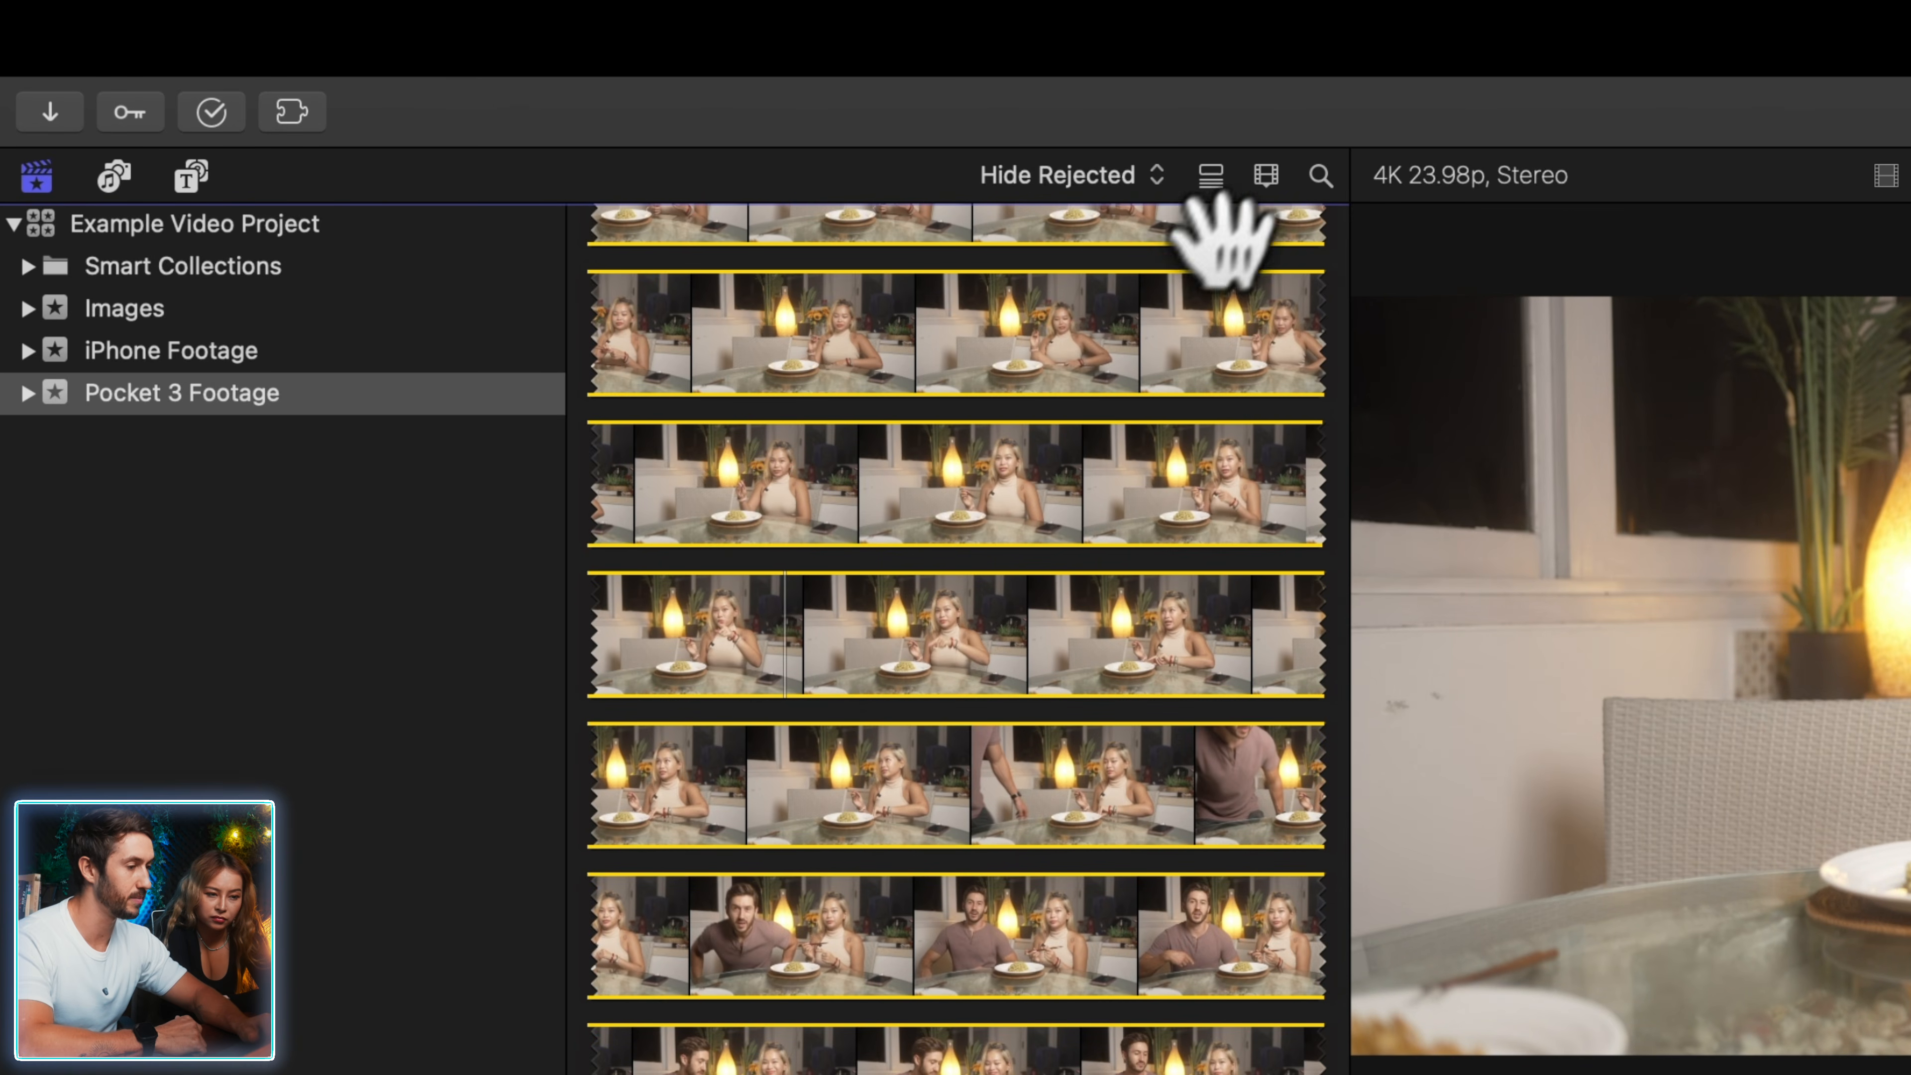
- Set the browser's filmstrip duration to All and enlarge the clip thumbnails slightly
{"action": "left_click", "coordinate": [1266, 175]}
{"action": "left_click_drag", "start_coordinate": [1450, 328], "coordinate": [1080, 327]}
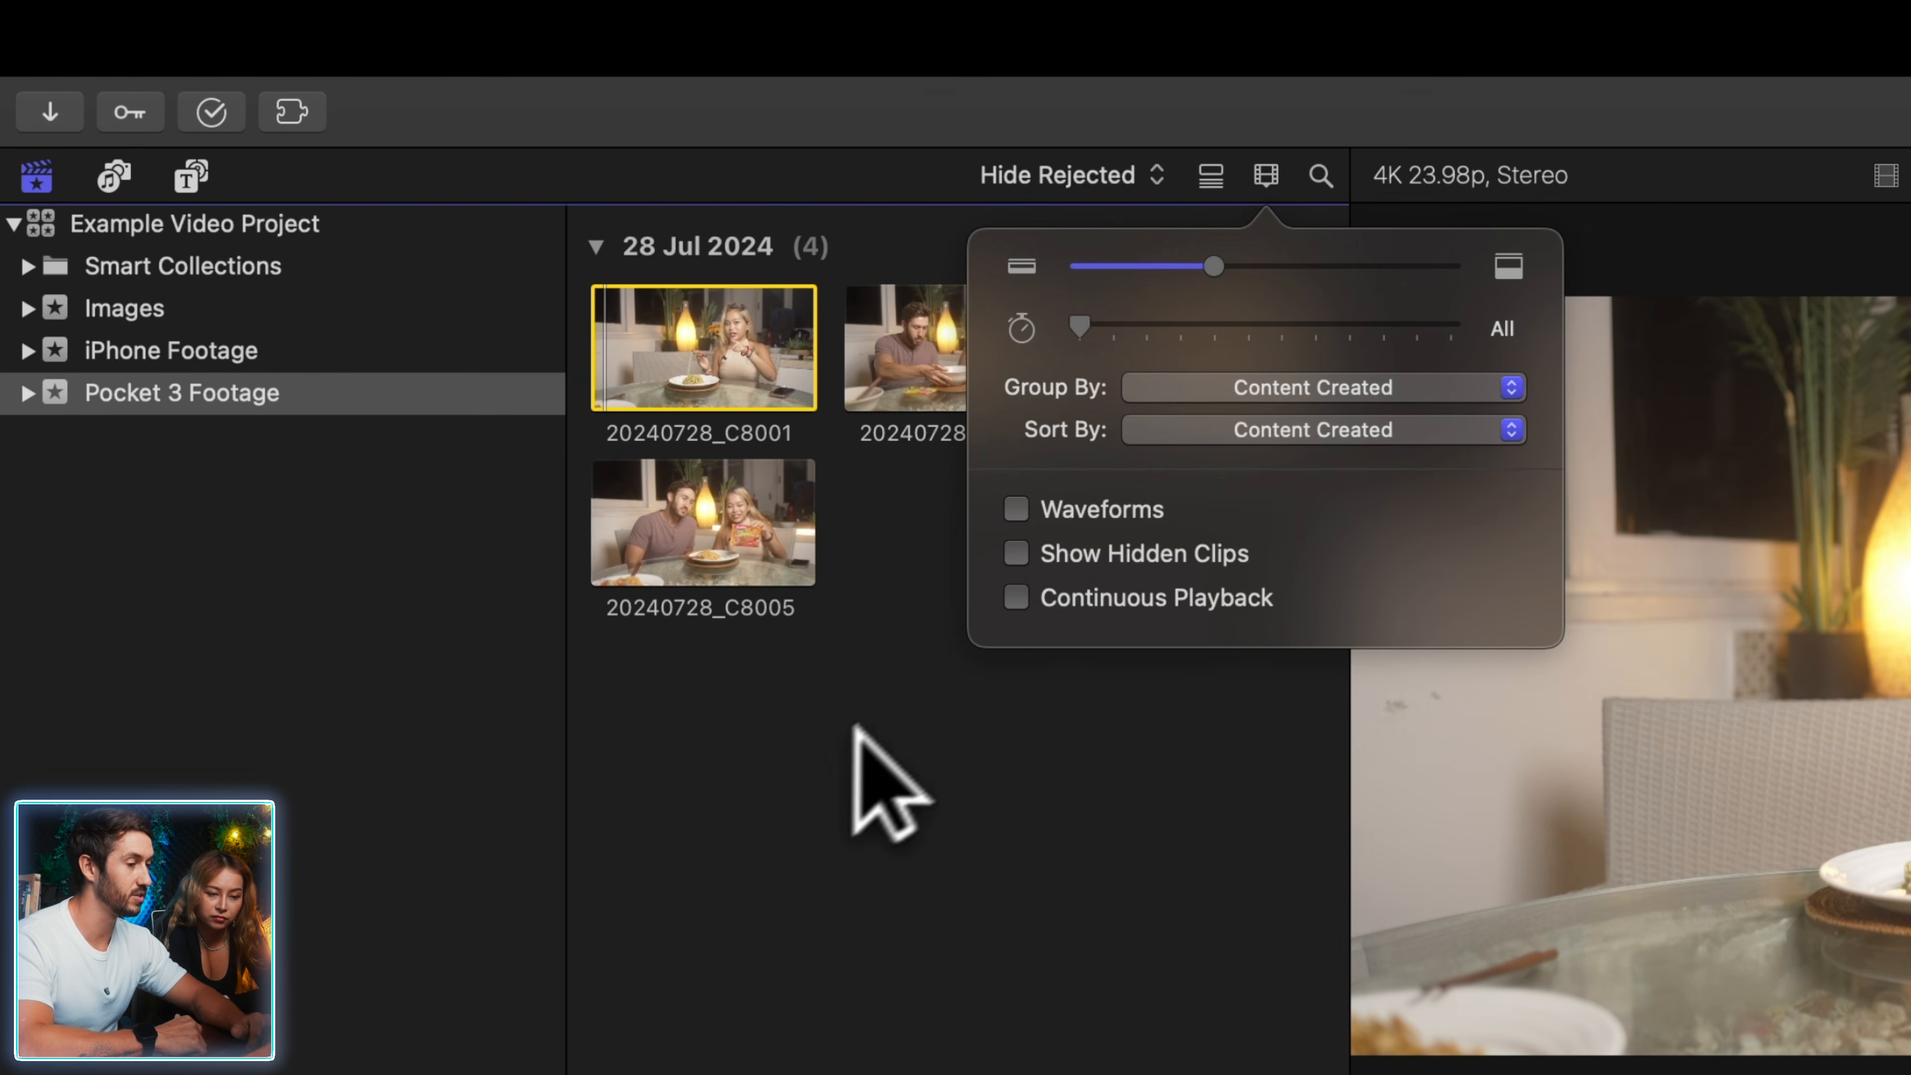
{"action": "left_click", "coordinate": [981, 874]}
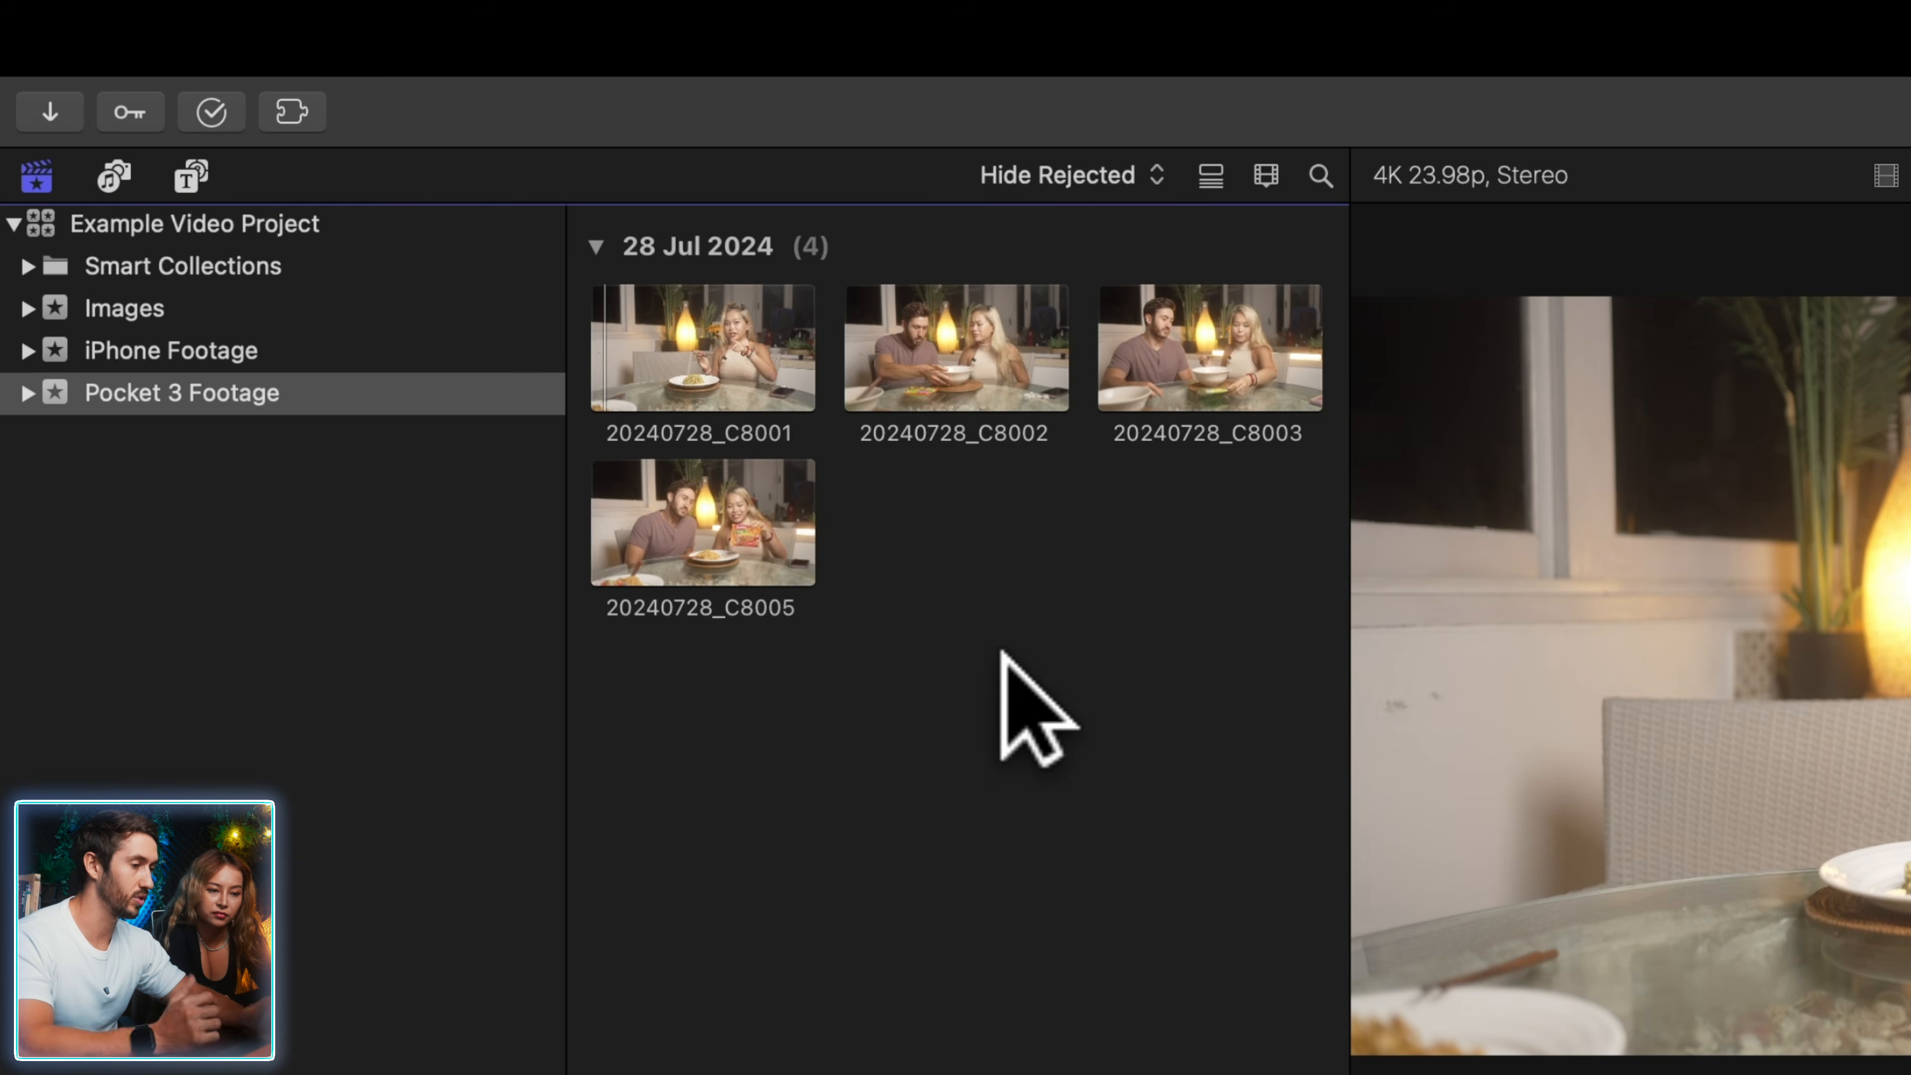
{"action": "left_click", "coordinate": [1266, 175]}
{"action": "left_click_drag", "start_coordinate": [1212, 265], "coordinate": [1273, 267]}
{"action": "left_click_drag", "start_coordinate": [1220, 342], "coordinate": [904, 342]}
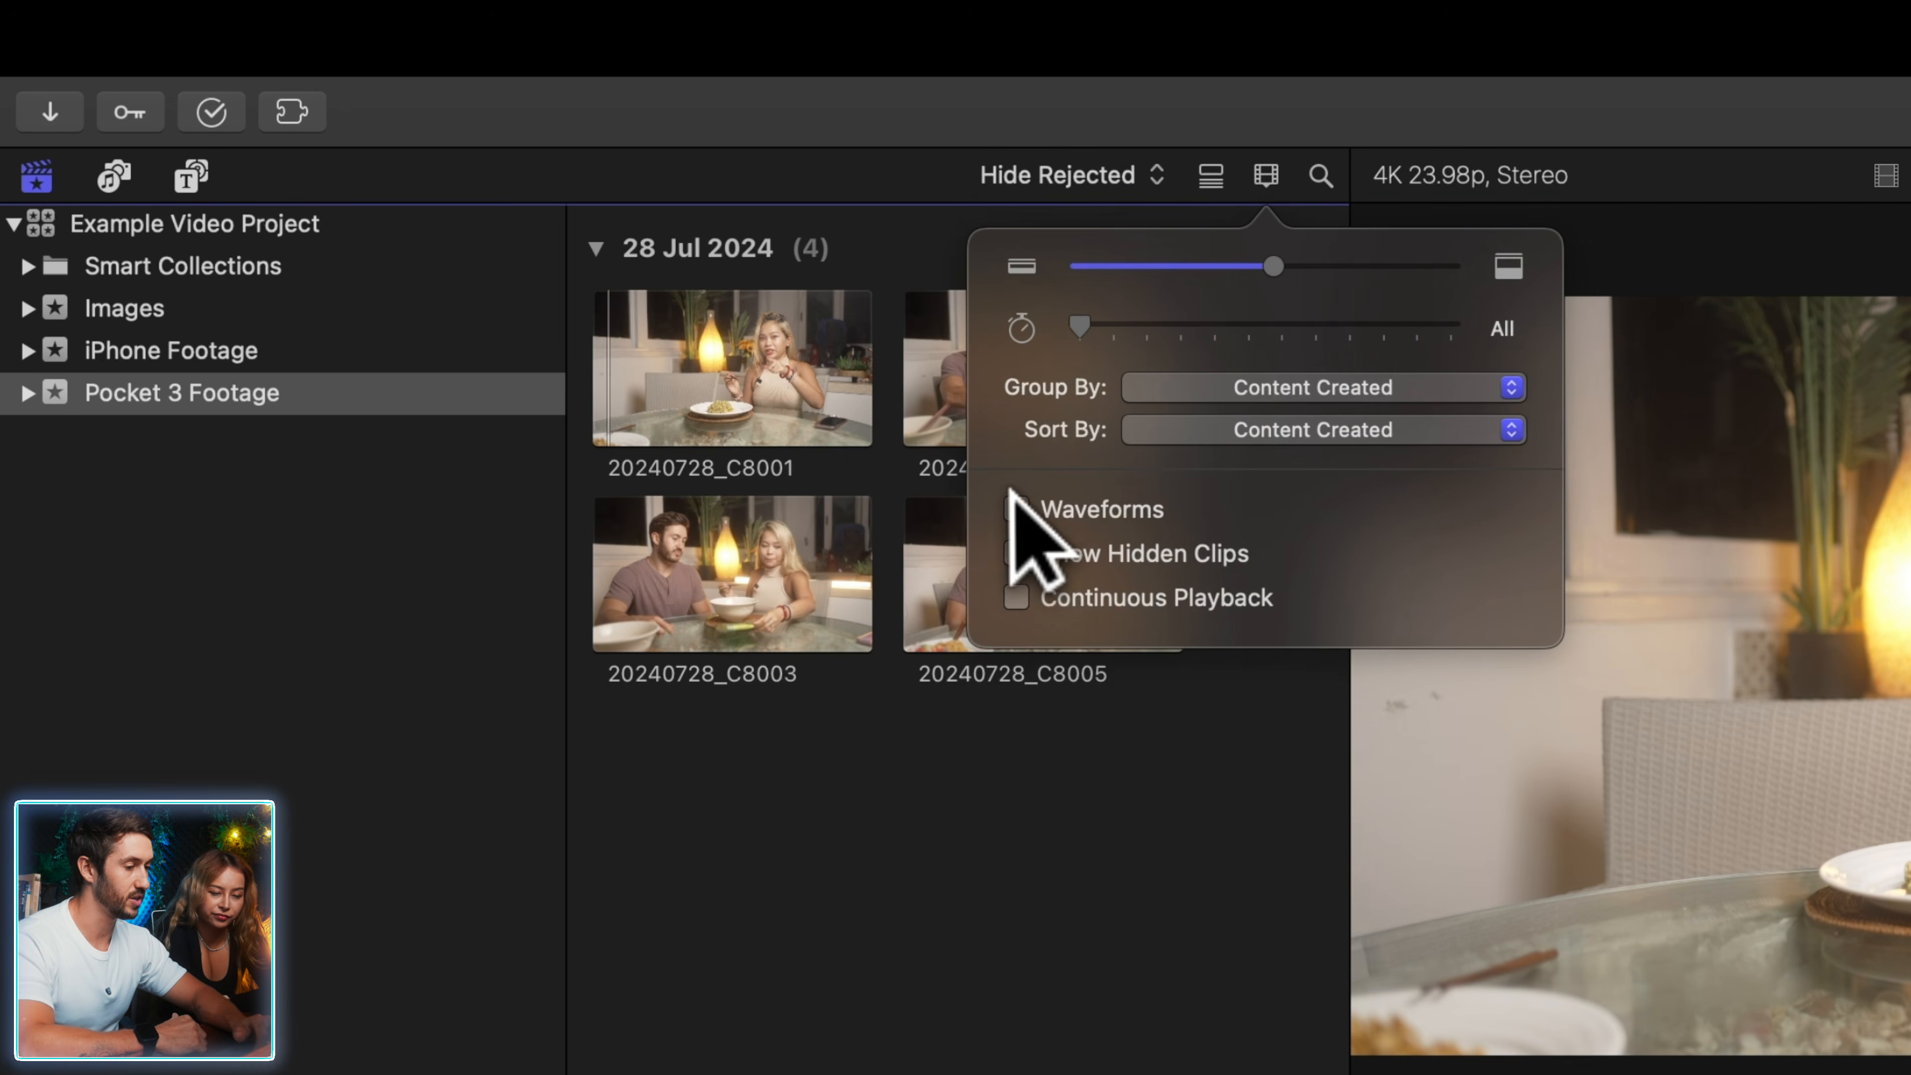
- Switch the browser clips' waveforms on and off again, and close the clip appearance settings
{"action": "left_click", "coordinate": [1012, 502]}
{"action": "left_click", "coordinate": [1013, 503]}
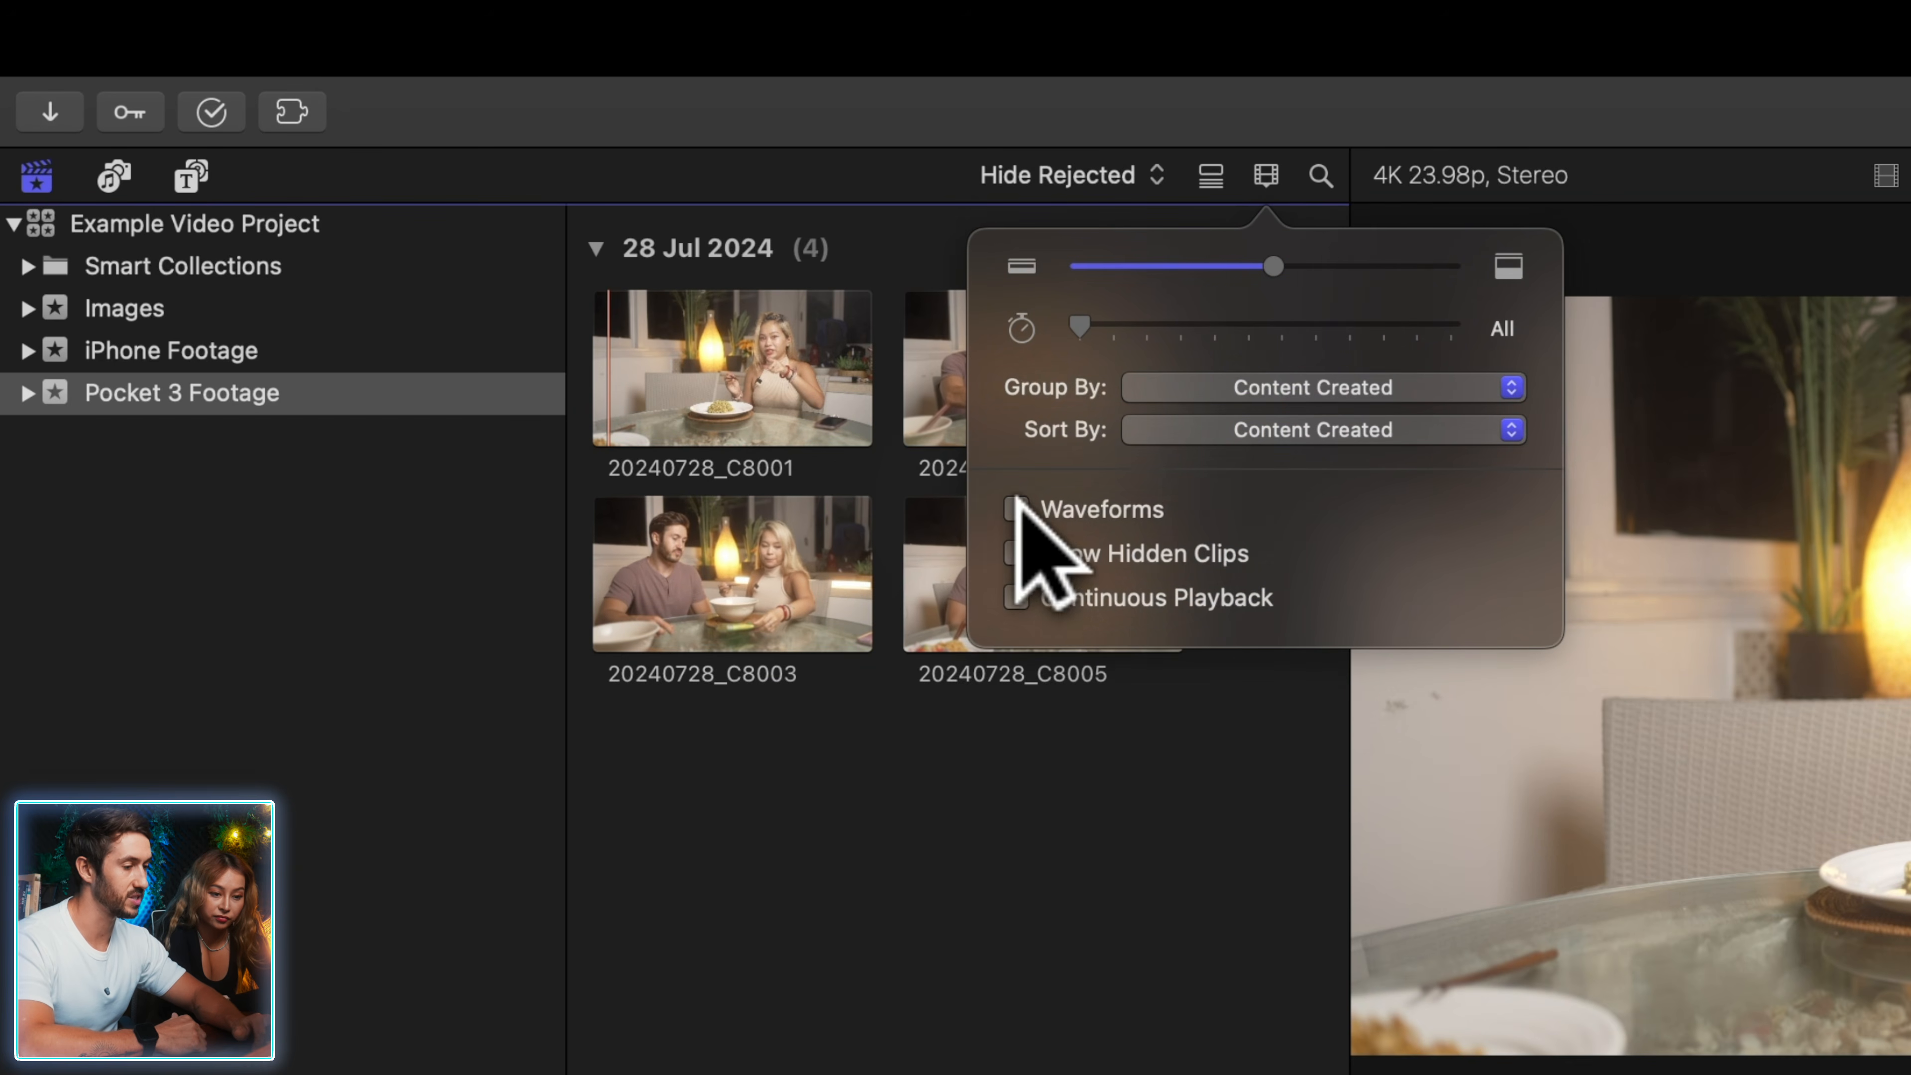
{"action": "left_click", "coordinate": [1156, 841]}
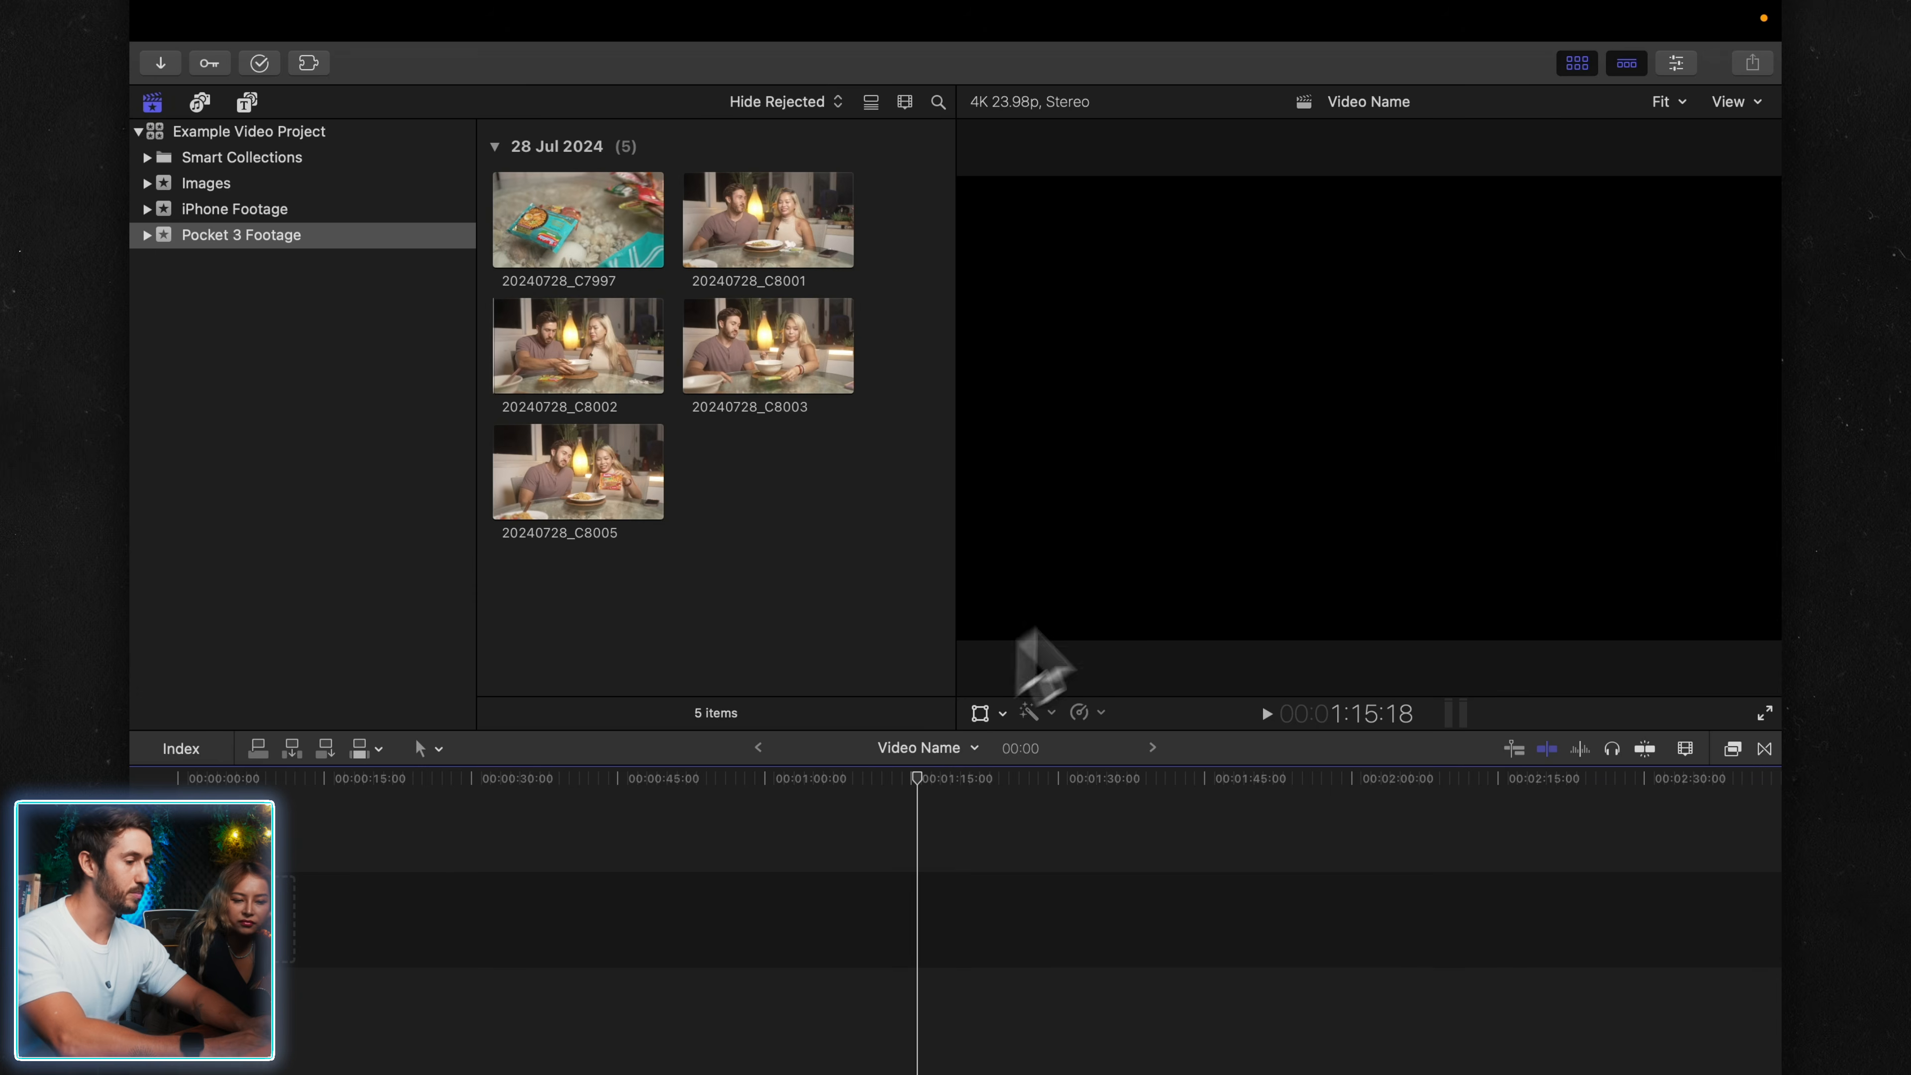
- Widen the viewer by narrowing the browser, and shrink the libraries sidebar so the clips fit in two columns
{"action": "left_click_drag", "start_coordinate": [955, 708], "coordinate": [818, 712]}
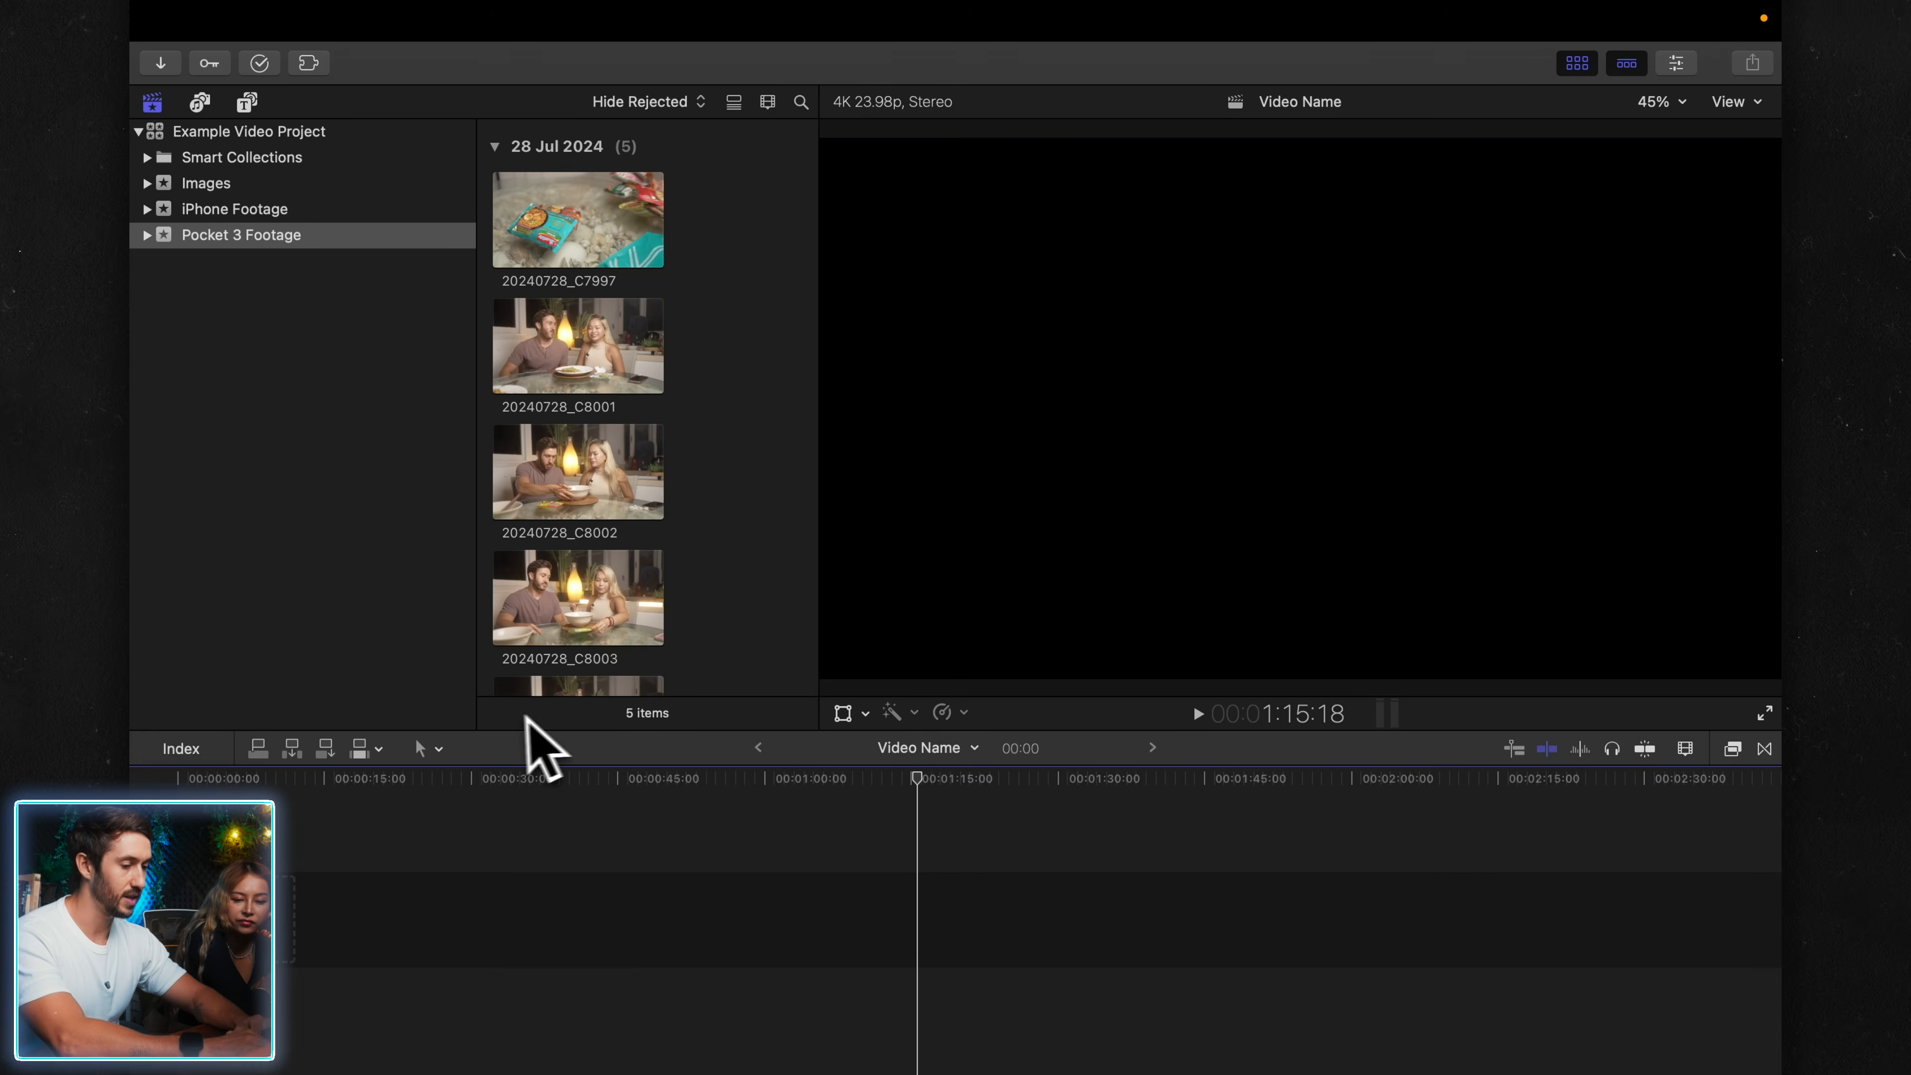
{"action": "left_click_drag", "start_coordinate": [481, 716], "coordinate": [383, 708]}
{"action": "mouse_move", "coordinate": [508, 725]}
{"action": "left_mouse_down"}
{"action": "mouse_move", "coordinate": [529, 414]}
{"action": "mouse_move", "coordinate": [495, 725]}
{"action": "left_mouse_up"}
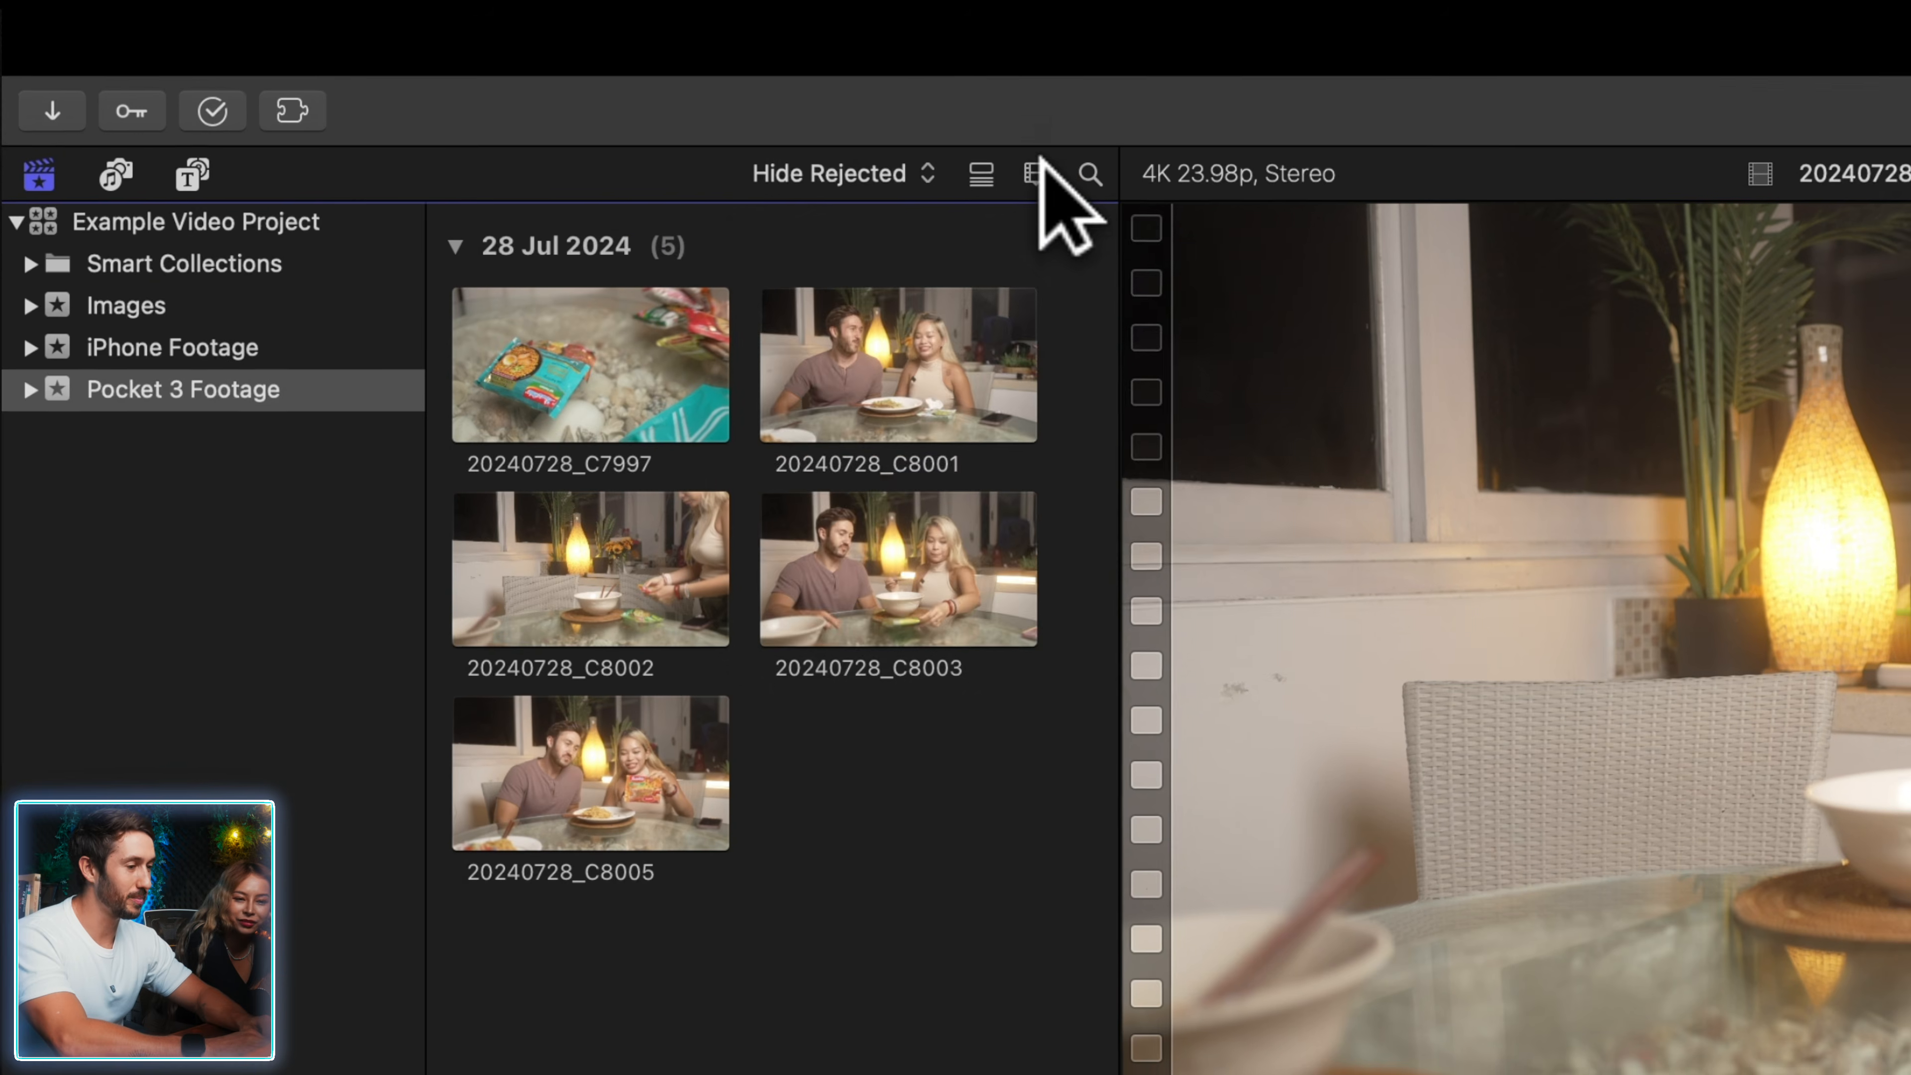
- Set the browser's filmstrip duration to 2m and widen the browser area so longer filmstrips fit
{"action": "left_click", "coordinate": [776, 104]}
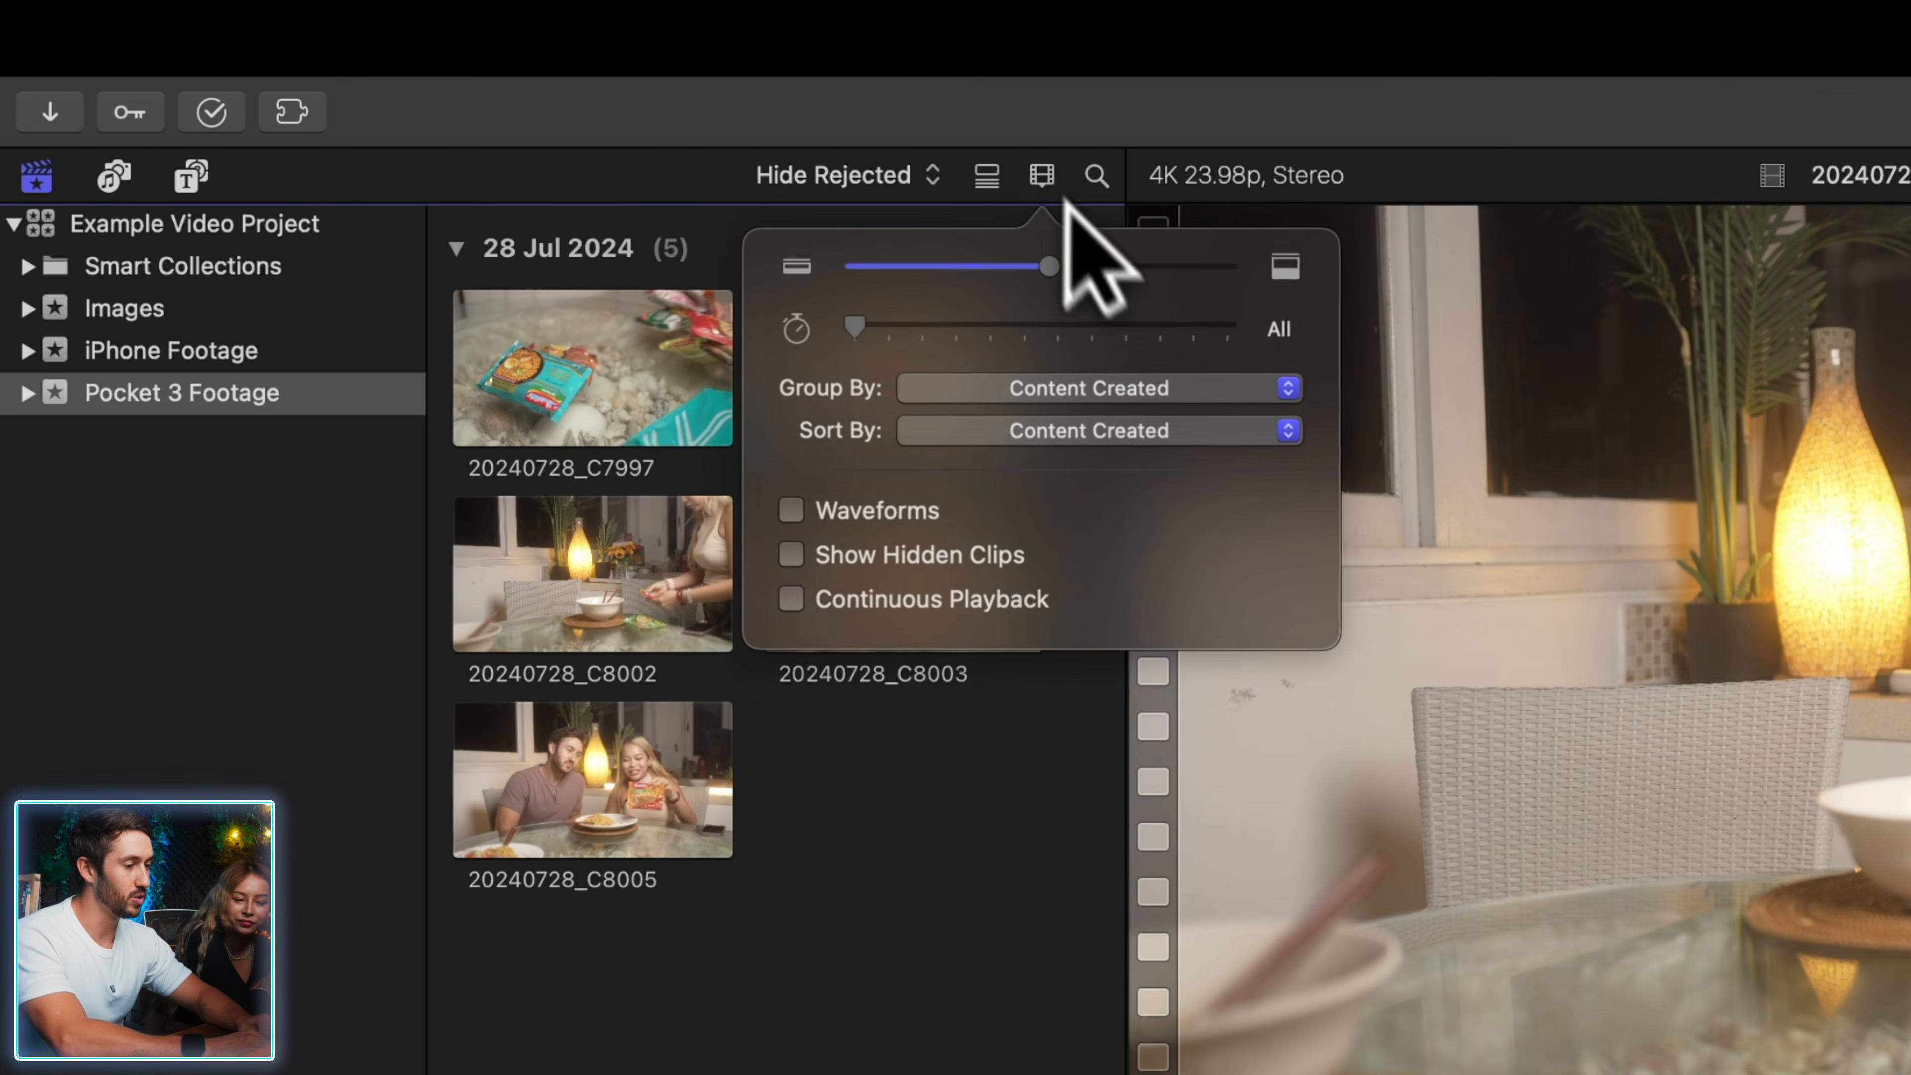
{"action": "left_click_drag", "start_coordinate": [910, 313], "coordinate": [1008, 325]}
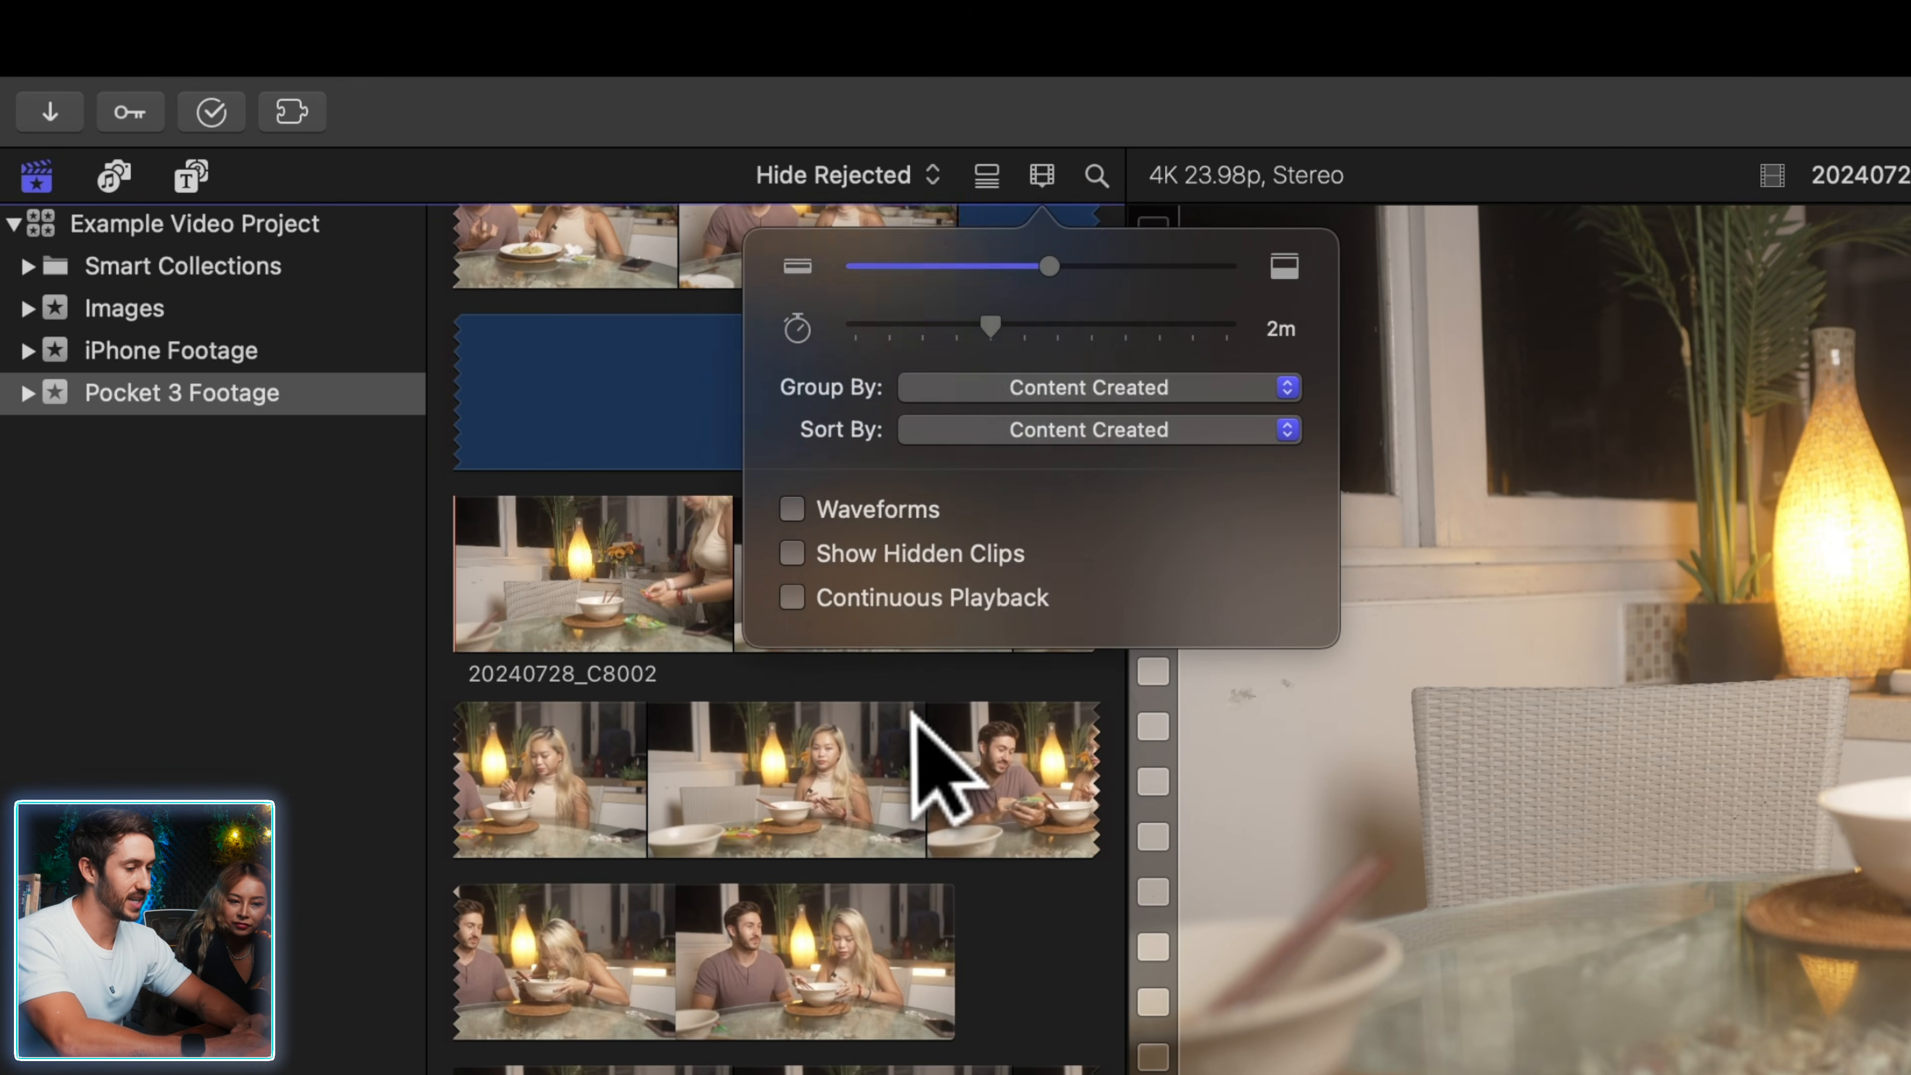
{"action": "left_click", "coordinate": [912, 721]}
{"action": "key", "text": "e"}
{"action": "left_click_drag", "start_coordinate": [1126, 1068], "coordinate": [1396, 1061]}
- Mark a range of about 01:27:13 in the first filmstrip row of the 20240728_C8002 clip
{"action": "left_click", "coordinate": [698, 753]}
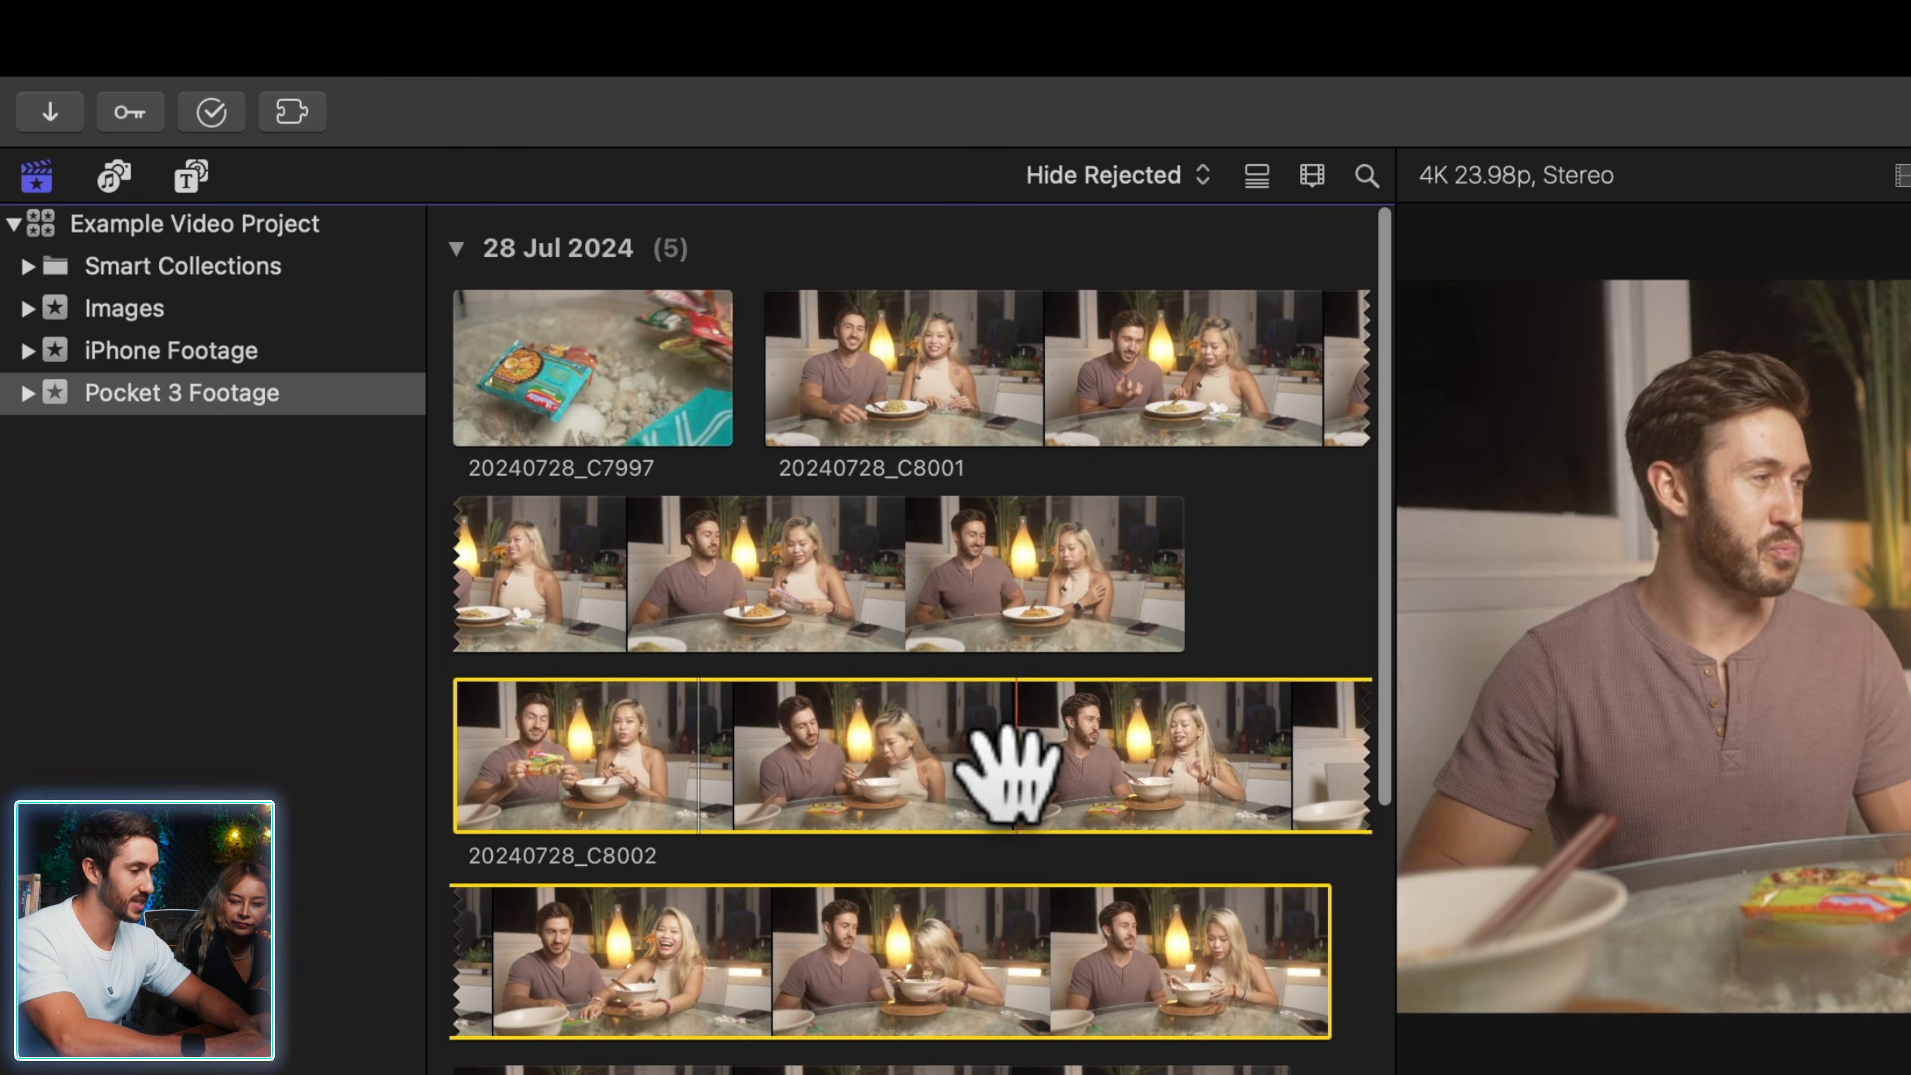
{"action": "scroll", "coordinate": [613, 760], "scroll_direction": "down", "scroll_amount": 4}
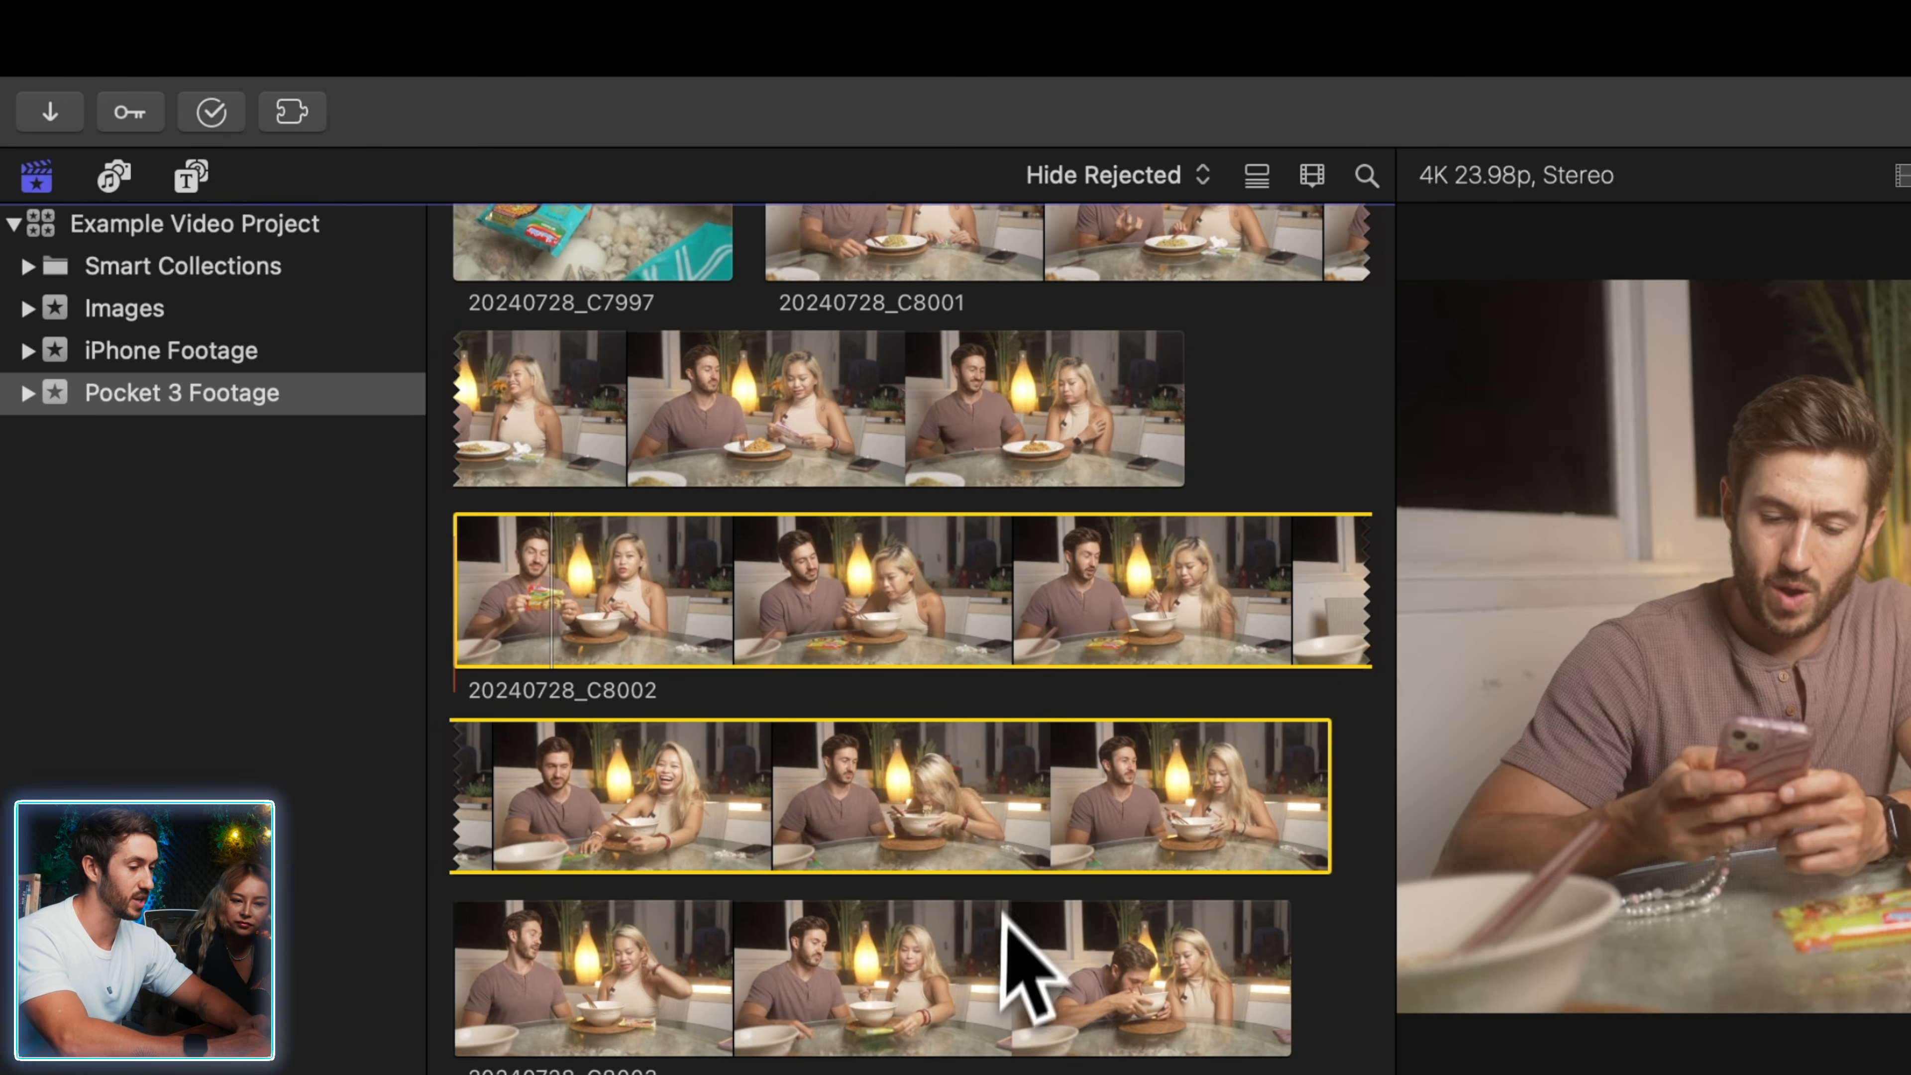
{"action": "key", "text": "super+2"}
{"action": "key", "text": "super+1"}
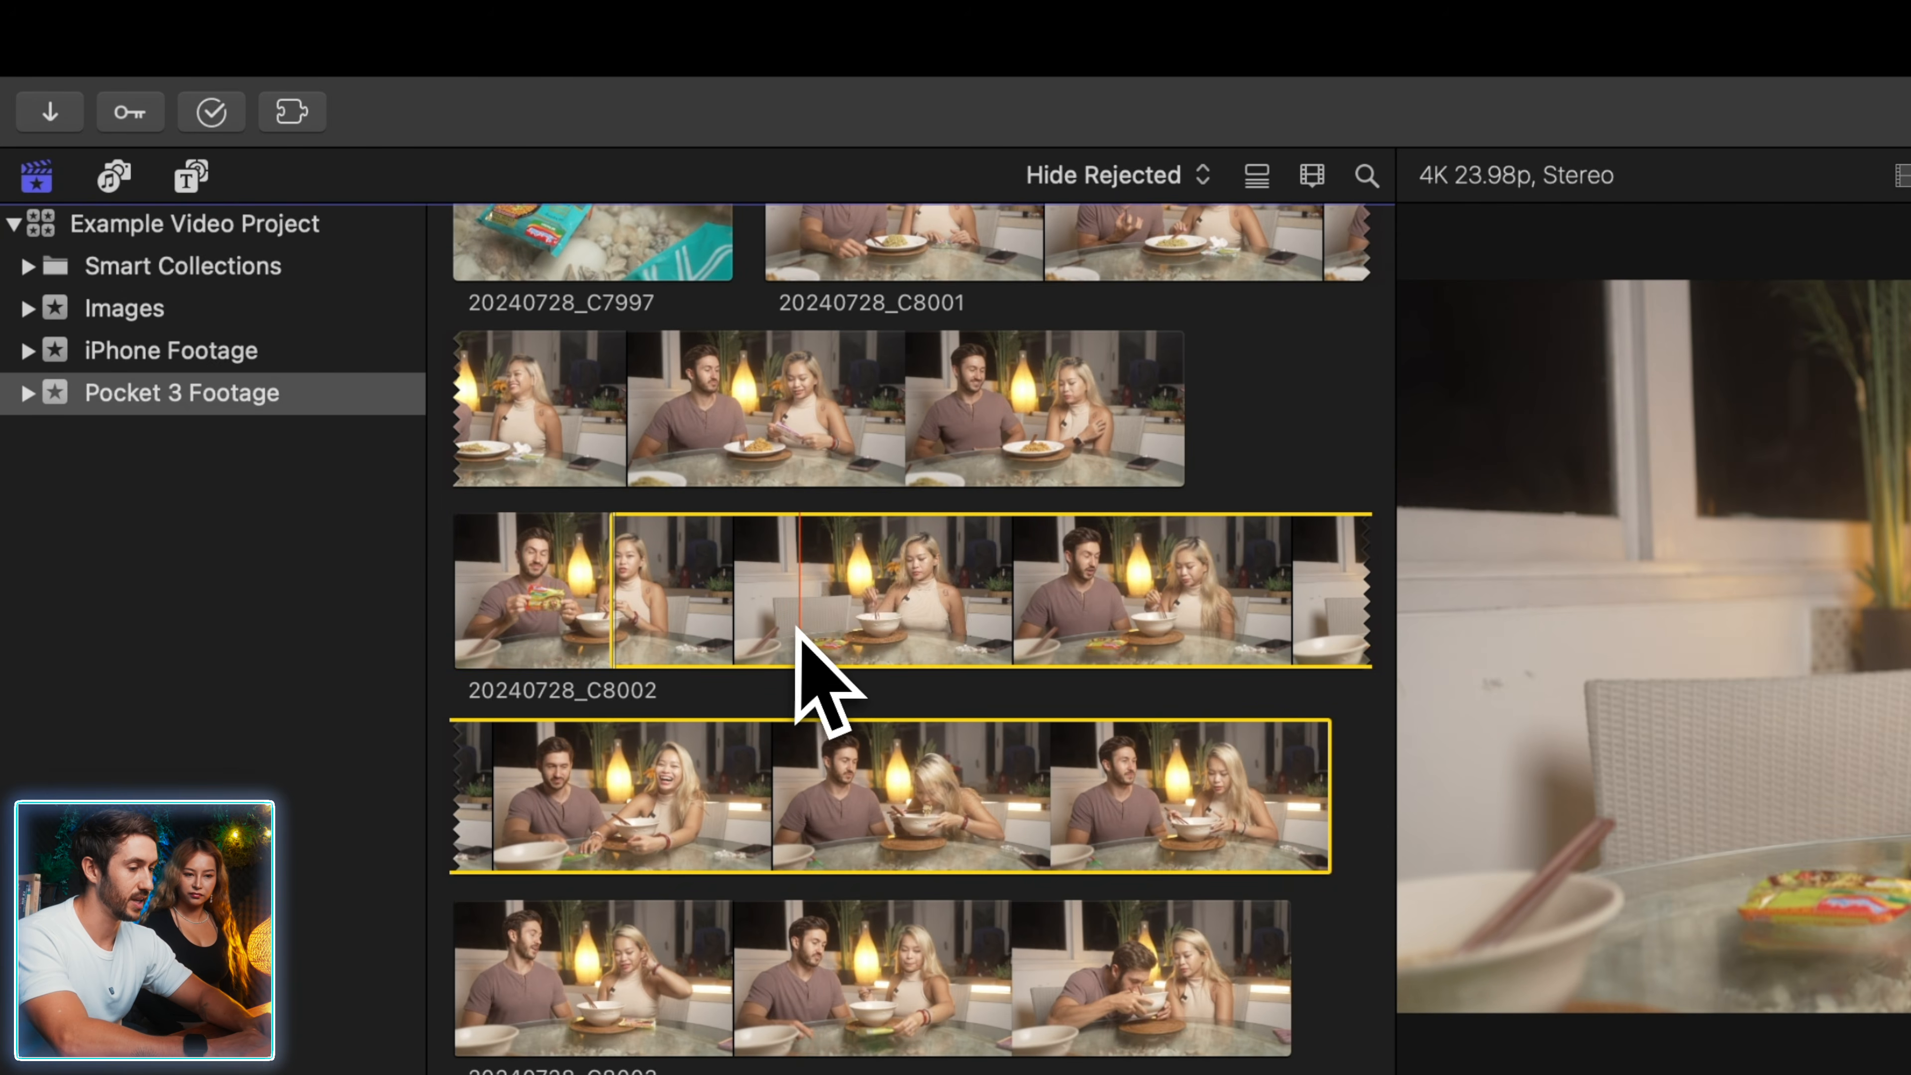
{"action": "key", "text": "o"}
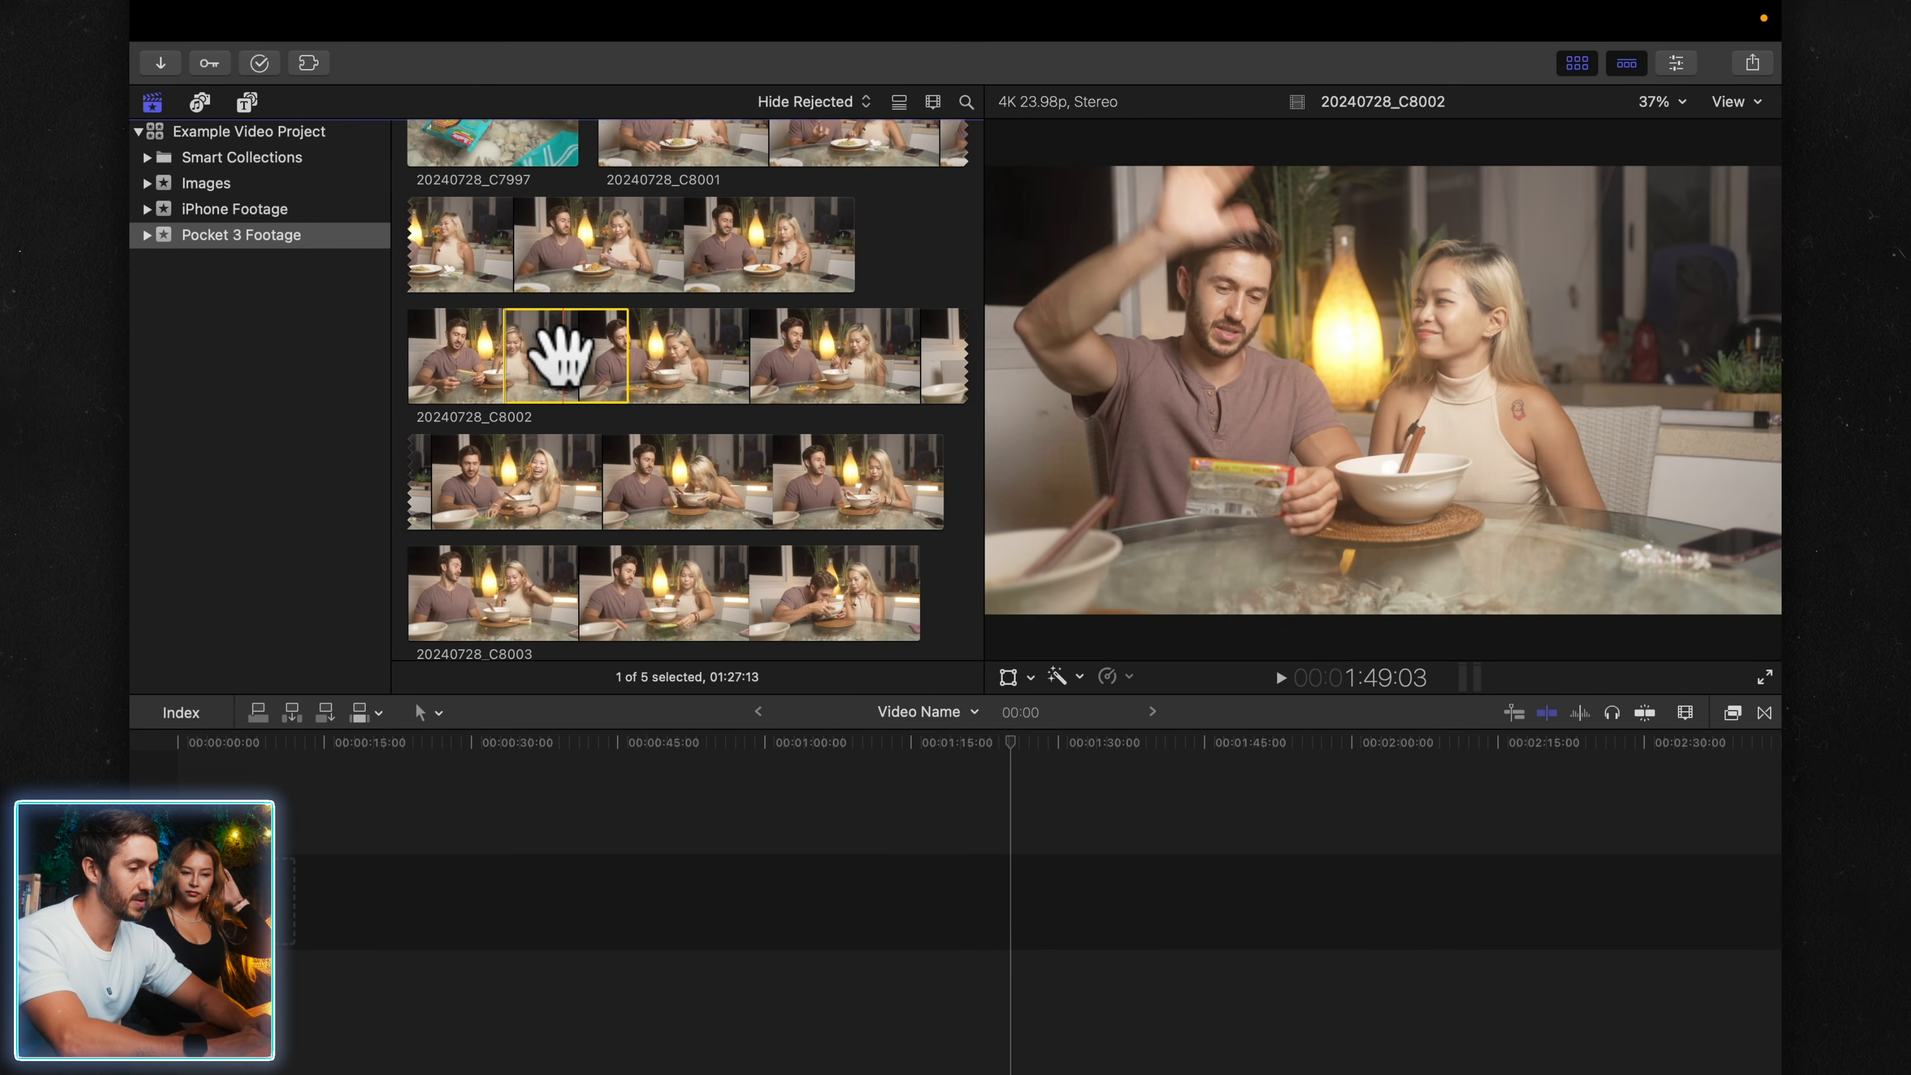
- Try placing the marked 20240728_C8002 range by hand in the timeline, undo it, and append the range to the end of the storyline
{"action": "left_click_drag", "start_coordinate": [569, 350], "coordinate": [305, 874]}
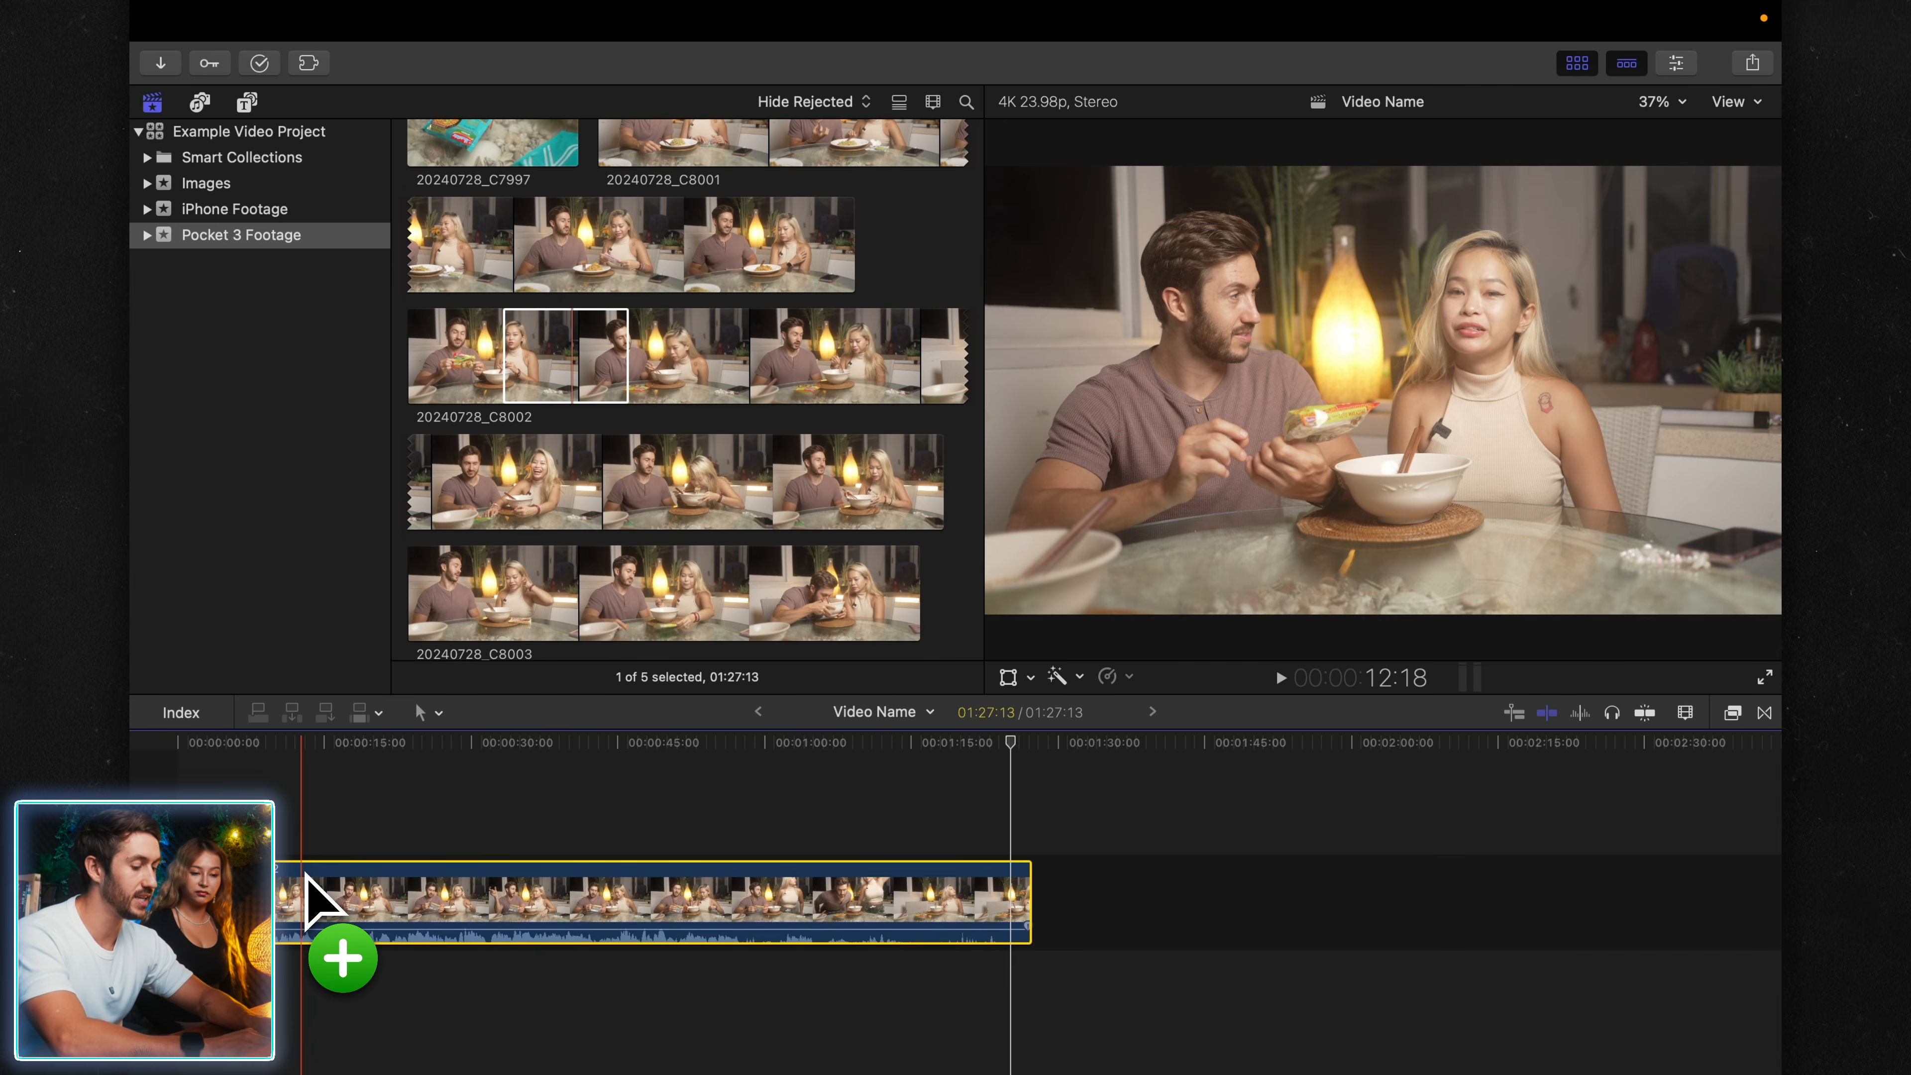
{"action": "left_click_drag", "start_coordinate": [305, 875], "coordinate": [533, 380]}
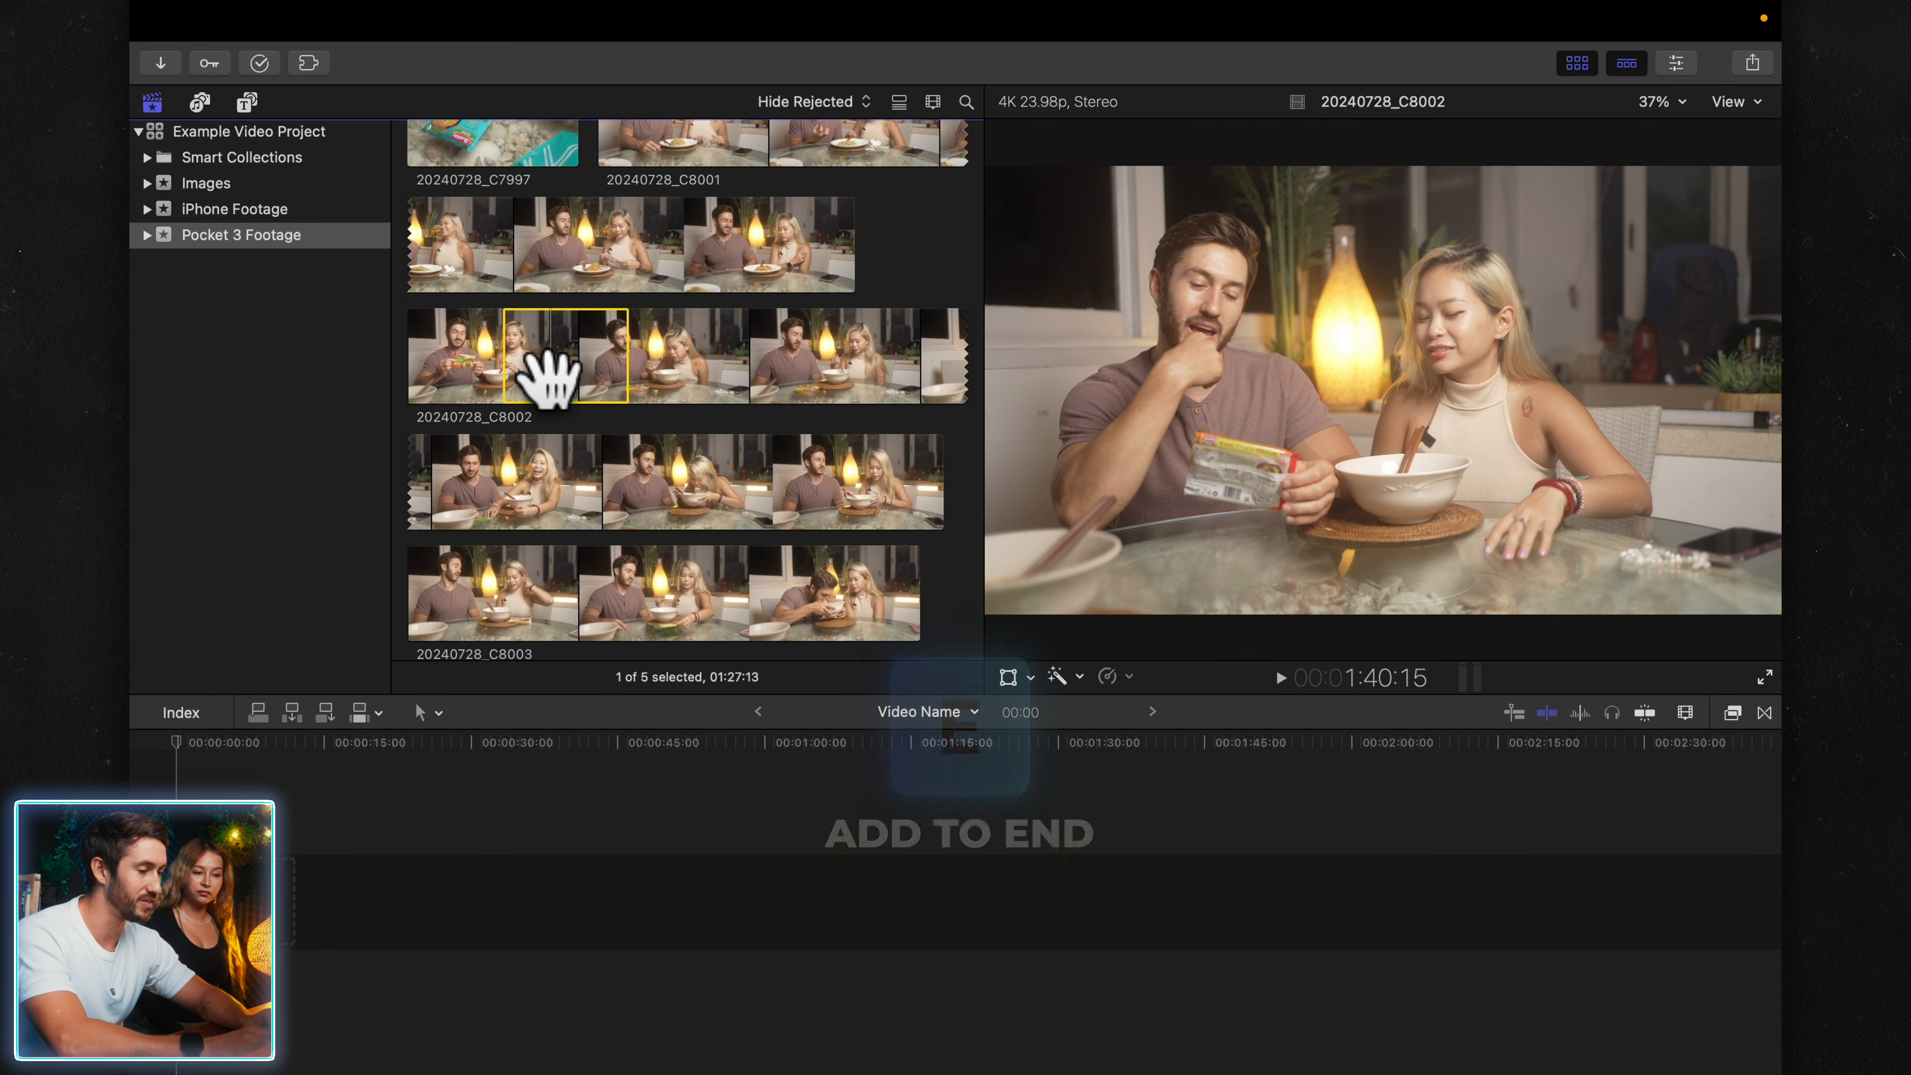
{"action": "key", "text": "e"}
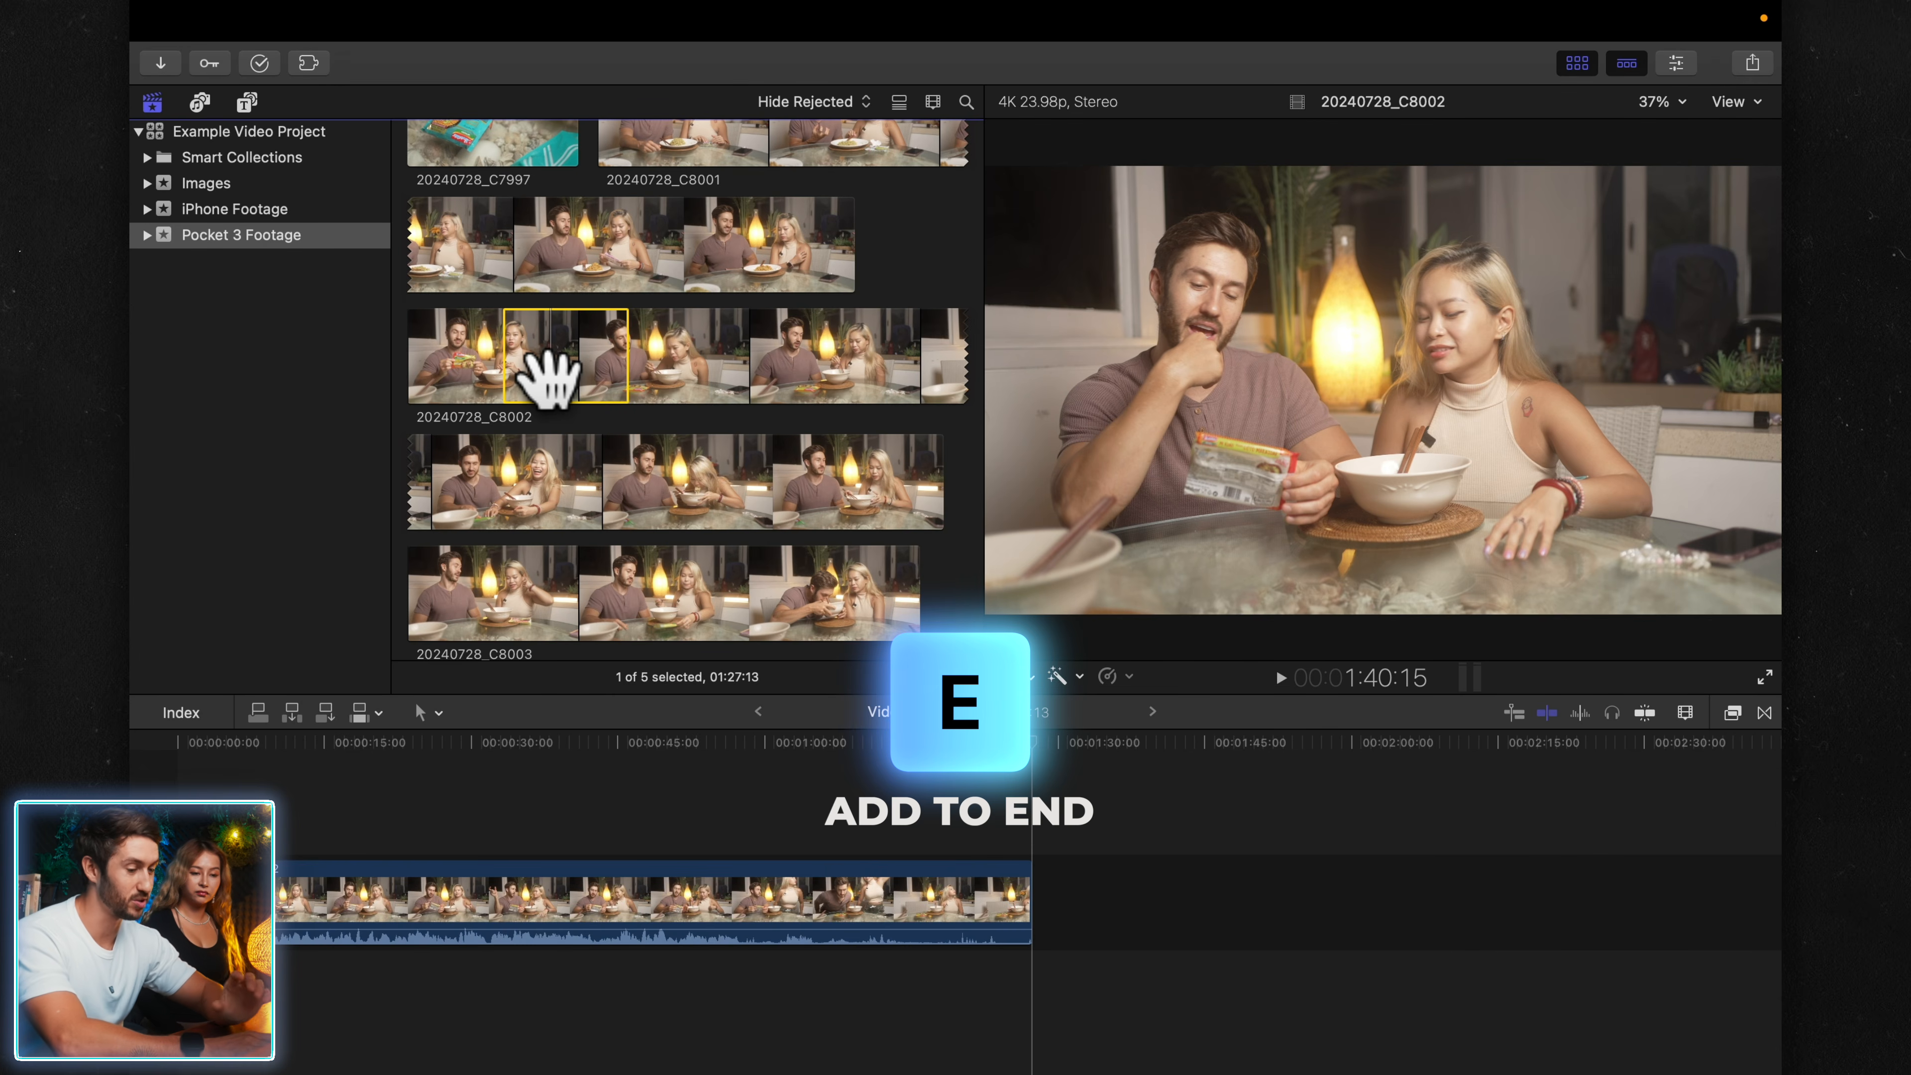
- Append the whole 20240728_C7997 clip to the end of the storyline
{"action": "scroll", "coordinate": [594, 354], "scroll_direction": "up", "scroll_amount": 3}
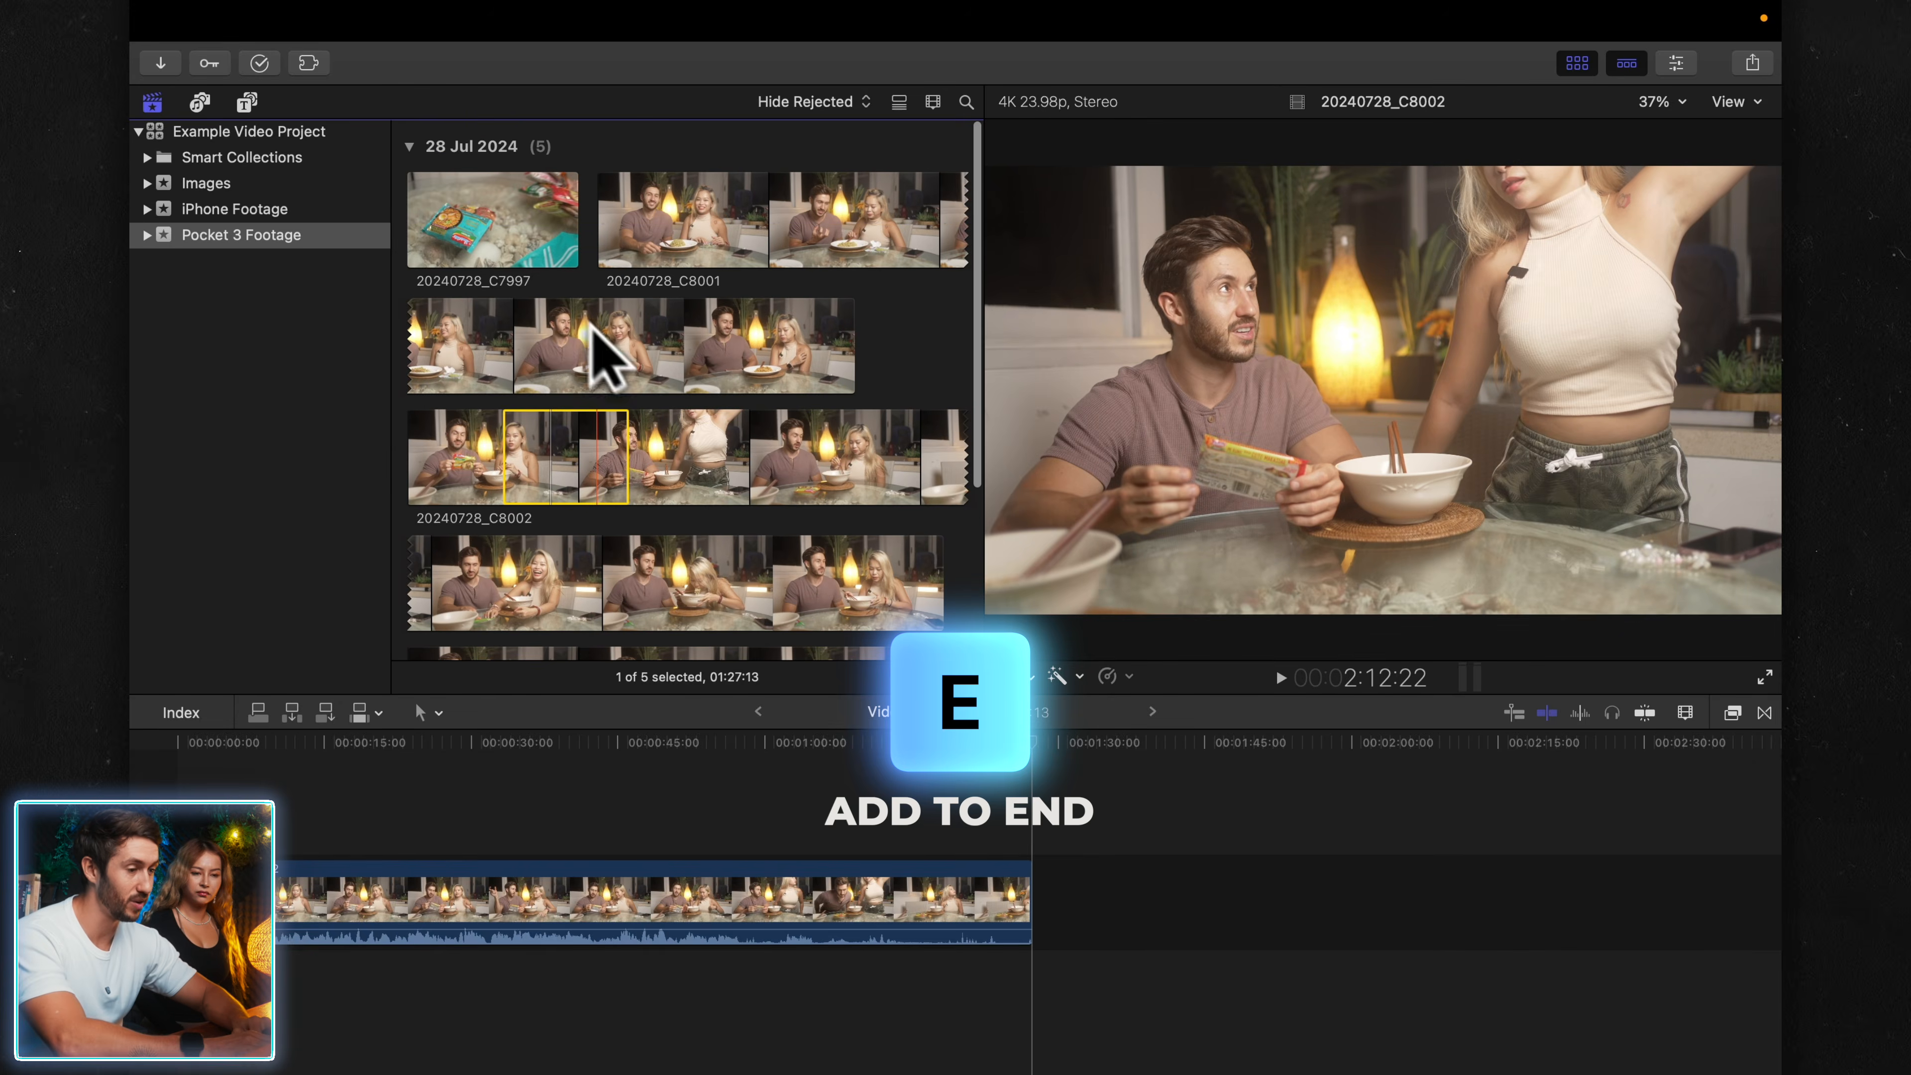
{"action": "left_click", "coordinate": [500, 248]}
{"action": "key", "text": "e"}
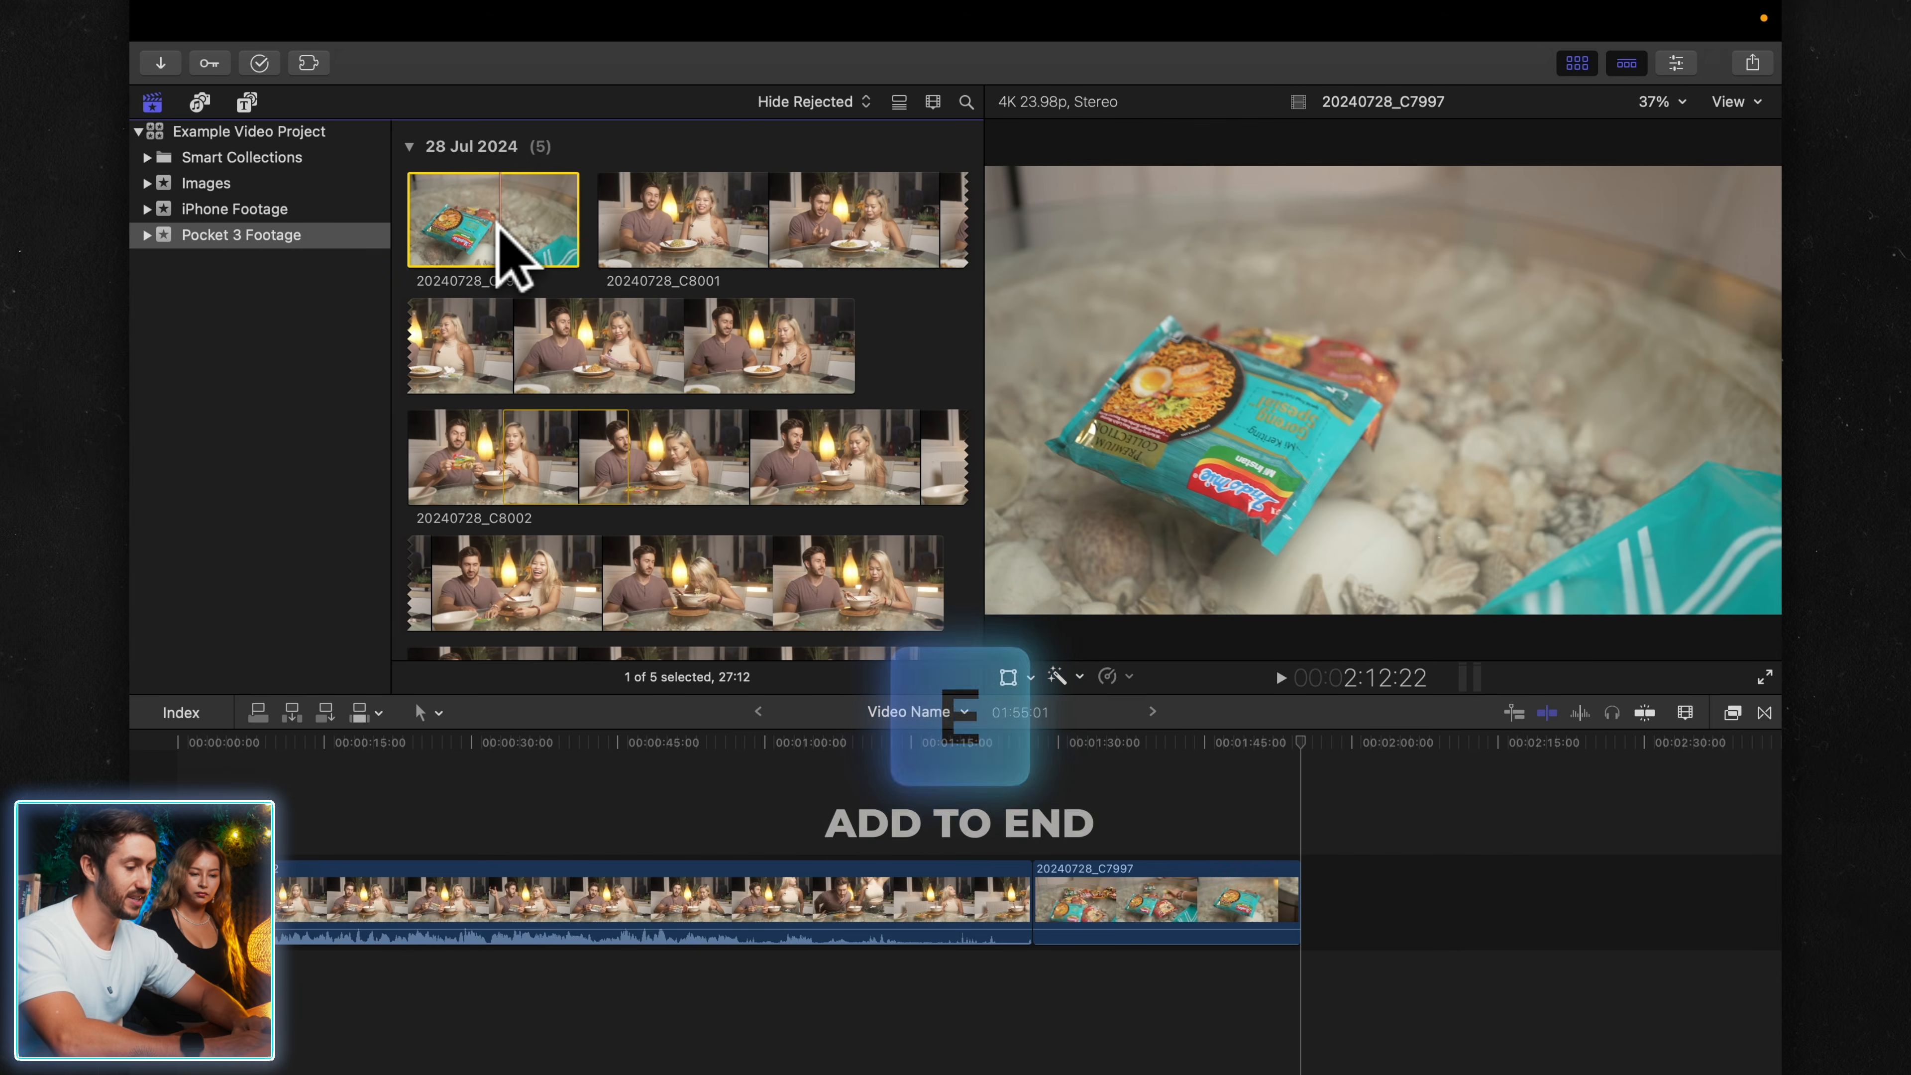
- Connect 20240728_C7997 above the storyline at about 41 seconds, undo it, and insert the same clip at the playhead instead
{"action": "left_click", "coordinate": [579, 744]}
{"action": "key", "text": "q"}
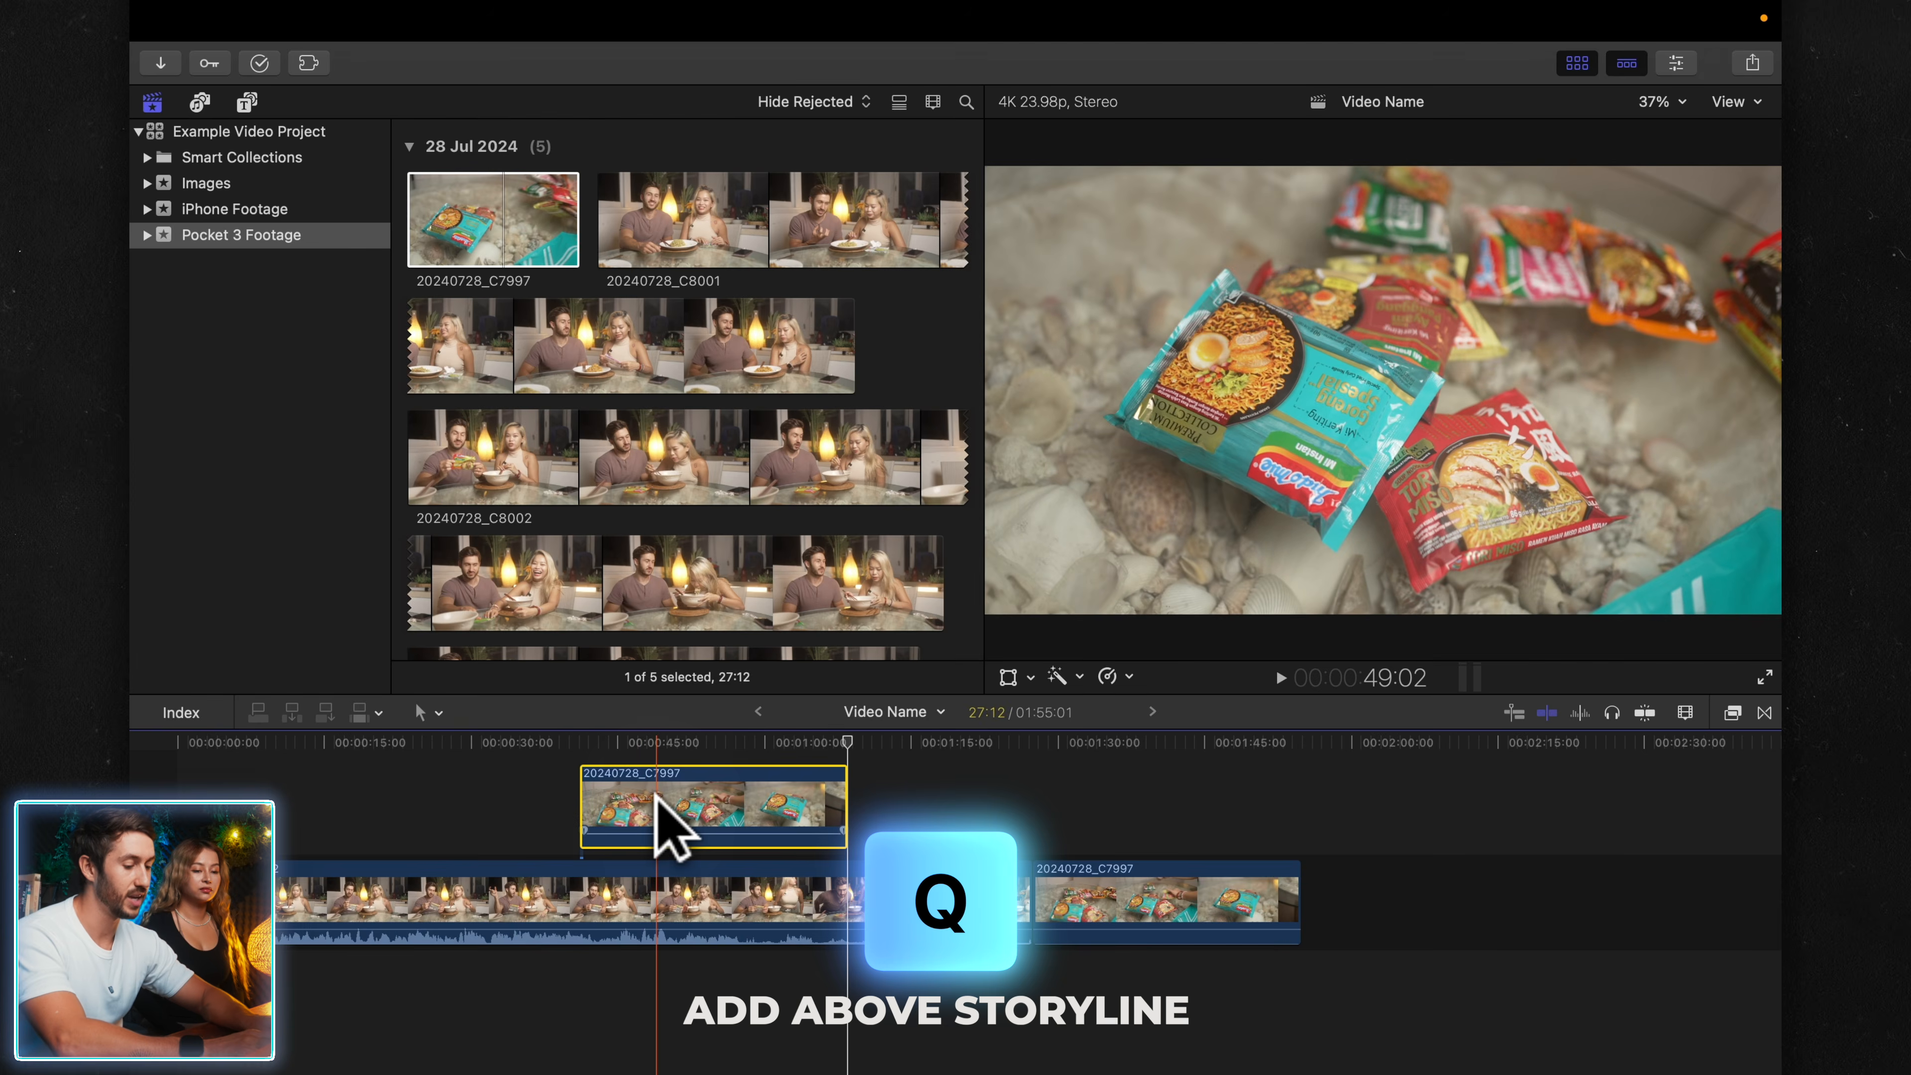
{"action": "key", "text": "super+z"}
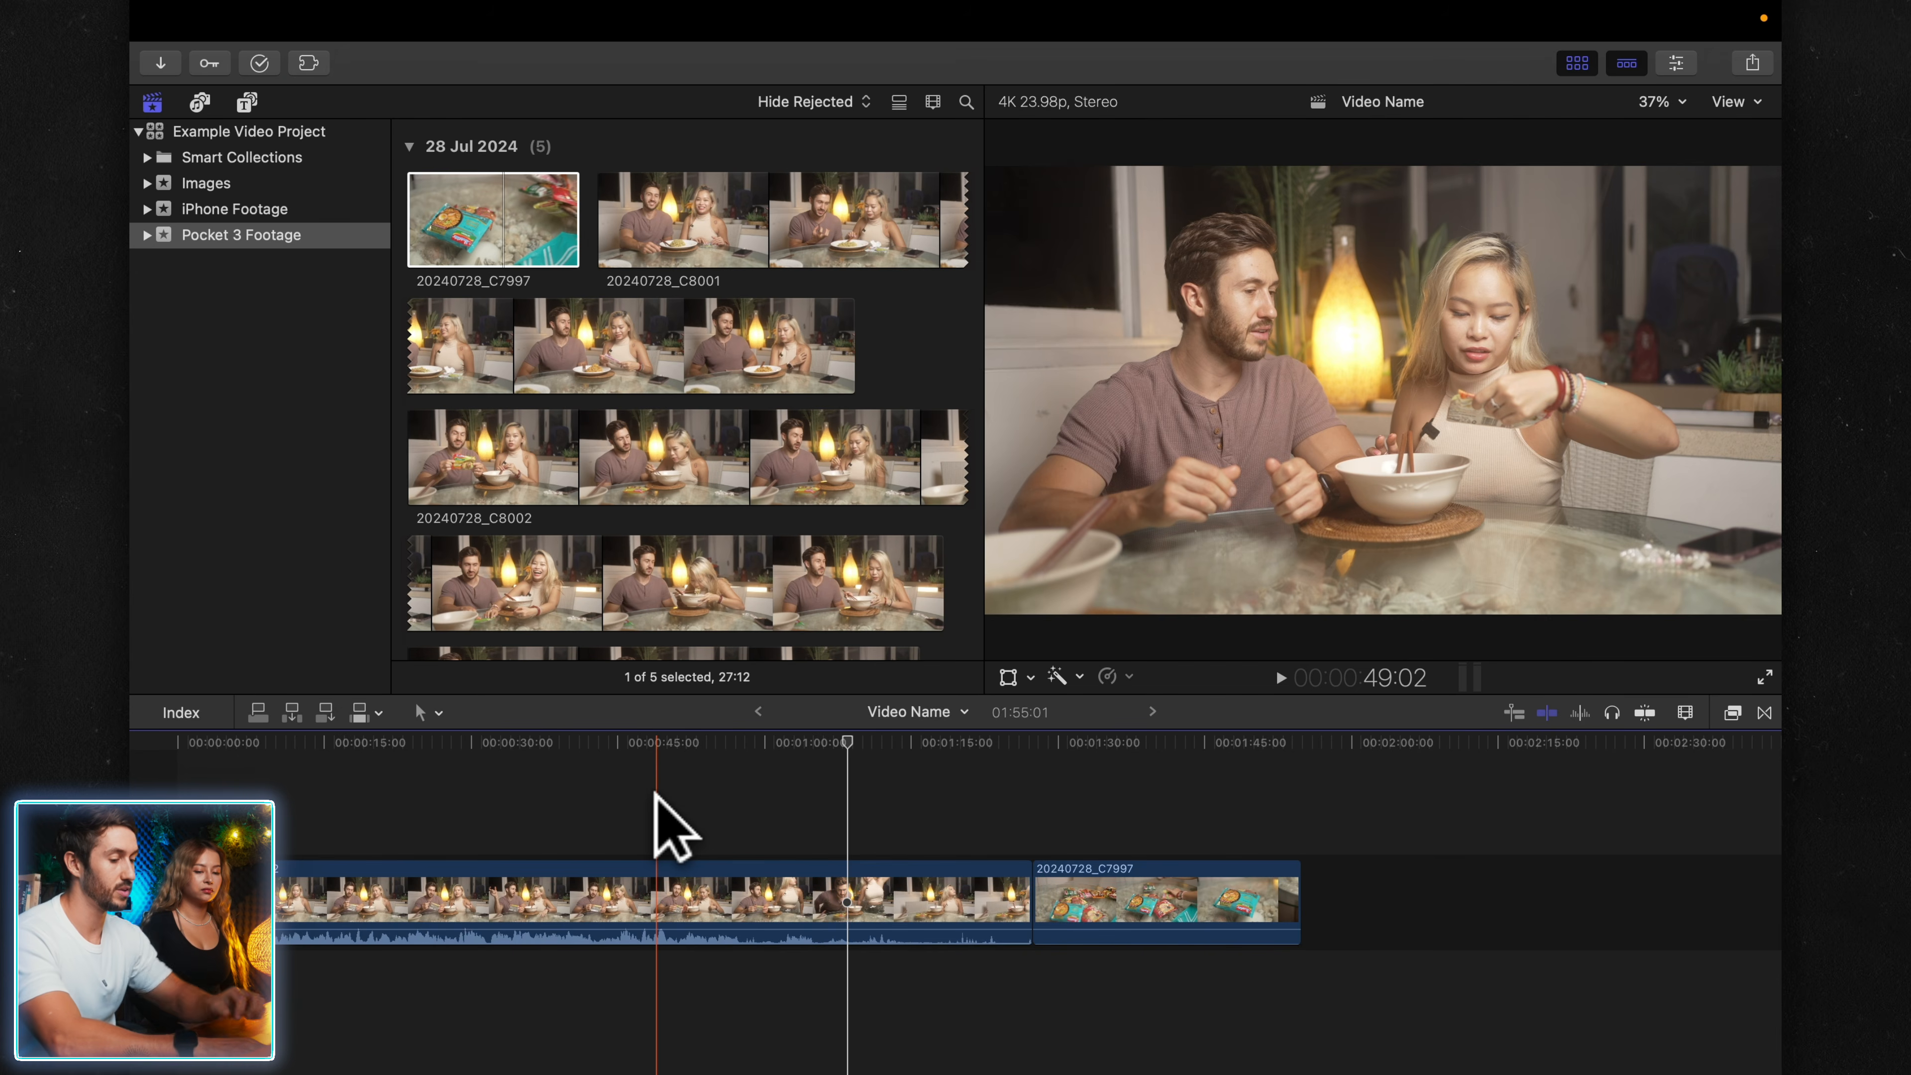
{"action": "left_click", "coordinate": [502, 250]}
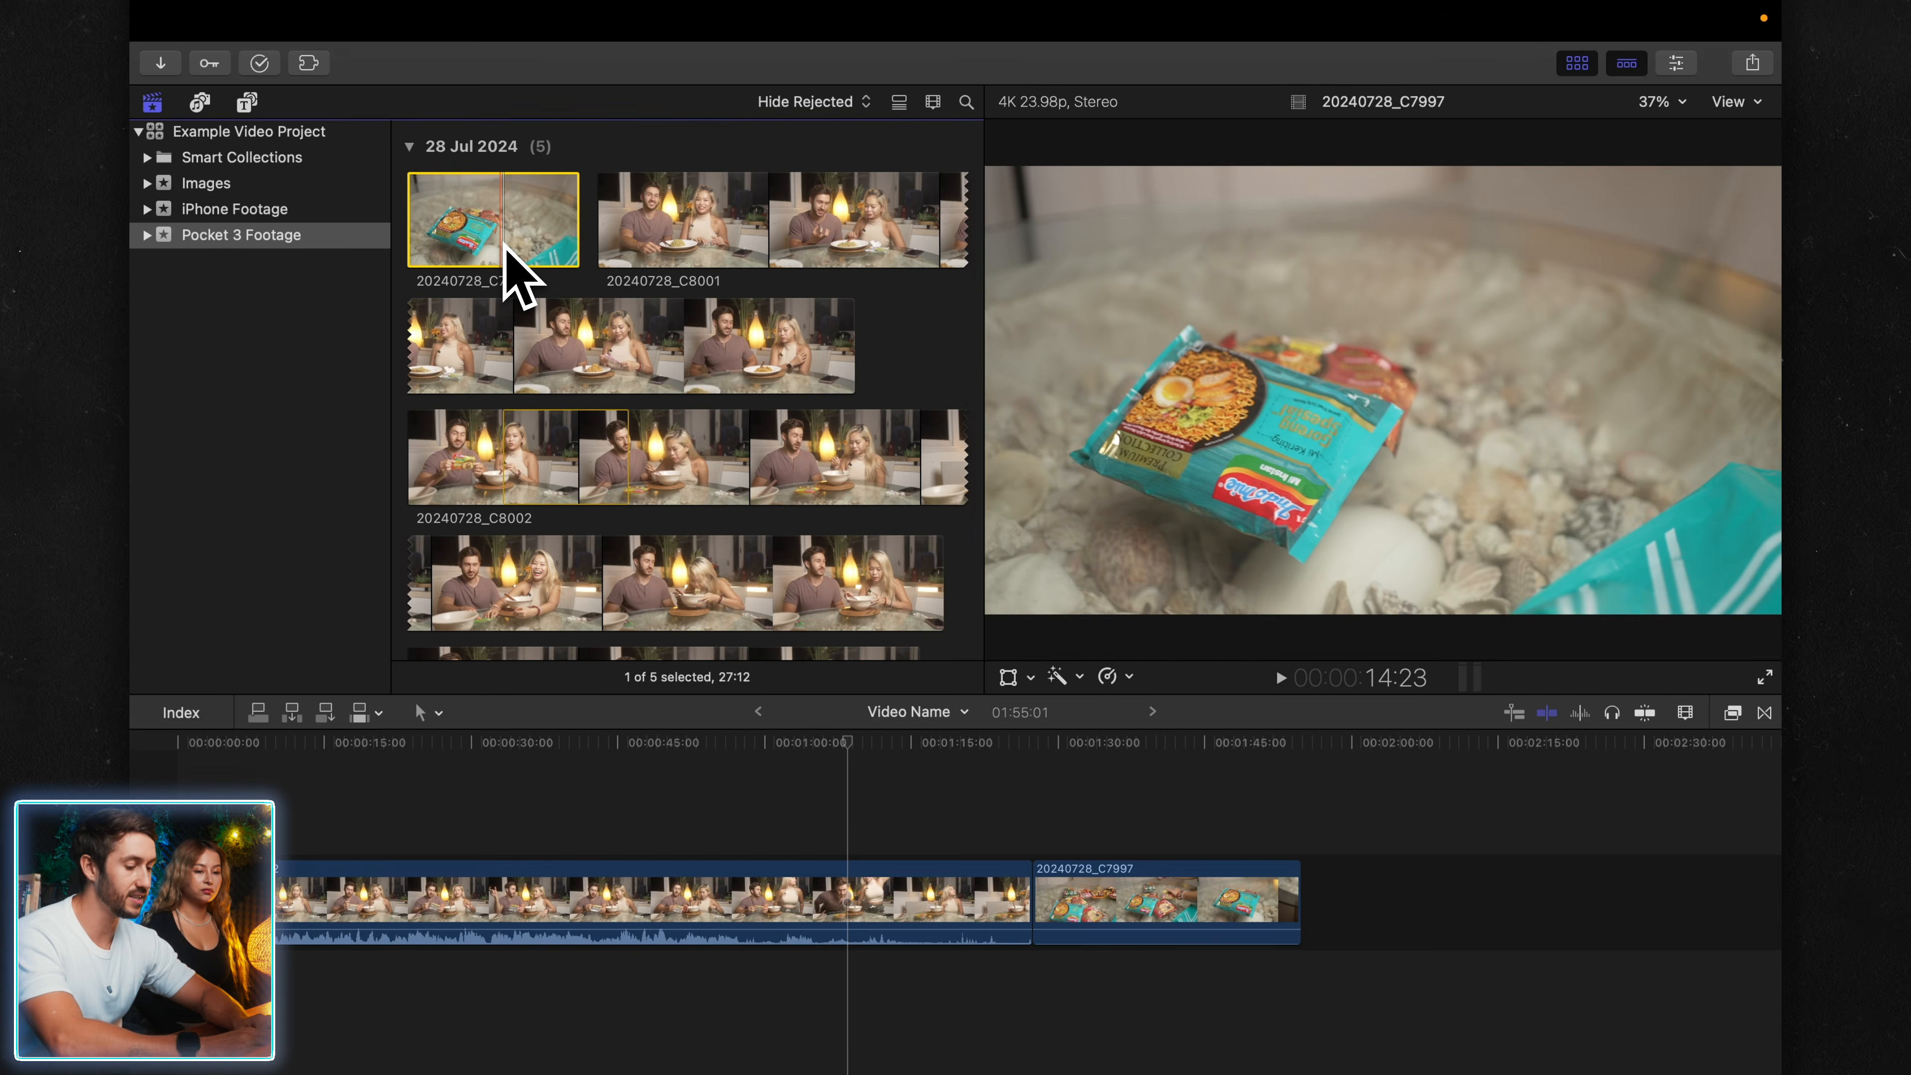
{"action": "key", "text": "w"}
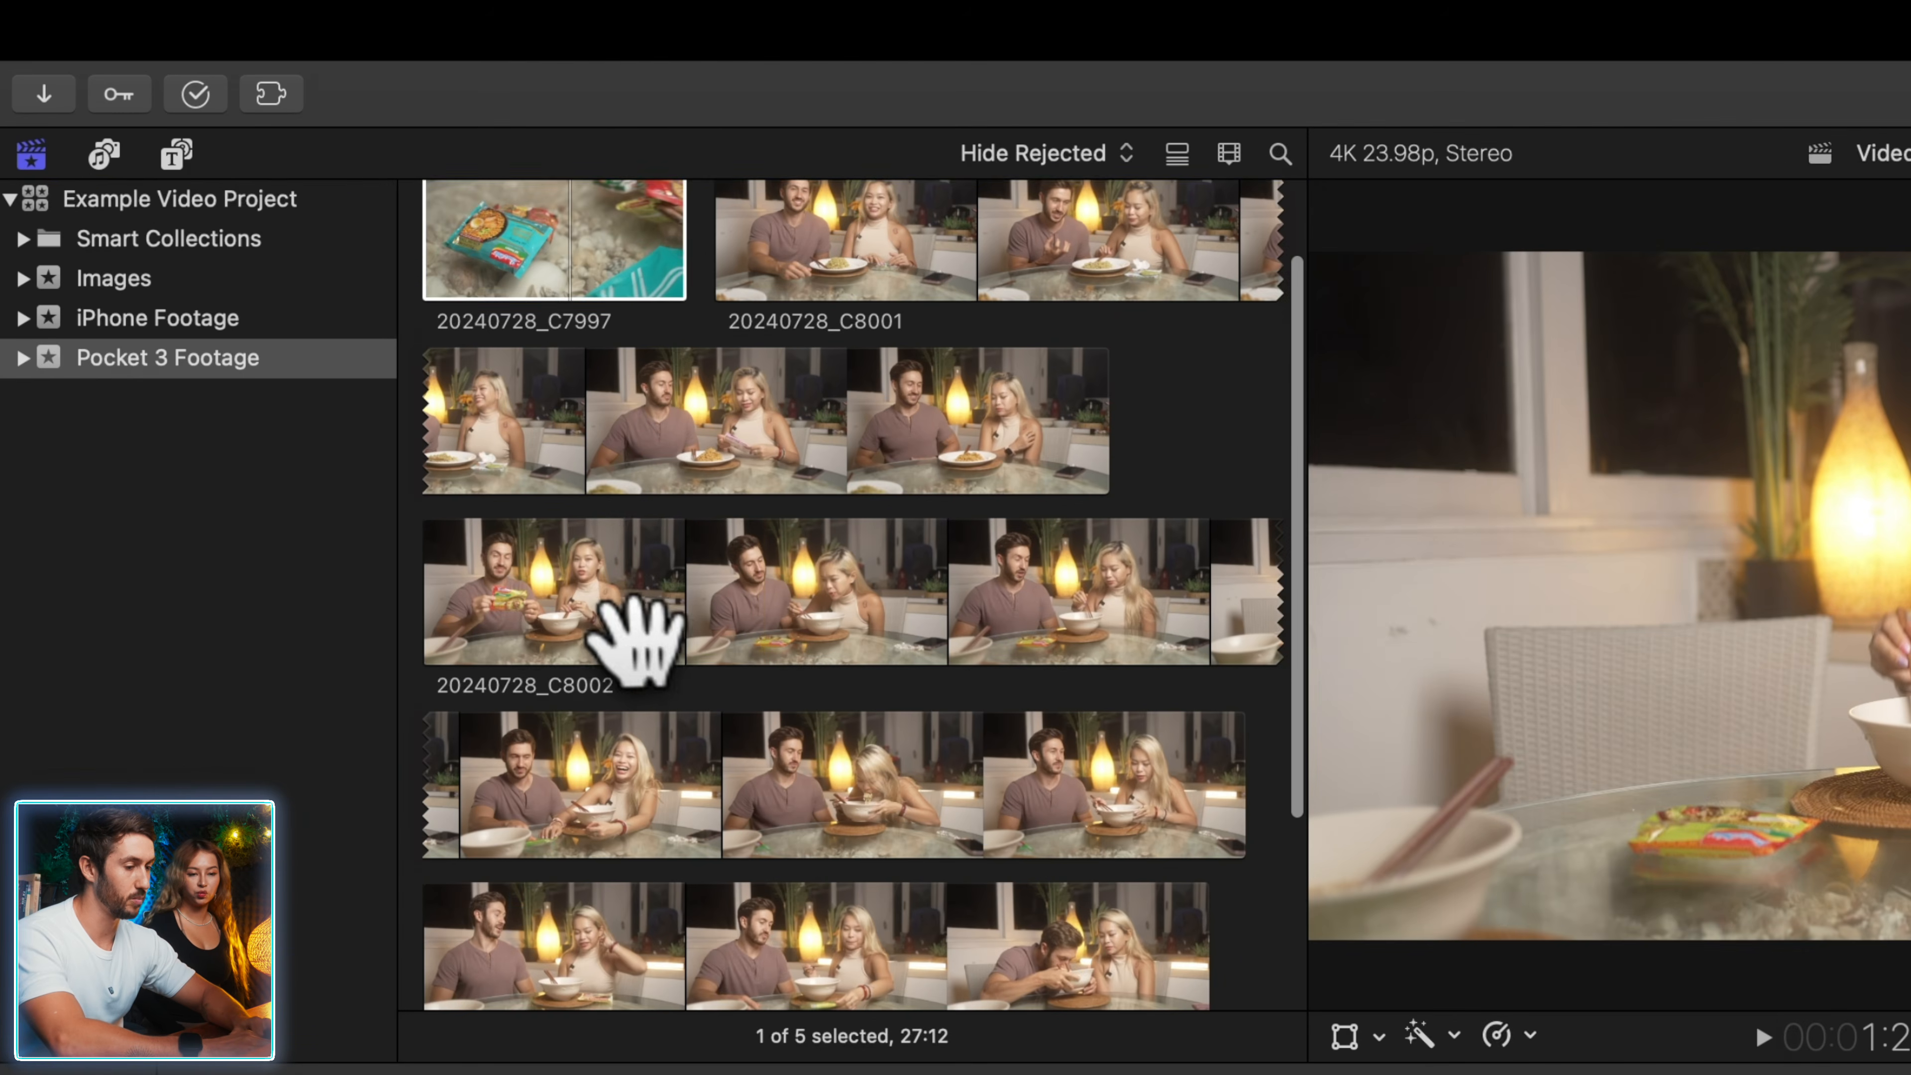
- Favorite two ranges in the second filmstrip row of 20240728_C8001, the first about 37:02 long, and the marked range in 20240728_C8002
{"action": "left_click", "coordinate": [542, 452]}
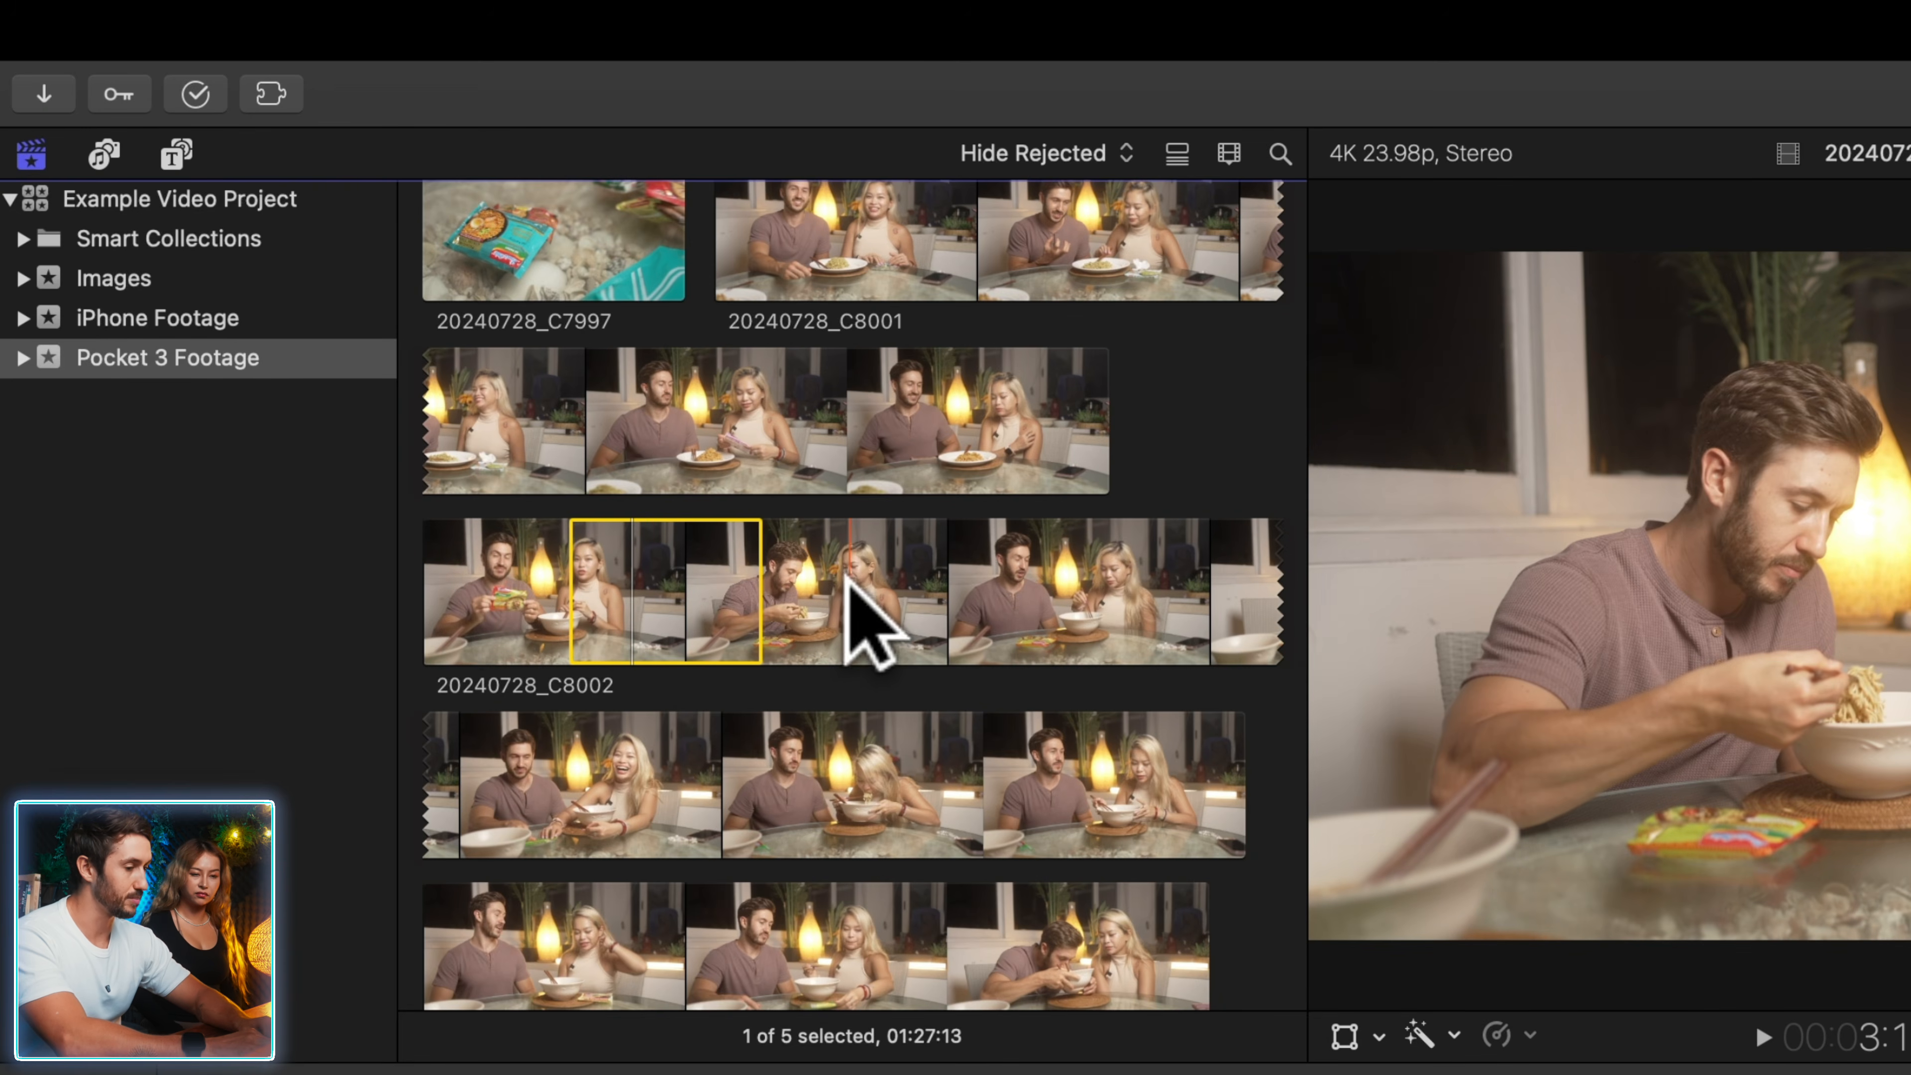
{"action": "scroll", "coordinate": [743, 600], "scroll_direction": "up", "scroll_amount": 1}
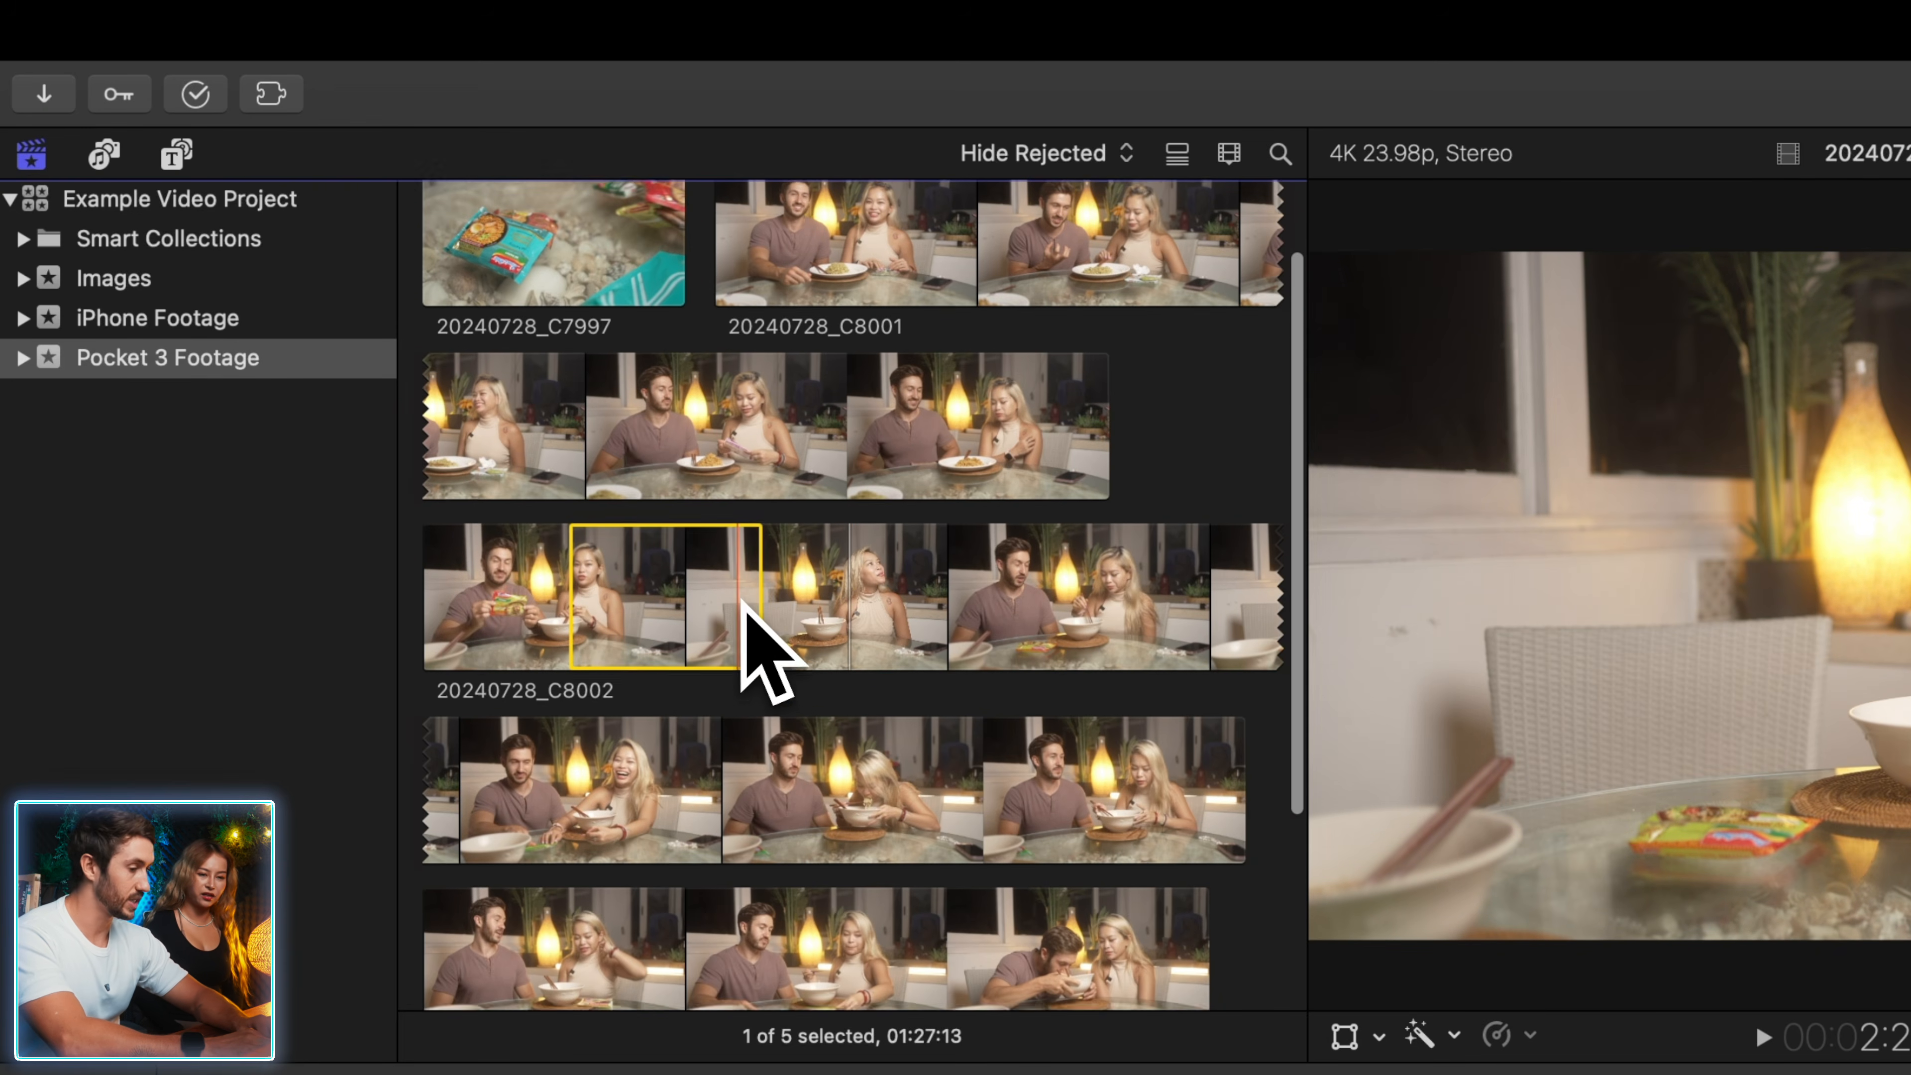
{"action": "scroll", "coordinate": [744, 602], "scroll_direction": "up", "scroll_amount": 3}
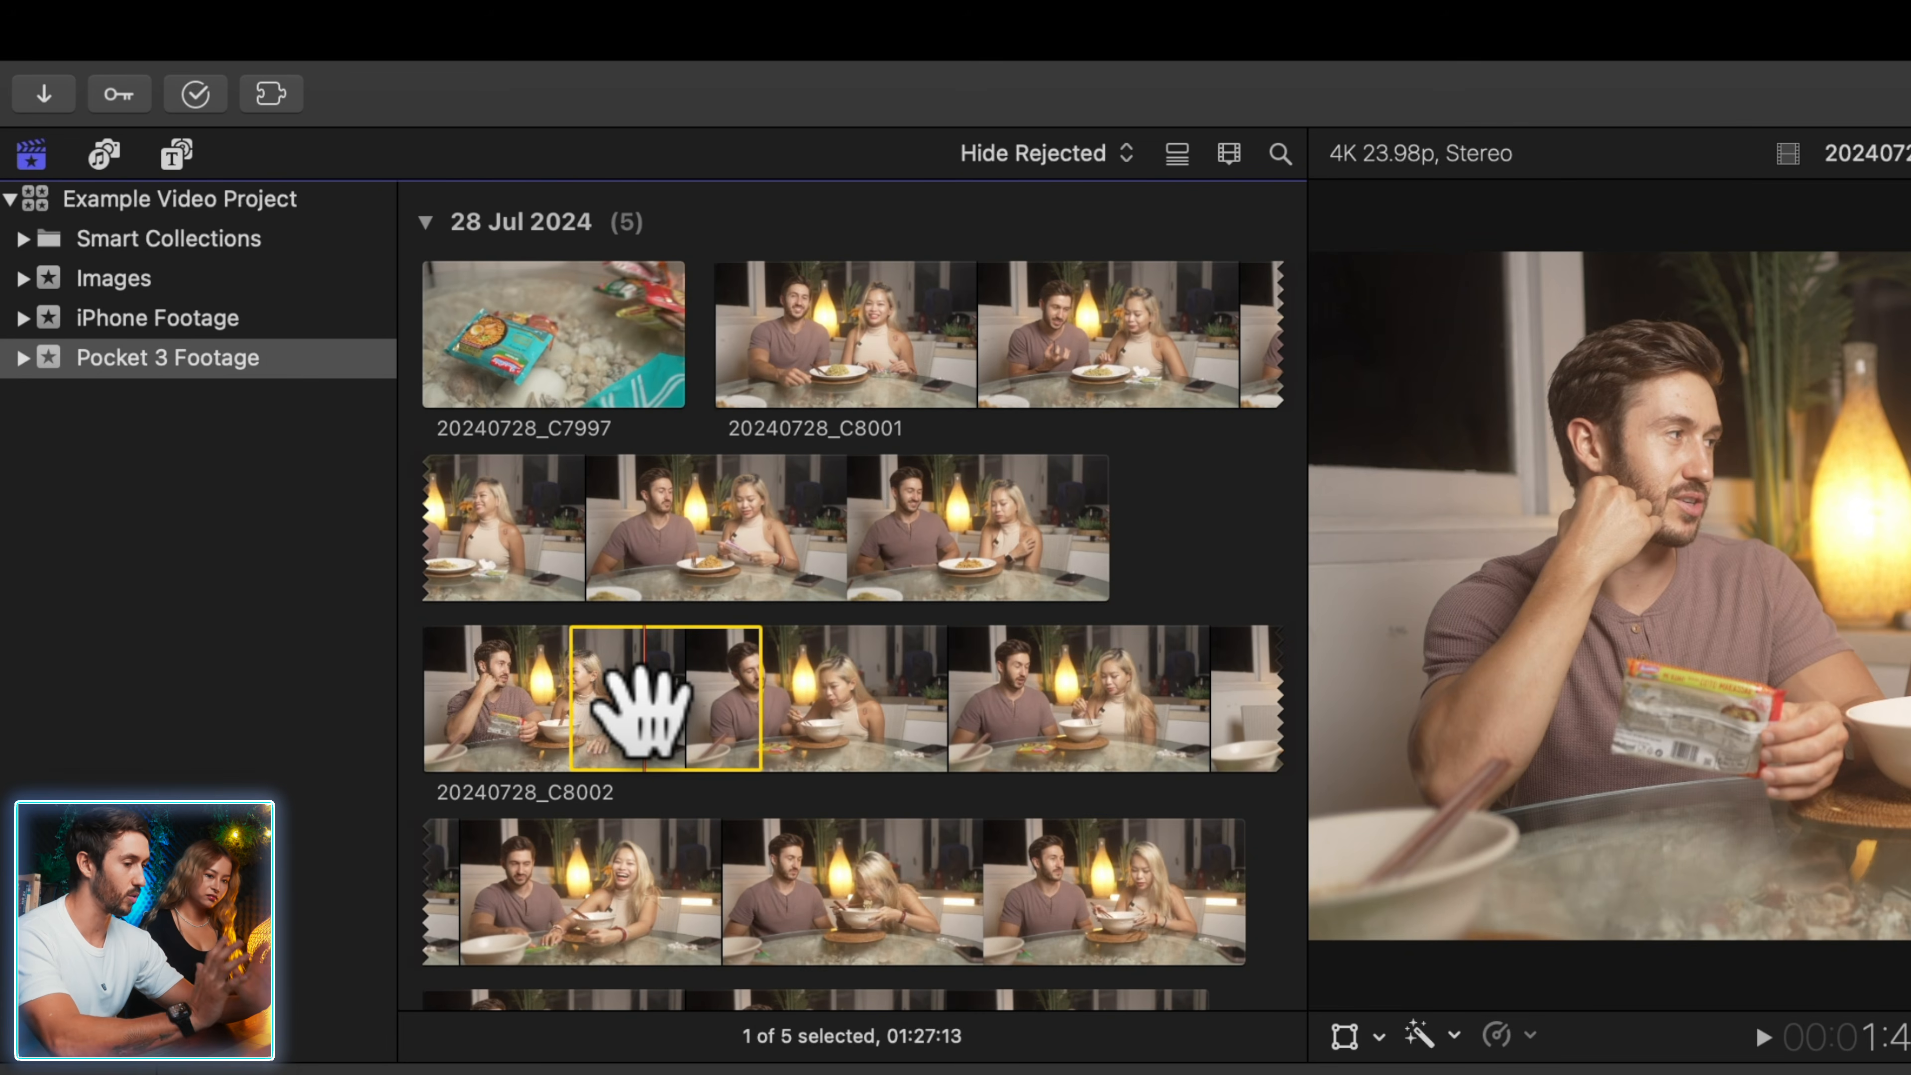
{"action": "left_click_drag", "start_coordinate": [555, 546], "coordinate": [619, 530]}
{"action": "key", "text": "f"}
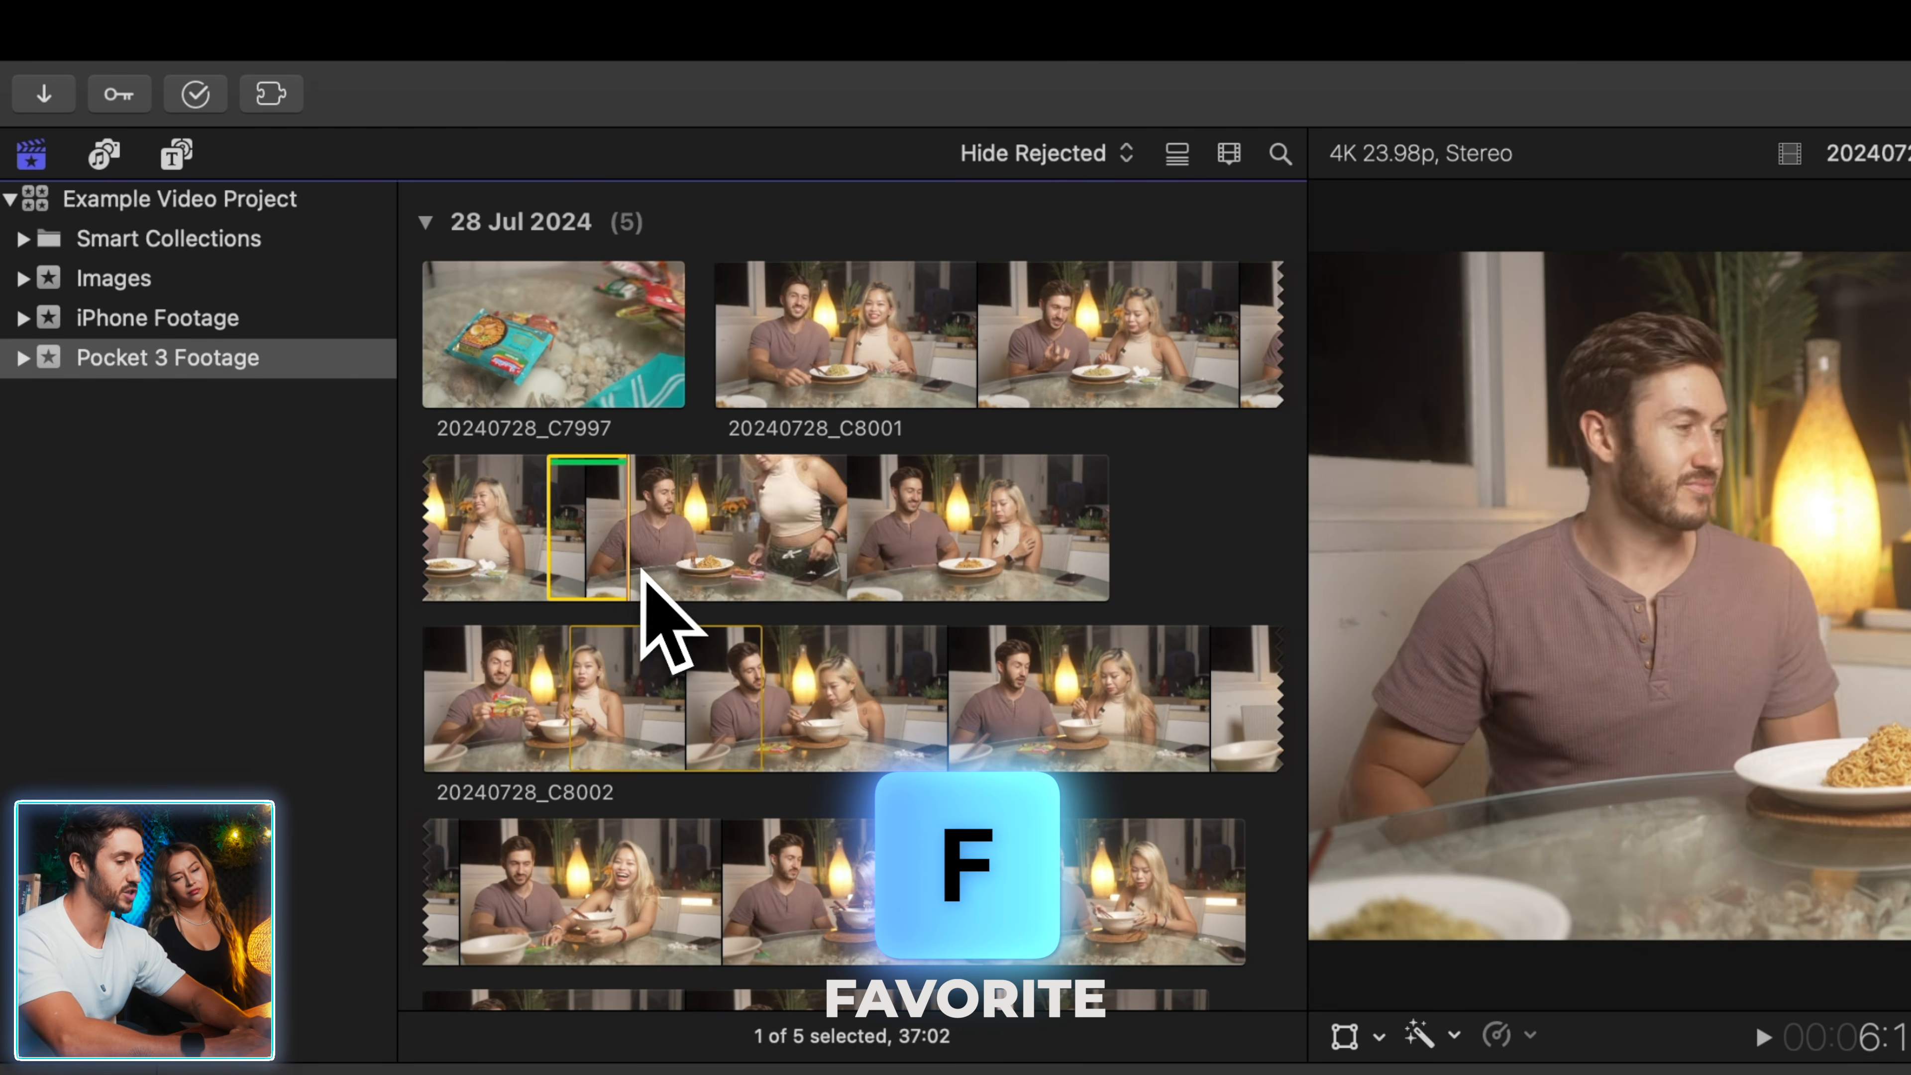
{"action": "left_click_drag", "start_coordinate": [762, 572], "coordinate": [907, 569]}
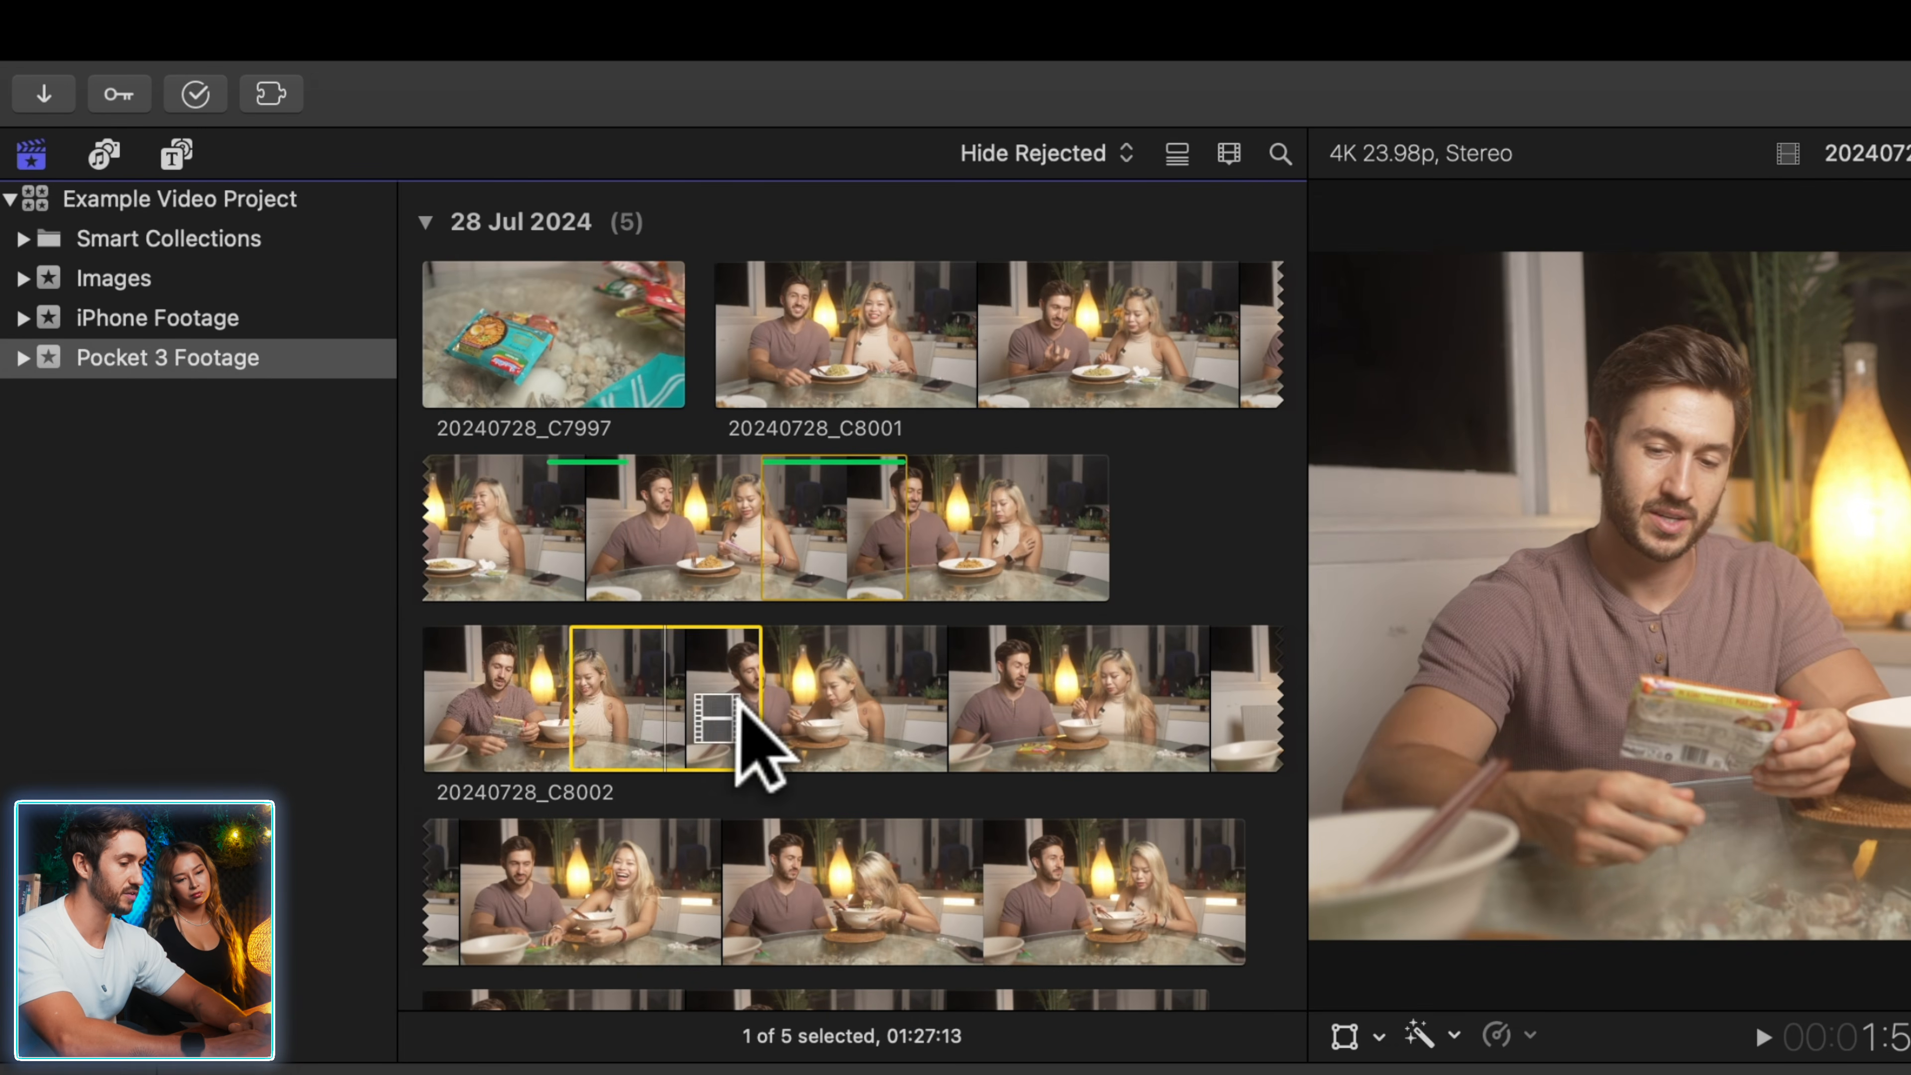
{"action": "key", "text": "f"}
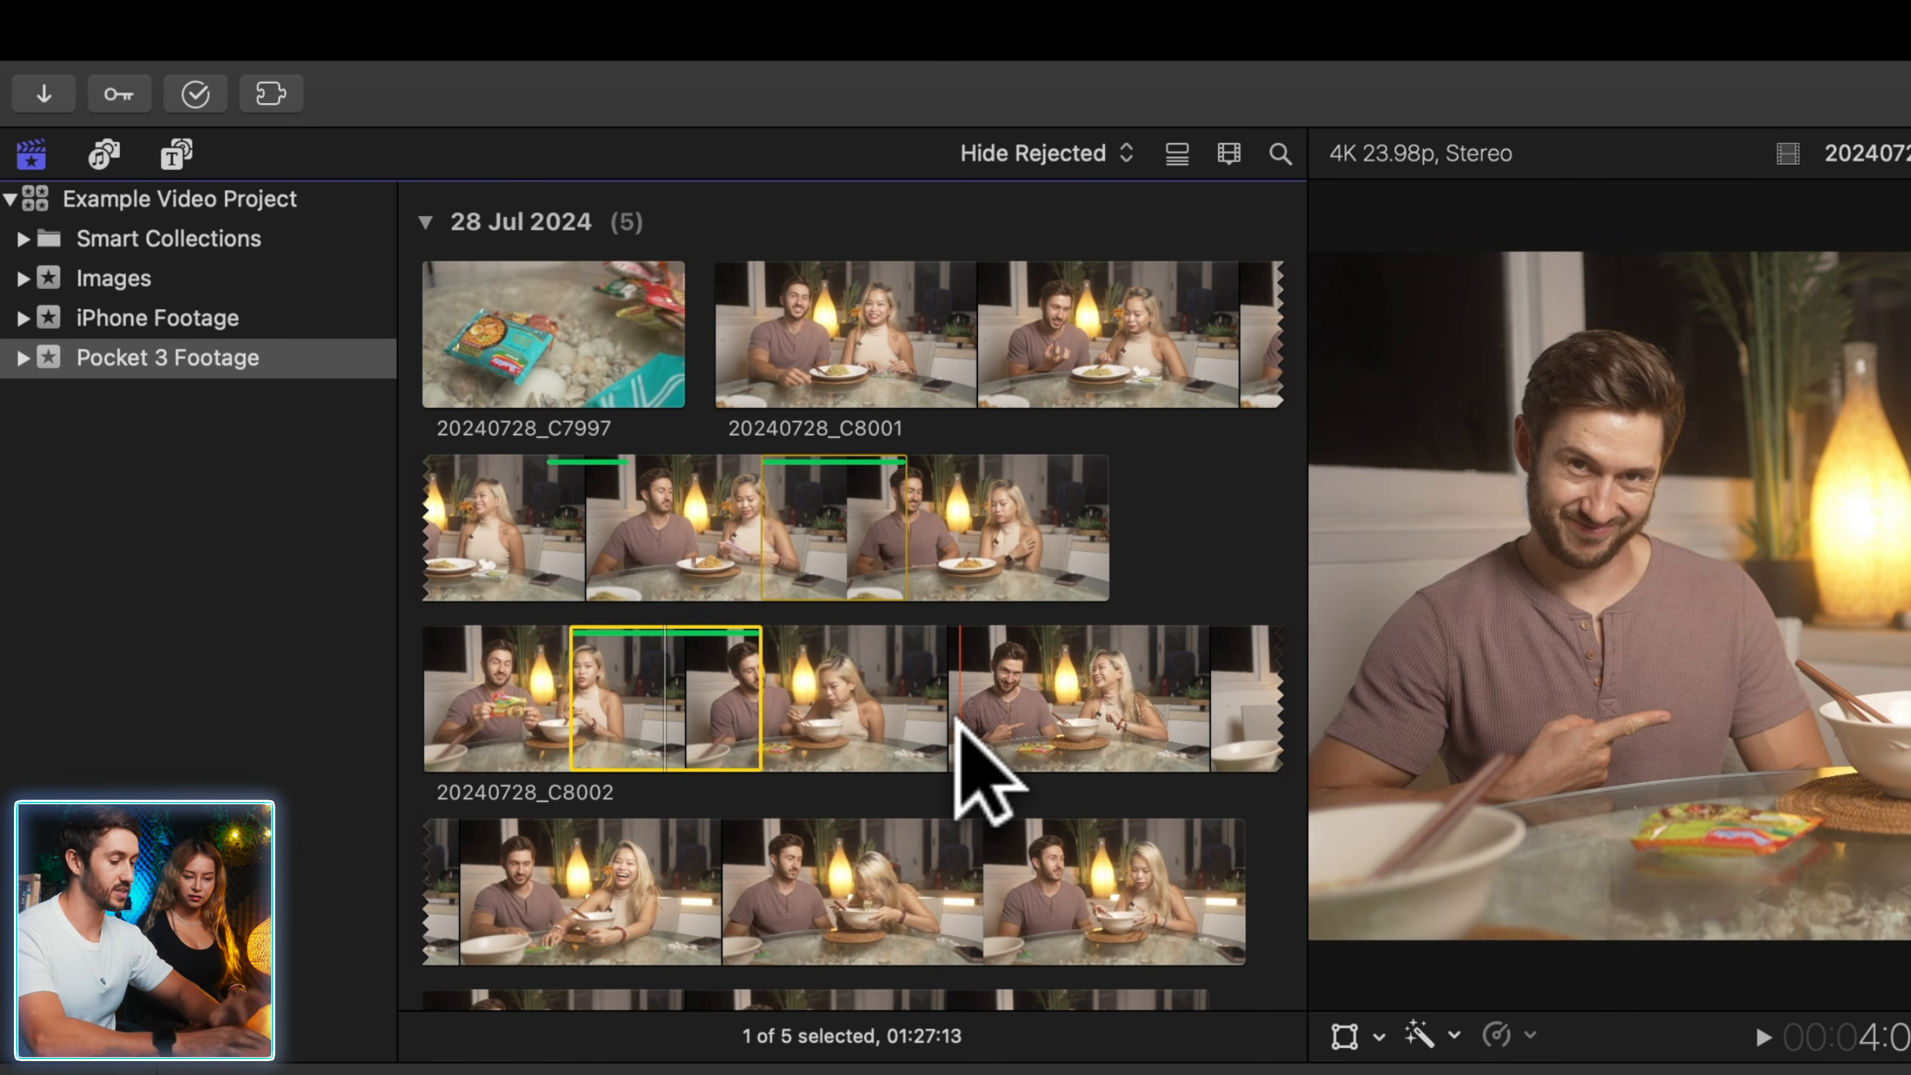
- Favorite a range of about 01:03:02 near the end of 20240728_C8002's first filmstrip row, and unfavorite it again
{"action": "left_click_drag", "start_coordinate": [855, 703], "coordinate": [1008, 711]}
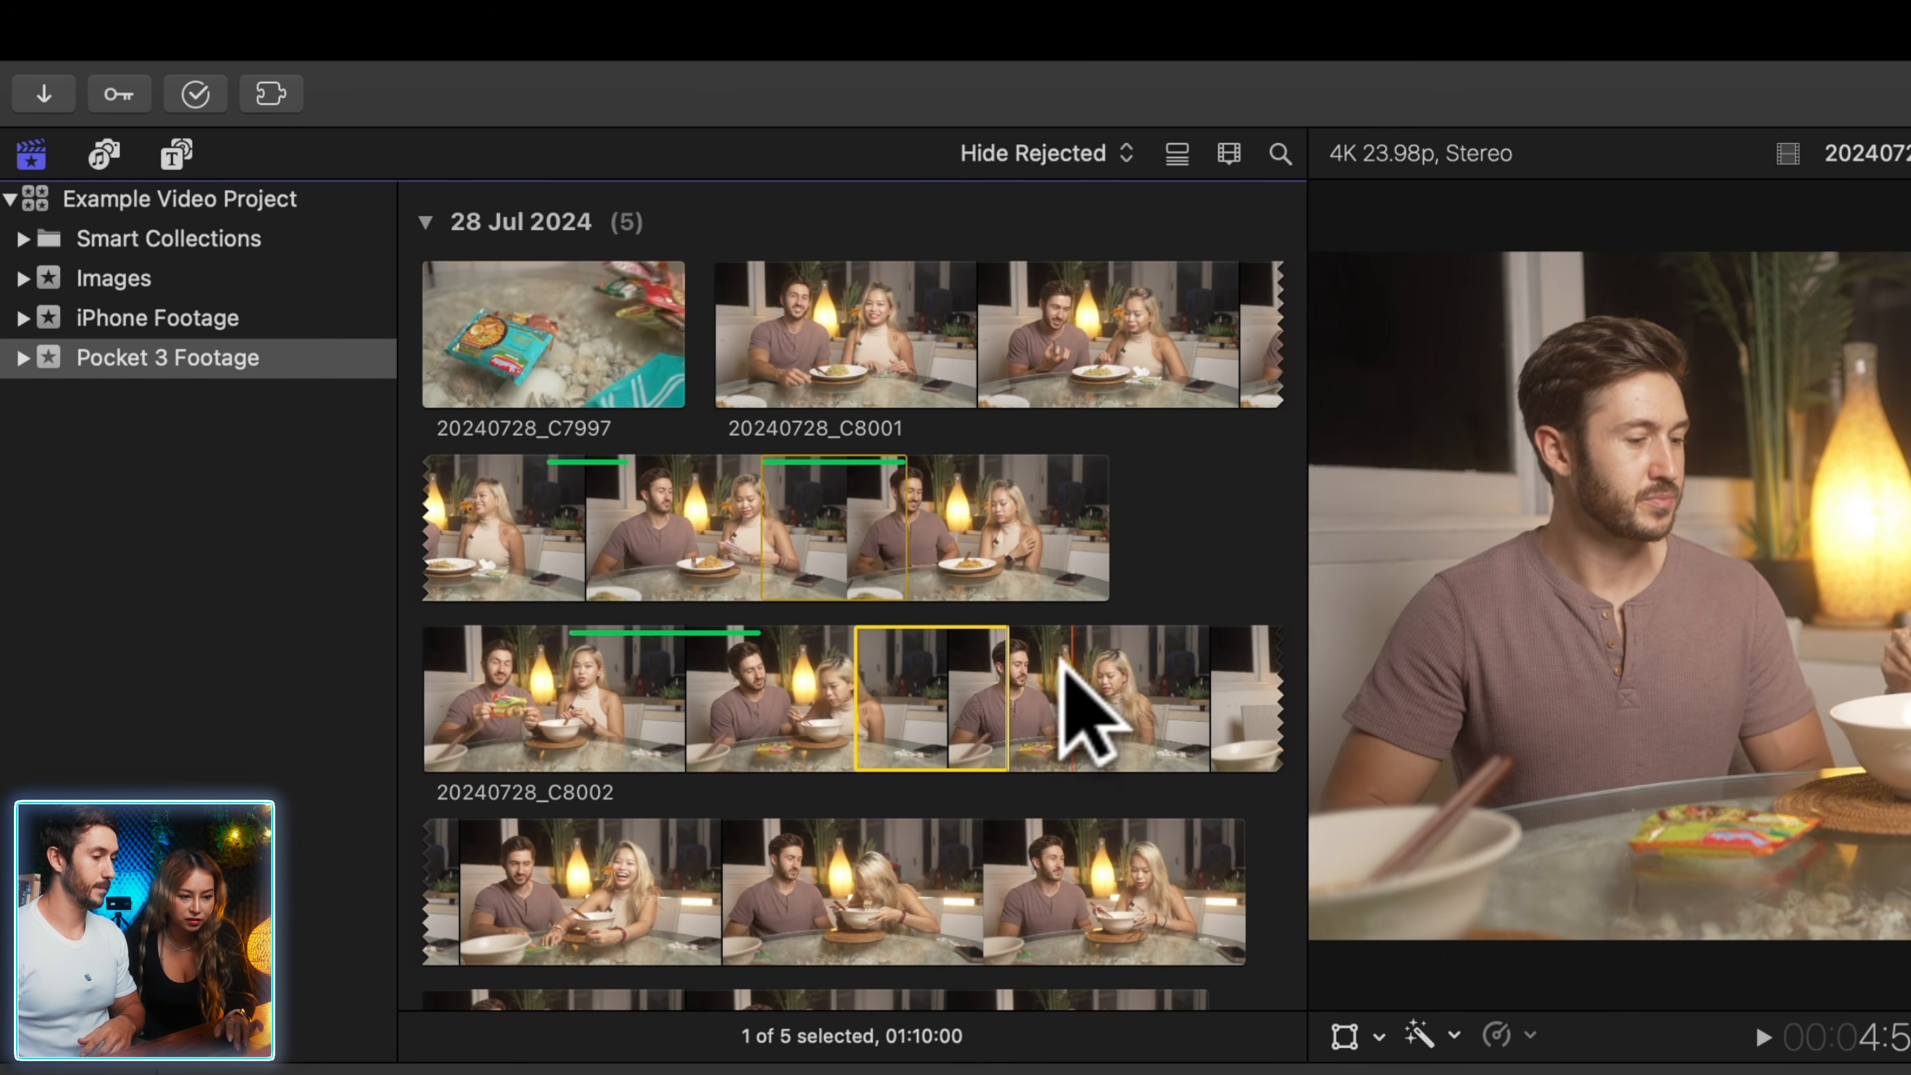
{"action": "left_click_drag", "start_coordinate": [1046, 696], "coordinate": [1185, 688]}
{"action": "key", "text": "f"}
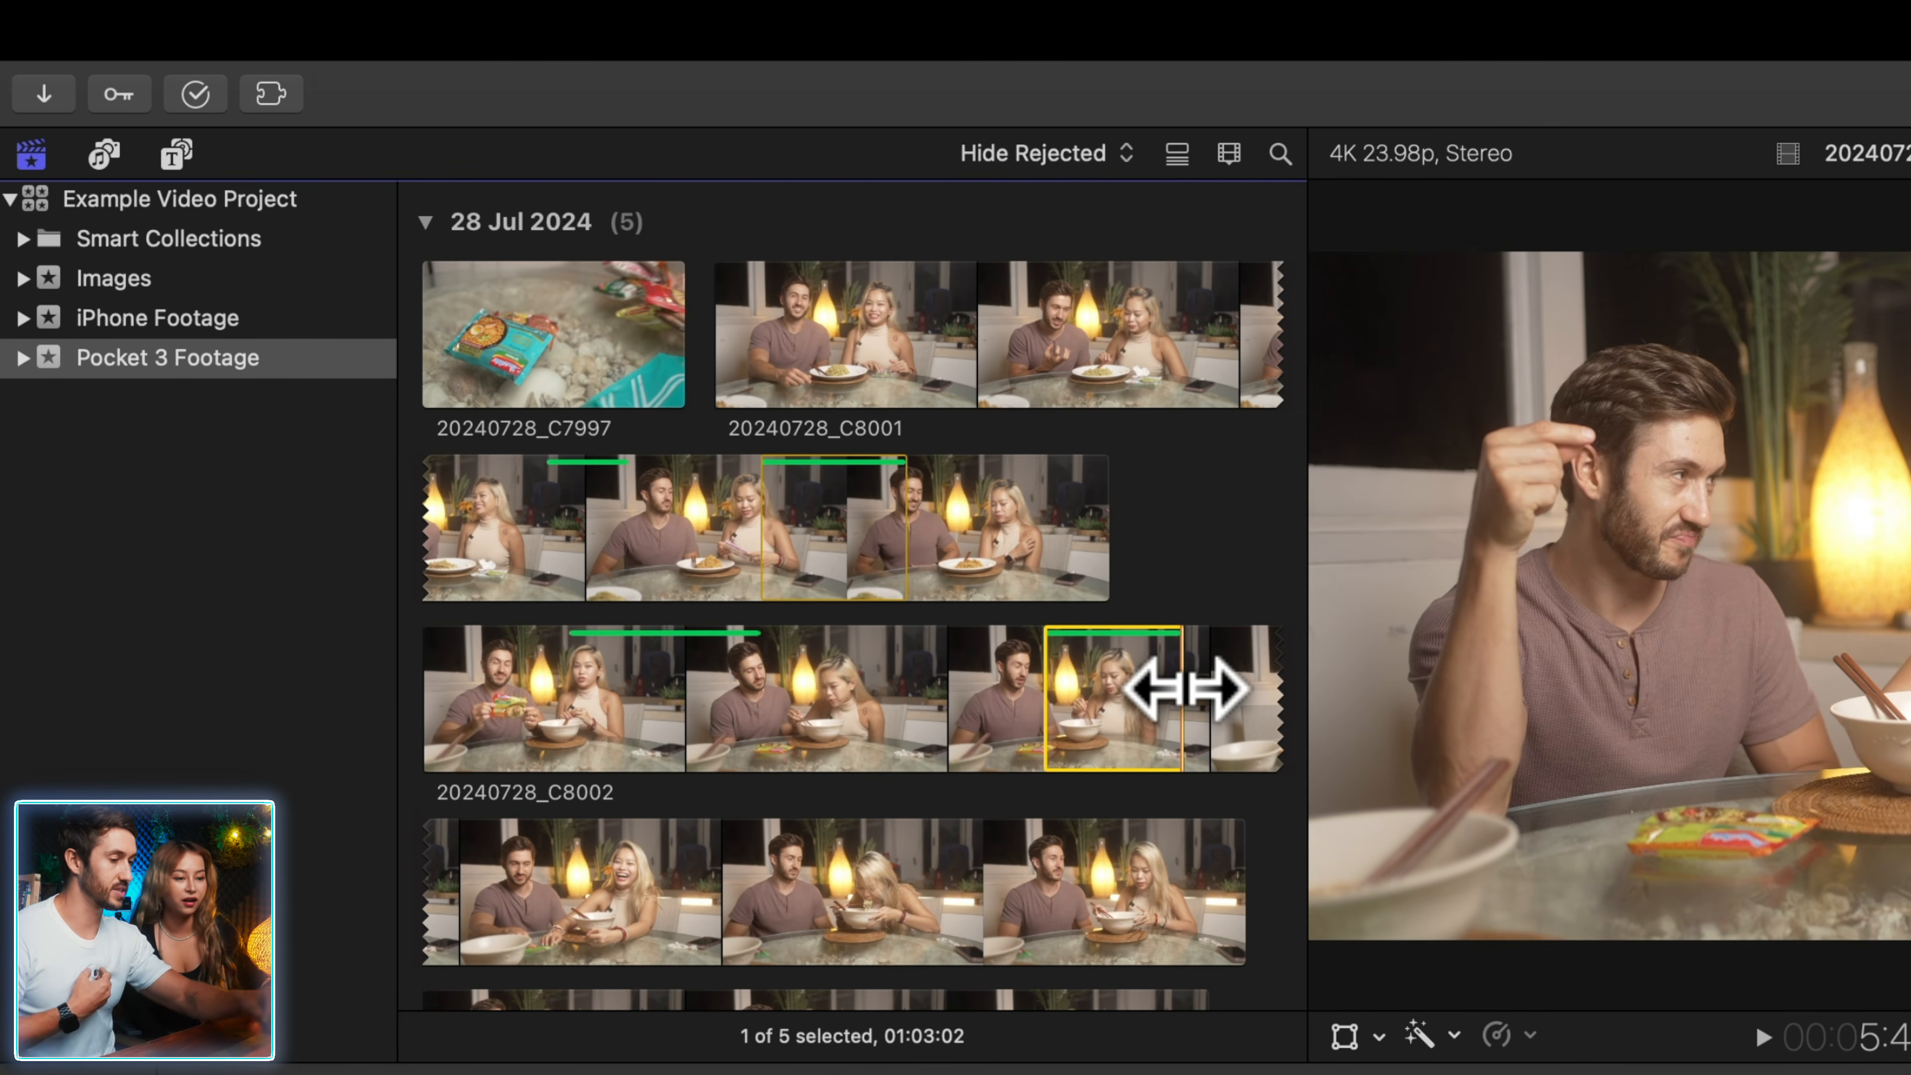
{"action": "key", "text": "u"}
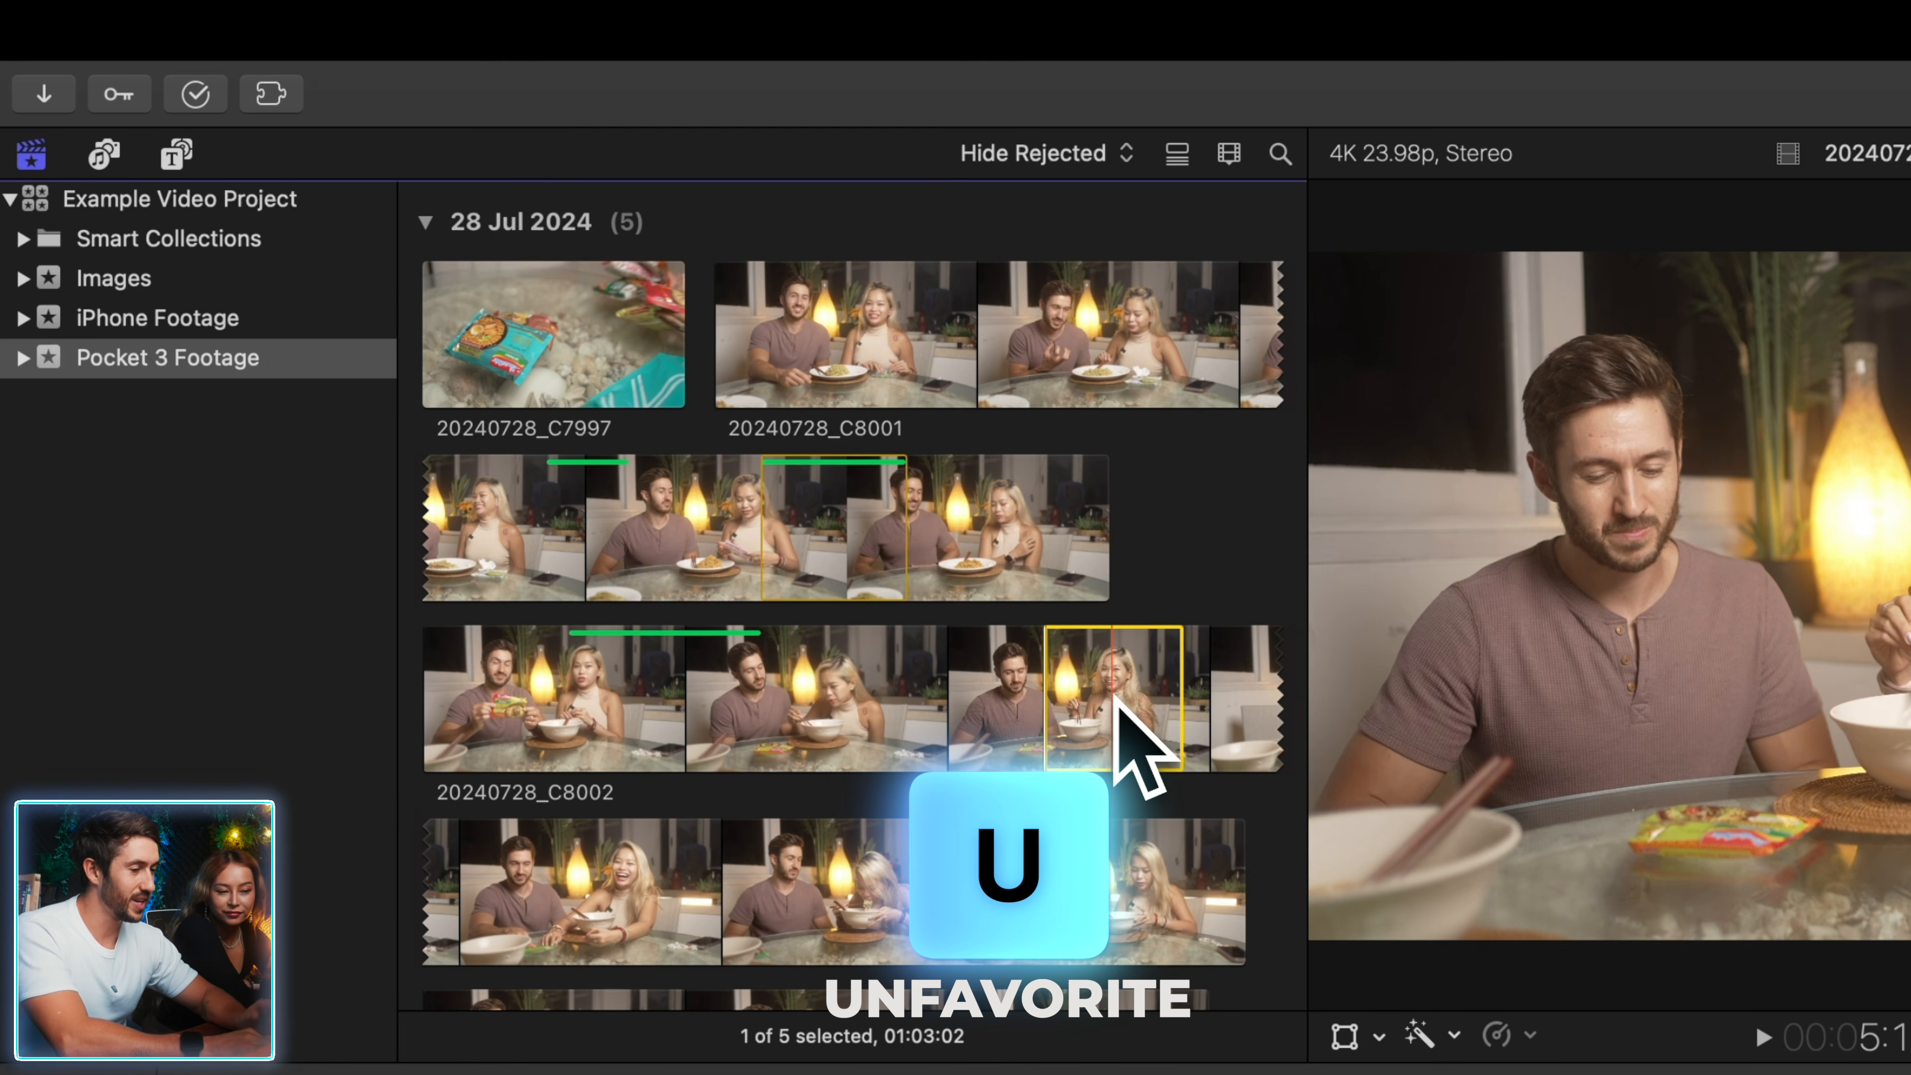
- Favorite a range of about 01:09:22 in 20240728_C8002's second filmstrip row and one of about 09:06 in 20240728_C7997
{"action": "scroll", "coordinate": [1083, 718], "scroll_direction": "down", "scroll_amount": 3}
{"action": "left_click_drag", "start_coordinate": [722, 744], "coordinate": [874, 742]}
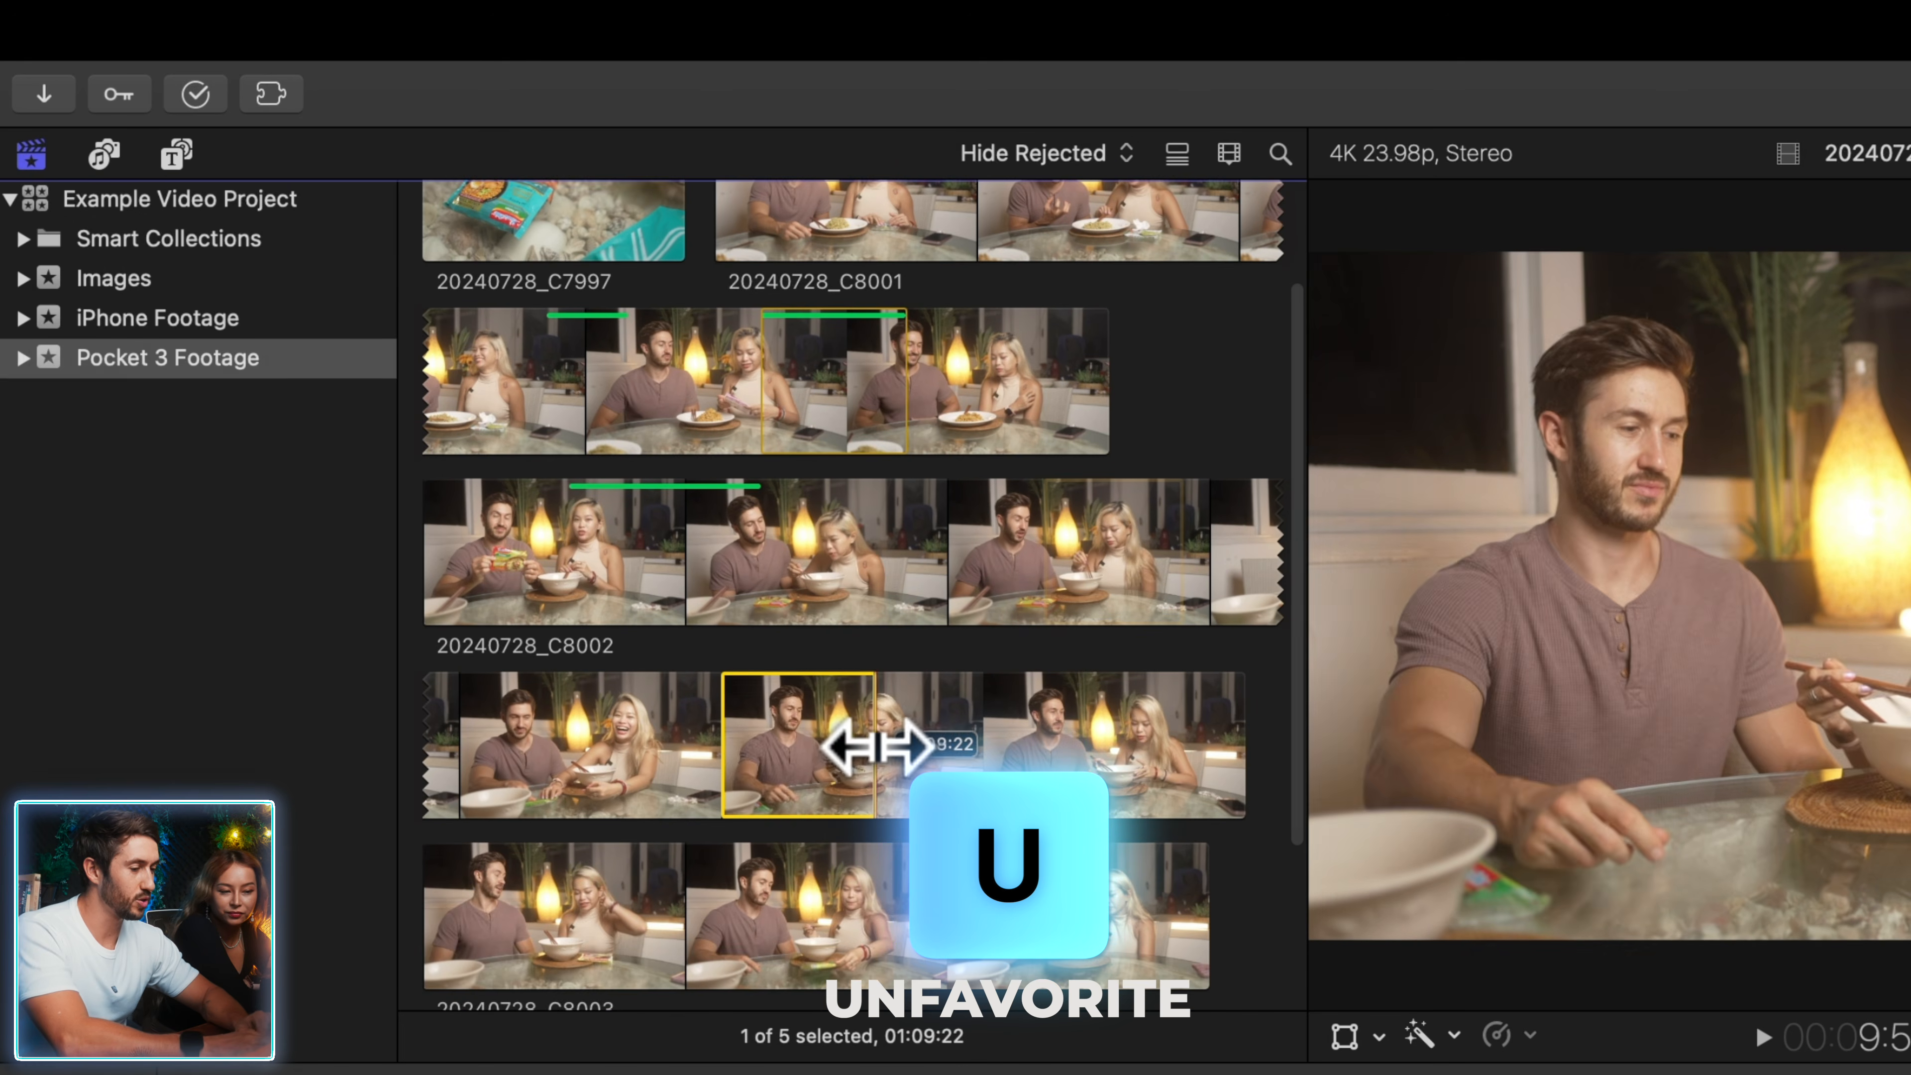
{"action": "scroll", "coordinate": [874, 743], "scroll_direction": "up", "scroll_amount": 3}
{"action": "key", "text": "f"}
{"action": "left_click_drag", "start_coordinate": [517, 334], "coordinate": [606, 335]}
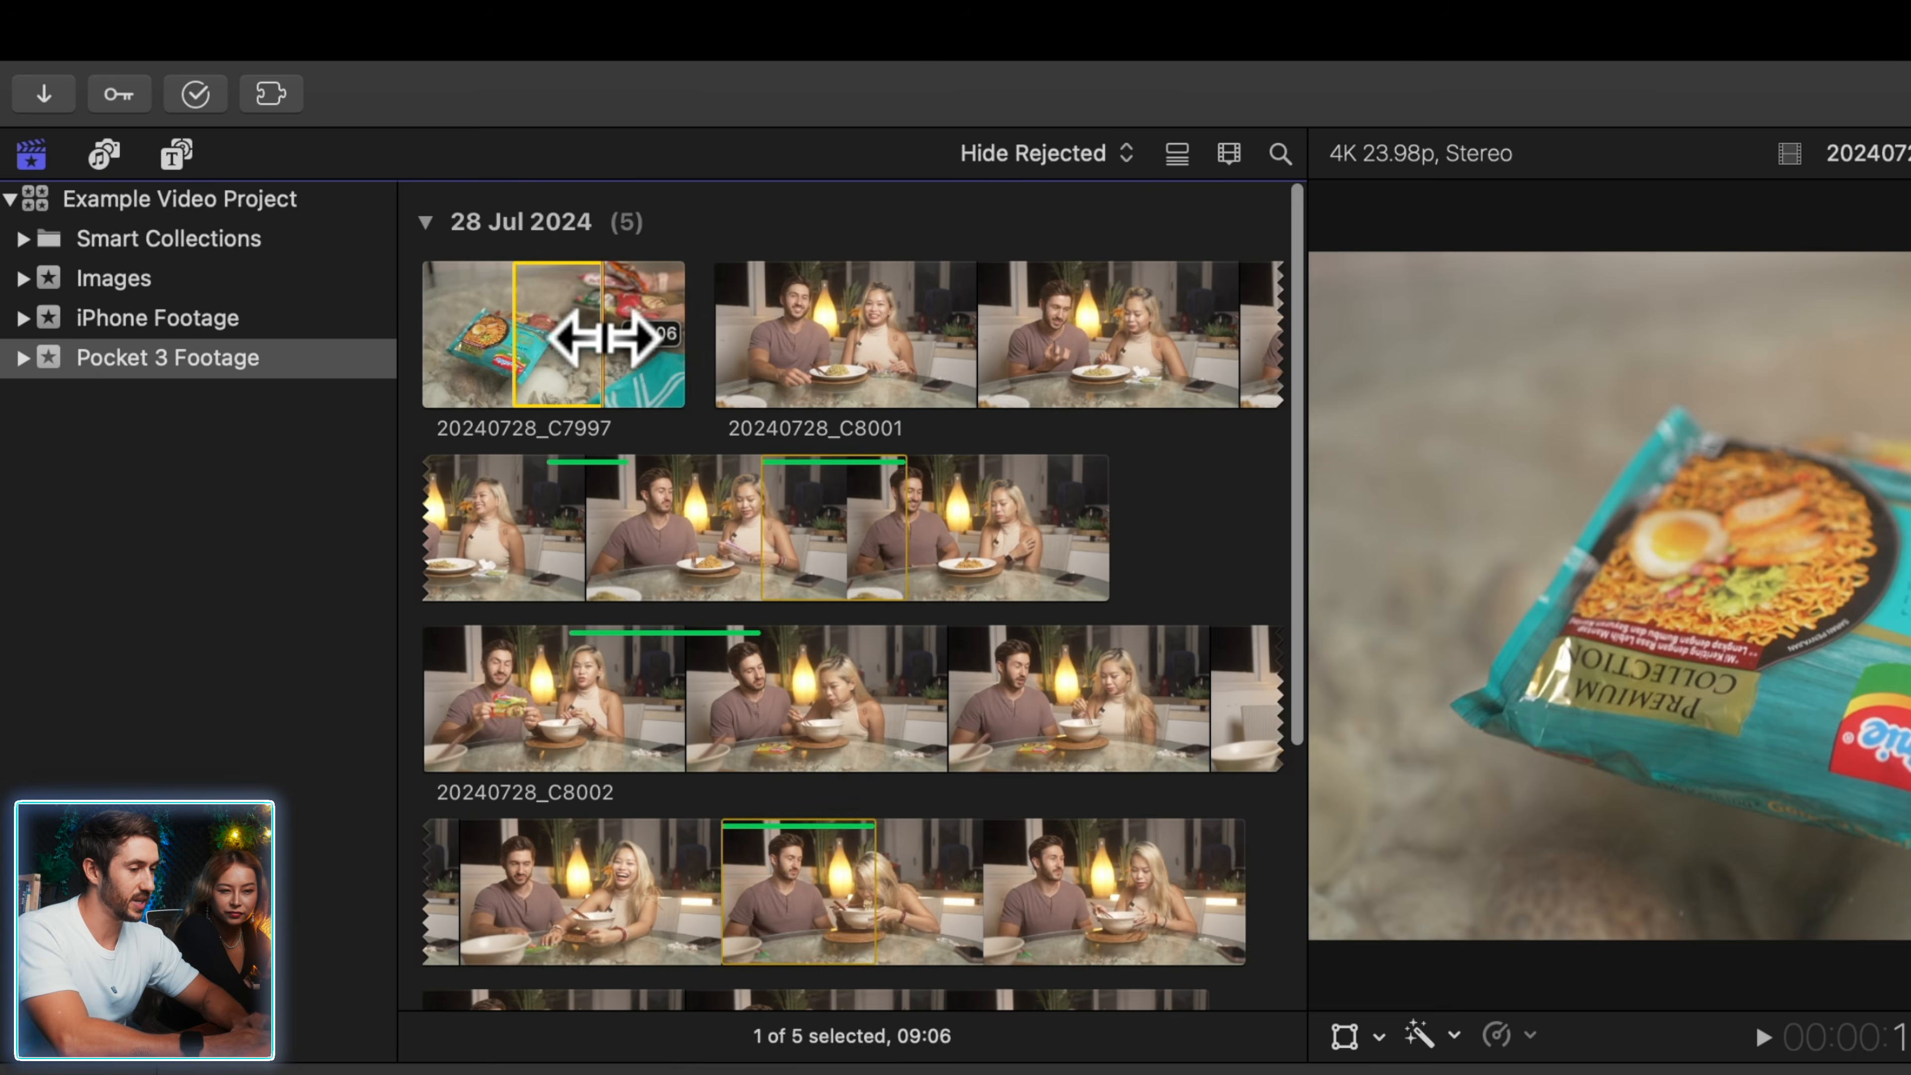
{"action": "scroll", "coordinate": [610, 333], "scroll_direction": "down", "scroll_amount": 5}
{"action": "scroll", "coordinate": [654, 399], "scroll_direction": "up", "scroll_amount": 5}
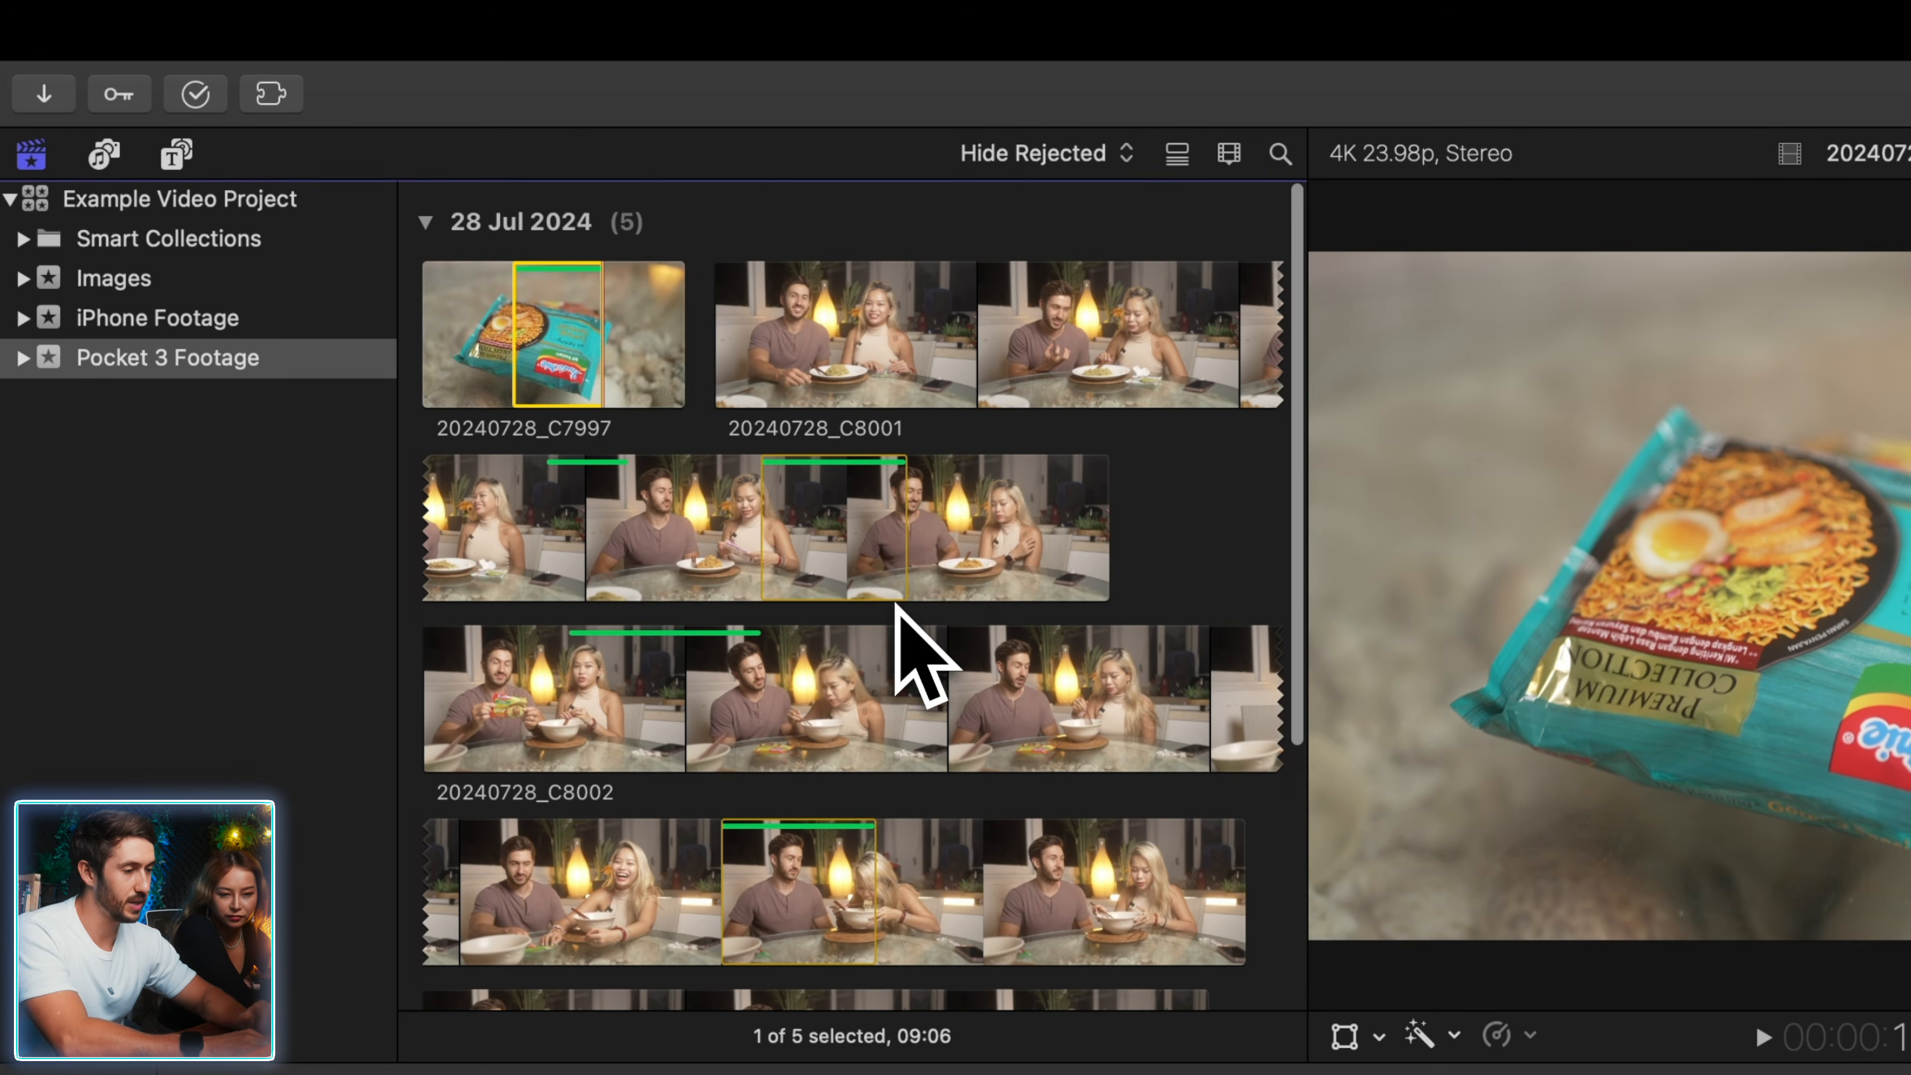
- Filter the browser to show only Favorites, and switch the filter to All Clips
{"action": "left_click", "coordinate": [1045, 156]}
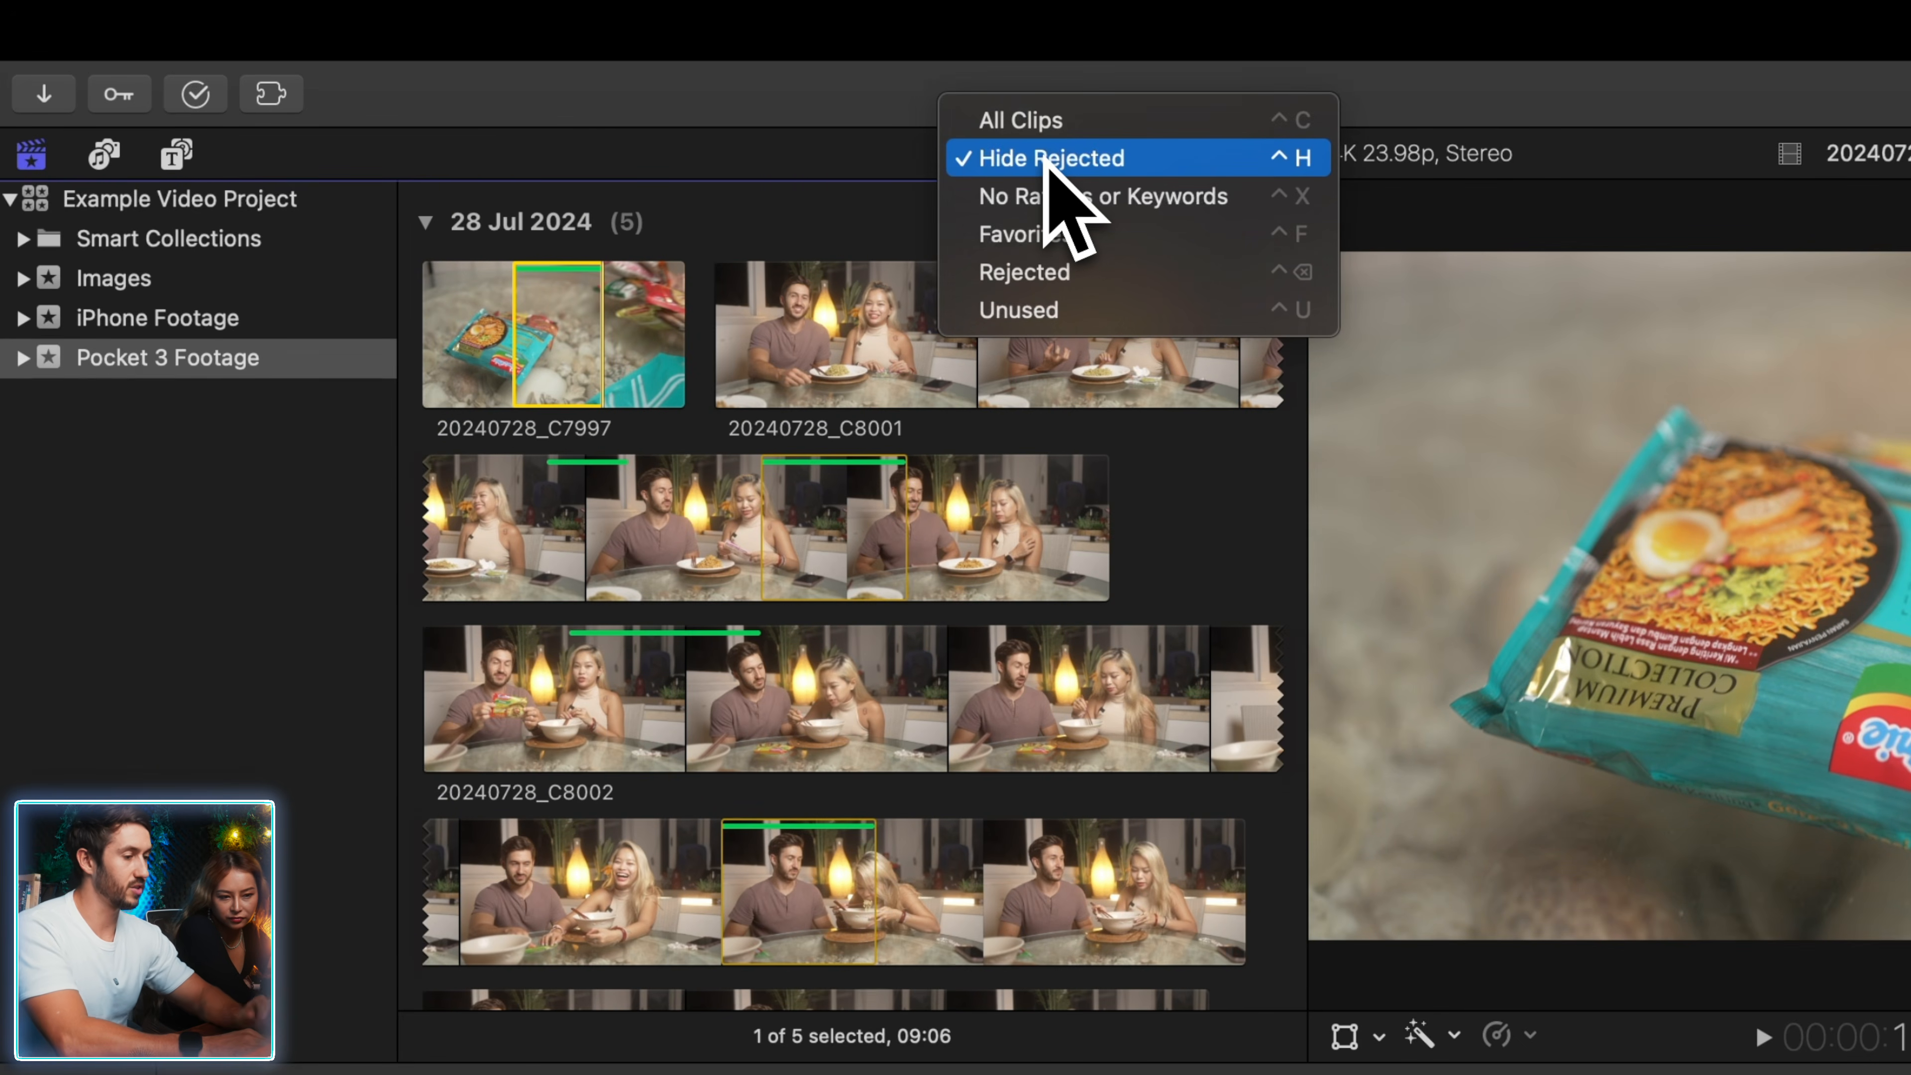
{"action": "left_click", "coordinate": [1072, 239]}
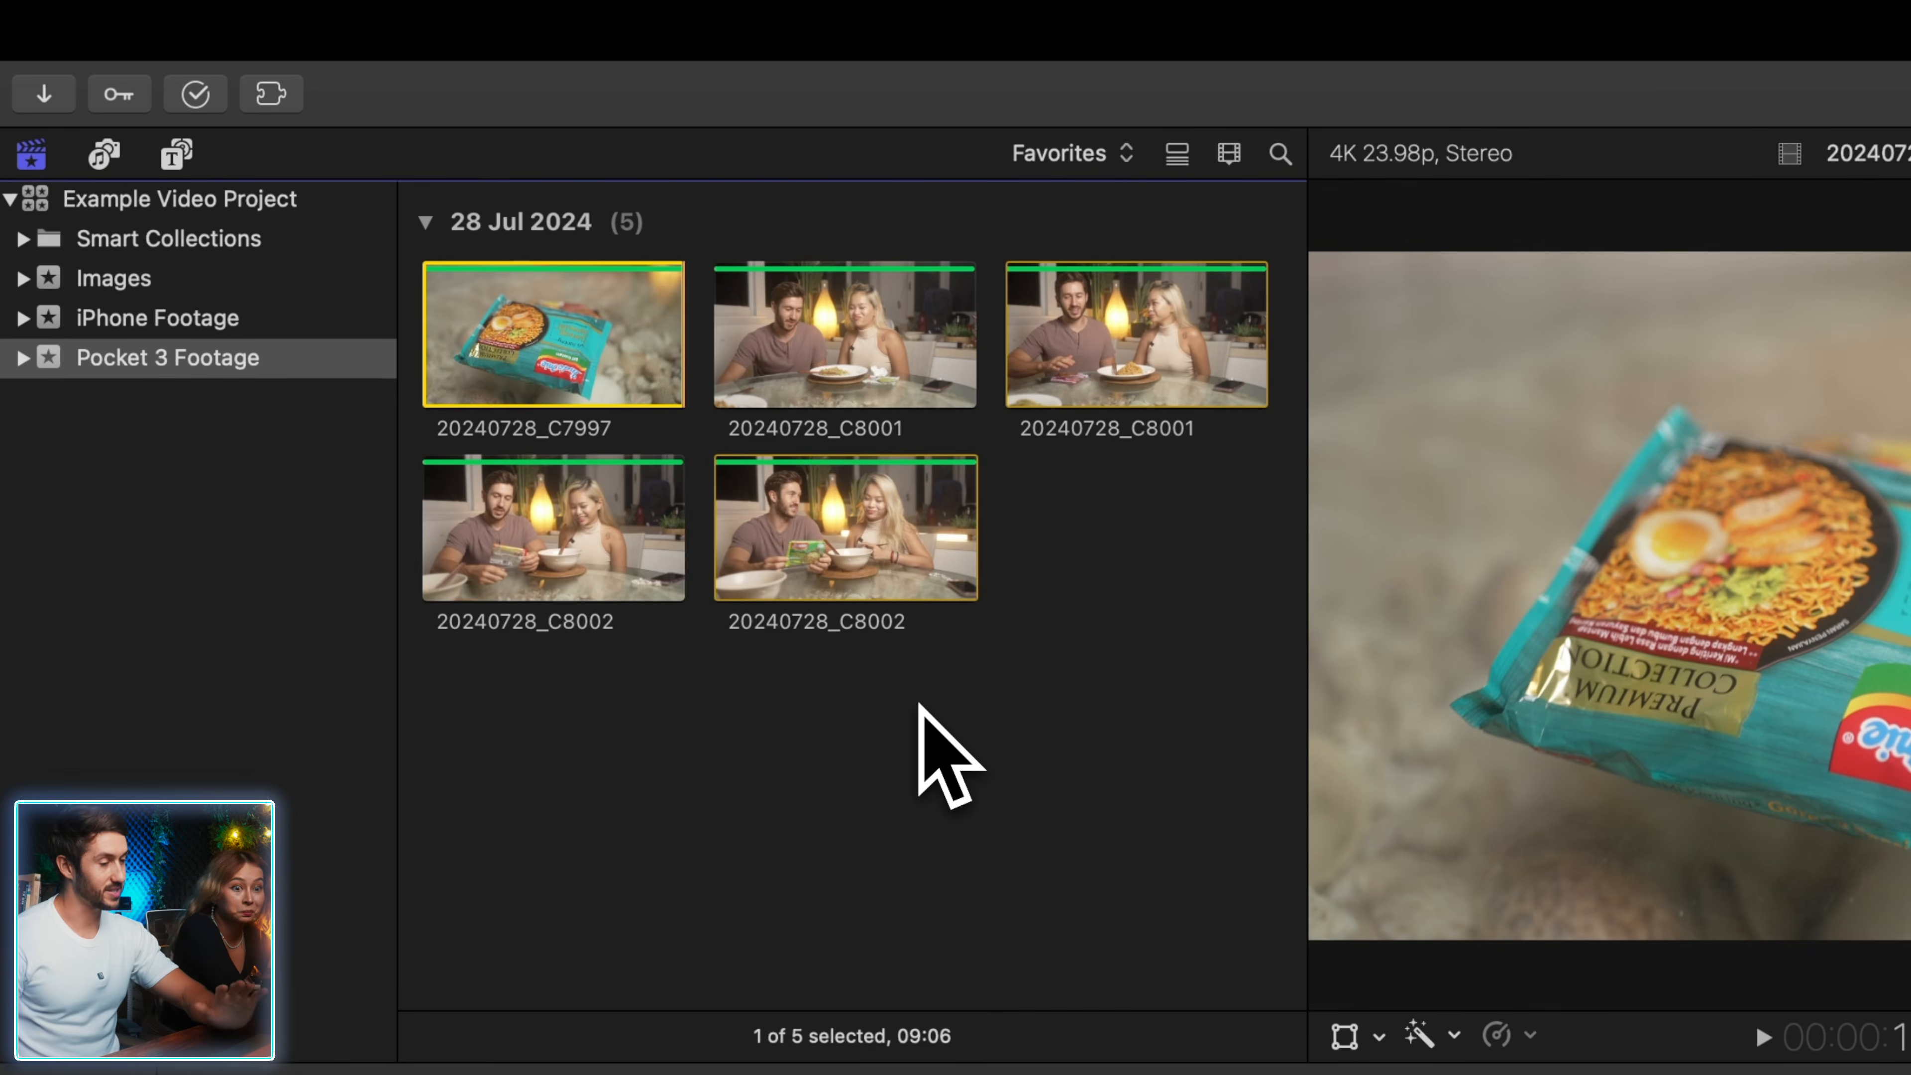
{"action": "left_click", "coordinate": [1080, 151]}
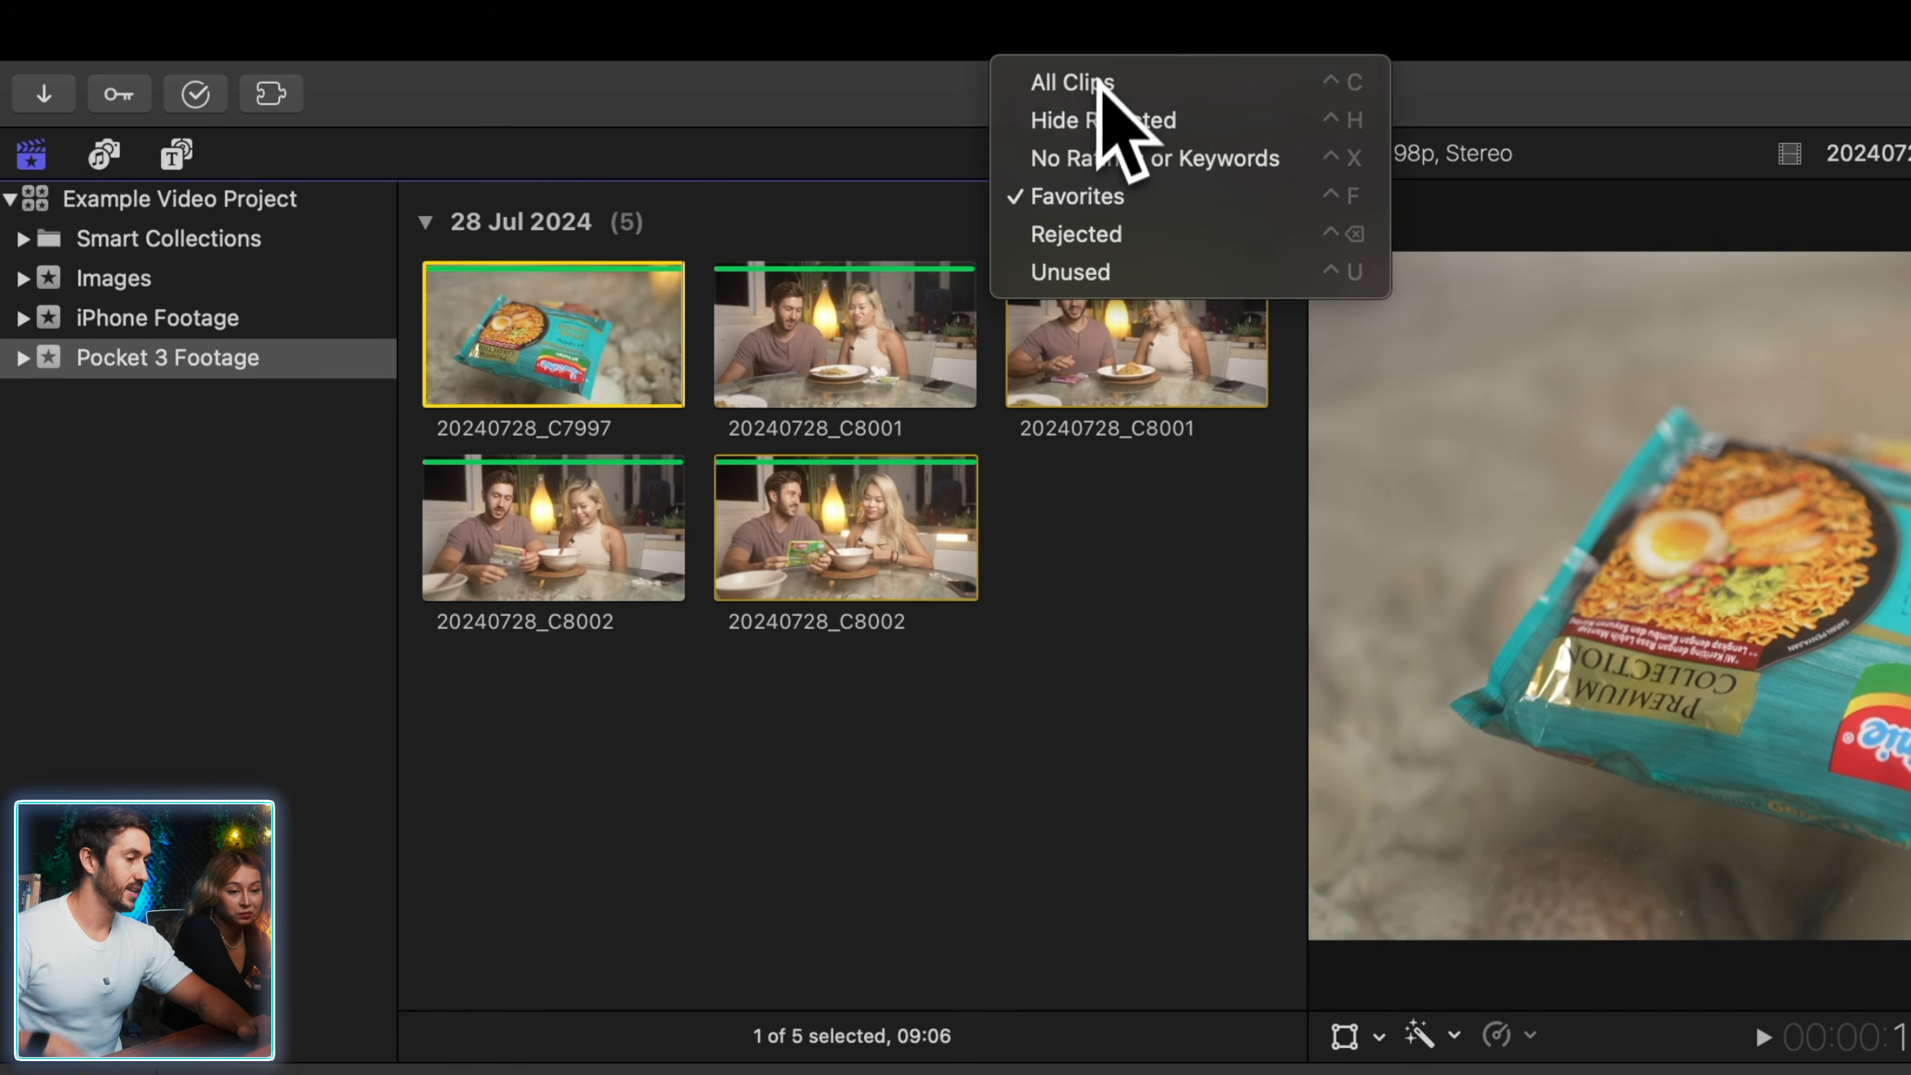
{"action": "left_click", "coordinate": [1091, 86]}
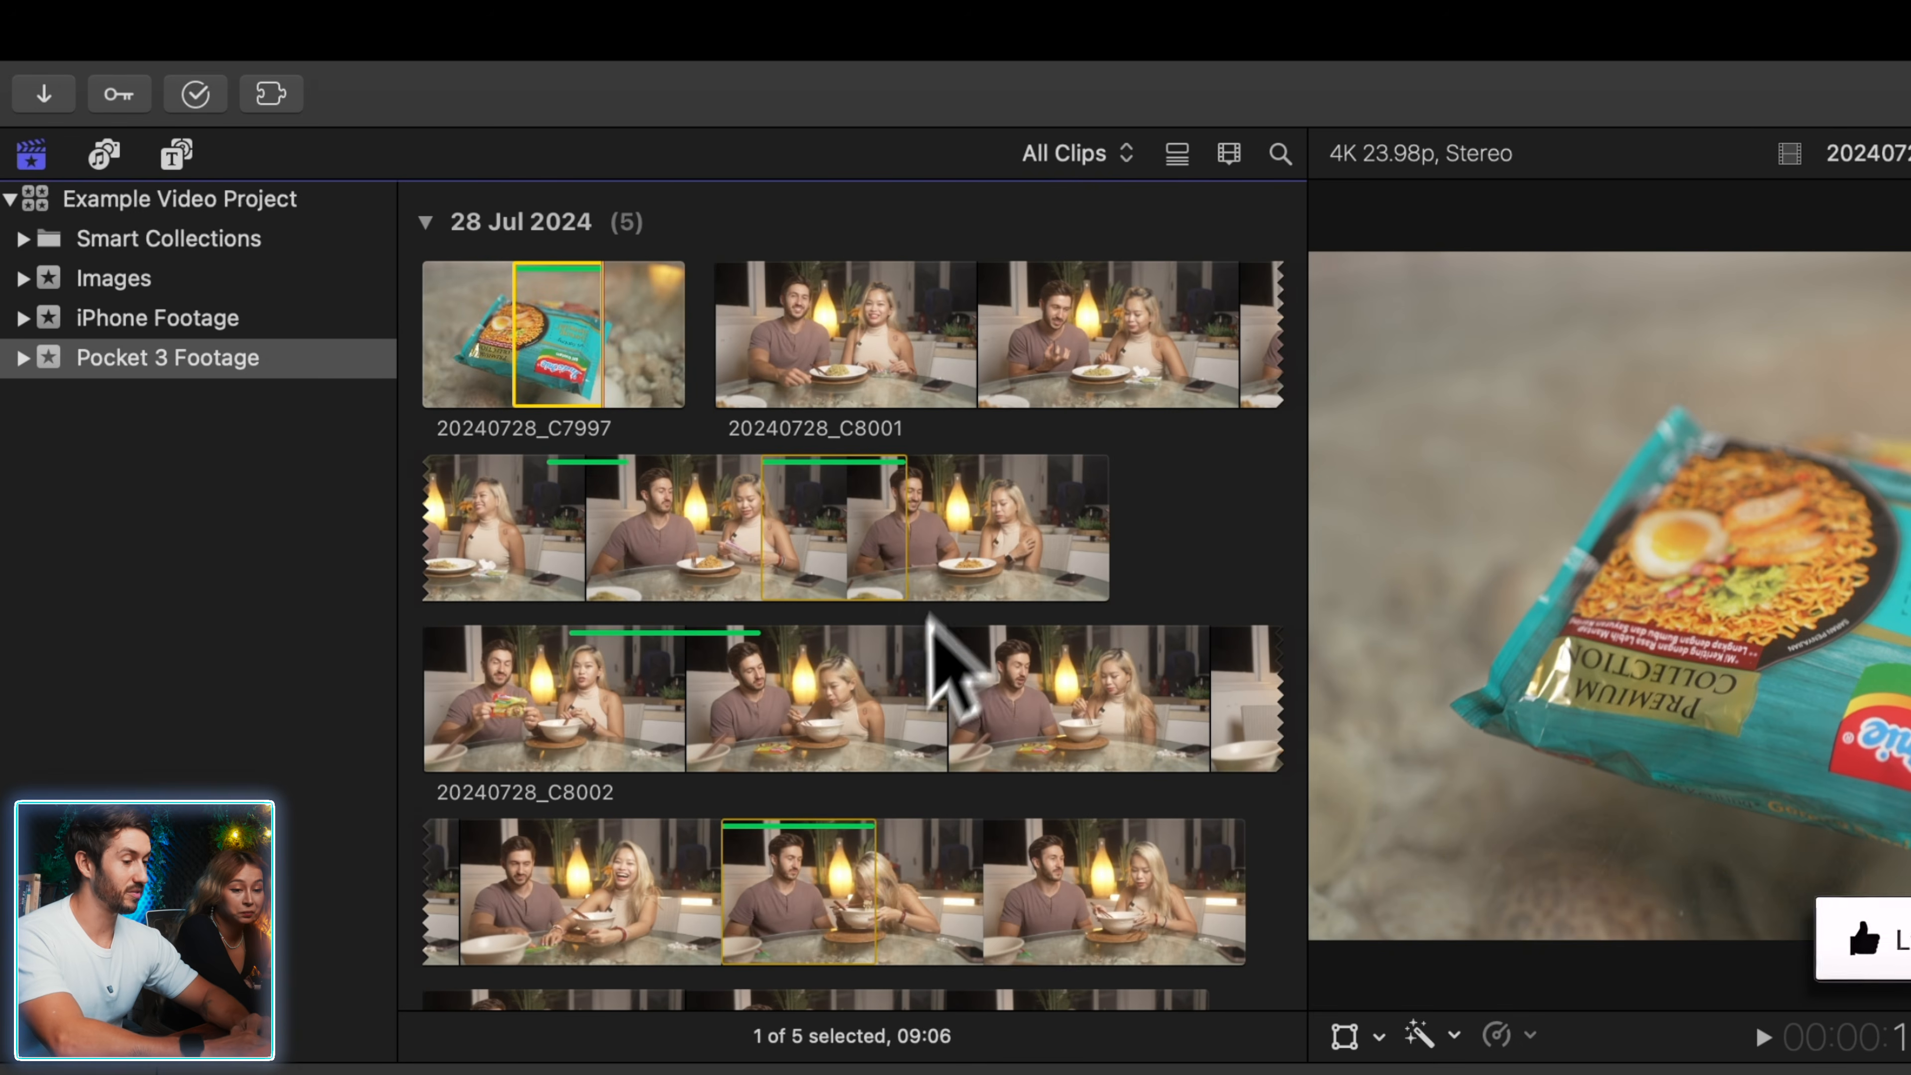
- Favorite a range of about 01:19:14 in the later part of 20240728_C8002's first filmstrip row
{"action": "scroll", "coordinate": [926, 677], "scroll_direction": "down", "scroll_amount": 3}
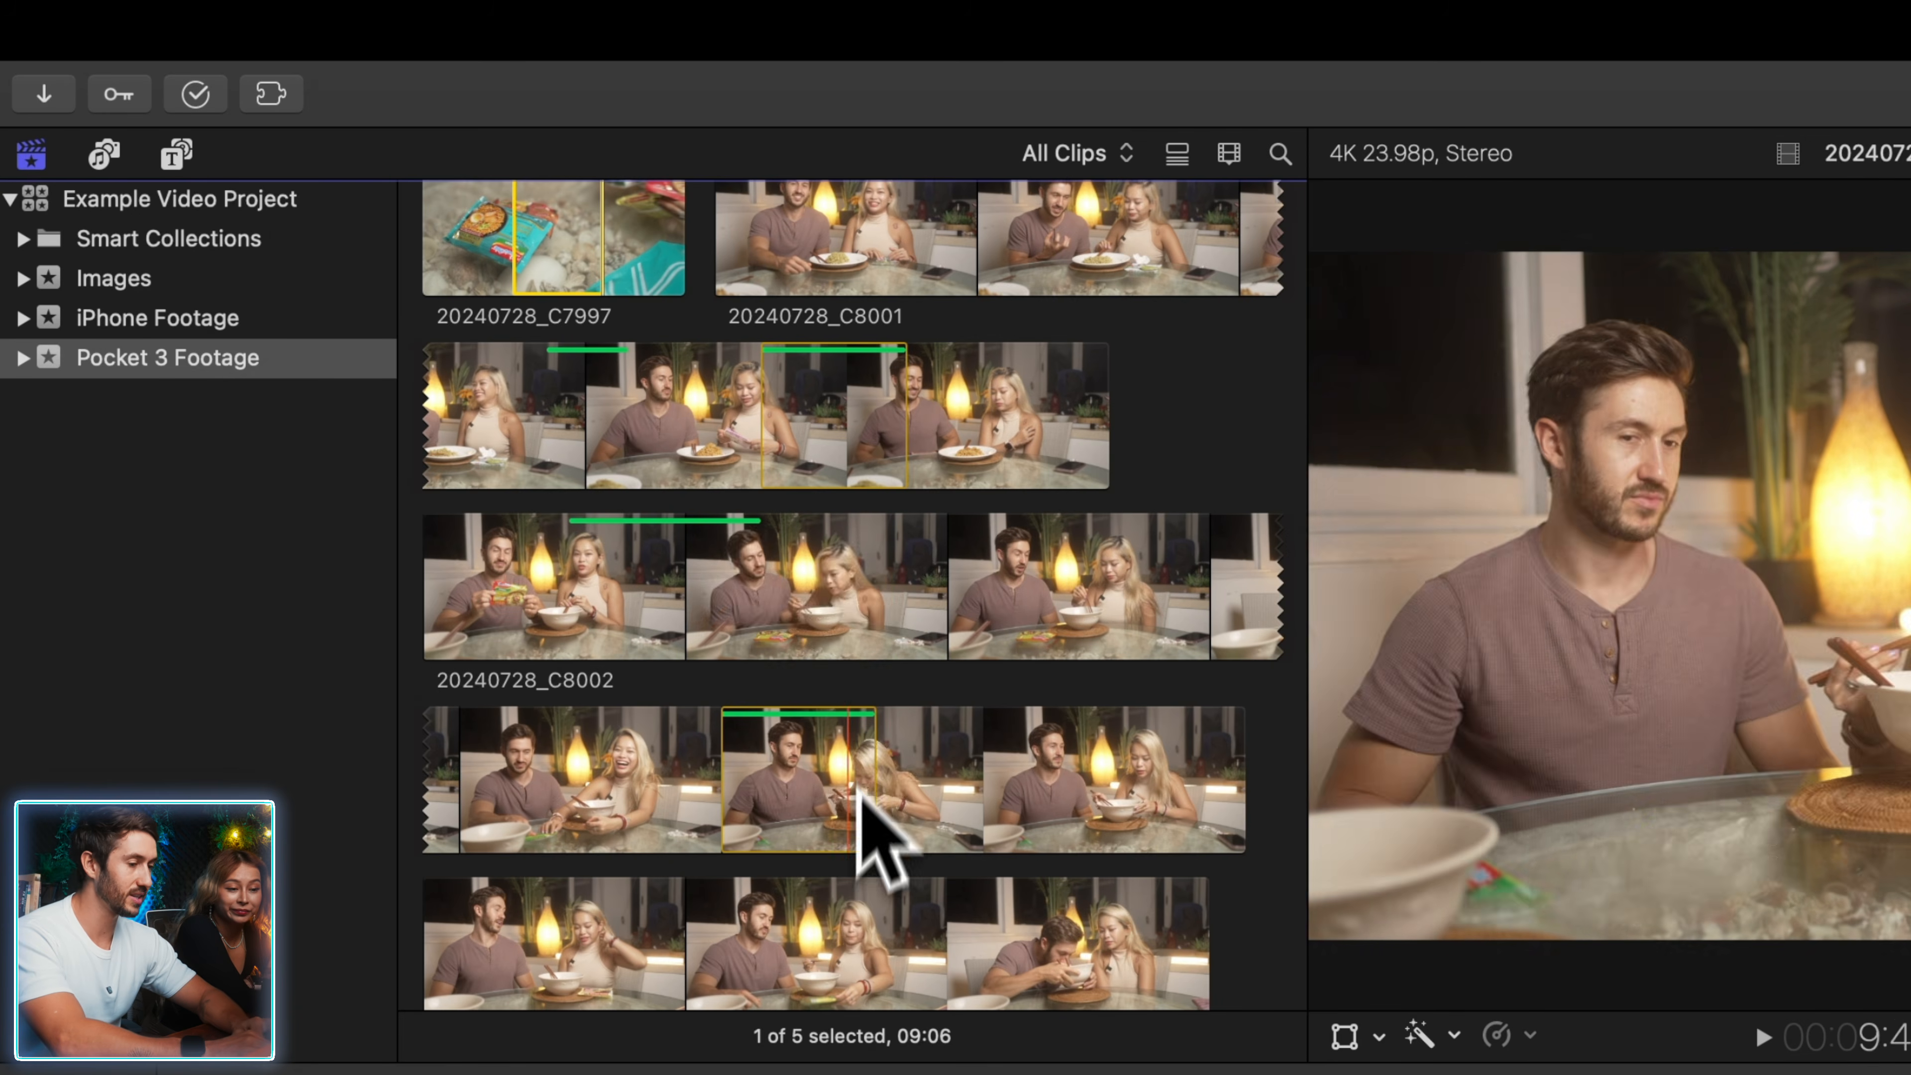
{"action": "left_click_drag", "start_coordinate": [813, 598], "coordinate": [897, 598]}
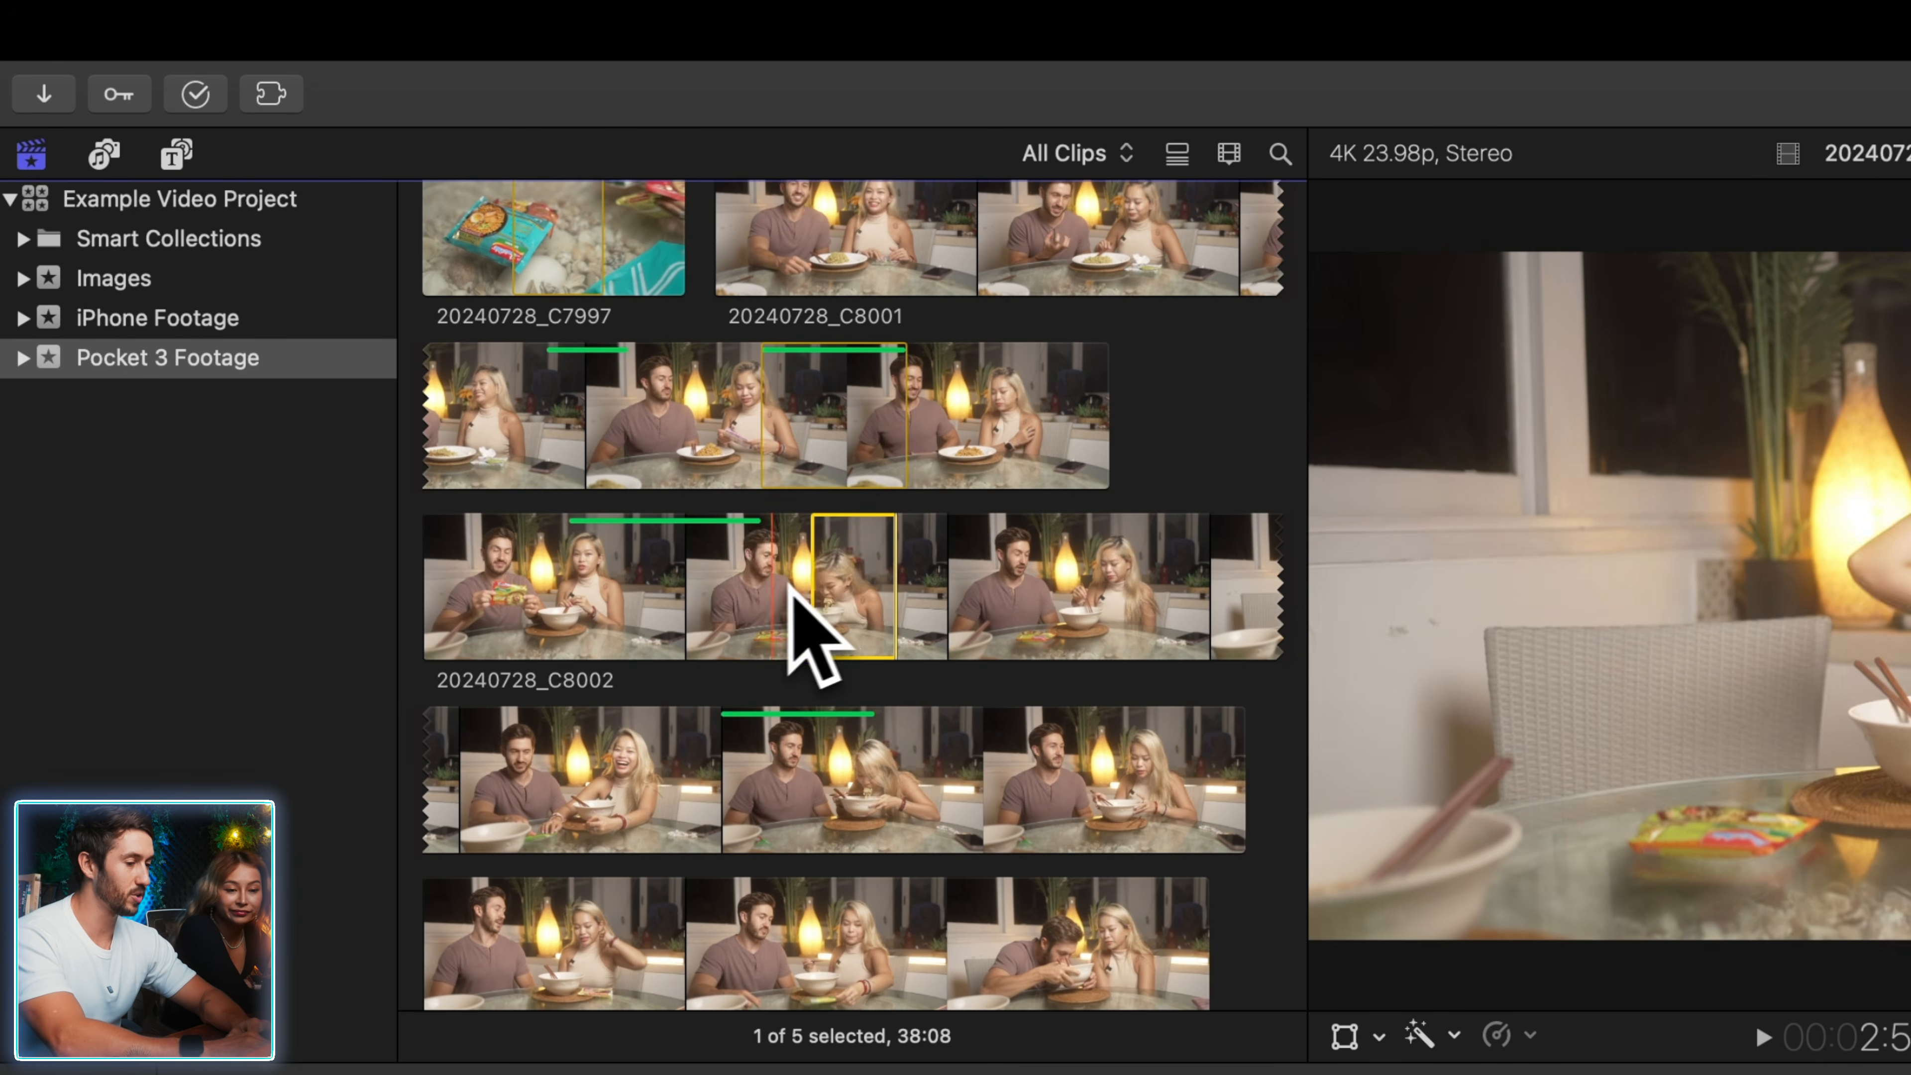
{"action": "left_click_drag", "start_coordinate": [927, 590], "coordinate": [1102, 596]}
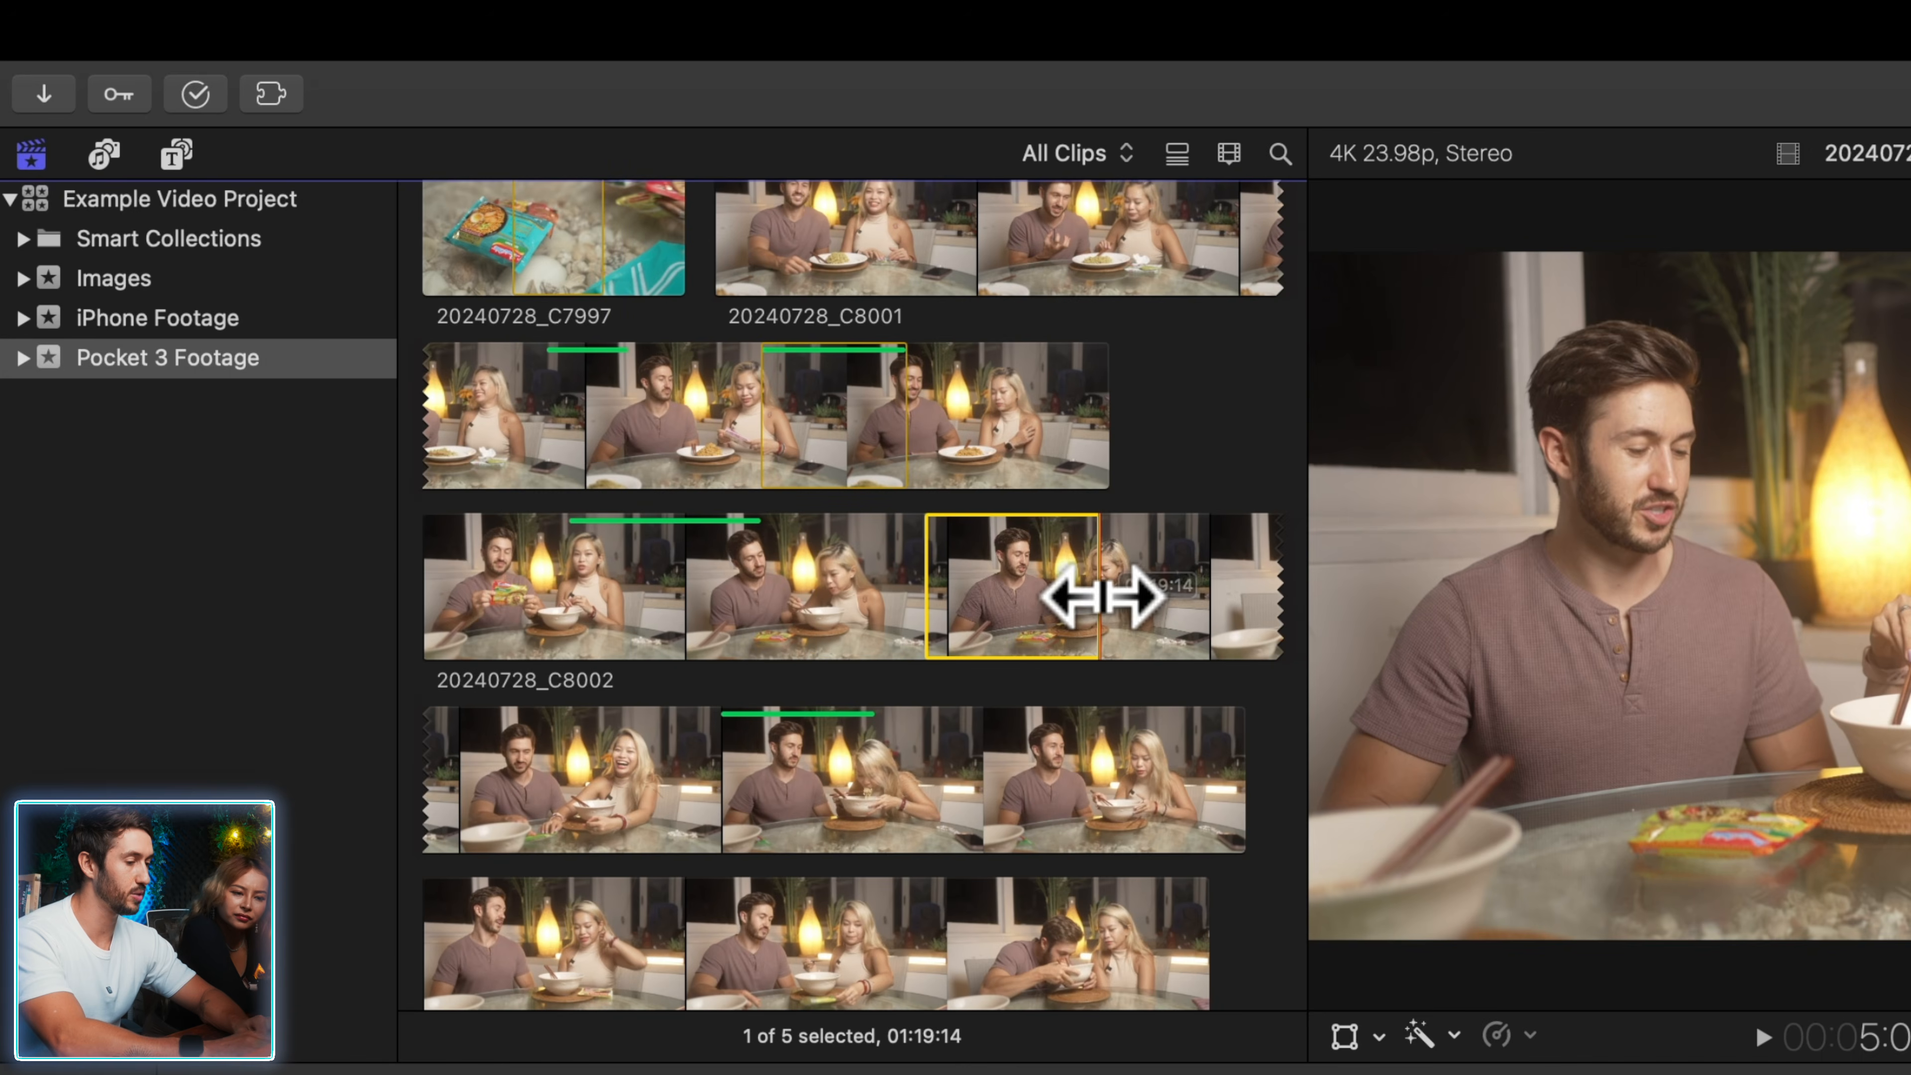
- Tag a range between the favorites in 20240728_C8002's first filmstrip row with the keyword happy, and one in its second row with waterfall
{"action": "left_click_drag", "start_coordinate": [795, 606], "coordinate": [914, 614]}
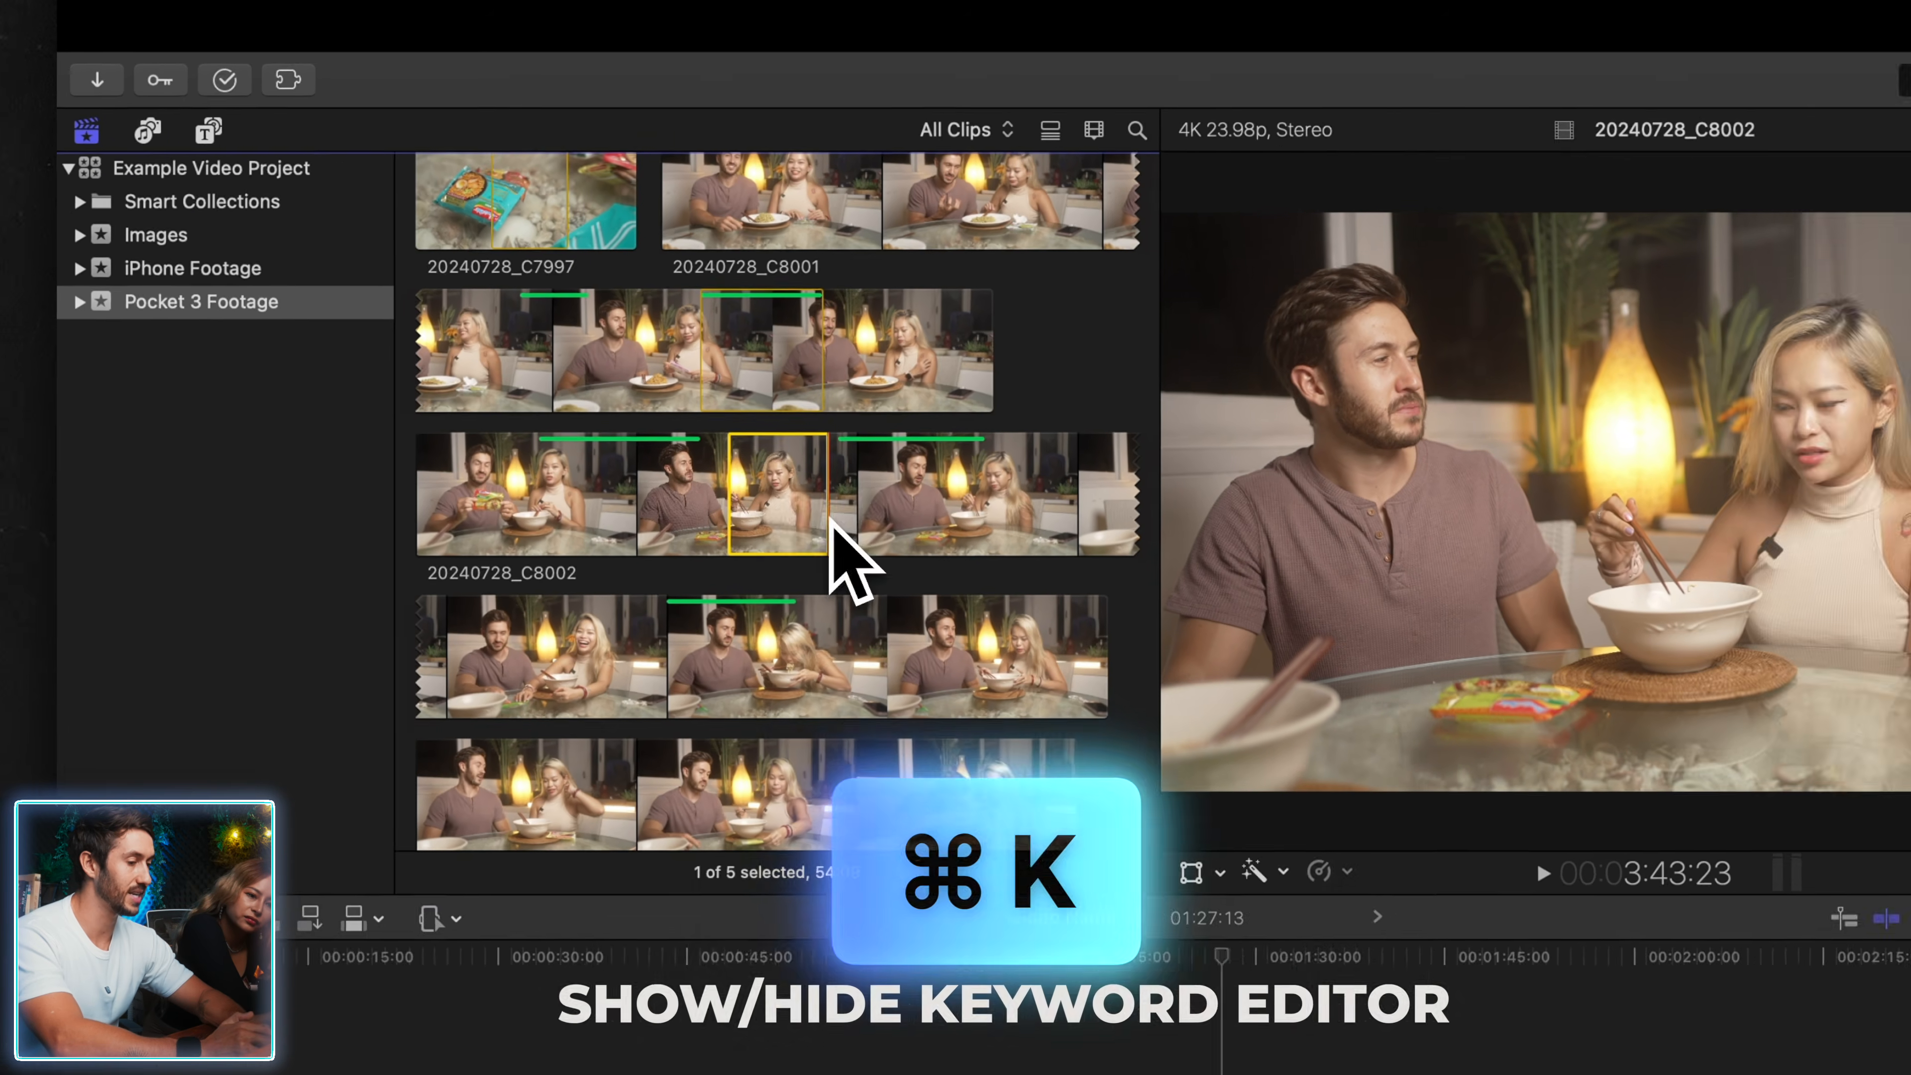
{"action": "key", "text": "super+k"}
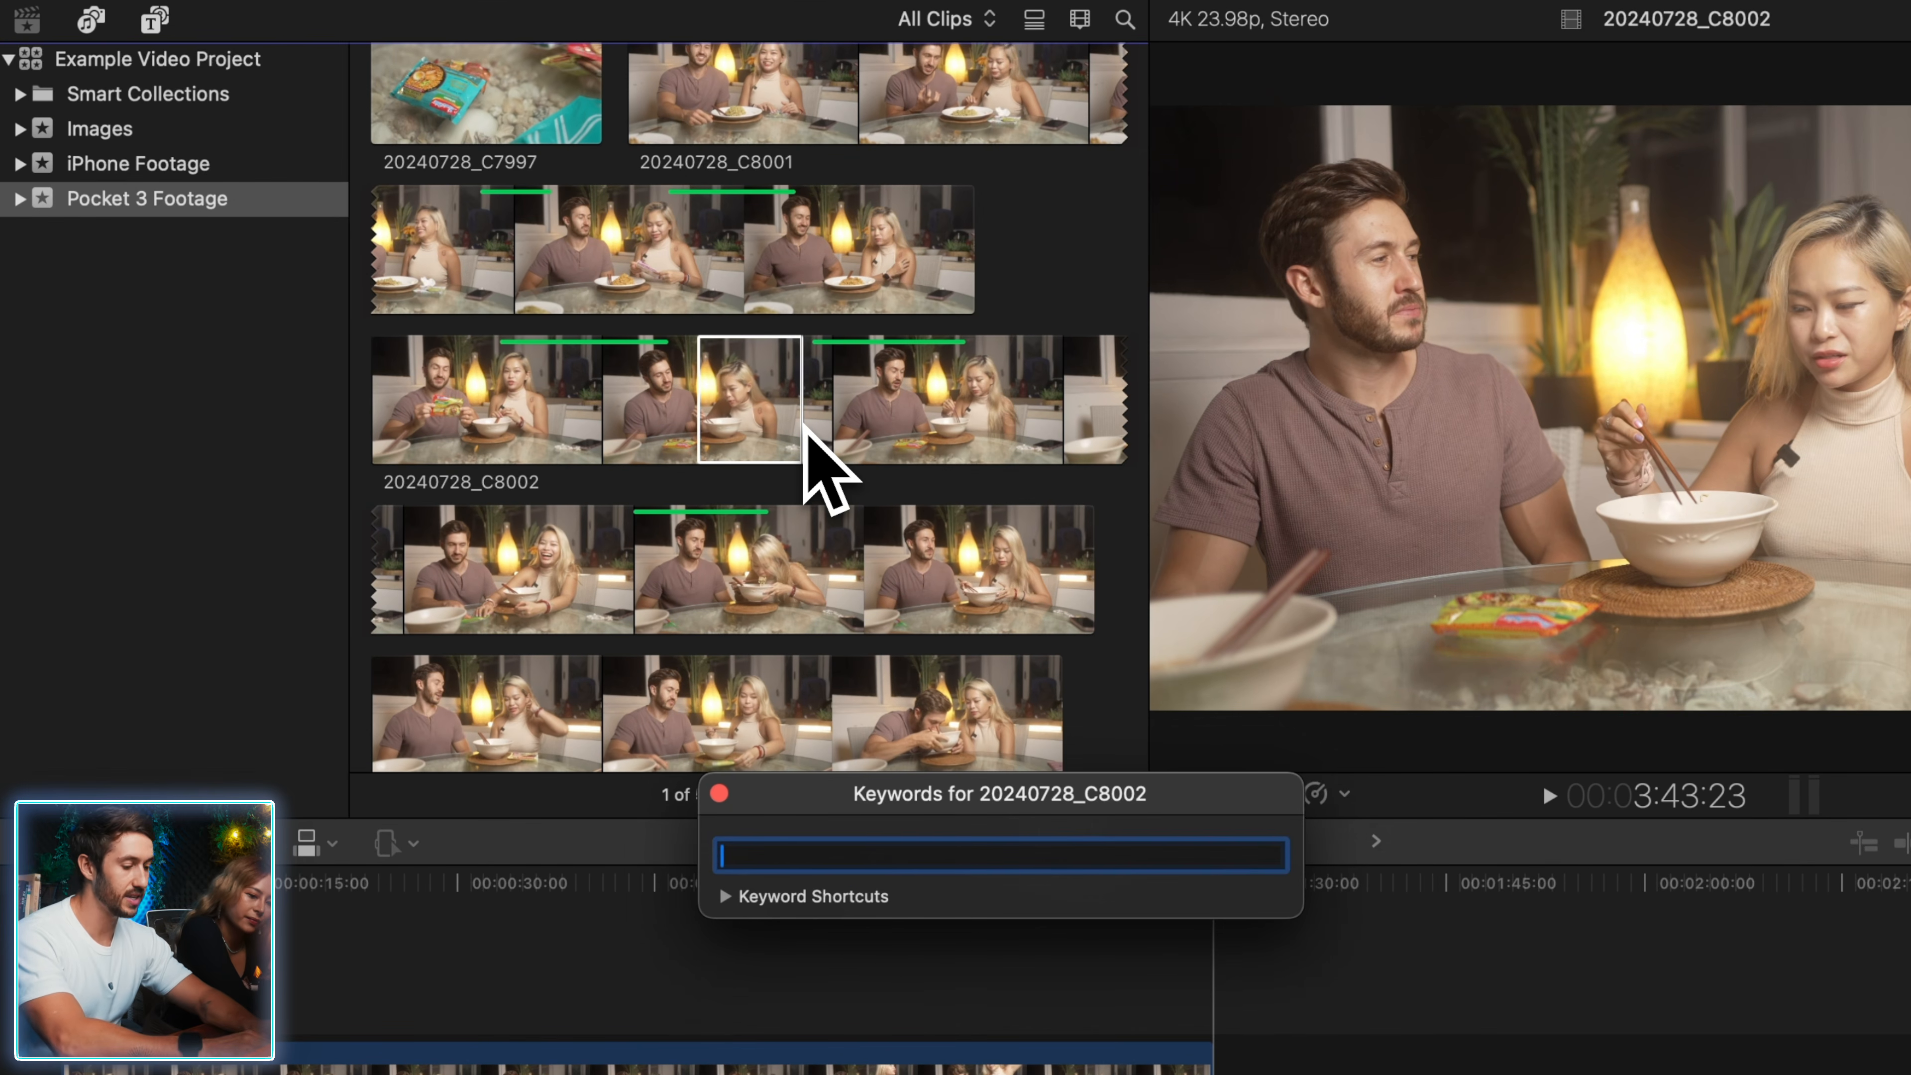
{"action": "key", "text": "Return"}
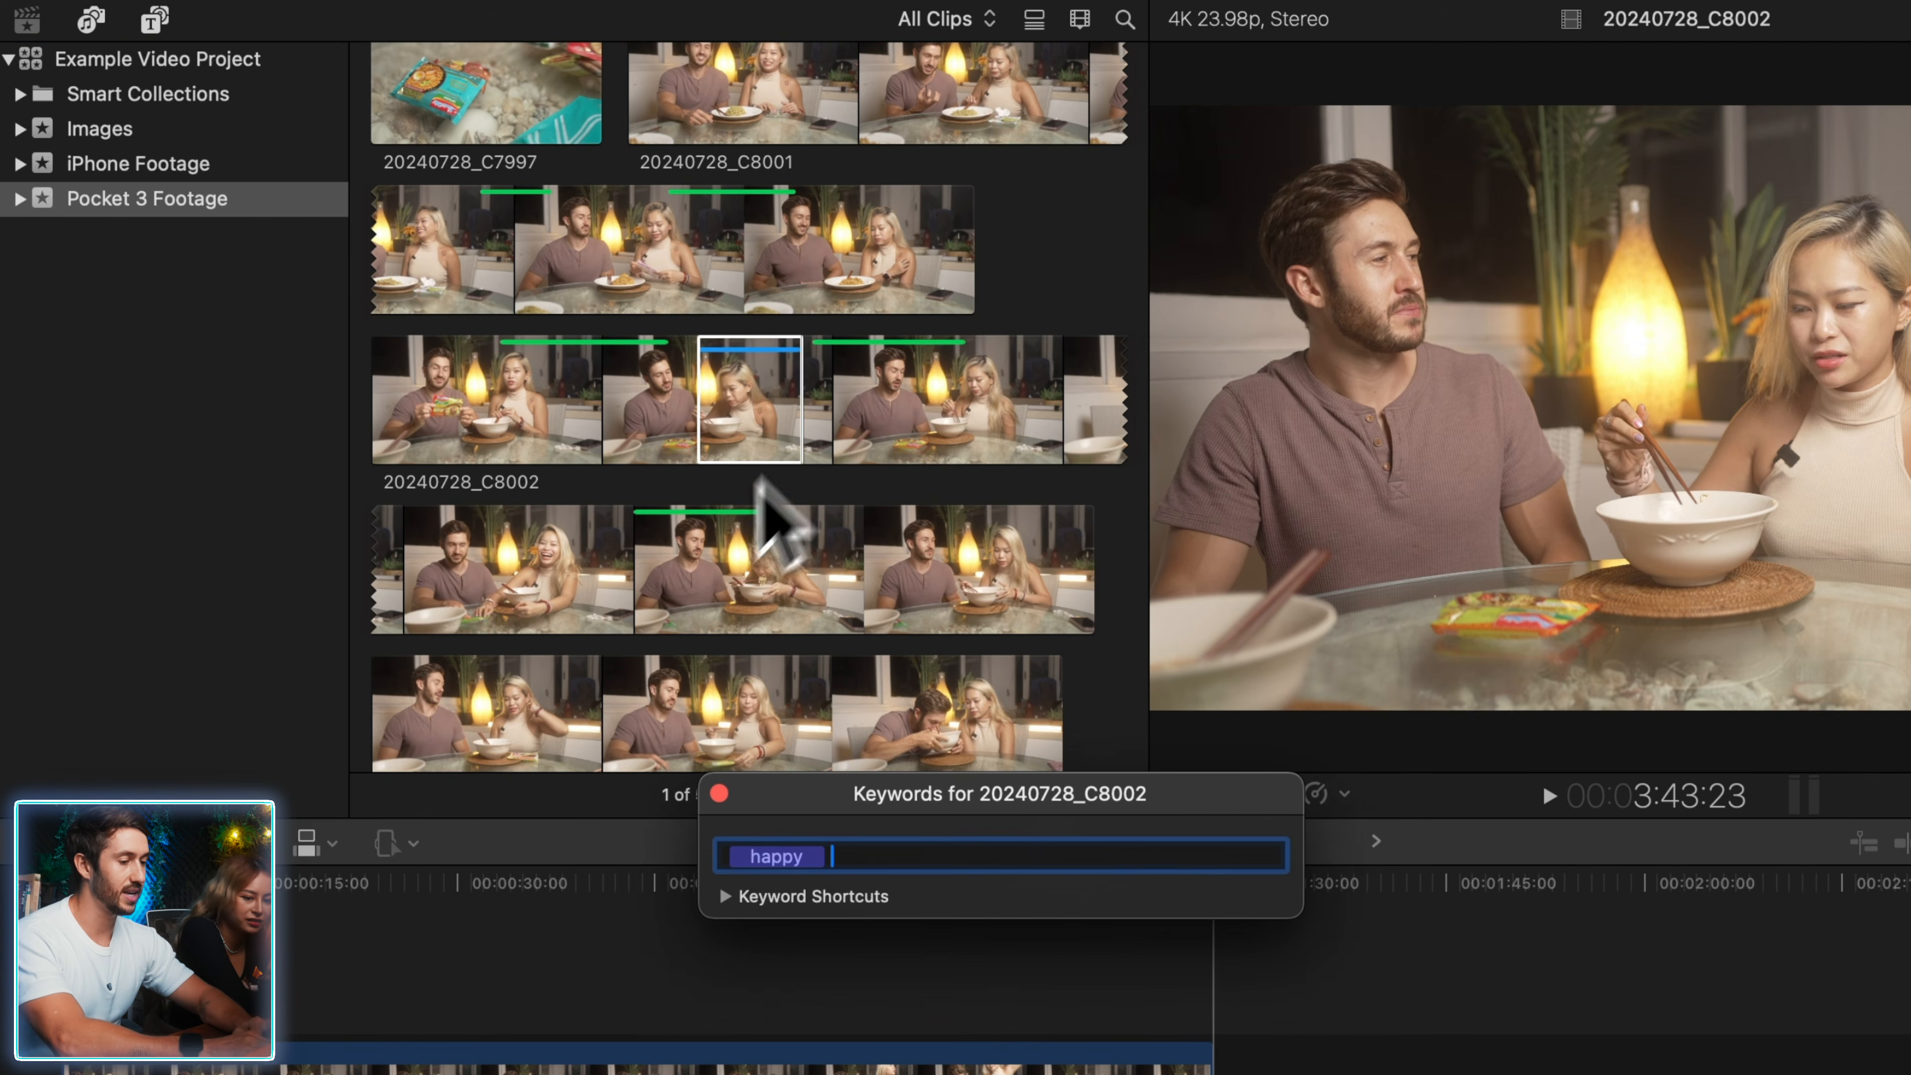
{"action": "left_click", "coordinate": [659, 581]}
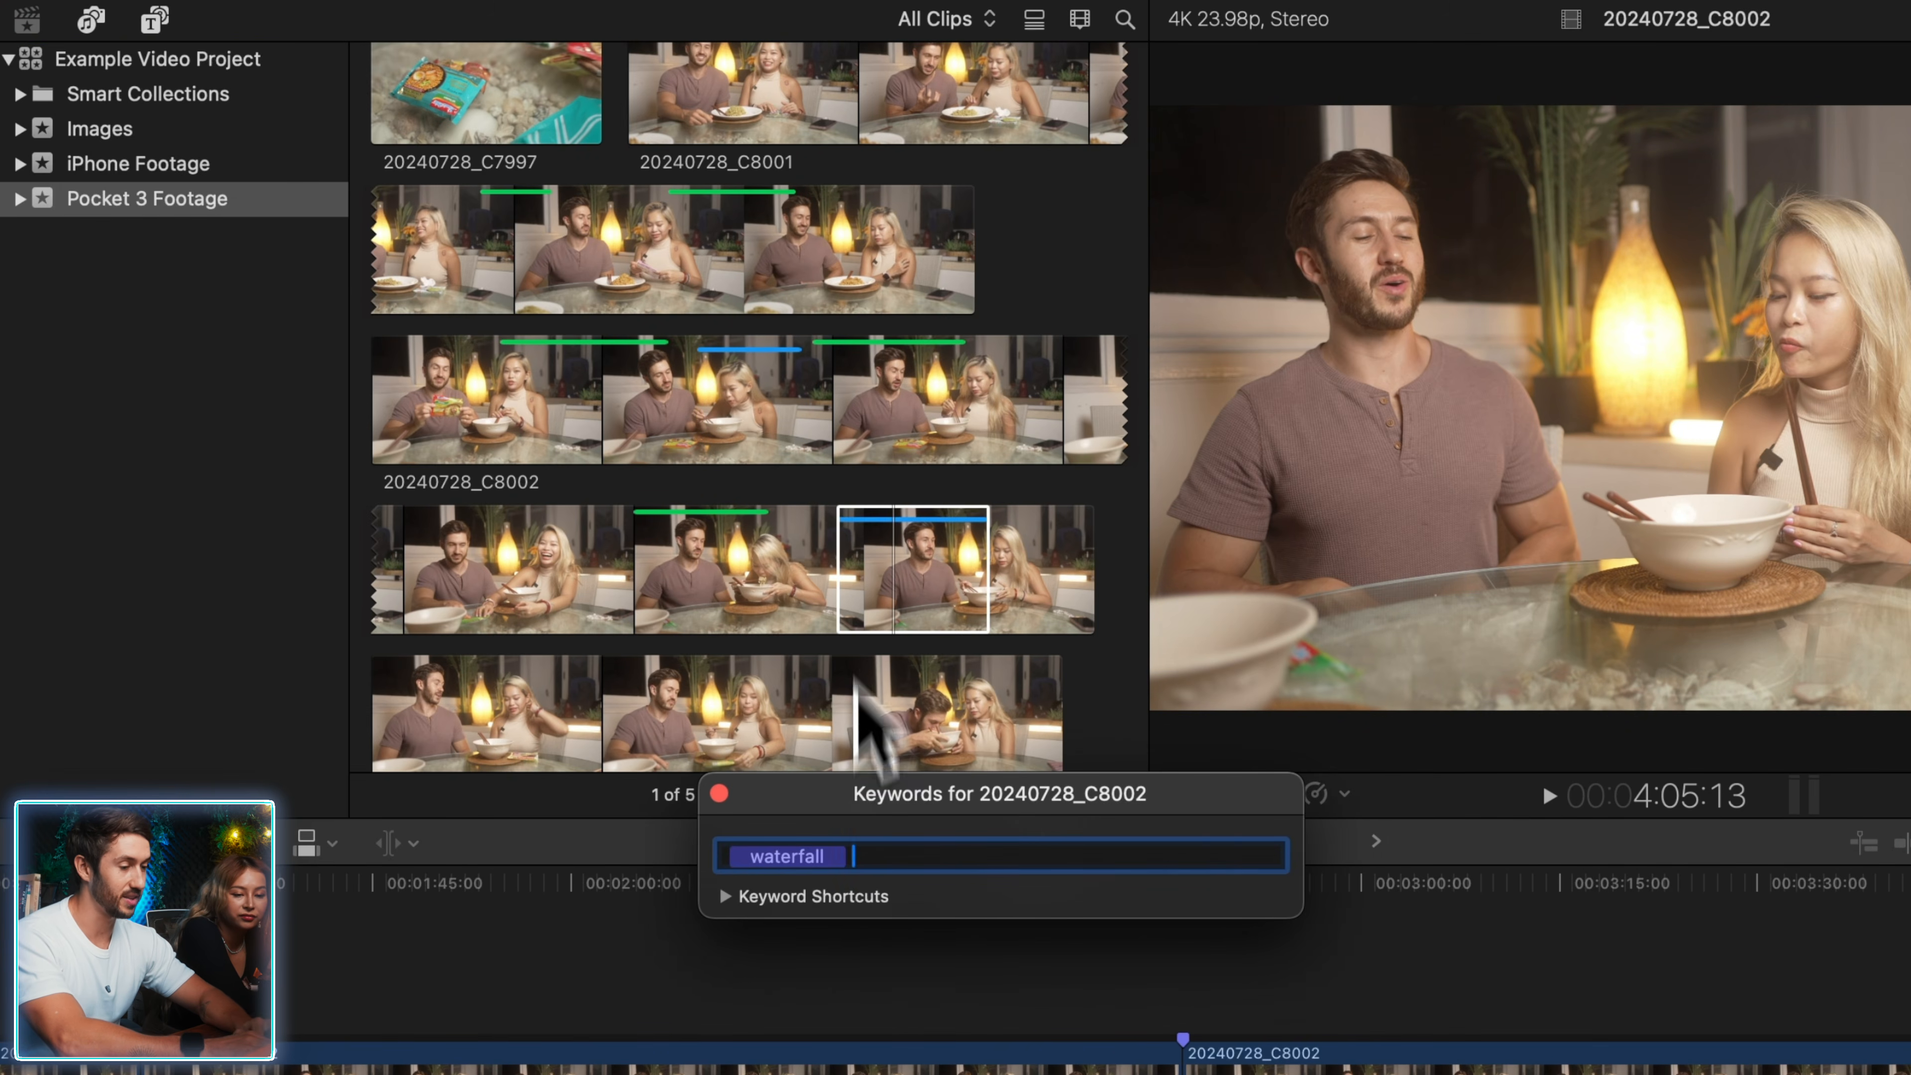
- Mark a range of about 01:15 near the middle of clip 20240728_C8003 while playing it back
{"action": "scroll", "coordinate": [810, 546], "scroll_direction": "down", "scroll_amount": 5}
{"action": "left_click", "coordinate": [632, 474]}
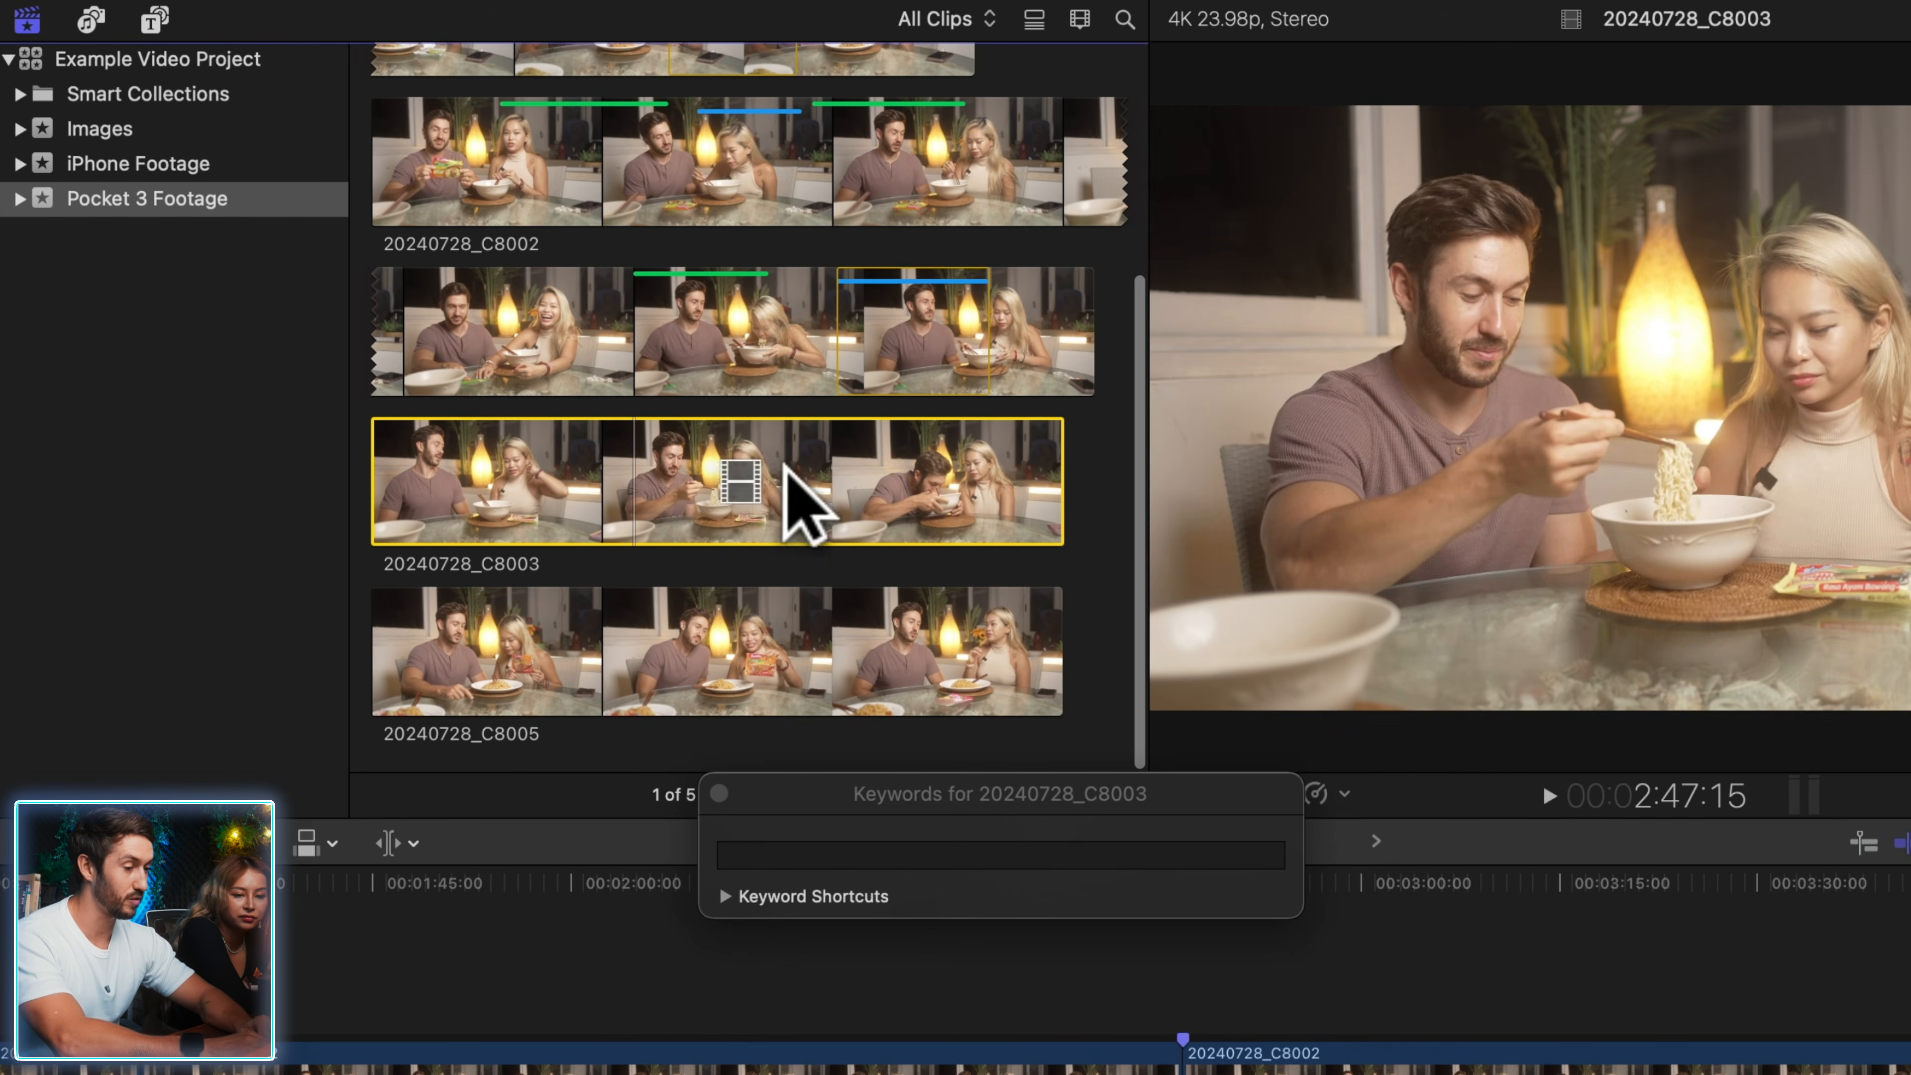
{"action": "key", "text": "i"}
{"action": "key", "text": "space"}
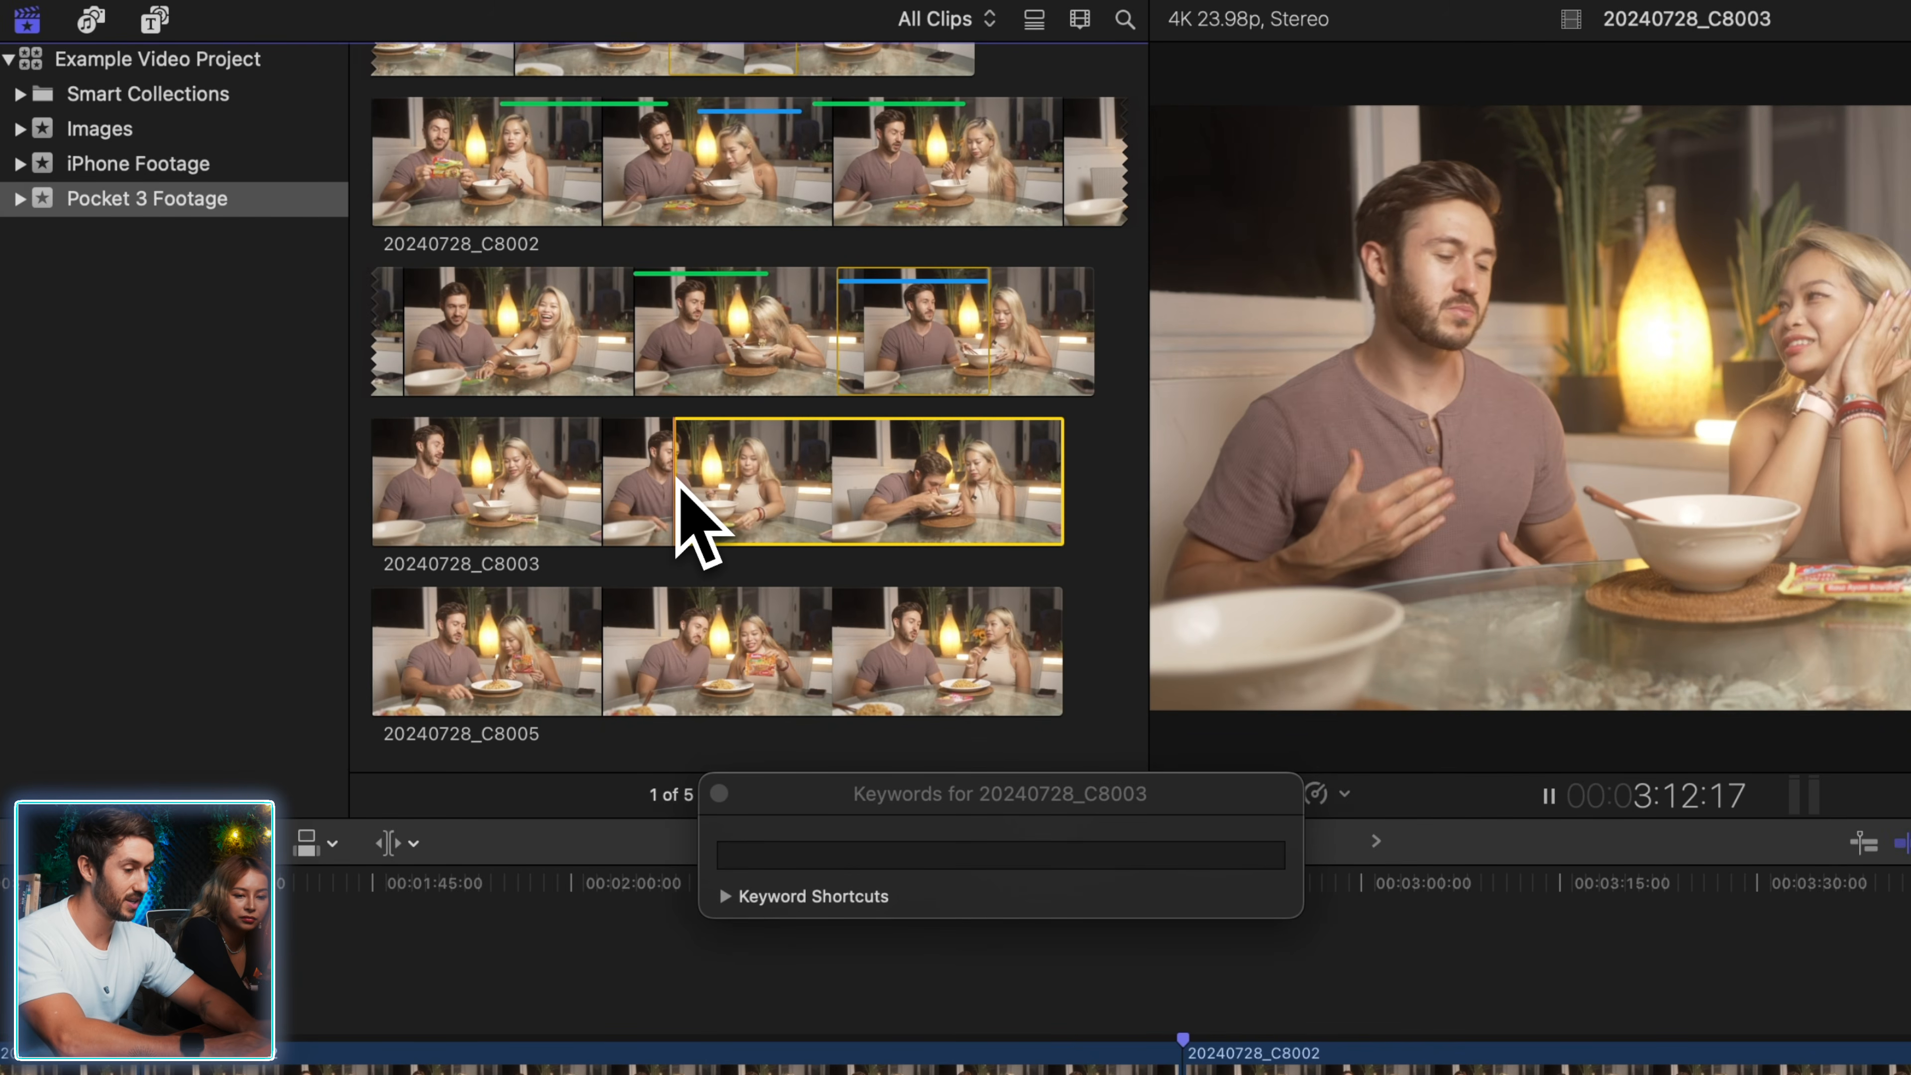
{"action": "key", "text": "space"}
{"action": "key", "text": "o"}
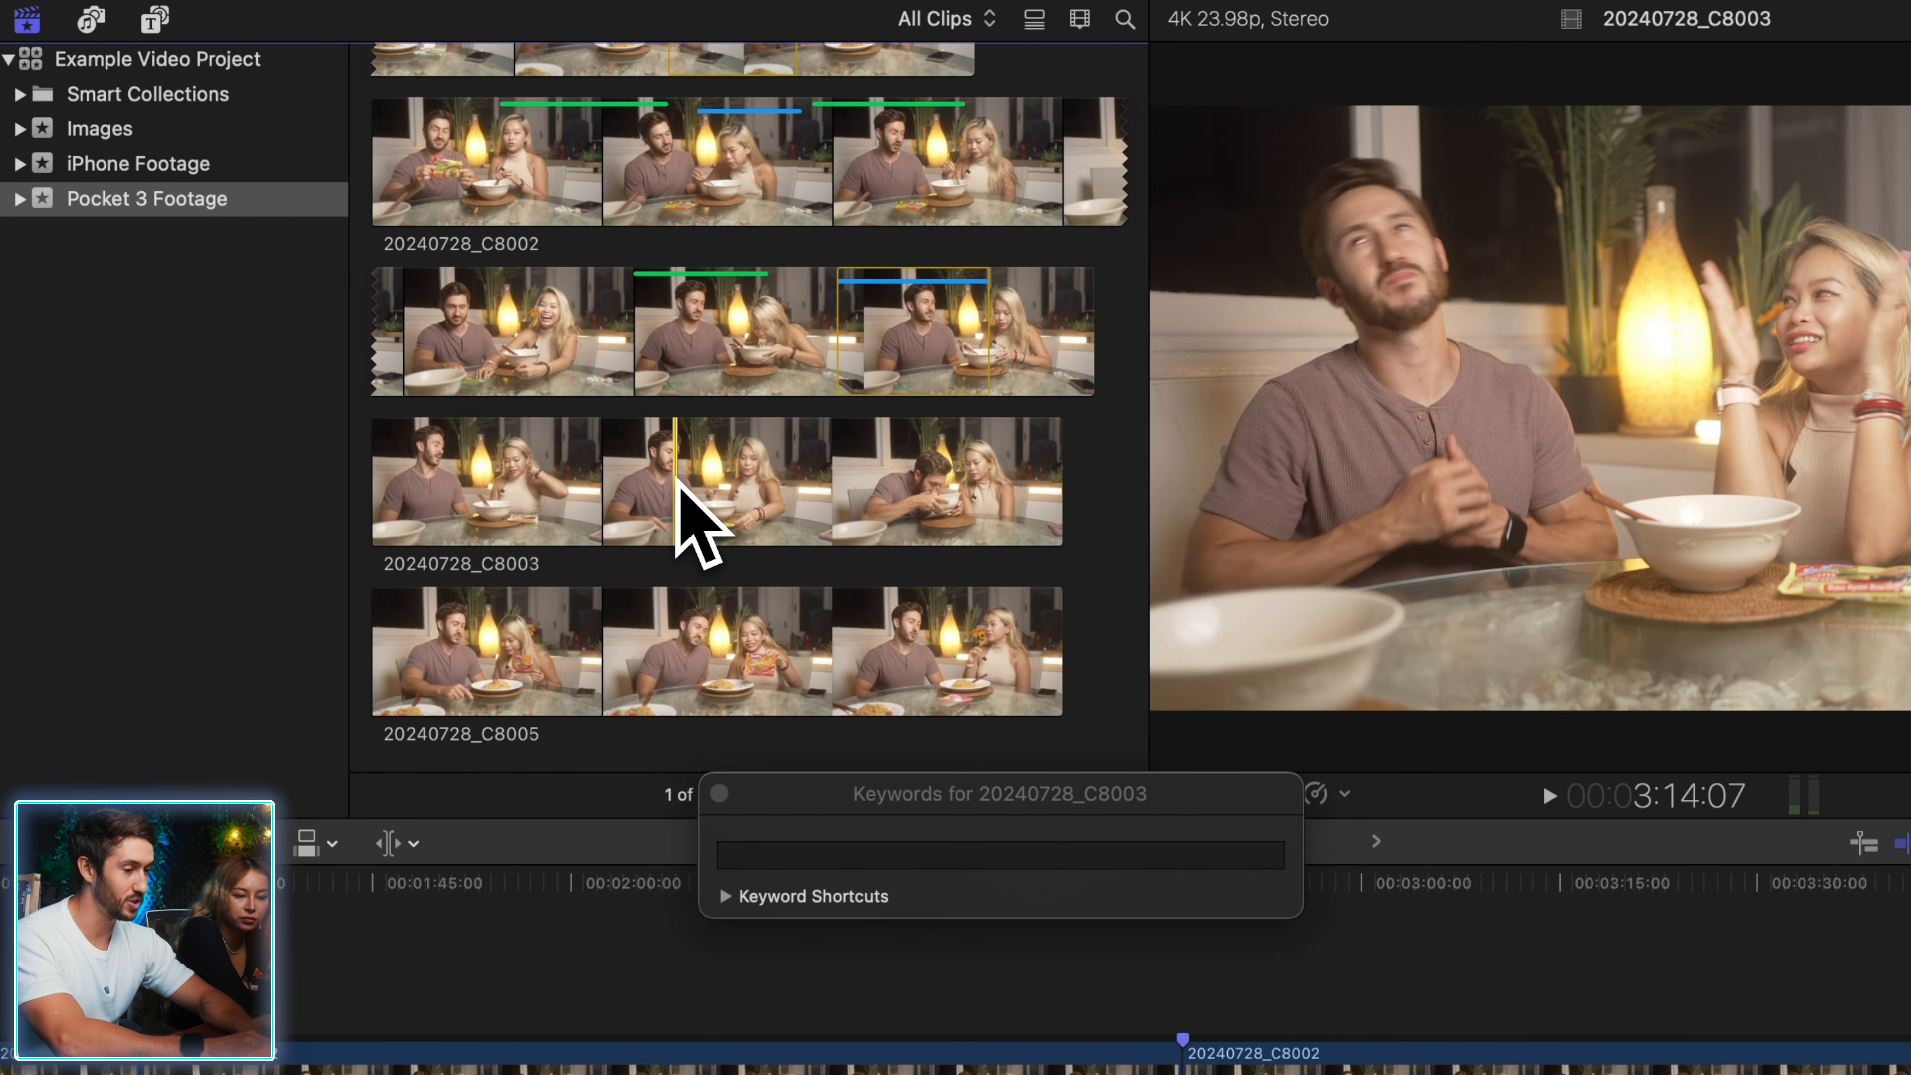
- Assign the stored waterfall keyword shortcut to the marked range in 20240728_C8003 and close the keyword editor
{"action": "left_click", "coordinate": [723, 895]}
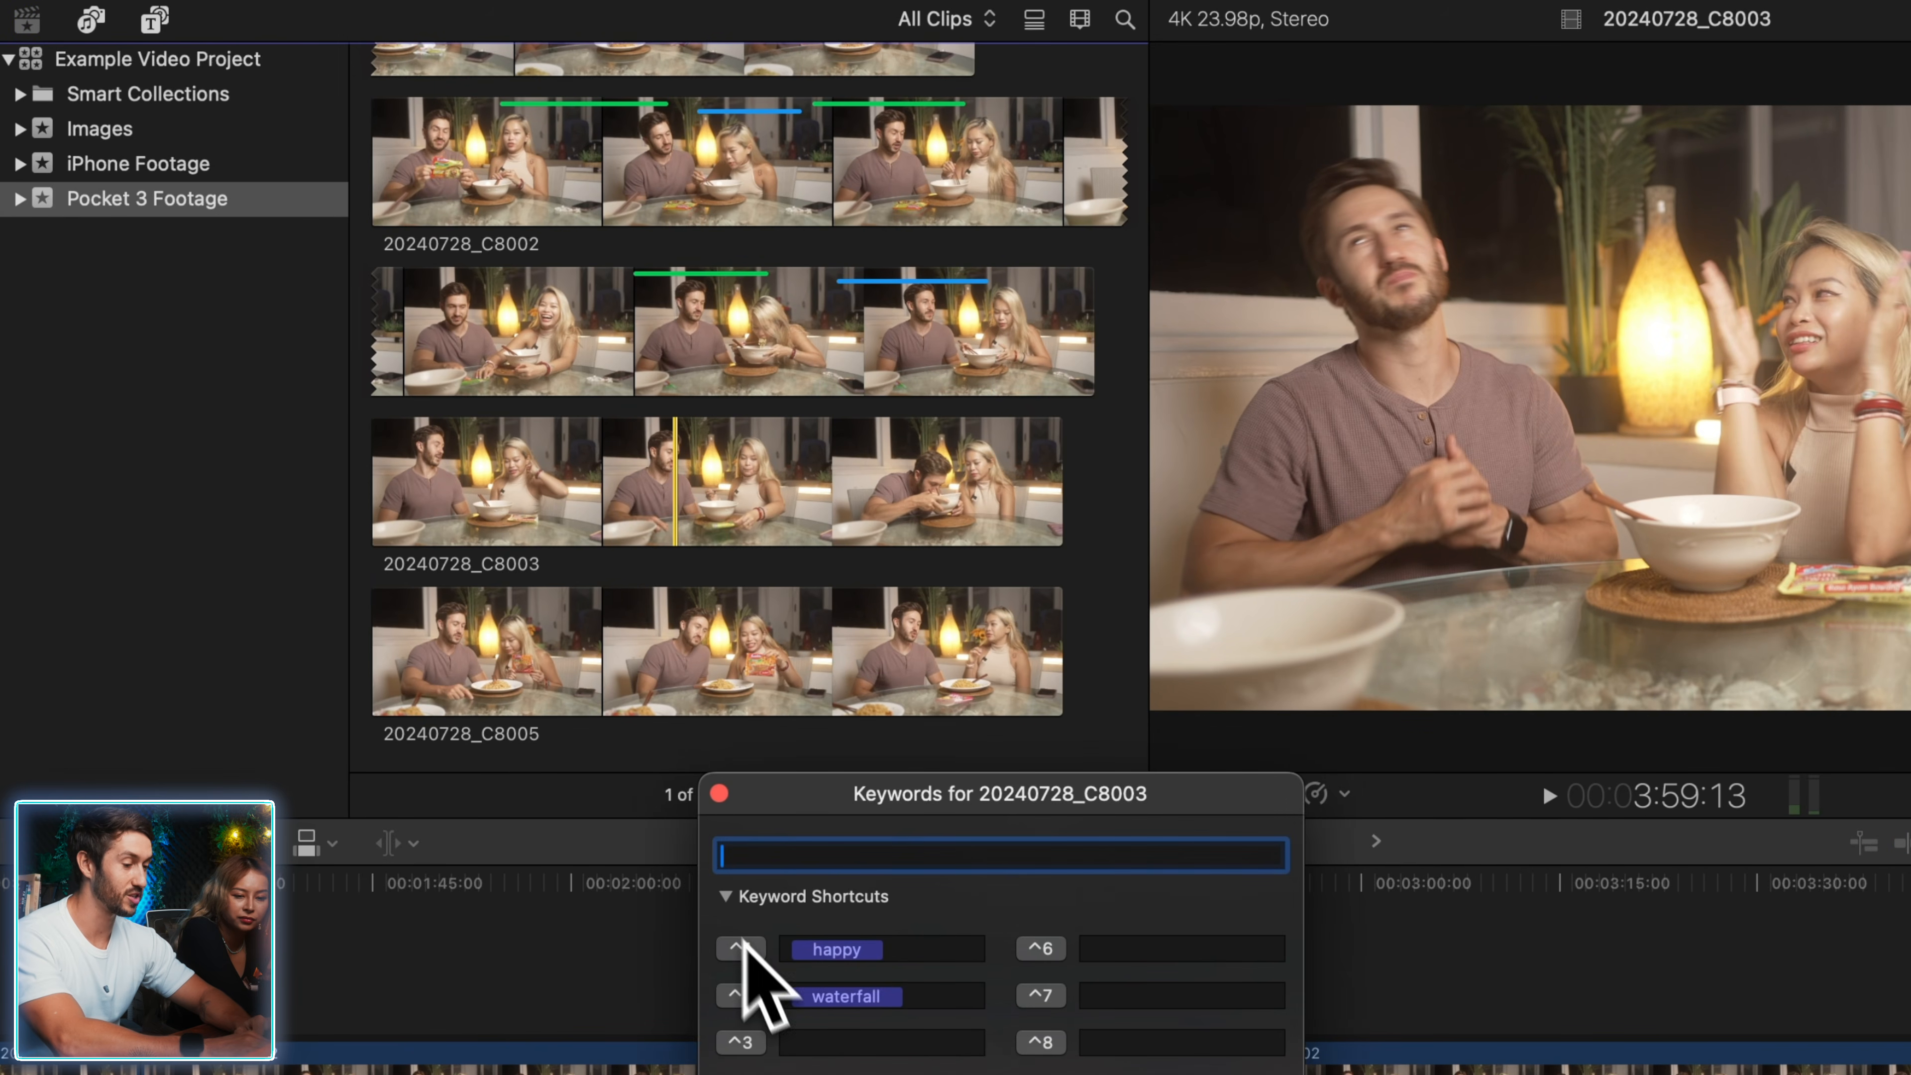
{"action": "left_click", "coordinate": [741, 995]}
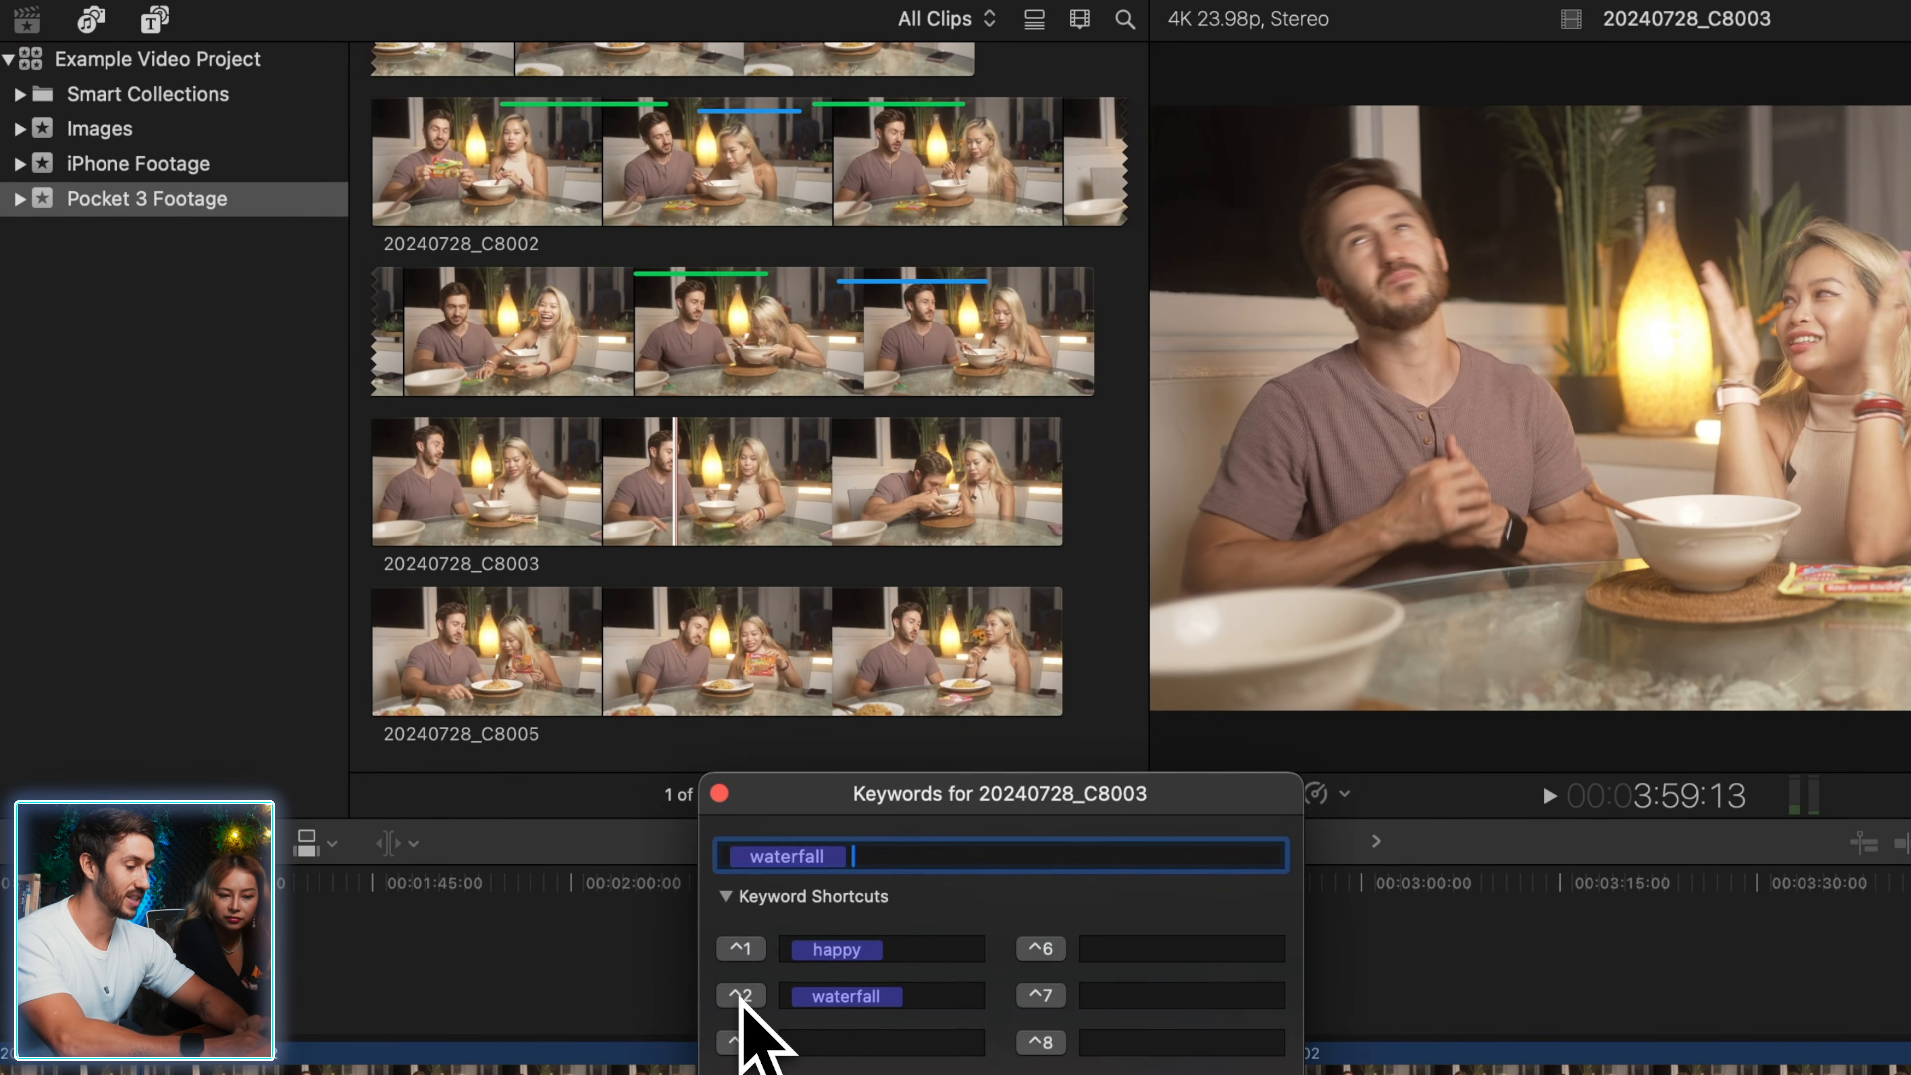
{"action": "left_click", "coordinate": [718, 793]}
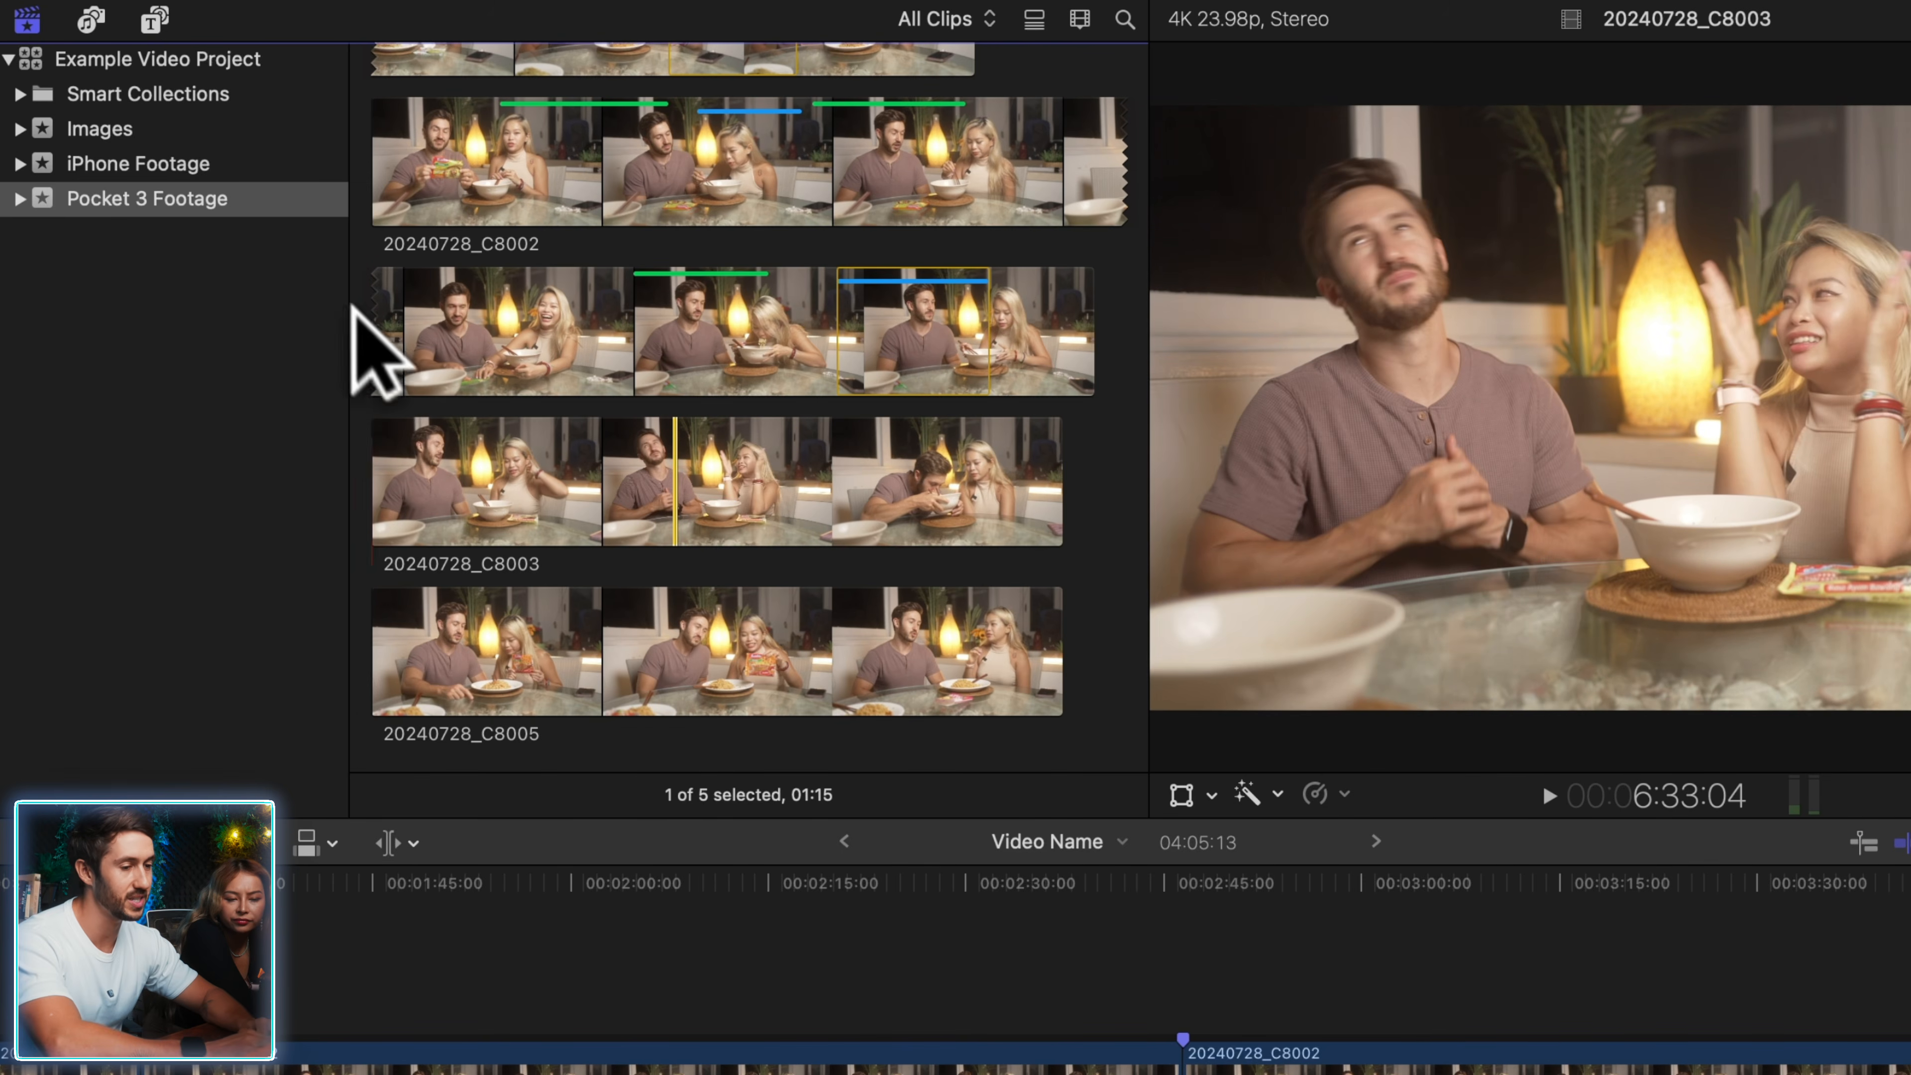
- Expand the Pocket 3 Footage event and view the clips in its happy and waterfall keyword collections
{"action": "left_click", "coordinate": [18, 196]}
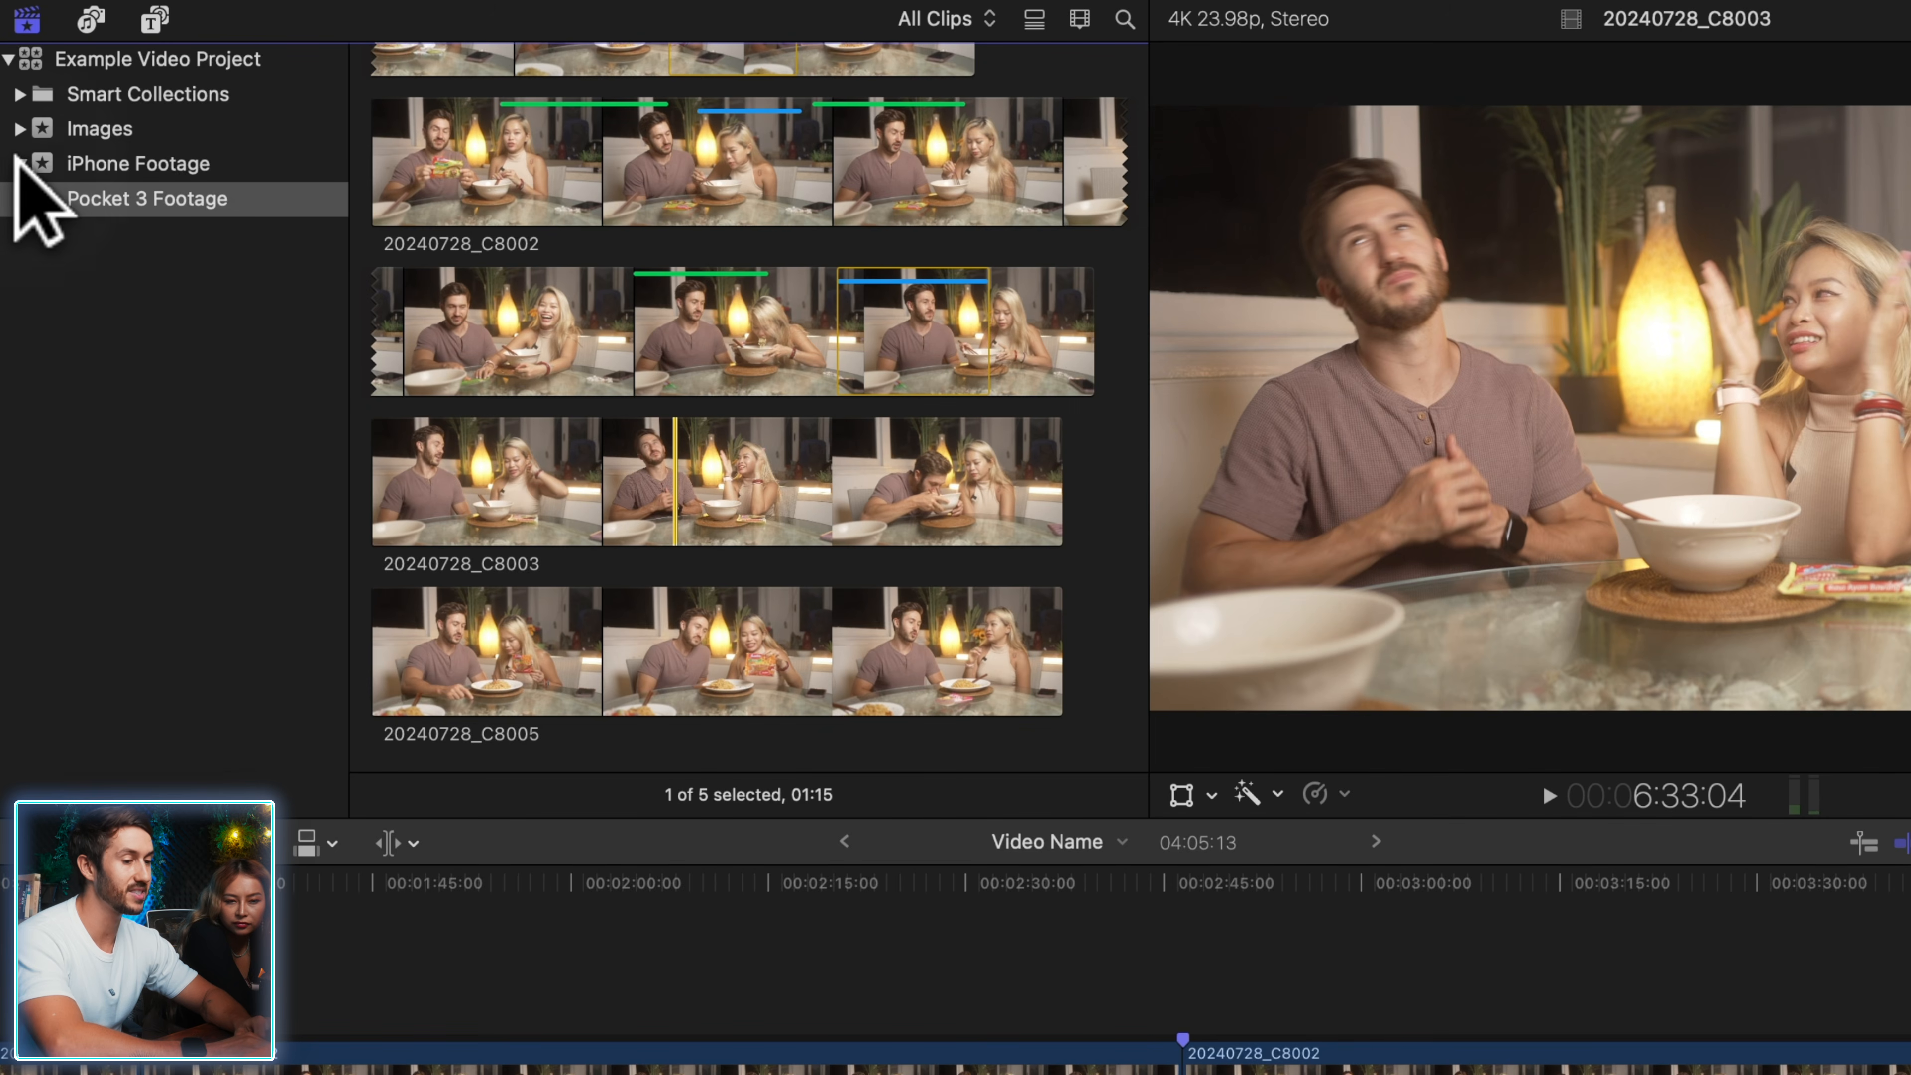
{"action": "scroll", "coordinate": [422, 226], "scroll_direction": "up", "scroll_amount": 5}
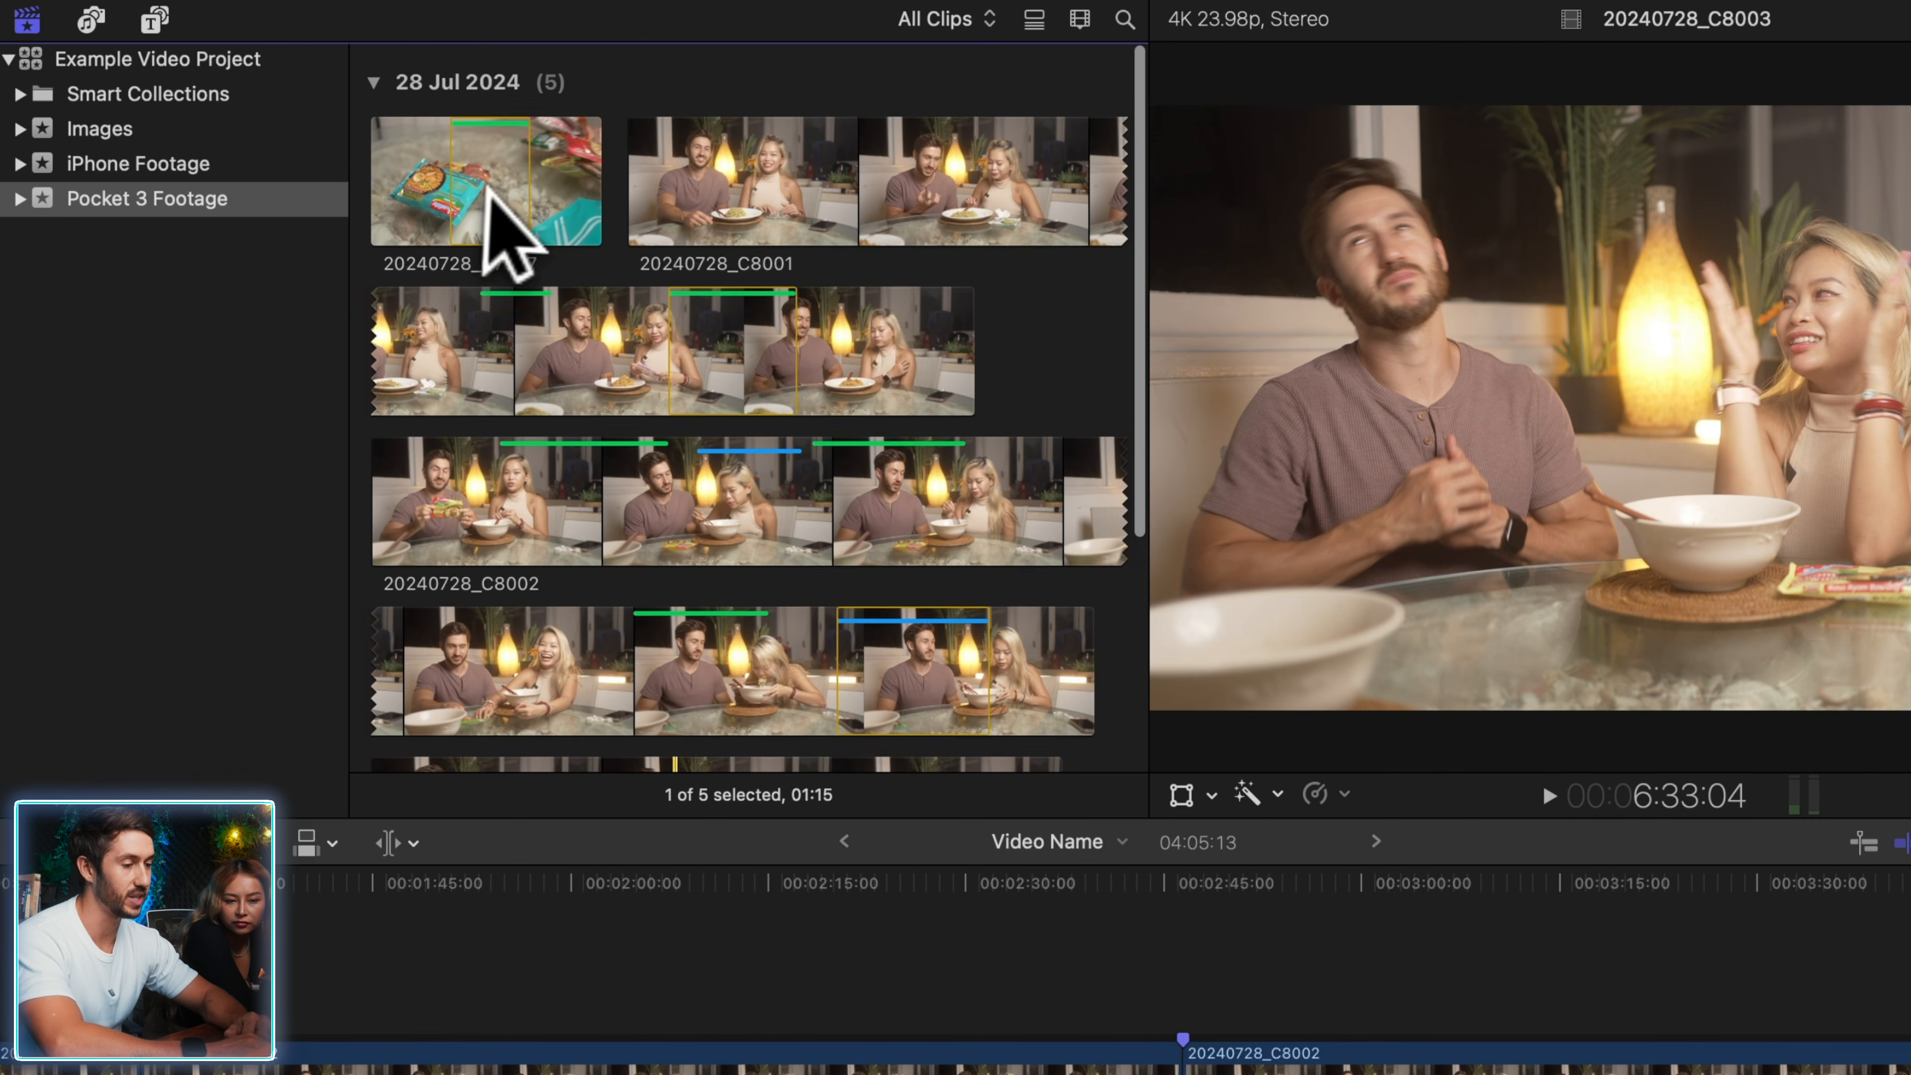
{"action": "left_click", "coordinate": [19, 198]}
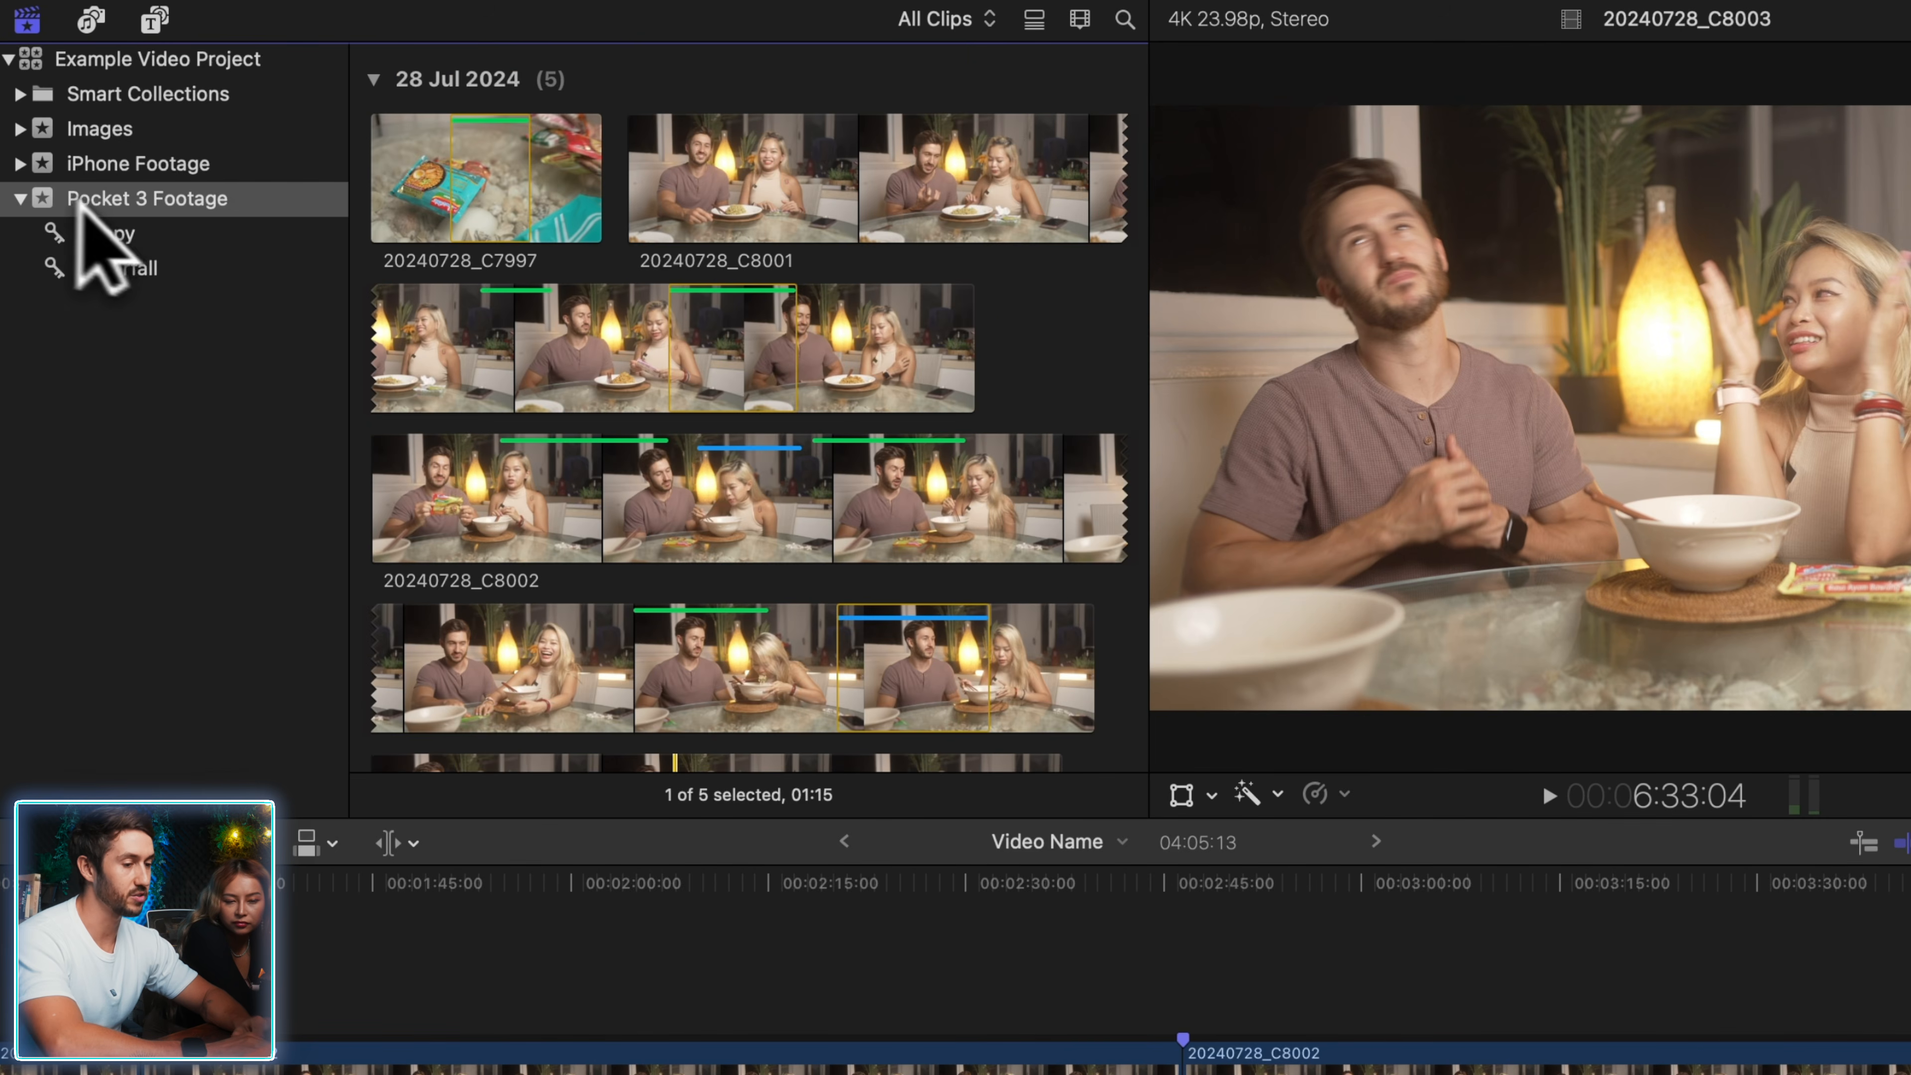
{"action": "left_click", "coordinate": [126, 266]}
{"action": "left_click", "coordinate": [132, 231]}
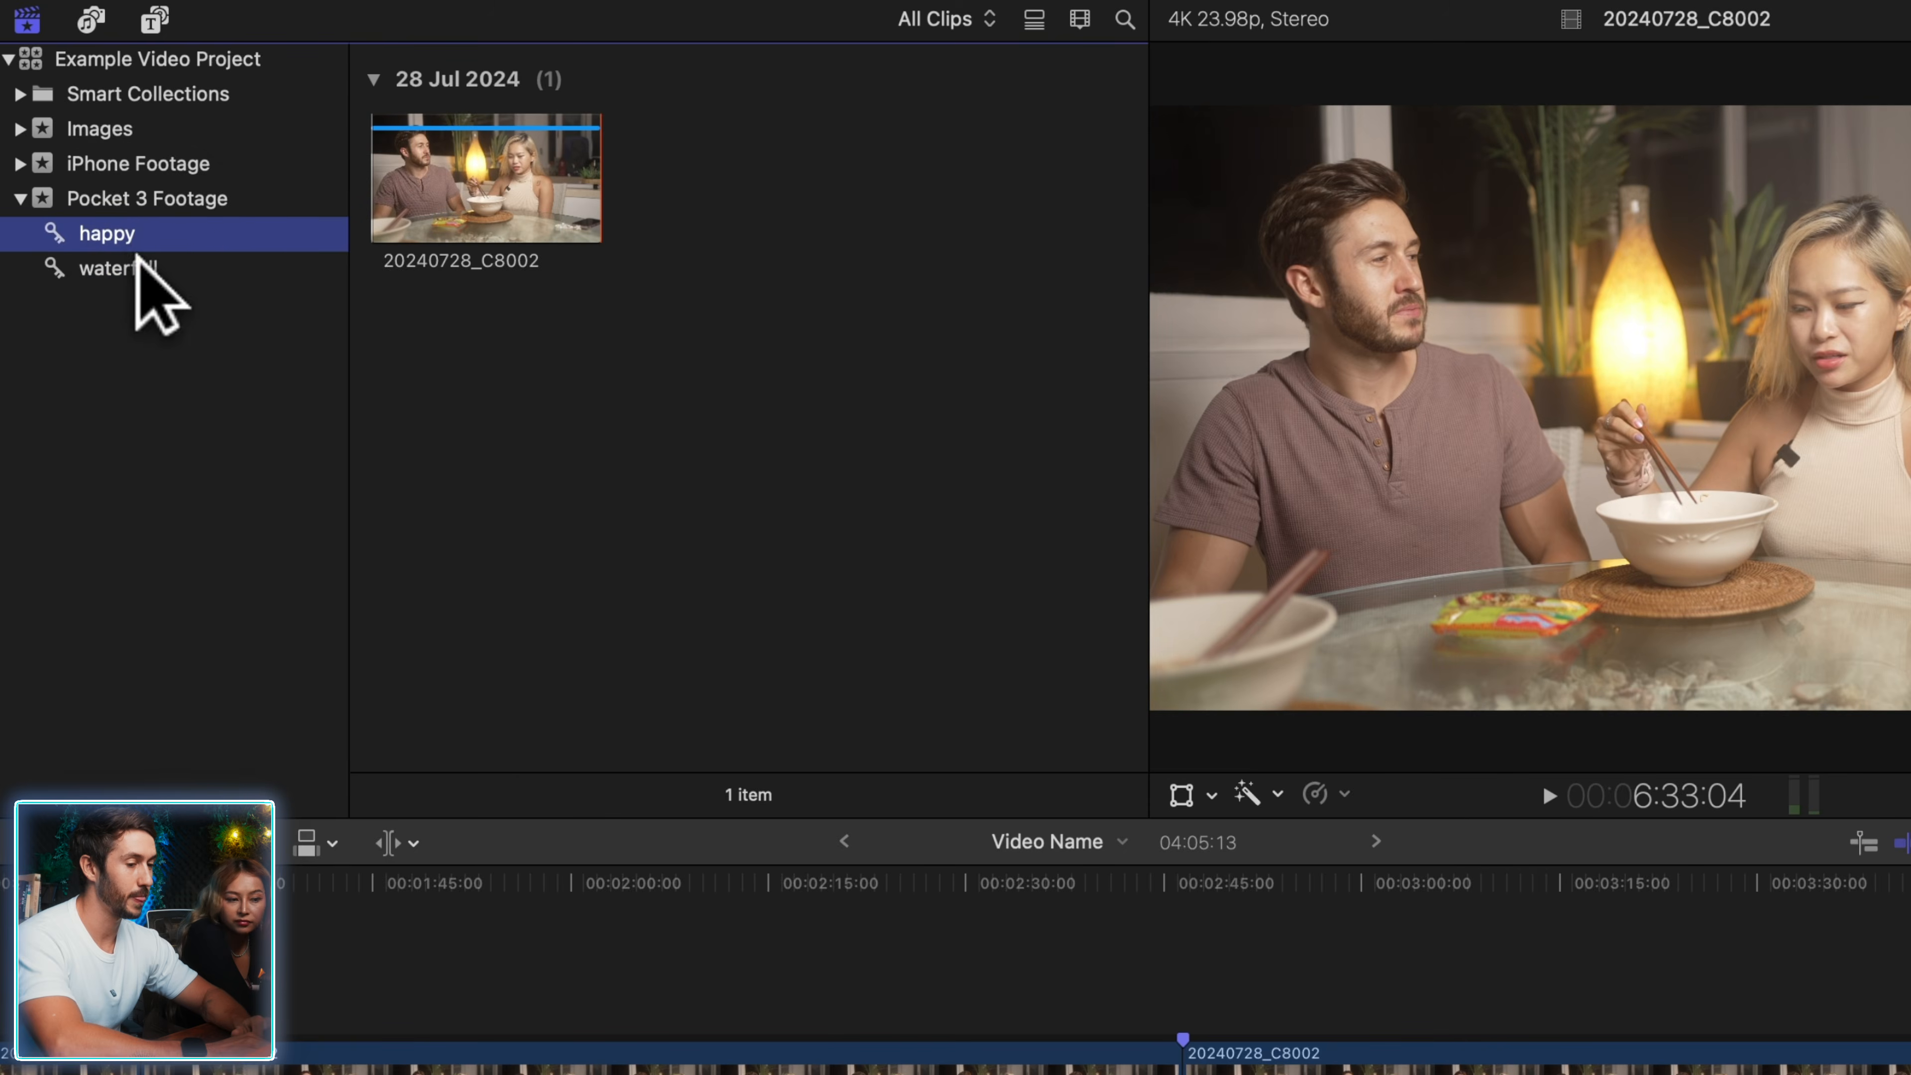
{"action": "left_click", "coordinate": [139, 263]}
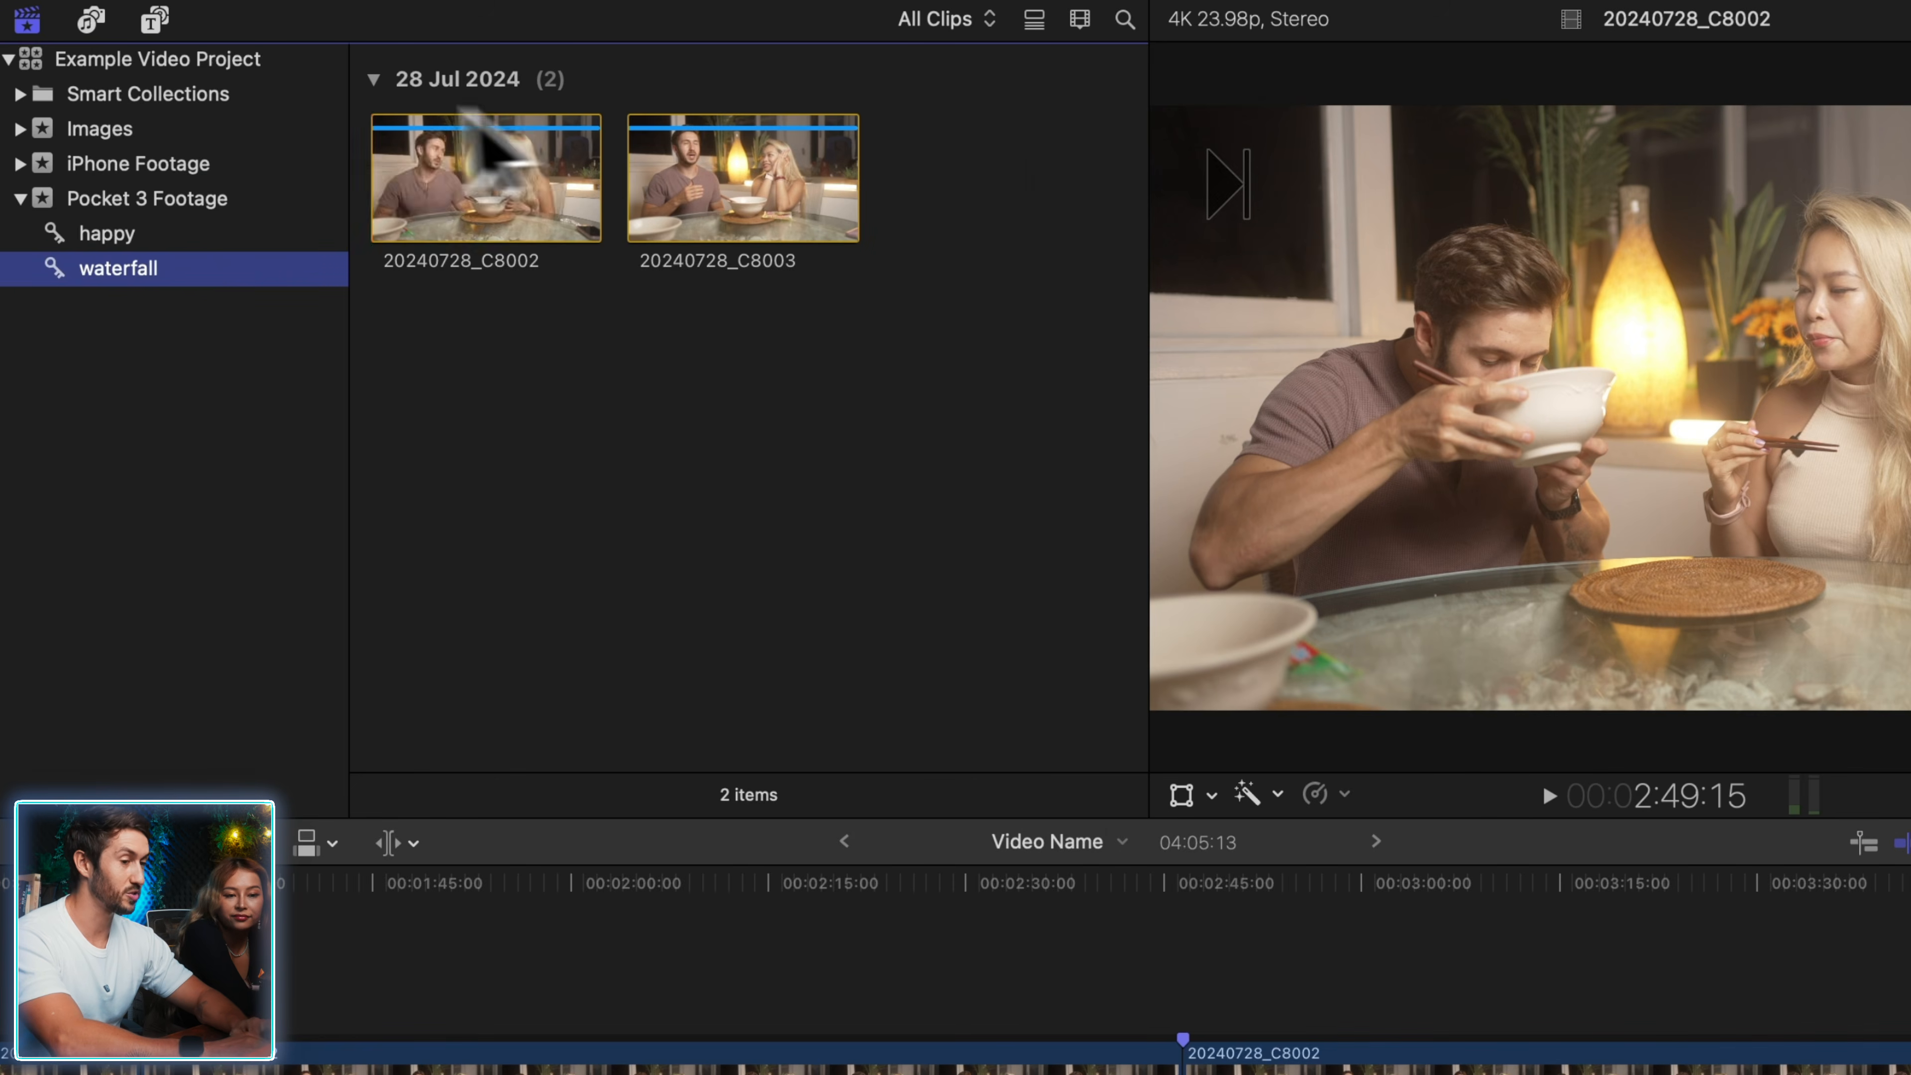
- Select the Video Name project in Smart Collections and place the timeline playhead at 1:20:02
{"action": "left_click", "coordinate": [150, 94]}
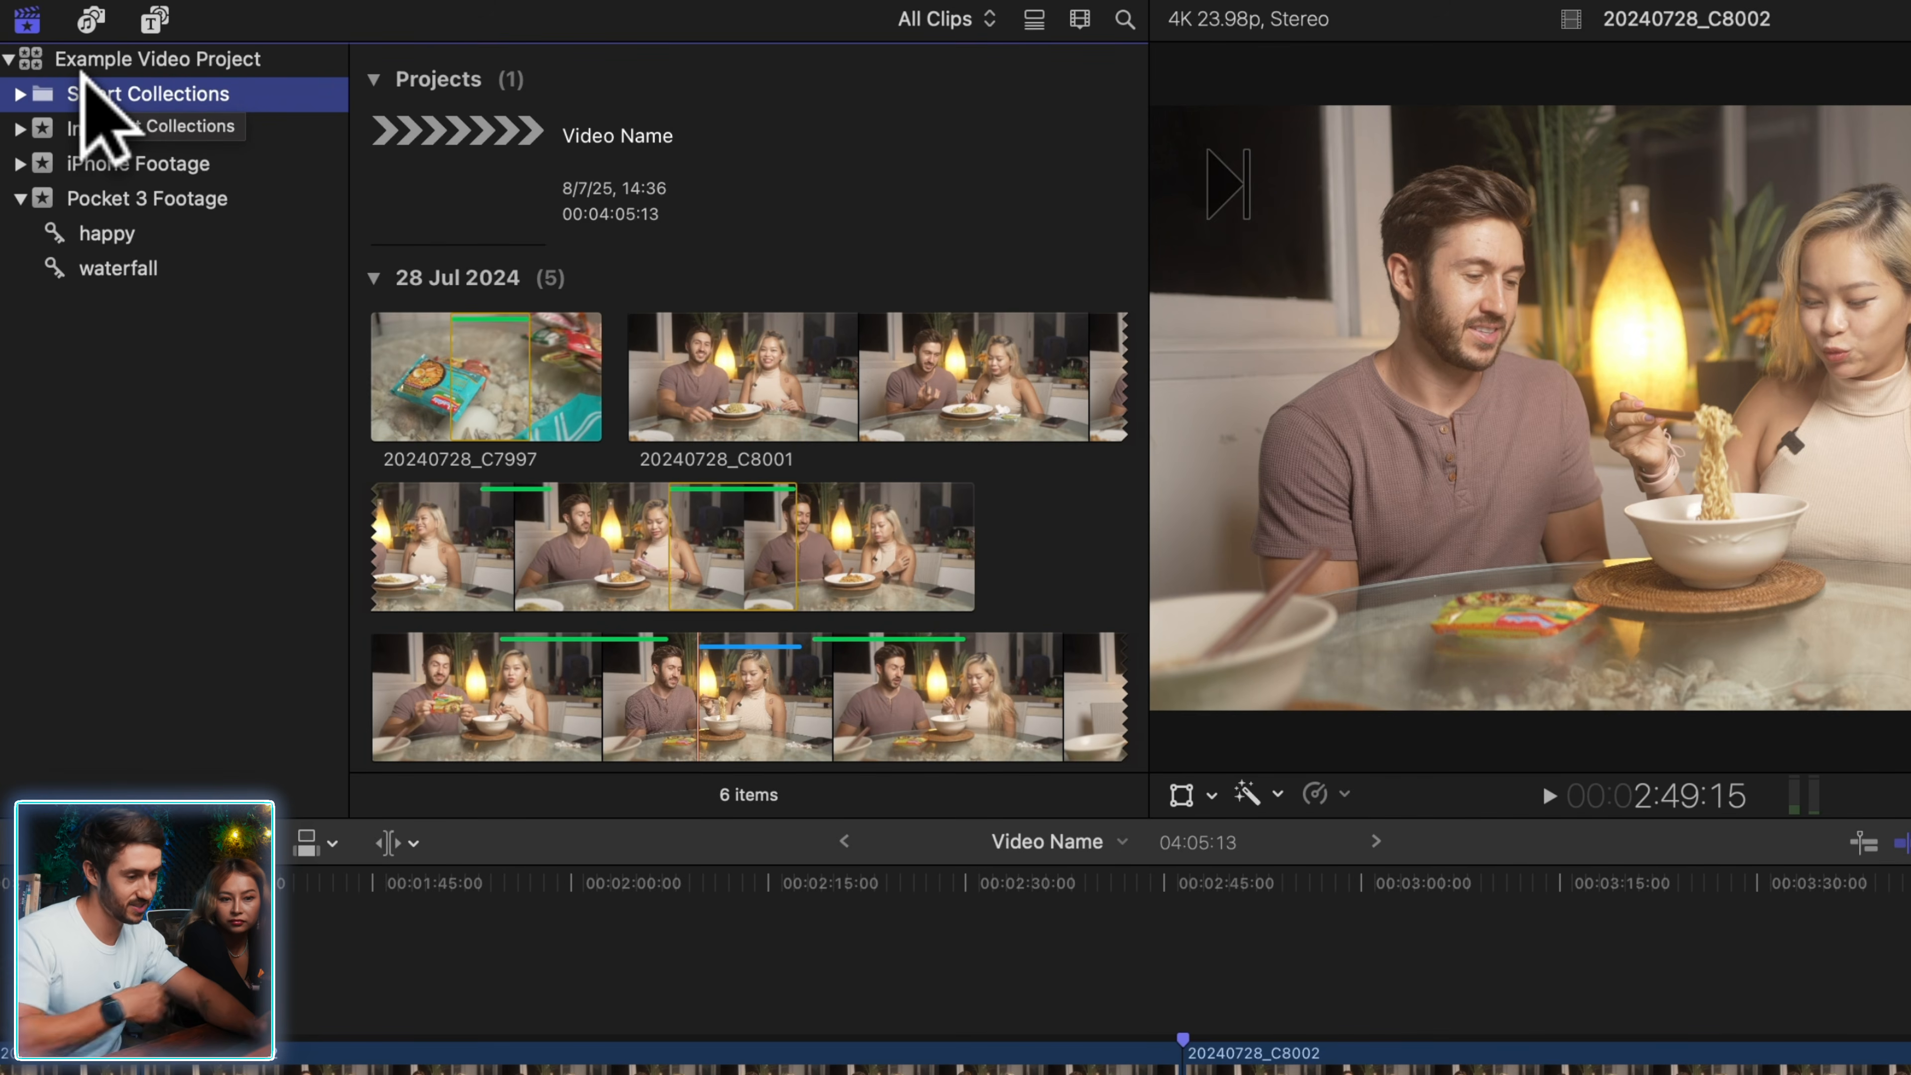
{"action": "left_click", "coordinate": [722, 203]}
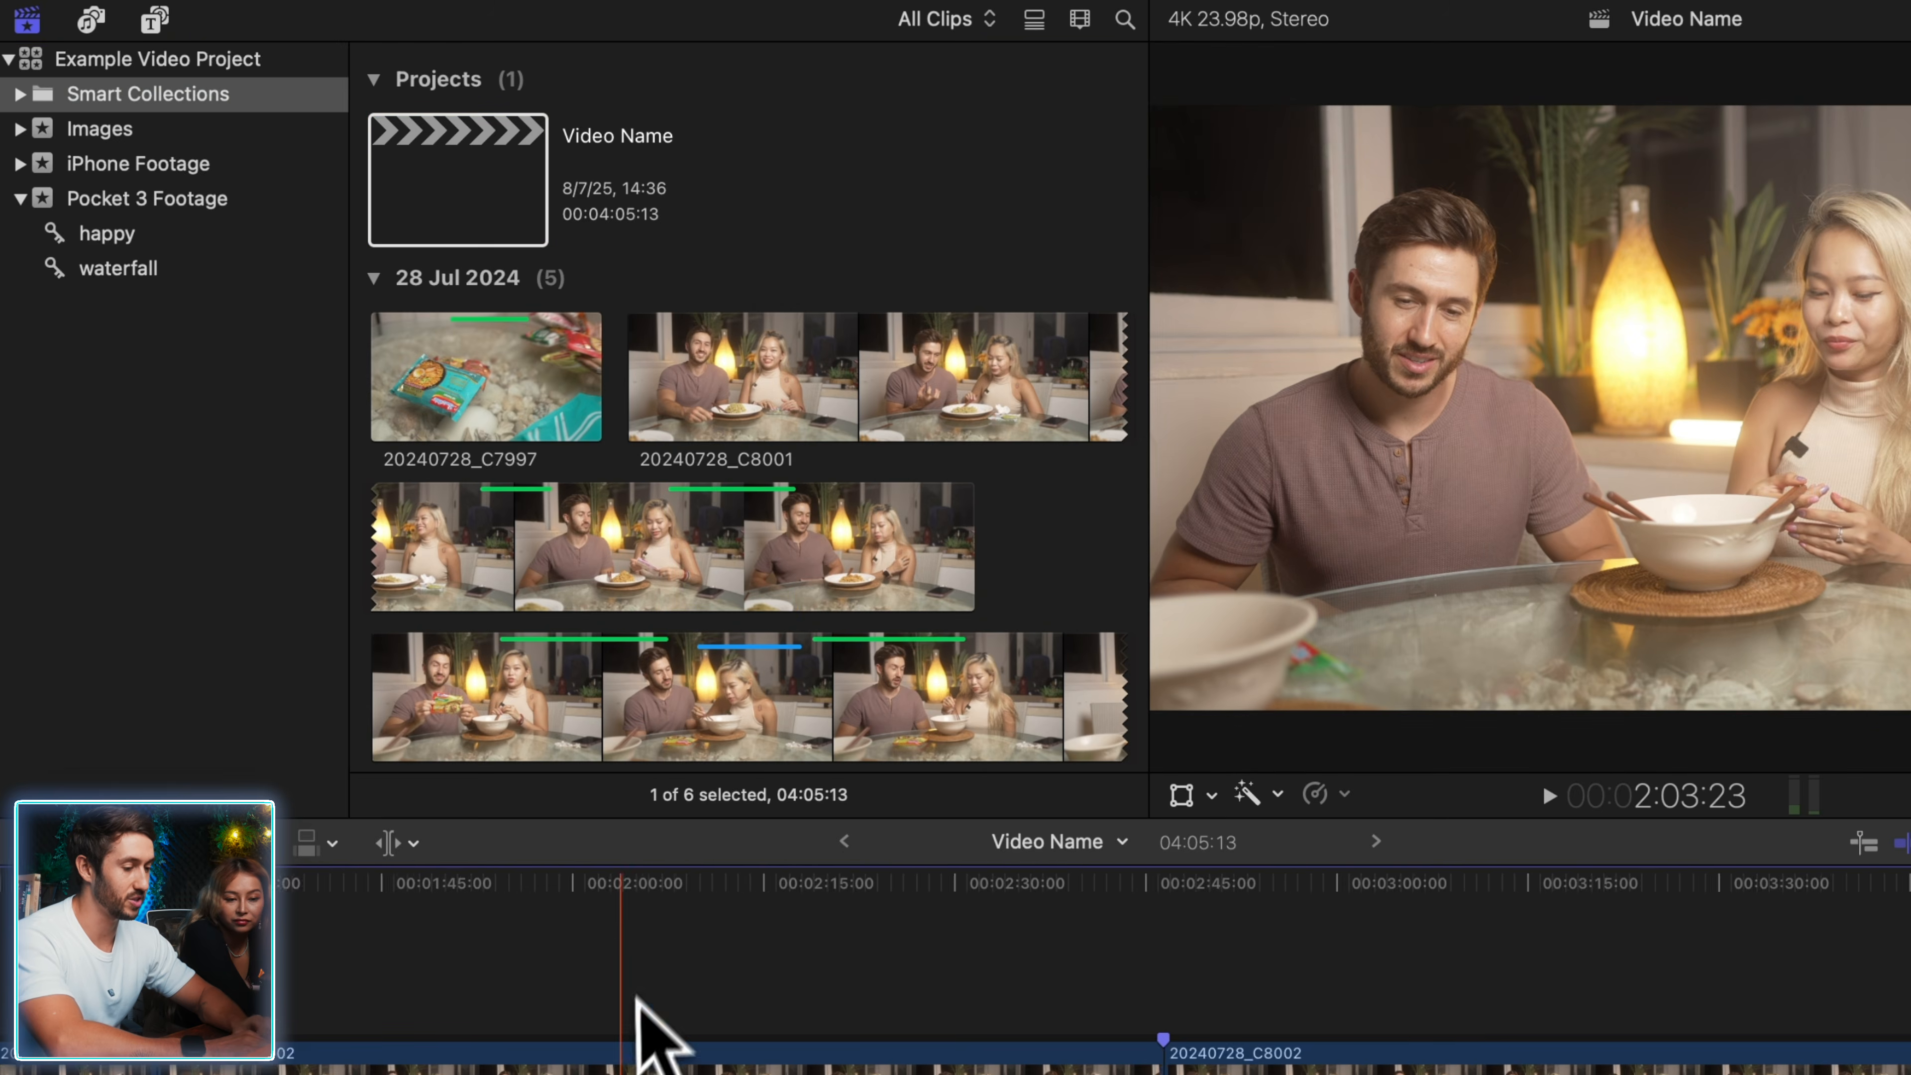
{"action": "key", "text": "super+minus"}
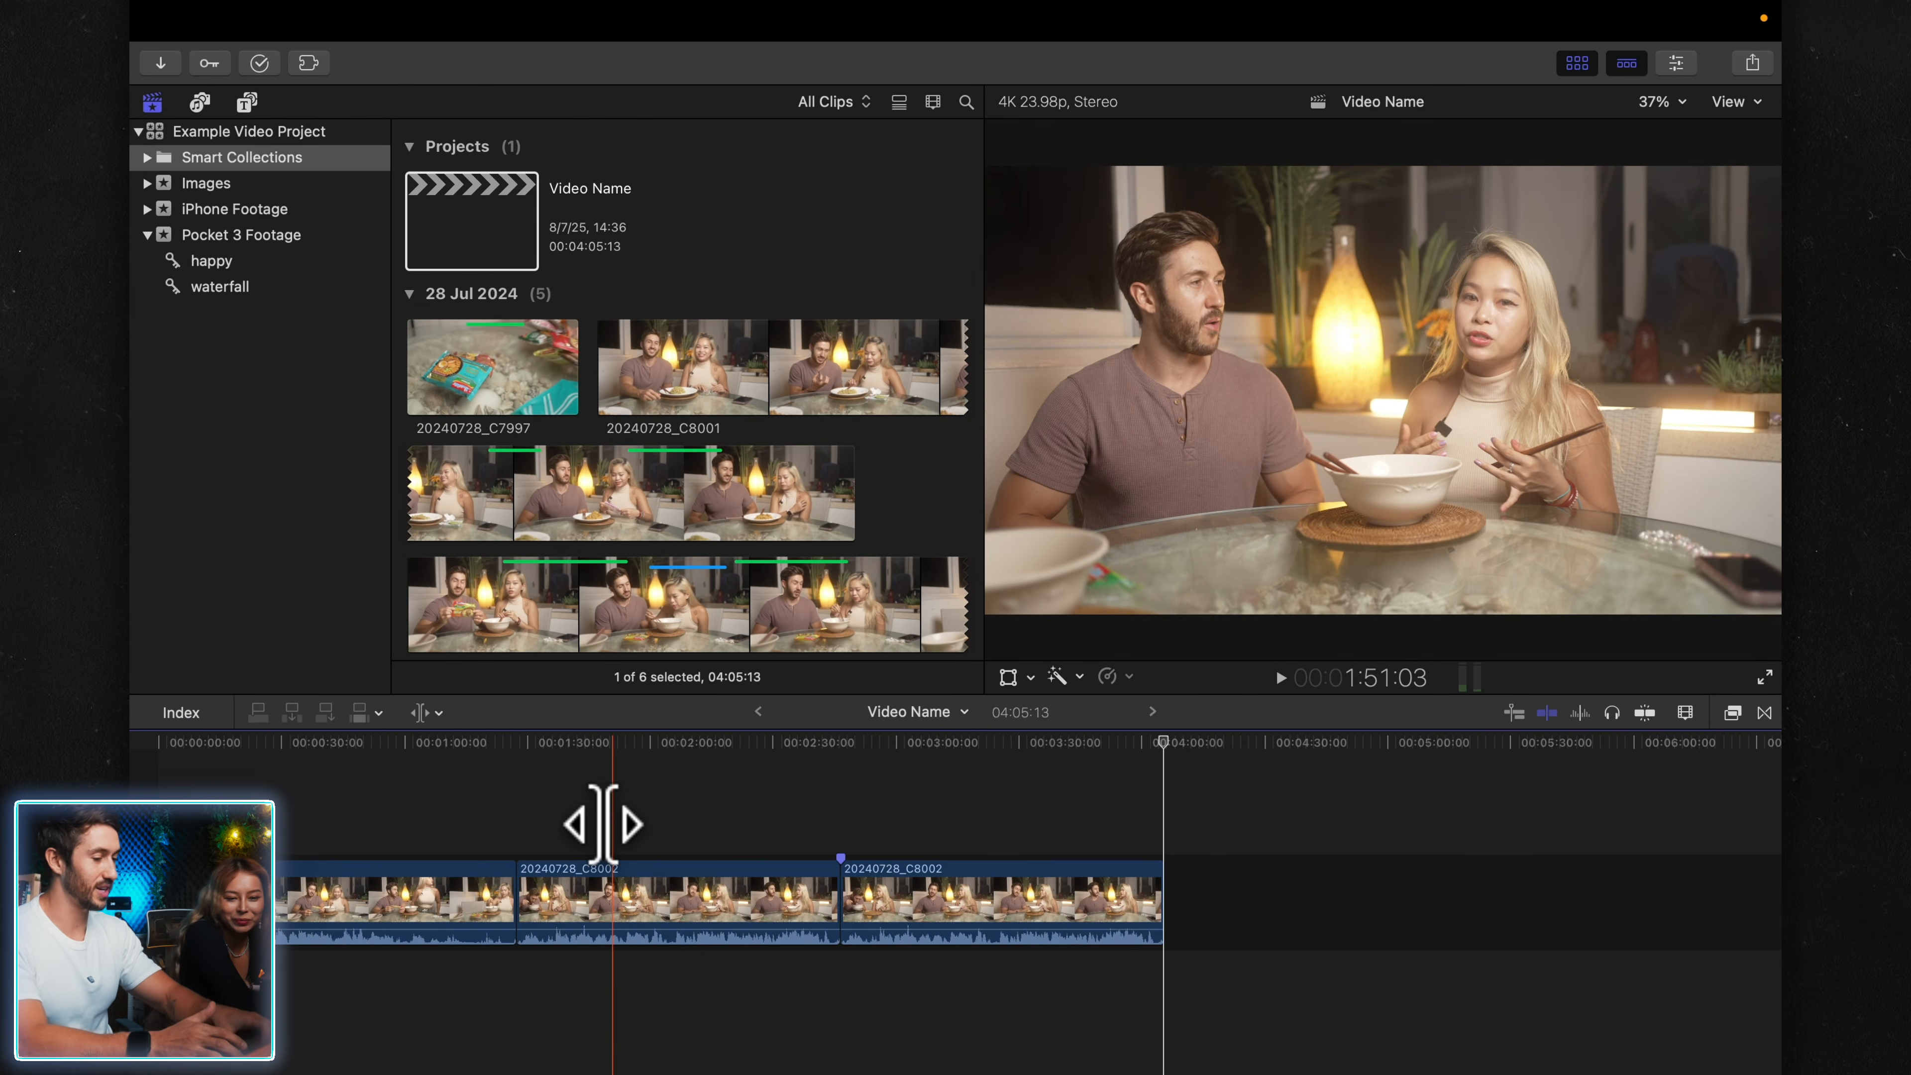
{"action": "key", "text": "super+minus"}
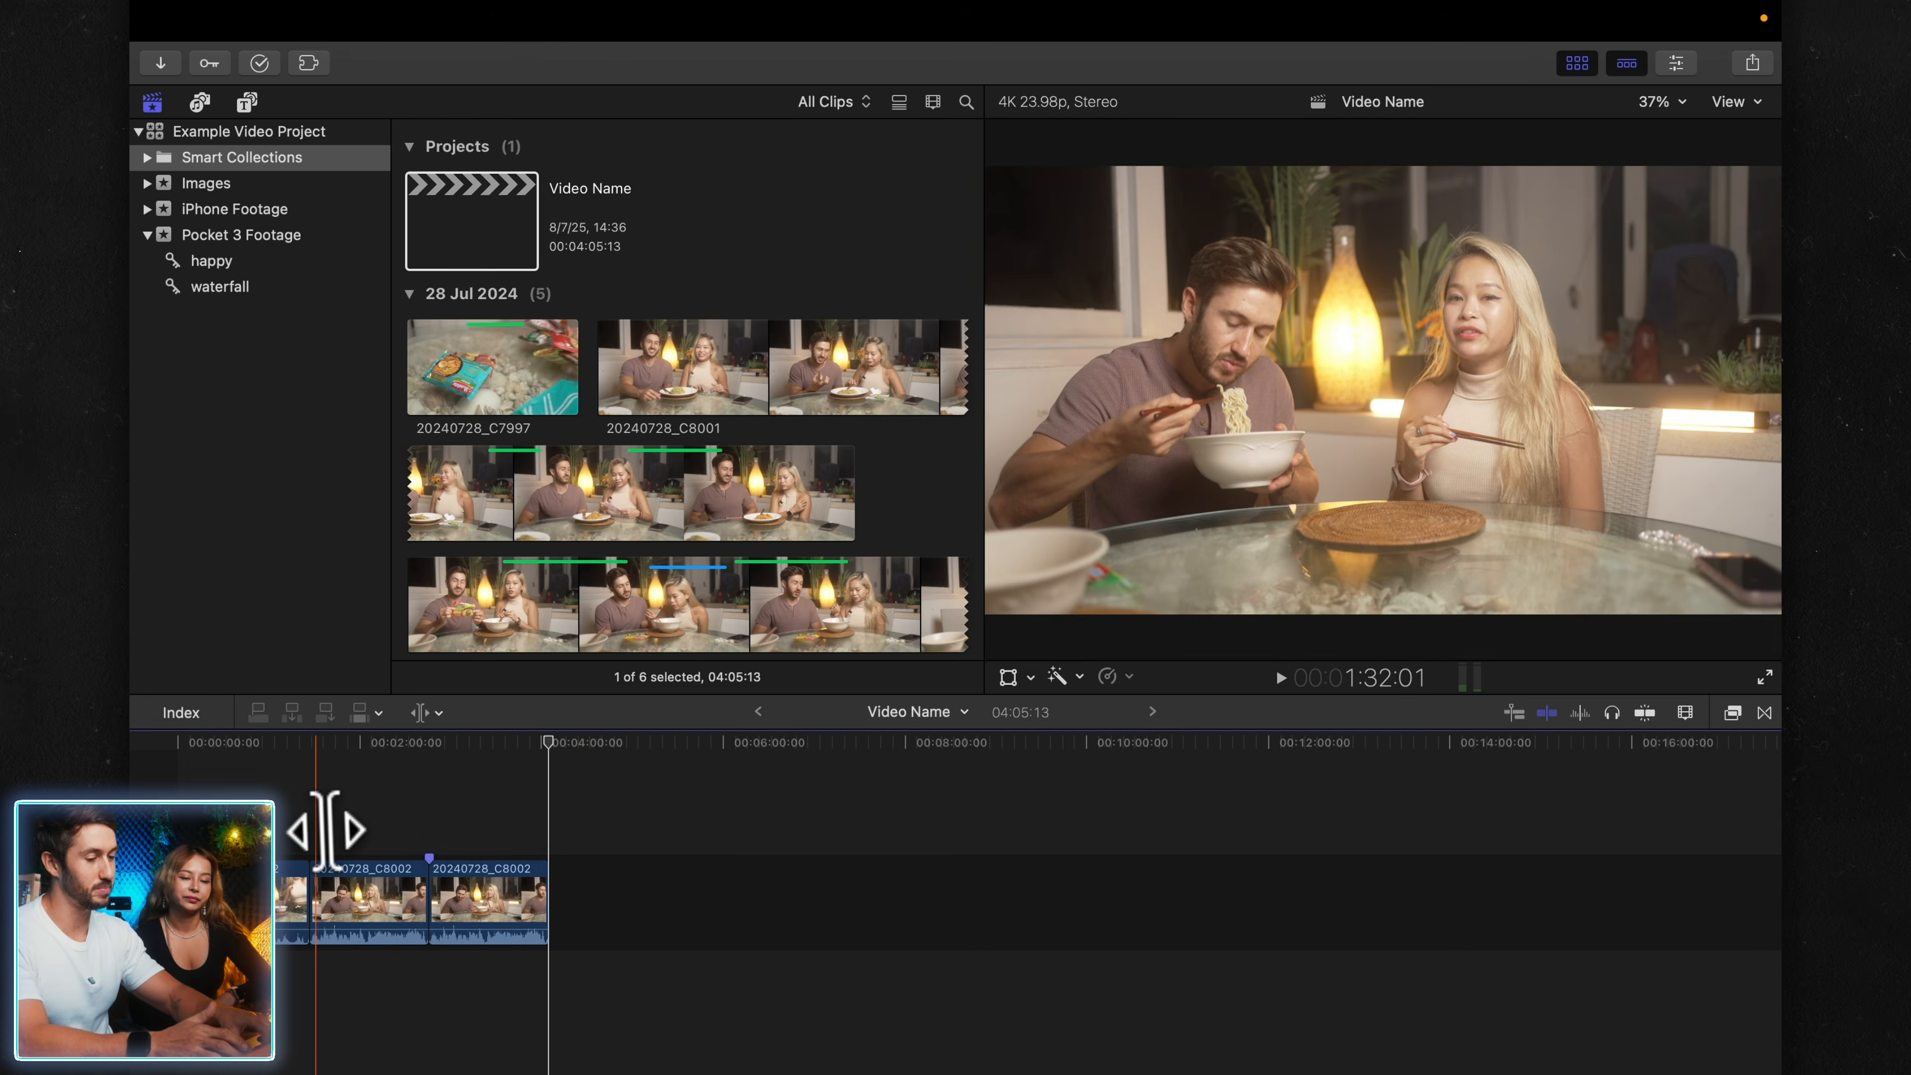
{"action": "key", "text": "super+equal"}
{"action": "left_click", "coordinate": [320, 833]}
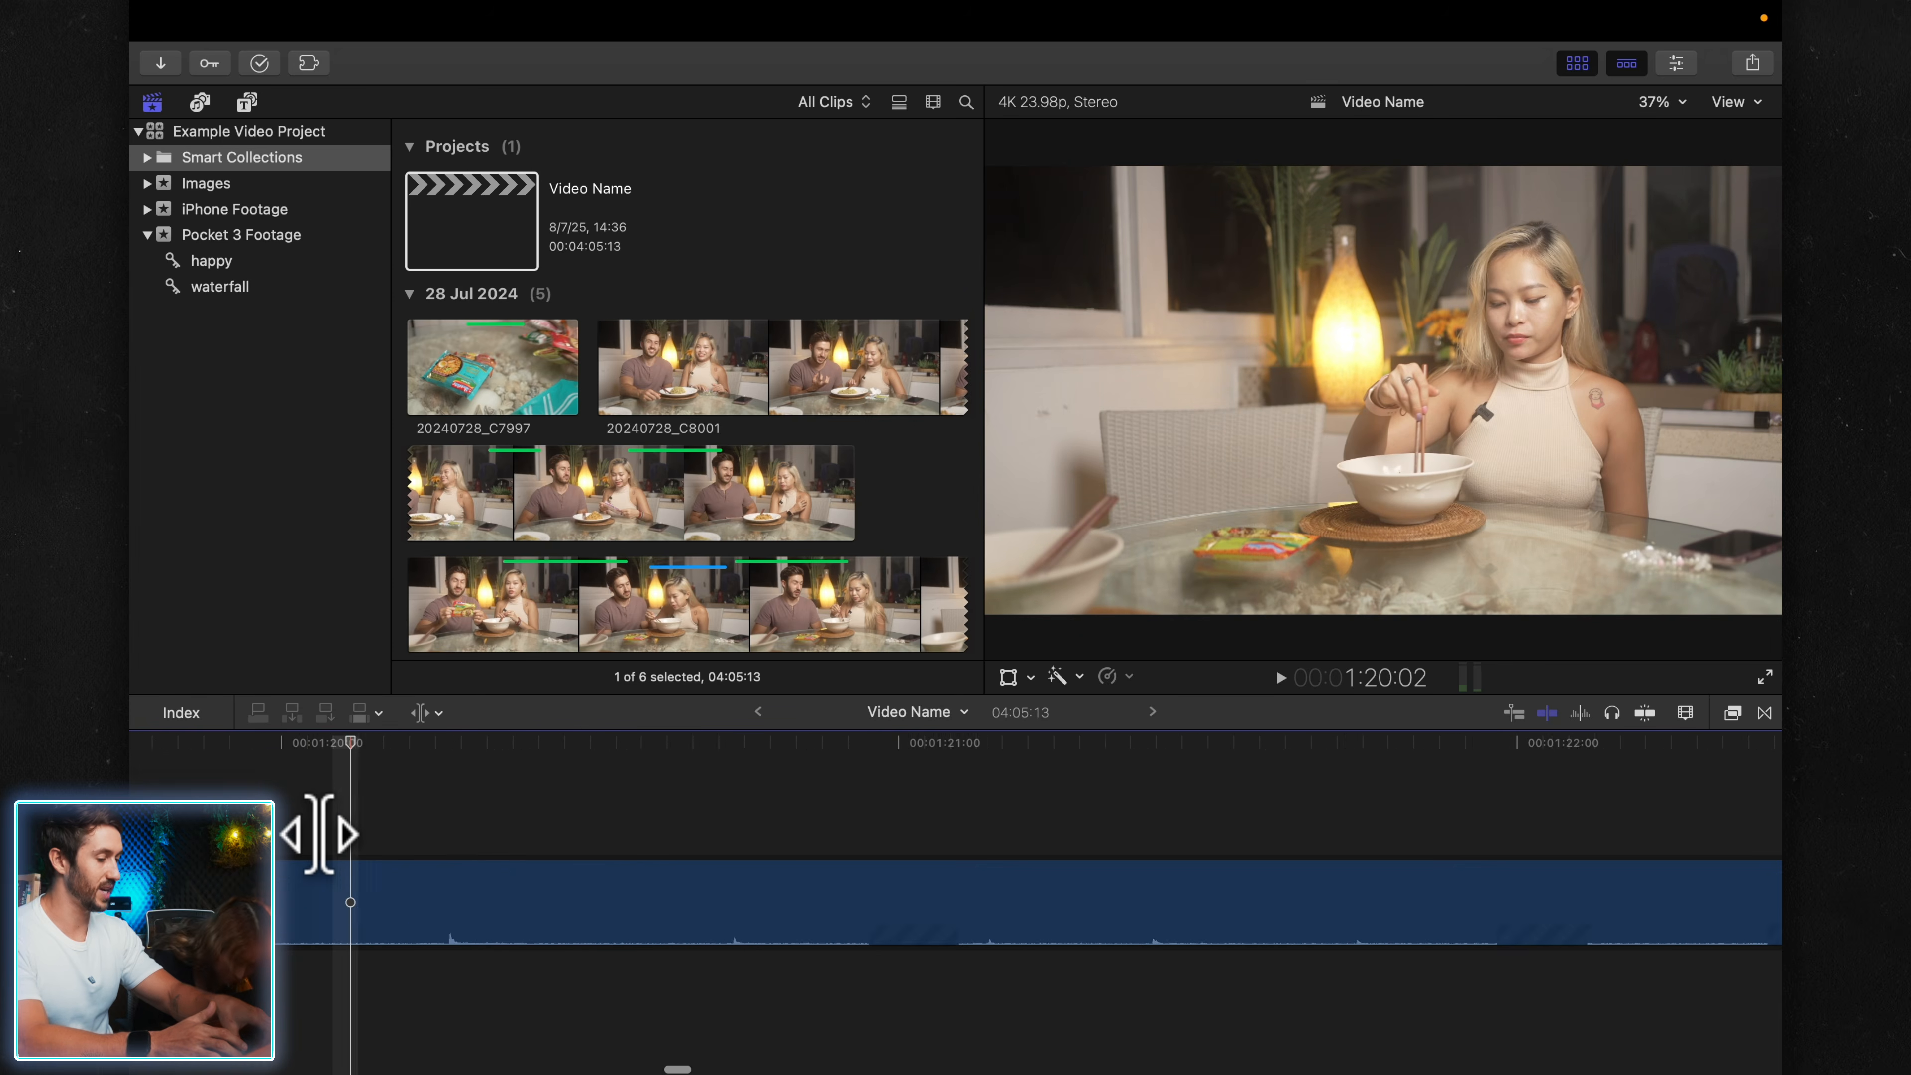
- Examine the 20240728_C8002 clips in the timeline at different zoom levels, and fit the whole project in view
{"action": "scroll", "coordinate": [320, 833], "scroll_direction": "up", "scroll_amount": 1}
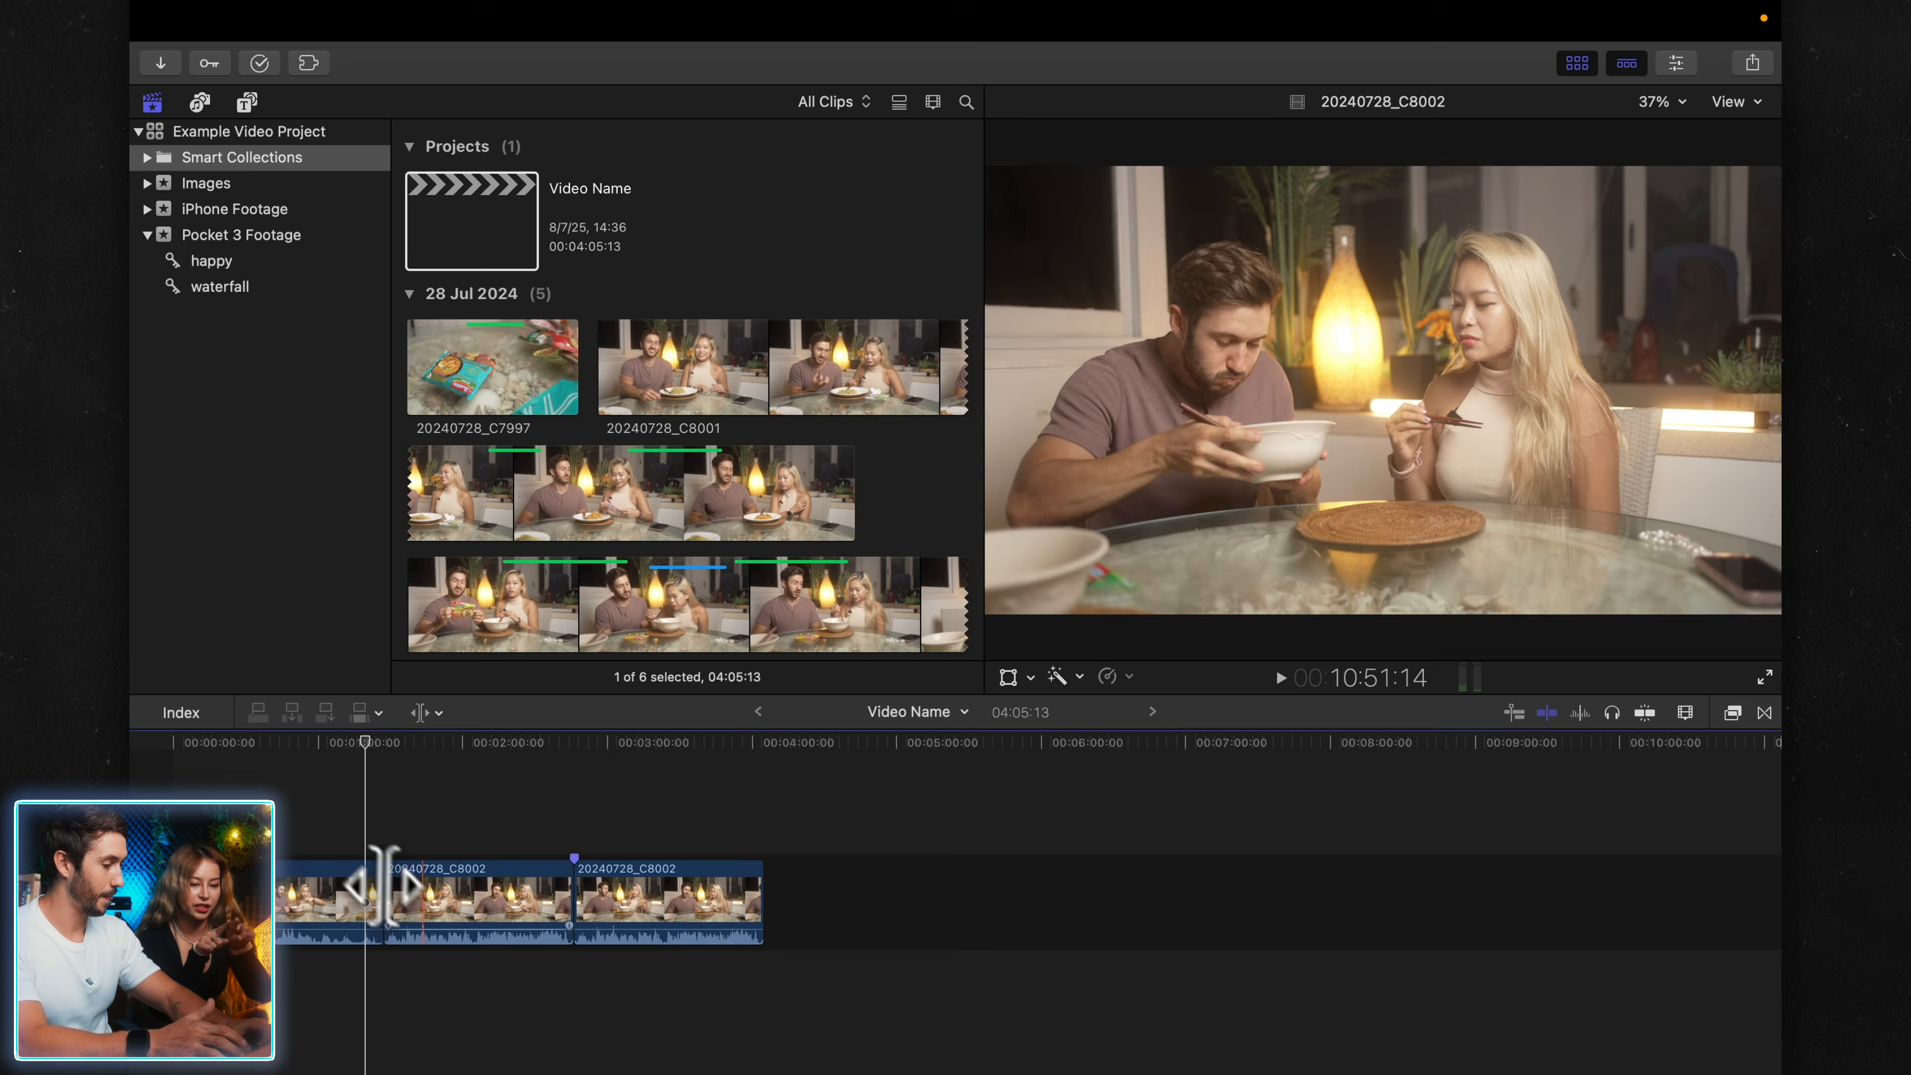
{"action": "scroll", "coordinate": [401, 903], "scroll_direction": "up", "scroll_amount": 3}
{"action": "scroll", "coordinate": [426, 920], "scroll_direction": "down", "scroll_amount": 4}
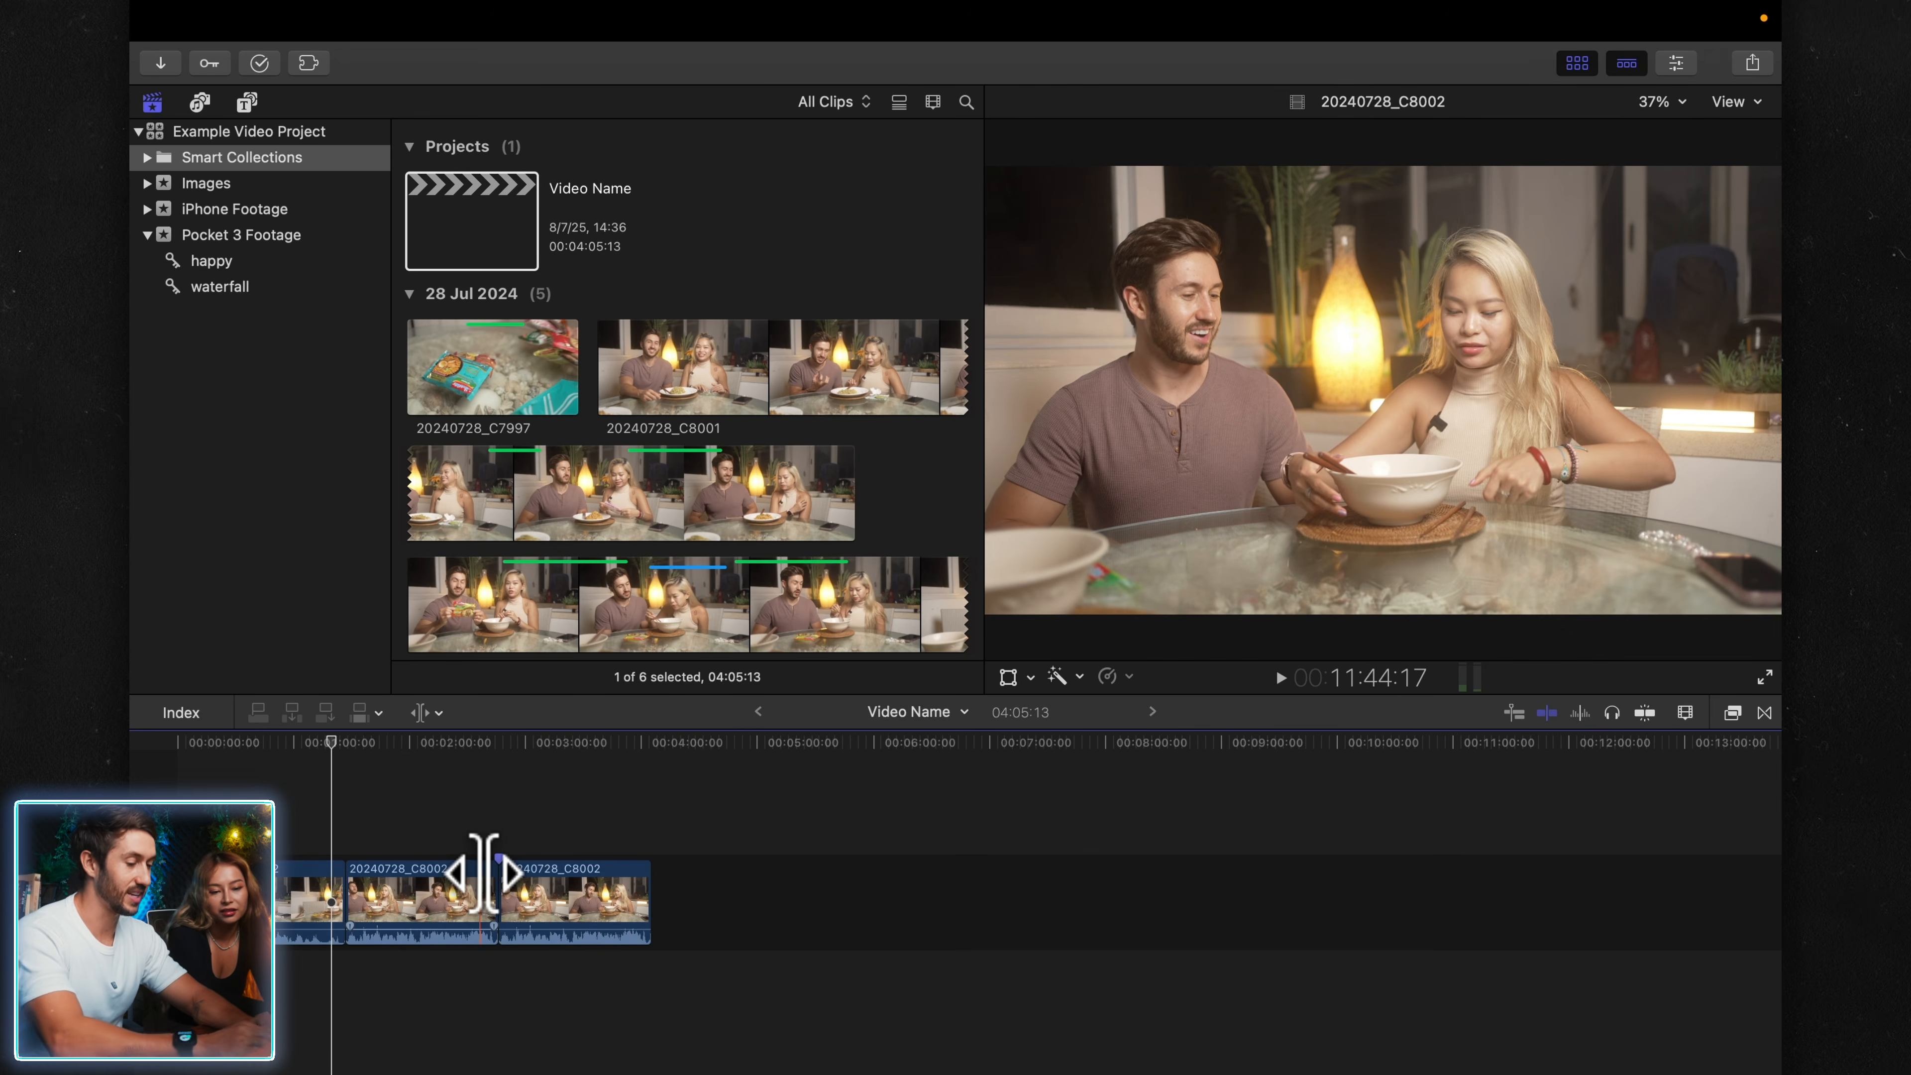
{"action": "scroll", "coordinate": [418, 911], "scroll_direction": "up", "scroll_amount": 4}
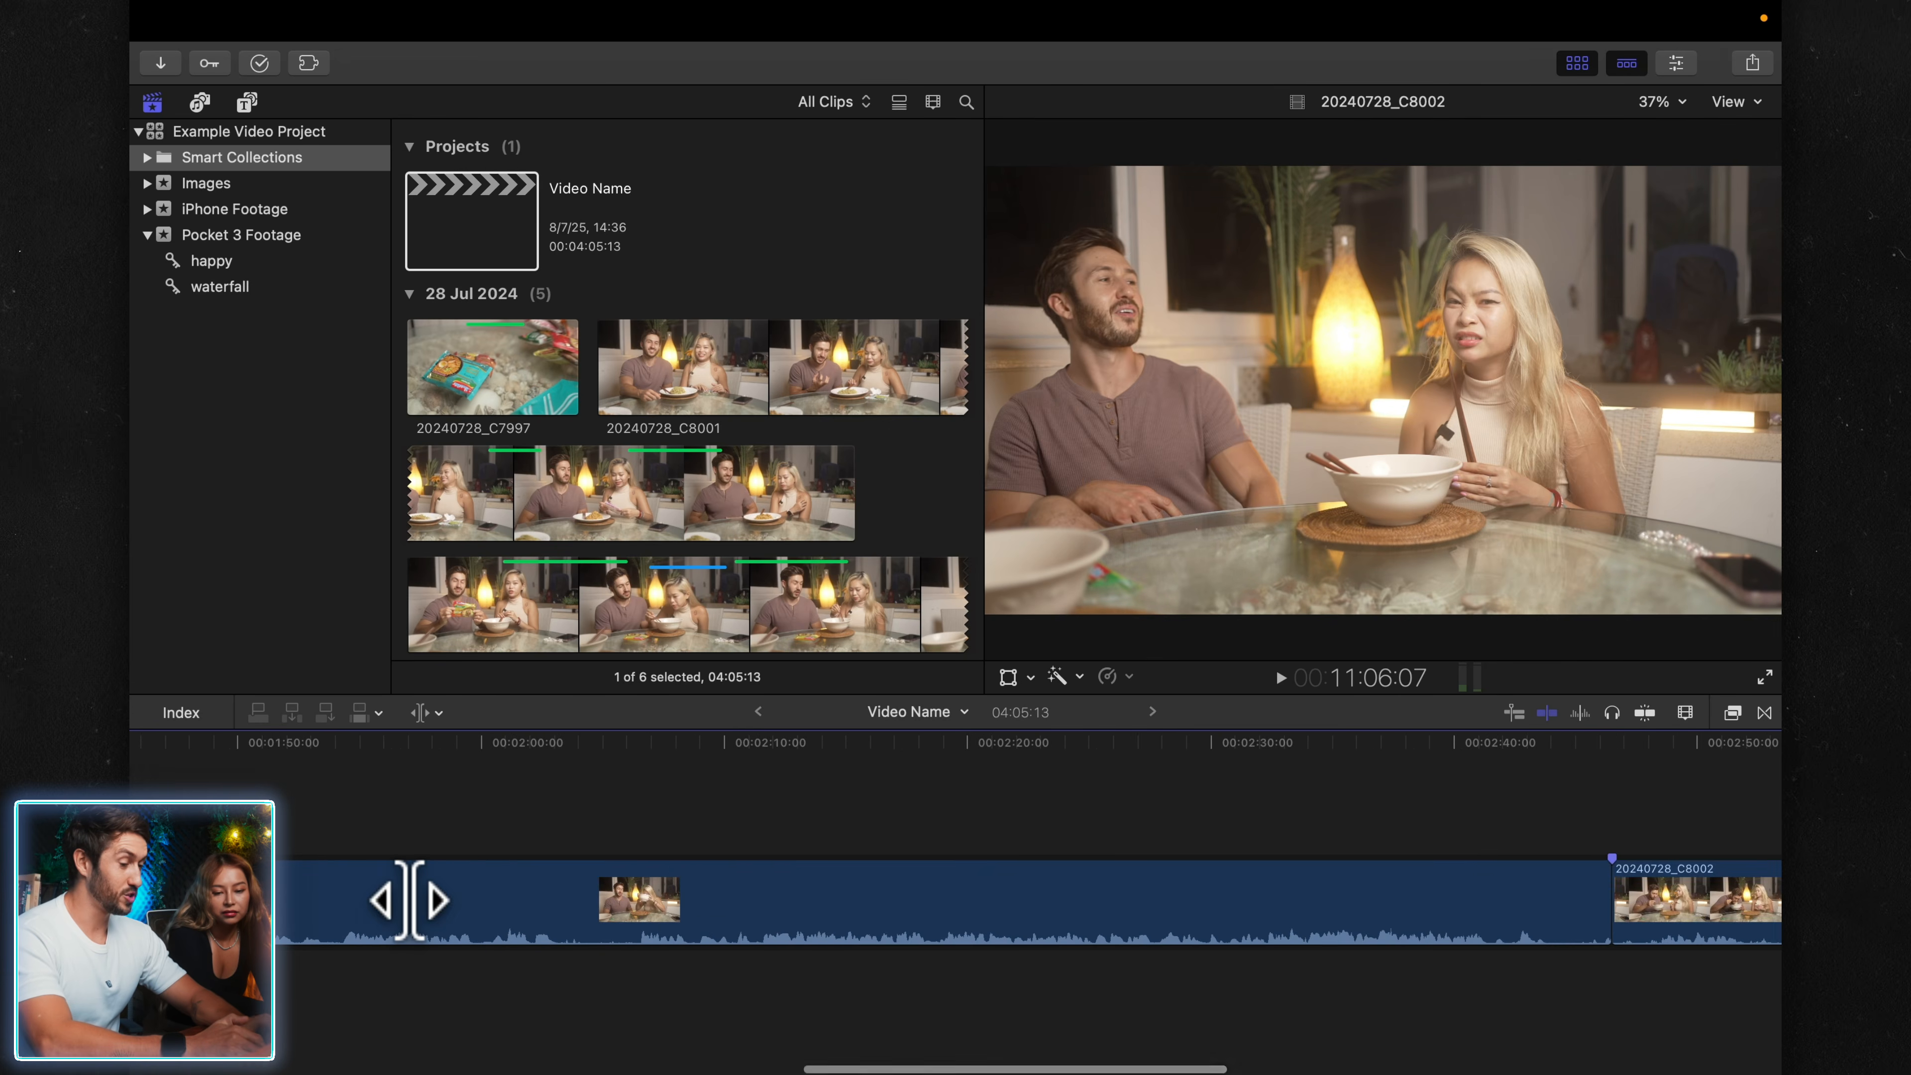
{"action": "scroll", "coordinate": [410, 900], "scroll_direction": "left", "scroll_amount": 5}
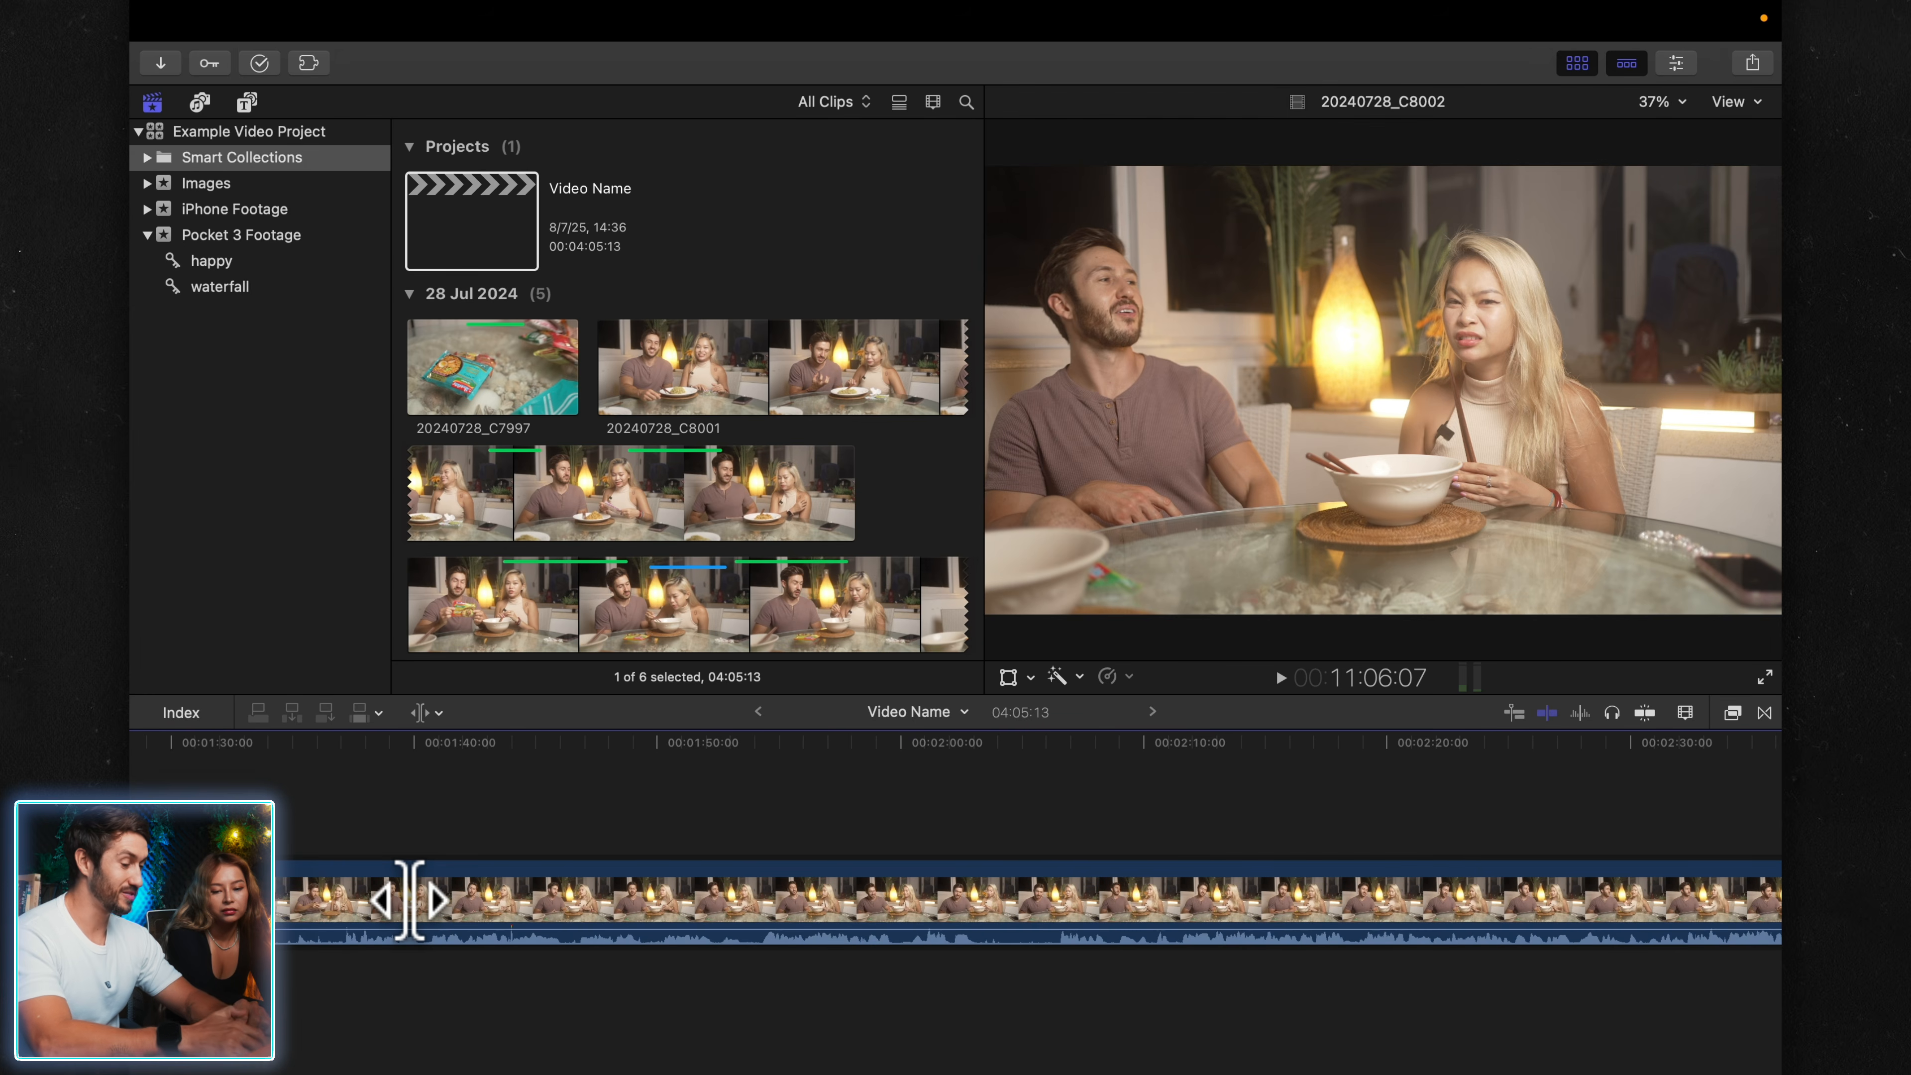
{"action": "key", "text": "shift+z"}
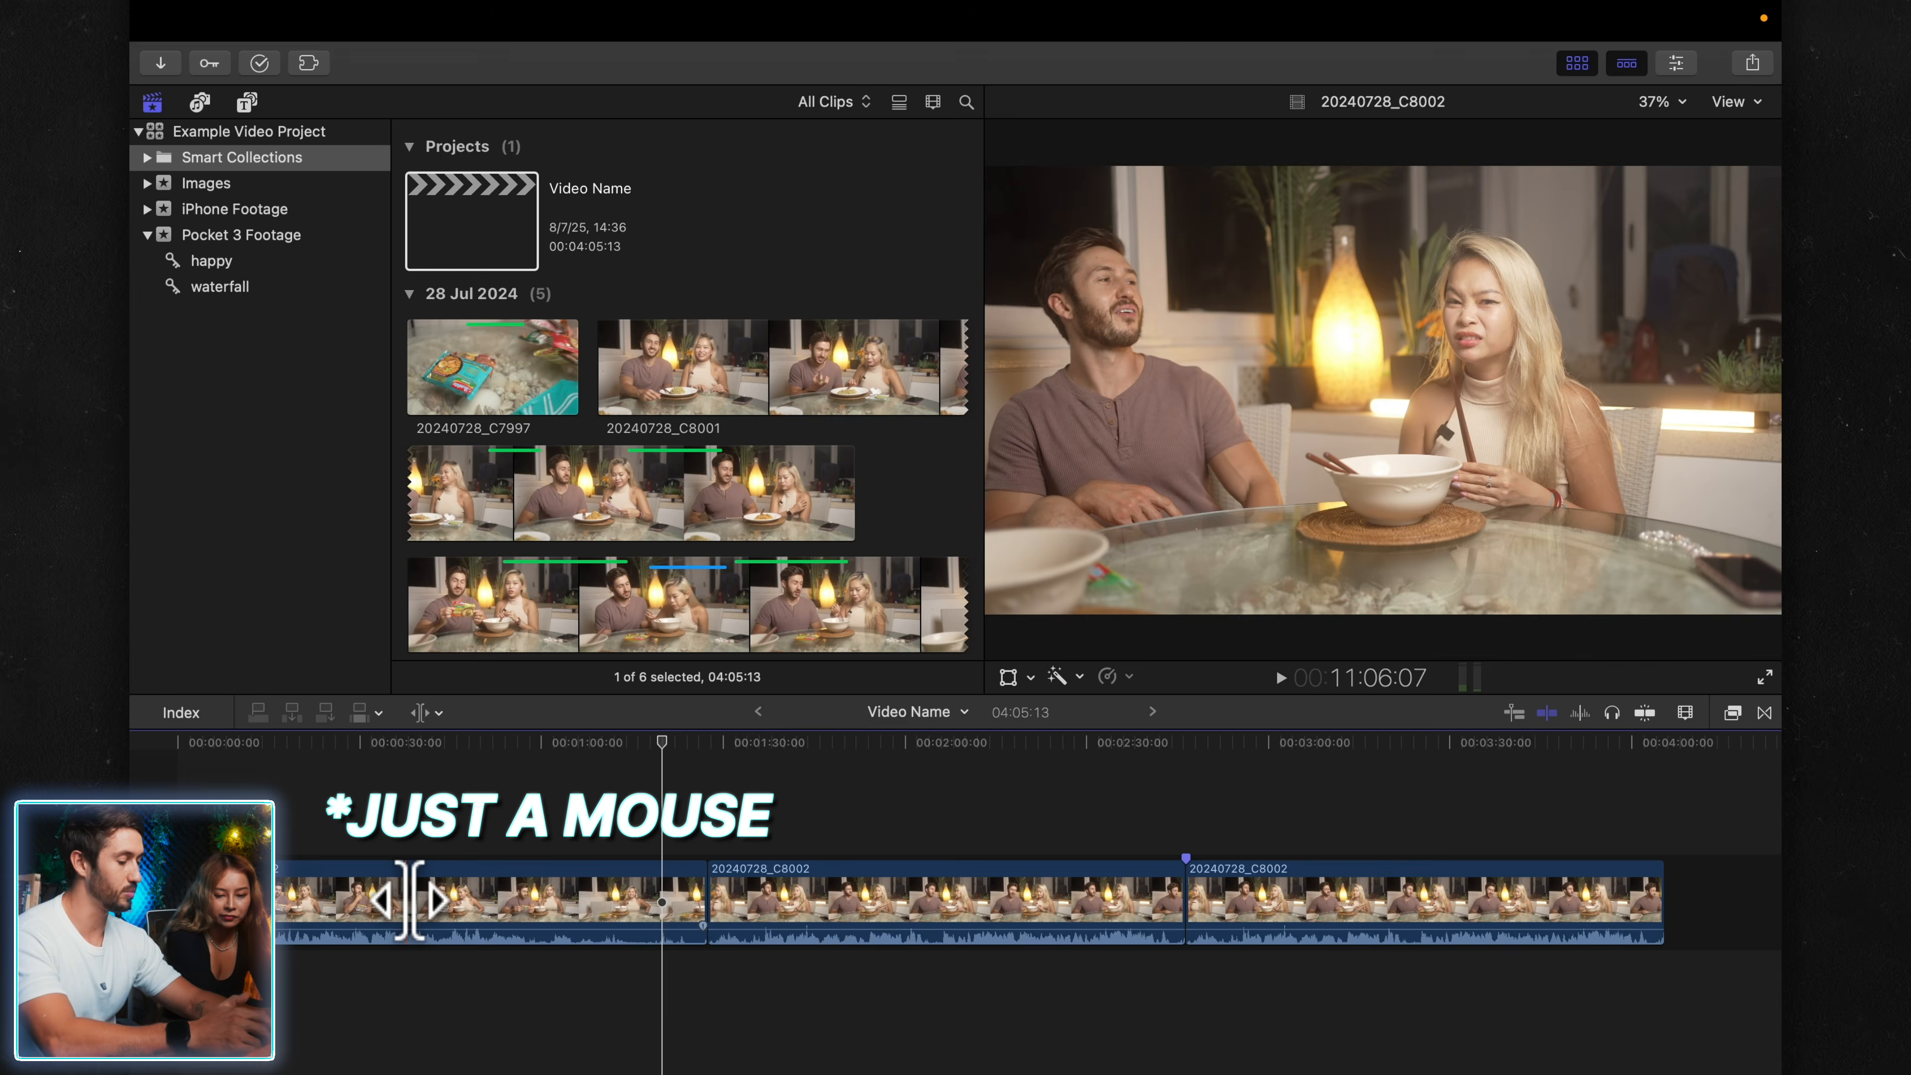
- Zoom the timeline in and out repeatedly to view the project's clips in detail and as a whole
{"action": "key", "text": "super+minus"}
{"action": "key", "text": "super+minus"}
{"action": "key", "text": "super+equal"}
{"action": "key", "text": "super+equal"}
{"action": "key", "text": "super+equal"}
{"action": "key", "text": "super+equal"}
{"action": "key", "text": "super+equal"}
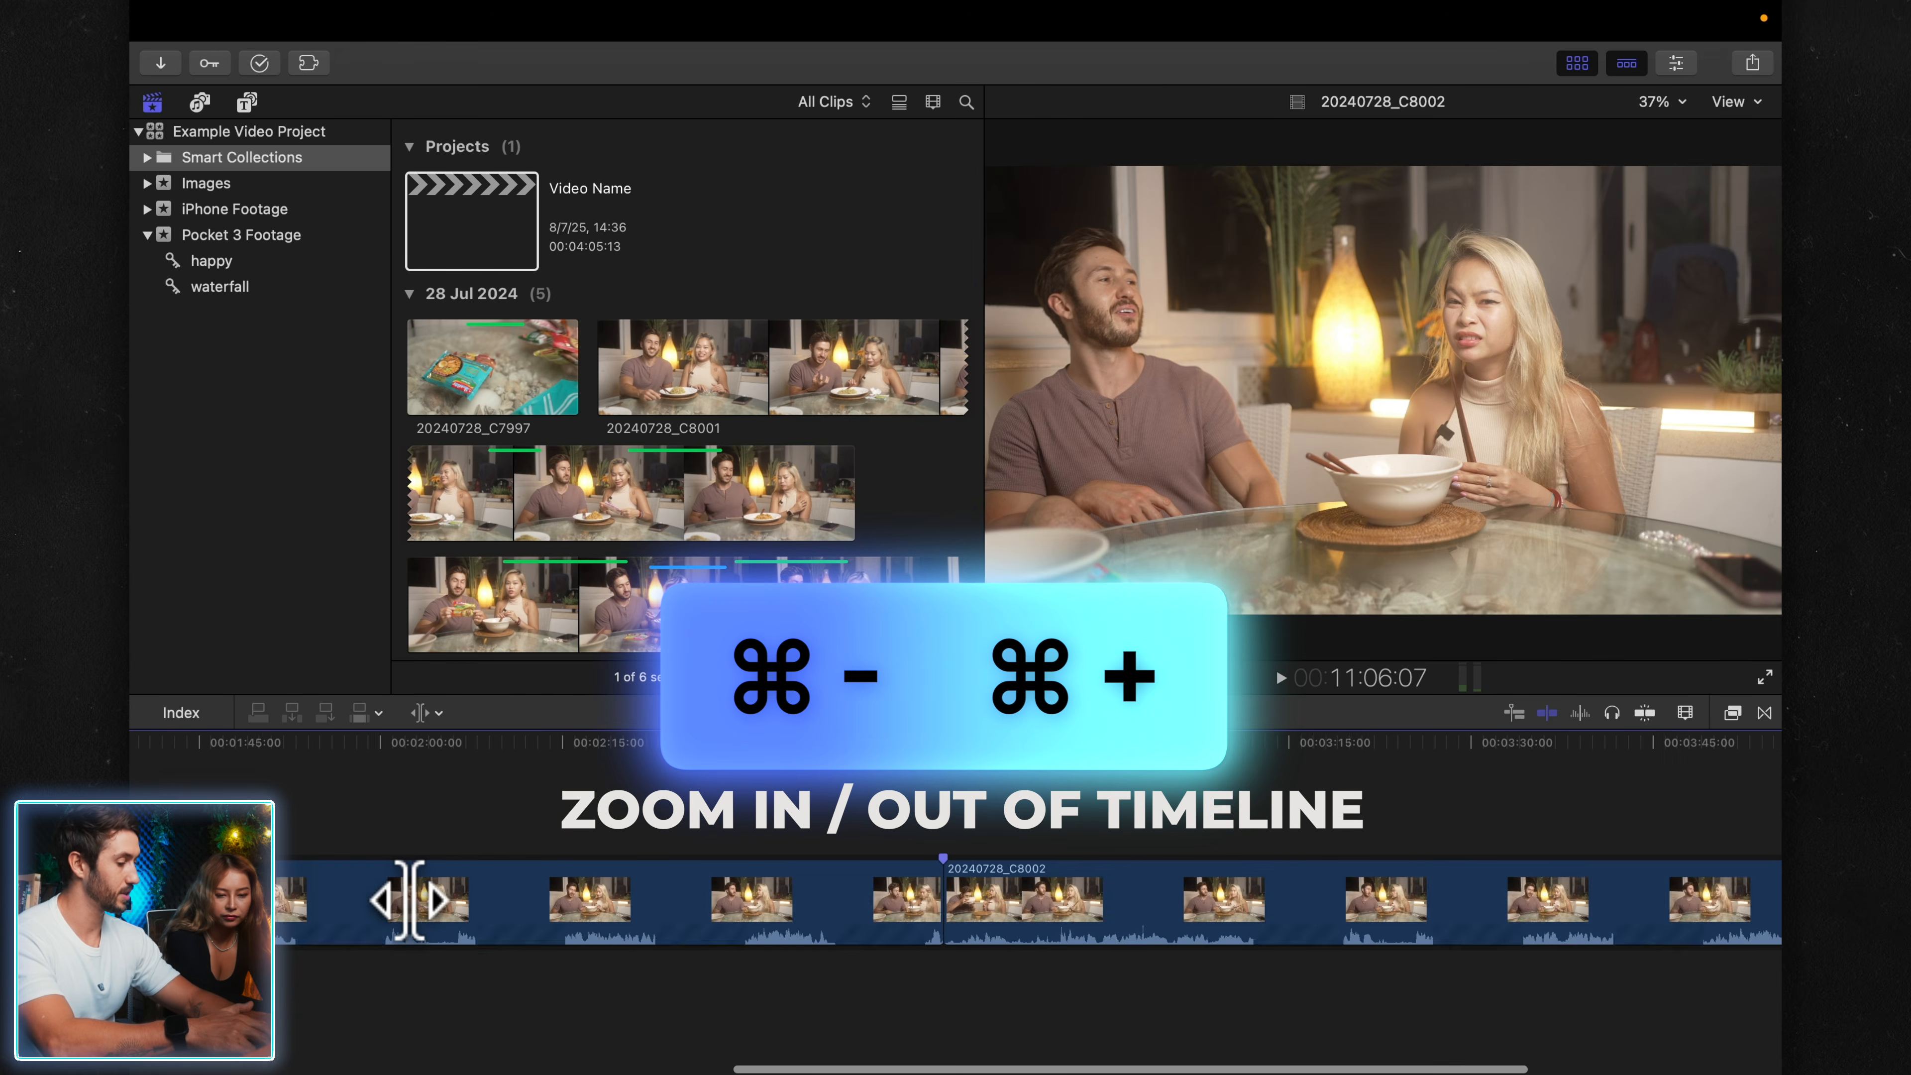
{"action": "key", "text": "super+minus"}
{"action": "key", "text": "super+minus"}
{"action": "key", "text": "super+equal"}
{"action": "key", "text": "super+equal"}
{"action": "key", "text": "super+minus"}
{"action": "key", "text": "super+minus"}
{"action": "key", "text": "super+minus"}
{"action": "key", "text": "super+minus"}
- Switch to the Select tool and zoom the timeline so all clips of the project fill its width
{"action": "key", "text": "a"}
{"action": "key", "text": "super+equal"}
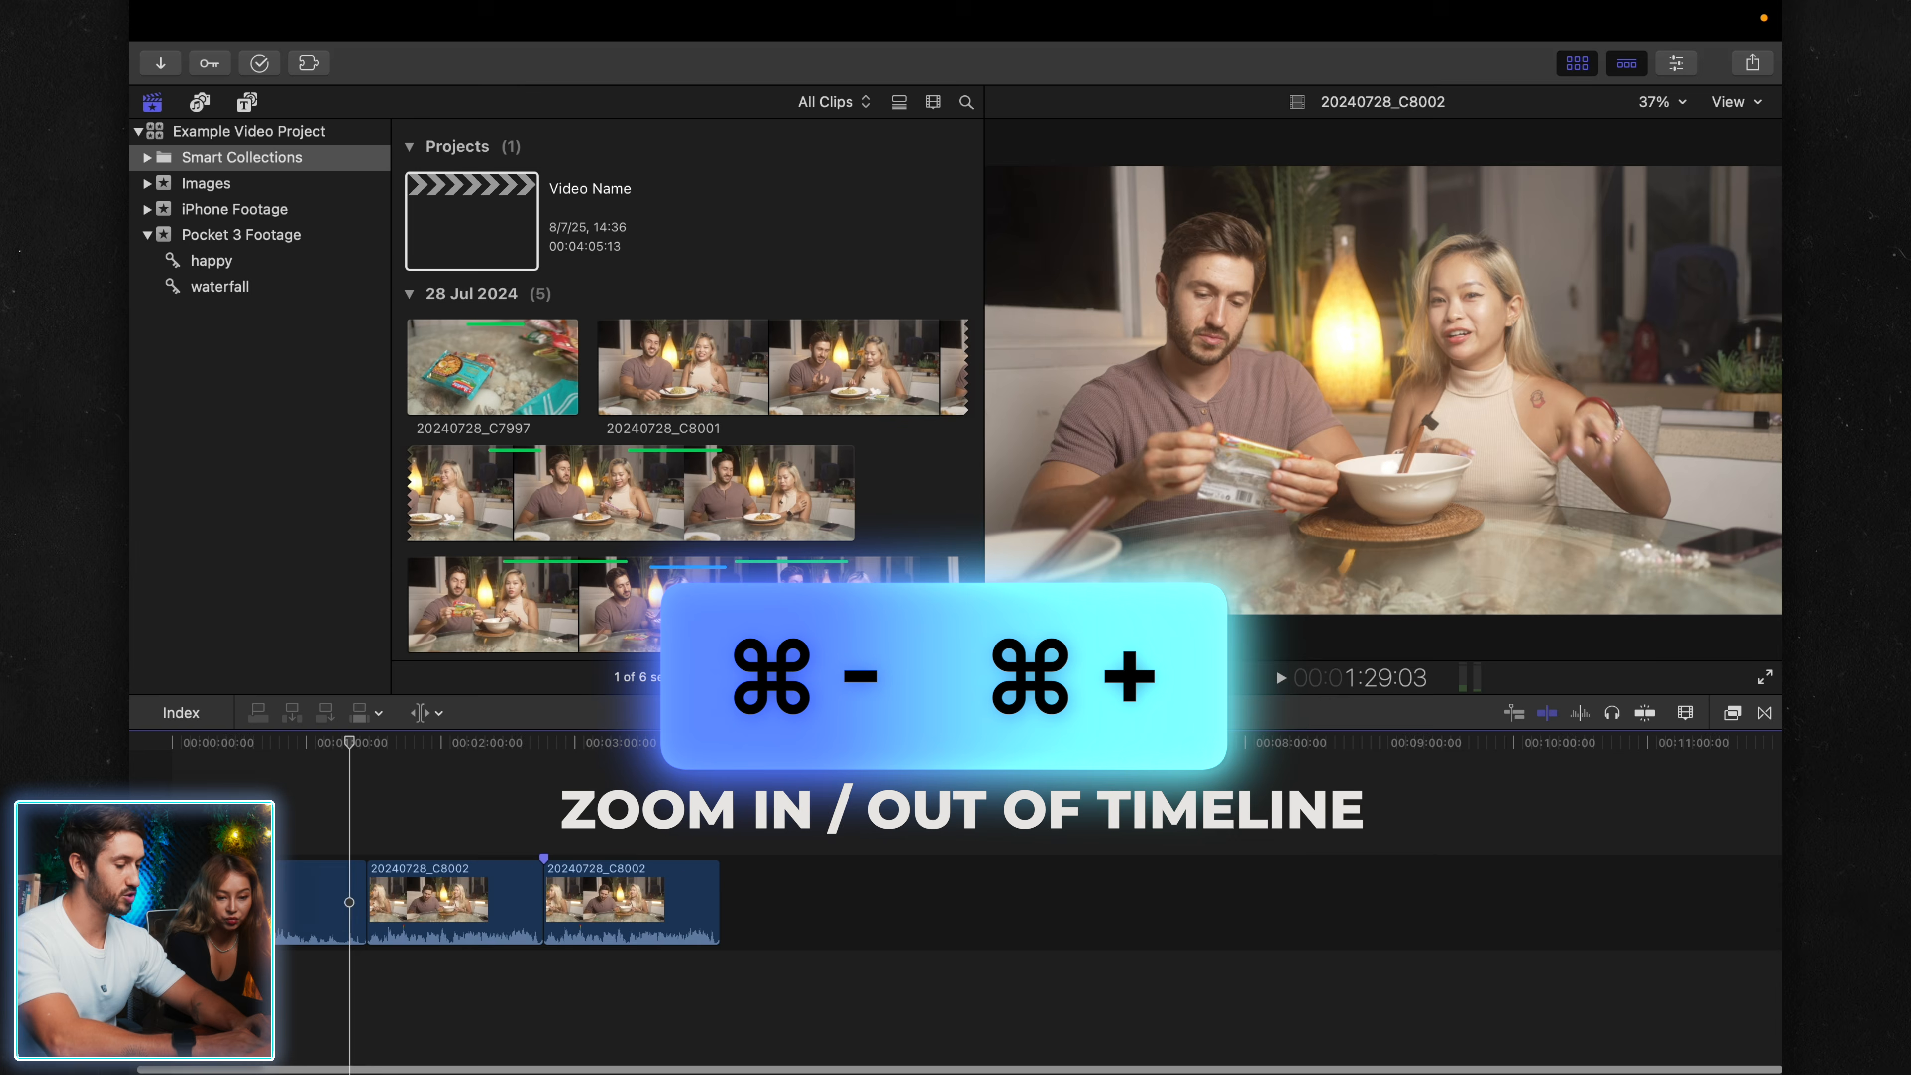
{"action": "key", "text": "super+equal"}
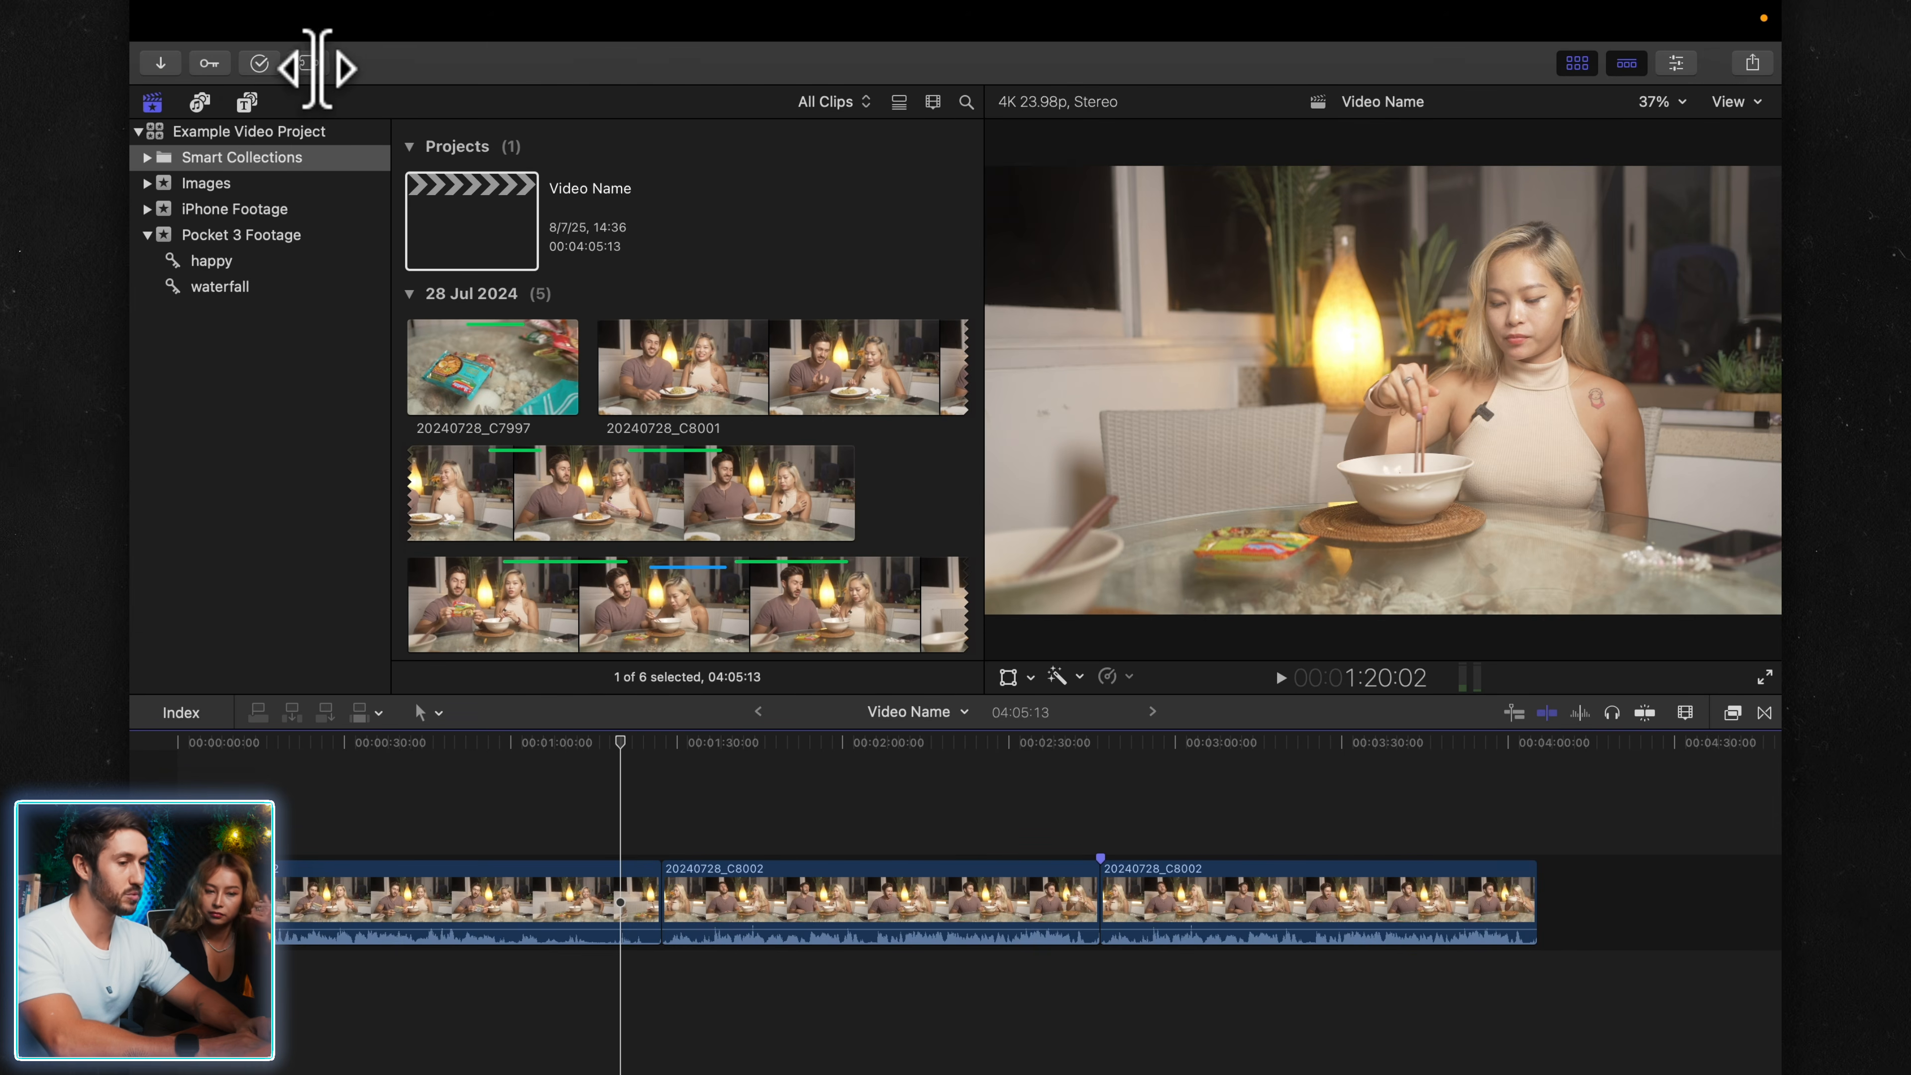
- Toggle the library browser's visibility several times and leave it hidden so the viewer spans the full width
{"action": "left_click", "coordinate": [1577, 63]}
{"action": "left_click", "coordinate": [1576, 63]}
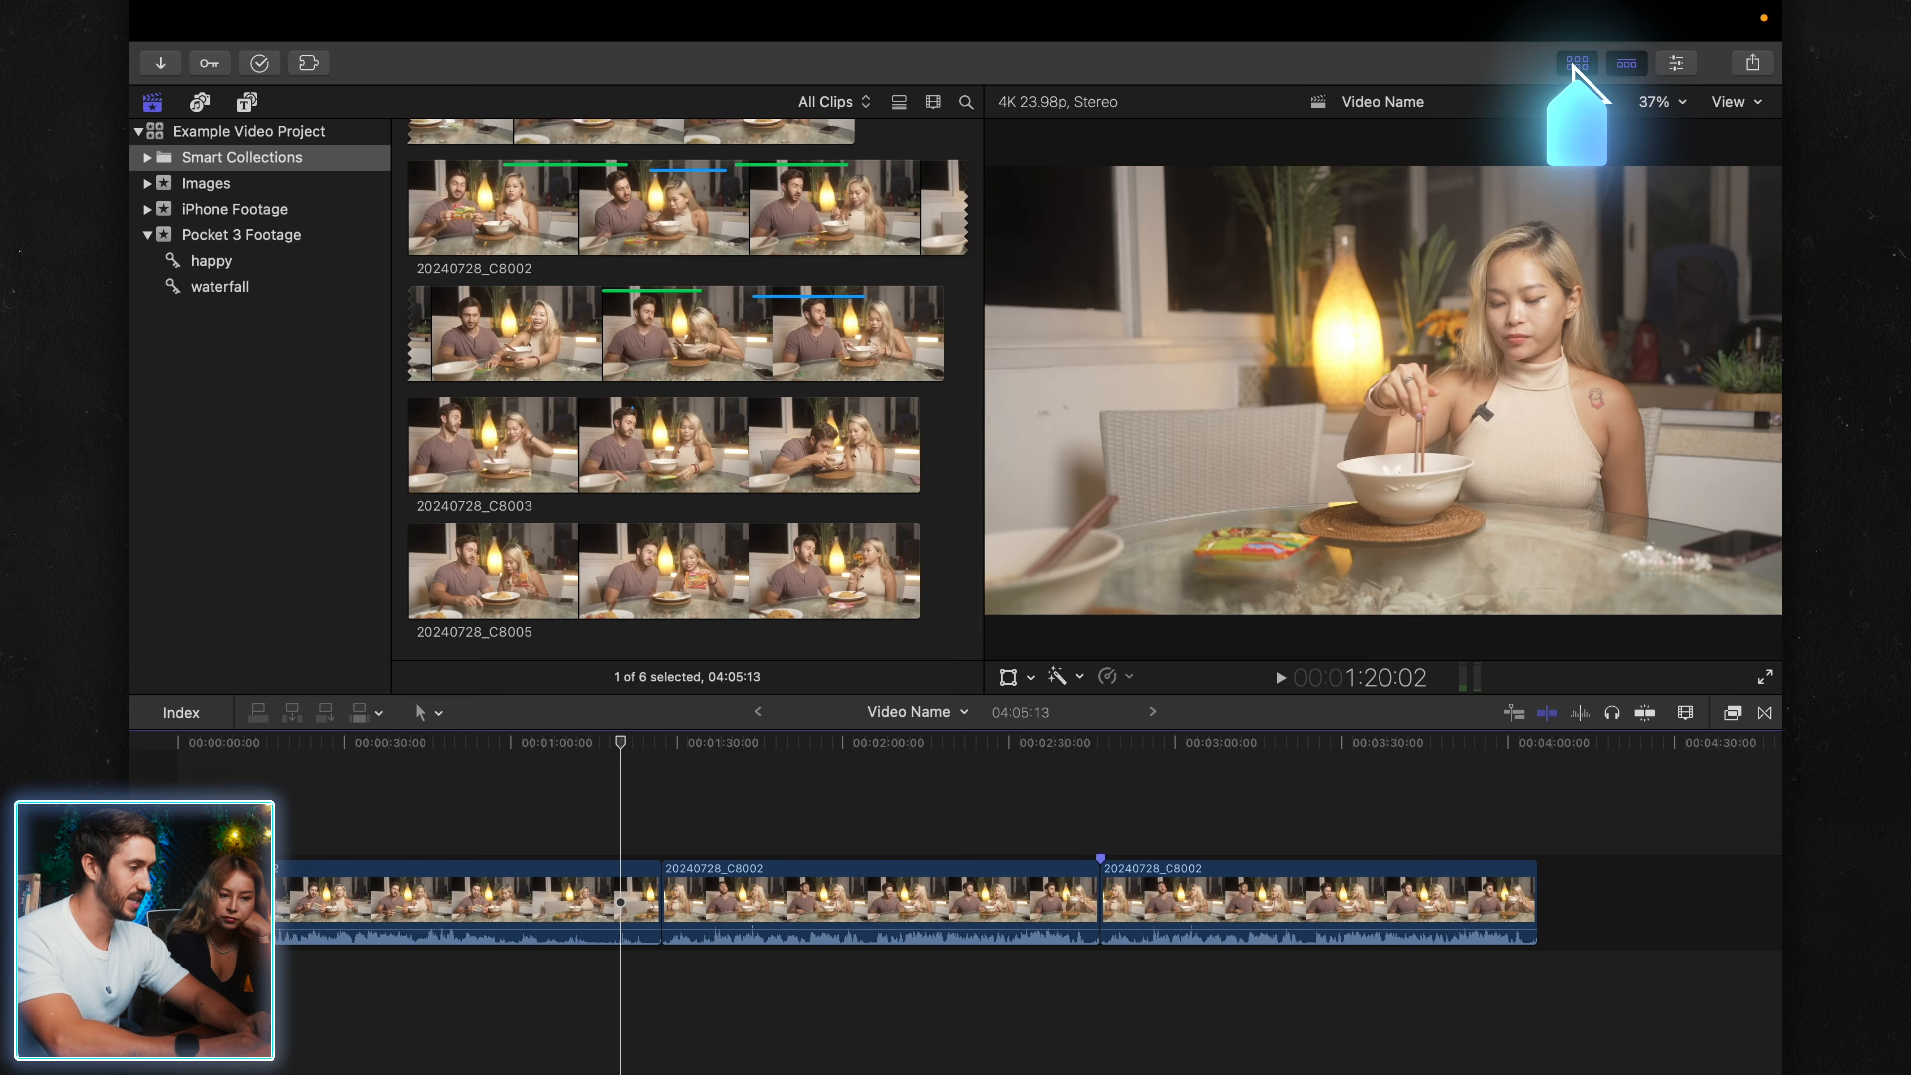
{"action": "left_click", "coordinate": [1576, 63]}
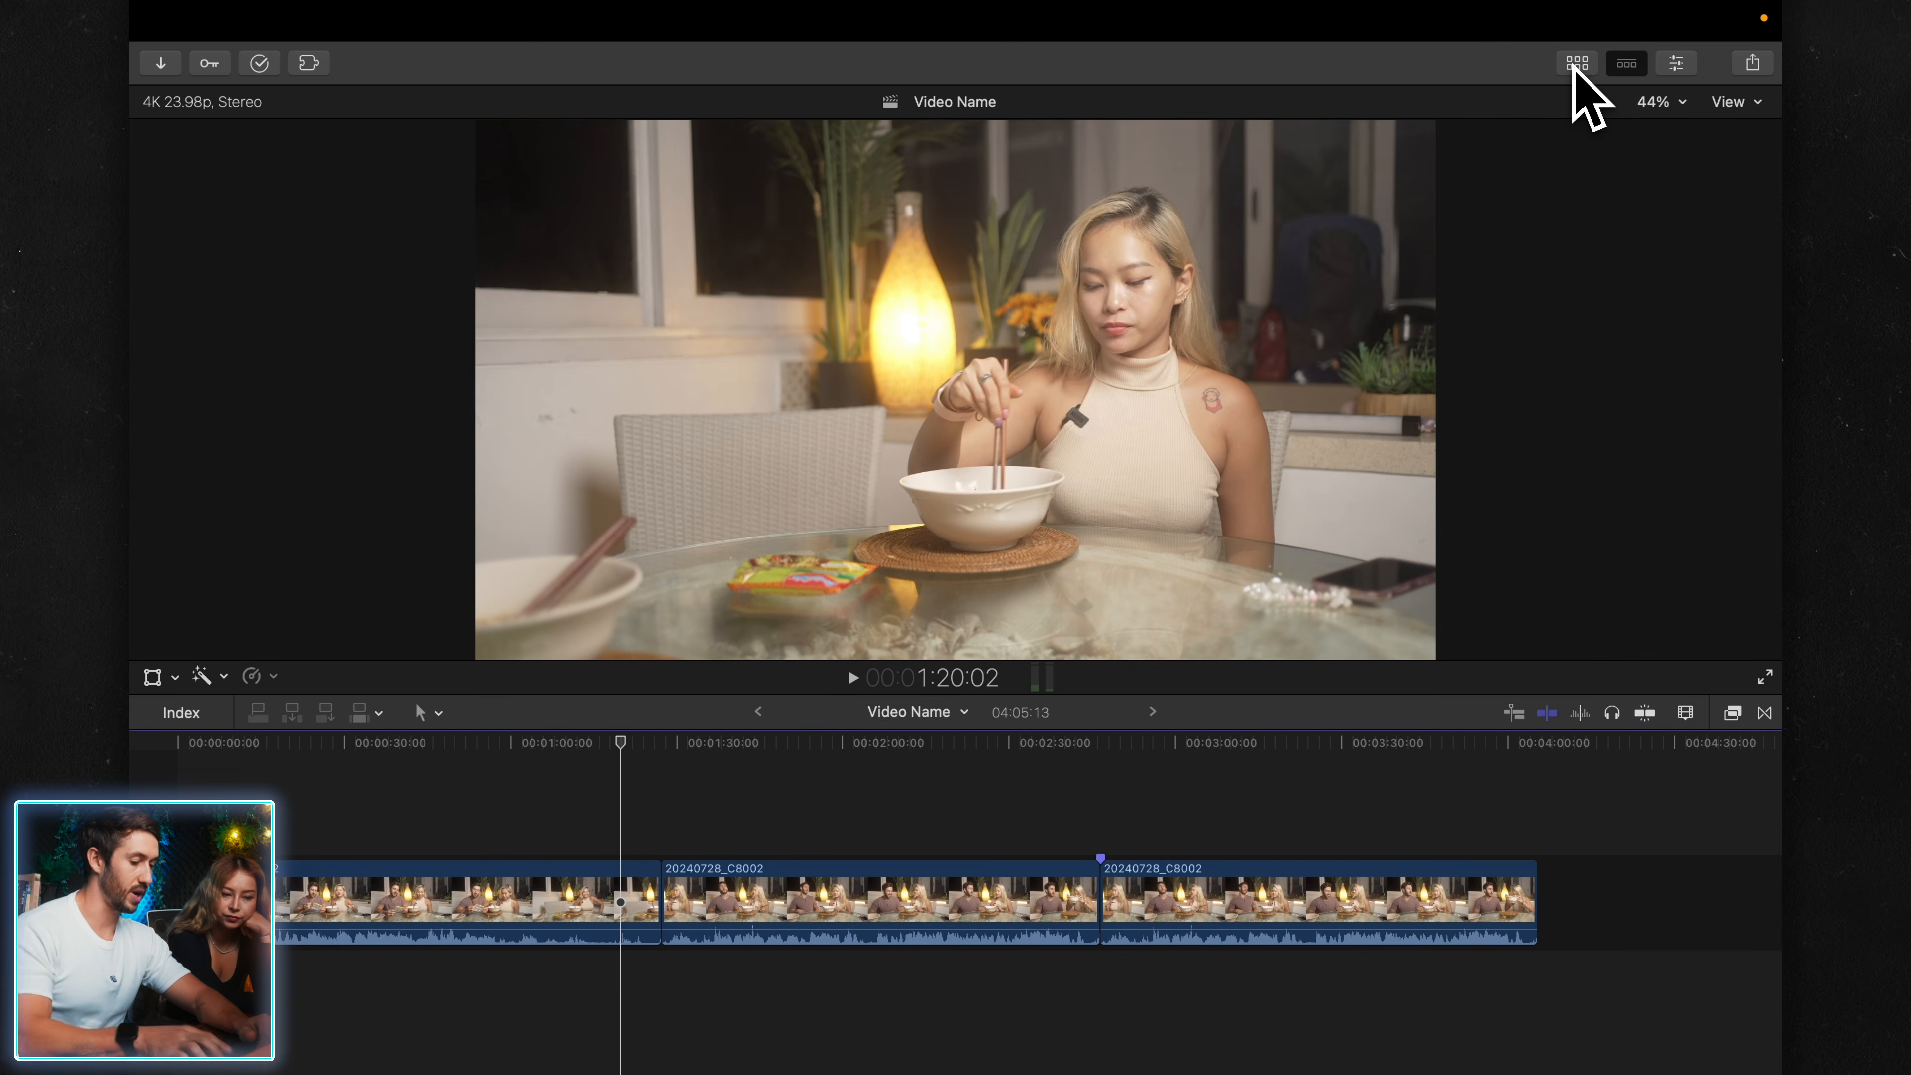
{"action": "left_click", "coordinate": [1575, 63]}
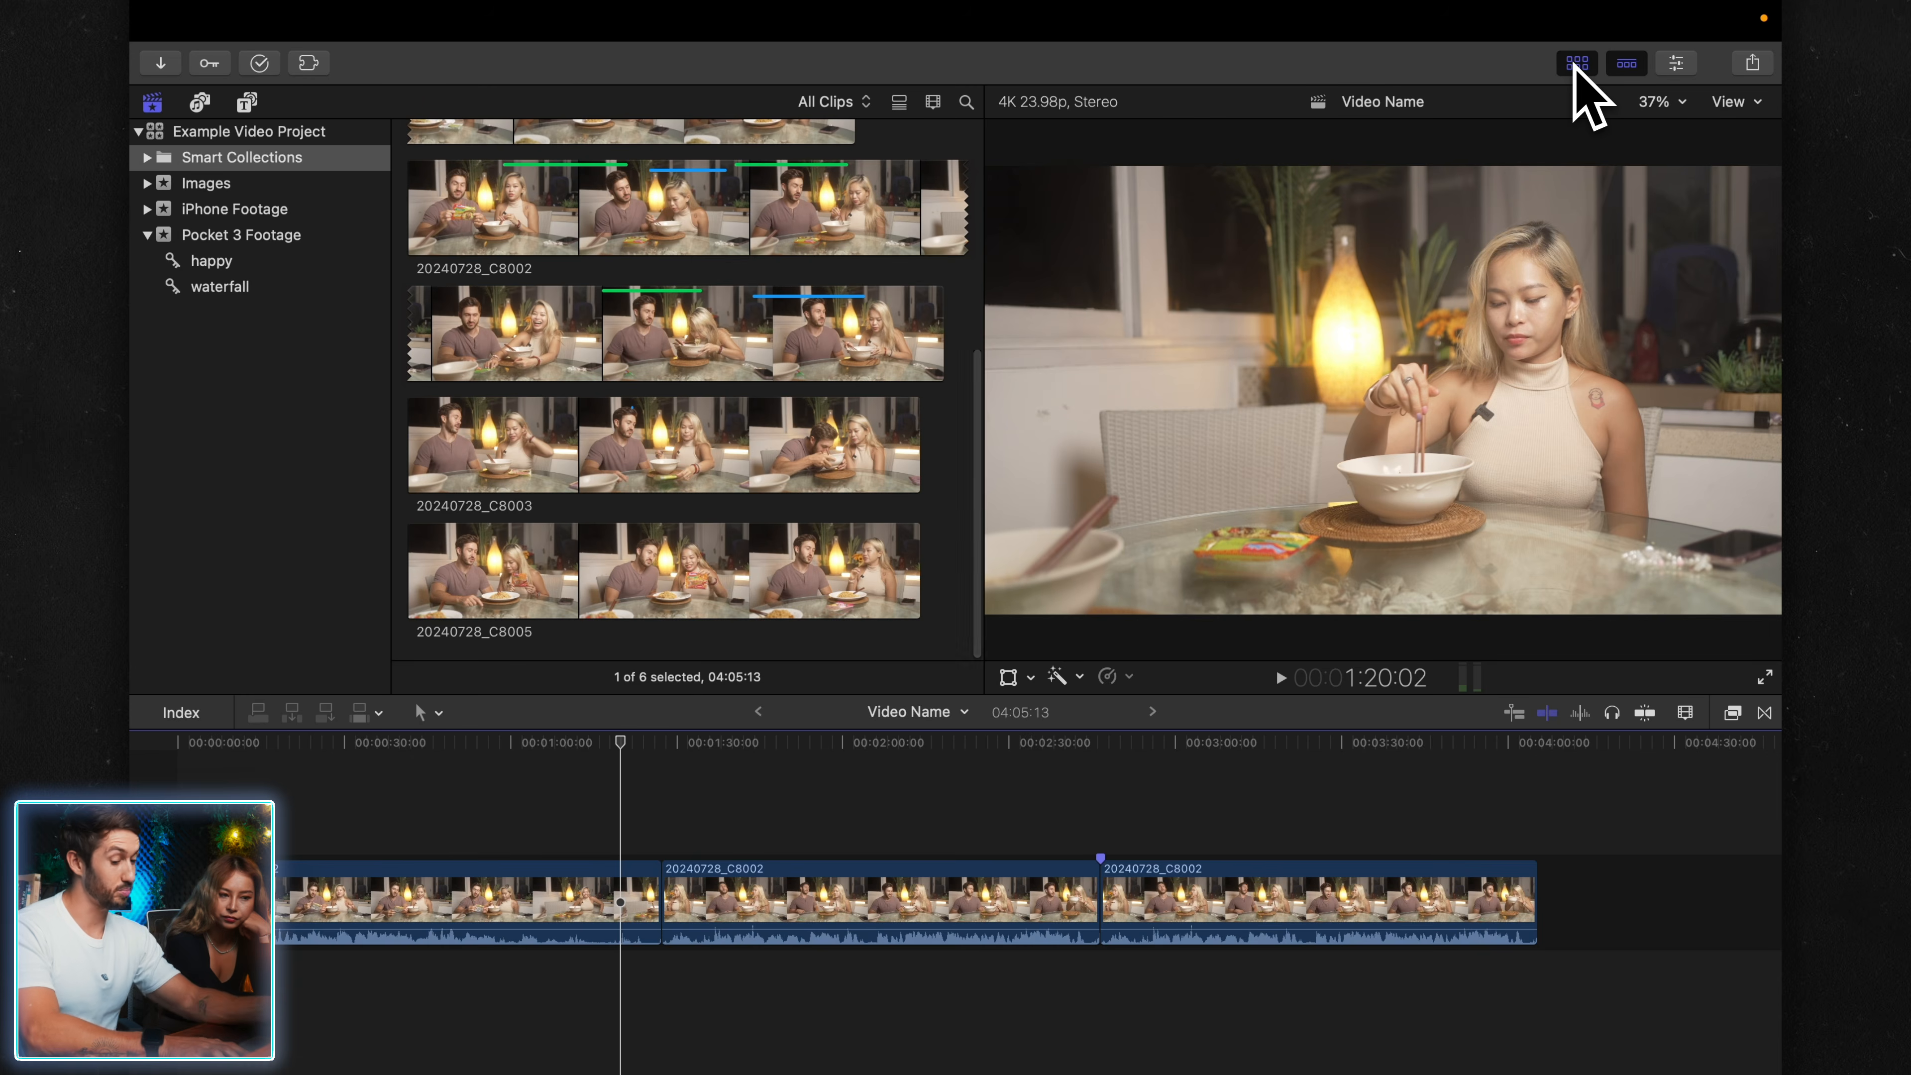
{"action": "left_click", "coordinate": [1575, 64]}
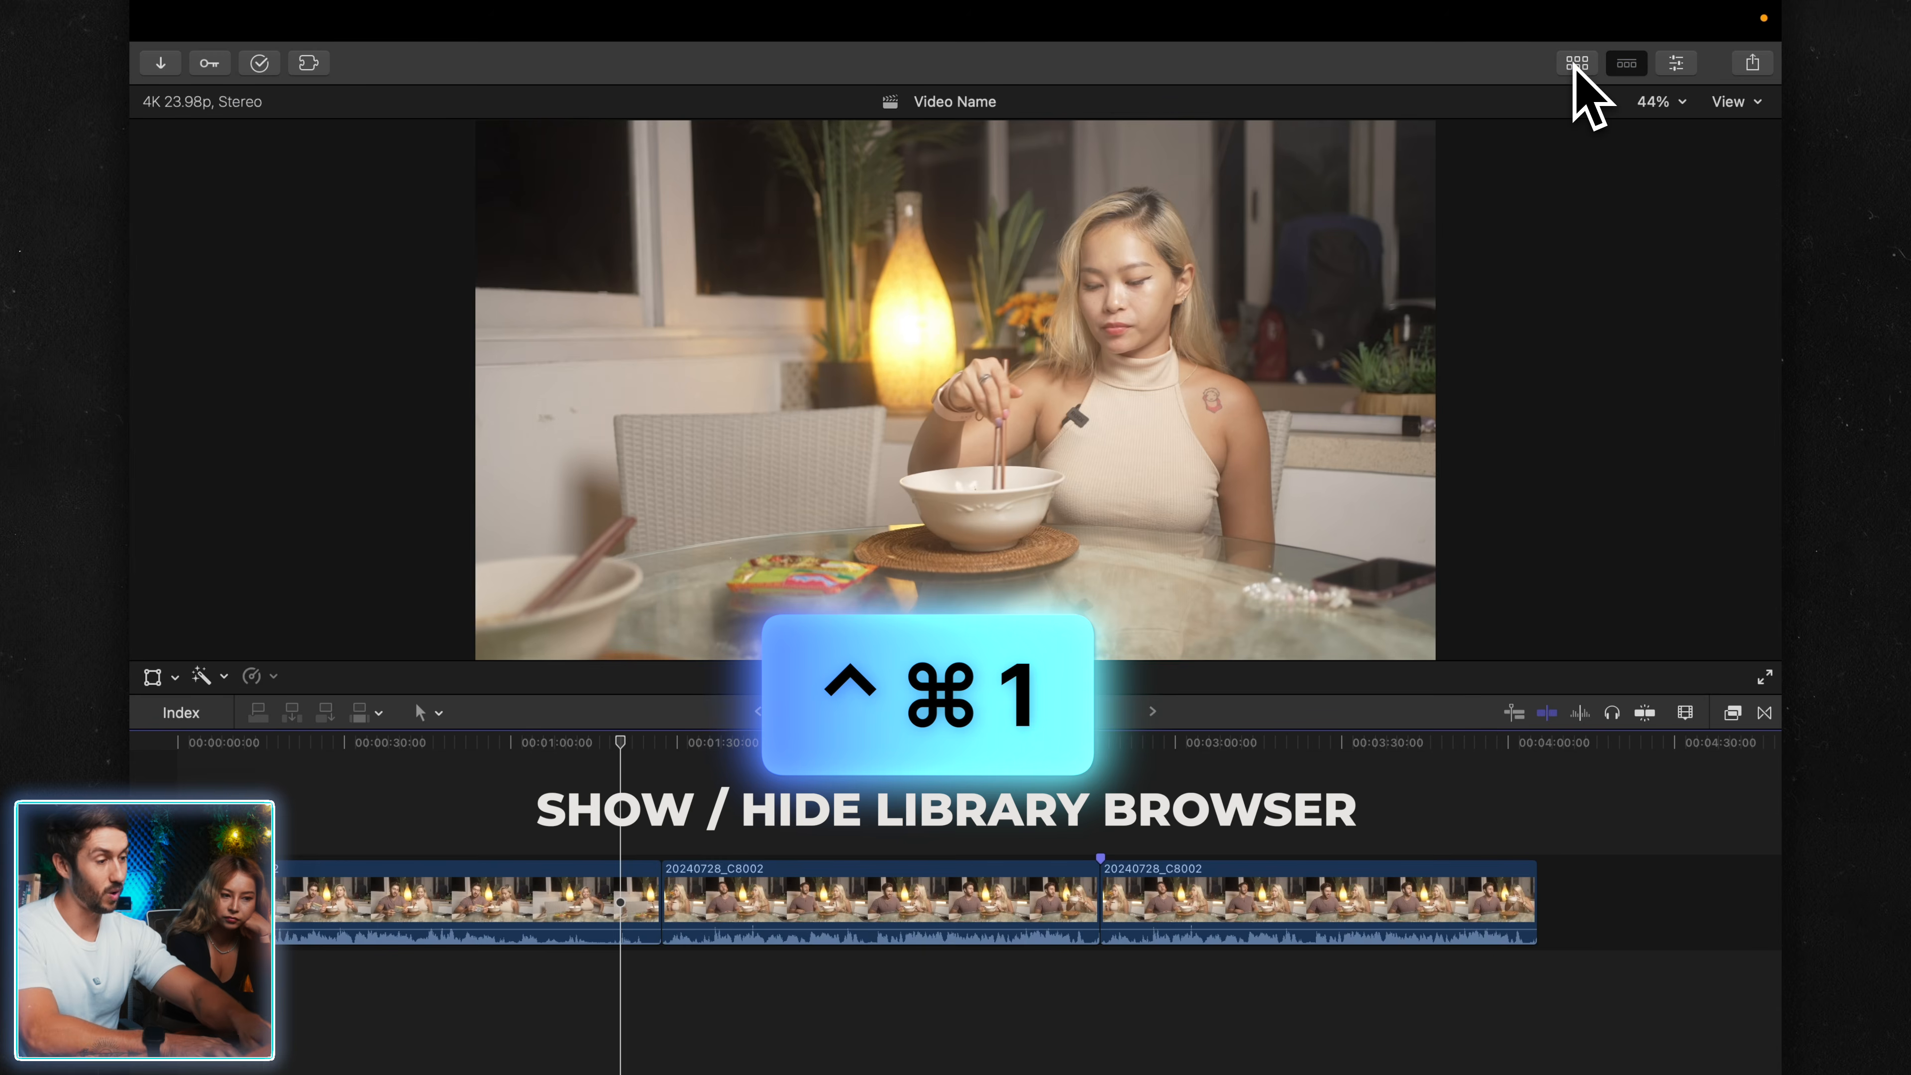
- Toggle the library browser's visibility, leave it hidden, and show the inspector
{"action": "left_click", "coordinate": [1575, 64]}
{"action": "left_click", "coordinate": [1575, 63]}
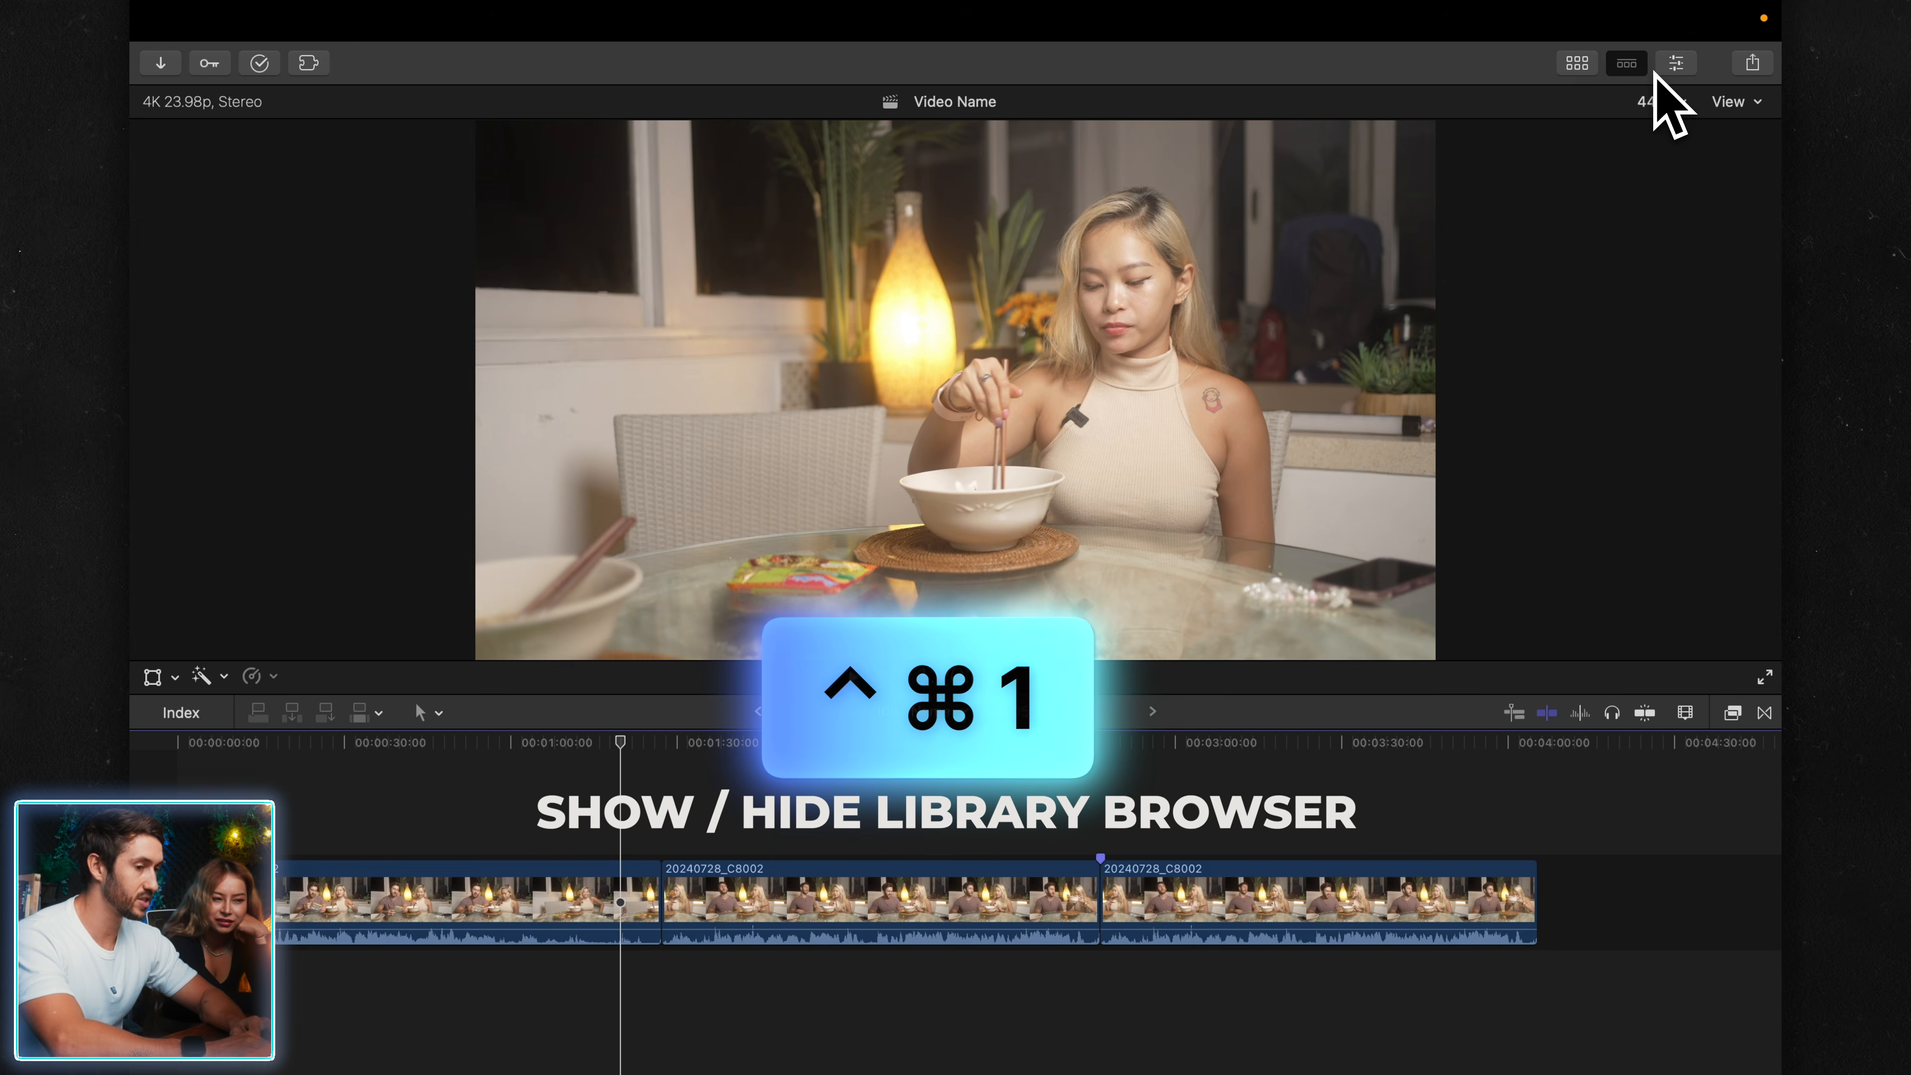
{"action": "left_click", "coordinate": [1677, 67]}
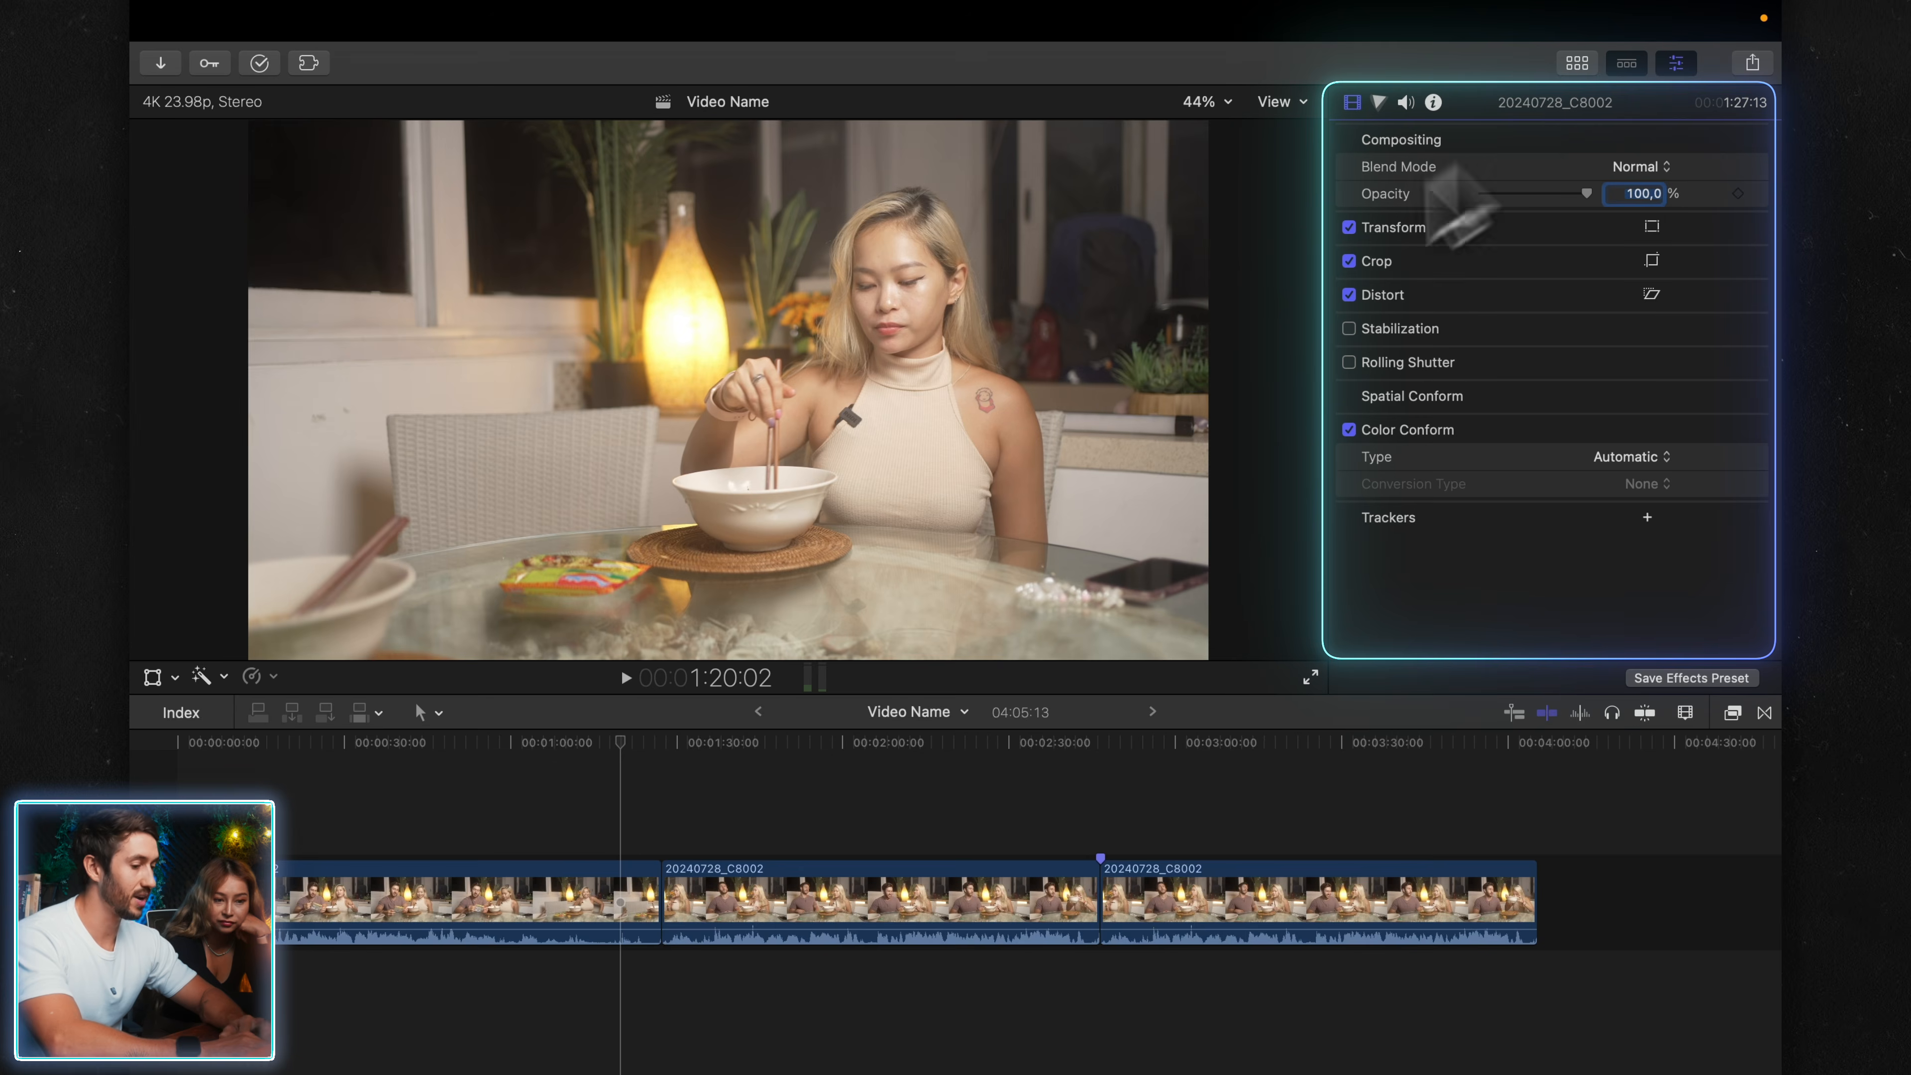
- Select the 20240728_C8002 clip before the middle one and move the playhead to earlier points within it
{"action": "left_click", "coordinate": [478, 915]}
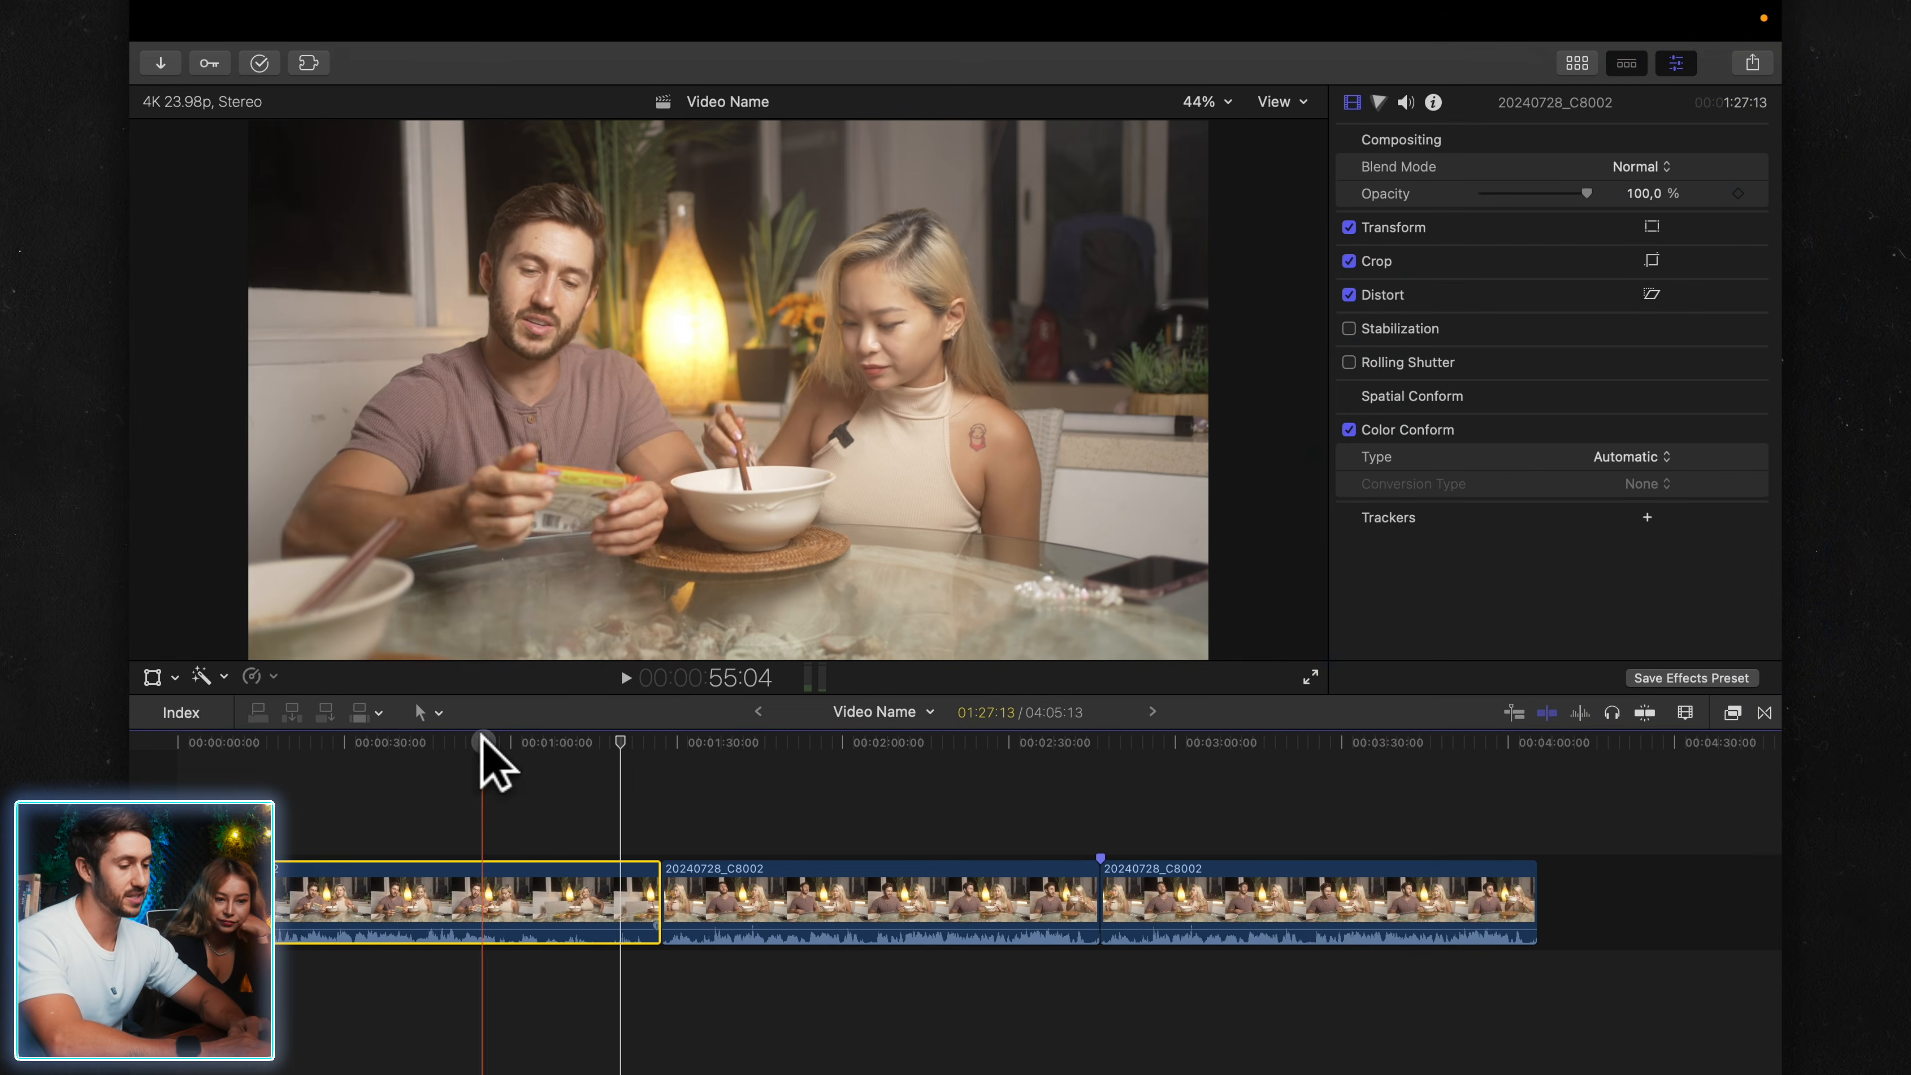
{"action": "left_click", "coordinate": [482, 740]}
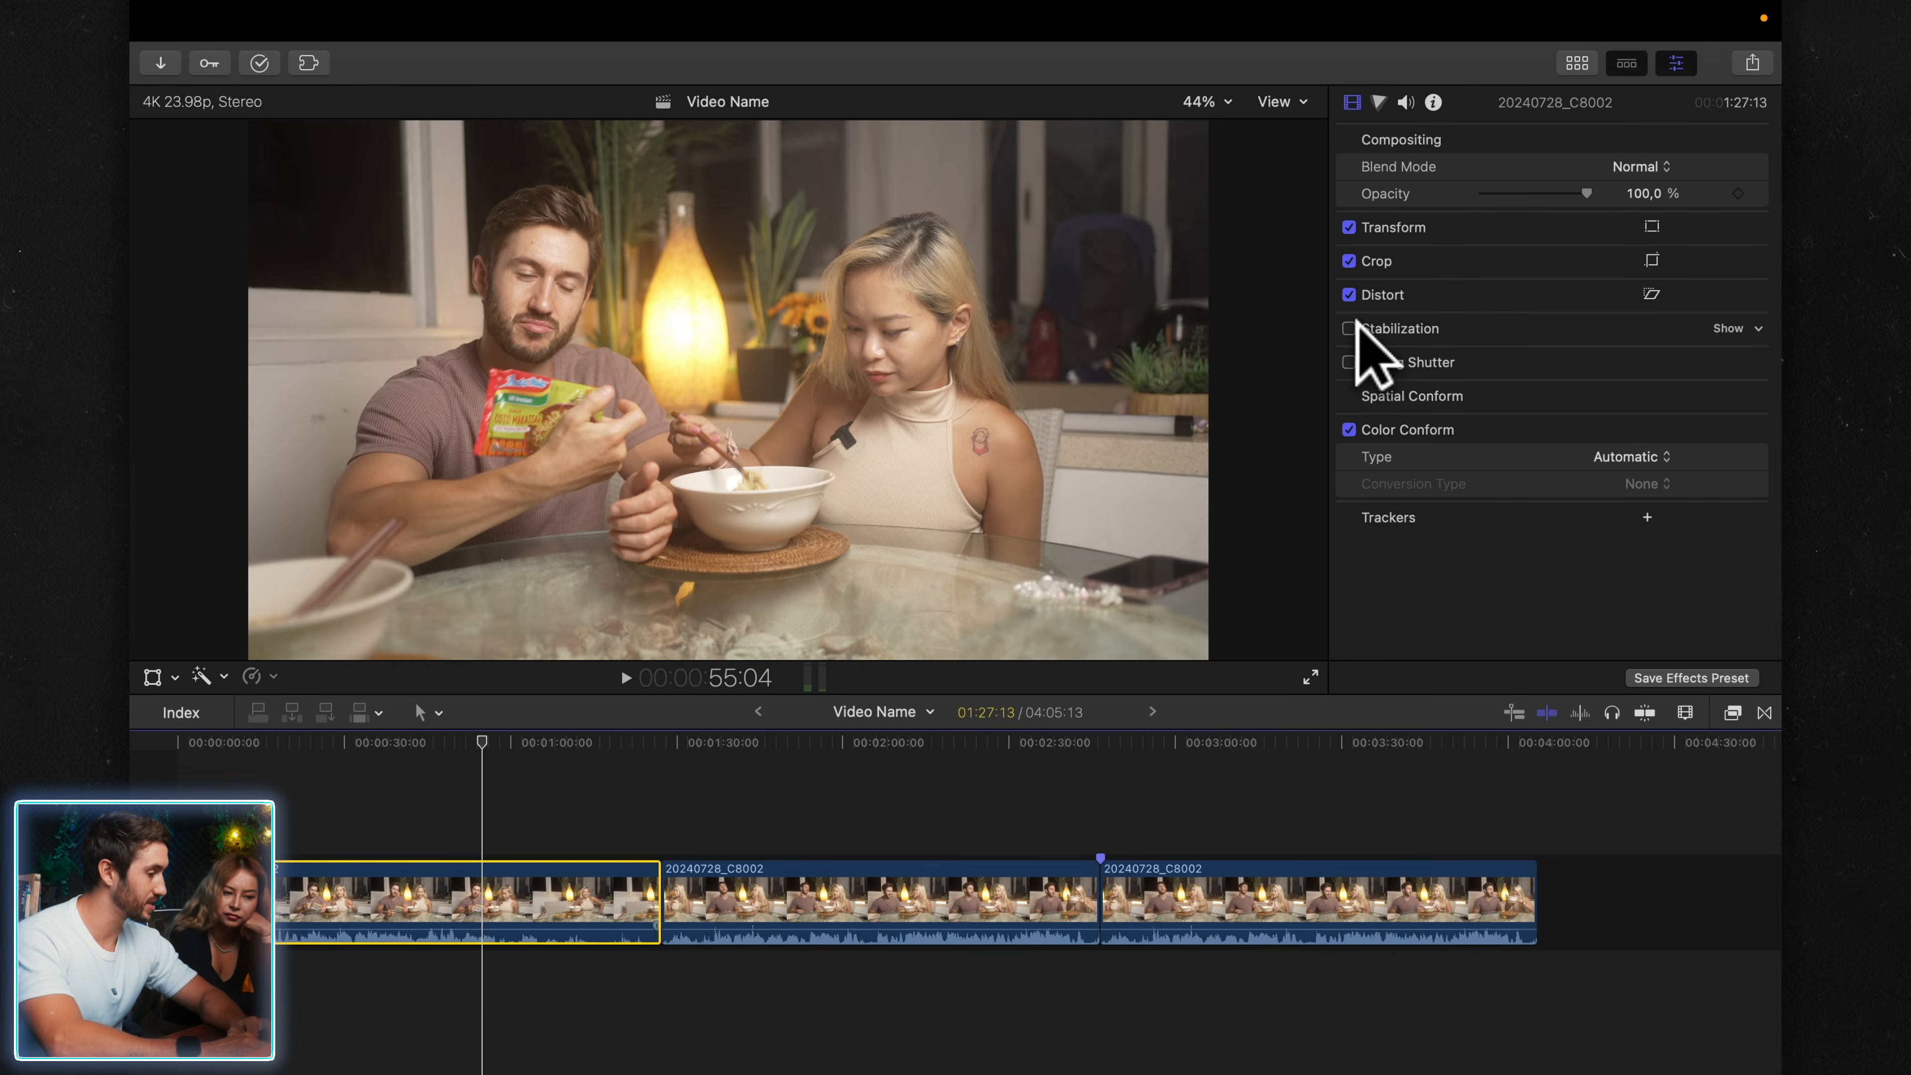
{"action": "left_click", "coordinate": [388, 741]}
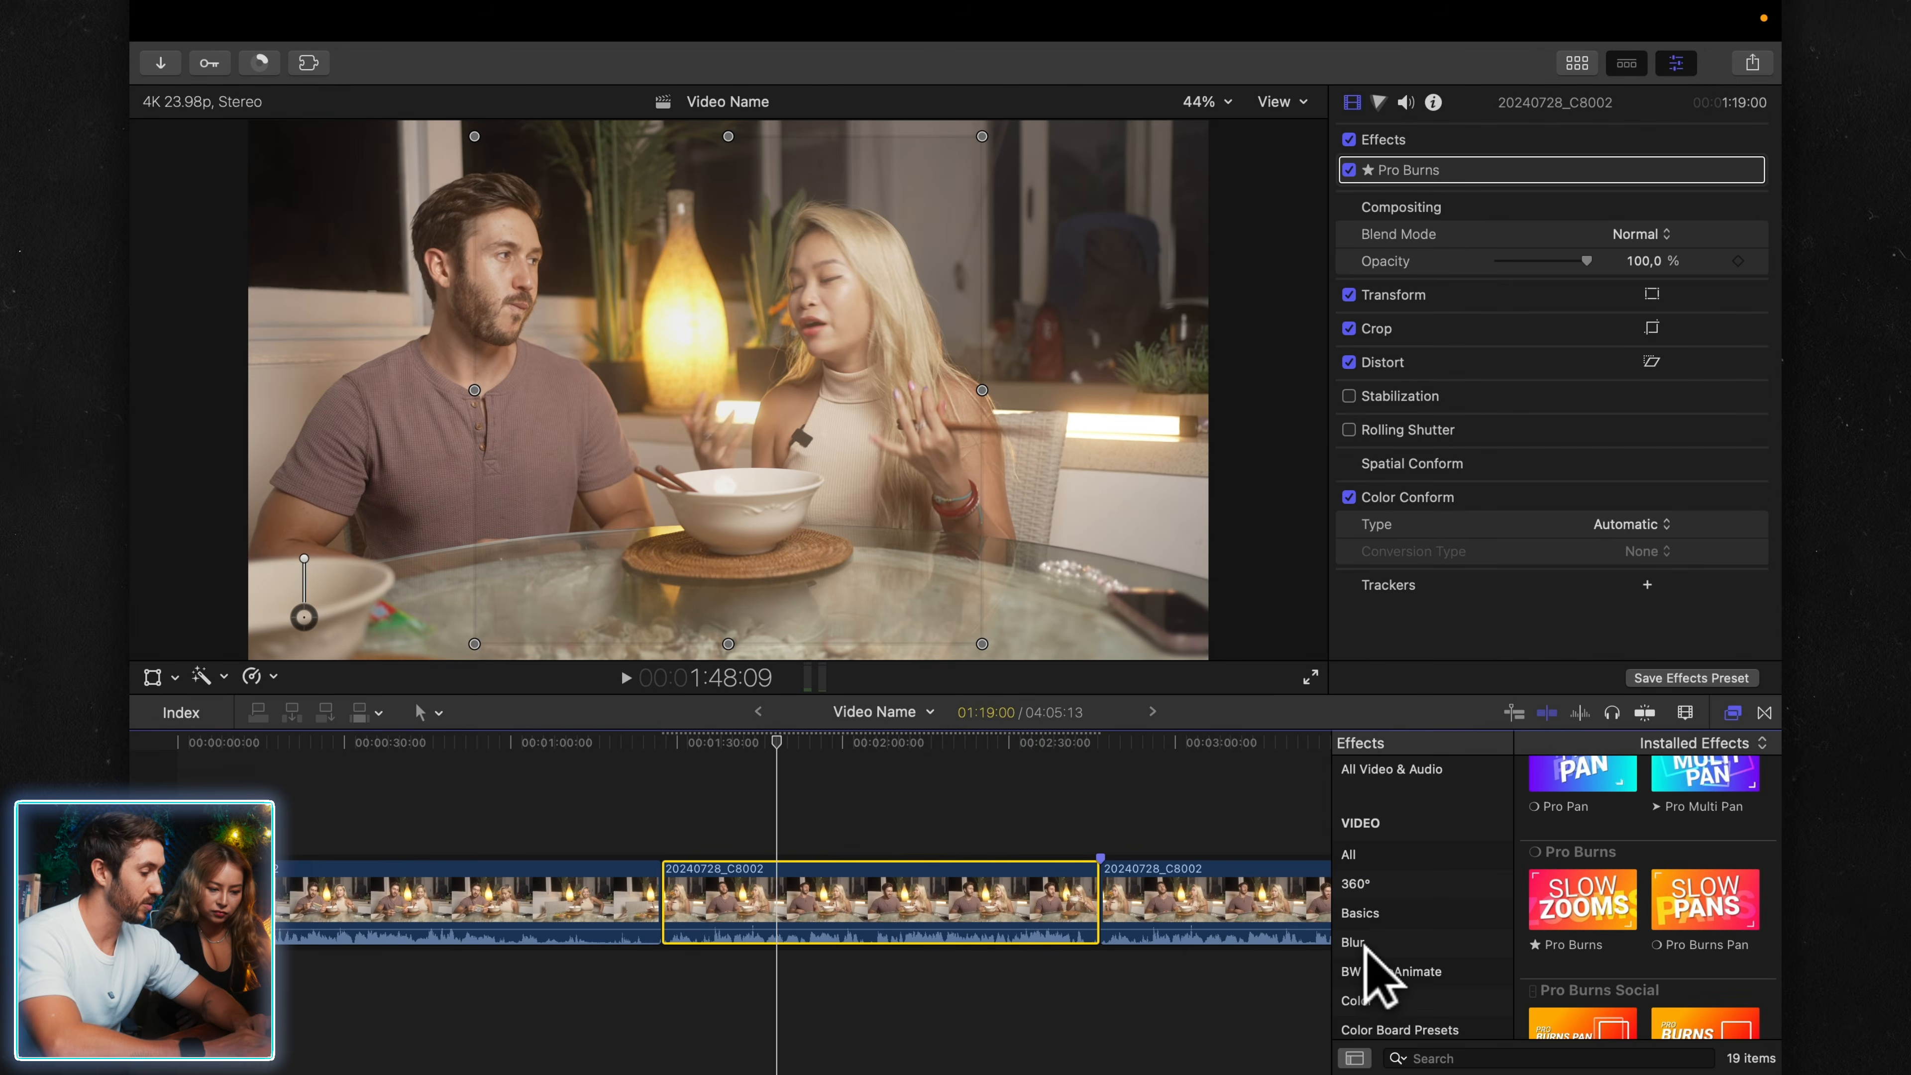
- Apply the Gaussian effect from the Blur category to the middle clip and set its Amount to 18,49
{"action": "left_click", "coordinate": [1371, 941]}
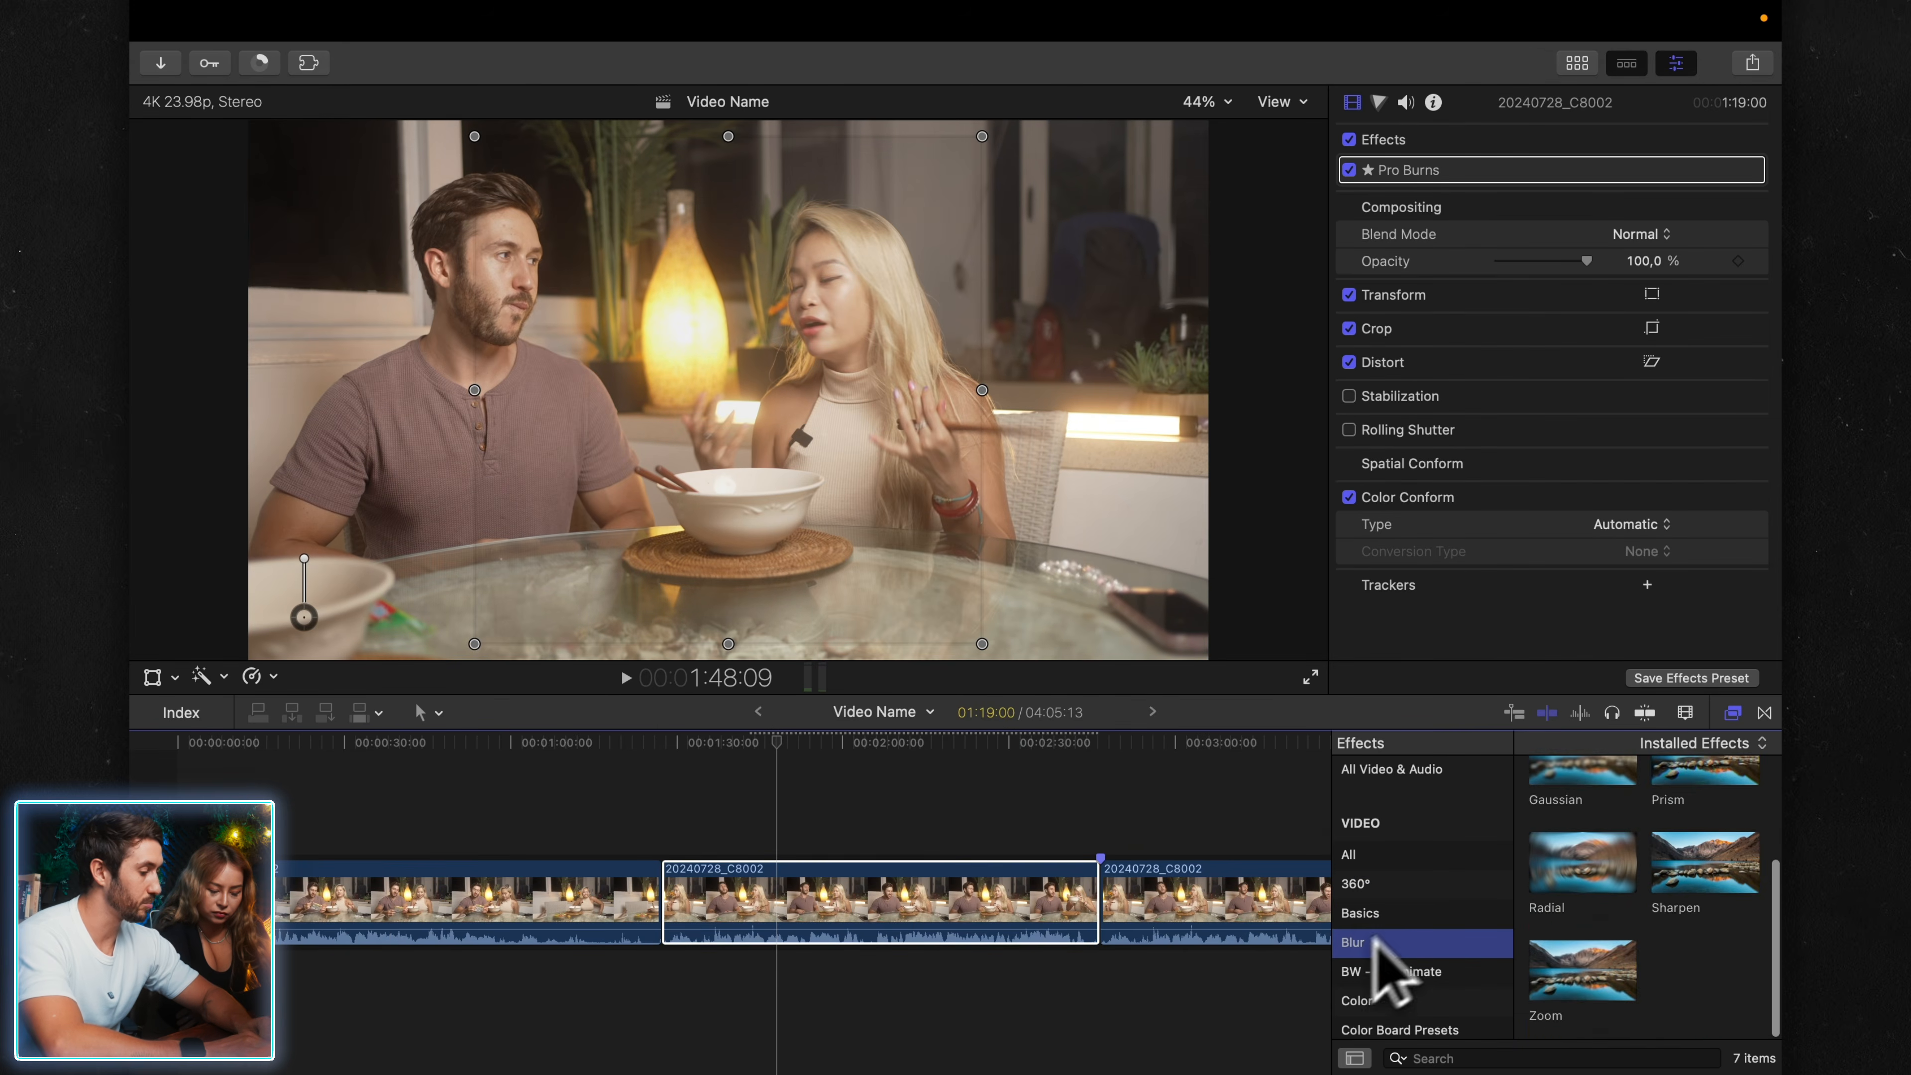
{"action": "scroll", "coordinate": [1594, 930], "scroll_direction": "up", "scroll_amount": 3}
{"action": "double_click", "coordinate": [1579, 900]}
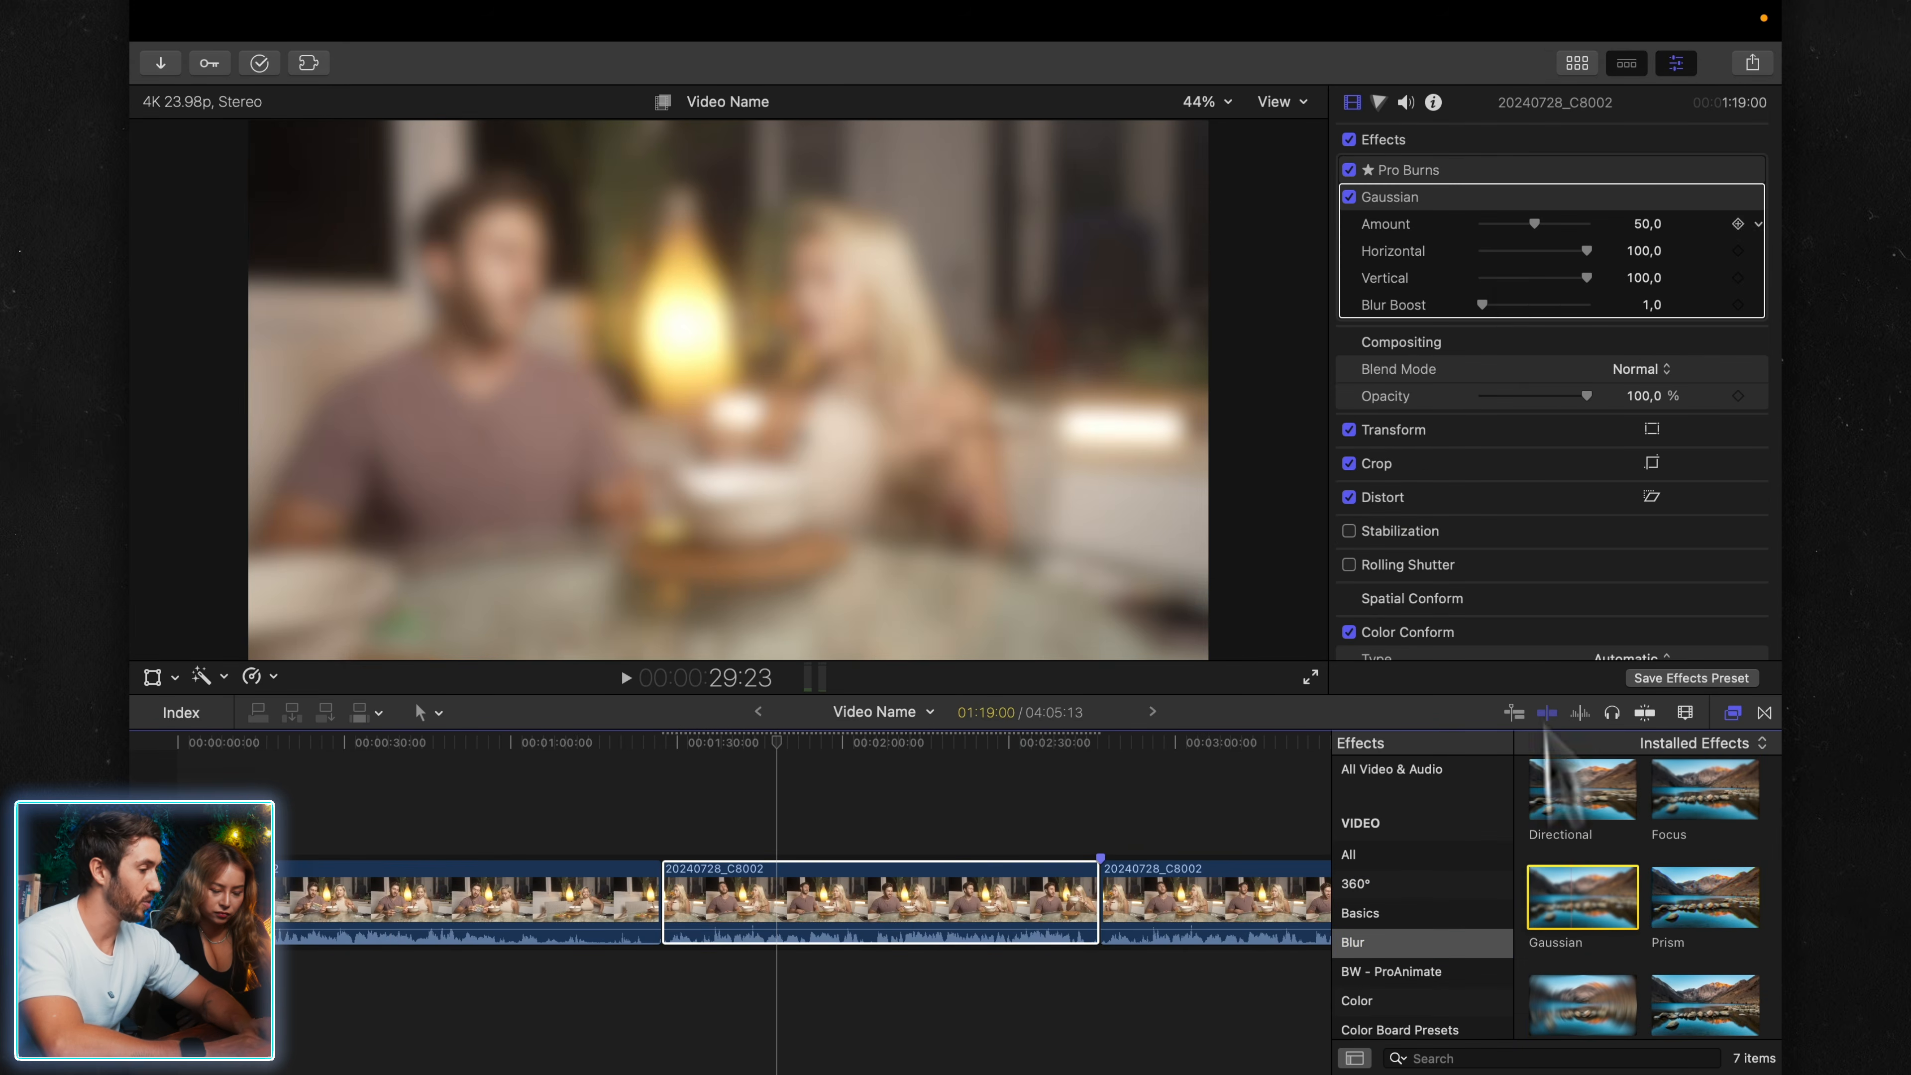
{"action": "left_click", "coordinate": [1499, 223]}
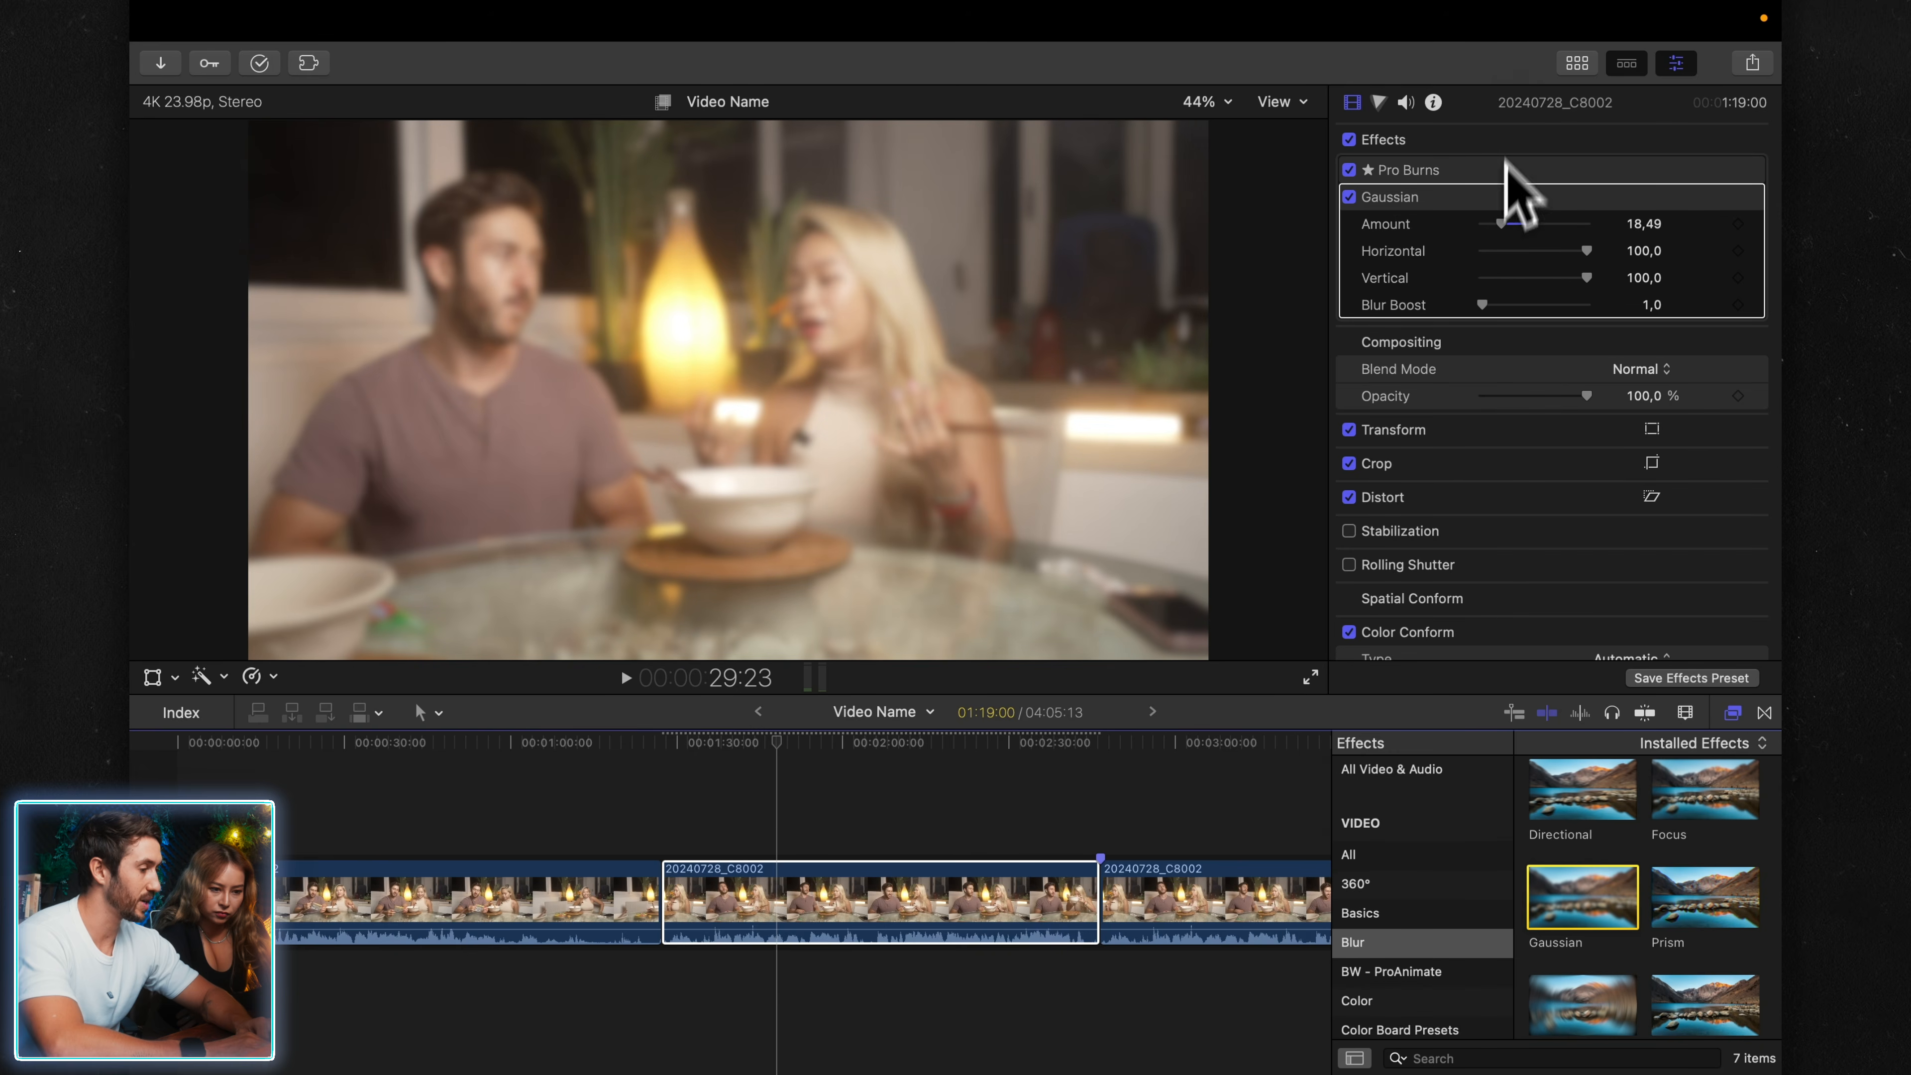
- Expand the clip's Transform parameters and set Scale (All) to 152 %
{"action": "scroll", "coordinate": [1455, 342], "scroll_direction": "down", "scroll_amount": 2}
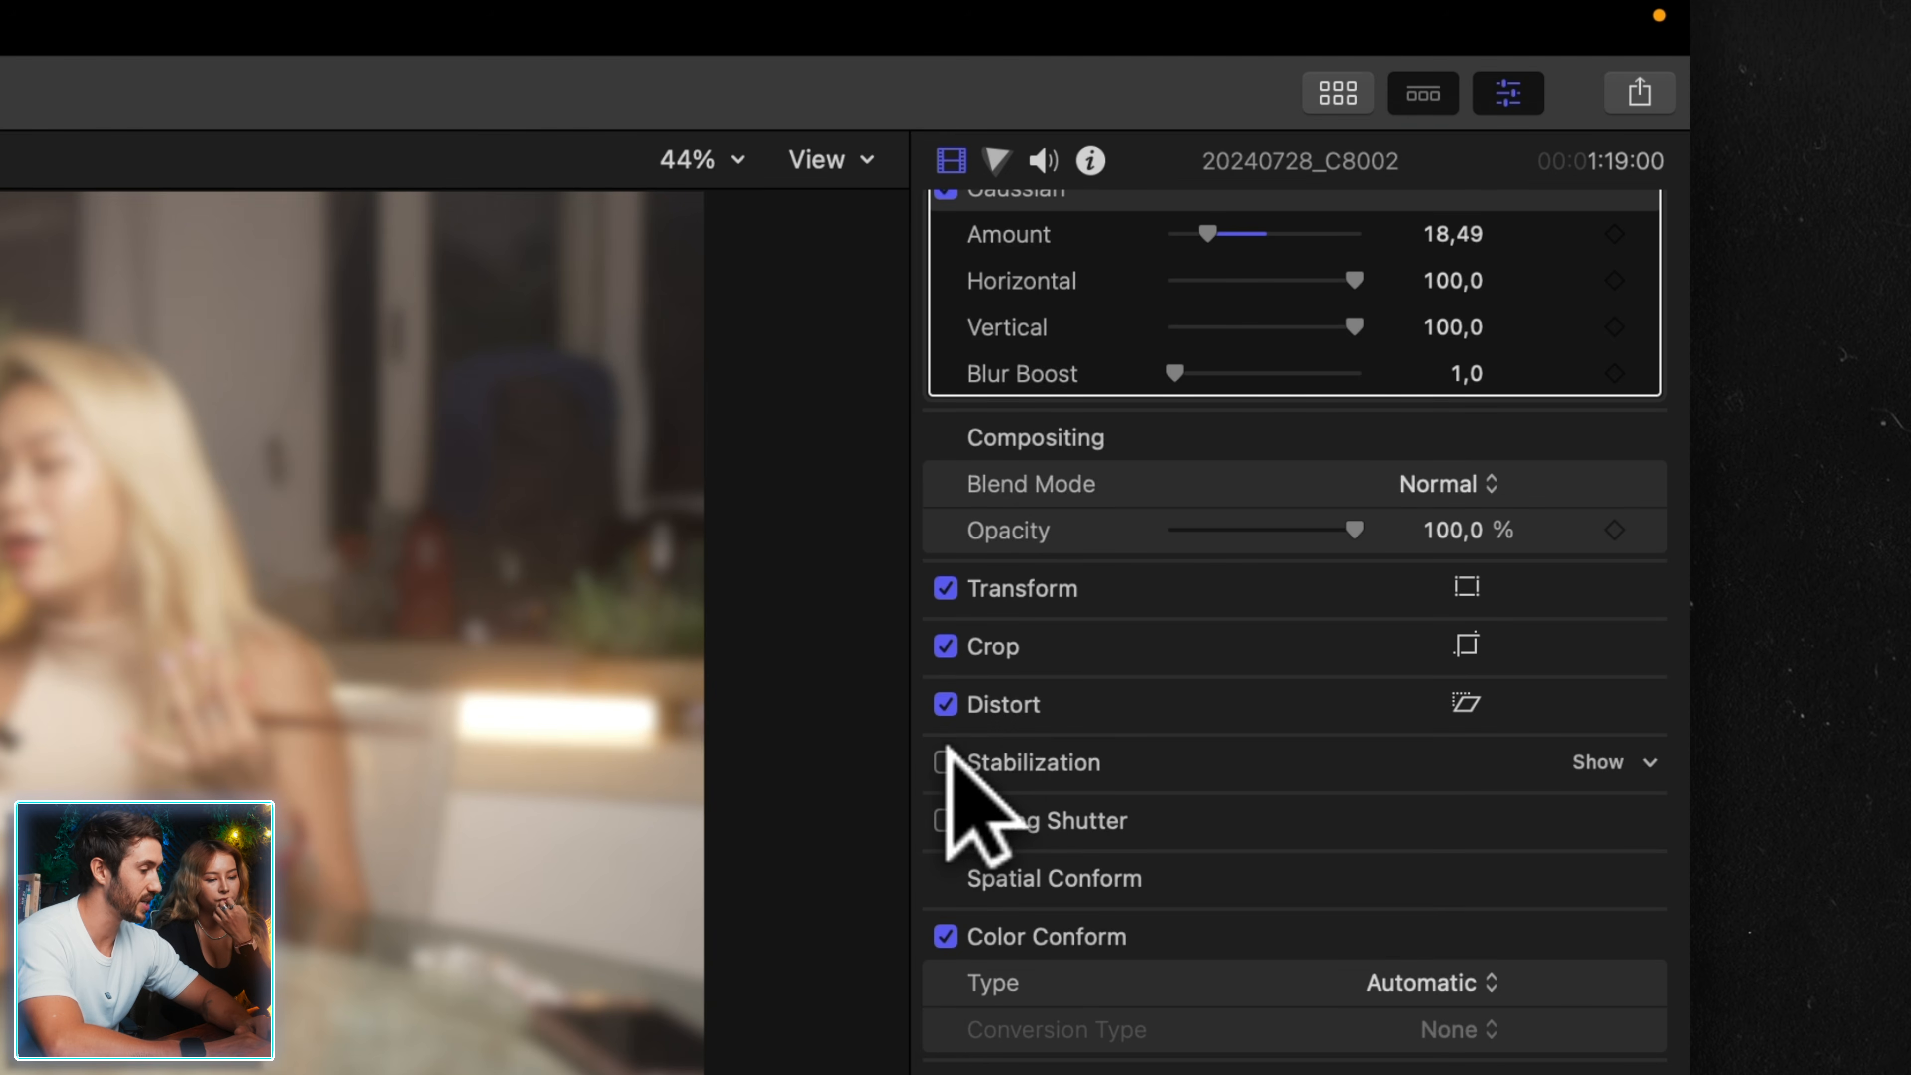
{"action": "scroll", "coordinate": [949, 753], "scroll_direction": "up", "scroll_amount": 3}
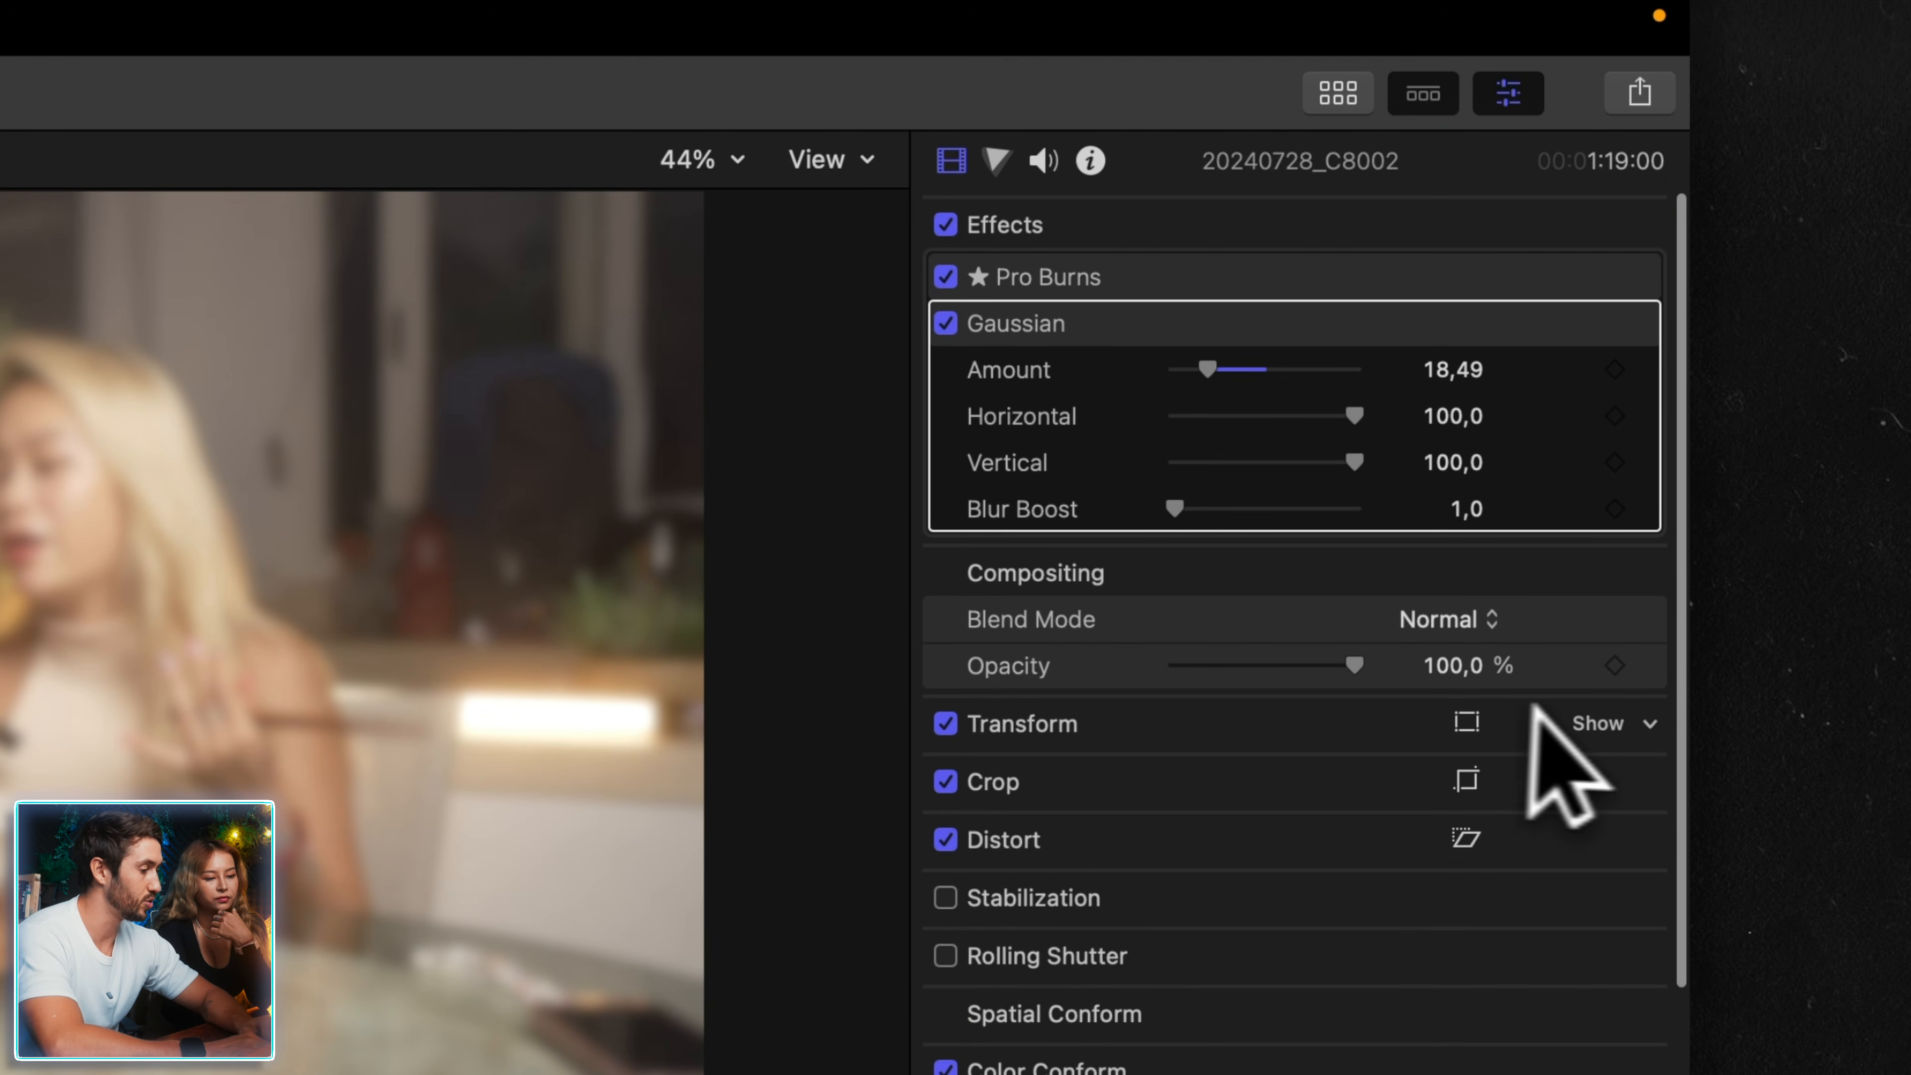
{"action": "left_click", "coordinate": [1594, 723]}
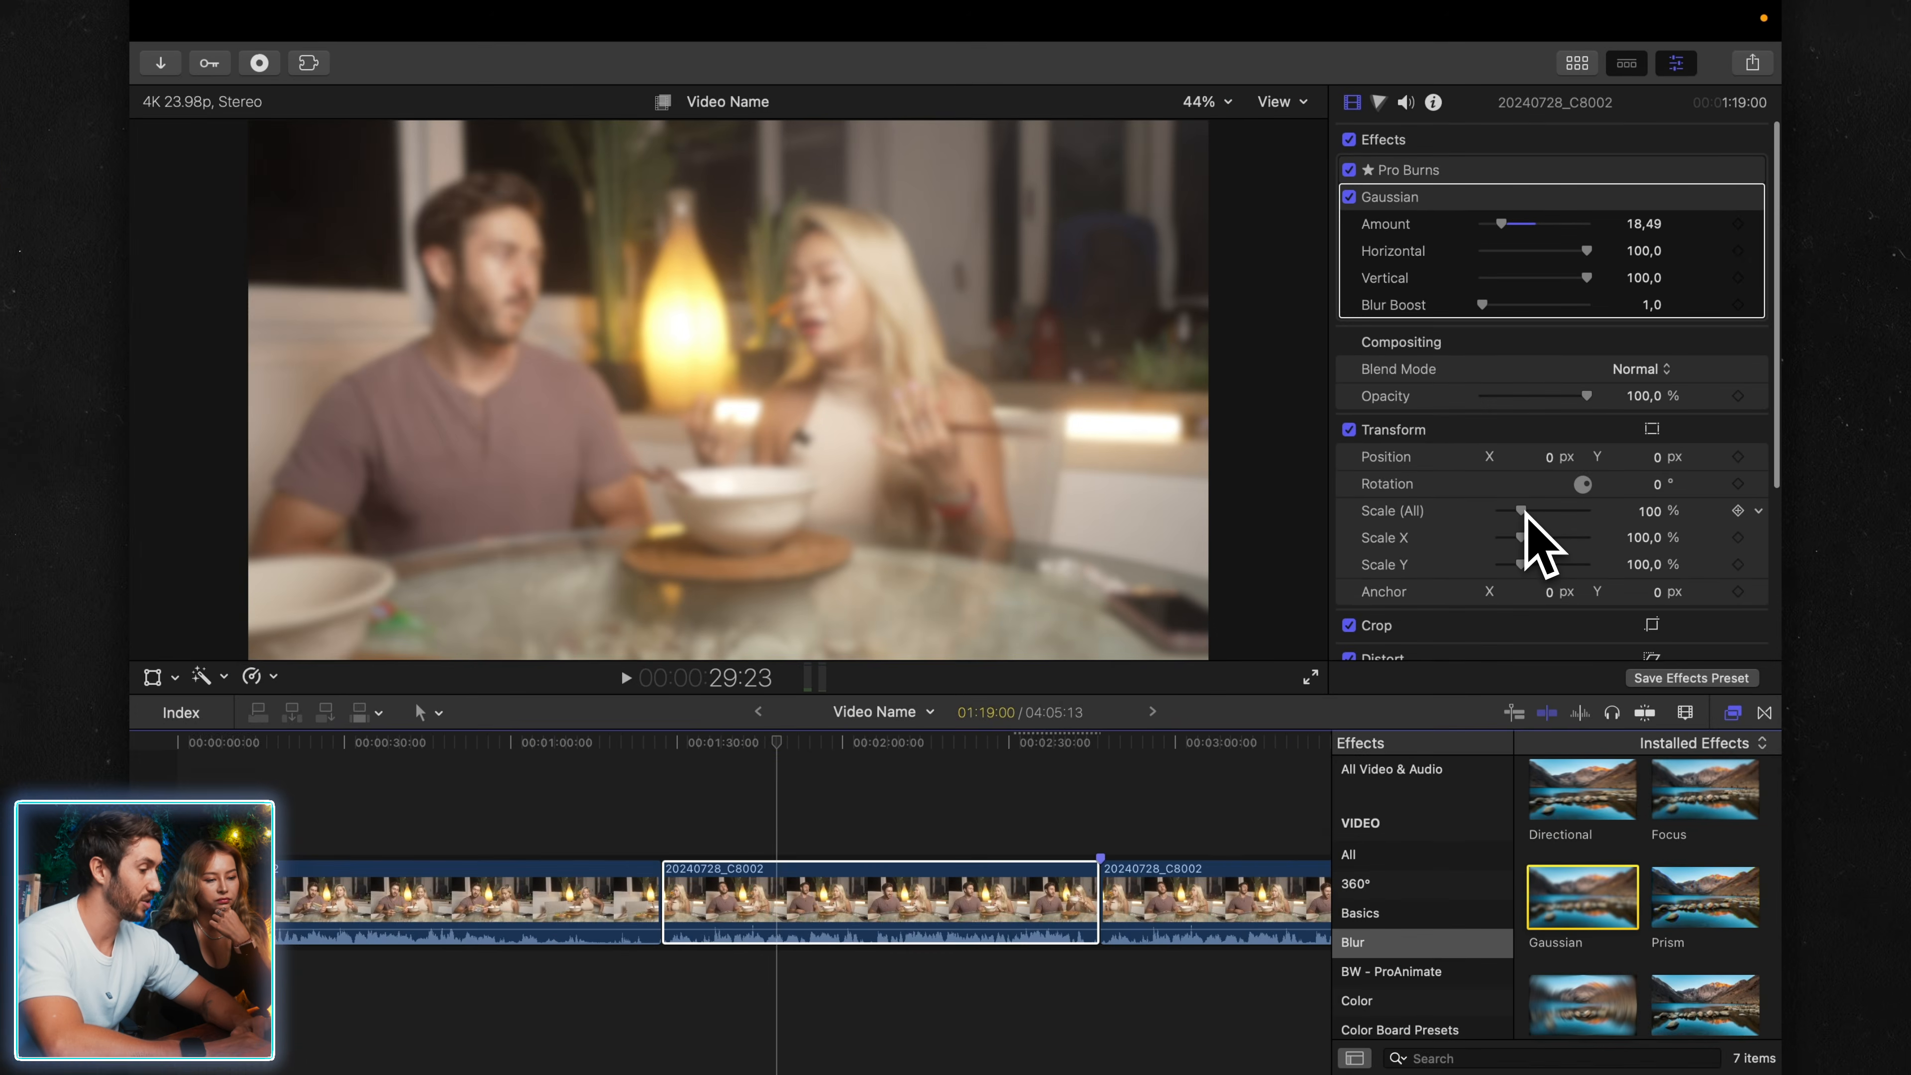
{"action": "scroll", "coordinate": [1524, 514], "scroll_direction": "down", "scroll_amount": 2}
{"action": "left_click_drag", "start_coordinate": [1521, 462], "coordinate": [1532, 458]}
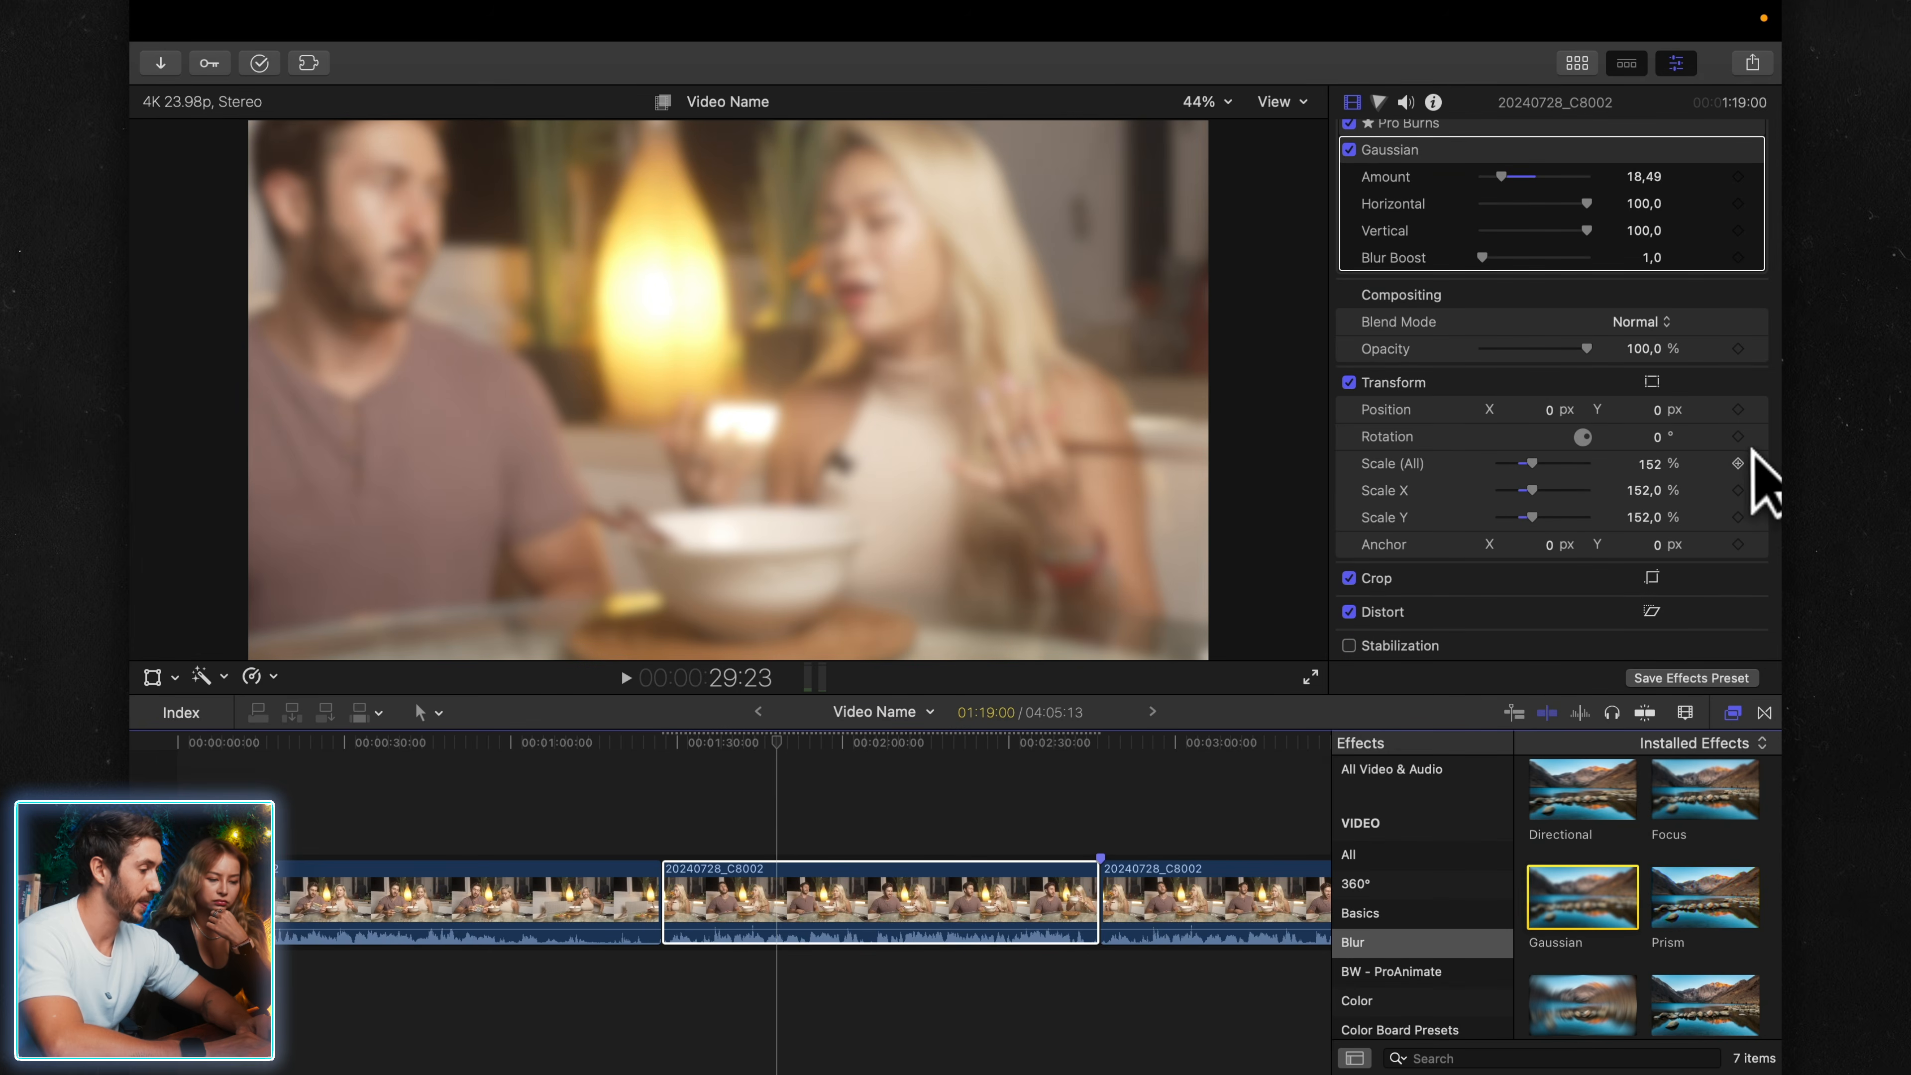
- Reset the clip's Scale (All) parameter and delete its Gaussian effect
{"action": "right_click", "coordinate": [1625, 456]}
{"action": "left_click", "coordinate": [1636, 477]}
{"action": "scroll", "coordinate": [1463, 151], "scroll_direction": "up", "scroll_amount": 1}
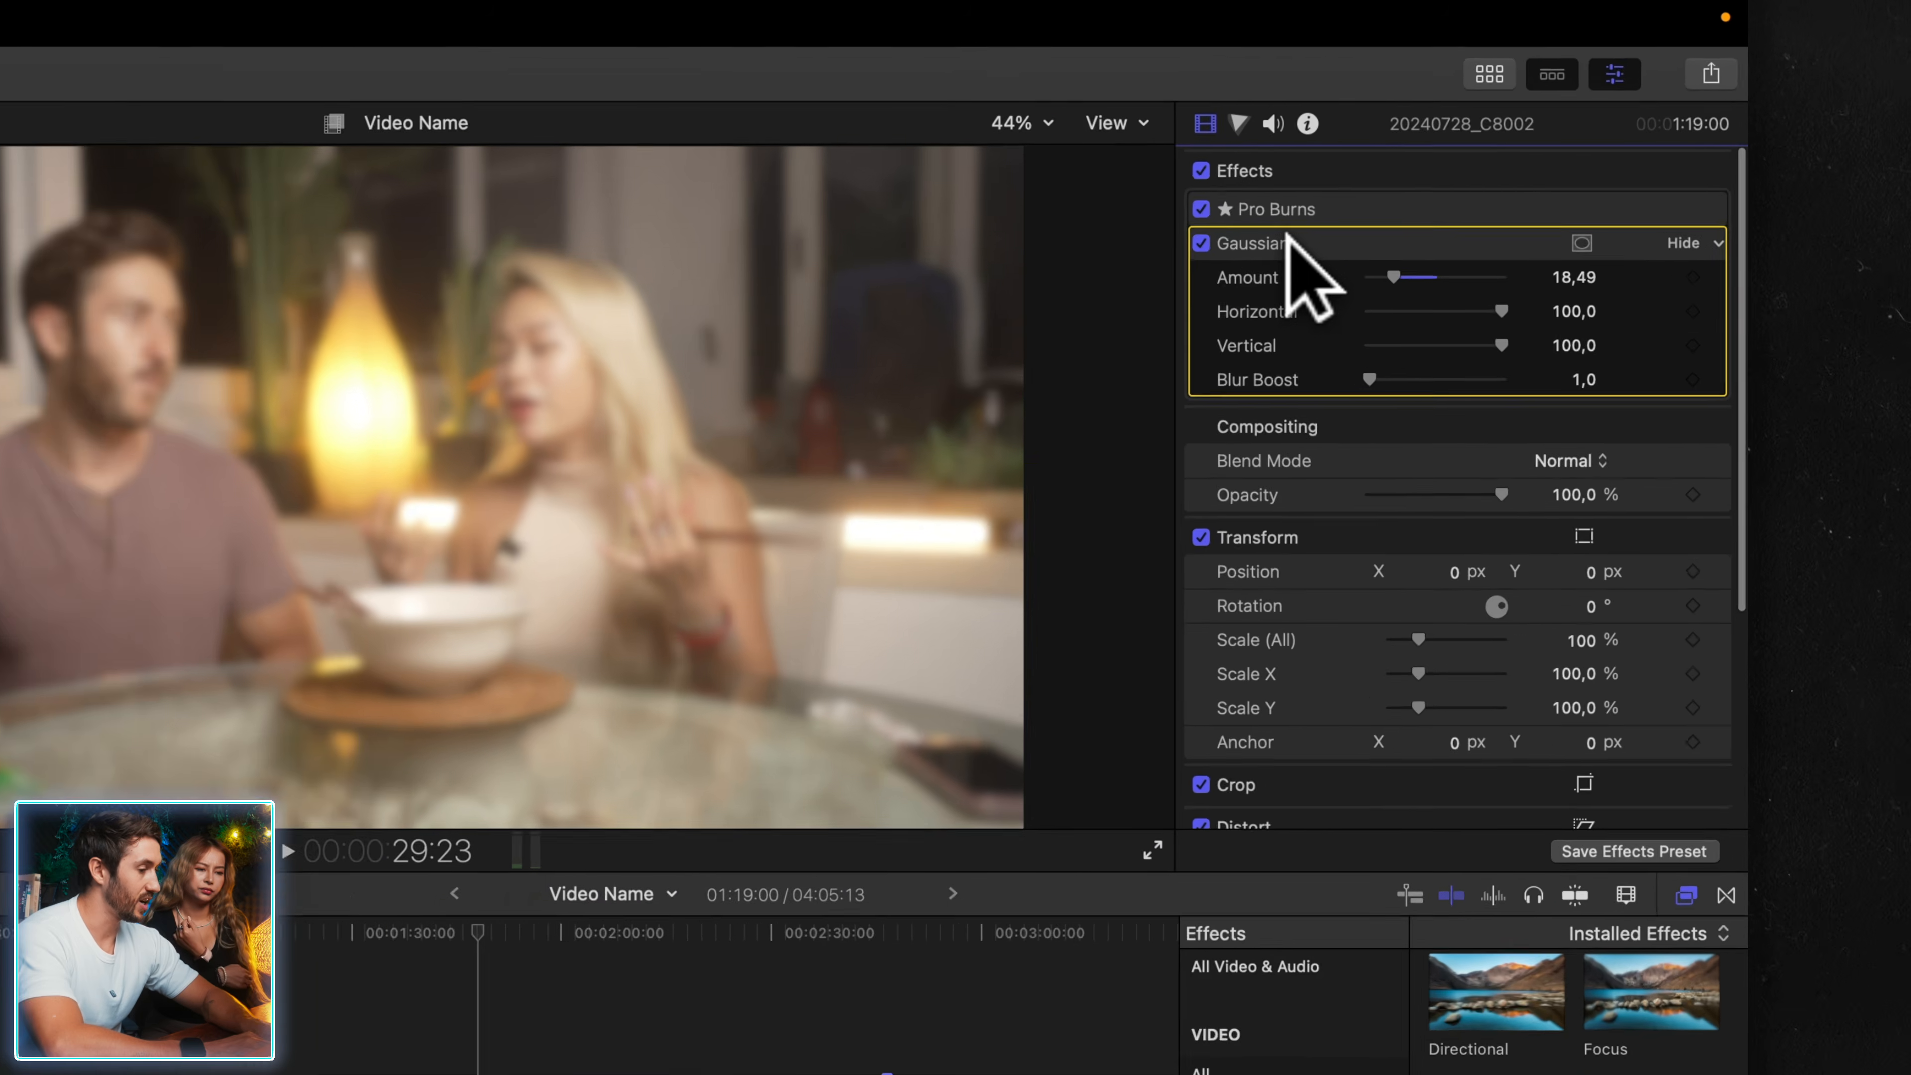
{"action": "key", "text": "Delete"}
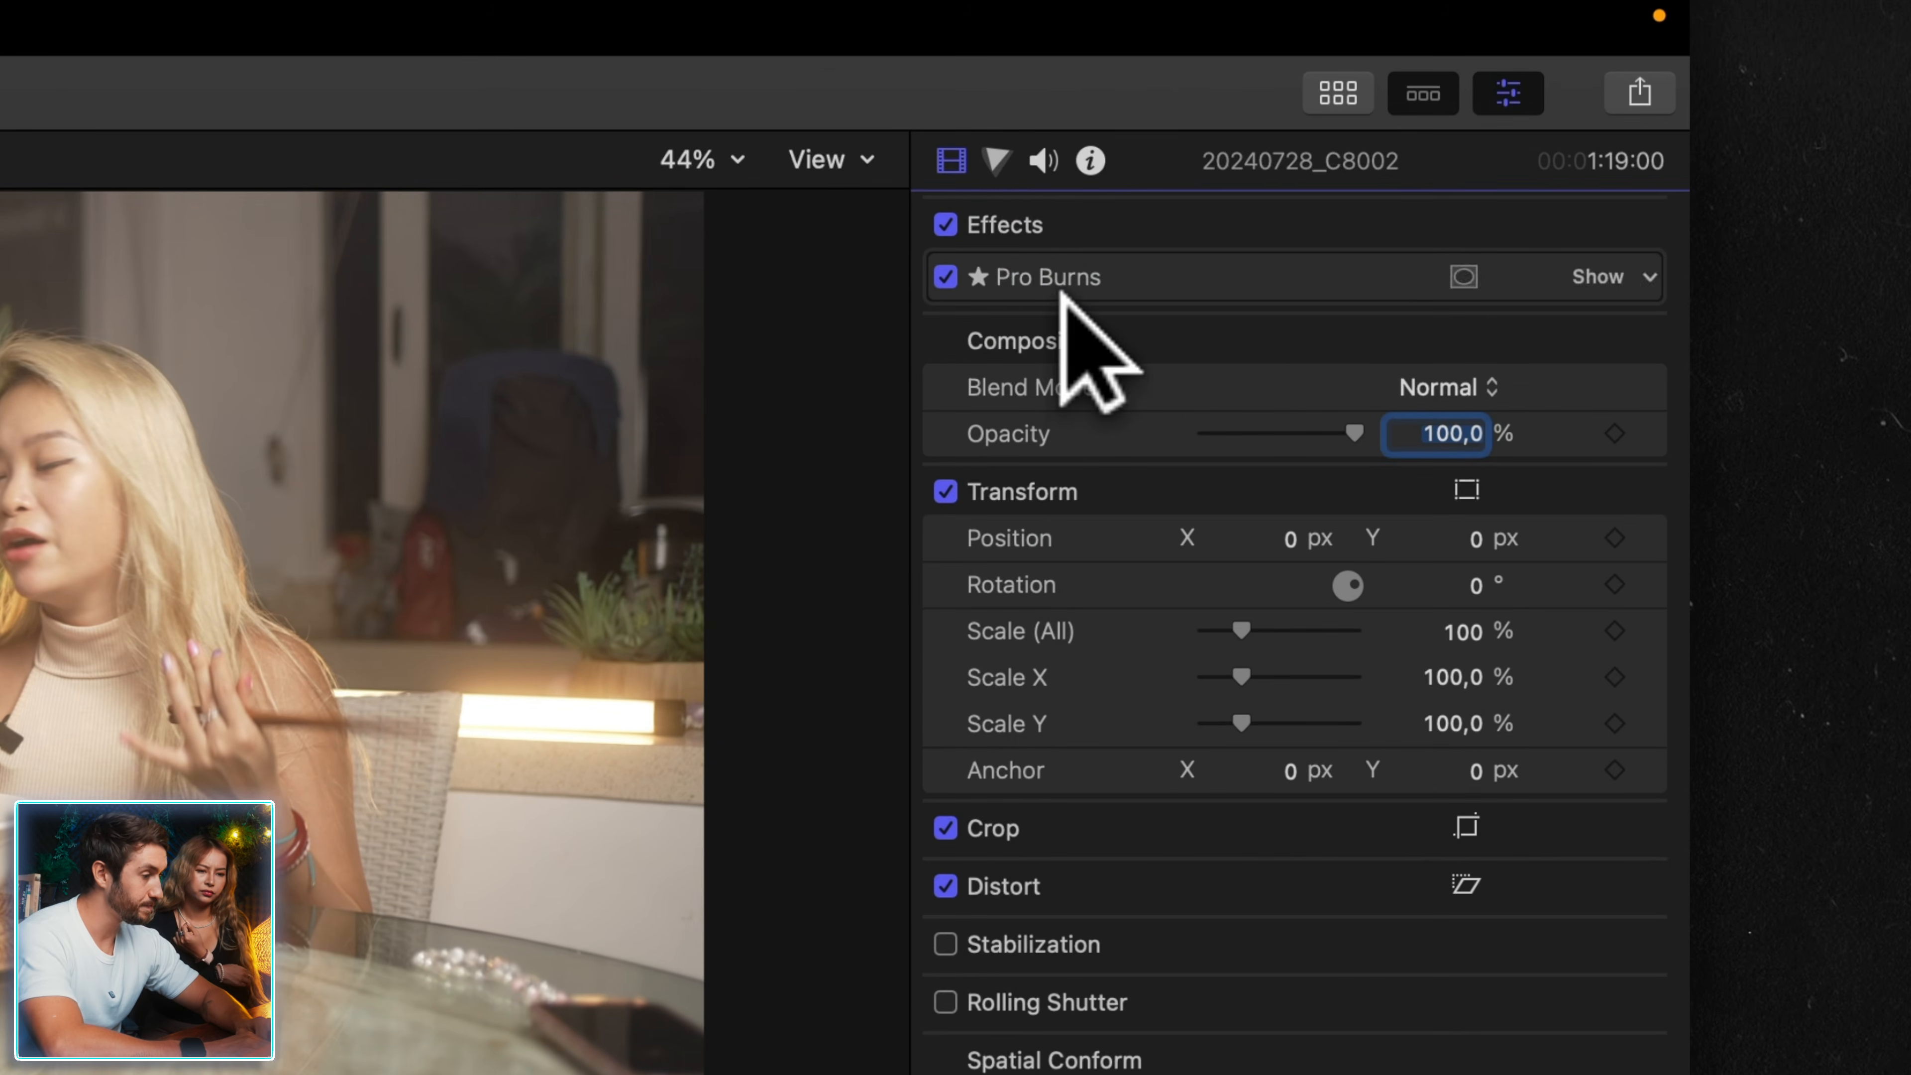
- Show the clip's color controls and set the default Color Correction to Color Wheels in the General settings
{"action": "left_click", "coordinate": [998, 160]}
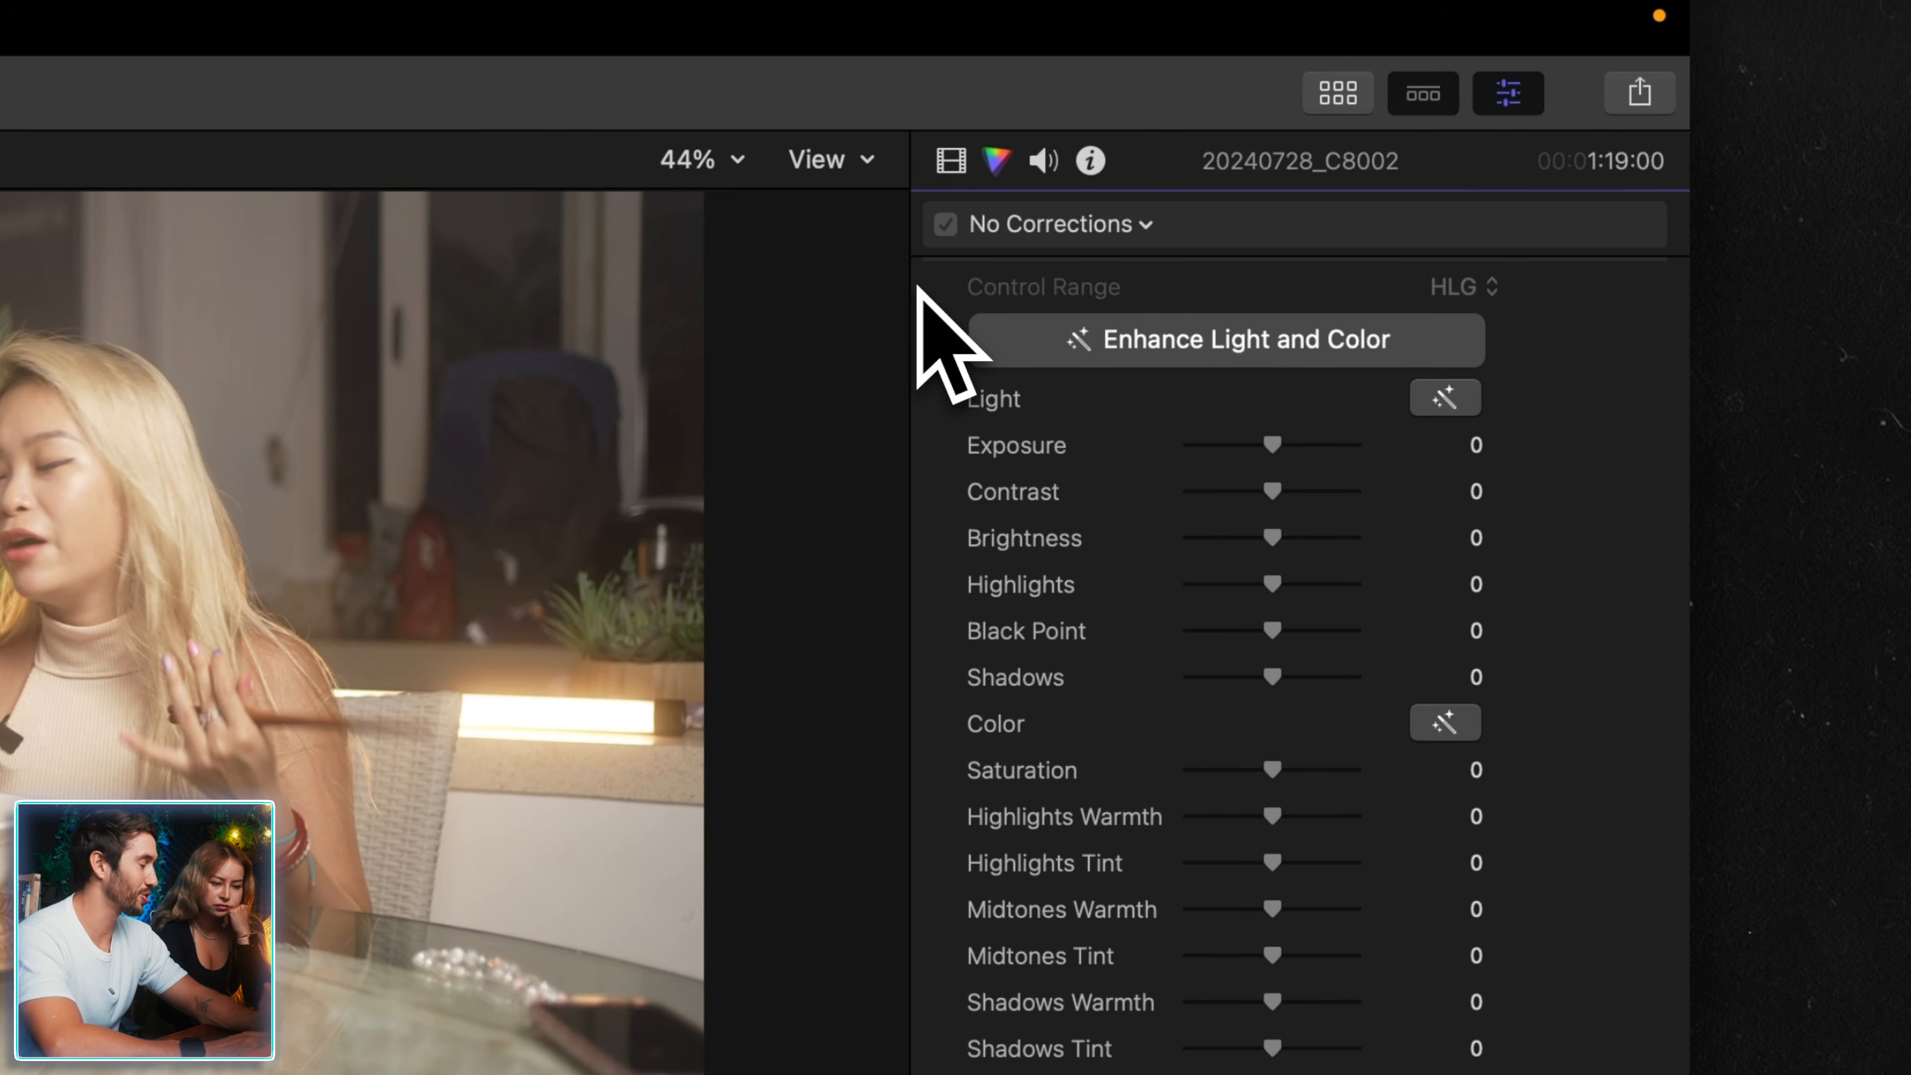
{"action": "scroll", "coordinate": [1330, 362], "scroll_direction": "up", "scroll_amount": 2}
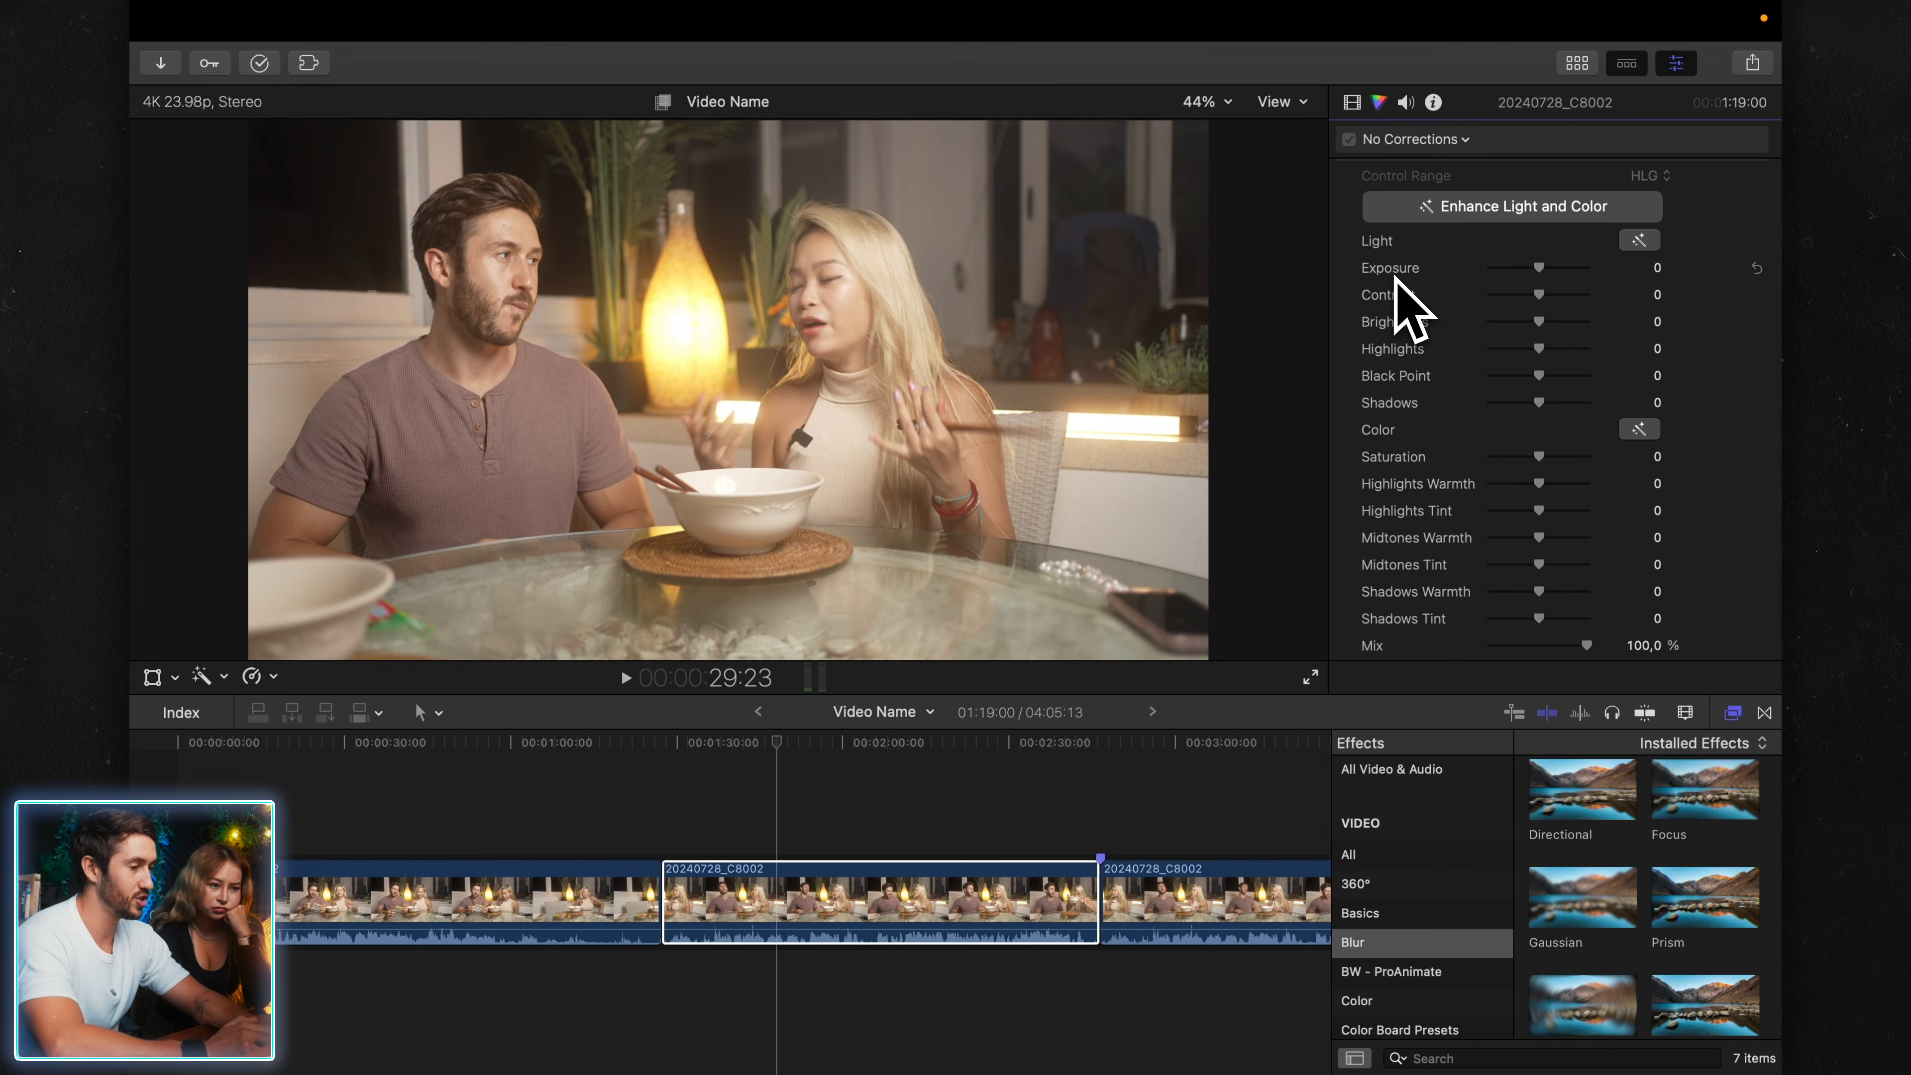
{"action": "key", "text": "super+comma"}
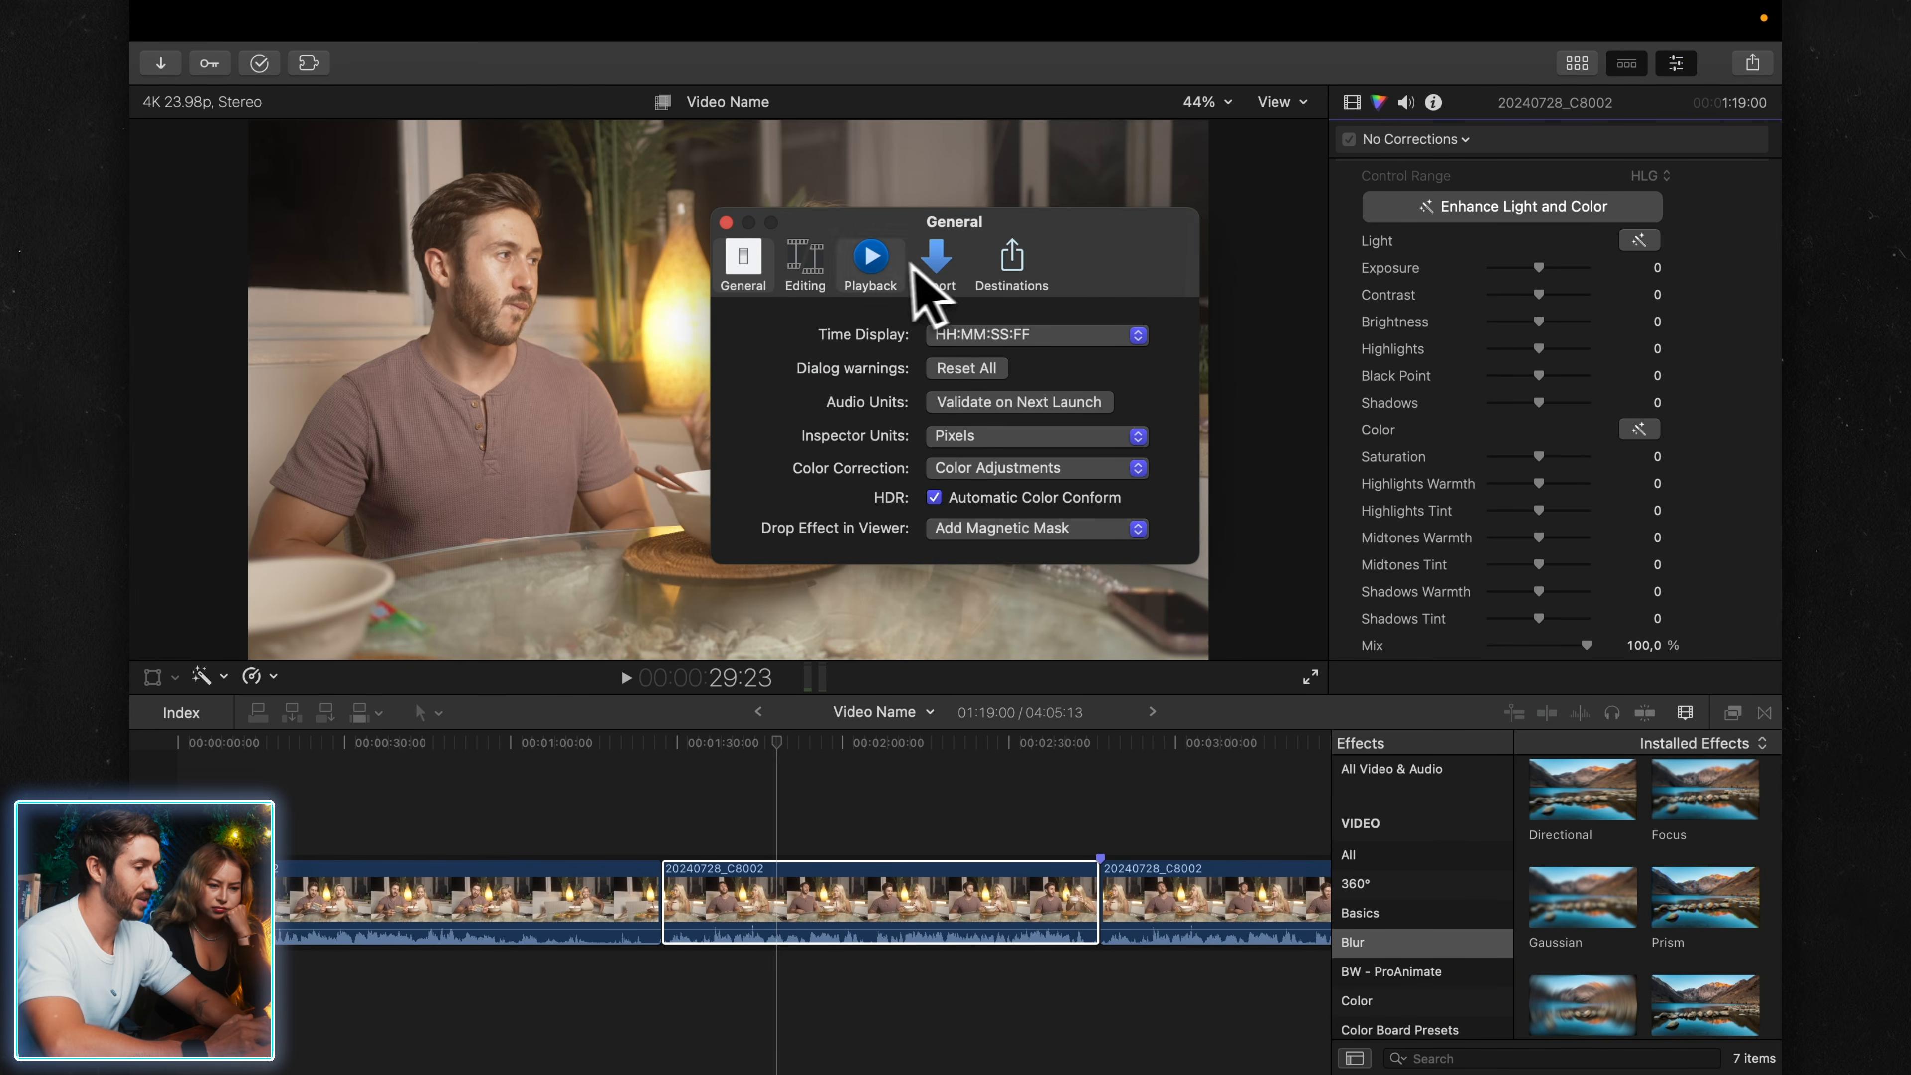
{"action": "left_click_drag", "start_coordinate": [940, 223], "coordinate": [912, 301]}
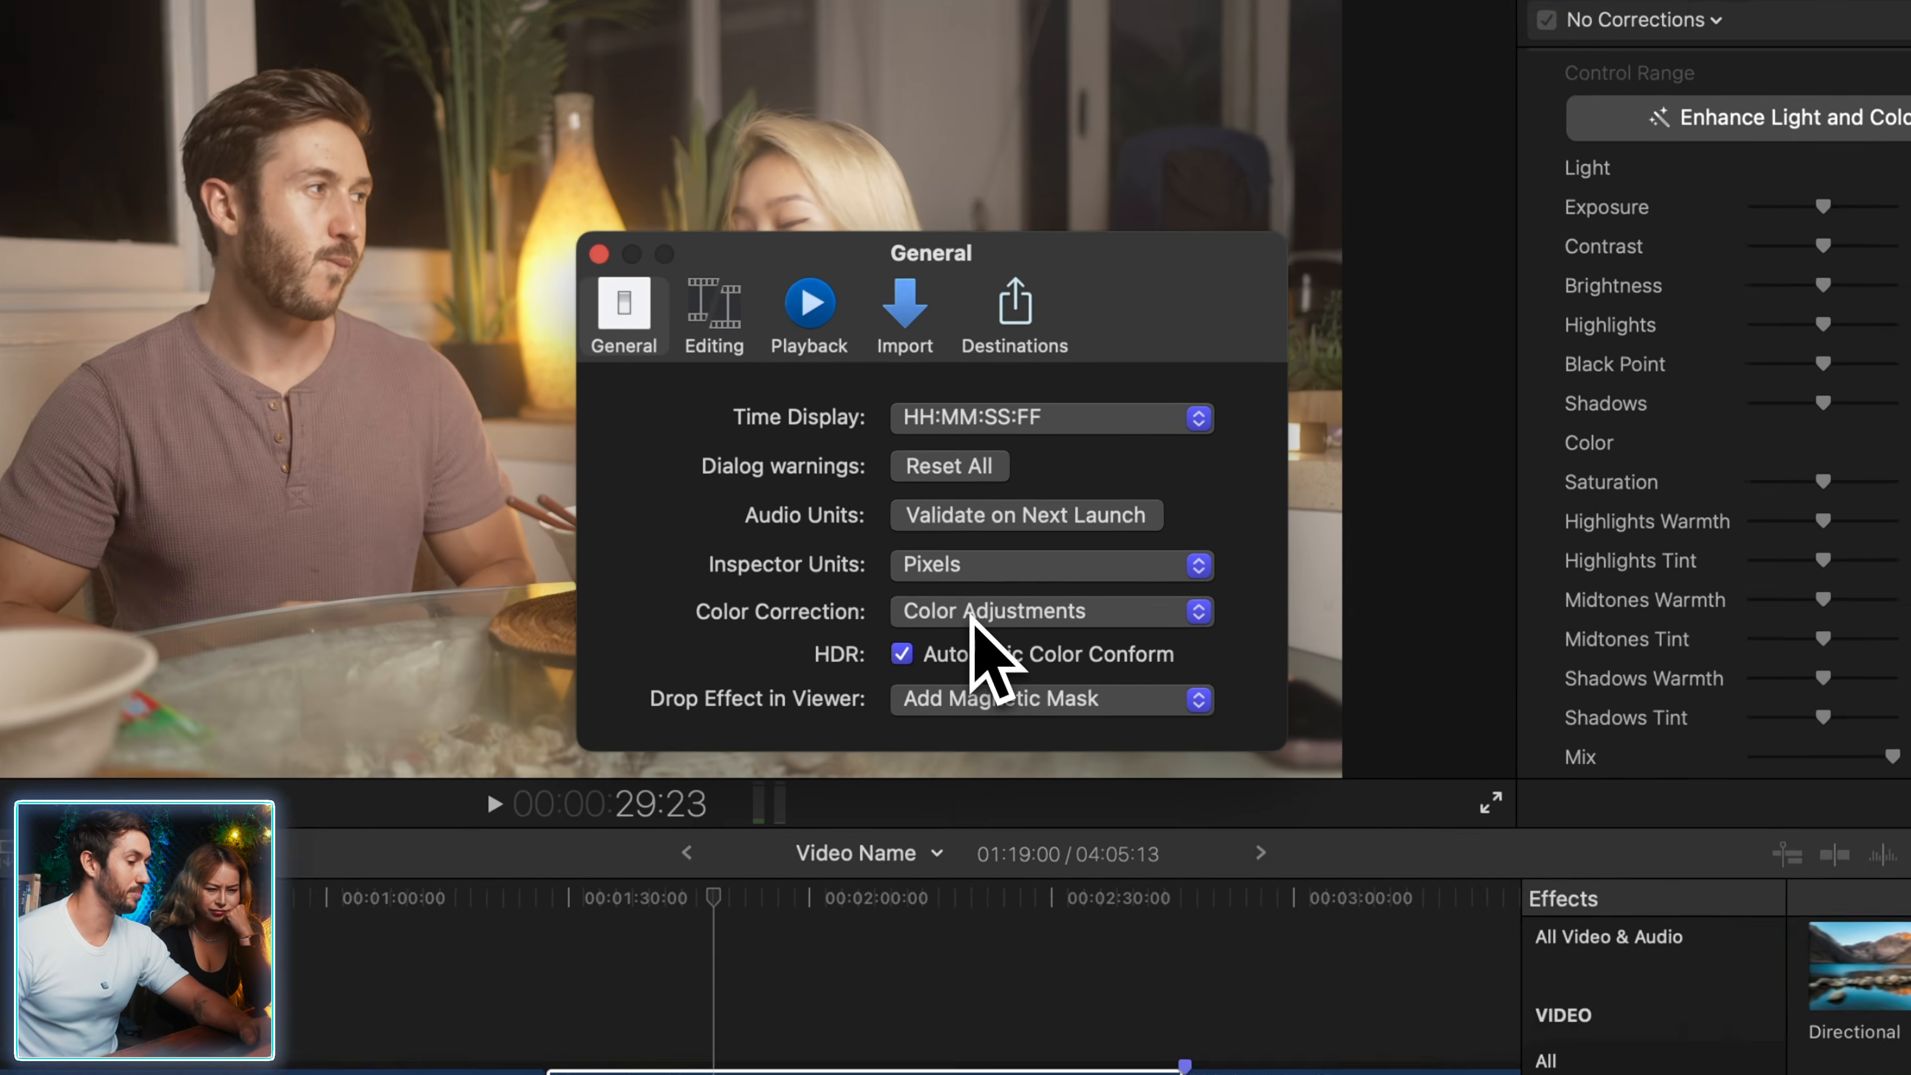
{"action": "left_click", "coordinate": [956, 551]}
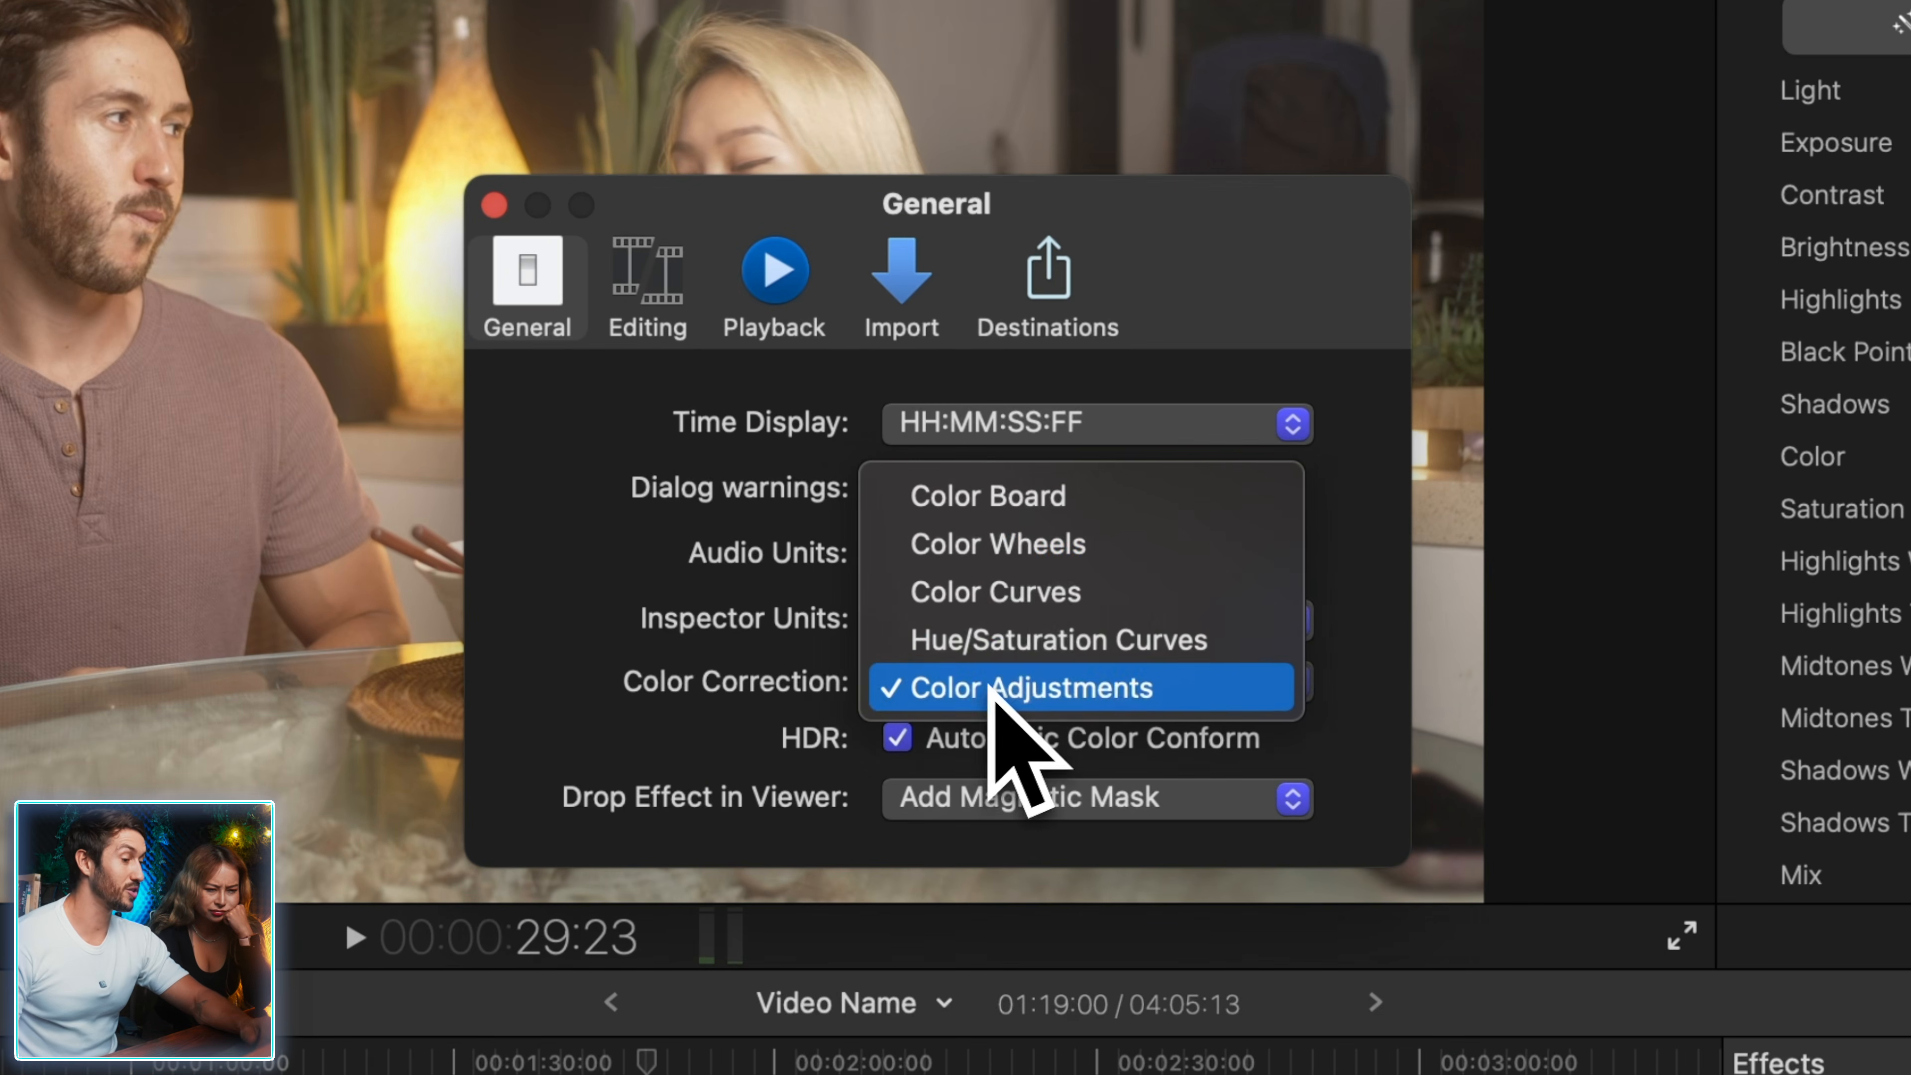
{"action": "left_click", "coordinate": [1000, 544]}
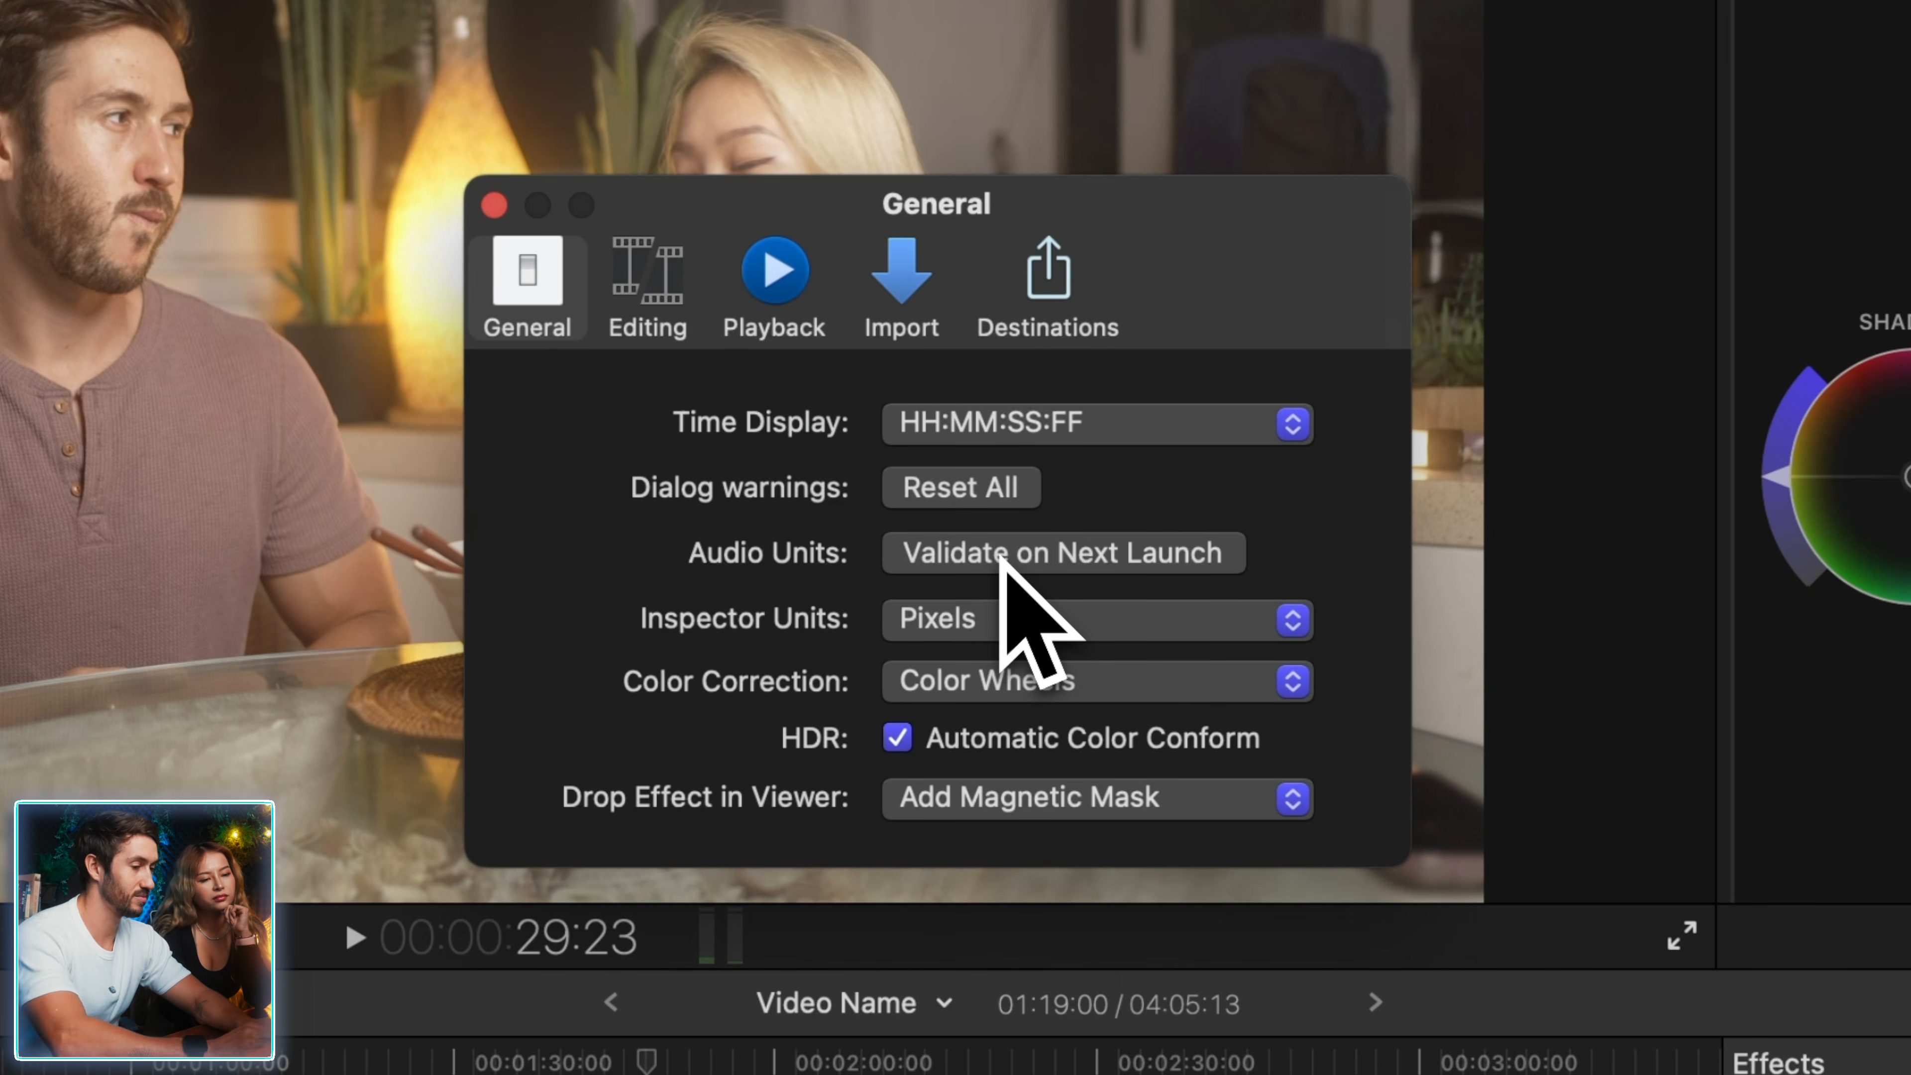
- Look over the Editing settings, turn off Background render in the Playback settings, and close the settings window
{"action": "left_click", "coordinate": [654, 277]}
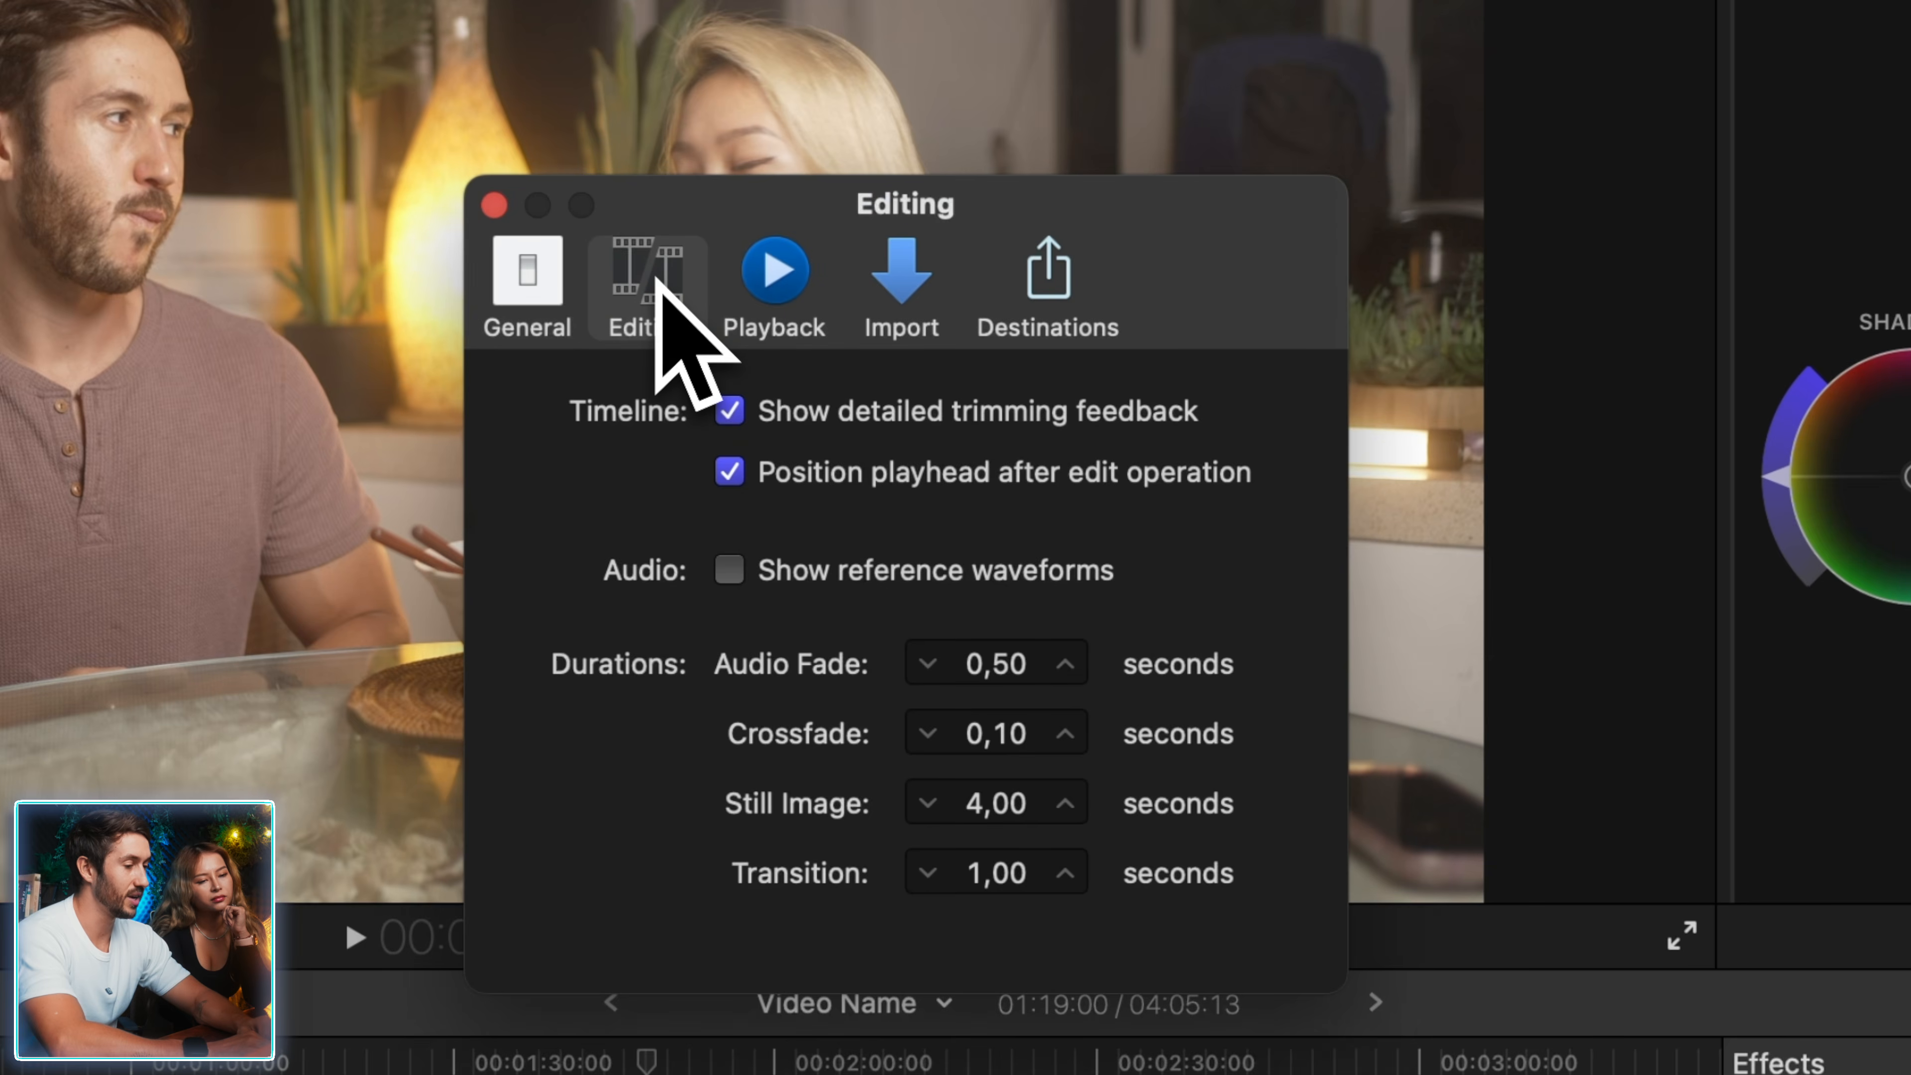
{"action": "left_click", "coordinate": [760, 316]}
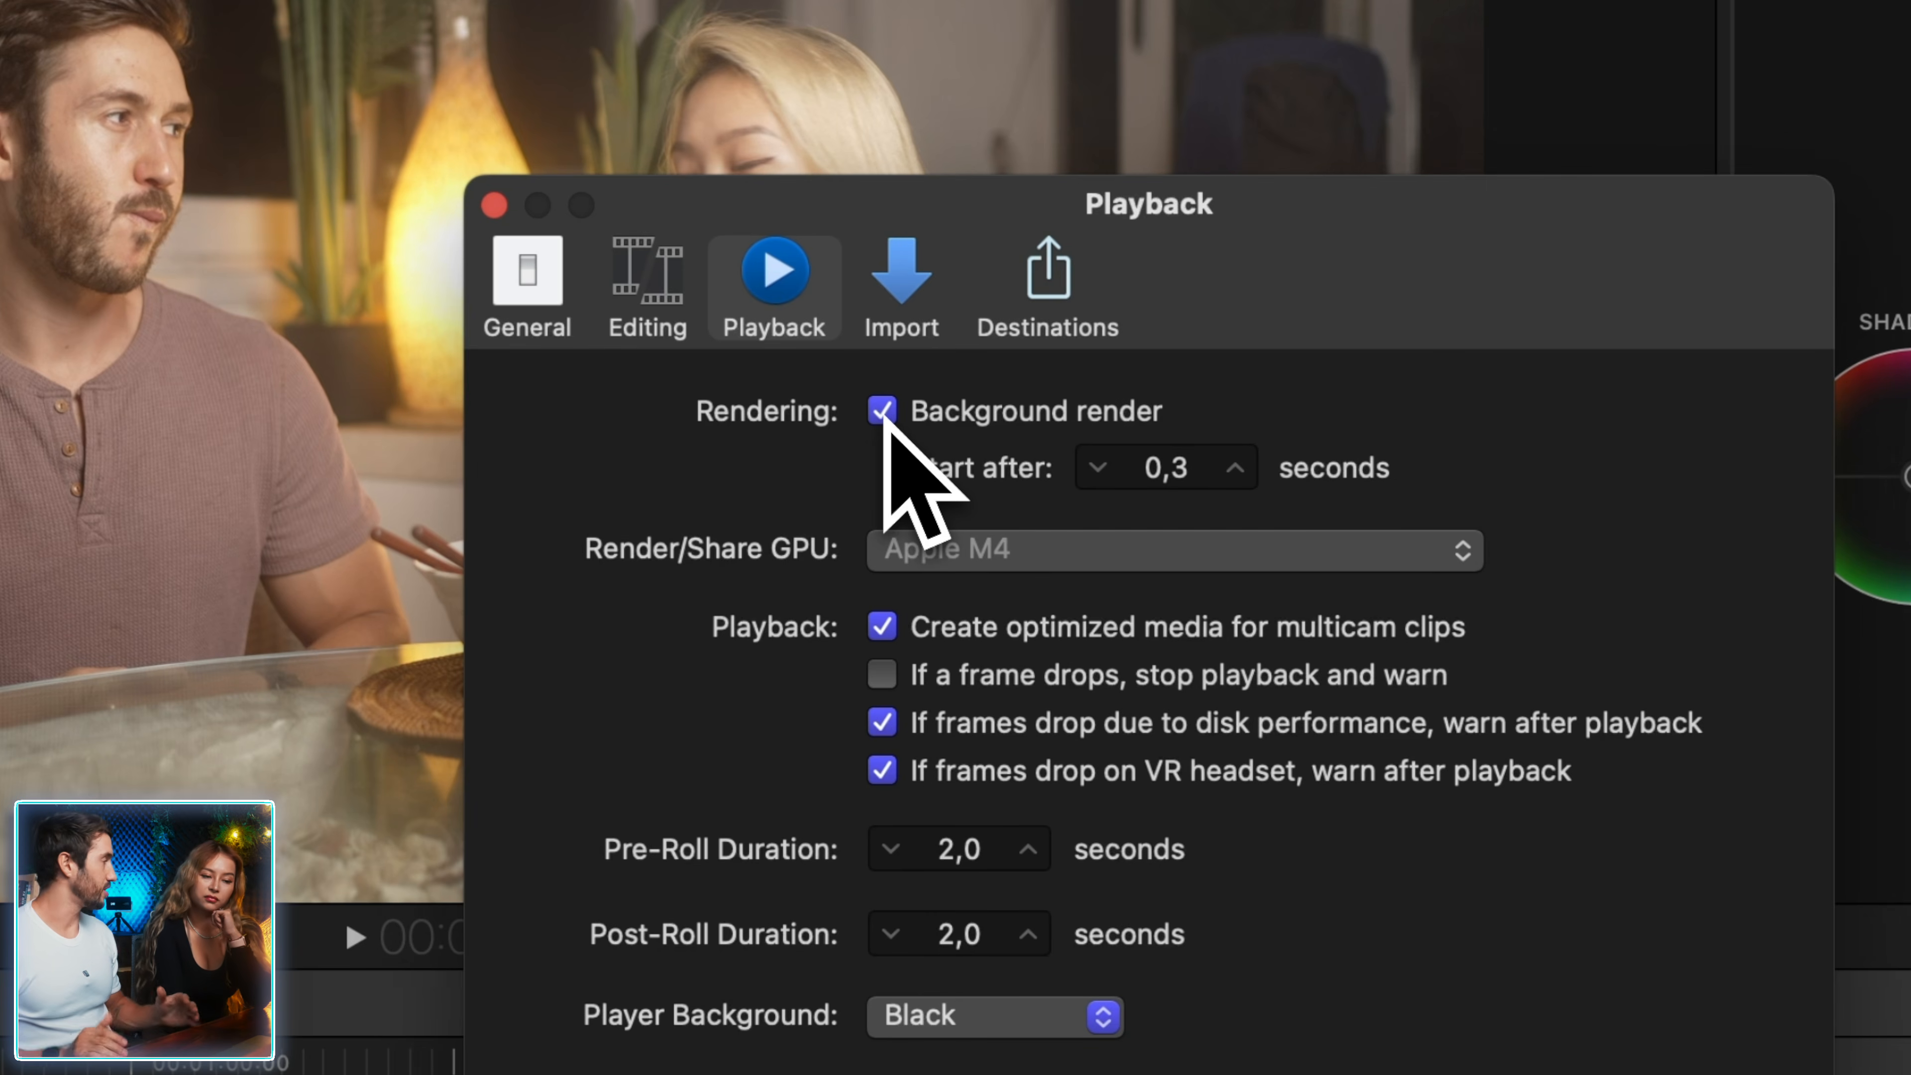
{"action": "left_click", "coordinate": [884, 413]}
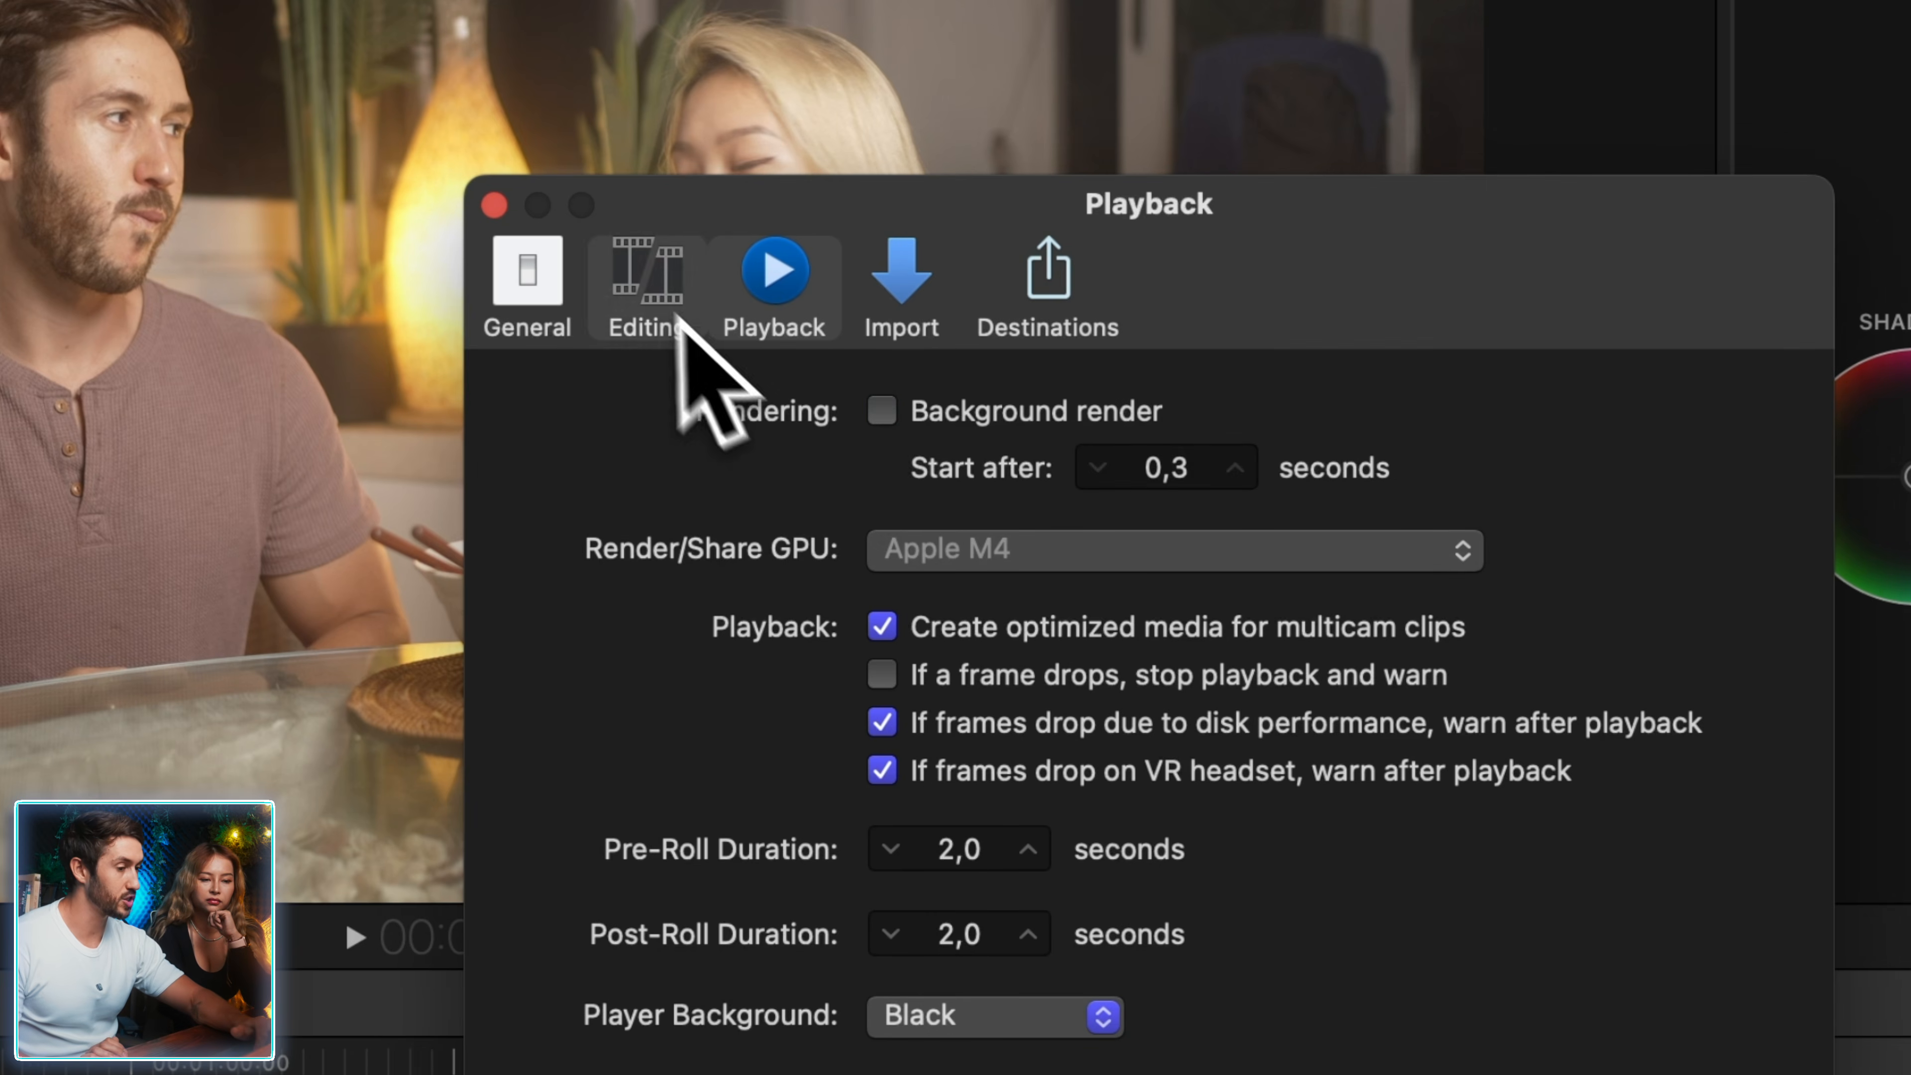
{"action": "left_click", "coordinate": [504, 217]}
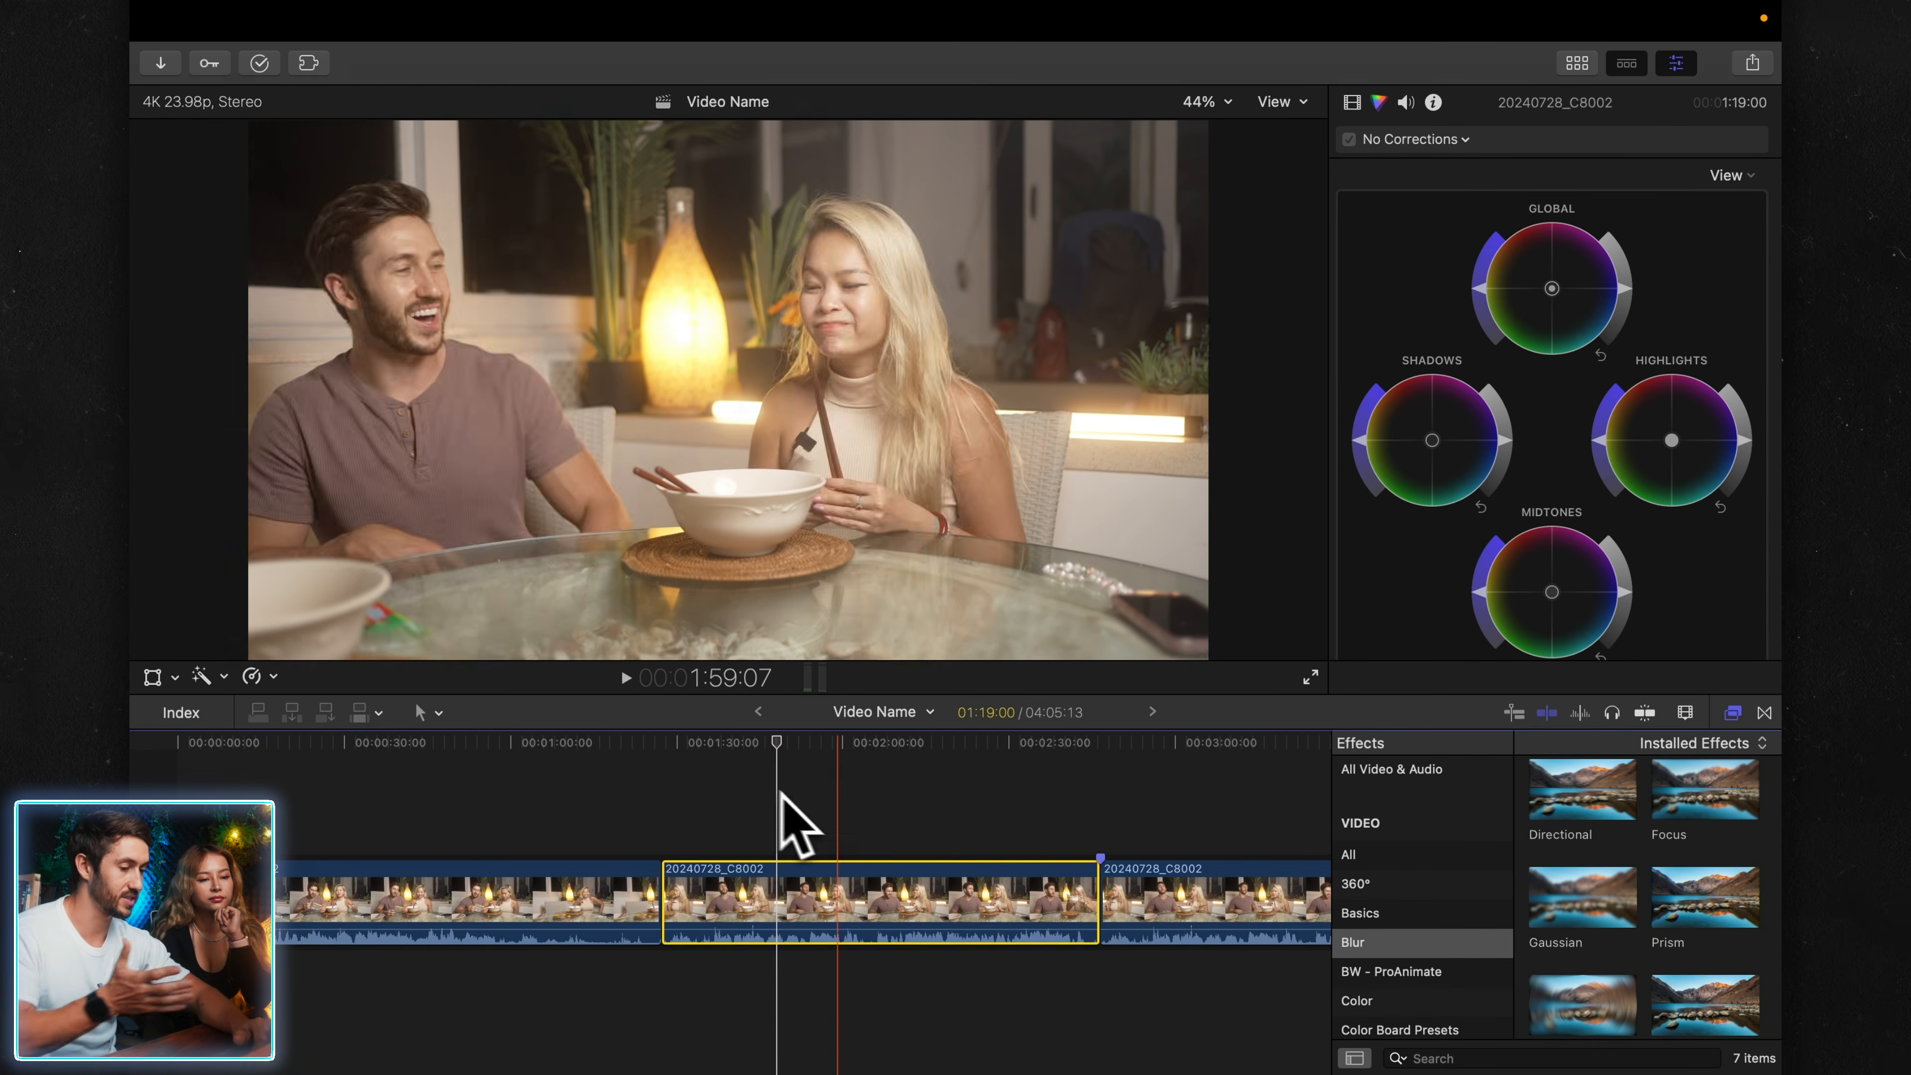
- Show the clip's video parameters, return to its color controls, and look through the color wheels
{"action": "left_click", "coordinate": [1352, 103]}
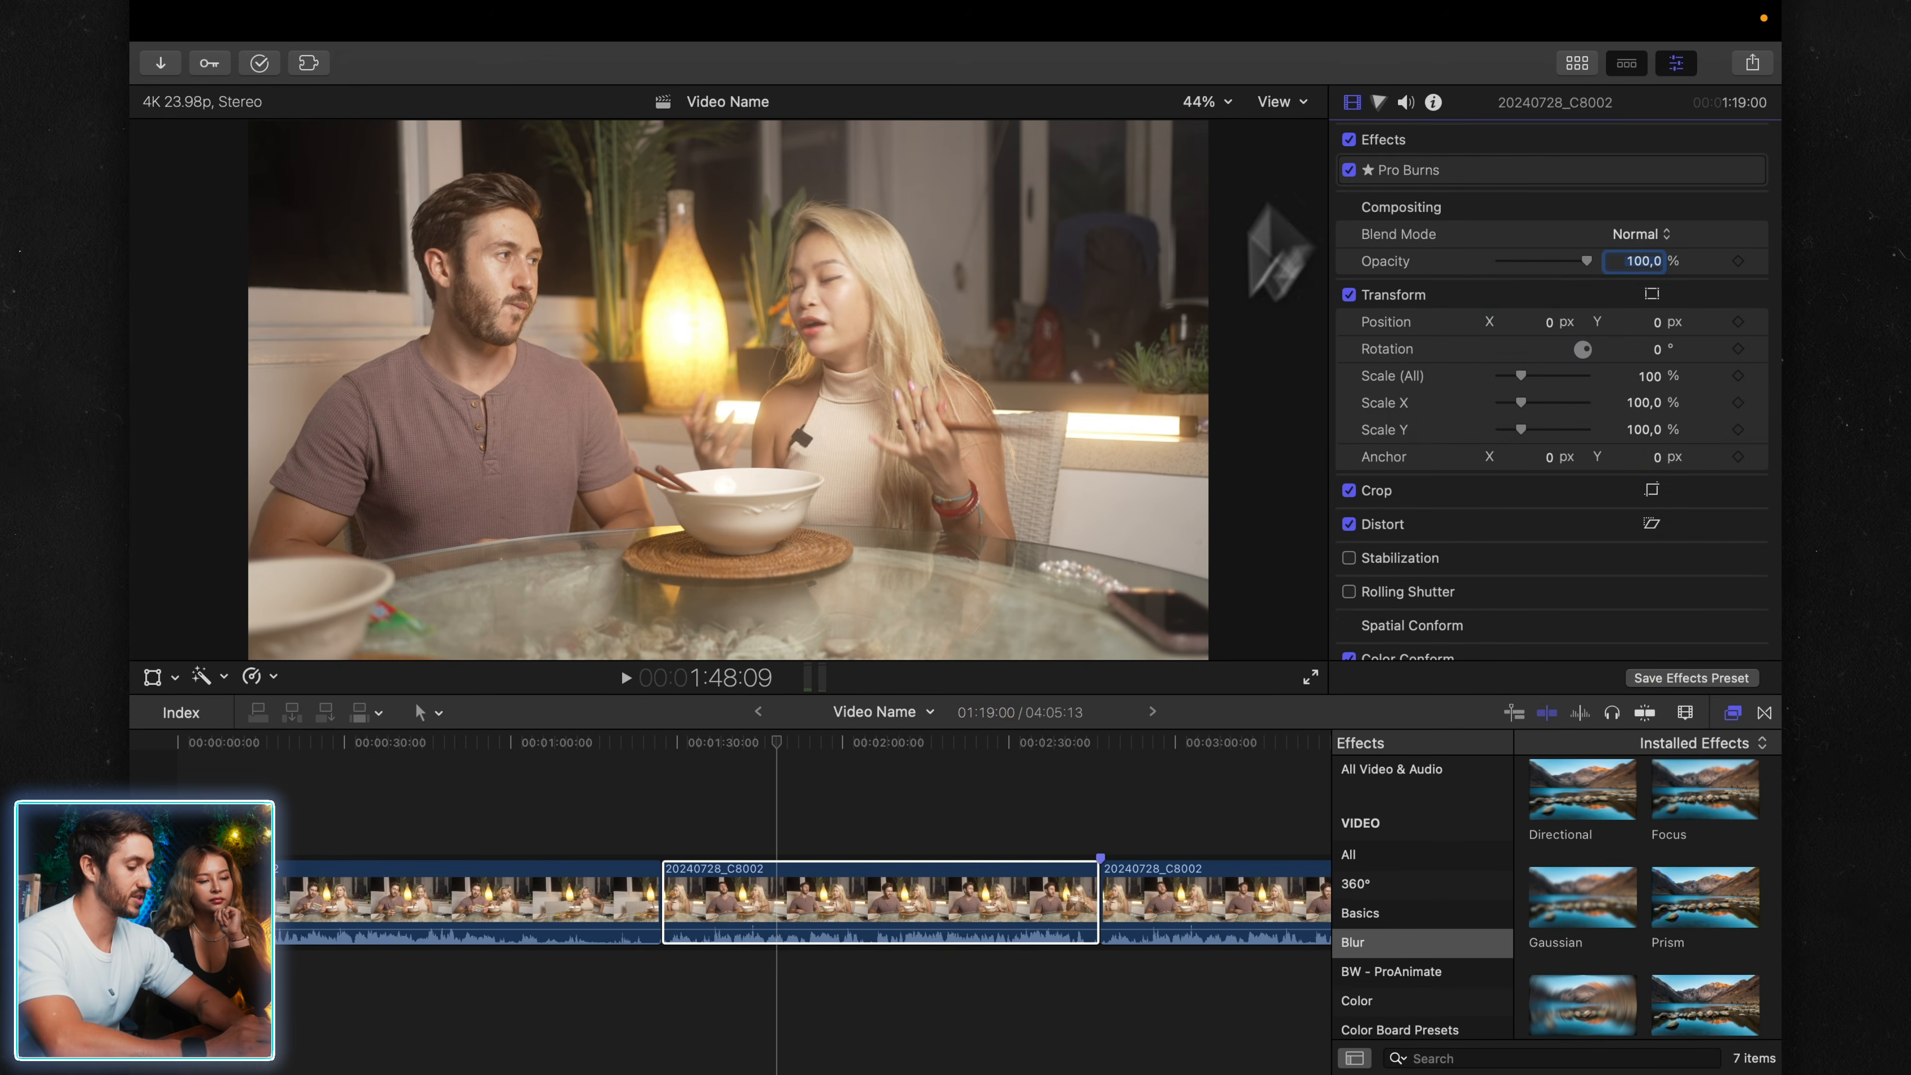
{"action": "left_click", "coordinate": [1379, 103]}
{"action": "scroll", "coordinate": [1450, 341], "scroll_direction": "down", "scroll_amount": 5}
{"action": "scroll", "coordinate": [1428, 371], "scroll_direction": "up", "scroll_amount": 6}
{"action": "scroll", "coordinate": [1654, 661], "scroll_direction": "down", "scroll_amount": 5}
{"action": "scroll", "coordinate": [1655, 661], "scroll_direction": "up", "scroll_amount": 5}
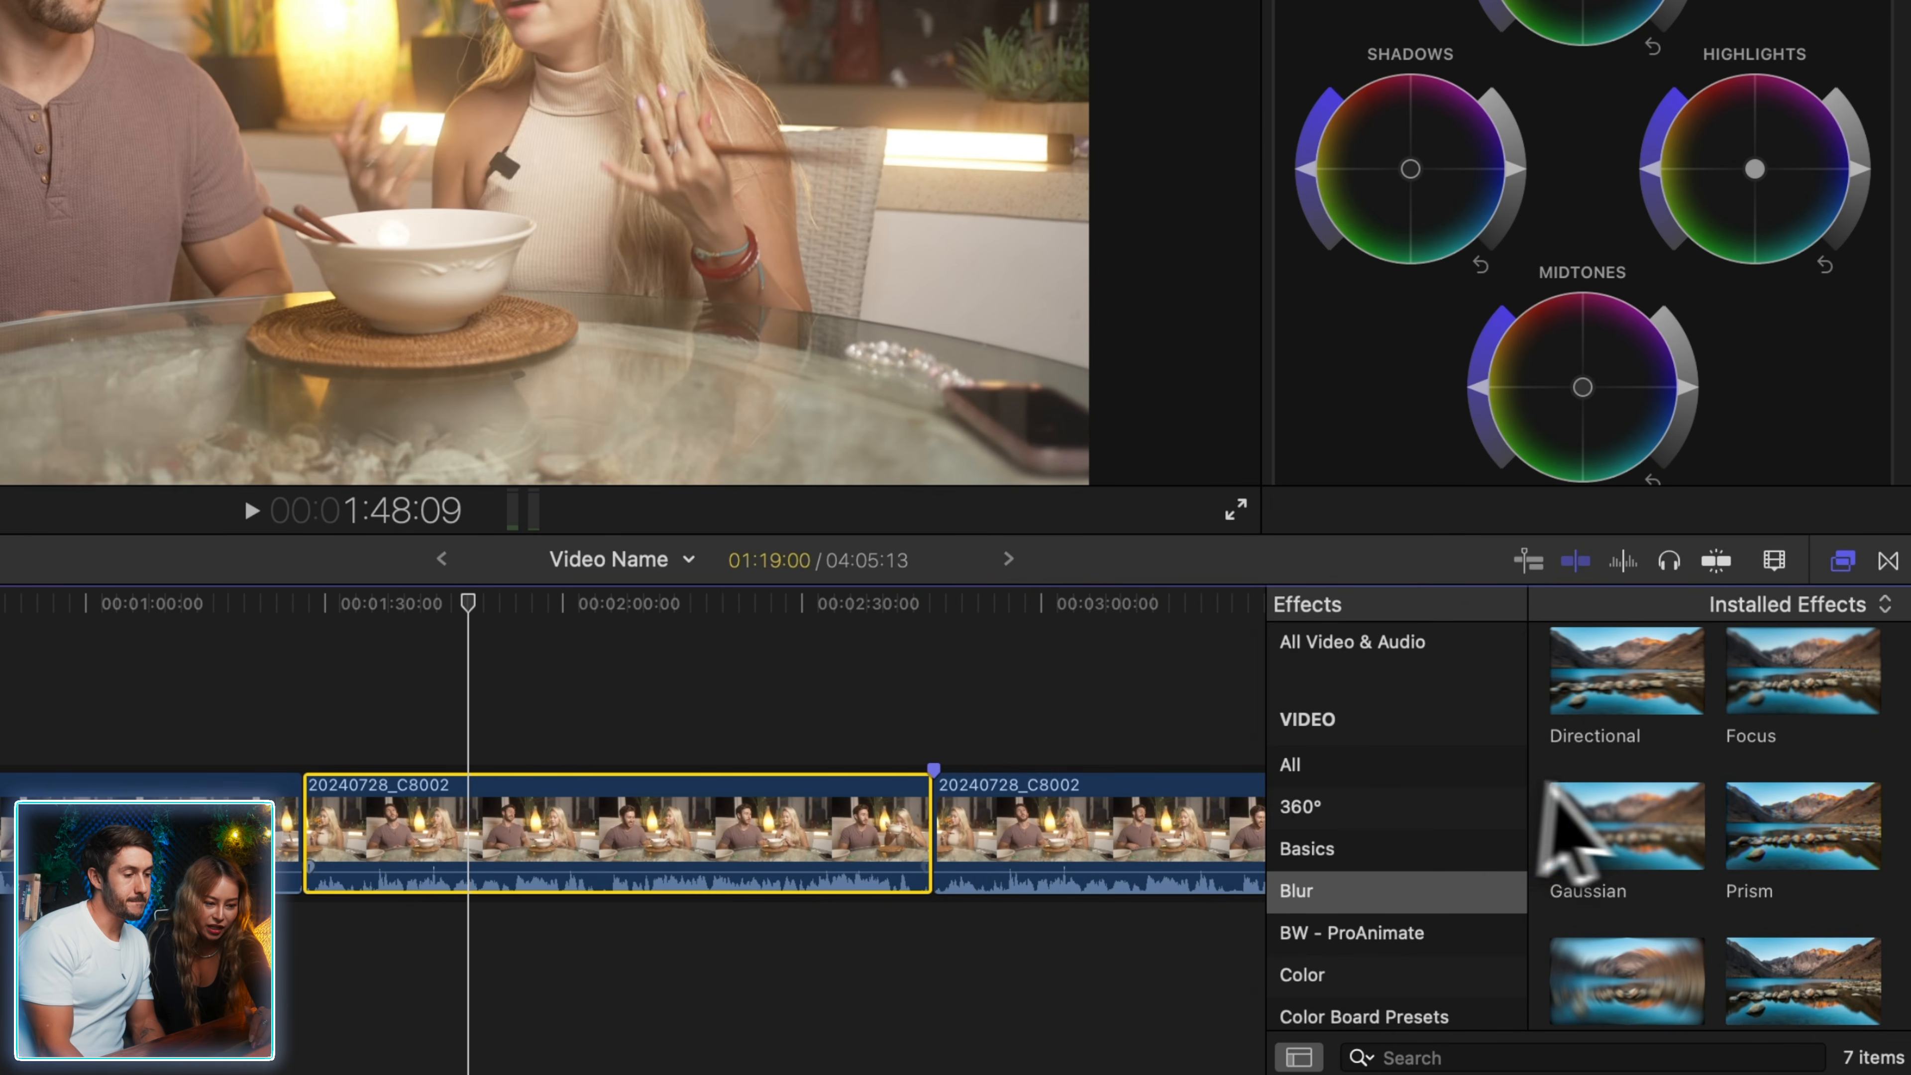
- Apply the Gaussian blur effect to the selected middle clip again
{"action": "left_click", "coordinate": [1634, 849]}
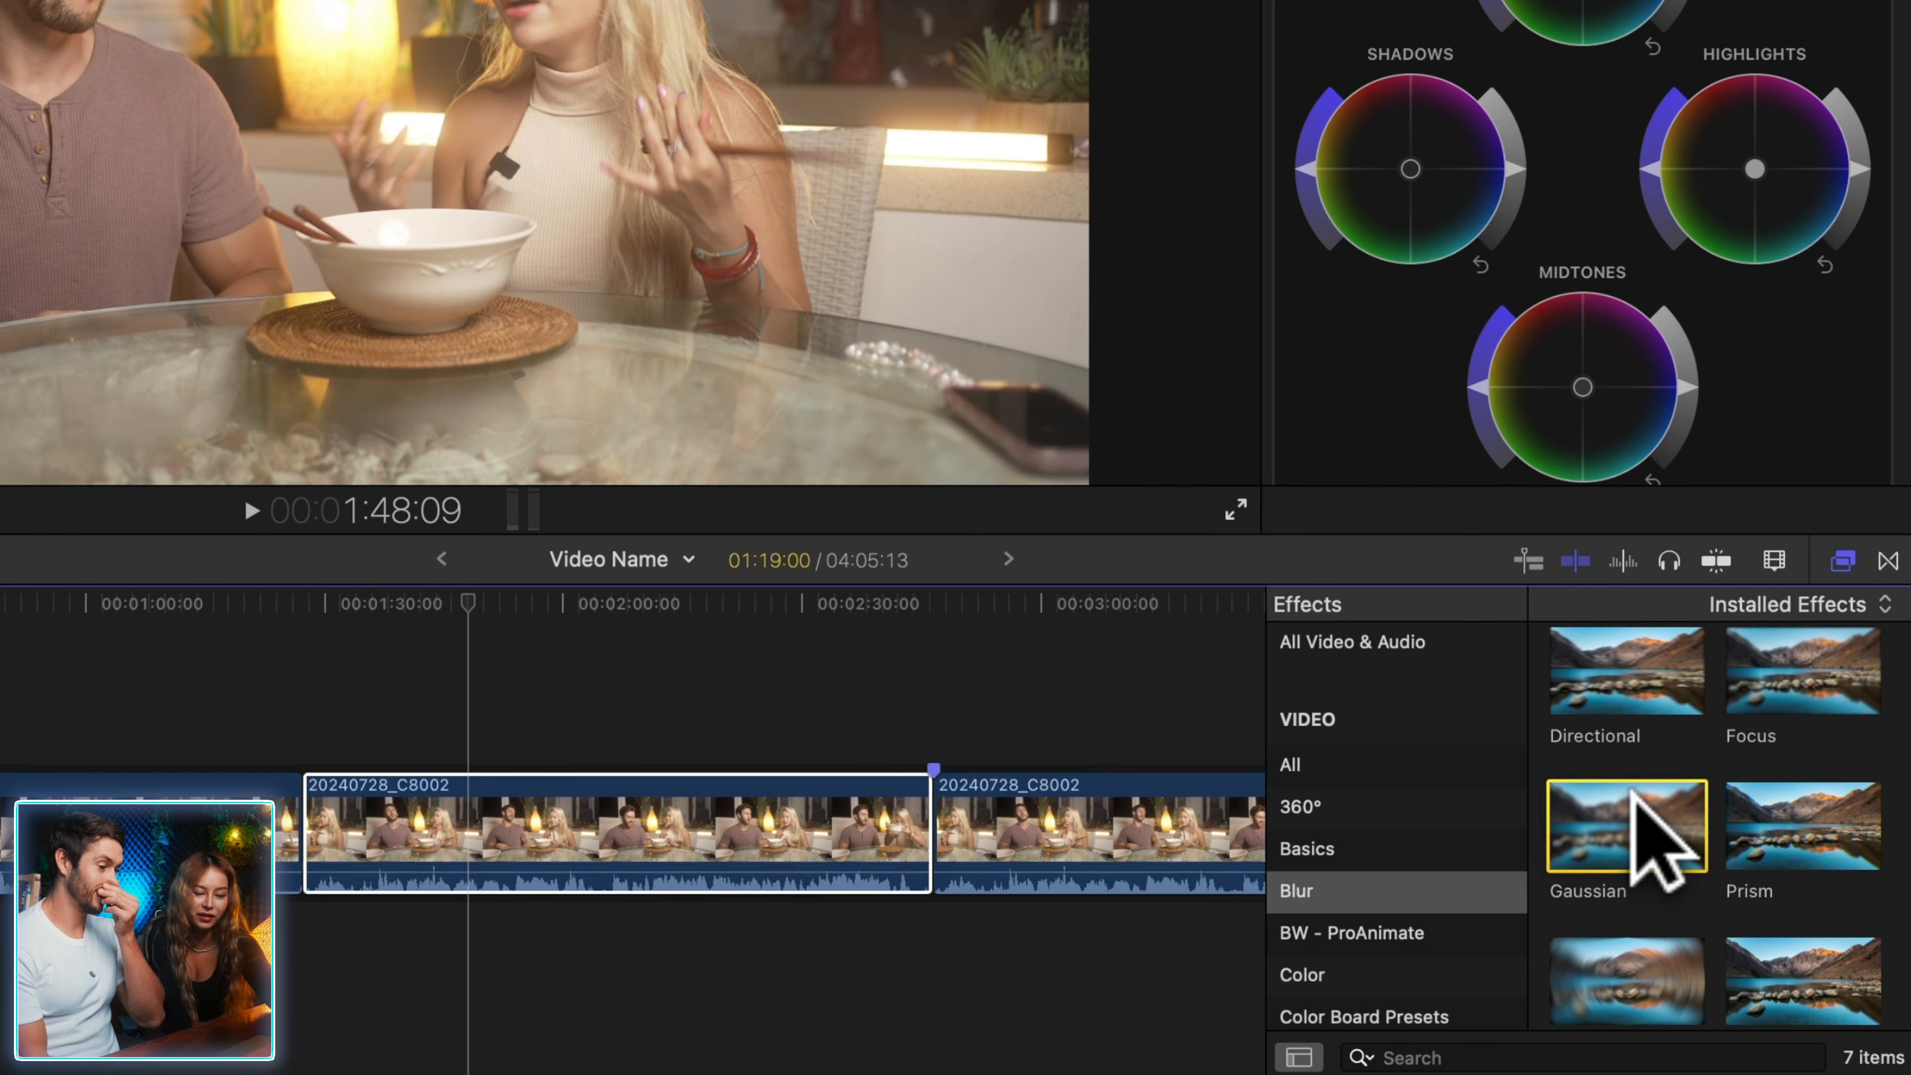
{"action": "mouse_move", "coordinate": [1632, 792]}
{"action": "left_mouse_down"}
{"action": "mouse_move", "coordinate": [1414, 572]}
{"action": "mouse_move", "coordinate": [886, 817]}
{"action": "mouse_move", "coordinate": [1642, 790]}
{"action": "left_mouse_up"}
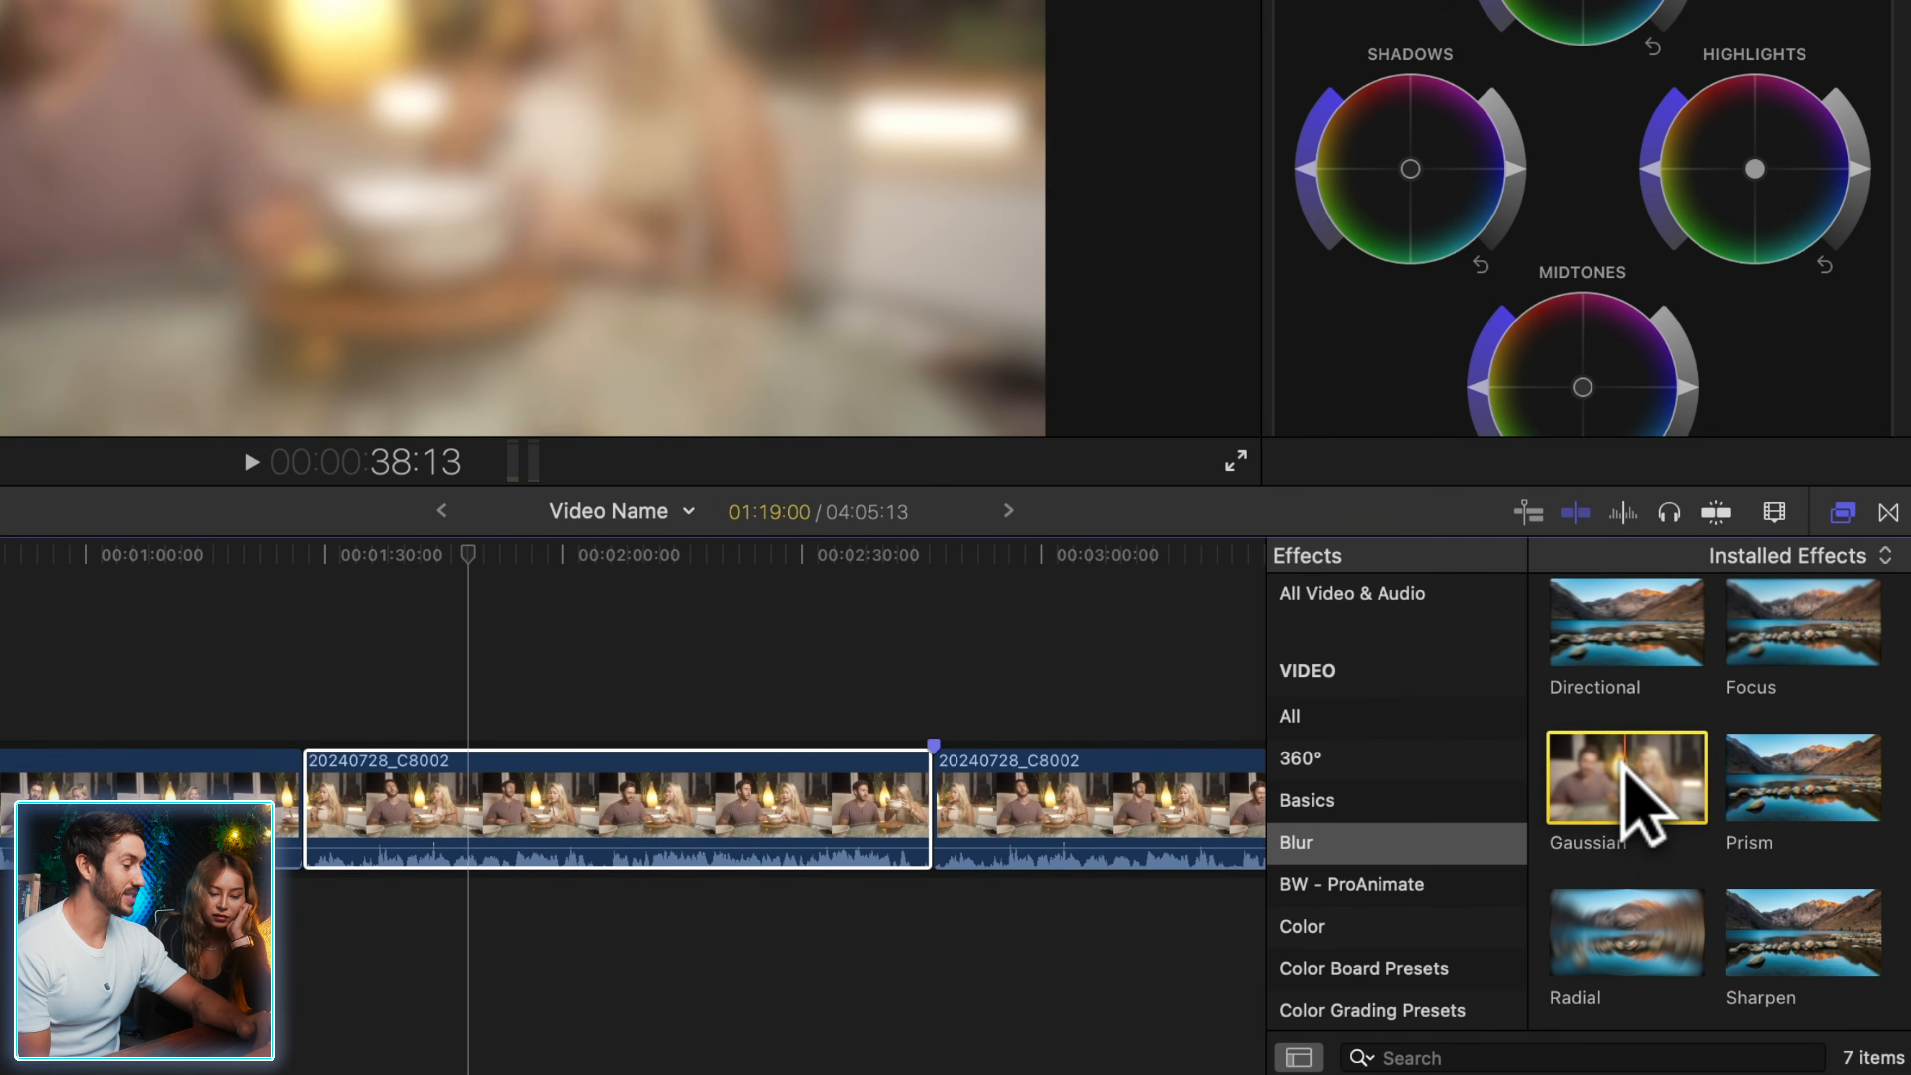
{"action": "scroll", "coordinate": [1734, 744], "scroll_direction": "up", "scroll_amount": 2}
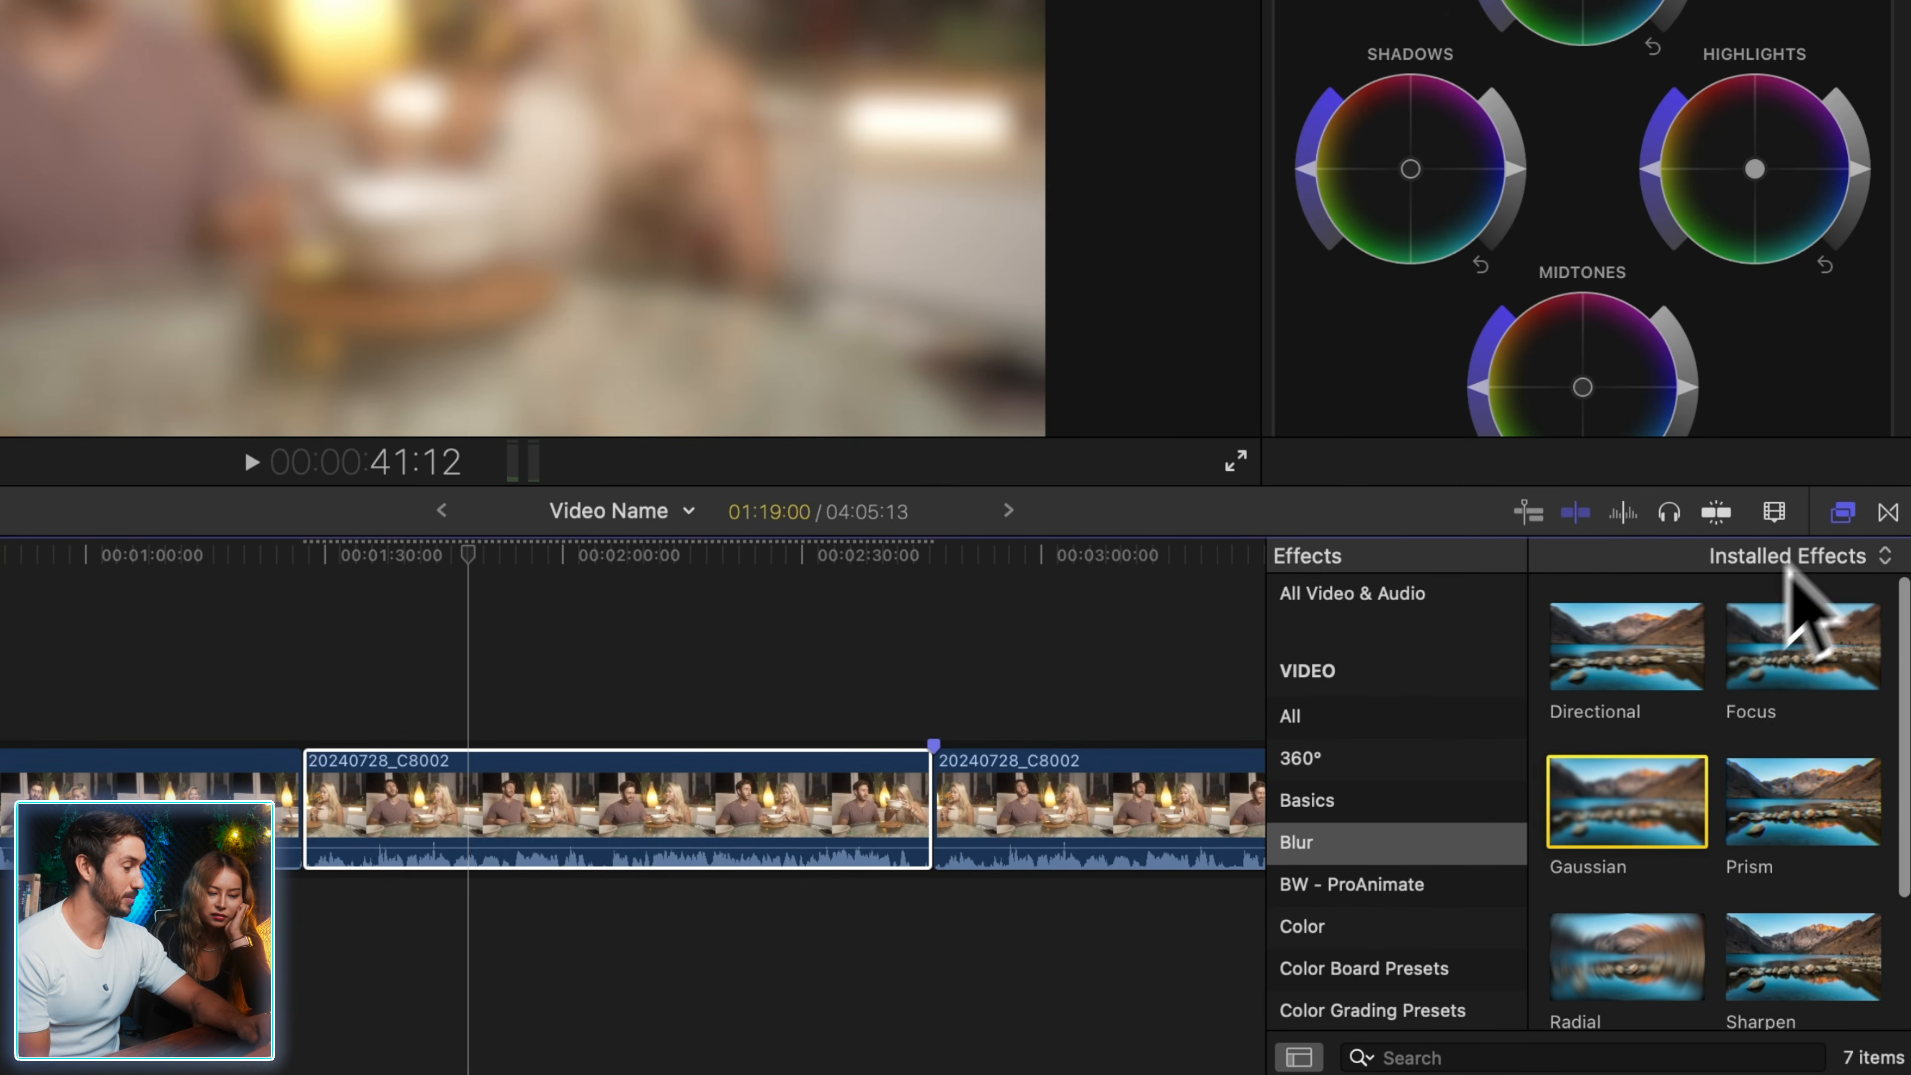
- Hide and reshow the effects browser, and undo the Gaussian blur on the middle clip
{"action": "left_click", "coordinate": [1842, 512]}
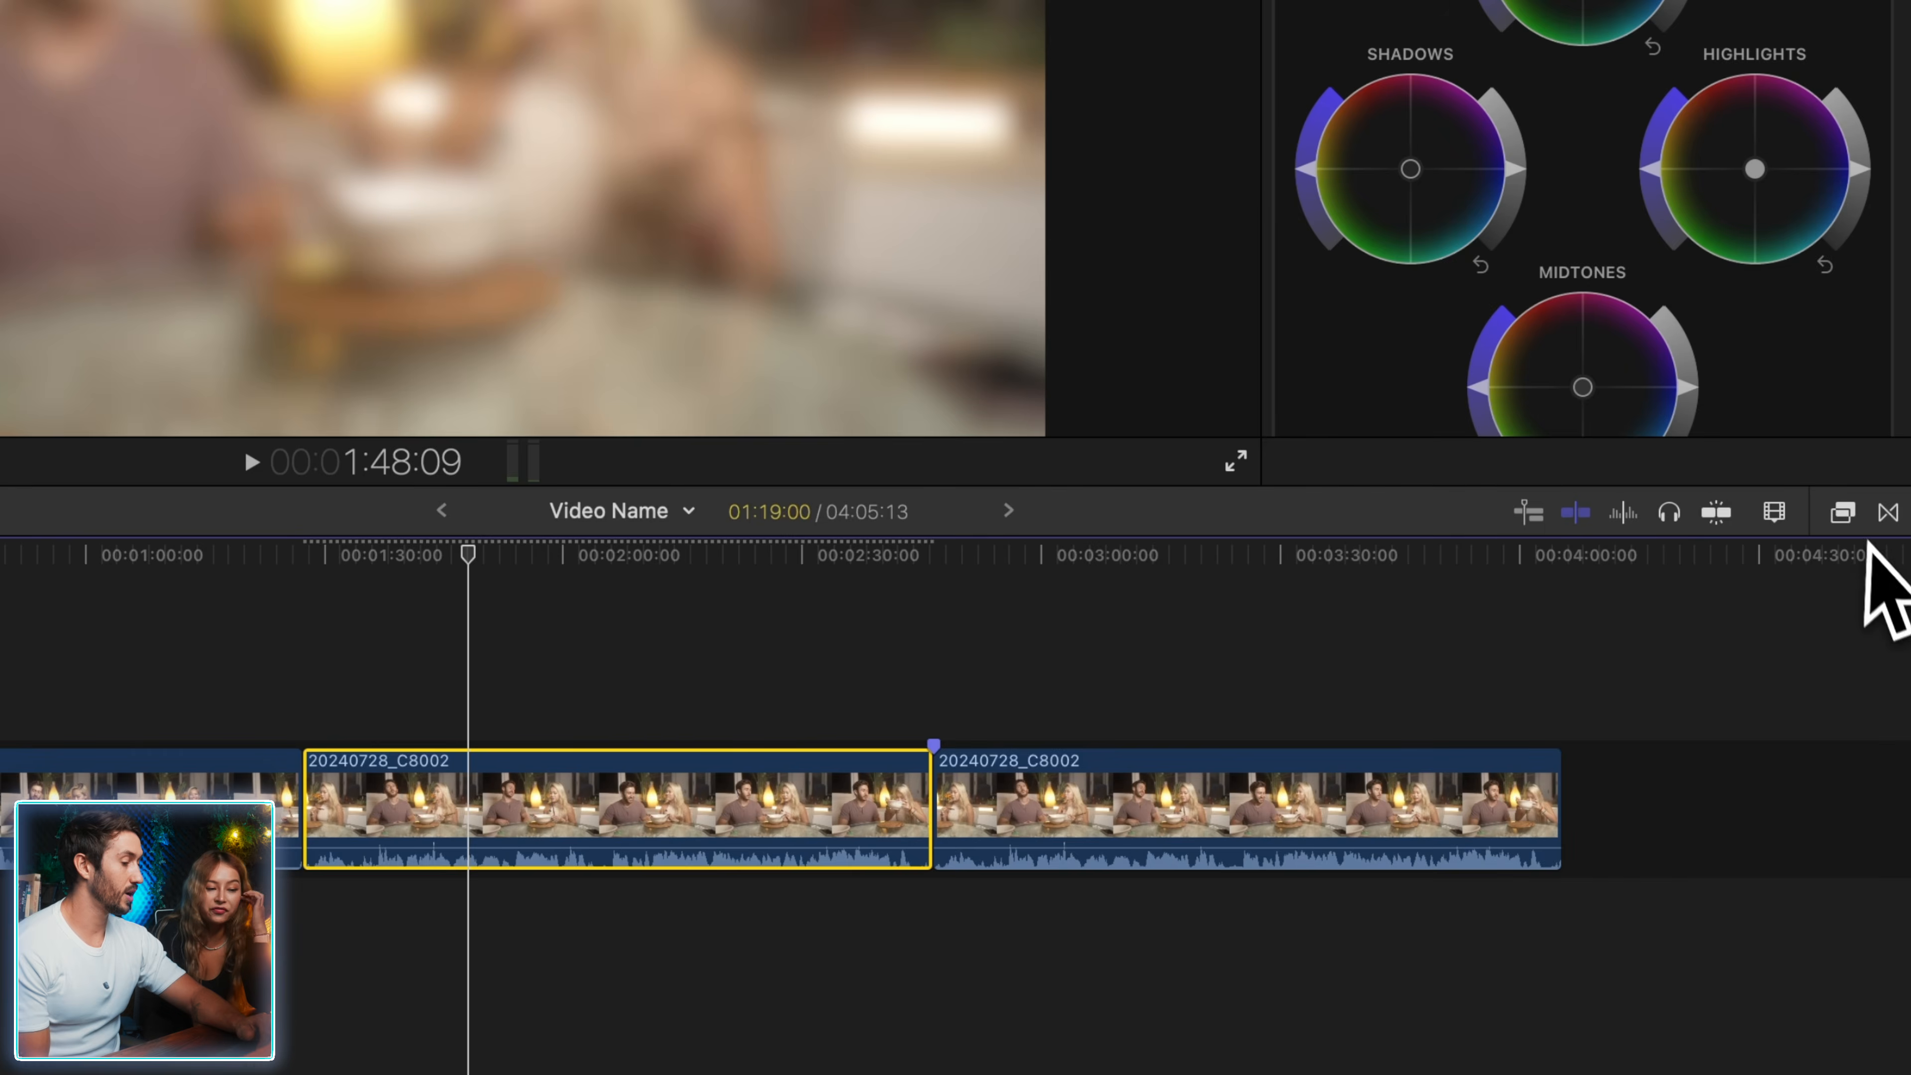
{"action": "left_click", "coordinate": [1842, 512]}
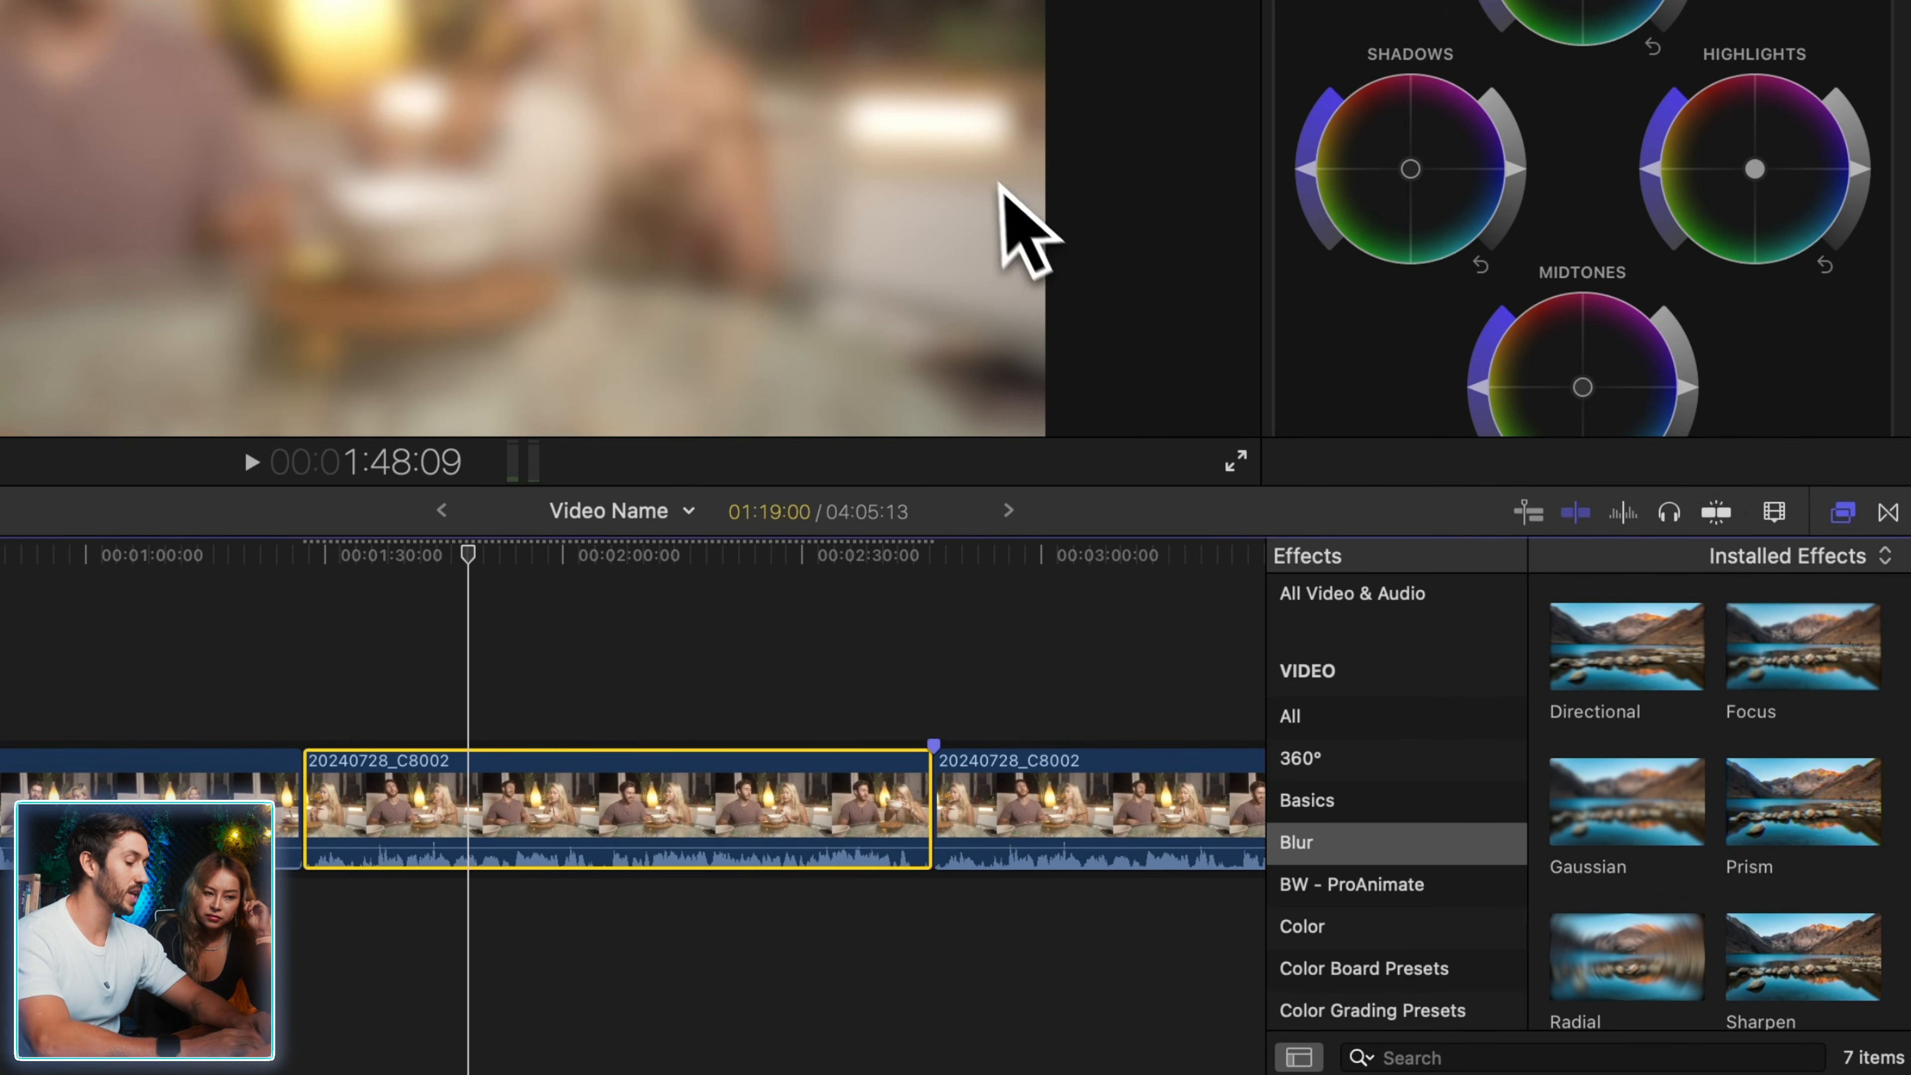
{"action": "key", "text": "super+z"}
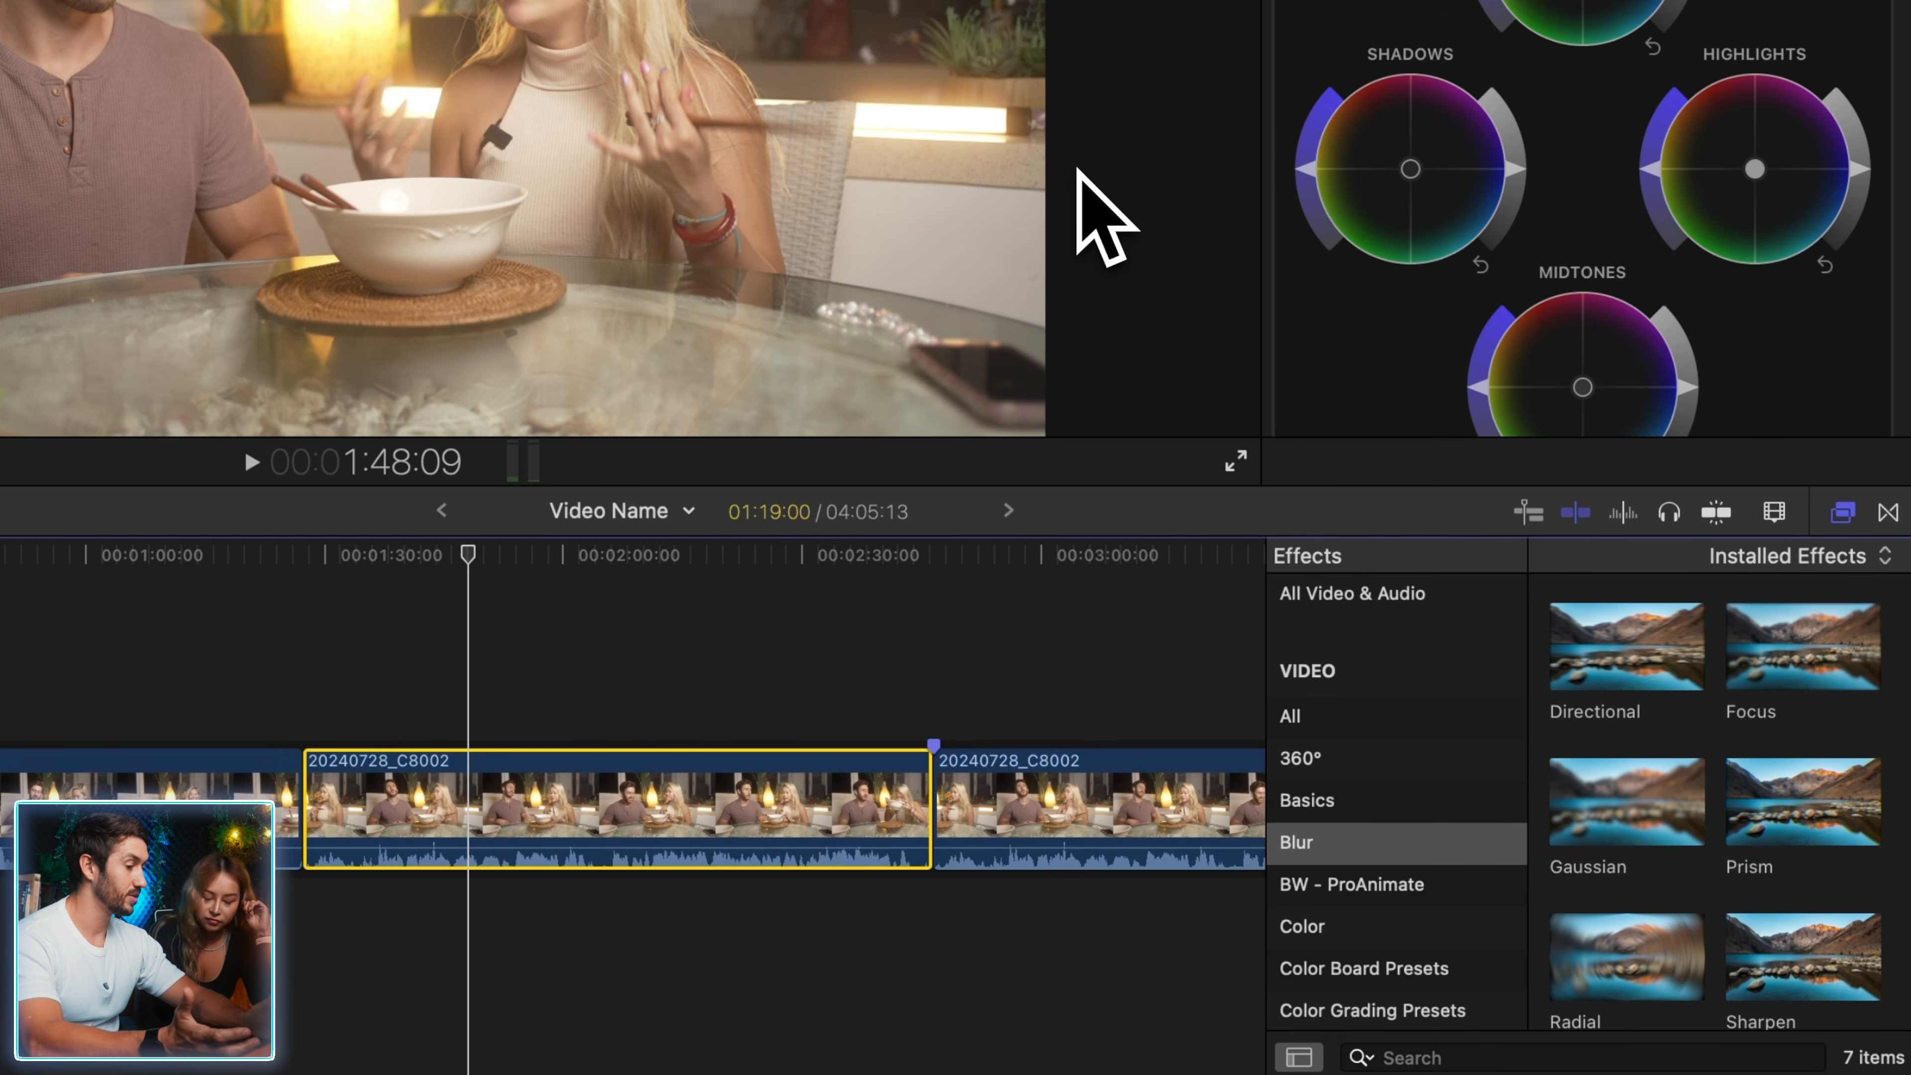
- Add a transition from the mBeauty category at the cut between the last two clips, with the timeline magnified around it
{"action": "left_click", "coordinate": [1890, 513]}
{"action": "scroll", "coordinate": [1421, 865], "scroll_direction": "down", "scroll_amount": 2}
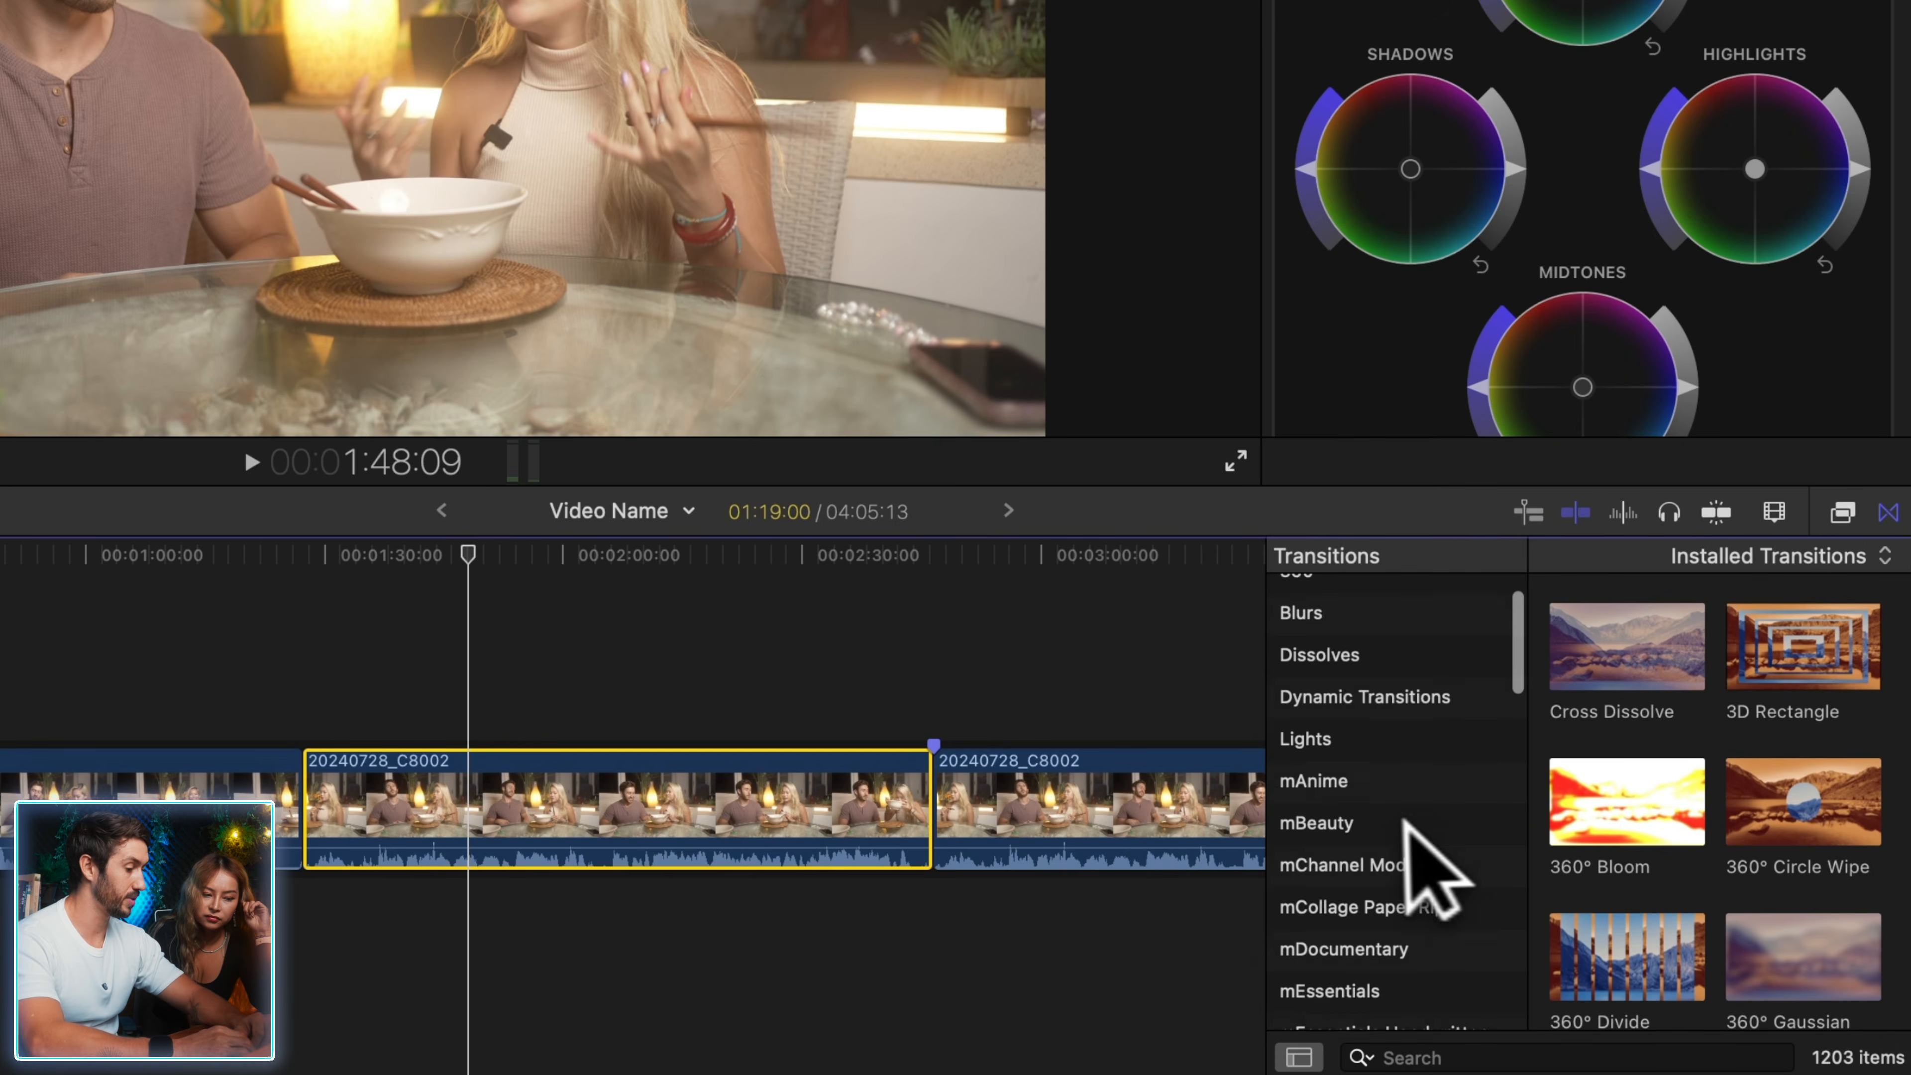
{"action": "left_click", "coordinate": [1373, 816]}
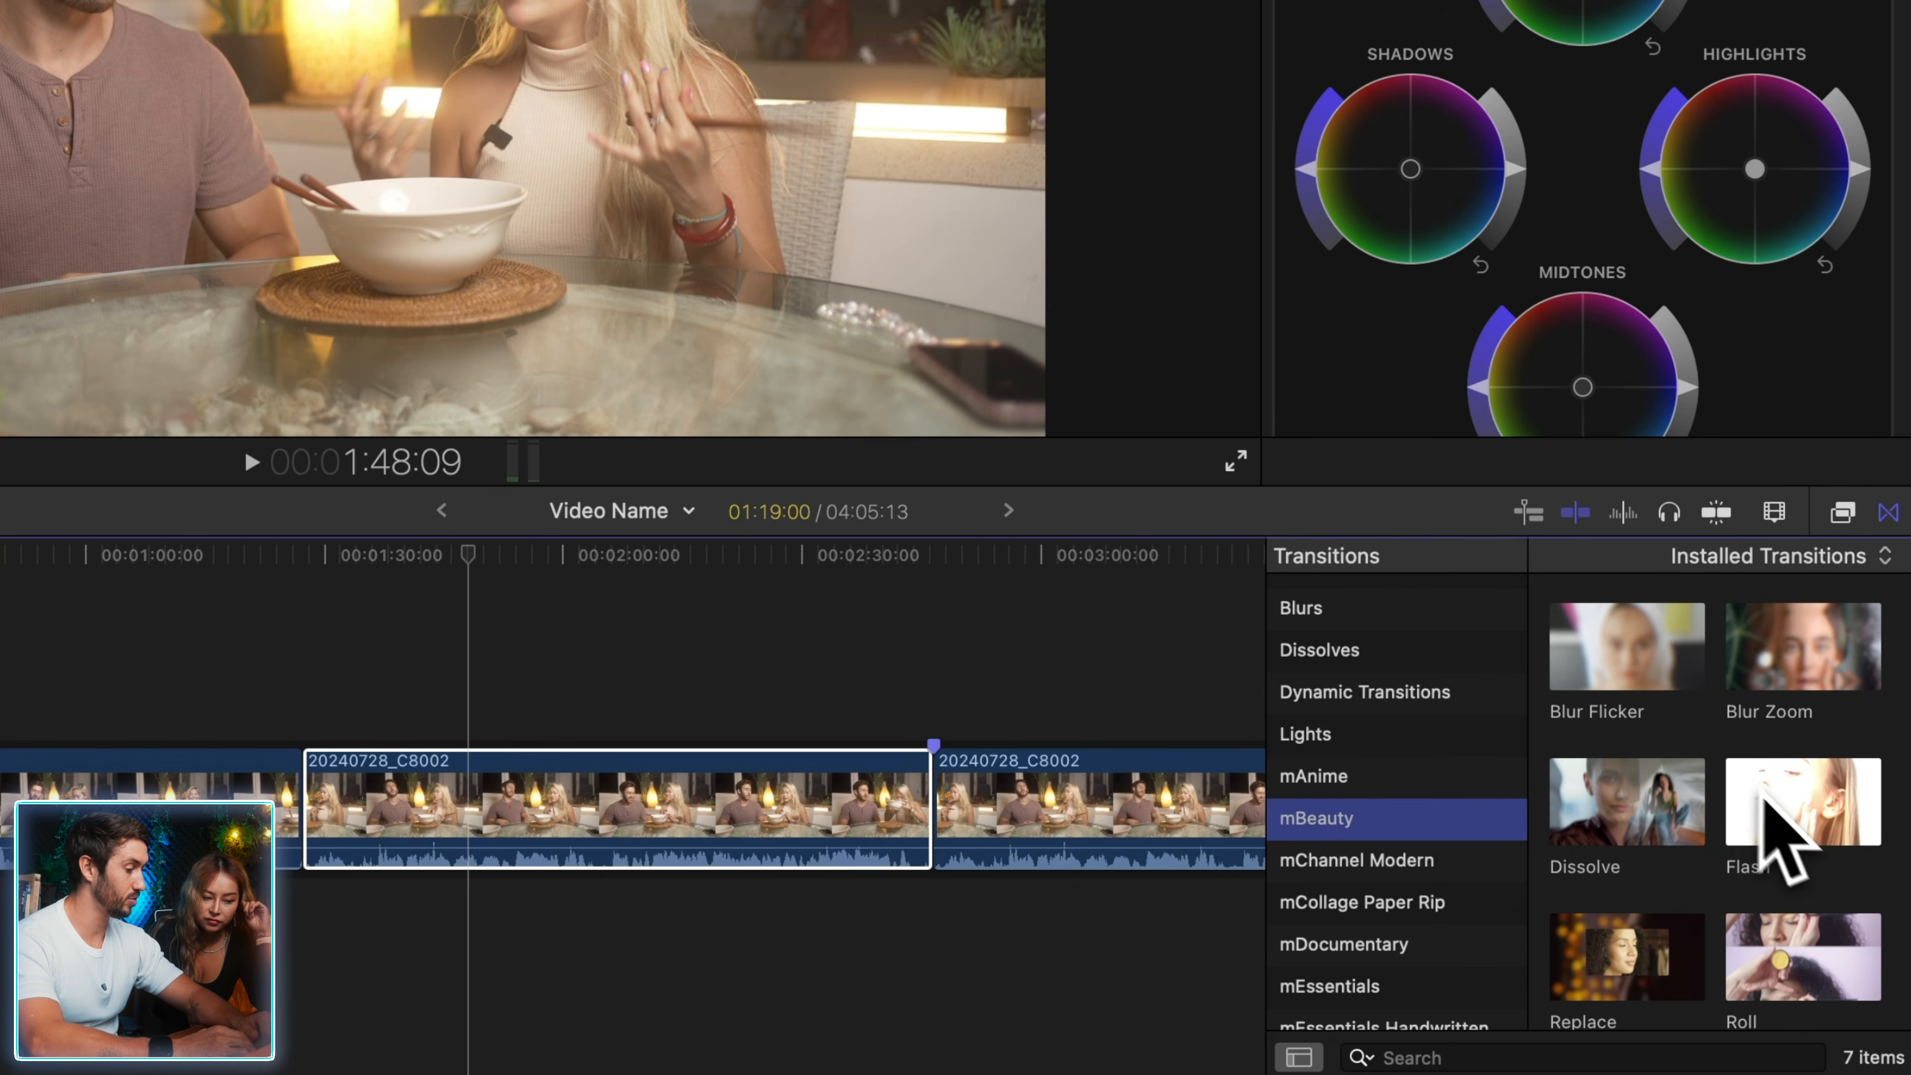
{"action": "left_click", "coordinate": [1262, 826]}
{"action": "left_click_drag", "start_coordinate": [1267, 823], "coordinate": [981, 811]}
{"action": "key", "text": "super+equal"}
{"action": "key", "text": "super+equal"}
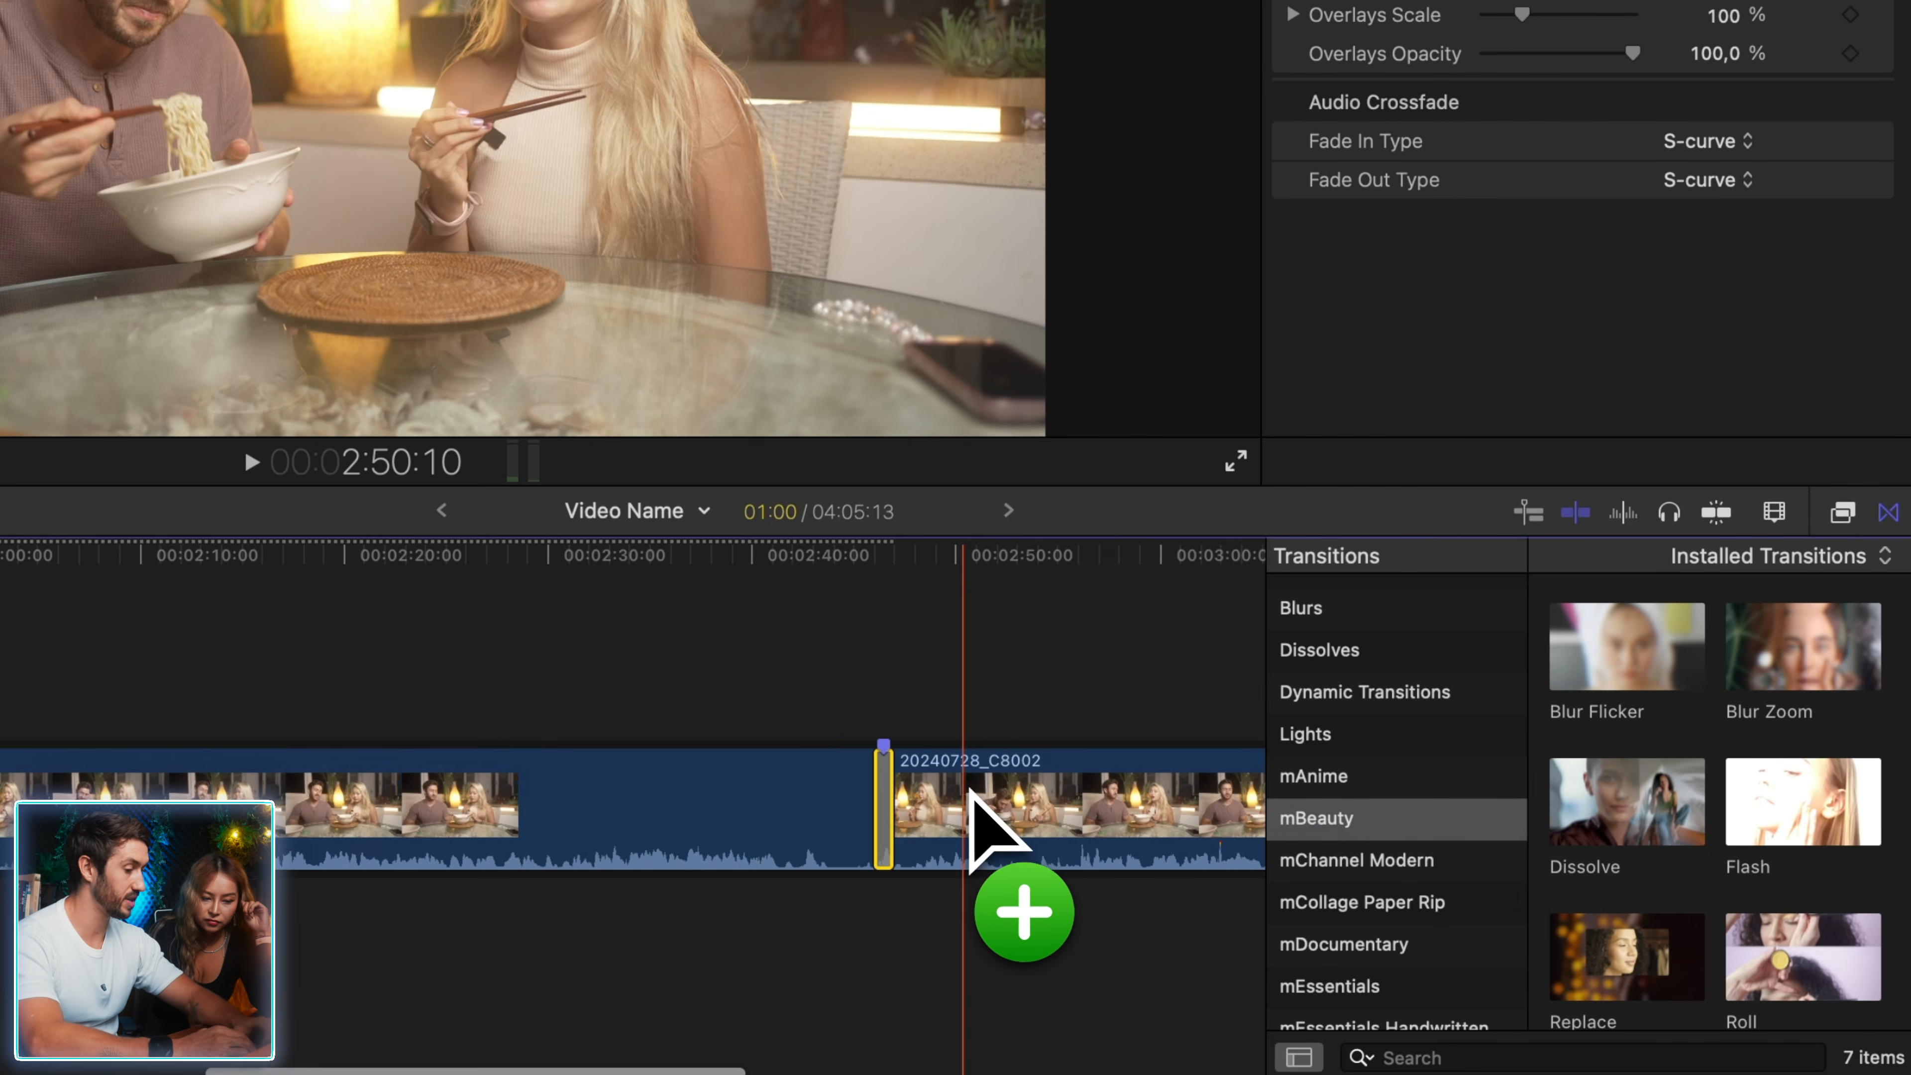
- Play through the transition at the cut between the last two clips, then park the playhead on it
{"action": "key", "text": "space"}
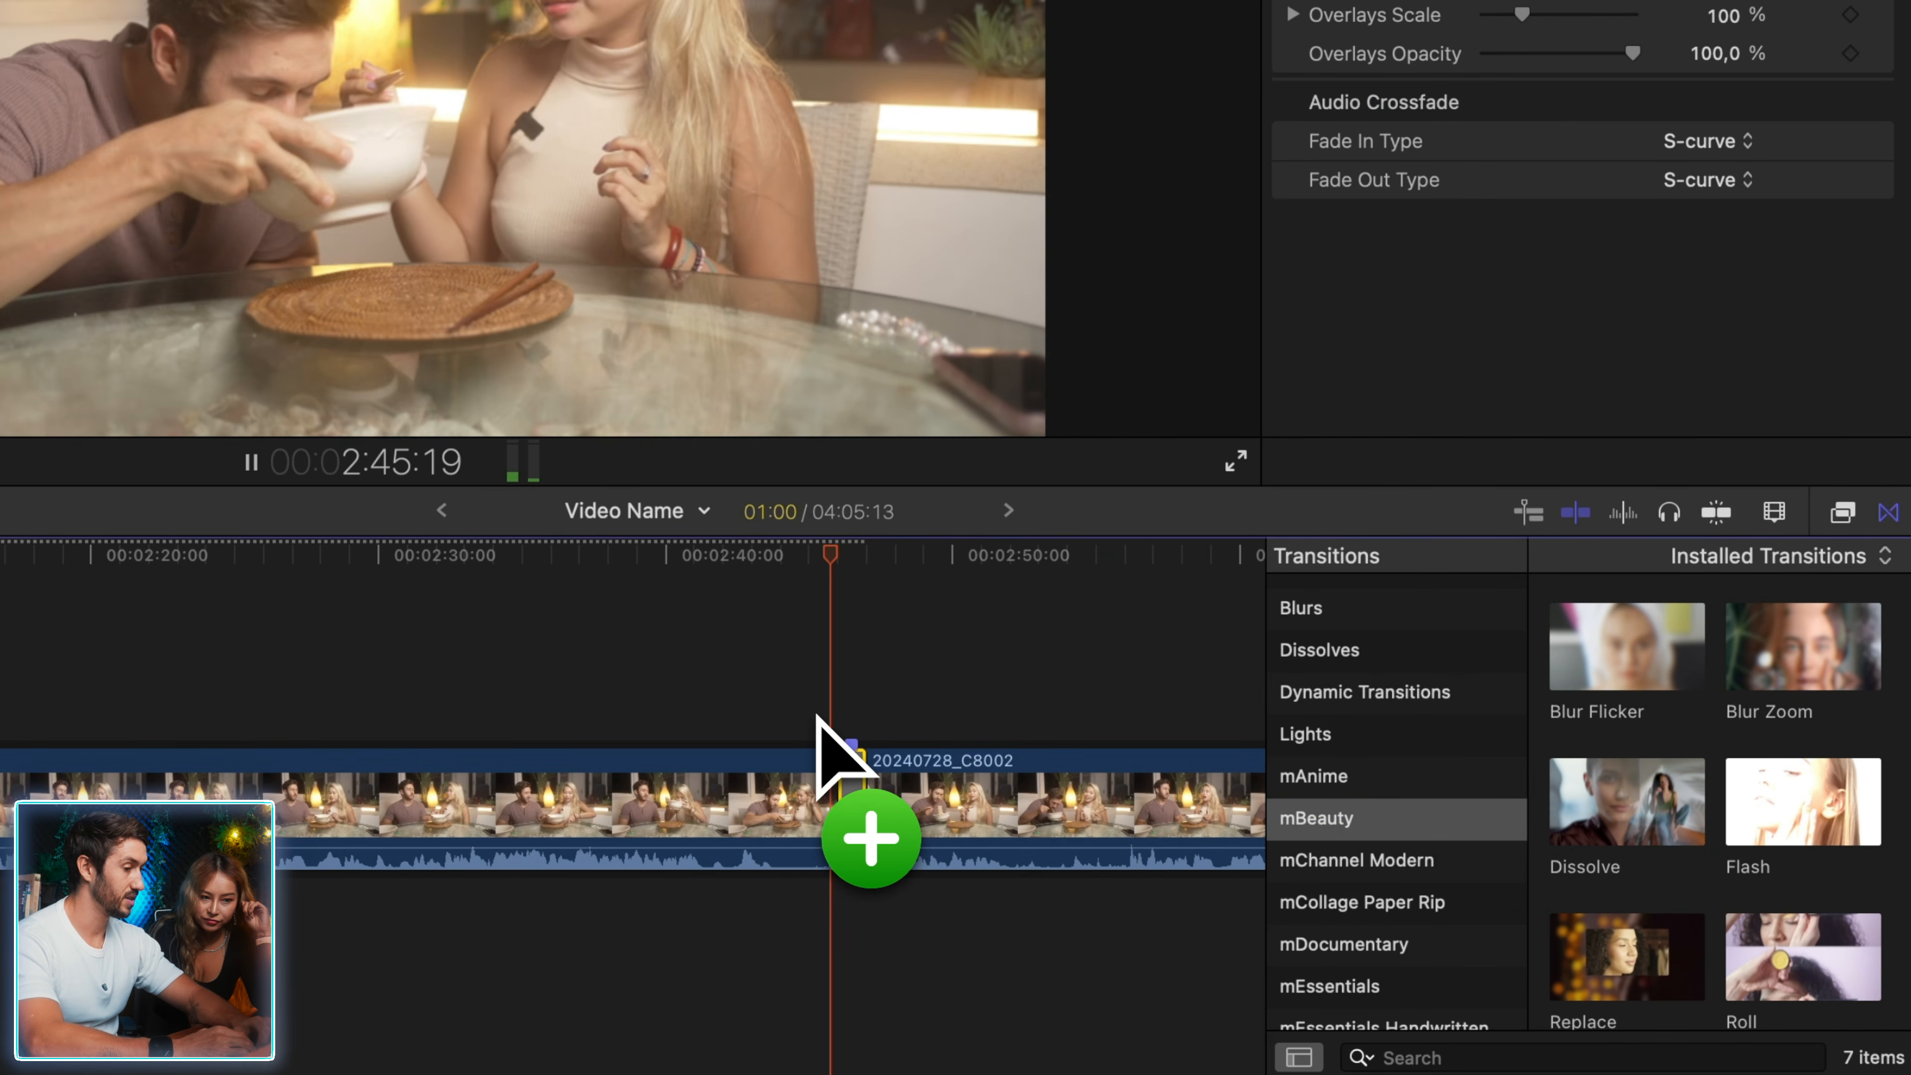
{"action": "key", "text": "space"}
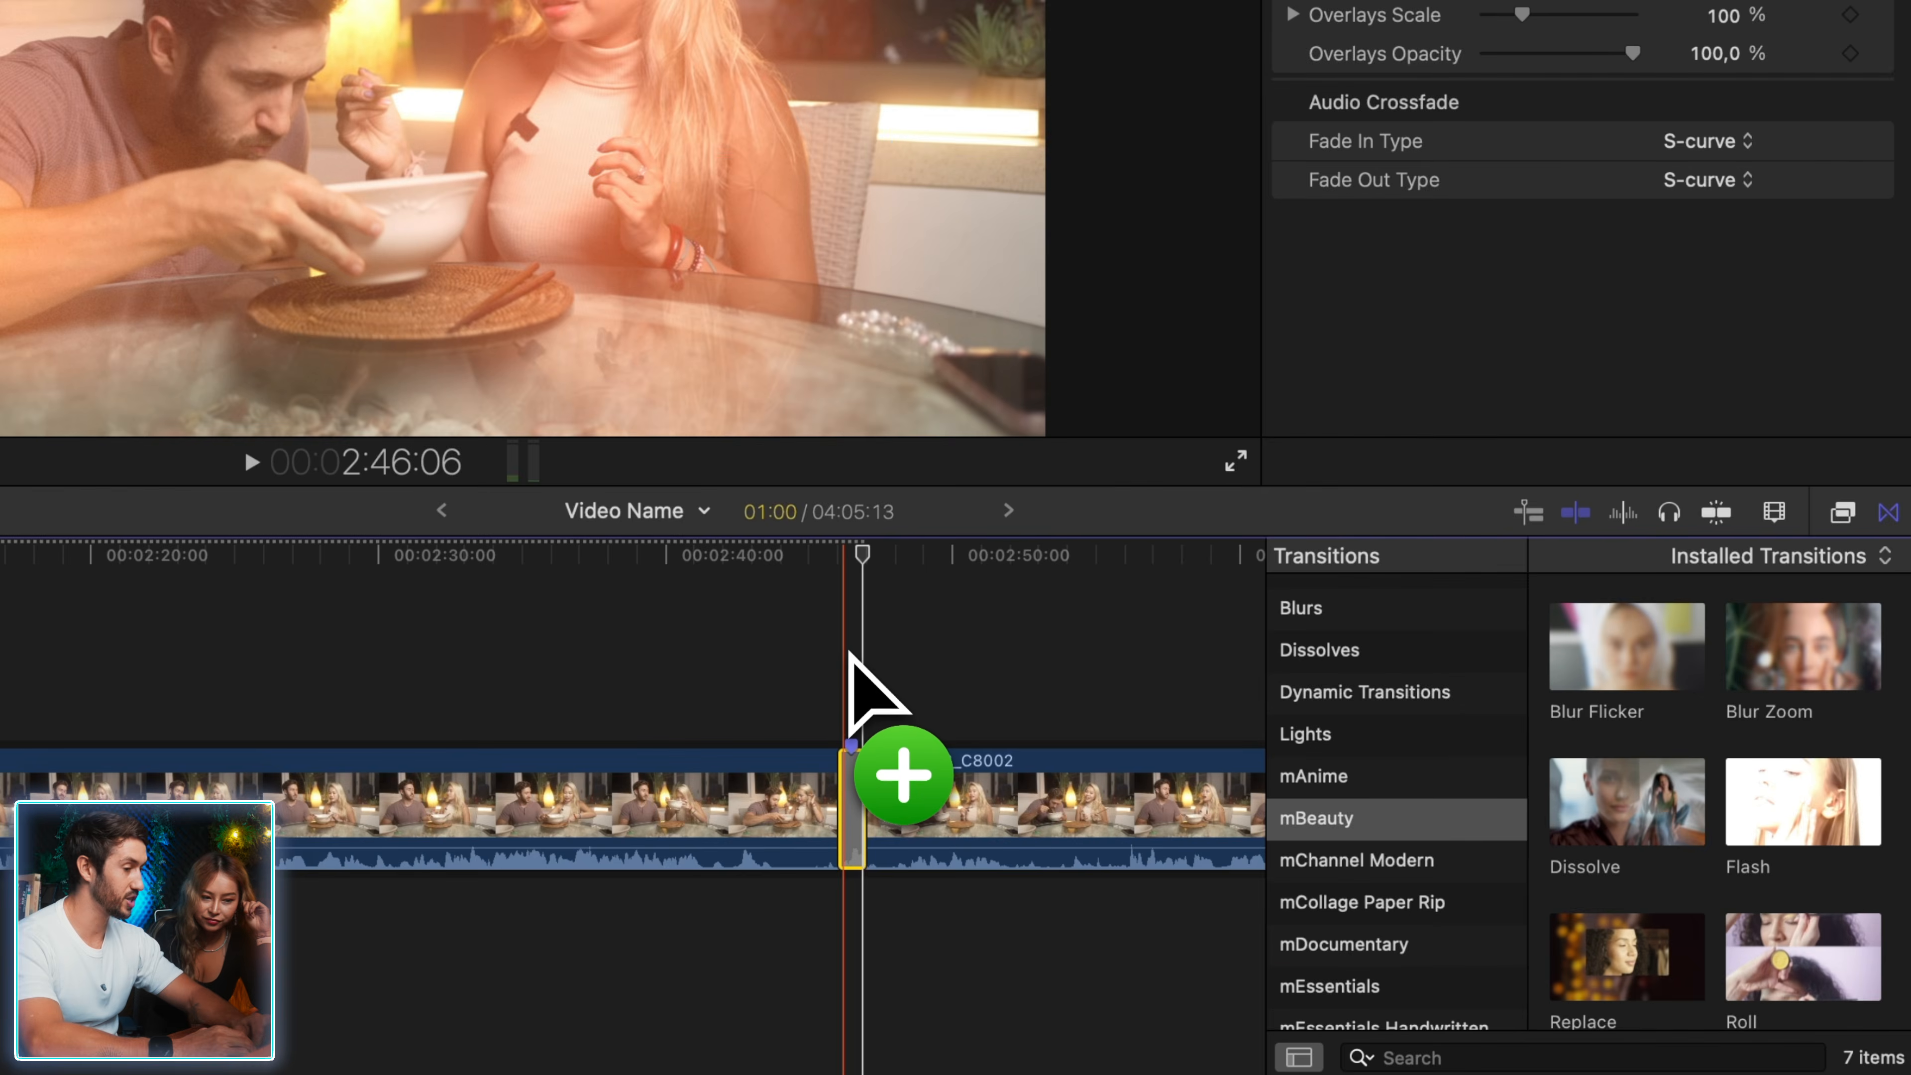
{"action": "left_click", "coordinate": [849, 553]}
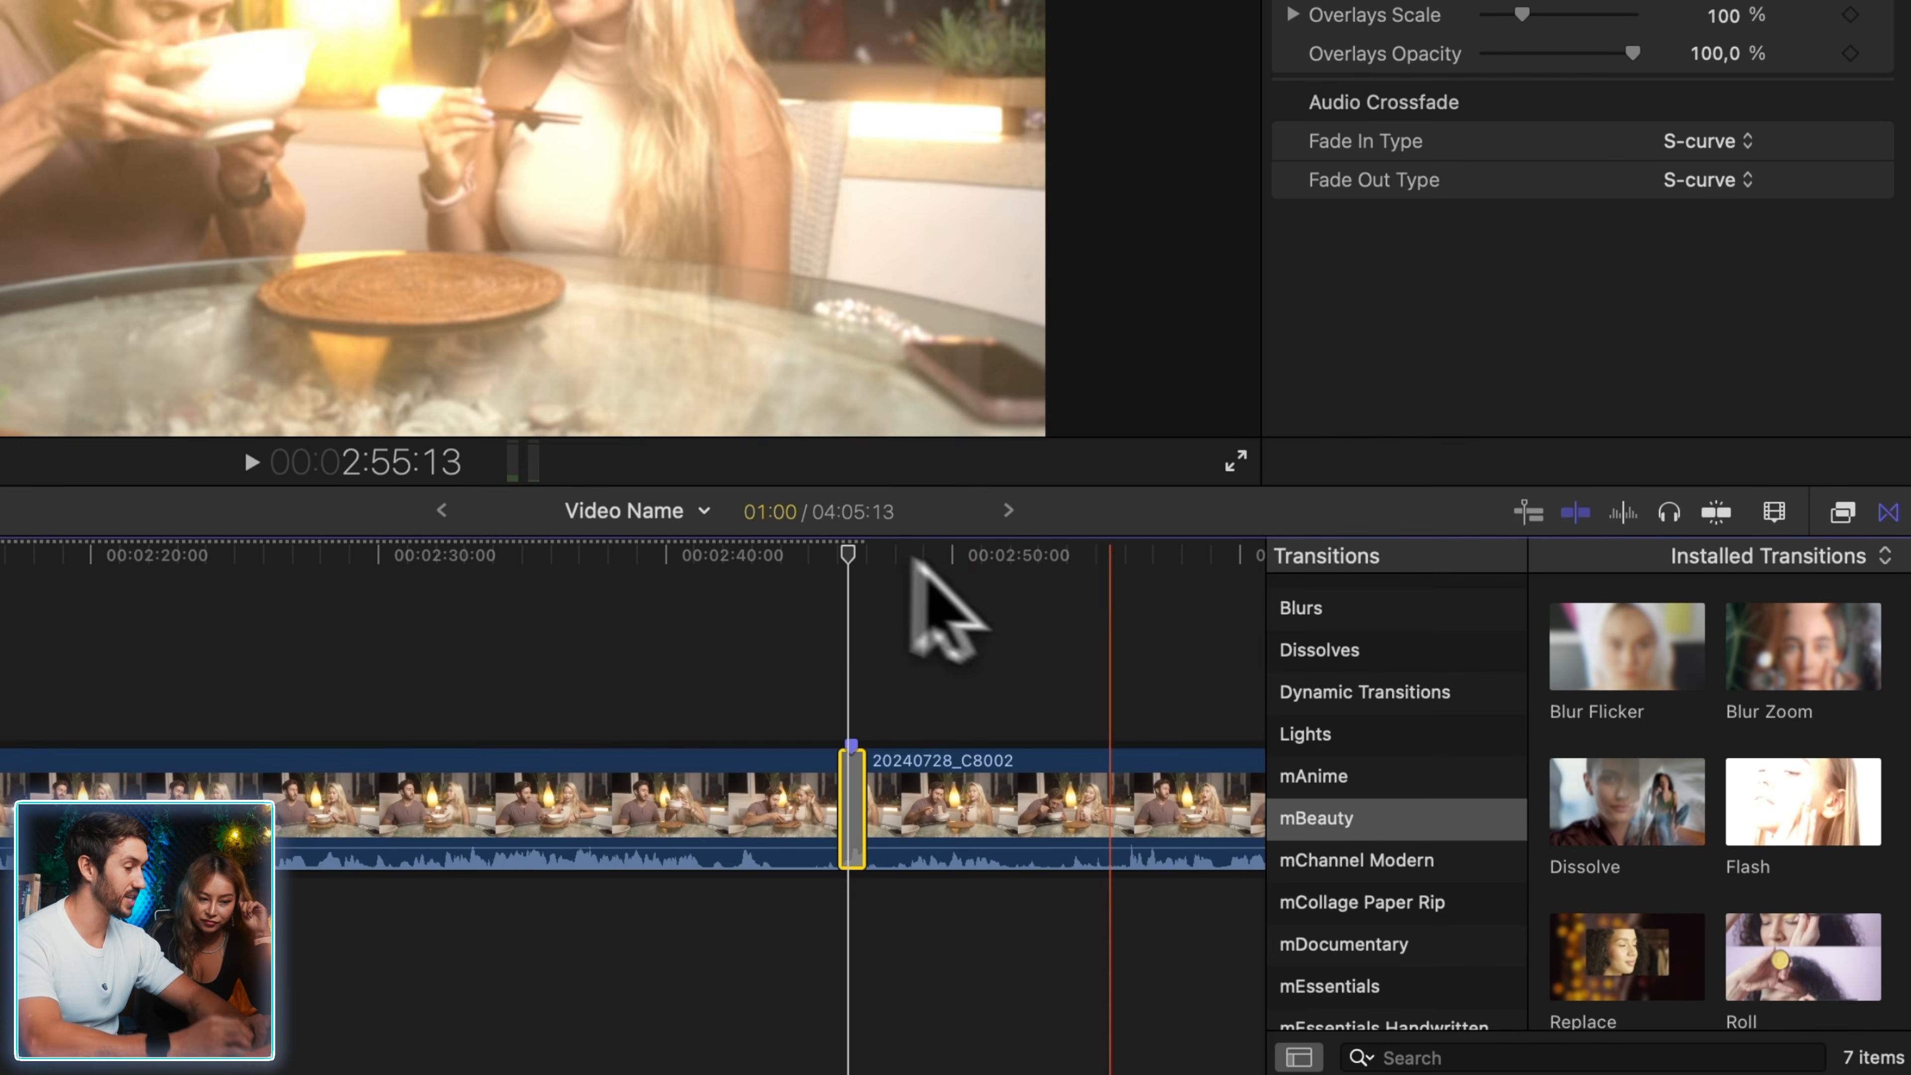
- Try the mBeauty Replace transition at the cut between the last two clips, then swap it for Shade
{"action": "scroll", "coordinate": [1805, 828], "scroll_direction": "down", "scroll_amount": 3}
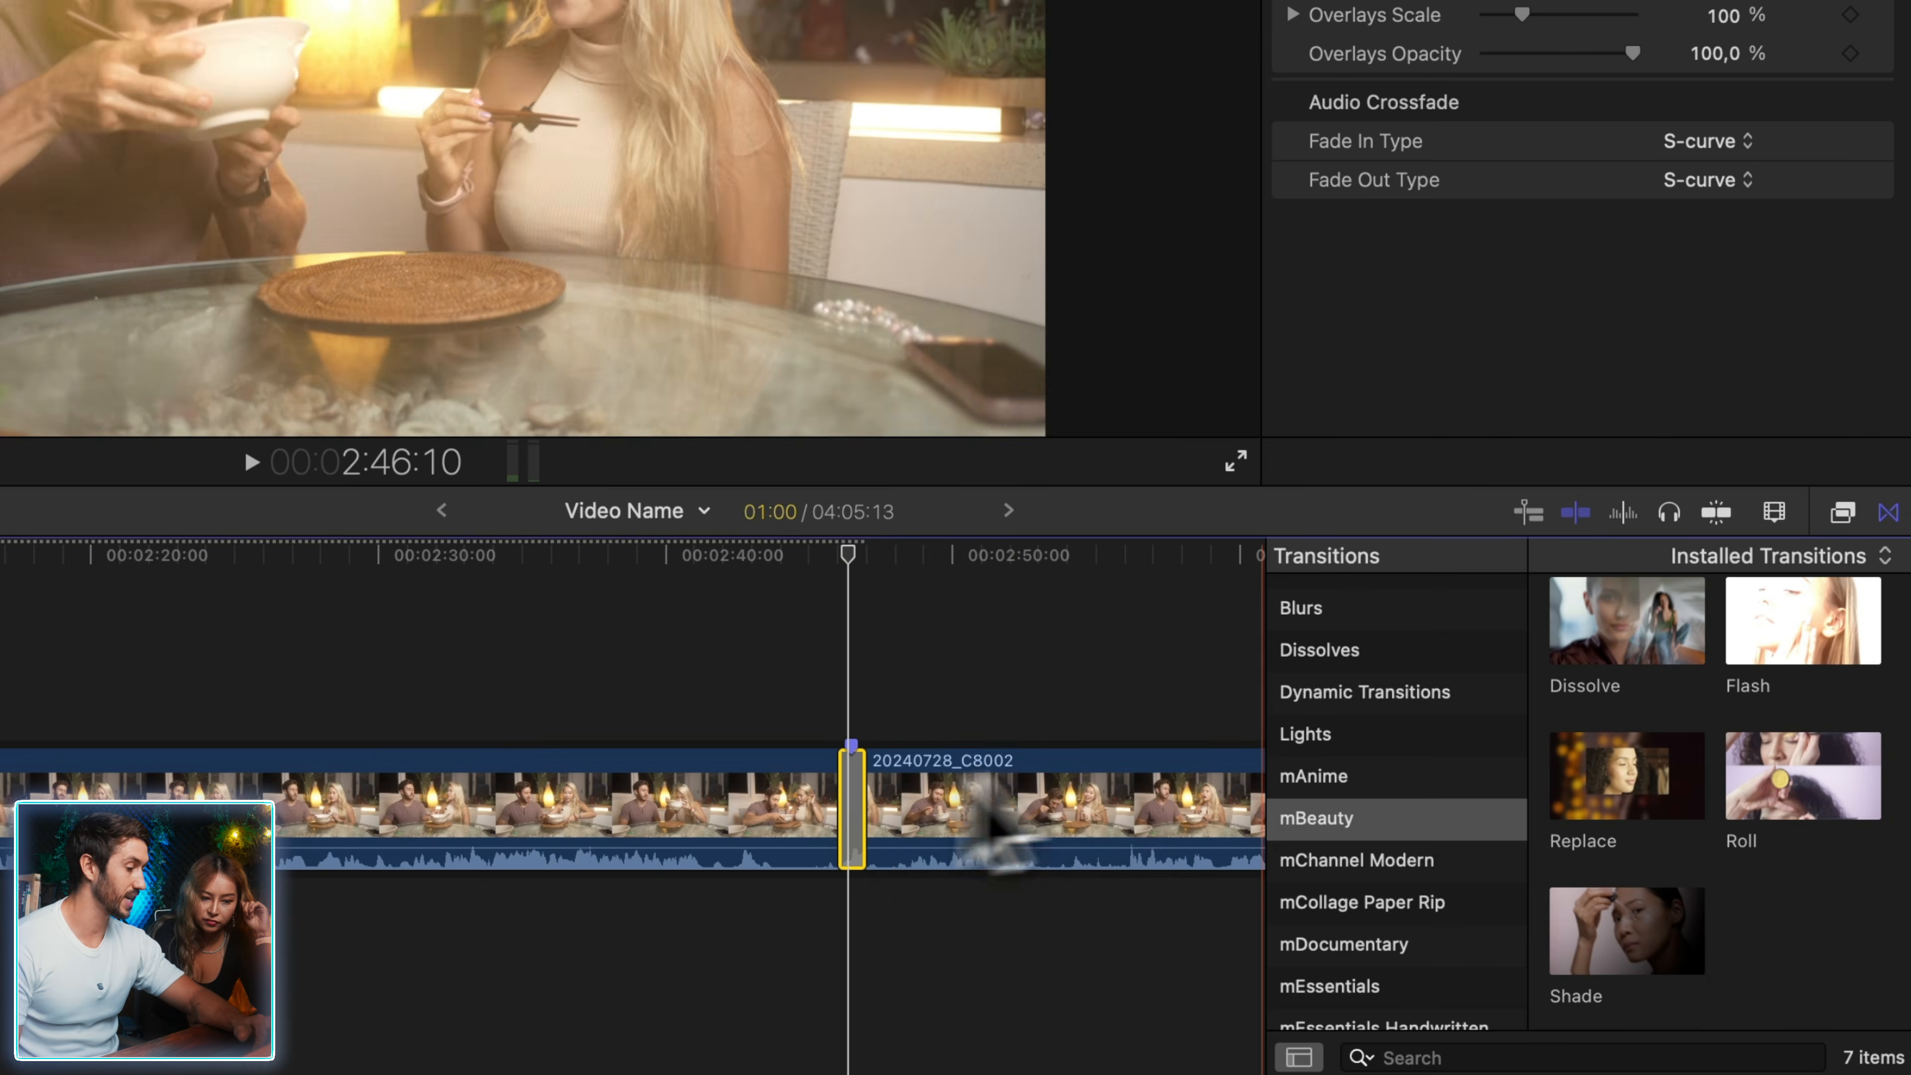
{"action": "left_click", "coordinate": [1591, 888]}
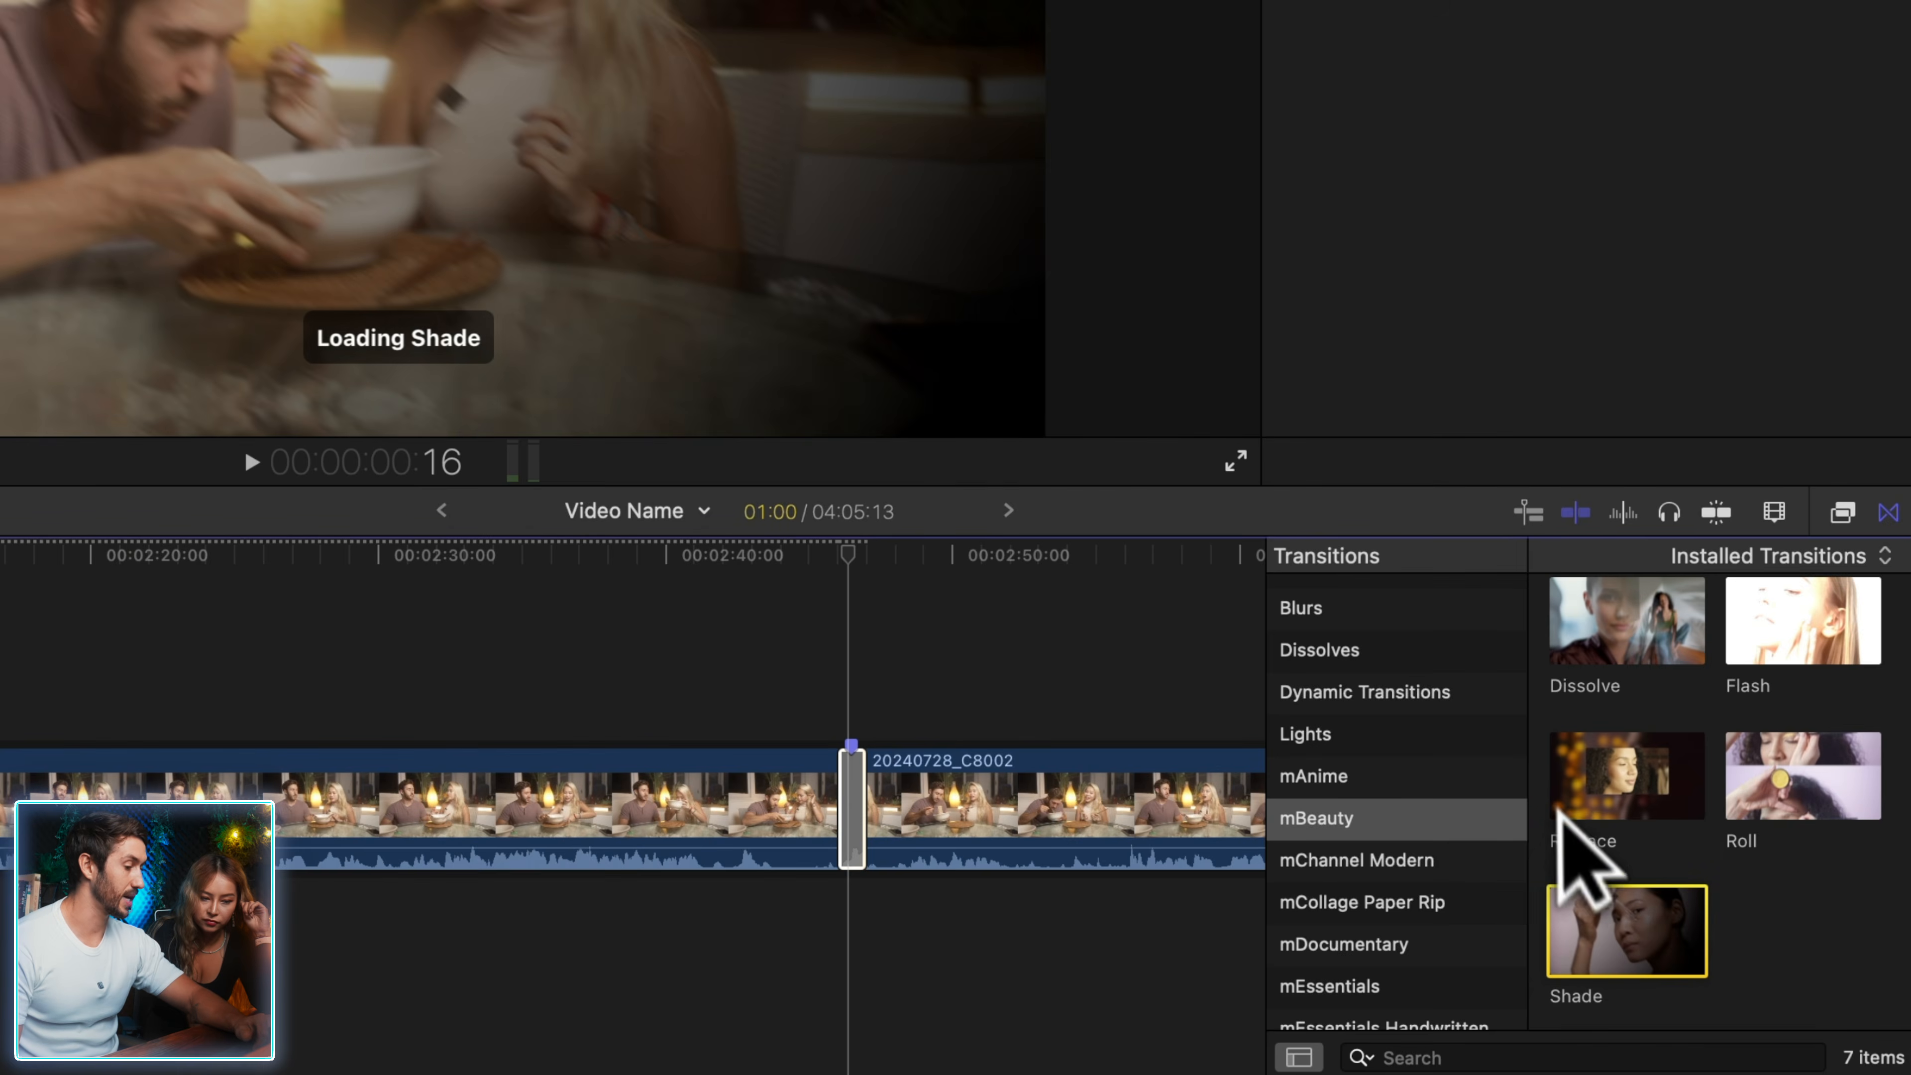
{"action": "left_click", "coordinate": [1591, 771]}
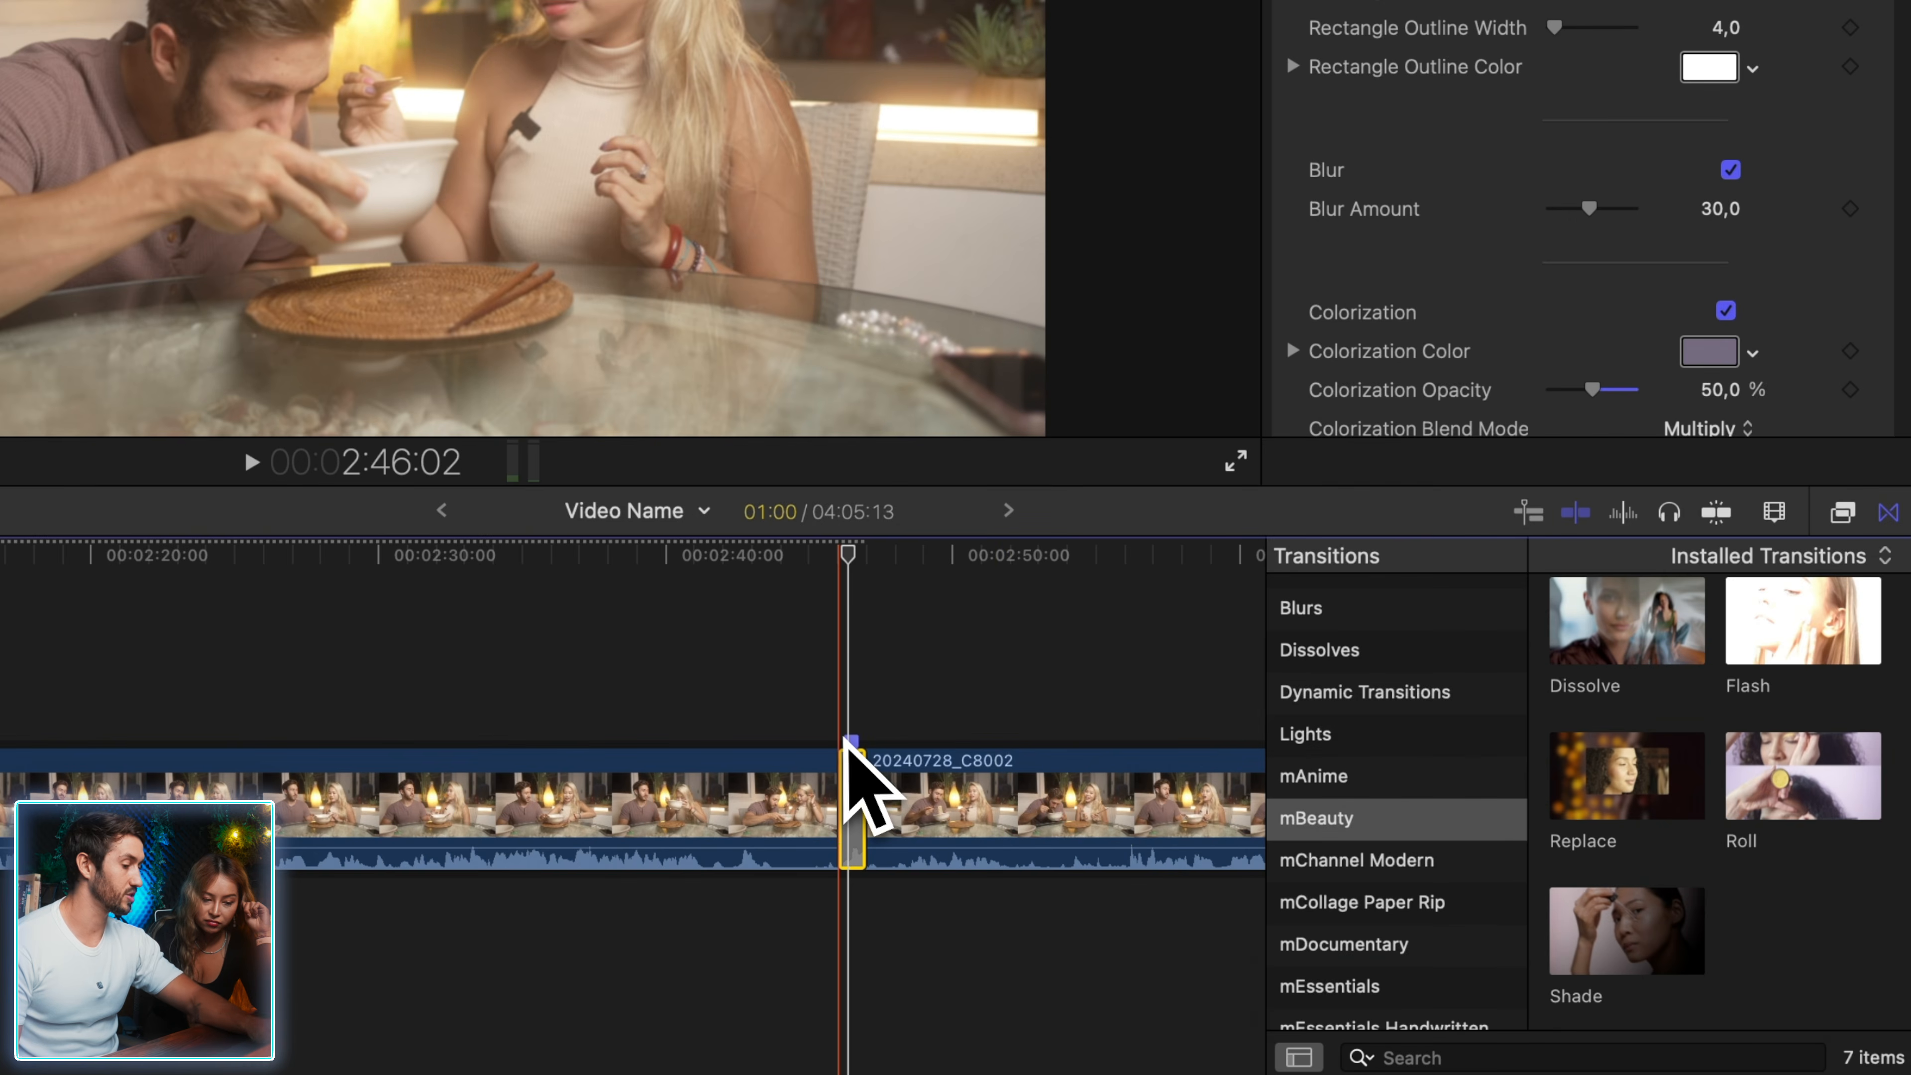
{"action": "key", "text": "Delete"}
{"action": "left_click_drag", "start_coordinate": [1566, 913], "coordinate": [870, 805]}
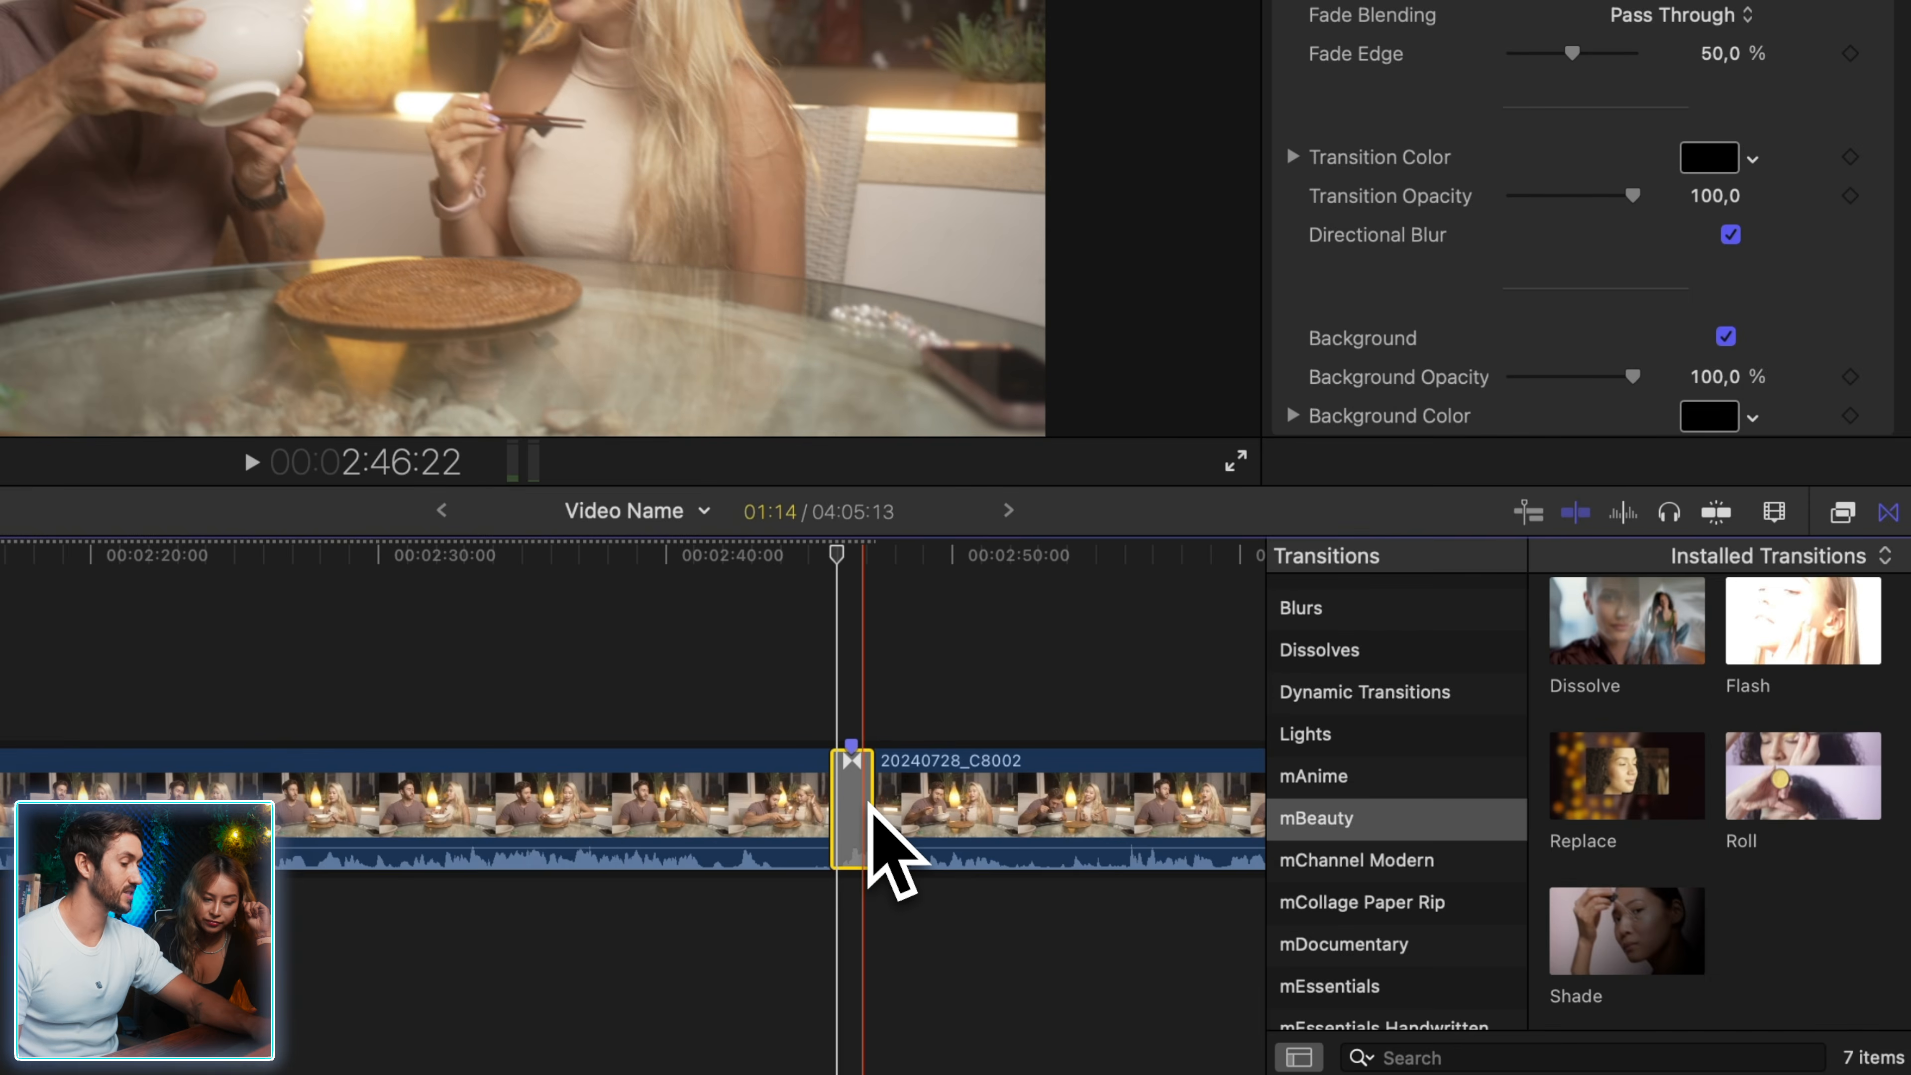
- Remove the transition from the cut and switch back and forth between the effects and transitions browsers
{"action": "left_click_drag", "start_coordinate": [1625, 783], "coordinate": [1554, 0]}
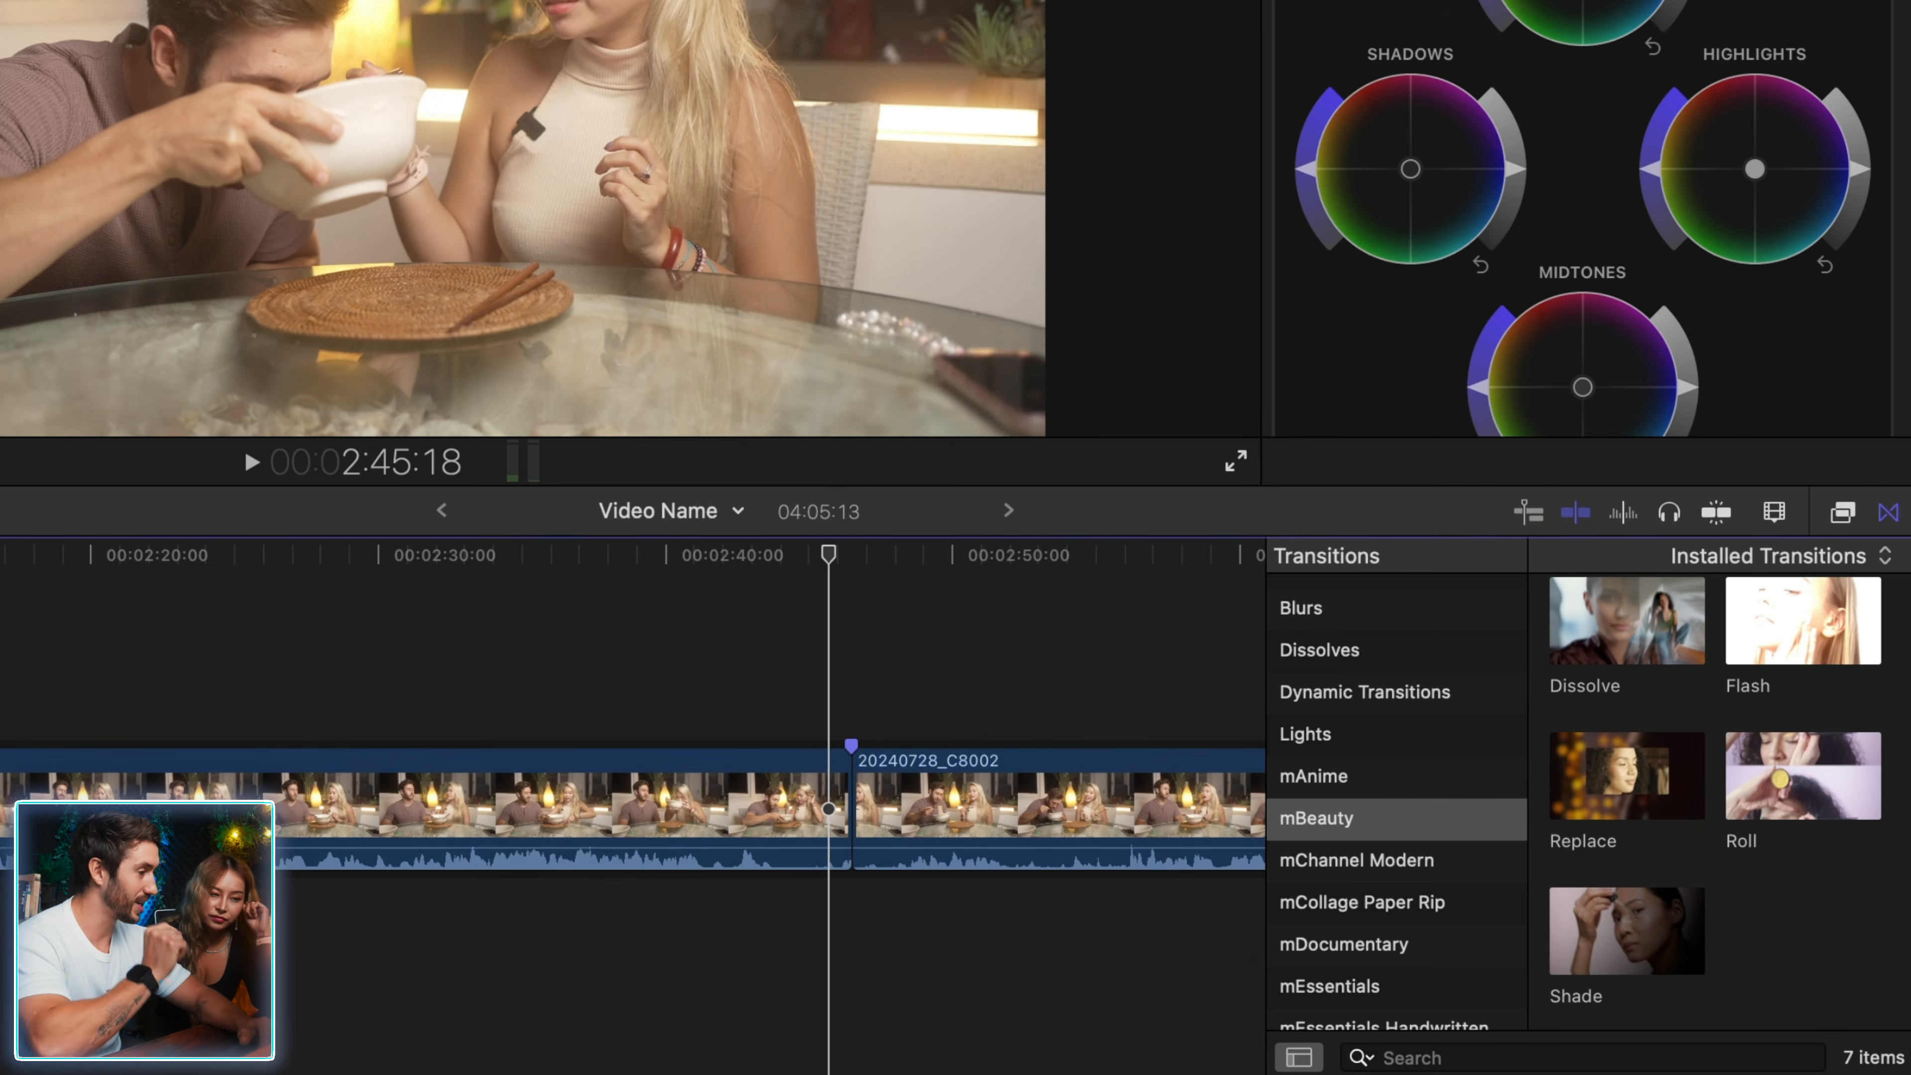
{"action": "left_click_drag", "start_coordinate": [1554, 0], "coordinate": [1797, 392]}
{"action": "left_click", "coordinate": [1843, 512]}
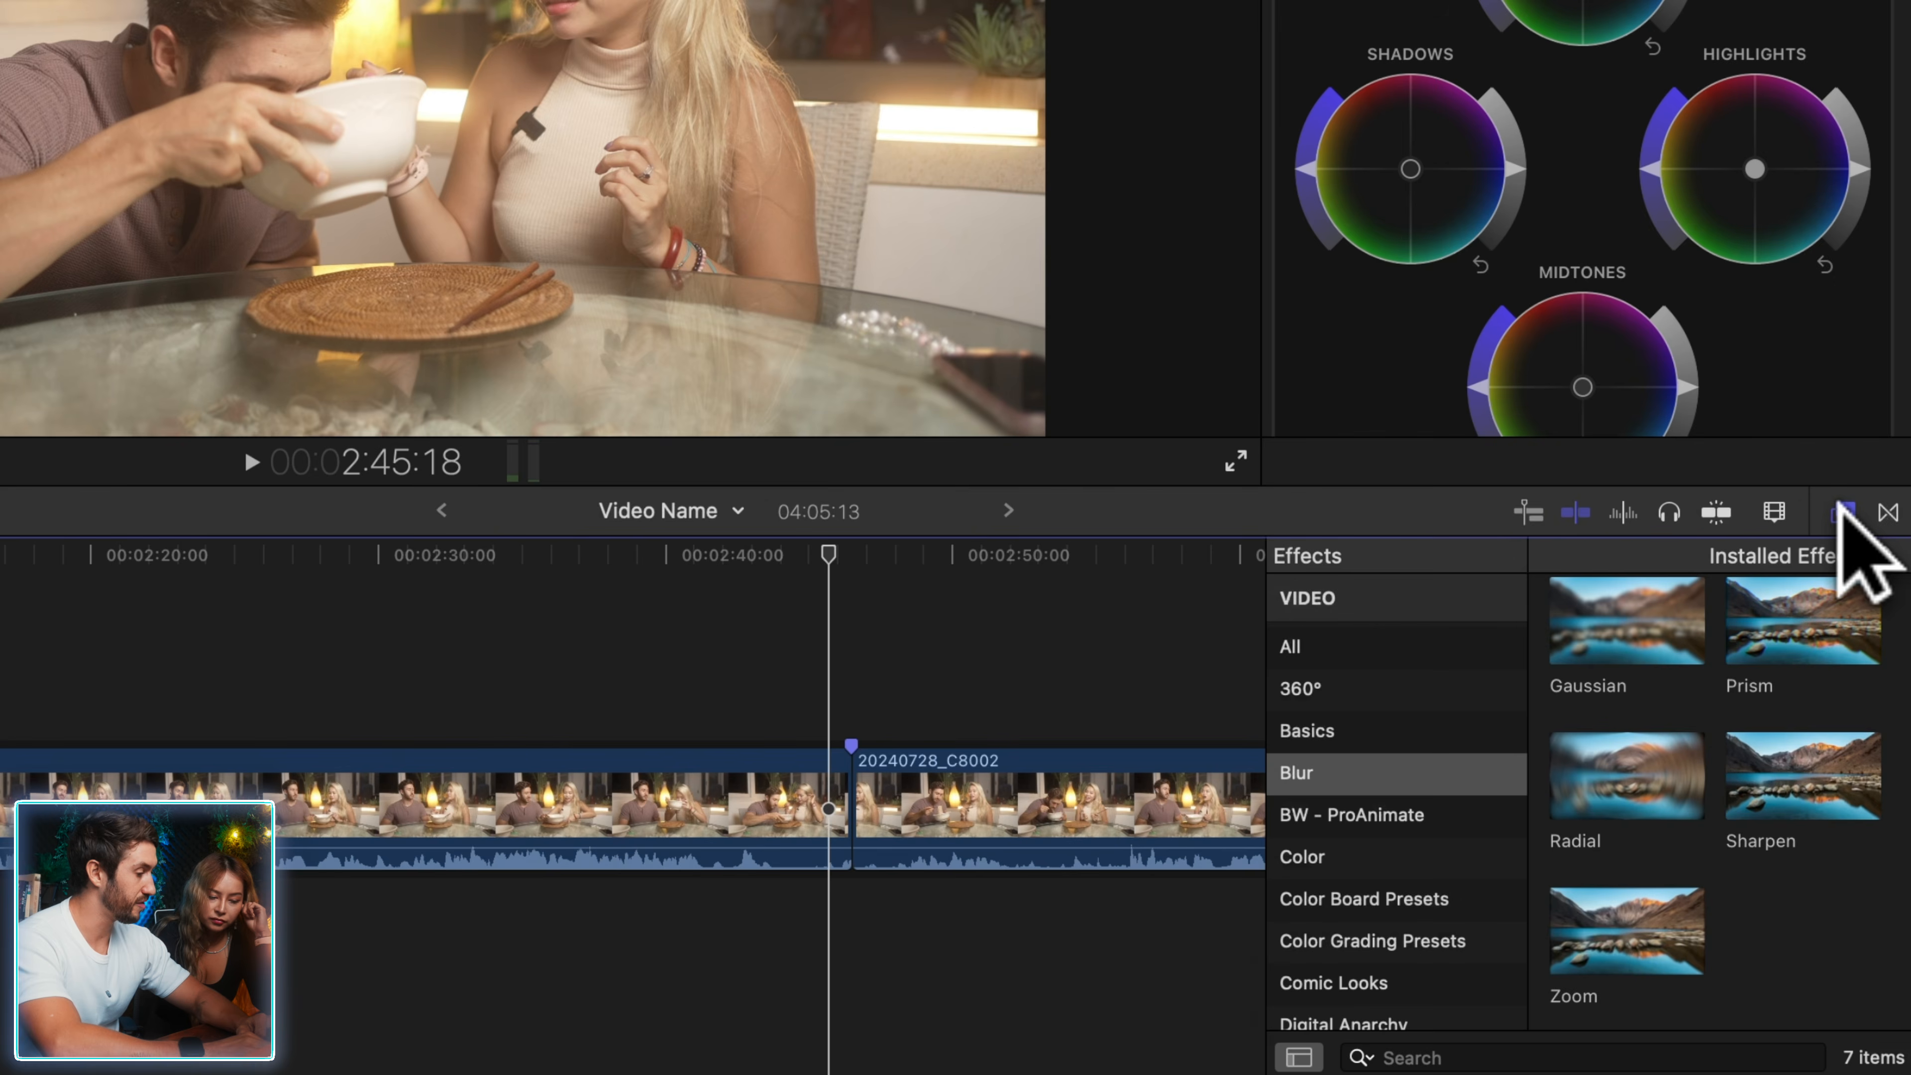
{"action": "left_click", "coordinate": [1888, 505]}
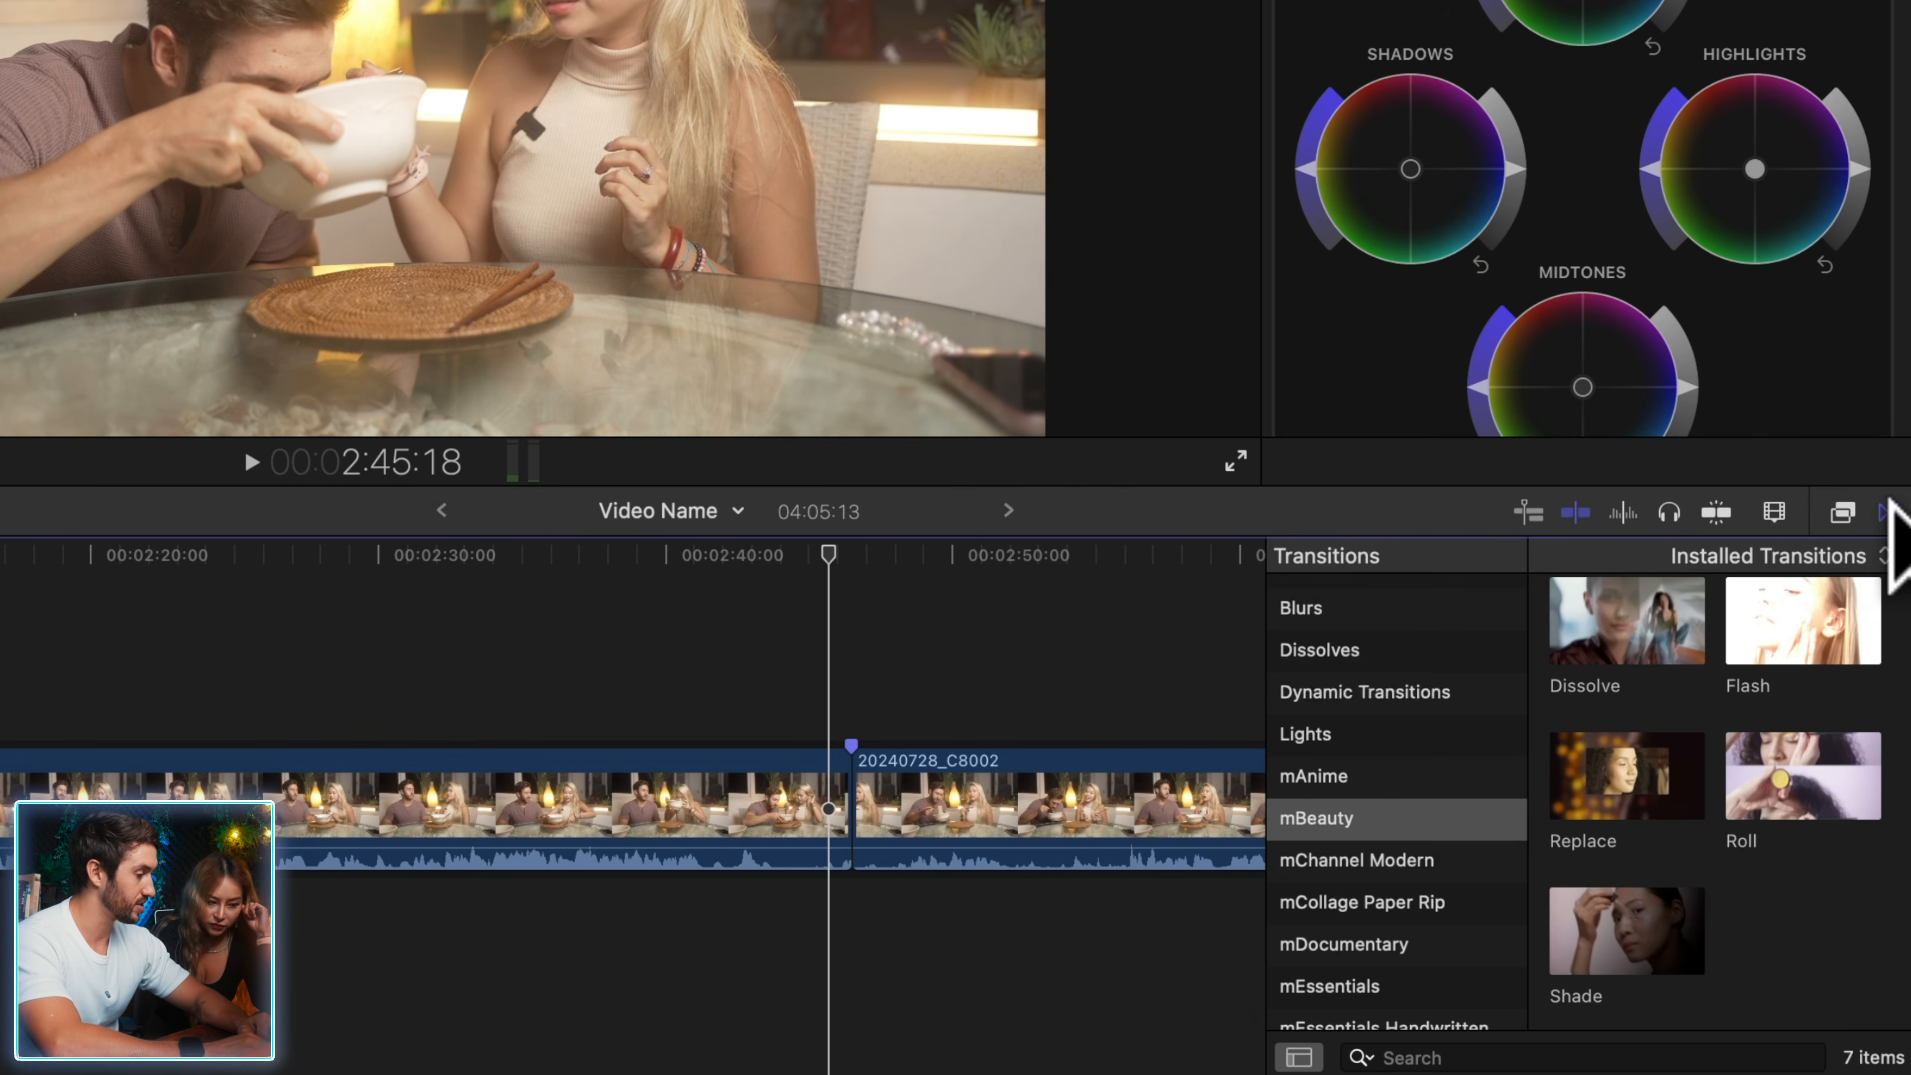
{"action": "left_click", "coordinate": [1844, 512]}
{"action": "left_click", "coordinate": [1882, 511]}
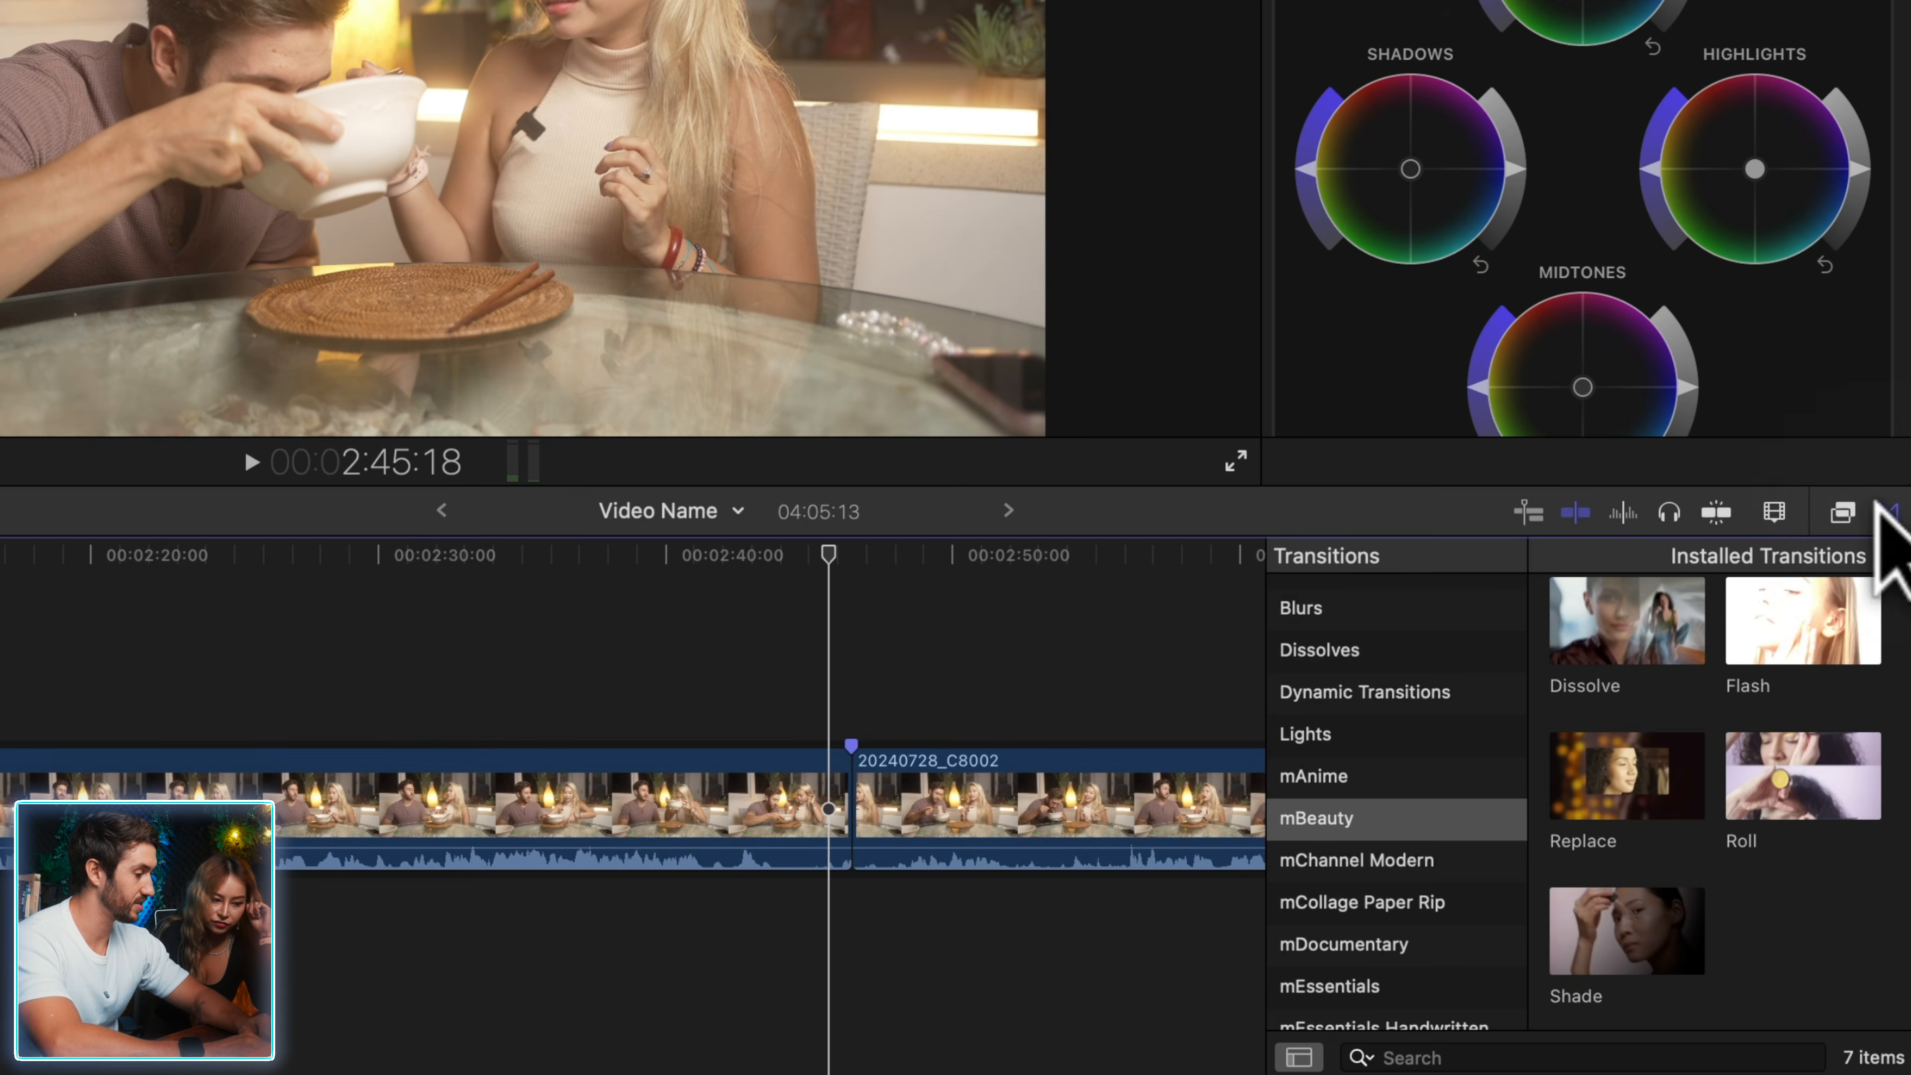
{"action": "left_click", "coordinate": [1843, 512]}
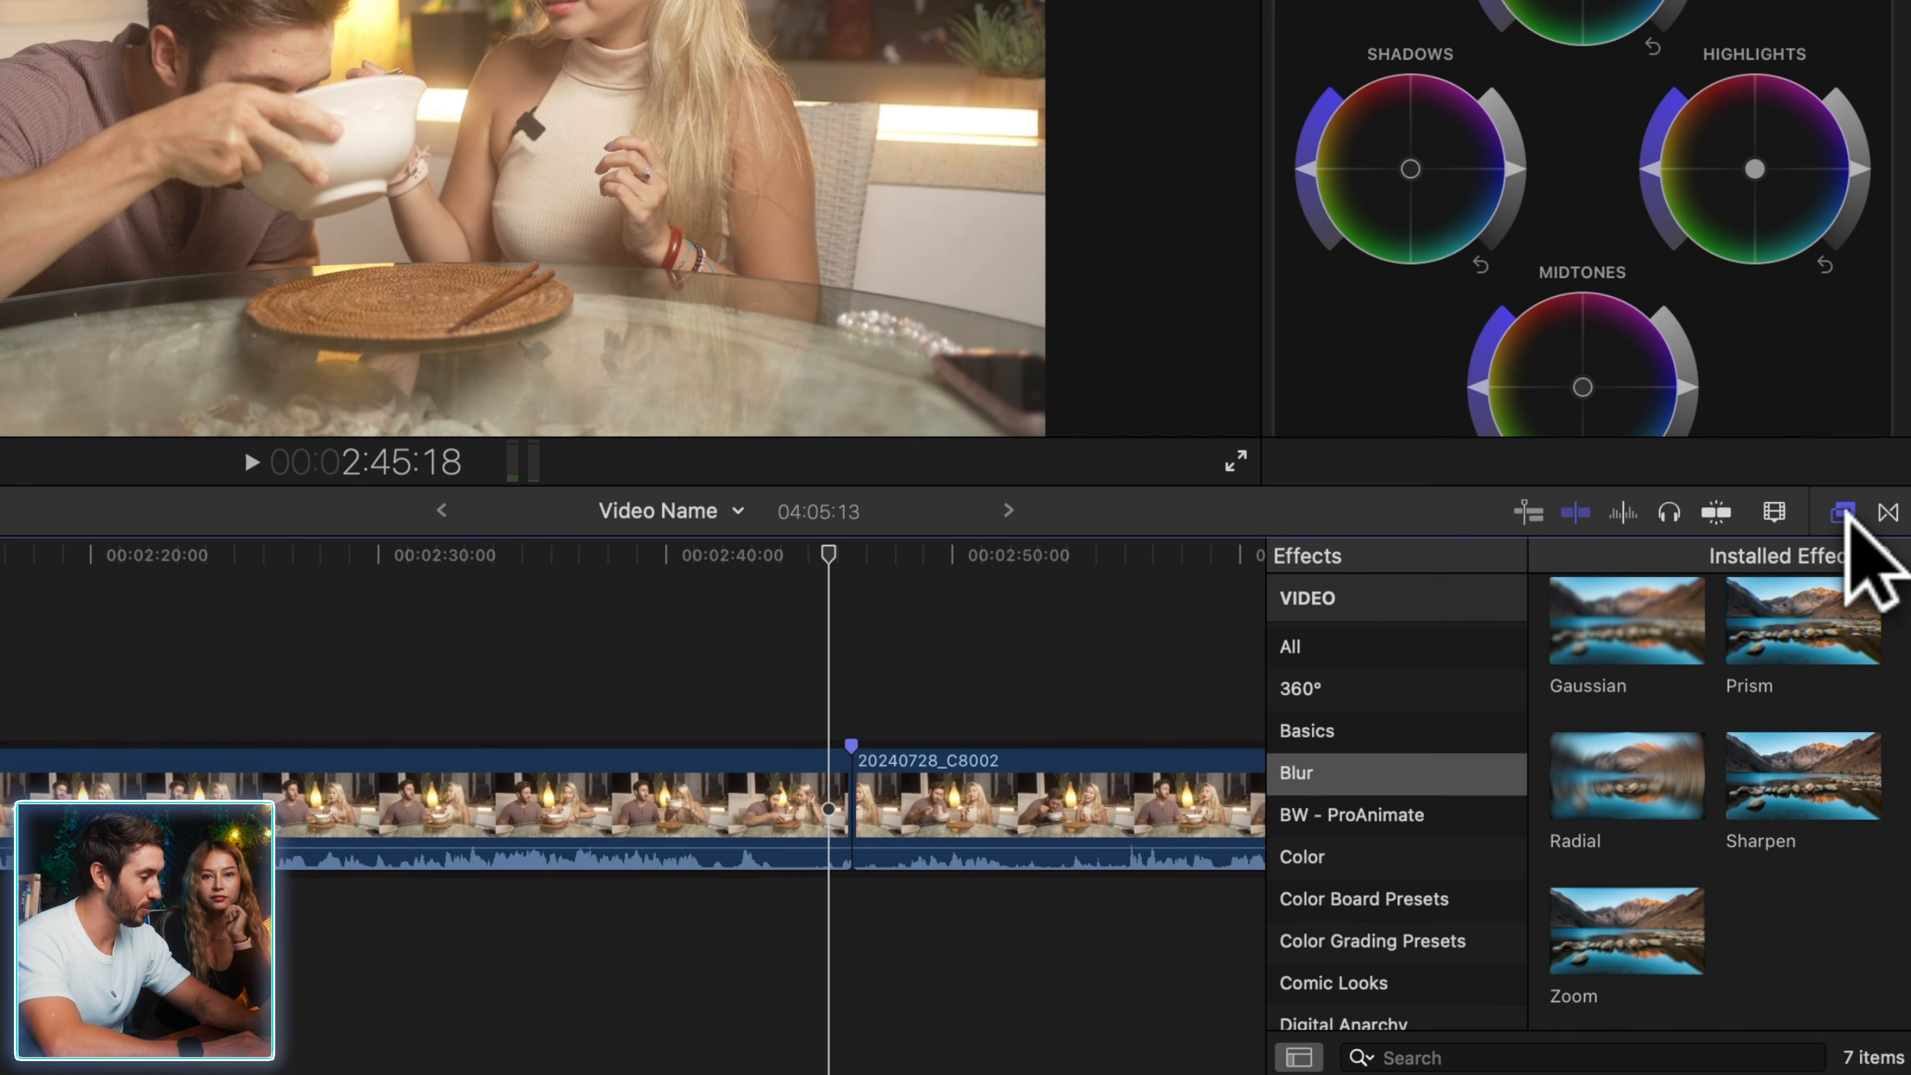
- Preview the Gaussian effect, return to the transitions, and close the transitions browser
{"action": "mouse_move", "coordinate": [1650, 626]}
{"action": "left_mouse_down"}
{"action": "mouse_move", "coordinate": [1143, 853]}
{"action": "mouse_move", "coordinate": [1685, 640]}
{"action": "left_mouse_up"}
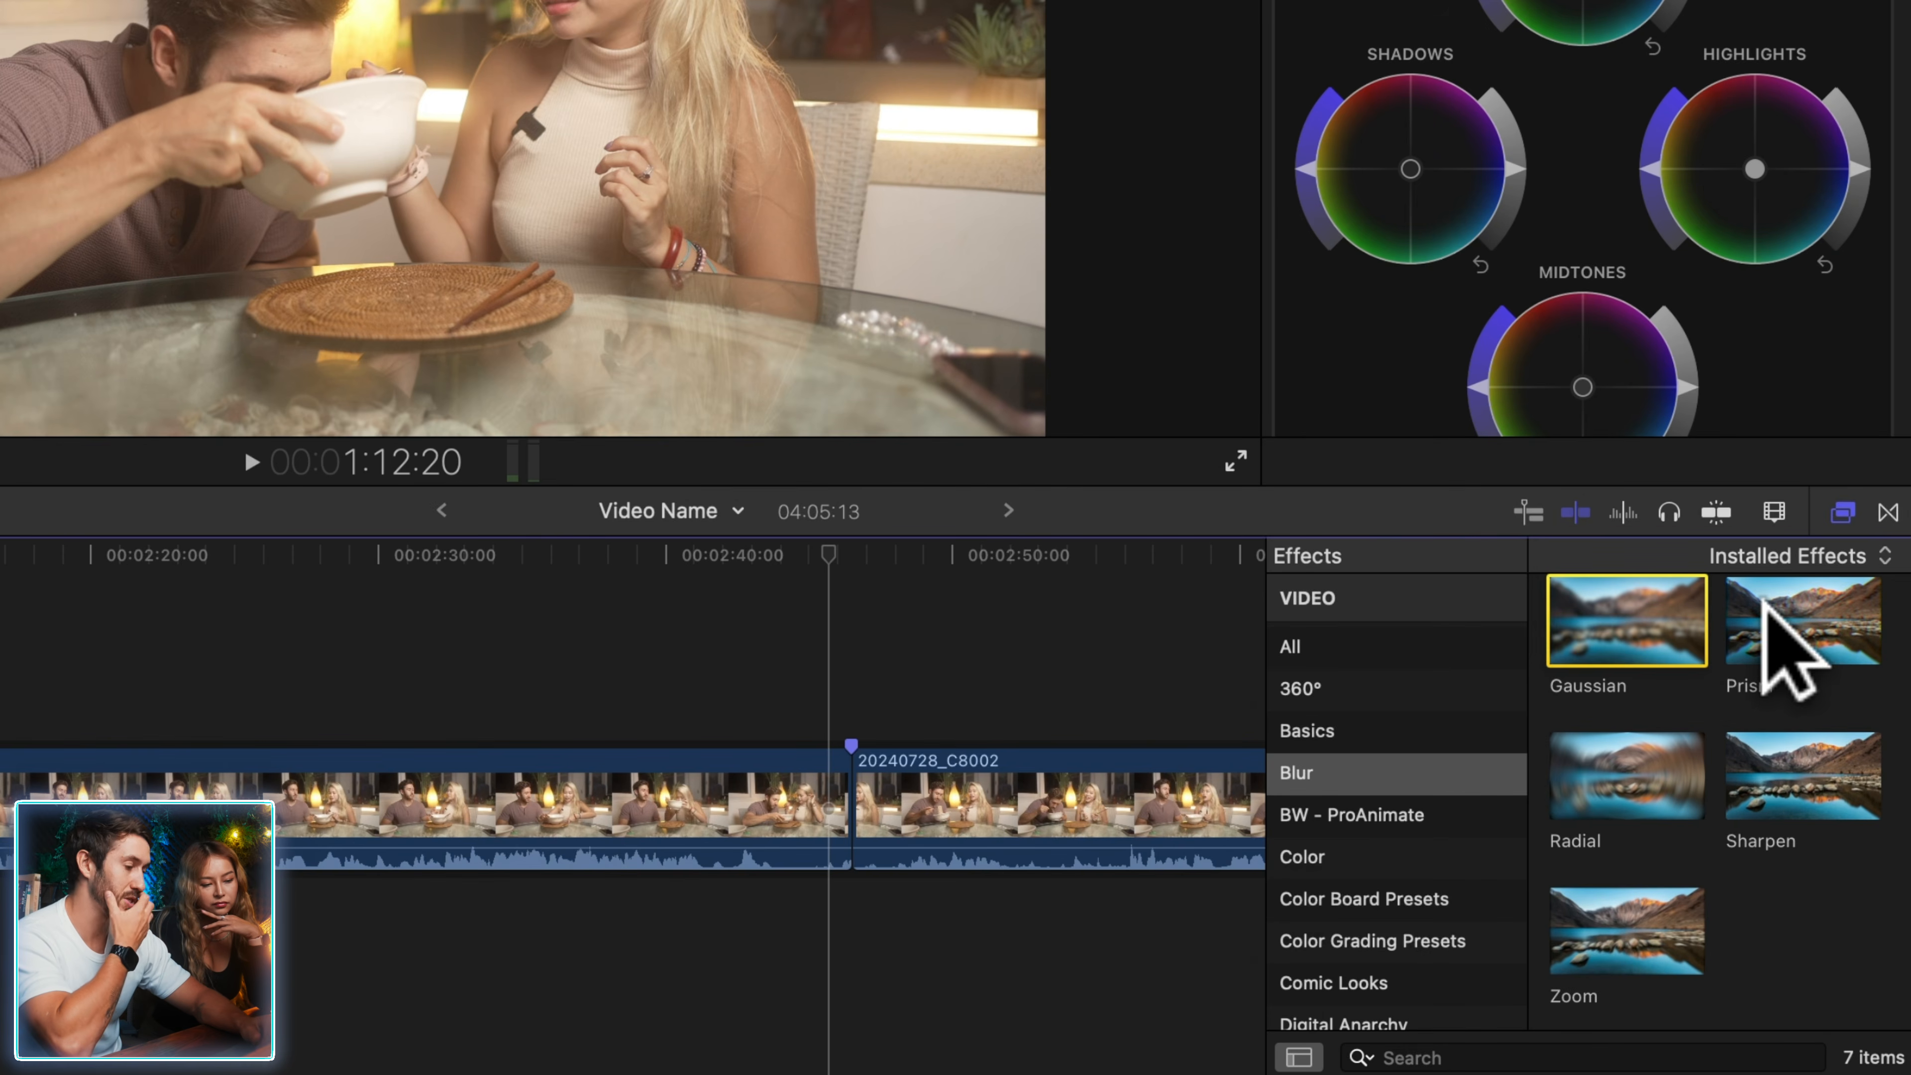
{"action": "left_click", "coordinate": [1887, 512]}
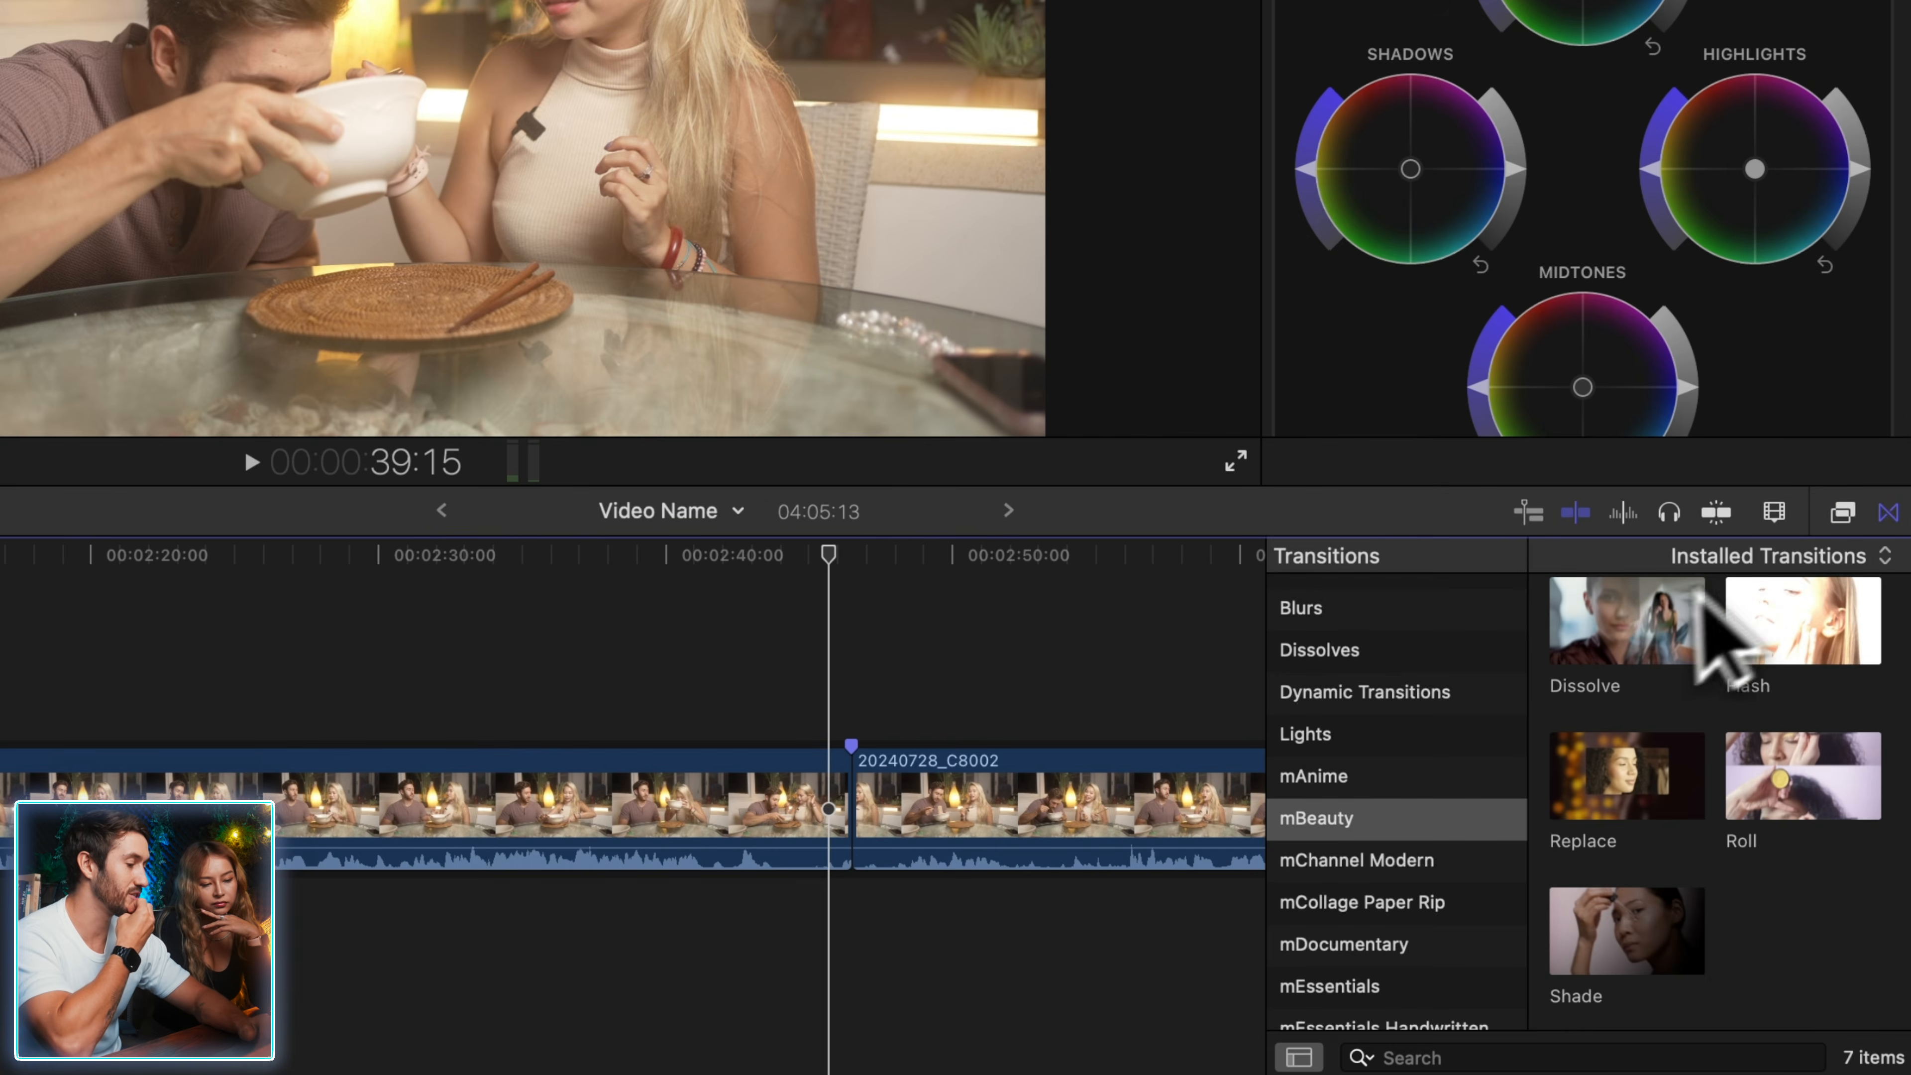
{"action": "left_click_drag", "start_coordinate": [1768, 760], "coordinate": [888, 817]}
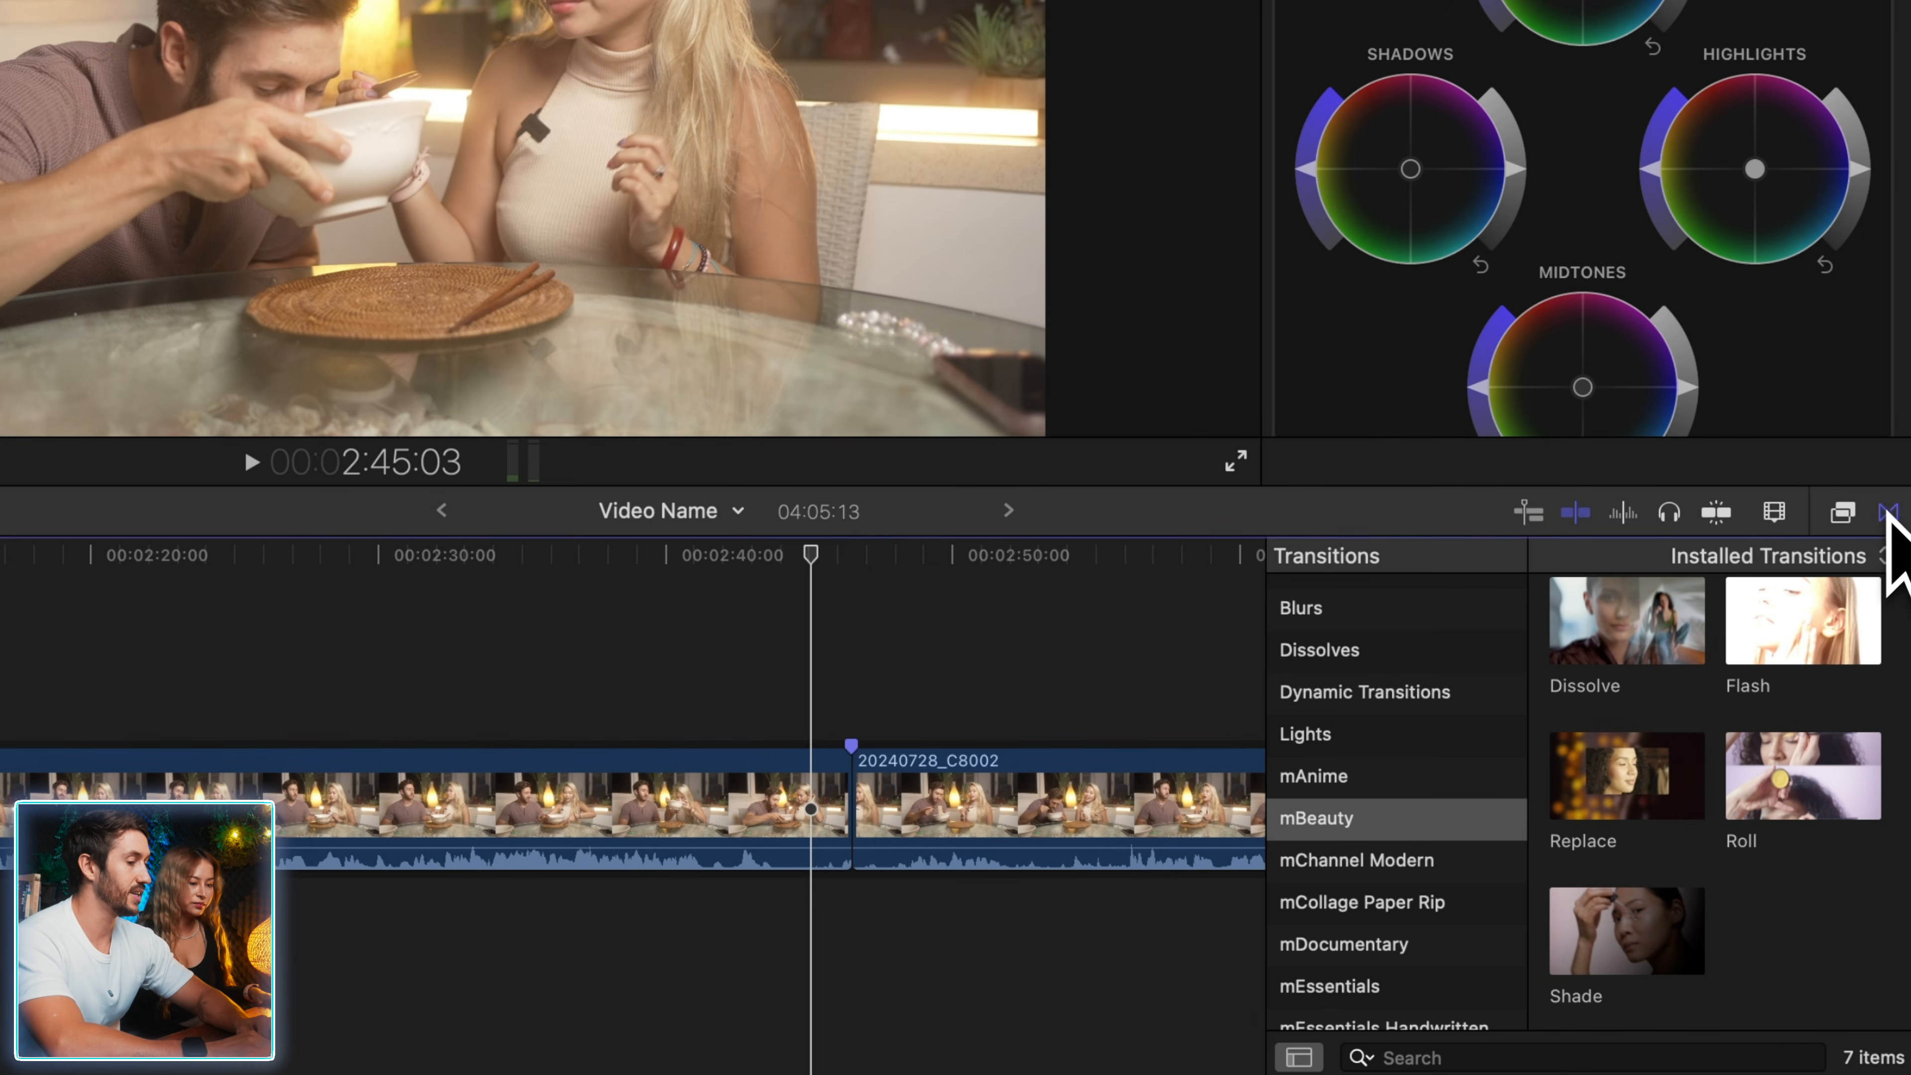
{"action": "left_click", "coordinate": [1889, 512]}
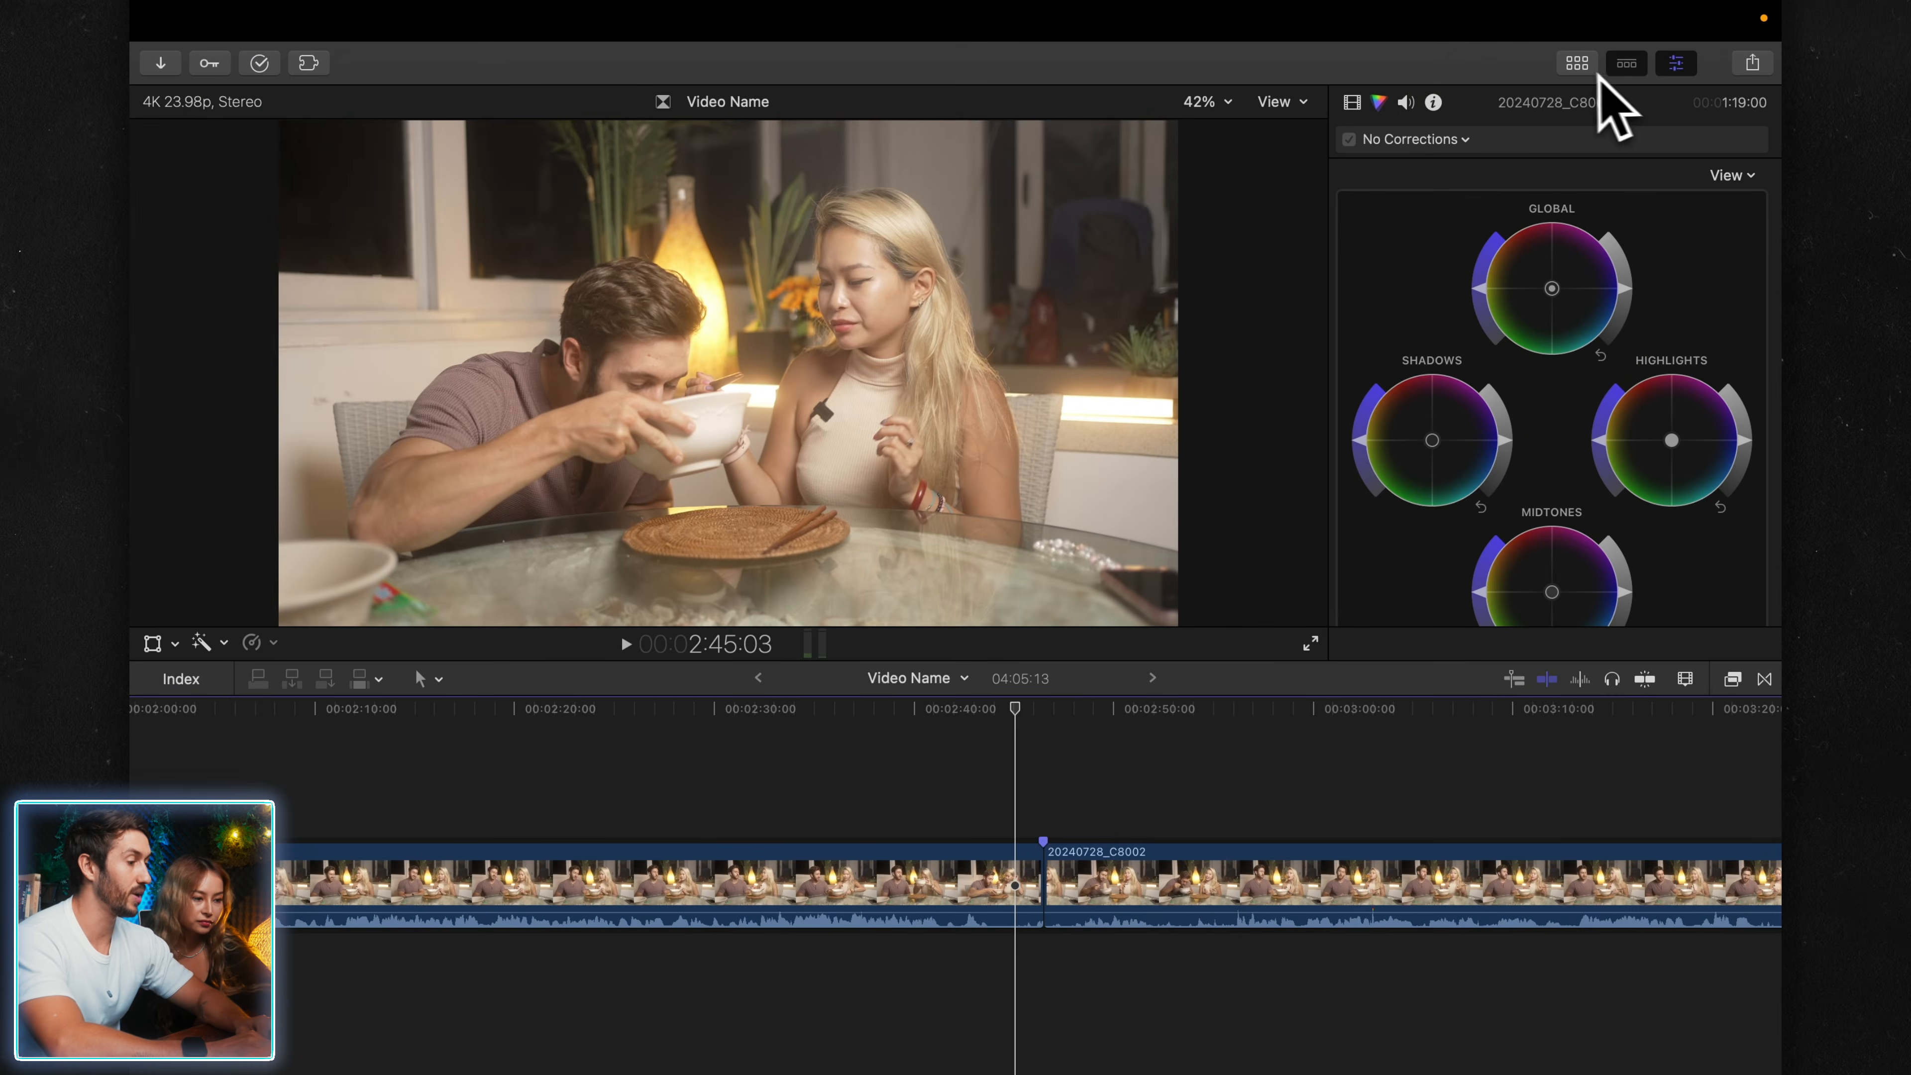
- Show the media browser, switch it to titles and generators, and list all installed titles
{"action": "left_click", "coordinate": [1577, 65]}
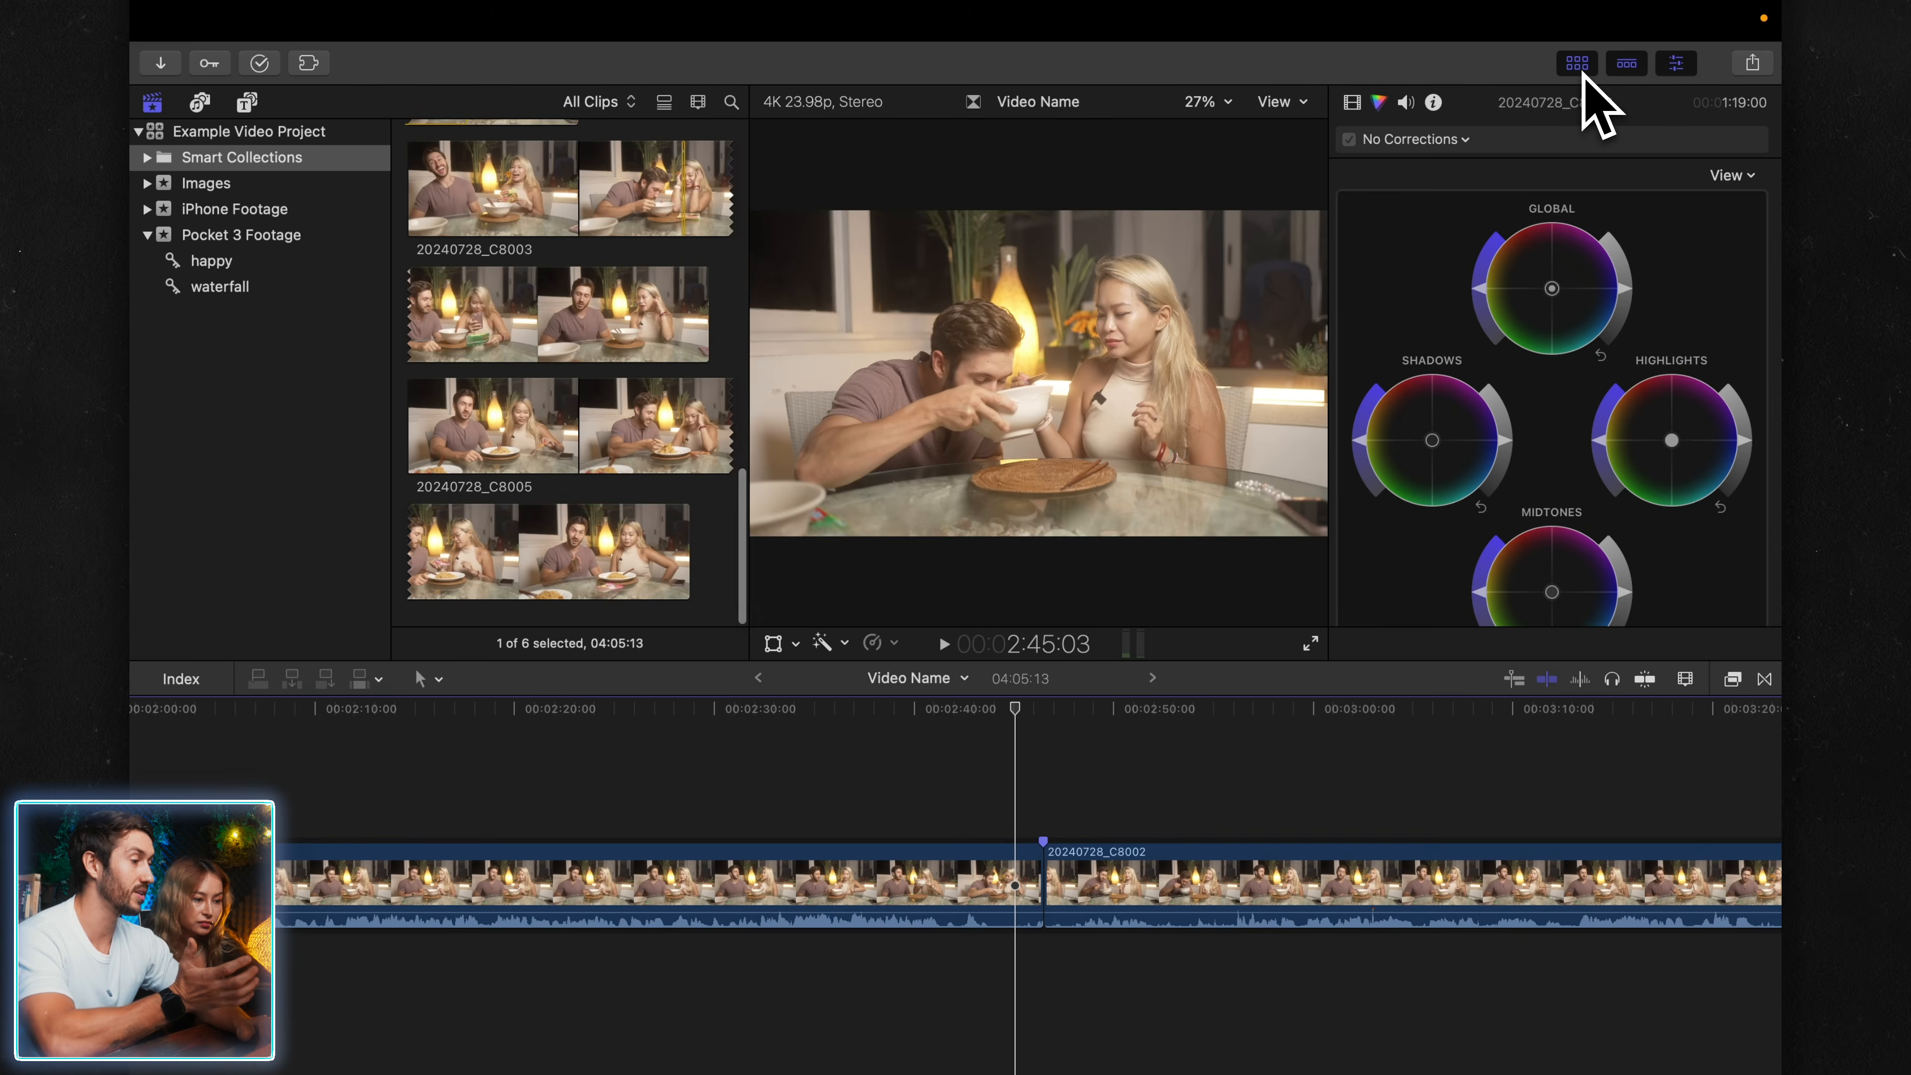
{"action": "left_click", "coordinate": [1577, 64]}
{"action": "left_click", "coordinate": [1578, 65]}
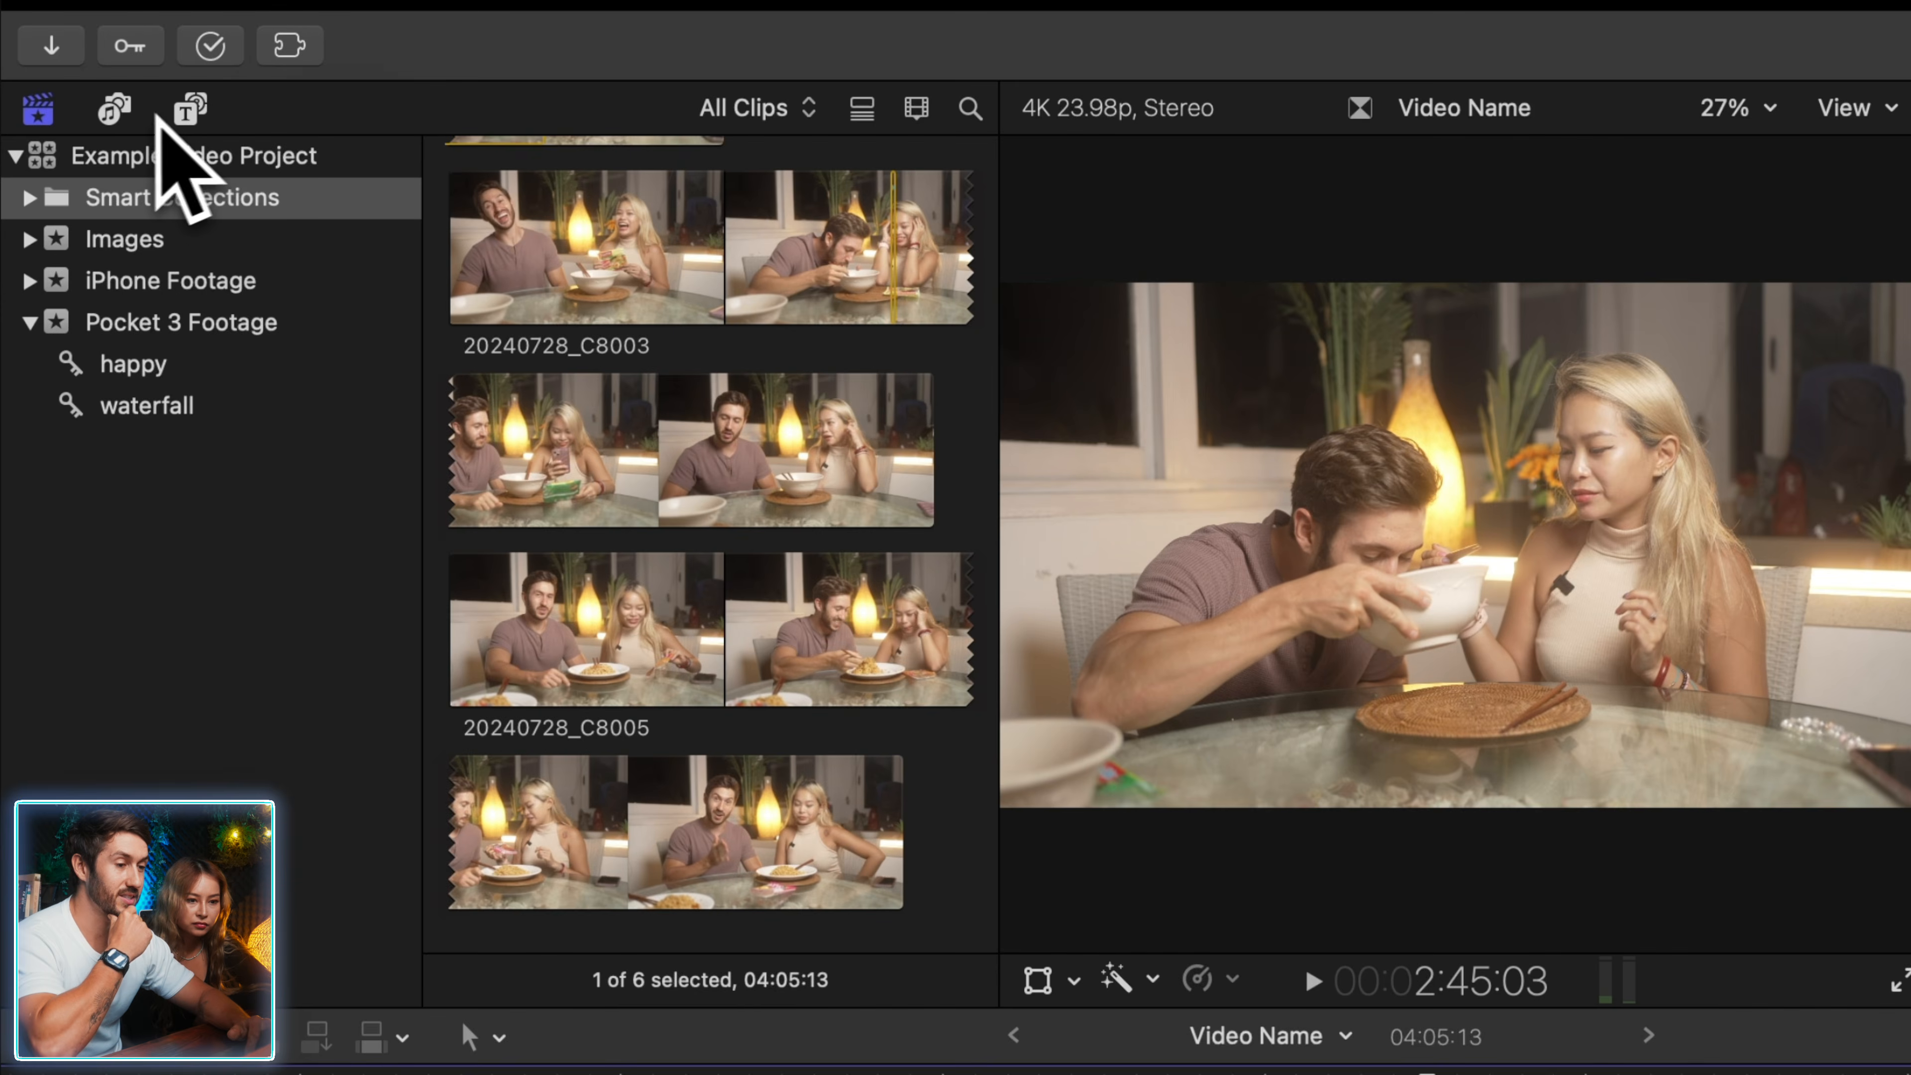
{"action": "left_click", "coordinate": [188, 112]}
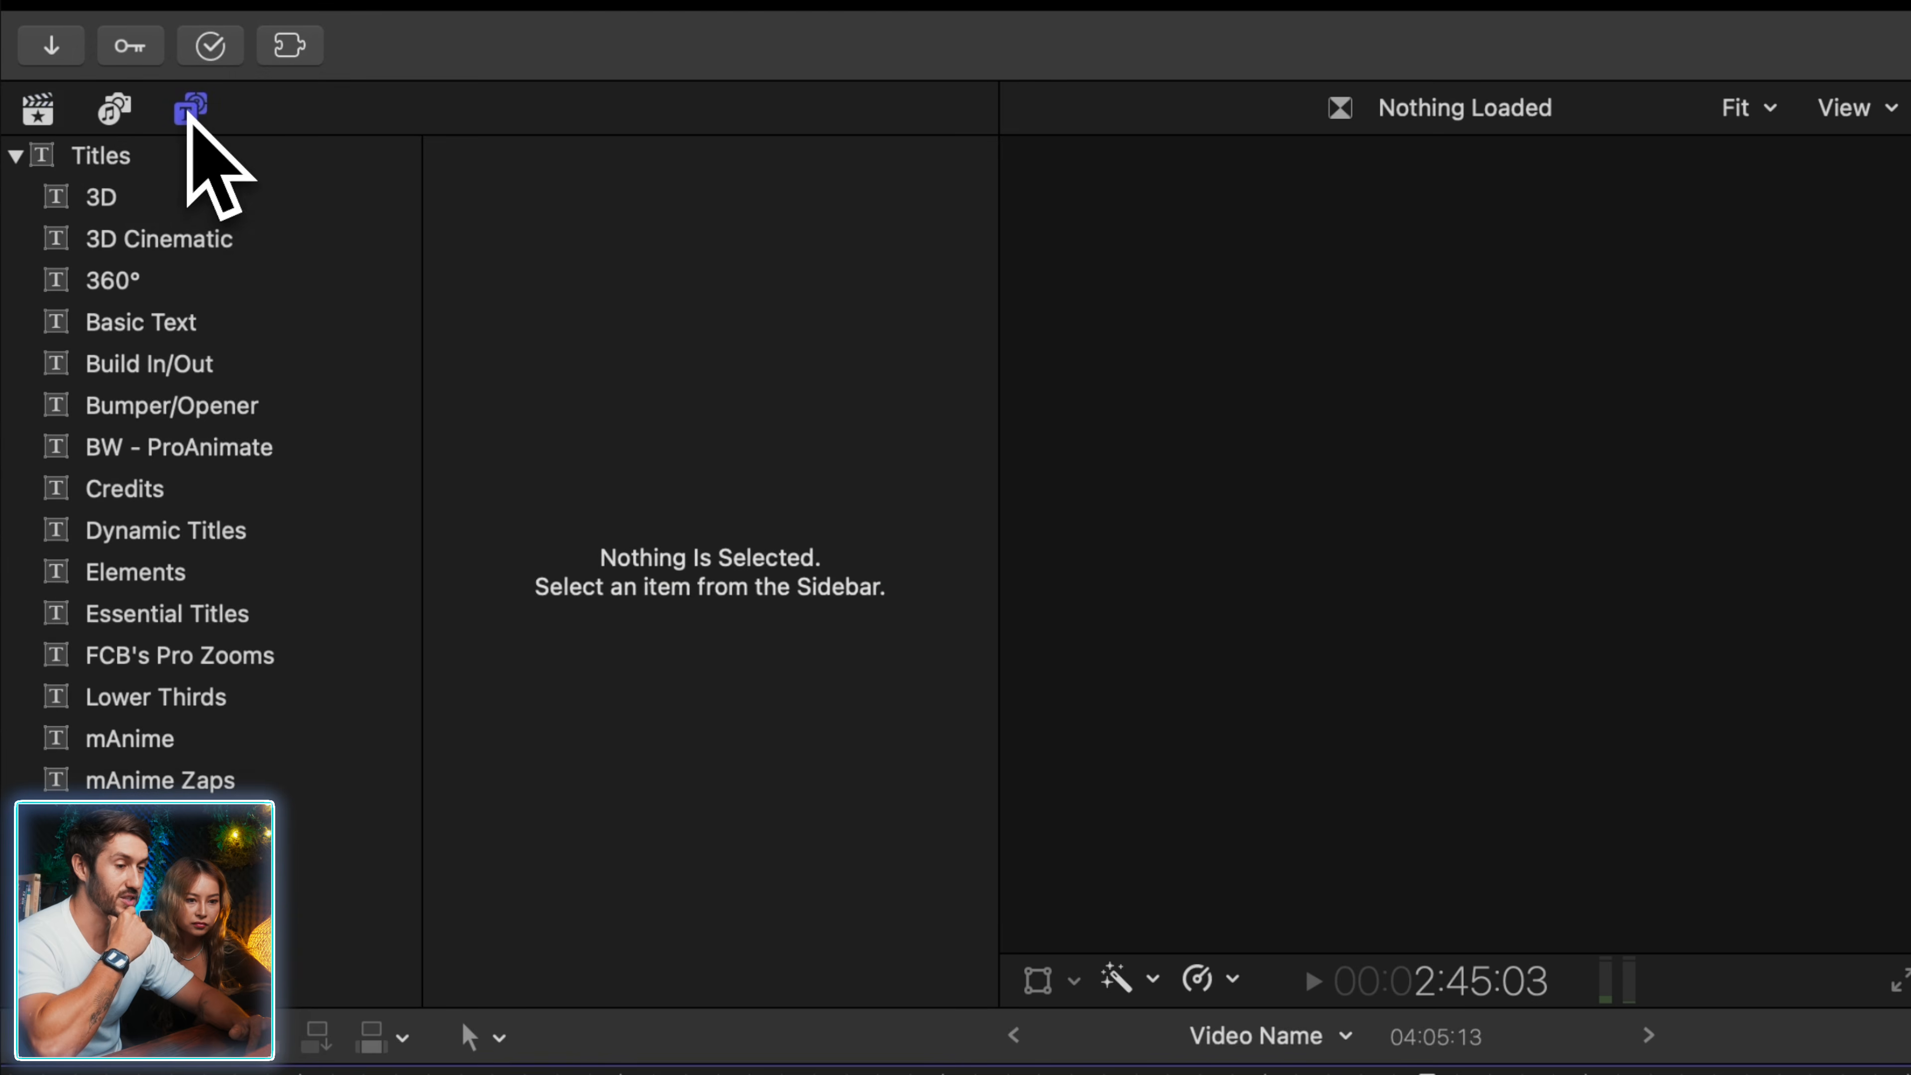
{"action": "left_click", "coordinate": [15, 156]}
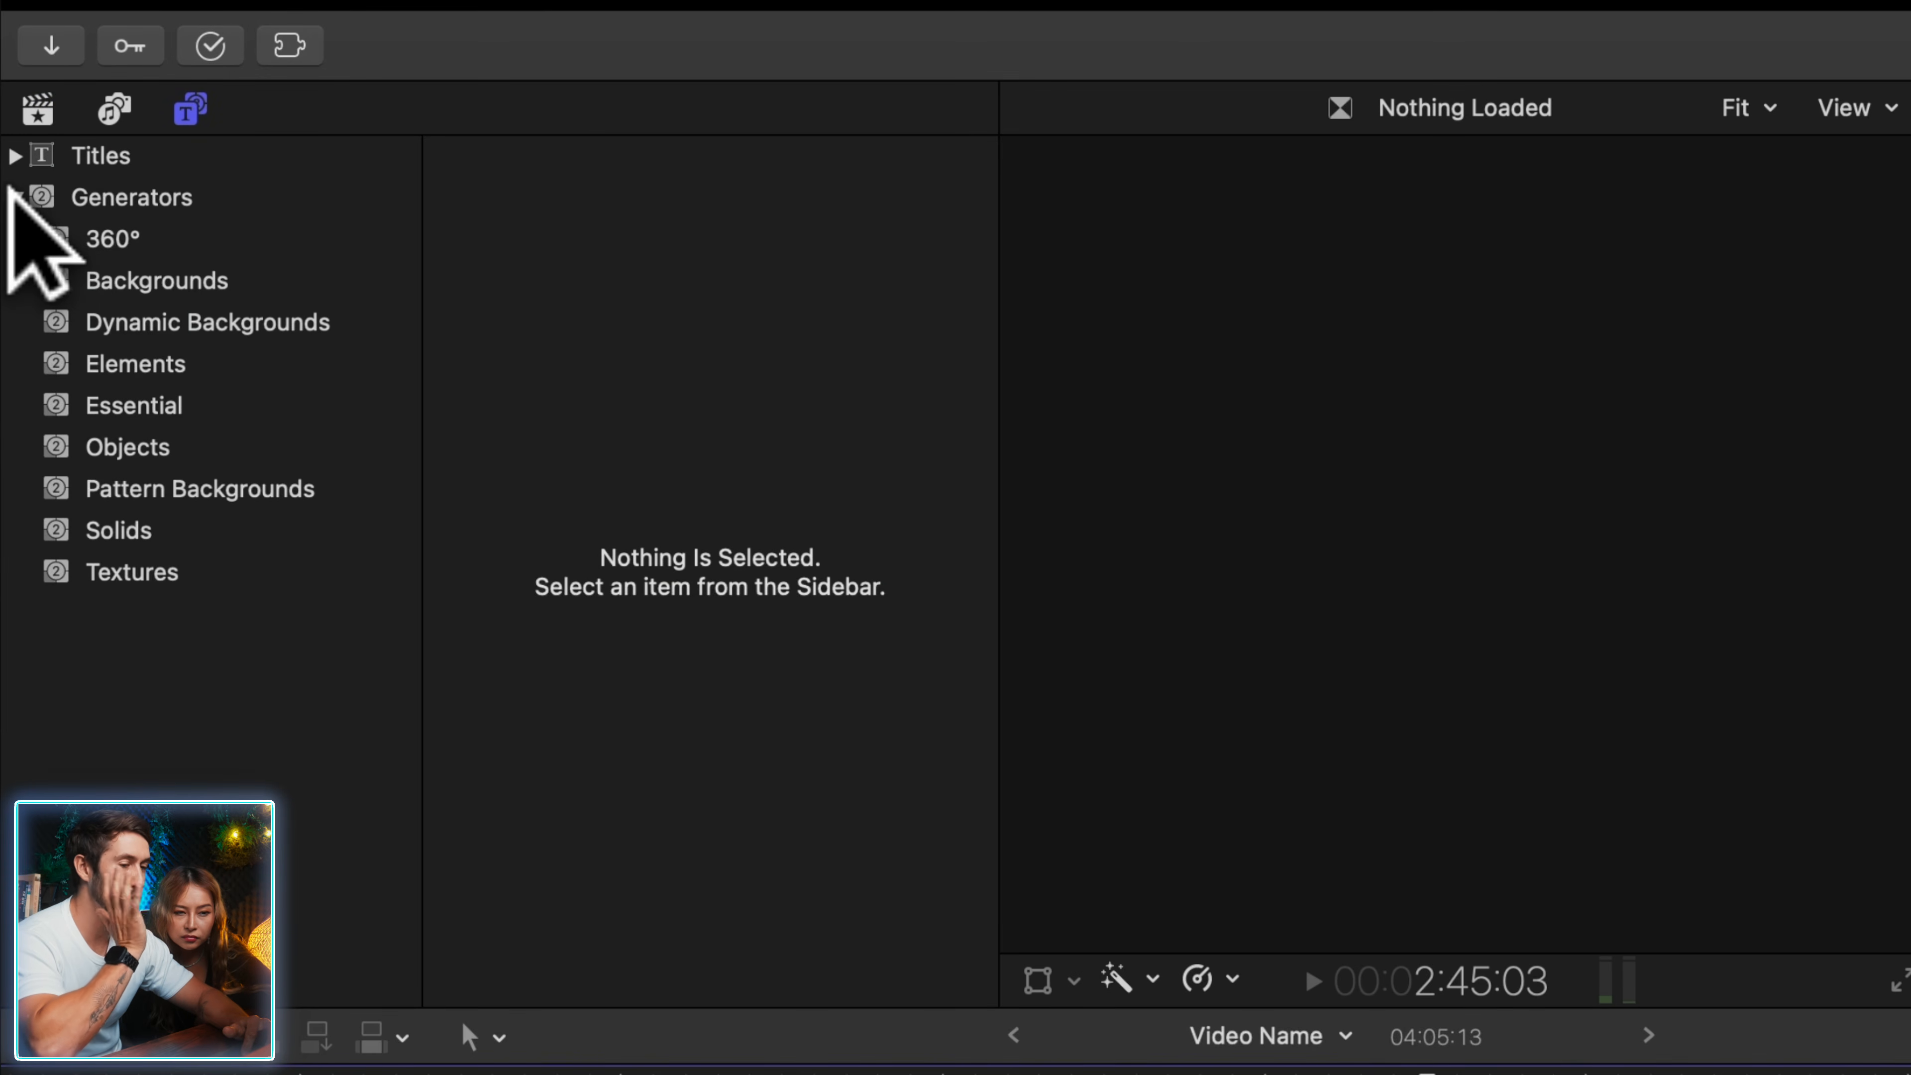
{"action": "left_click", "coordinate": [15, 154]}
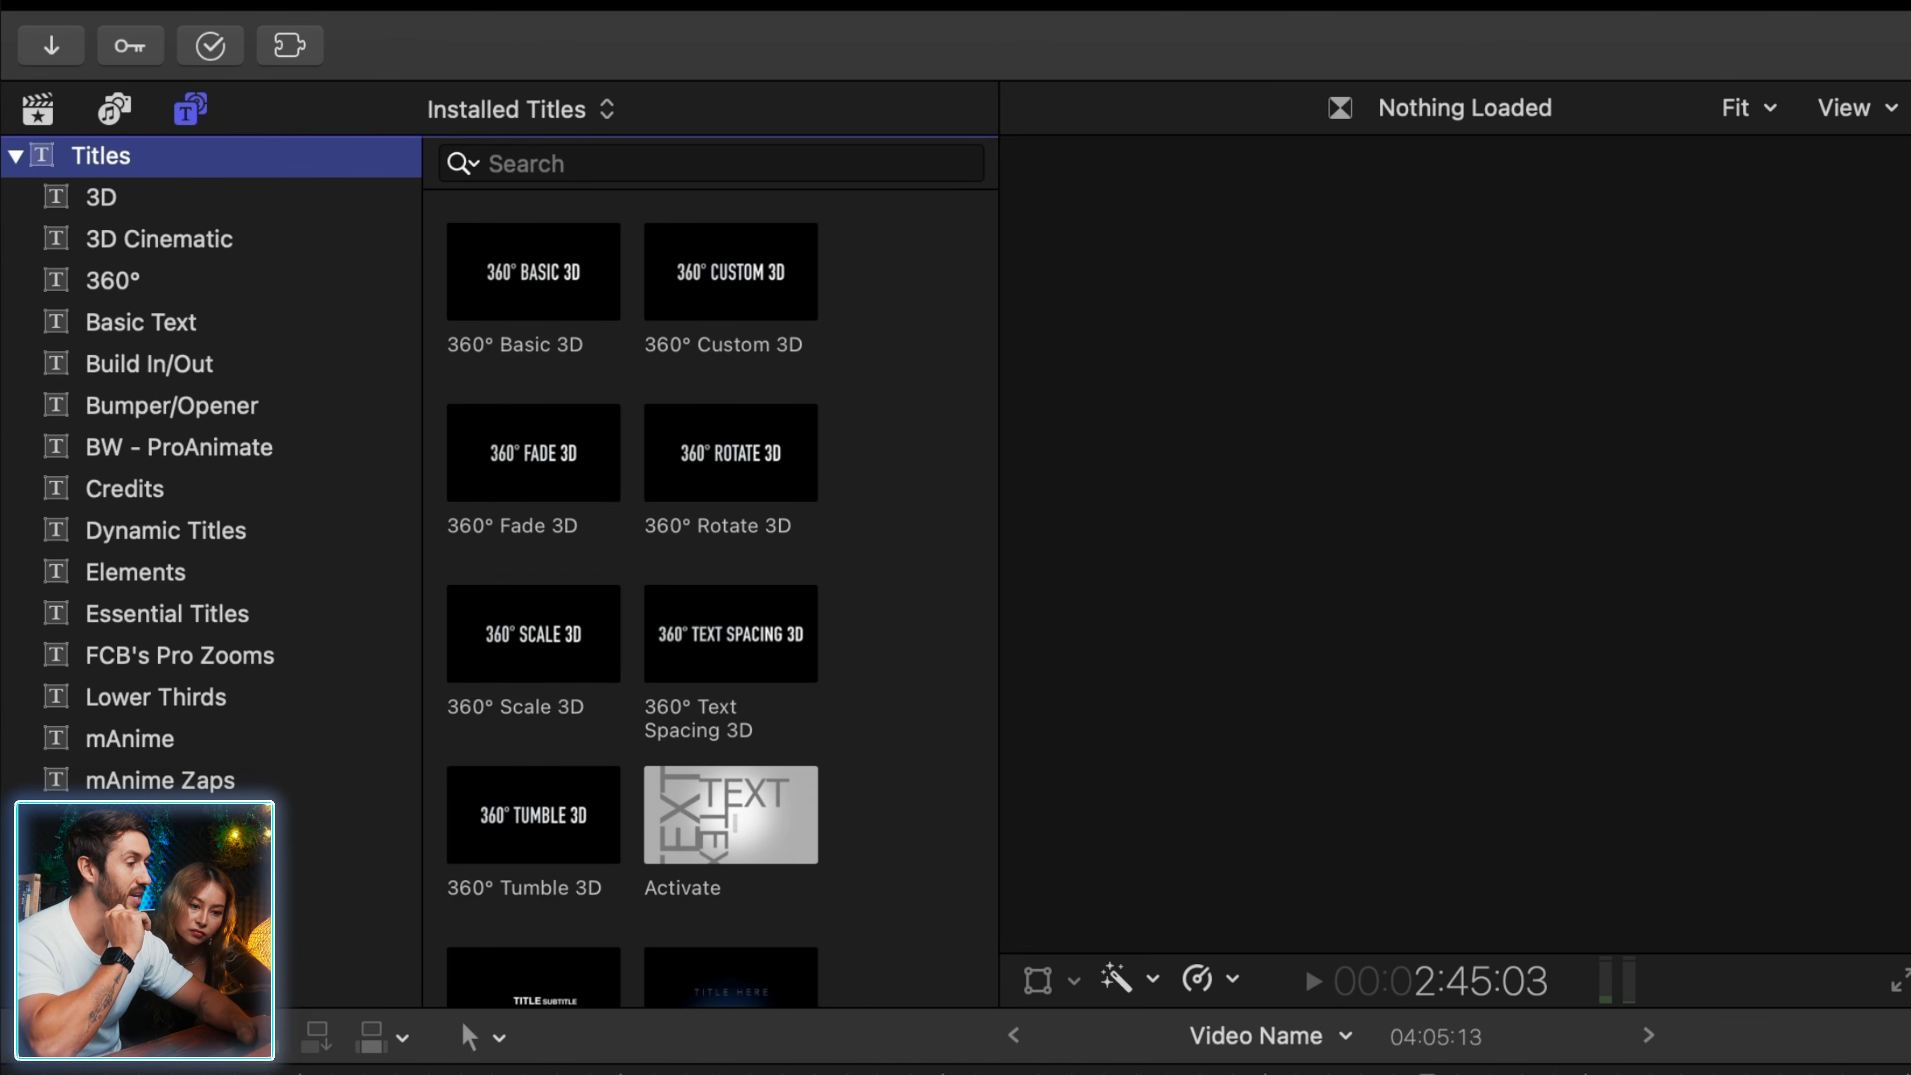
- Look through the thumbnails of the installed titles and the list of title categories
{"action": "scroll", "coordinate": [994, 647], "scroll_direction": "down", "scroll_amount": 10}
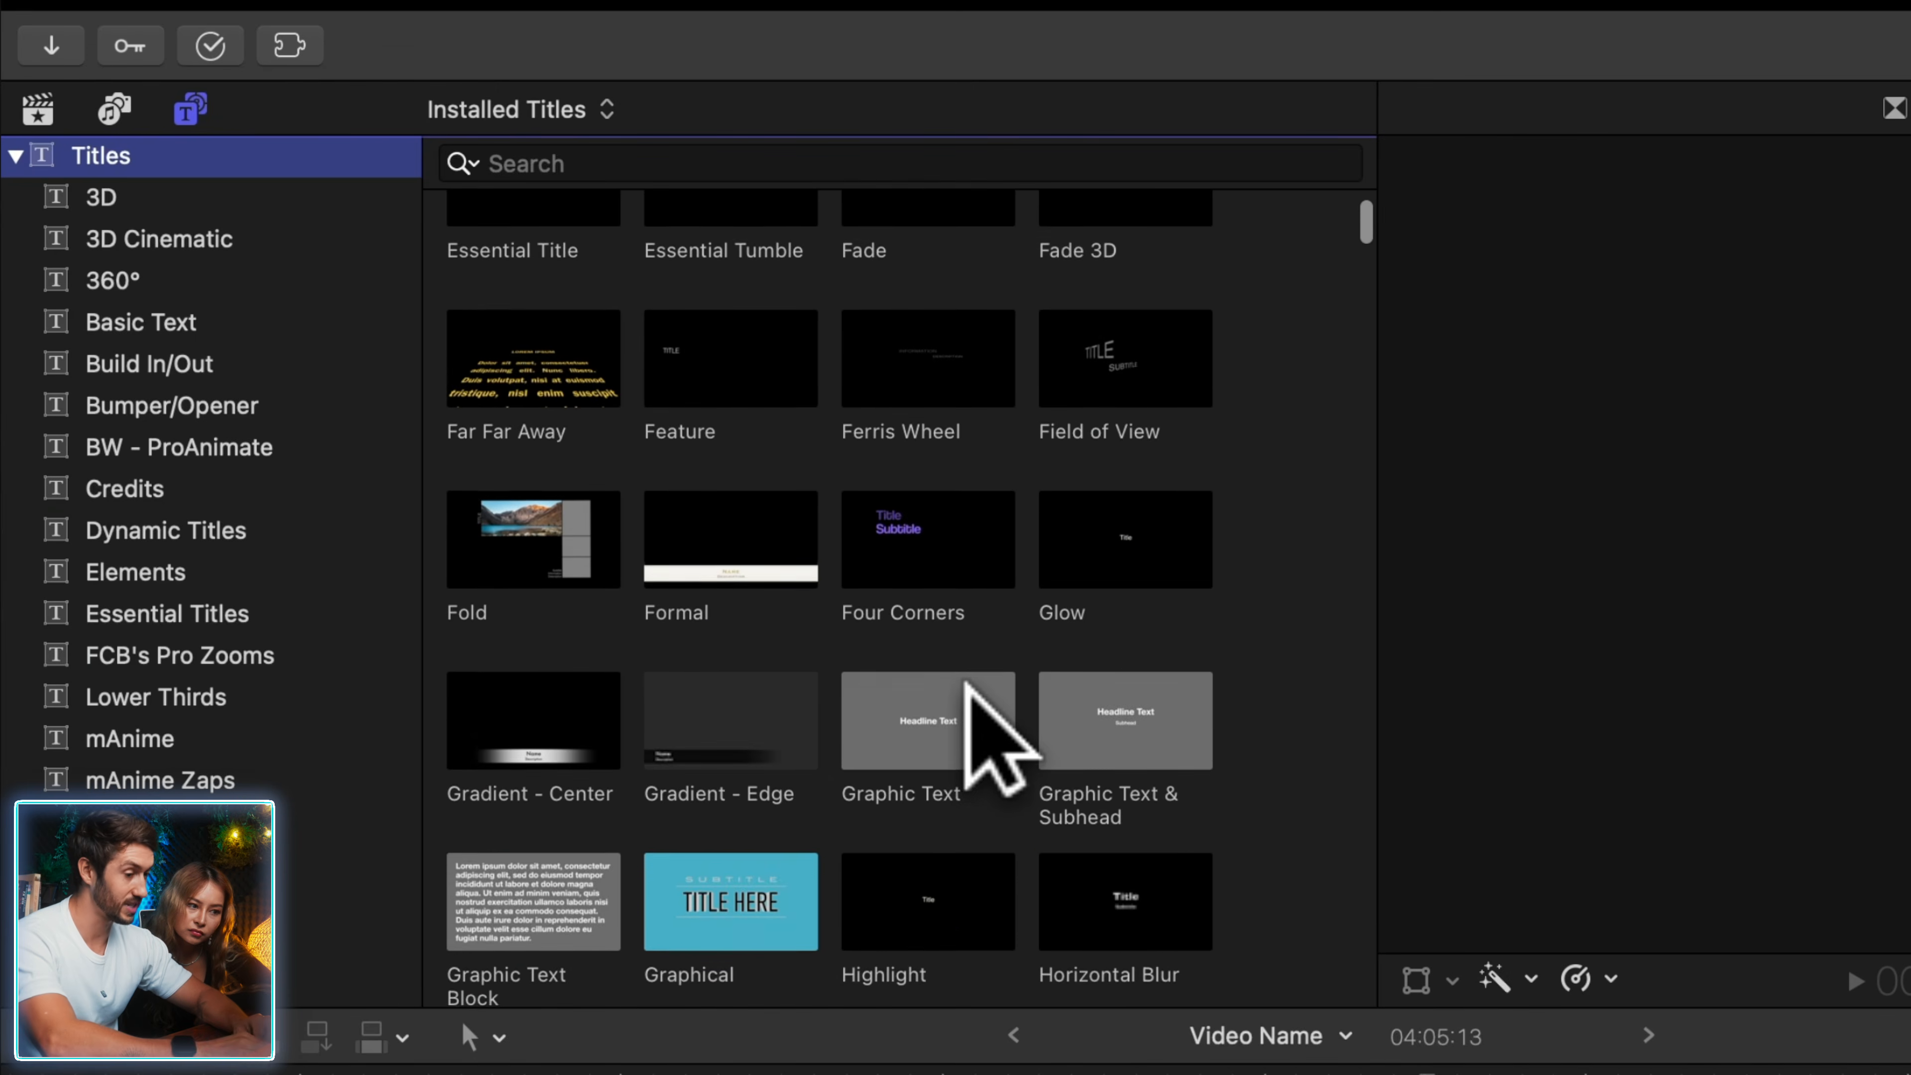
{"action": "scroll", "coordinate": [970, 723], "scroll_direction": "down", "scroll_amount": 15}
{"action": "scroll", "coordinate": [970, 719], "scroll_direction": "down", "scroll_amount": 10}
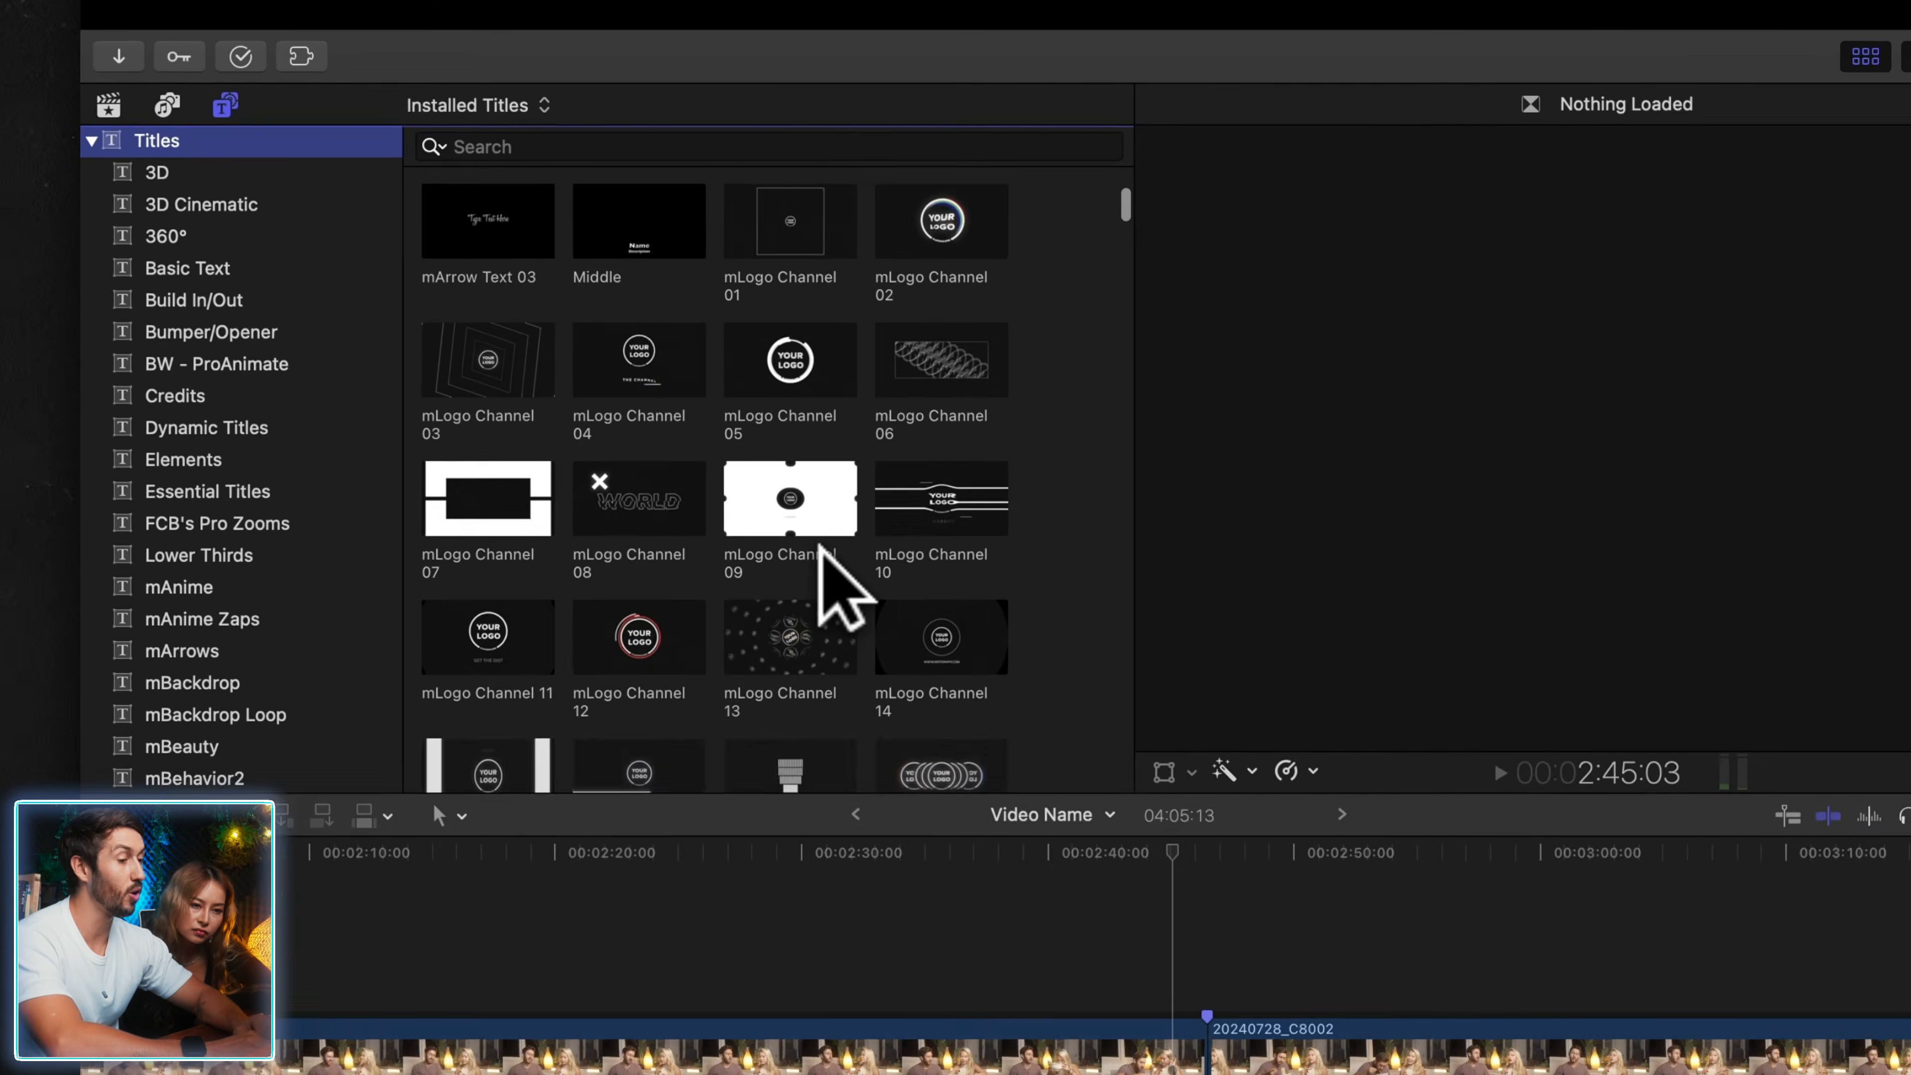
{"action": "scroll", "coordinate": [953, 672], "scroll_direction": "up", "scroll_amount": 5}
{"action": "left_click_drag", "start_coordinate": [723, 576], "coordinate": [920, 1074]}
{"action": "left_click_drag", "start_coordinate": [691, 748], "coordinate": [748, 346]}
{"action": "scroll", "coordinate": [747, 535], "scroll_direction": "down", "scroll_amount": 15}
{"action": "scroll", "coordinate": [880, 476], "scroll_direction": "down", "scroll_amount": 5}
{"action": "scroll", "coordinate": [705, 399], "scroll_direction": "down", "scroll_amount": 5}
{"action": "scroll", "coordinate": [703, 399], "scroll_direction": "down", "scroll_amount": 10}
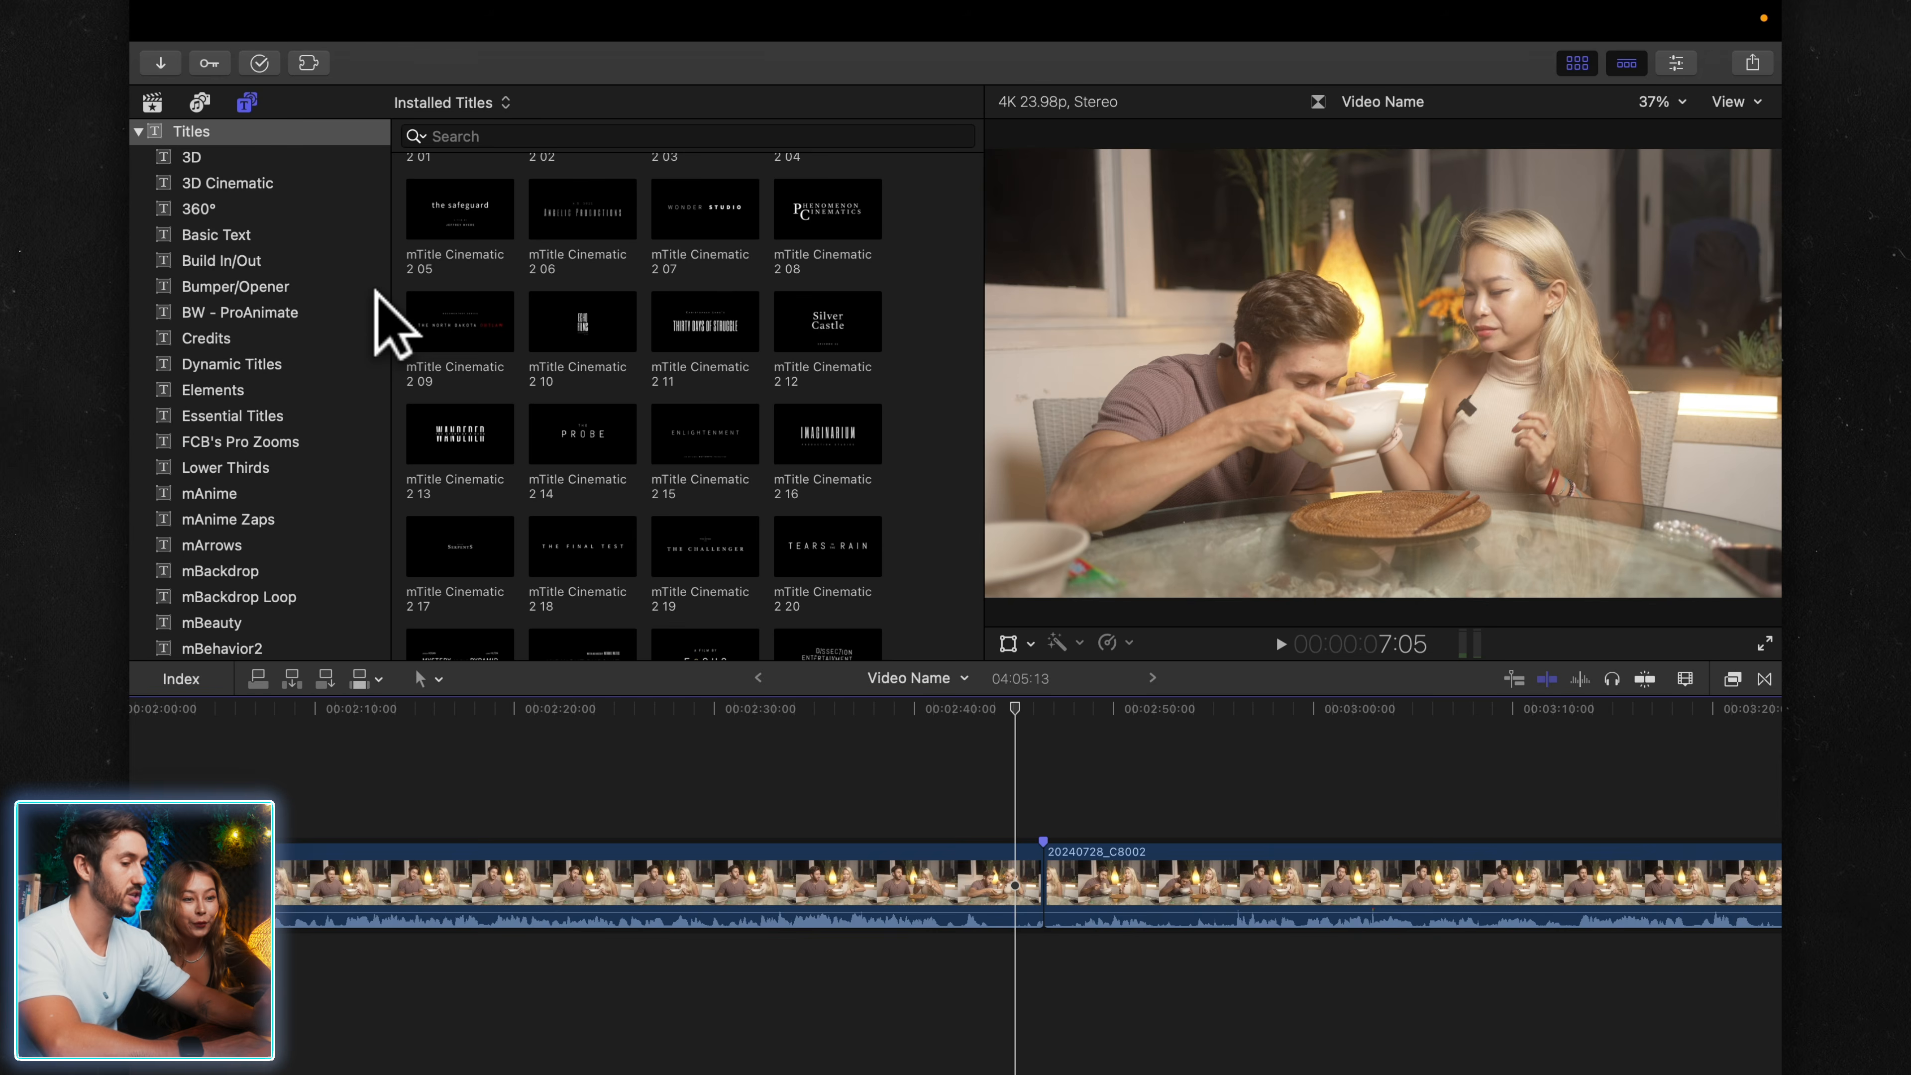
{"action": "scroll", "coordinate": [289, 485], "scroll_direction": "down", "scroll_amount": 10}
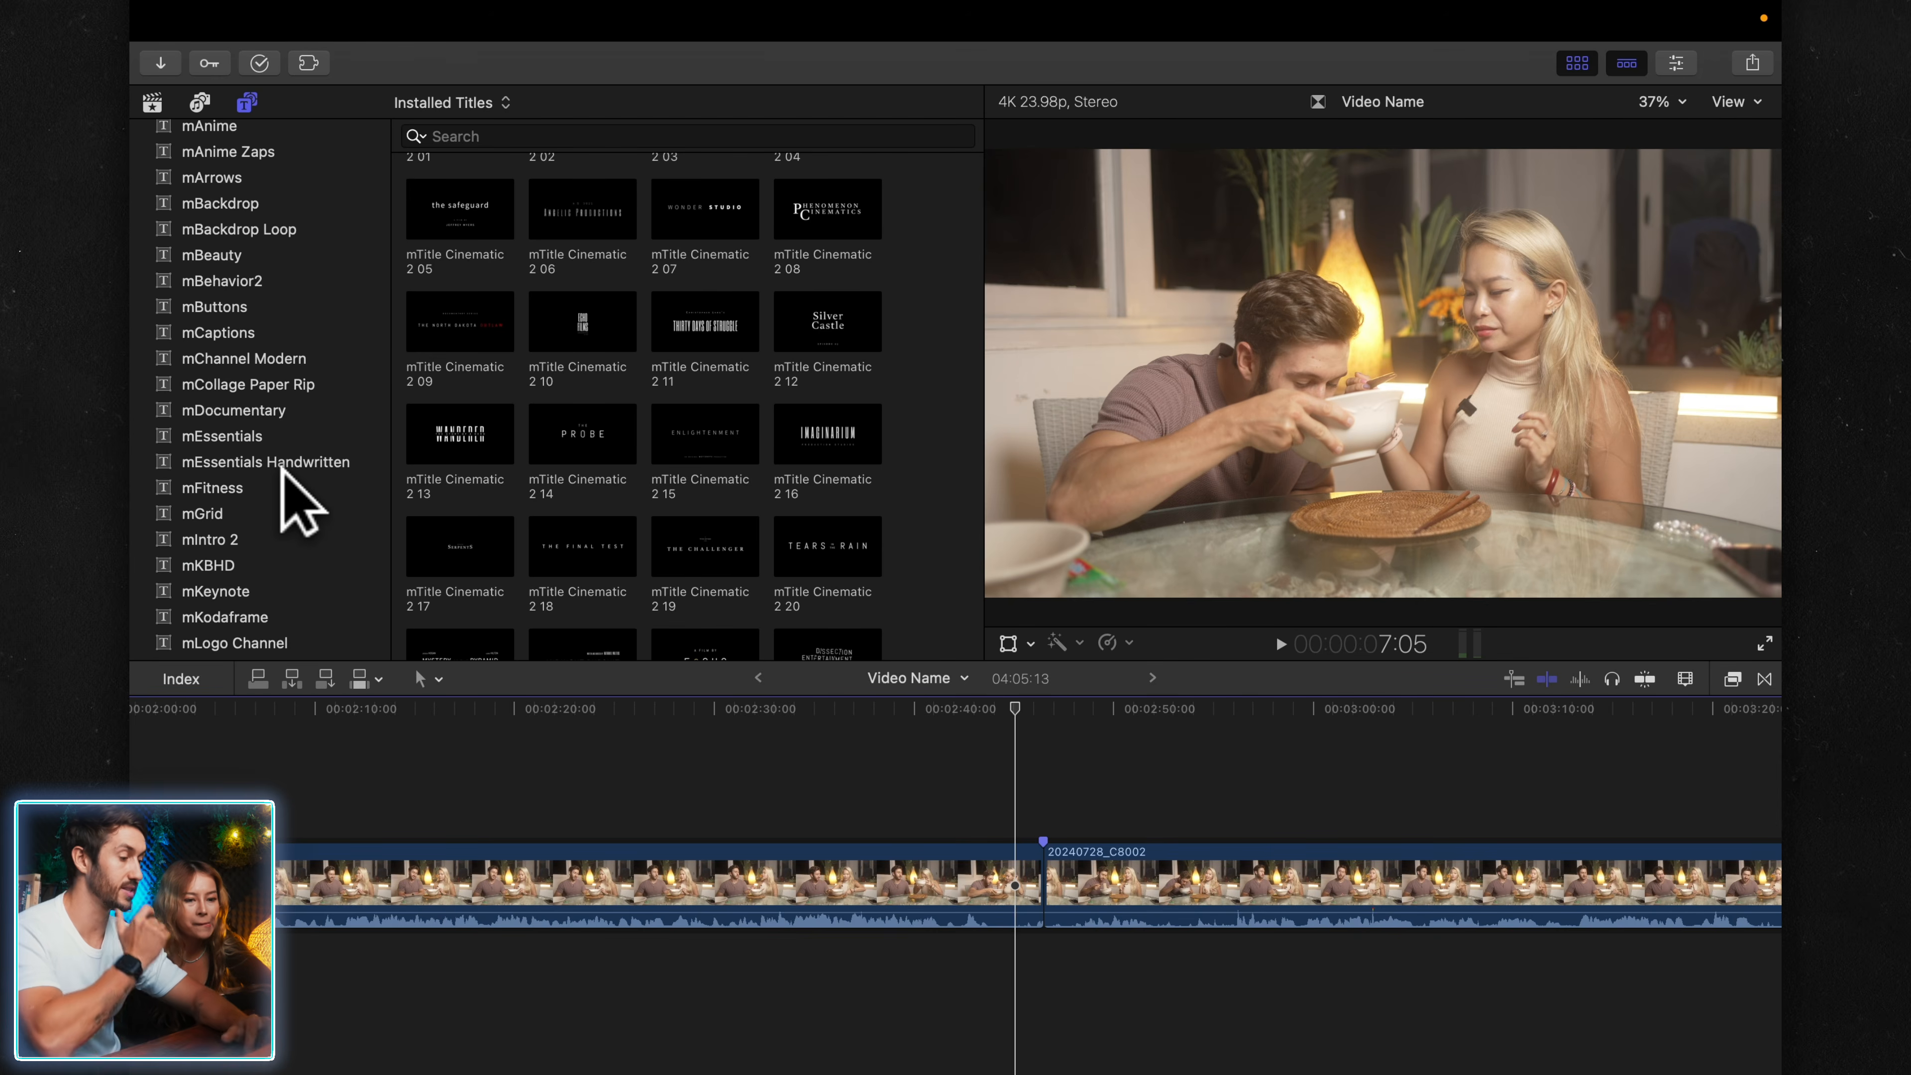
- Return from the titles to the Example Video Project library and hide the media browser
{"action": "left_click", "coordinate": [249, 100]}
{"action": "left_click", "coordinate": [249, 100]}
{"action": "left_click", "coordinate": [248, 100]}
{"action": "left_click", "coordinate": [248, 101]}
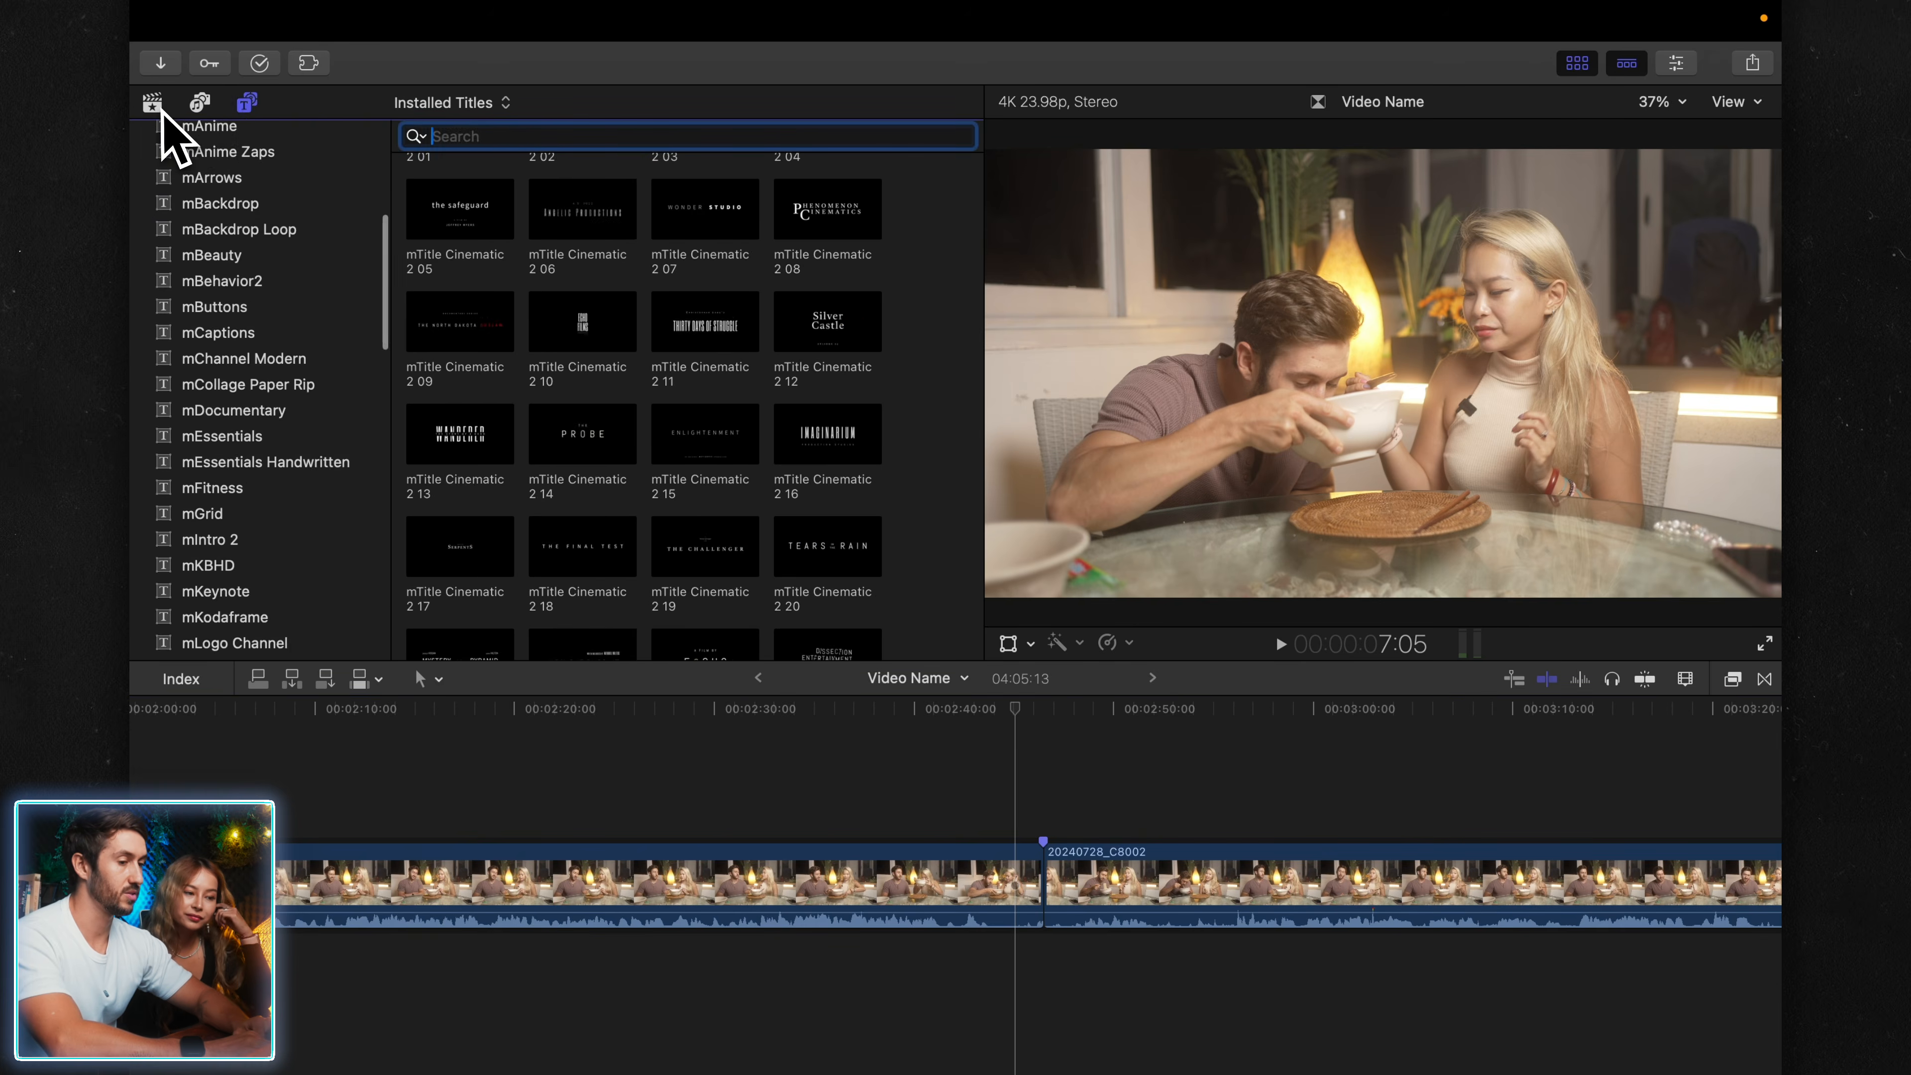
{"action": "left_click", "coordinate": [153, 101]}
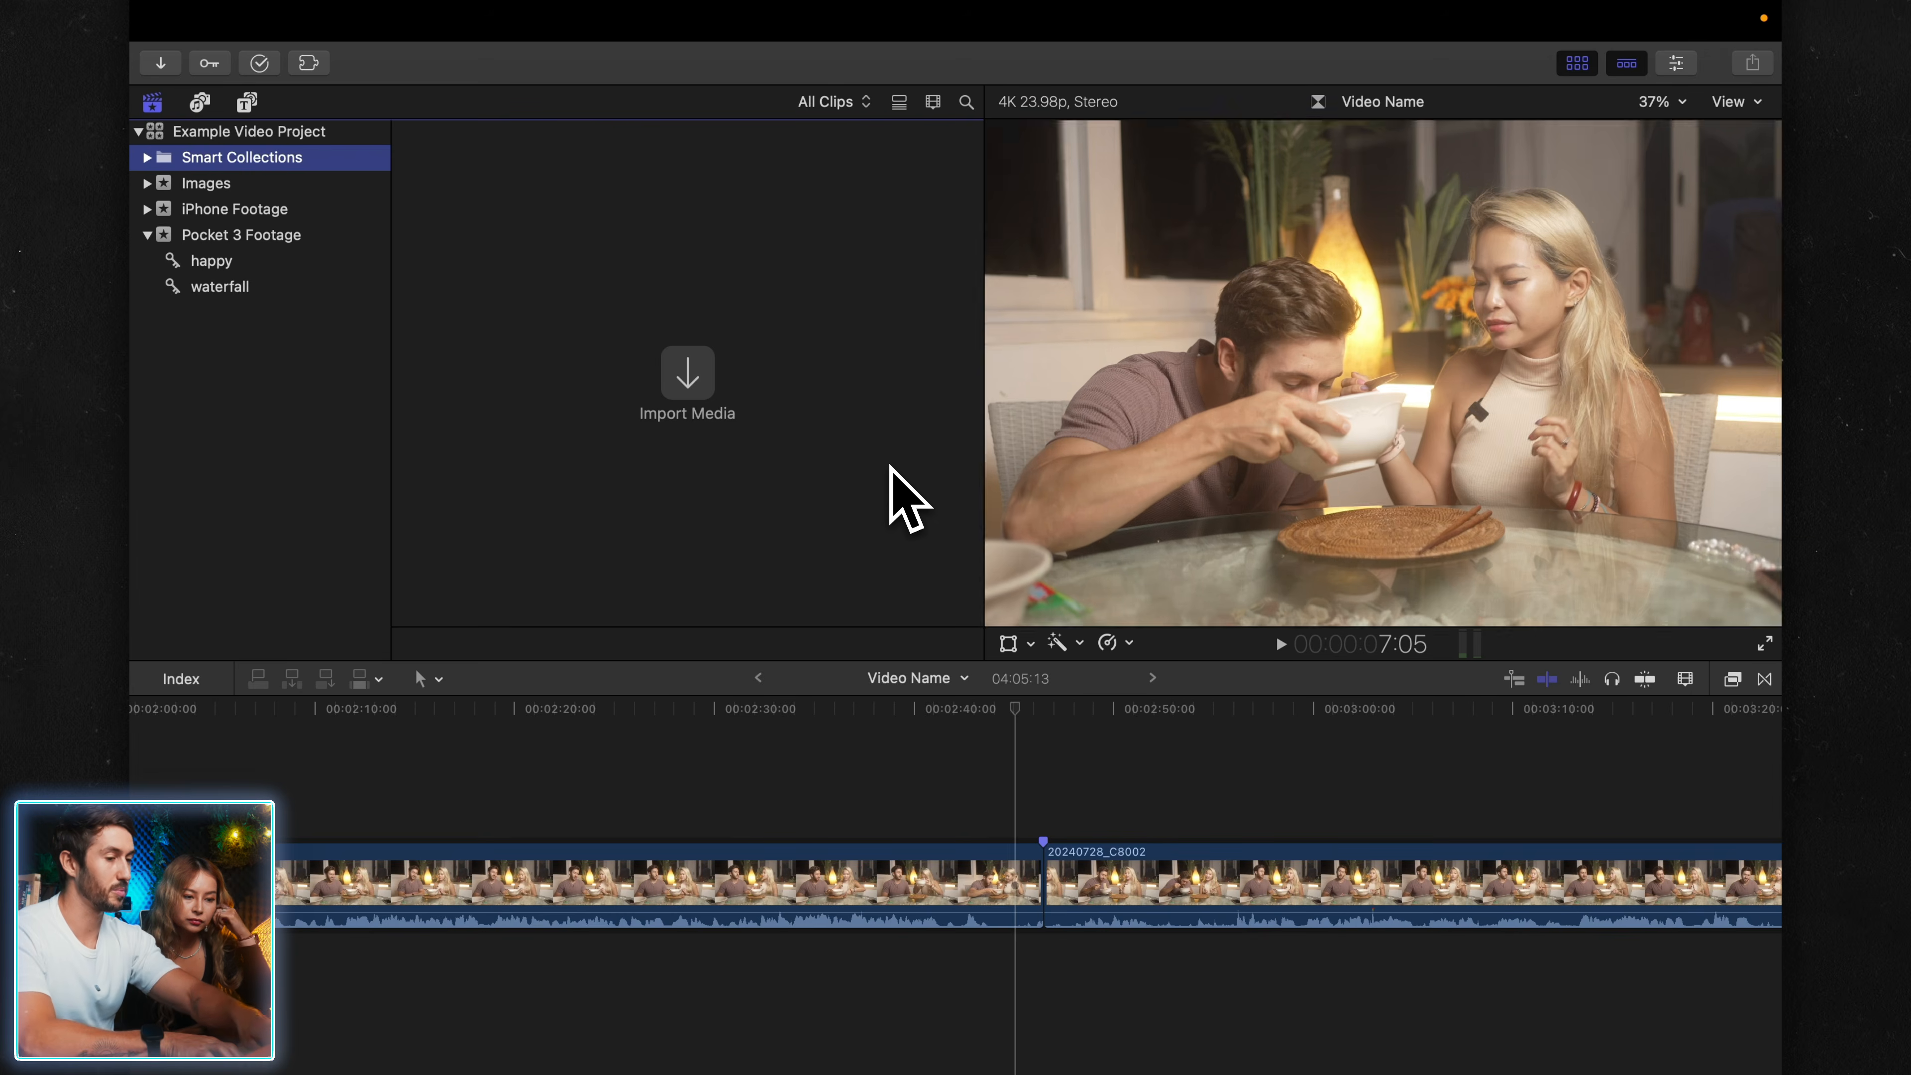
{"action": "key", "text": "ctrl+super+1"}
{"action": "left_click", "coordinate": [1592, 67]}
{"action": "left_click", "coordinate": [1593, 68]}
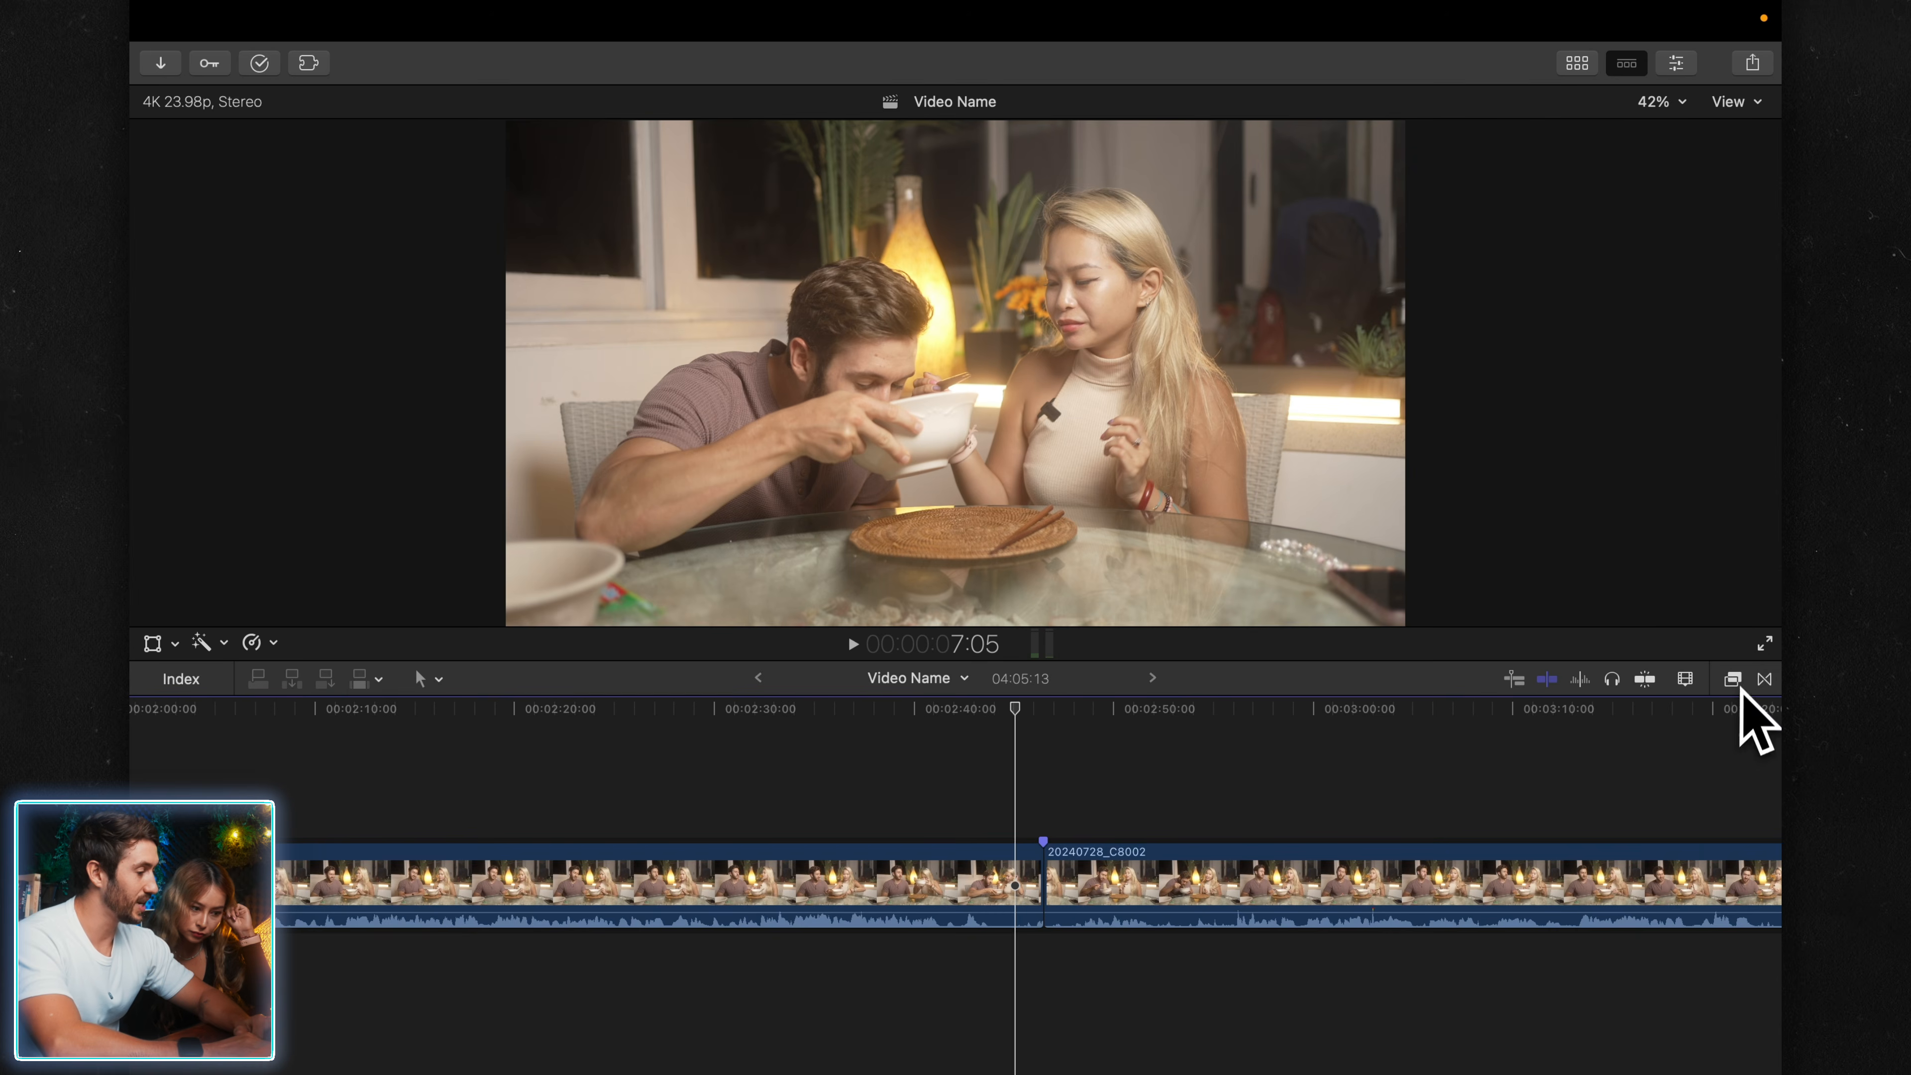
- Show the clip's audio settings in the inspector and enlarge the area above Audio Configuration
{"action": "left_click", "coordinate": [1676, 63]}
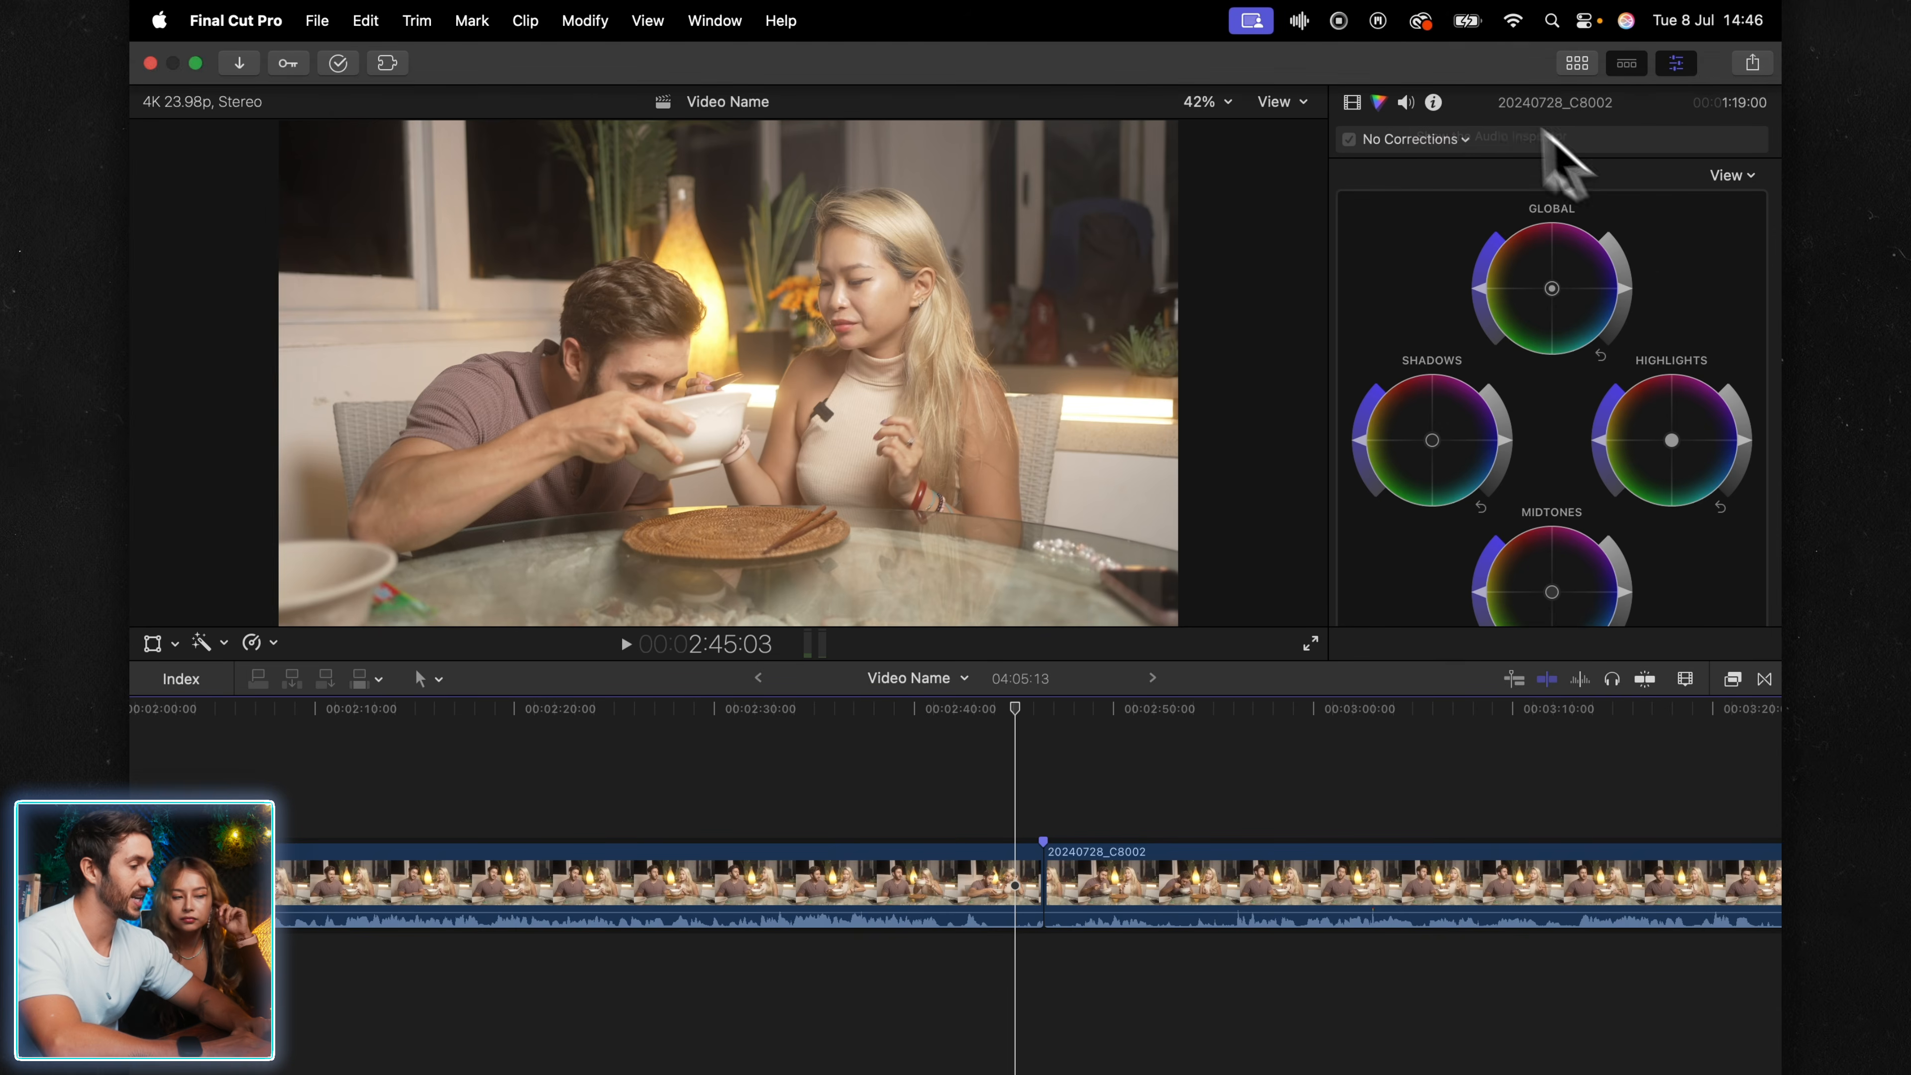
{"action": "left_click", "coordinate": [1405, 103]}
{"action": "left_click_drag", "start_coordinate": [1555, 241], "coordinate": [1568, 445]}
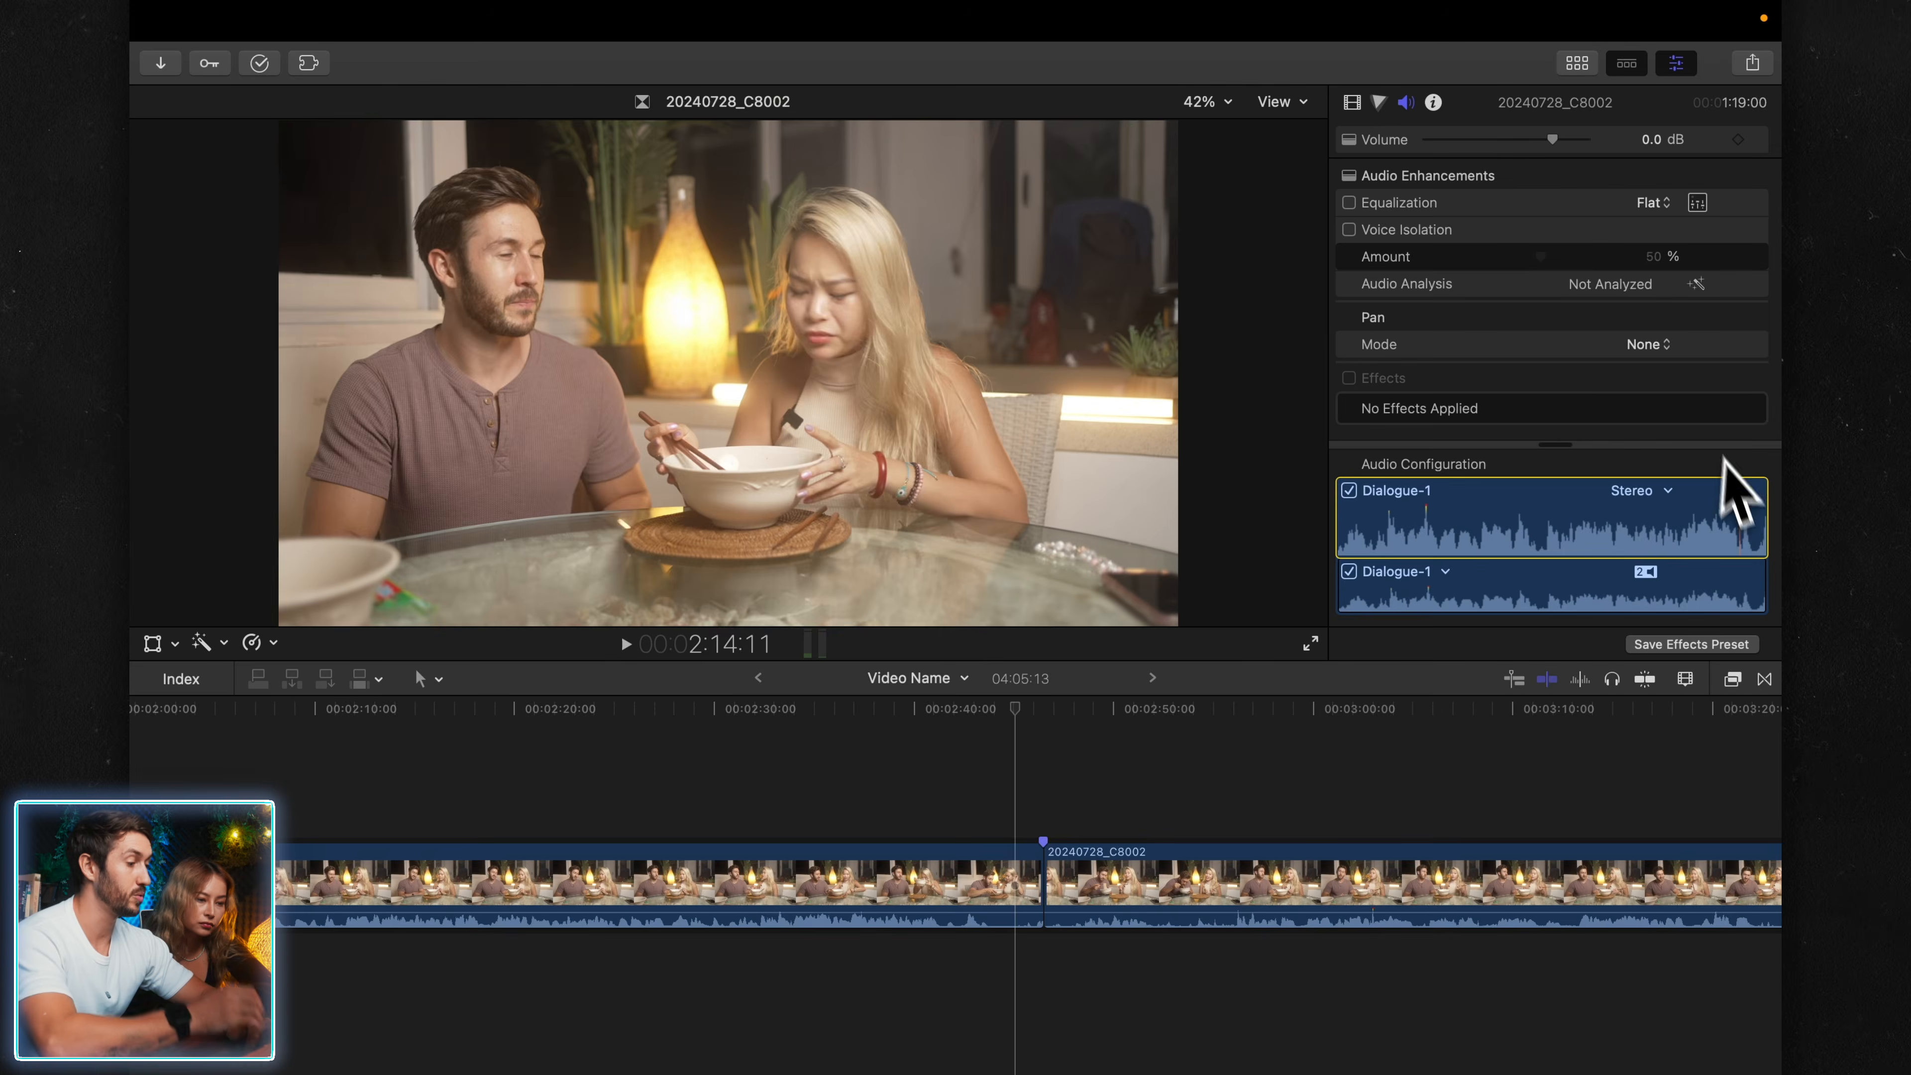
- Search all audio effects for "voice" and apply Voice Over Enhancement 2 to the clip before the last cut
{"action": "left_click", "coordinate": [1733, 679]}
{"action": "scroll", "coordinate": [1400, 865], "scroll_direction": "down", "scroll_amount": 15}
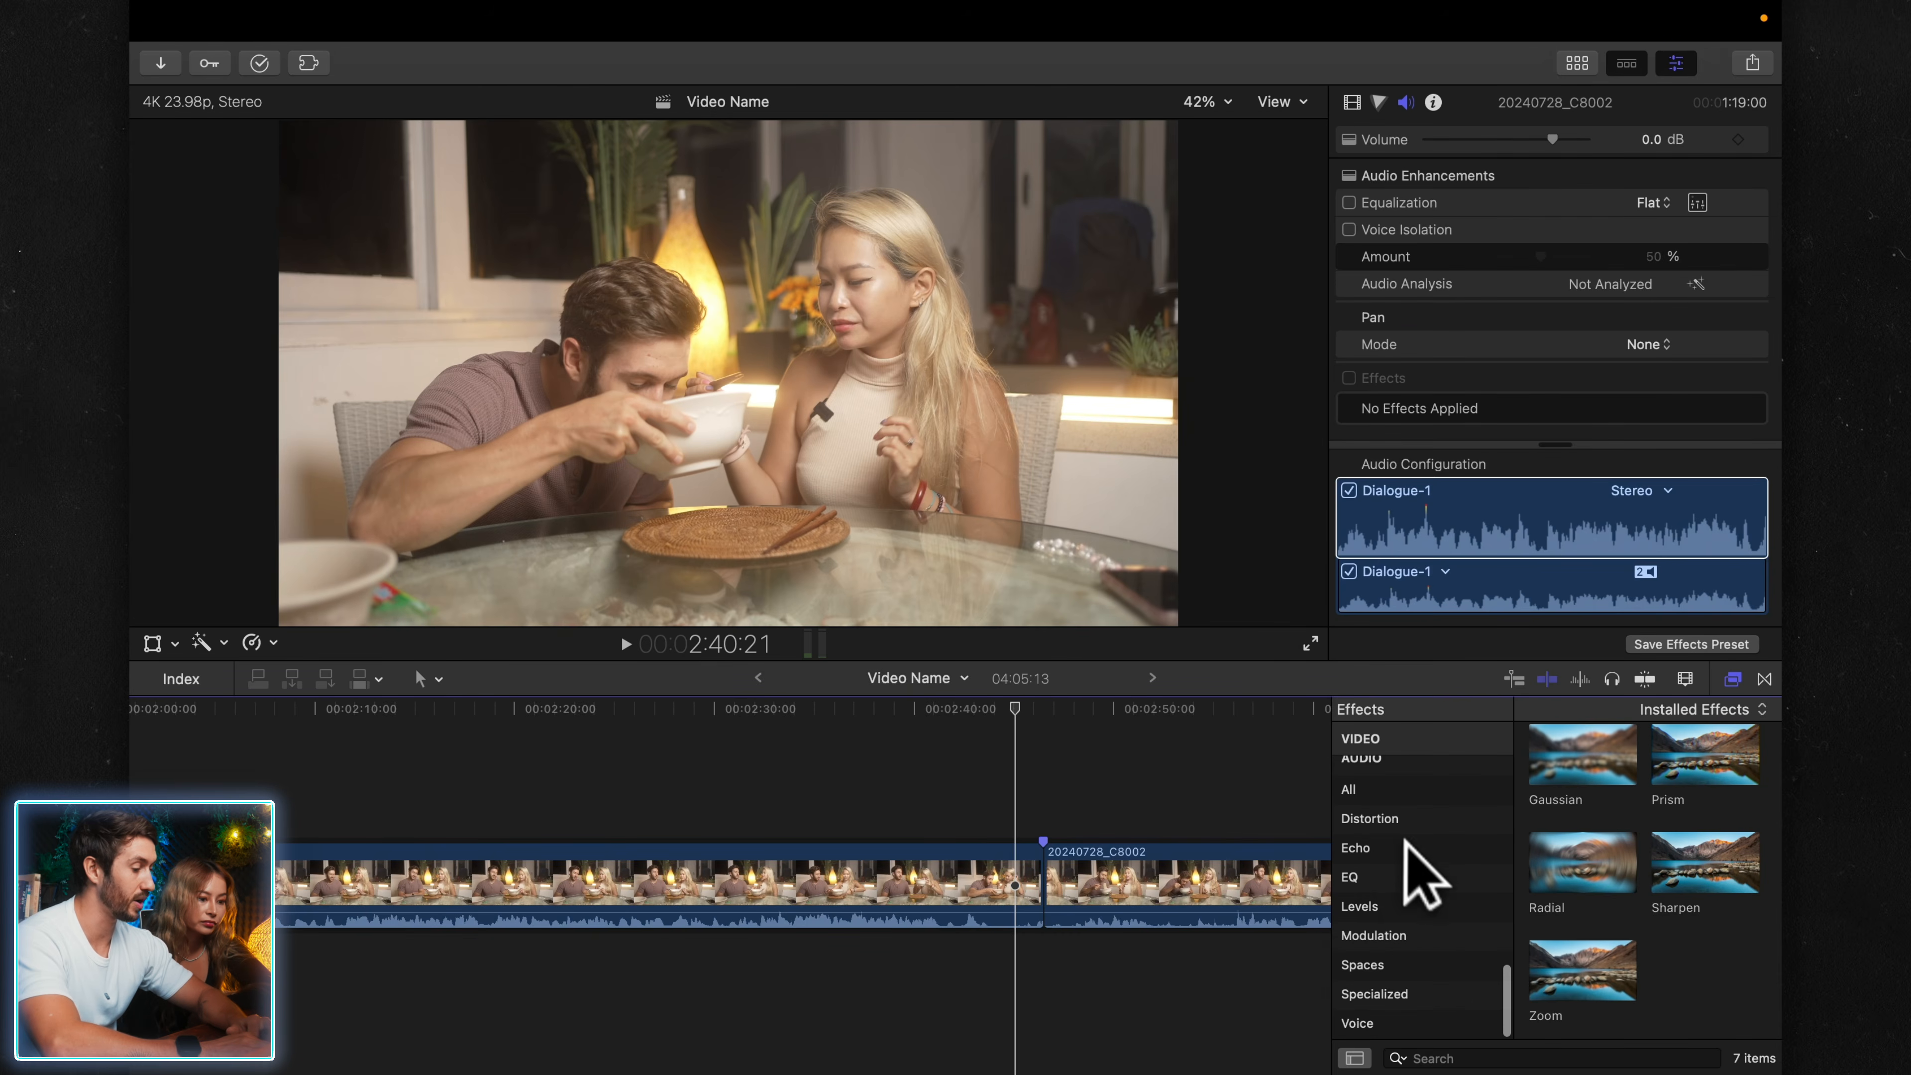
{"action": "left_click", "coordinate": [1435, 1054]}
{"action": "type", "text": "voice"}
{"action": "left_click", "coordinate": [1403, 790]}
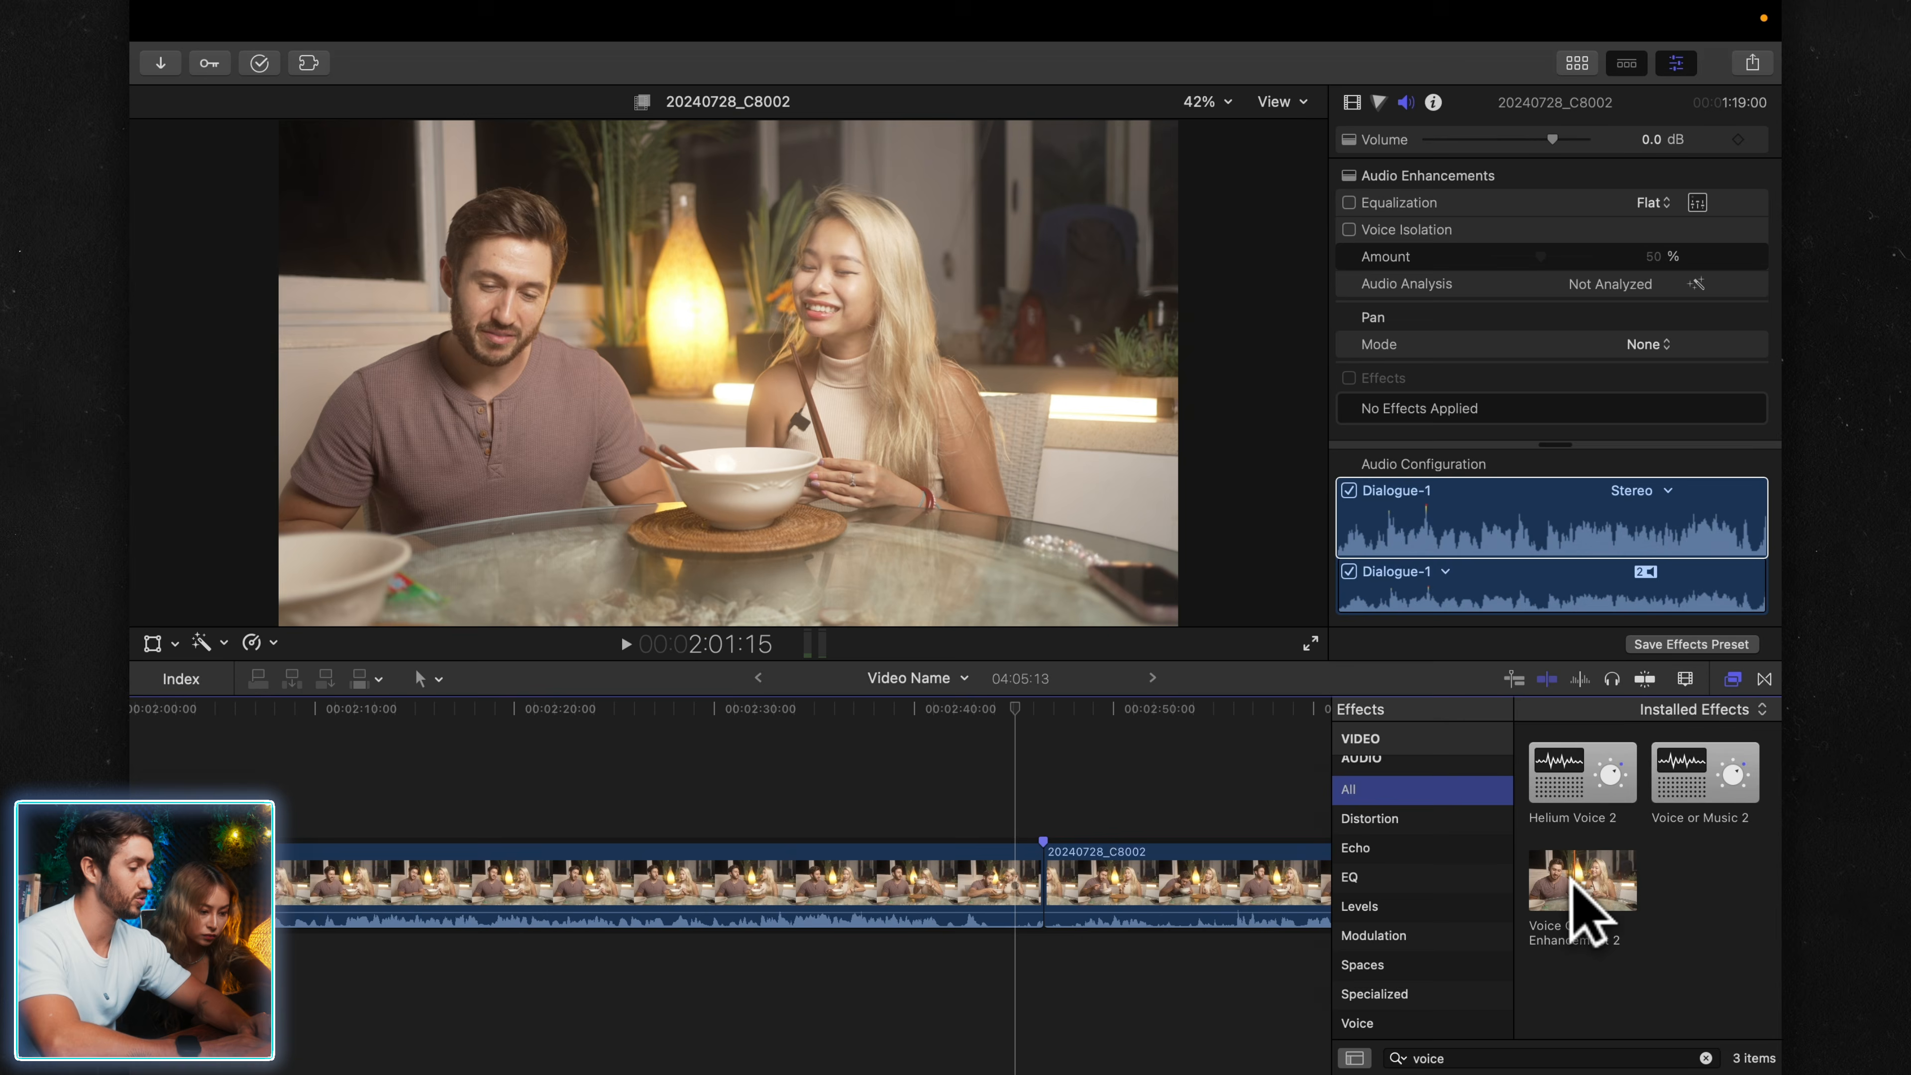
{"action": "left_click_drag", "start_coordinate": [1575, 885], "coordinate": [1032, 877]}
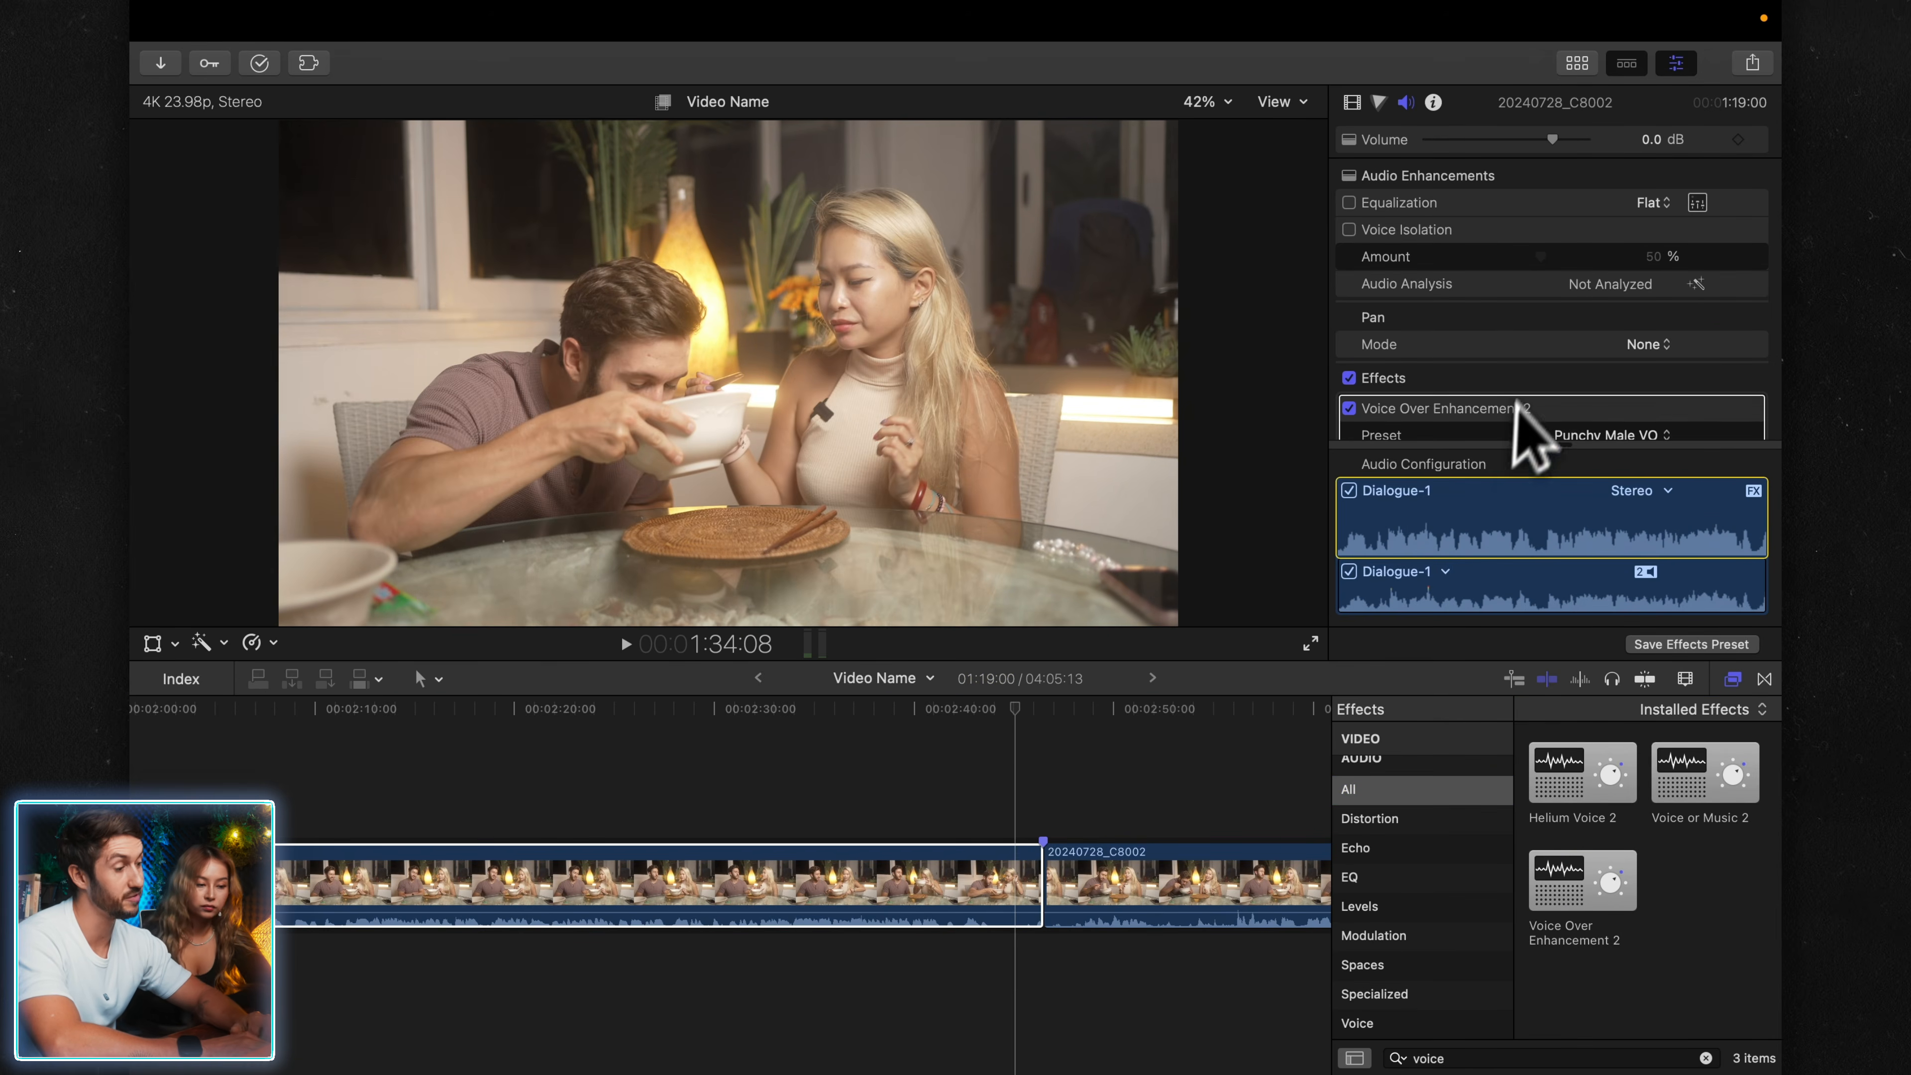
- Set the Voice Over Enhancement 2 preset to Smooth Female VO and its amount to 69,0
{"action": "scroll", "coordinate": [1510, 457], "scroll_direction": "down", "scroll_amount": 2}
{"action": "left_click", "coordinate": [1586, 380]}
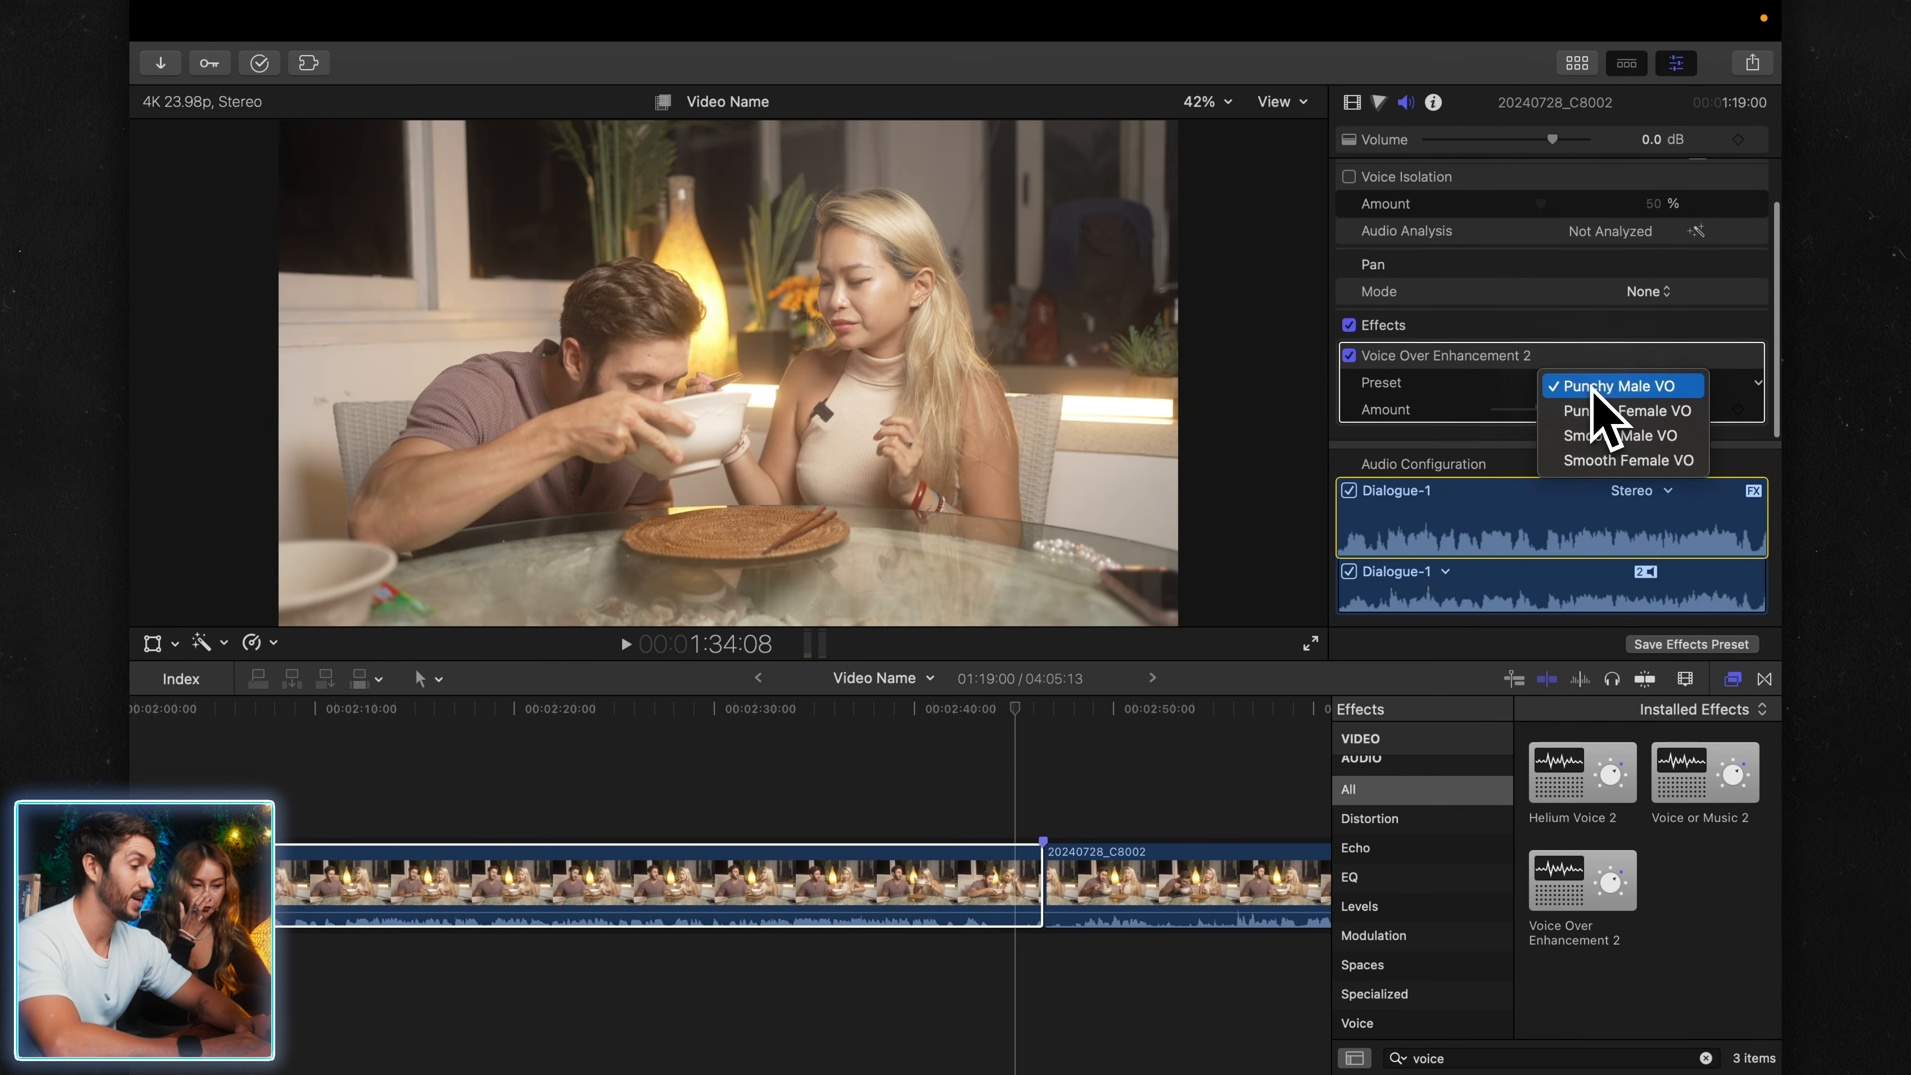
{"action": "left_click", "coordinate": [1602, 460]}
{"action": "left_click", "coordinate": [1556, 407]}
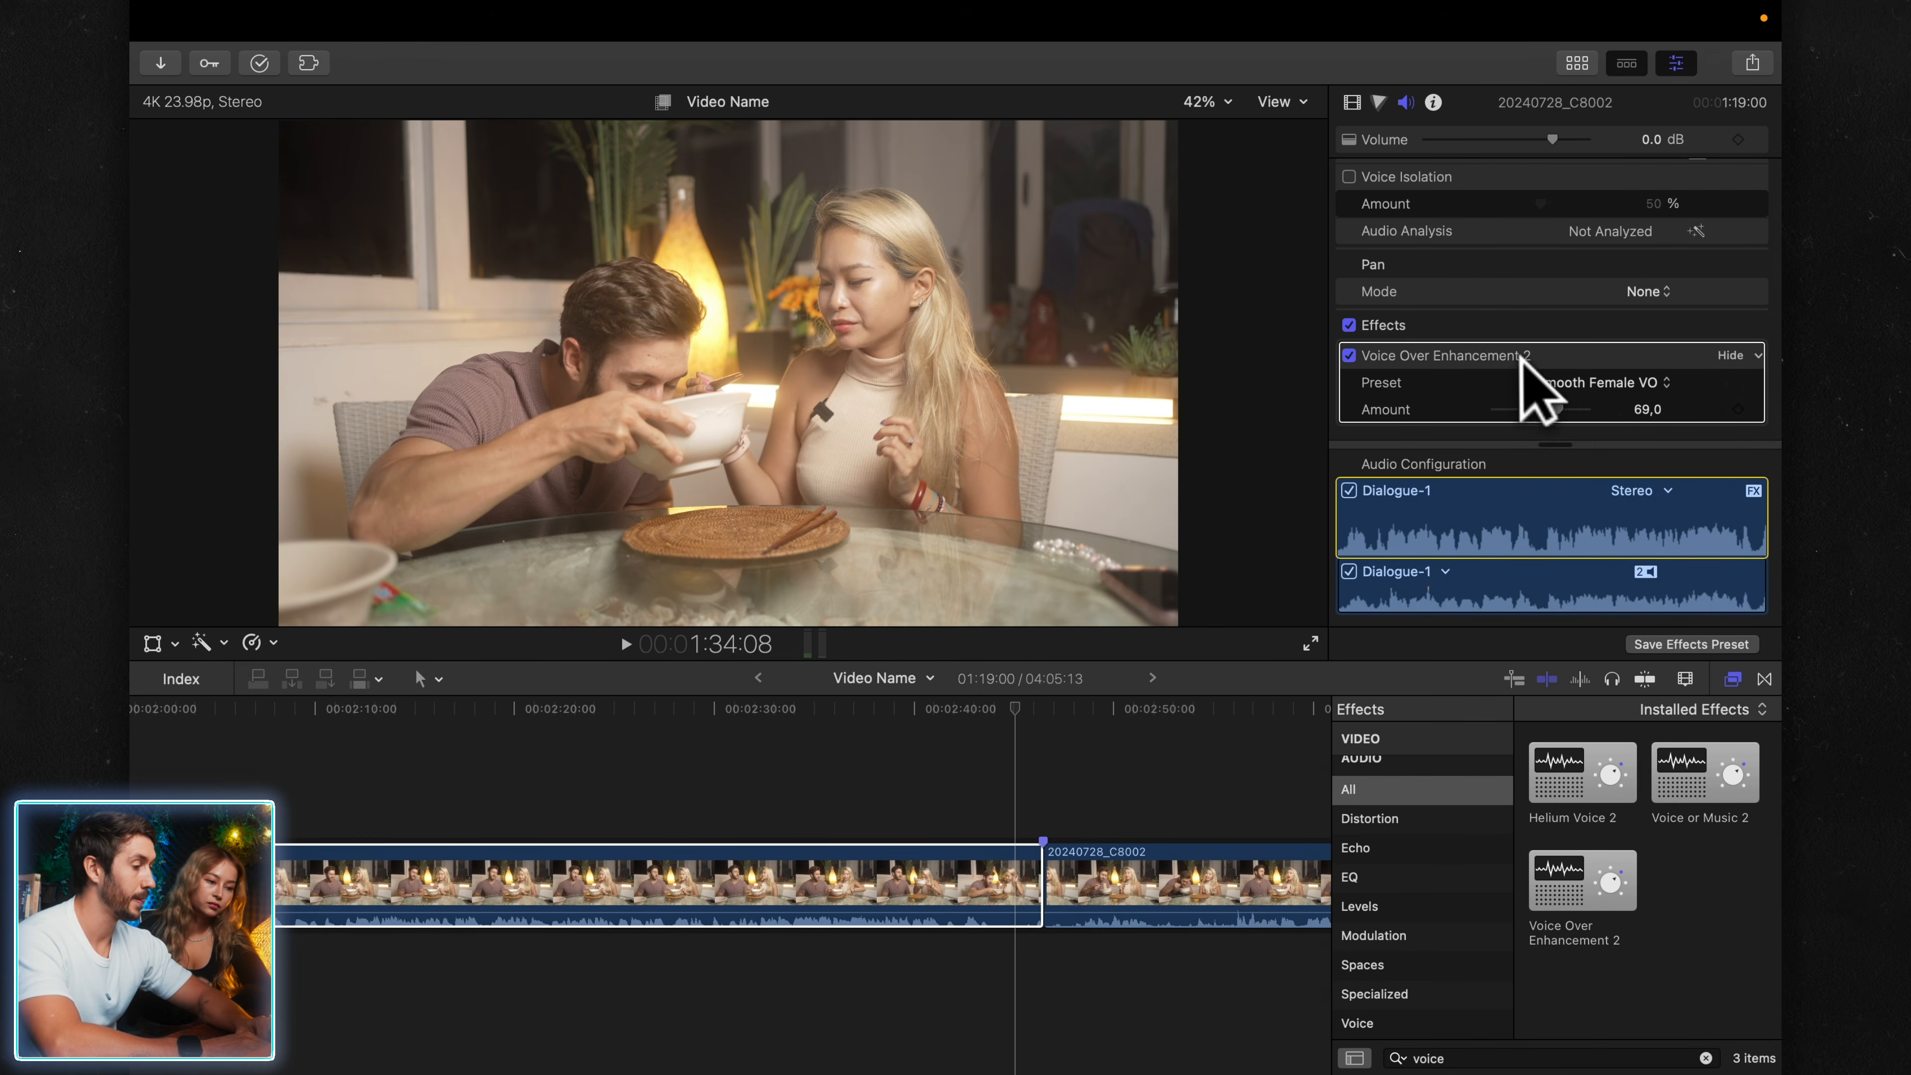
- Turn on Voice Isolation for the clip and show the analysis details with the Loudness, Noise Removal and Hum Removal settings
{"action": "scroll", "coordinate": [1584, 275], "scroll_direction": "up", "scroll_amount": 2}
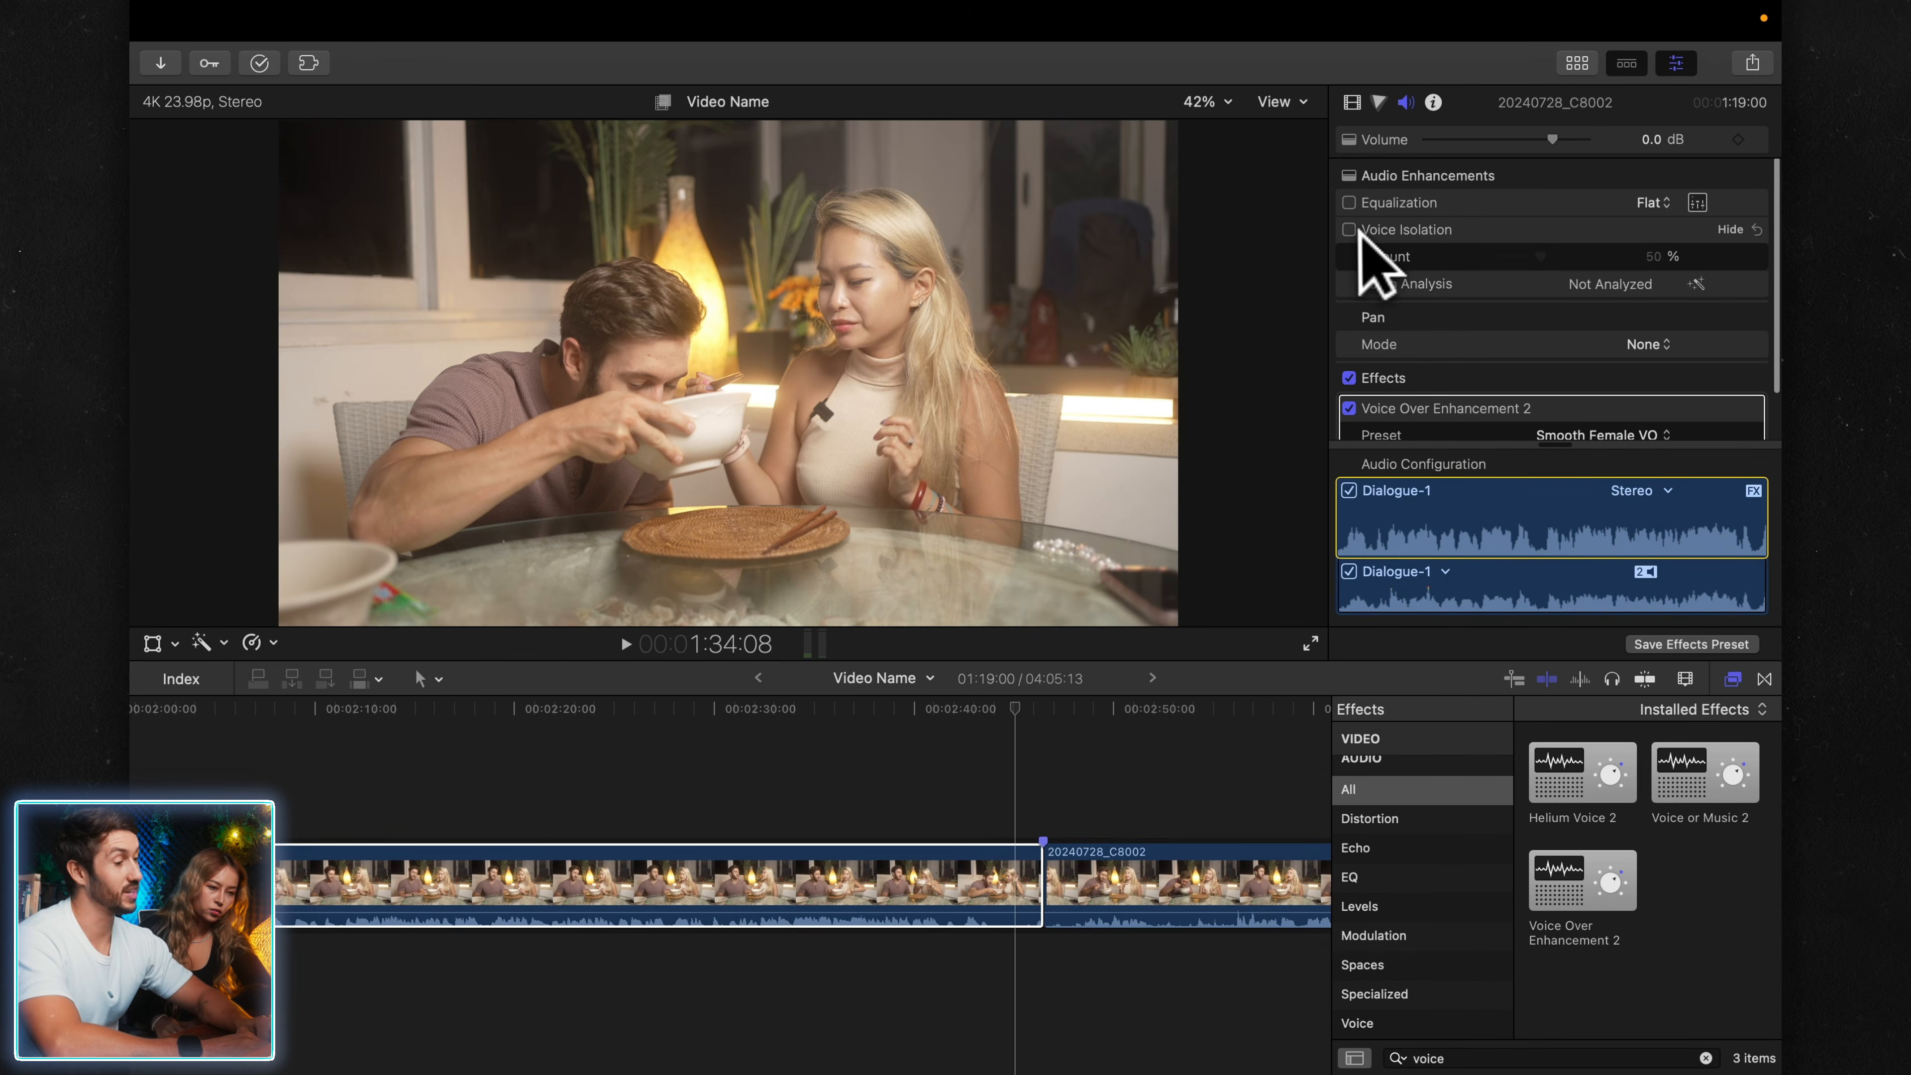
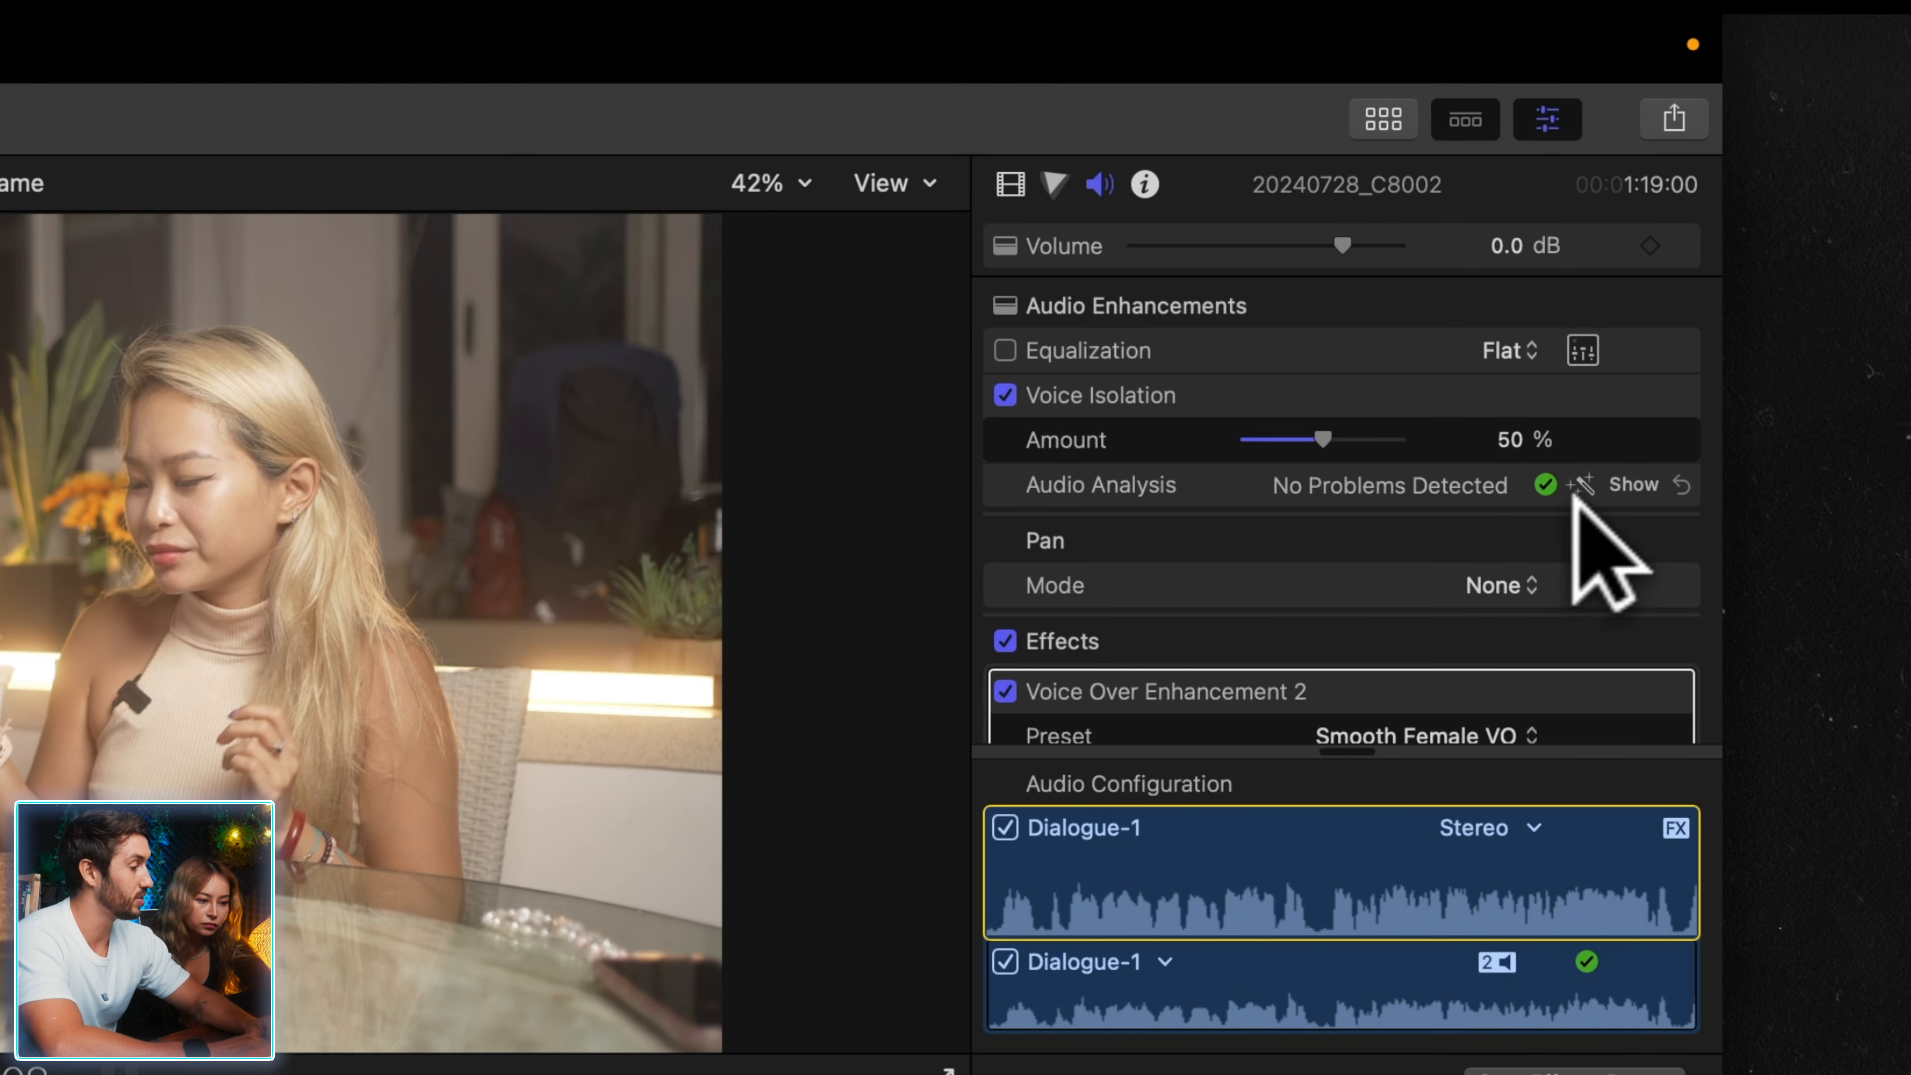
{"action": "left_click", "coordinate": [1631, 484]}
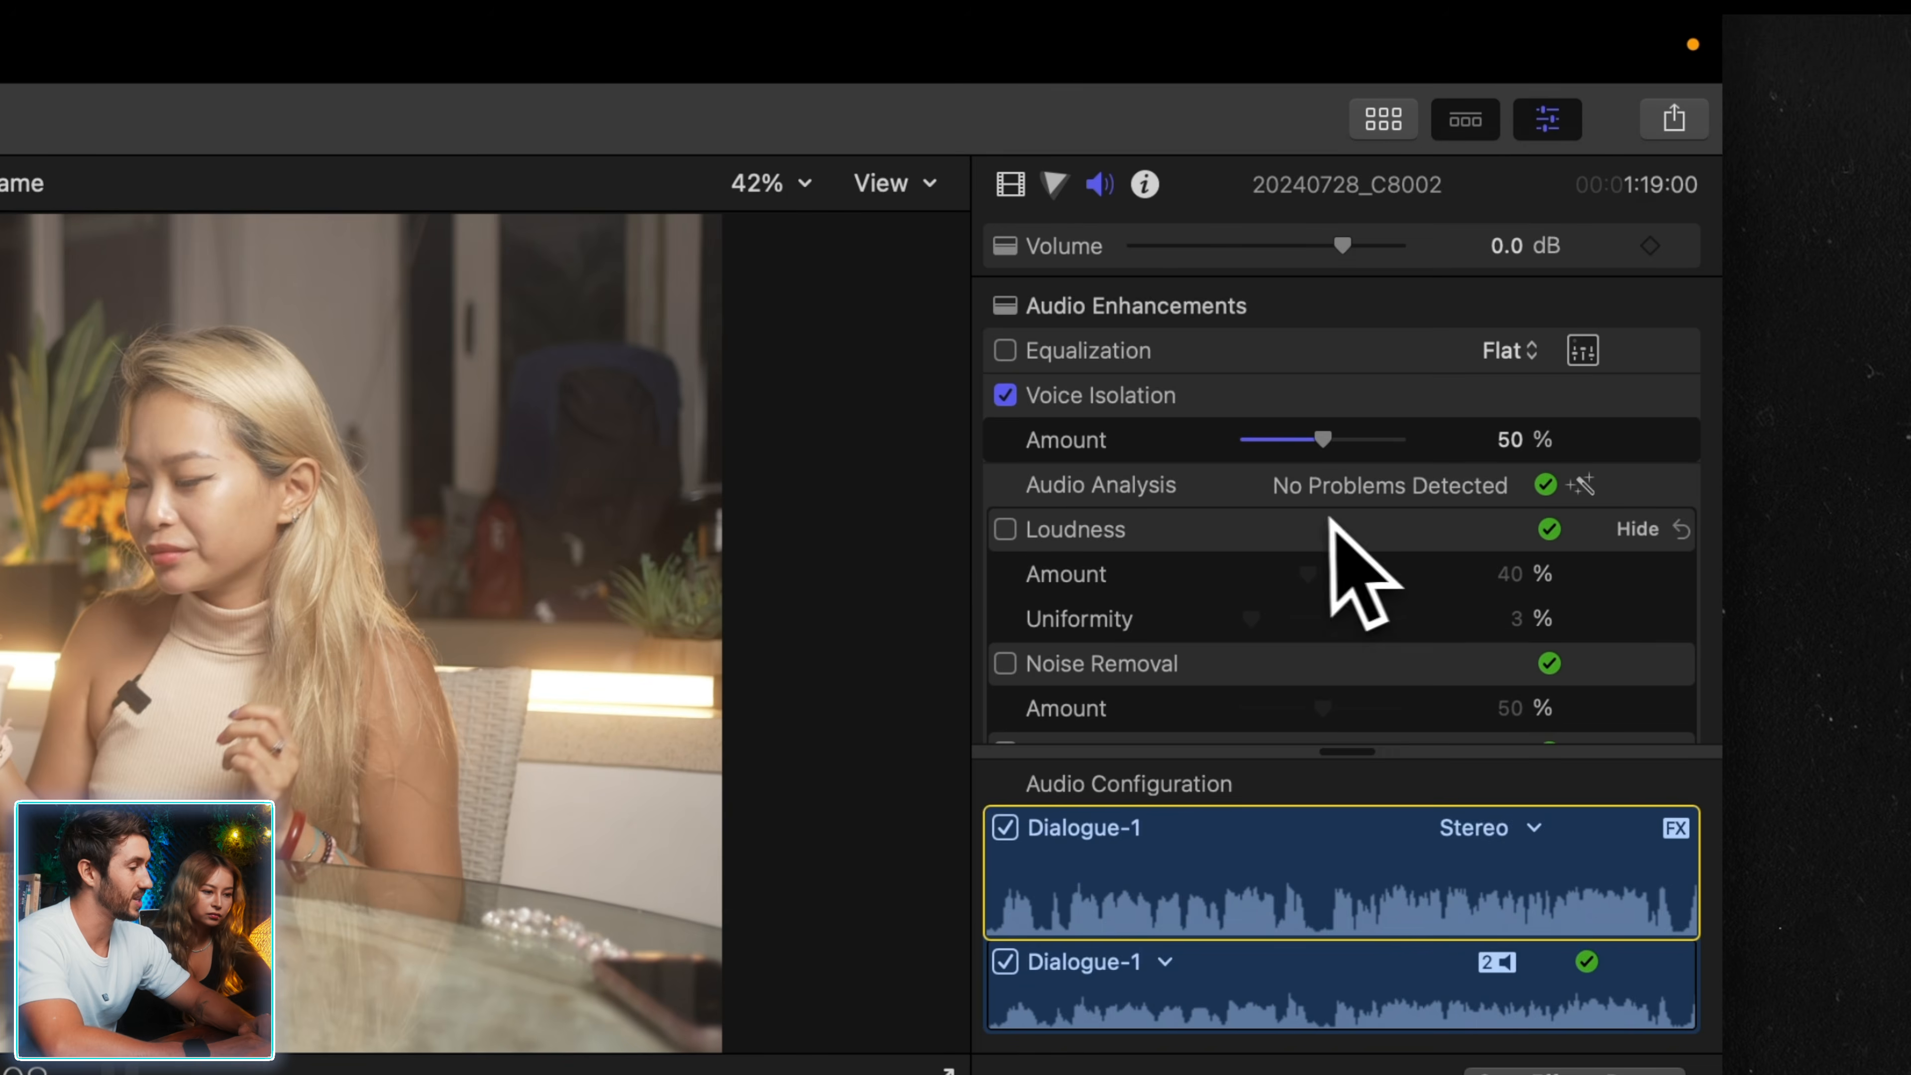
{"action": "scroll", "coordinate": [1346, 567], "scroll_direction": "down", "scroll_amount": 2}
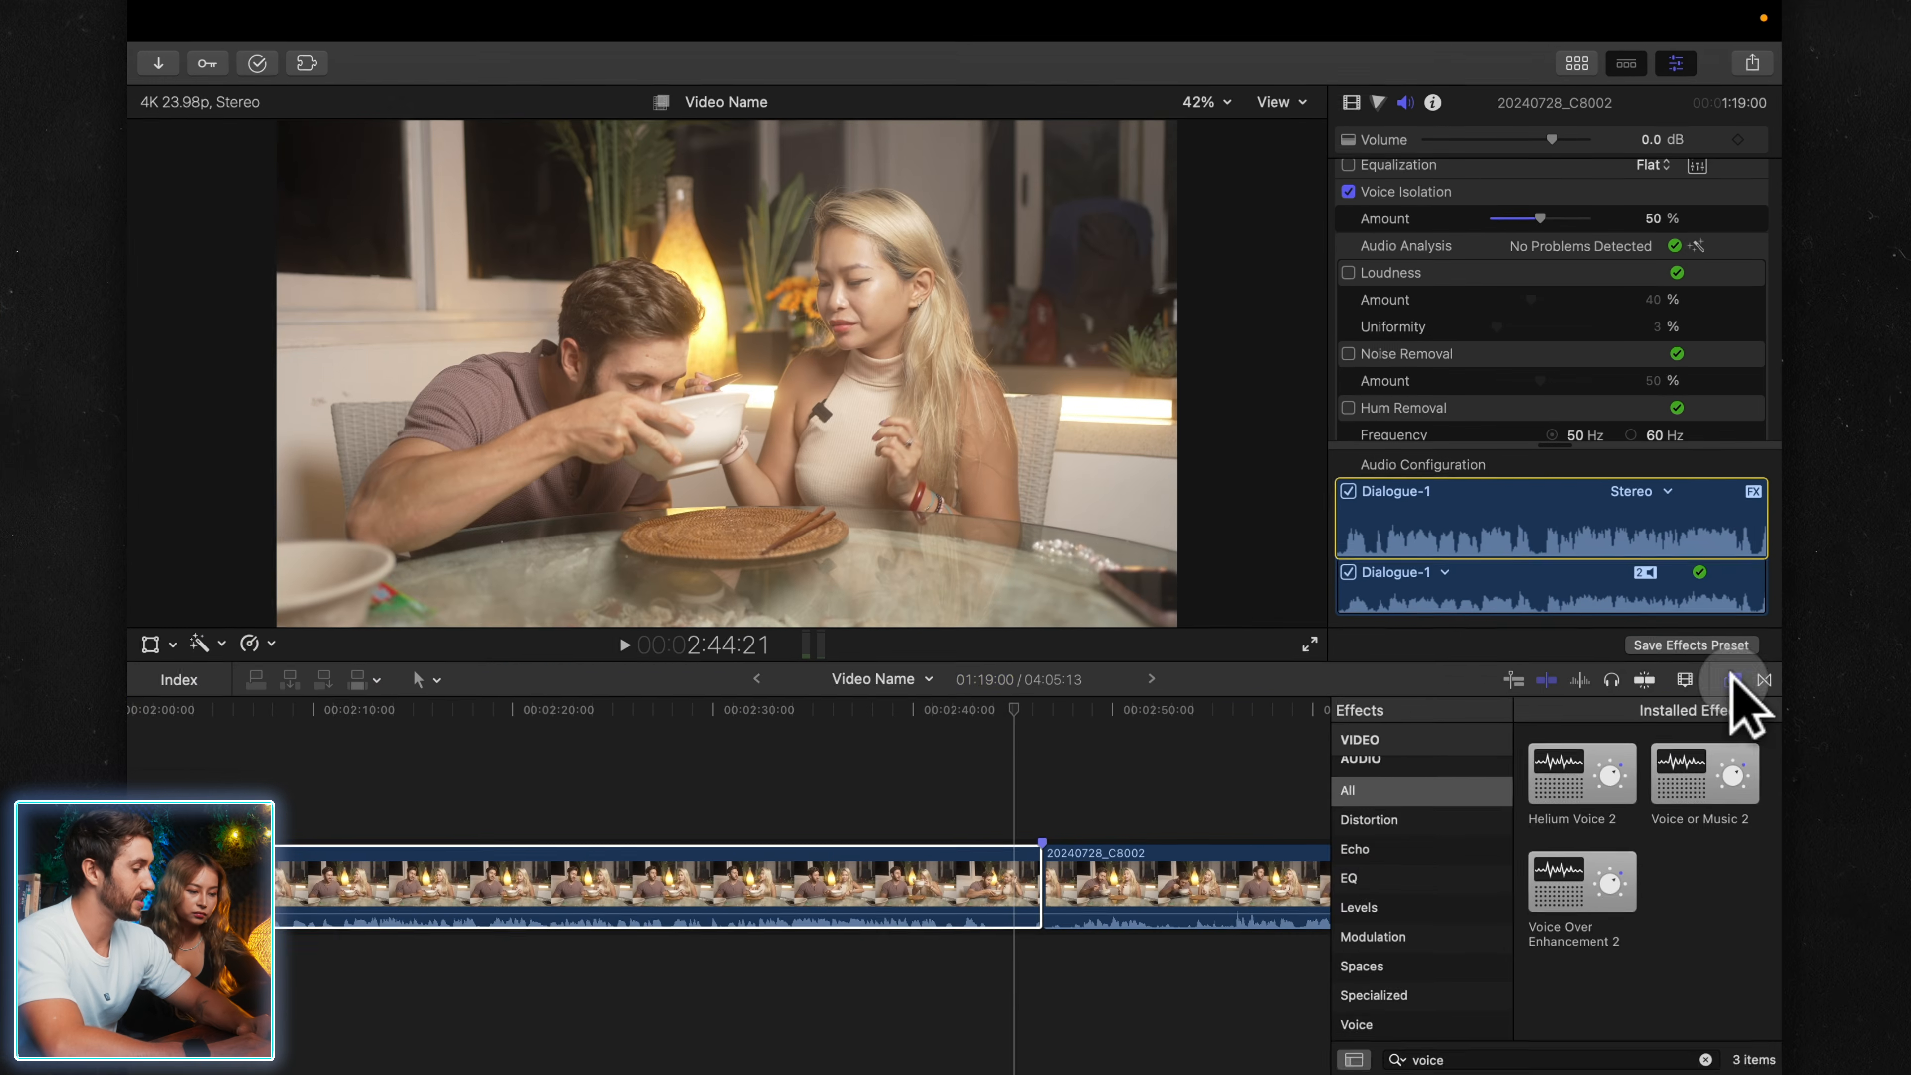
{"action": "scroll", "coordinate": [1570, 383], "scroll_direction": "down", "scroll_amount": 5}
{"action": "scroll", "coordinate": [1570, 384], "scroll_direction": "up", "scroll_amount": 4}
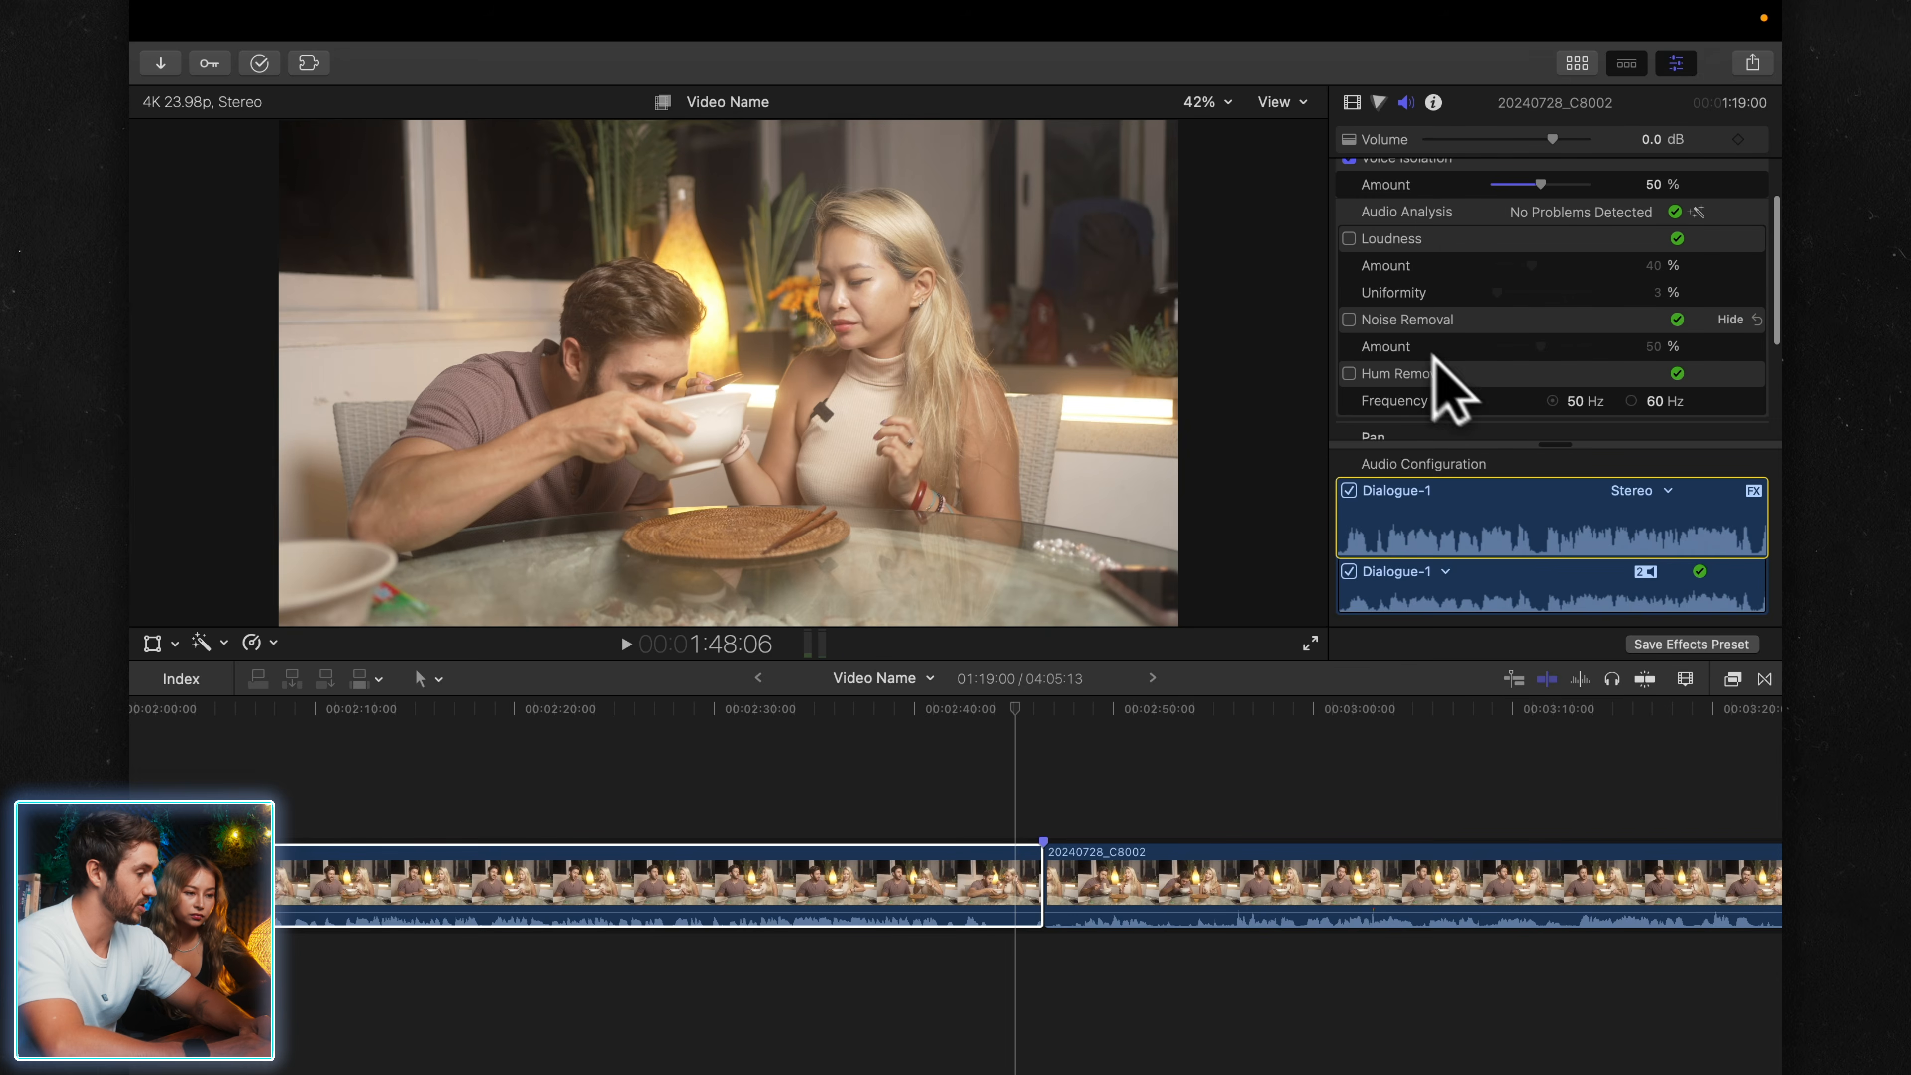
{"action": "scroll", "coordinate": [1430, 332], "scroll_direction": "up", "scroll_amount": 2}
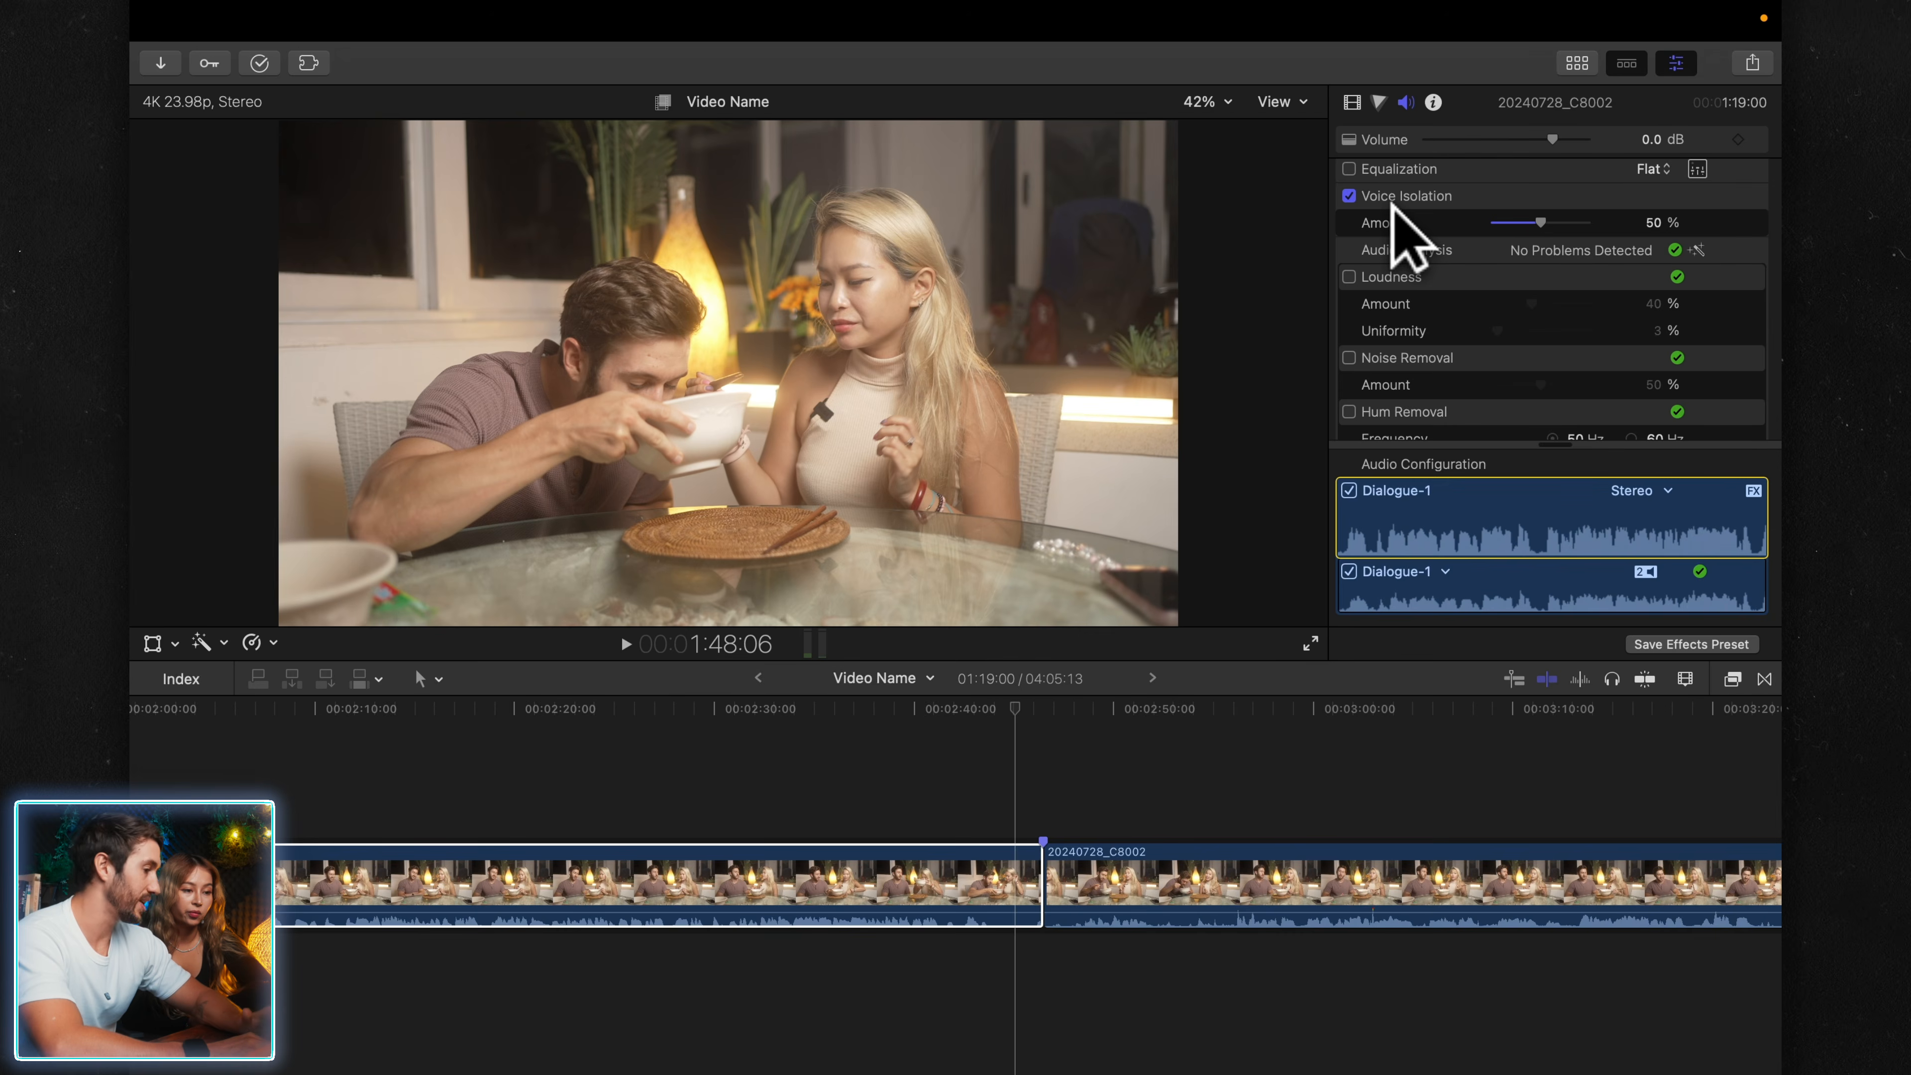
{"action": "scroll", "coordinate": [1414, 332], "scroll_direction": "down", "scroll_amount": 1}
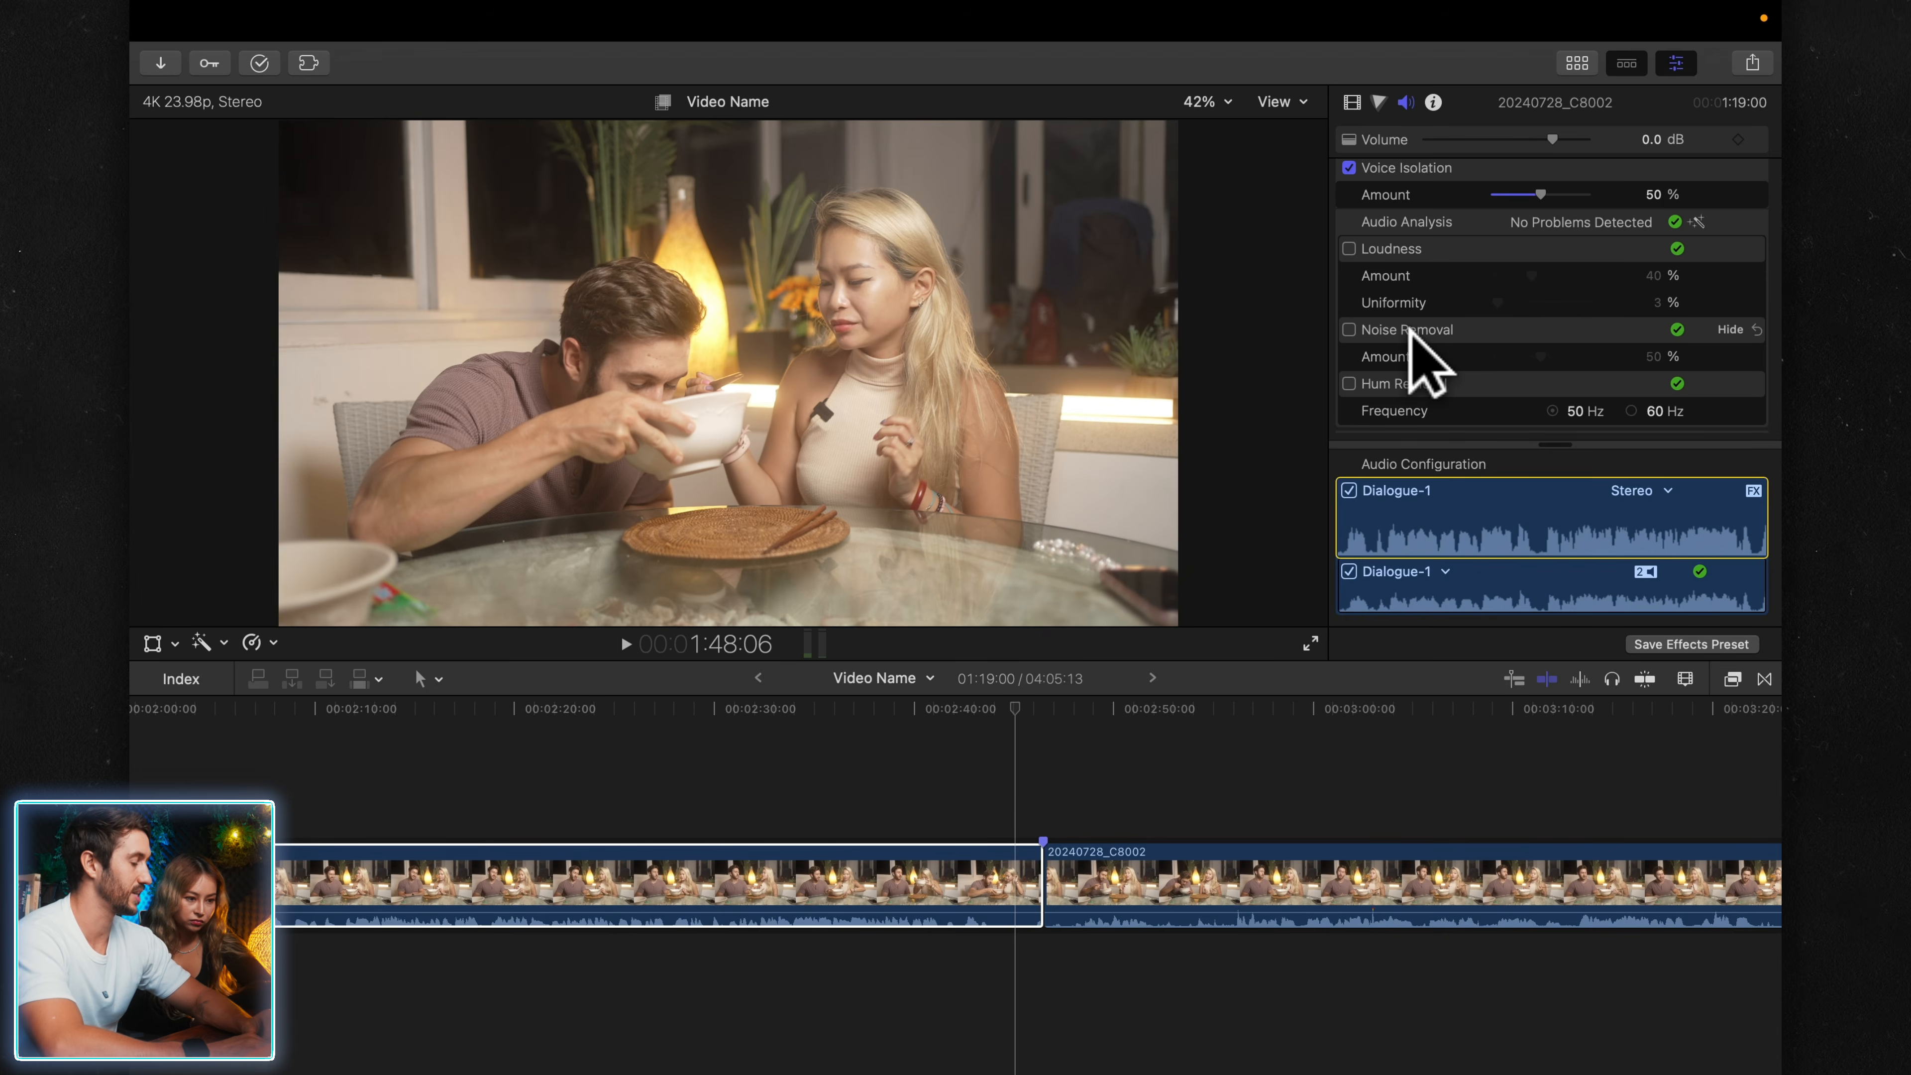
{"action": "scroll", "coordinate": [1414, 335], "scroll_direction": "up", "scroll_amount": 2}
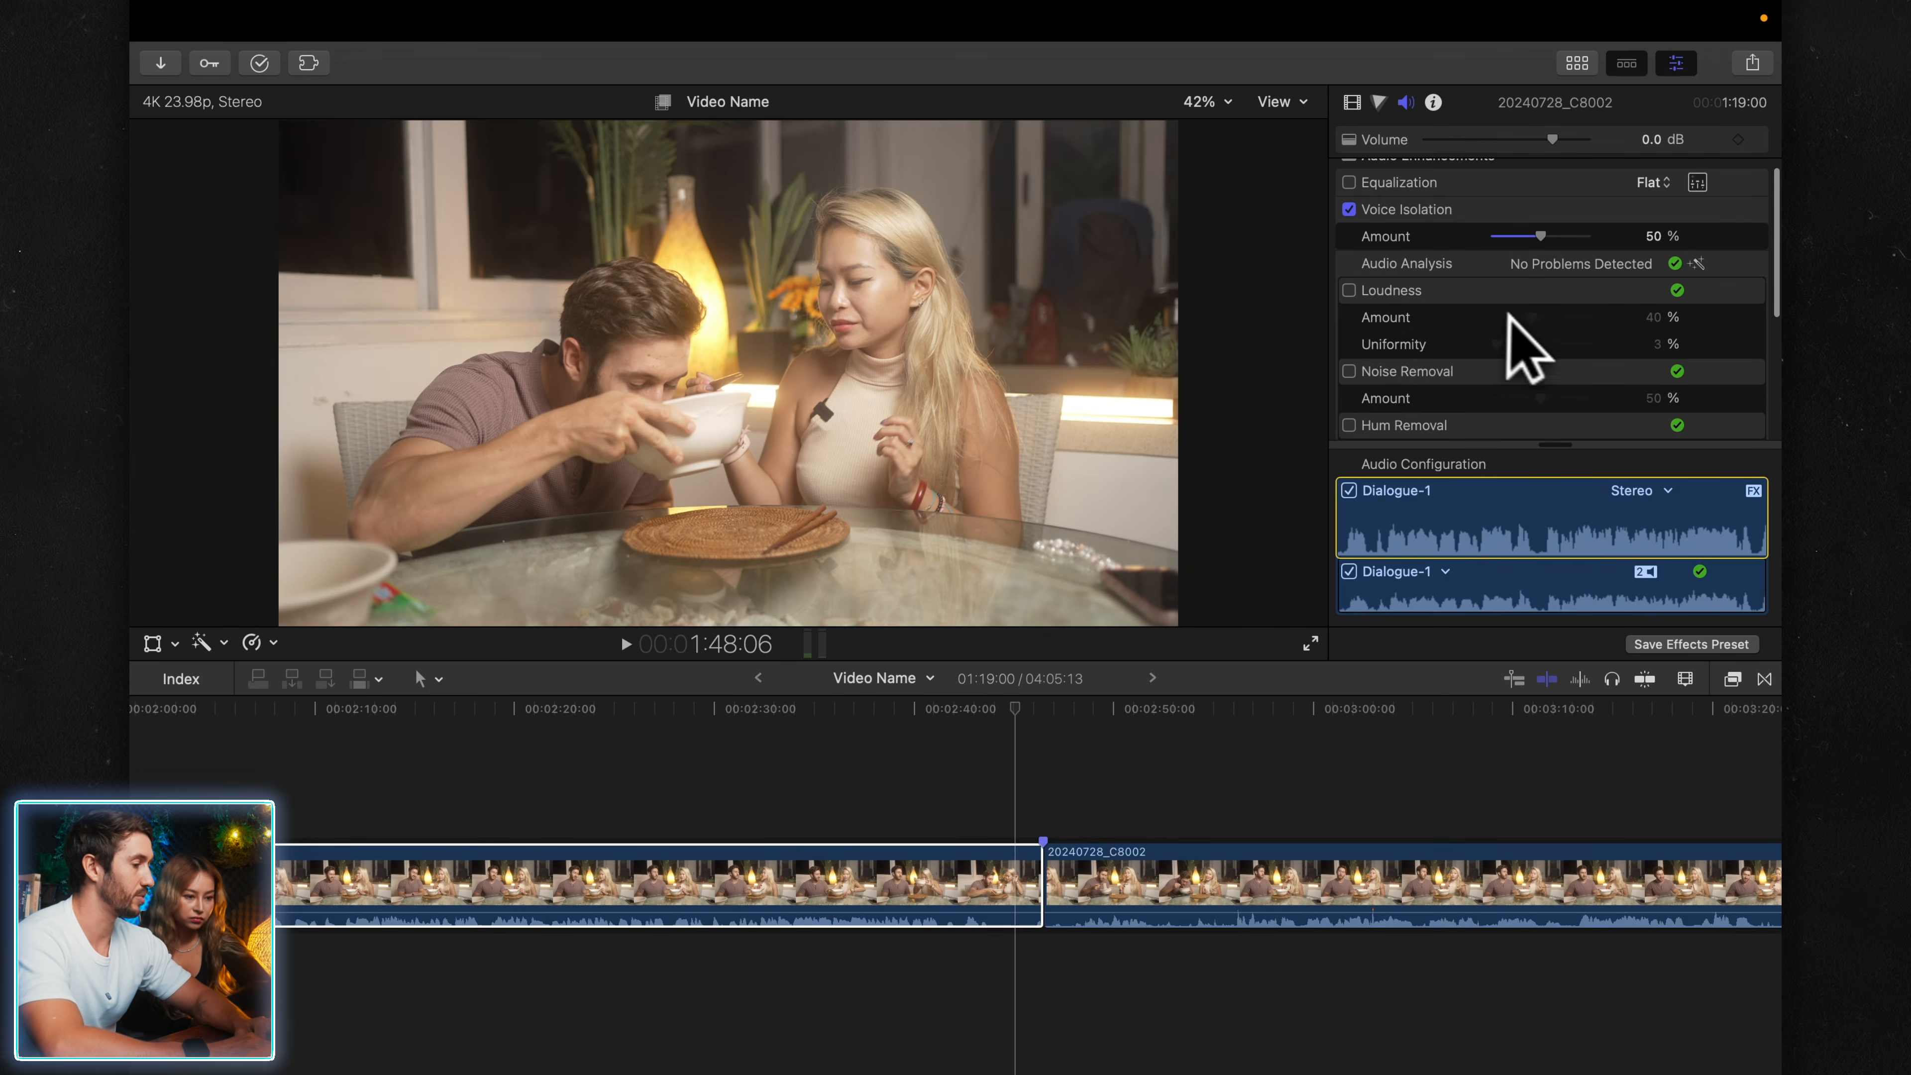
- Try the Loudness enhancement with an amount of 73% and a uniformity of 69%, and switch it off again
{"action": "left_click", "coordinate": [1348, 290]}
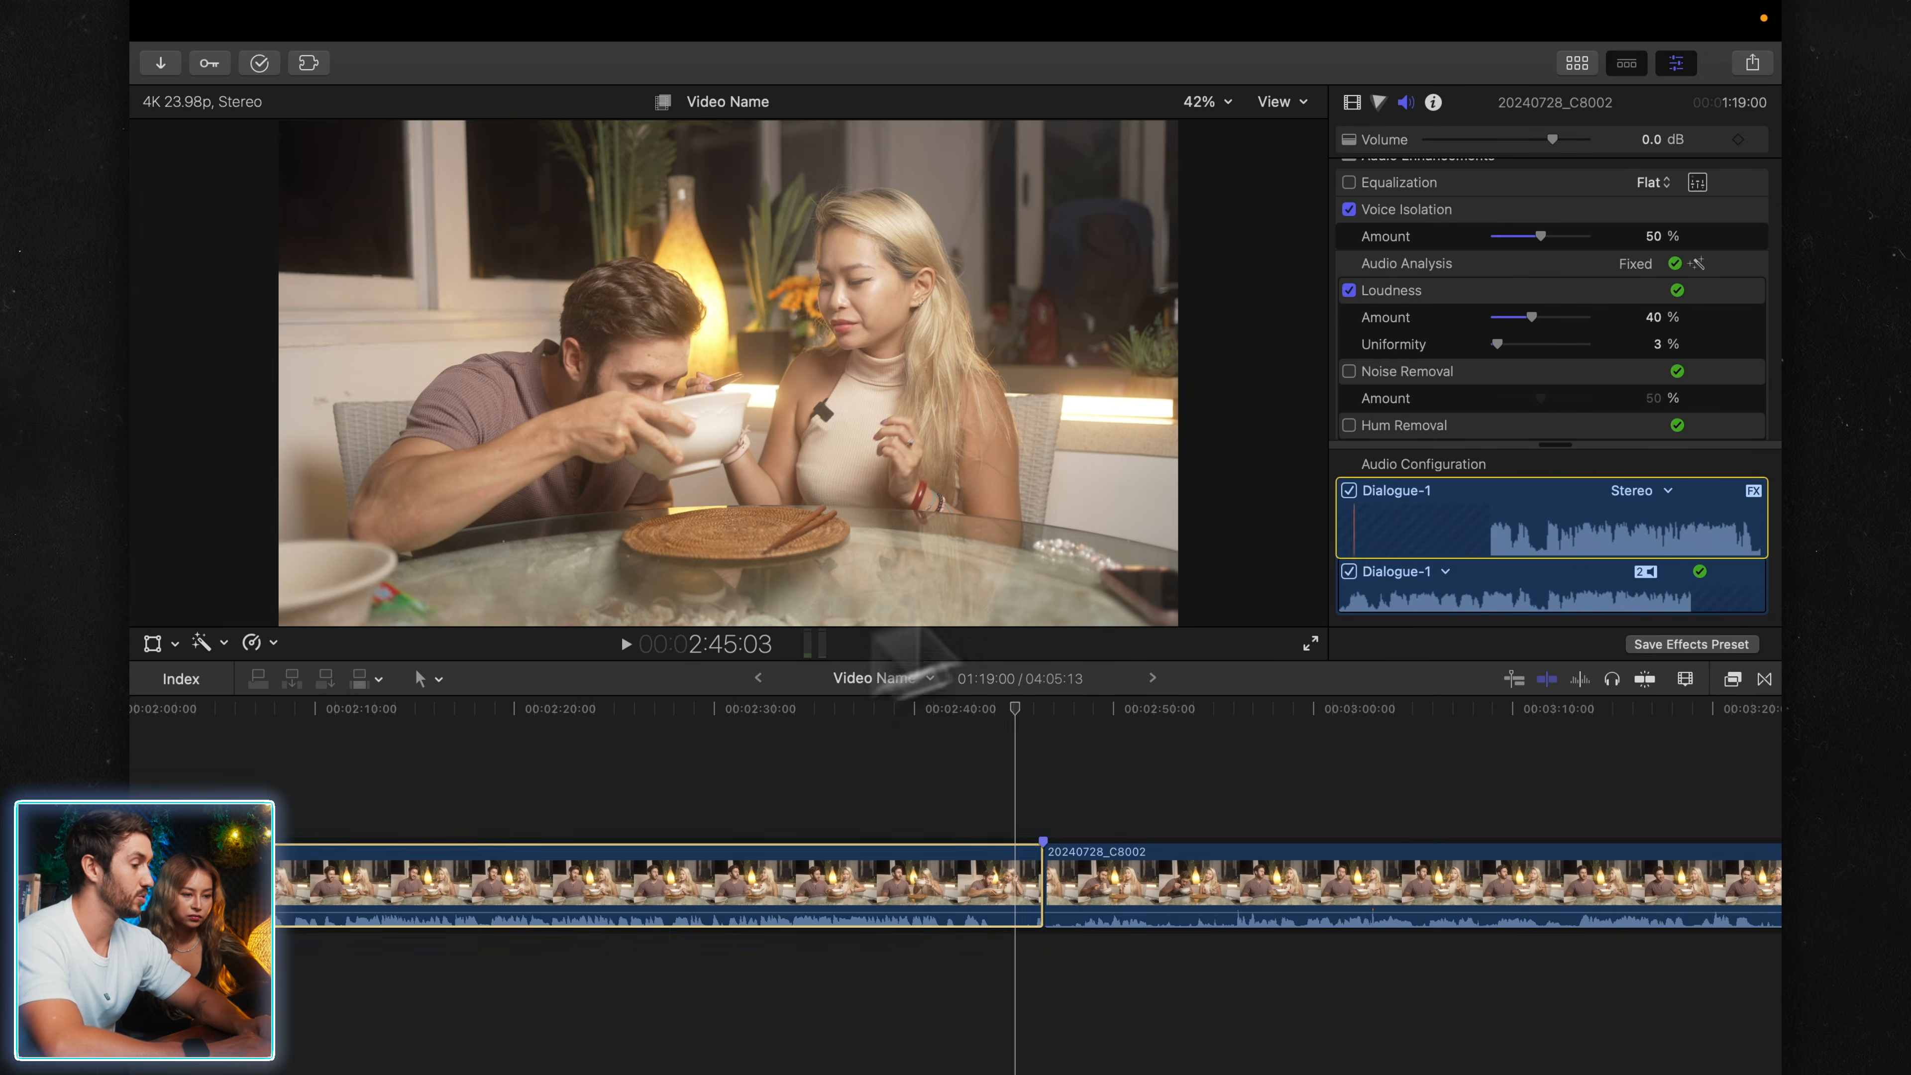
{"action": "left_click_drag", "start_coordinate": [1535, 317], "coordinate": [1556, 312]}
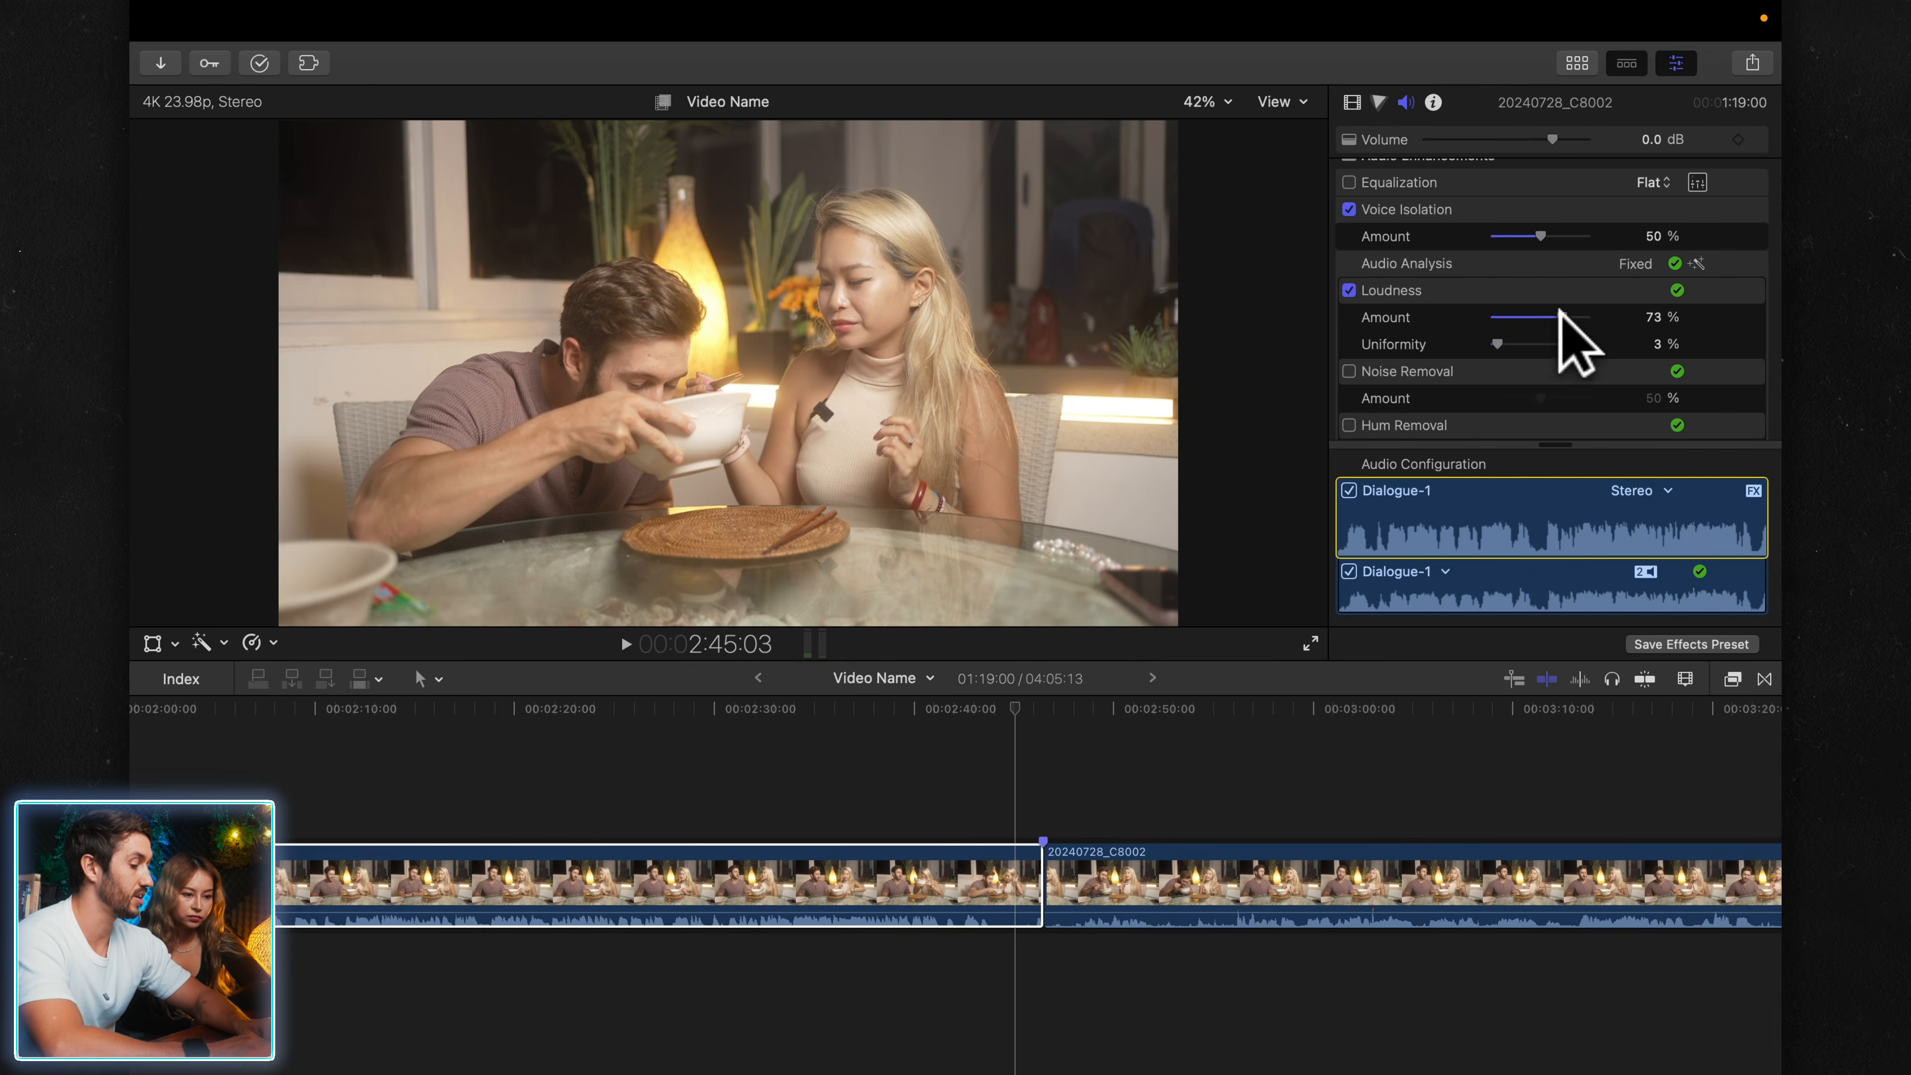
{"action": "left_click", "coordinate": [823, 682]}
{"action": "left_click_drag", "start_coordinate": [1497, 344], "coordinate": [1558, 333]}
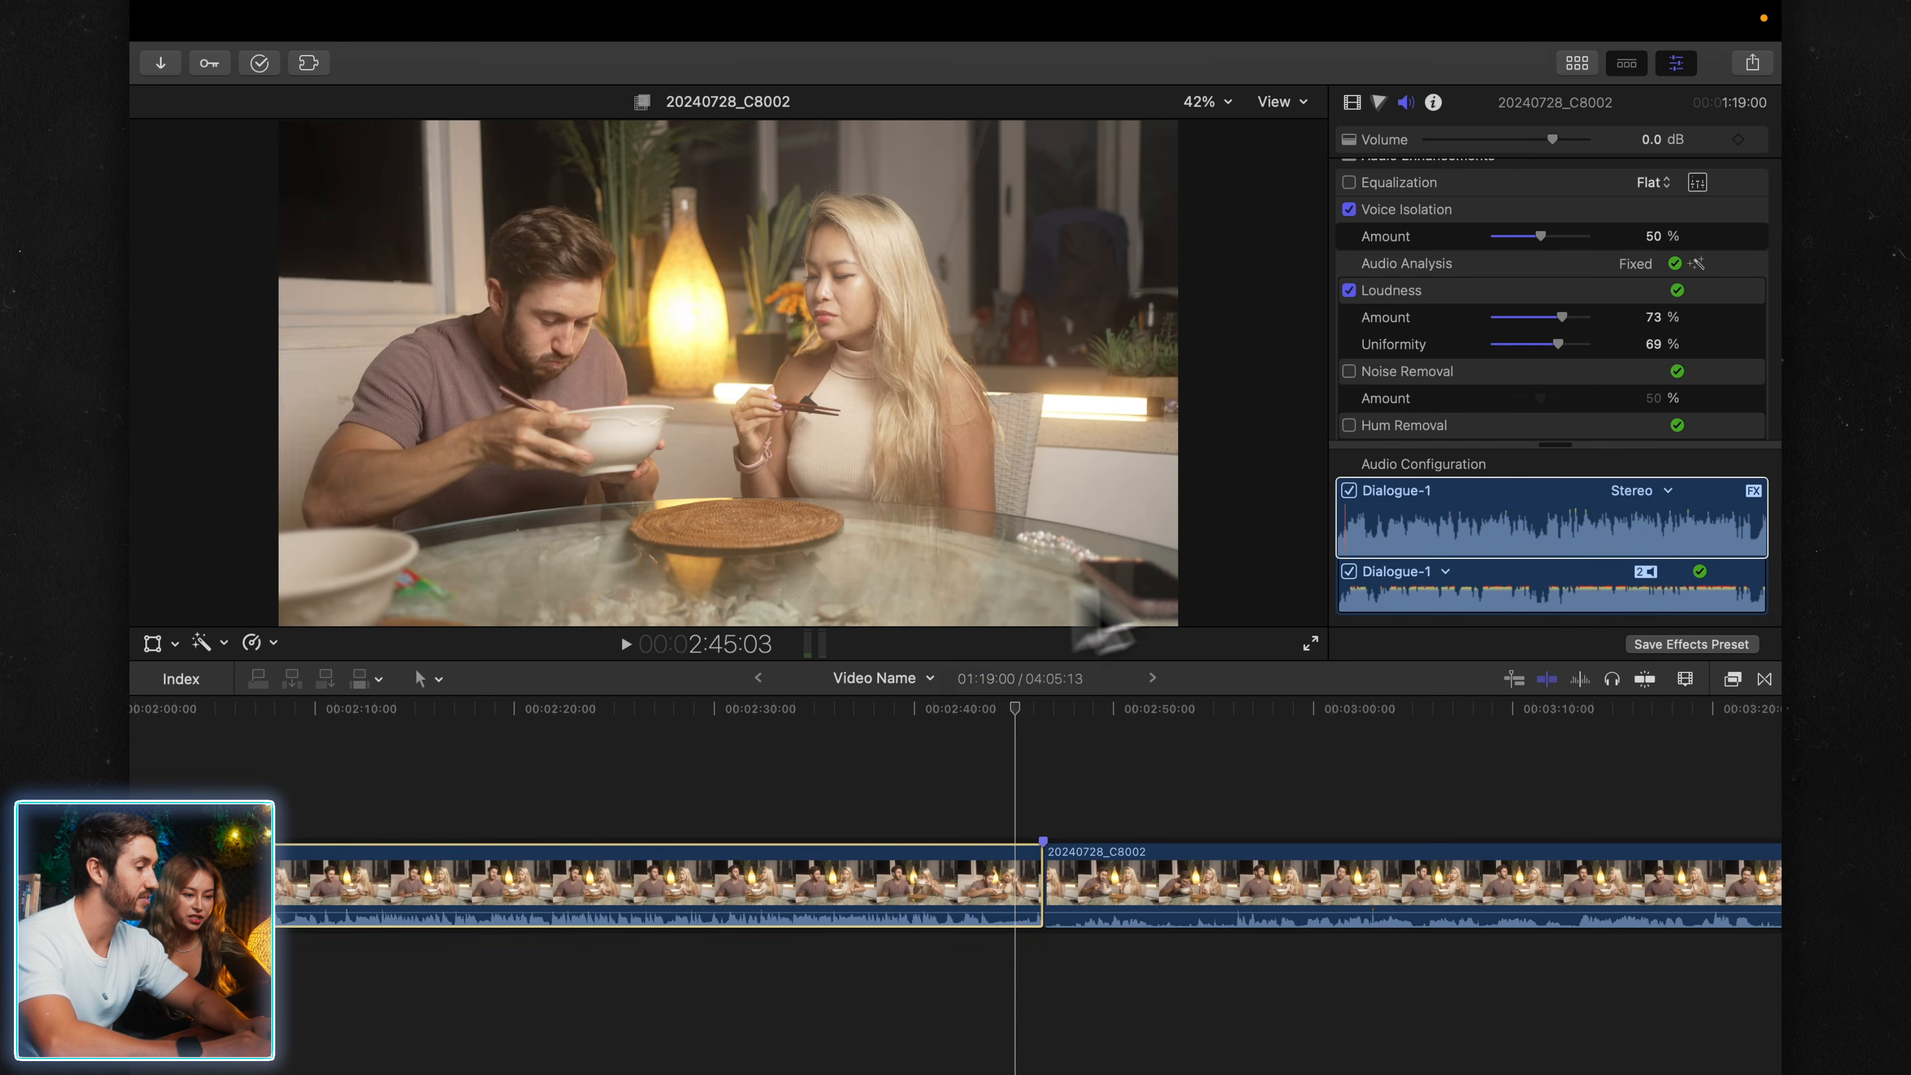
{"action": "left_click", "coordinate": [1349, 291]}
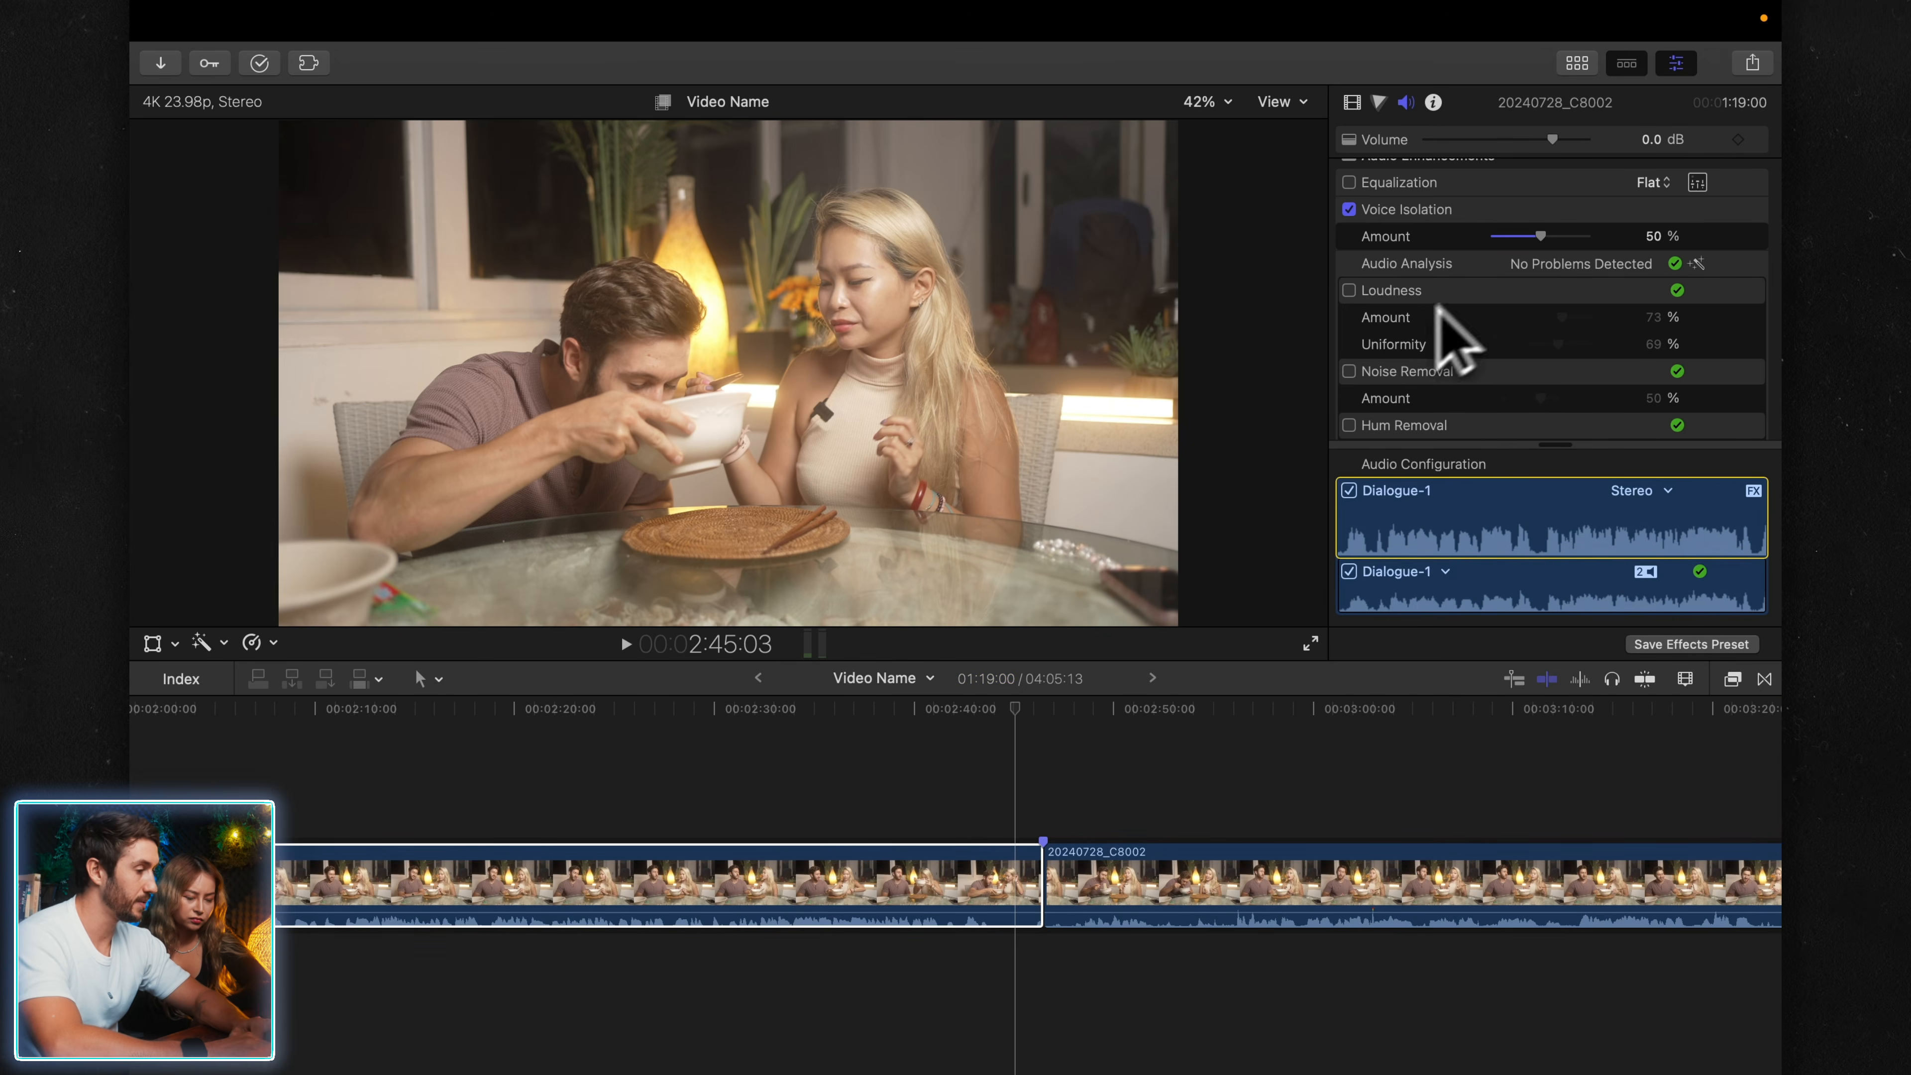
- Try raising the clip's volume to 7.0 dB, undo it, and try the volume line on the clip in the timeline
{"action": "scroll", "coordinate": [1466, 315], "scroll_direction": "up", "scroll_amount": 1}
{"action": "mouse_move", "coordinate": [1552, 140]}
{"action": "left_mouse_down"}
{"action": "mouse_move", "coordinate": [1467, 140]}
{"action": "mouse_move", "coordinate": [1574, 140]}
{"action": "left_mouse_up"}
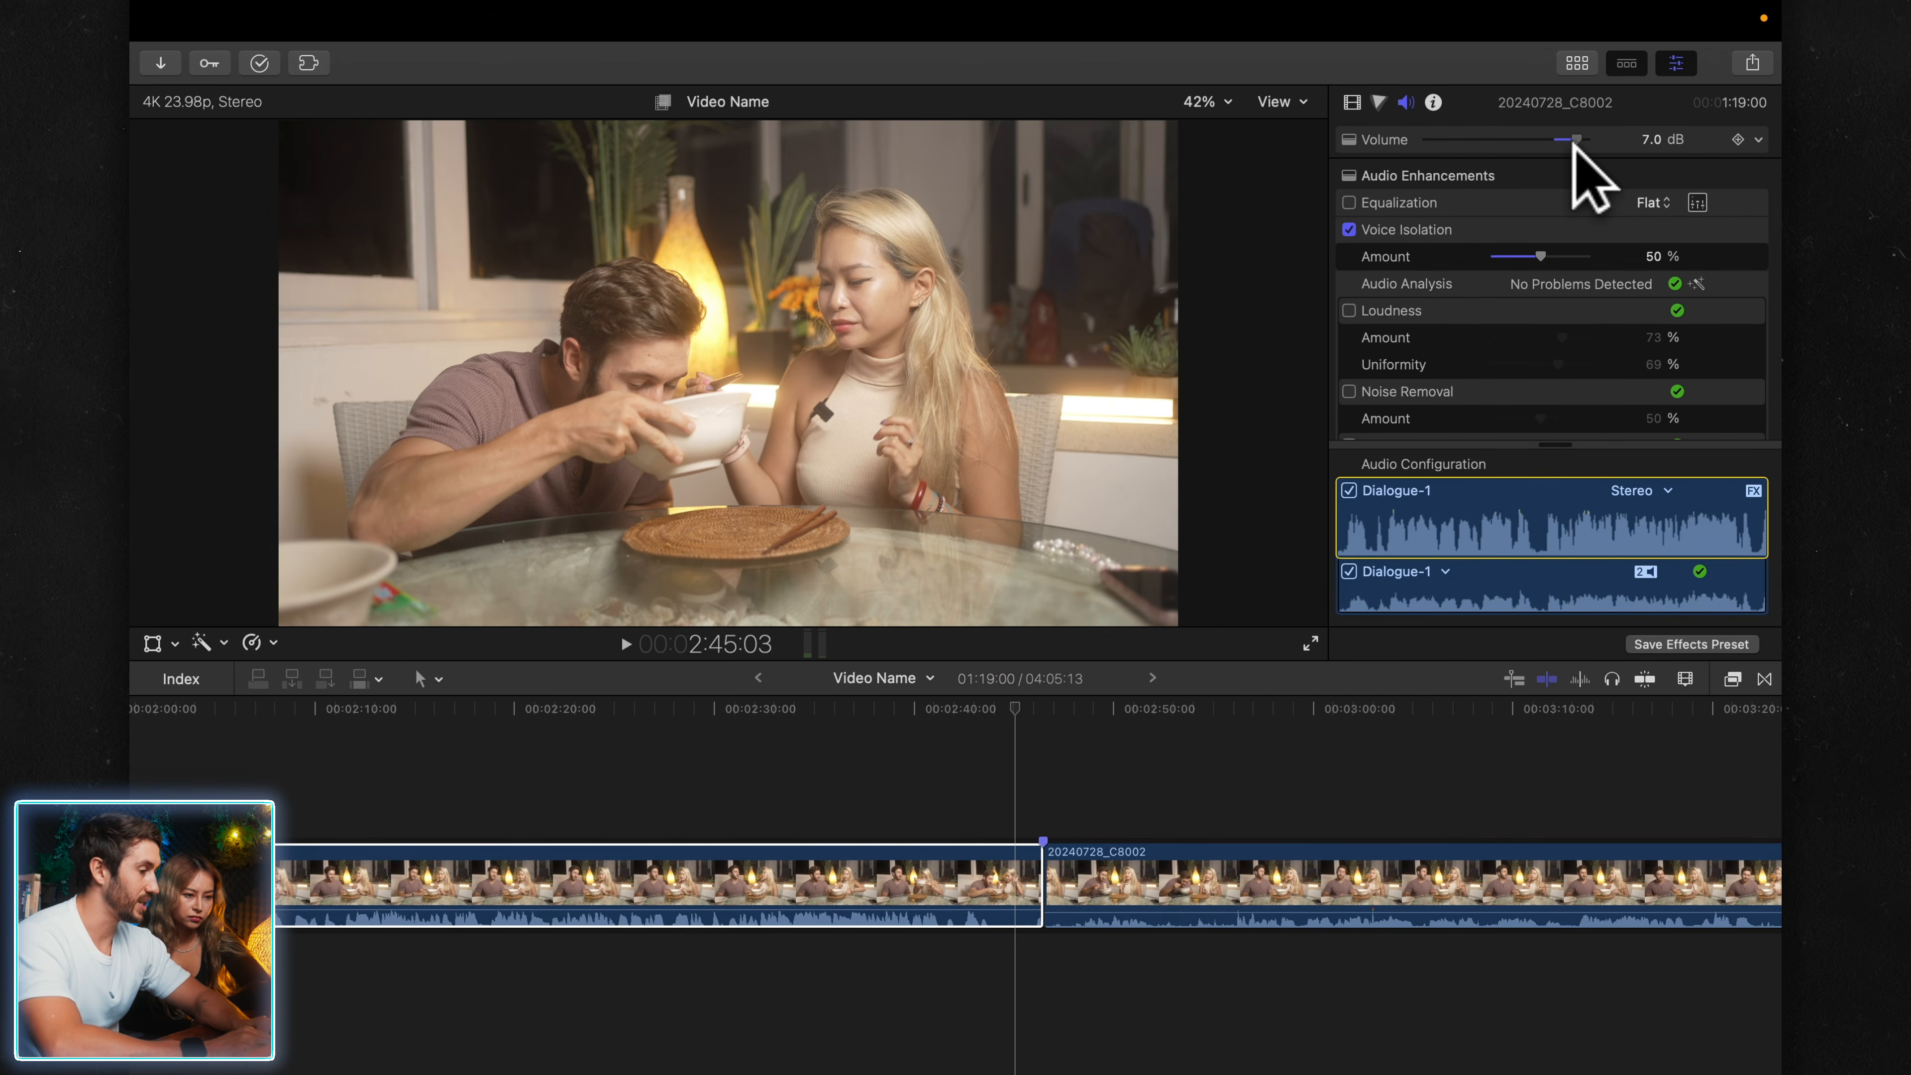
{"action": "key", "text": "super+z"}
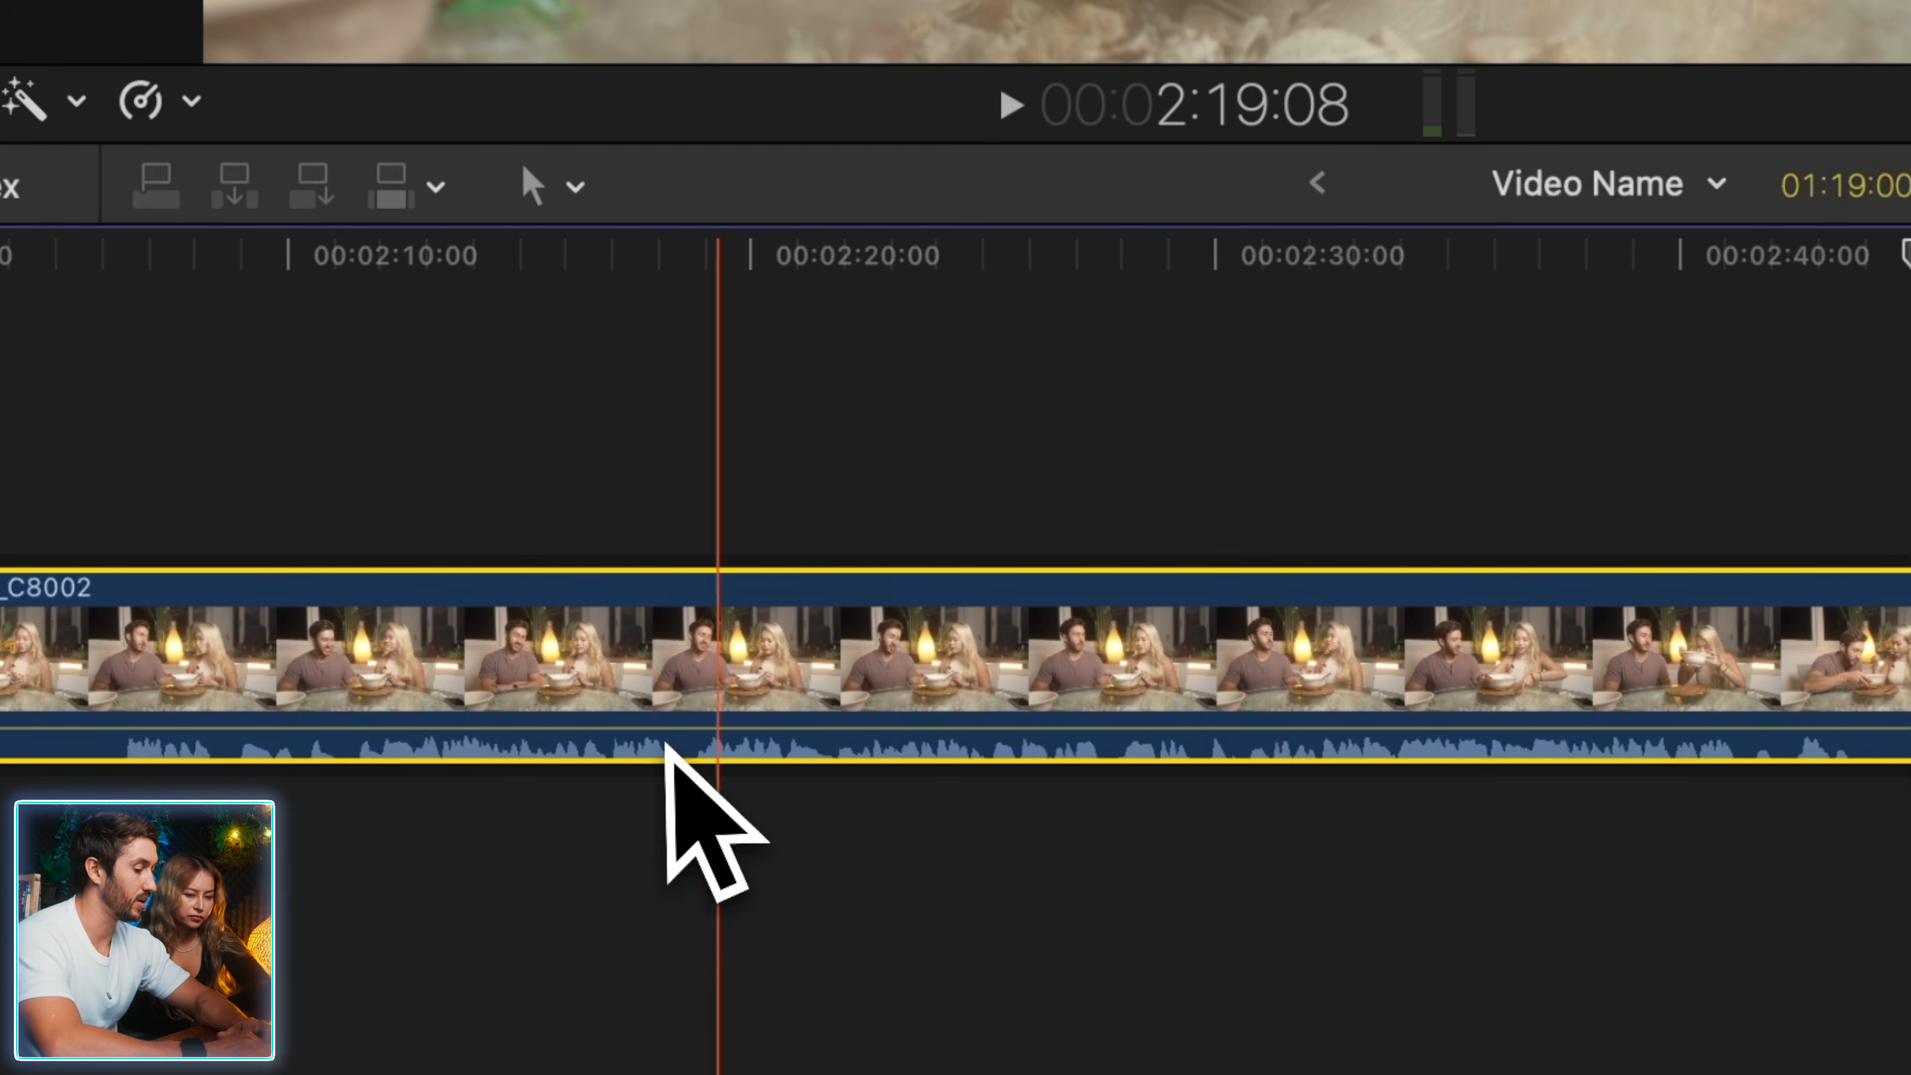
{"action": "left_click_drag", "start_coordinate": [711, 728], "coordinate": [876, 720]}
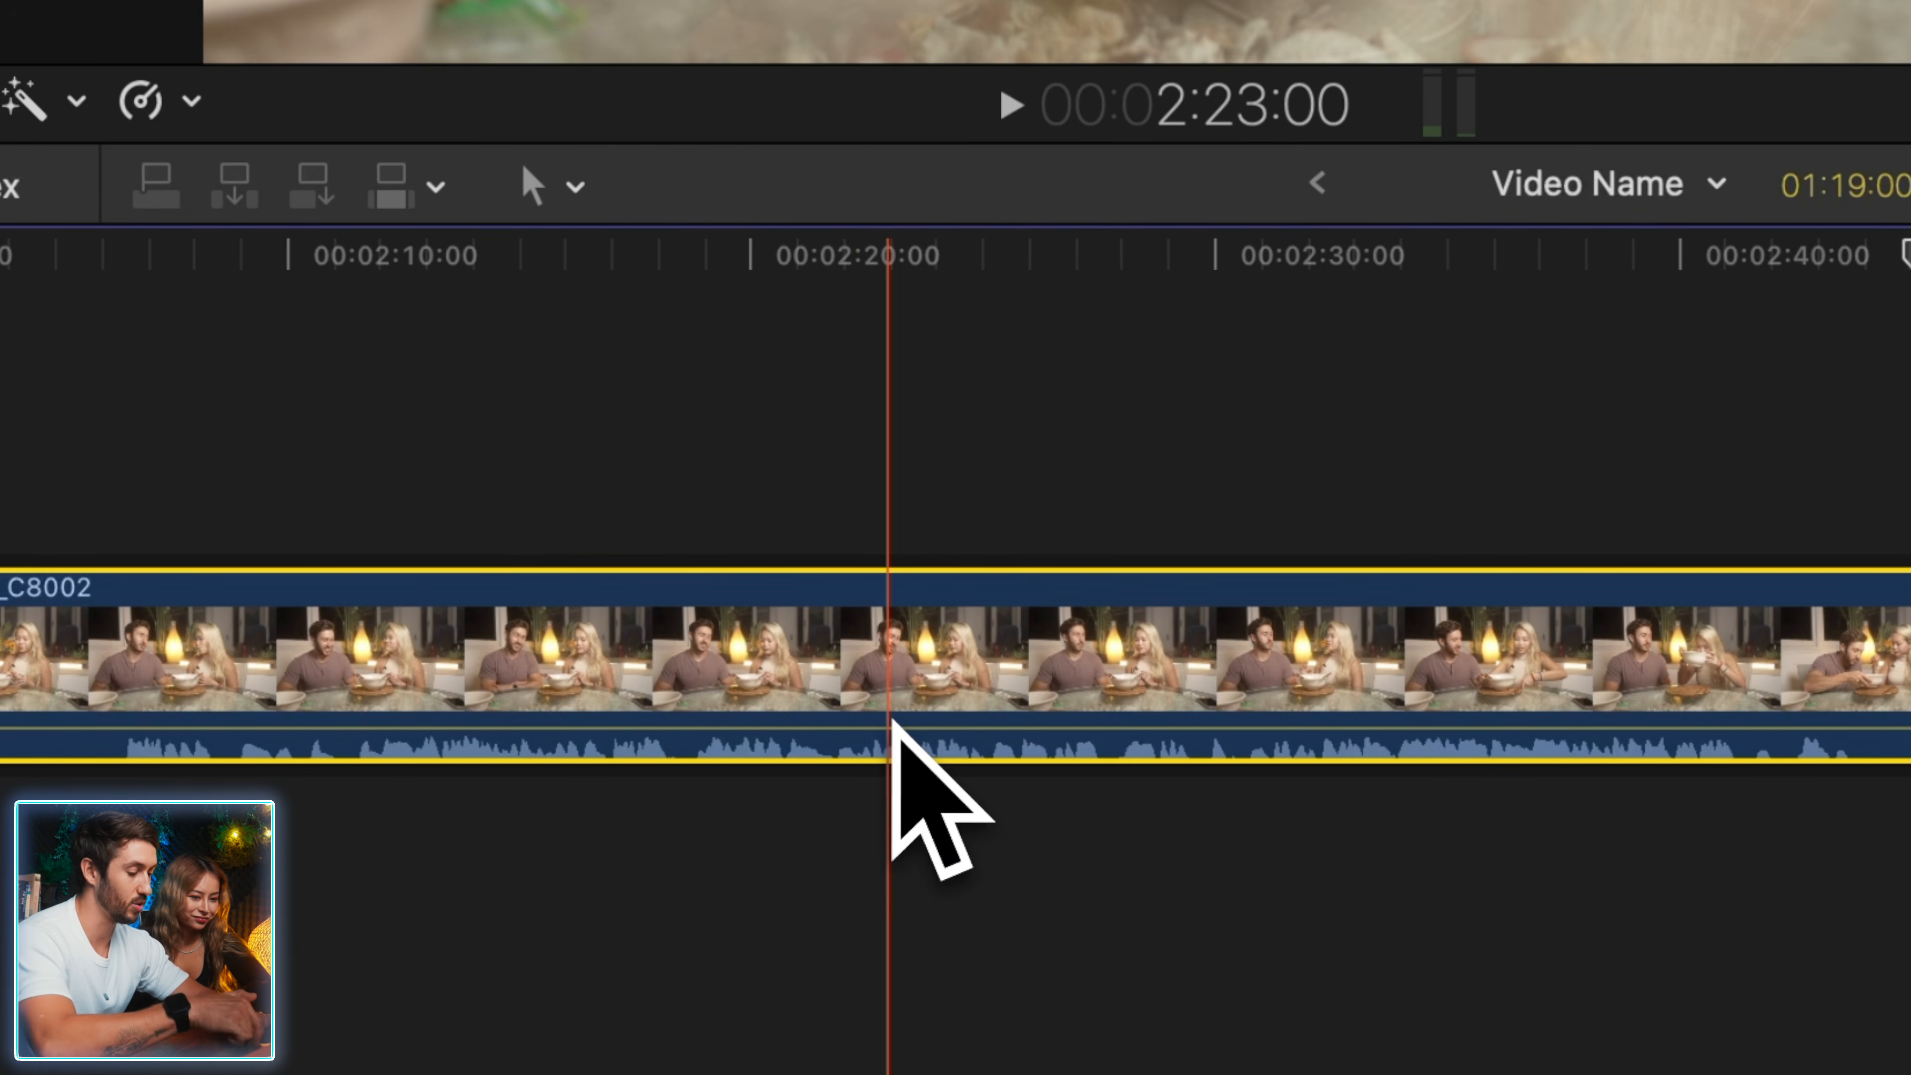
{"action": "mouse_move", "coordinate": [893, 723]}
{"action": "left_mouse_down"}
{"action": "mouse_move", "coordinate": [874, 725]}
{"action": "mouse_move", "coordinate": [855, 803]}
{"action": "mouse_move", "coordinate": [868, 707]}
{"action": "mouse_move", "coordinate": [877, 732]}
{"action": "left_mouse_up"}
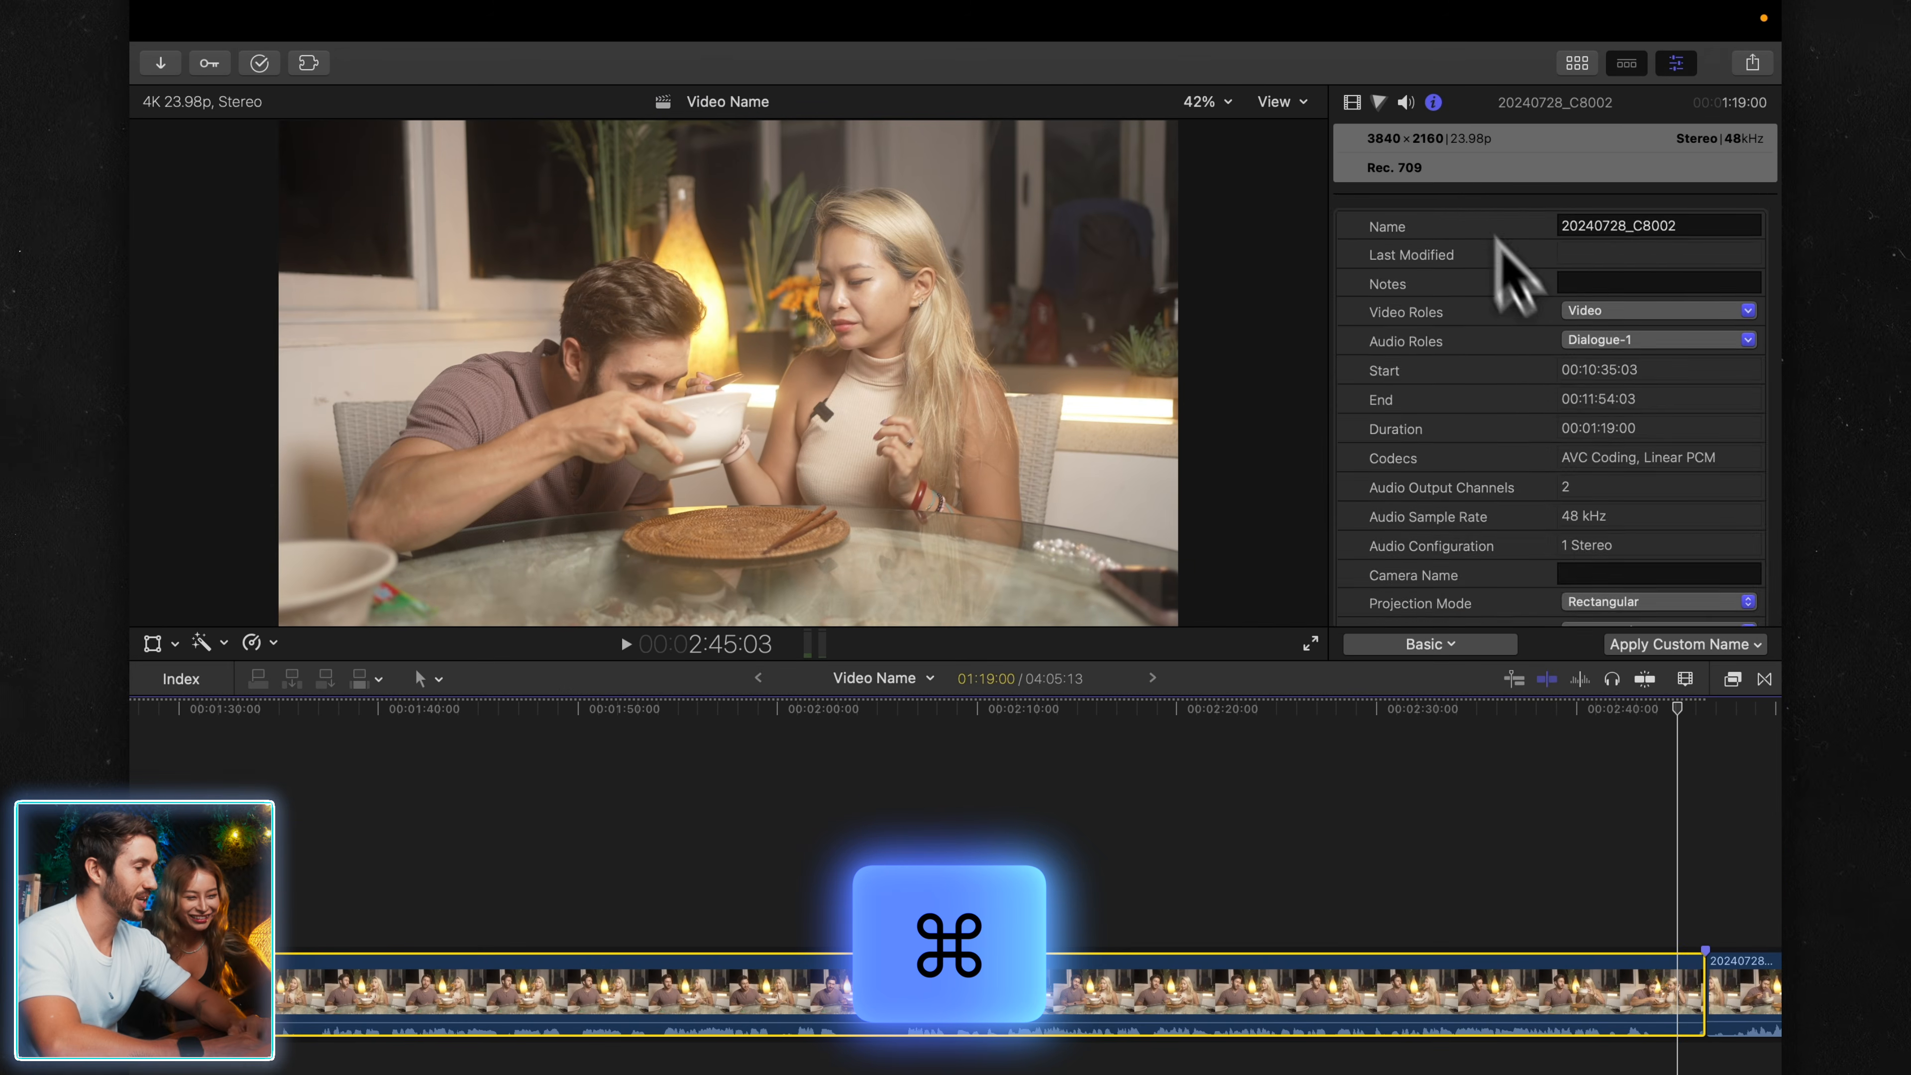
- Examine the selected clip's information, including its codecs, audio details, event, location and available media representations
{"action": "scroll", "coordinate": [1557, 427], "scroll_direction": "down", "scroll_amount": 5}
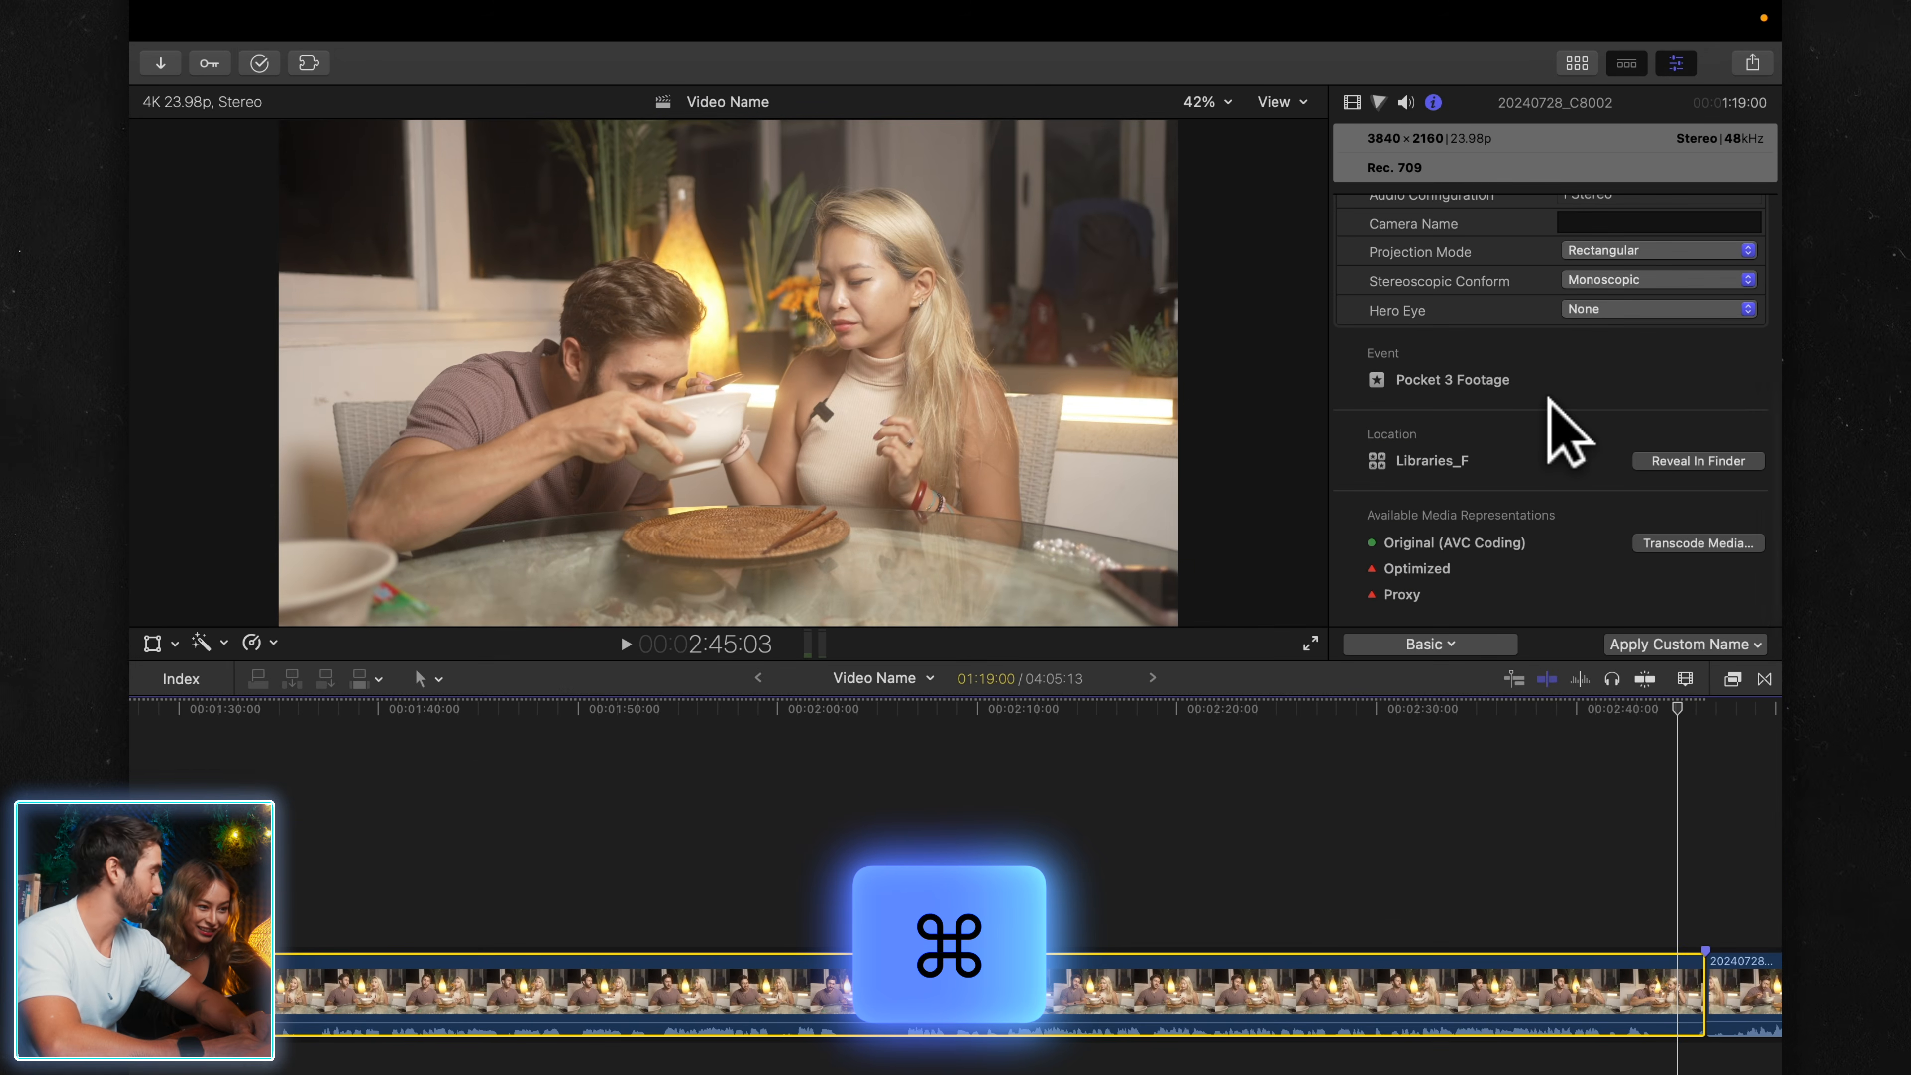
{"action": "scroll", "coordinate": [1561, 427], "scroll_direction": "up", "scroll_amount": 5}
{"action": "scroll", "coordinate": [1561, 427], "scroll_direction": "down", "scroll_amount": 3}
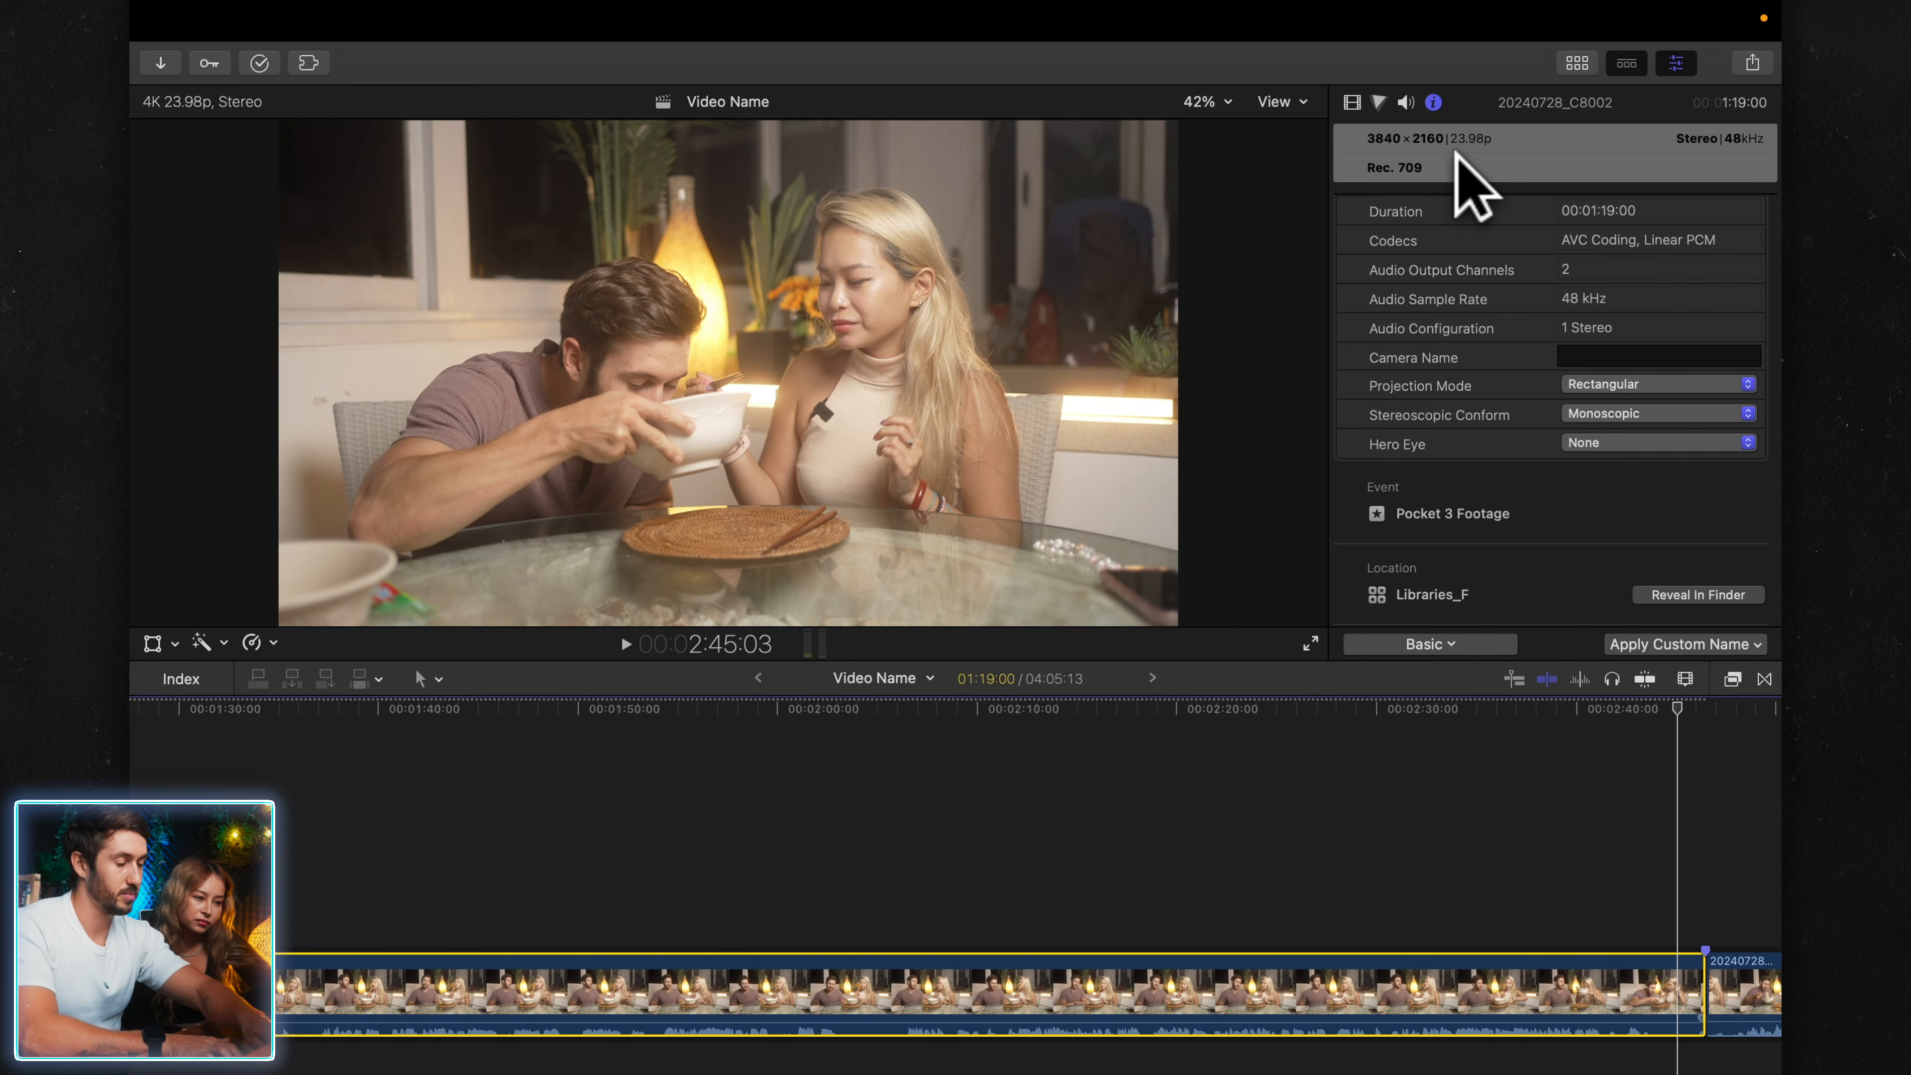
- Find the Video Name project in the Example Video Project library and view its project settings without changing them
{"action": "key", "text": "ctrl+super+1"}
{"action": "left_click", "coordinate": [265, 237]}
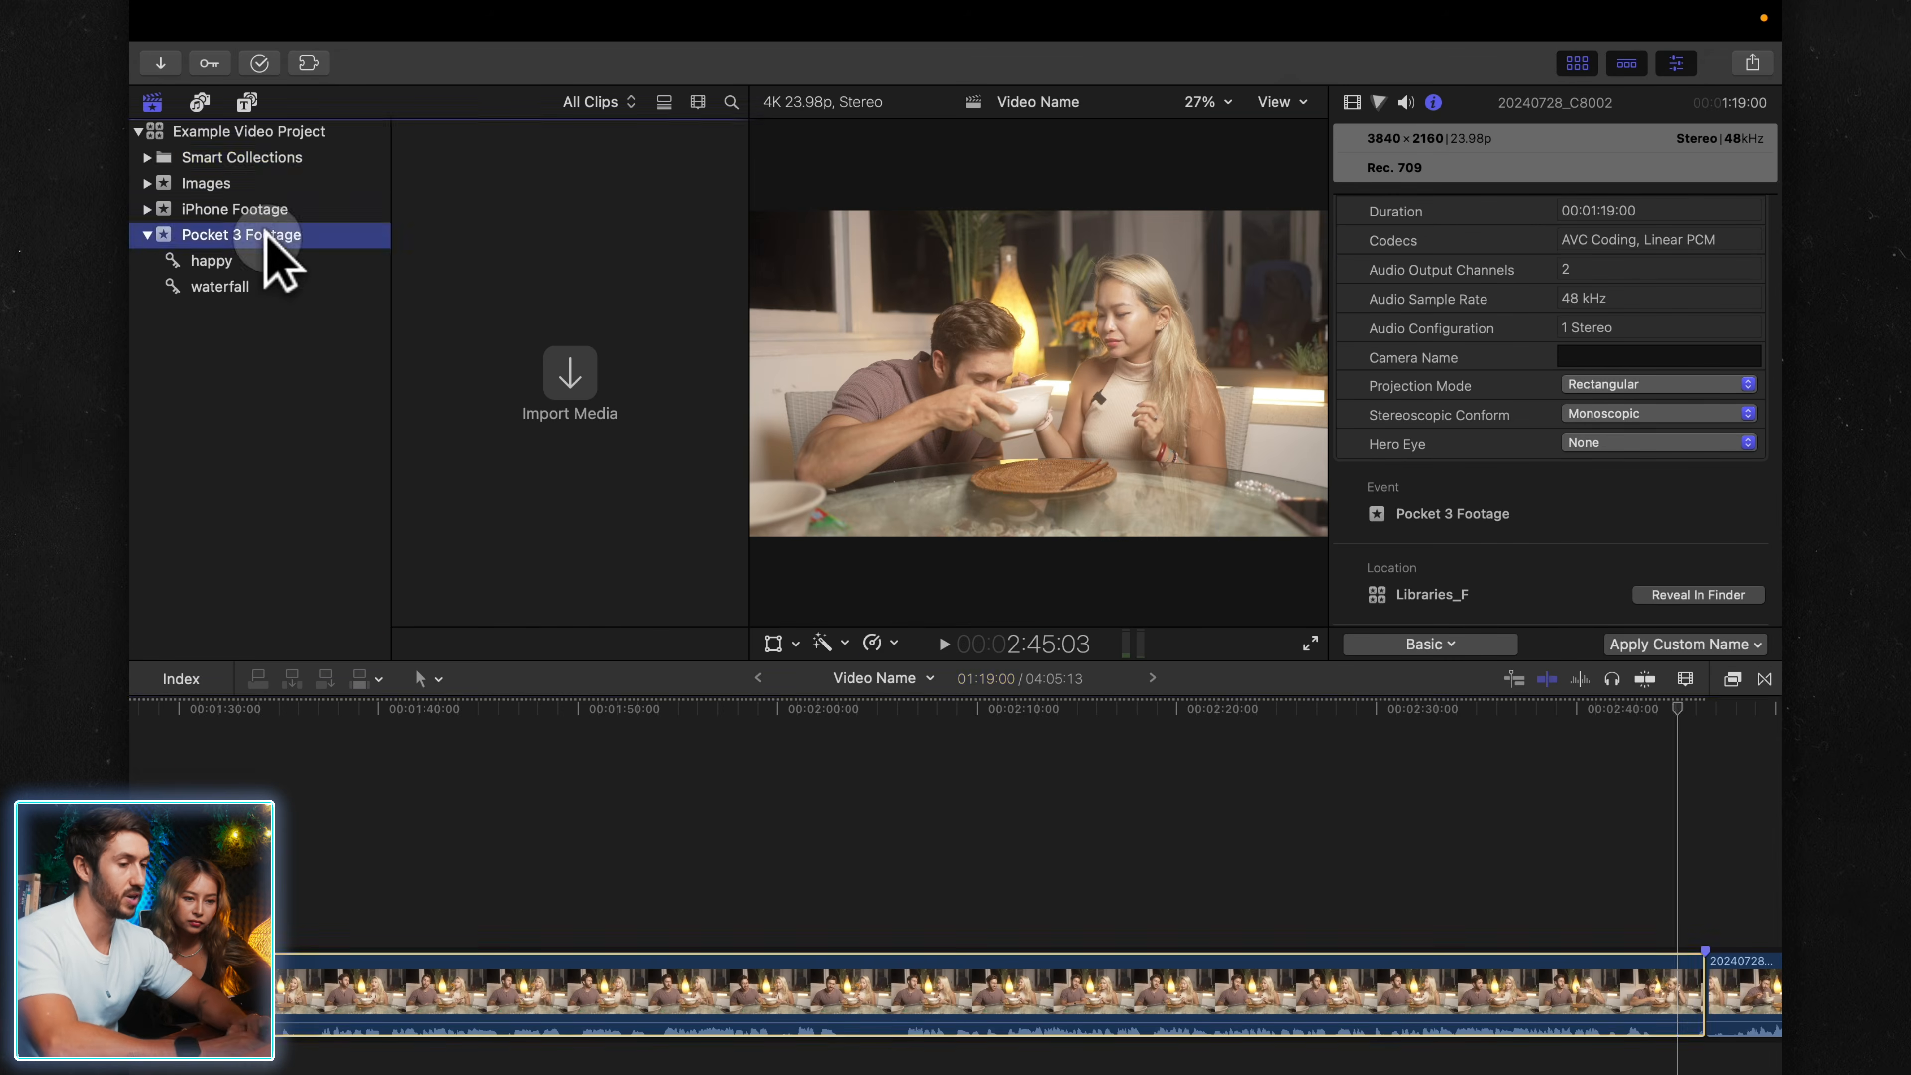
{"action": "left_click", "coordinate": [282, 132]}
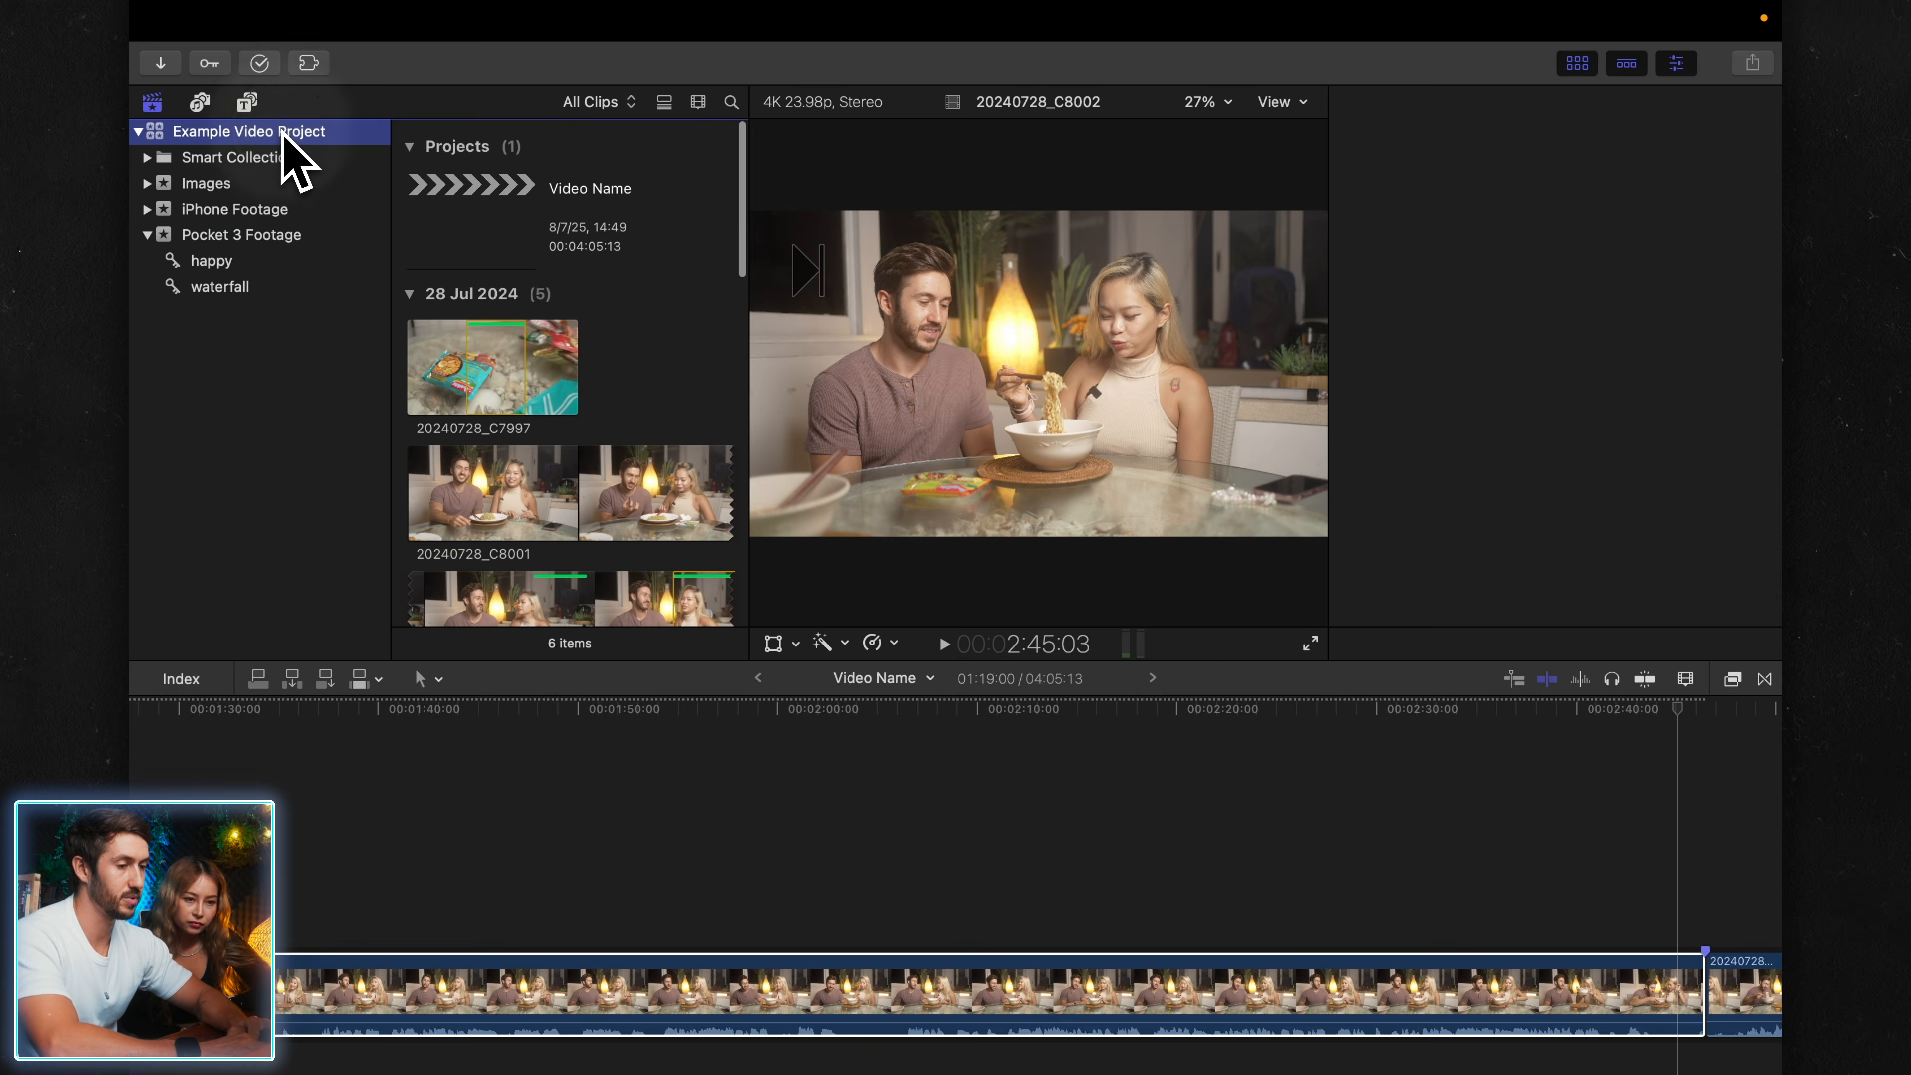
{"action": "key", "text": "super+4"}
{"action": "left_click", "coordinate": [500, 229]}
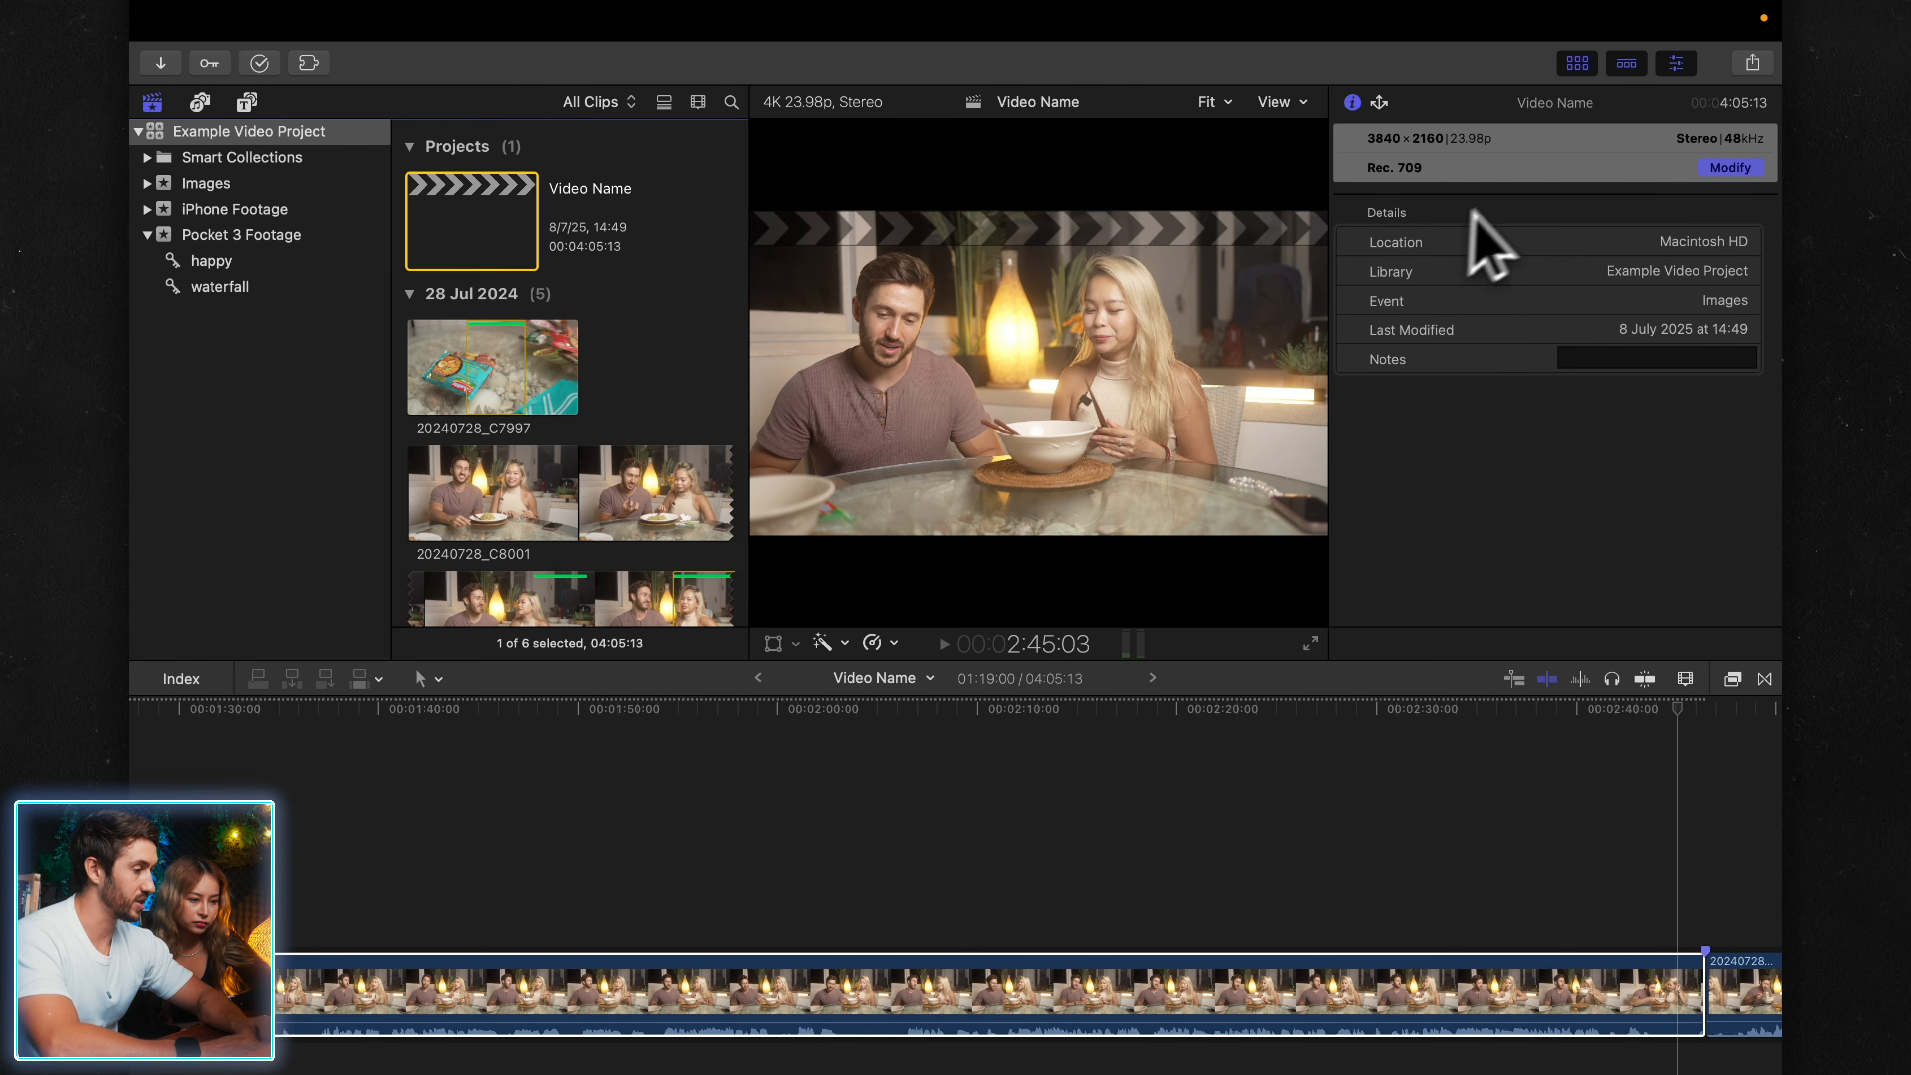
{"action": "left_click", "coordinate": [1728, 168]}
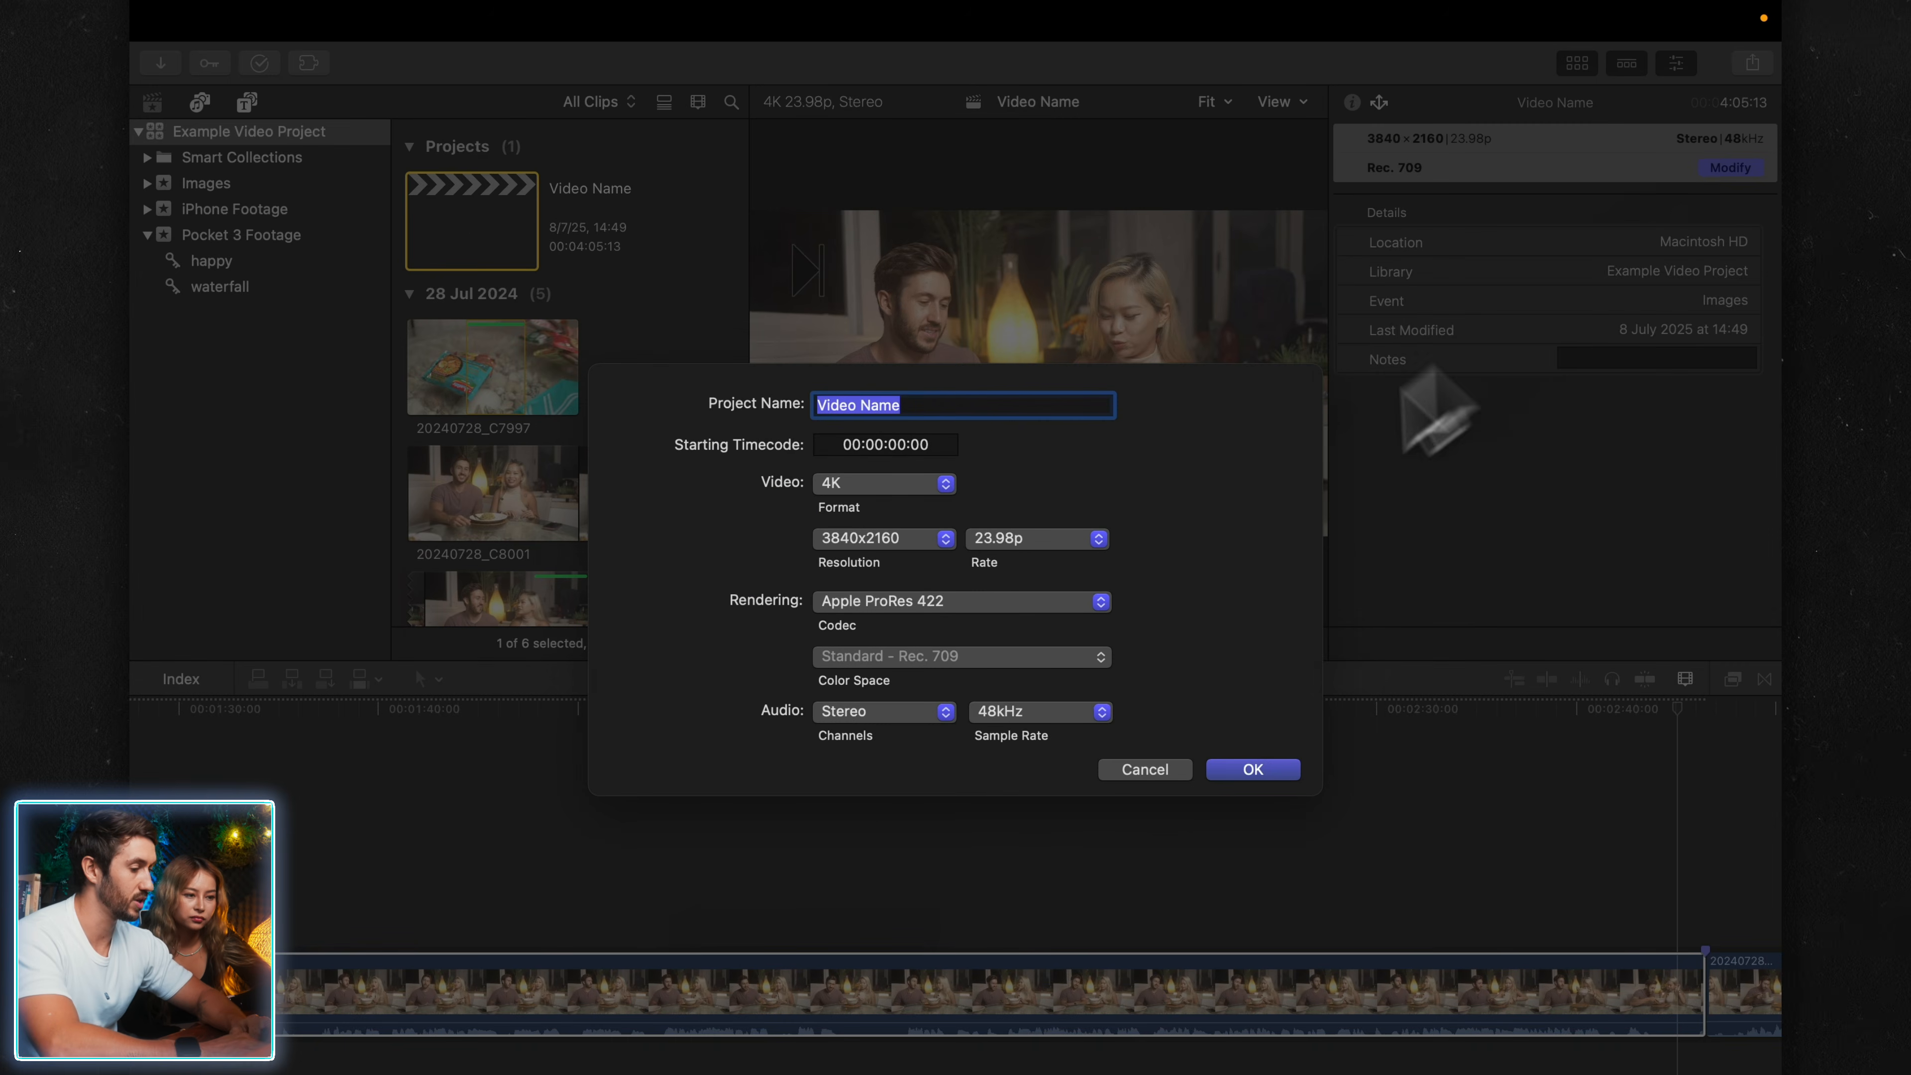
{"action": "left_click", "coordinate": [1145, 769]}
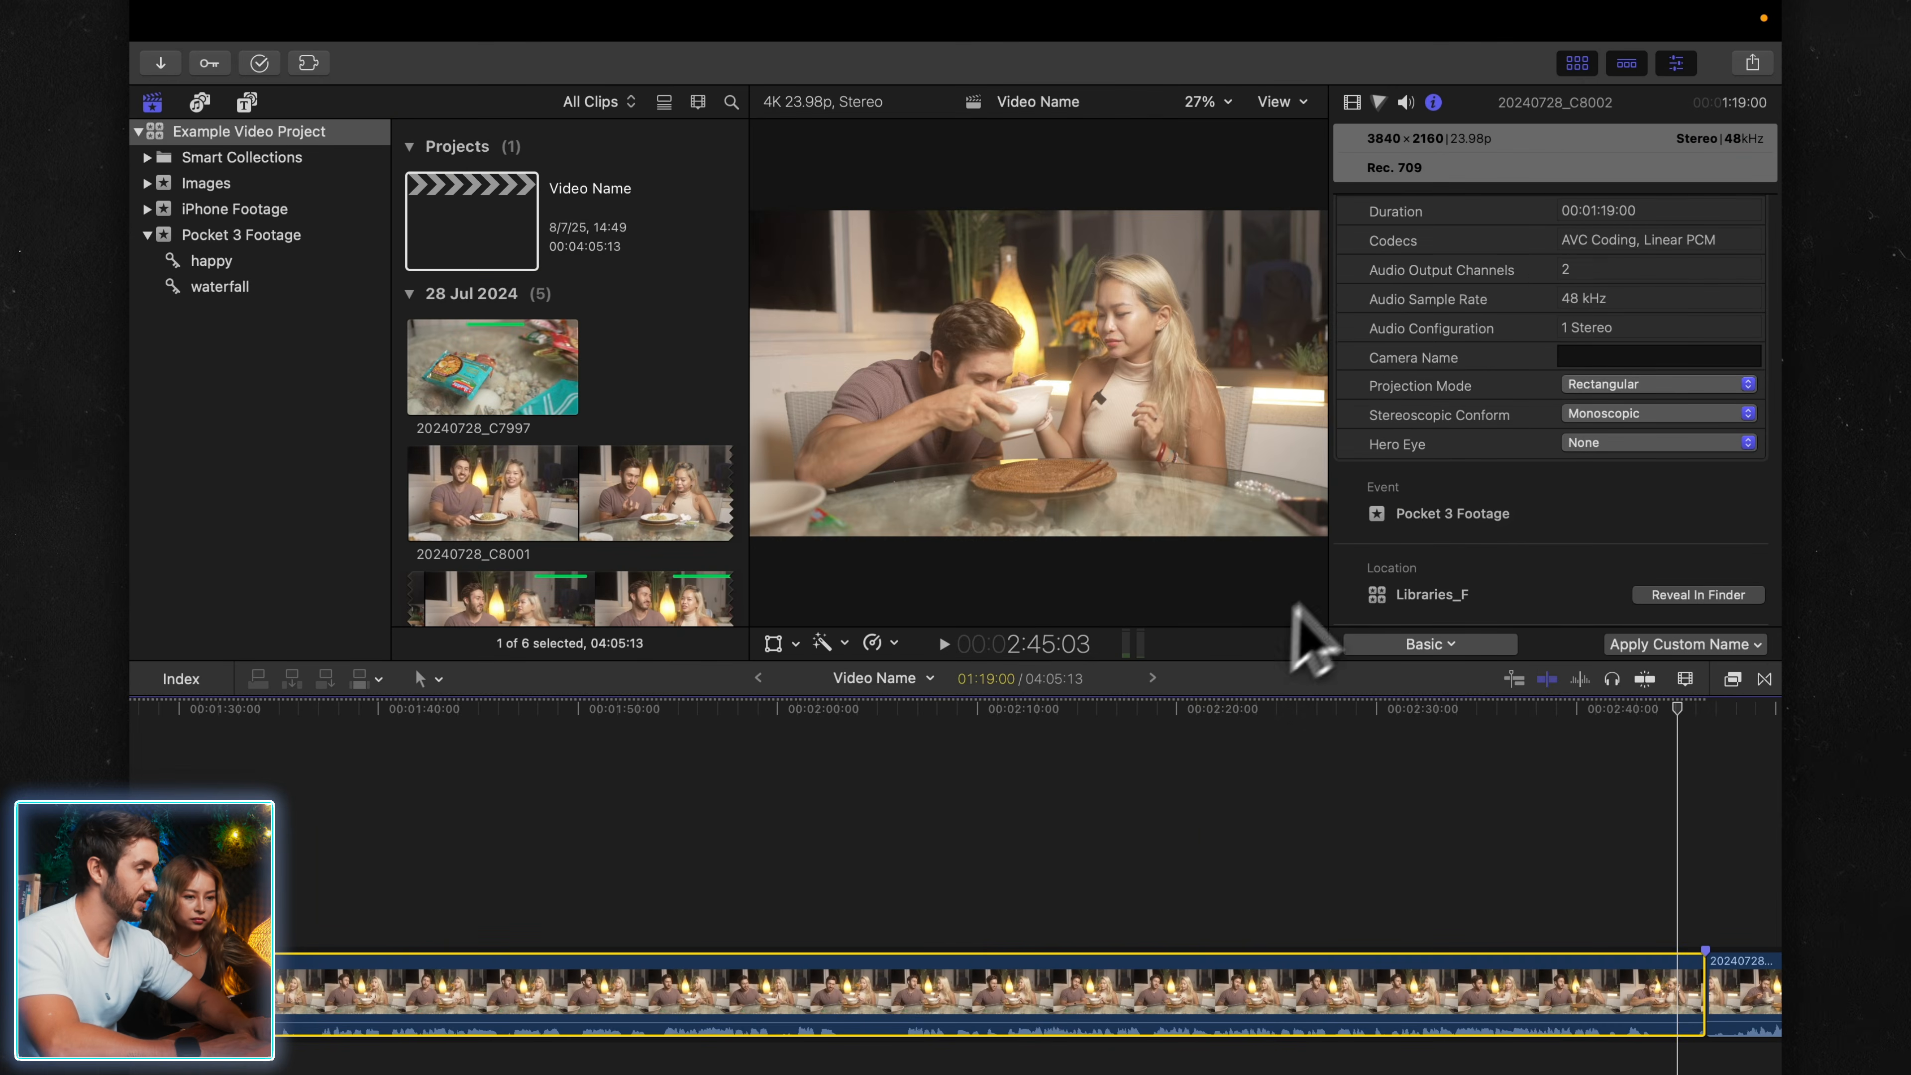
- Hide the browser and the inspector and shrink the timeline scale to fit all clips of the project
{"action": "key", "text": "ctrl+super+1"}
{"action": "left_click", "coordinate": [1673, 72]}
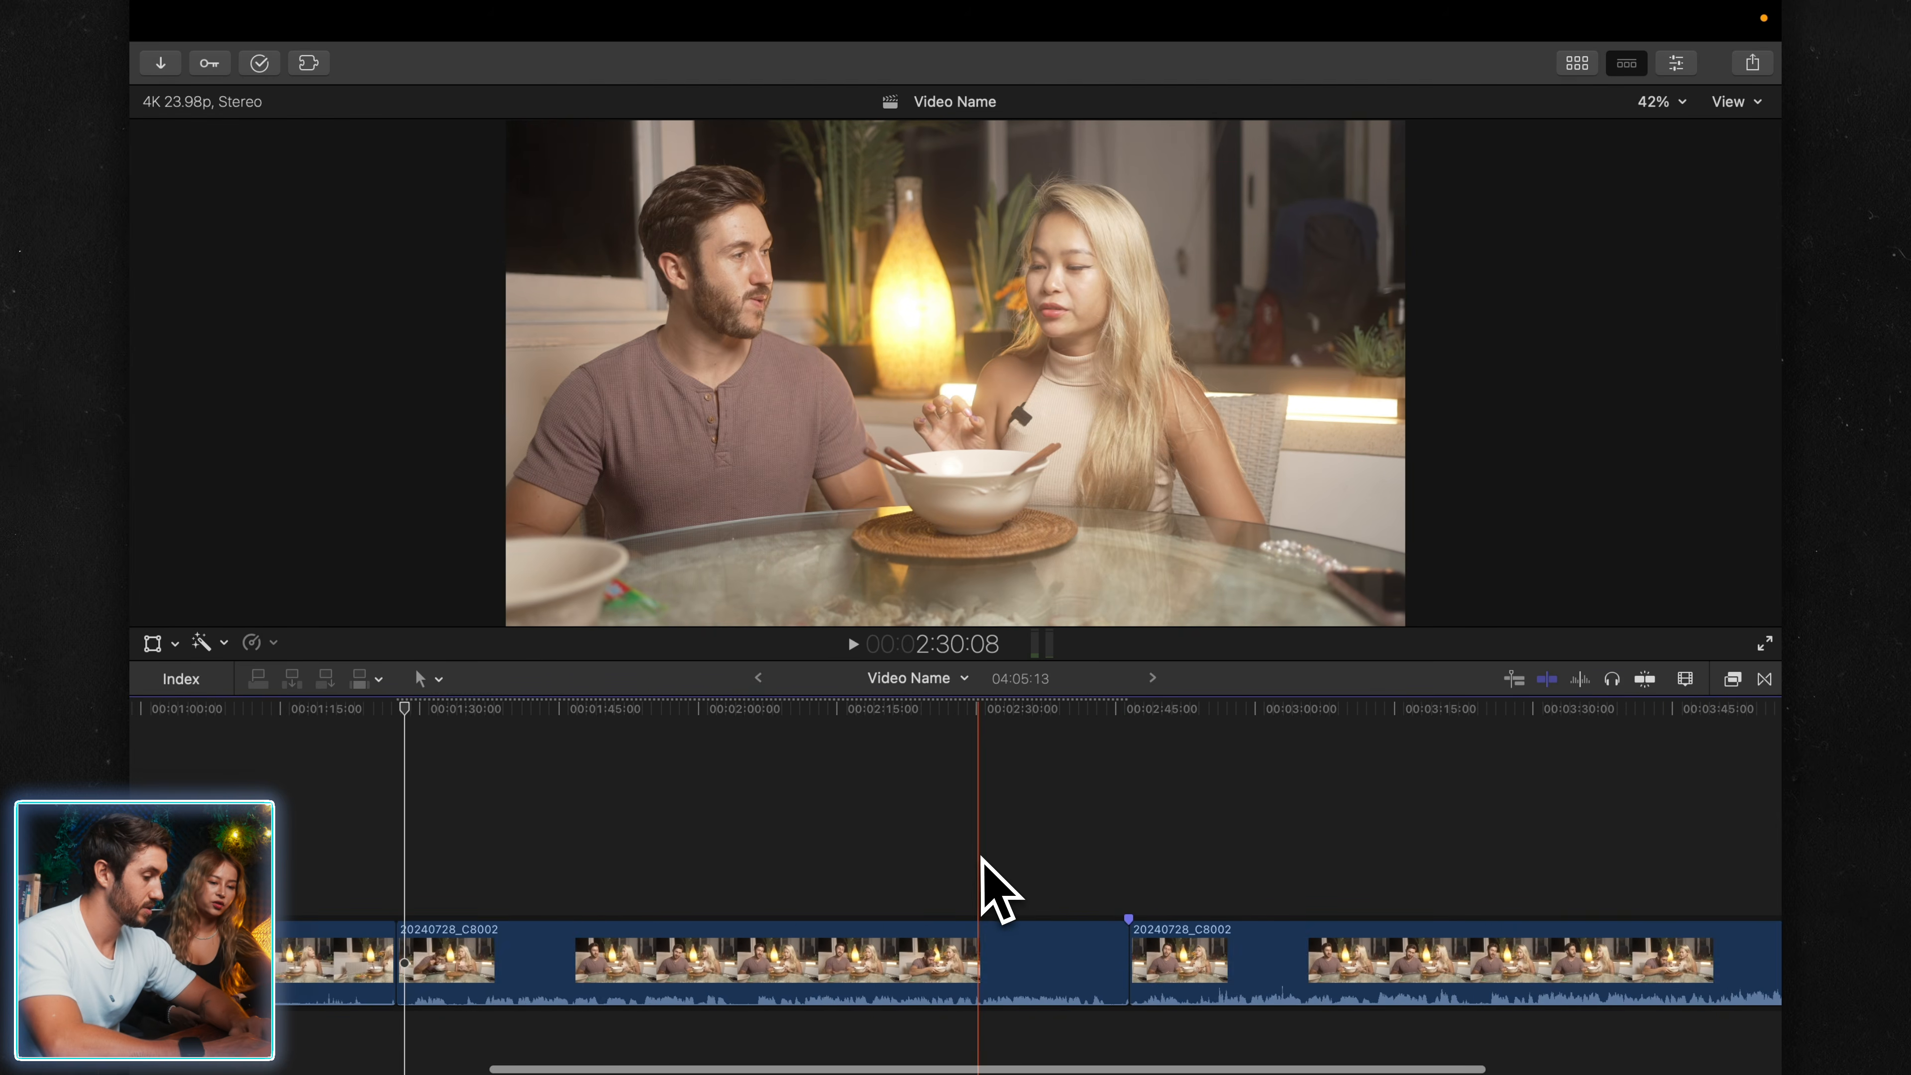
{"action": "scroll", "coordinate": [981, 857], "scroll_direction": "left", "scroll_amount": 3}
{"action": "scroll", "coordinate": [738, 870], "scroll_direction": "left", "scroll_amount": 5}
{"action": "key", "text": "super+minus"}
{"action": "key", "text": "super+minus"}
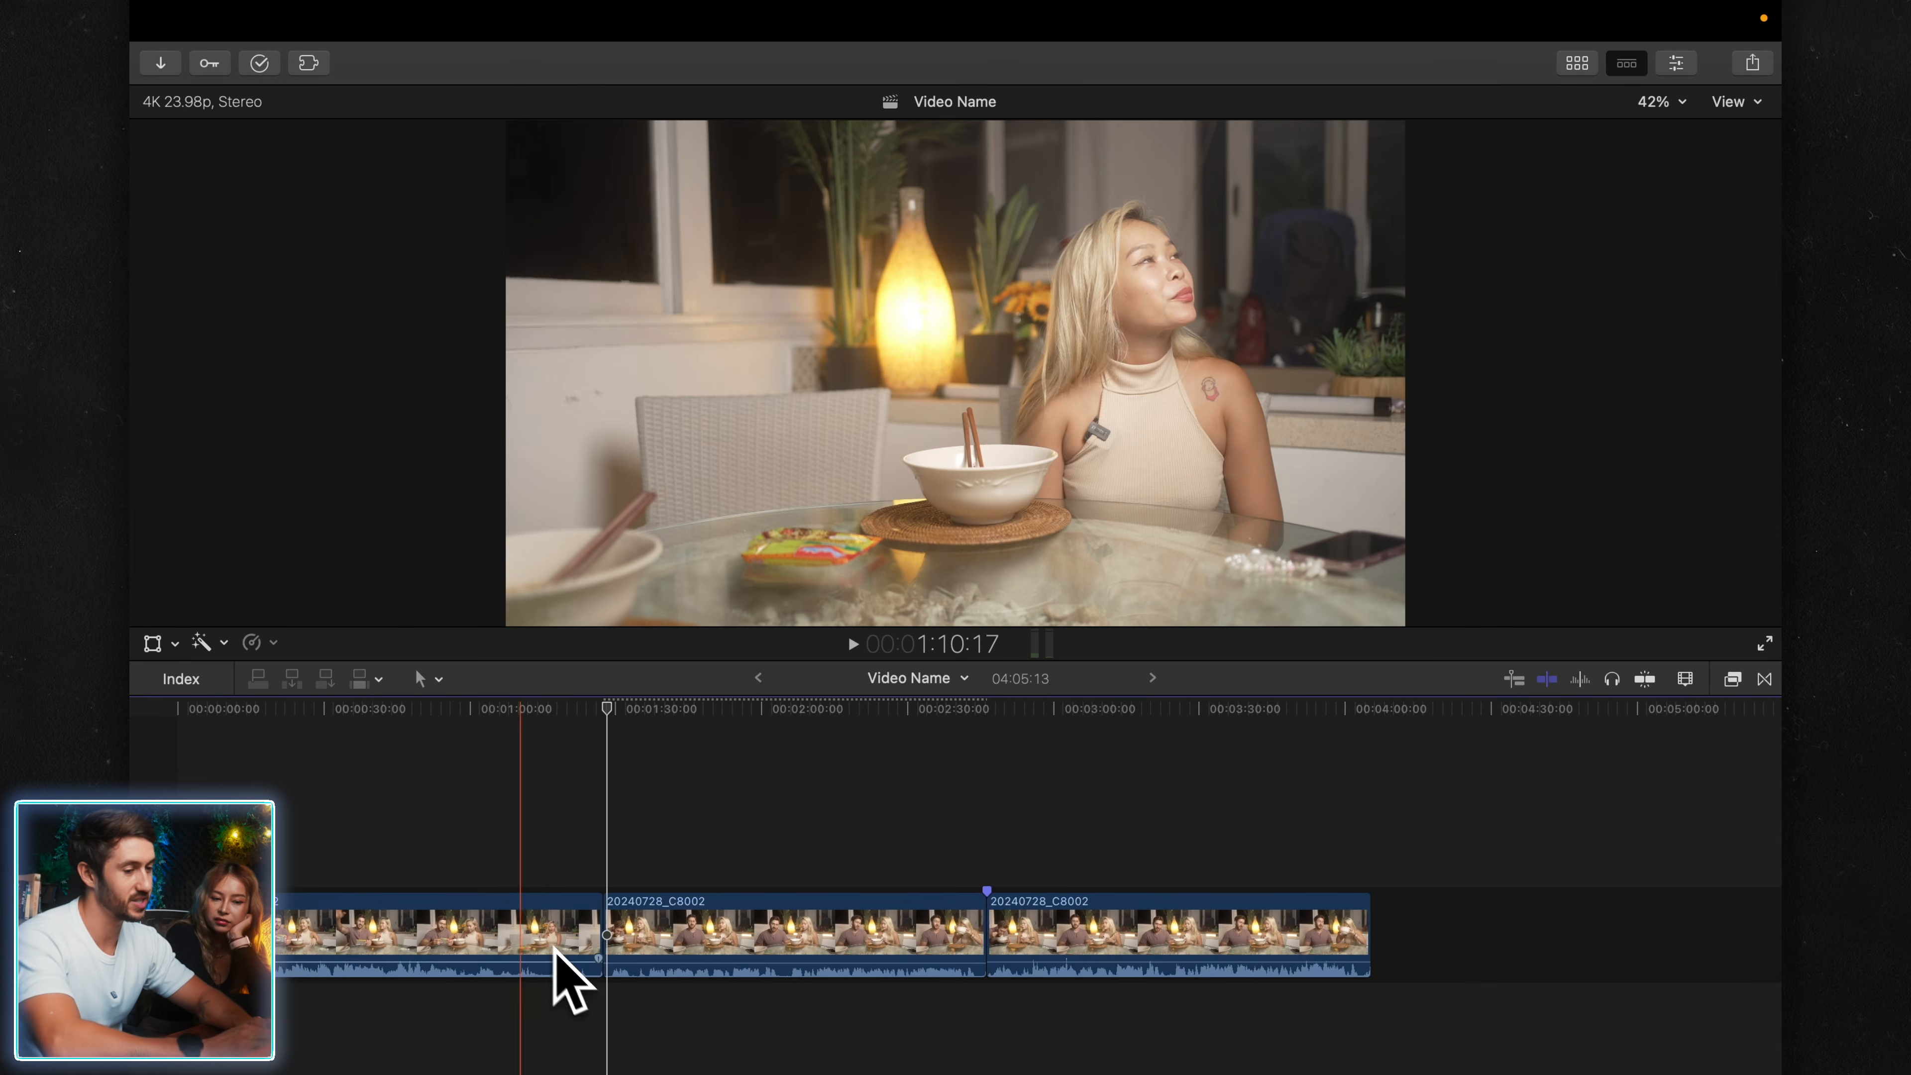
- Select the first clip in the timeline and switch to the Blade tool
{"action": "left_click", "coordinate": [379, 933]}
{"action": "left_click", "coordinate": [438, 679]}
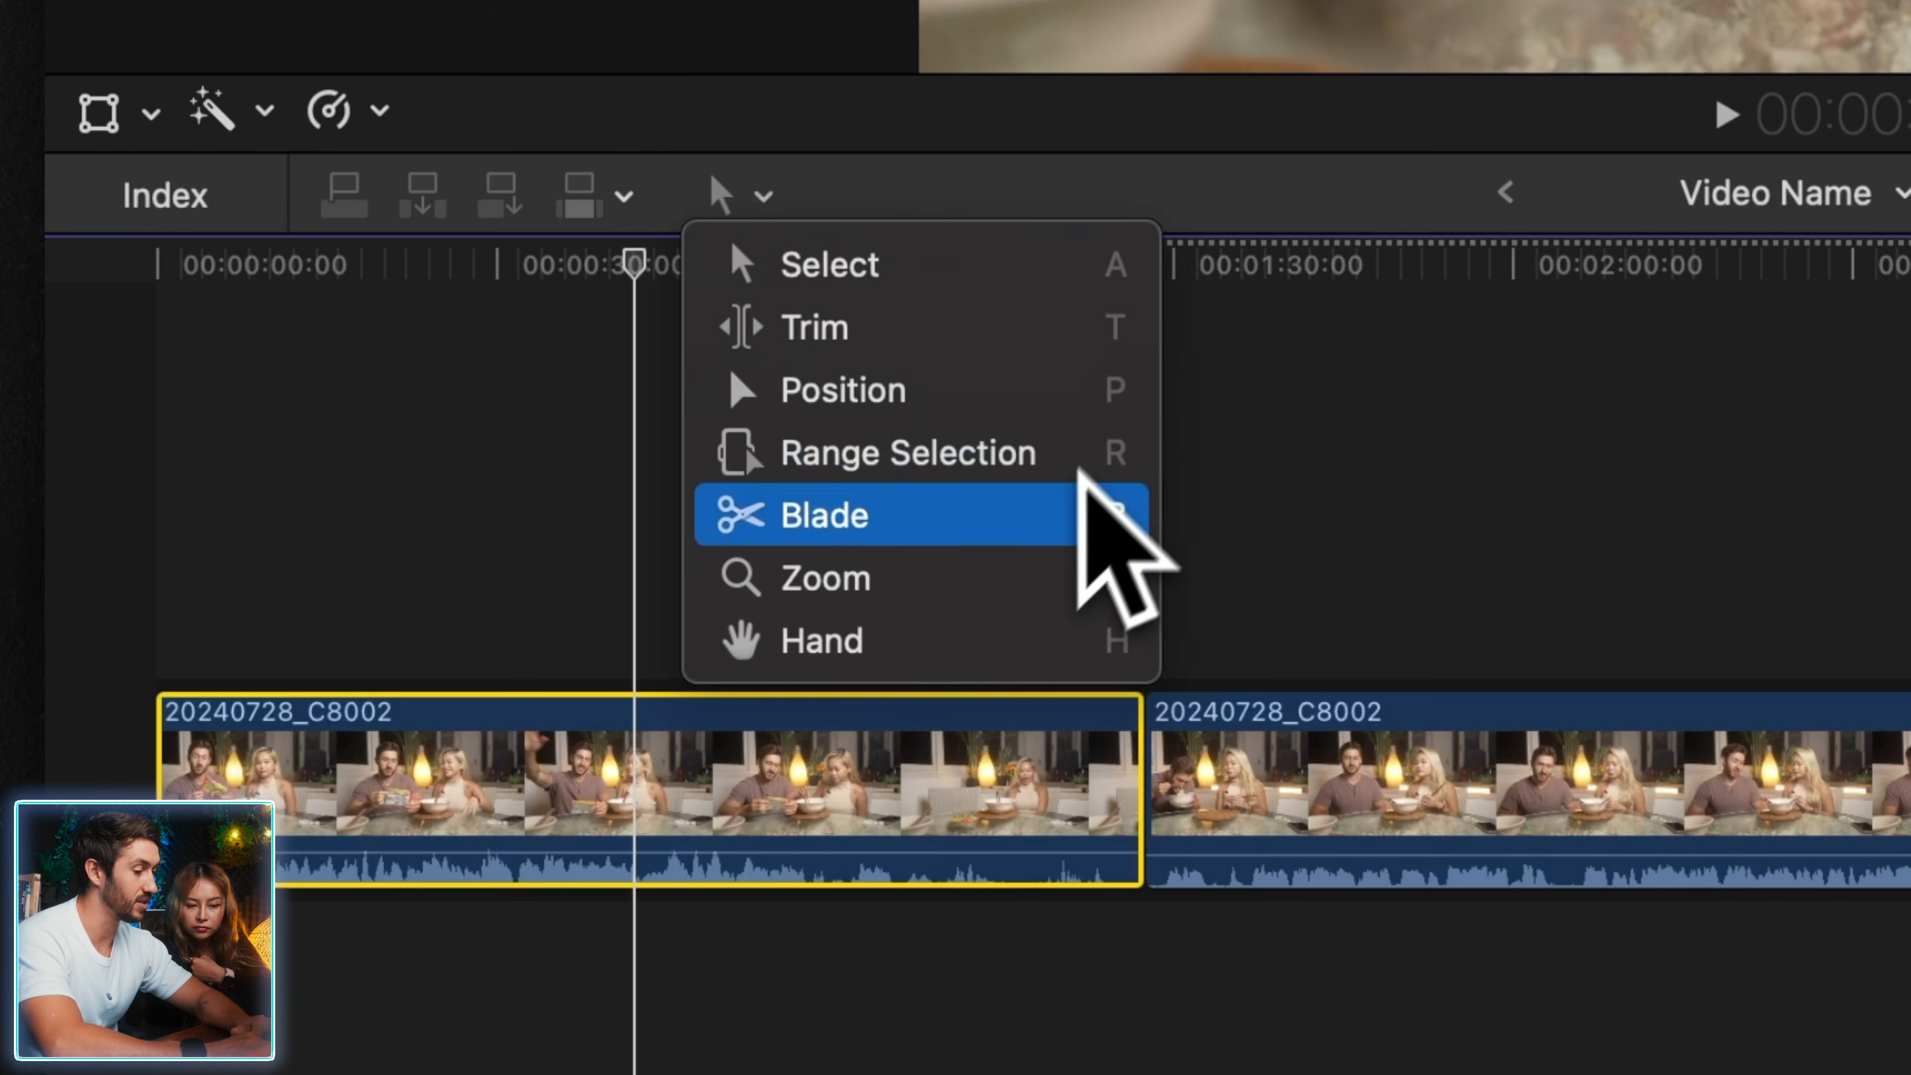
{"action": "left_click", "coordinate": [783, 174]}
{"action": "left_click", "coordinate": [763, 197]}
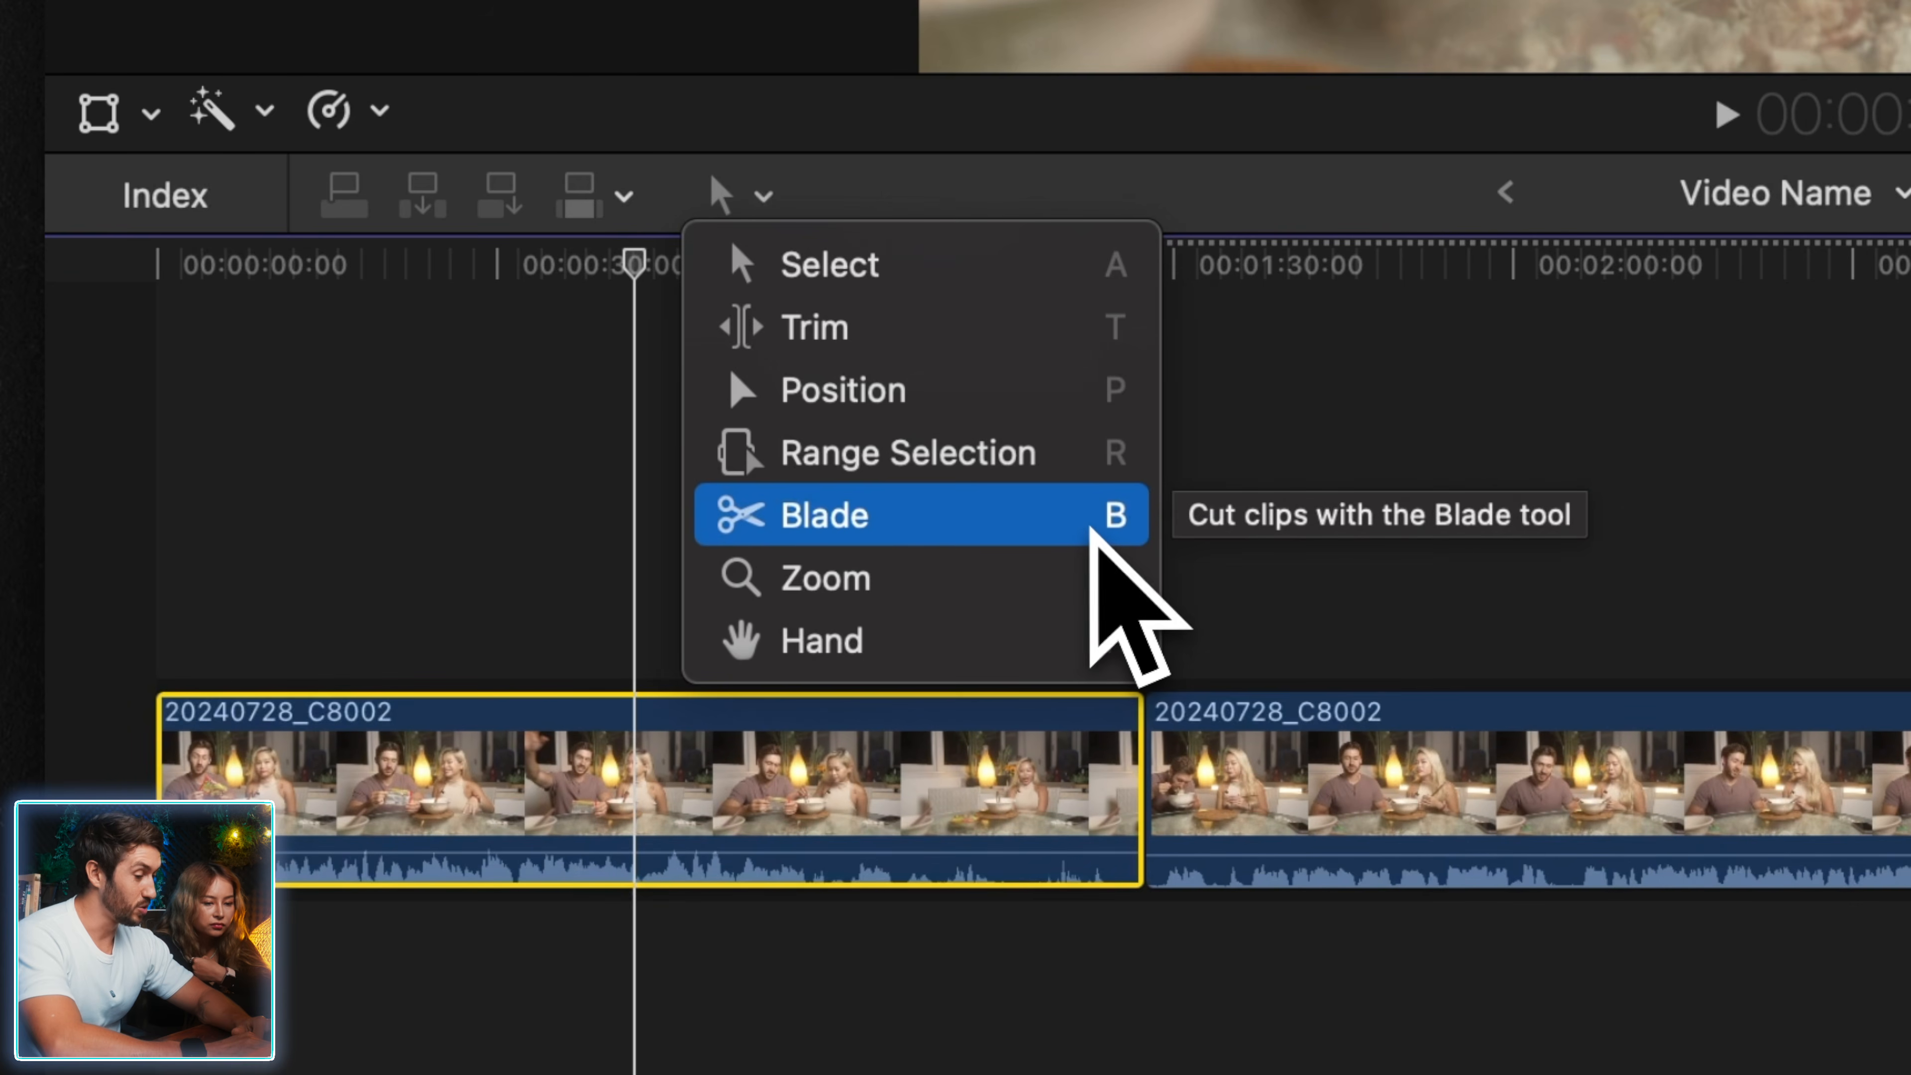
{"action": "left_click", "coordinate": [1089, 529]}
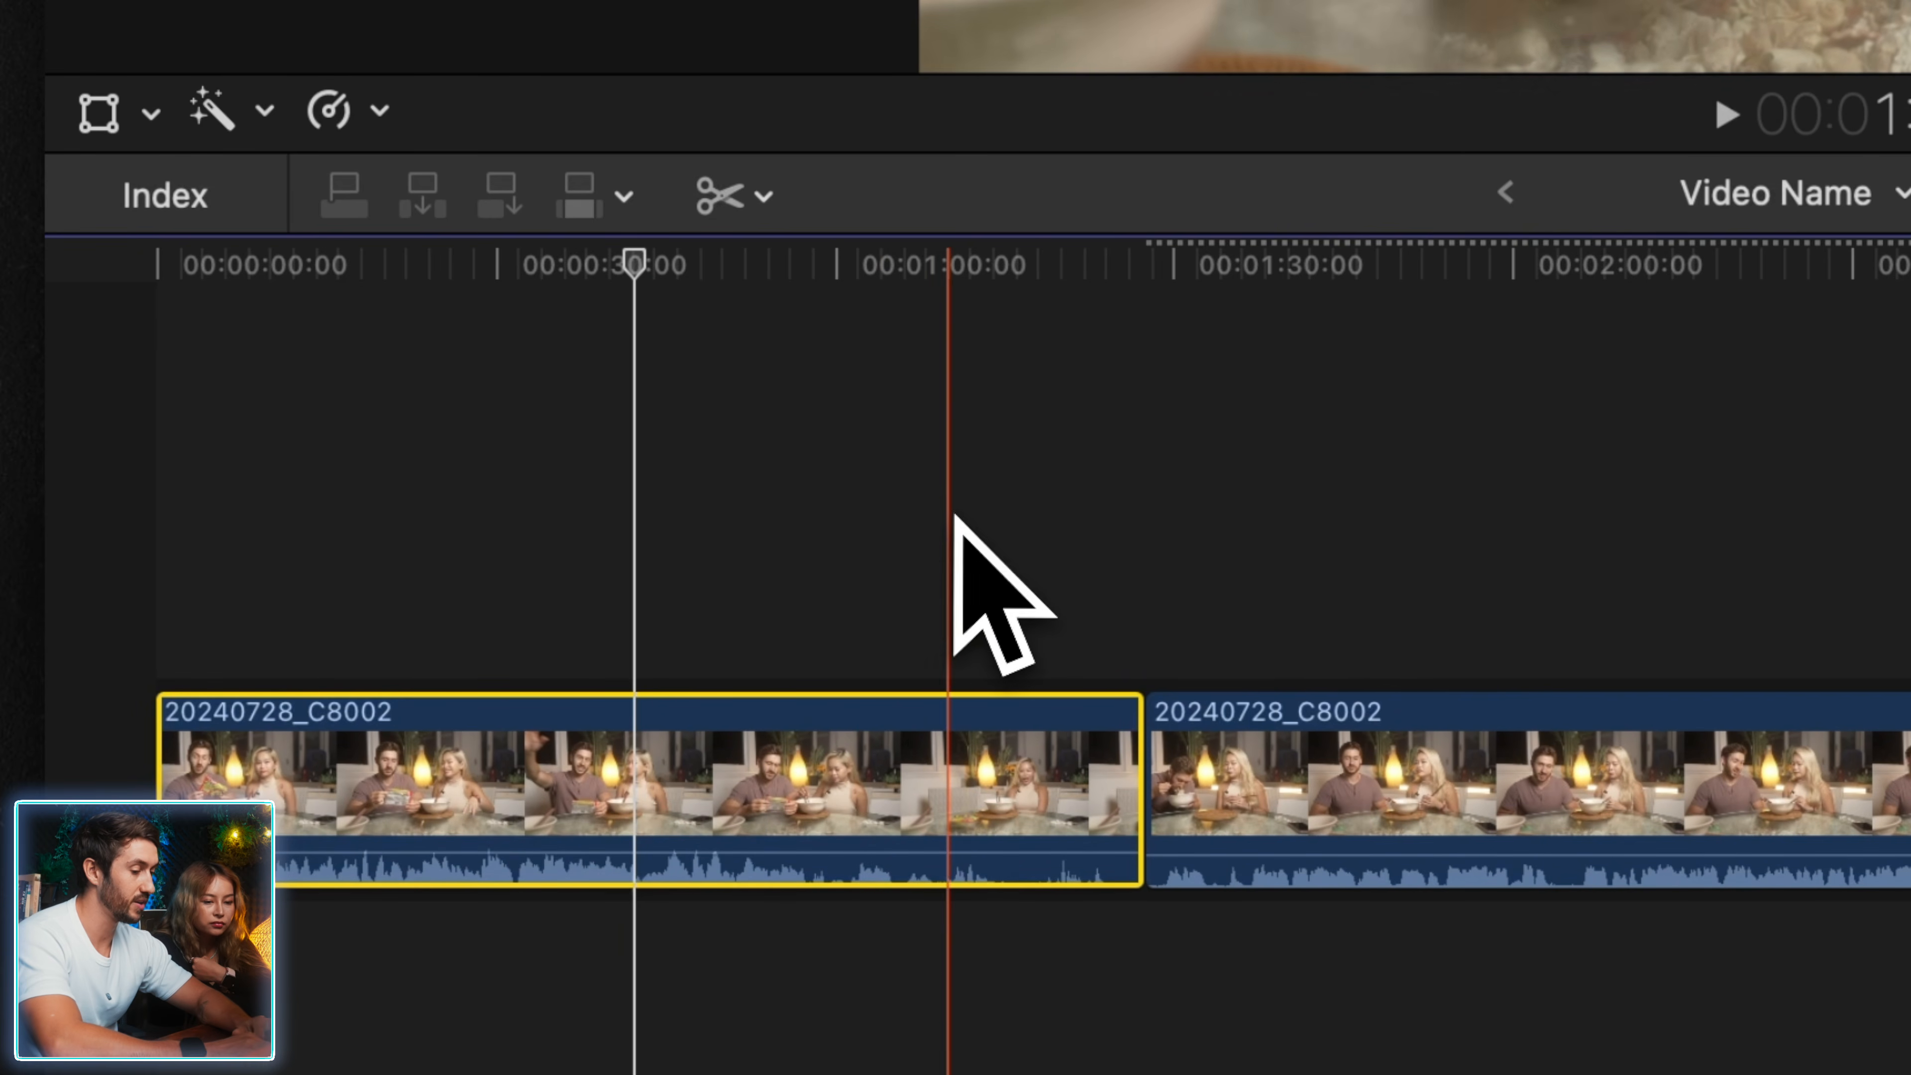
- Try cutting the first clip with the Blade tool at four spots between about 0:26 and 1:21, and undo all four cuts
{"action": "left_click", "coordinate": [447, 783]}
{"action": "left_click", "coordinate": [743, 786]}
{"action": "left_click", "coordinate": [938, 790]}
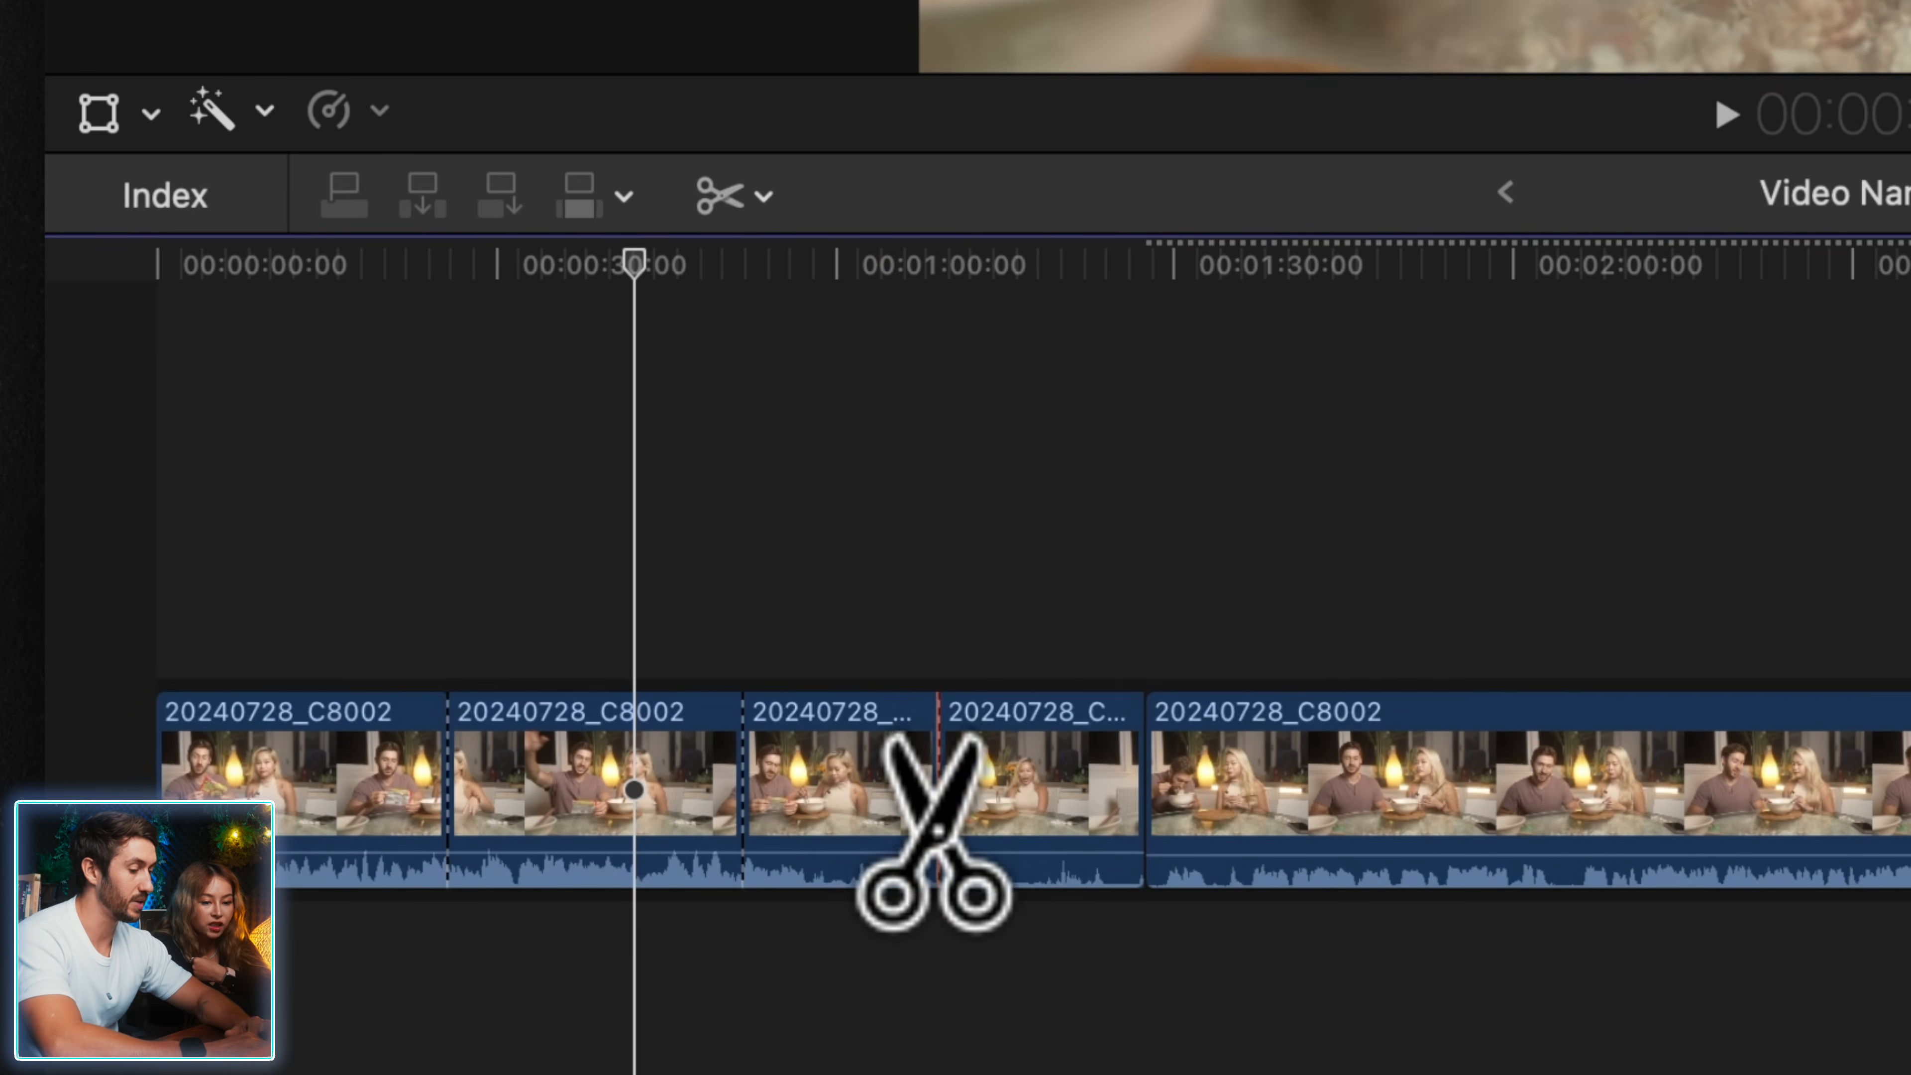
{"action": "left_click", "coordinate": [1070, 828]}
{"action": "key", "text": "super+z"}
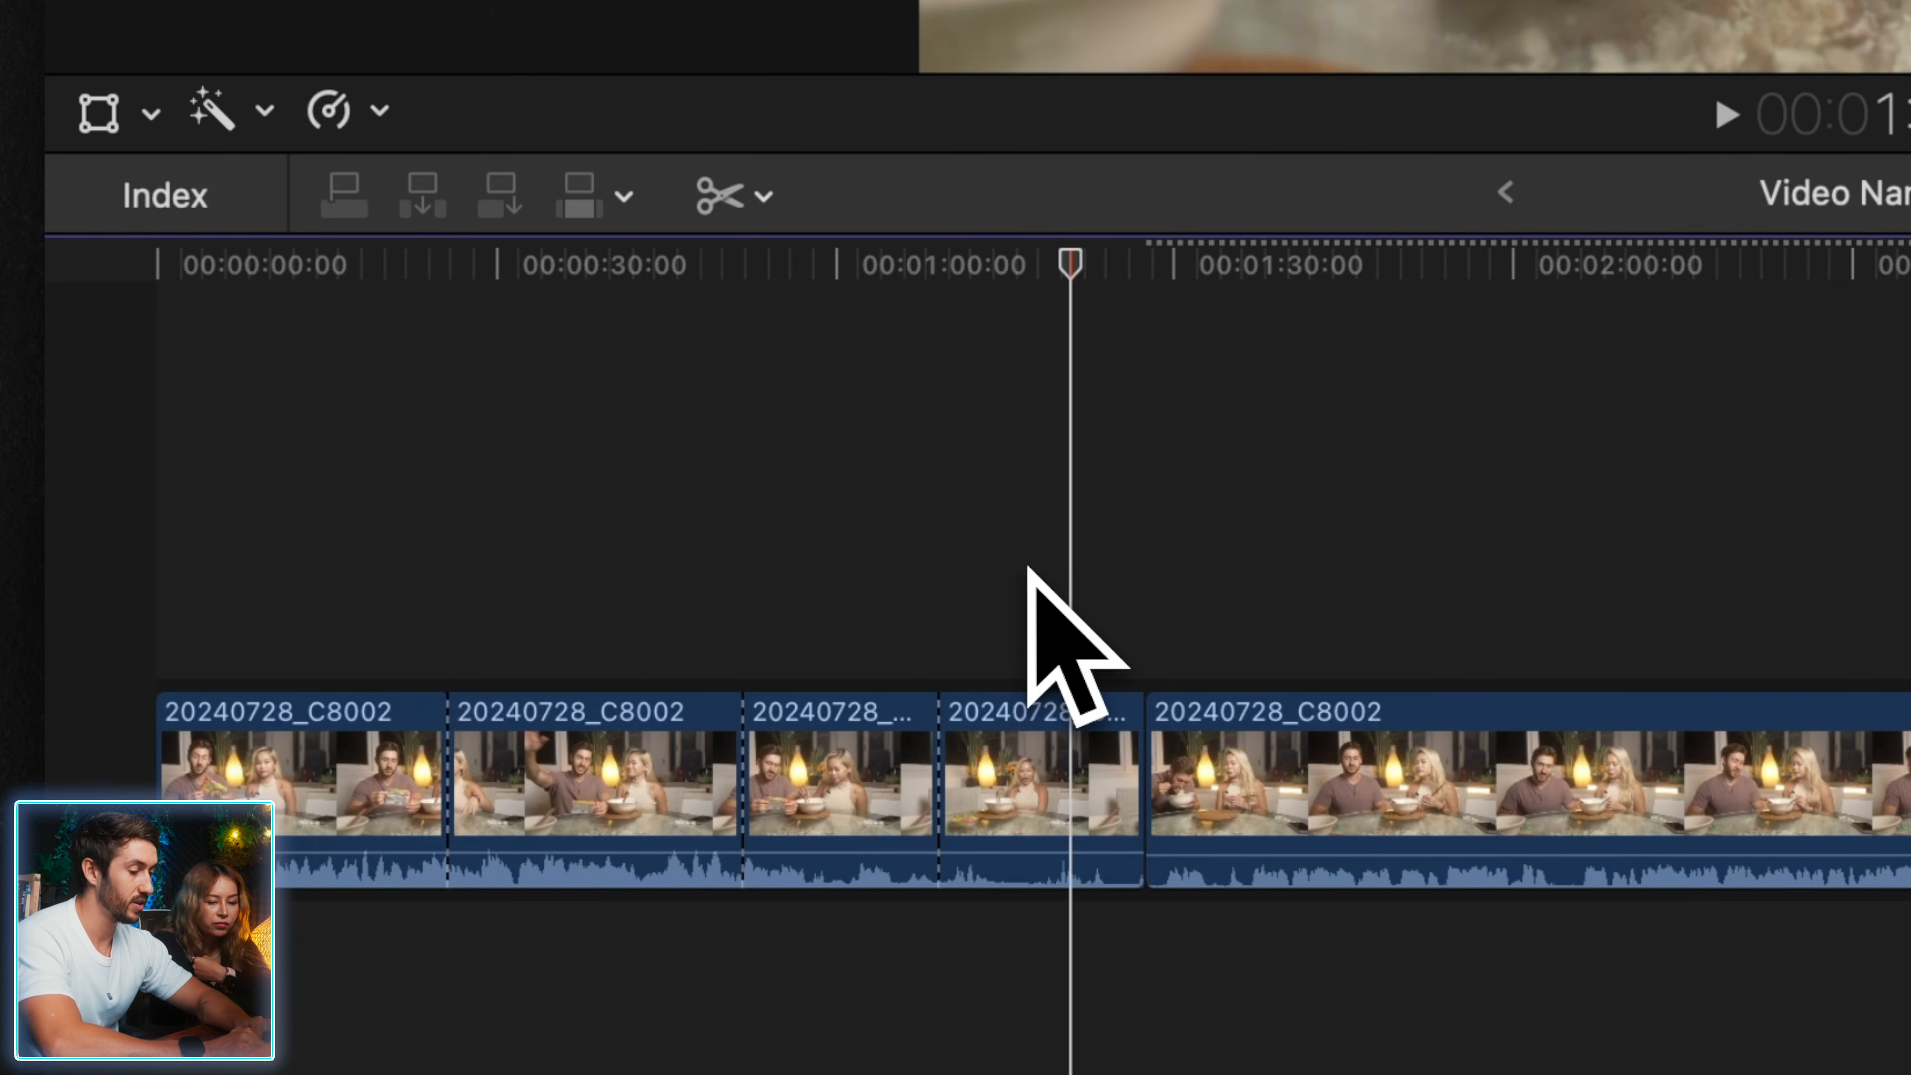
{"action": "key", "text": "super+z"}
{"action": "key", "text": "super+z"}
{"action": "key", "text": "super+z"}
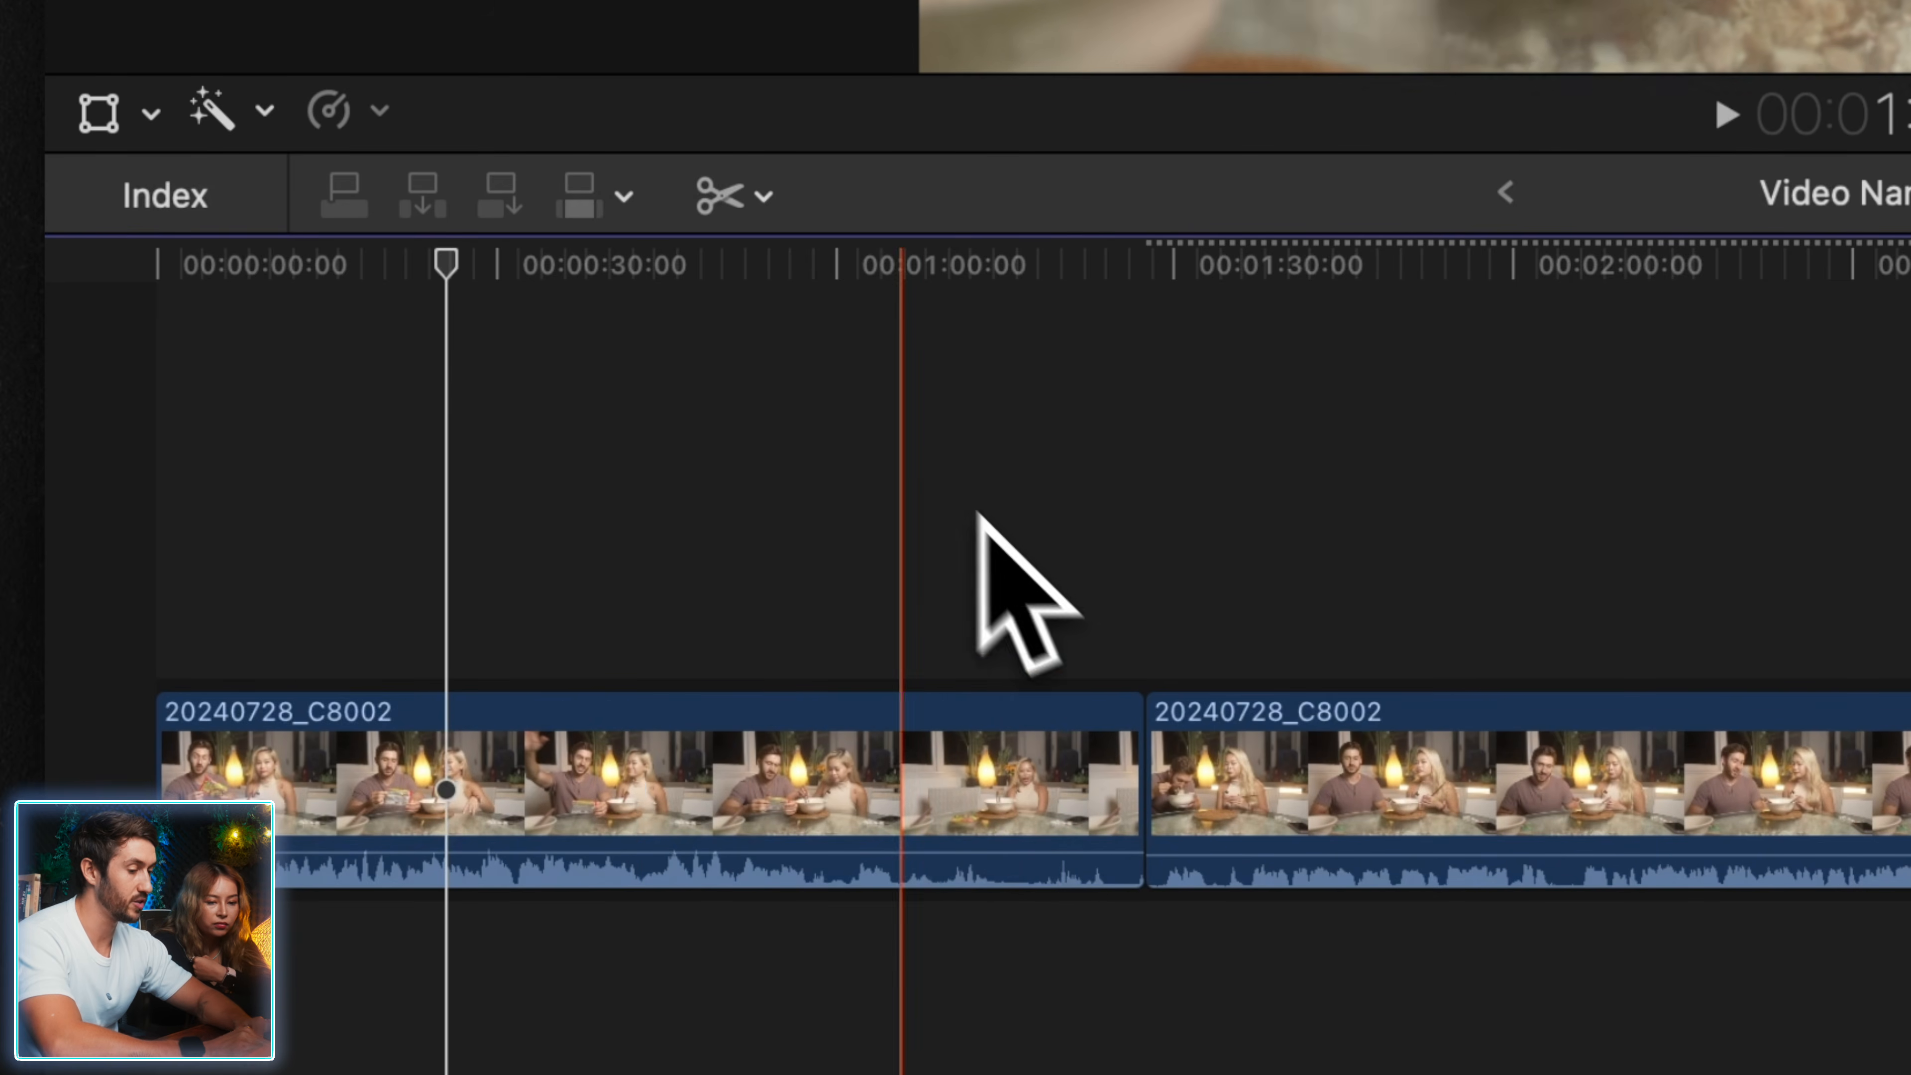
- Return to the Select tool and cut the second clip directly at about 1:47 and 2:17
{"action": "left_click", "coordinate": [745, 212]}
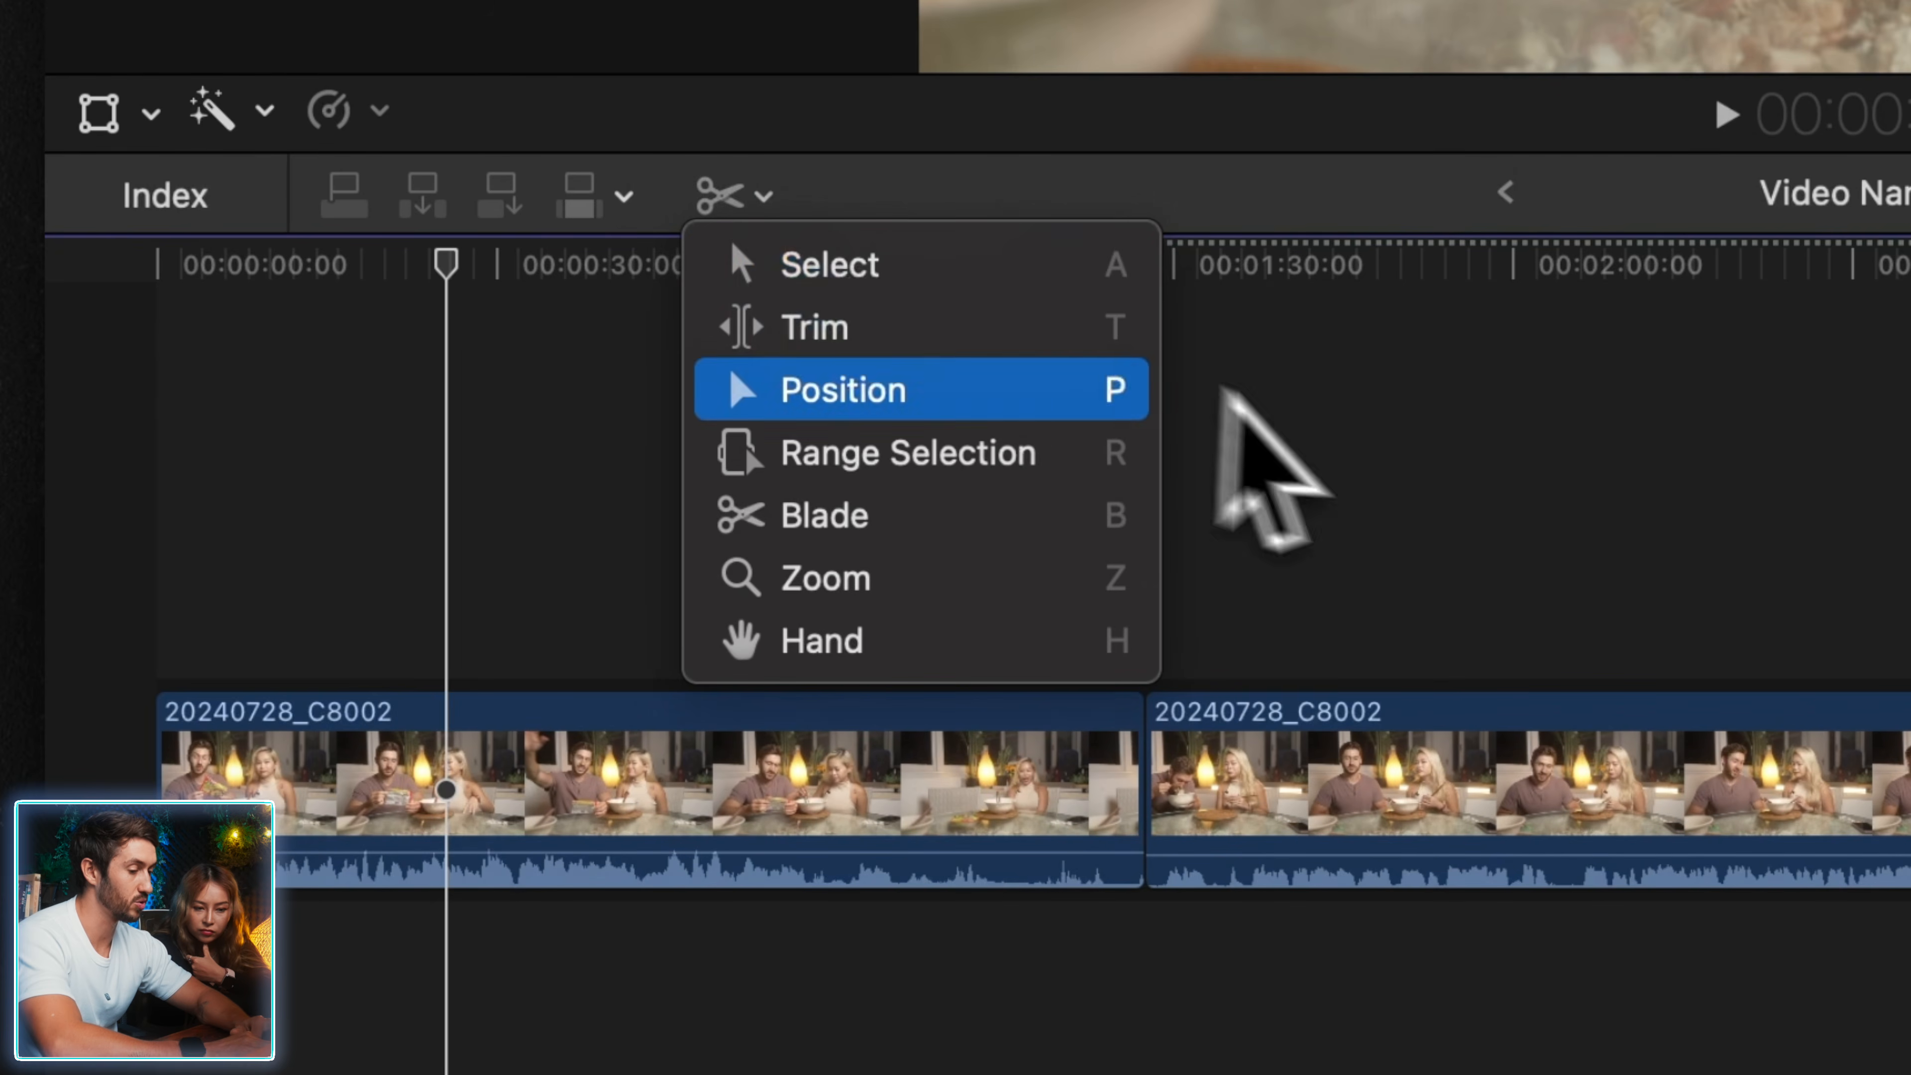
{"action": "left_click", "coordinate": [1374, 437]}
{"action": "key", "text": "a"}
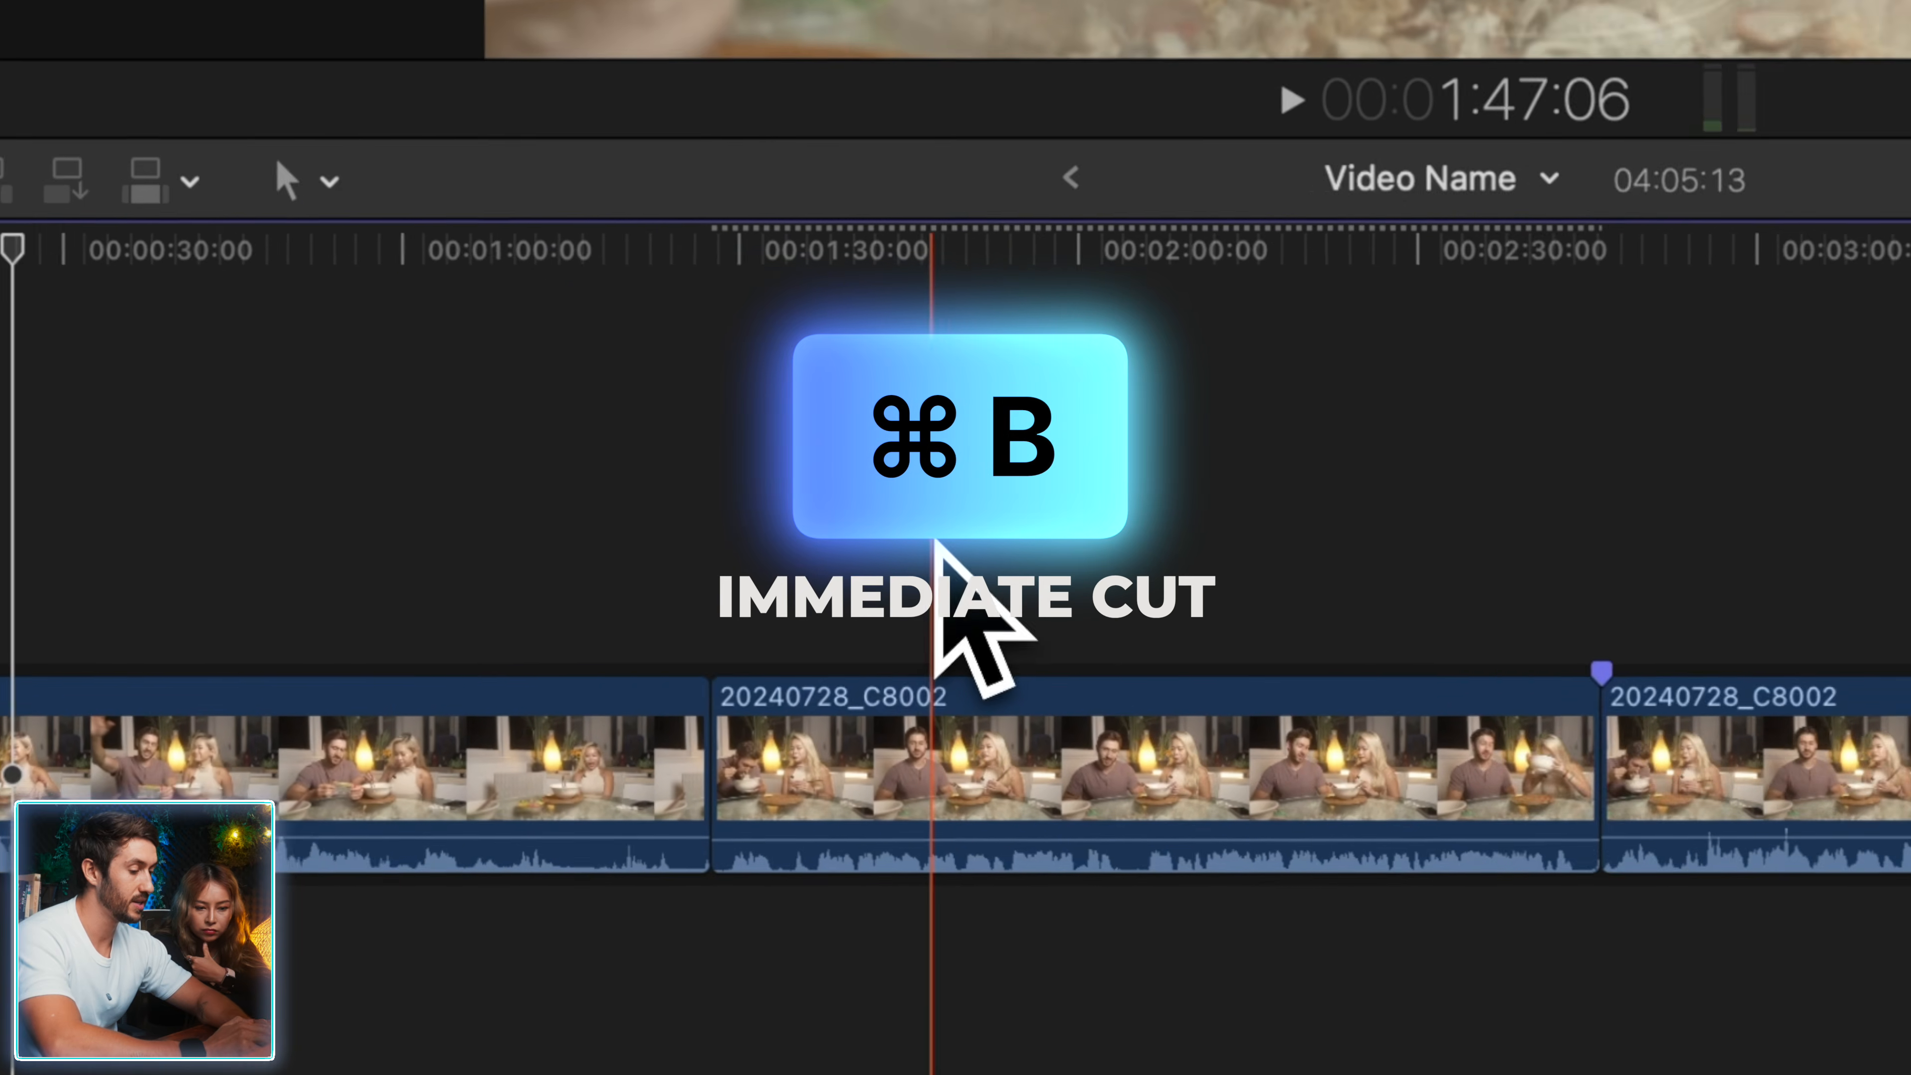
{"action": "key", "text": "super+b"}
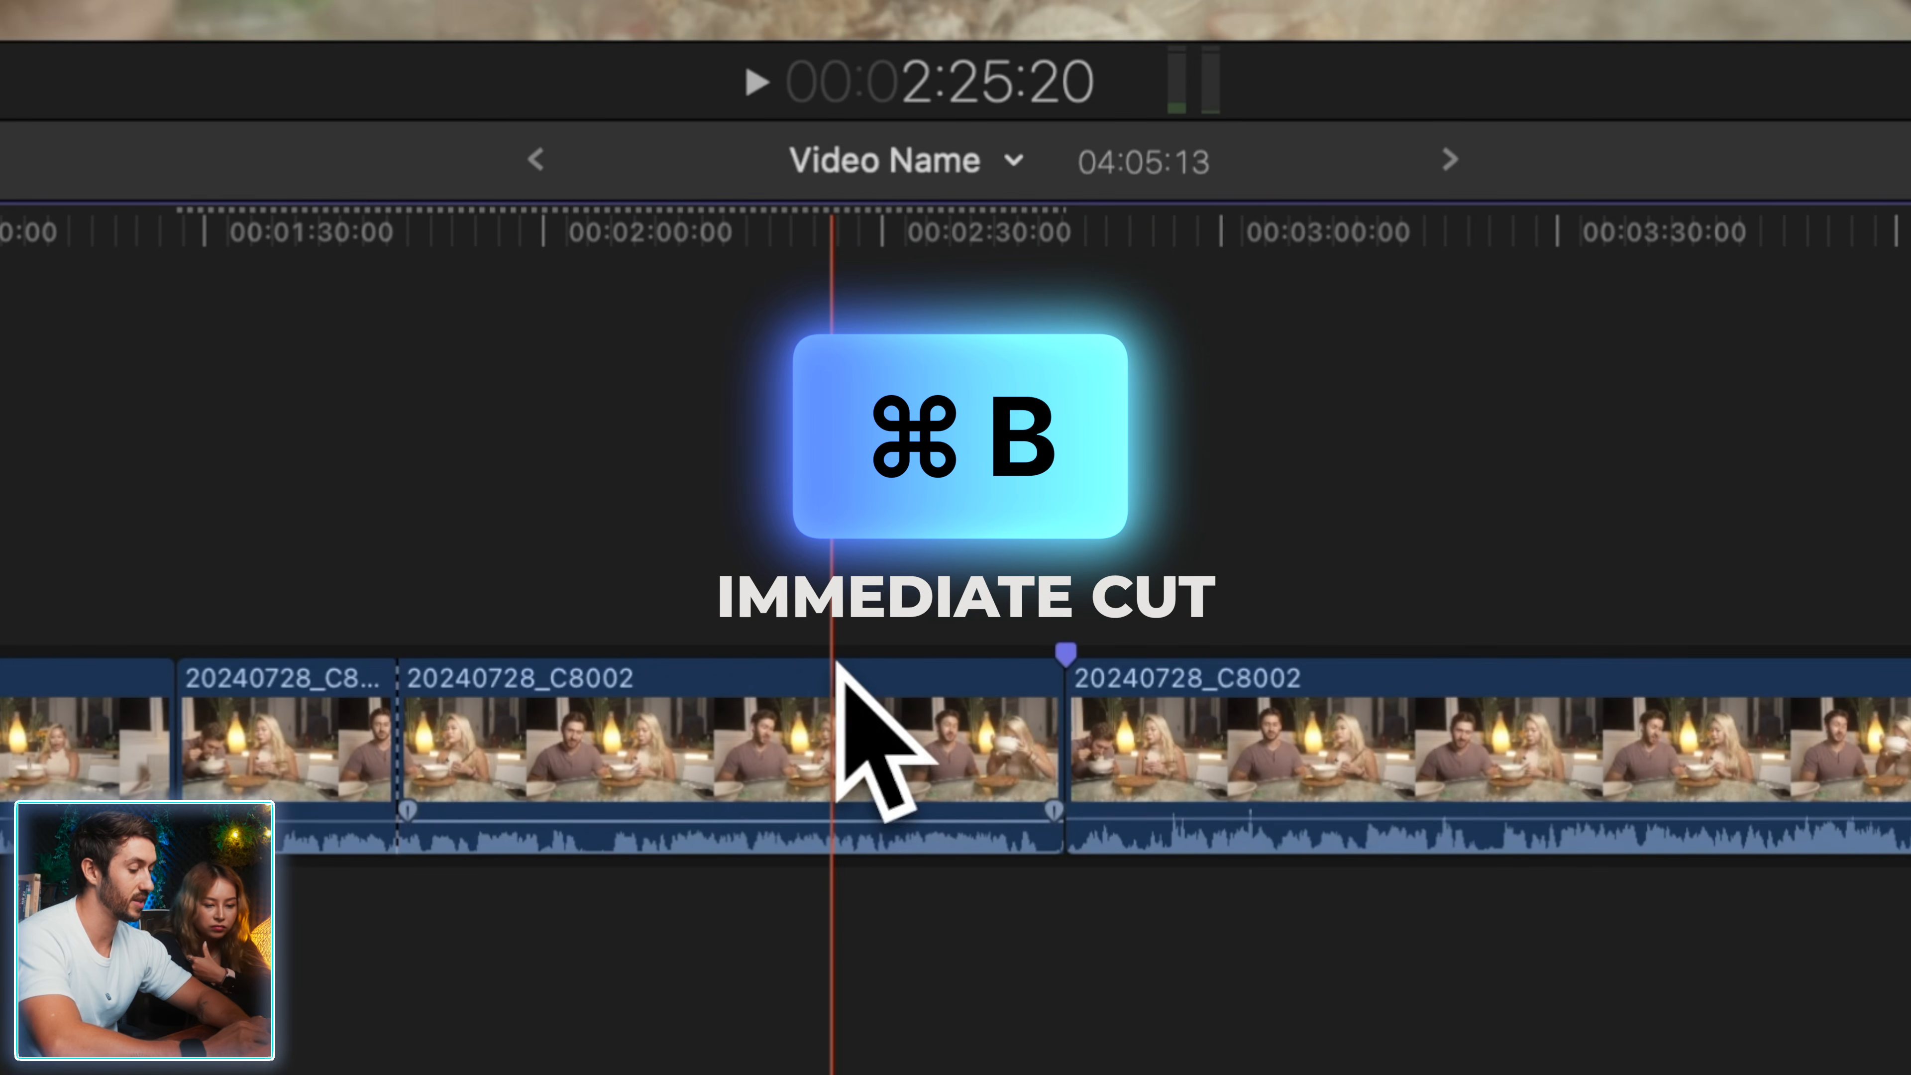
{"action": "key", "text": "super+b"}
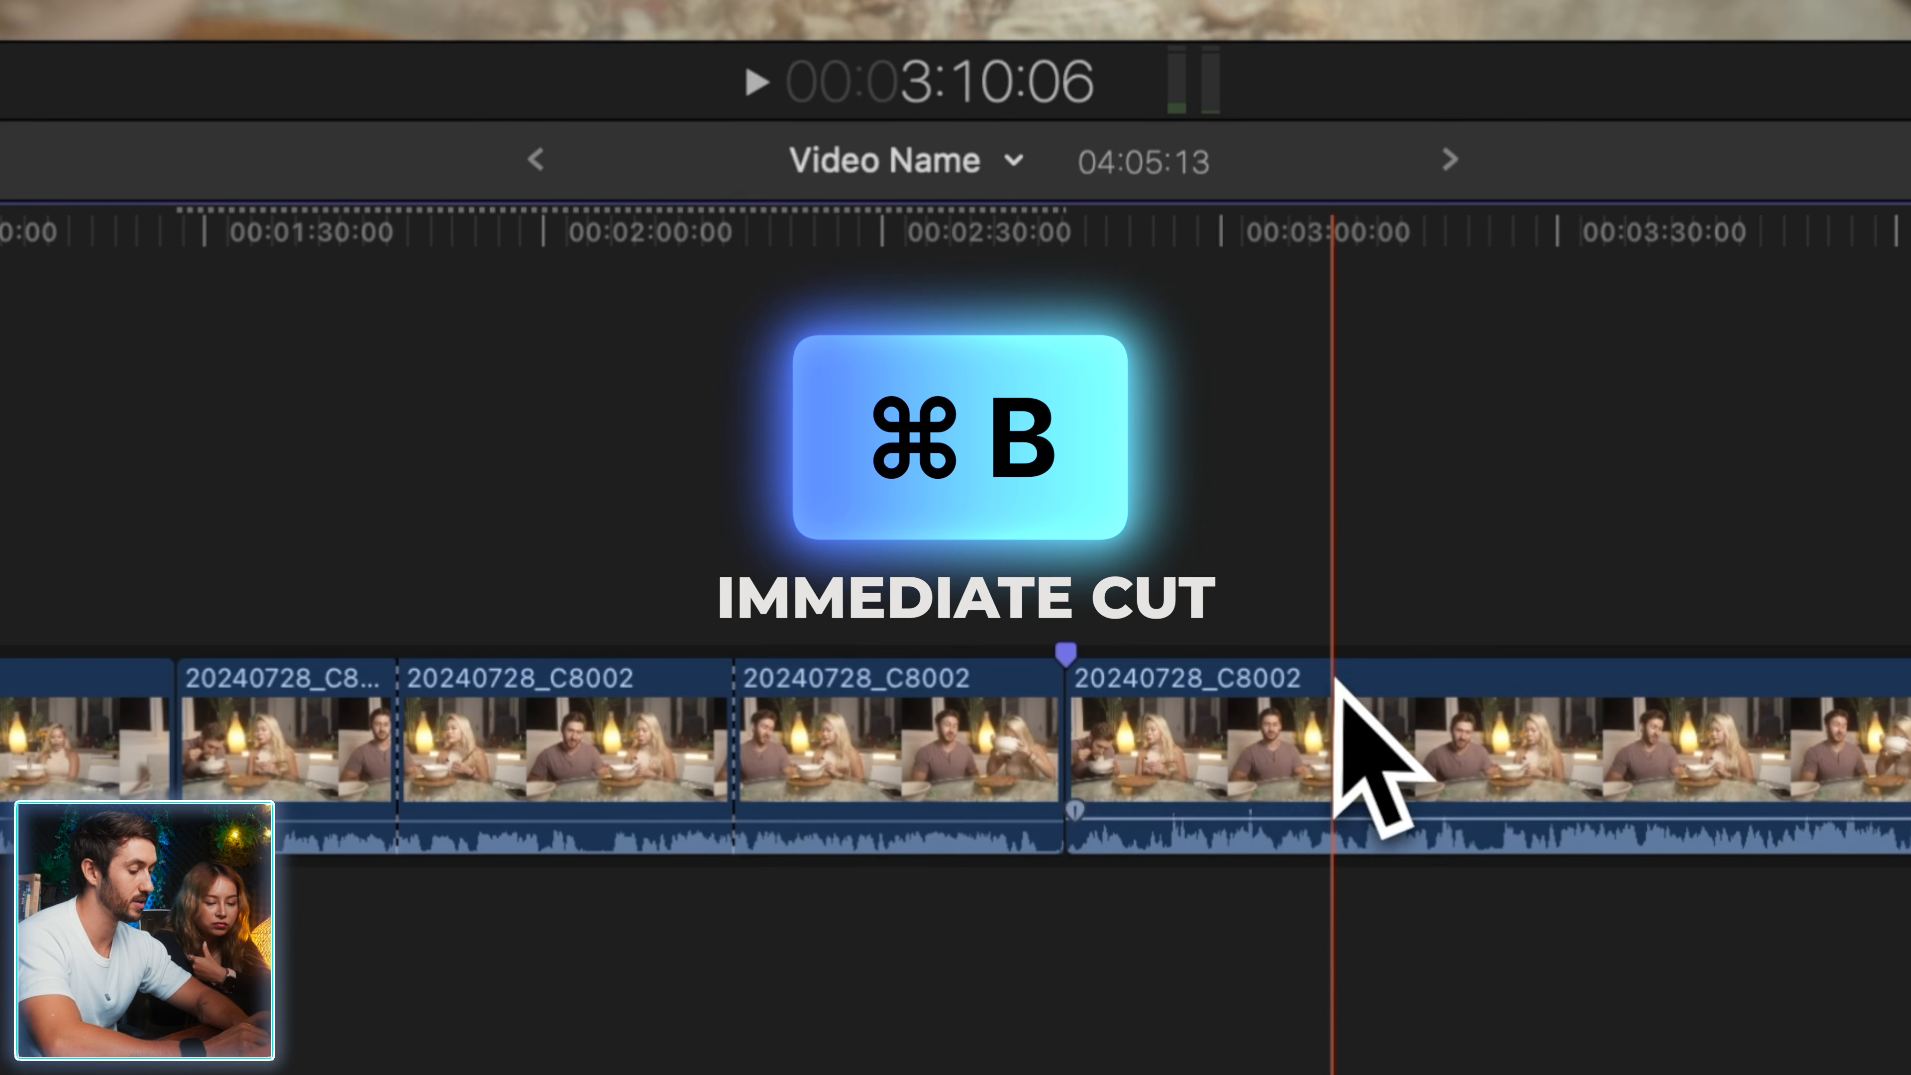
- Cut the third clip directly at about 3:10 and undo this and the two direct cuts in the second clip
{"action": "key", "text": "super+b"}
{"action": "key", "text": "super+z"}
{"action": "key", "text": "super+z"}
{"action": "key", "text": "super+z"}
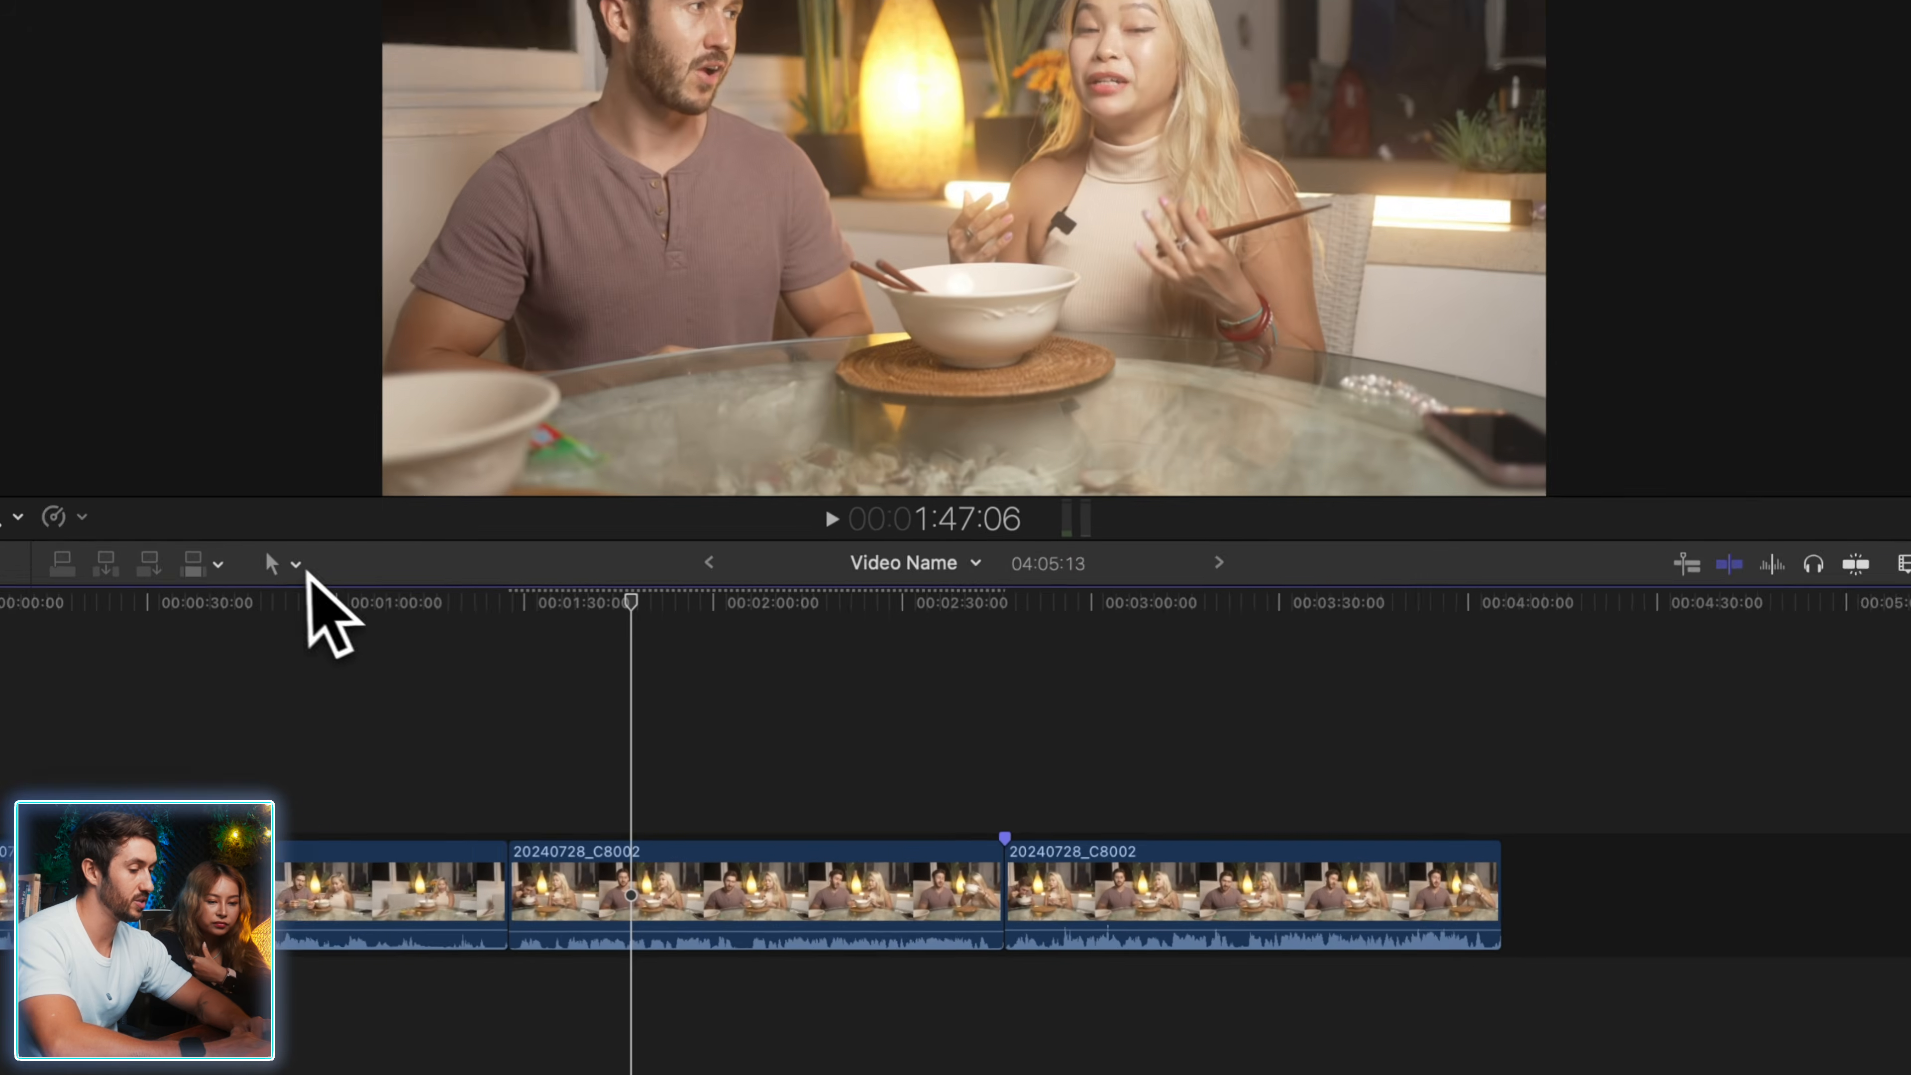
- Switch to the Trim tool and roll the edit point between the first and second clips back and forth, leaving it at about 1:40
{"action": "left_click", "coordinate": [423, 679]}
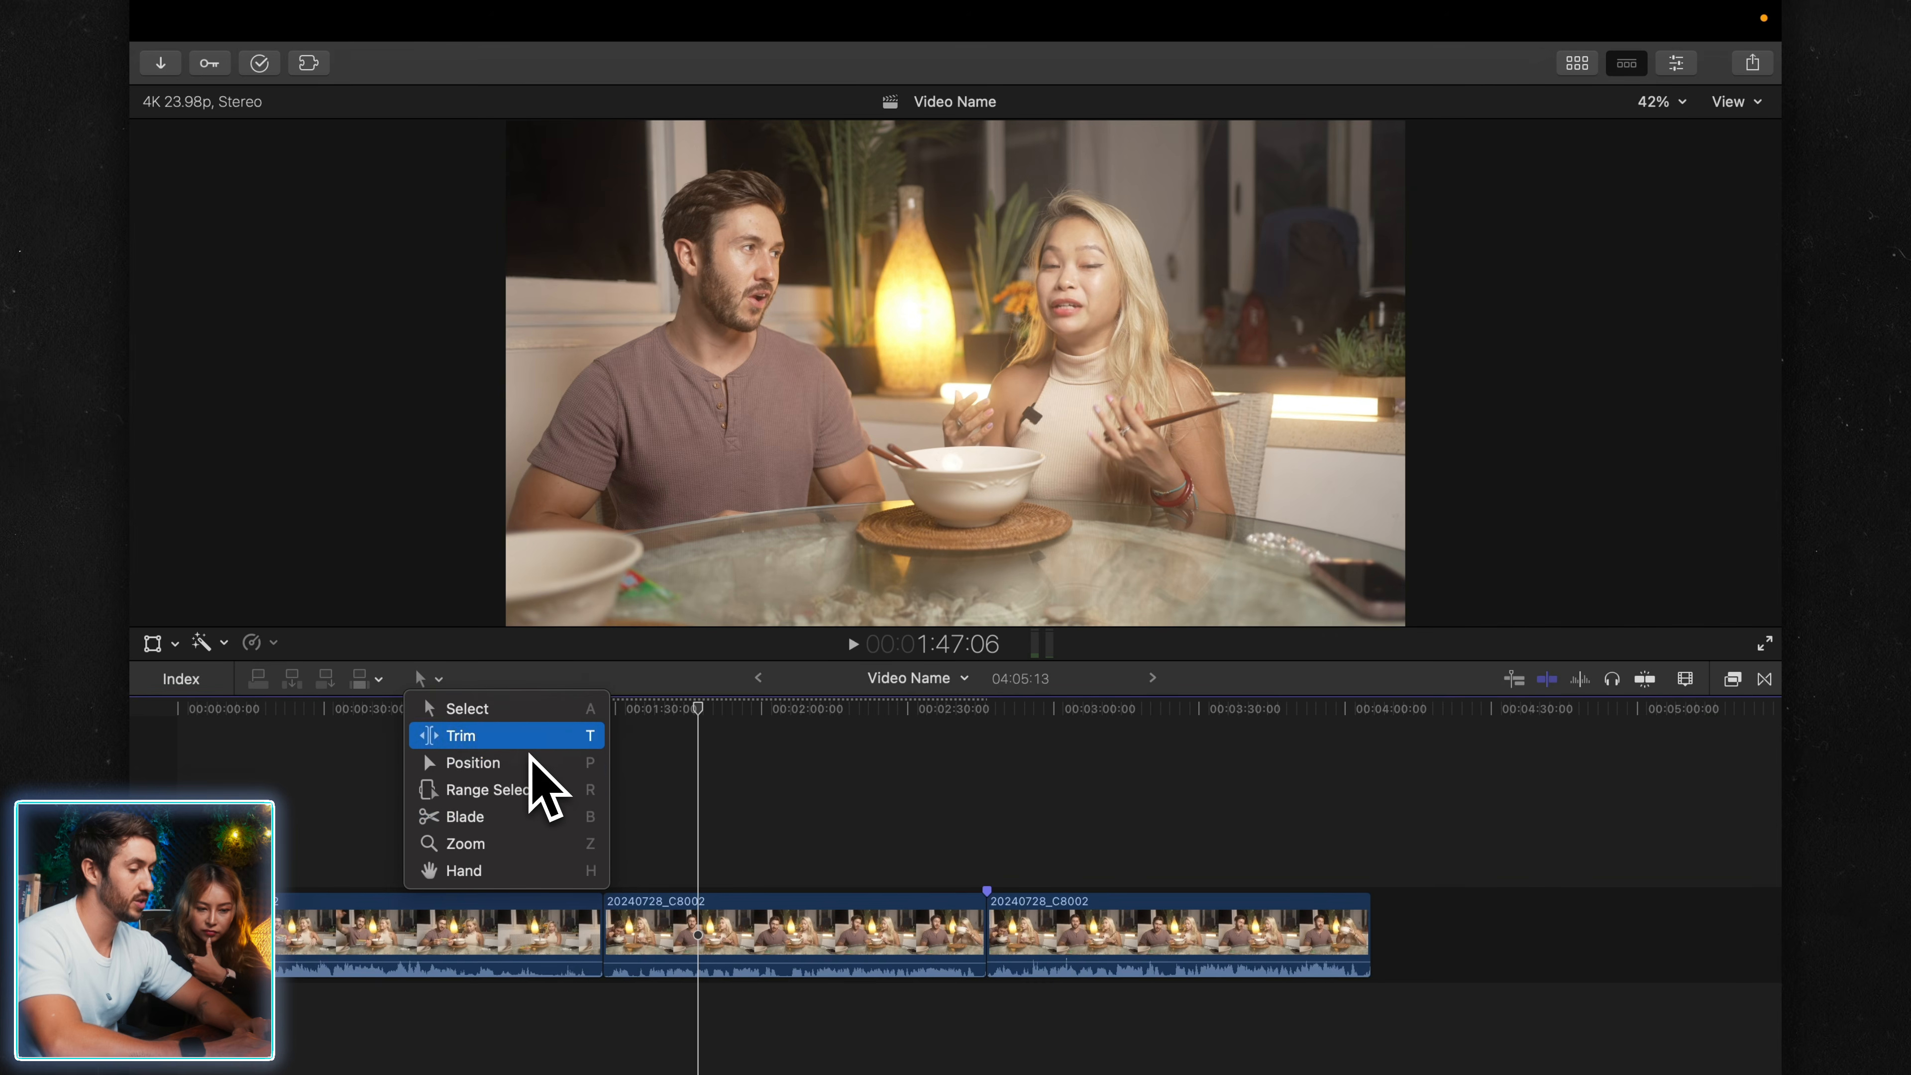
{"action": "left_click", "coordinate": [572, 736]}
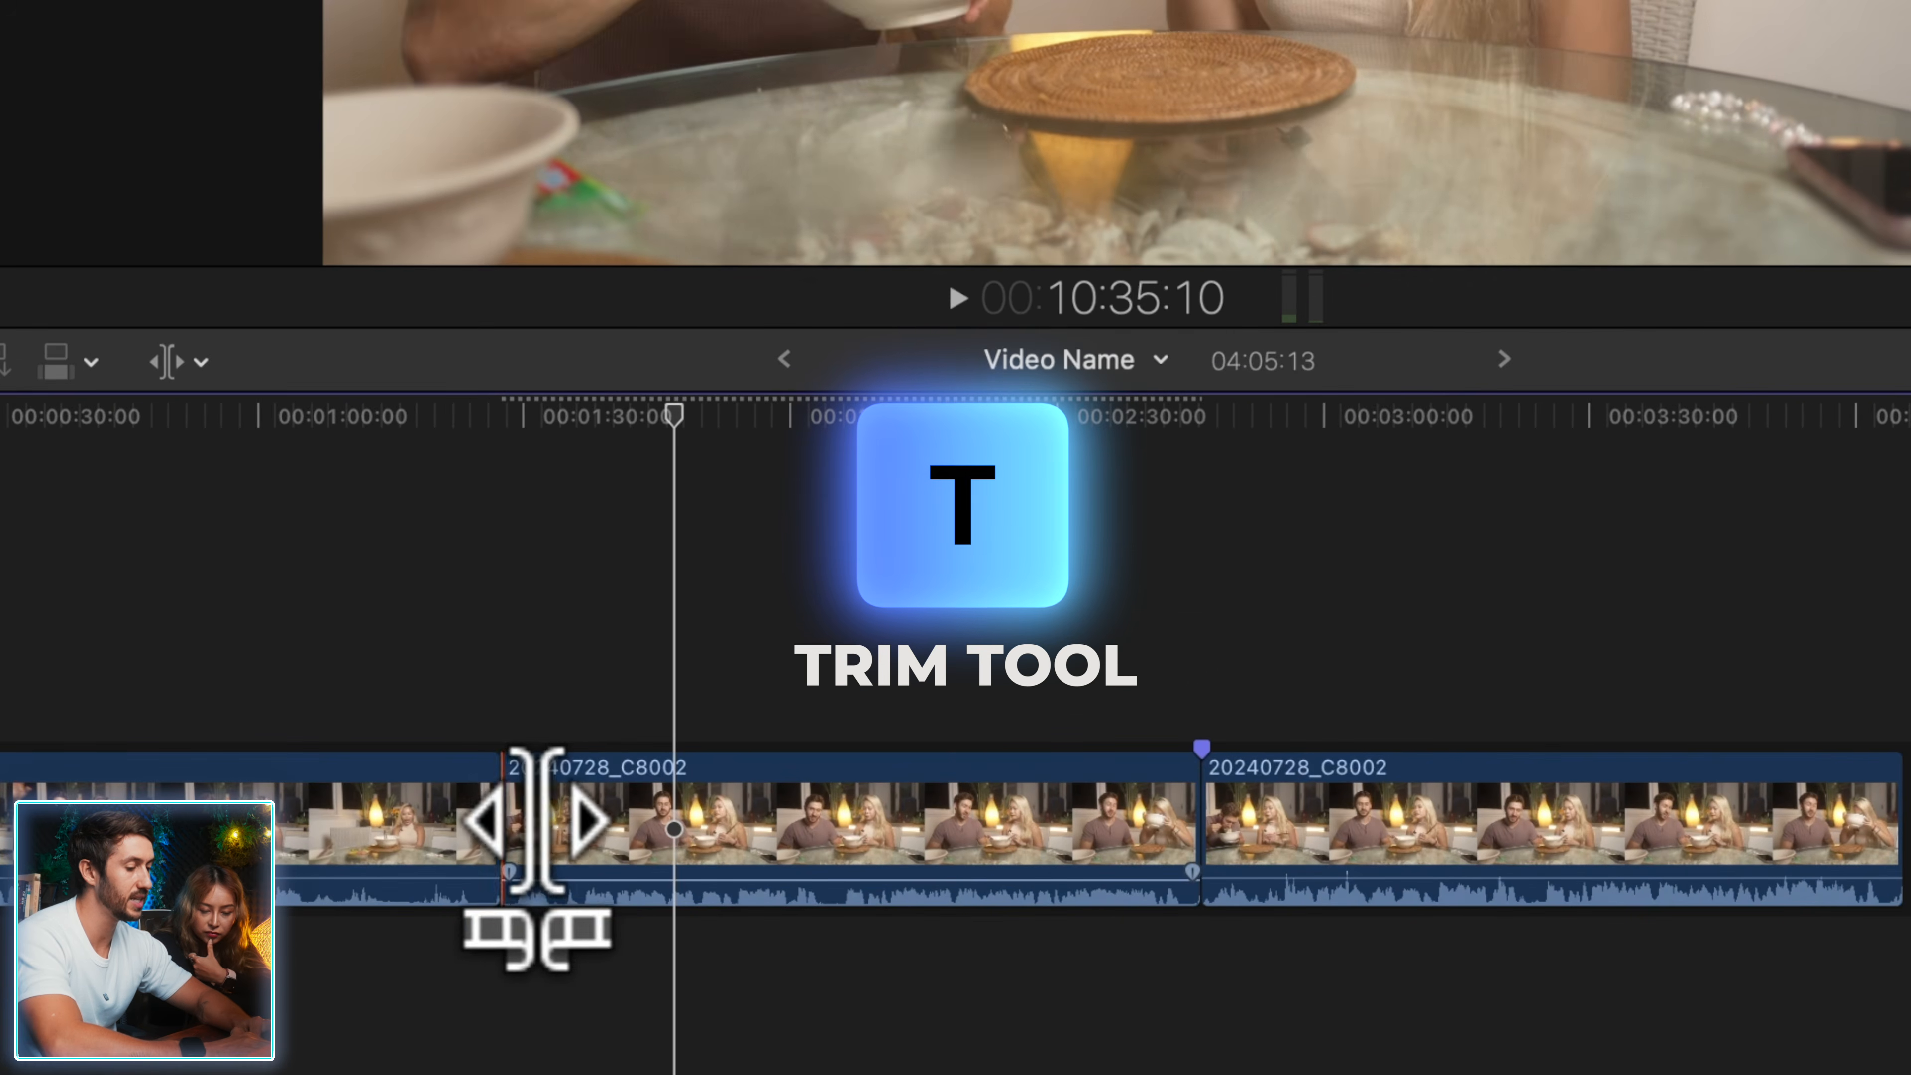
{"action": "left_click_drag", "start_coordinate": [579, 894], "coordinate": [451, 920]}
{"action": "left_click_drag", "start_coordinate": [453, 828], "coordinate": [609, 842]}
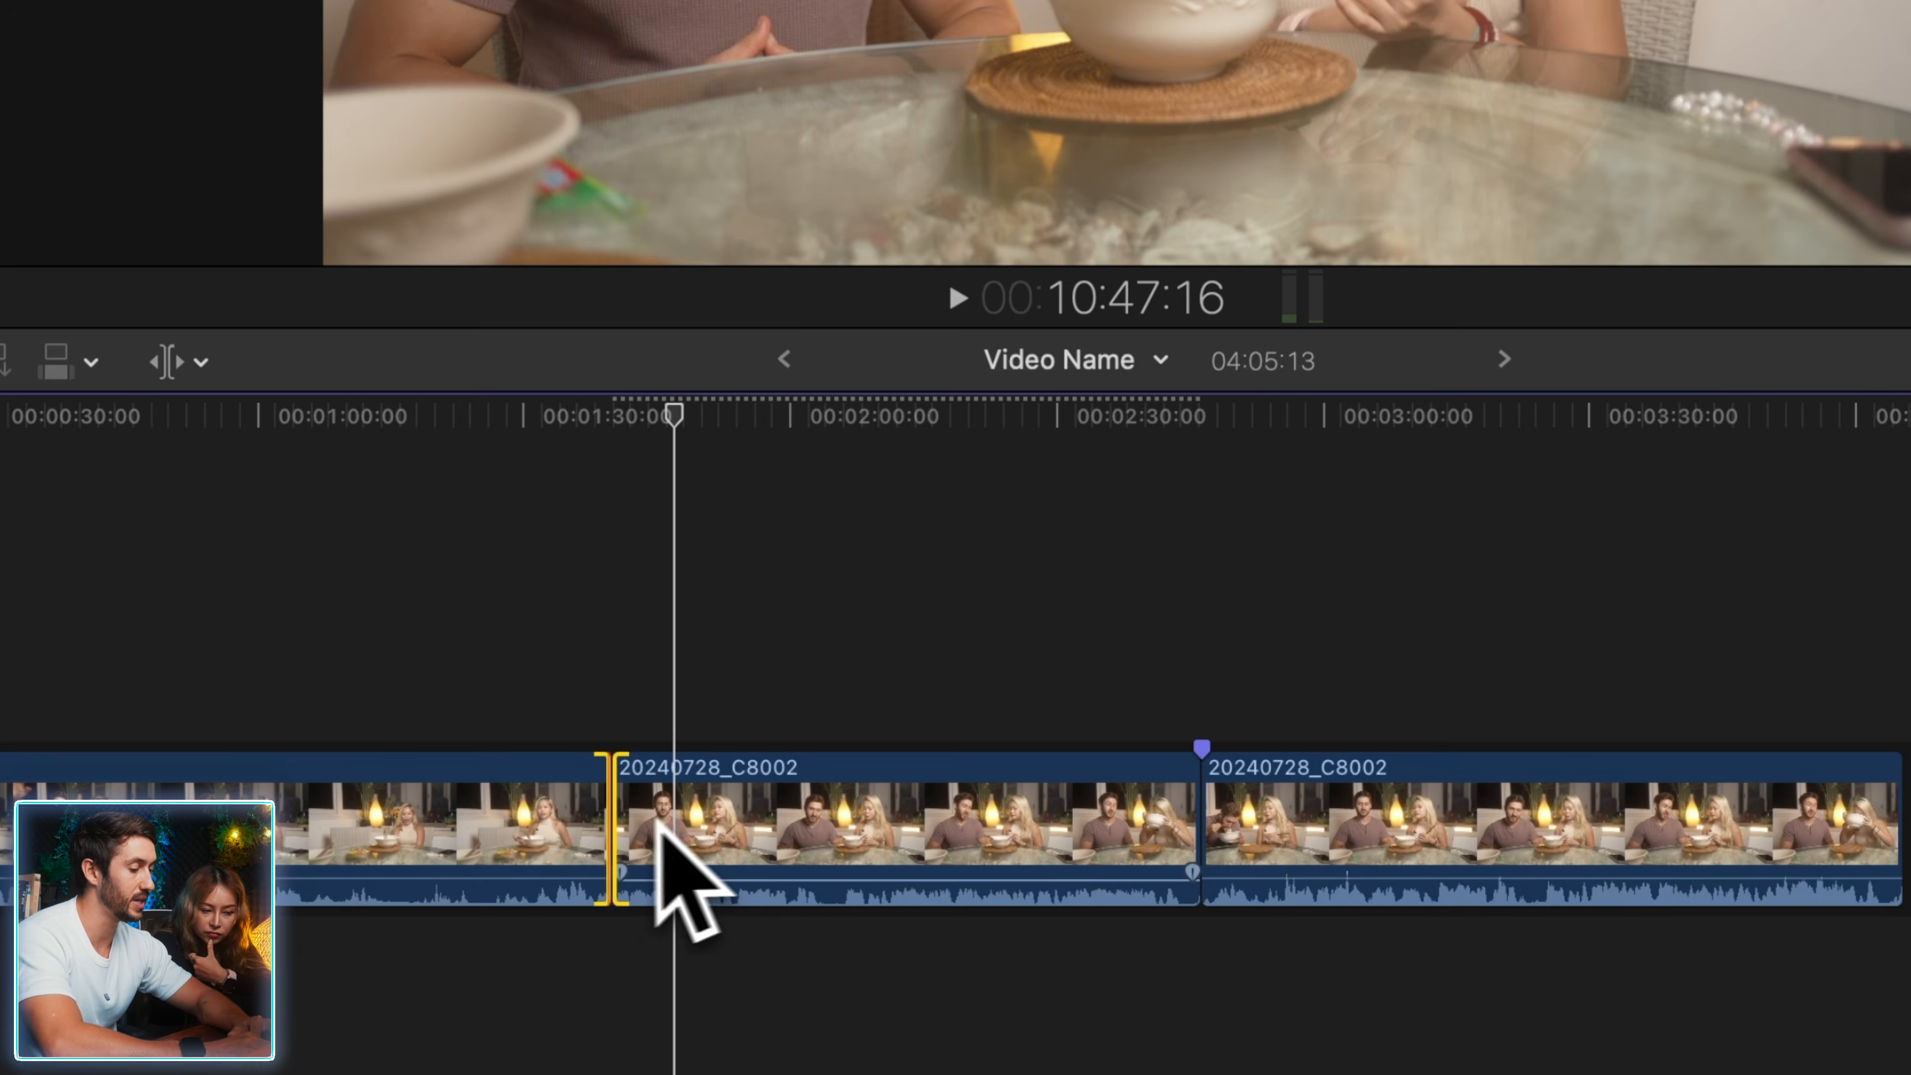
- Return to the Select tool and select the first clip in the timeline
{"action": "key", "text": "a"}
{"action": "left_click", "coordinate": [625, 681]}
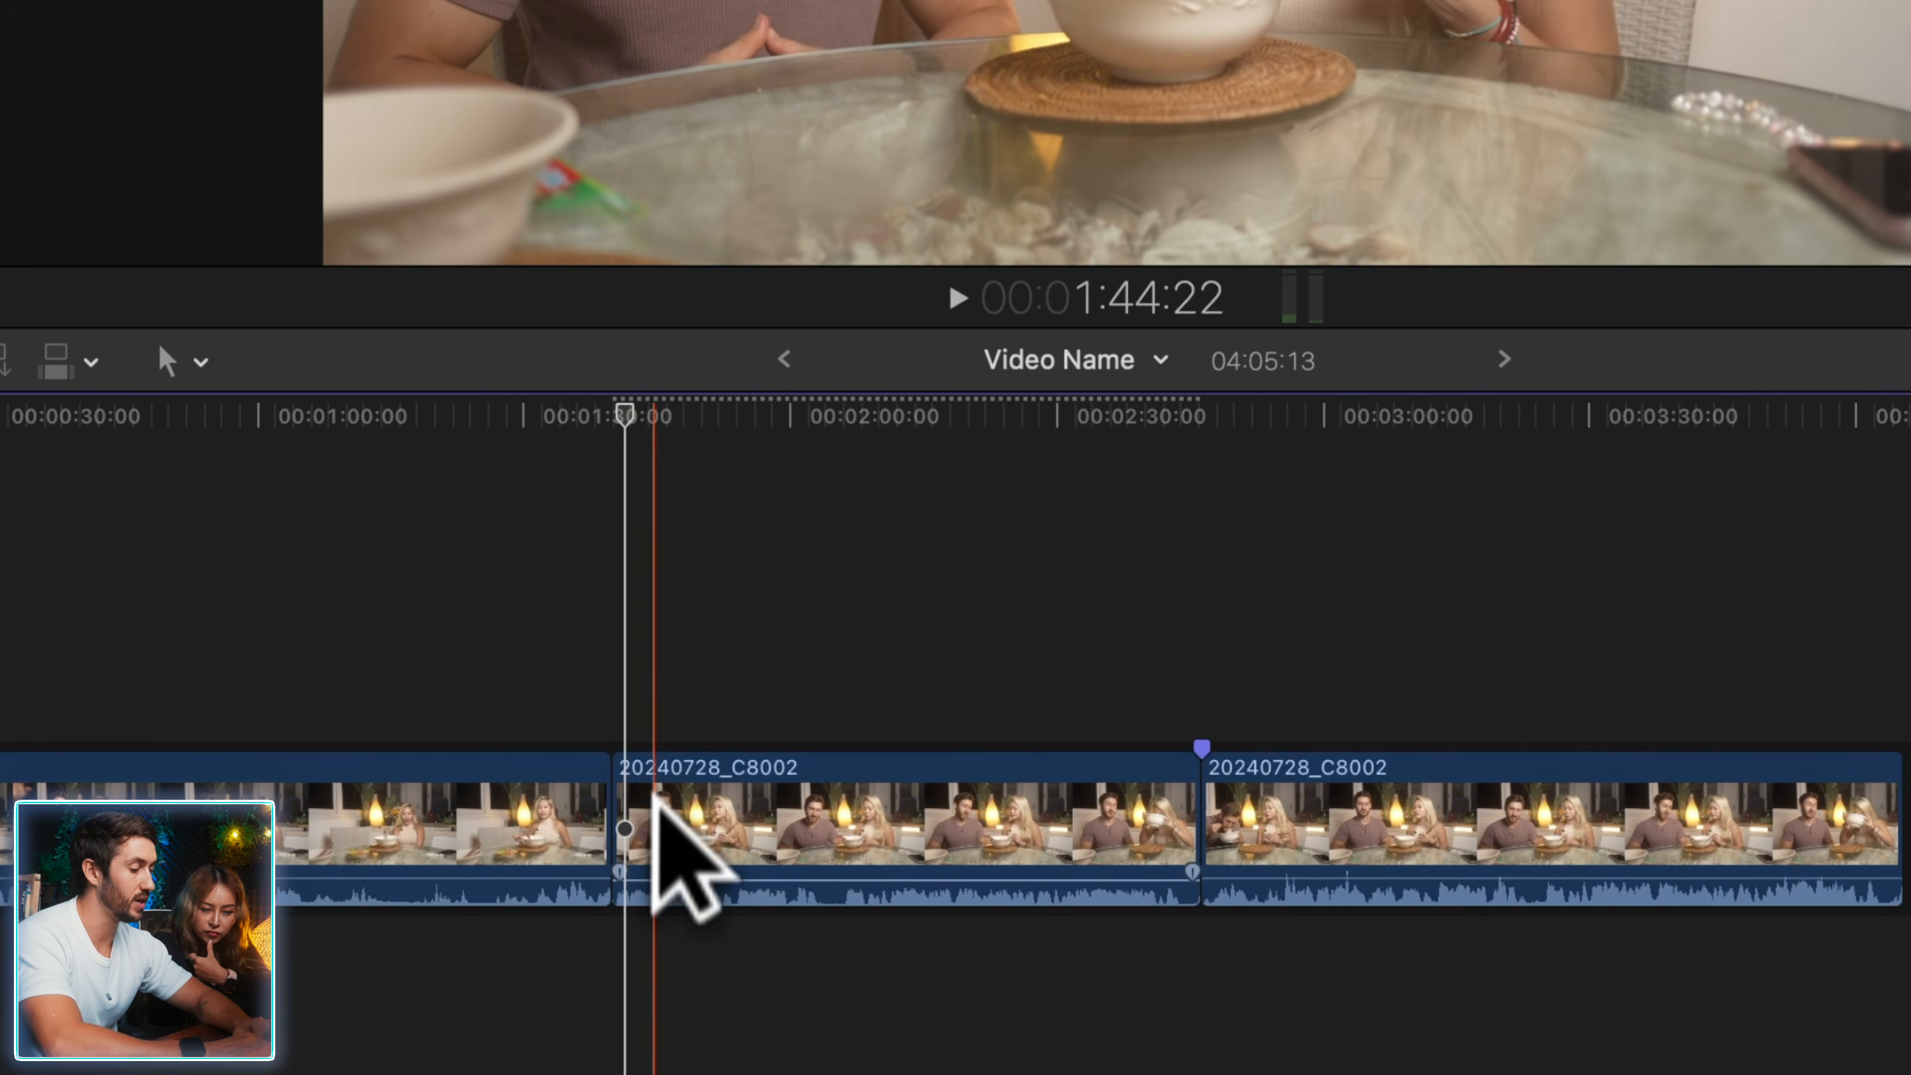
{"action": "left_click", "coordinate": [459, 650]}
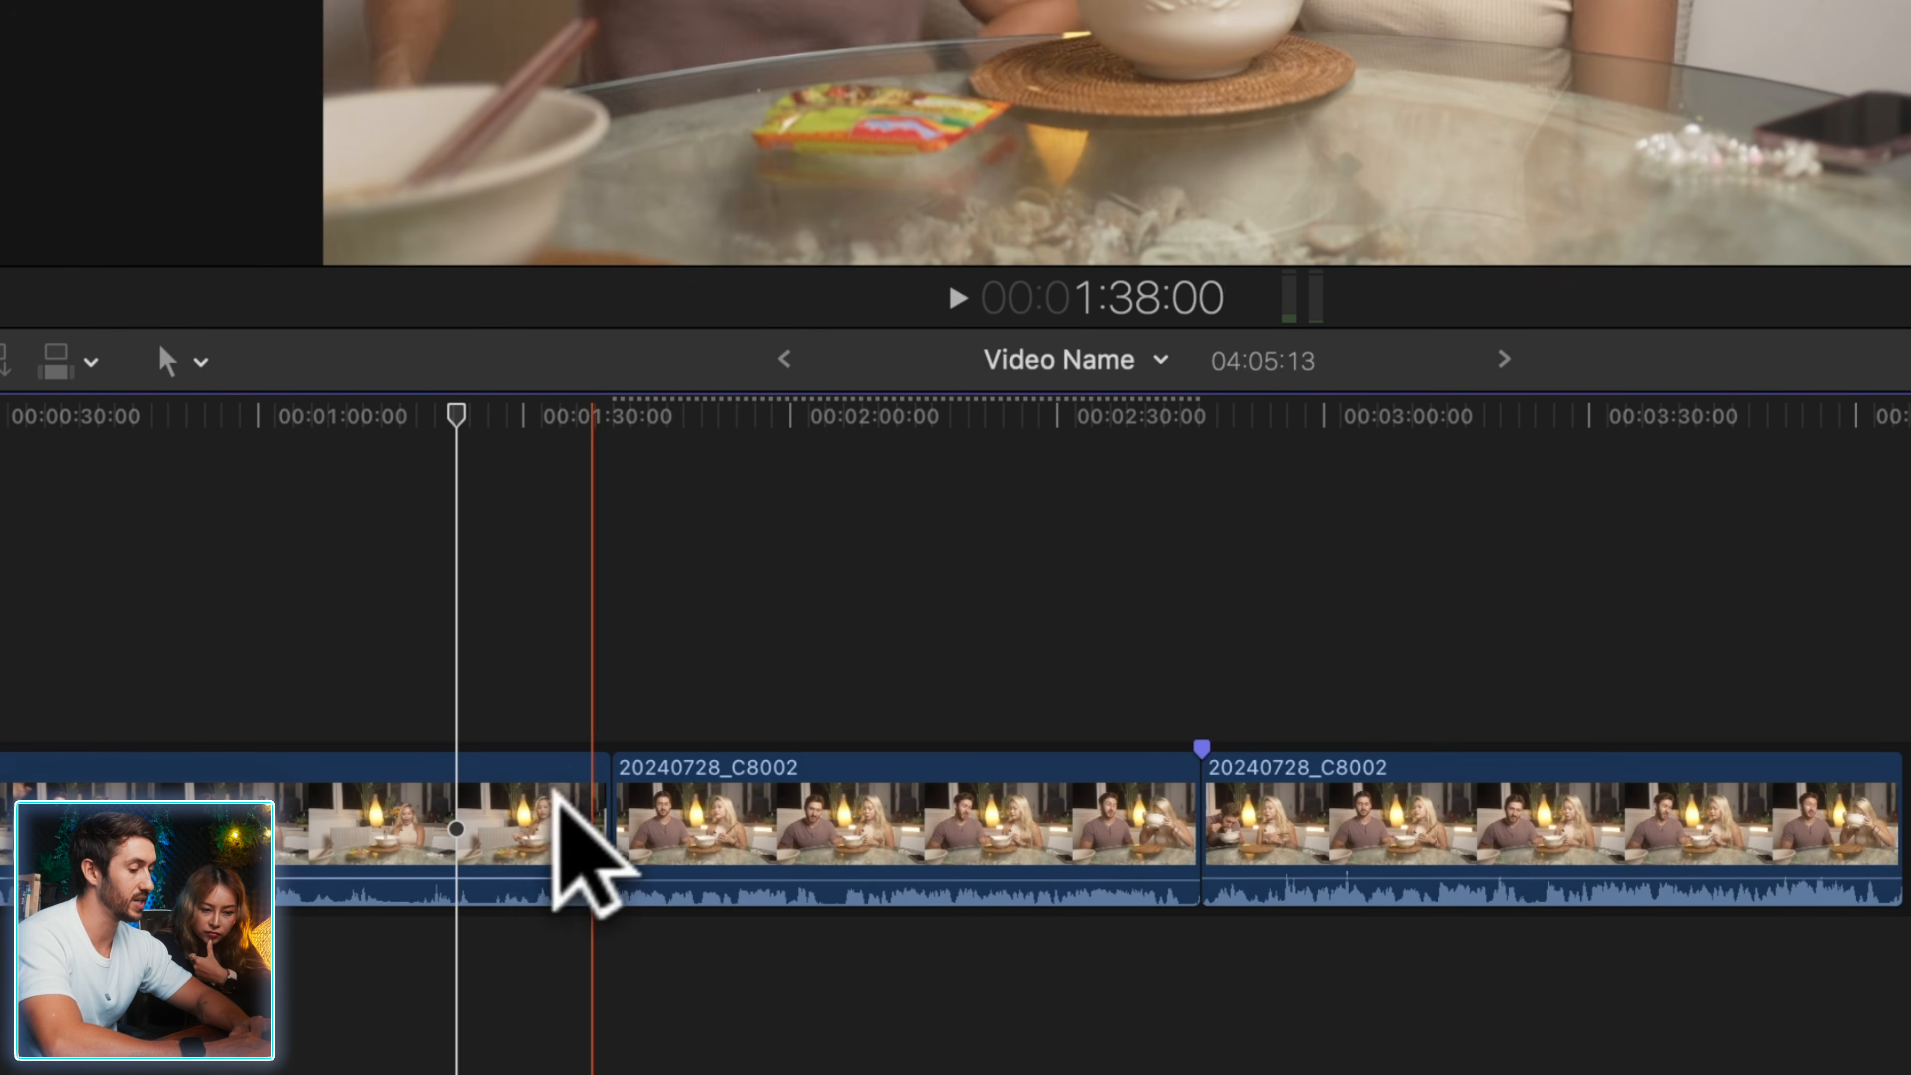
{"action": "left_click", "coordinate": [522, 819]}
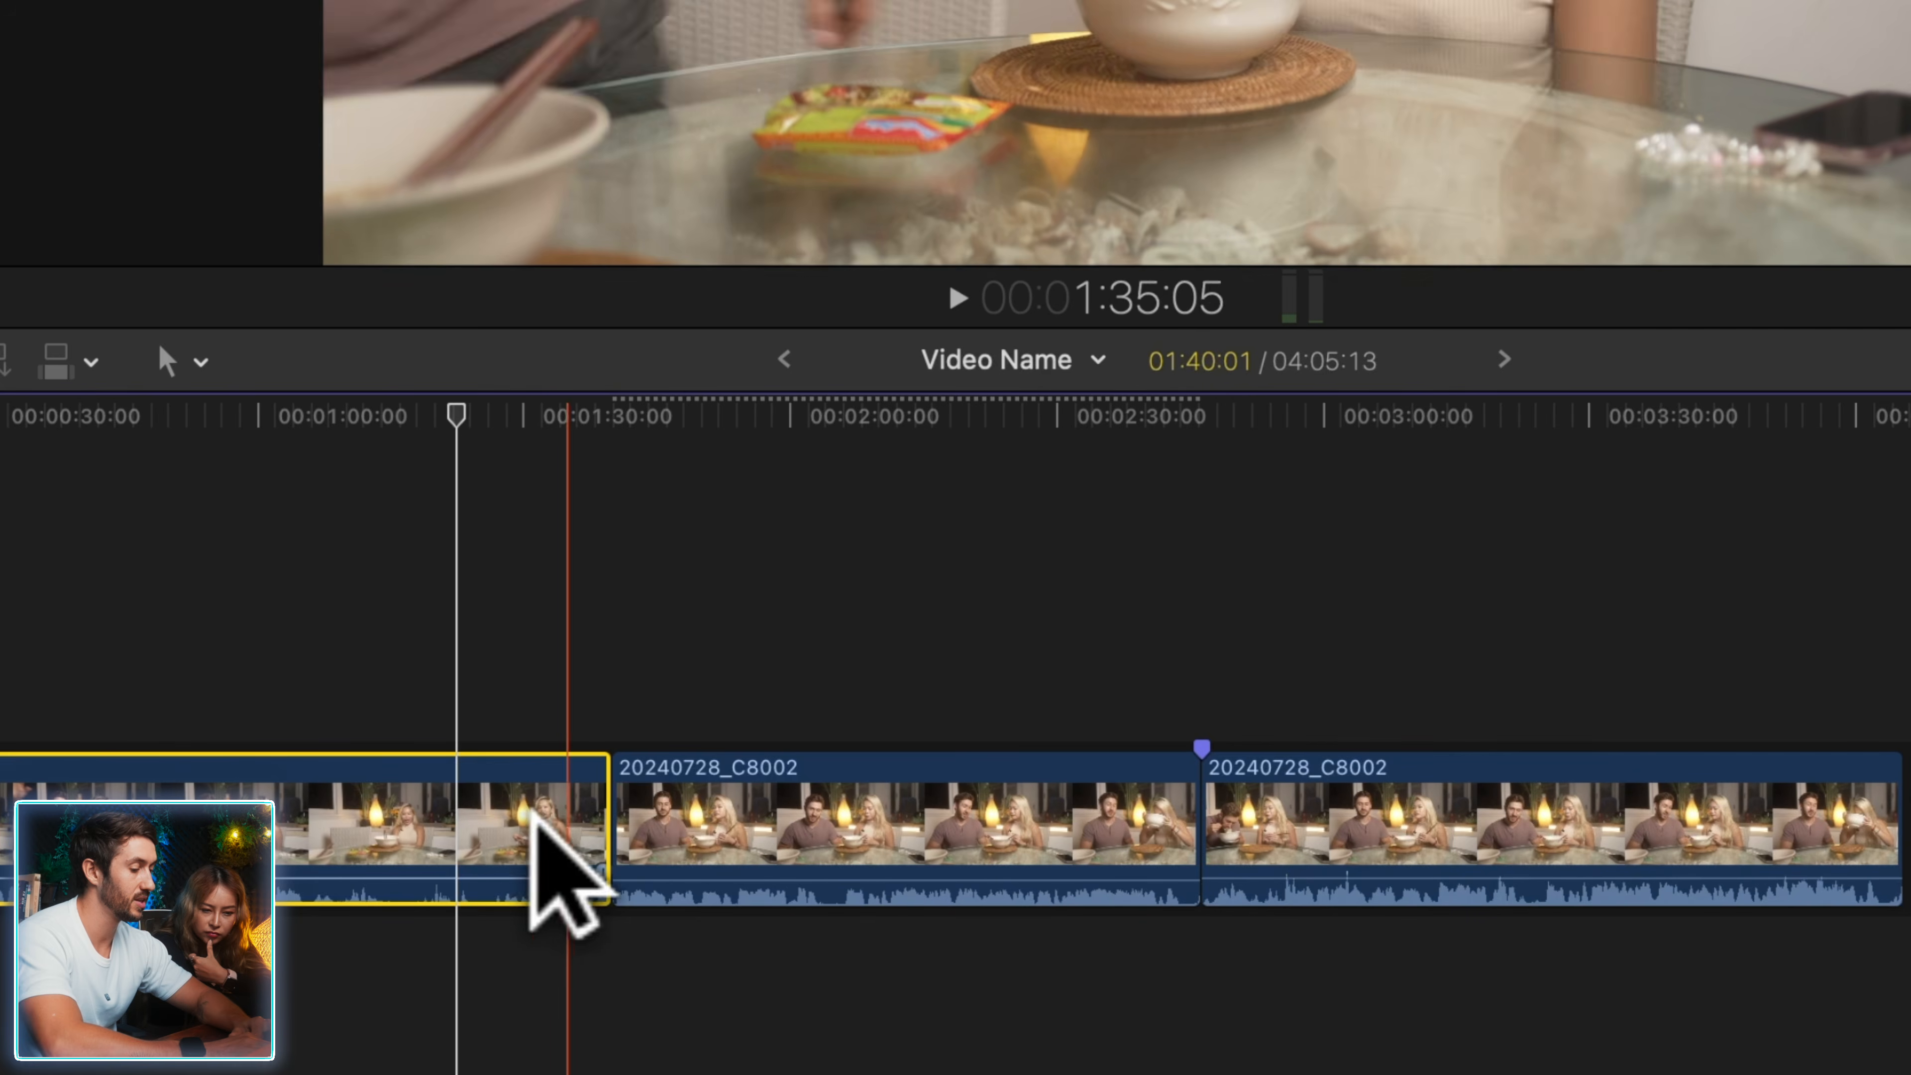
- Try trimming about 33 seconds off the start of the second clip with the Select tool, and undo the trim
{"action": "left_click", "coordinate": [632, 817]}
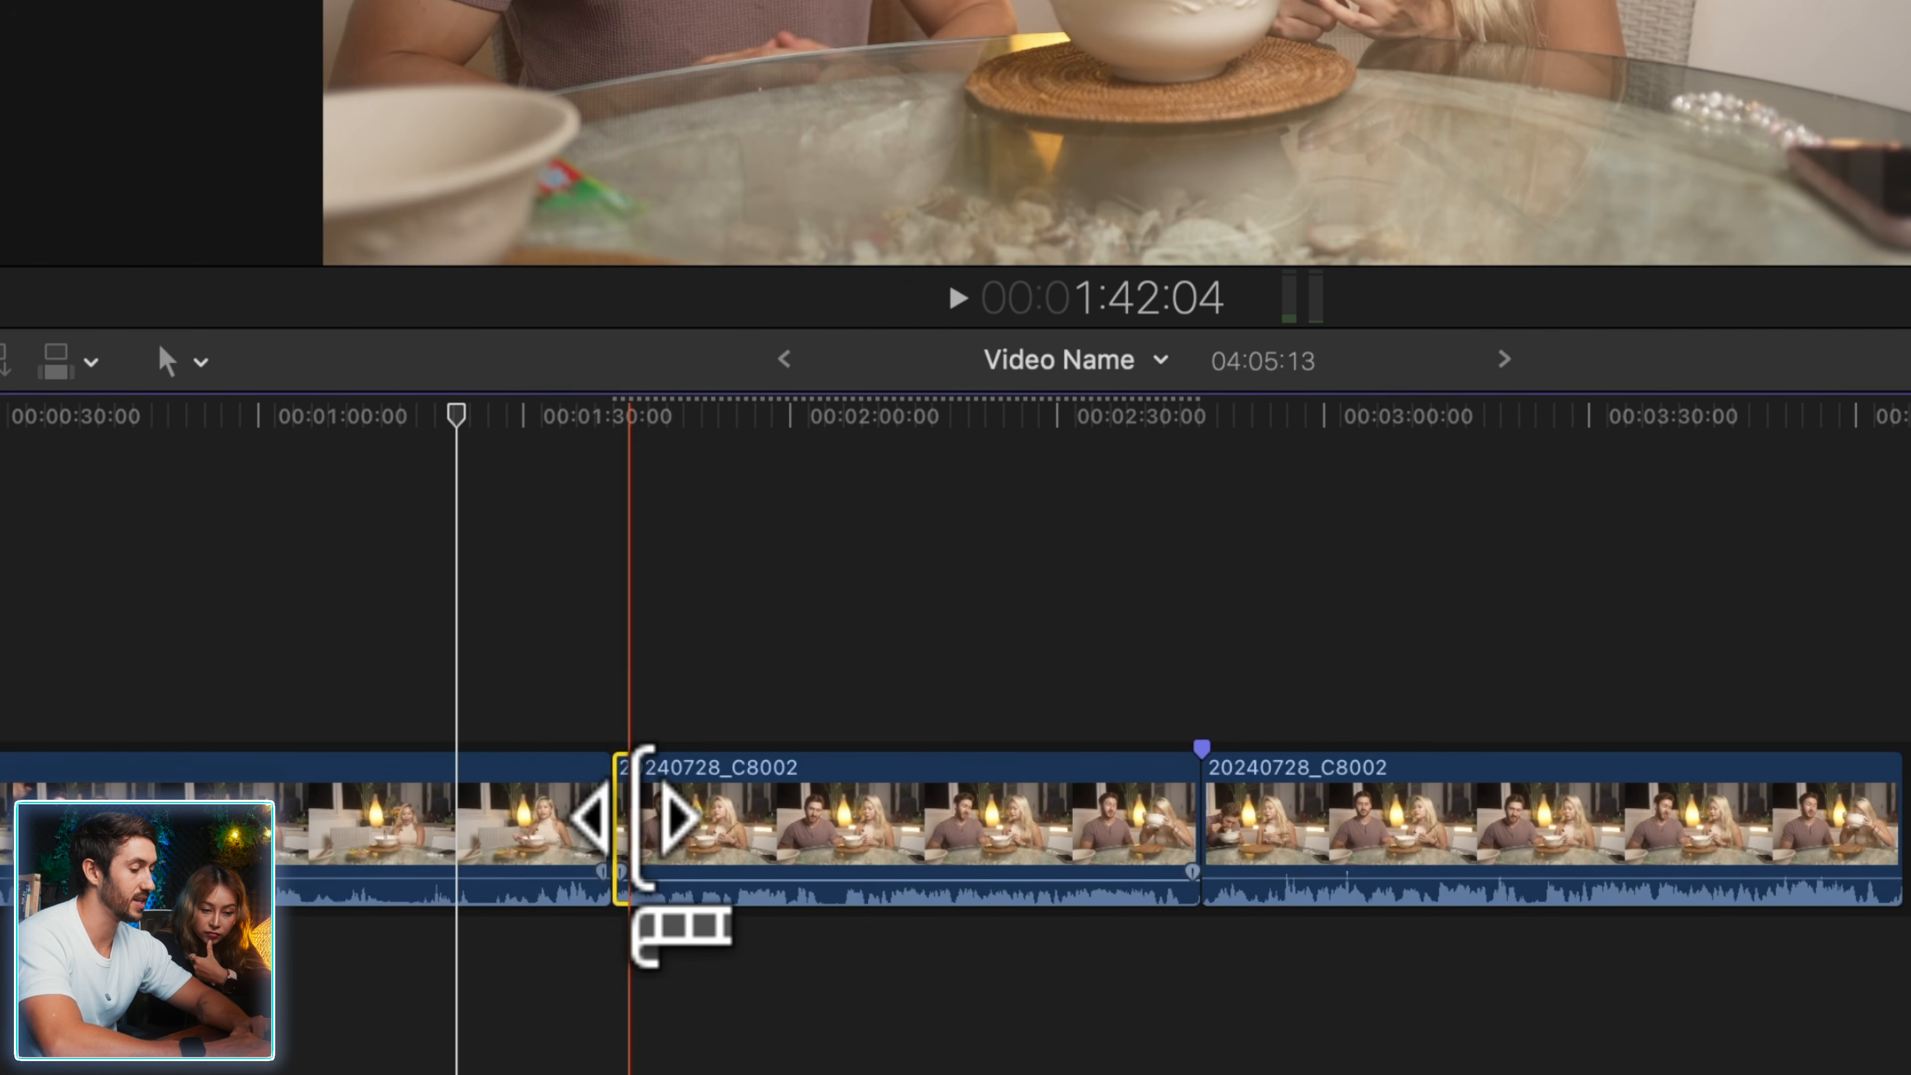
{"action": "left_click_drag", "start_coordinate": [632, 816], "coordinate": [919, 835]}
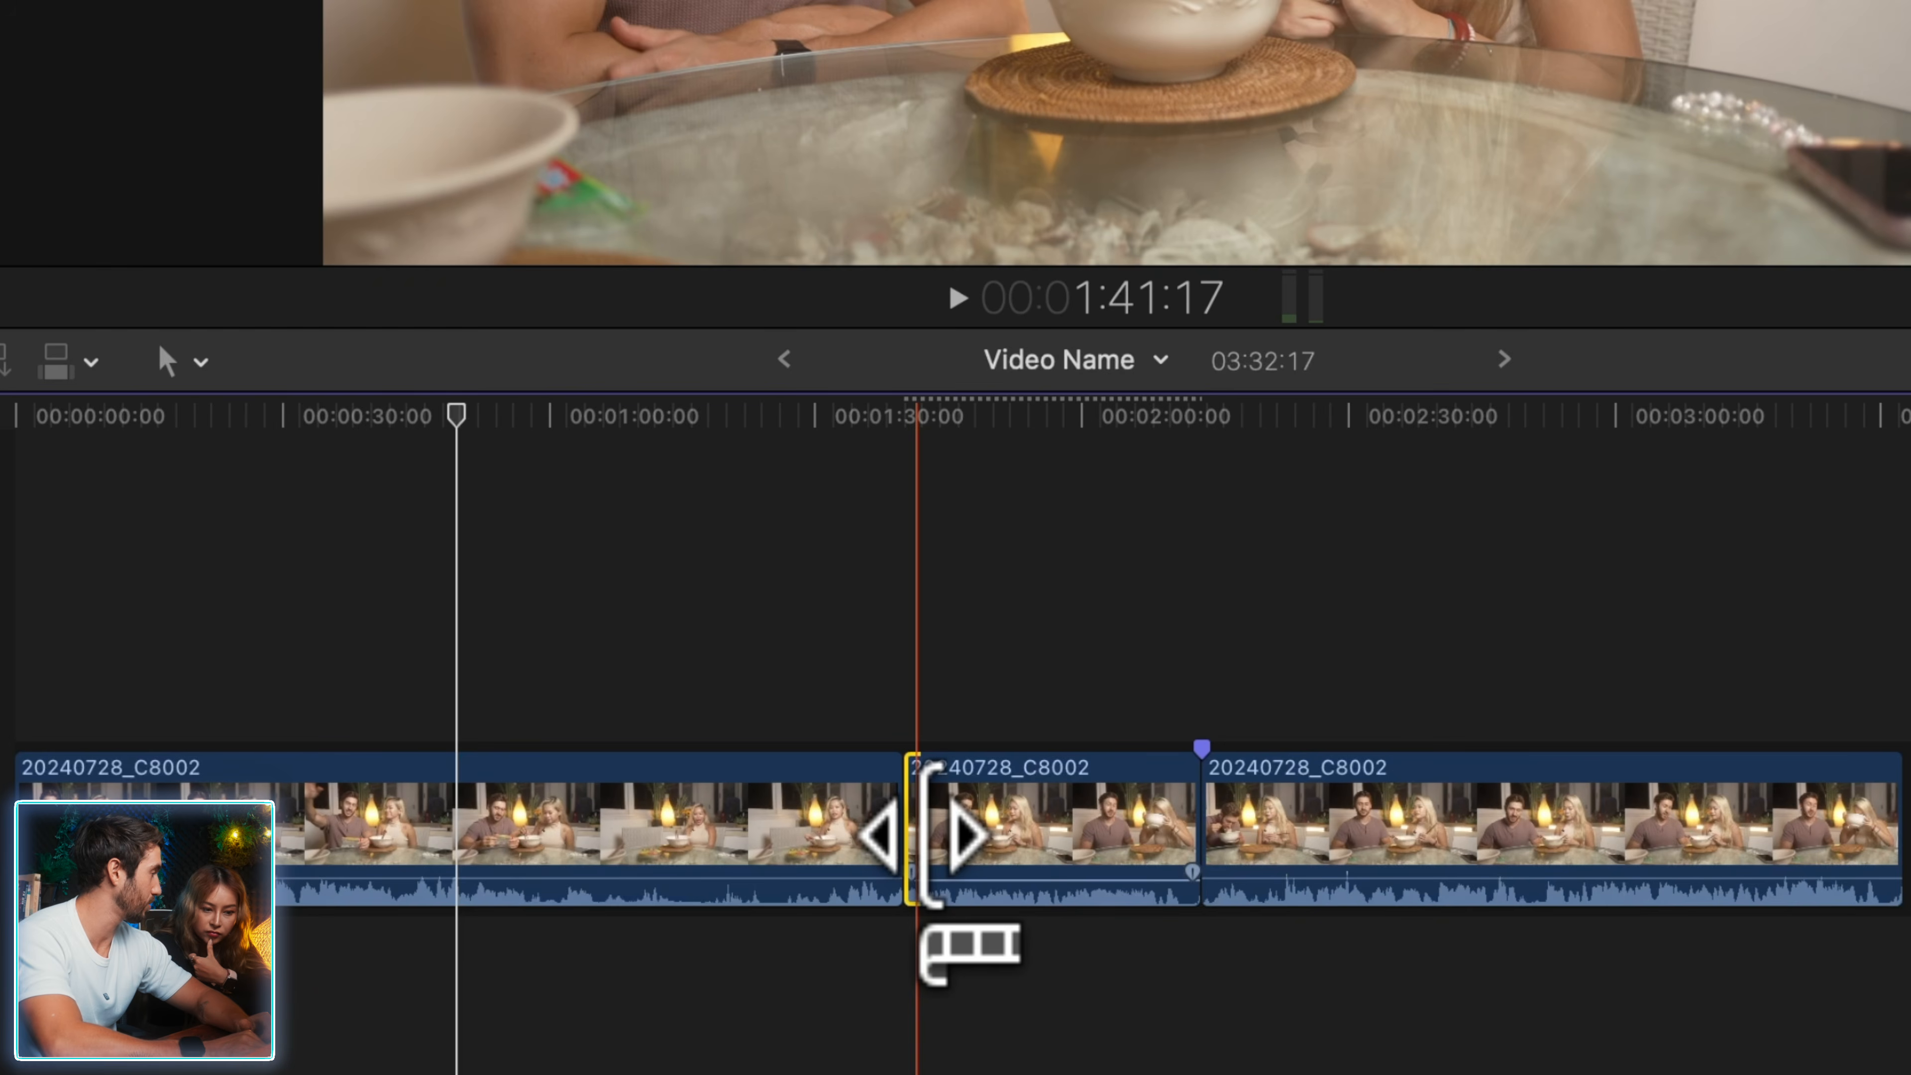
{"action": "key", "text": "super+z"}
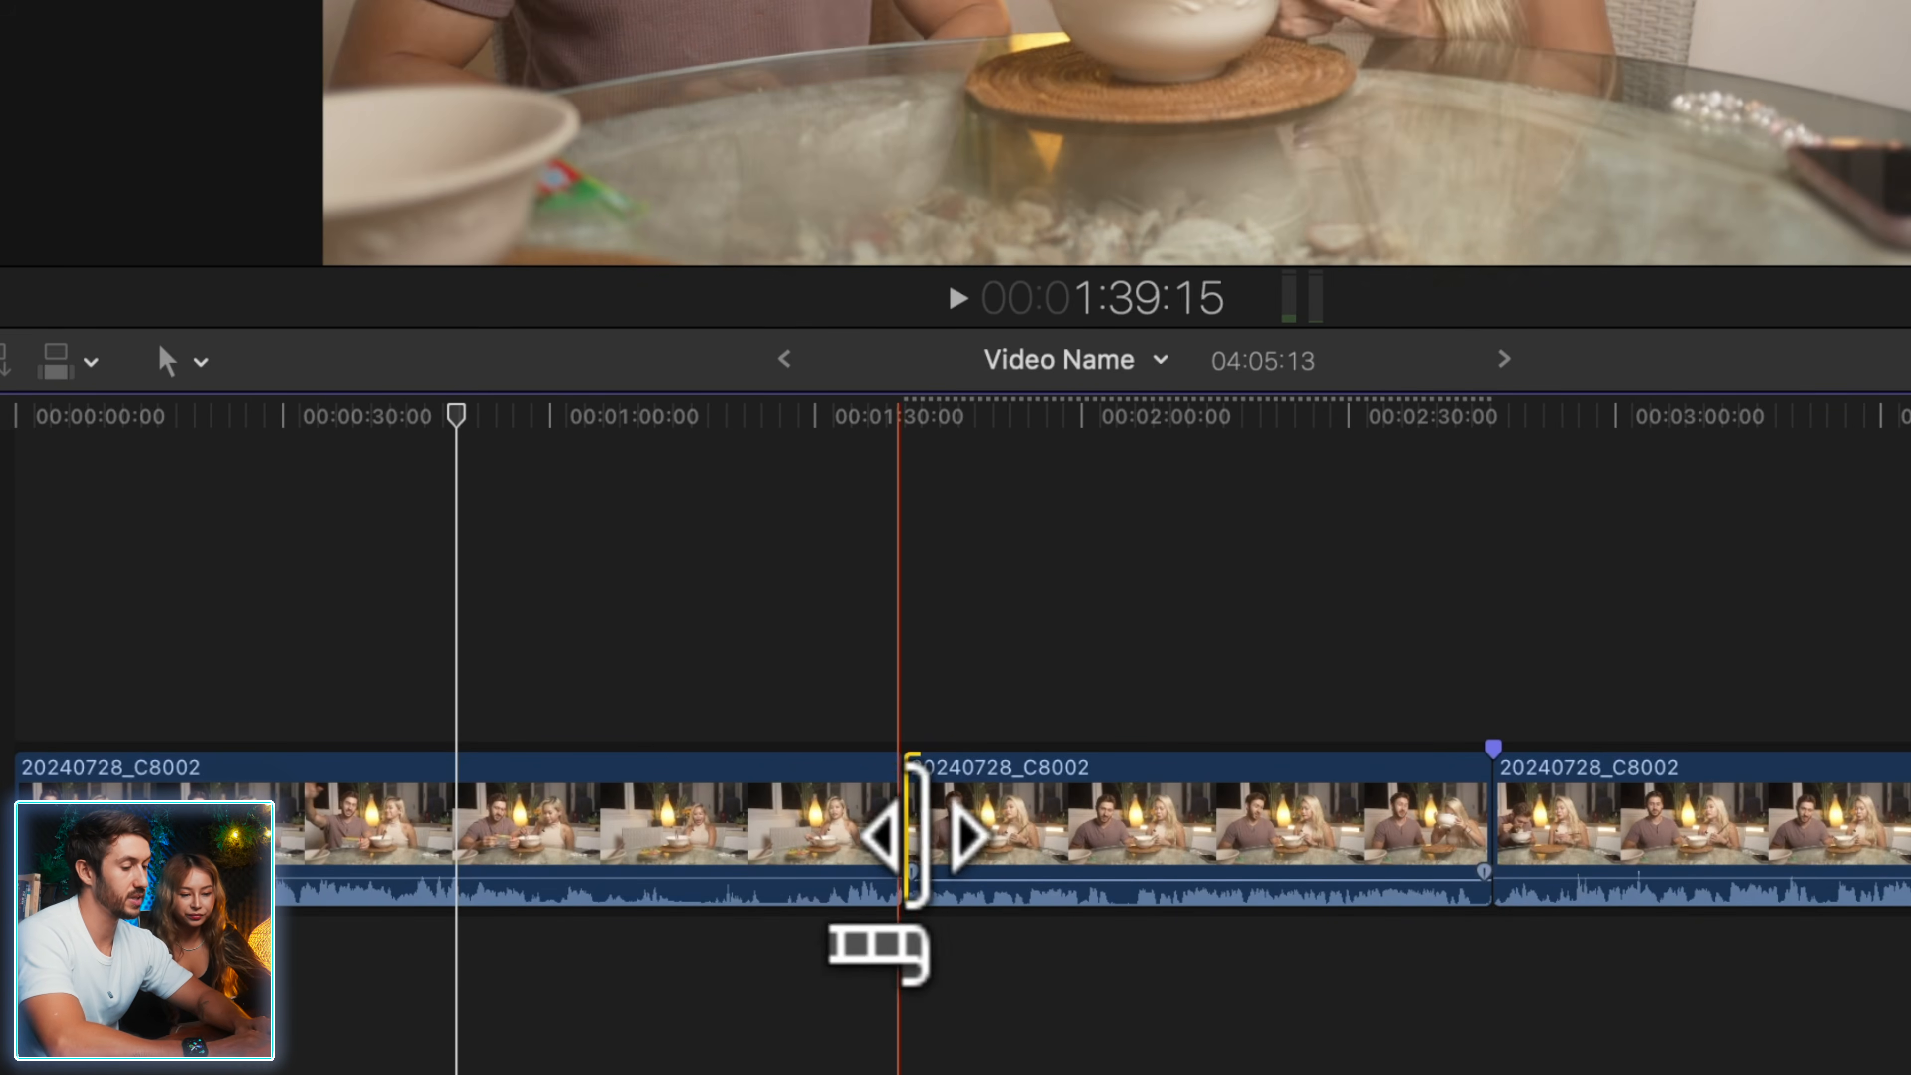
- Trim about 23 seconds off the end of the first clip with the Select tool and select the second clip
{"action": "left_click", "coordinate": [894, 829]}
{"action": "left_click_drag", "start_coordinate": [893, 830], "coordinate": [692, 828]}
{"action": "left_click", "coordinate": [853, 831]}
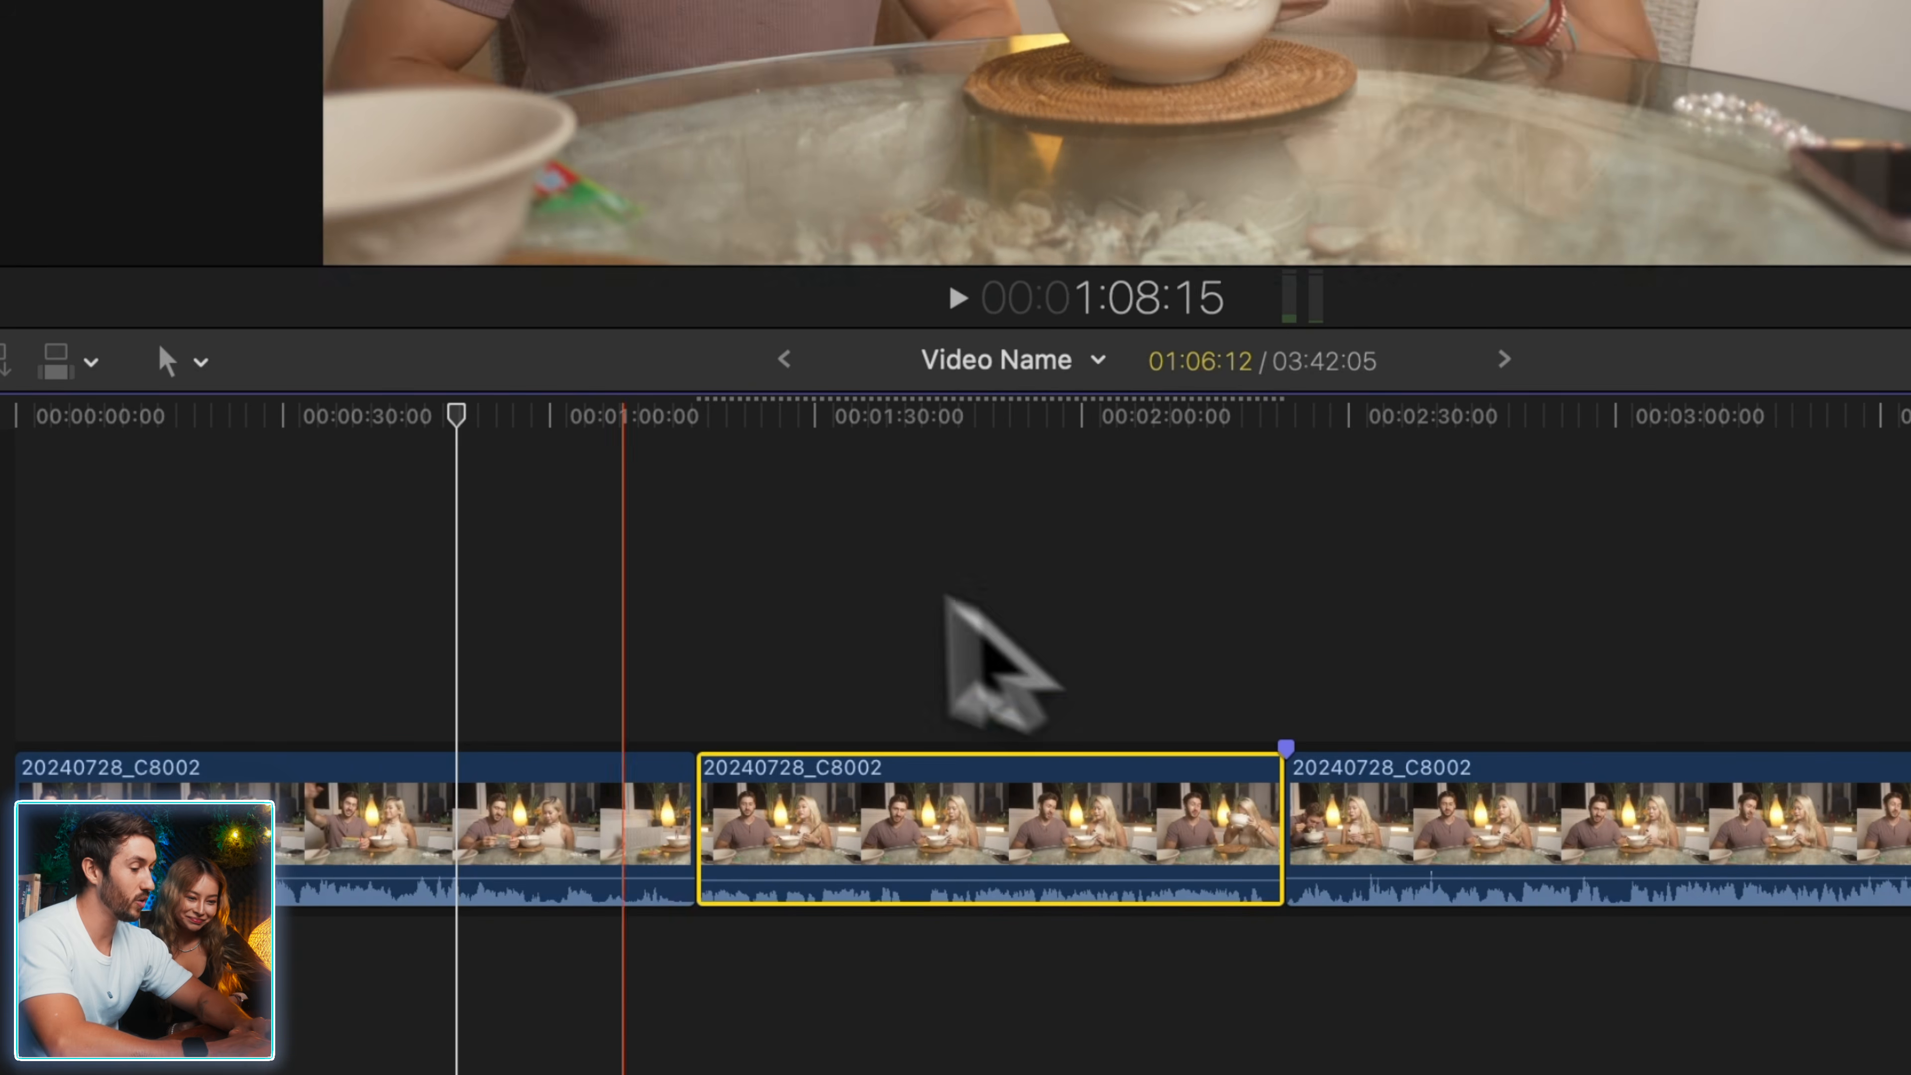
- Scrub the playhead across the second clip, reposition it at about 0:44 in the first clip and play the footage from there
{"action": "left_click_drag", "start_coordinate": [475, 413], "coordinate": [1137, 437]}
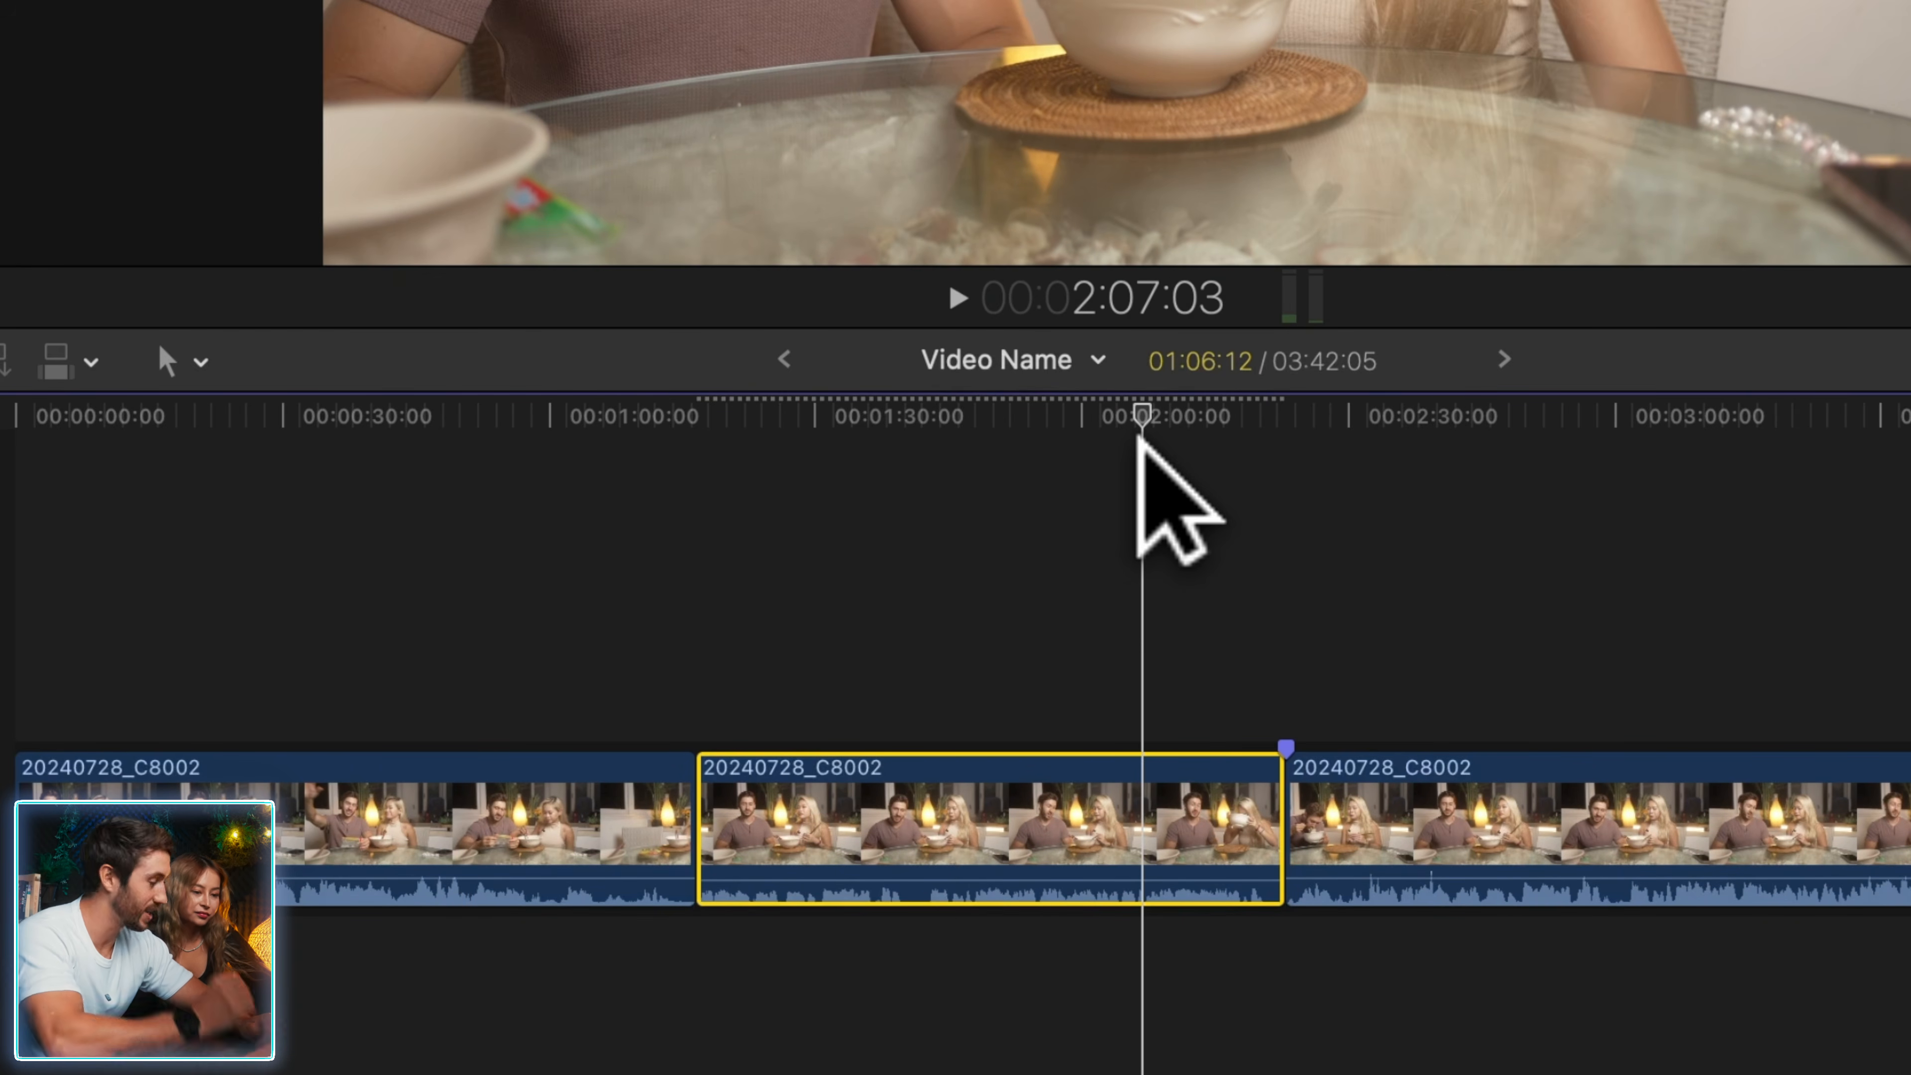
{"action": "left_click_drag", "start_coordinate": [1141, 399], "coordinate": [993, 520]}
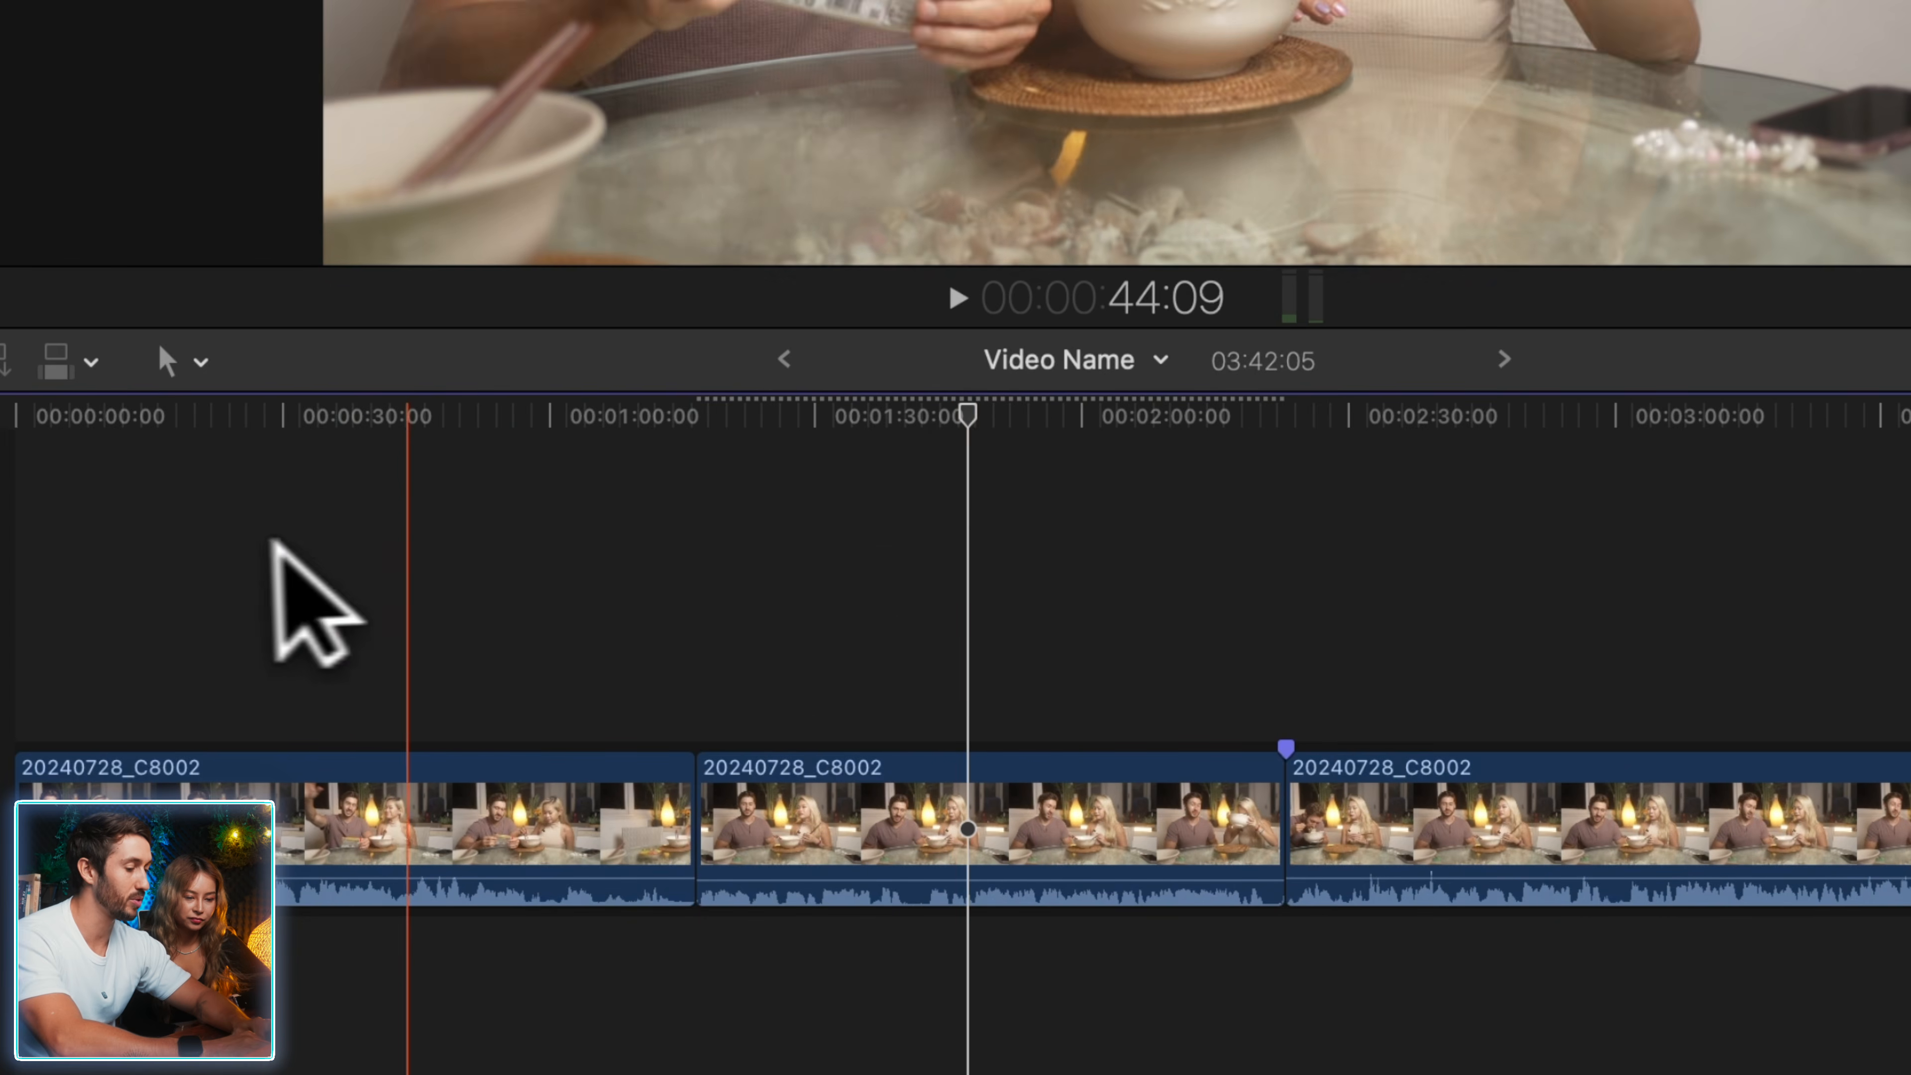
{"action": "left_click", "coordinate": [407, 538]}
{"action": "key", "text": "space"}
{"action": "key", "text": "space"}
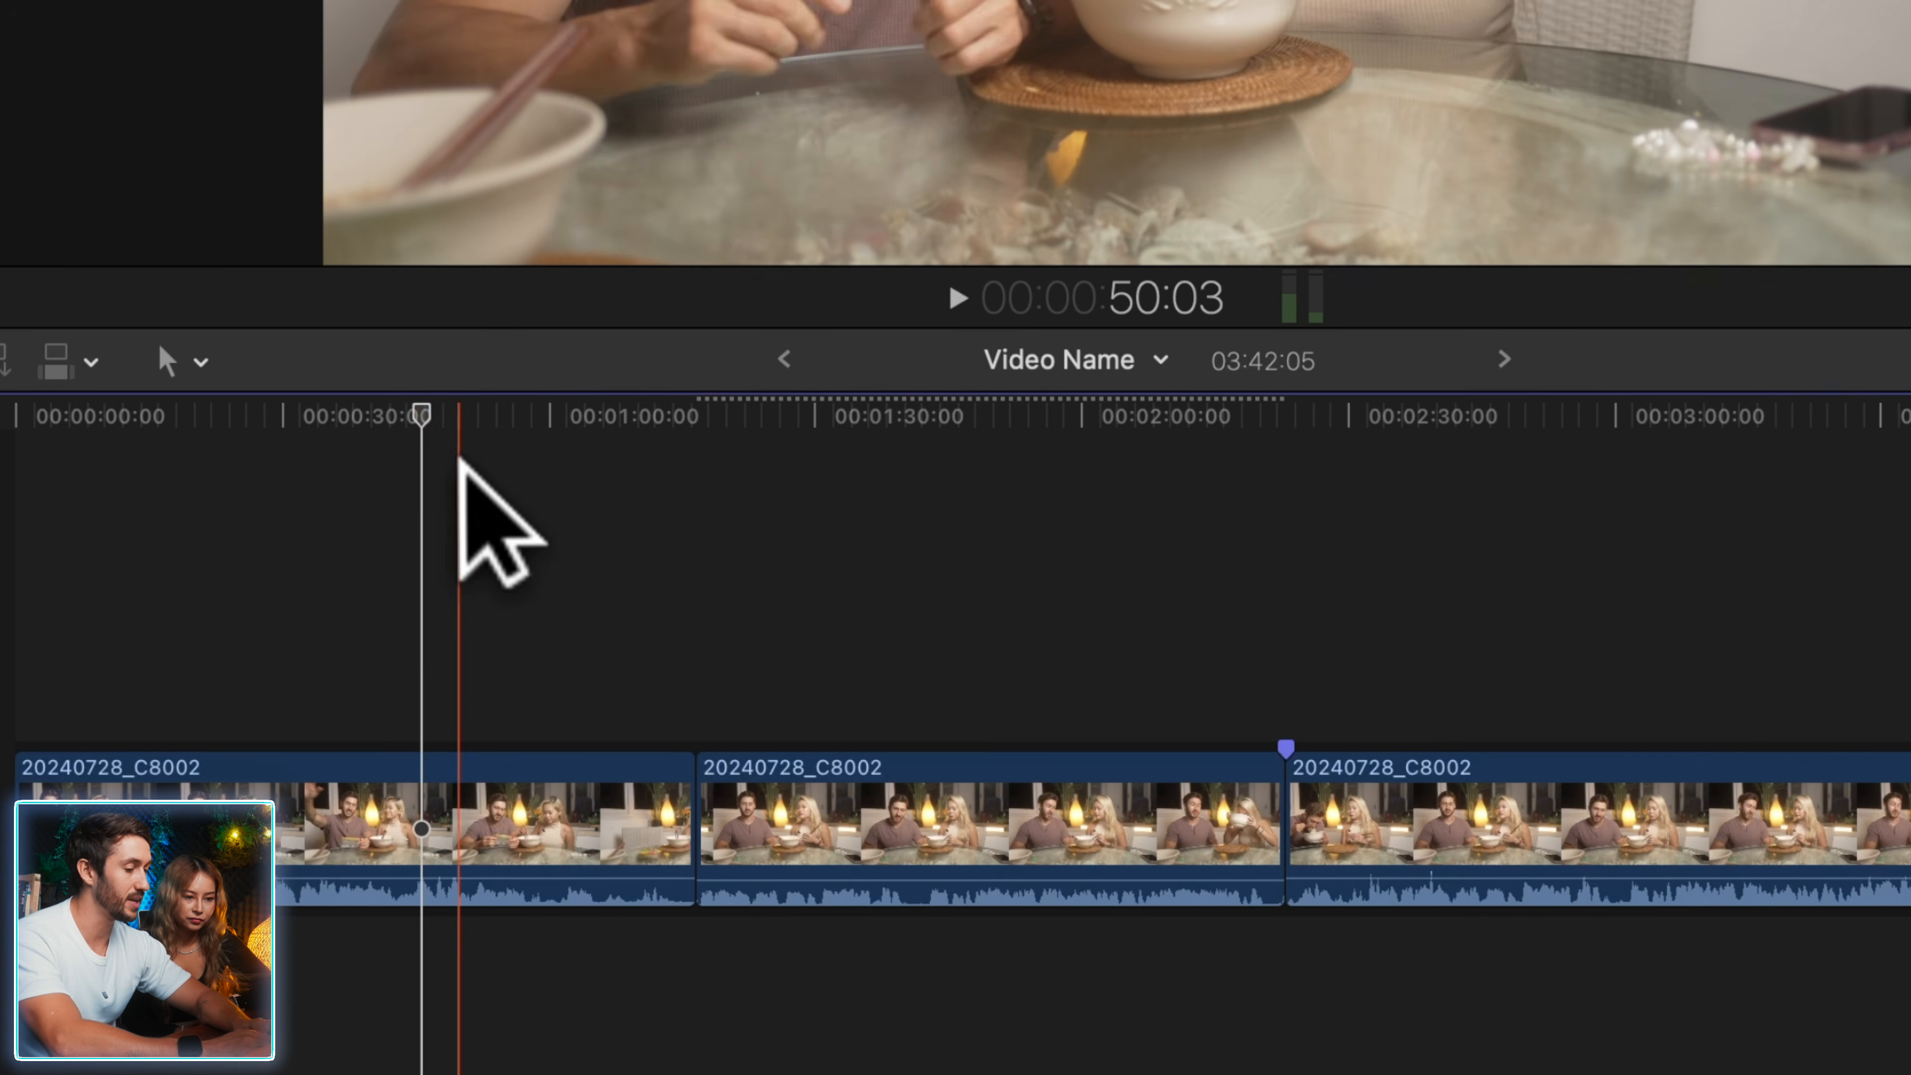
{"action": "key", "text": "space"}
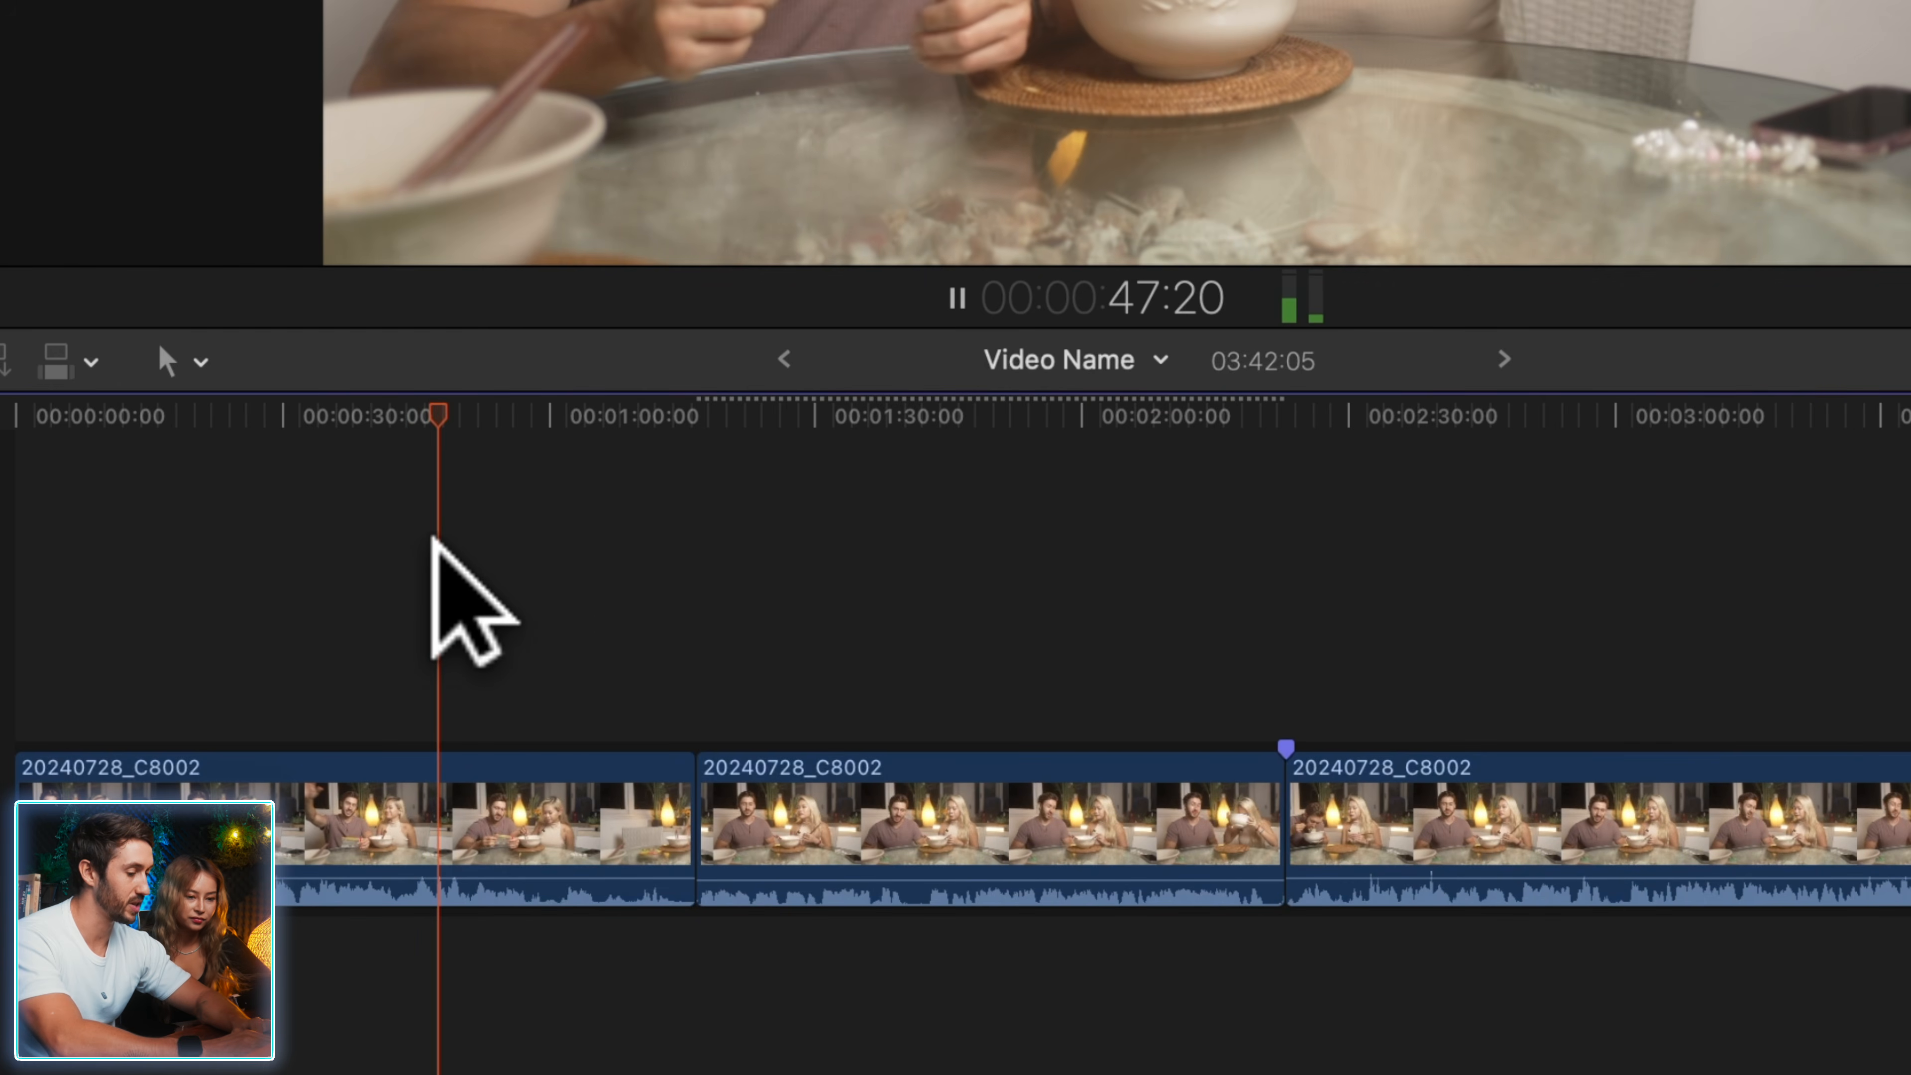
- Try trimming the middle clip's start to 00:01:42:15 with playback stopped, and undo the trim
{"action": "key", "text": "space"}
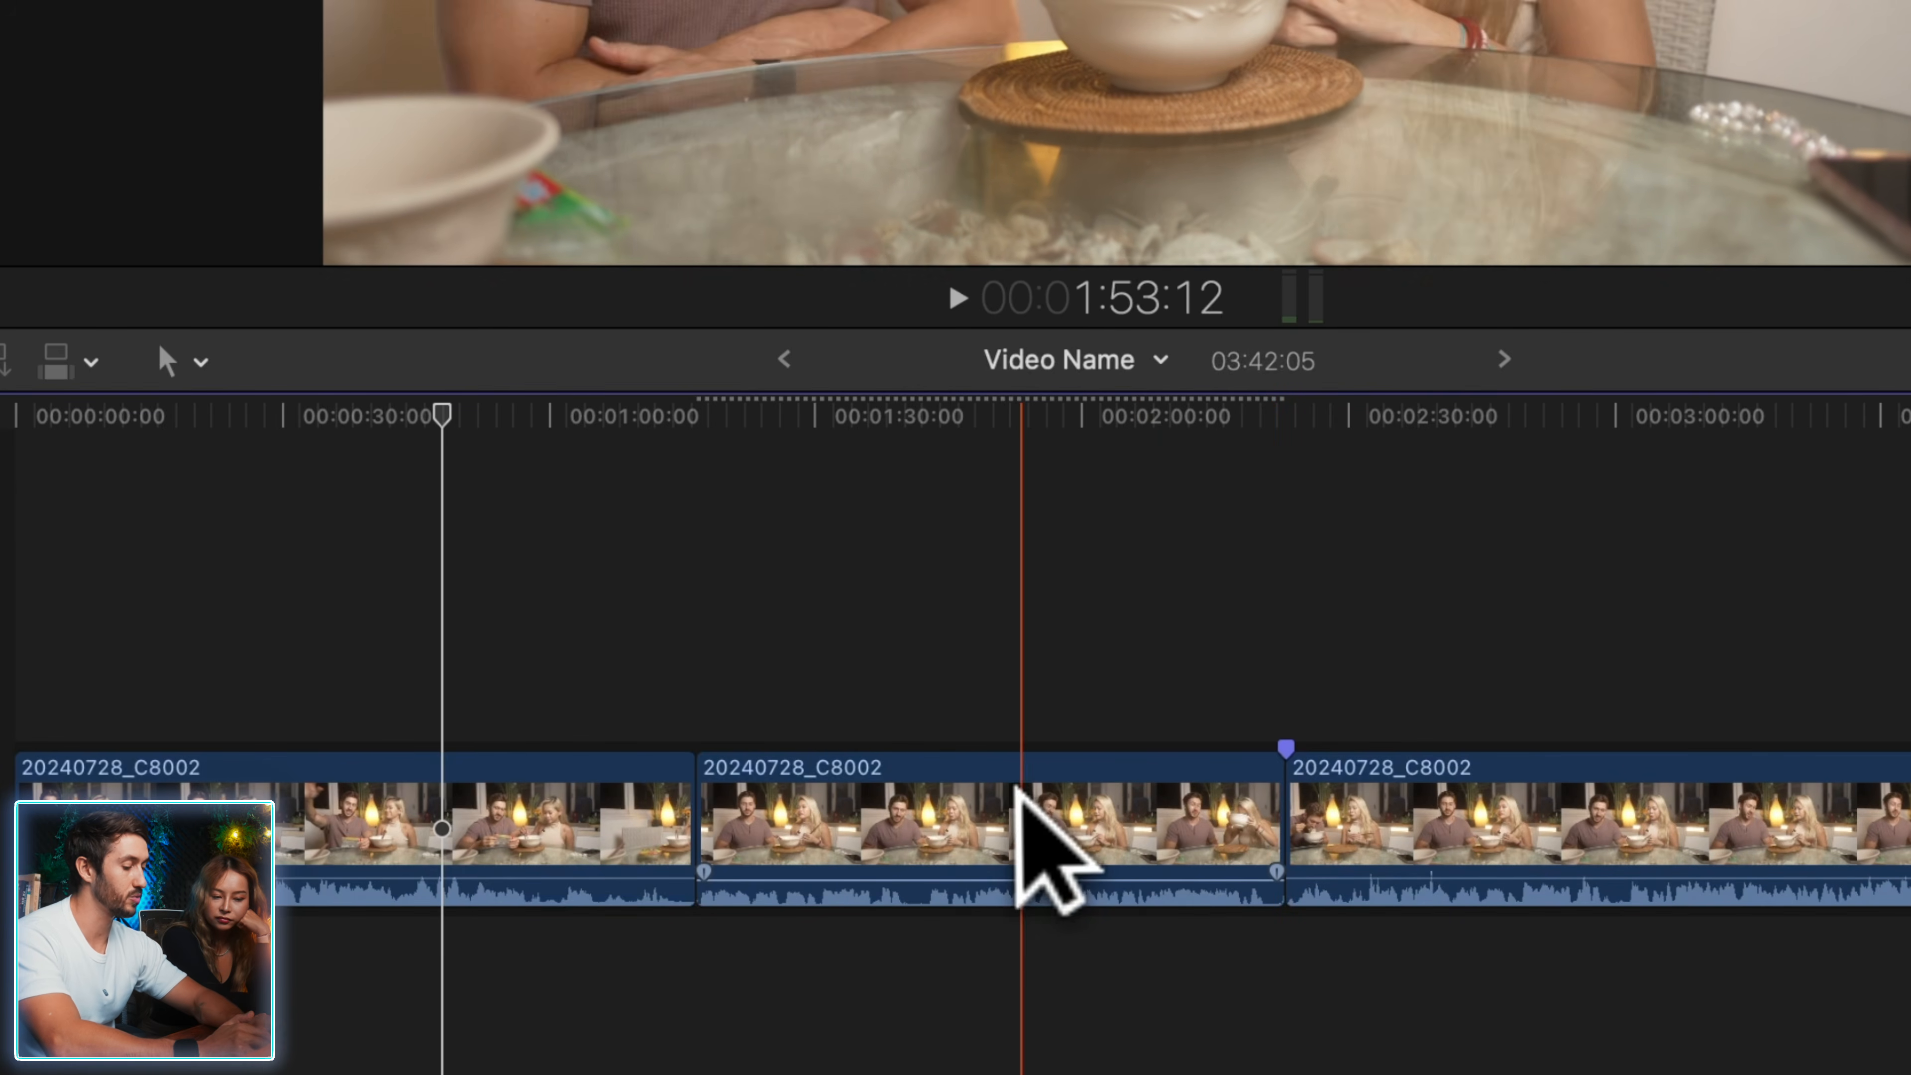
{"action": "left_click_drag", "start_coordinate": [946, 880], "coordinate": [946, 884]}
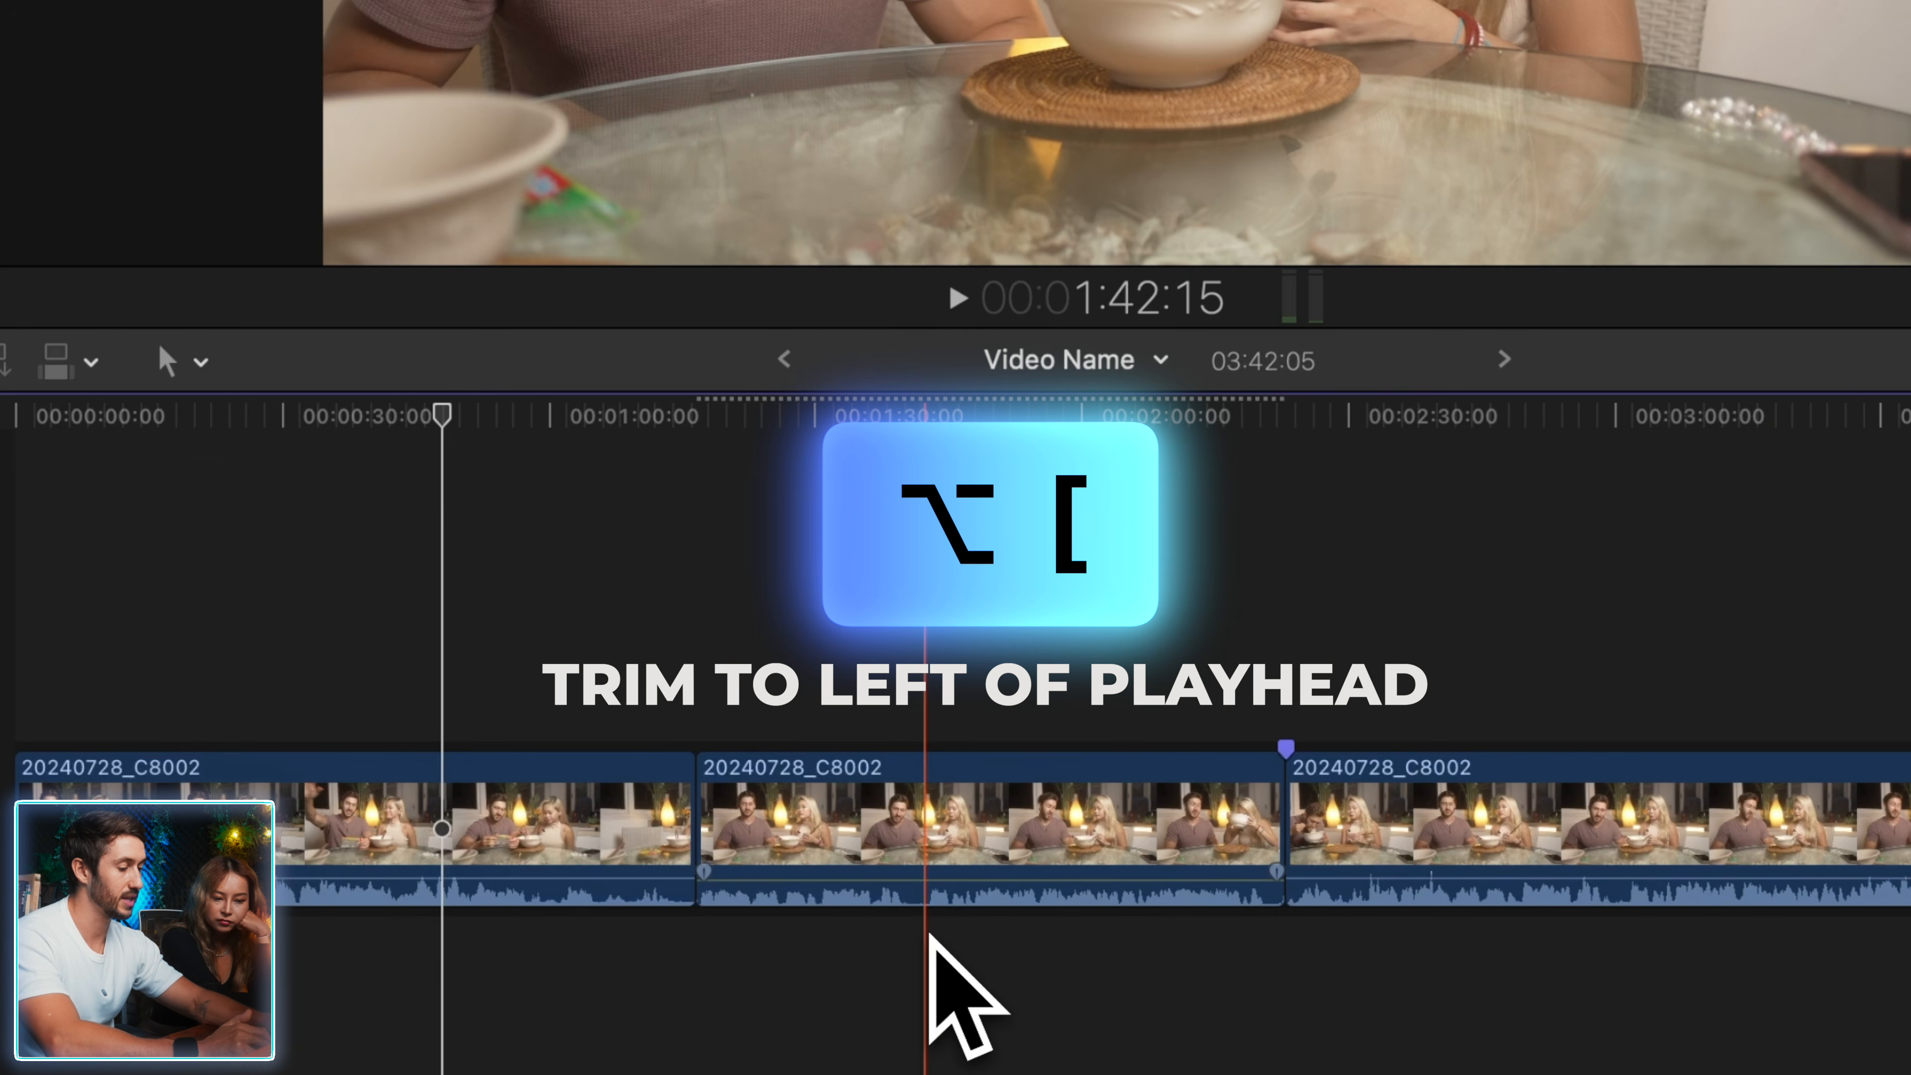
{"action": "key", "text": "alt+bracketleft"}
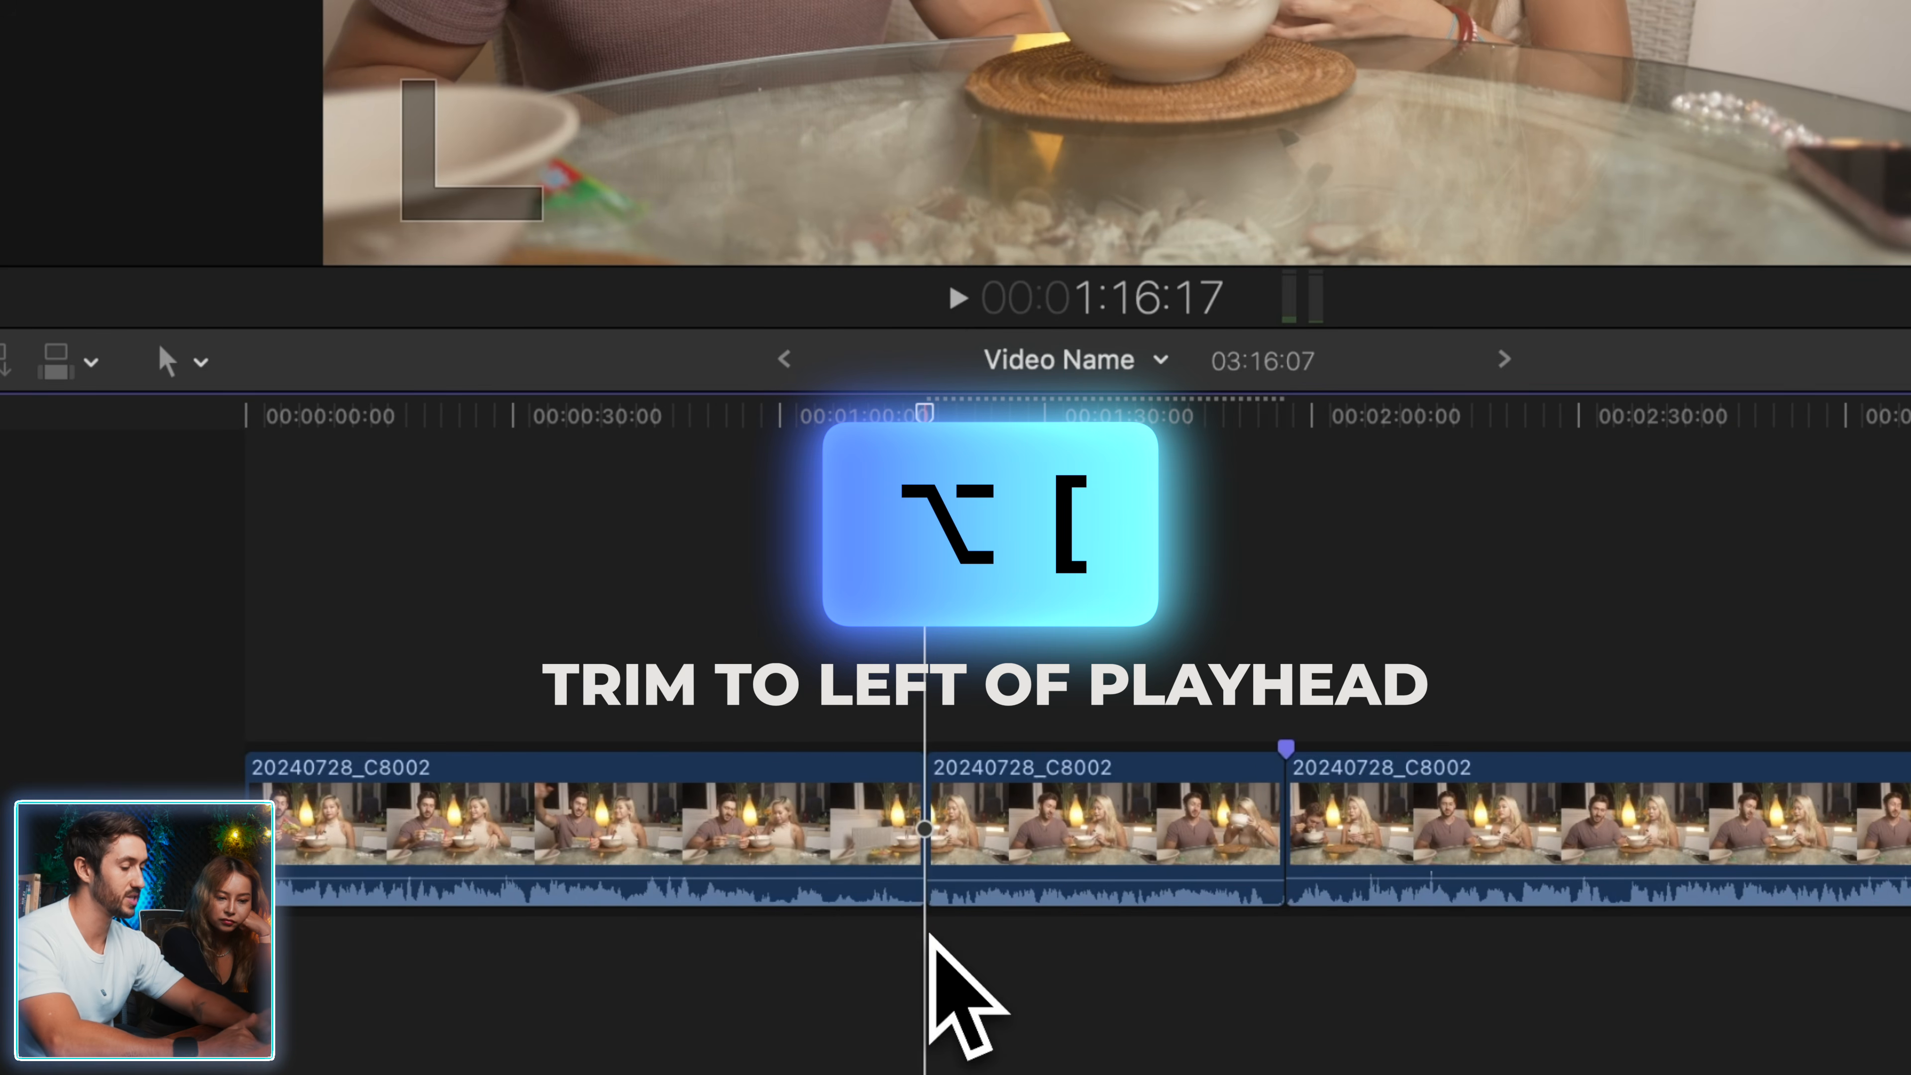
{"action": "key", "text": "super+z"}
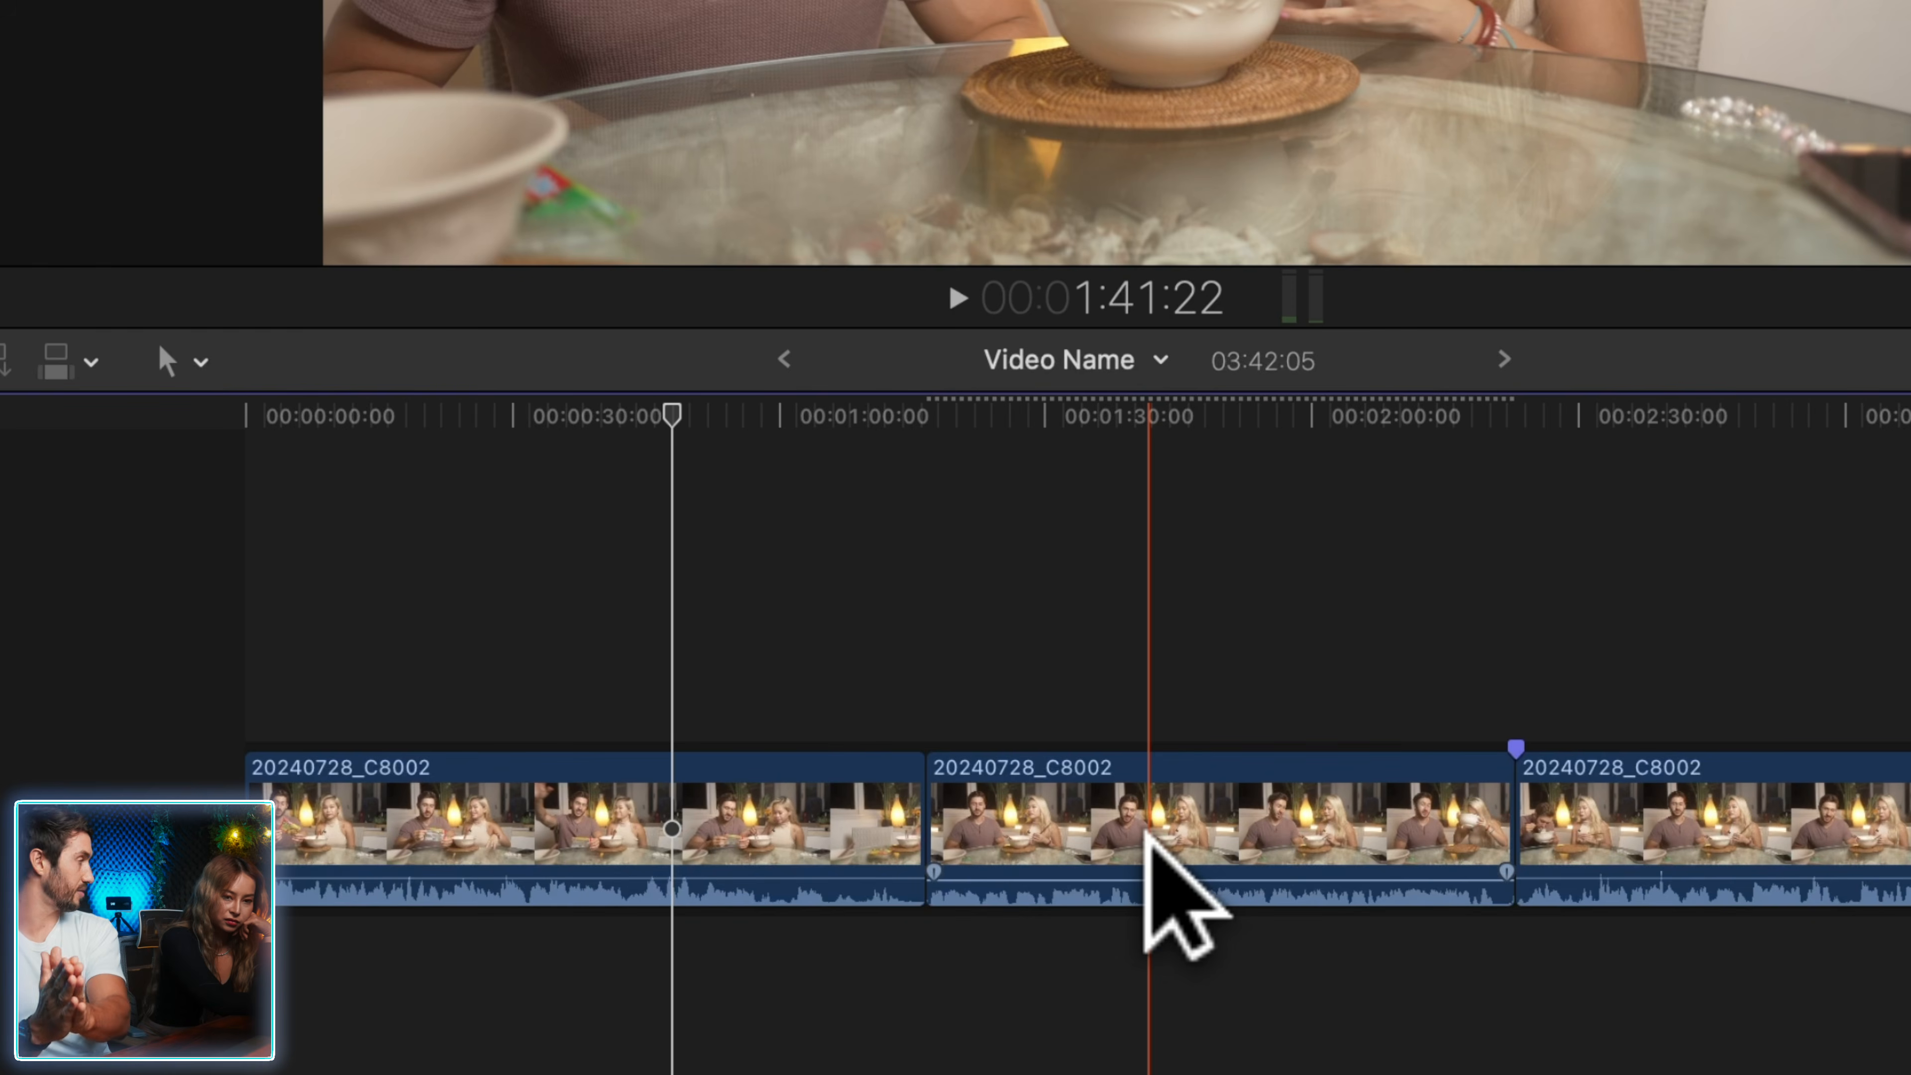
- Try trimming the middle clip's start to about 00:01:42:09 and its end to about 00:01:43:13, and undo both trims
{"action": "left_click", "coordinate": [1144, 828]}
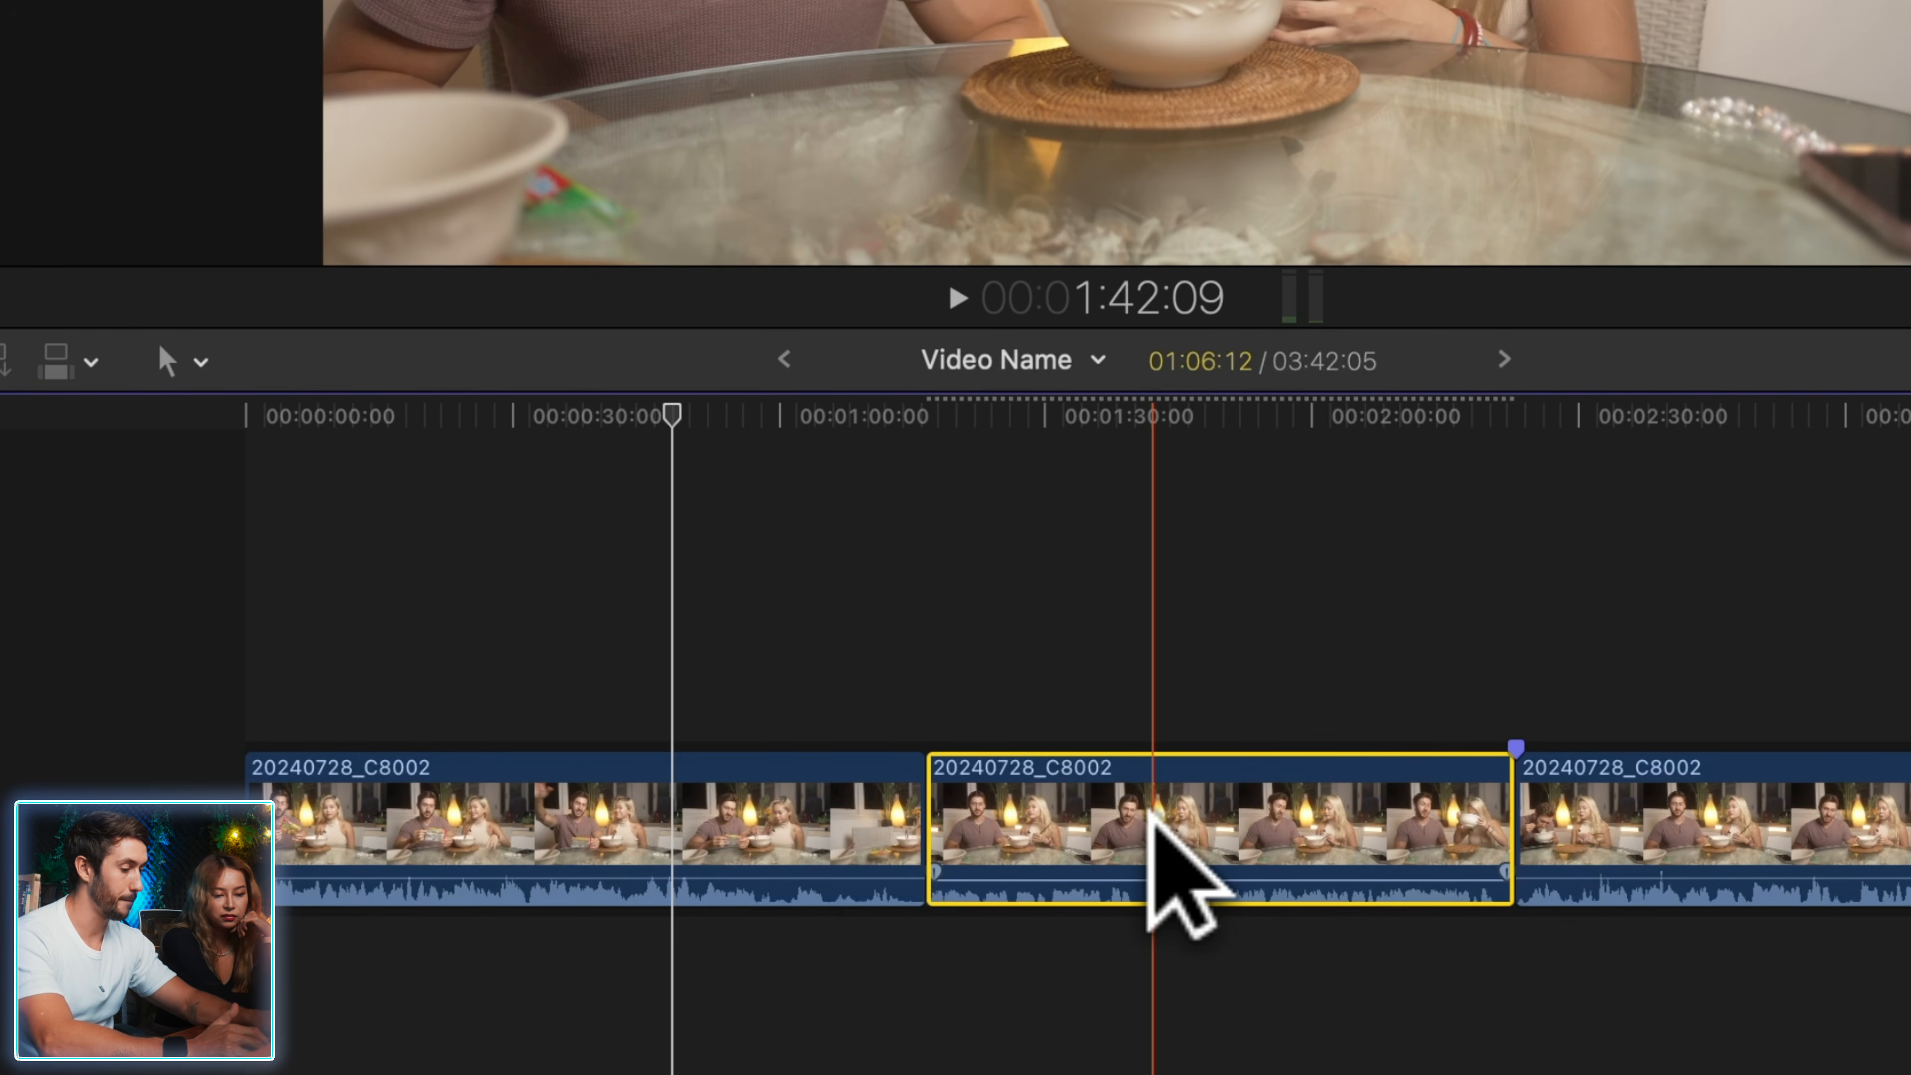
{"action": "key", "text": "alt+bracketleft"}
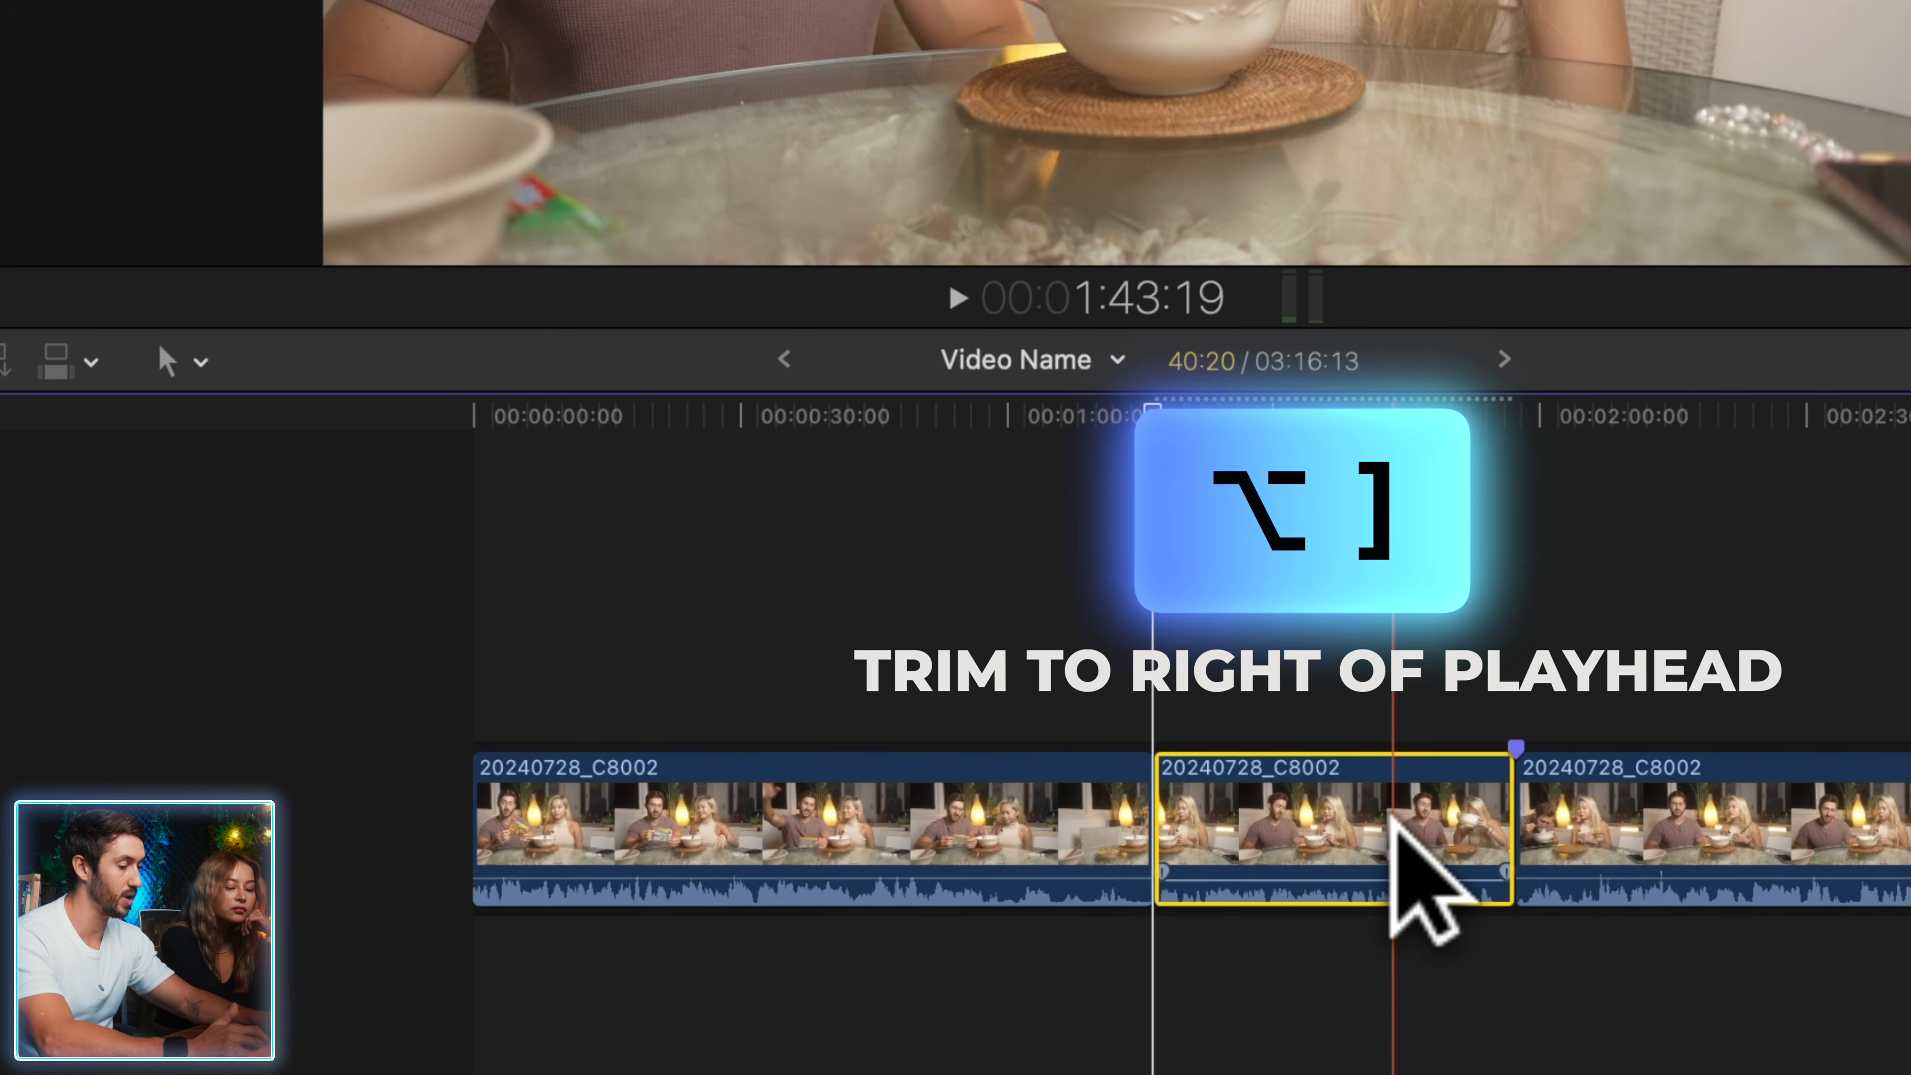
{"action": "key", "text": "alt+bracketright"}
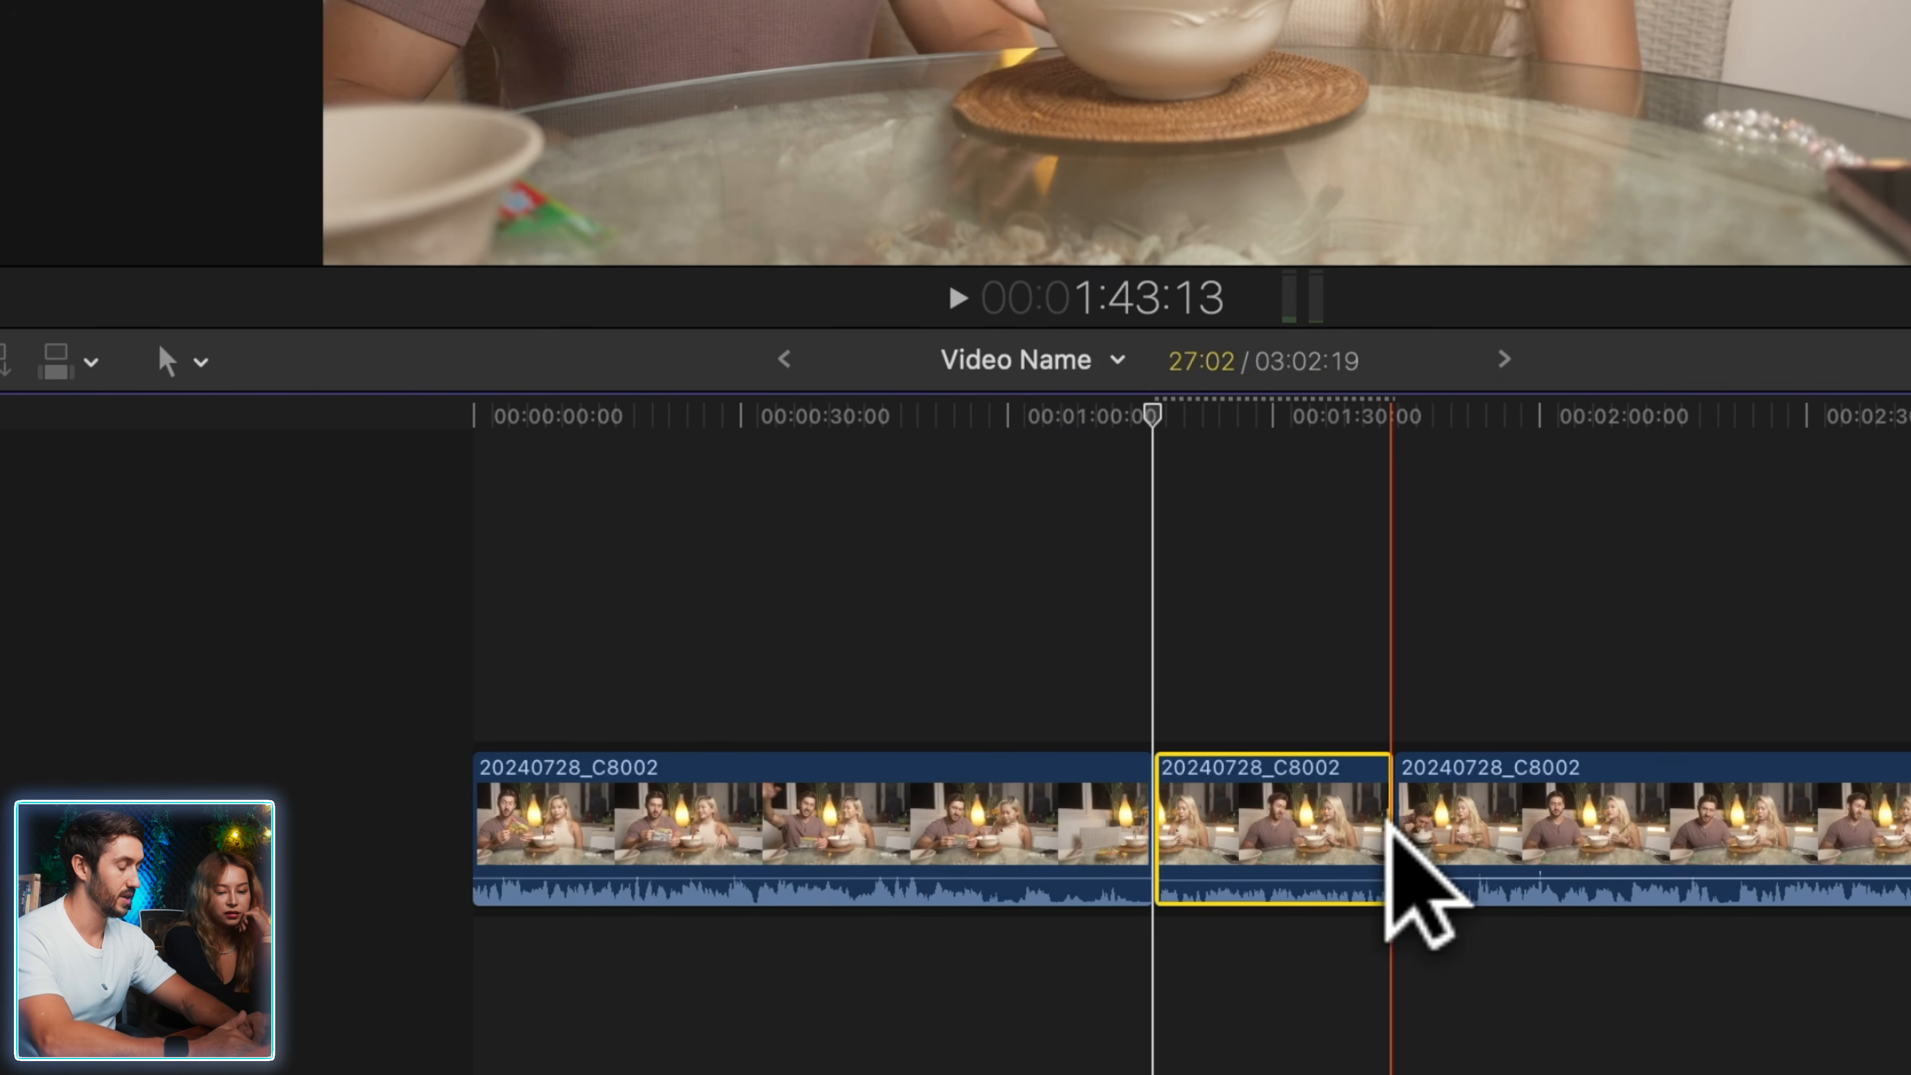
{"action": "key", "text": "super+z"}
{"action": "key", "text": "super+z"}
- Cut a range of about 2 seconds out of the middle clip using the Range Selection tool
{"action": "scroll", "coordinate": [1322, 823], "scroll_direction": "right", "scroll_amount": 8}
{"action": "left_click", "coordinate": [169, 362]}
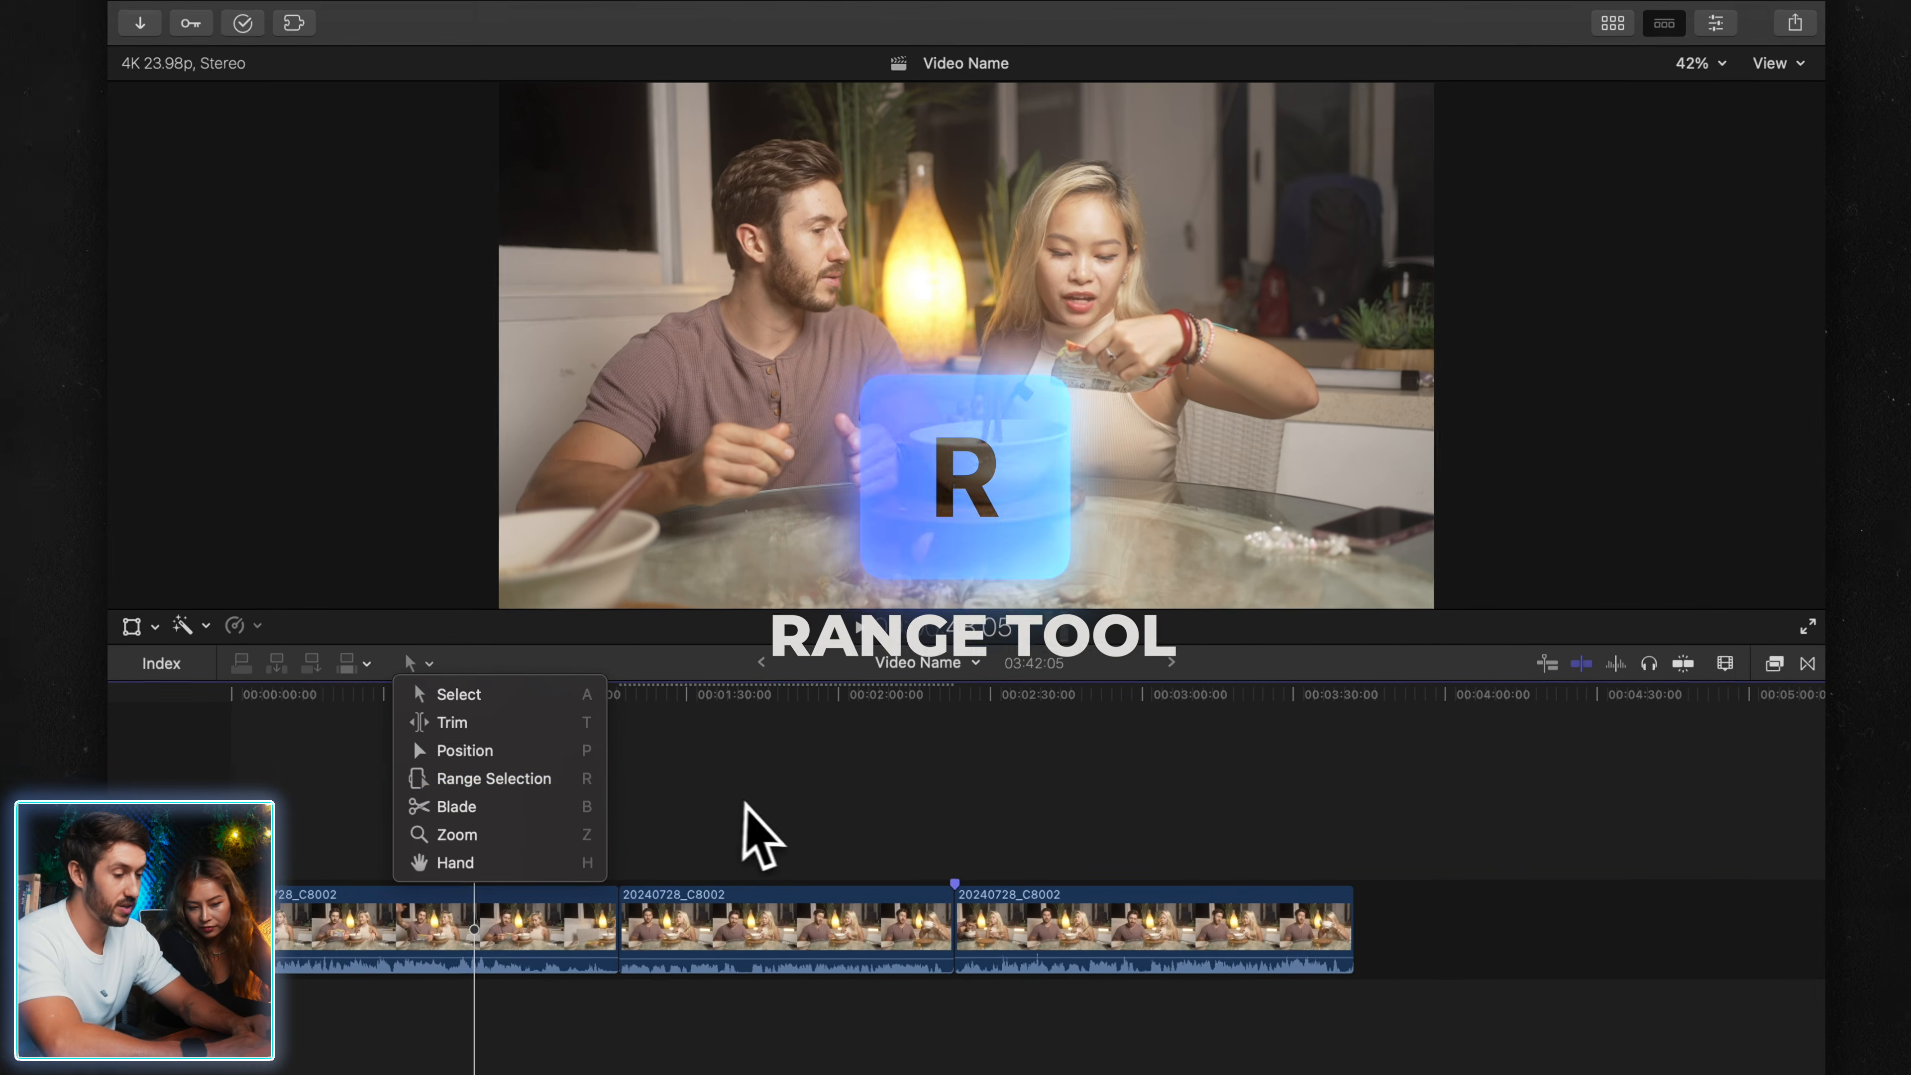
{"action": "left_click", "coordinate": [753, 818]}
{"action": "key", "text": "r"}
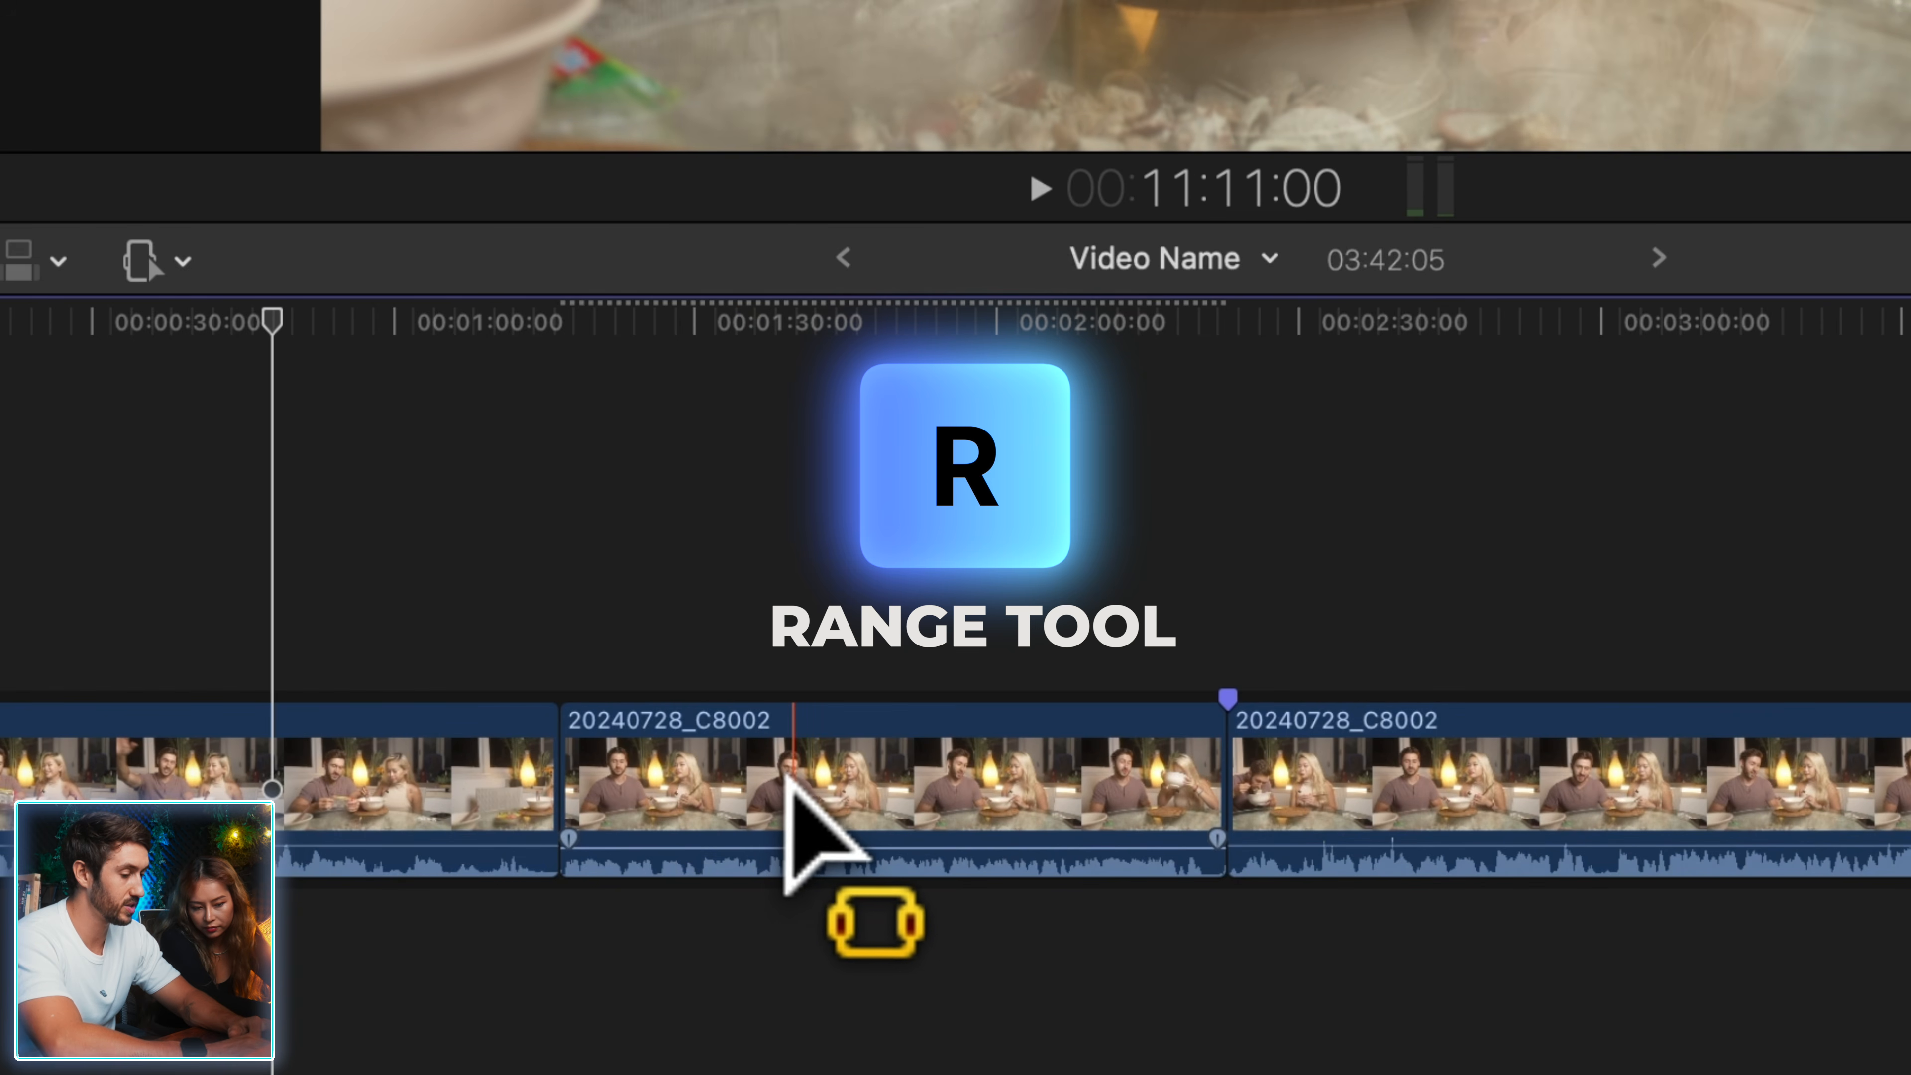
{"action": "mouse_move", "coordinate": [800, 809]}
{"action": "left_mouse_down"}
{"action": "mouse_move", "coordinate": [802, 790]}
{"action": "mouse_move", "coordinate": [823, 802]}
{"action": "left_mouse_up"}
{"action": "key", "text": "Delete"}
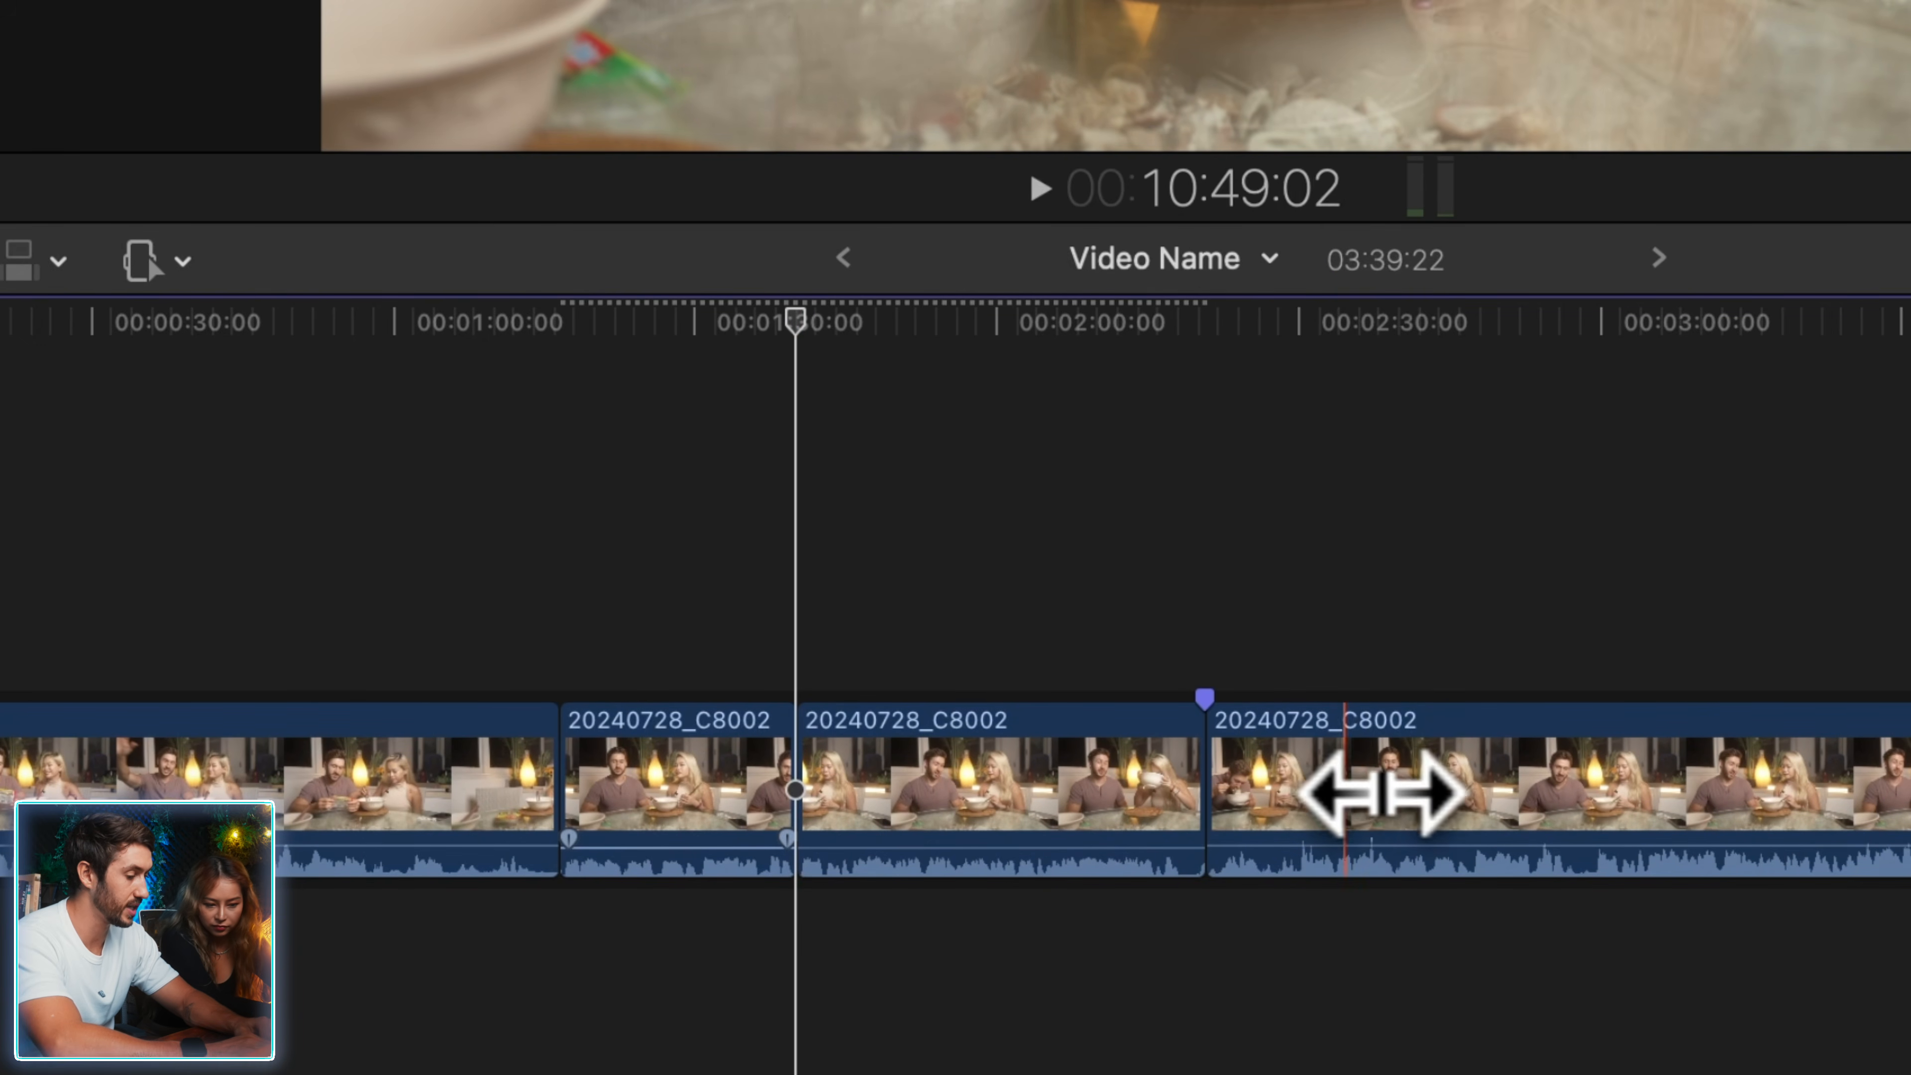
{"action": "key", "text": "super+equal"}
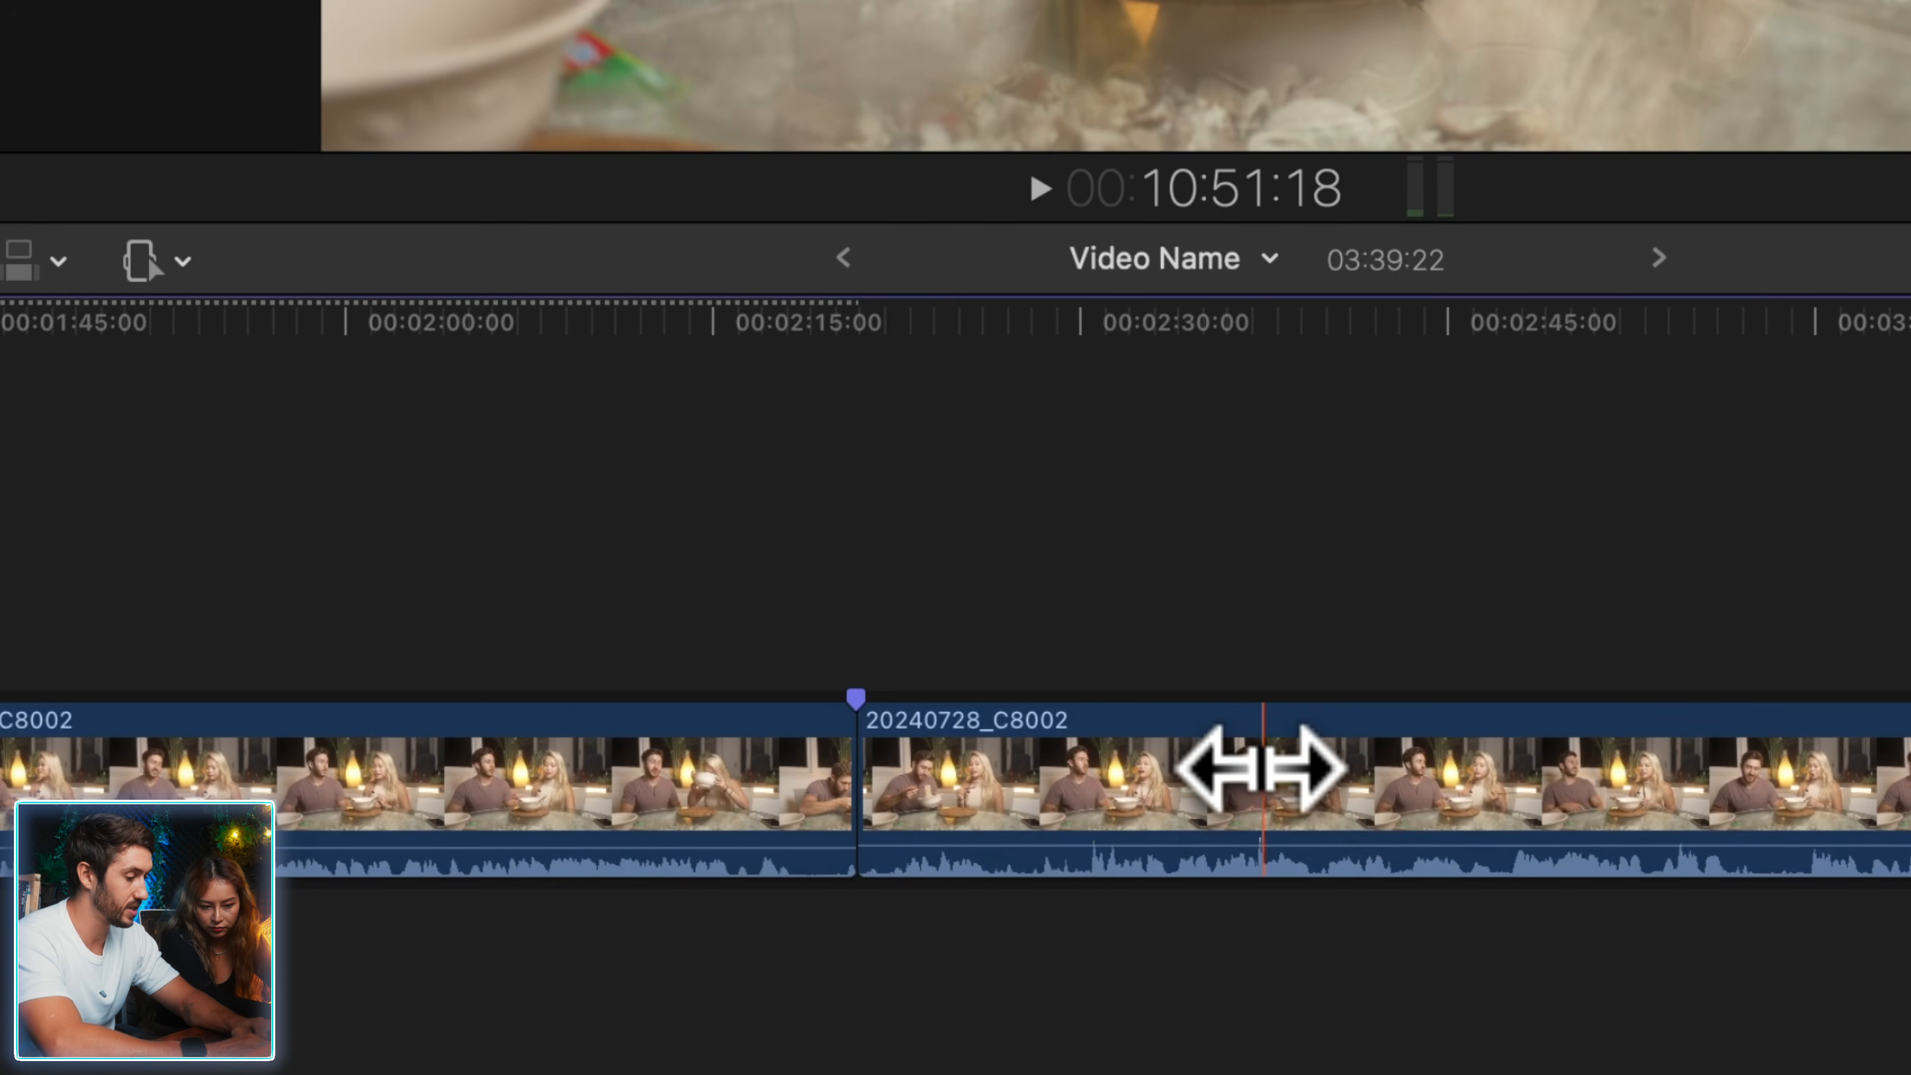
{"action": "key", "text": "super+equal"}
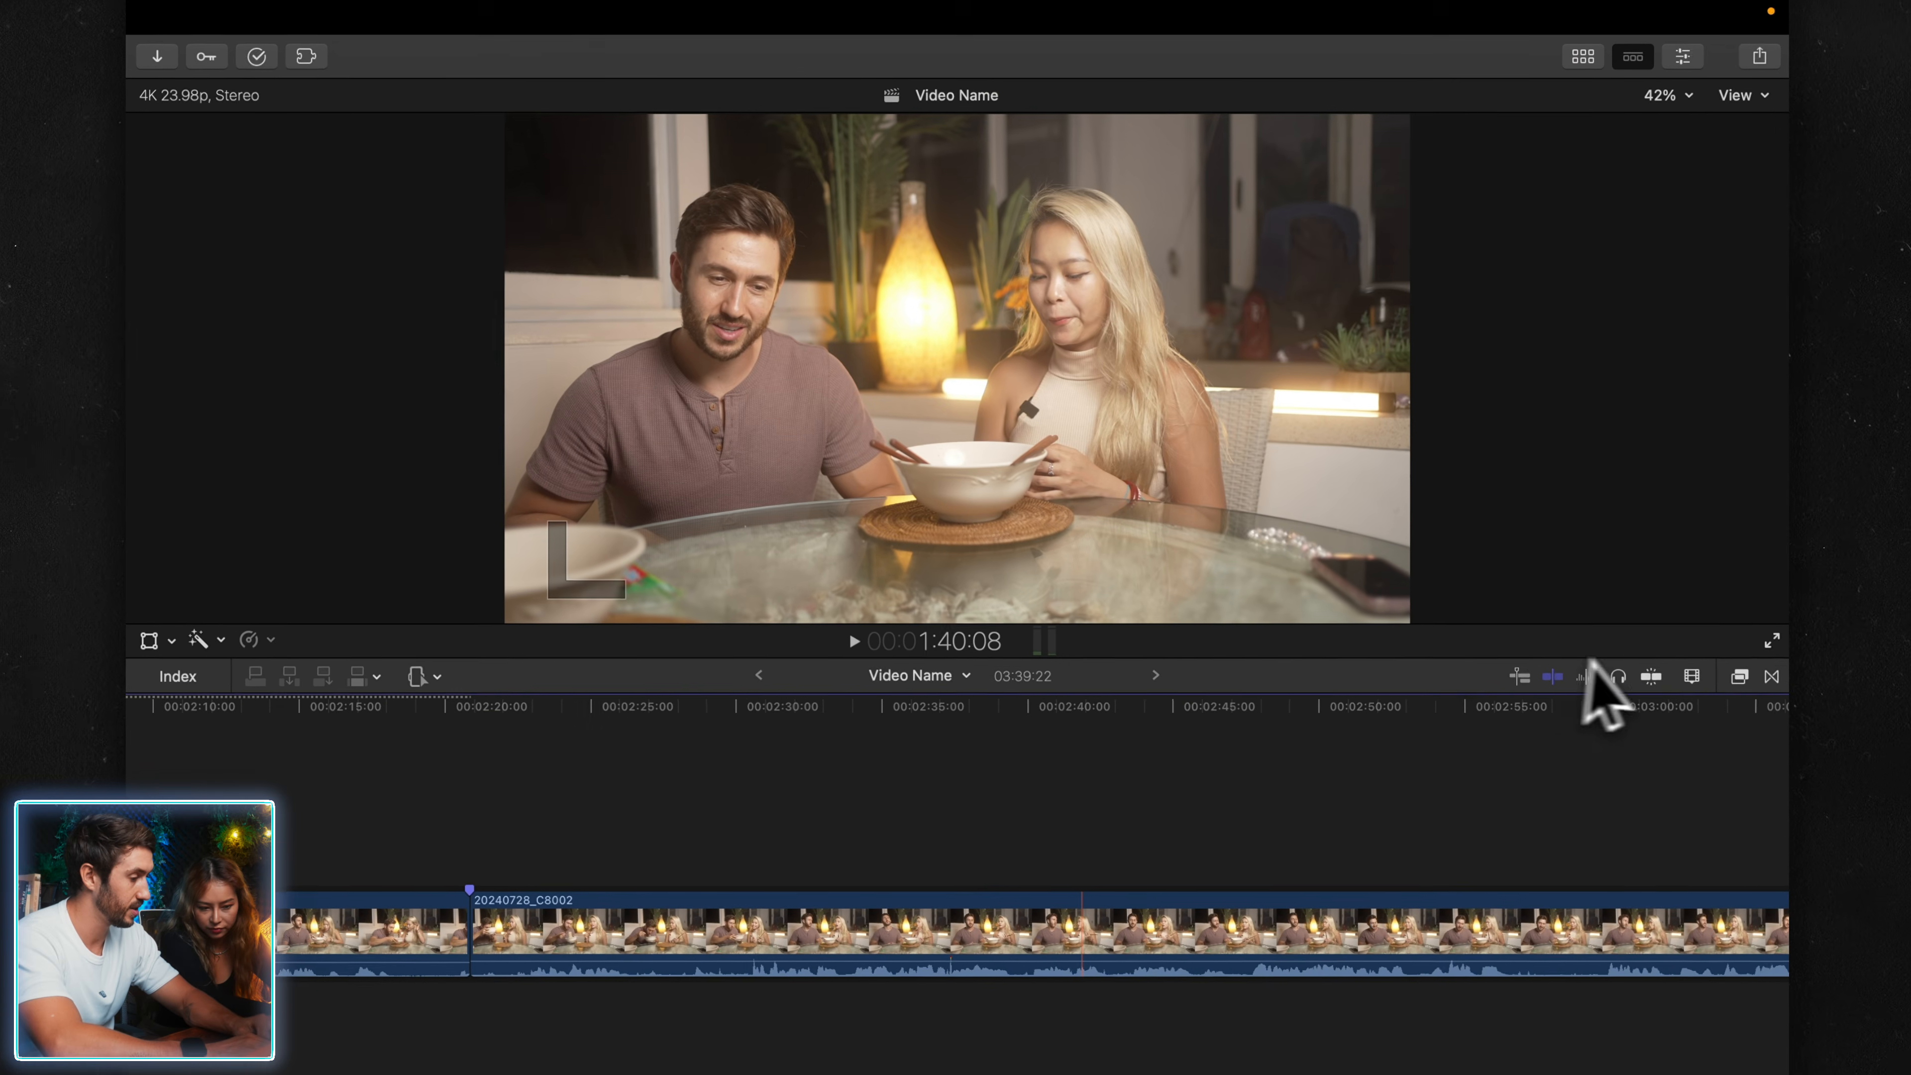
{"action": "left_click", "coordinate": [1692, 676]}
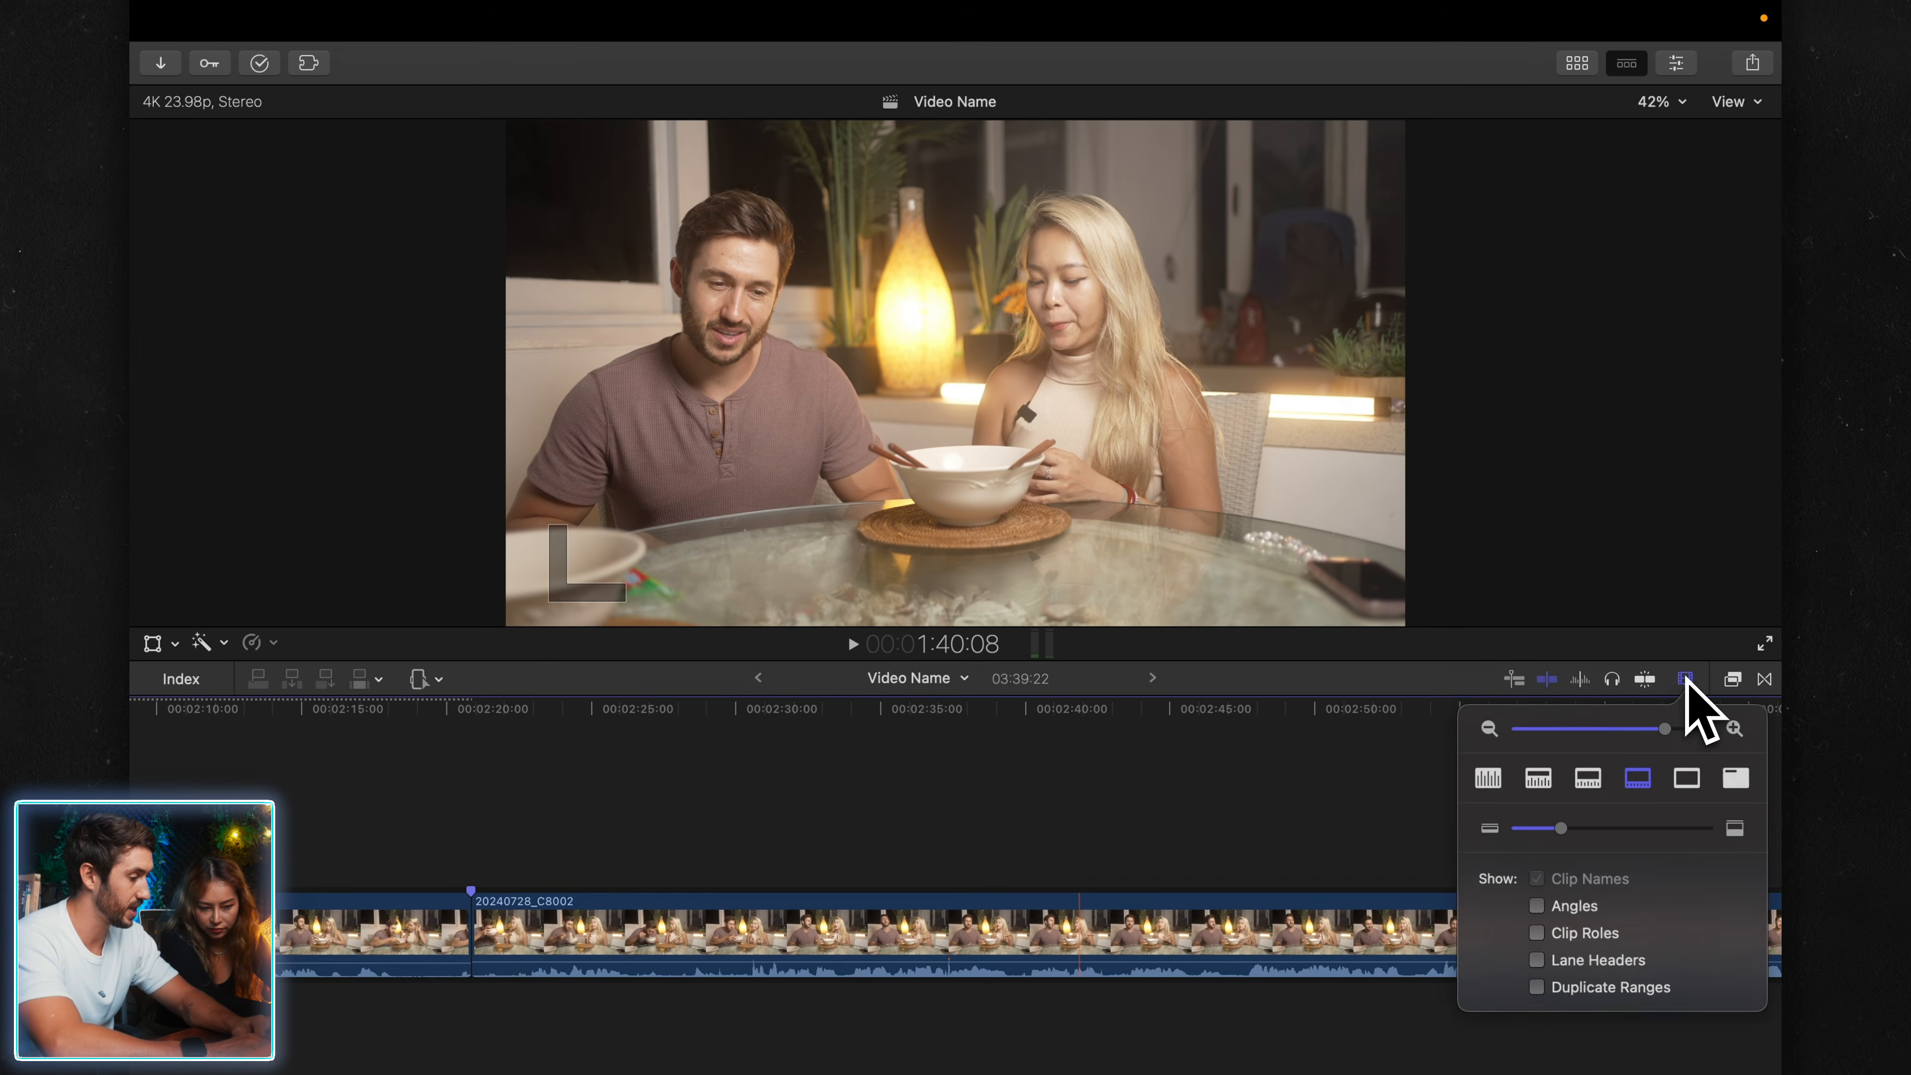
{"action": "left_click", "coordinate": [1692, 667]}
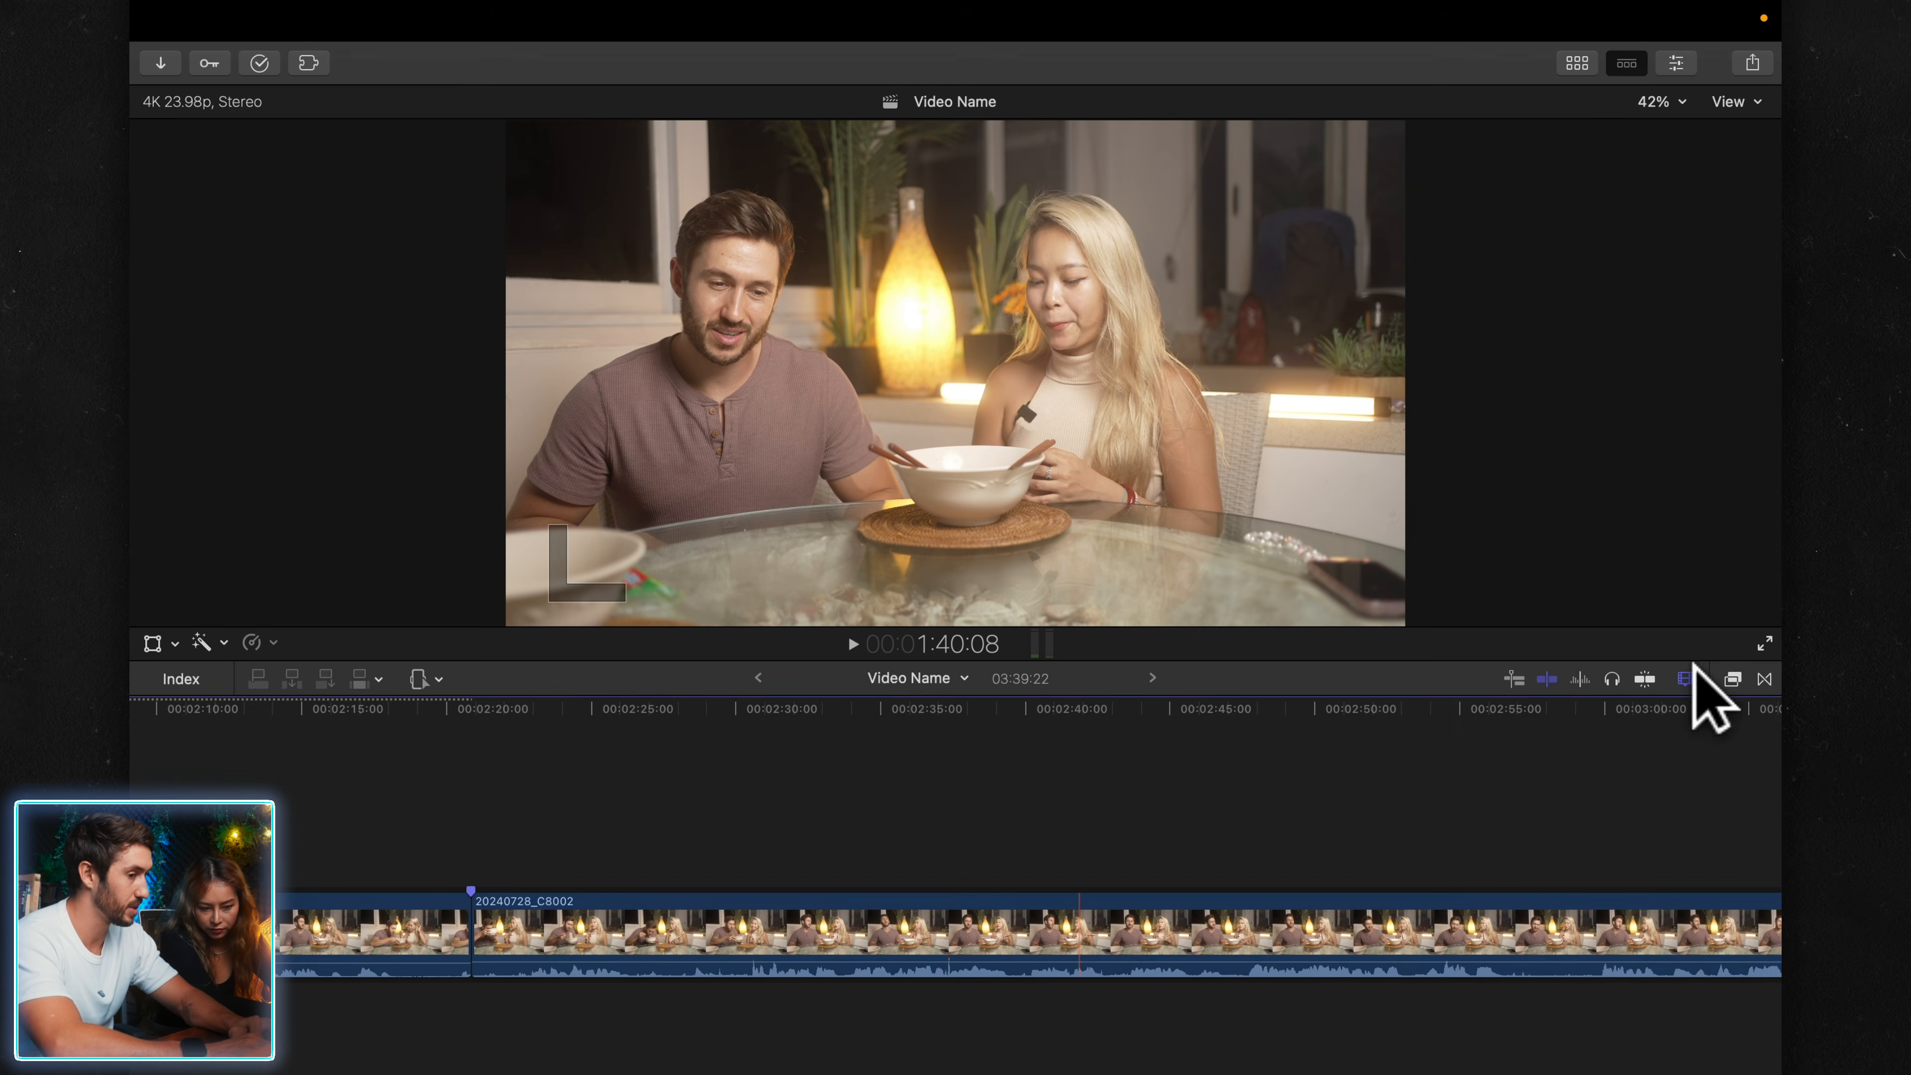
- Show the browser, set the duration covered by each clip thumbnail to 5m, and hide the browser again
{"action": "key", "text": "ctrl+super+1"}
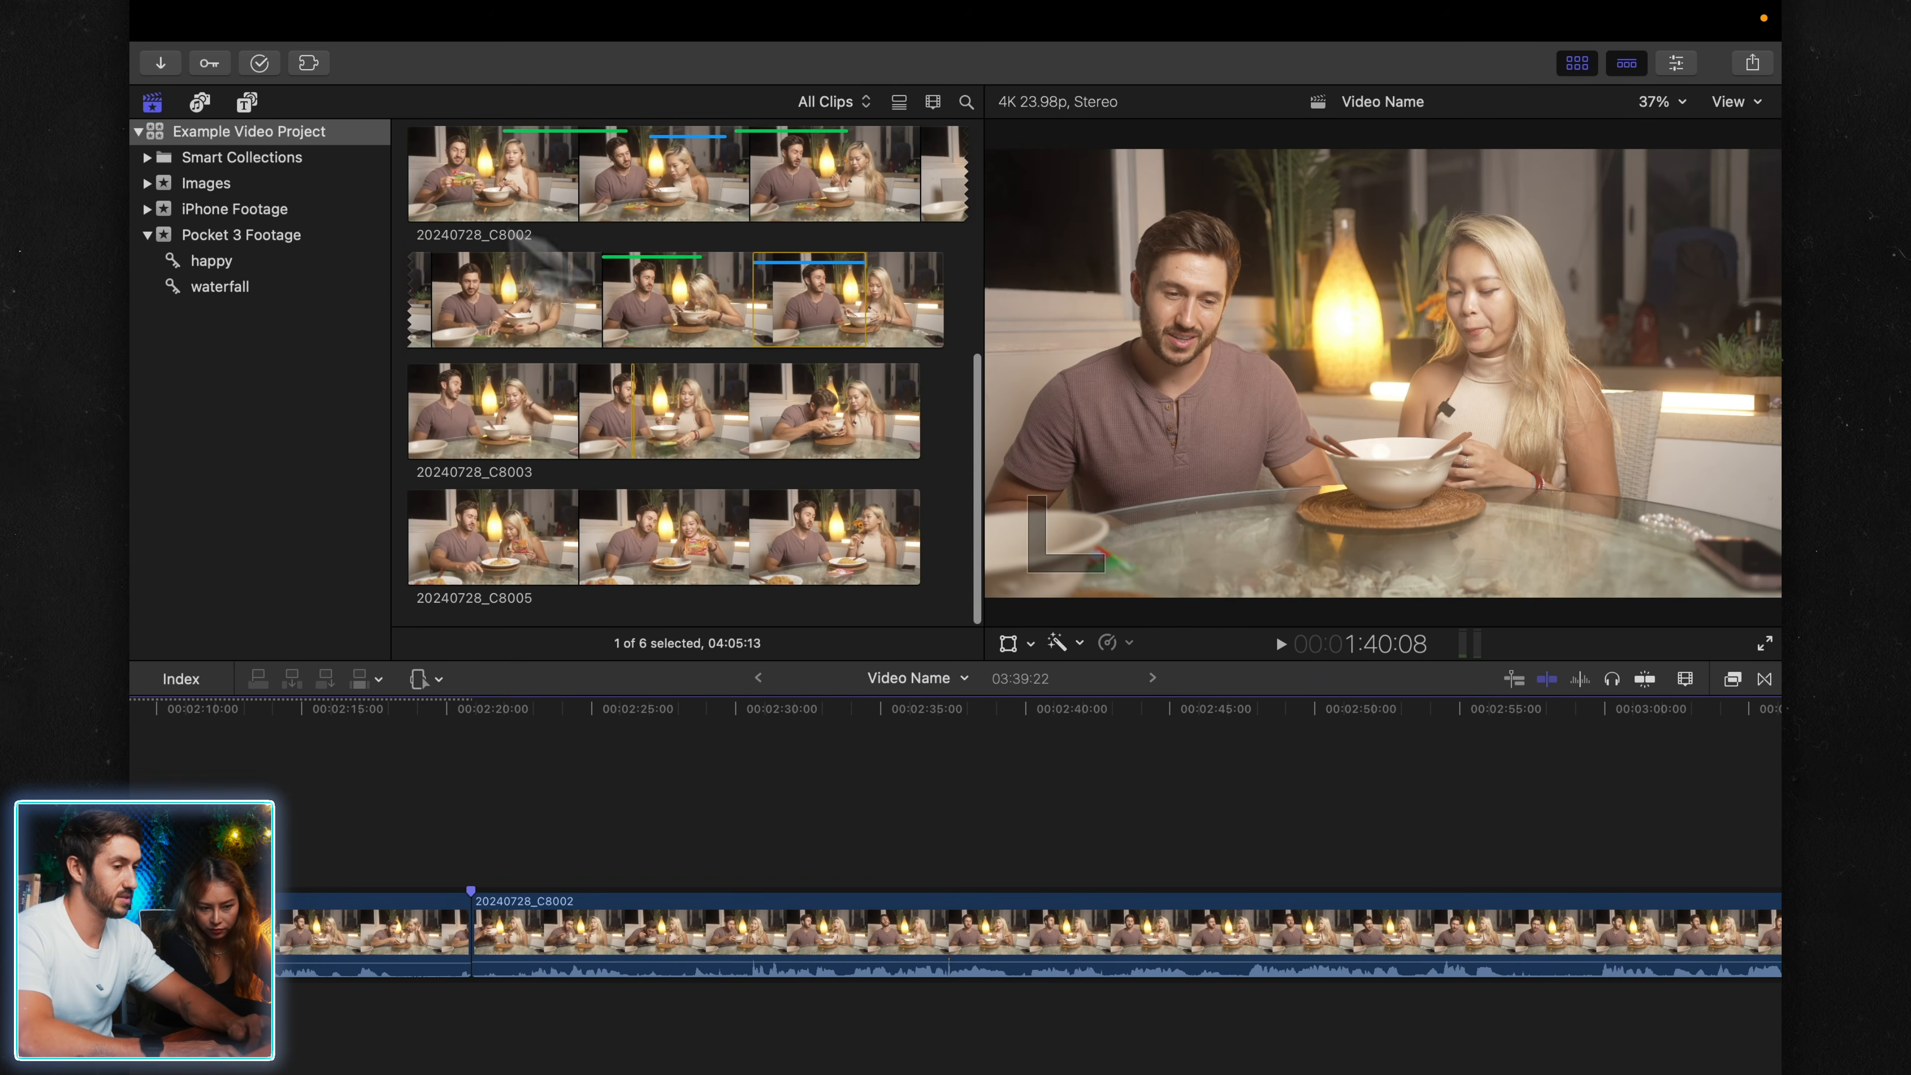
{"action": "left_click", "coordinate": [933, 101]}
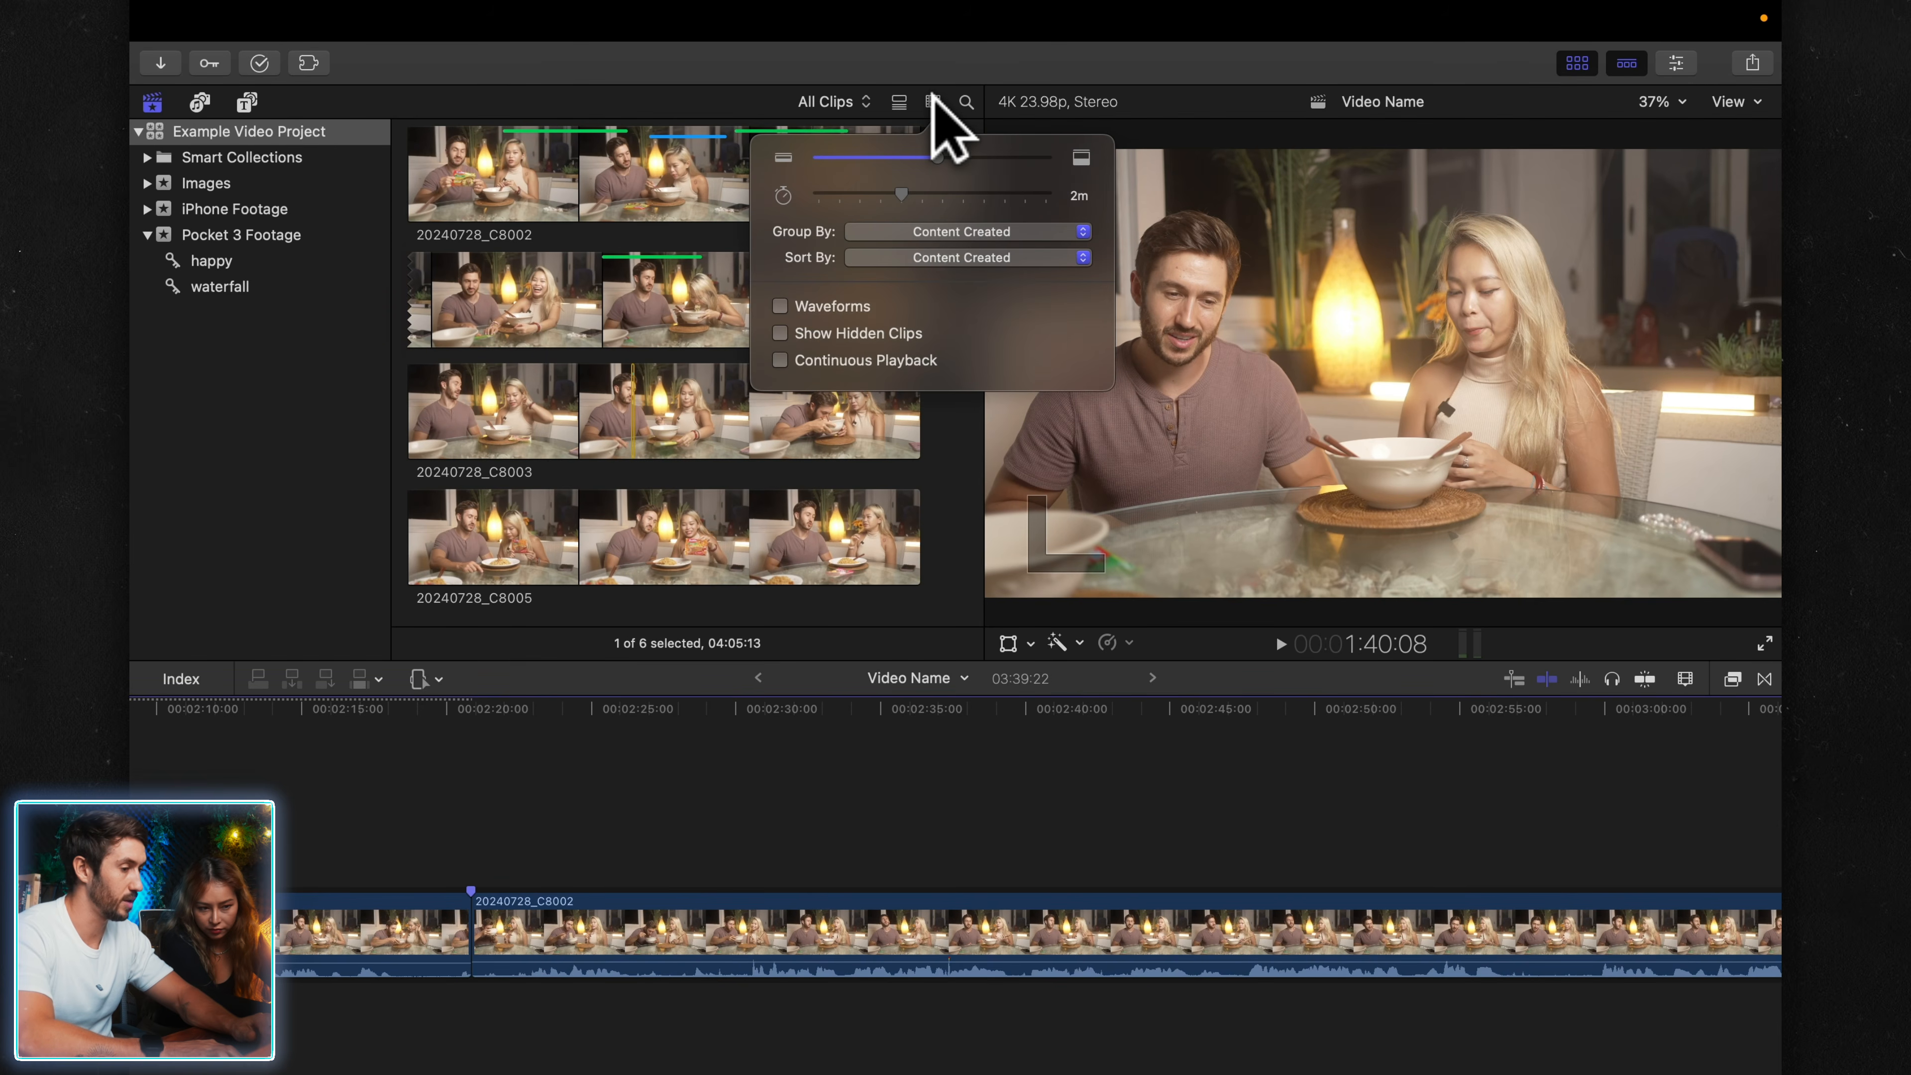
{"action": "left_click_drag", "start_coordinate": [930, 155], "coordinate": [884, 172]}
{"action": "key", "text": "ctrl+super+1"}
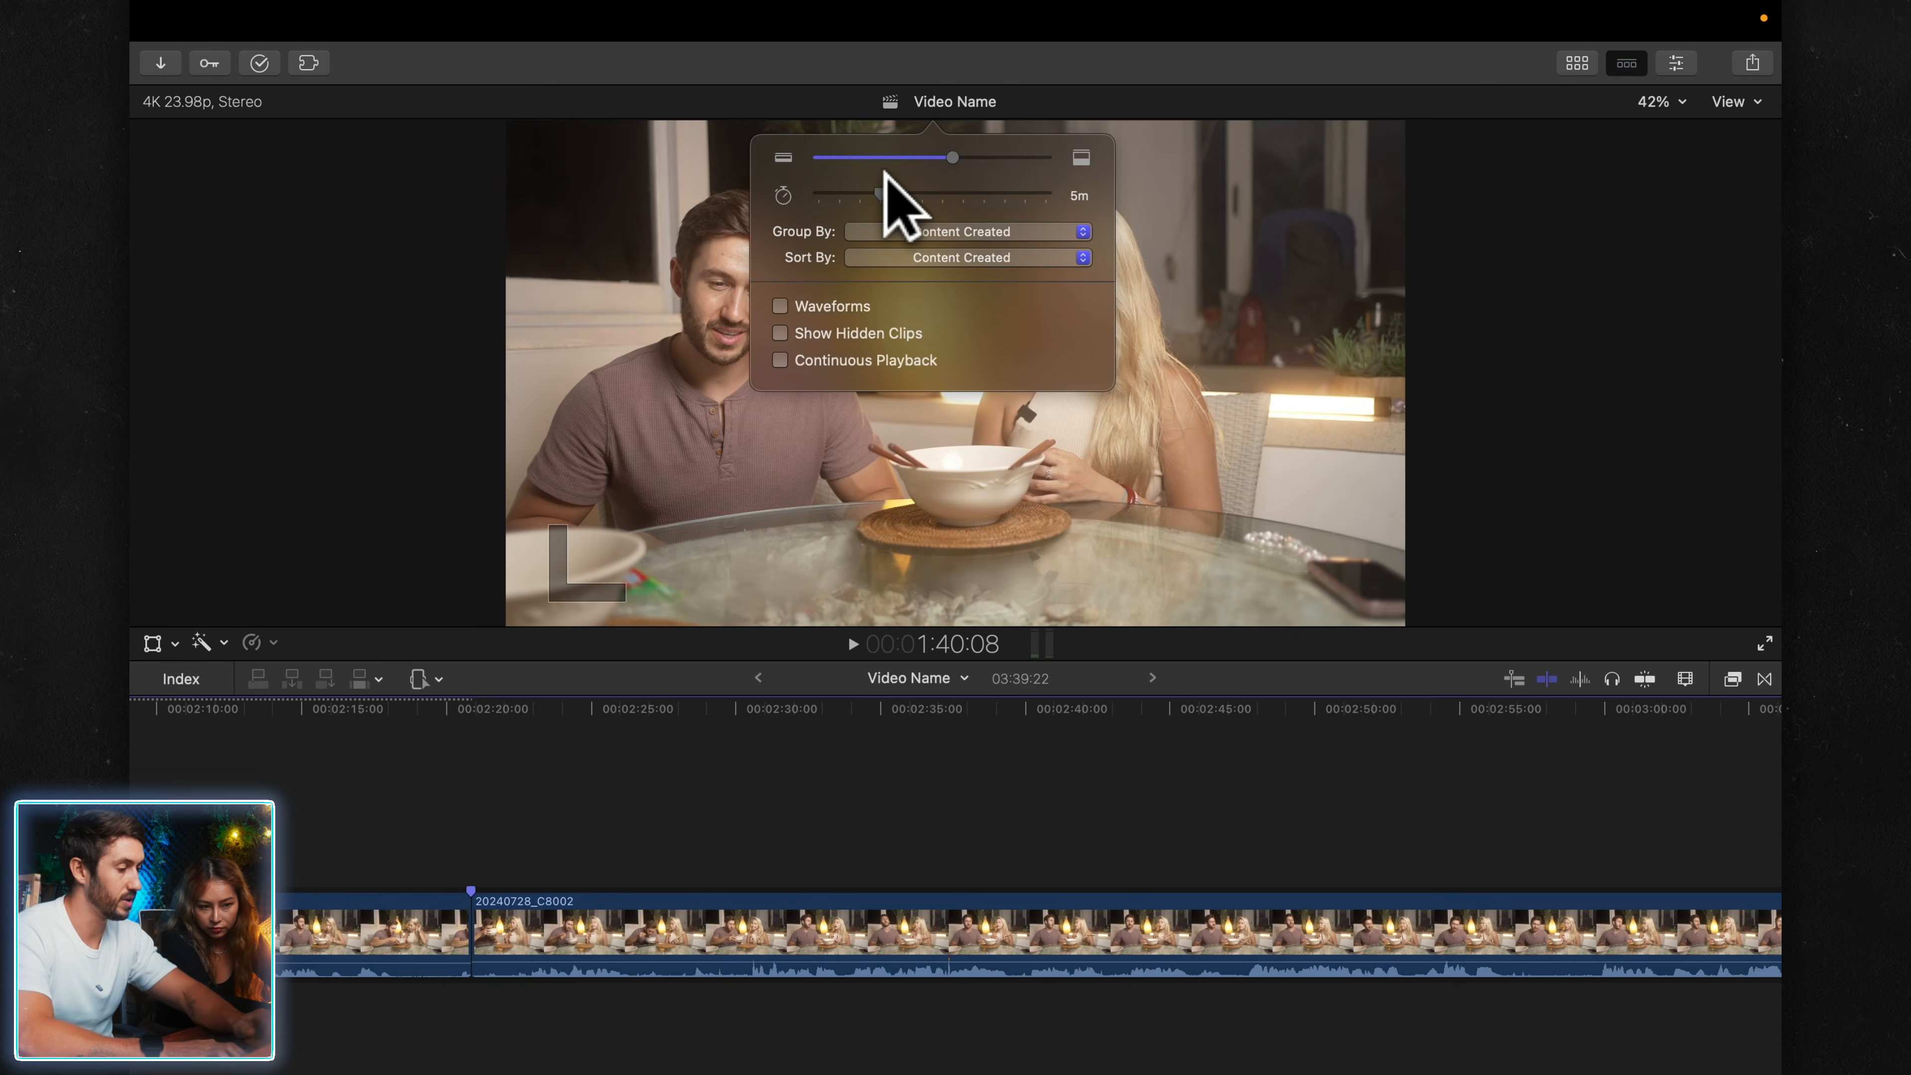
- Change the timeline clip appearance to larger waveforms with smaller filmstrips, and slightly increase the clip height
{"action": "left_click", "coordinate": [1684, 677]}
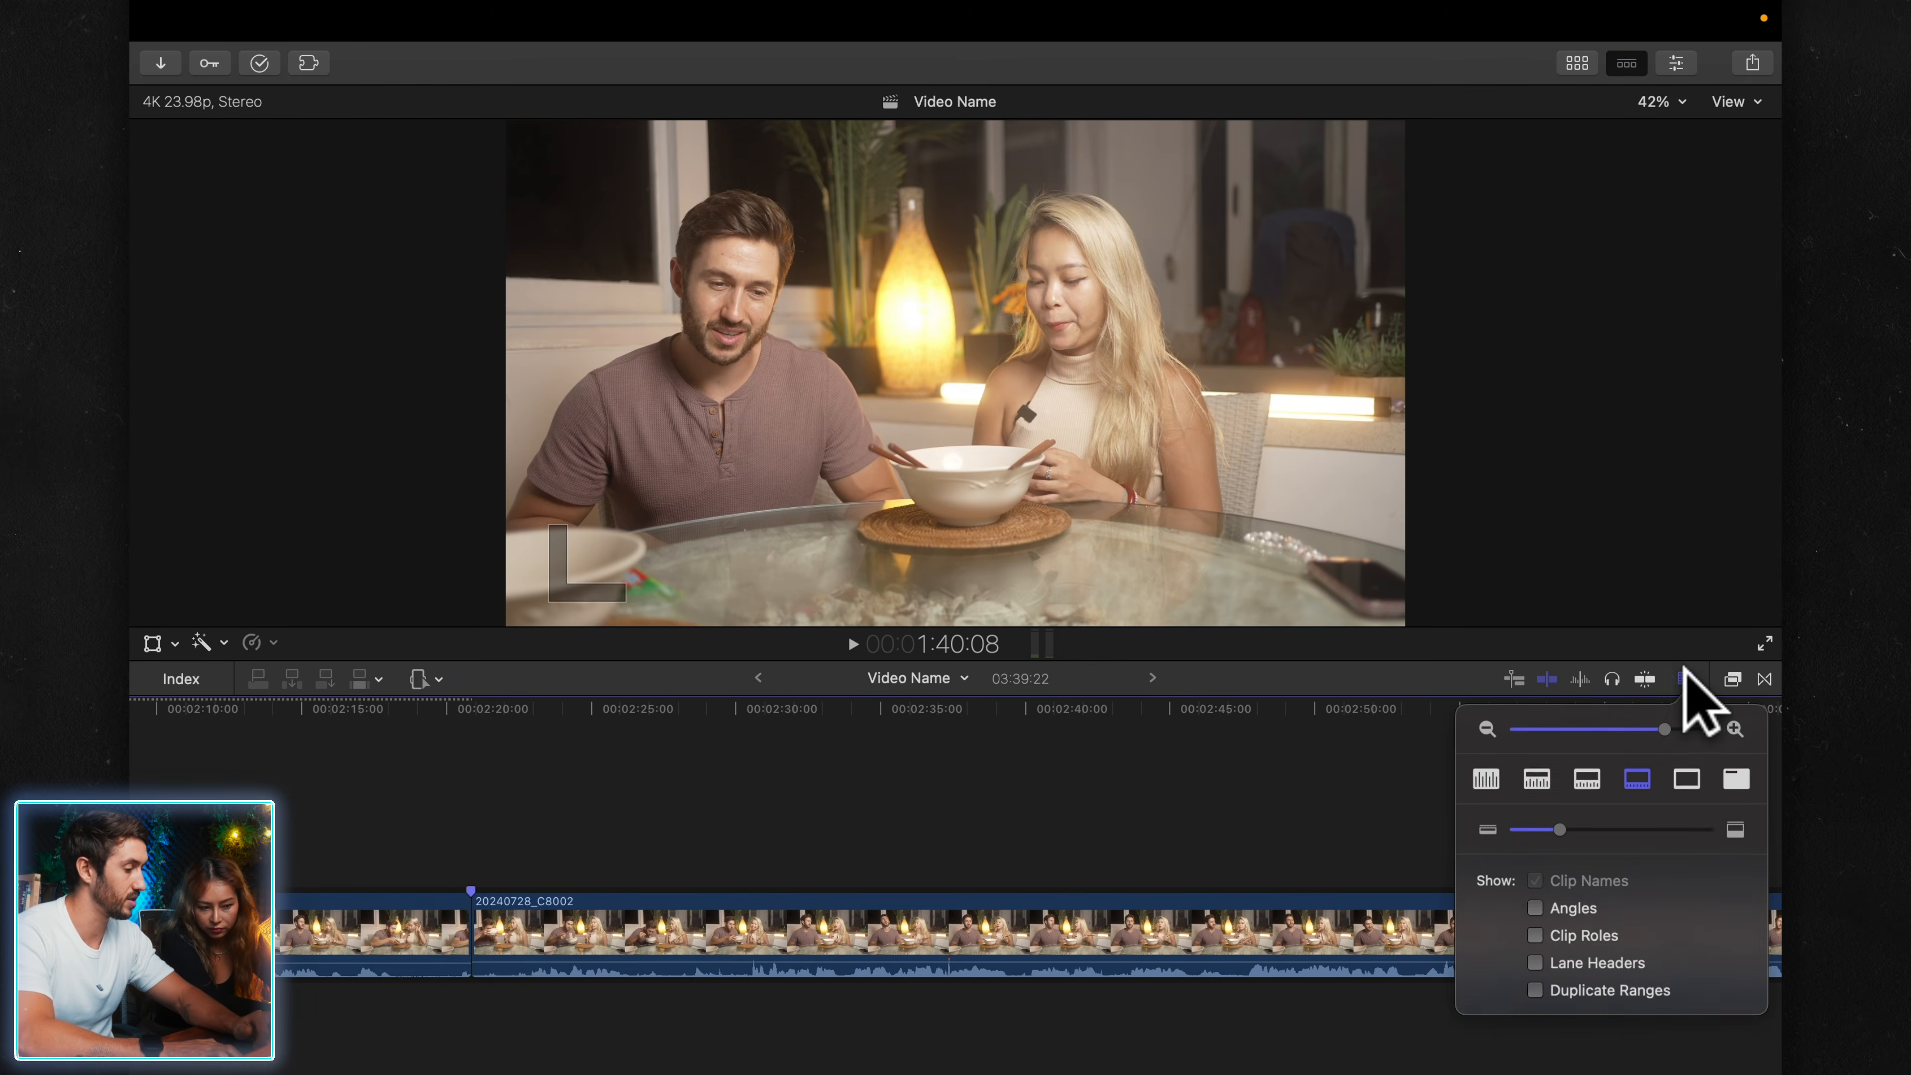
{"action": "left_click", "coordinate": [1539, 778]}
{"action": "mouse_move", "coordinate": [1663, 727]}
{"action": "left_mouse_down"}
{"action": "mouse_move", "coordinate": [1612, 728]}
{"action": "mouse_move", "coordinate": [1642, 728]}
{"action": "left_mouse_up"}
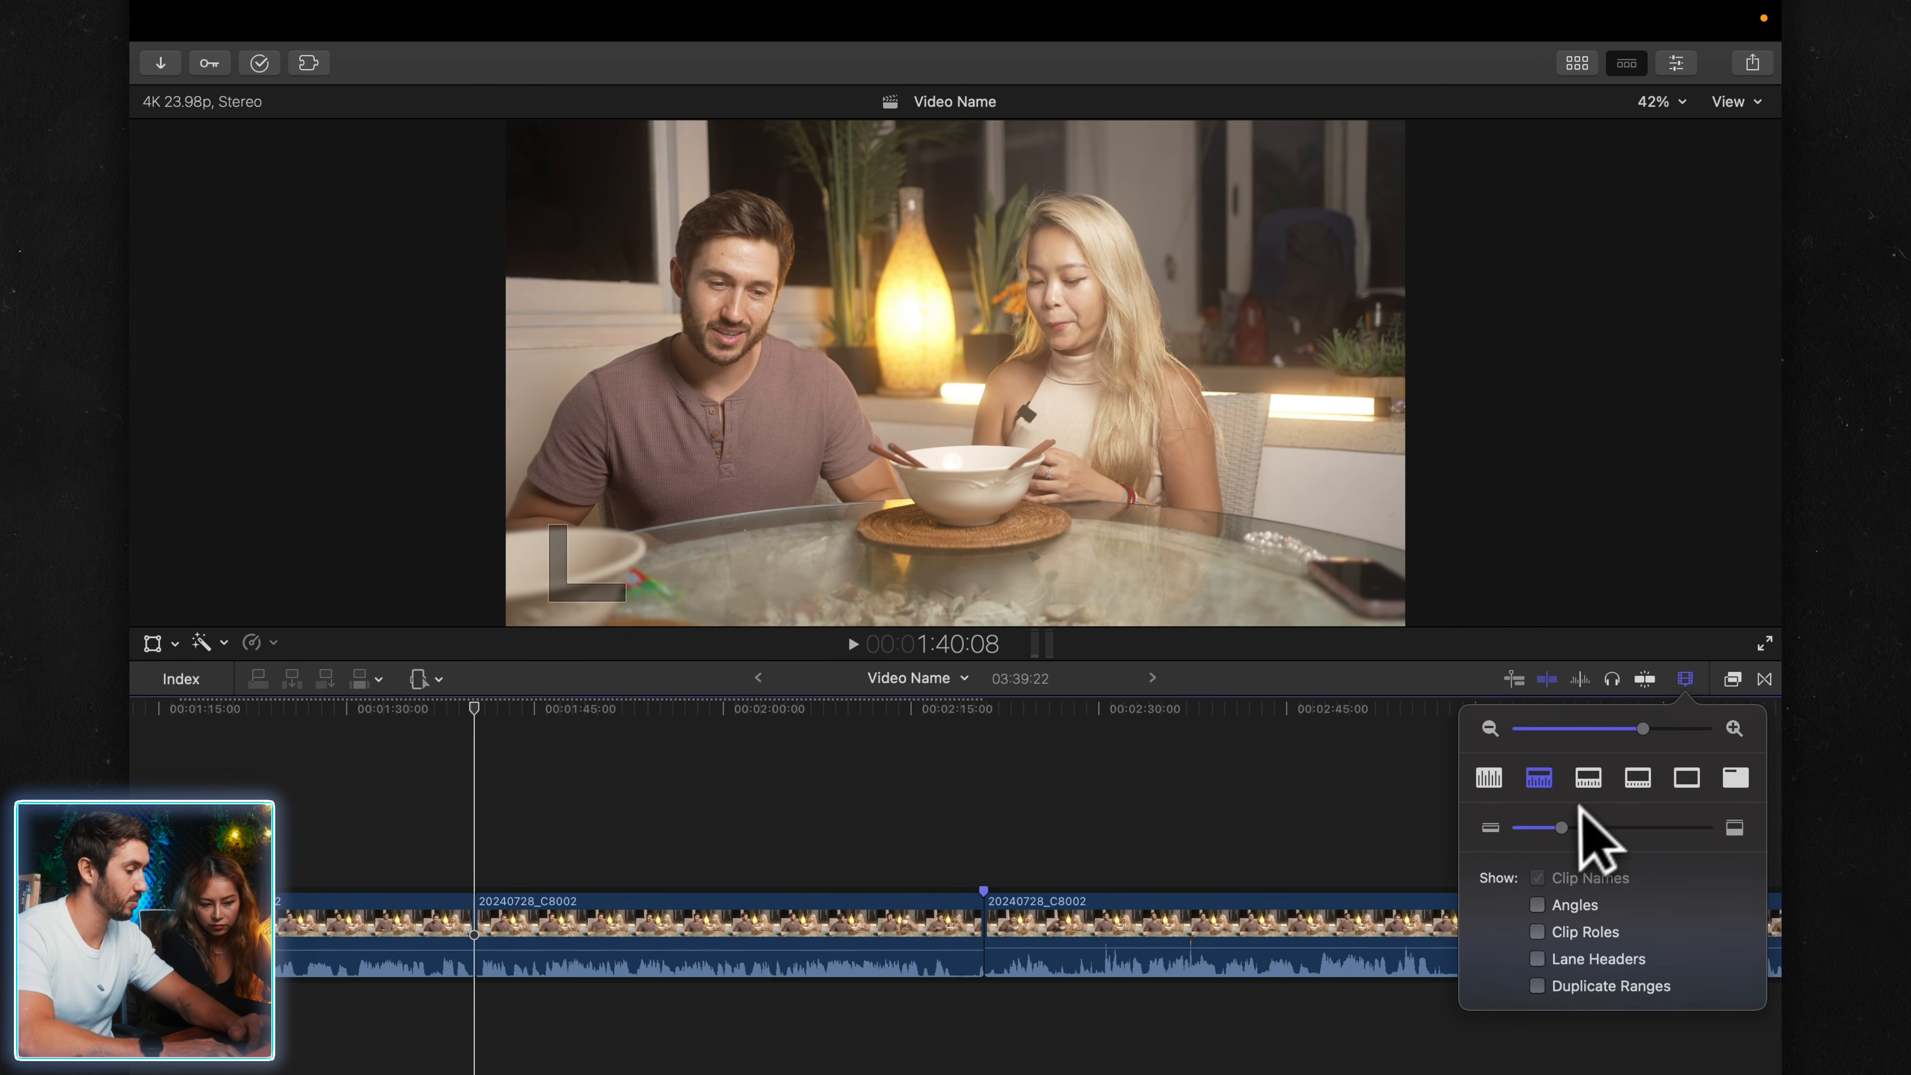
{"action": "mouse_move", "coordinate": [1557, 828]}
{"action": "left_mouse_down"}
{"action": "mouse_move", "coordinate": [1527, 828]}
{"action": "mouse_move", "coordinate": [1583, 830]}
{"action": "left_mouse_up"}
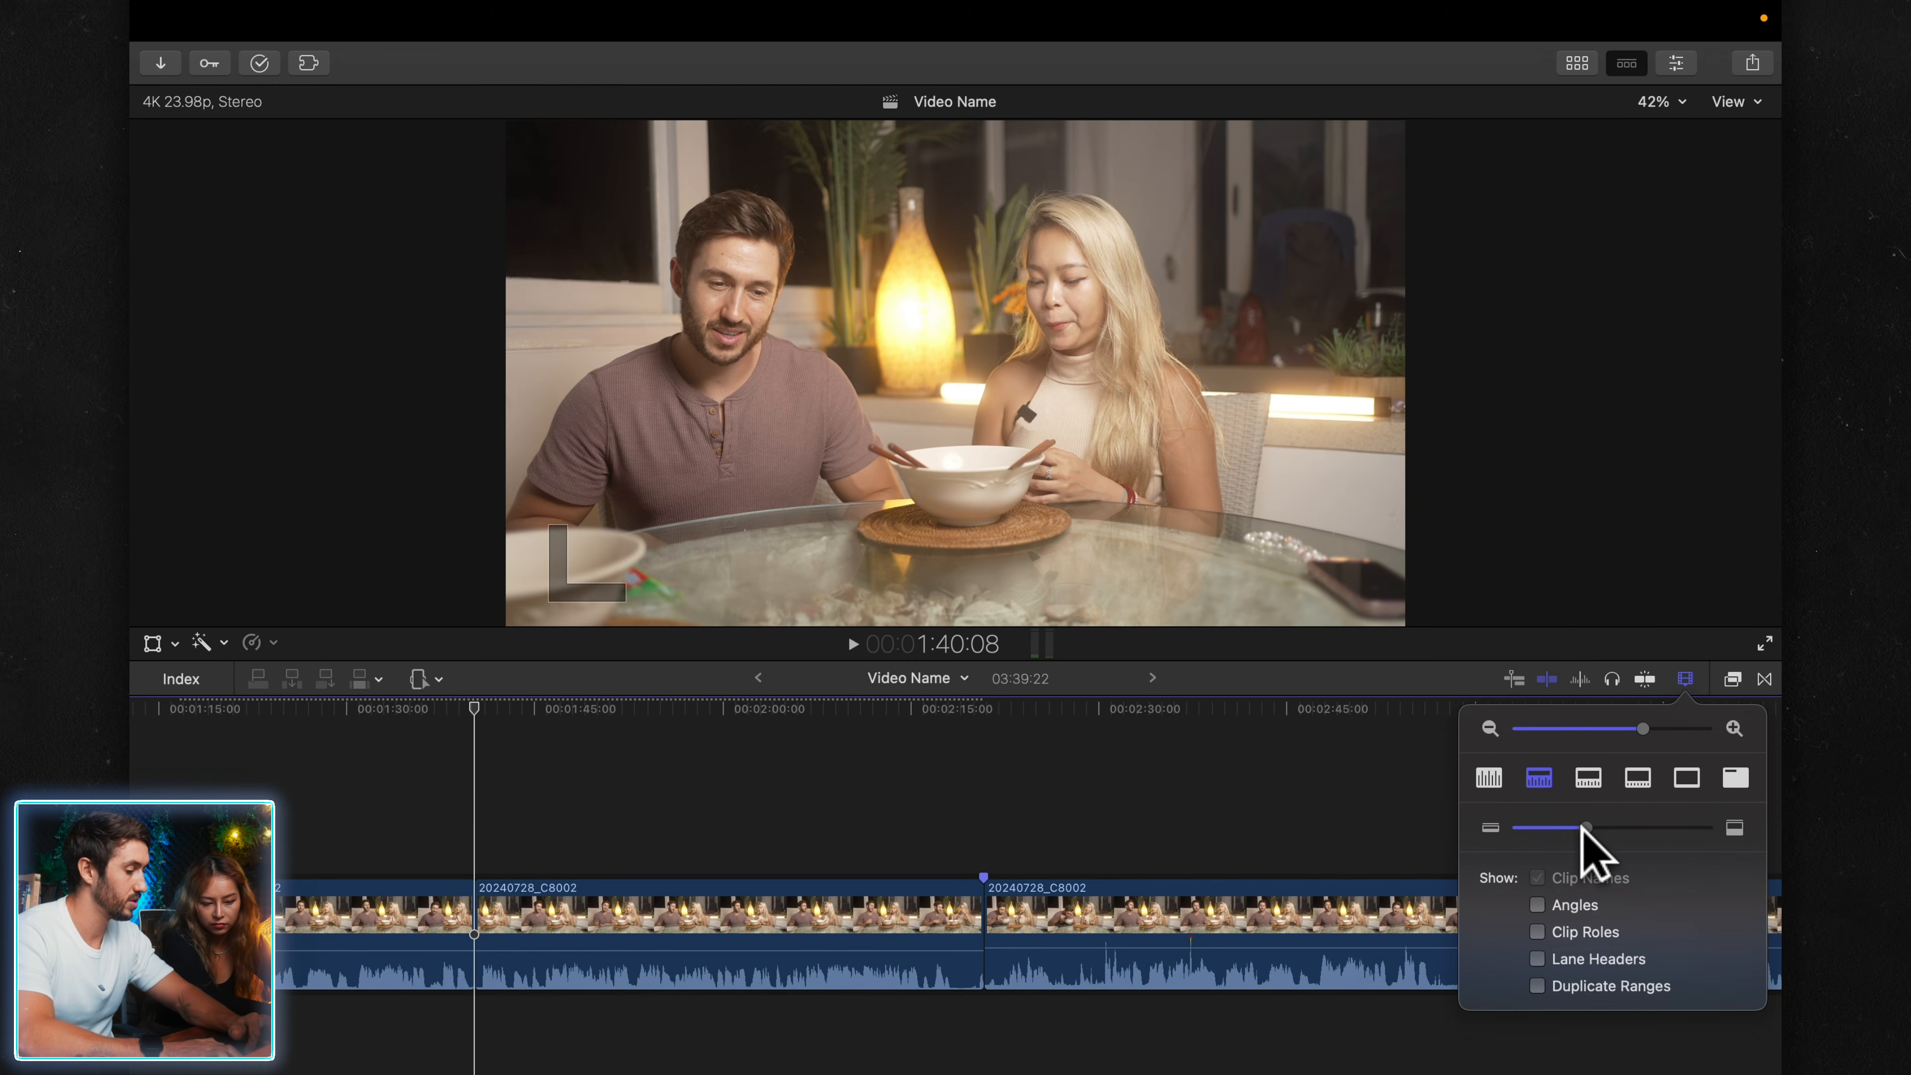
{"action": "left_click", "coordinate": [1684, 676]}
- Select a range of about 2 seconds near 00:02:37 in the last clip, lower its audio volume and play it back
{"action": "left_click", "coordinate": [1184, 853]}
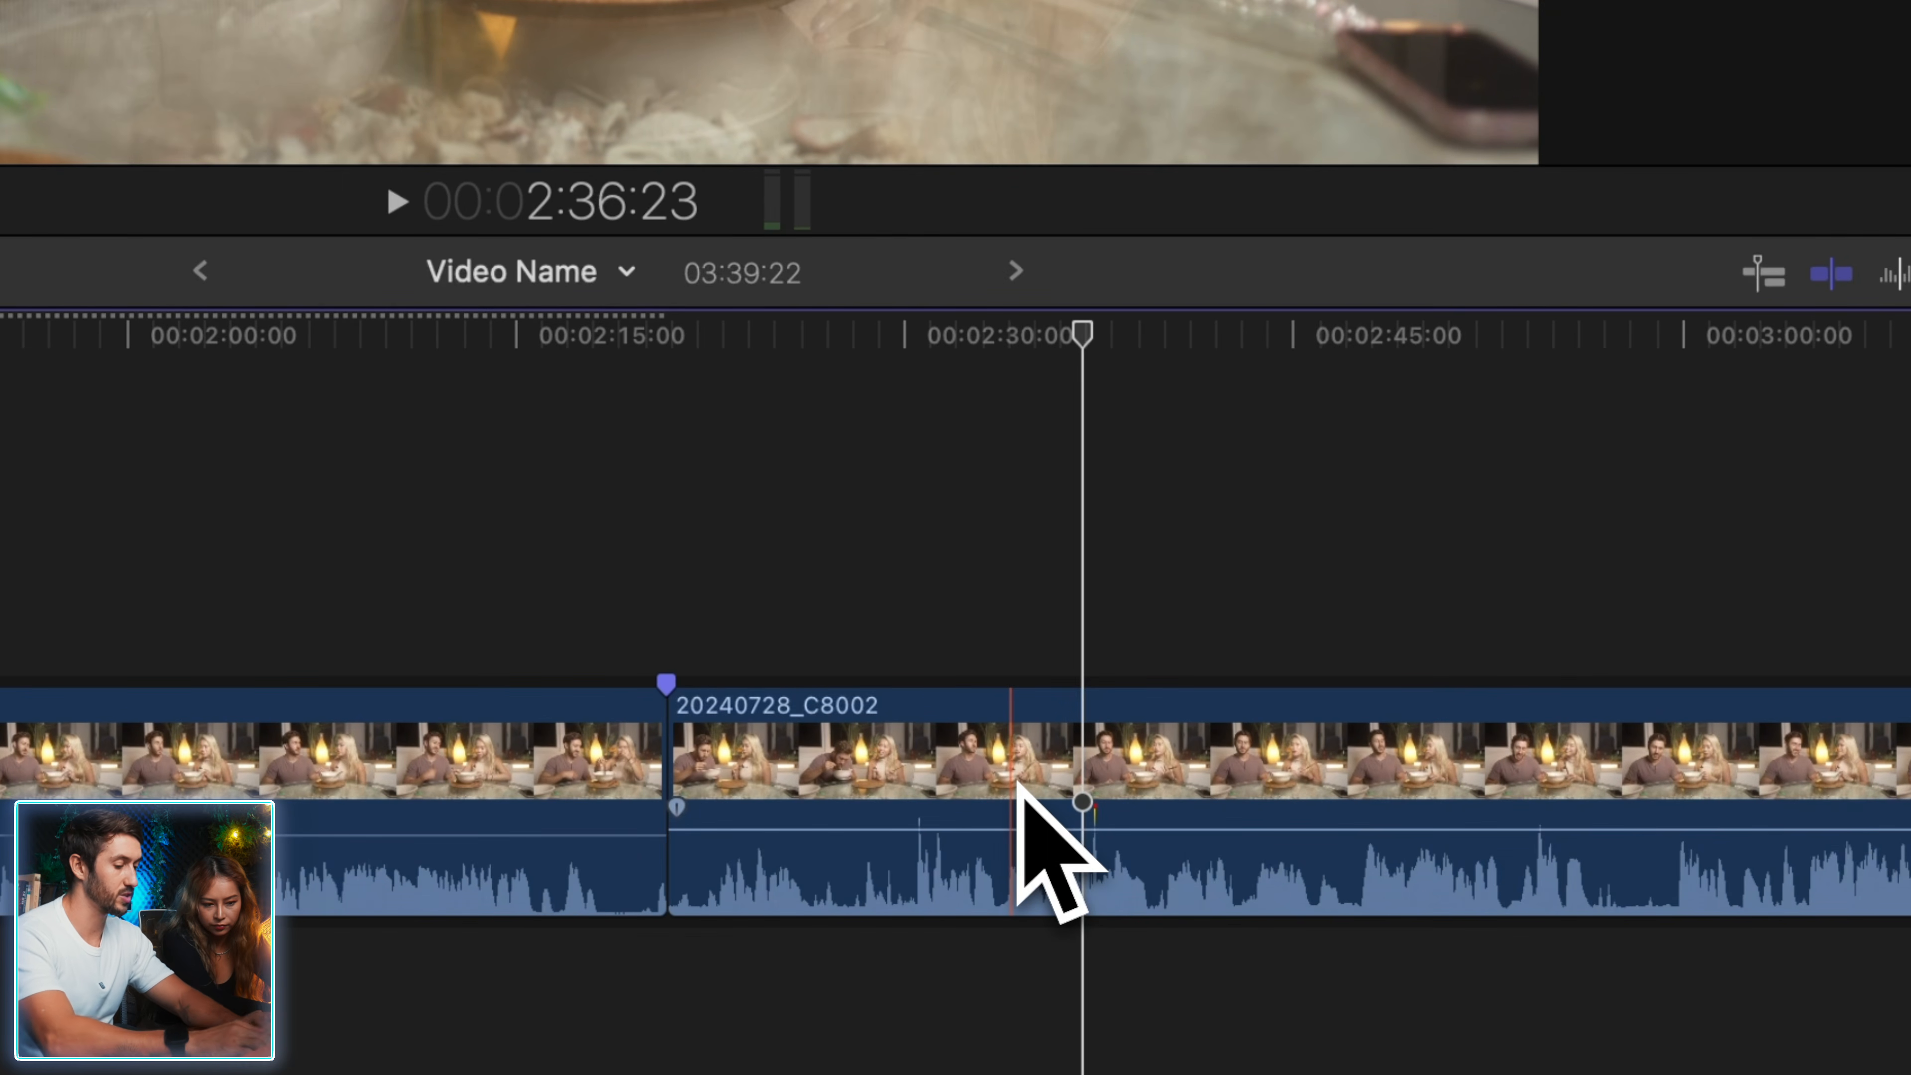
{"action": "left_click", "coordinate": [1309, 567]}
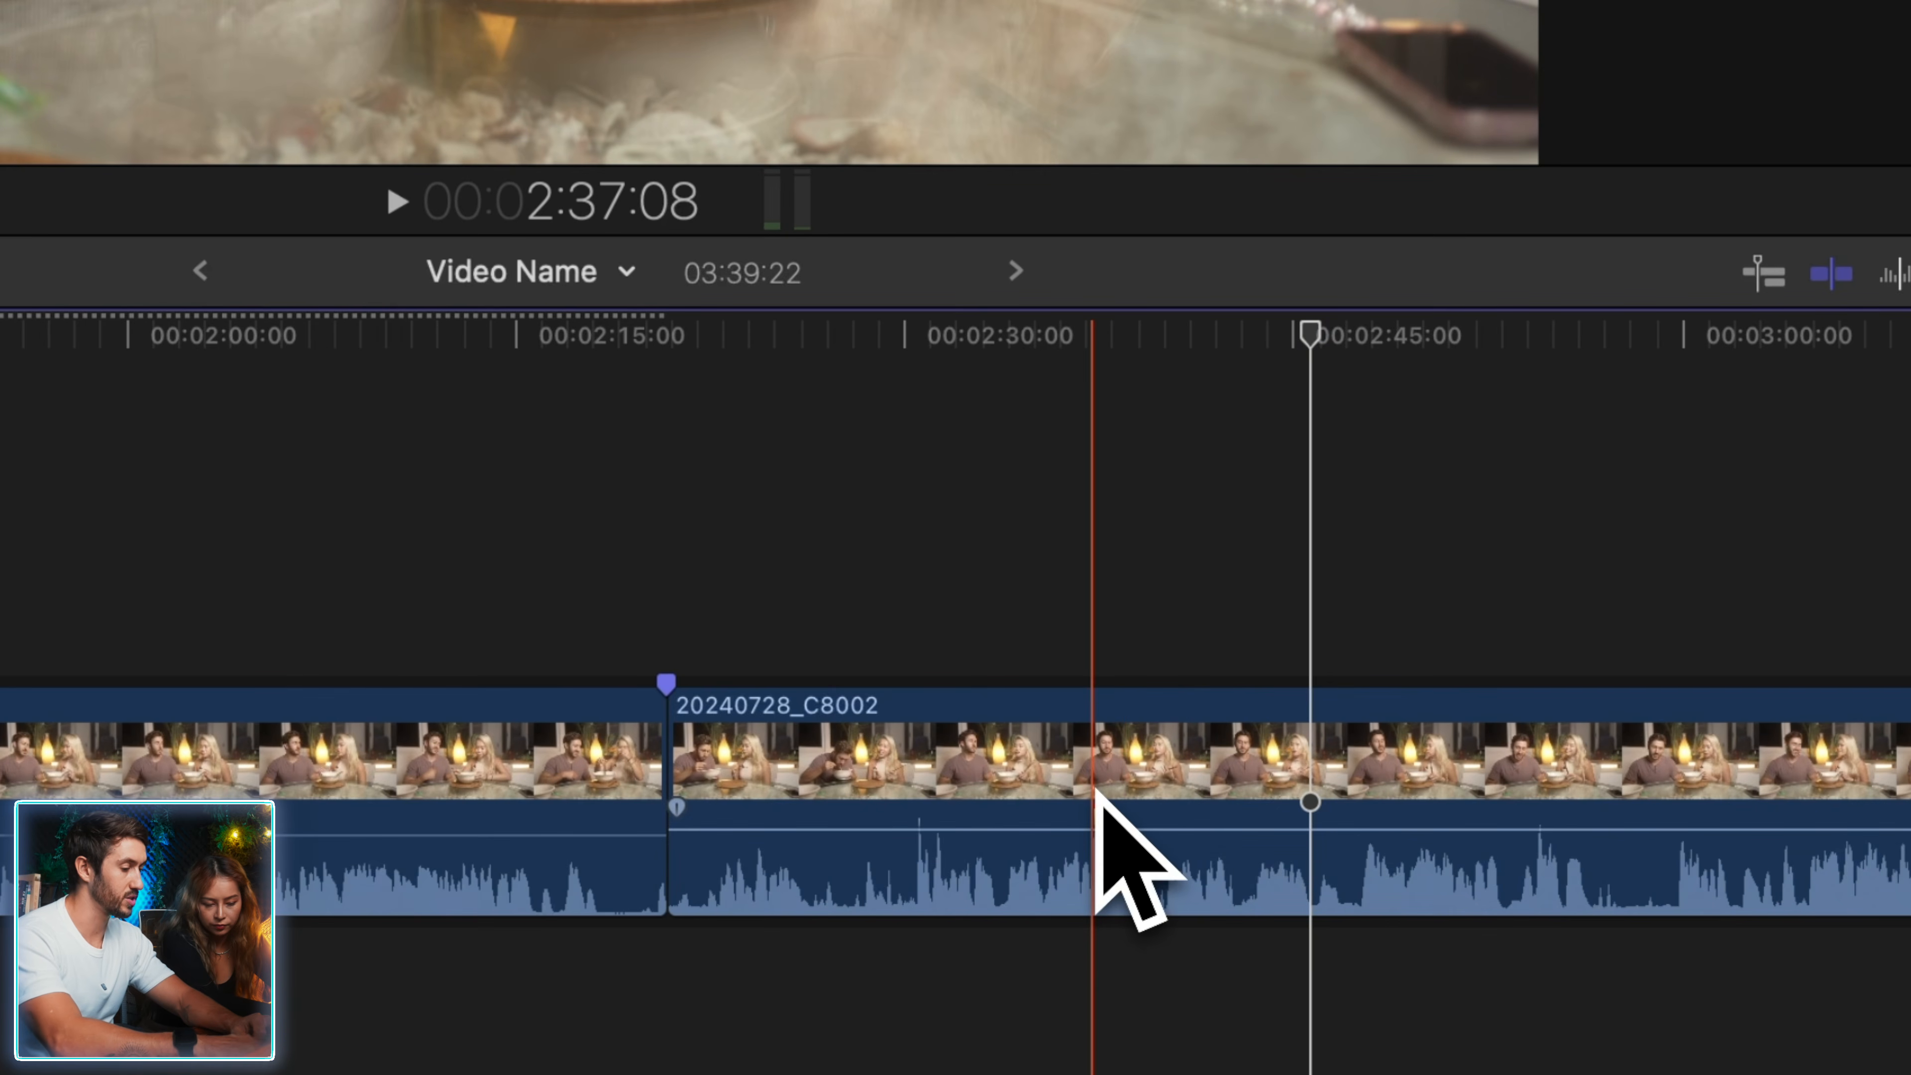
{"action": "key", "text": "r"}
{"action": "left_click_drag", "start_coordinate": [1069, 793], "coordinate": [1141, 786]}
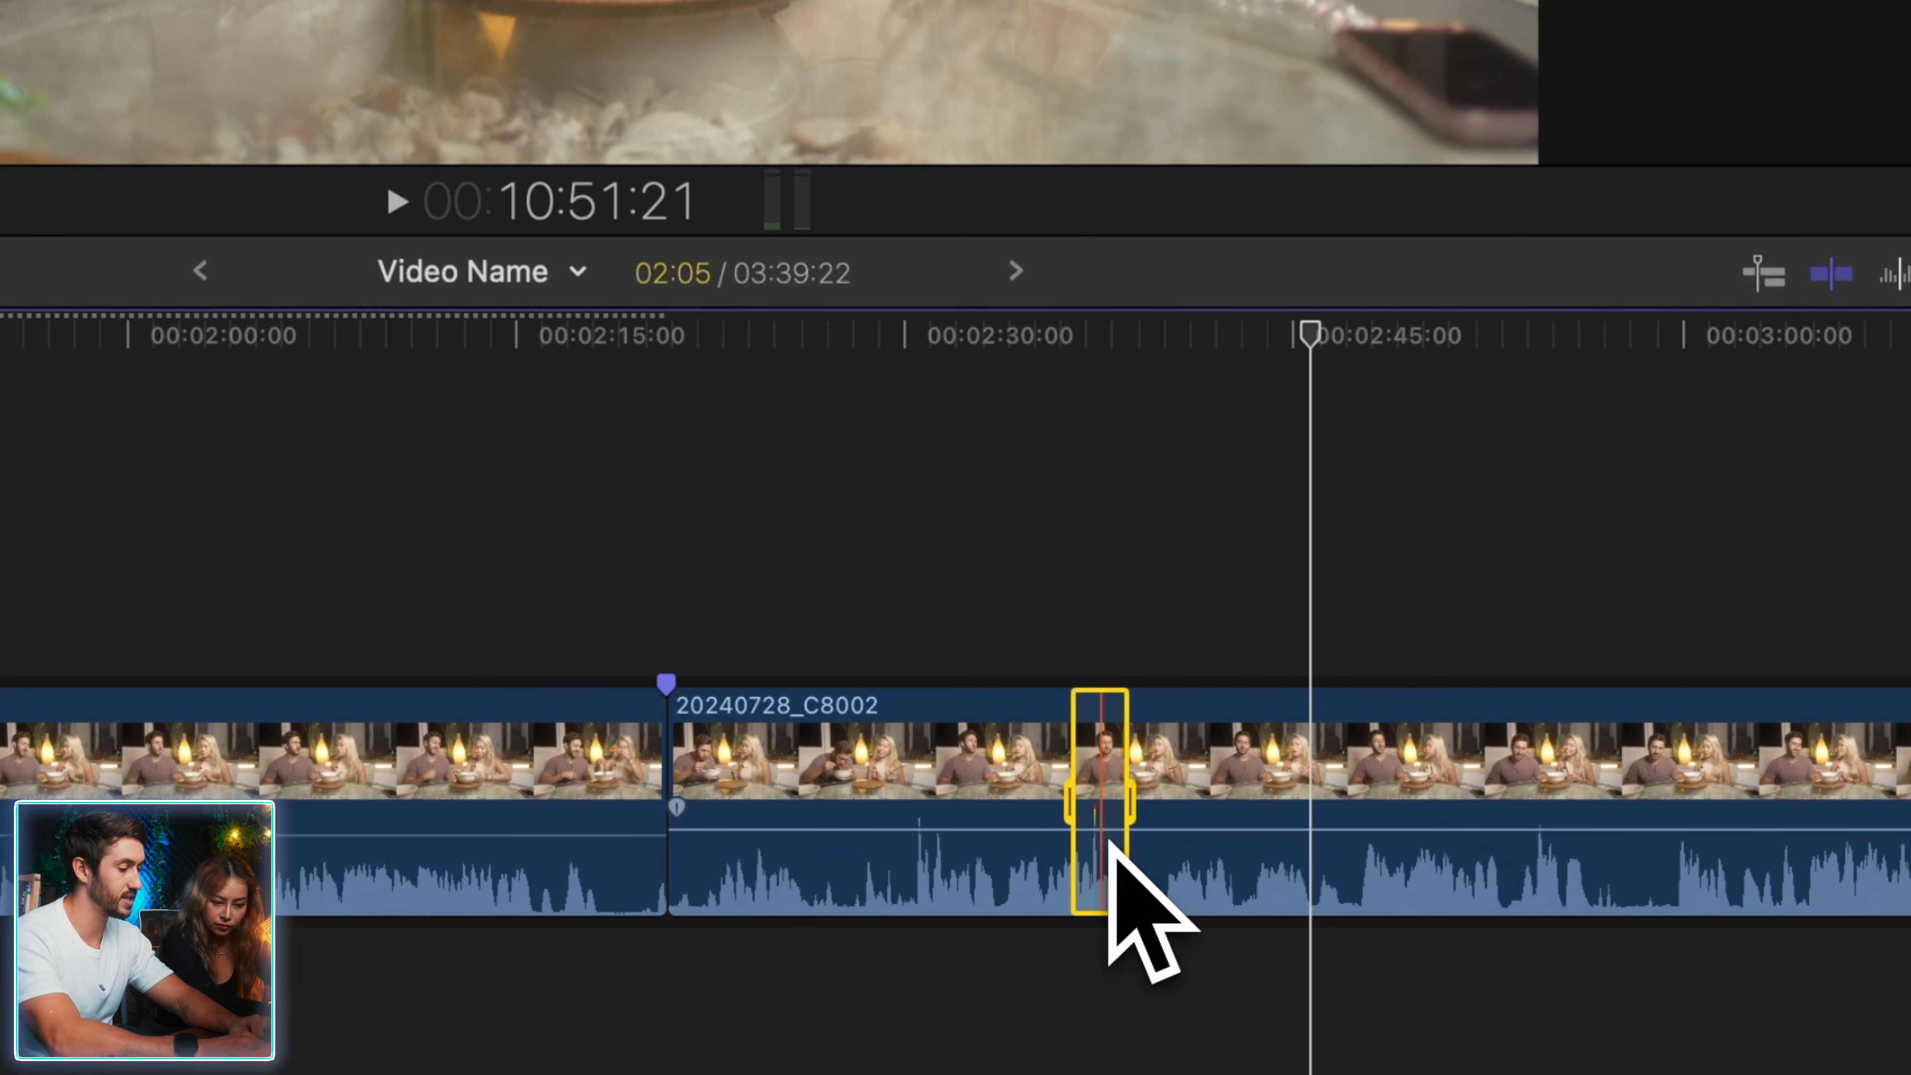
{"action": "left_click_drag", "start_coordinate": [1097, 830], "coordinate": [1099, 837]}
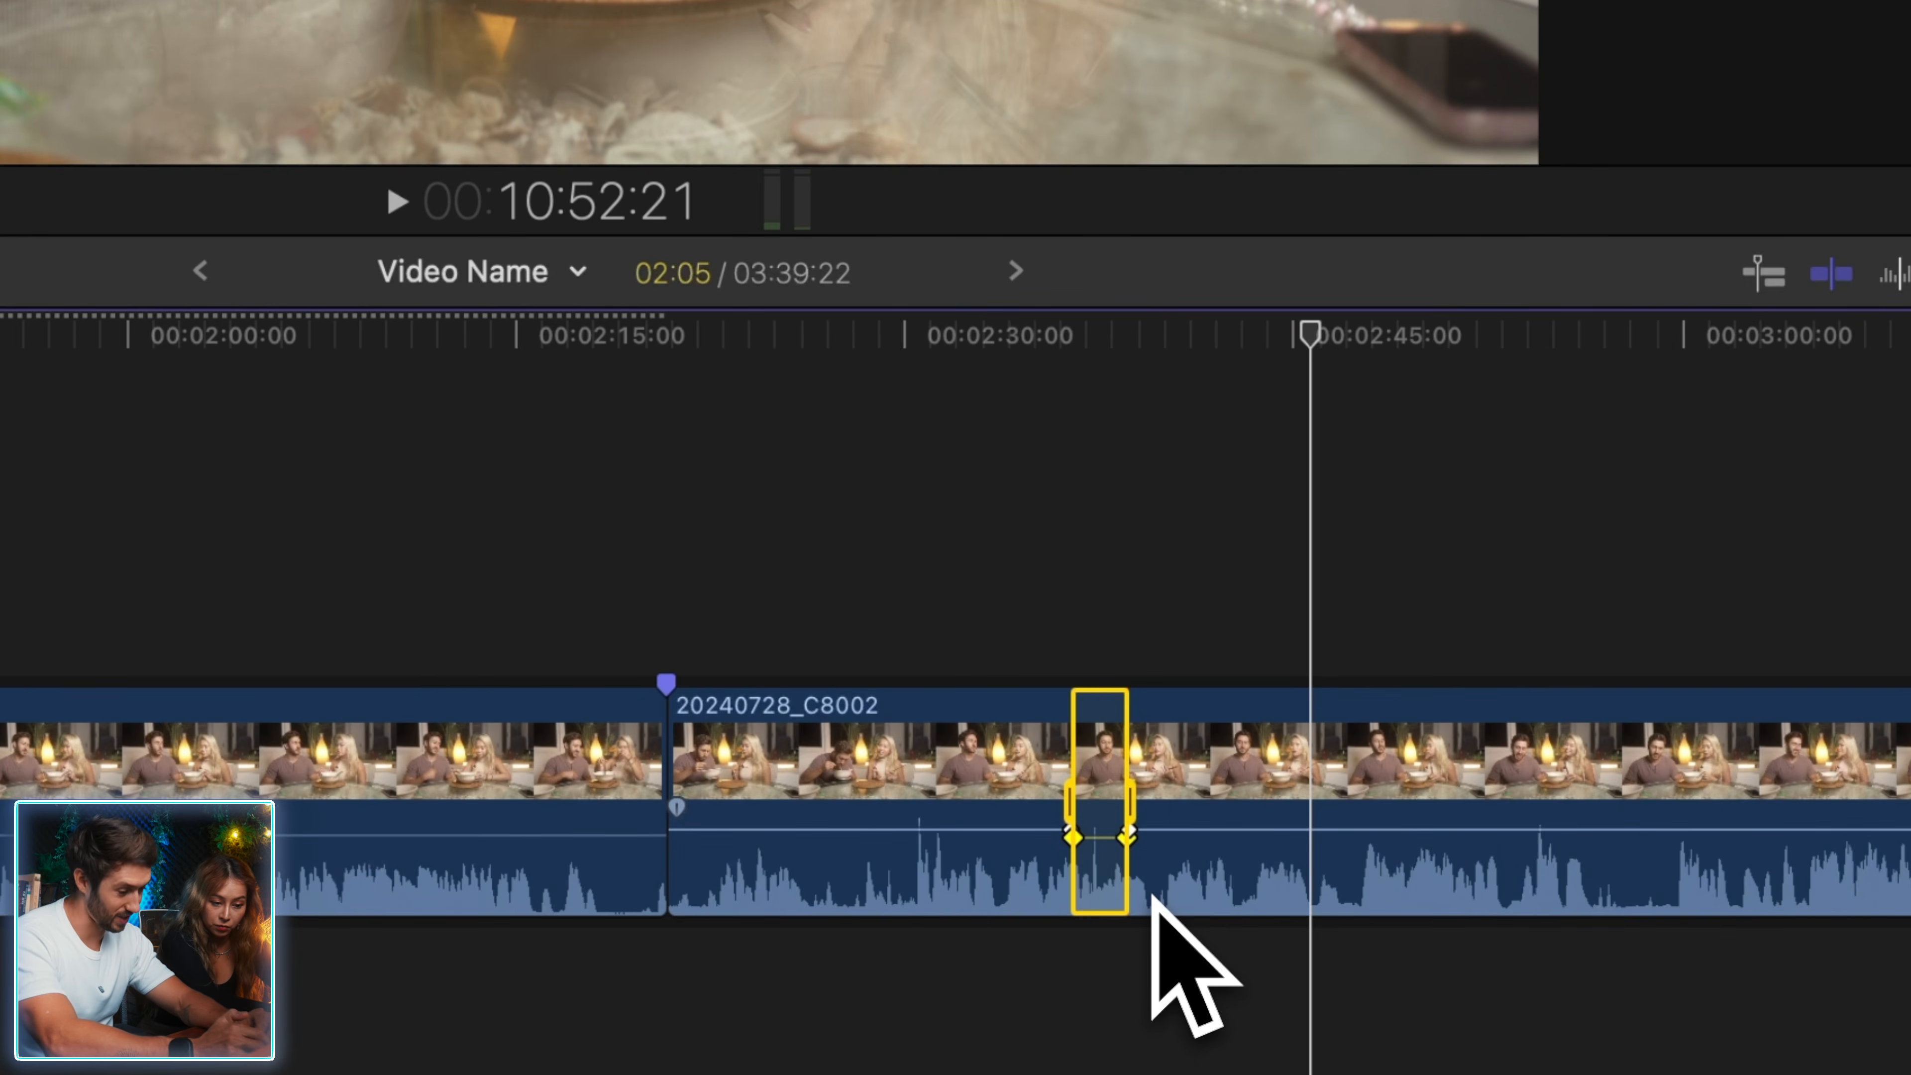
{"action": "key", "text": "ctrl+minus"}
{"action": "key", "text": "ctrl+minus"}
{"action": "key", "text": "ctrl+minus"}
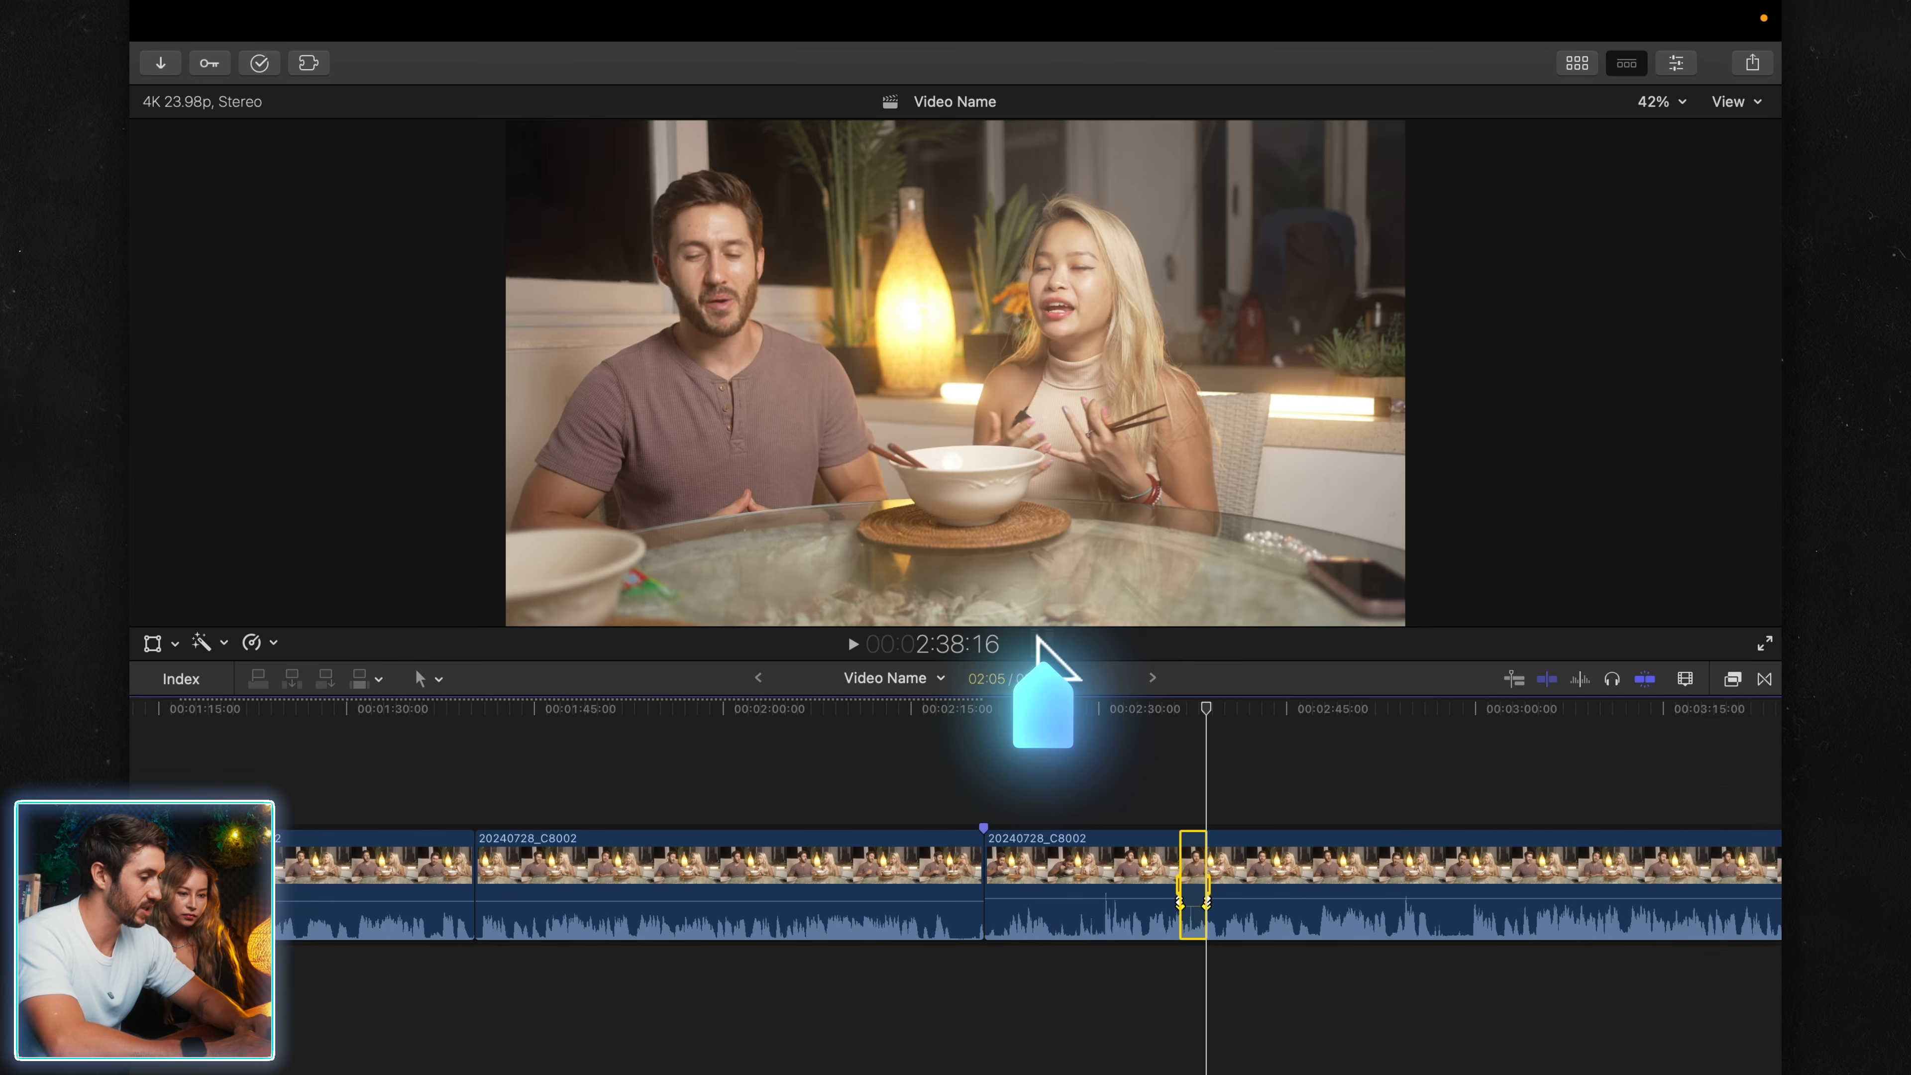
{"action": "key", "text": "space"}
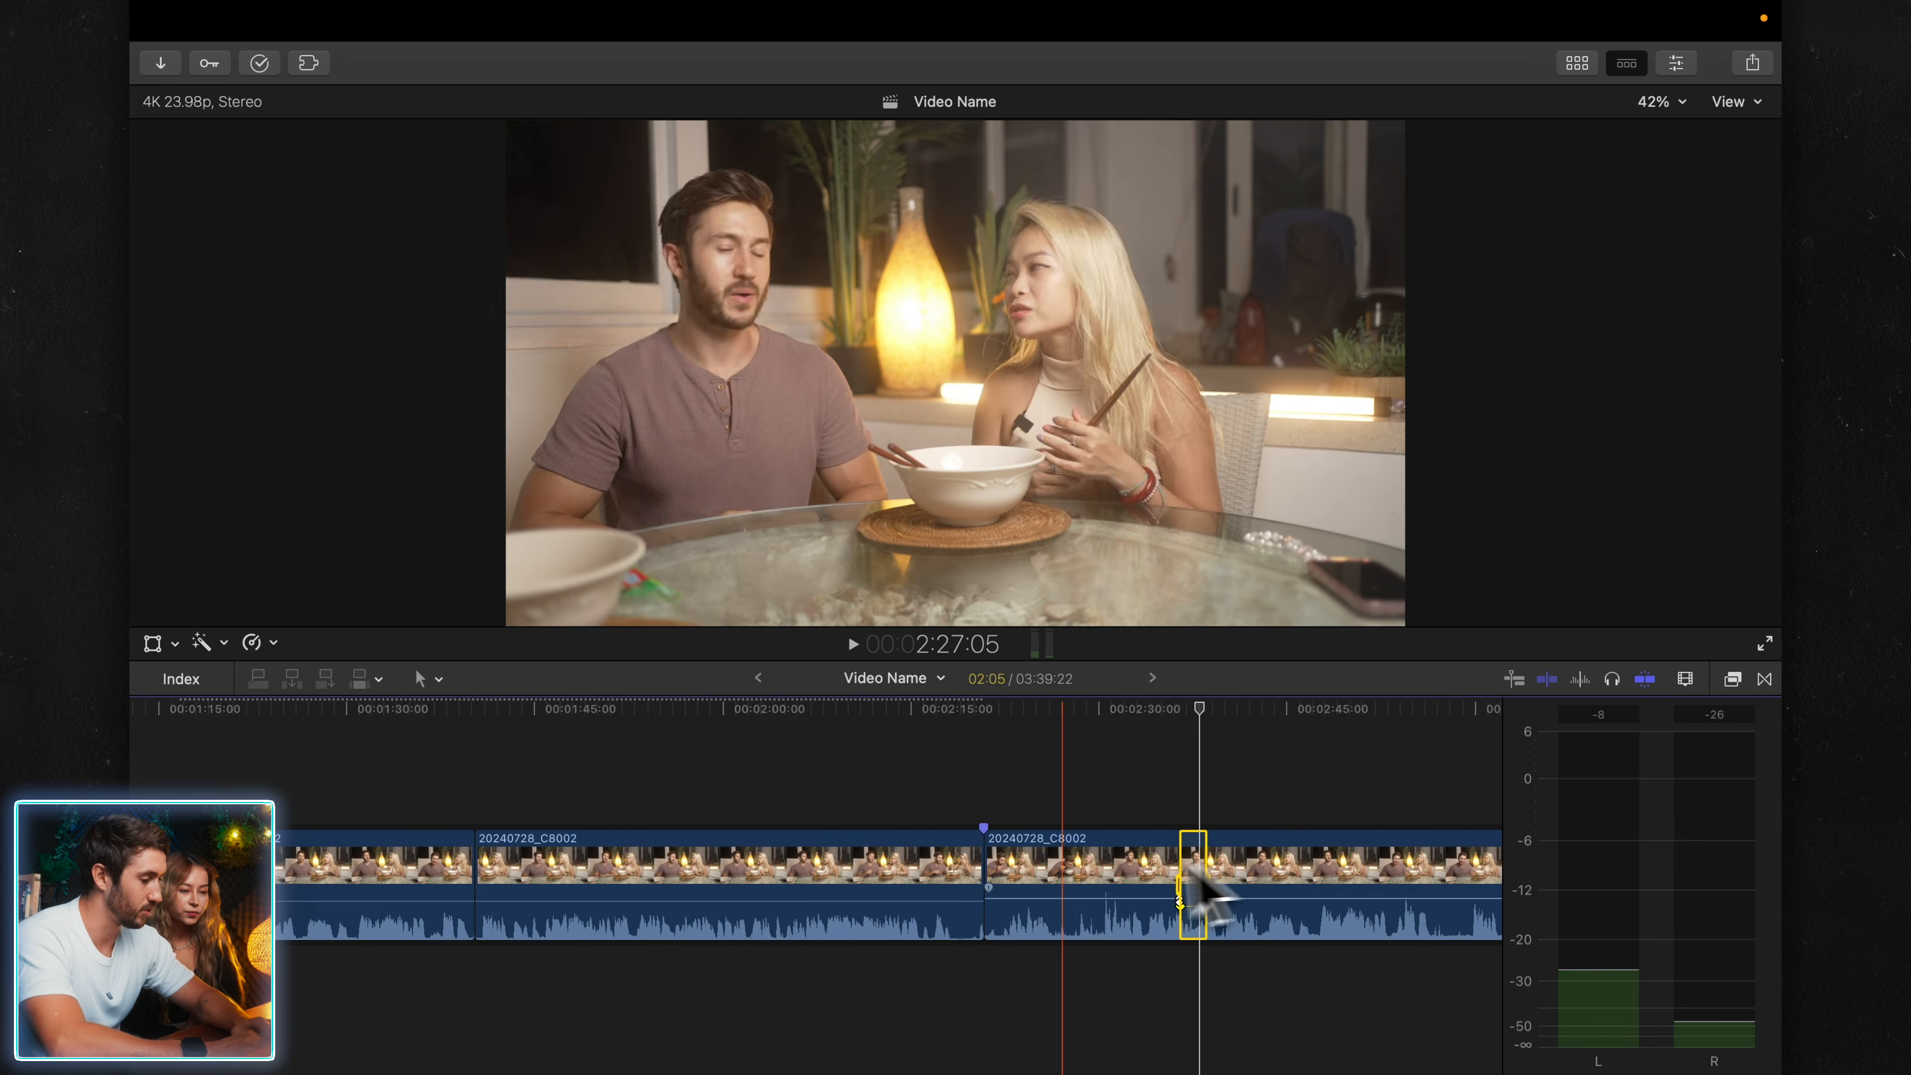
- Try an audio fade-in of about 6 seconds at the start of the last clip
{"action": "key", "text": "super+minus"}
{"action": "key", "text": "super+minus"}
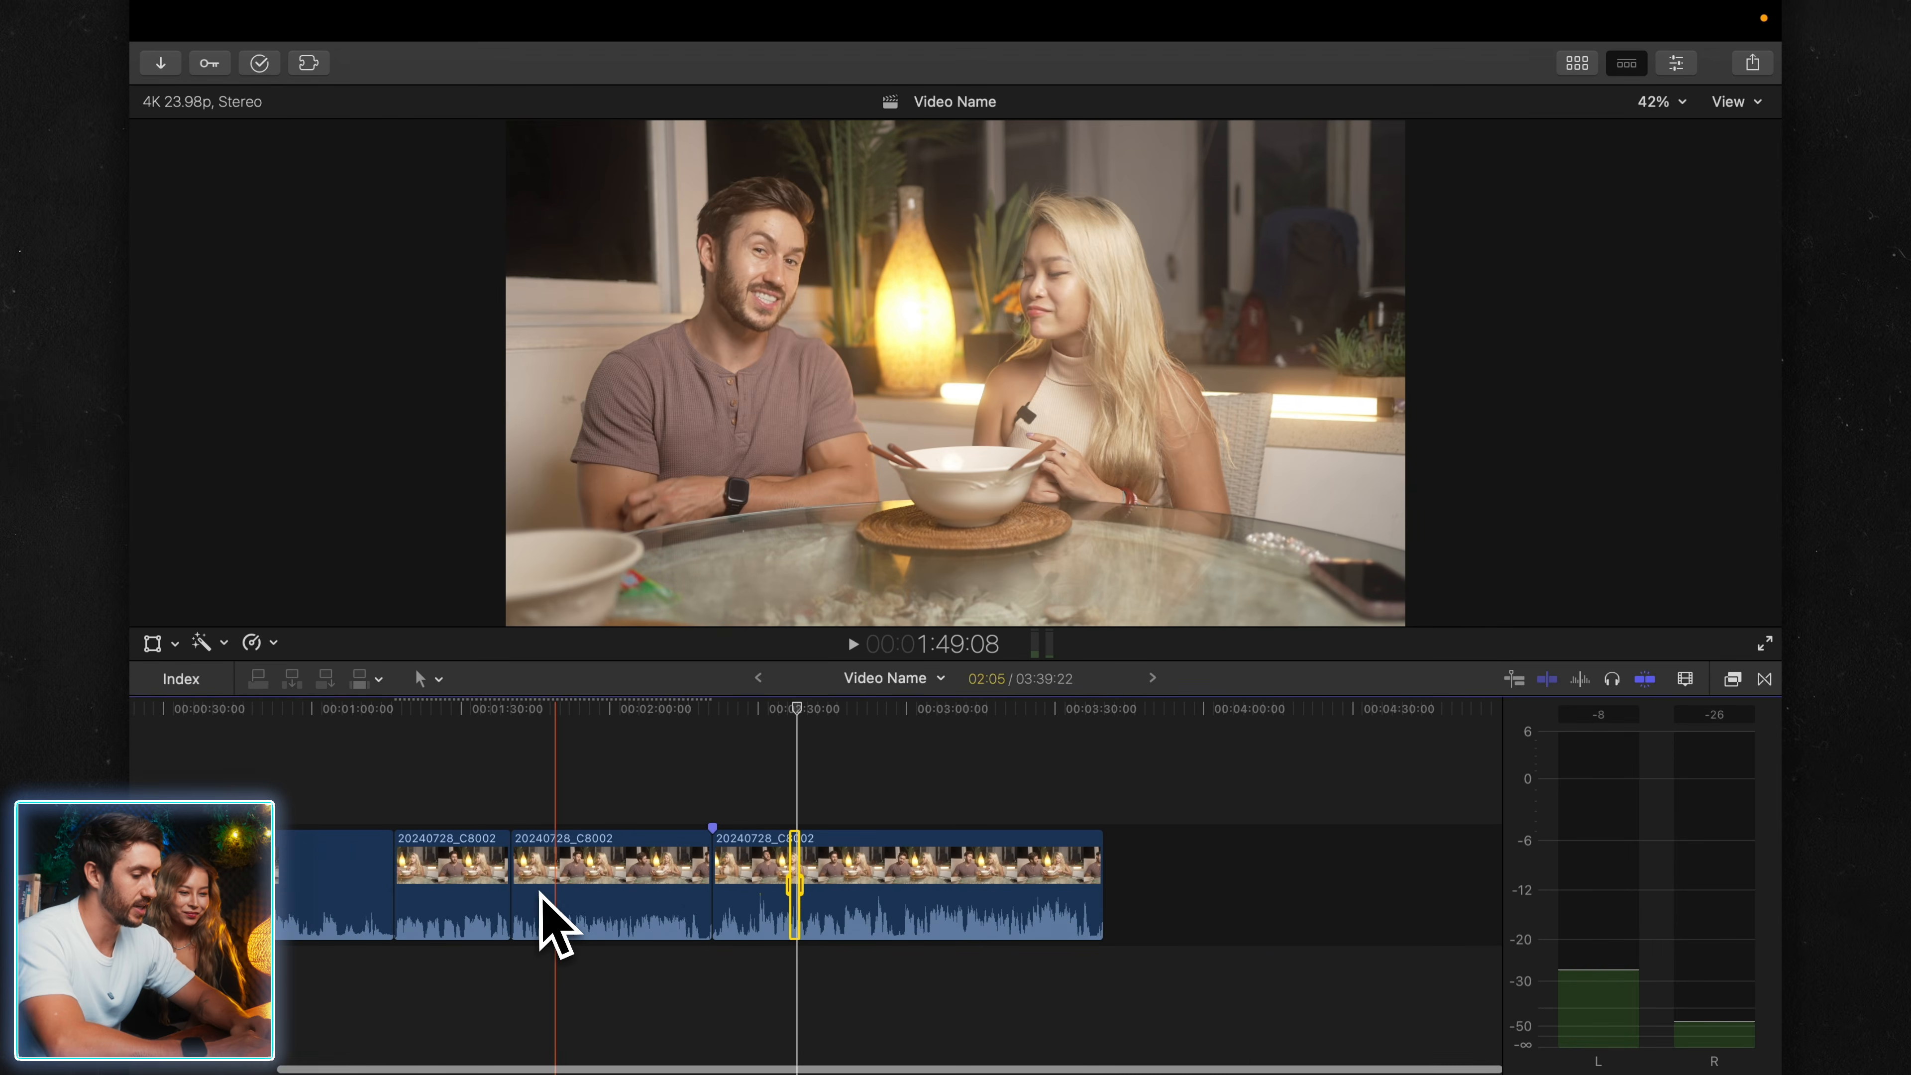
{"action": "key", "text": "super+equal"}
{"action": "key", "text": "super+equal"}
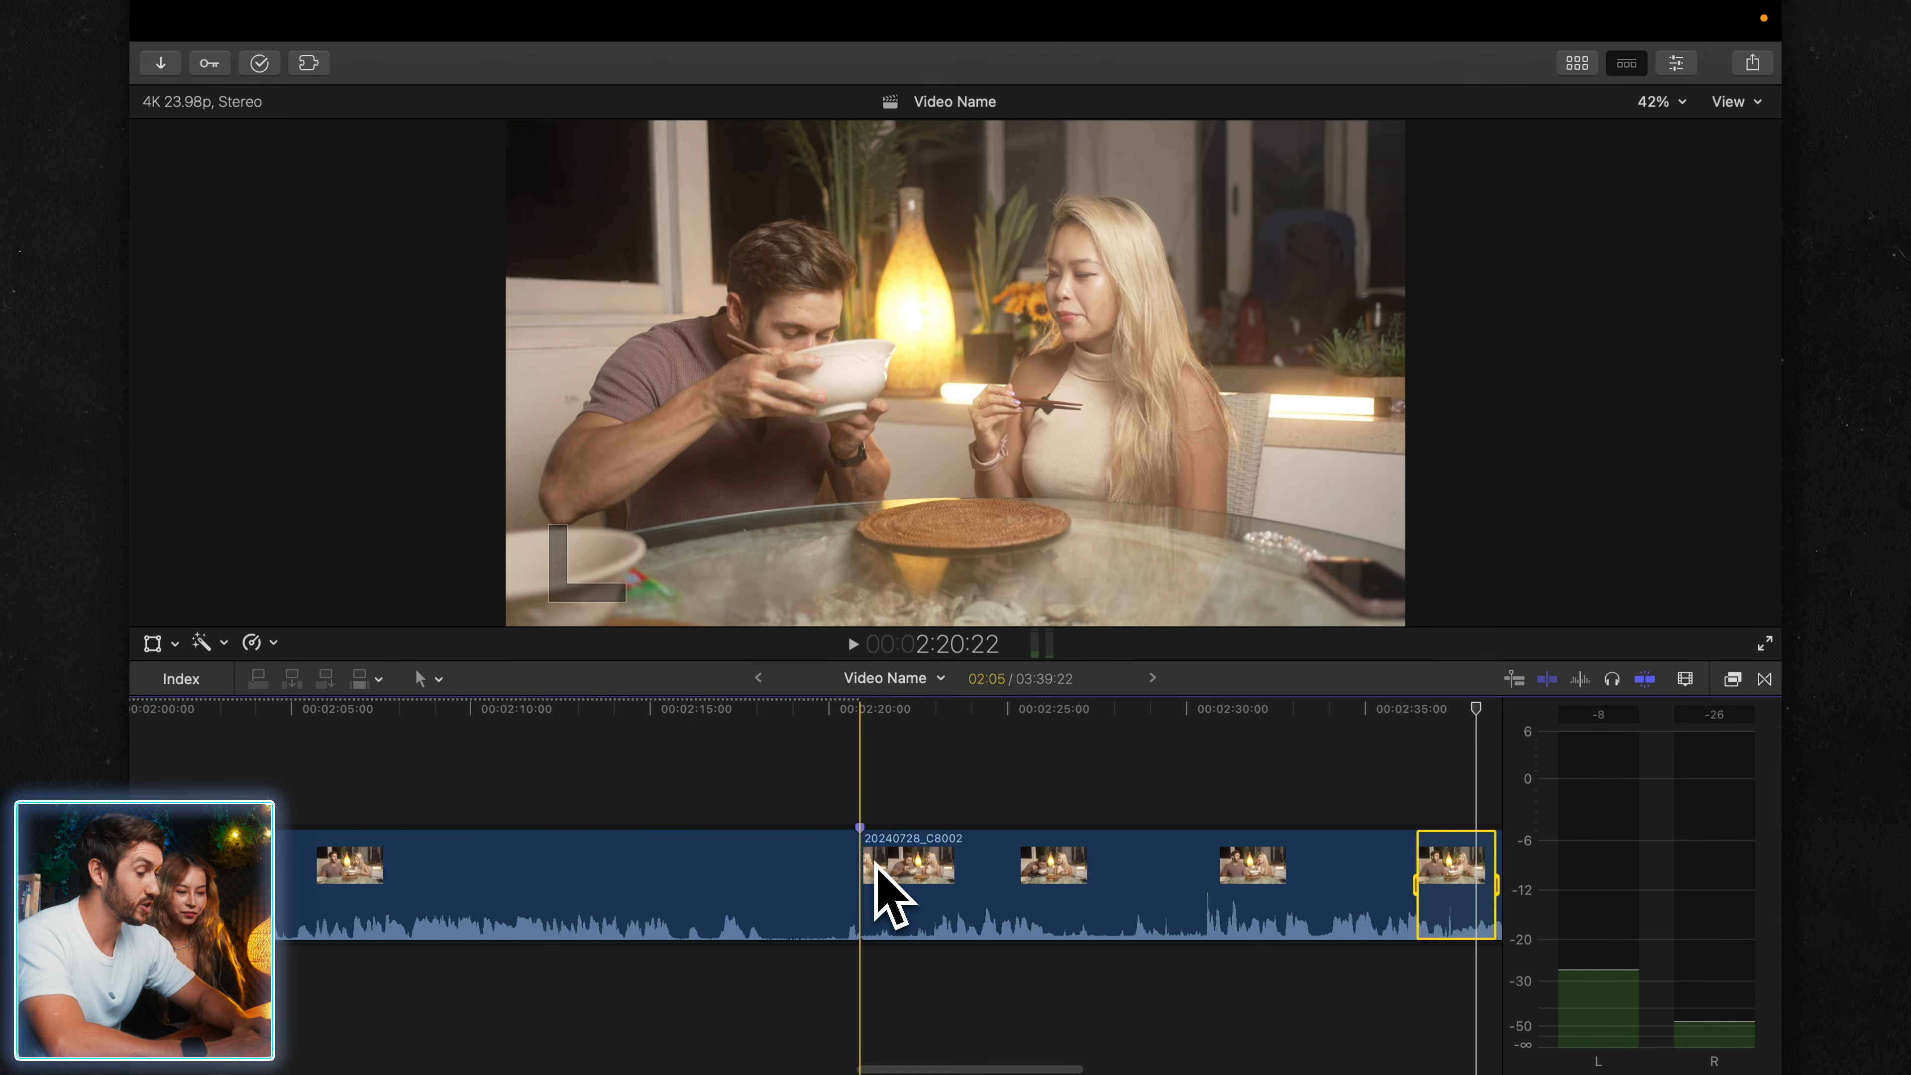
{"action": "key", "text": "super+equal"}
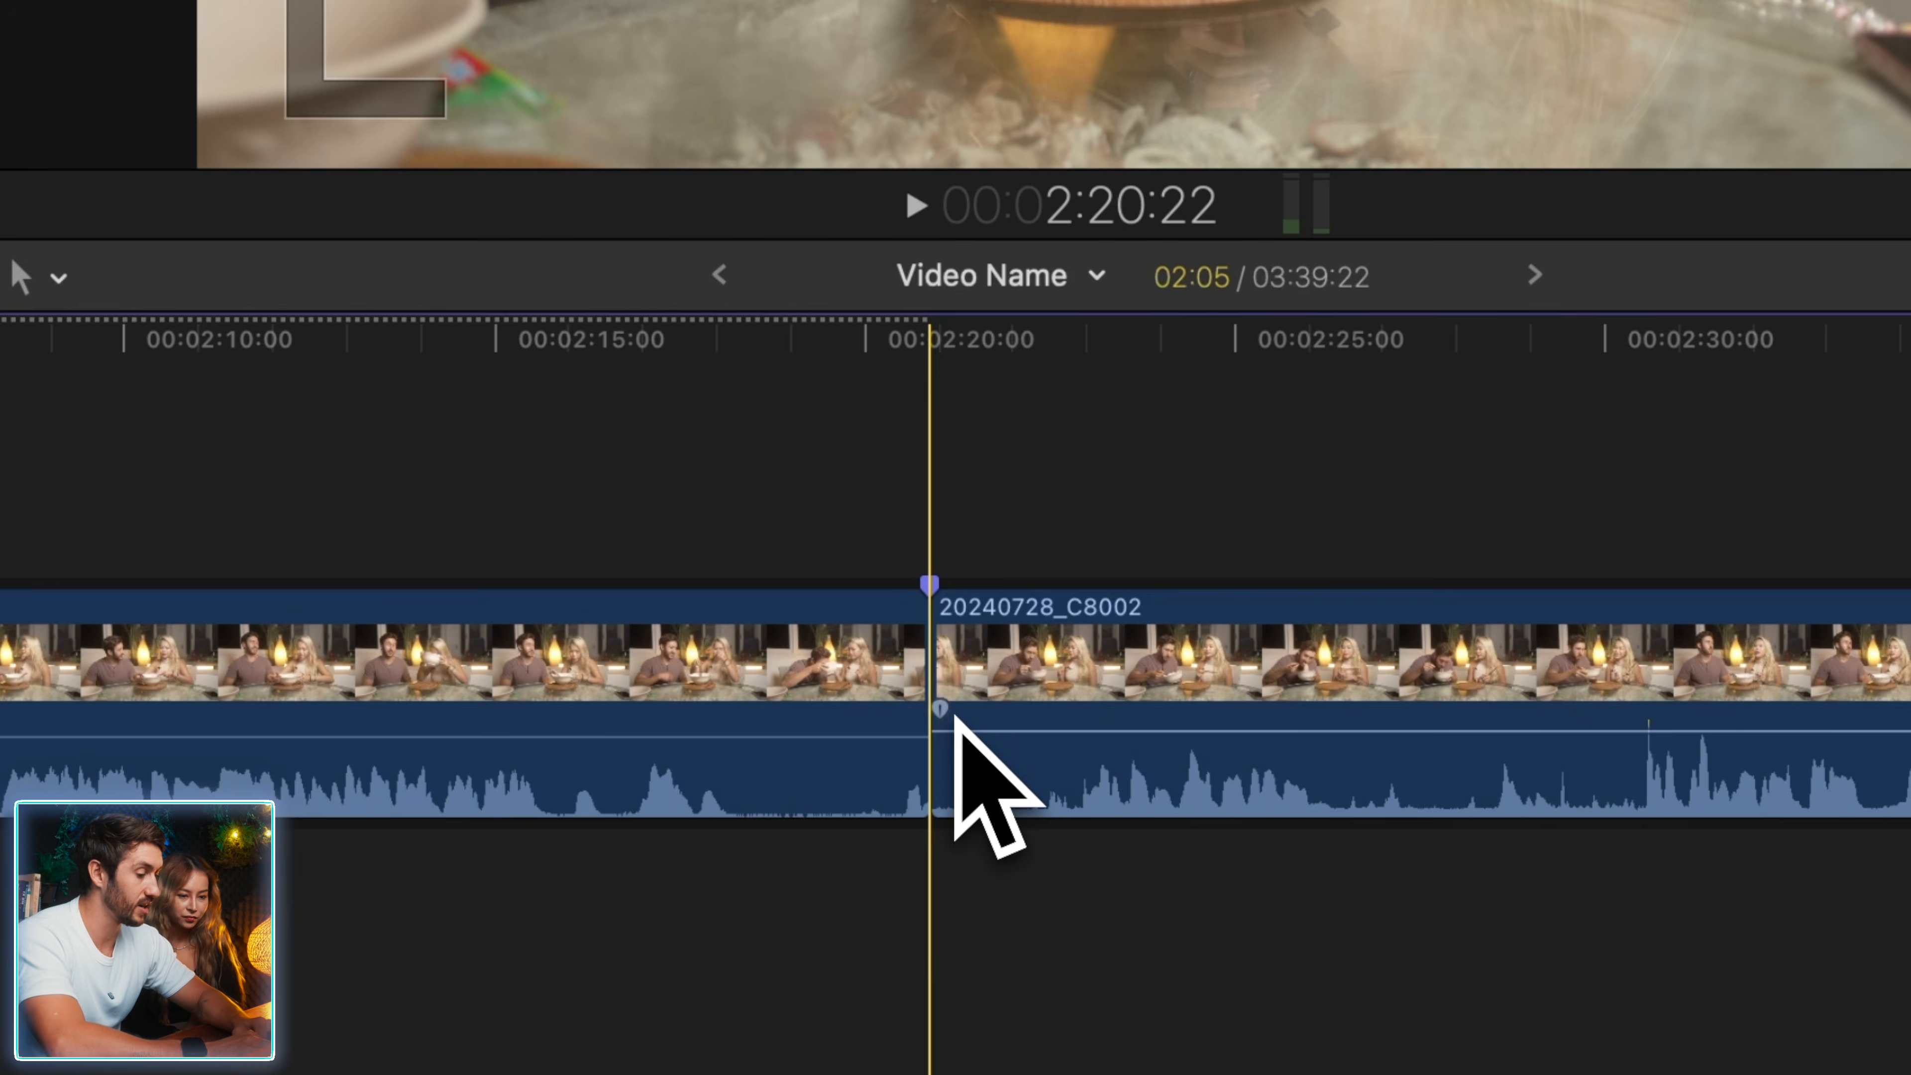
{"action": "left_click_drag", "start_coordinate": [940, 711], "coordinate": [1386, 711]}
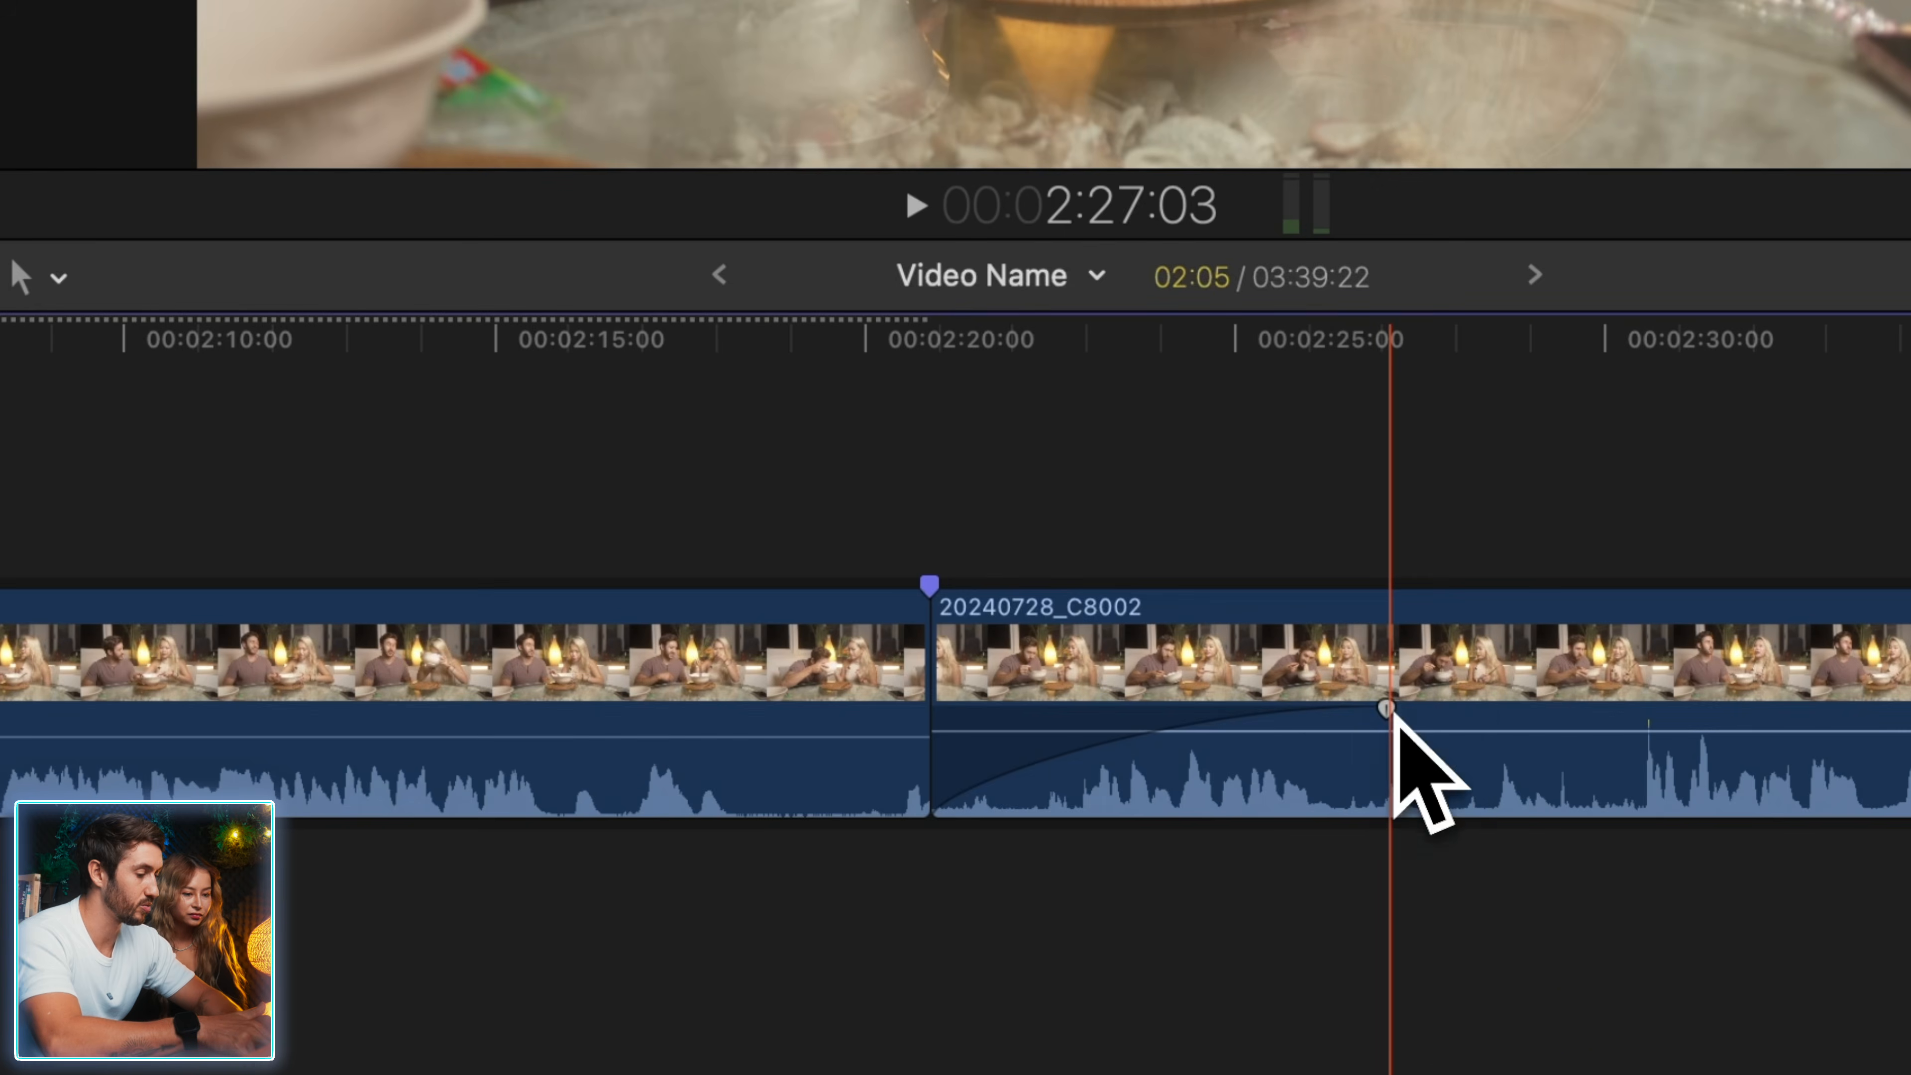
- Try the Linear curve for the last clip's audio fade-in
{"action": "right_click", "coordinate": [1387, 709]}
{"action": "left_click", "coordinate": [1321, 706]}
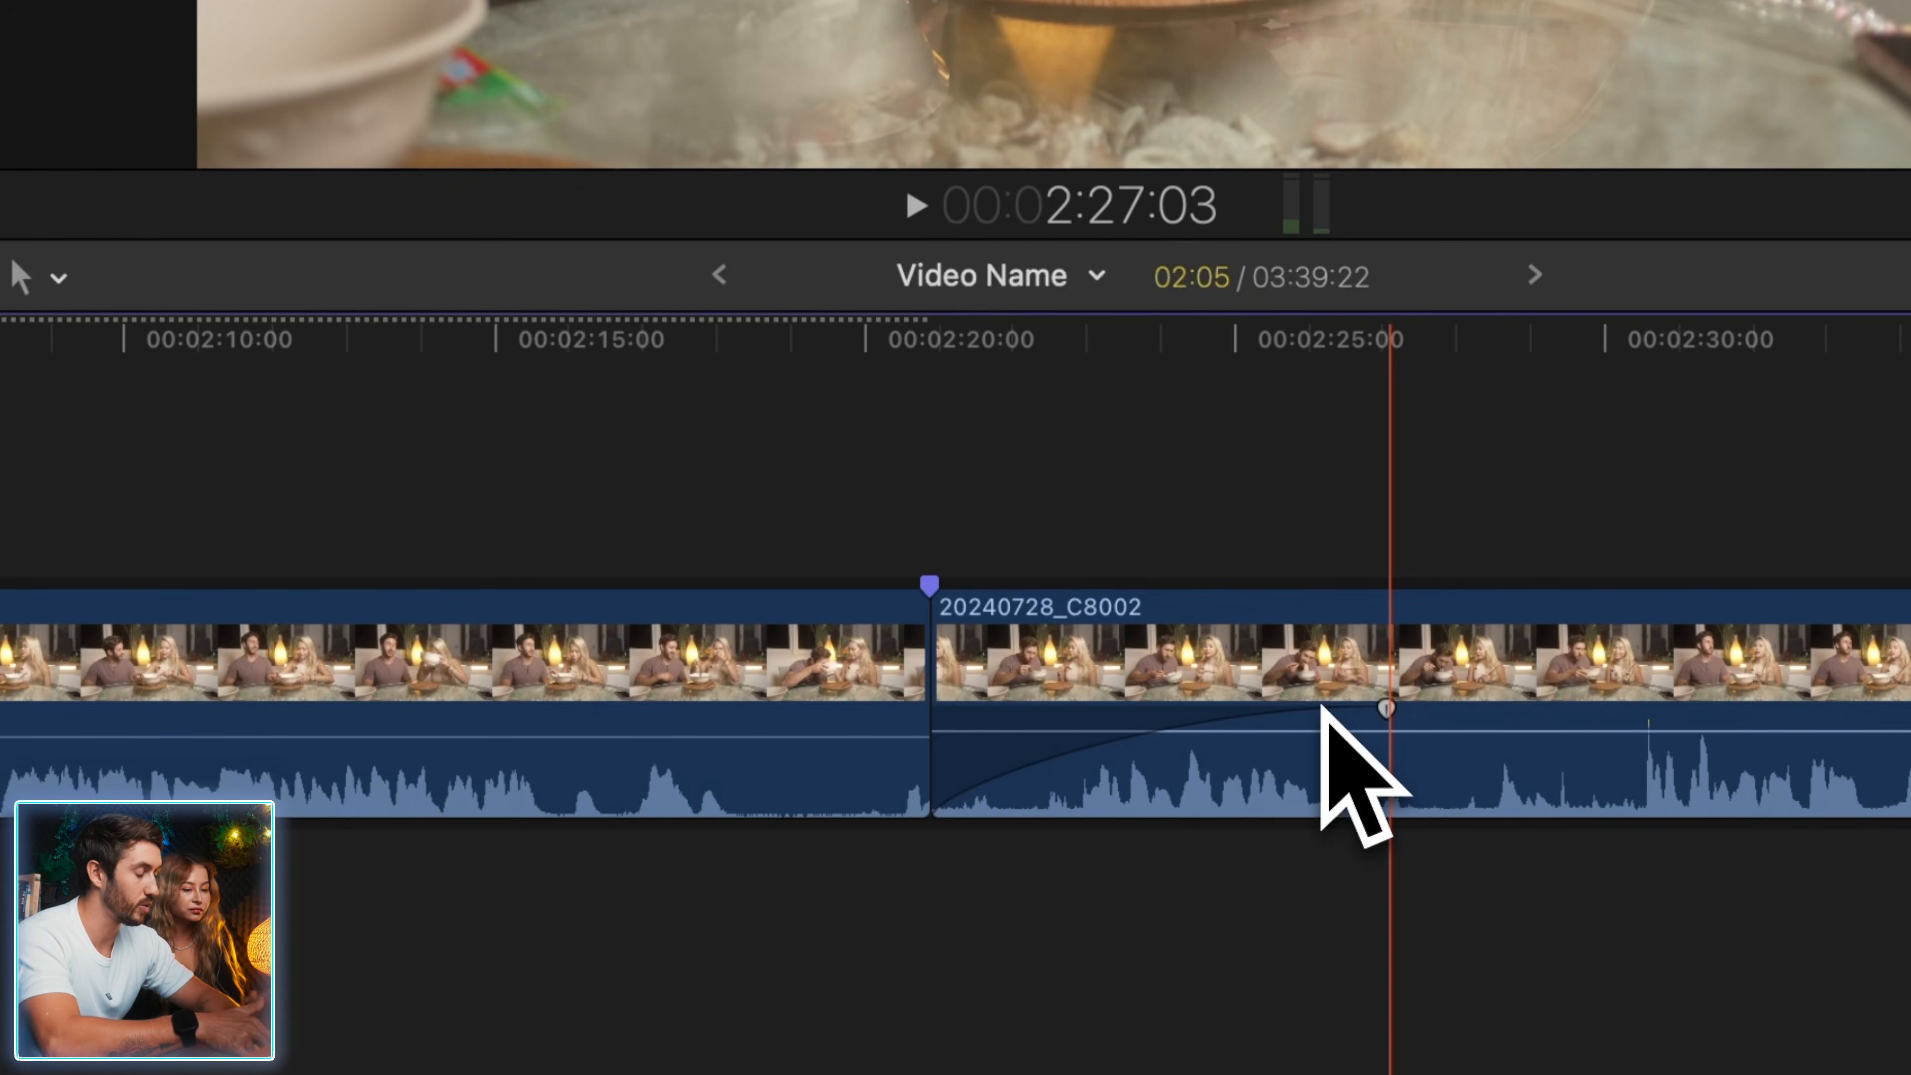
{"action": "right_click", "coordinate": [1386, 709]}
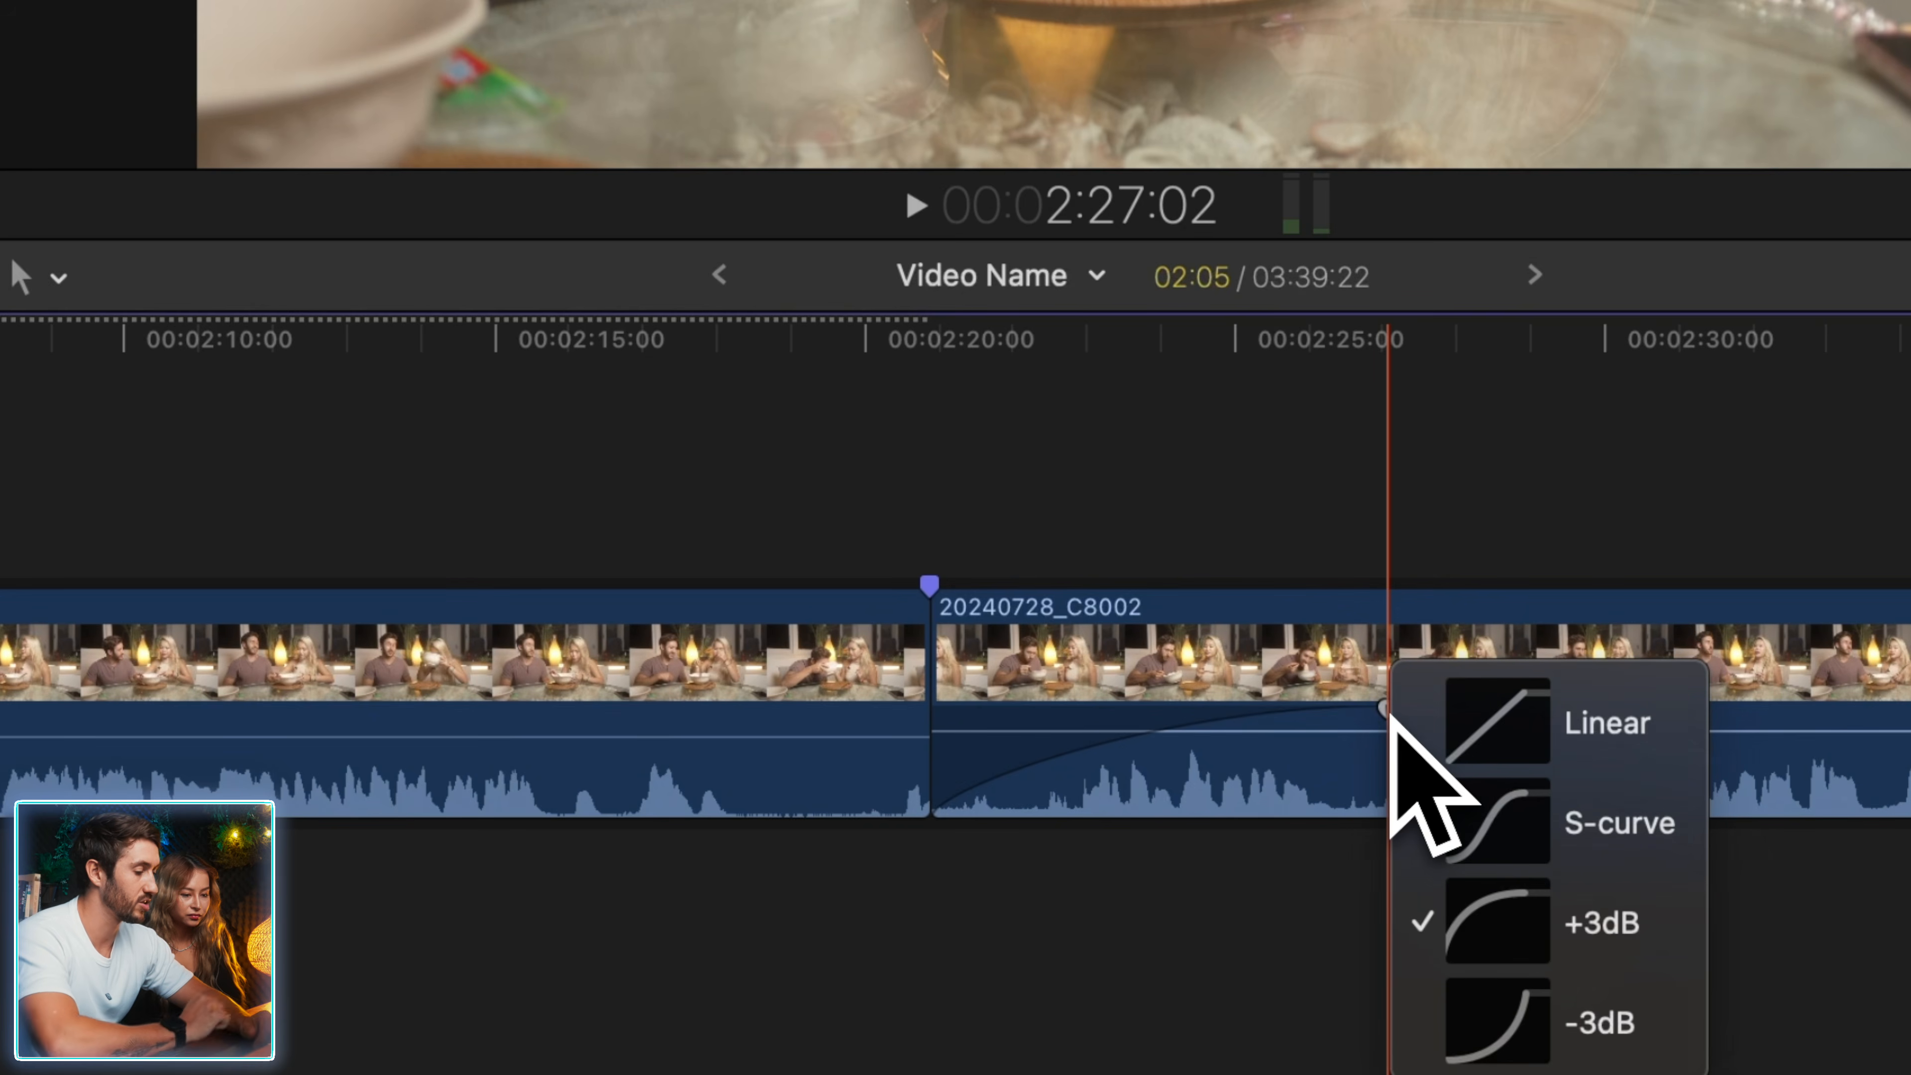
{"action": "left_click", "coordinate": [1475, 724]}
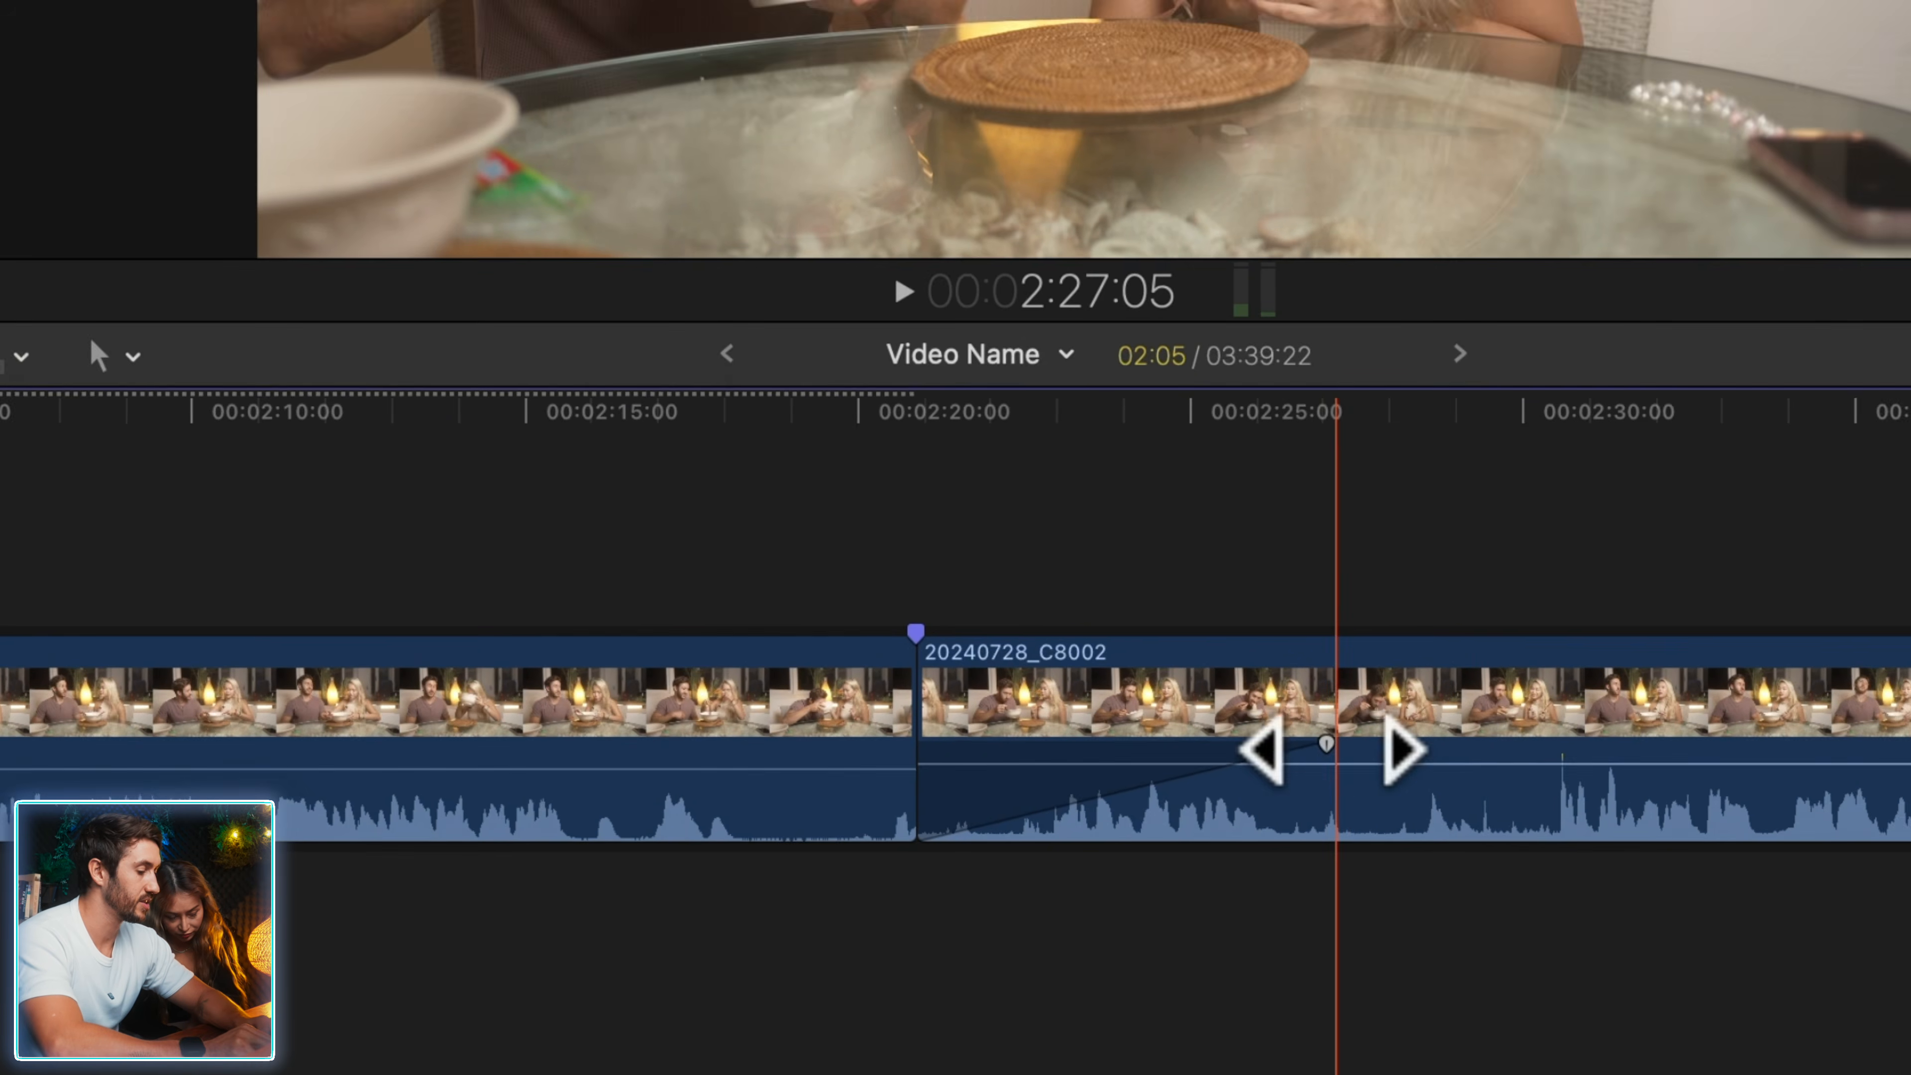
{"action": "right_click", "coordinate": [1389, 710]}
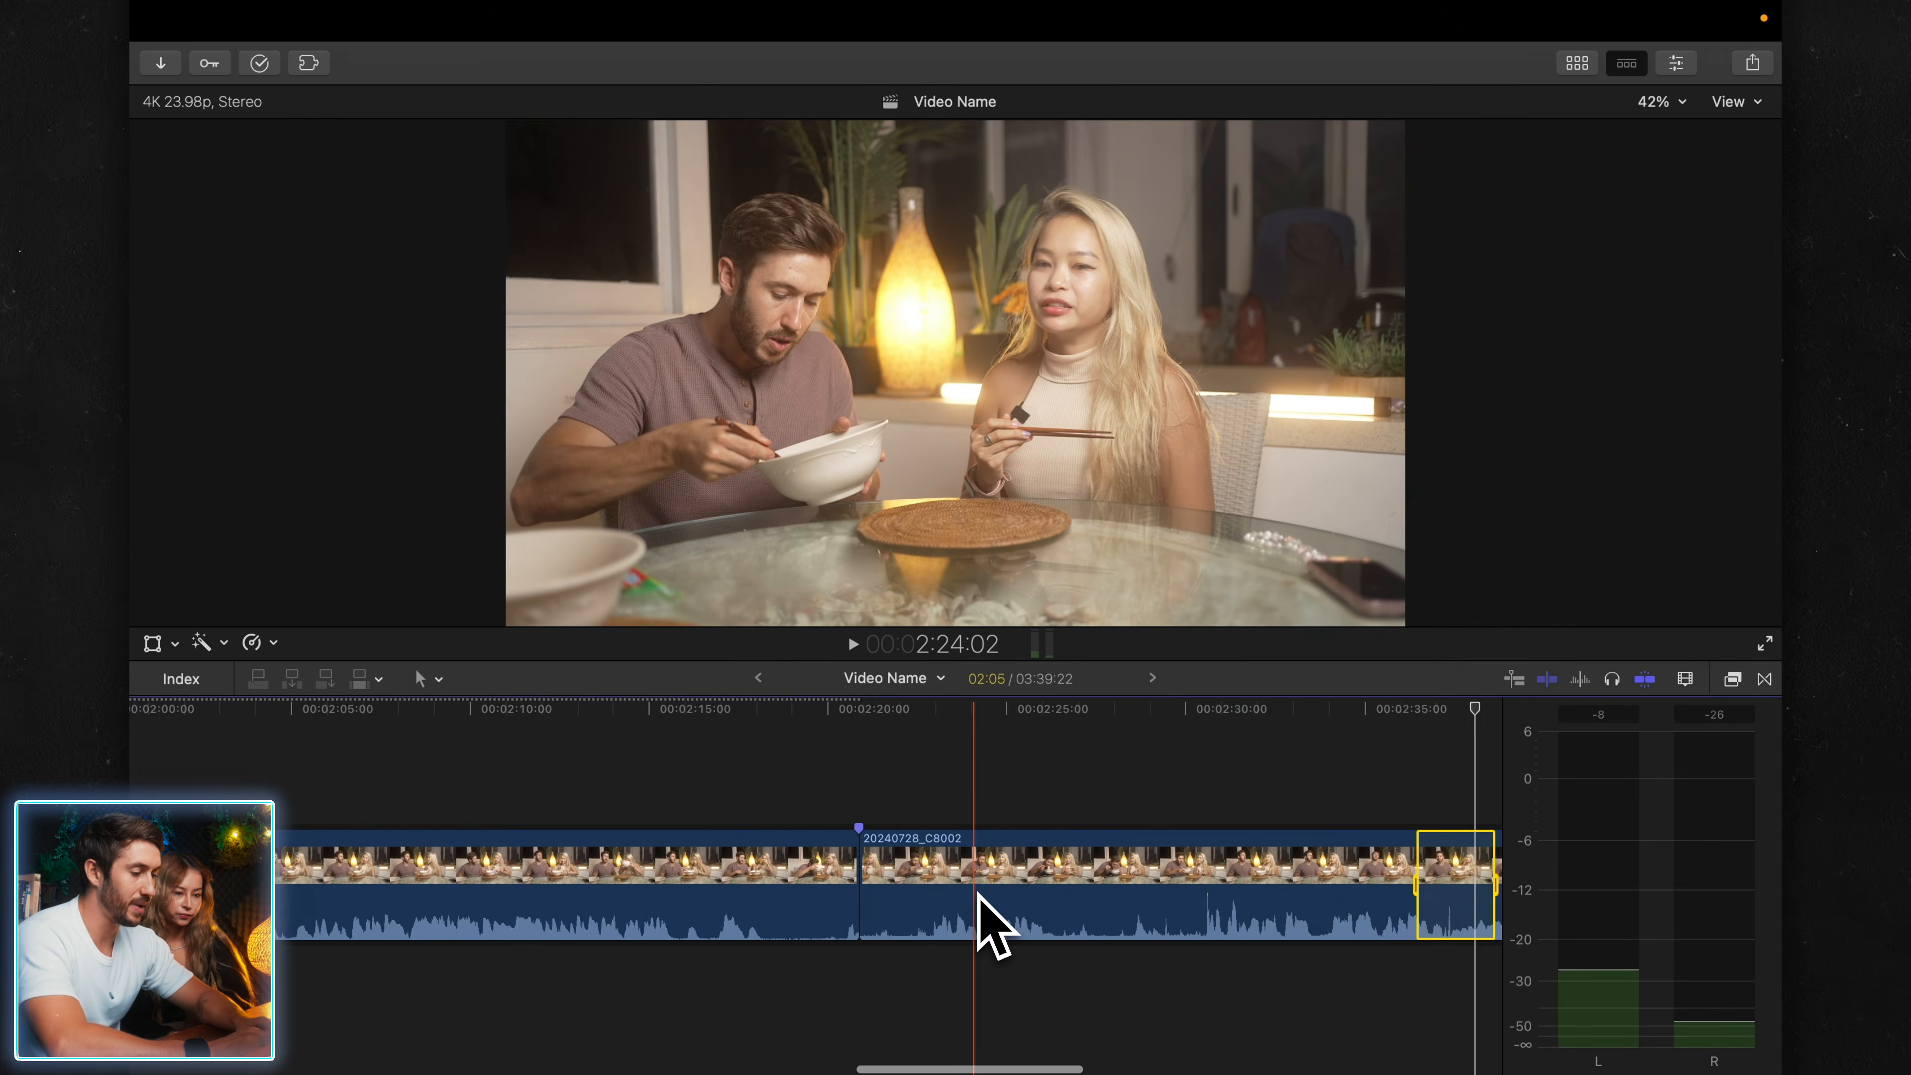
{"action": "key", "text": "super+minus"}
{"action": "key", "text": "super+minus"}
{"action": "key", "text": "super+minus"}
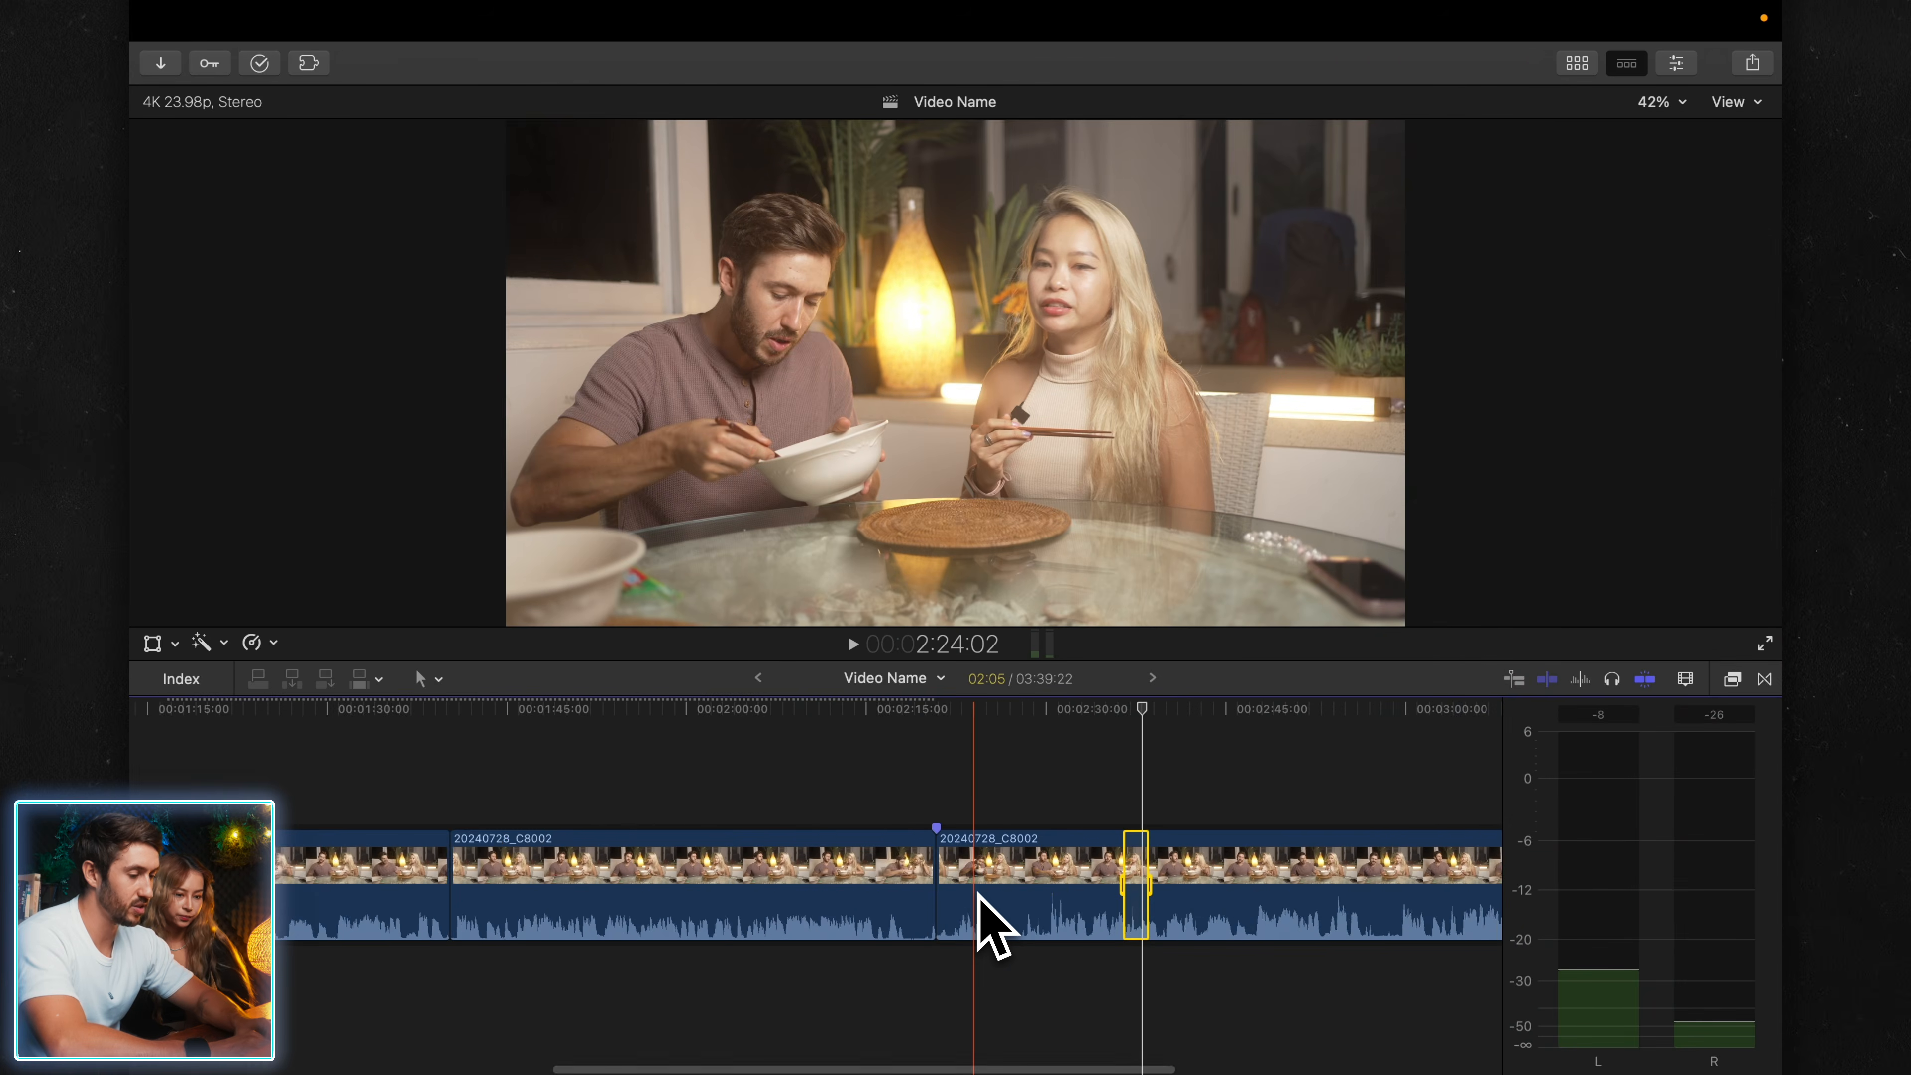
- Add transitions from the installed transitions library to the three cuts between the timeline clips, then hide the library
{"action": "left_click", "coordinate": [934, 802]}
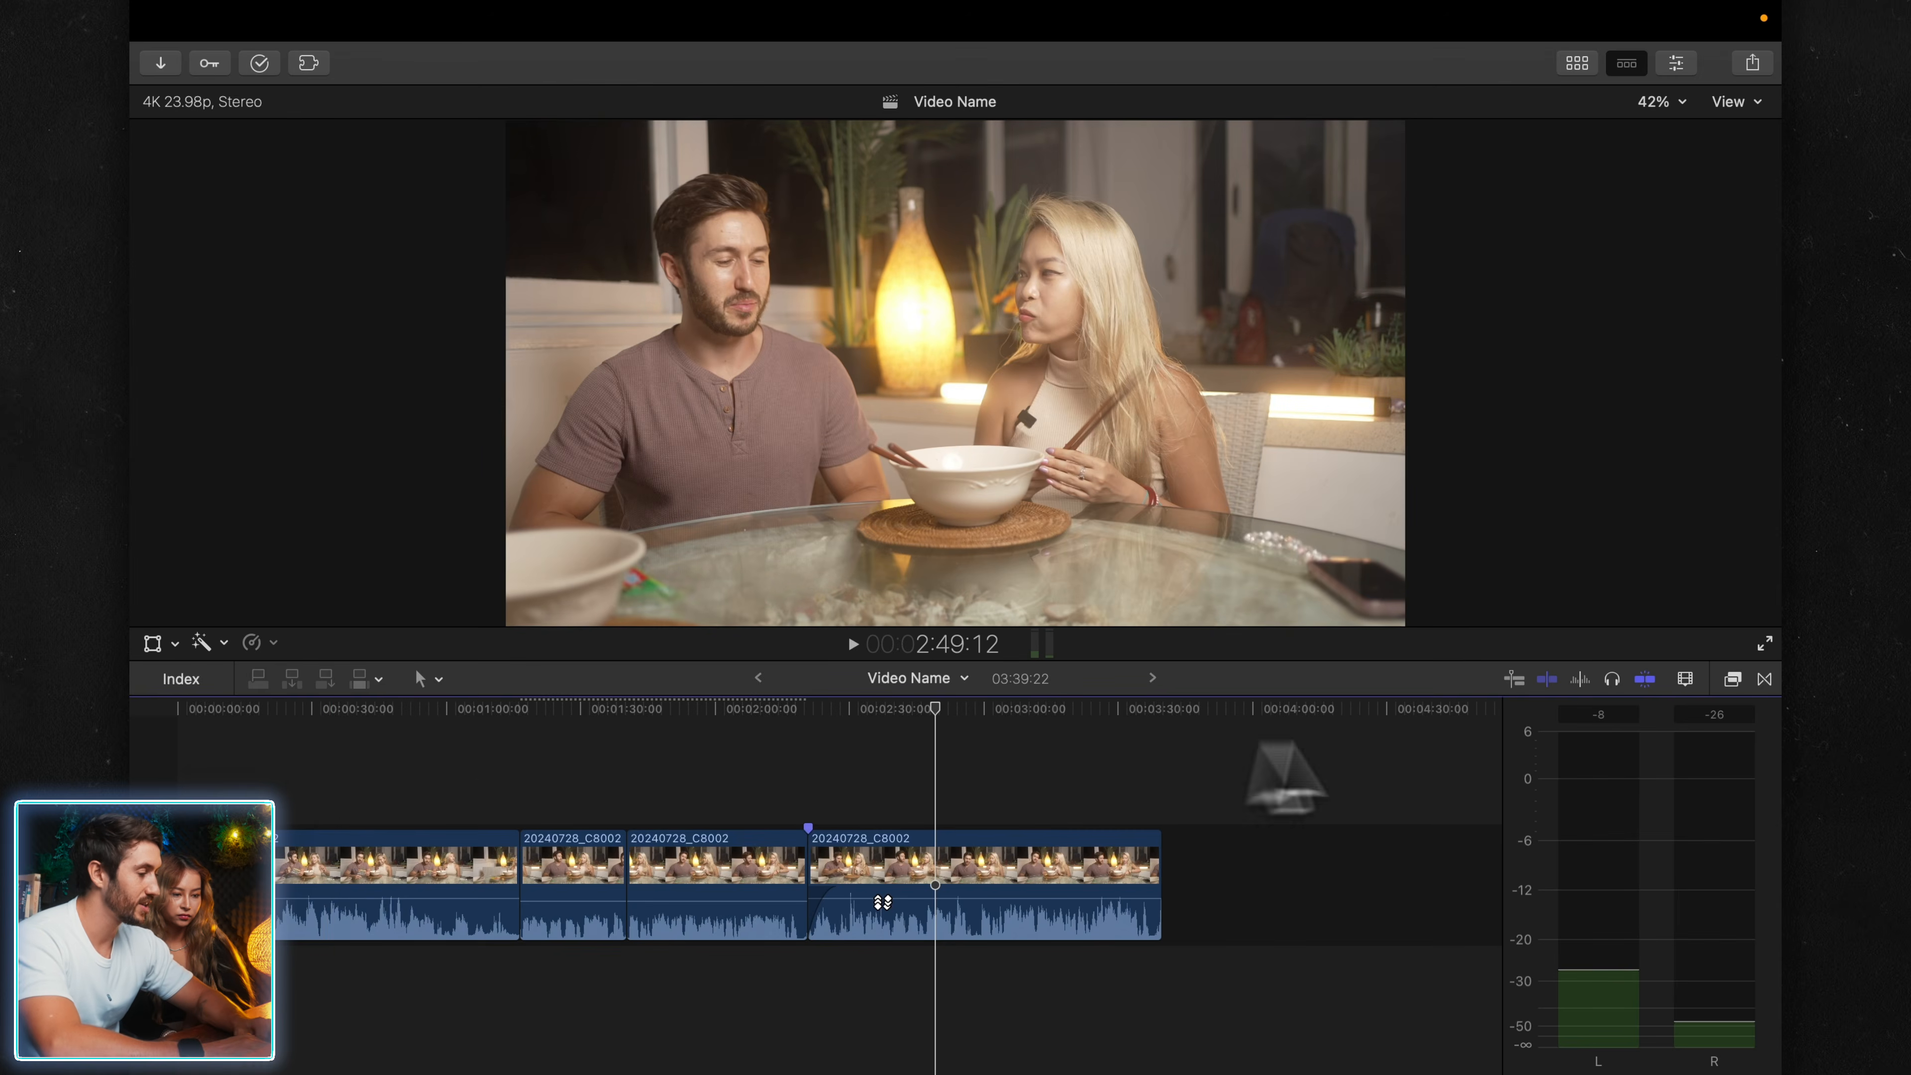
{"action": "left_click", "coordinate": [1763, 678]}
{"action": "left_click_drag", "start_coordinate": [1474, 865], "coordinate": [626, 888]}
{"action": "left_click_drag", "start_coordinate": [1299, 899], "coordinate": [883, 904]}
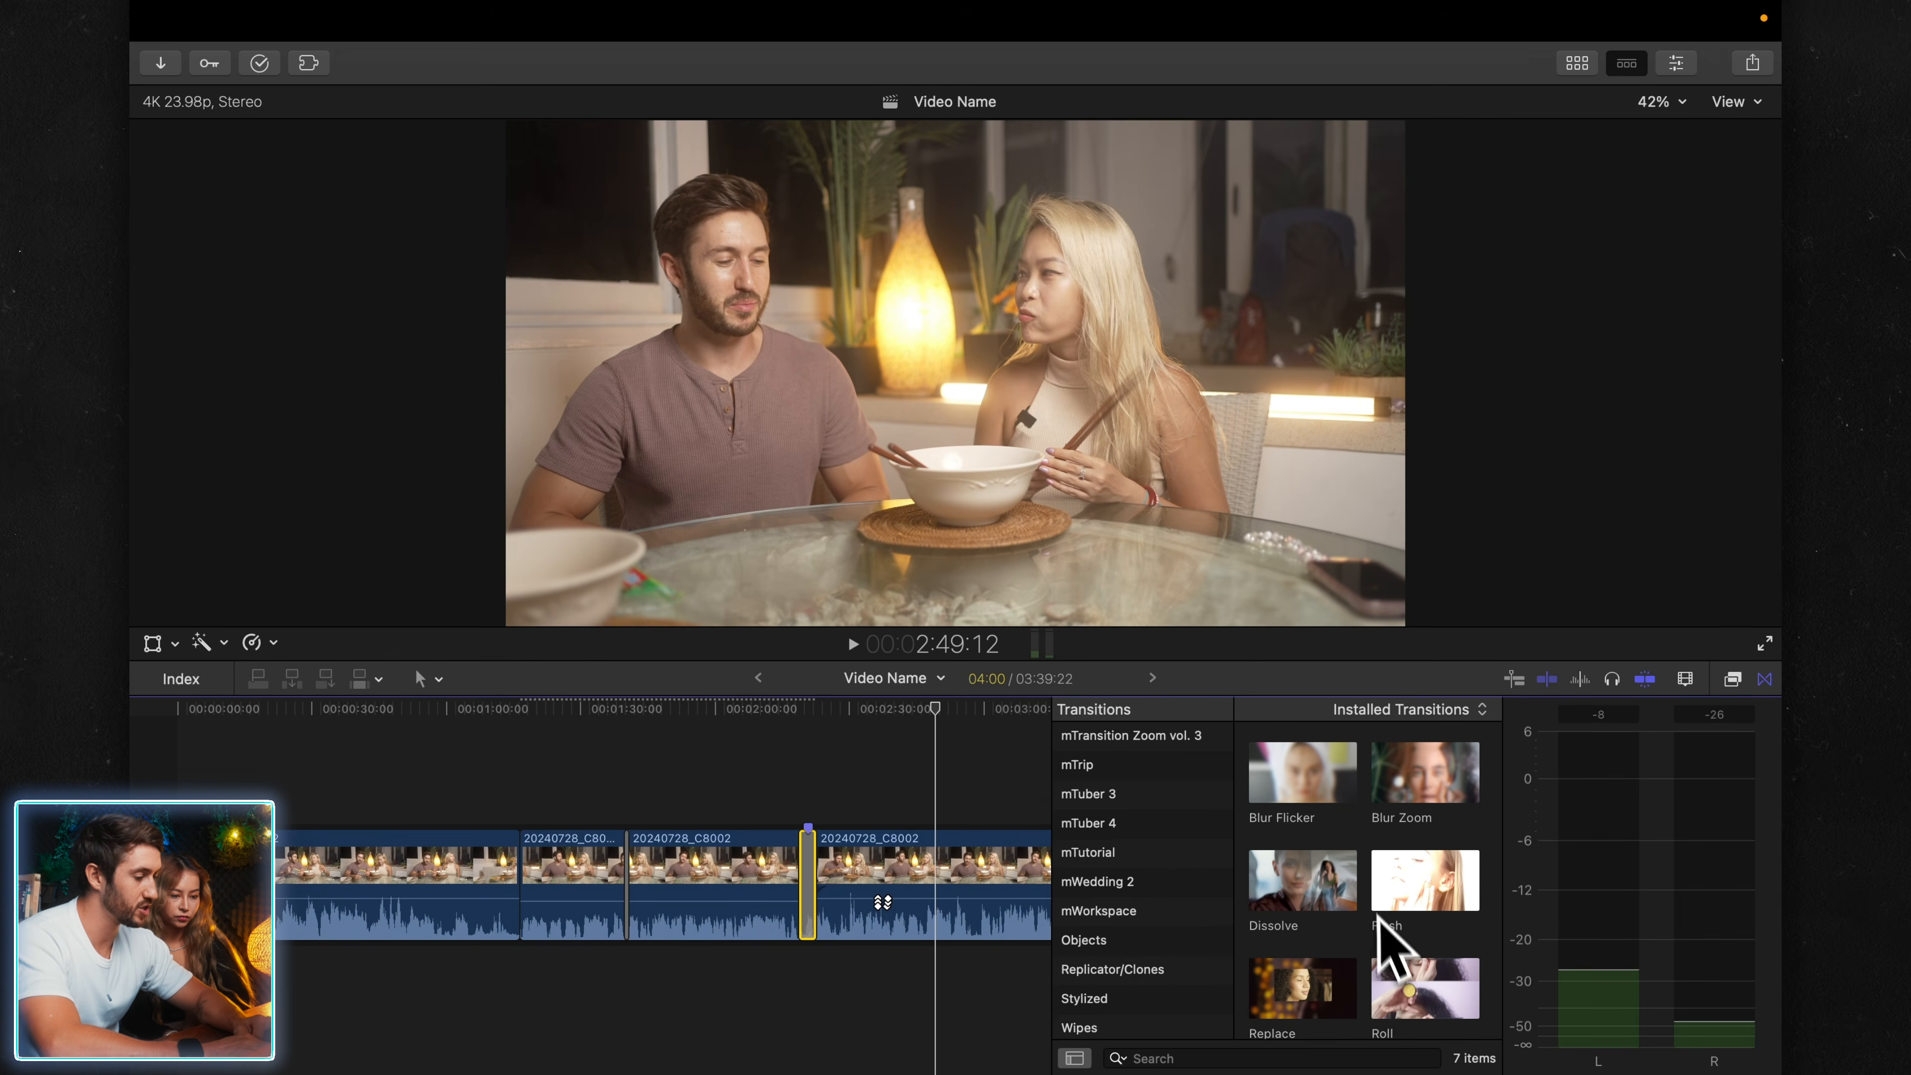
{"action": "left_click_drag", "start_coordinate": [1379, 917], "coordinate": [519, 888]}
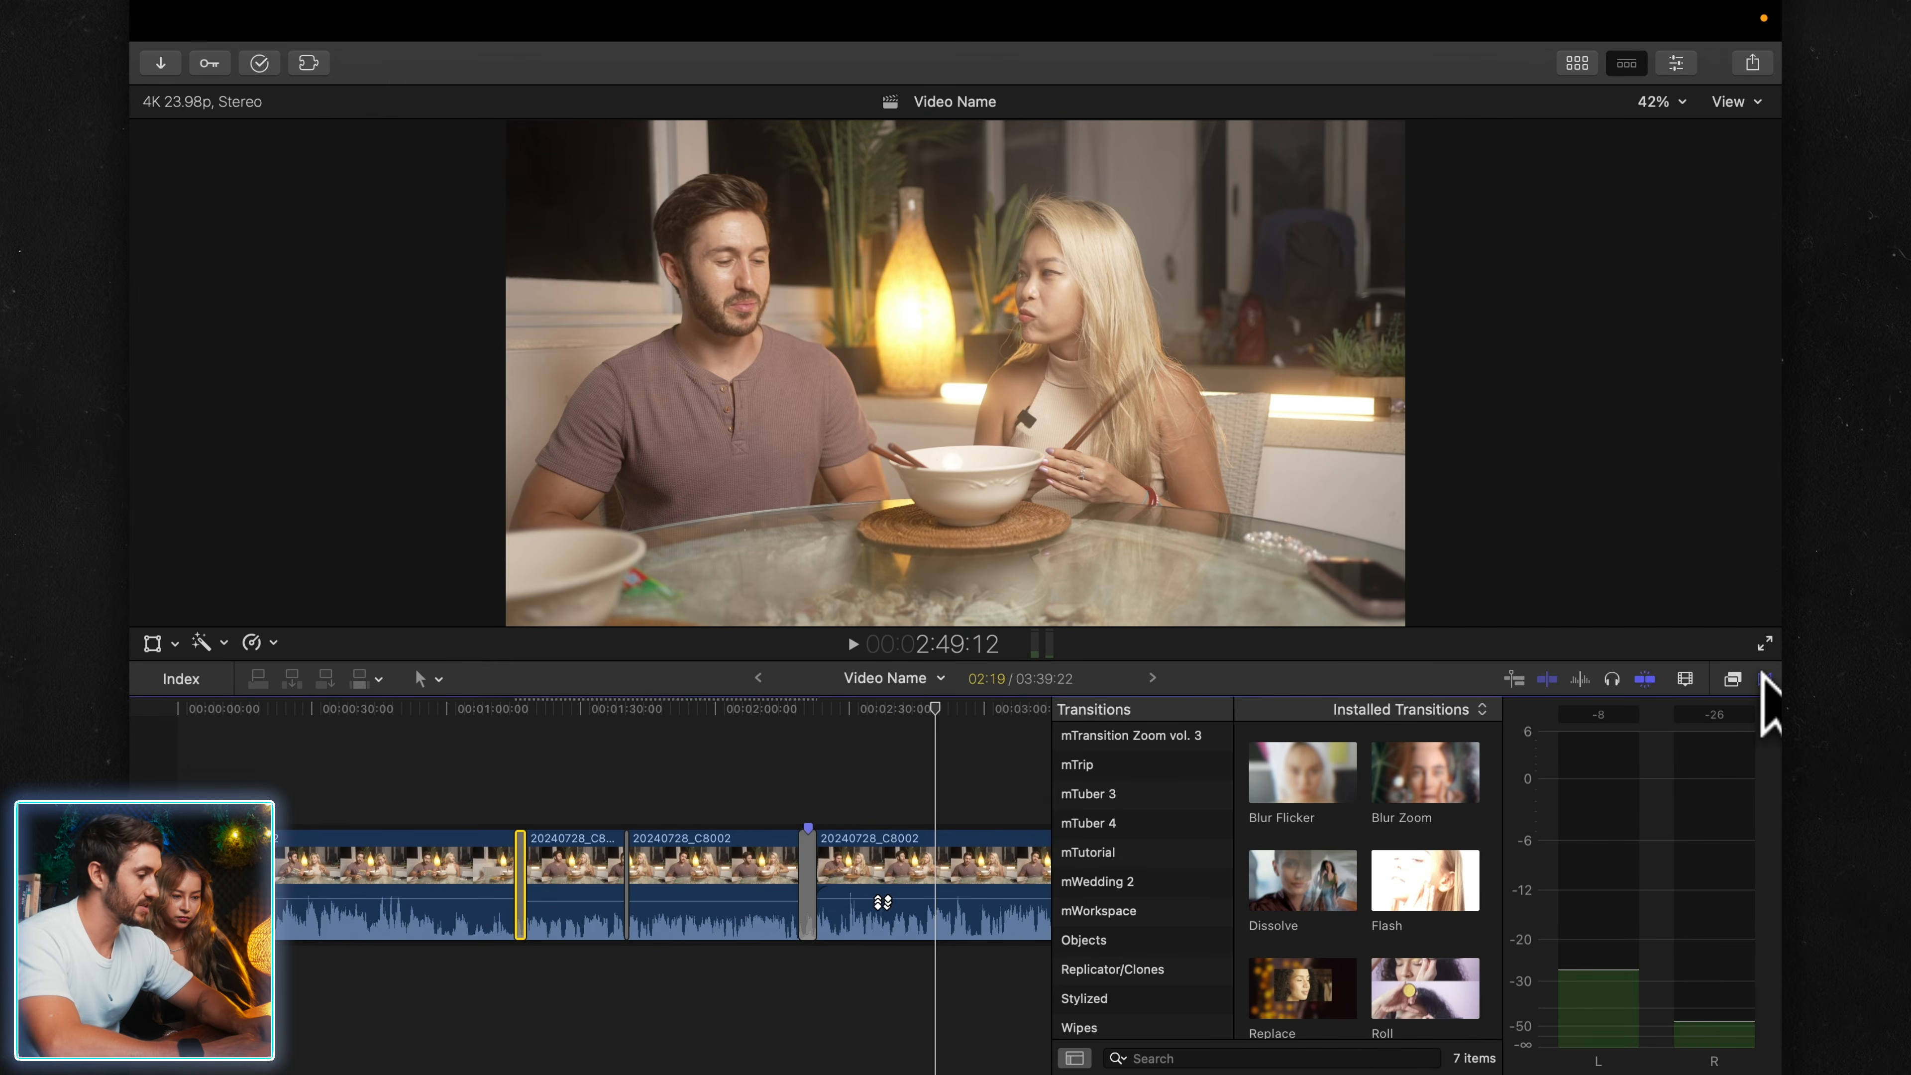
{"action": "left_click", "coordinate": [1763, 677]}
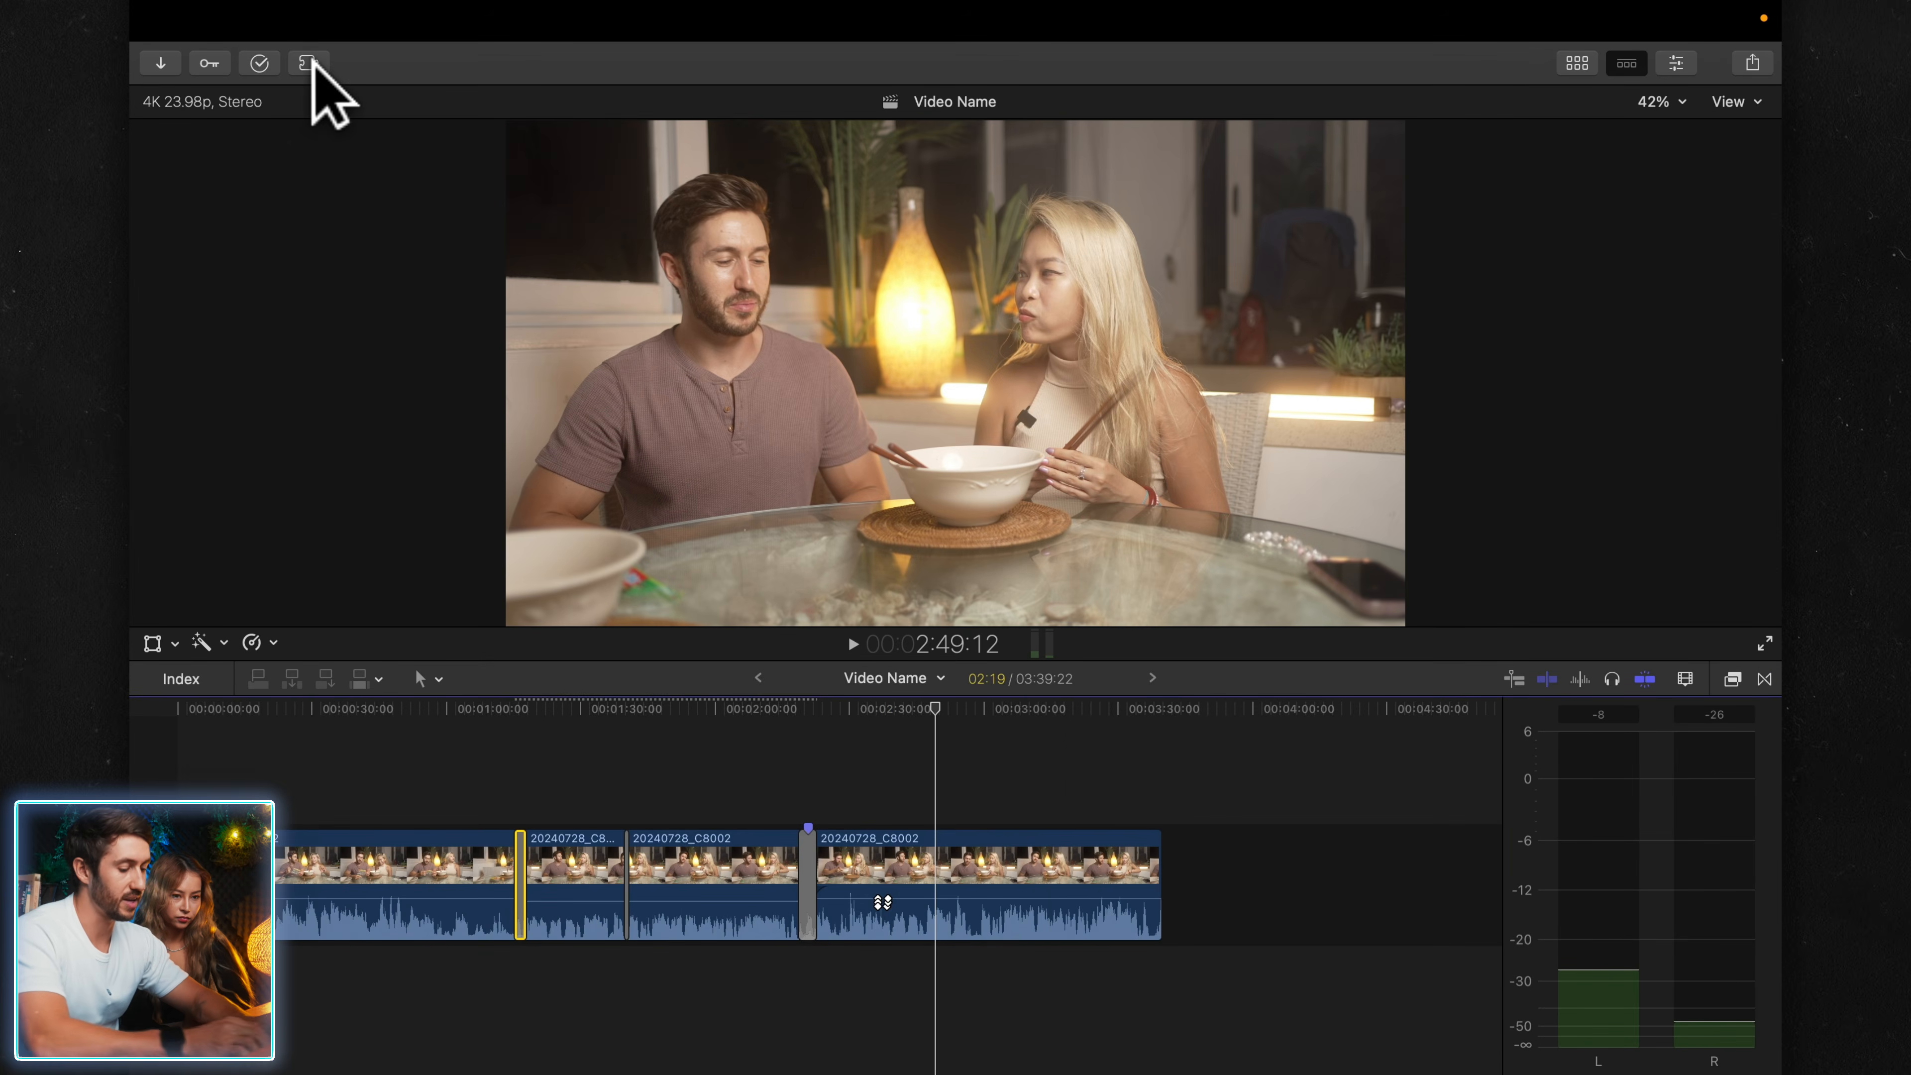
- Place the mTitle Cinematic 2 13 title above the first clip at about 00:00:32 and hide the browser
{"action": "key", "text": "ctrl+super+1"}
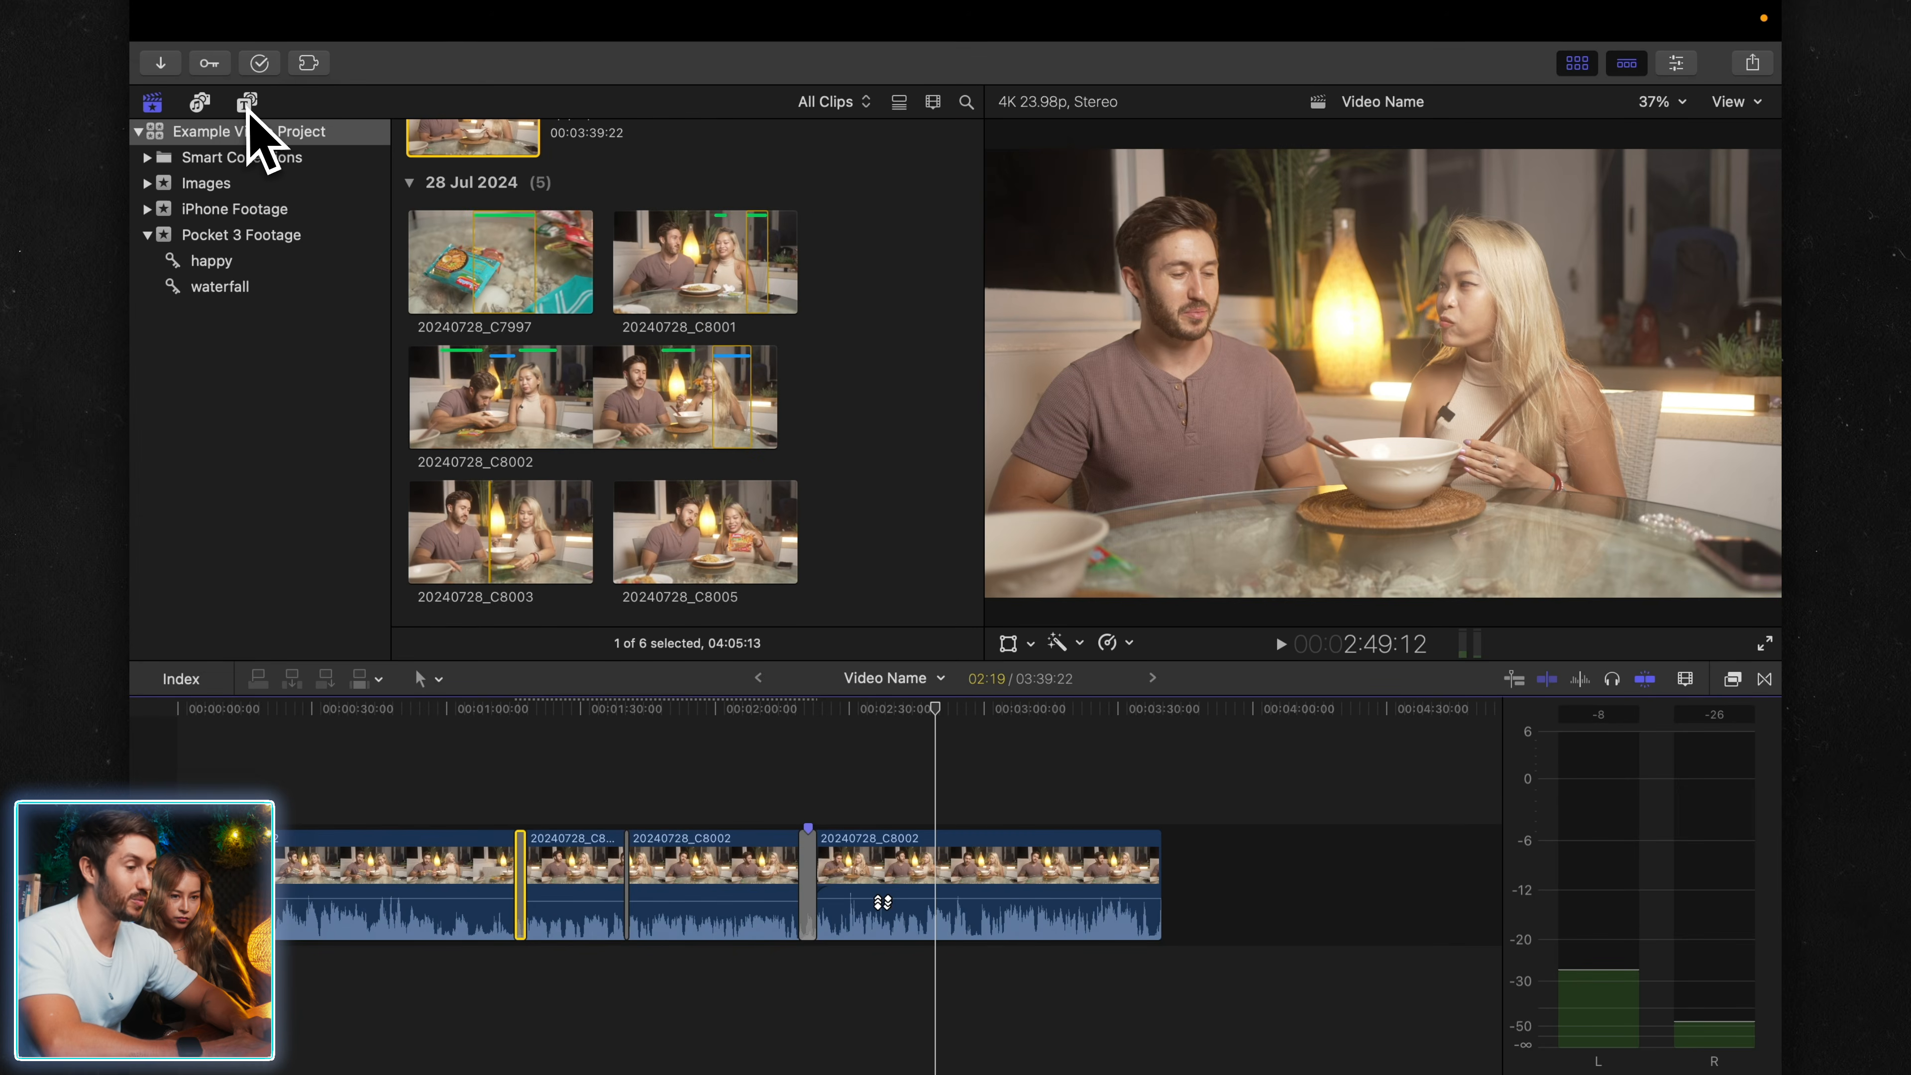
{"action": "key", "text": "alt+super+1"}
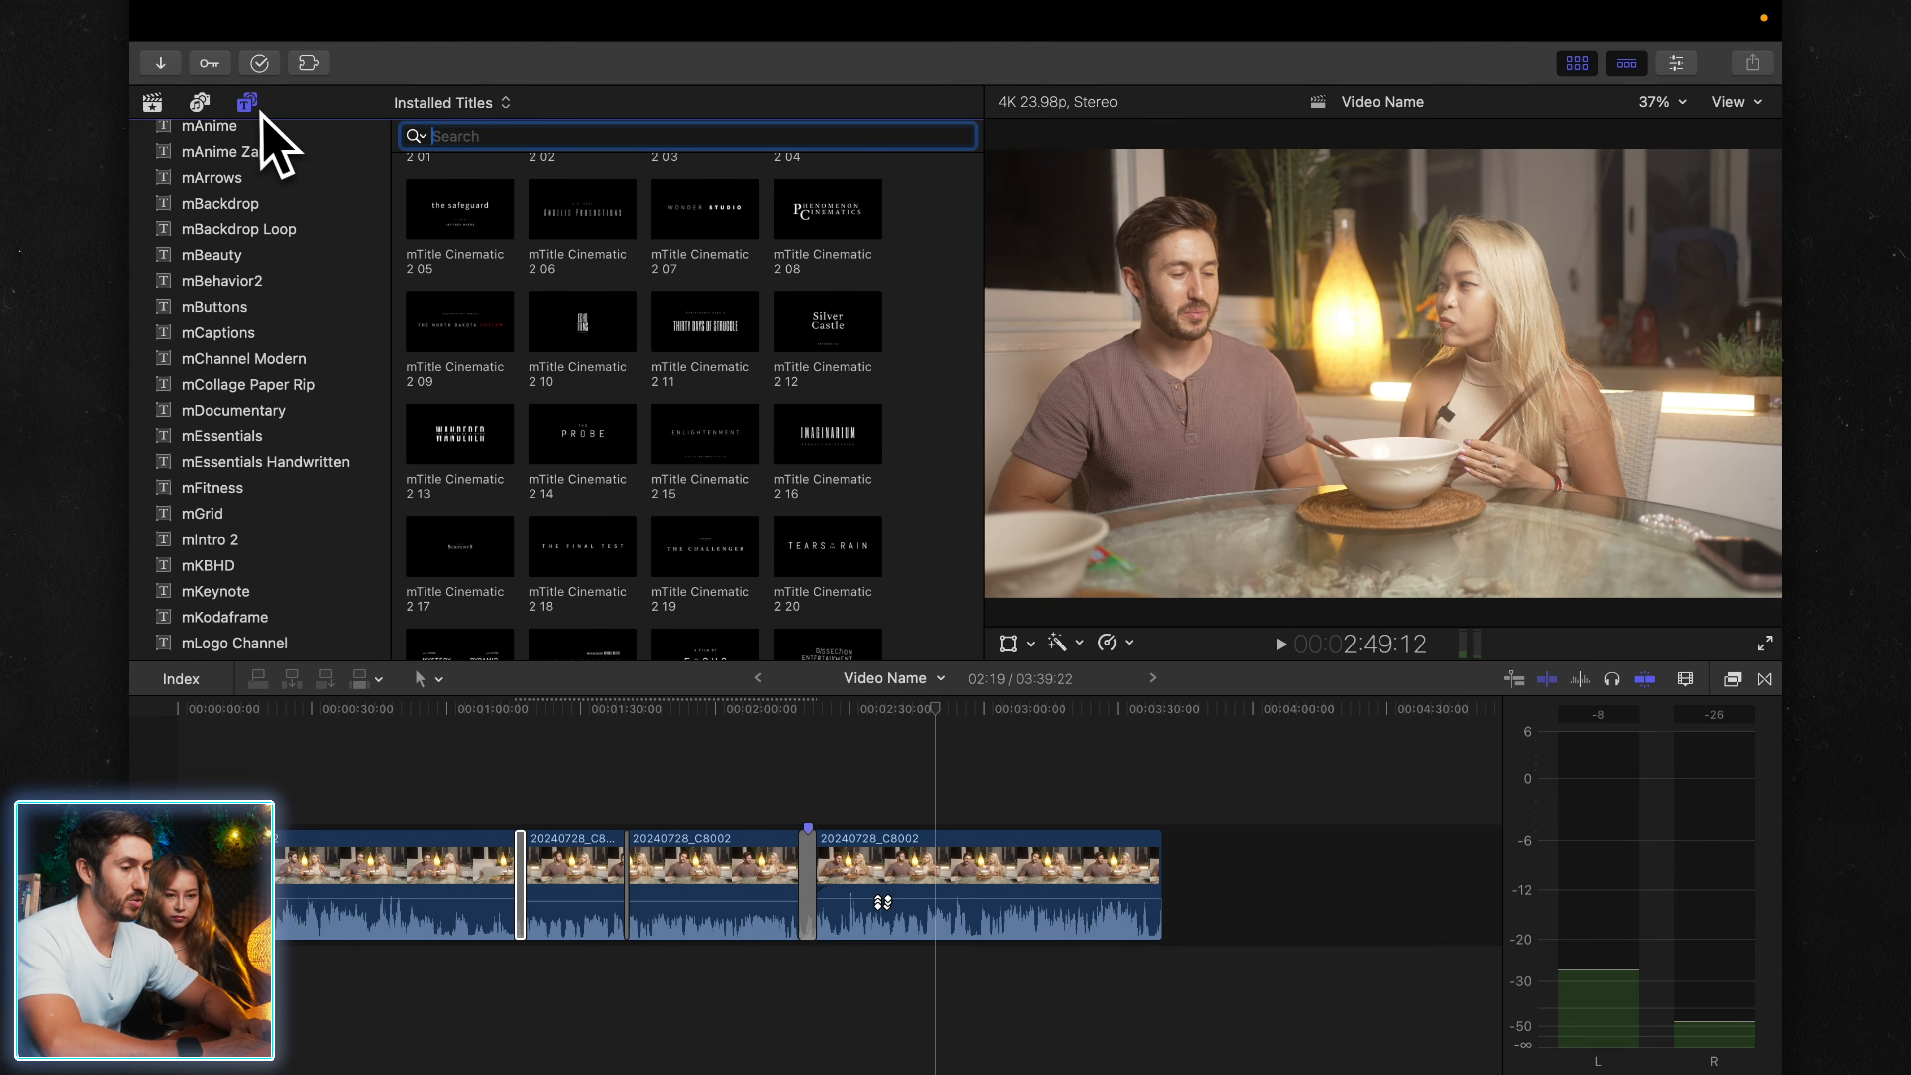
{"action": "left_click", "coordinate": [466, 444]}
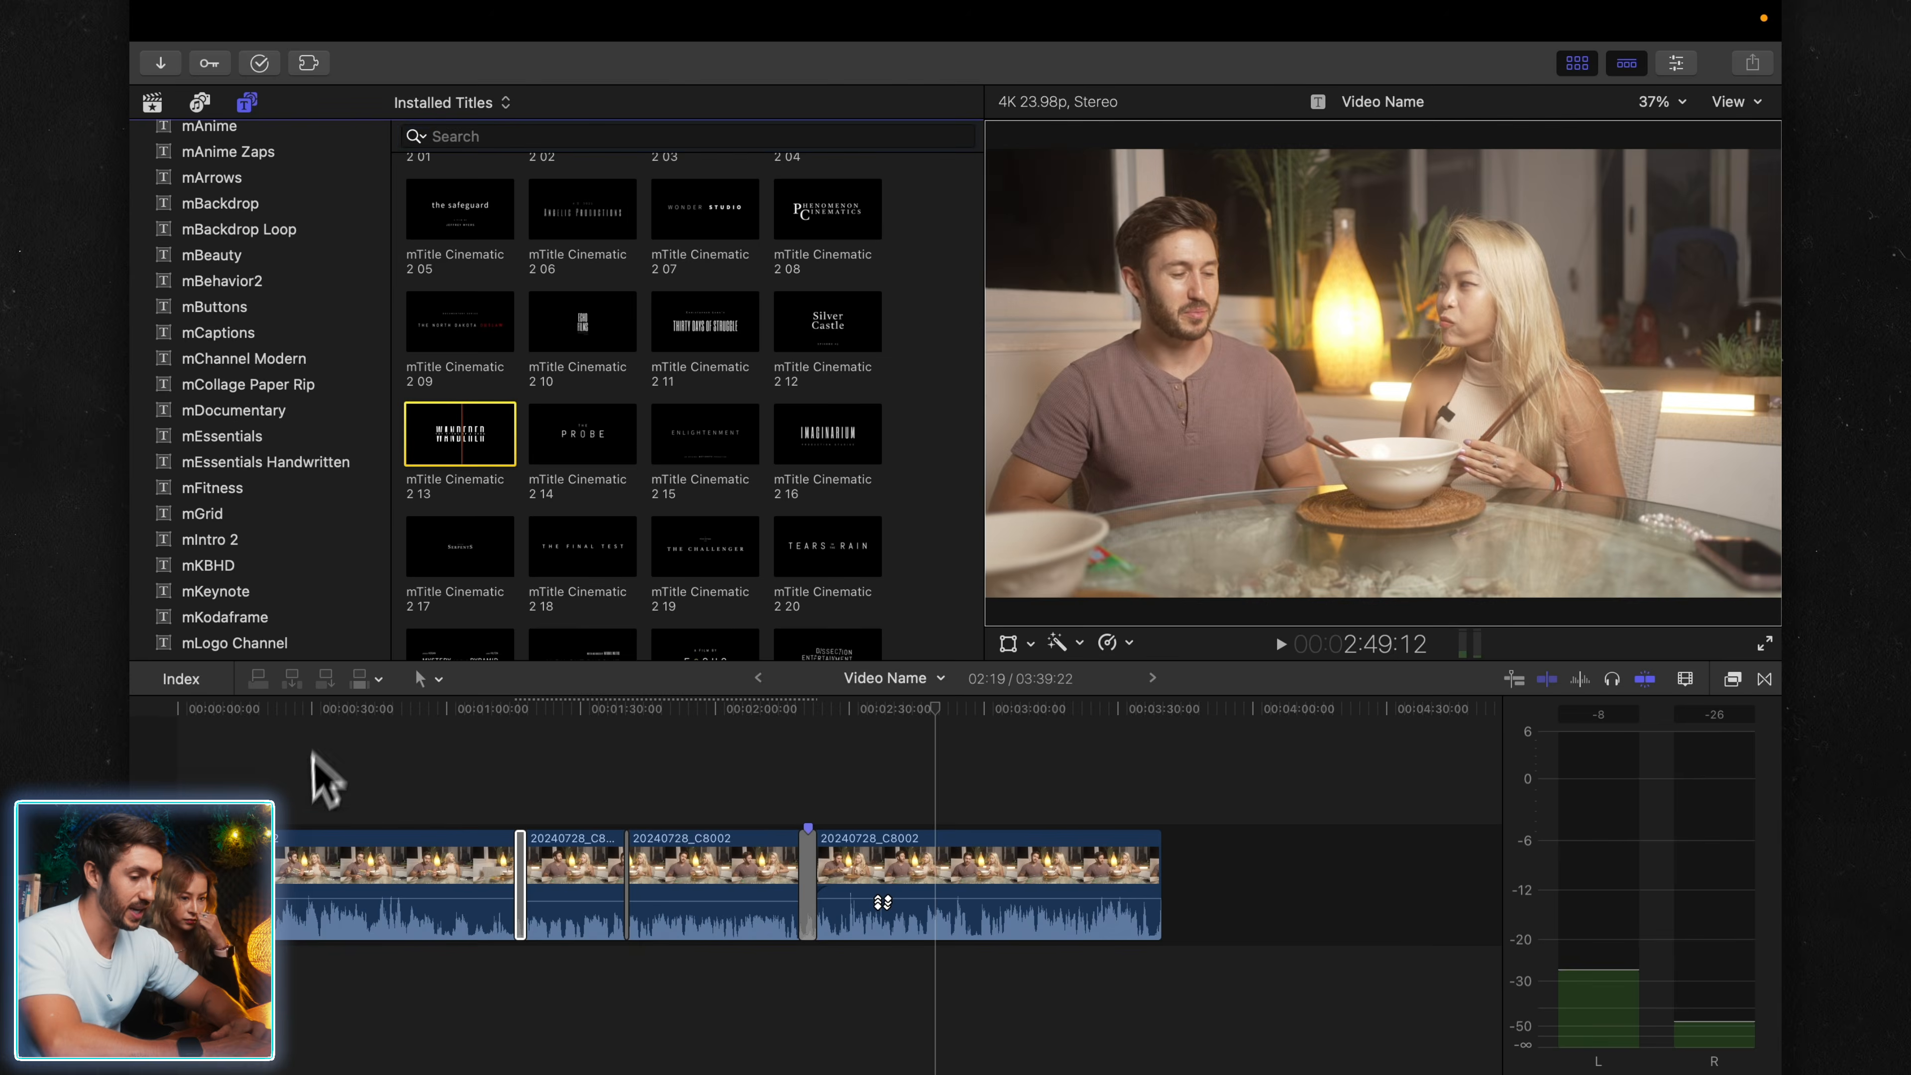
{"action": "left_click_drag", "start_coordinate": [313, 781], "coordinate": [332, 785]}
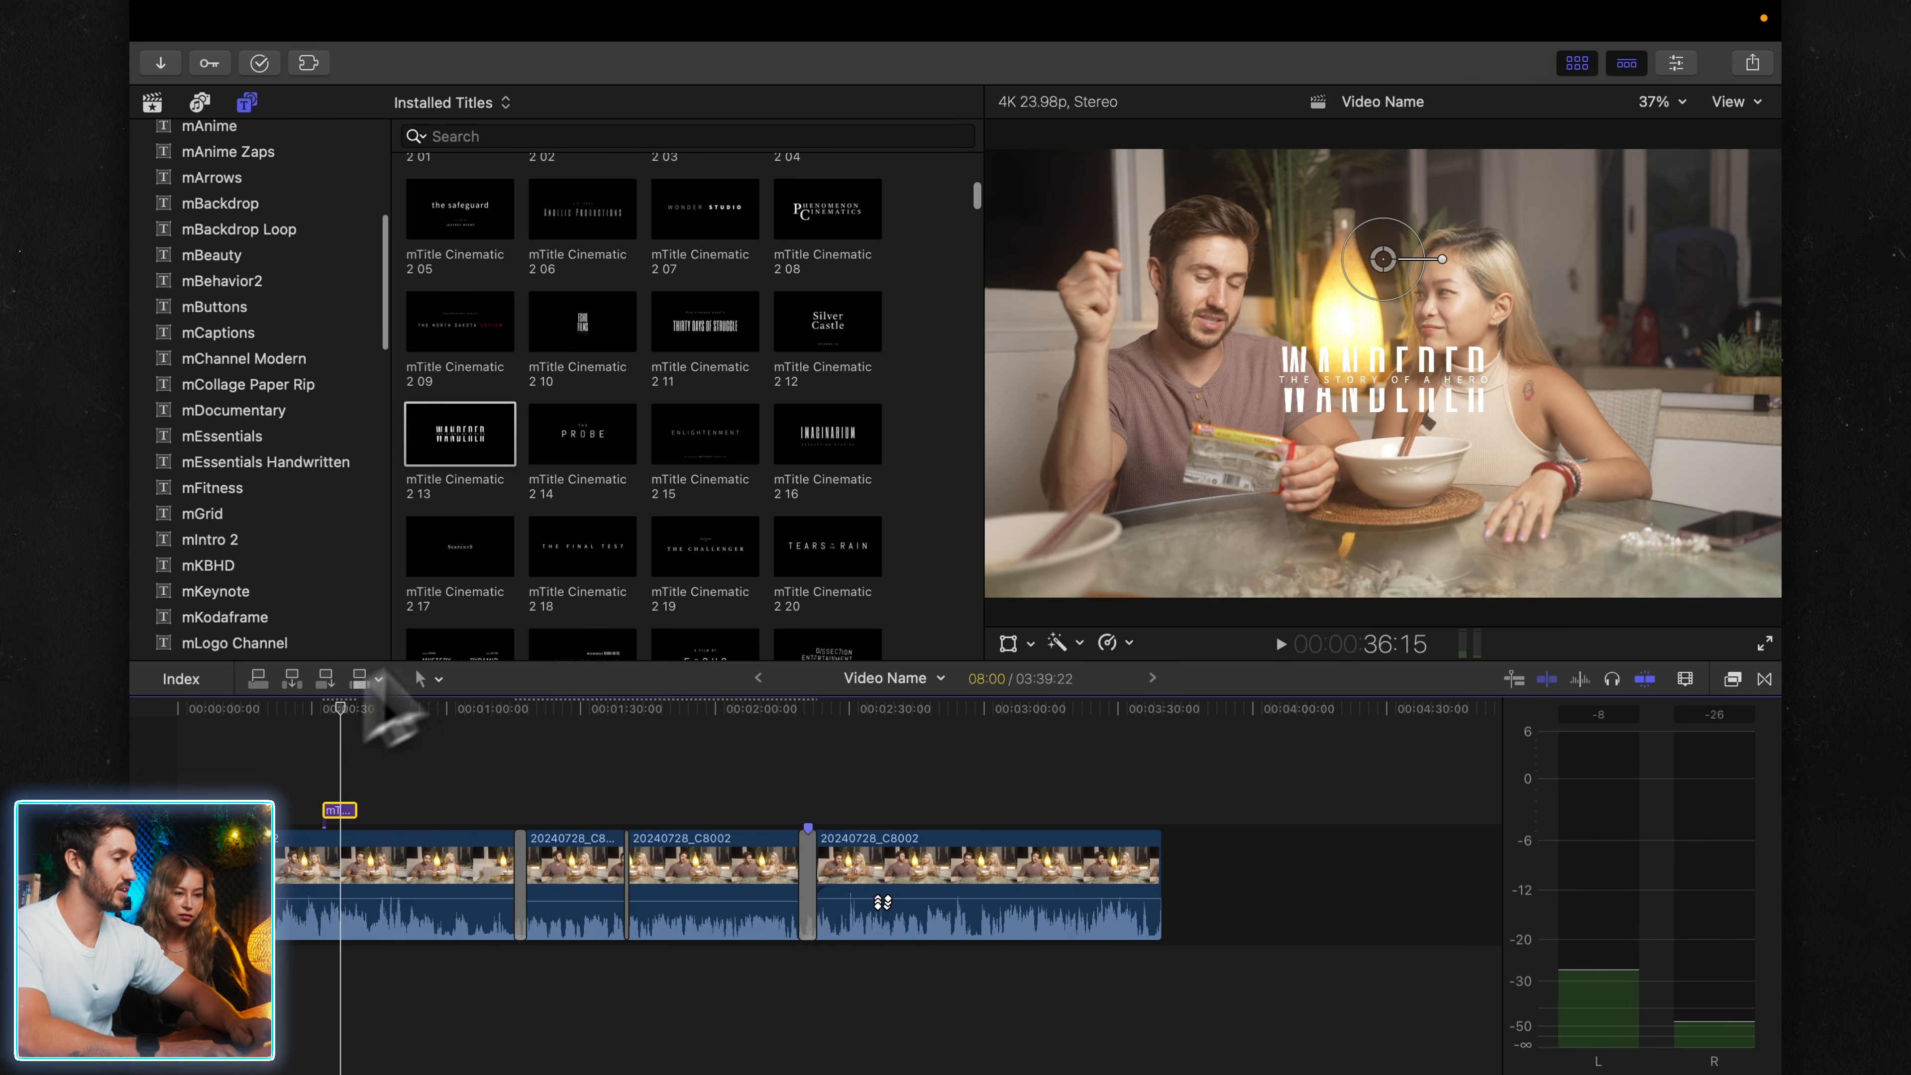
{"action": "left_click", "coordinate": [1577, 63]}
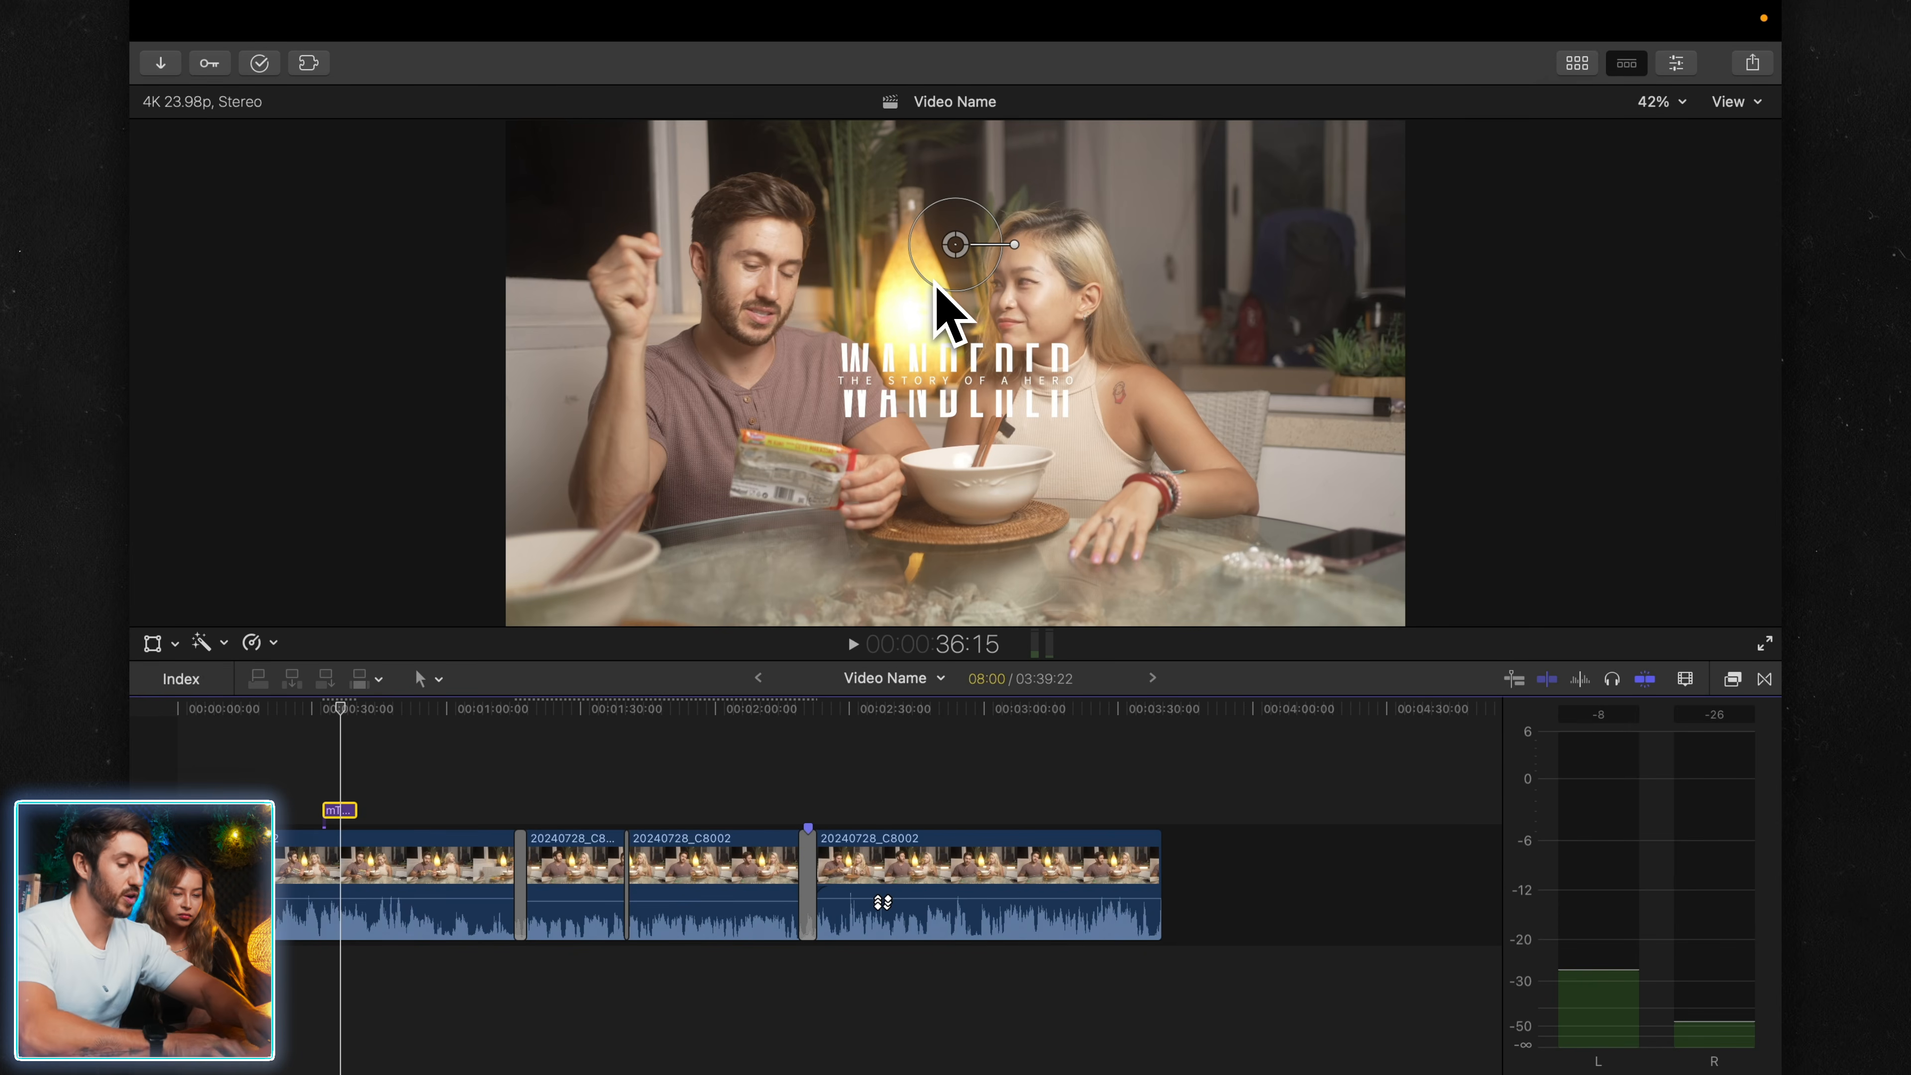
- Add the Lens Effect title from the mDocumentary category above the first clip at about 00:00:50 and hide the browser
{"action": "key", "text": "super+alt+1"}
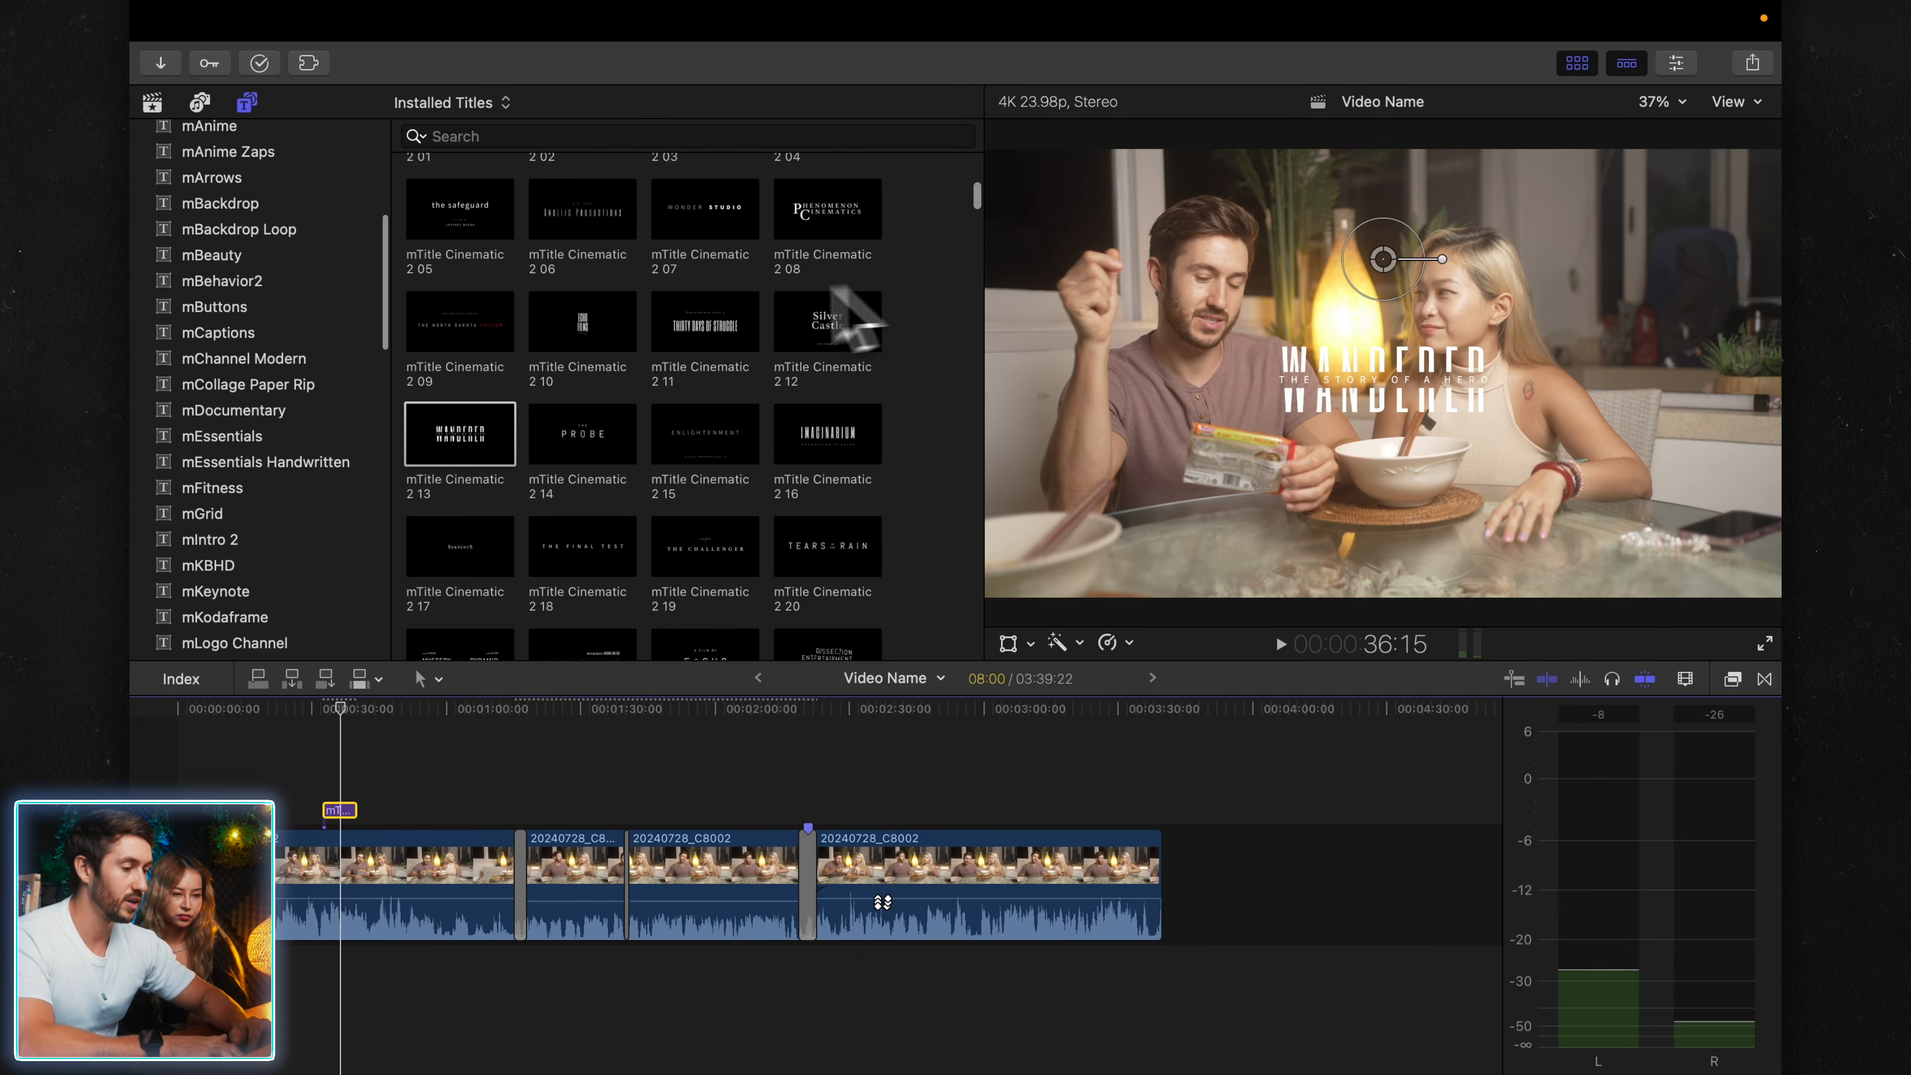
{"action": "left_click", "coordinate": [235, 410]}
{"action": "scroll", "coordinate": [601, 459], "scroll_direction": "down", "scroll_amount": 10}
{"action": "scroll", "coordinate": [619, 443], "scroll_direction": "up", "scroll_amount": 5}
{"action": "left_click", "coordinate": [463, 447]}
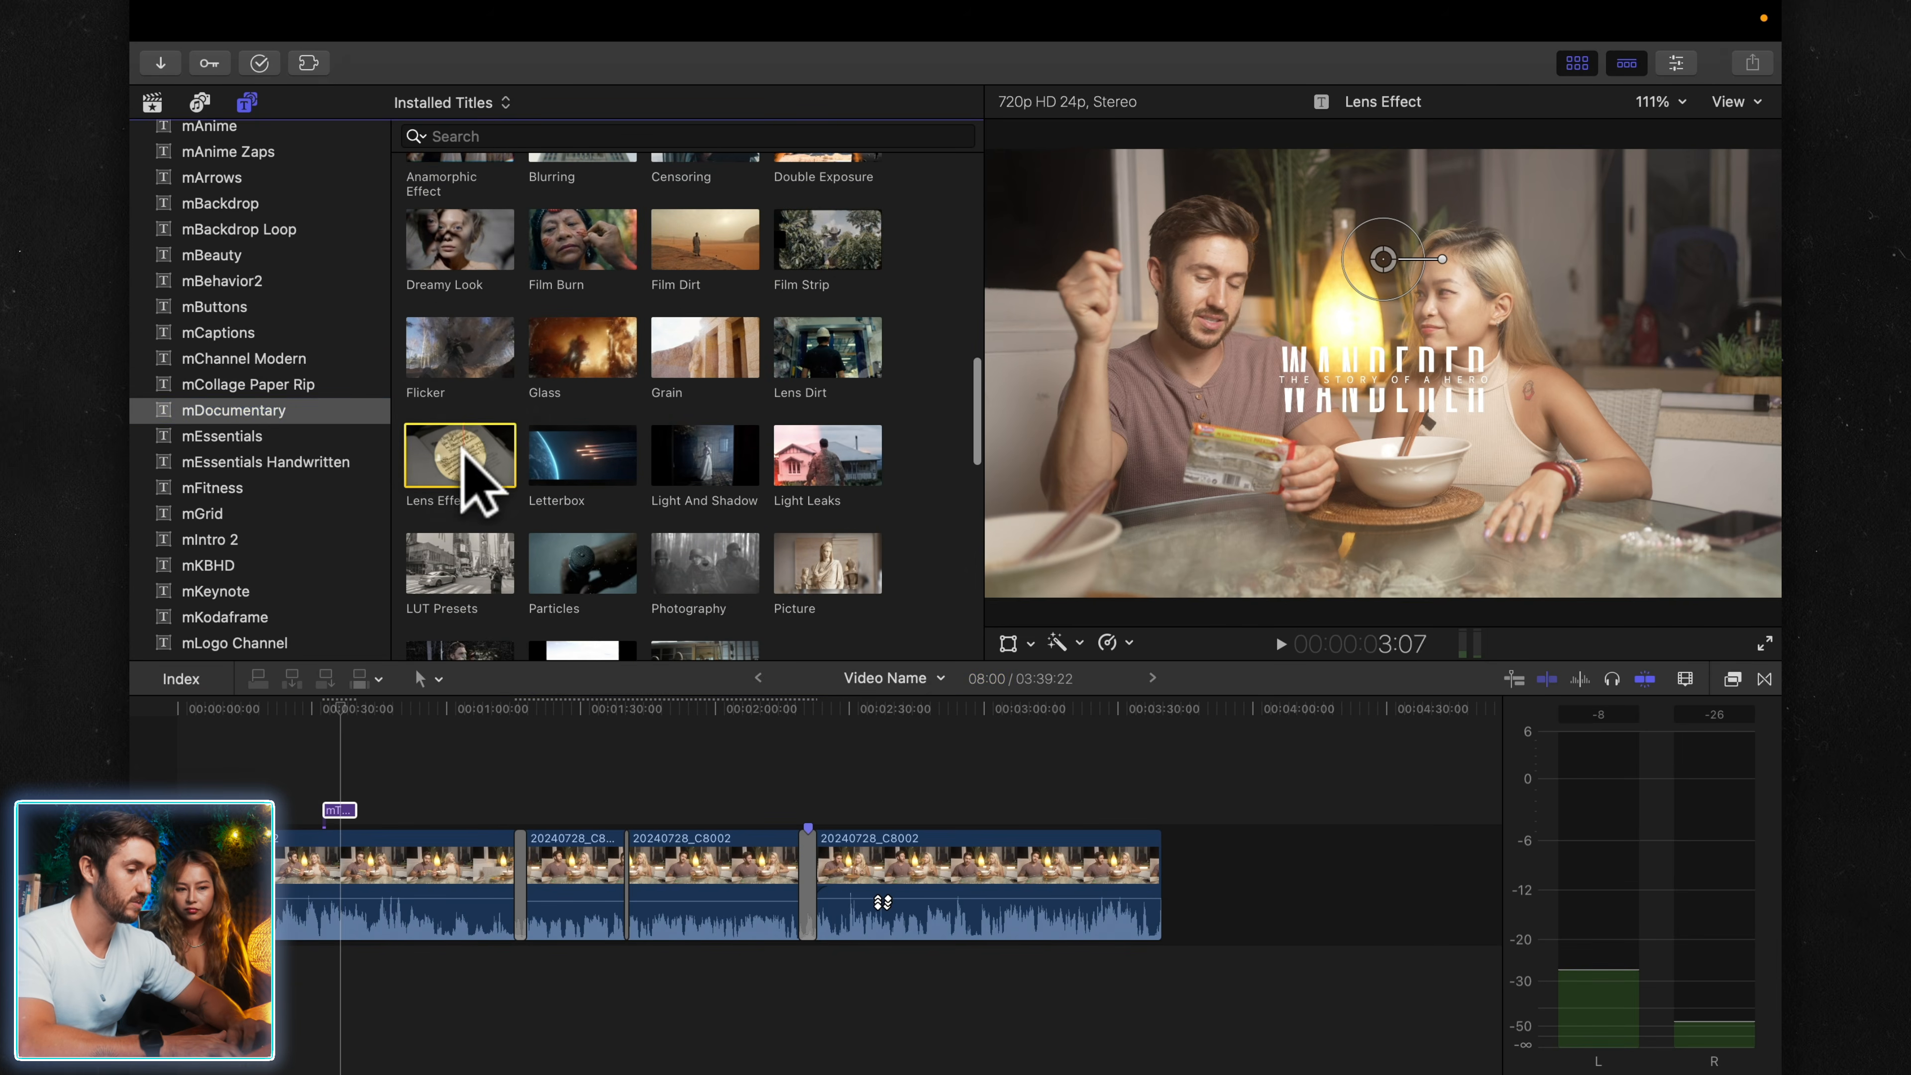
{"action": "left_click_drag", "start_coordinate": [462, 448], "coordinate": [412, 811]}
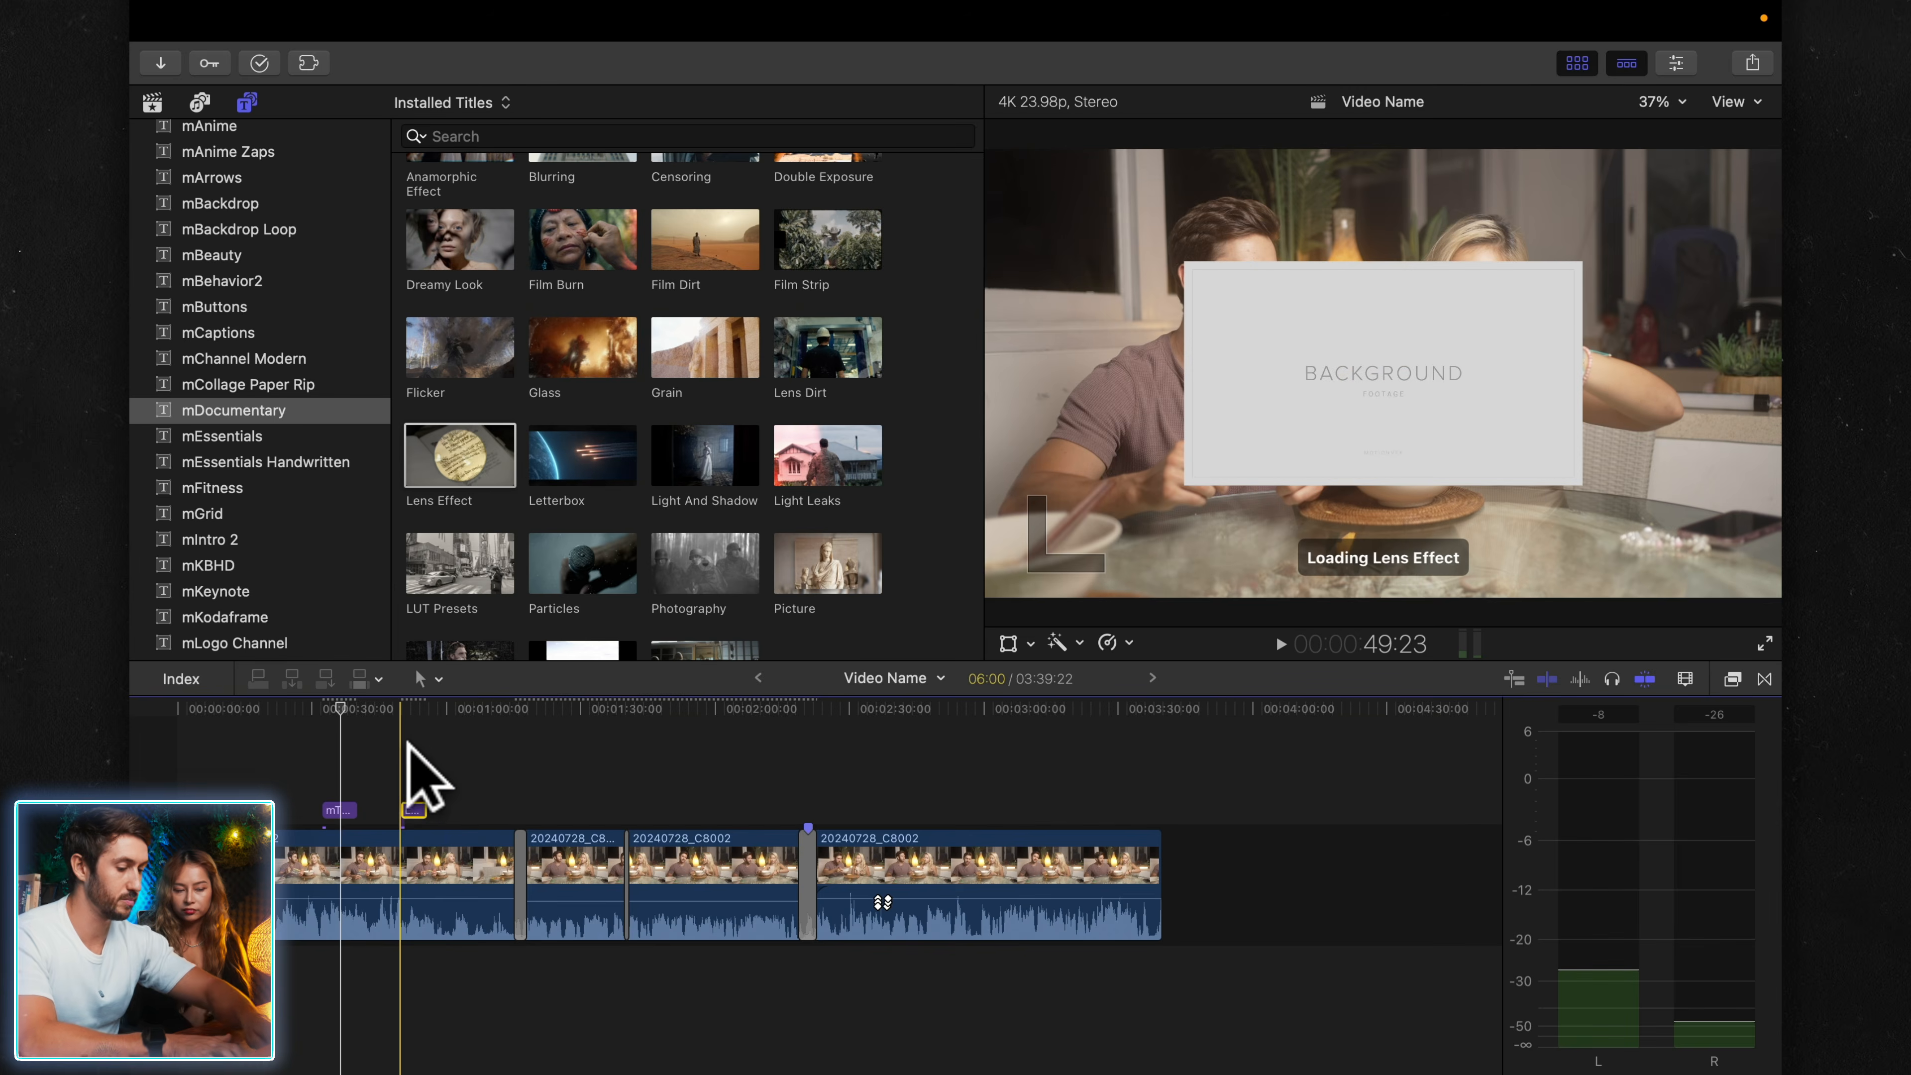
{"action": "key", "text": "ctrl+super+1"}
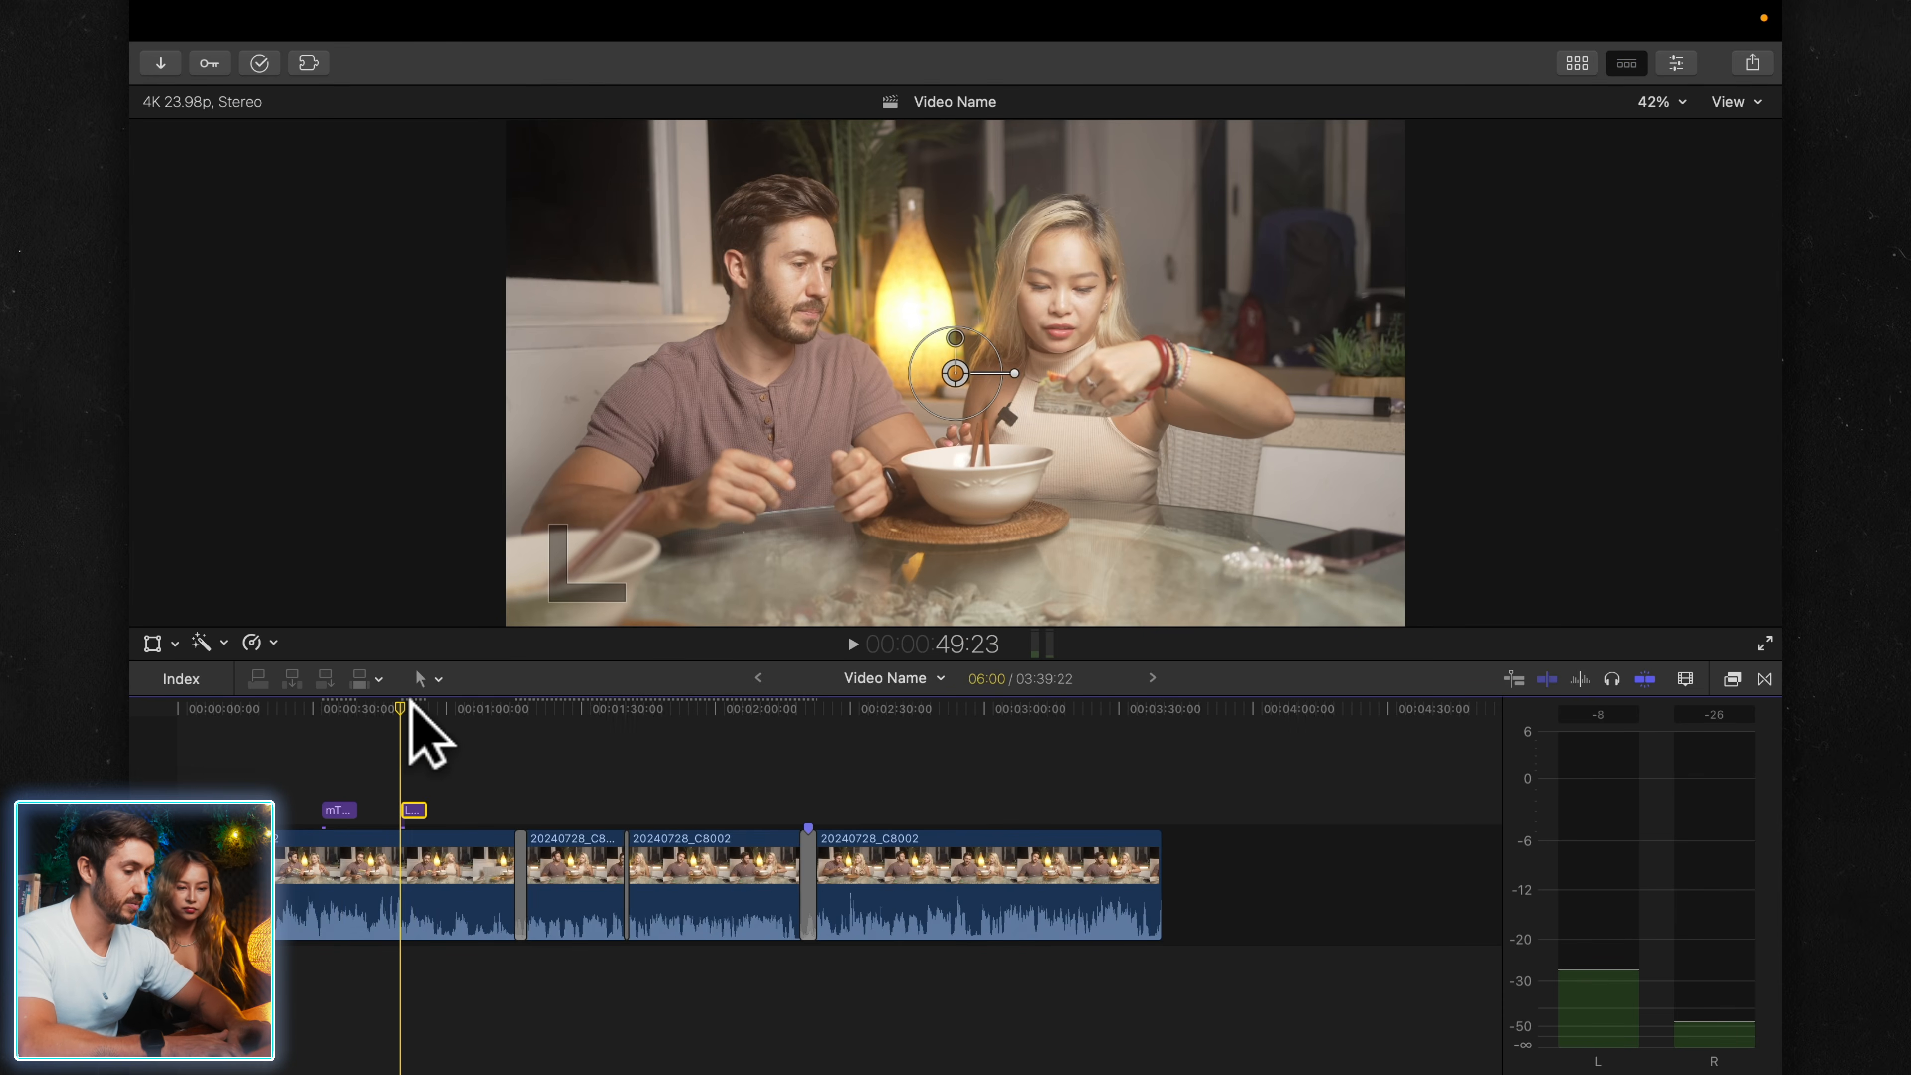
- Reposition the Lens Effect circle in the picture at 00:00:52:17, and move the WANDERER title to the upper right of the frame
{"action": "scroll", "coordinate": [410, 703], "scroll_direction": "up", "scroll_amount": 3}
{"action": "scroll", "coordinate": [410, 703], "scroll_direction": "left", "scroll_amount": 3}
{"action": "left_click", "coordinate": [687, 705]}
{"action": "mouse_move", "coordinate": [956, 374]}
{"action": "left_mouse_down"}
{"action": "mouse_move", "coordinate": [1143, 333]}
{"action": "mouse_move", "coordinate": [1195, 392]}
{"action": "mouse_move", "coordinate": [1175, 371]}
{"action": "mouse_move", "coordinate": [917, 324]}
{"action": "mouse_move", "coordinate": [725, 399]}
{"action": "mouse_move", "coordinate": [965, 350]}
{"action": "left_mouse_up"}
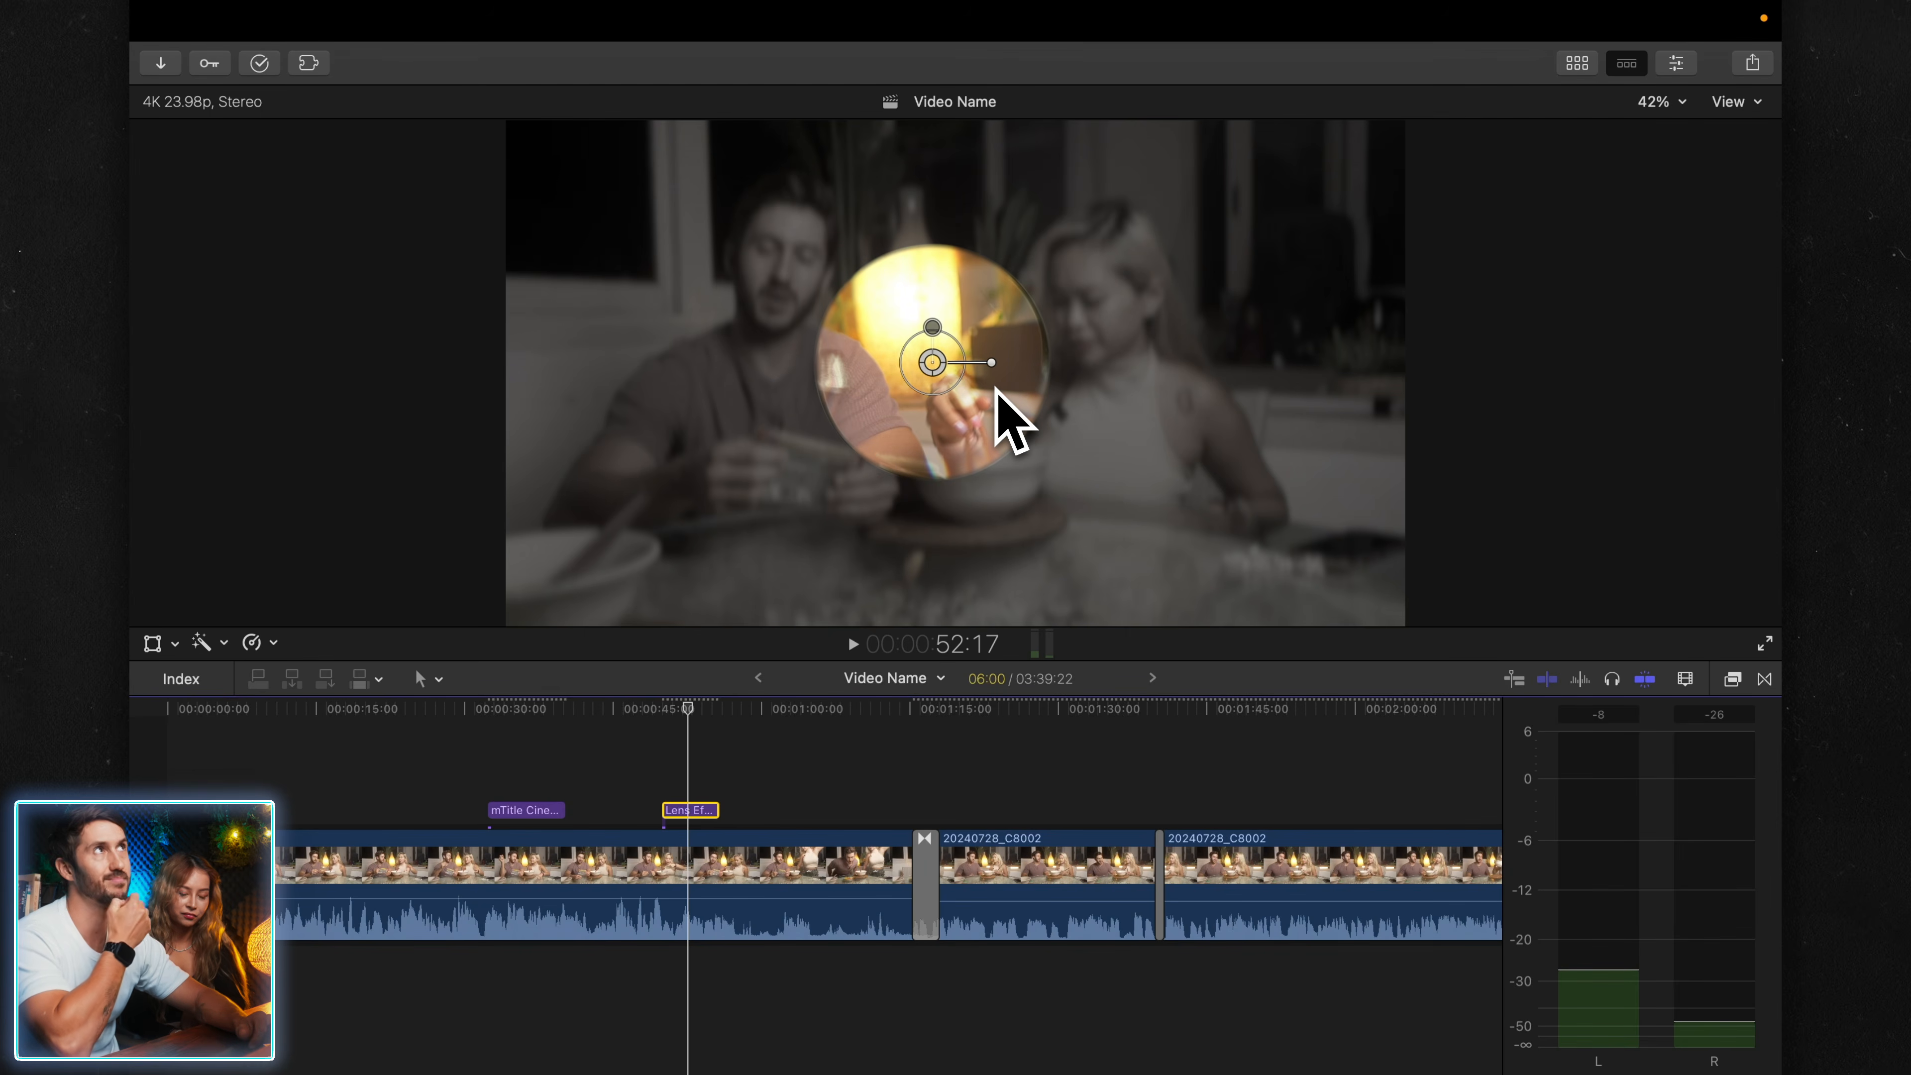
{"action": "left_click_drag", "start_coordinate": [978, 373], "coordinate": [788, 448]}
{"action": "left_click_drag", "start_coordinate": [919, 487], "coordinate": [797, 469]}
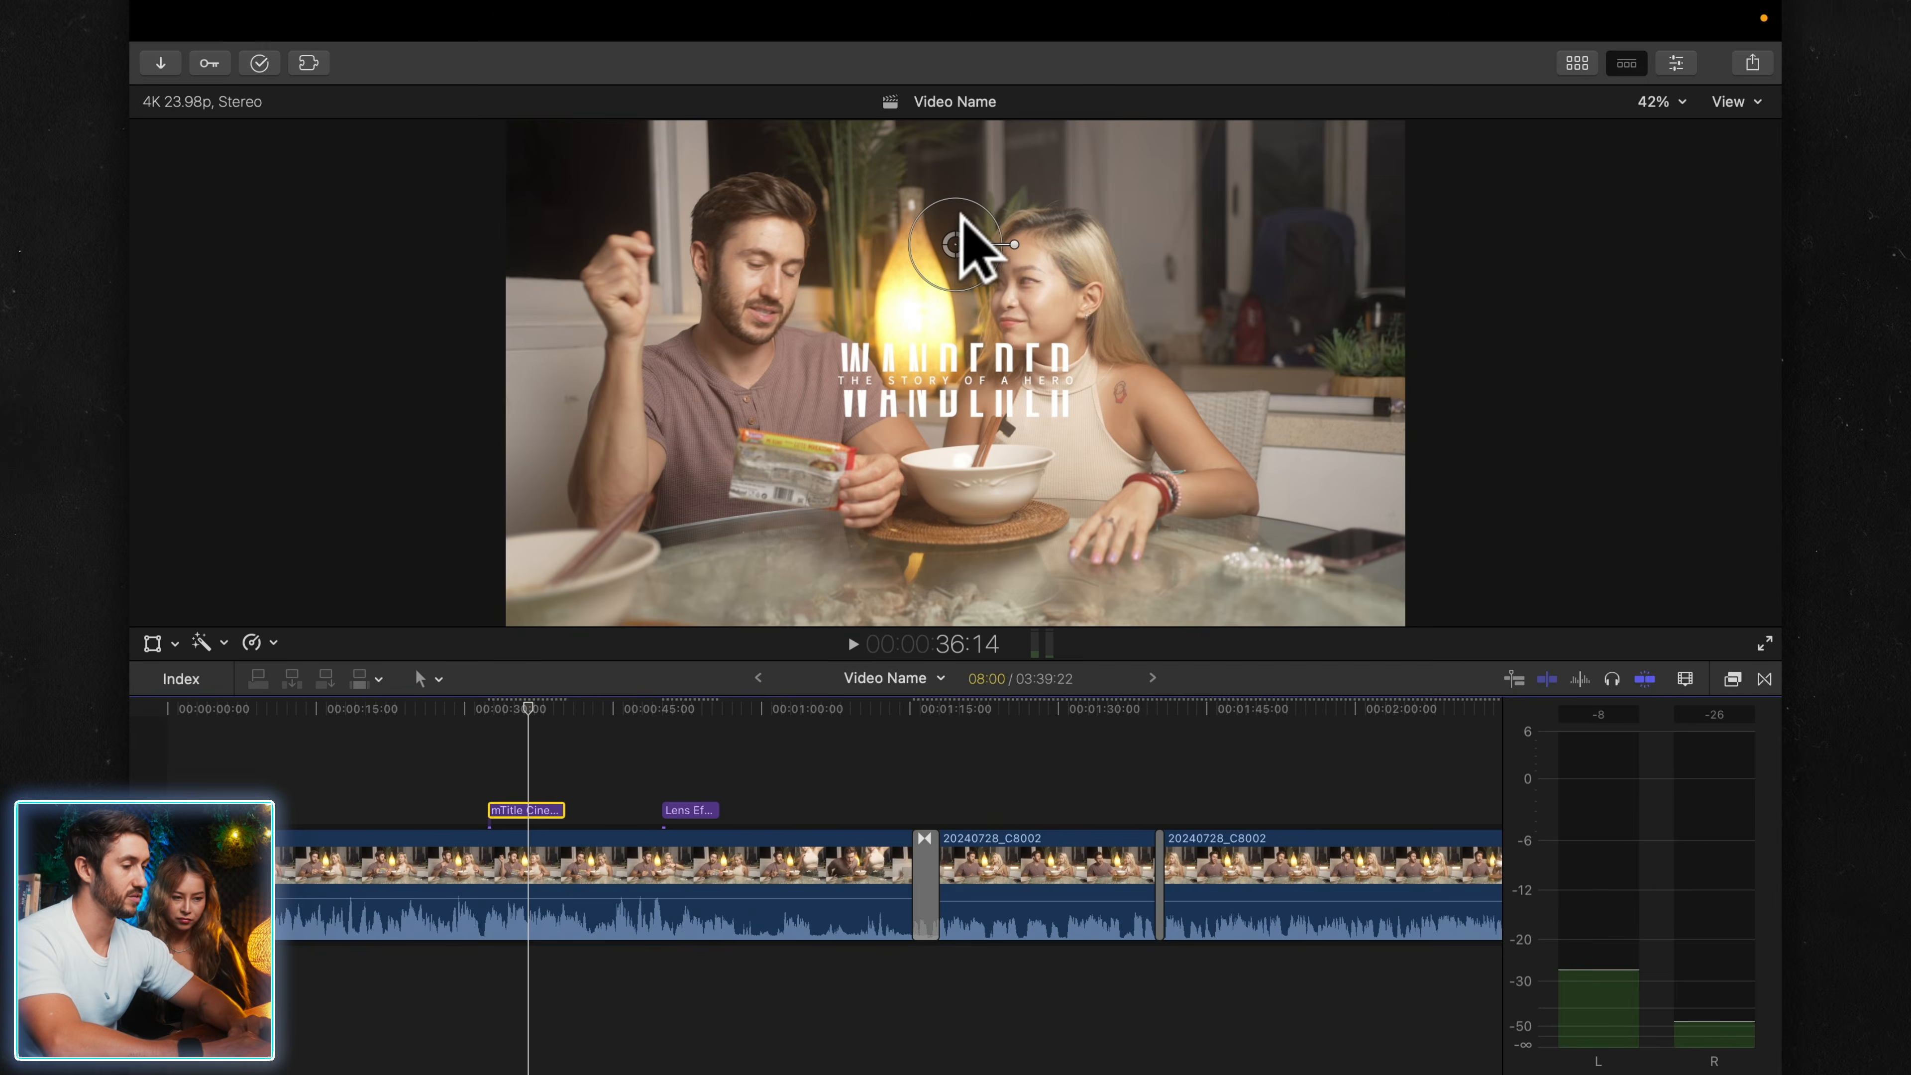
{"action": "left_click_drag", "start_coordinate": [954, 226], "coordinate": [1223, 82]}
{"action": "key", "text": "super+z"}
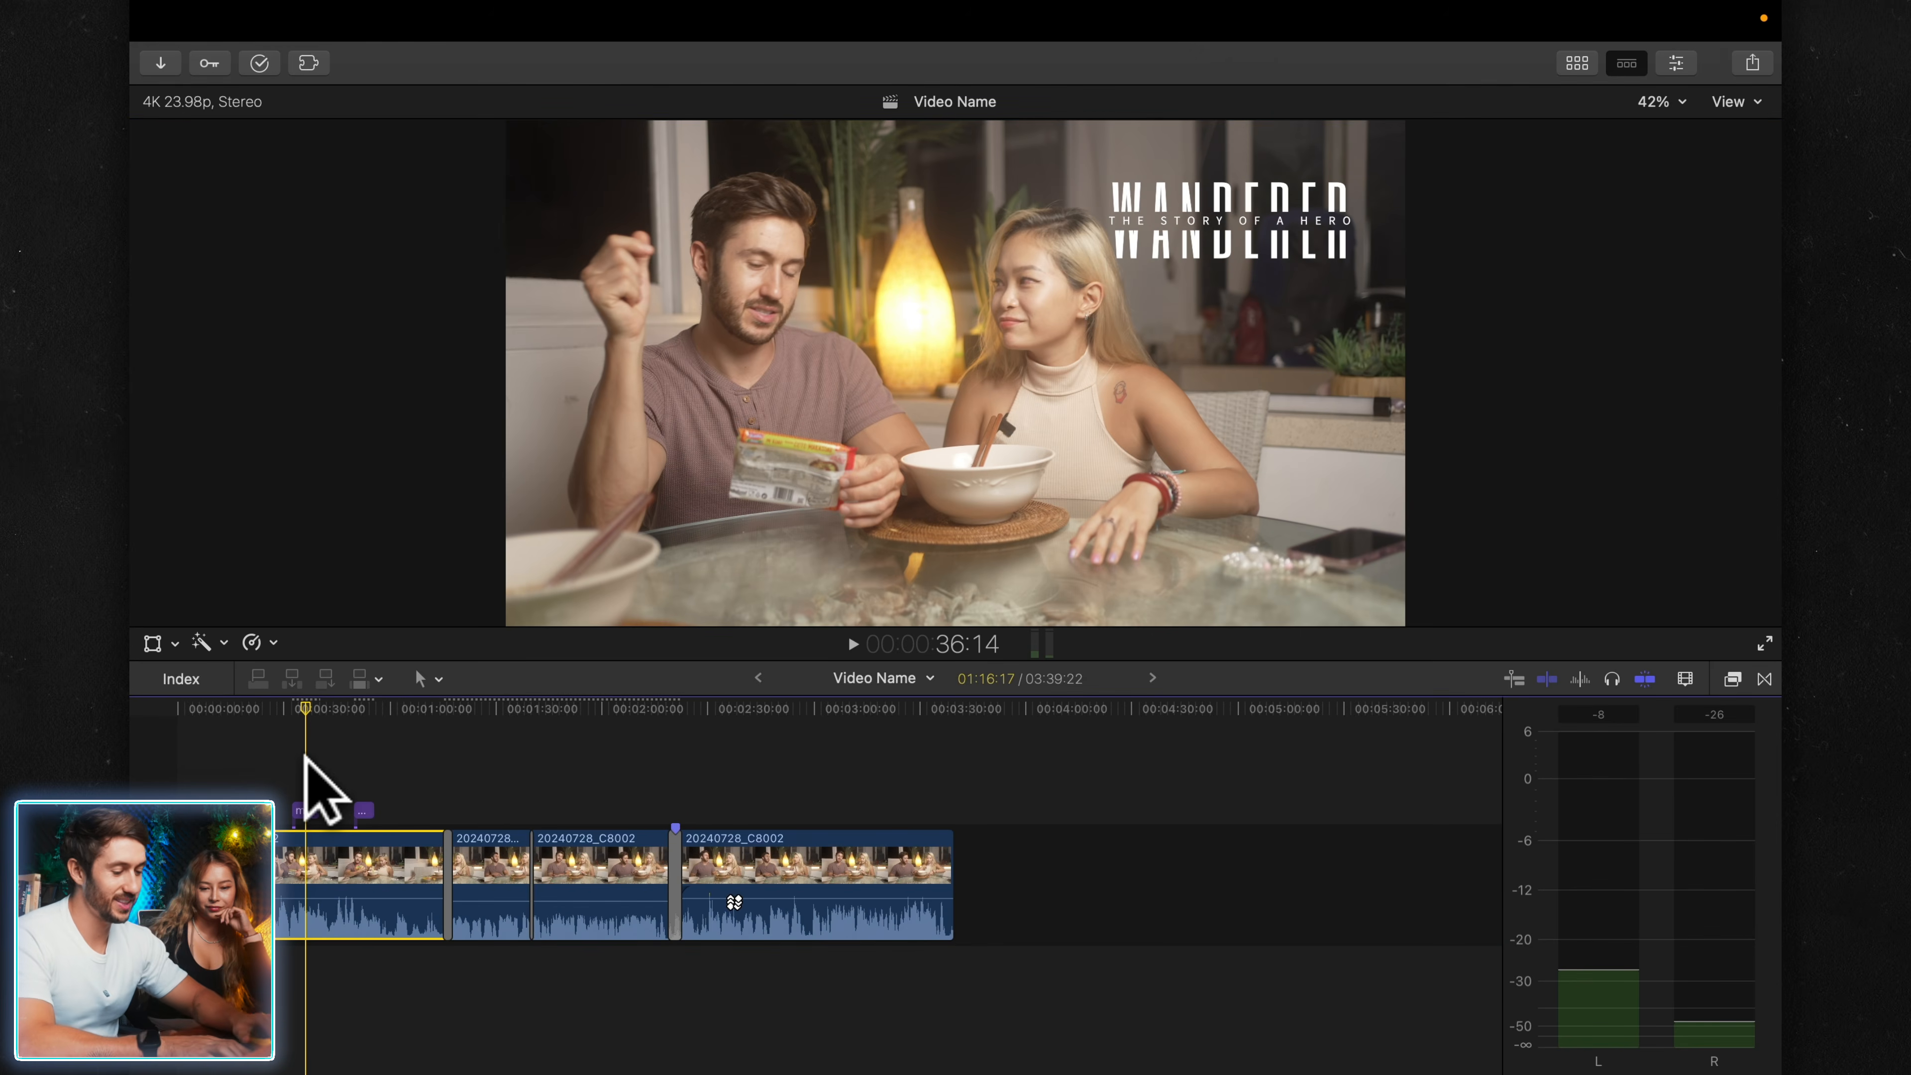
- Connect the marked range of clip 20240728_C7997 above the first timeline clip, starting at about 00:00:16
{"action": "key", "text": "super+1"}
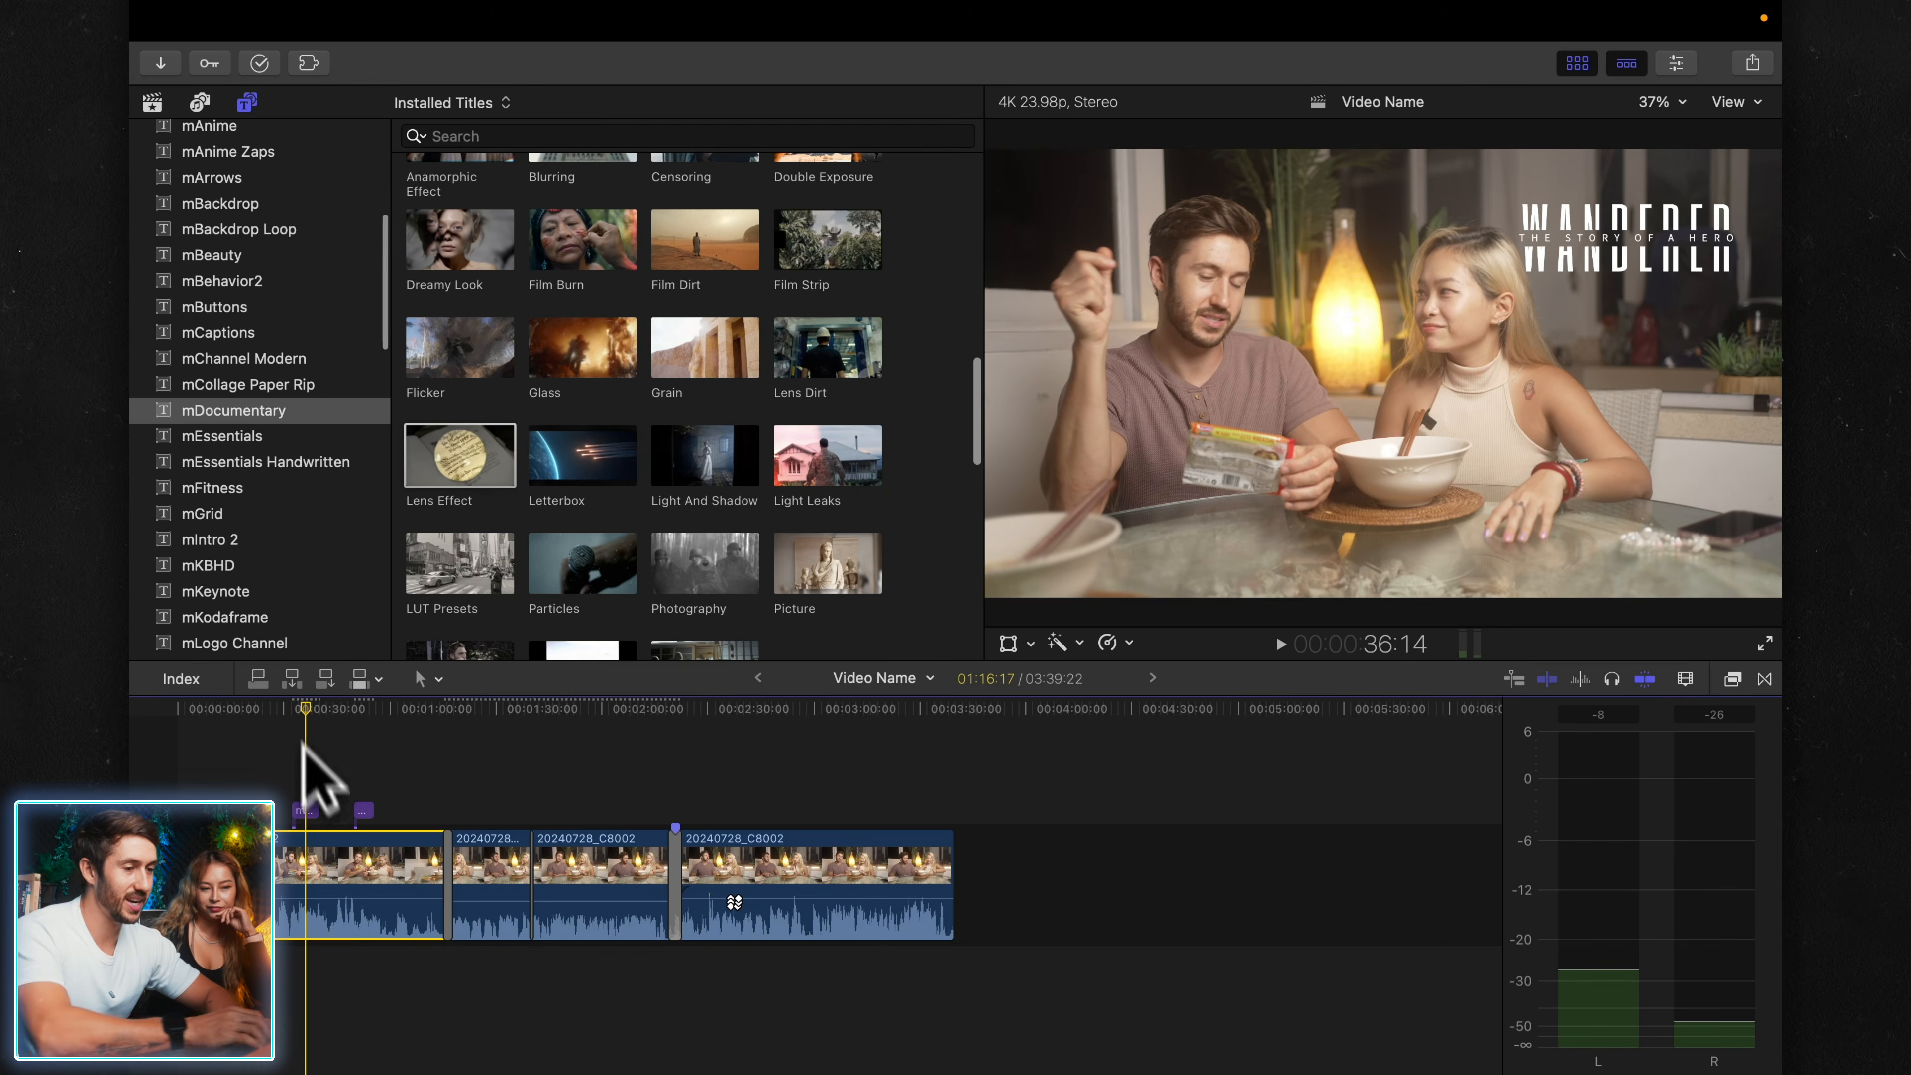
{"action": "left_click", "coordinate": [153, 103]}
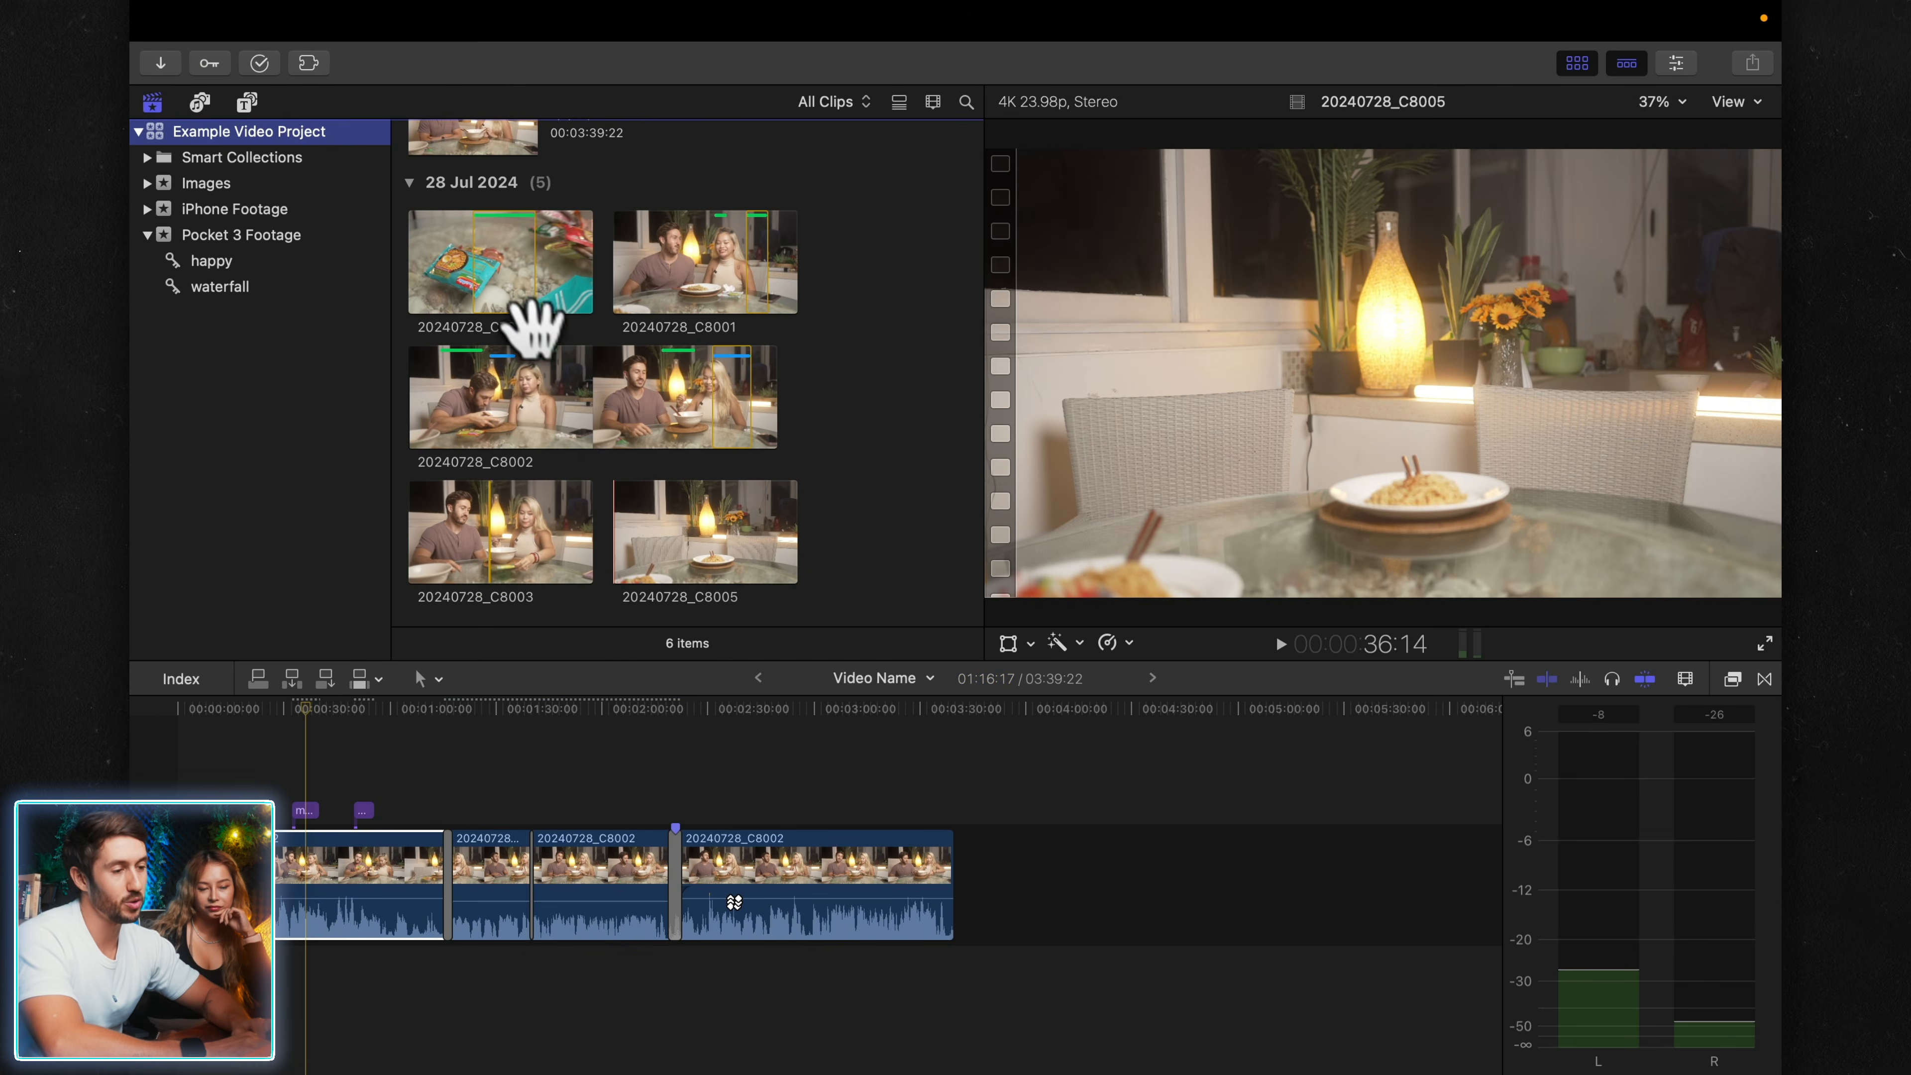
{"action": "left_click", "coordinate": [510, 276]}
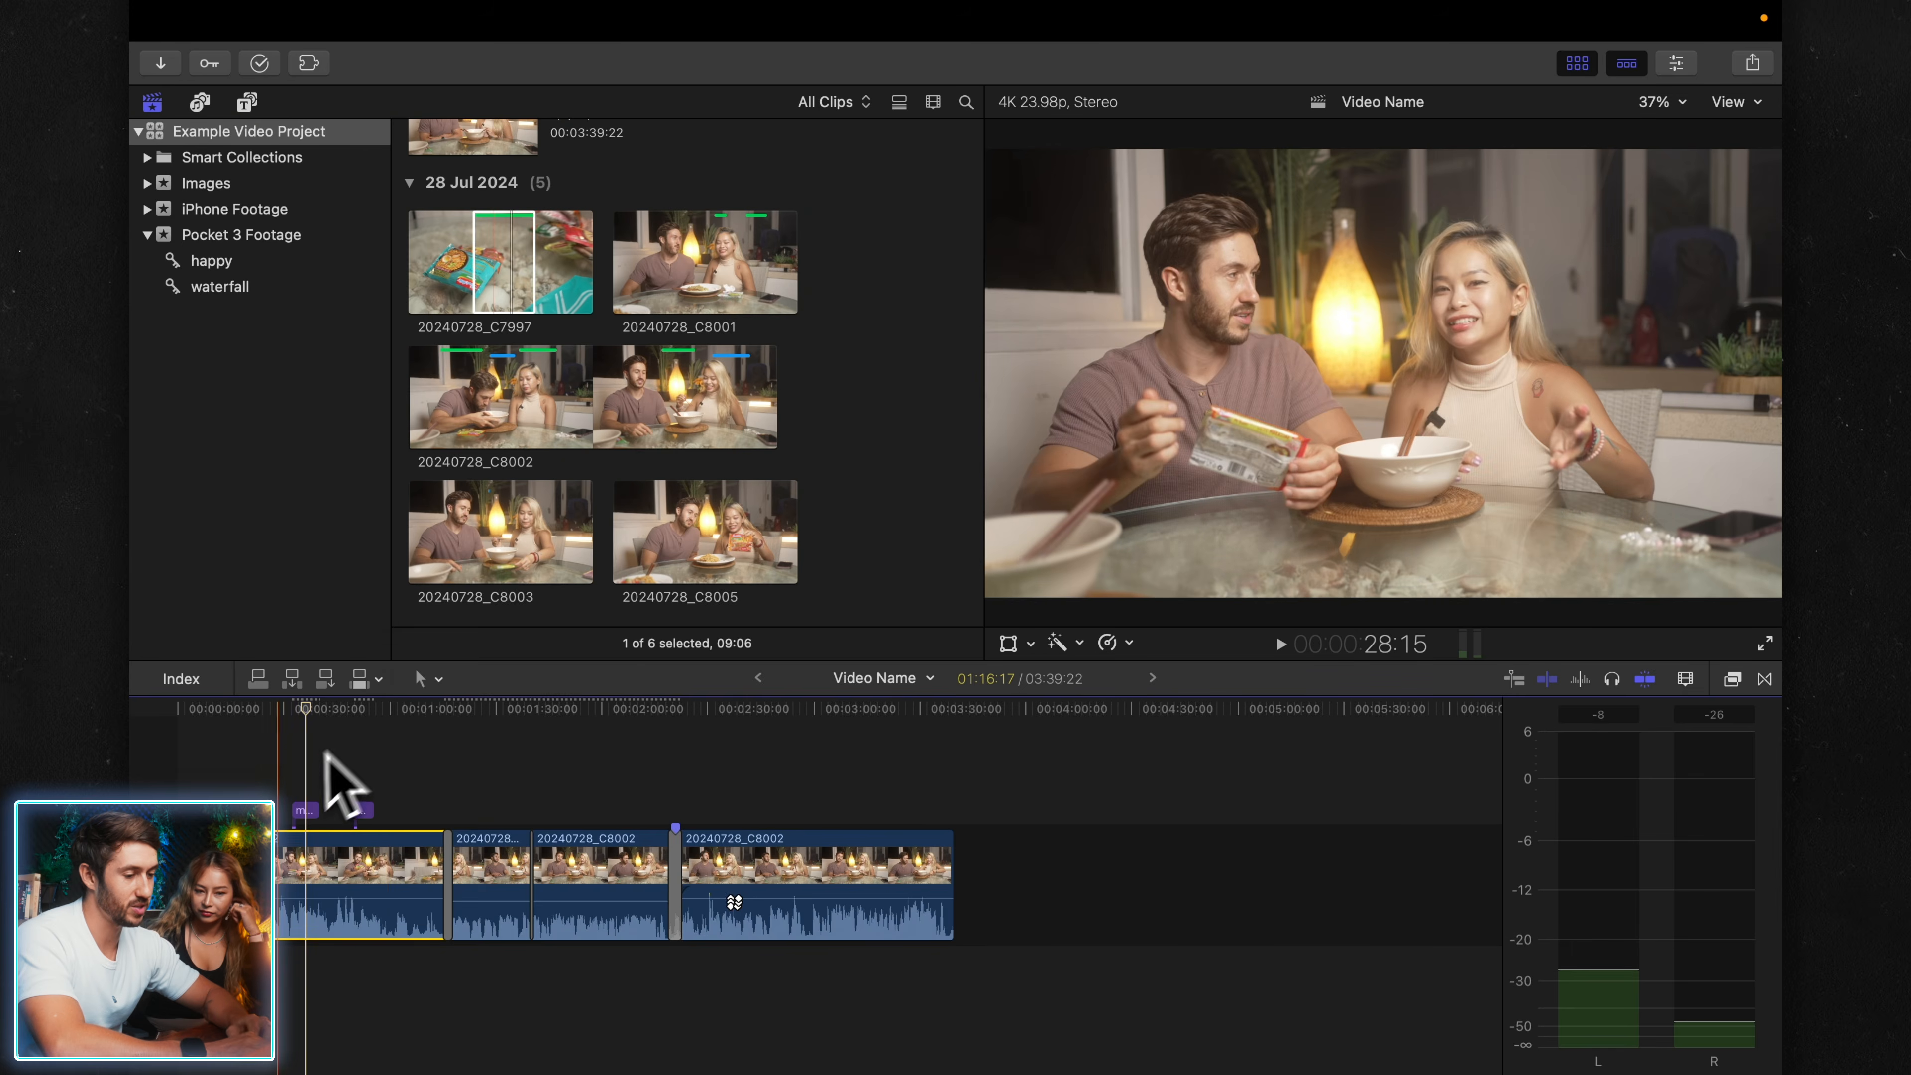
{"action": "scroll", "coordinate": [354, 760], "scroll_direction": "up", "scroll_amount": 5}
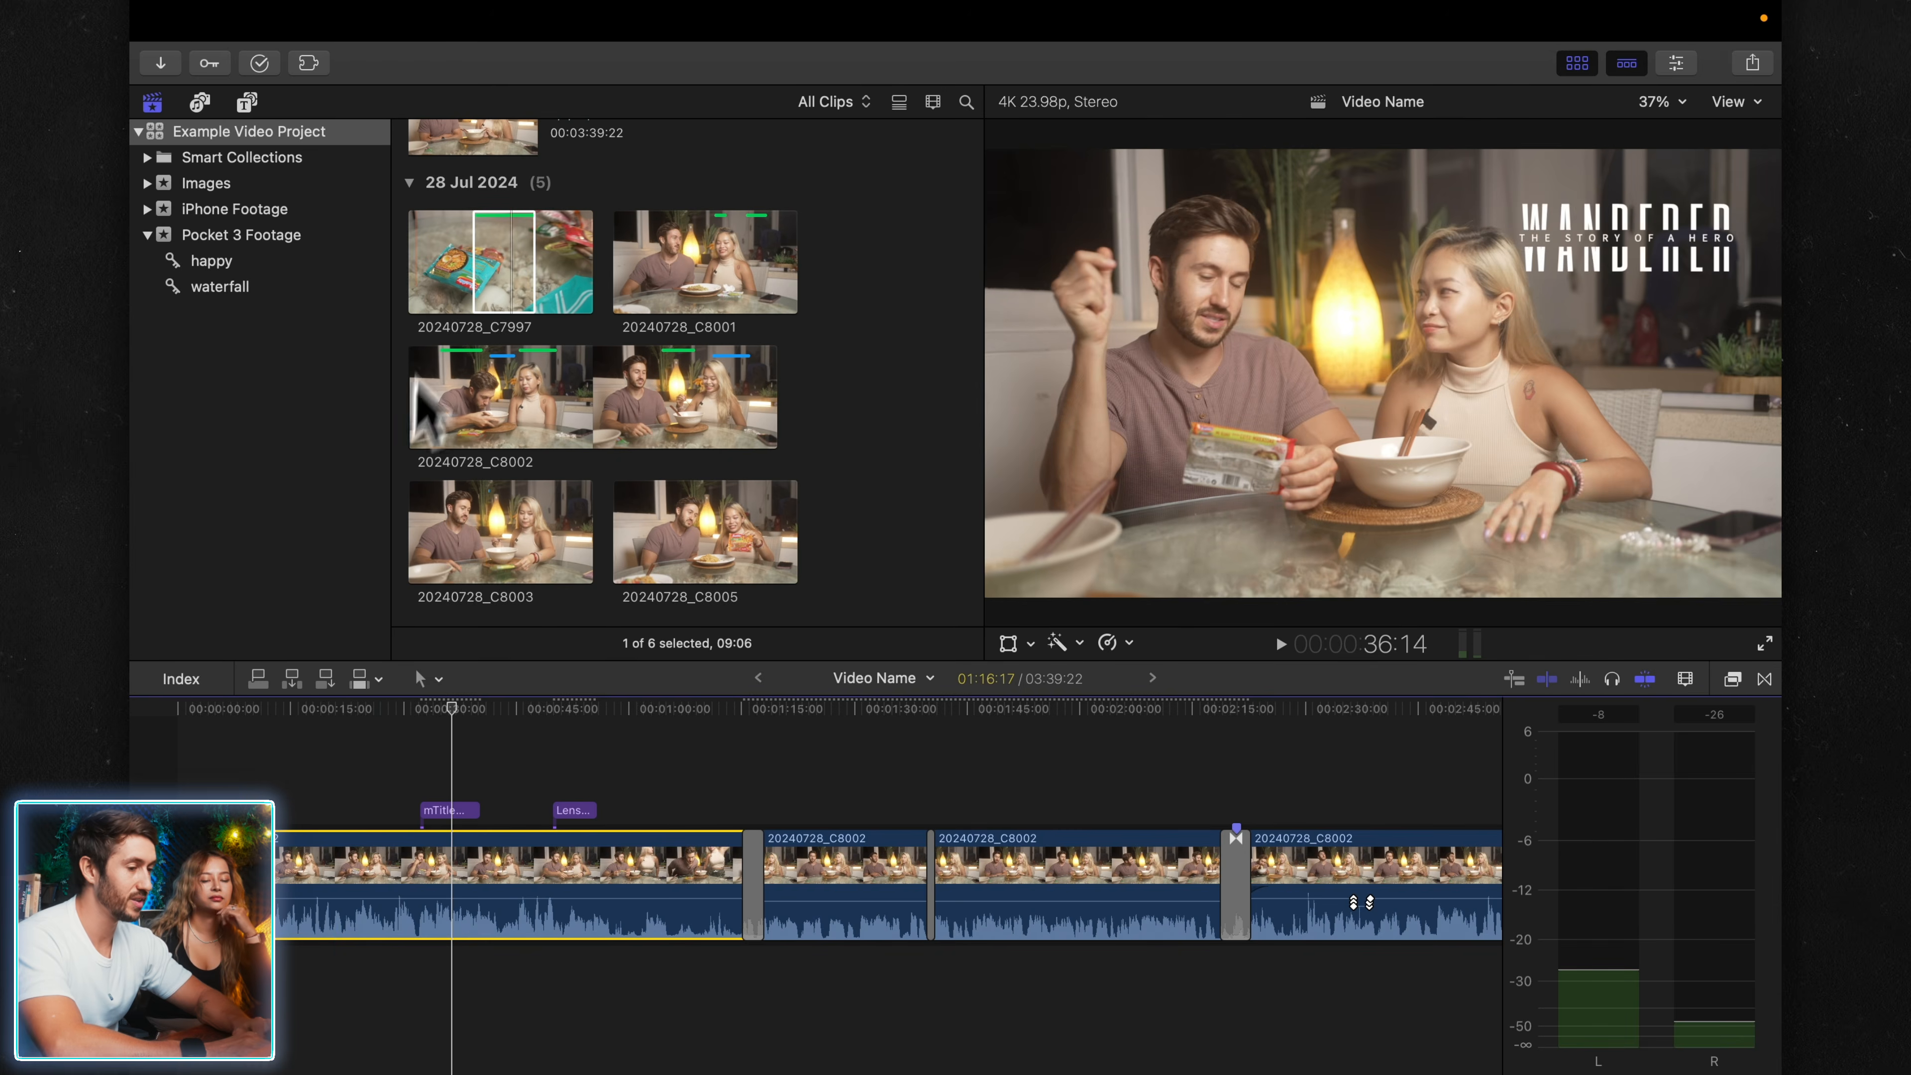
{"action": "left_click_drag", "start_coordinate": [492, 286], "coordinate": [417, 934]}
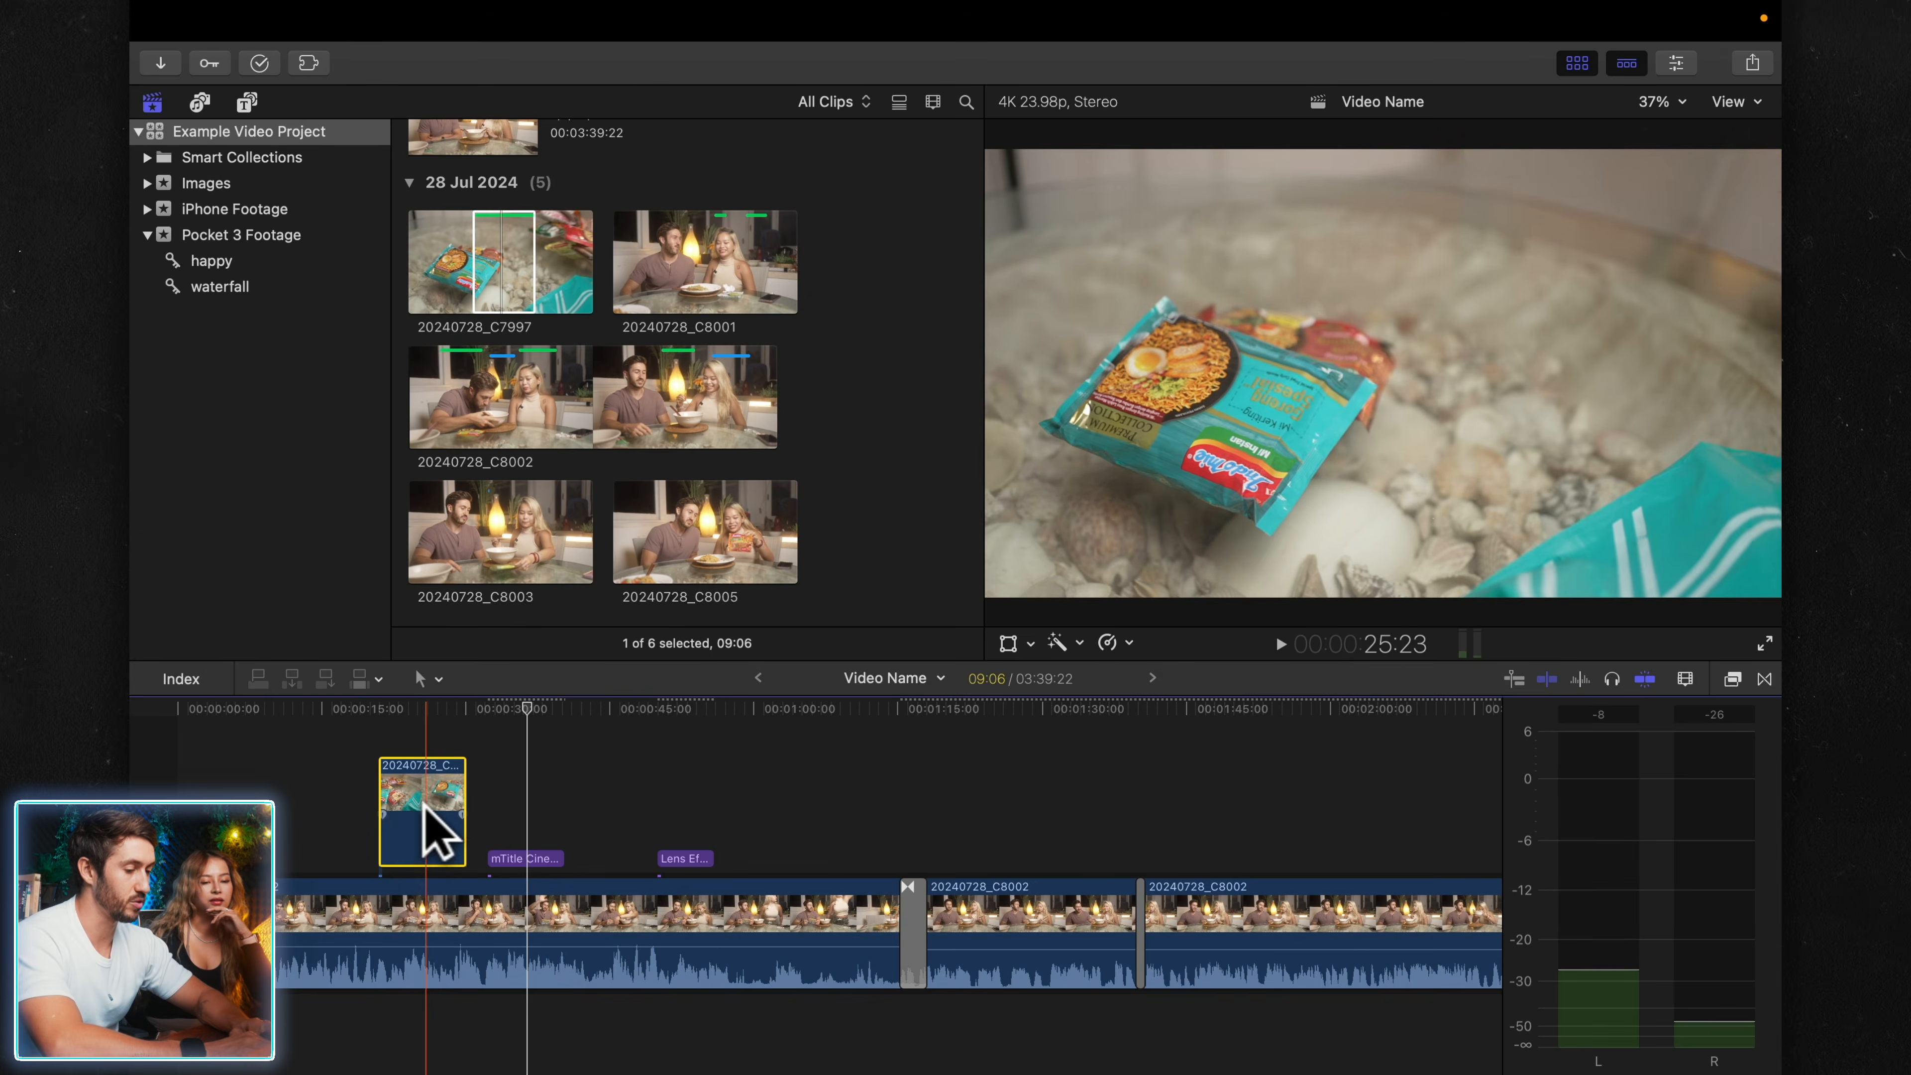
{"action": "left_click_drag", "start_coordinate": [426, 813], "coordinate": [382, 811]}
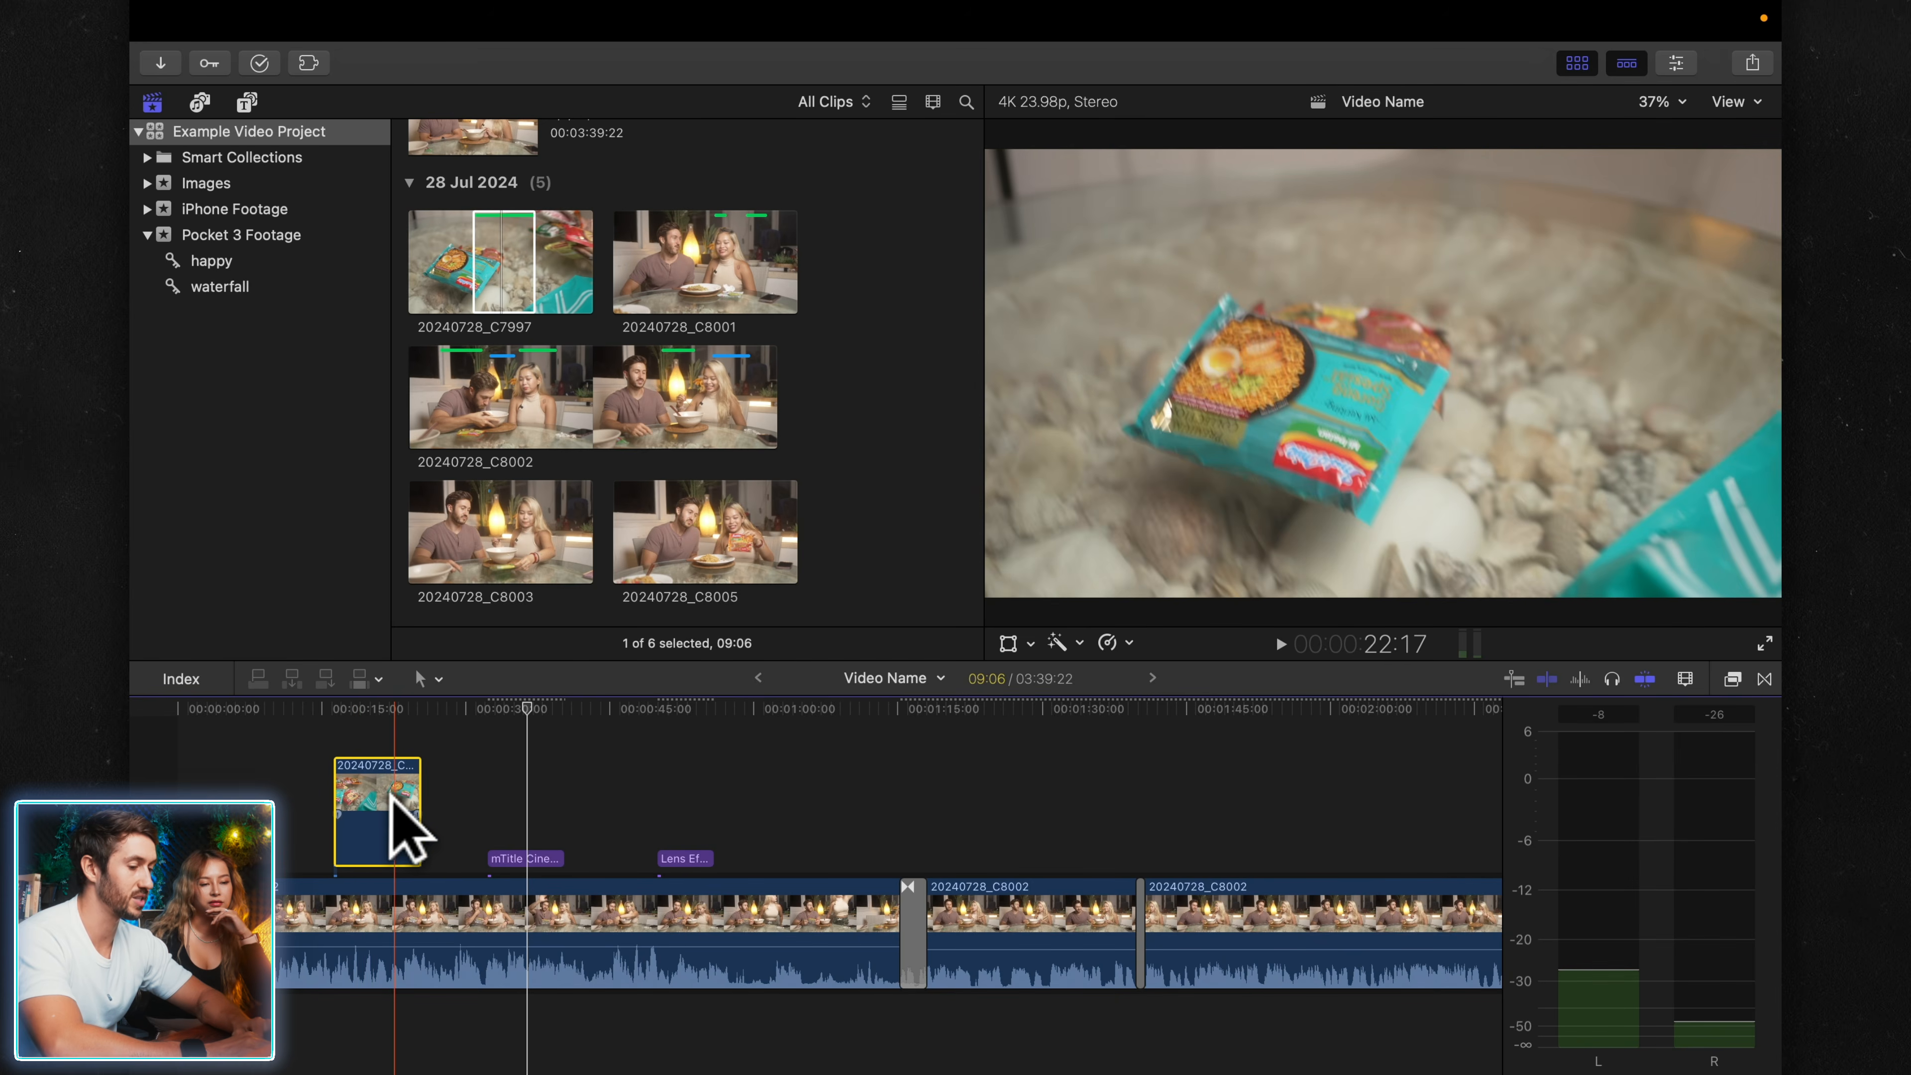
{"action": "left_click", "coordinate": [379, 706]}
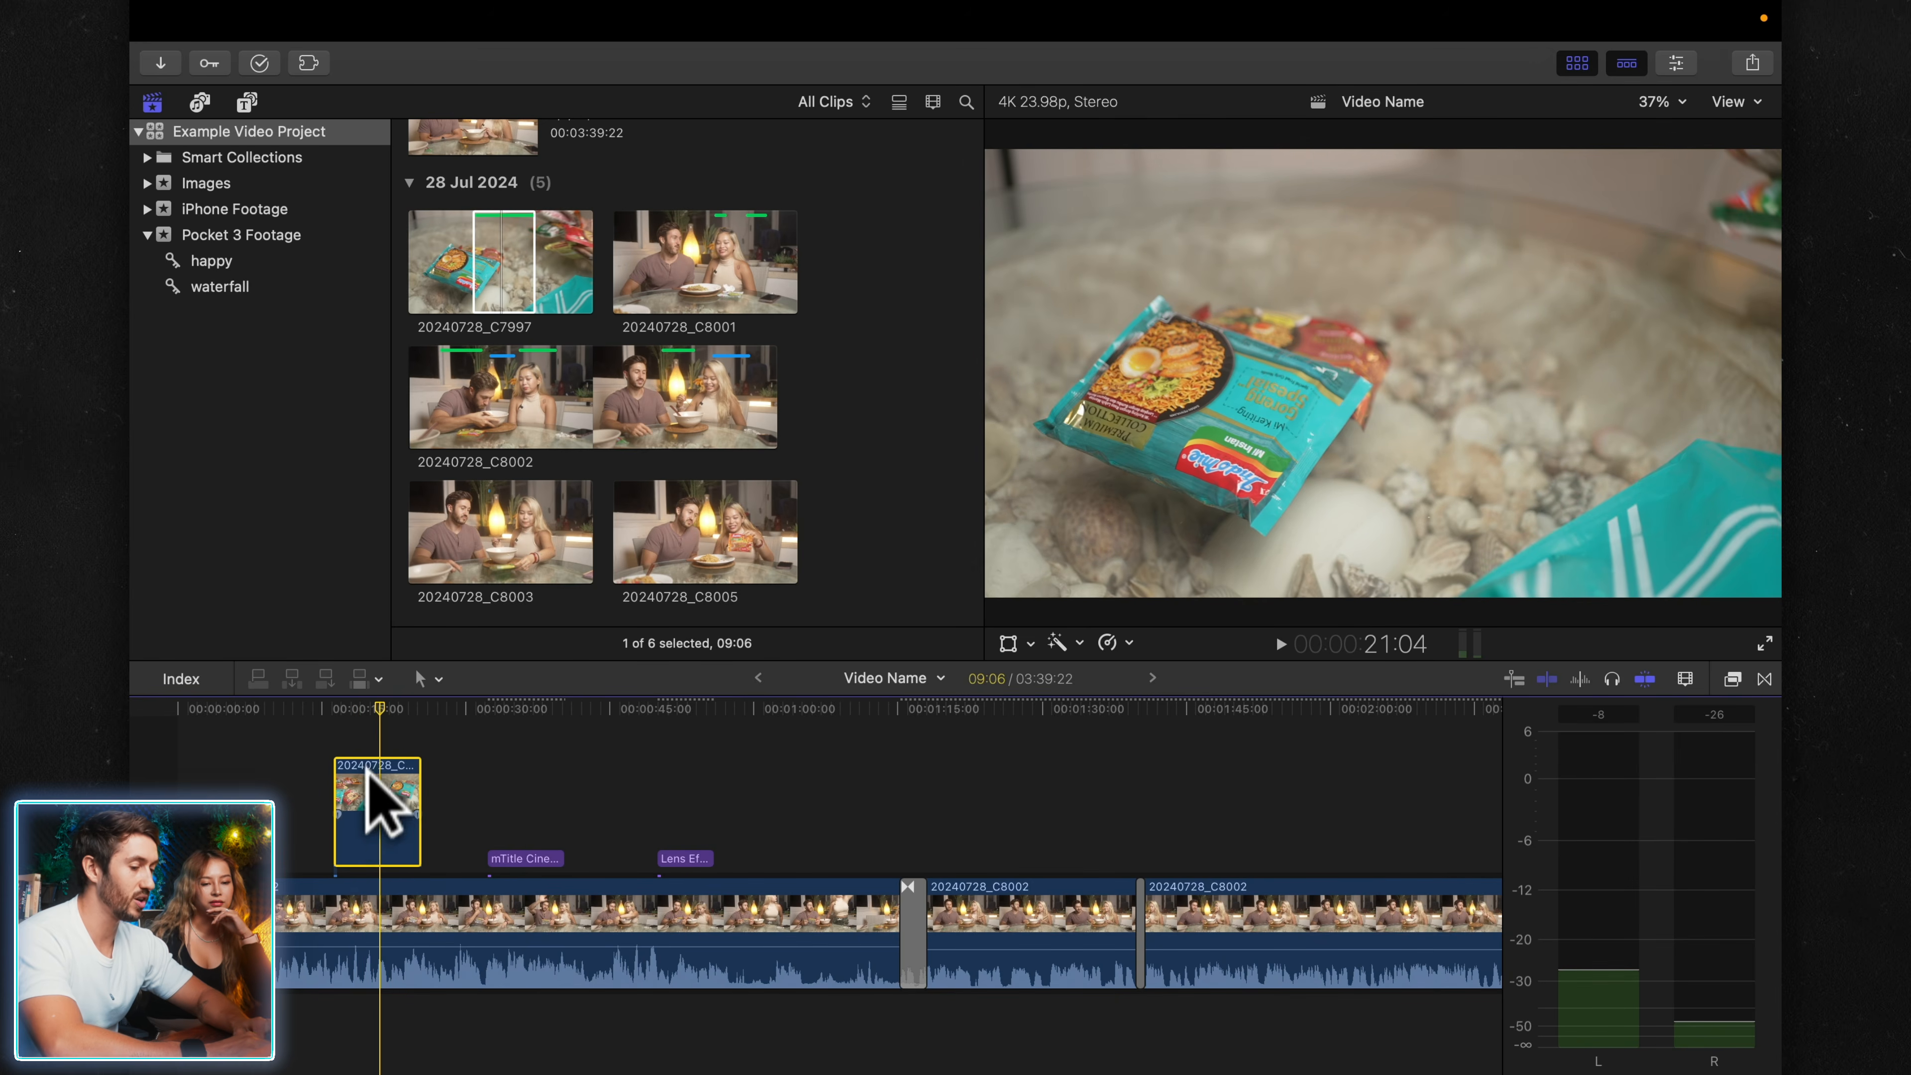
- Cut the last timeline clip with the Blade tool in two places near 00:02:58 to isolate a segment of about 2 seconds
{"action": "scroll", "coordinate": [375, 792], "scroll_direction": "up", "scroll_amount": 1}
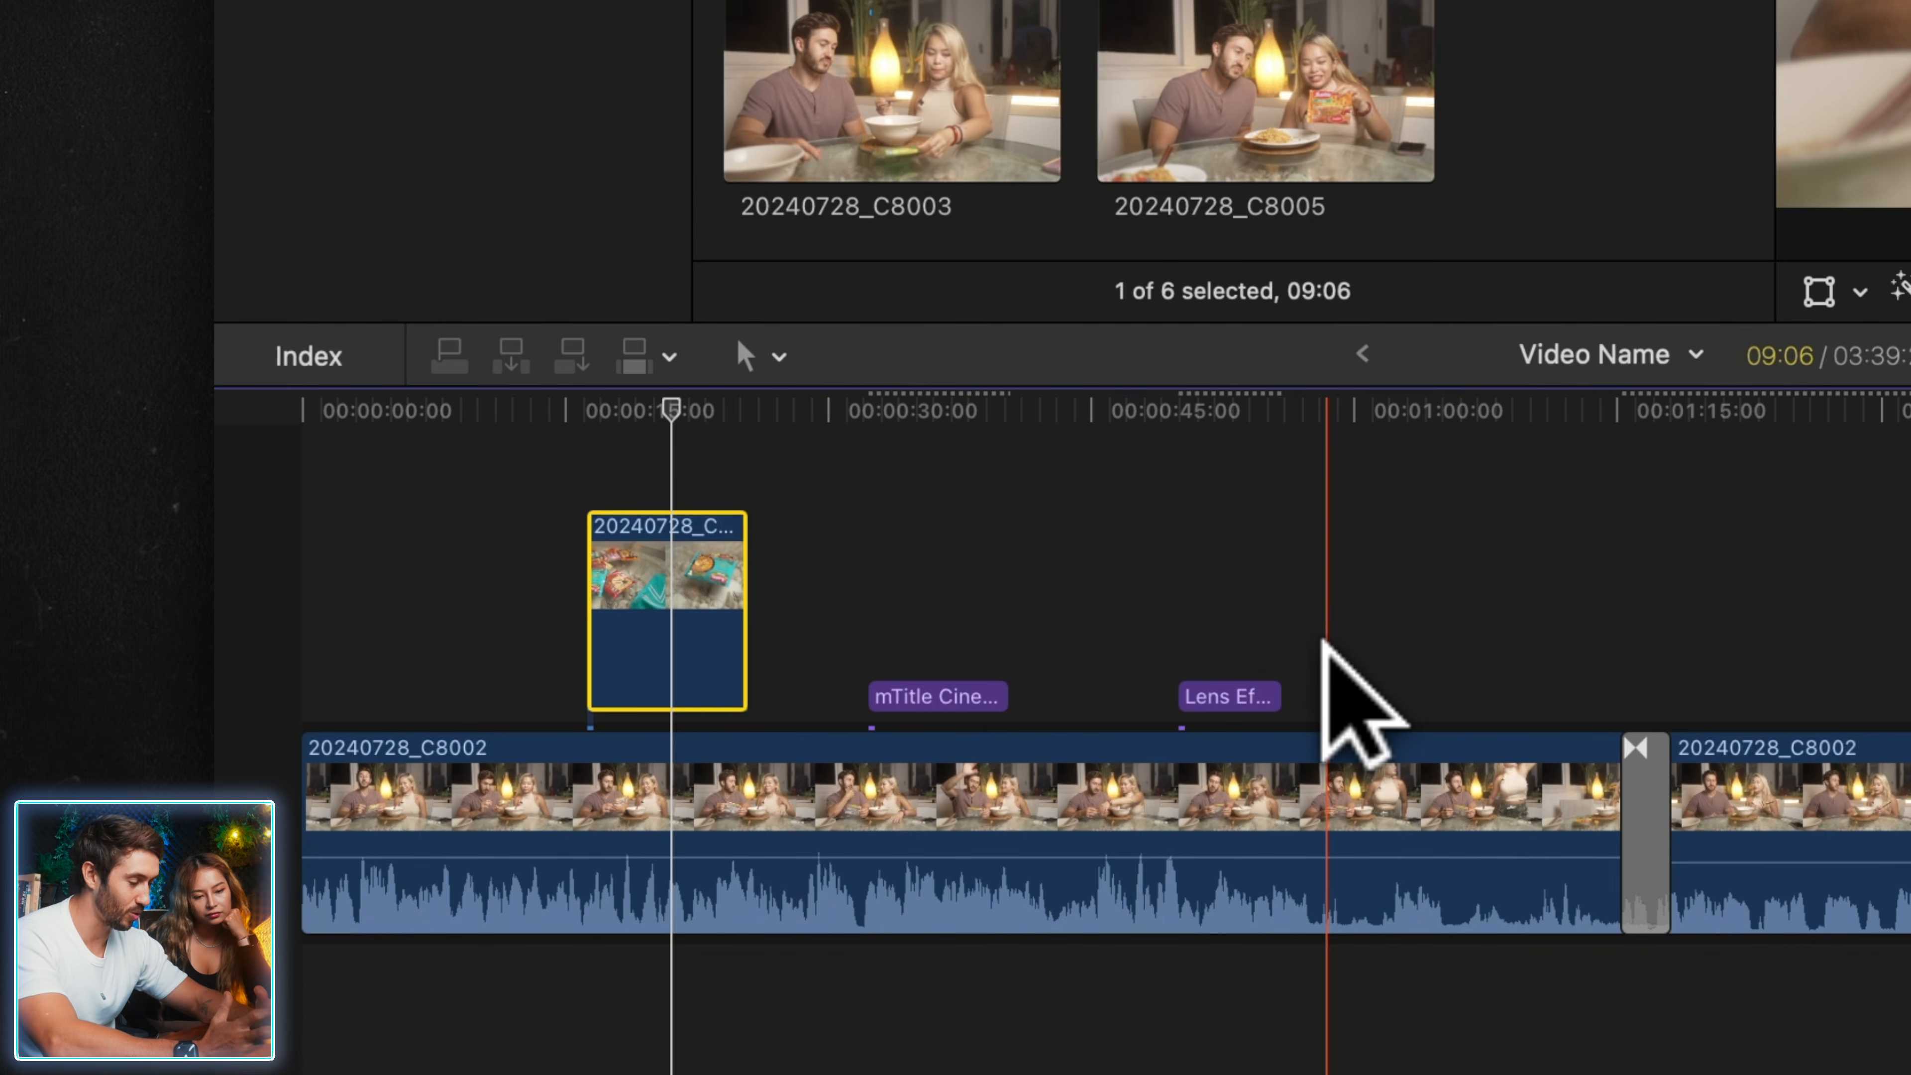
{"action": "left_click", "coordinate": [410, 782]}
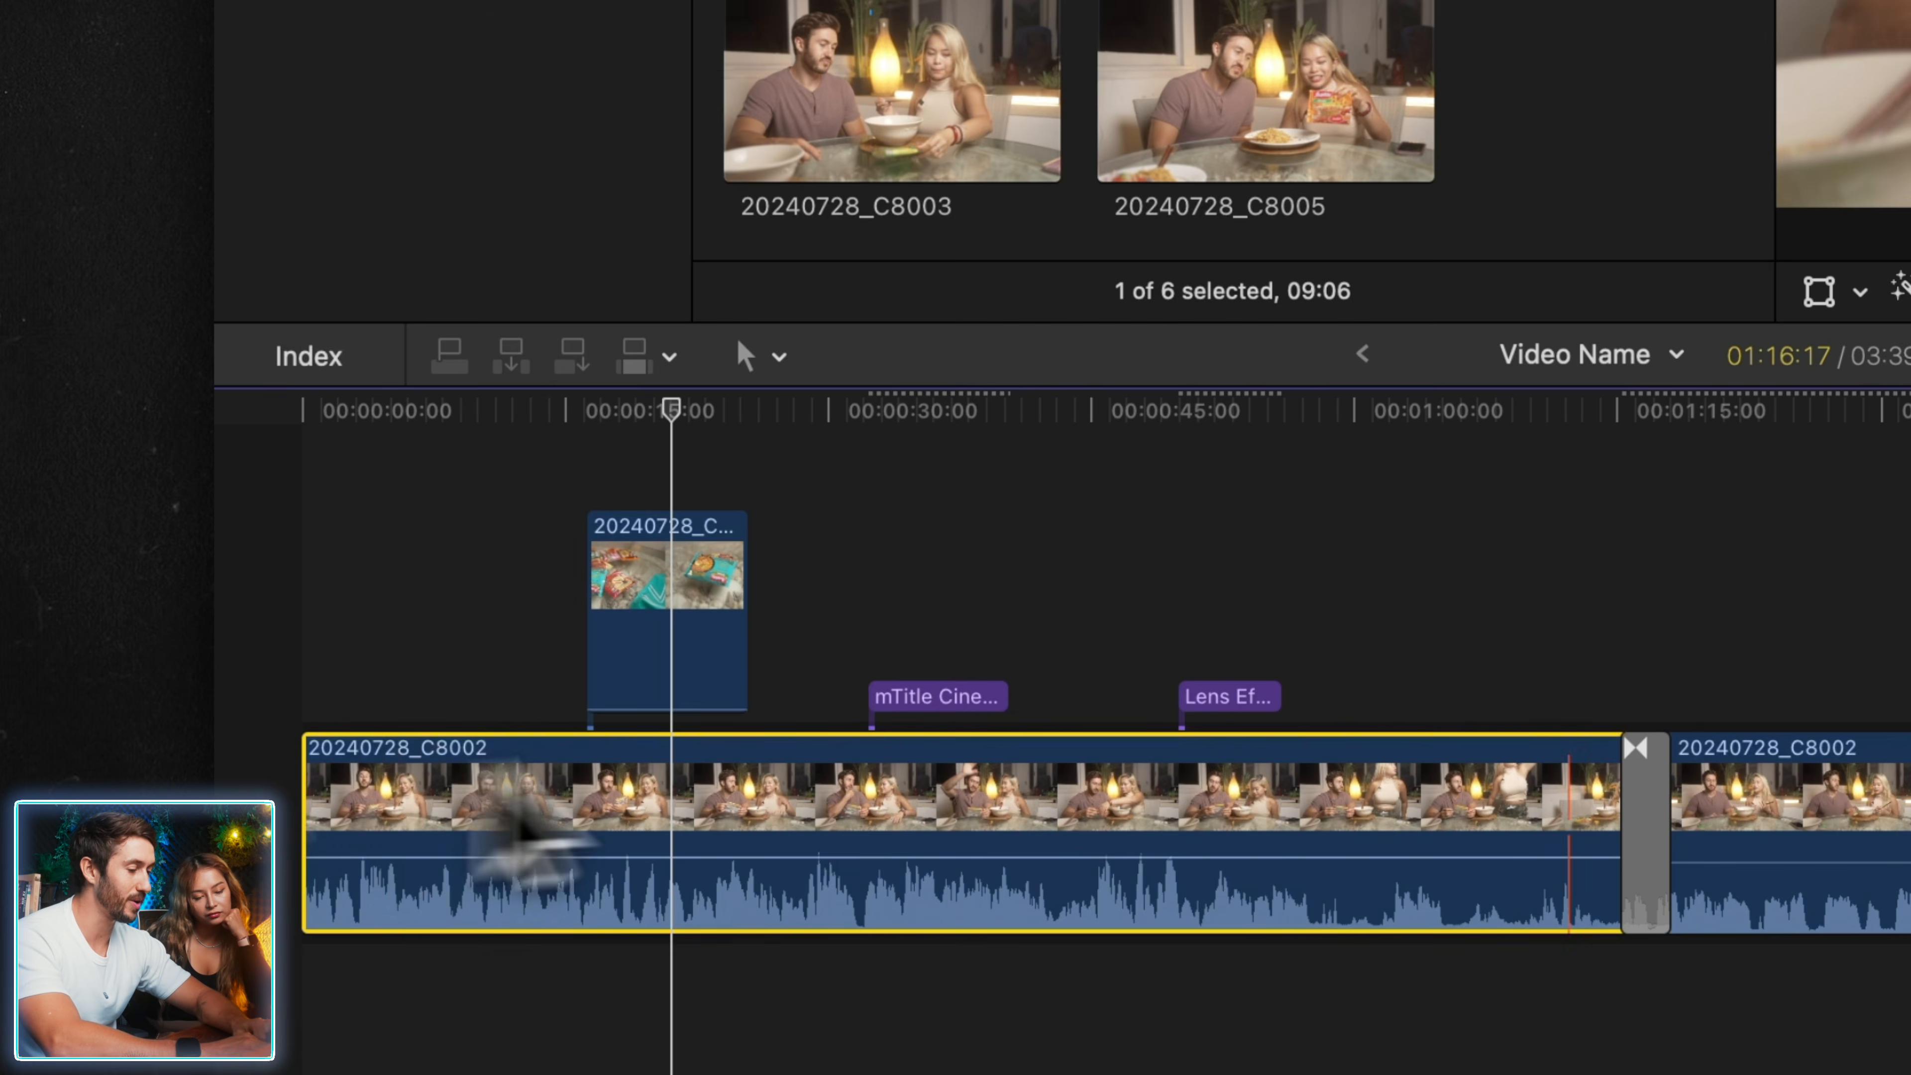
{"action": "key", "text": "super+minus"}
{"action": "key", "text": "super+minus"}
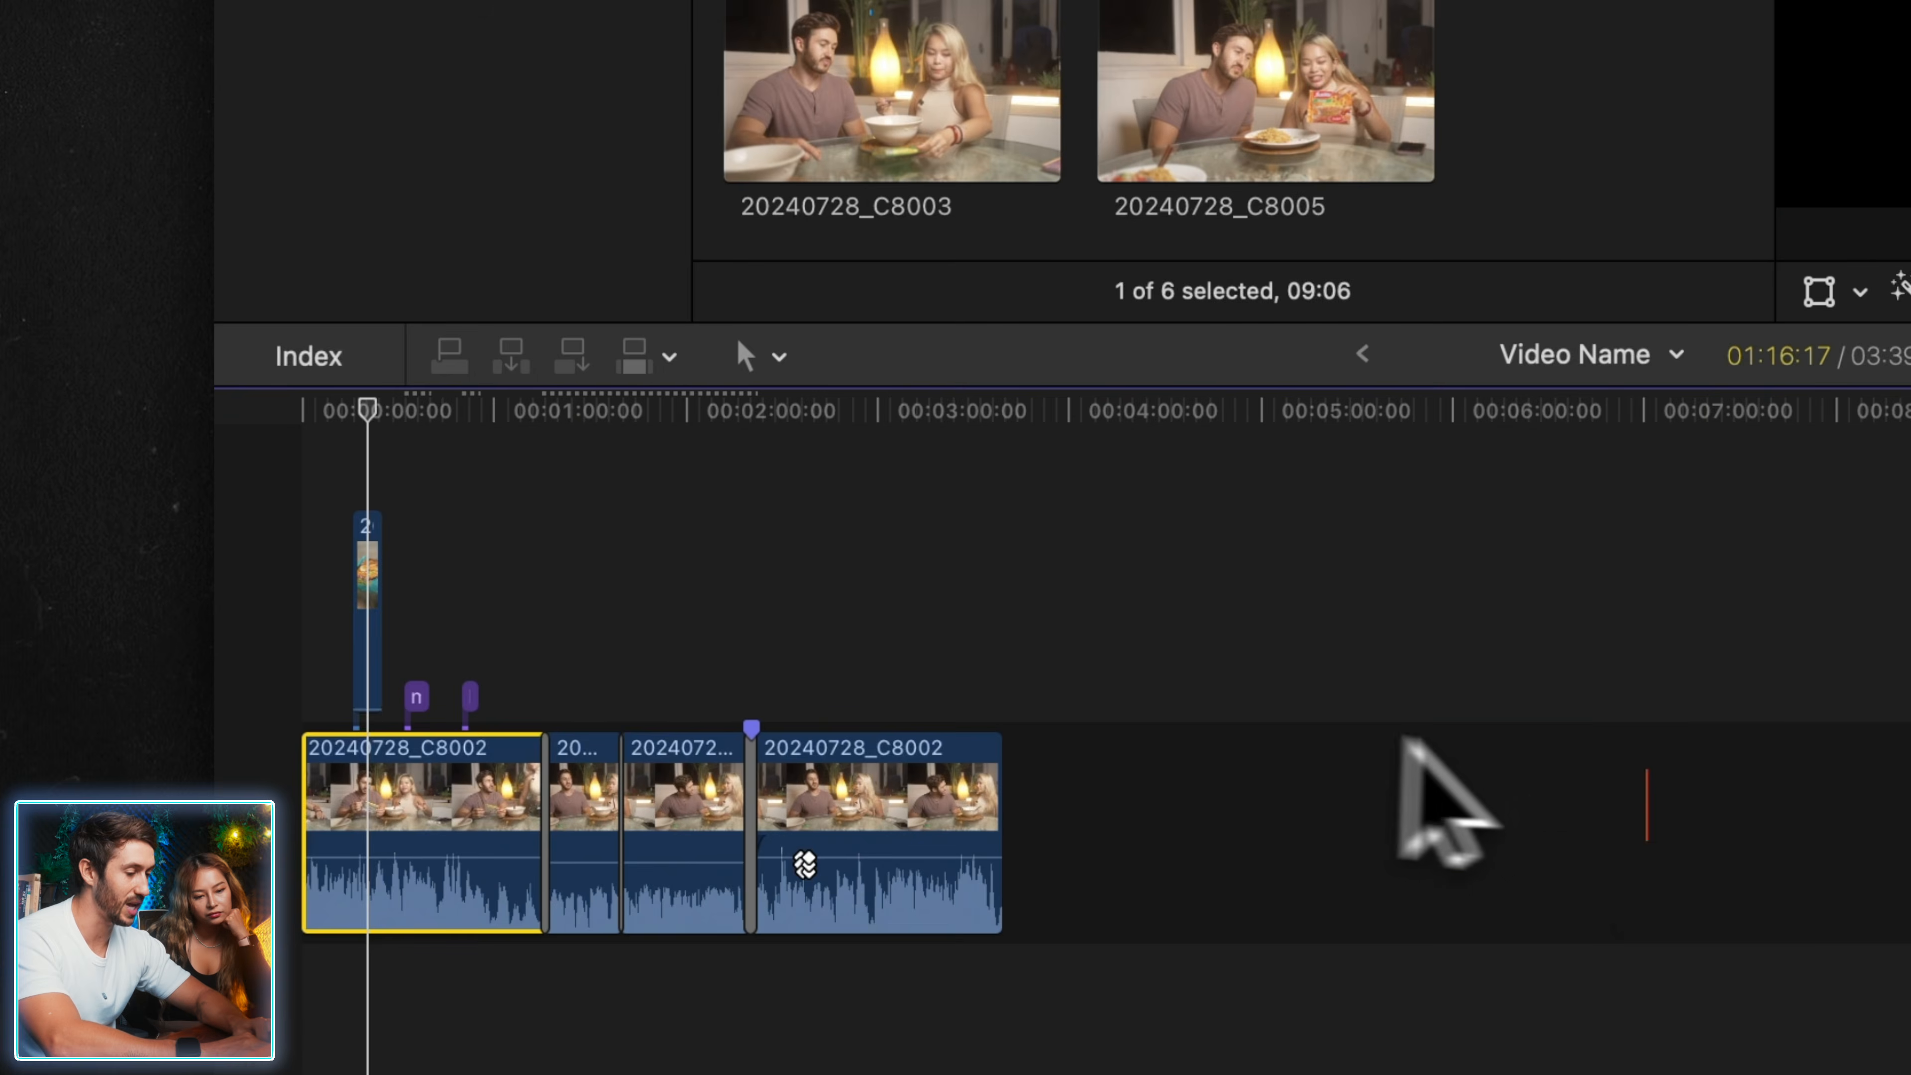
{"action": "key", "text": "super+equal"}
{"action": "key", "text": "super+equal"}
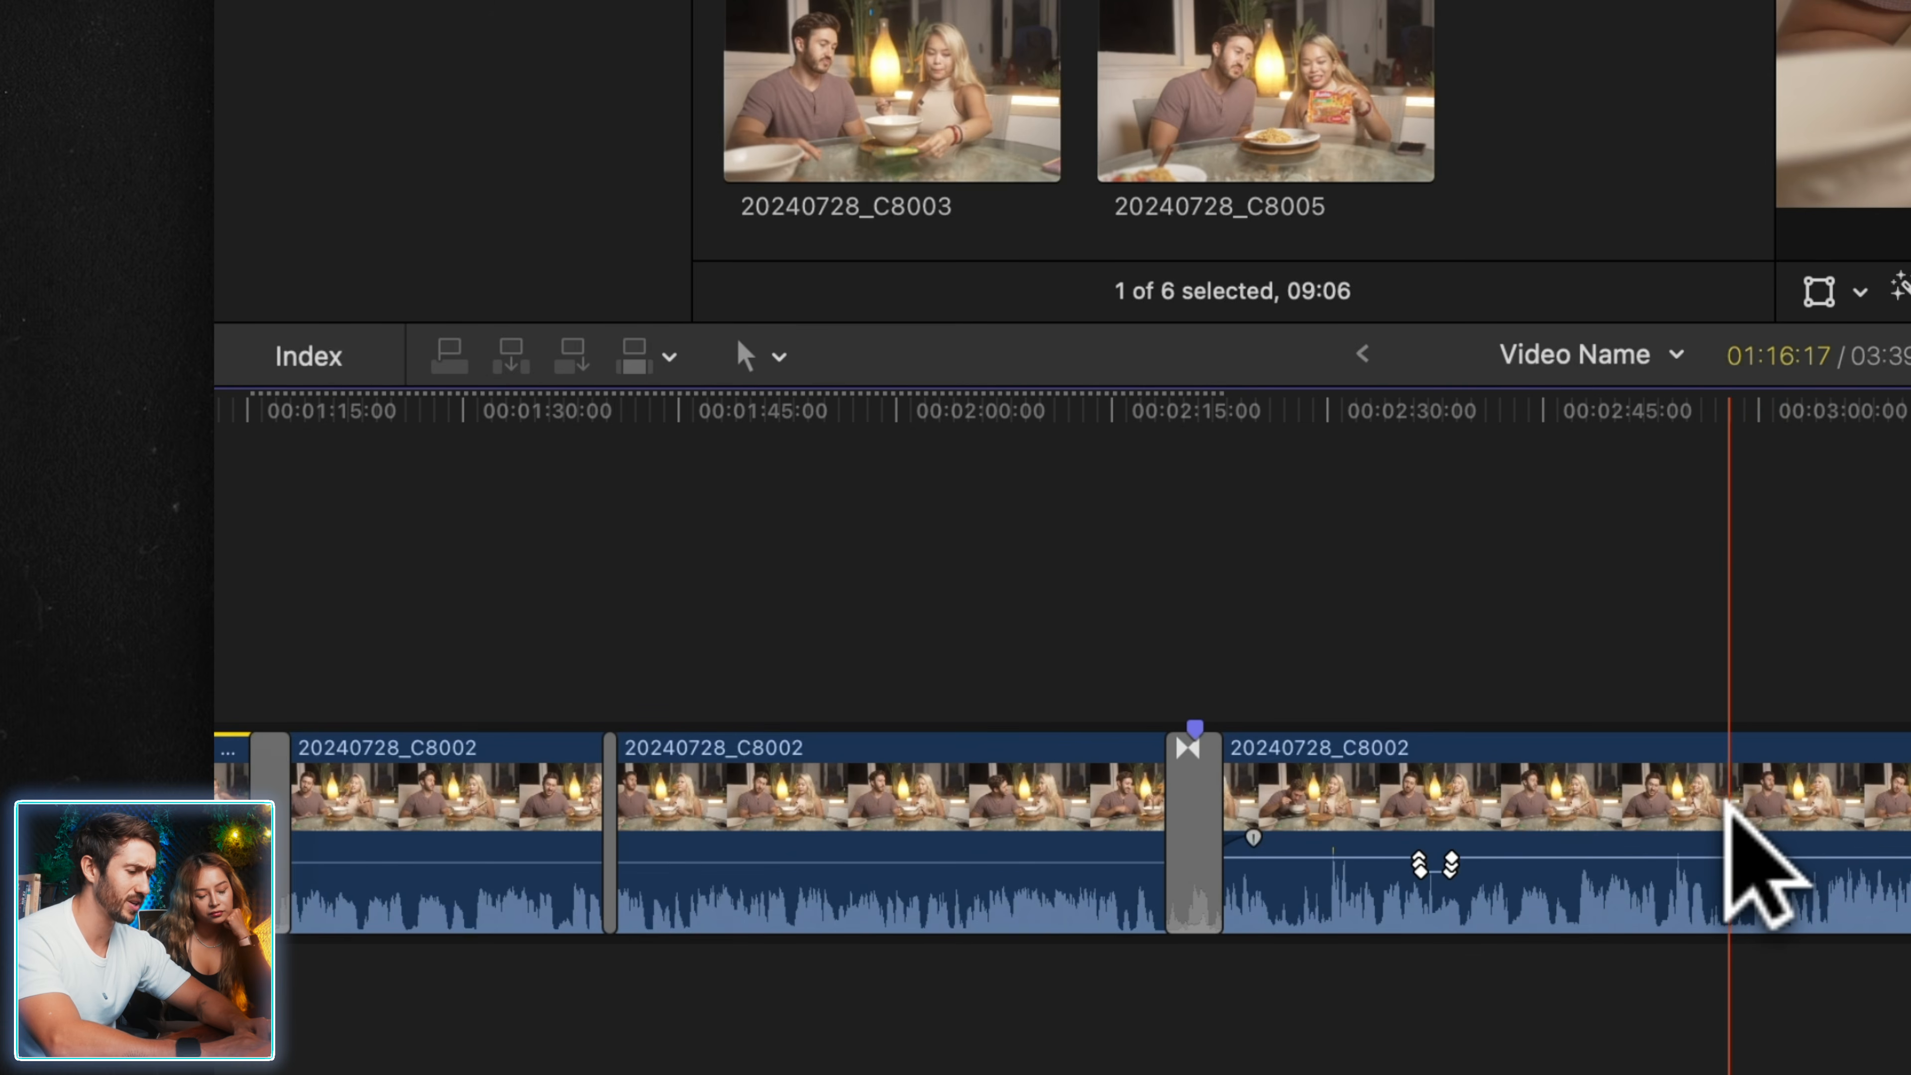
{"action": "left_click", "coordinate": [1725, 803]}
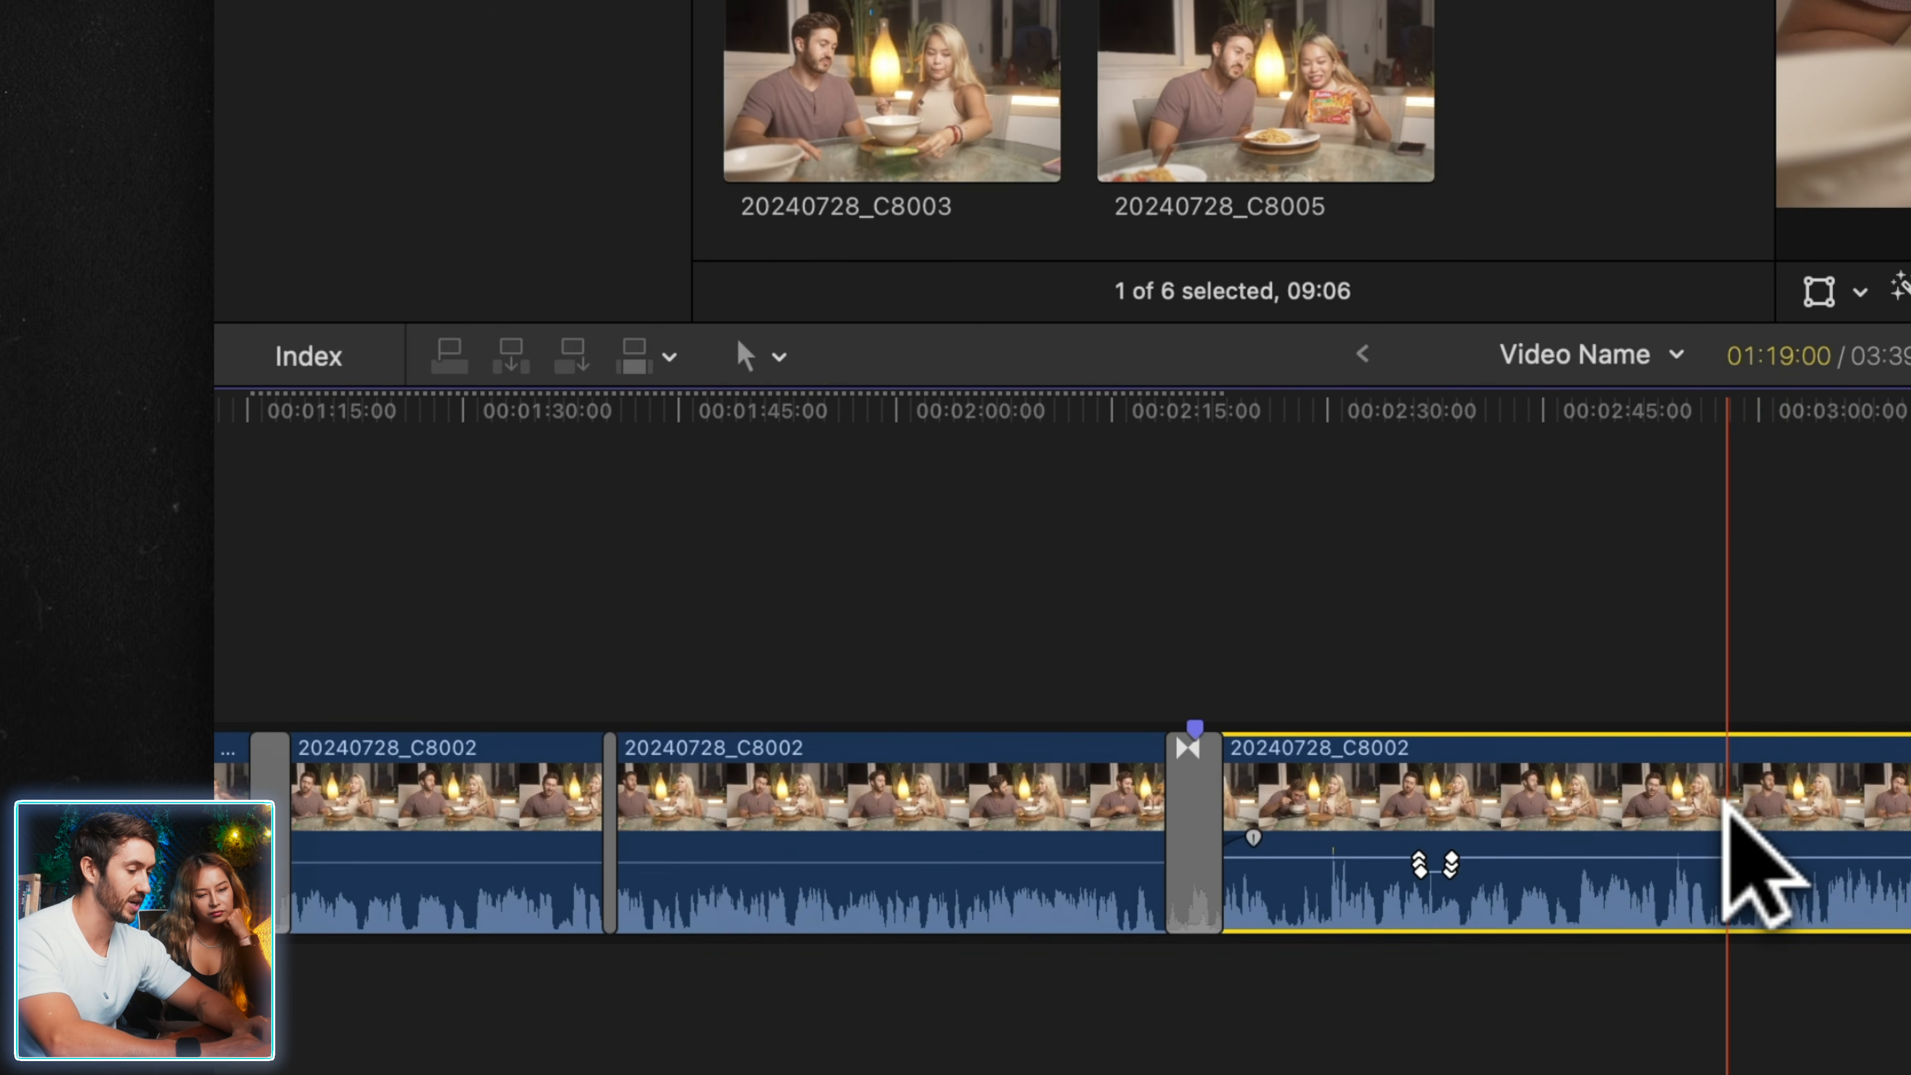
{"action": "key", "text": "b"}
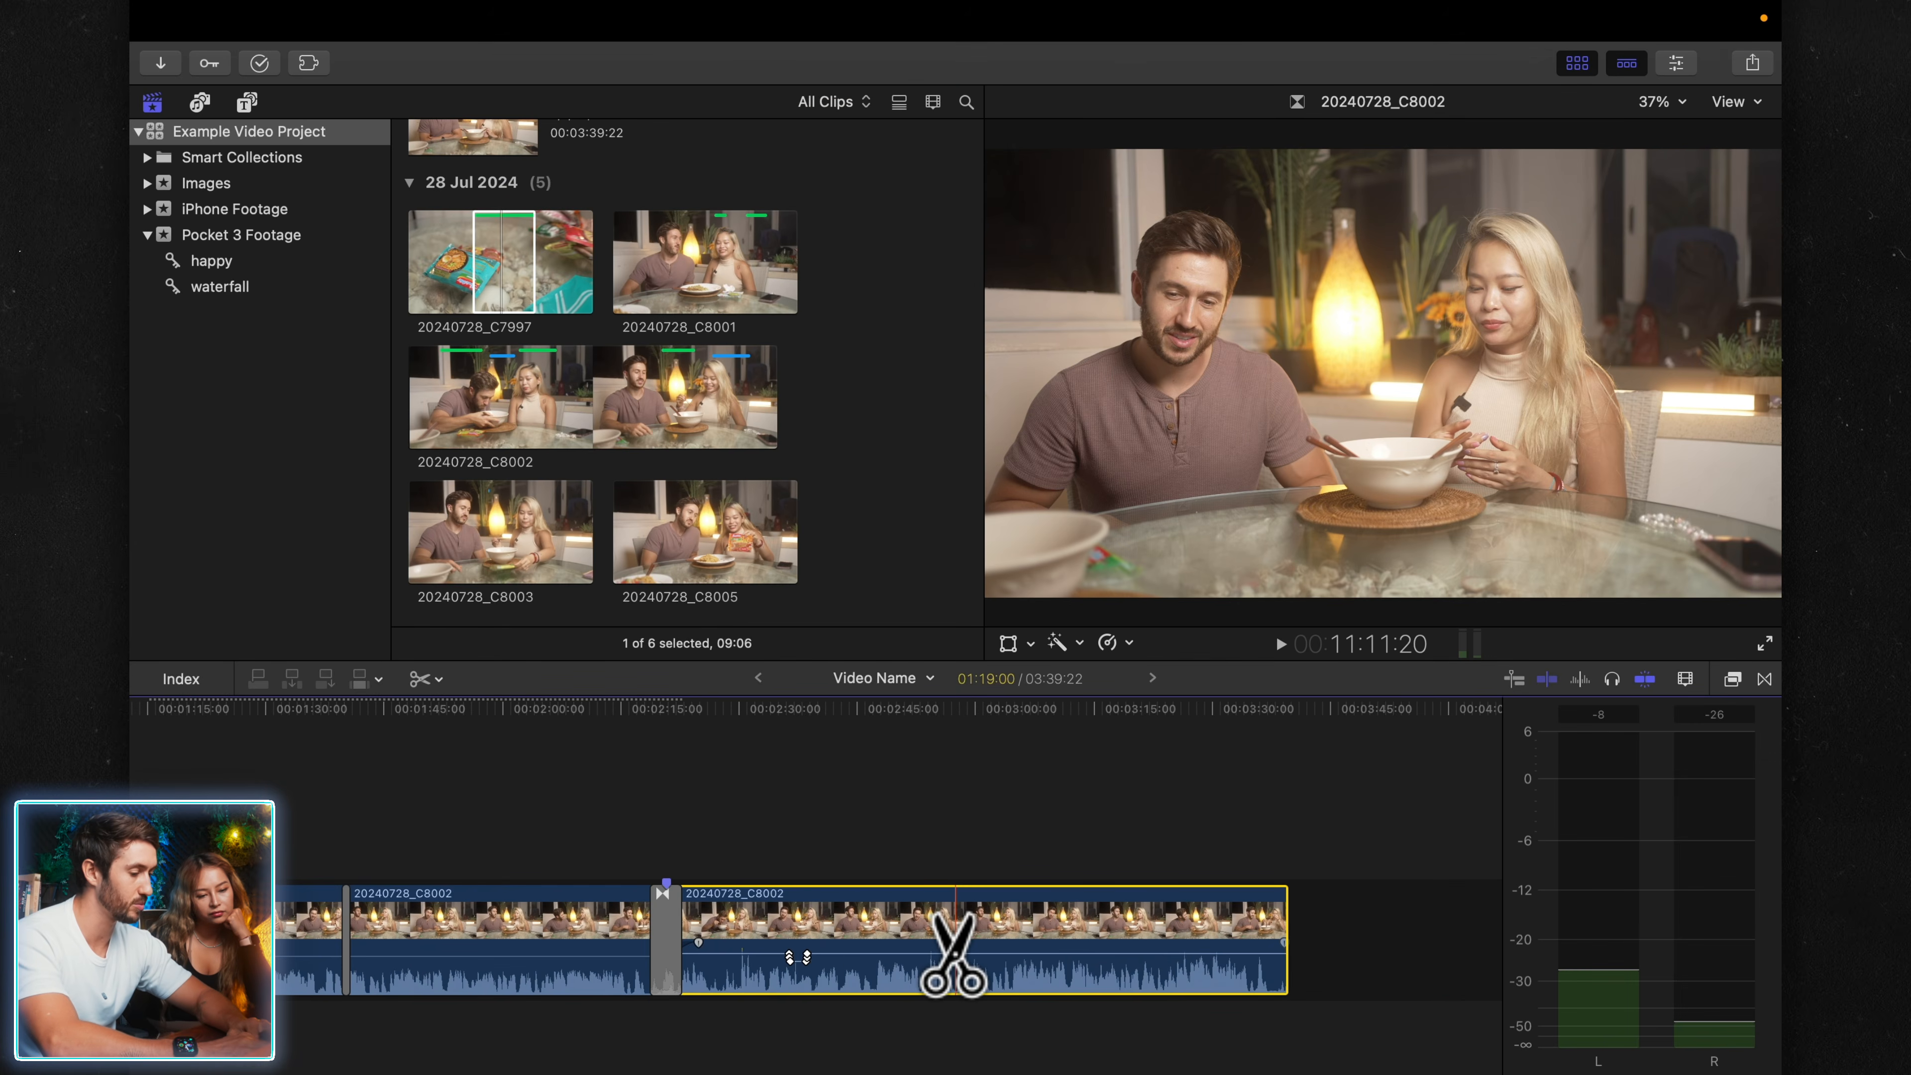
{"action": "left_click", "coordinate": [954, 950]}
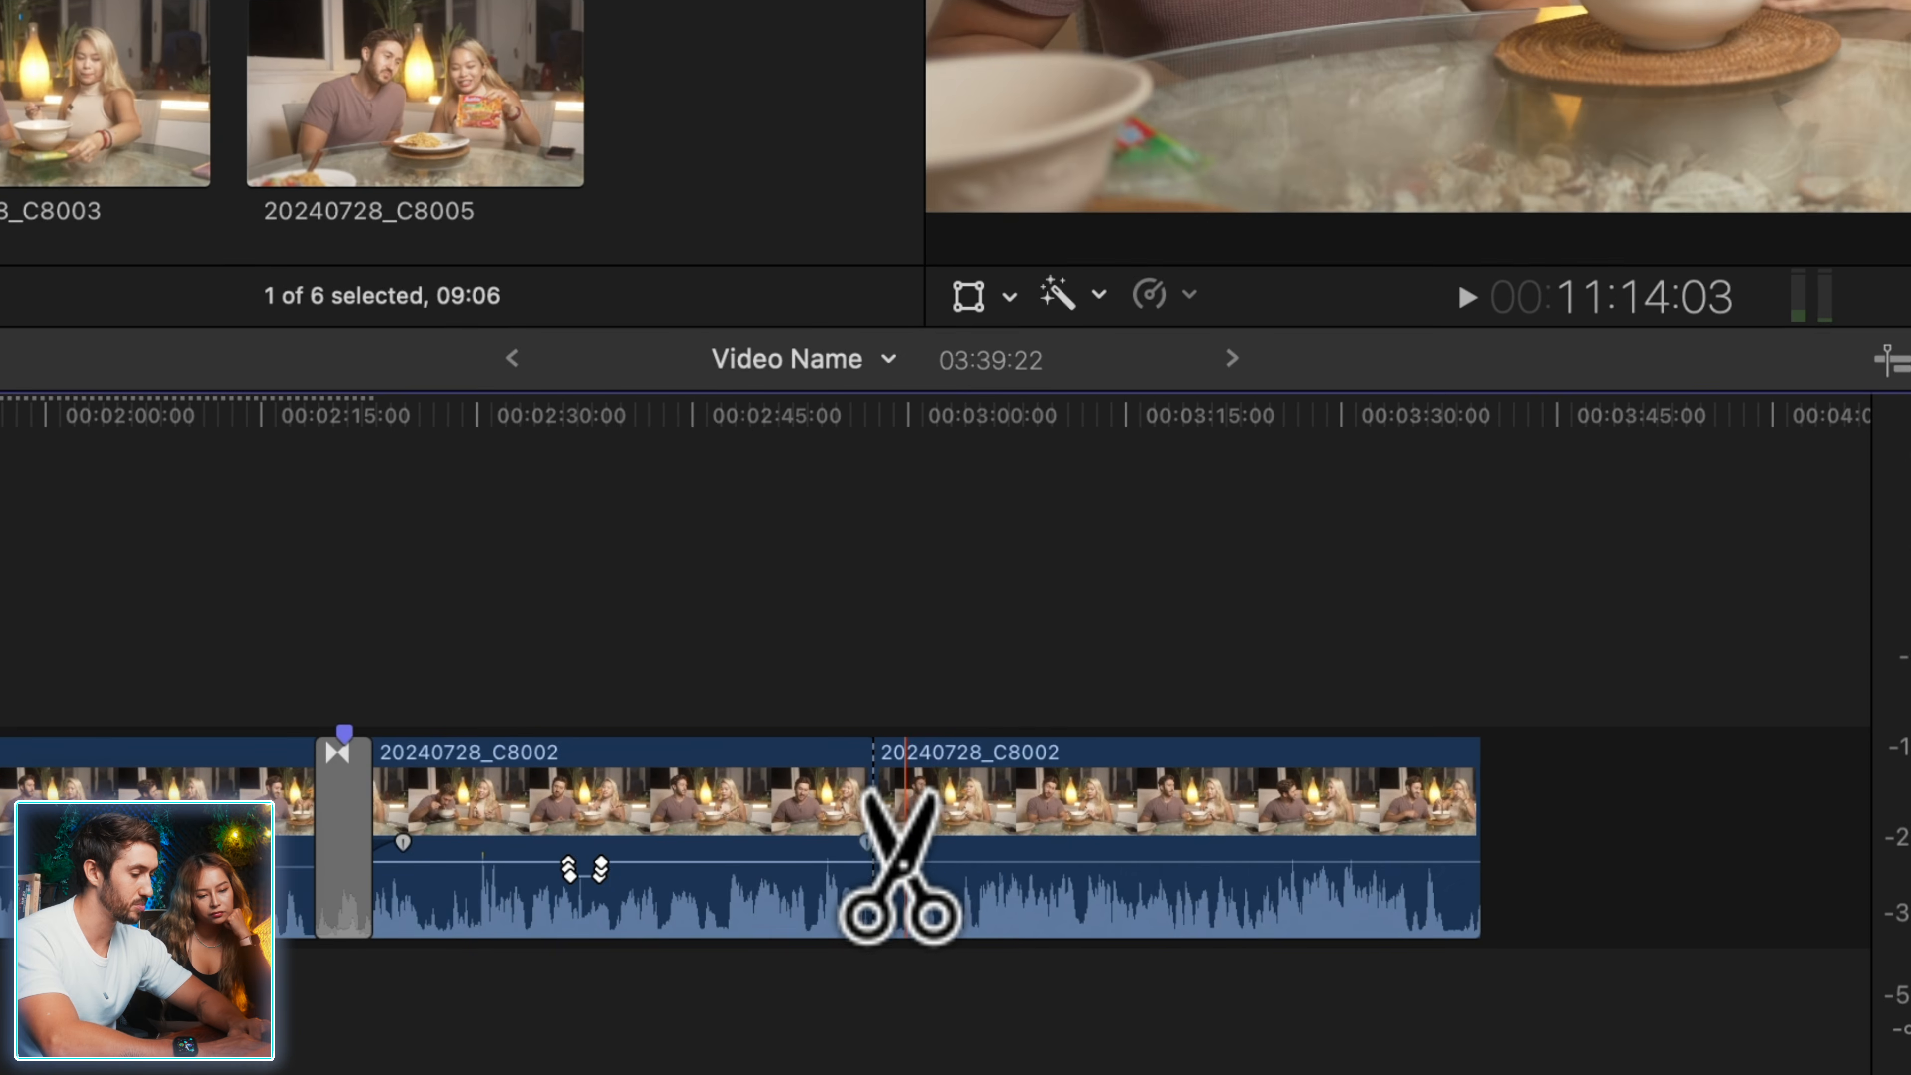
{"action": "left_click", "coordinate": [909, 866]}
- Delete the isolated segment of about 2 seconds from the last clip, undo the deletion, delete it again and return to the cut
{"action": "key", "text": "a"}
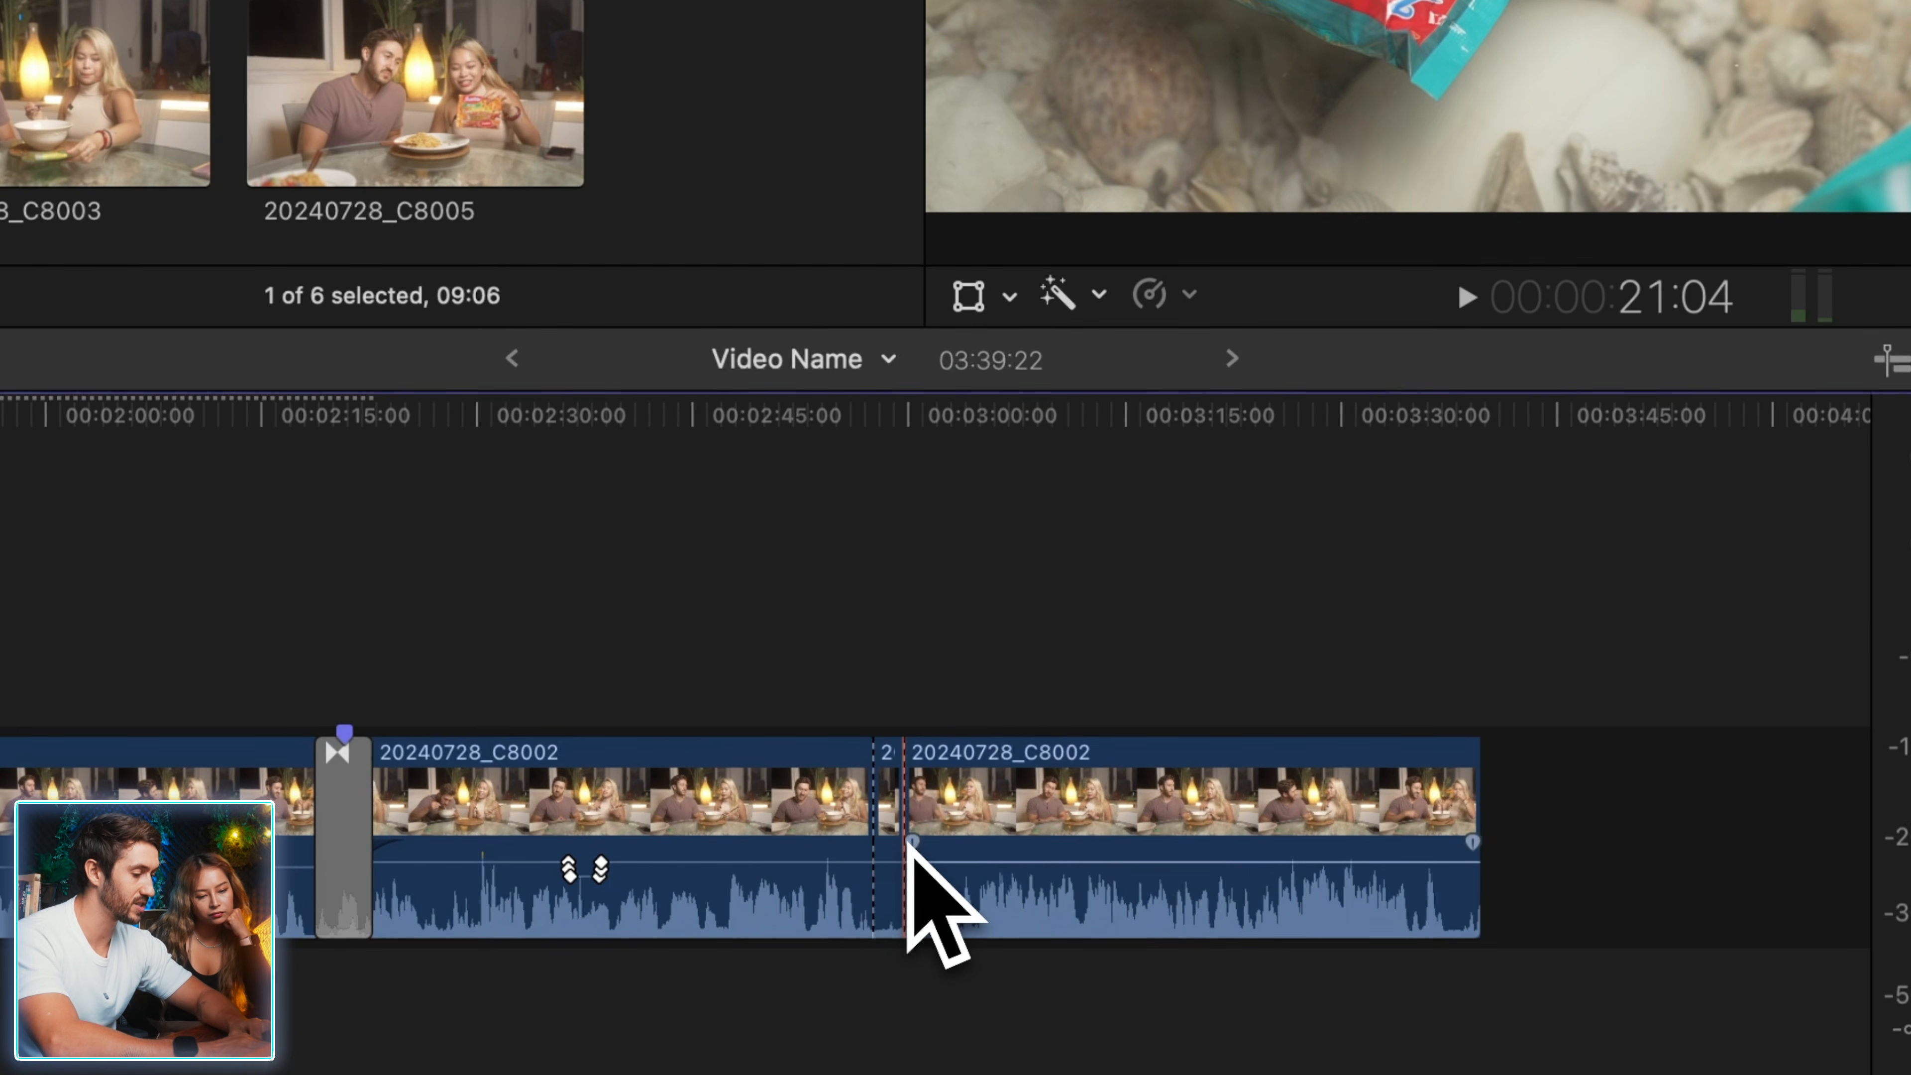
{"action": "key", "text": "l"}
{"action": "left_click", "coordinate": [884, 794]}
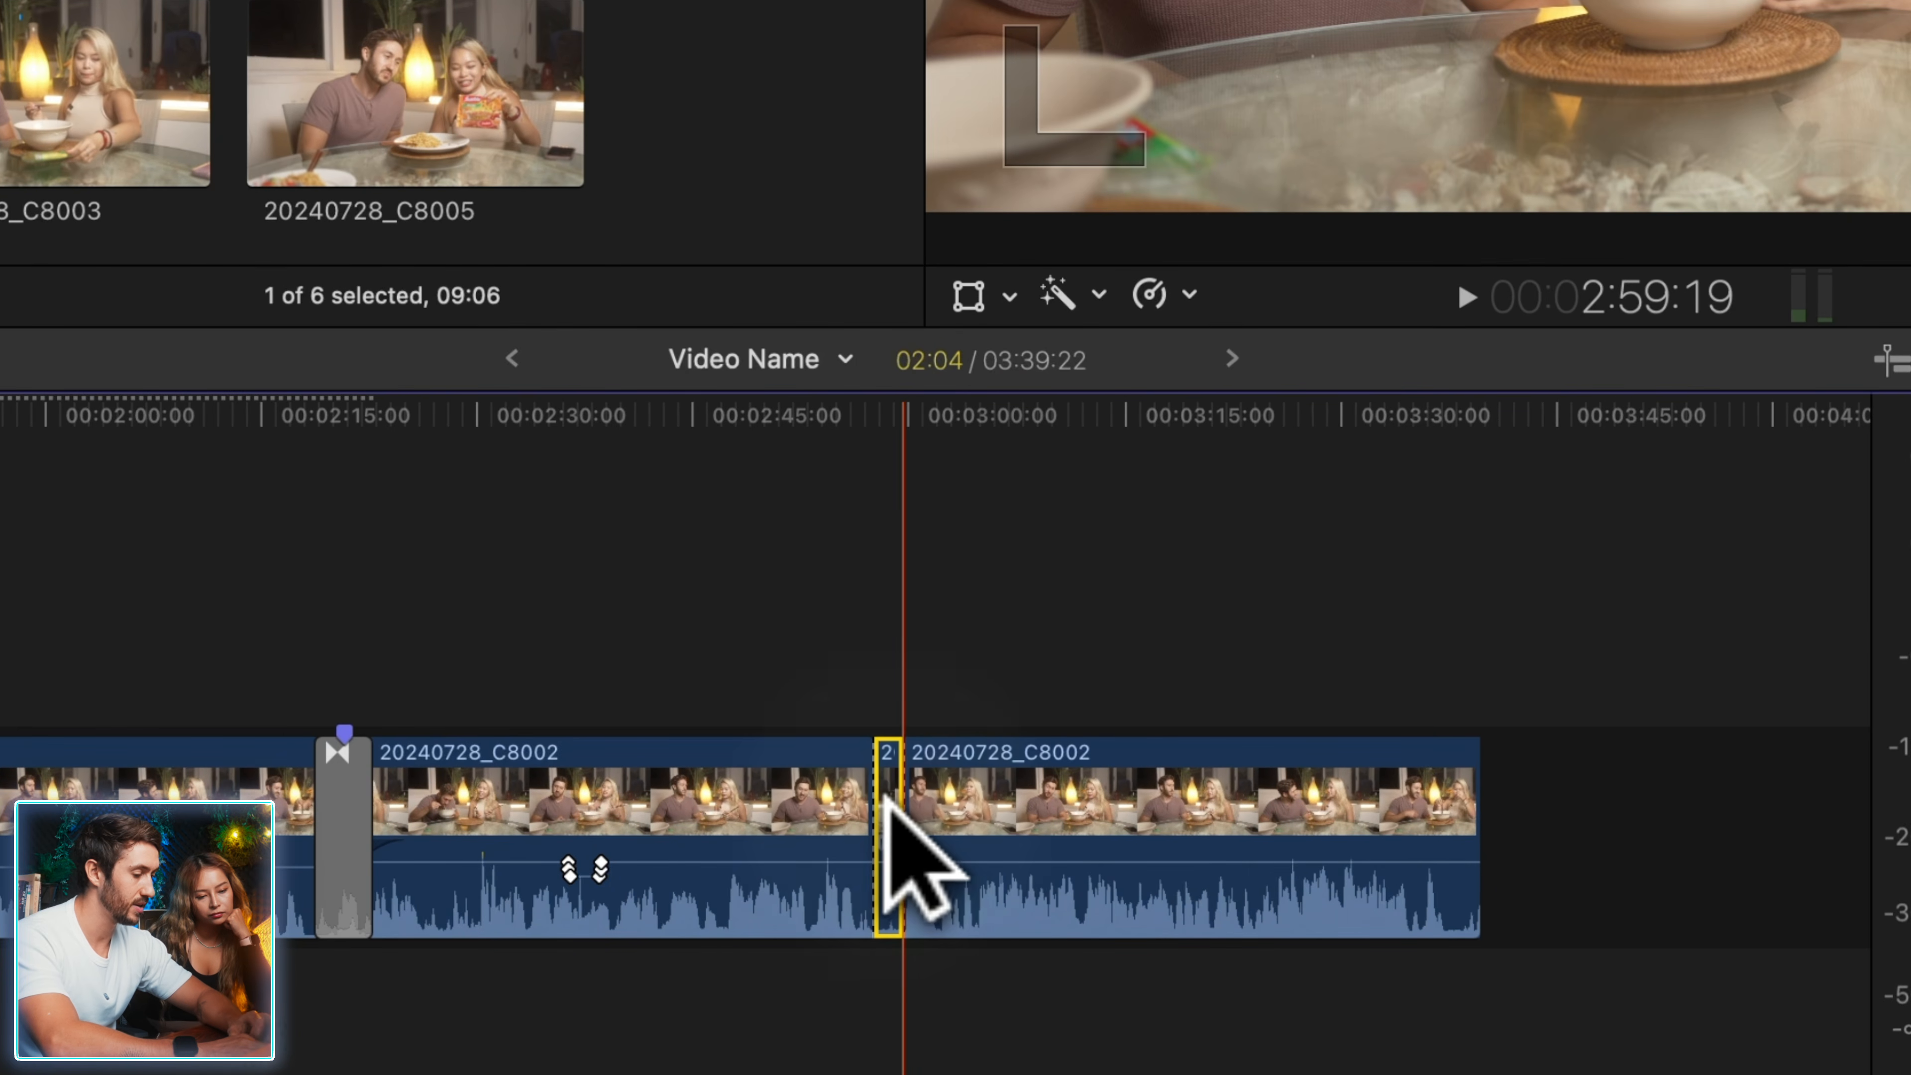
{"action": "key", "text": "Delete"}
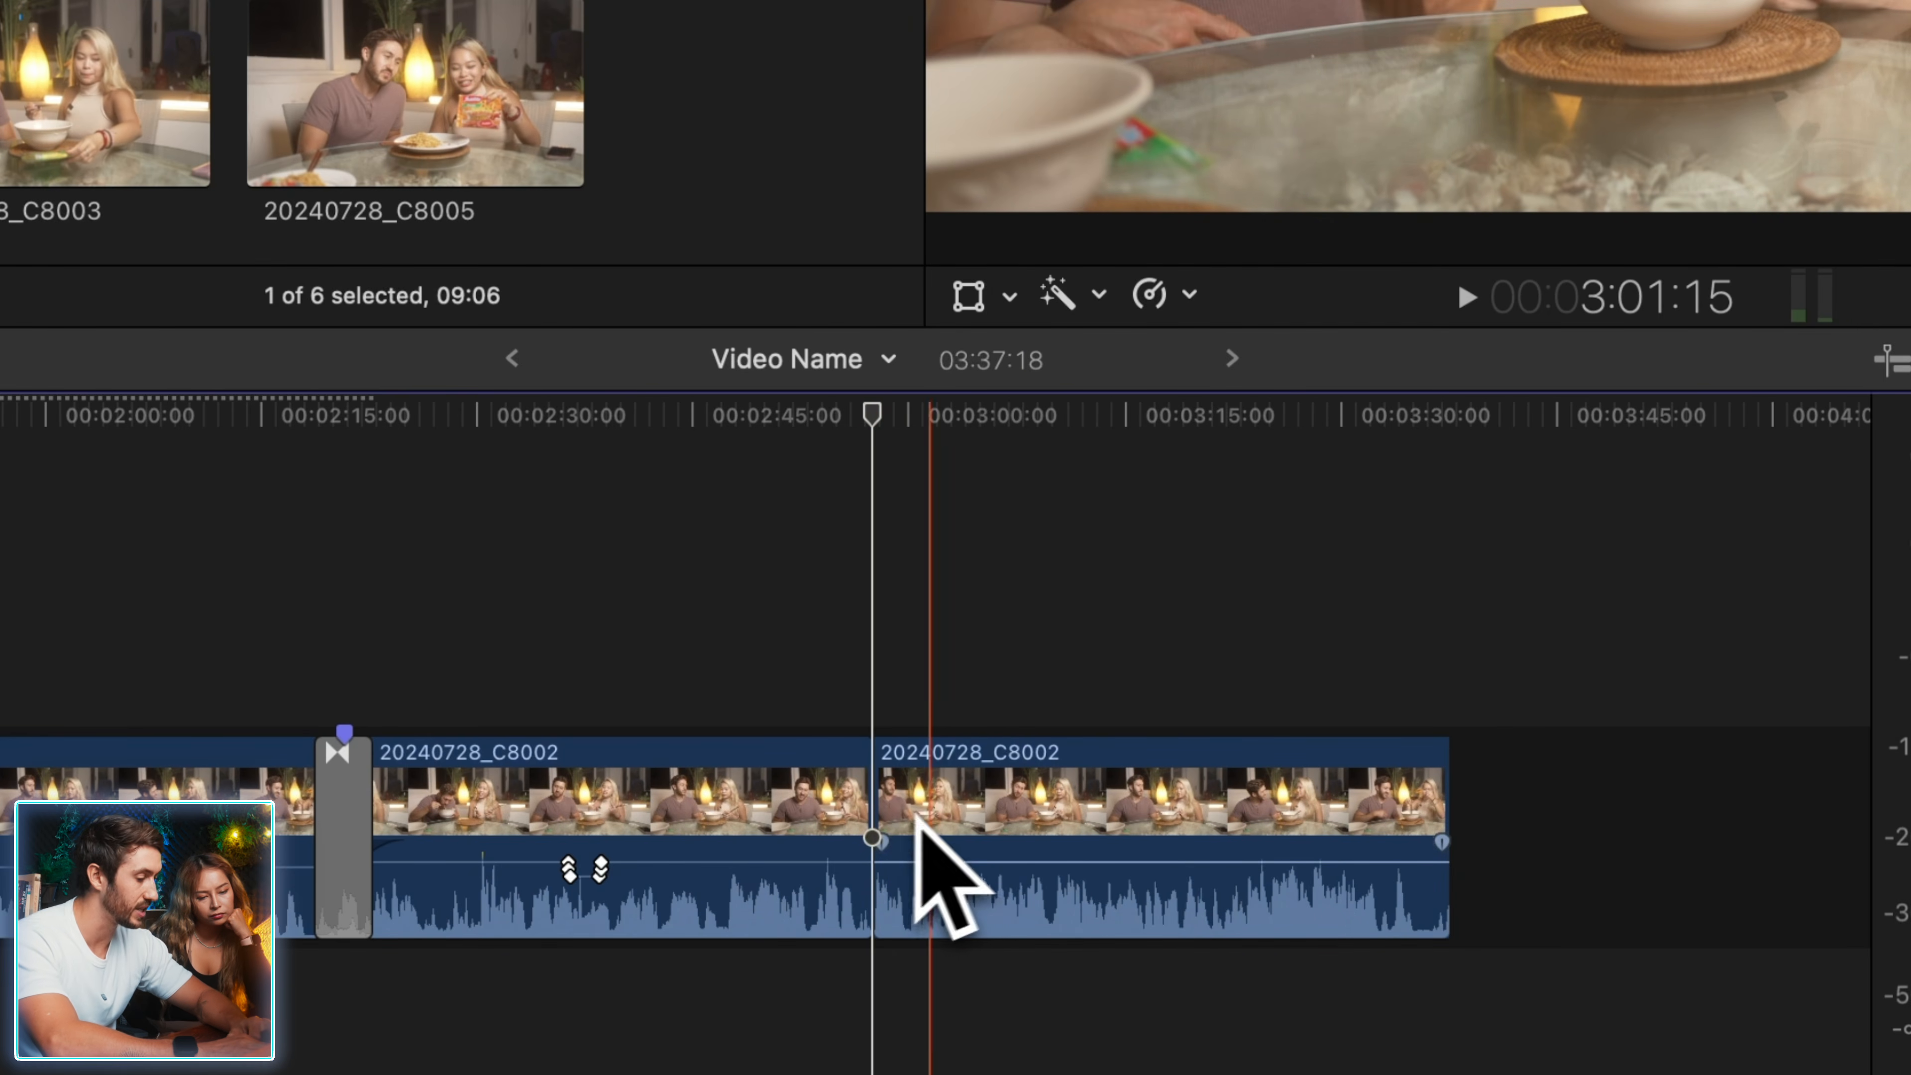
{"action": "key", "text": "super+z"}
{"action": "key", "text": "Delete"}
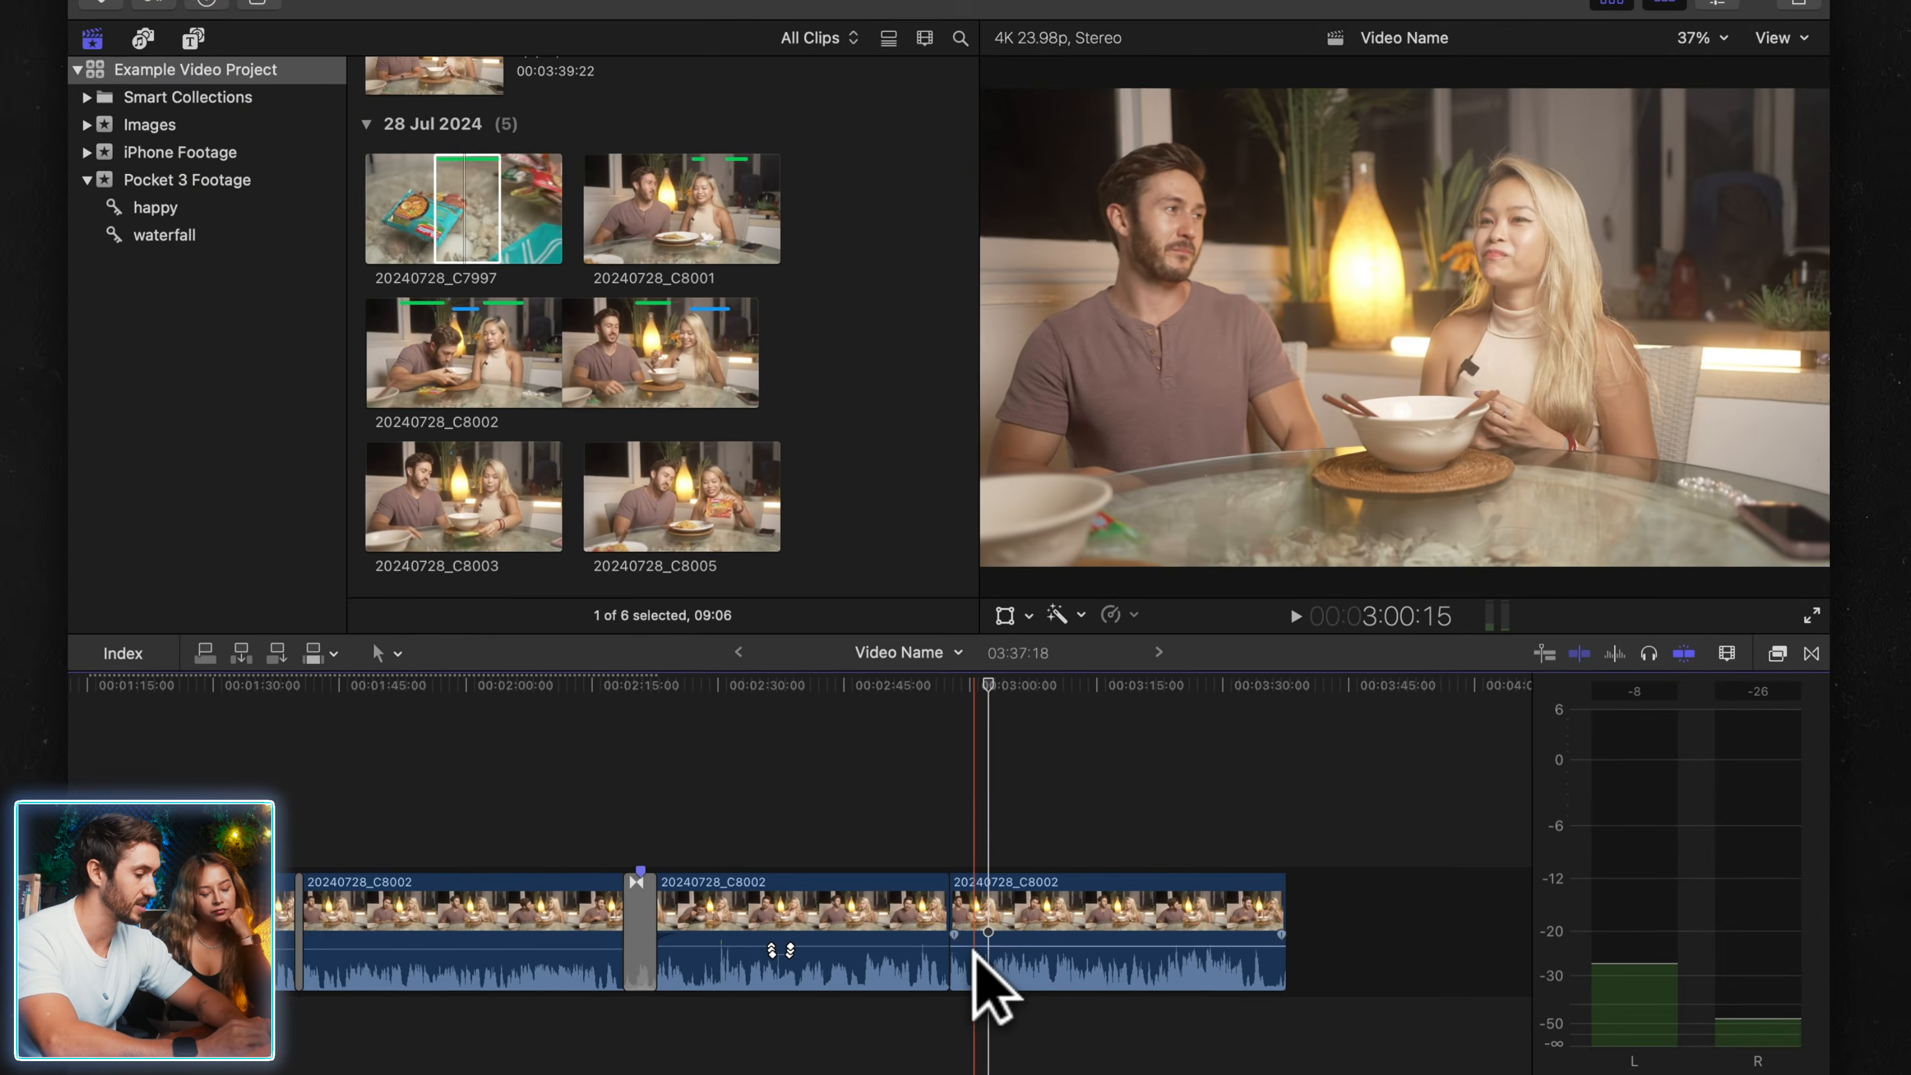
{"action": "key", "text": "Up"}
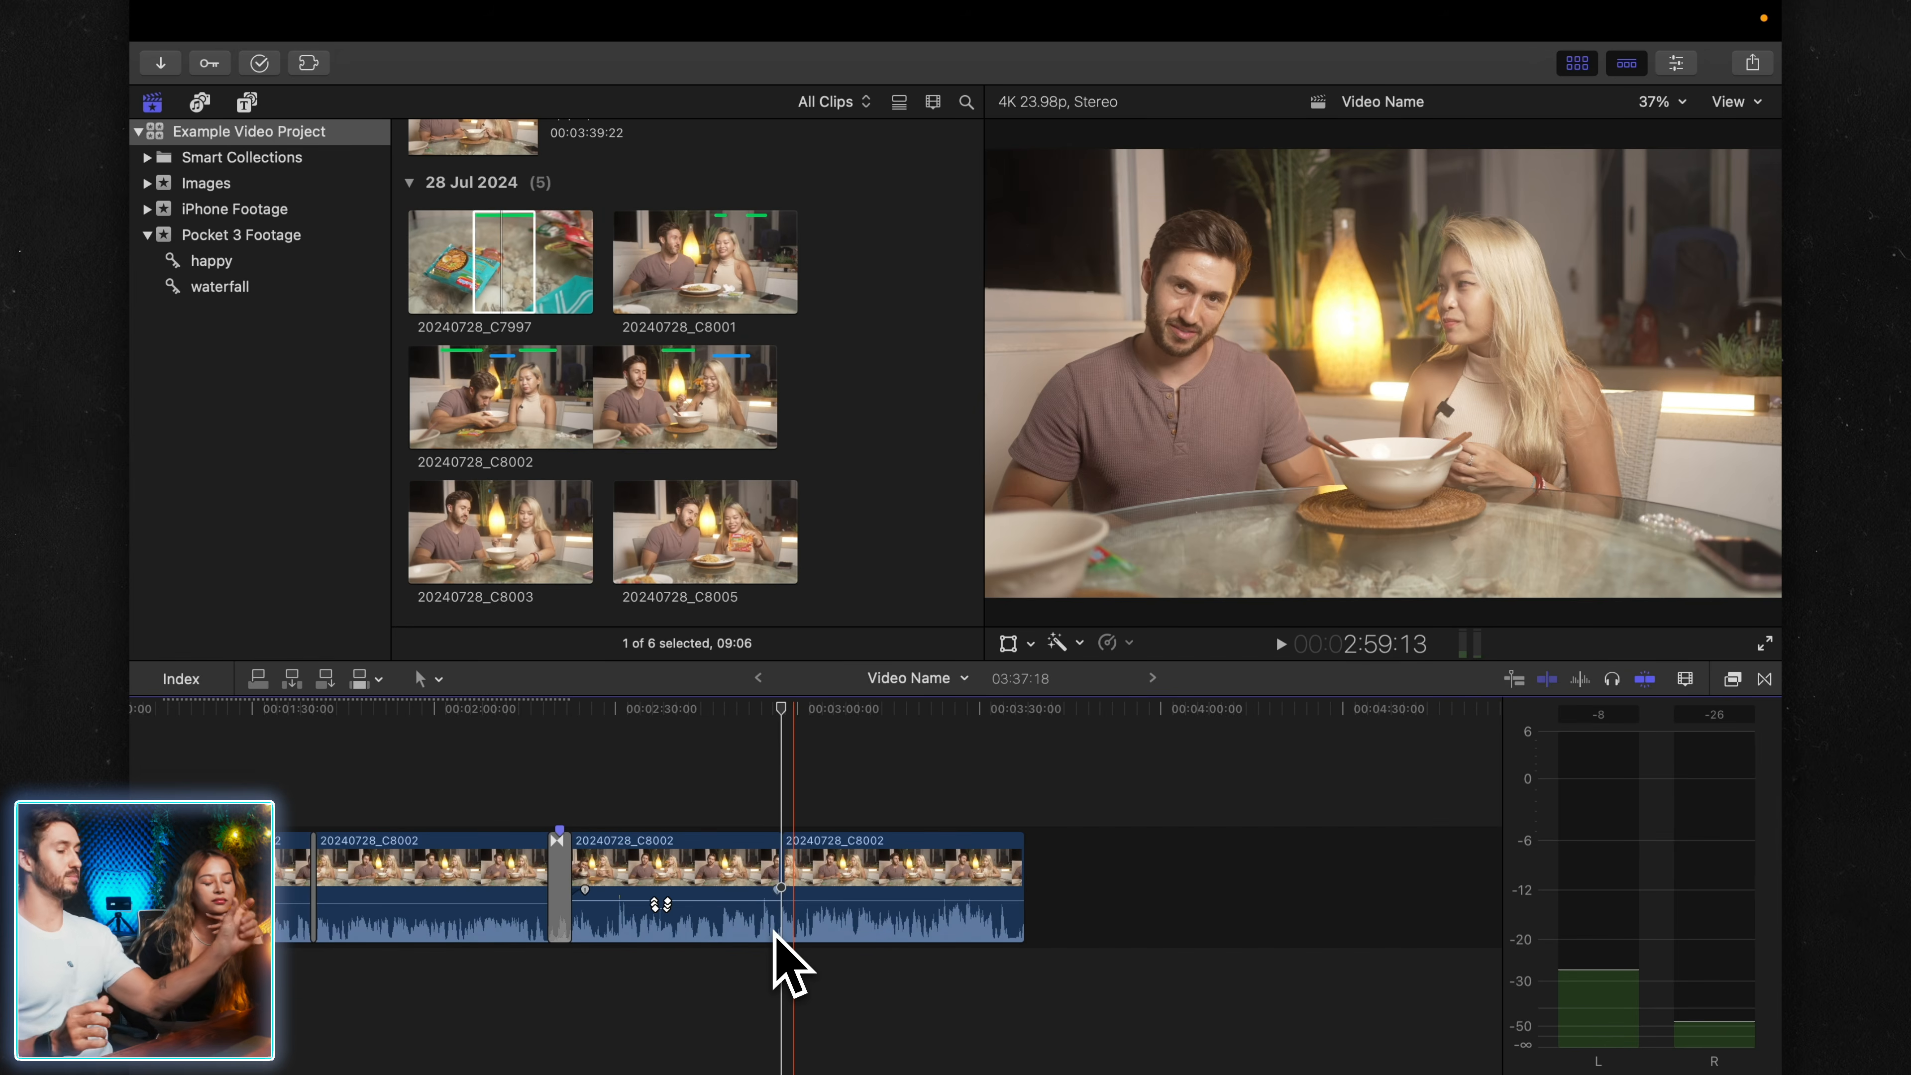
- Try overwriting the connected clip 20240728_C7997 into the primary storyline at about 00:00:16 twice, undoing it each time
{"action": "key", "text": "shift+z"}
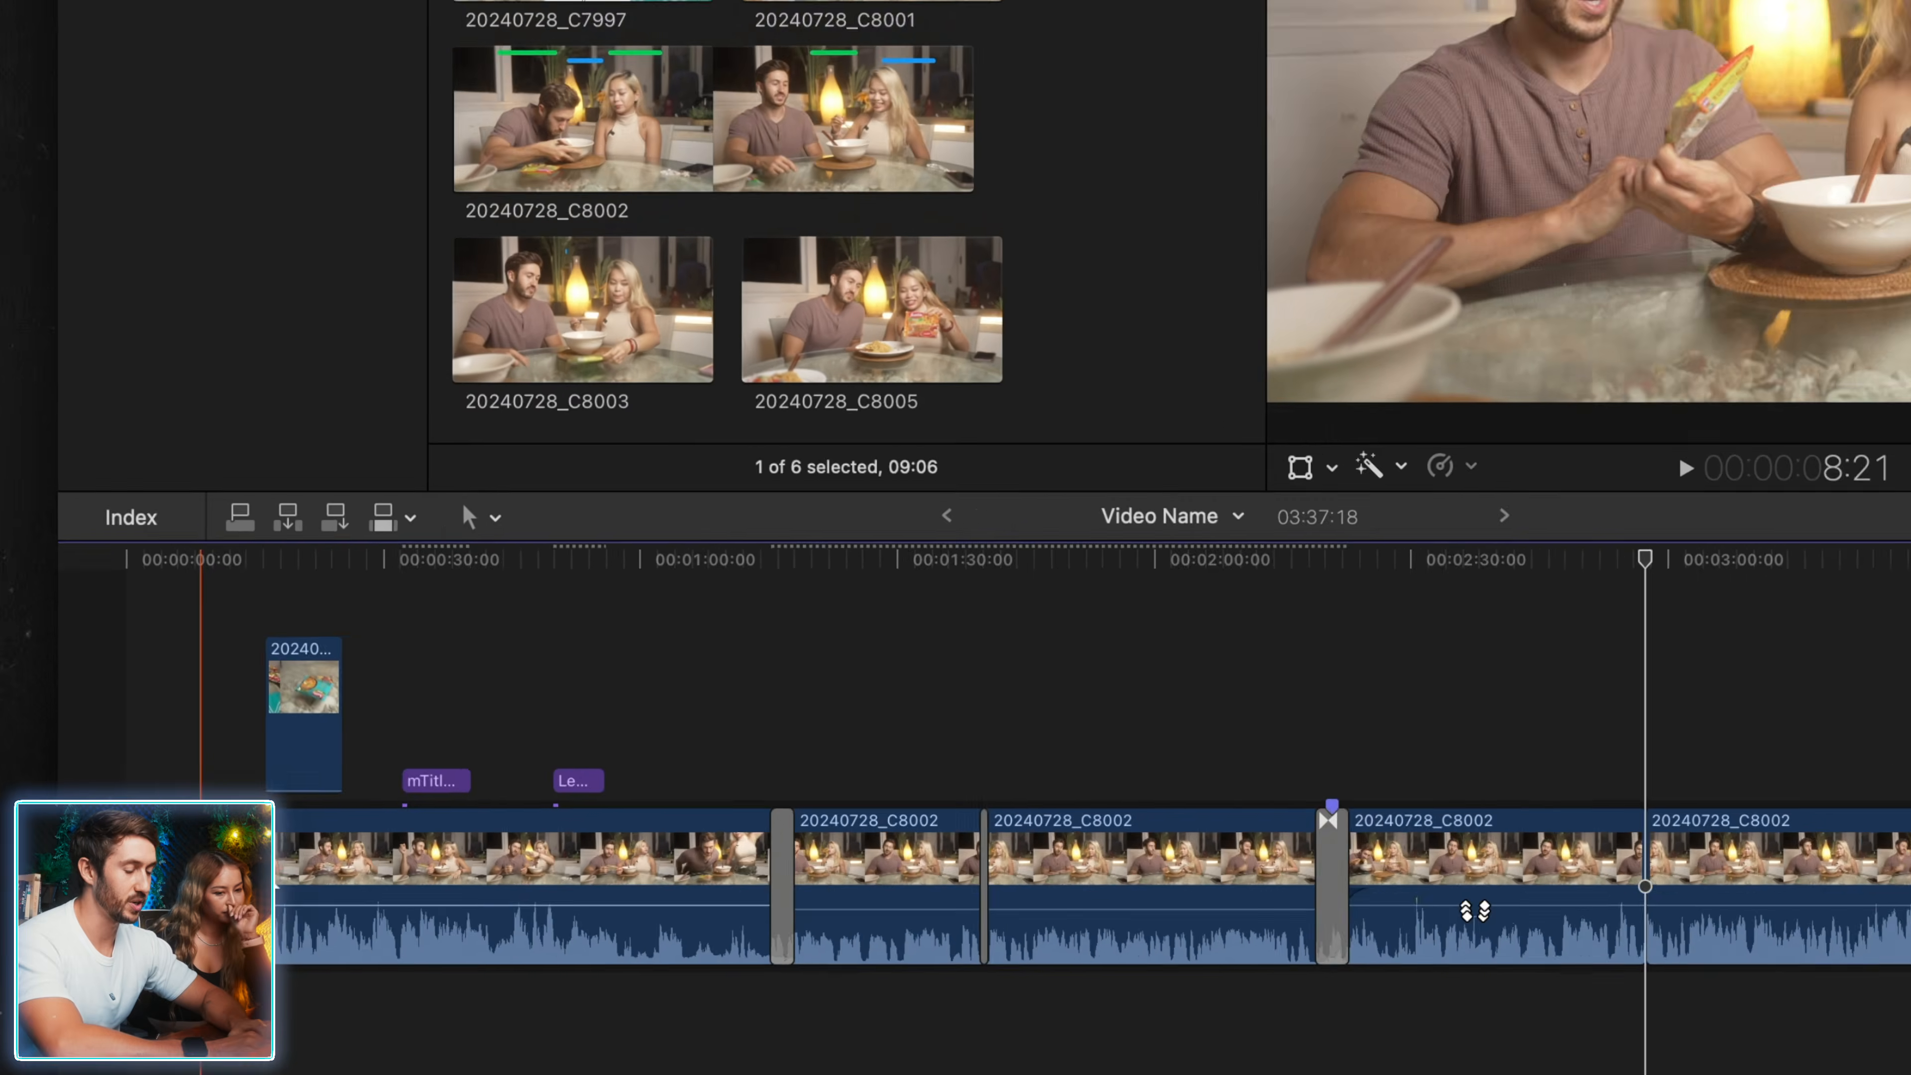
{"action": "key", "text": "super+equal"}
{"action": "key", "text": "super+equal"}
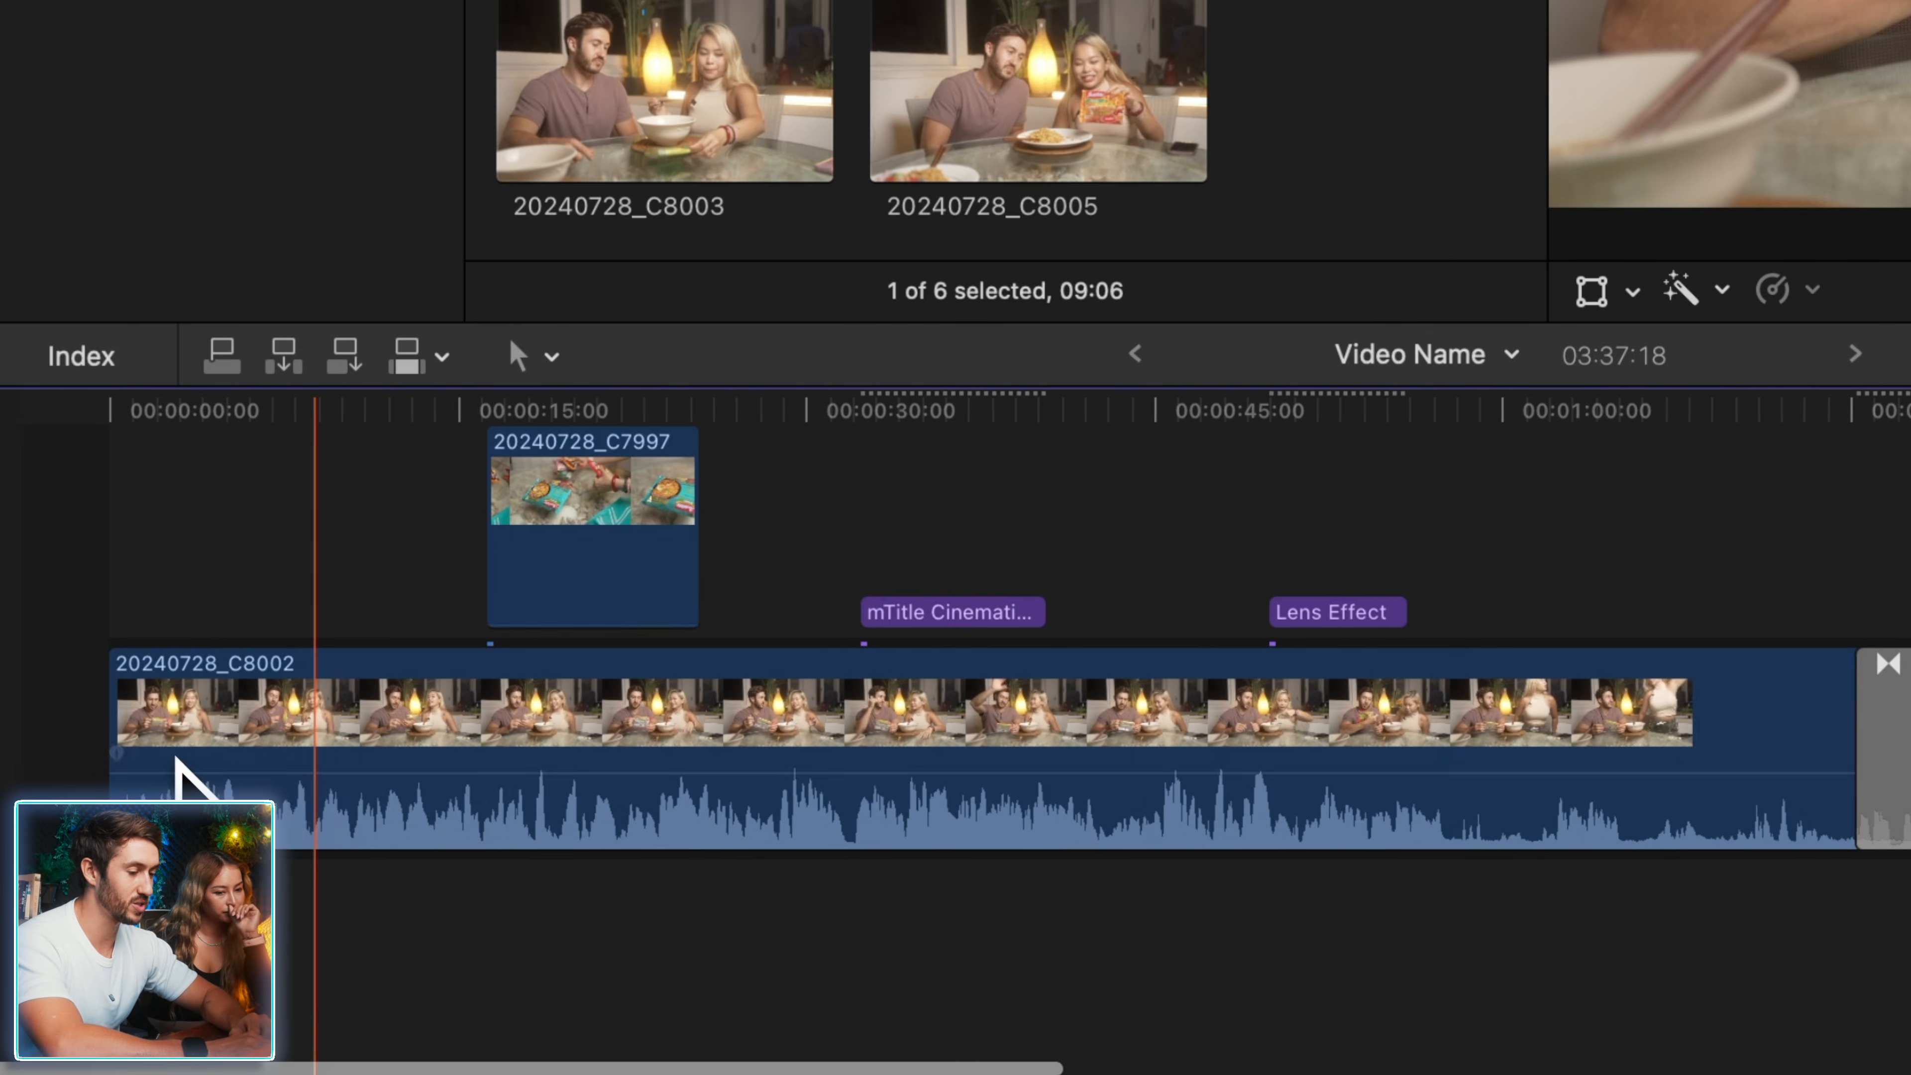
{"action": "key", "text": "super+equal"}
{"action": "scroll", "coordinate": [309, 696], "scroll_direction": "left", "scroll_amount": 2}
{"action": "scroll", "coordinate": [308, 697], "scroll_direction": "up", "scroll_amount": 2}
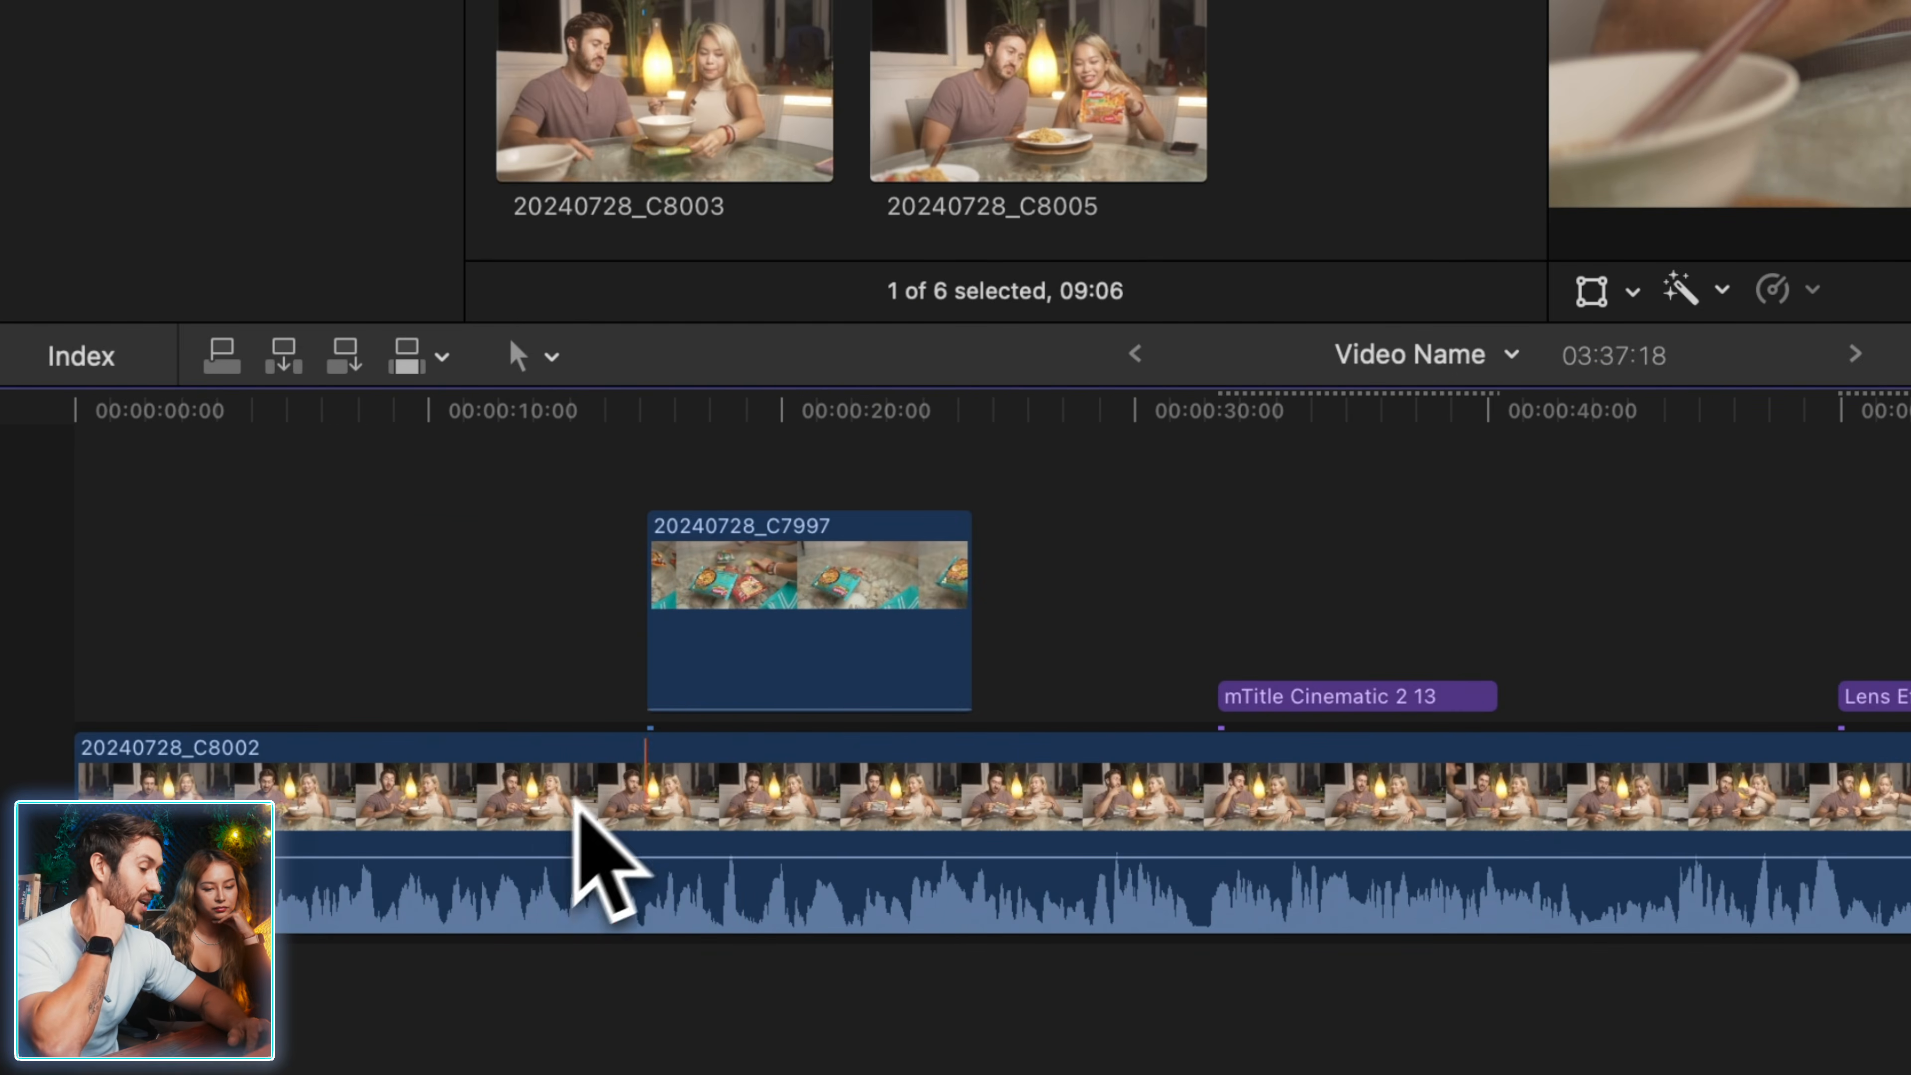
{"action": "left_click", "coordinate": [747, 598]}
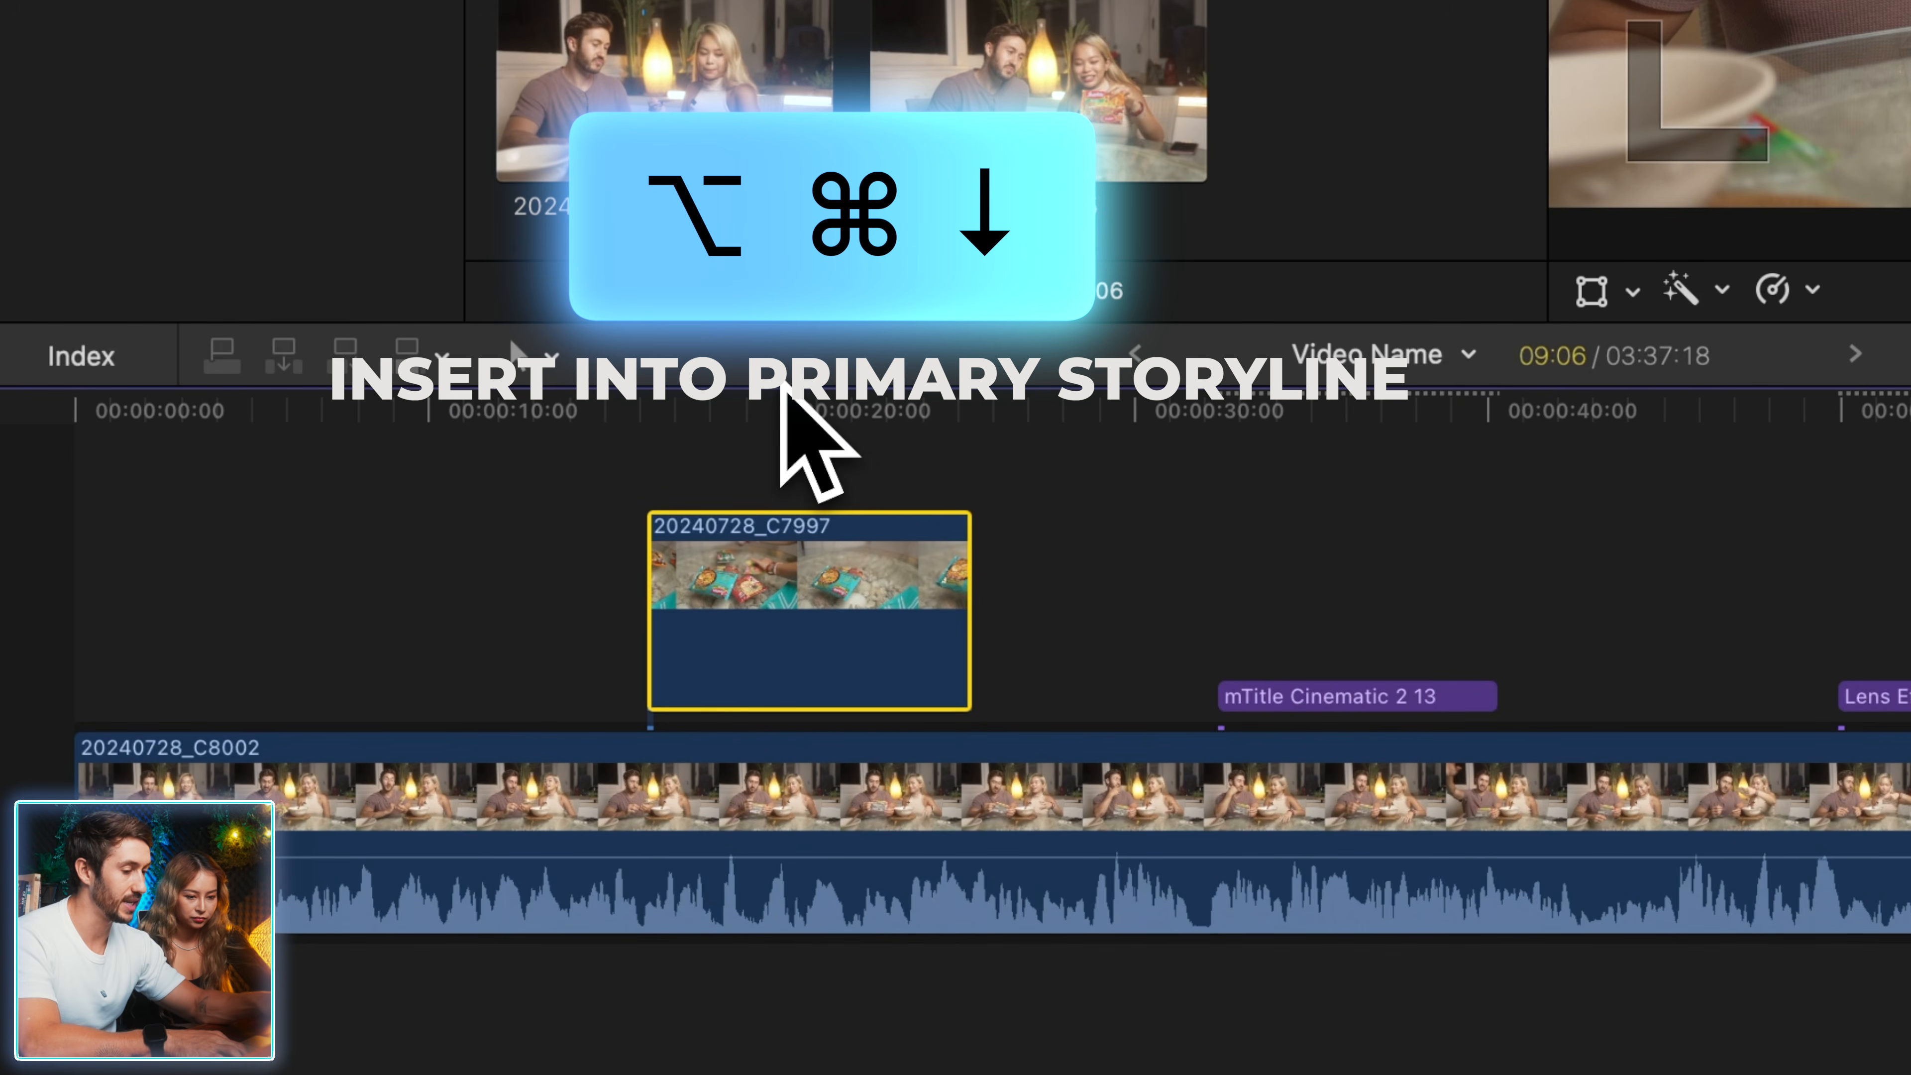
{"action": "key", "text": "alt+super+Down"}
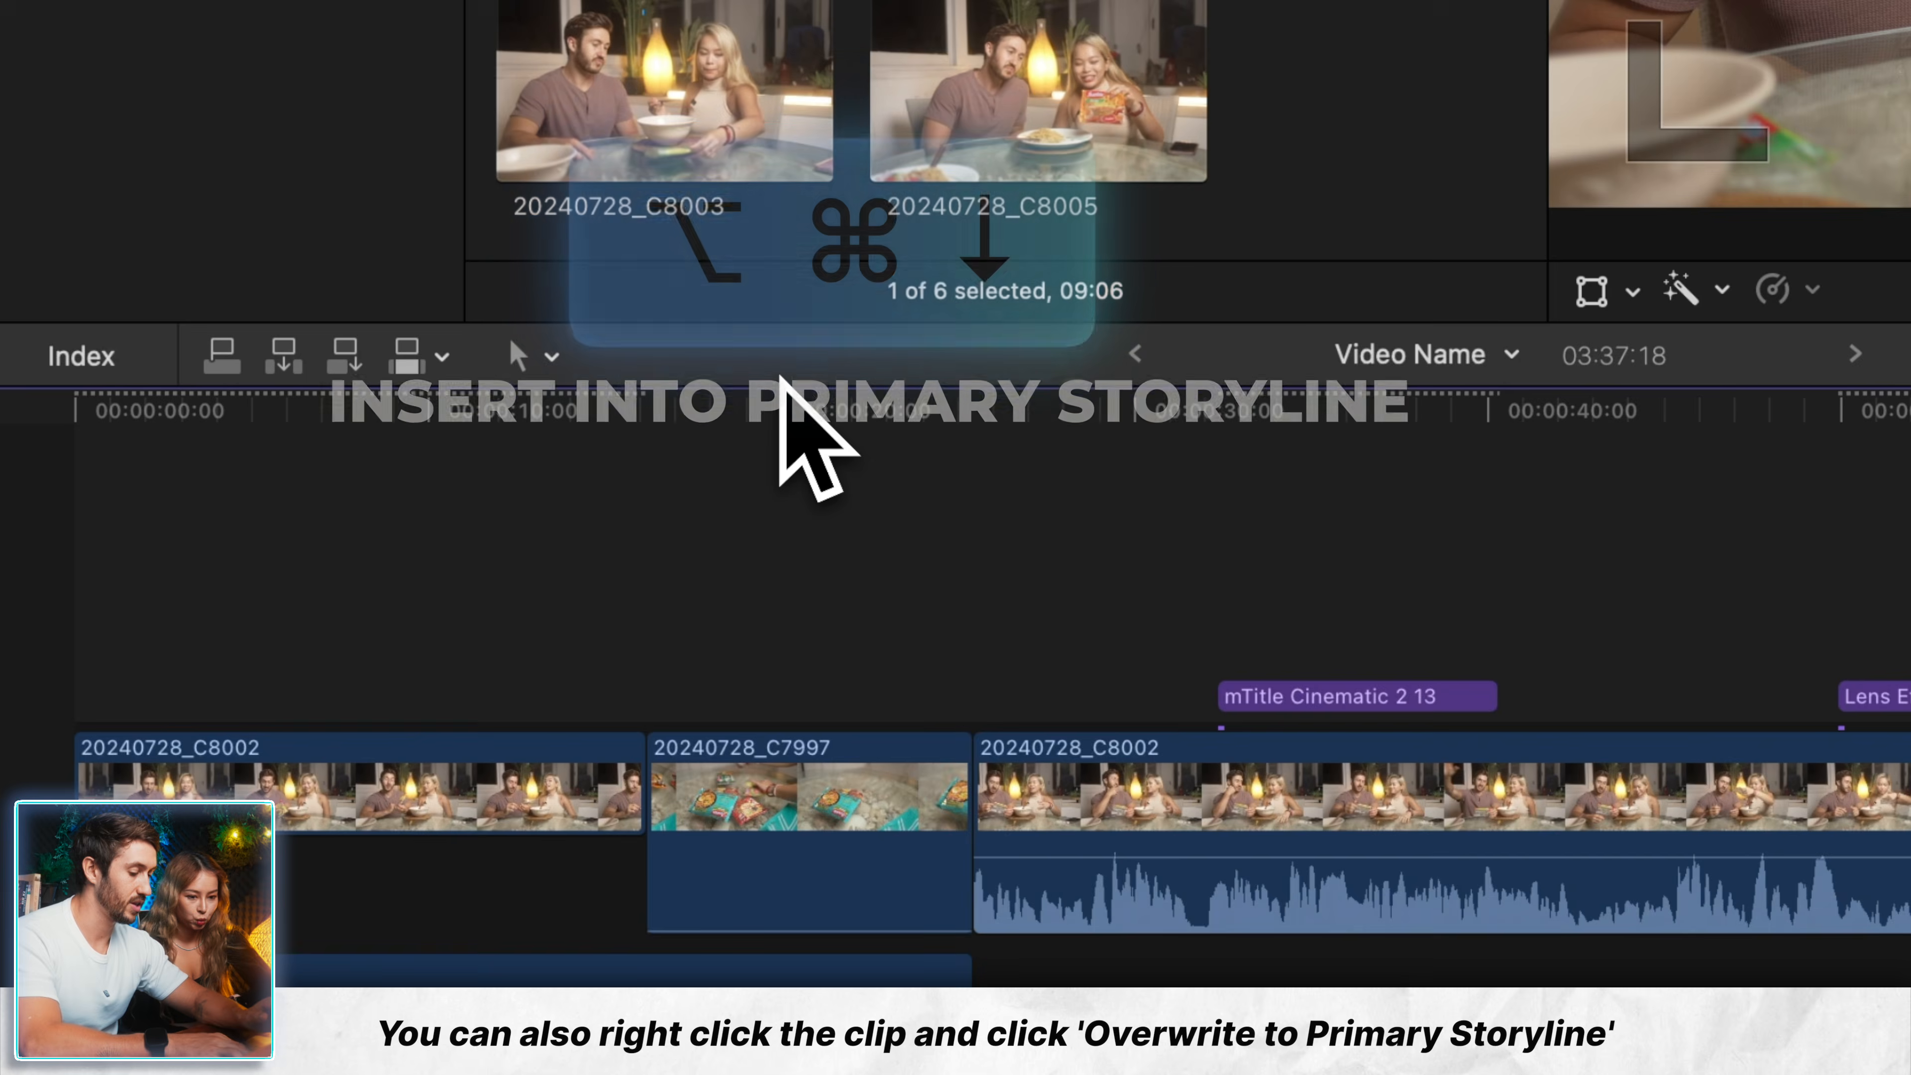
{"action": "key", "text": "super+z"}
{"action": "key", "text": "alt+super+Down"}
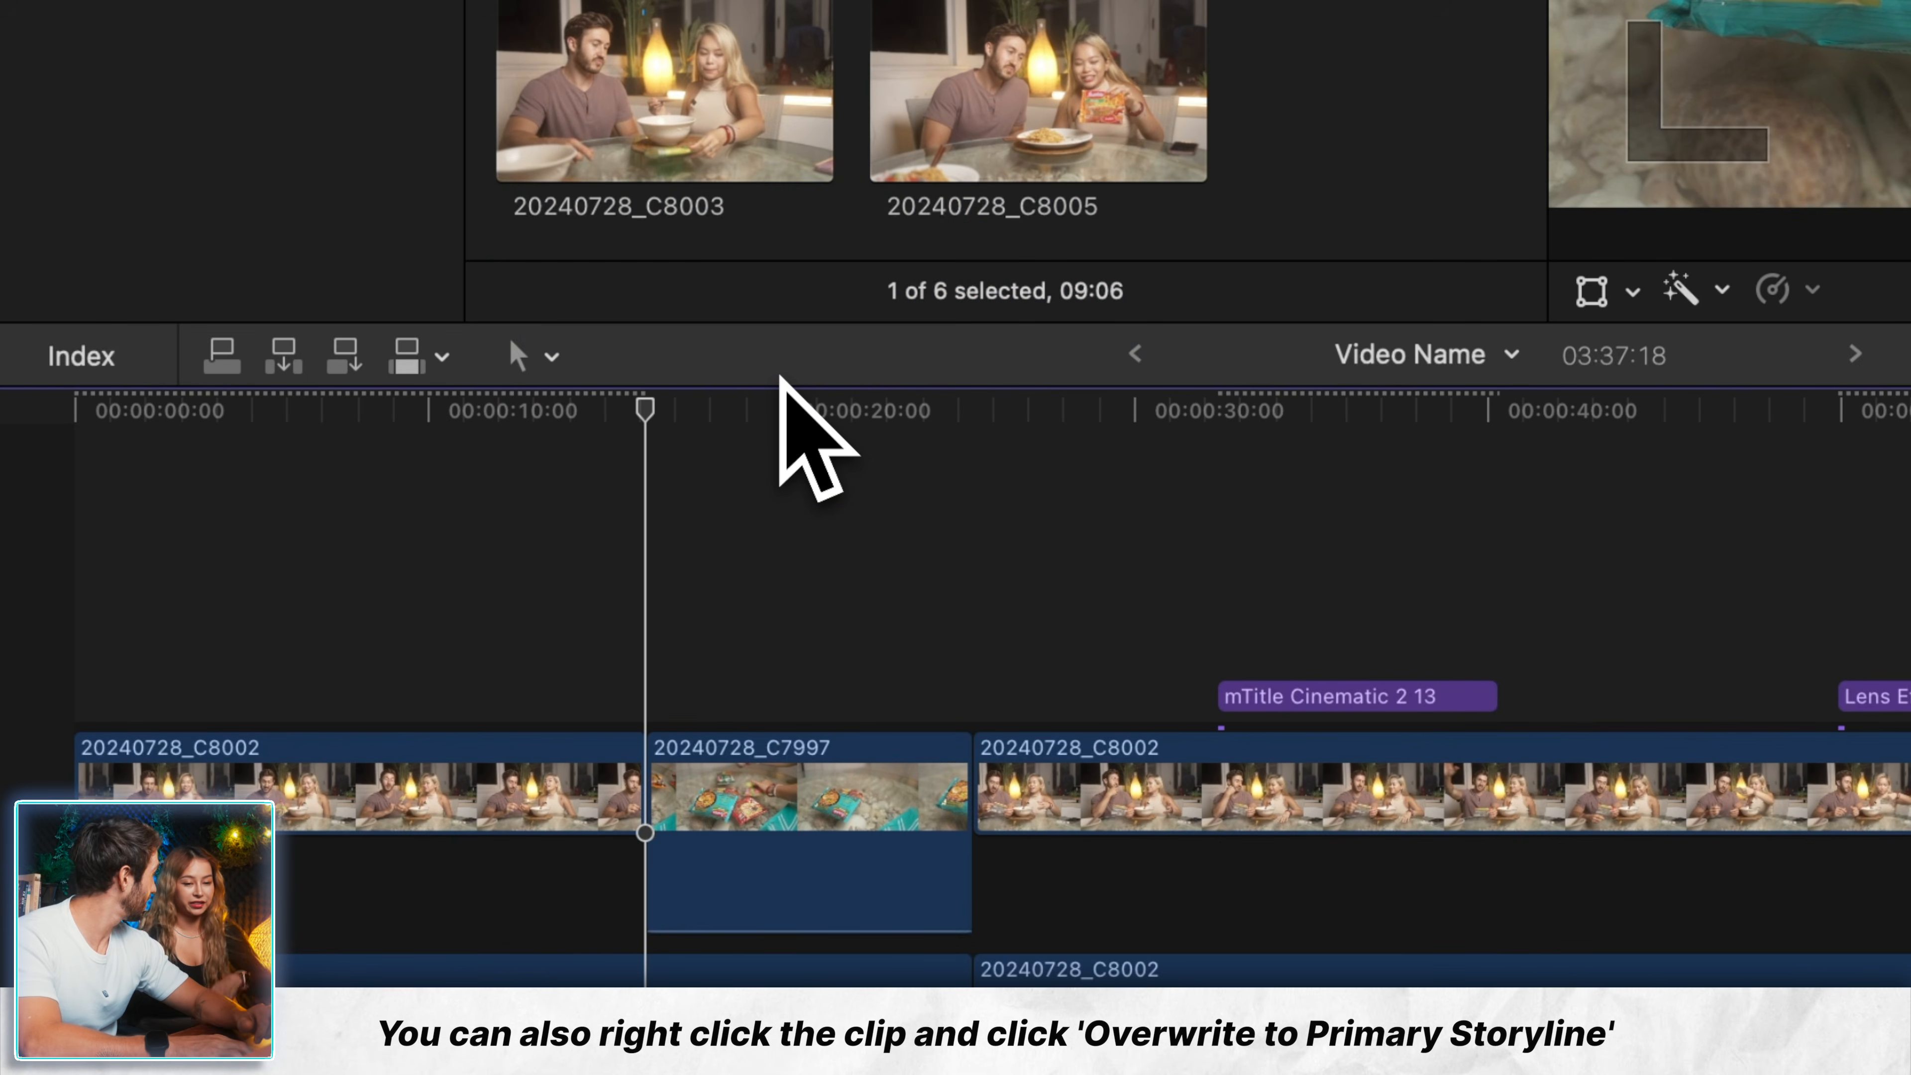
{"action": "key", "text": "super+z"}
- Repeat the overwrite of connected clip 20240728_C7997 to the primary storyline several more times, undoing each attempt
{"action": "scroll", "coordinate": [790, 482], "scroll_direction": "down", "scroll_amount": 3}
{"action": "scroll", "coordinate": [783, 467], "scroll_direction": "up", "scroll_amount": 2}
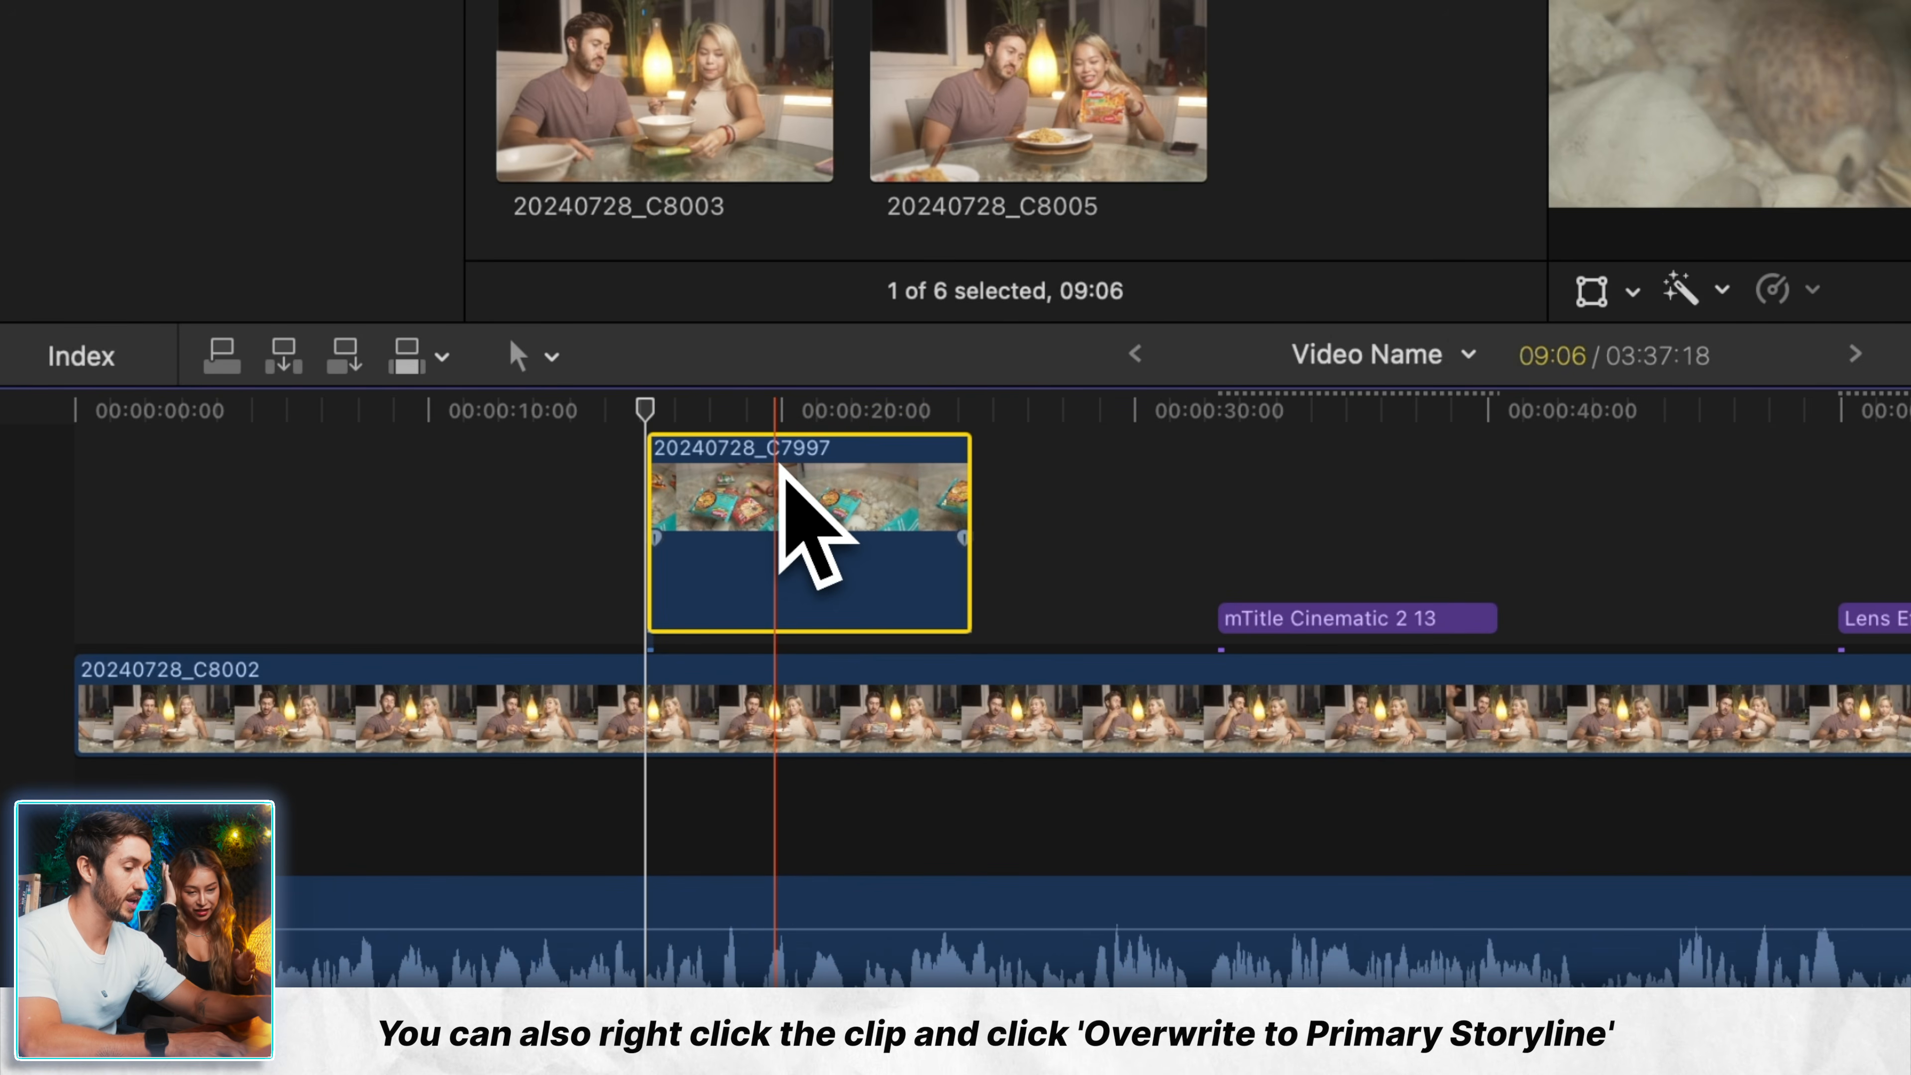
{"action": "key", "text": "alt+super+Down"}
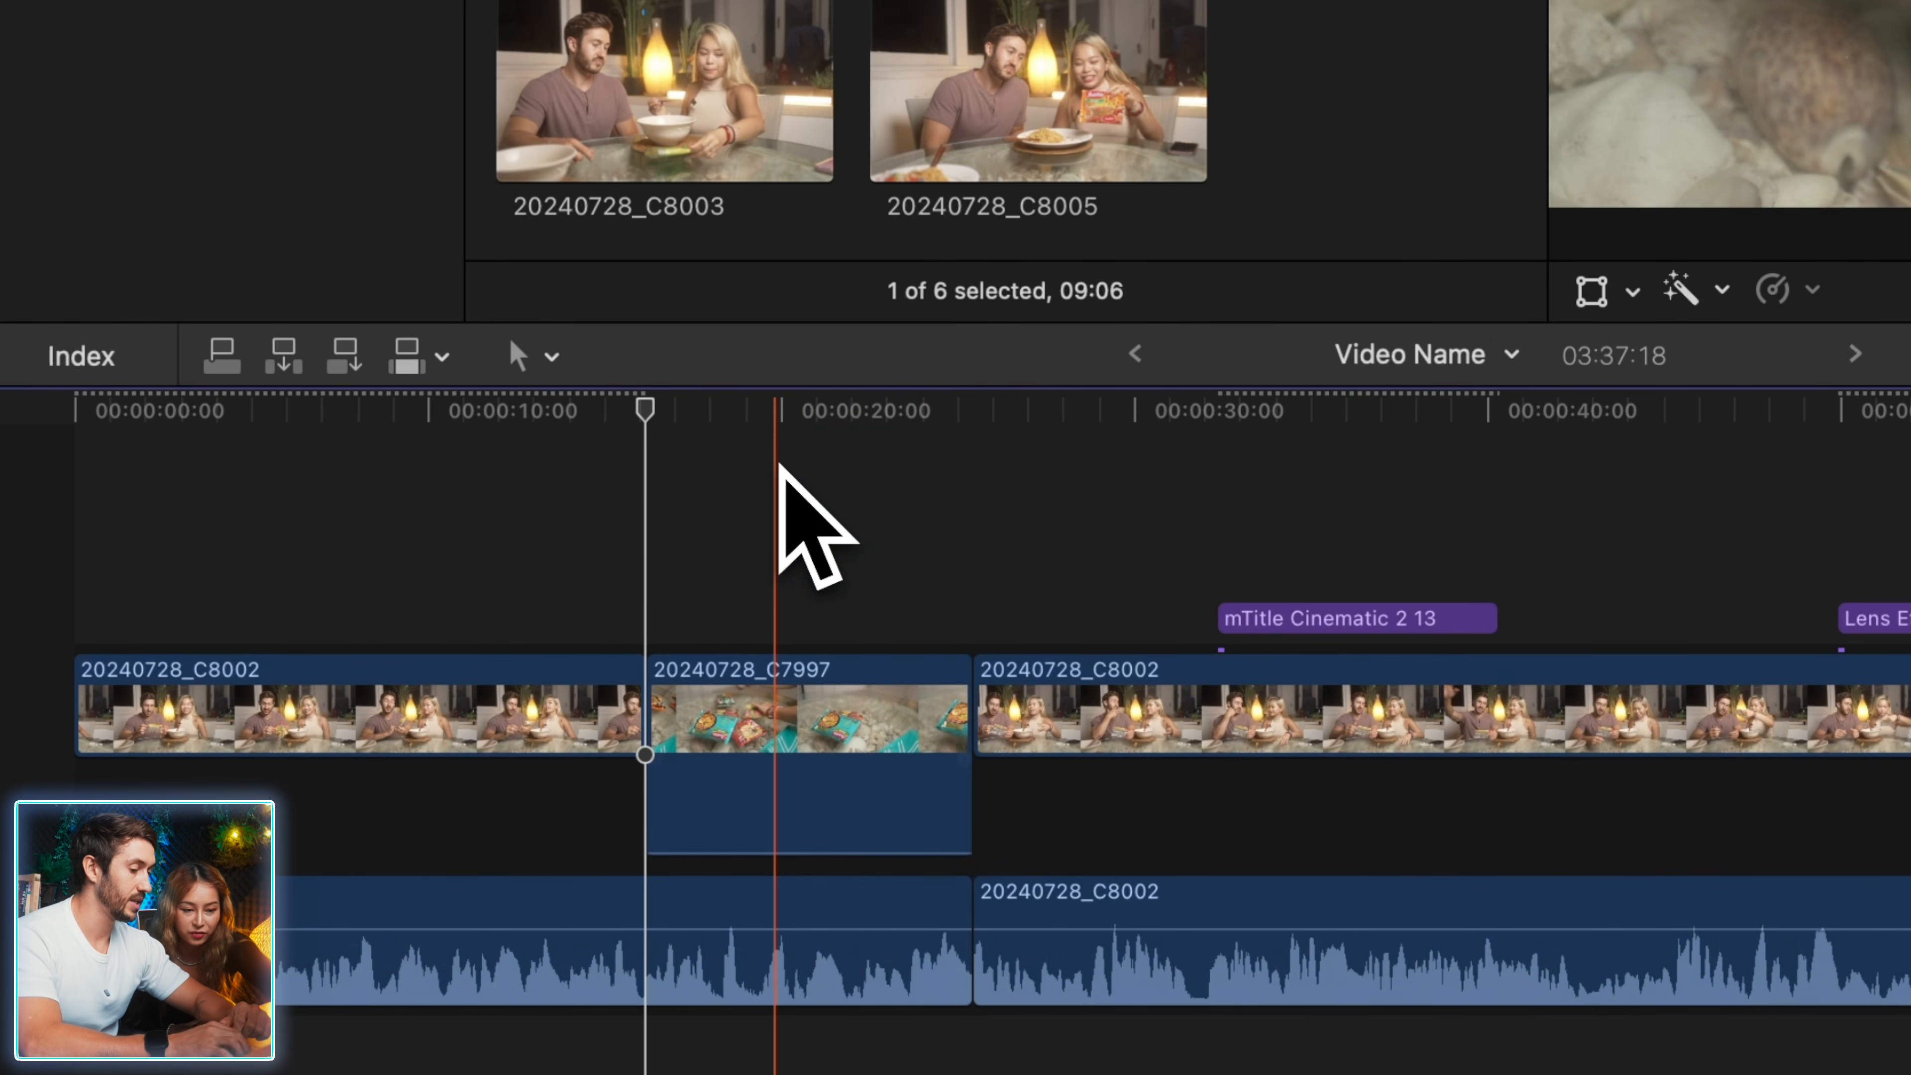
{"action": "key", "text": "super+z"}
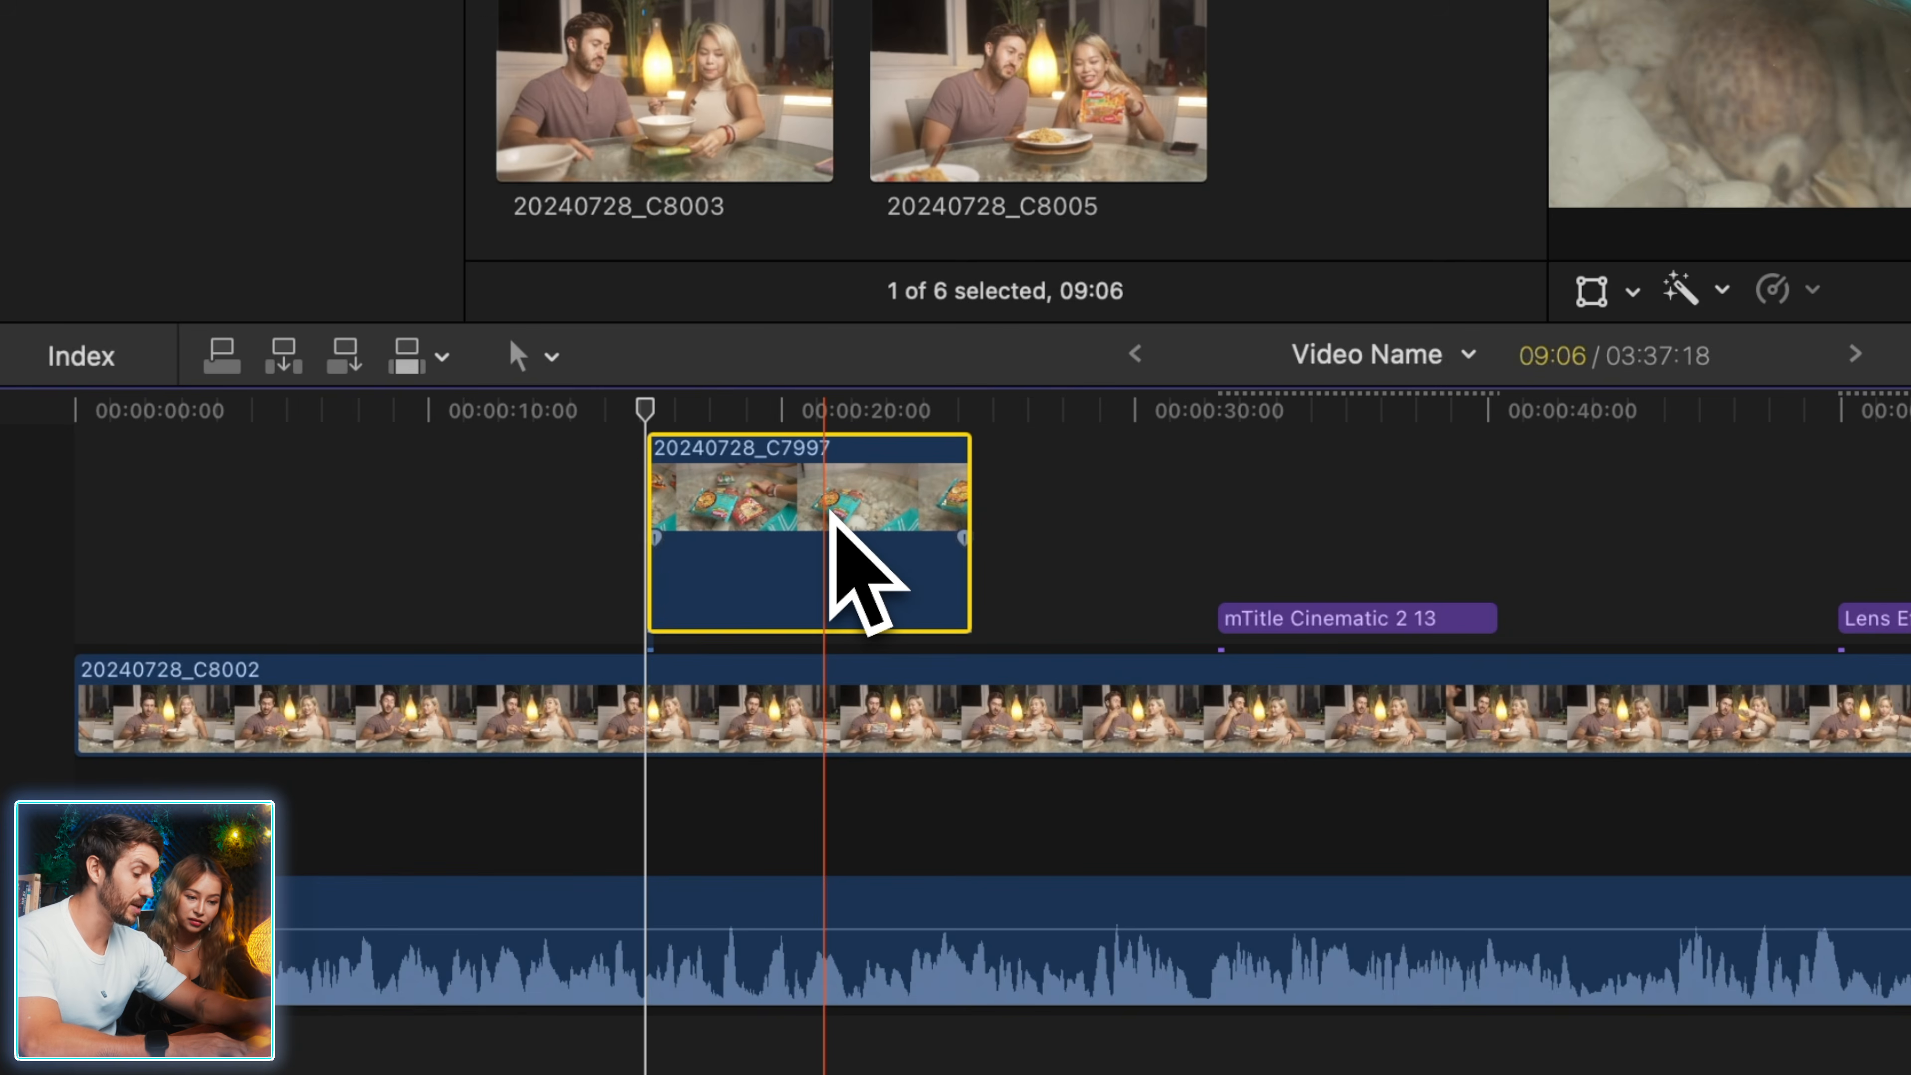
{"action": "key", "text": "alt+super+Down"}
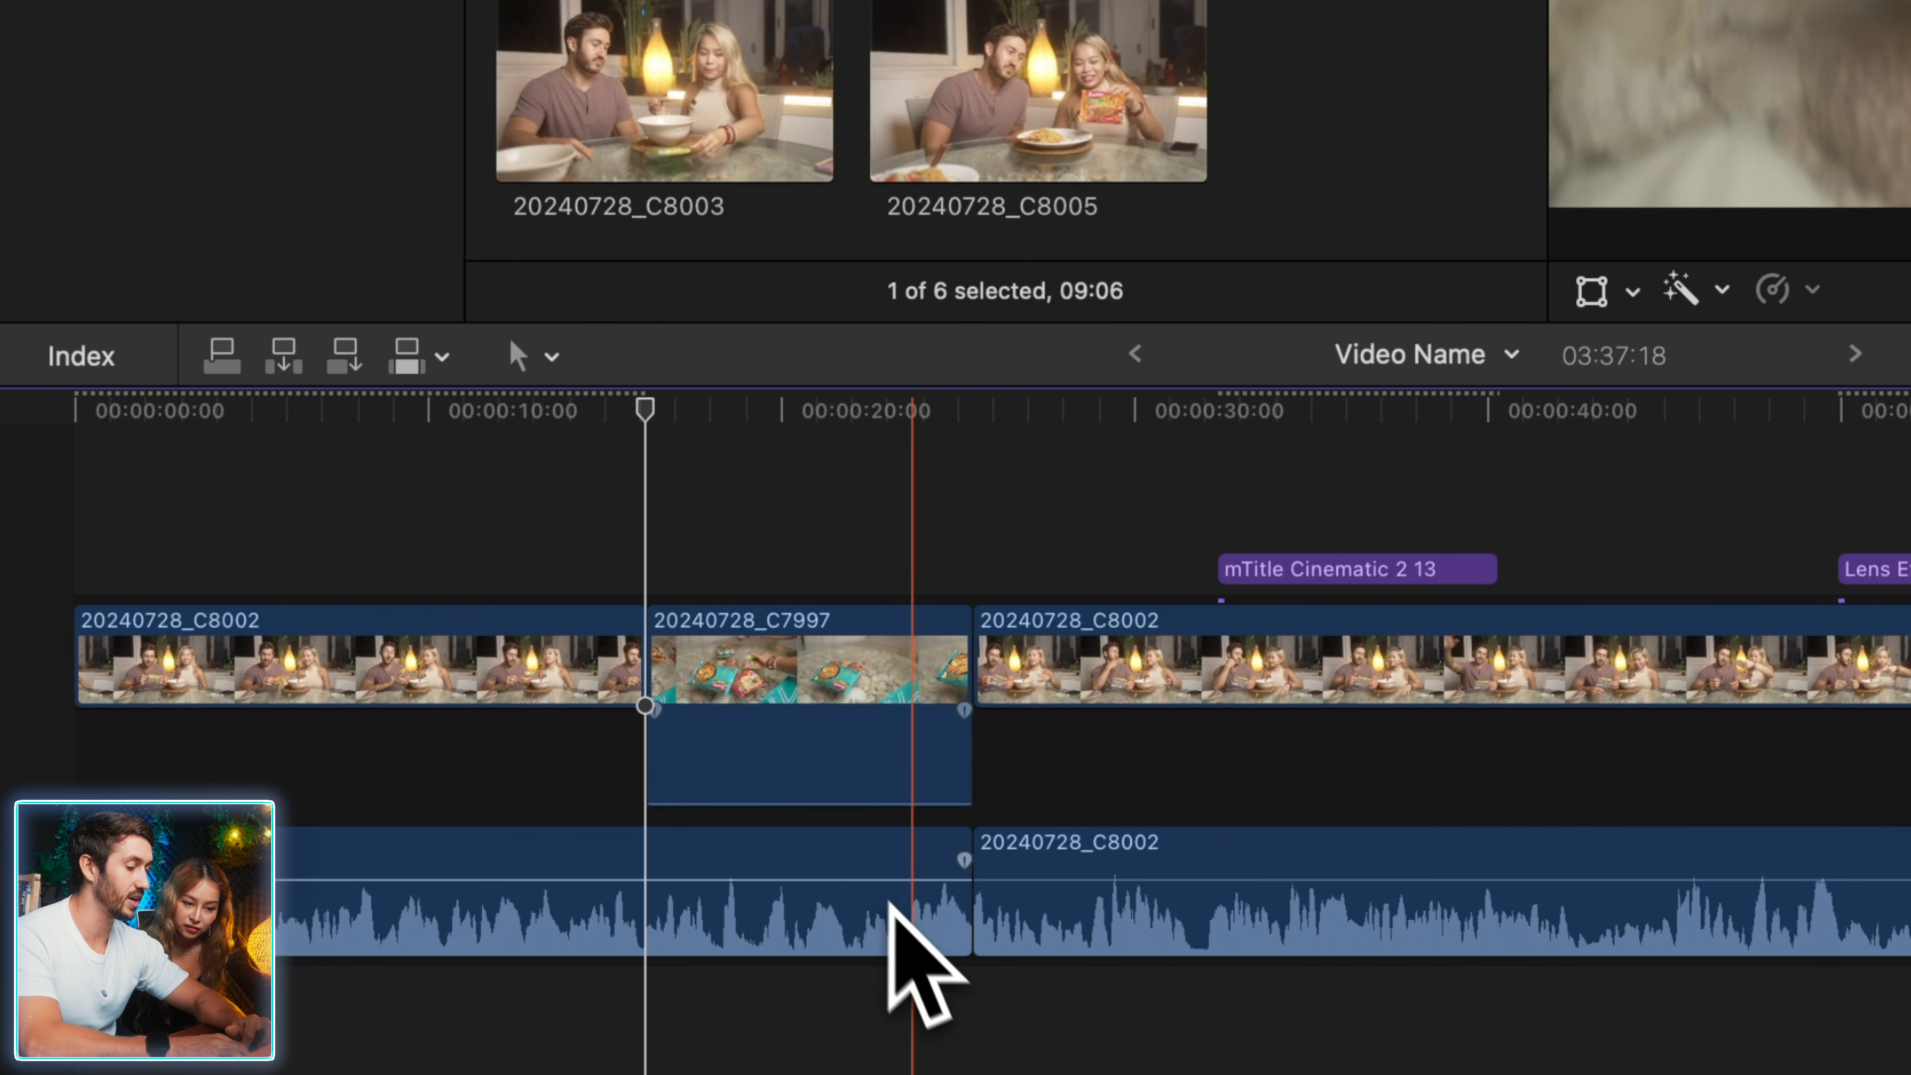
{"action": "key", "text": "super+z"}
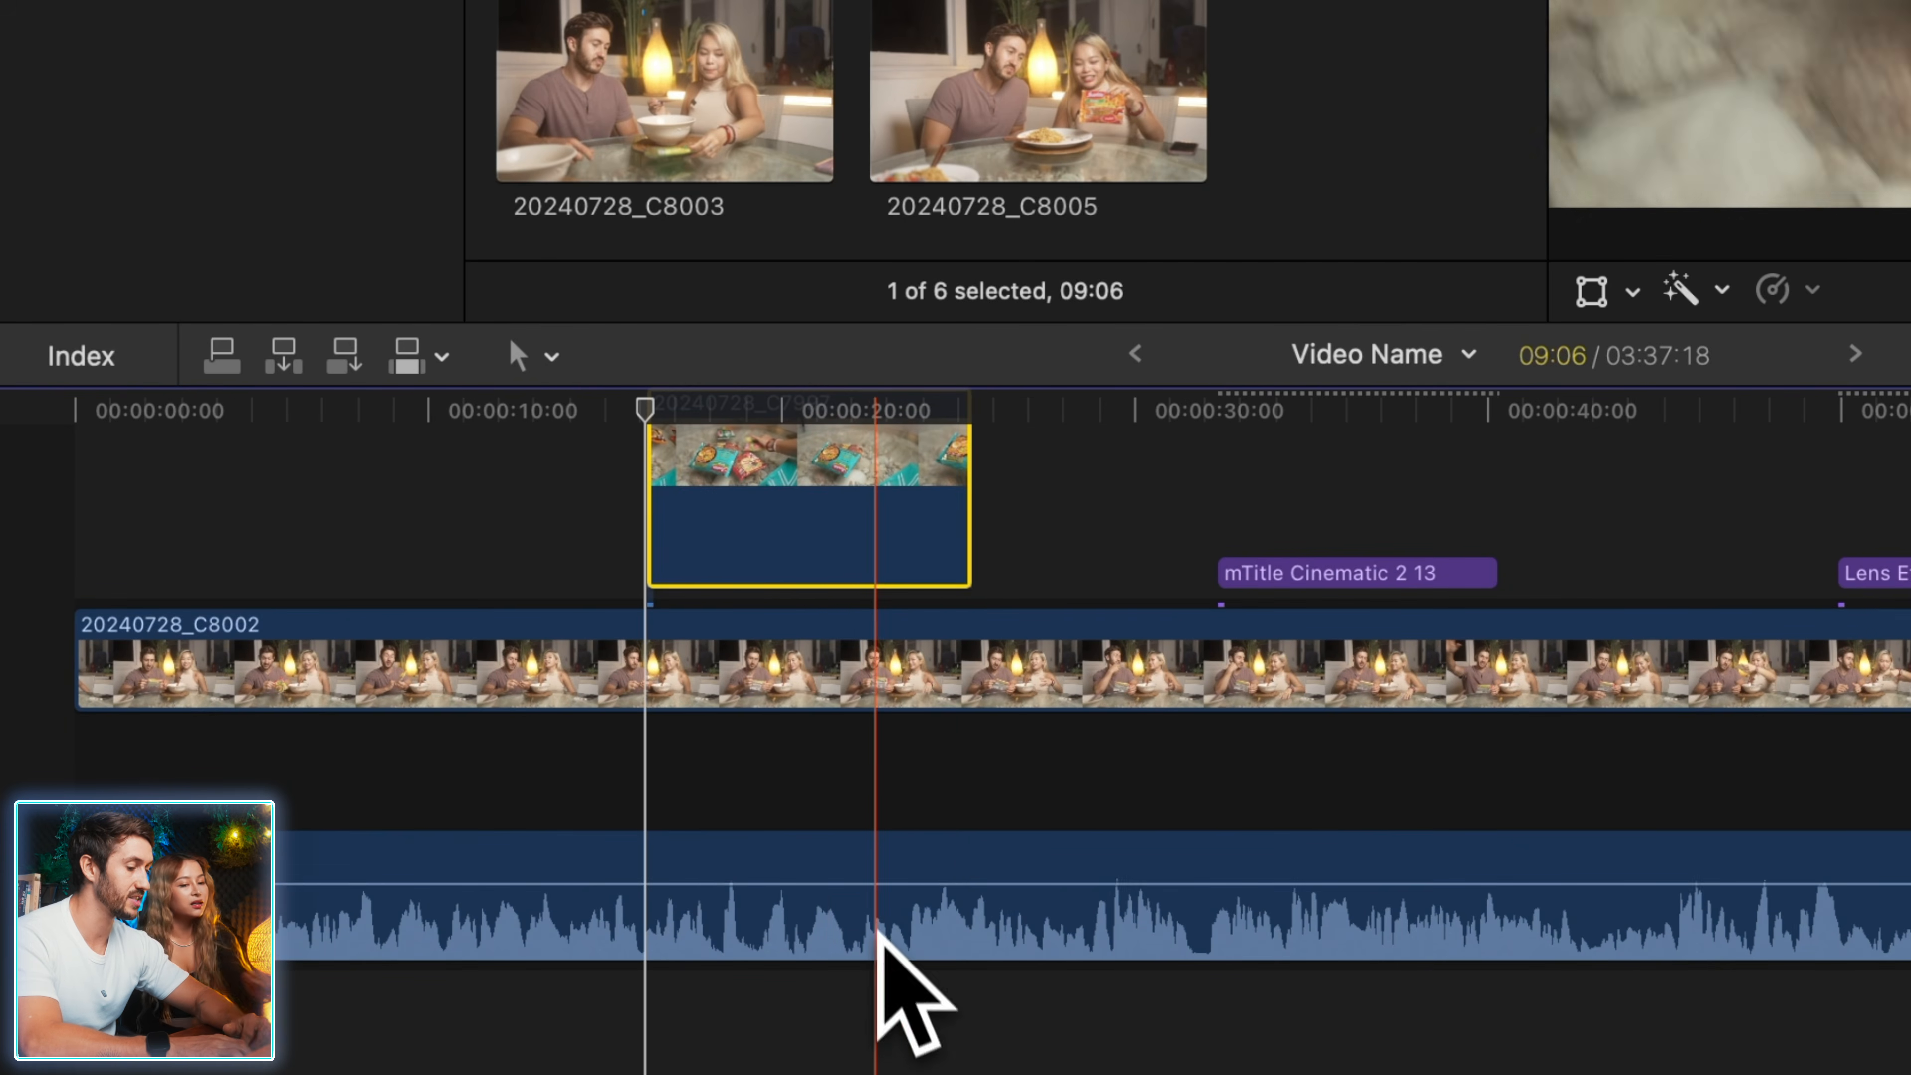
{"action": "key", "text": "alt+super+Down"}
{"action": "left_click", "coordinate": [830, 518]}
{"action": "key", "text": "super+z"}
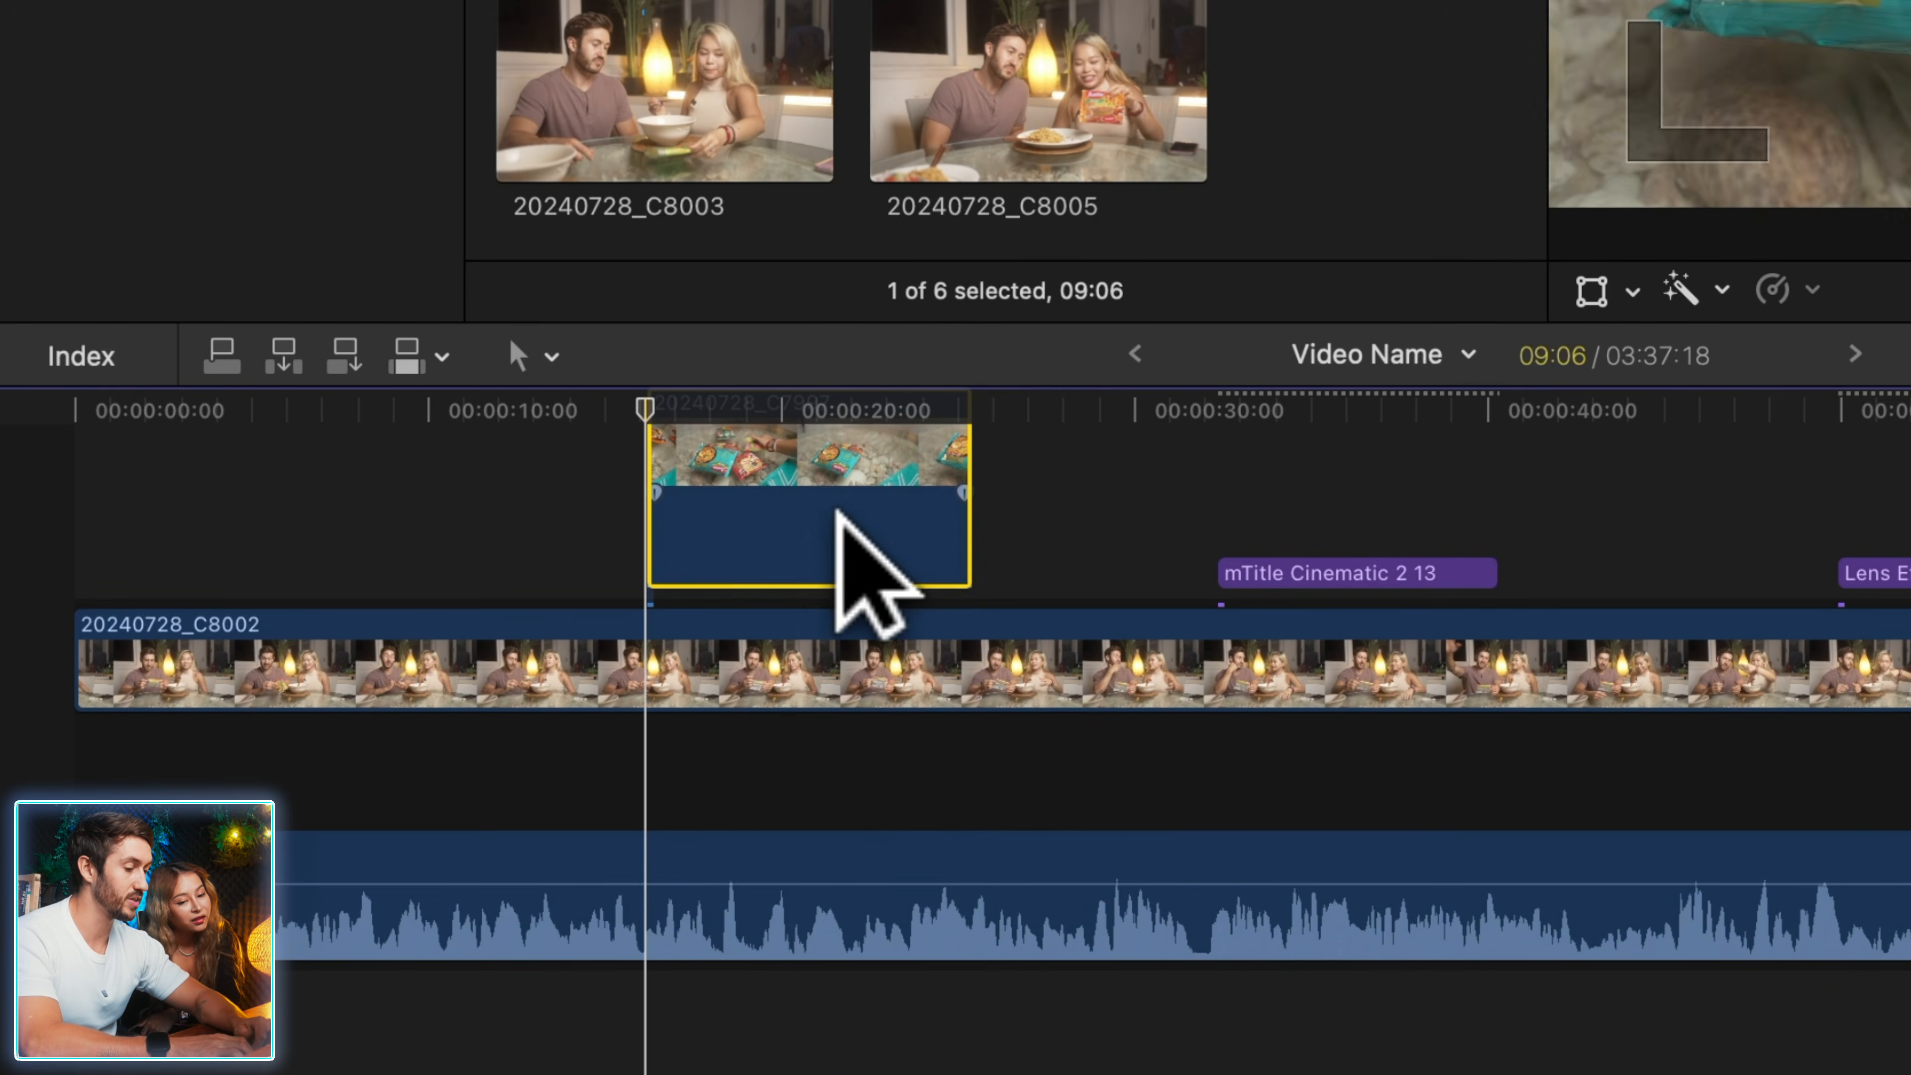
{"action": "key", "text": "alt+super+Down"}
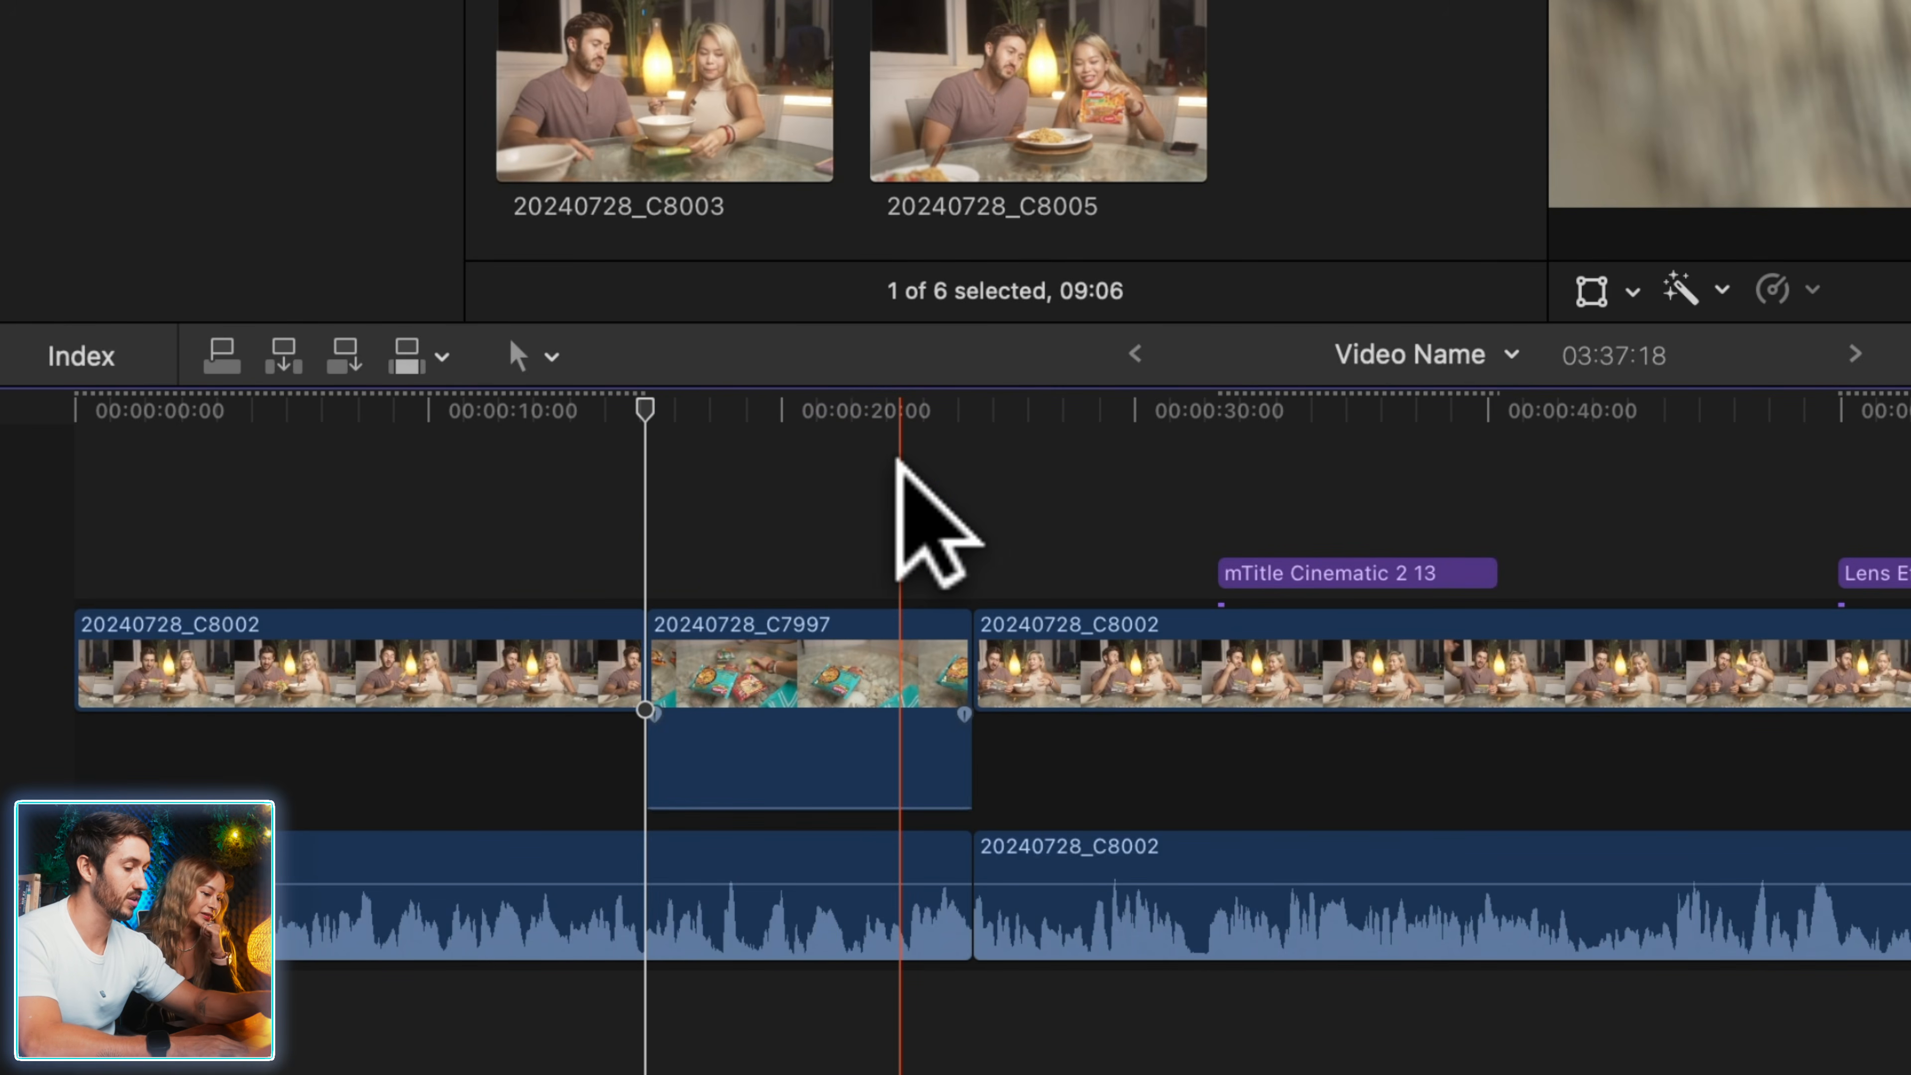
{"action": "key", "text": "super+z"}
- Overwrite clip 20240728_C7997 into the primary storyline and lift it back out above a gap
{"action": "key", "text": "alt+super+Down"}
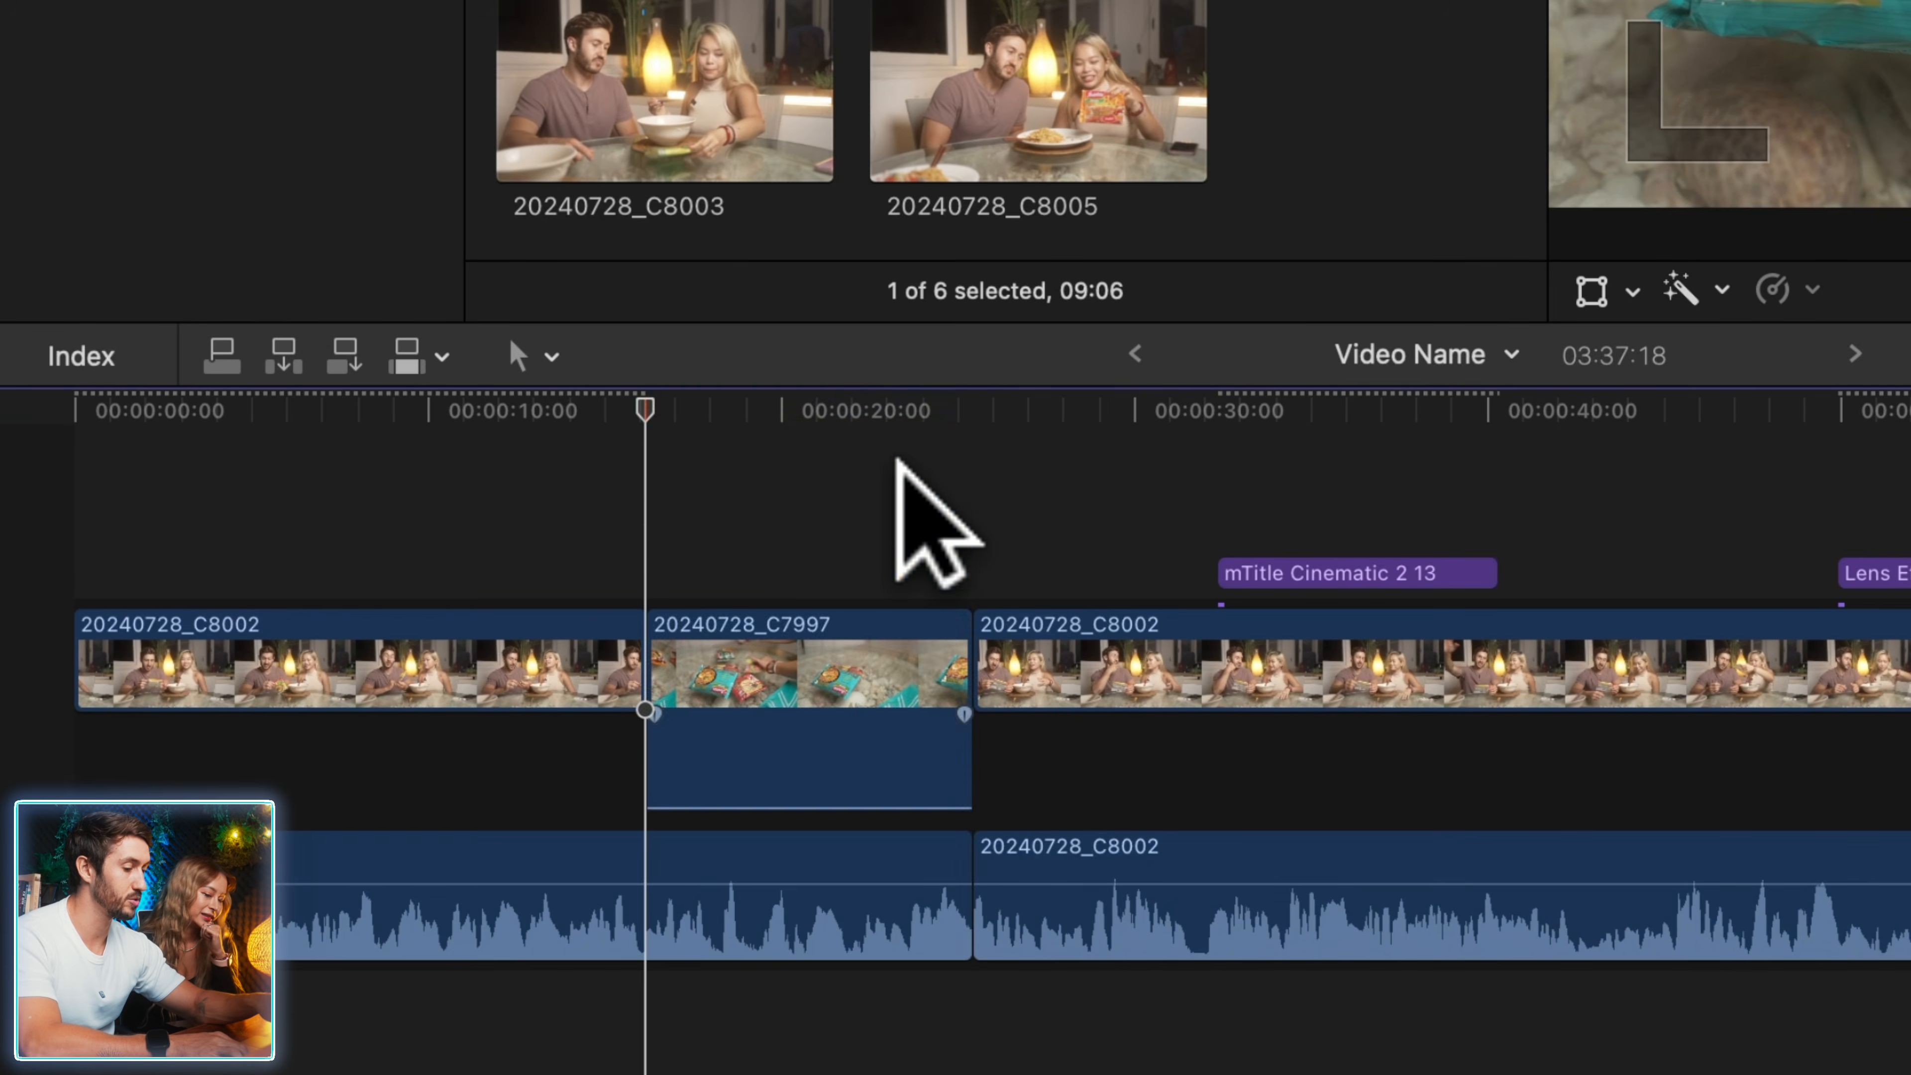
{"action": "key", "text": "super+z"}
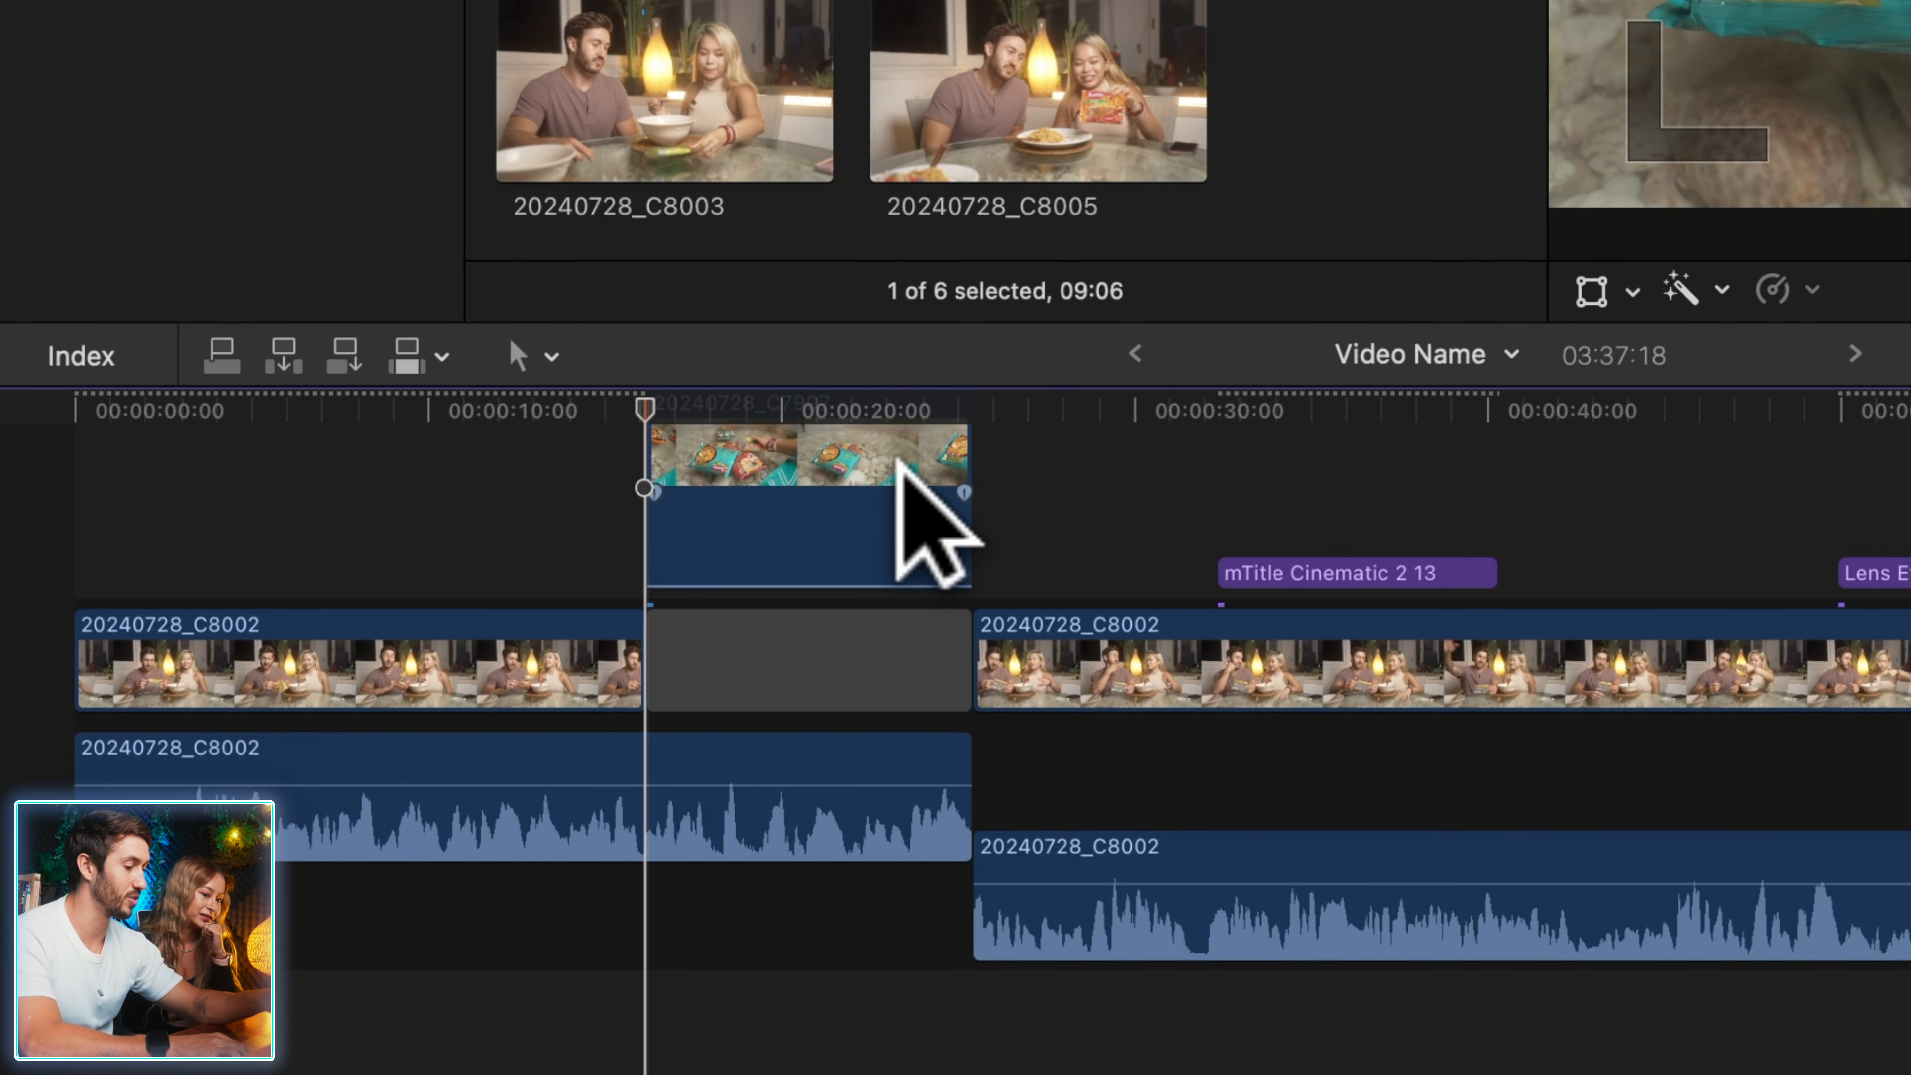
{"action": "left_click_drag", "start_coordinate": [898, 461], "coordinate": [842, 679]}
{"action": "key", "text": "super+z"}
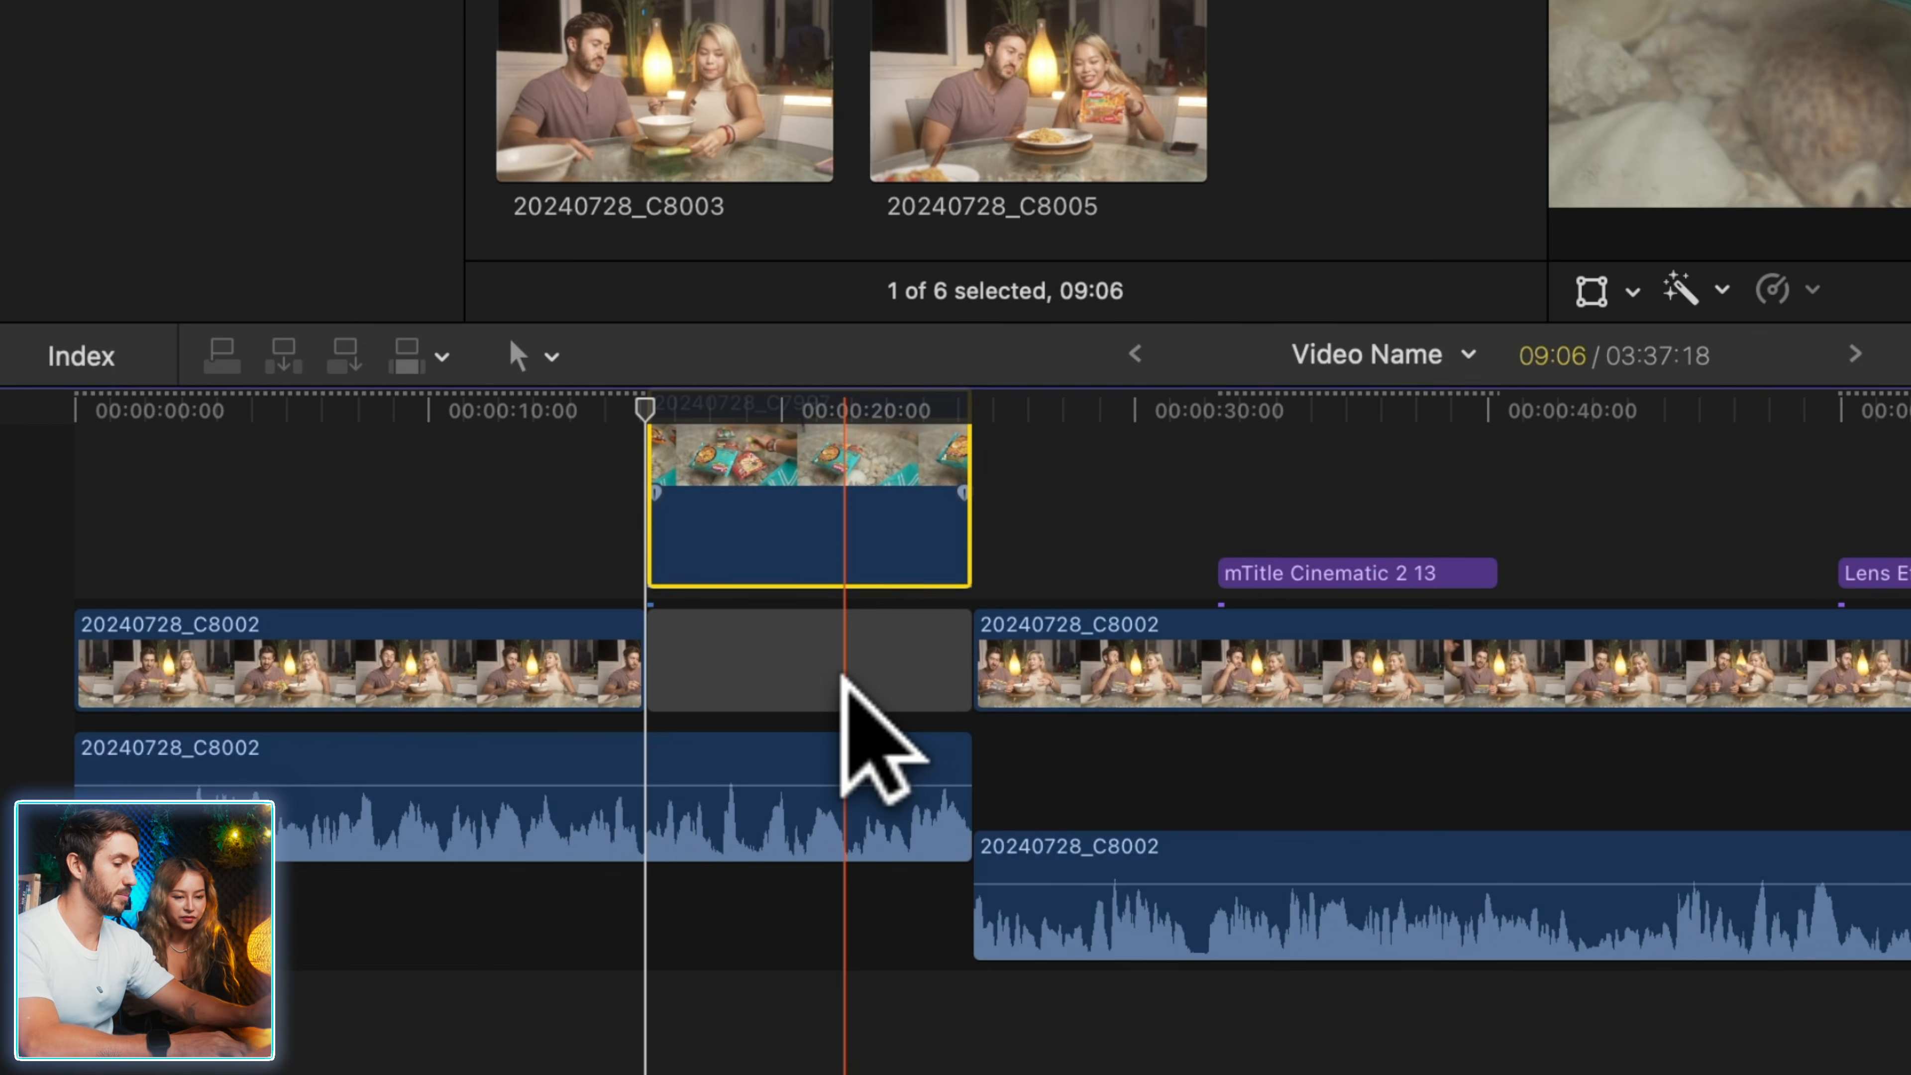
- Fill the gap with the Trim tool by extending the first 20240728_C8002 clip to the next segment at about 00:00:25
{"action": "left_click", "coordinate": [662, 653]}
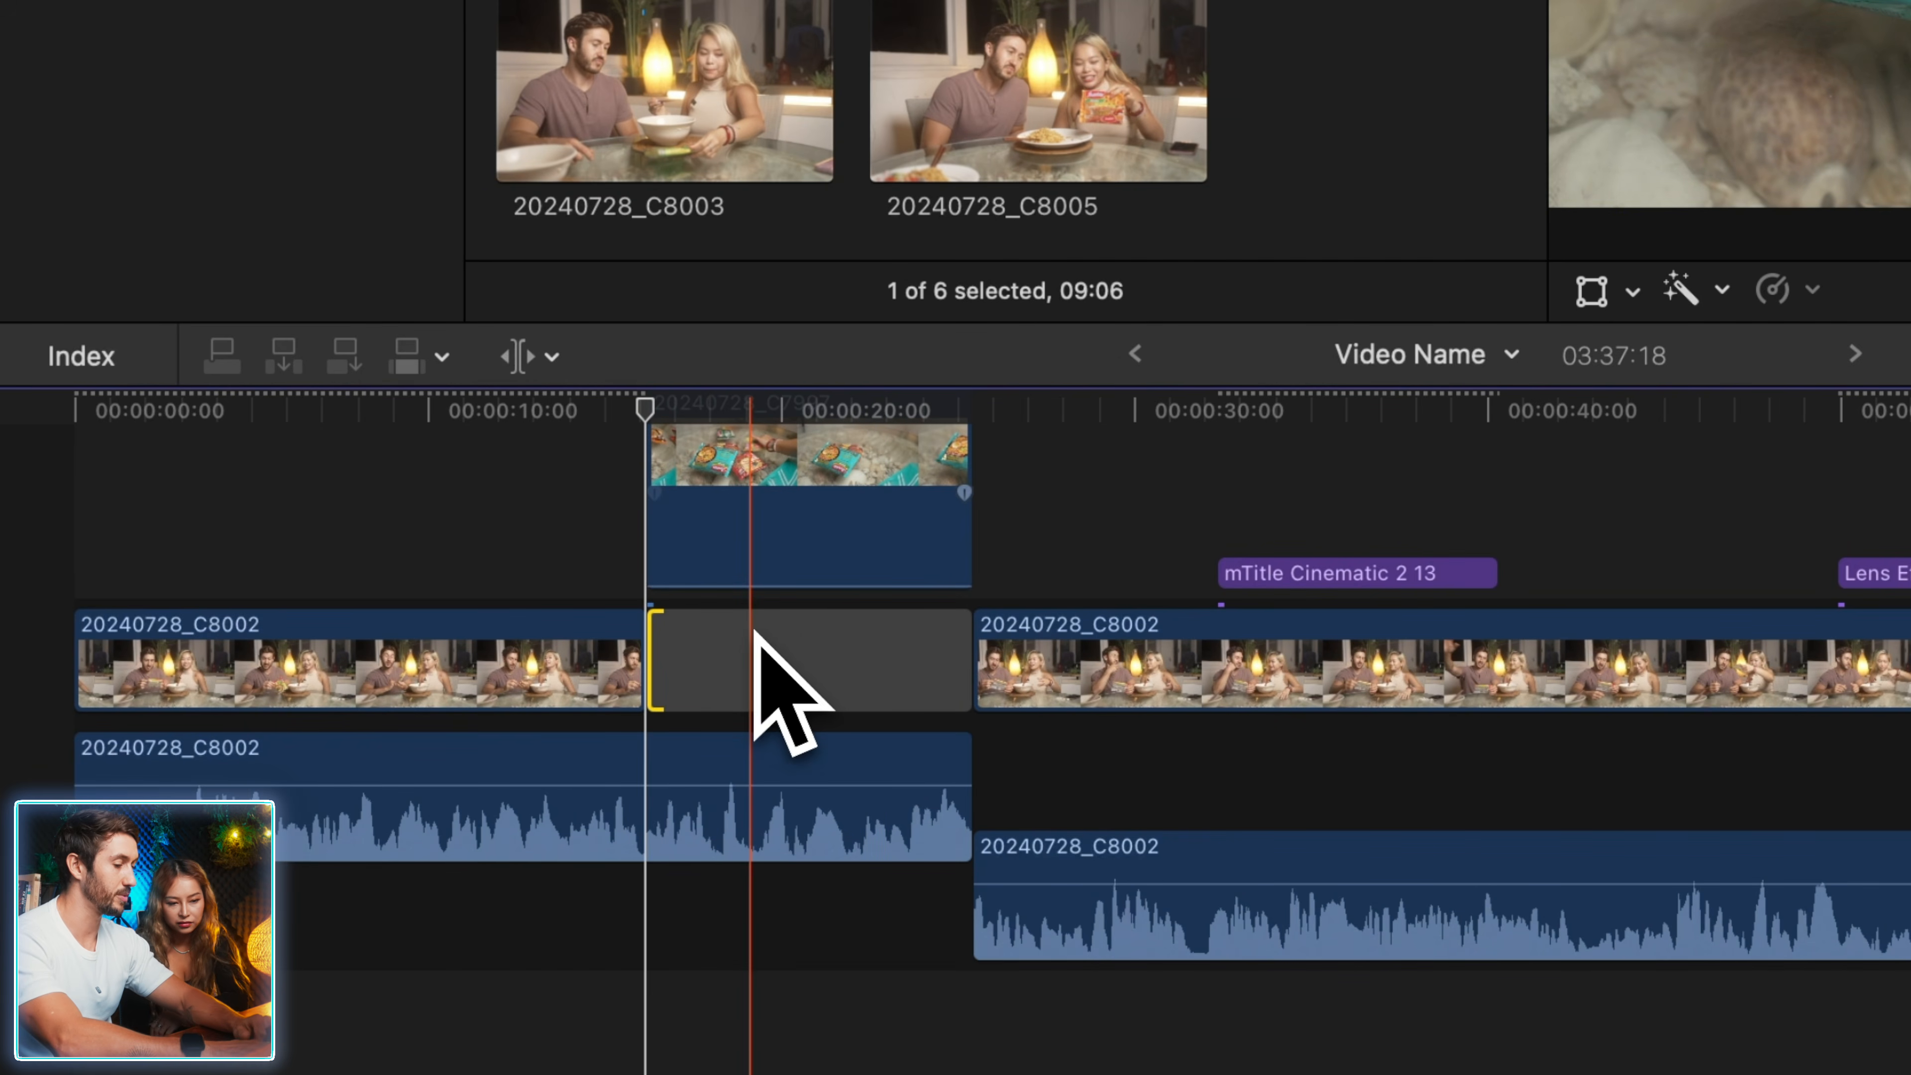
{"action": "left_click", "coordinate": [651, 655]}
{"action": "left_click_drag", "start_coordinate": [652, 655], "coordinate": [1312, 734]}
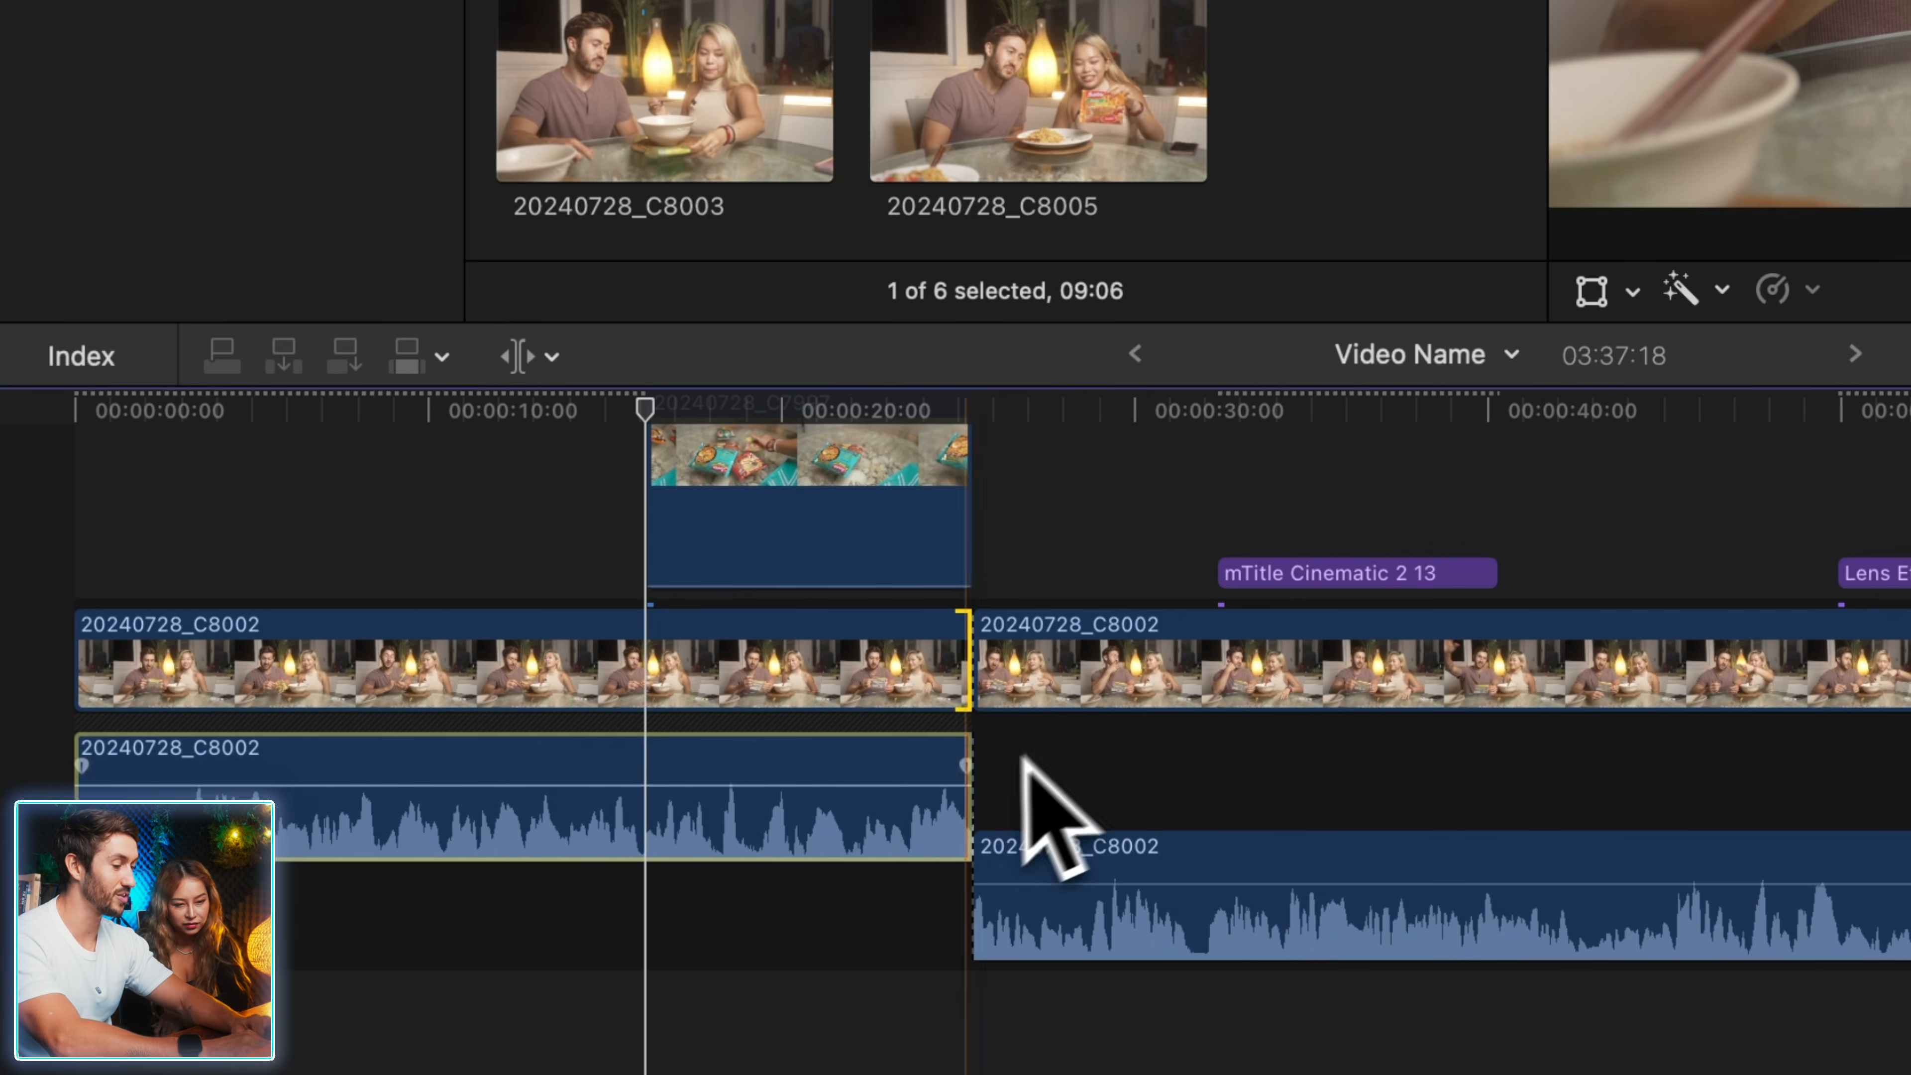
{"action": "key", "text": "super+equal"}
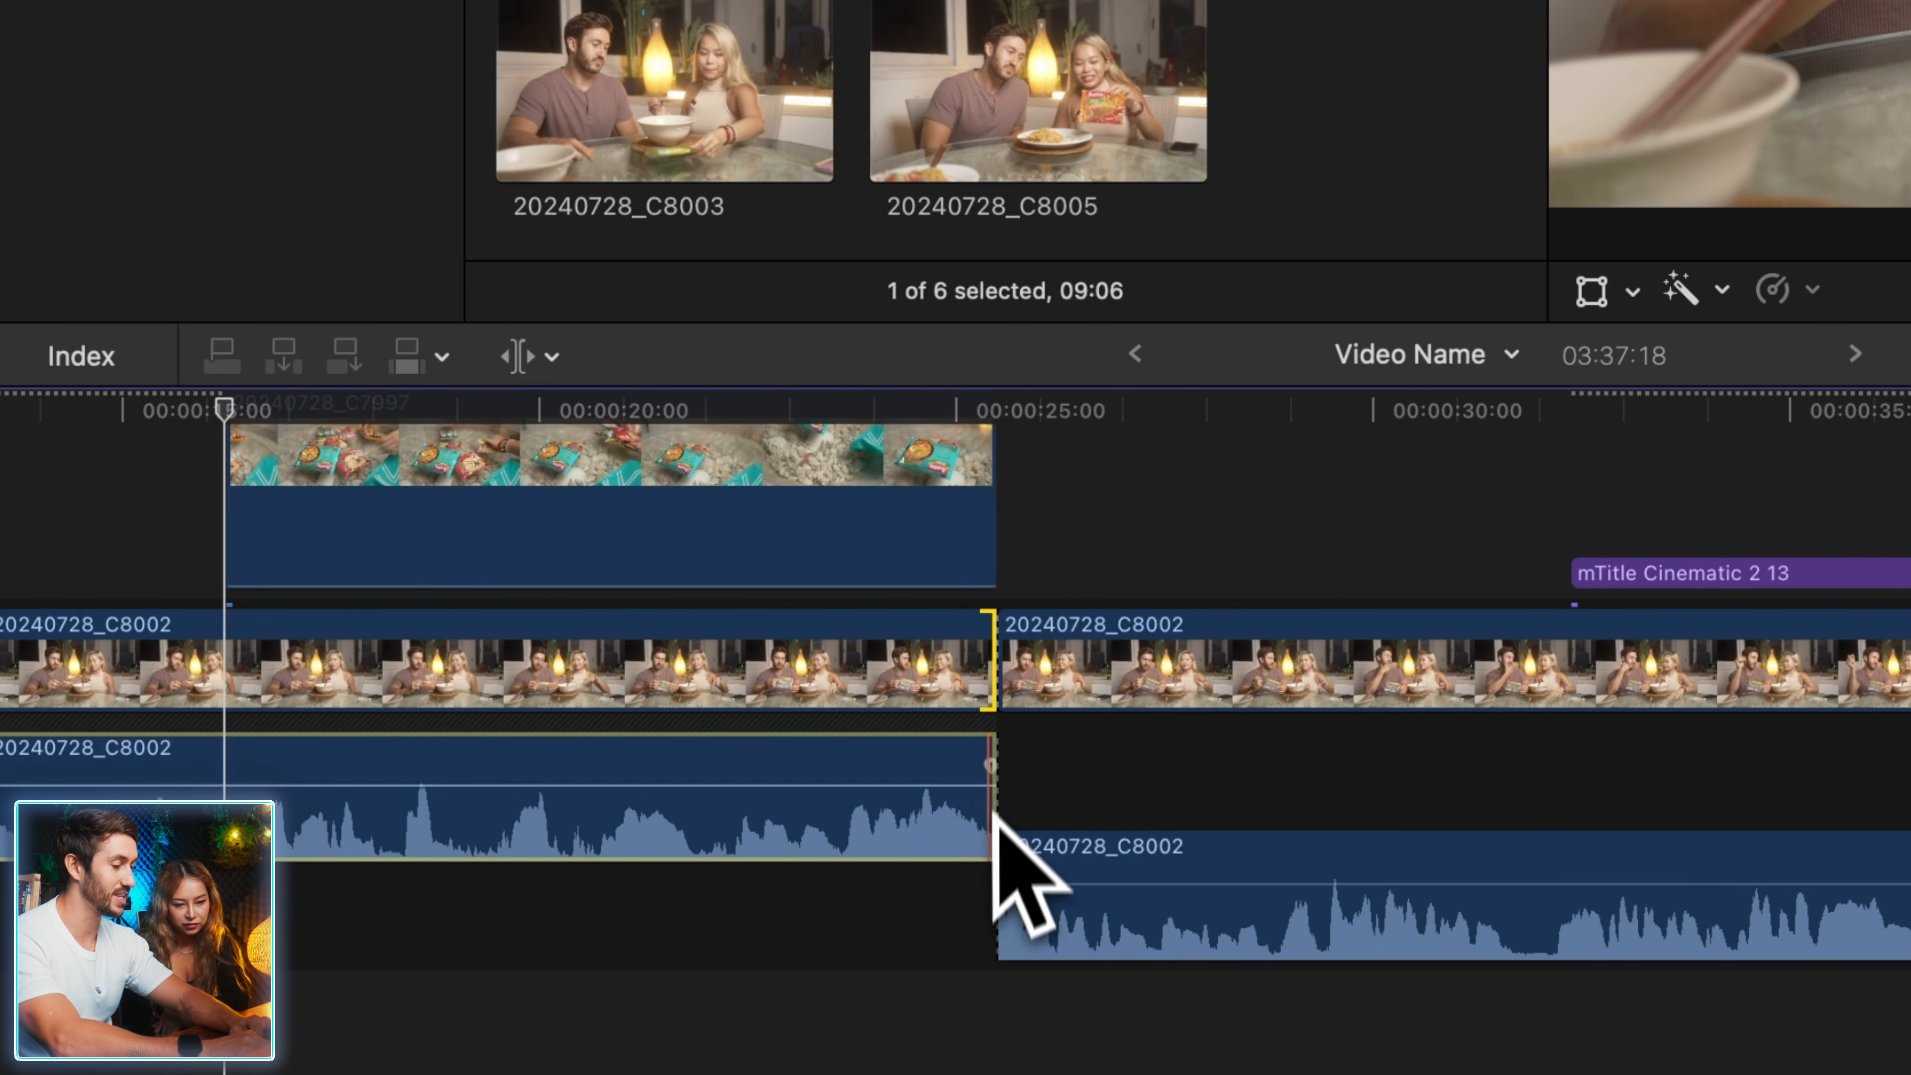
- Join the two 20240728_C8002 segments at the through edit near 00:00:25
{"action": "key", "text": "a"}
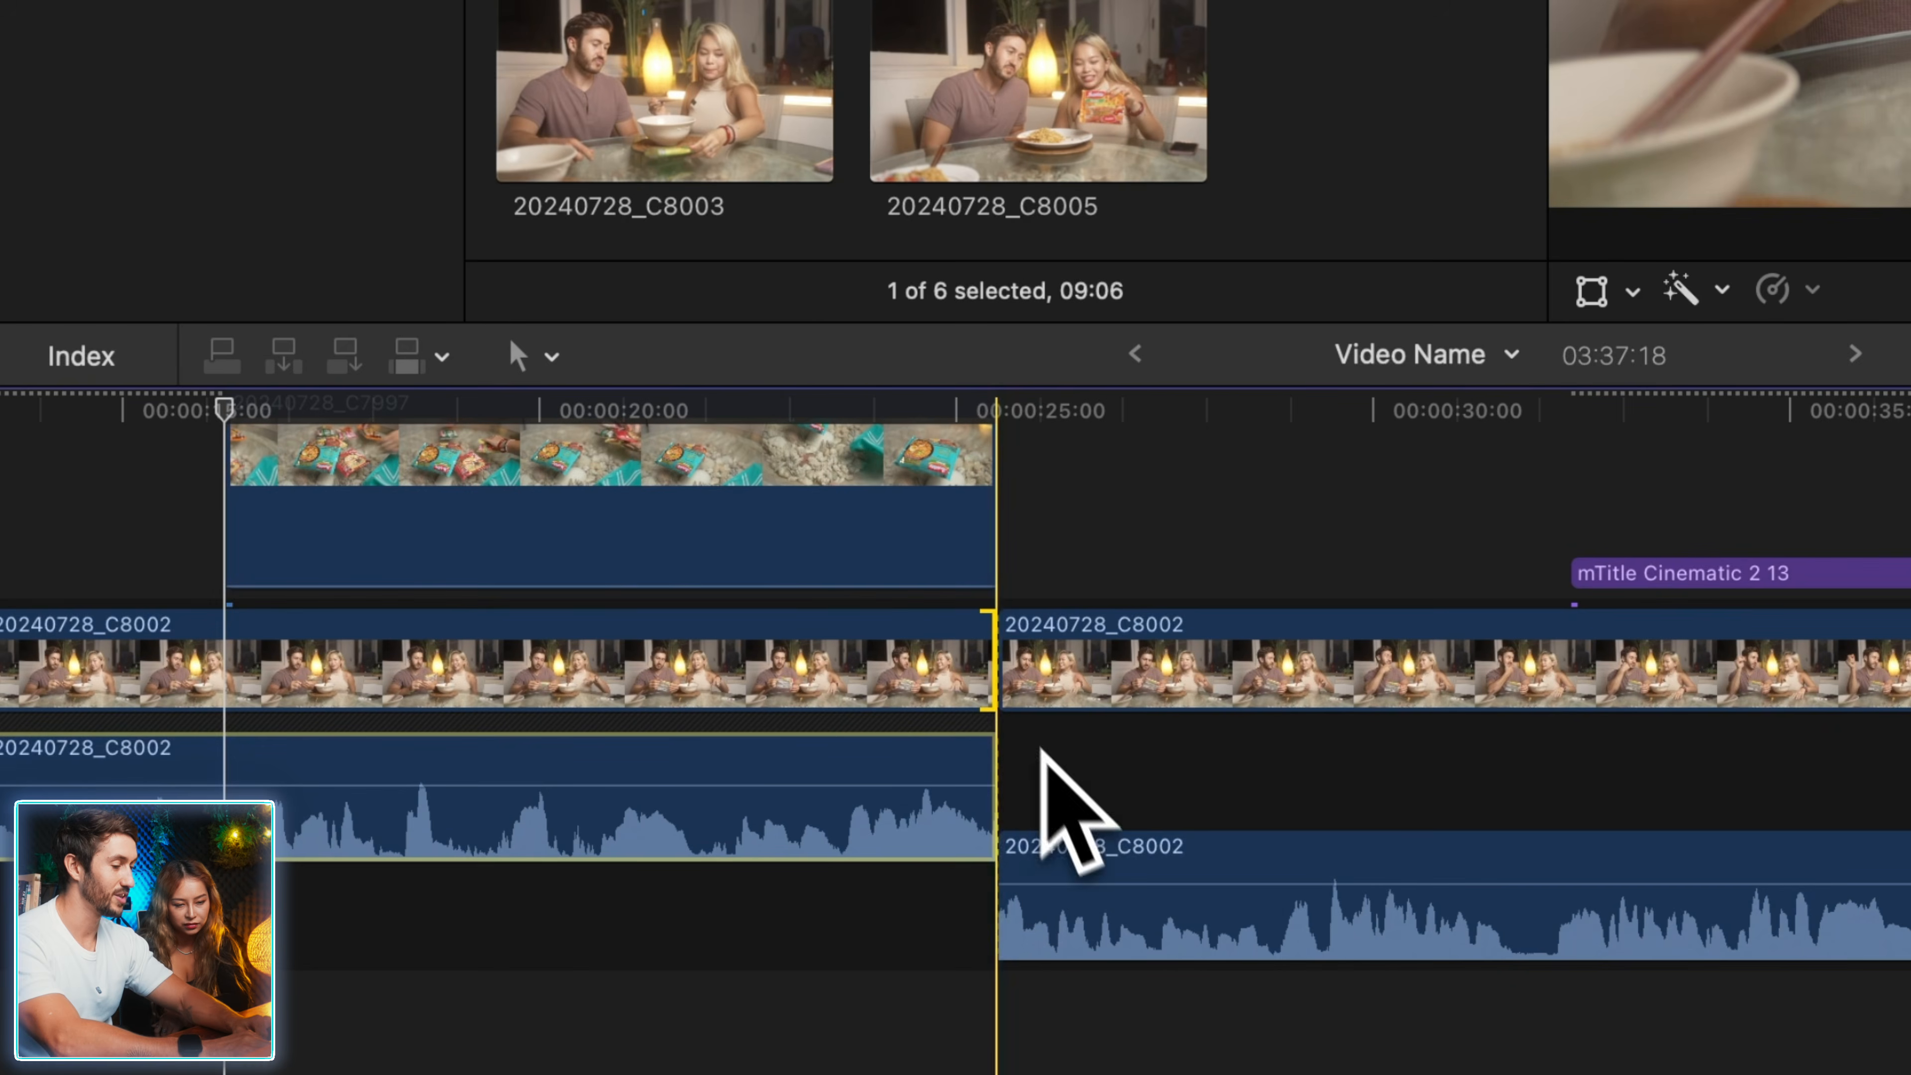
{"action": "left_click", "coordinate": [991, 677]}
{"action": "key", "text": "Delete"}
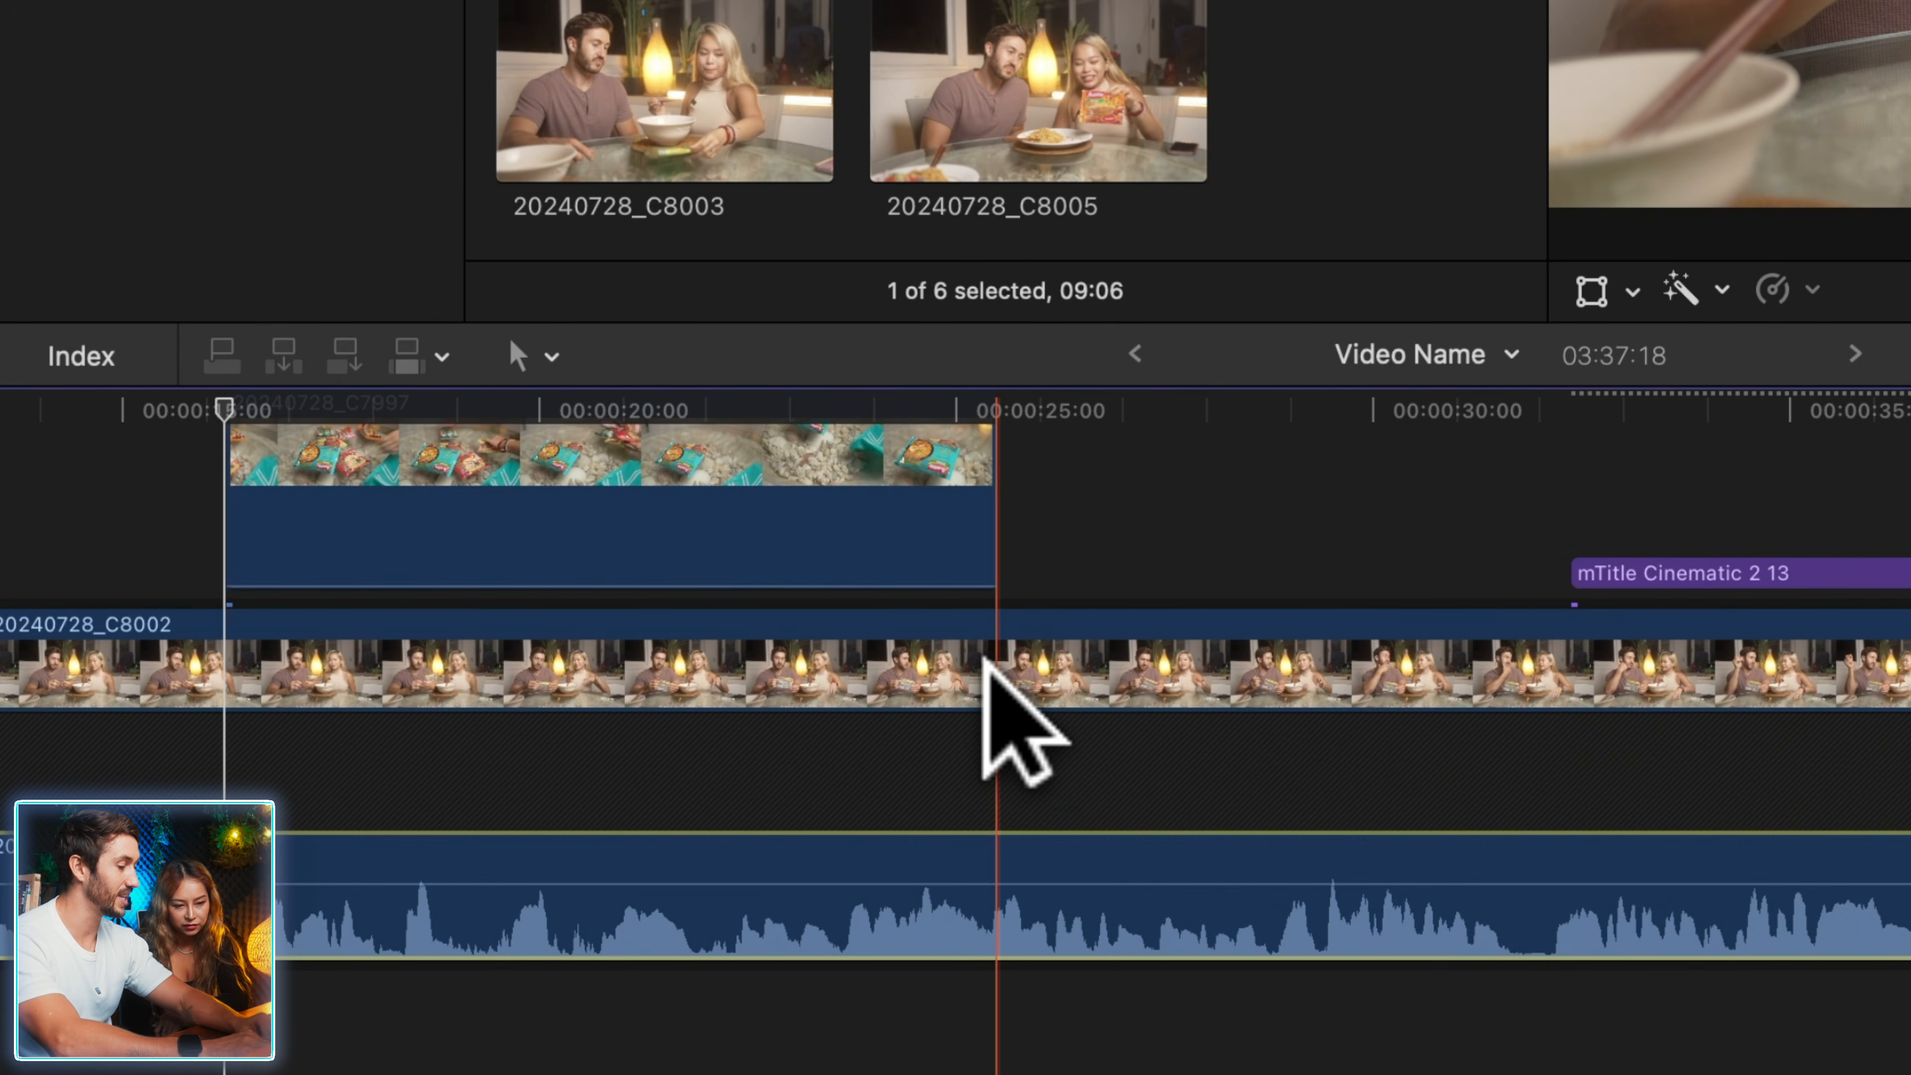
- Cut the first 20240728_C8002 clip with the Blade tool in four places between about 00:00:27 and 00:00:32
{"action": "left_click", "coordinate": [1215, 663]}
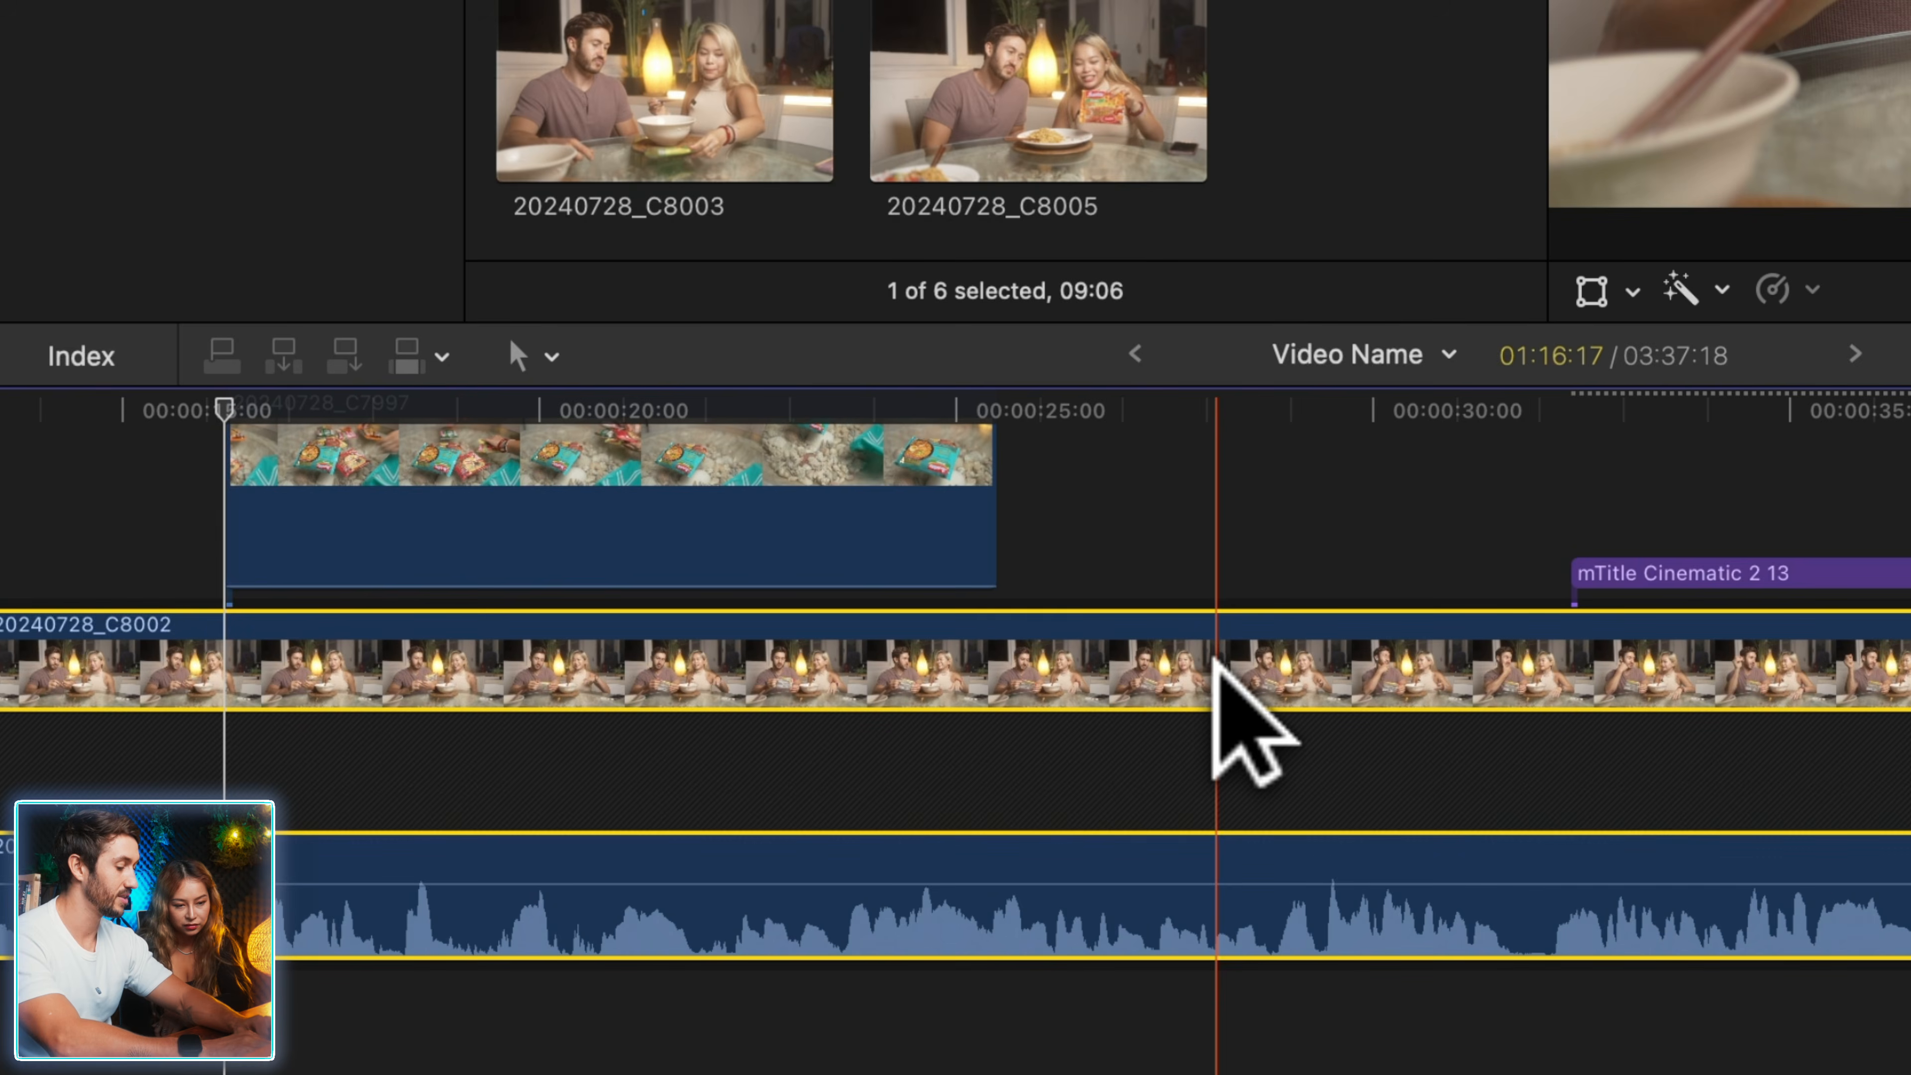
{"action": "key", "text": "b"}
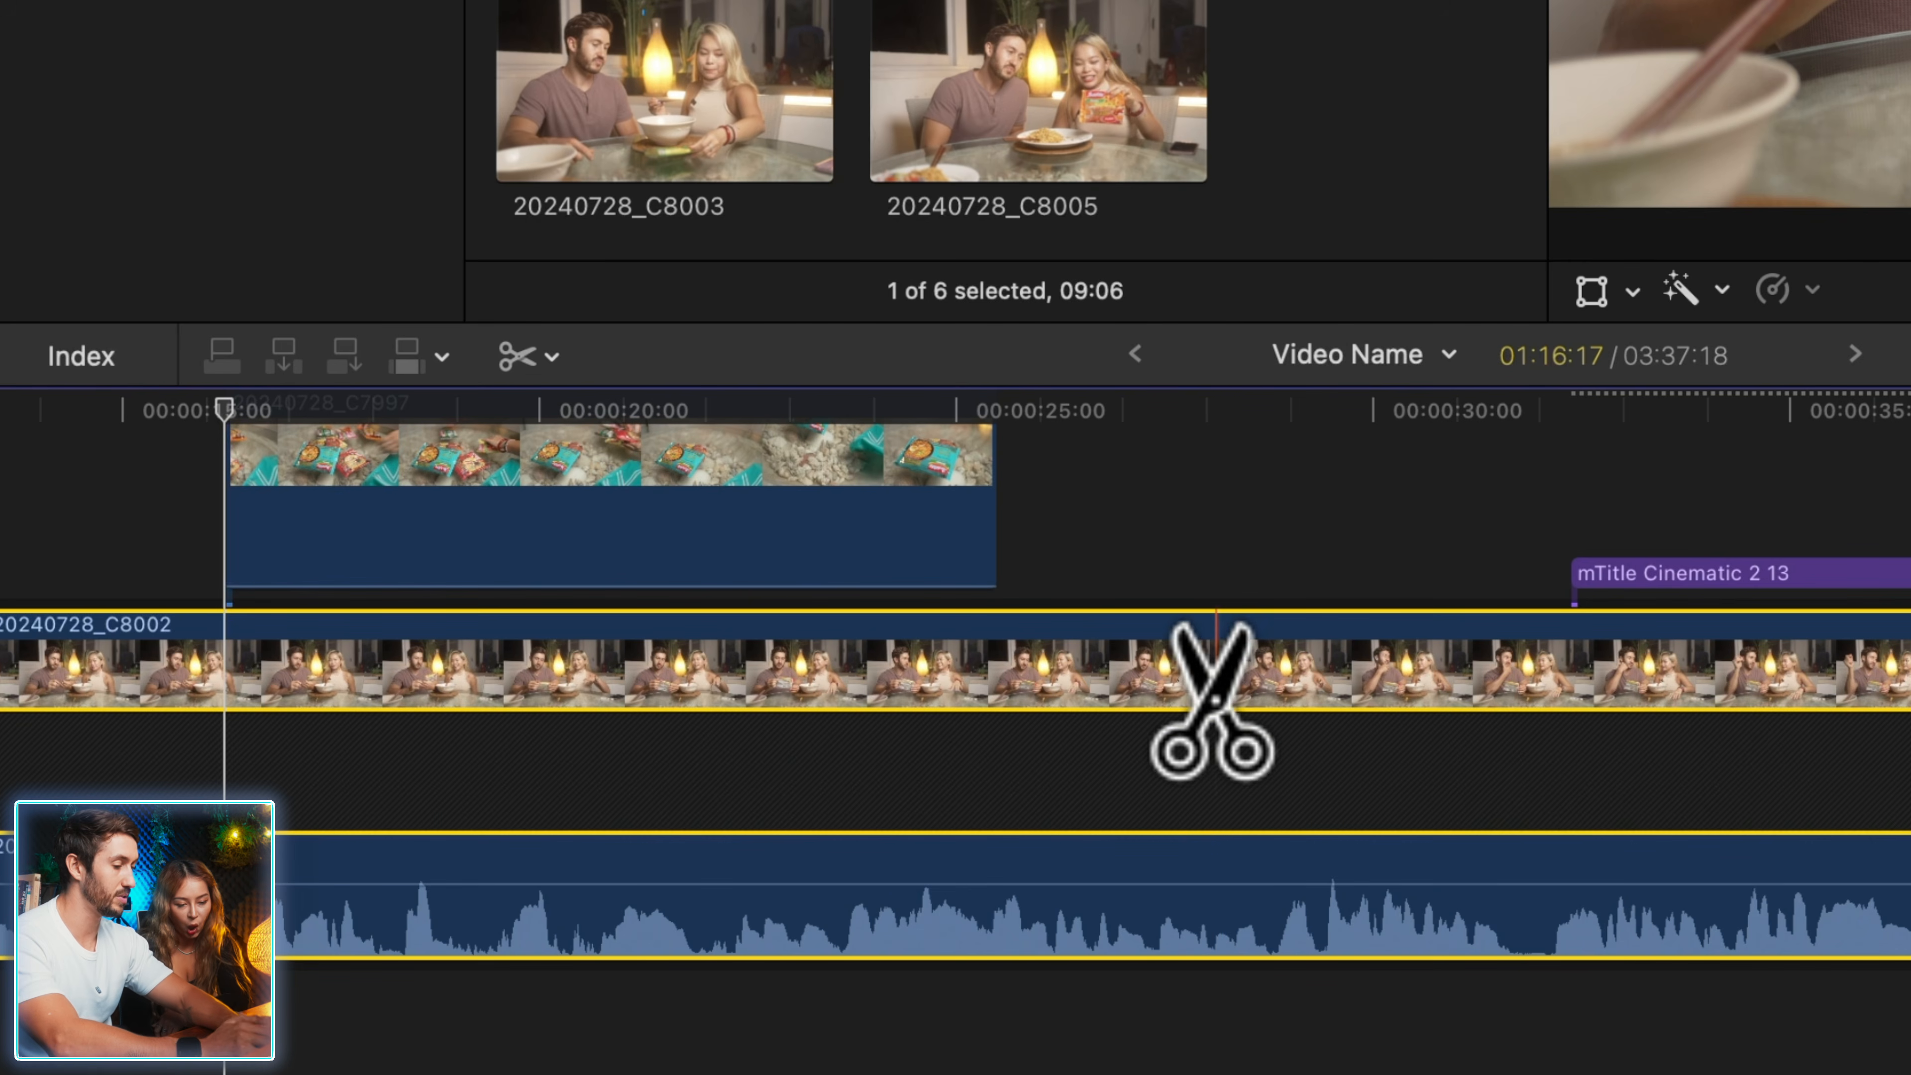
{"action": "left_click", "coordinate": [1103, 662]}
{"action": "left_click", "coordinate": [1269, 677]}
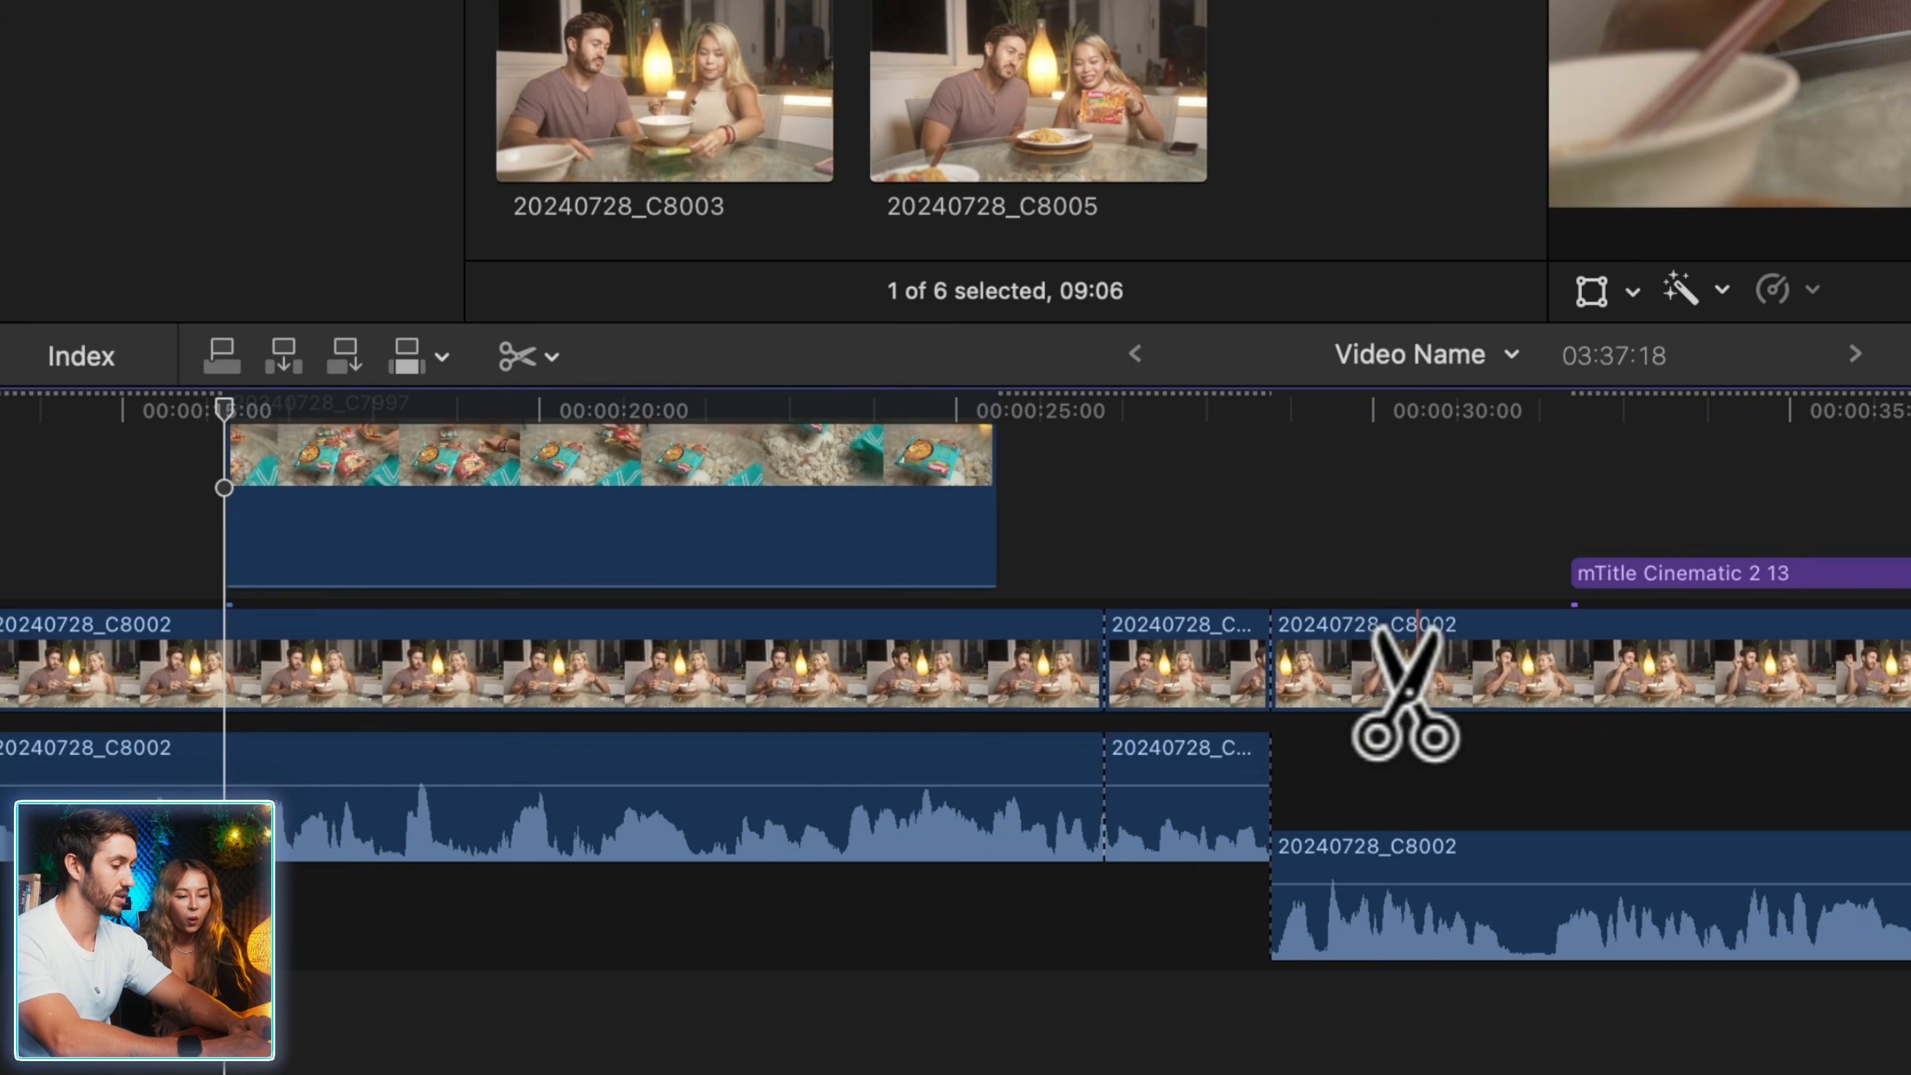
{"action": "left_click", "coordinate": [1415, 677]}
{"action": "left_click", "coordinate": [1570, 677]}
- Join the cut 20240728_C8002 segments back into one clip by deleting the through edits between about 00:00:27 and 00:00:32
{"action": "key", "text": "a"}
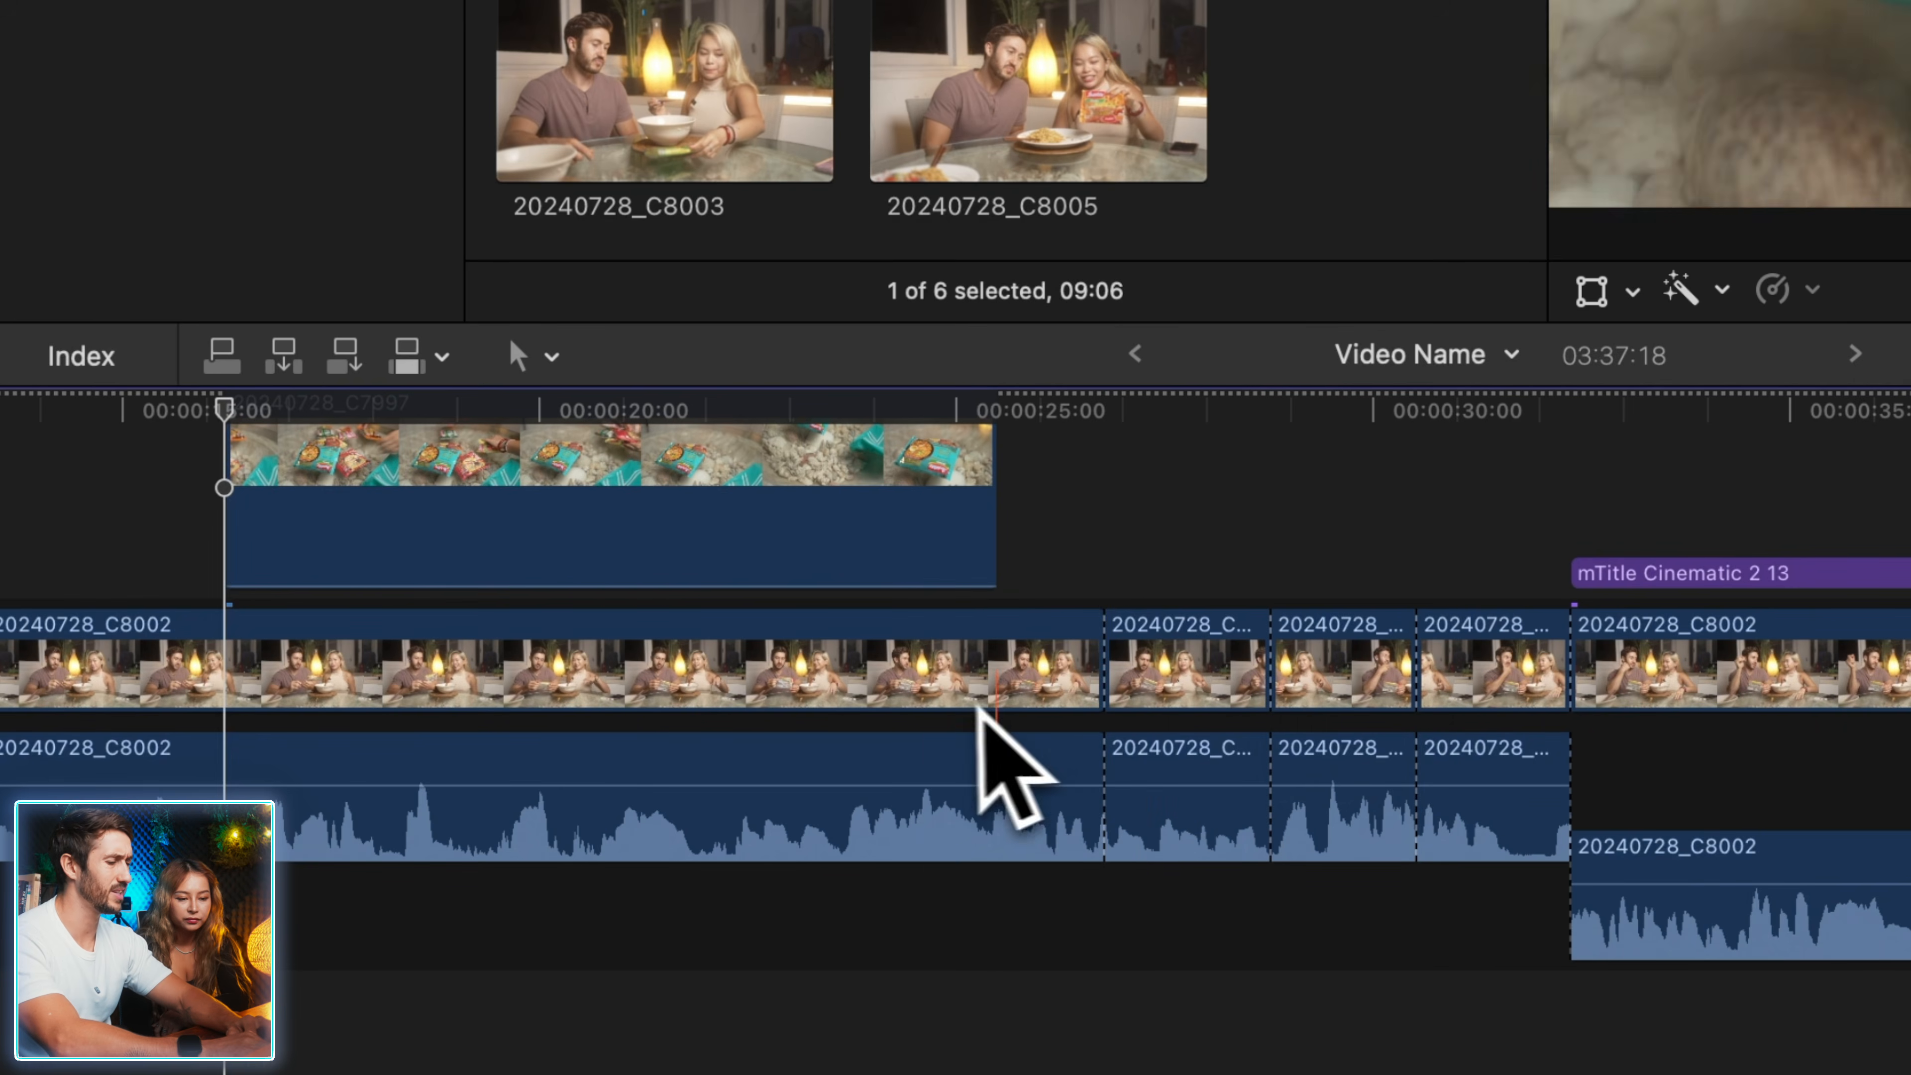
{"action": "scroll", "coordinate": [1038, 738], "scroll_direction": "left", "scroll_amount": 3}
{"action": "scroll", "coordinate": [1038, 738], "scroll_direction": "up", "scroll_amount": 1}
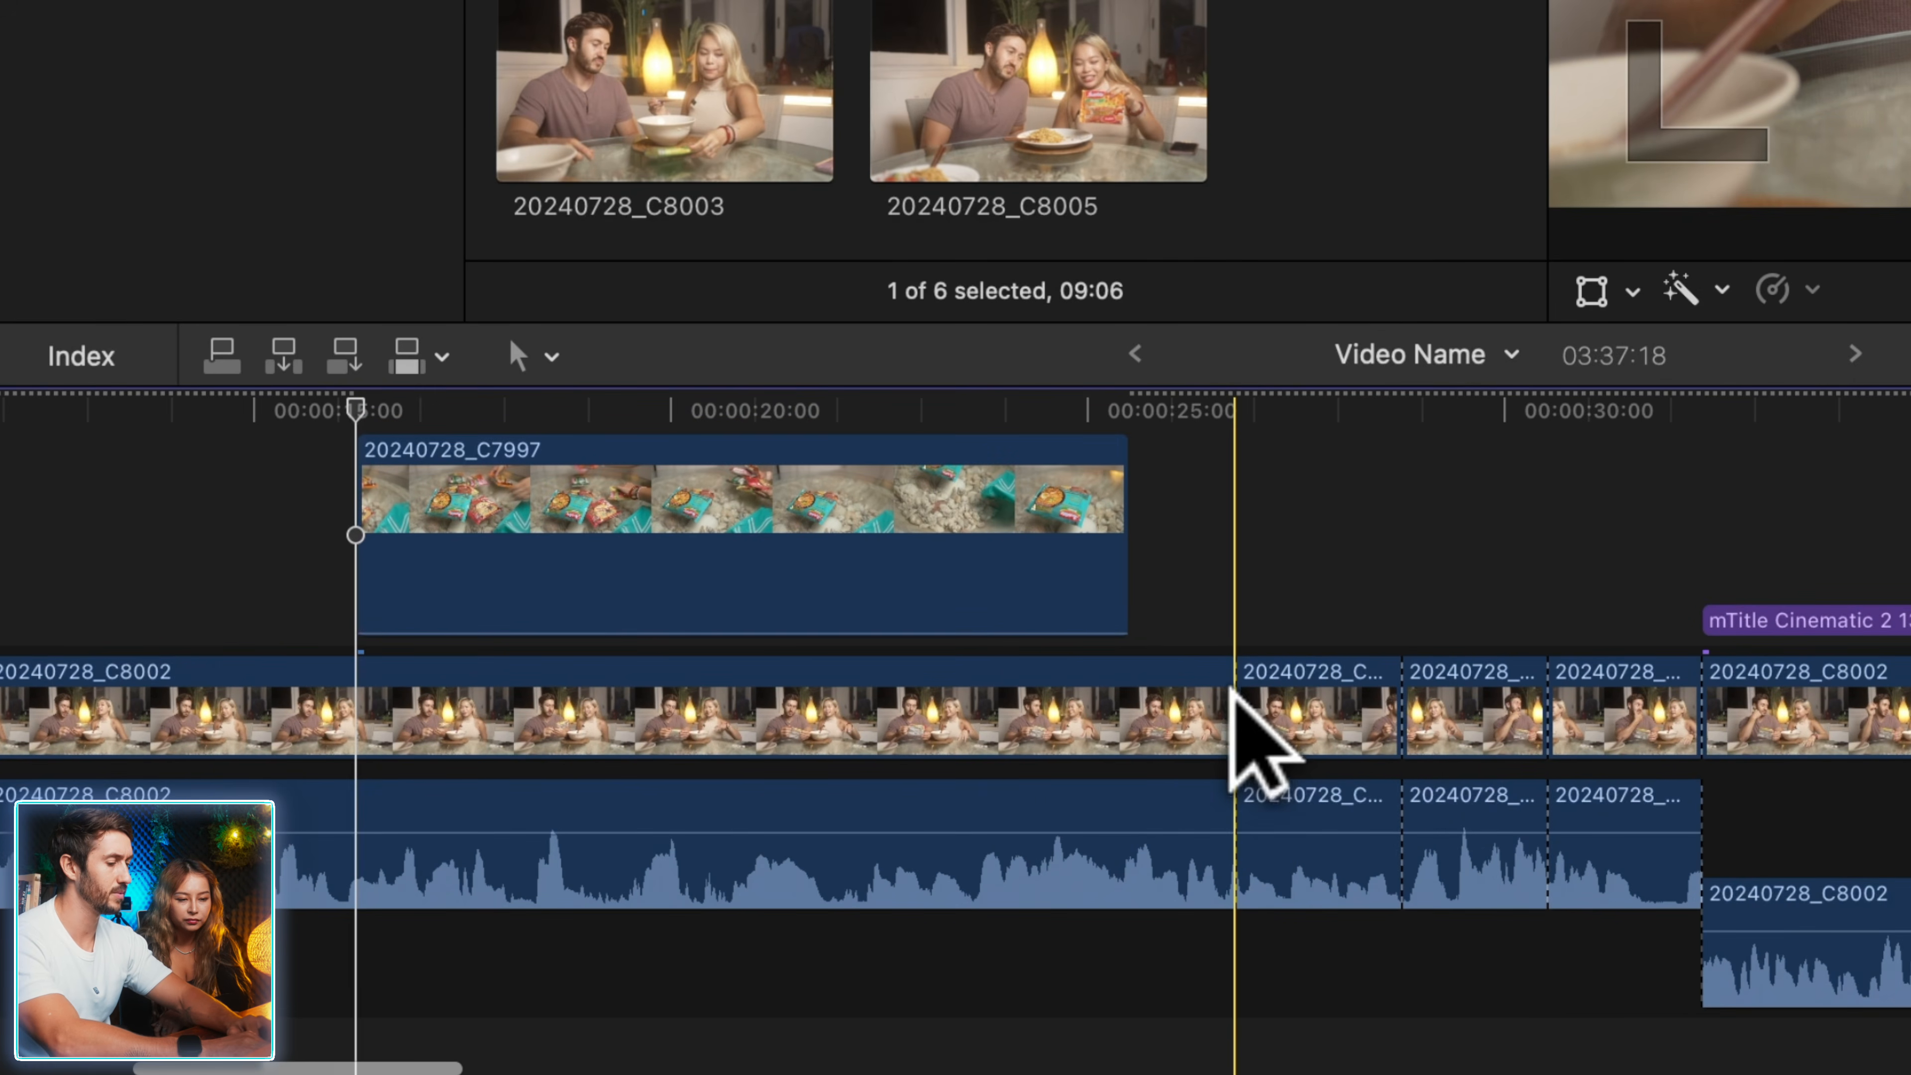
{"action": "left_click", "coordinate": [1224, 722]}
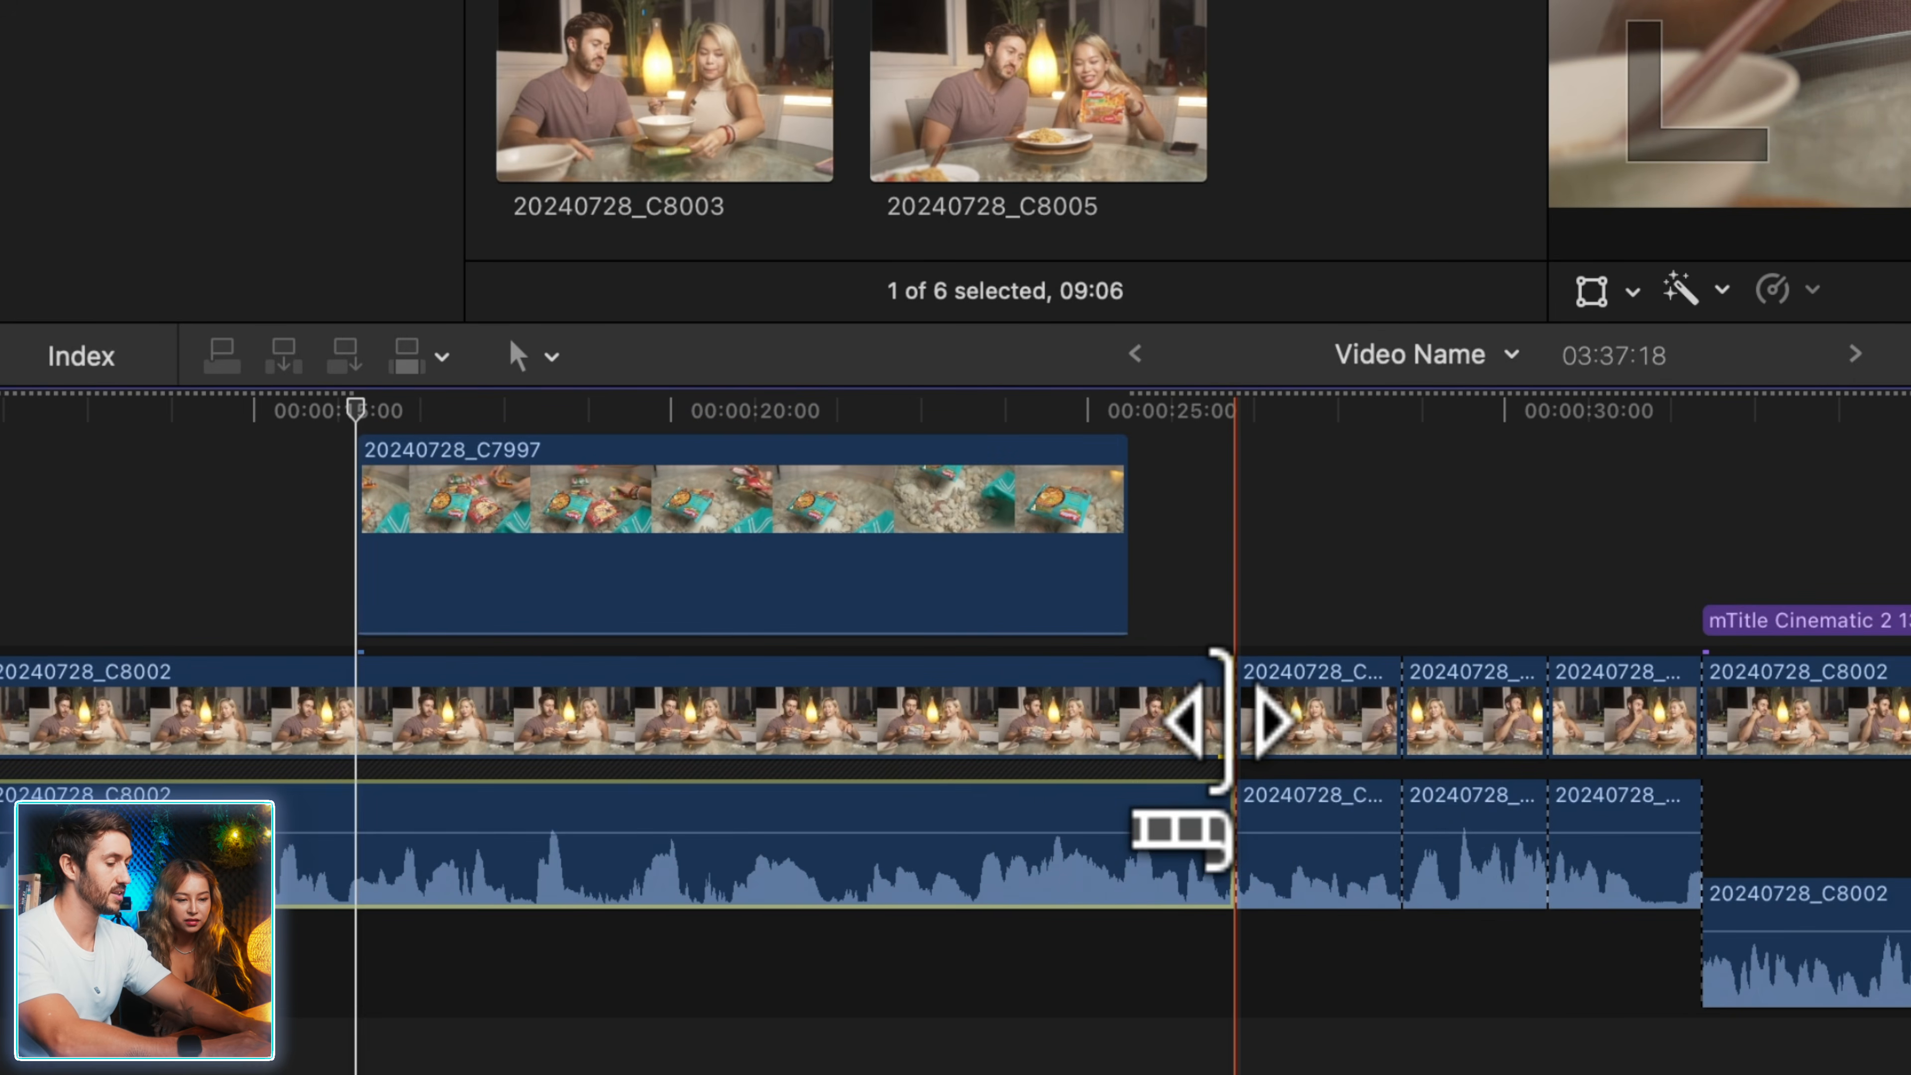
{"action": "key", "text": "Delete"}
{"action": "key", "text": "Delete"}
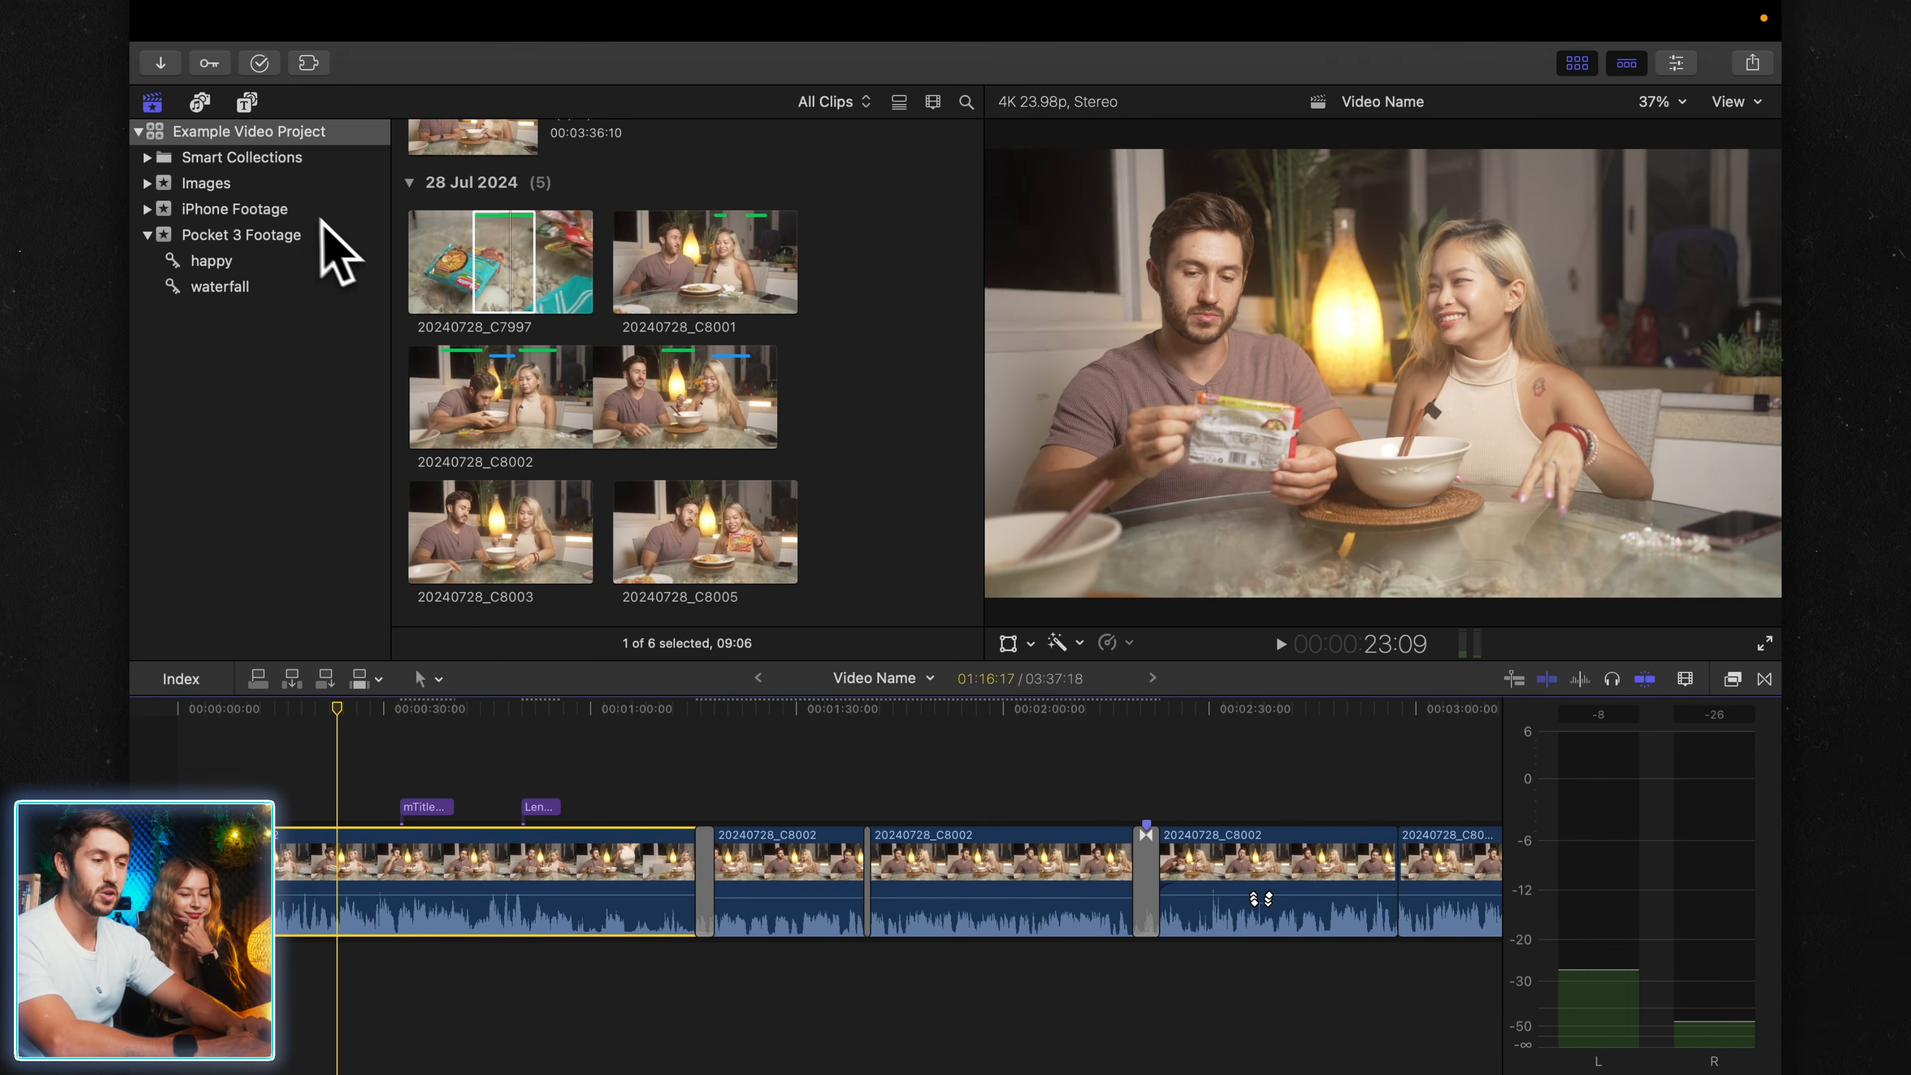
- Rename the Images event in the library as Music
{"action": "left_click", "coordinate": [229, 184]}
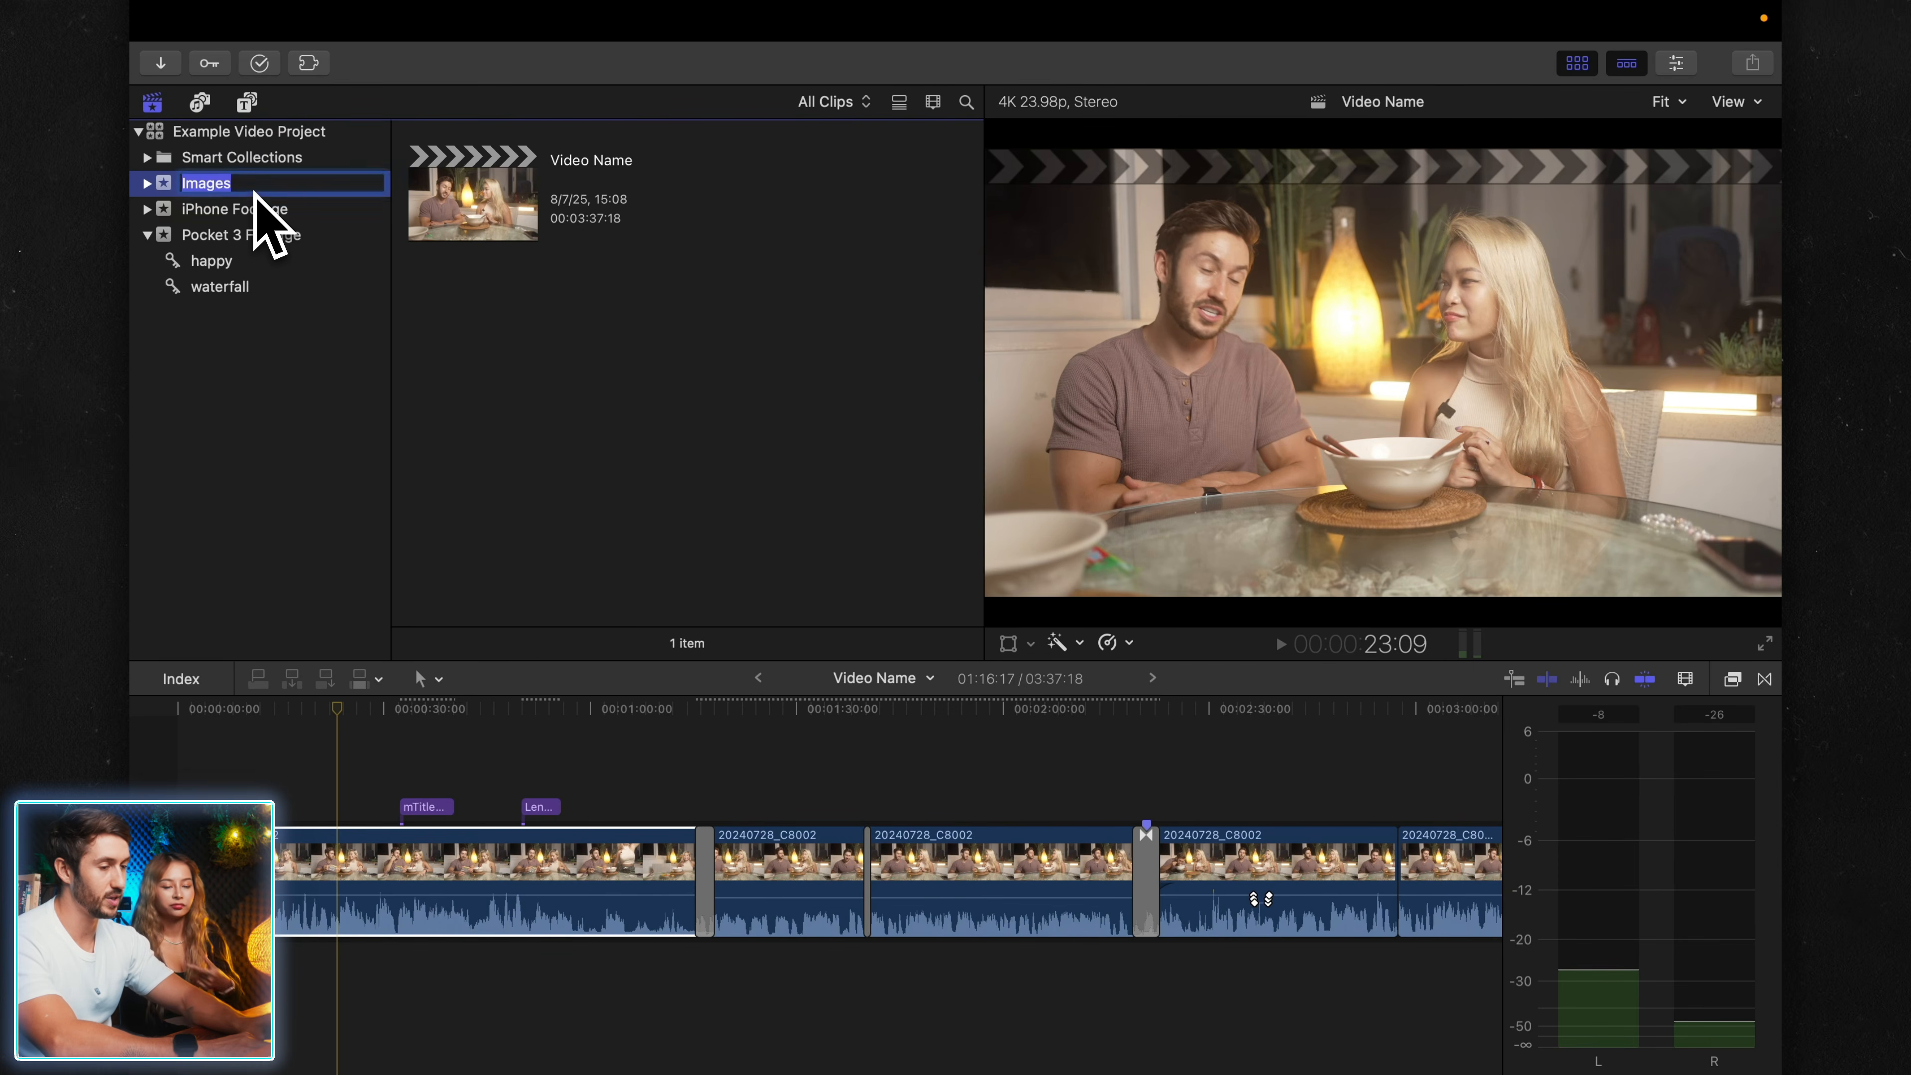
{"action": "type", "text": "Music"}
{"action": "key", "text": "Return"}
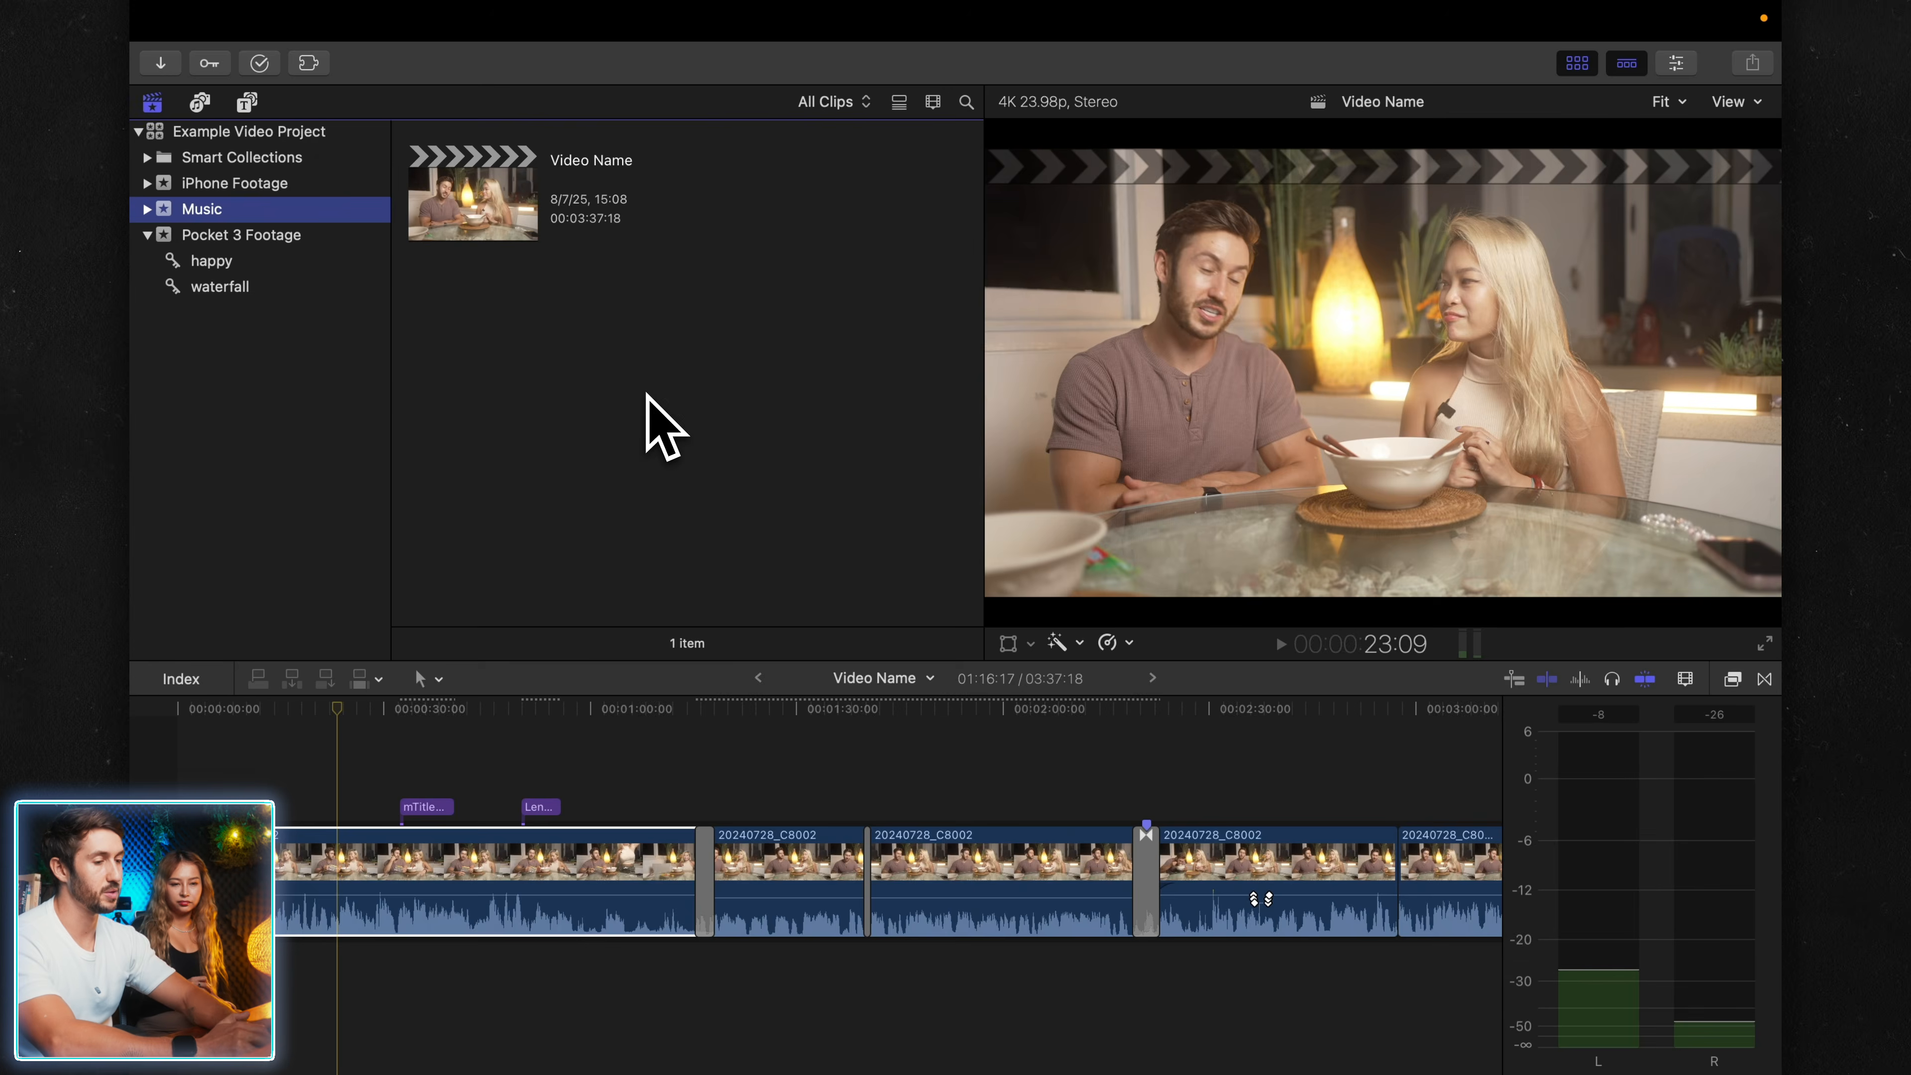
{"action": "key", "text": "super+i"}
{"action": "scroll", "coordinate": [692, 843], "scroll_direction": "down", "scroll_amount": 5}
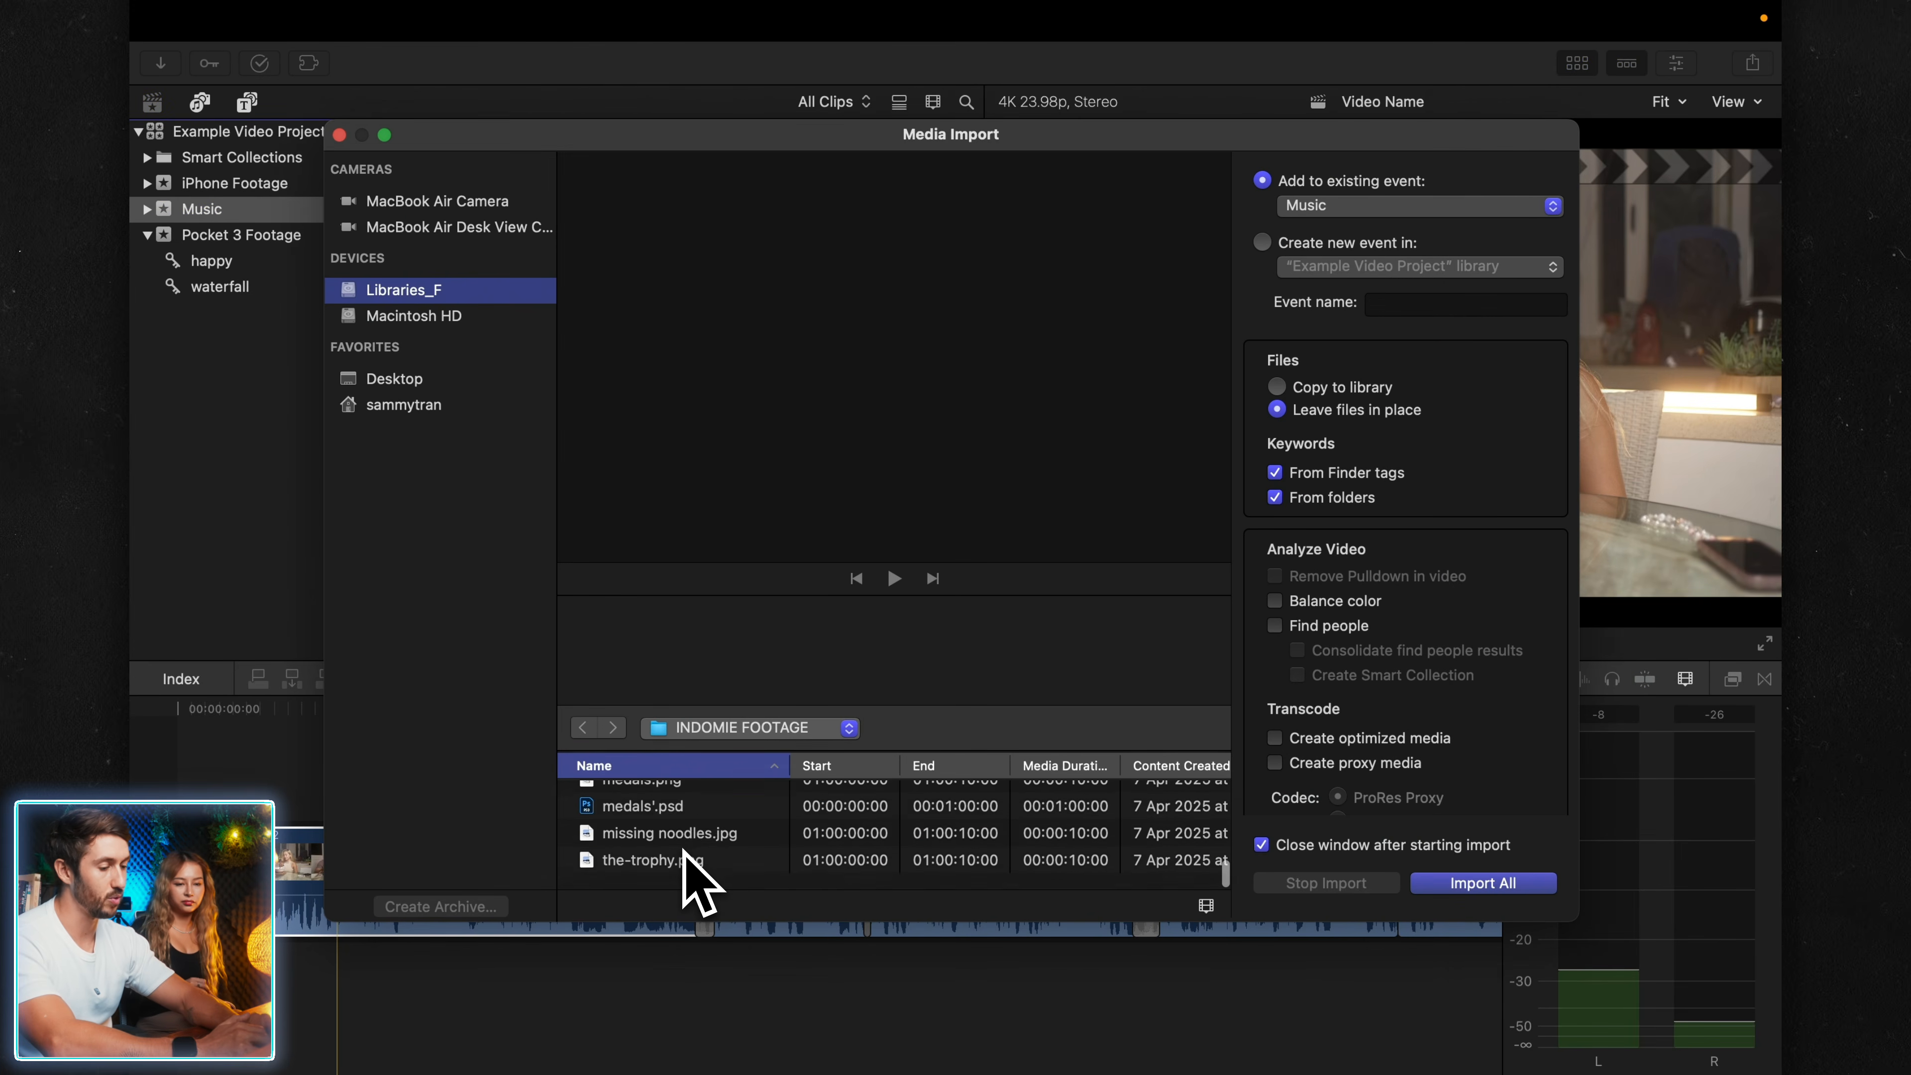
{"action": "left_click", "coordinate": [340, 135]}
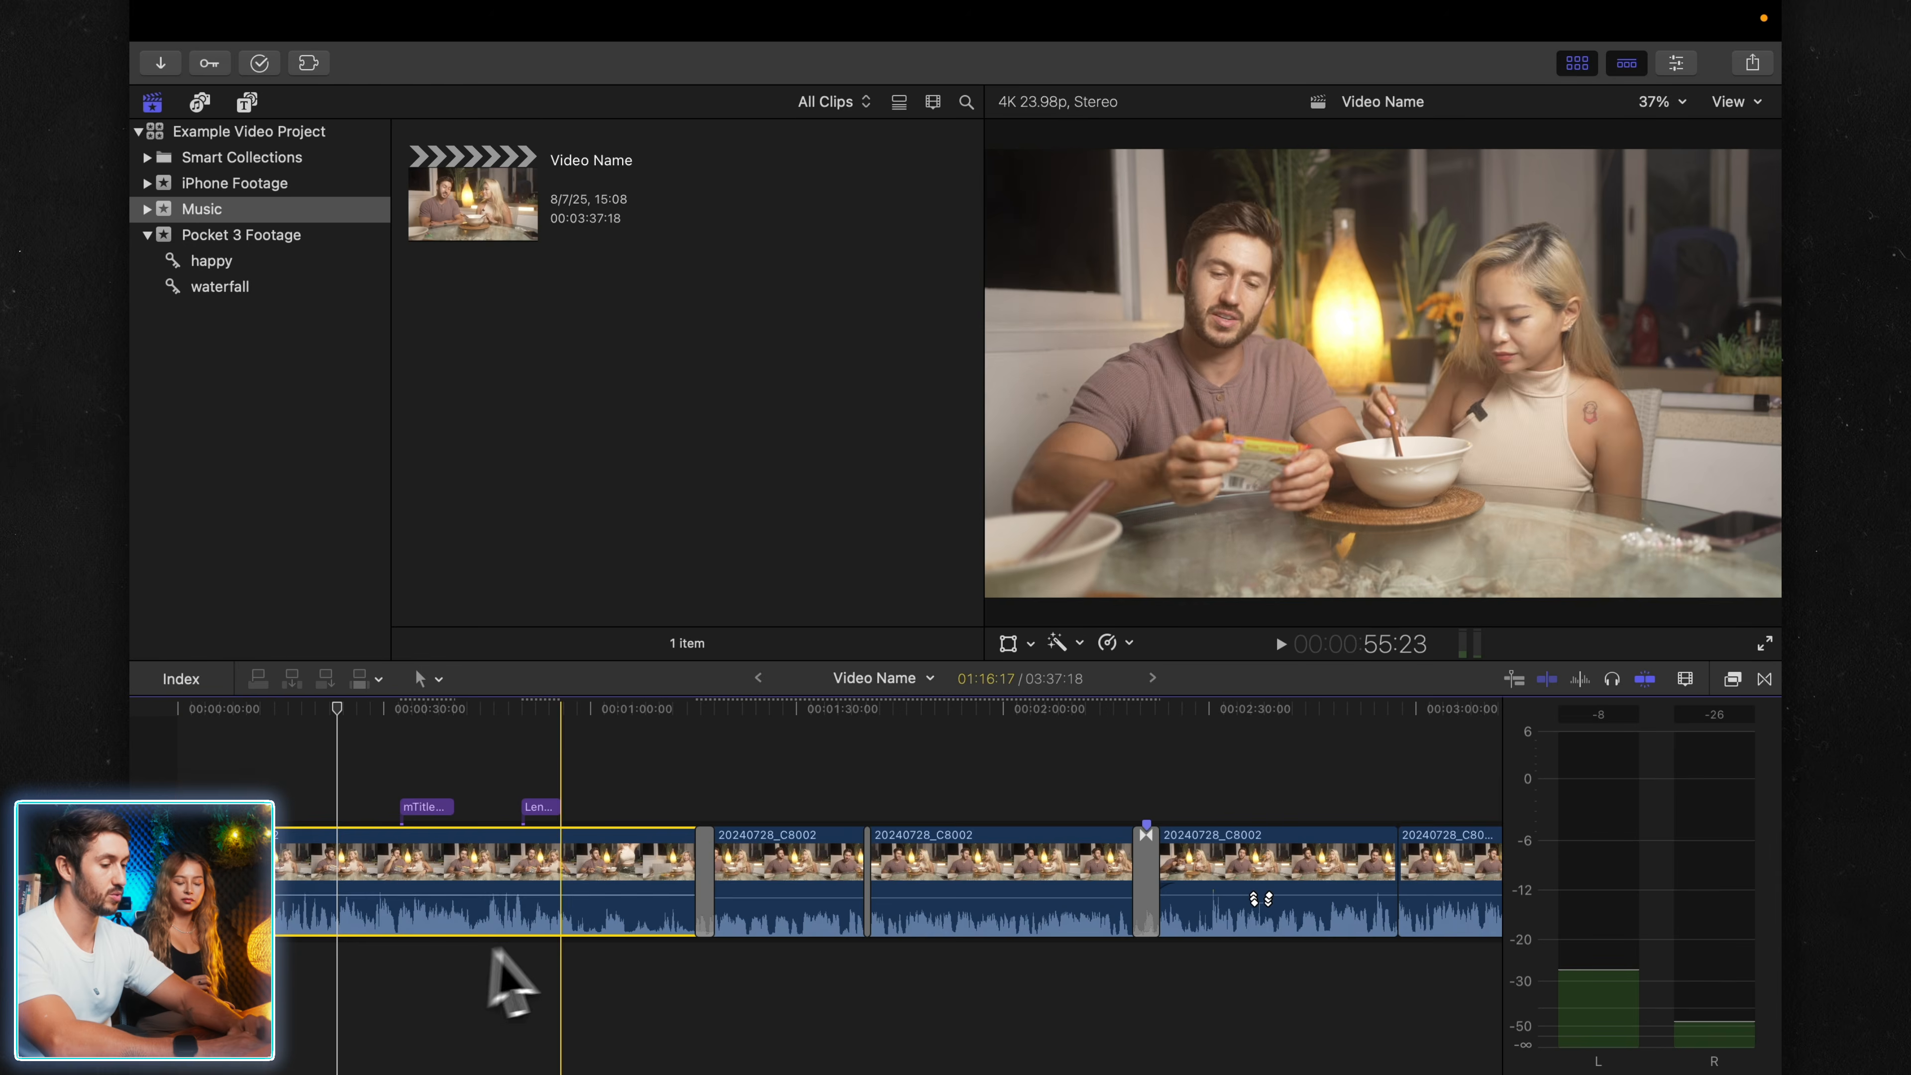
- Fit the whole edit in the timeline view and enlarge the timeline area by shrinking the browser and viewer
{"action": "key", "text": "super+minus"}
{"action": "key", "text": "super+minus"}
{"action": "key", "text": "super+equal"}
{"action": "key", "text": "super+equal"}
{"action": "key", "text": "super+equal"}
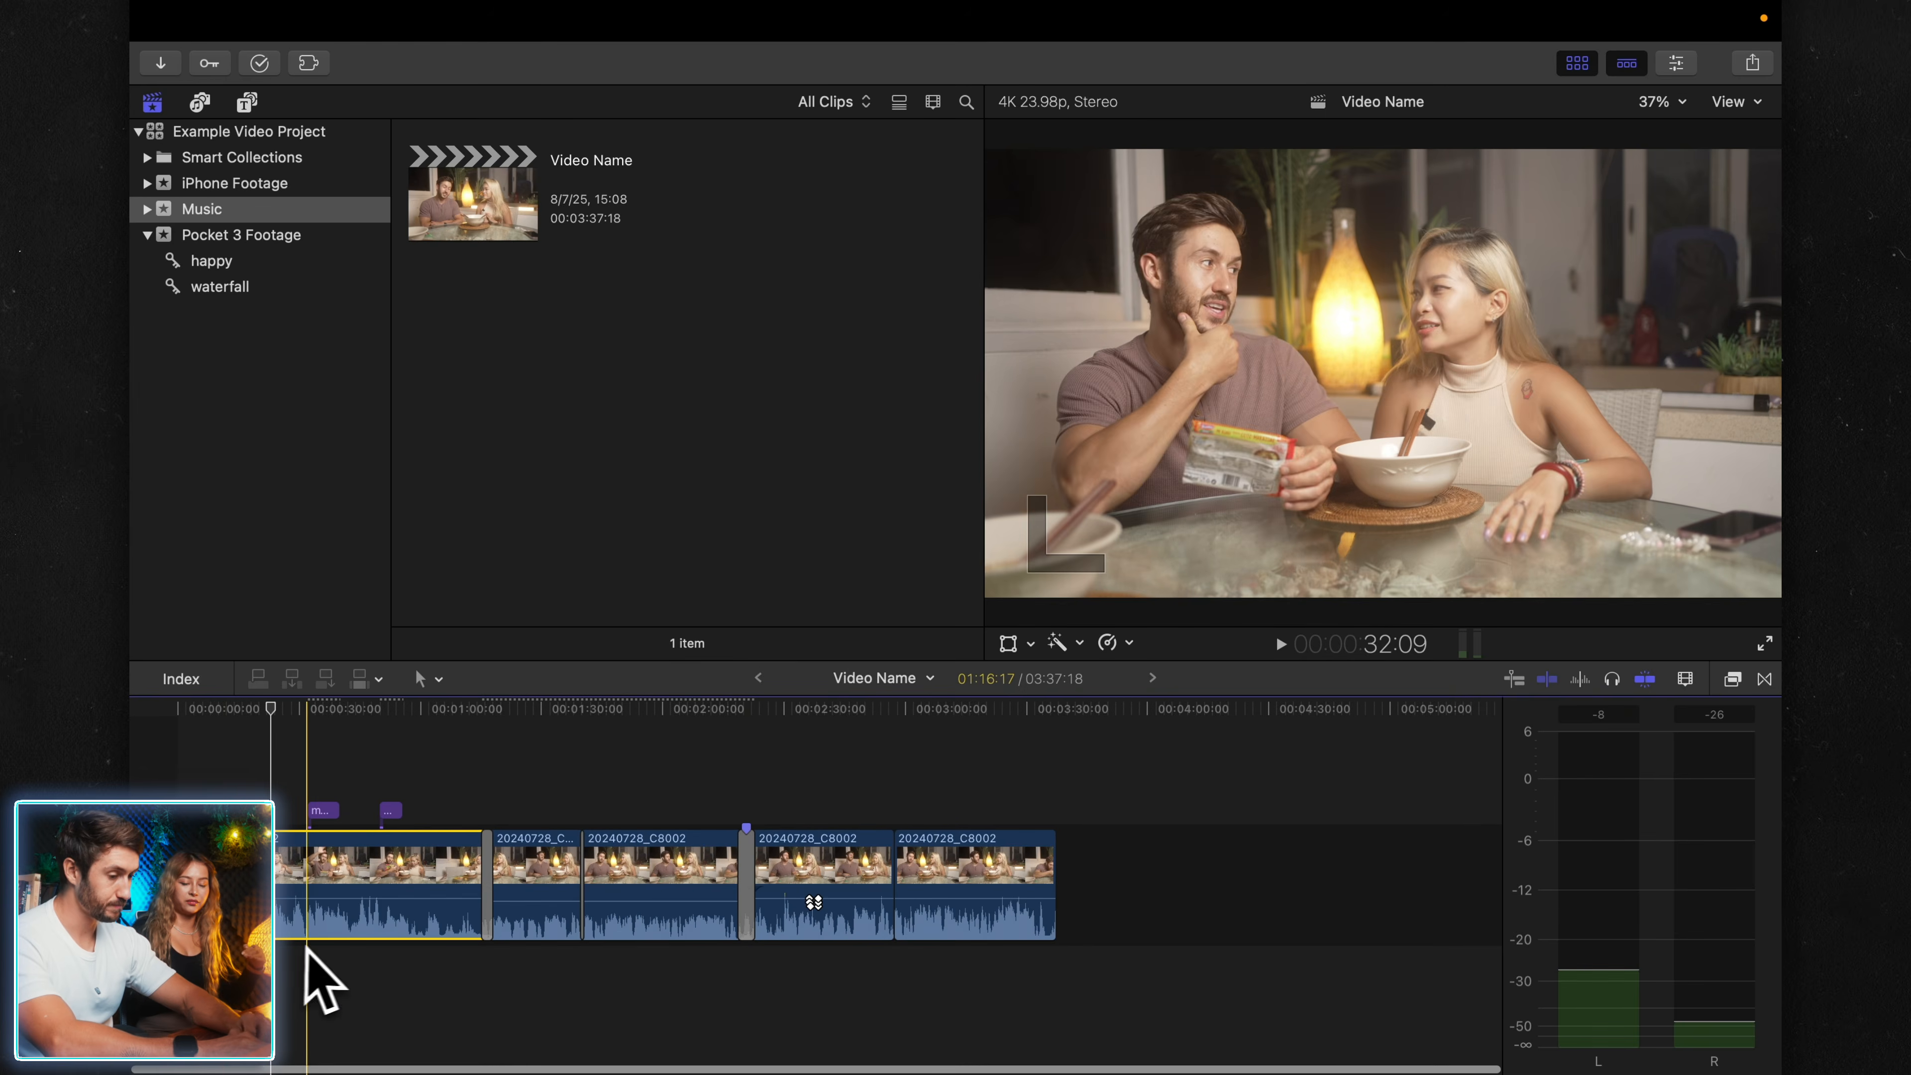
{"action": "left_click", "coordinate": [593, 413]}
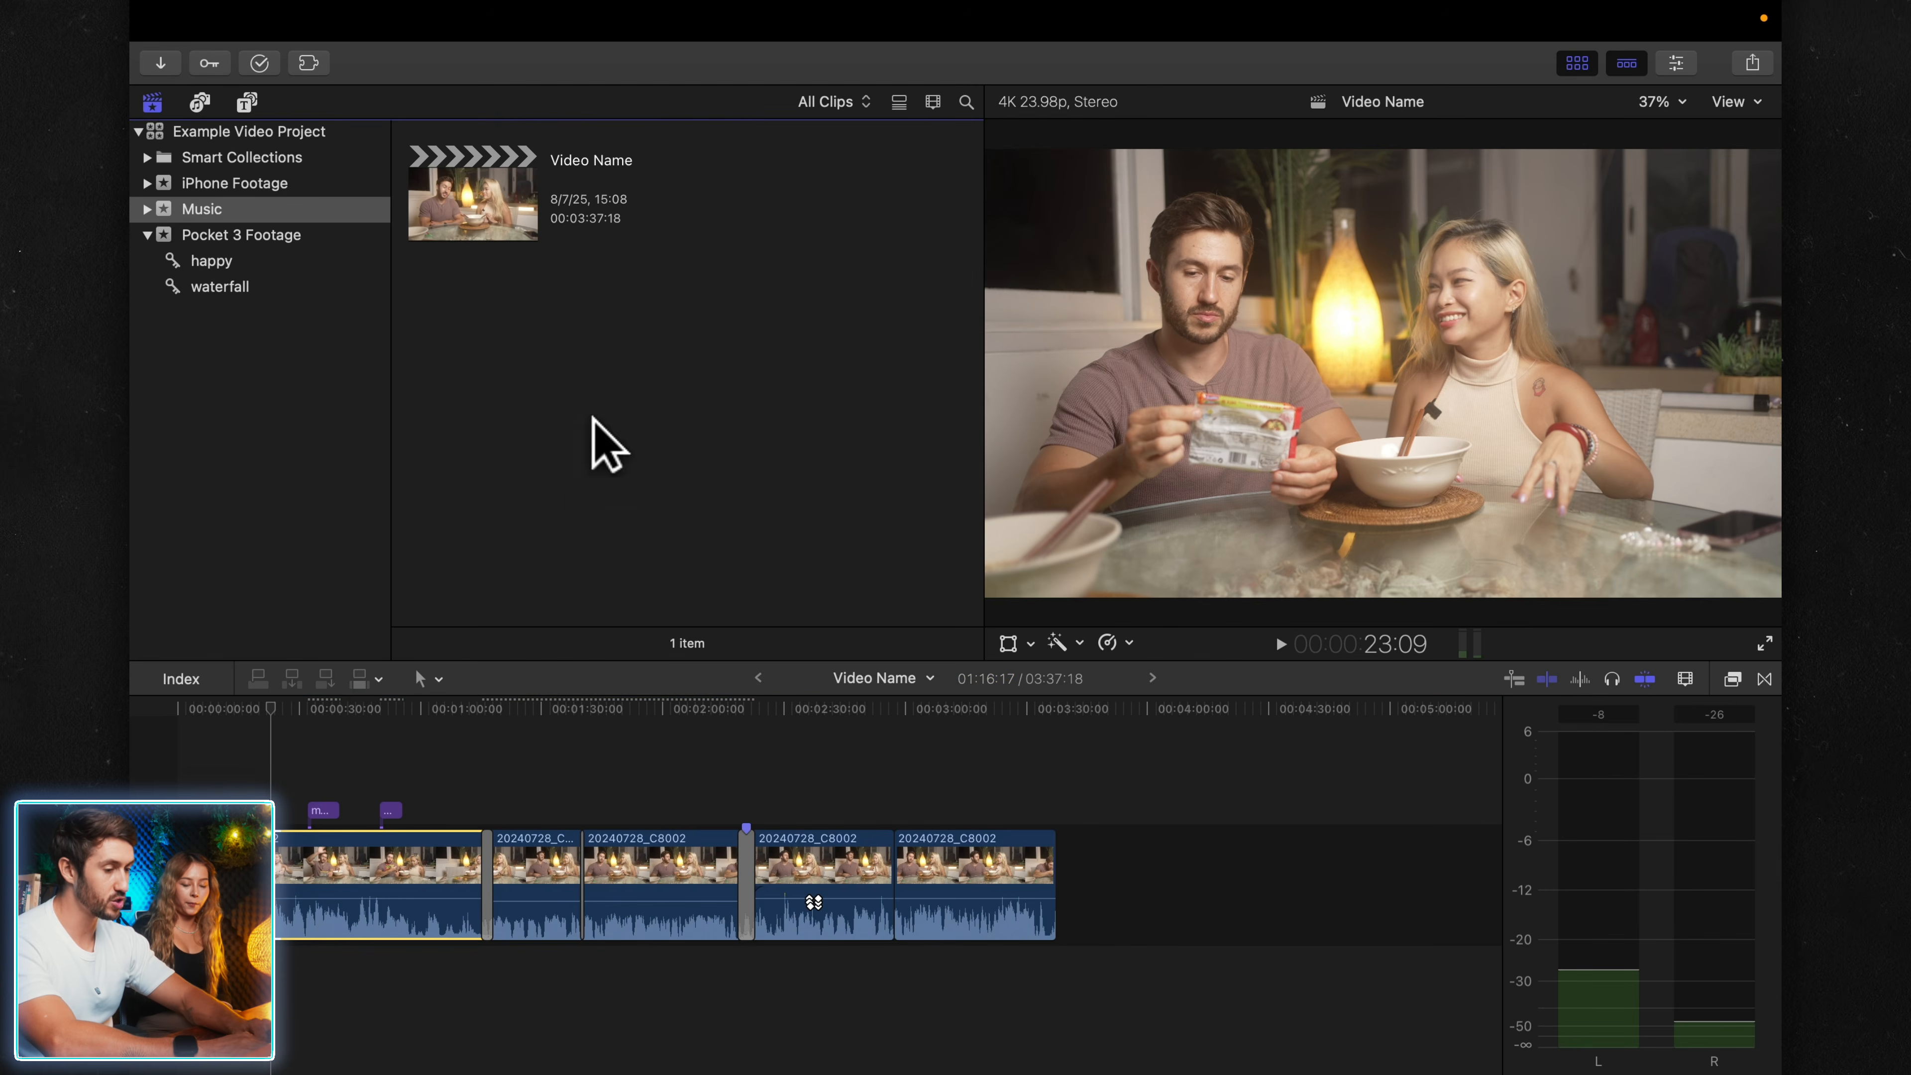
{"action": "left_click_drag", "start_coordinate": [499, 662], "coordinate": [530, 452]}
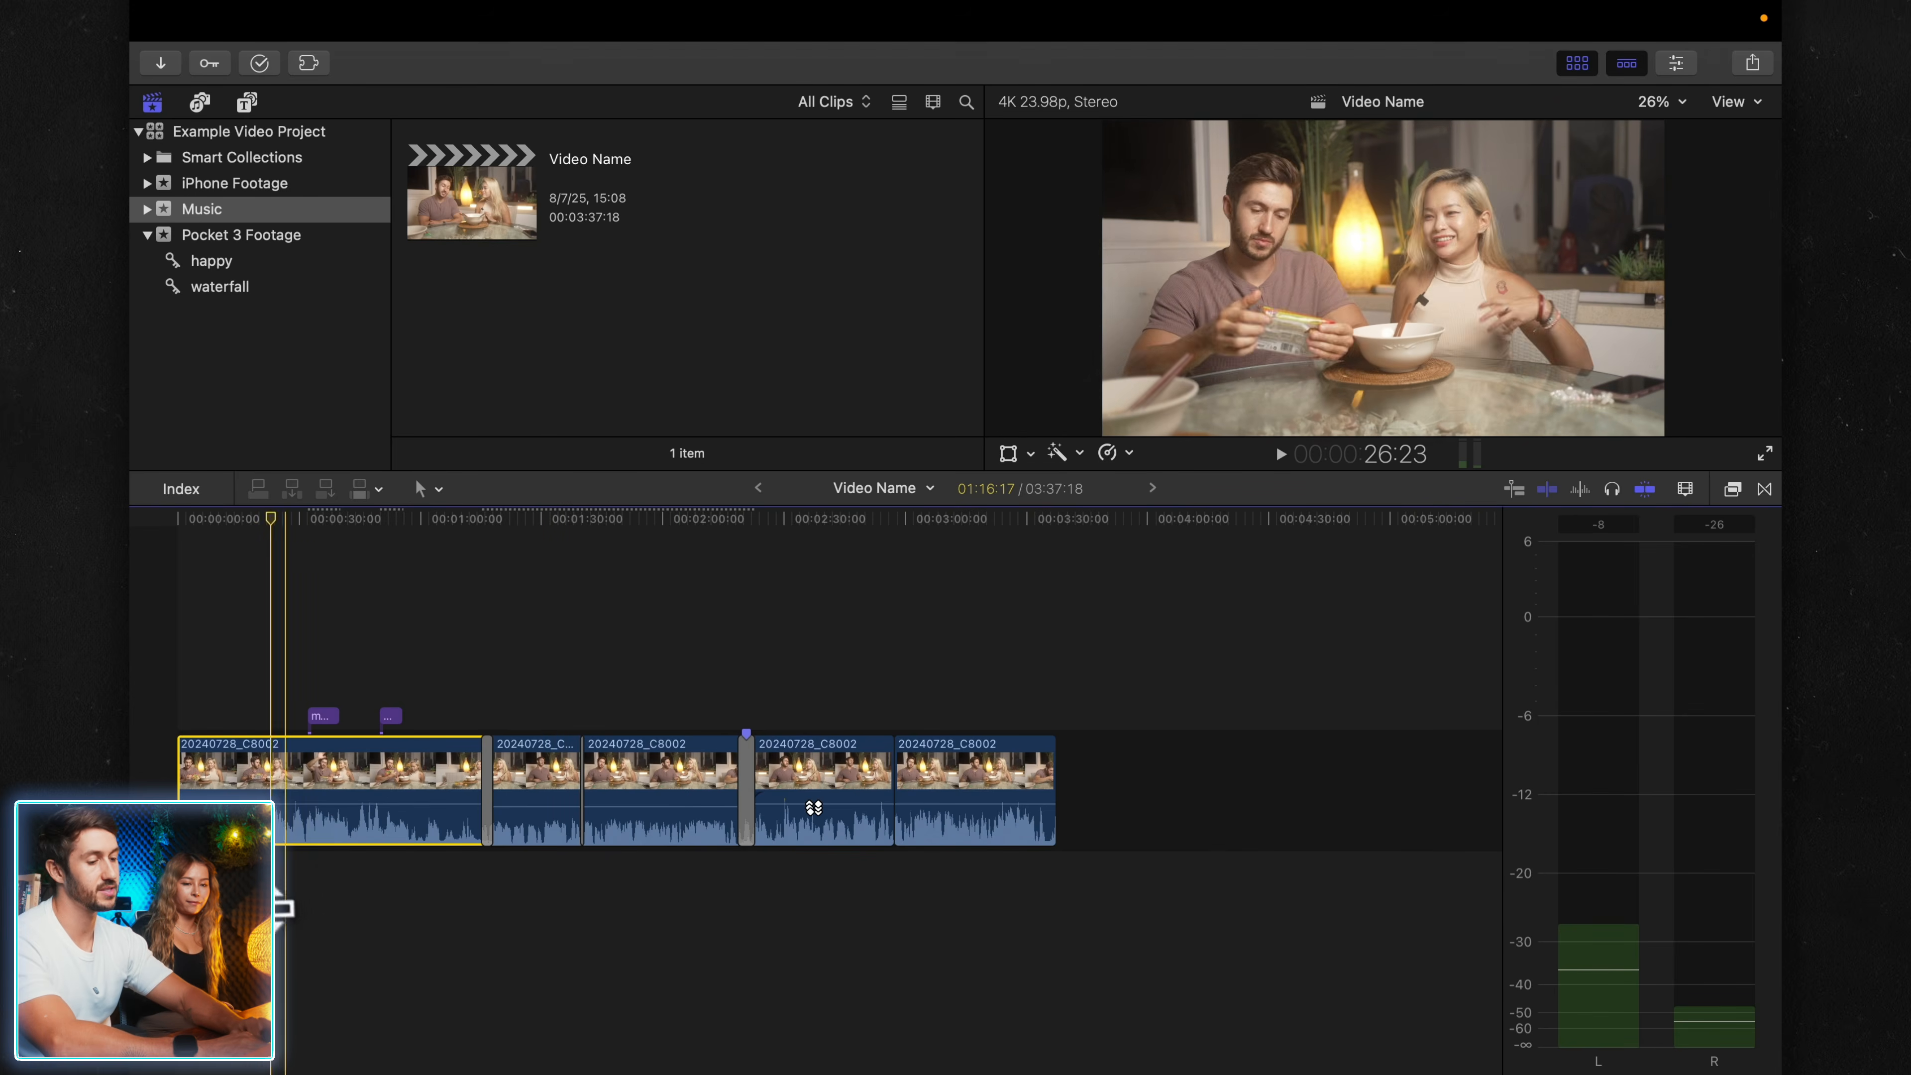
- Look through the Photos, Music, Apple TV and Sound Effects media sources and check the option for downloading additional content
{"action": "key", "text": "super+equal"}
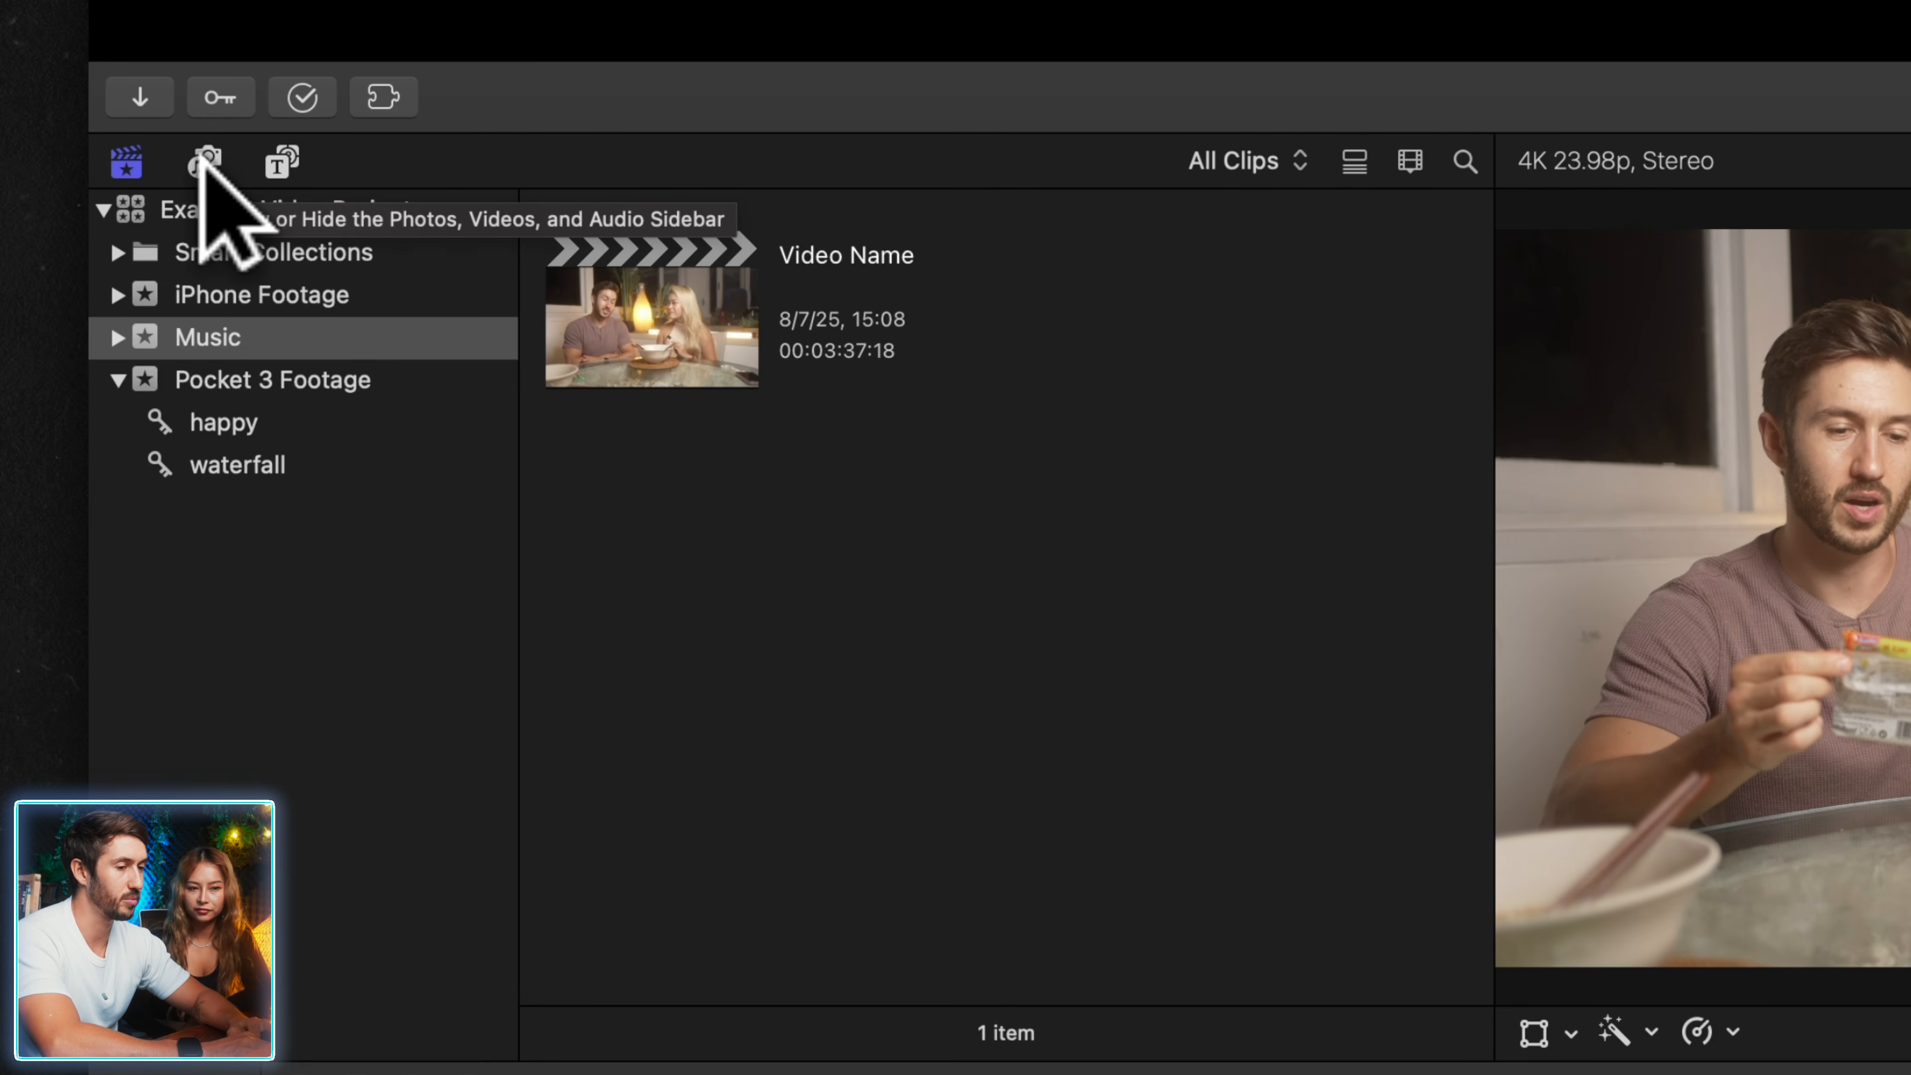
{"action": "left_click", "coordinate": [203, 160]}
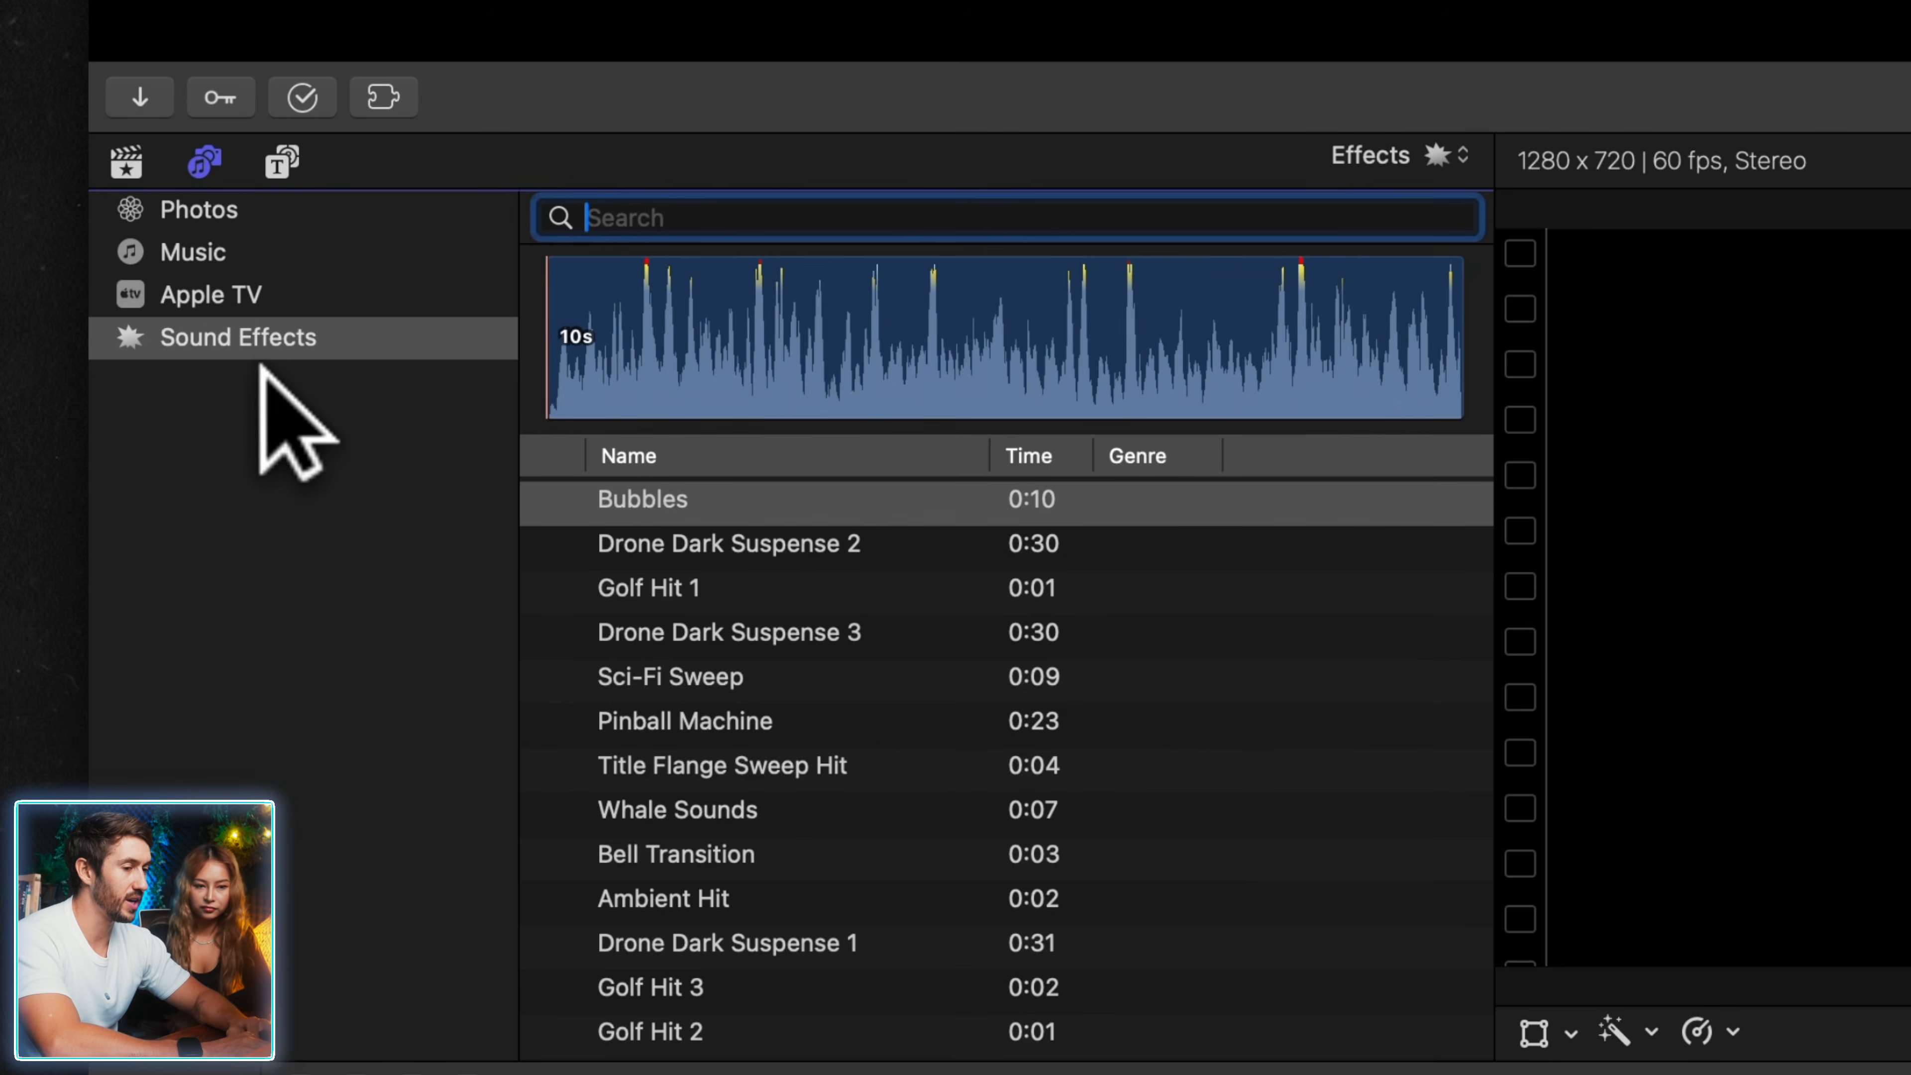
{"action": "left_click", "coordinate": [229, 200]}
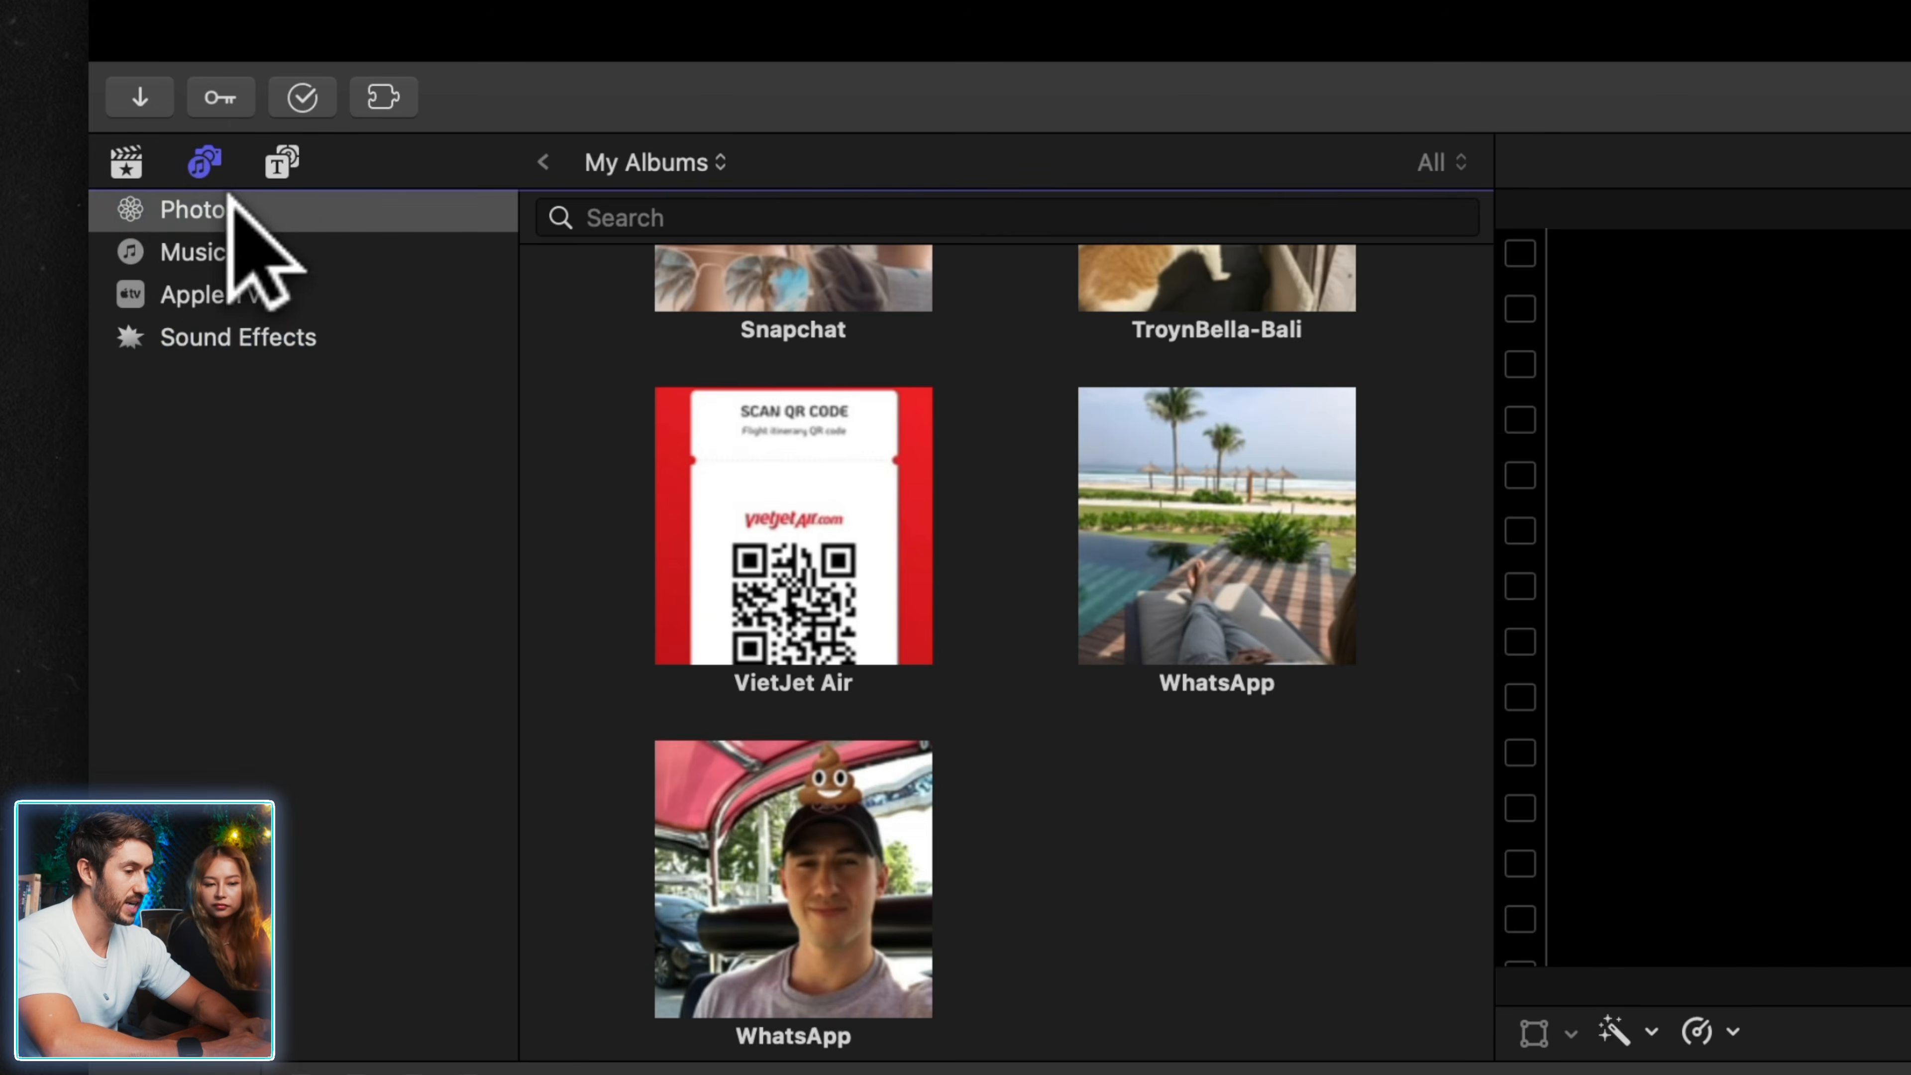
{"action": "scroll", "coordinate": [819, 513], "scroll_direction": "up", "scroll_amount": 5}
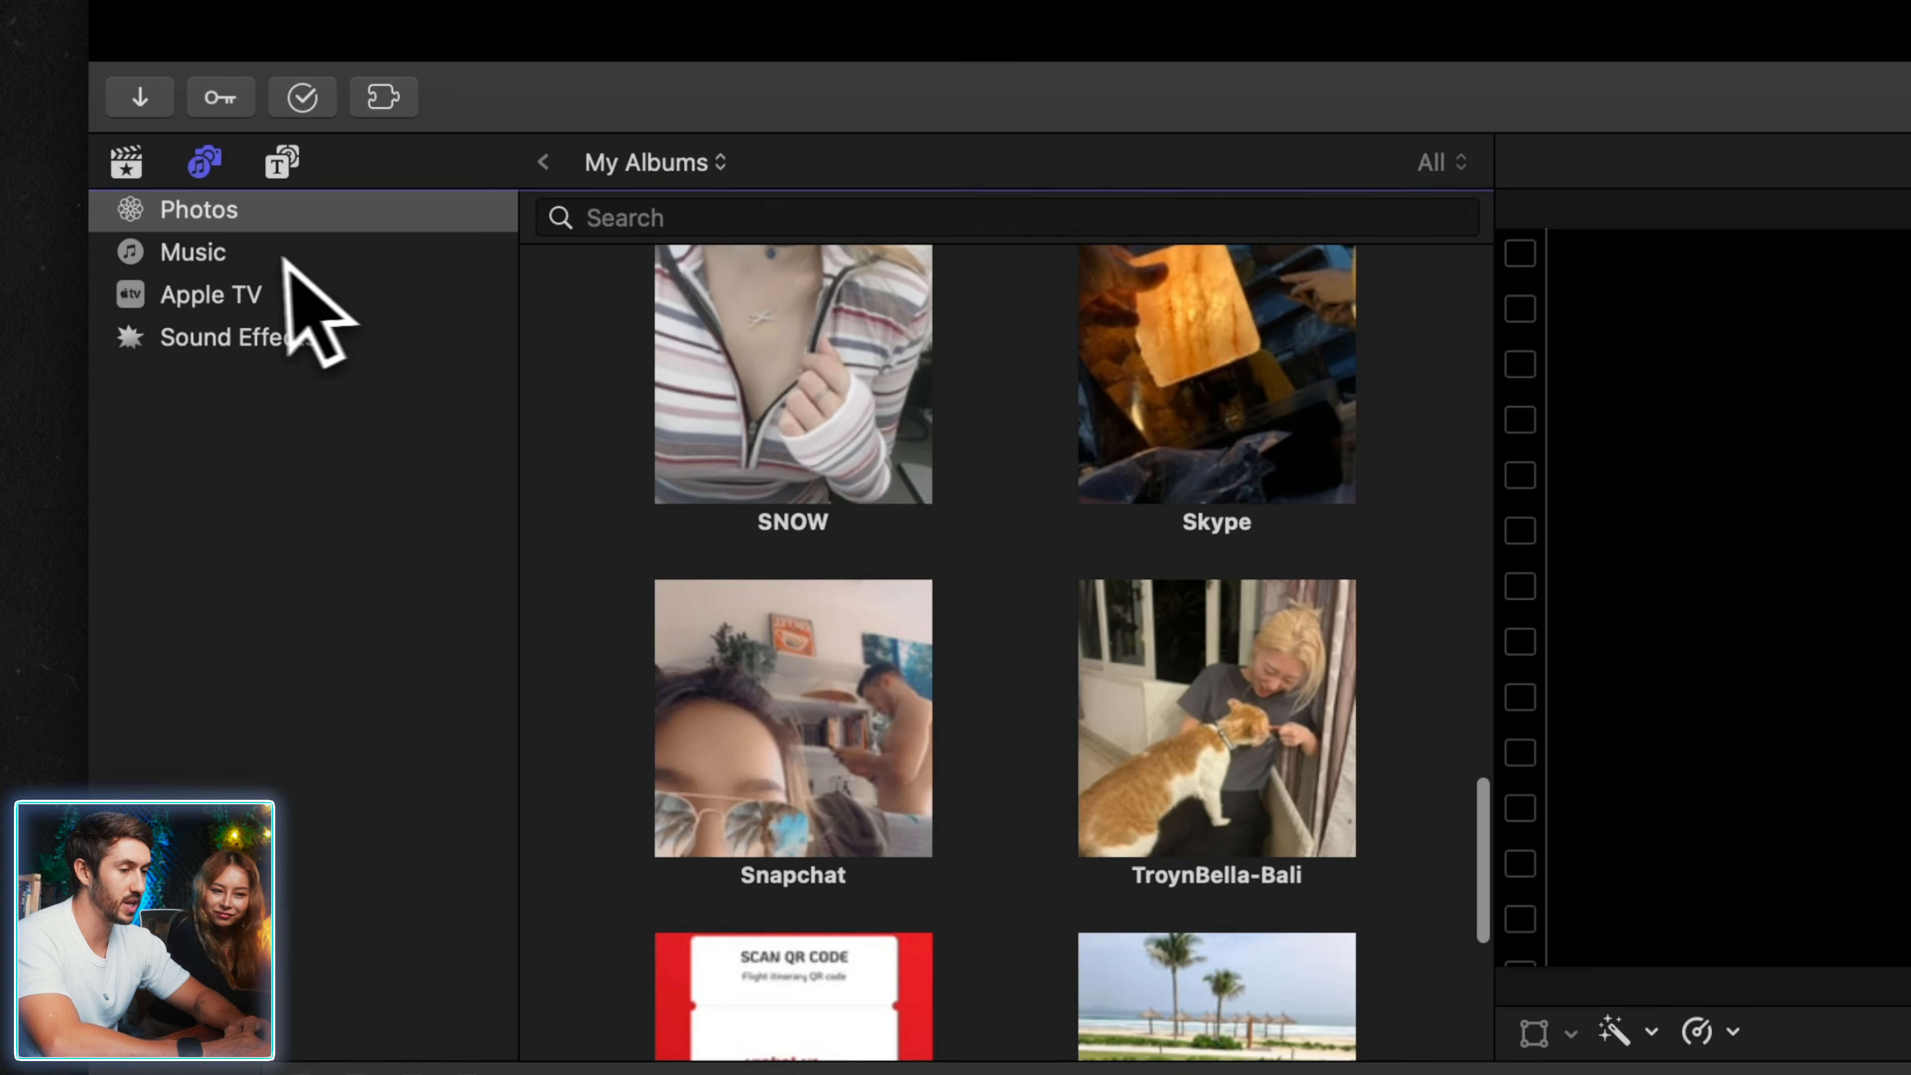
{"action": "left_click", "coordinate": [274, 255]}
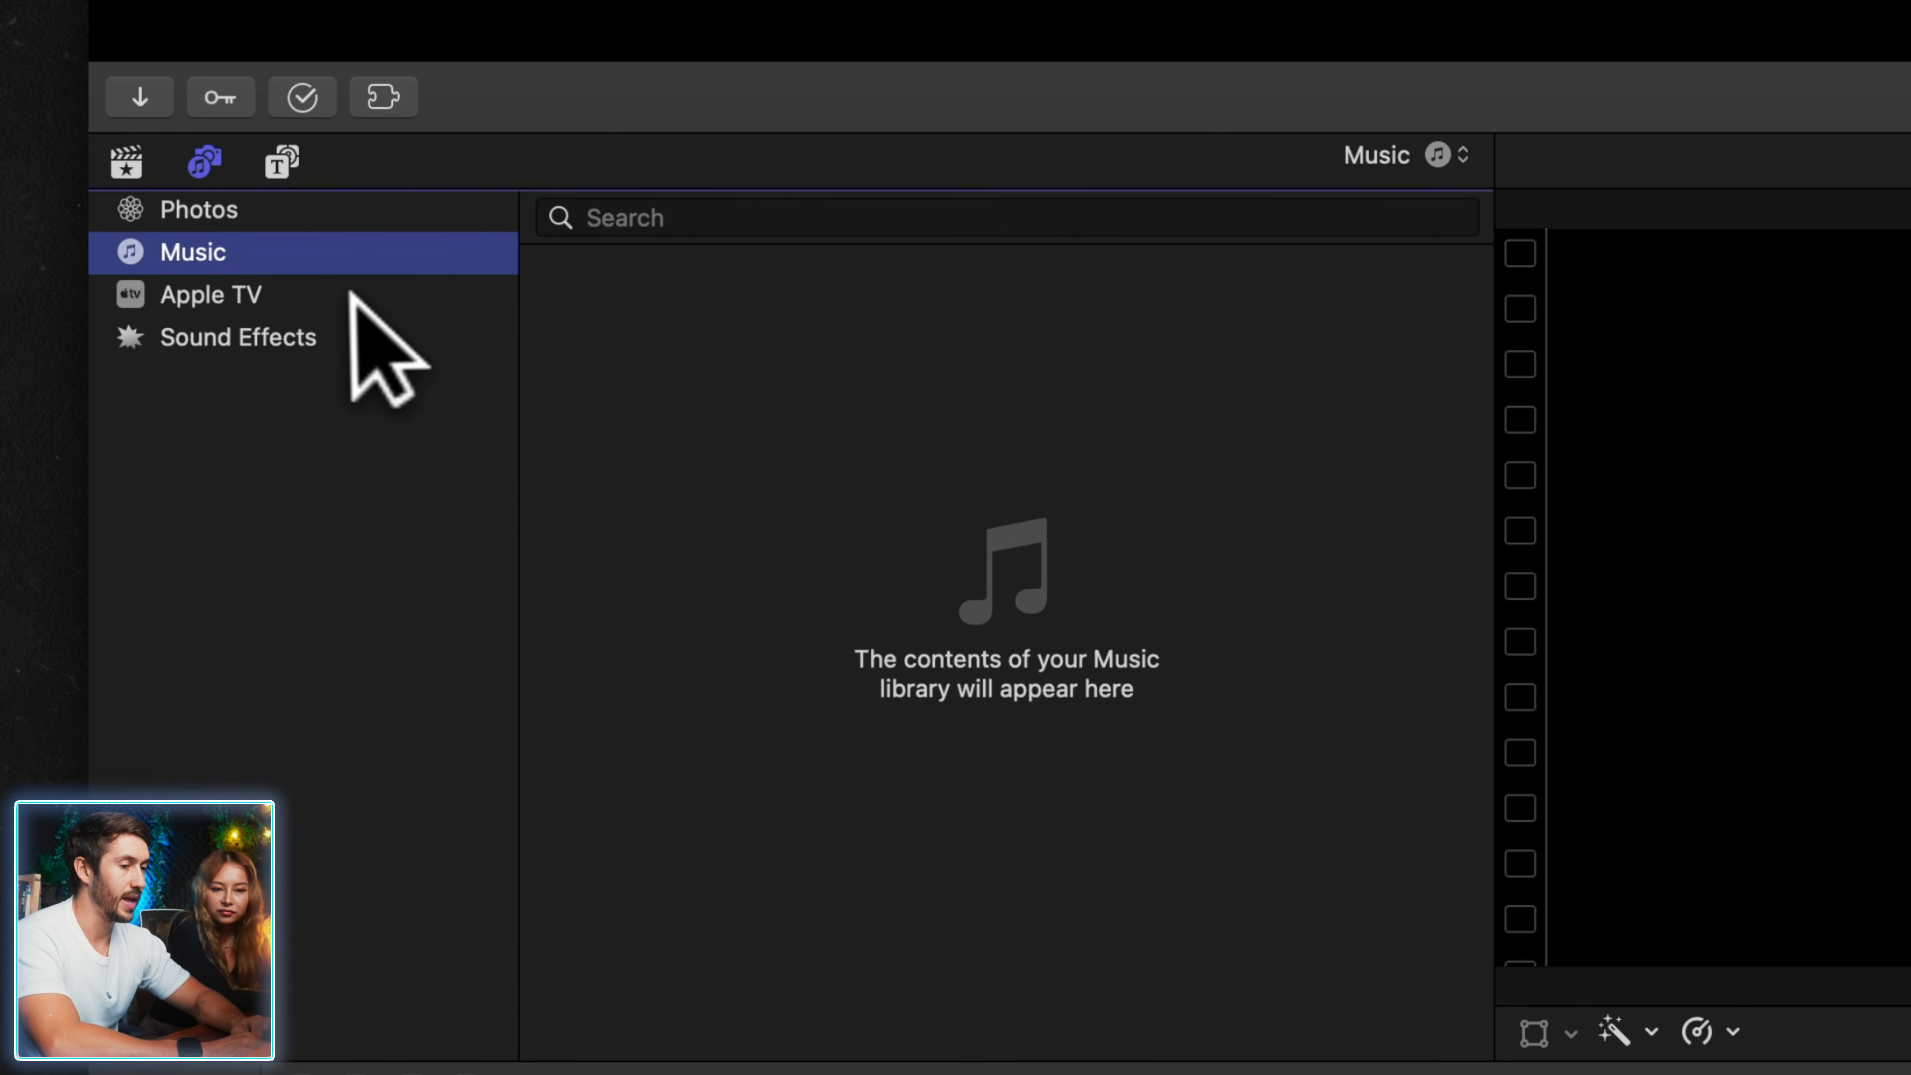
{"action": "left_click", "coordinate": [244, 299]}
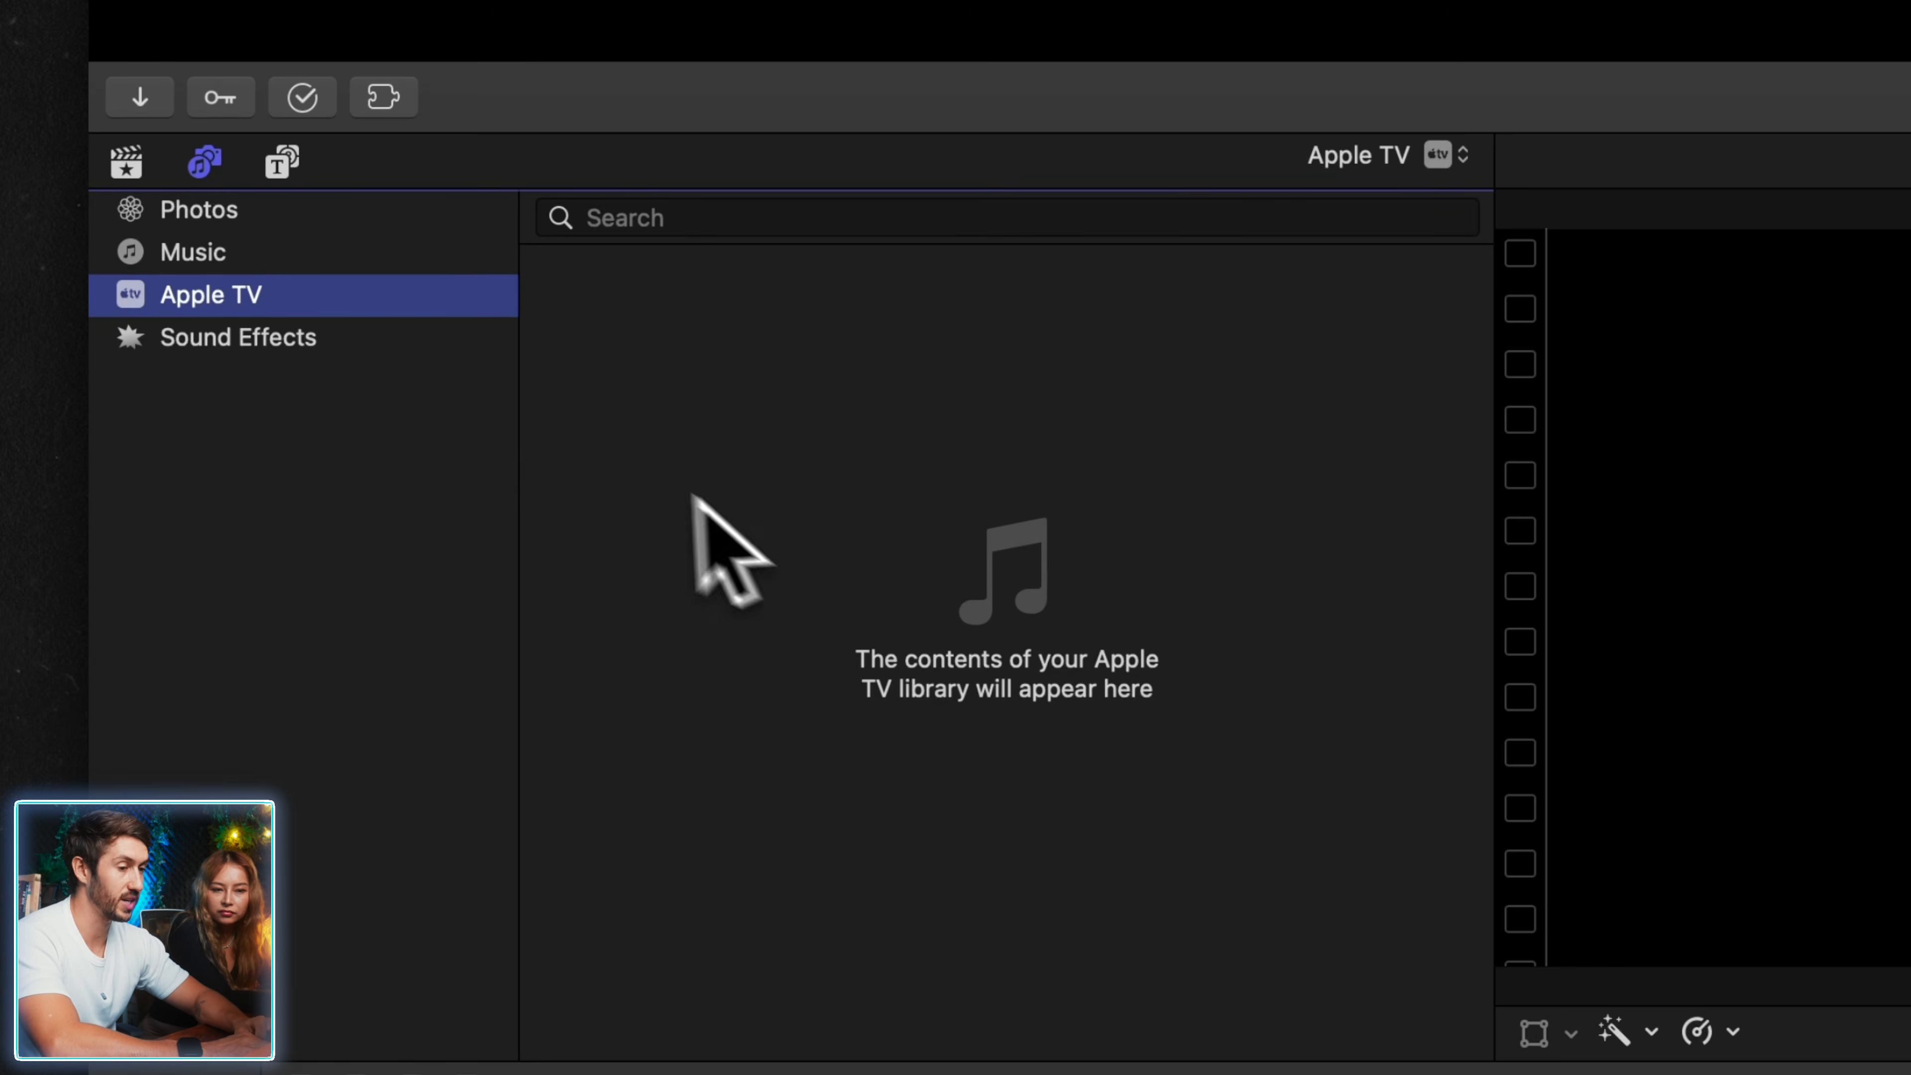
{"action": "left_click", "coordinate": [274, 331]}
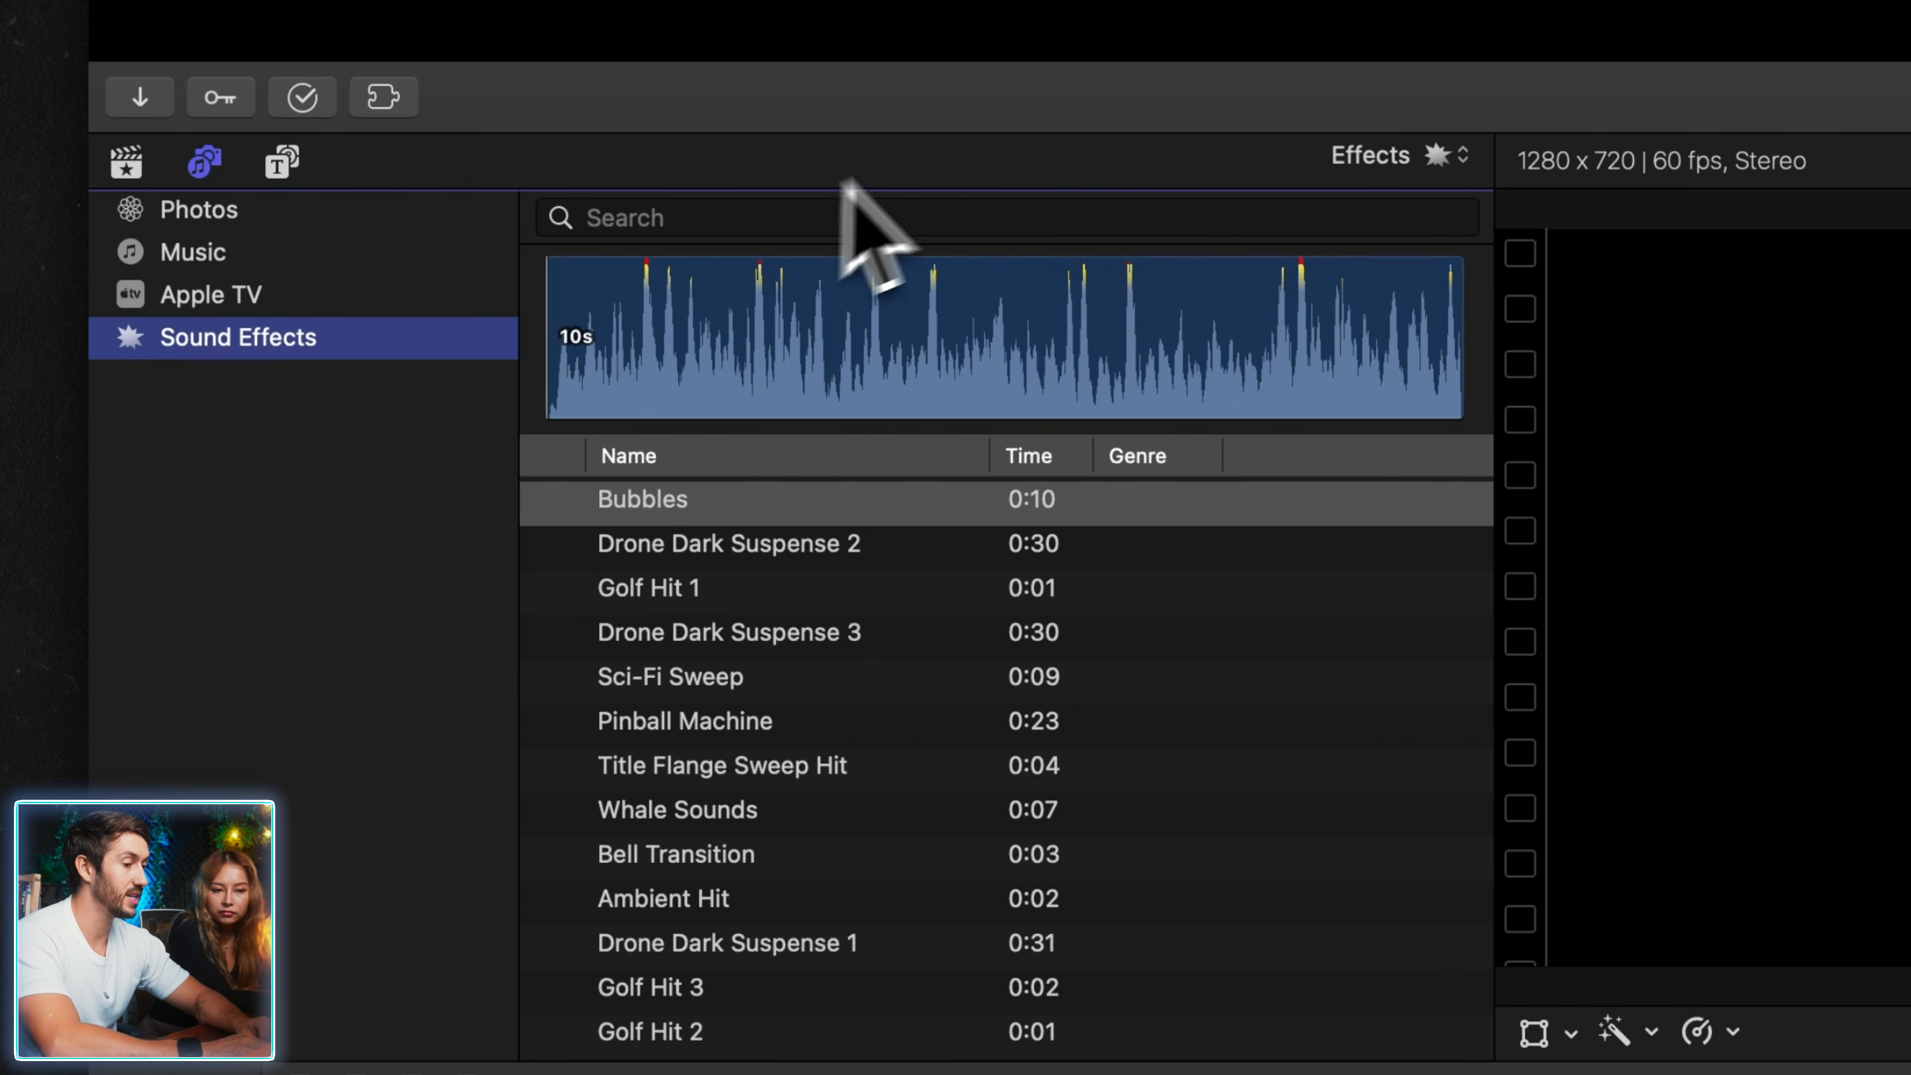
{"action": "mouse_move", "coordinate": [336, 7]}
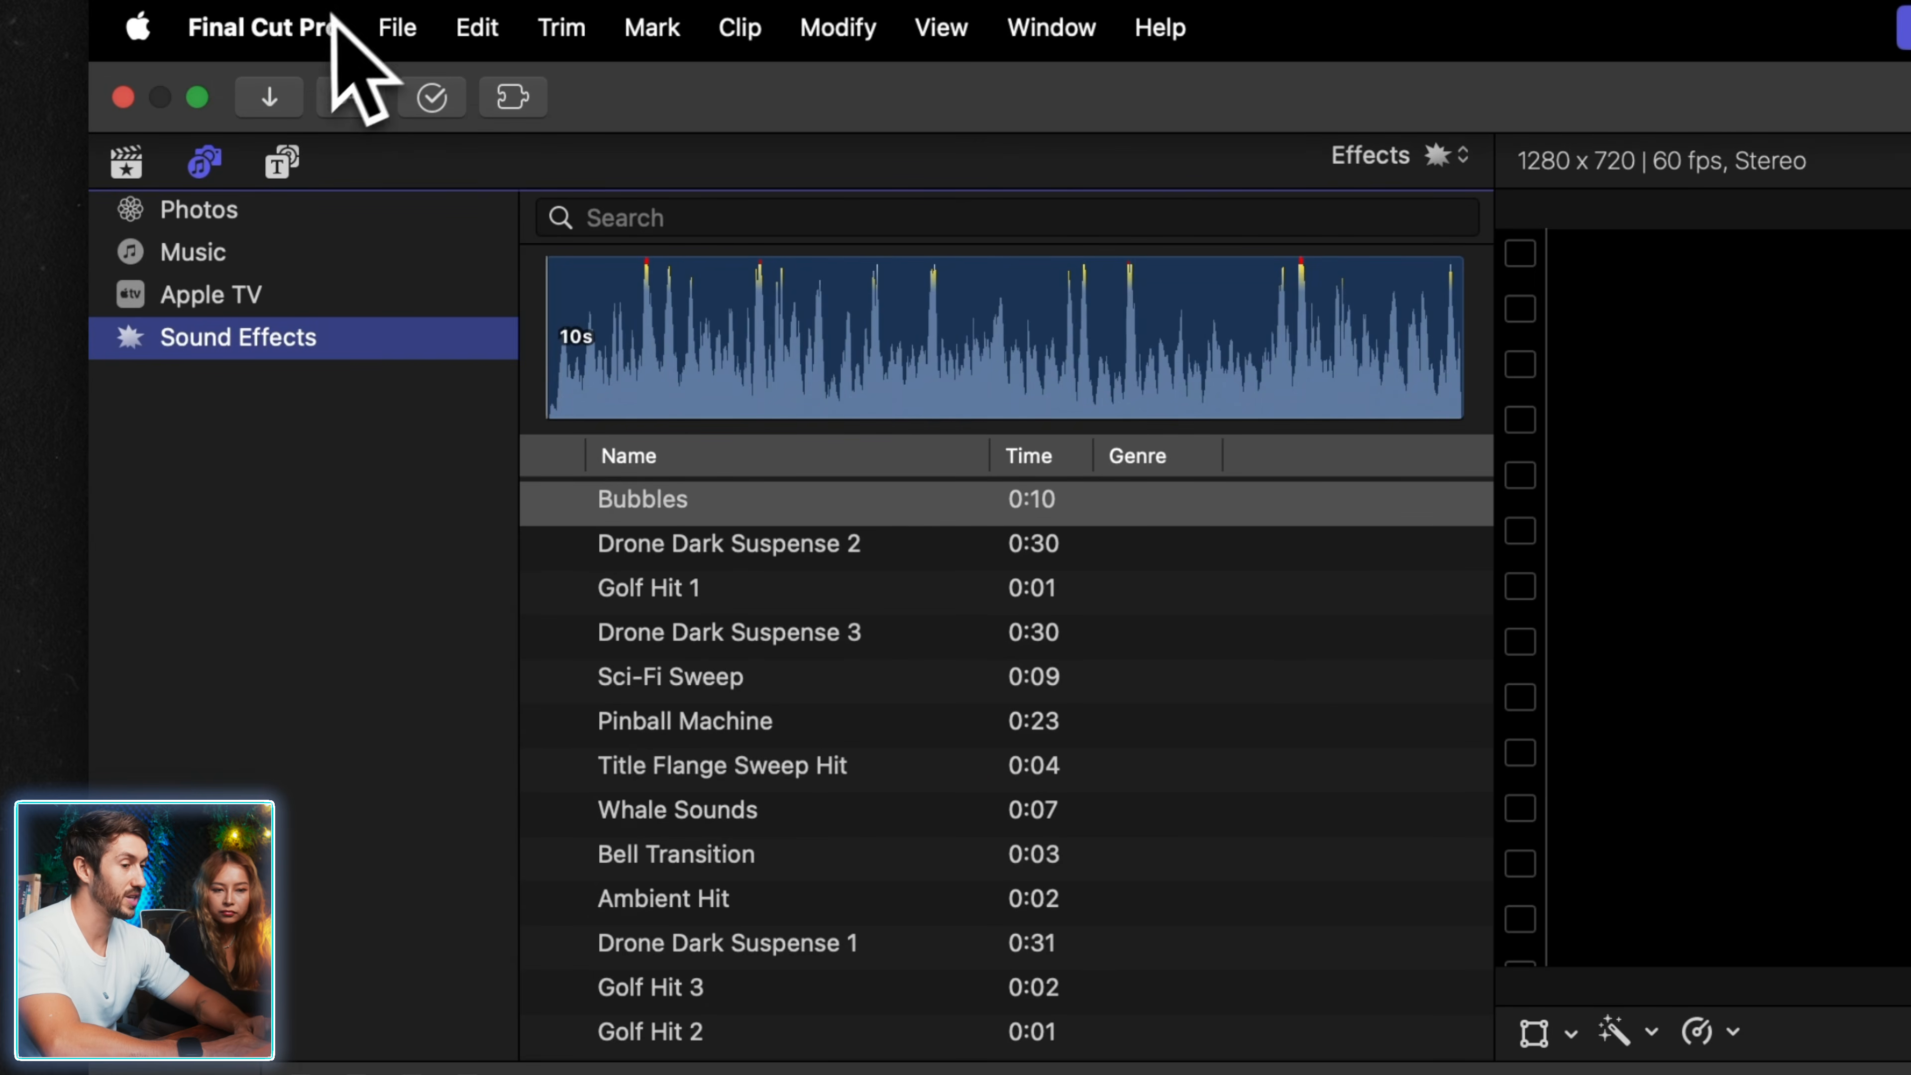
{"action": "left_click", "coordinate": [308, 33]}
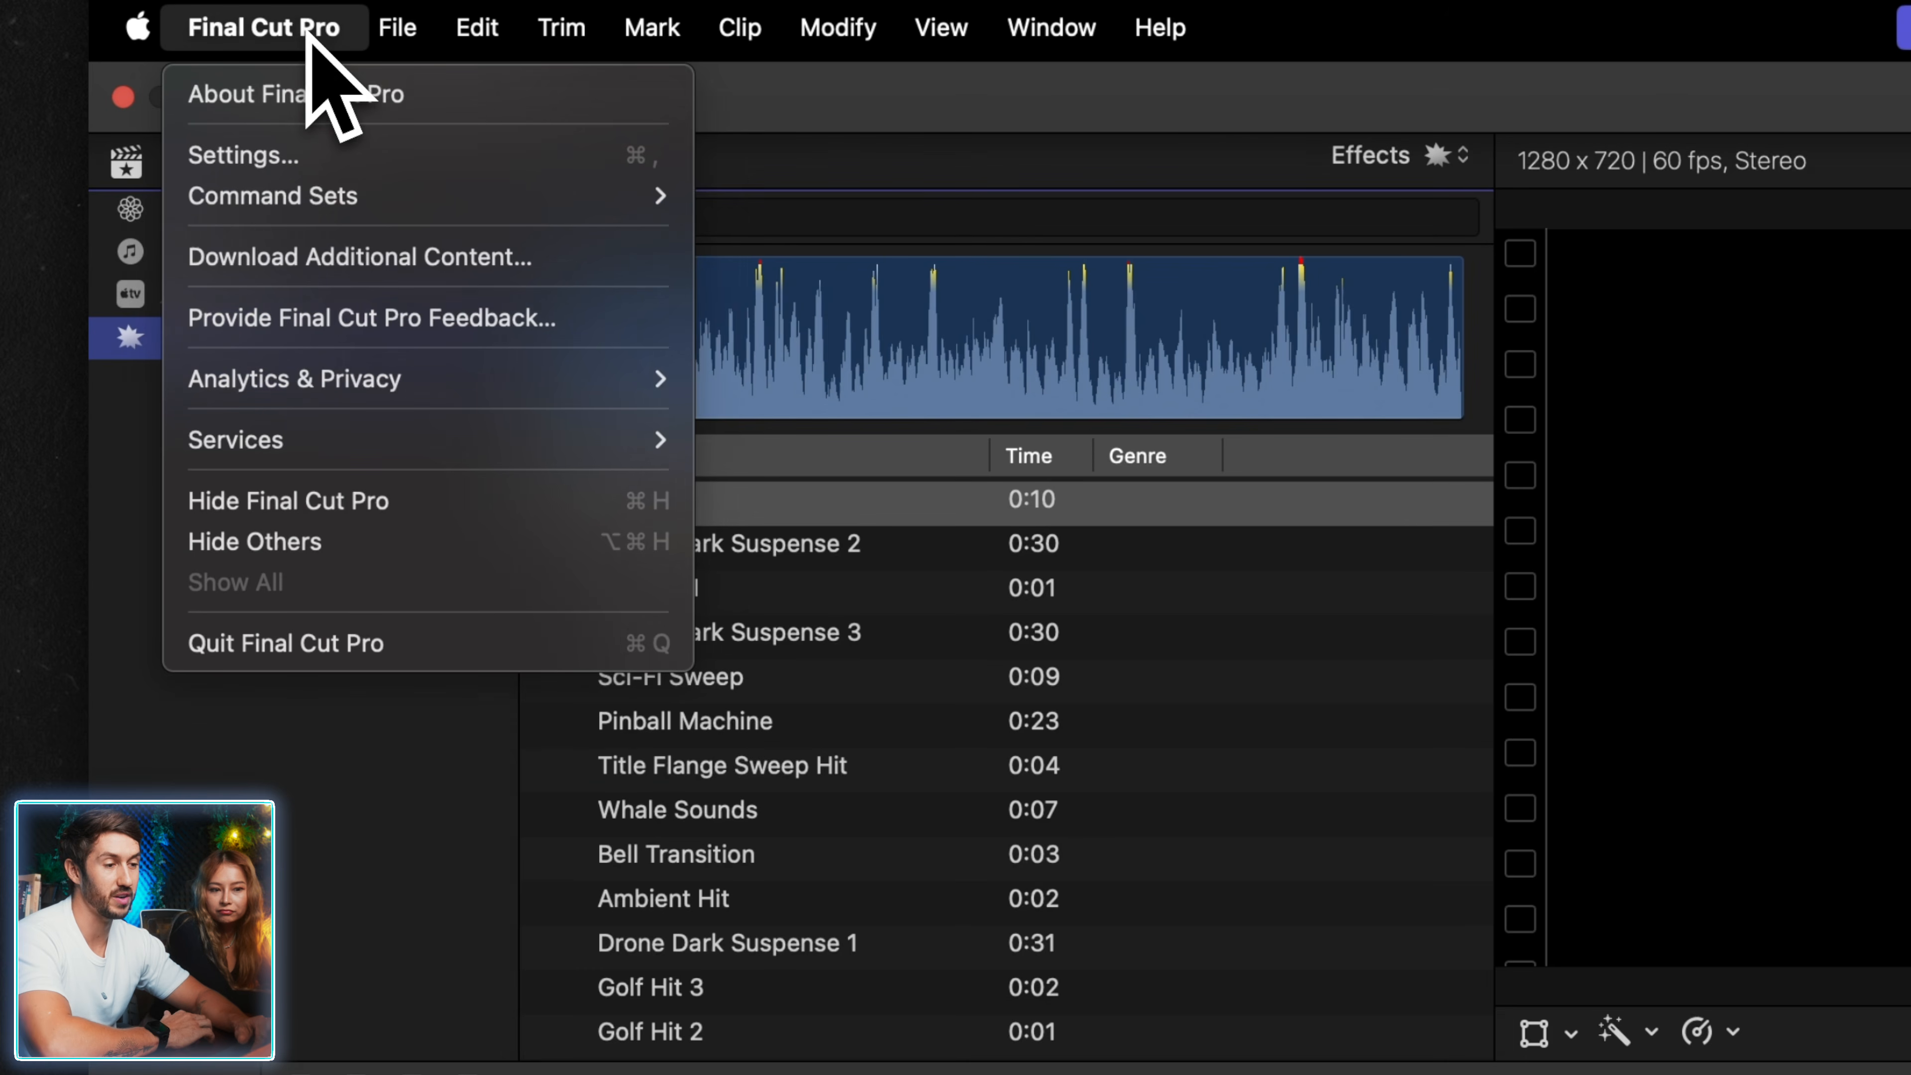
{"action": "key", "text": "Escape"}
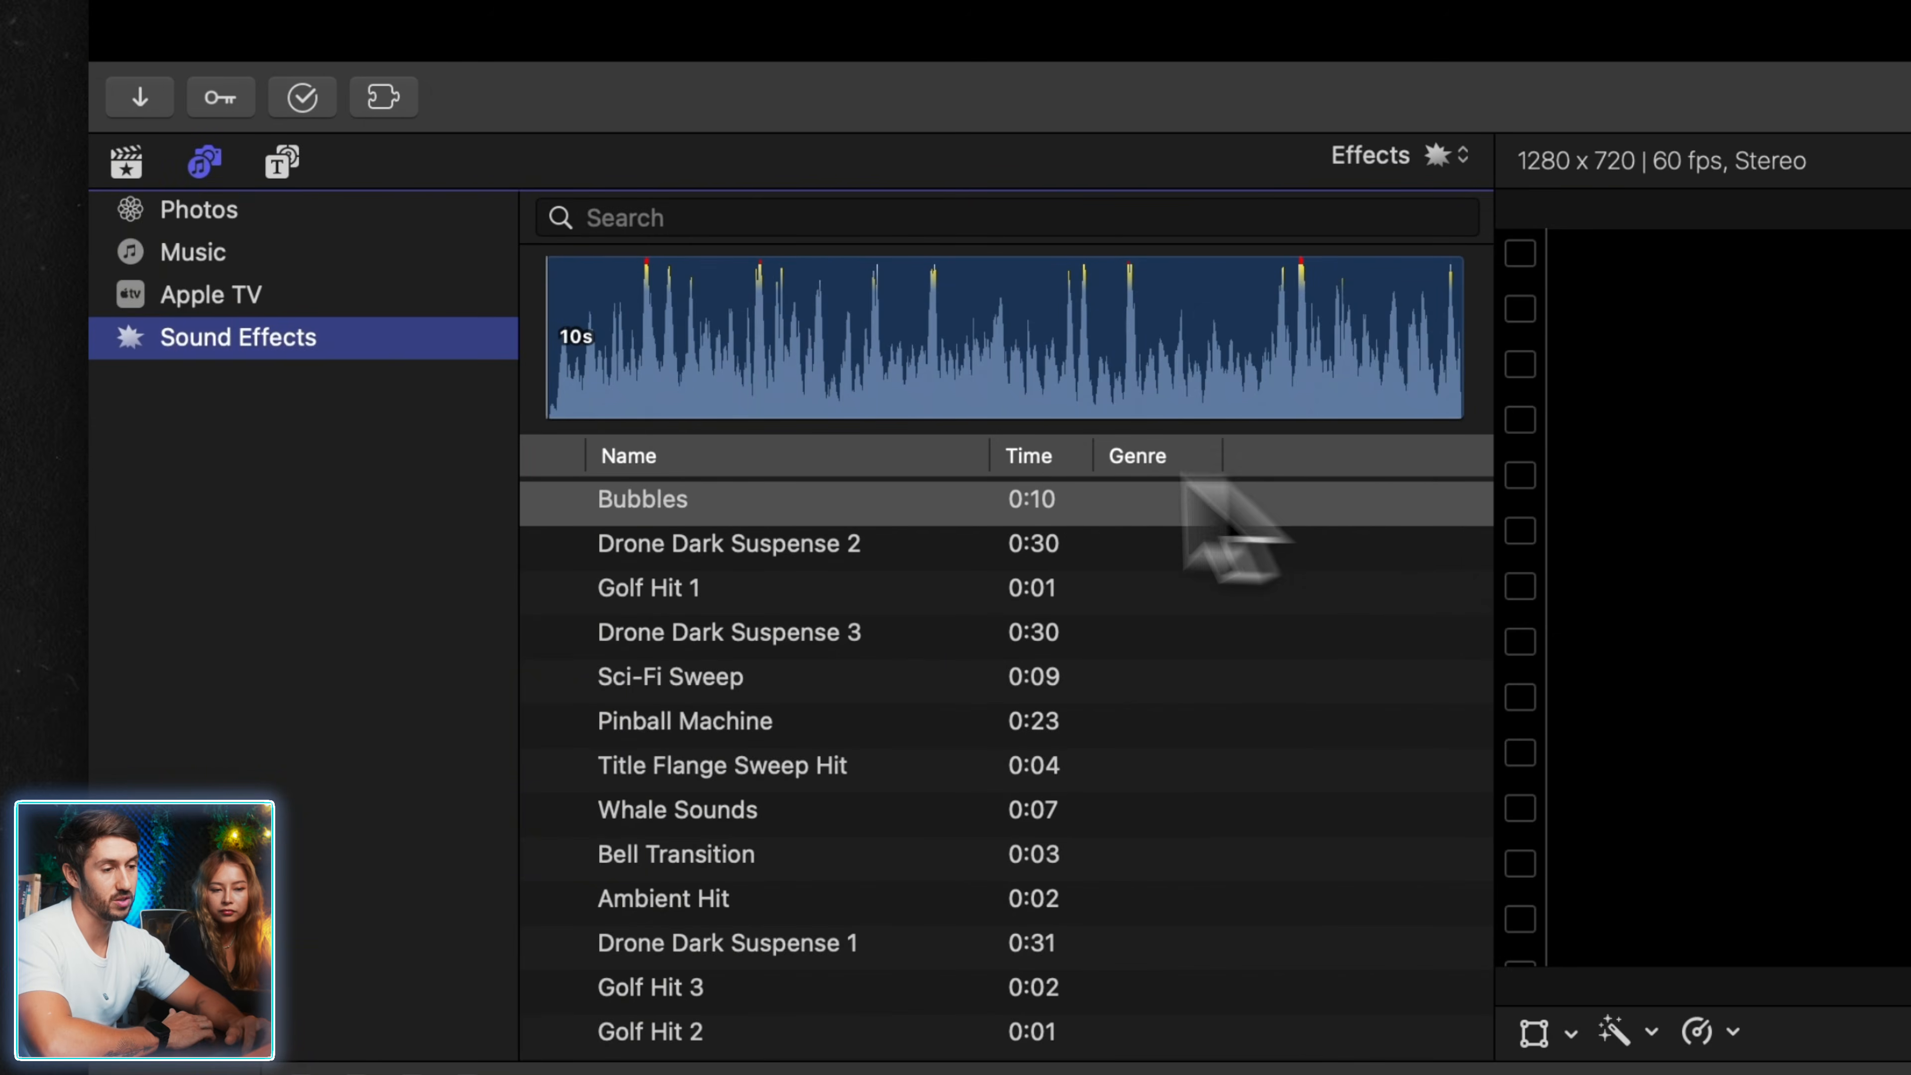
- Connect the Sci-Fi Sweep sound effect beneath the first 20240728_C8002 clip at about 00:00:28
{"action": "left_click", "coordinate": [840, 674]}
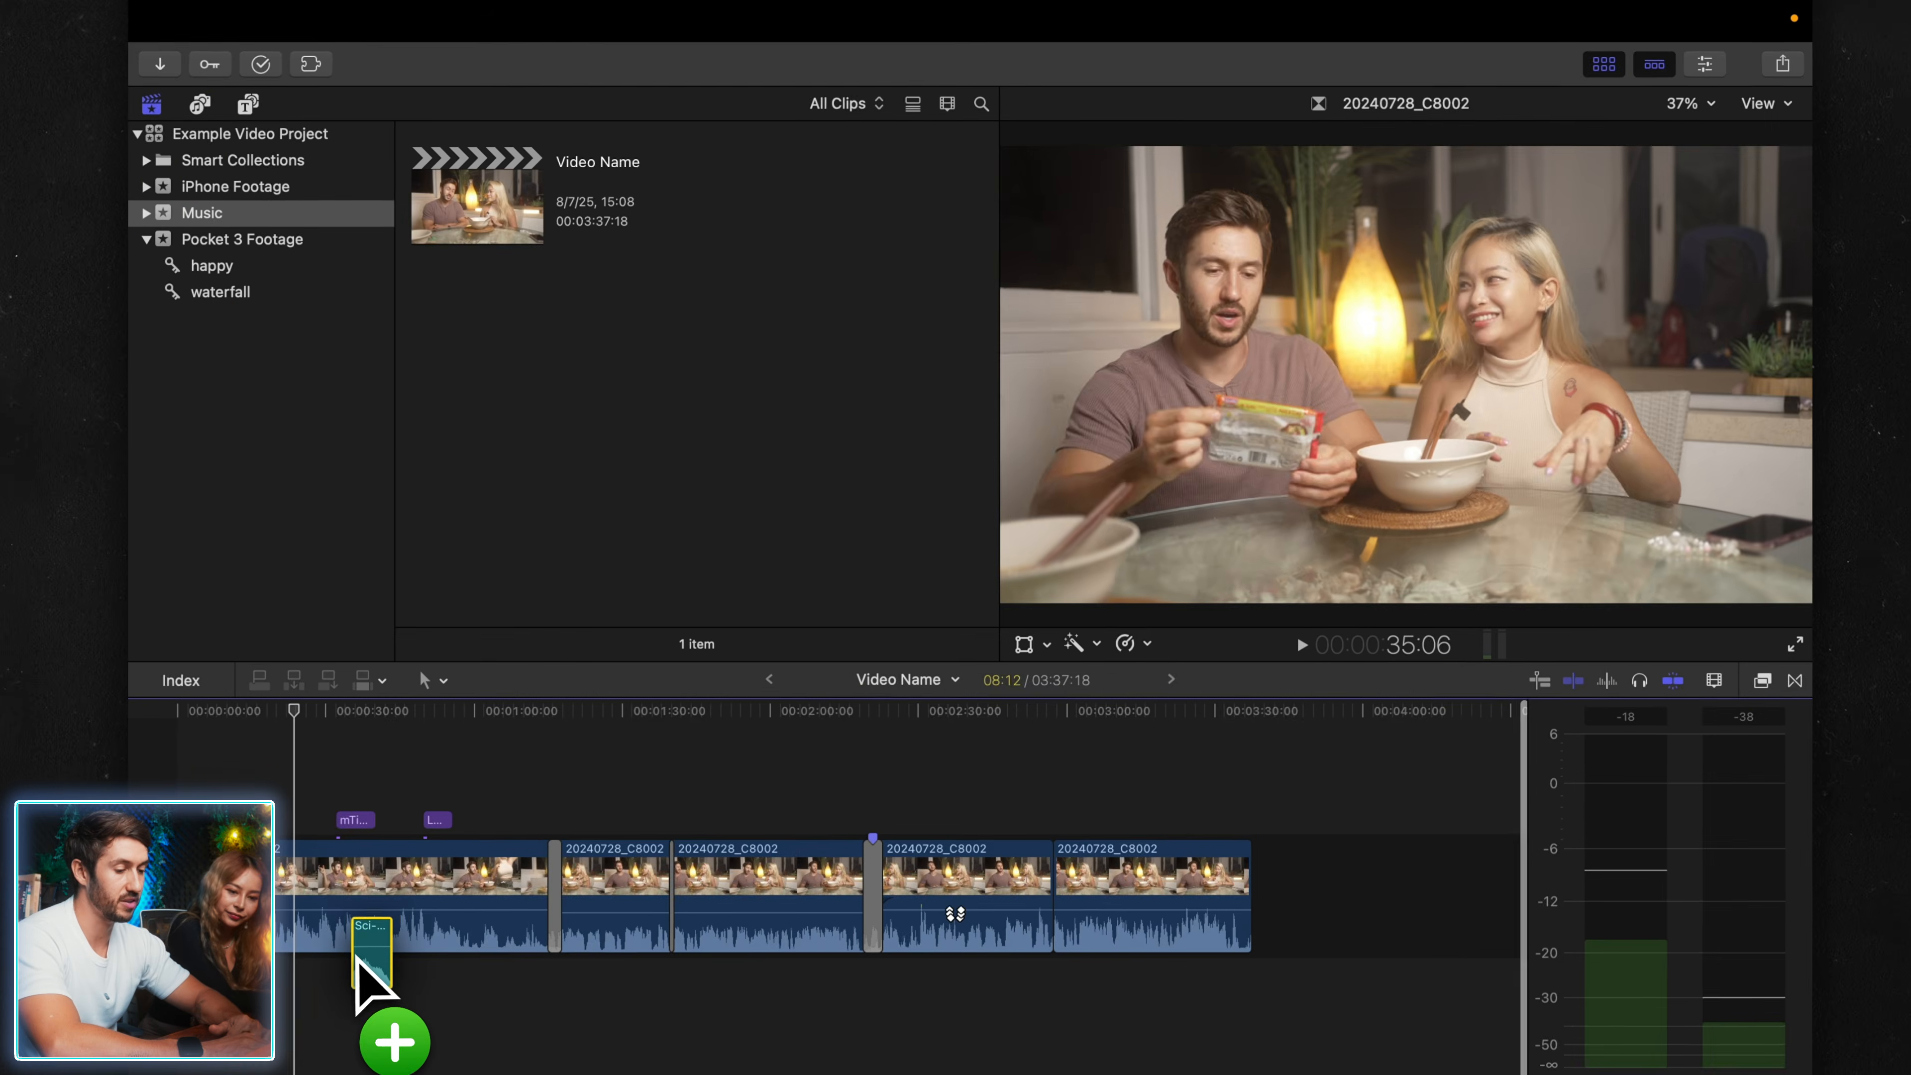
{"action": "left_click_drag", "start_coordinate": [371, 960], "coordinate": [341, 1010]}
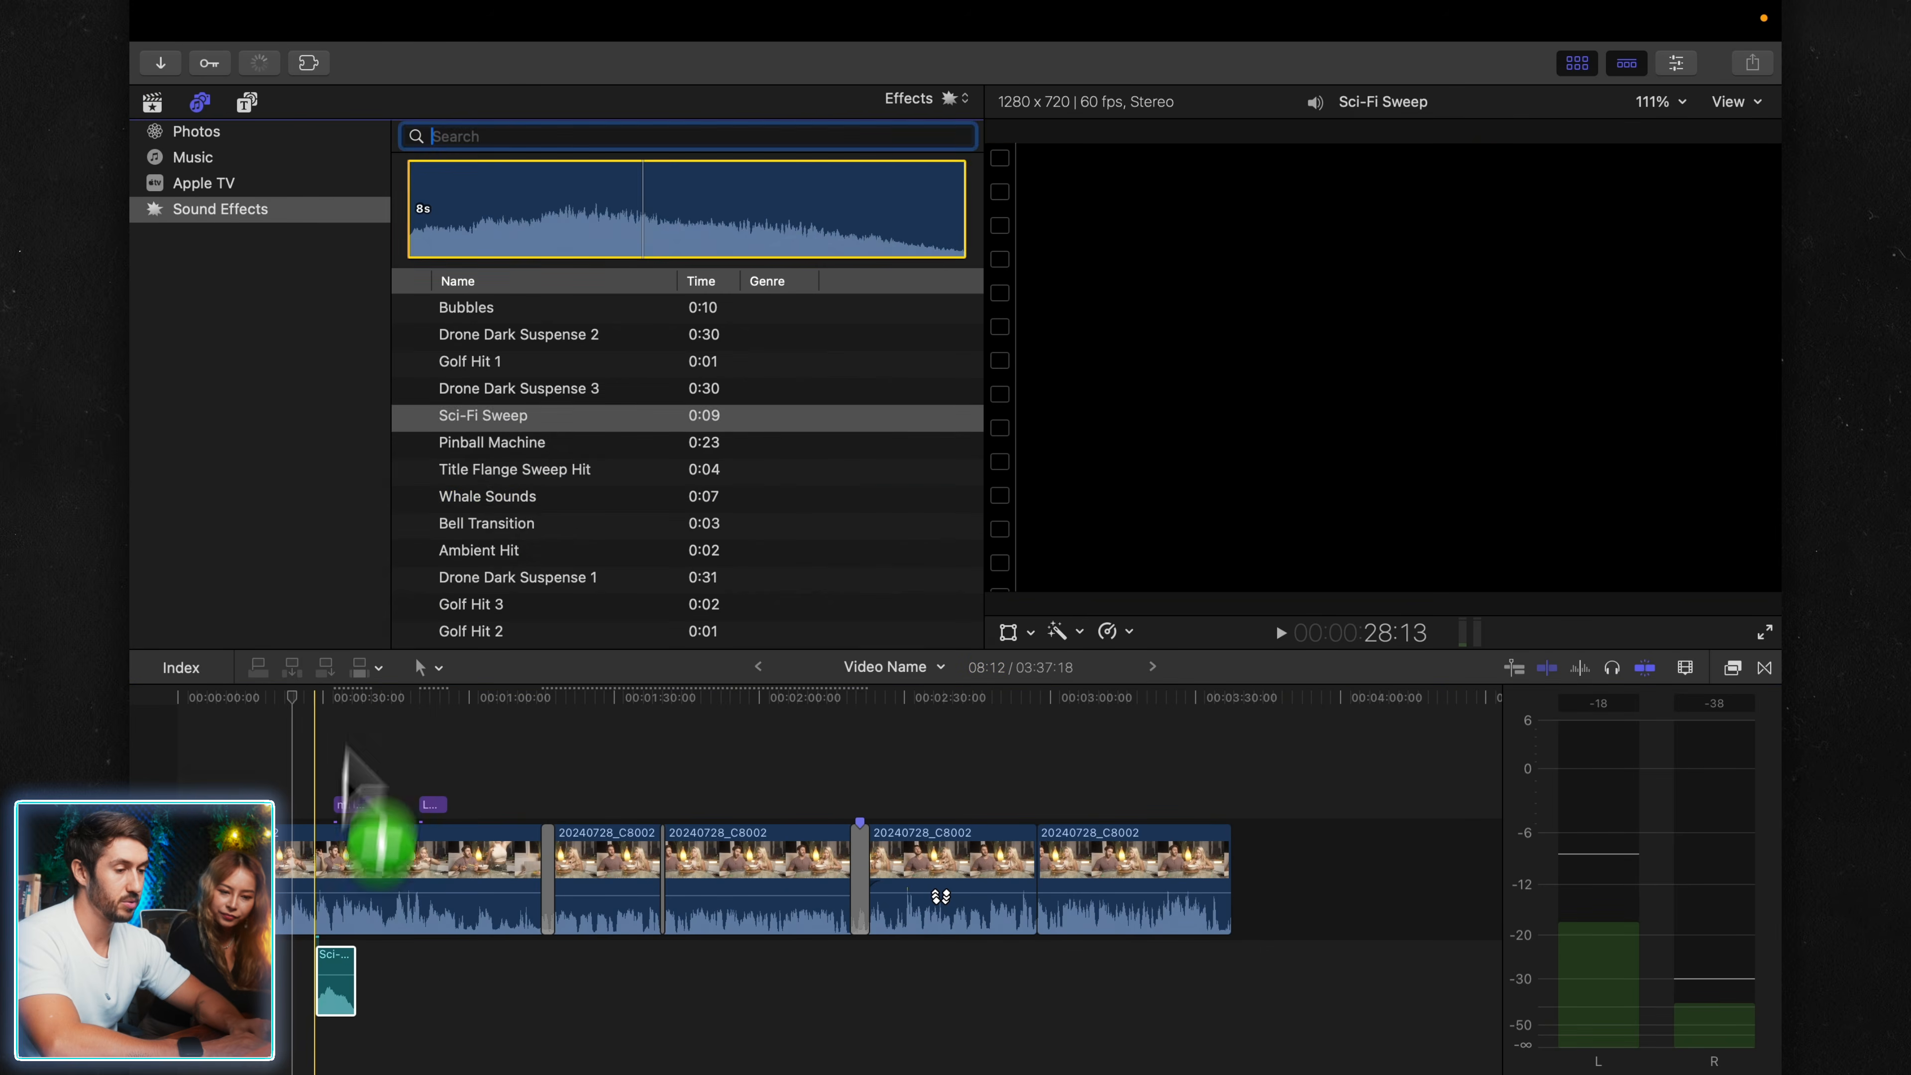
- Insert the Whale Sounds effect into the primary storyline at about 00:00:28 and undo the insertion
{"action": "left_click_drag", "start_coordinate": [379, 828], "coordinate": [497, 470]}
{"action": "left_click", "coordinate": [531, 497]}
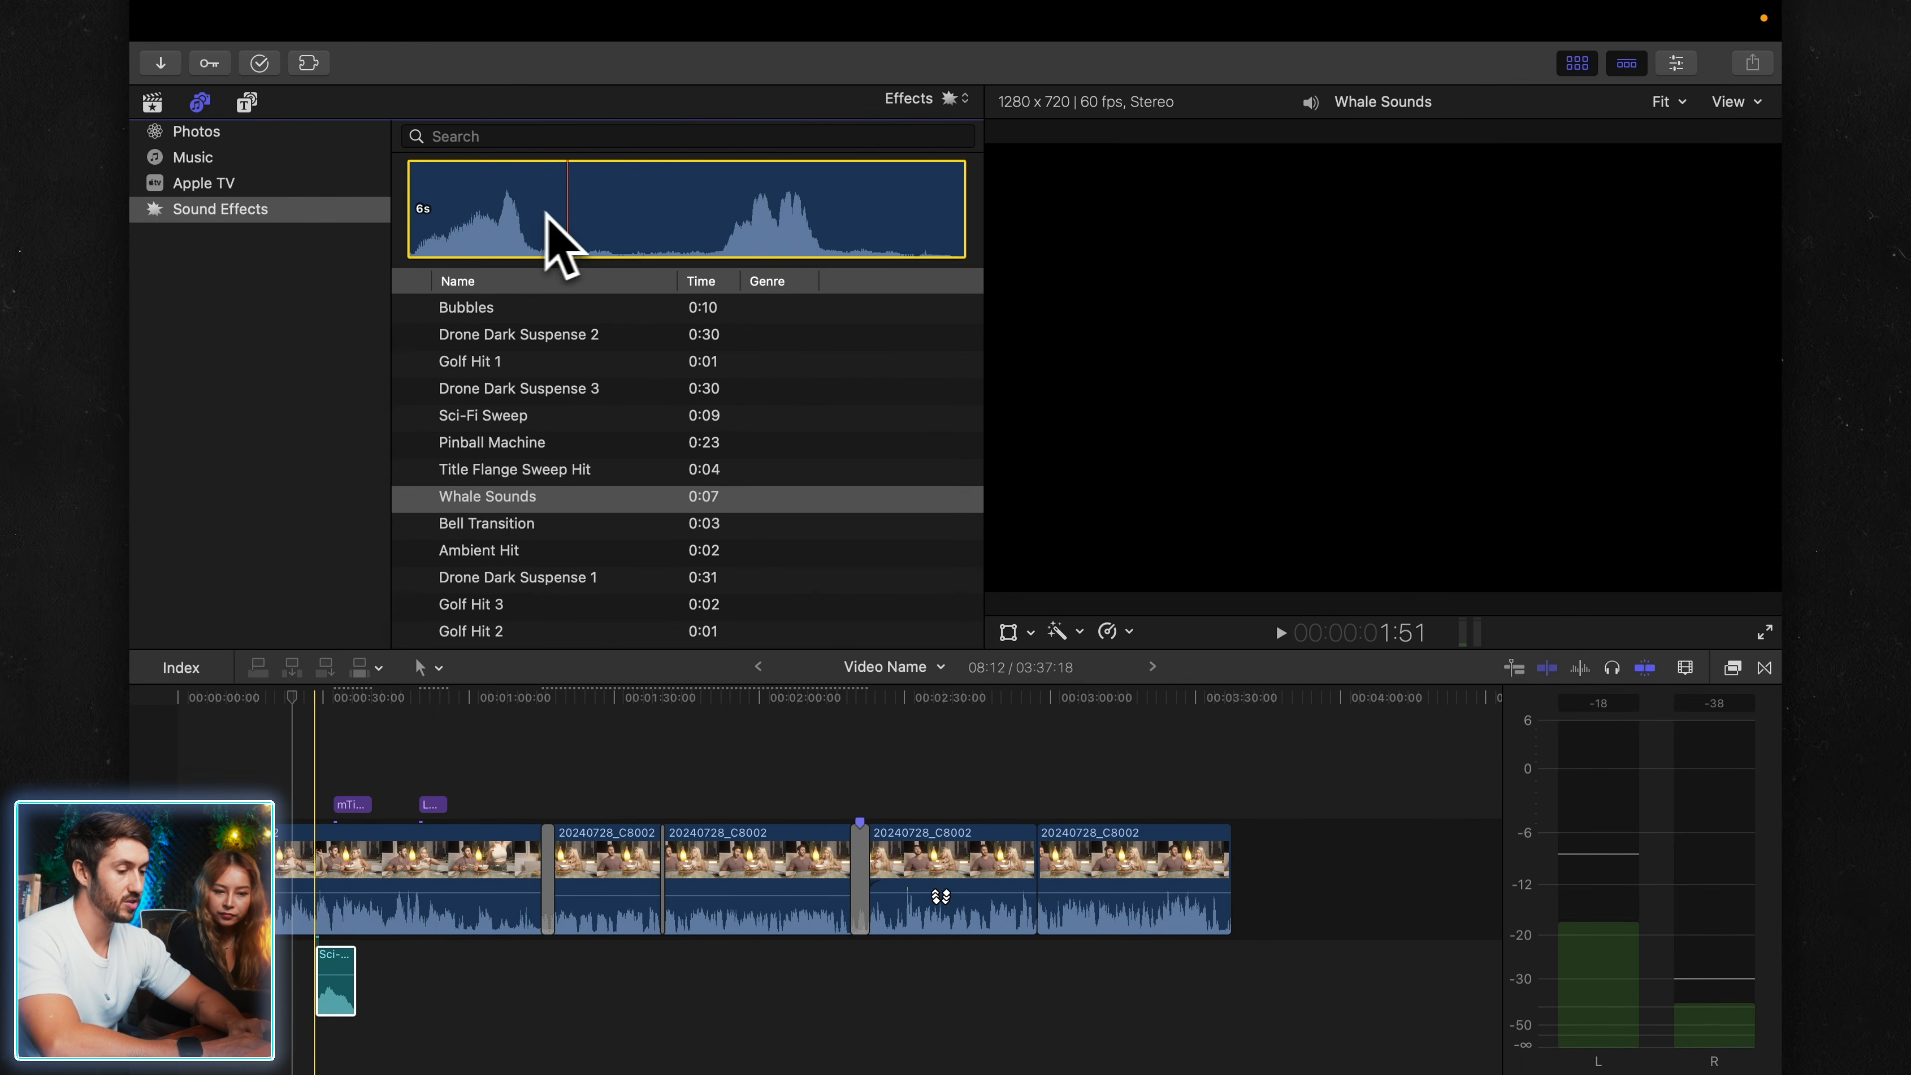
{"action": "key", "text": "w"}
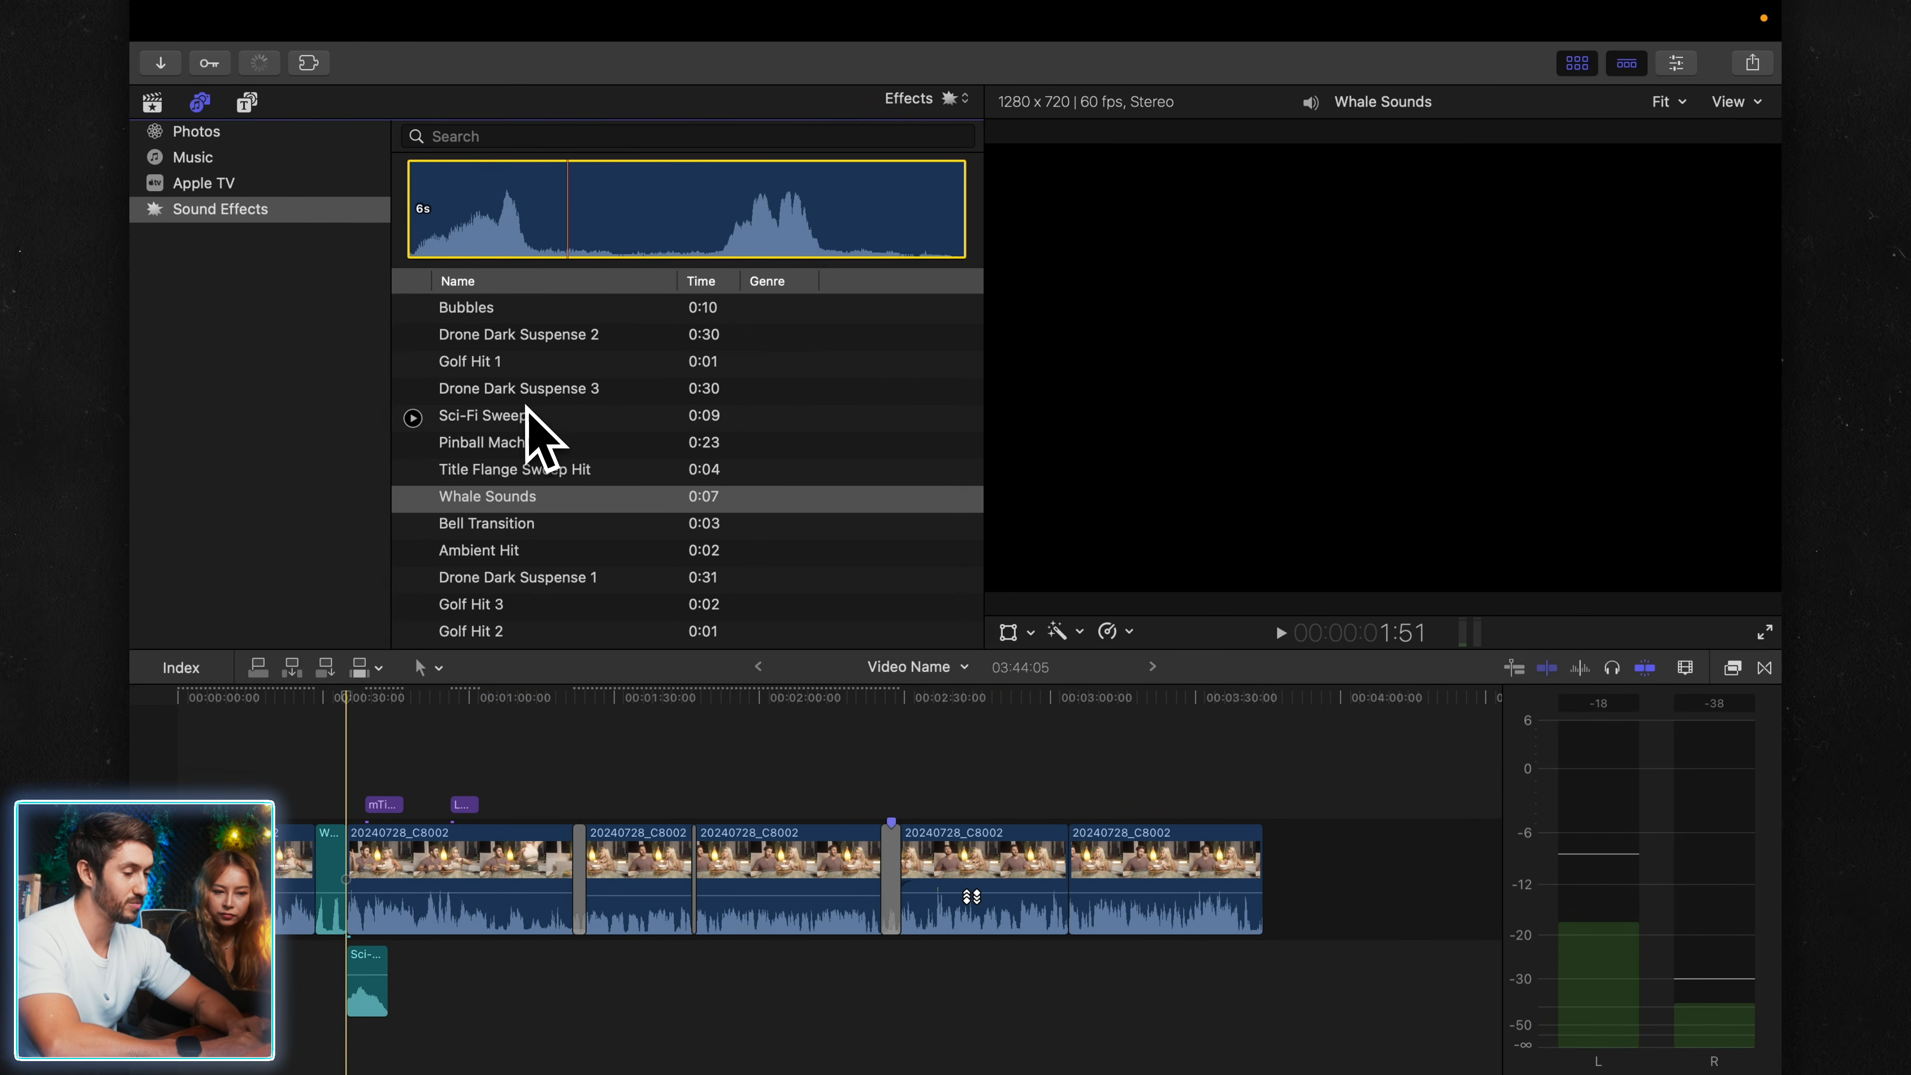
{"action": "key", "text": "super+z"}
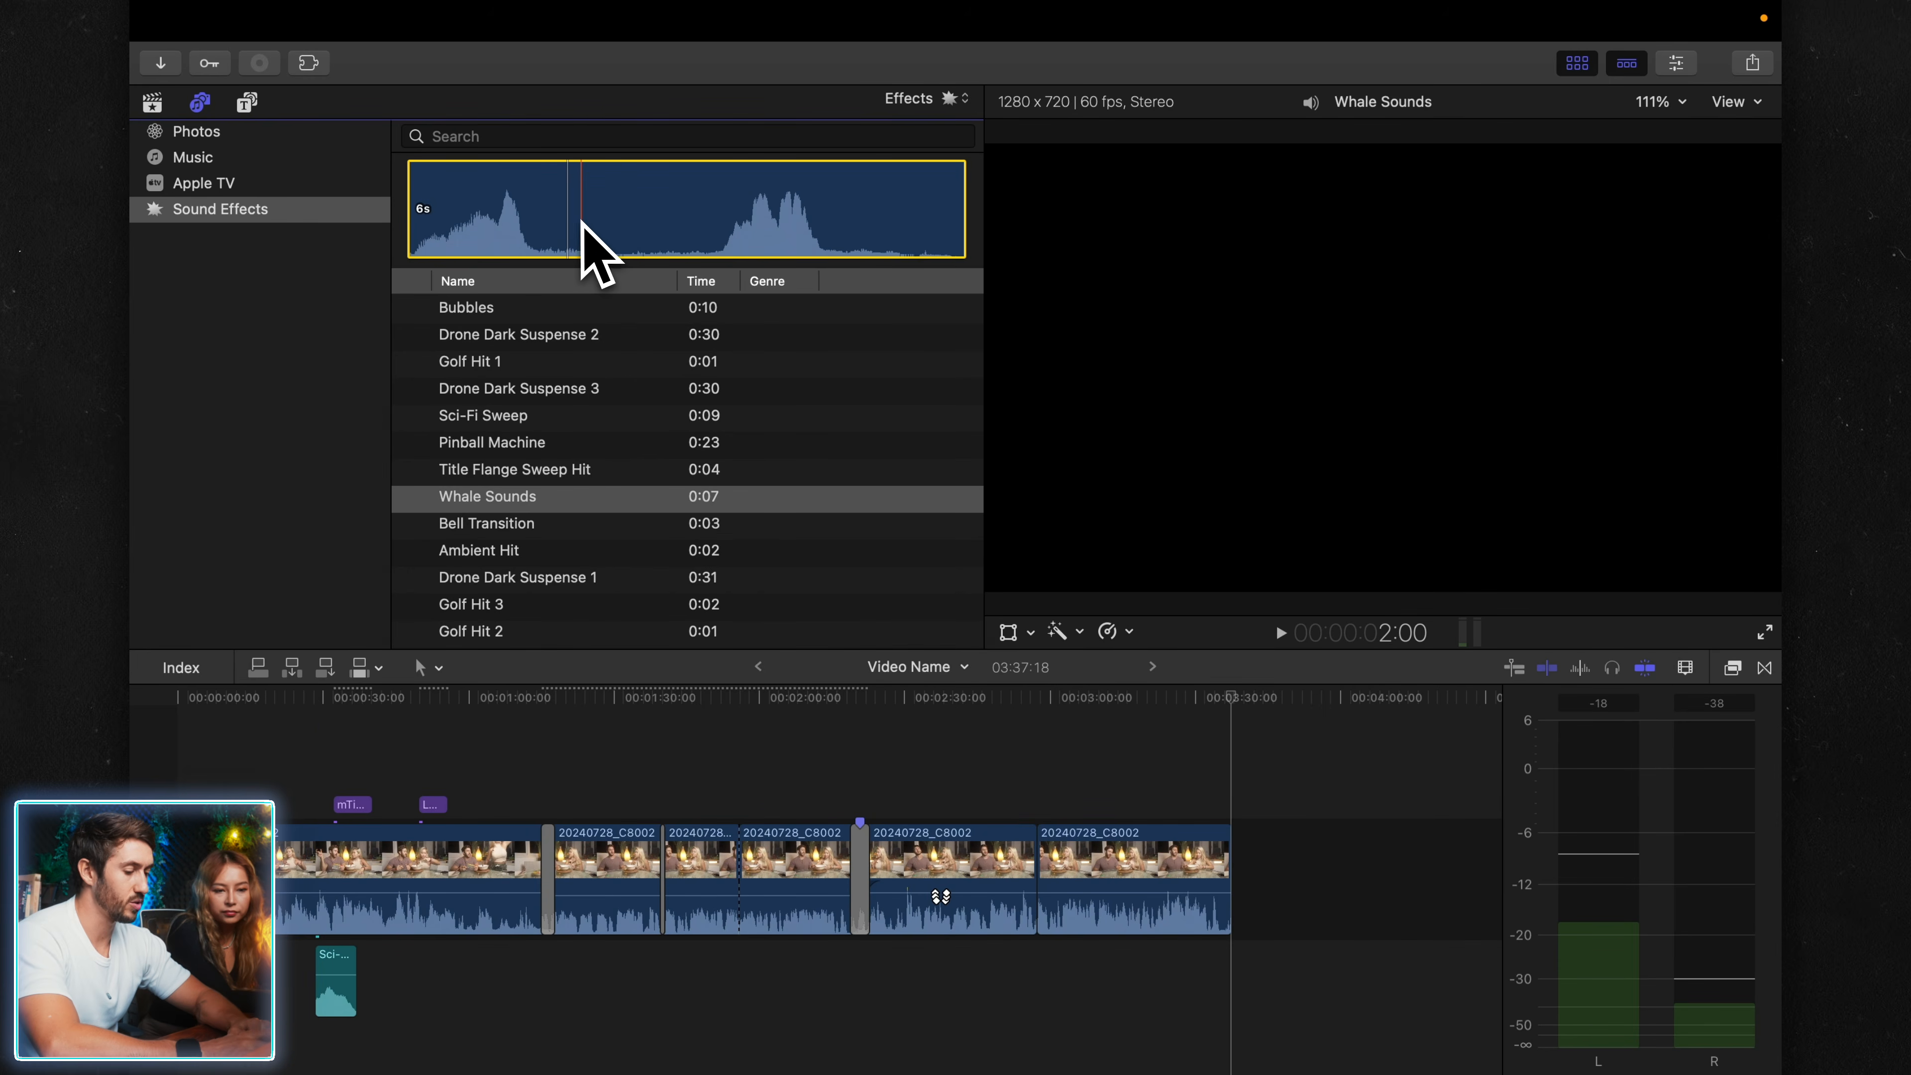
- Append the Whale Sounds effect twice to the end of the timeline and delete the second copy
{"action": "key", "text": "e"}
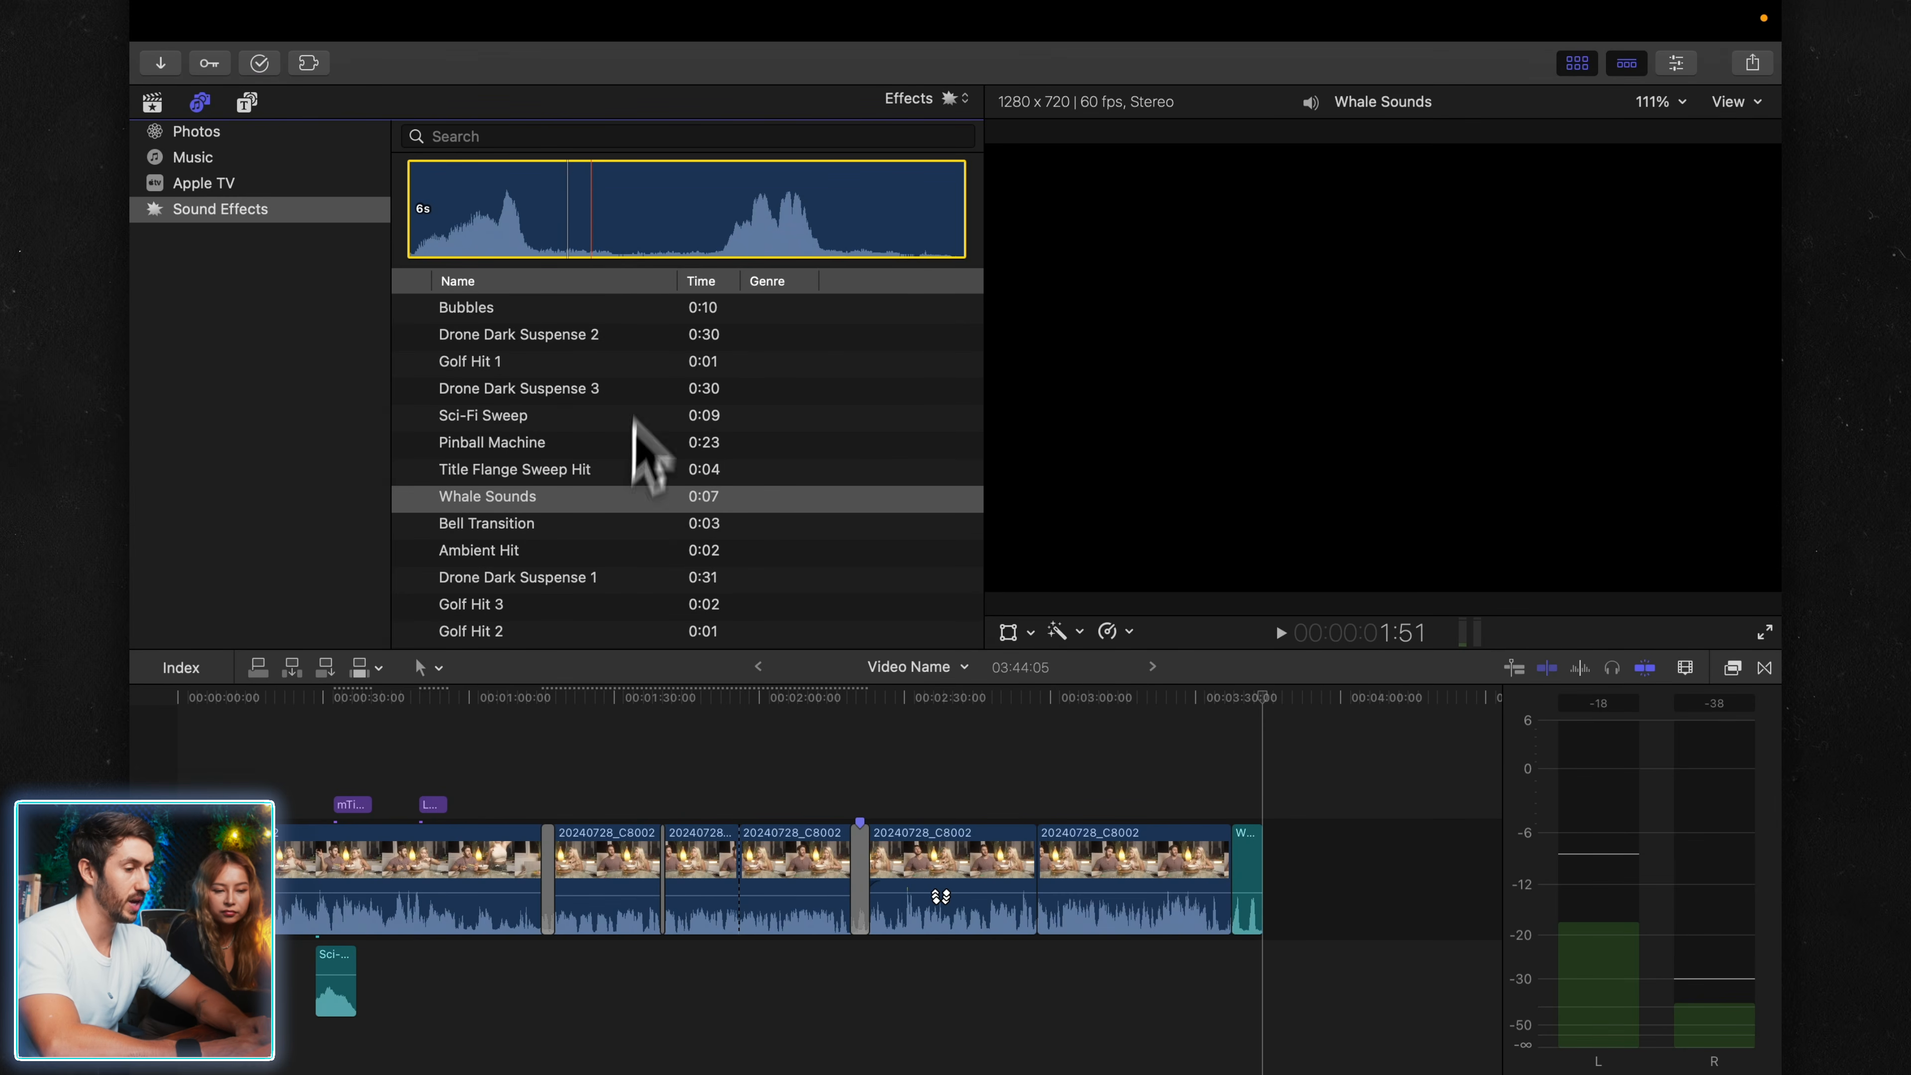
{"action": "key", "text": "e"}
{"action": "left_click", "coordinate": [1279, 877]}
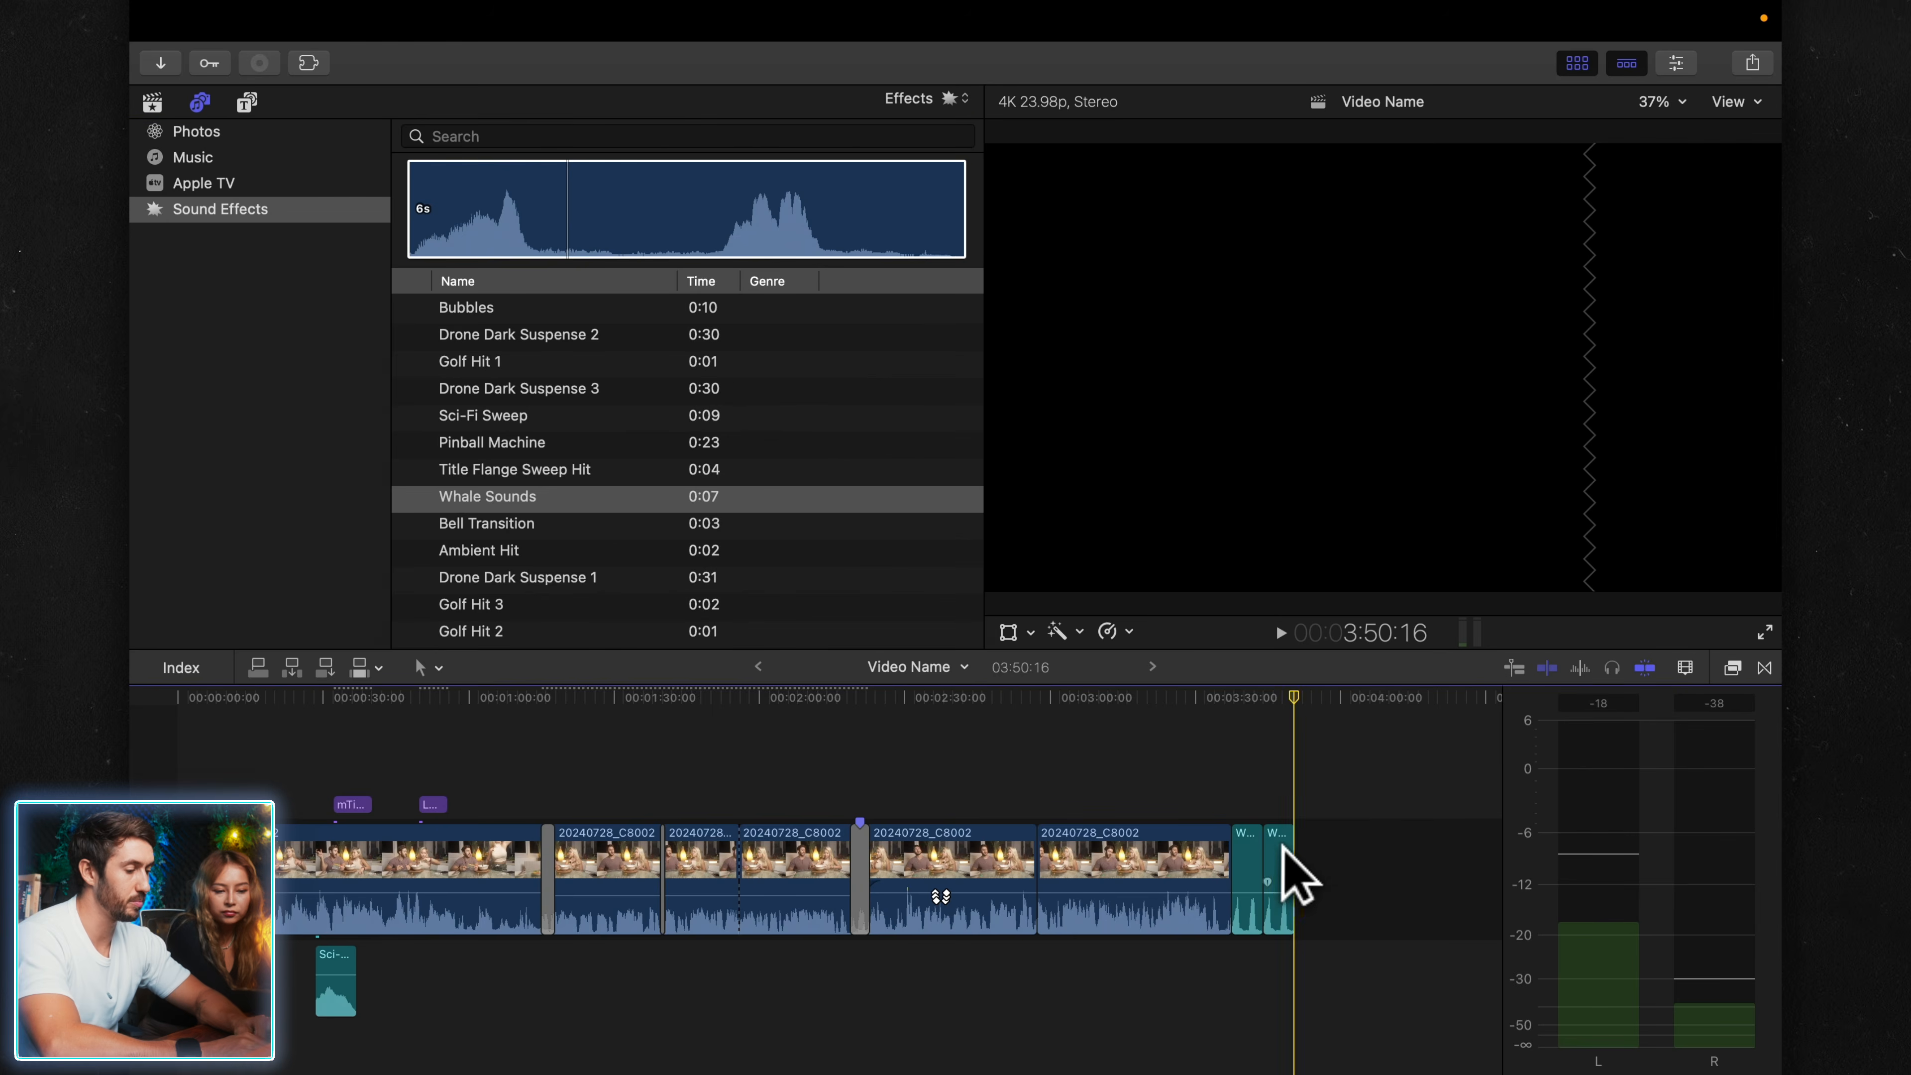
{"action": "key", "text": "Delete"}
- Insert Whale Sounds into the primary storyline at 00:02:08:02 and remove the inserted clip
{"action": "left_click", "coordinate": [796, 695]}
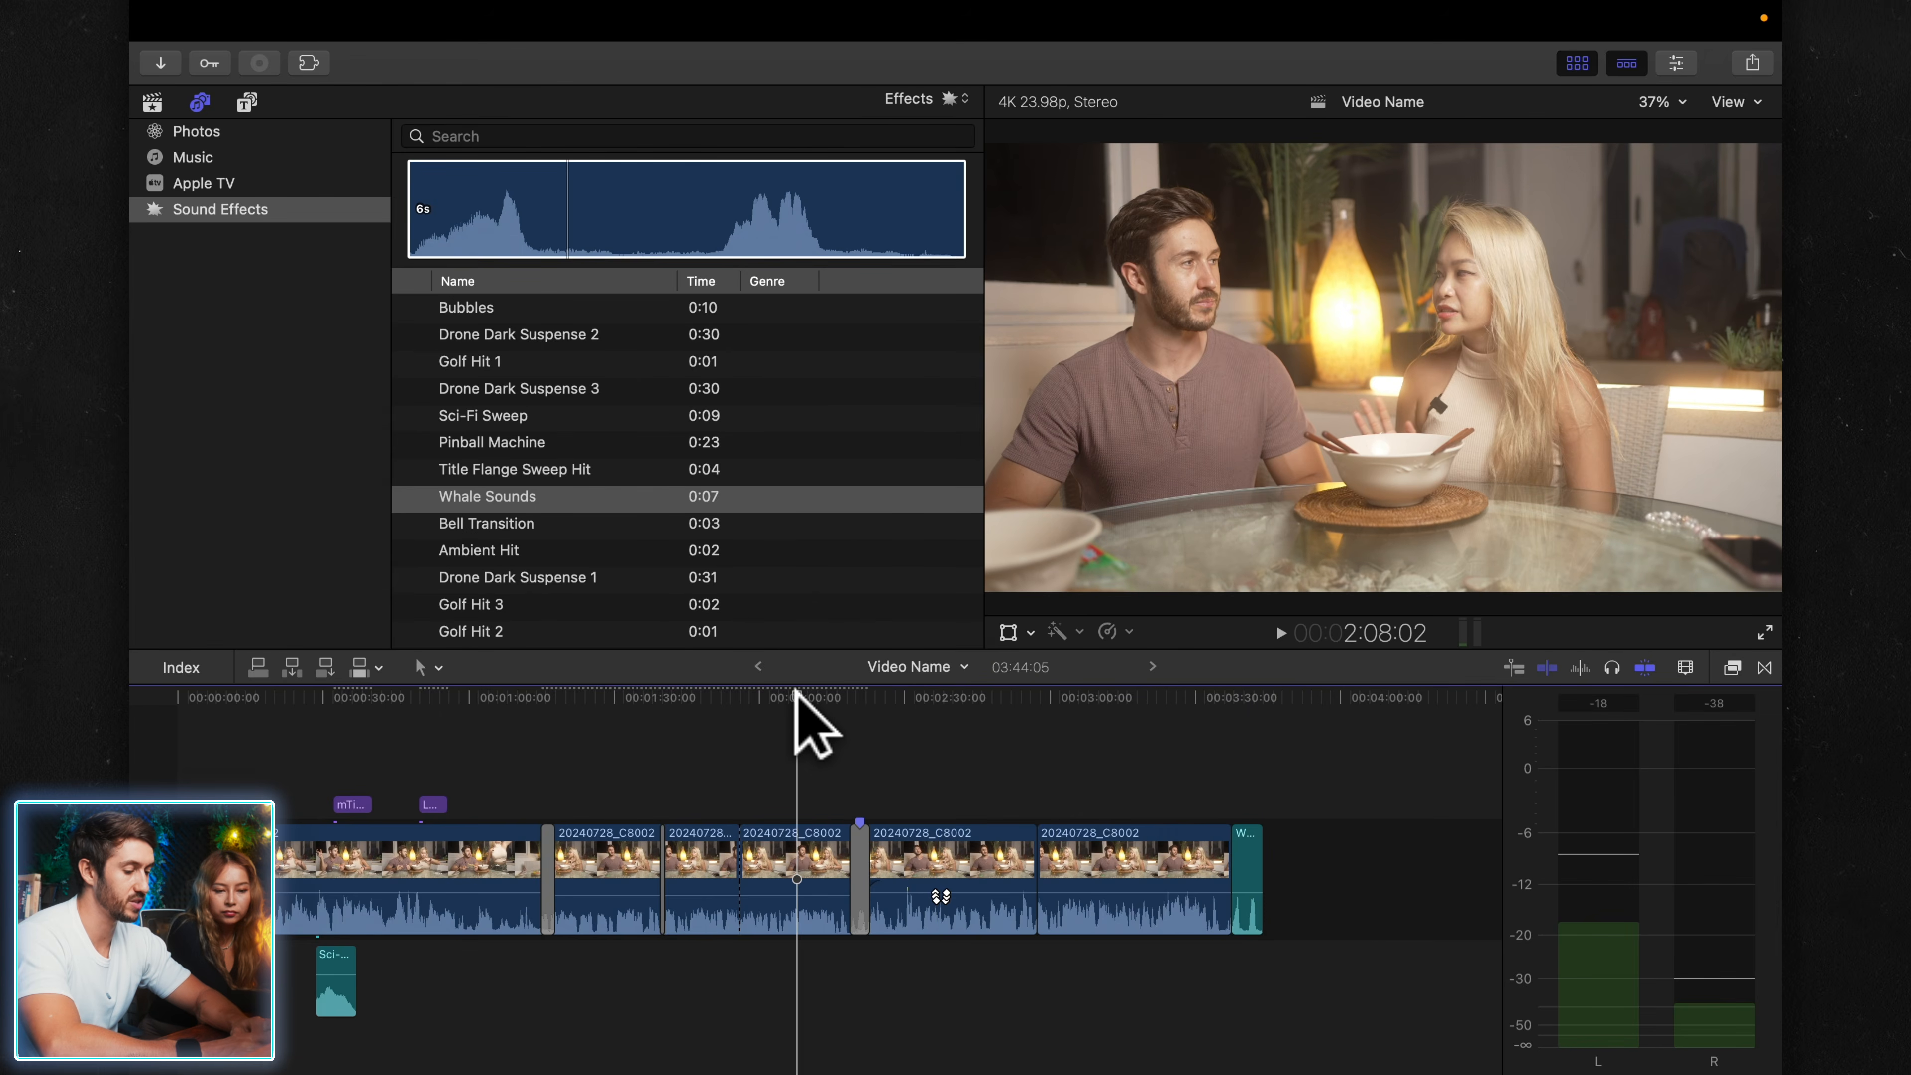
{"action": "key", "text": "w"}
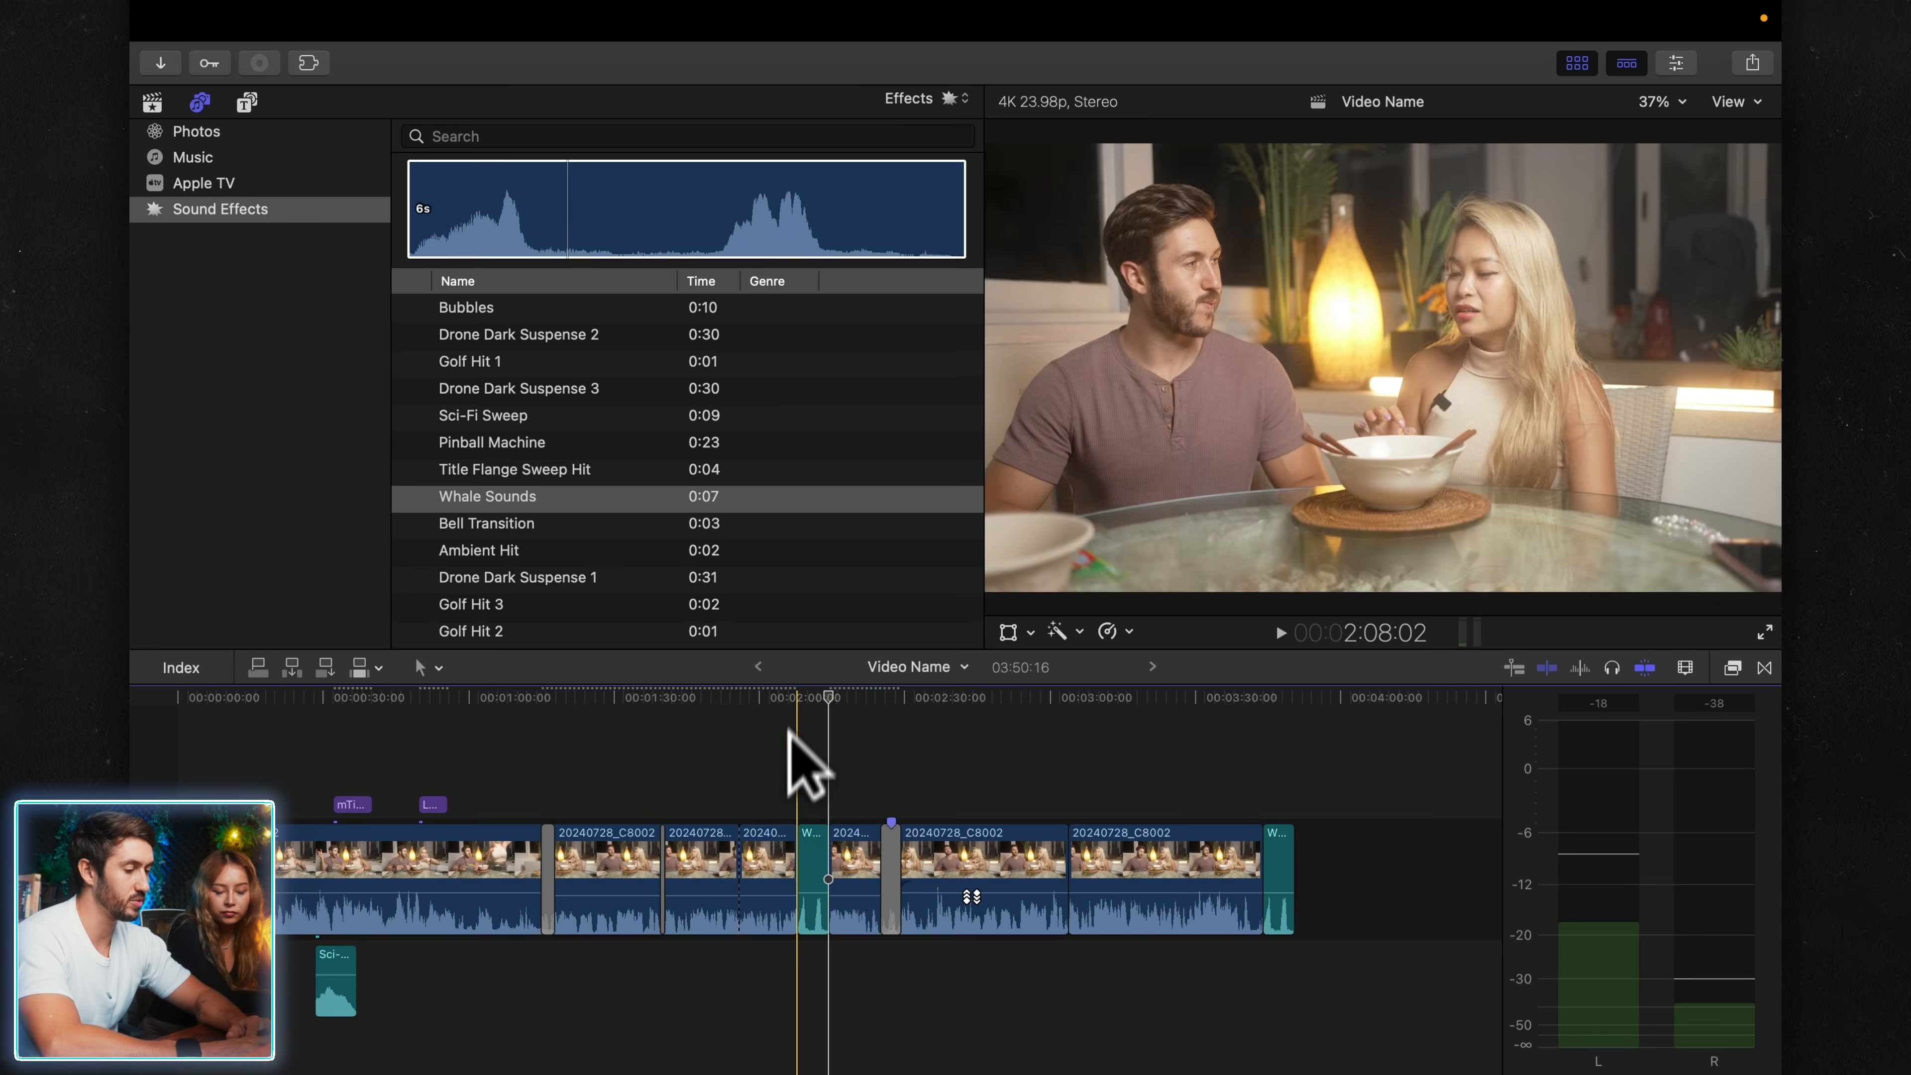
{"action": "left_click", "coordinate": [810, 846]}
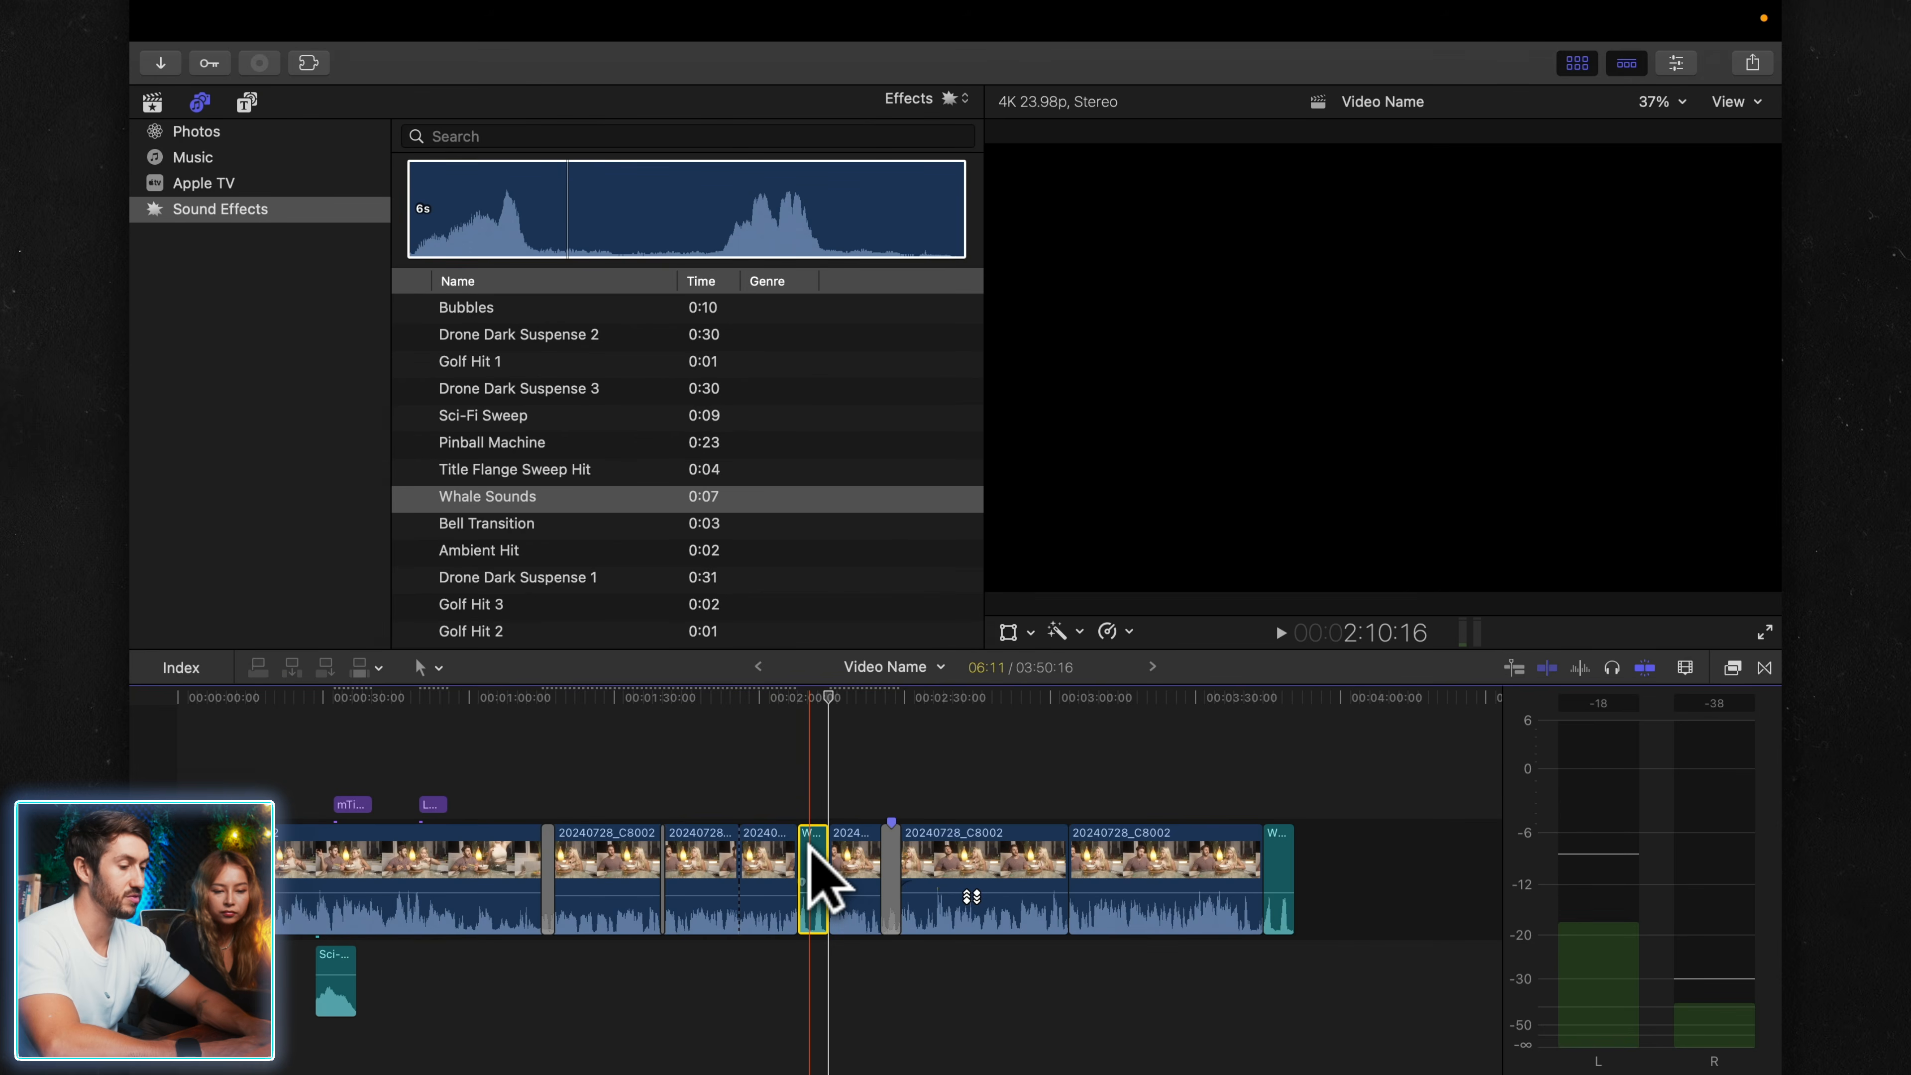
{"action": "key", "text": "BackSpace"}
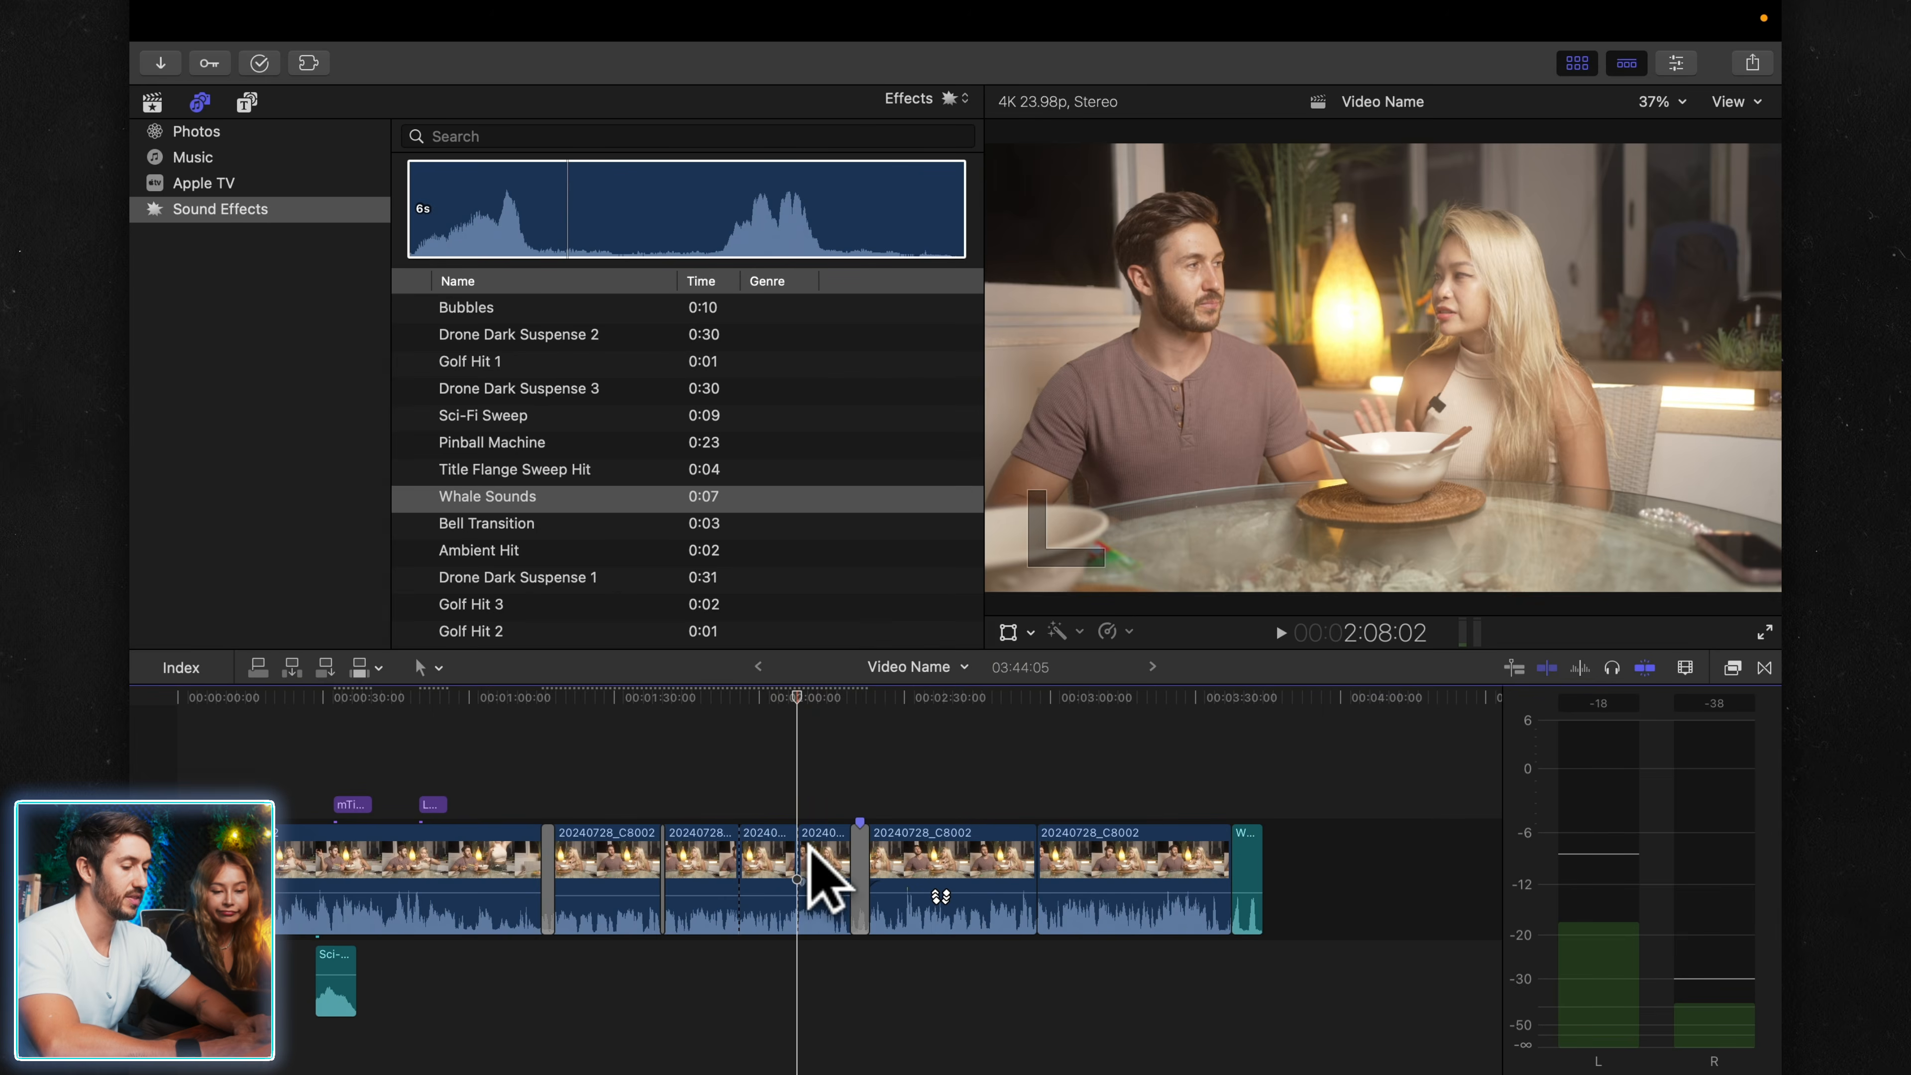
- Connect Whale Sounds beneath the primary storyline at about 00:02:01 and again at about 00:01:41
{"action": "key", "text": "q"}
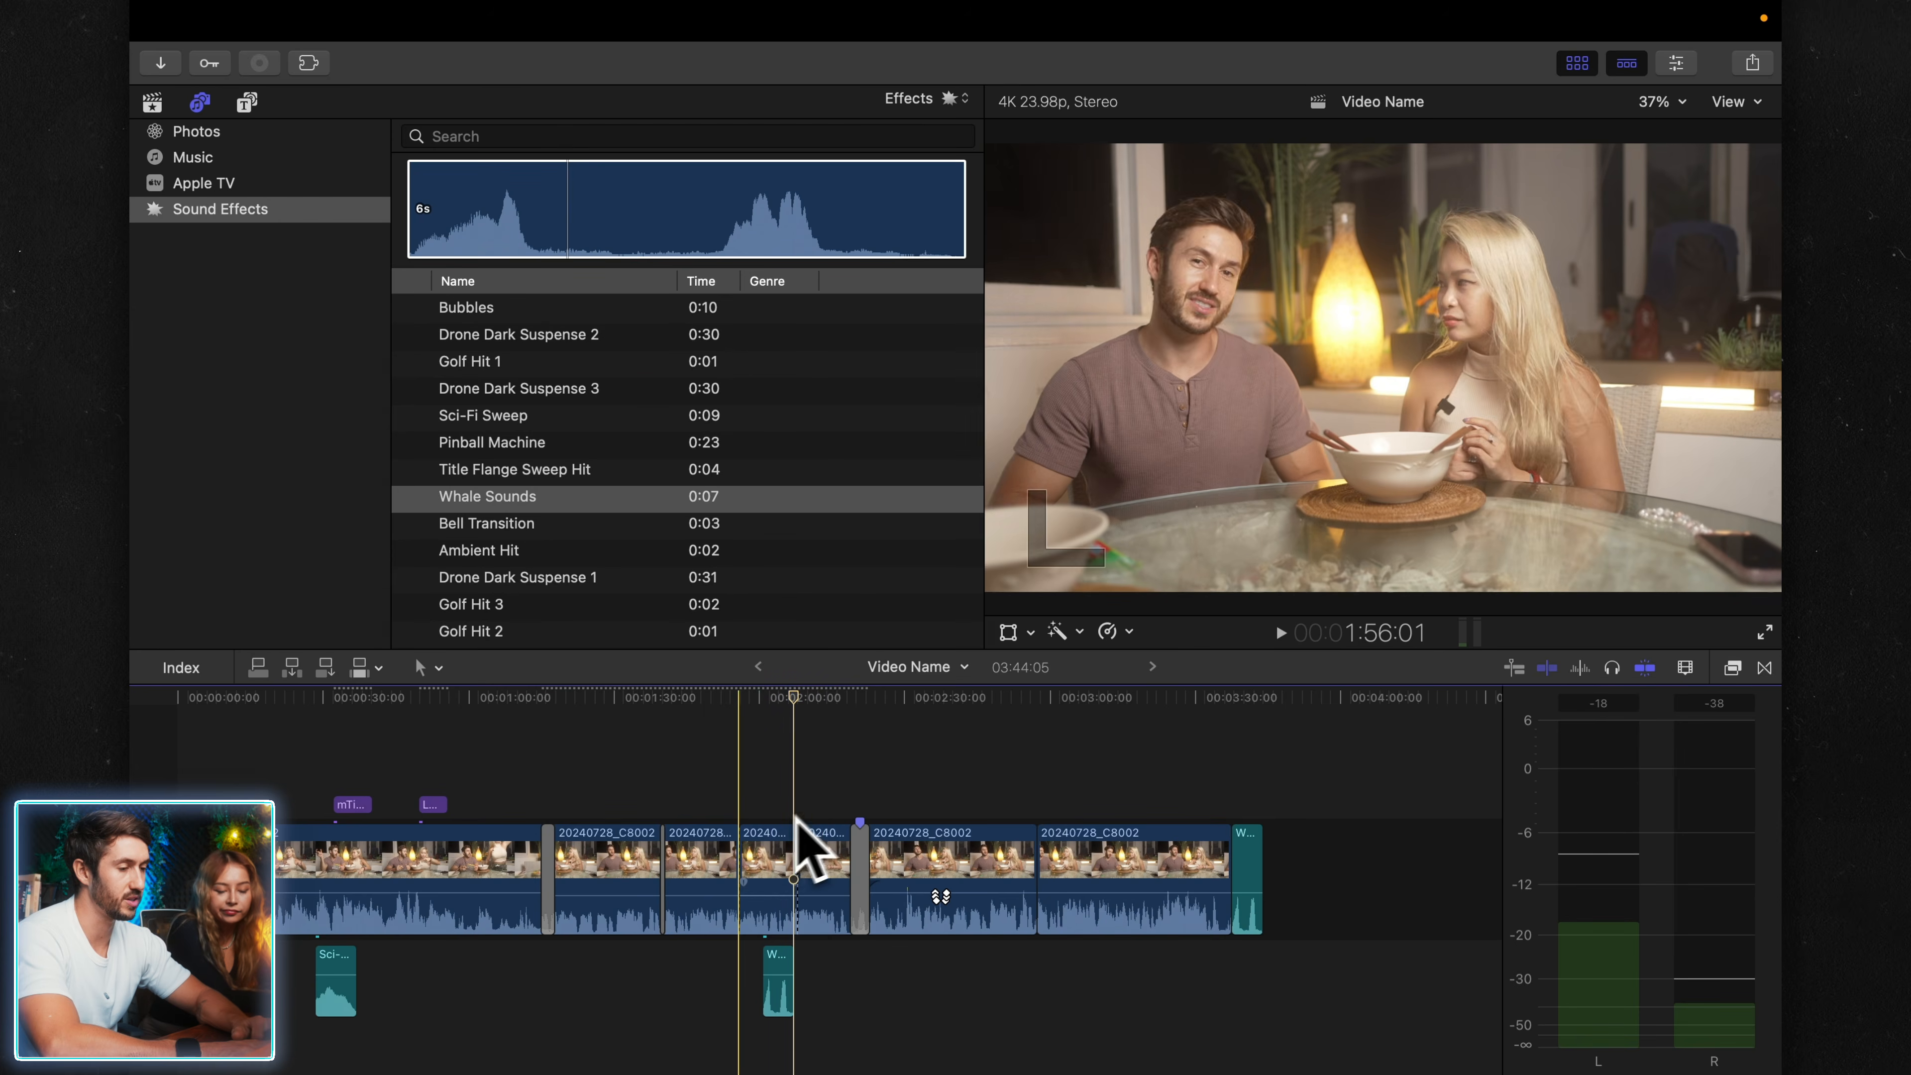
{"action": "left_click_drag", "start_coordinate": [703, 249], "coordinate": [580, 137]}
- Search the sound effects for "jump" and connect Jumping in Pool beneath the primary storyline at about 00:01:06
{"action": "left_click", "coordinate": [581, 137]}
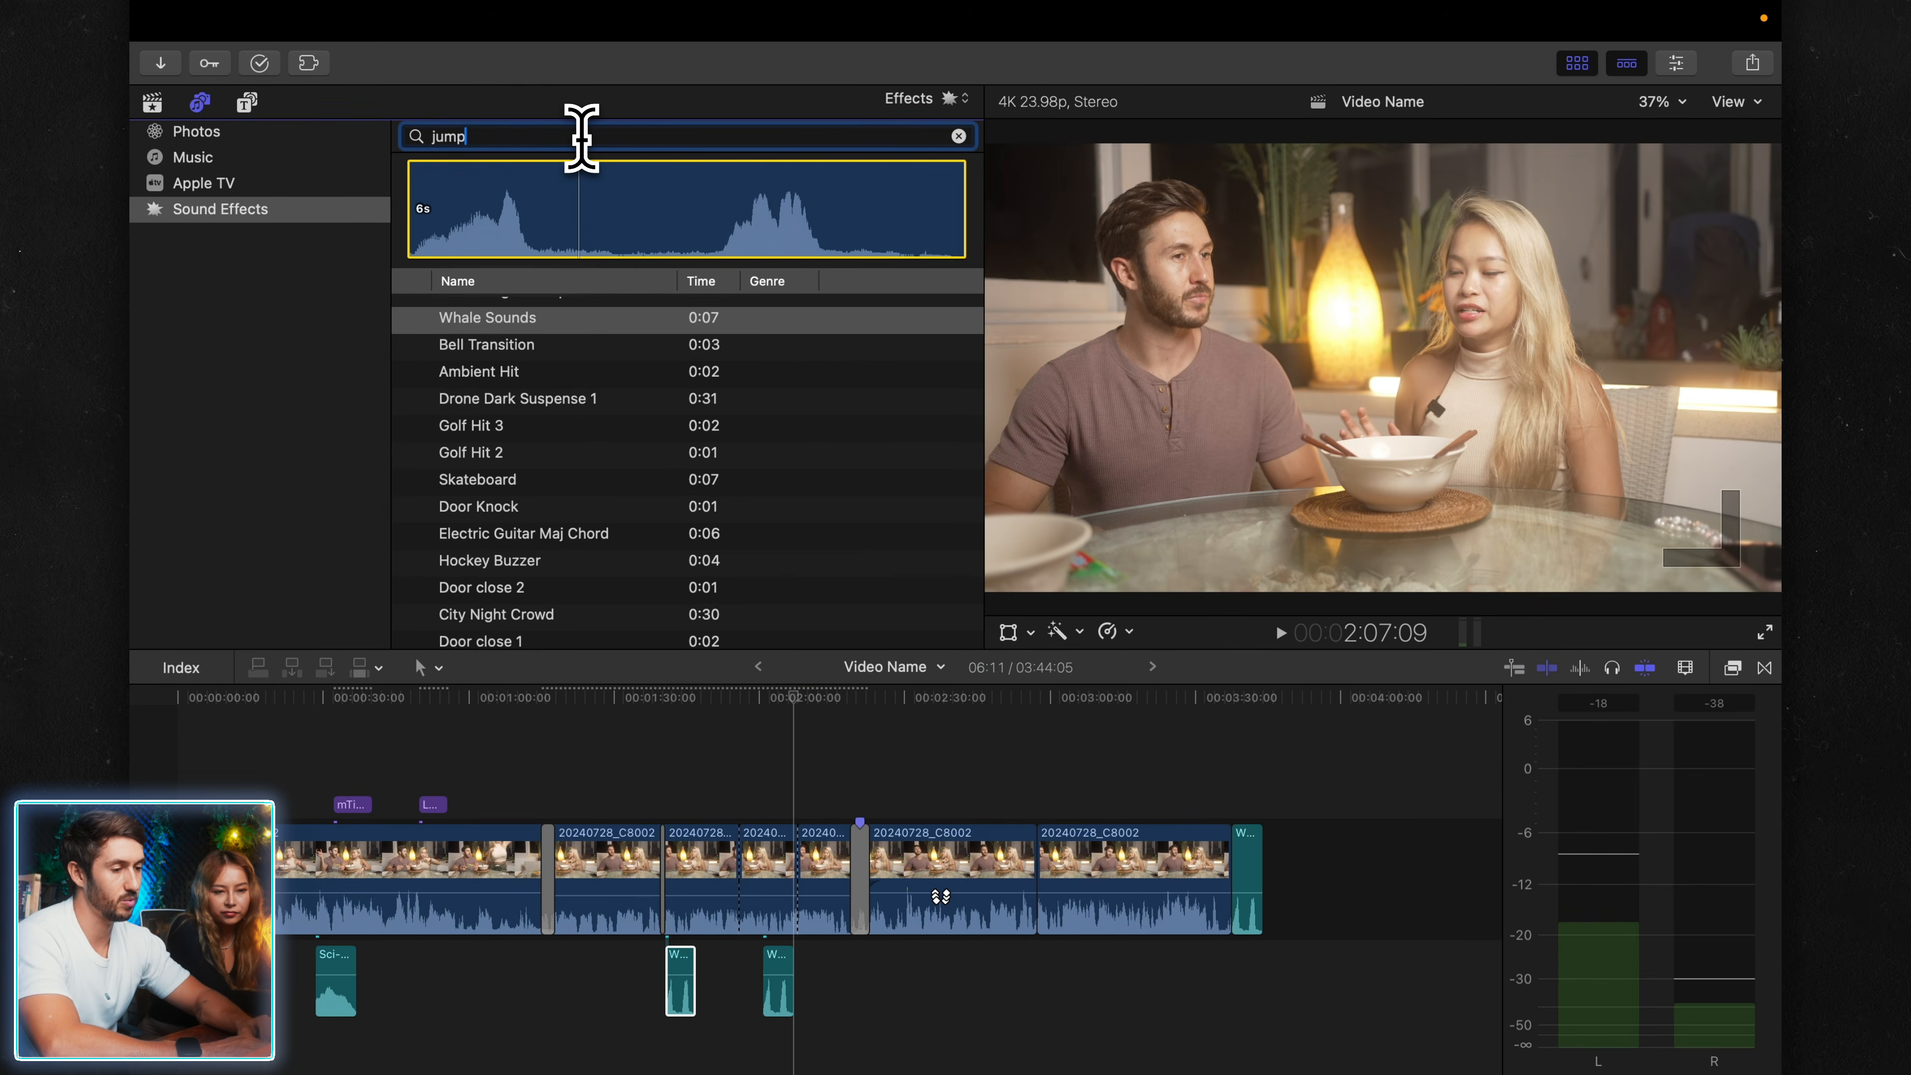
{"action": "left_click_drag", "start_coordinate": [546, 237], "coordinate": [976, 835]}
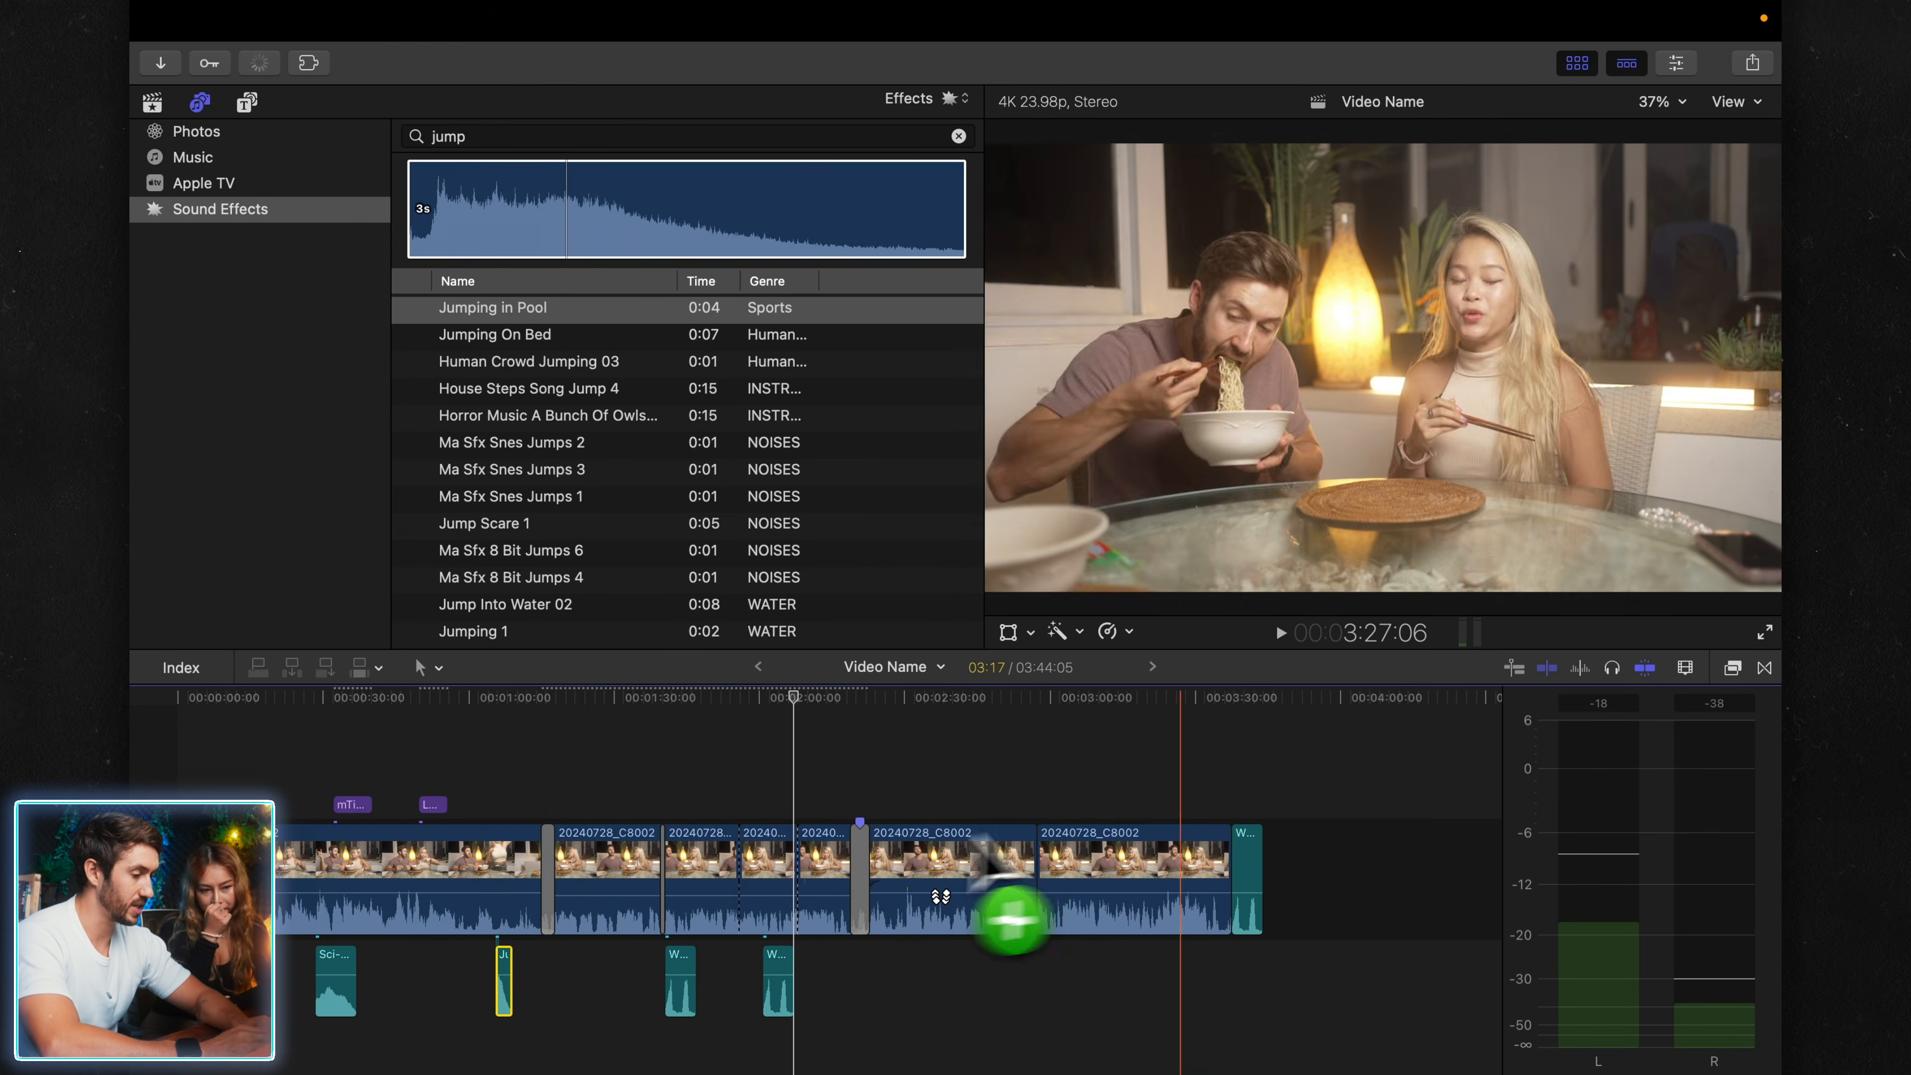
- Delete the Whale Sounds clip at the end of the primary storyline
{"action": "left_click", "coordinate": [1250, 845]}
{"action": "key", "text": "Delete"}
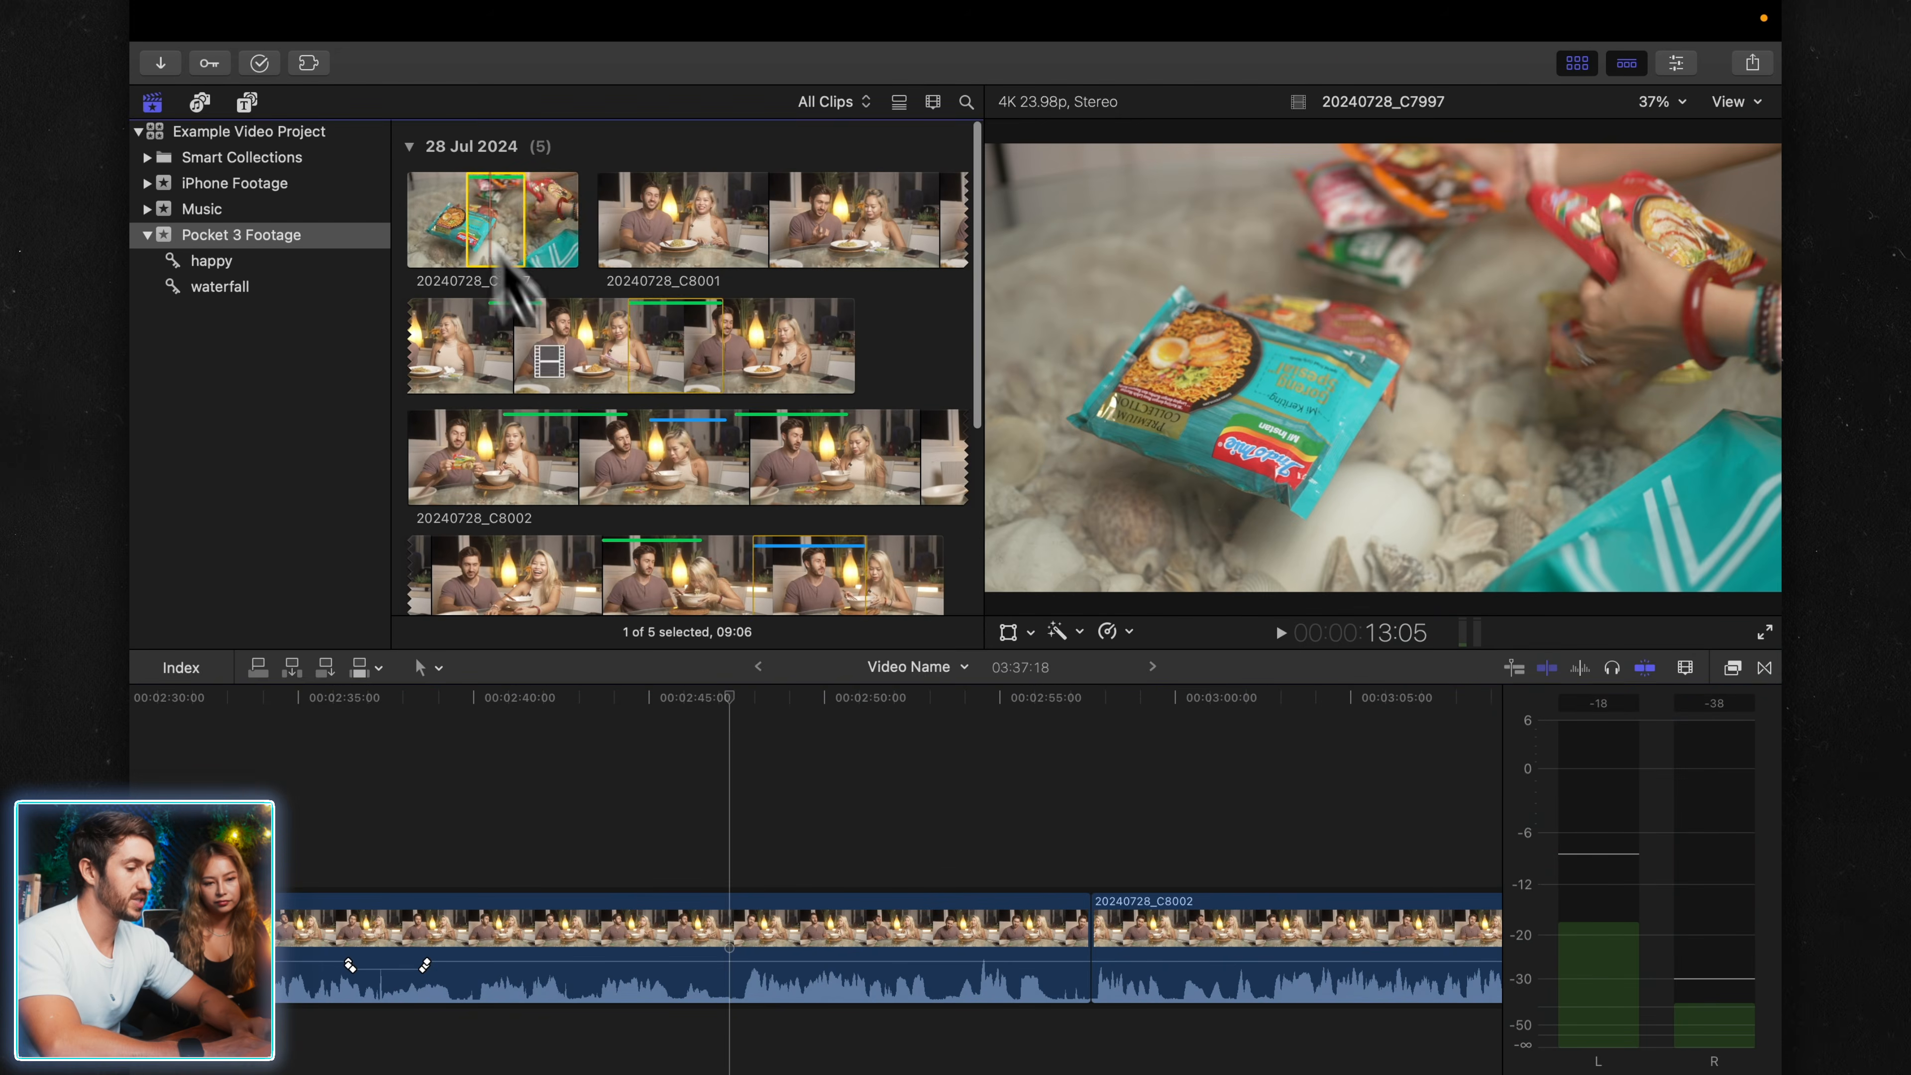
- Connect the selected range of 20240728_C7997 above the primary storyline at about 00:02:43 and hide the browser
{"action": "left_click_drag", "start_coordinate": [499, 225], "coordinate": [594, 813]}
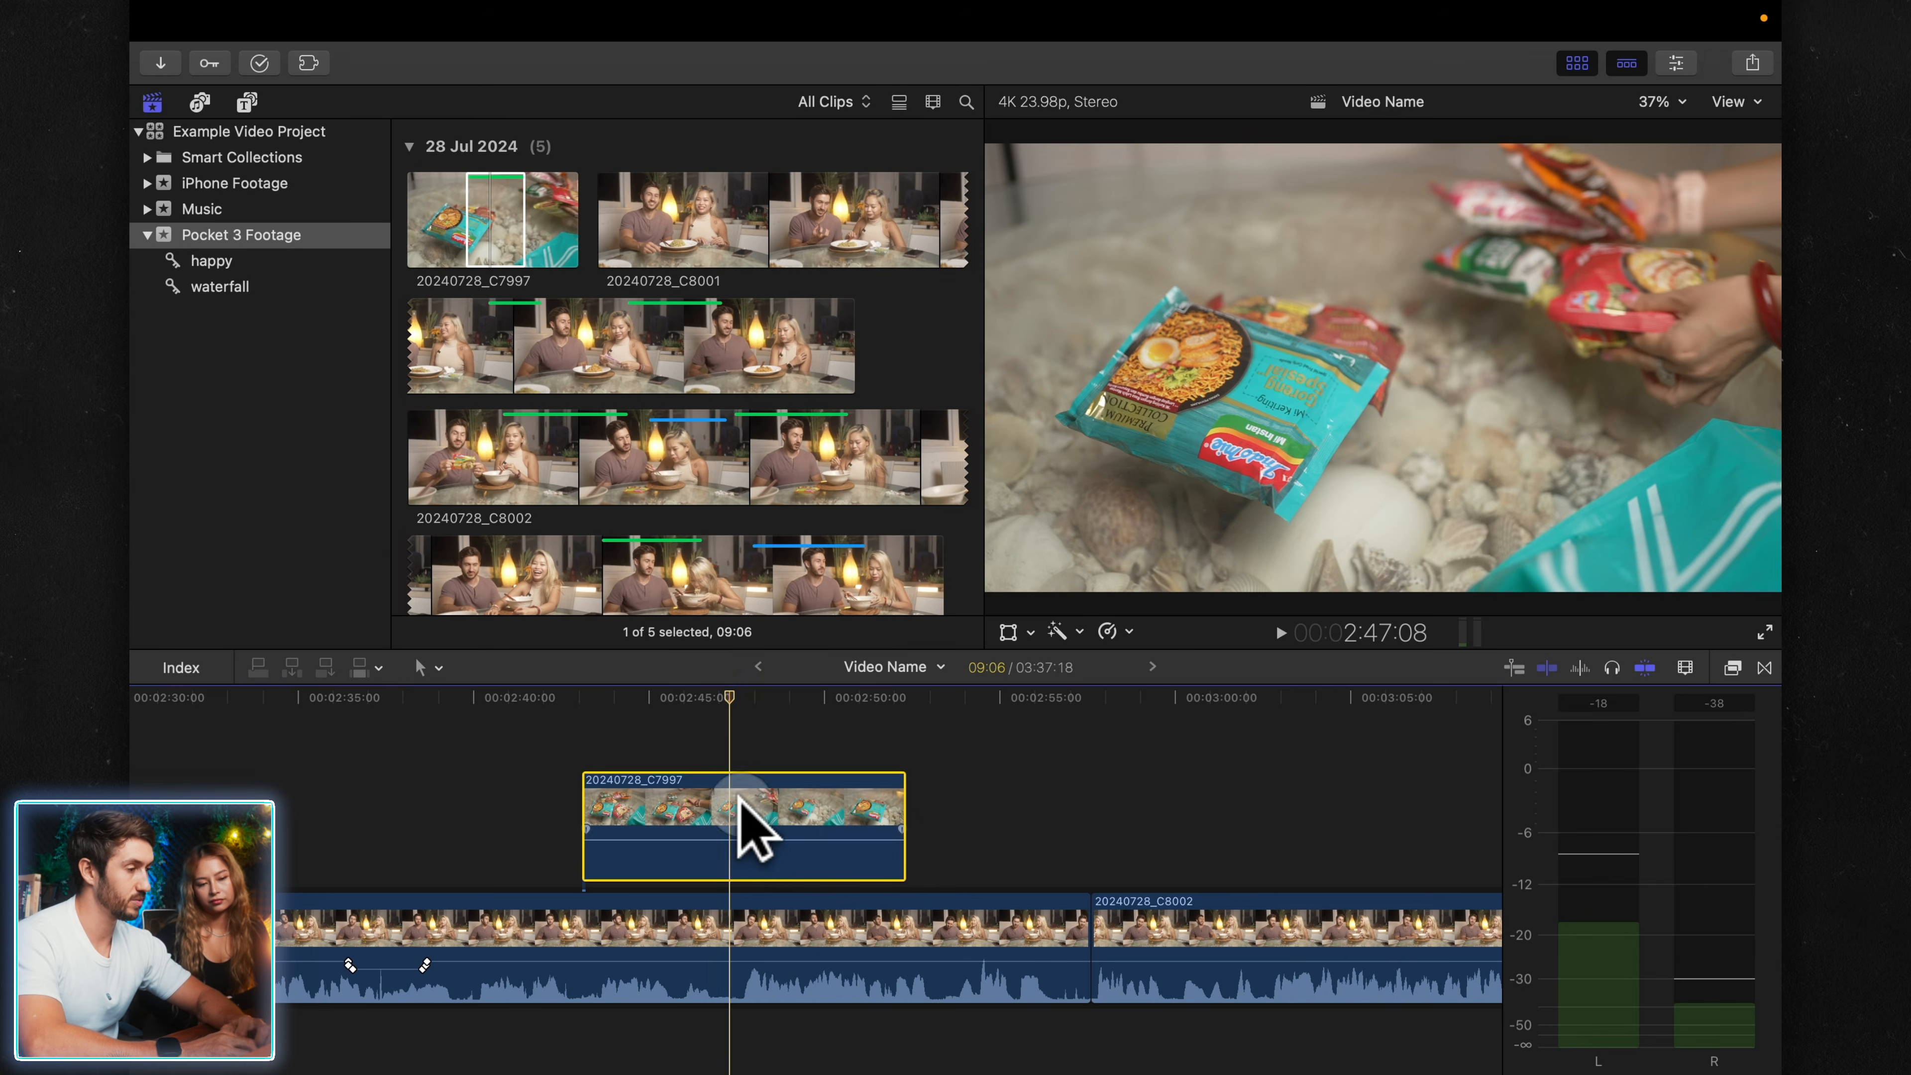
{"action": "left_click", "coordinate": [1578, 65]}
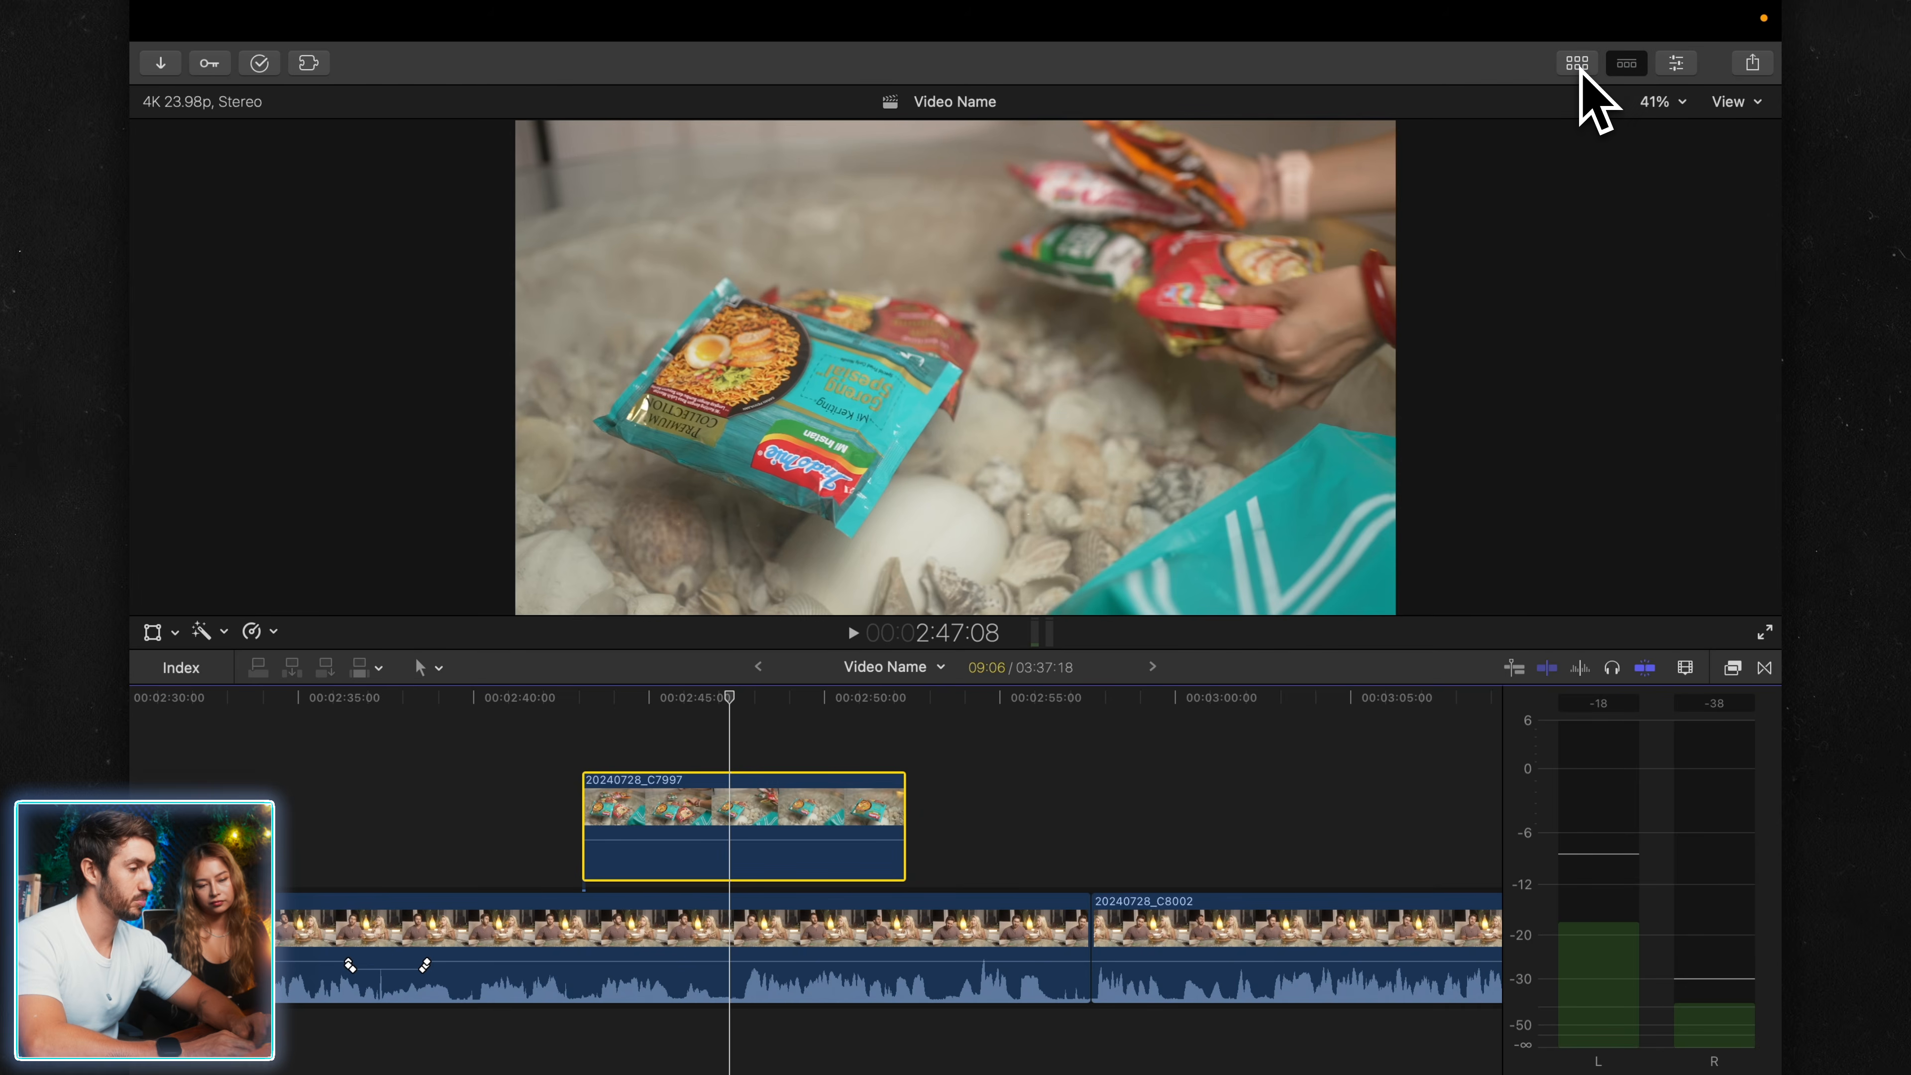
{"action": "left_click", "coordinate": [1578, 65]}
{"action": "left_click", "coordinate": [1578, 65]}
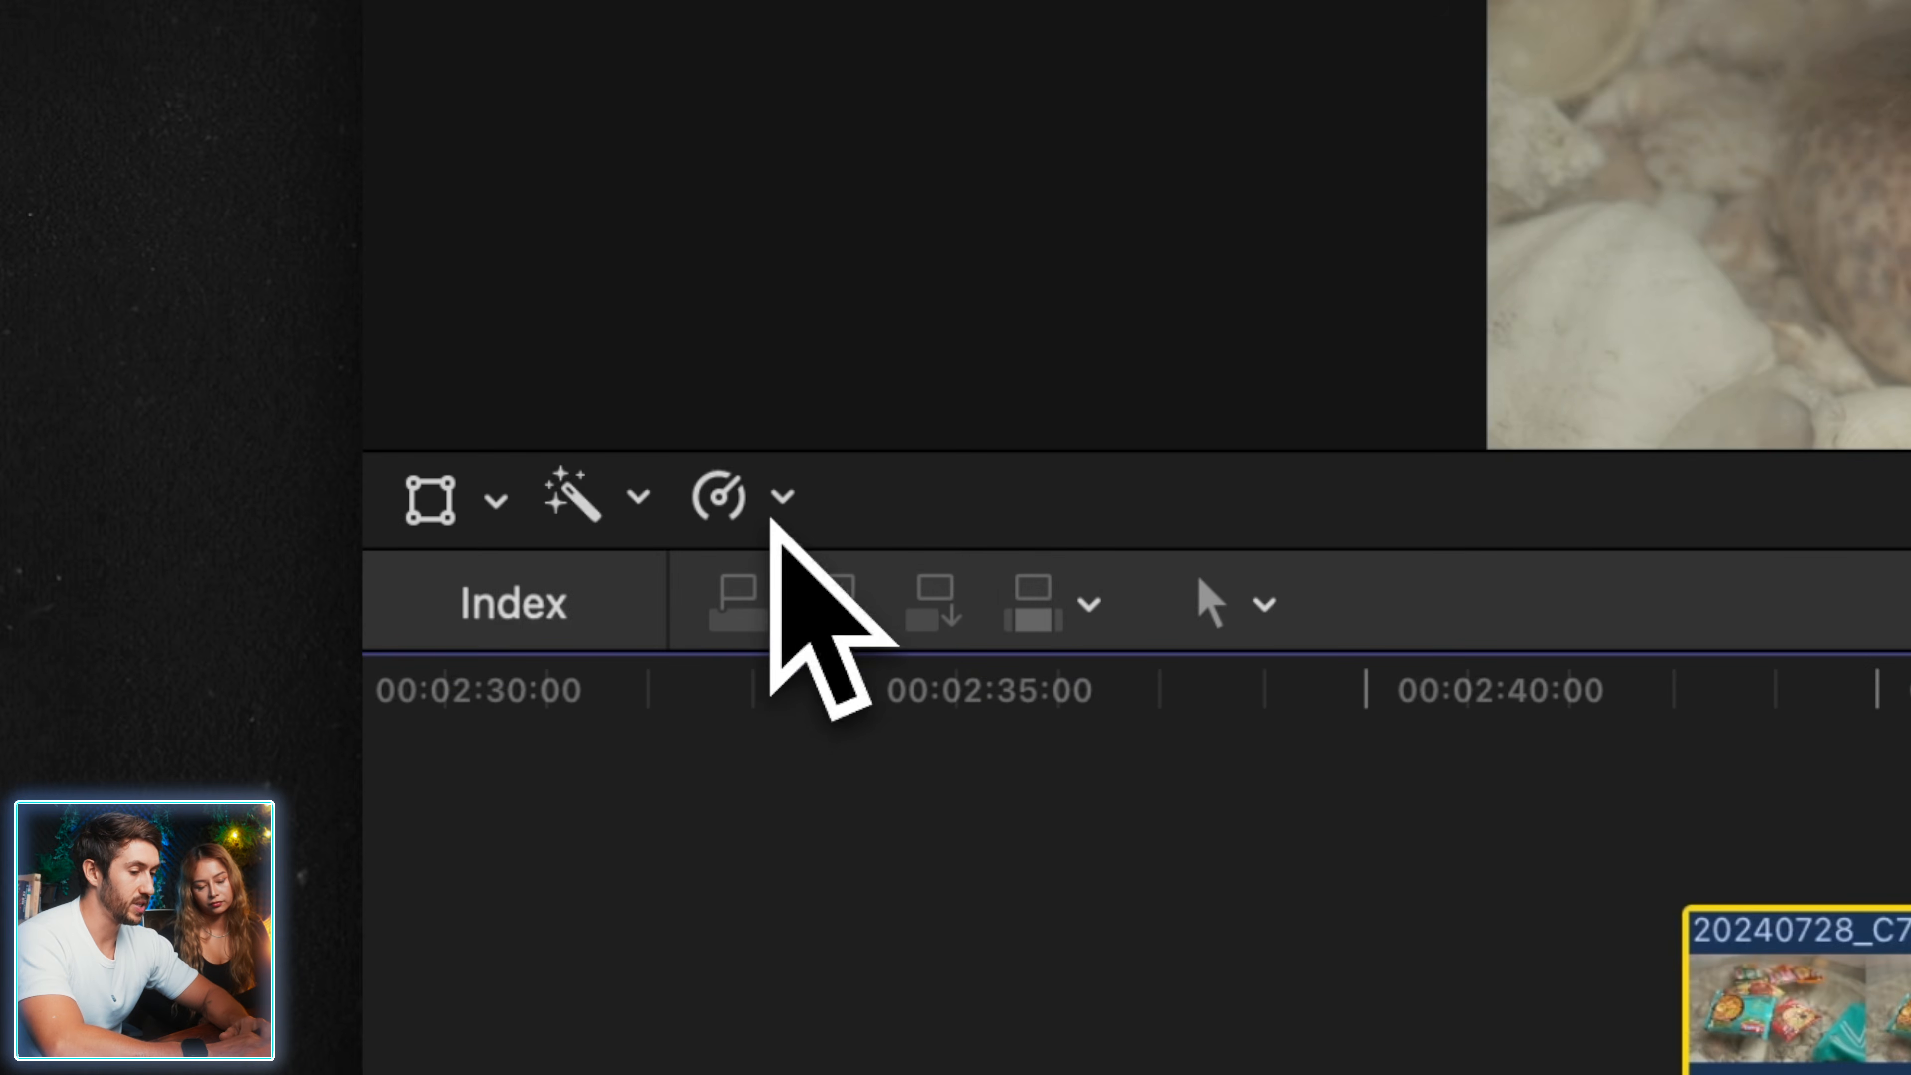
- Show the retime editor for the connected 20240728_C7997 clip and add a Hold speed segment at 00:02:47:08
{"action": "left_click", "coordinate": [790, 491]}
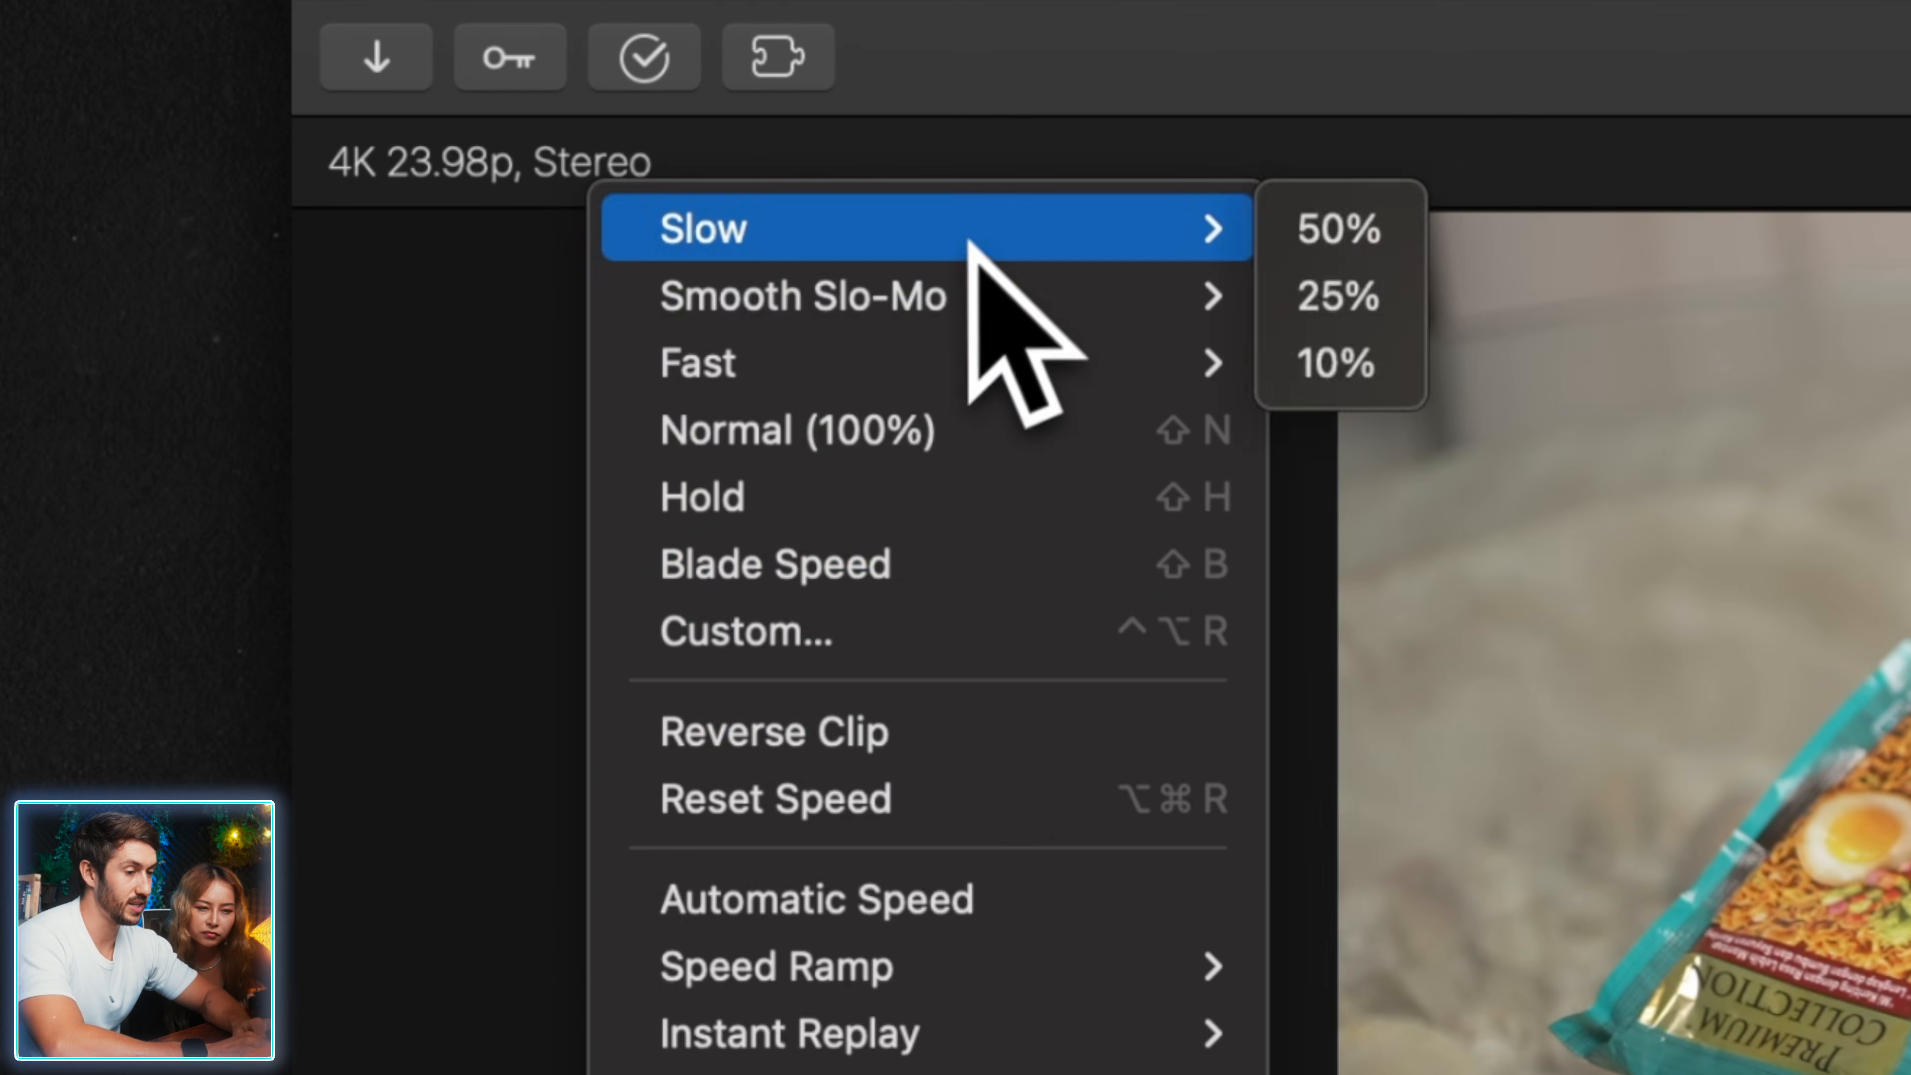
{"action": "left_click", "coordinate": [952, 742]}
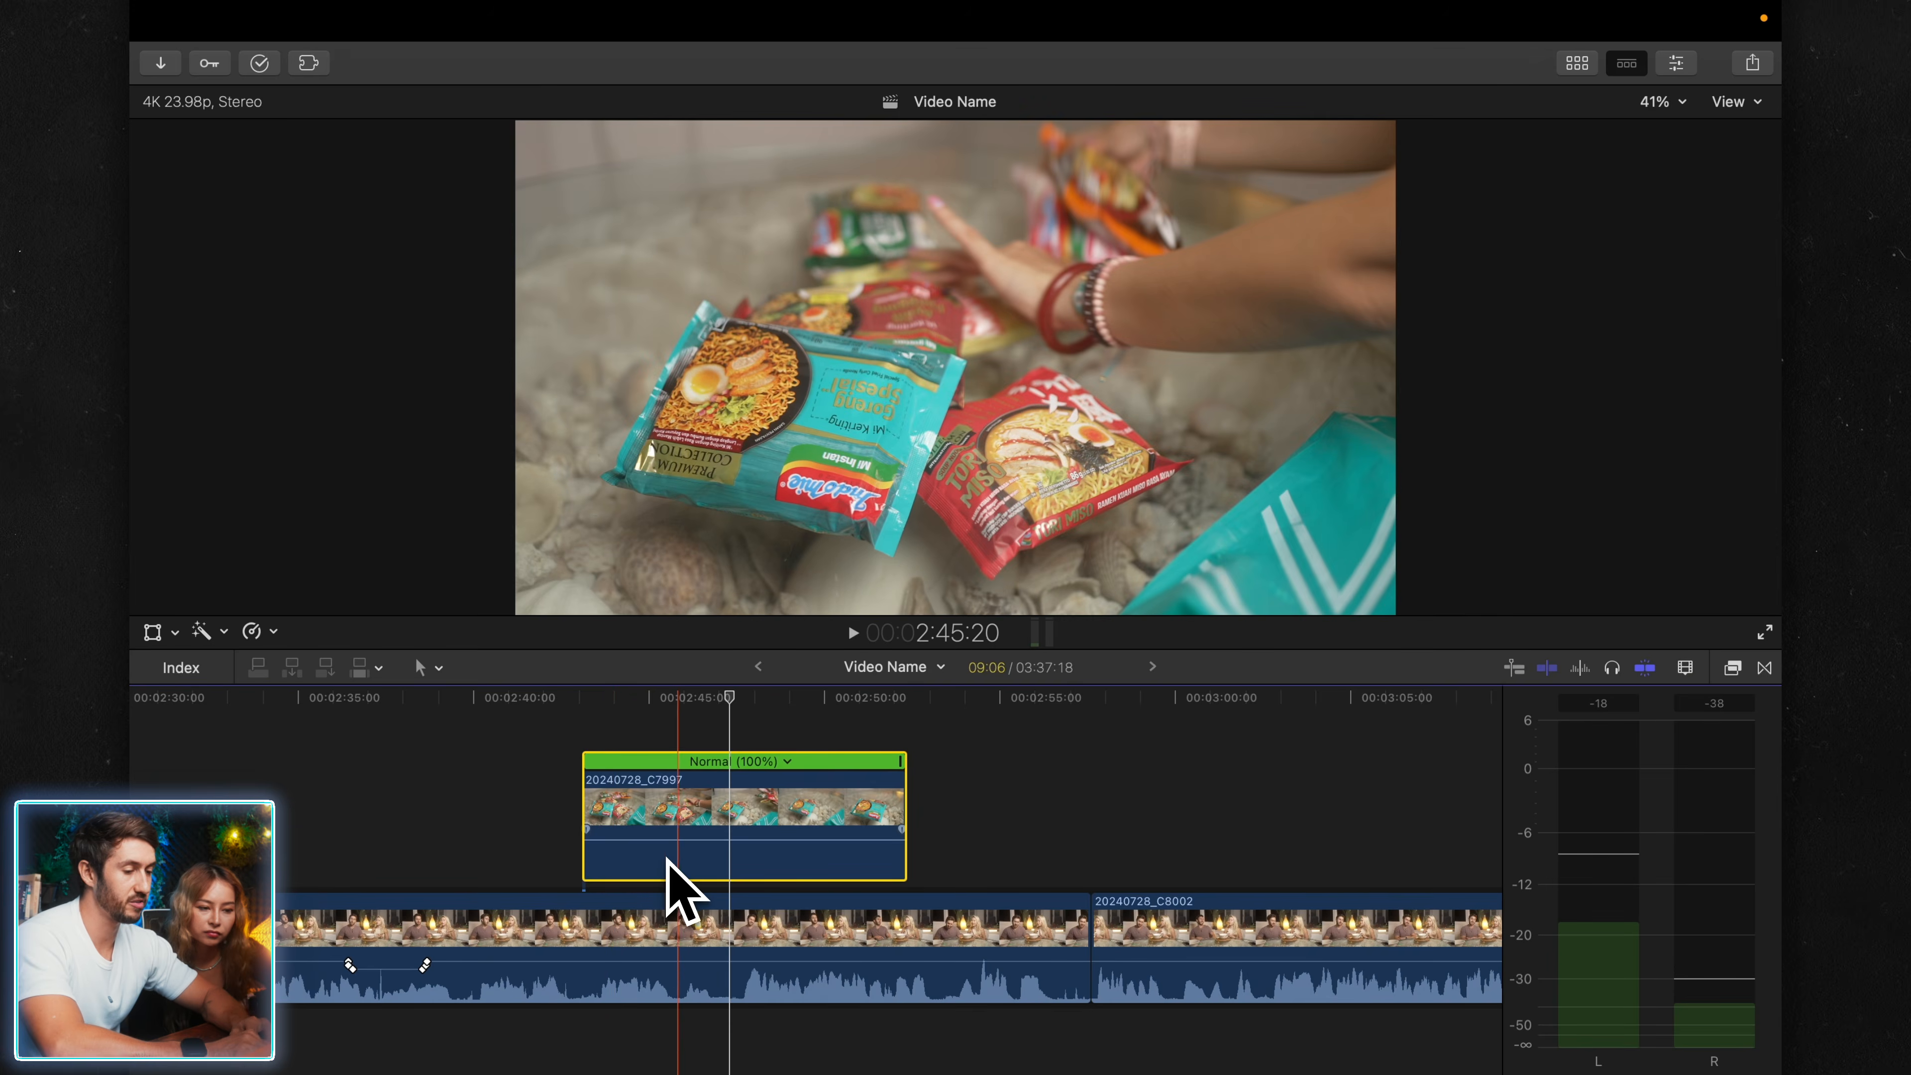
{"action": "left_click", "coordinate": [269, 635]}
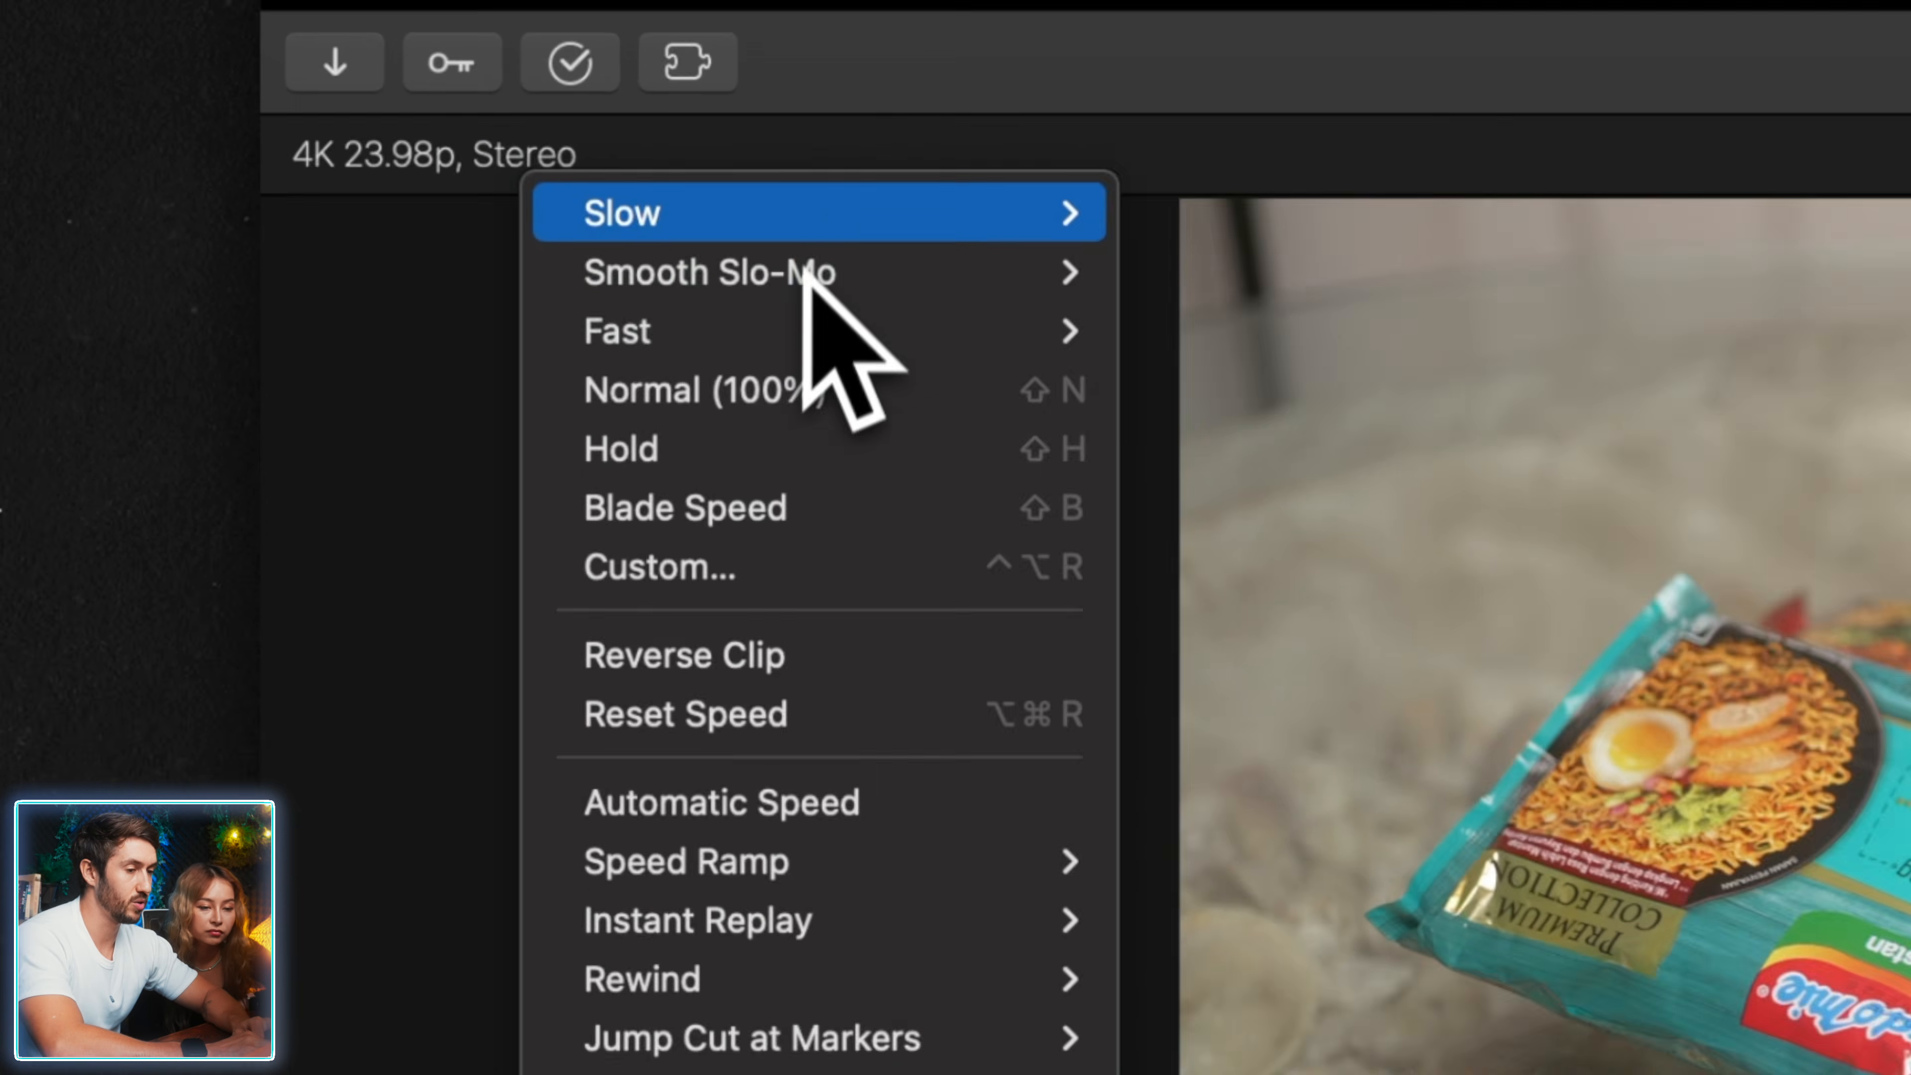
{"action": "mouse_move", "coordinate": [894, 204]}
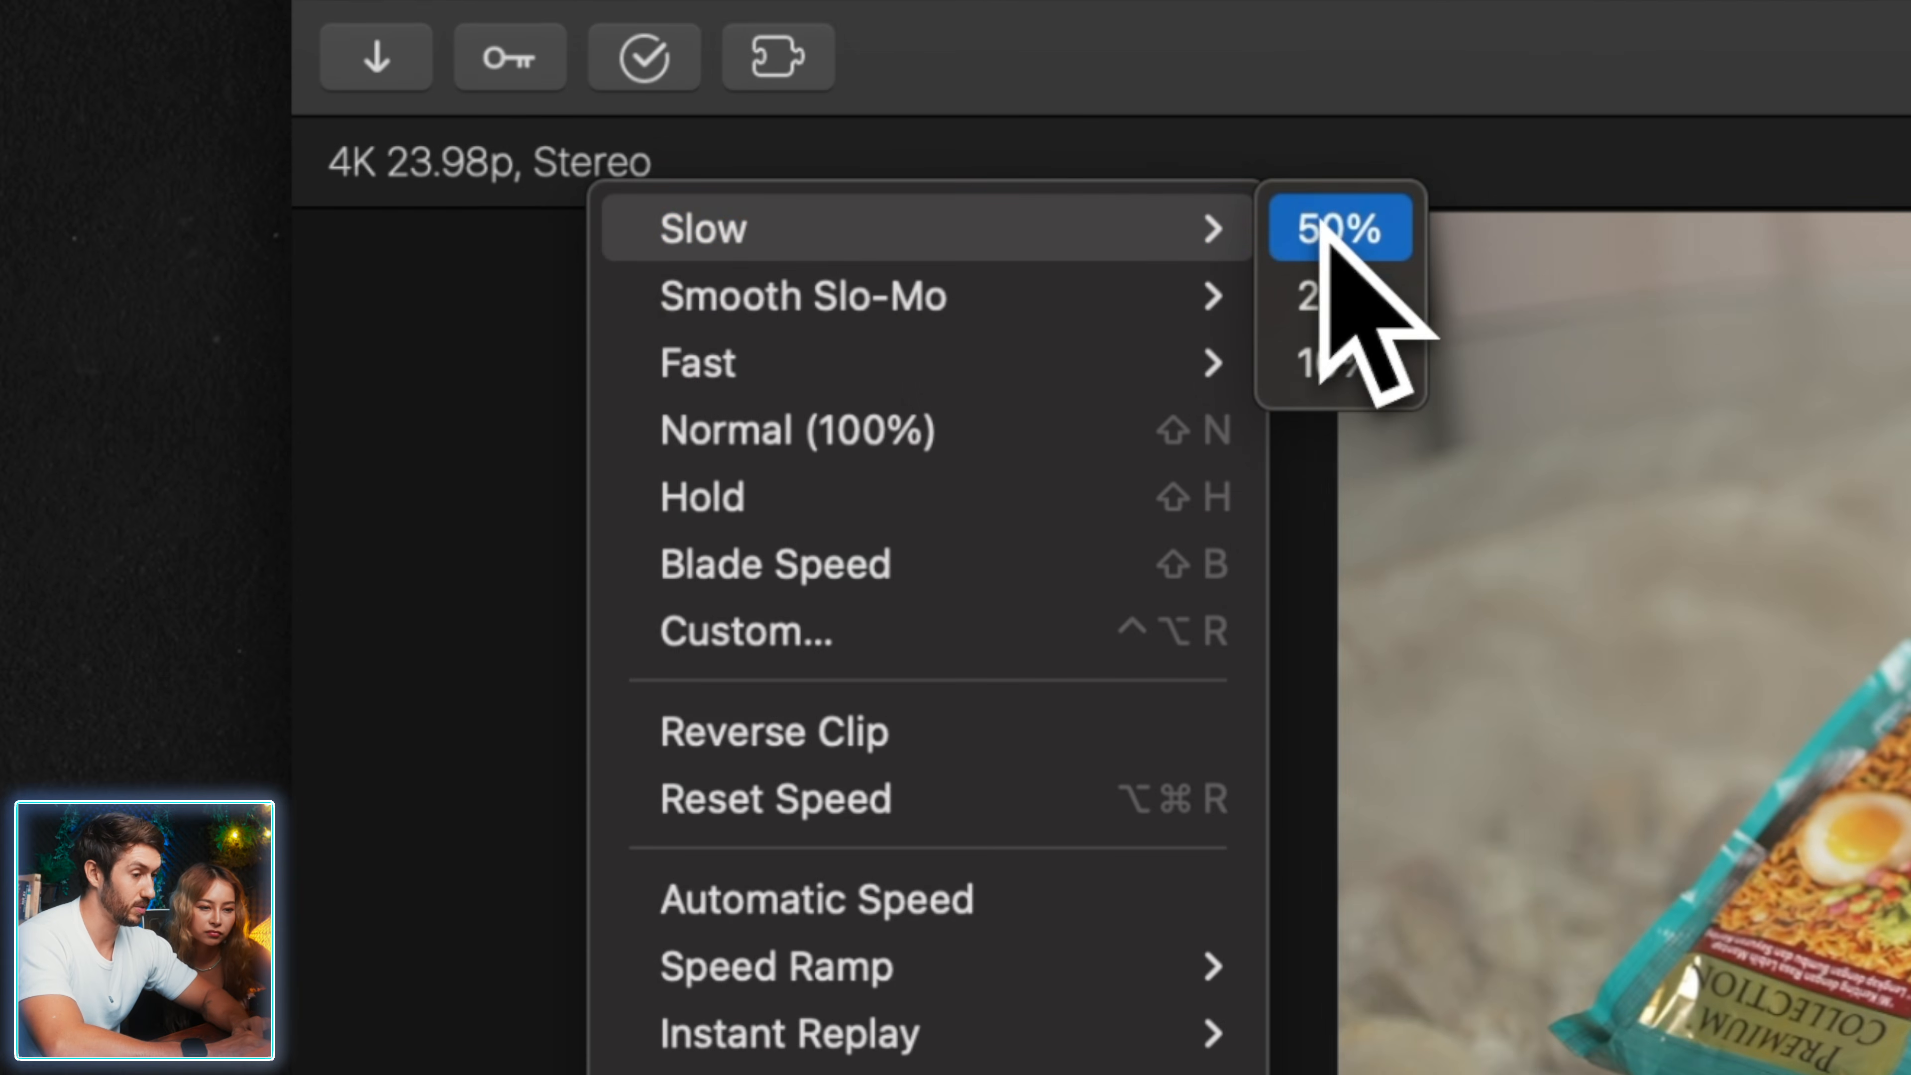
{"action": "mouse_move", "coordinate": [1170, 295]}
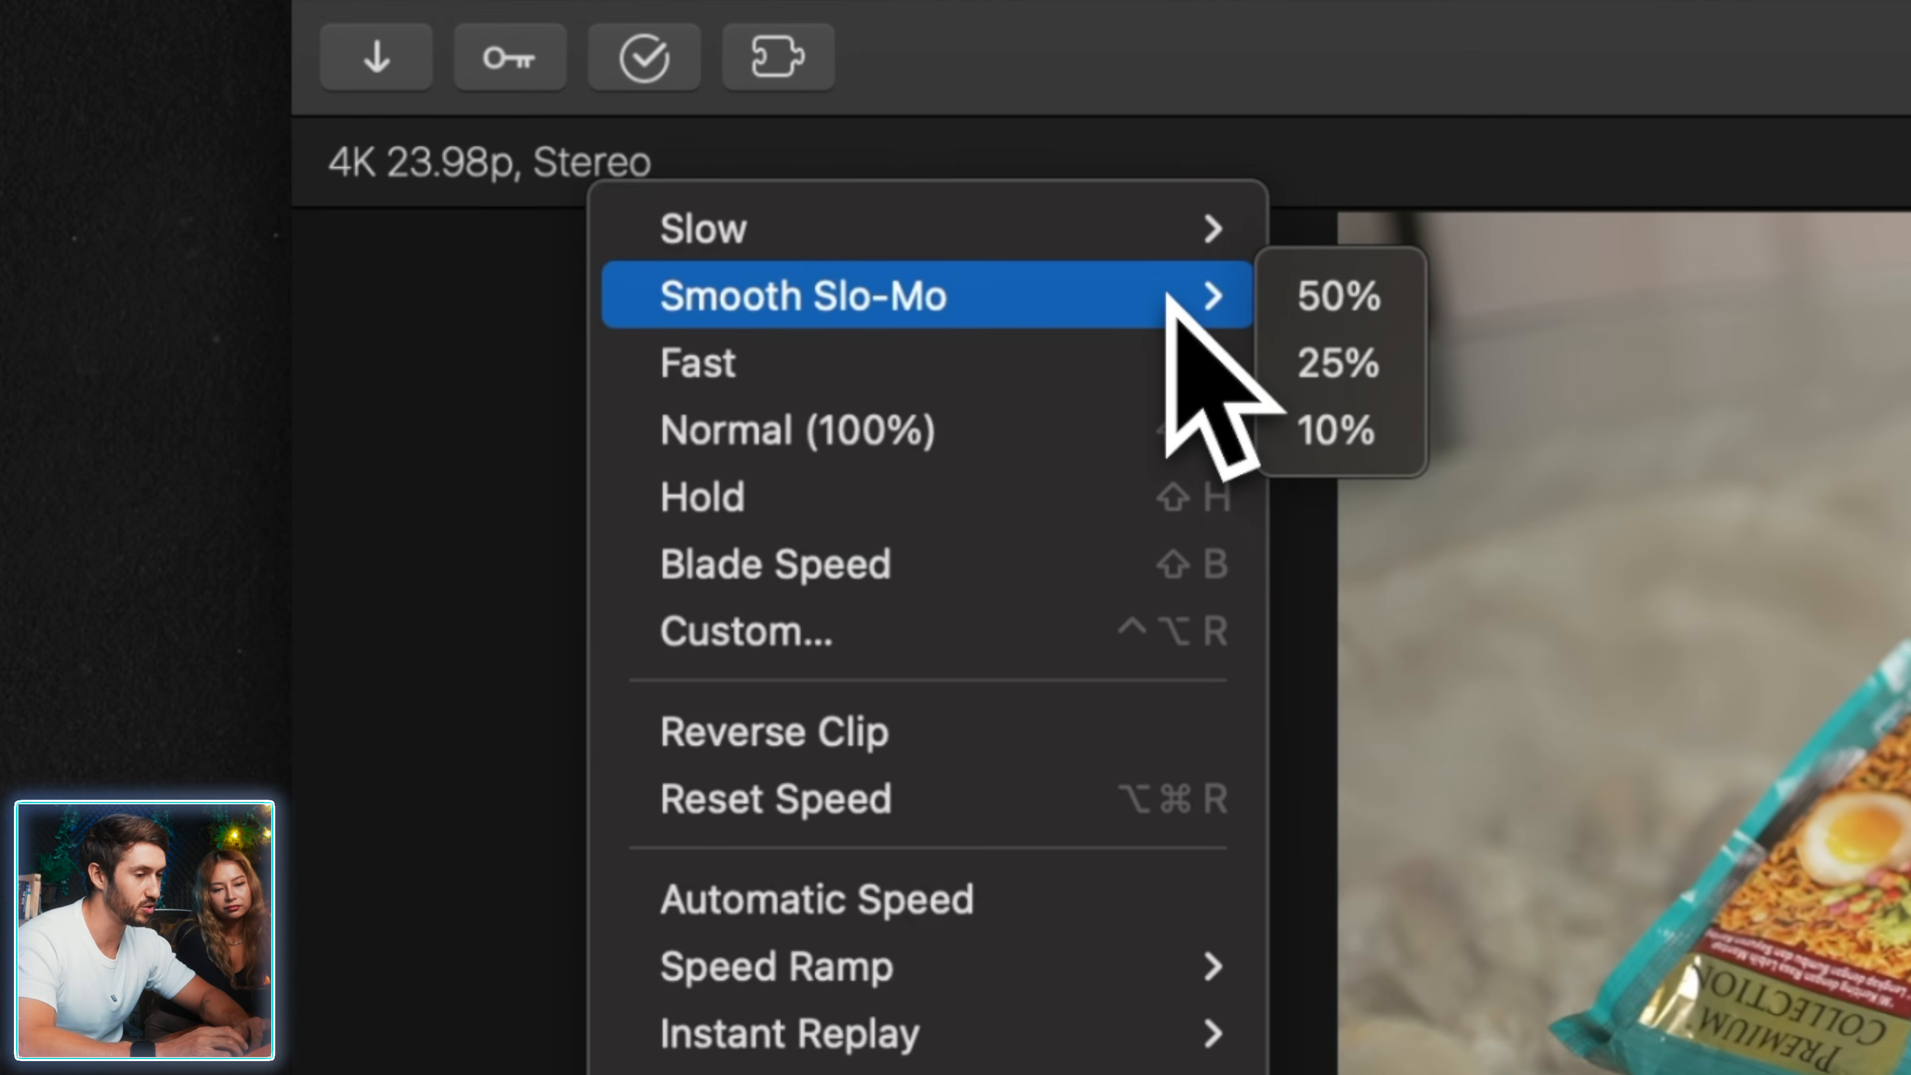
{"action": "mouse_move", "coordinate": [1131, 371]}
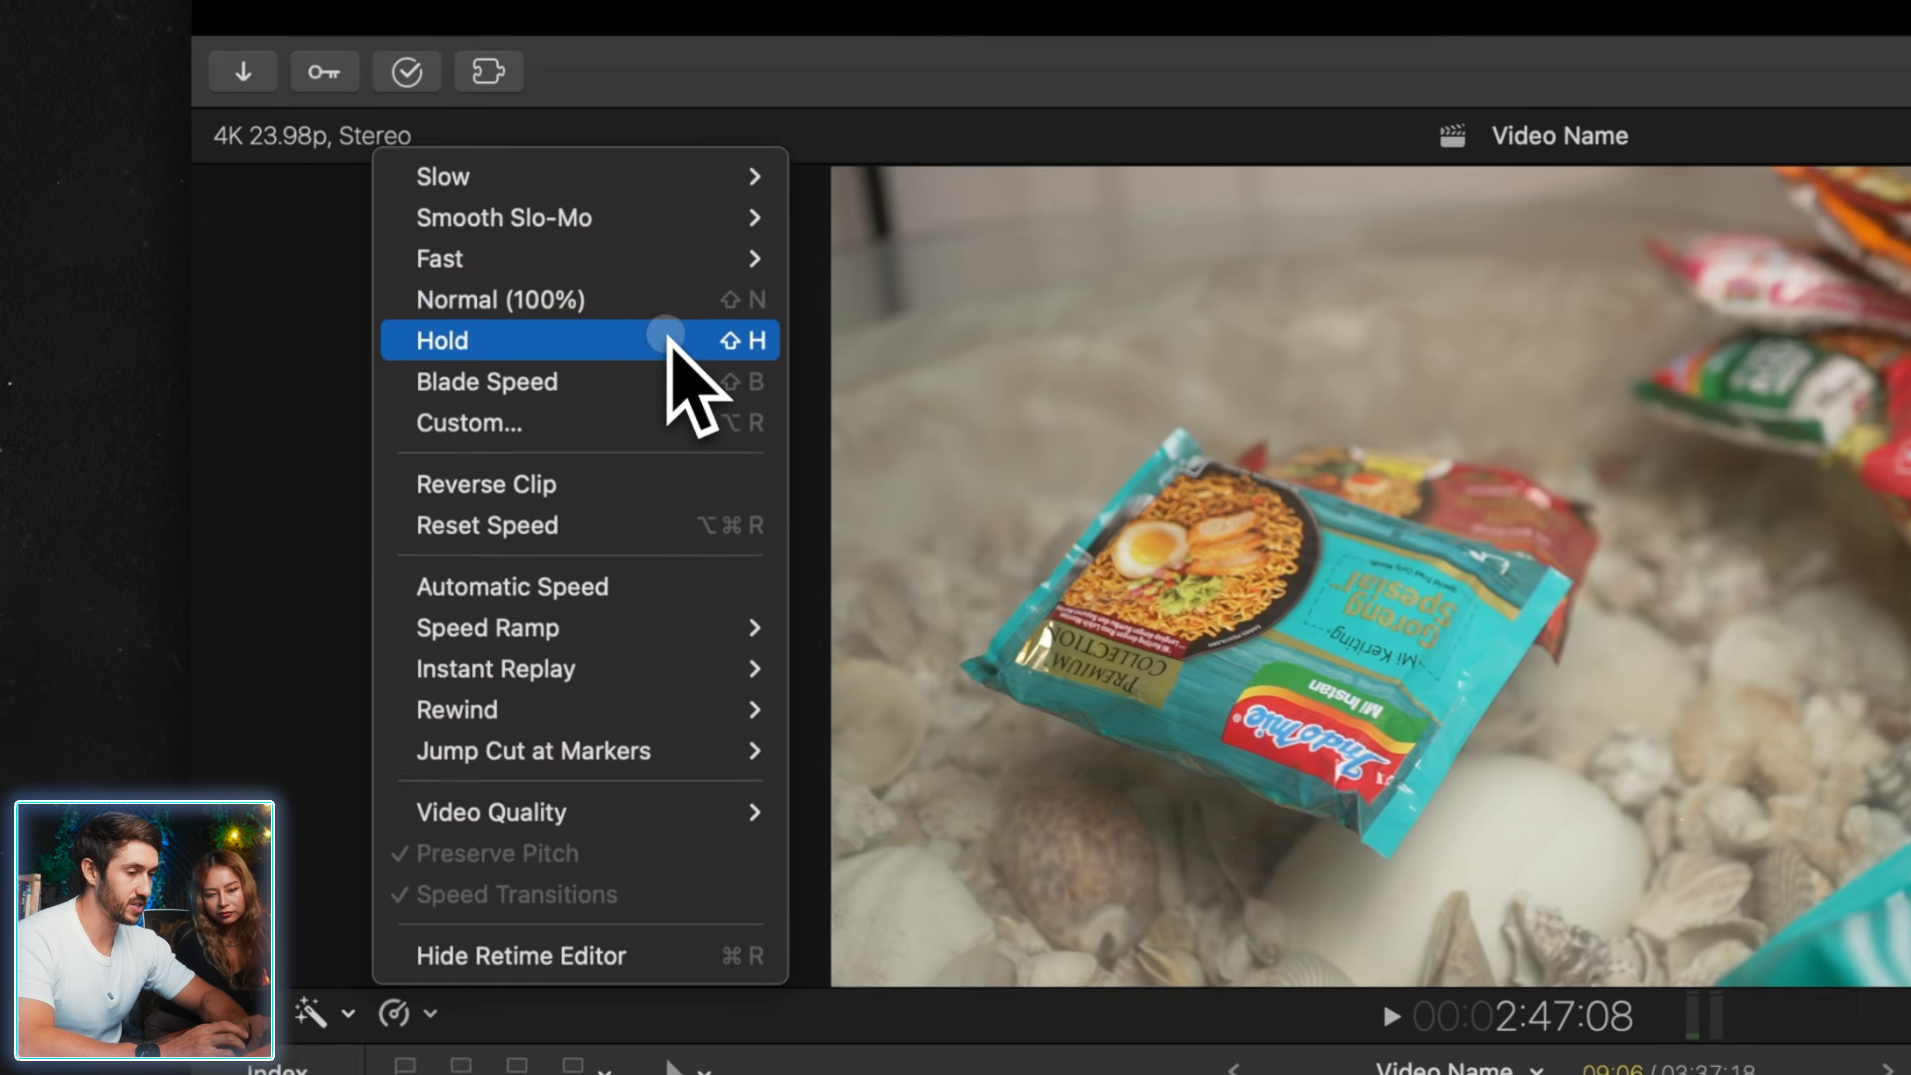
{"action": "left_click", "coordinate": [1070, 493]}
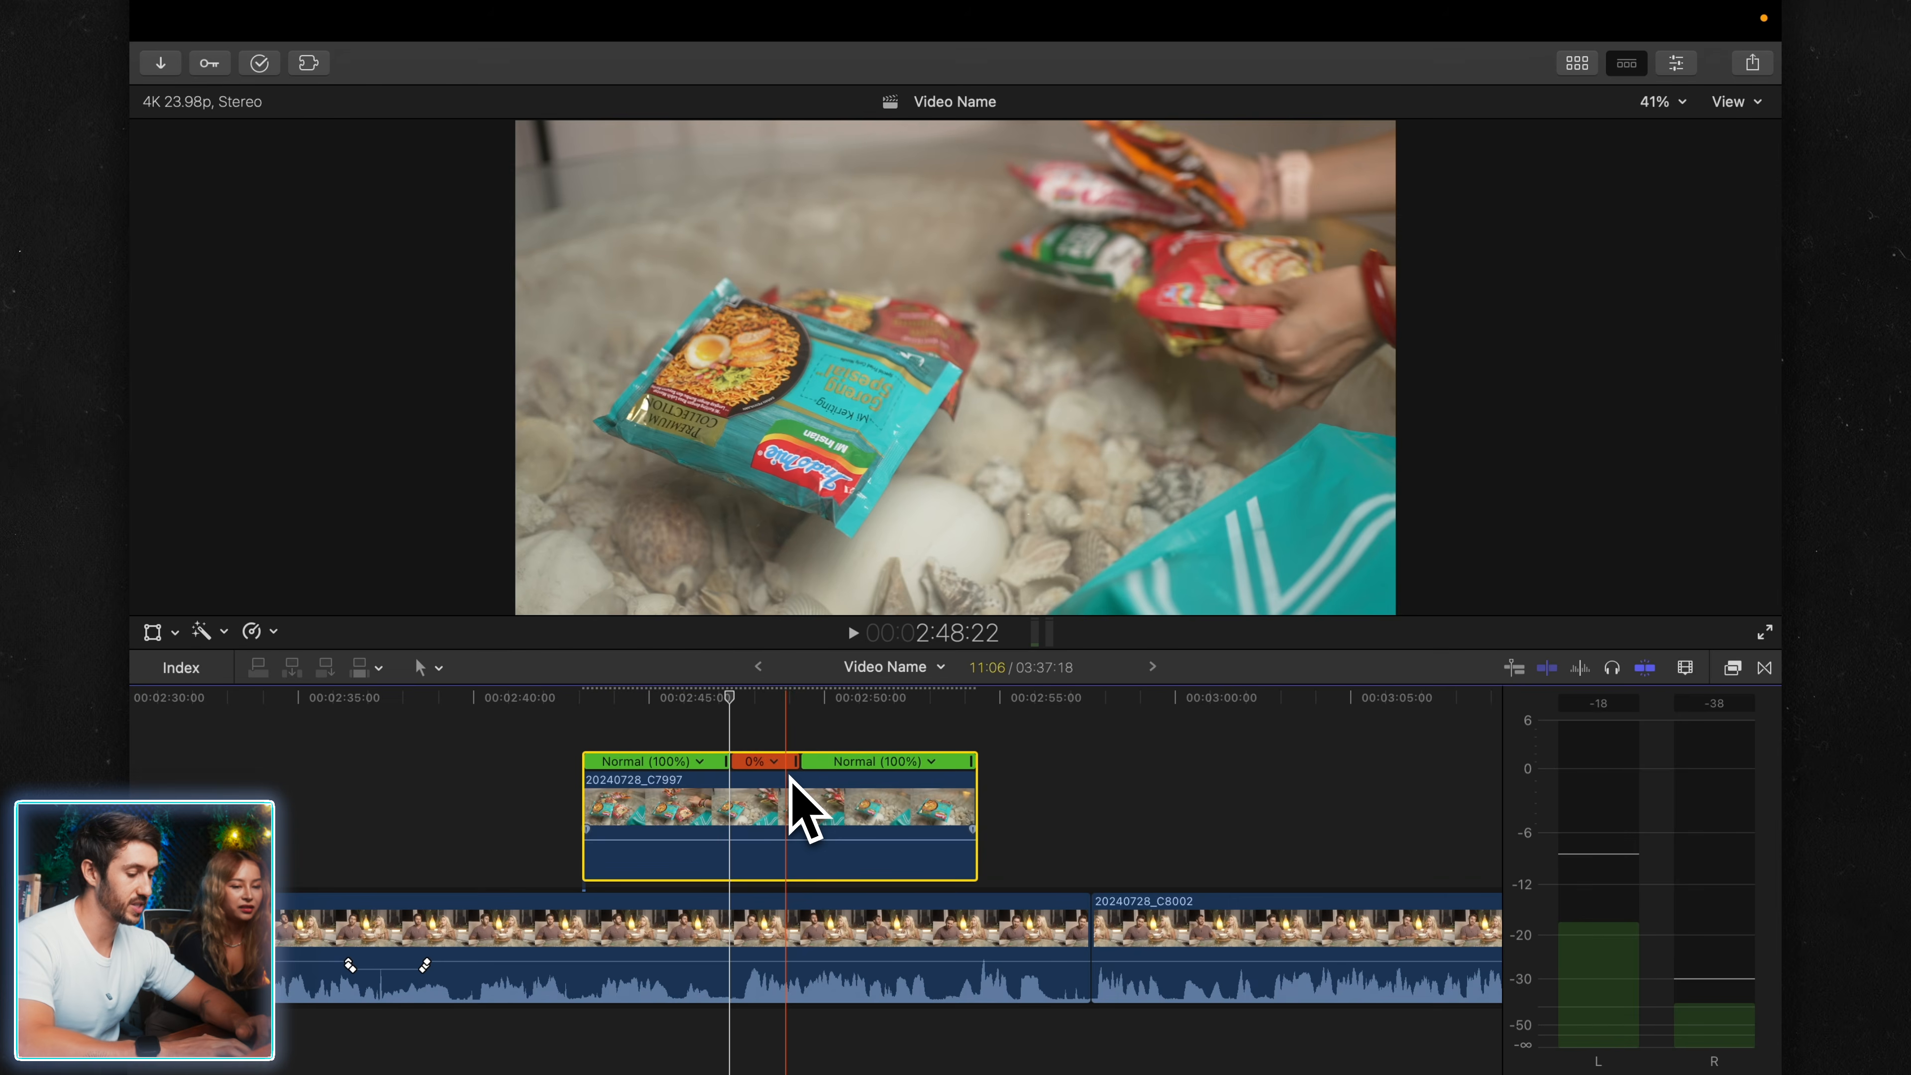
- Undo the Hold segment on the connected 20240728_C7997 clip and blade its speed at 00:02:47:08
{"action": "key", "text": "super+z"}
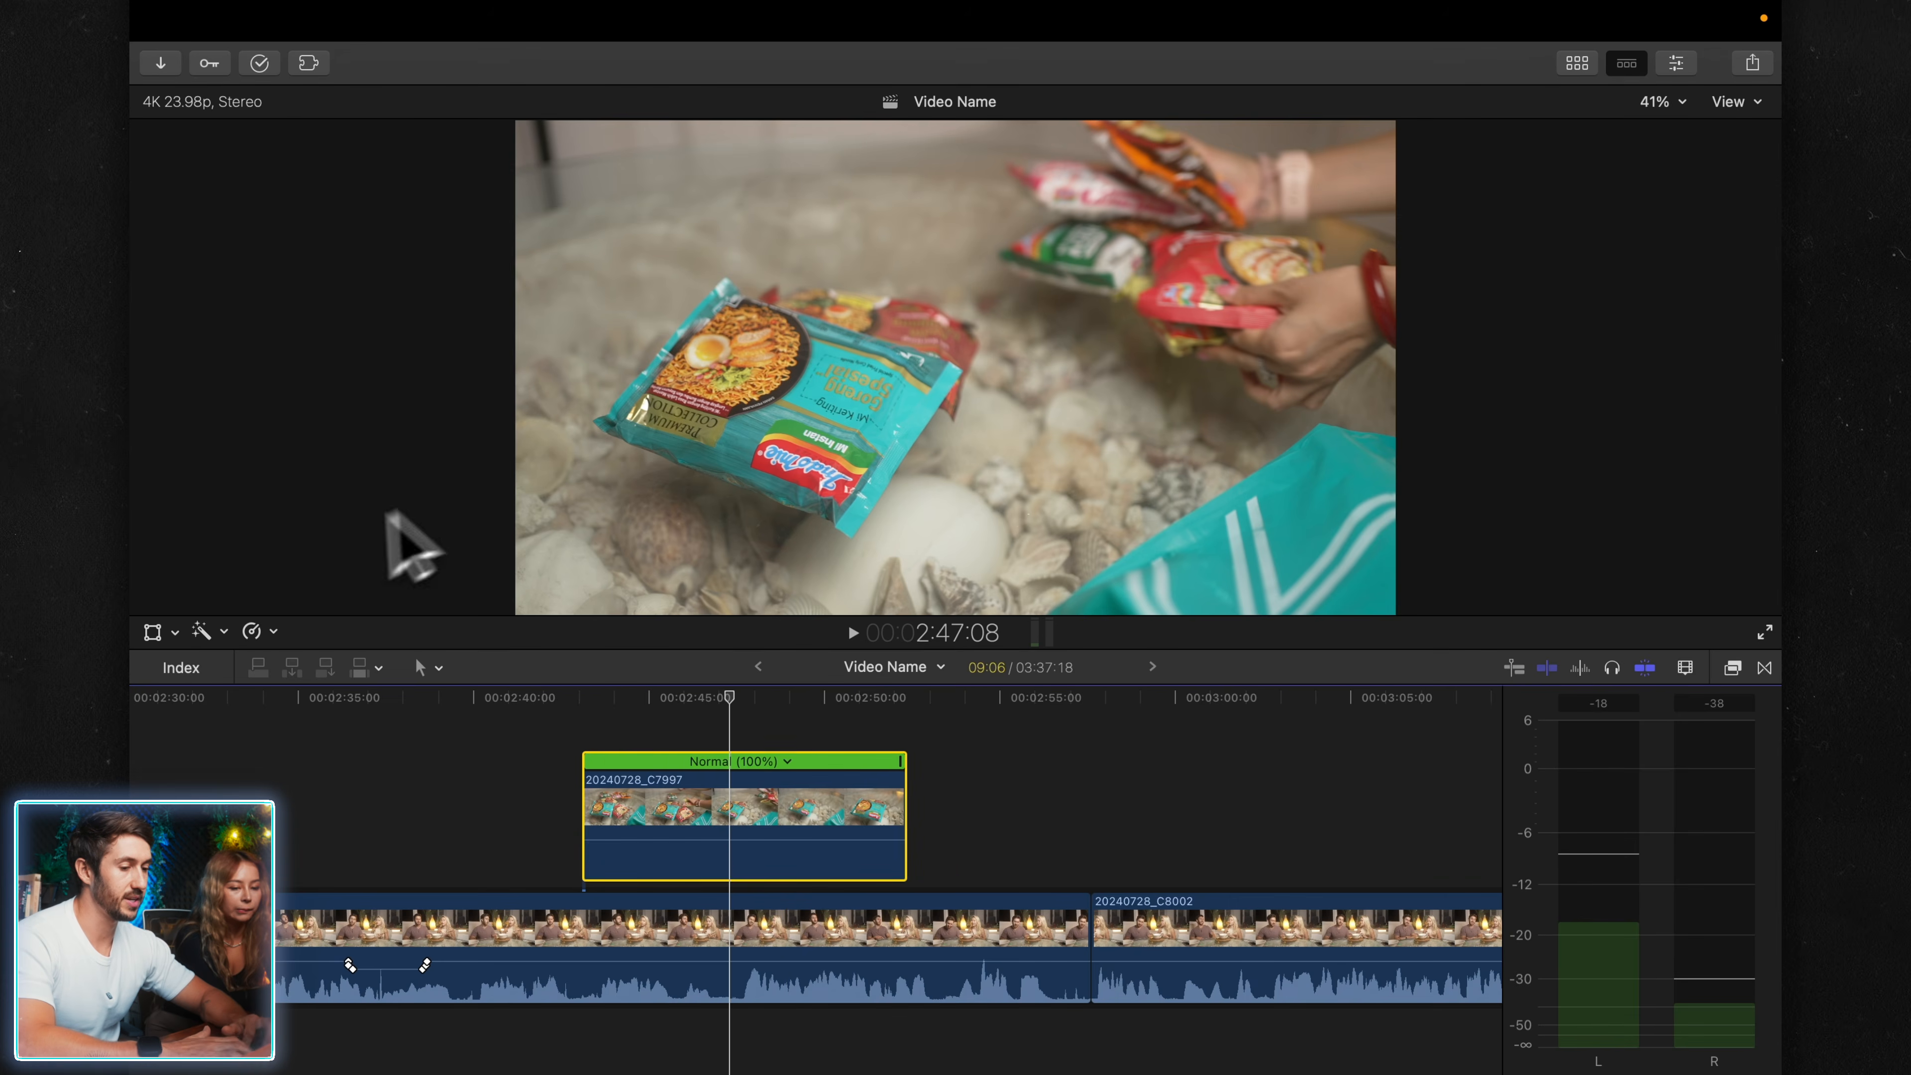
{"action": "left_click", "coordinate": [258, 630]}
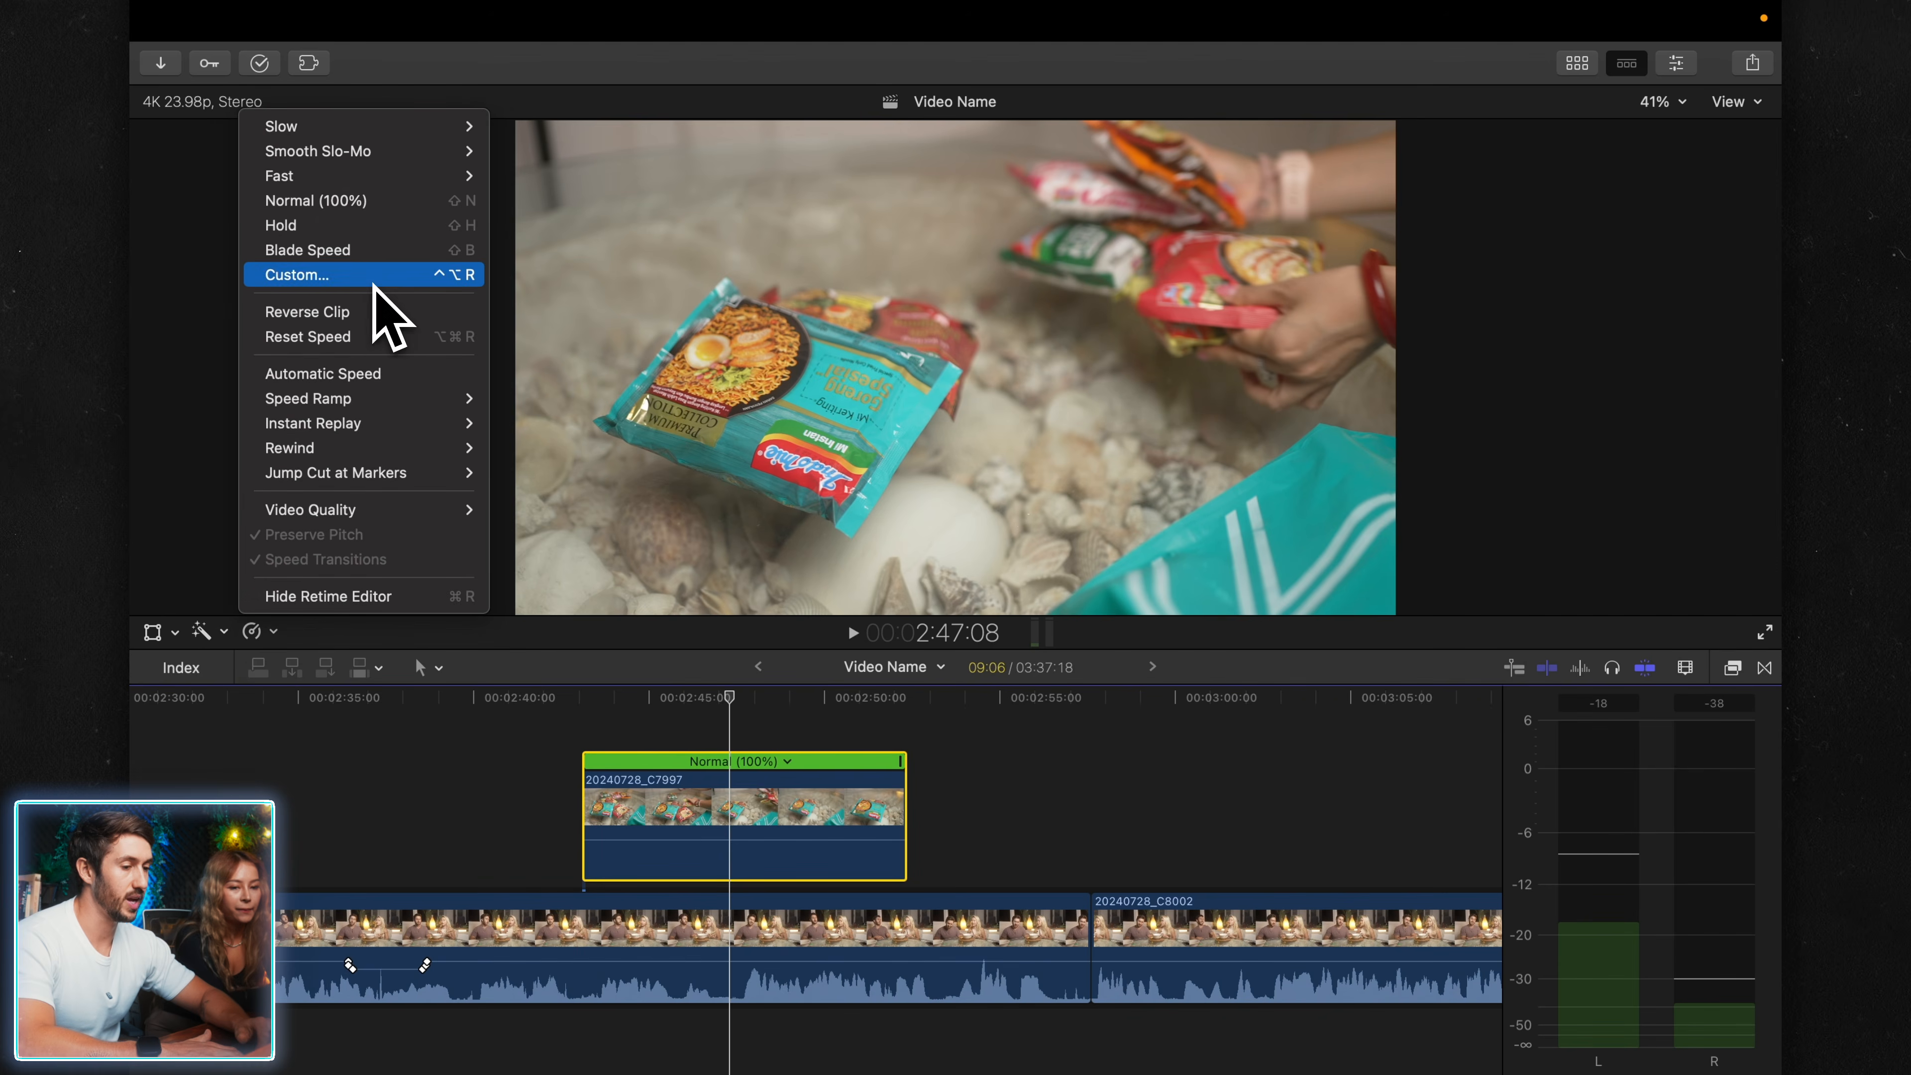
{"action": "left_click", "coordinate": [383, 255]}
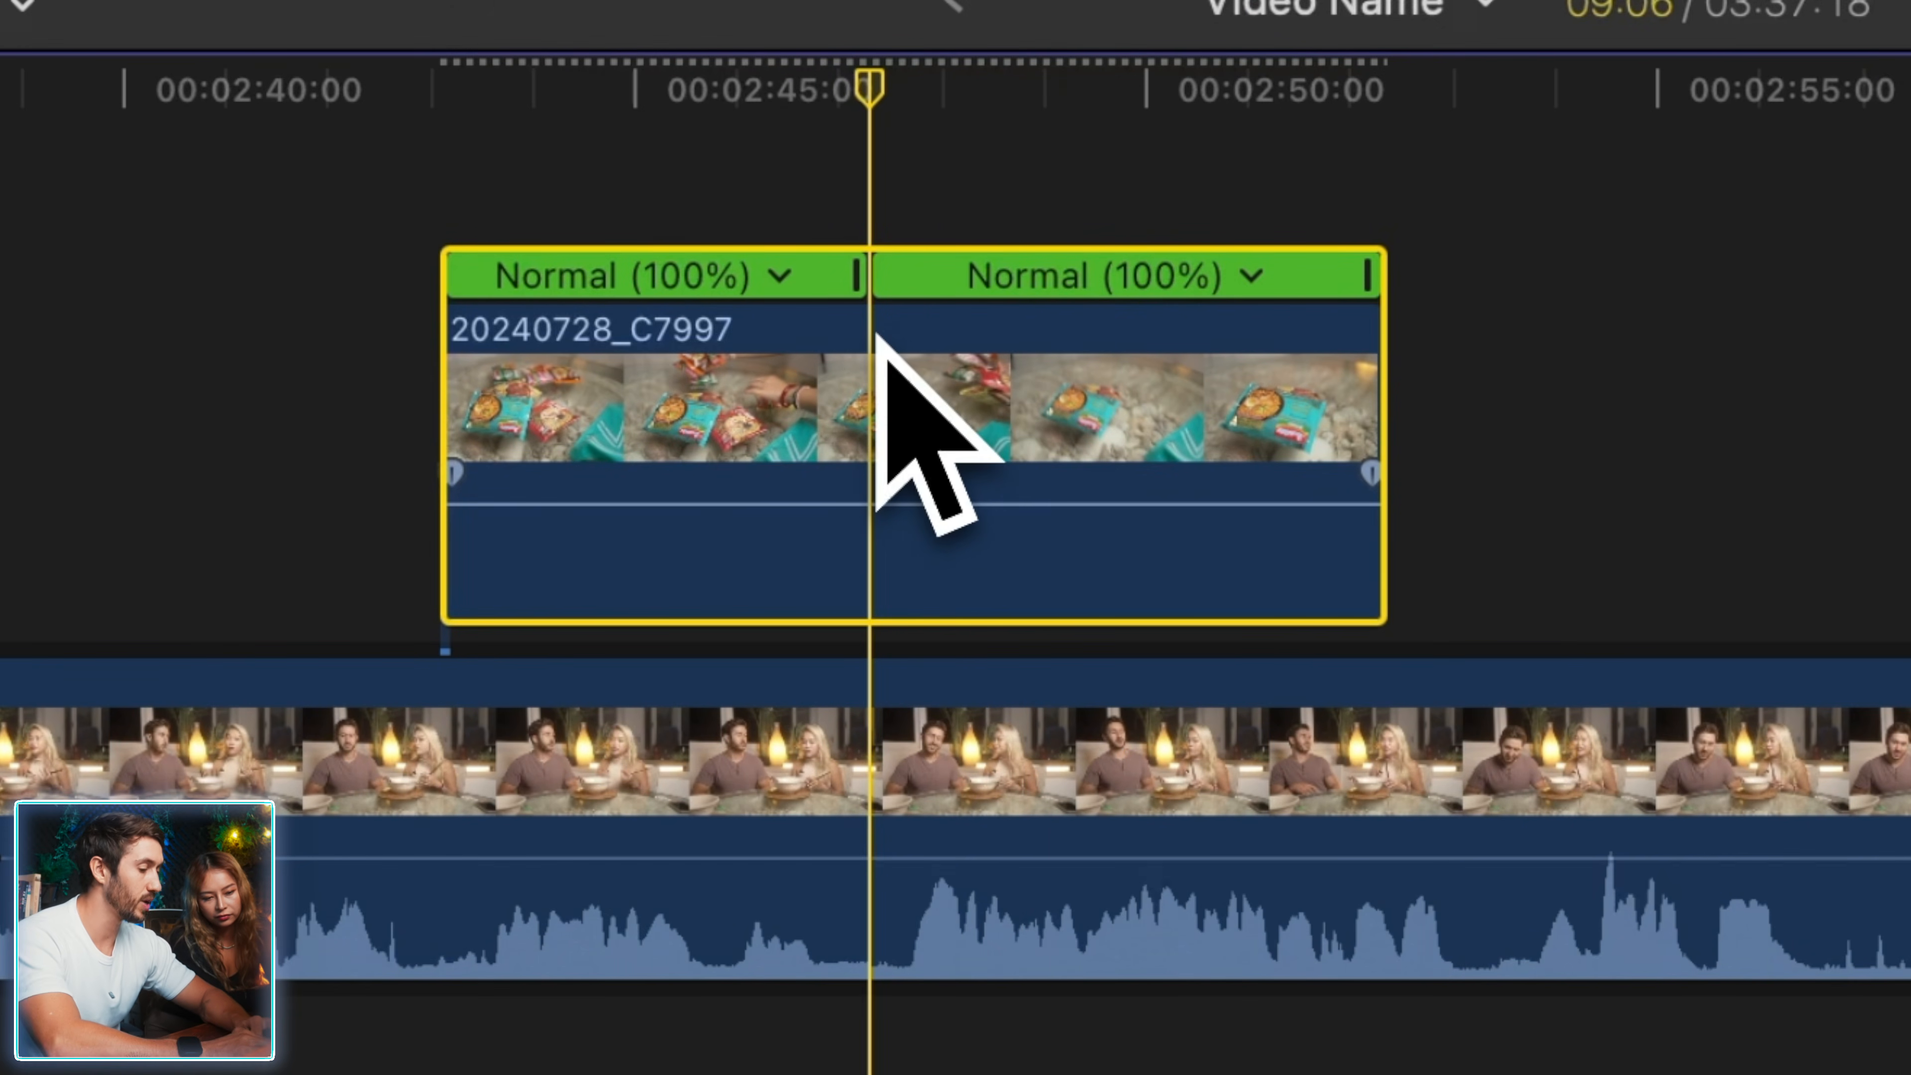
- Try speeding up the second speed segment of 20240728_C7997, reset it to Normal (100%), and undo the speed blade
{"action": "left_click_drag", "start_coordinate": [1366, 276], "coordinate": [1017, 281]}
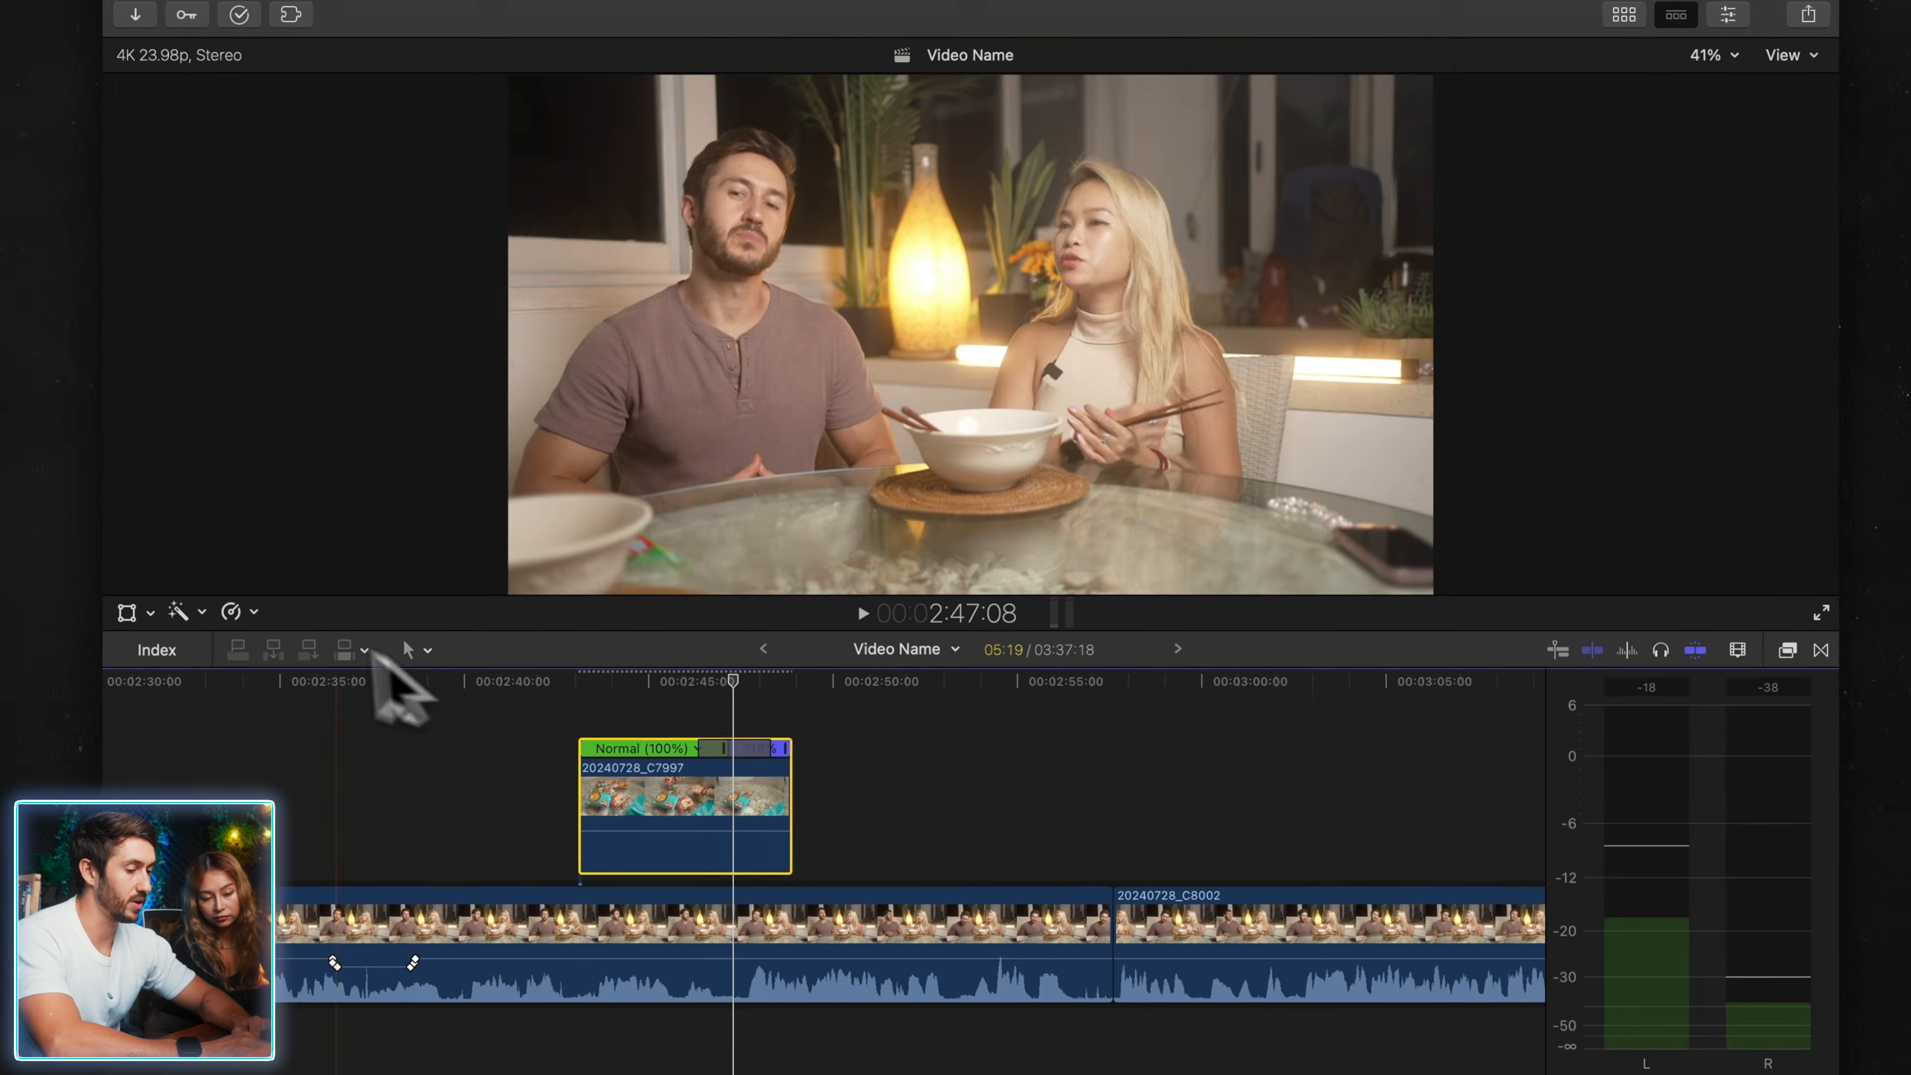
{"action": "left_click", "coordinate": [270, 634]}
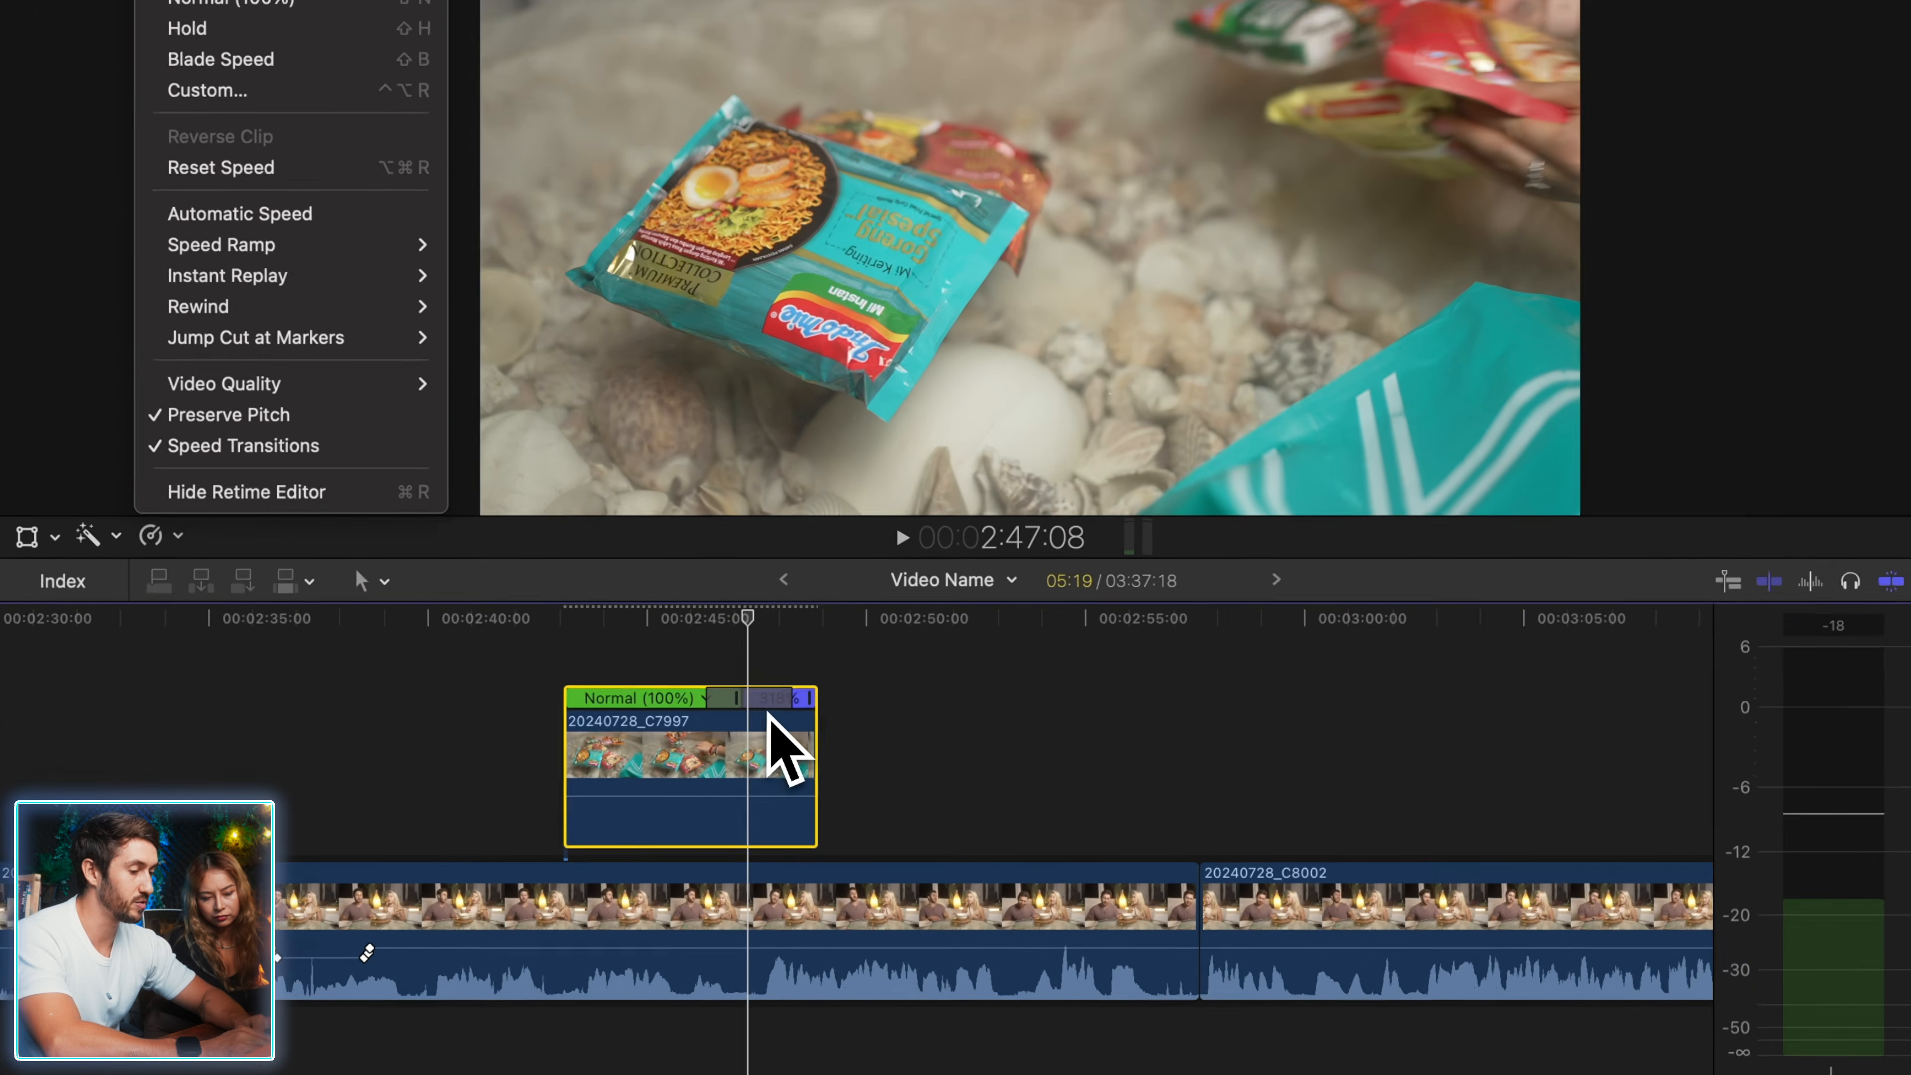
{"action": "key", "text": "shift+n"}
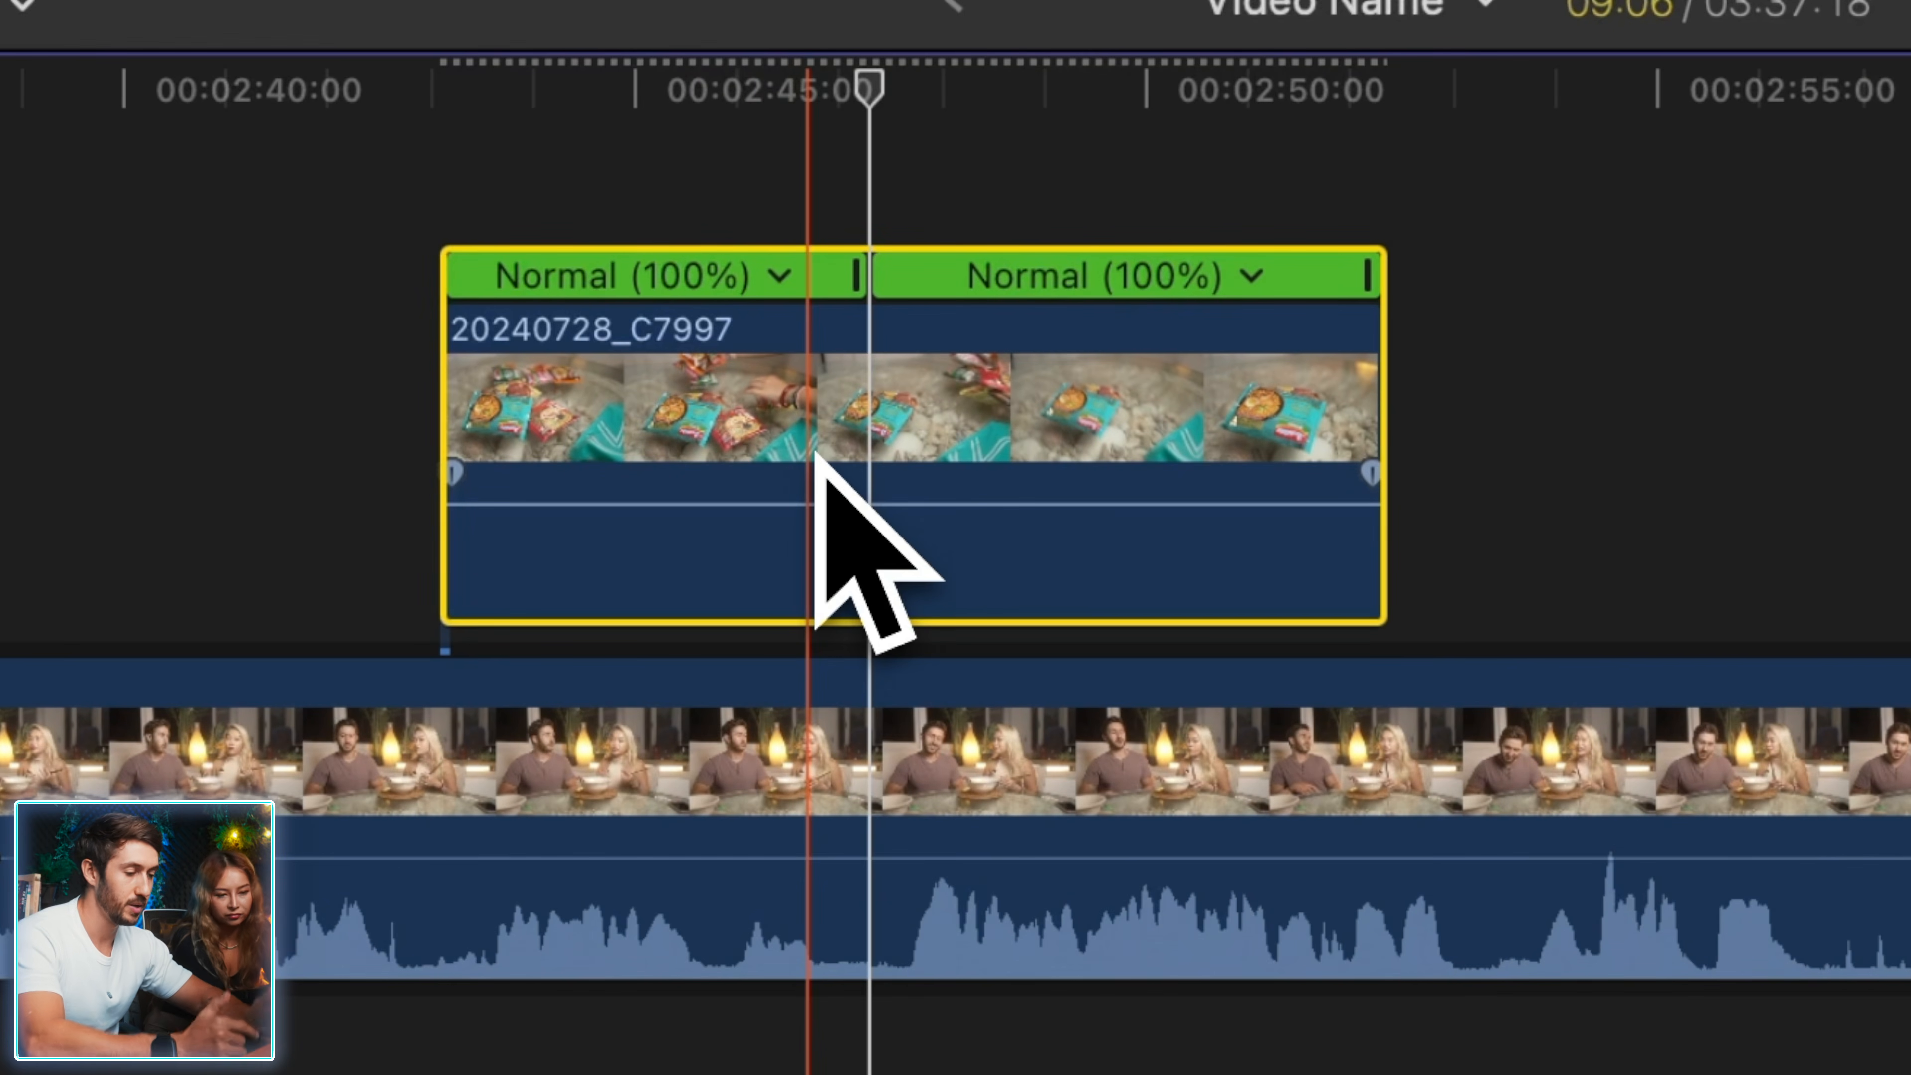
{"action": "key", "text": "super+z"}
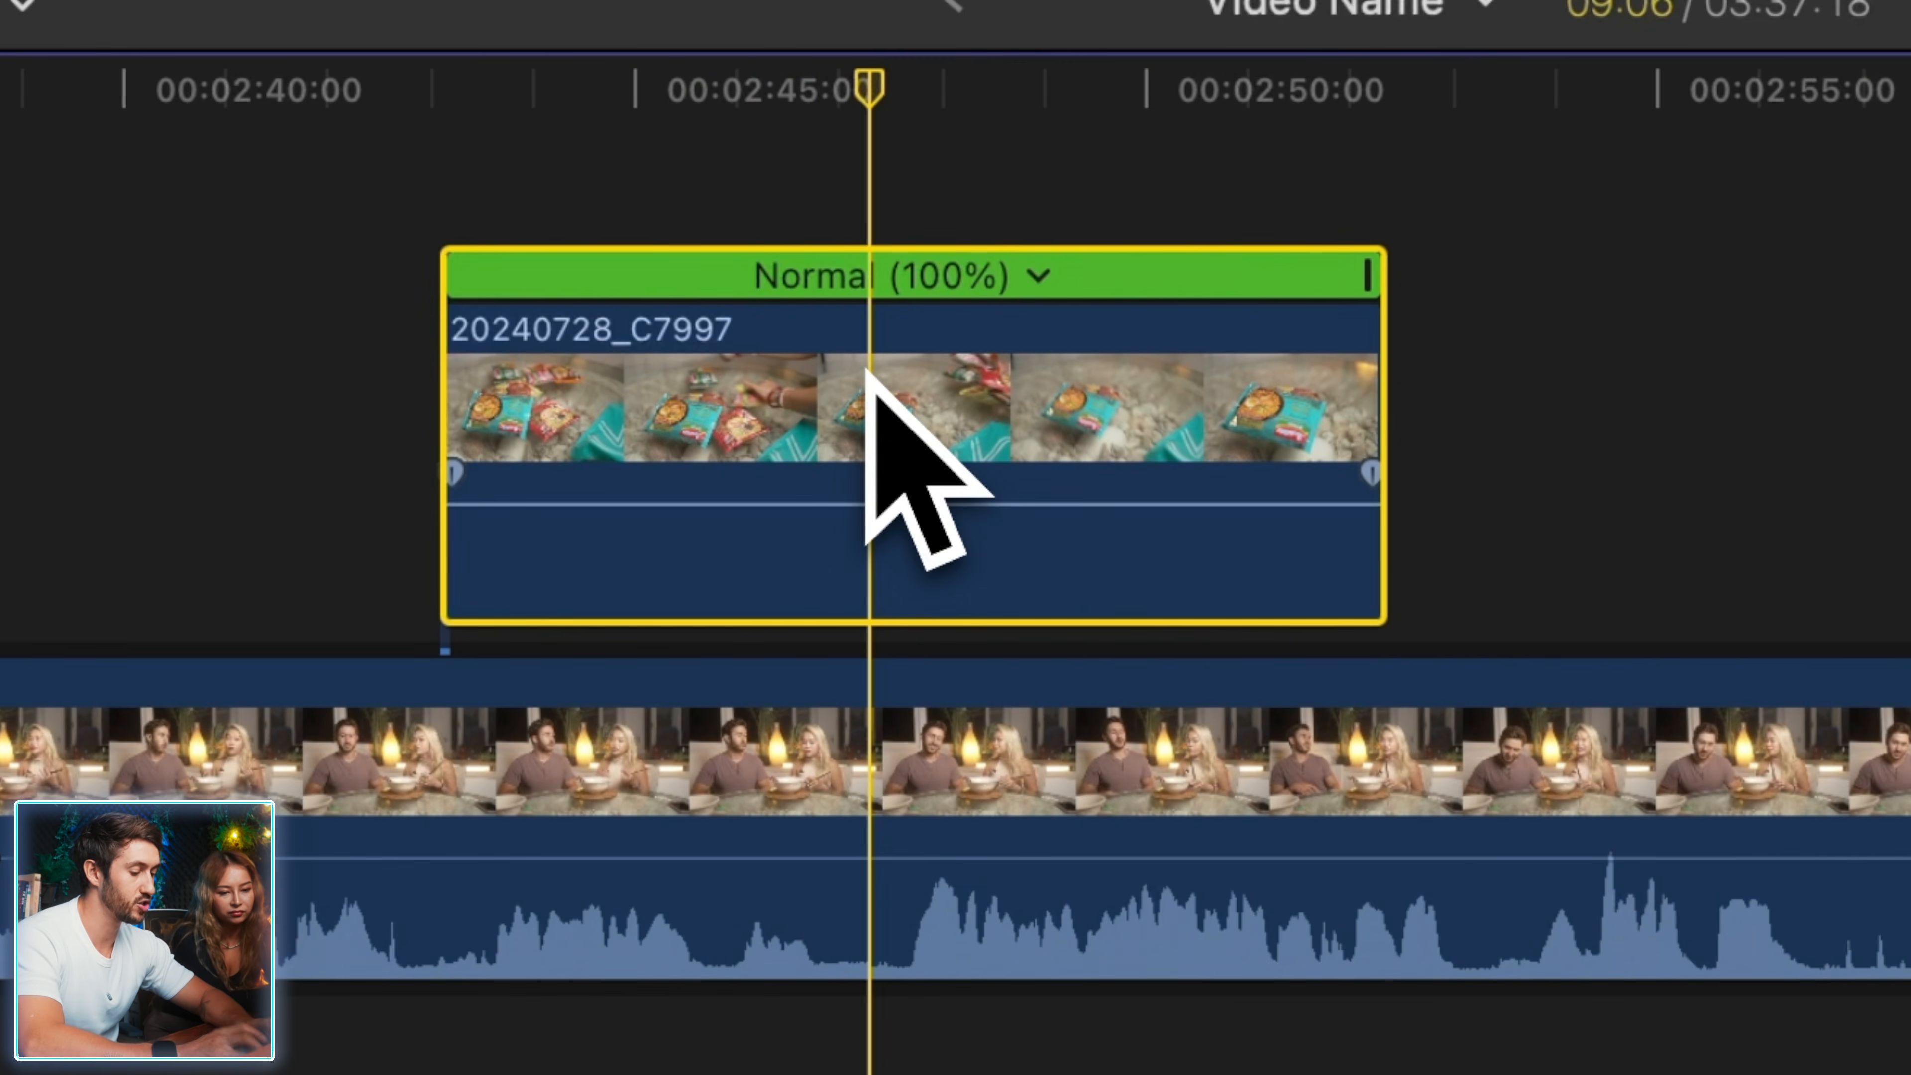
- Blade the speed of 20240728_C7997 at the playhead and speed up the second segment to about 202%
{"action": "key", "text": "shift+b"}
{"action": "left_click_drag", "start_coordinate": [1365, 275], "coordinate": [951, 275]}
- Widen the speed transition between the two segments of 20240728_C7997 on both sides
{"action": "left_click_drag", "start_coordinate": [793, 274], "coordinate": [638, 276]}
{"action": "left_click_drag", "start_coordinate": [951, 256], "coordinate": [1088, 274]}
{"action": "left_click", "coordinate": [1028, 277]}
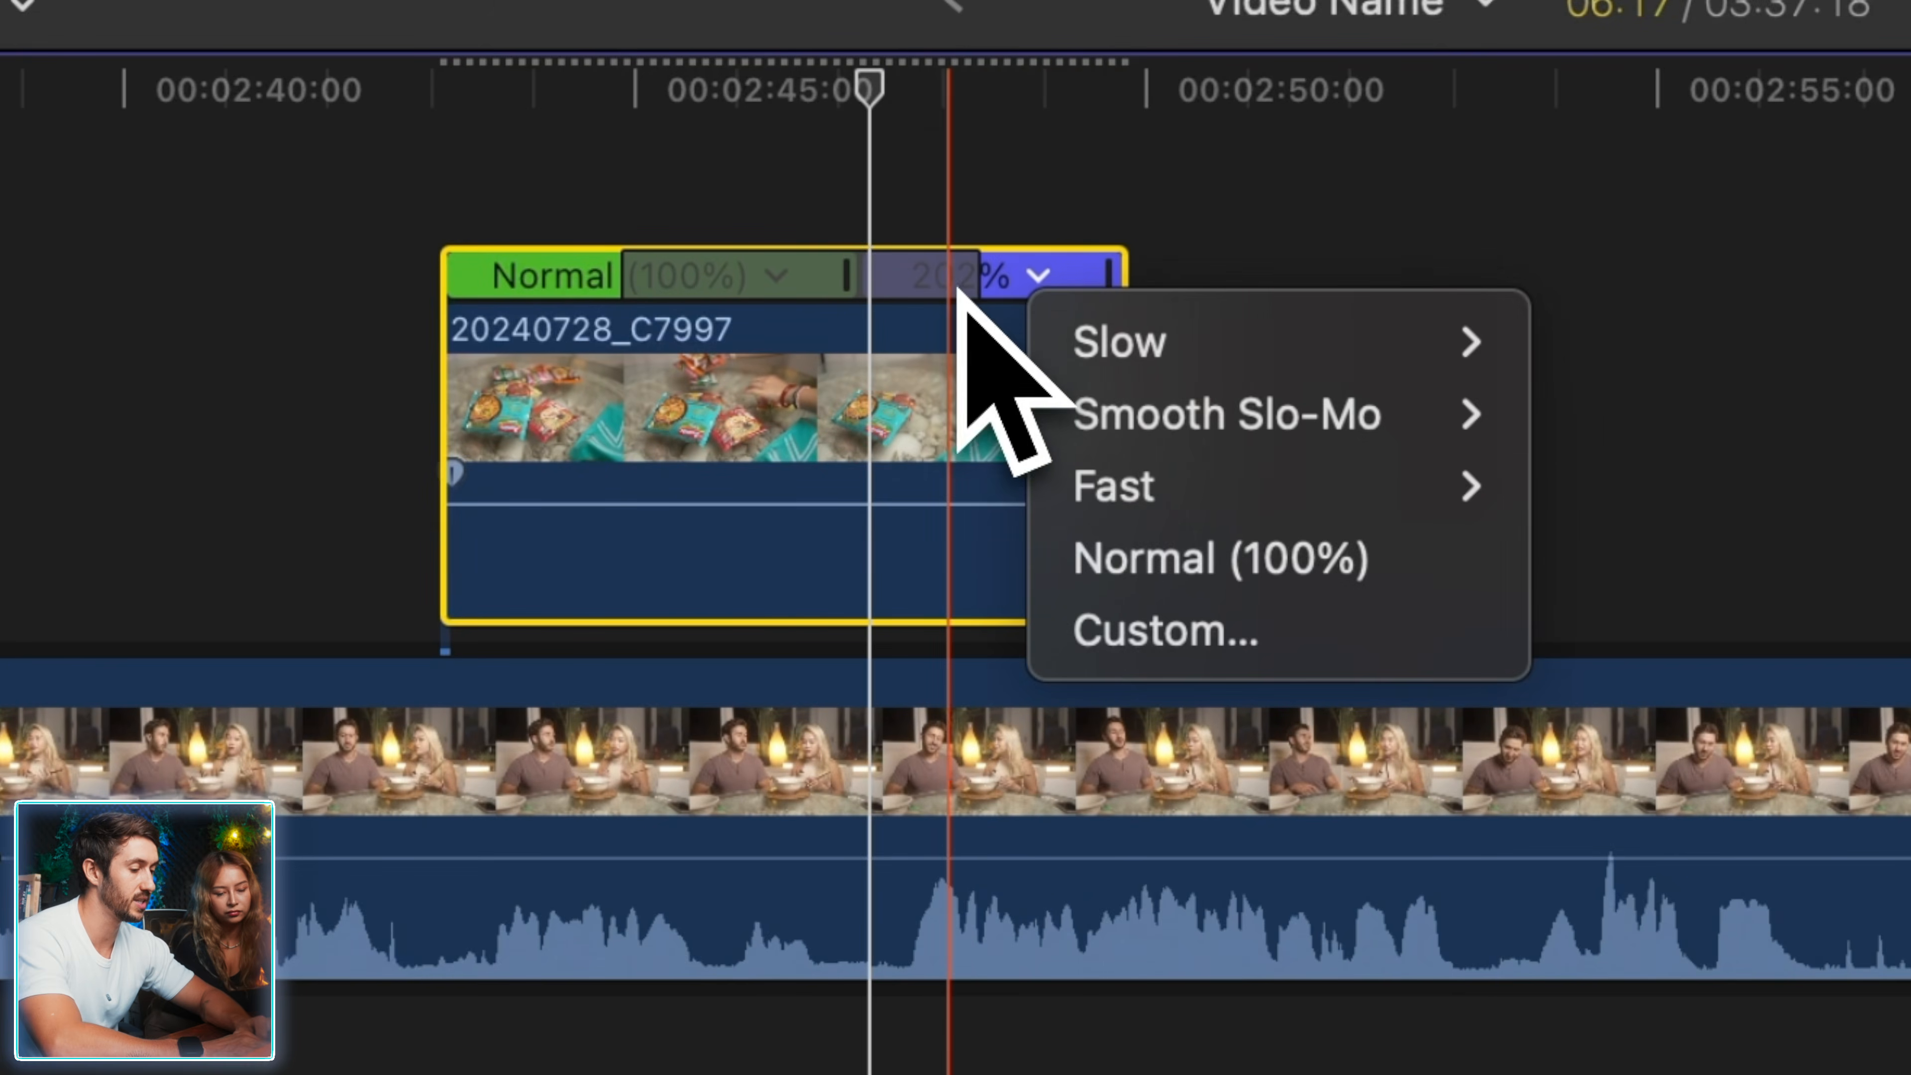
{"action": "left_click", "coordinate": [962, 291]}
{"action": "left_click_drag", "start_coordinate": [979, 275], "coordinate": [1068, 272]}
{"action": "left_click_drag", "start_coordinate": [726, 286], "coordinate": [561, 290]}
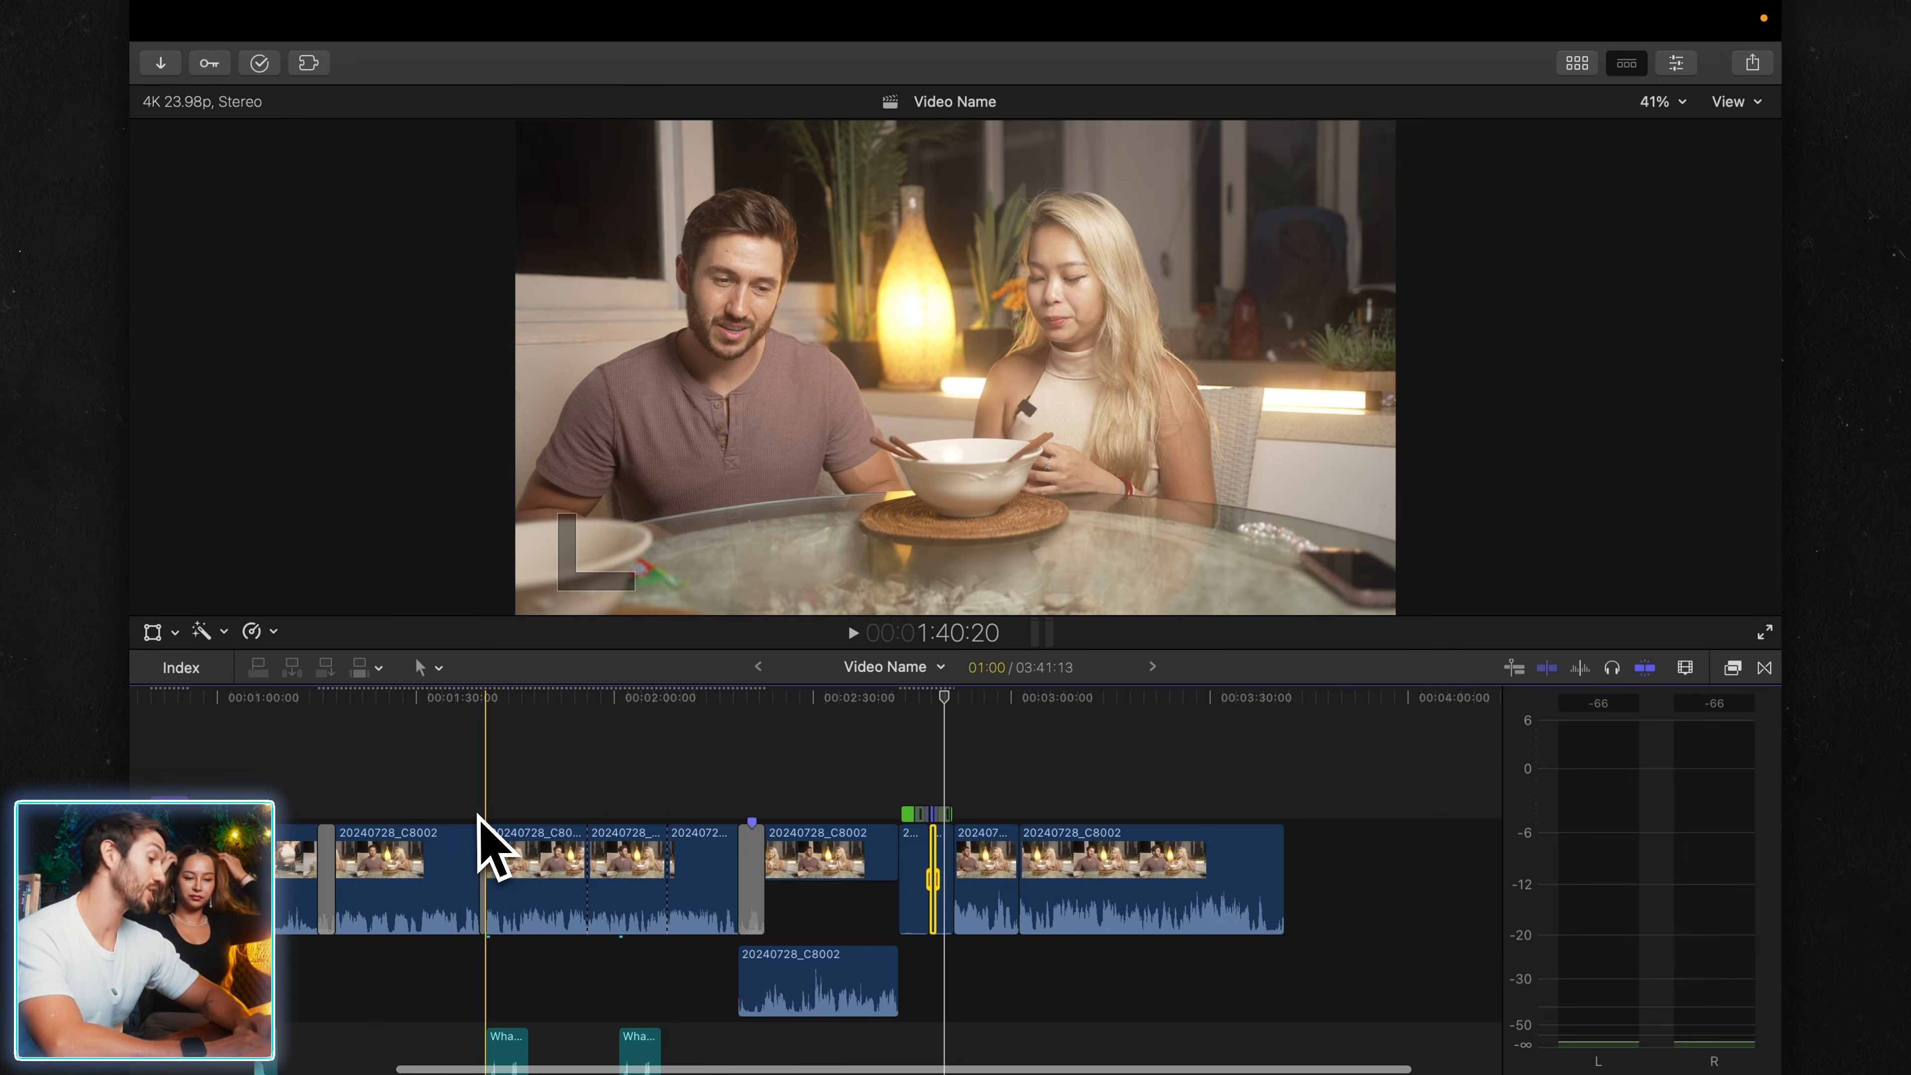
- Enlarge the timeline area and show the color correction controls in the inspector
{"action": "scroll", "coordinate": [533, 824], "scroll_direction": "left", "scroll_amount": 5}
{"action": "key", "text": "super+minus"}
{"action": "scroll", "coordinate": [704, 823], "scroll_direction": "down", "scroll_amount": 3}
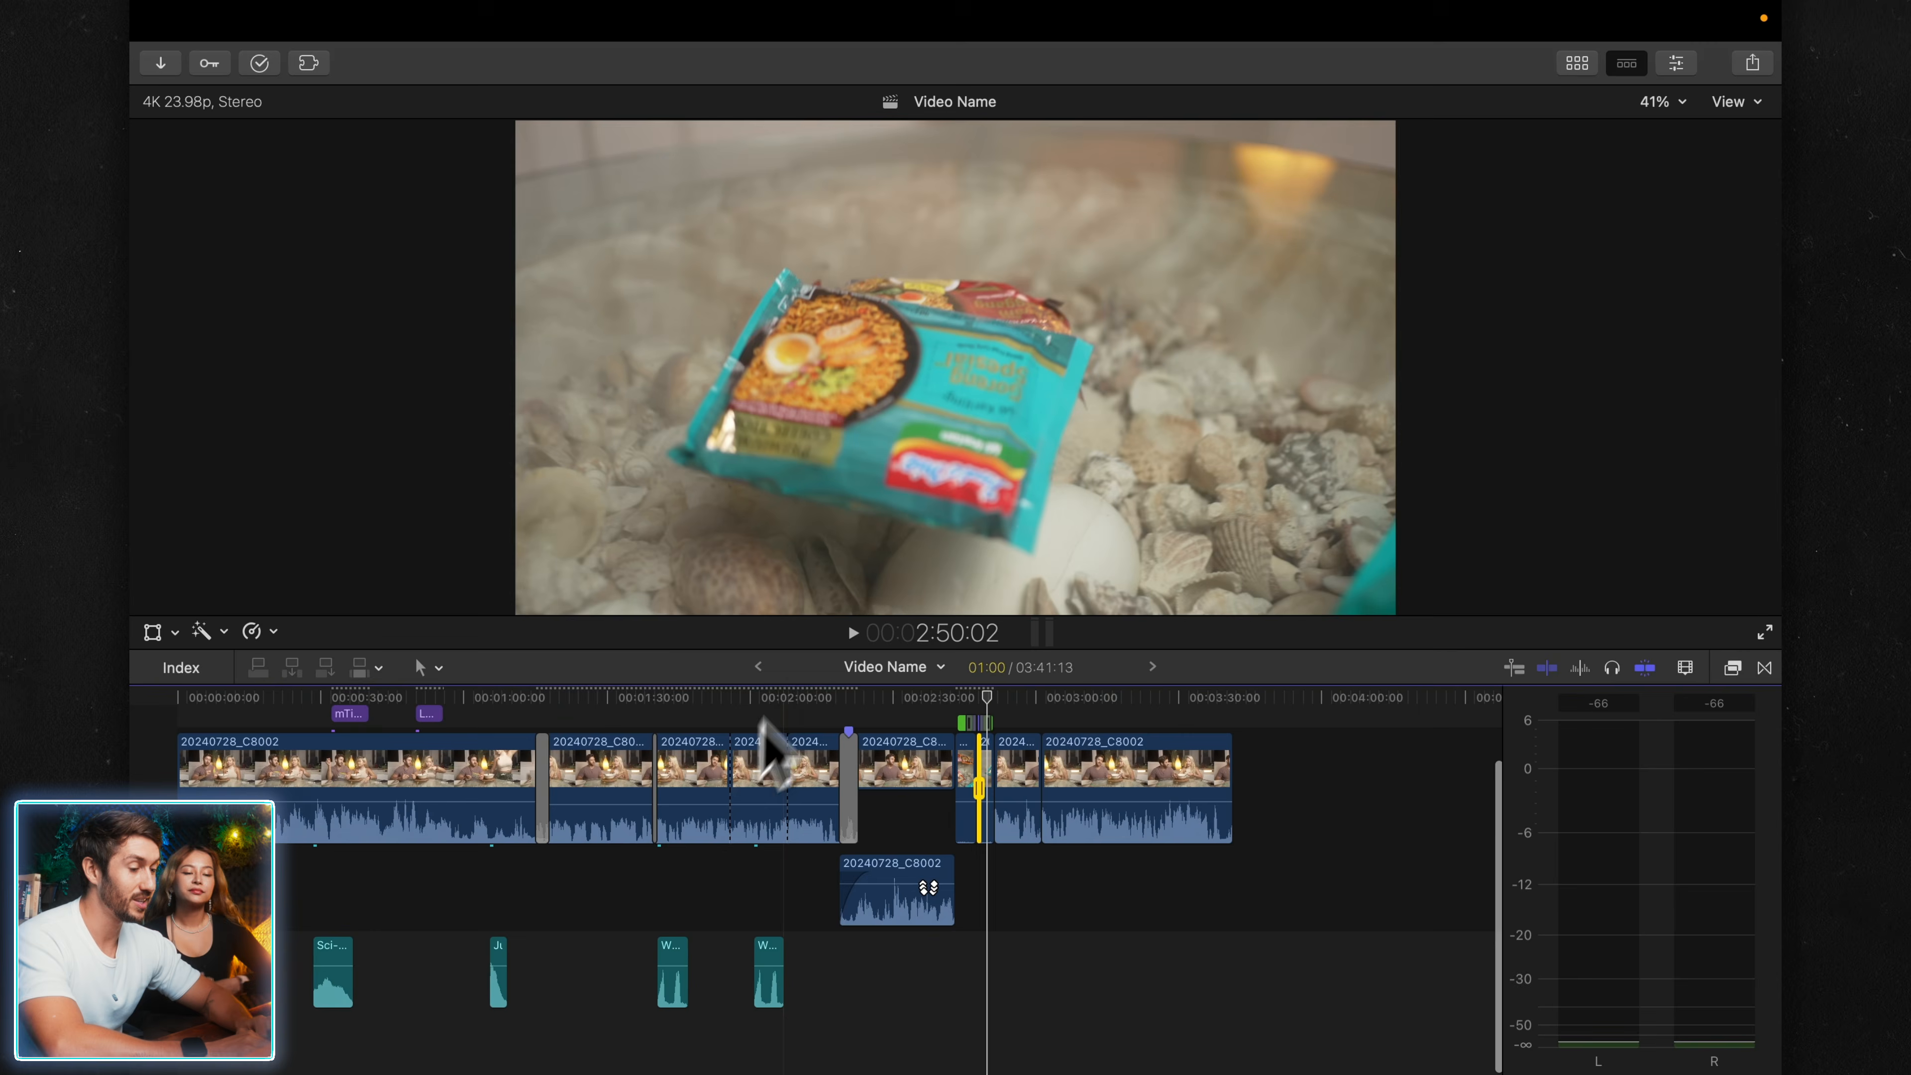
{"action": "left_click_drag", "start_coordinate": [752, 652], "coordinate": [778, 514]}
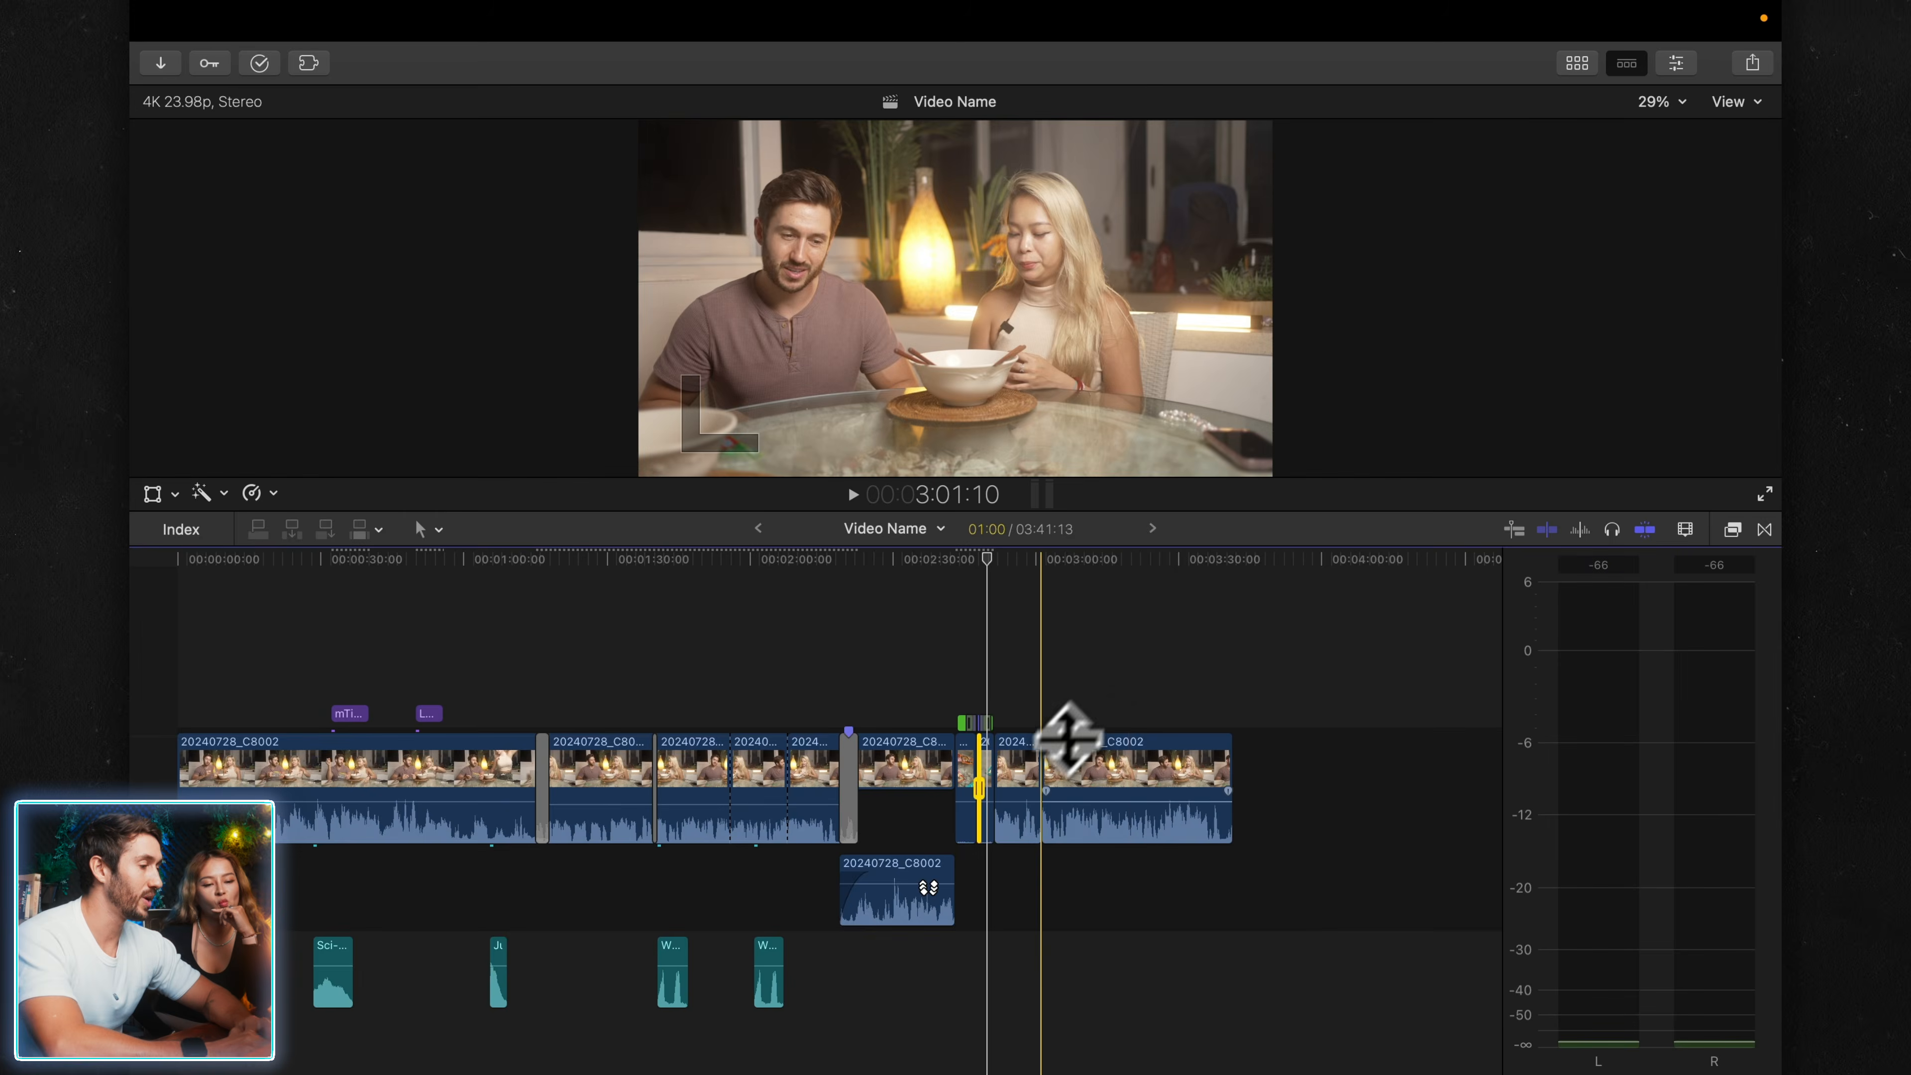
{"action": "left_click", "coordinate": [1676, 63]}
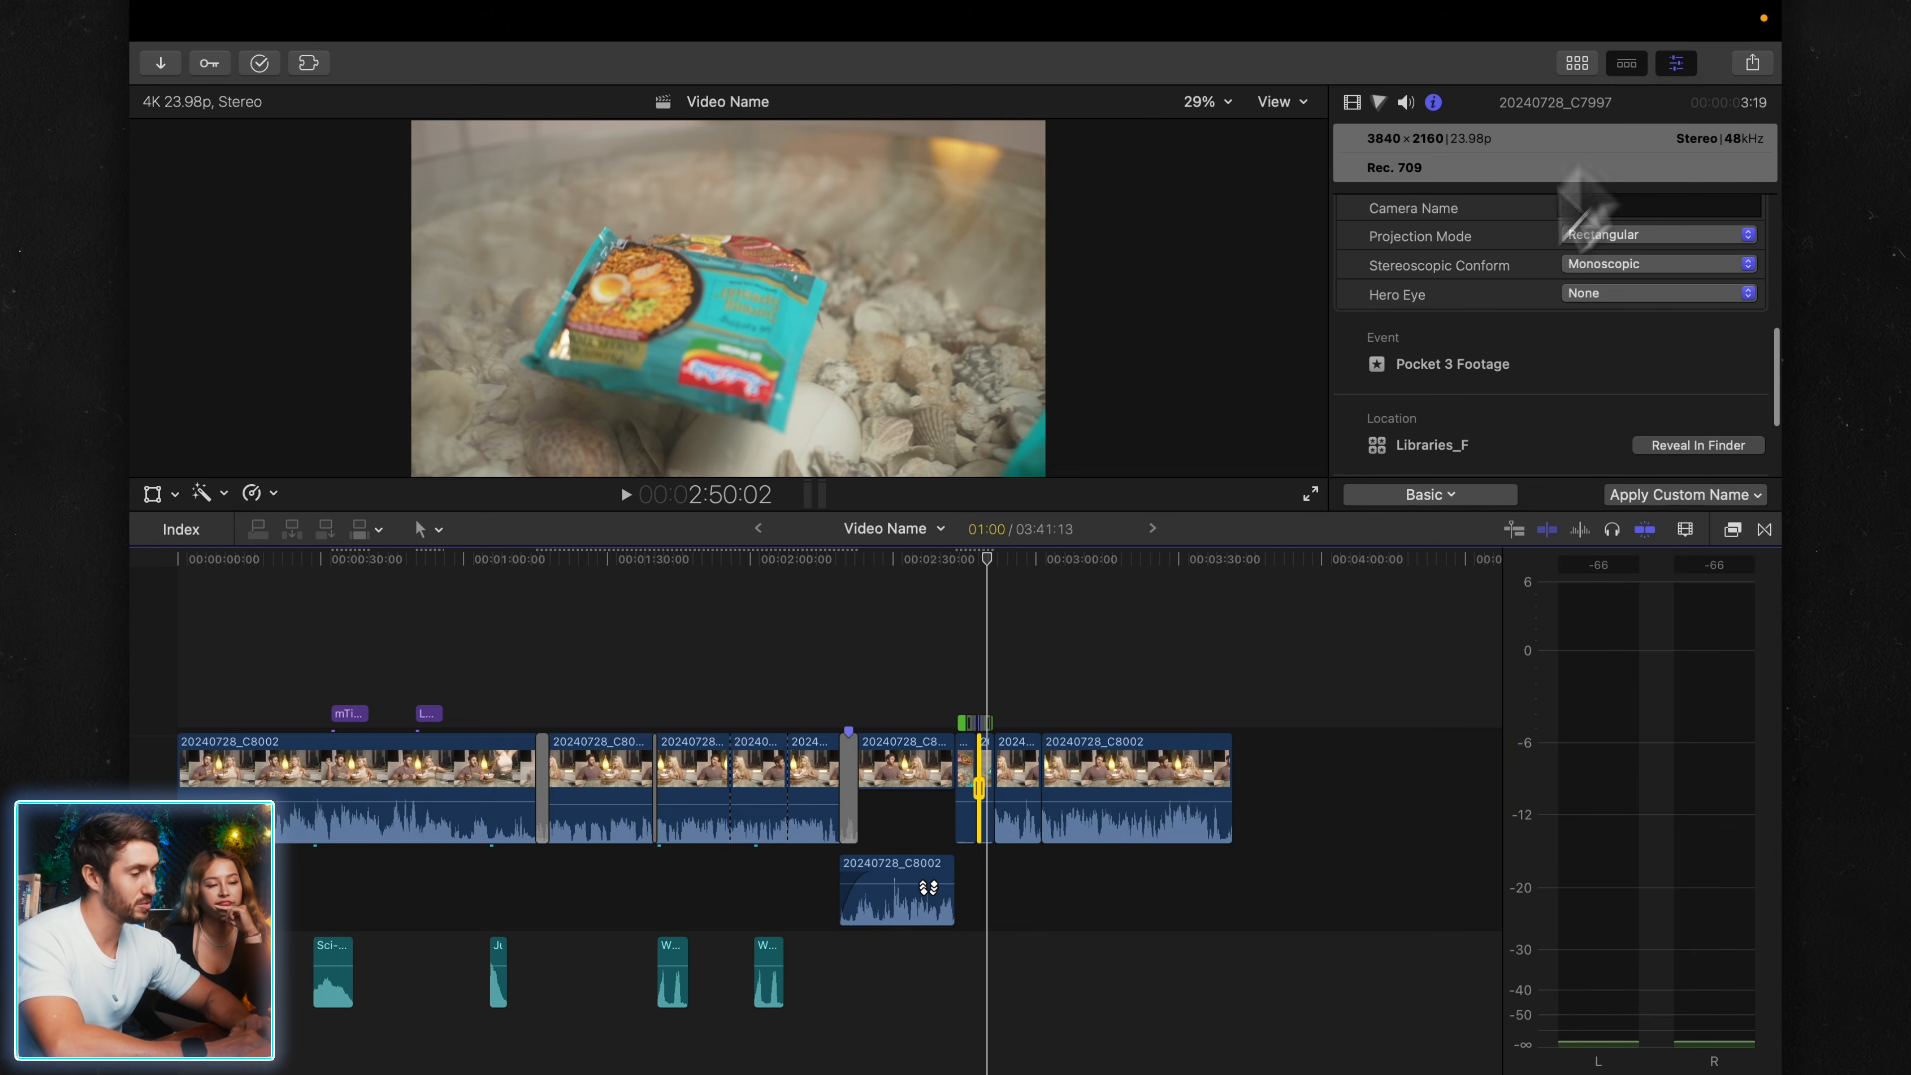
{"action": "left_click", "coordinate": [1379, 103]}
{"action": "scroll", "coordinate": [1543, 361], "scroll_direction": "down", "scroll_amount": 3}
{"action": "scroll", "coordinate": [1544, 369], "scroll_direction": "up", "scroll_amount": 3}
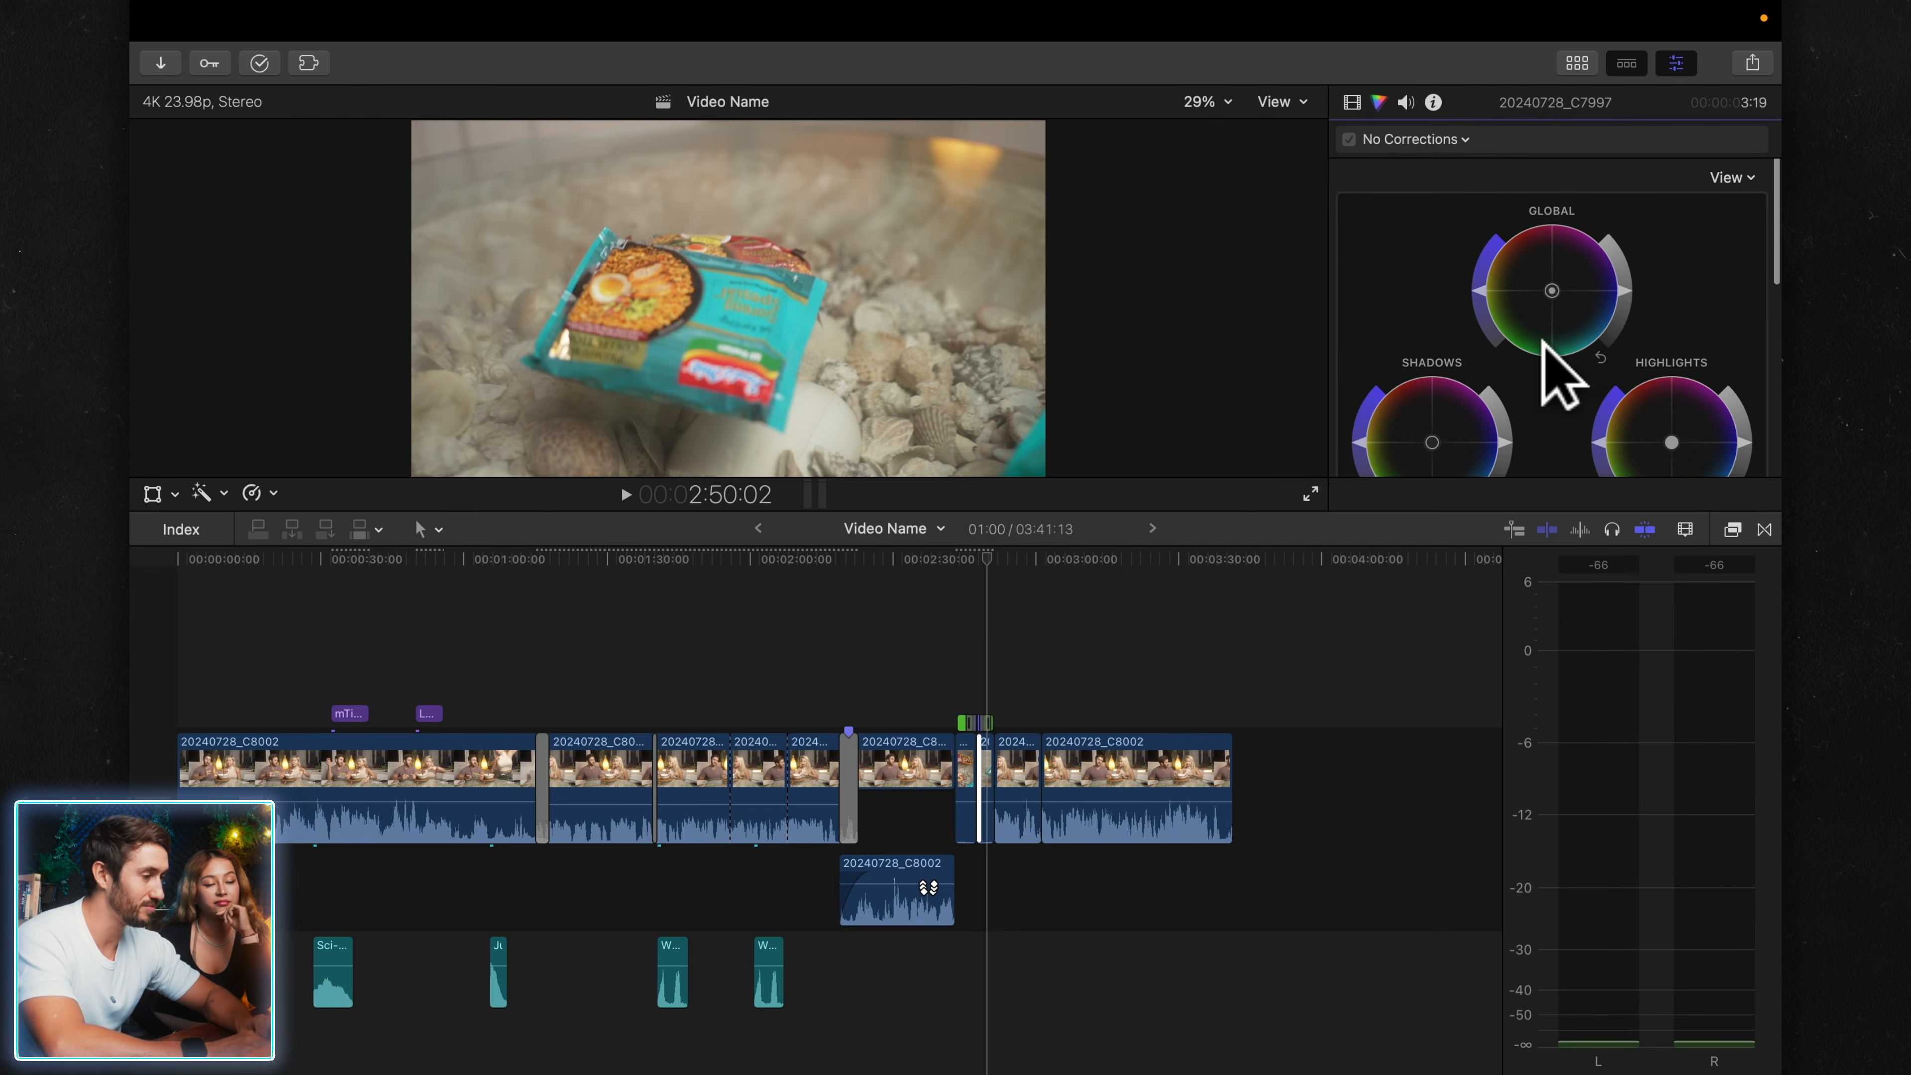
- Add a Color Adjustments correction to the last 20240728_C8002 clip and apply Enhance Light and Color
{"action": "left_click", "coordinate": [1089, 776]}
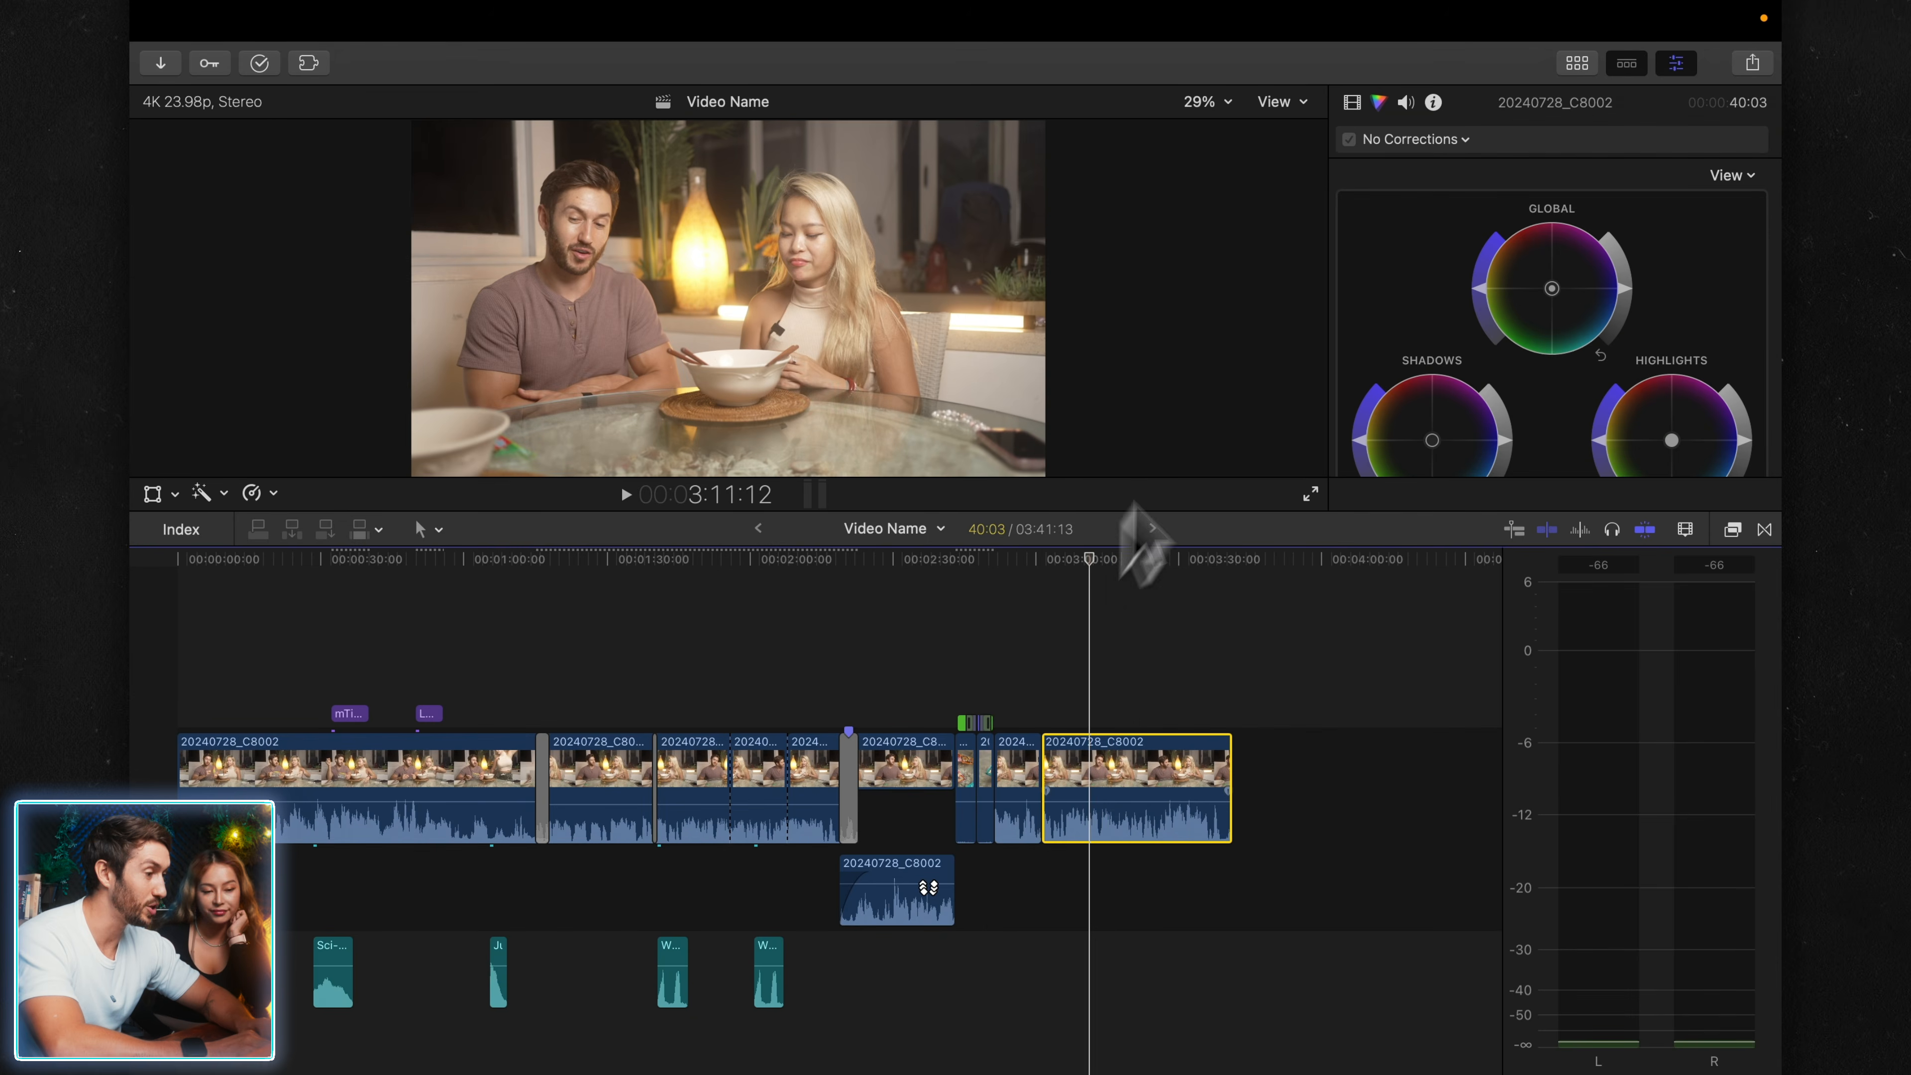
{"action": "left_click", "coordinate": [1396, 140]}
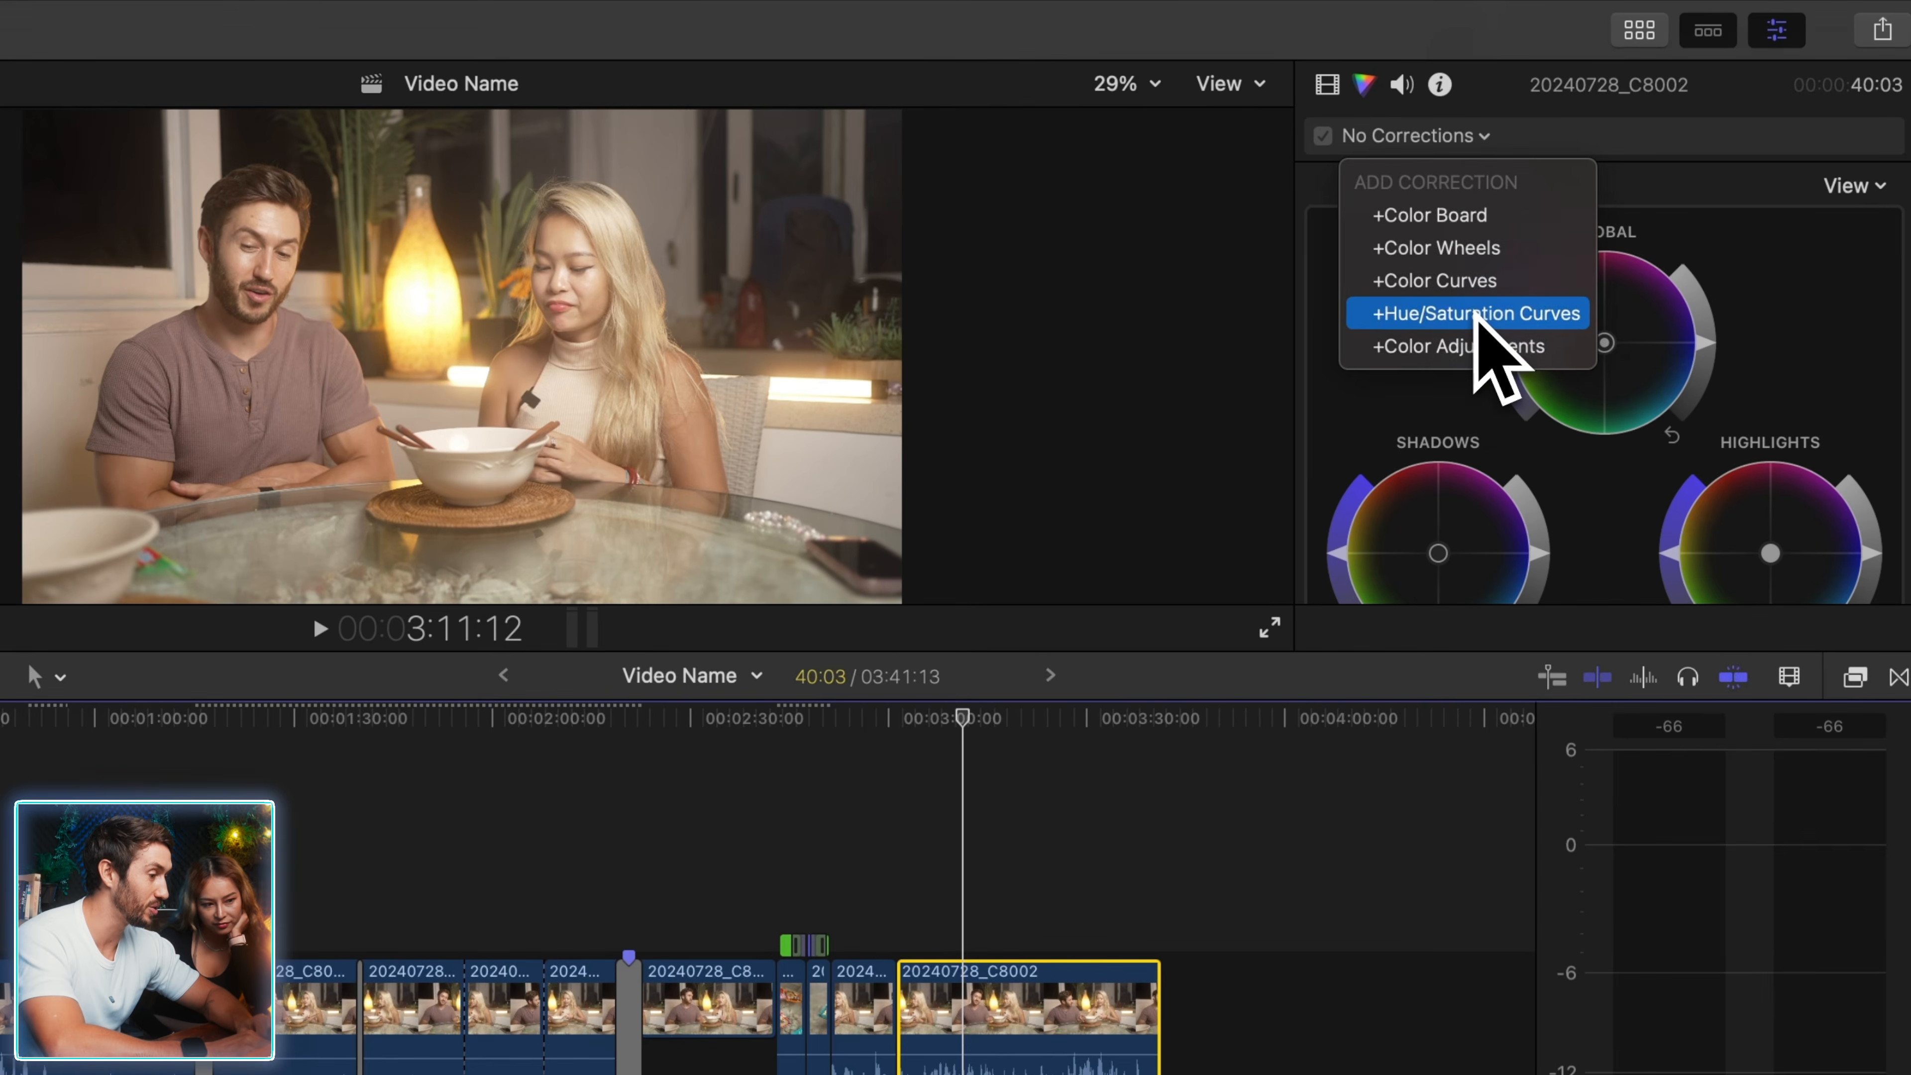
{"action": "left_click", "coordinate": [1463, 345]}
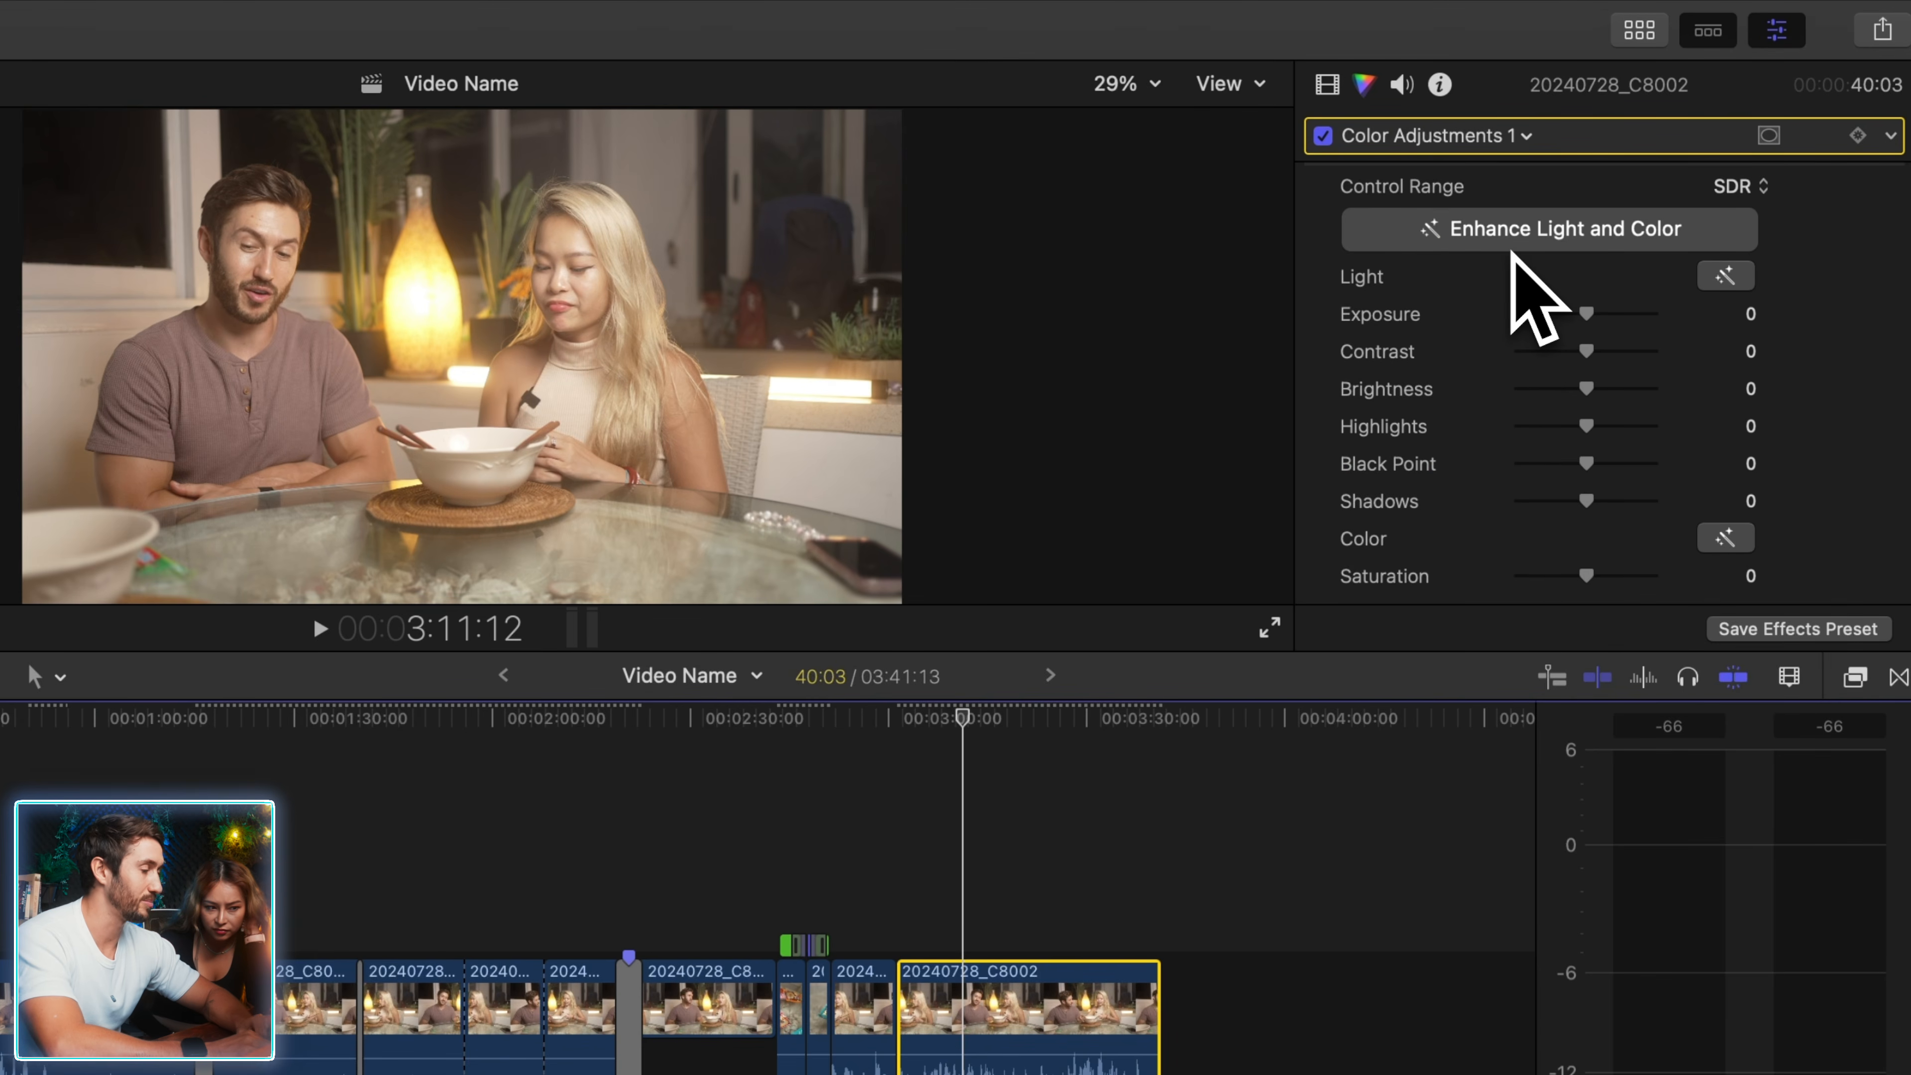
{"action": "left_click", "coordinate": [1583, 232]}
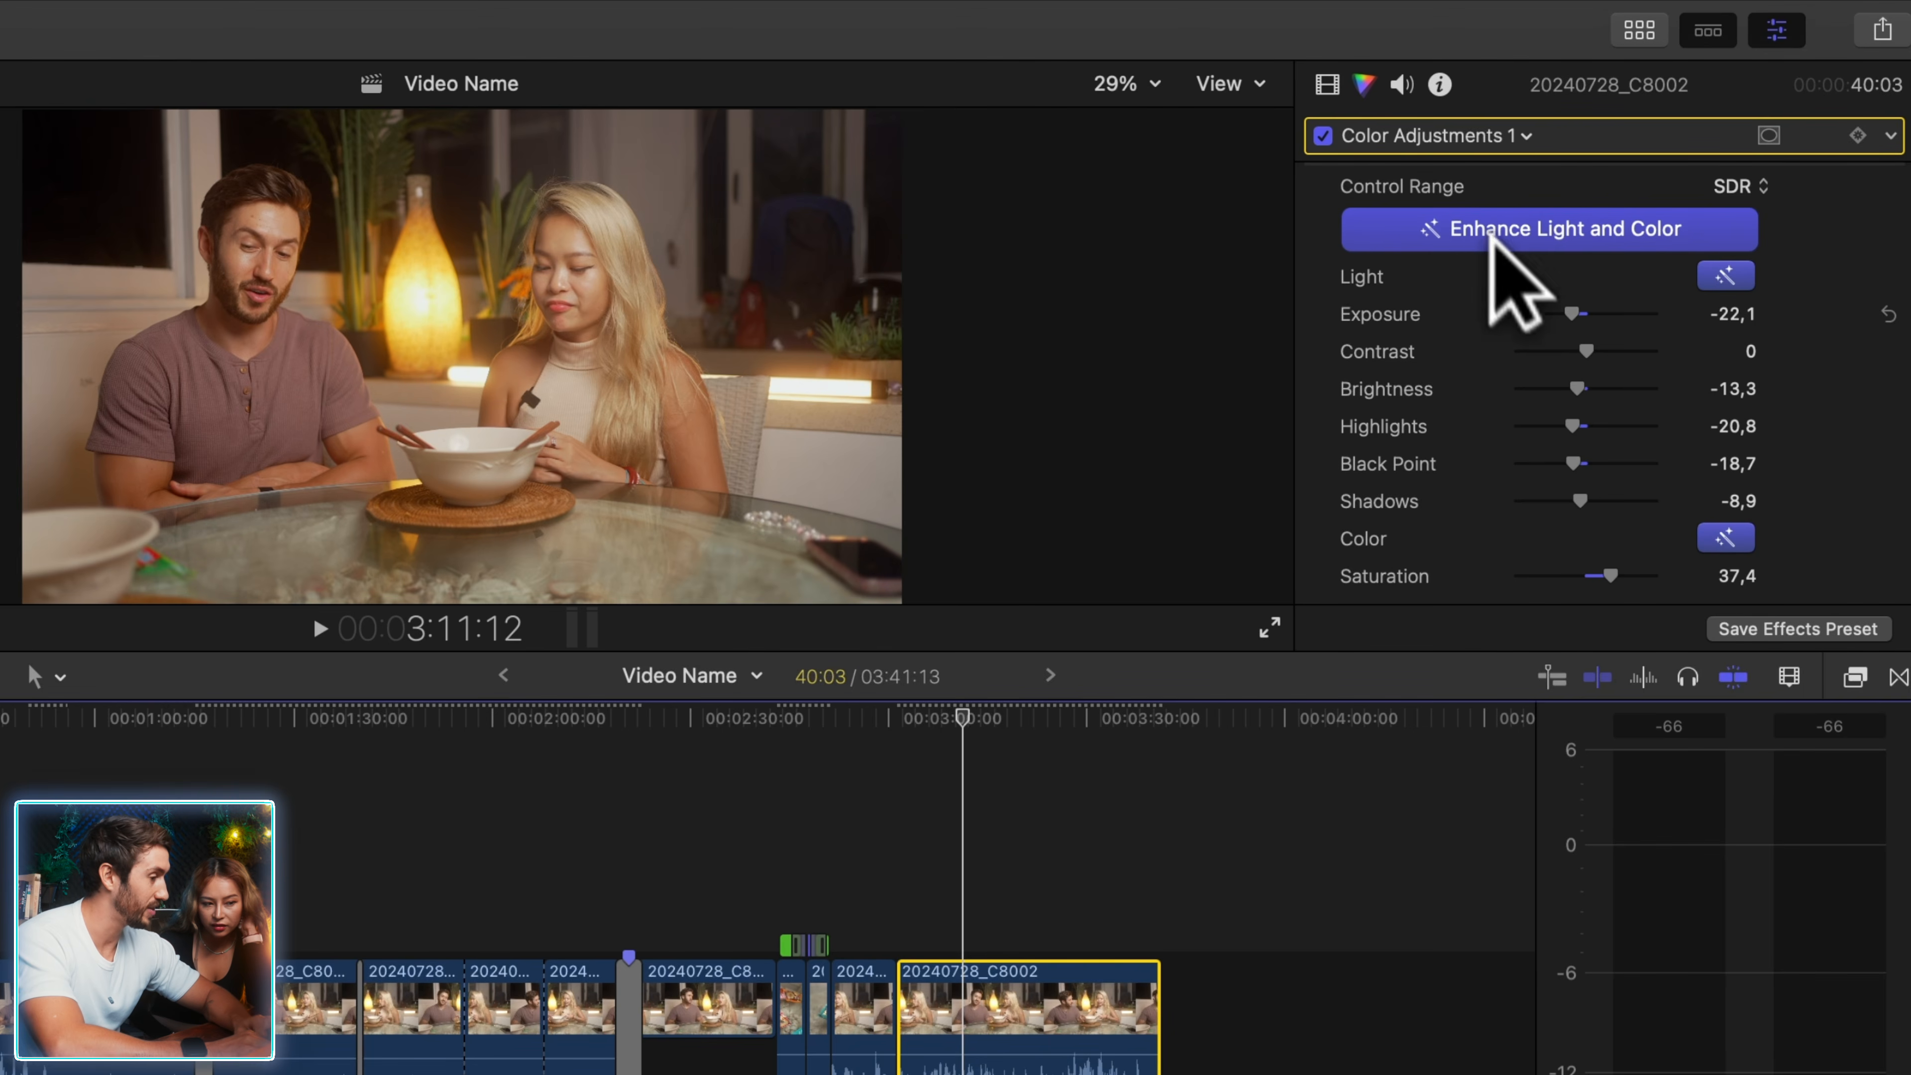
- Raise the Color Adjustments contrast of the last clip to 46,0 and hide the inspector
{"action": "scroll", "coordinate": [1505, 362], "scroll_direction": "down", "scroll_amount": 1}
{"action": "left_click_drag", "start_coordinate": [1580, 294], "coordinate": [1607, 301]}
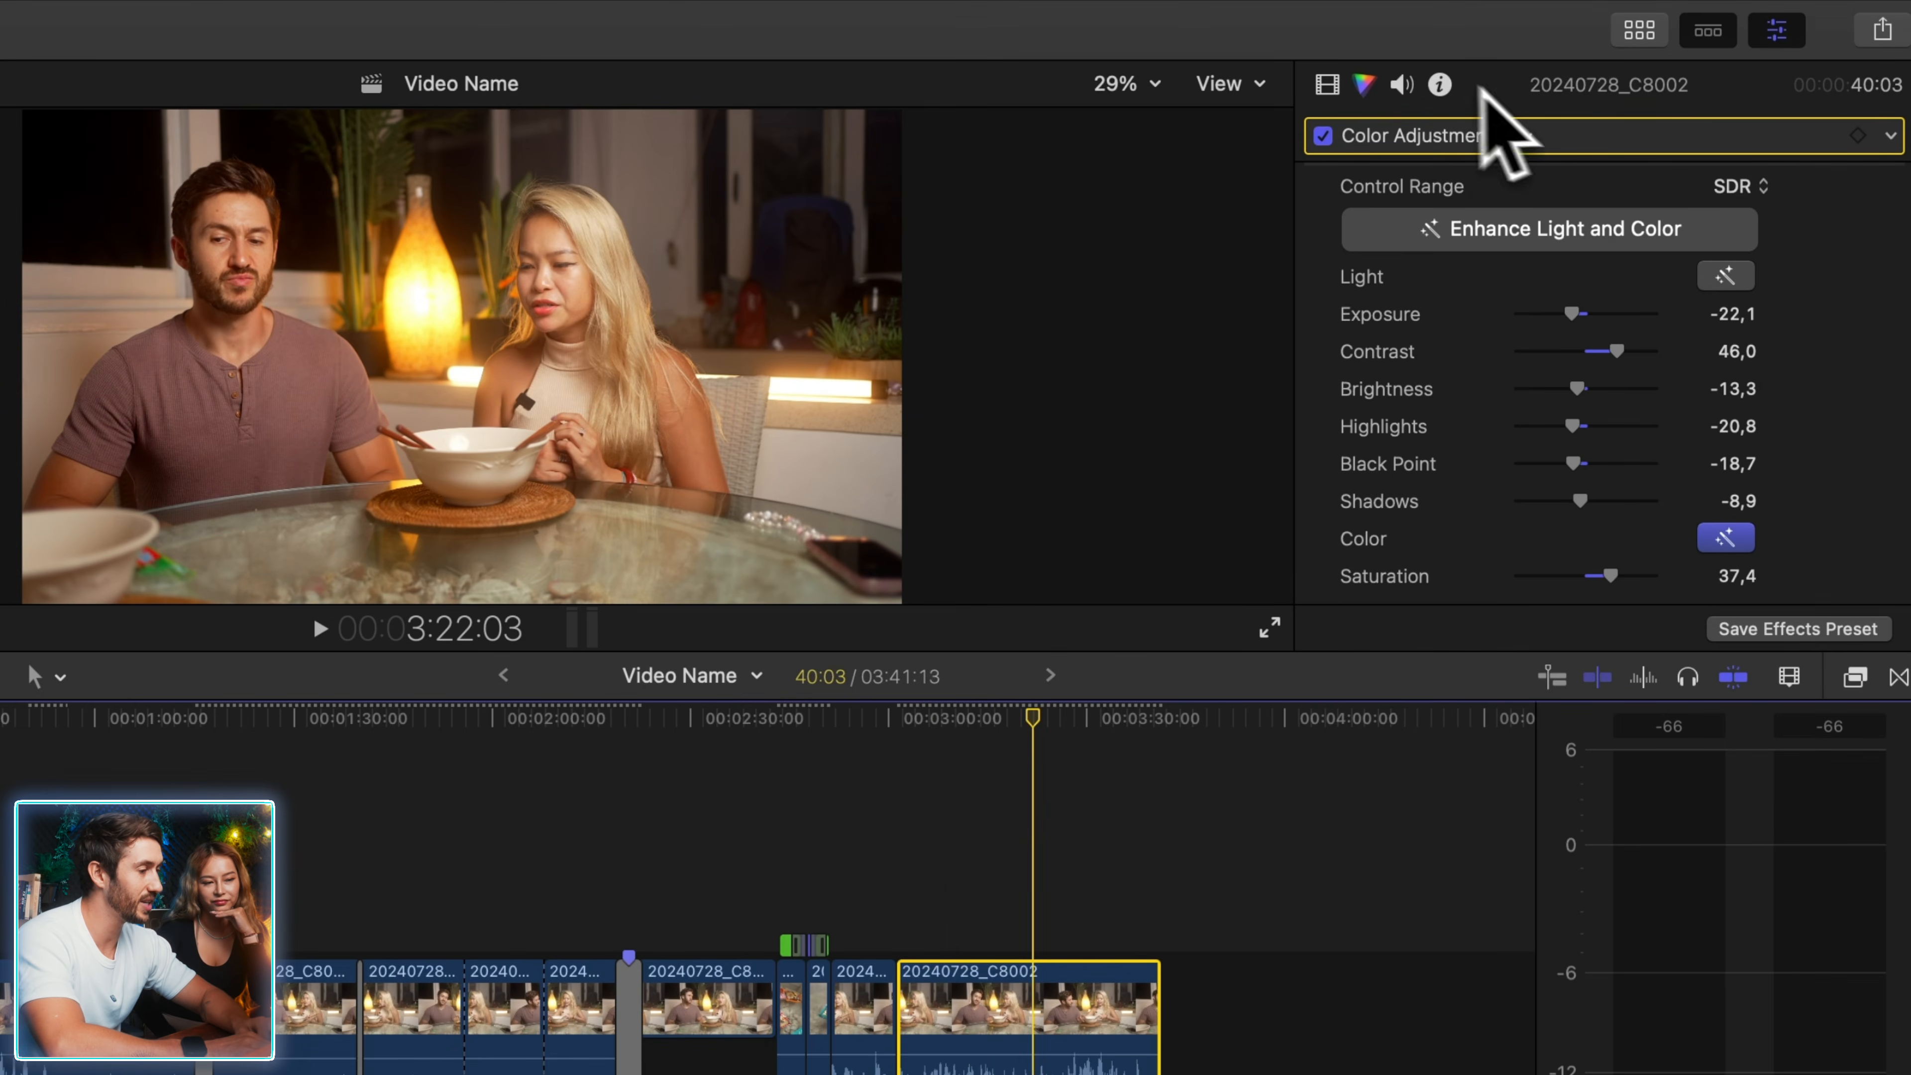
{"action": "left_click", "coordinate": [1775, 30]}
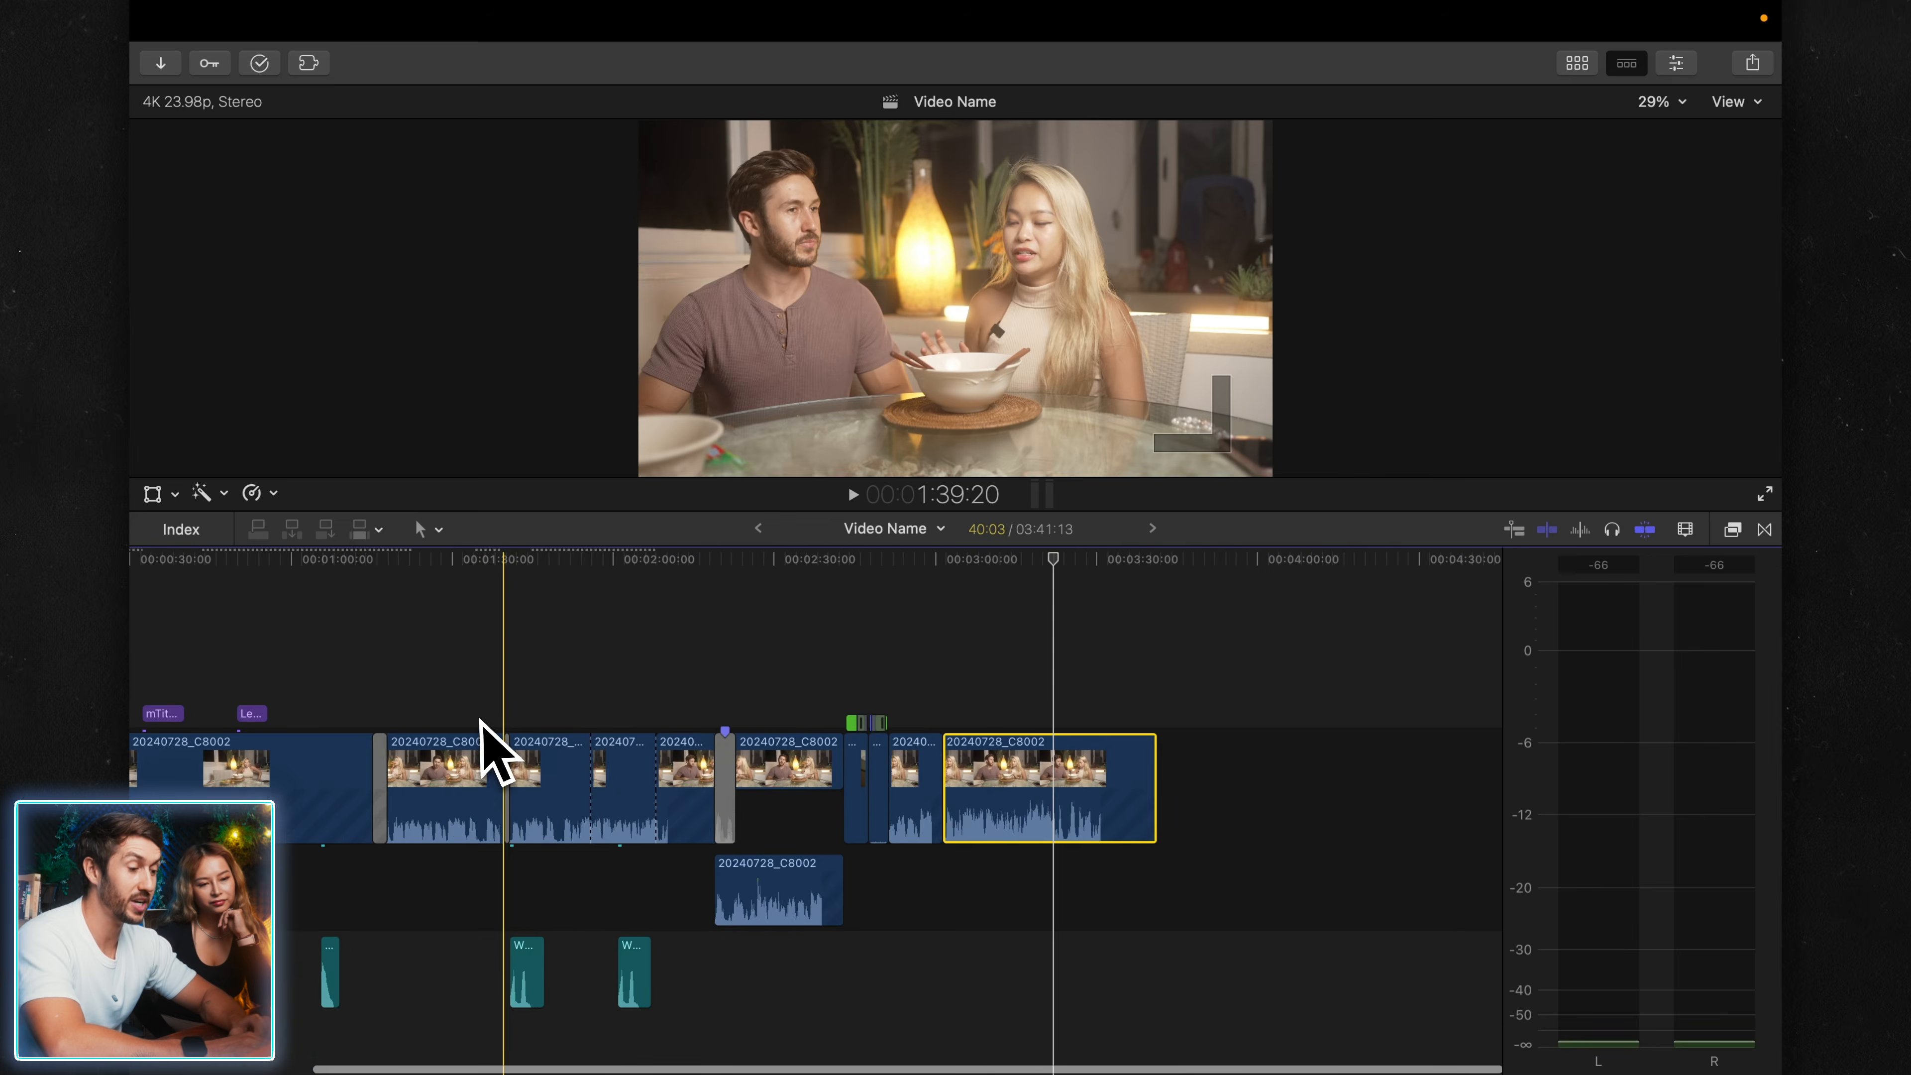
- View the project's default Export File dialog and close it without exporting
{"action": "scroll", "coordinate": [482, 722], "scroll_direction": "left", "scroll_amount": 5}
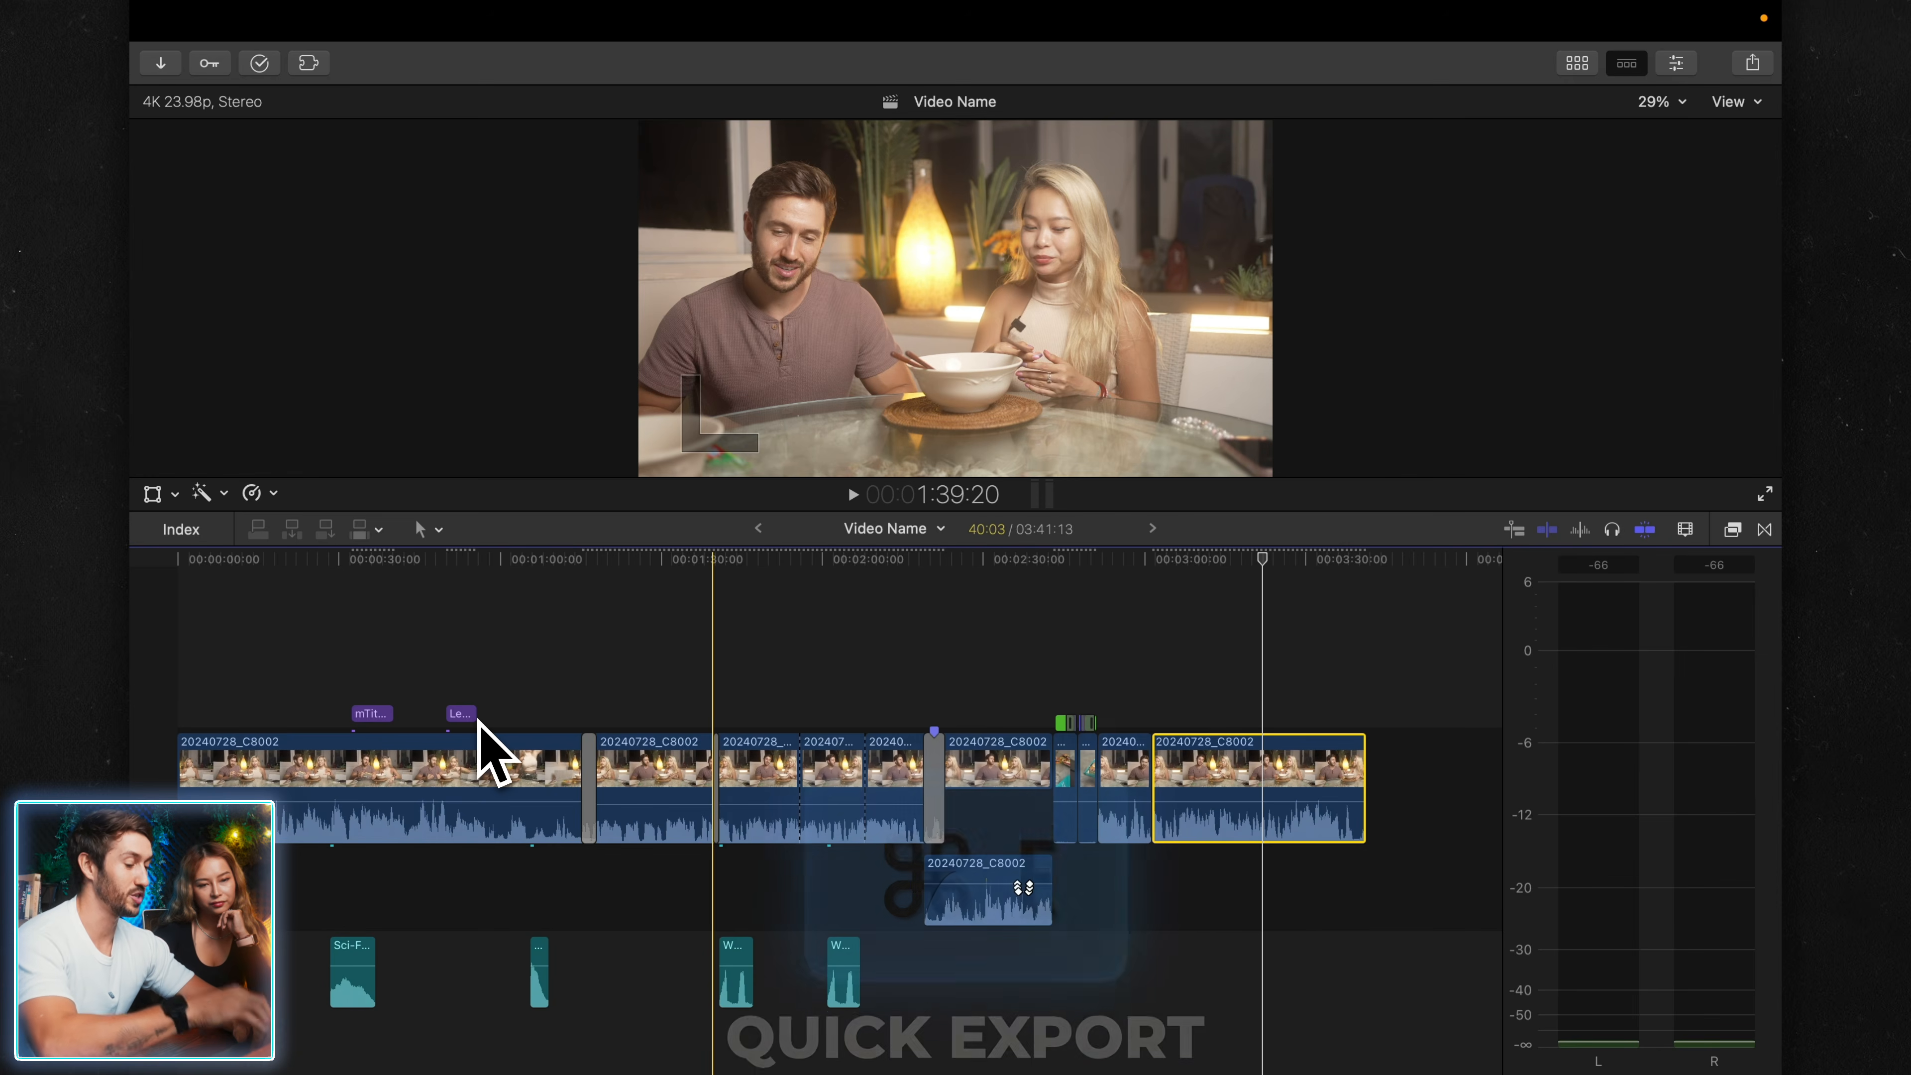
{"action": "key", "text": "super+e"}
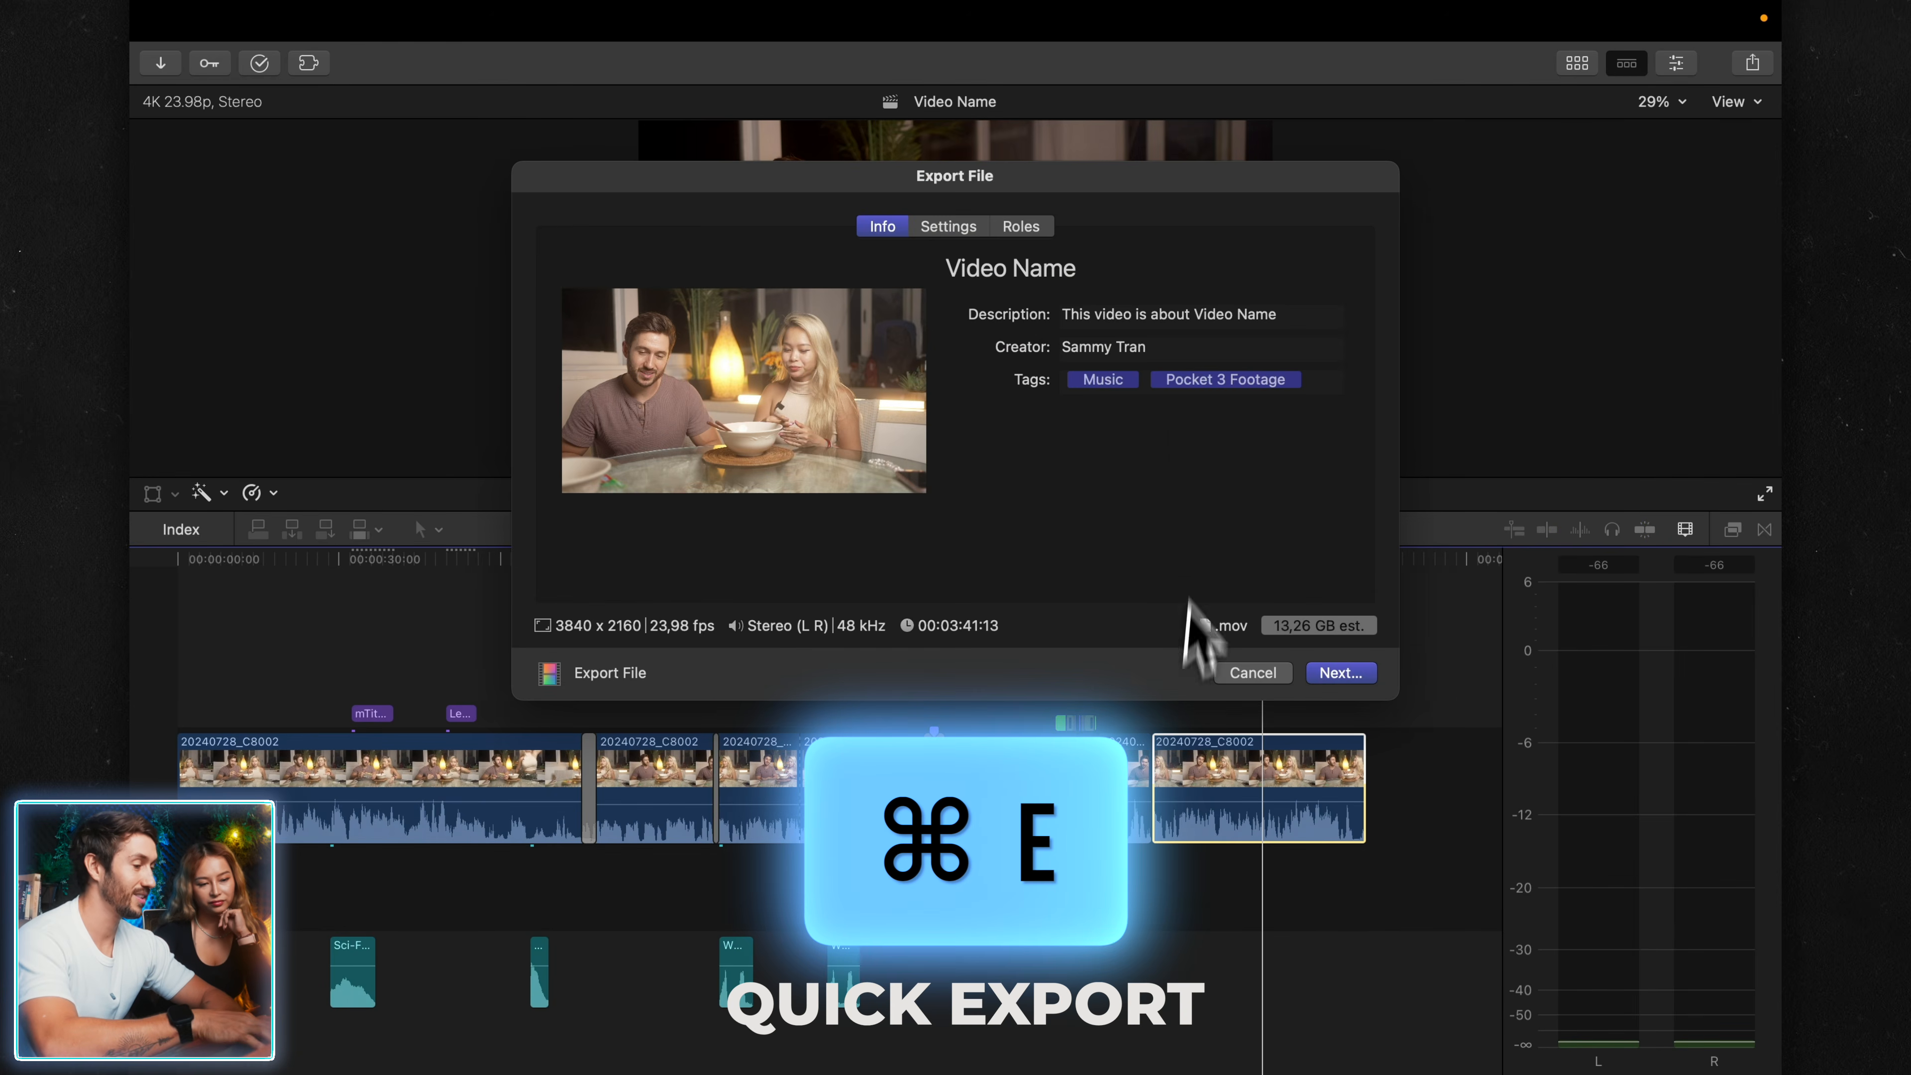
{"action": "left_click_drag", "start_coordinate": [1144, 213], "coordinate": [1016, 188]}
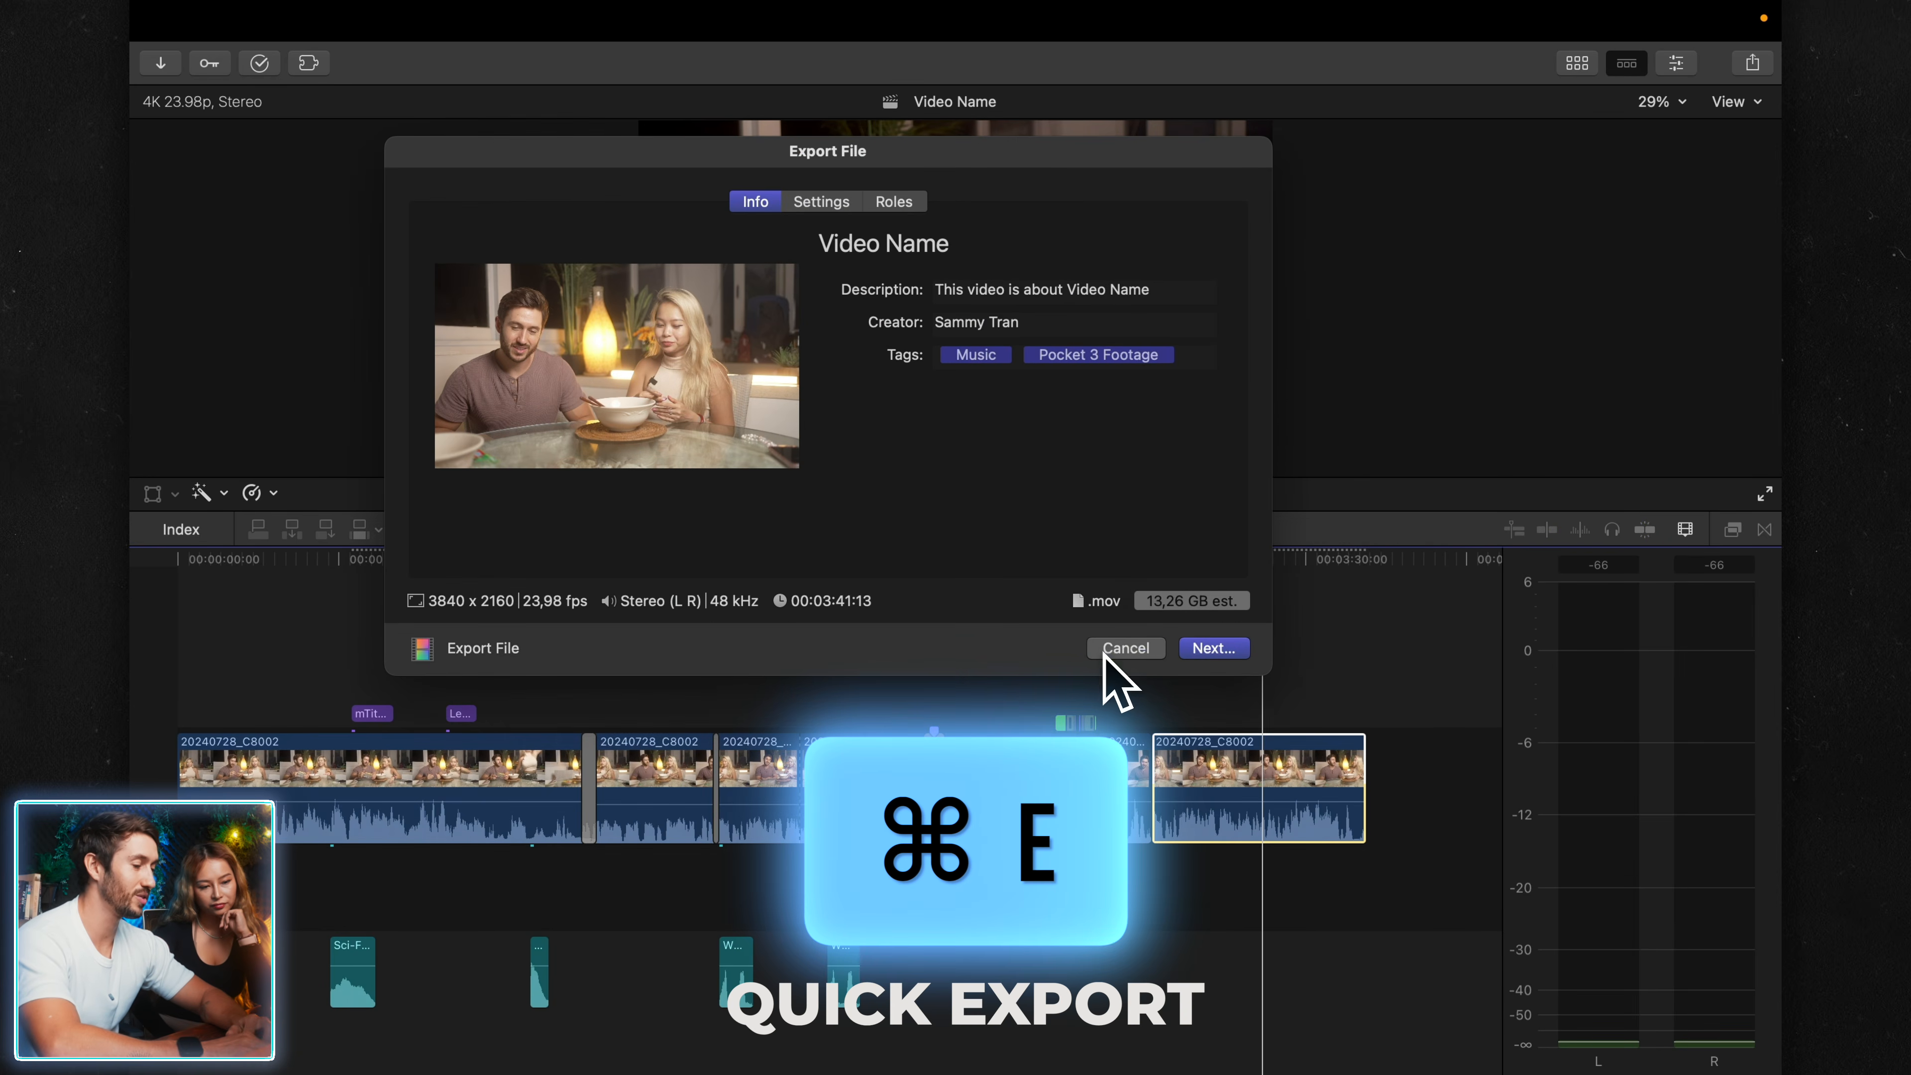
{"action": "left_click", "coordinate": [1124, 648]}
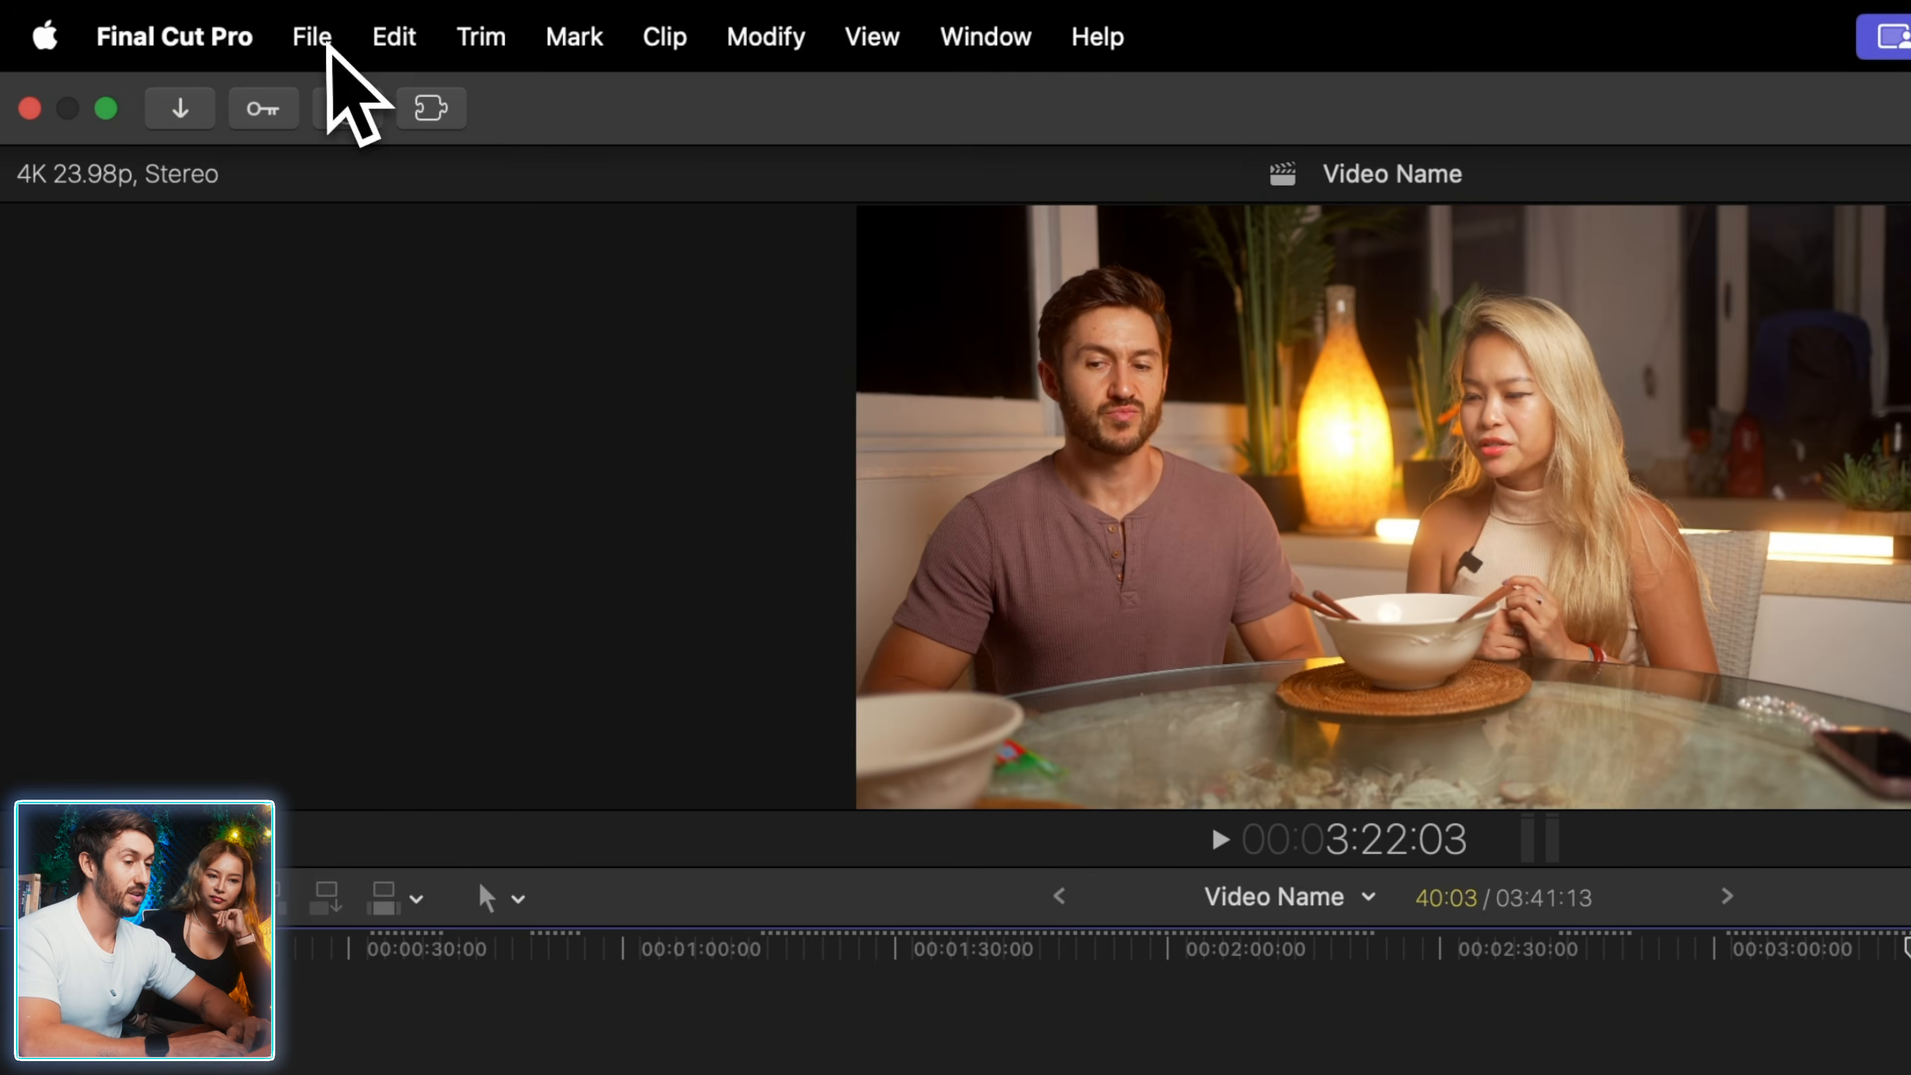
- Add a new Export File sharing destination and name it Main Export
{"action": "left_click", "coordinate": [320, 41]}
{"action": "mouse_move", "coordinate": [426, 512]}
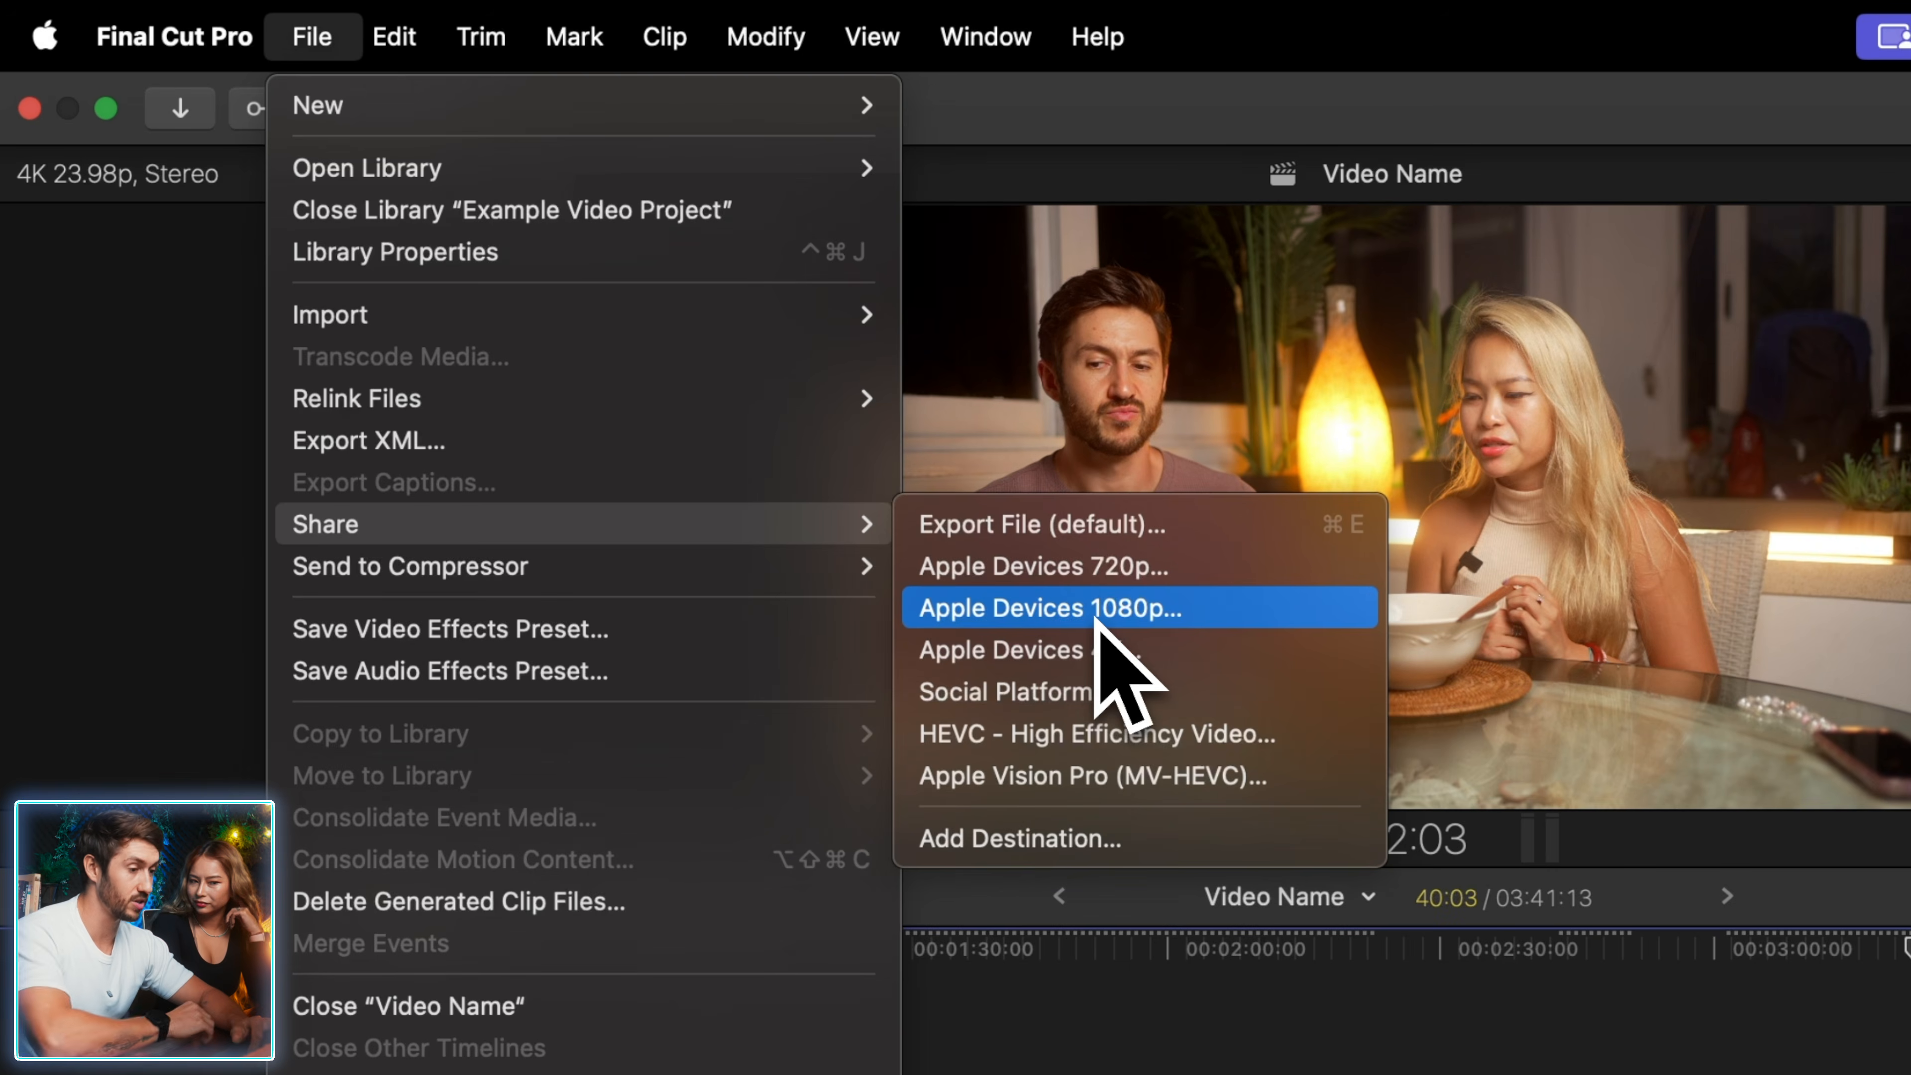
{"action": "left_click", "coordinate": [1088, 838]}
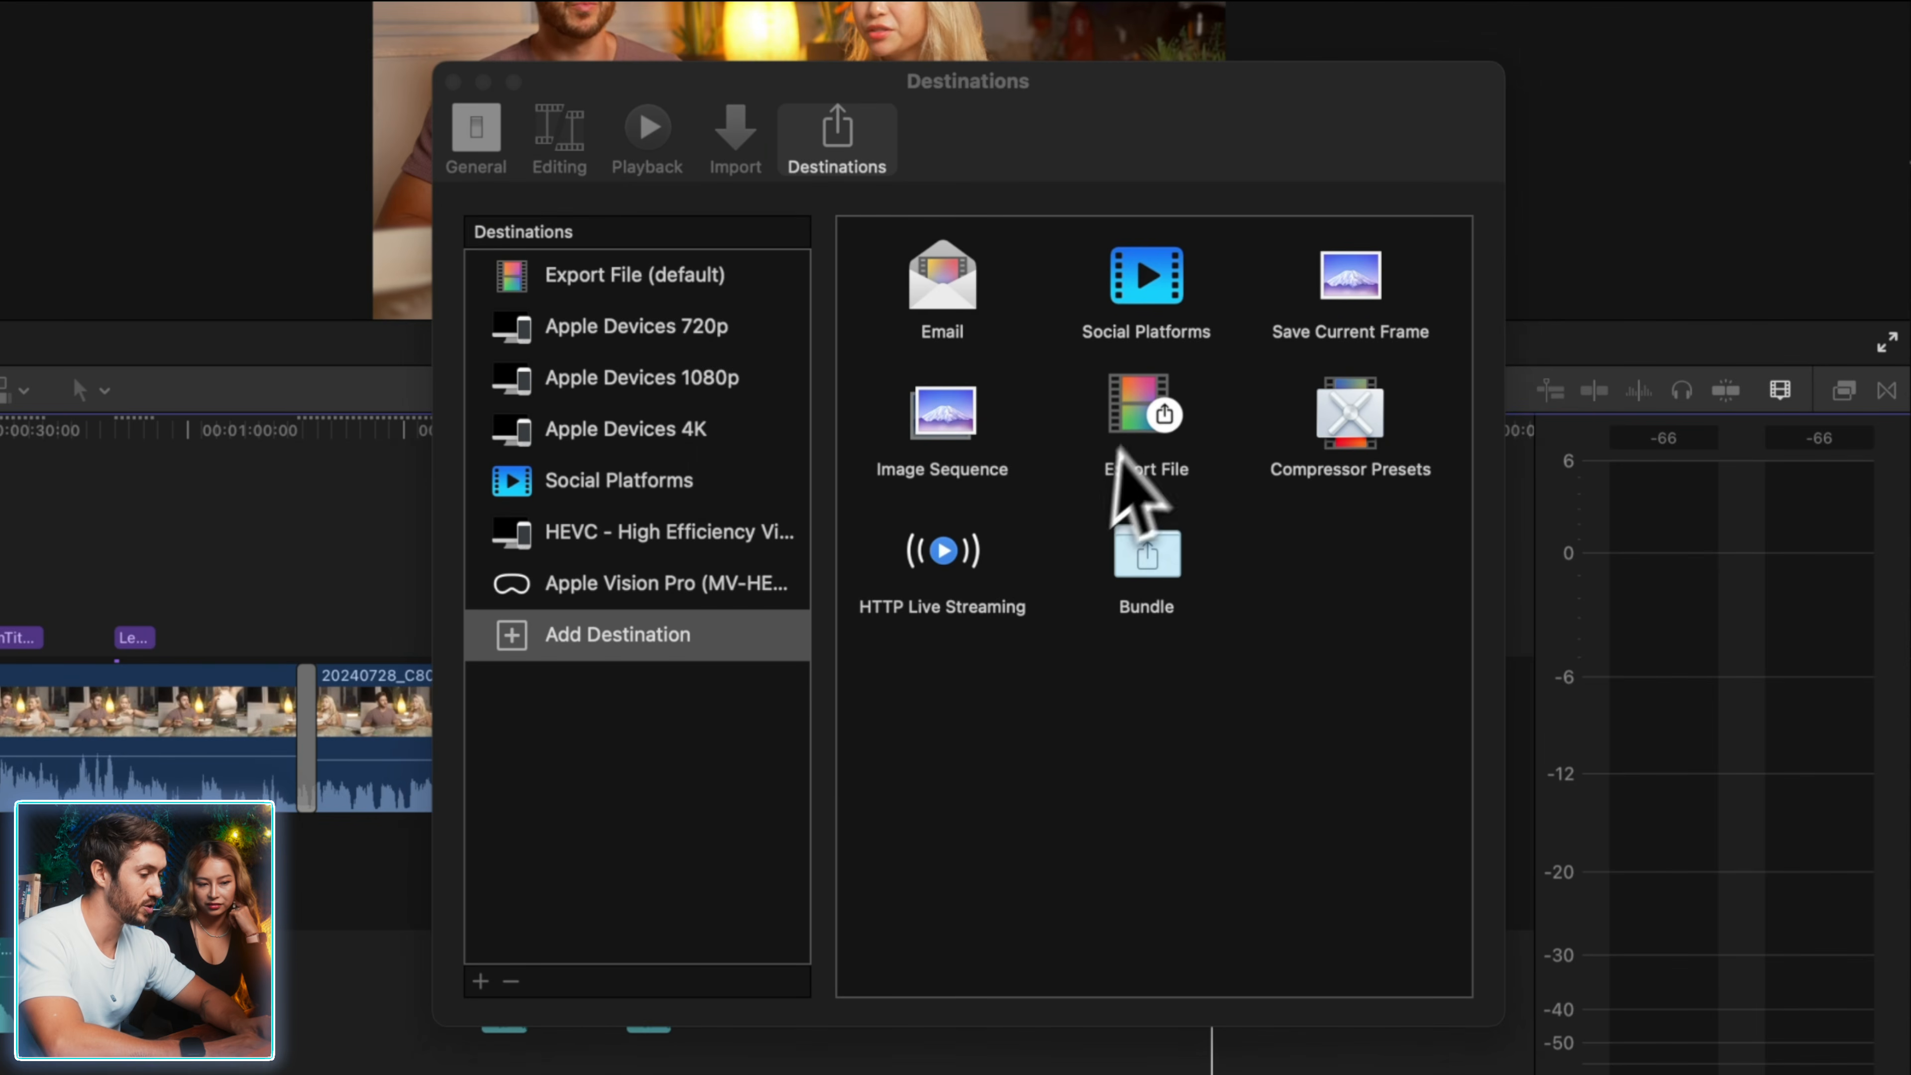
{"action": "left_click", "coordinate": [759, 652]}
{"action": "left_click_drag", "start_coordinate": [1151, 429], "coordinate": [670, 703]}
{"action": "left_click", "coordinate": [644, 636]}
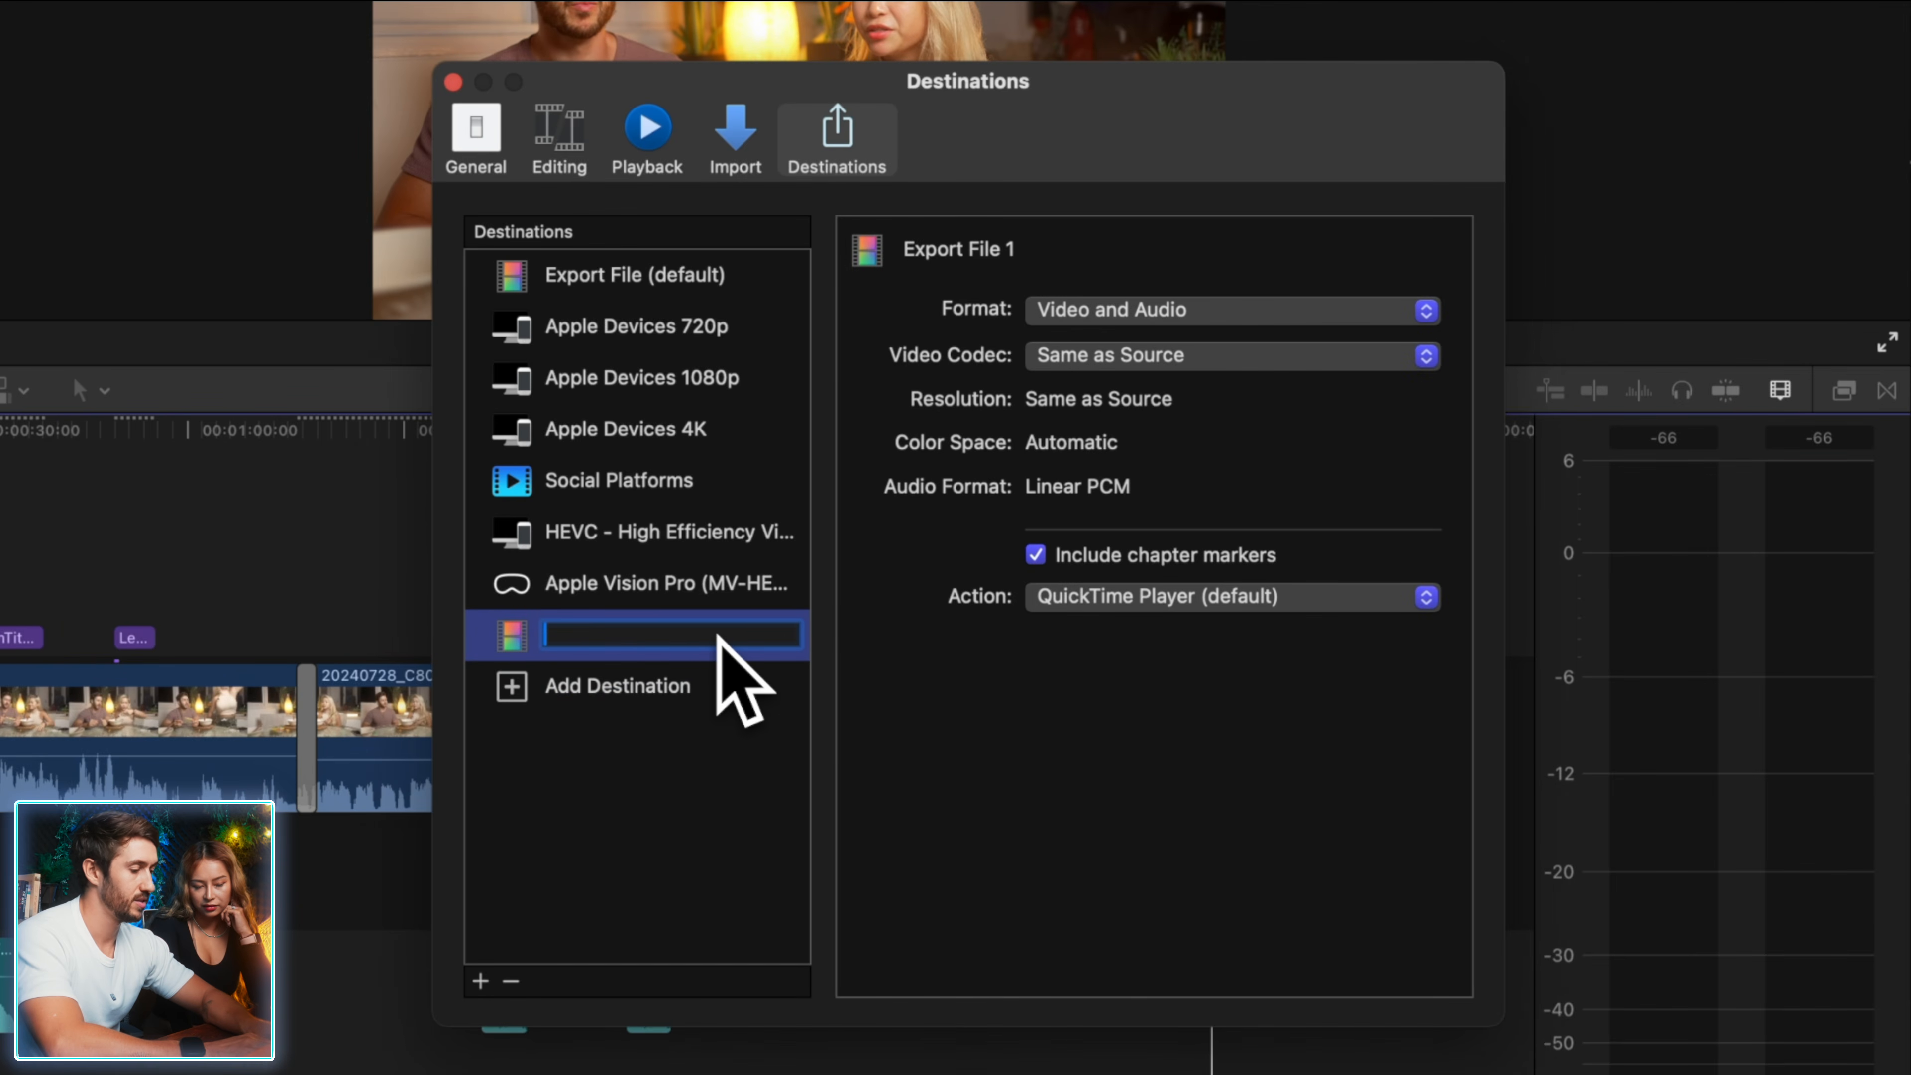
{"action": "type", "text": "Main Export"}
{"action": "key", "text": "Return"}
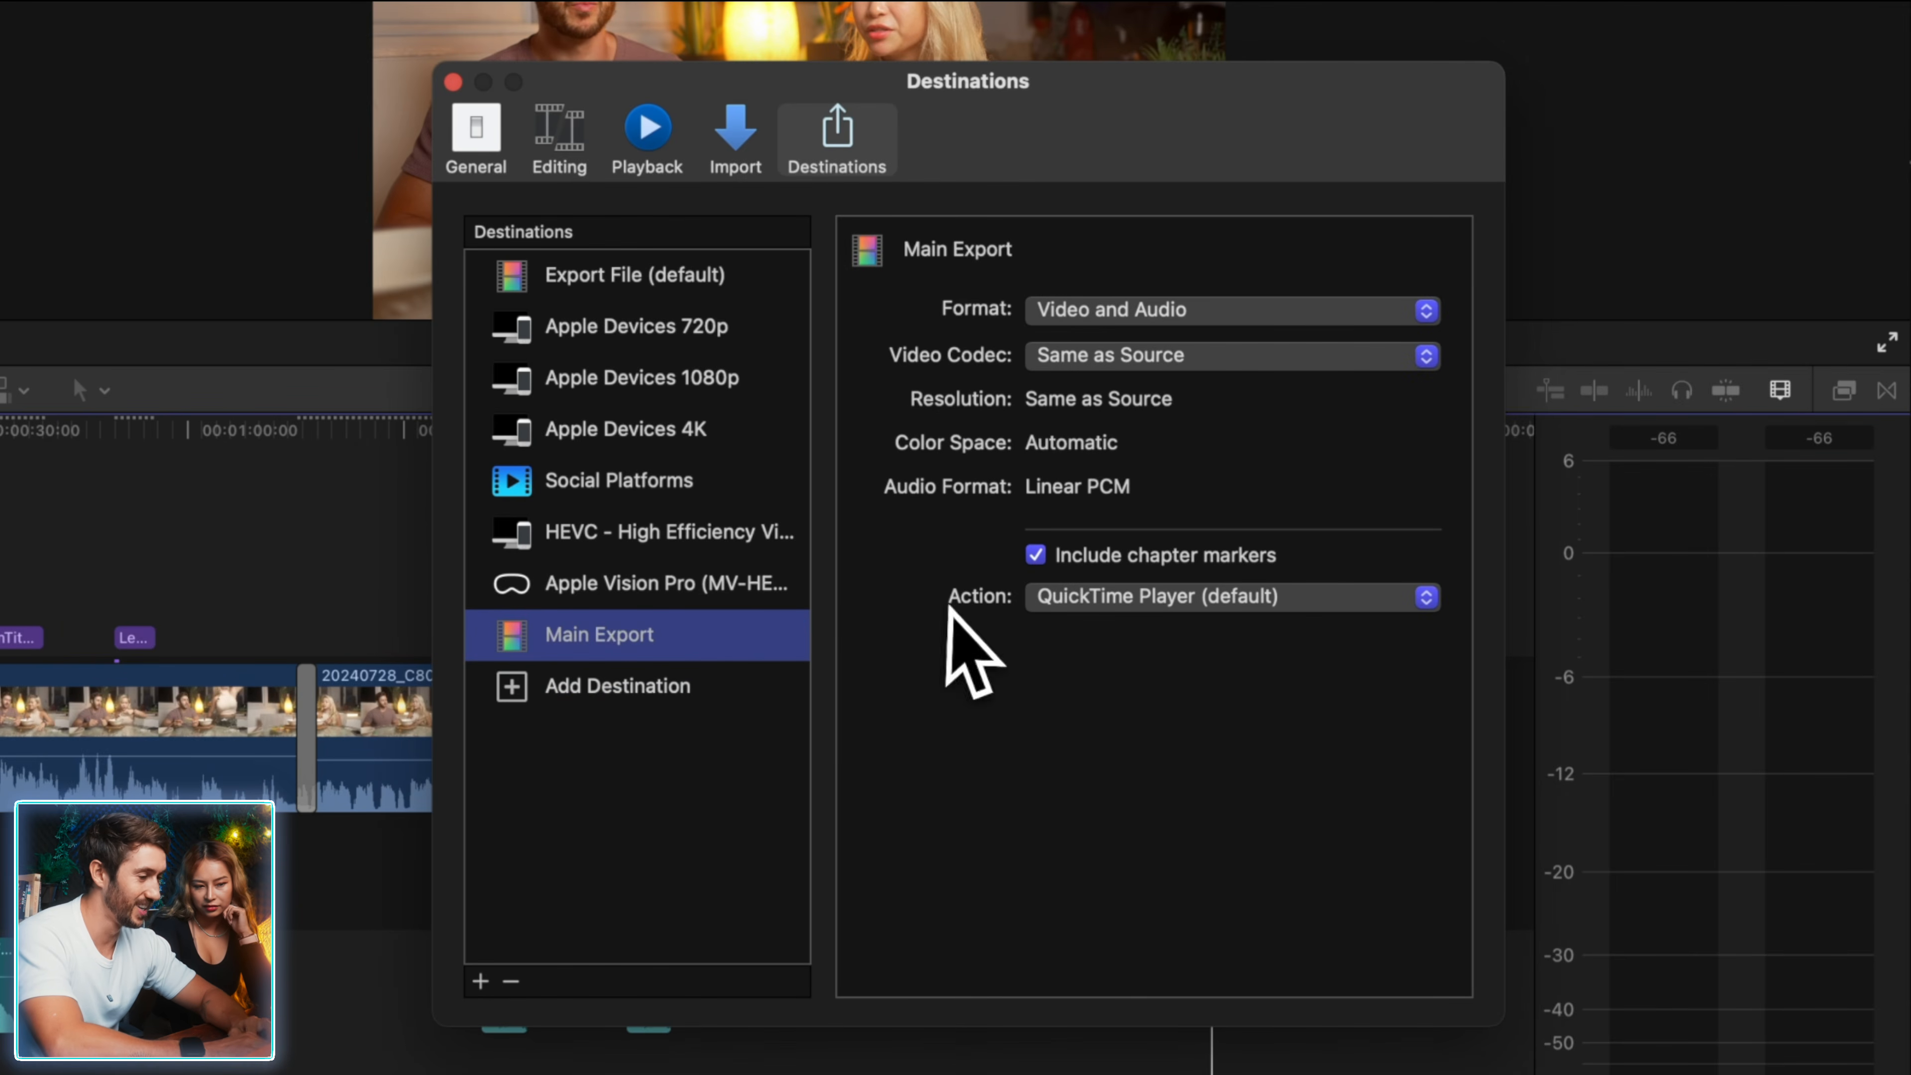
- Set the Main Export destination's format to Computer and its resolution to 4096 x 2160
{"action": "left_click", "coordinate": [1097, 315]}
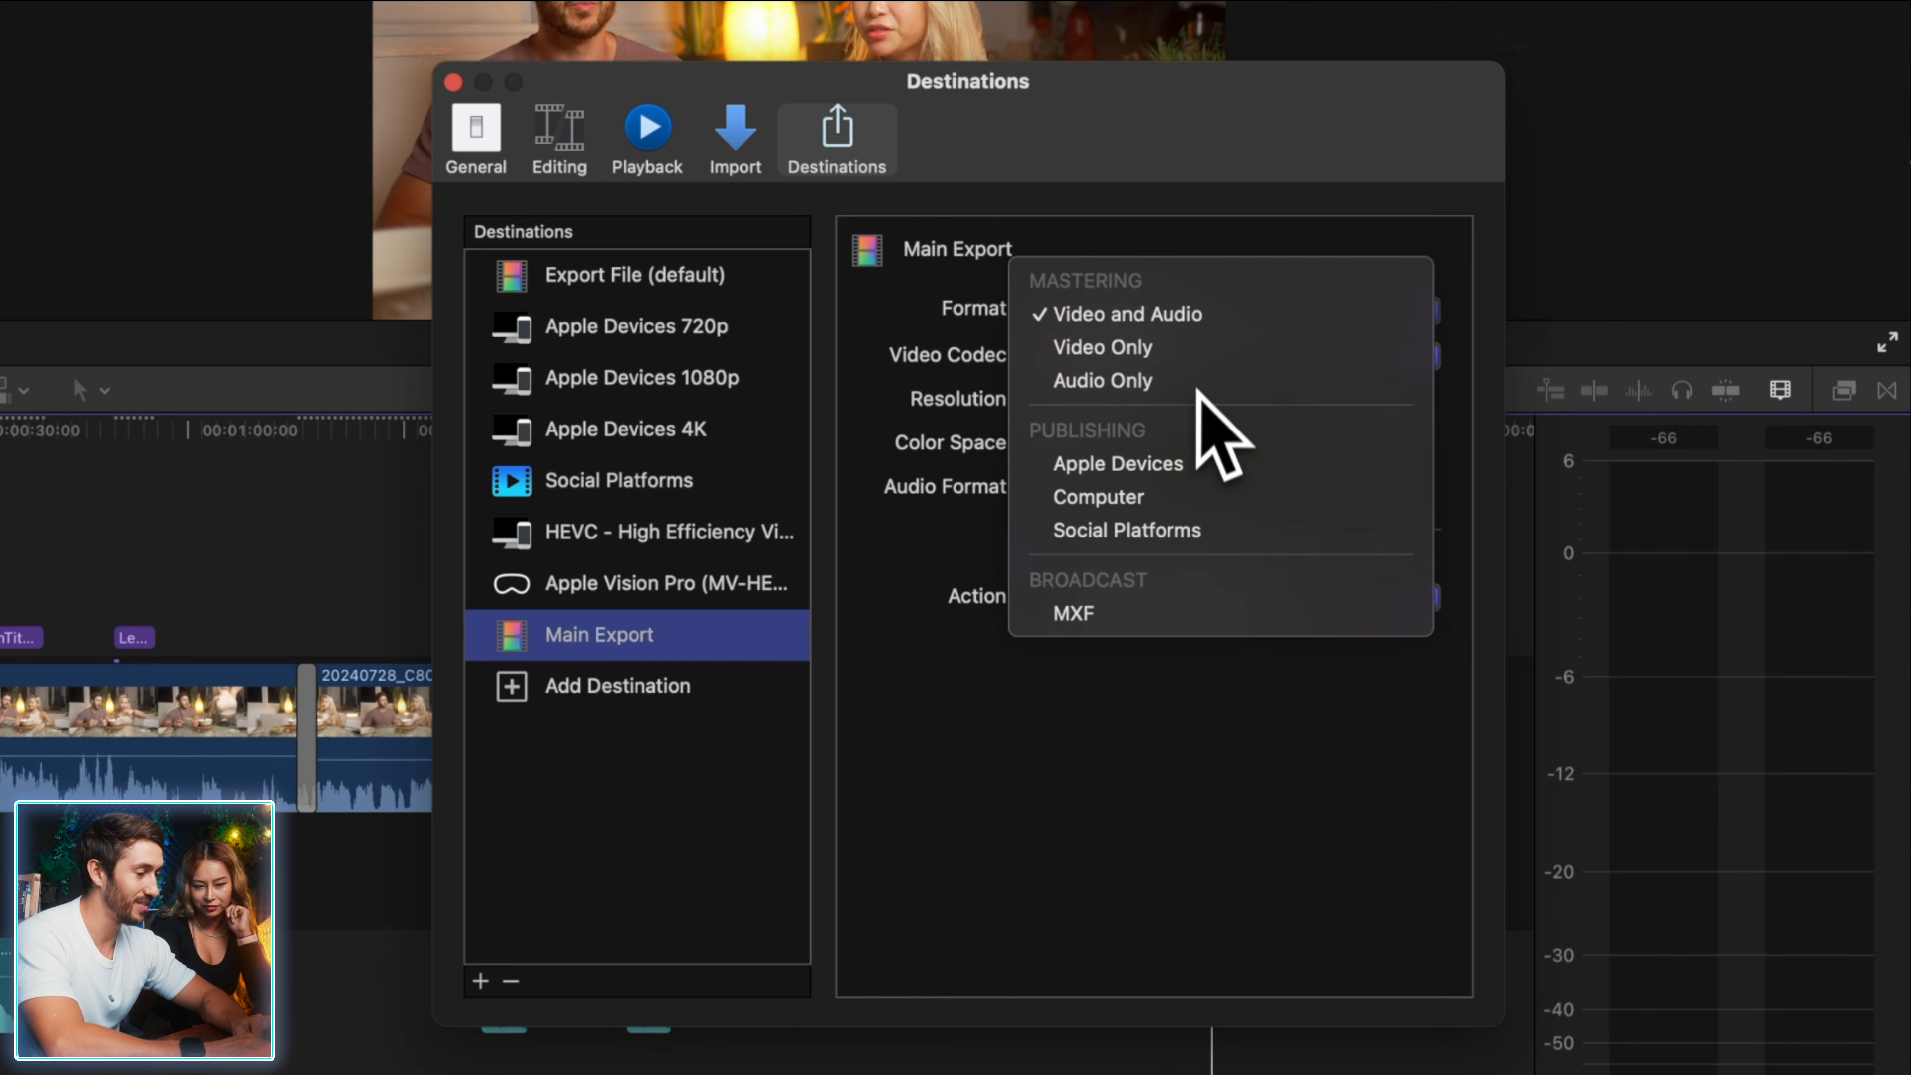
{"action": "left_click", "coordinate": [1156, 499]}
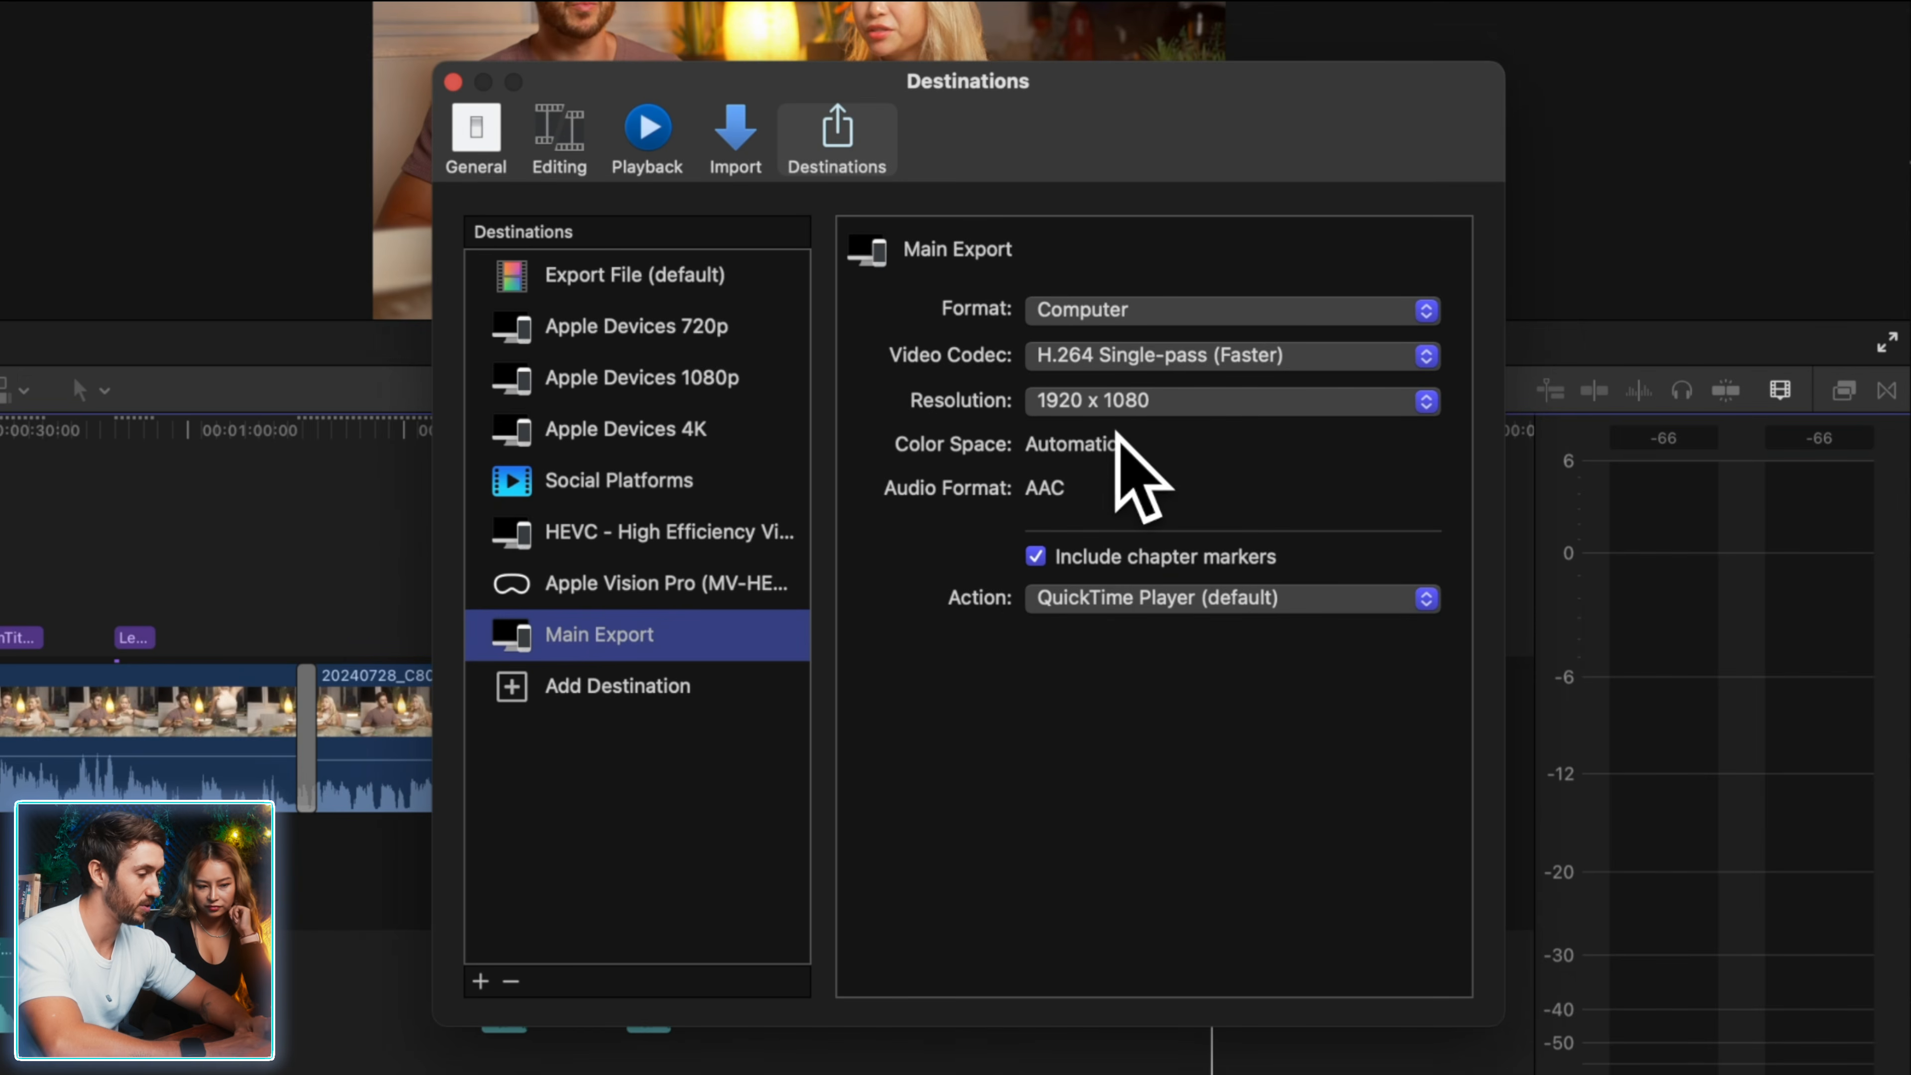
{"action": "left_click", "coordinate": [1119, 401]}
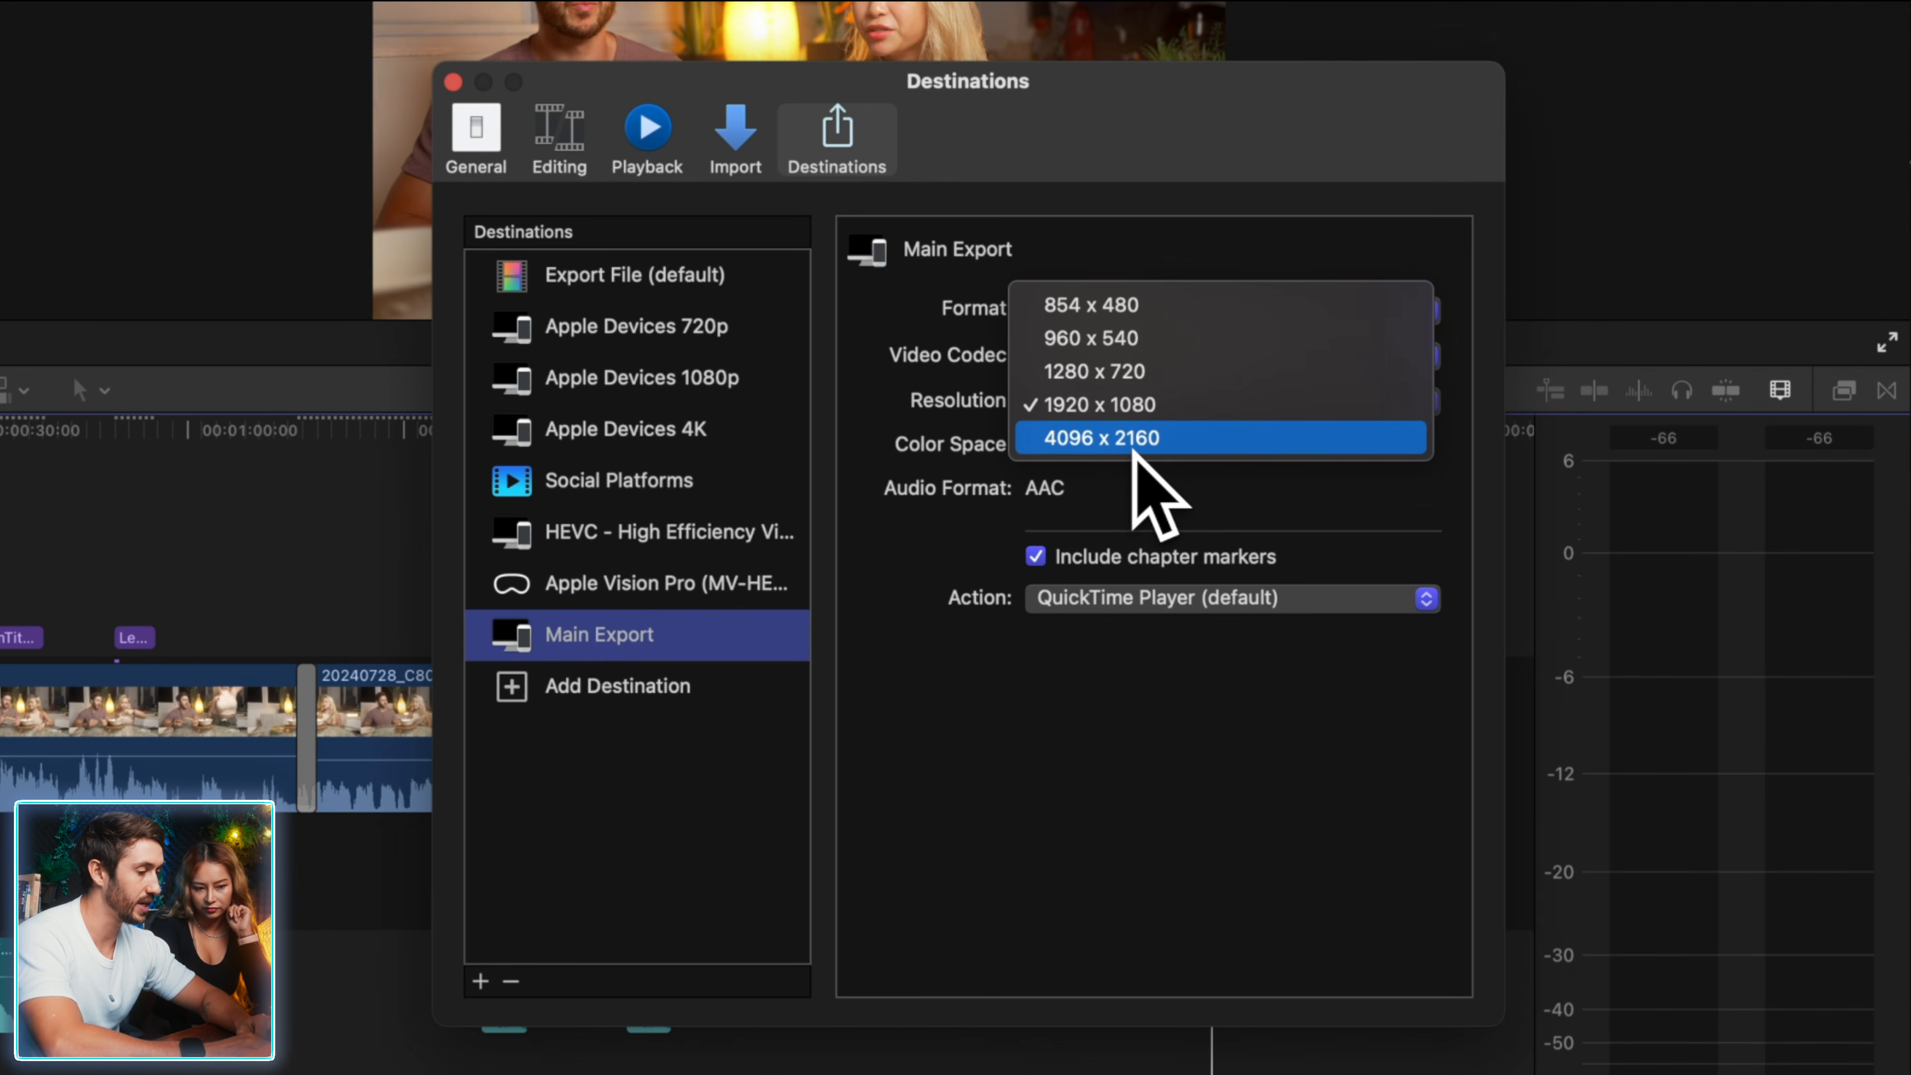
{"action": "left_click", "coordinate": [1139, 438]}
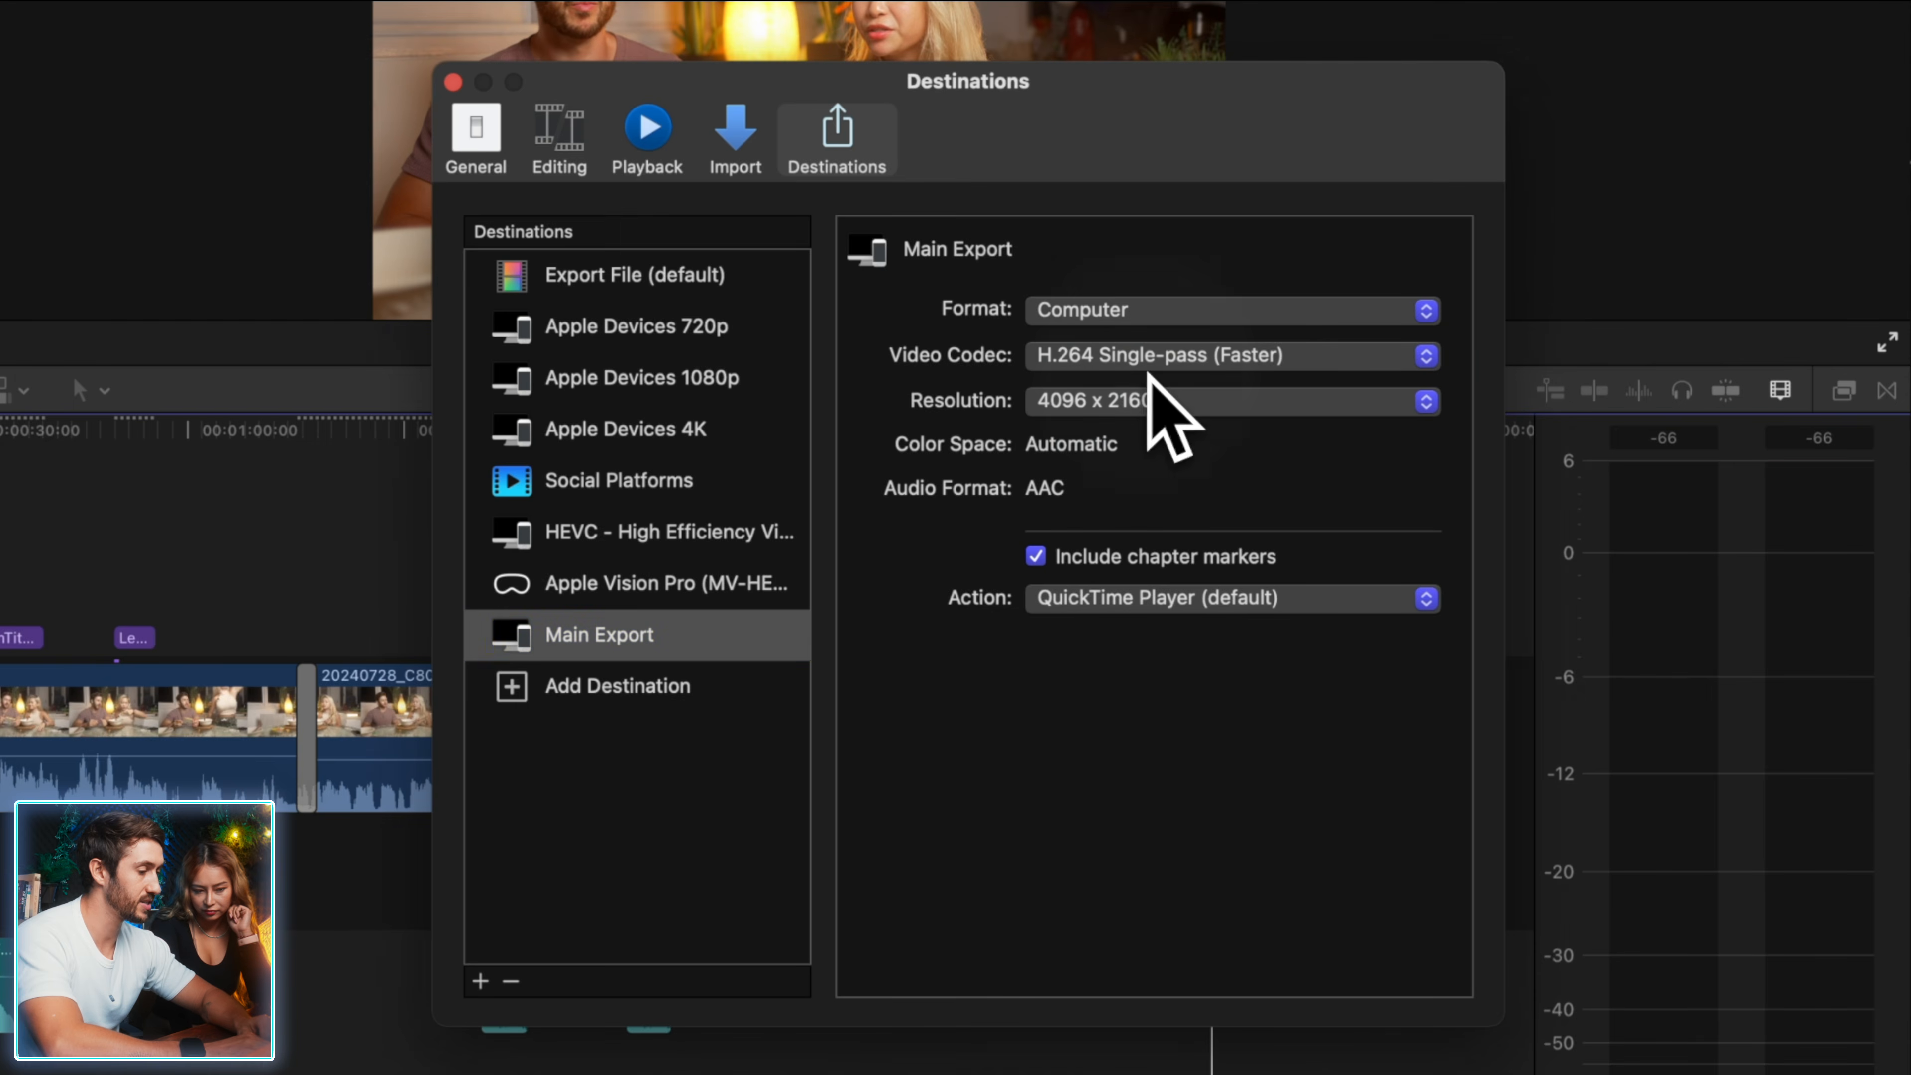
- Review the video codec choices for the Main Export destination, keeping H.264 Single-pass (Faster)
{"action": "left_click", "coordinate": [1129, 360]}
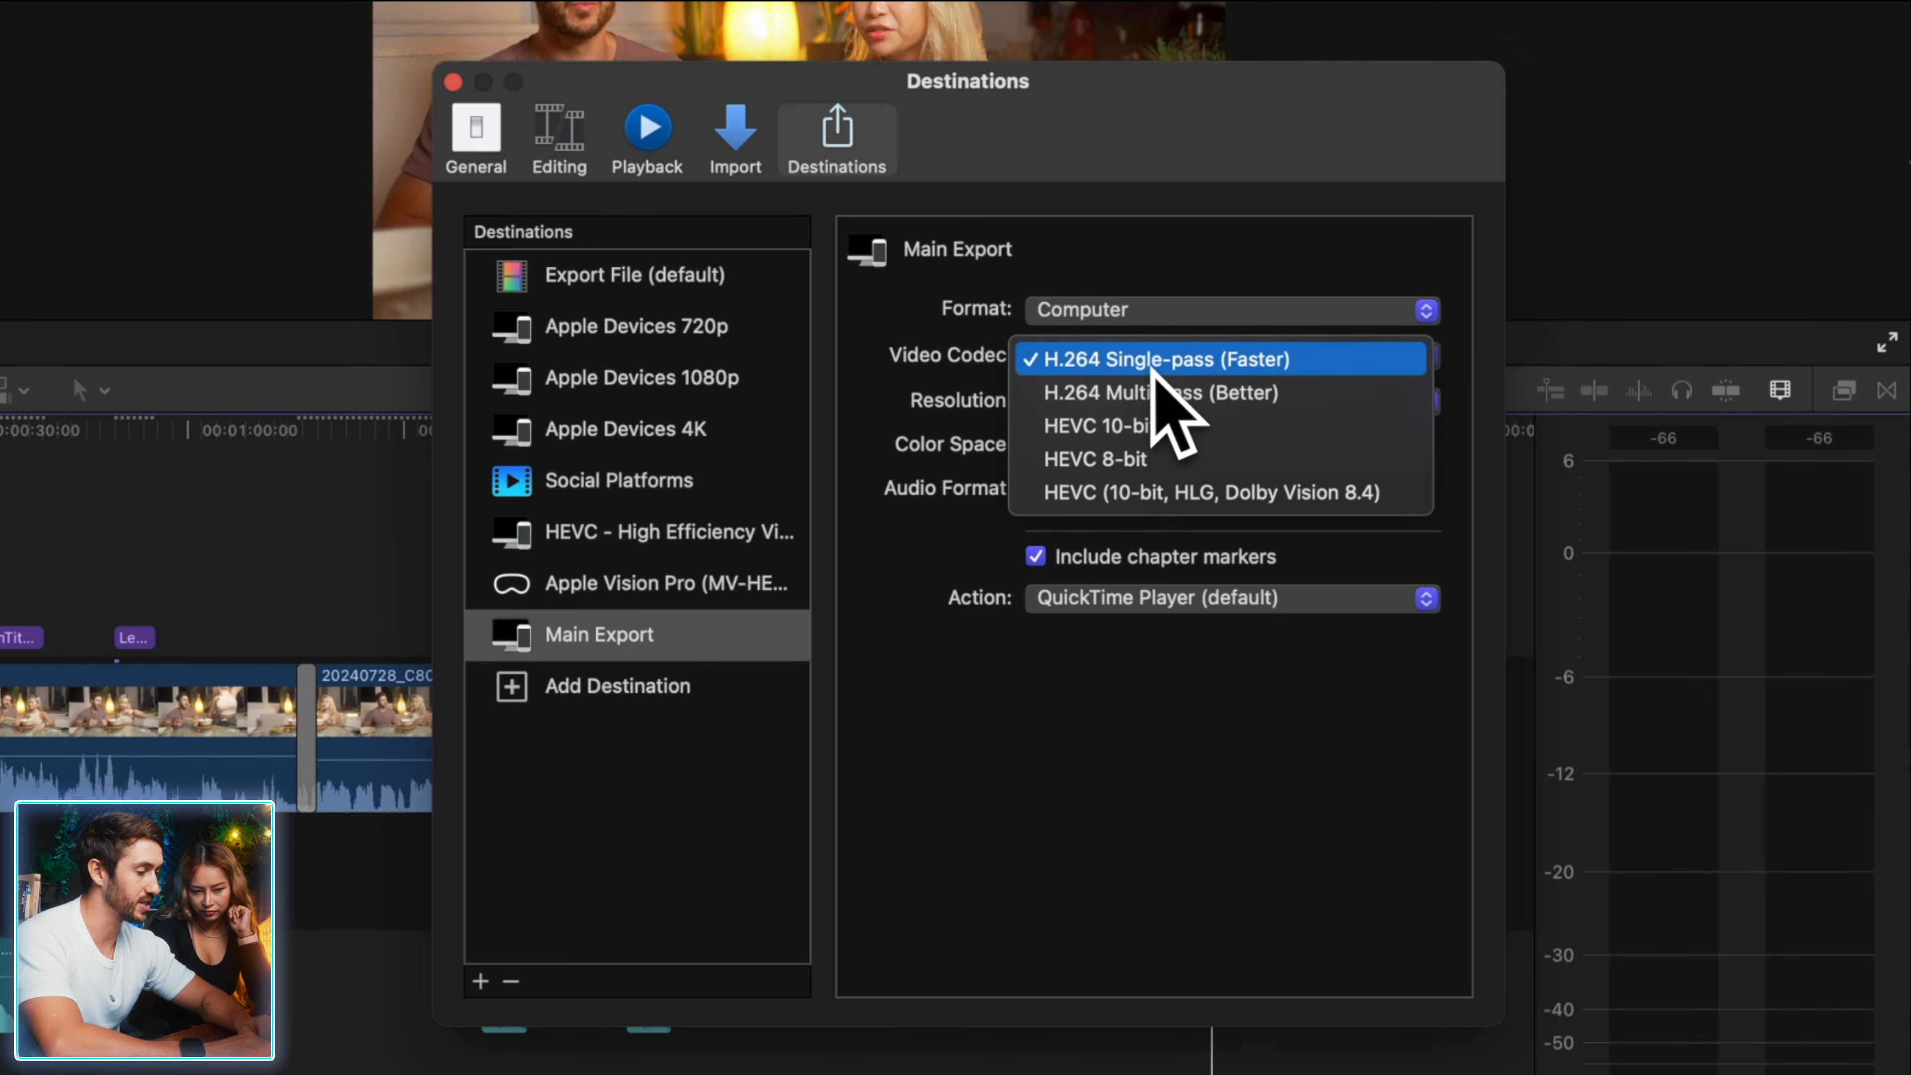
{"action": "left_click", "coordinate": [1151, 367]}
{"action": "left_click", "coordinate": [1144, 361]}
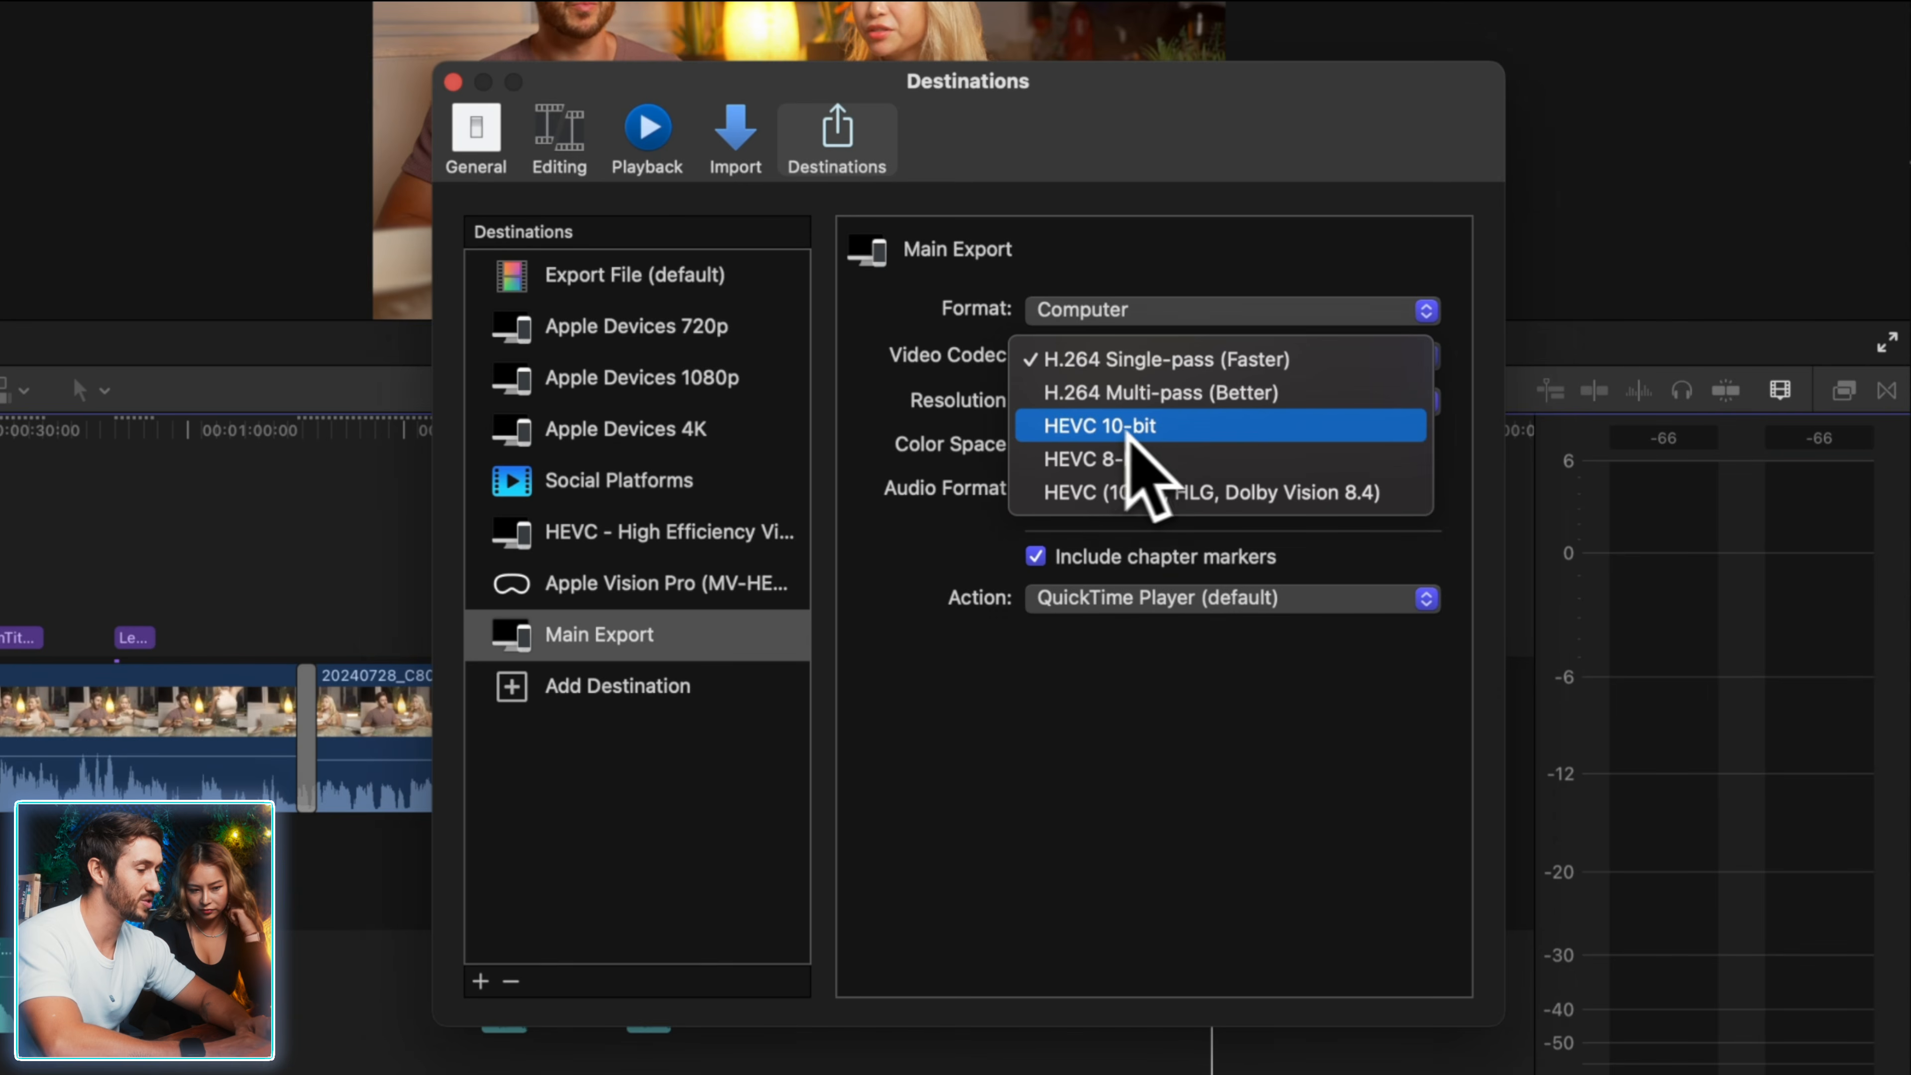
{"action": "left_click", "coordinate": [968, 502]}
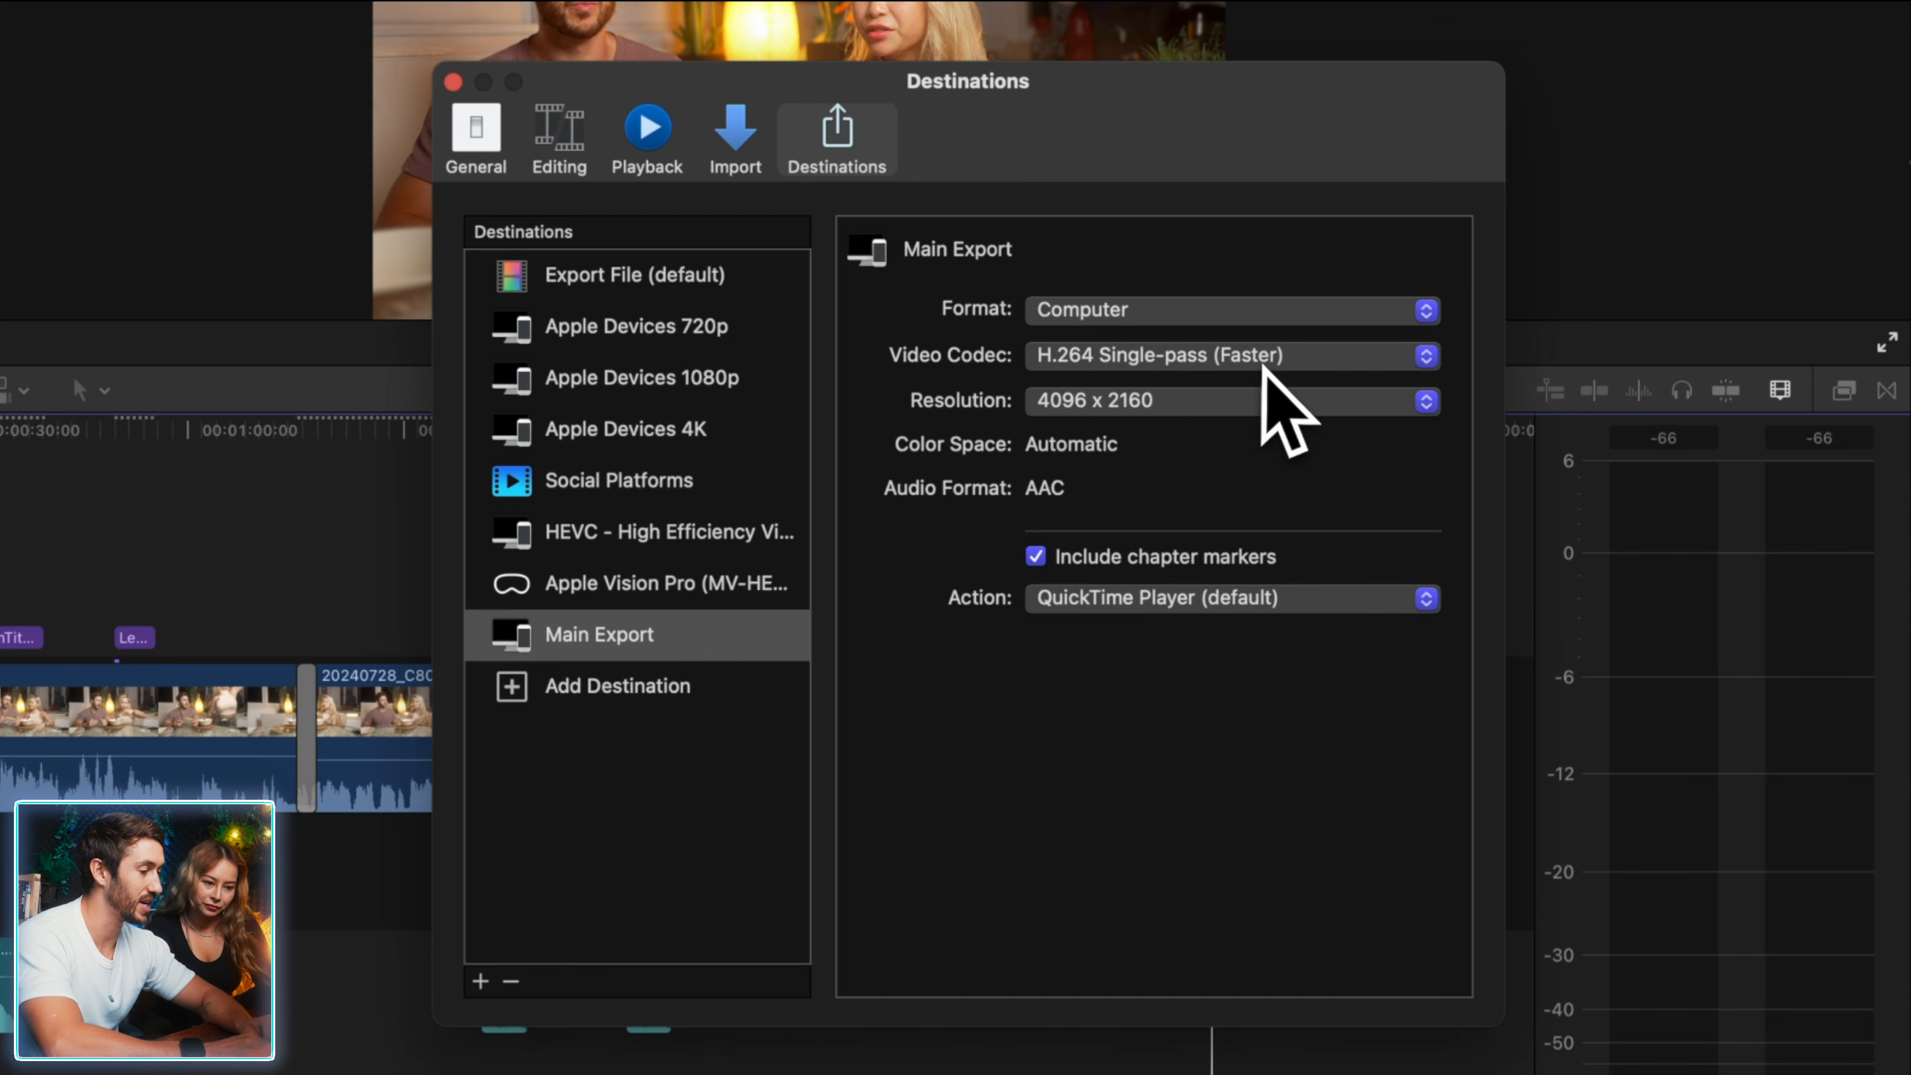
{"action": "left_click", "coordinate": [1264, 367]}
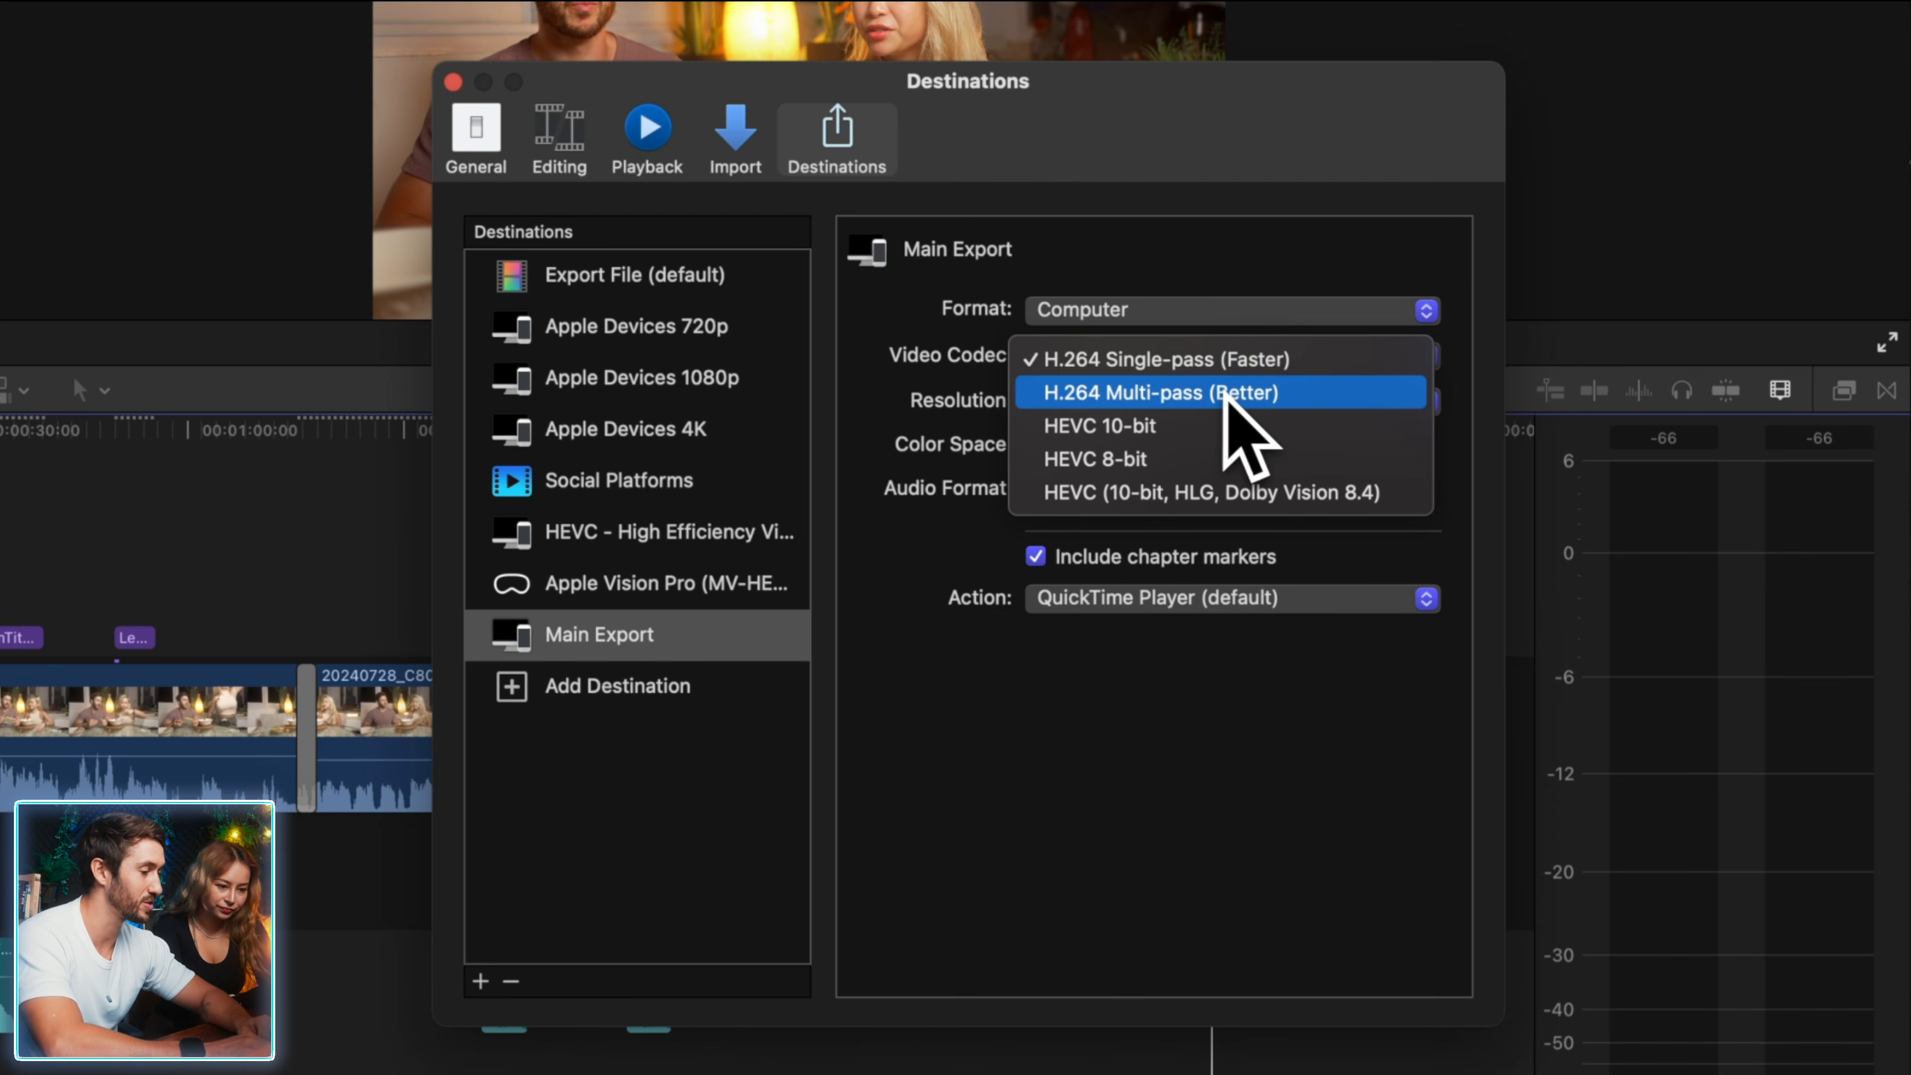
{"action": "left_click", "coordinate": [1292, 259]}
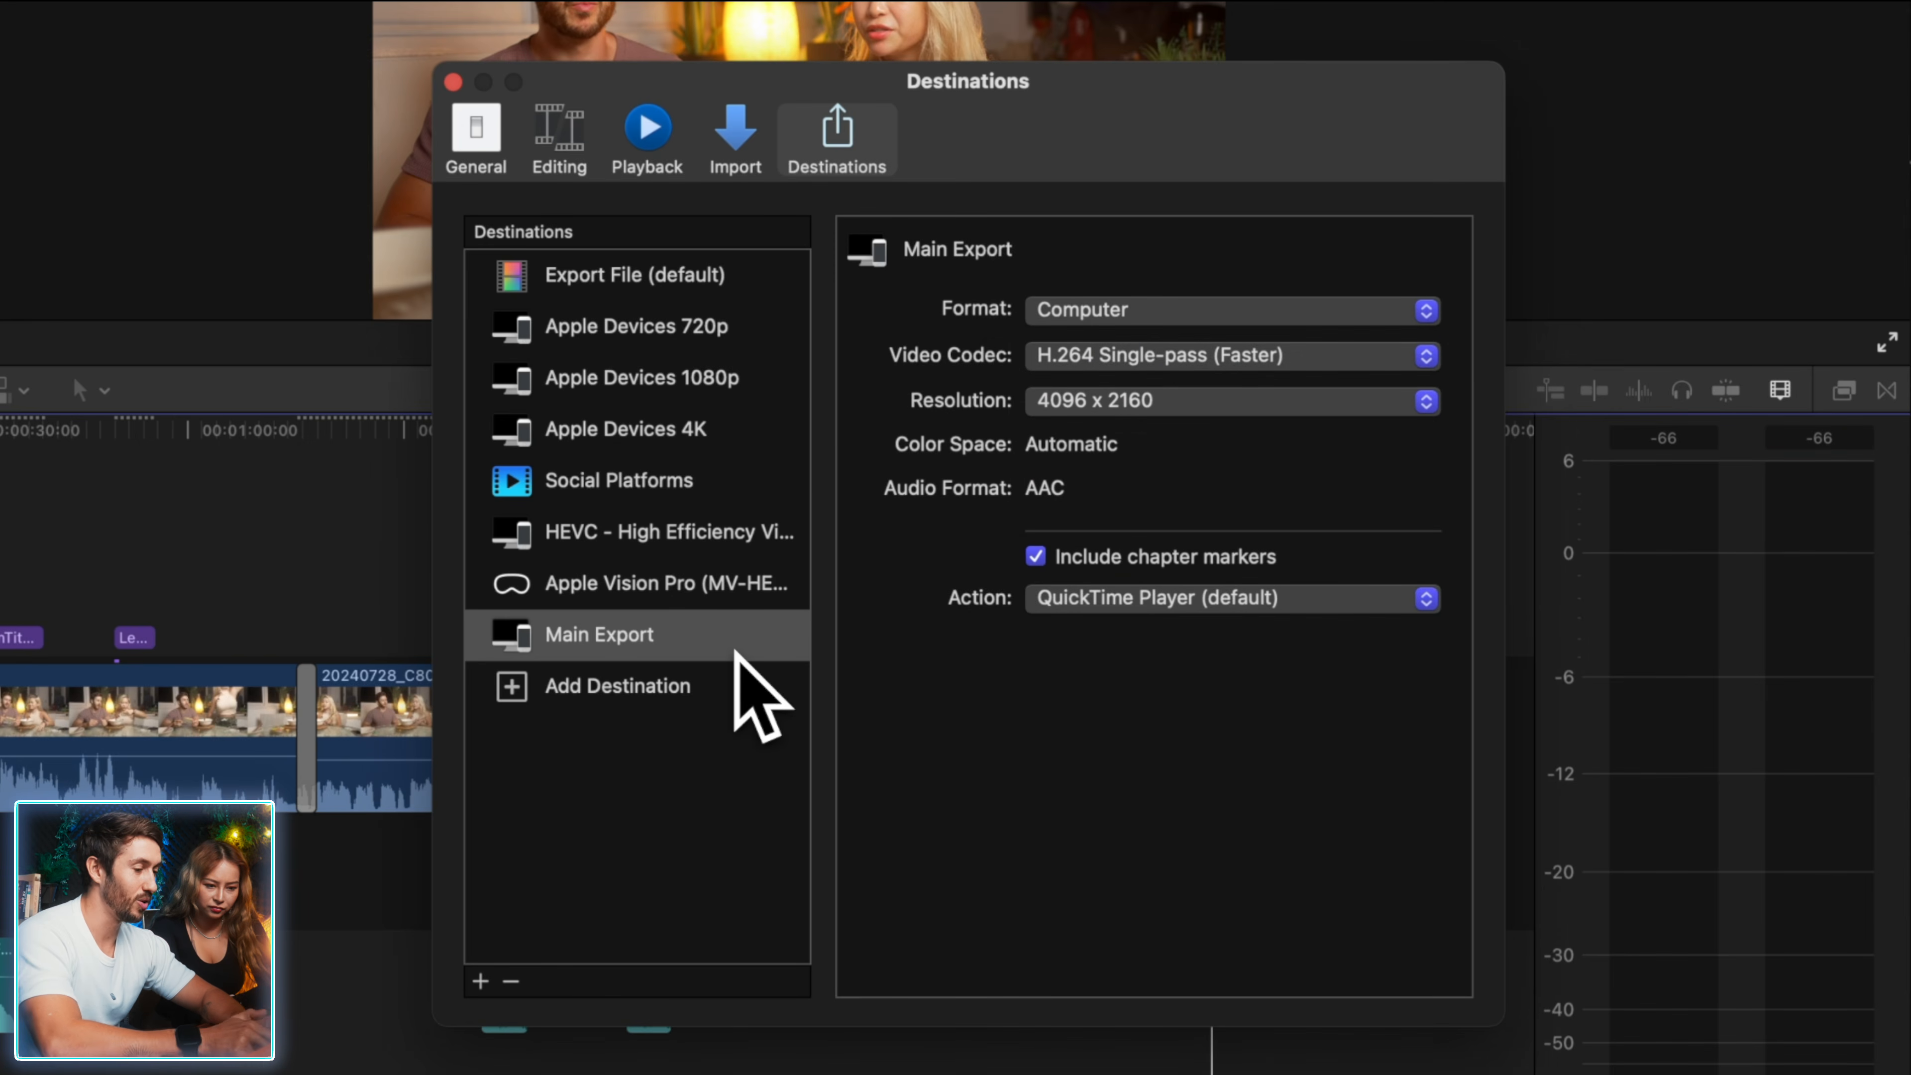
- Make Main Export the default sharing destination and close the Destinations settings
{"action": "right_click", "coordinate": [736, 652]}
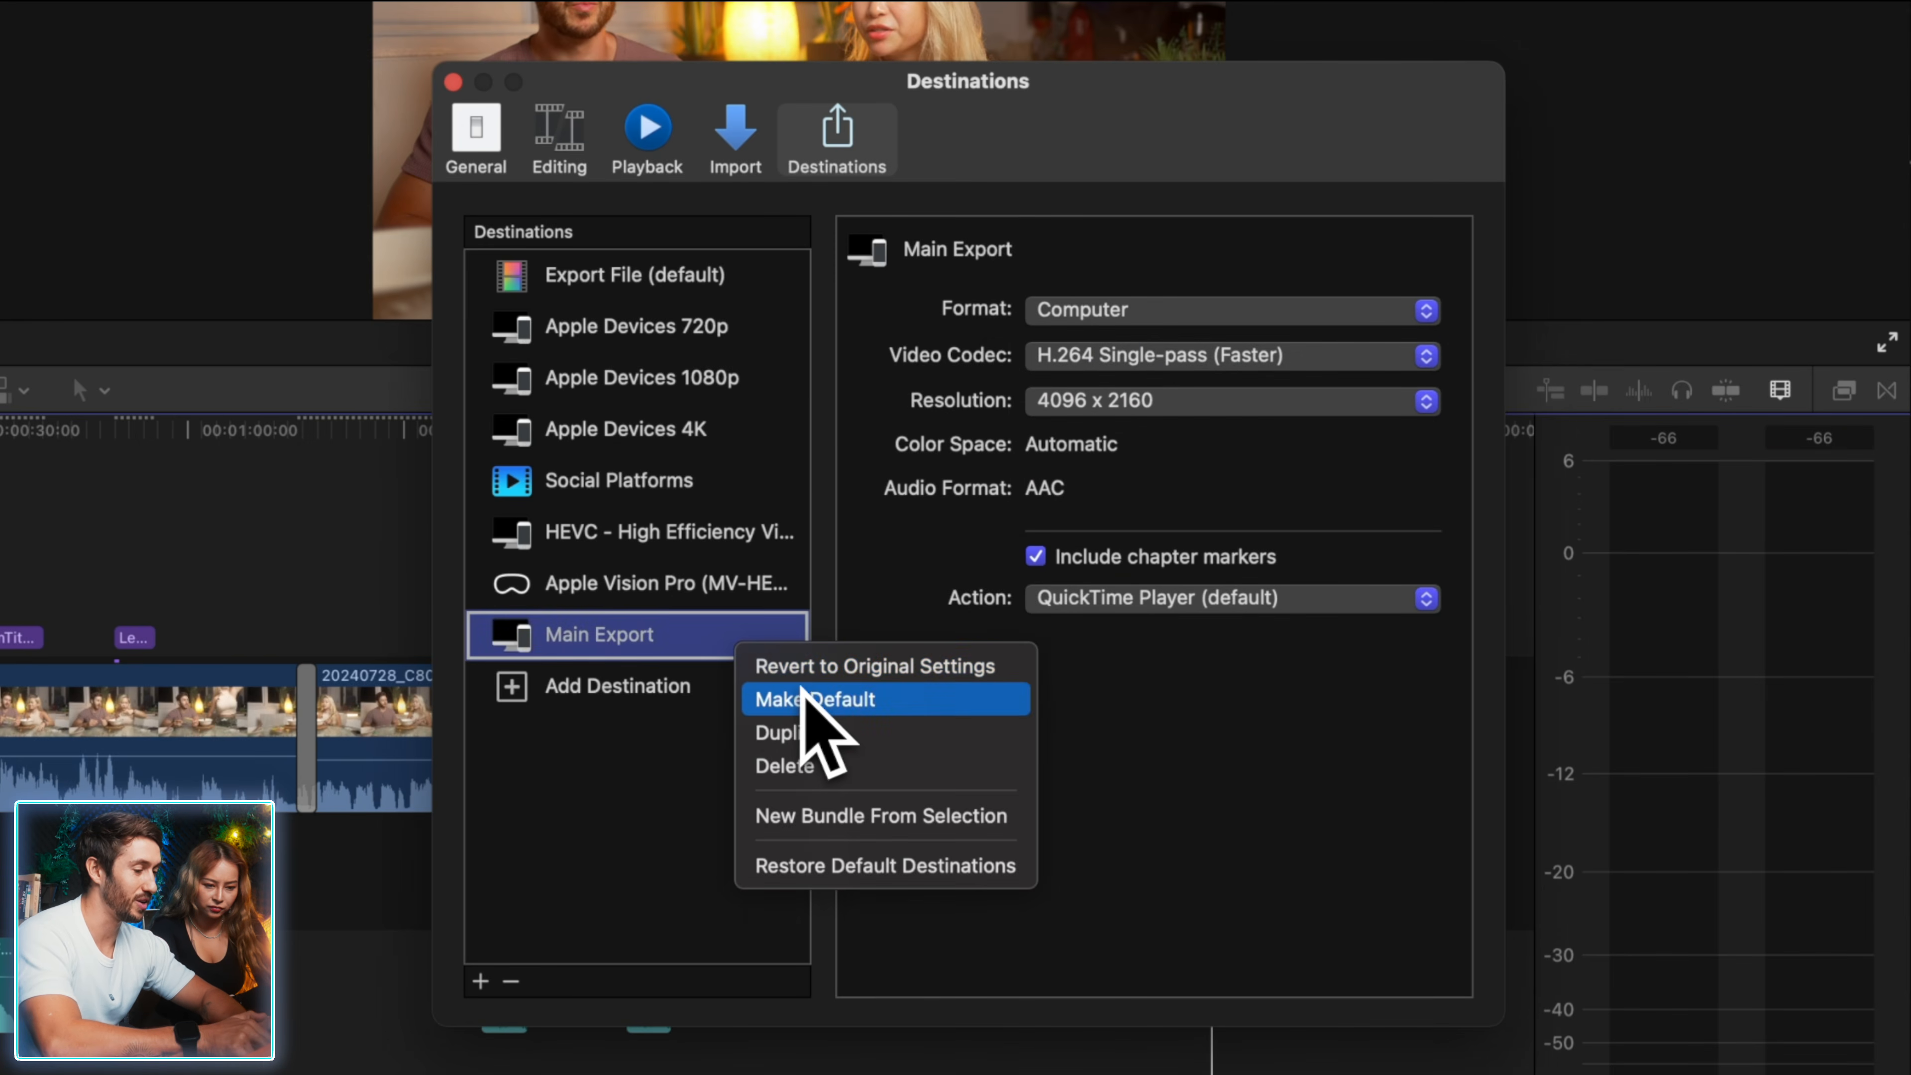
{"action": "left_click", "coordinate": [807, 702]}
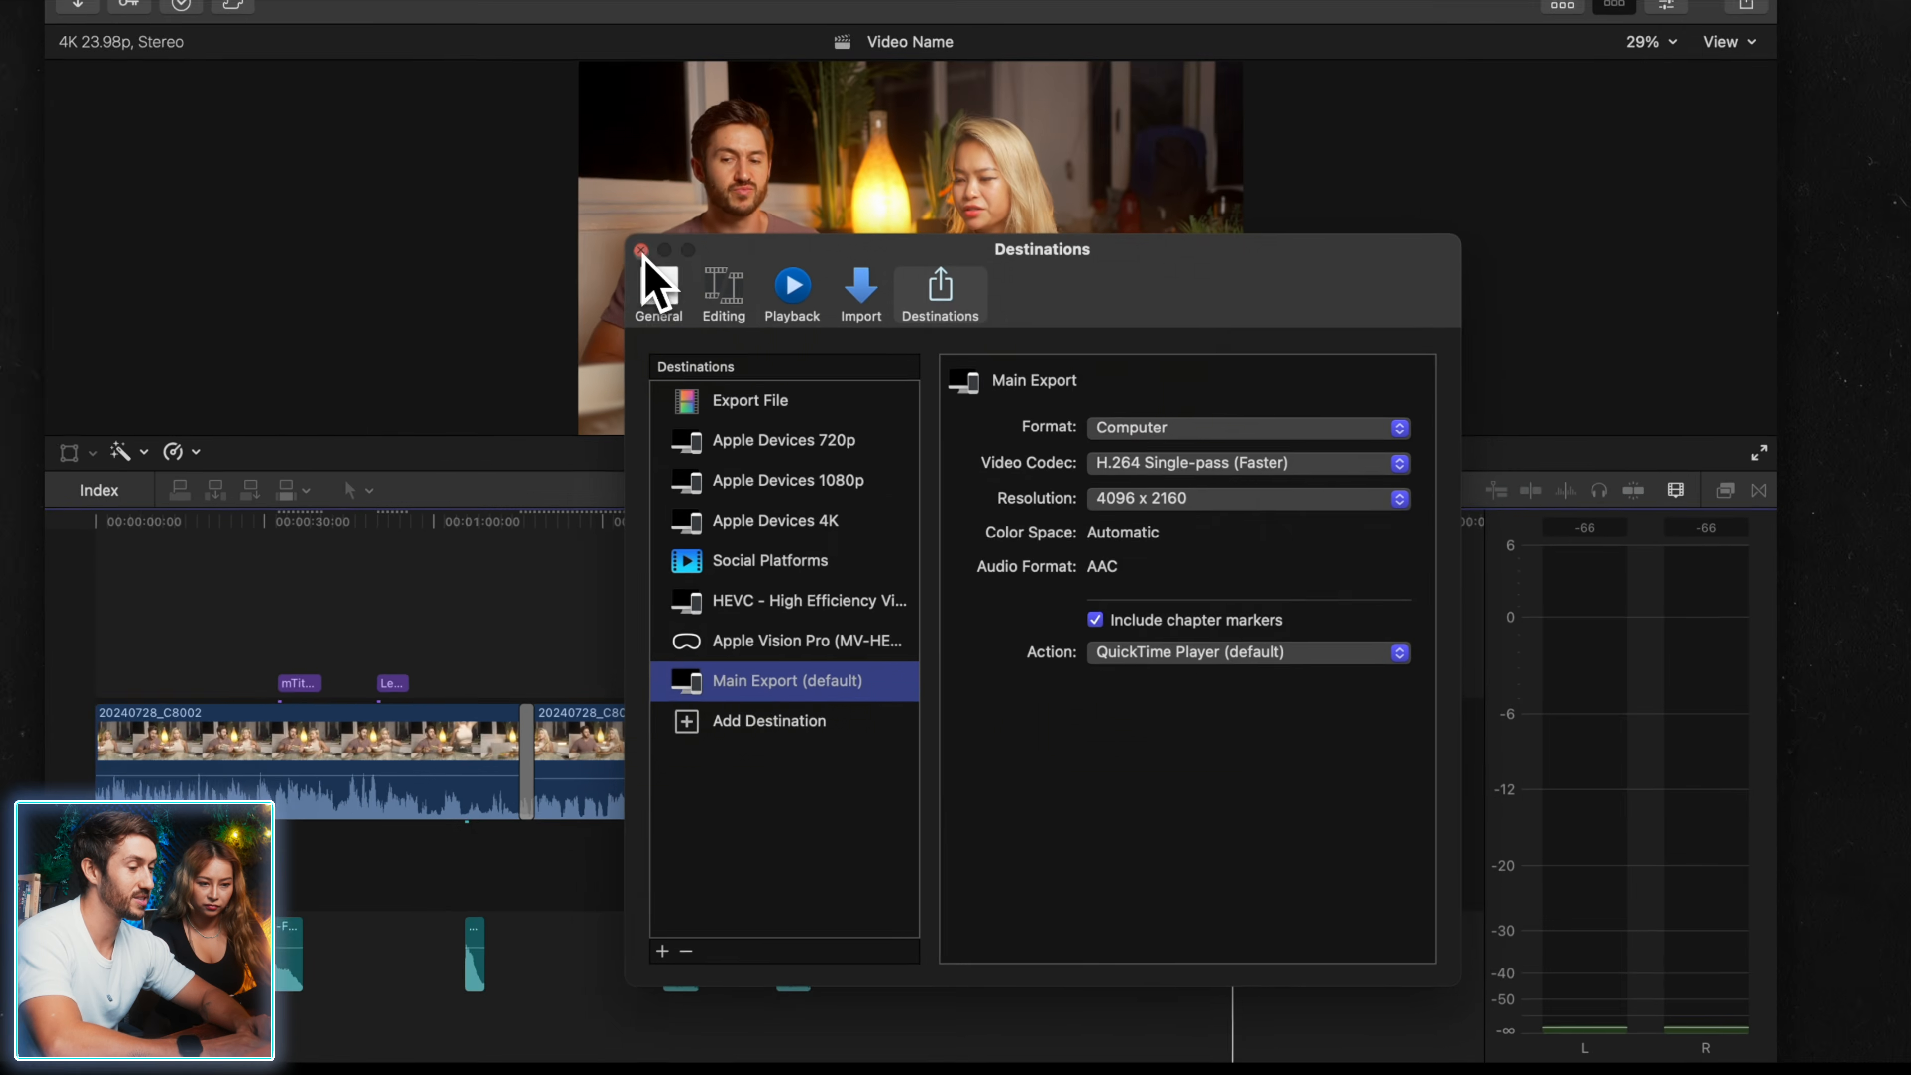
{"action": "left_click", "coordinate": [505, 129]}
- Check the info and settings for the Main Export share and export the project to Documents as Video Name
{"action": "key", "text": "super+e"}
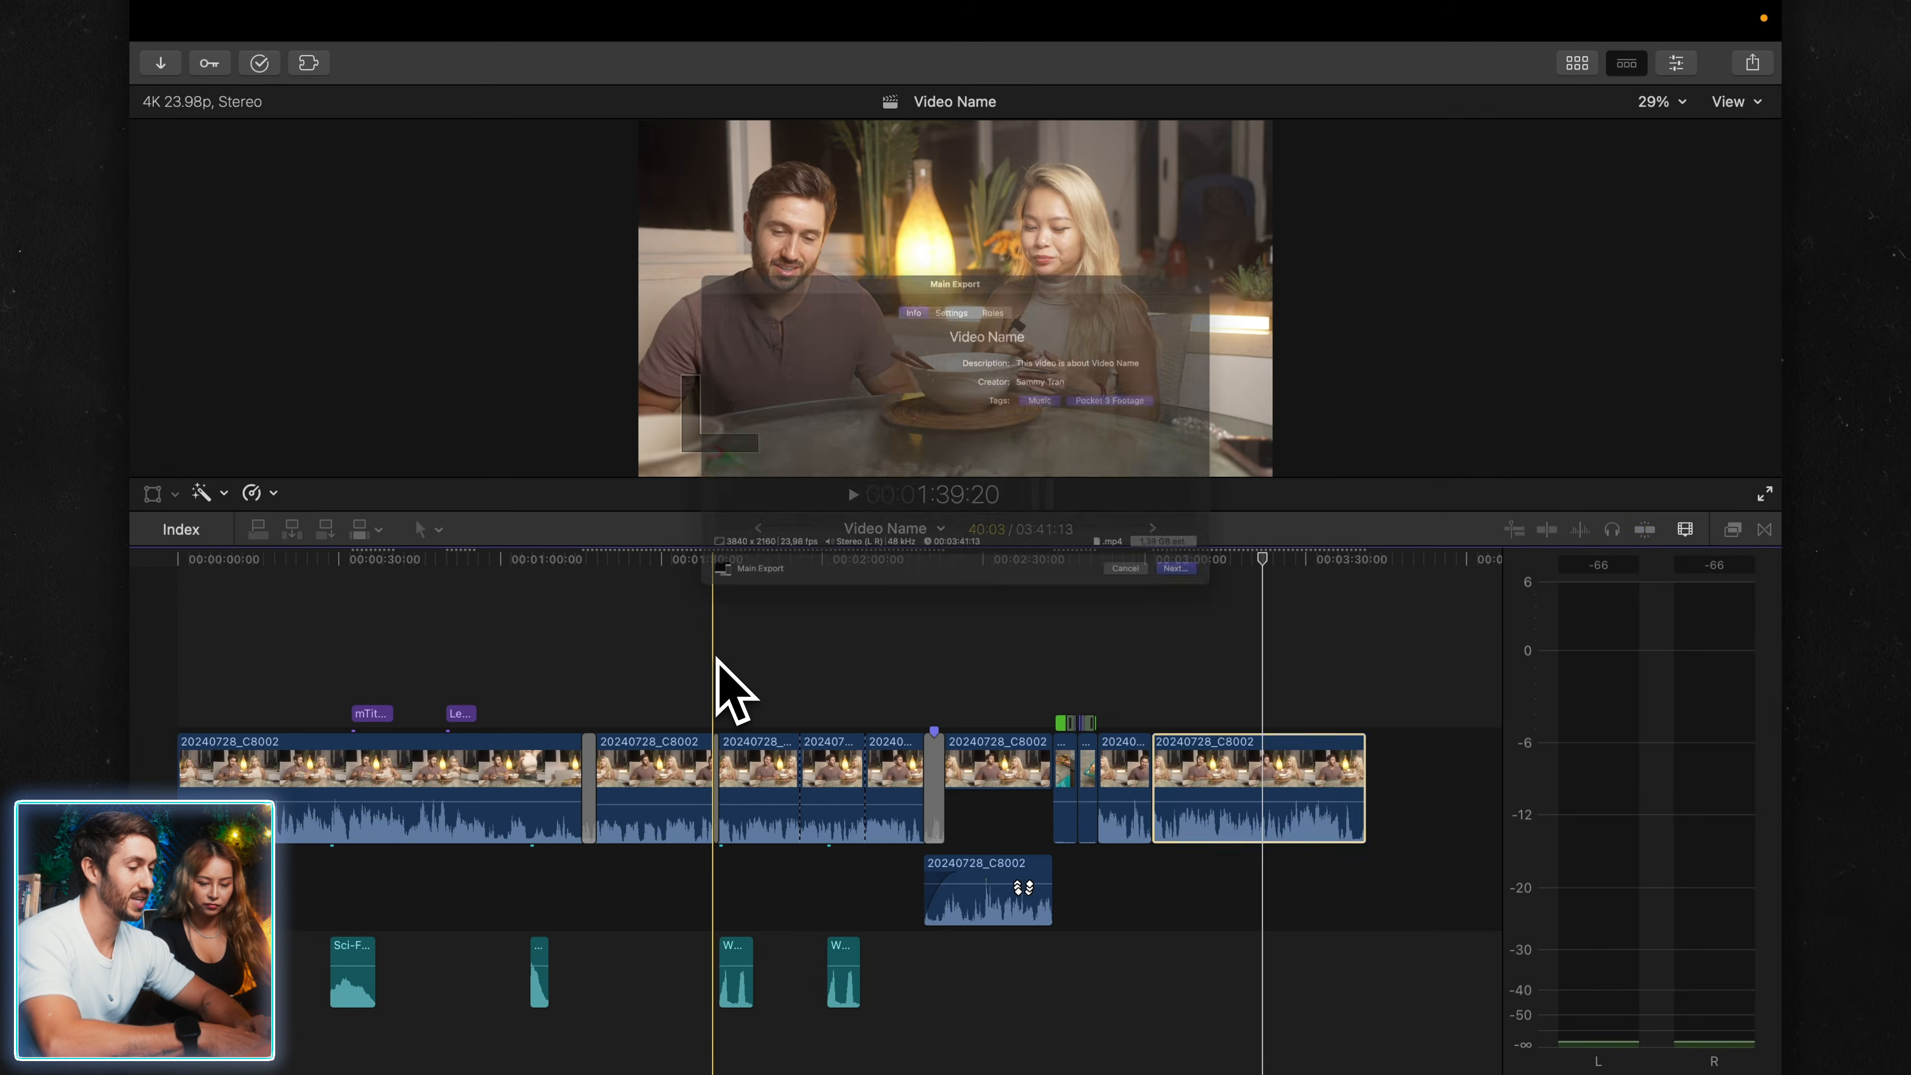
{"action": "left_click", "coordinate": [948, 228]}
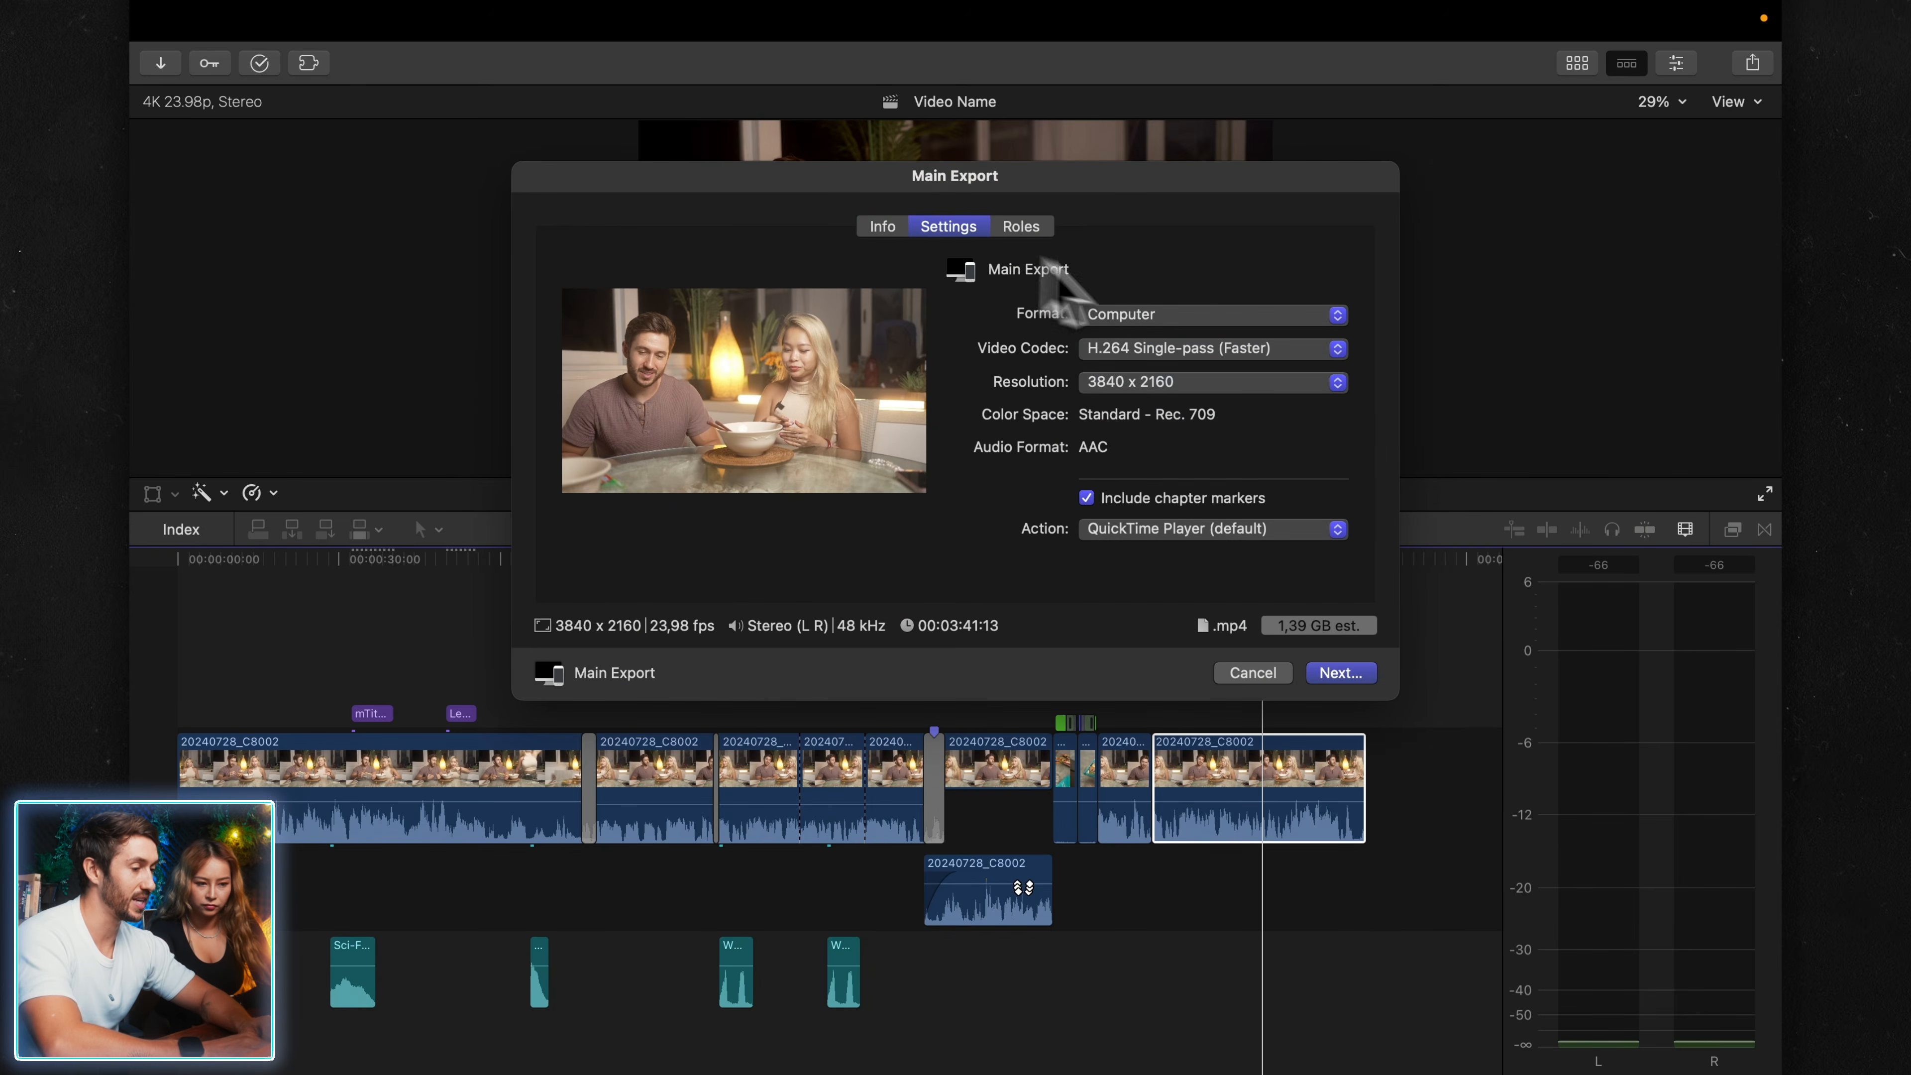
{"action": "left_click", "coordinate": [1039, 235]}
{"action": "left_click", "coordinate": [950, 229]}
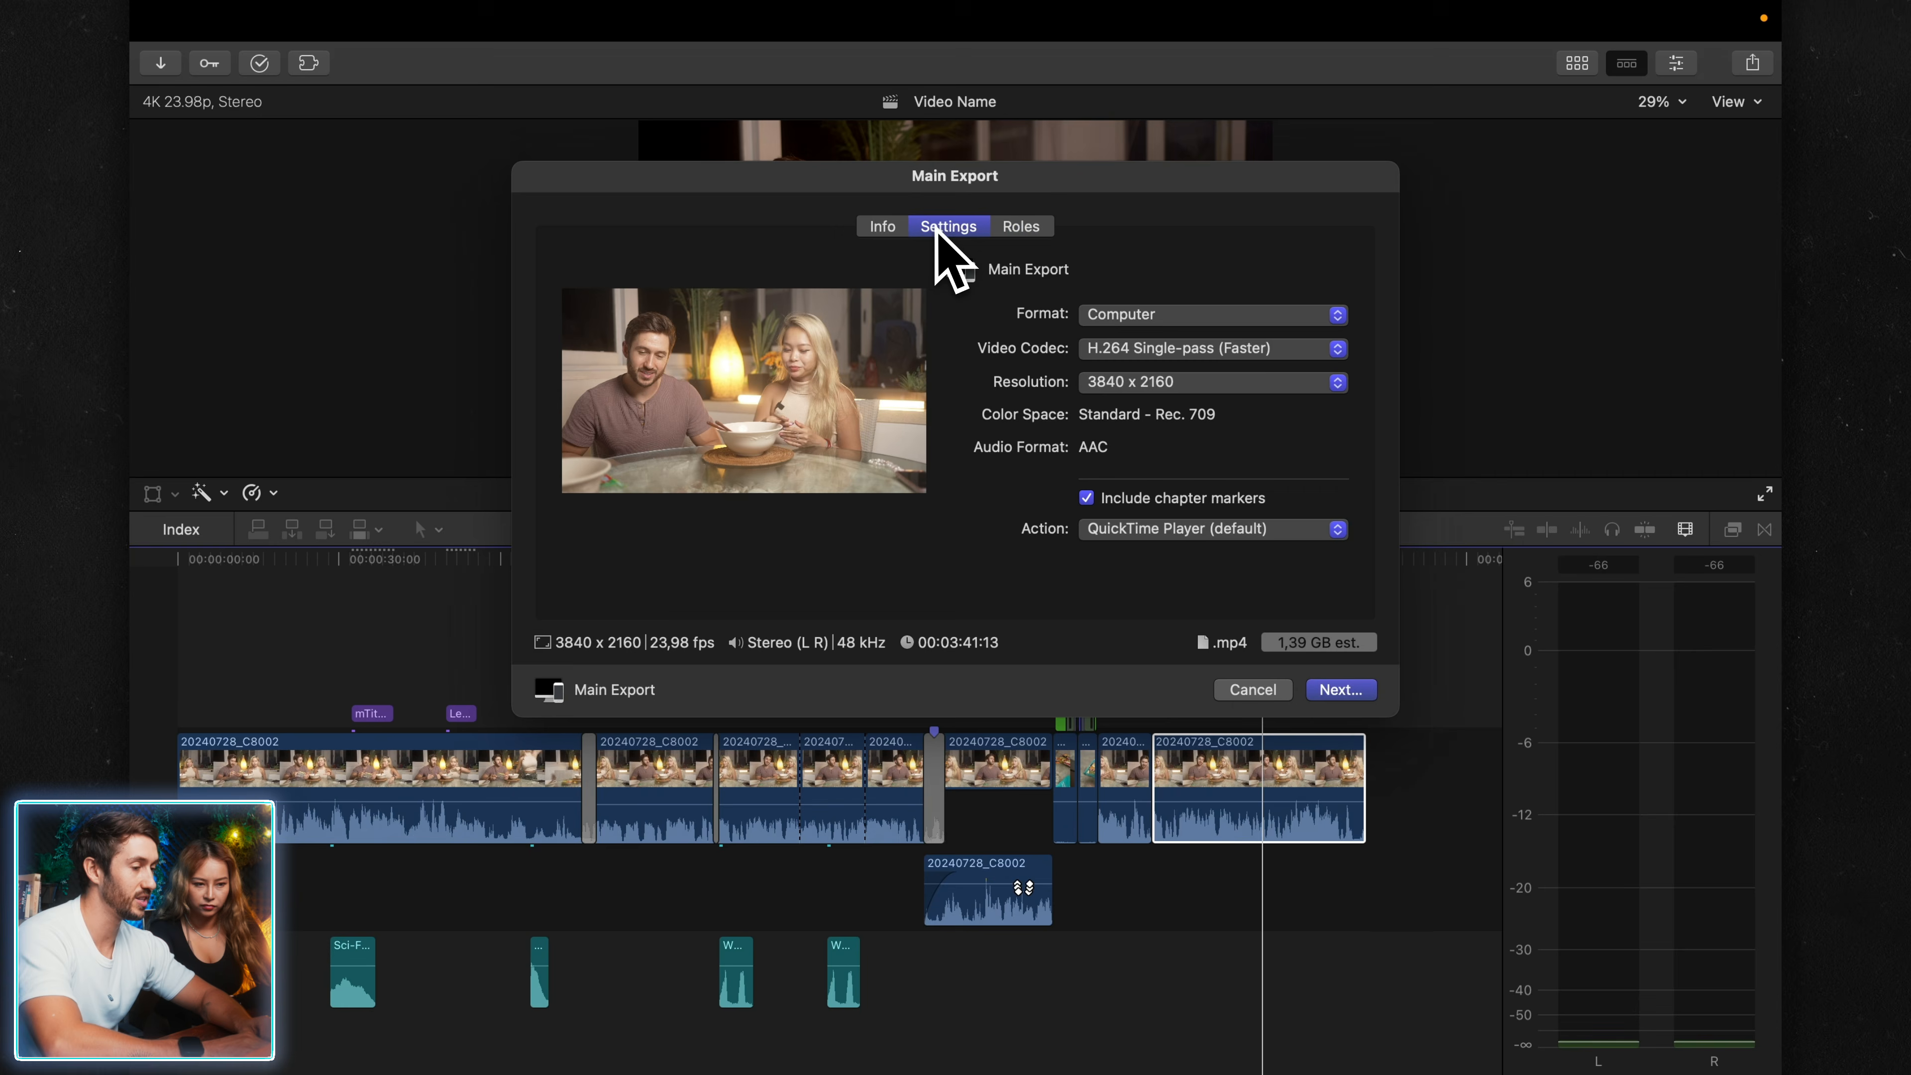
{"action": "left_click", "coordinate": [883, 227]}
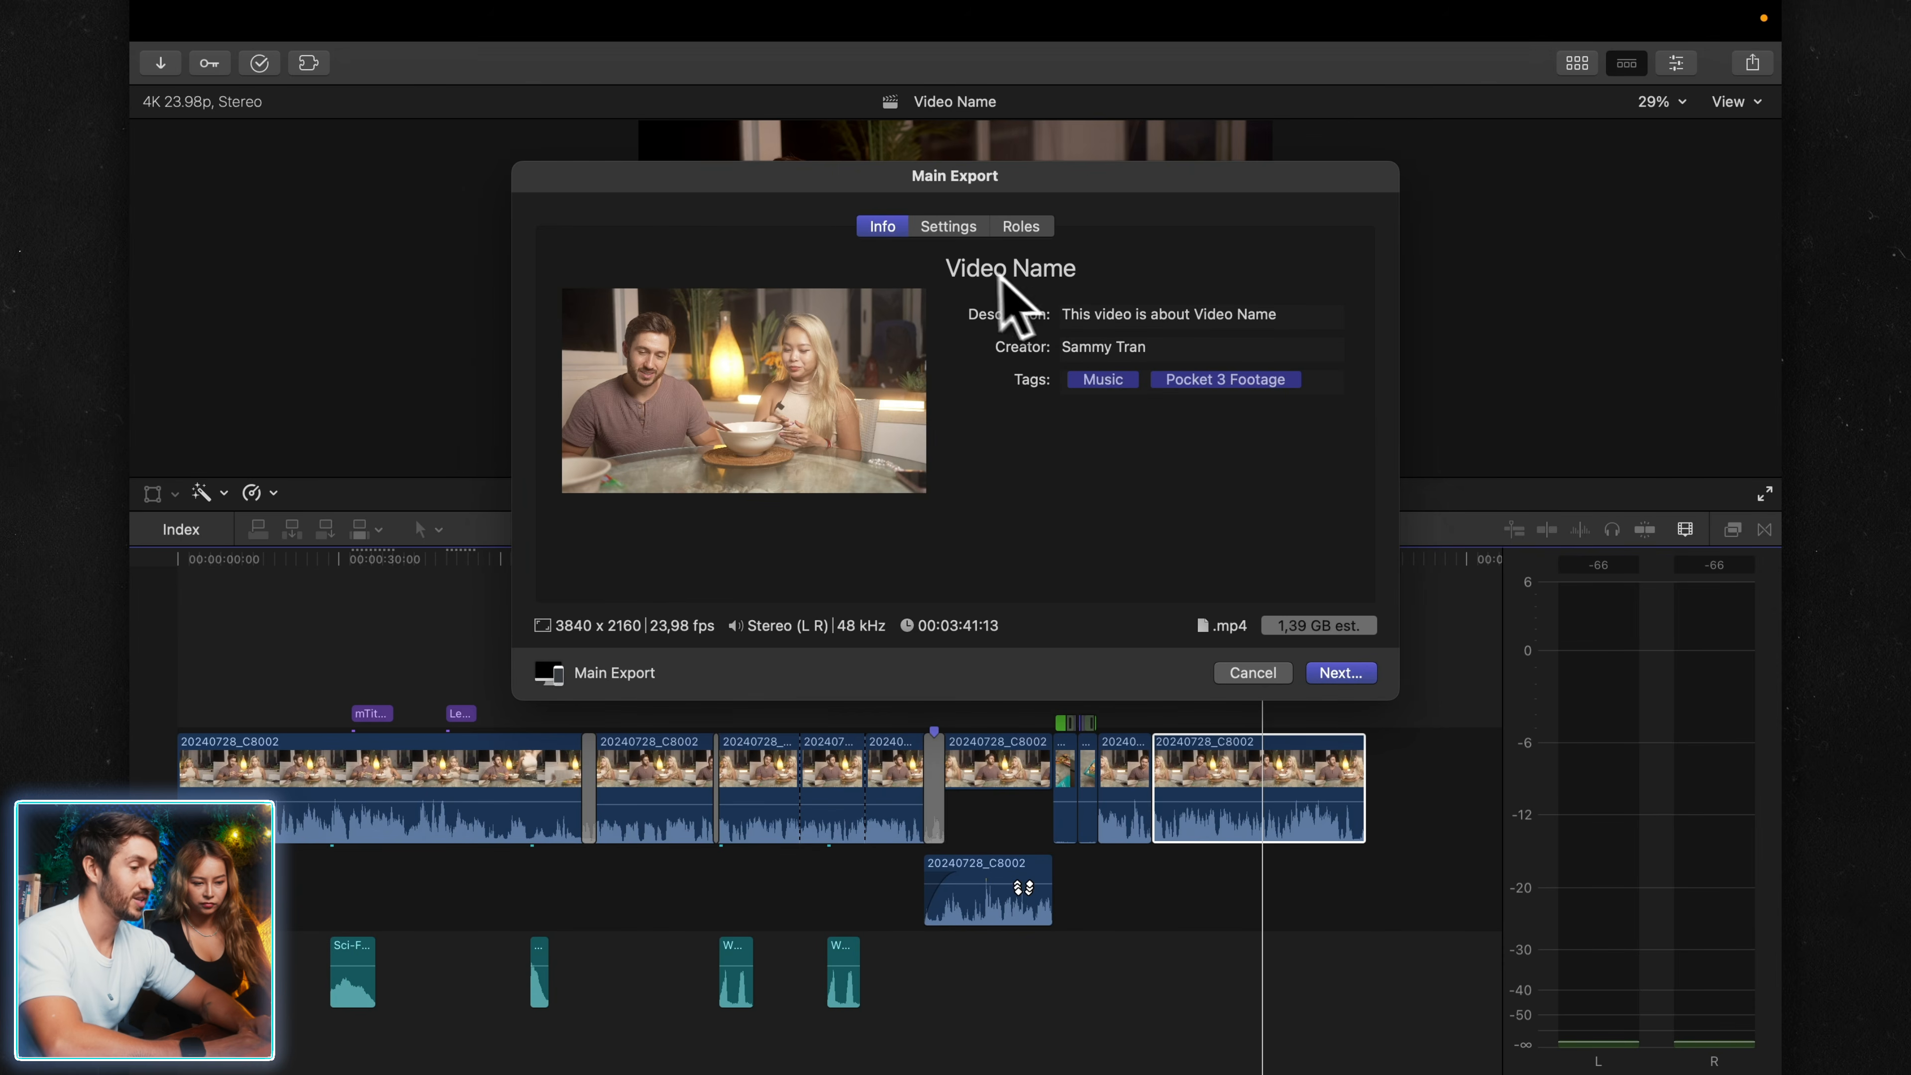
{"action": "left_click", "coordinate": [941, 228]}
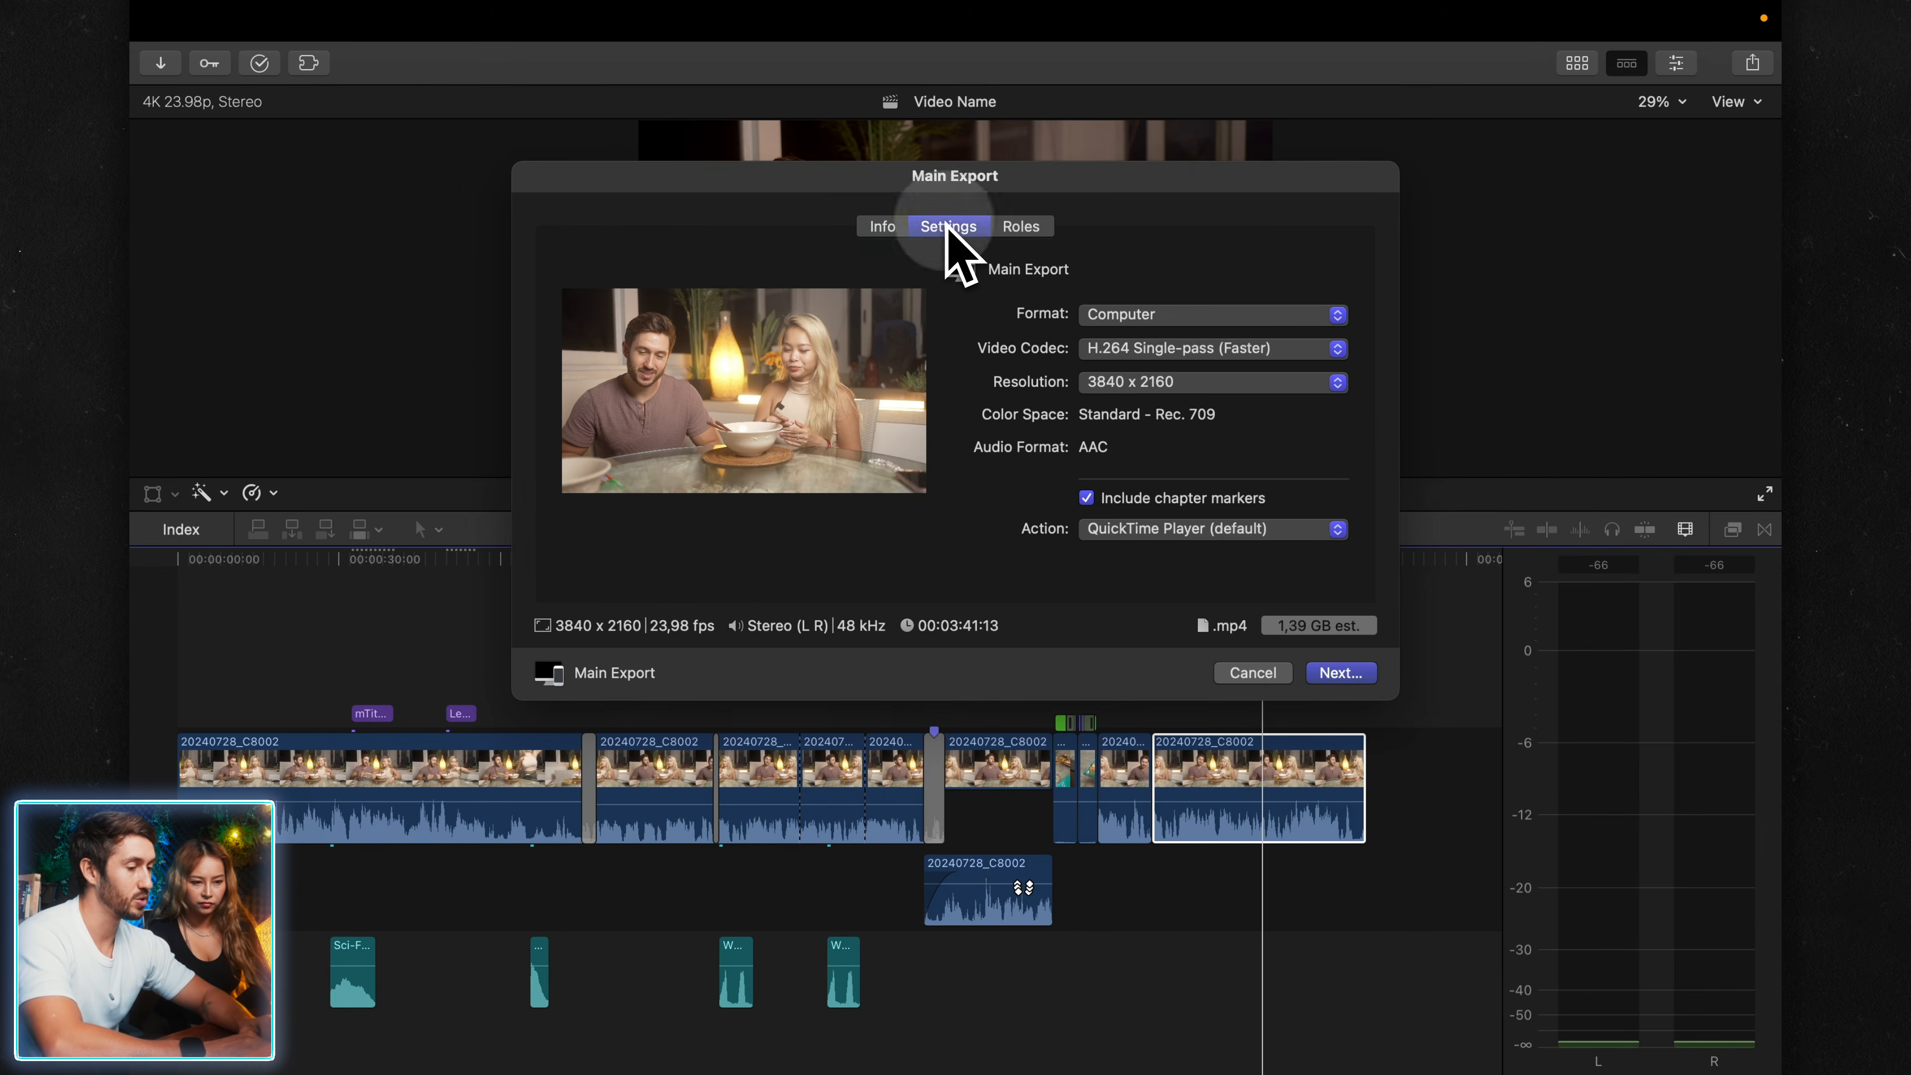
{"action": "left_click", "coordinate": [1343, 672]}
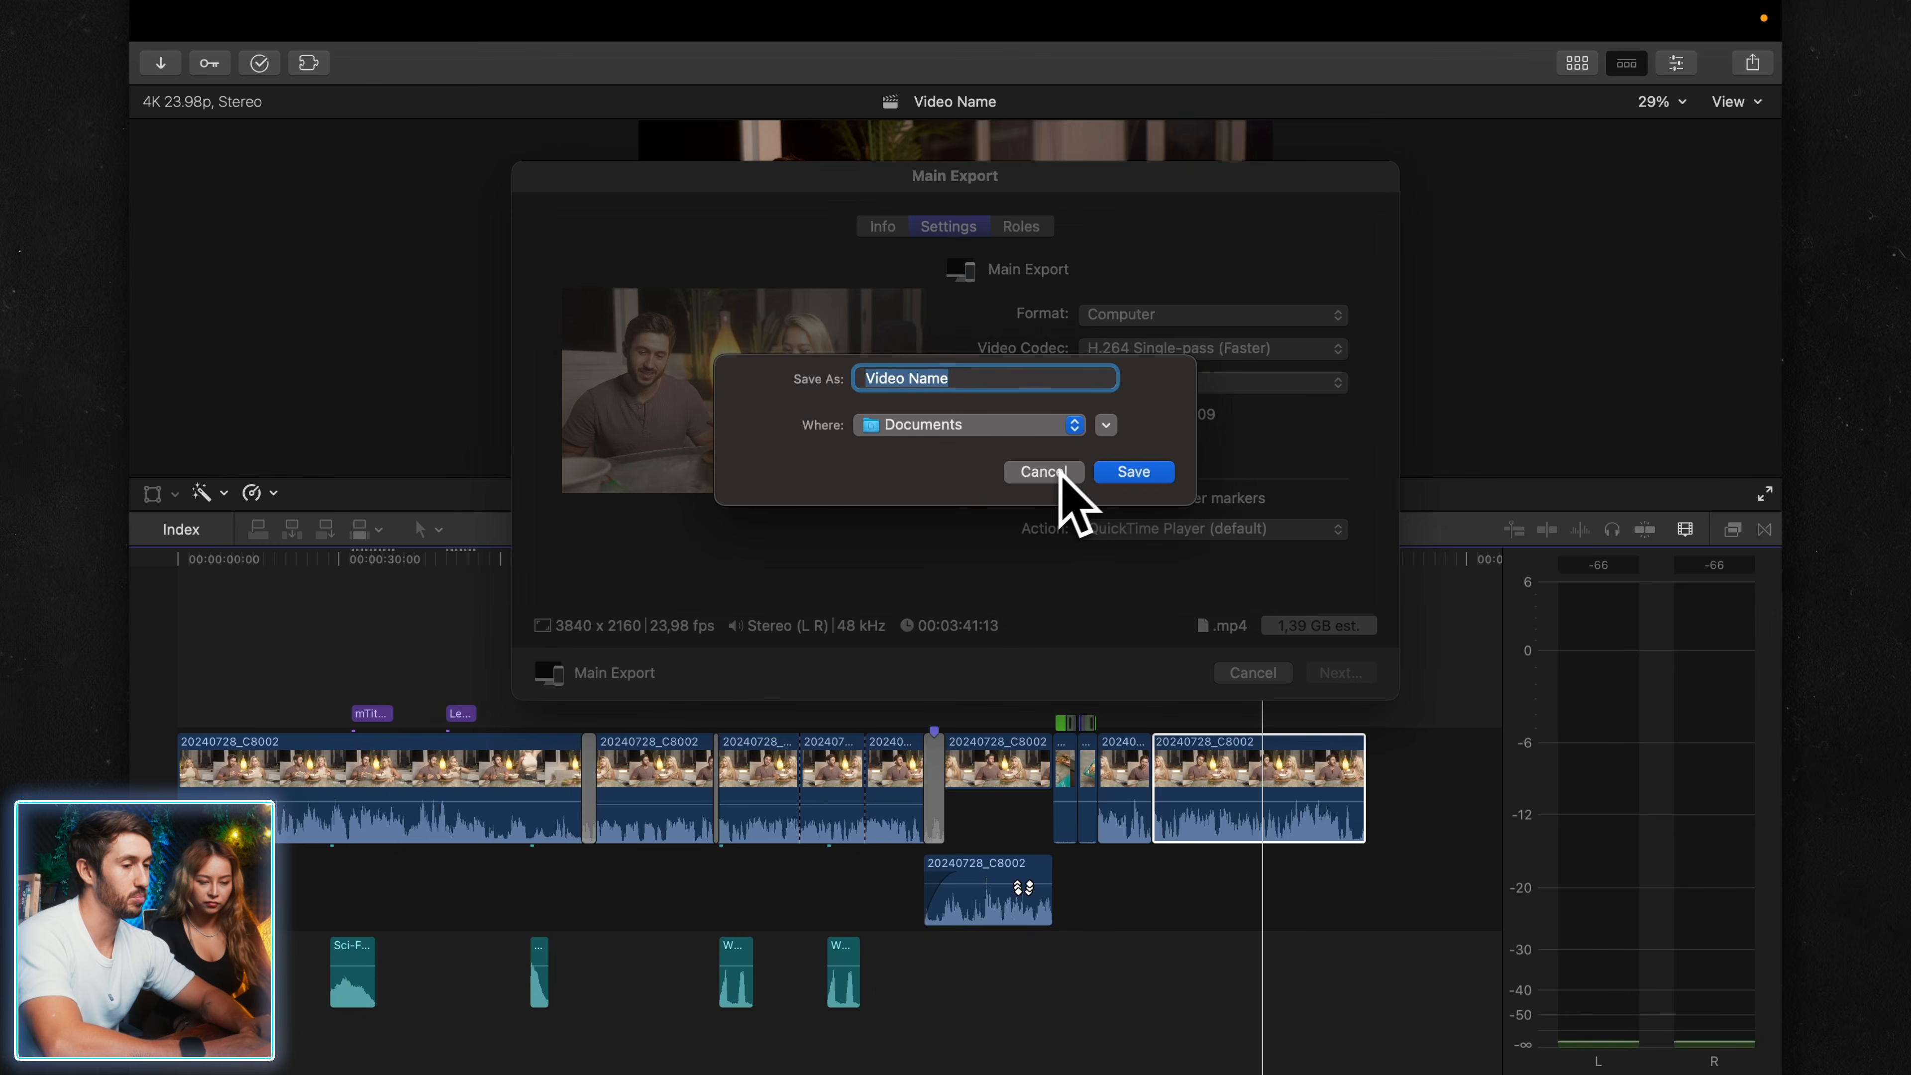
{"action": "left_click", "coordinate": [1128, 472]}
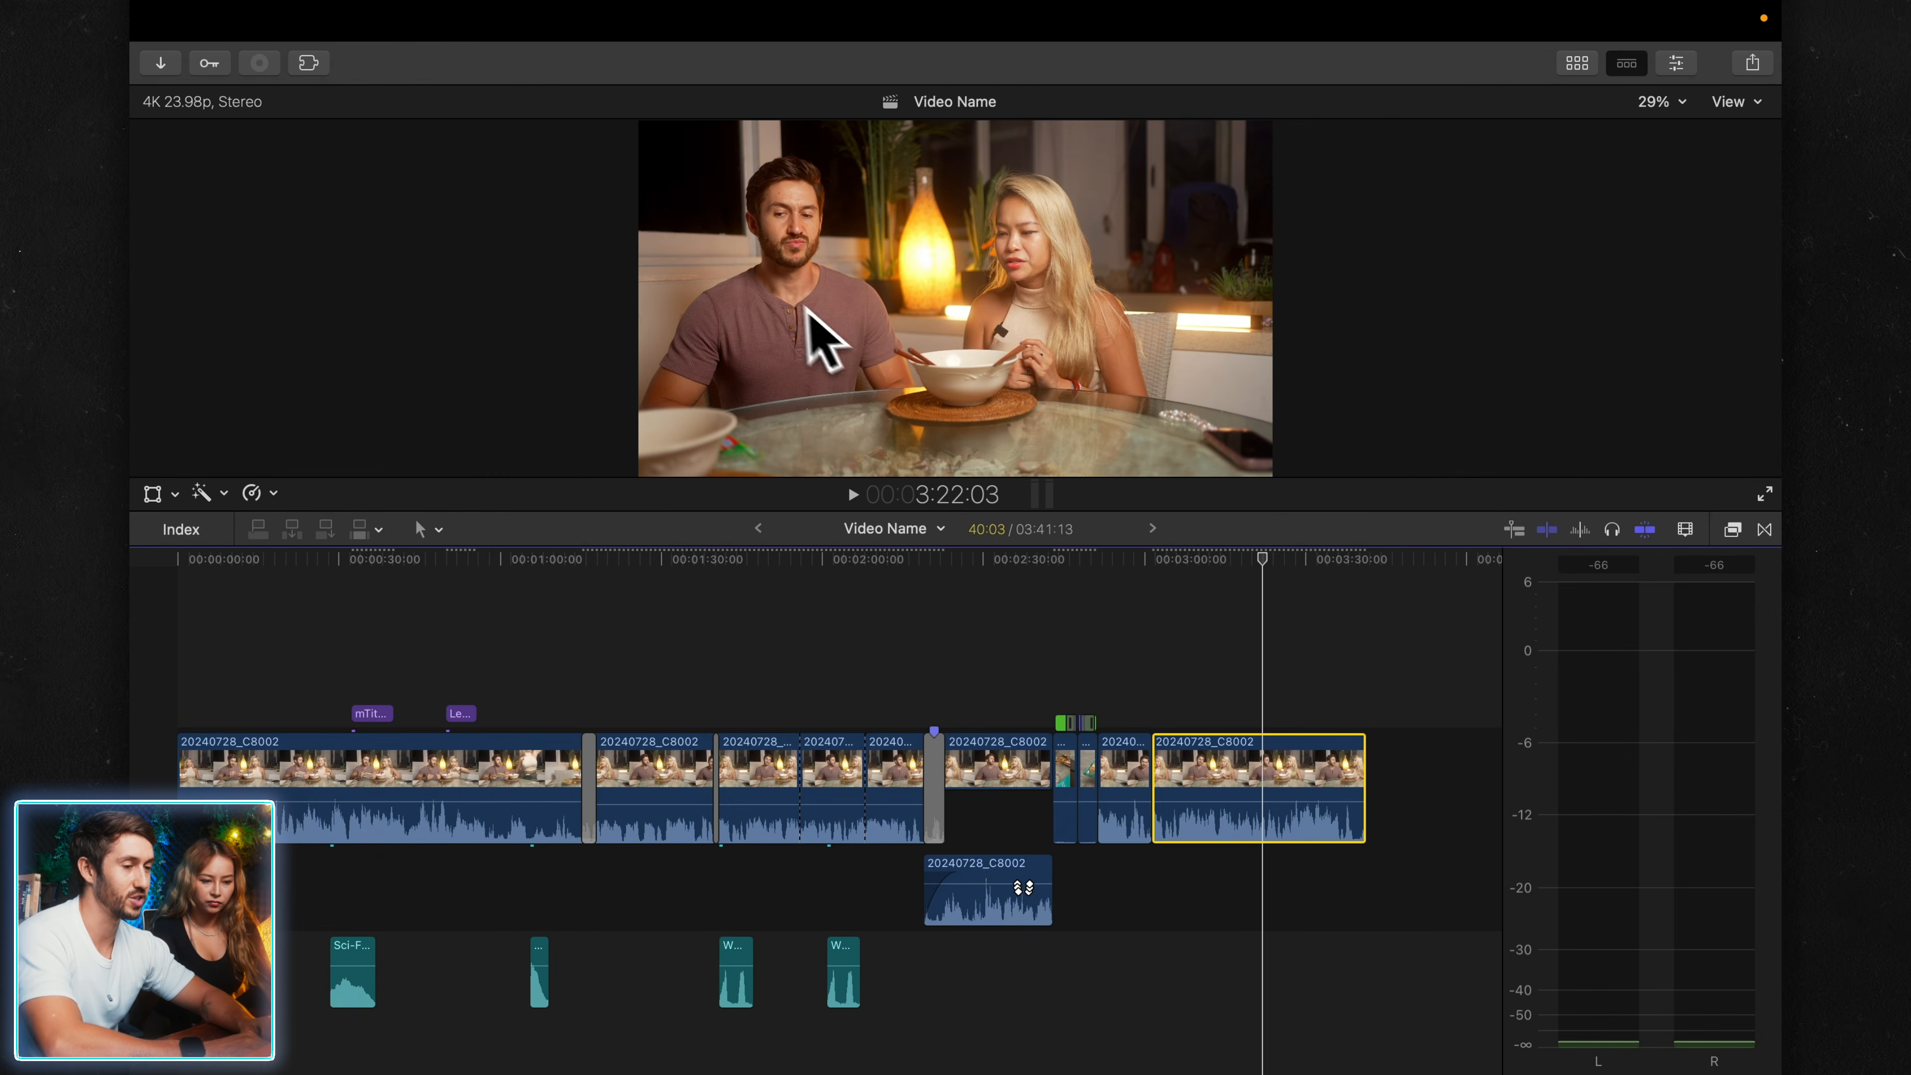
- Check the export's progress under Sharing in the Background Tasks window and close the window
{"action": "left_click", "coordinate": [265, 66]}
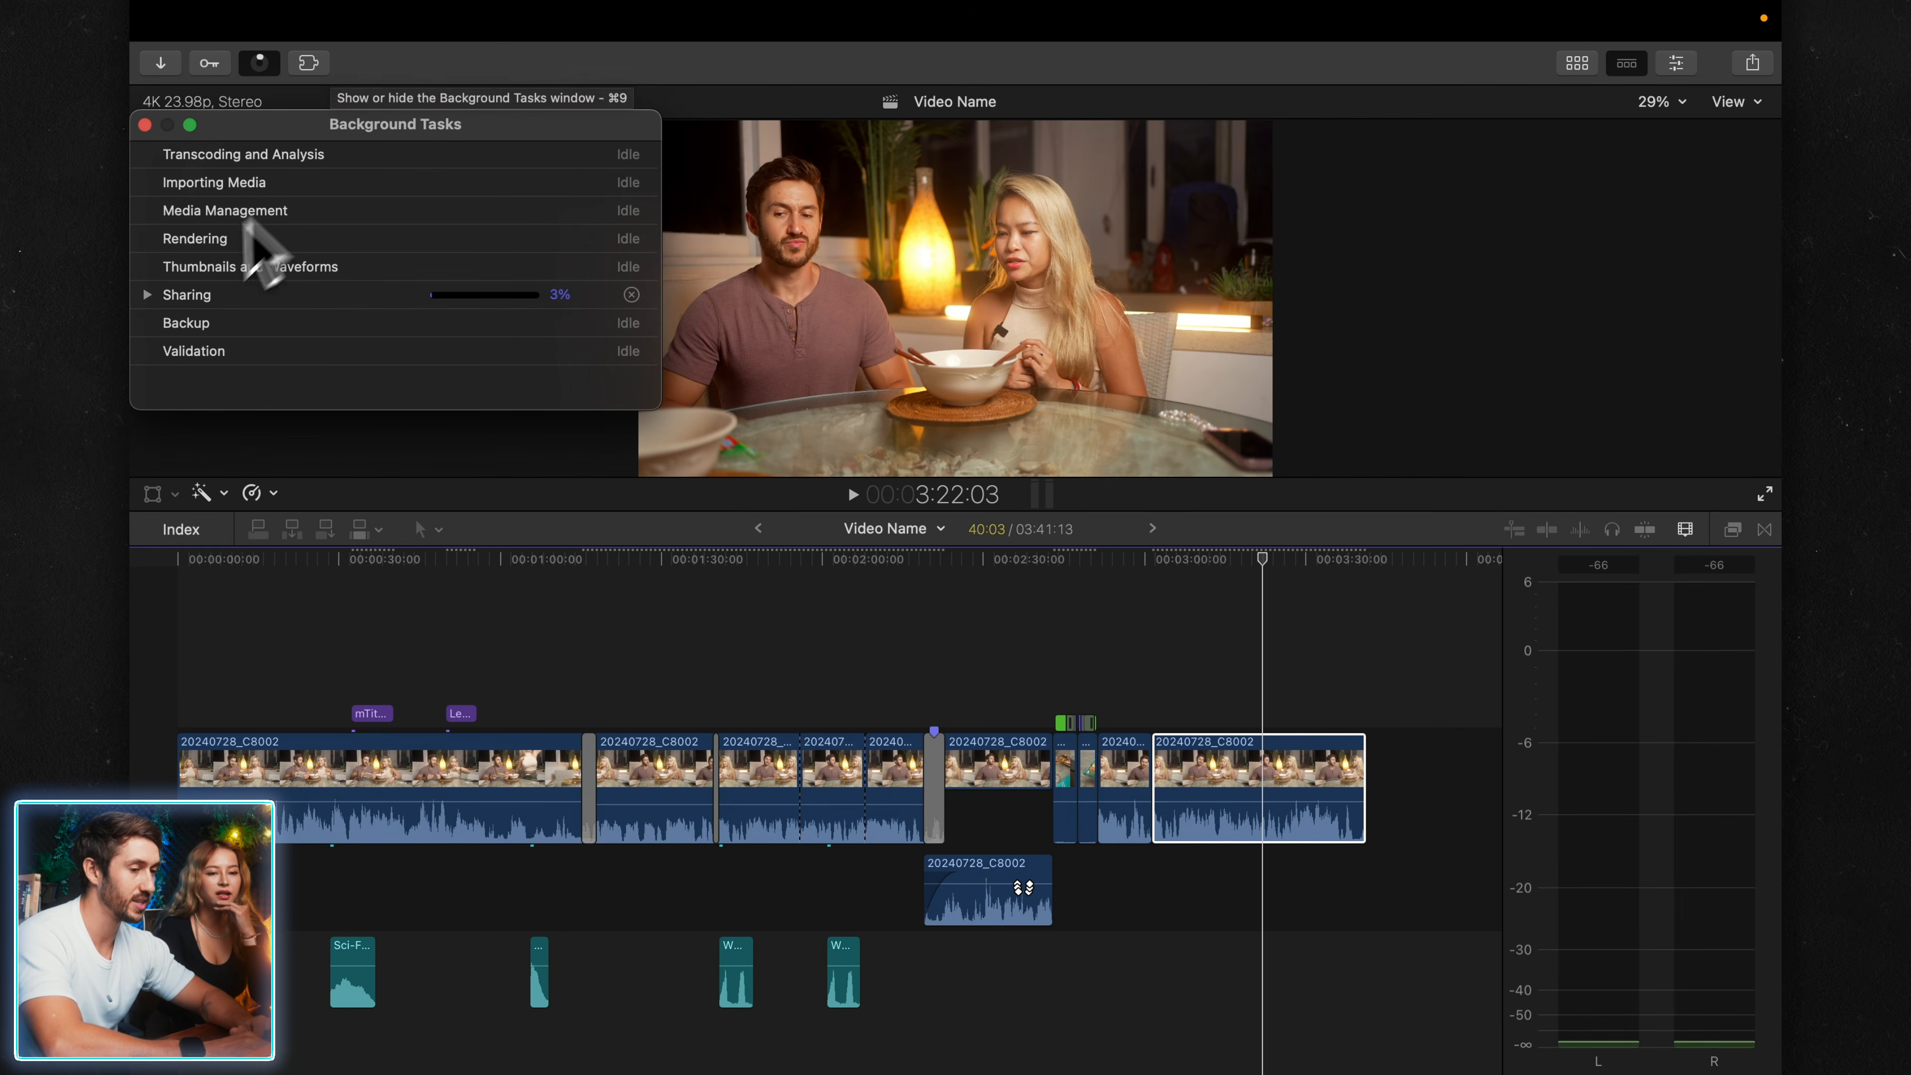
{"action": "left_click", "coordinate": [148, 294]}
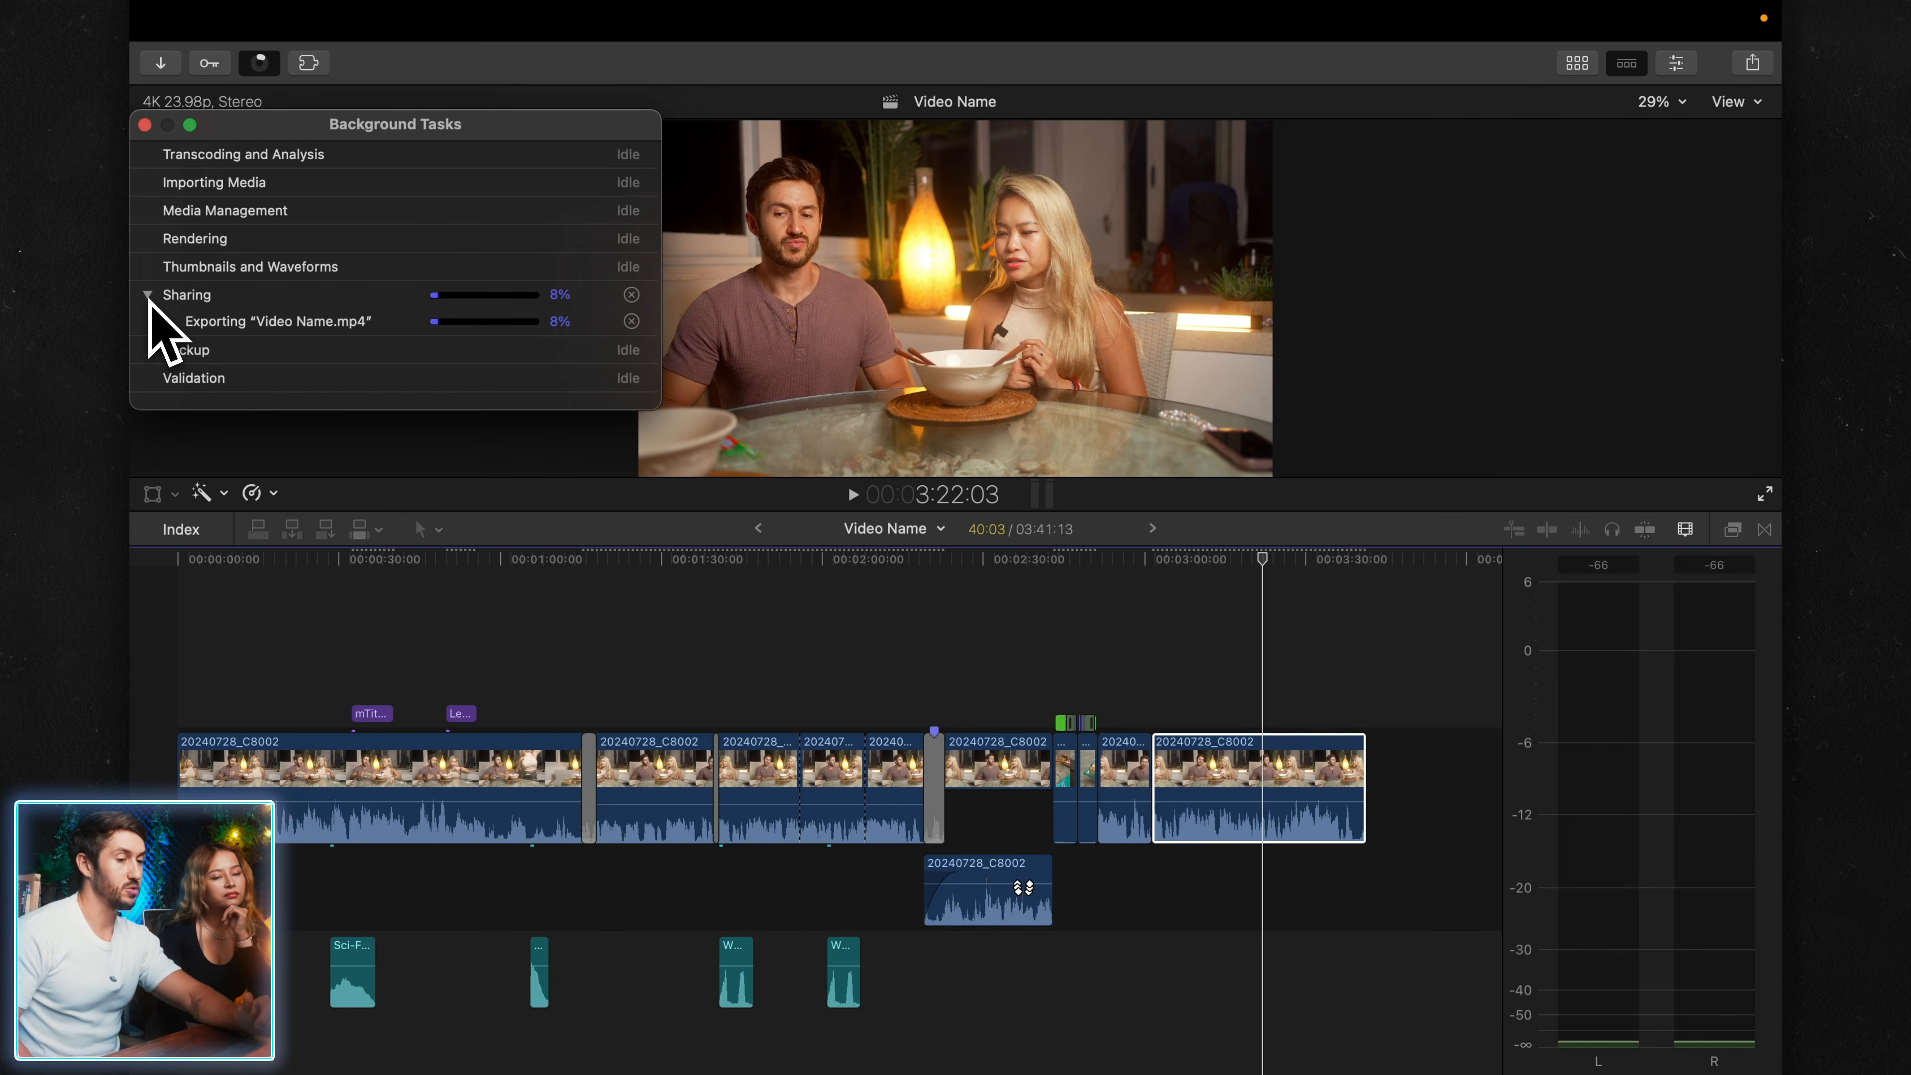
{"action": "left_click", "coordinate": [144, 124]}
- Find the Export File command by searching the help for "export" and inspect its settings without exporting
{"action": "mouse_move", "coordinate": [652, 32]}
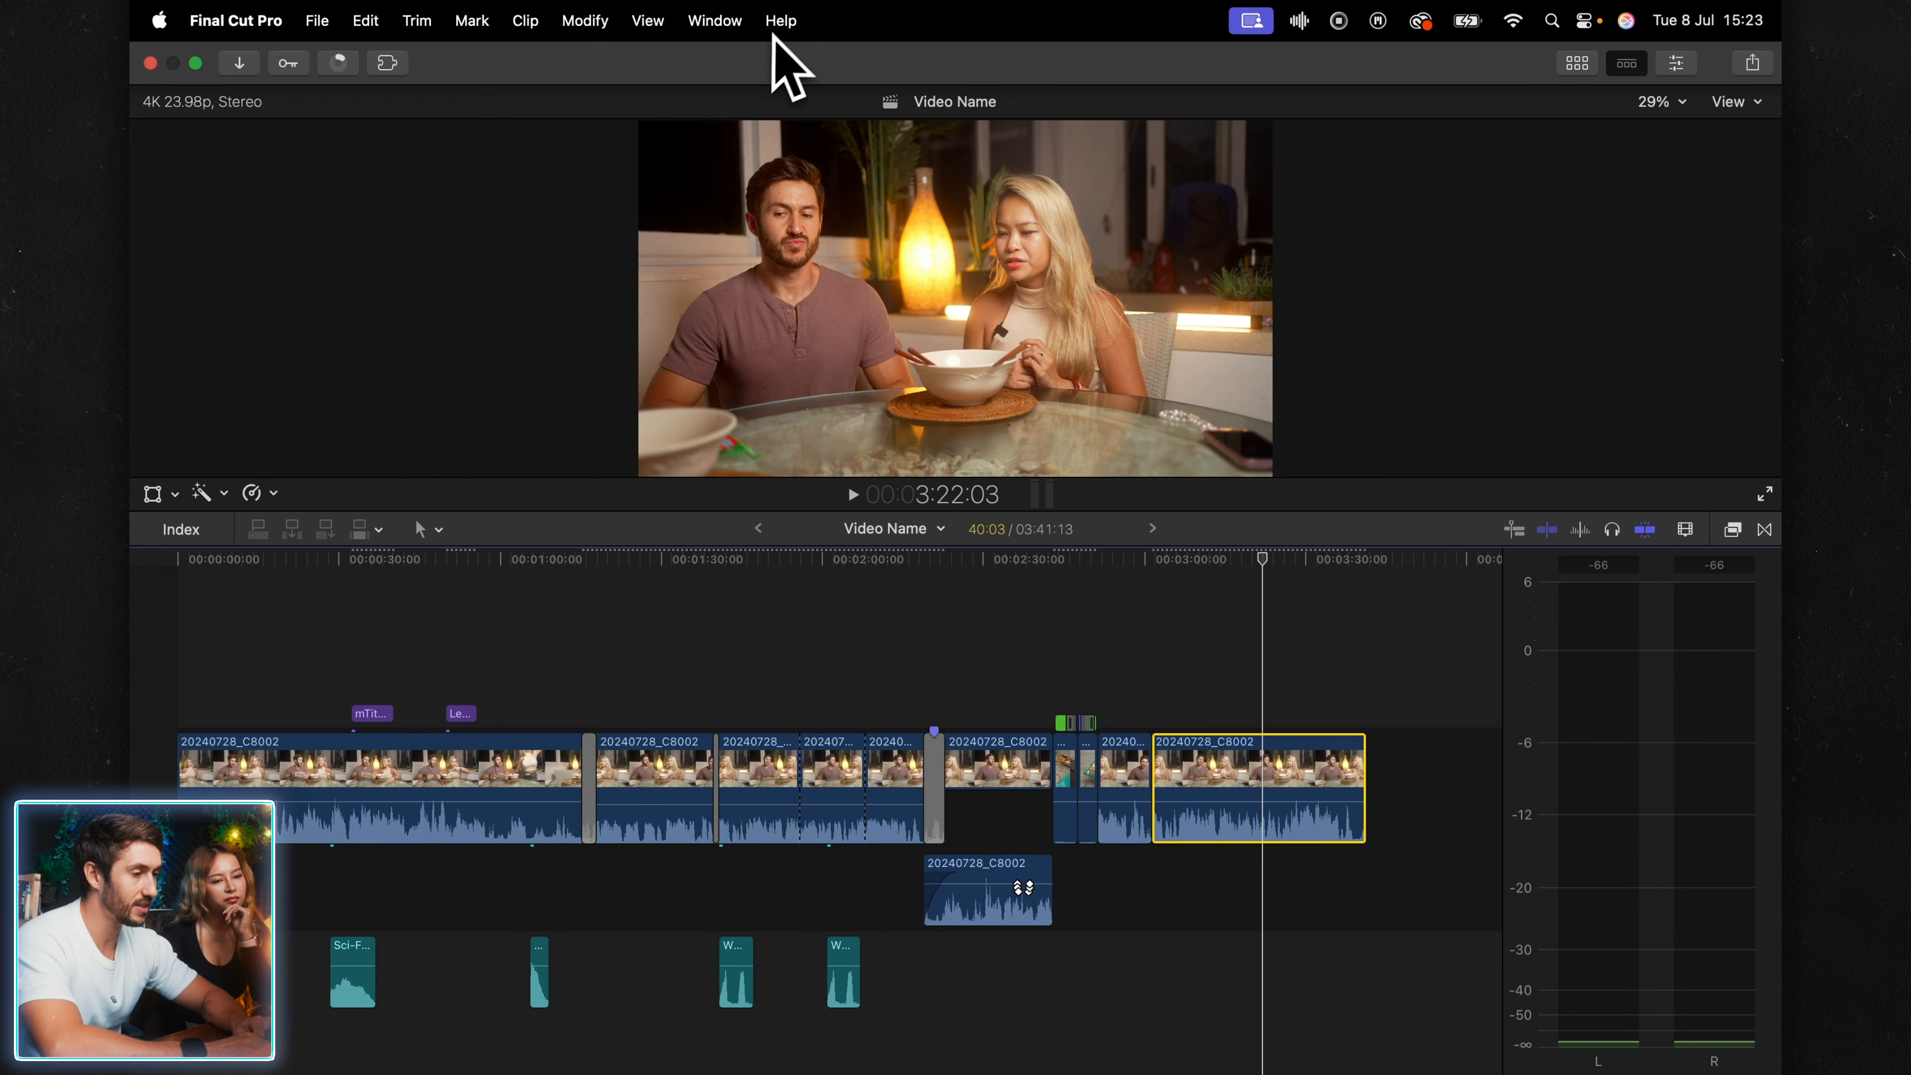
{"action": "left_click", "coordinate": [782, 20]}
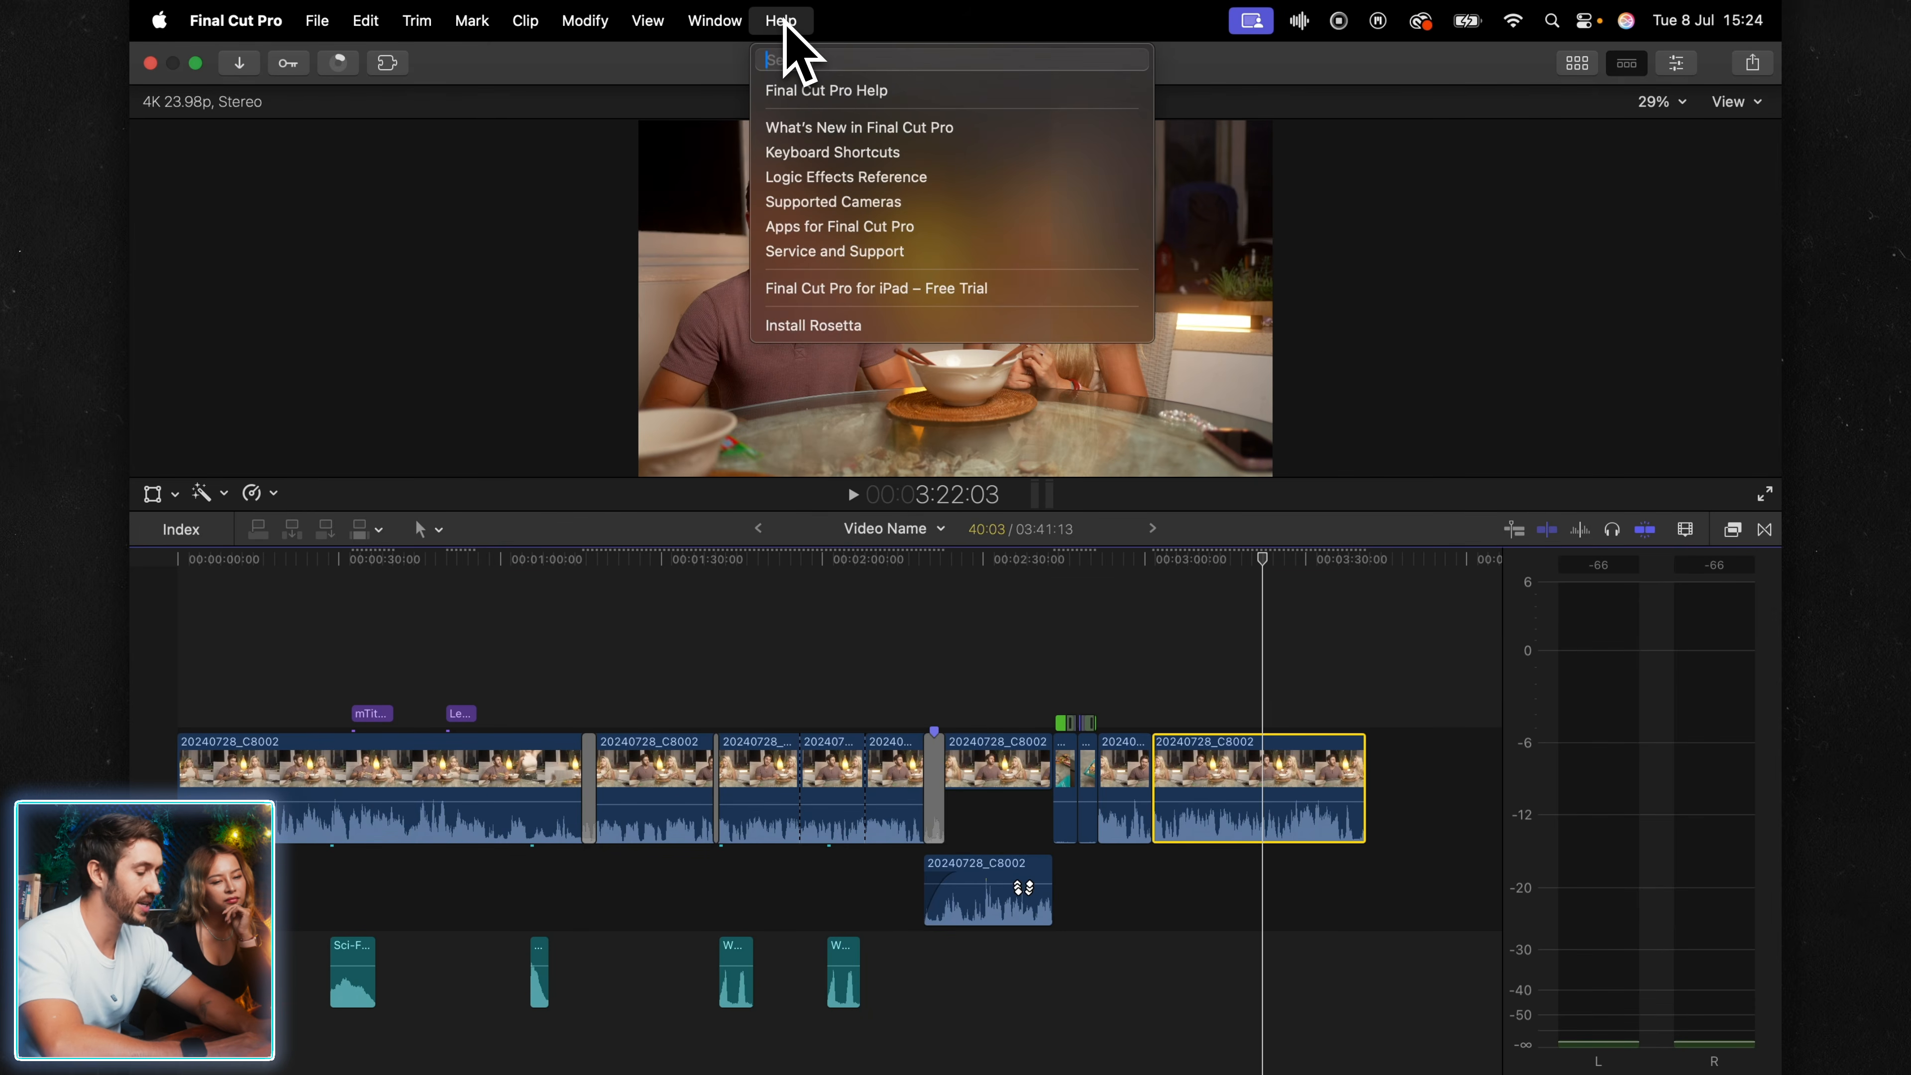
{"action": "type", "text": "ex"}
{"action": "left_click", "coordinate": [783, 21]}
{"action": "left_click", "coordinate": [791, 25]}
{"action": "mouse_move", "coordinate": [835, 169]}
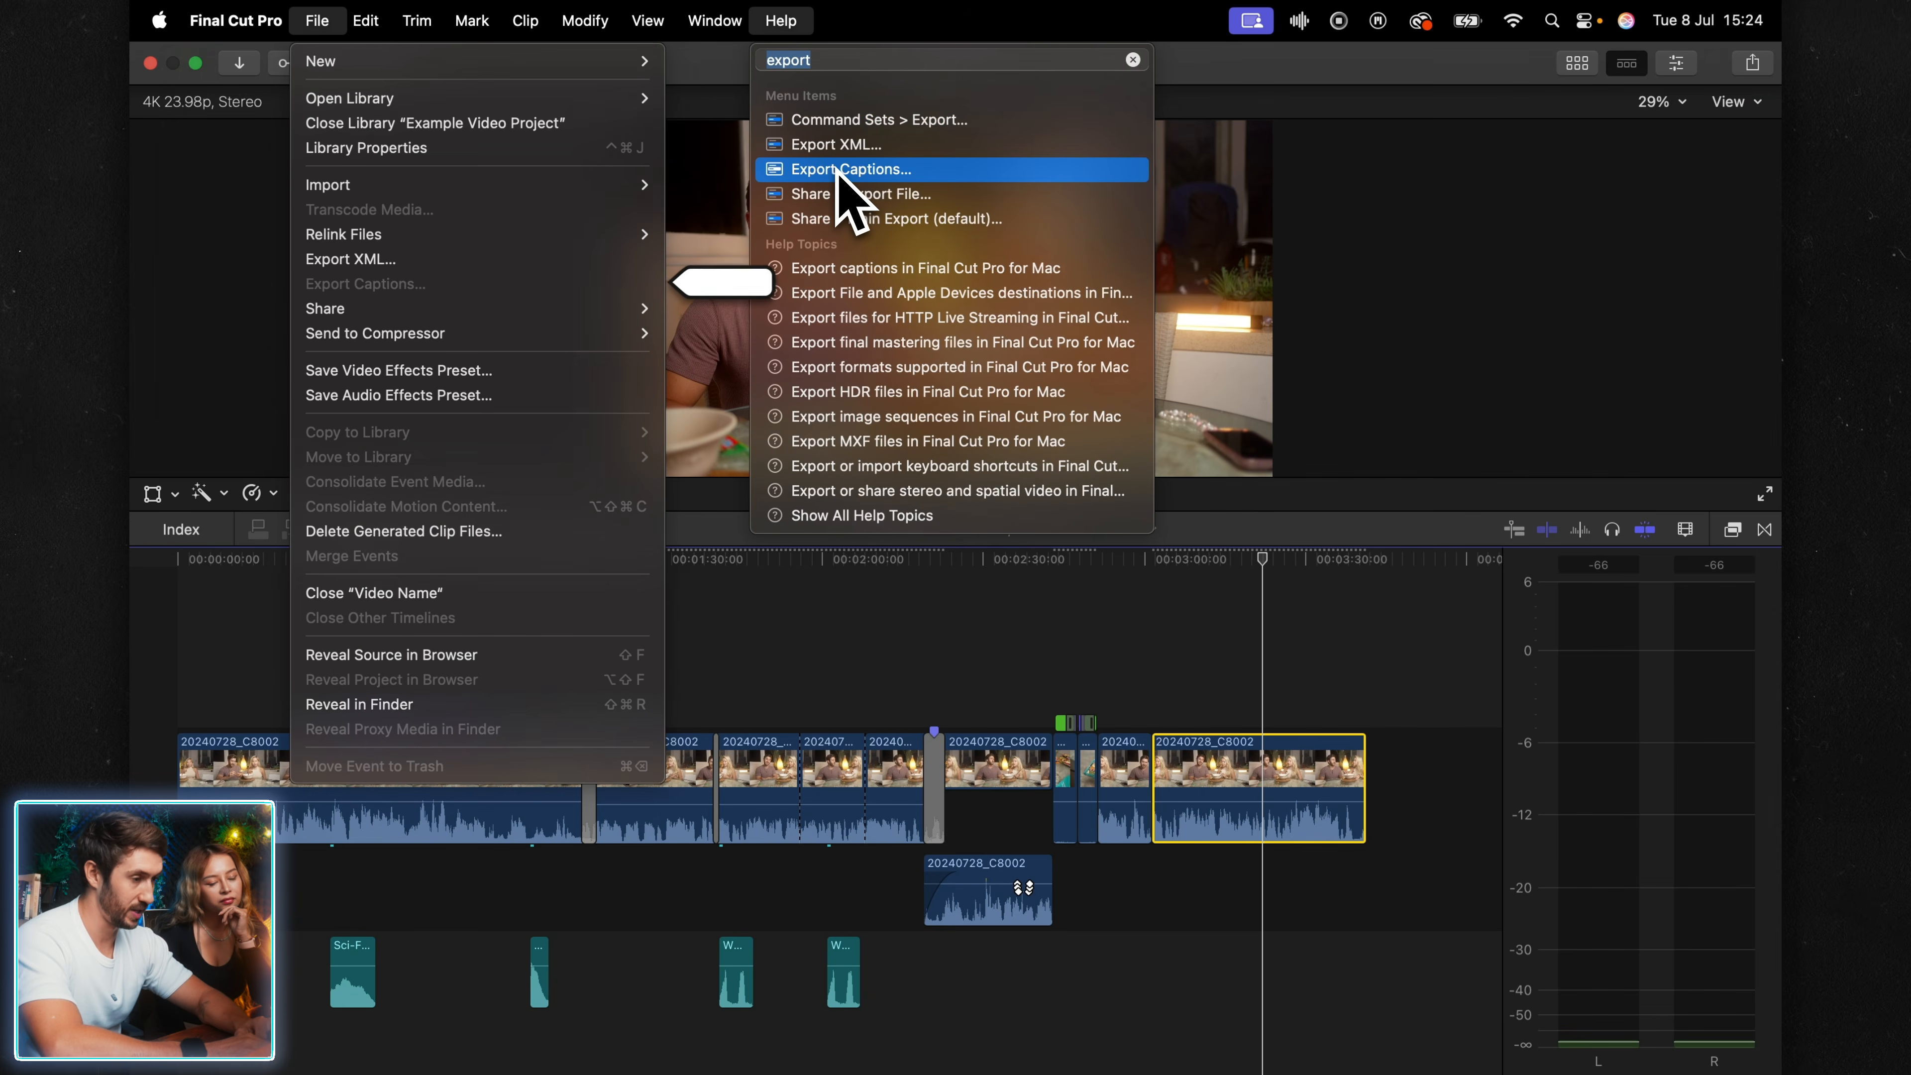
{"action": "mouse_move", "coordinate": [847, 197]}
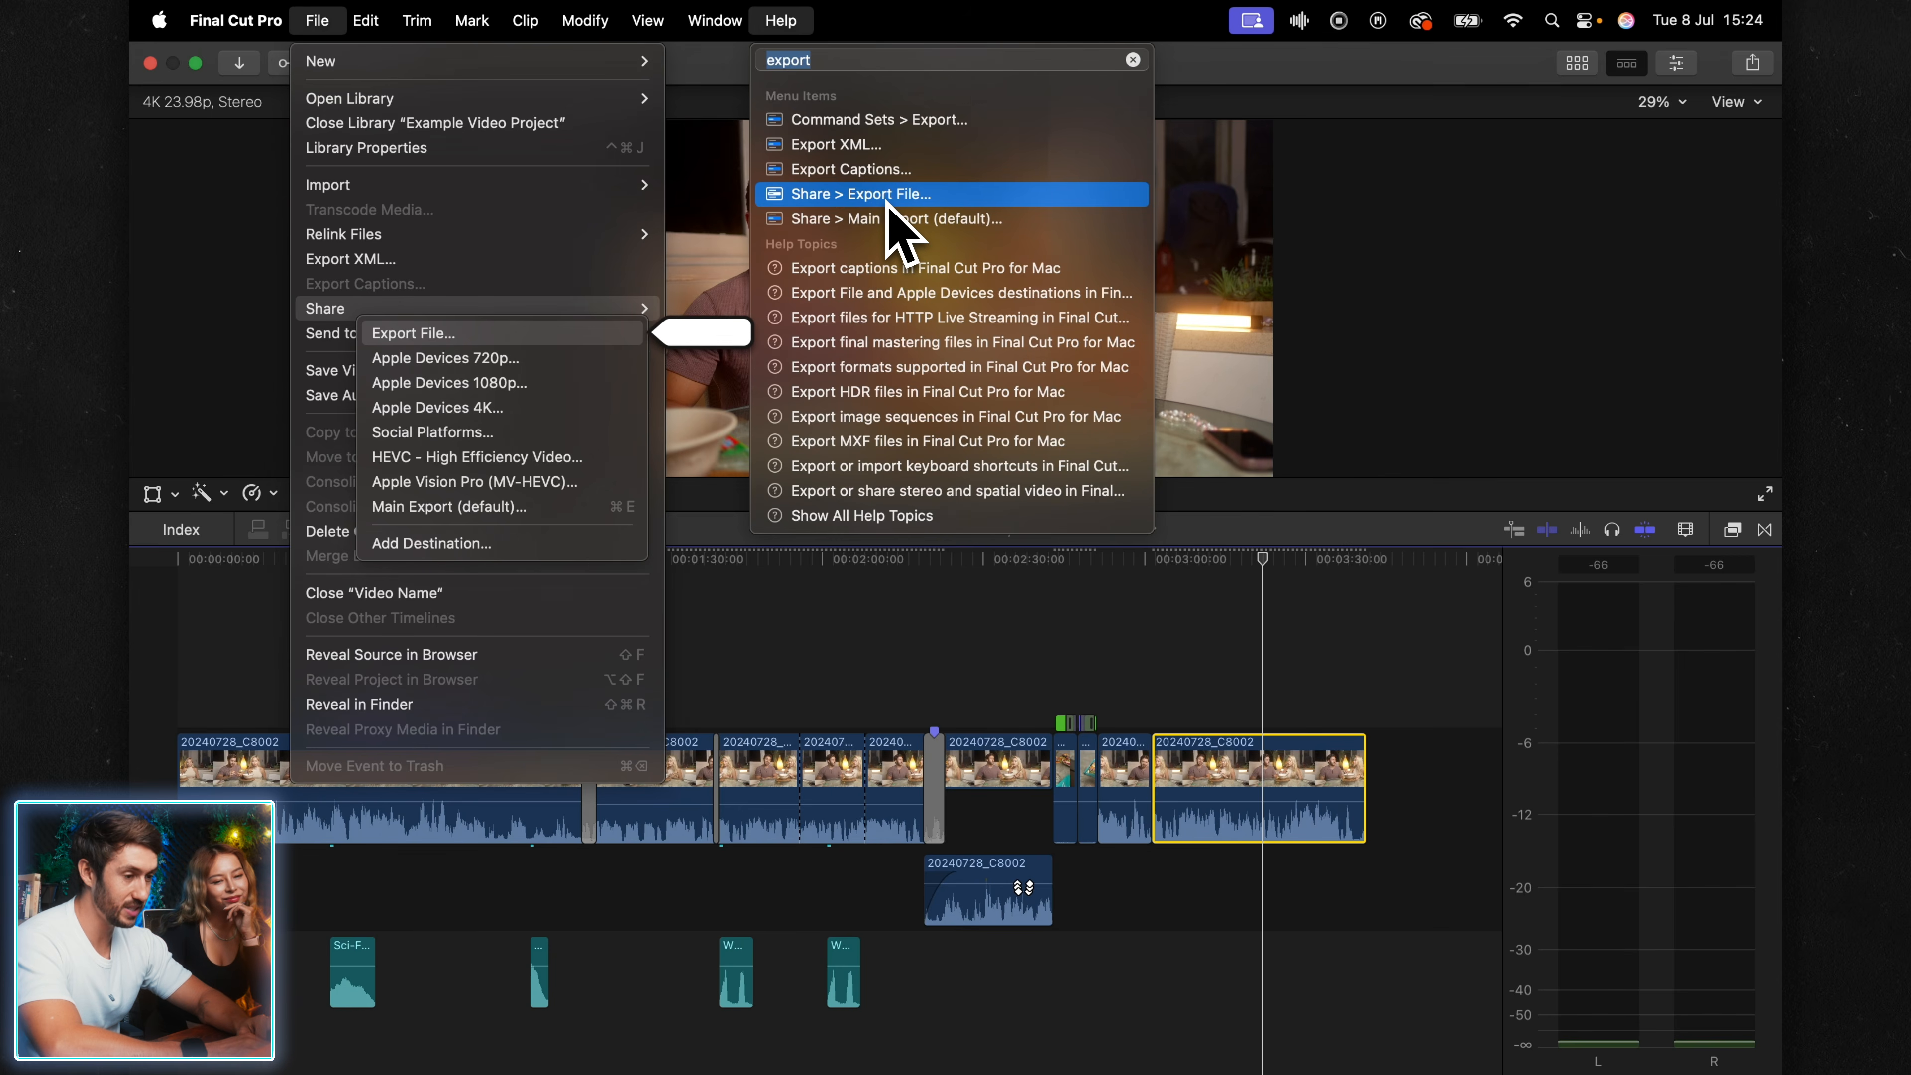
{"action": "left_click", "coordinate": [905, 196]}
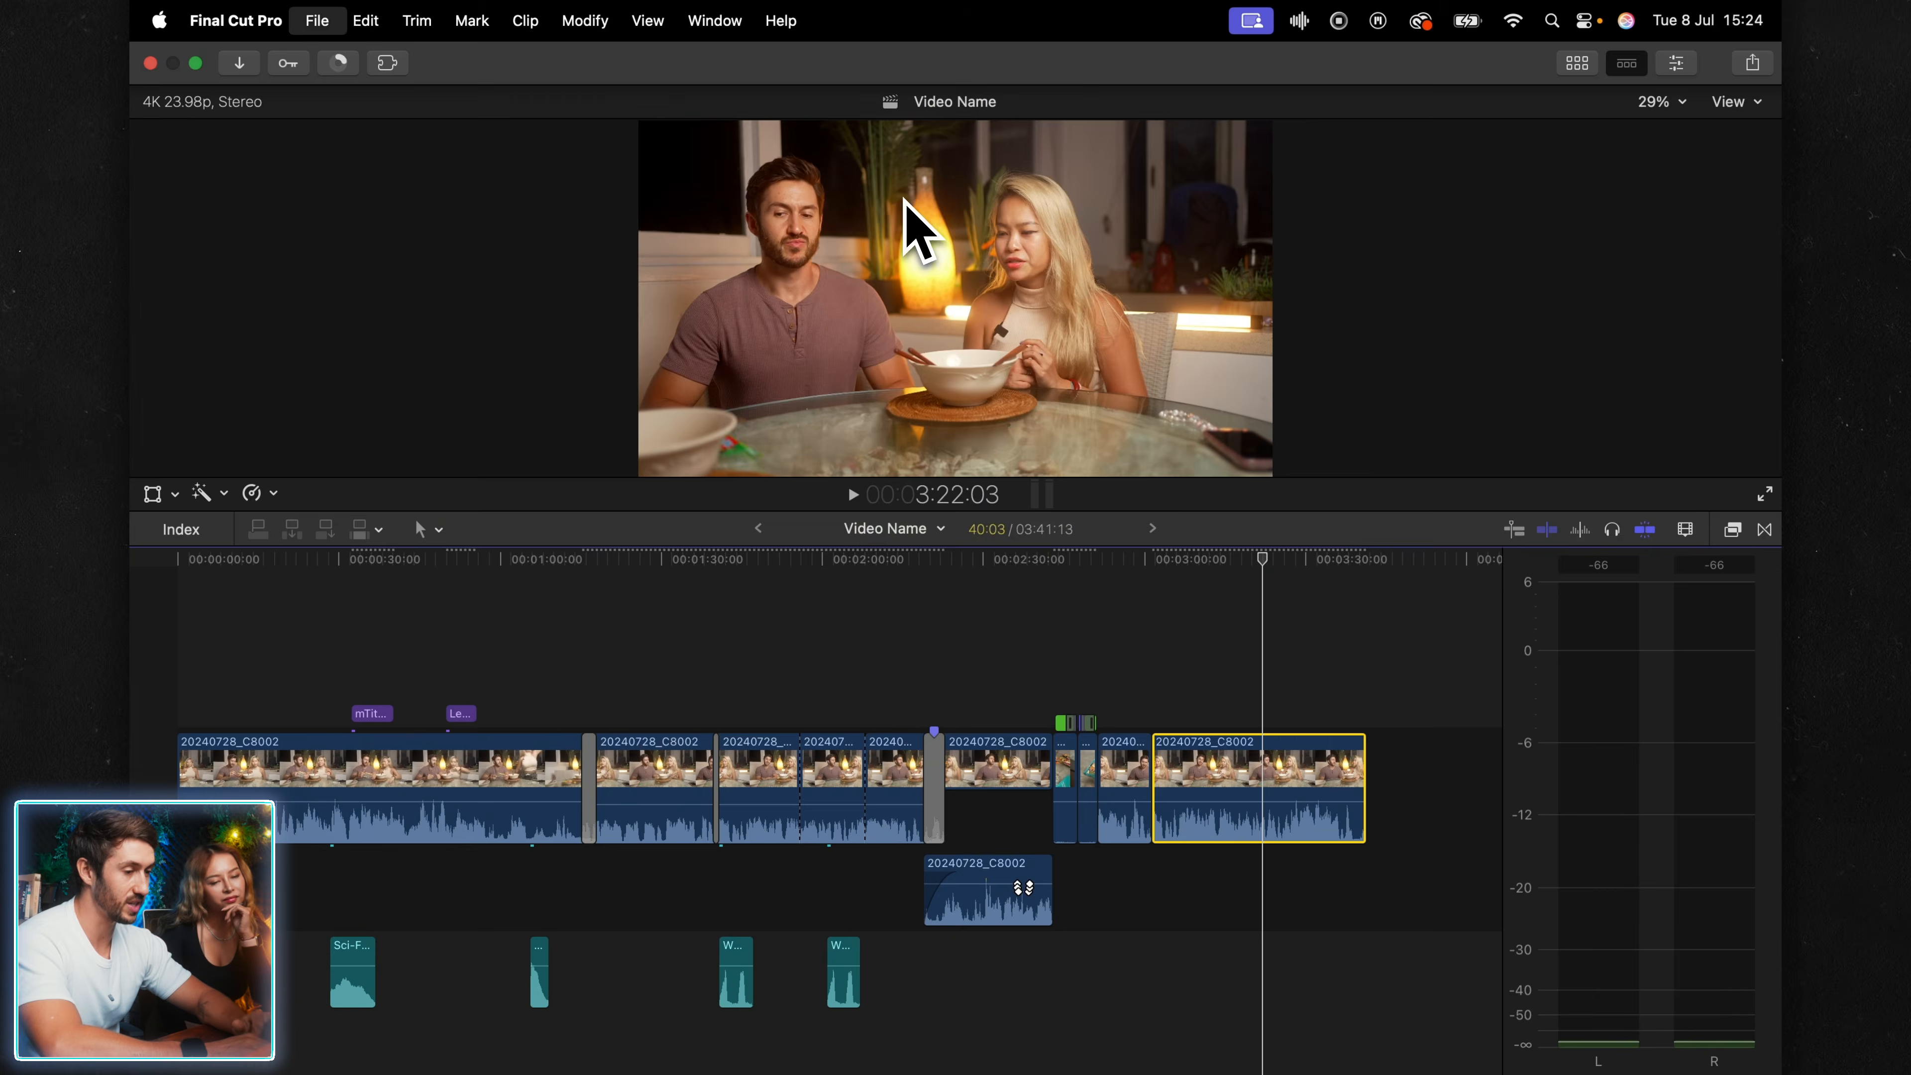
{"action": "left_click", "coordinate": [949, 227]}
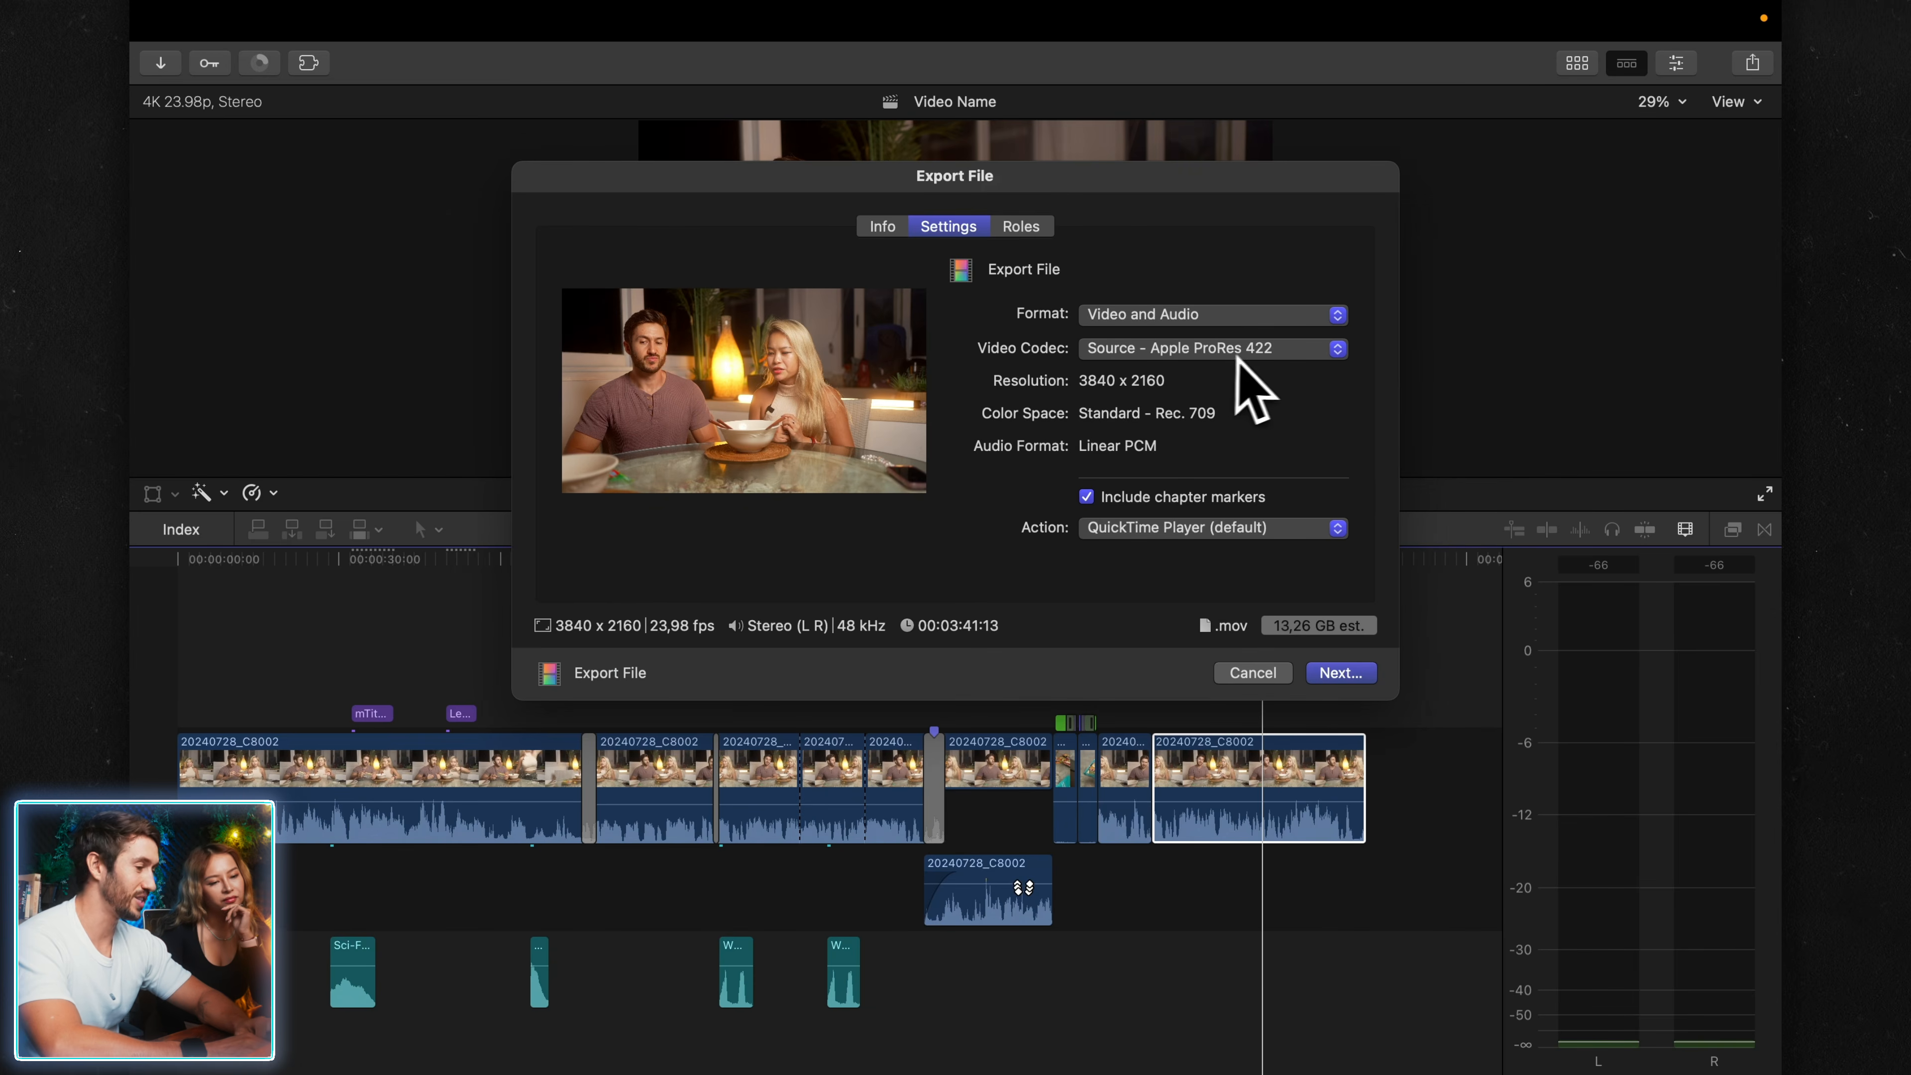
{"action": "left_click", "coordinate": [1258, 671]}
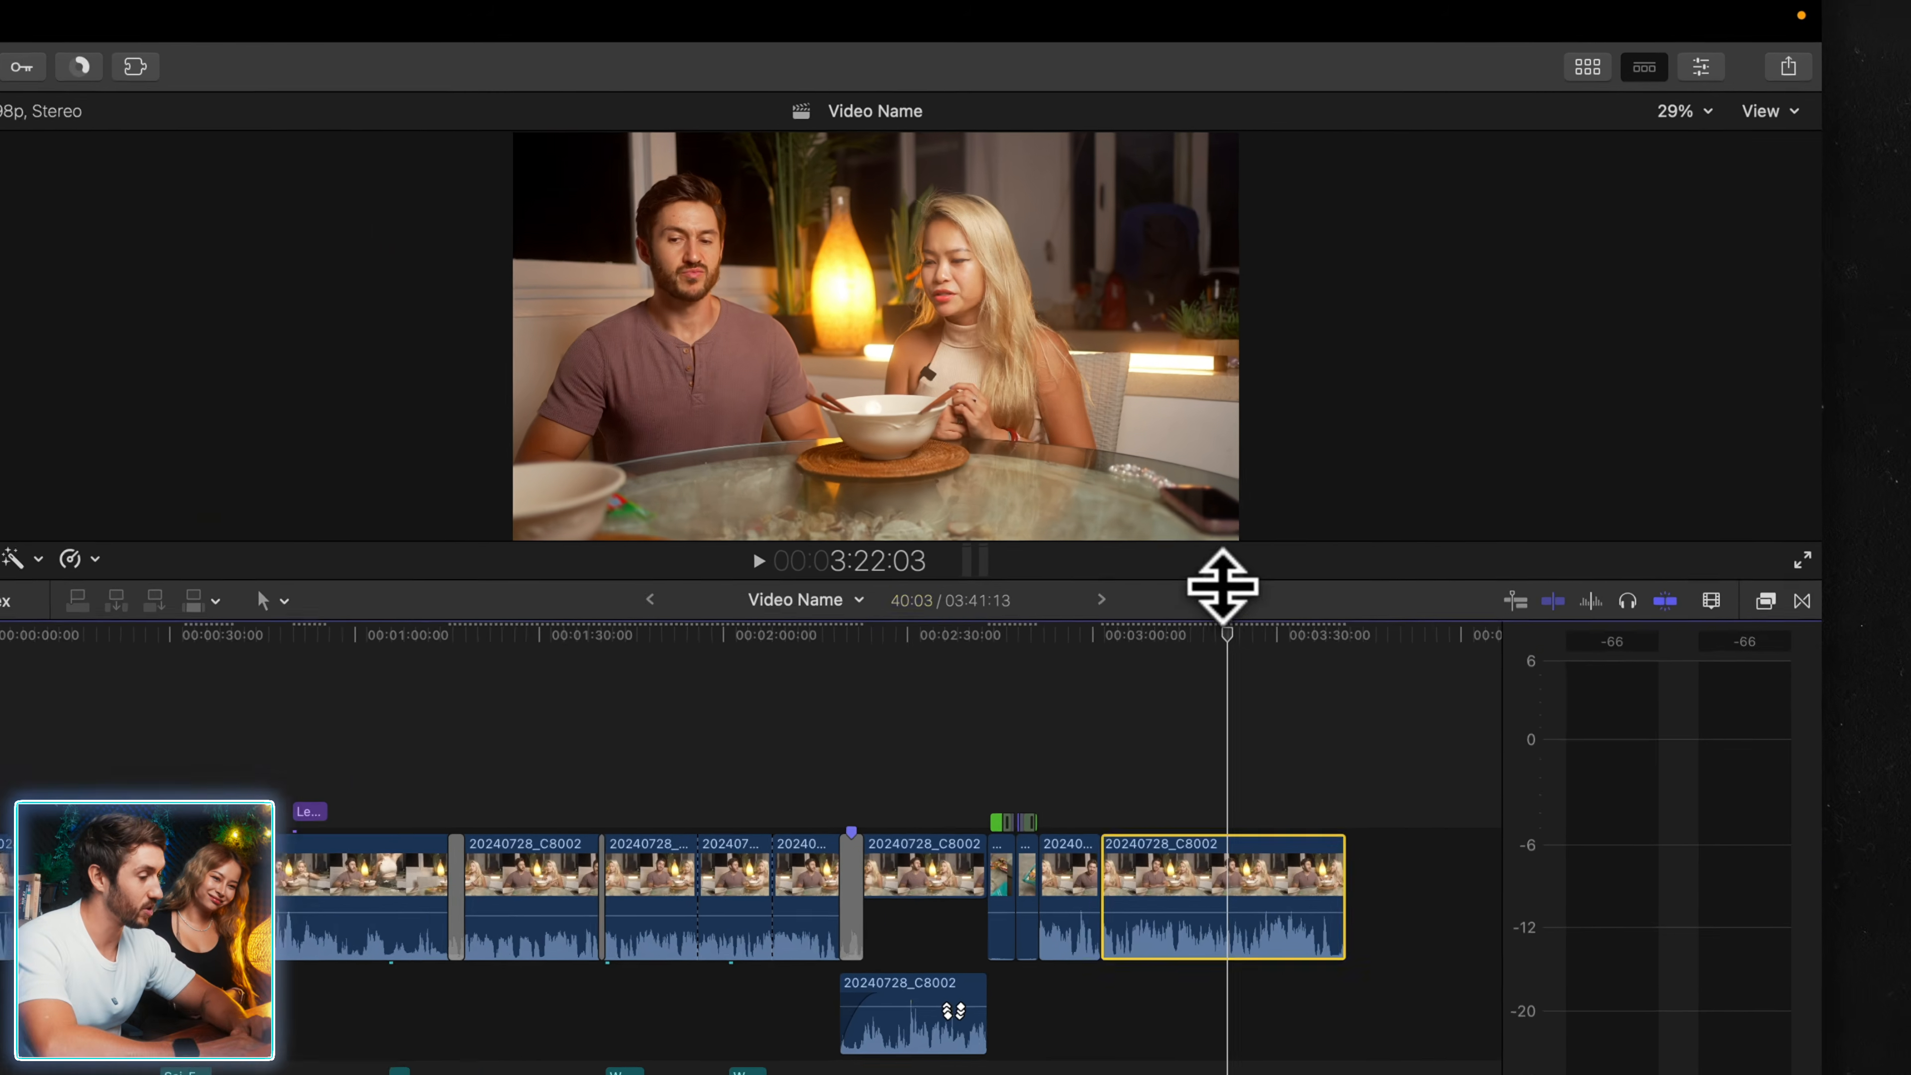
- Enlarge the viewer area and inspect the man's face at 150% zoom before returning the zoom to Fit
{"action": "left_click_drag", "start_coordinate": [1223, 586], "coordinate": [1236, 834]}
{"action": "left_click", "coordinate": [1692, 114]}
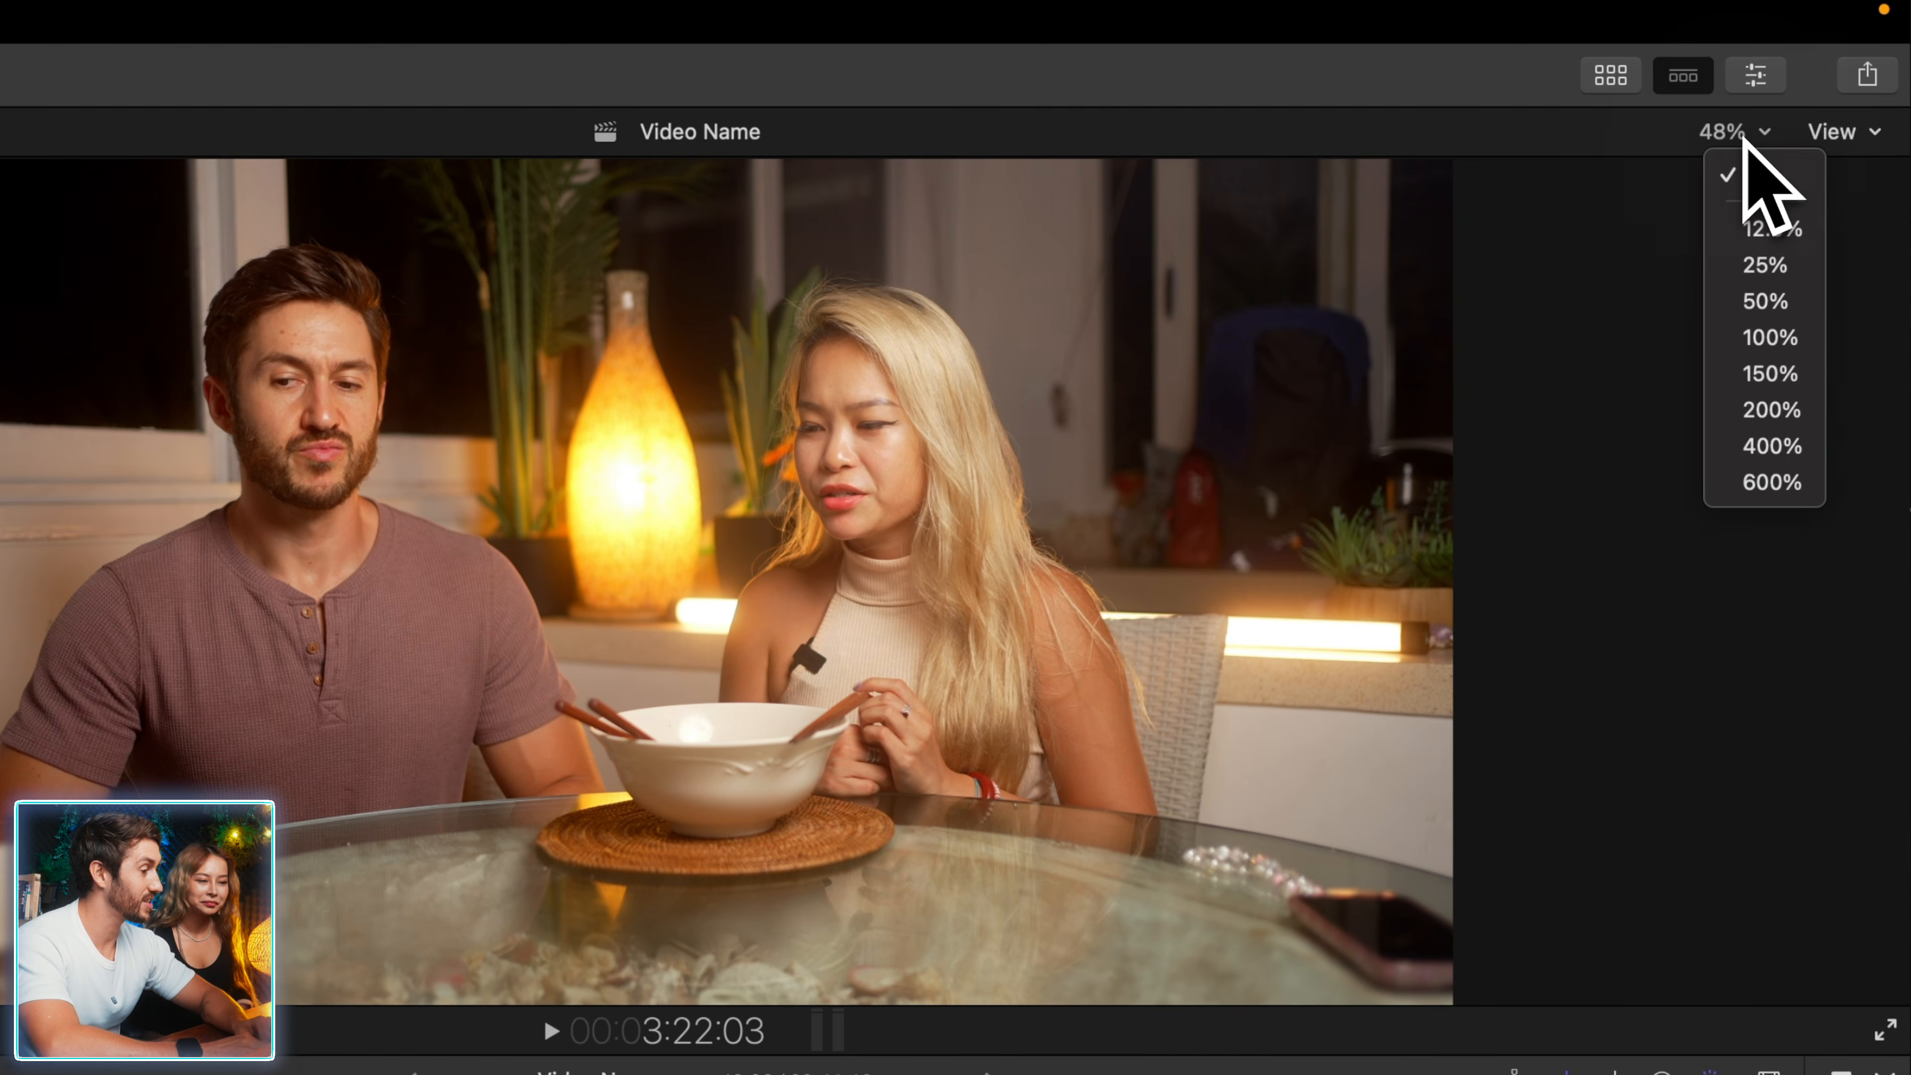
{"action": "left_click", "coordinate": [1782, 370]}
{"action": "left_click_drag", "start_coordinate": [1840, 586], "coordinate": [1824, 586]}
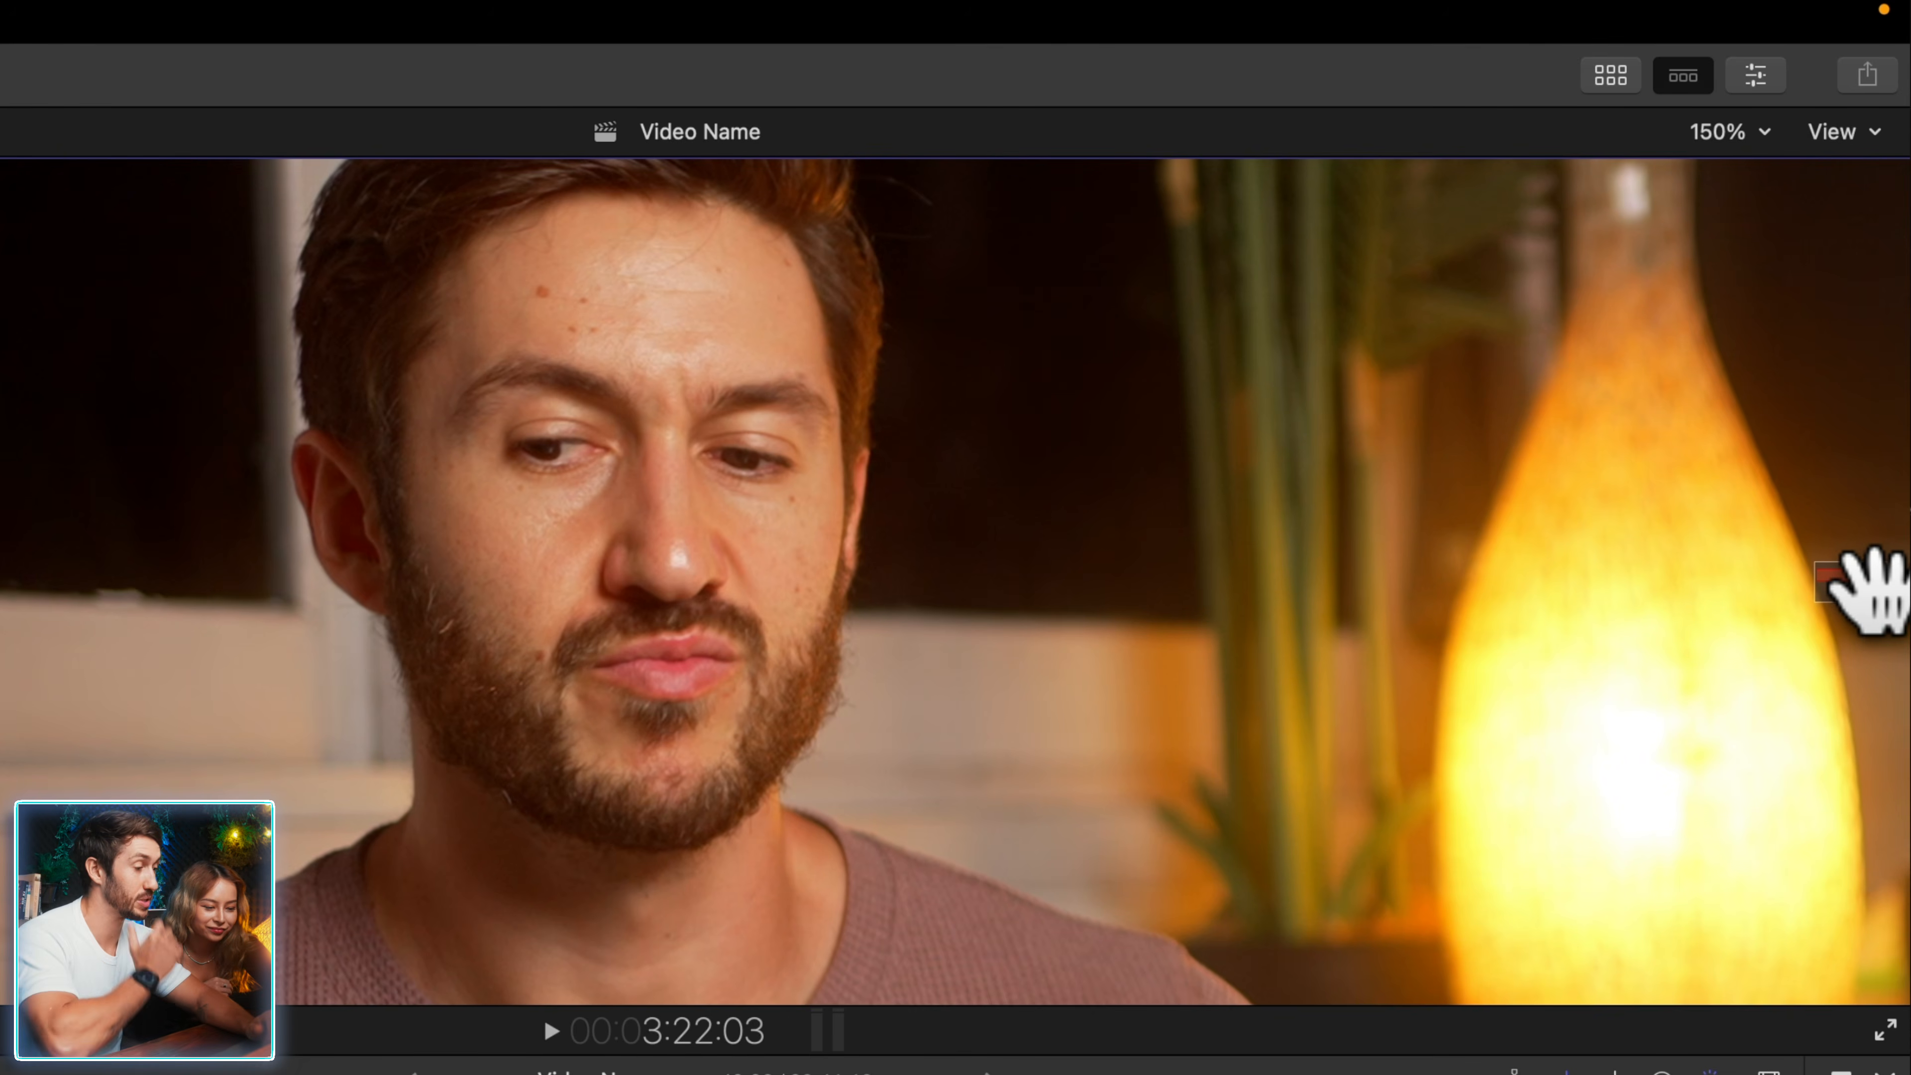
{"action": "left_click_drag", "start_coordinate": [1865, 589], "coordinate": [1860, 589]}
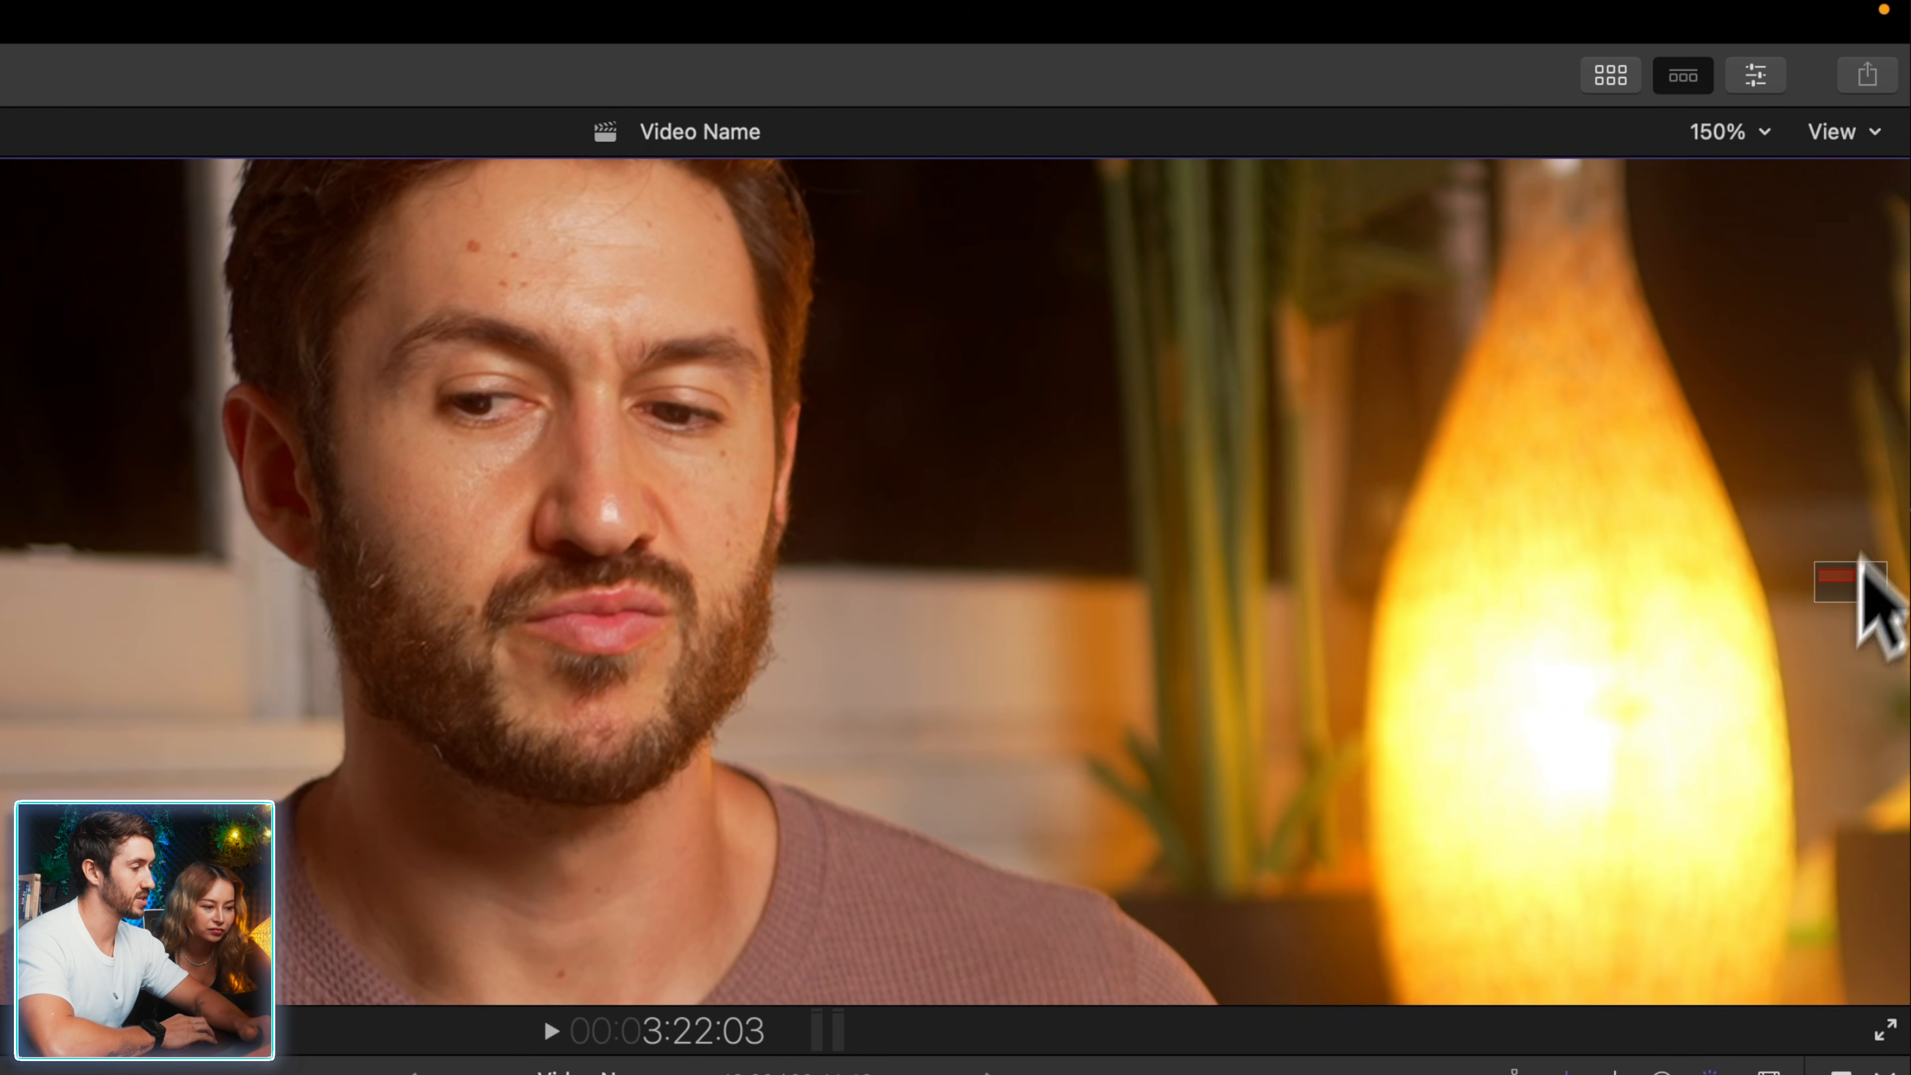
{"action": "left_click", "coordinate": [1739, 139]}
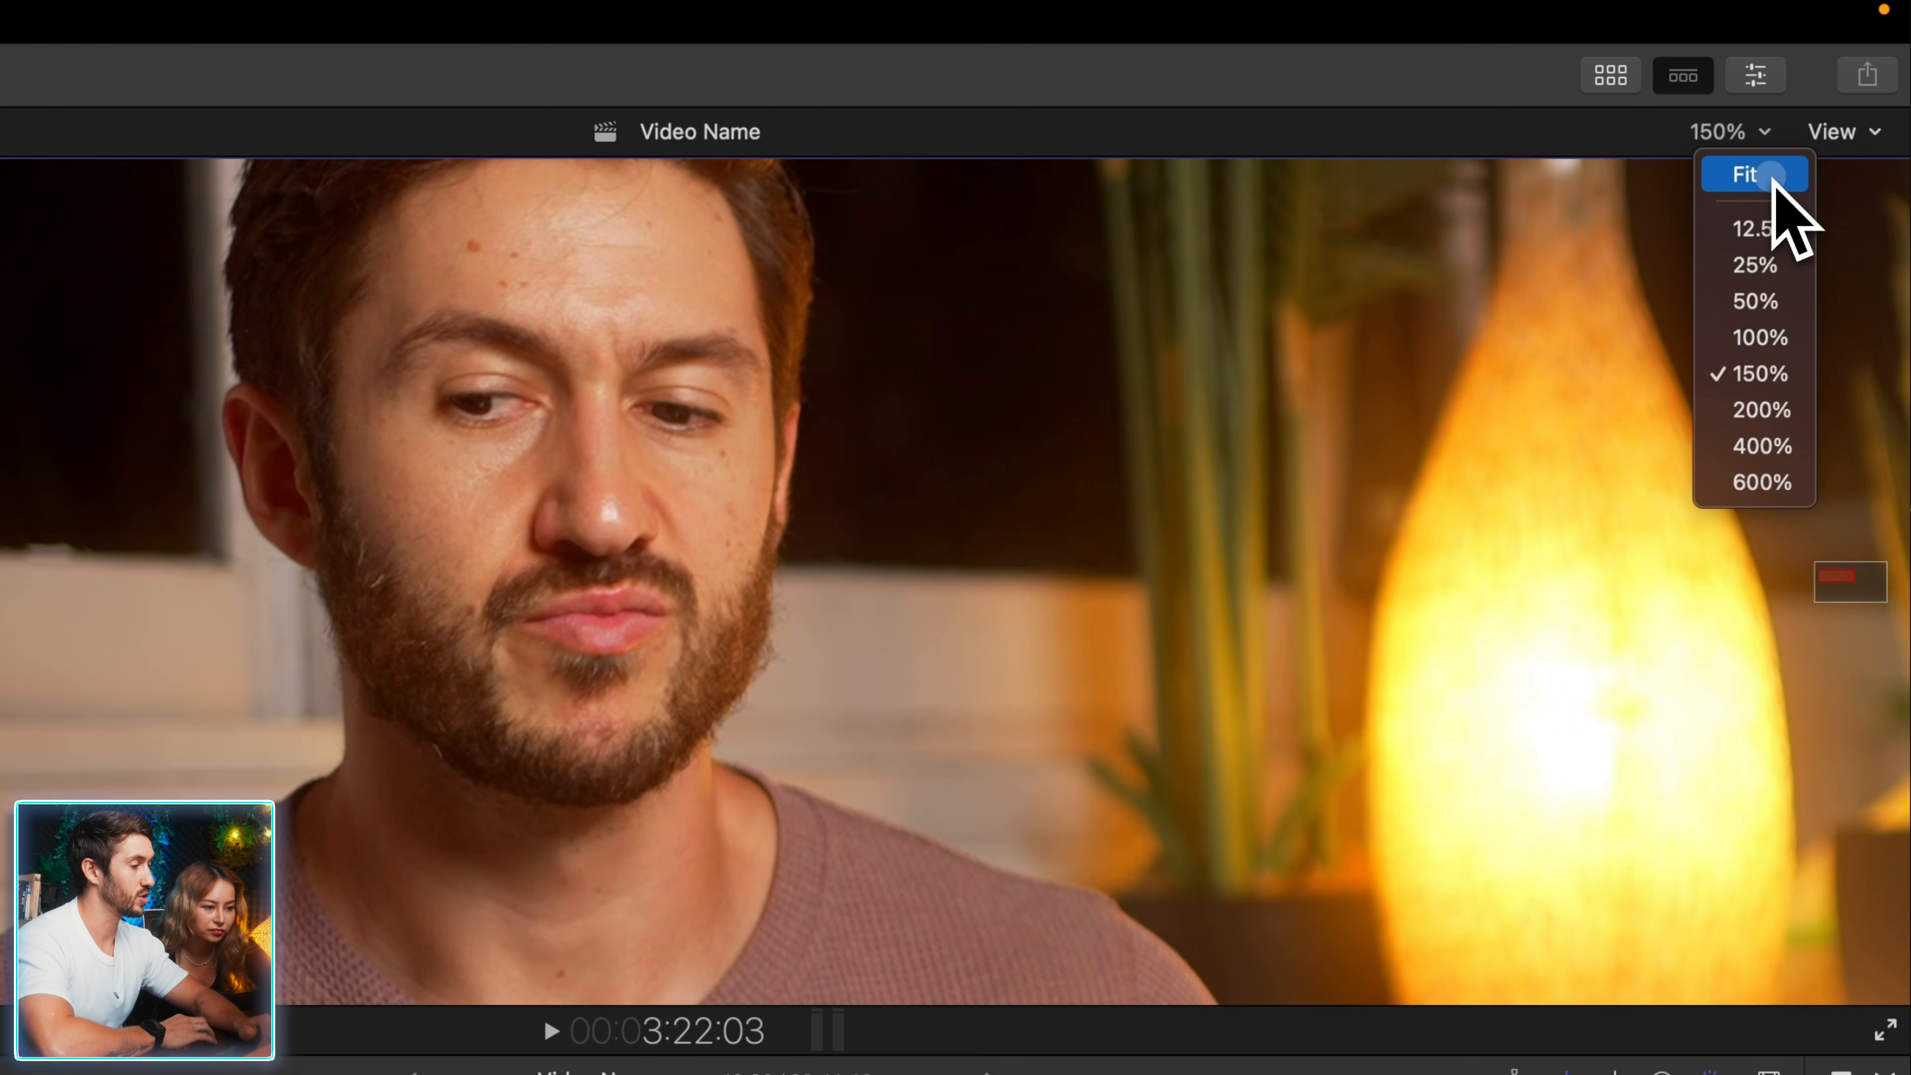
{"action": "left_click", "coordinate": [1760, 173]}
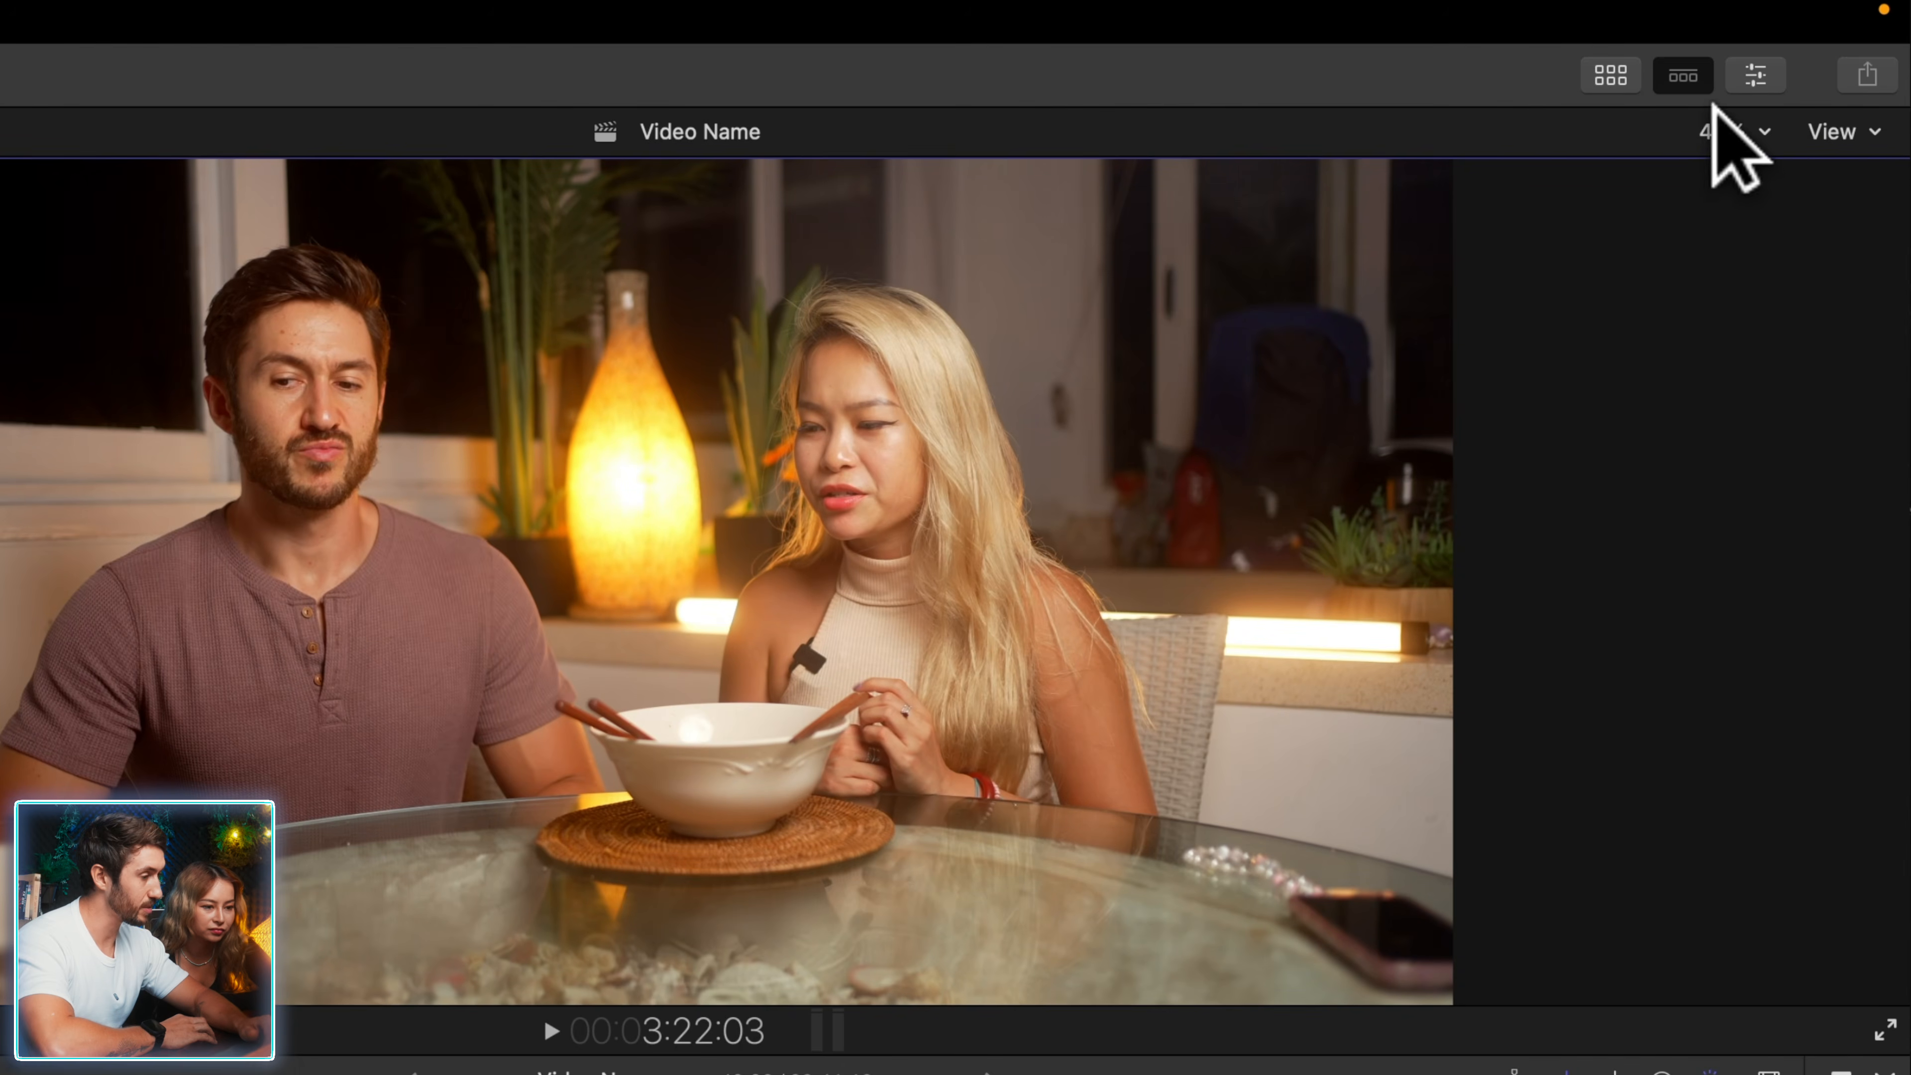
- Try the viewer at 12.5% zoom, restore it to Fit, and look through the viewer's display options
{"action": "left_click", "coordinate": [1728, 132]}
{"action": "left_click", "coordinate": [1766, 227]}
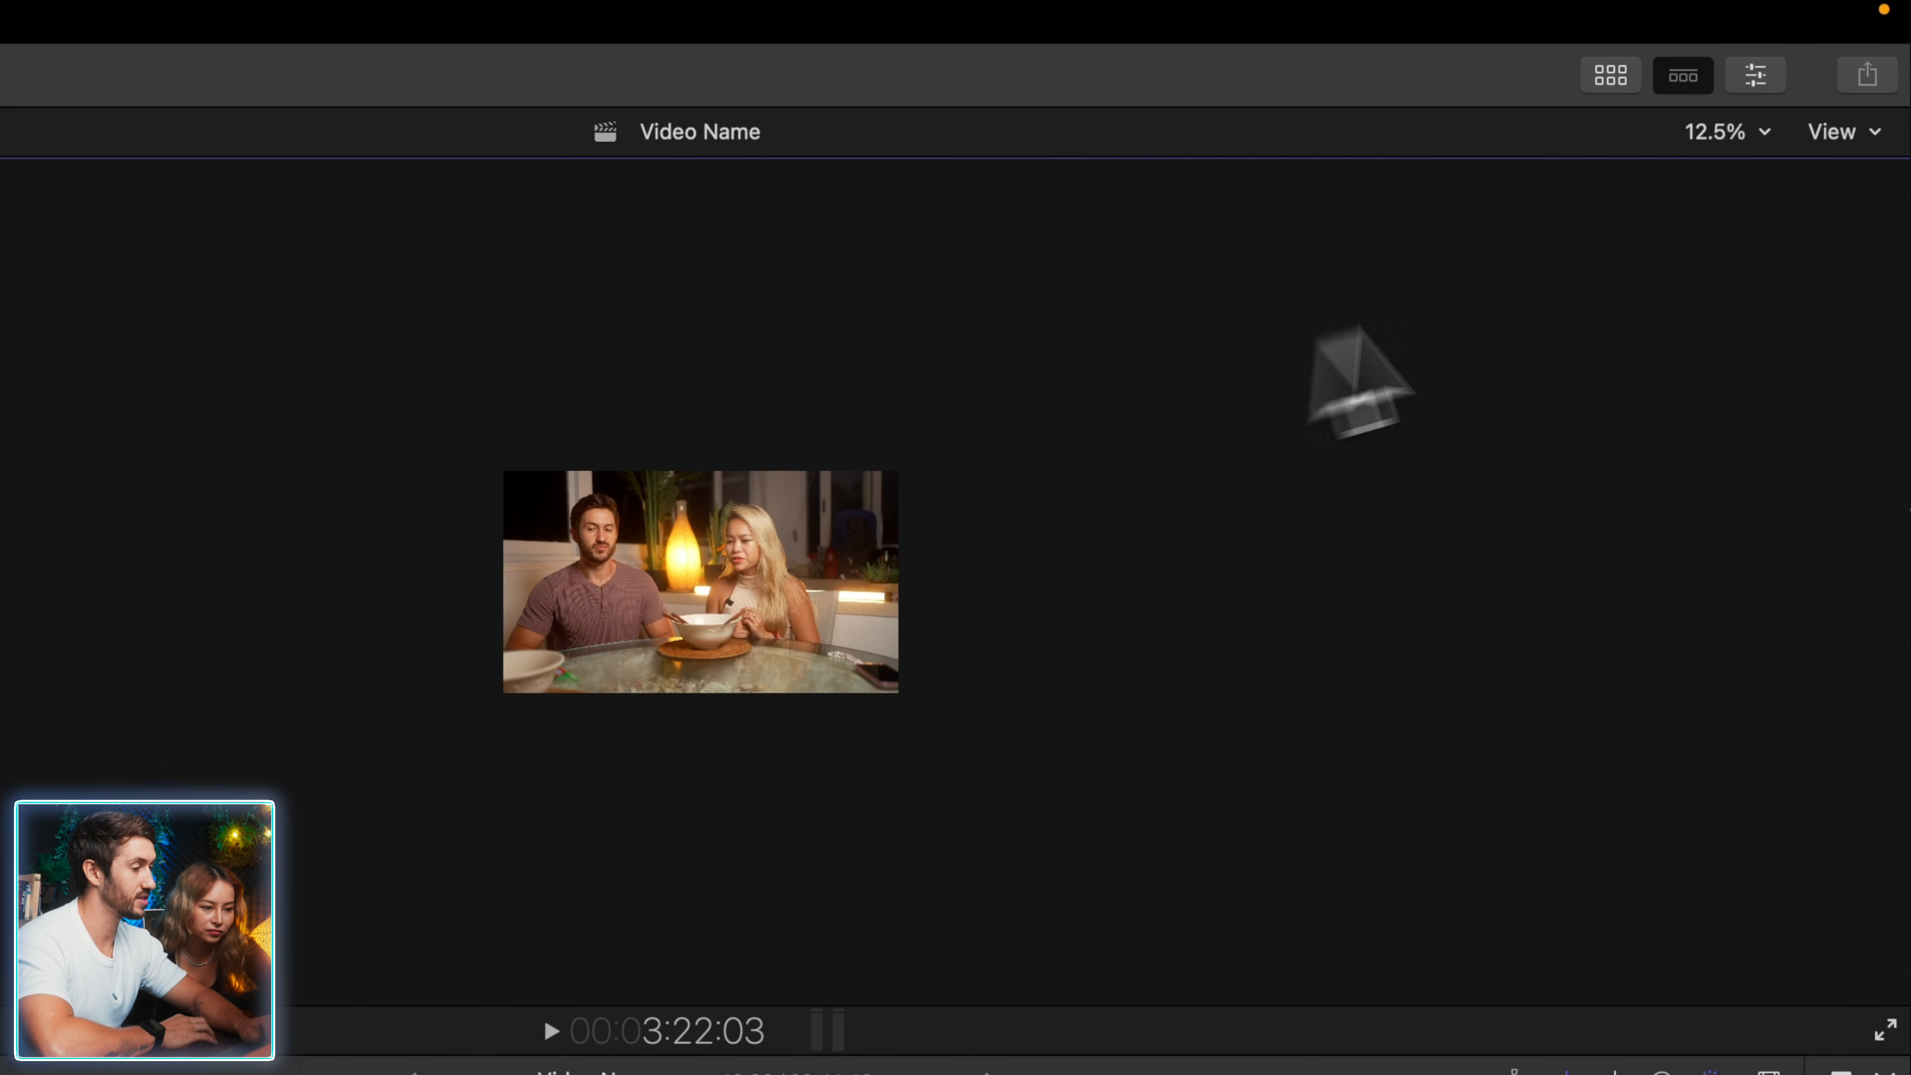
{"action": "left_click", "coordinate": [1707, 133]}
{"action": "left_click", "coordinate": [1729, 176]}
{"action": "left_click", "coordinate": [1838, 135]}
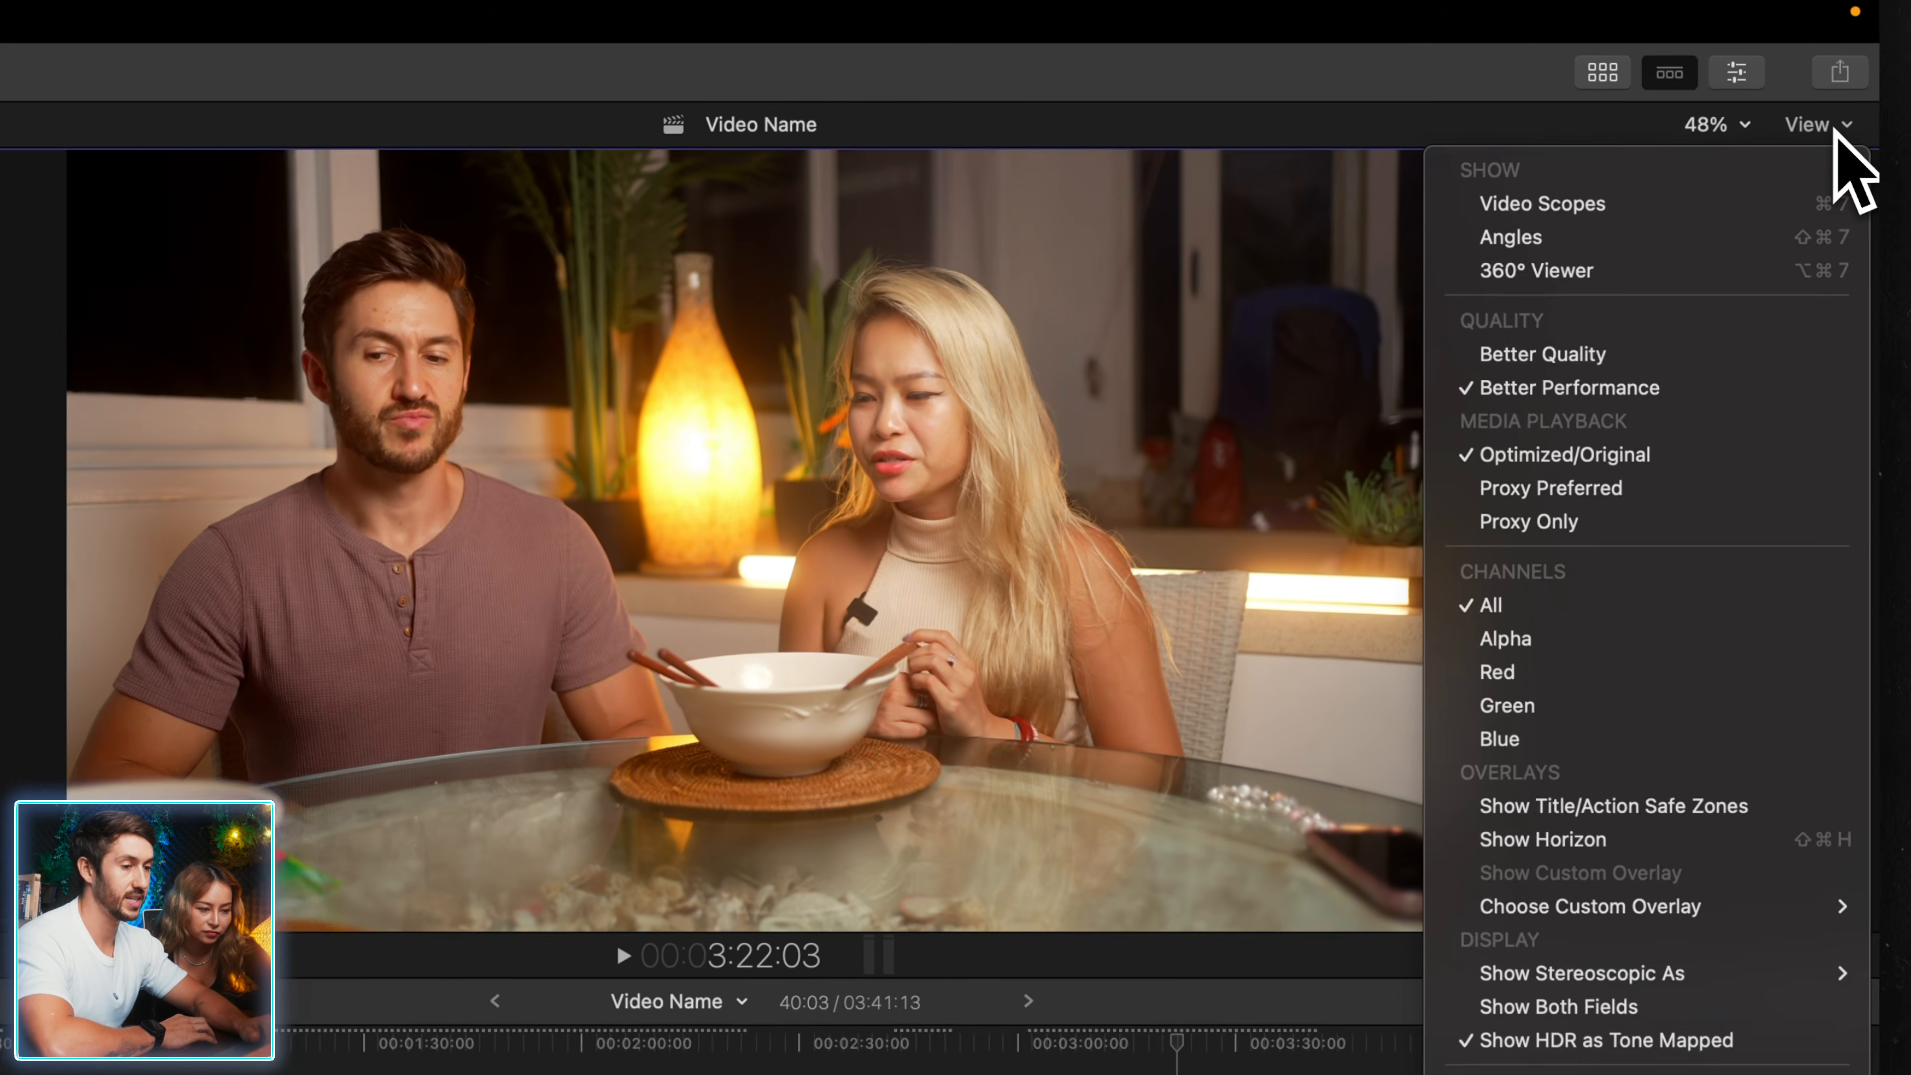
{"action": "left_click", "coordinate": [1851, 137]}
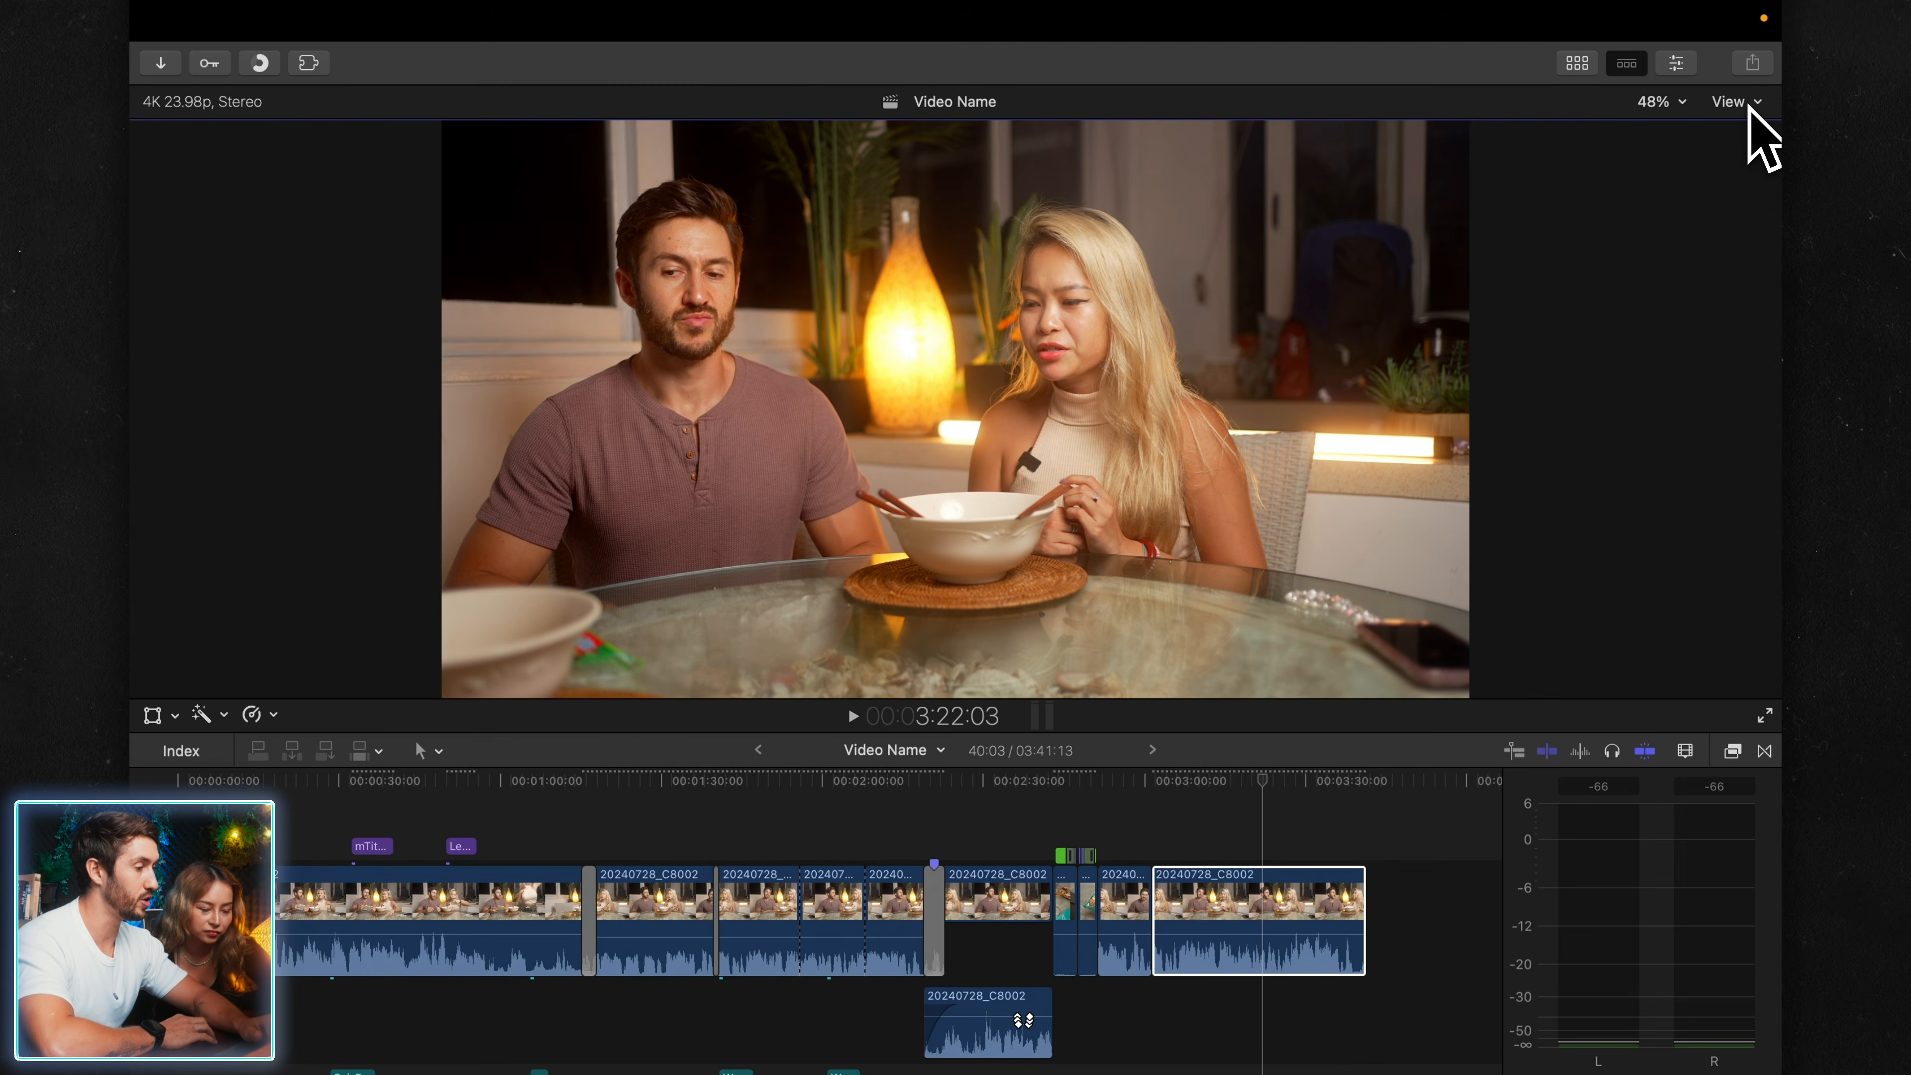
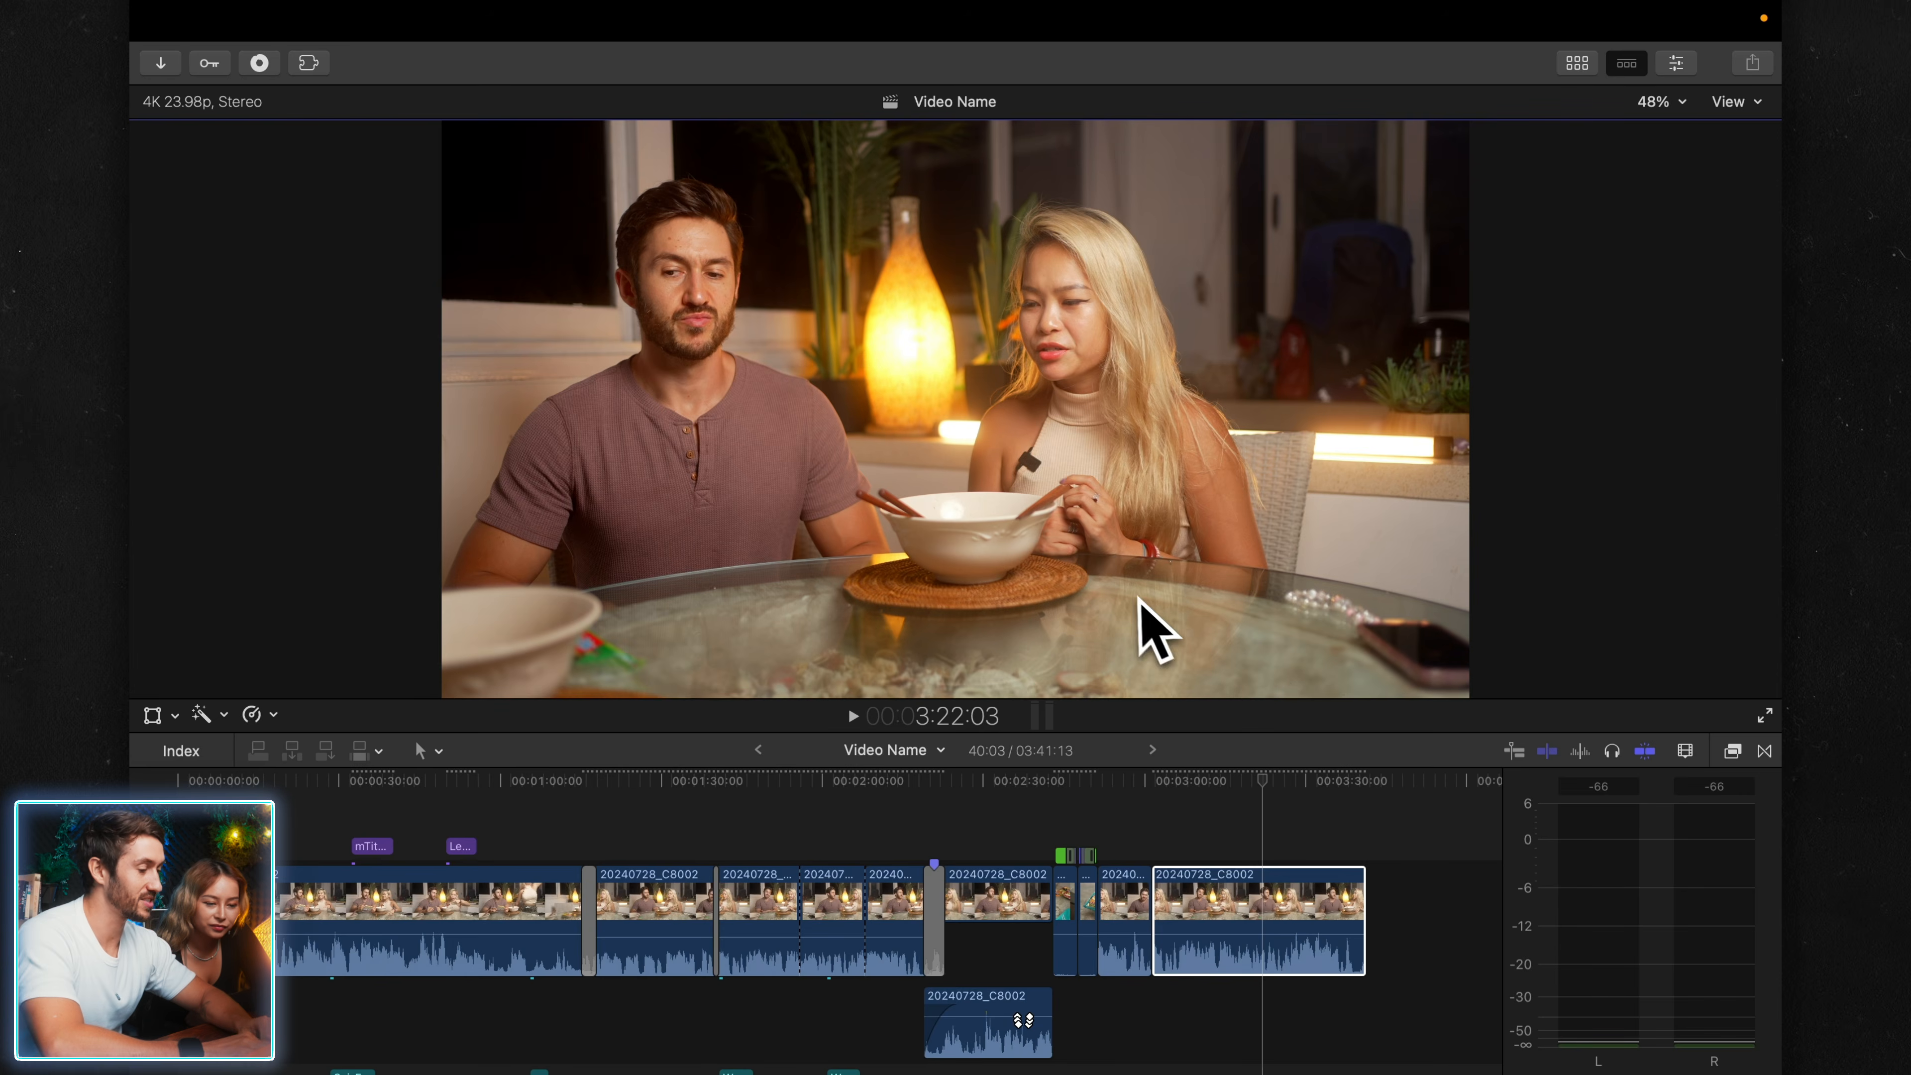
- Move the playhead to about 1:40:20 and on to the start of the last clip to compare their images
{"action": "left_click", "coordinate": [718, 781]}
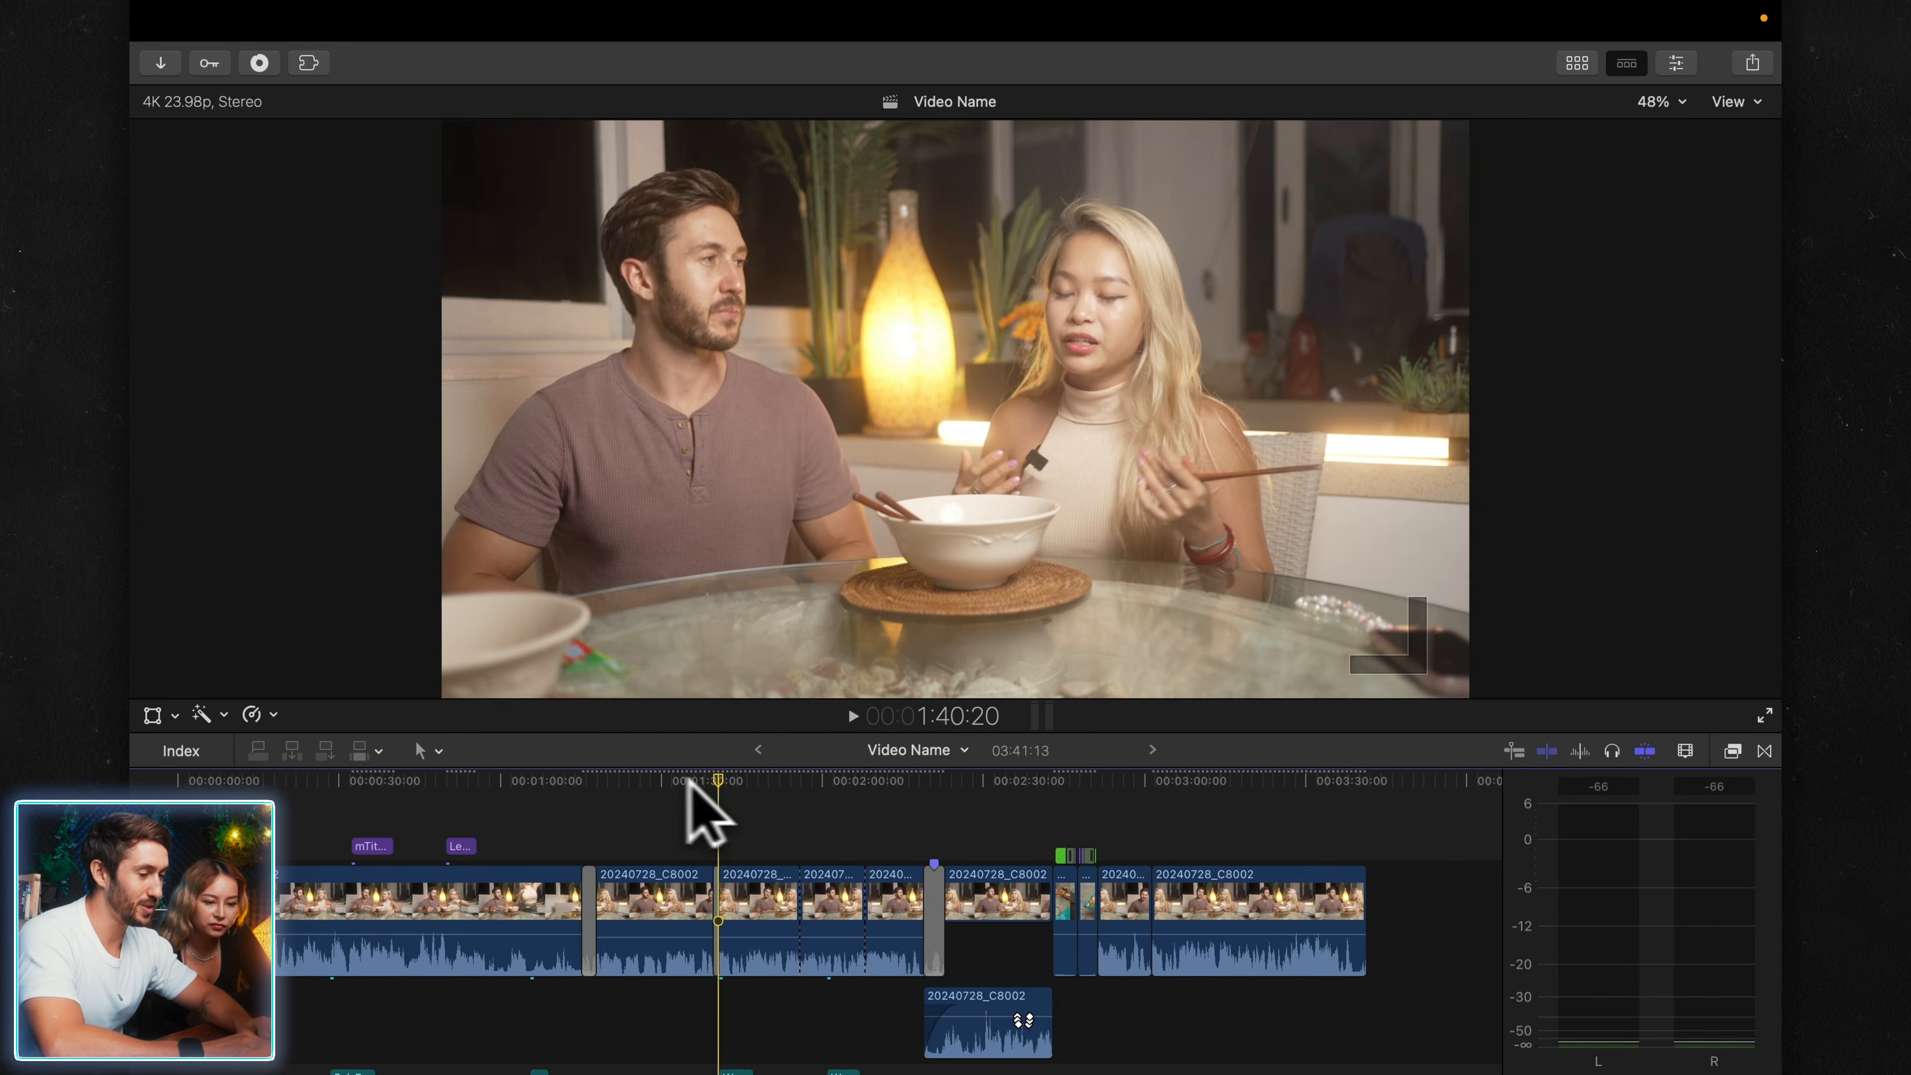
{"action": "left_click", "coordinate": [1173, 775]}
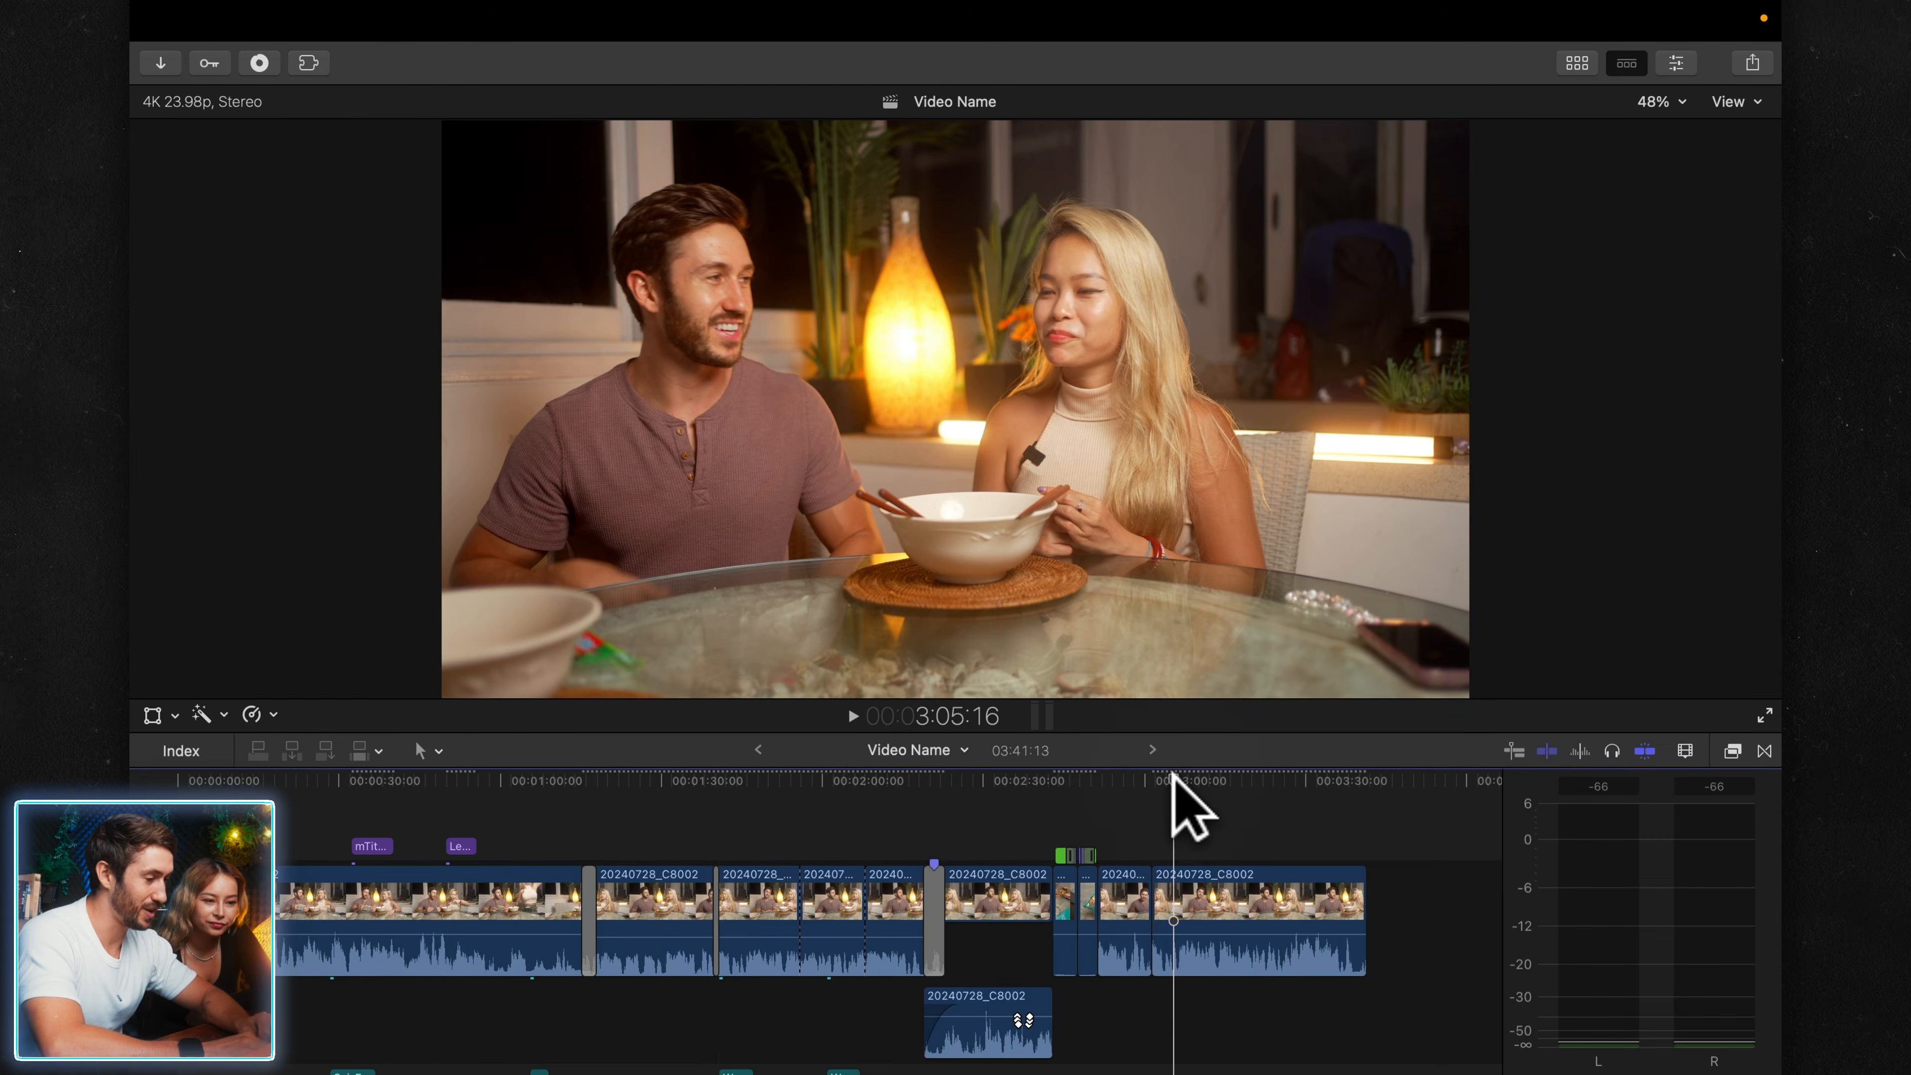
{"action": "left_click", "coordinate": [1183, 778]}
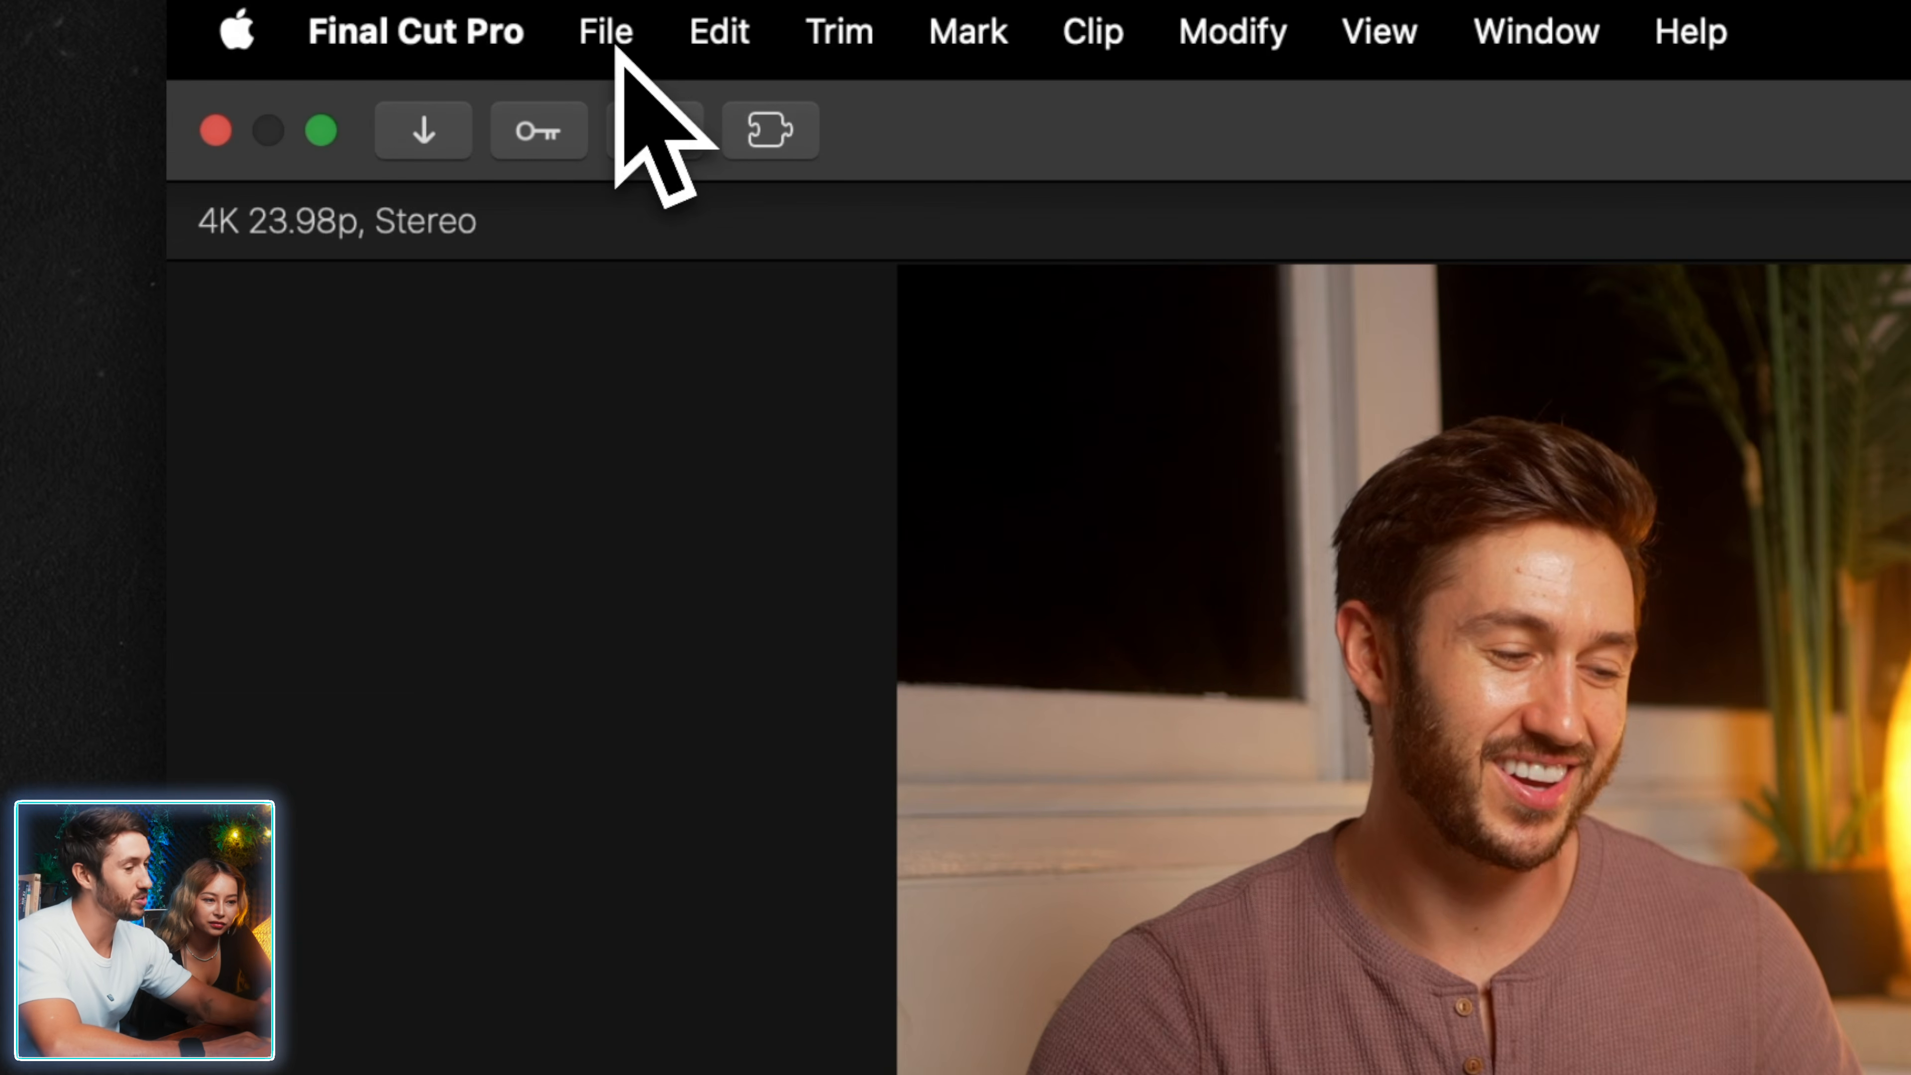
- Open the sharing destination settings and add a Save Current Frame destination to the list
{"action": "left_click", "coordinate": [615, 46]}
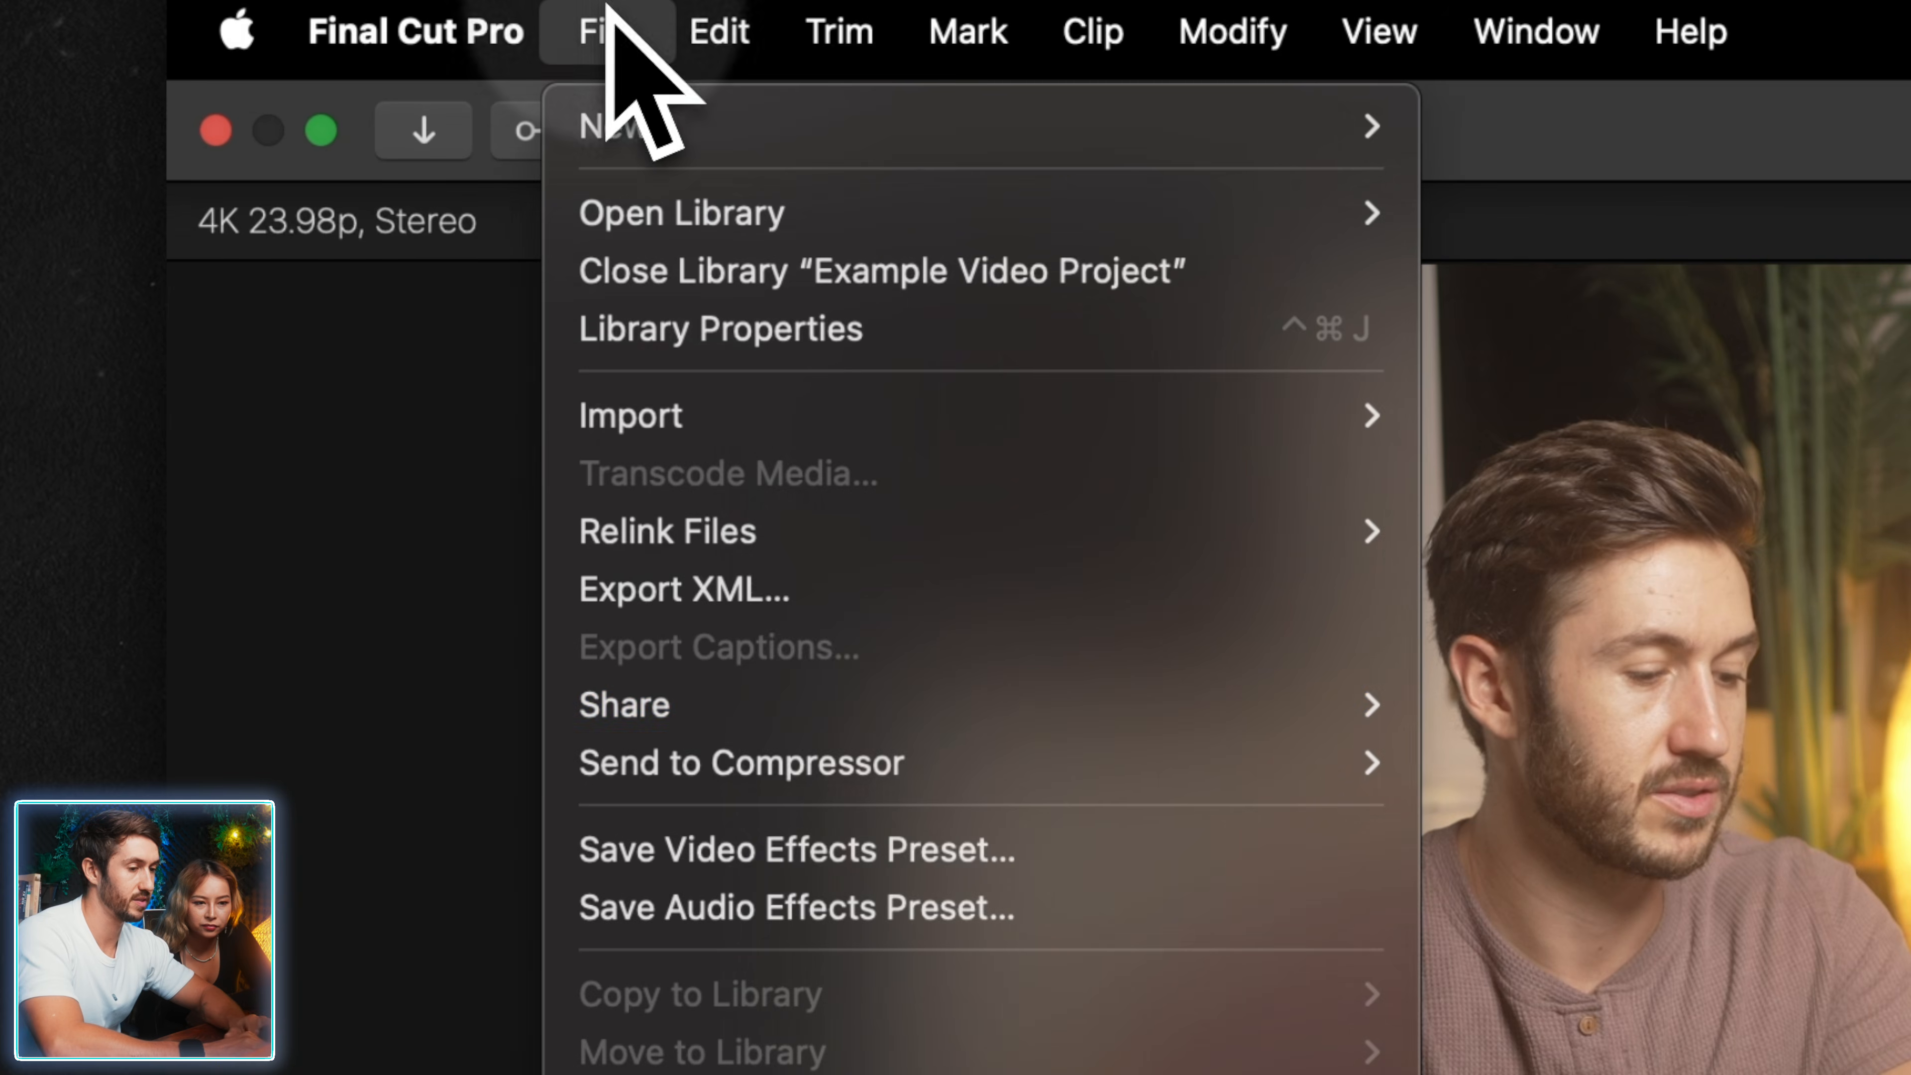
{"action": "mouse_move", "coordinate": [783, 699]}
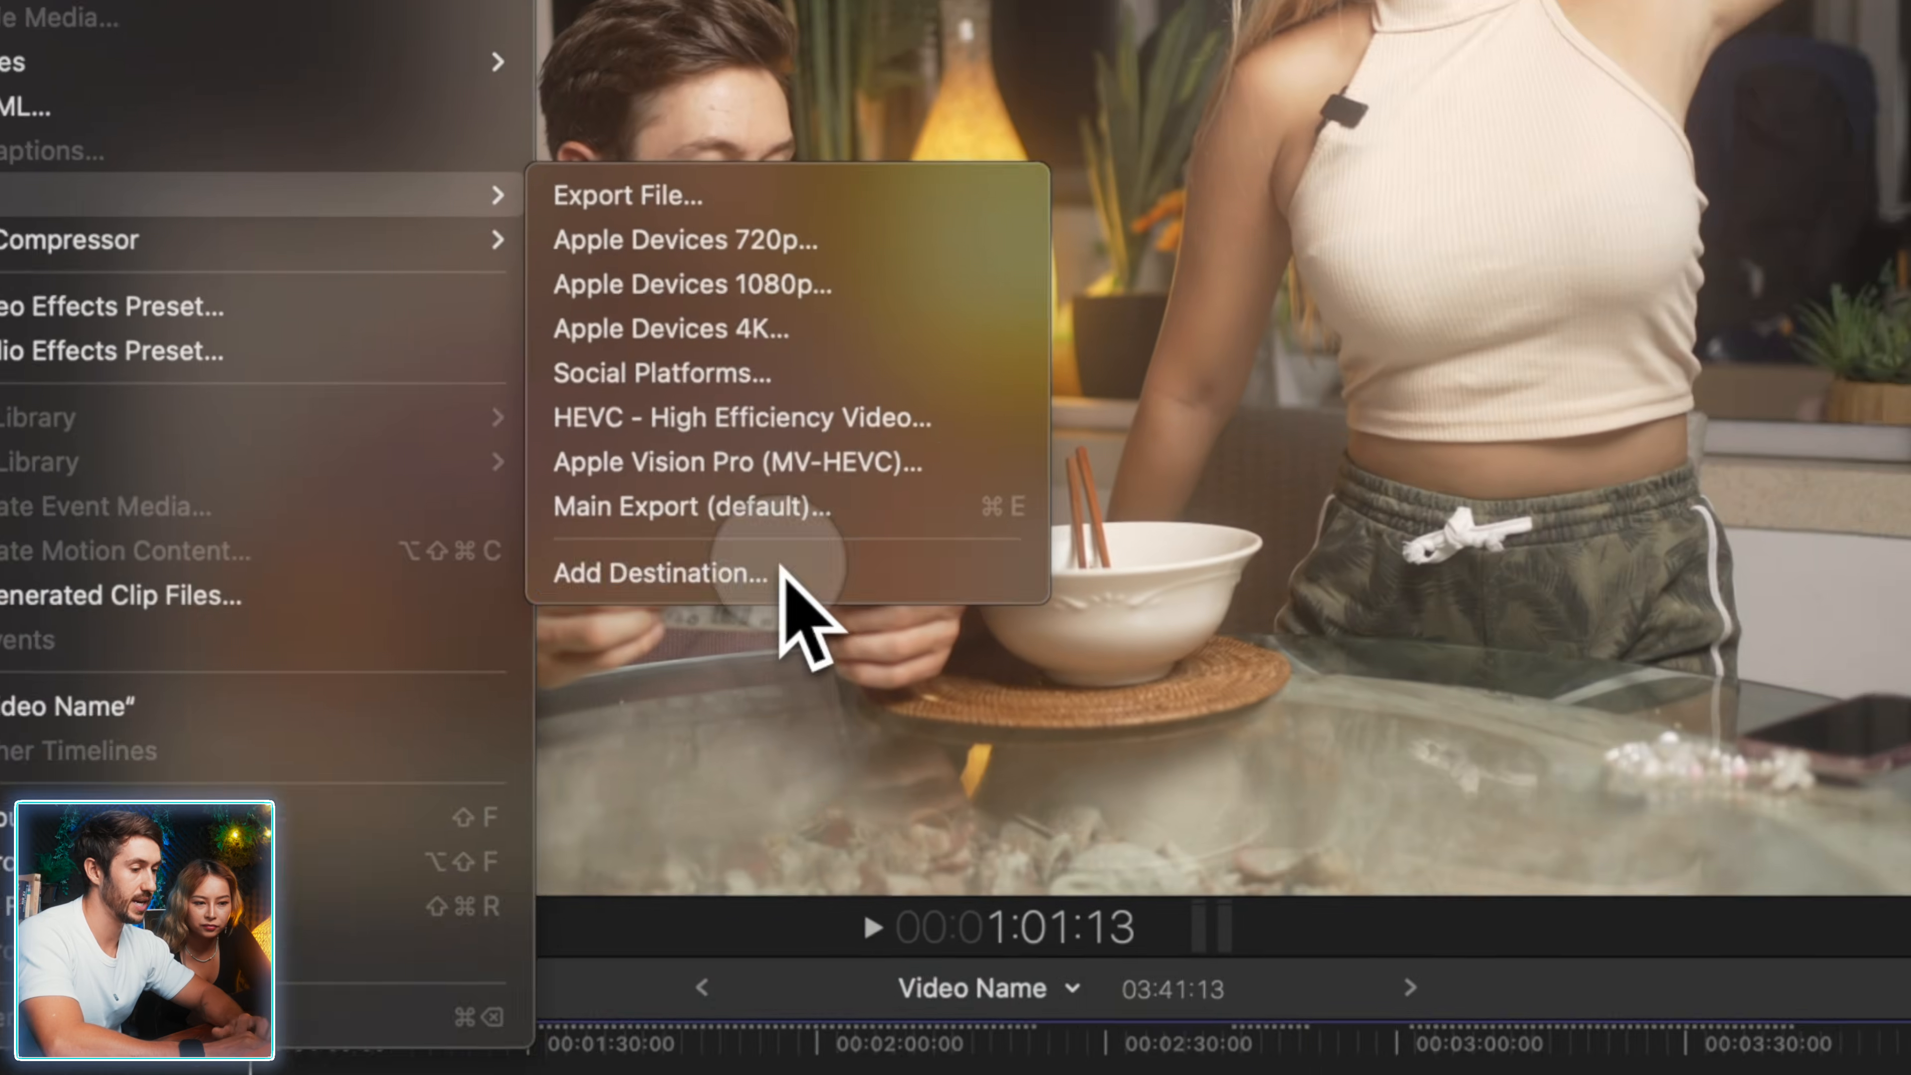
{"action": "left_click", "coordinate": [1508, 1035]}
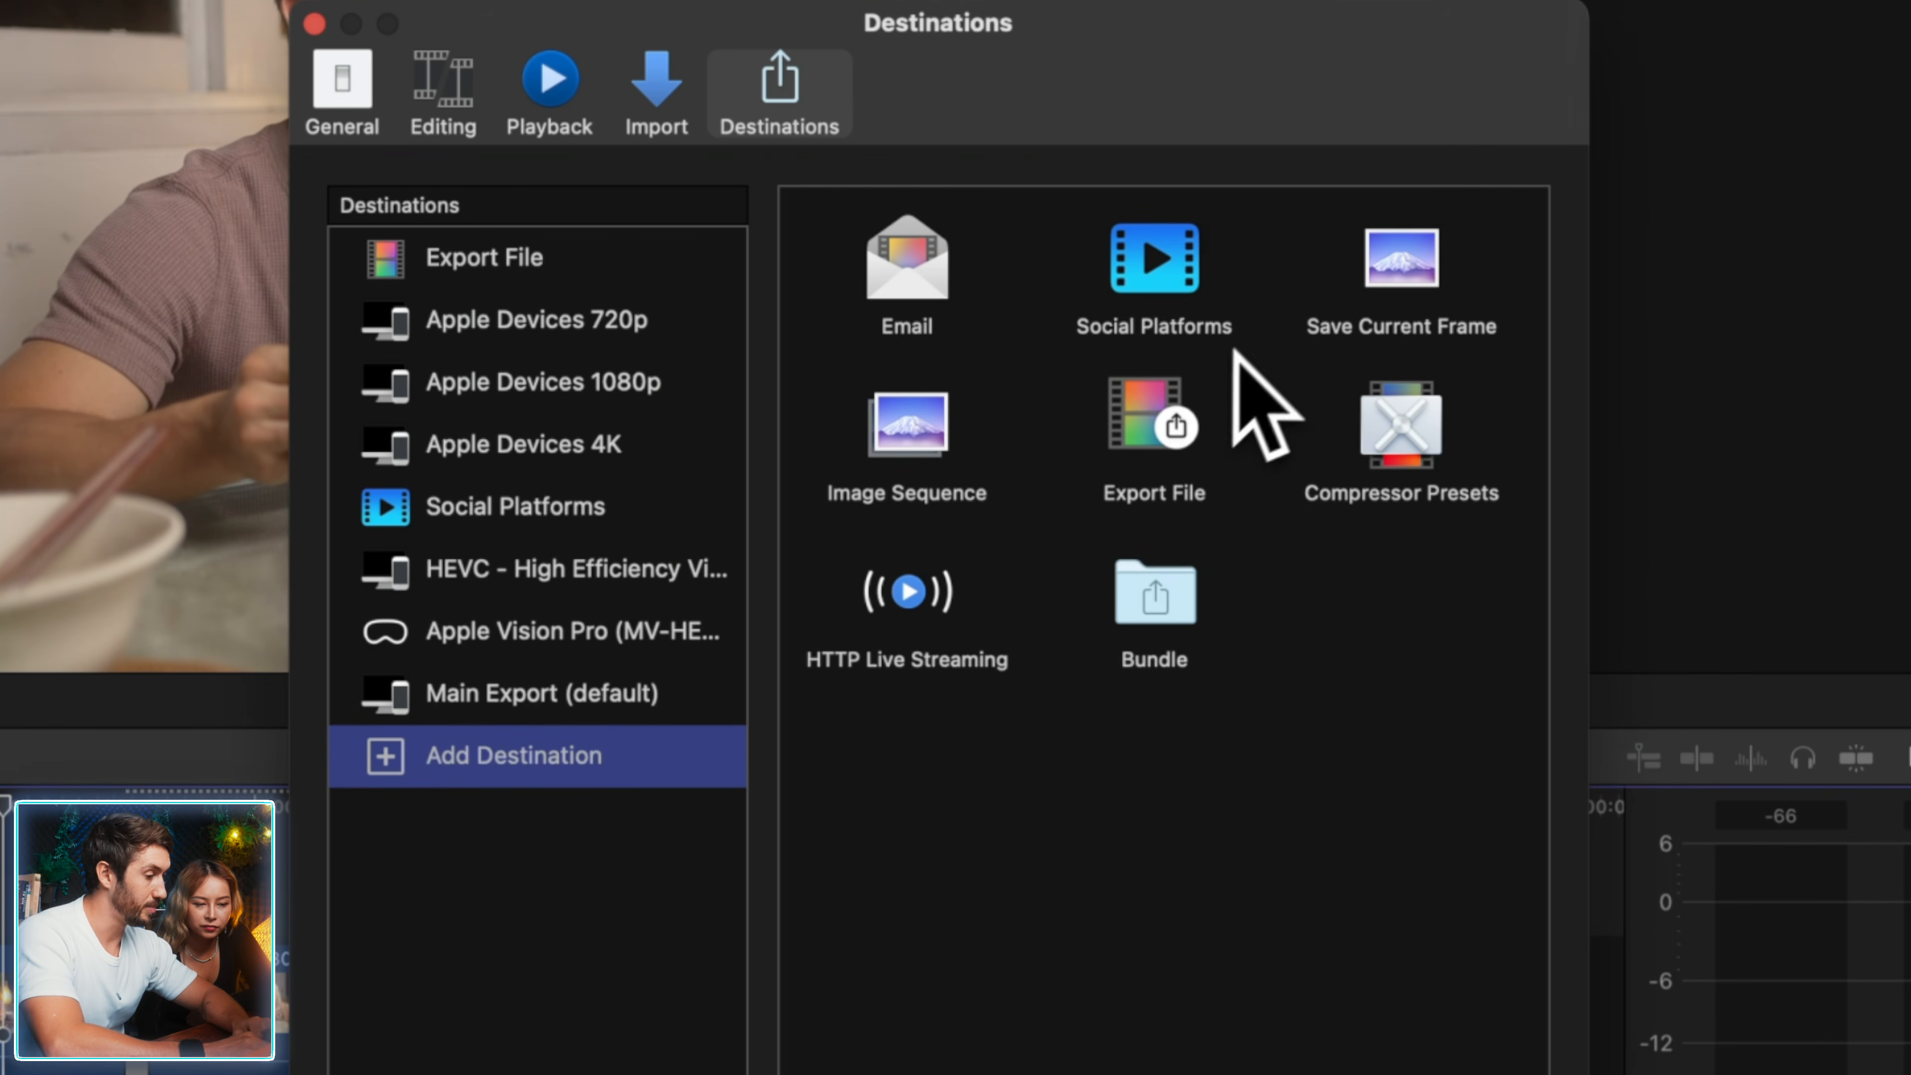
{"action": "left_click_drag", "start_coordinate": [1429, 286], "coordinate": [639, 751]}
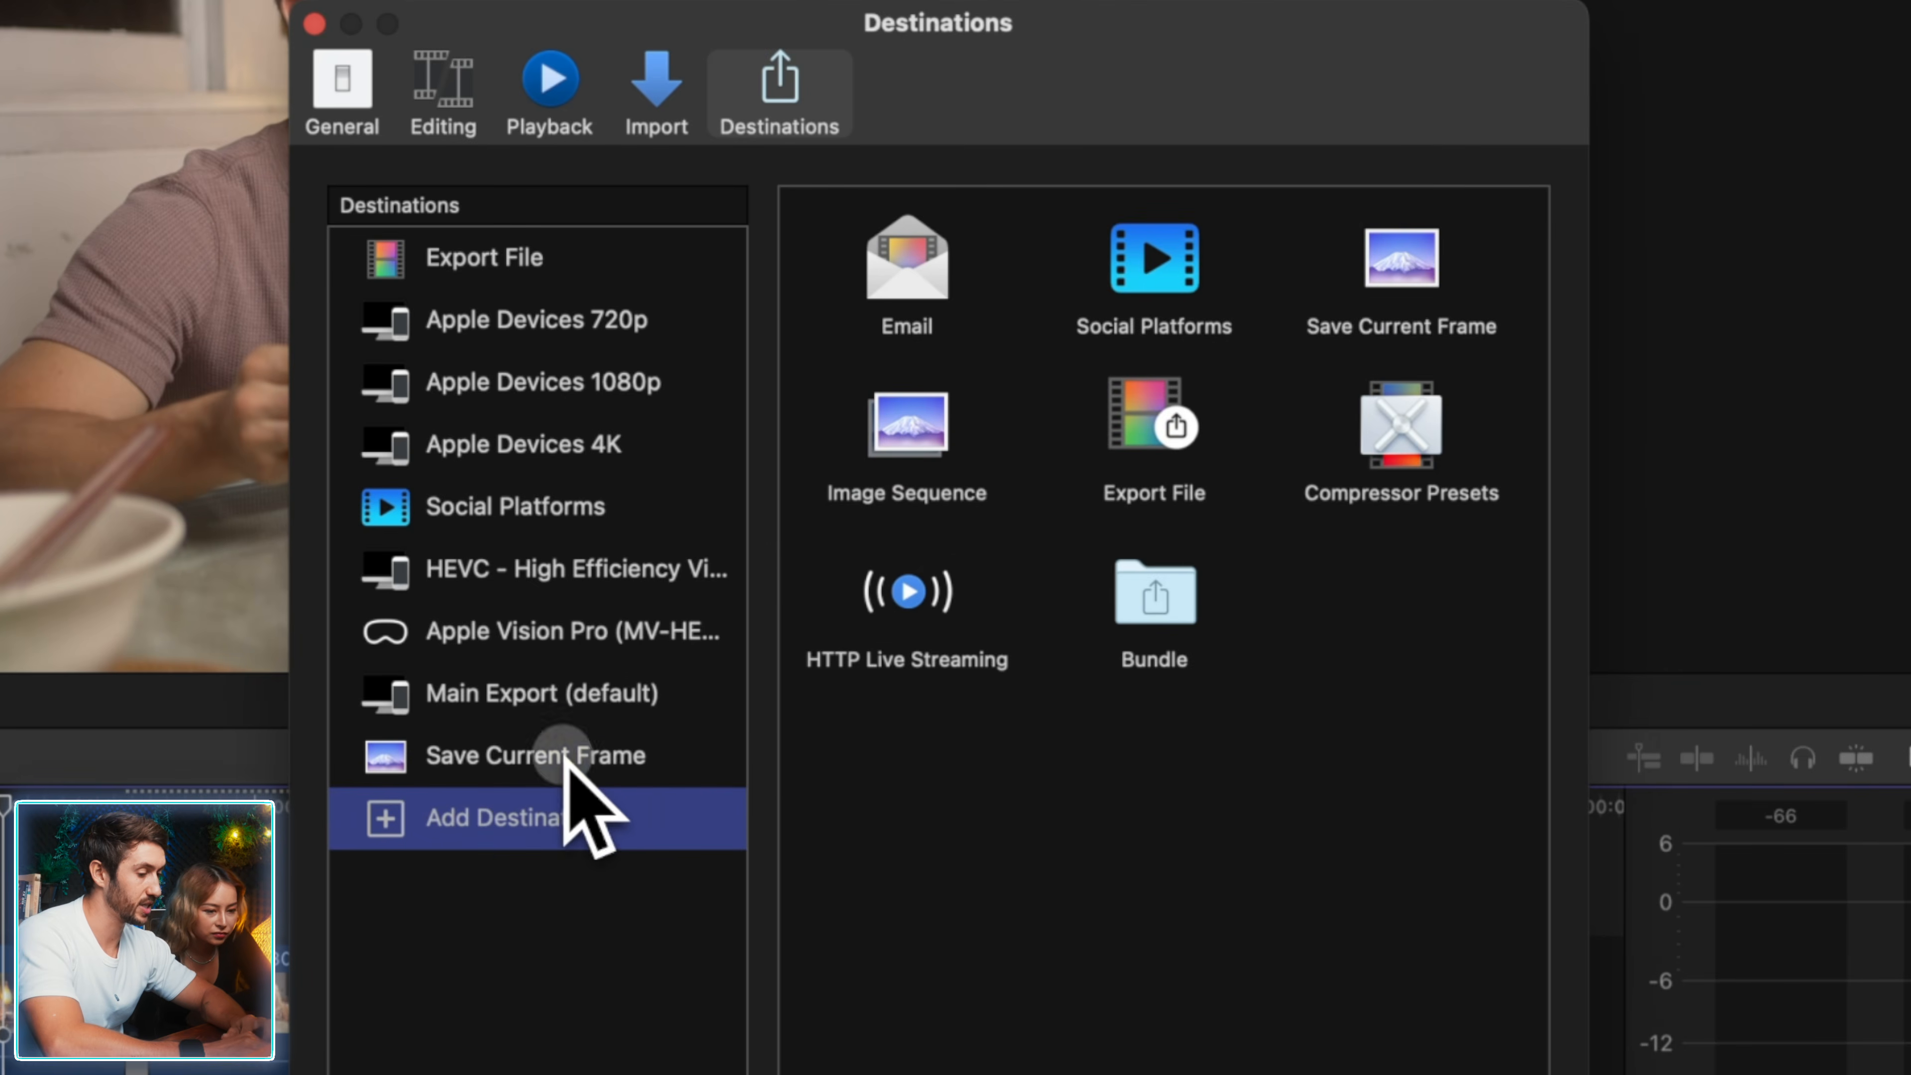
- Set the Save Current Frame destination to export as JPEG Image and close the settings
{"action": "left_click", "coordinate": [565, 767]}
{"action": "left_click", "coordinate": [1124, 305]}
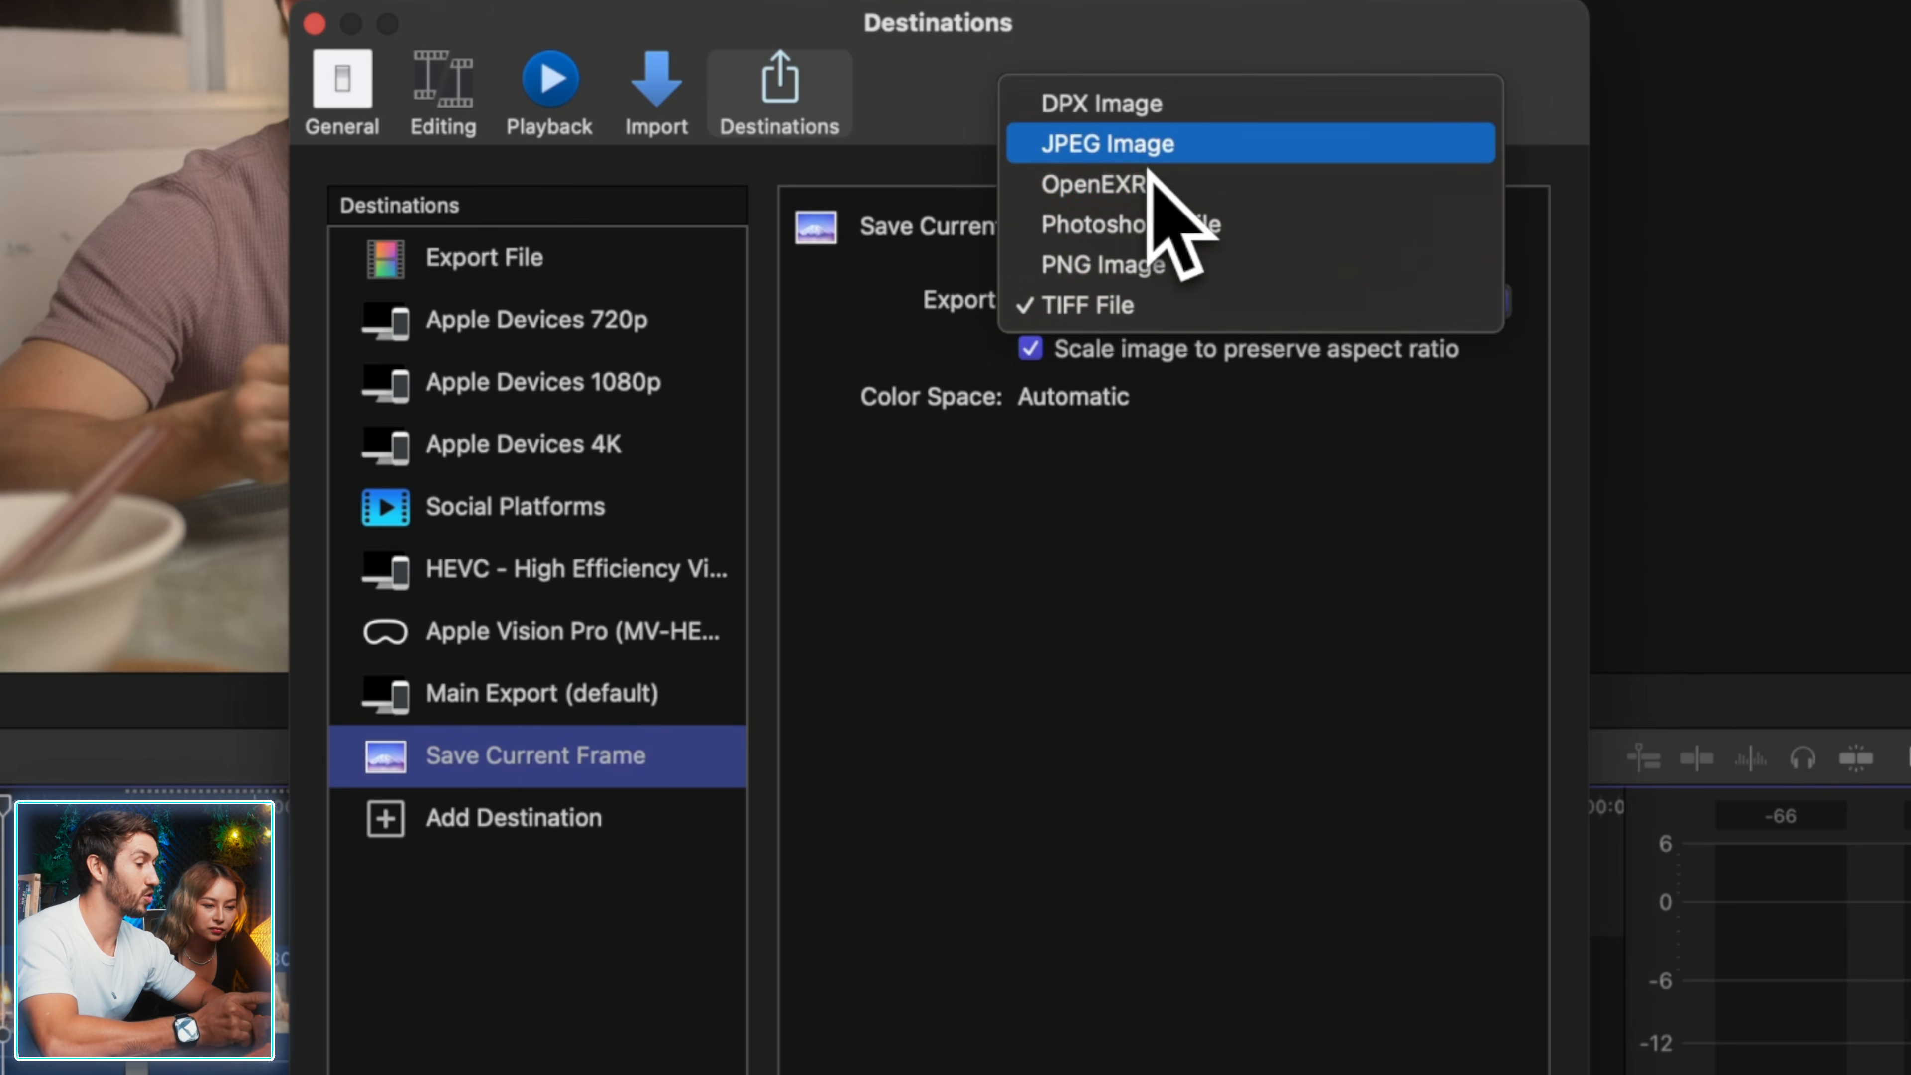
{"action": "left_click", "coordinate": [1149, 161]}
{"action": "left_click", "coordinate": [632, 831]}
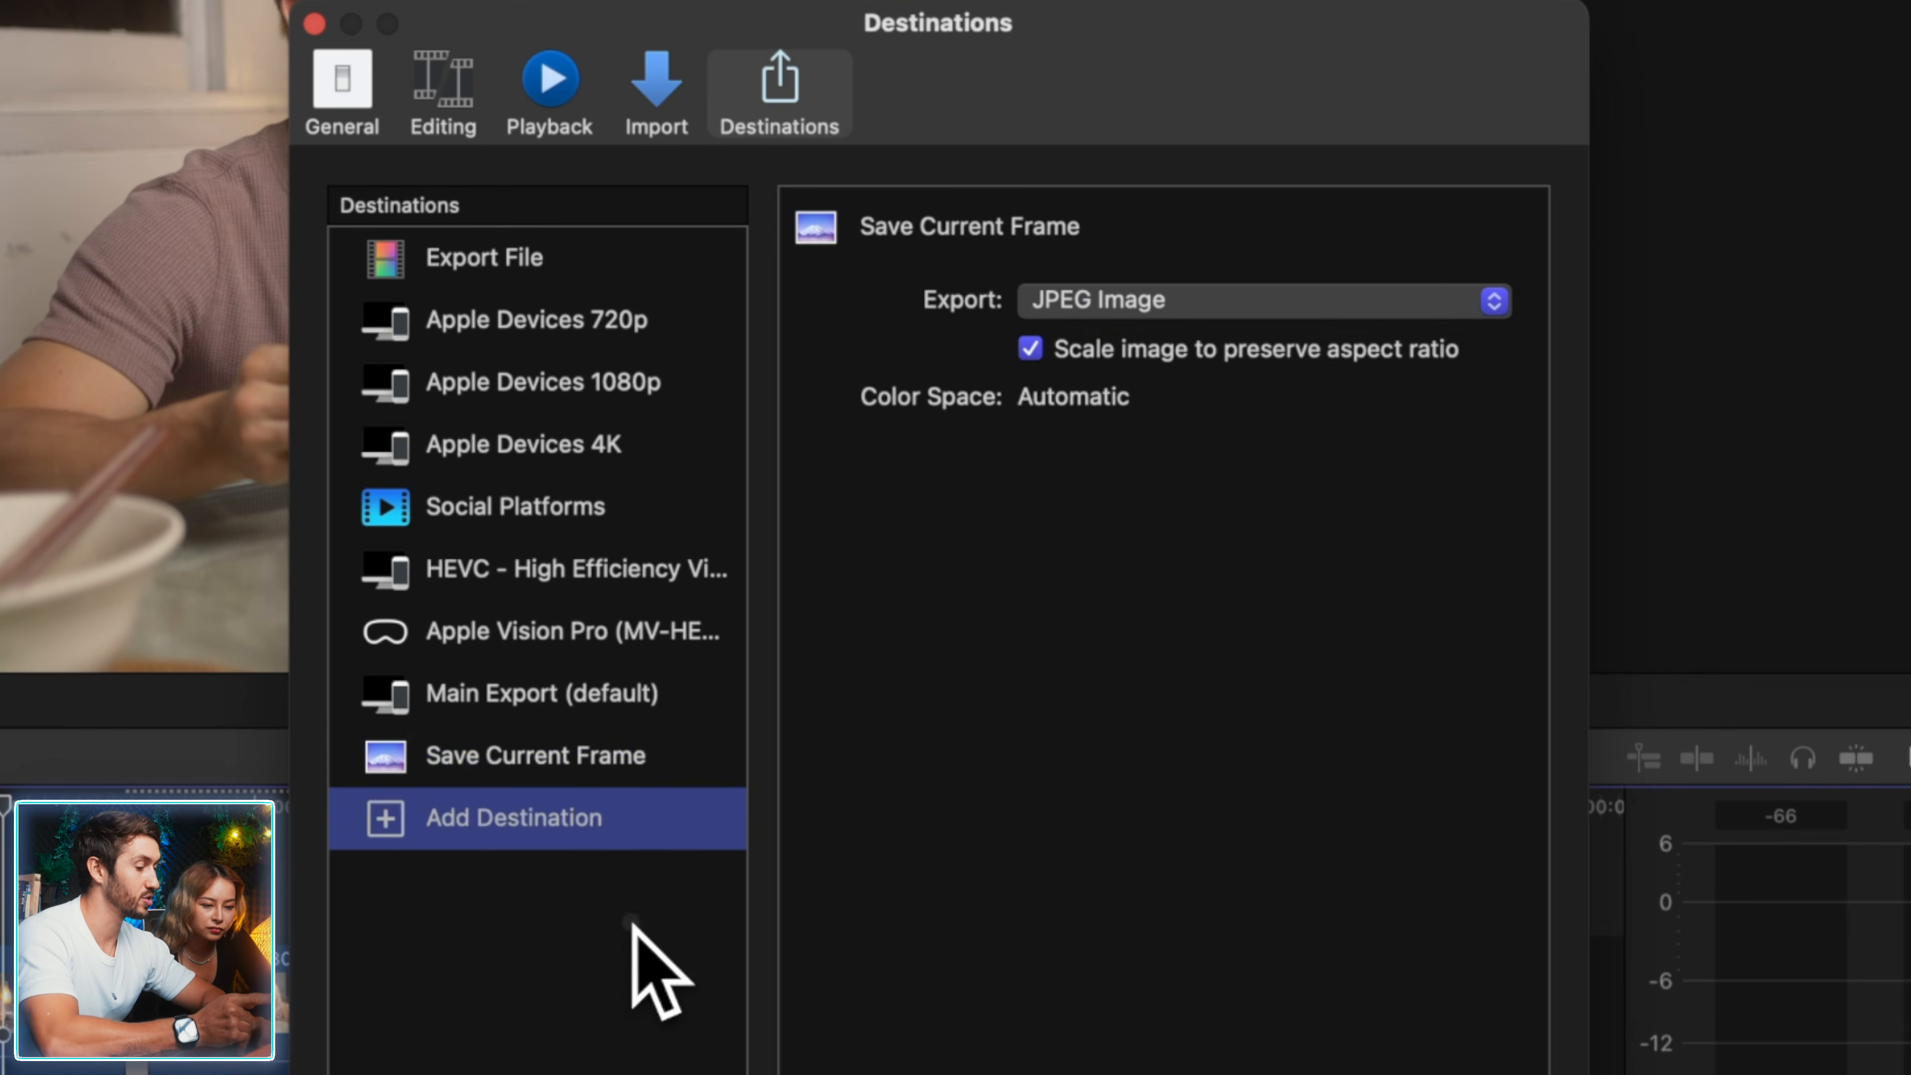
{"action": "left_click", "coordinate": [315, 24]}
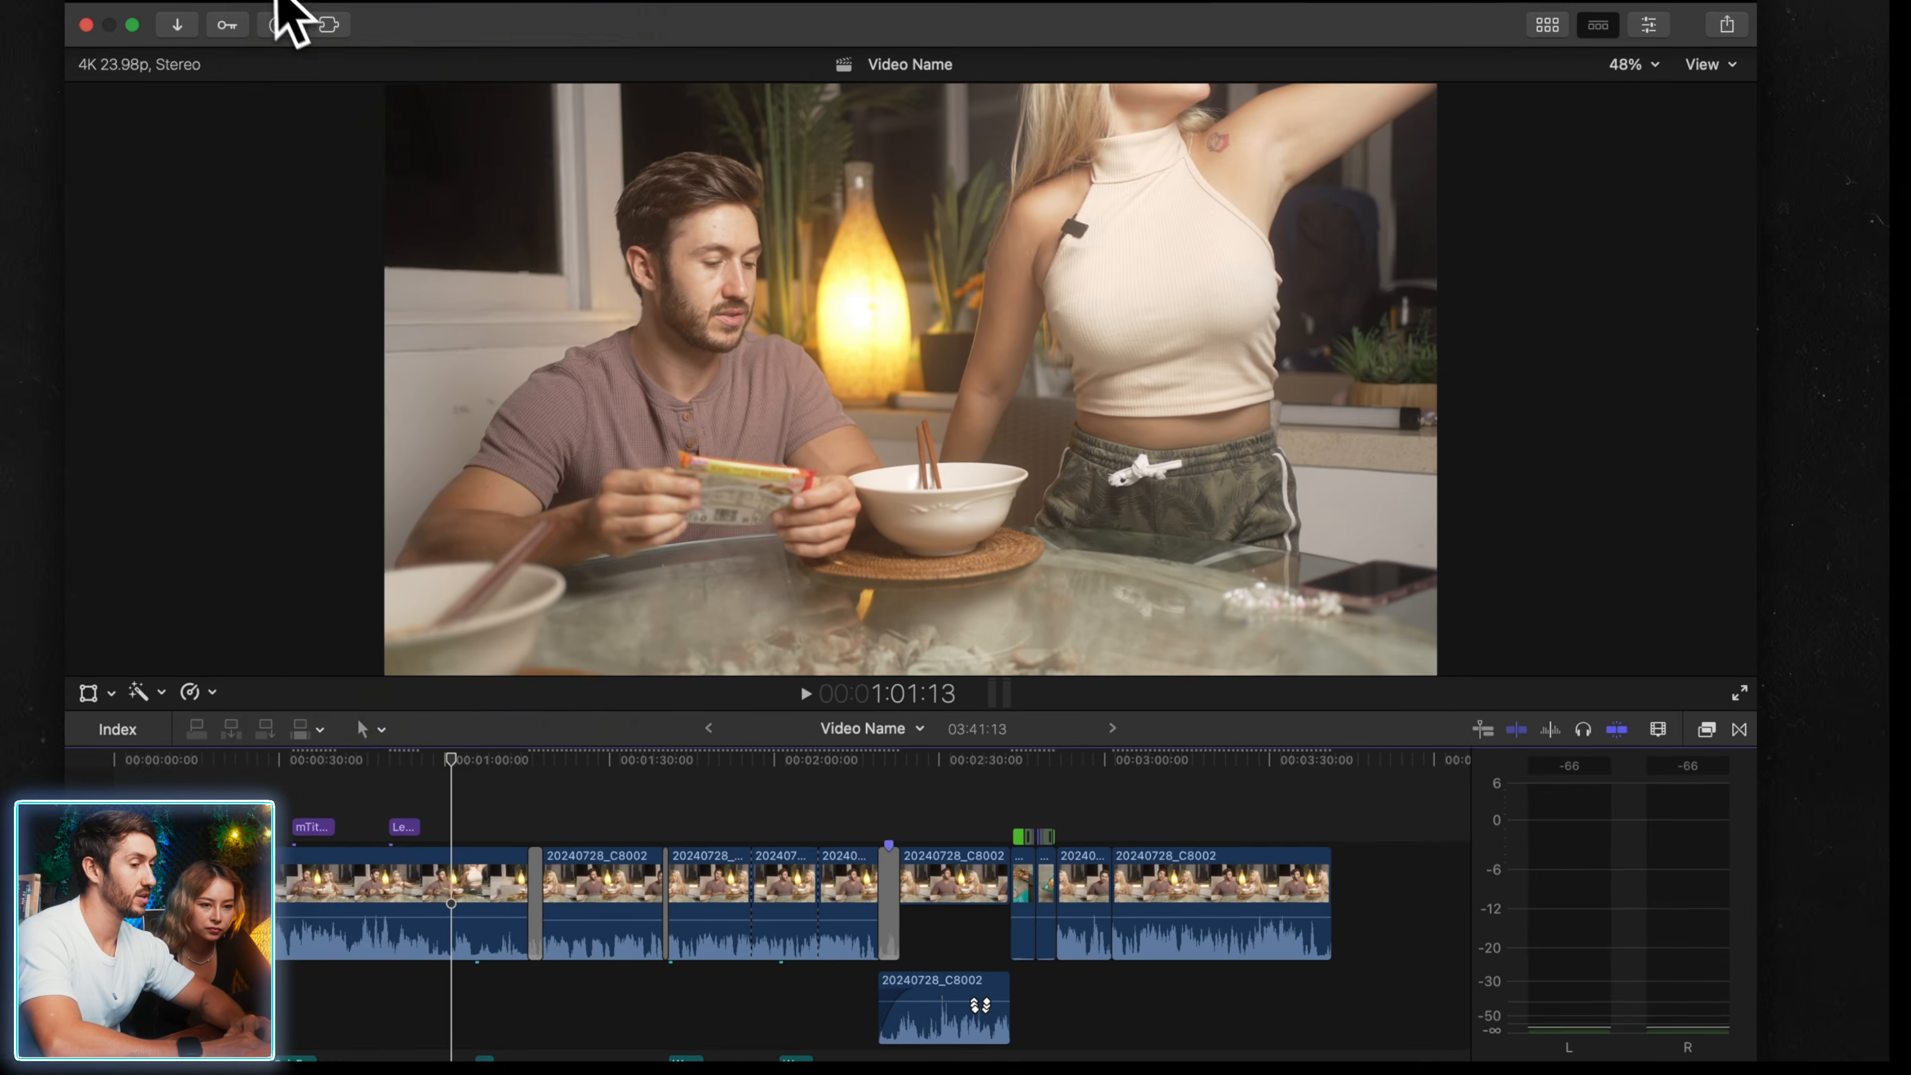
- Start sharing the video through Save Current Frame, review the export information and cancel without saving
{"action": "left_click", "coordinate": [316, 21]}
{"action": "mouse_move", "coordinate": [426, 310]}
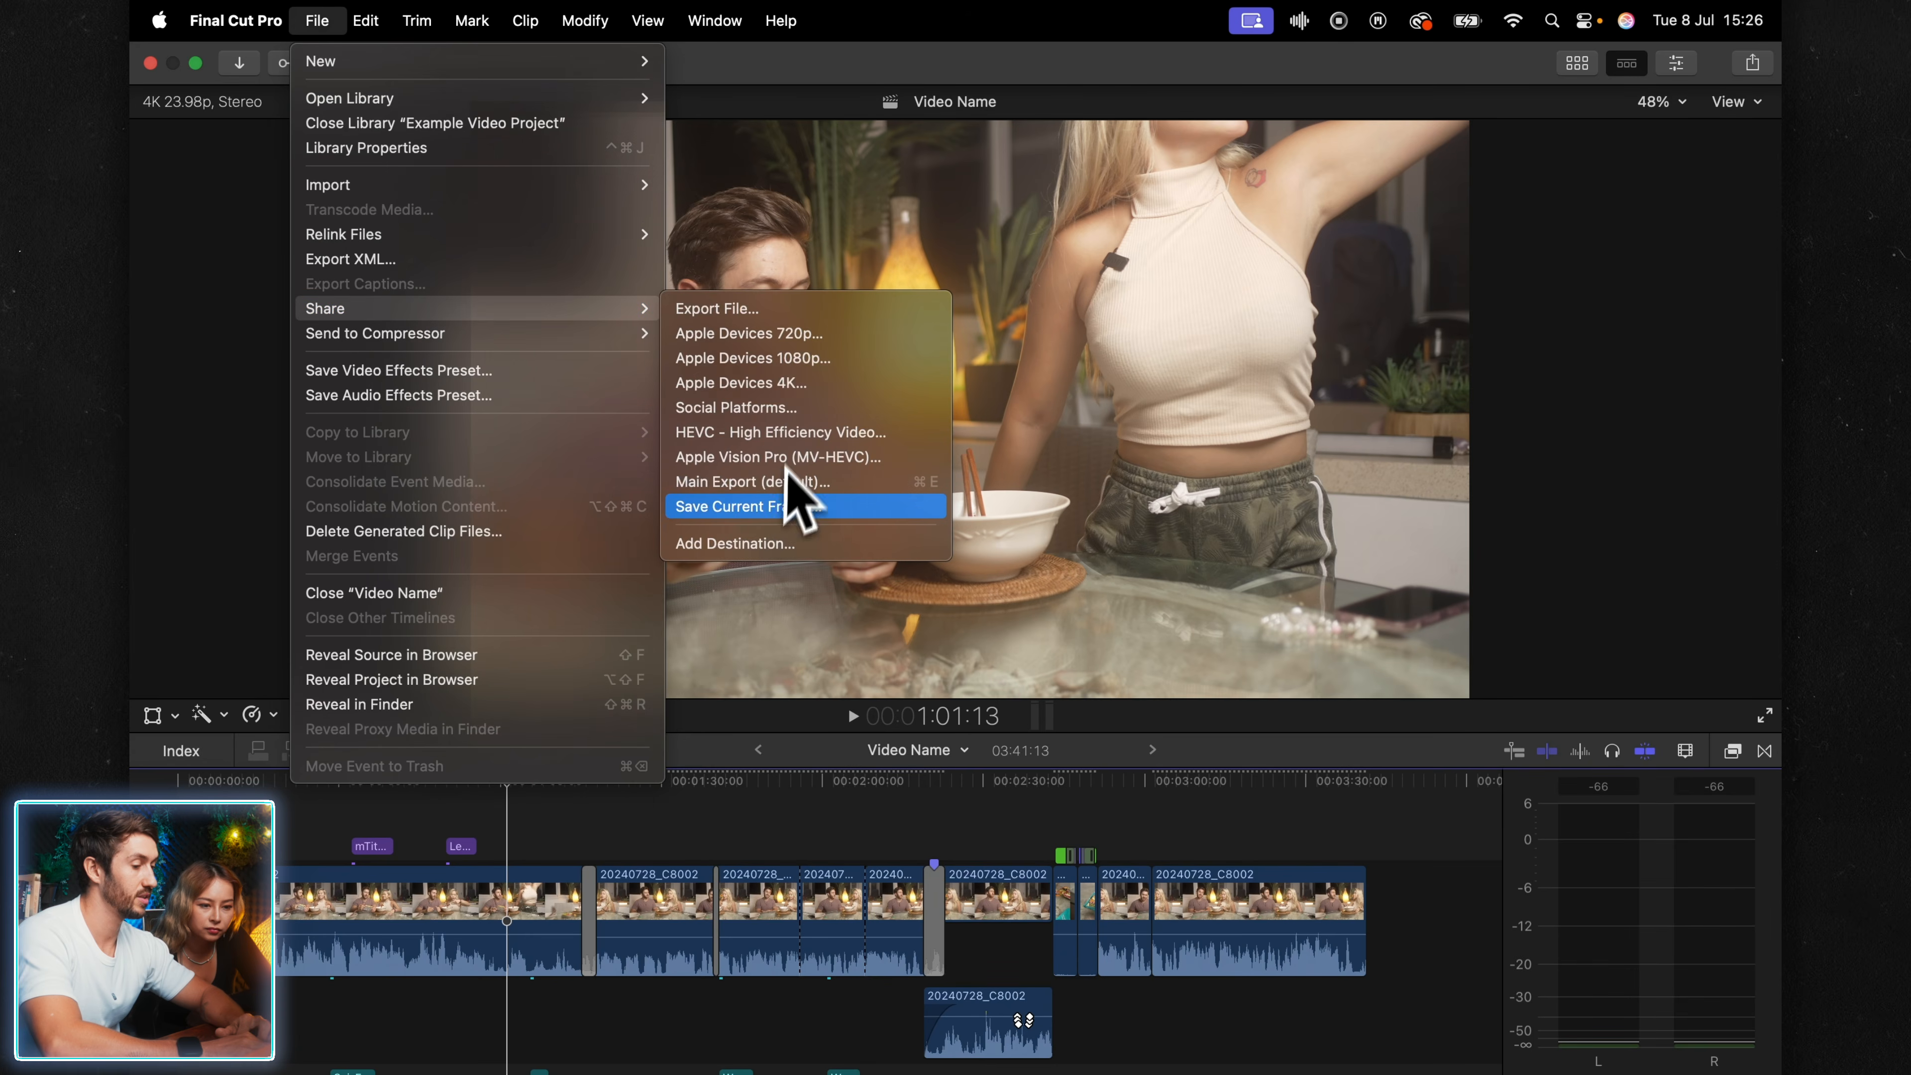
{"action": "left_click", "coordinate": [771, 508]}
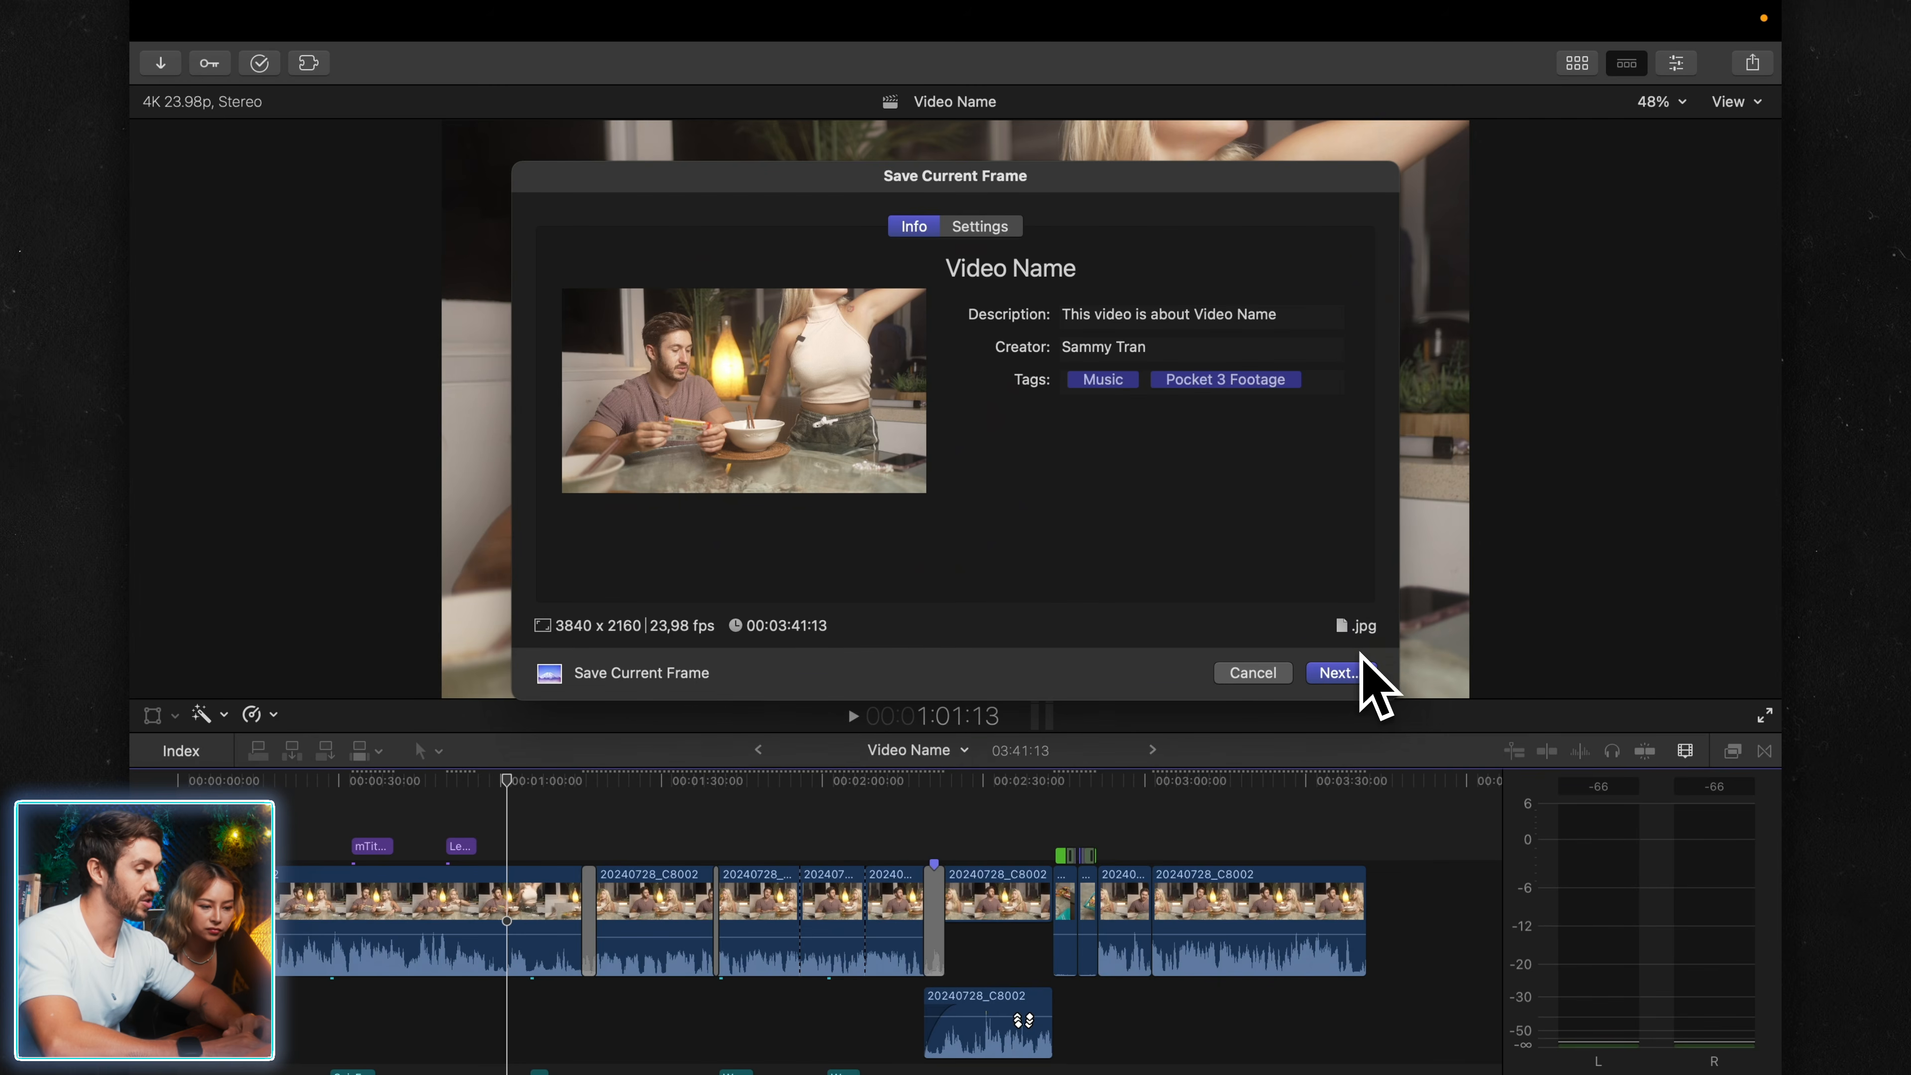
{"action": "left_click", "coordinate": [1264, 672]}
- Reopen the destination settings and change the Save Current Frame export format to Photoshop File
{"action": "left_click", "coordinate": [316, 21]}
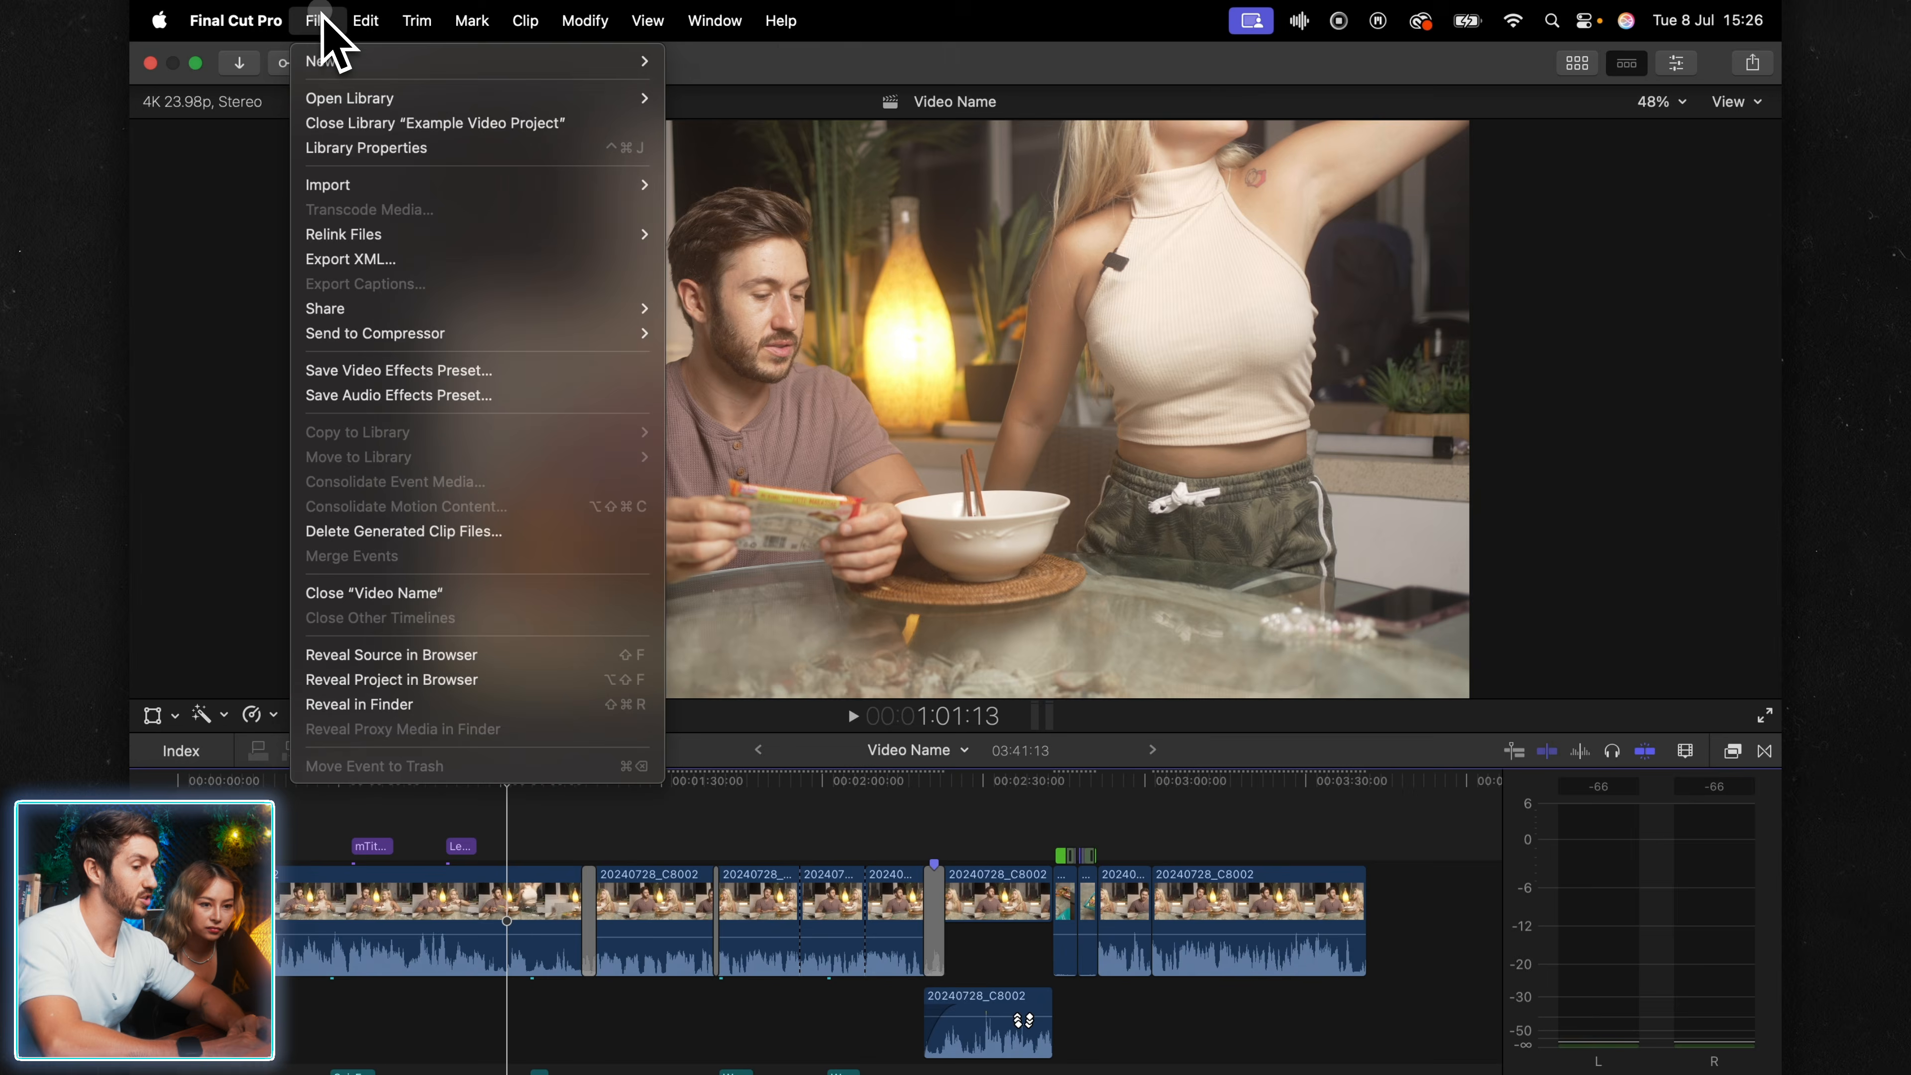
{"action": "mouse_move", "coordinate": [376, 308]}
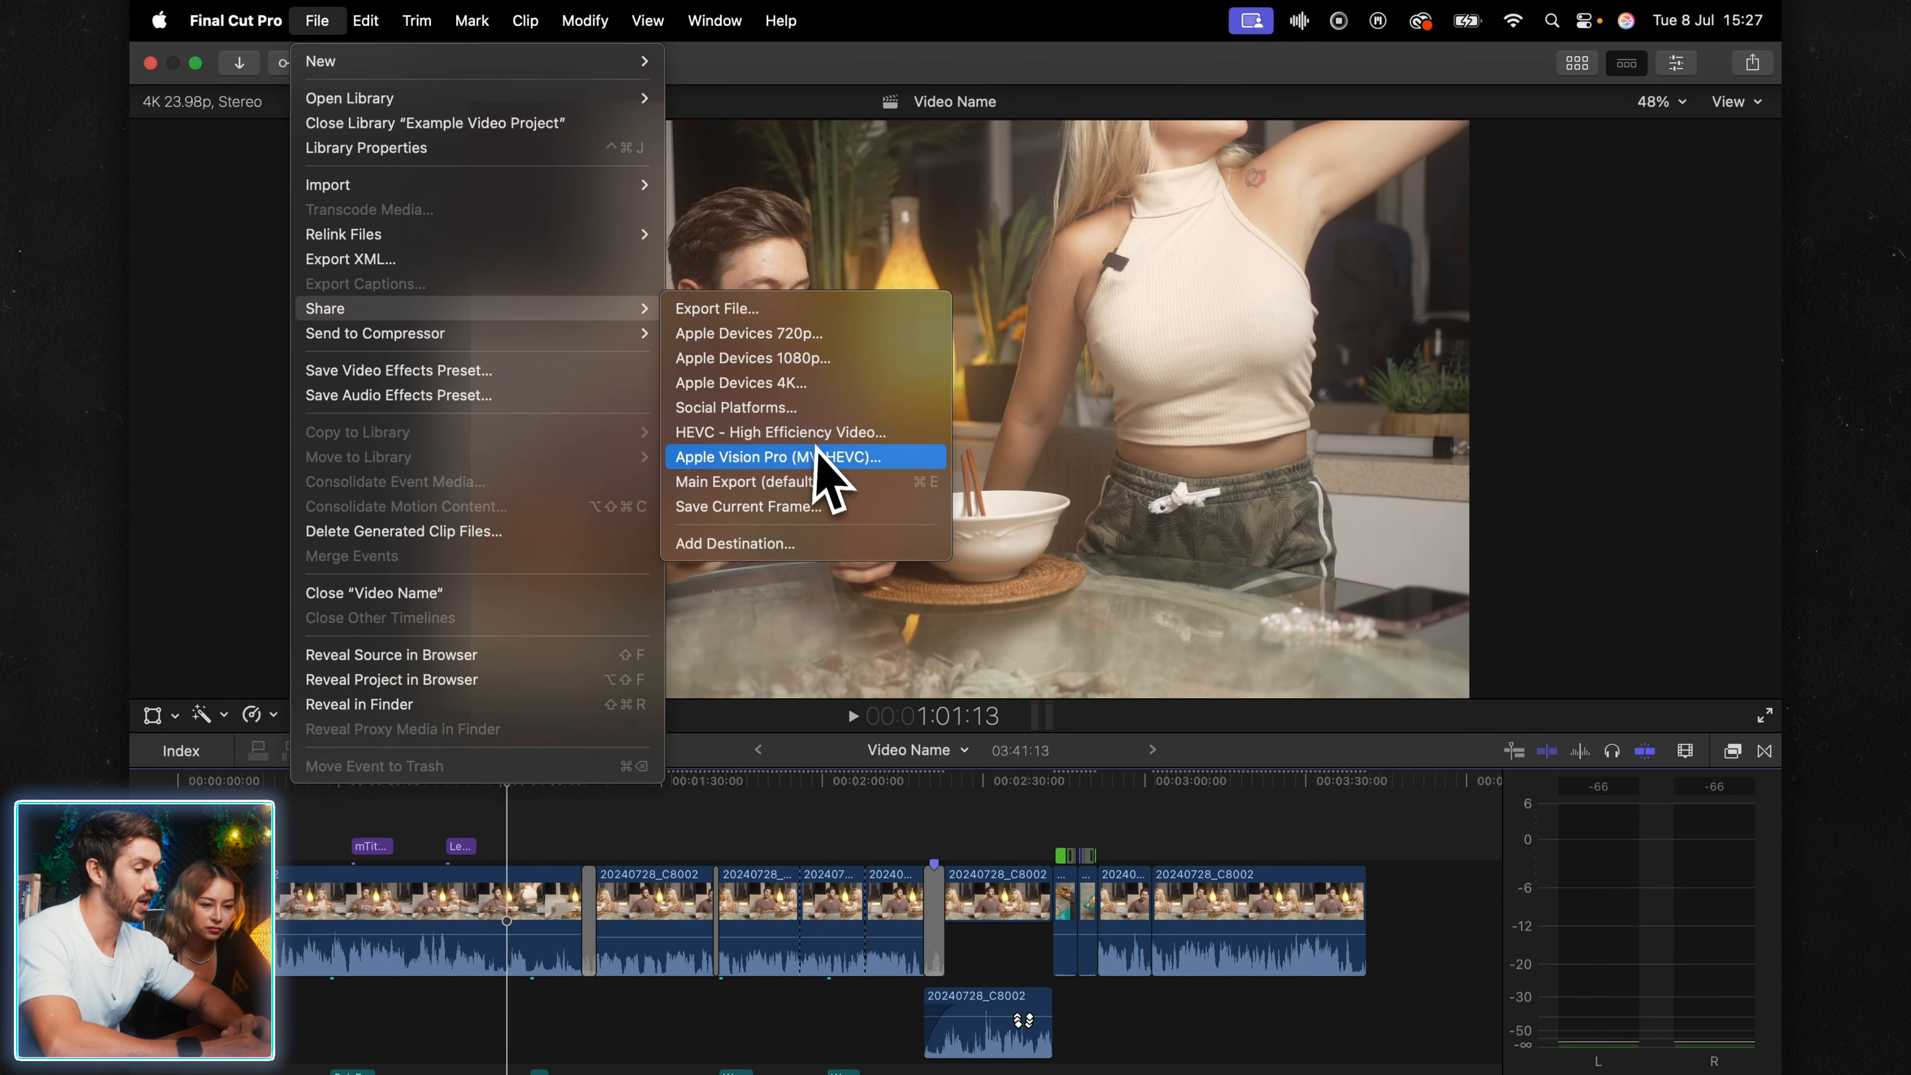
{"action": "left_click", "coordinate": [810, 543]}
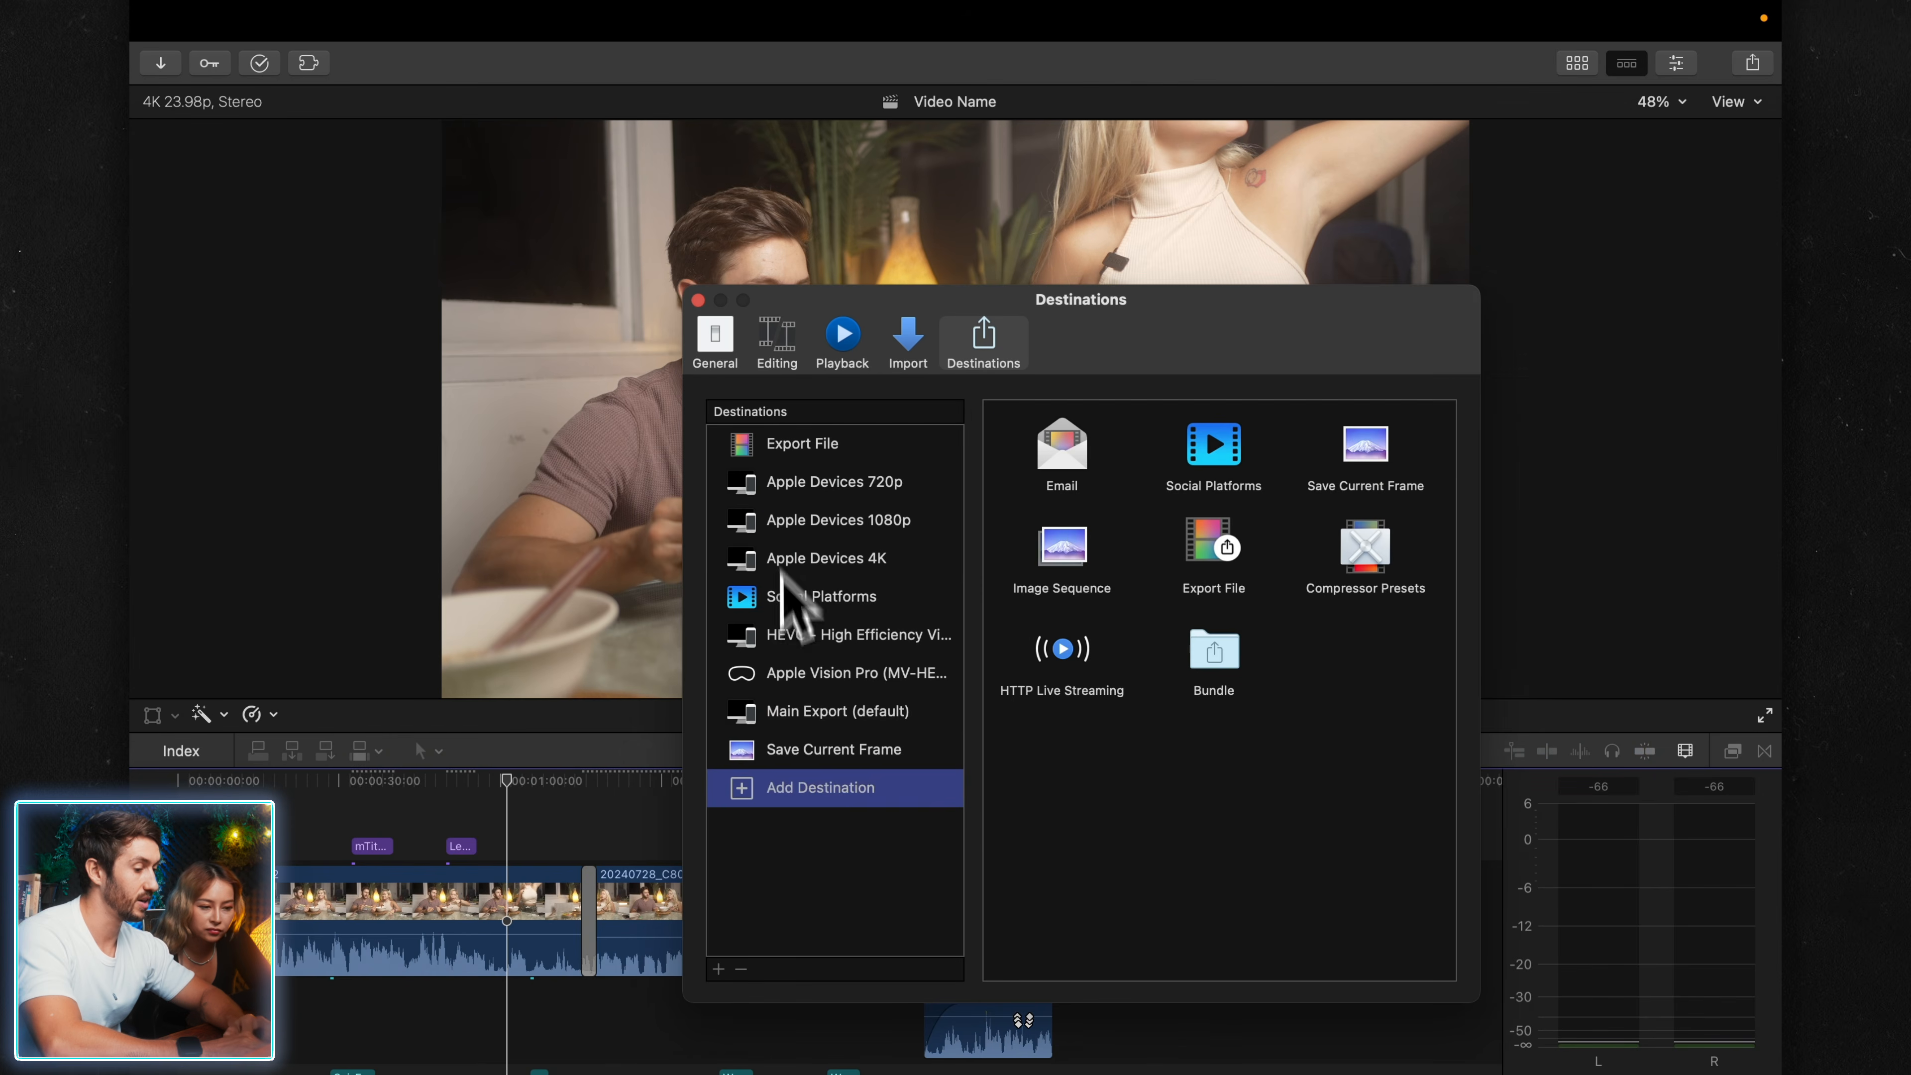
{"action": "left_click", "coordinate": [822, 756]}
{"action": "left_click", "coordinate": [1299, 470]}
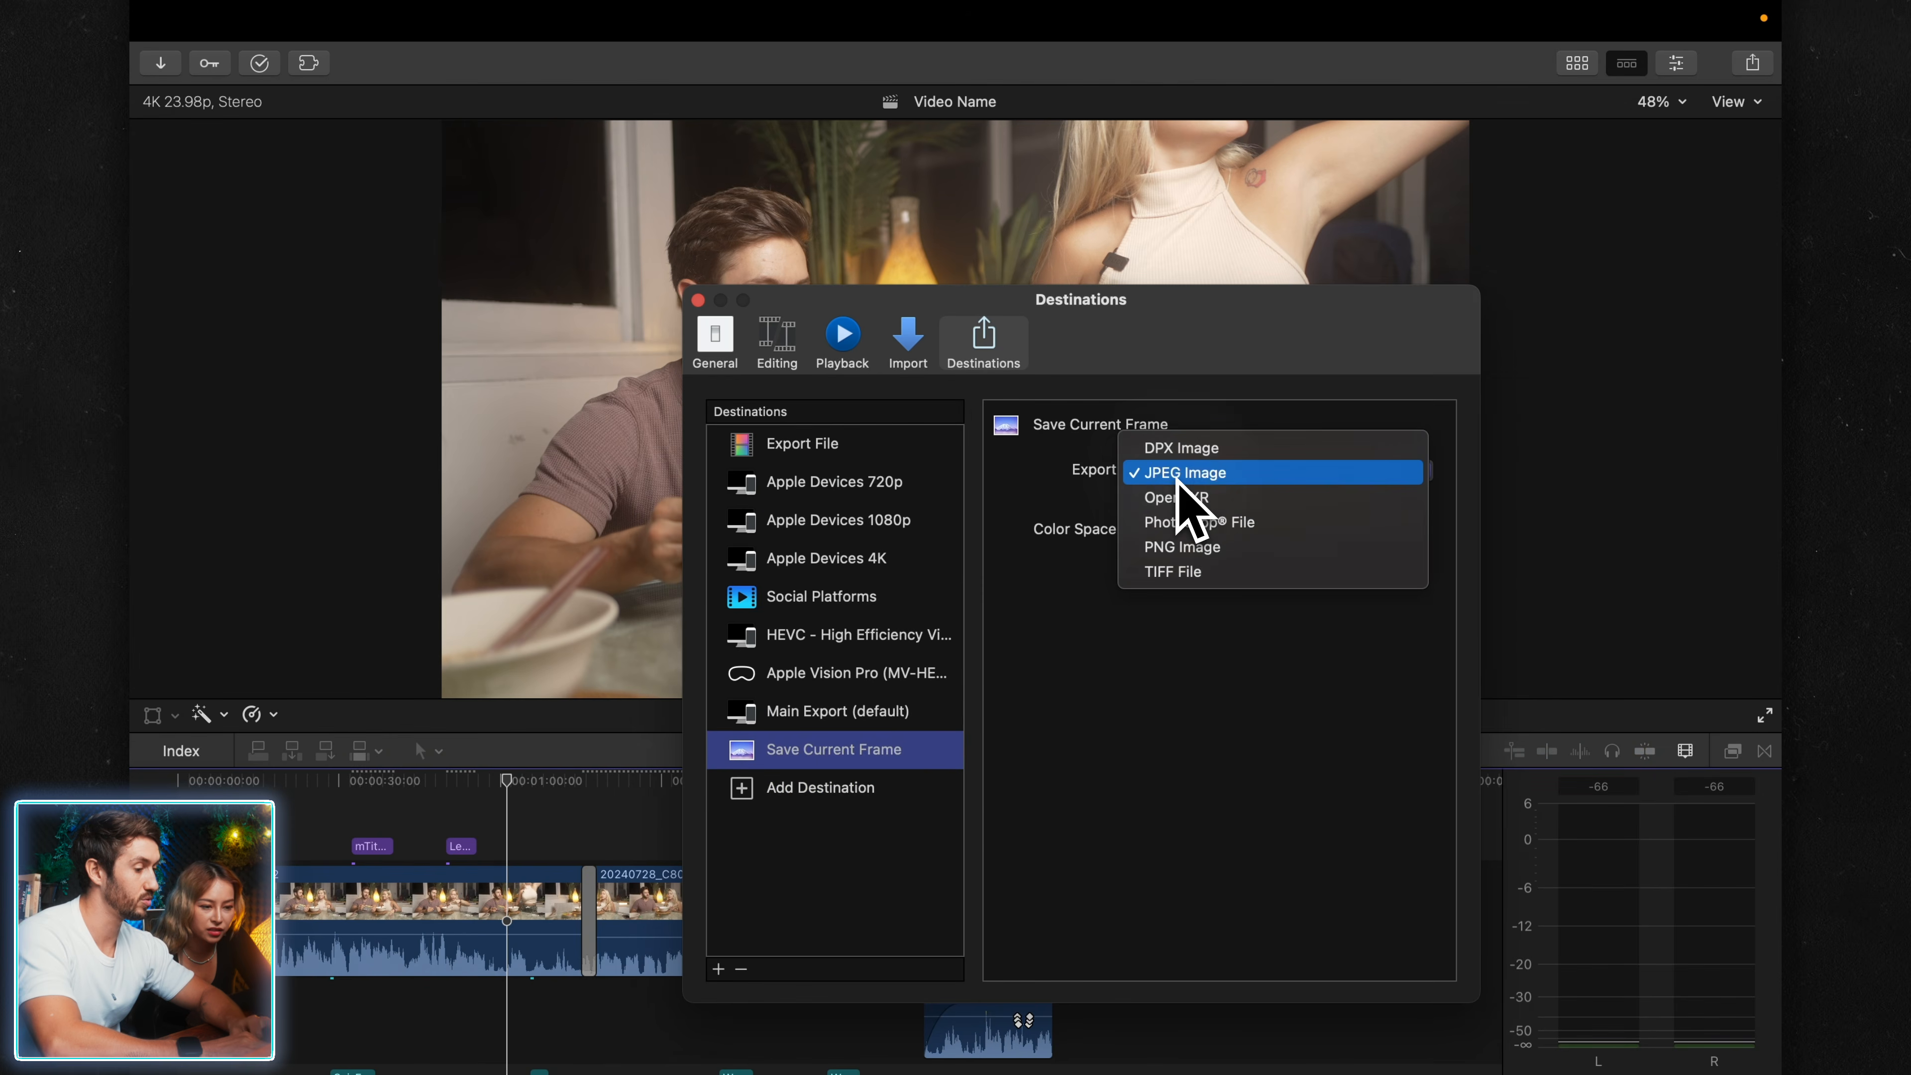
{"action": "left_click", "coordinate": [1212, 527]}
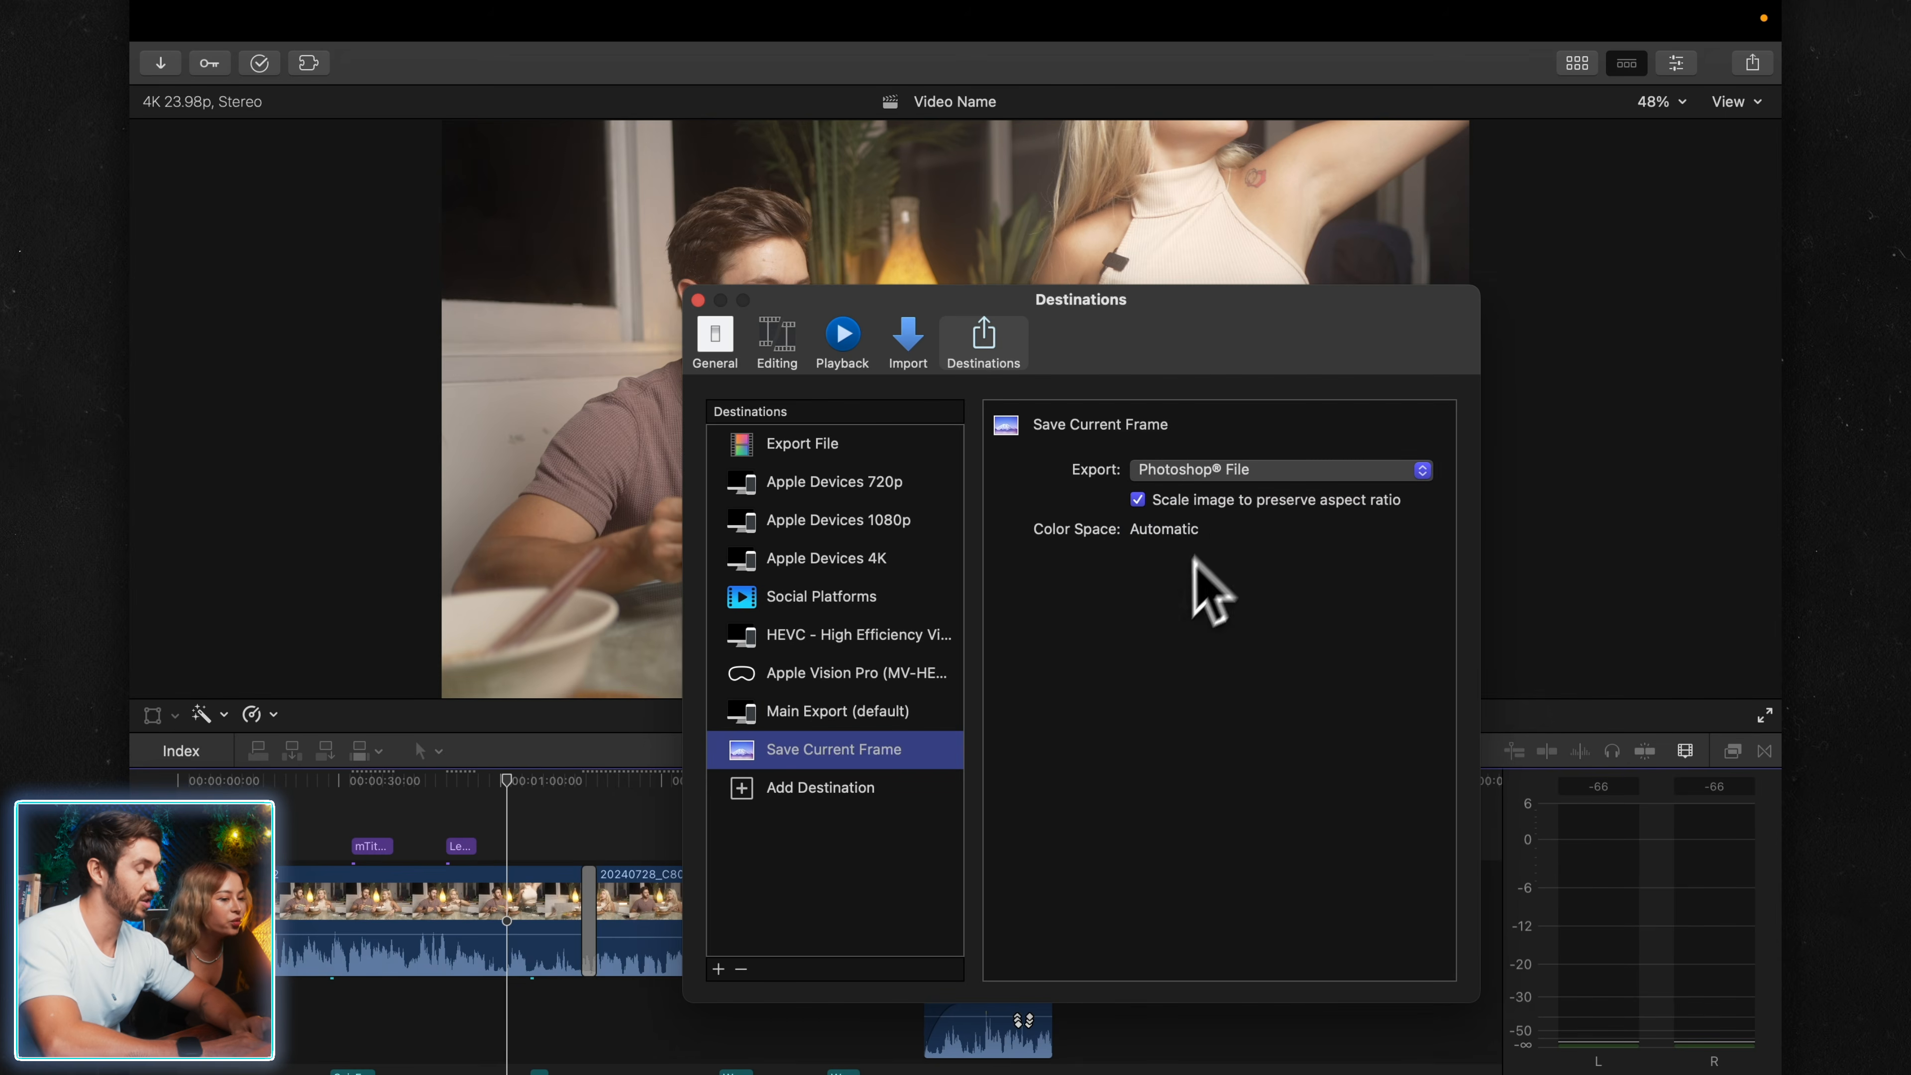
{"action": "left_click", "coordinate": [1155, 617]}
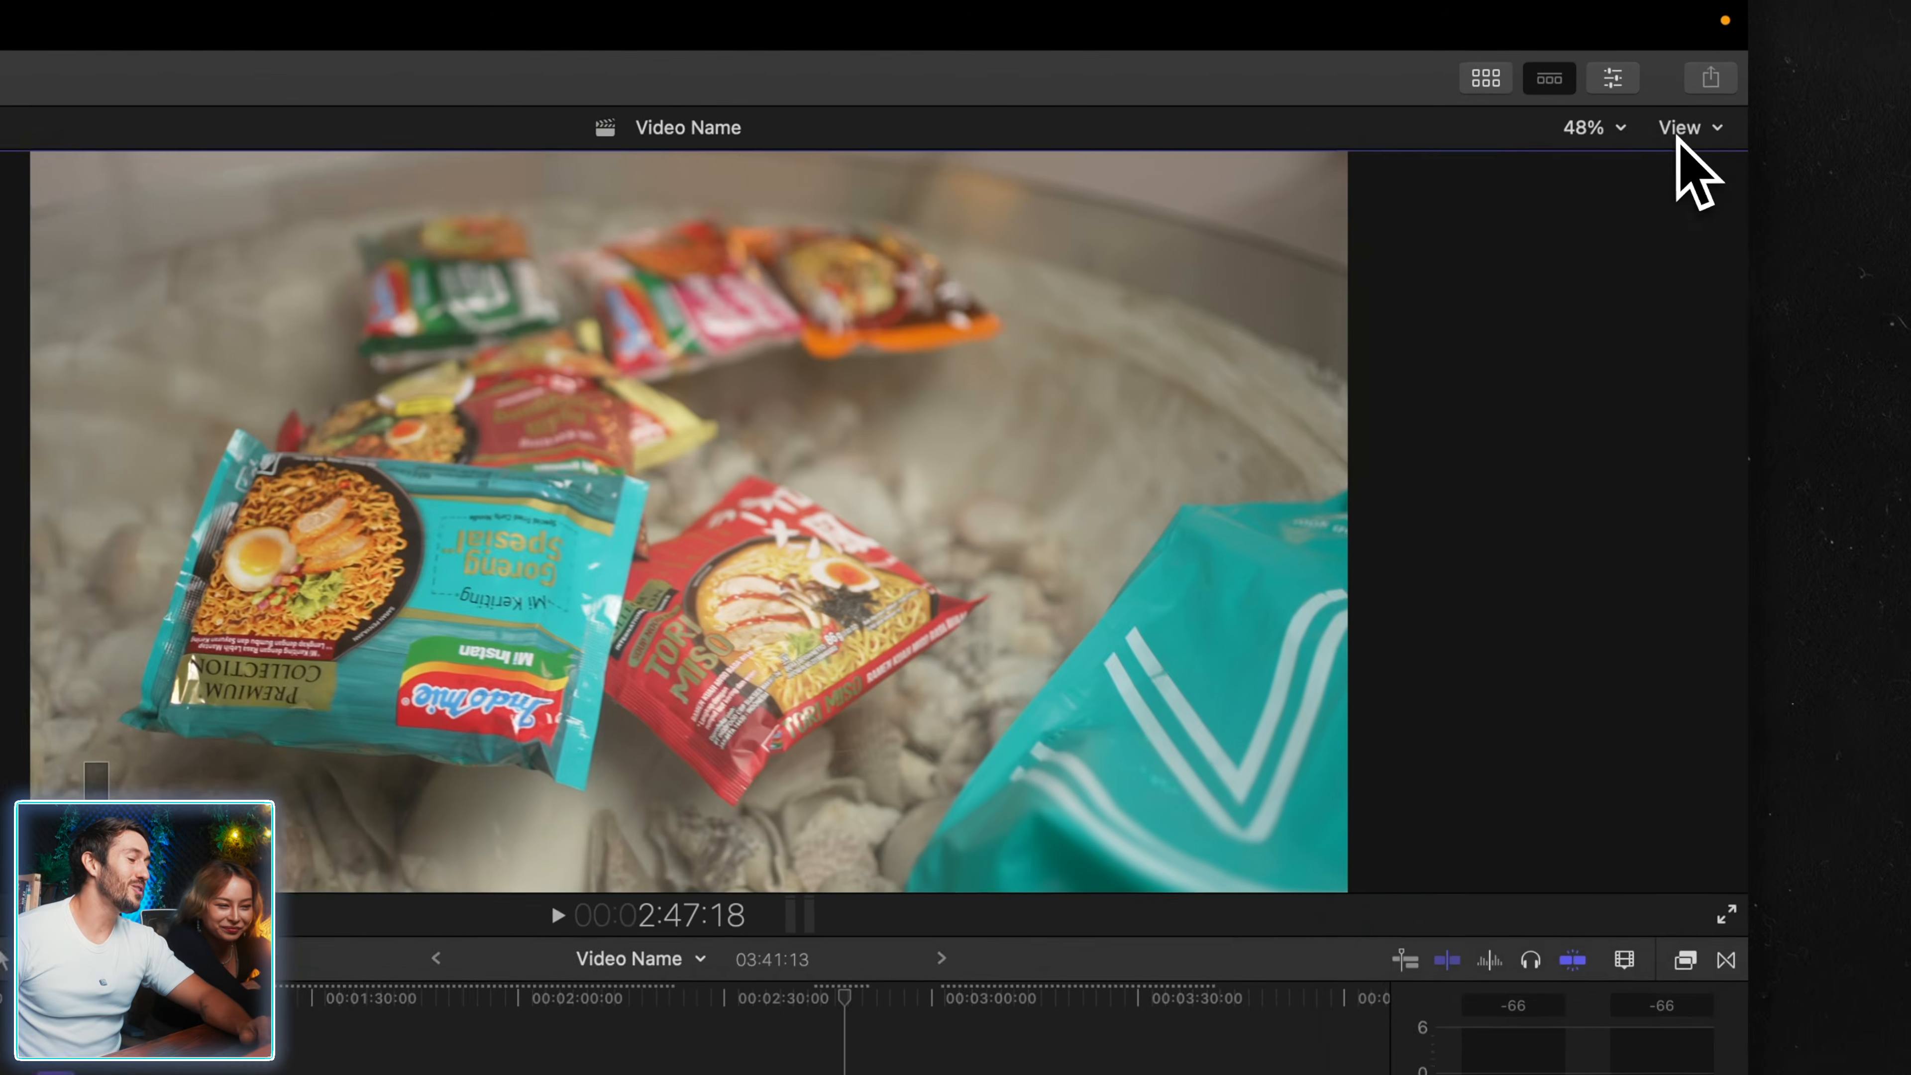
- Look through the viewer's display options, show the Video Scopes beside the image and hide them again
{"action": "left_click", "coordinate": [1734, 101]}
{"action": "left_click", "coordinate": [1023, 200]}
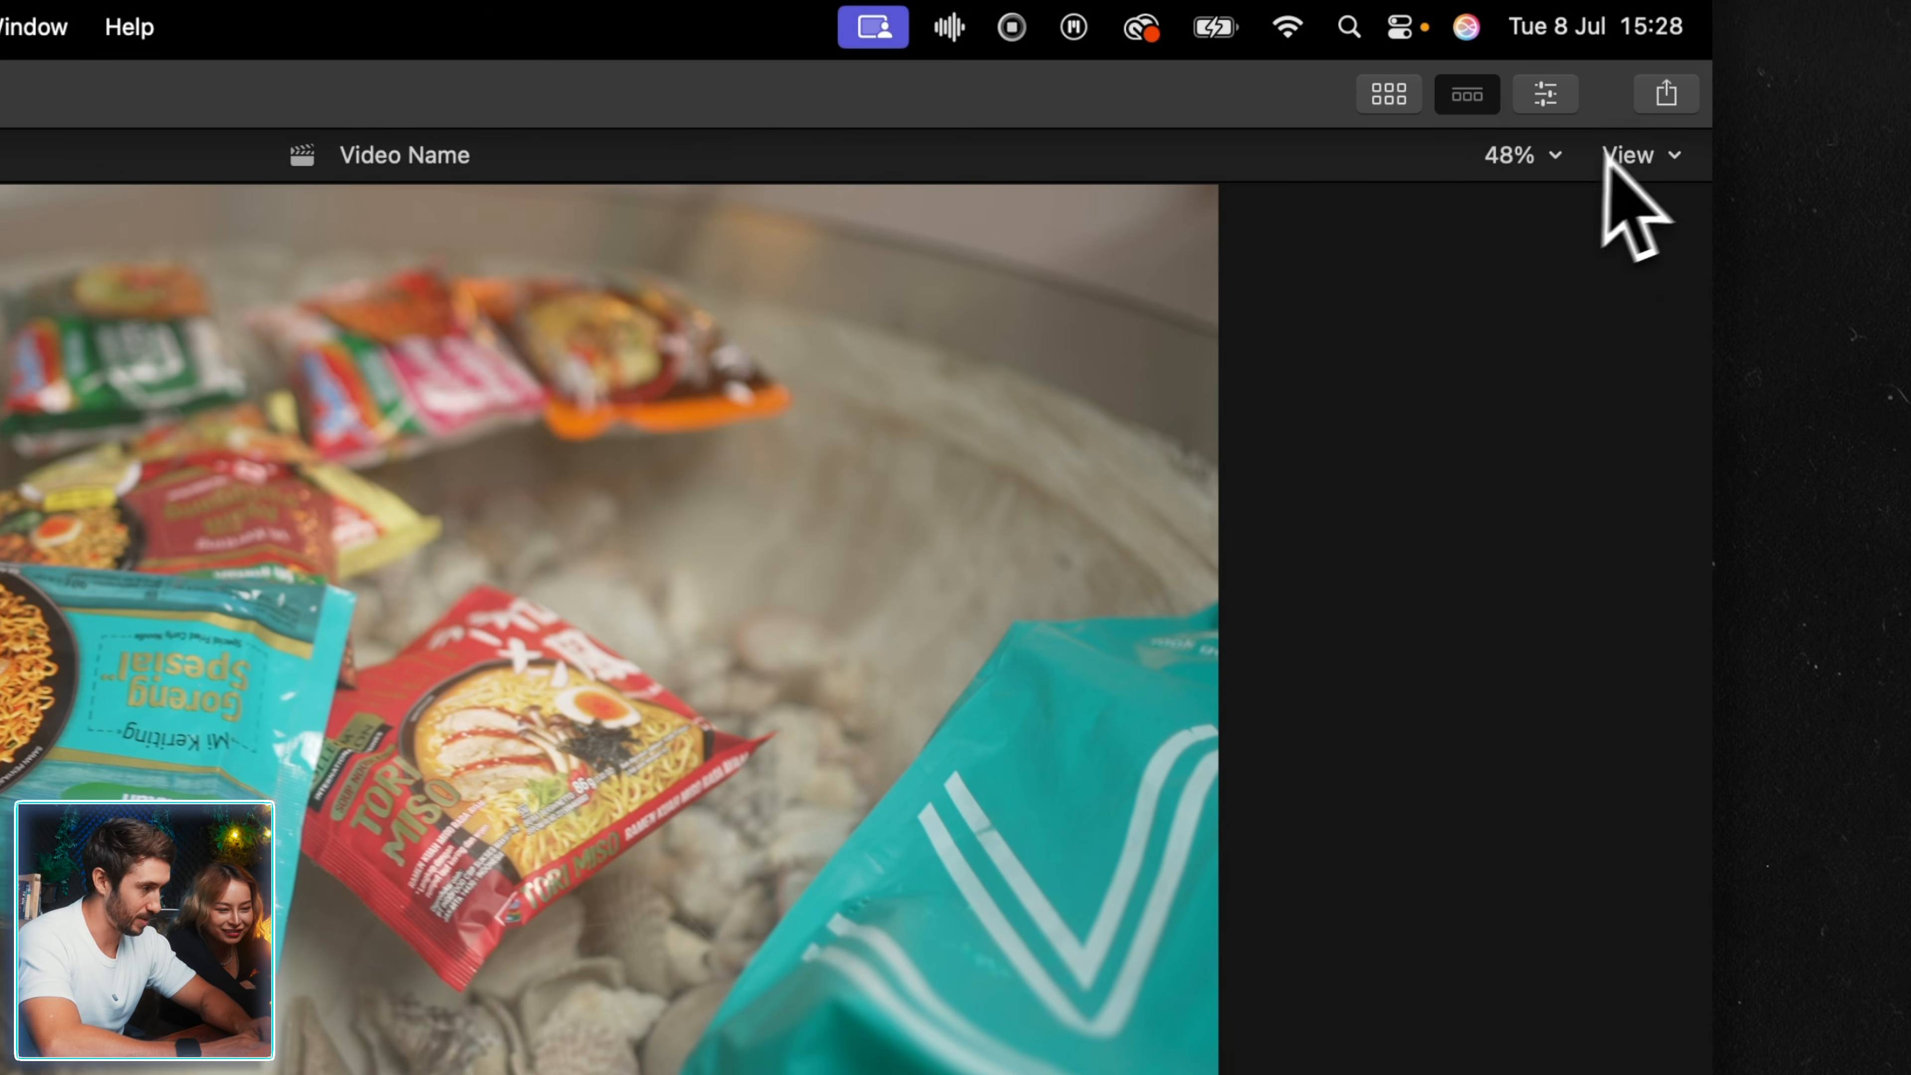
{"action": "left_click", "coordinate": [1663, 160]}
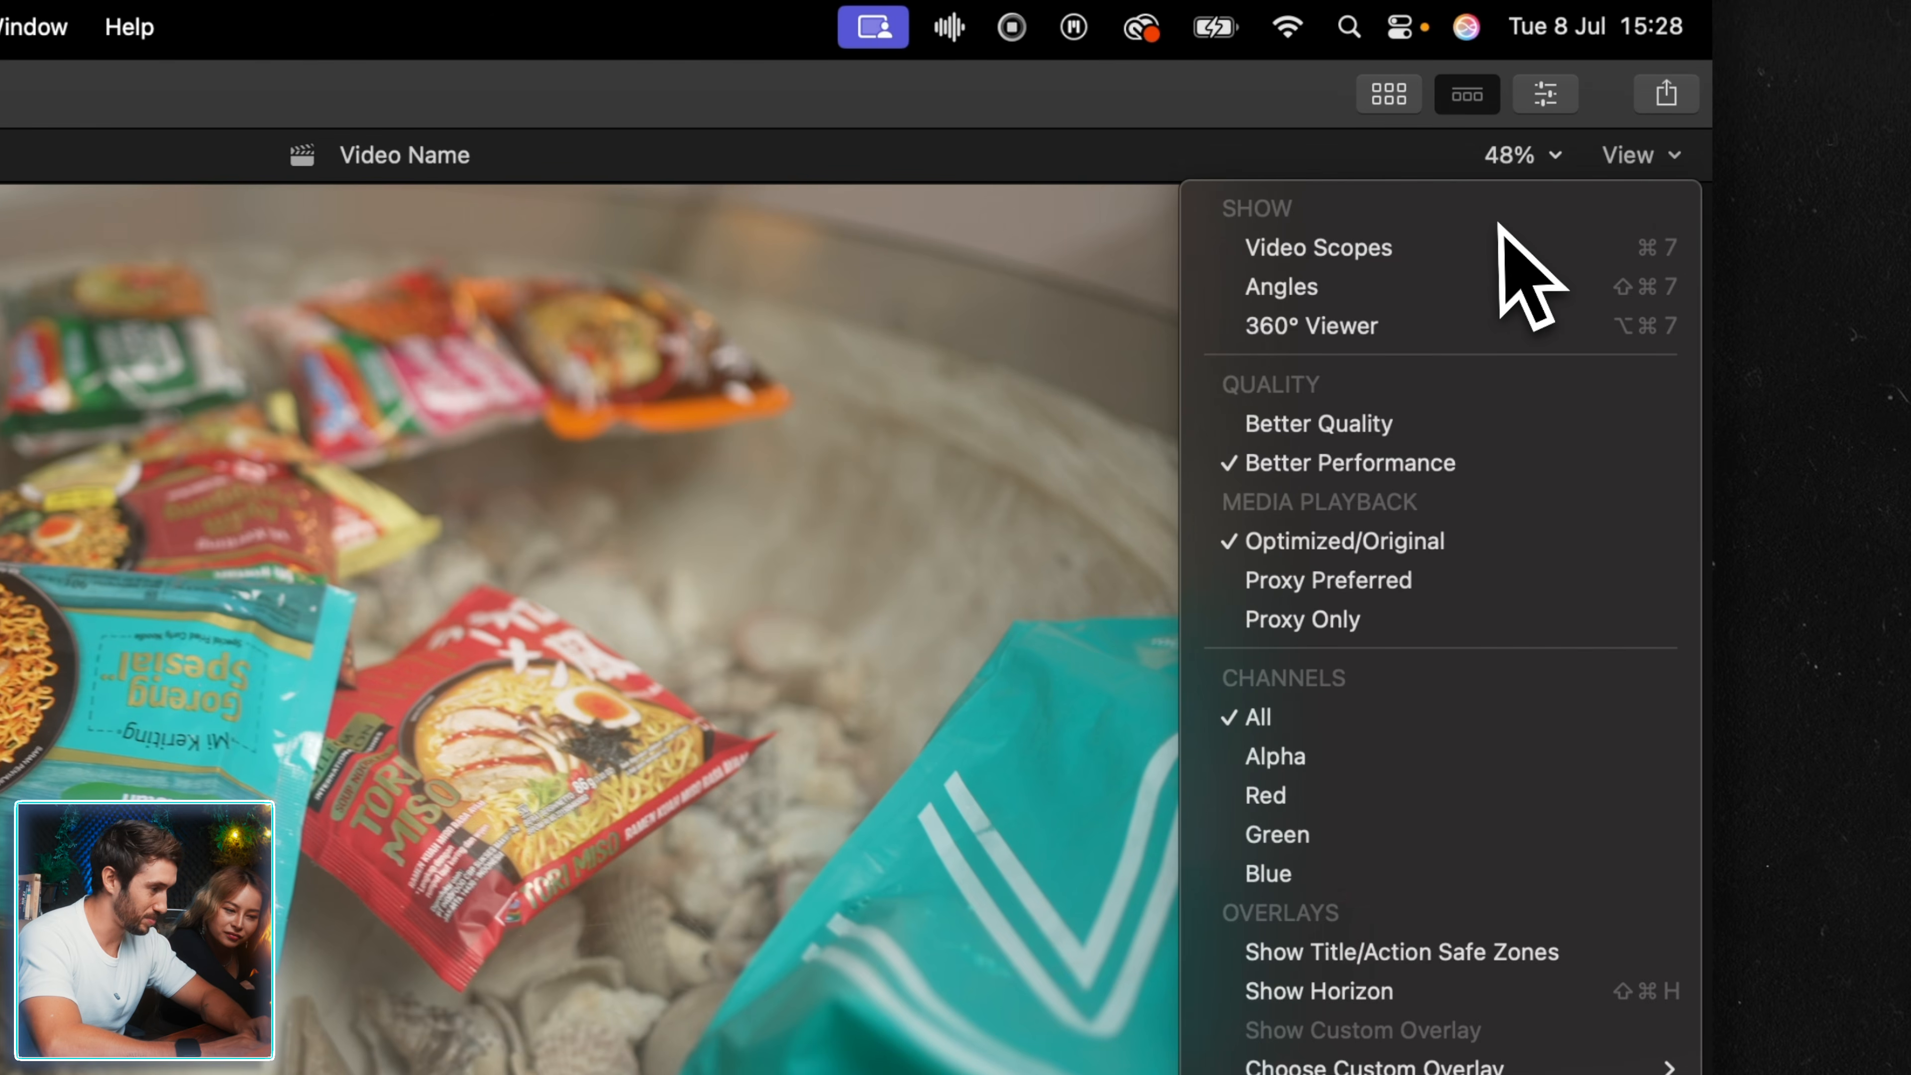
{"action": "left_click", "coordinate": [1565, 255]}
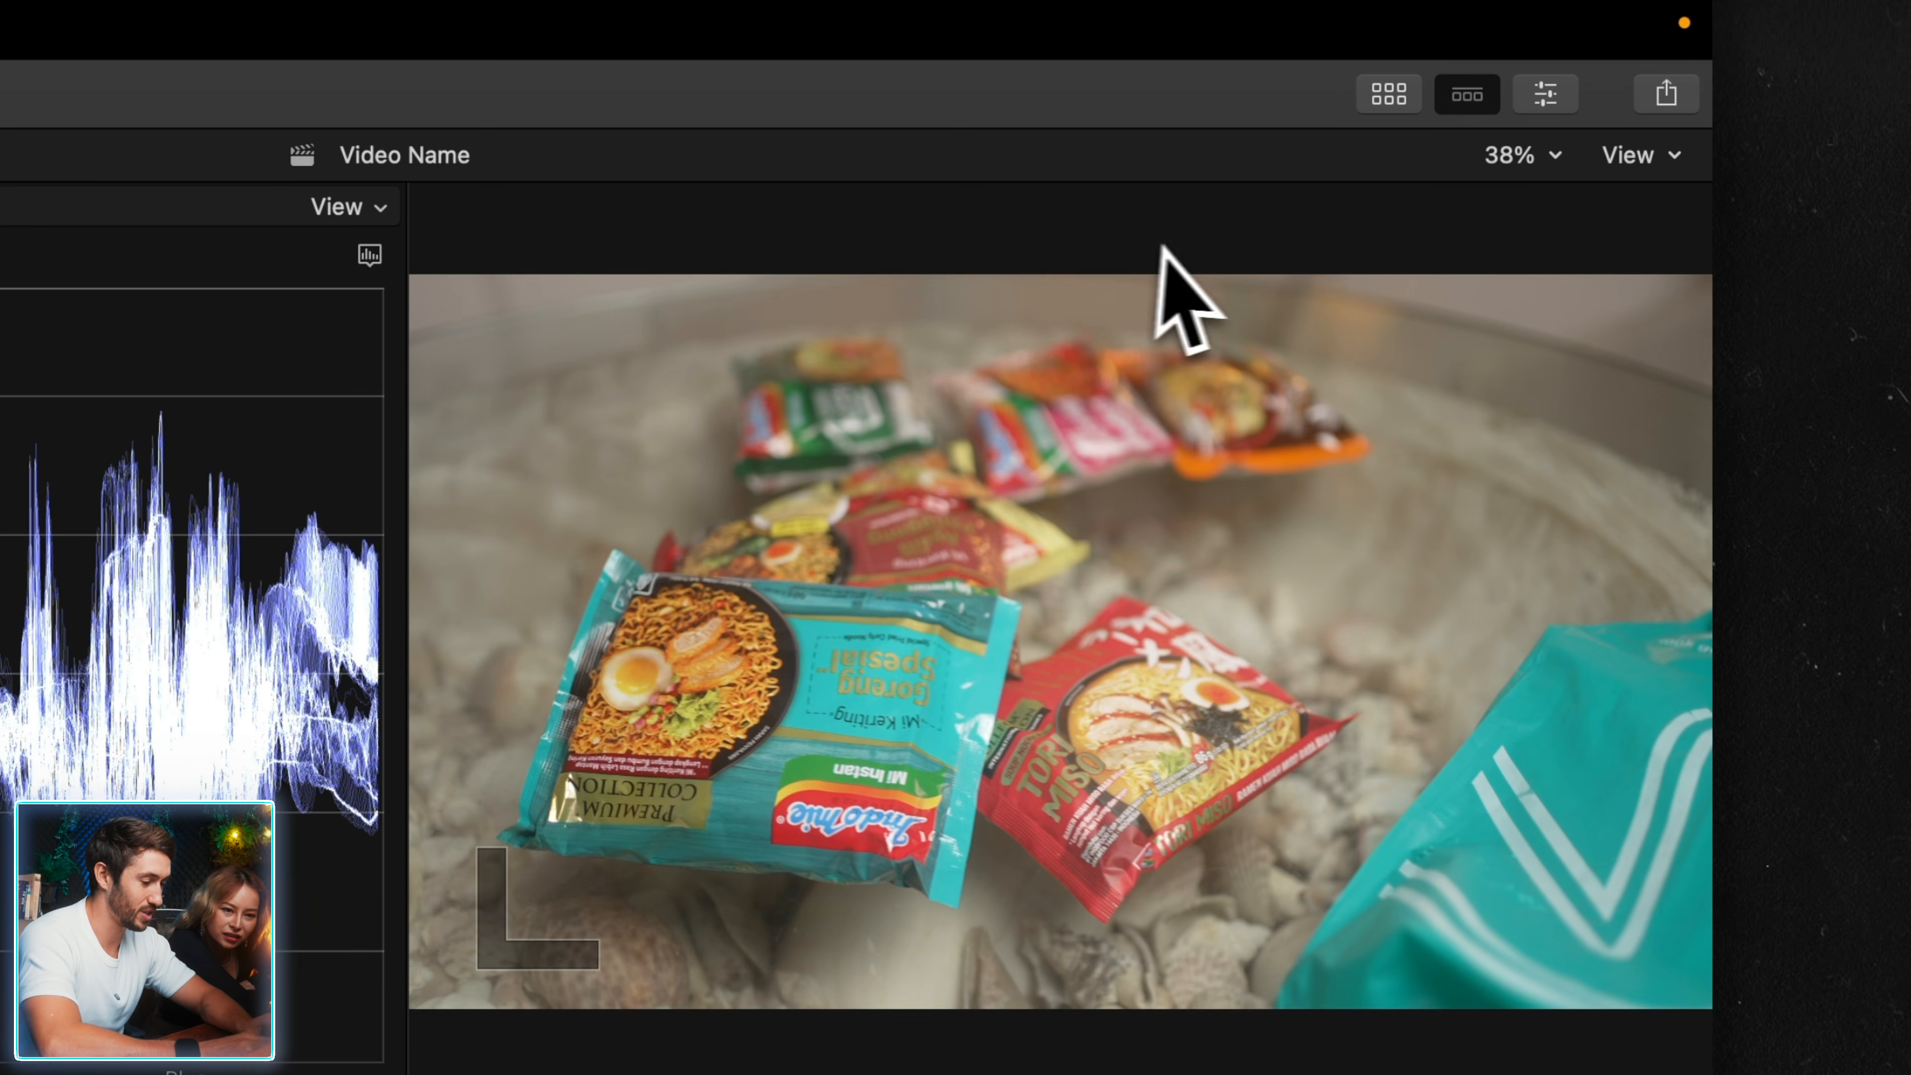
{"action": "key", "text": "super+7"}
- Try Better Quality playback around the Lens Effect title and restore the viewer to Better Performance
{"action": "left_click", "coordinate": [1651, 151]}
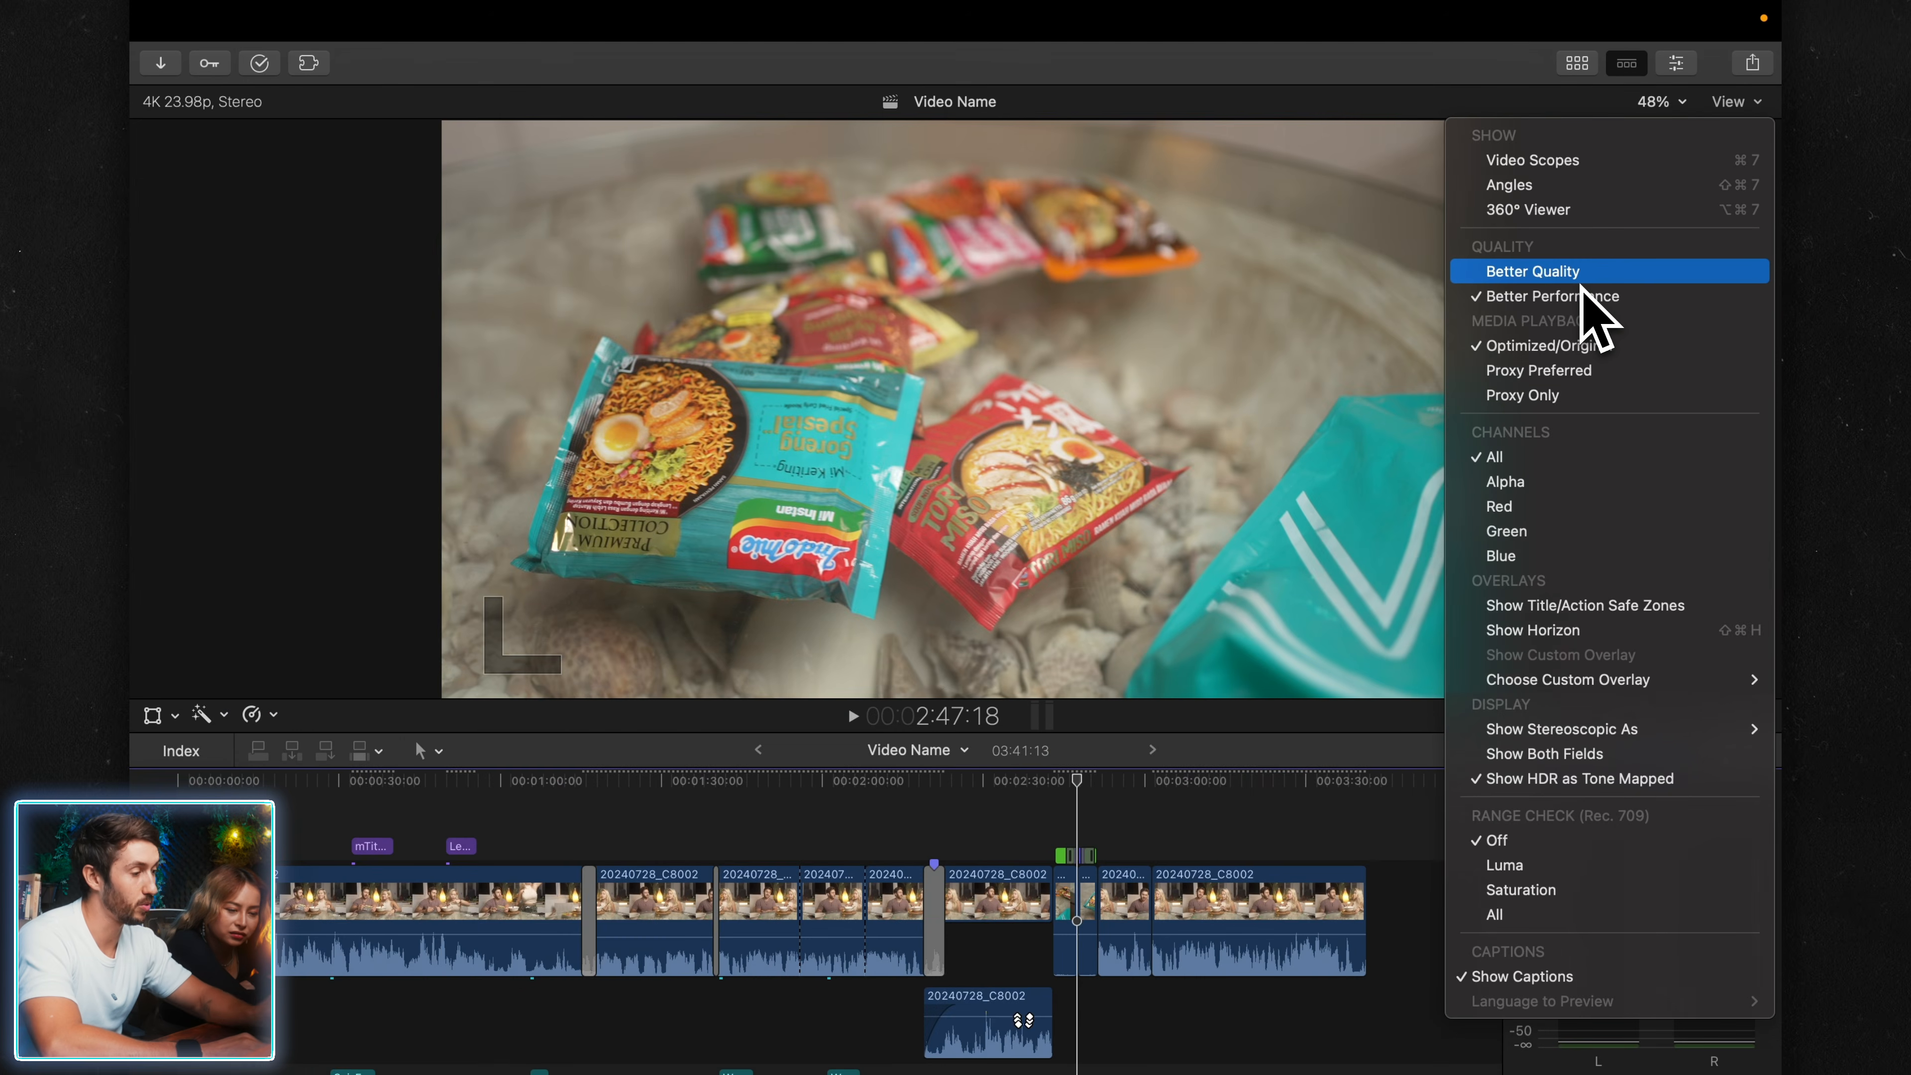
{"action": "left_click", "coordinate": [1581, 279]}
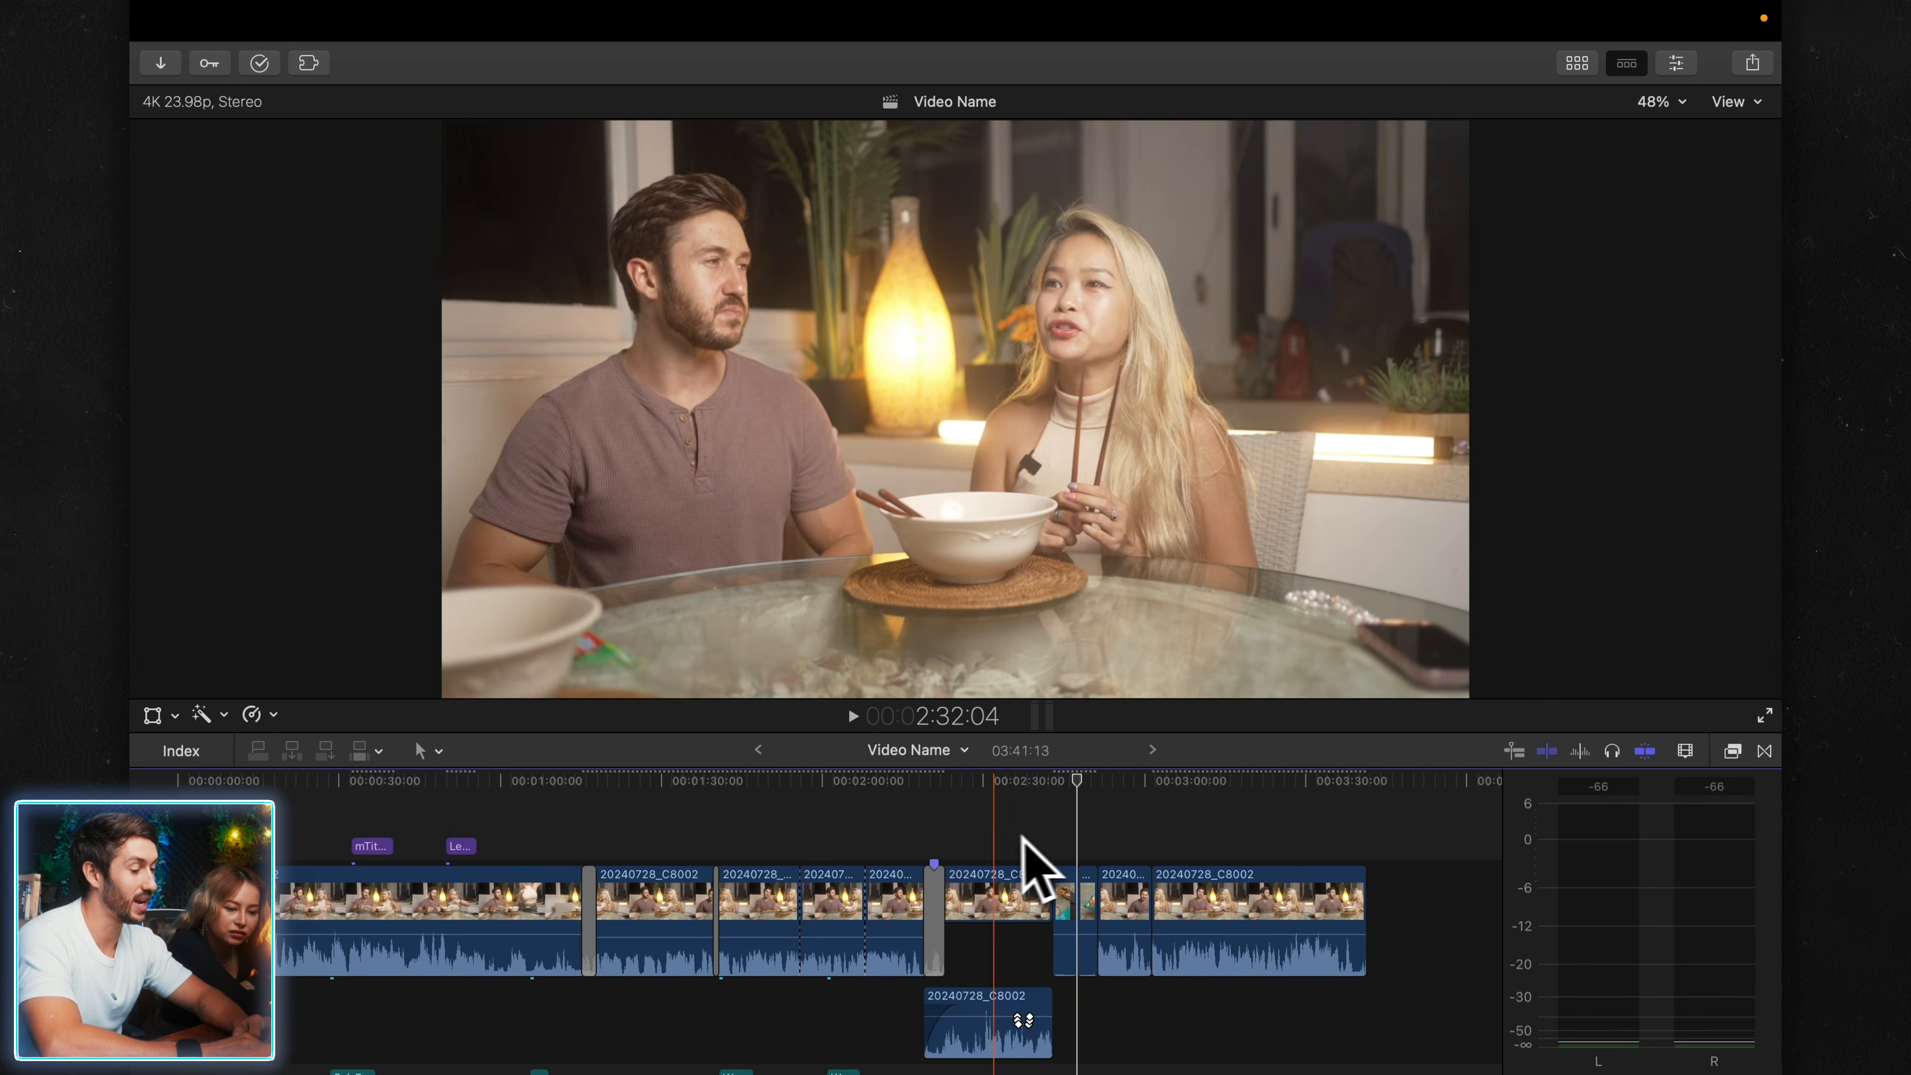
{"action": "key", "text": "space"}
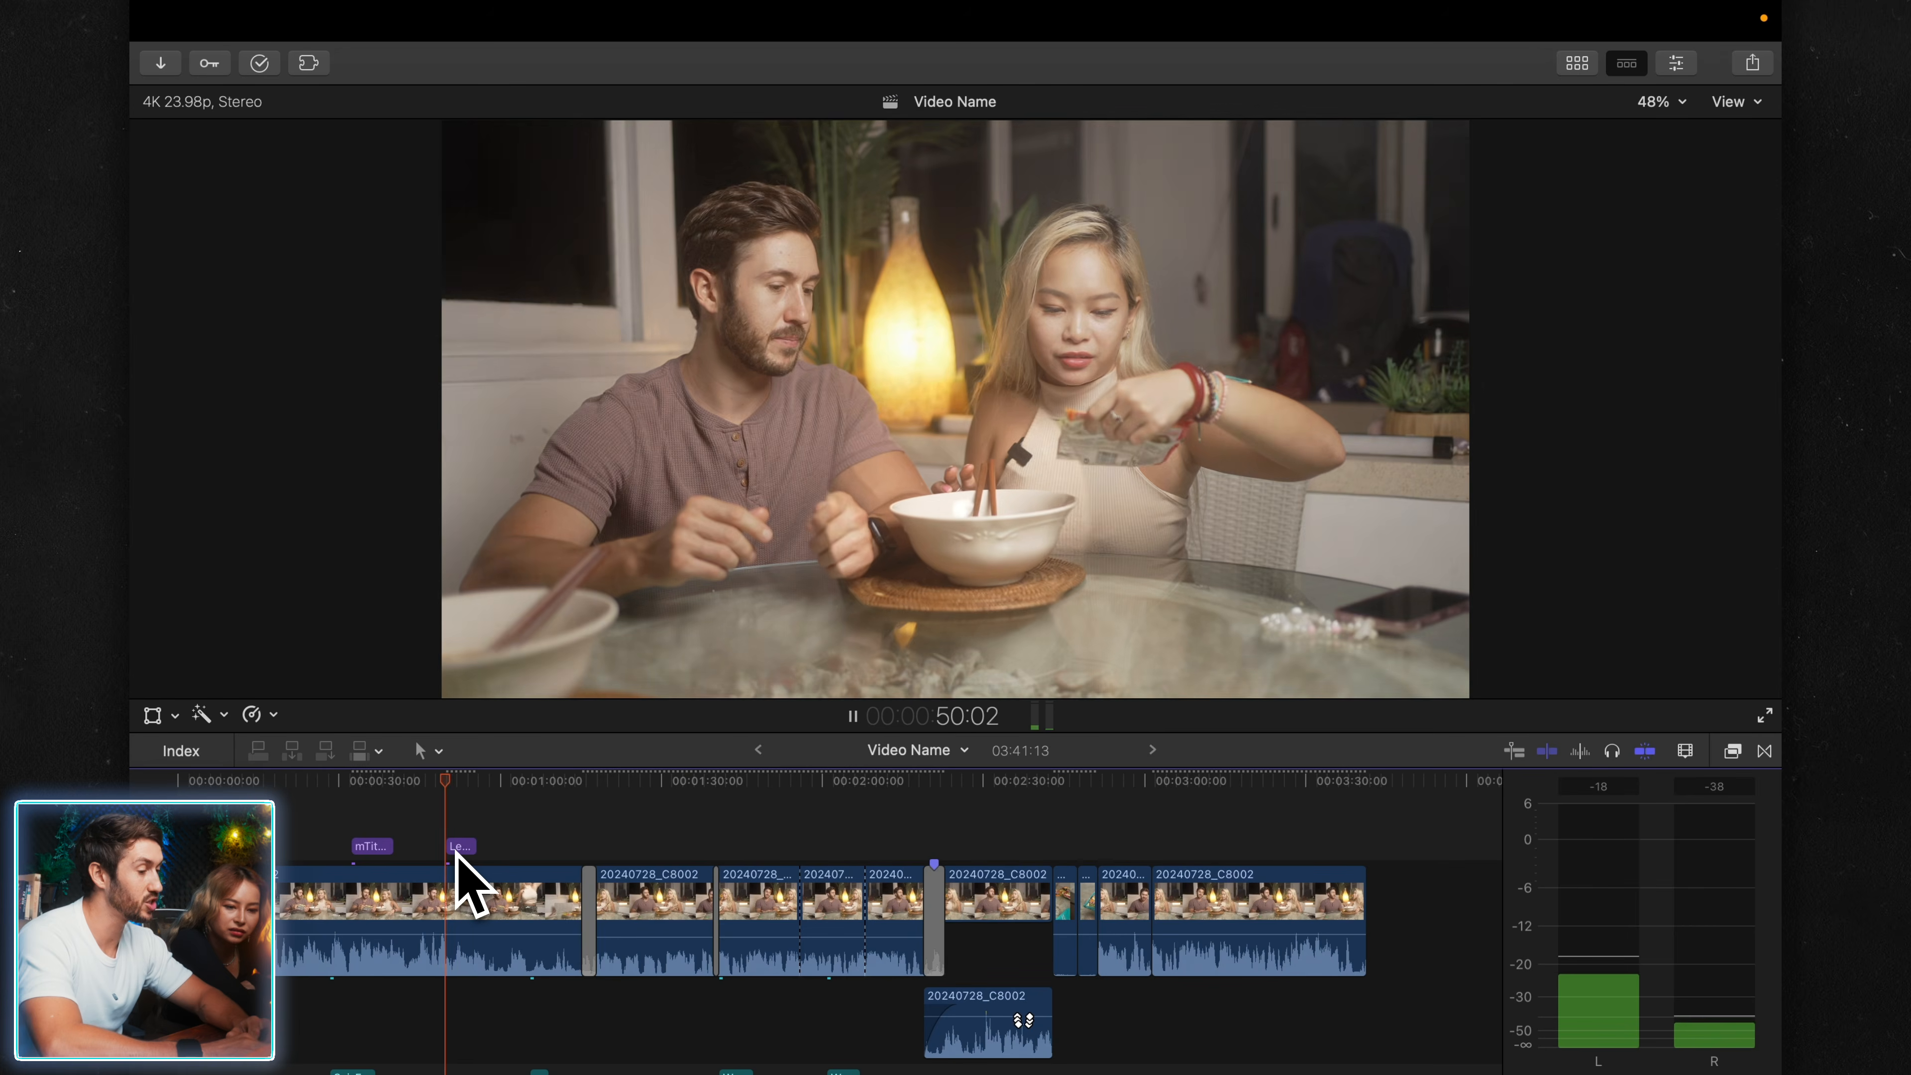
{"action": "key", "text": "space"}
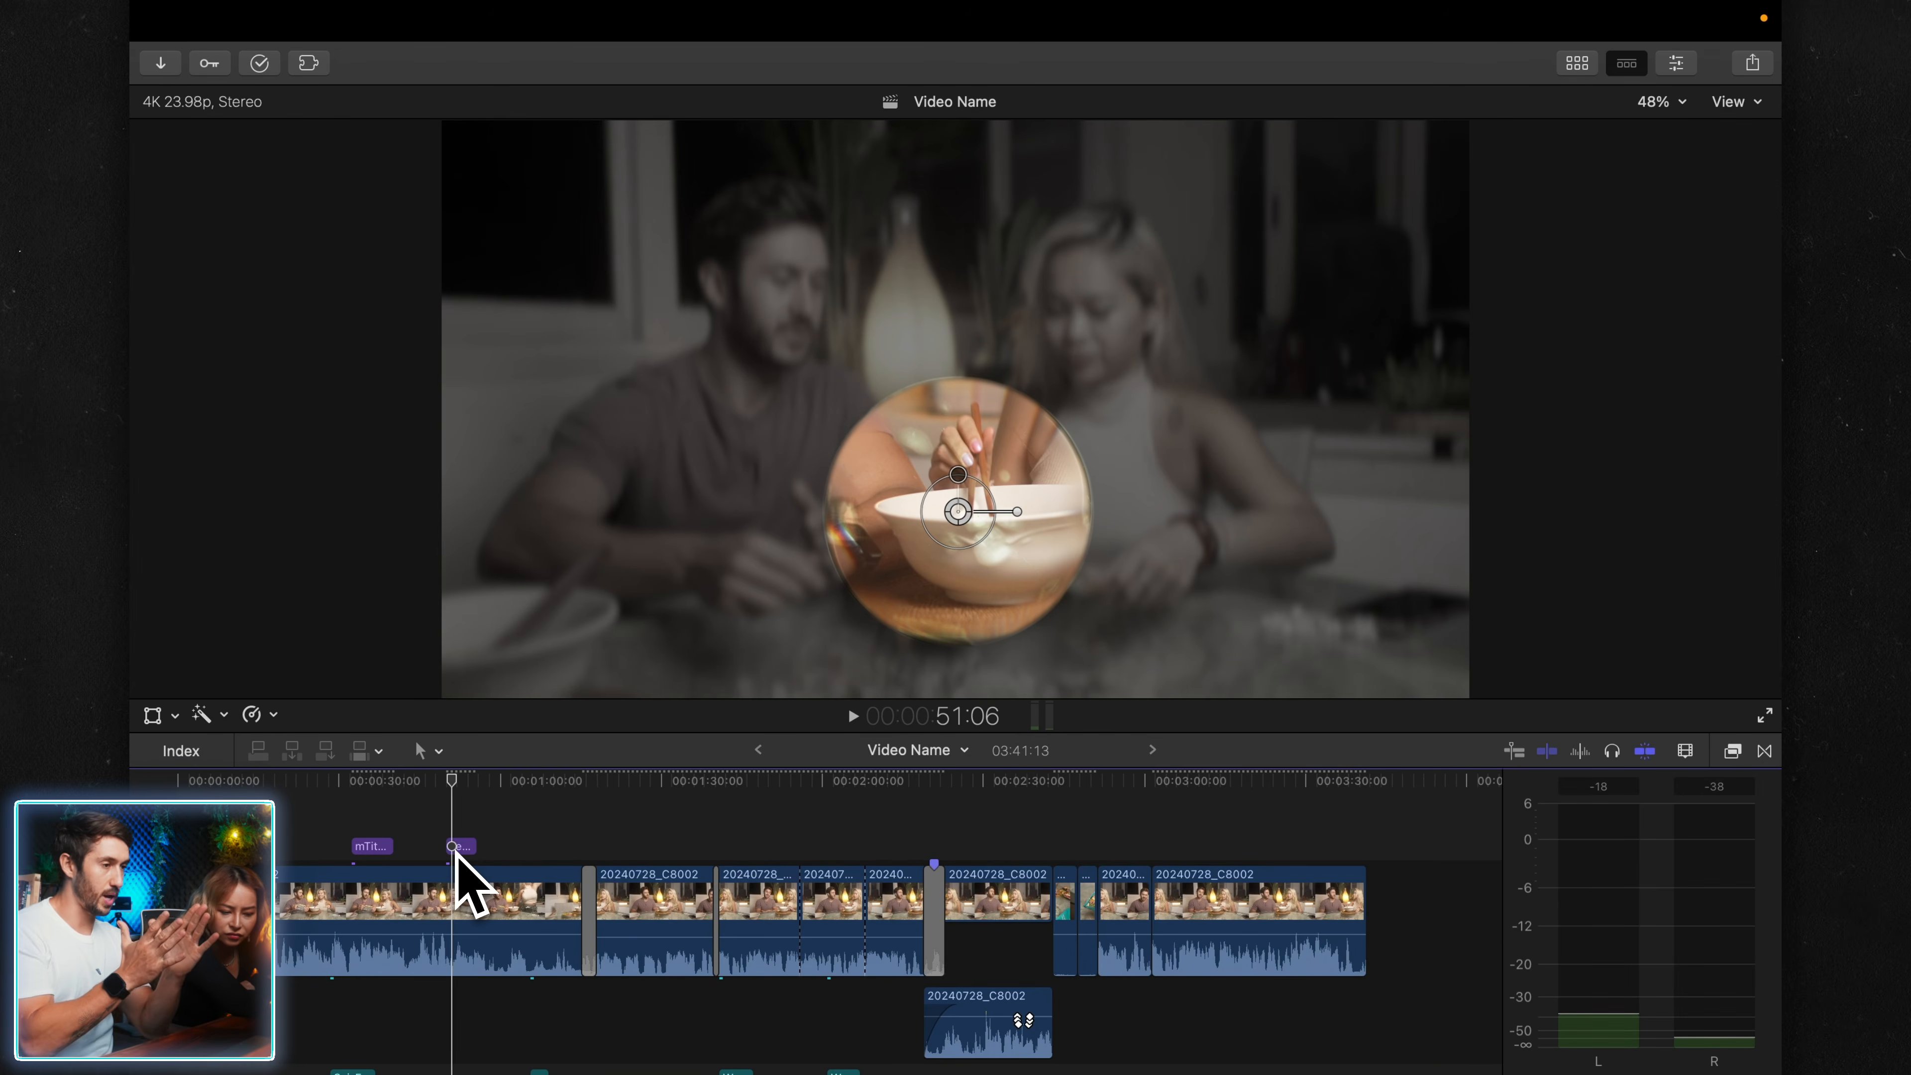
{"action": "left_click", "coordinate": [1734, 101]}
{"action": "left_click", "coordinate": [1591, 297]}
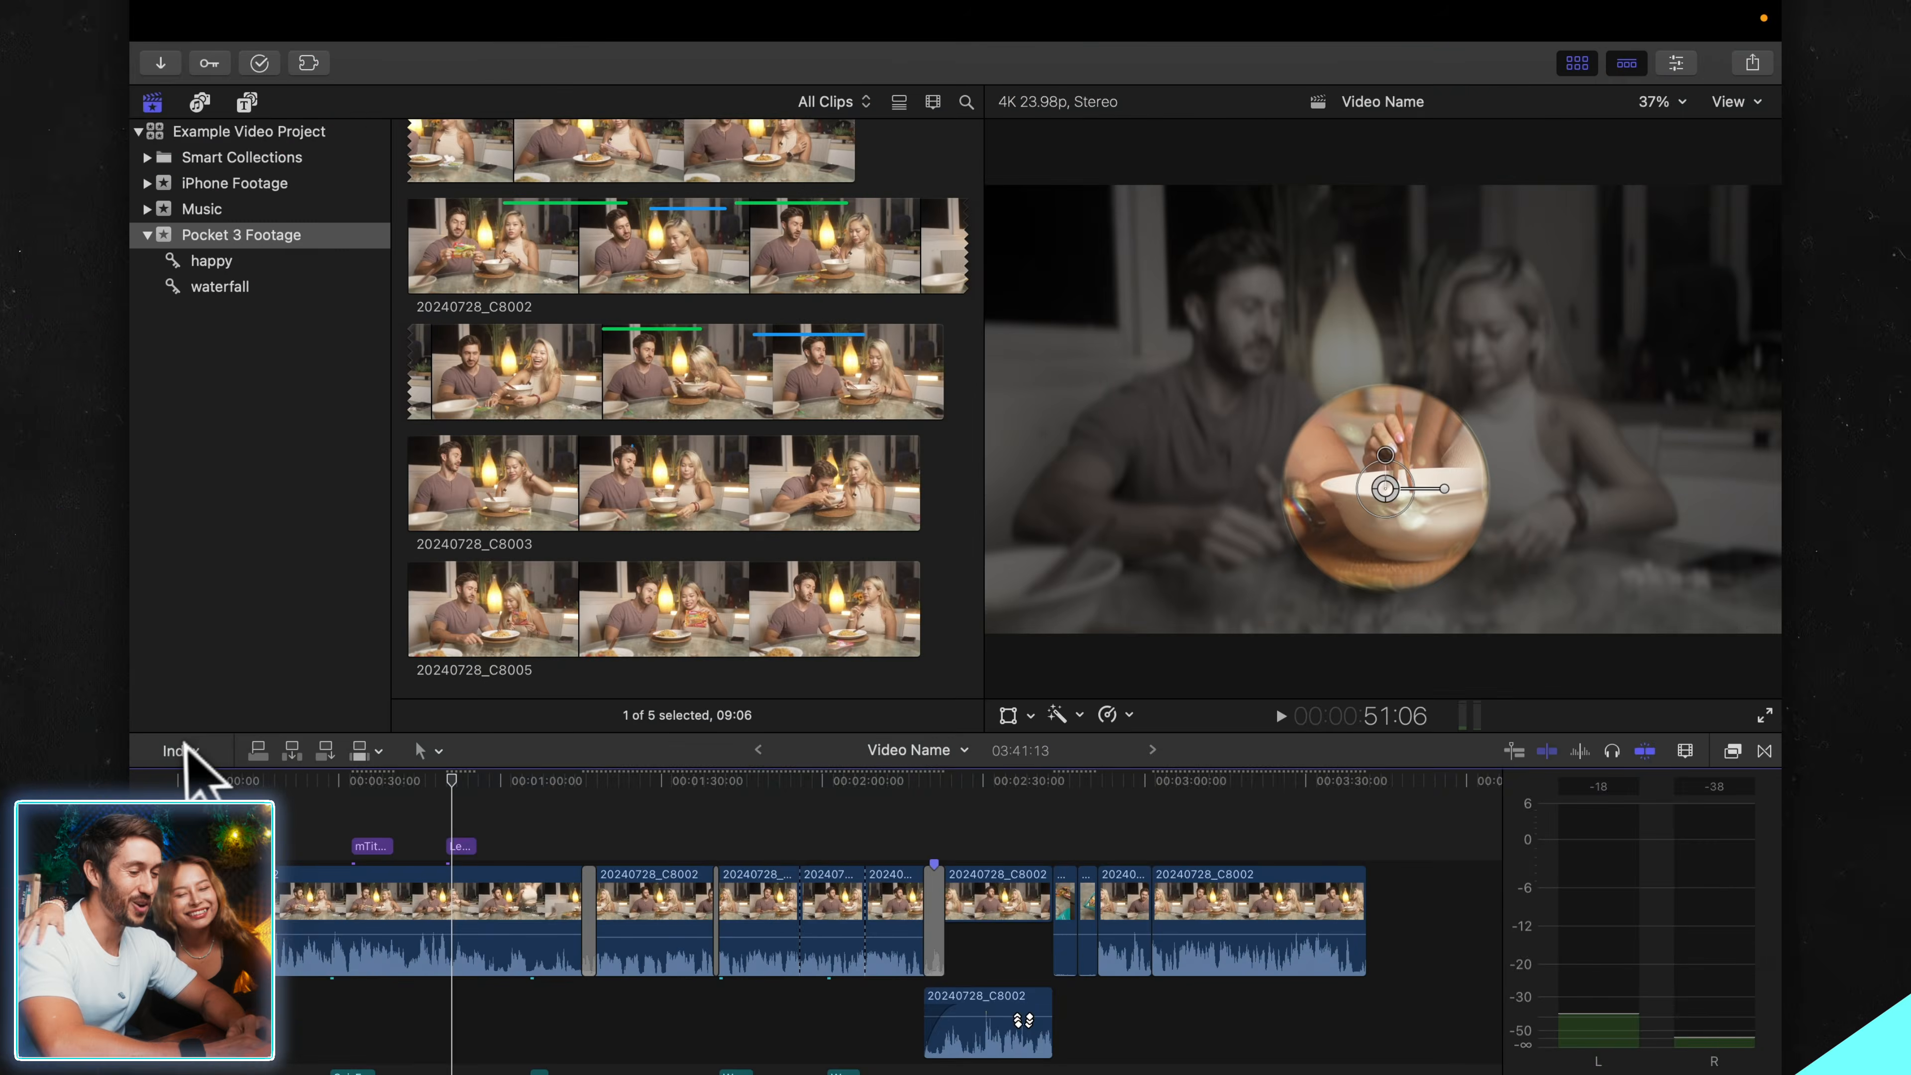
- Open the timeline index, enlarge the timeline area upward and look through the list of clips
{"action": "left_click", "coordinate": [179, 751]}
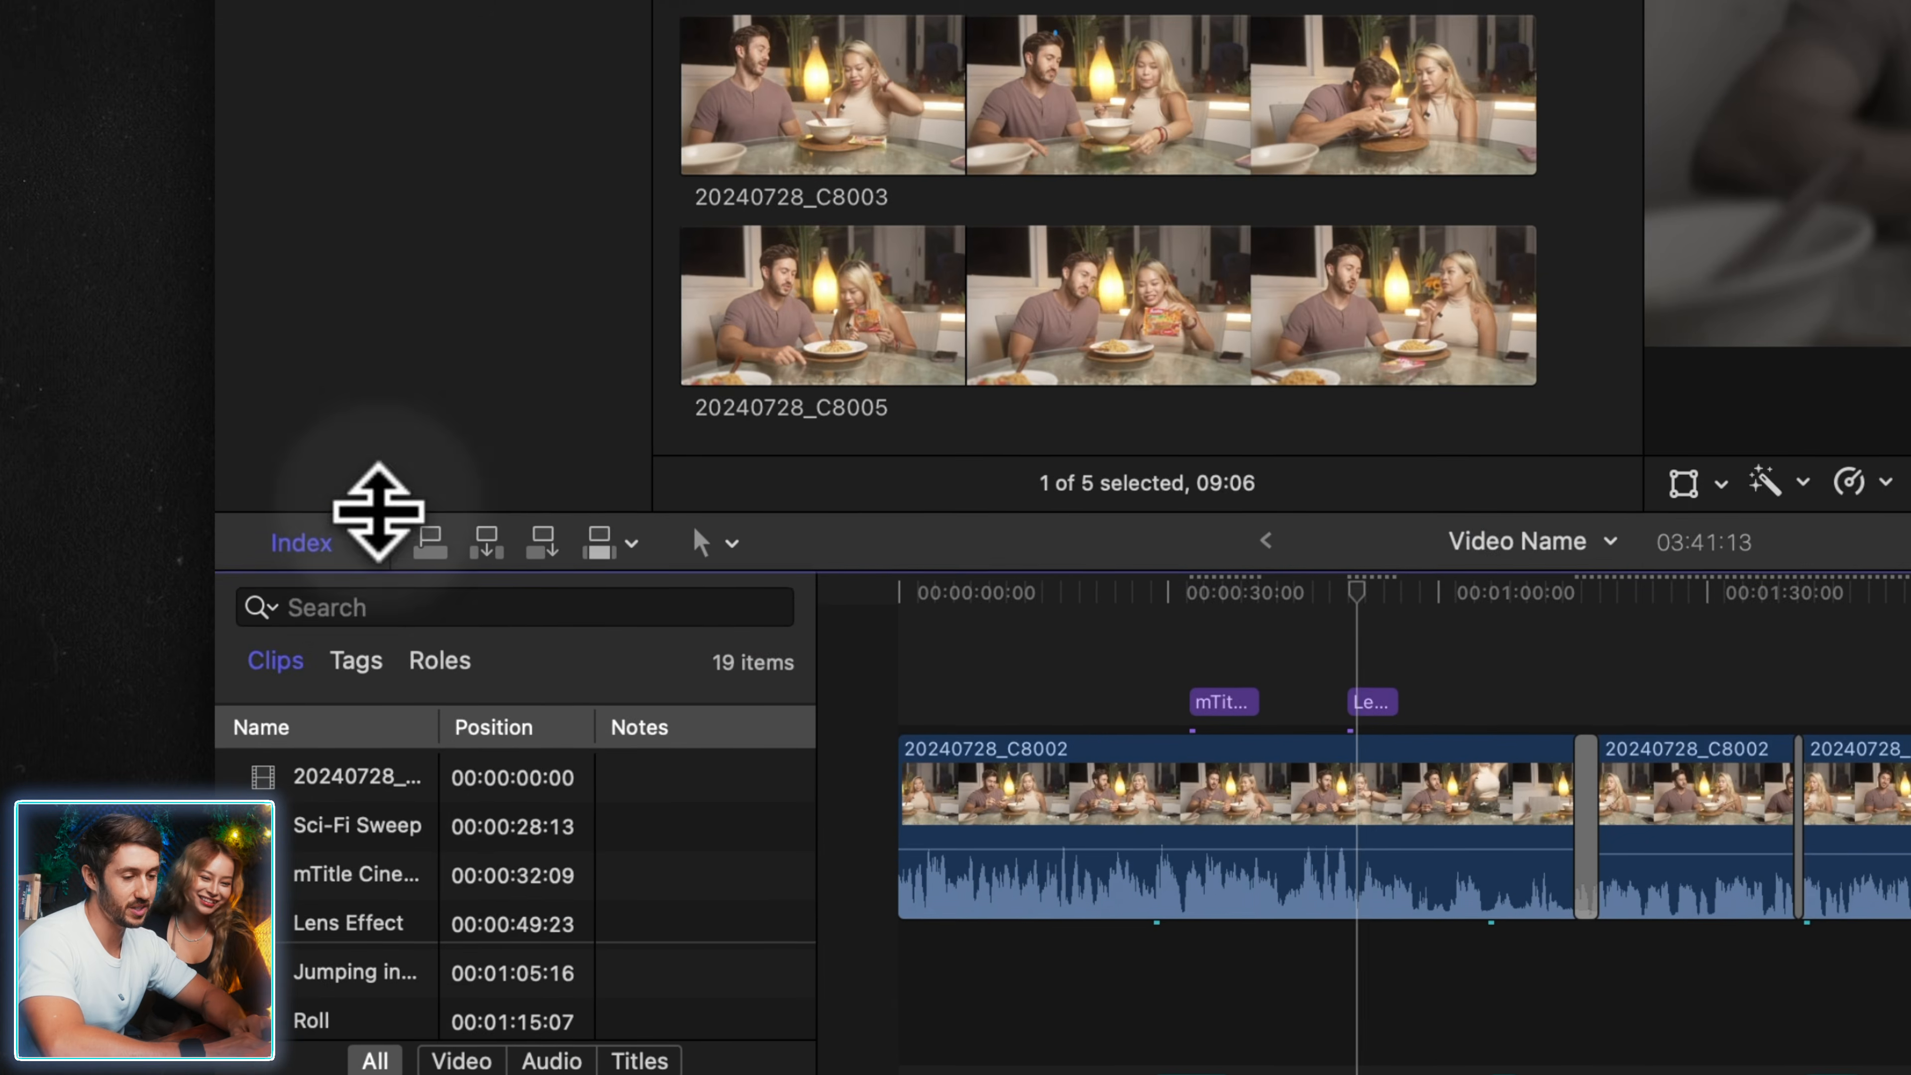
{"action": "left_click_drag", "start_coordinate": [345, 557], "coordinate": [346, 200]}
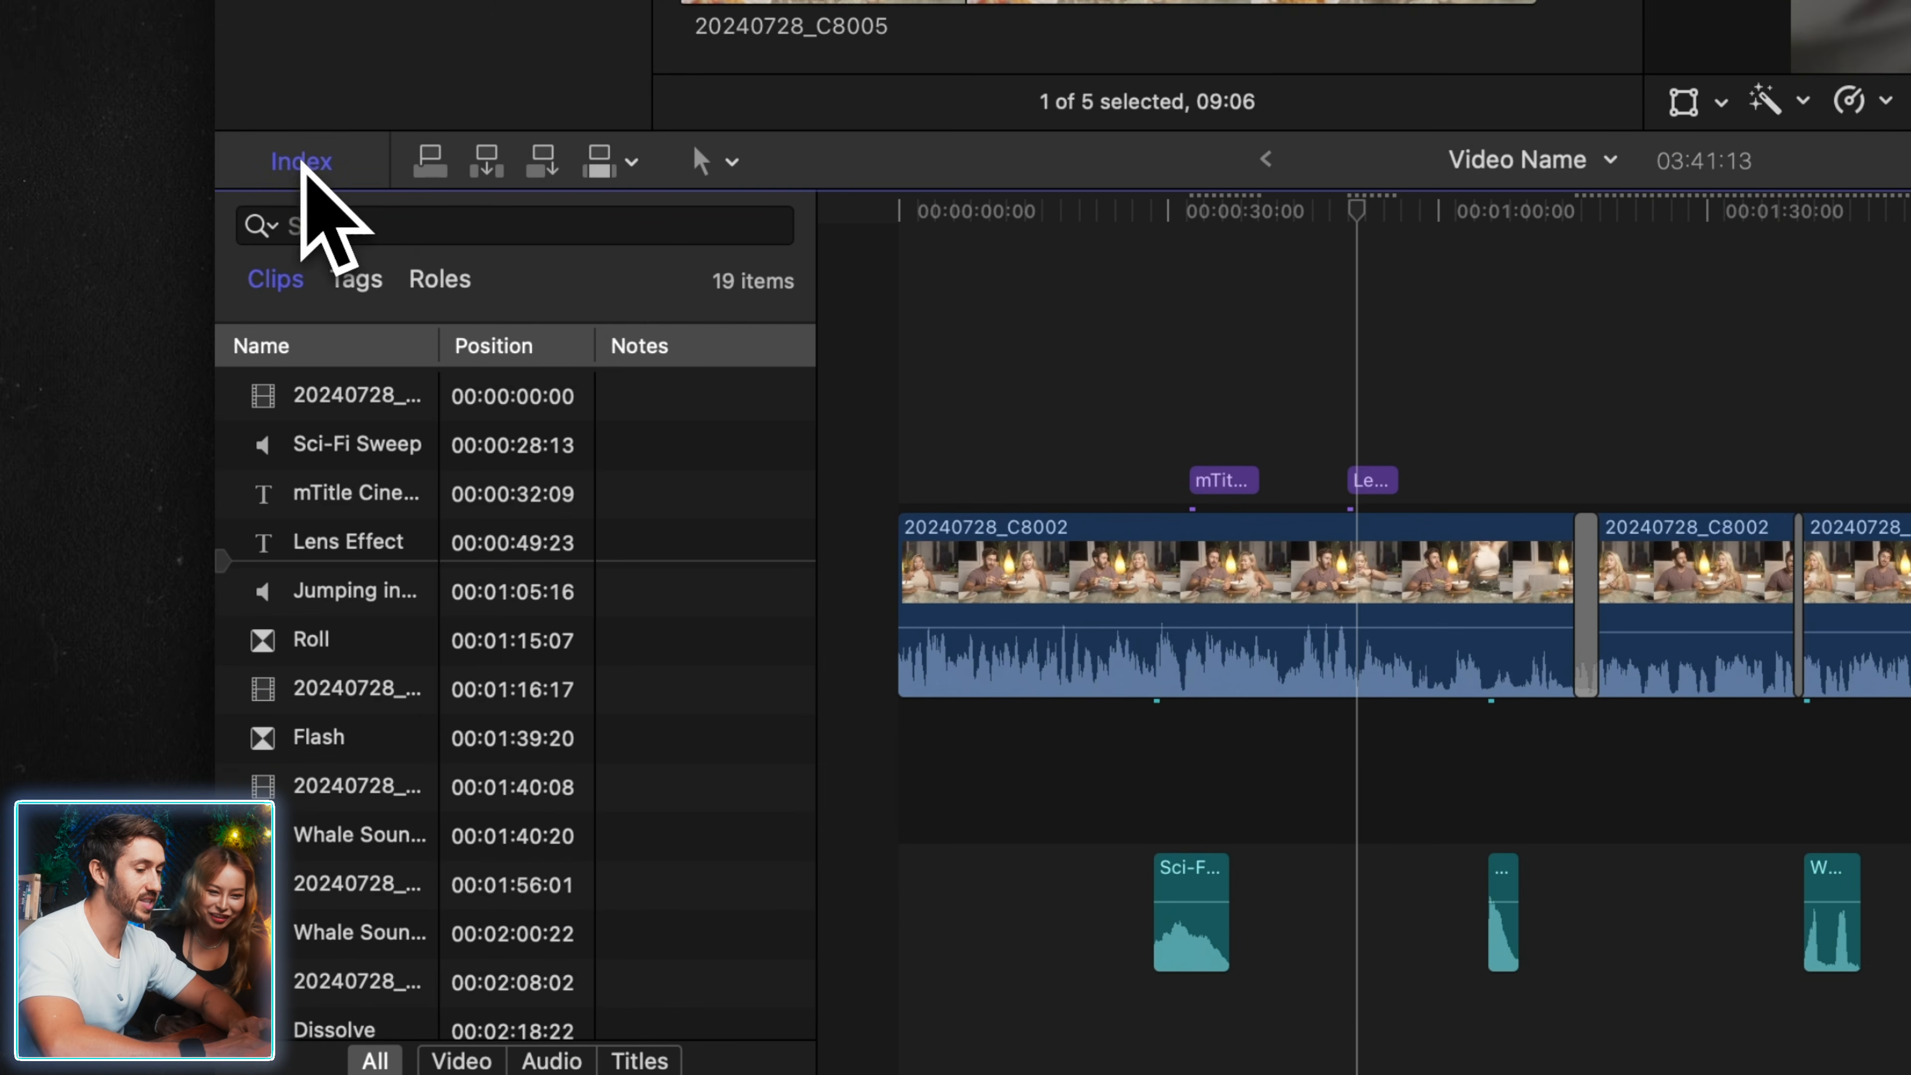
{"action": "scroll", "coordinate": [460, 844], "scroll_direction": "down", "scroll_amount": 5}
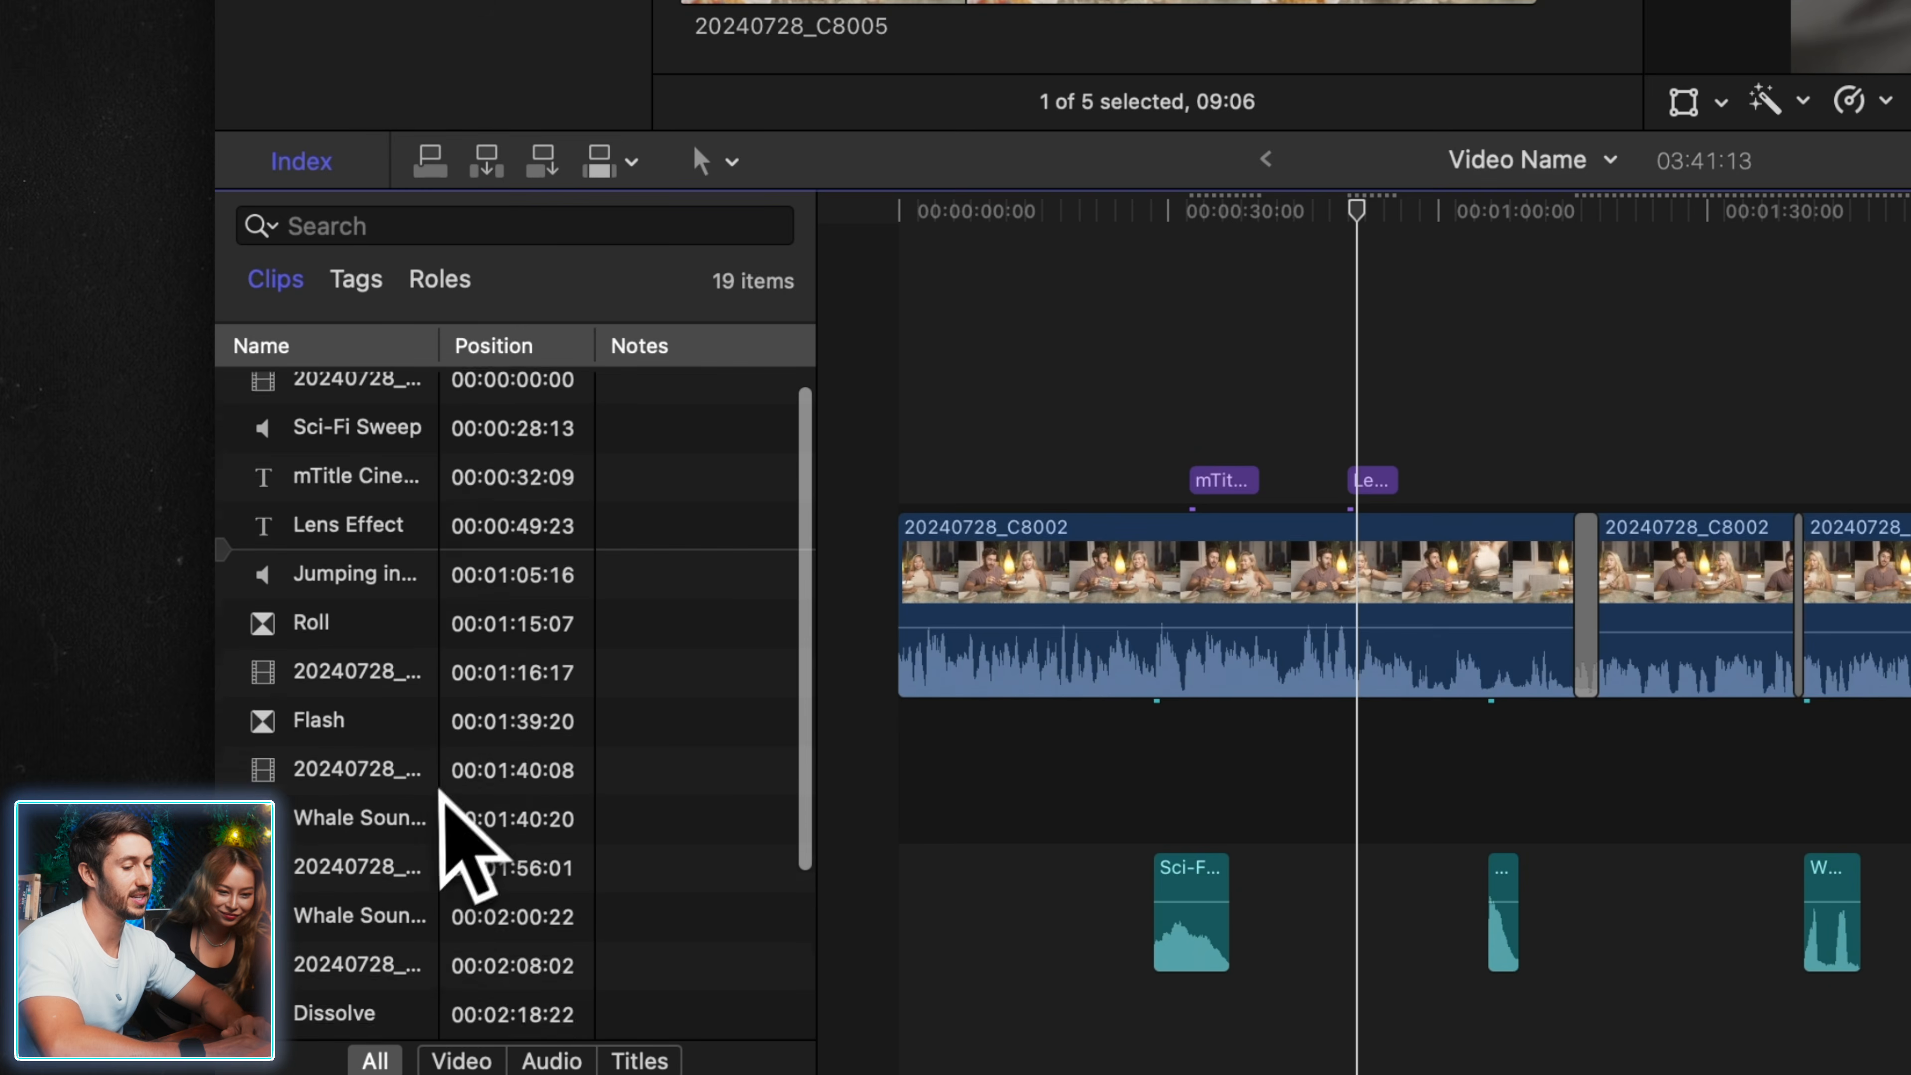
{"action": "scroll", "coordinate": [460, 854], "scroll_direction": "up", "scroll_amount": 5}
- Search the timeline index for "mtitl" and select the mTitle clip to jump to it
{"action": "left_click", "coordinate": [415, 227]}
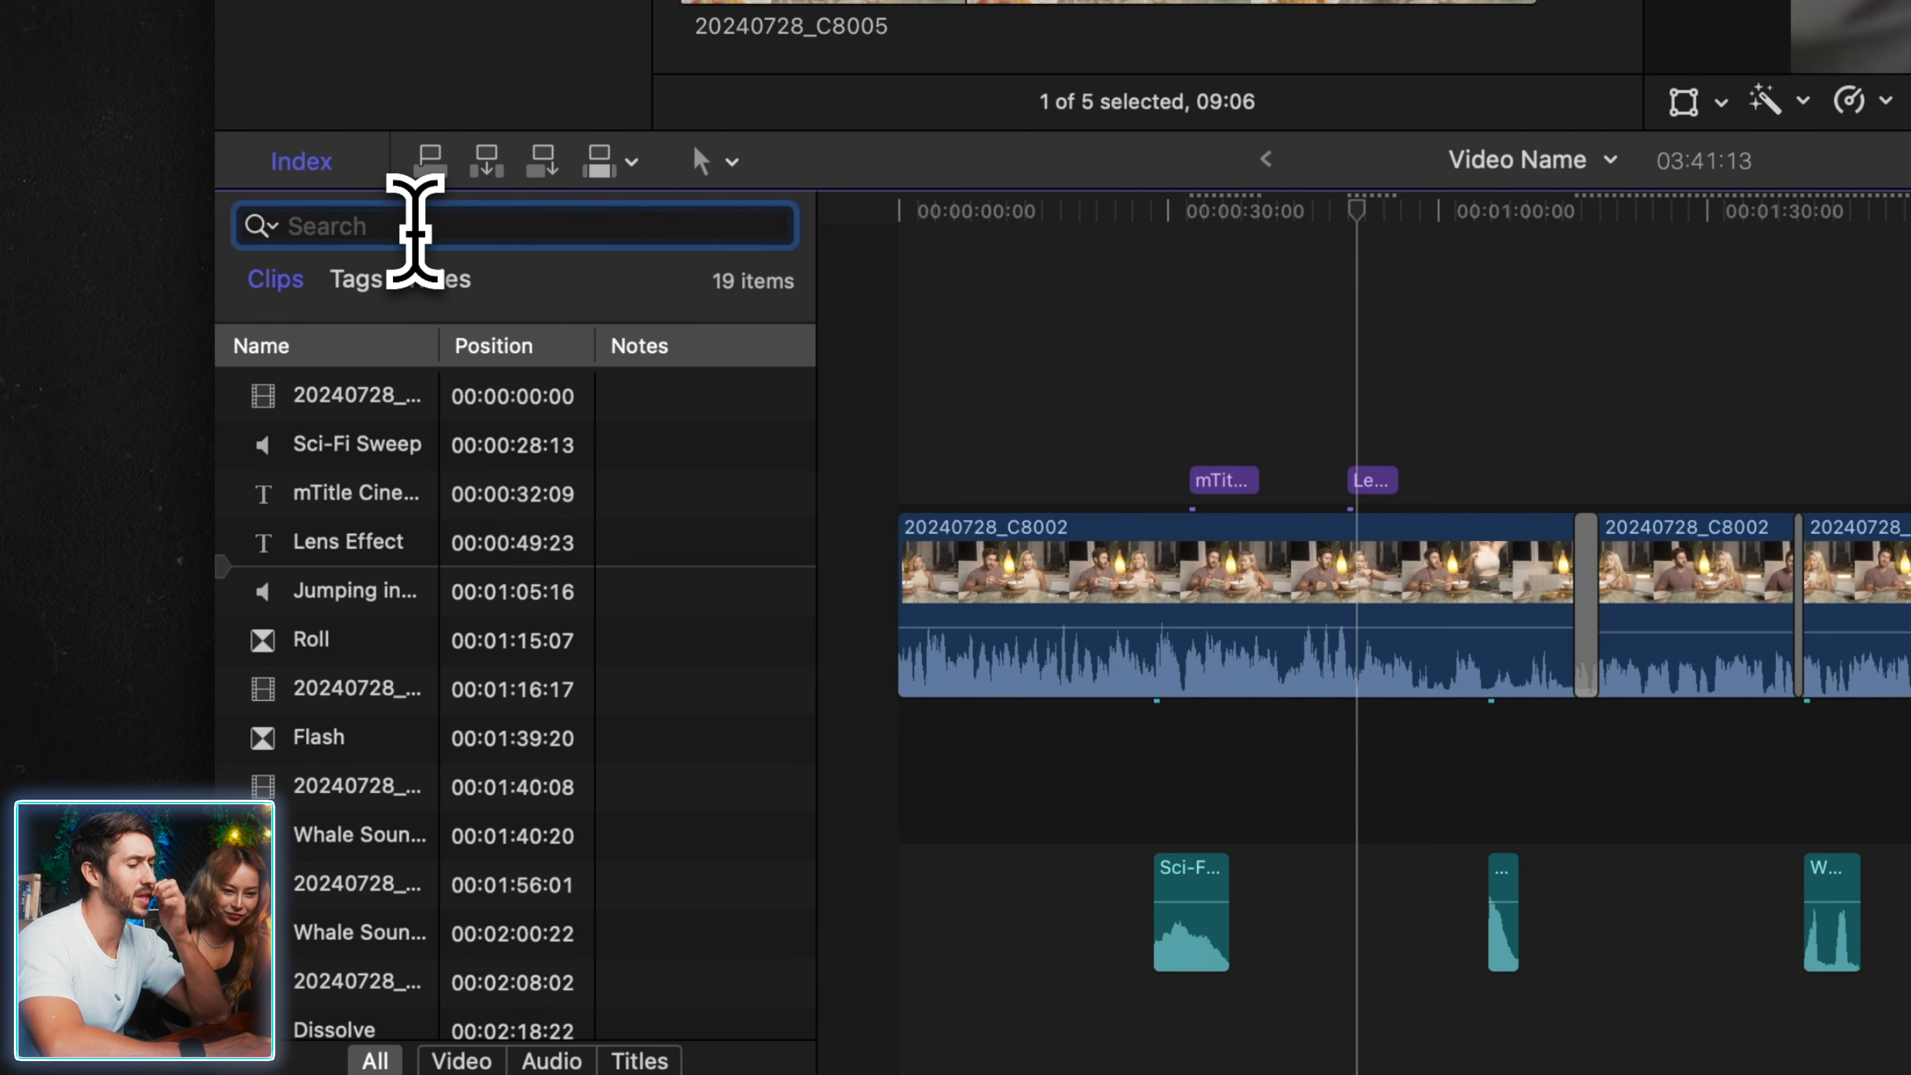
{"action": "type", "text": "mtitl"}
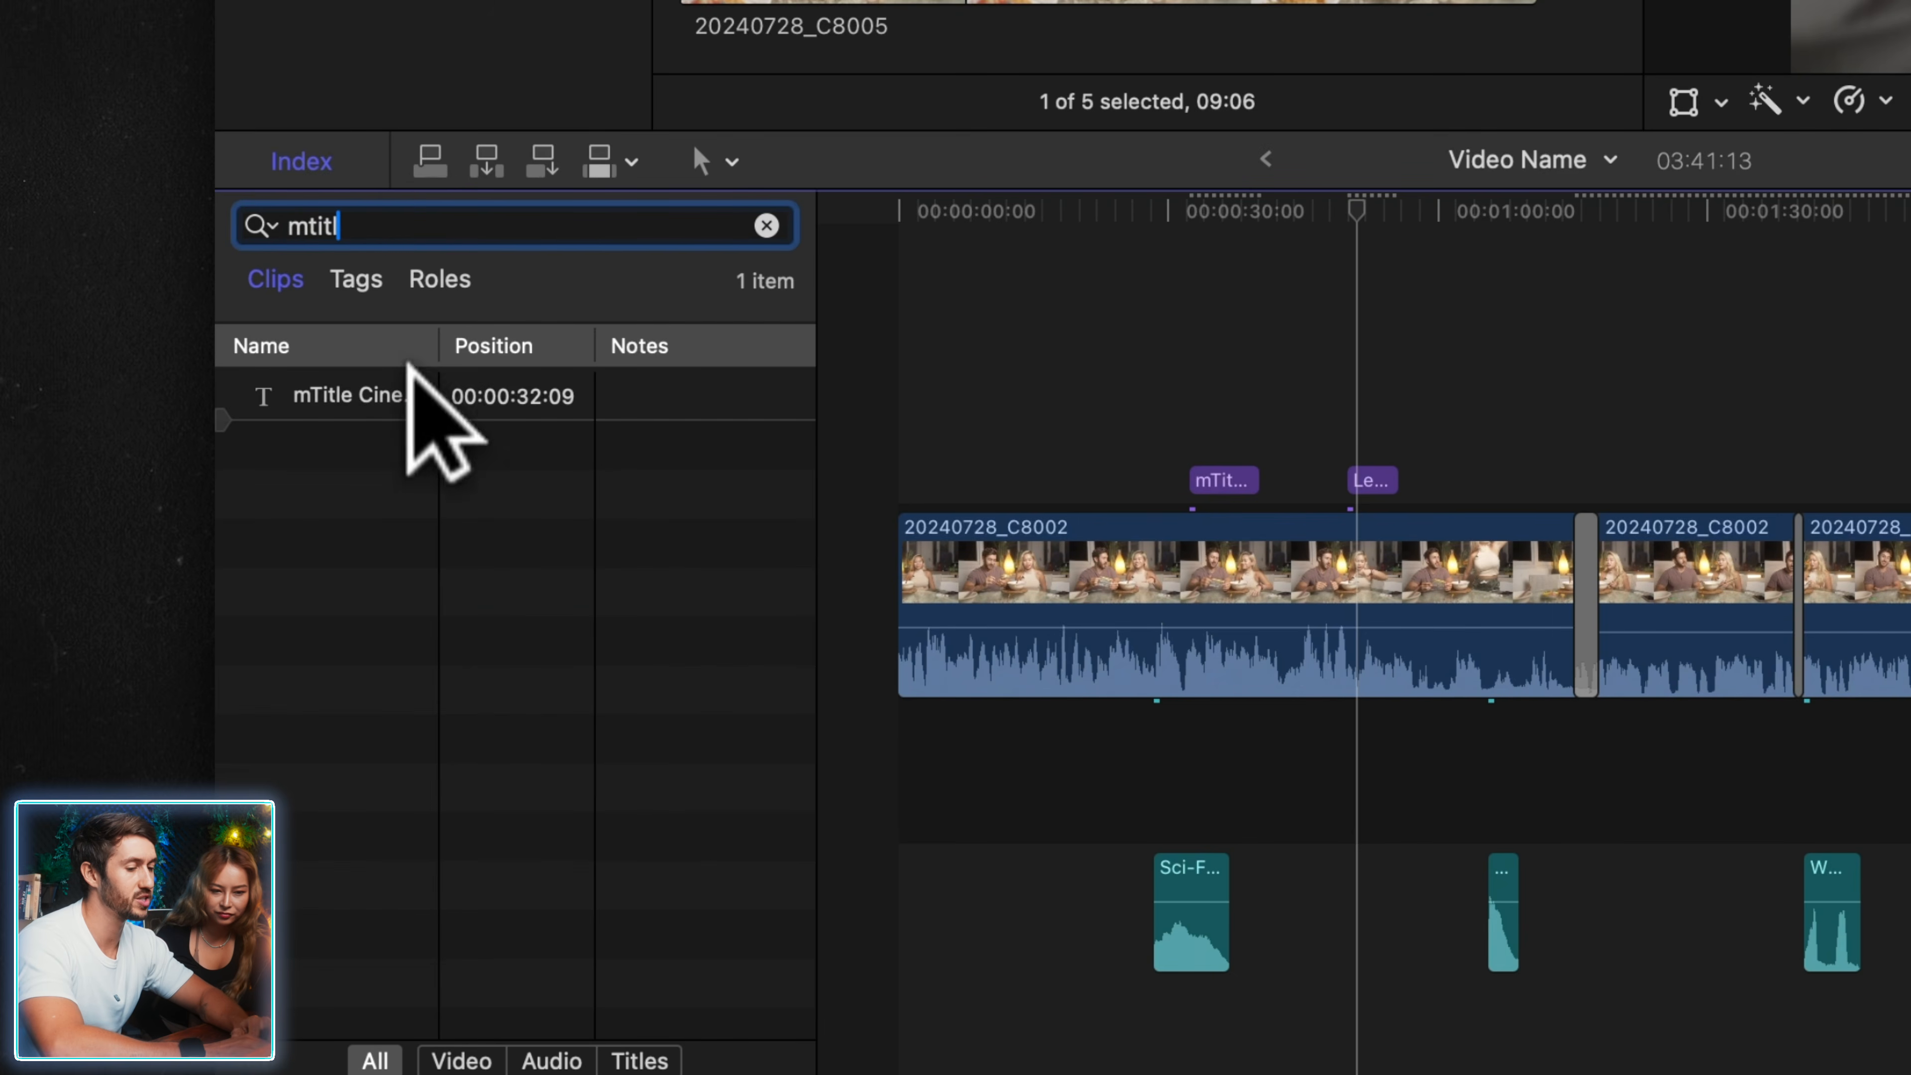
{"action": "left_click", "coordinate": [409, 397]}
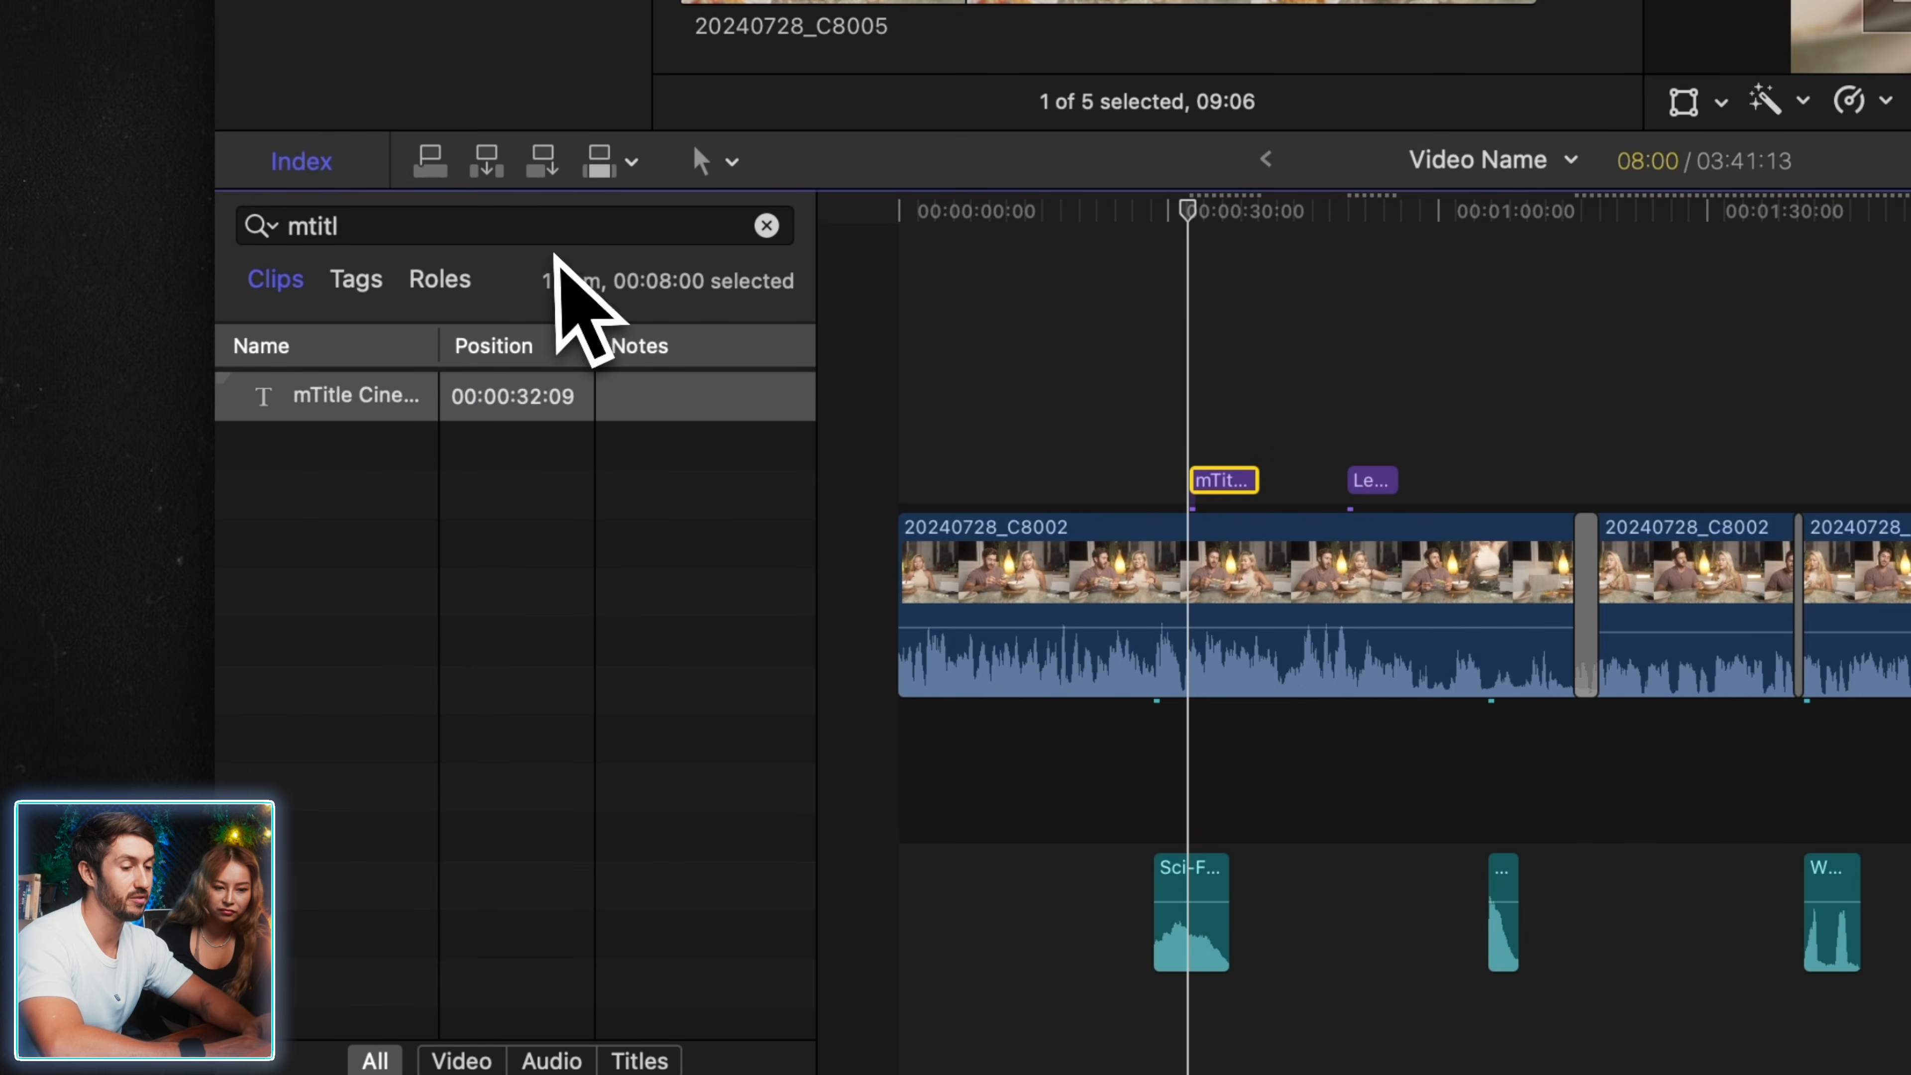
- Clear the timeline index search and select the Lens Effect title in the full clip list
{"action": "left_click", "coordinate": [385, 226]}
{"action": "key", "text": "BackSpace"}
{"action": "key", "text": "BackSpace"}
{"action": "key", "text": "BackSpace"}
{"action": "key", "text": "BackSpace"}
{"action": "key", "text": "BackSpace"}
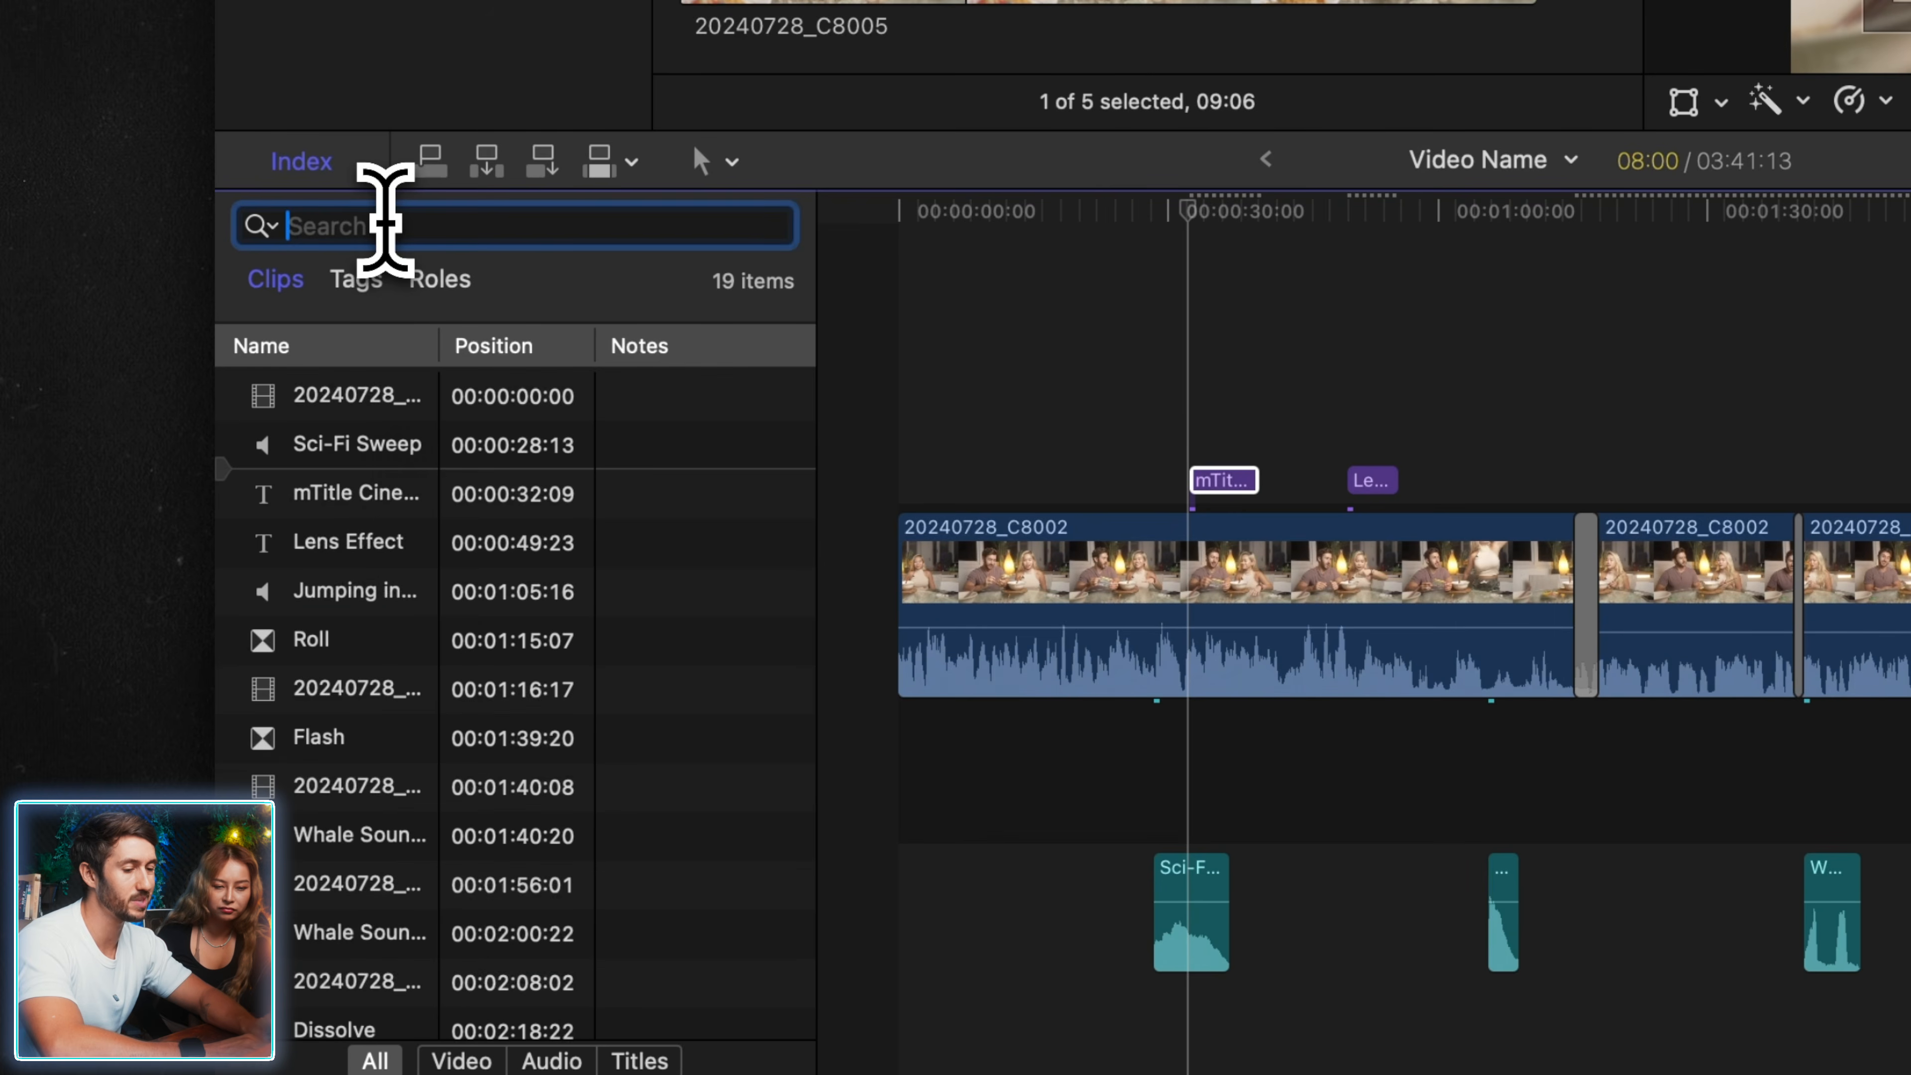
{"action": "left_click", "coordinate": [378, 538]}
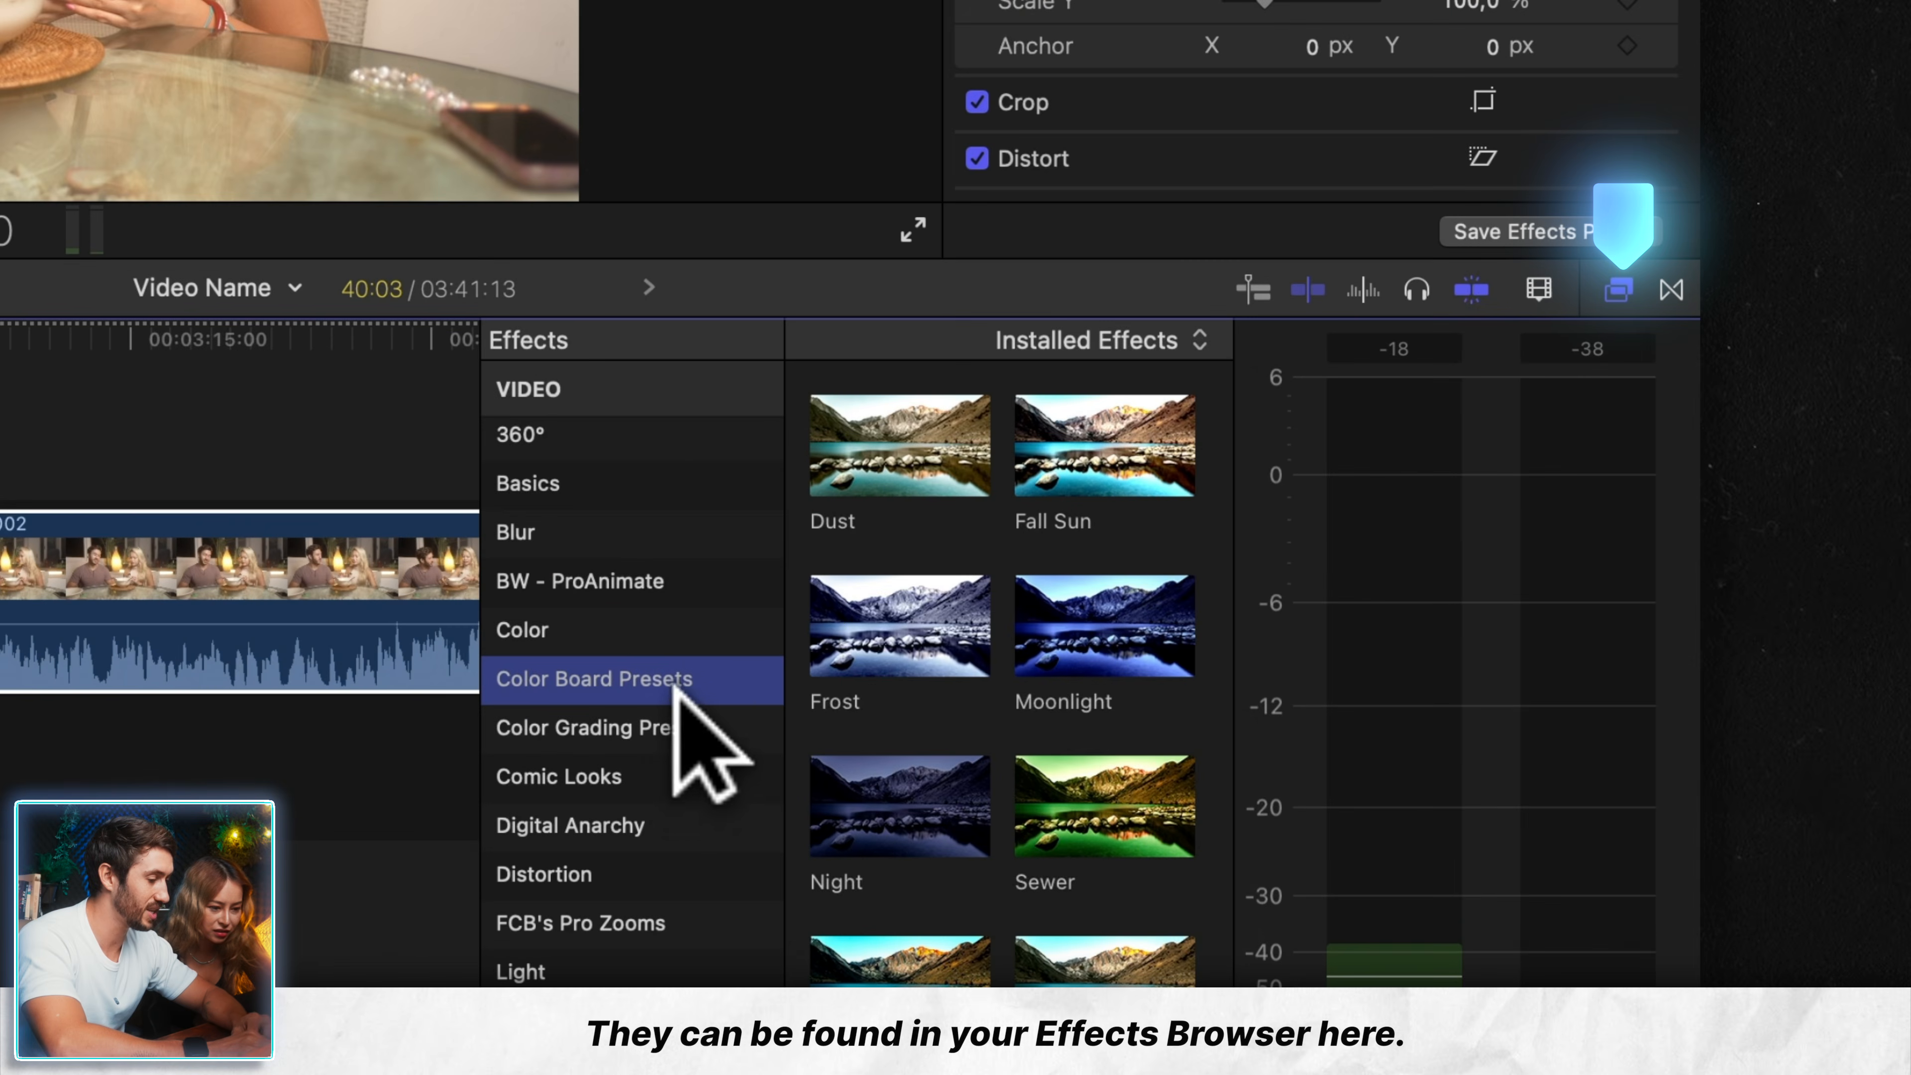
- Browse the video effects in the Color Grading Presets, Color Board Presets and Looks categories
{"action": "scroll", "coordinate": [672, 703], "scroll_direction": "down", "scroll_amount": 2}
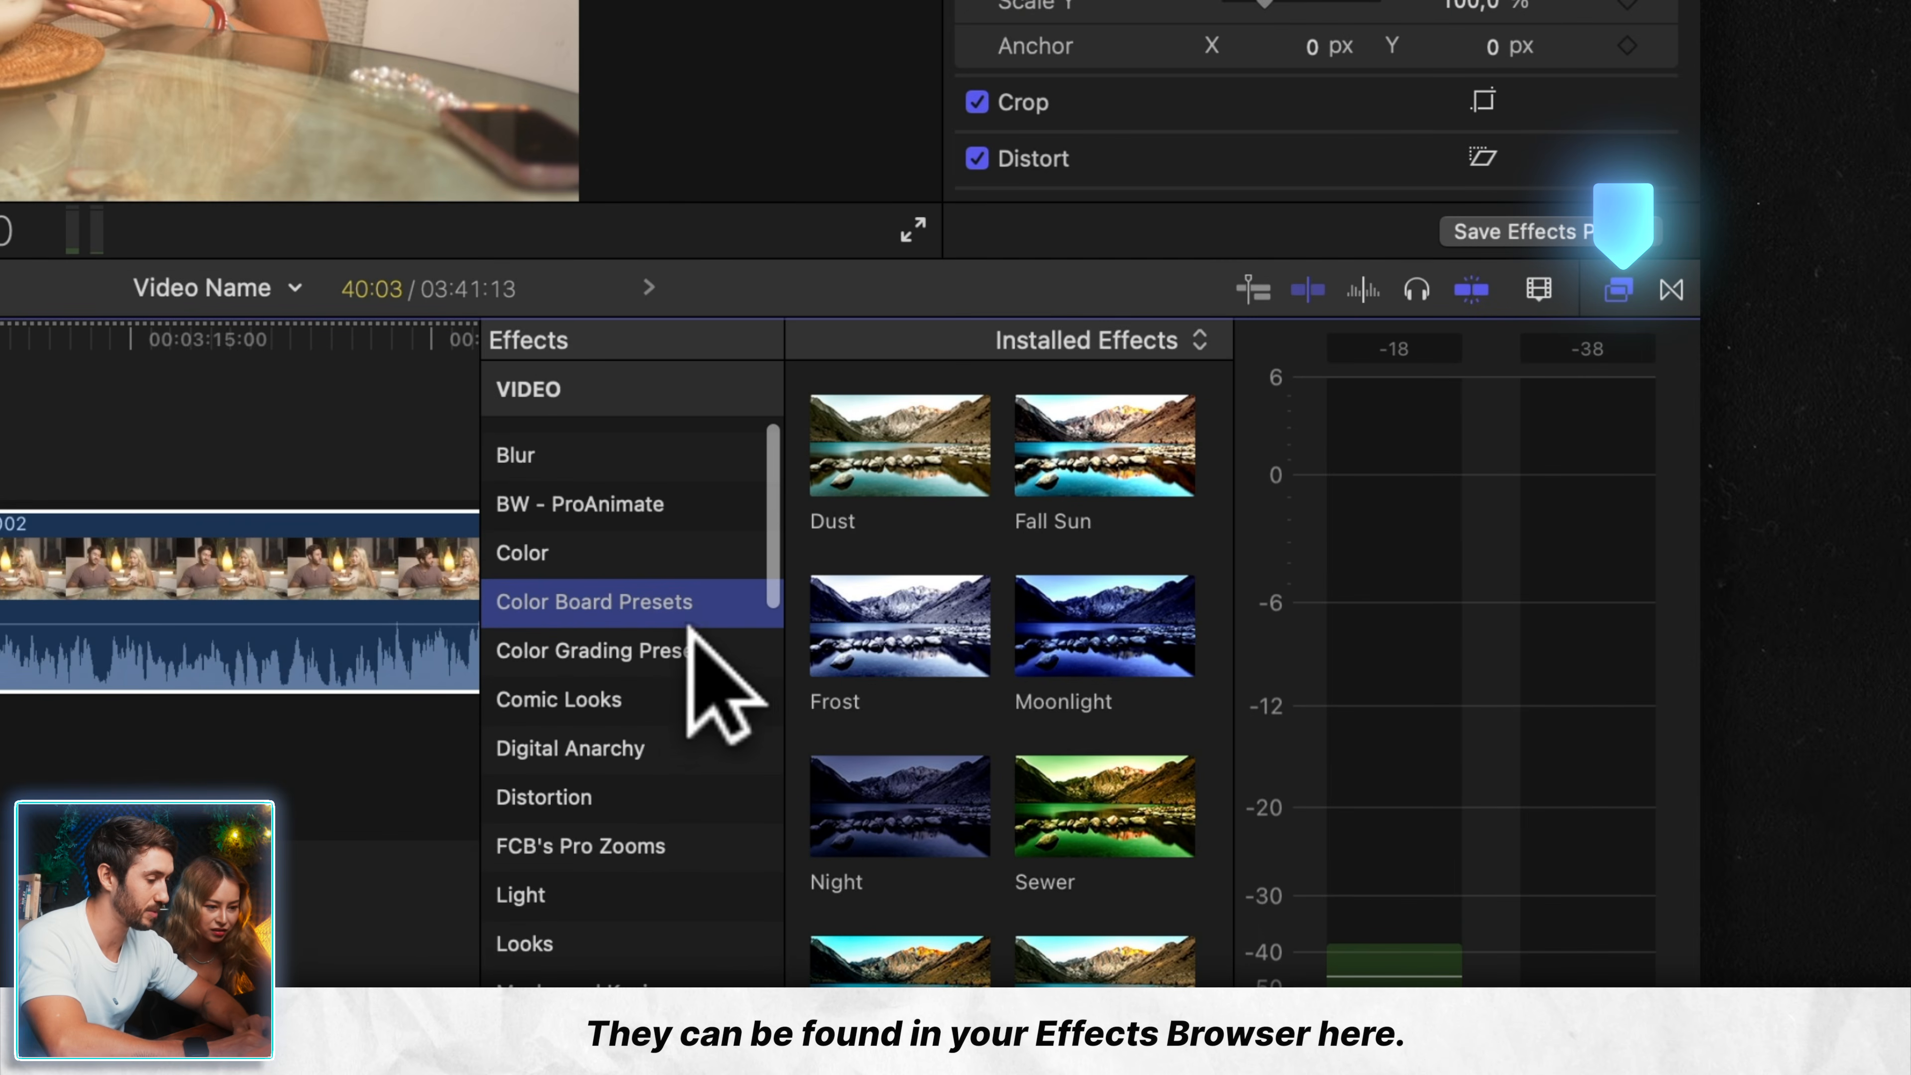
{"action": "left_click", "coordinate": [684, 643]}
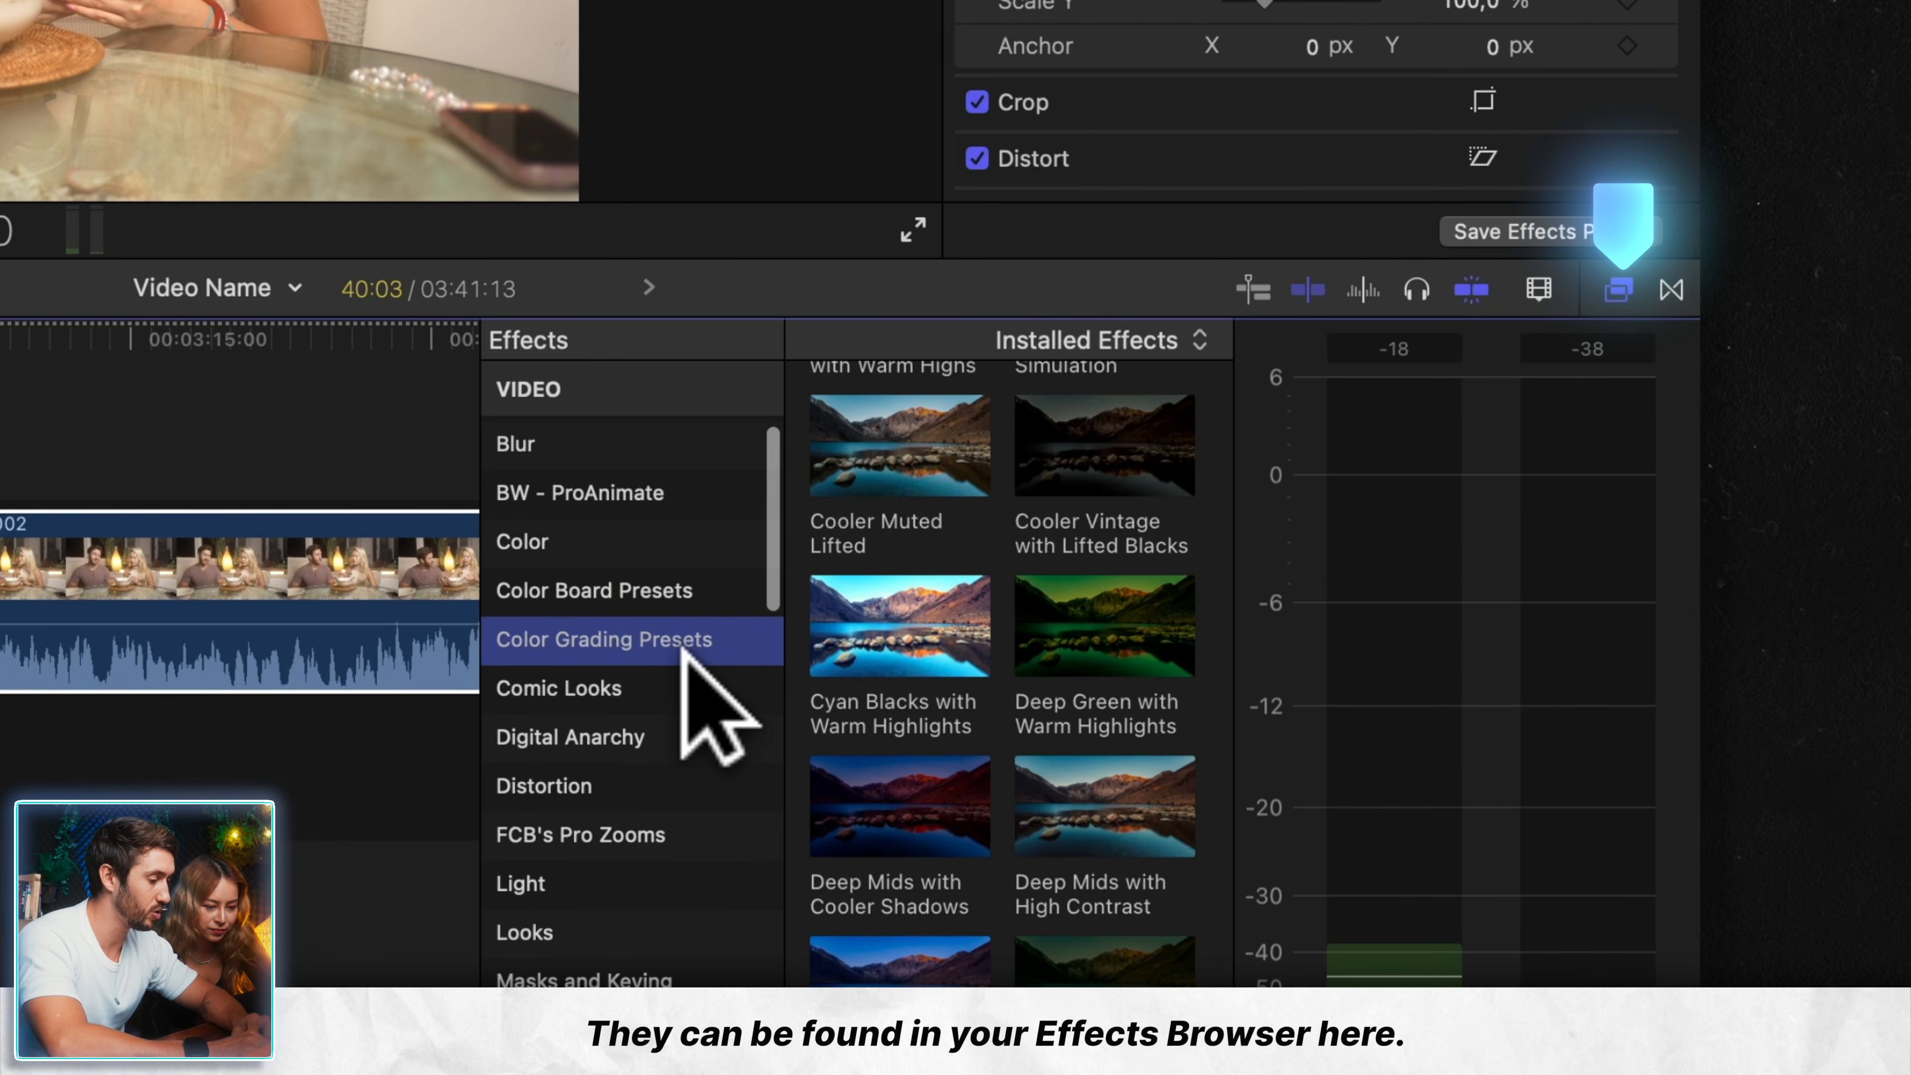
{"action": "left_click", "coordinate": [662, 592]}
{"action": "scroll", "coordinate": [661, 595], "scroll_direction": "down", "scroll_amount": 1}
{"action": "left_click", "coordinate": [662, 593]}
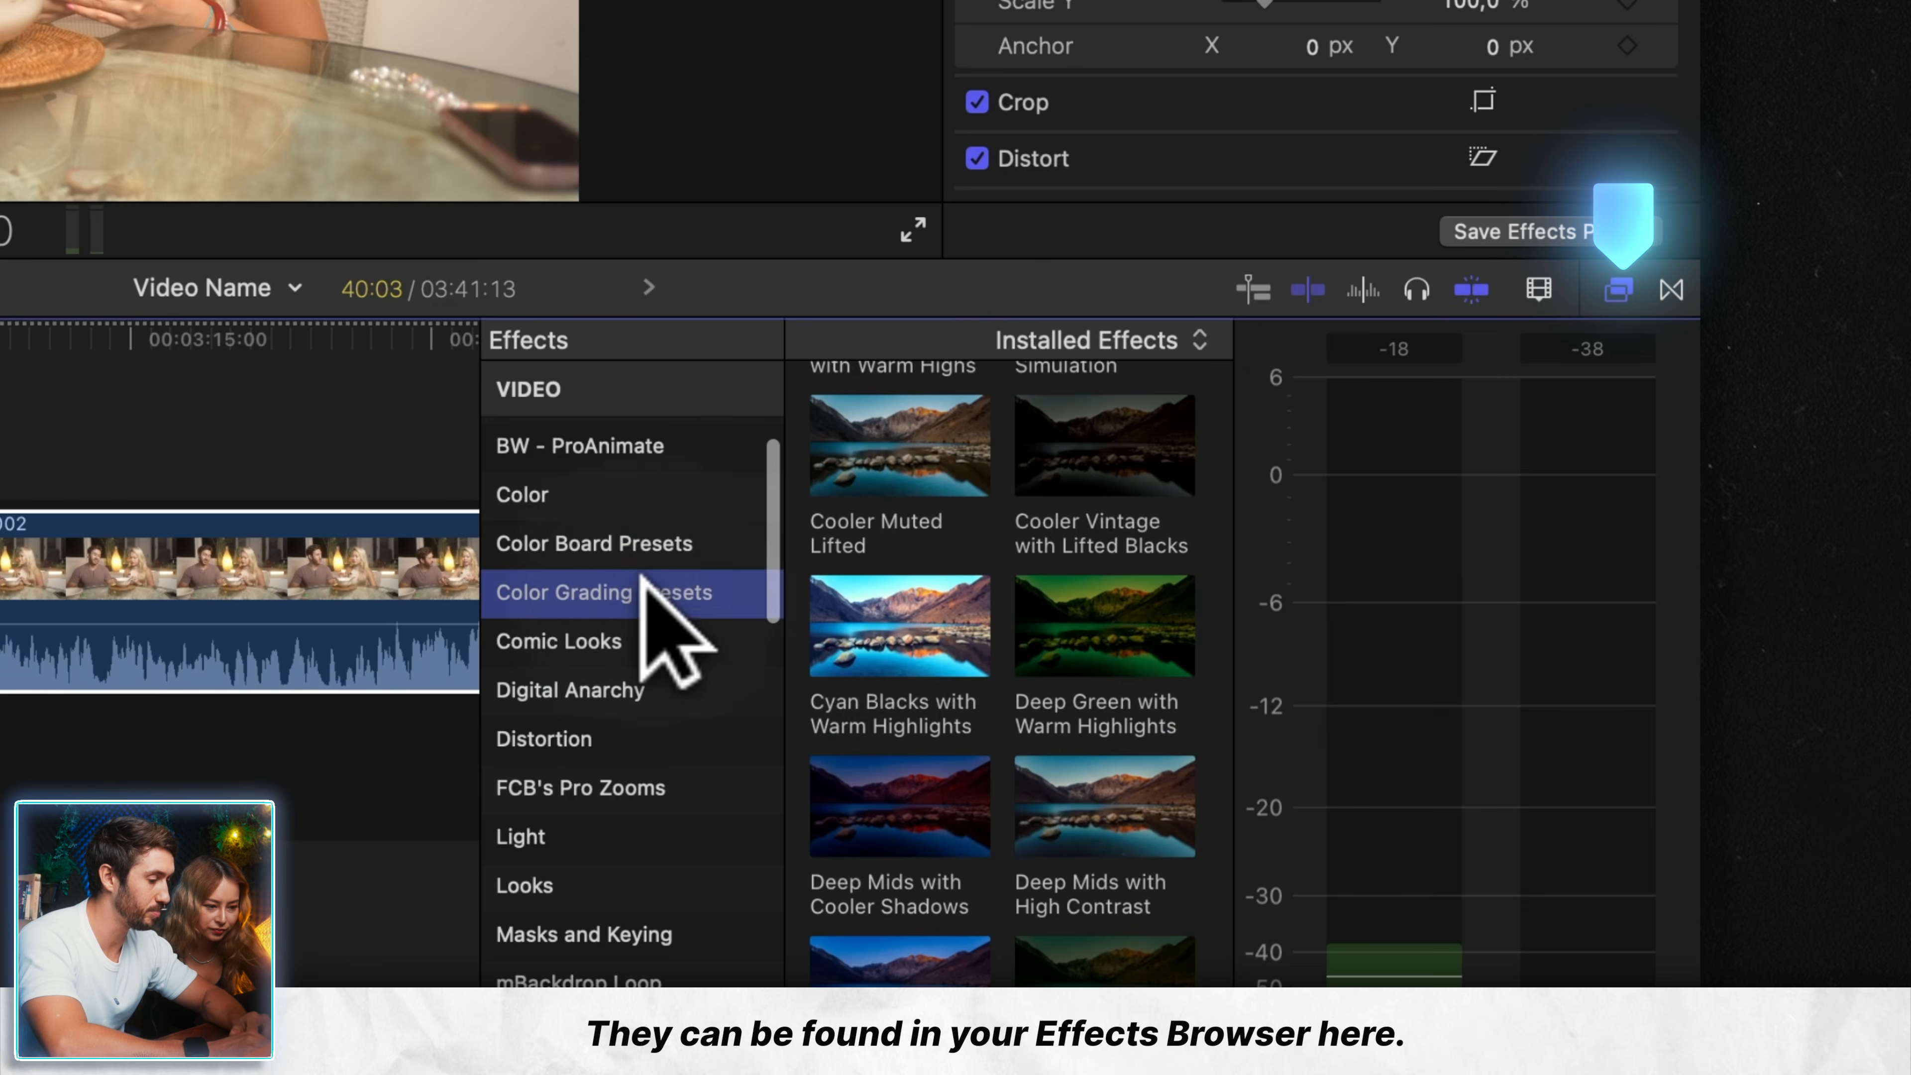
{"action": "scroll", "coordinate": [647, 586], "scroll_direction": "down", "scroll_amount": 2}
{"action": "left_click", "coordinate": [567, 787]}
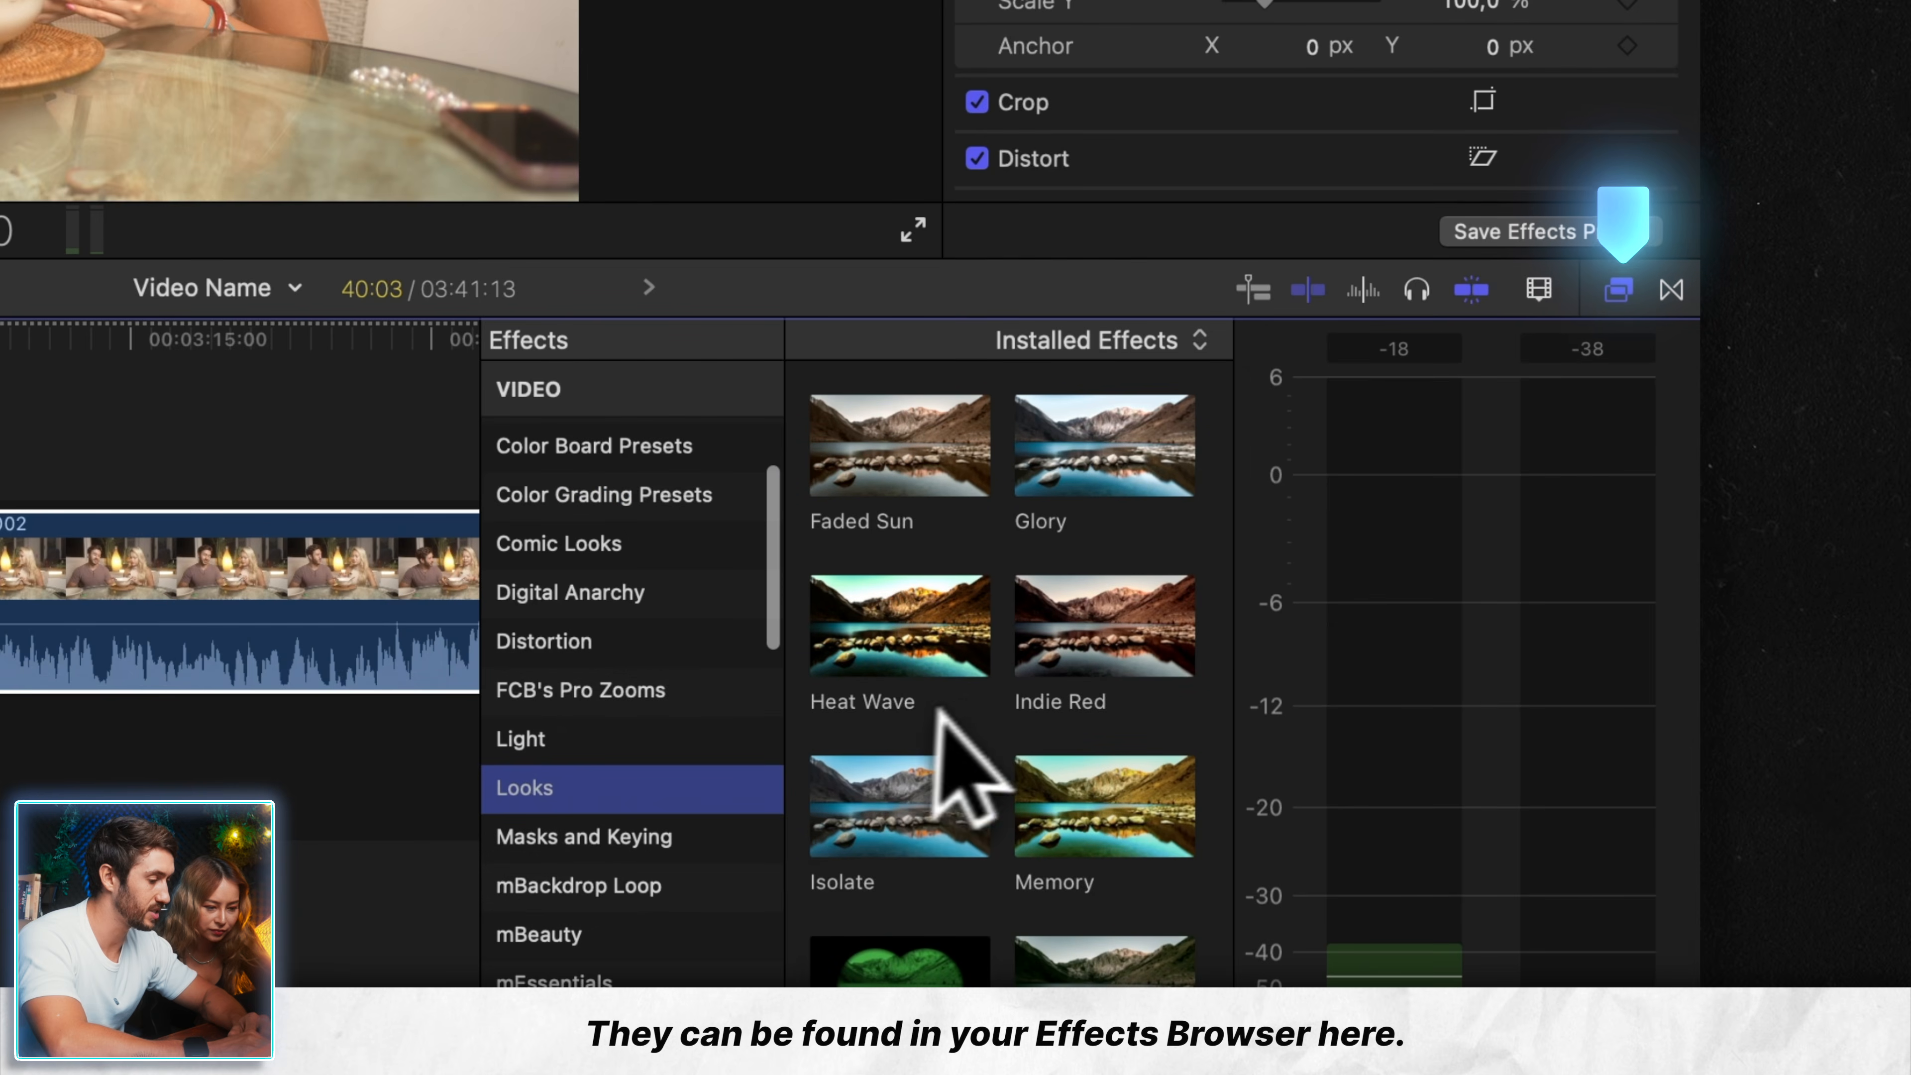
- Browse the effects and preview the Cool Shadows with Warm Highs color grading preset on the couple clip
{"action": "scroll", "coordinate": [985, 723], "scroll_direction": "down", "scroll_amount": 1}
{"action": "left_click", "coordinate": [978, 705]}
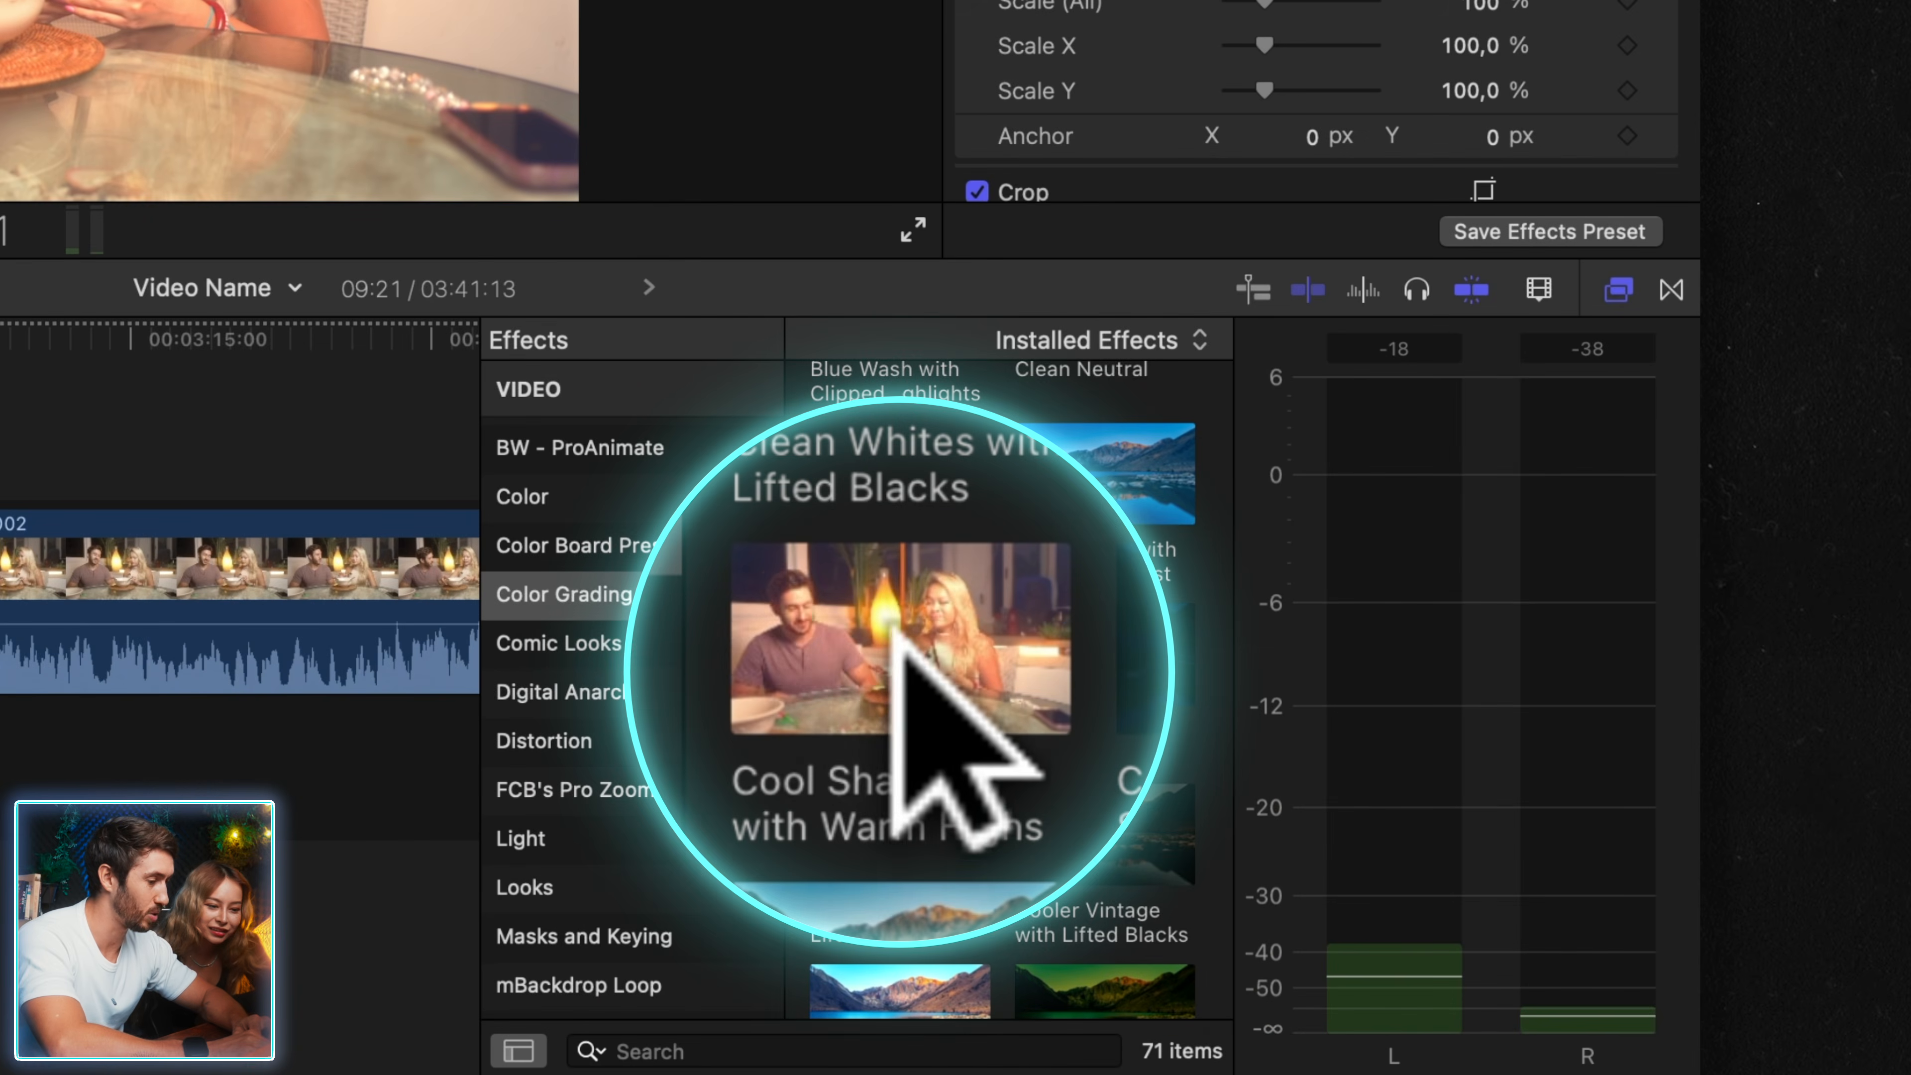
{"action": "left_click", "coordinate": [895, 662]}
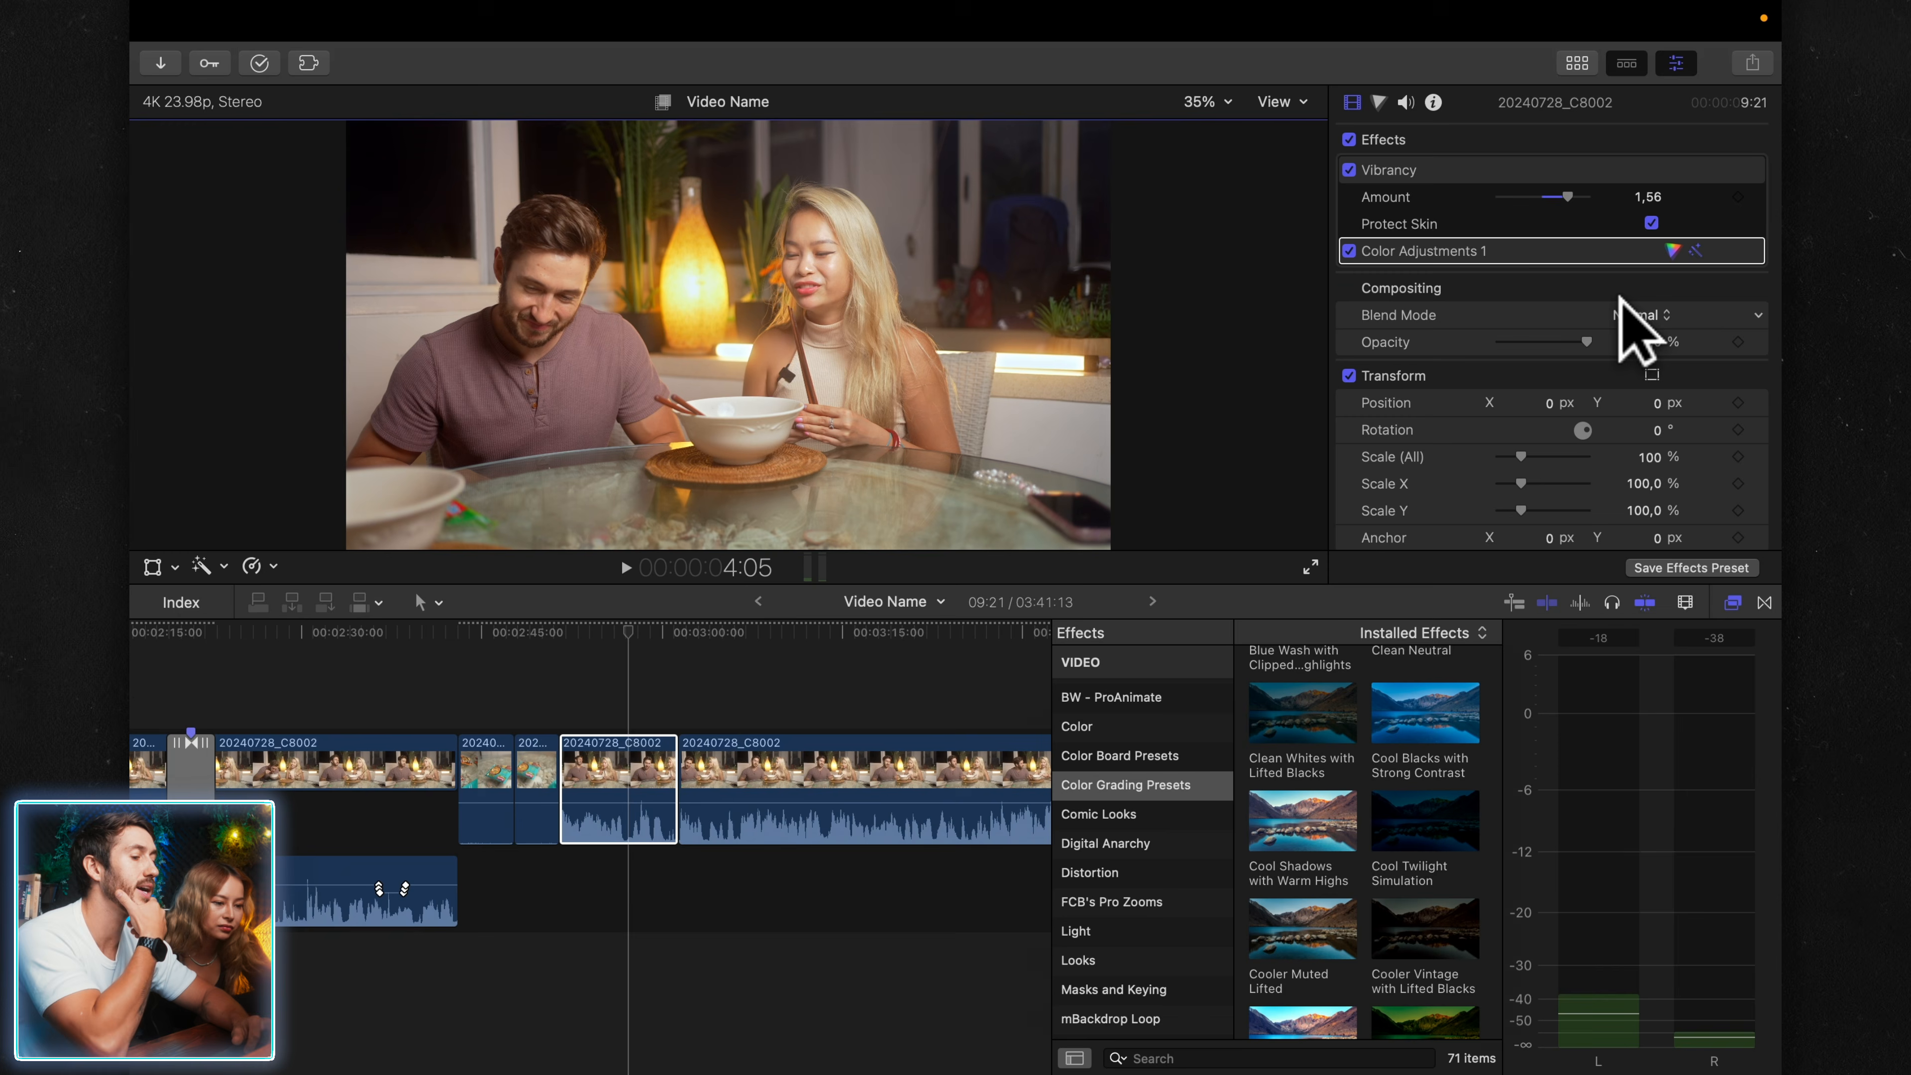
- Open the clip's Color Adjustments and set Contrast to 20, Black Point to 10 and Saturation to 36
{"action": "left_click", "coordinate": [1673, 251]}
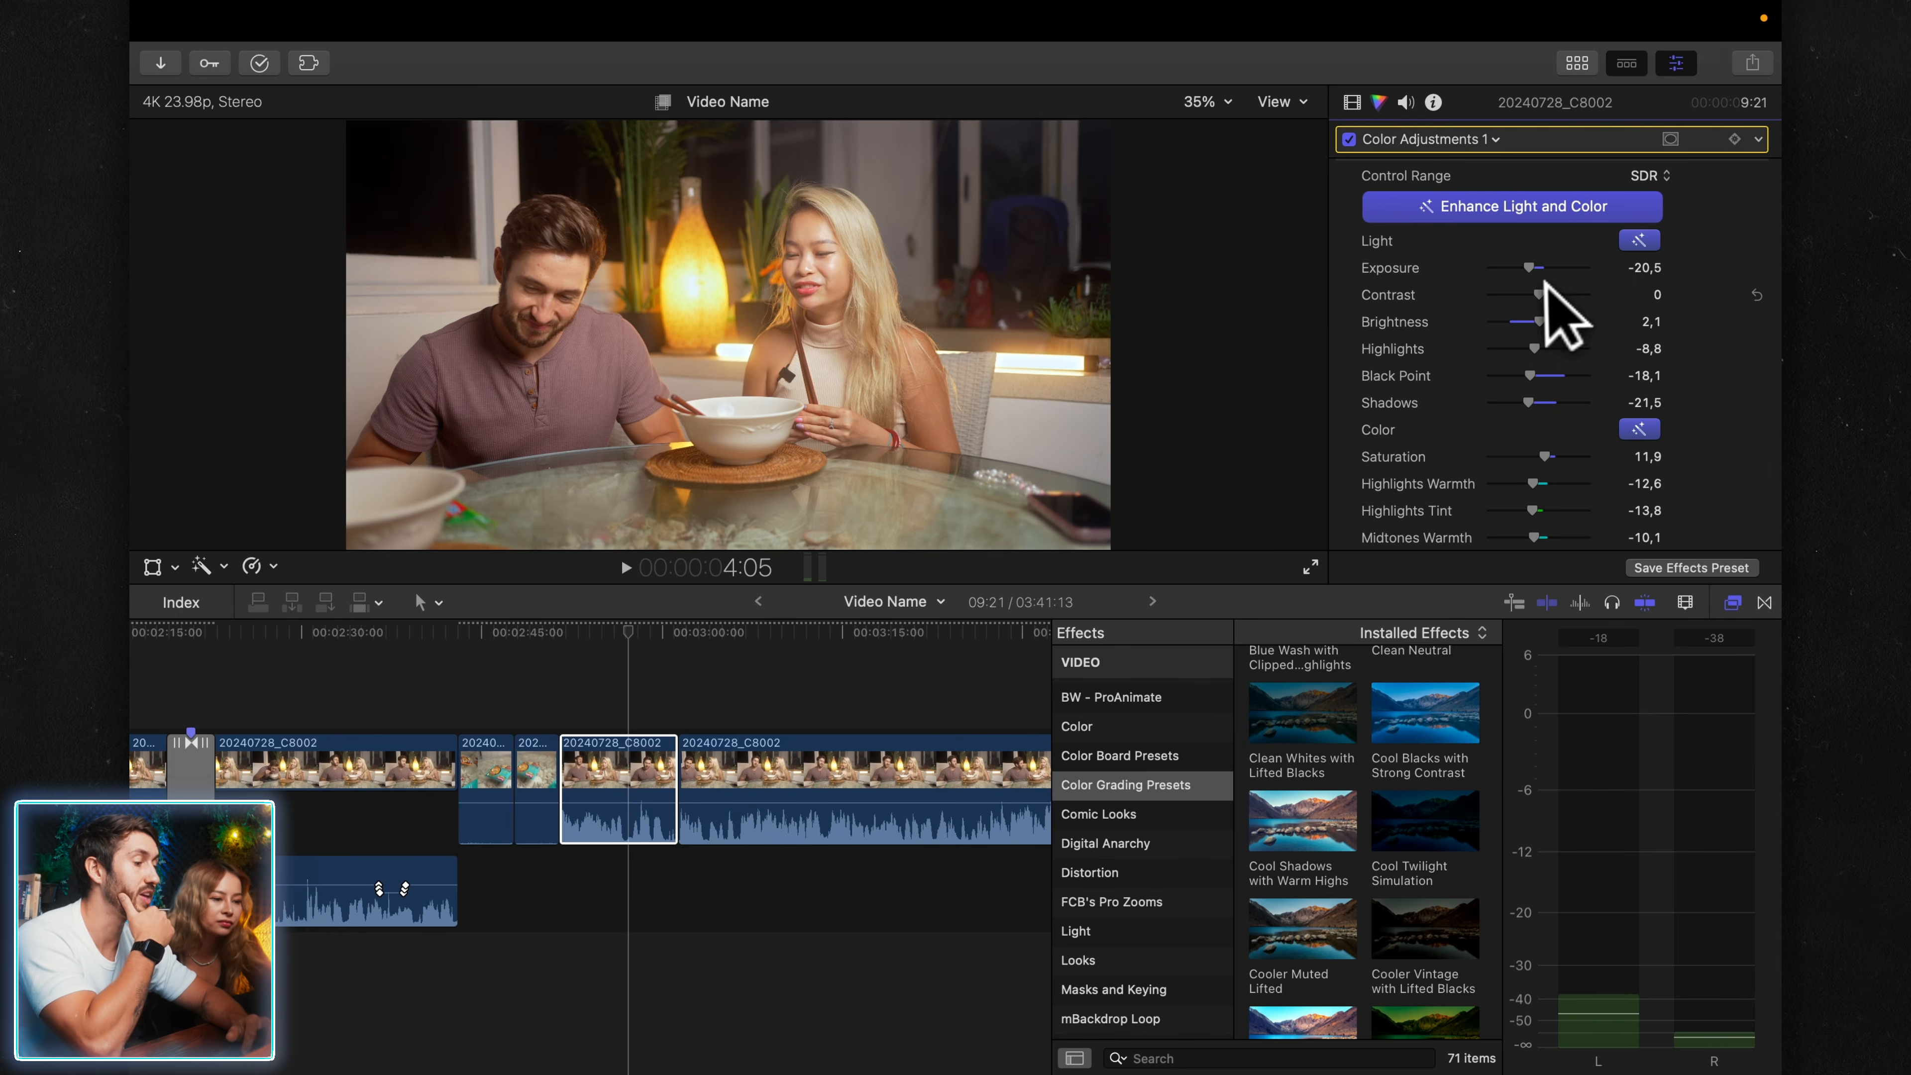
{"action": "left_click_drag", "start_coordinate": [1540, 292], "coordinate": [1546, 285]}
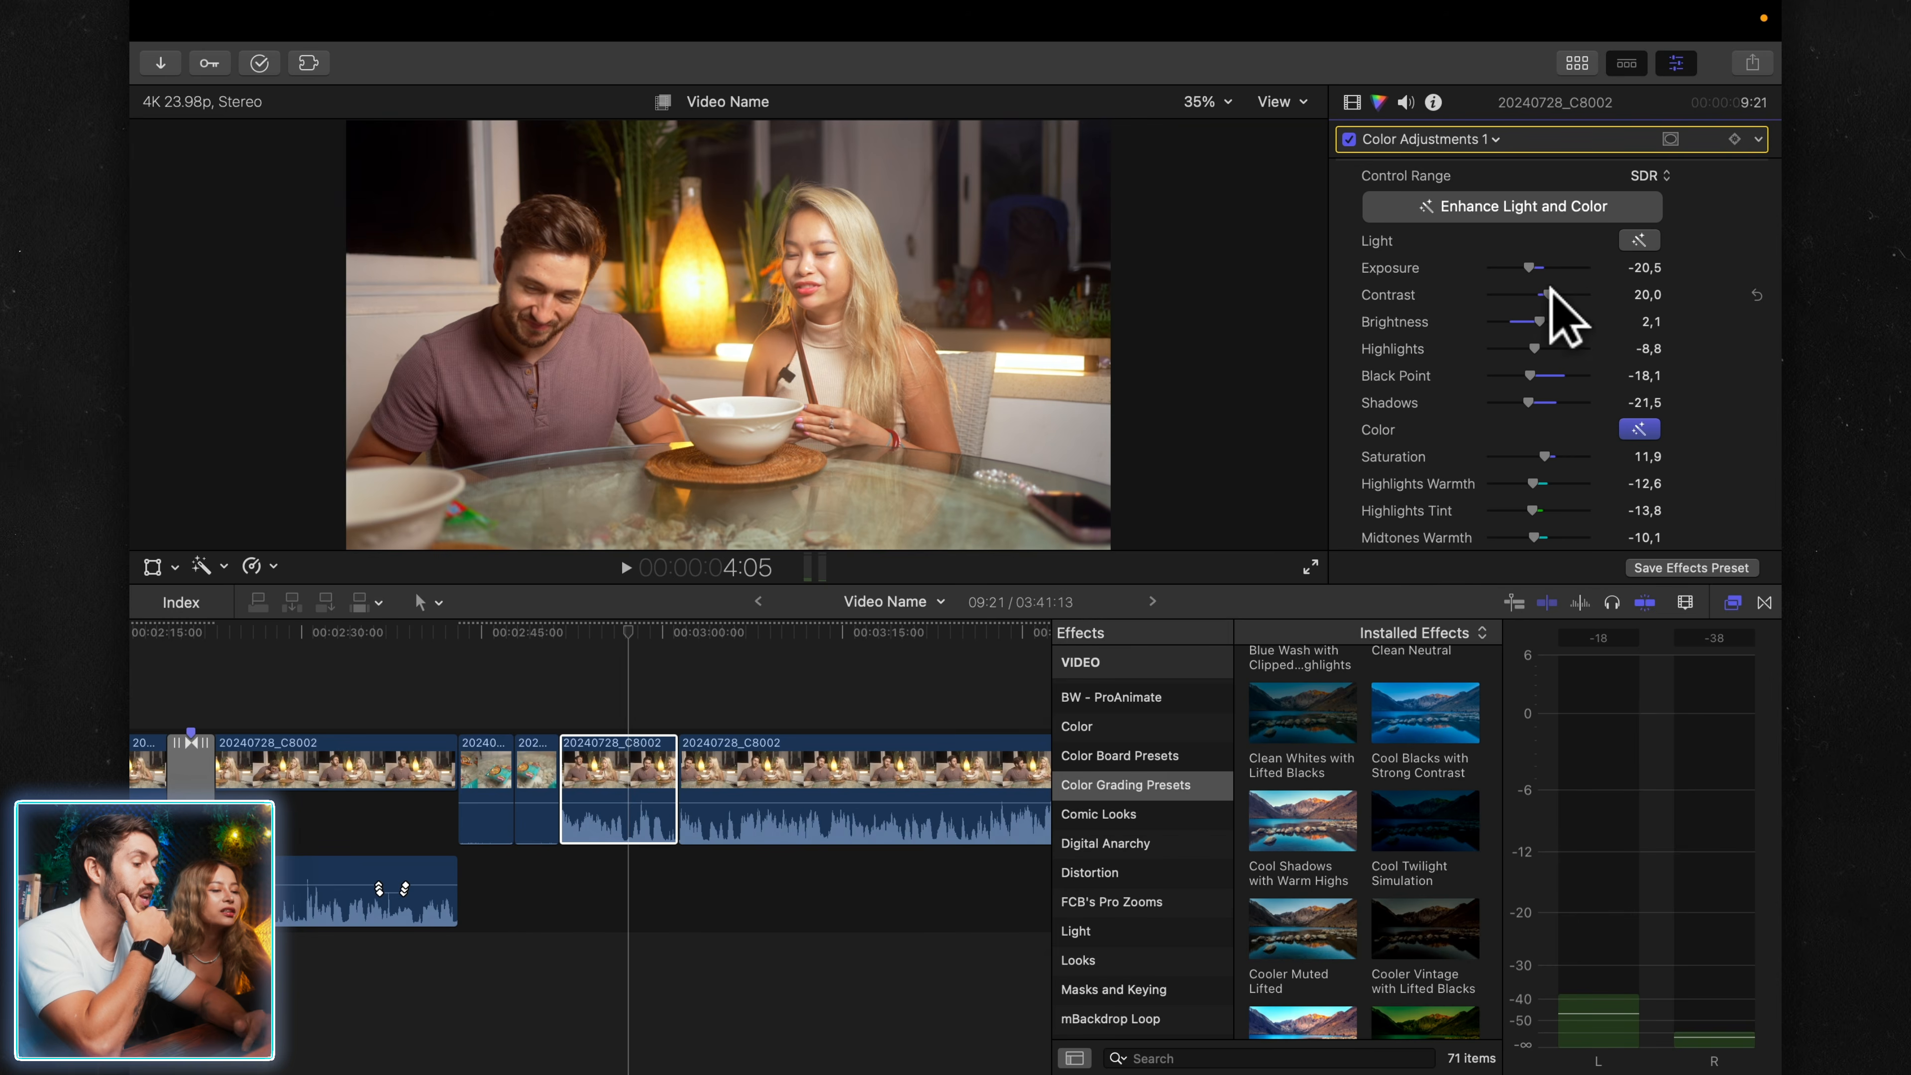
{"action": "left_click", "coordinate": [1538, 373]}
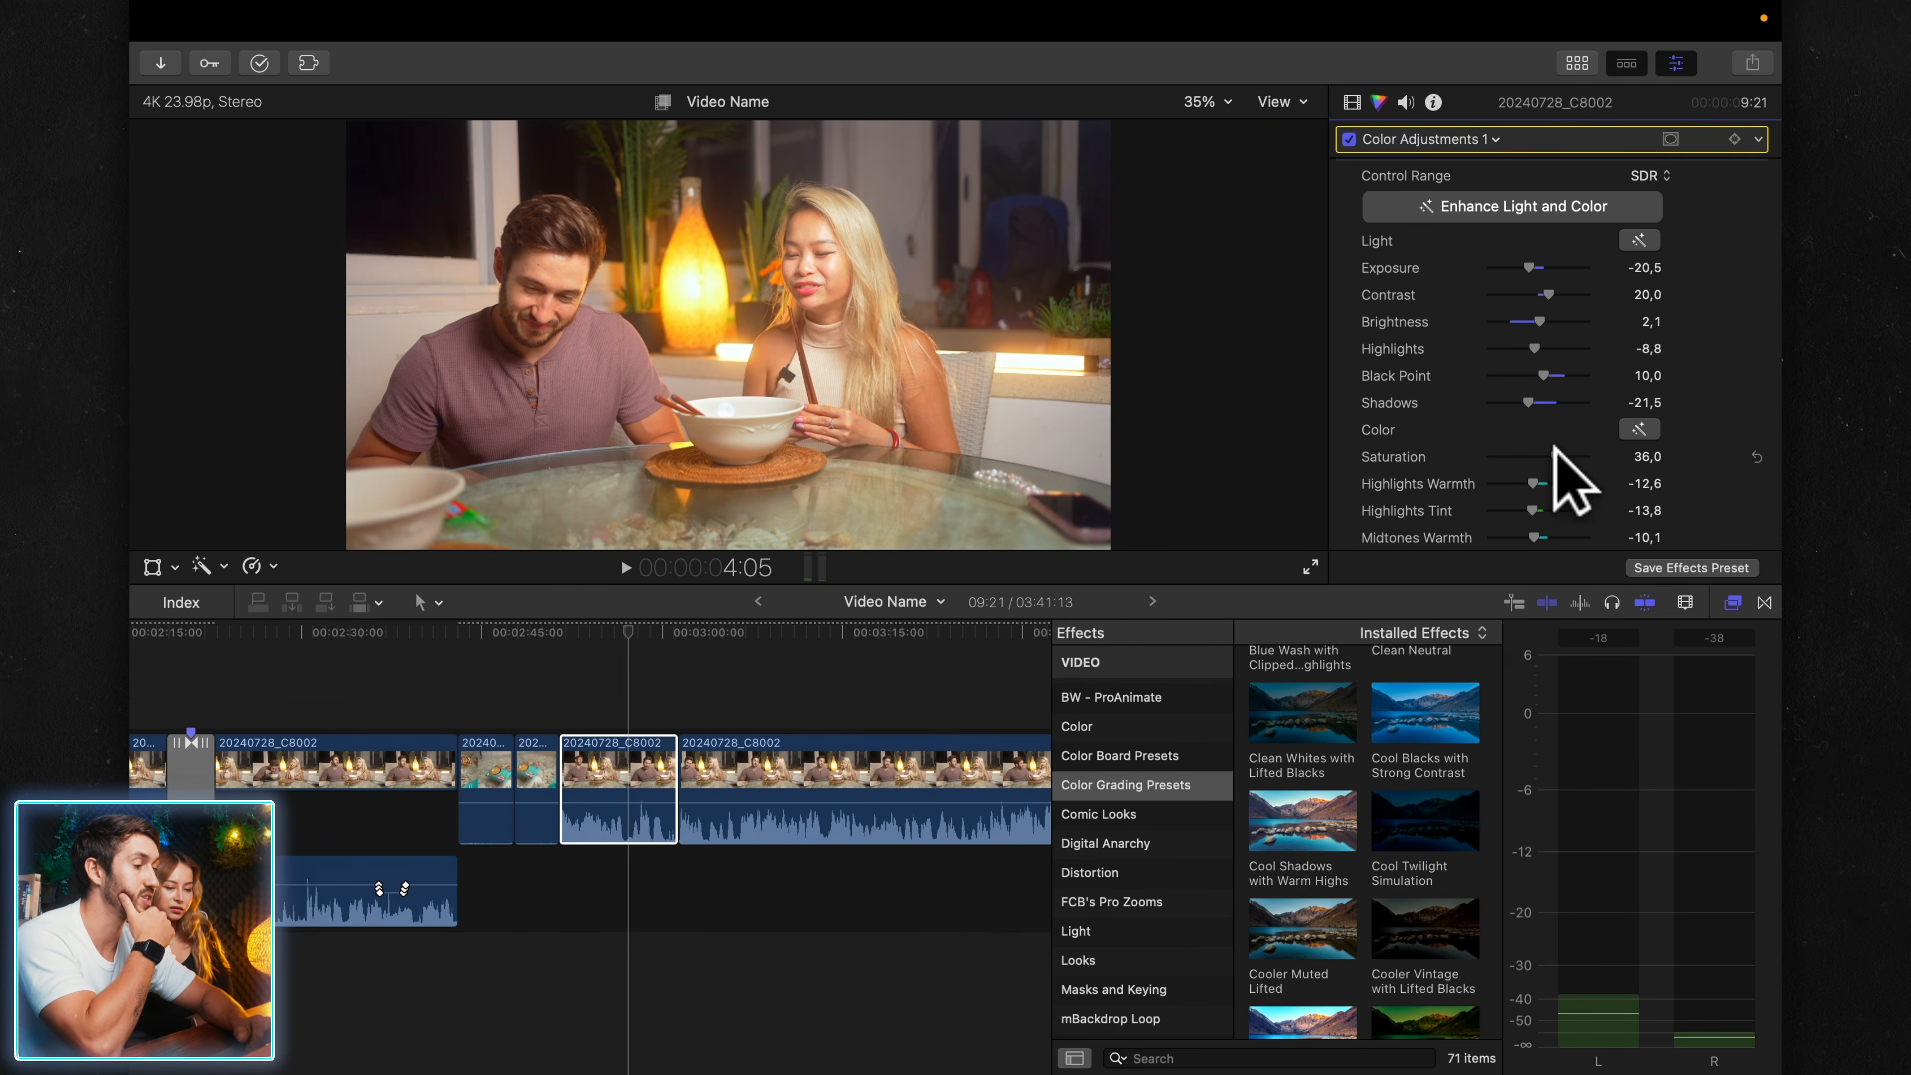
{"action": "left_click", "coordinate": [1546, 291]}
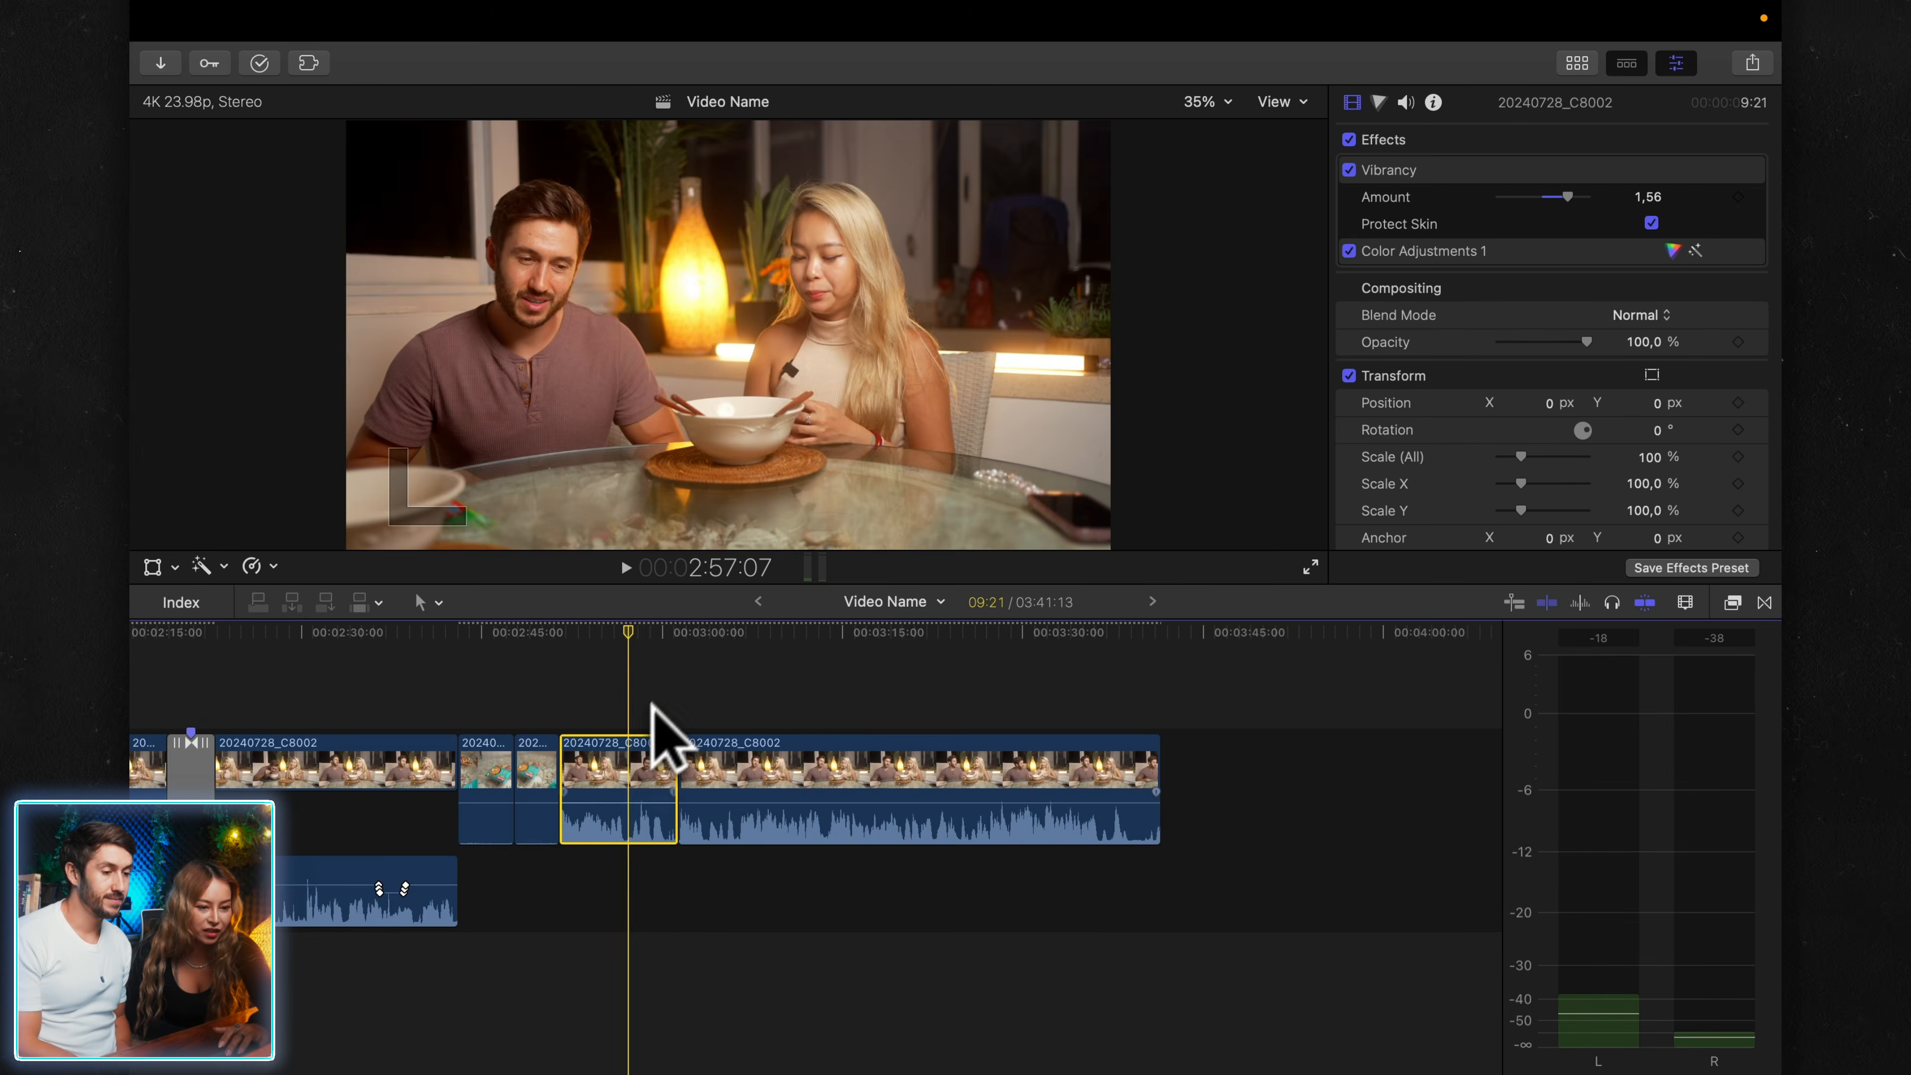
- Compare the last clip on the timeline with the graded clip just before it
{"action": "left_click", "coordinate": [689, 772]}
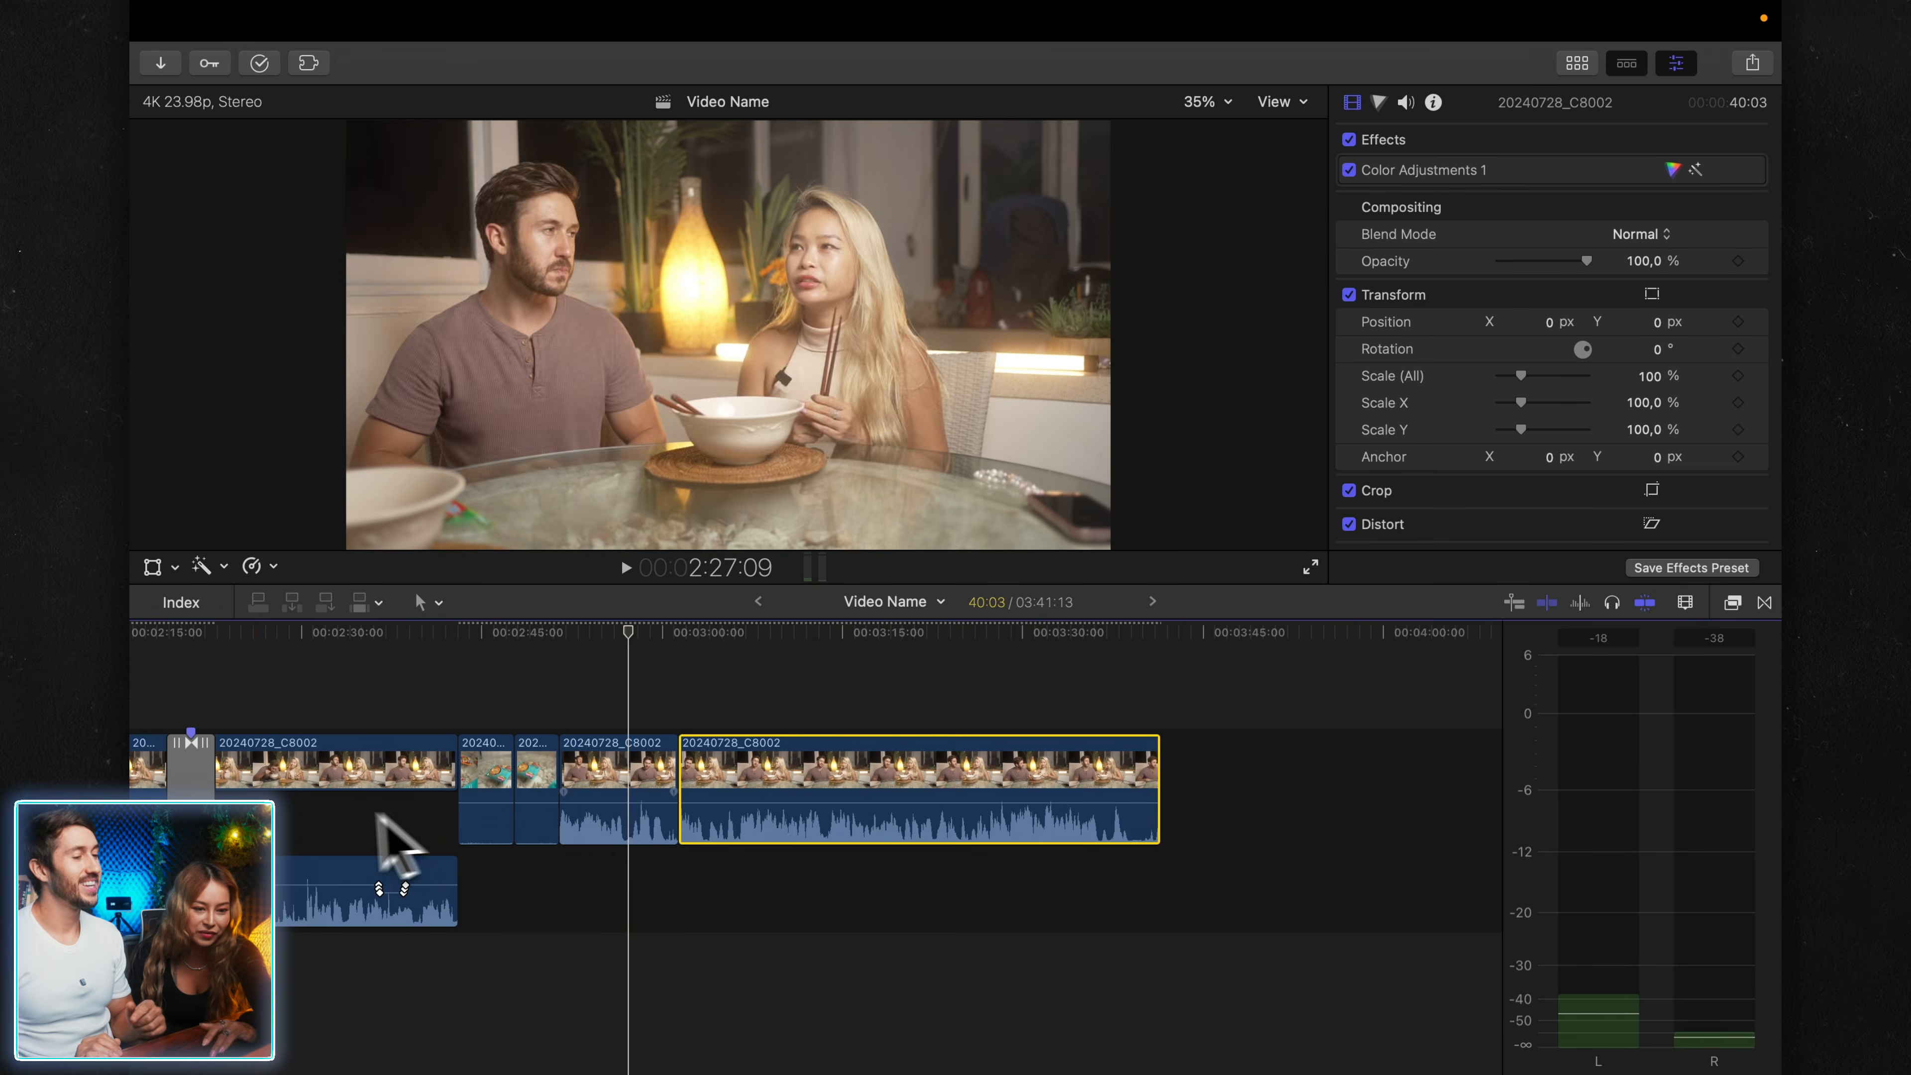
{"action": "scroll", "coordinate": [286, 843], "scroll_direction": "left", "scroll_amount": 6}
{"action": "scroll", "coordinate": [724, 828], "scroll_direction": "right", "scroll_amount": 6}
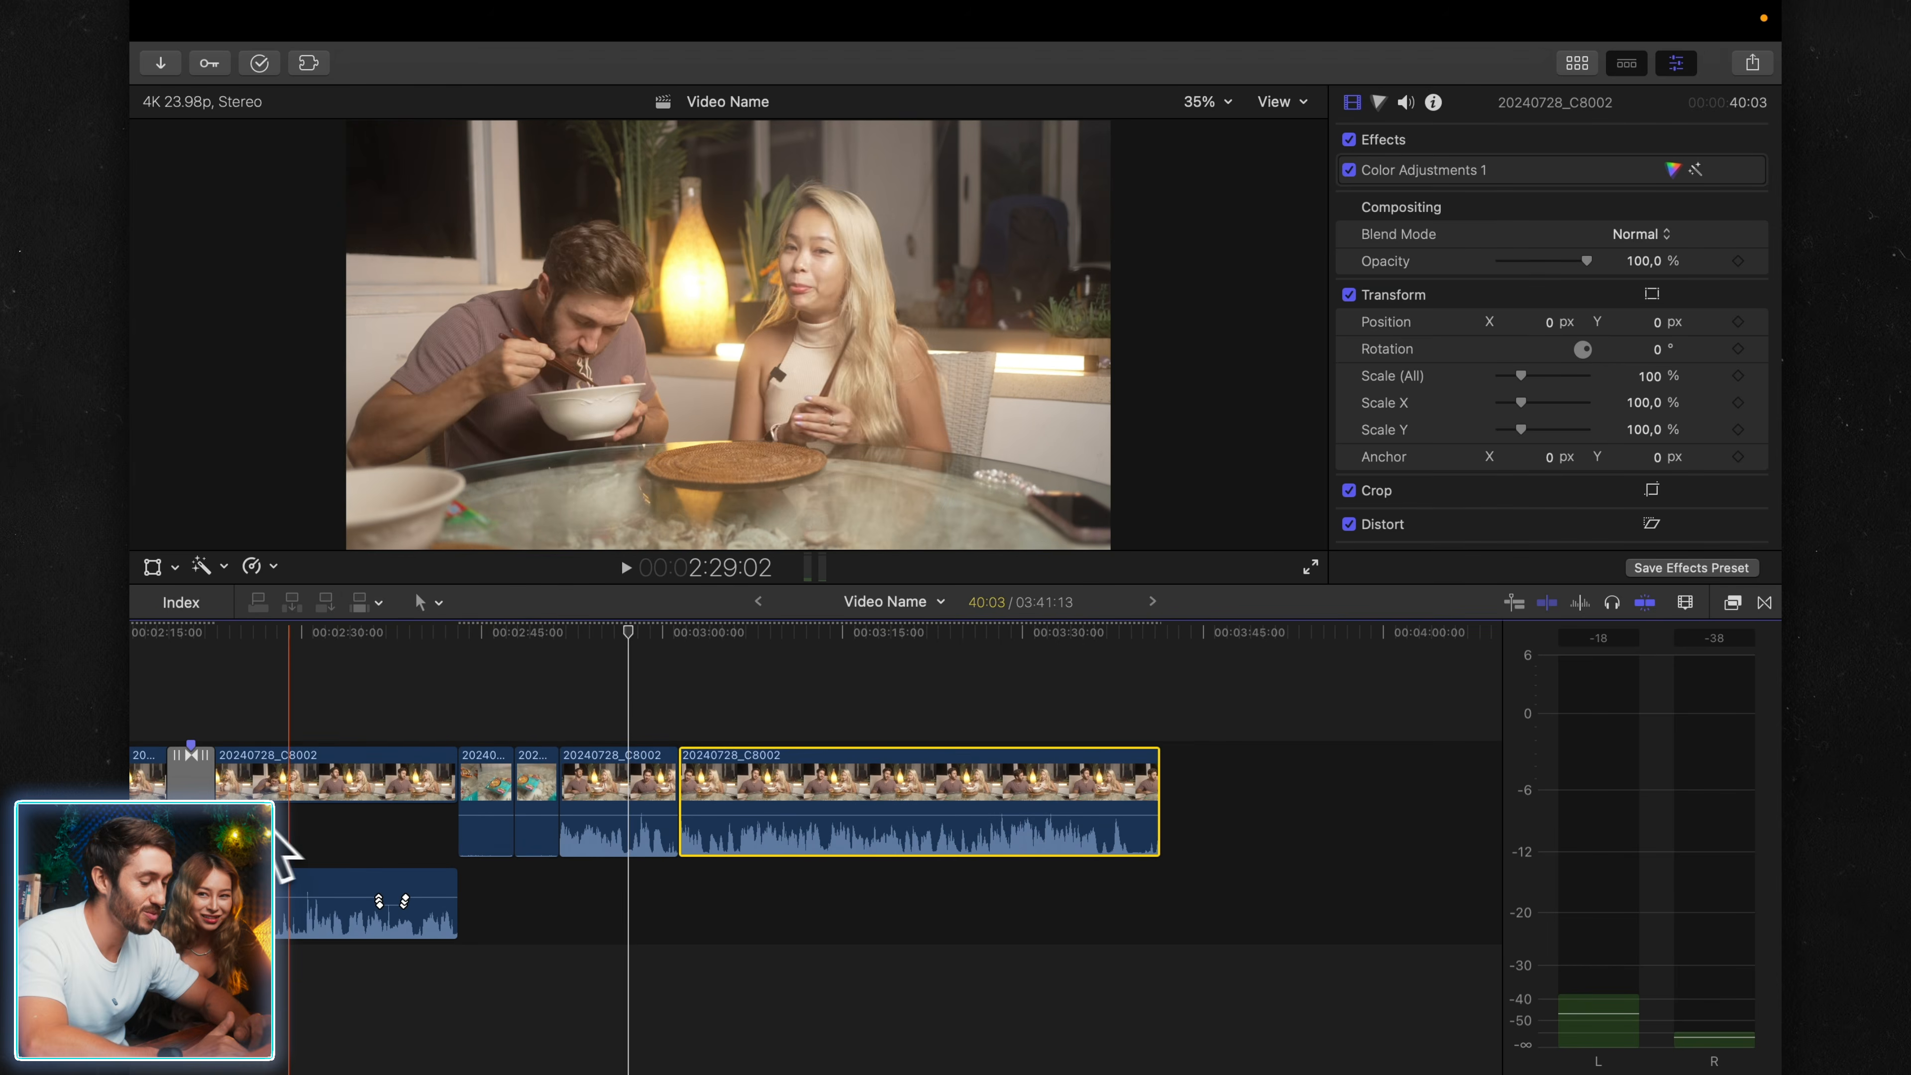
{"action": "key", "text": "super+="}
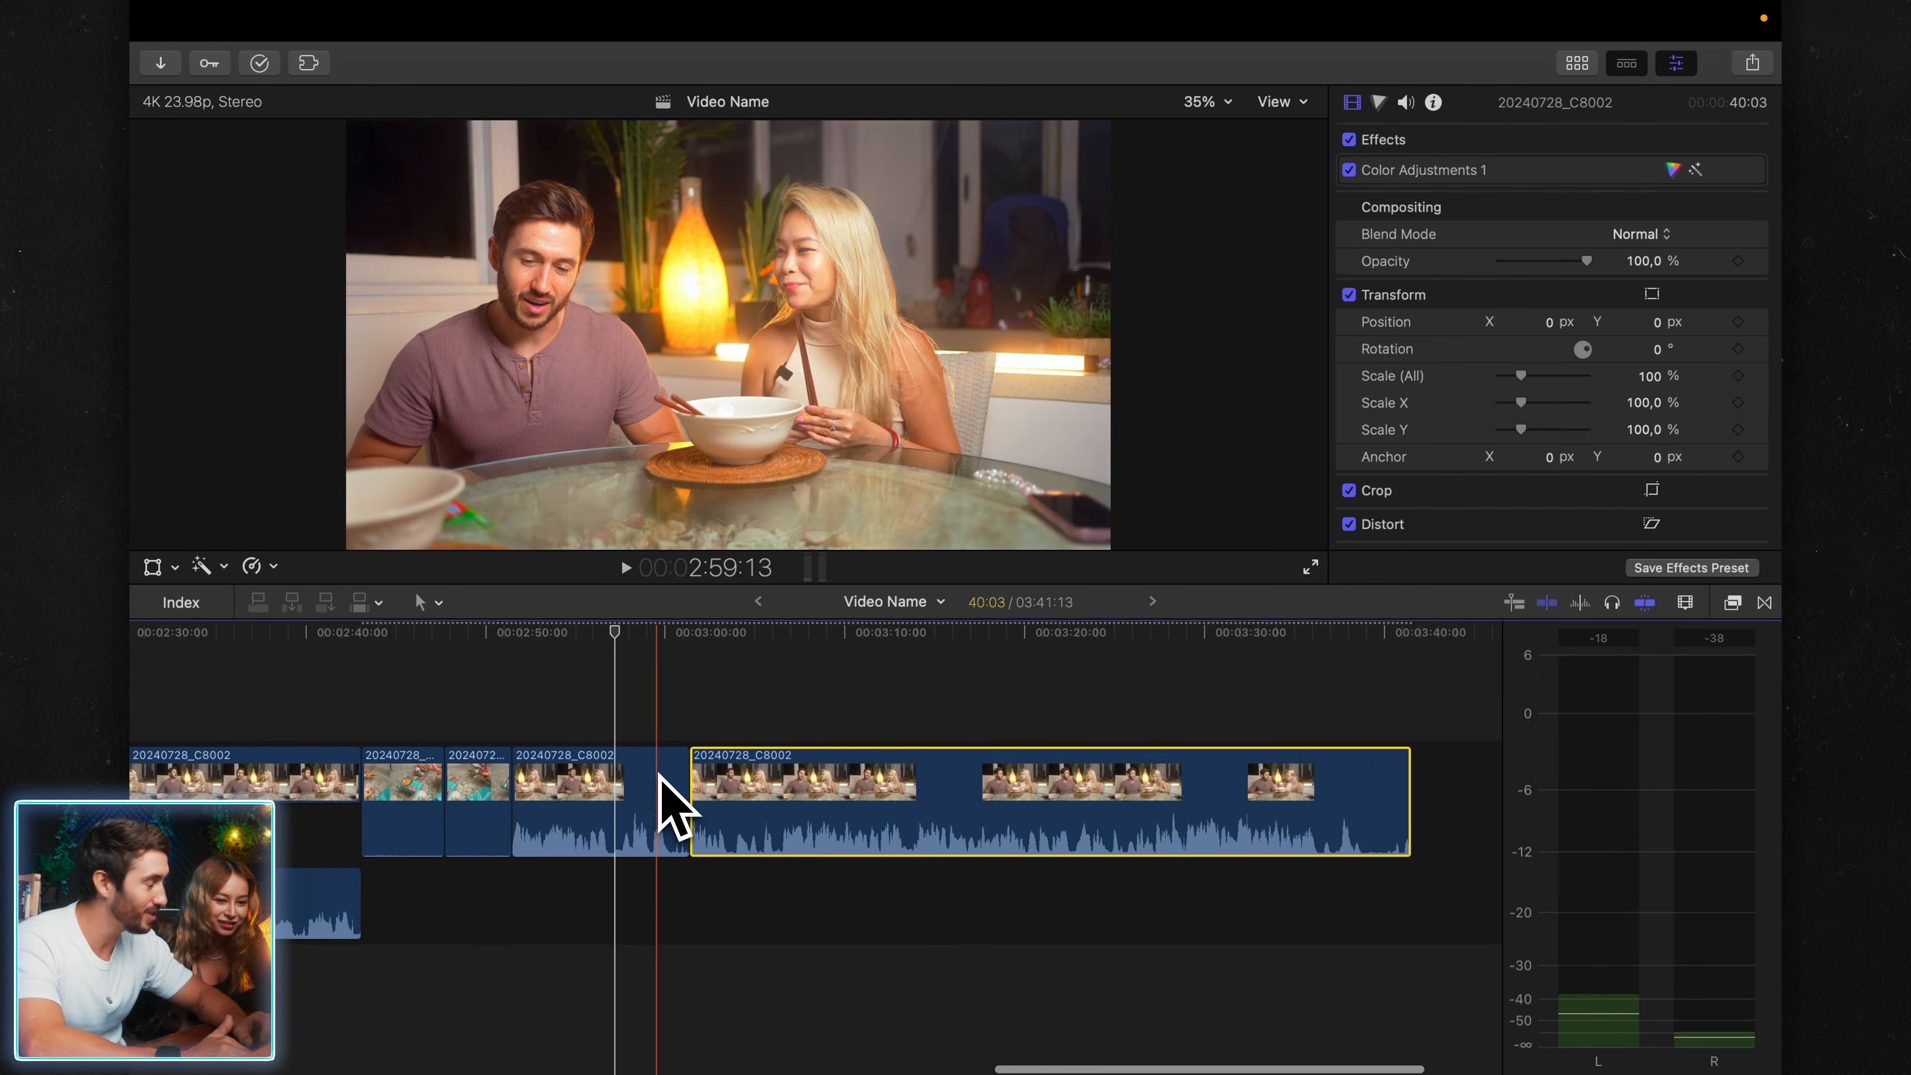
{"action": "scroll", "coordinate": [660, 781], "scroll_direction": "left", "scroll_amount": 4}
{"action": "key", "text": "super+minus"}
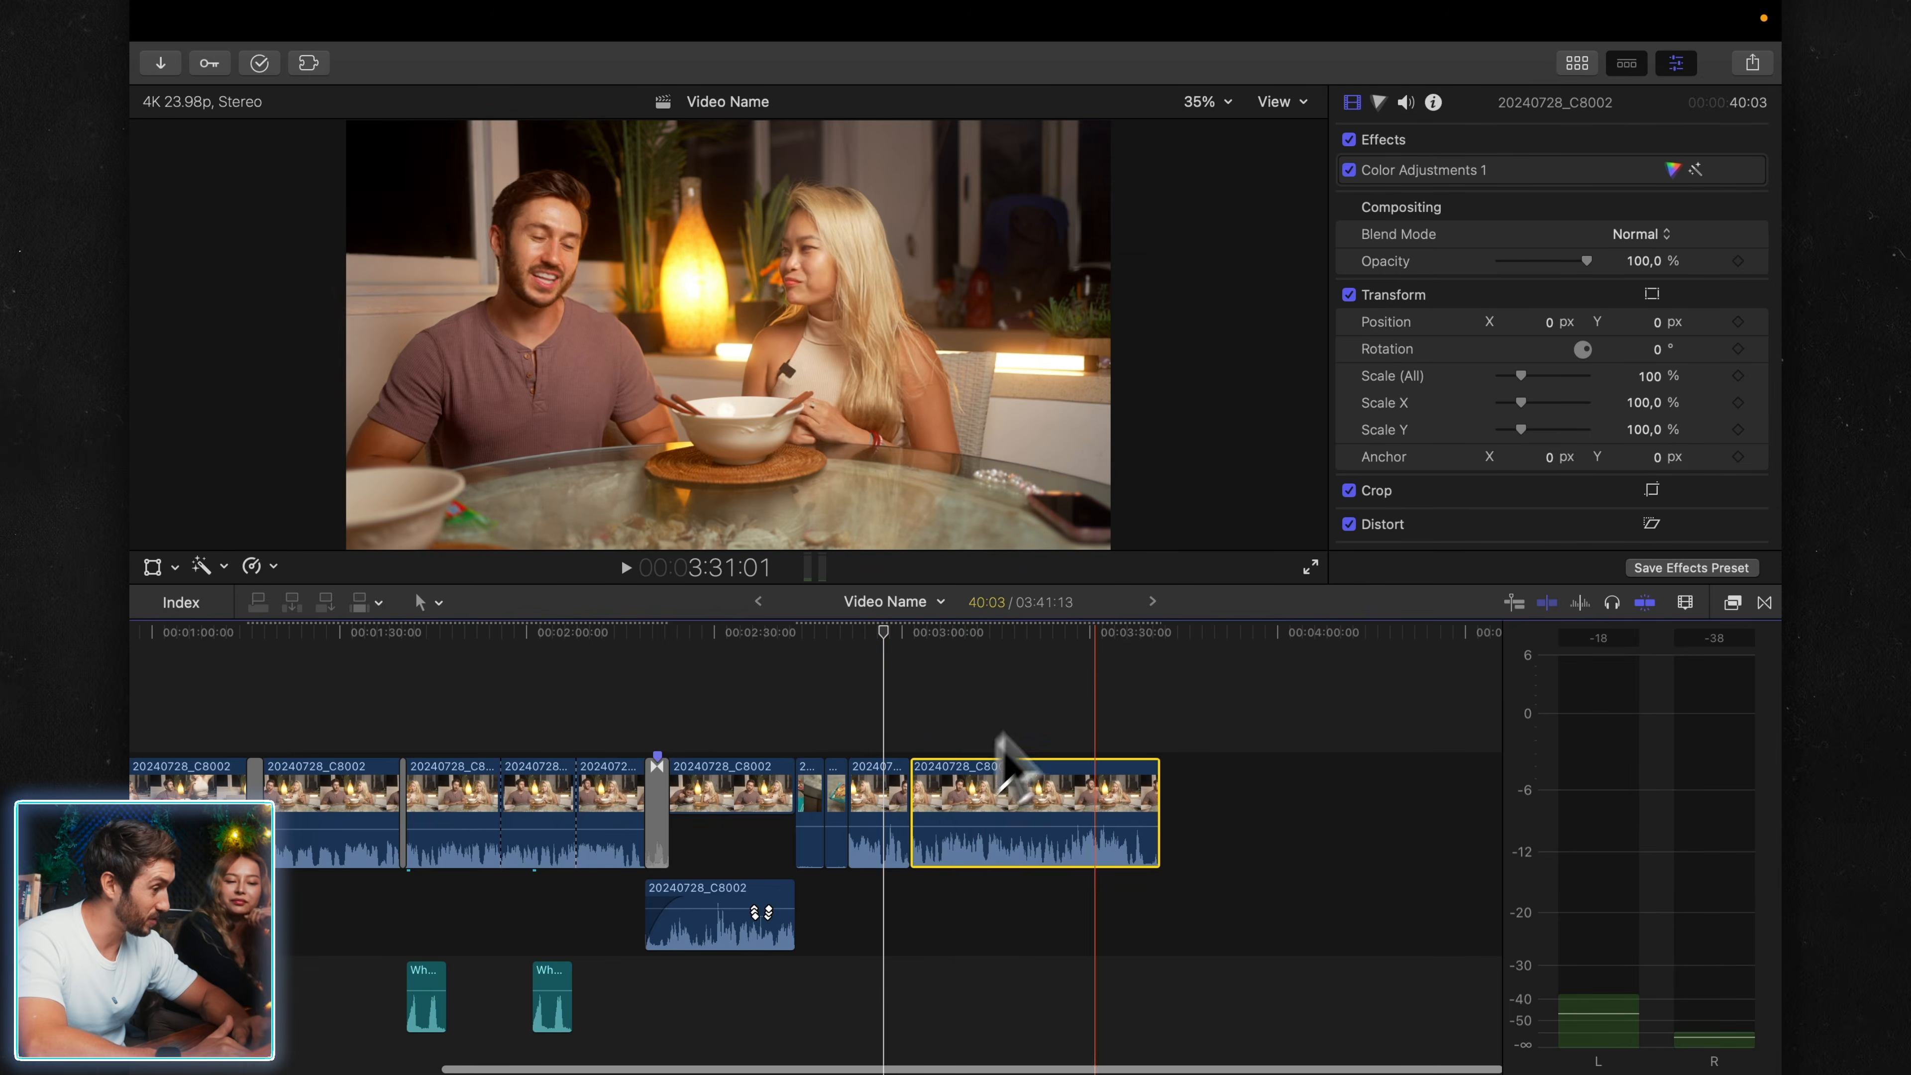
{"action": "left_click", "coordinate": [883, 791]}
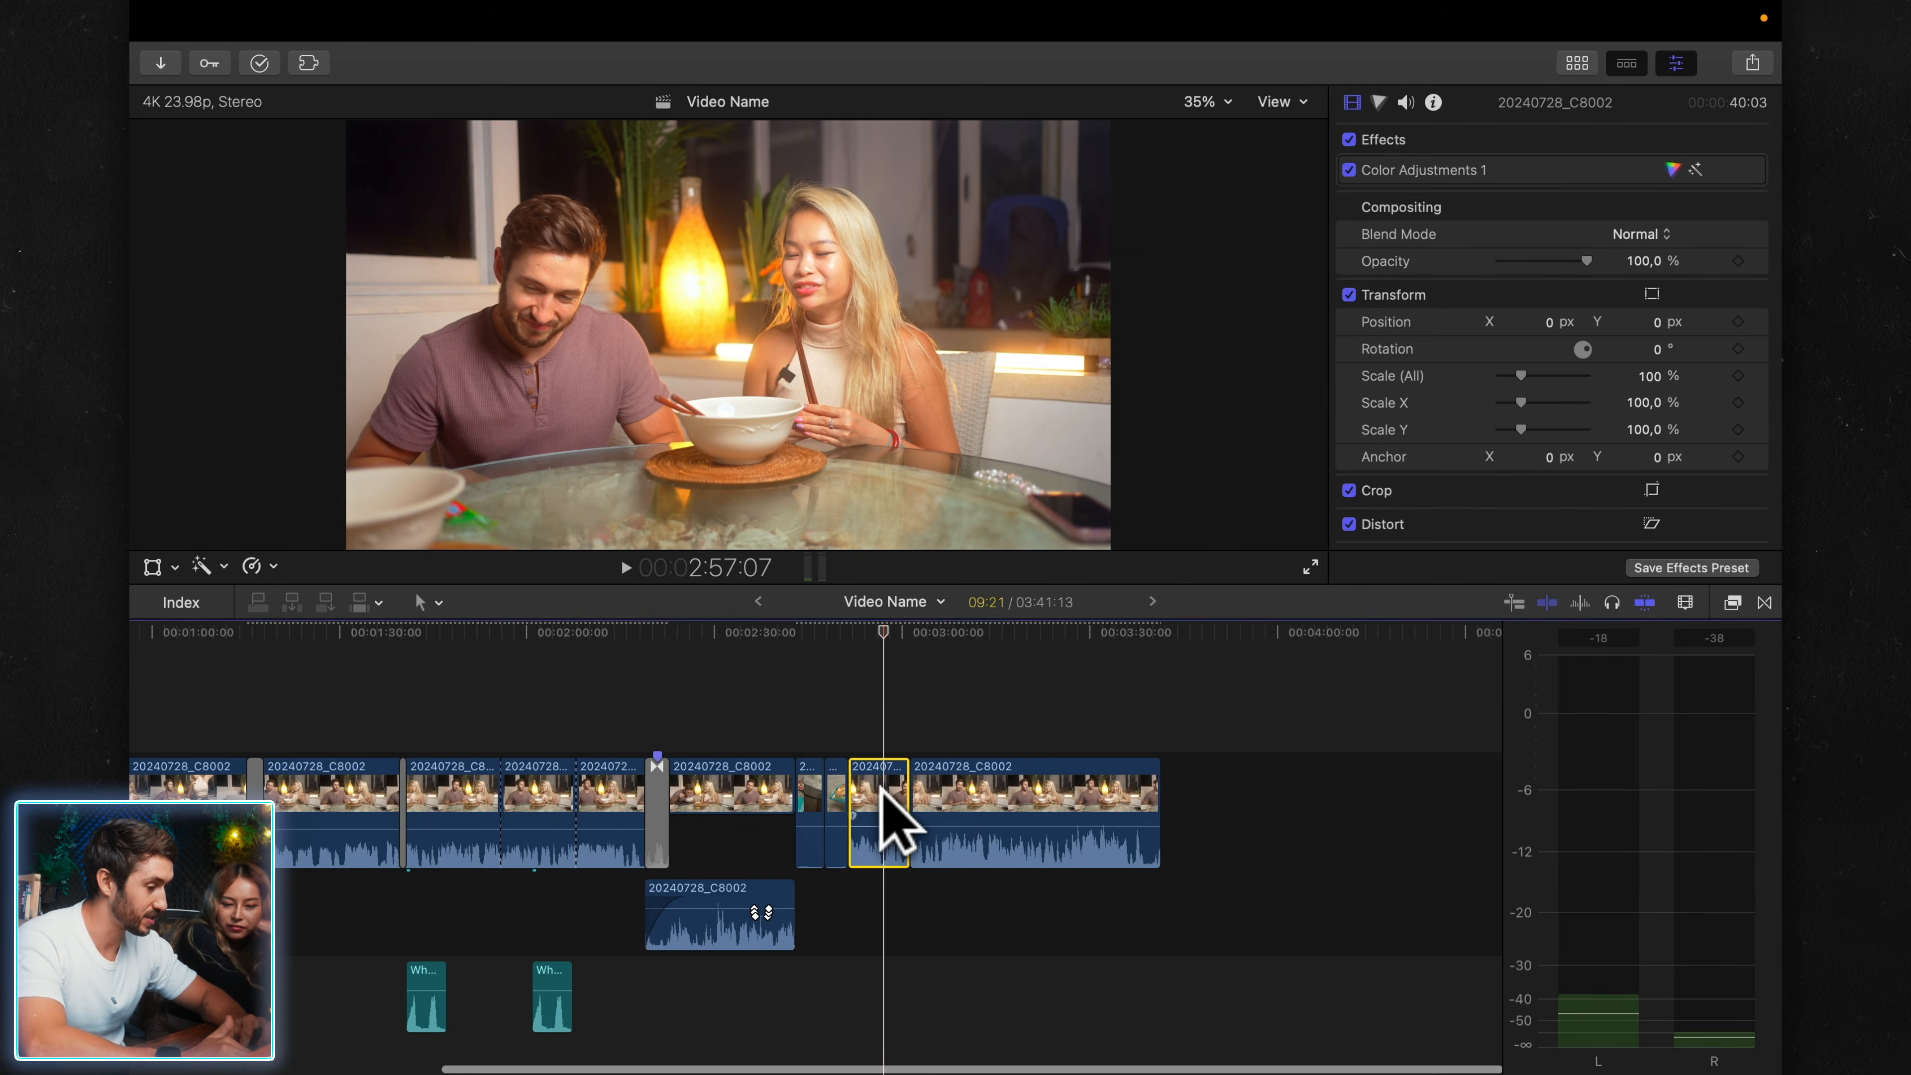
- Remove the Color Adjustments effect from the last clip on the timeline
{"action": "key", "text": "super+="}
{"action": "left_click", "coordinate": [1035, 812]}
{"action": "left_click", "coordinate": [1410, 169]}
{"action": "key", "text": "Delete"}
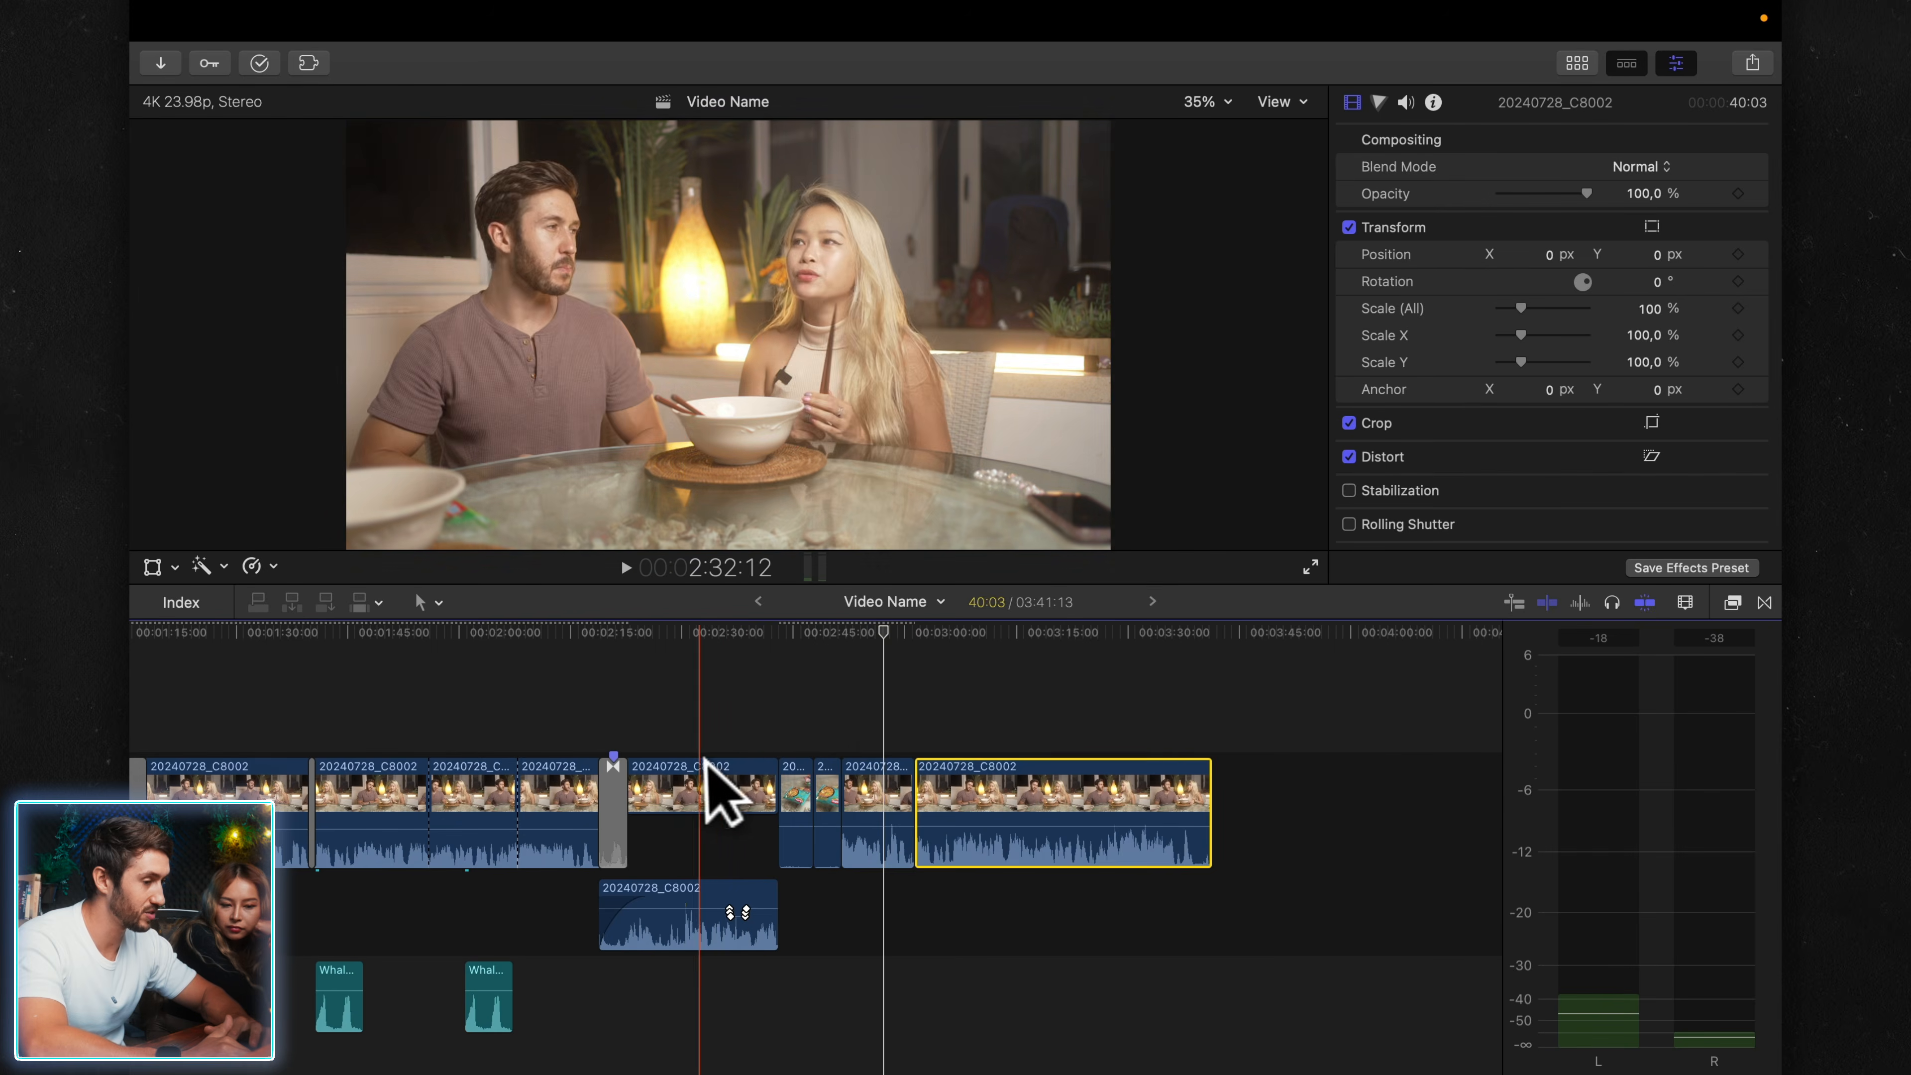
- Copy the graded clip's Vibrancy and Color Adjustments effects onto the last clip and the earlier clip with detached audio
{"action": "left_click", "coordinate": [888, 787]}
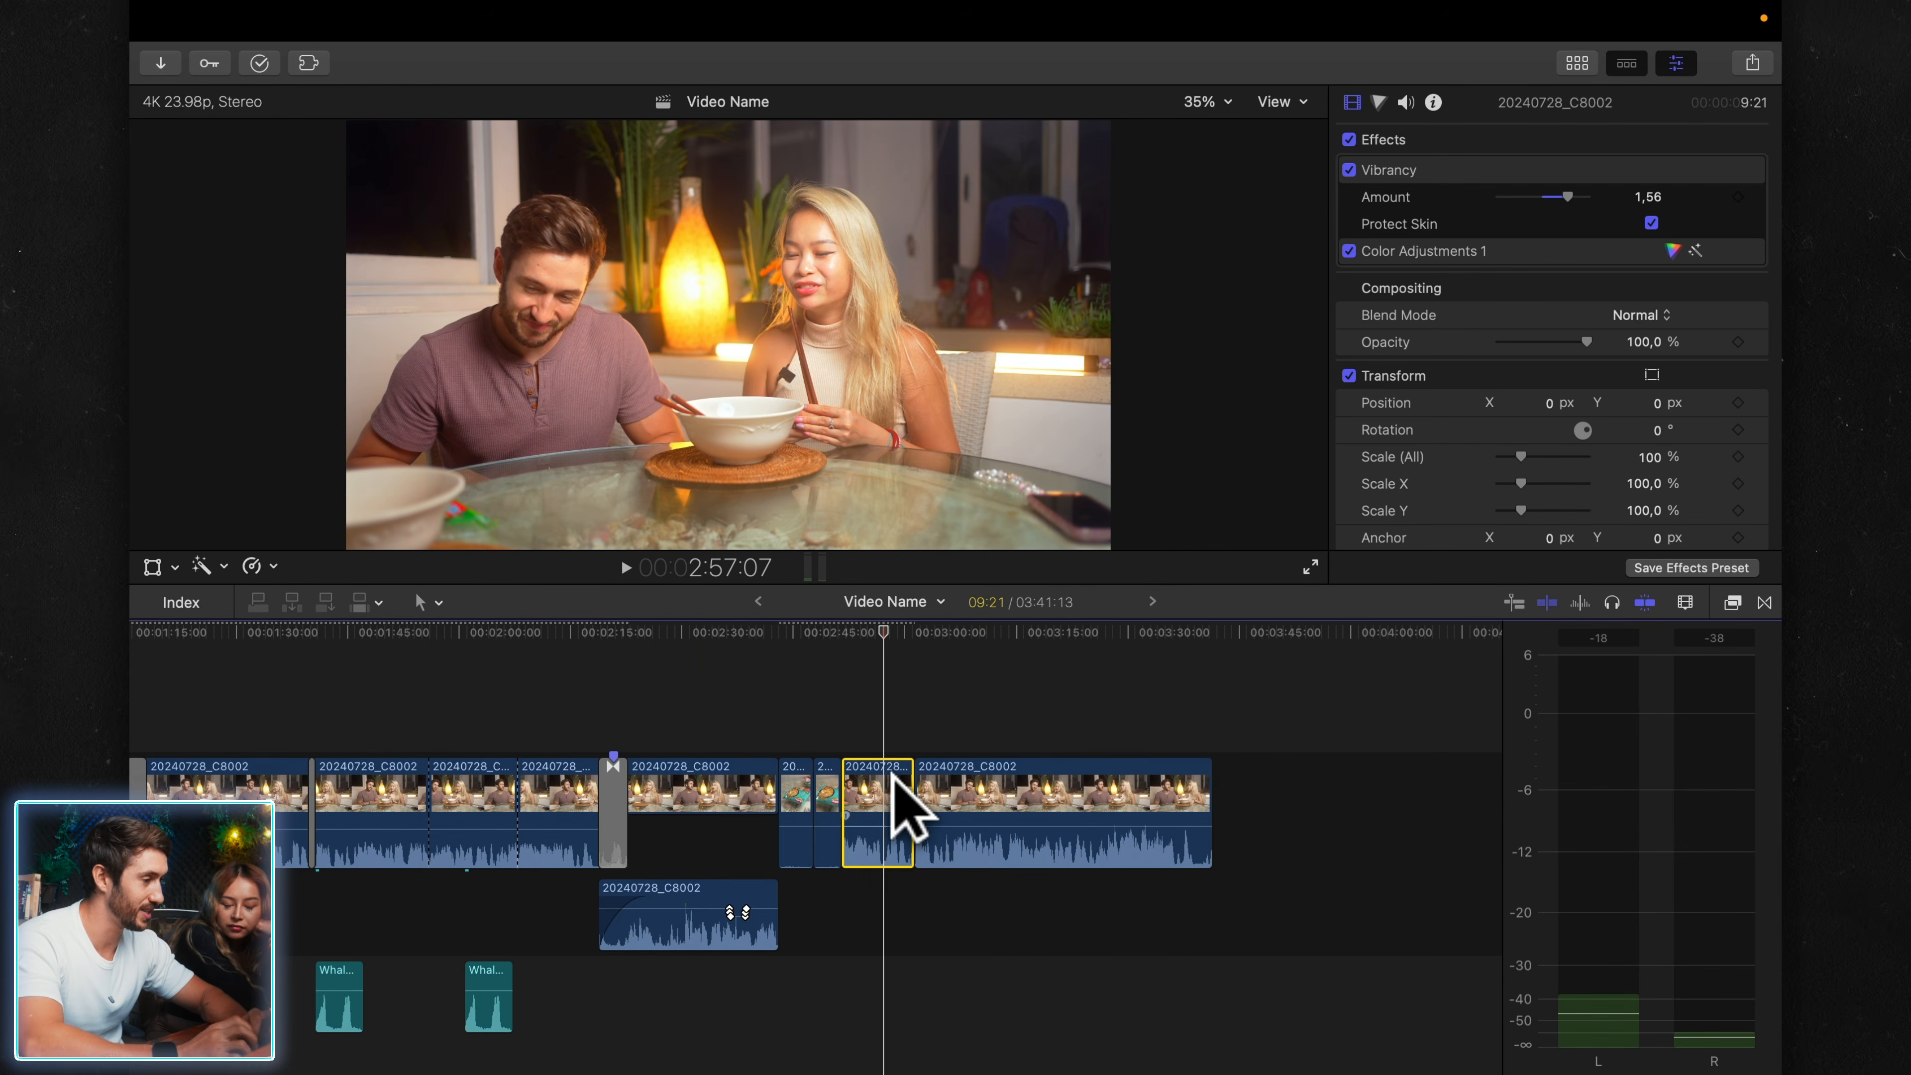
{"action": "left_click", "coordinate": [891, 783]}
{"action": "left_click", "coordinate": [1405, 174]}
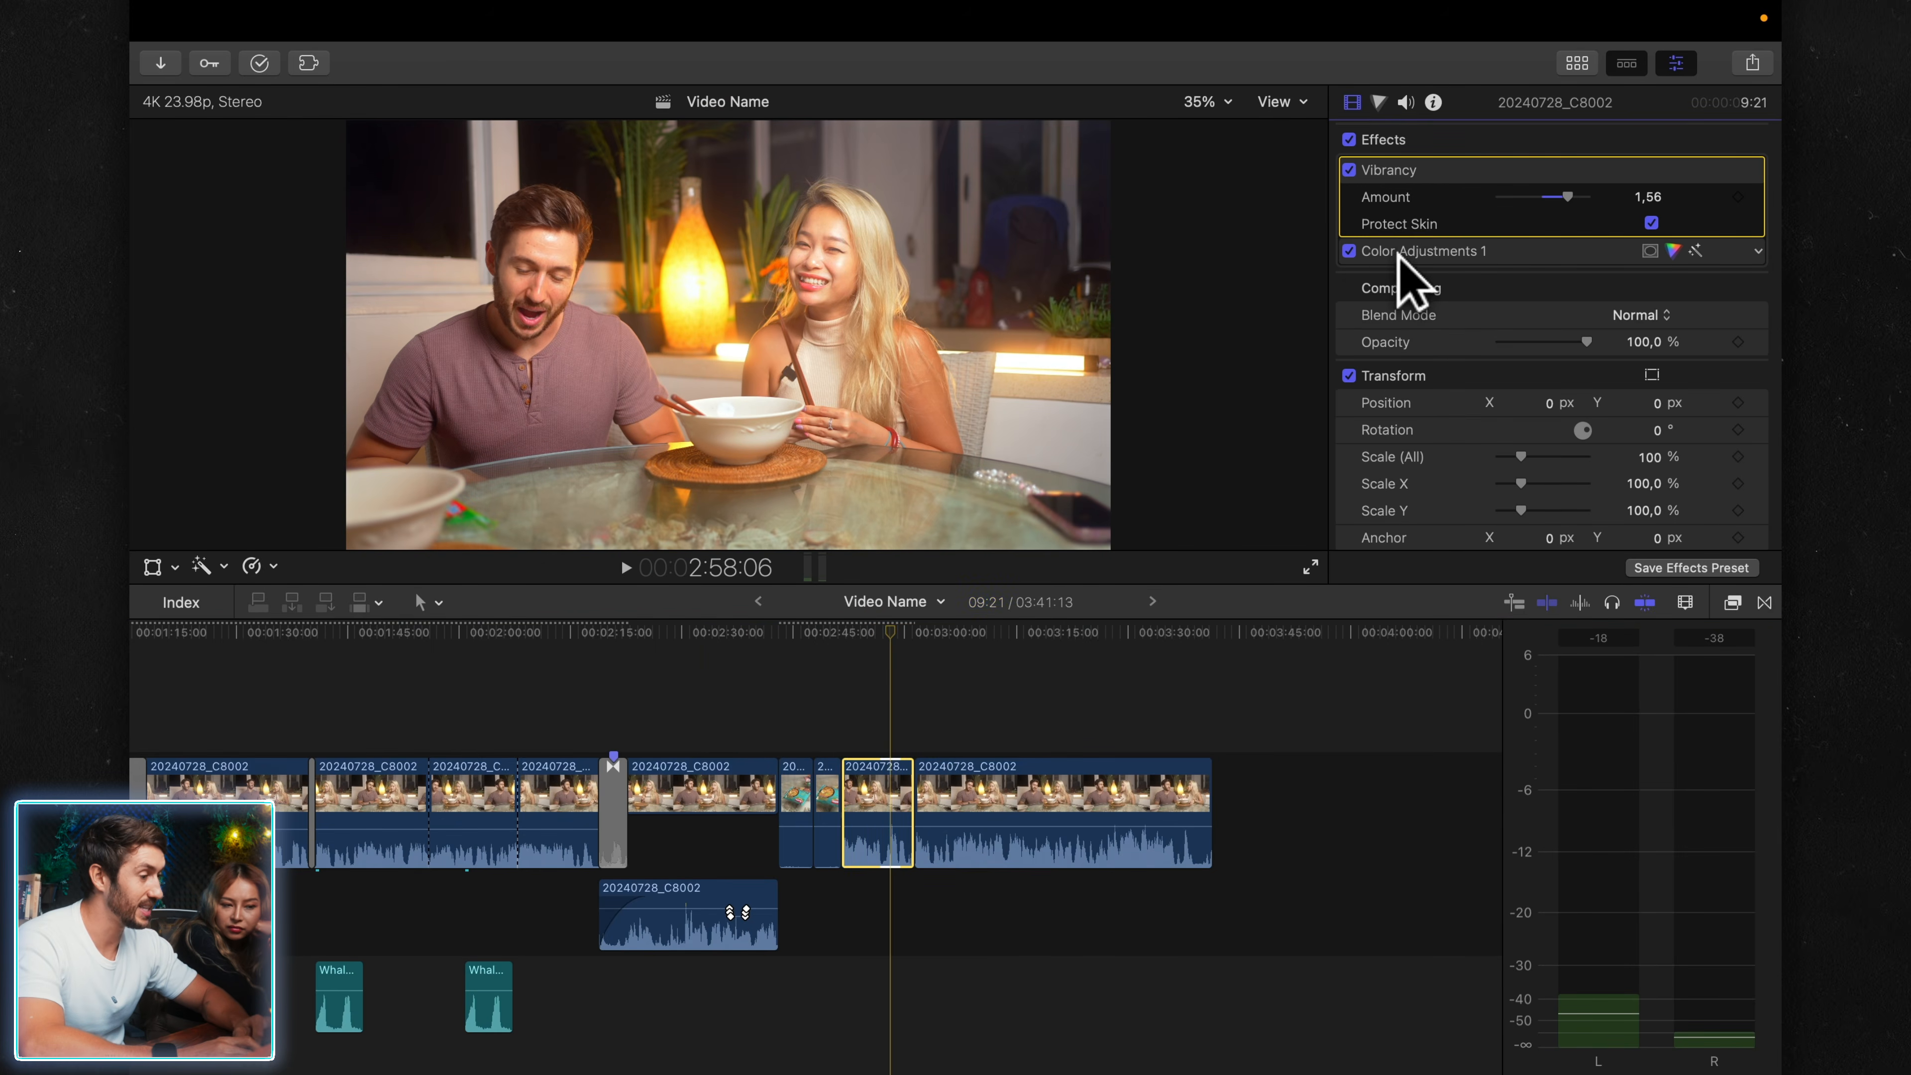
{"action": "left_click_drag", "start_coordinate": [1472, 235], "coordinate": [1038, 813]}
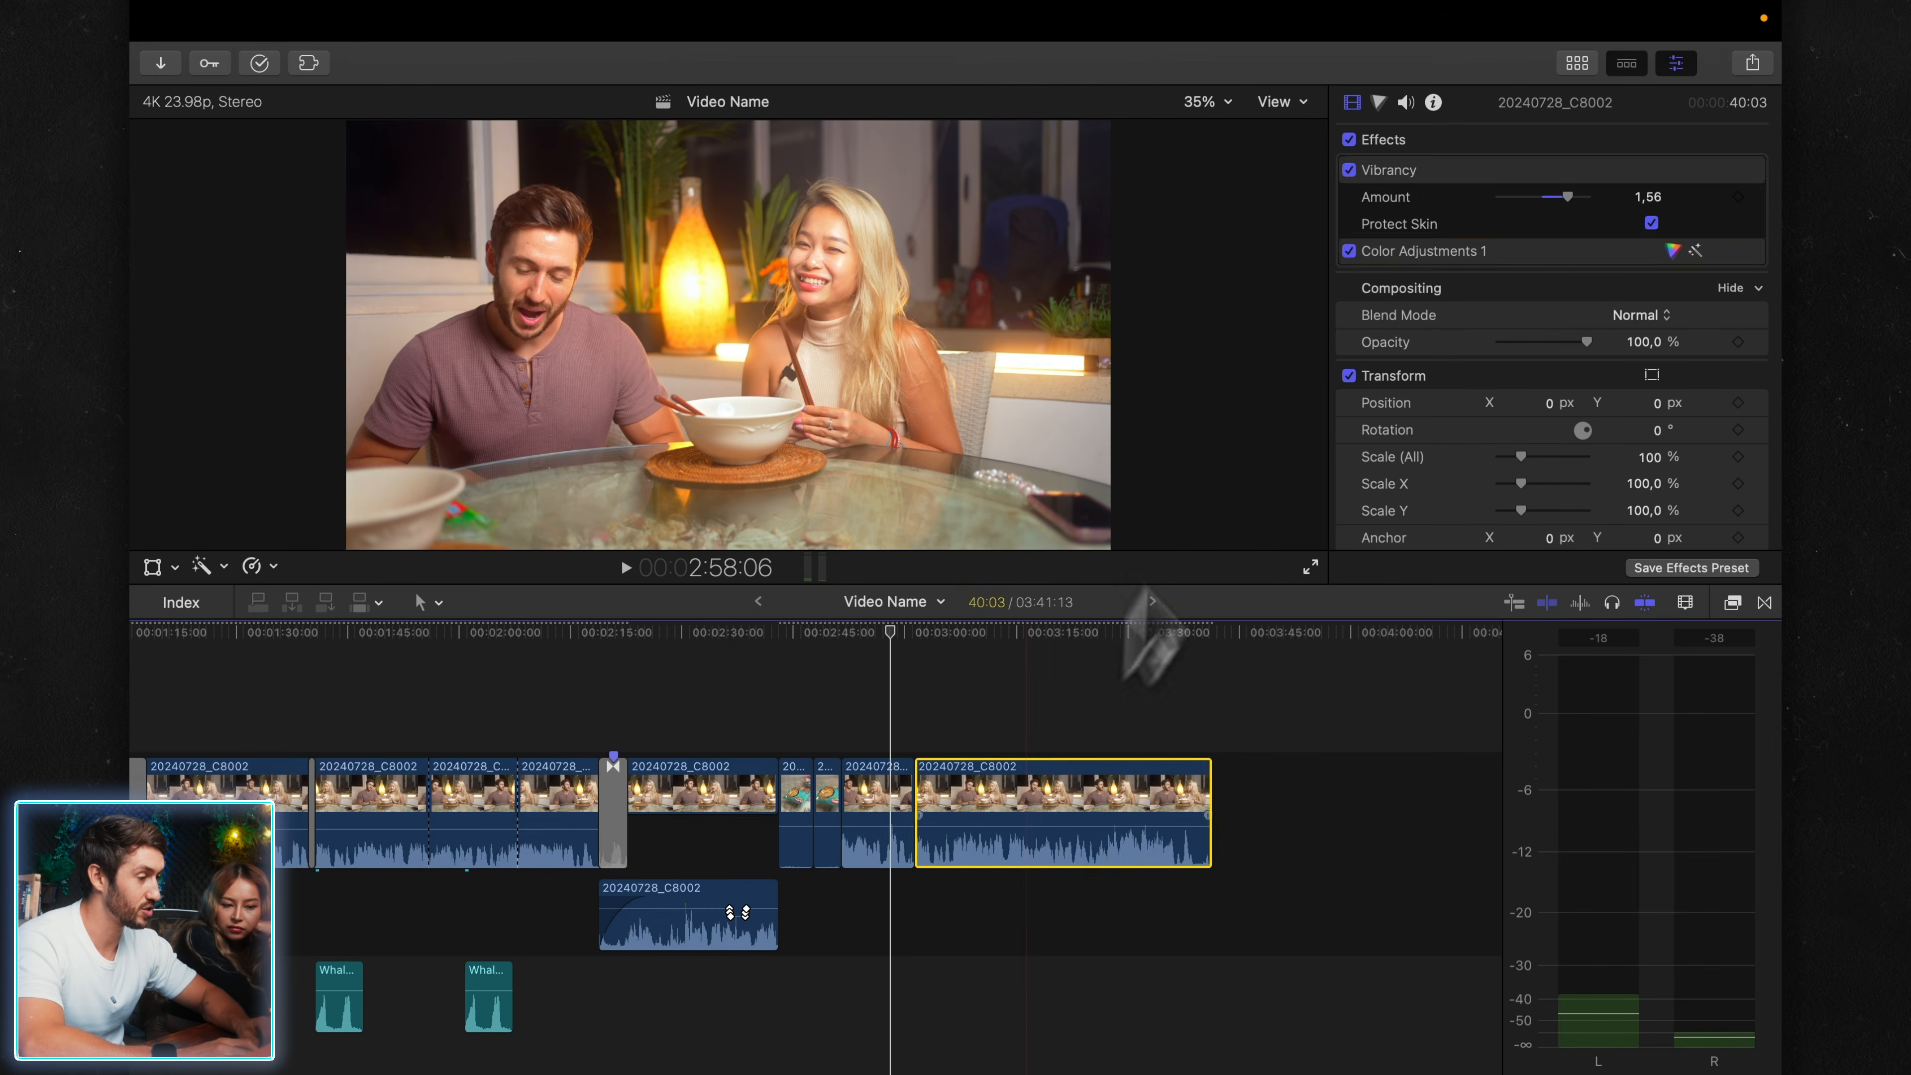
{"action": "left_click_drag", "start_coordinate": [1401, 179], "coordinate": [711, 813]}
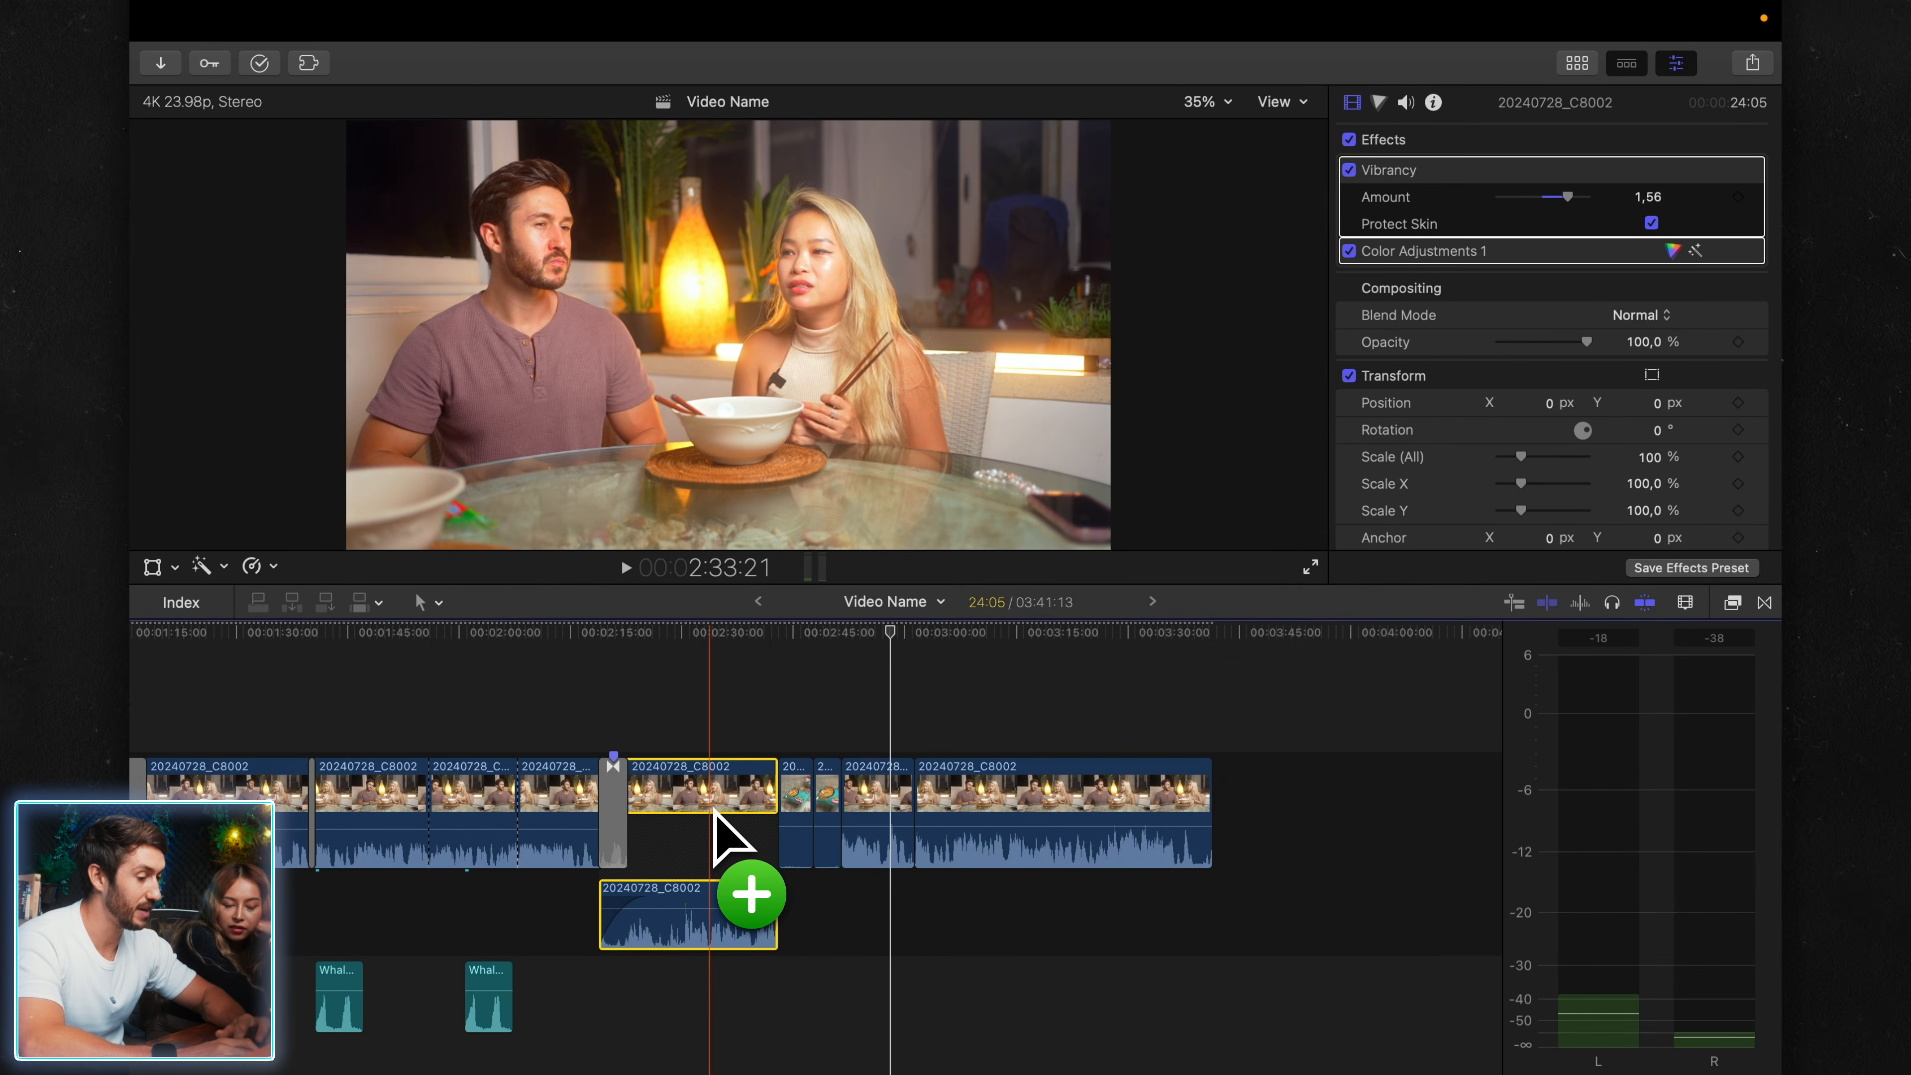
{"action": "left_click_drag", "start_coordinate": [1421, 214], "coordinate": [1144, 462]}
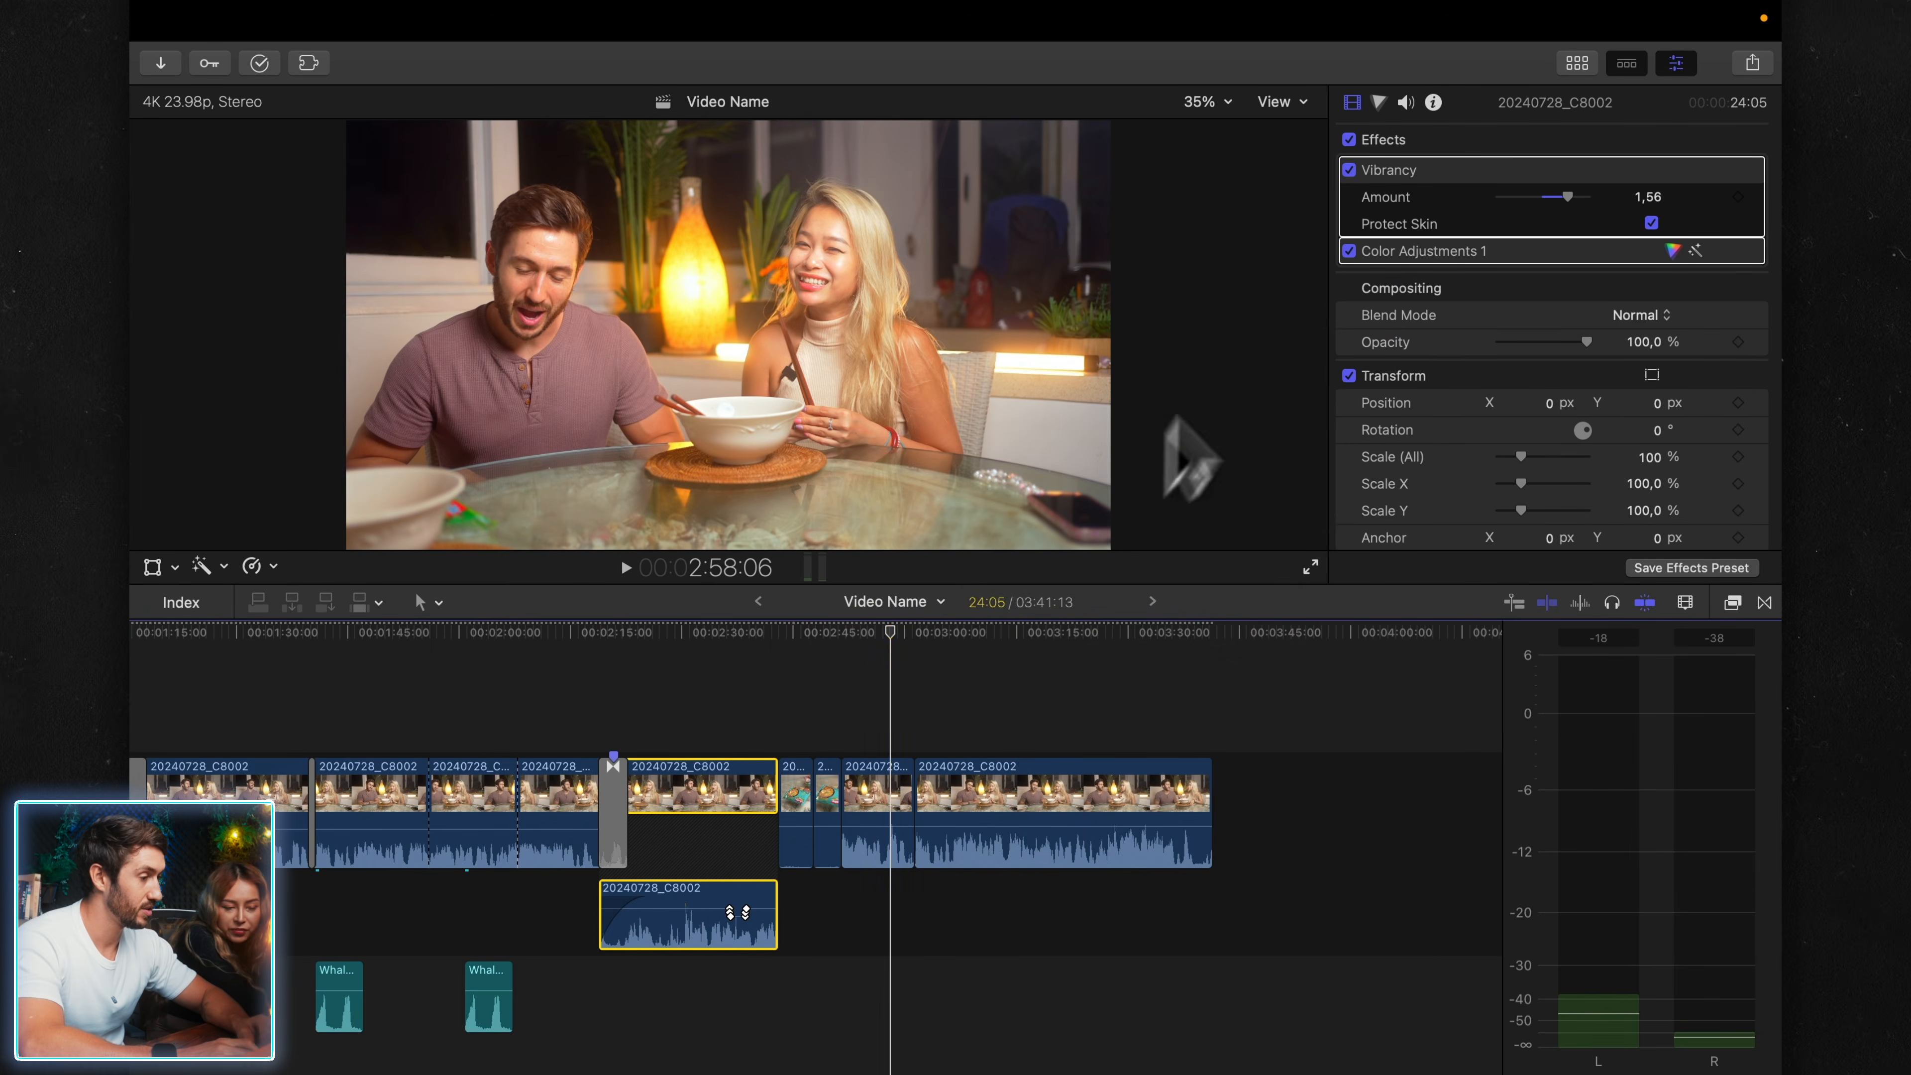
- Delete the copied Vibrancy and Color Adjustments effects from the last clip and the clip with detached audio
{"action": "left_click", "coordinate": [1437, 169]}
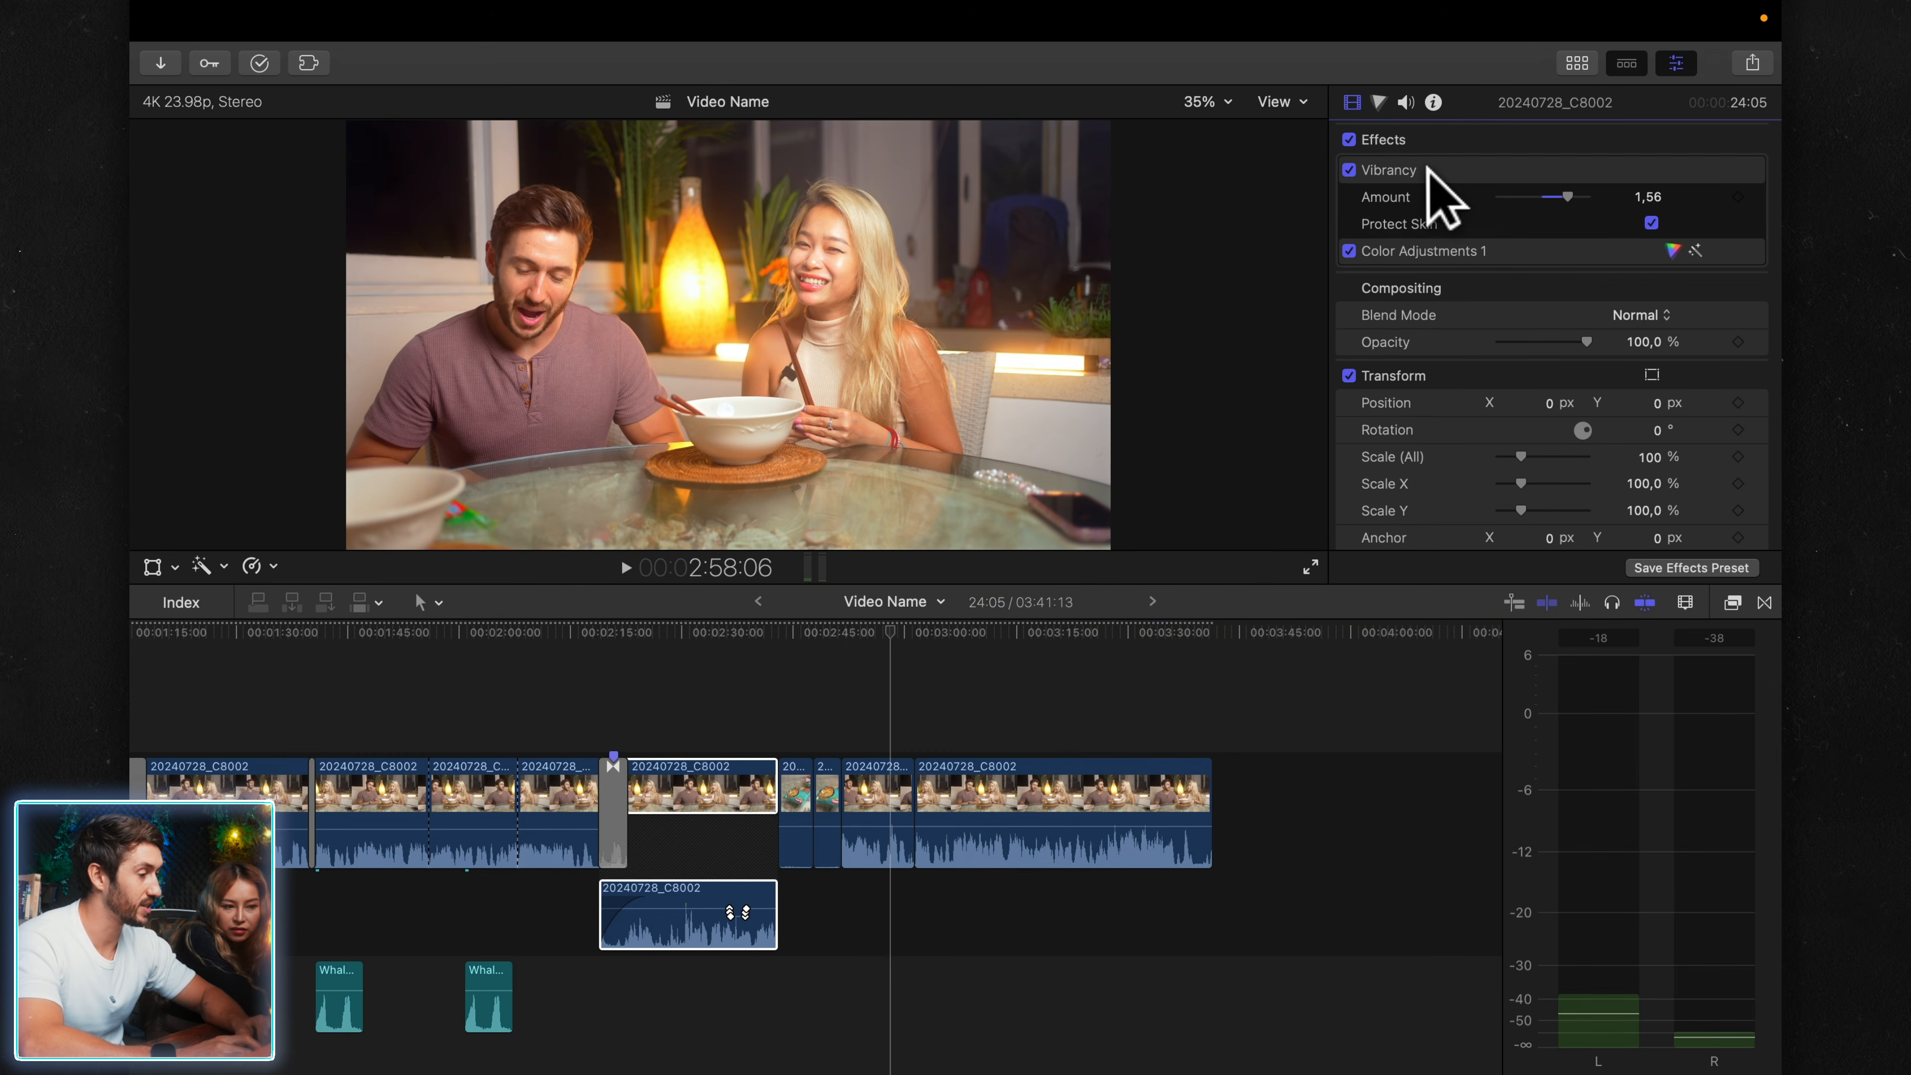
{"action": "left_click", "coordinate": [1431, 245]}
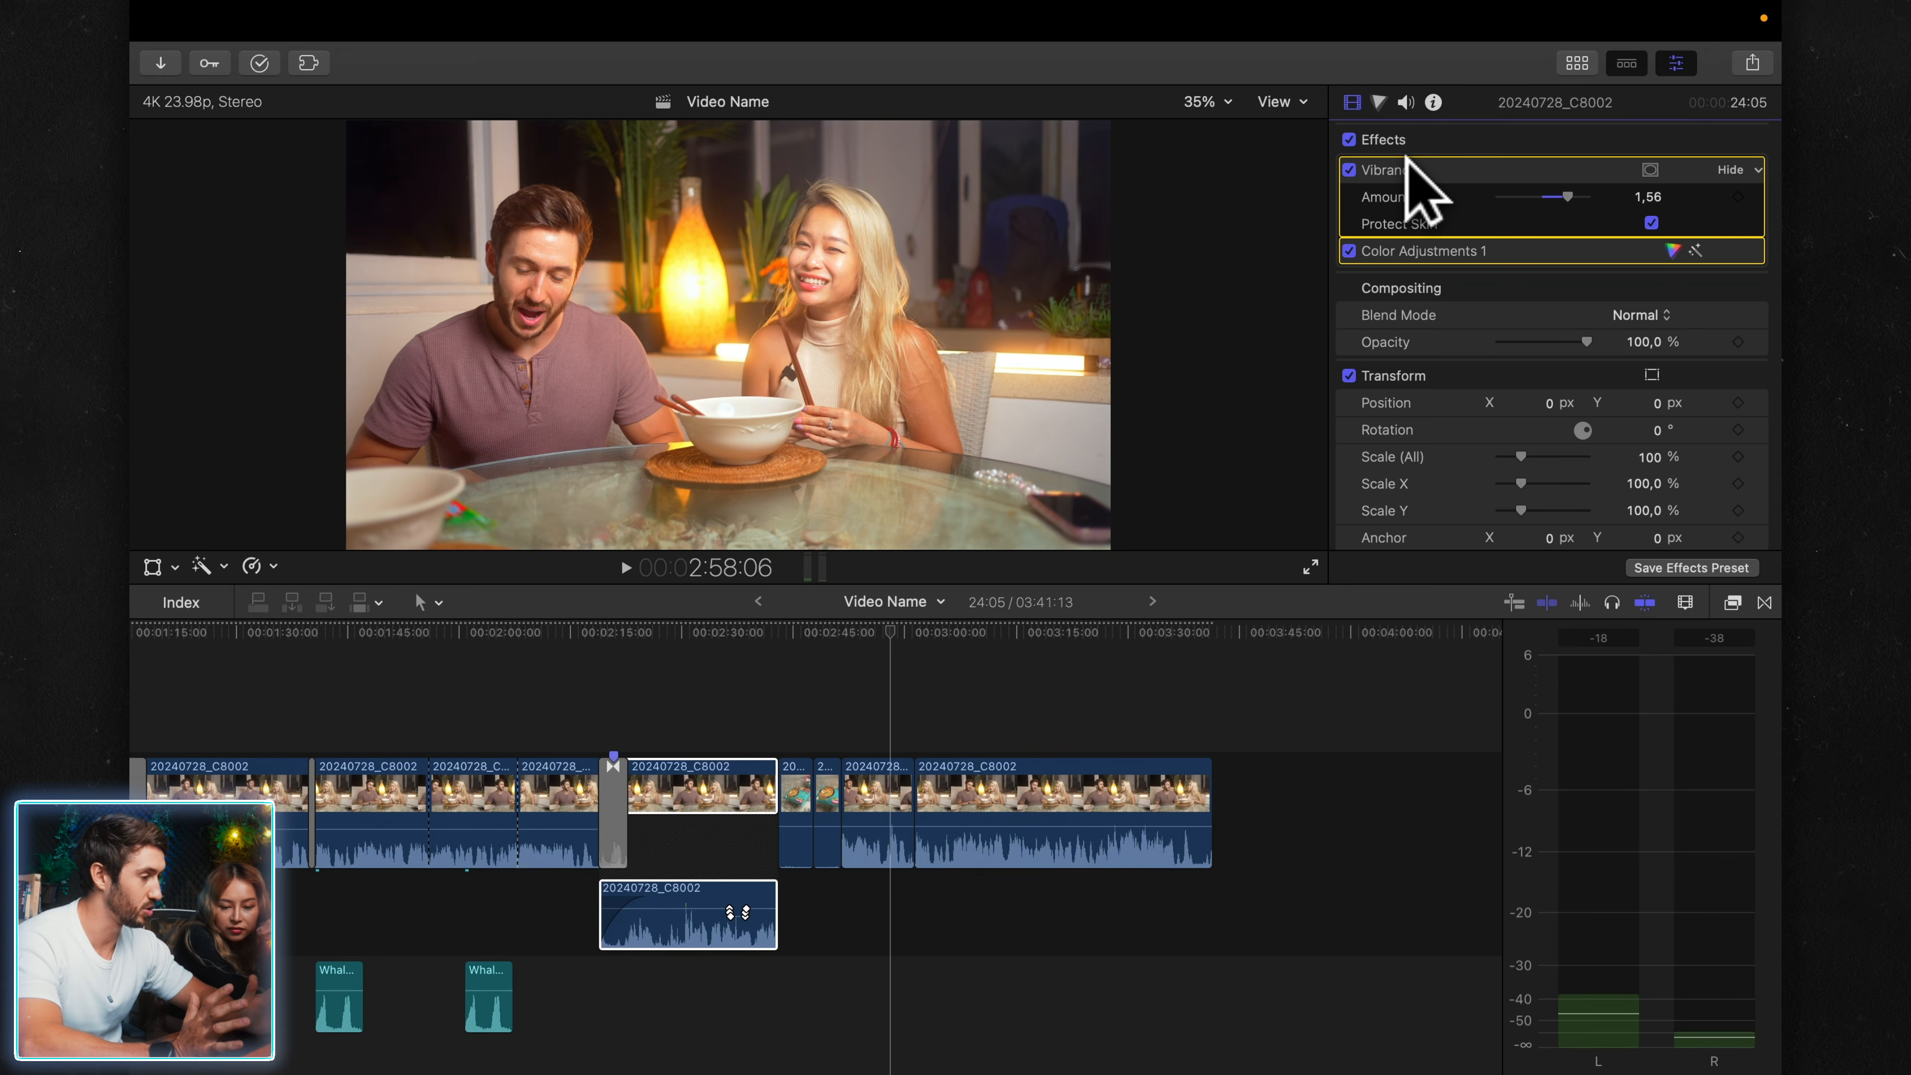
{"action": "left_click_drag", "start_coordinate": [1464, 176], "coordinate": [899, 817]}
{"action": "key", "text": "Delete"}
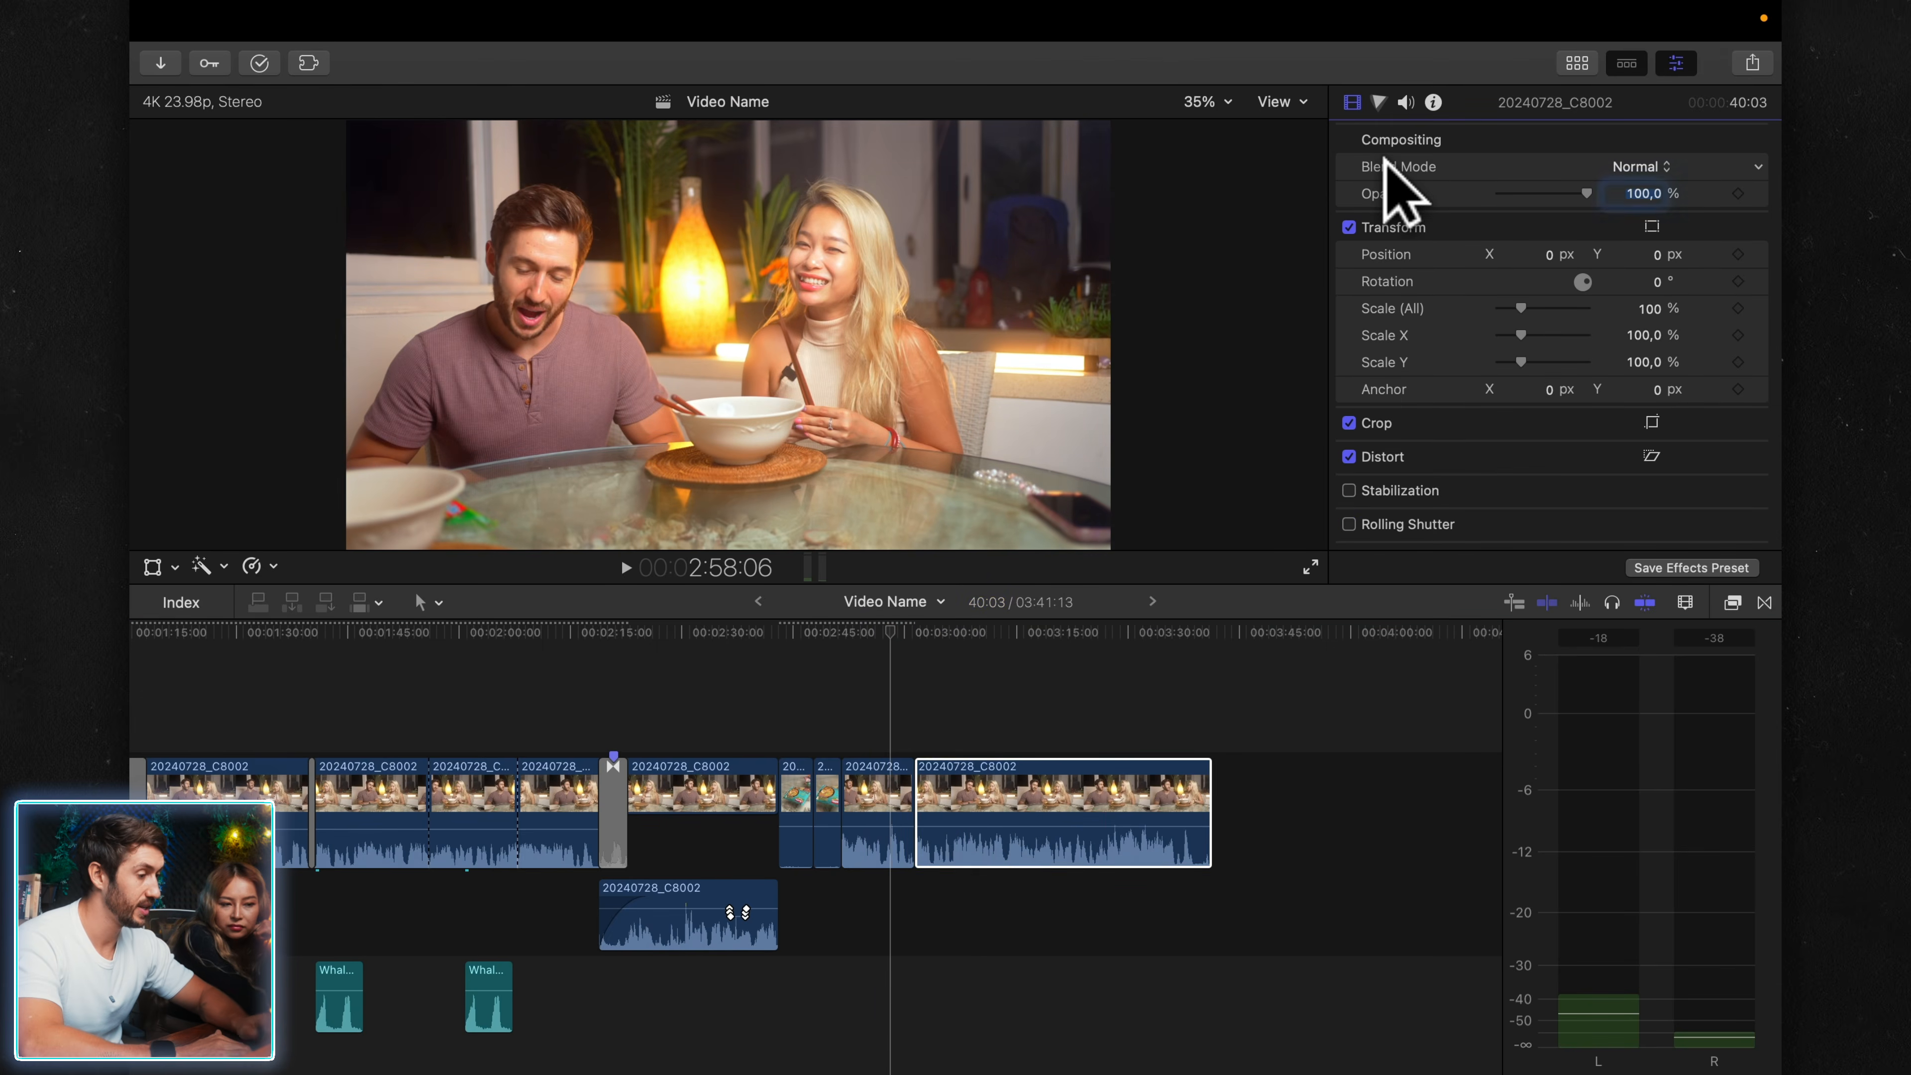
- Copy the graded clip and select the ungraded couple clips across the timeline as targets for its attributes
{"action": "left_click", "coordinate": [883, 817]}
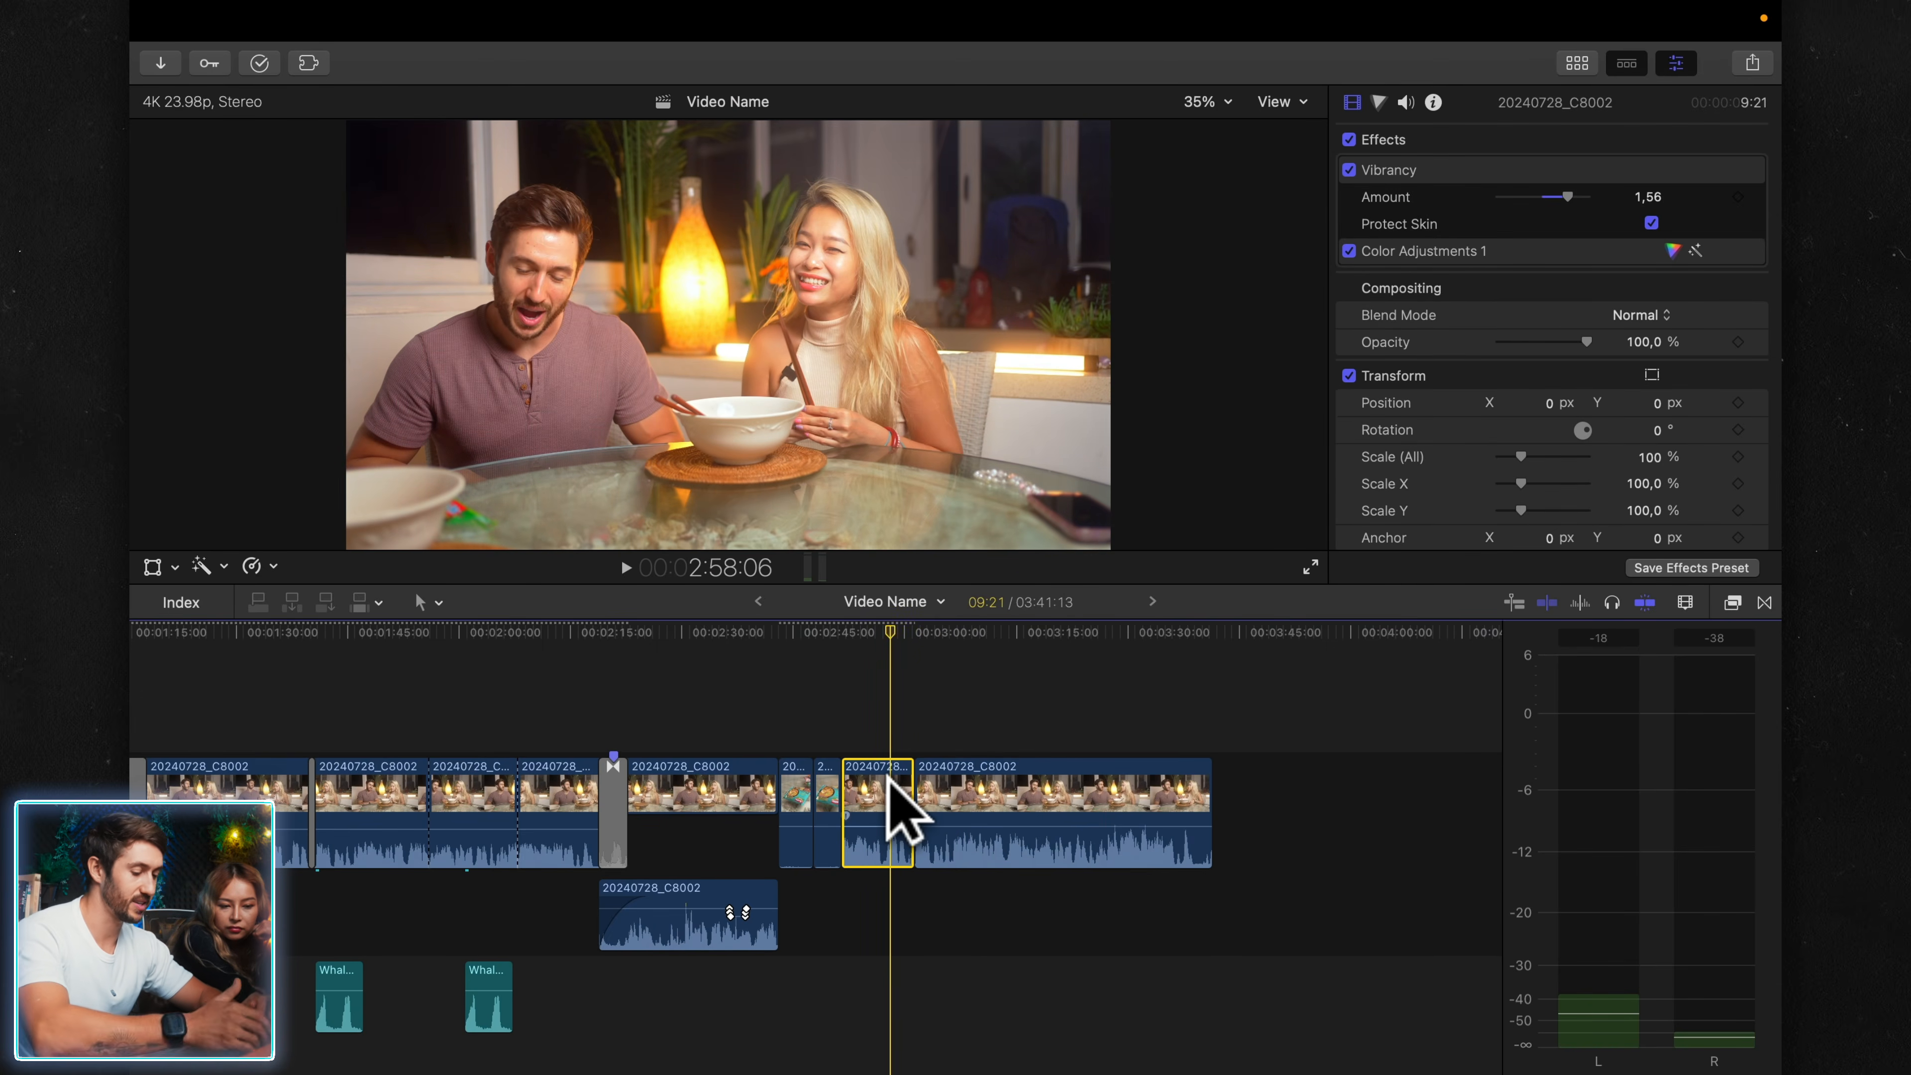
{"action": "key", "text": "super+c"}
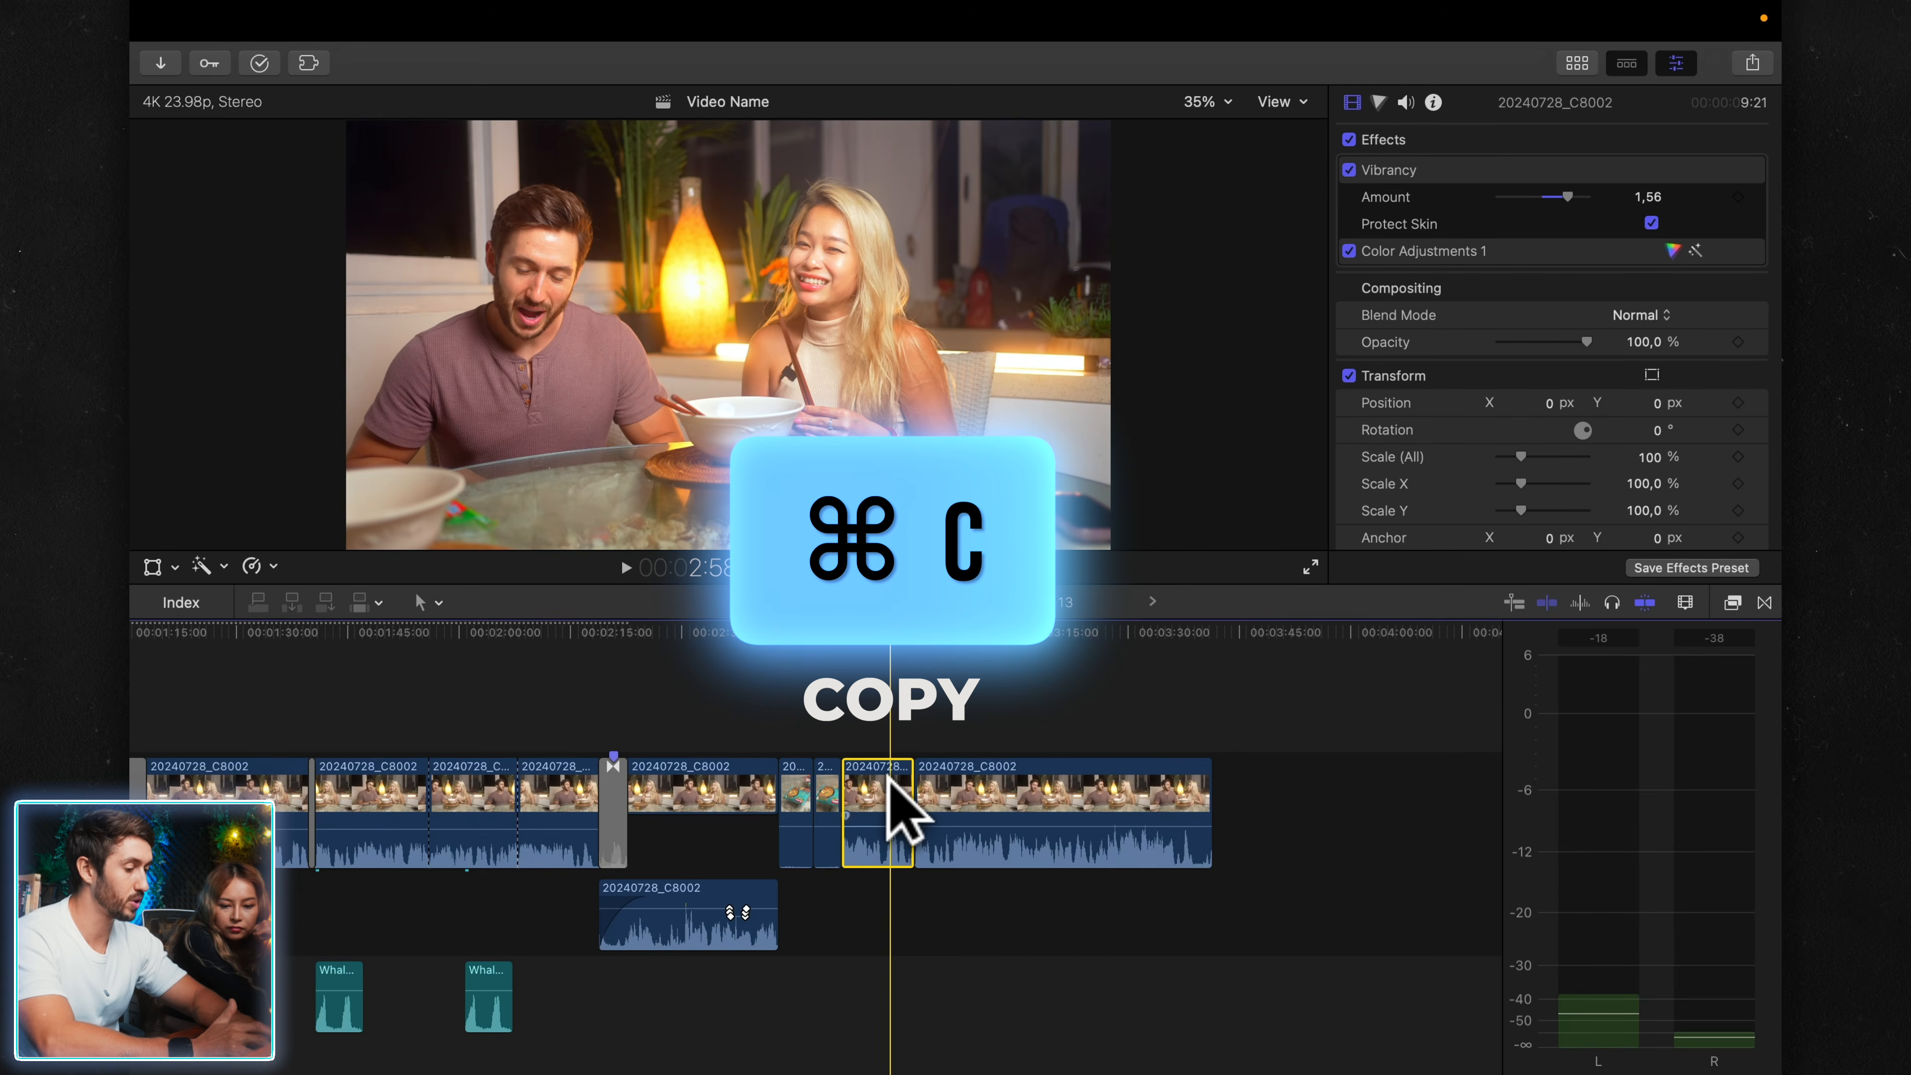
{"action": "key", "text": "super+minus"}
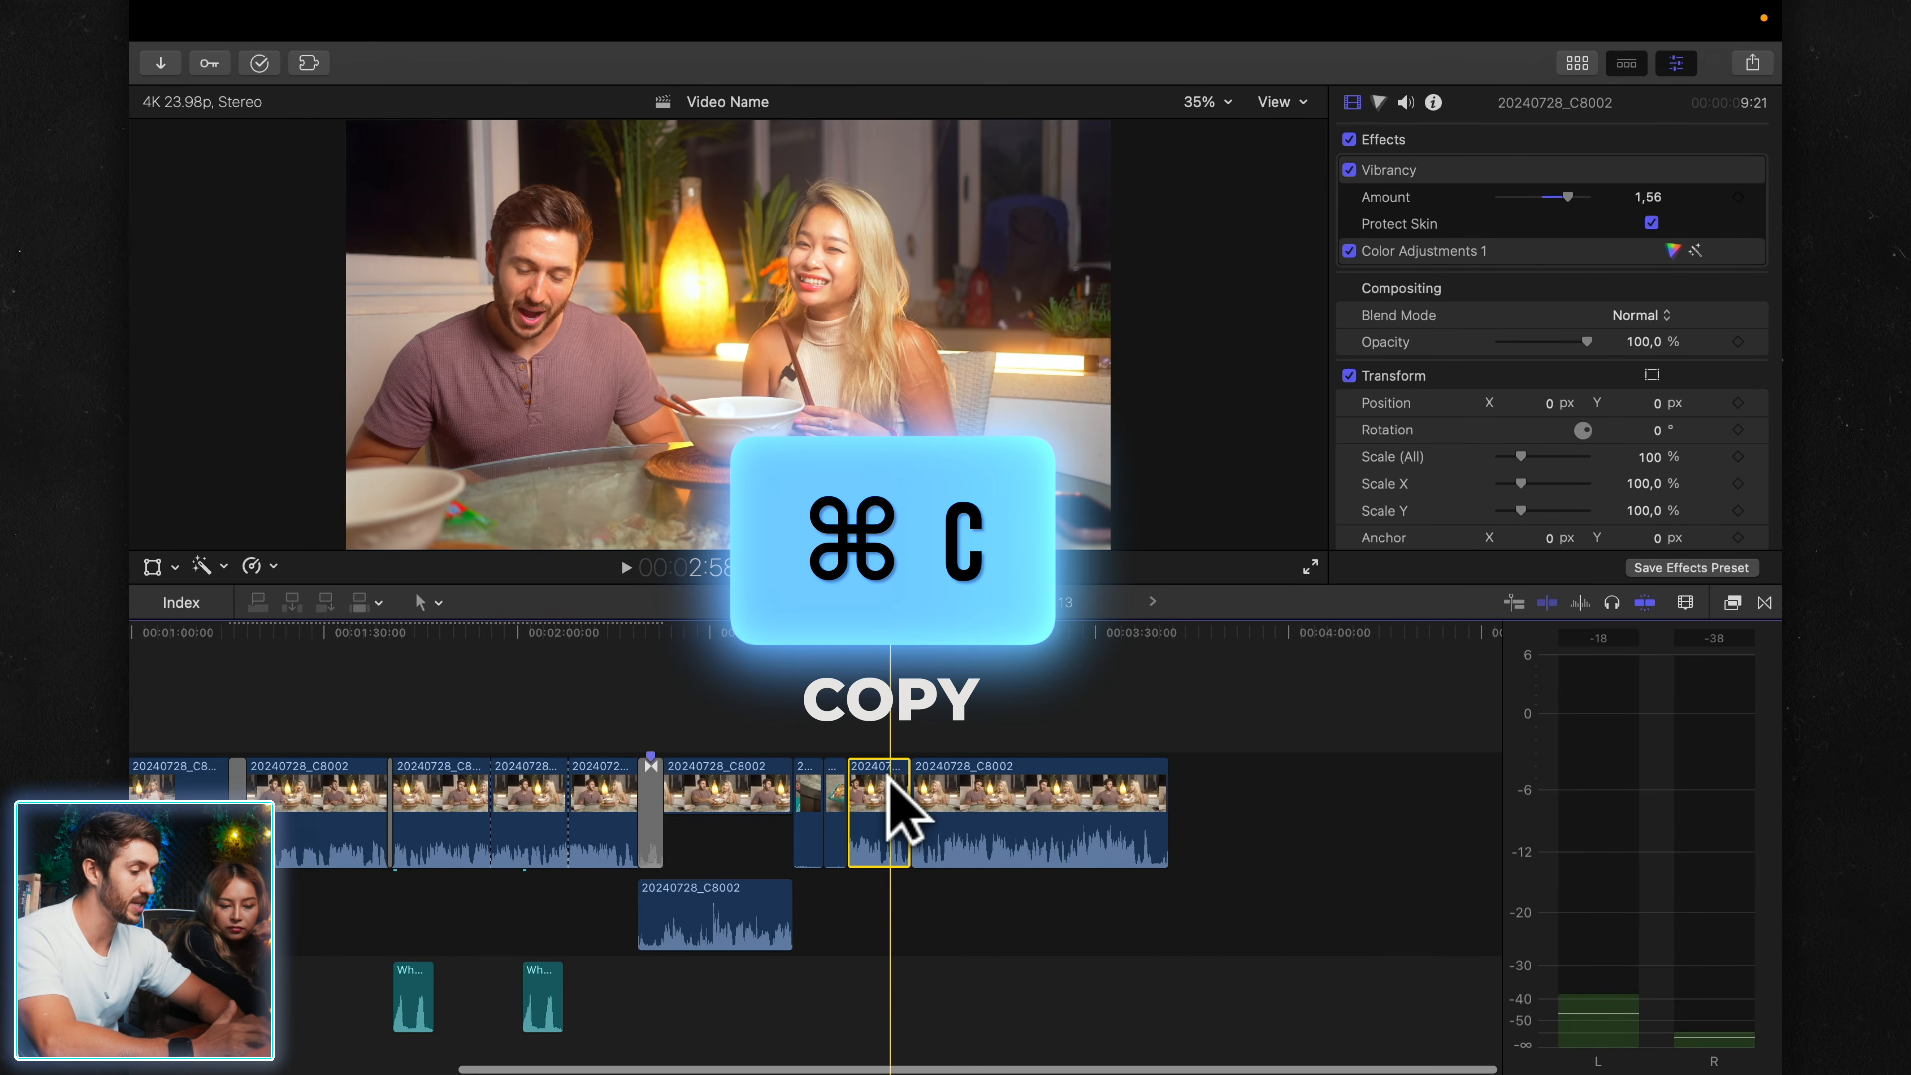
{"action": "scroll", "coordinate": [890, 787], "scroll_direction": "left", "scroll_amount": 3}
{"action": "left_click", "coordinate": [1183, 783]}
{"action": "left_click", "coordinate": [936, 783], "text": "super"}
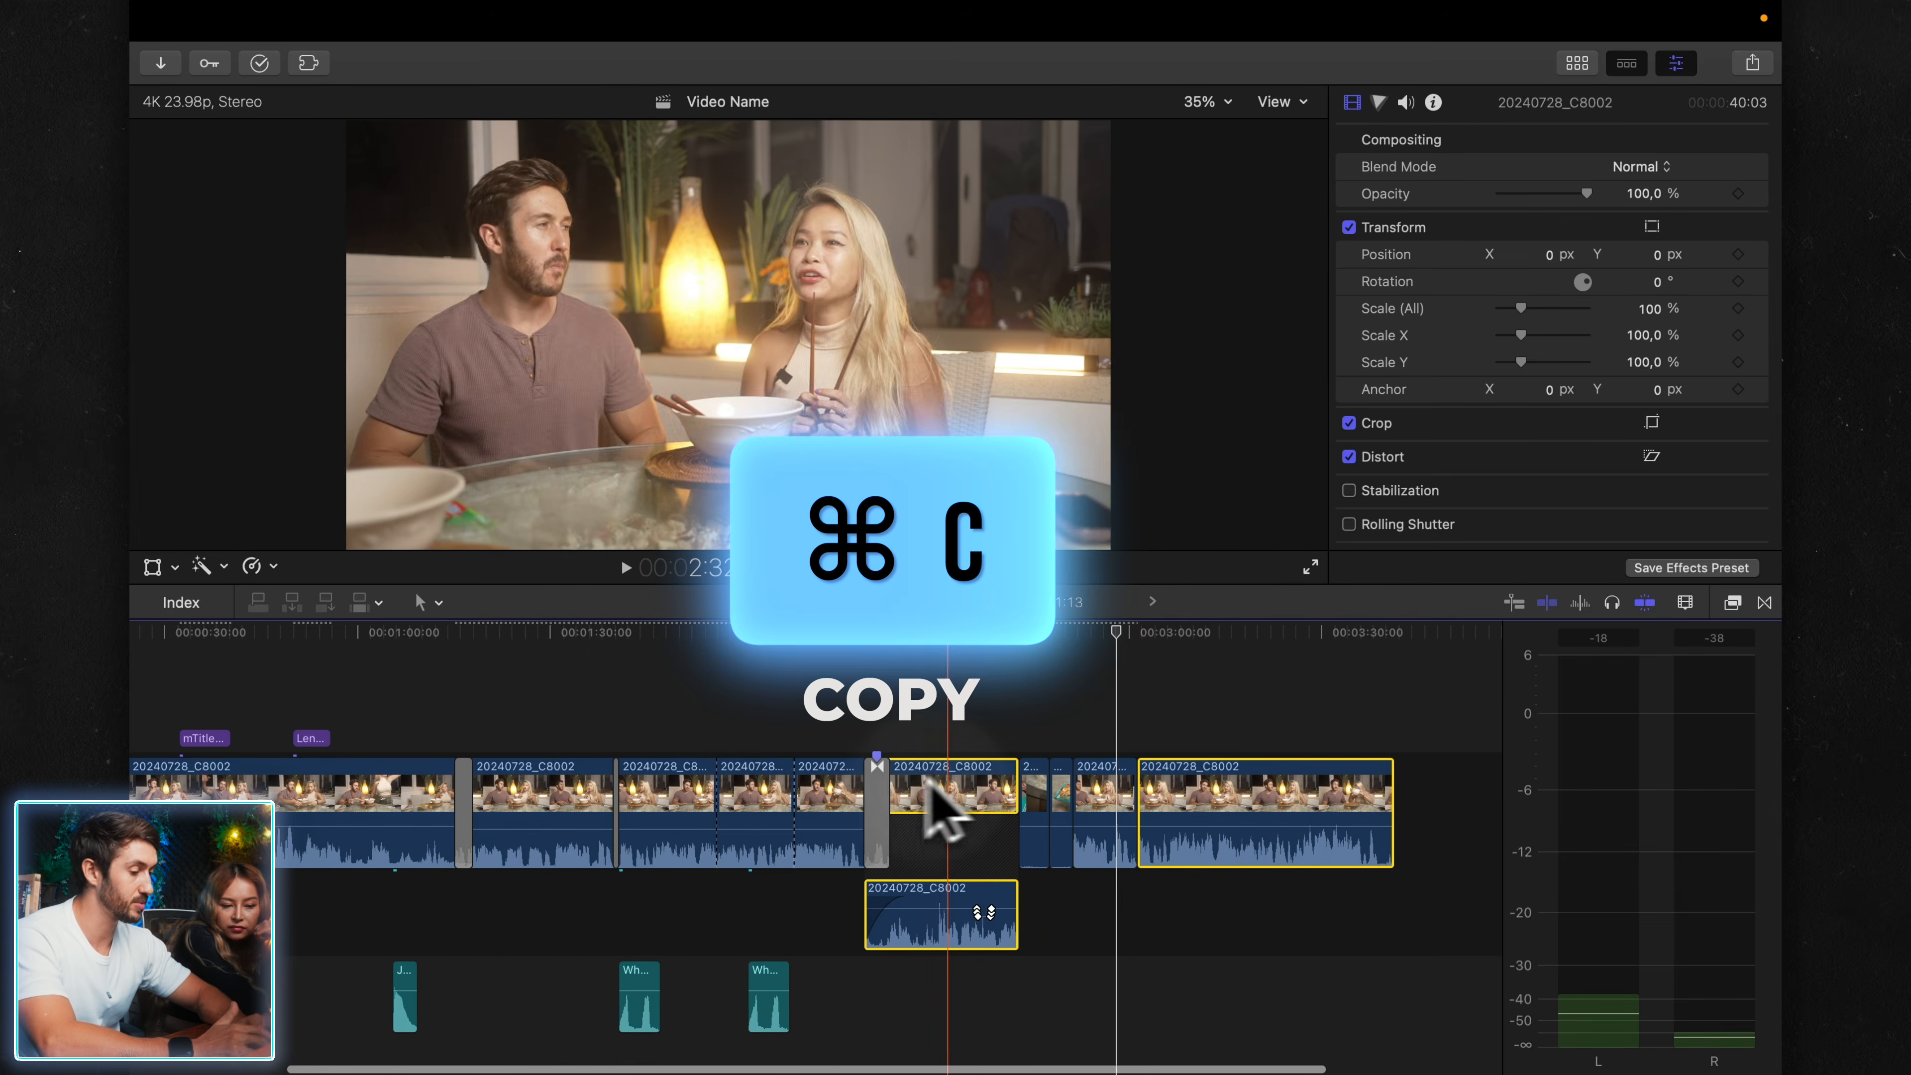
{"action": "left_click", "coordinate": [811, 789], "text": "super"}
{"action": "left_click_drag", "start_coordinate": [792, 696], "coordinate": [534, 832]}
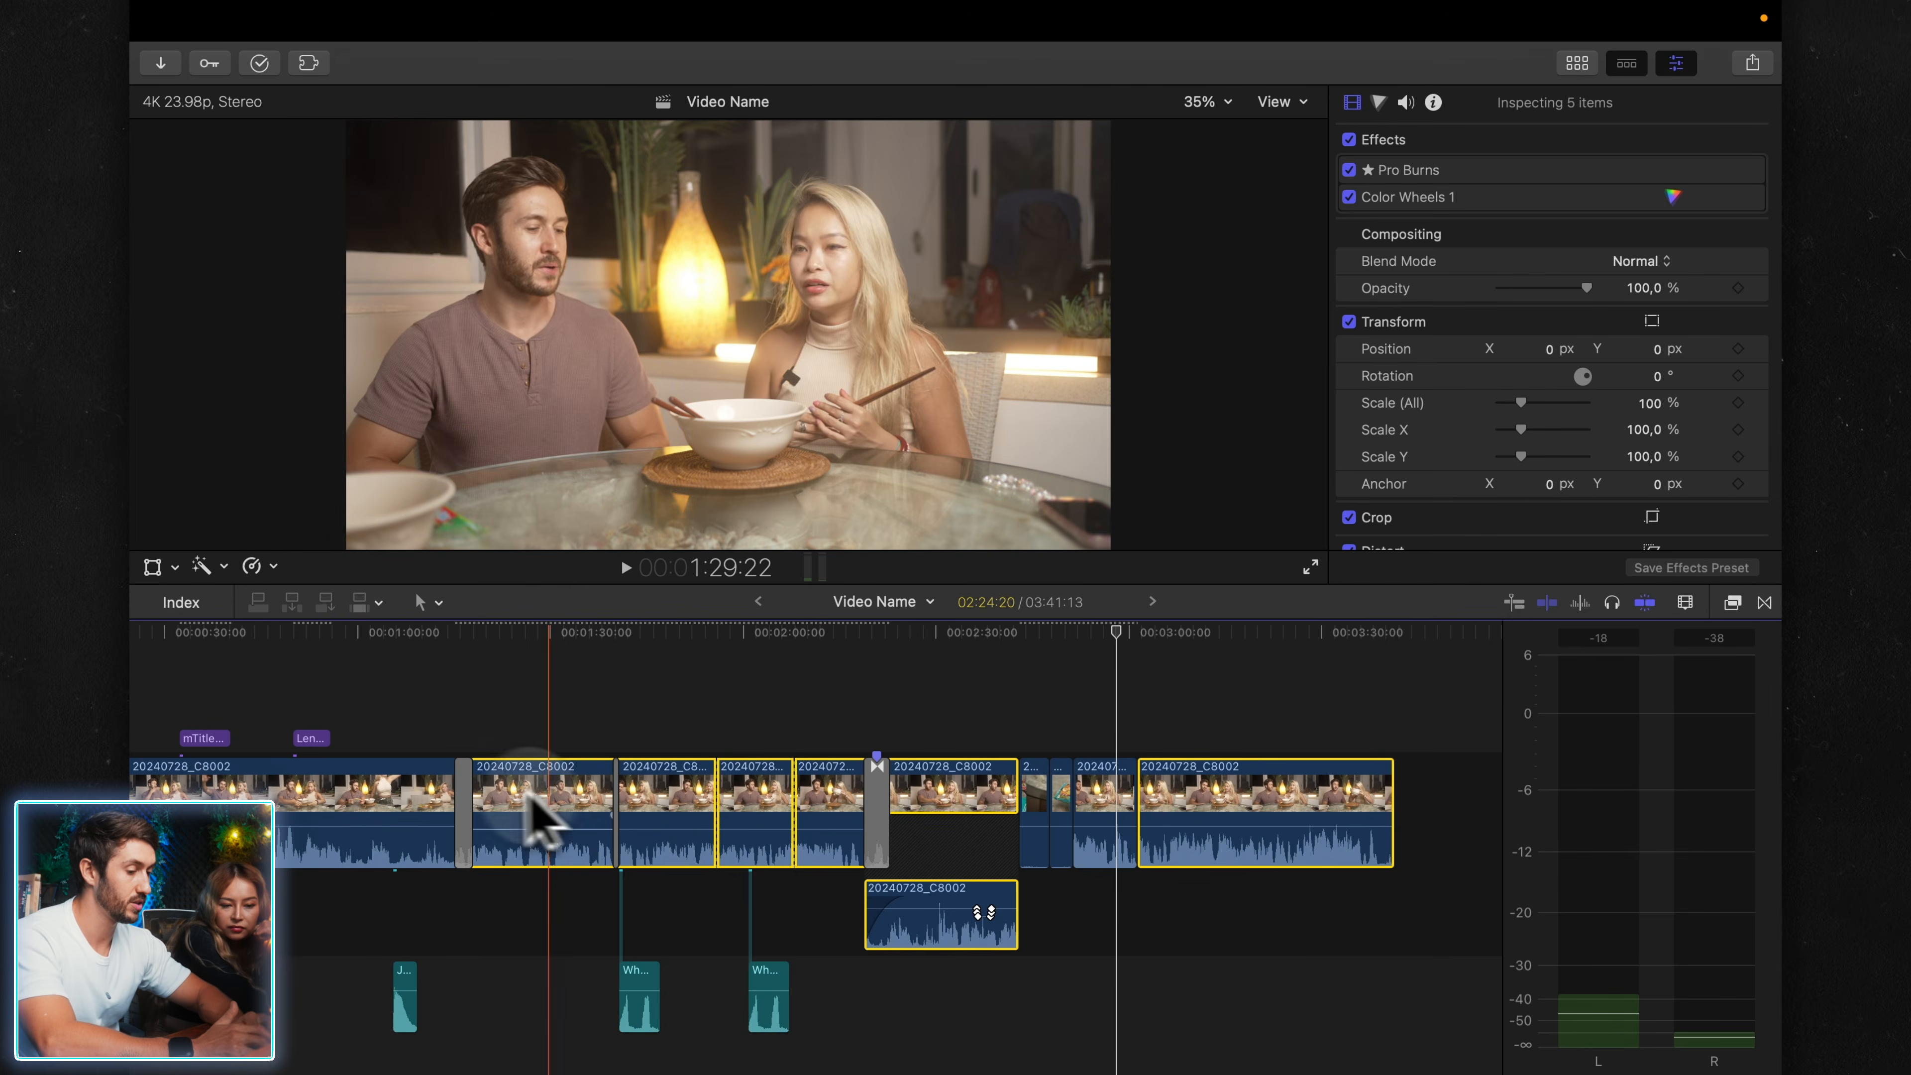
{"action": "left_click", "coordinate": [396, 790], "text": "super"}
- Review the Paste Attributes options for the selected clips, including Vibrancy, Color Adjustments 1 and Volume, without pasting them
{"action": "key", "text": "shift+super+v"}
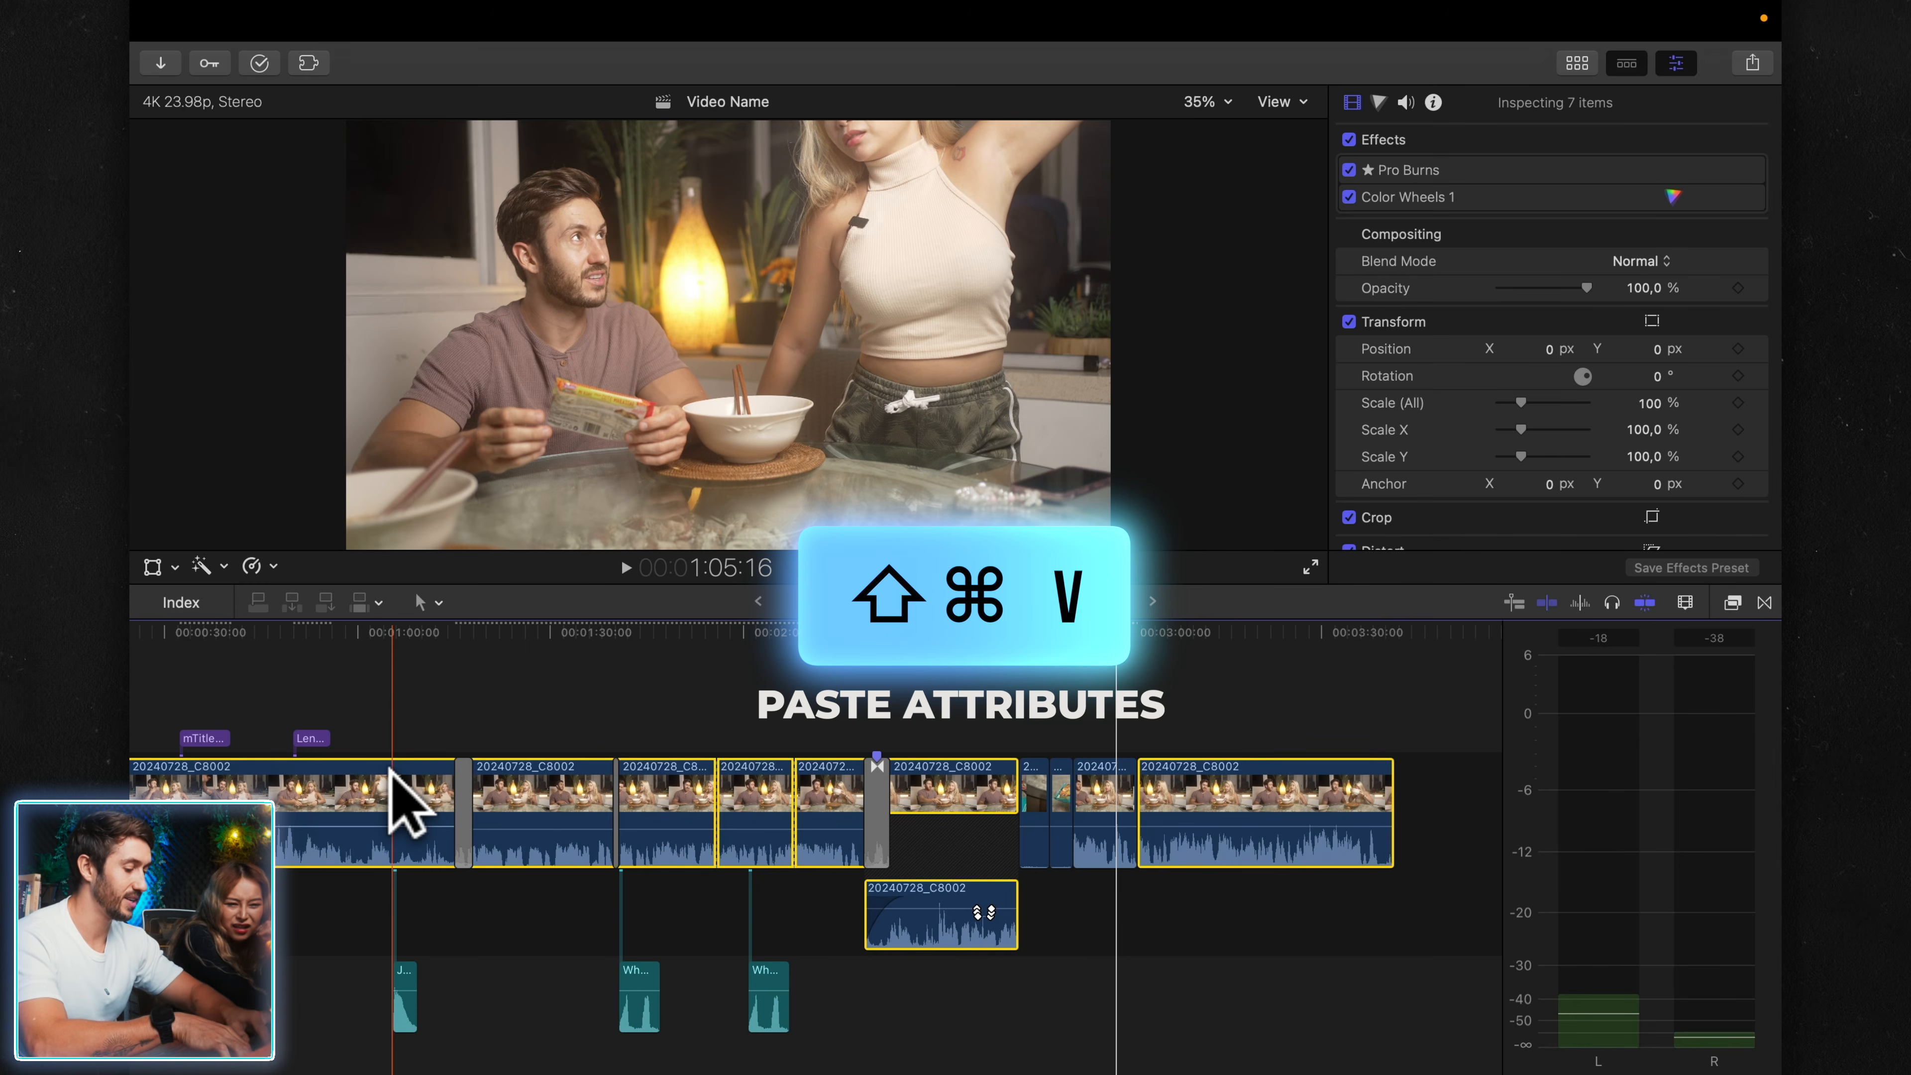
{"action": "key", "text": "shift+super+v"}
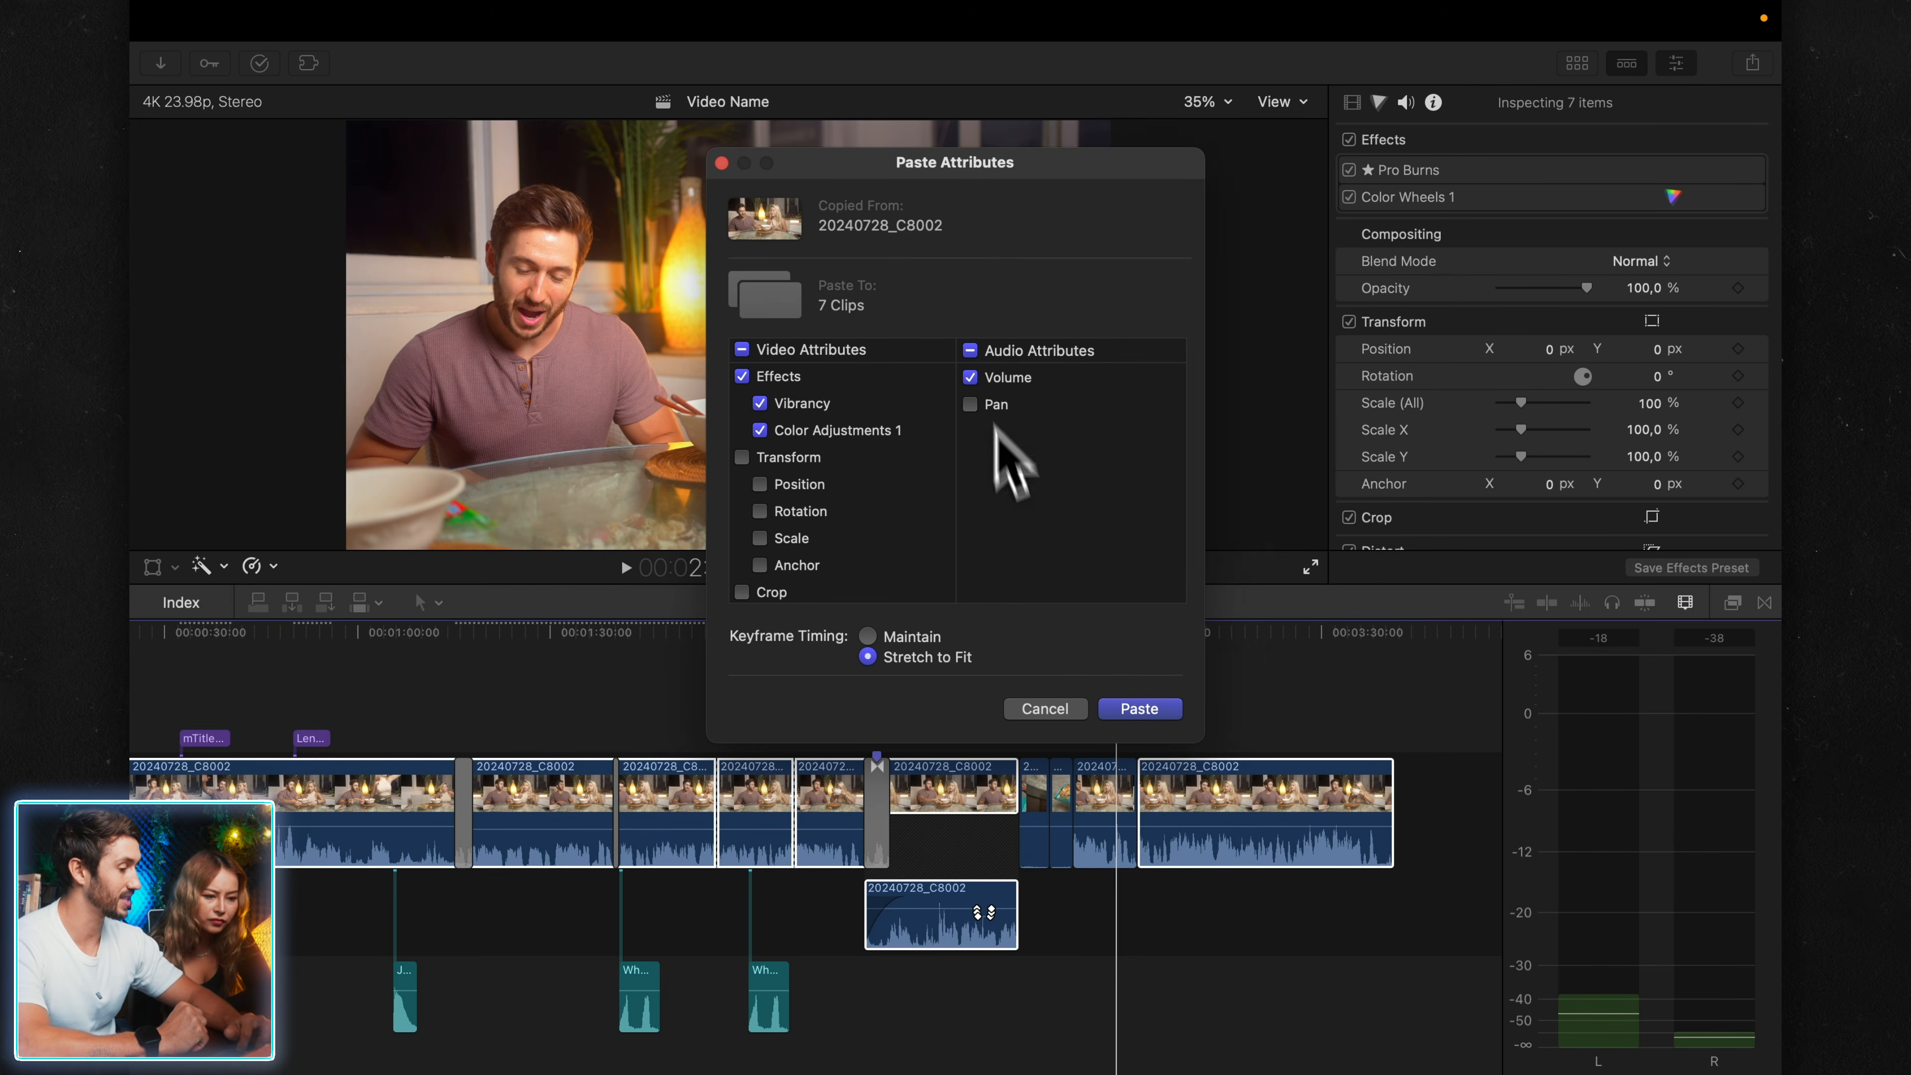
{"action": "left_click", "coordinate": [1068, 709]}
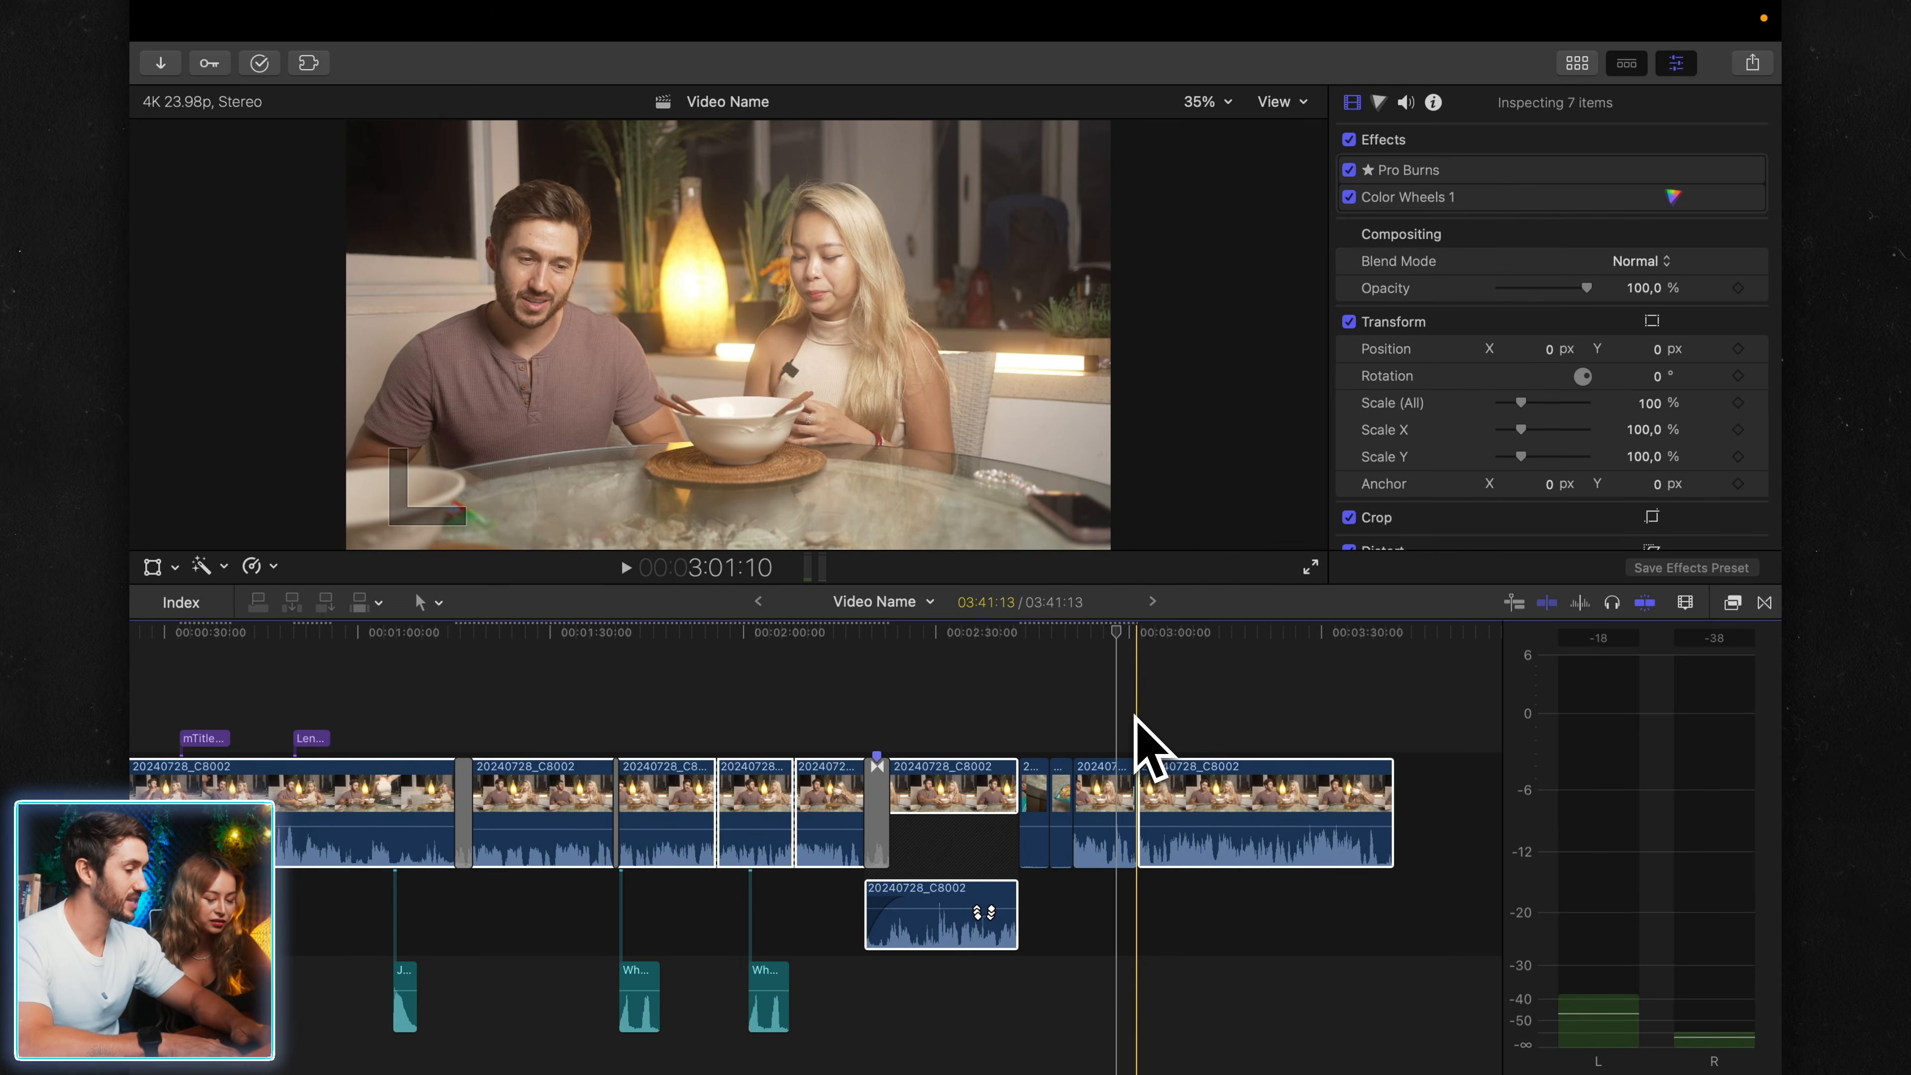
{"action": "key", "text": "super+shift+v"}
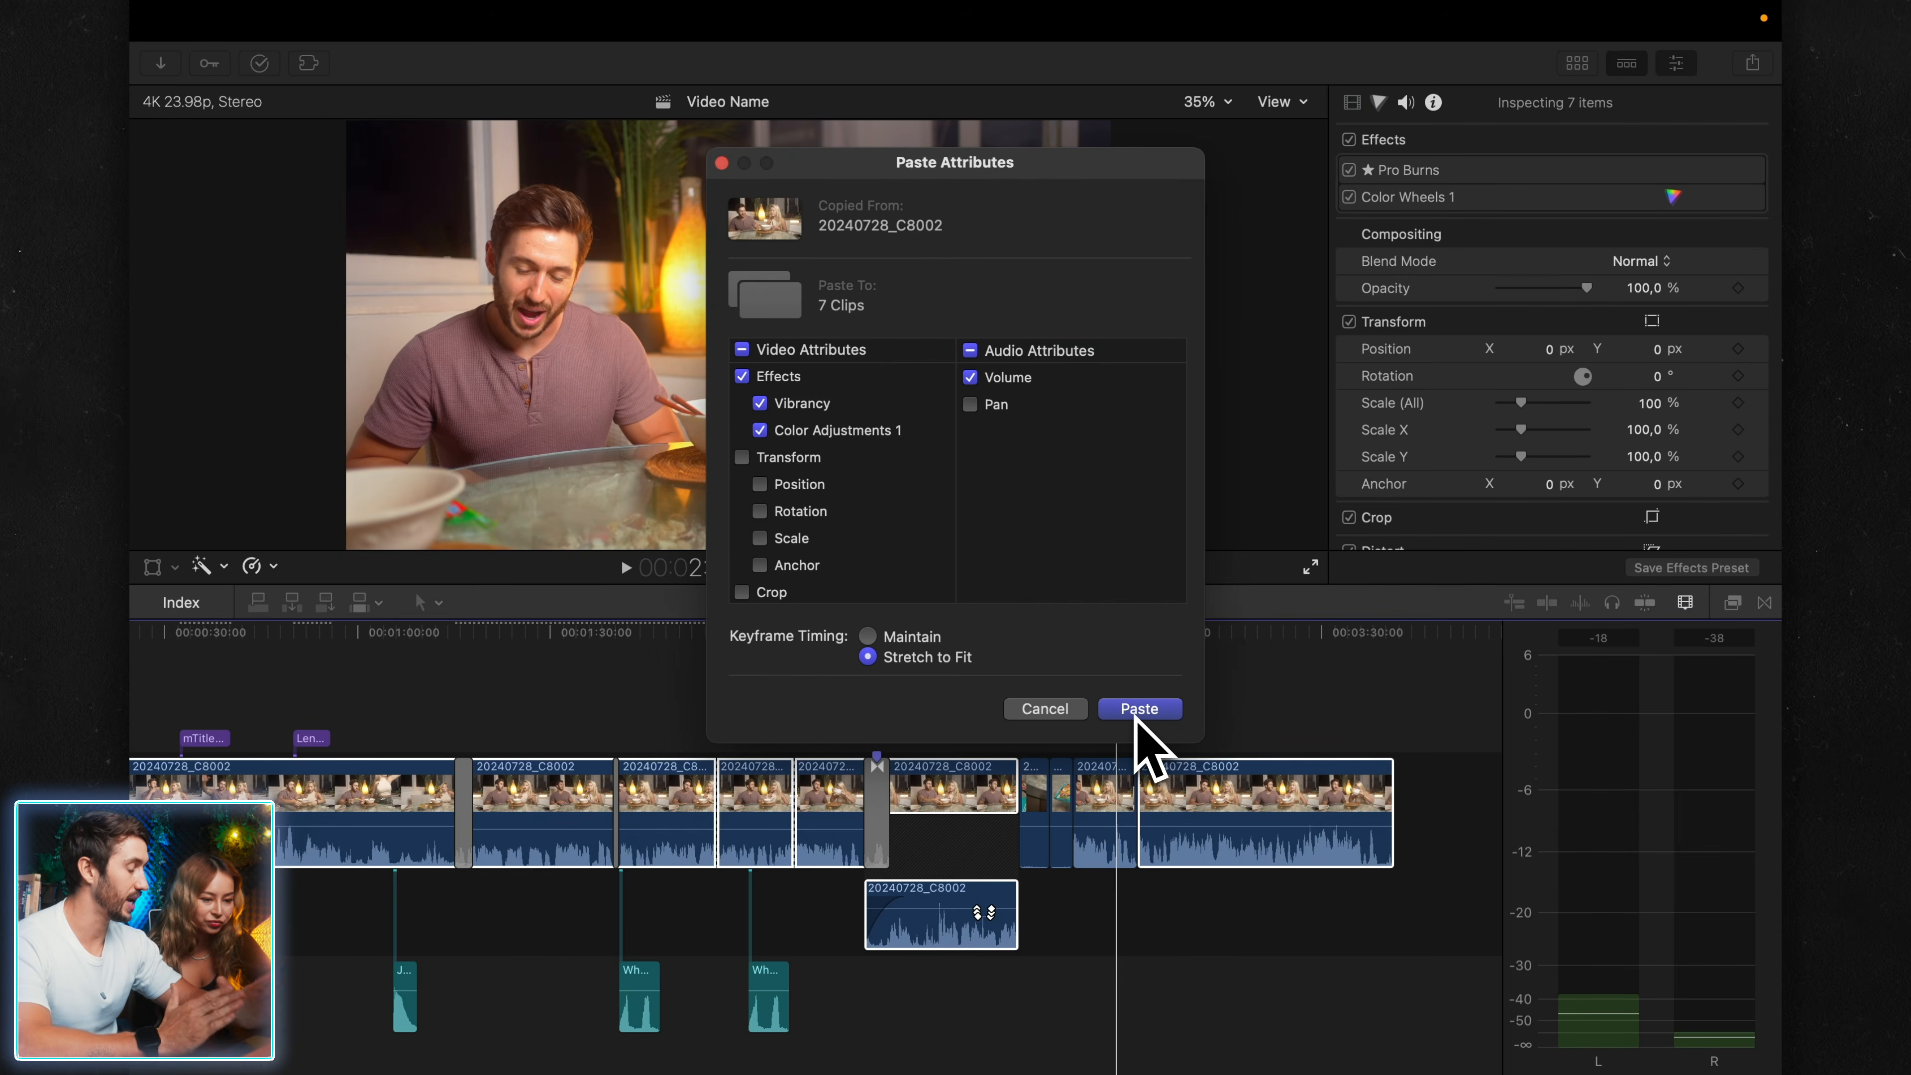
{"action": "left_click", "coordinate": [1066, 714]}
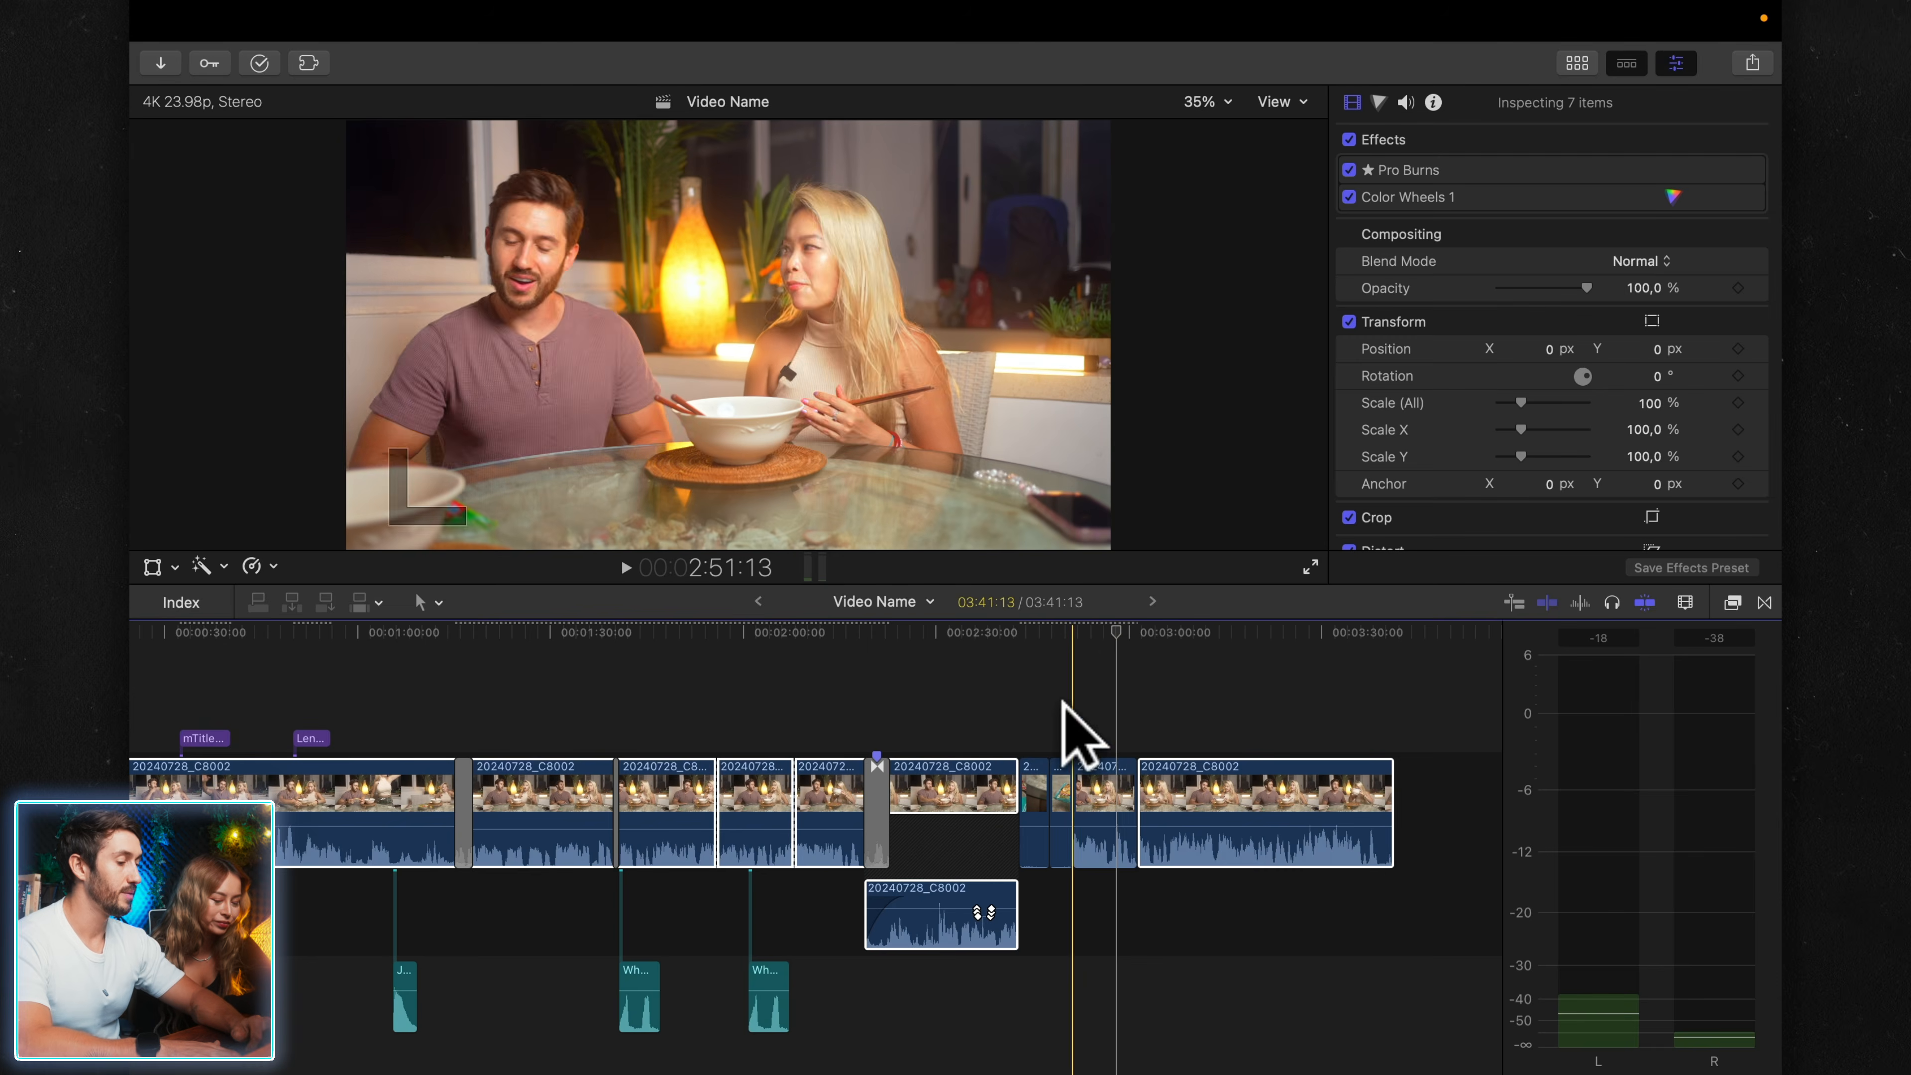
- Delete the Vibrancy and Color Adjustments effects from the graded clip before the last one
{"action": "left_click", "coordinate": [1102, 782]}
{"action": "left_click", "coordinate": [1441, 171]}
{"action": "left_click", "coordinate": [1424, 251], "text": "super"}
{"action": "key", "text": "Delete"}
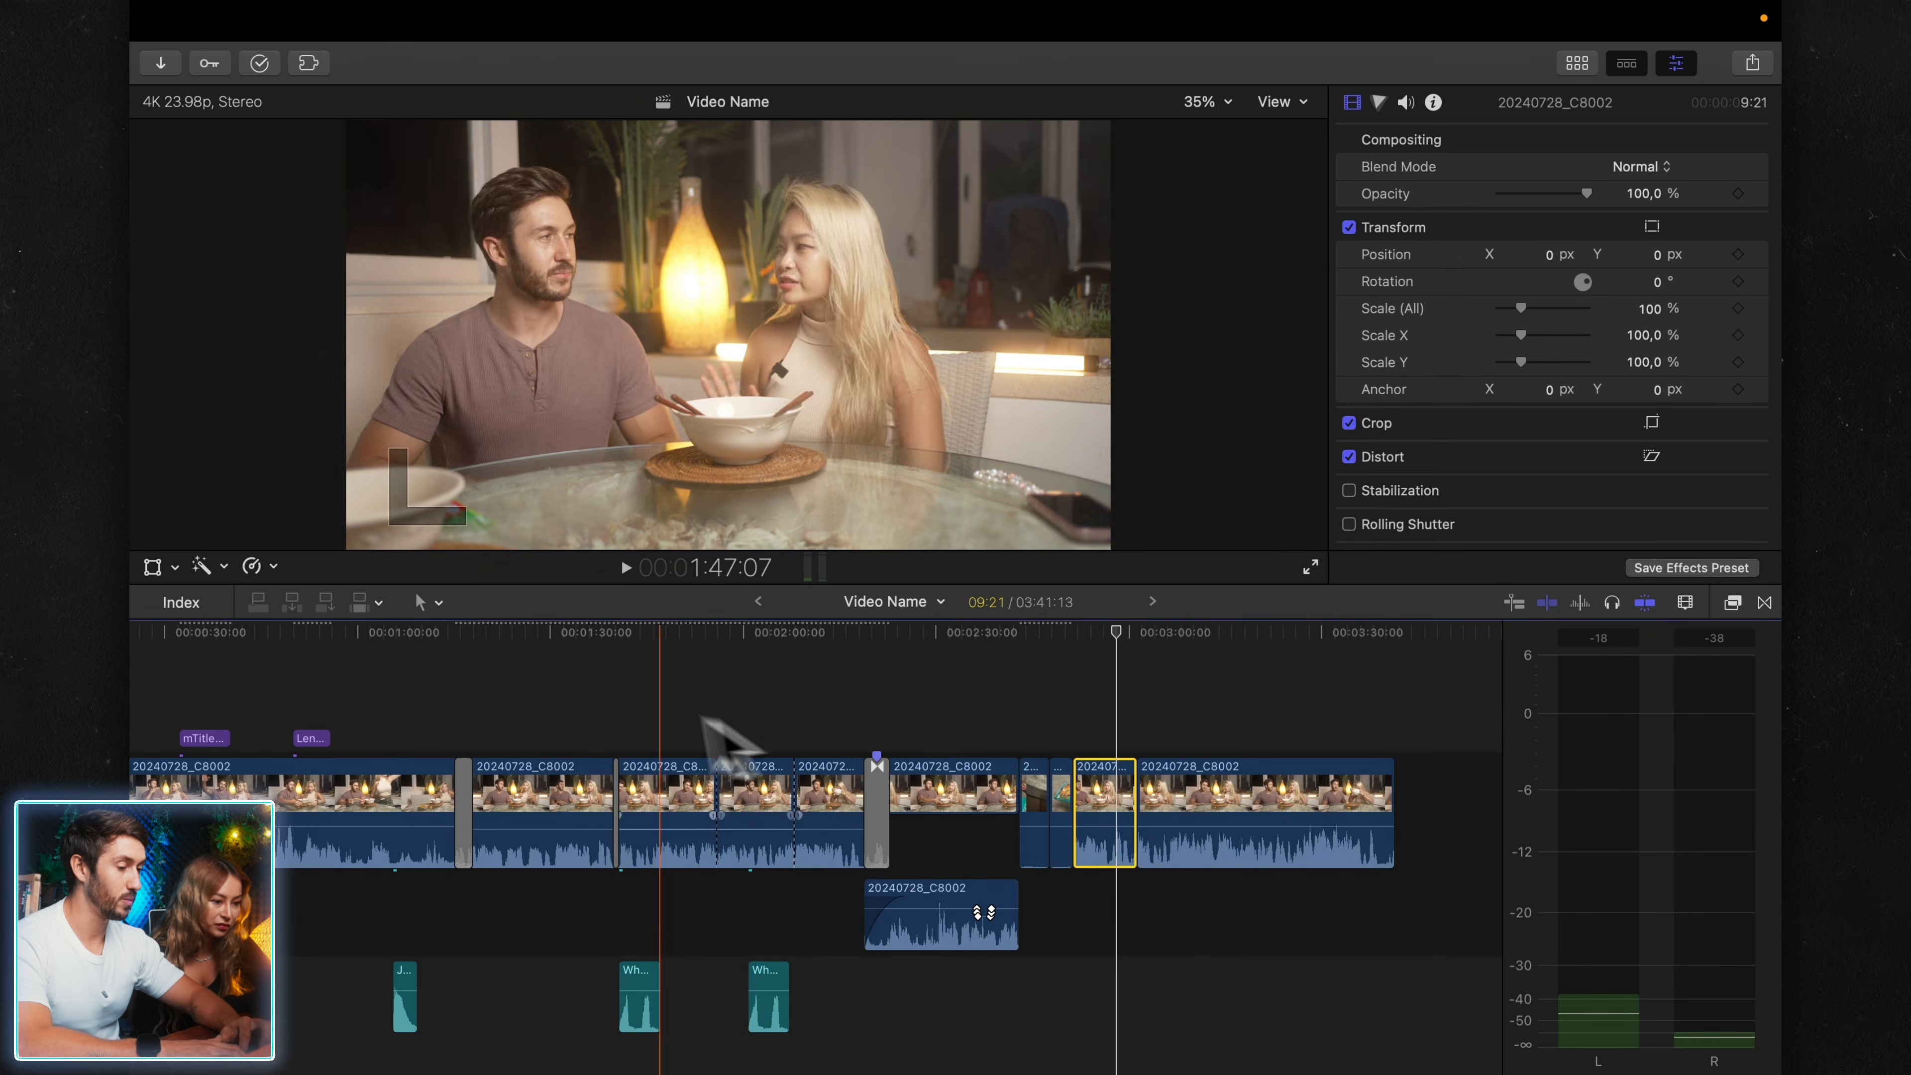
- Add an adjustment clip above the main footage and extend both ends to span the whole timeline
{"action": "left_click", "coordinate": [566, 674]}
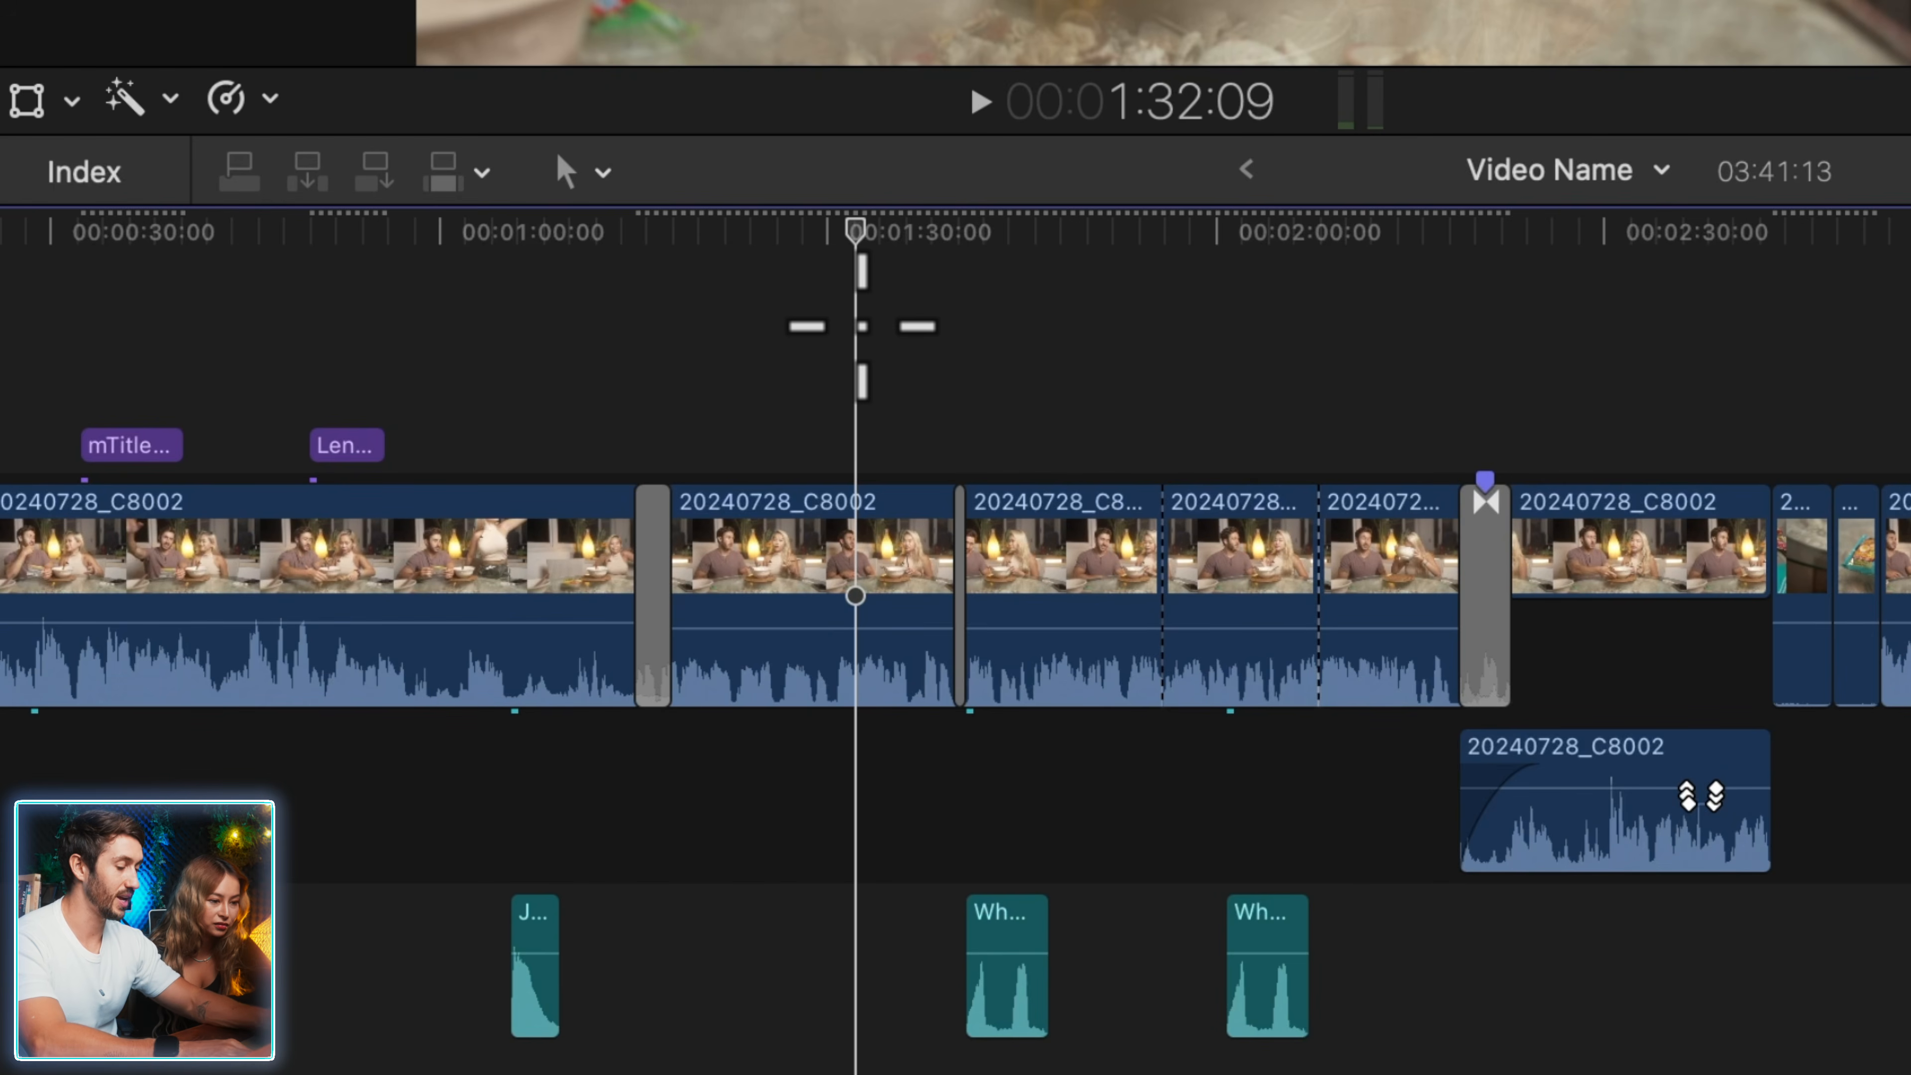
{"action": "key", "text": "alt+a"}
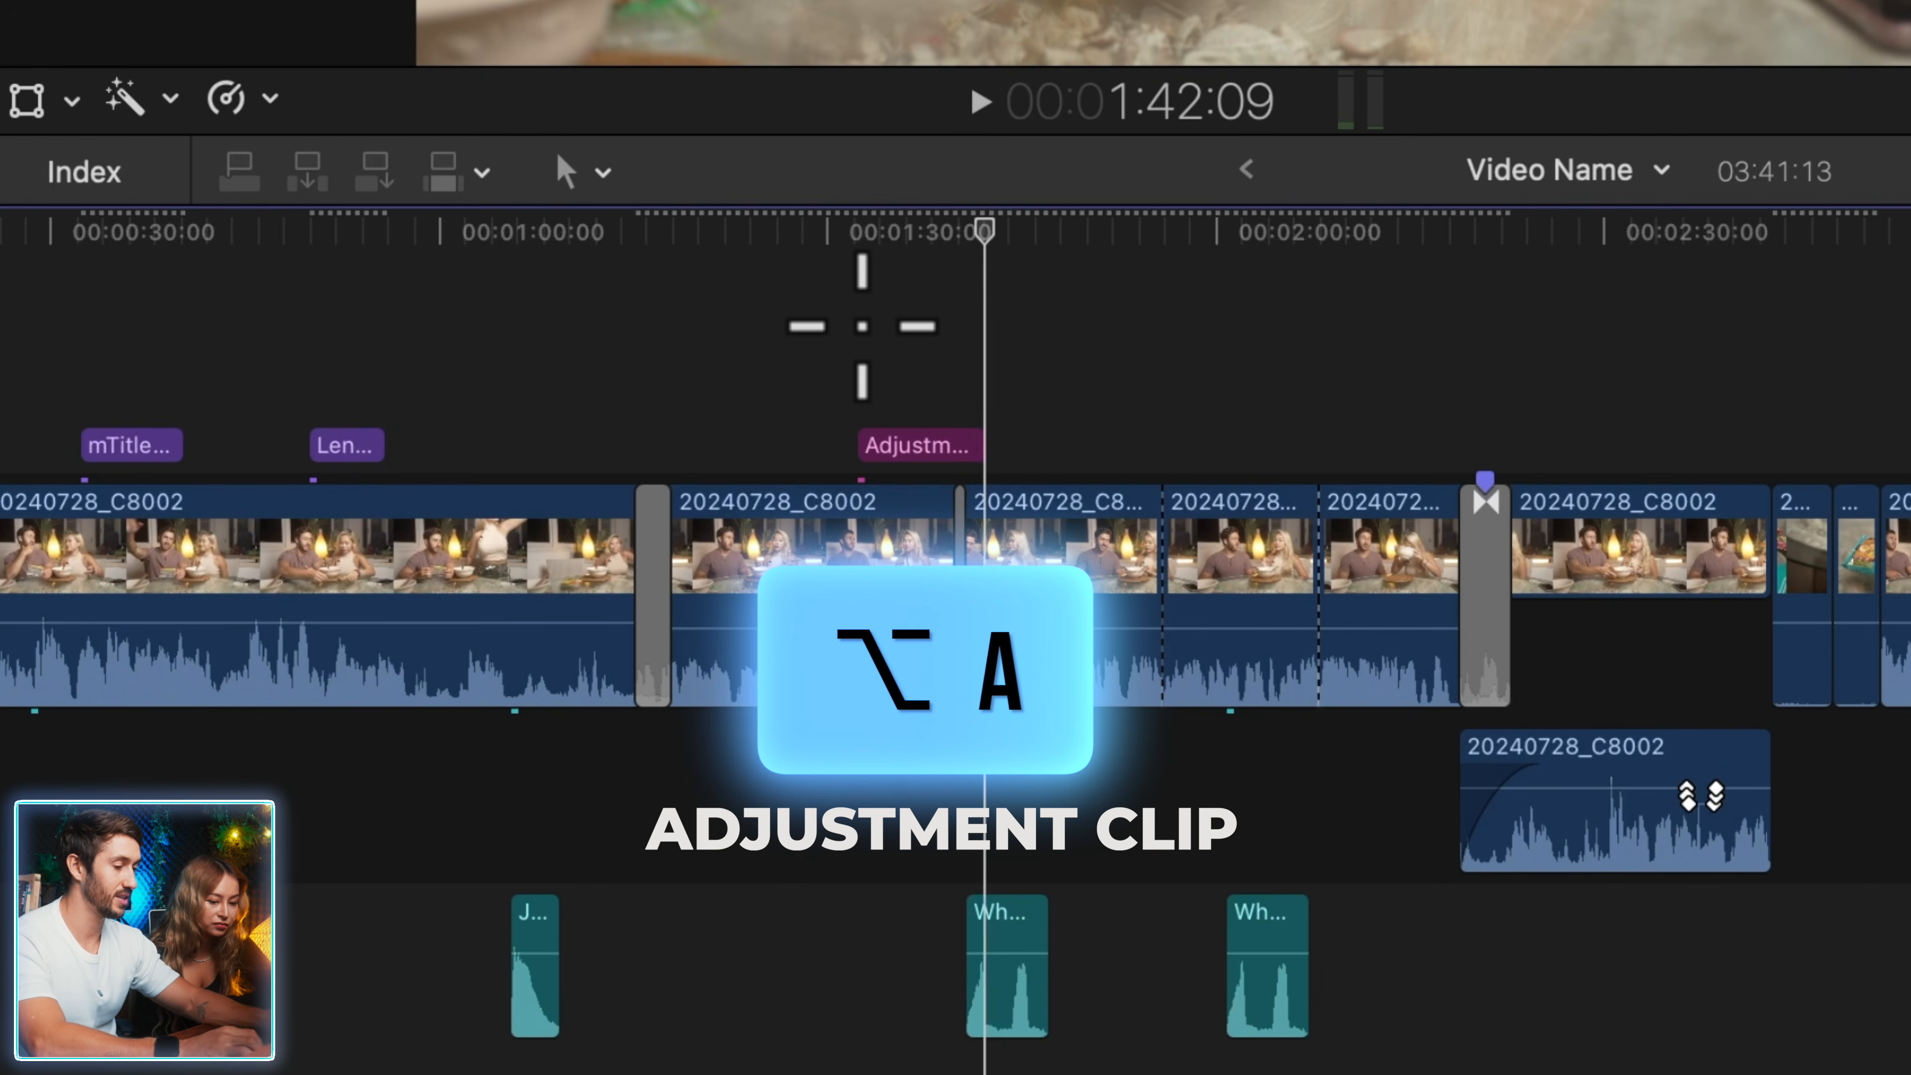
{"action": "scroll", "coordinate": [887, 443], "scroll_direction": "left", "scroll_amount": 5}
{"action": "left_click_drag", "start_coordinate": [1289, 516], "coordinate": [22, 520]}
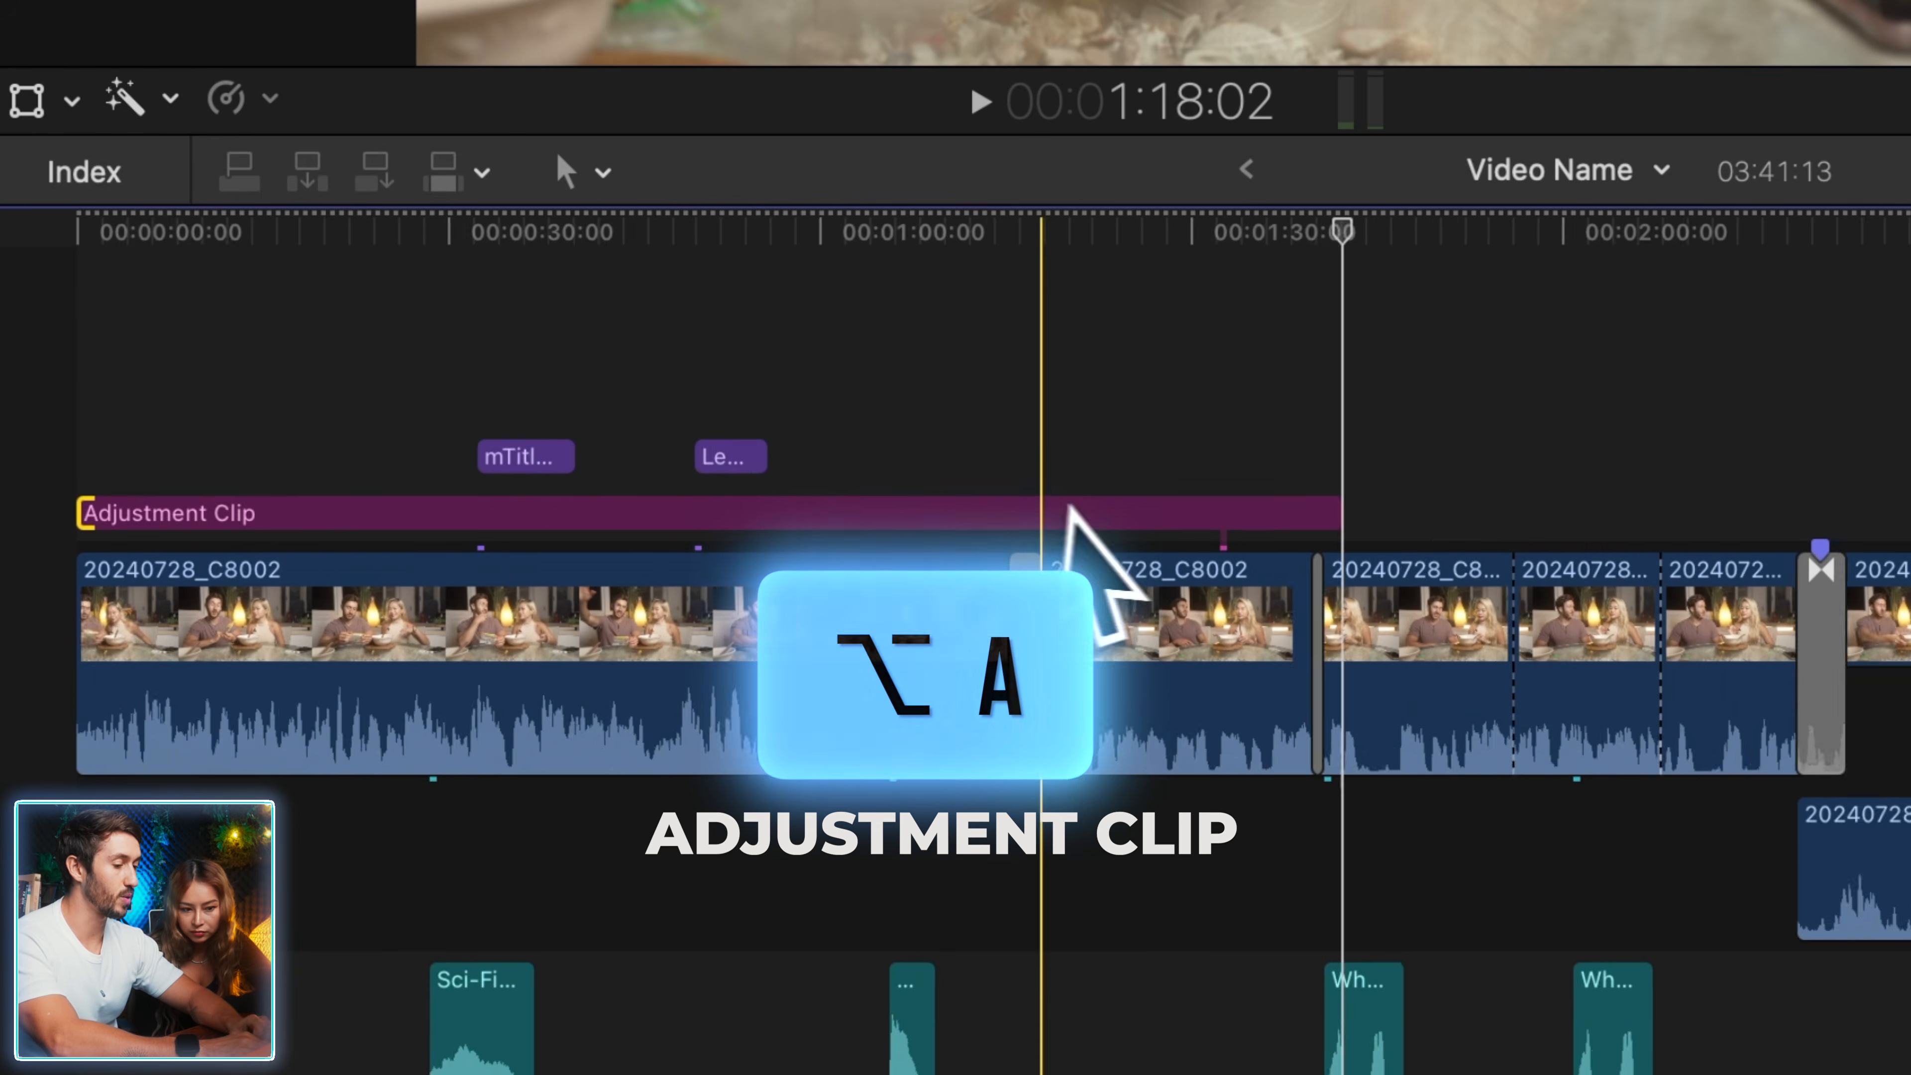
{"action": "left_click_drag", "start_coordinate": [1037, 512], "coordinate": [1910, 520]}
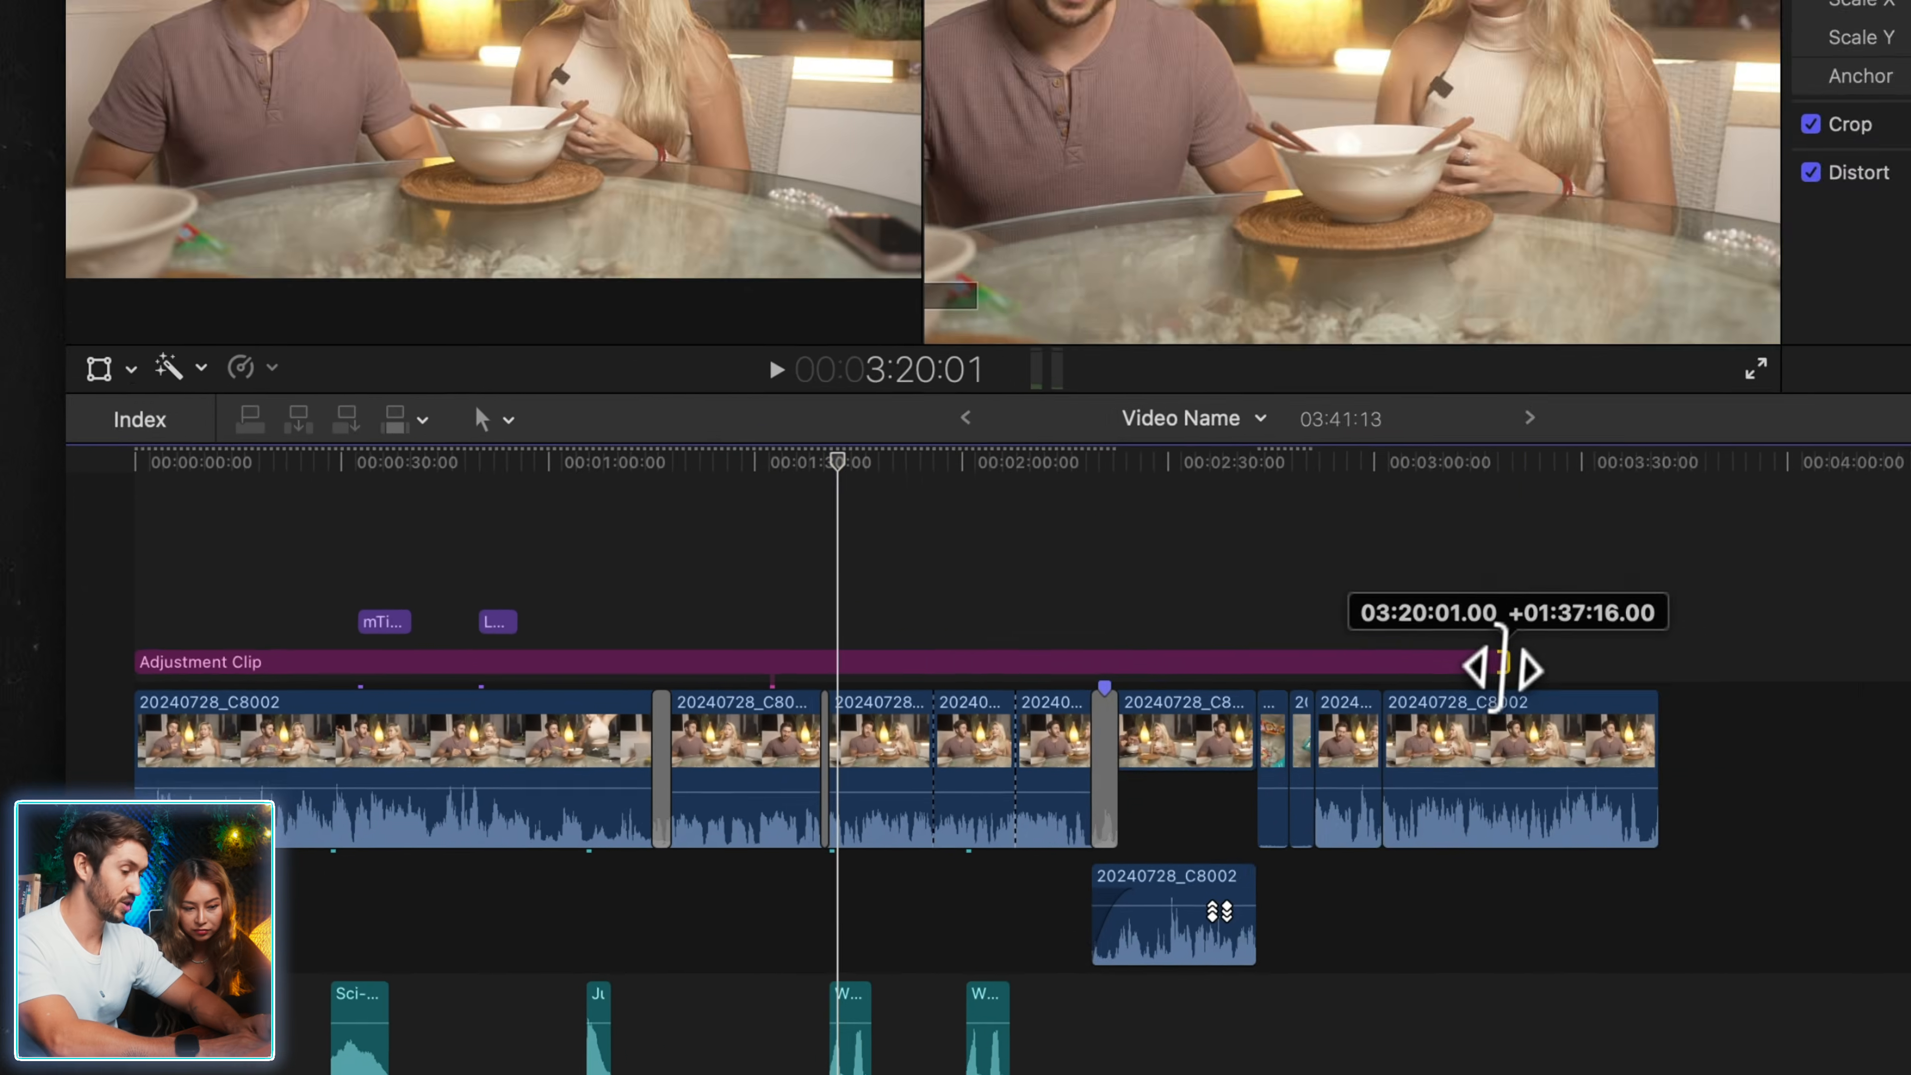
{"action": "left_click_drag", "start_coordinate": [1501, 667], "coordinate": [1654, 666]}
{"action": "left_click_drag", "start_coordinate": [1237, 771], "coordinate": [1237, 771]}
- Paste the copied clip's Vibrancy and Color Adjustments 1 effects onto the adjustment clip, with keyframe timing set to Stretch to Fit
{"action": "left_click", "coordinate": [783, 771]}
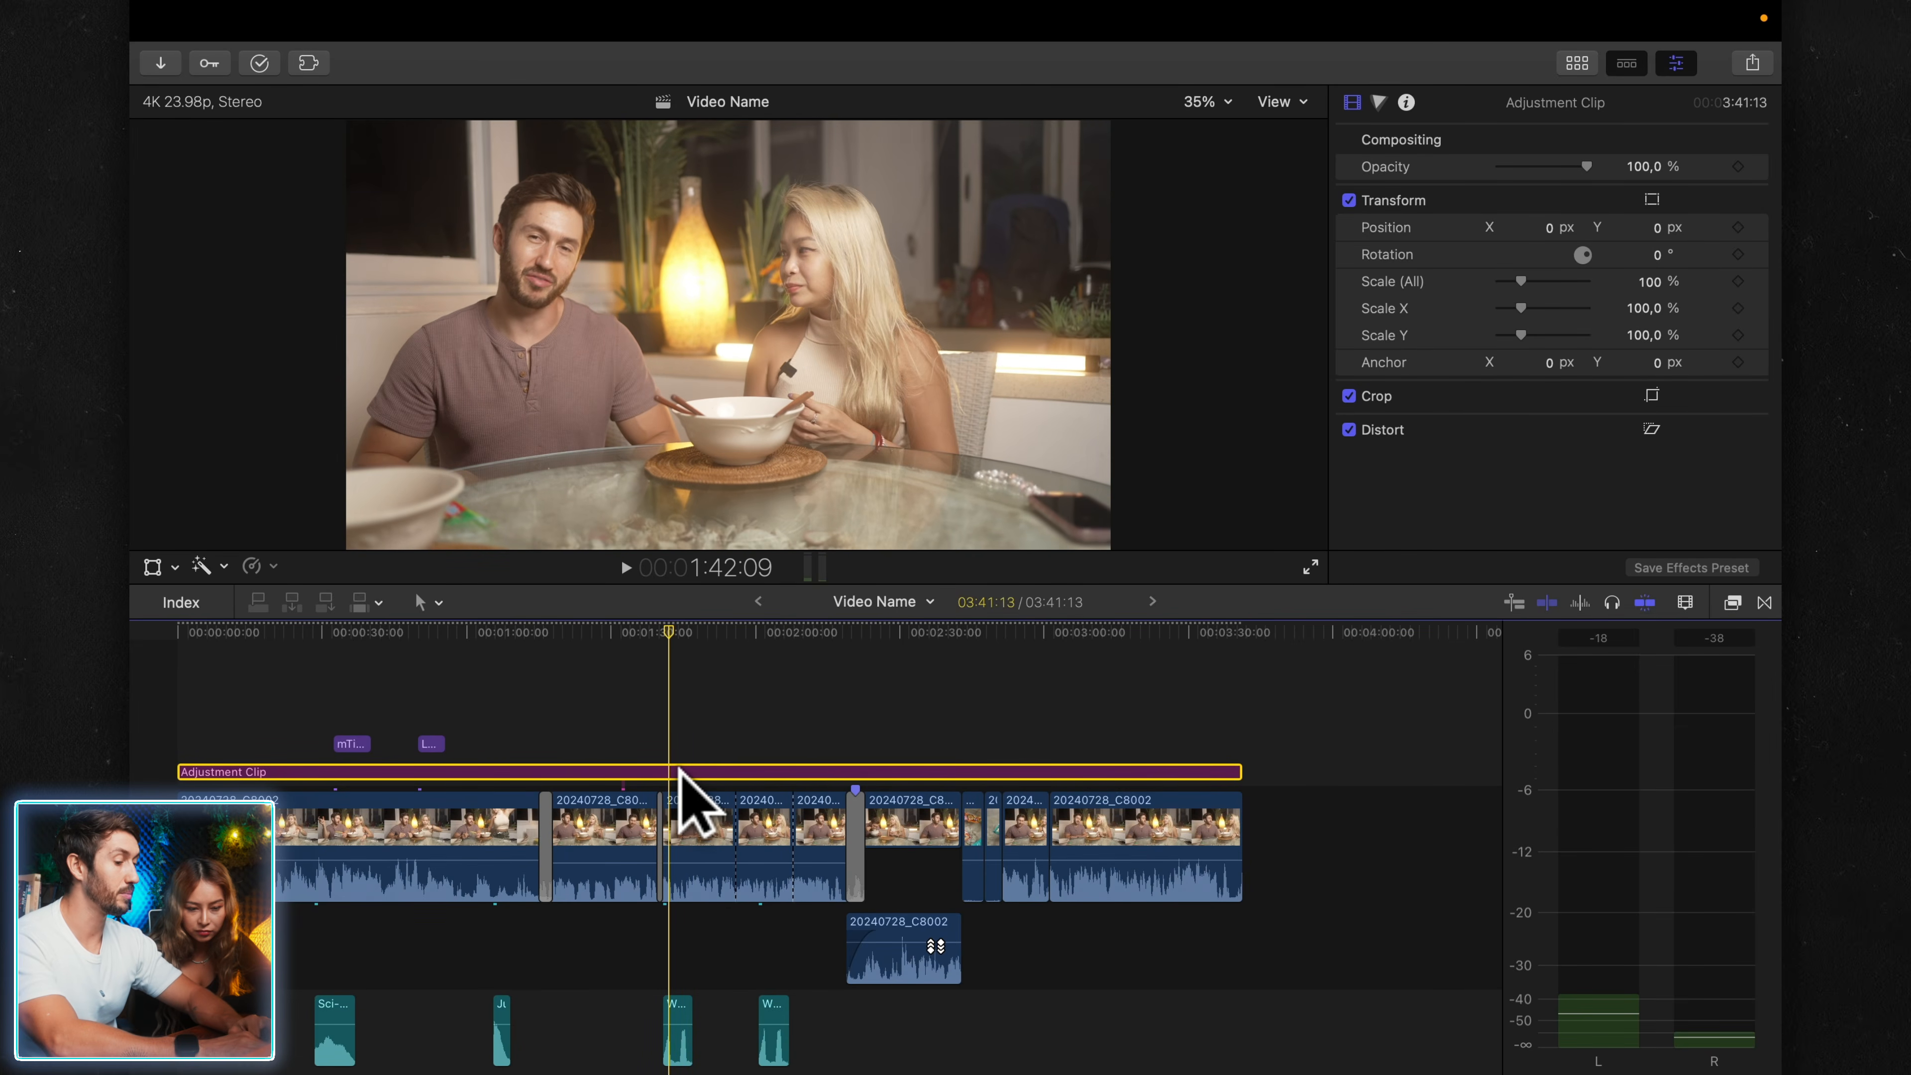
{"action": "left_click", "coordinate": [742, 818]}
{"action": "left_click", "coordinate": [658, 771]}
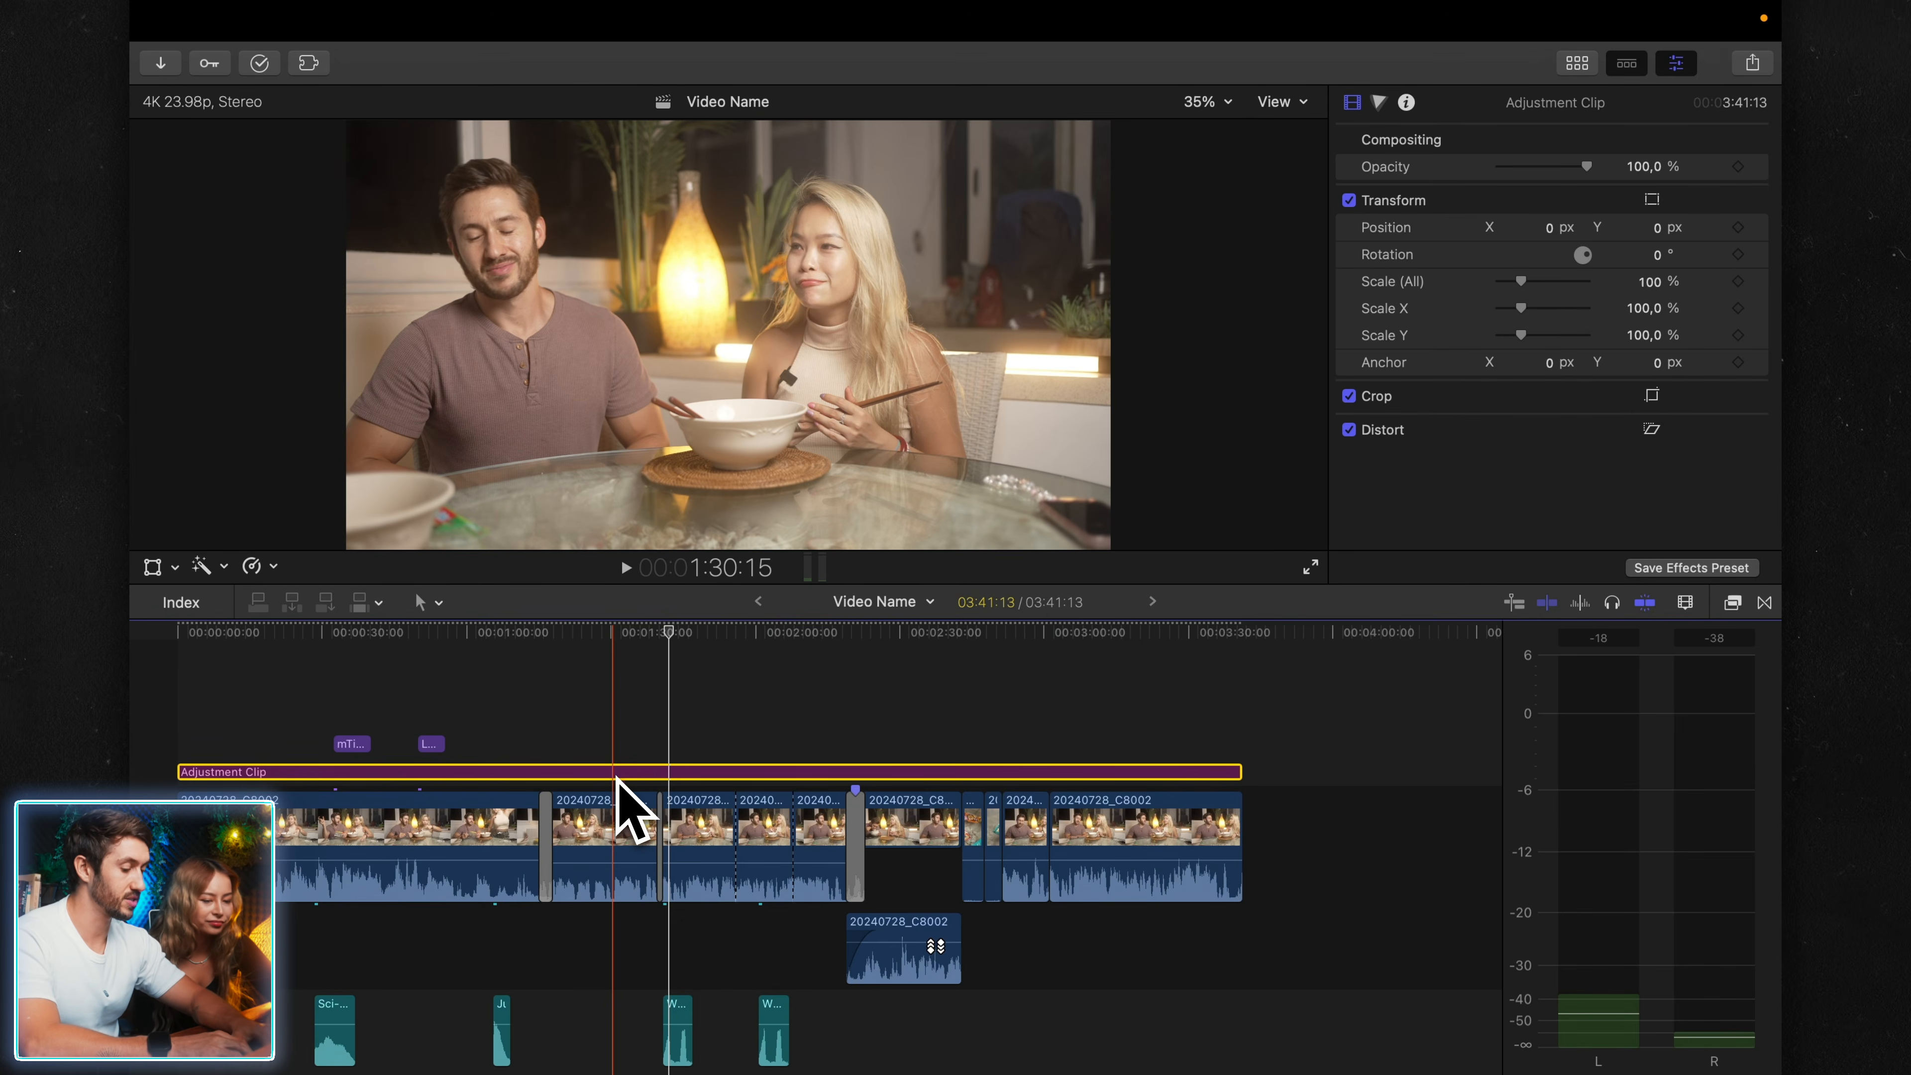
{"action": "key", "text": "shift+cmd+v"}
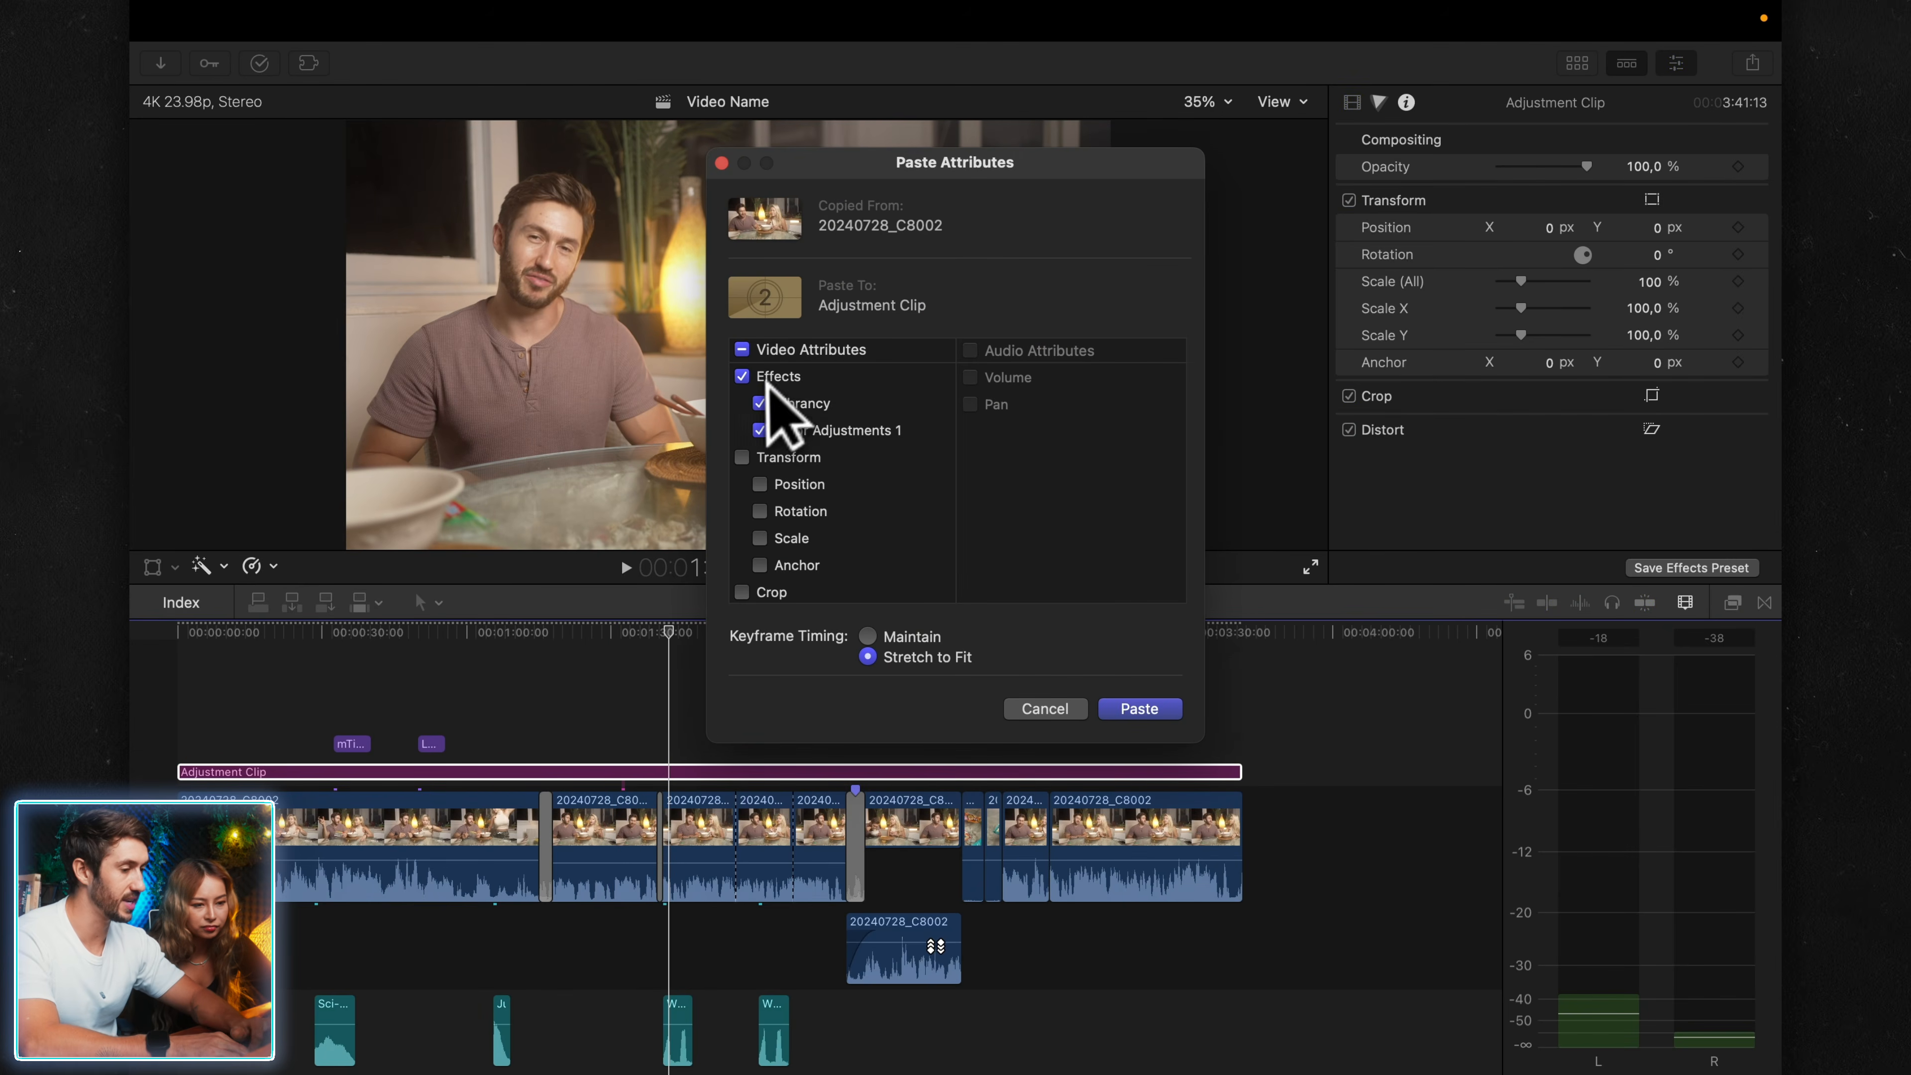
{"action": "left_click", "coordinate": [1139, 708]}
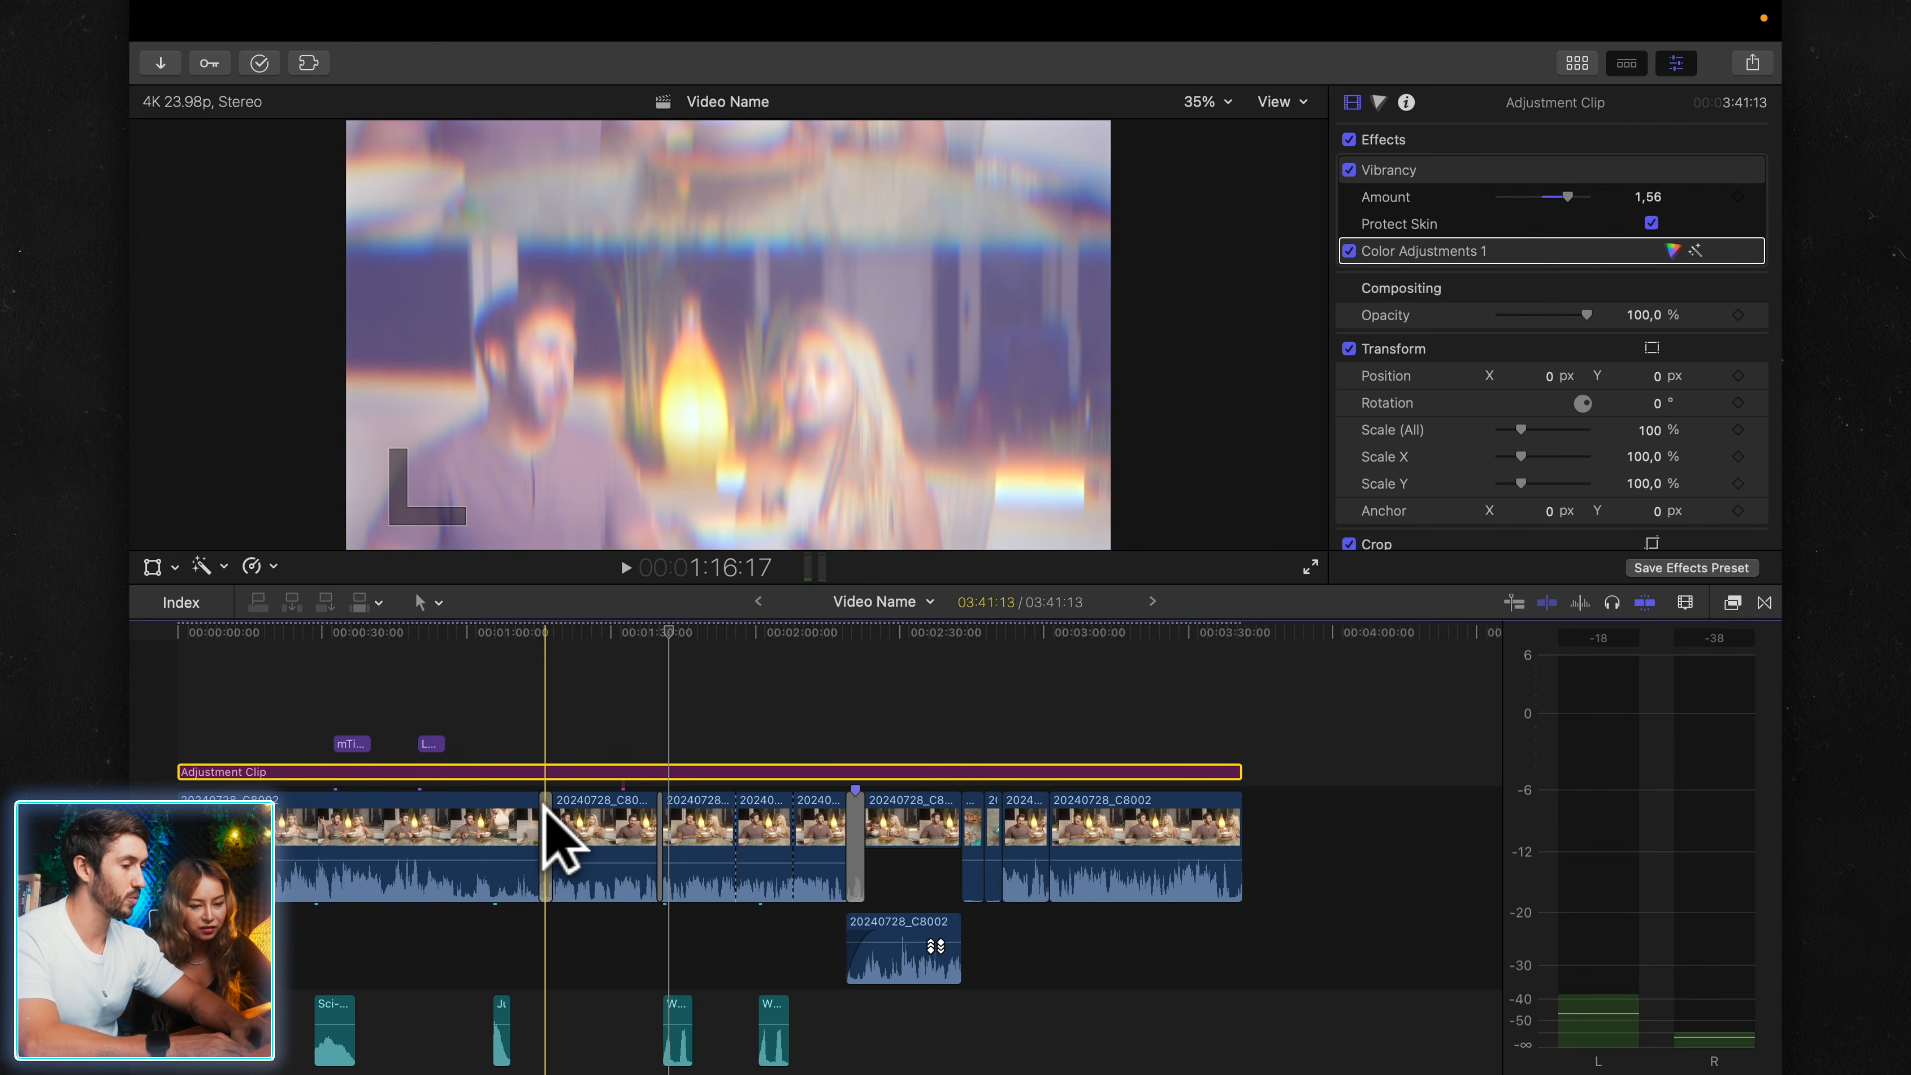
- Compare the picture in the middle of the Roll transition with the adjustment clip repeatedly disabled and enabled
{"action": "key", "text": "super+equal"}
{"action": "left_click", "coordinate": [552, 850]}
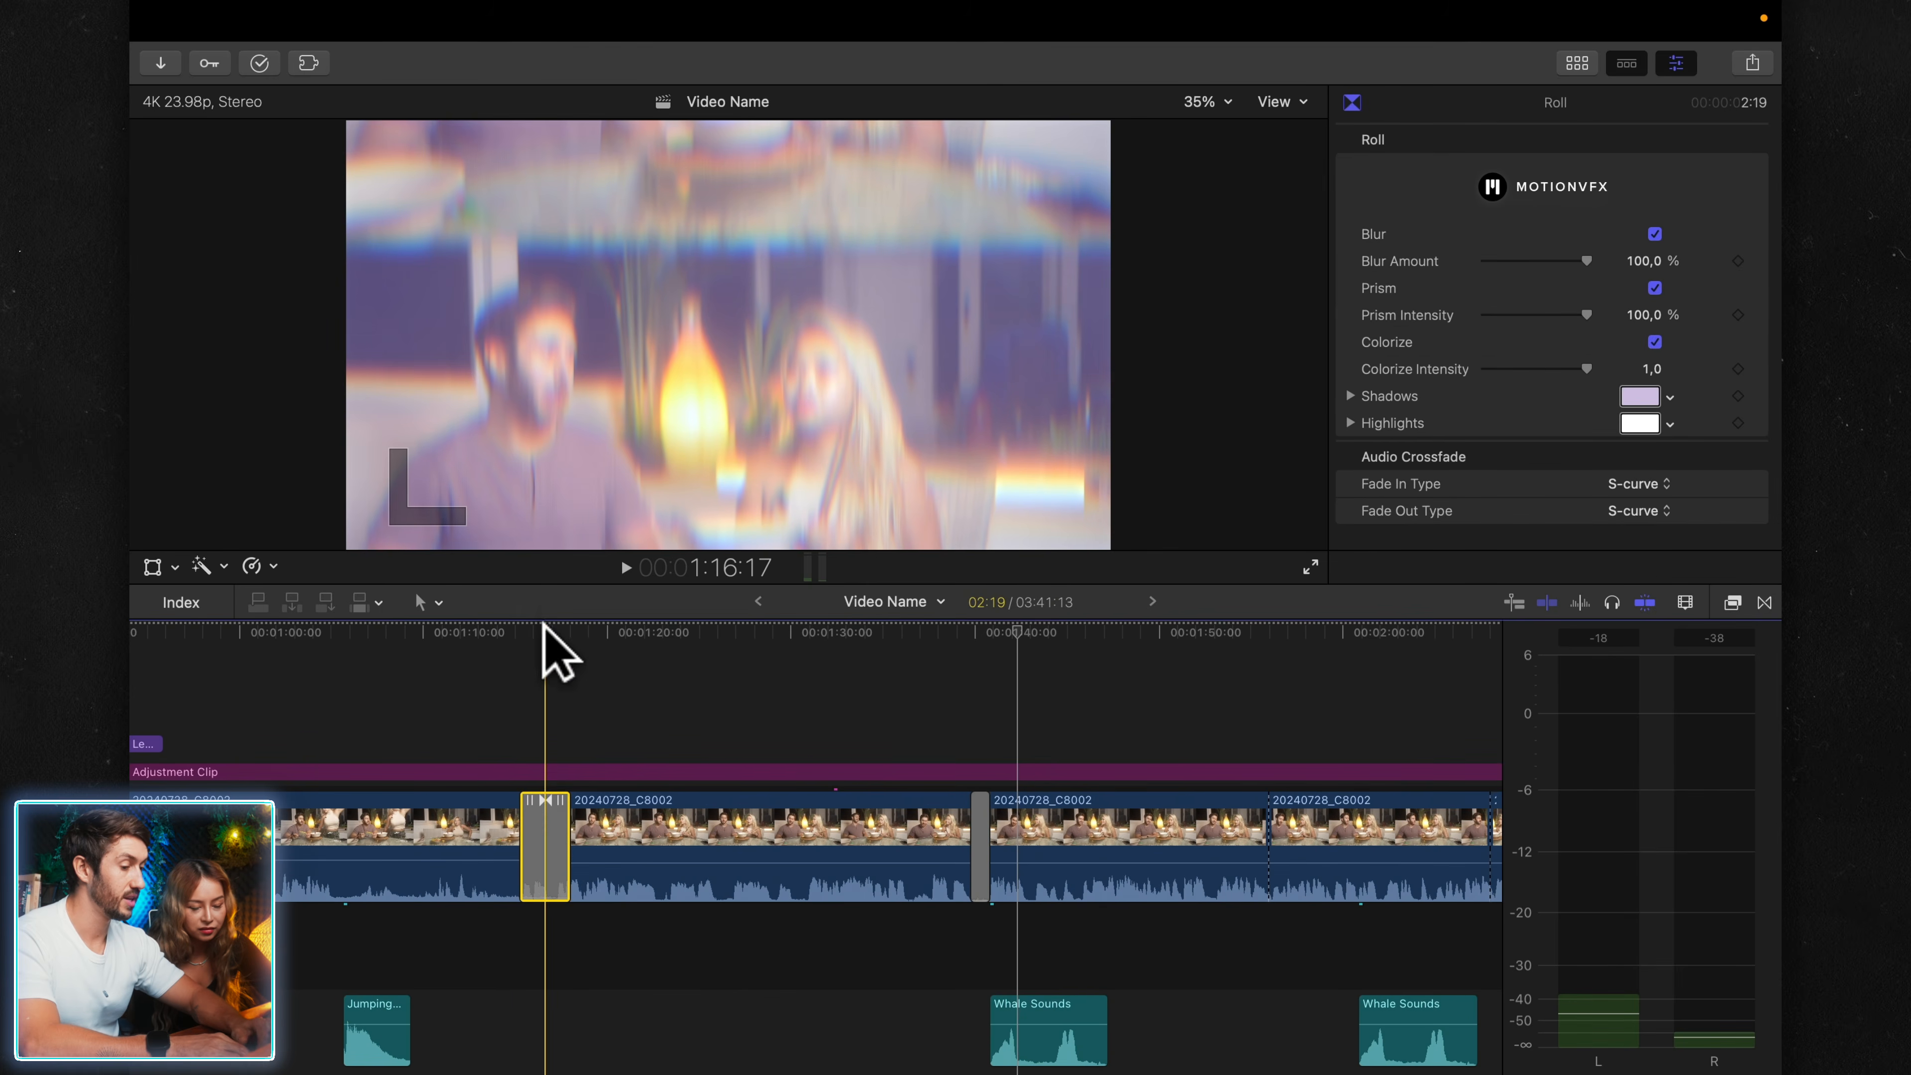
{"action": "left_click", "coordinate": [544, 769]}
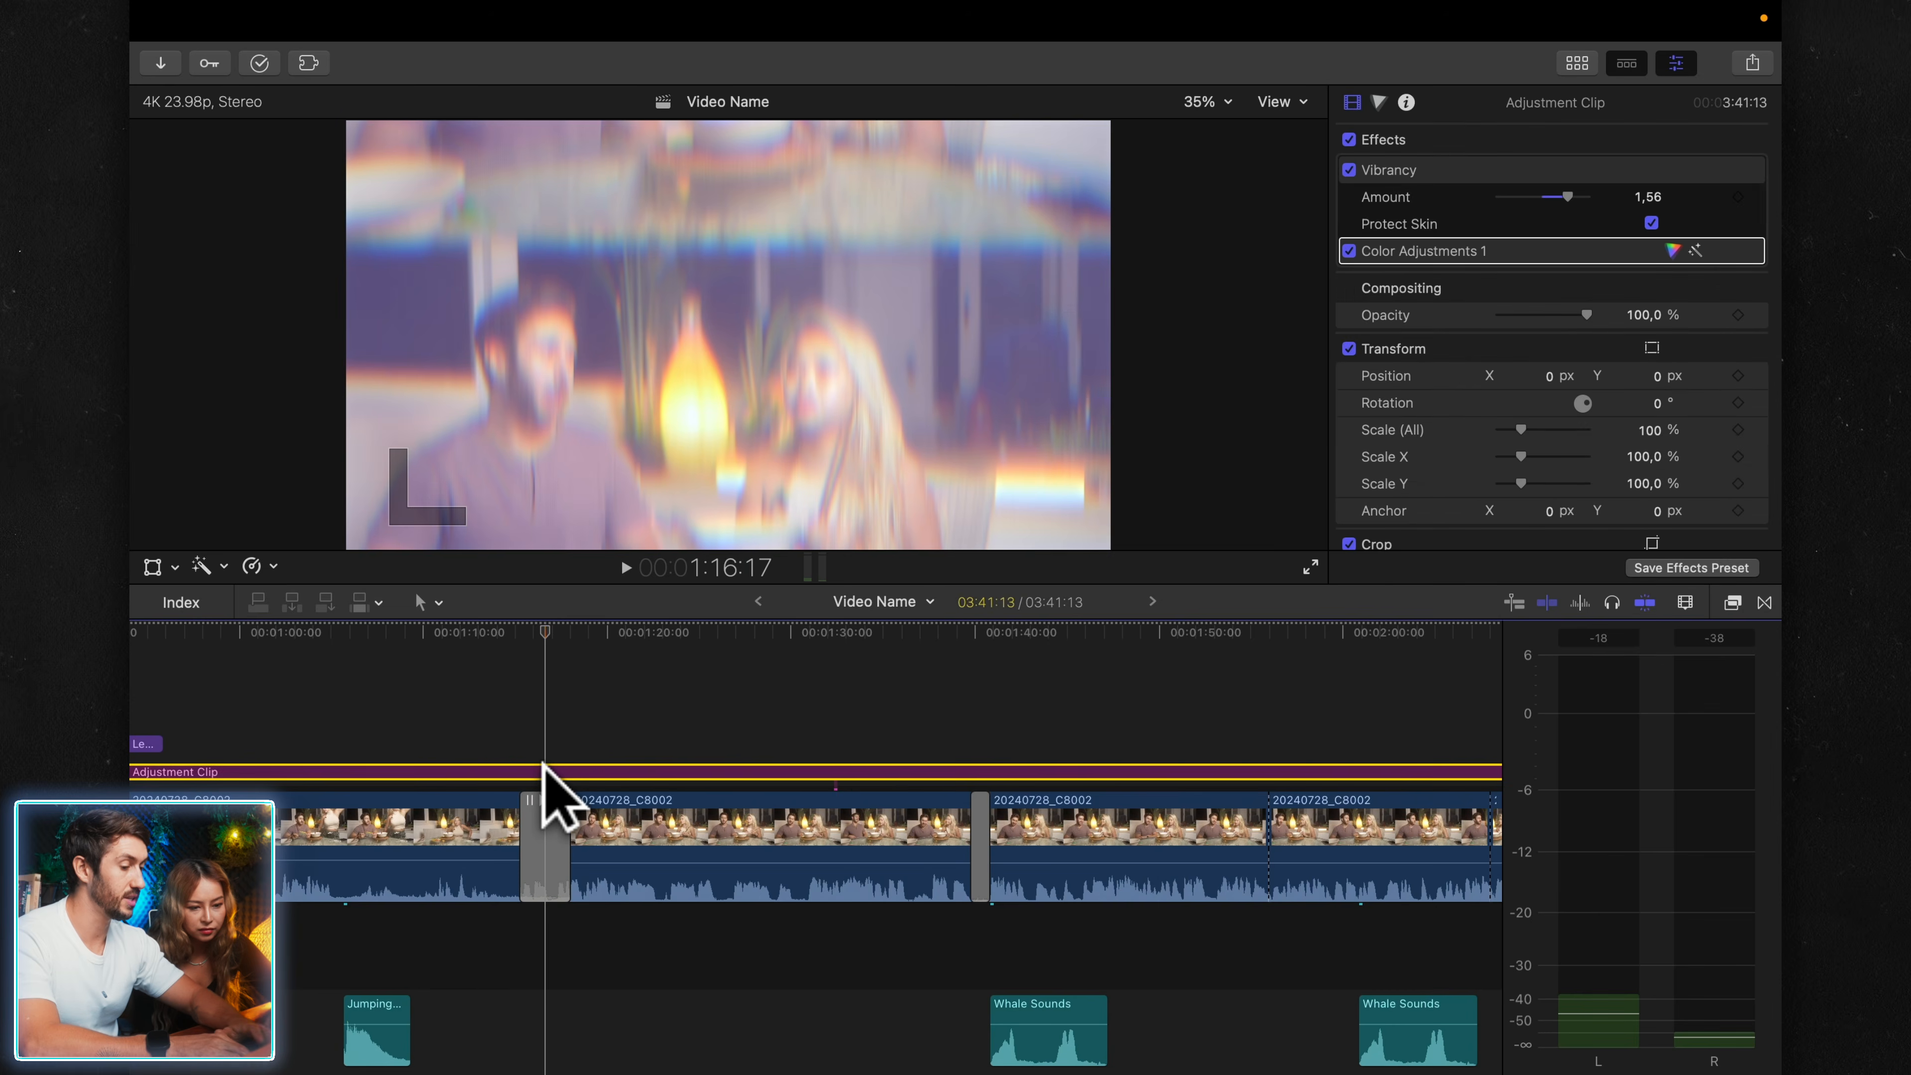
{"action": "key", "text": "v"}
{"action": "key", "text": "v"}
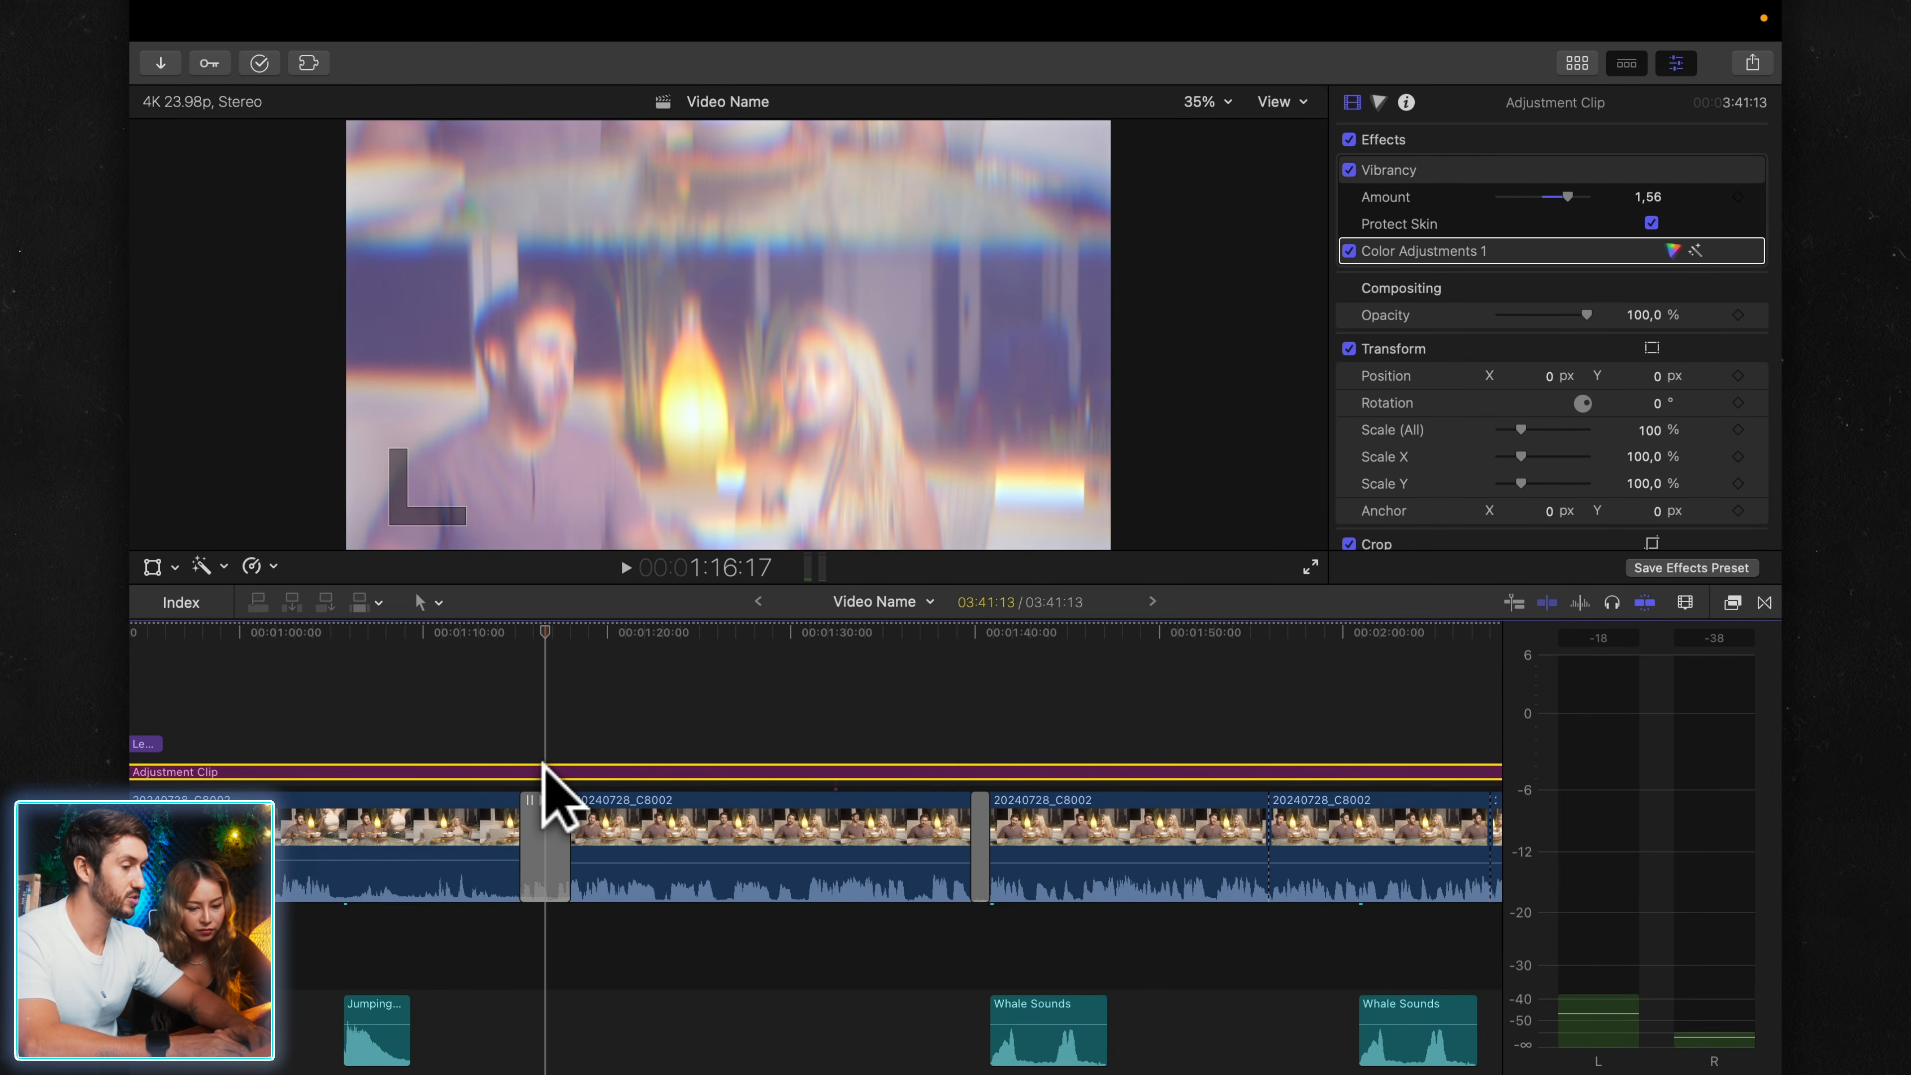
{"action": "key", "text": "v"}
{"action": "key", "text": "v"}
{"action": "key", "text": "v"}
{"action": "key", "text": "v"}
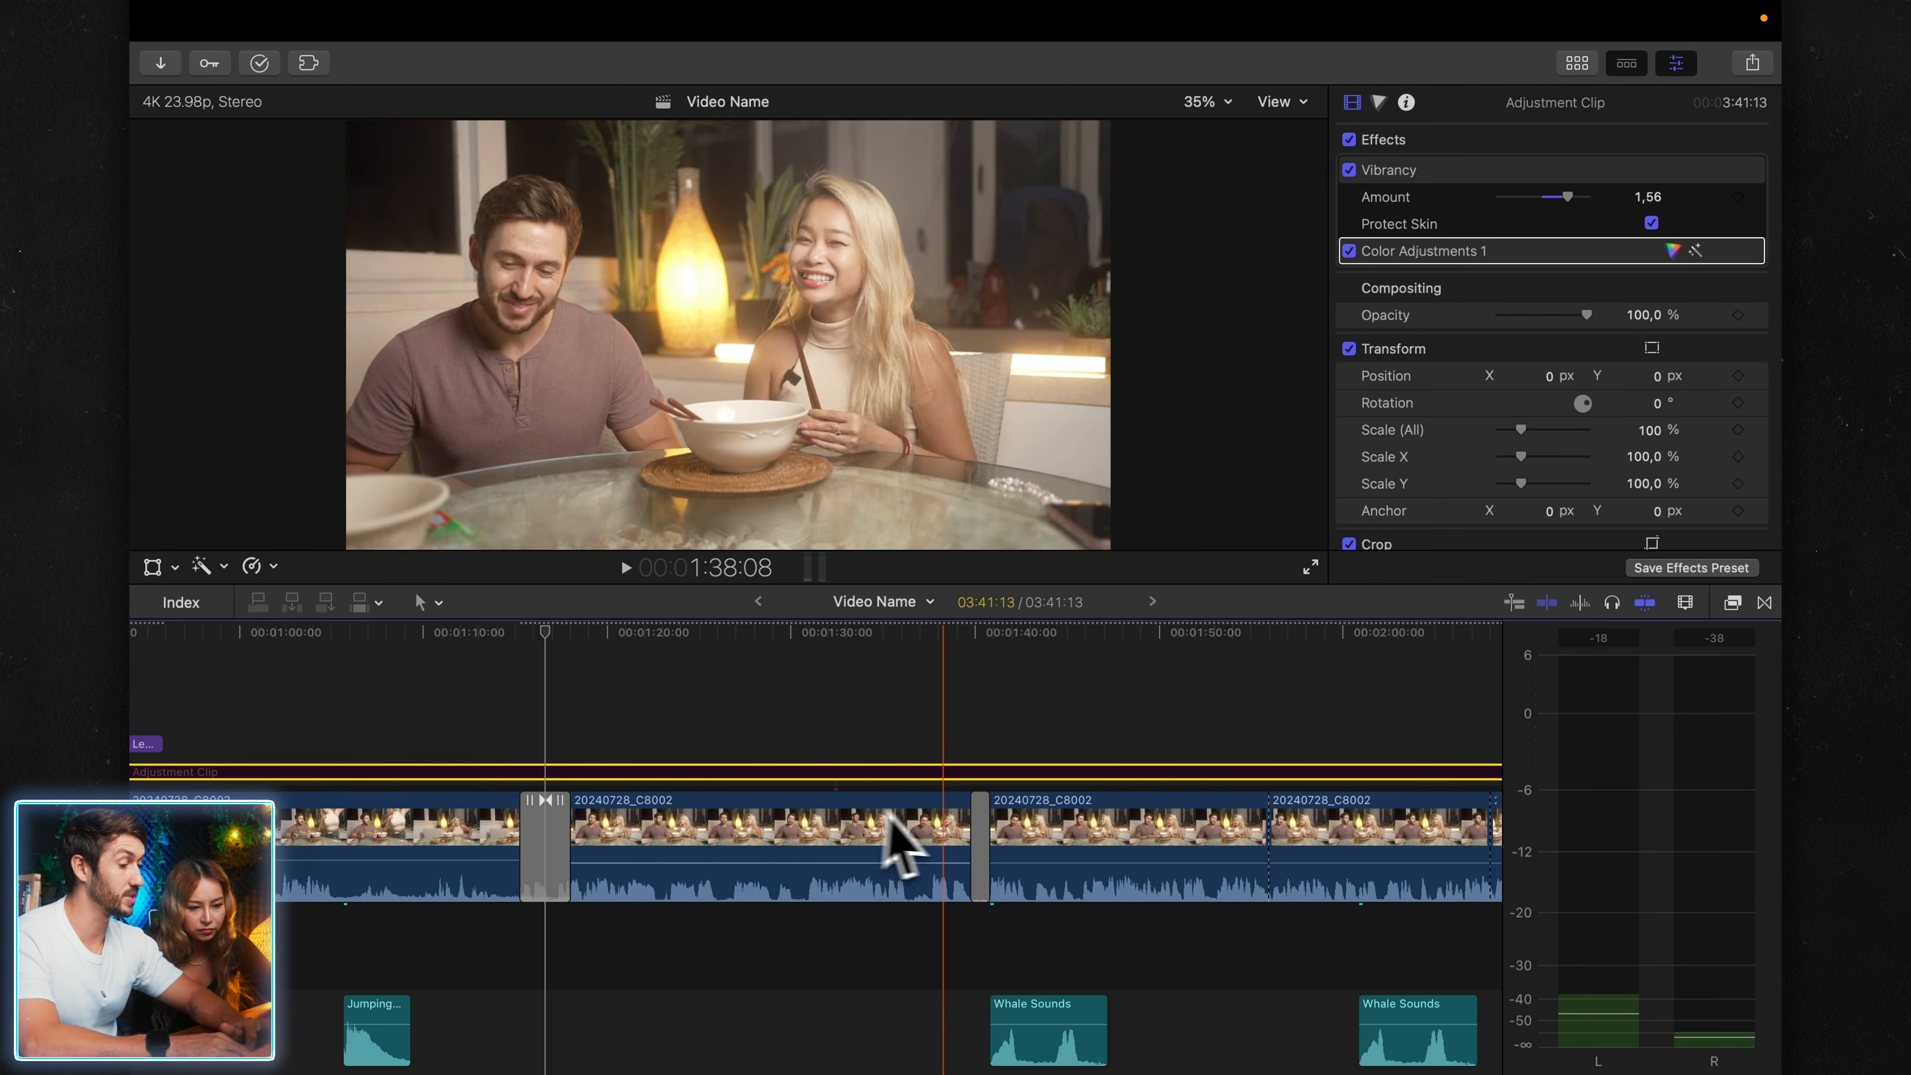
- Toggle the adjustment clip off and on at the next transition, around 1:40:08, to examine how the grade affects it
{"action": "left_click", "coordinate": [979, 843]}
{"action": "left_click", "coordinate": [987, 772]}
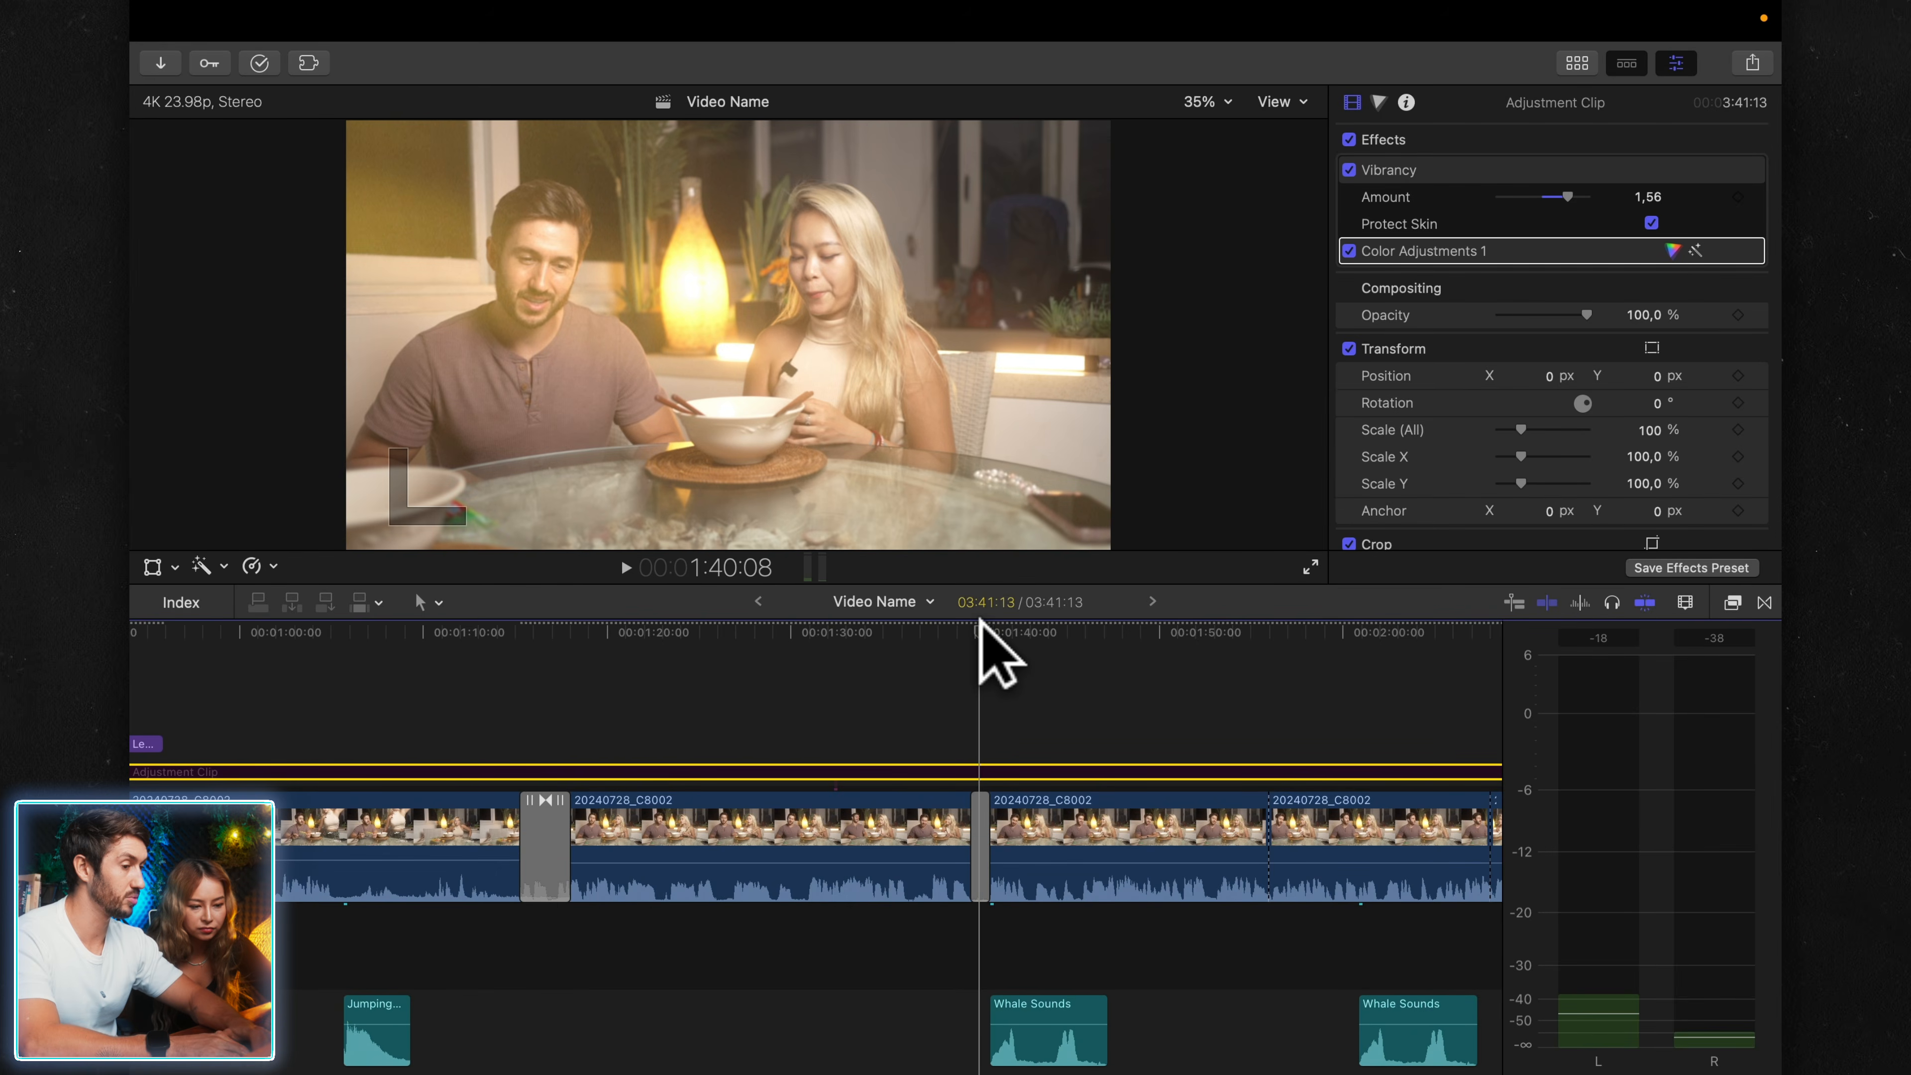
{"action": "key", "text": "v"}
{"action": "key", "text": "v"}
{"action": "key", "text": "v"}
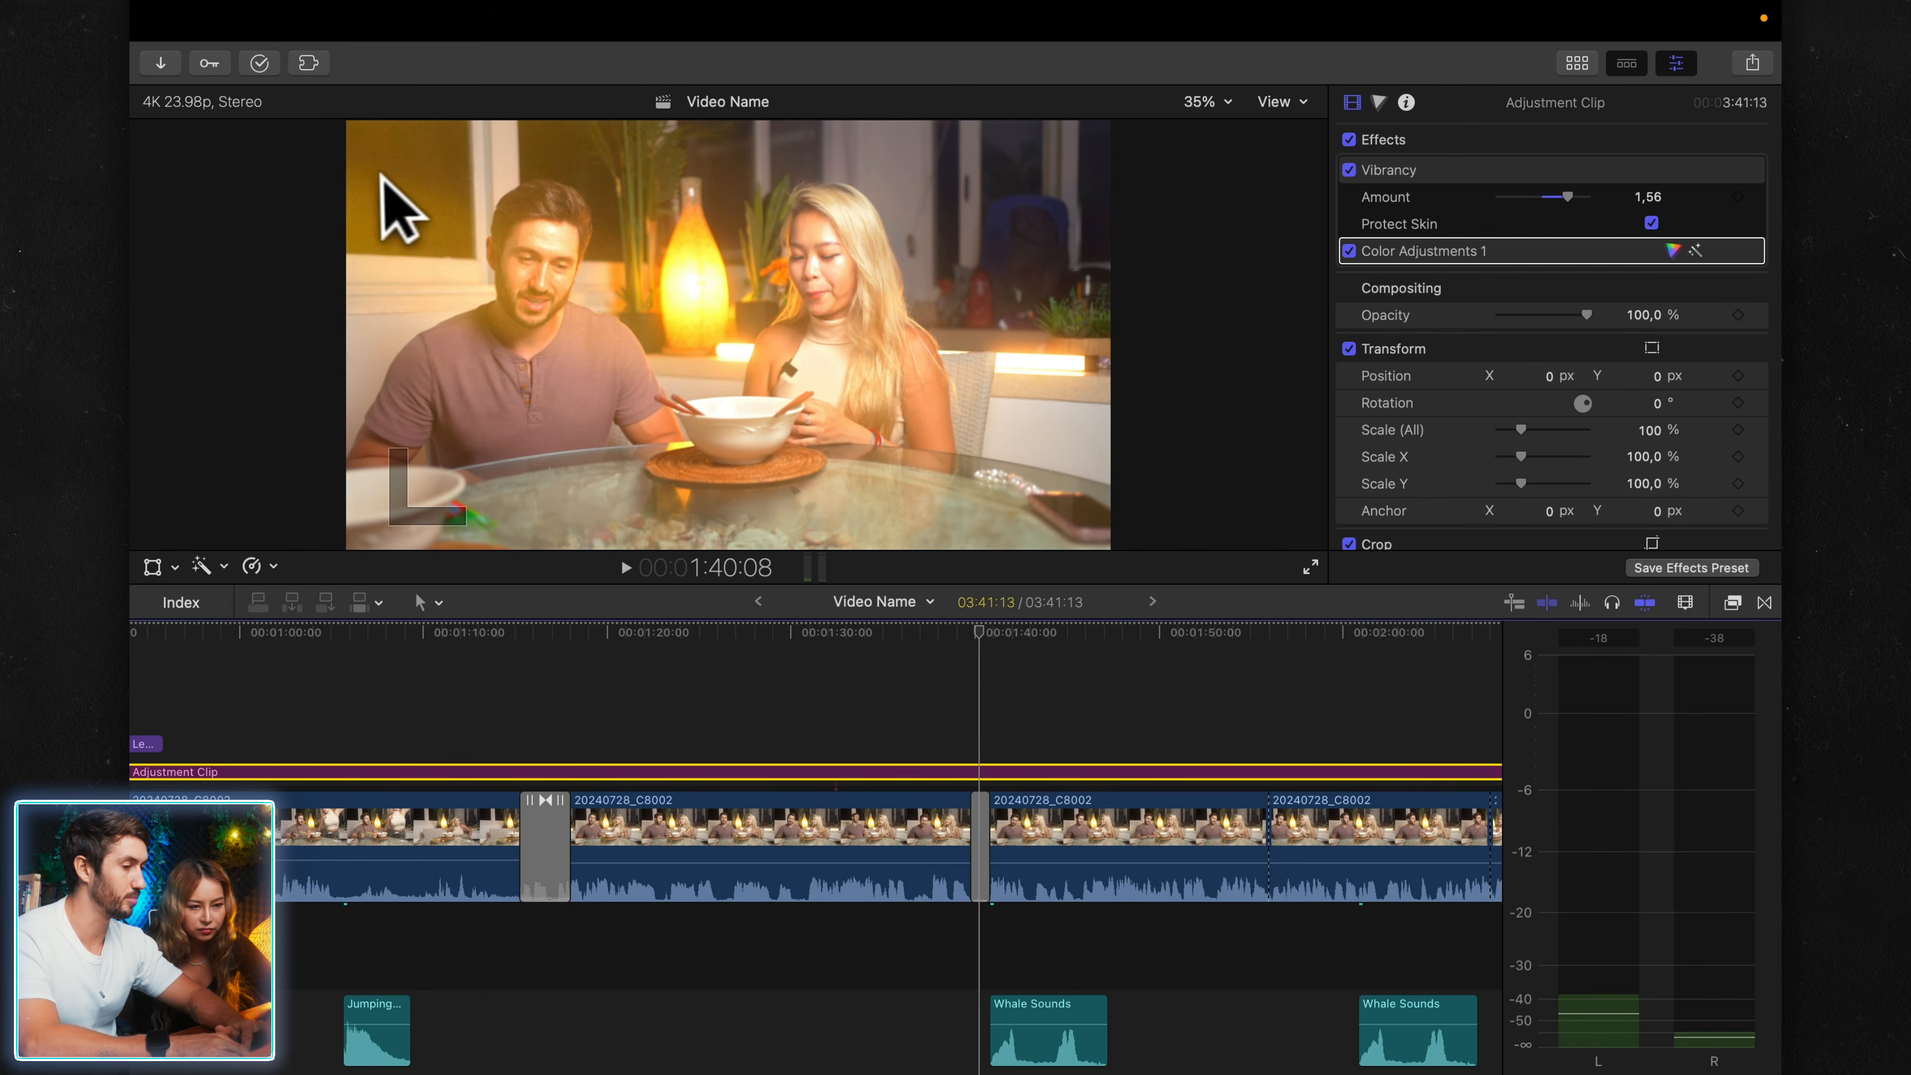
{"action": "key", "text": "v"}
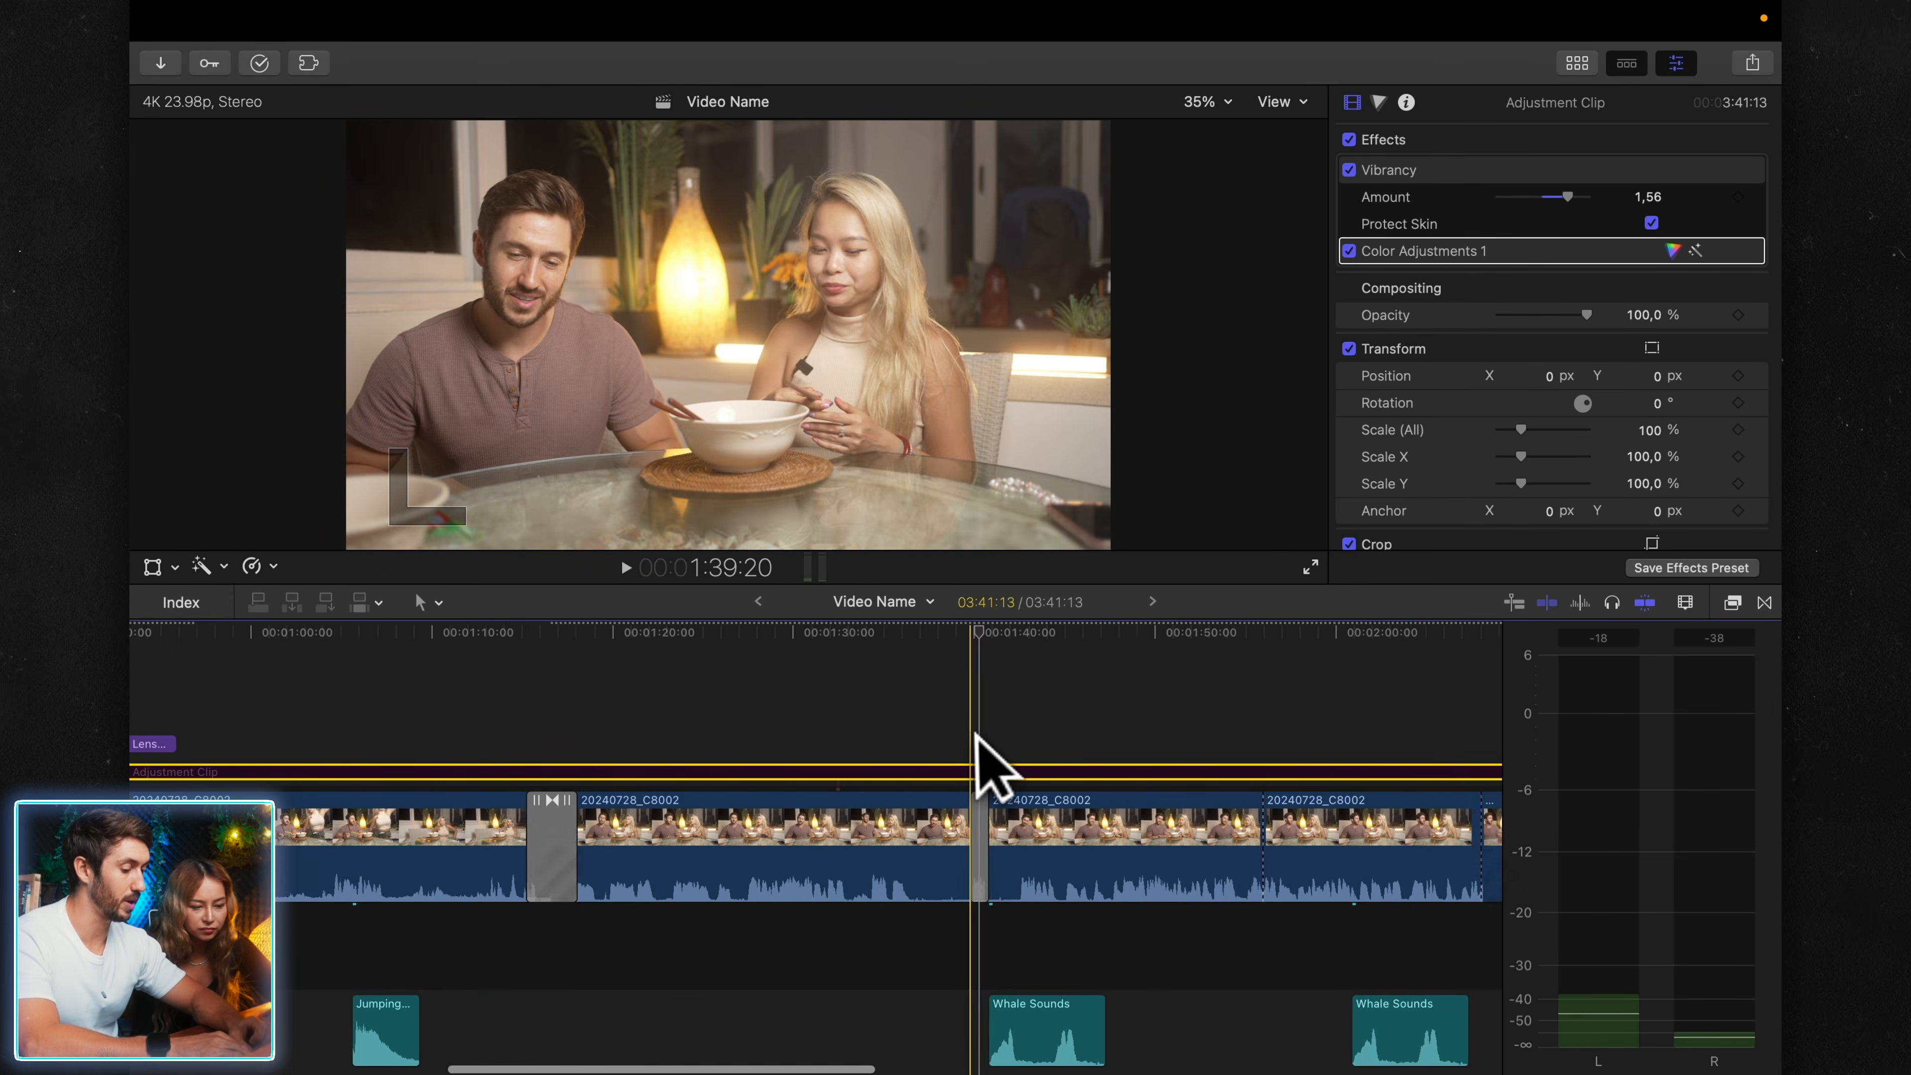
- Delete the adjustment clip that spans the timeline
{"action": "key", "text": "super+minus"}
{"action": "key", "text": "super+minus"}
{"action": "key", "text": "super+minus"}
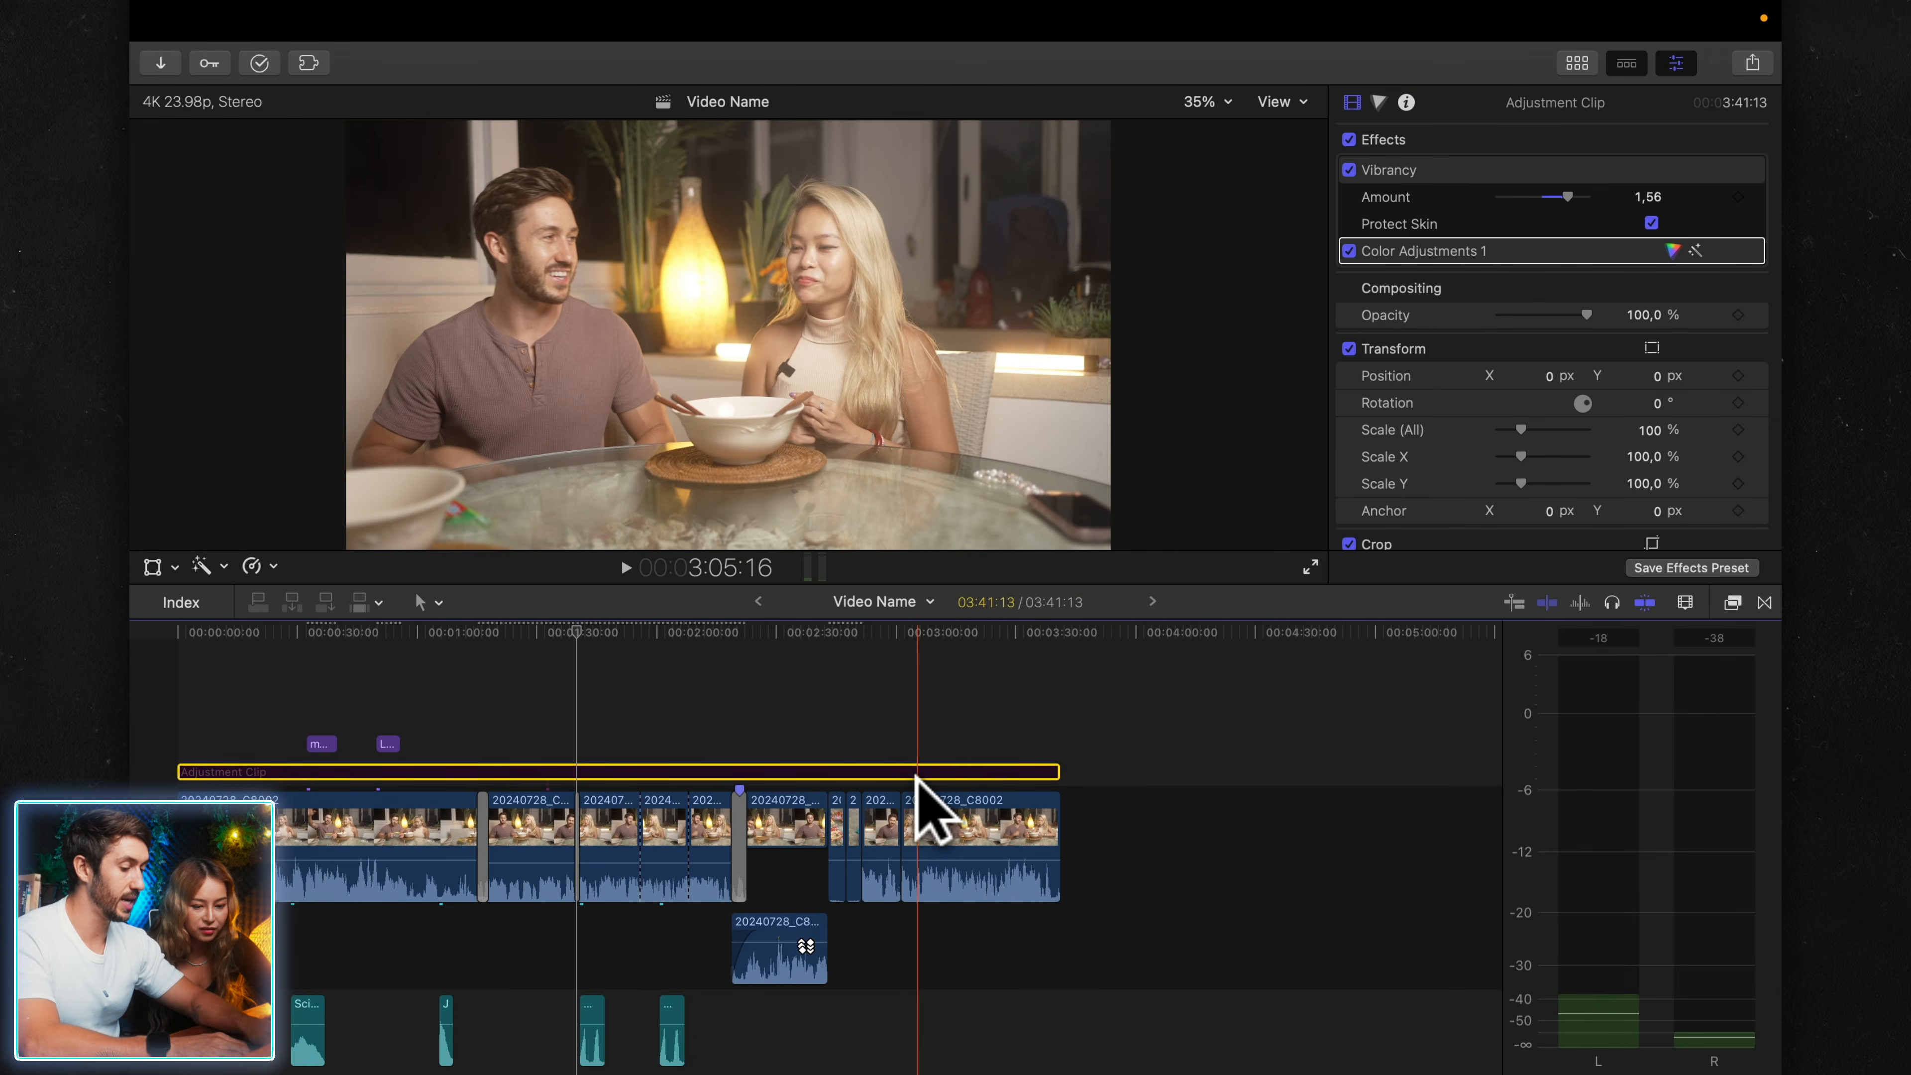
{"action": "key", "text": "Delete"}
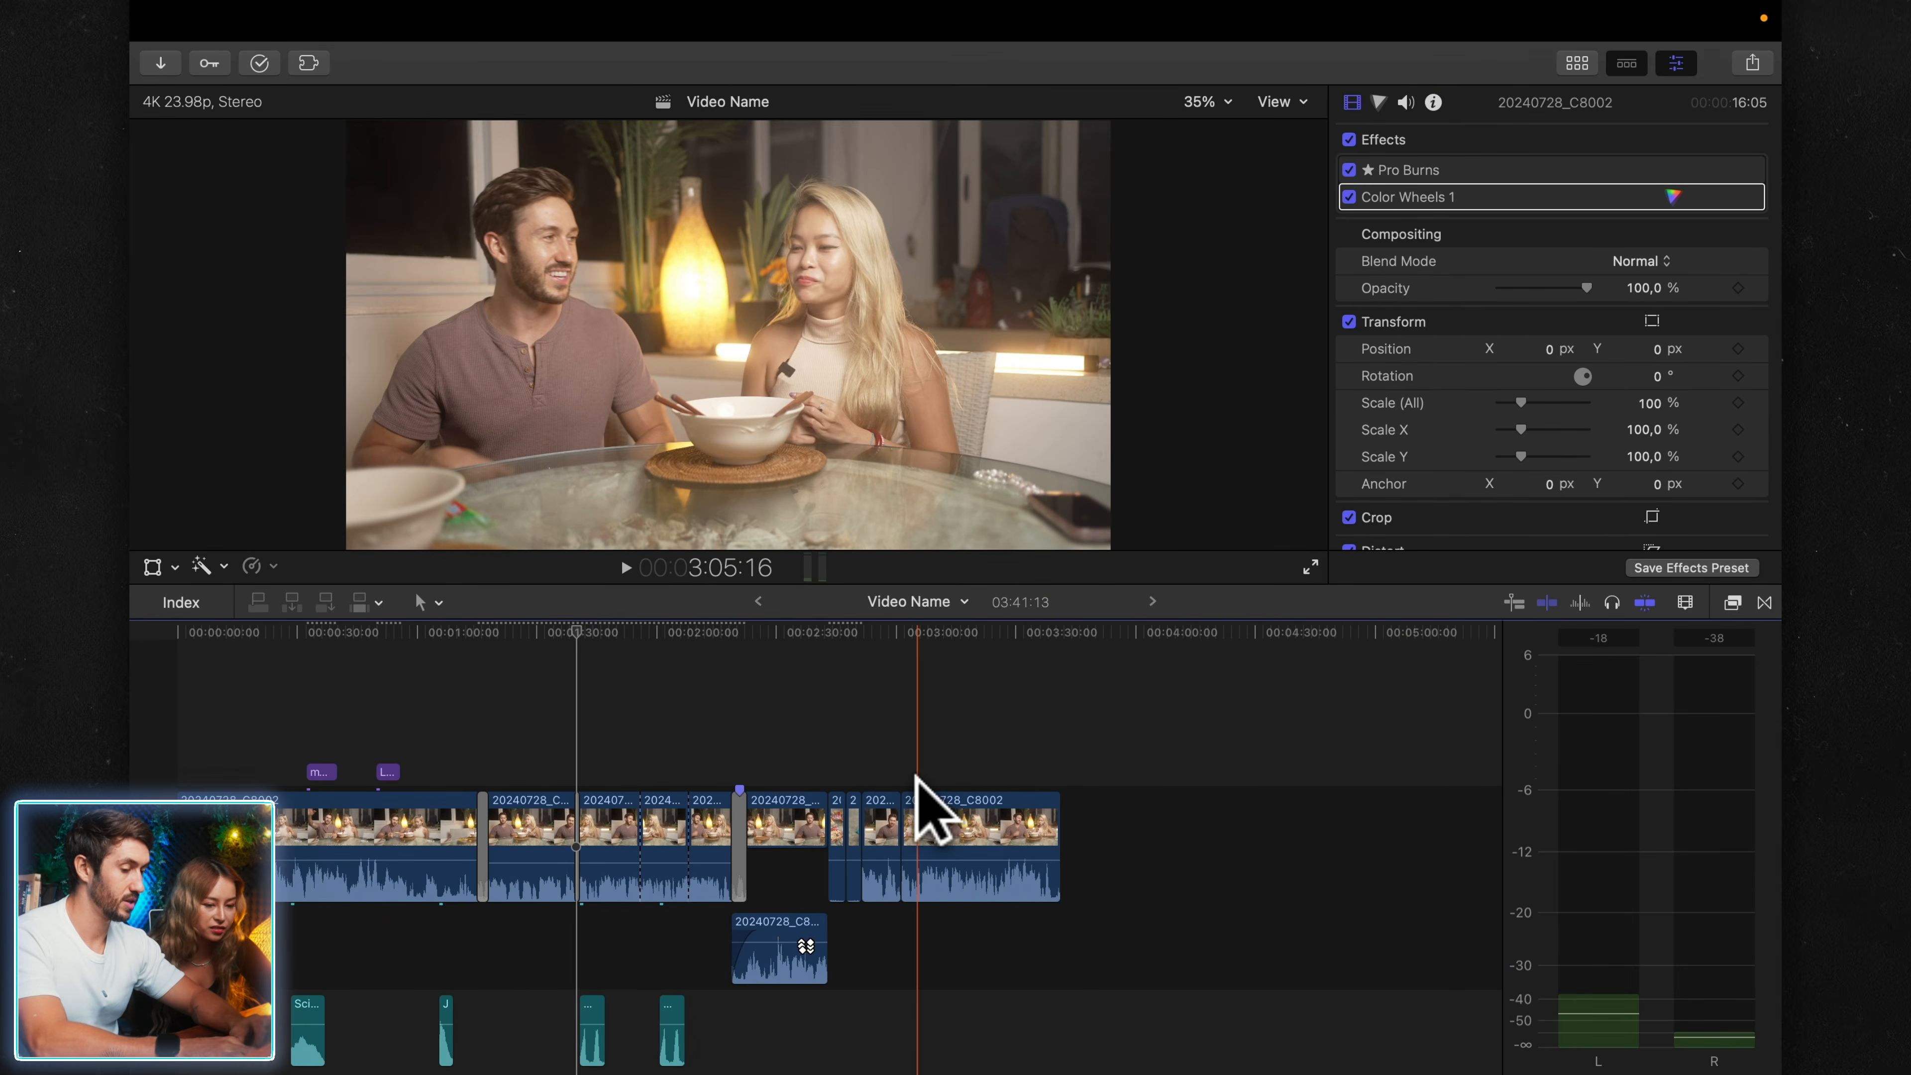